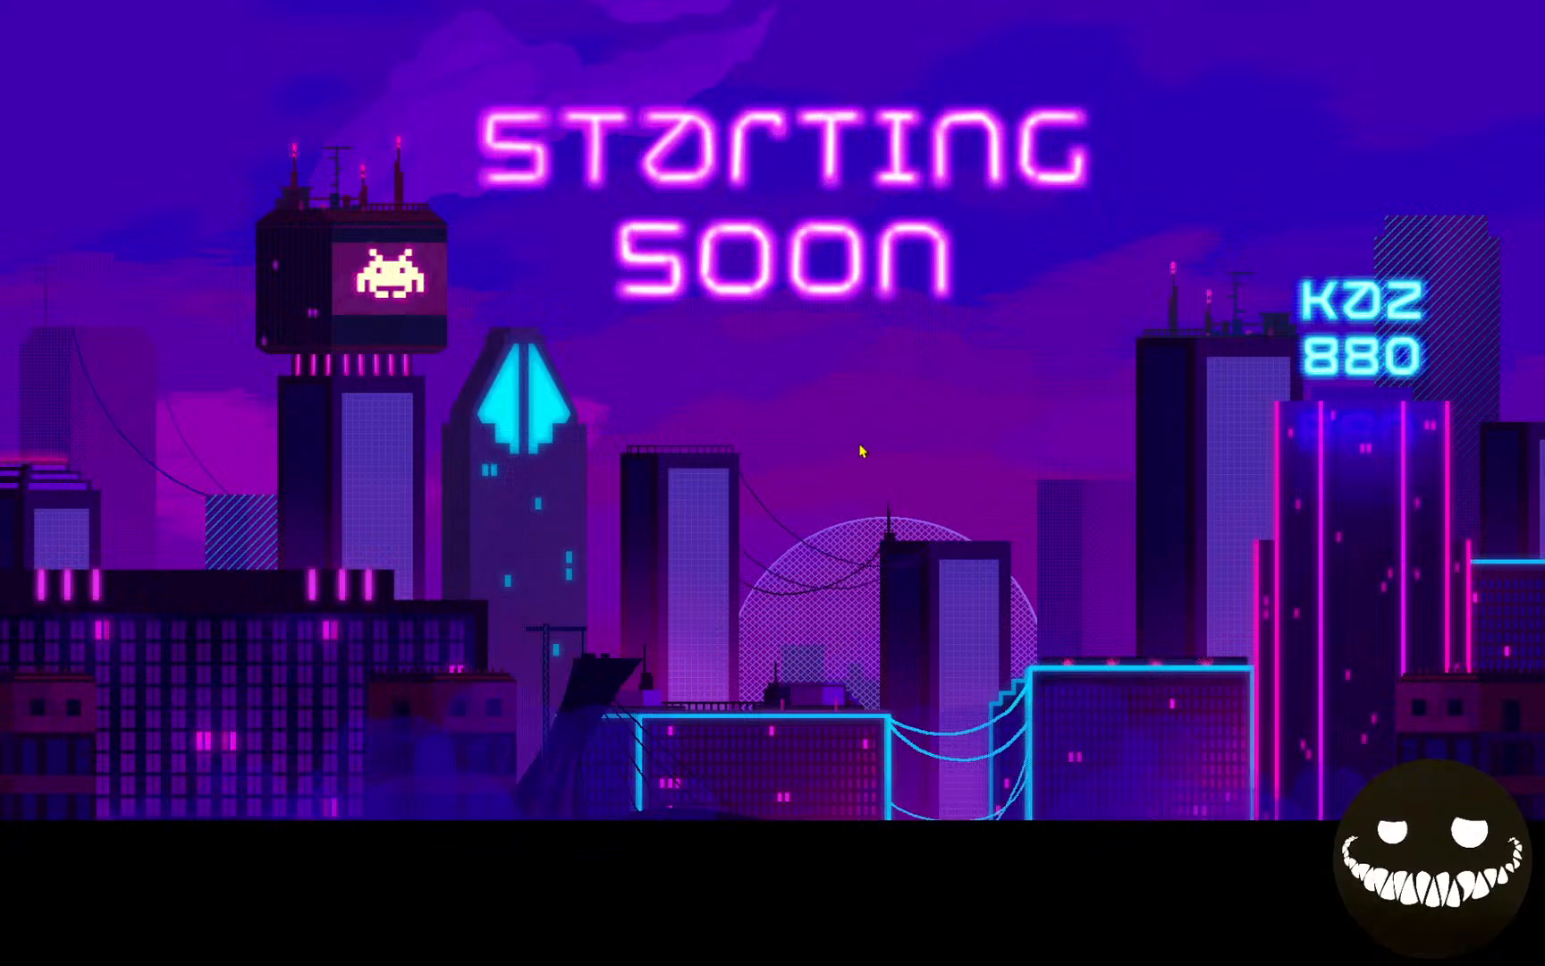
pyautogui.press('F11')
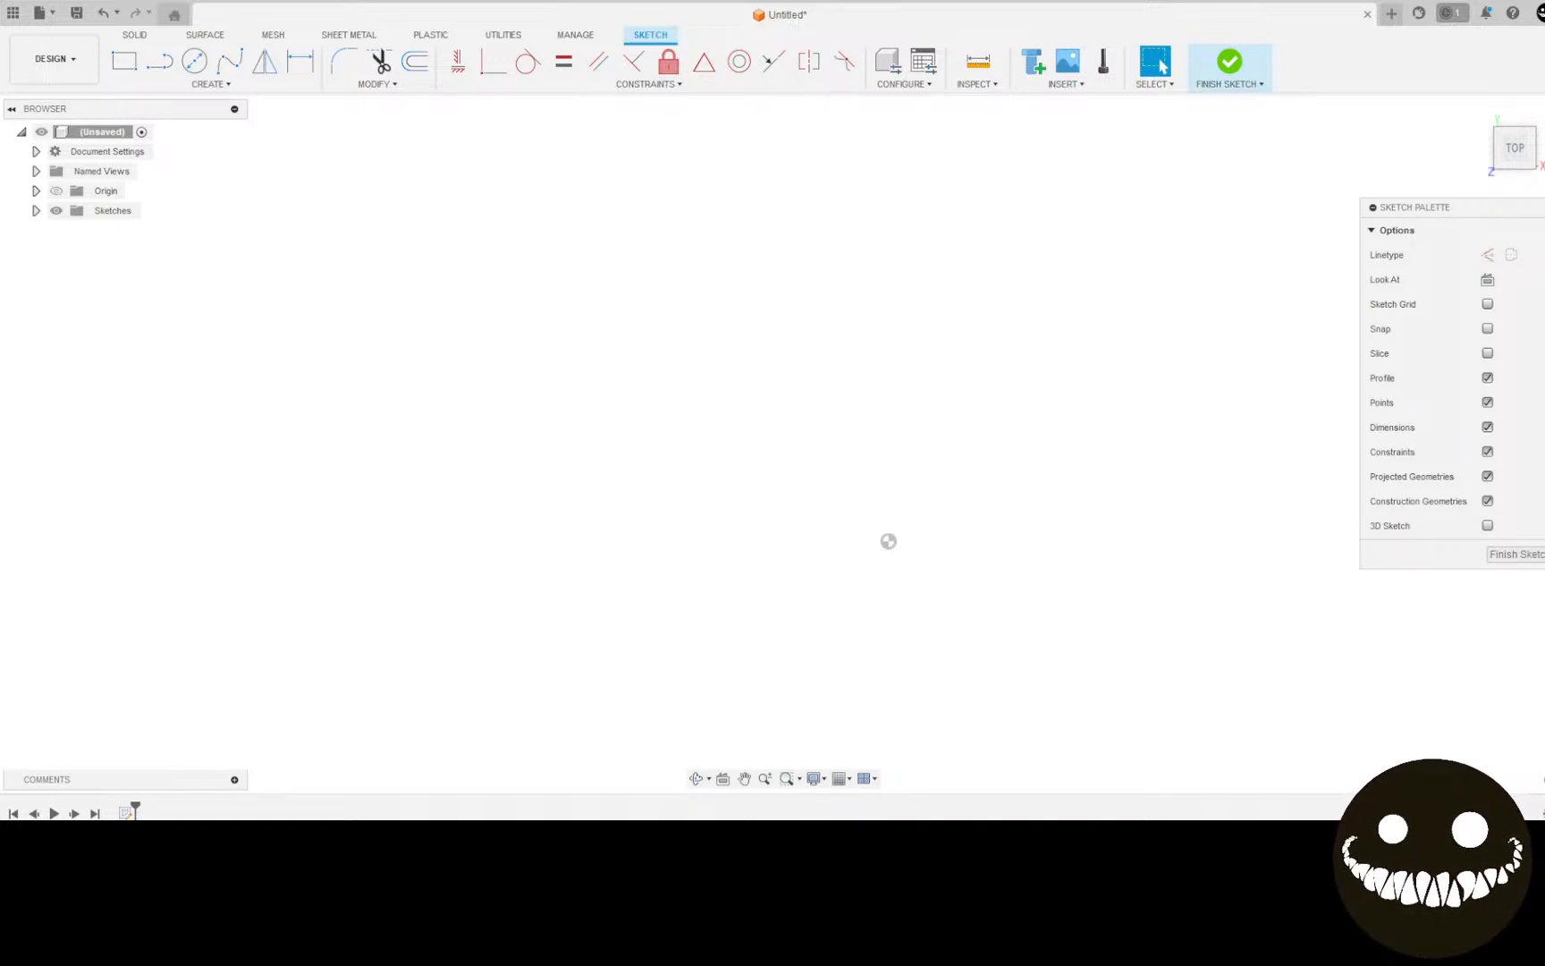
# Step: Arrange the reference photos side by side and examine the grill grates, the rusted bracket and the hand-drawn dimensions
pyautogui.moveTo(5, 259)
pyautogui.mouseDown()
pyautogui.moveTo(379, 259)
pyautogui.moveTo(941, 114)
pyautogui.mouseUp()
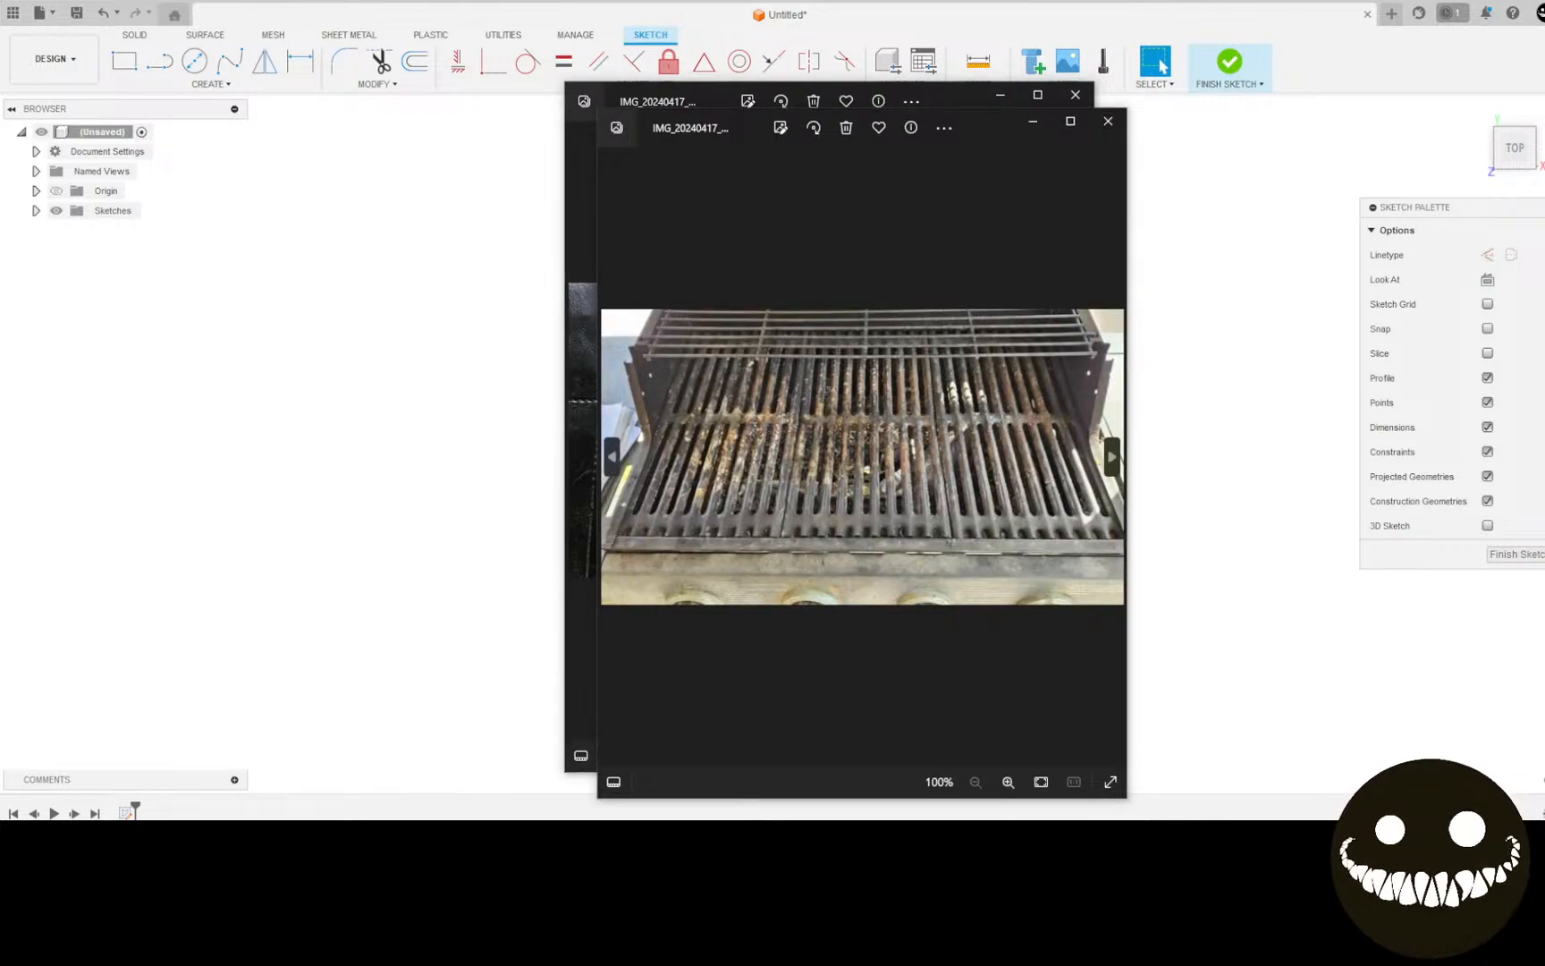
pyautogui.press('Right')
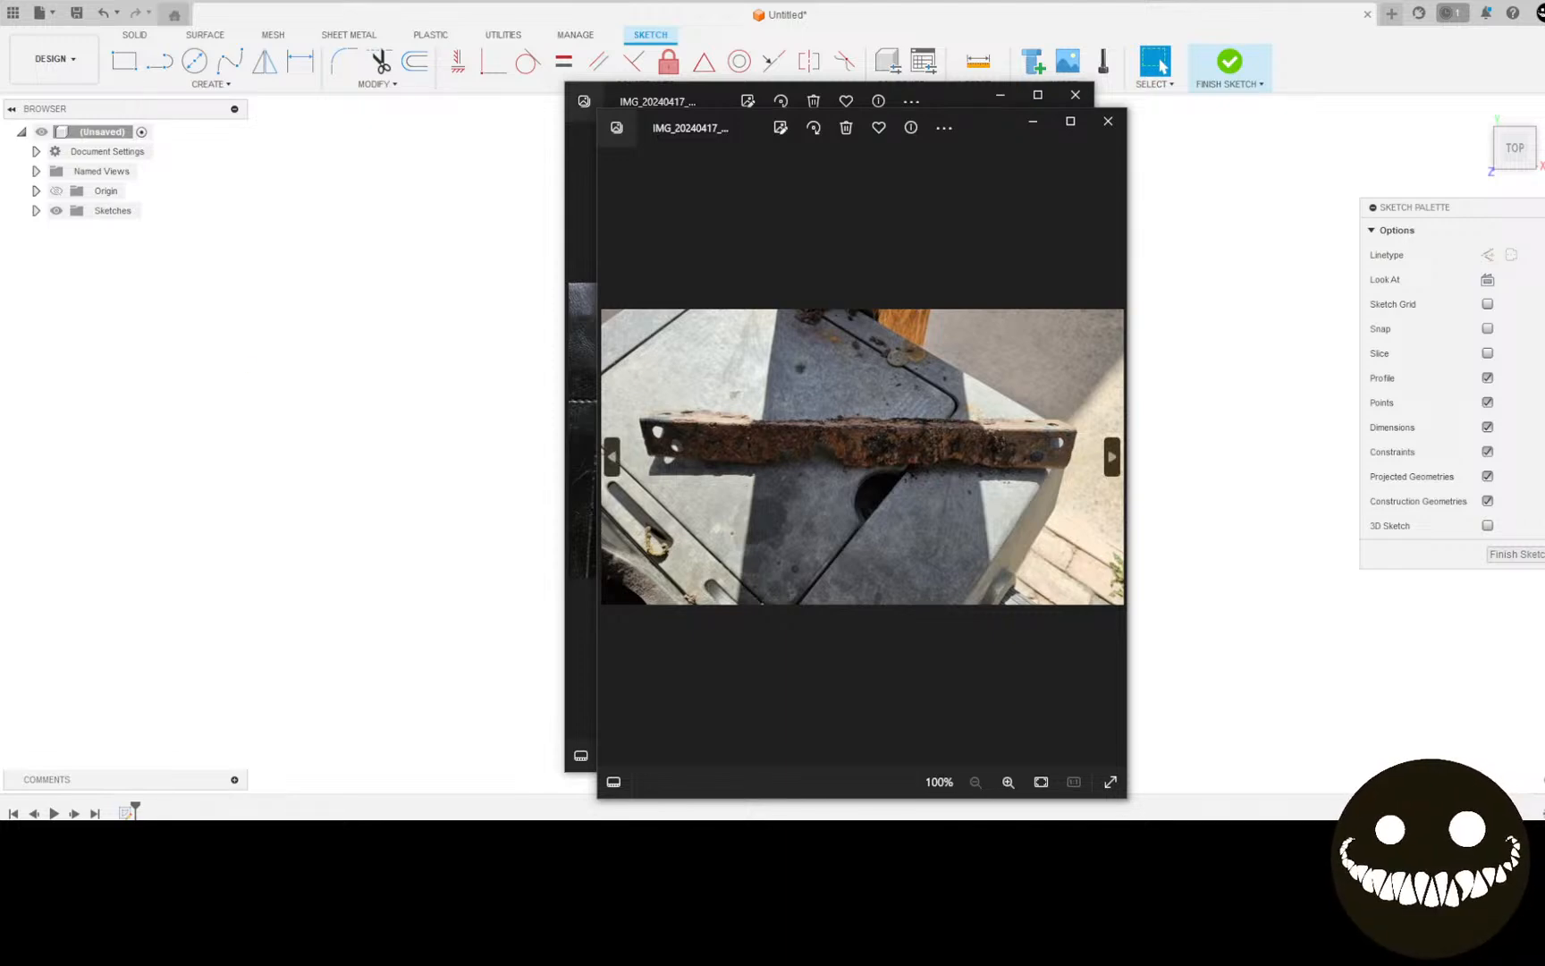
pyautogui.moveTo(1018, 140); pyautogui.dragTo(482, 128)
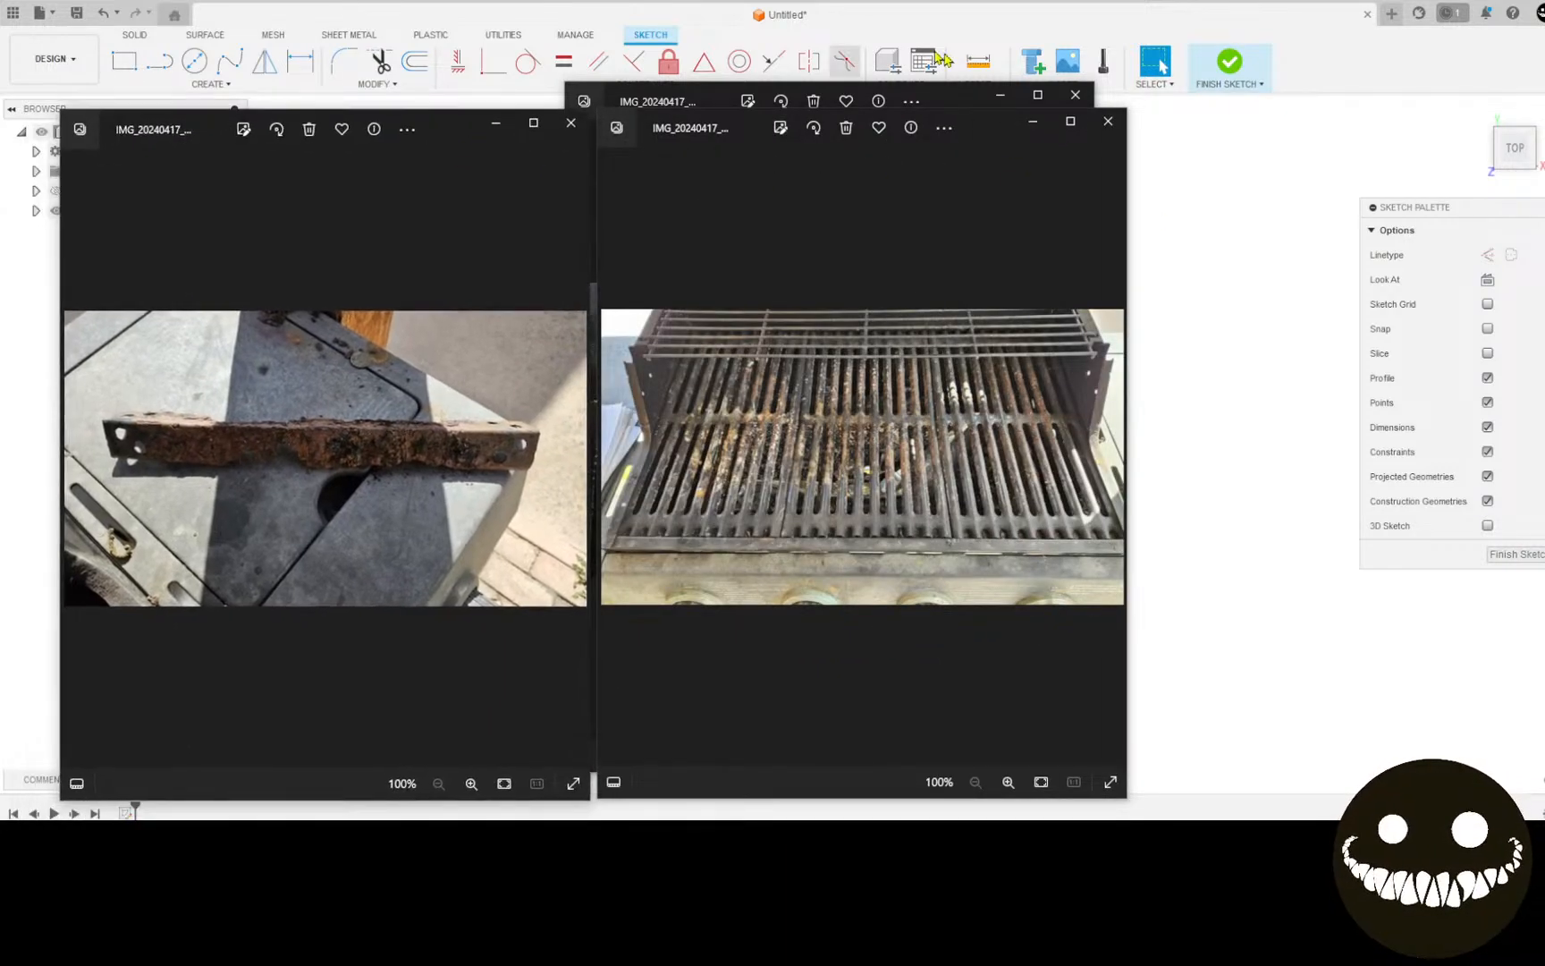
pyautogui.moveTo(970, 110); pyautogui.dragTo(1174, 105)
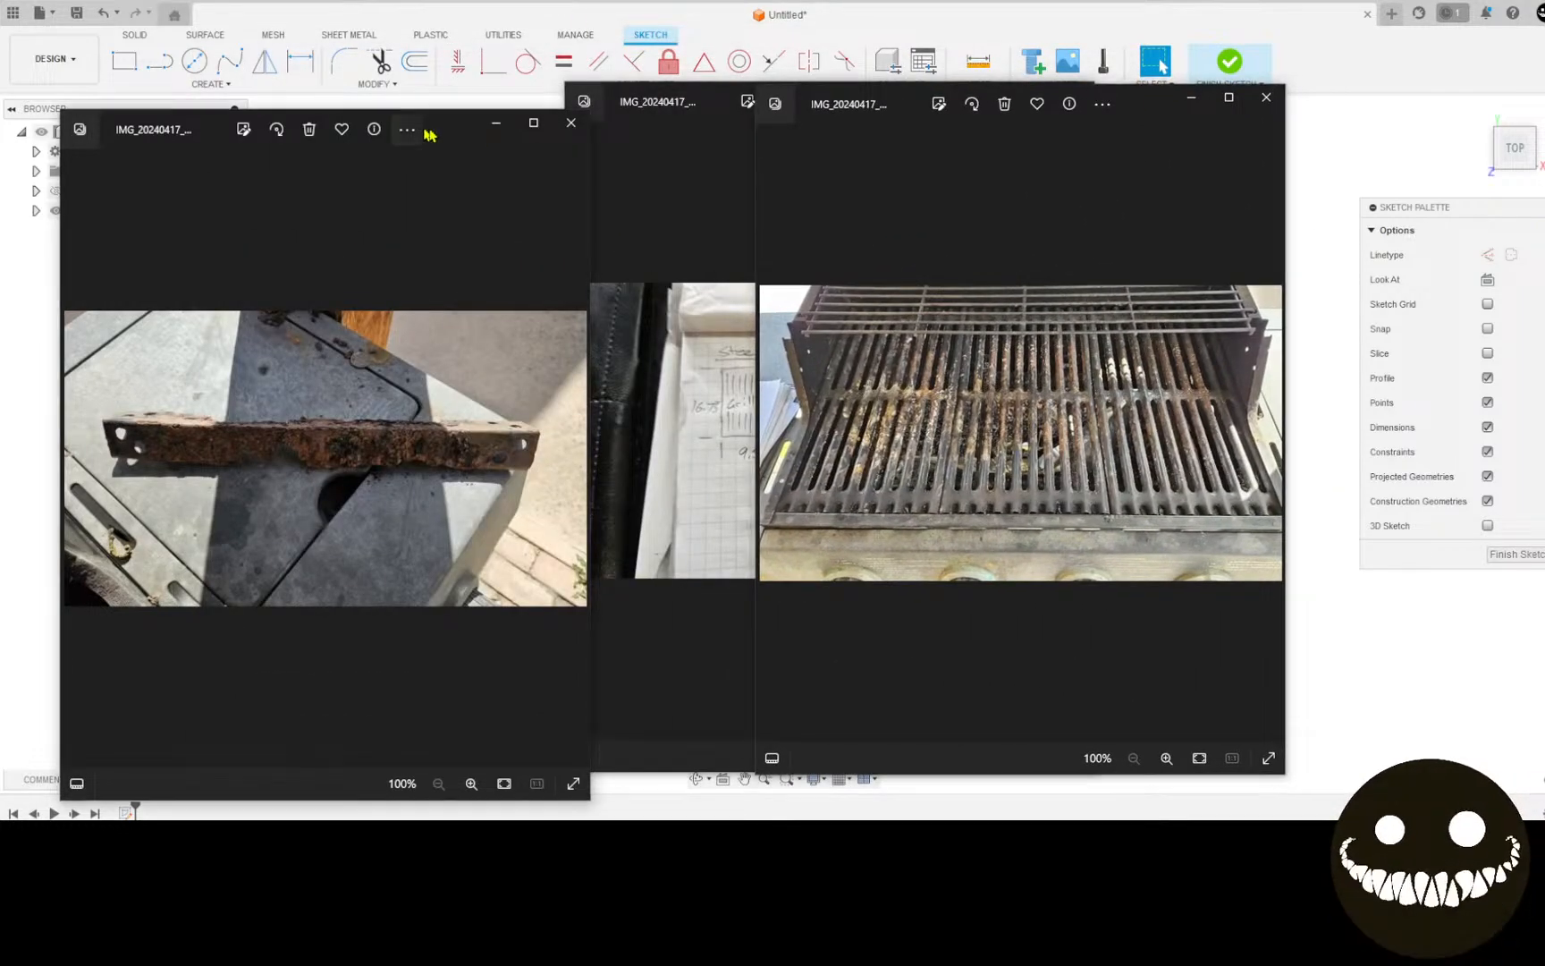
pyautogui.moveTo(441, 128); pyautogui.dragTo(584, 97)
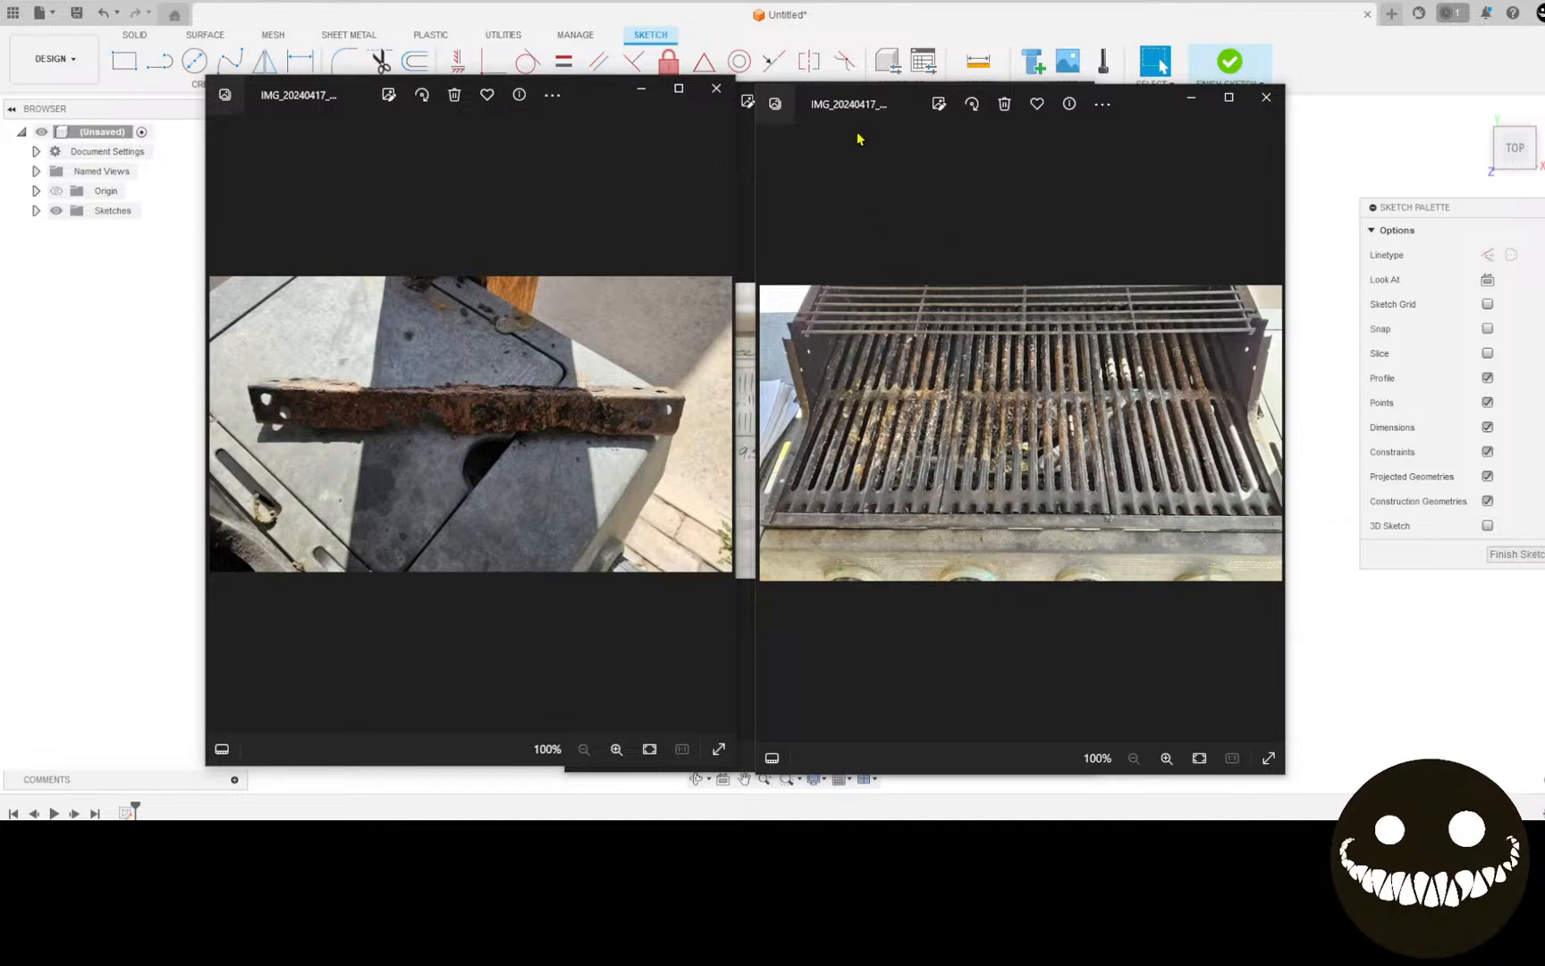
pyautogui.moveTo(907, 117)
pyautogui.mouseDown()
pyautogui.moveTo(997, 134)
pyautogui.moveTo(981, 122)
pyautogui.mouseUp()
pyautogui.click(819, 154)
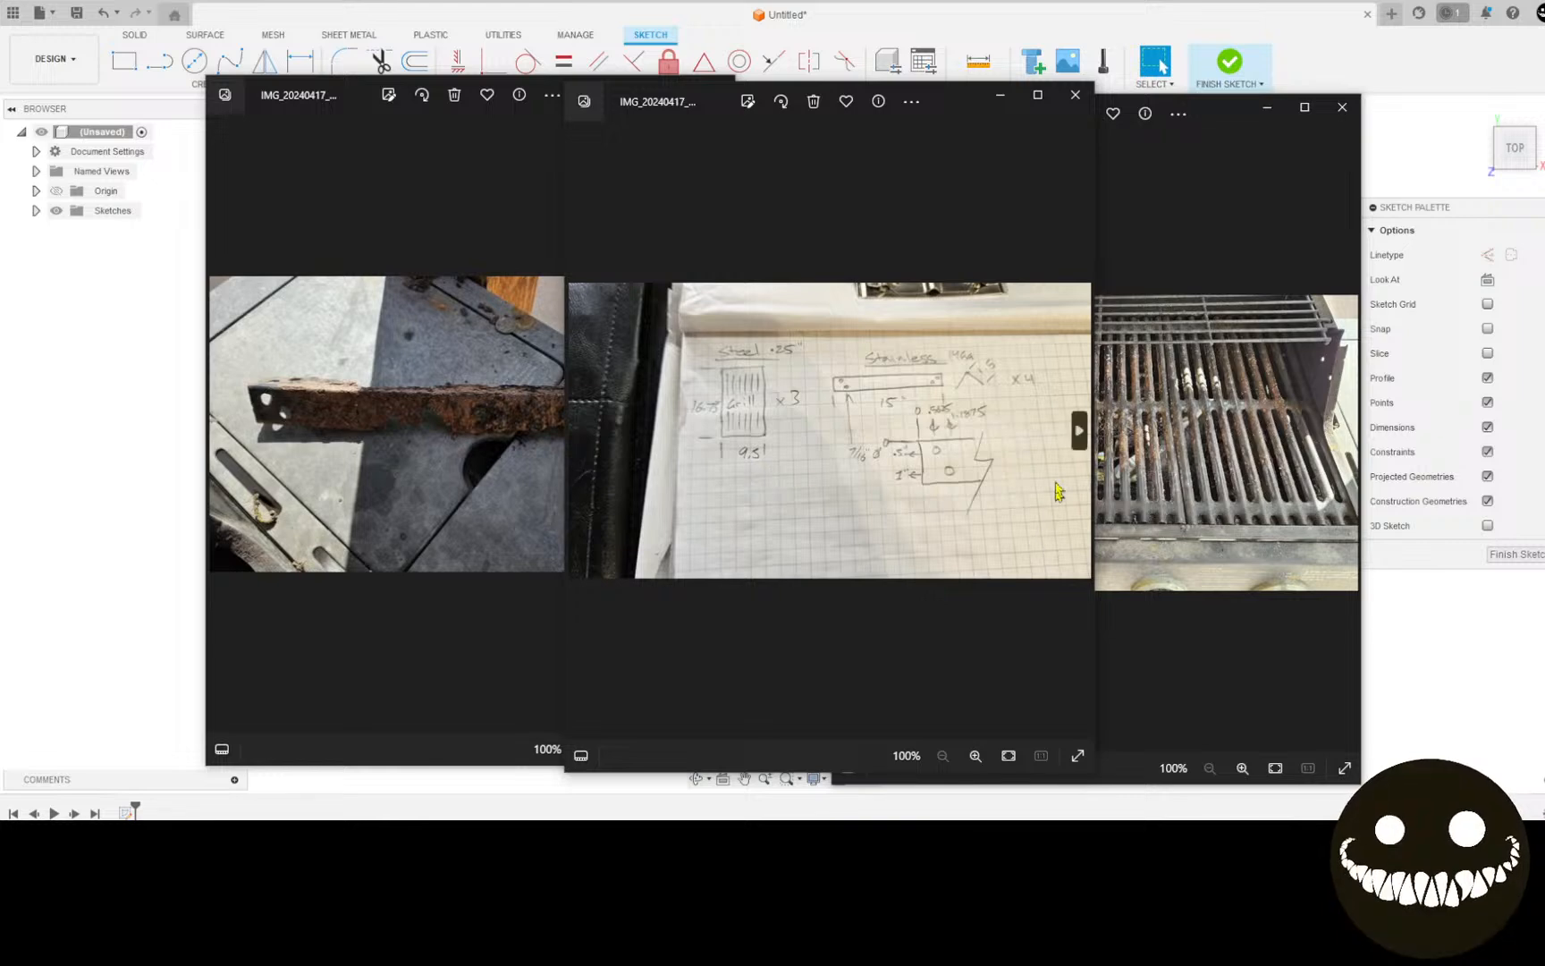
pyautogui.moveTo(972, 101); pyautogui.dragTo(699, 122)
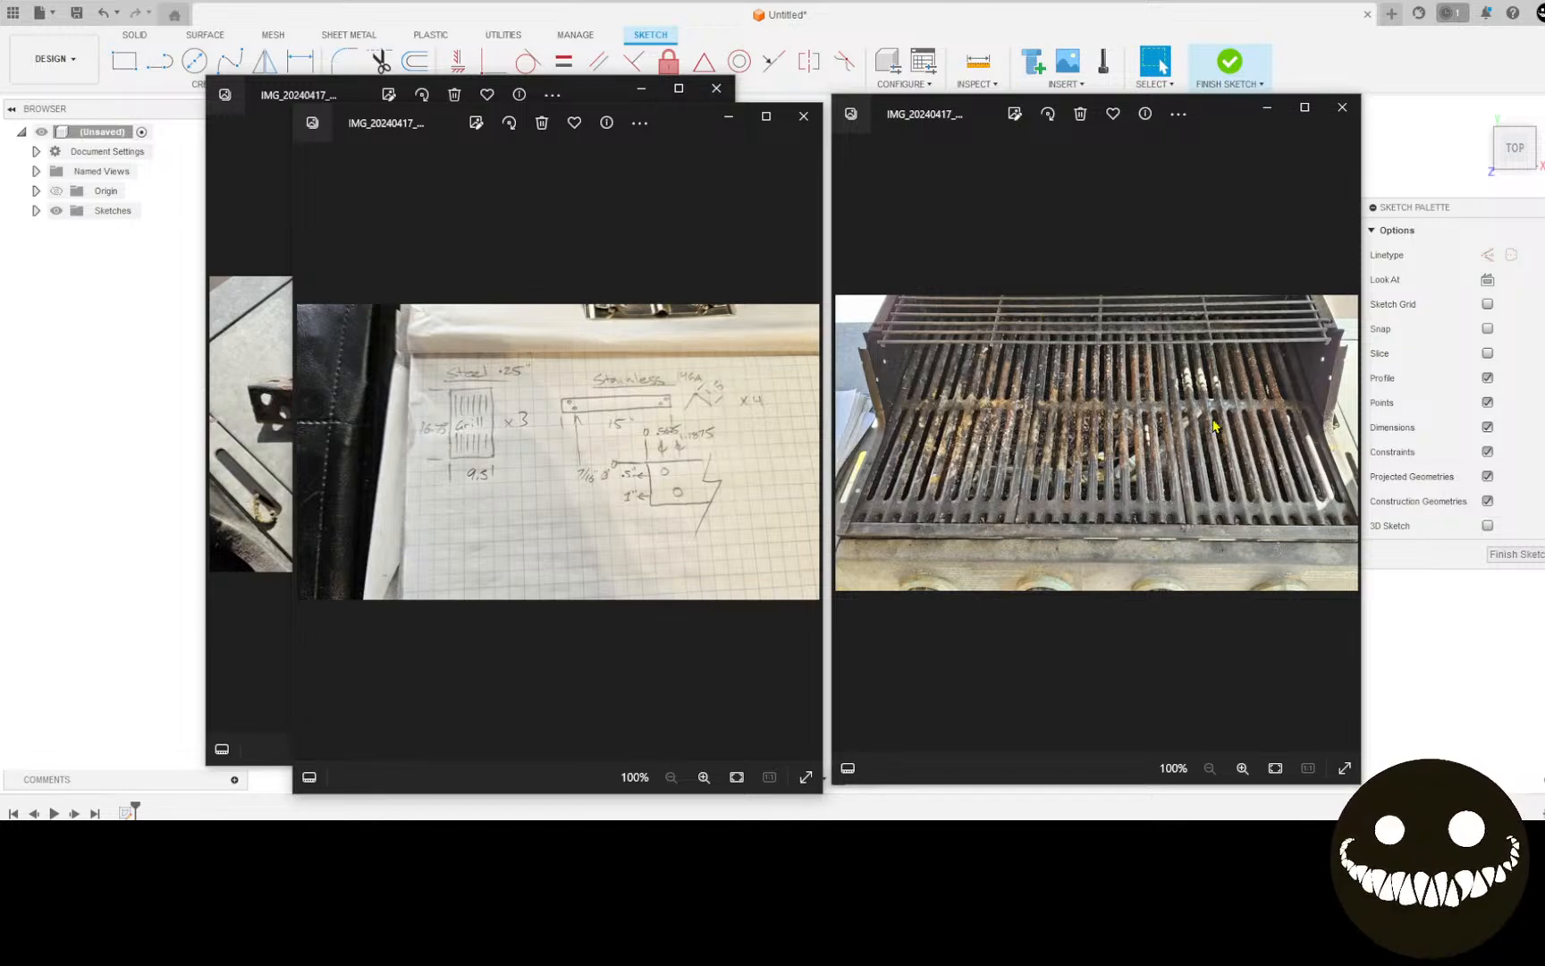
pyautogui.moveTo(672, 132)
pyautogui.mouseDown()
pyautogui.moveTo(914, 132)
pyautogui.moveTo(1217, 82)
pyautogui.mouseUp()
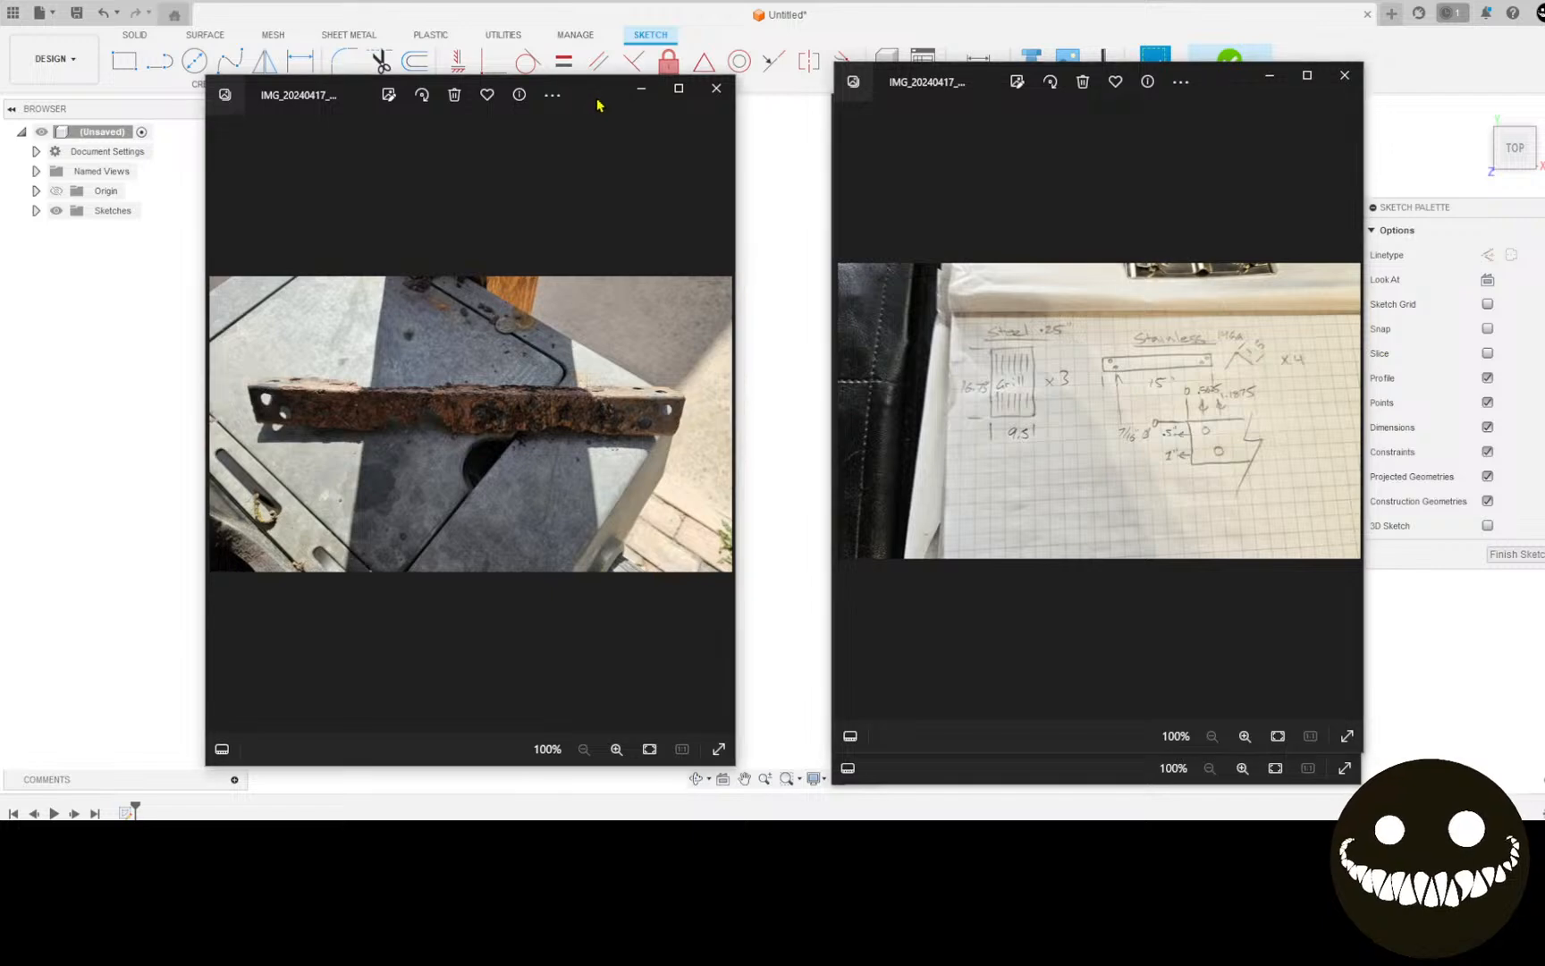
pyautogui.moveTo(600, 100); pyautogui.dragTo(660, 100)
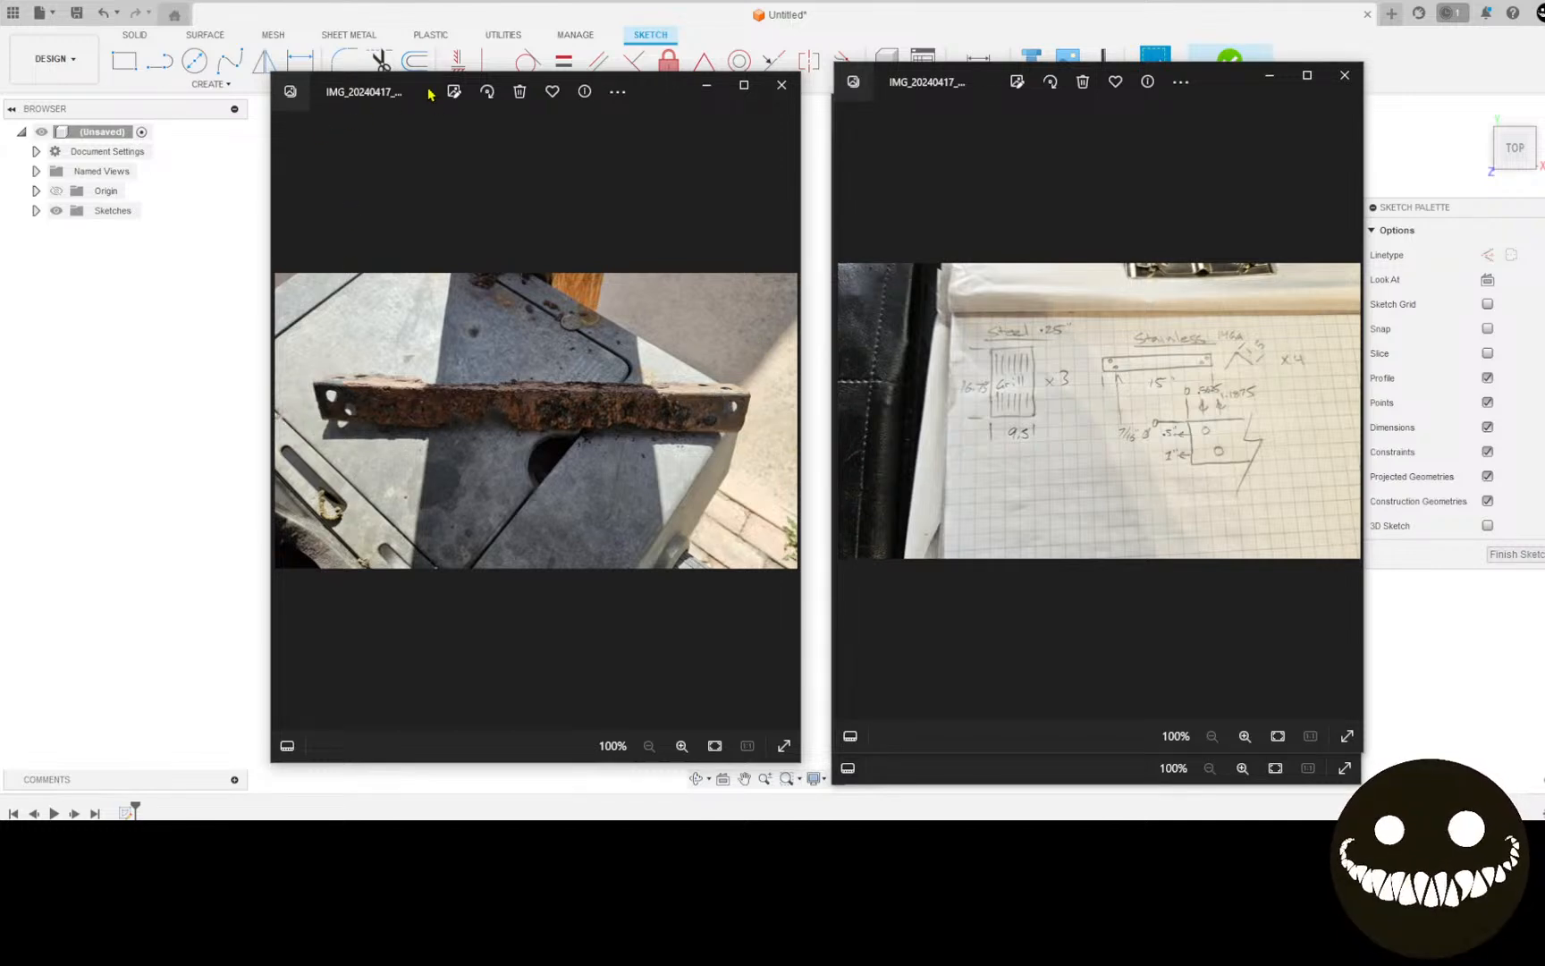
# Step: Move the bracket, hand-drawn dimensions and grill photo windows off the modelling window to clear the canvas
pyautogui.moveTo(431, 92); pyautogui.dragTo(0, 268)
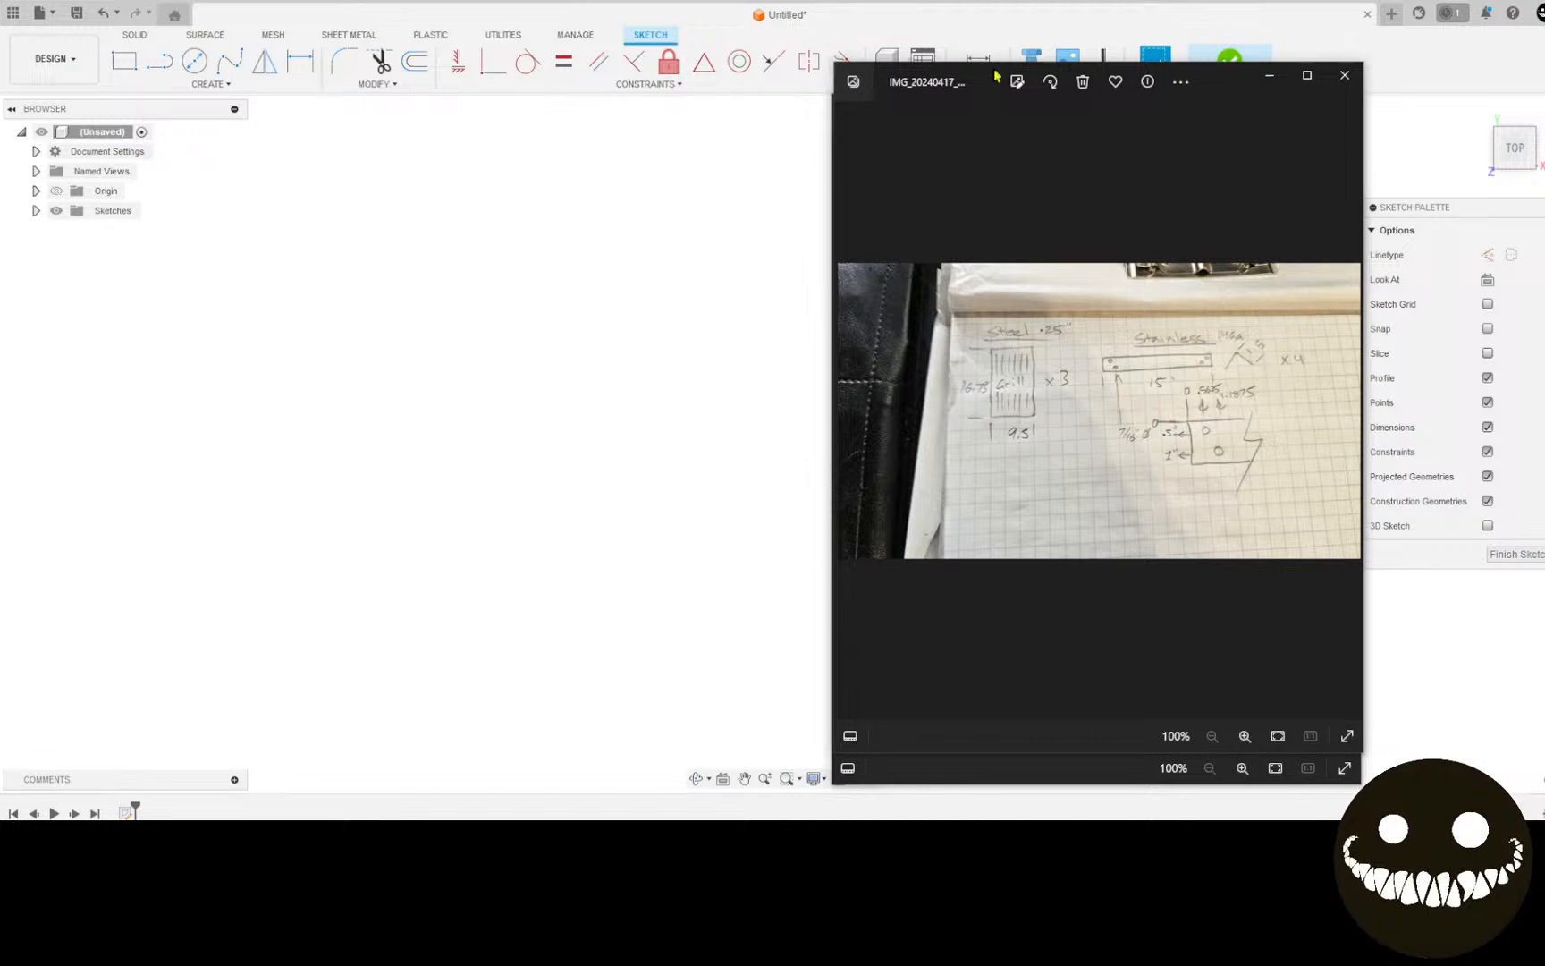
pyautogui.moveTo(996, 76); pyautogui.dragTo(0, 268)
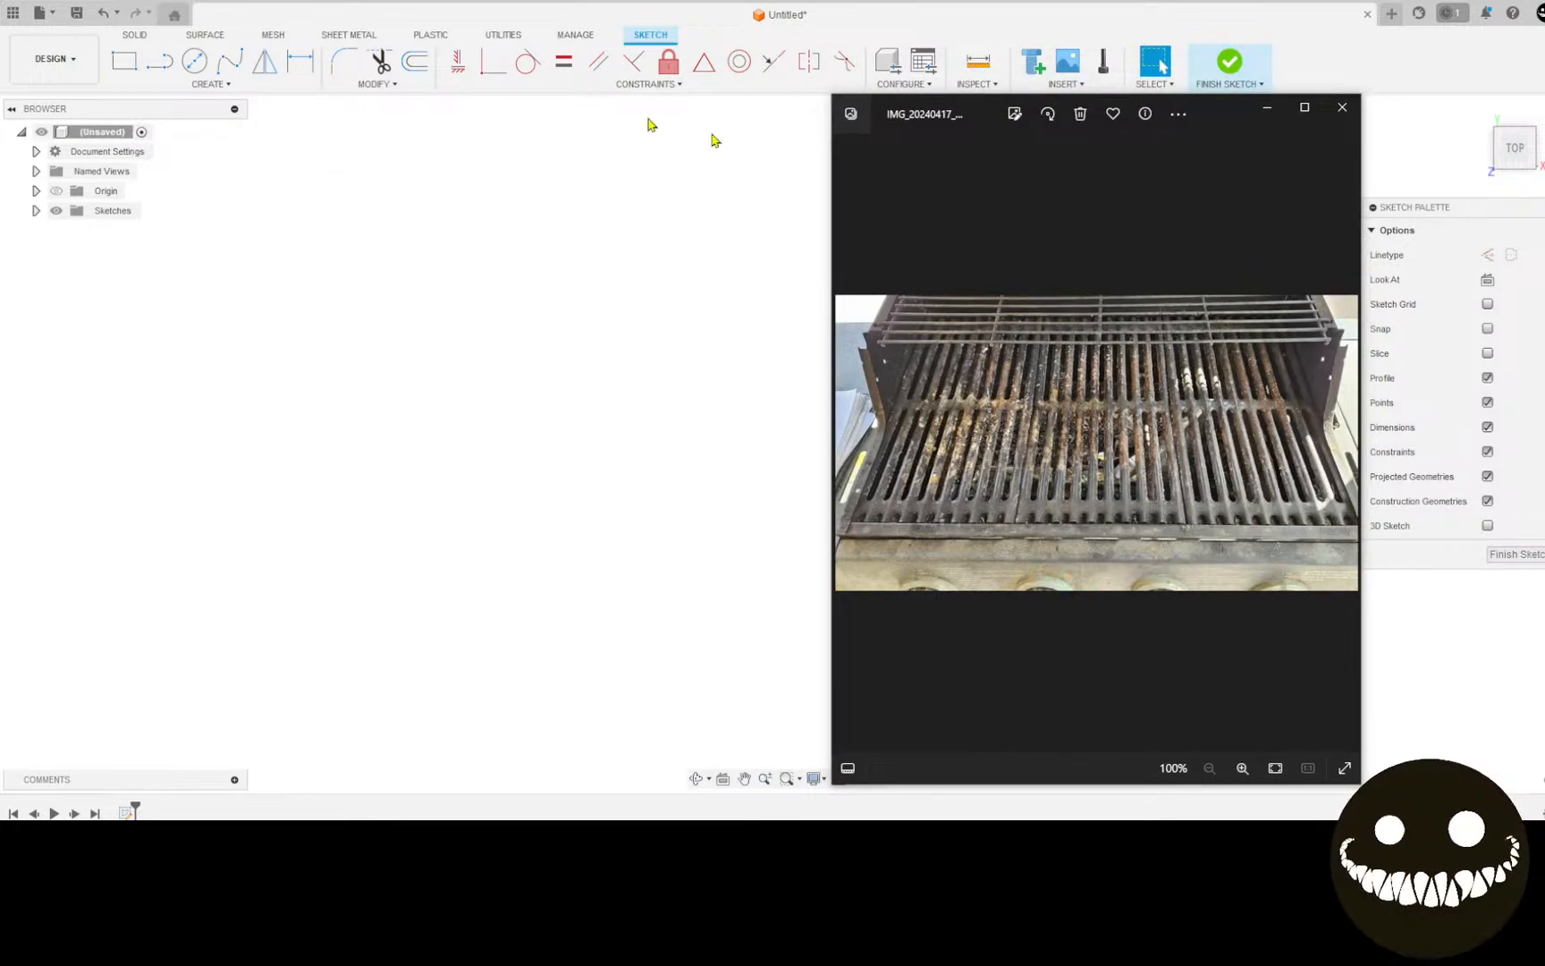
pyautogui.moveTo(990, 117); pyautogui.dragTo(0, 214)
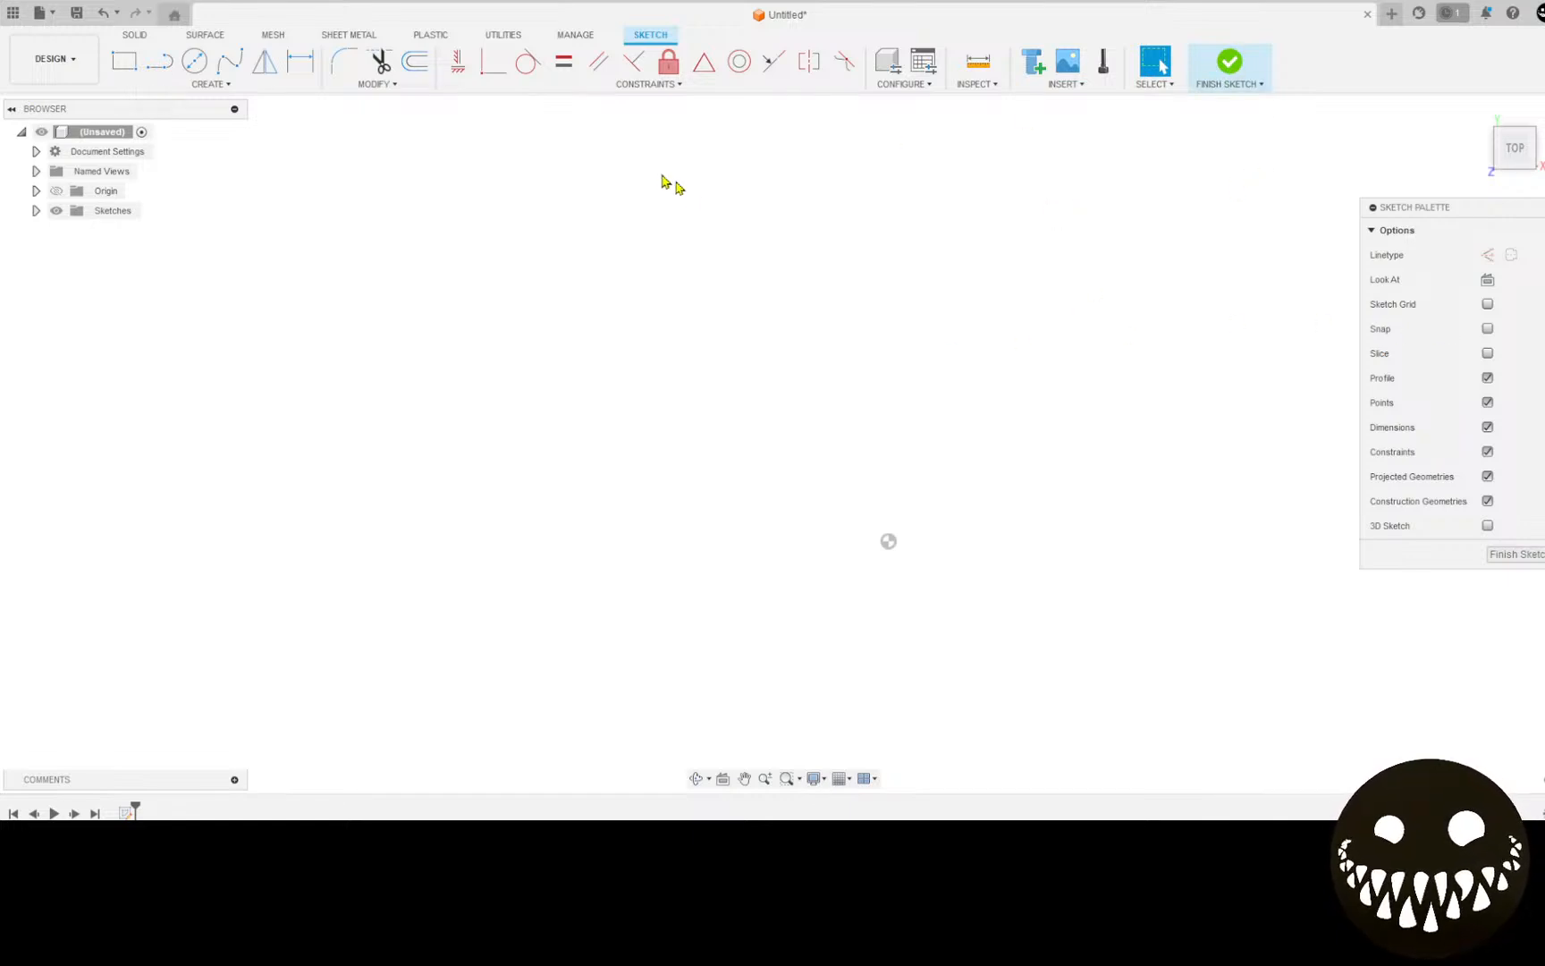
# Step: Undo the existing empty sketch and start a new sketch on the horizontal XY plane
pyautogui.hotkey('ctrl', 'z')
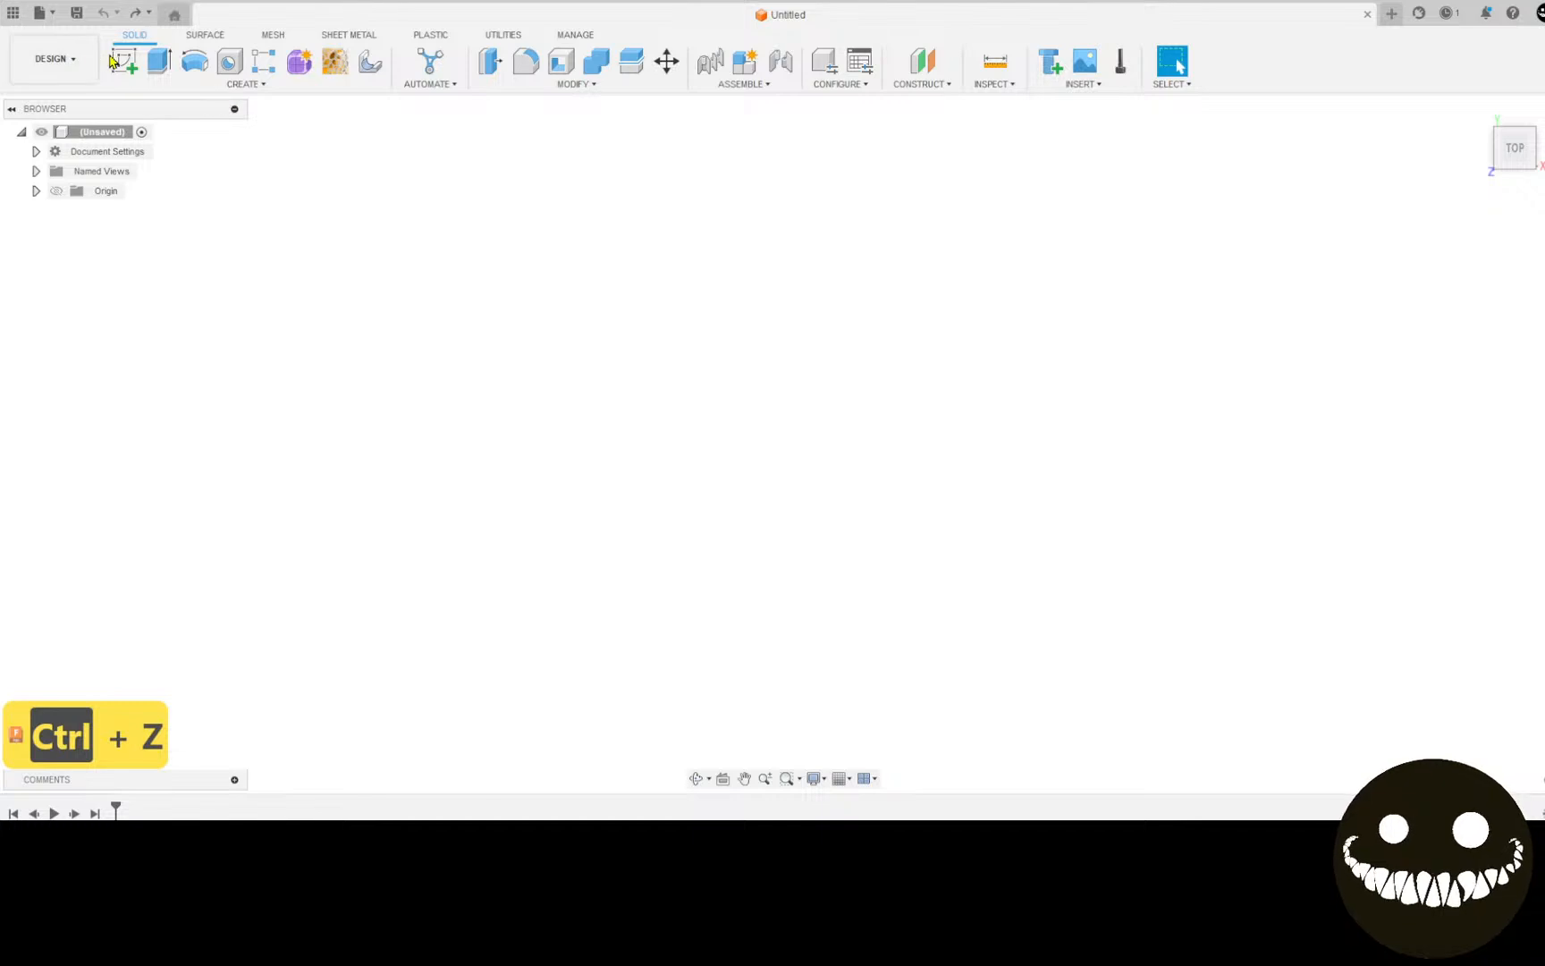
pyautogui.click(125, 60)
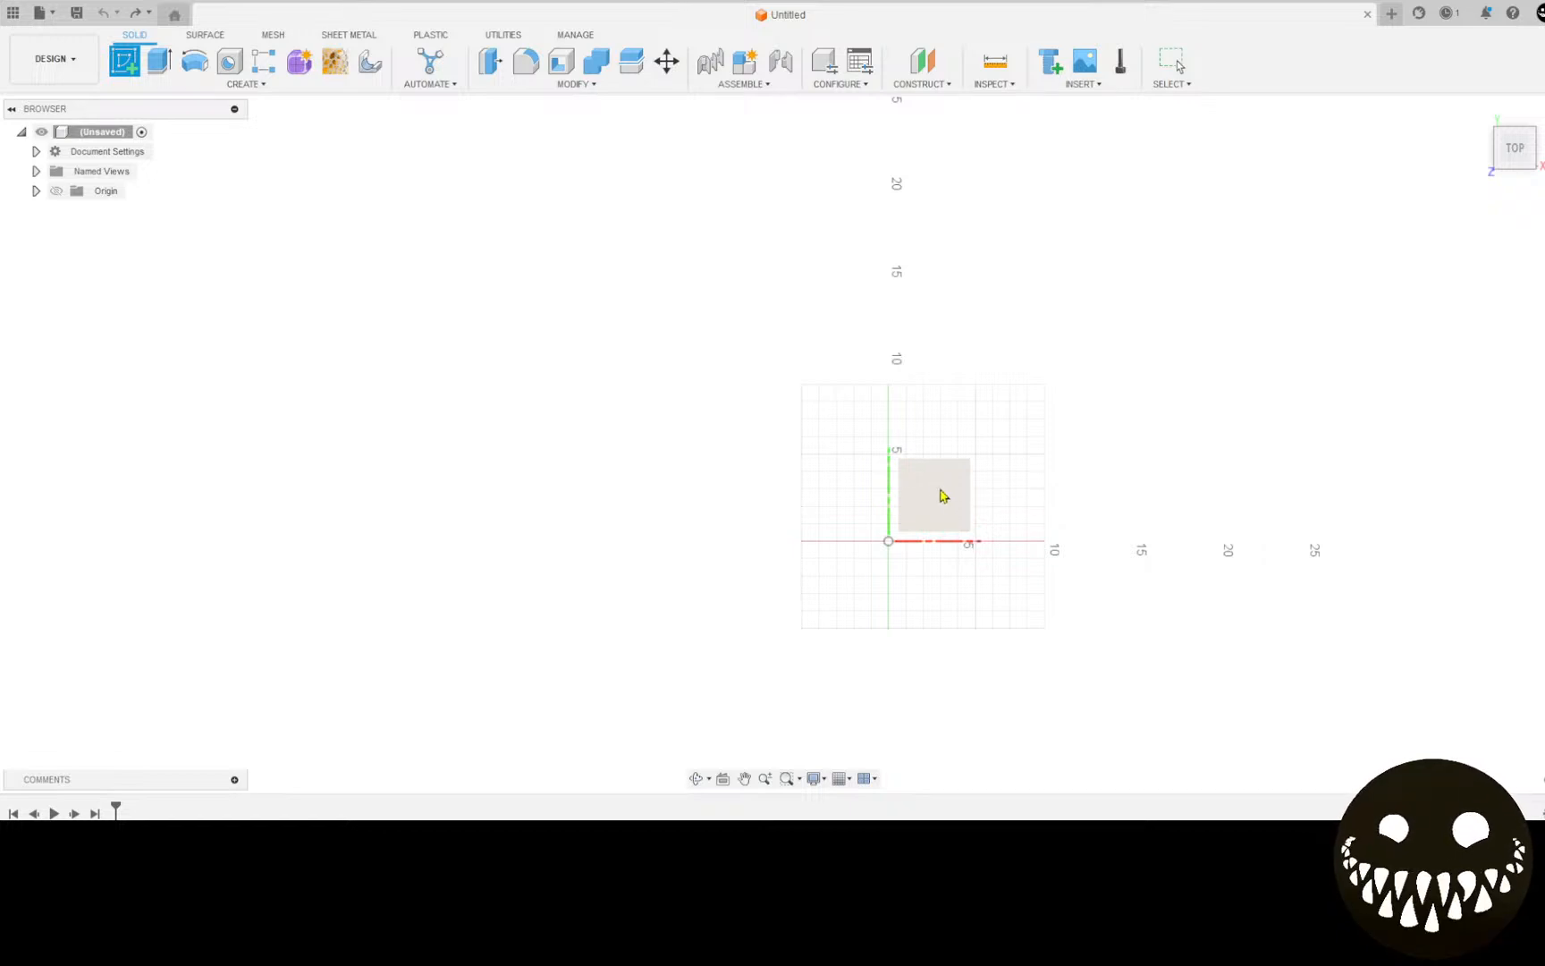
pyautogui.click(940, 495)
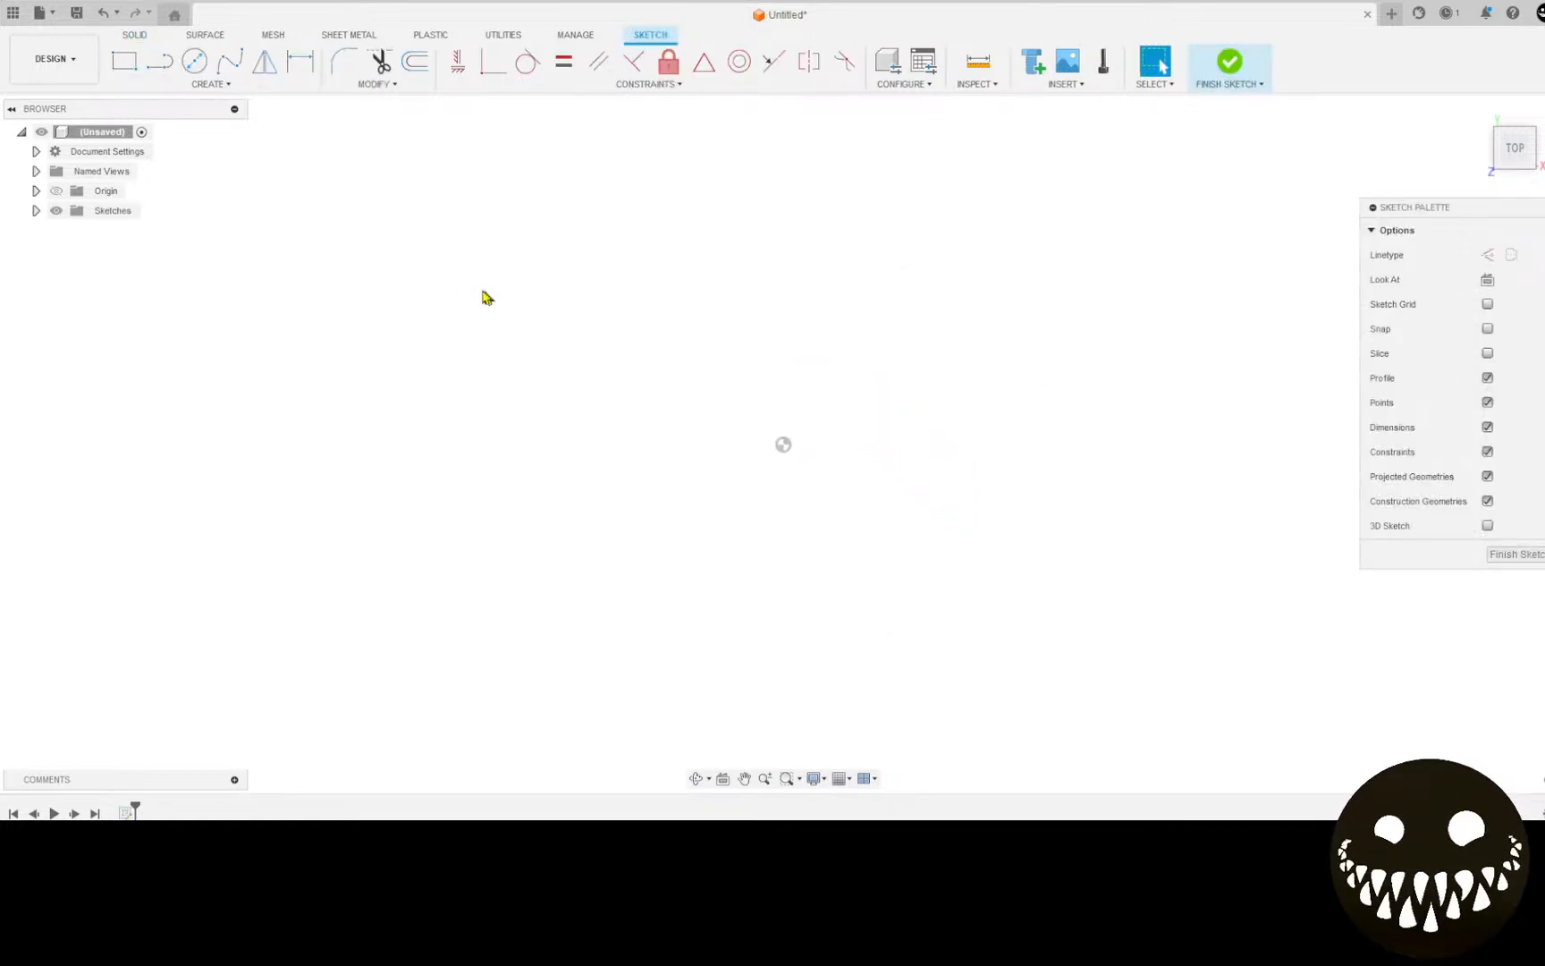
# Step: Sketch a center rectangle on the origin, 1.5 in wide and 15 in tall, and finish the sketch
pyautogui.click(124, 61)
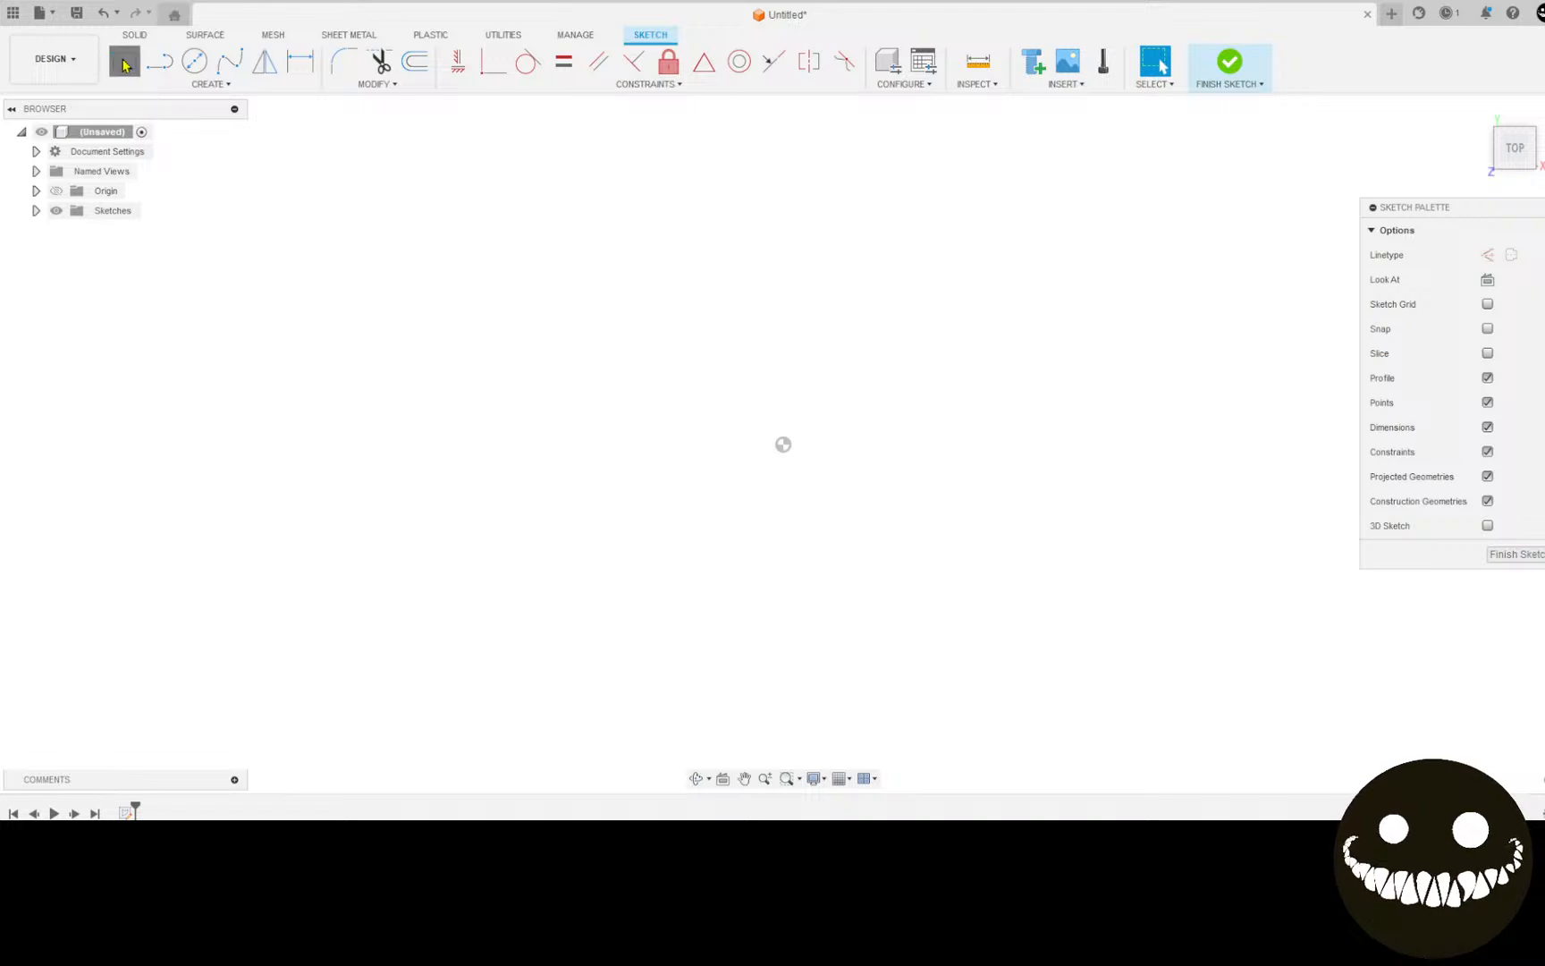
pyautogui.click(784, 444)
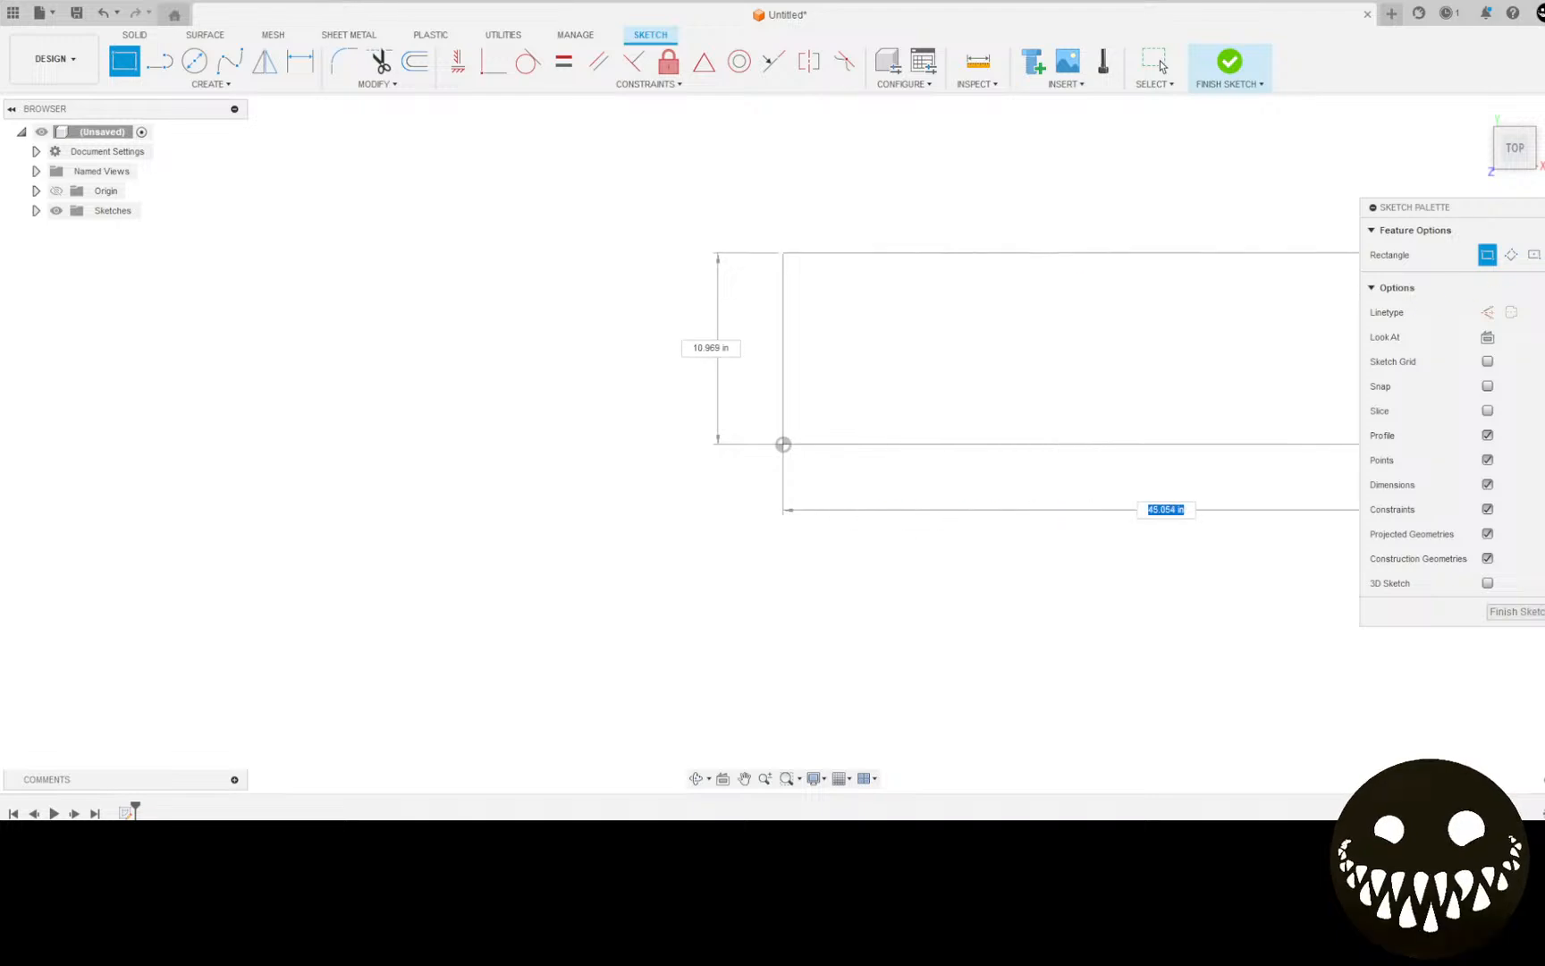
pyautogui.click(1534, 255)
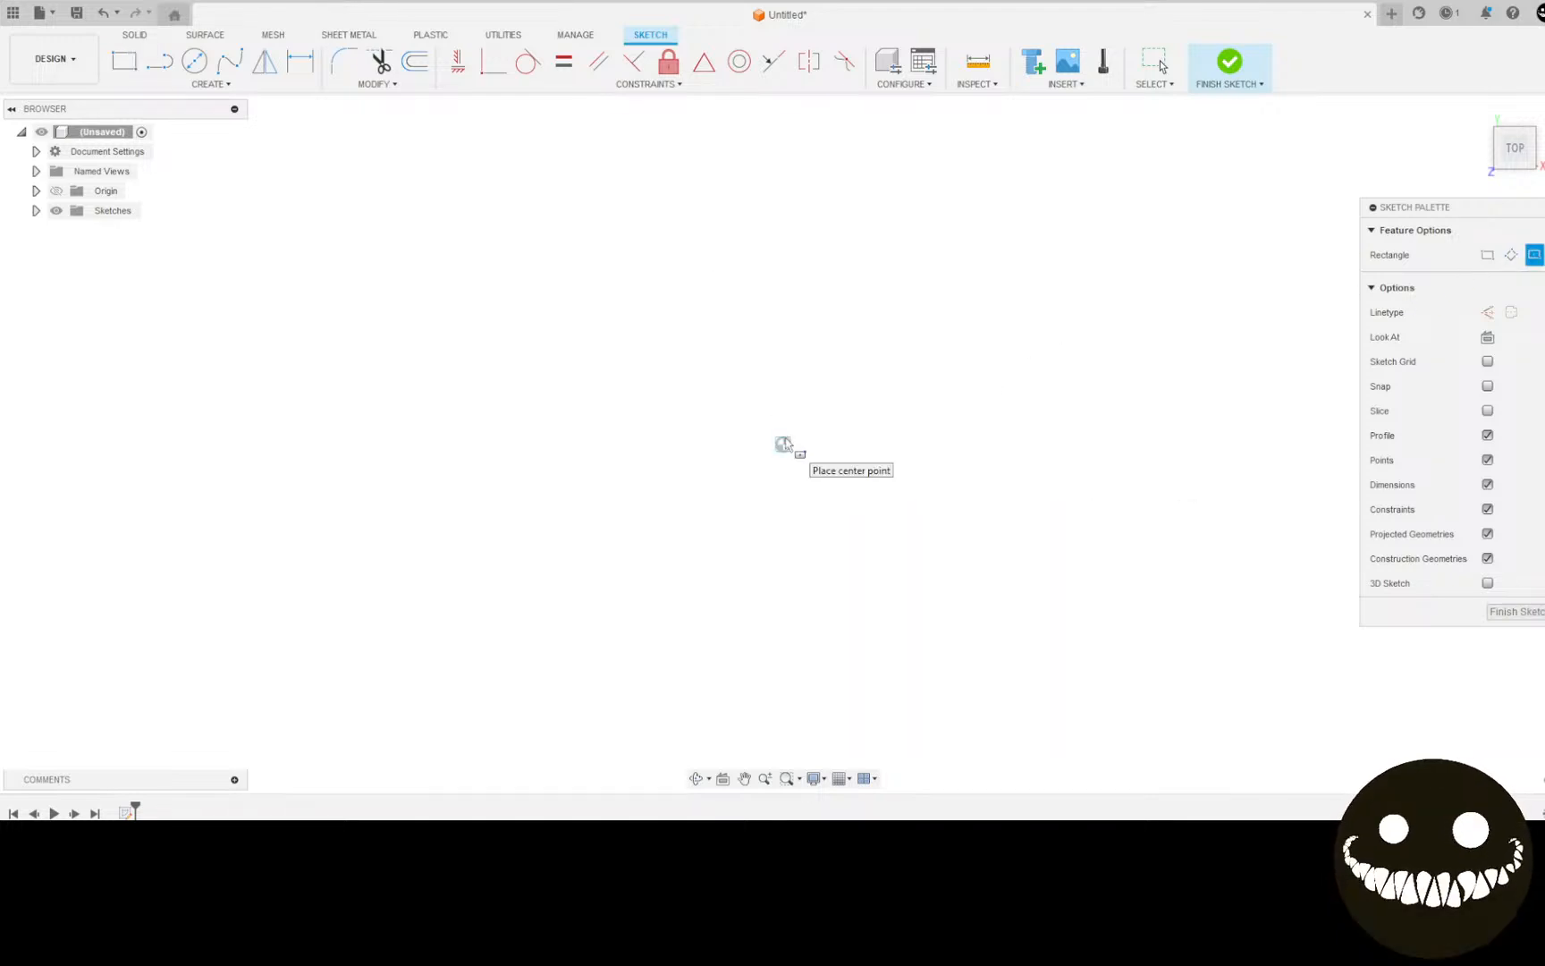
pyautogui.click(783, 444)
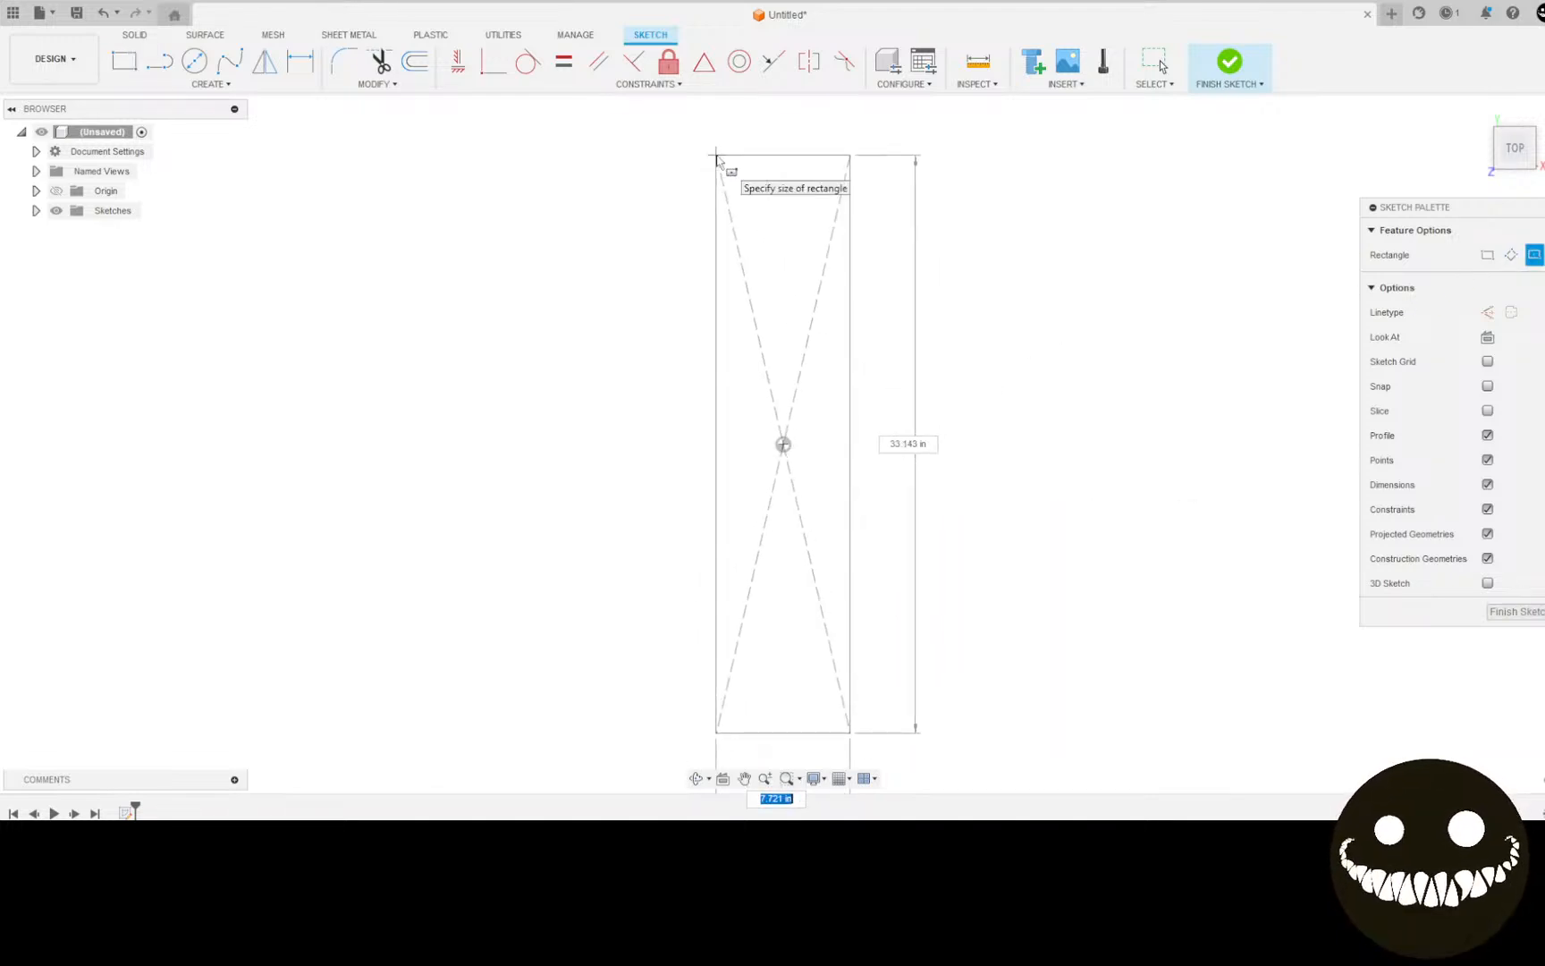
pyautogui.write('1.')
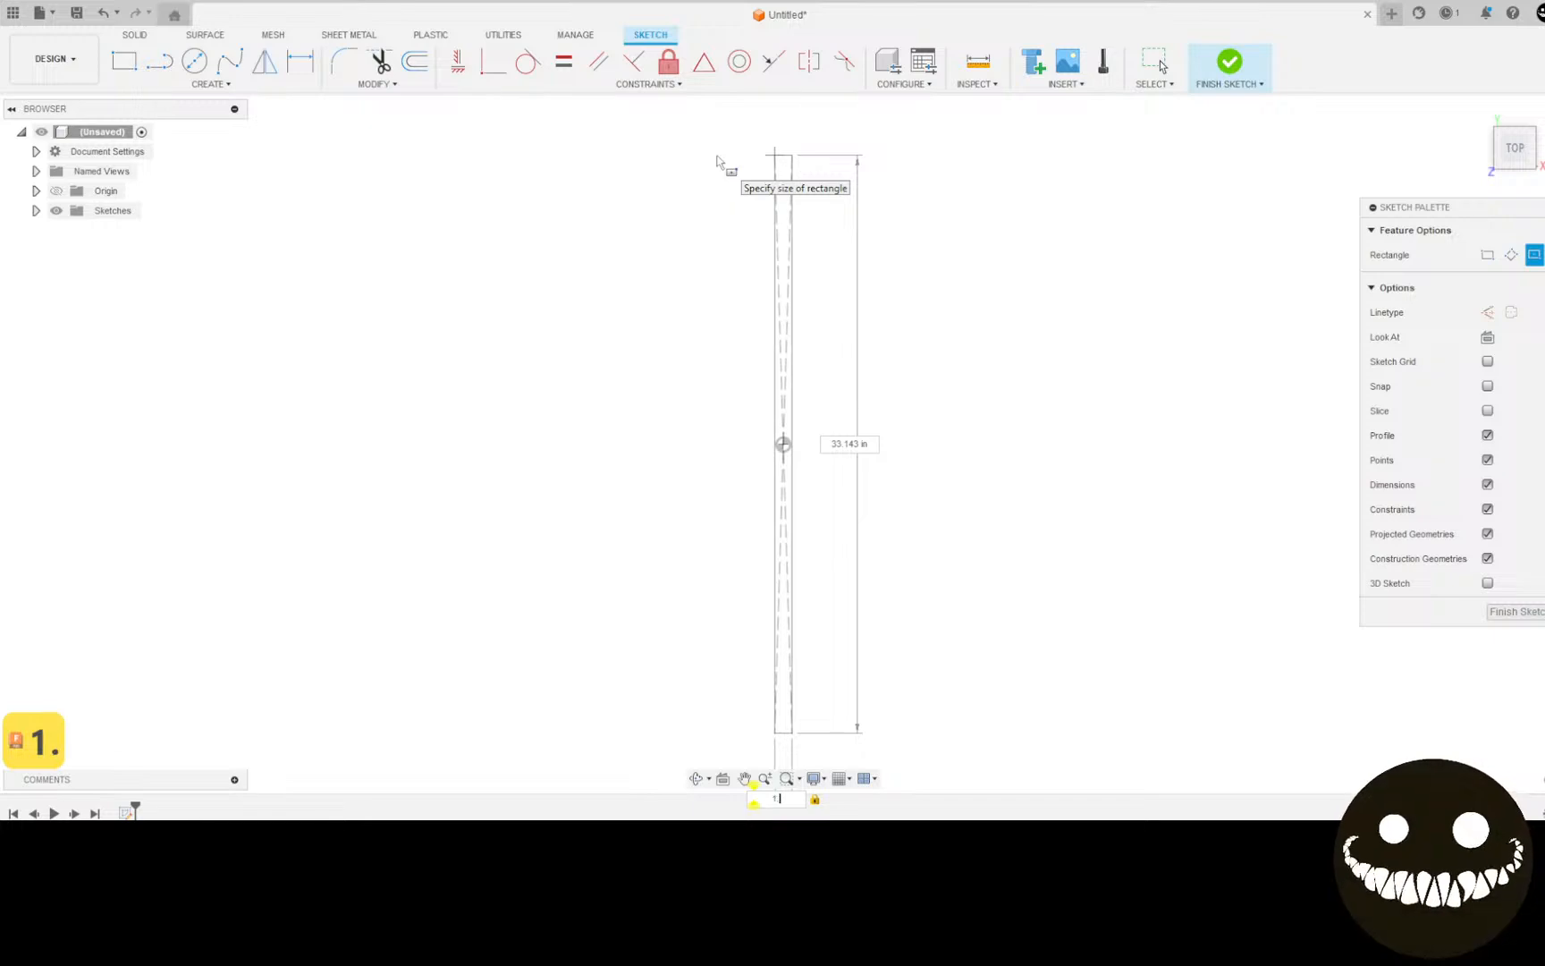
pyautogui.write('5')
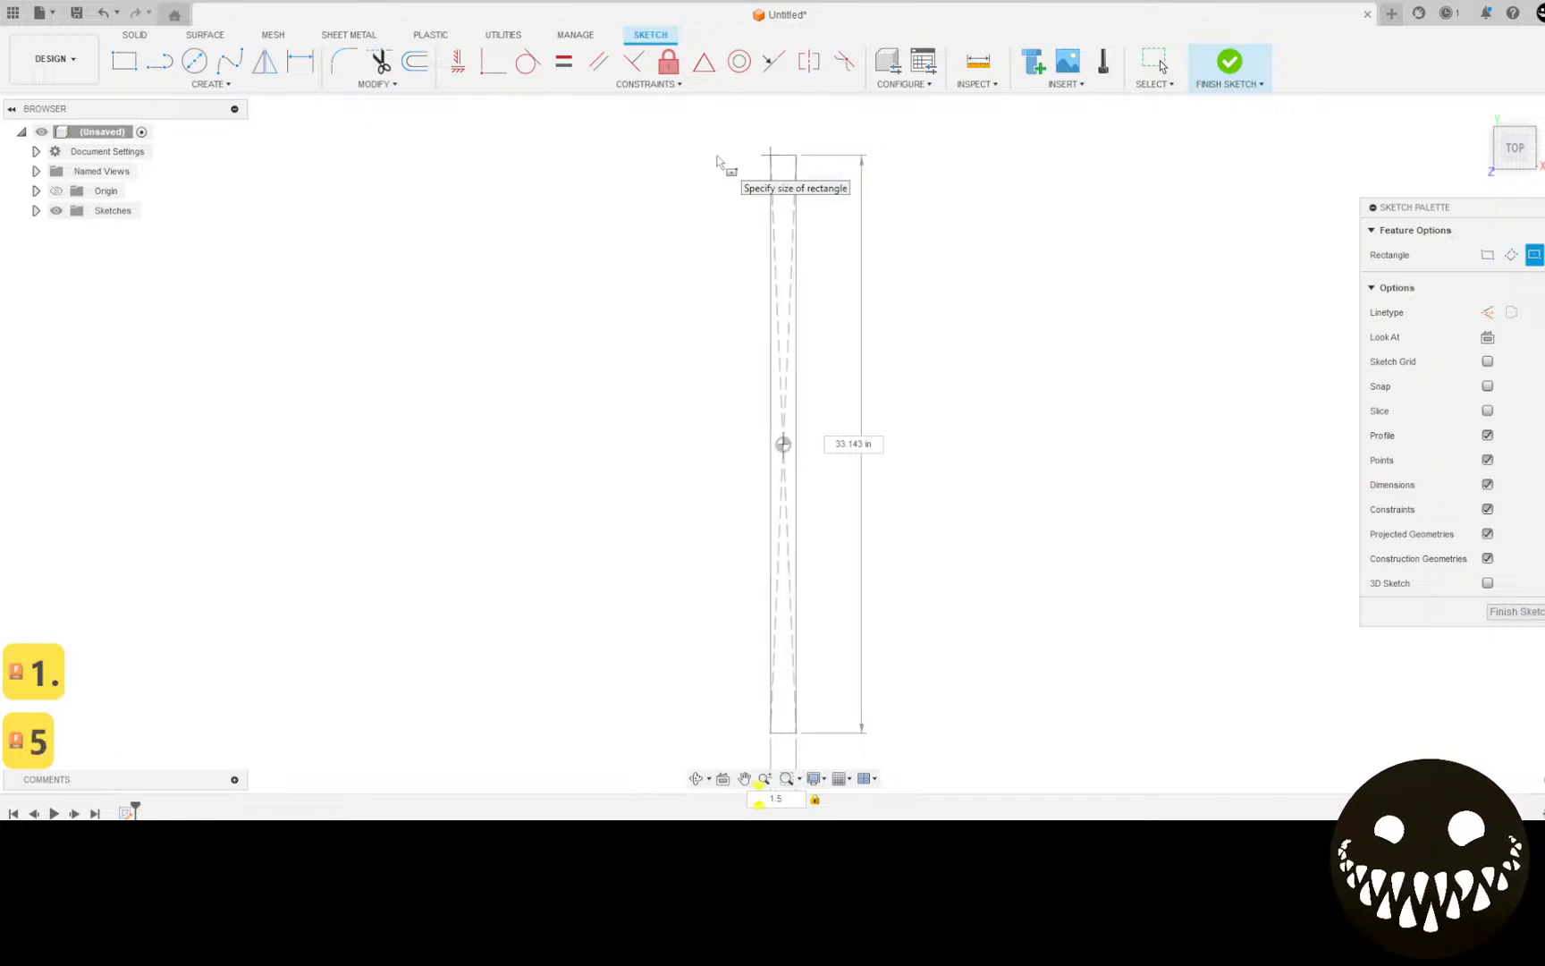
pyautogui.press('Tab')
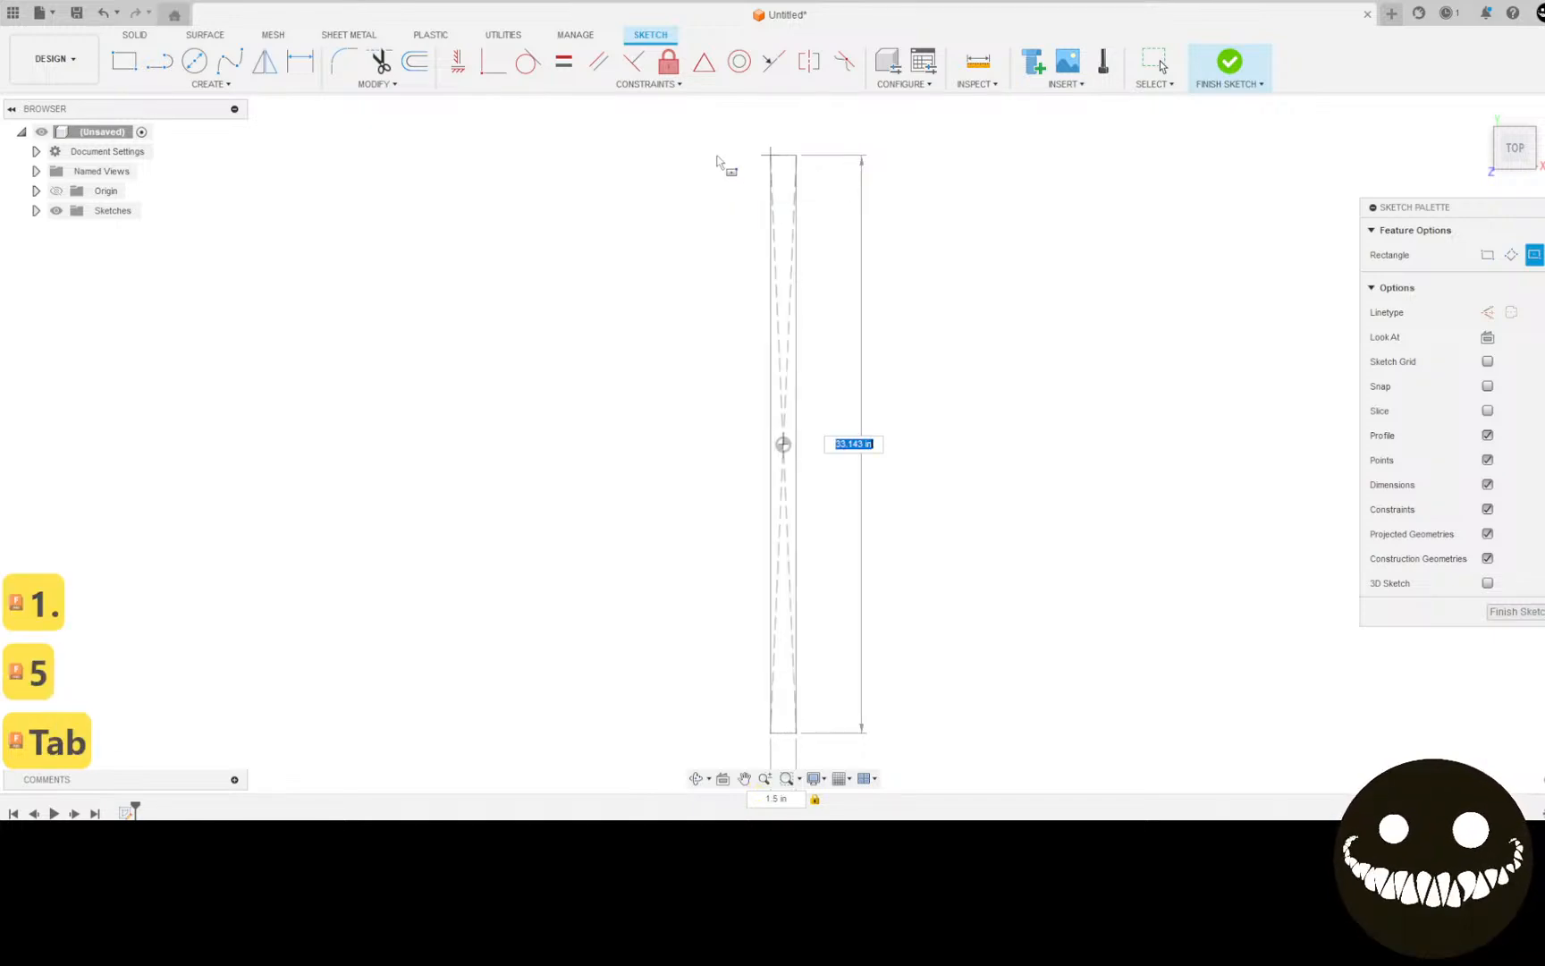
pyautogui.write('15')
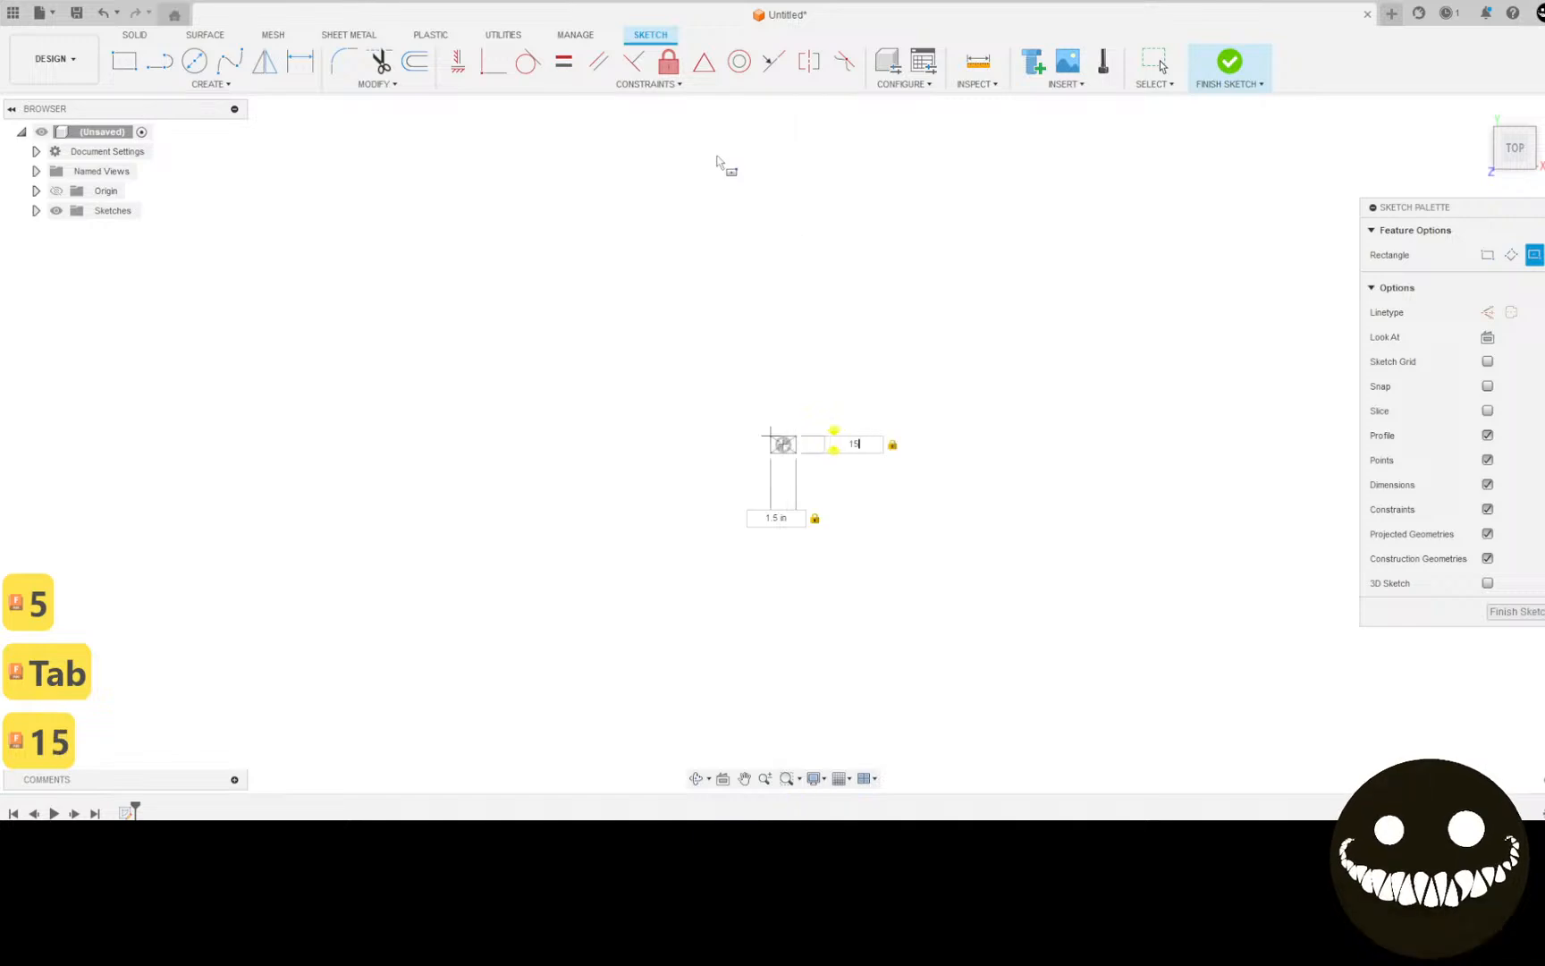
pyautogui.press('Return')
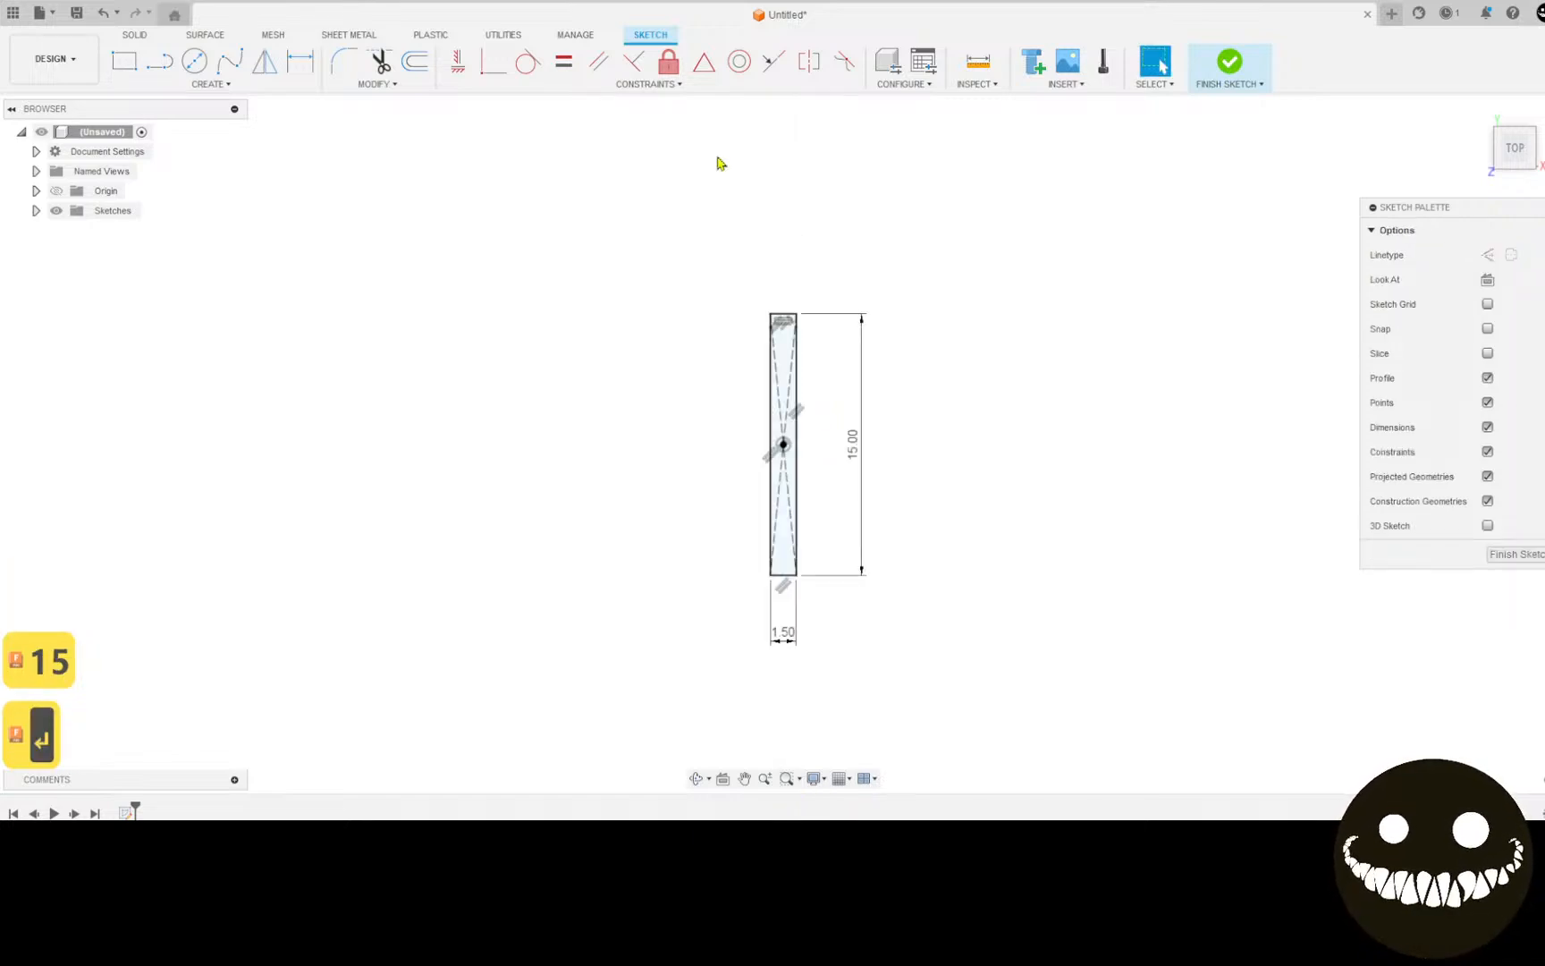
pyautogui.click(1230, 63)
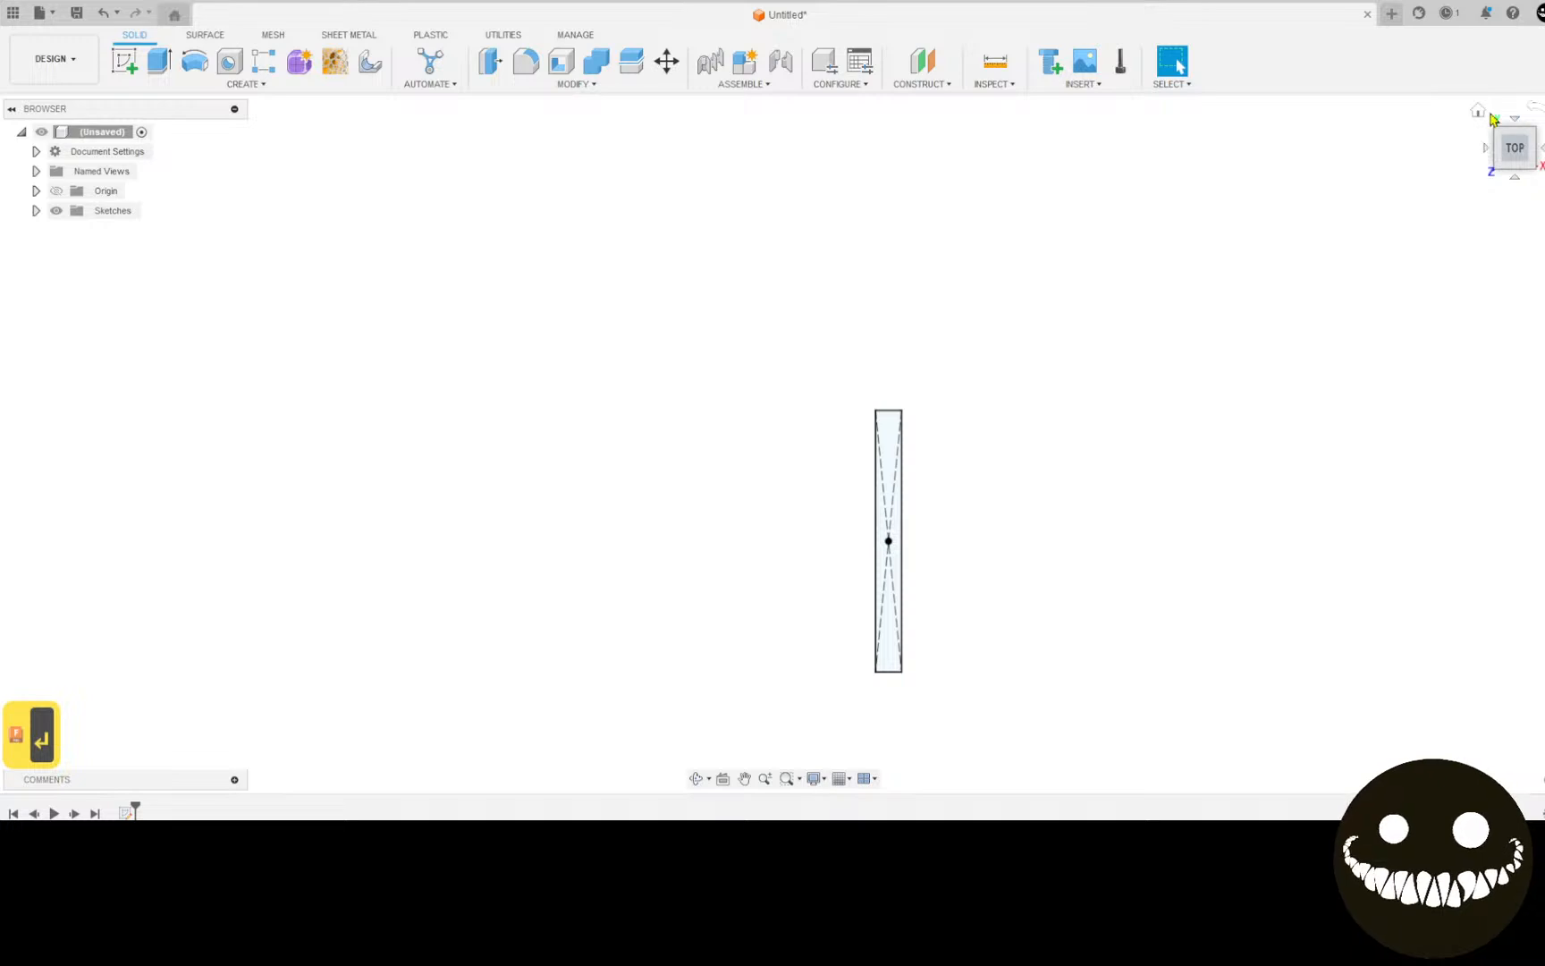
# Step: Create a sheet metal flange from the rectangle profile as a new body with the Steel (in) rule
pyautogui.click(1479, 111)
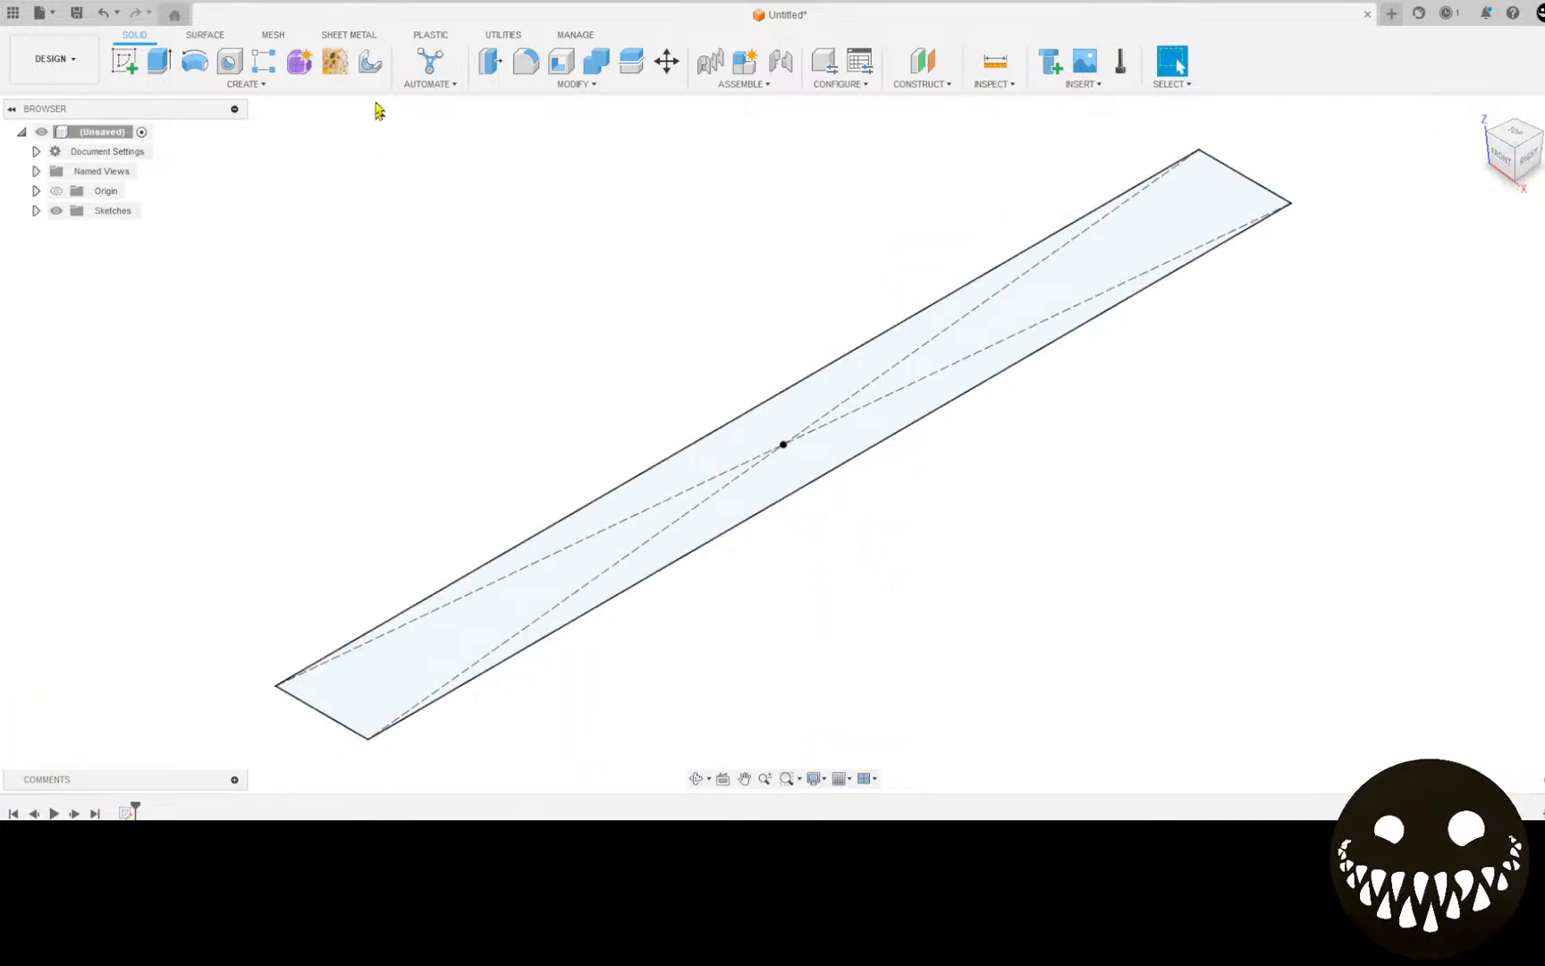
pyautogui.click(350, 35)
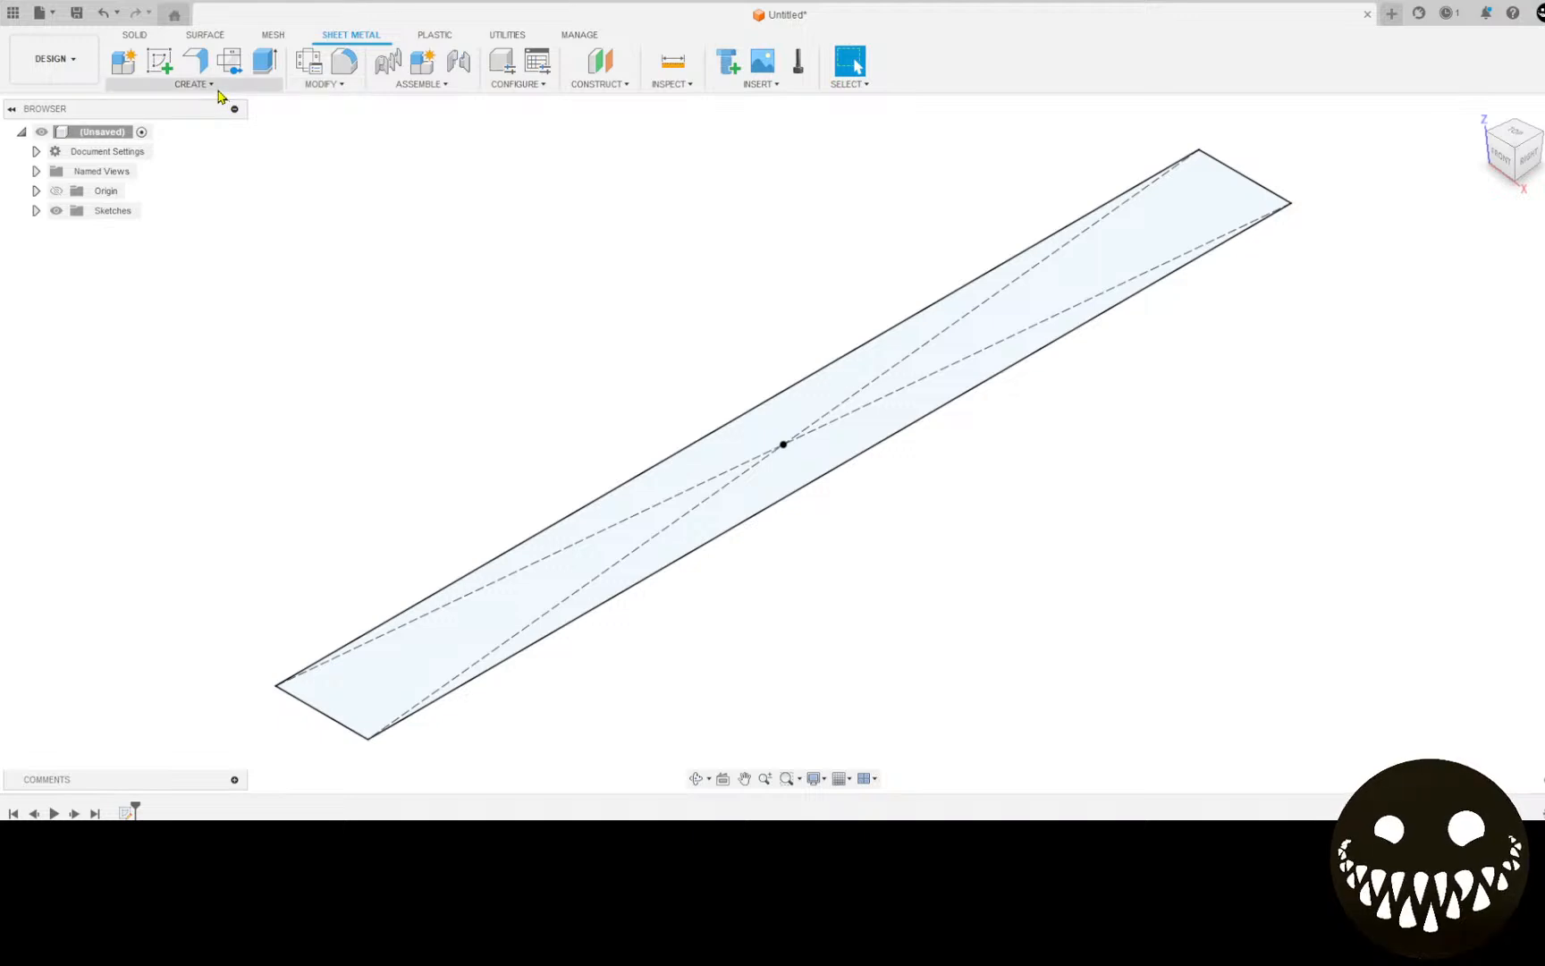
pyautogui.click(200, 70)
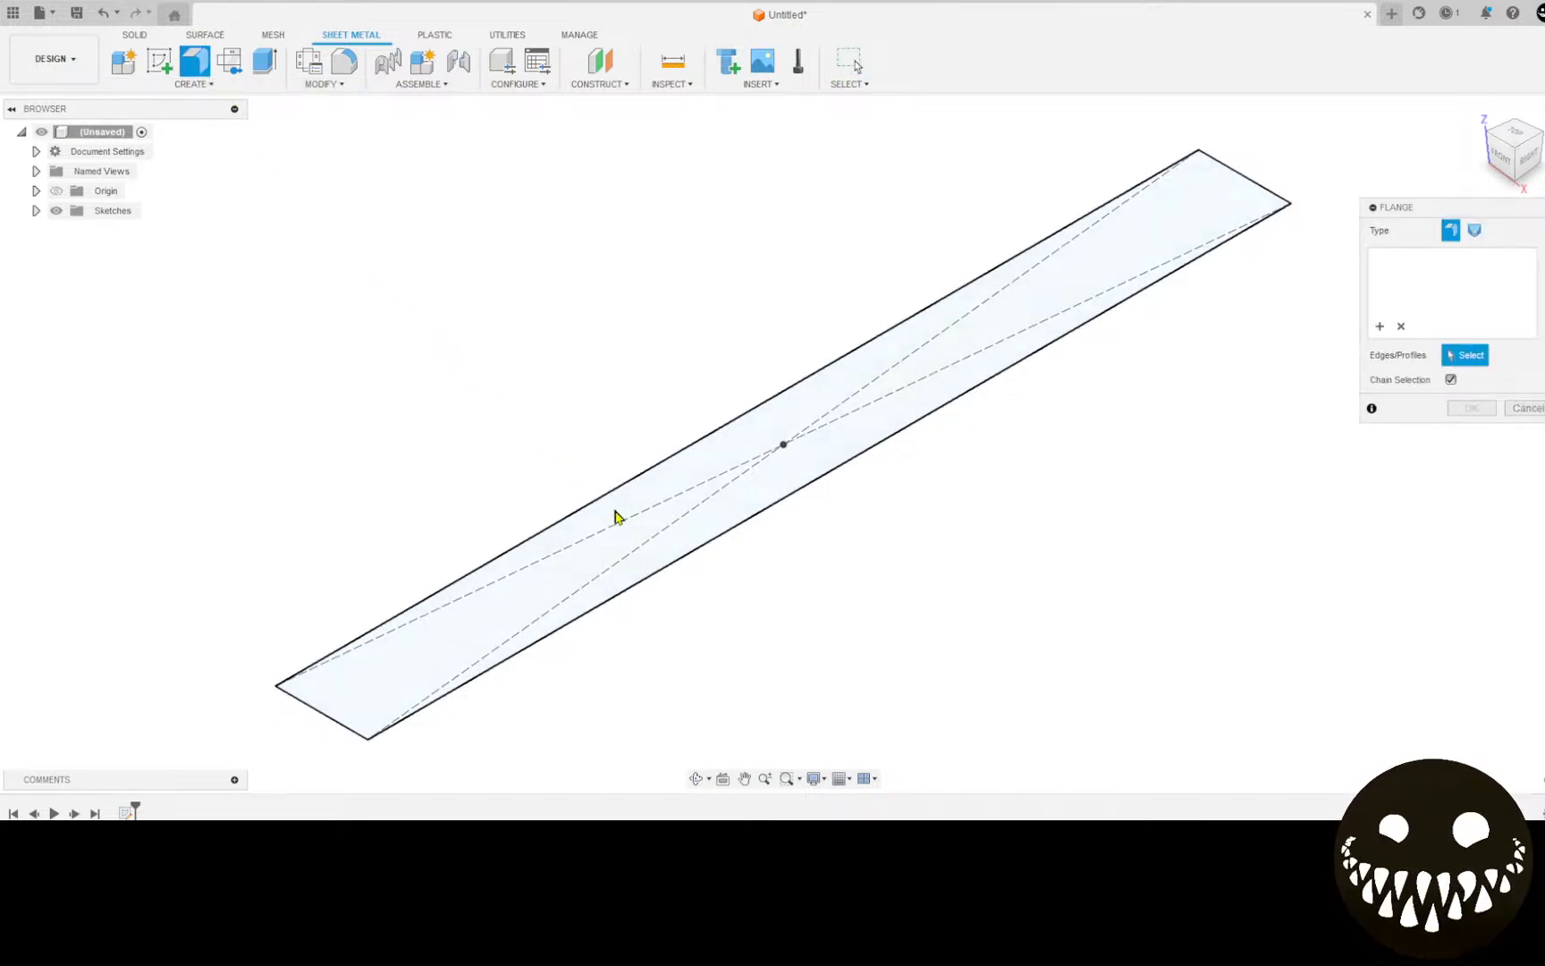
pyautogui.click(636, 539)
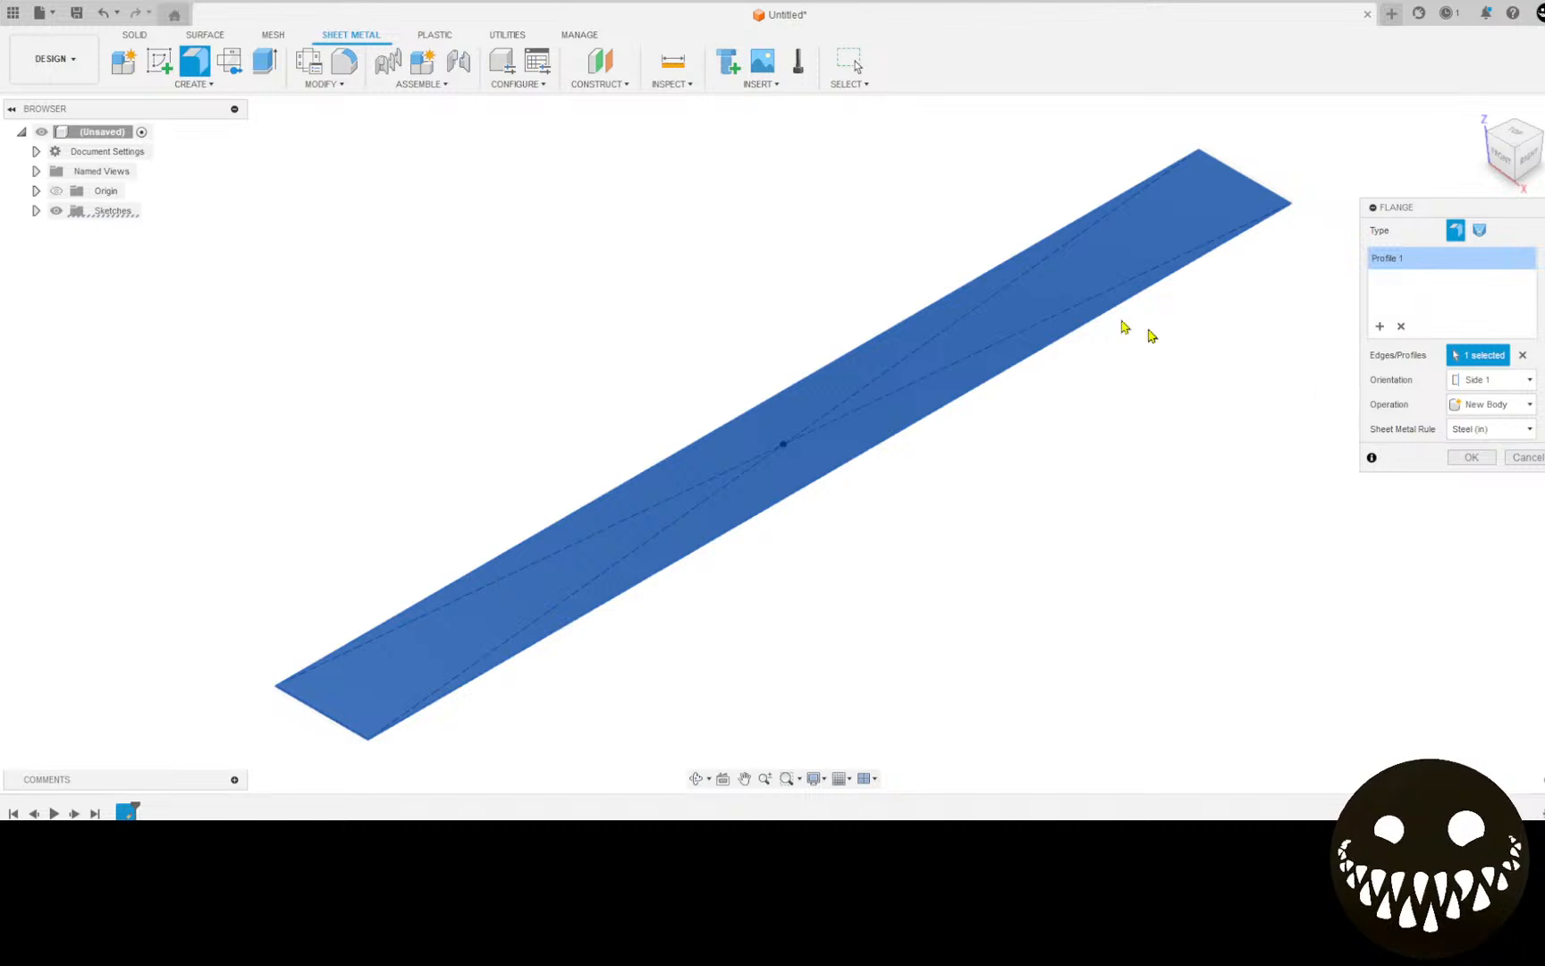
pyautogui.click(1473, 456)
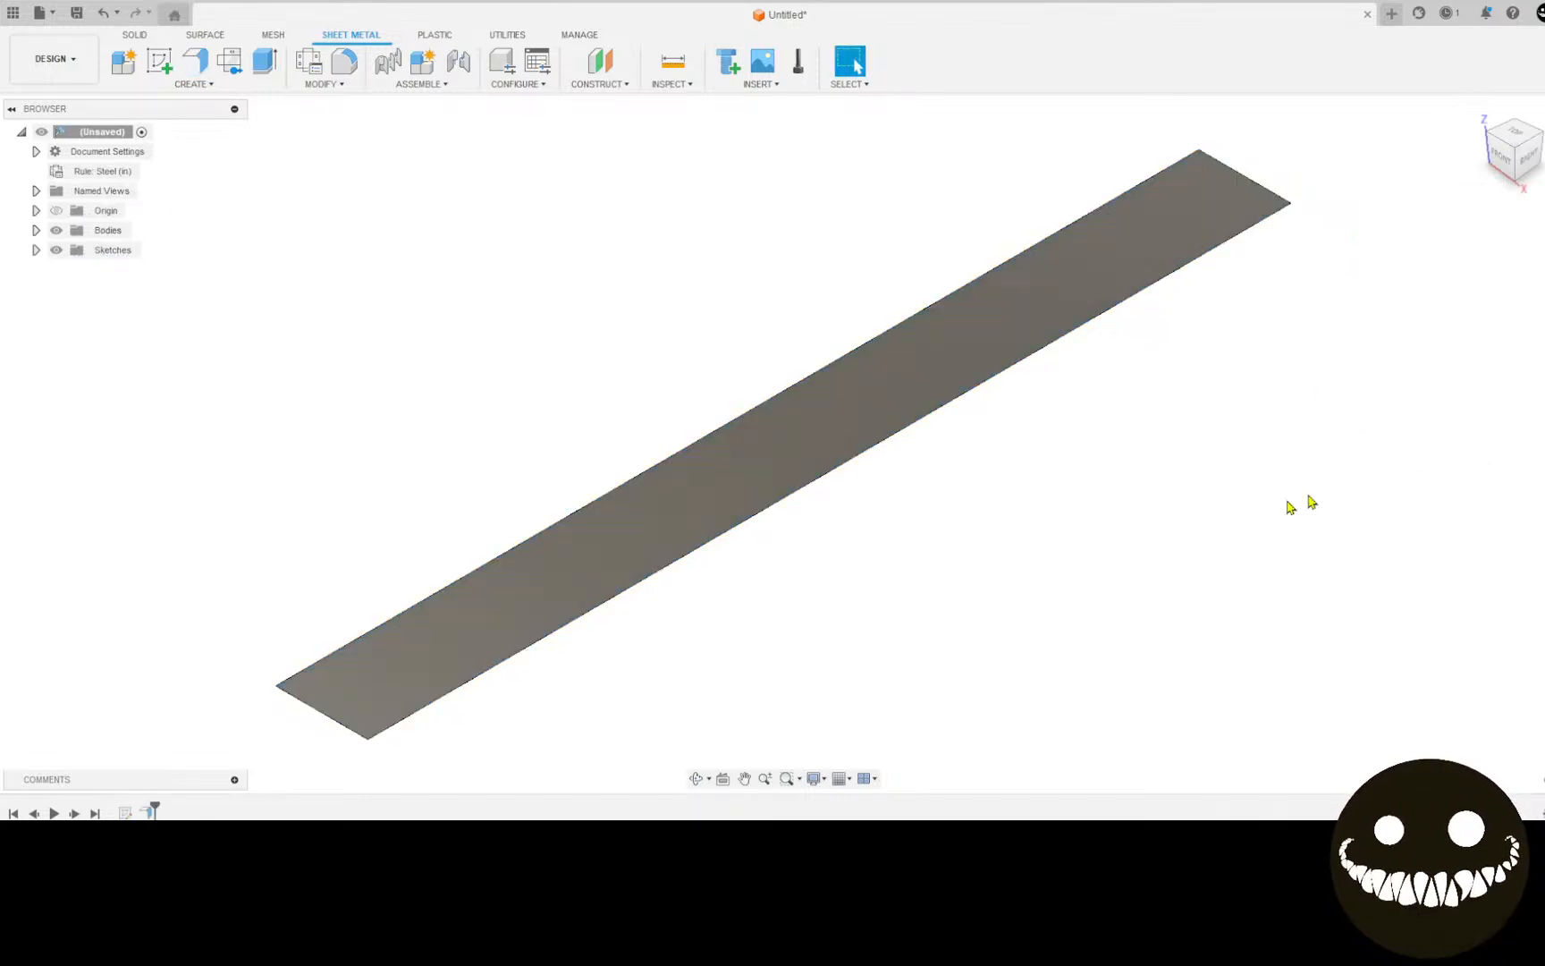
# Step: Switch the component's sheet metal rule to Steel (mm)
pyautogui.keyDown('shift'); pyautogui.moveTo(551, 658); pyautogui.dragTo(207, 214, button='middle'); pyautogui.keyUp('shift')
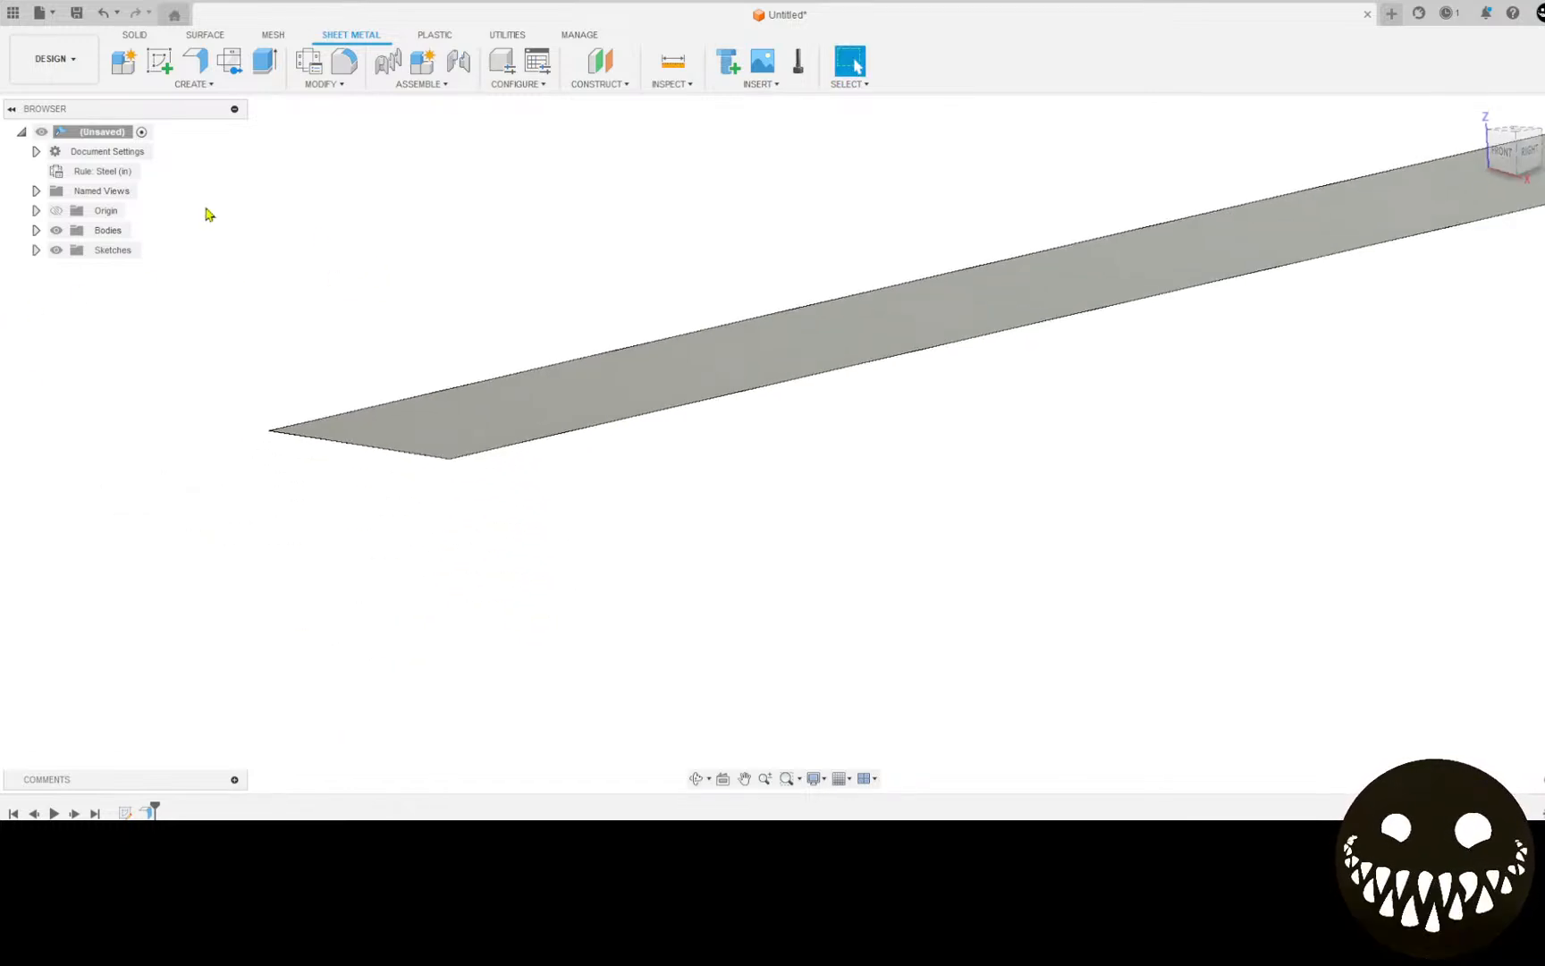
pyautogui.click(148, 173)
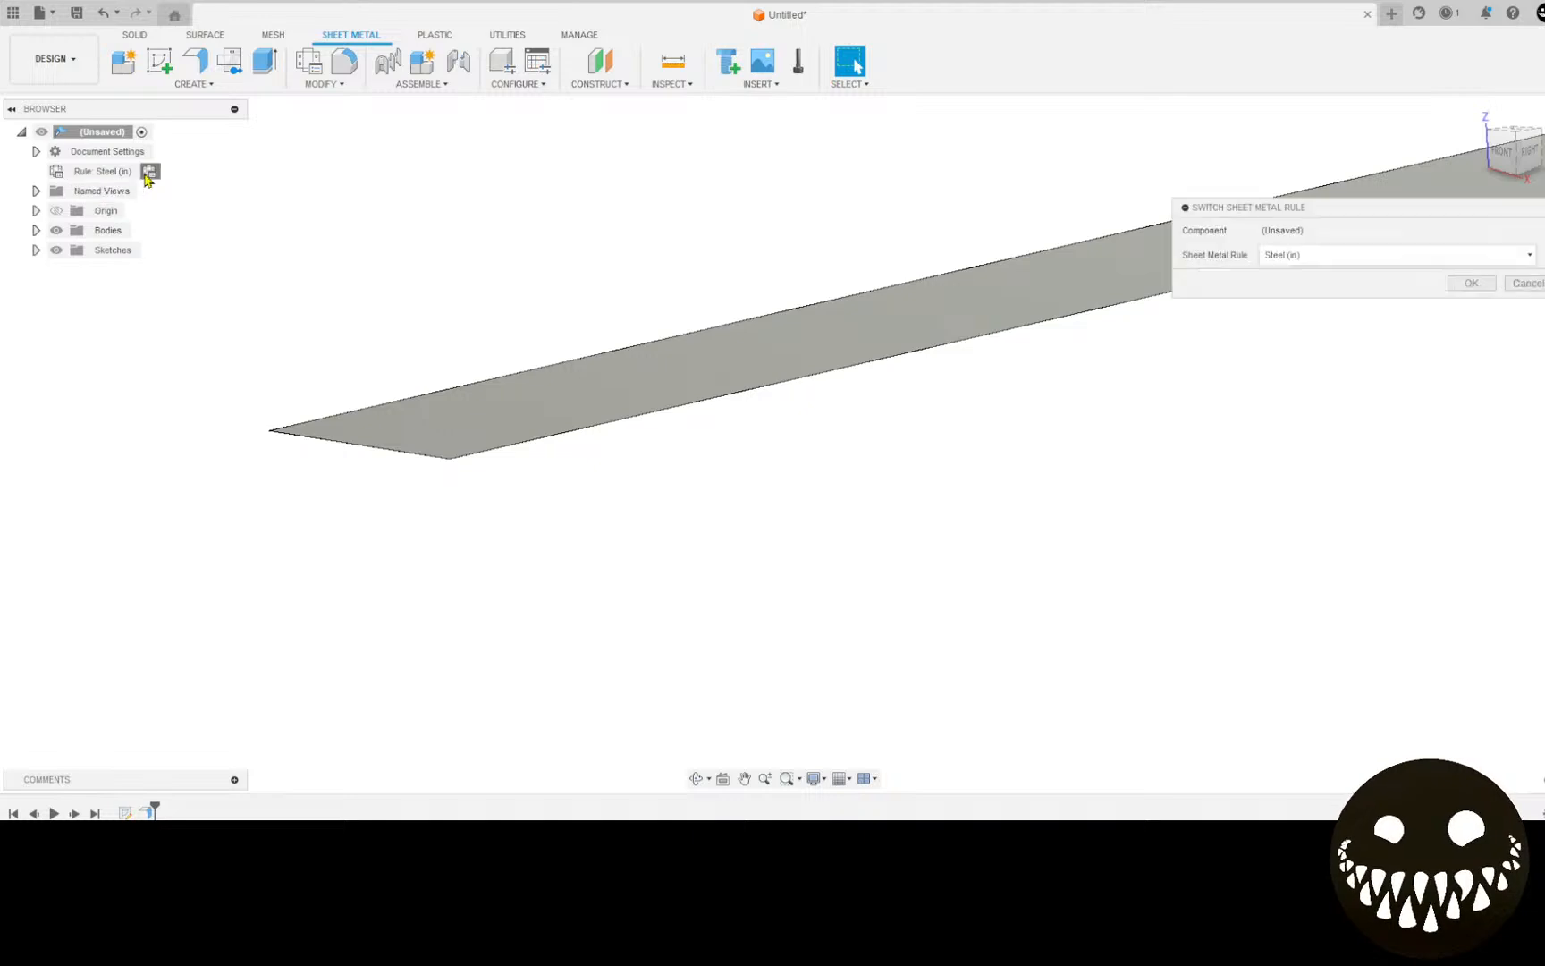
pyautogui.click(1526, 254)
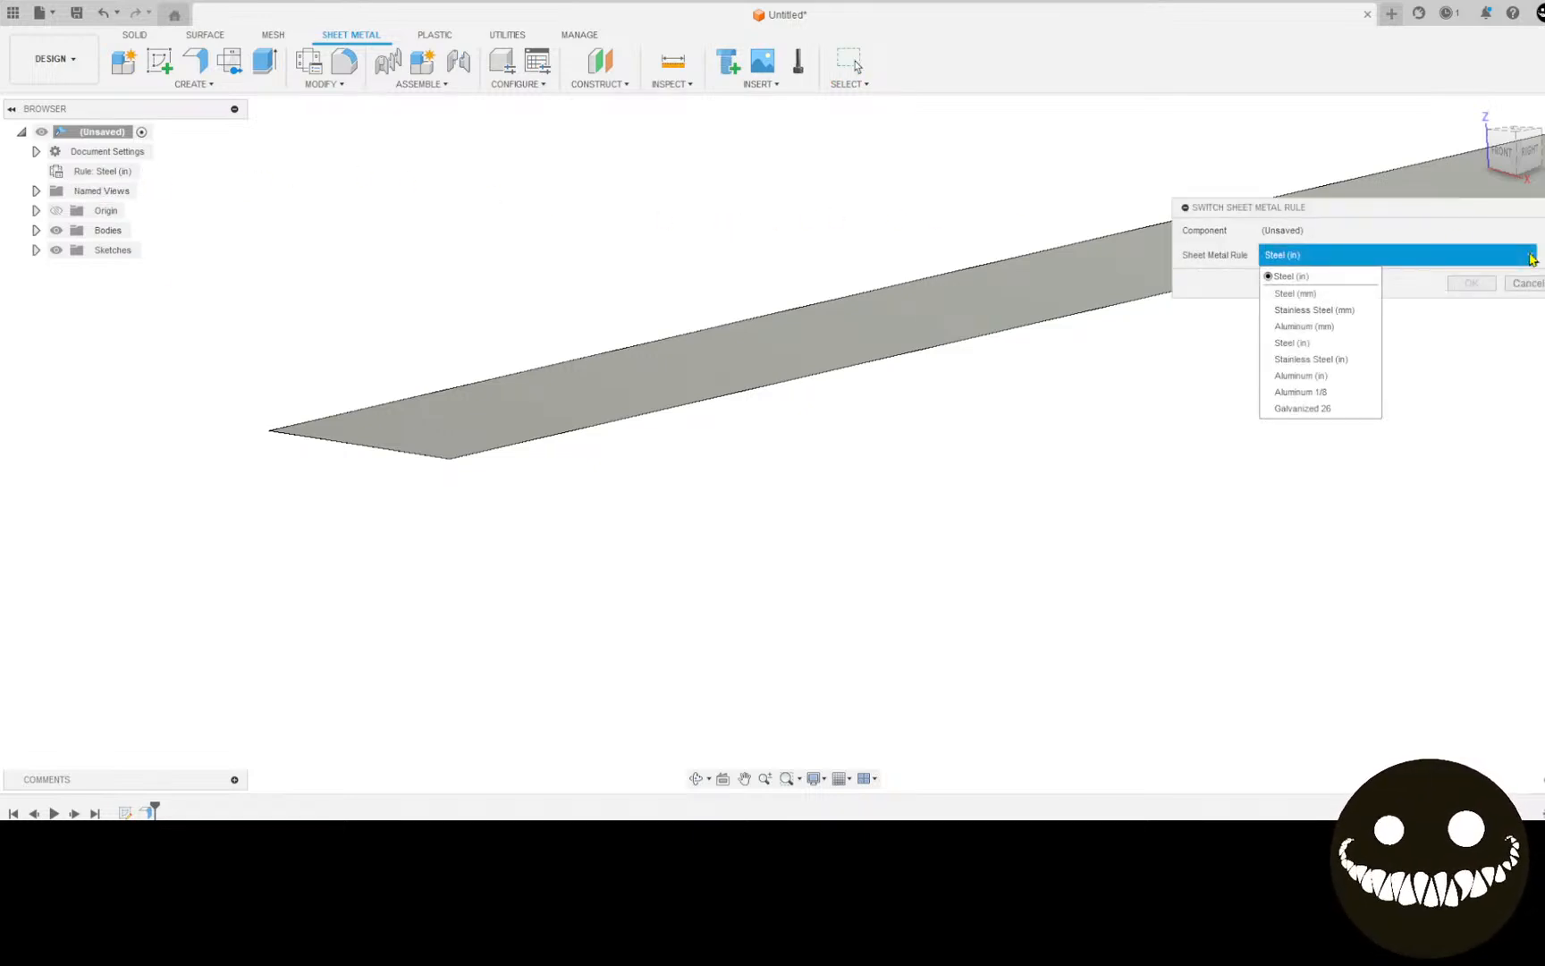
pyautogui.click(1340, 295)
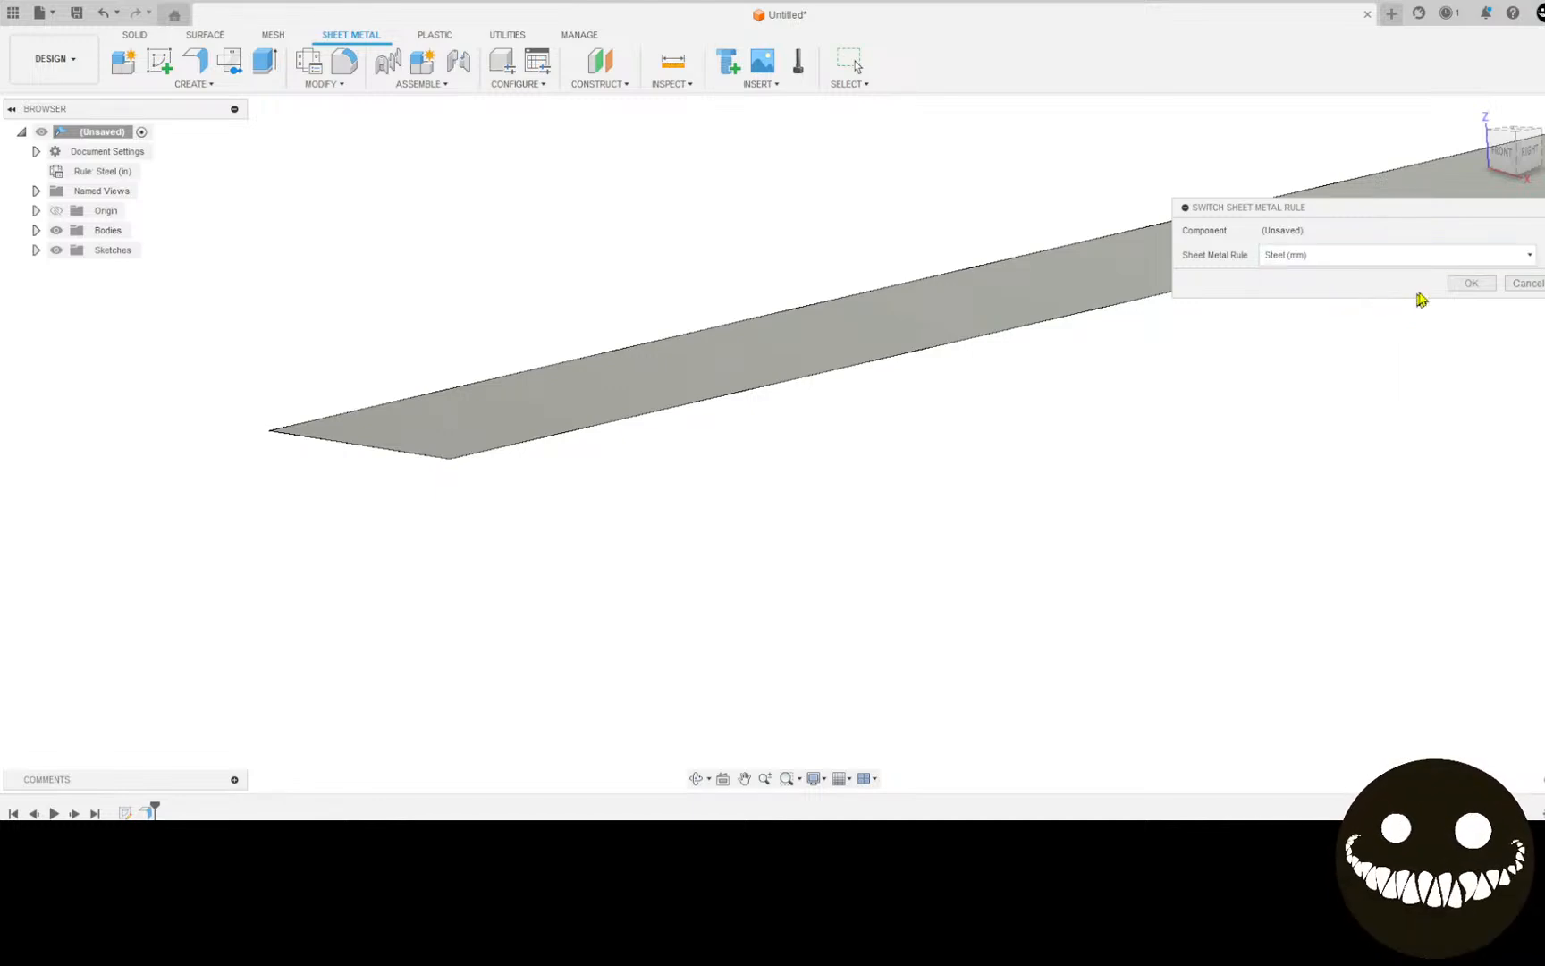
pyautogui.click(1467, 283)
pyautogui.scroll(-3, 396, 438)
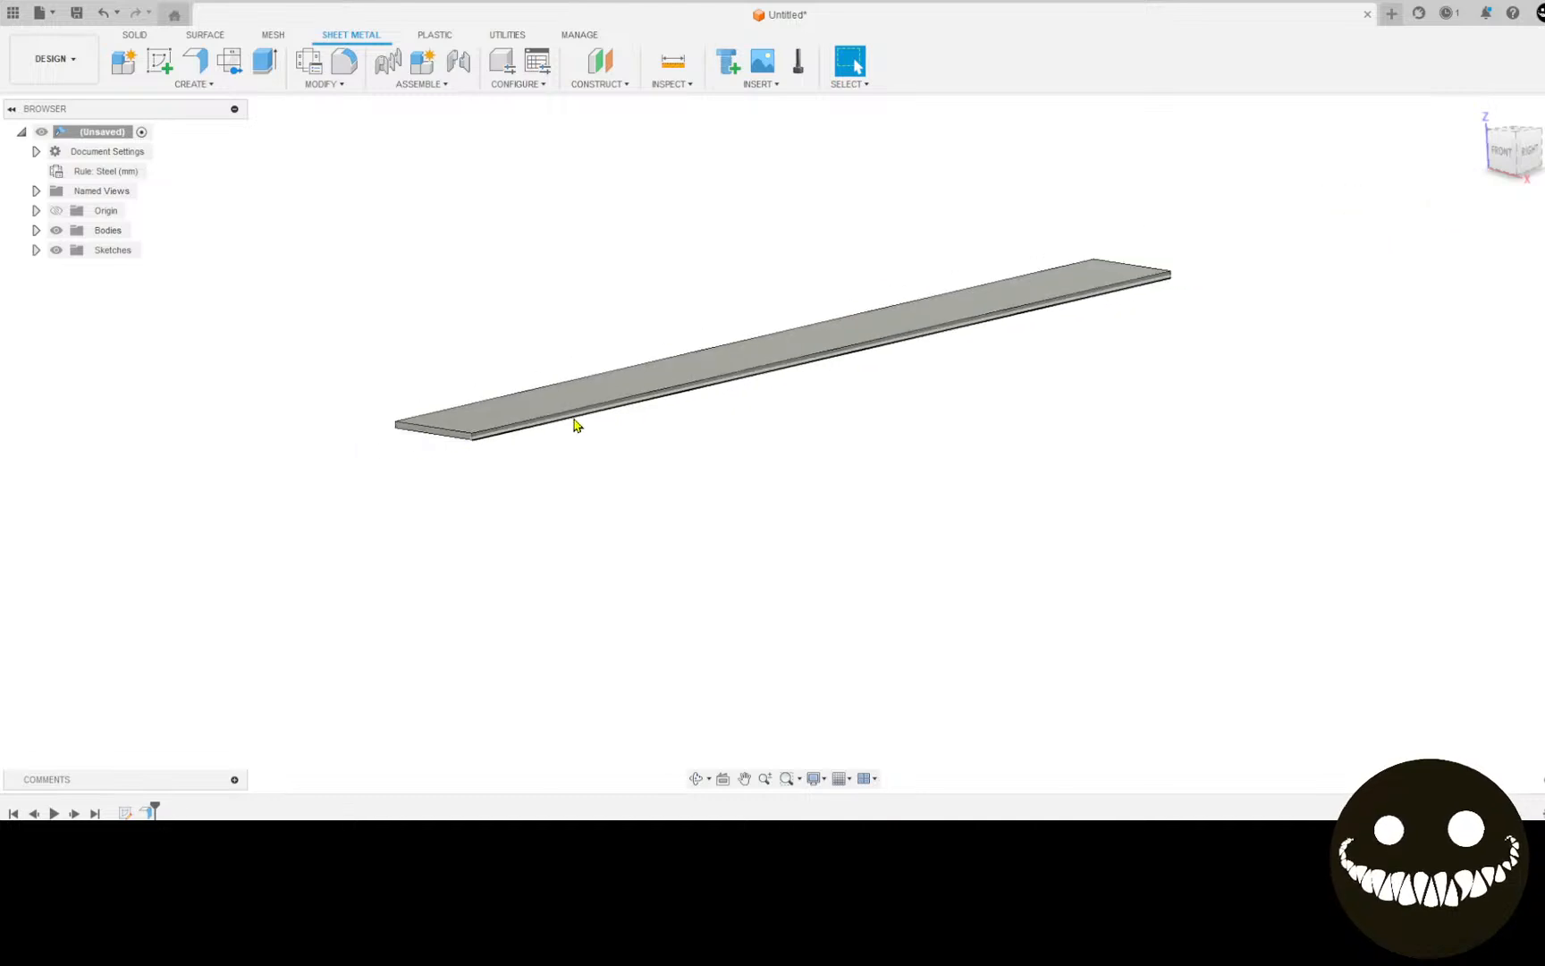
# Step: Measure the flange's thickness between its two large opposite faces
pyautogui.keyDown('shift'); pyautogui.moveTo(576, 424); pyautogui.dragTo(576, 303, button='middle'); pyautogui.keyUp('shift')
pyautogui.click(674, 63)
pyautogui.click(586, 421)
pyautogui.click(563, 345)
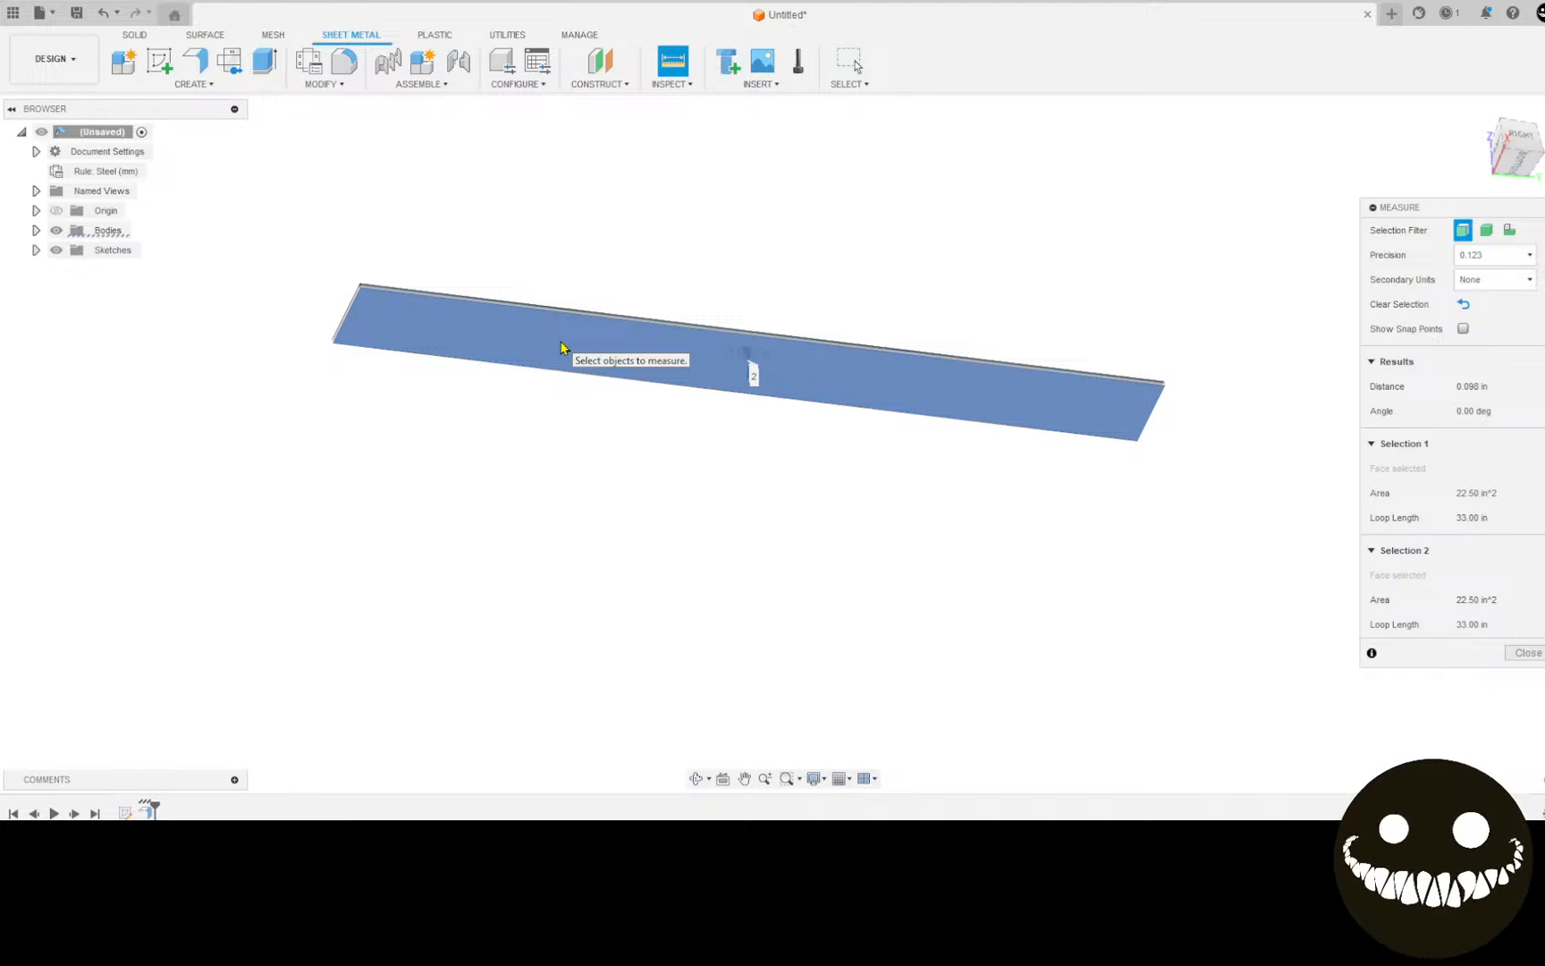
pyautogui.keyDown('shift'); pyautogui.moveTo(590, 314); pyautogui.dragTo(565, 393, button='middle'); pyautogui.keyUp('shift')
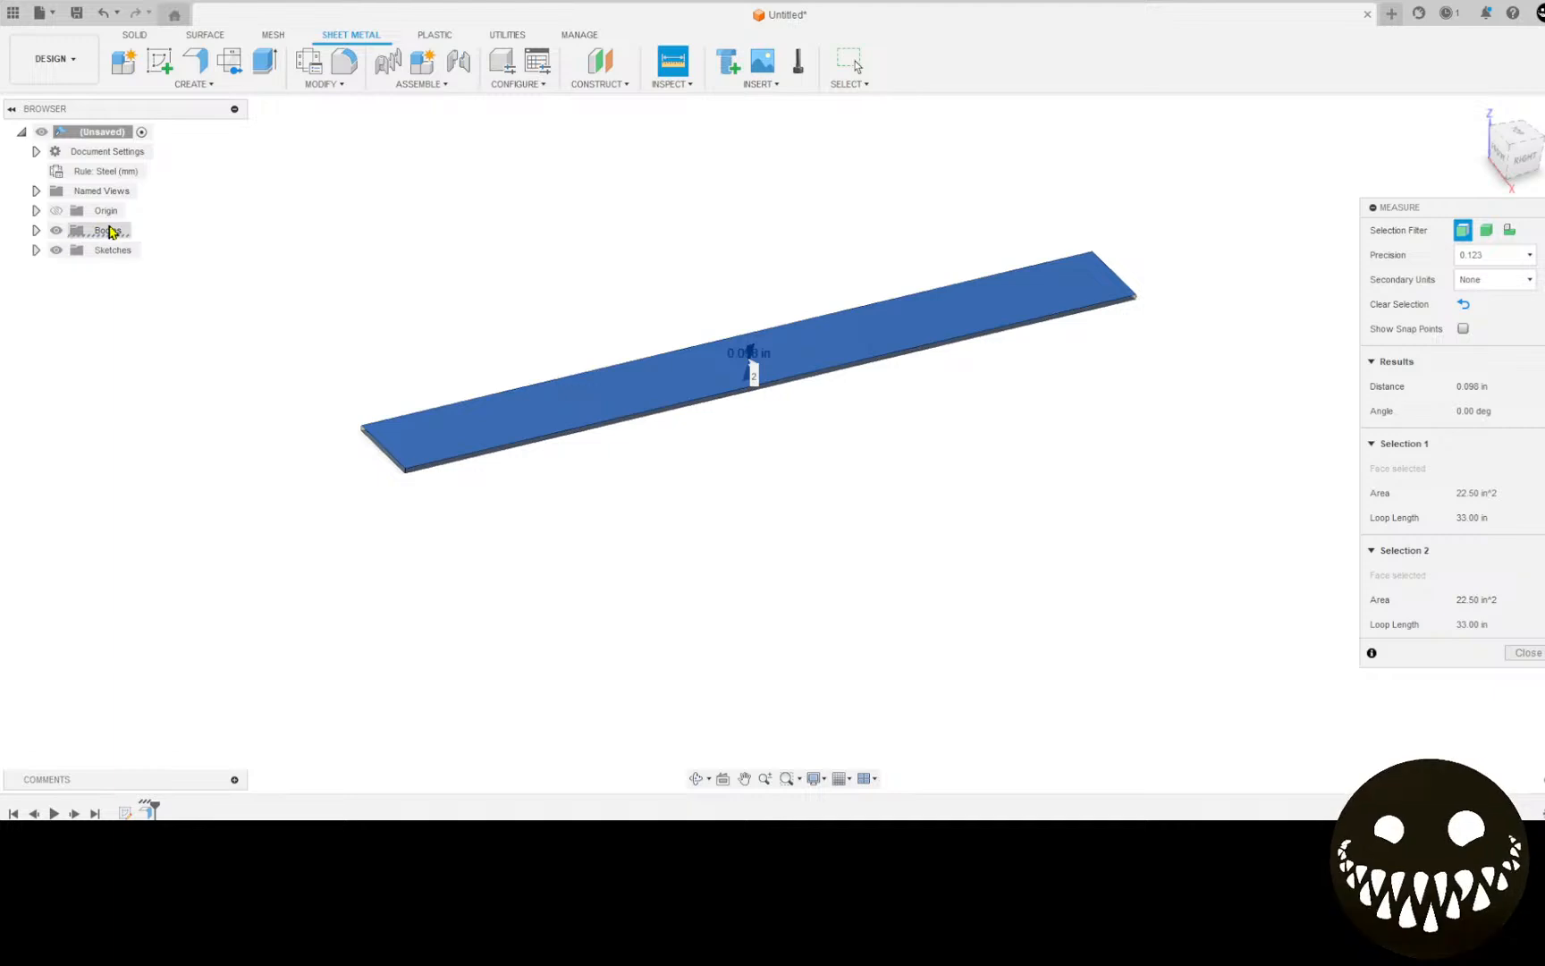
# Step: Switch the component's sheet metal rule to Stainless Steel (in)
pyautogui.doubleClick(147, 171)
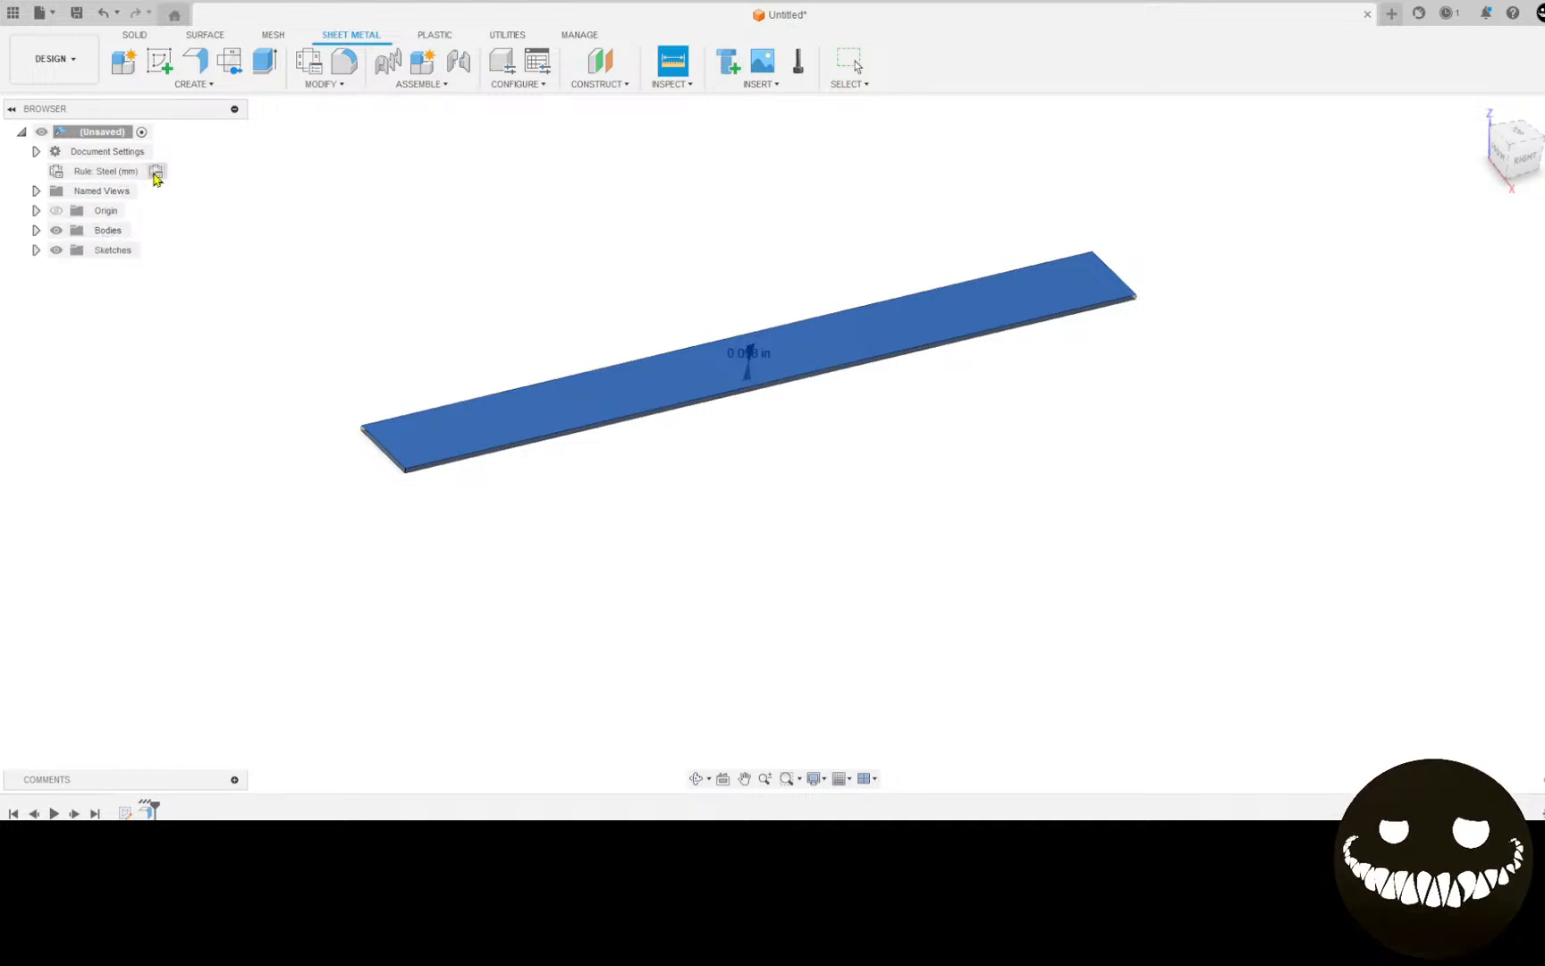
pyautogui.click(1526, 255)
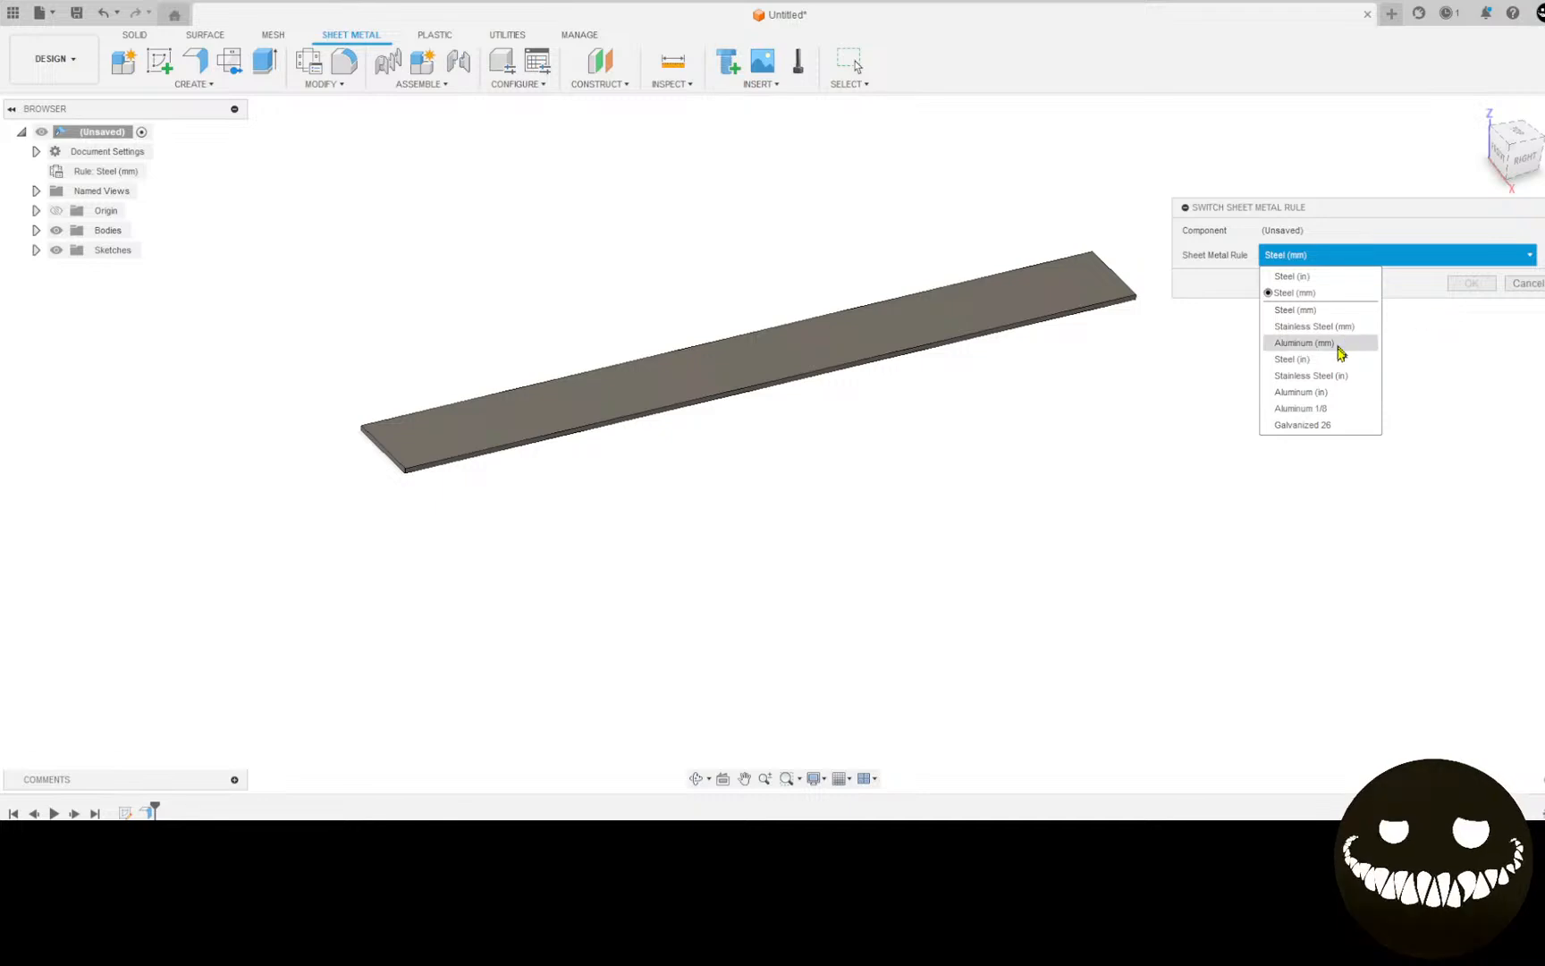
pyautogui.click(1346, 375)
pyautogui.click(1471, 283)
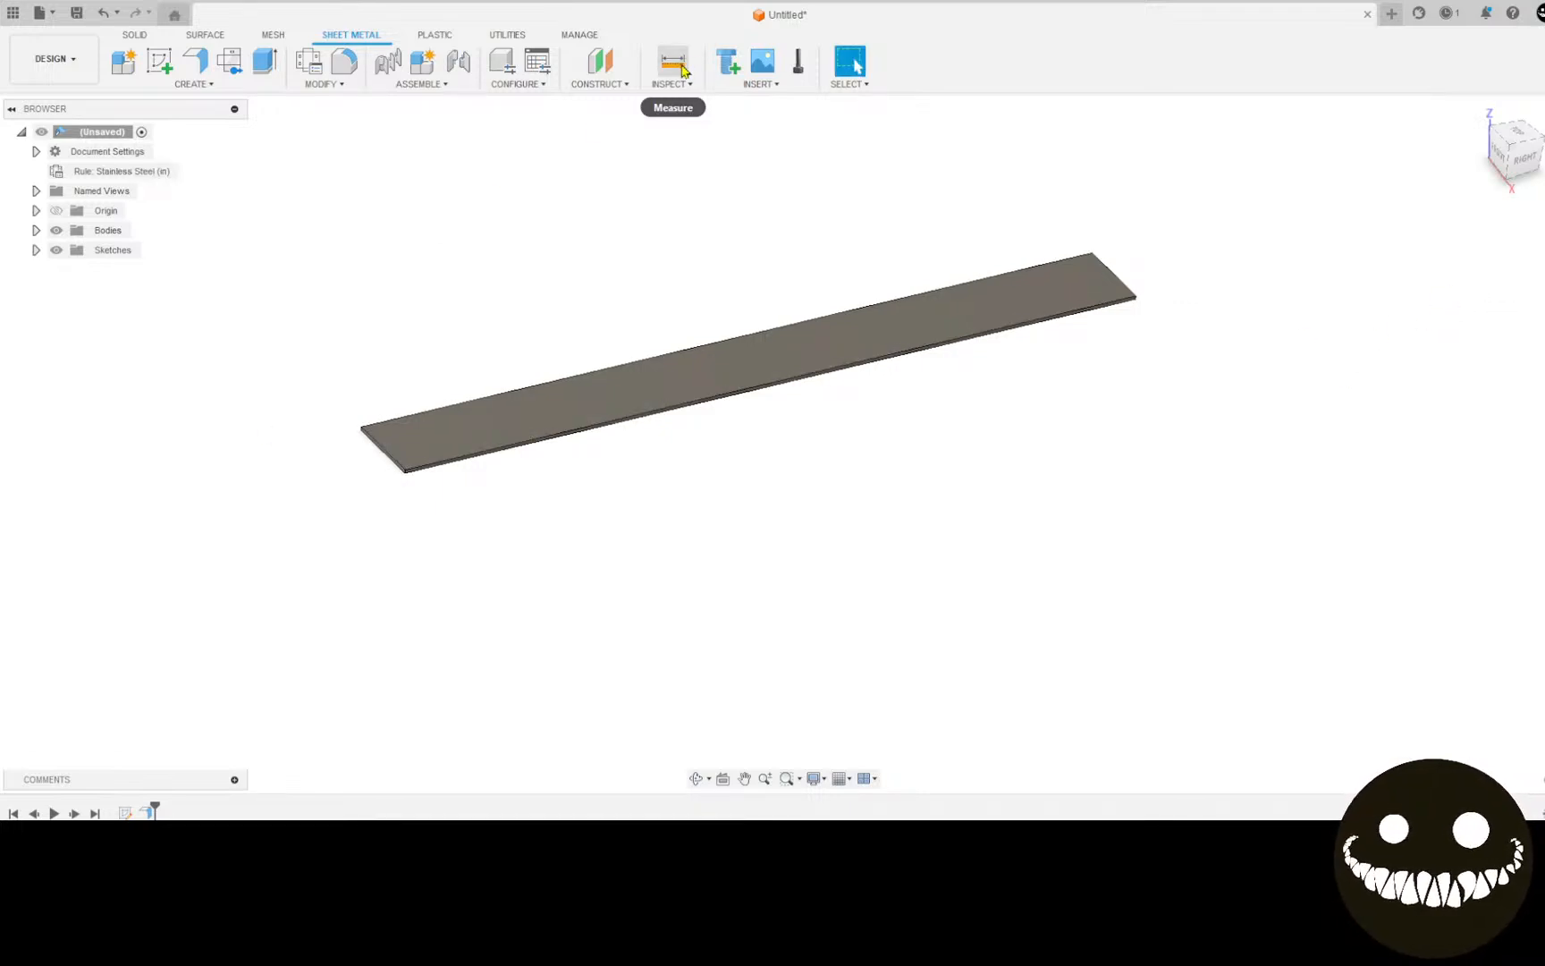
# Step: Measure the thickness between the top and bottom faces of the stainless flange and close the measurement
pyautogui.click(683, 69)
pyautogui.click(626, 402)
pyautogui.keyDown('shift'); pyautogui.moveTo(635, 407); pyautogui.dragTo(637, 325, button='middle'); pyautogui.keyUp('shift')
pyautogui.click(638, 325)
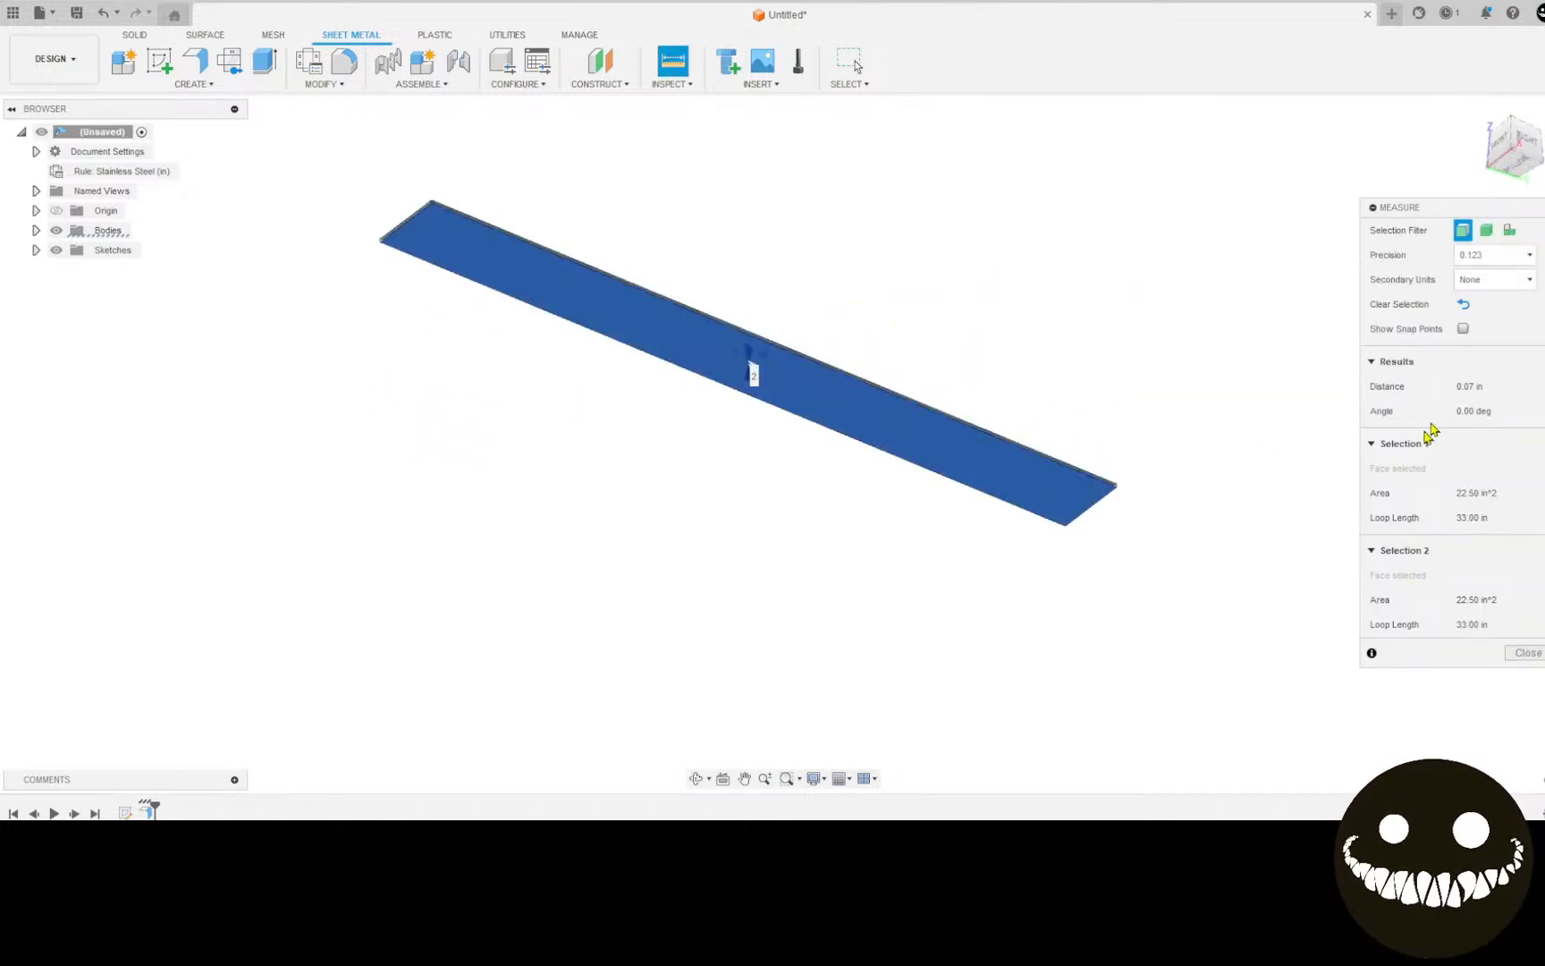
pyautogui.click(1526, 653)
# Step: Add a 1.5 in high, 90 degree flange along one full long edge of the base flange
pyautogui.keyDown('shift'); pyautogui.moveTo(1456, 645); pyautogui.dragTo(946, 554, button='middle'); pyautogui.keyUp('shift')
pyautogui.scroll(-3, 930, 471)
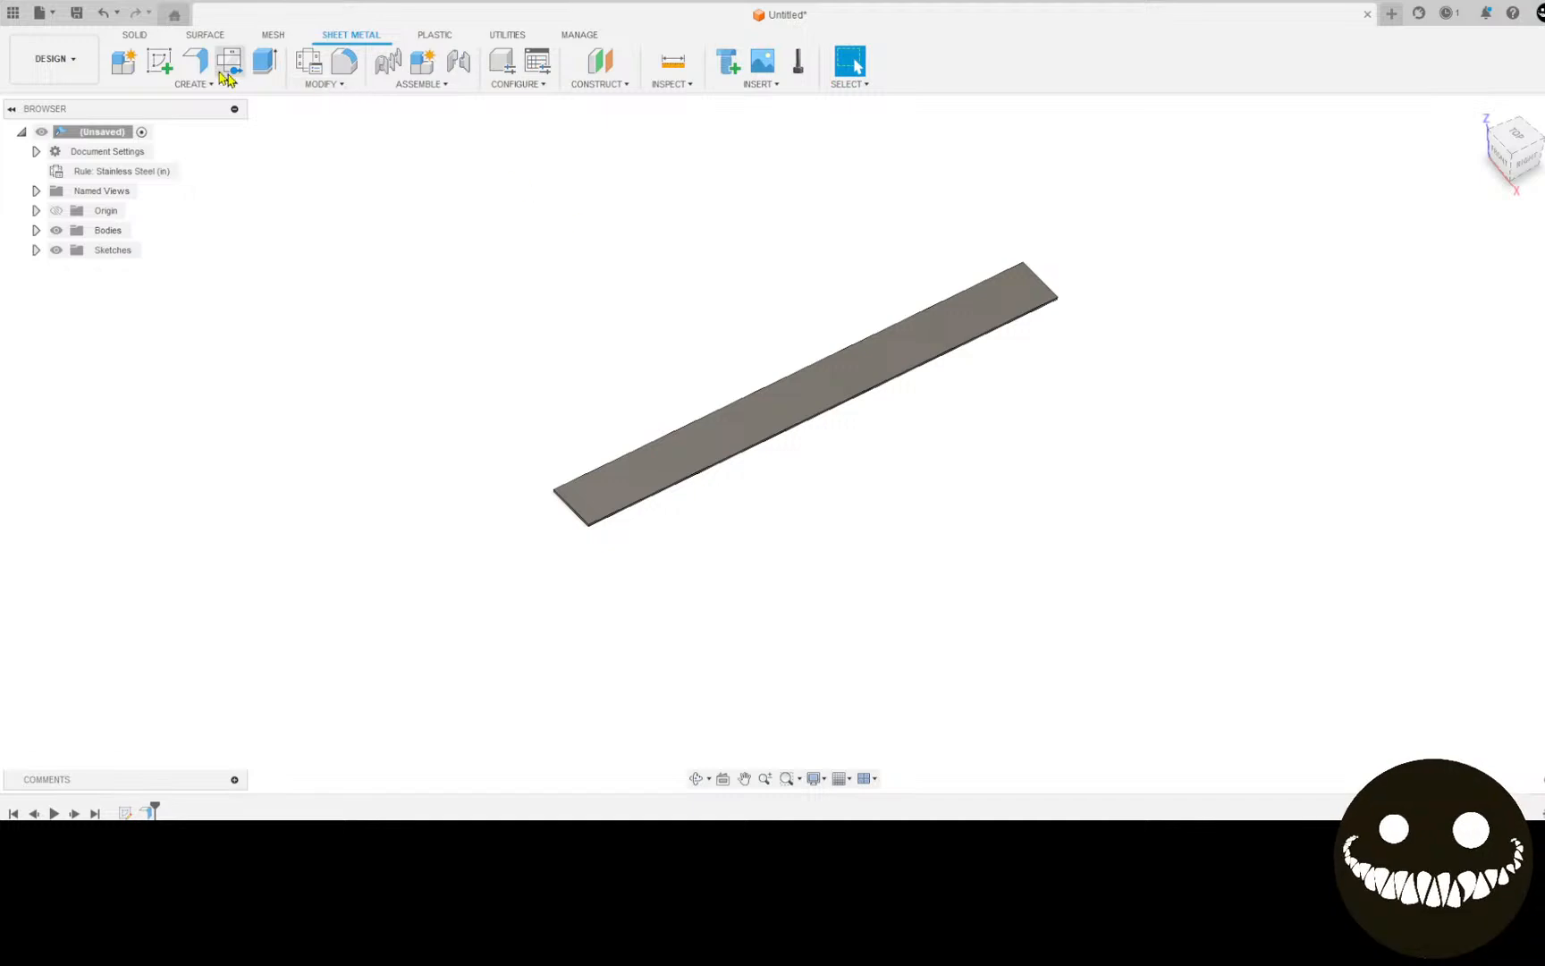
pyautogui.click(195, 63)
pyautogui.click(729, 409)
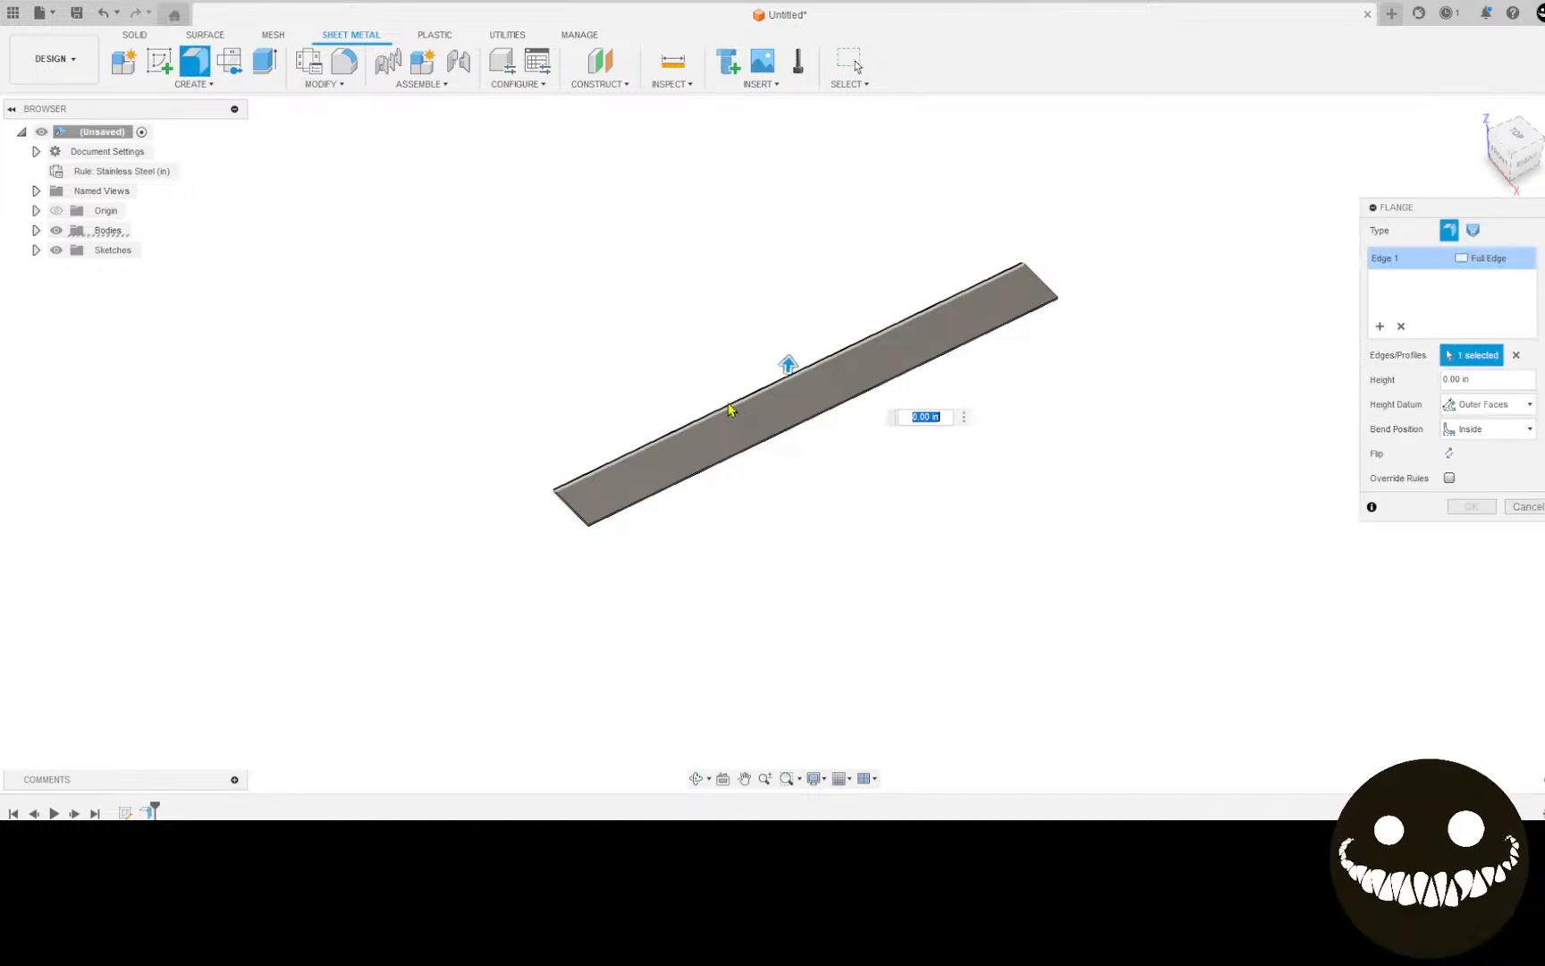
pyautogui.write('1.5')
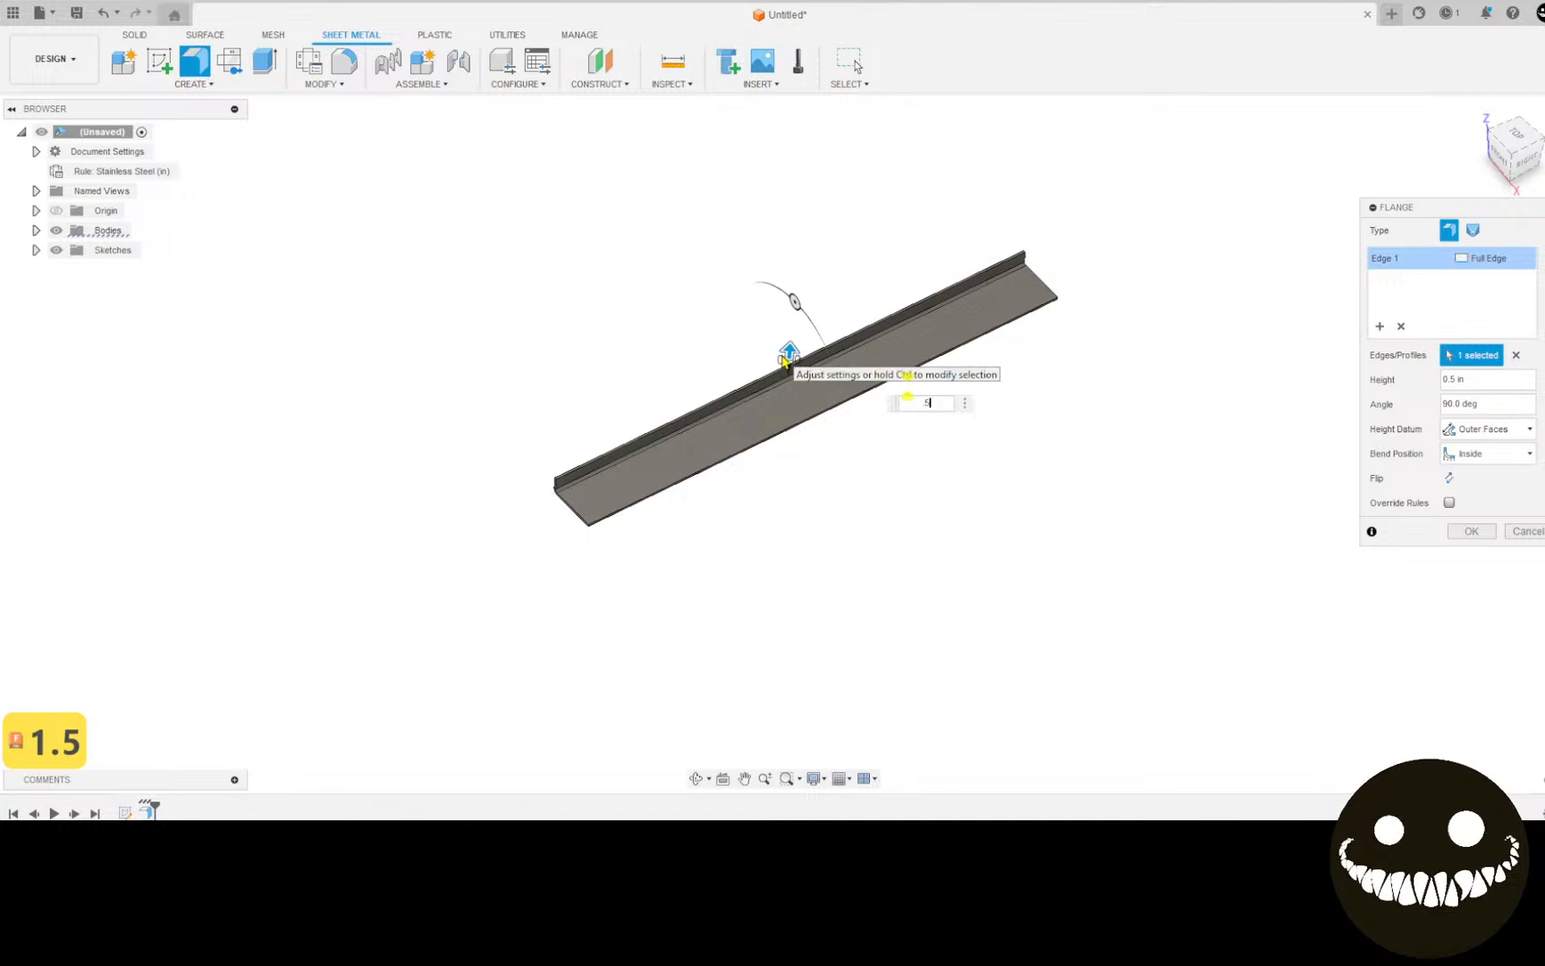
pyautogui.press('Left')
pyautogui.press('Left')
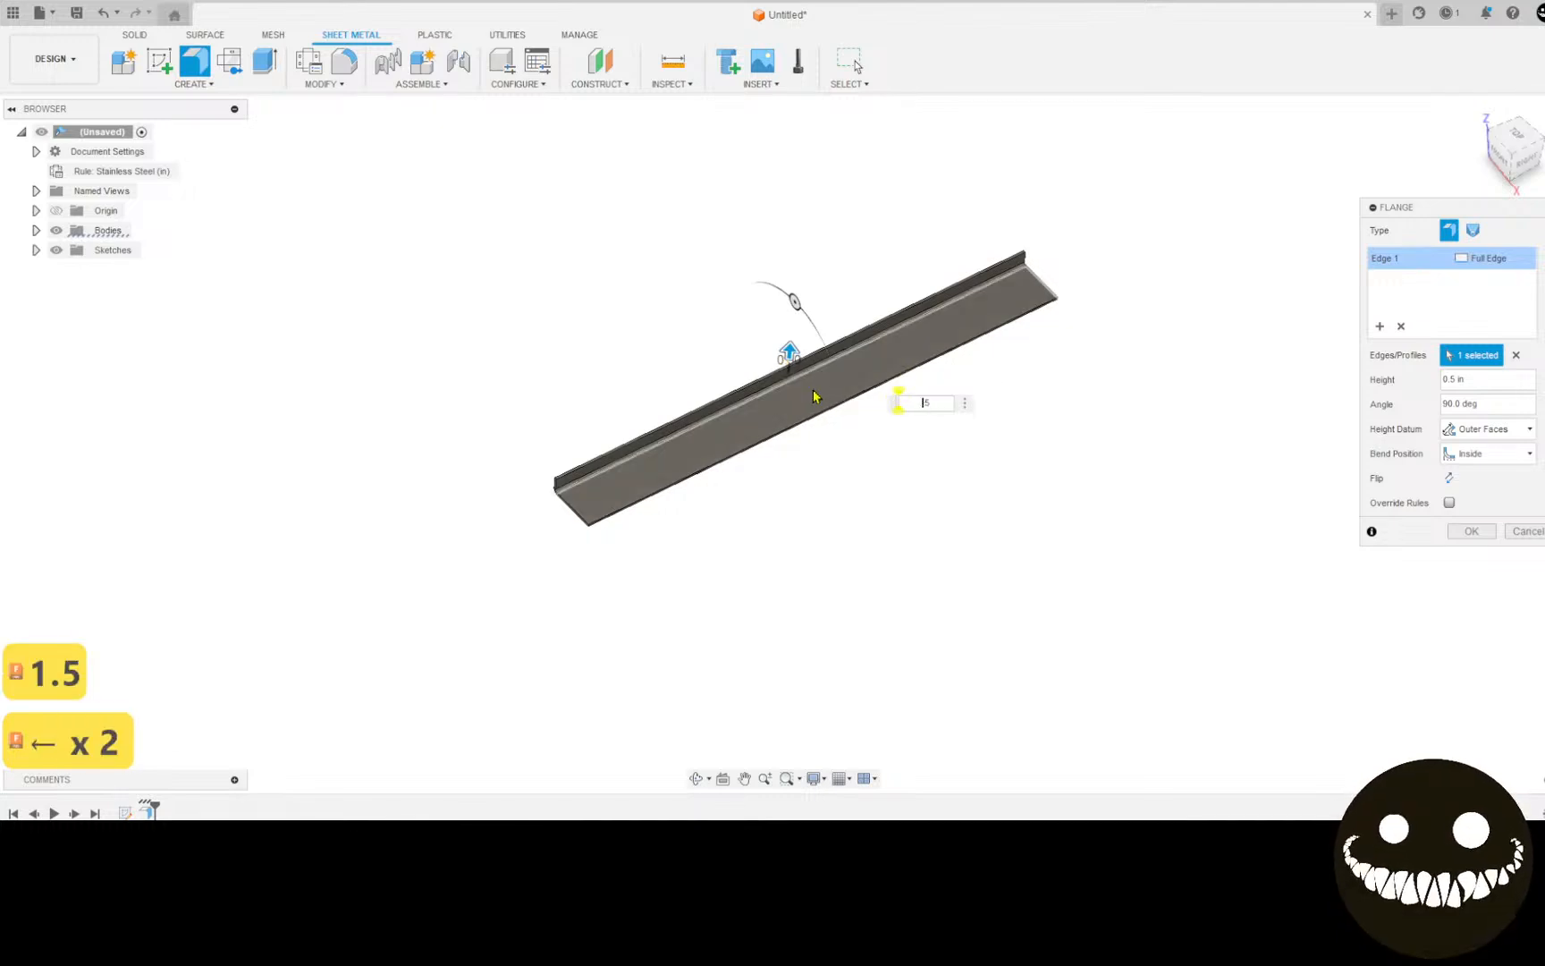
pyautogui.write('1')
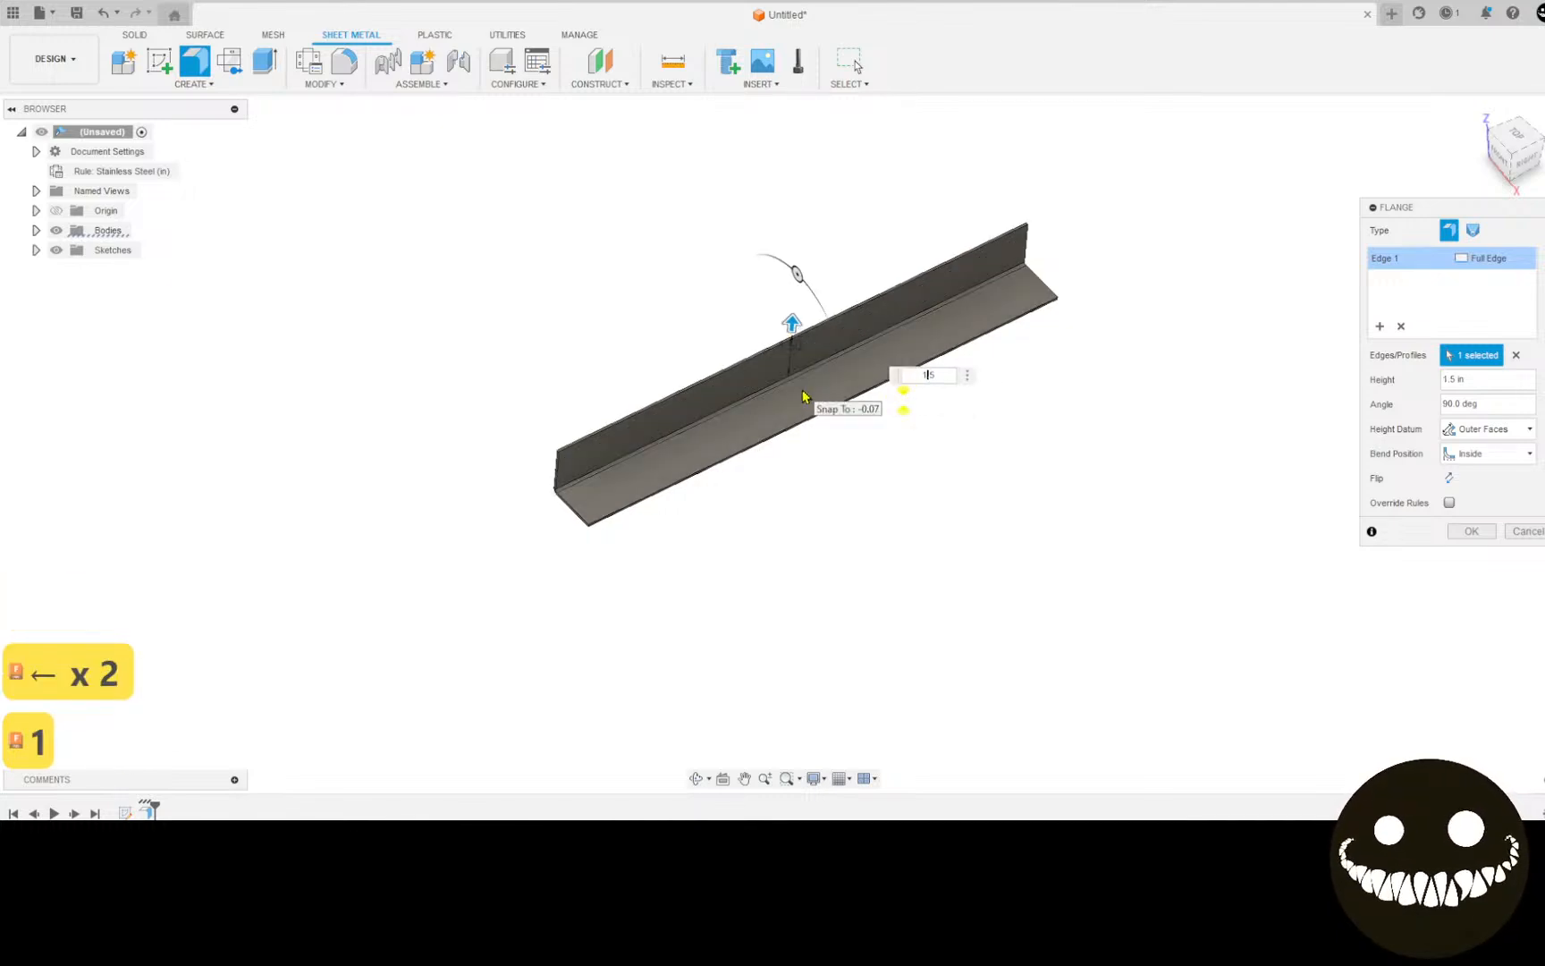
pyautogui.press('Return')
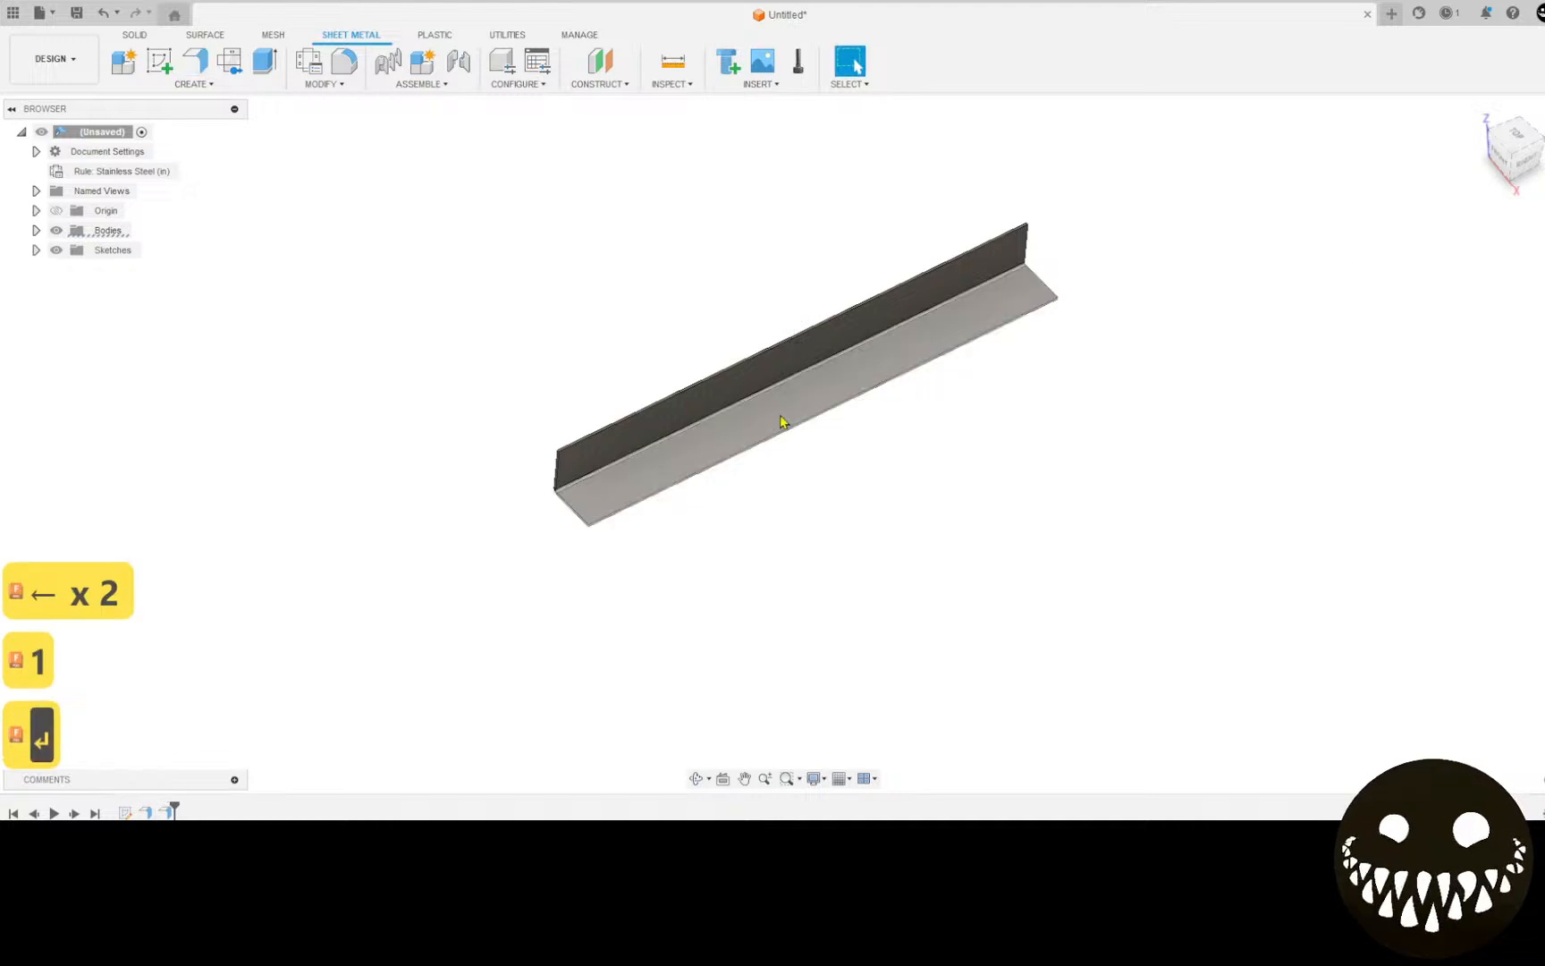
# Step: Measure the upright flange's overall height from its free edge face to the underside of the base
pyautogui.keyDown('shift'); pyautogui.moveTo(713, 471); pyautogui.dragTo(771, 393, button='middle'); pyautogui.keyUp('shift')
pyautogui.scroll(8, 691, 361)
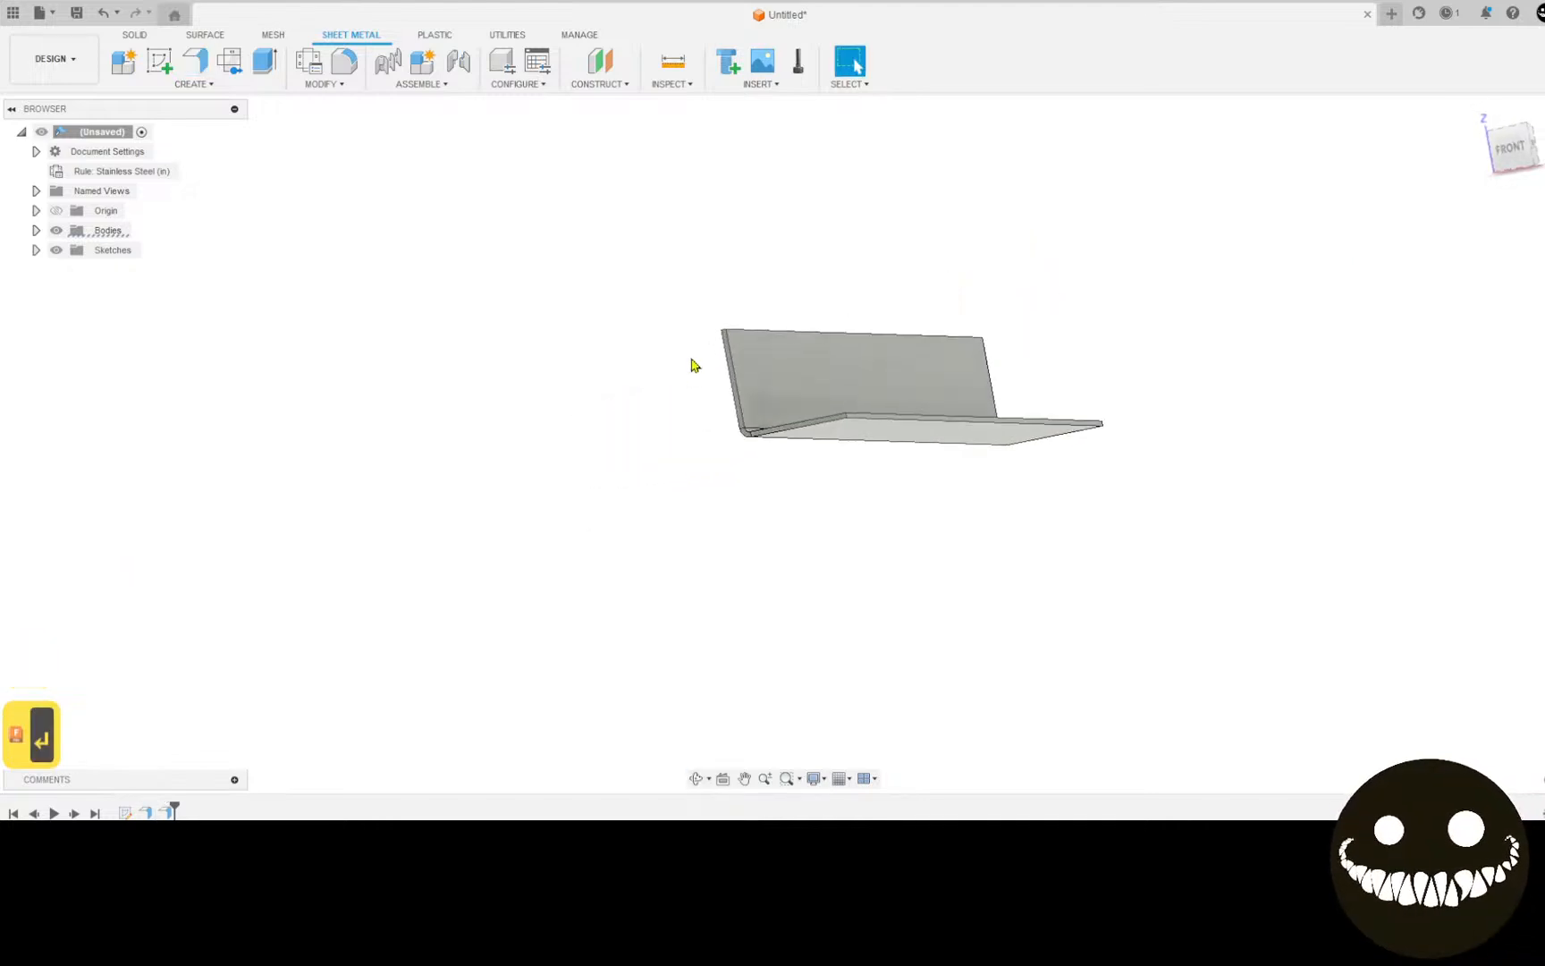
pyautogui.click(669, 65)
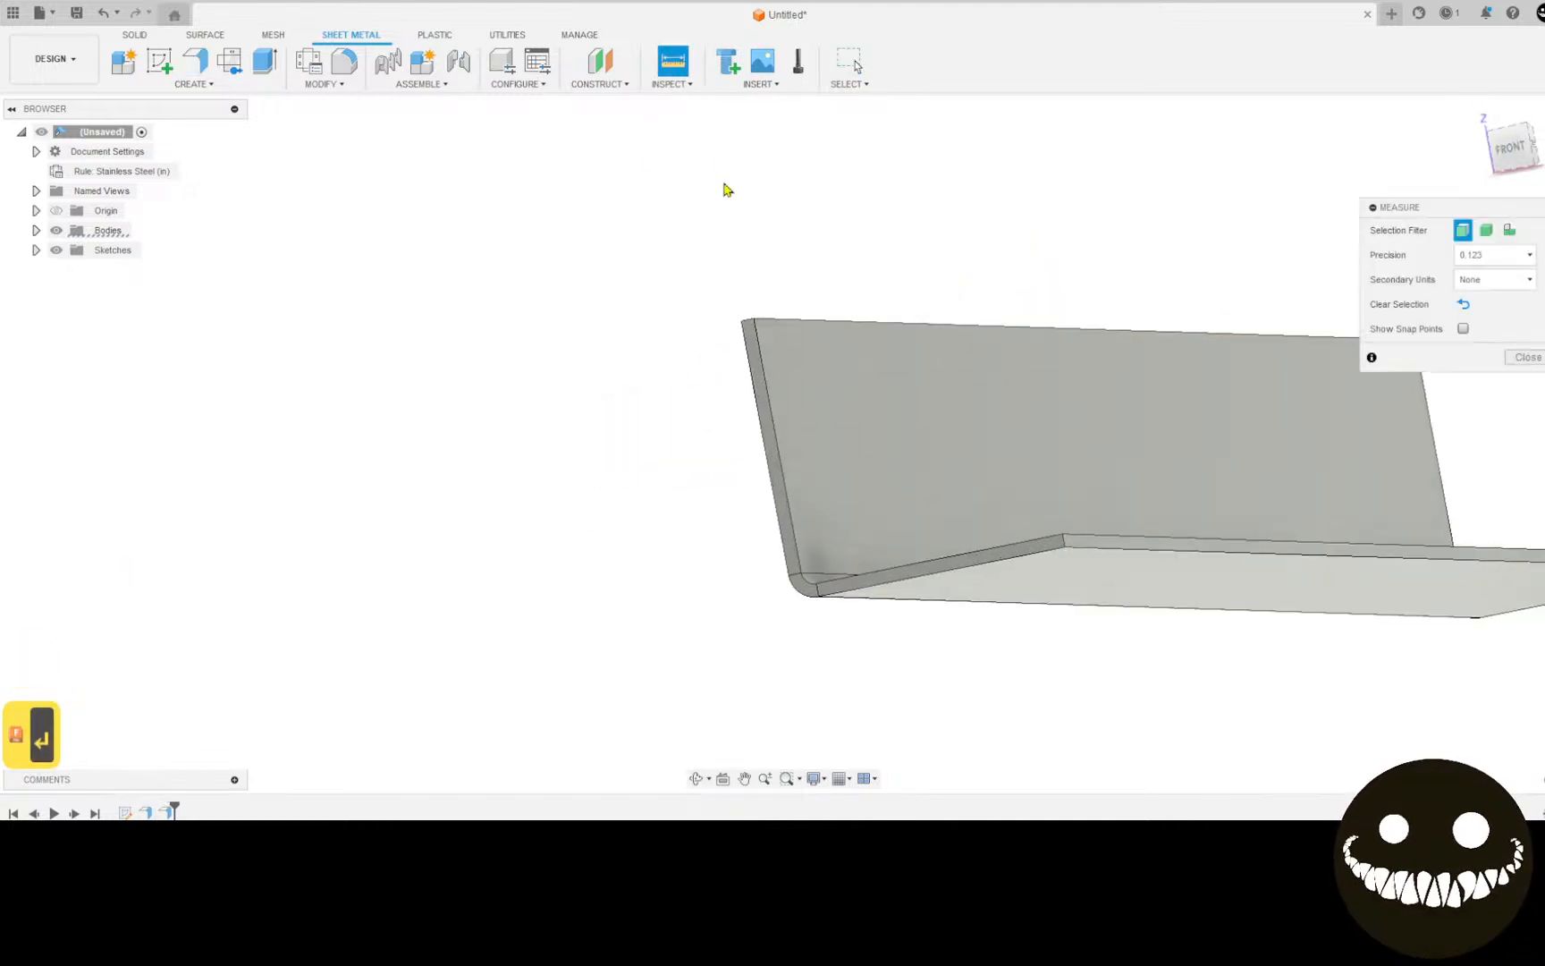
pyautogui.keyDown('shift'); pyautogui.moveTo(724, 190); pyautogui.dragTo(973, 452, button='middle'); pyautogui.keyUp('shift')
pyautogui.click(858, 506)
pyautogui.click(1028, 422)
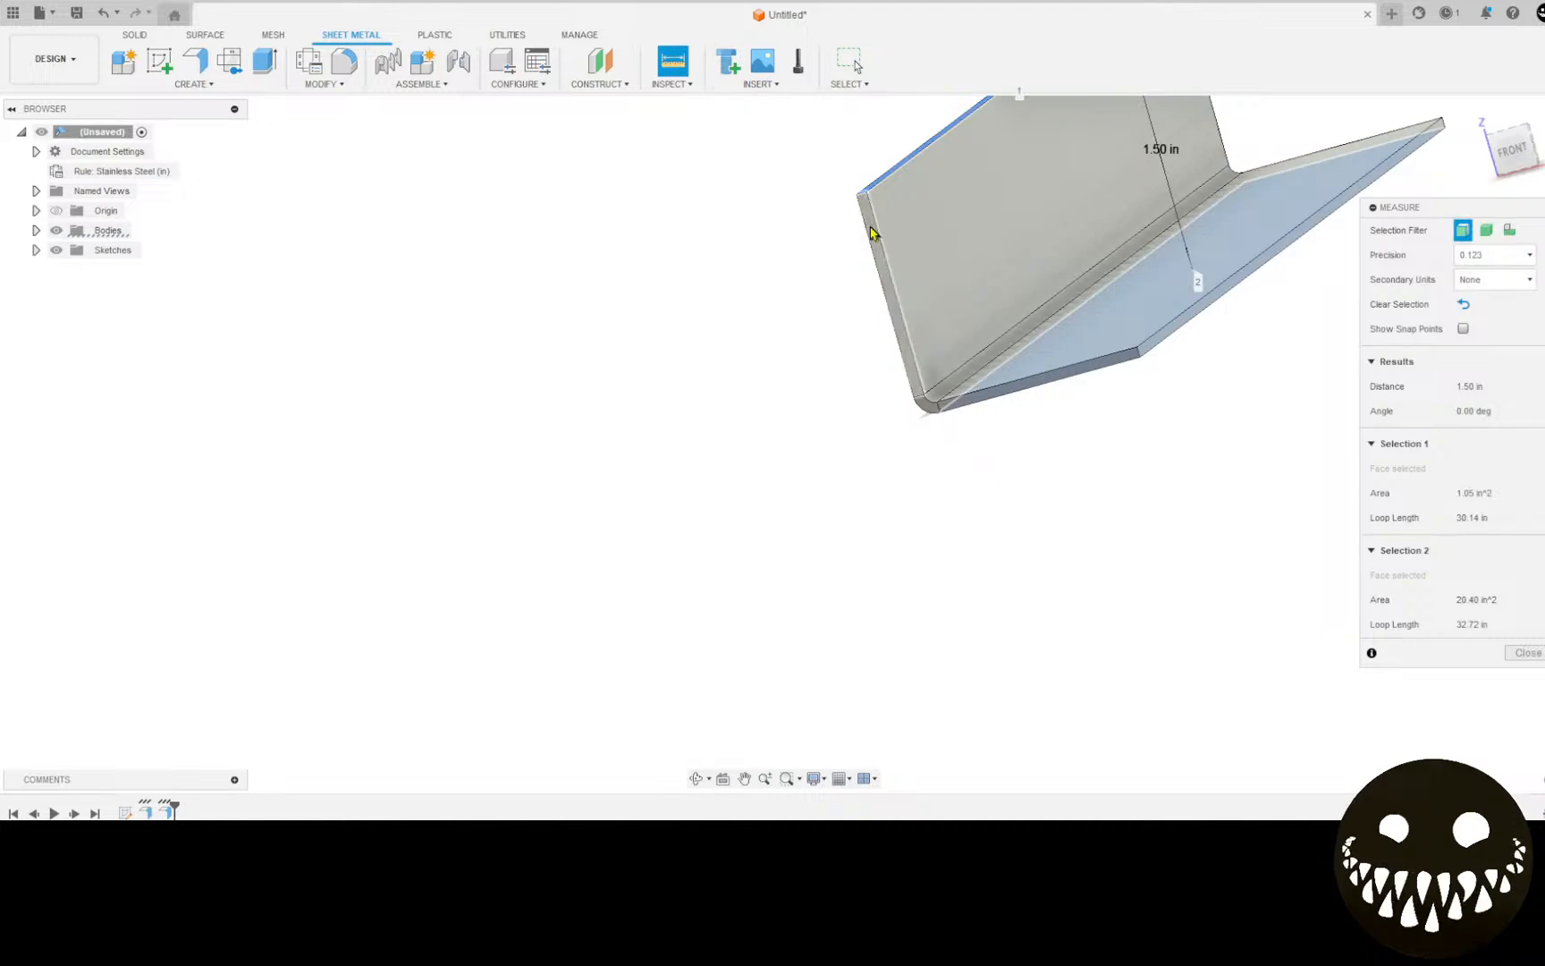
# Step: Clear the selection and measure the base flange's overall width from its free edge face to the upright's outer face
pyautogui.click(815, 322)
pyautogui.scroll(3, 1162, 360)
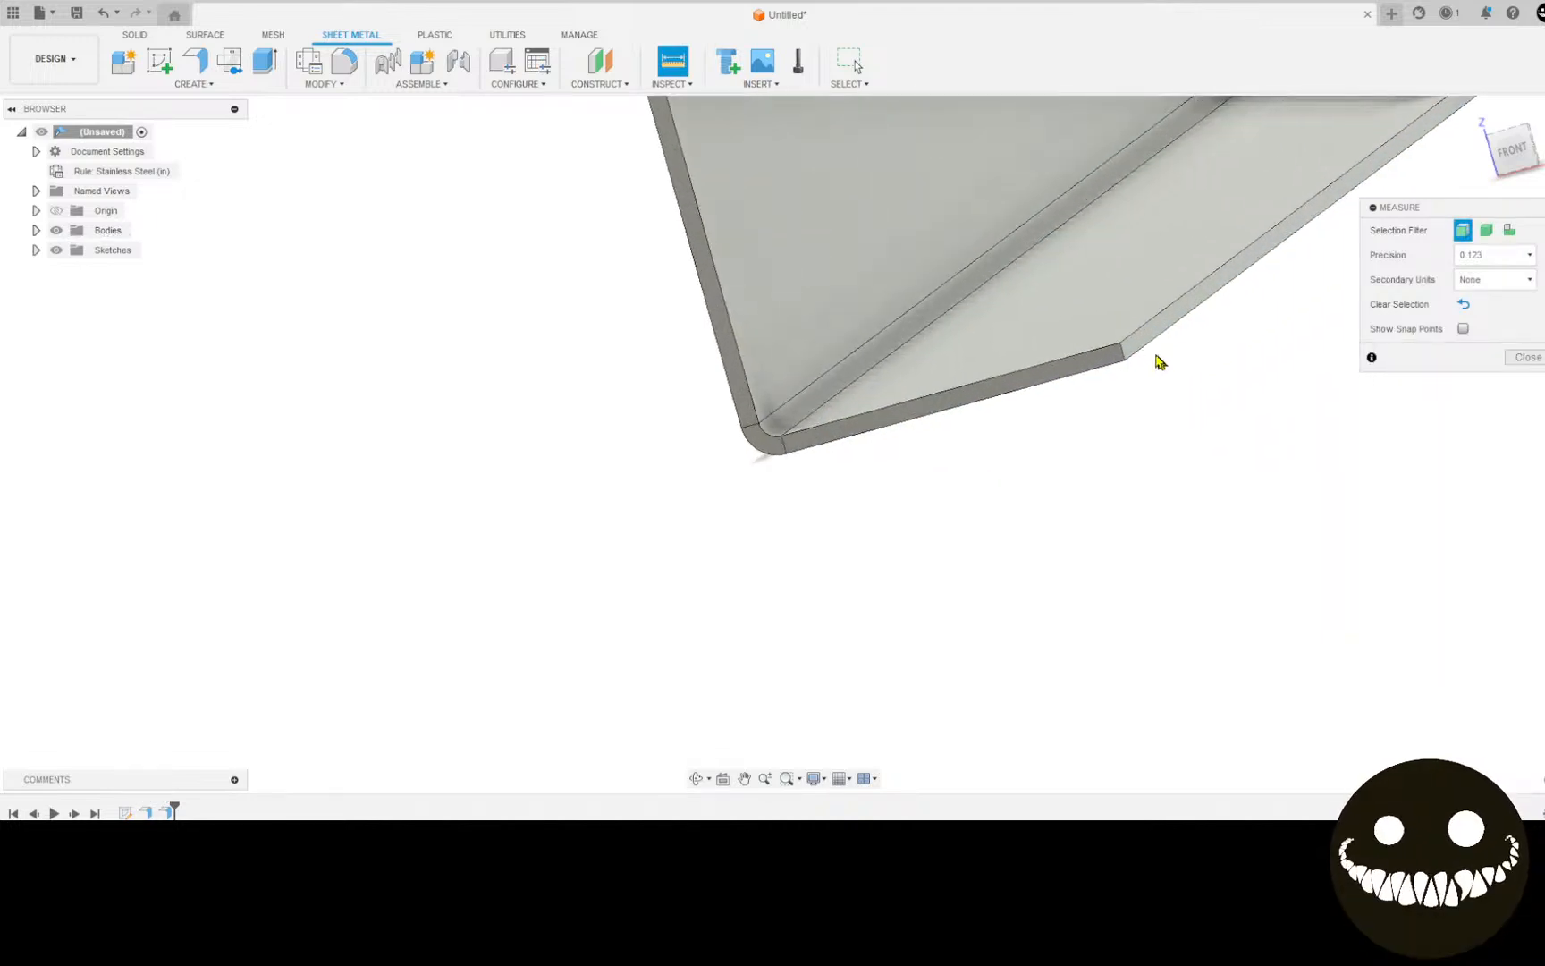
pyautogui.click(1145, 349)
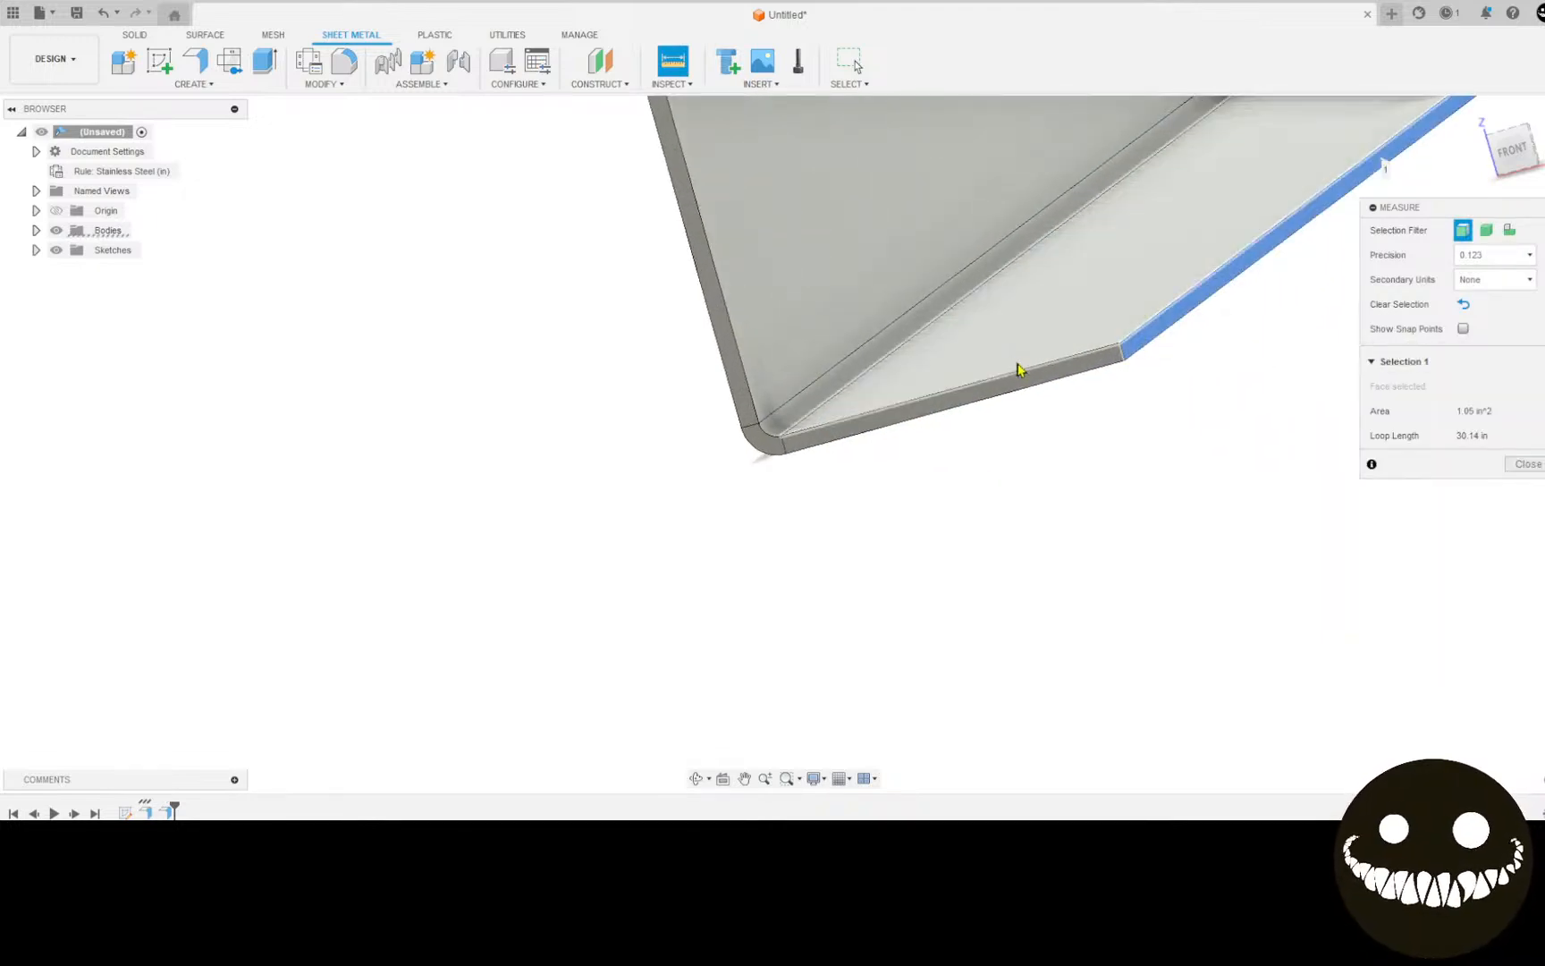
pyautogui.keyDown('shift'); pyautogui.moveTo(1018, 365); pyautogui.dragTo(413, 611, button='middle'); pyautogui.keyUp('shift')
pyautogui.click(662, 490)
pyautogui.scroll(-6, 547, 490)
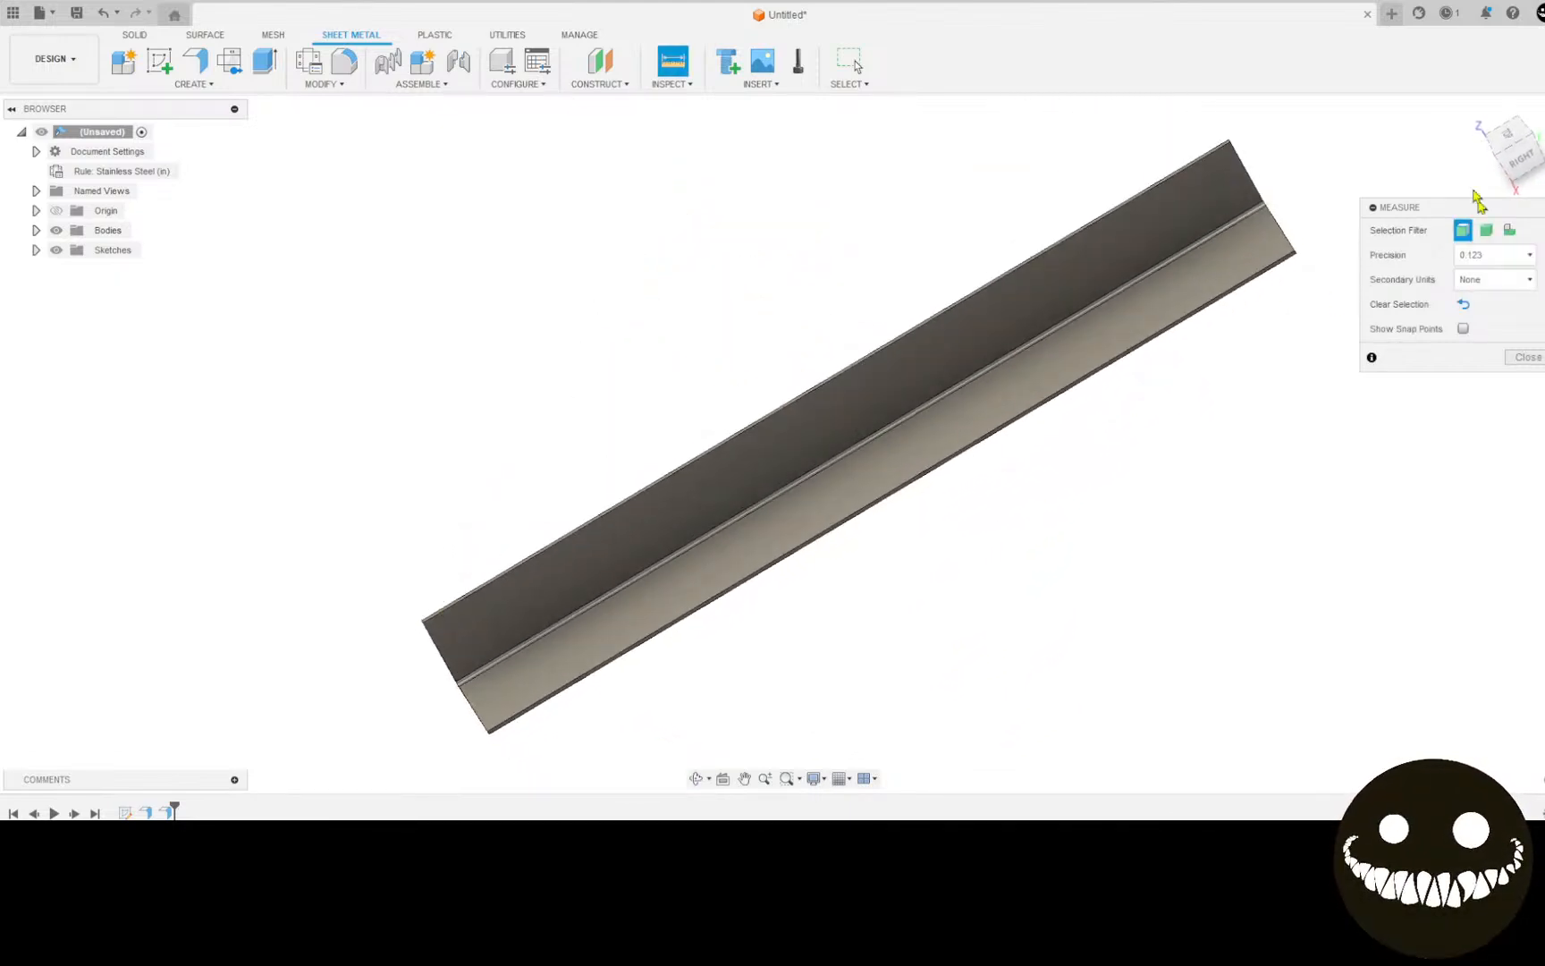
# Step: Start a new sketch on the outer face of the upright flange
pyautogui.click(1479, 111)
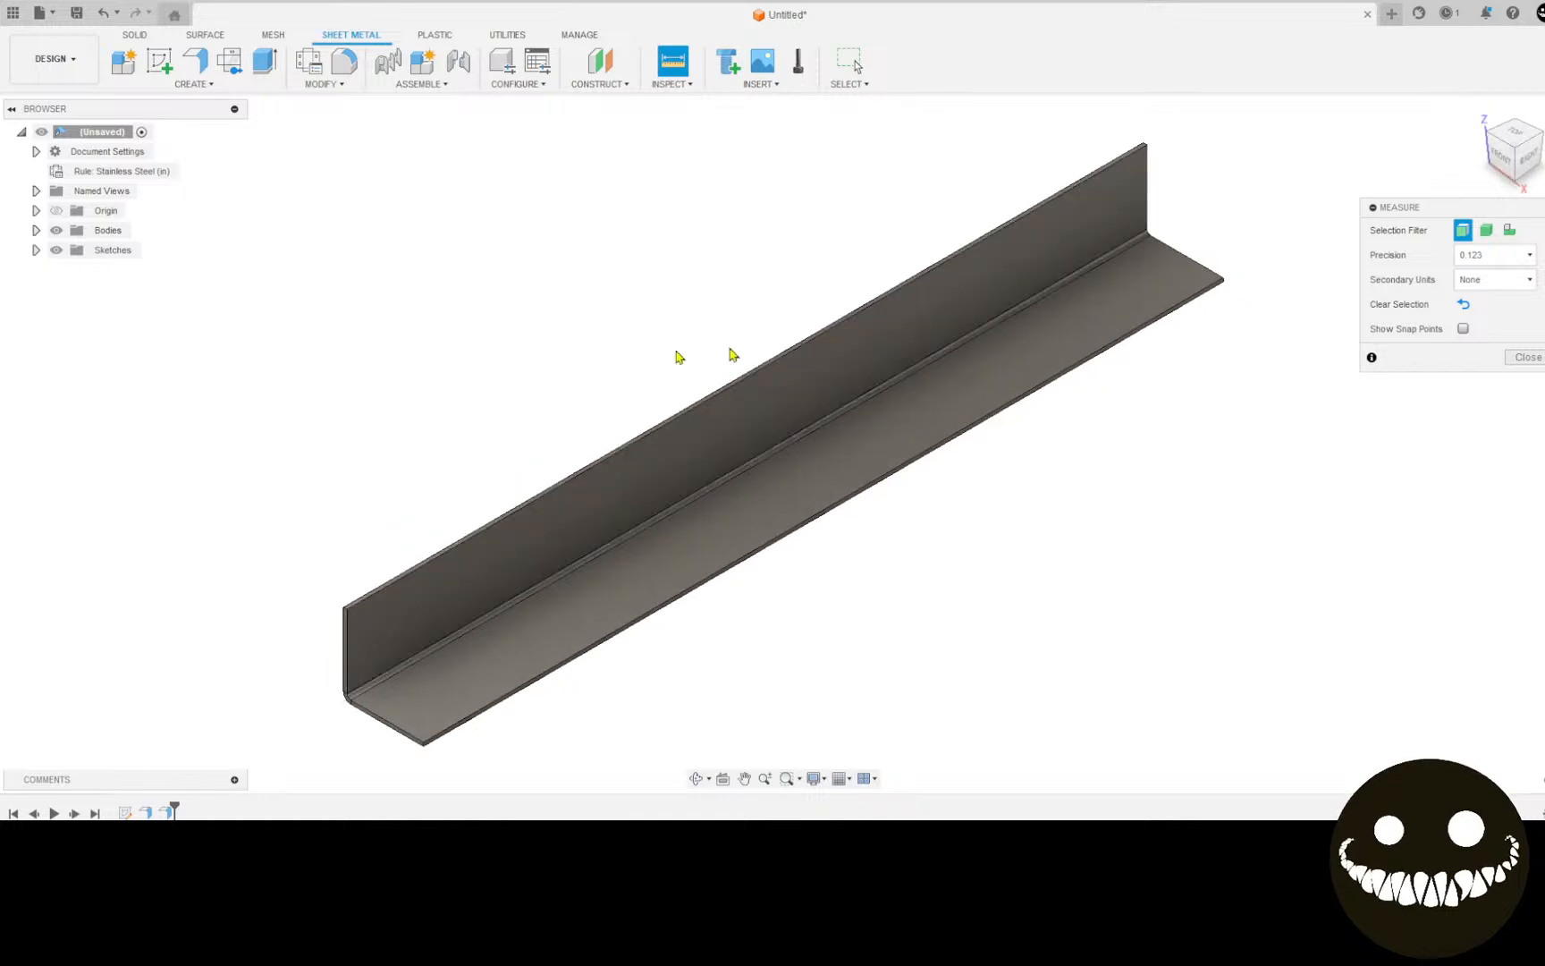
pyautogui.keyDown('shift'); pyautogui.moveTo(317, 384); pyautogui.dragTo(438, 542, button='middle'); pyautogui.keyUp('shift')
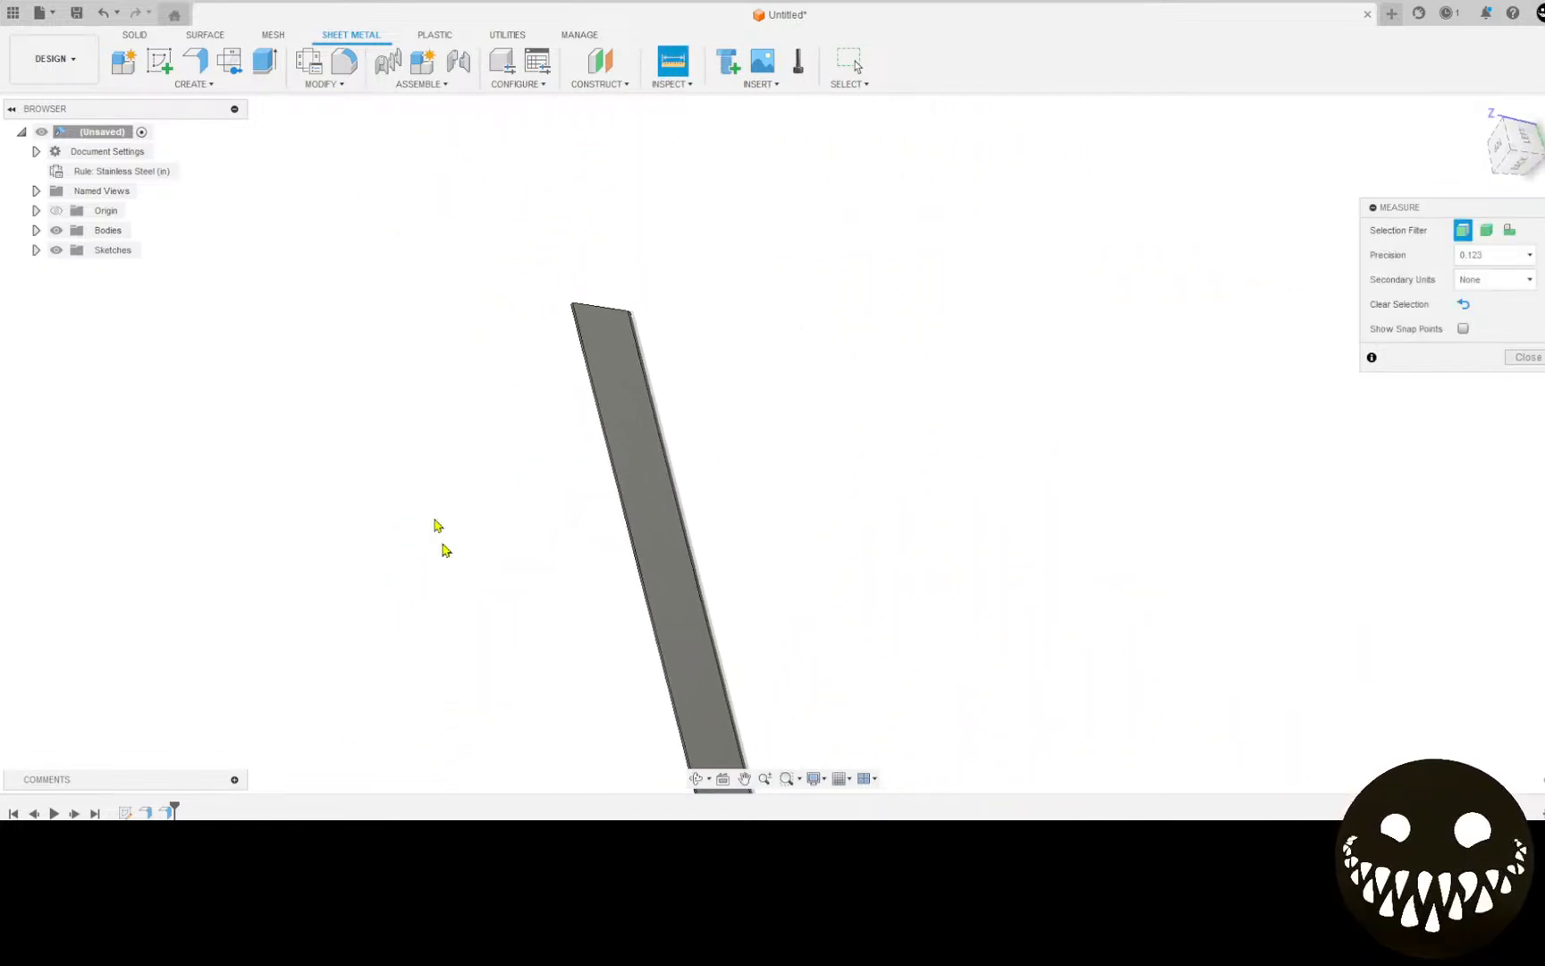
pyautogui.click(159, 61)
pyautogui.click(610, 351)
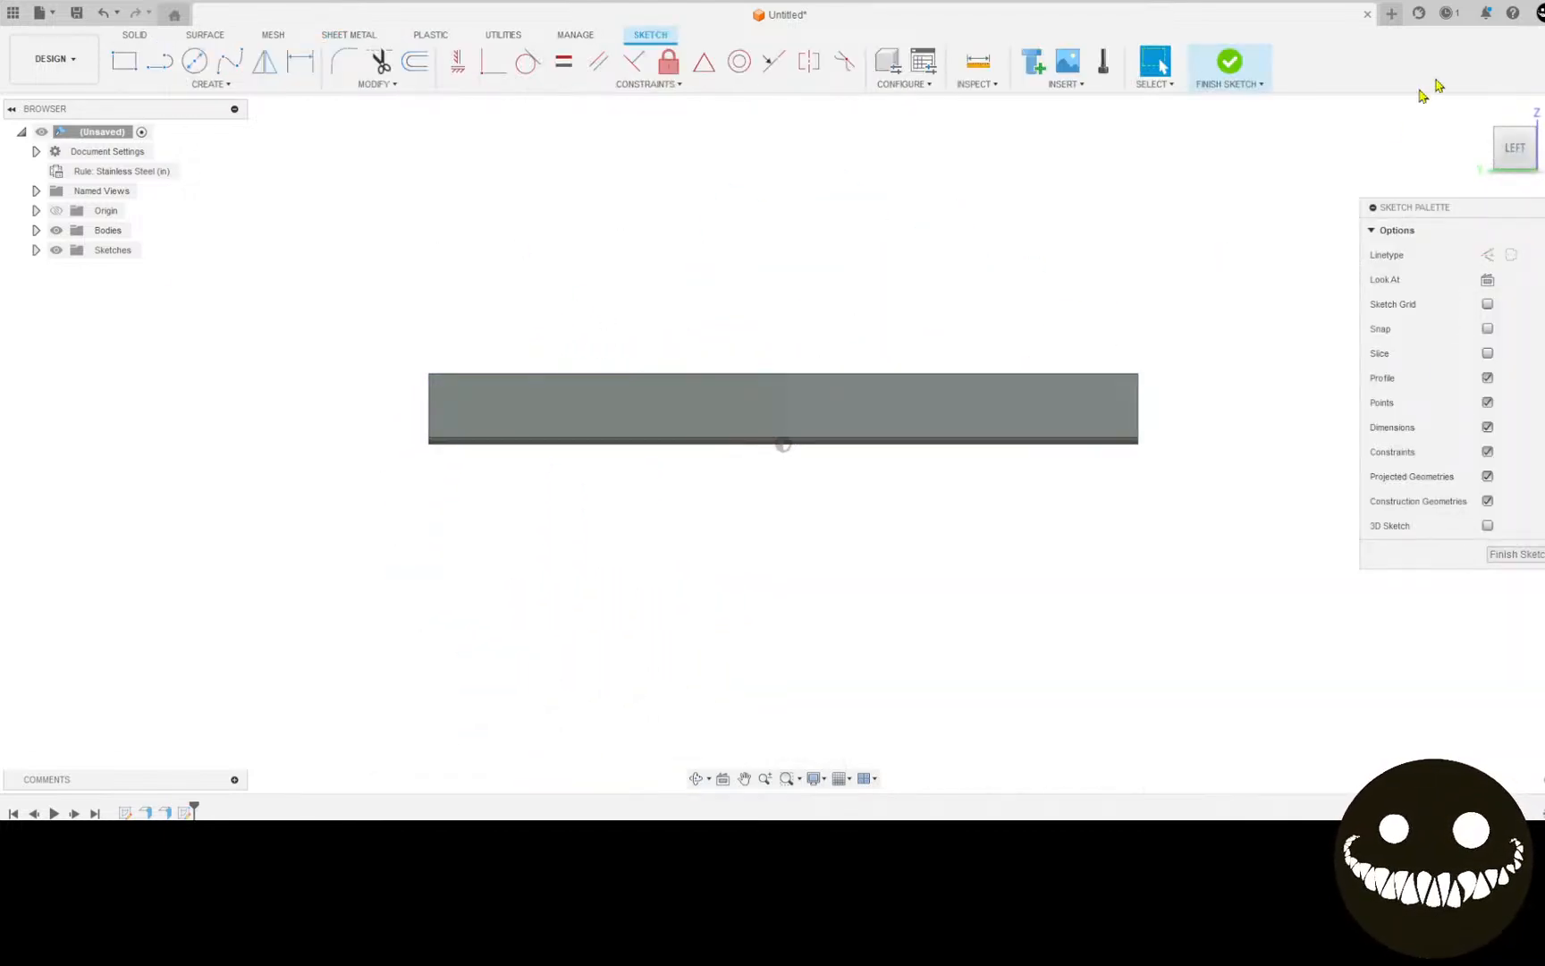
pyautogui.click(1537, 116)
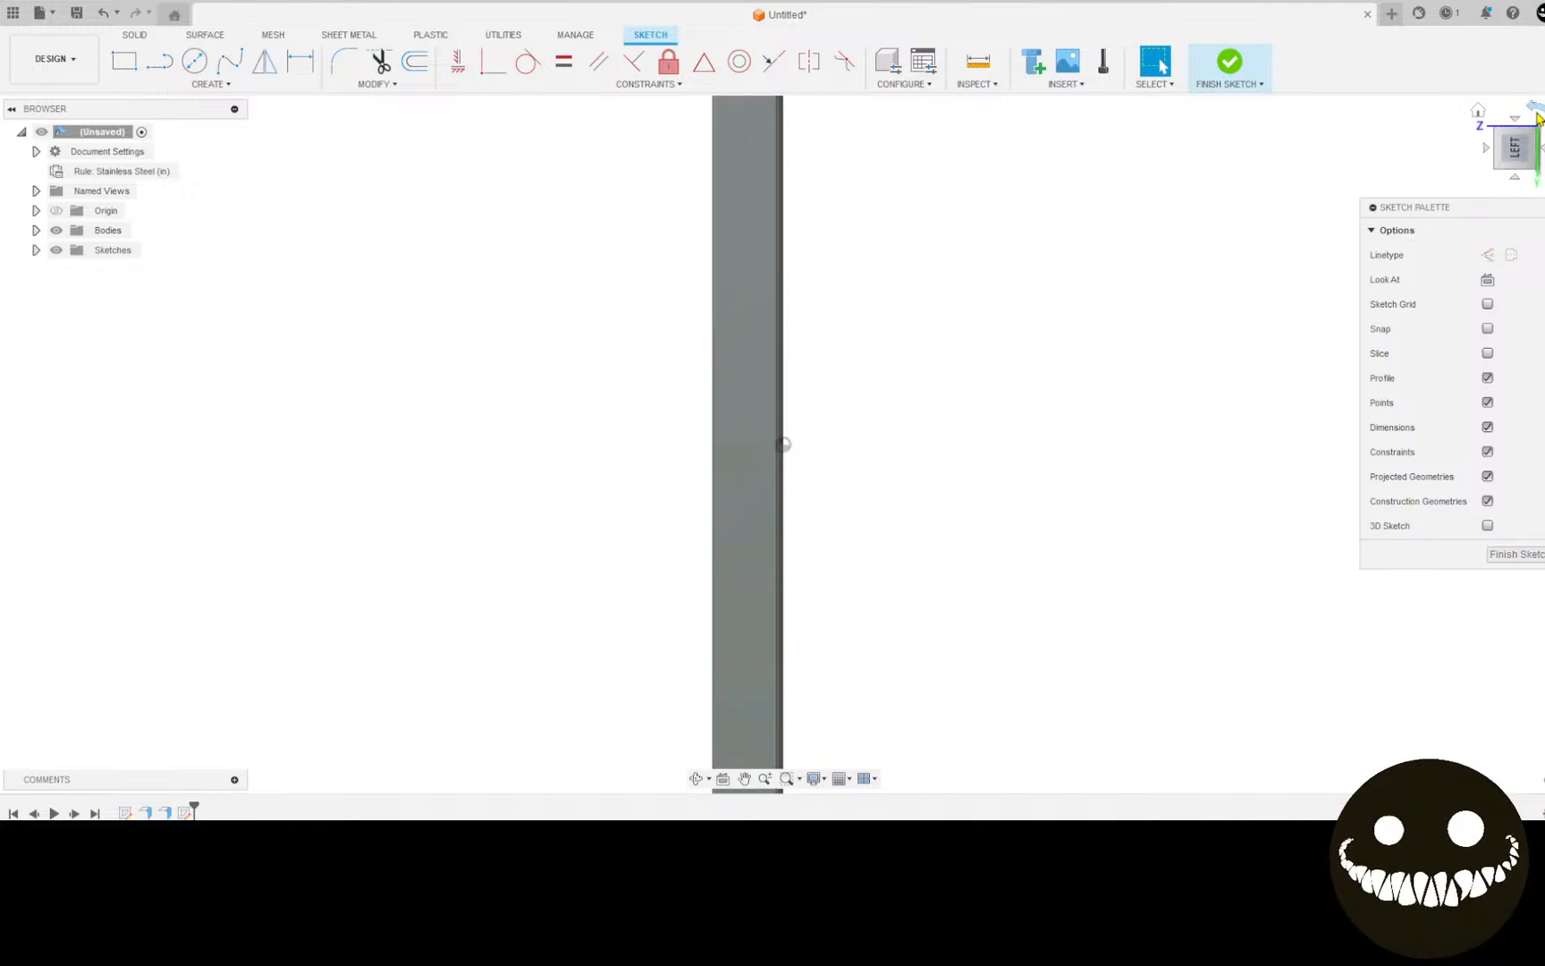
pyautogui.click(1537, 115)
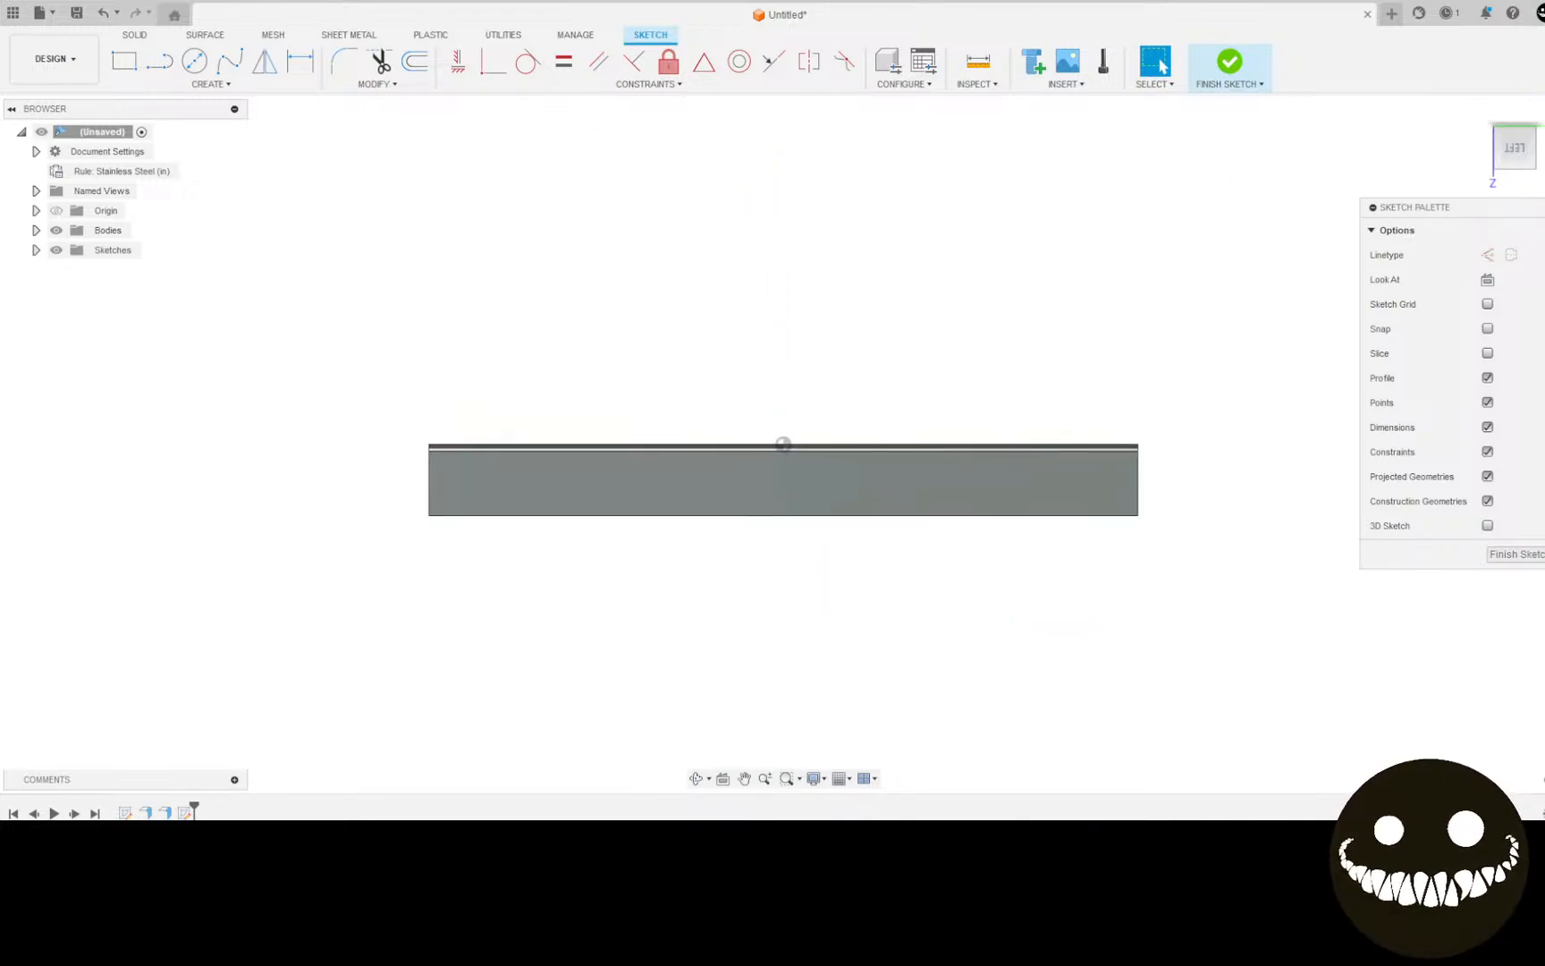
# Step: Check the hole positions on the hand-drawn dimensions photo and move its window off the canvas again
pyautogui.moveTo(2, 254)
pyautogui.mouseDown()
pyautogui.moveTo(282, 179)
pyautogui.moveTo(294, 132)
pyautogui.mouseUp()
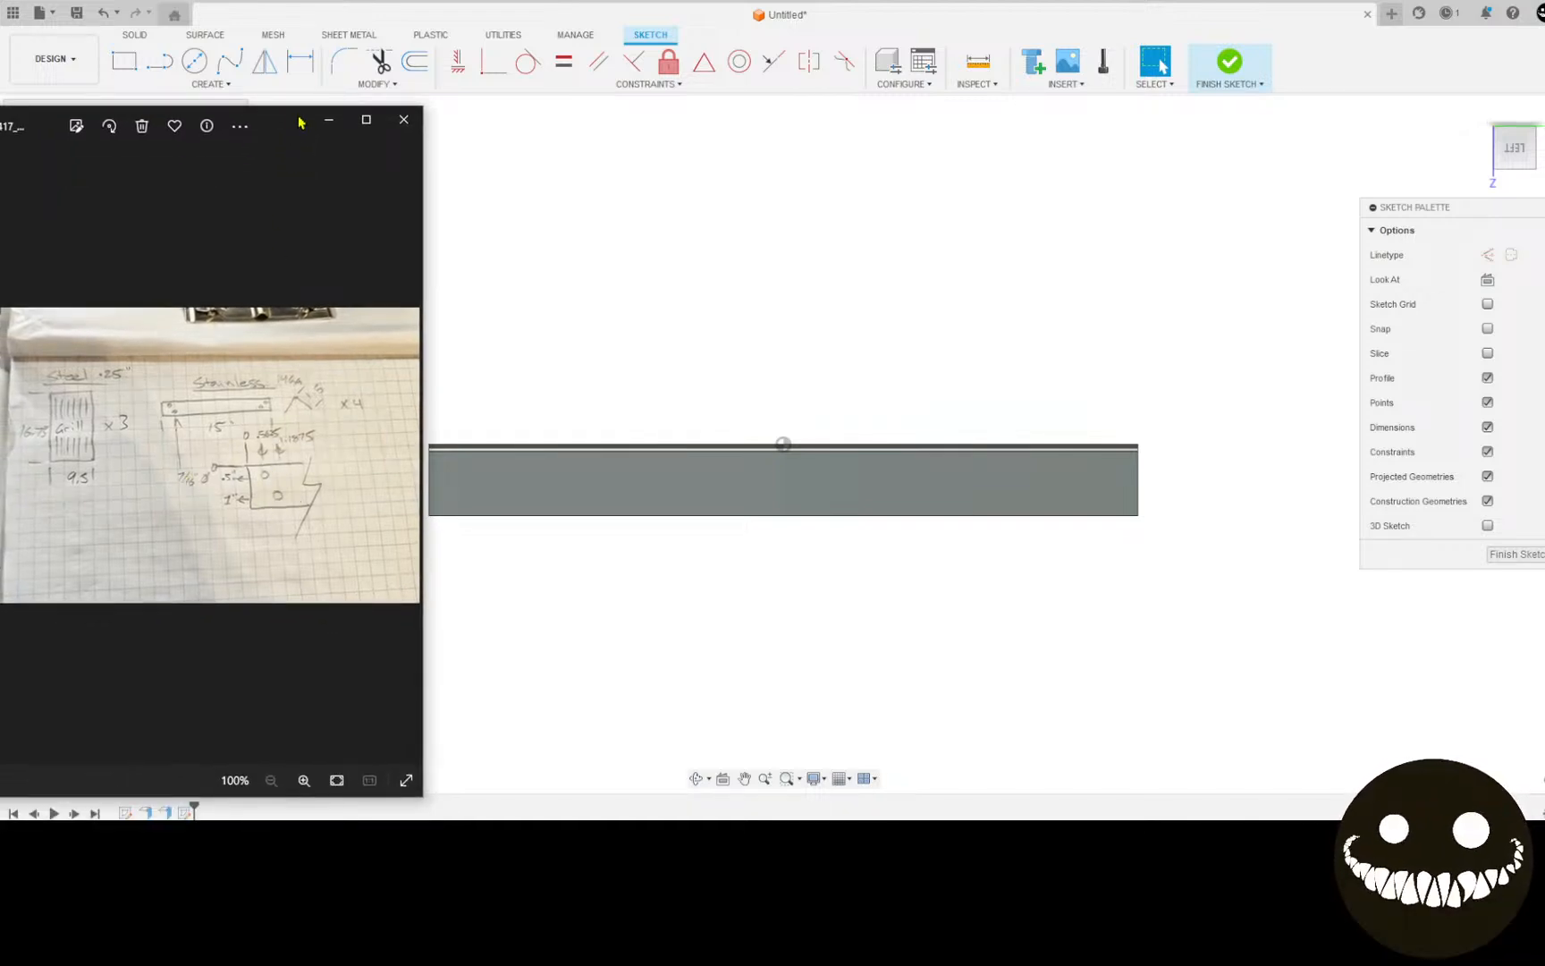
pyautogui.moveTo(293, 121); pyautogui.dragTo(0, 126)
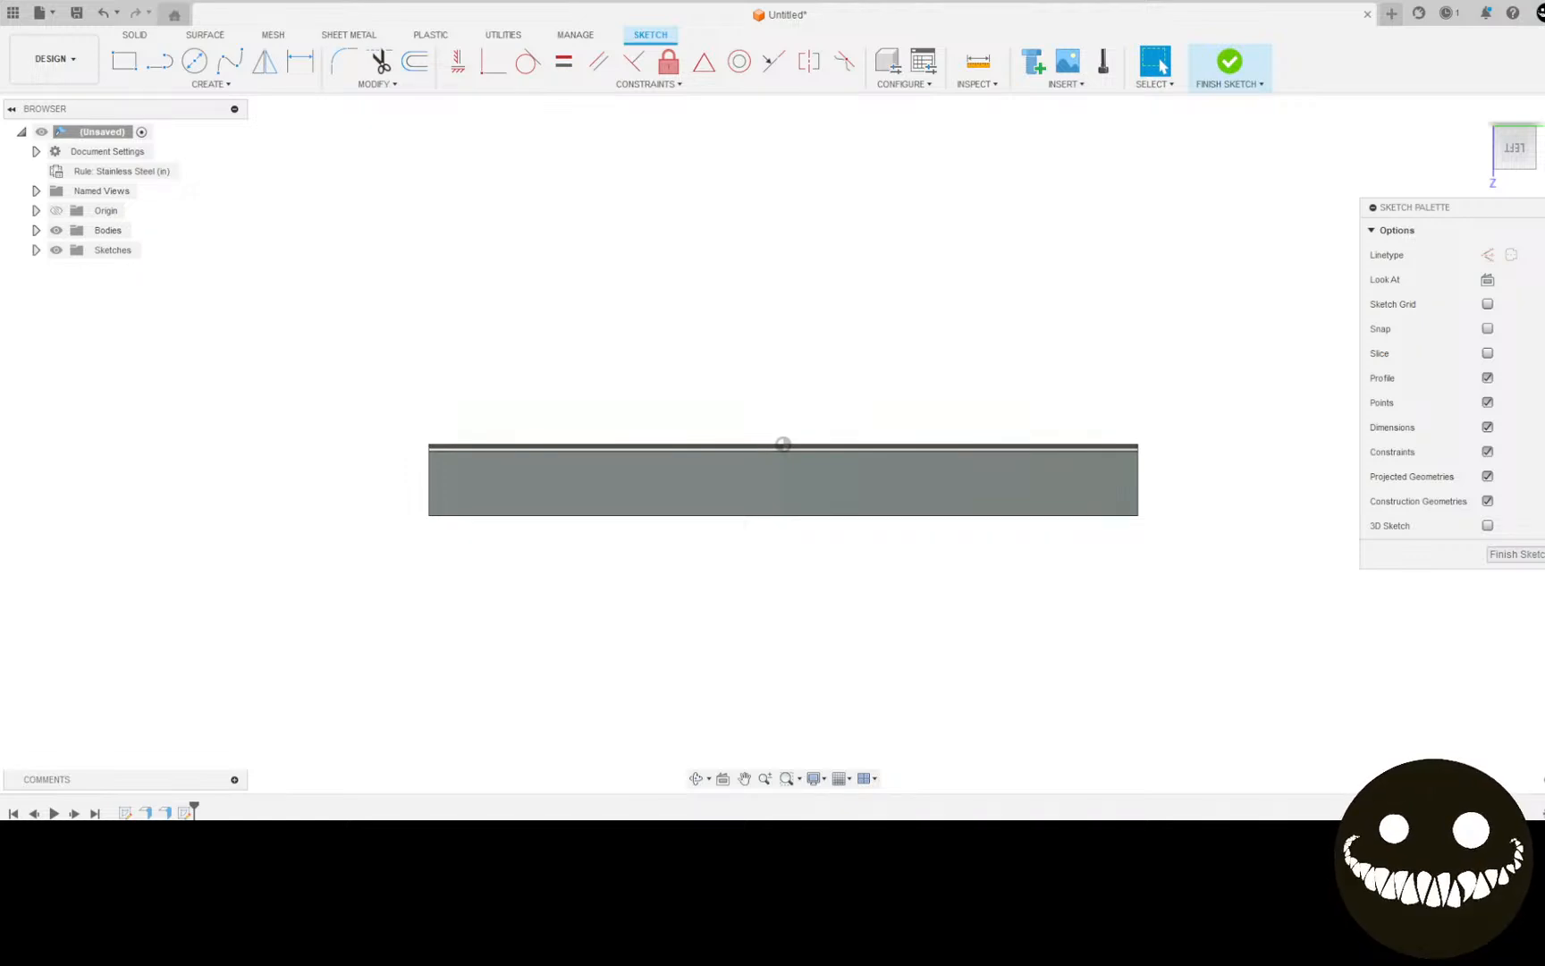
pyautogui.click(981, 64)
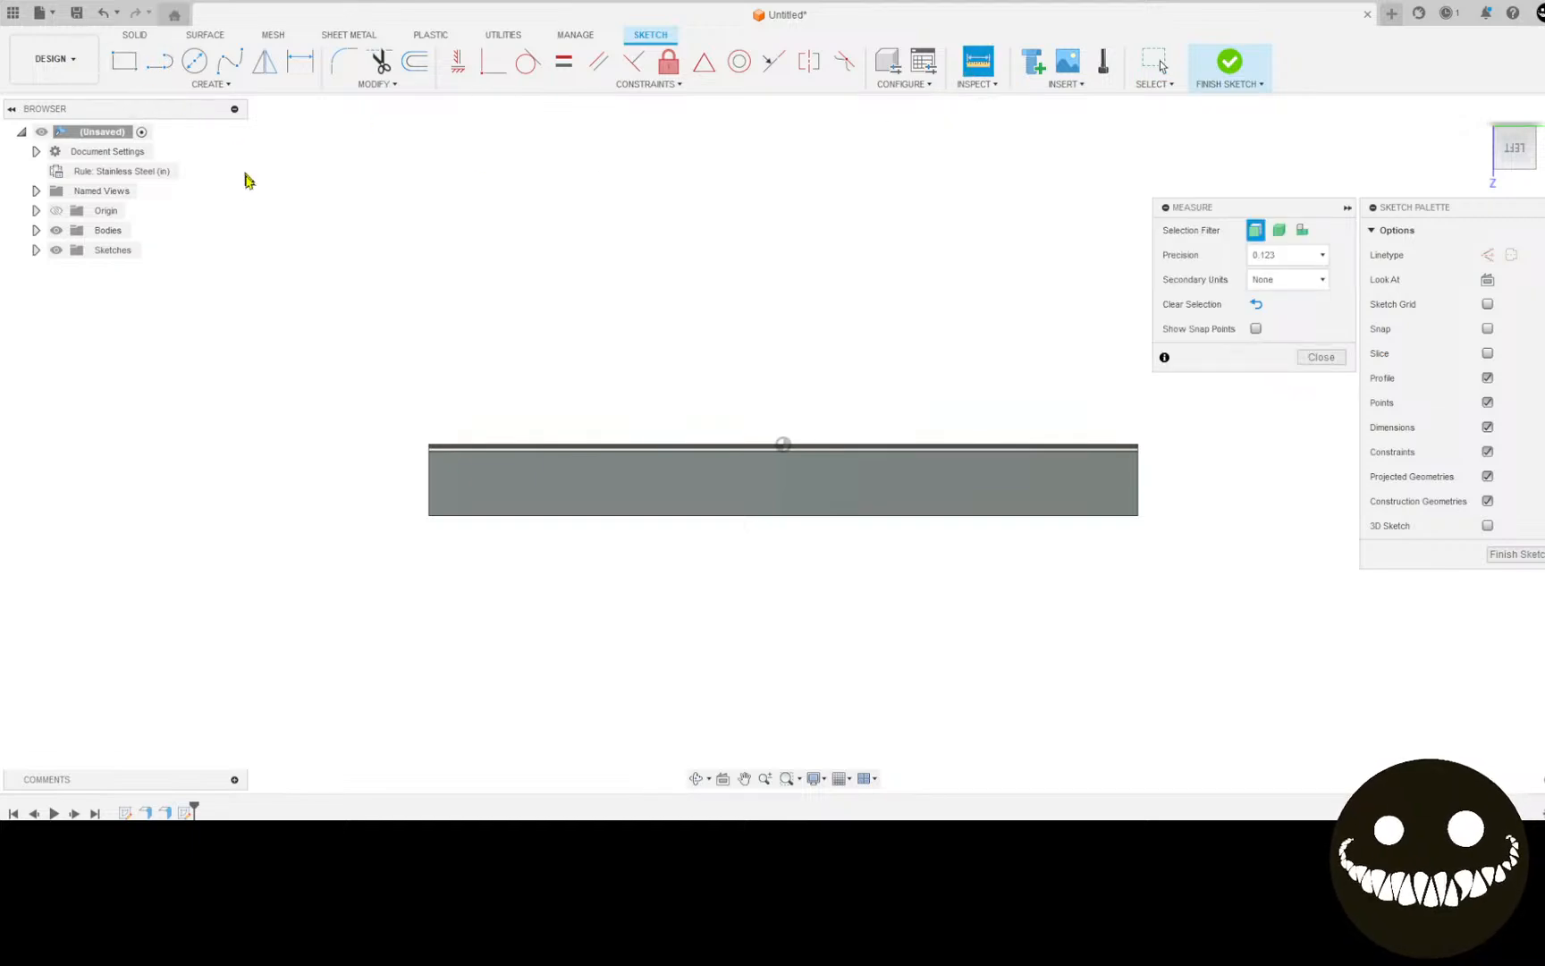
# Step: Project the bracket's long outer edge at the bend into the sketch with the projection link kept on
pyautogui.press('p')
pyautogui.scroll(5, 490, 452)
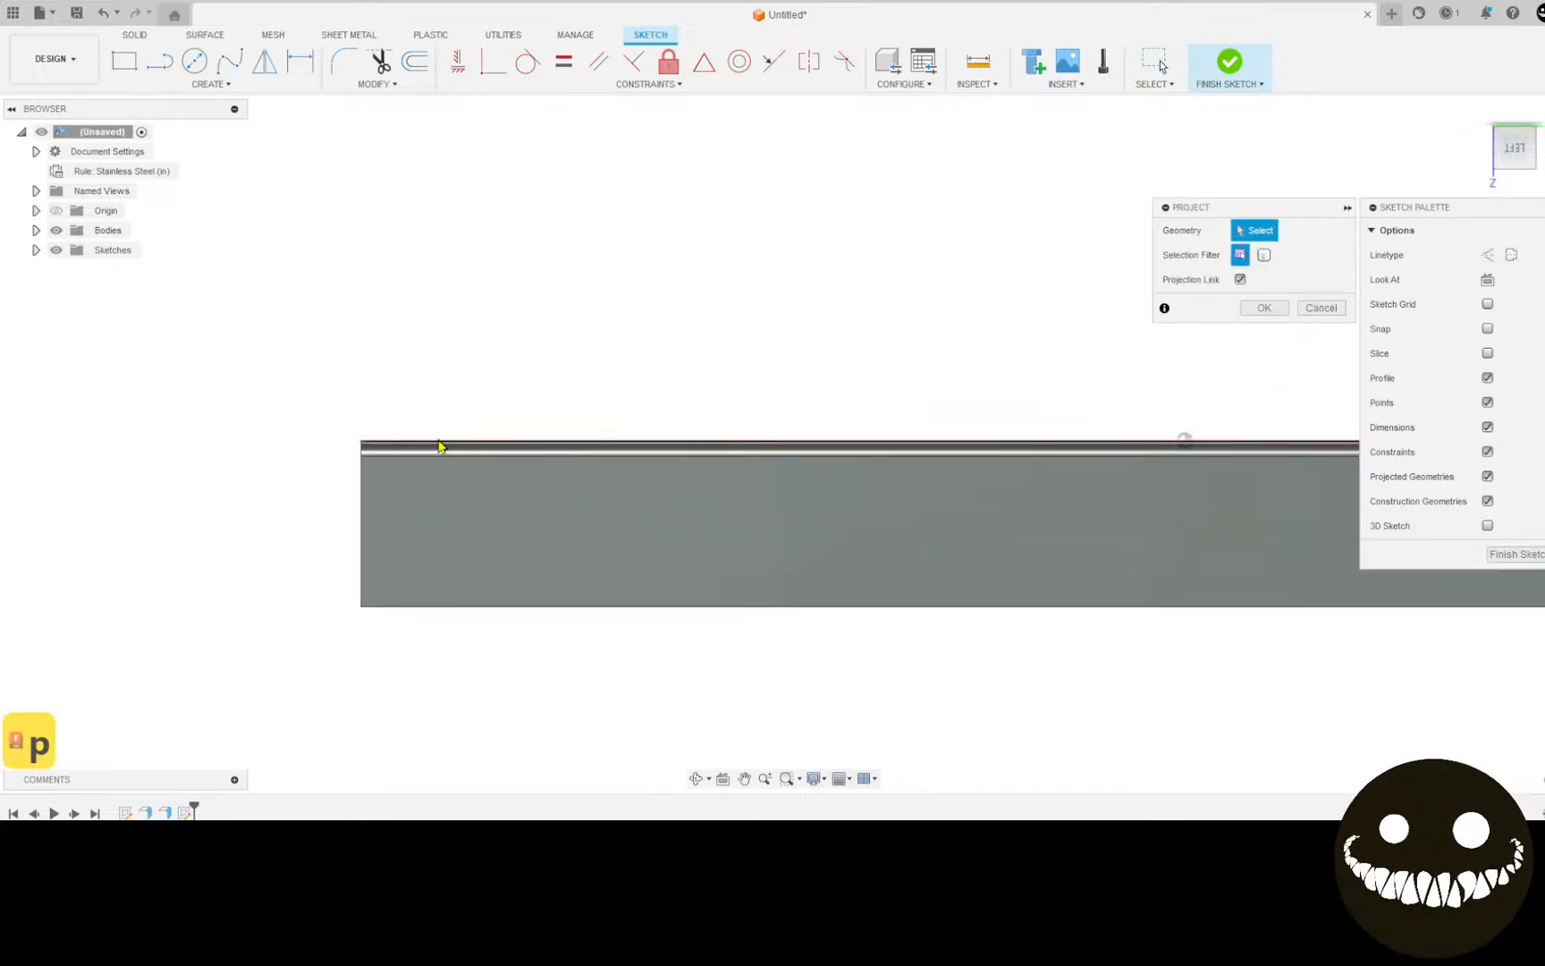
pyautogui.click(439, 447)
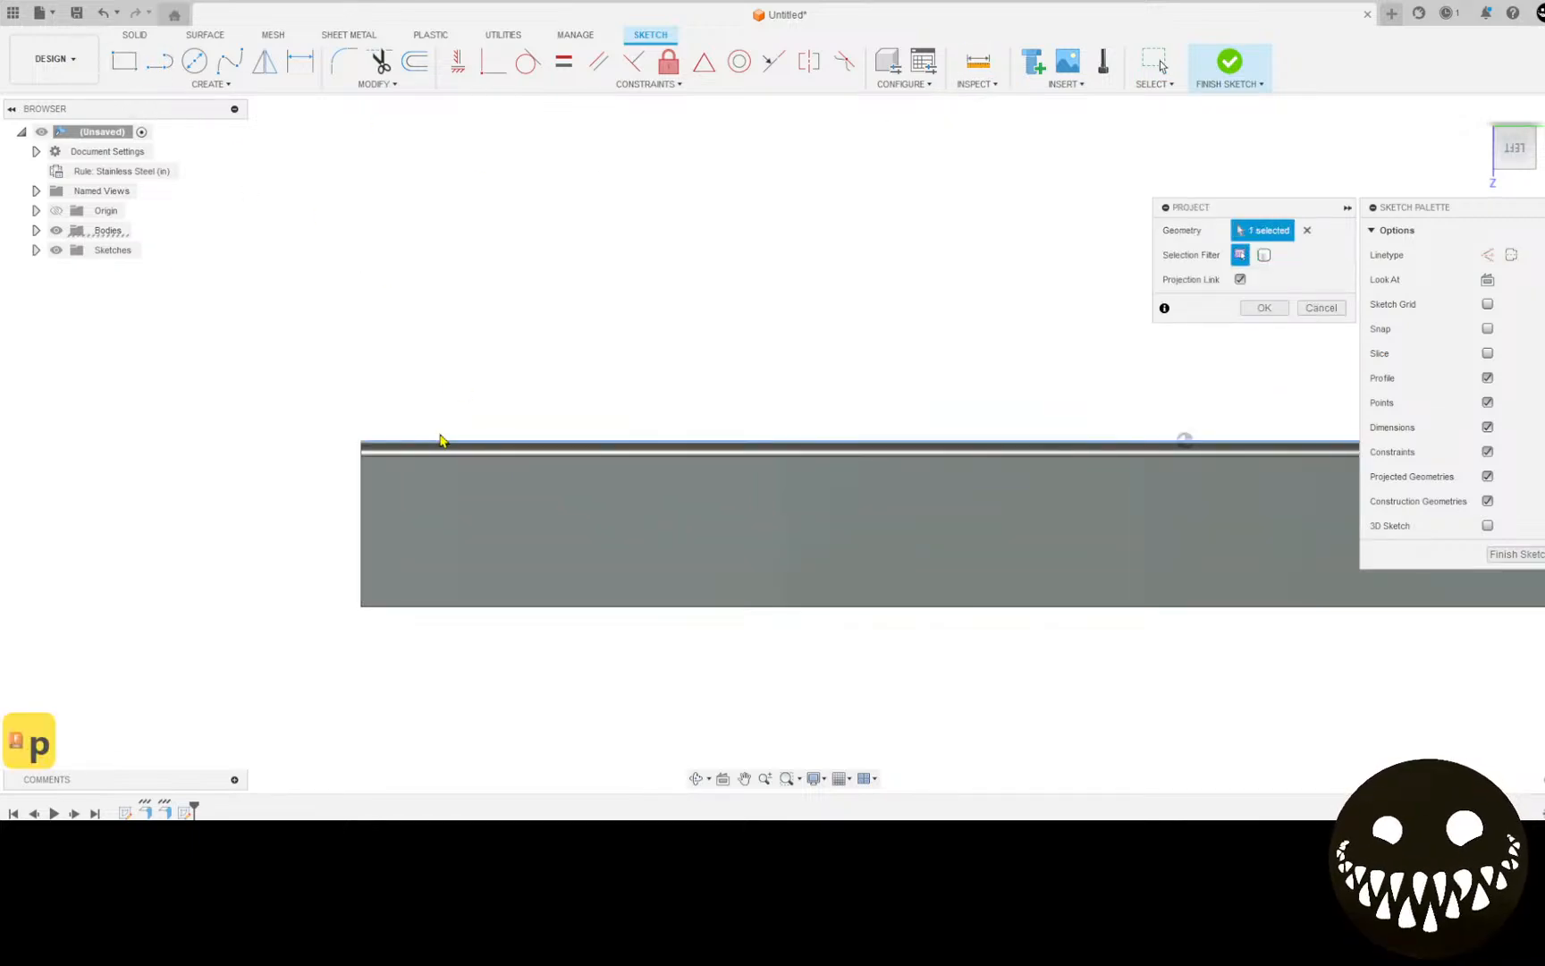
pyautogui.click(1264, 308)
# Step: Offset the projected bend edge 0.5625 in onto the upright flange as a construction line
pyautogui.click(415, 61)
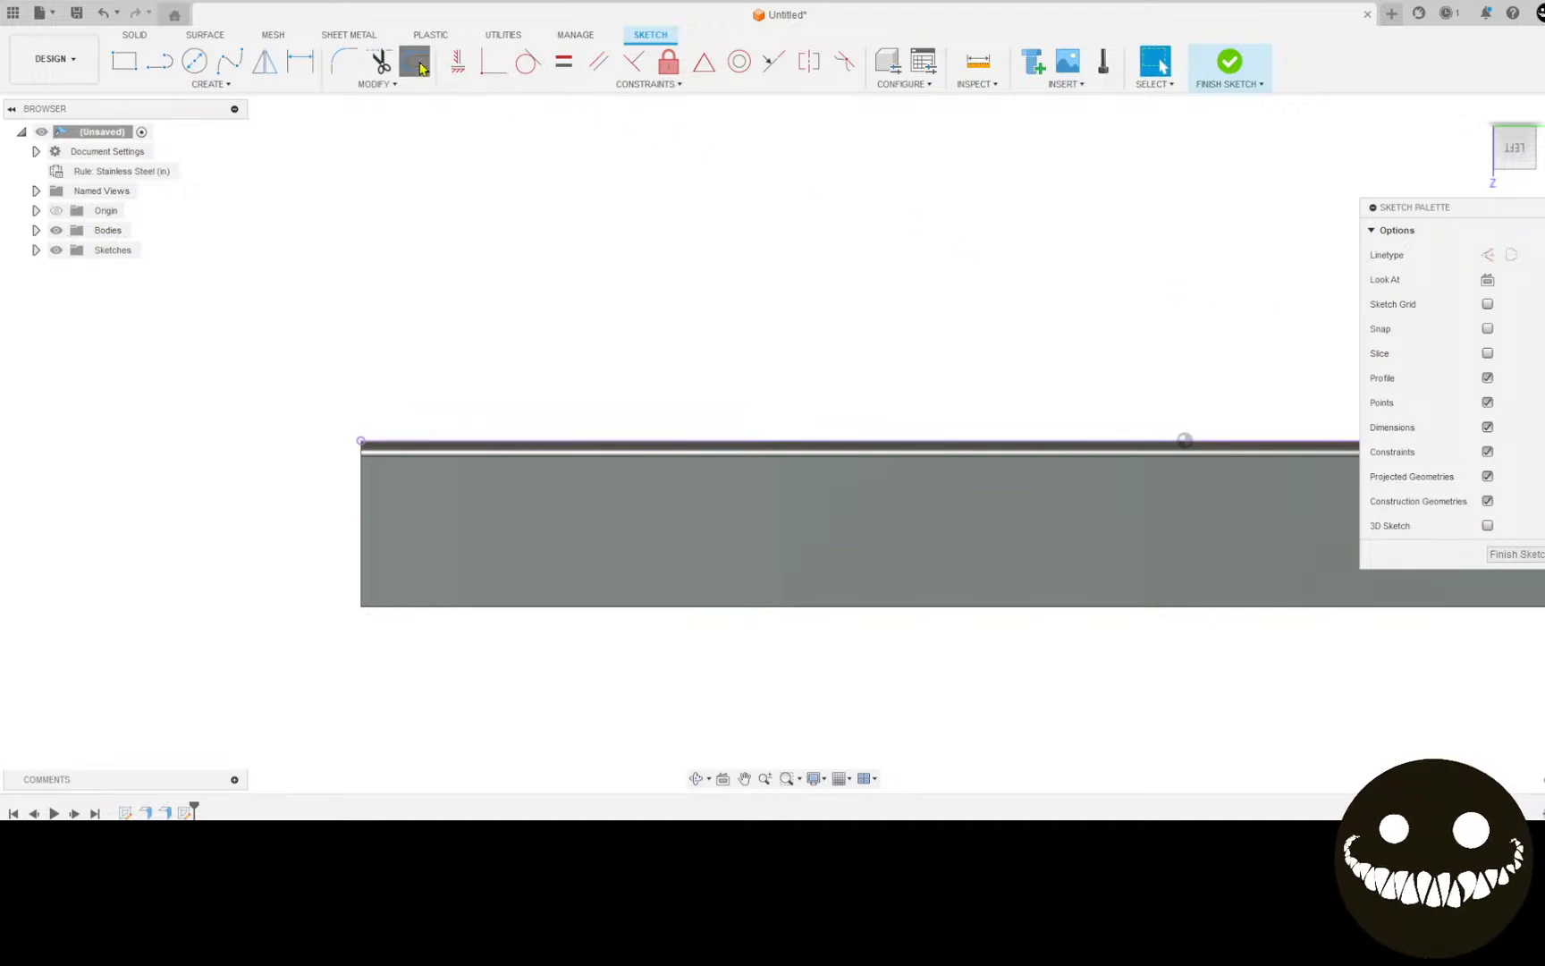
pyautogui.click(431, 444)
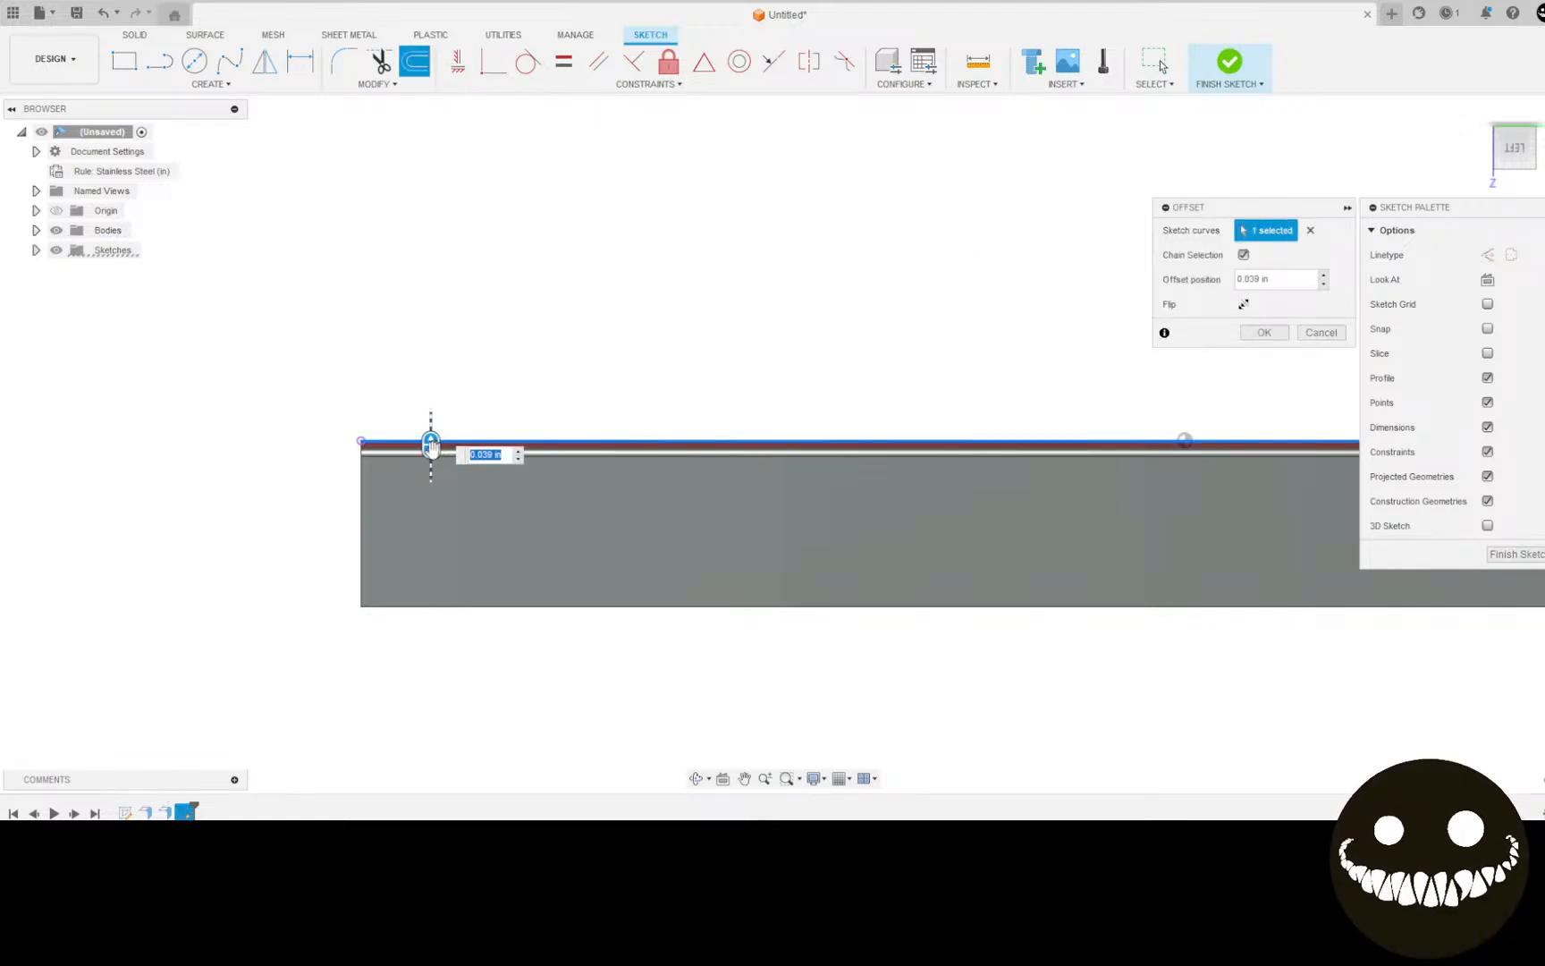
pyautogui.moveTo(431, 447); pyautogui.dragTo(430, 491)
pyautogui.click(1487, 255)
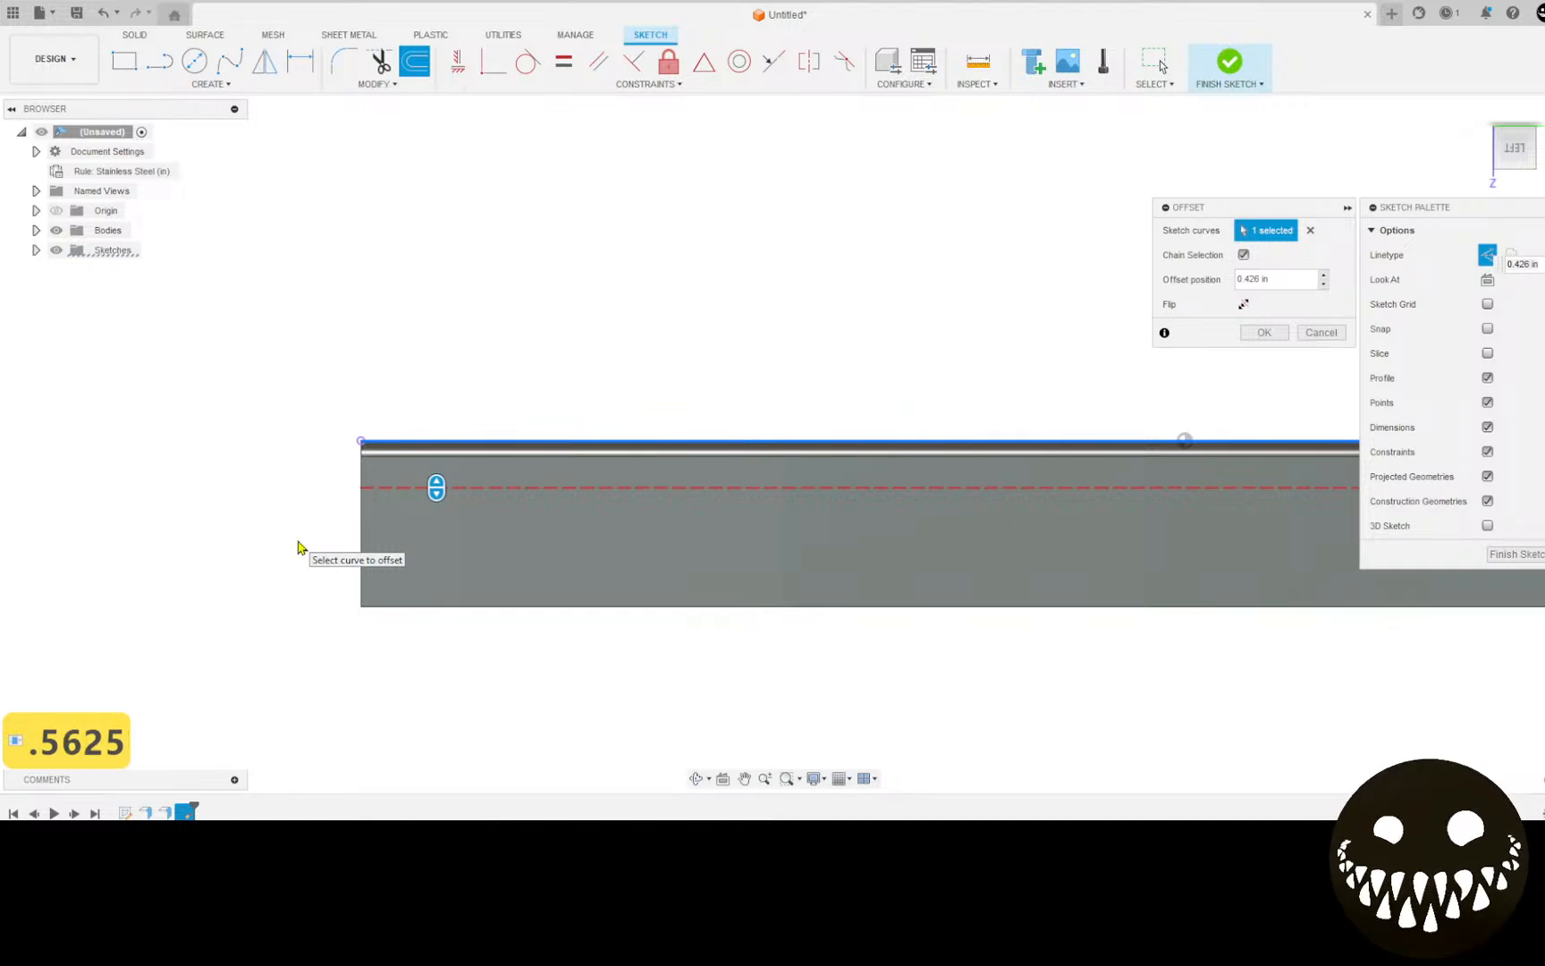
pyautogui.press('Return')
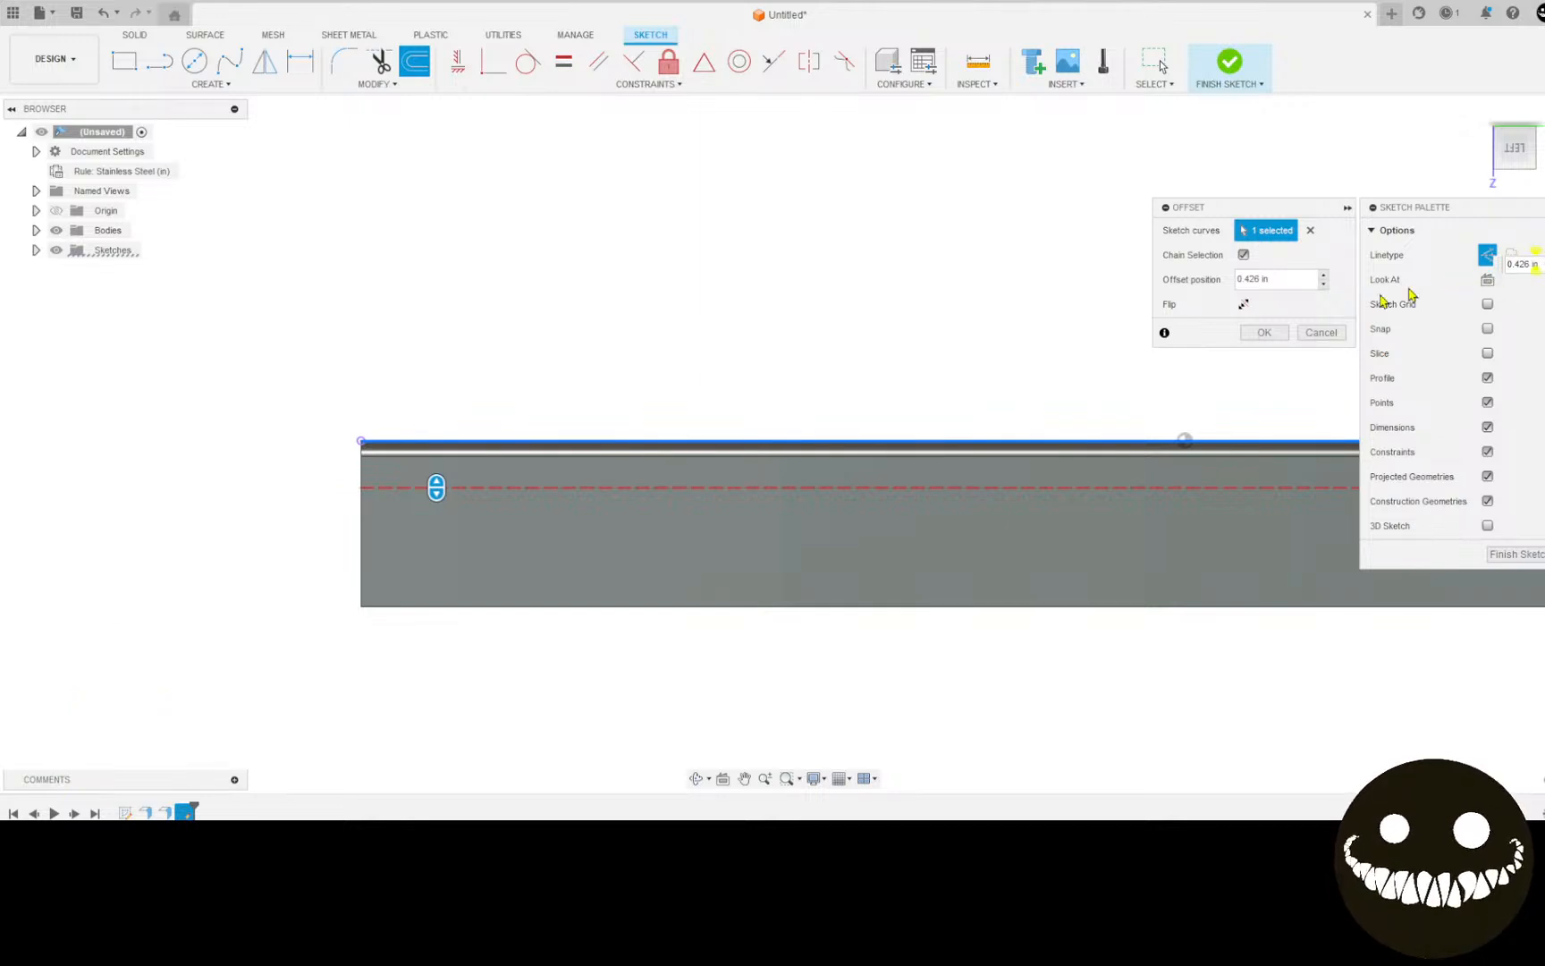
pyautogui.click(1240, 282)
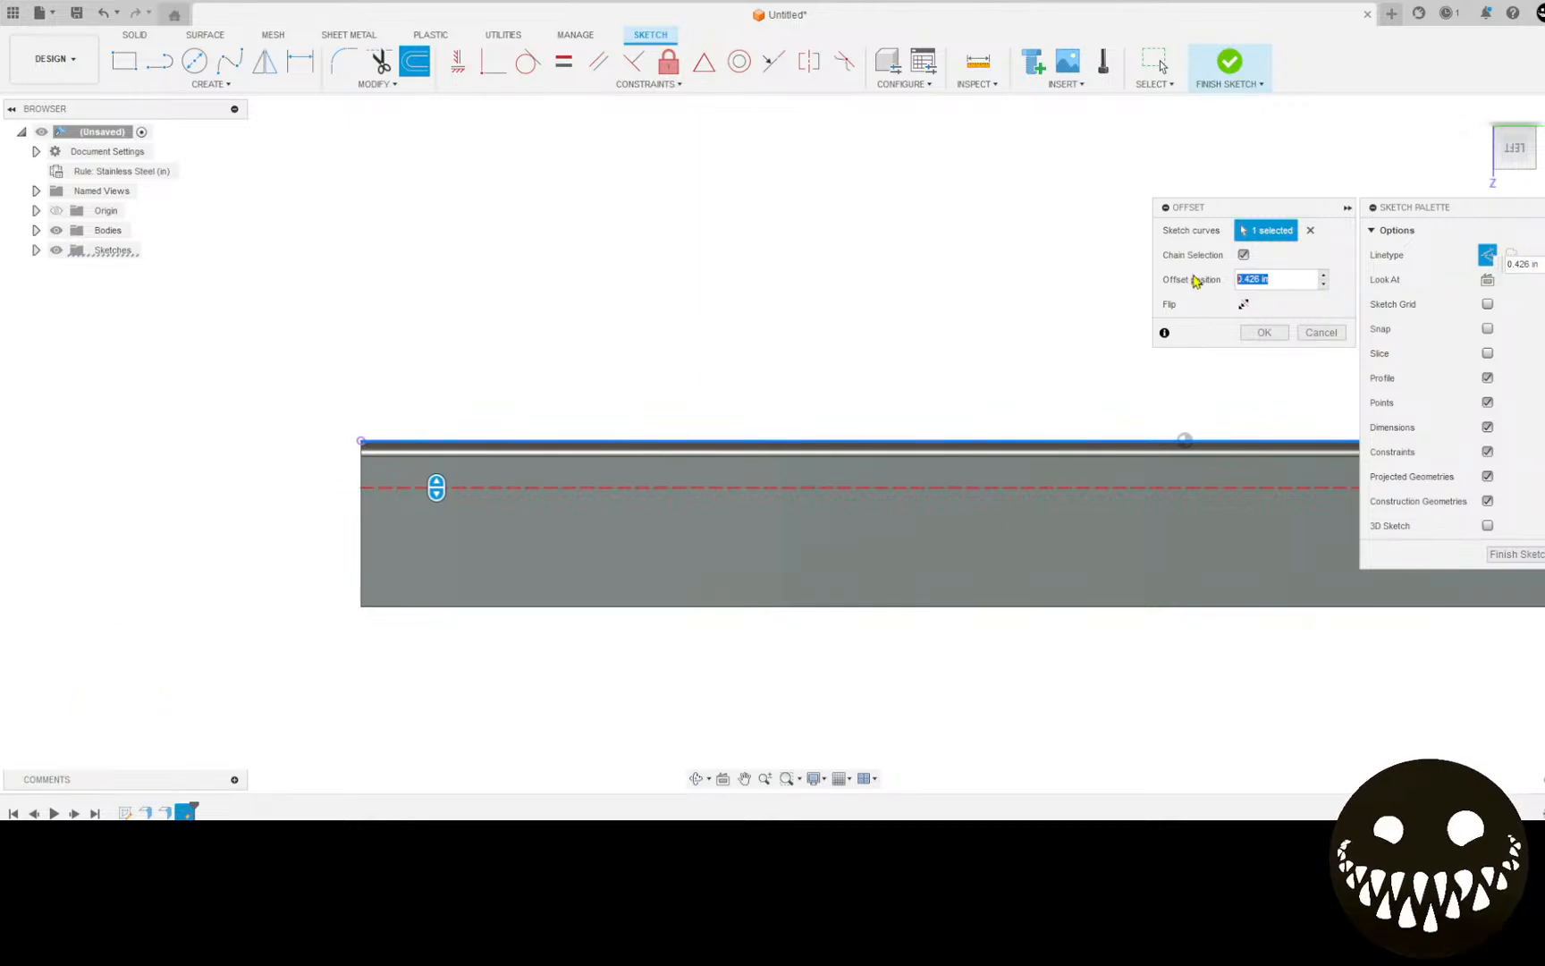
pyautogui.press('BackSpace')
pyautogui.write('.5')
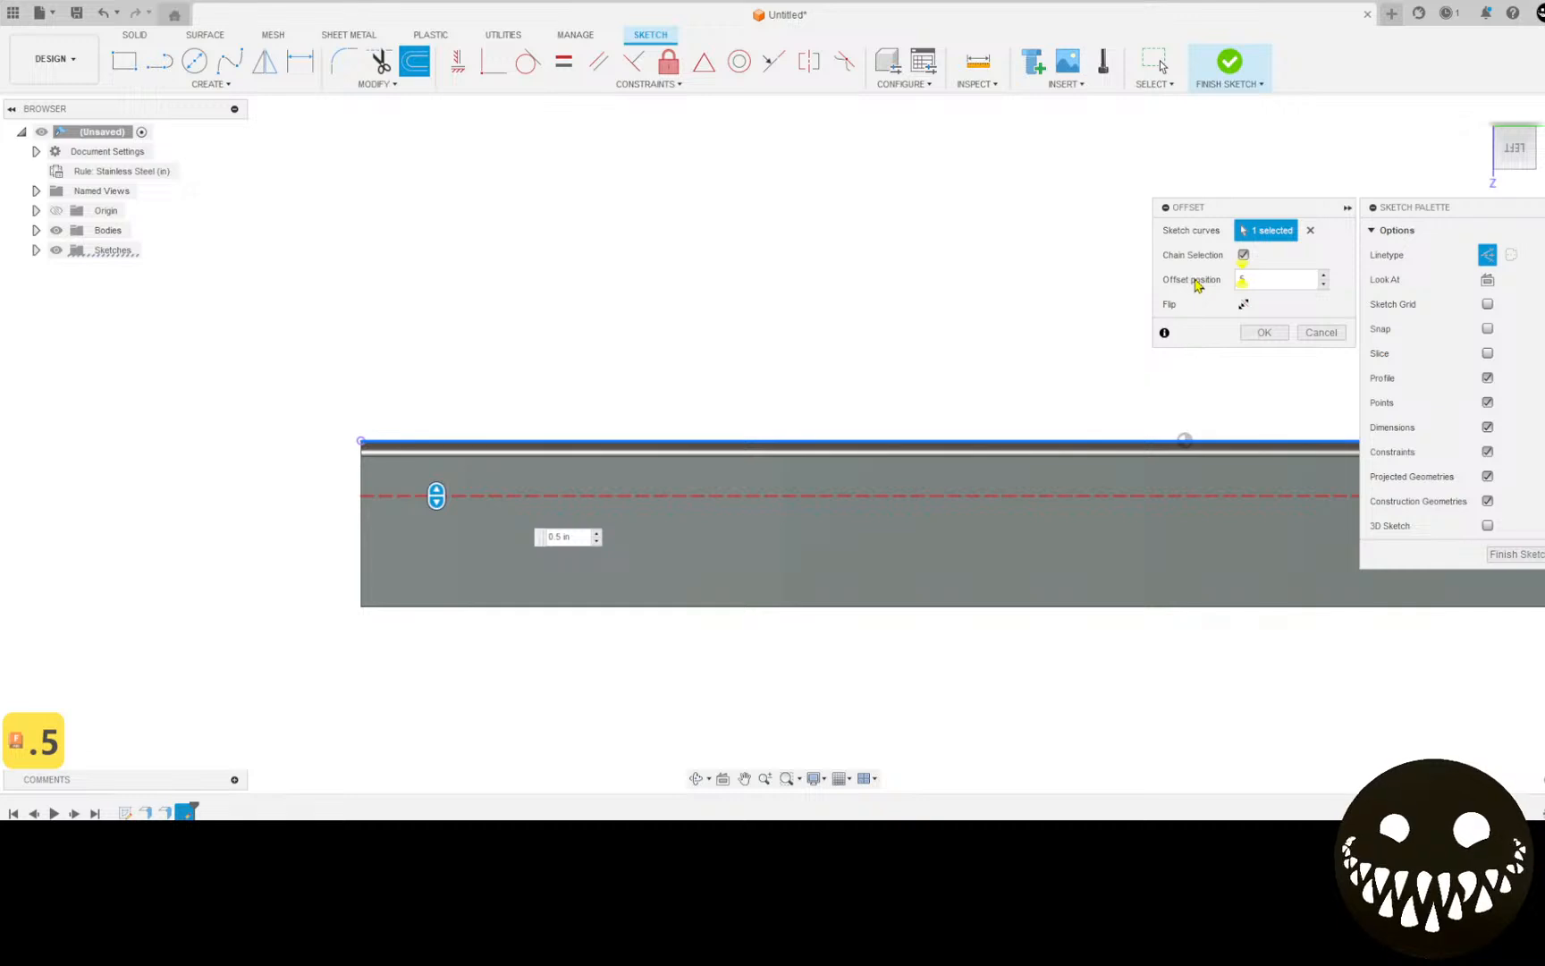
pyautogui.write('625')
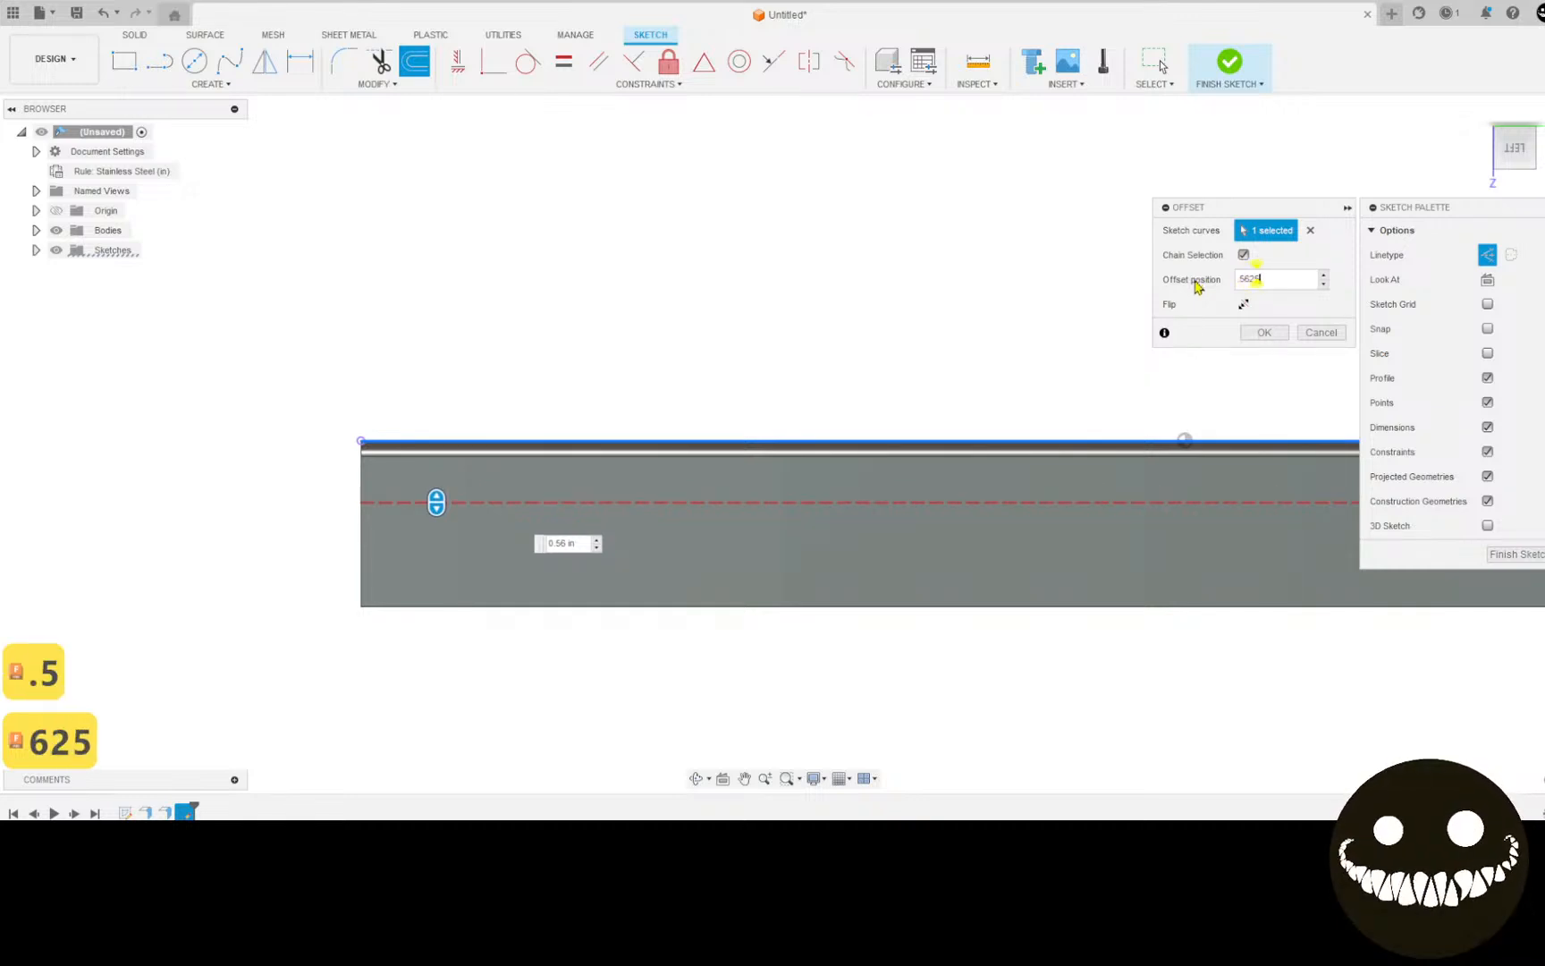
pyautogui.press('Return')
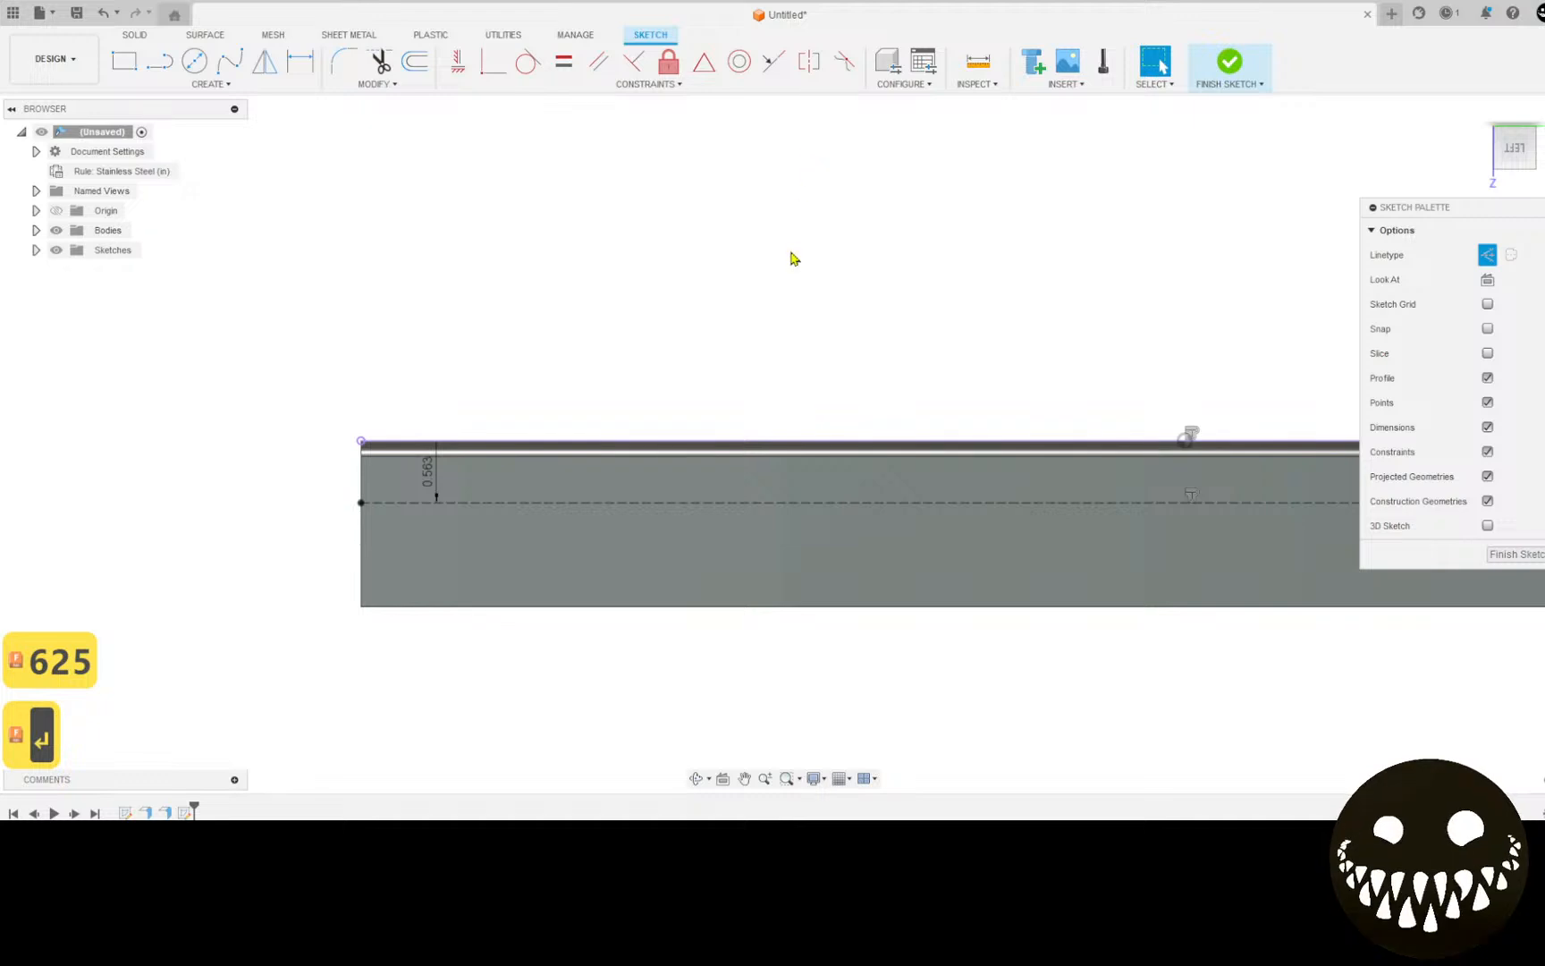
# Step: Offset the projected bend edge again by 1.1875 in to add a second lengthwise construction line on the flange
pyautogui.rightClick(801, 216)
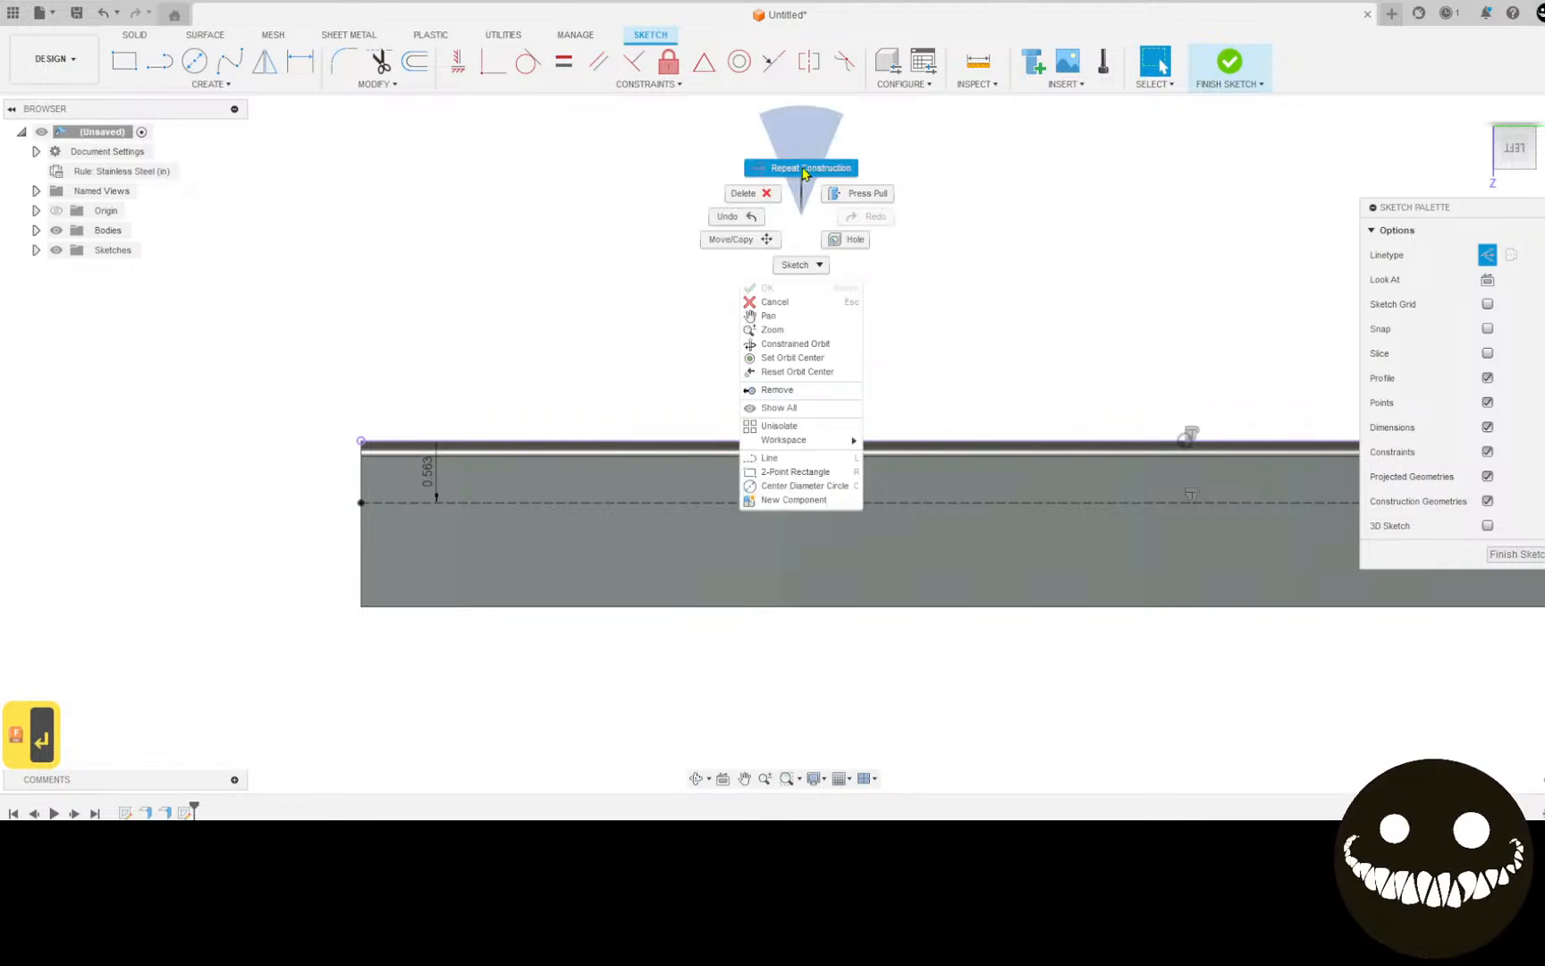
pyautogui.click(424, 156)
pyautogui.click(415, 64)
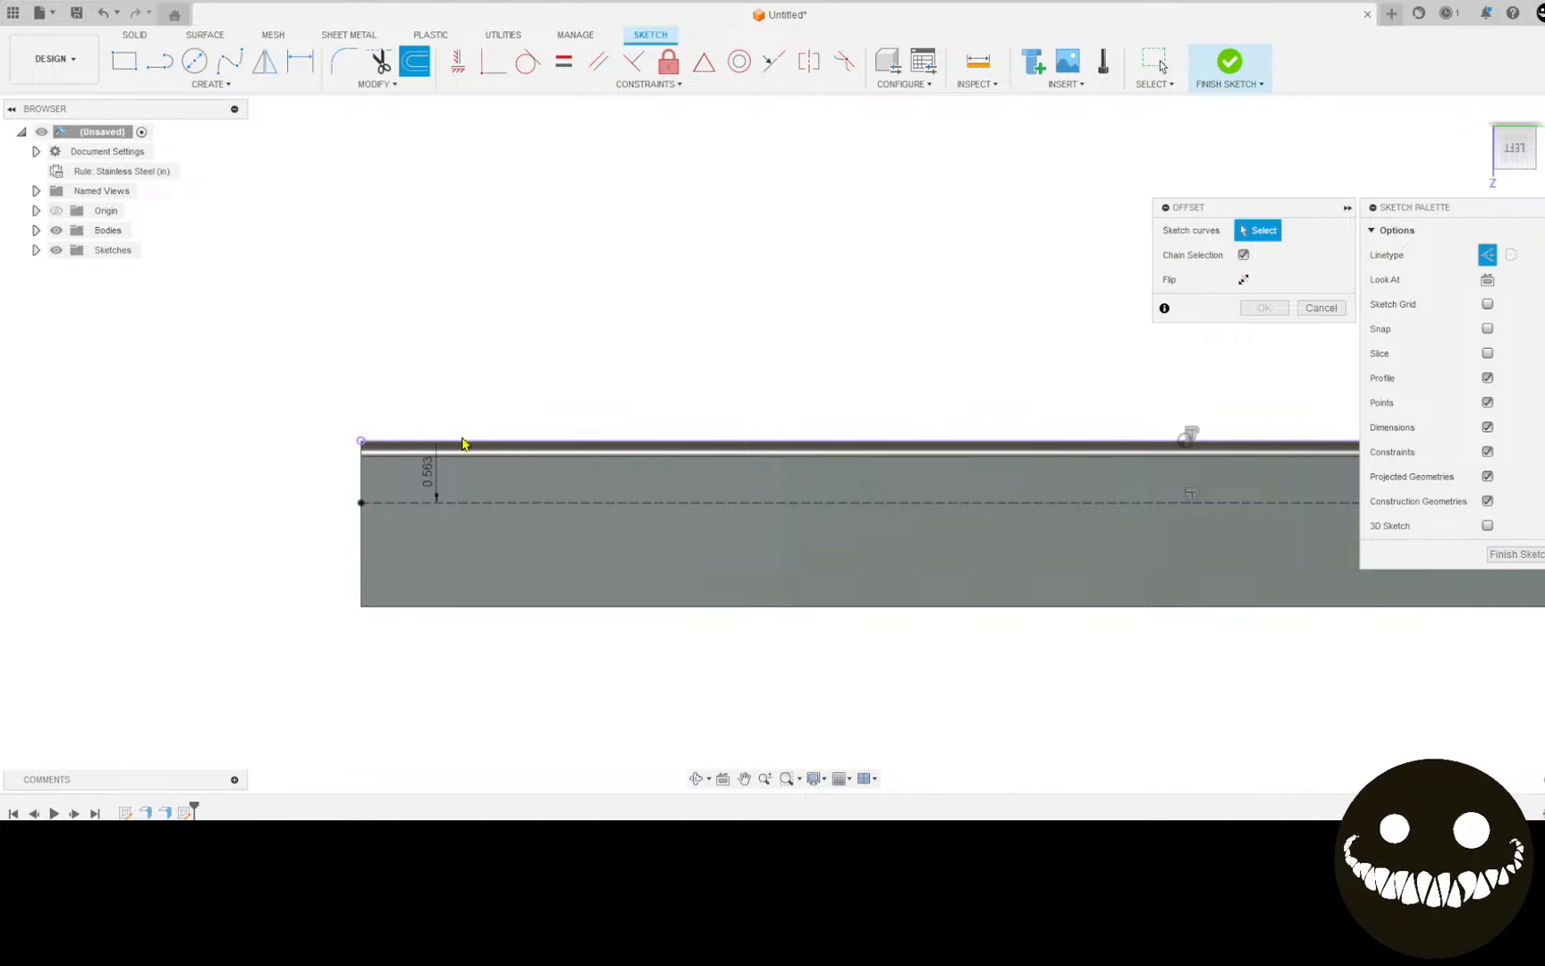
pyautogui.click(456, 446)
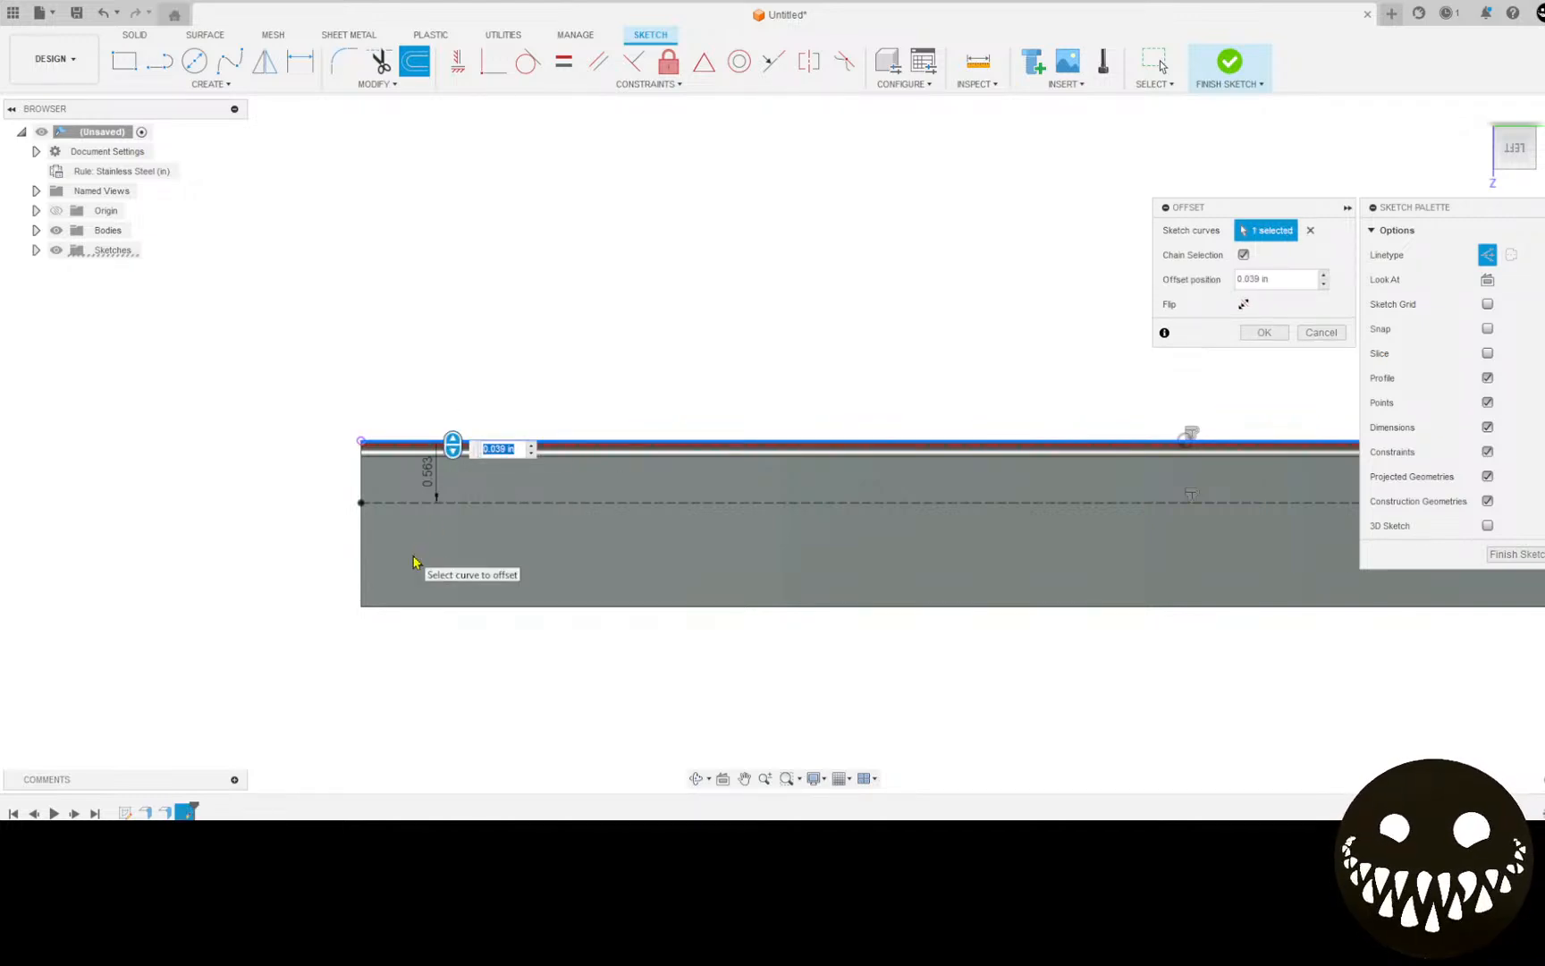
pyautogui.write('1.18')
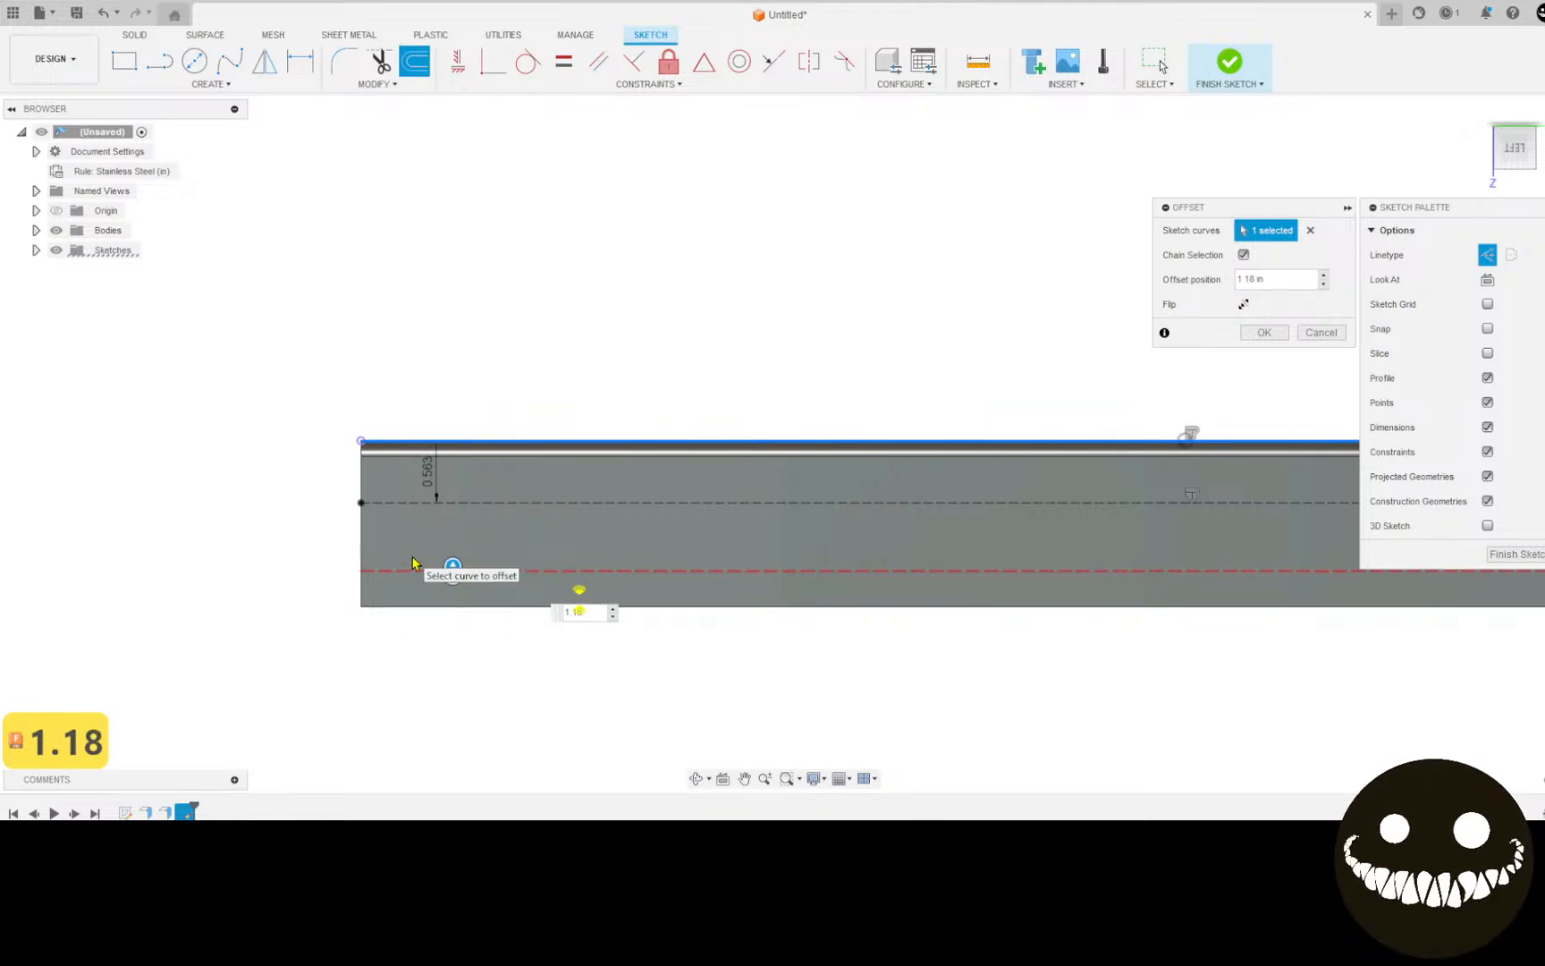
pyautogui.write('75')
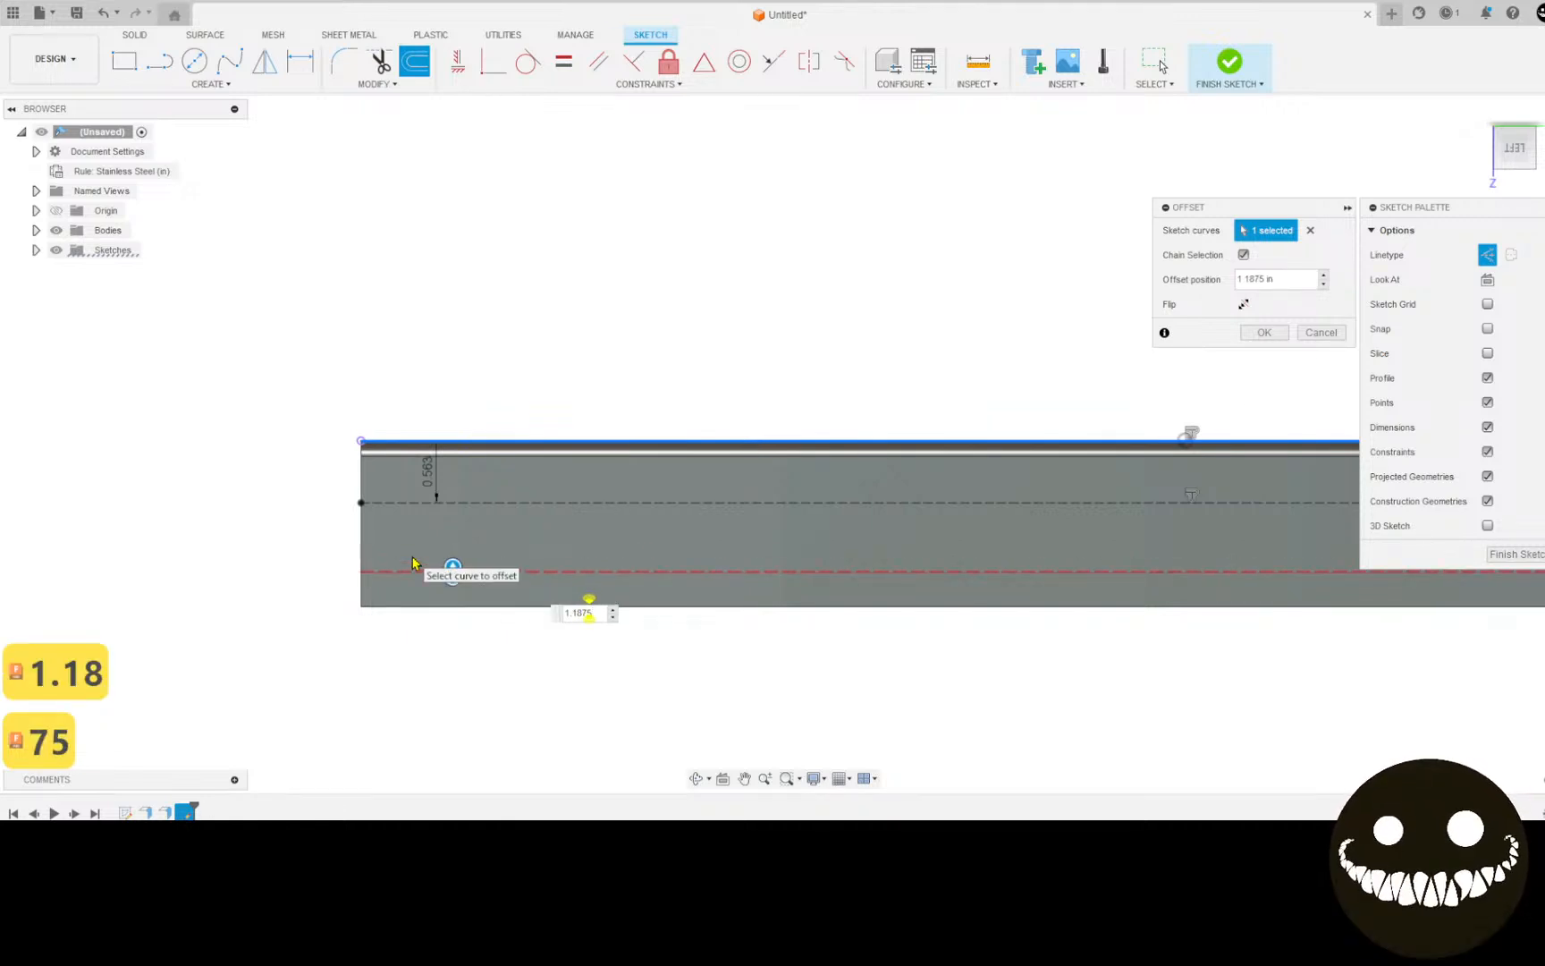
pyautogui.press('Return')
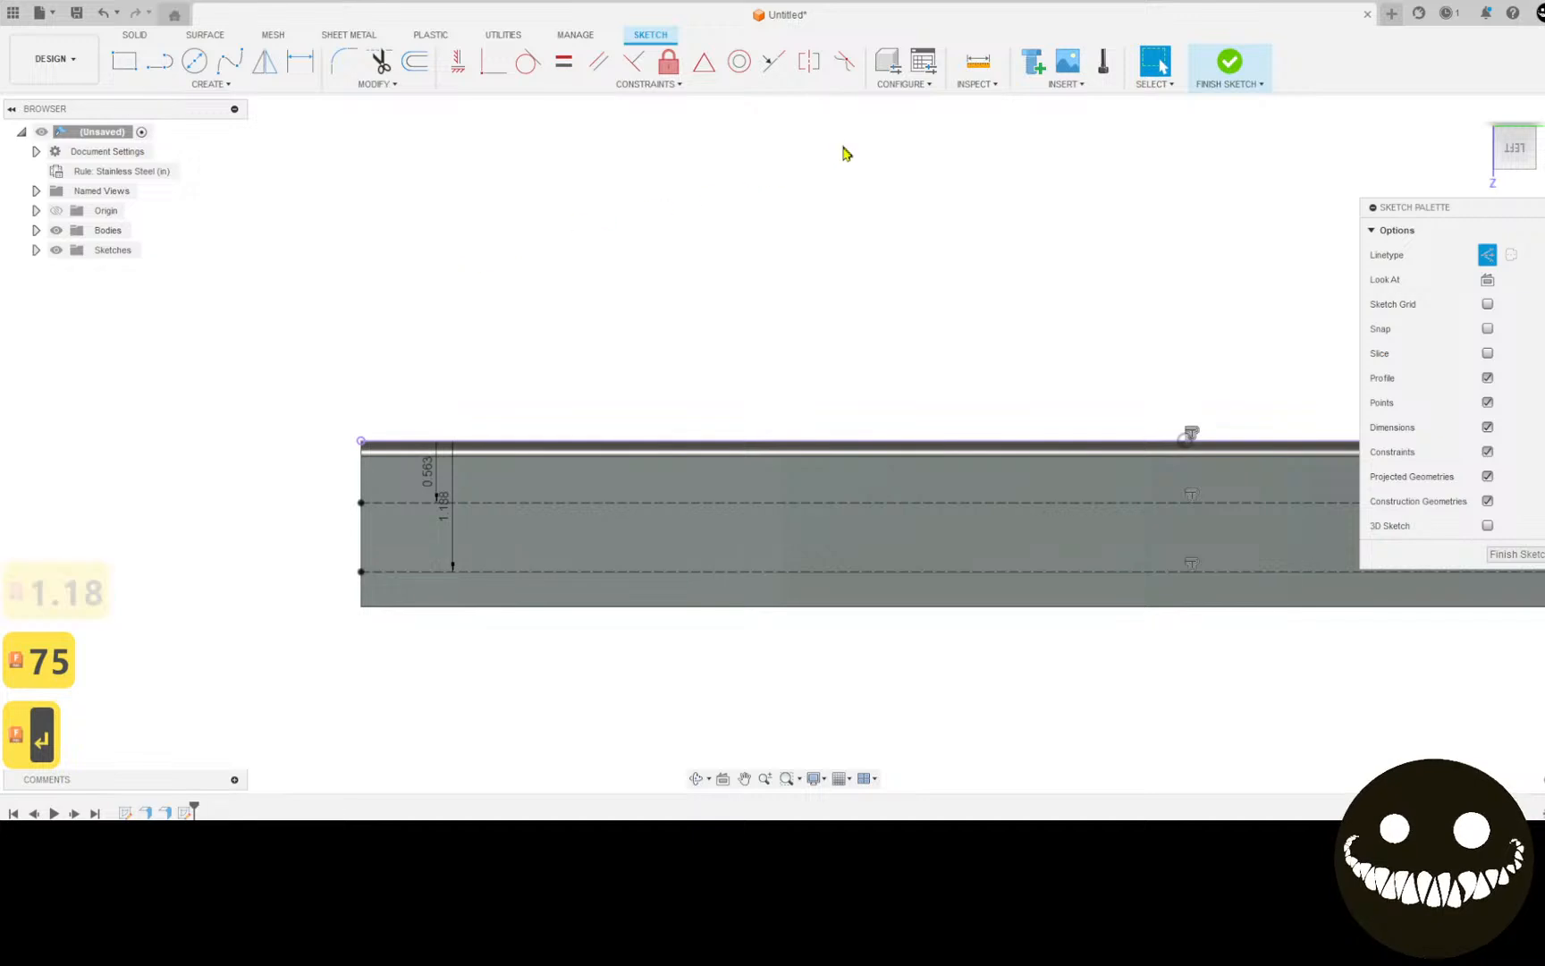
# Step: With chain selection off, offset the flange's short end edge 0.5 in inward as a construction line
pyautogui.rightClick(686, 223)
pyautogui.click(692, 218)
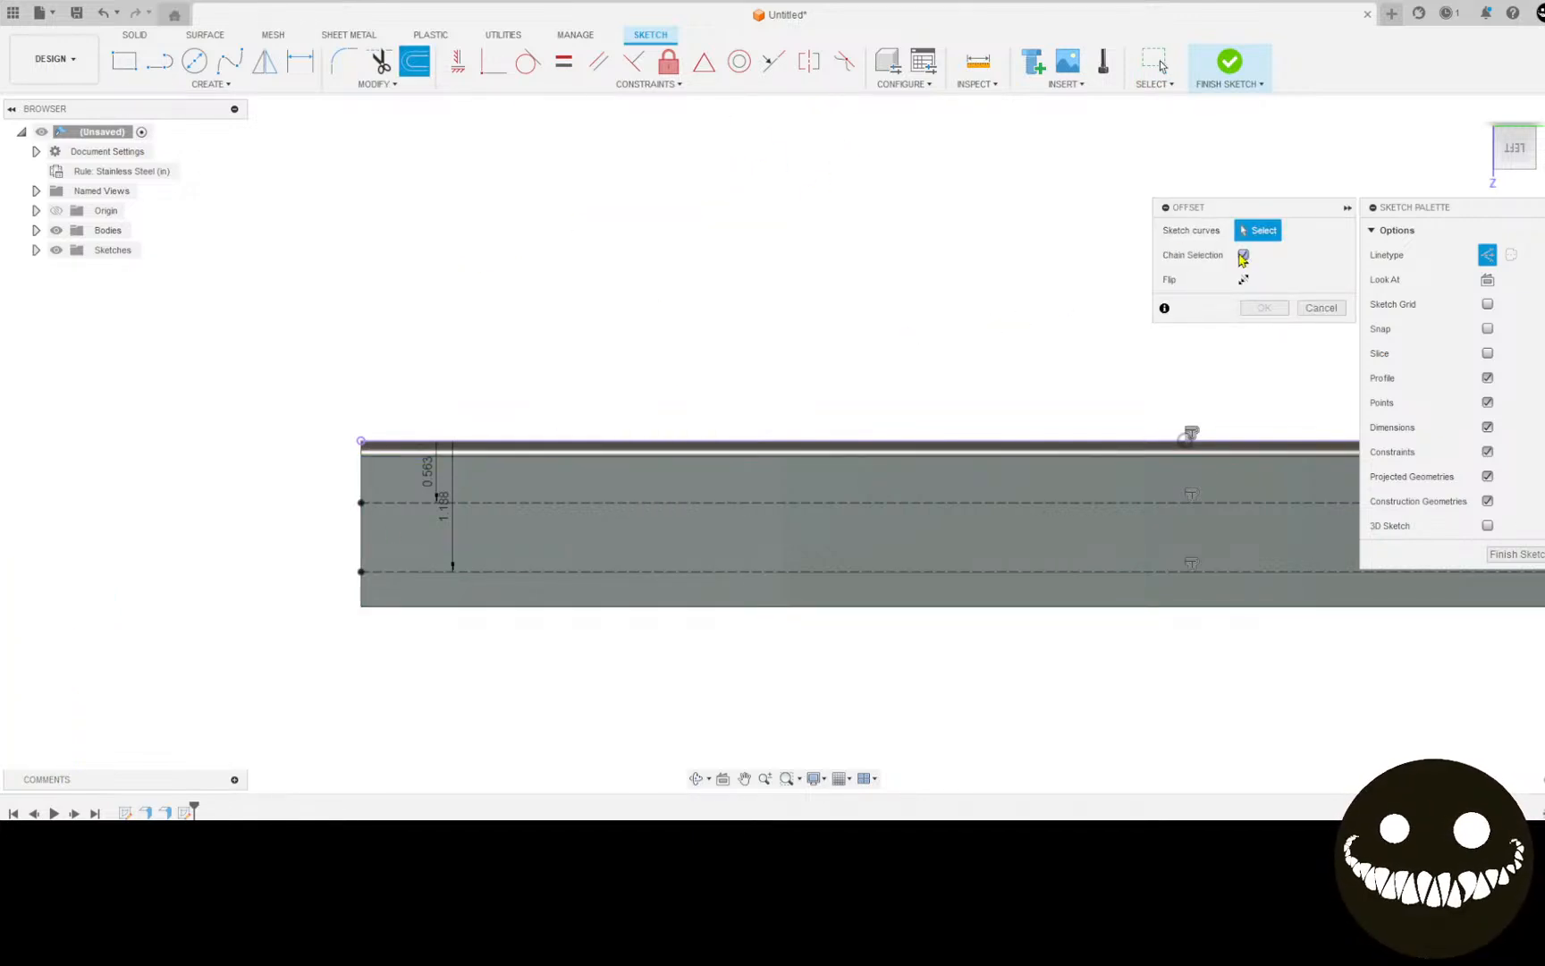
pyautogui.click(362, 537)
pyautogui.moveTo(379, 534); pyautogui.dragTo(394, 533)
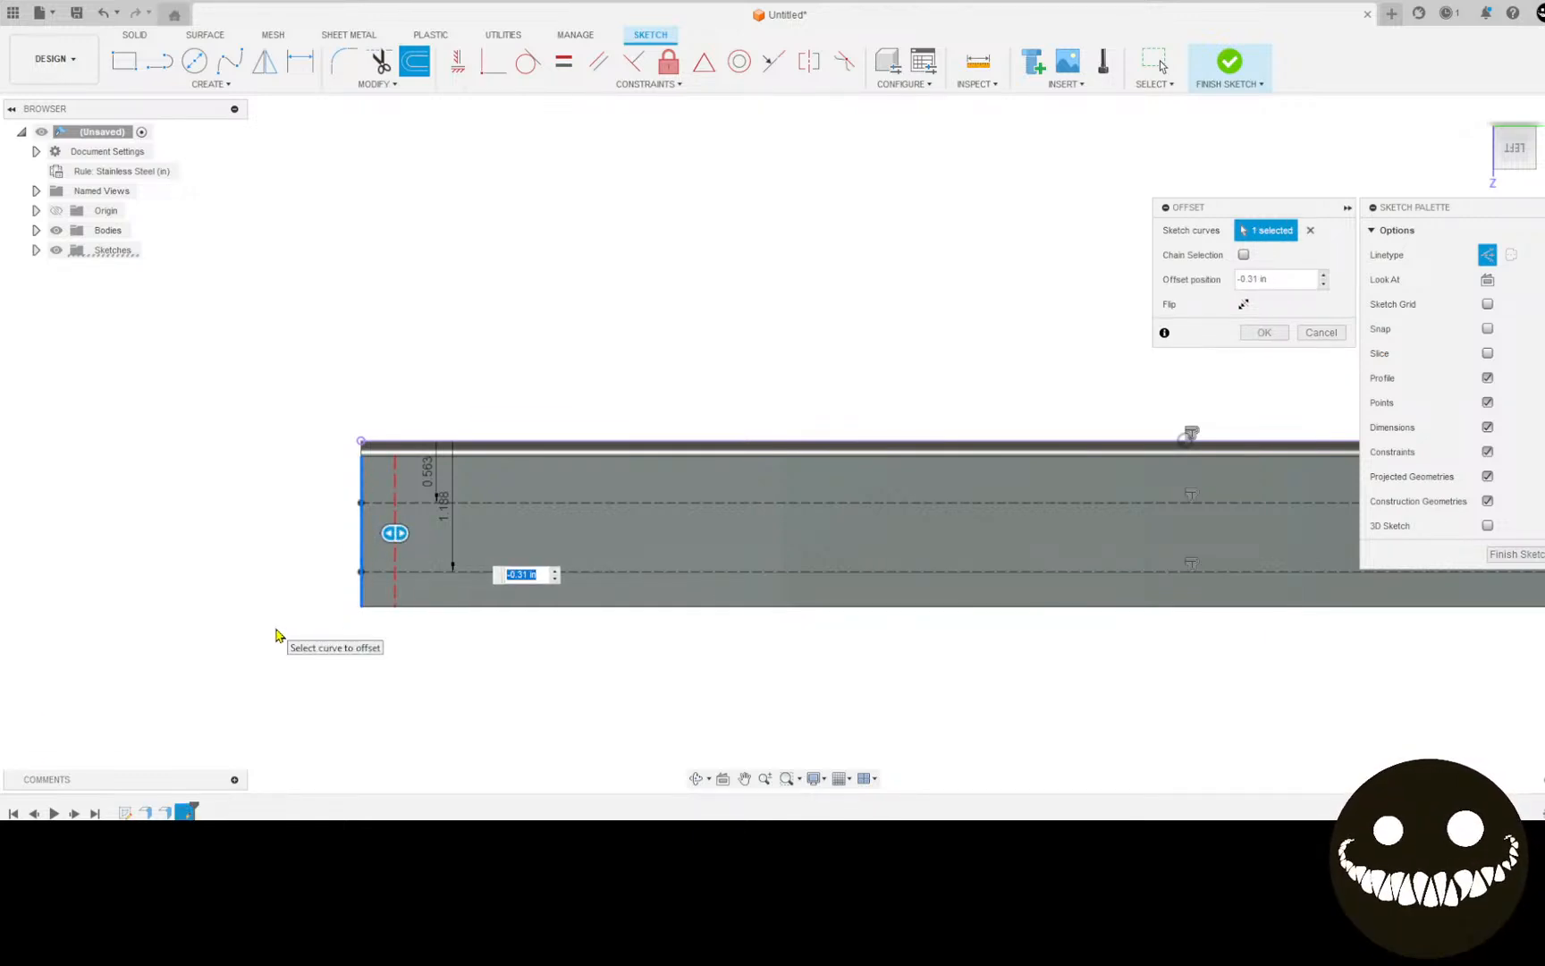
pyautogui.write('.5')
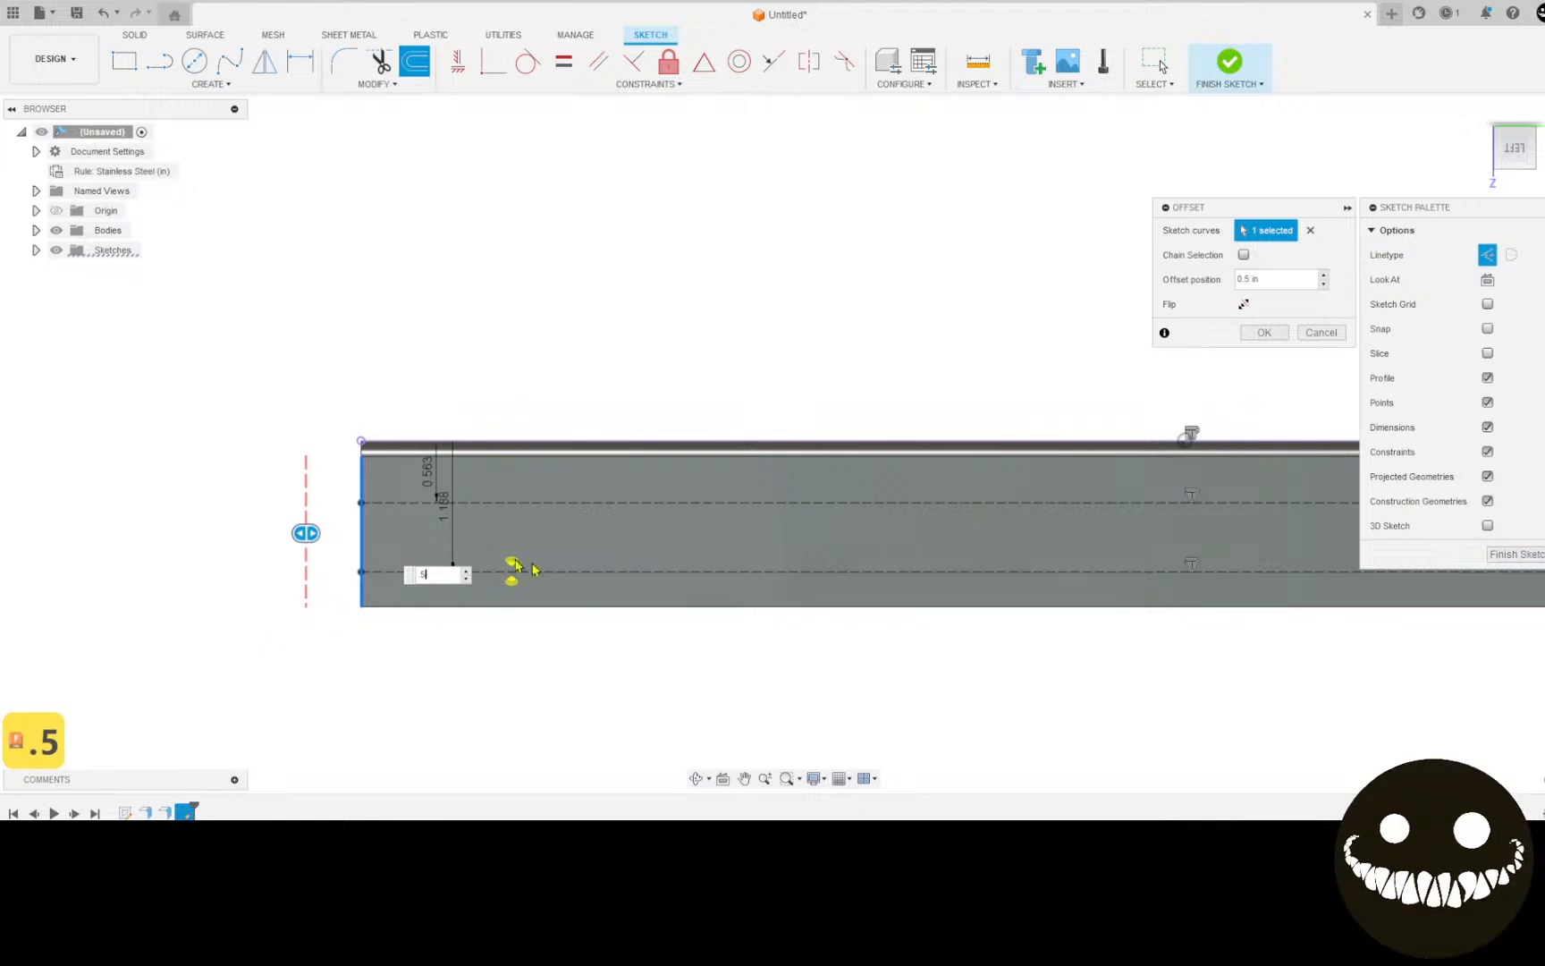
pyautogui.click(1242, 304)
pyautogui.click(1263, 333)
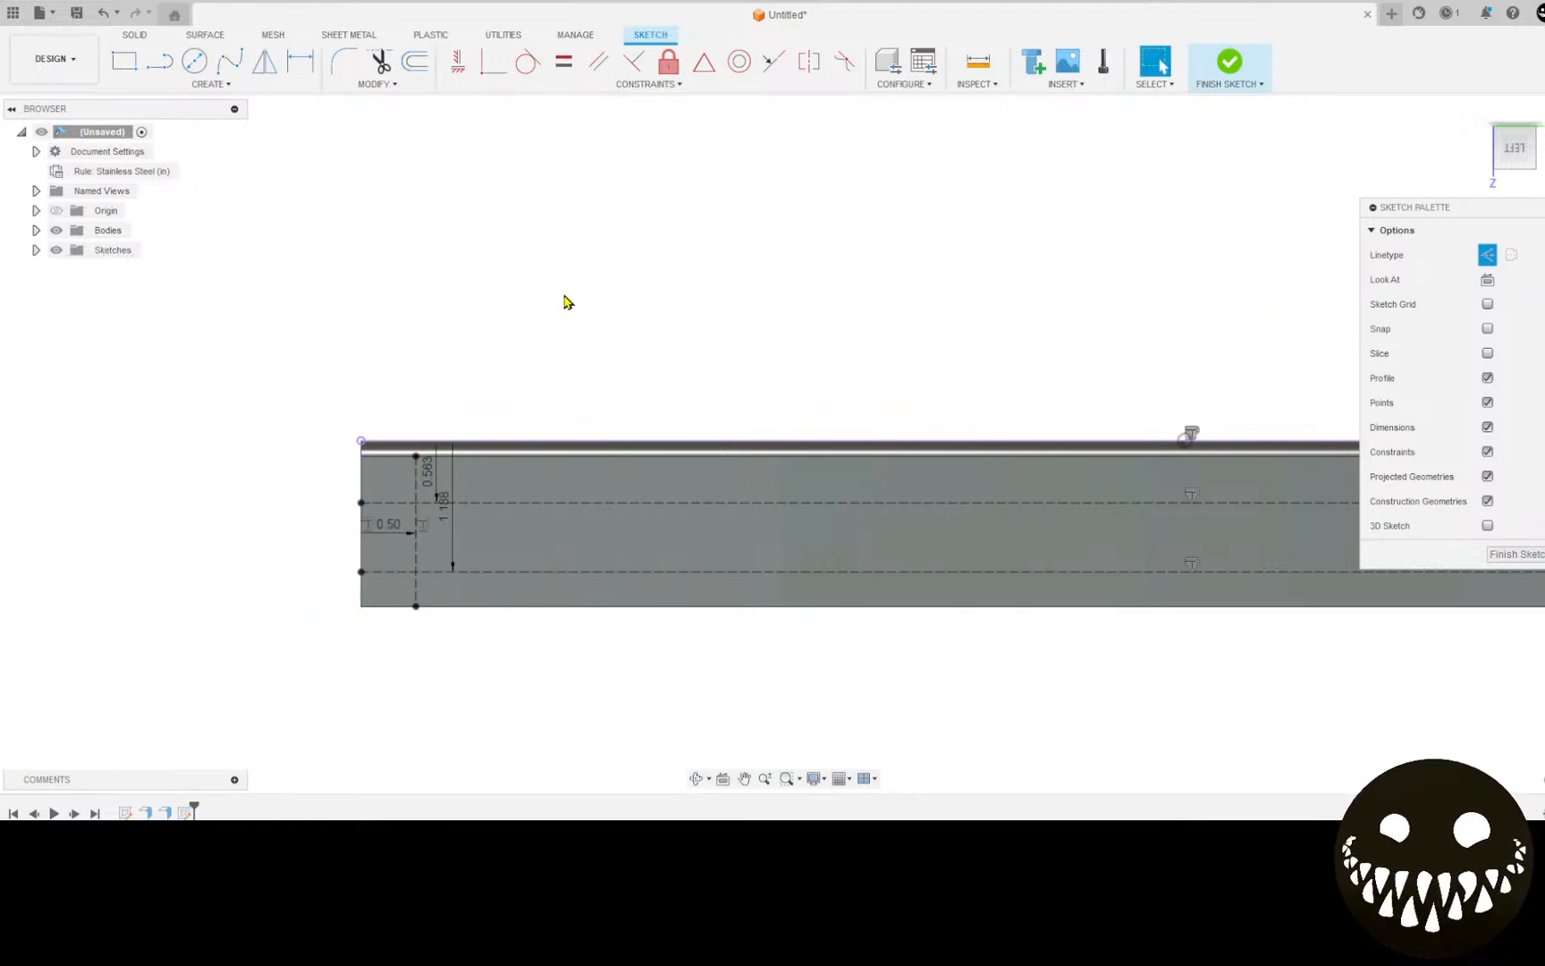
# Step: Offset the flange's short end edge 1 in inward as another crosswise construction line
pyautogui.rightClick(565, 302)
pyautogui.click(552, 243)
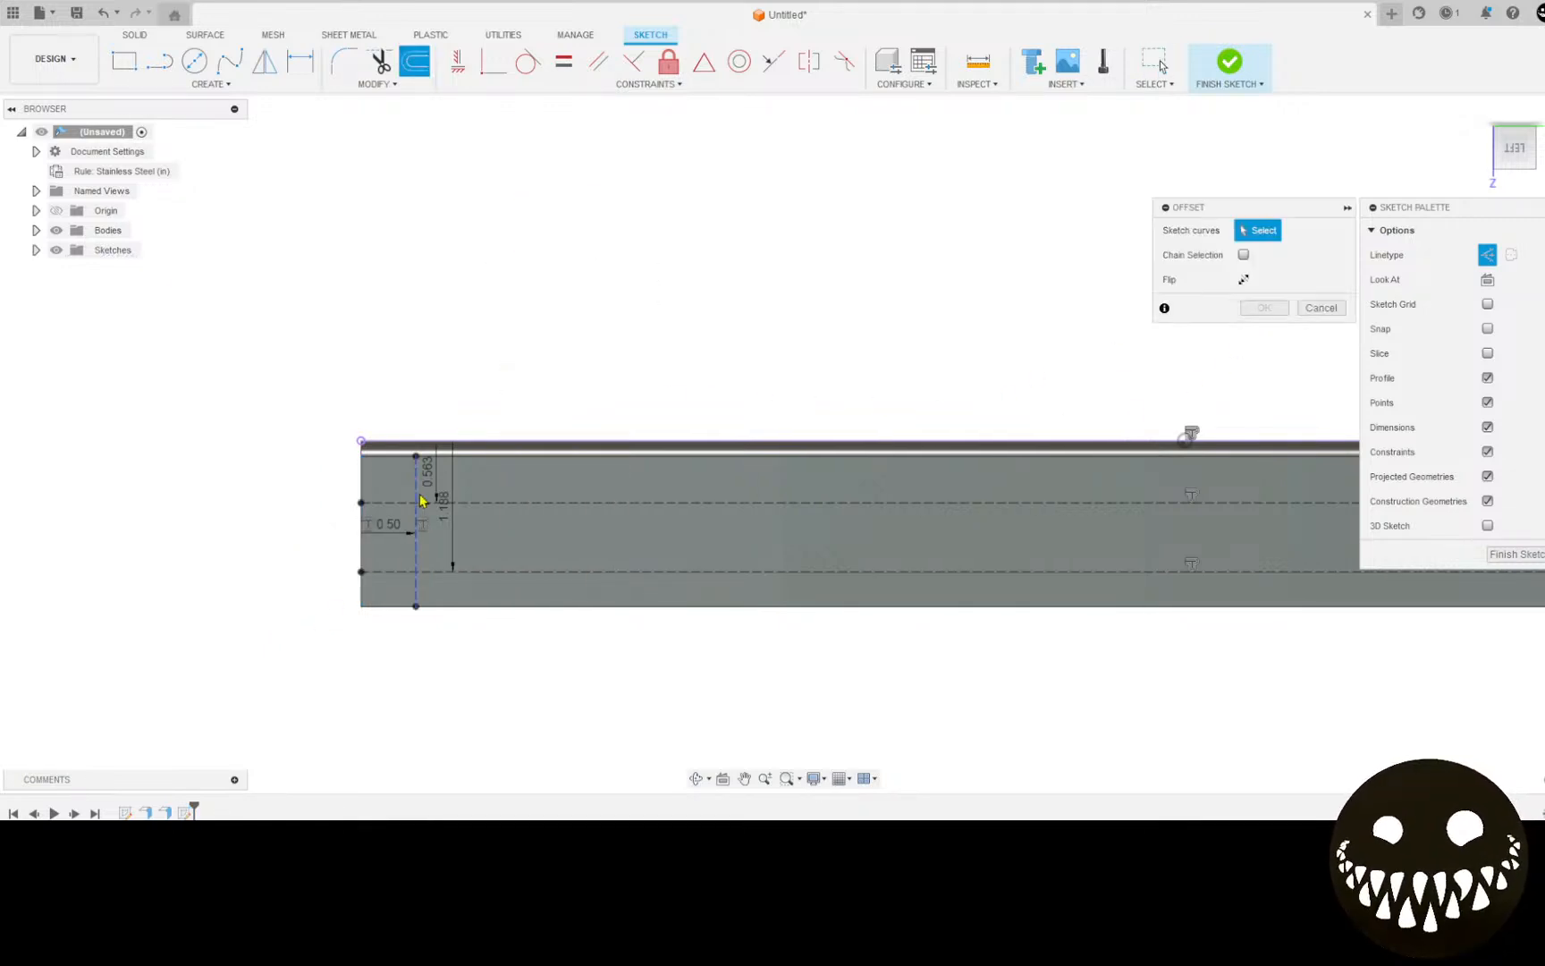
pyautogui.click(360, 549)
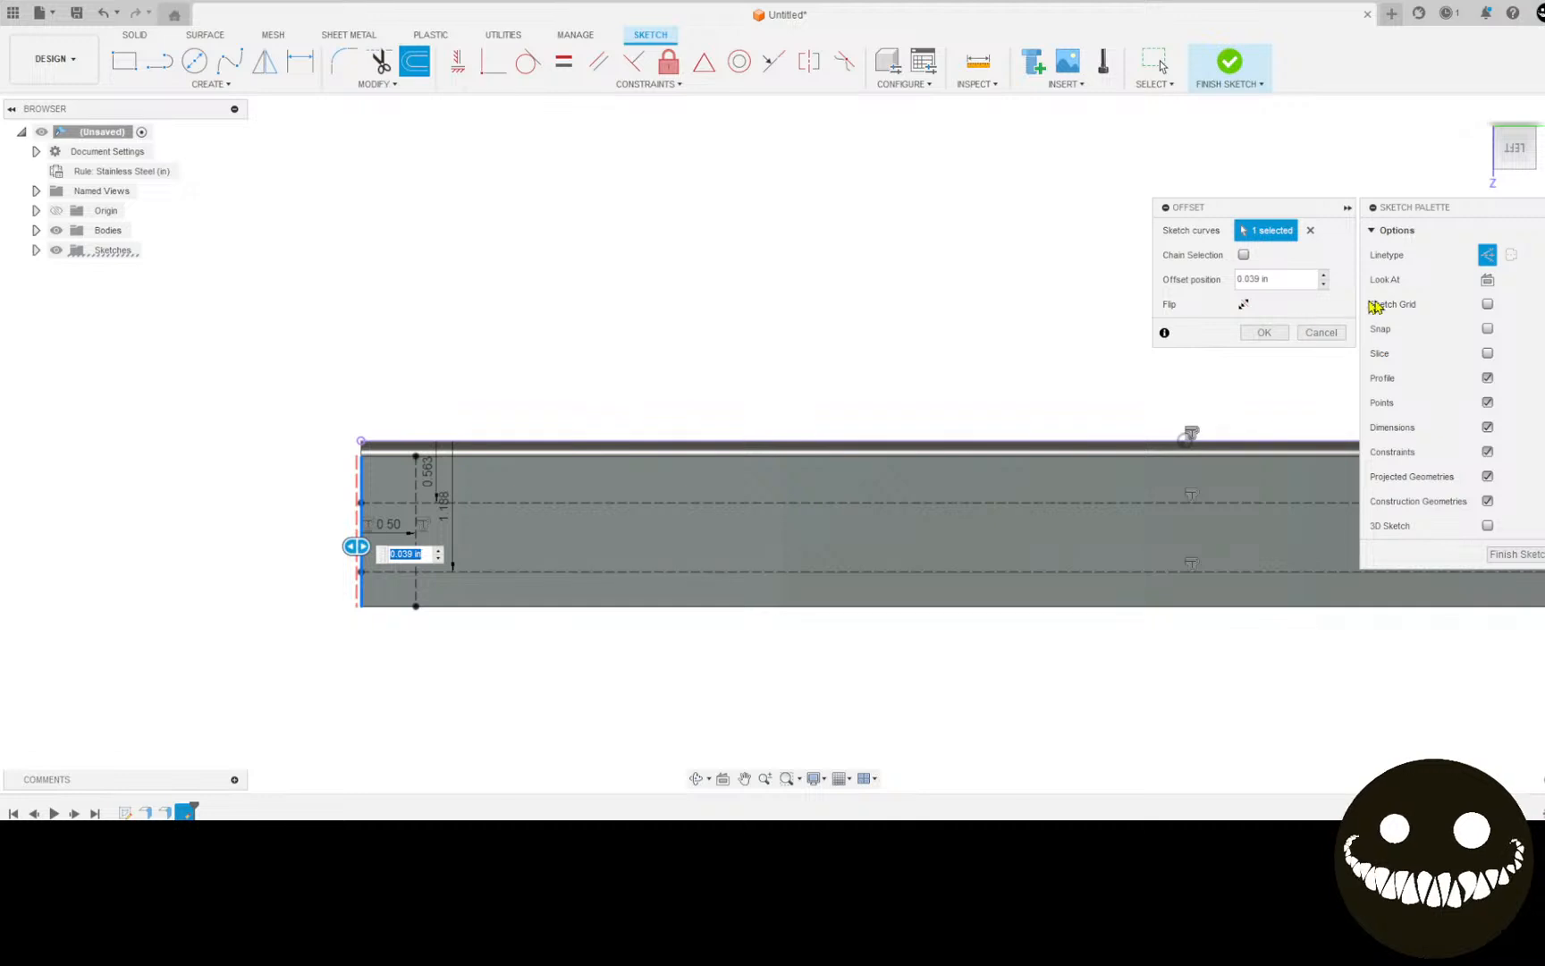
pyautogui.write('1')
pyautogui.press('Return')
pyautogui.click(1243, 306)
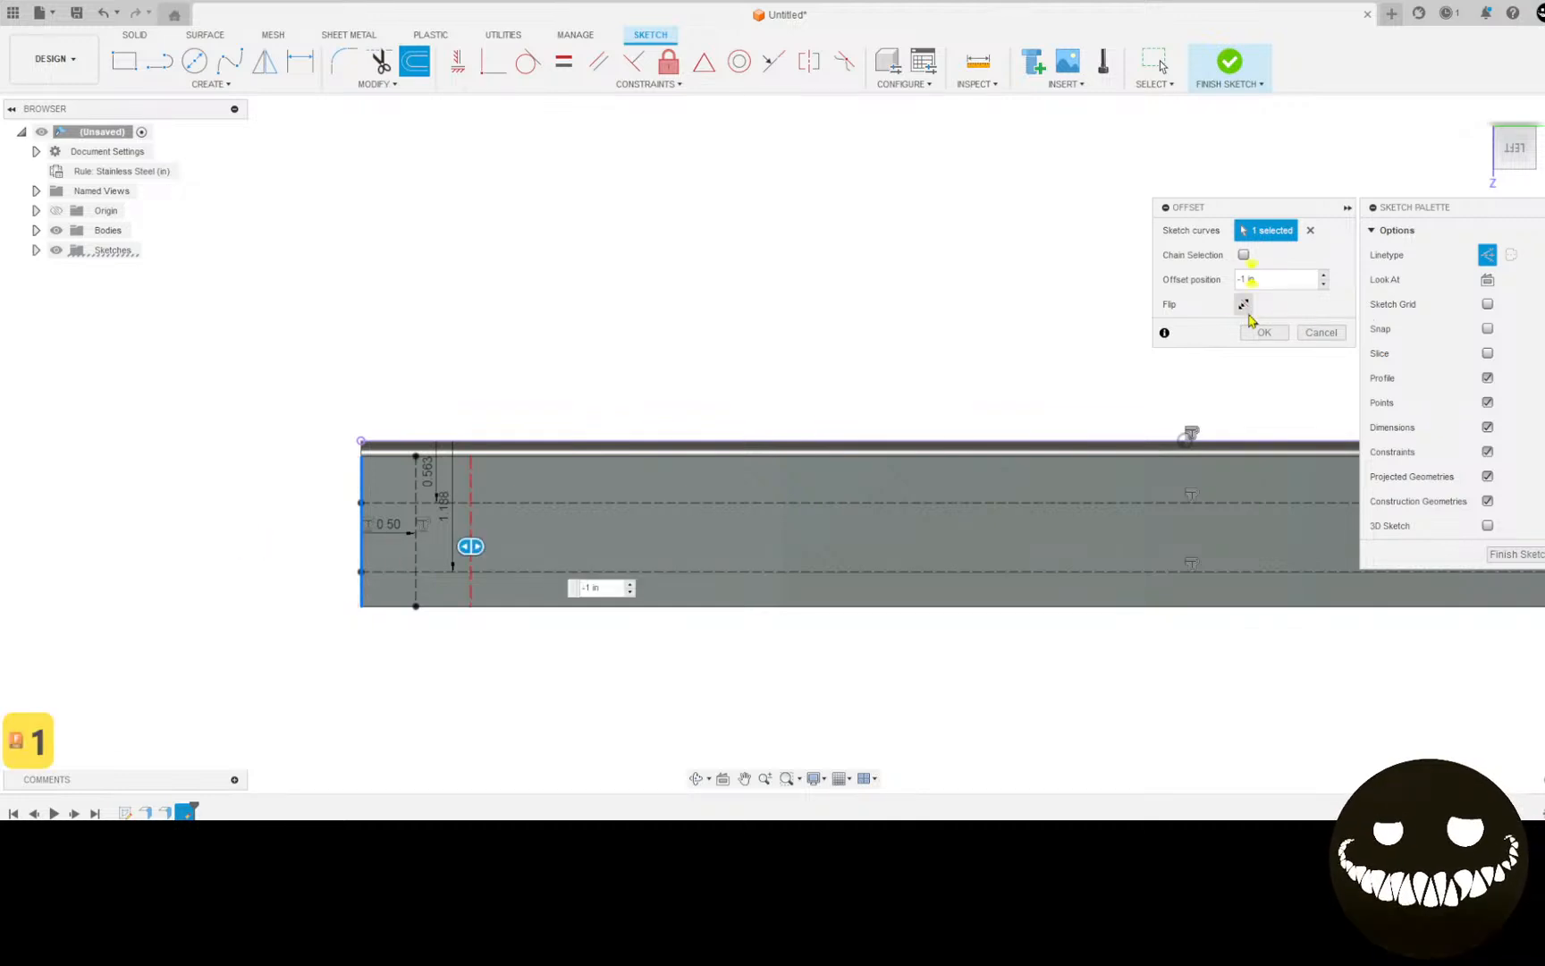
pyautogui.click(1262, 332)
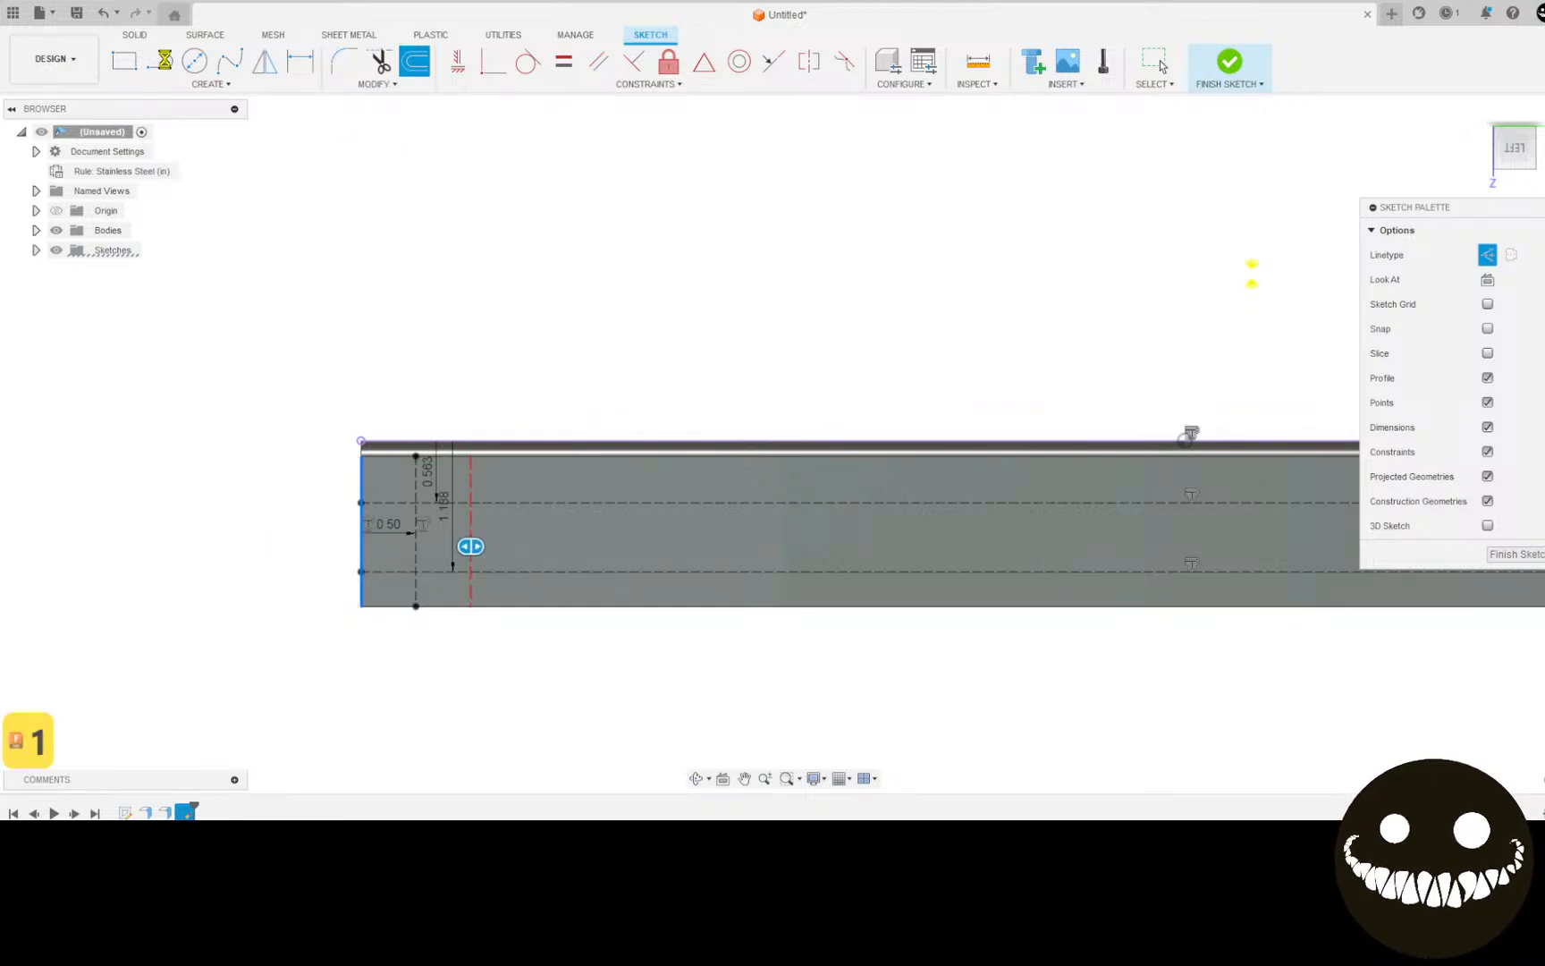
# Step: Draw a 7/16 in diameter circle where the 0.5 in and 0.5625 in construction lines cross
pyautogui.click(194, 61)
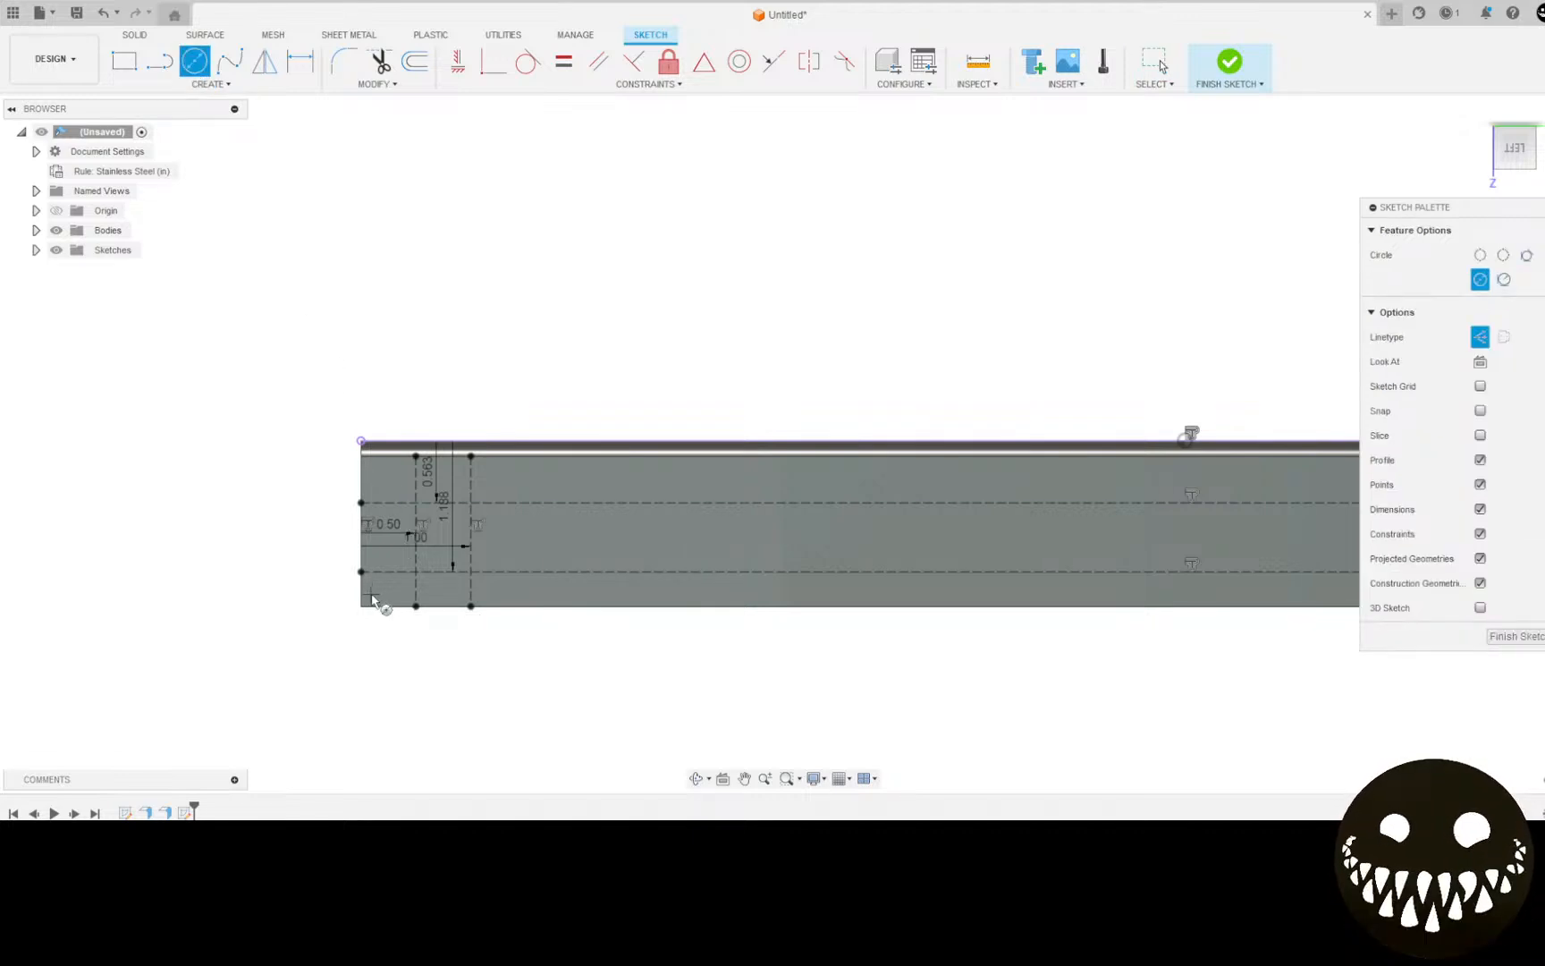
pyautogui.scroll(2, 379, 603)
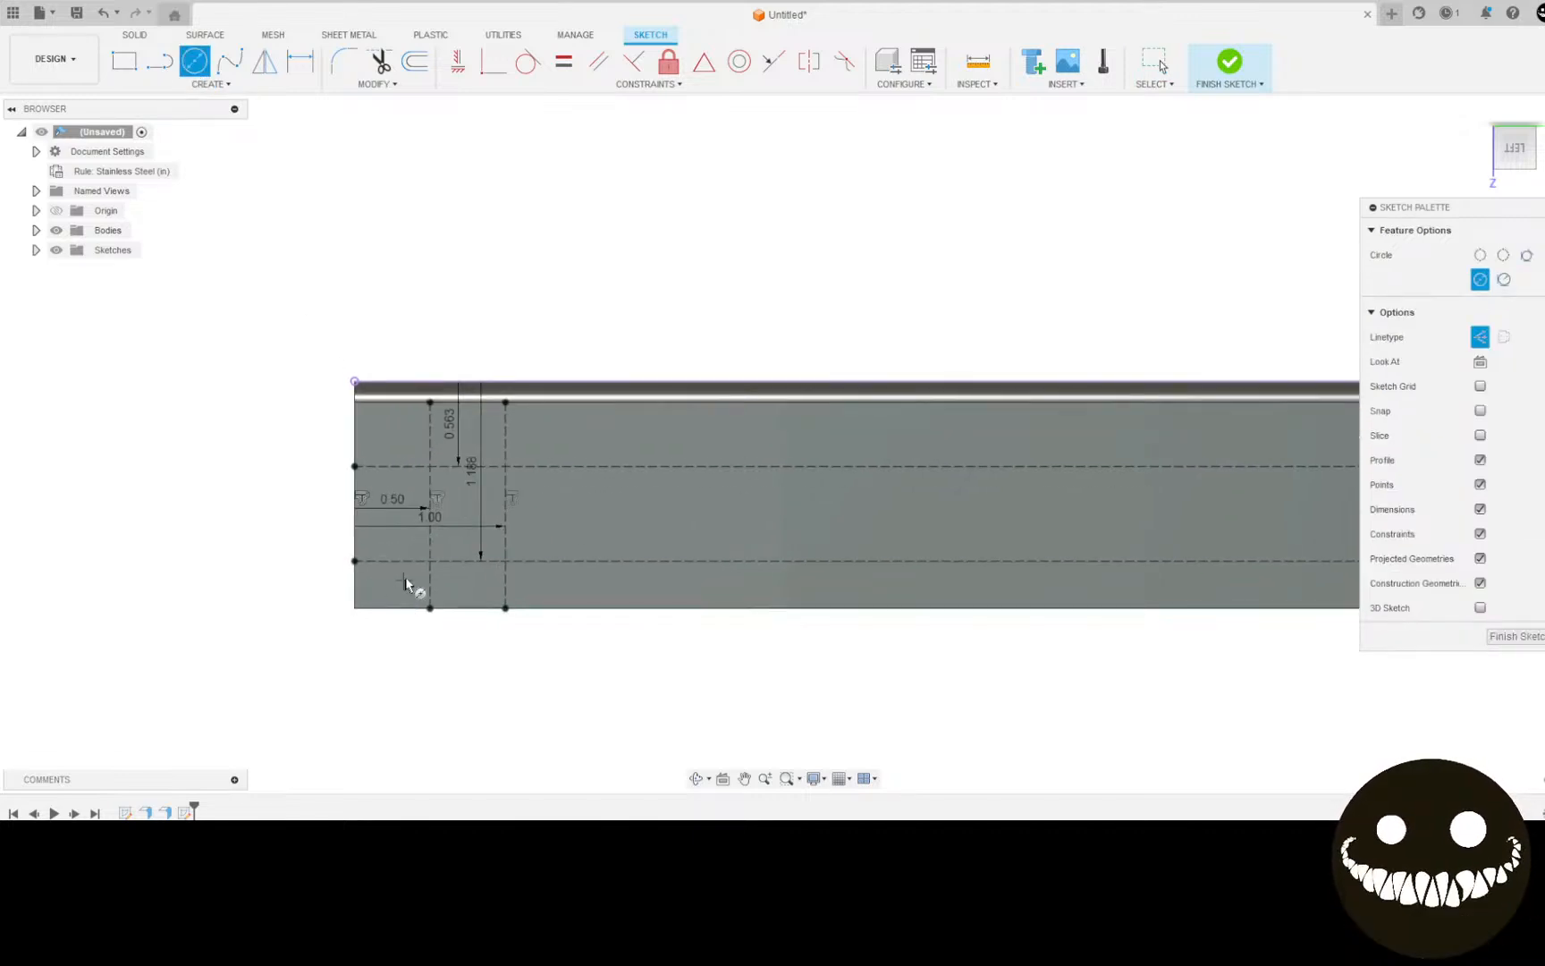
pyautogui.click(430, 466)
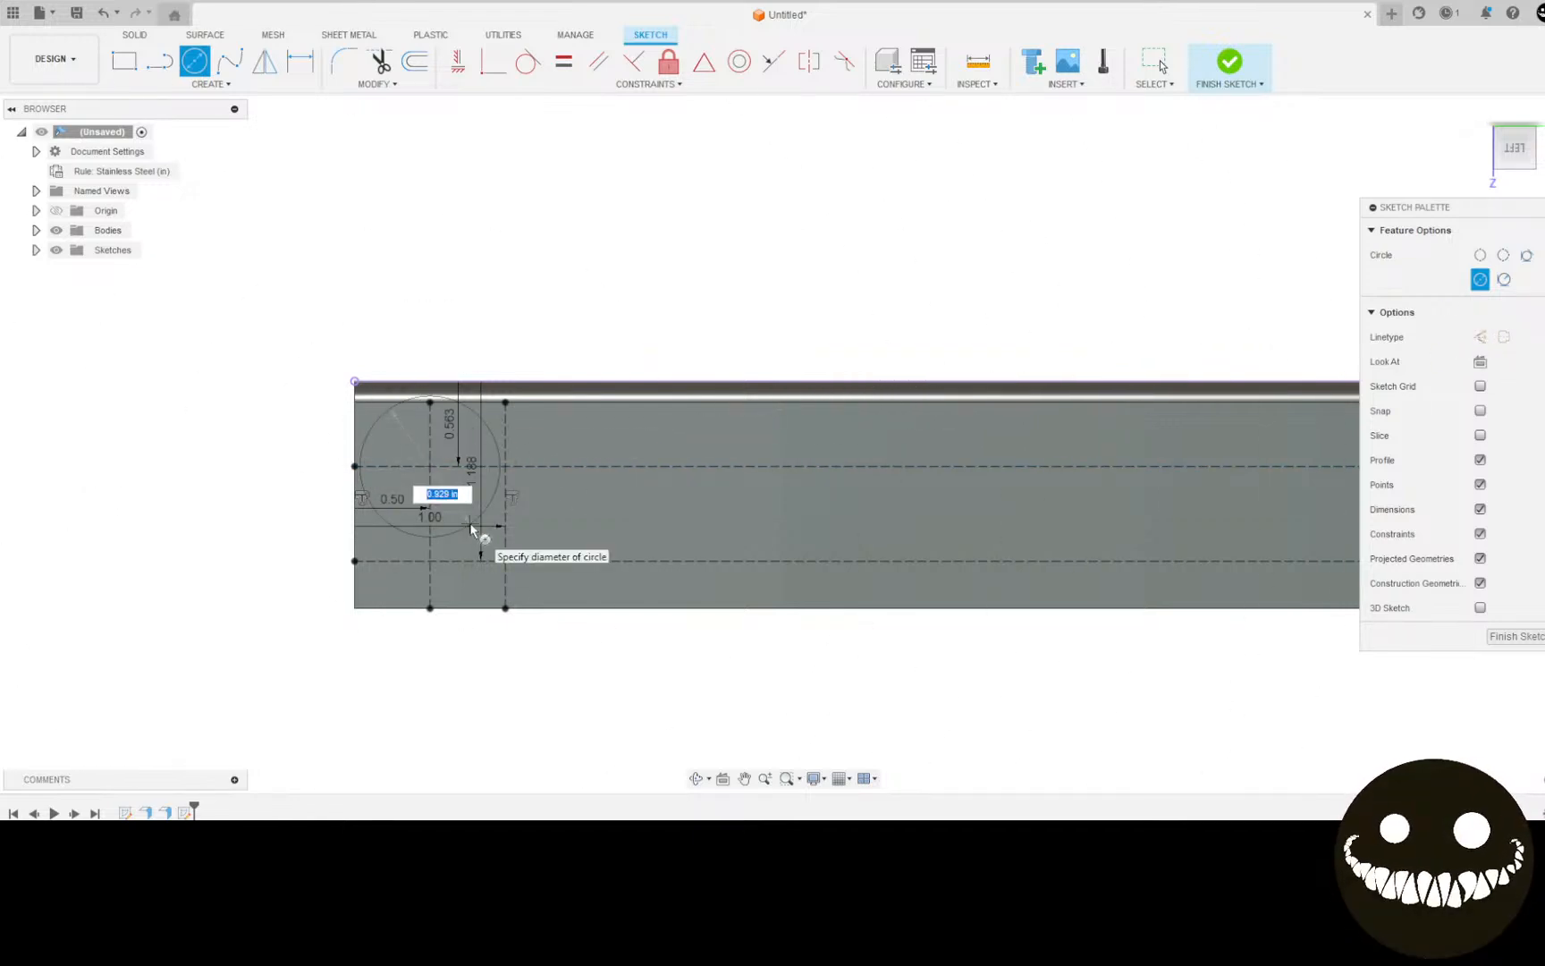
pyautogui.write('7/16')
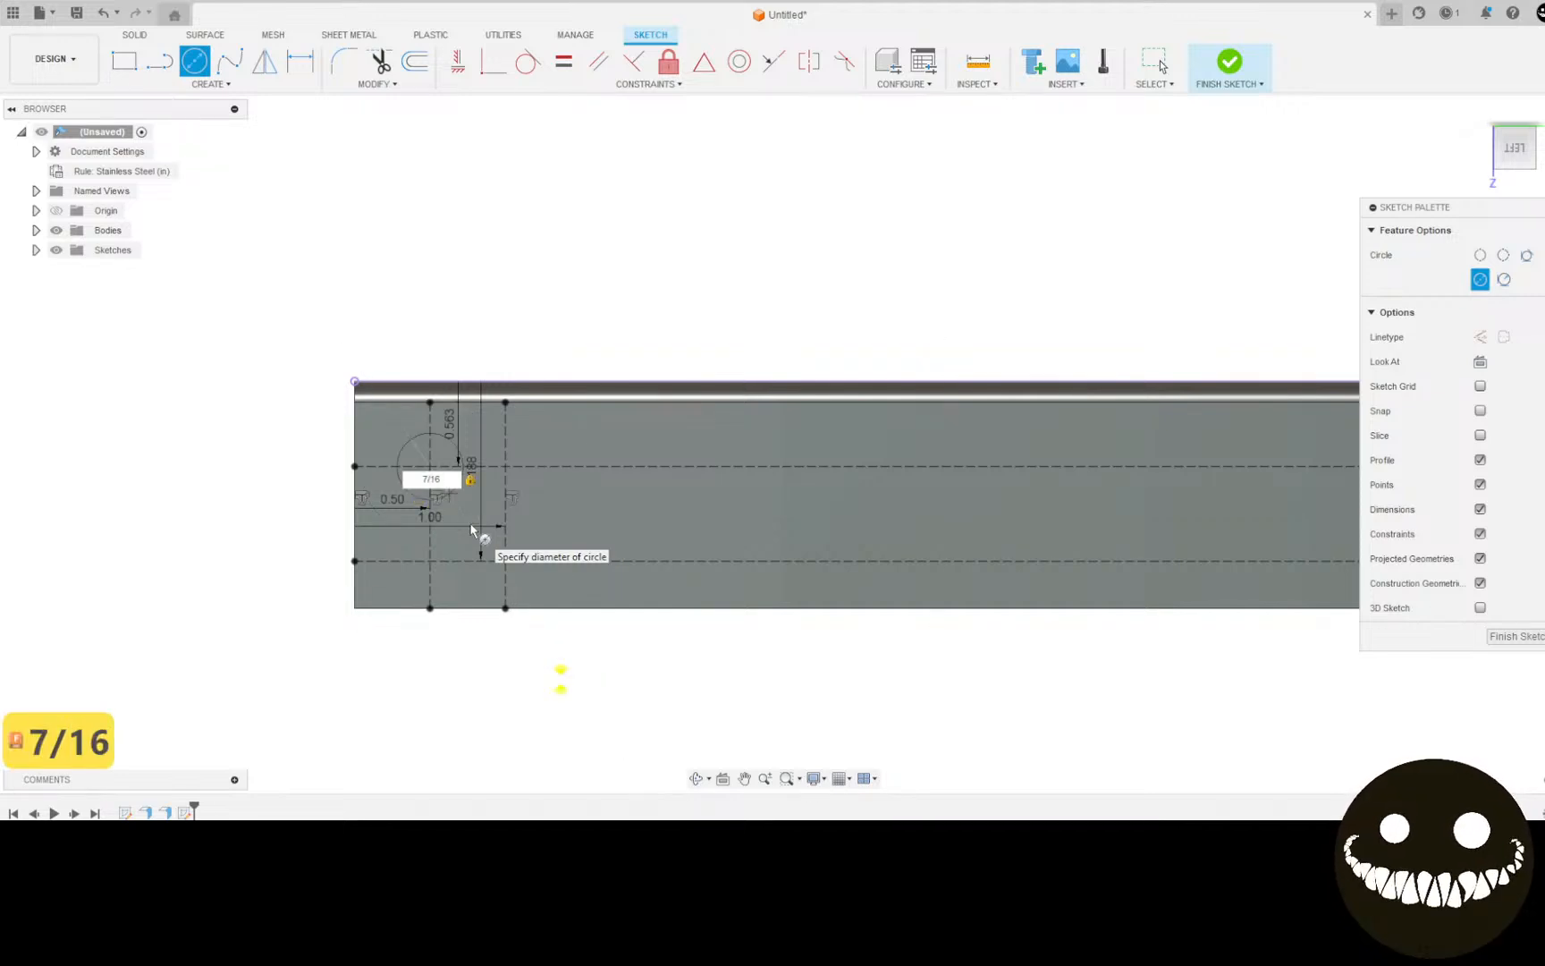
pyautogui.press('Return')
# Step: Draw a second circle where the 1 in and 1.1875 in construction lines cross and constrain it equal to the first
pyautogui.click(209, 71)
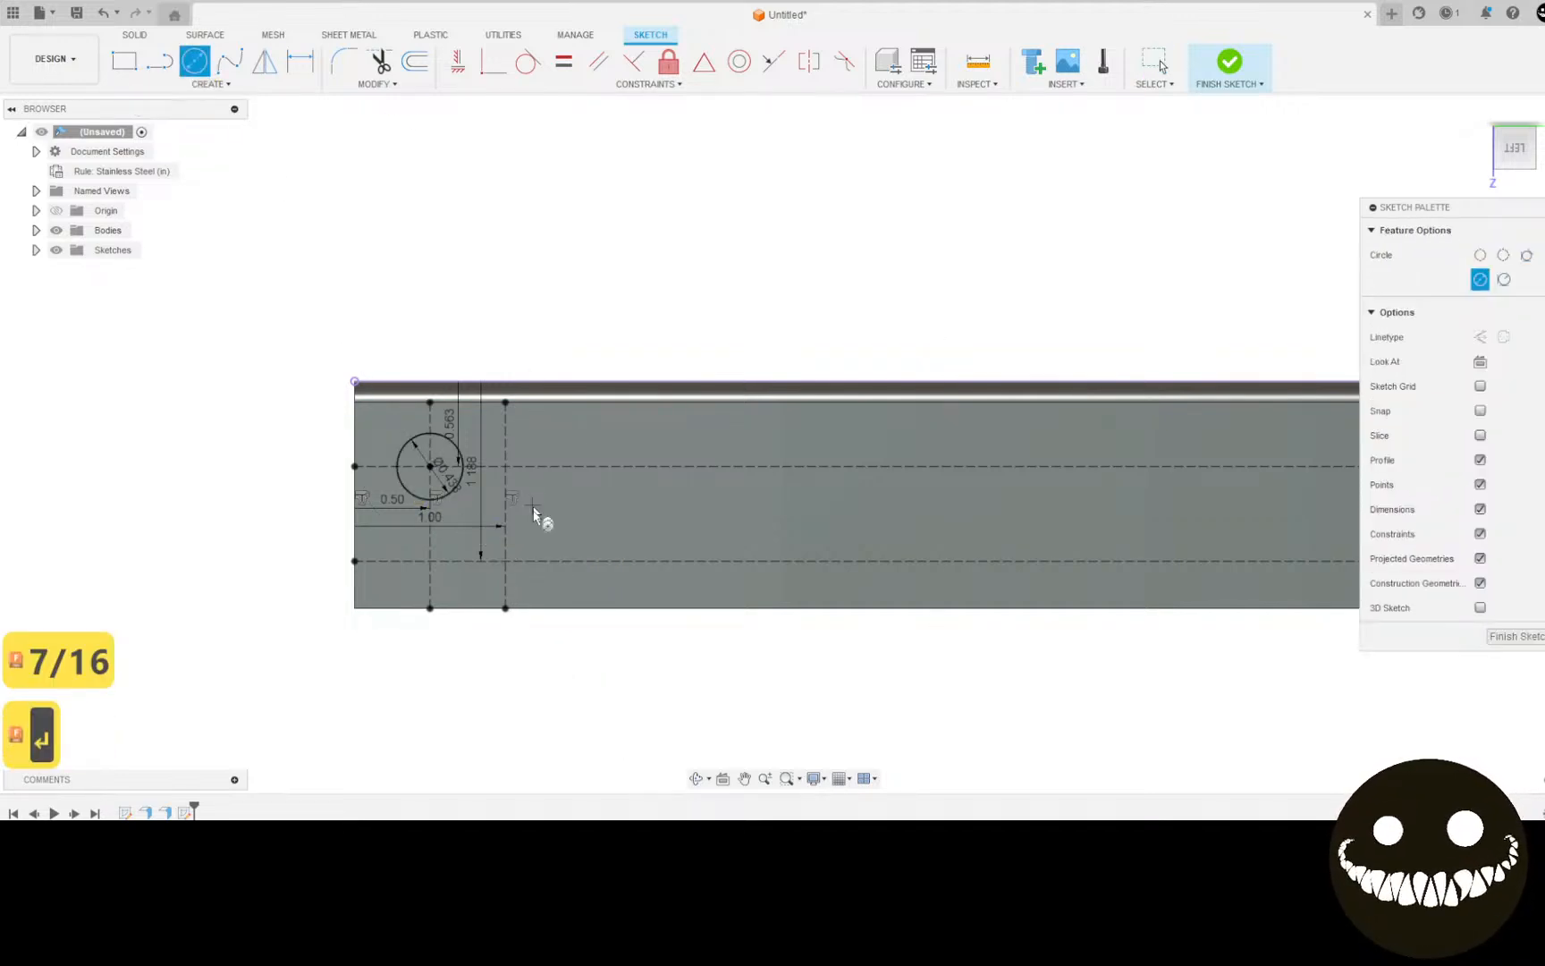
pyautogui.click(505, 562)
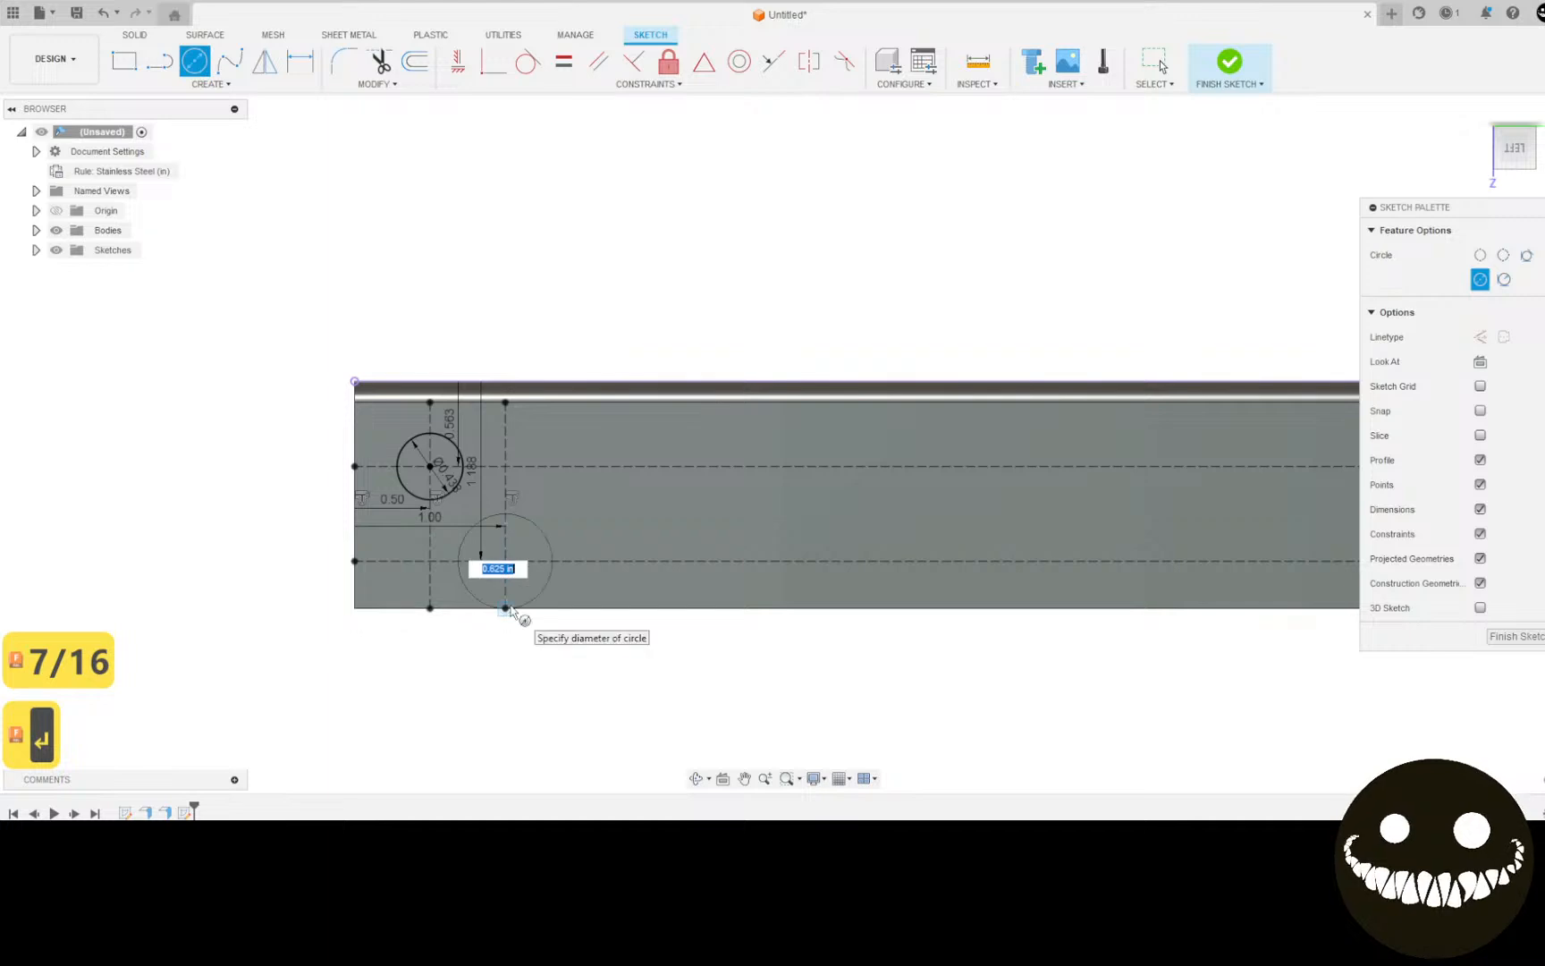
pyautogui.click(563, 60)
pyautogui.click(460, 457)
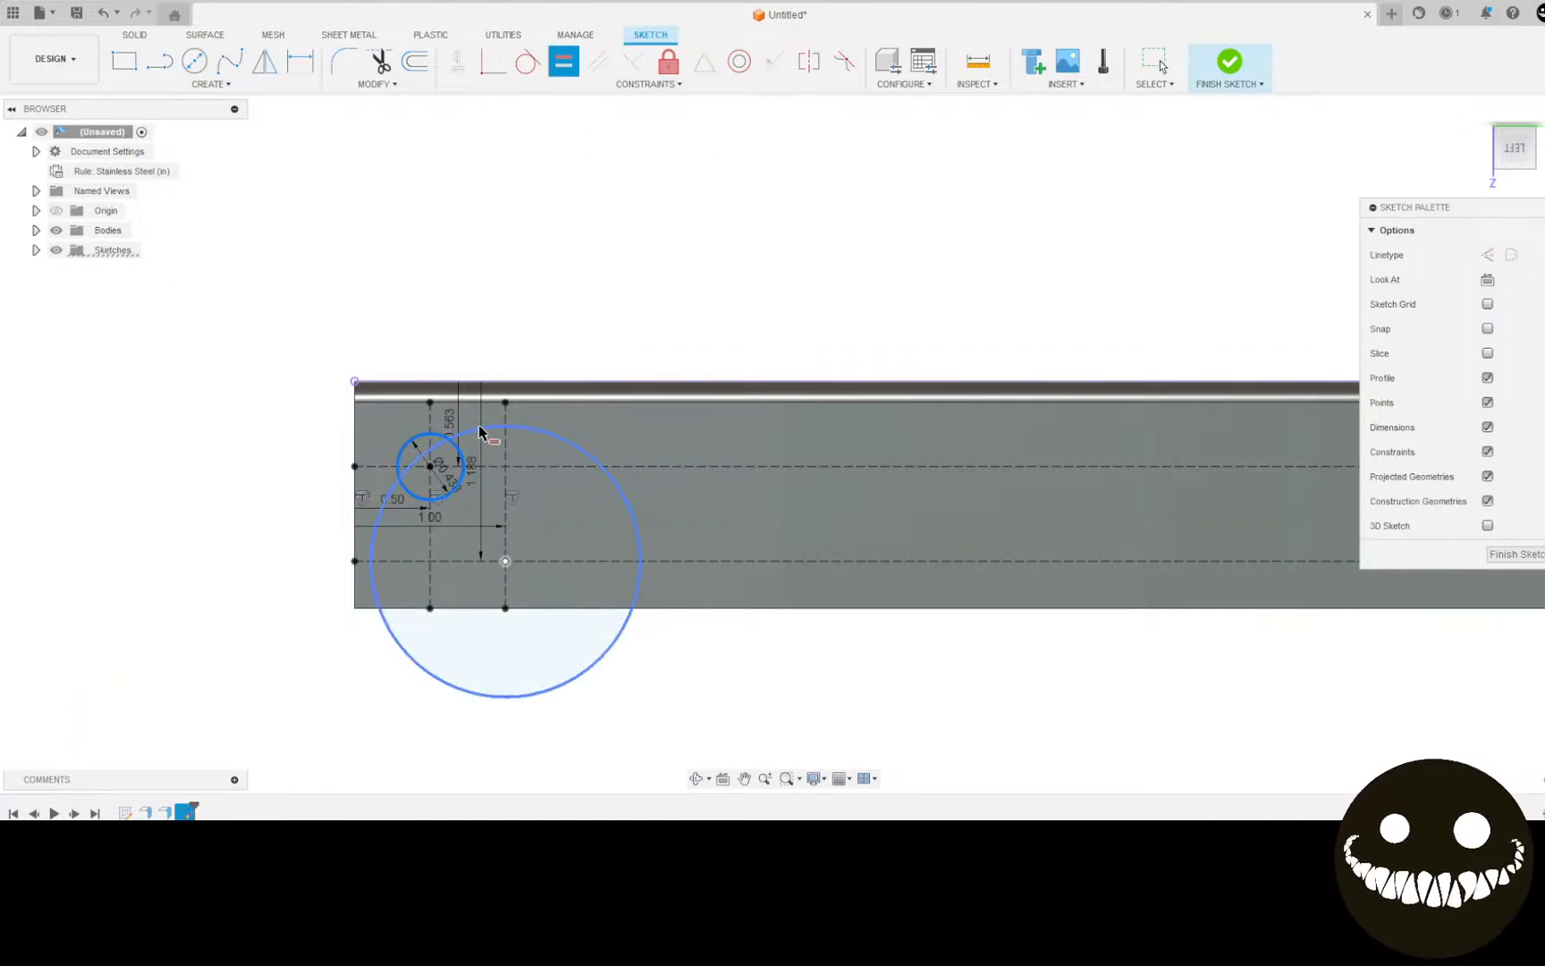
pyautogui.click(592, 459)
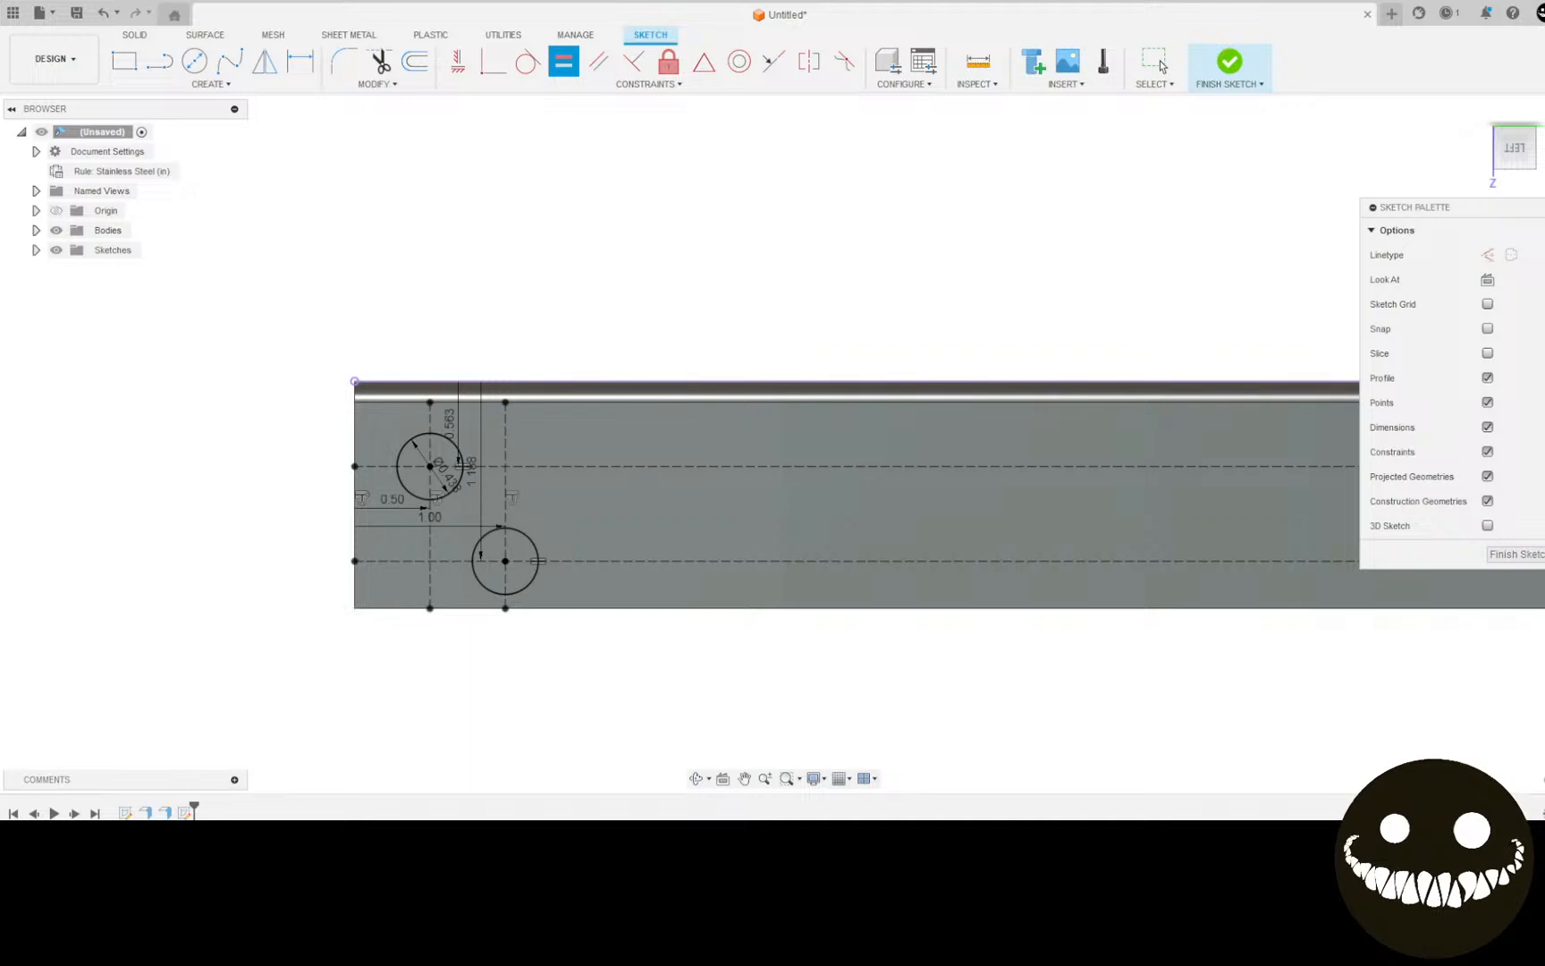
# Step: Bring up the photo of the rusted bracket in a smaller window beside the sketch
pyautogui.scroll(5, 438, 528)
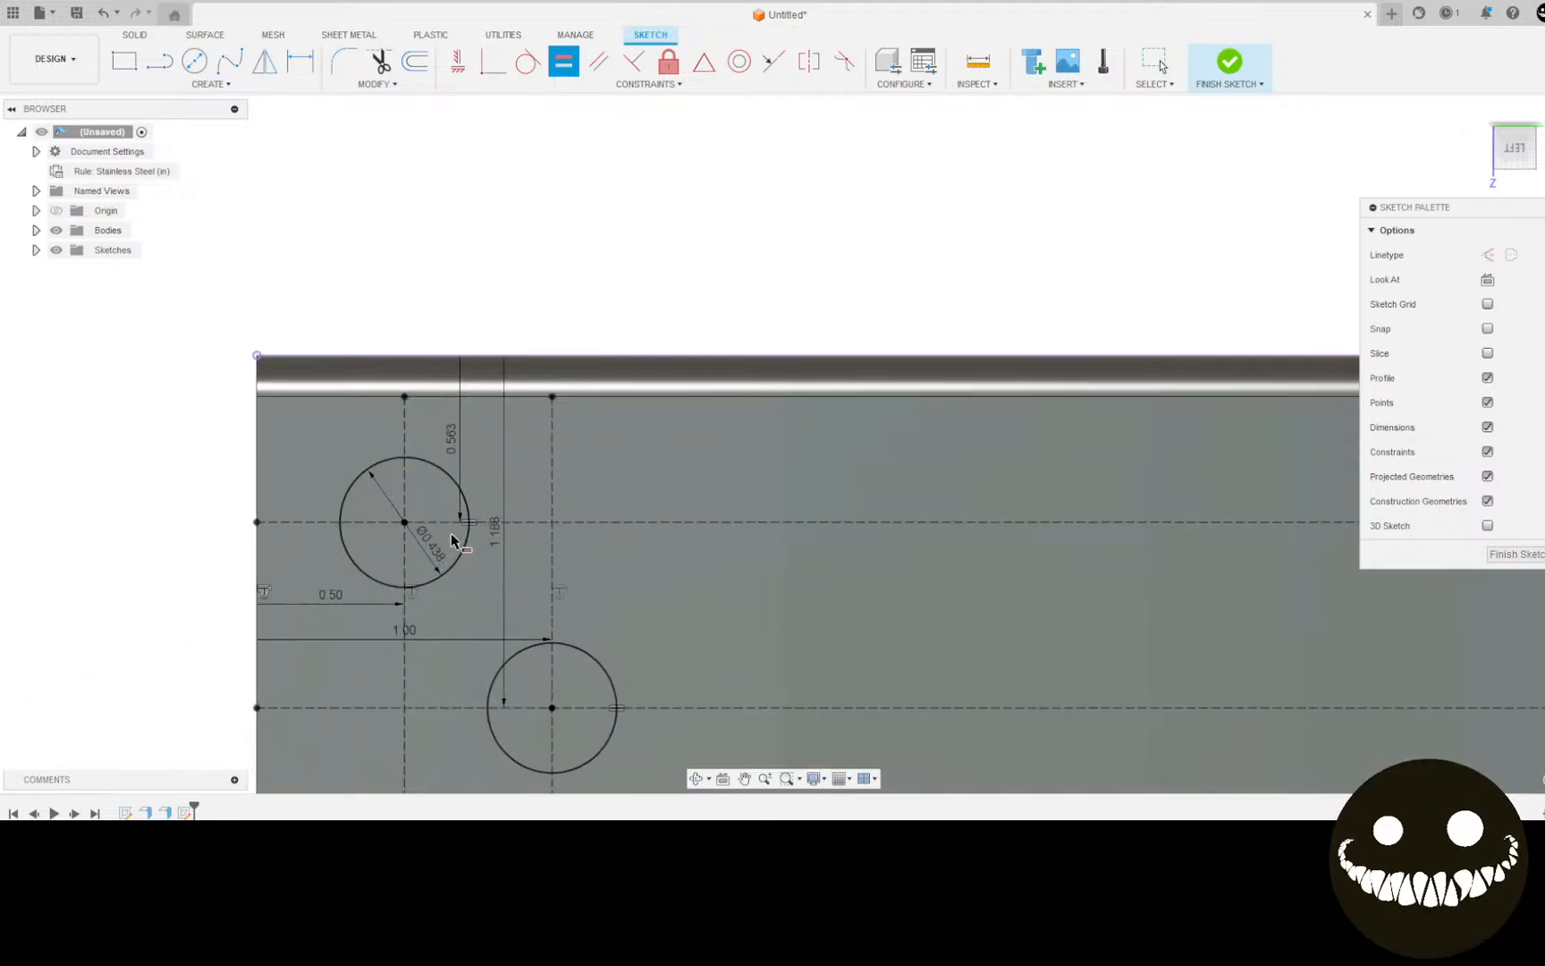
pyautogui.moveTo(449, 577); pyautogui.dragTo(464, 430, button='middle')
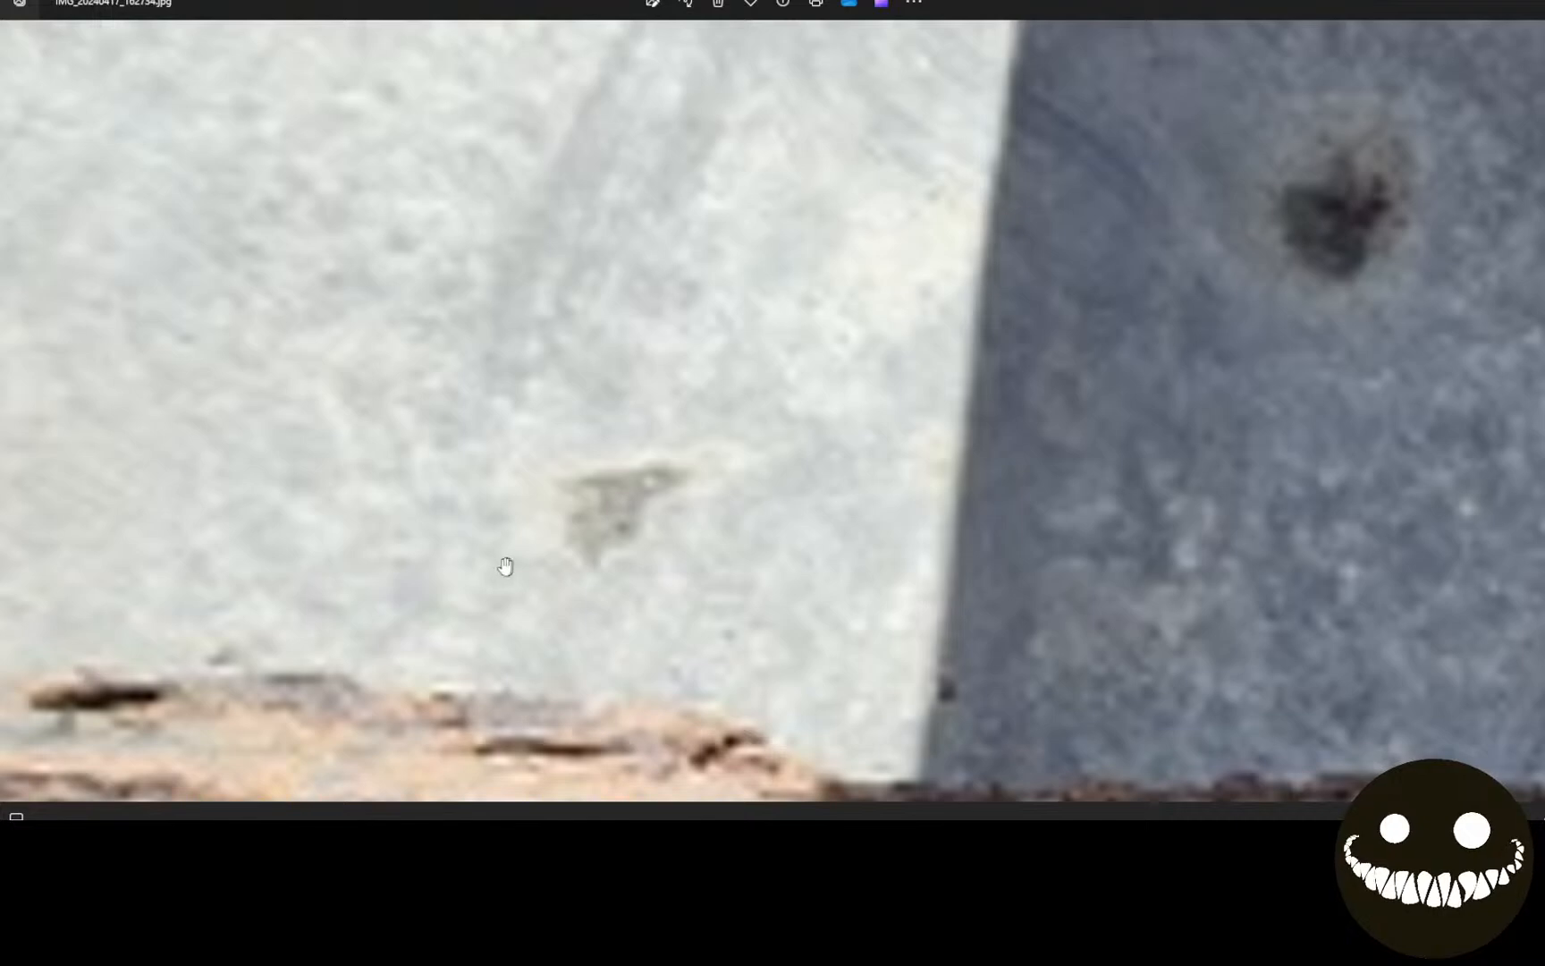
pyautogui.moveTo(503, 563); pyautogui.dragTo(1235, 430)
pyautogui.scroll(-5, 980, 193)
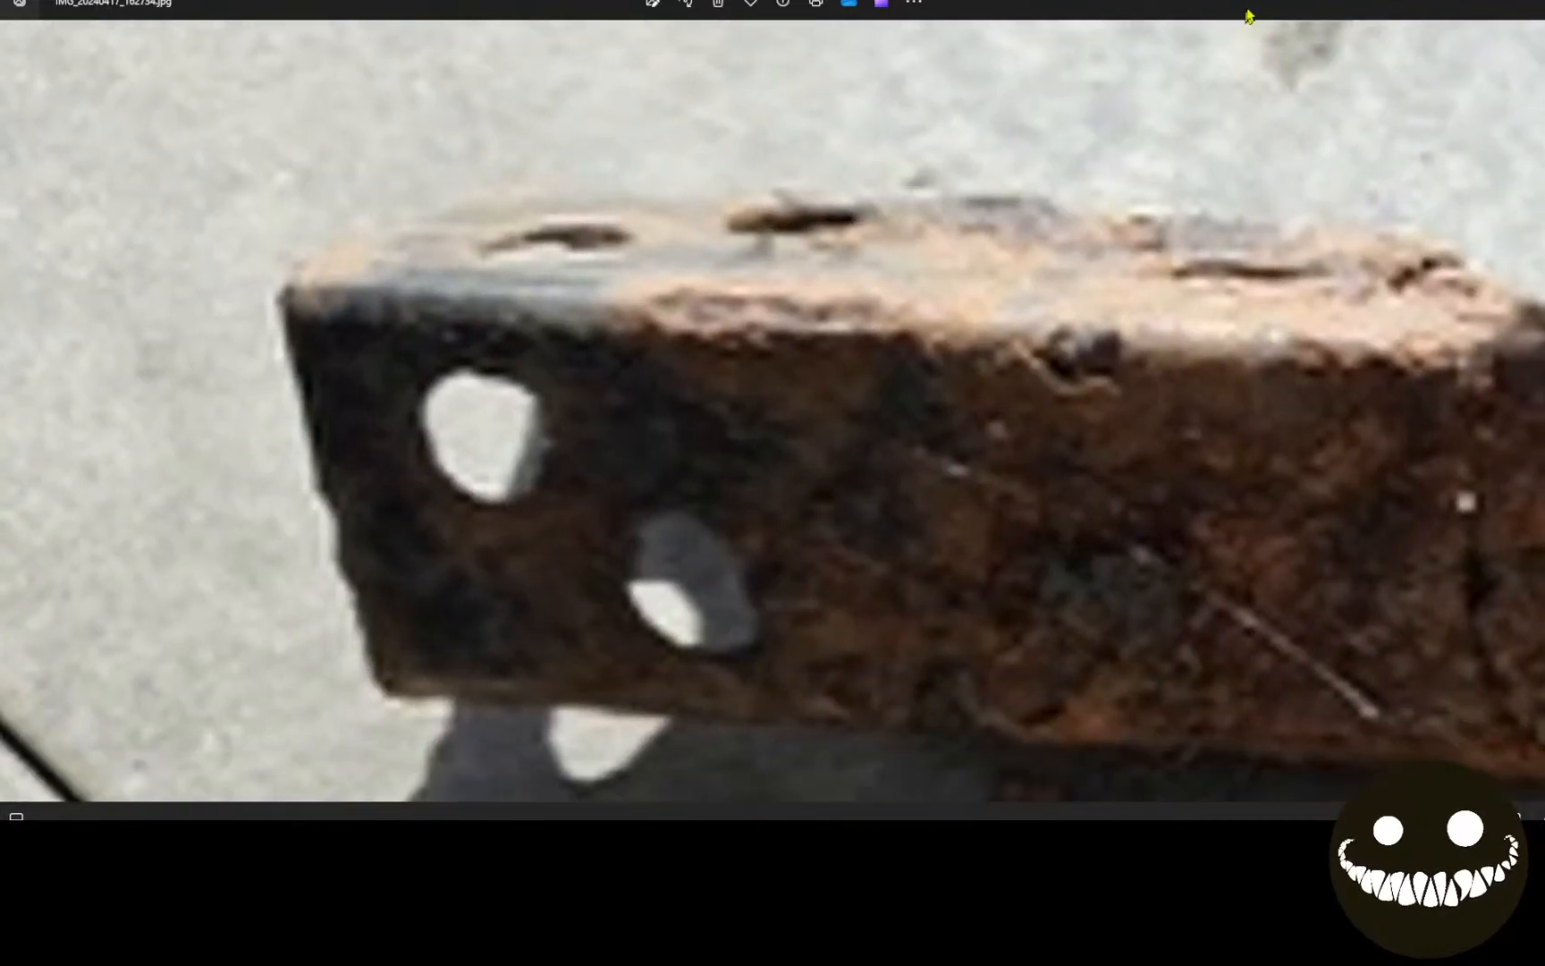
pyautogui.moveTo(1250, 16)
pyautogui.mouseDown()
pyautogui.moveTo(1319, 5)
pyautogui.moveTo(1181, 75)
pyautogui.moveTo(1112, 76)
pyautogui.mouseUp()
pyautogui.click(845, 404)
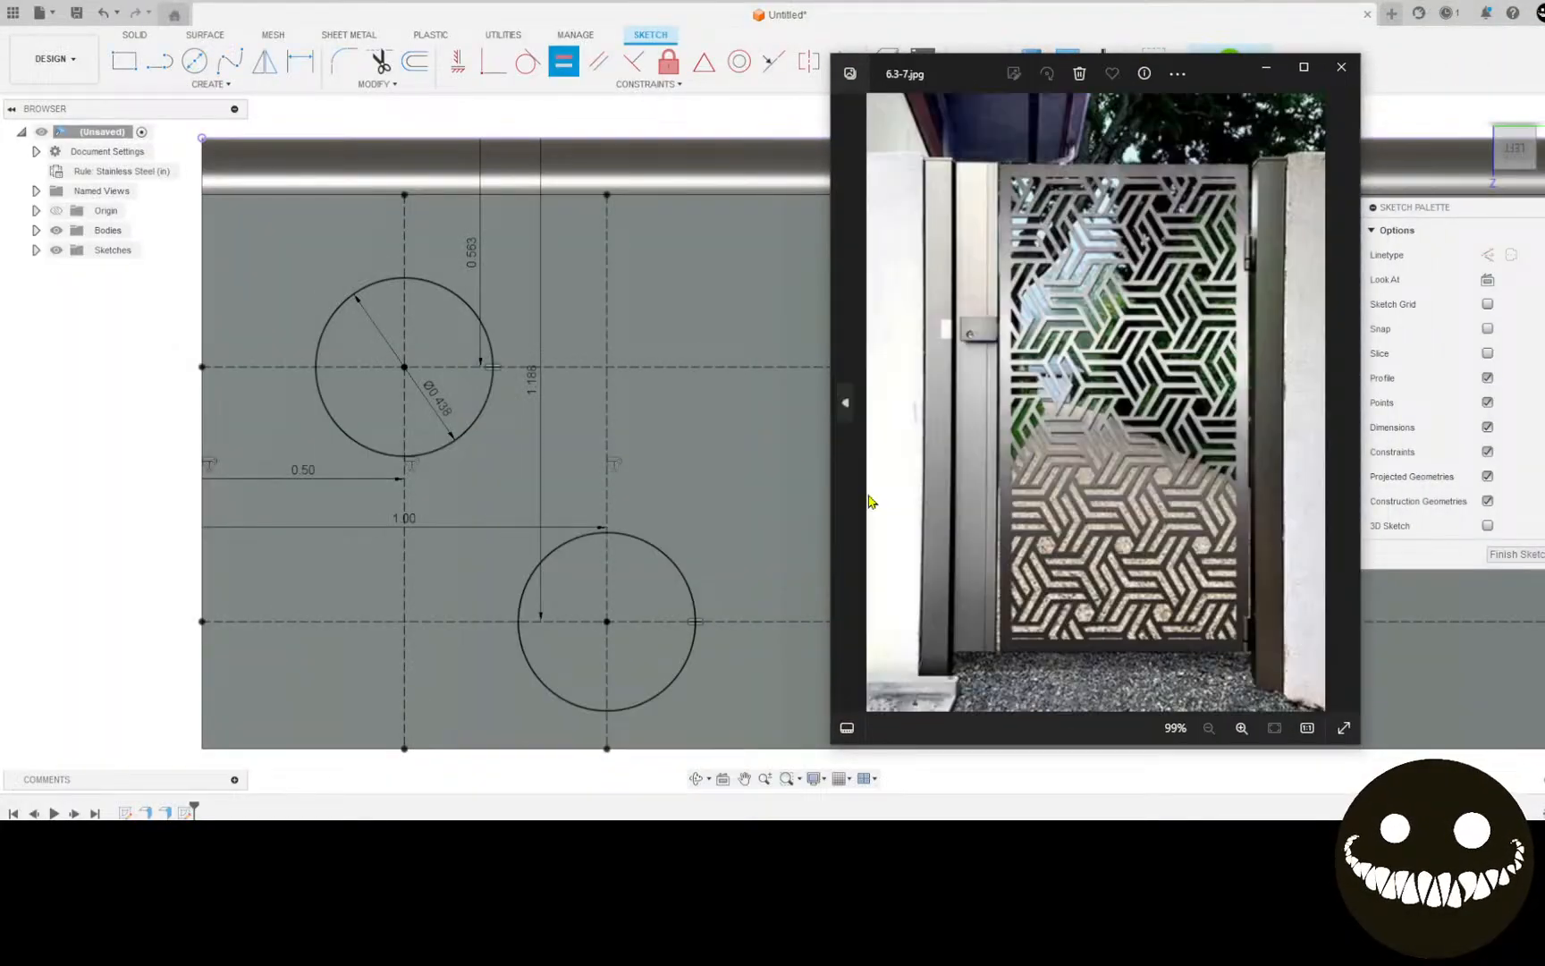
pyautogui.click(845, 404)
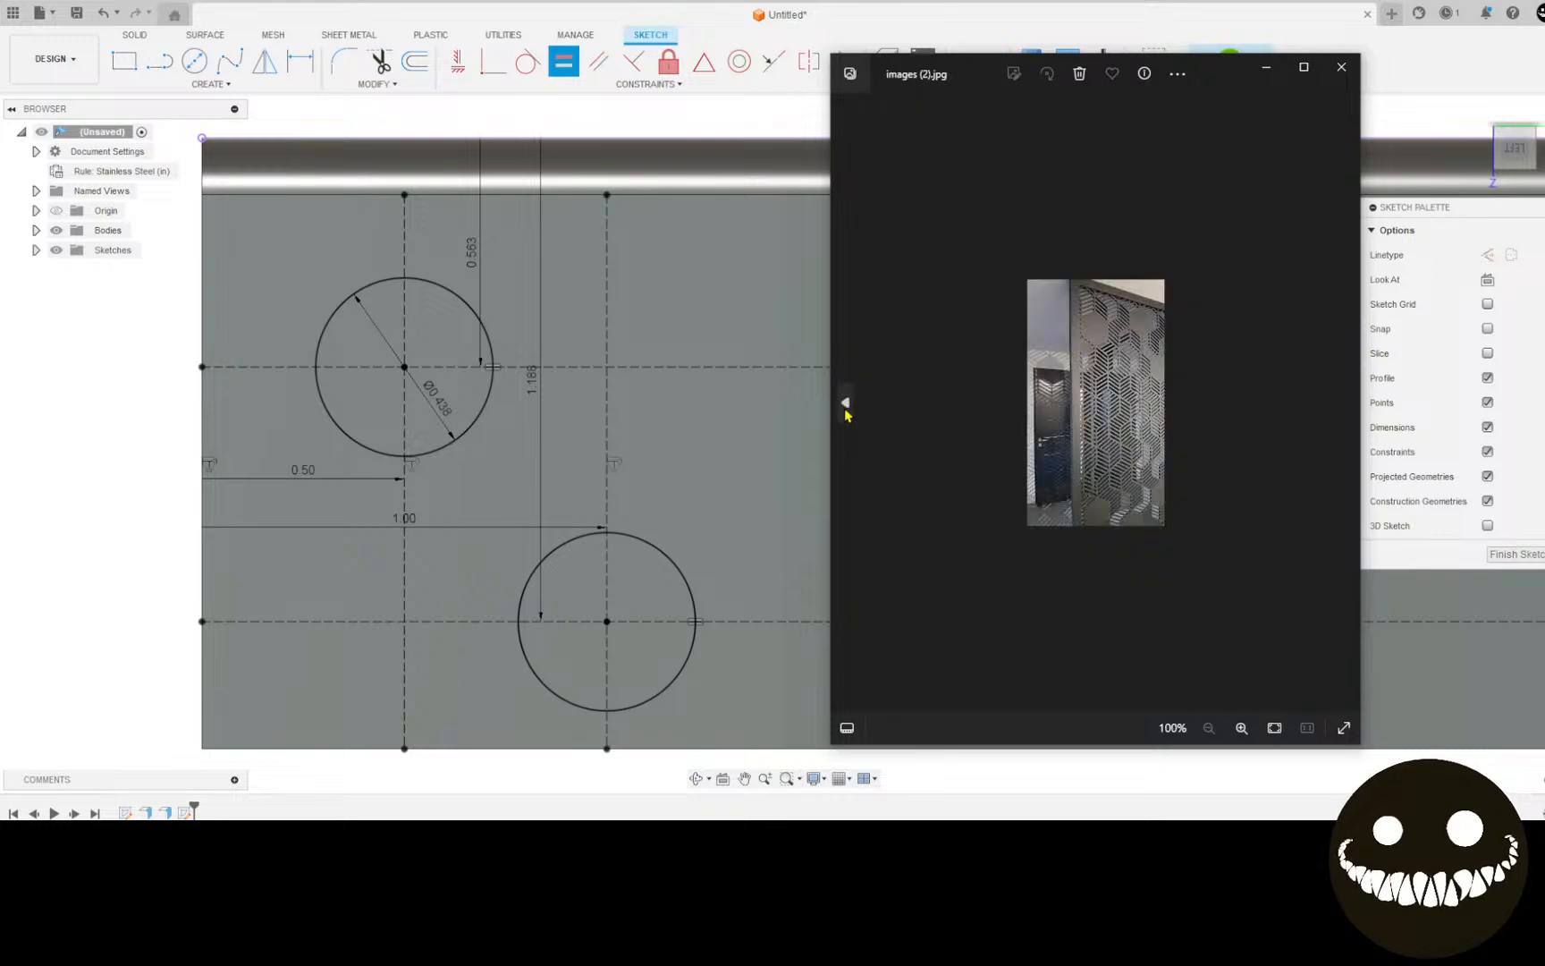
pyautogui.click(1346, 403)
pyautogui.click(1346, 403)
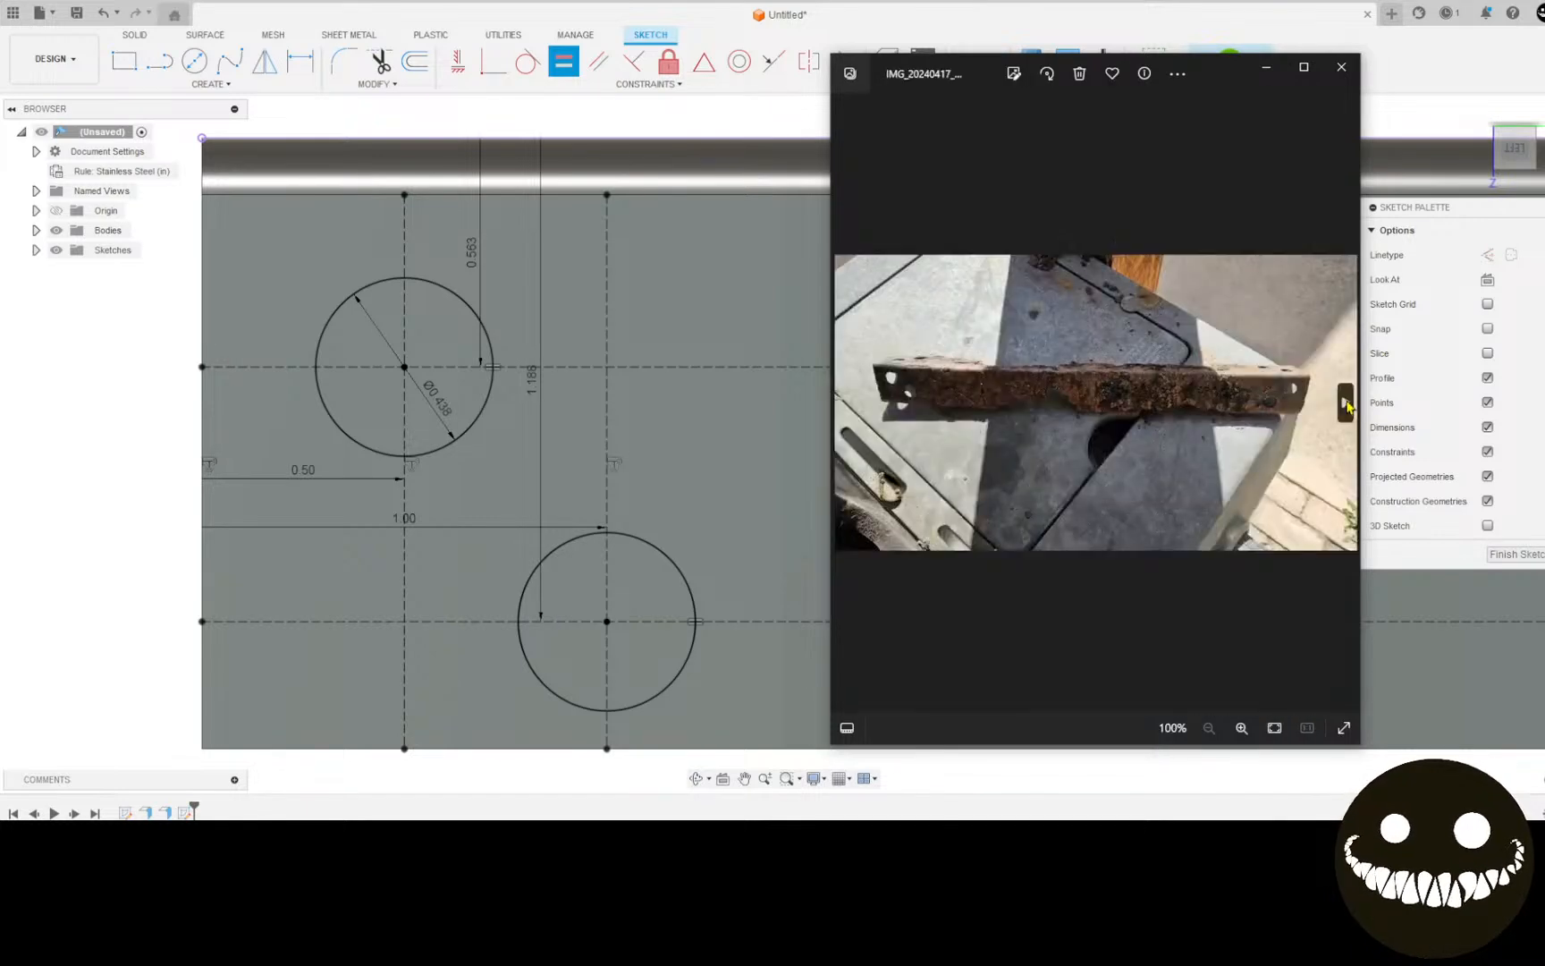
# Step: Compare the two holes at the rusted bracket's end in the photo with the two sketched circles, and put the photo away
pyautogui.scroll(5, 1030, 423)
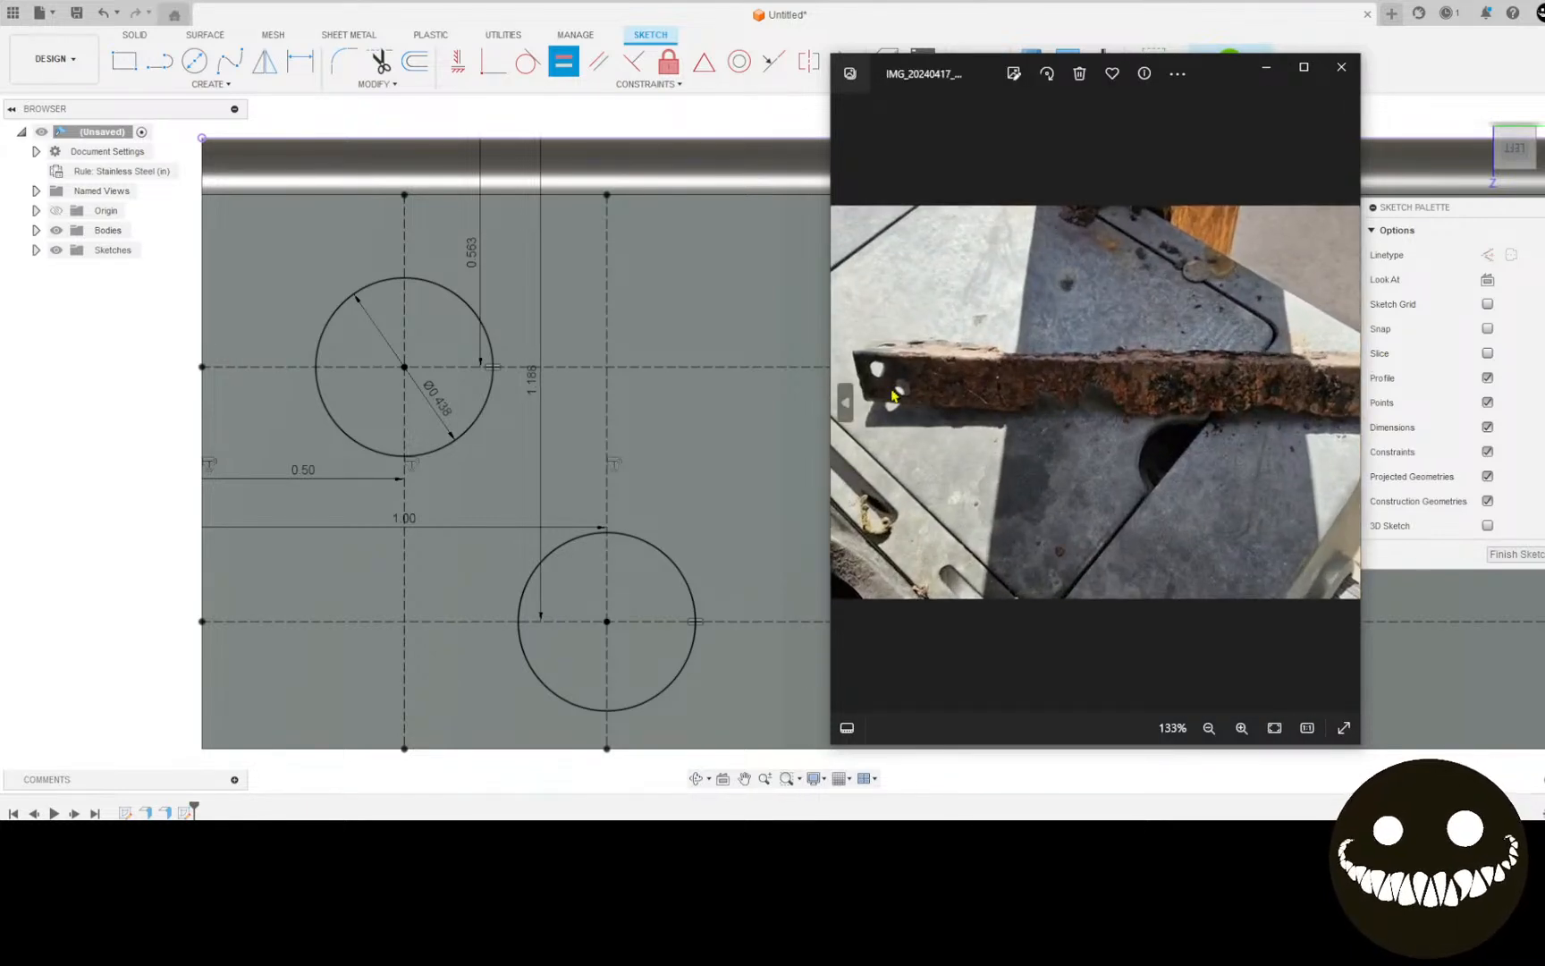
pyautogui.scroll(5, 984, 424)
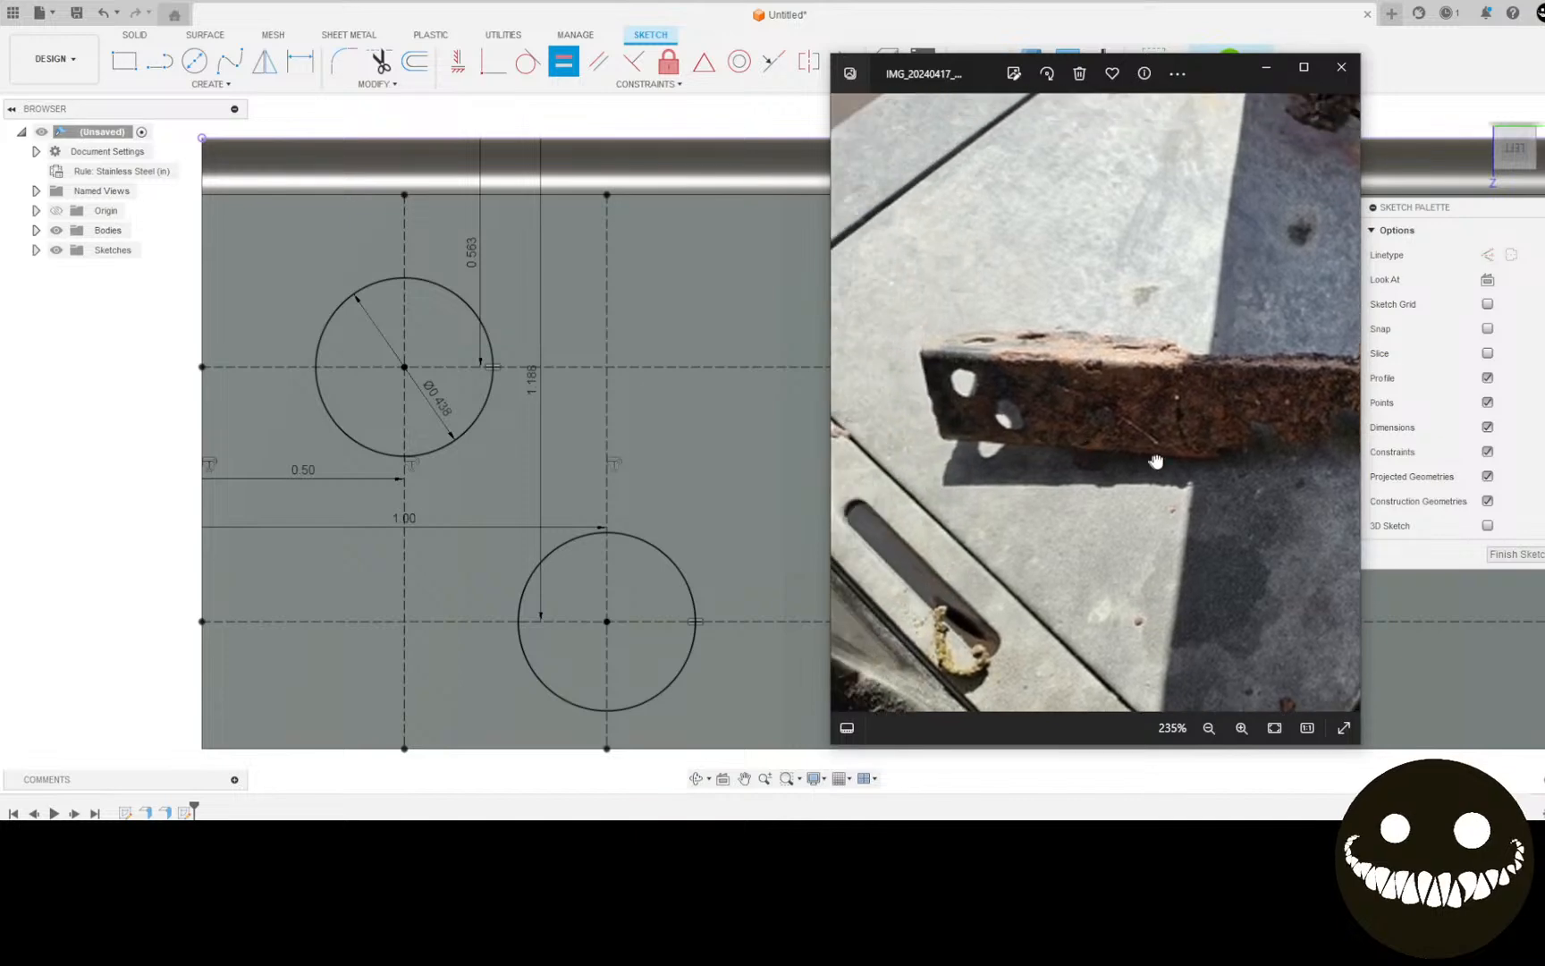
pyautogui.moveTo(1020, 429); pyautogui.dragTo(1134, 529)
pyautogui.scroll(5, 1086, 478)
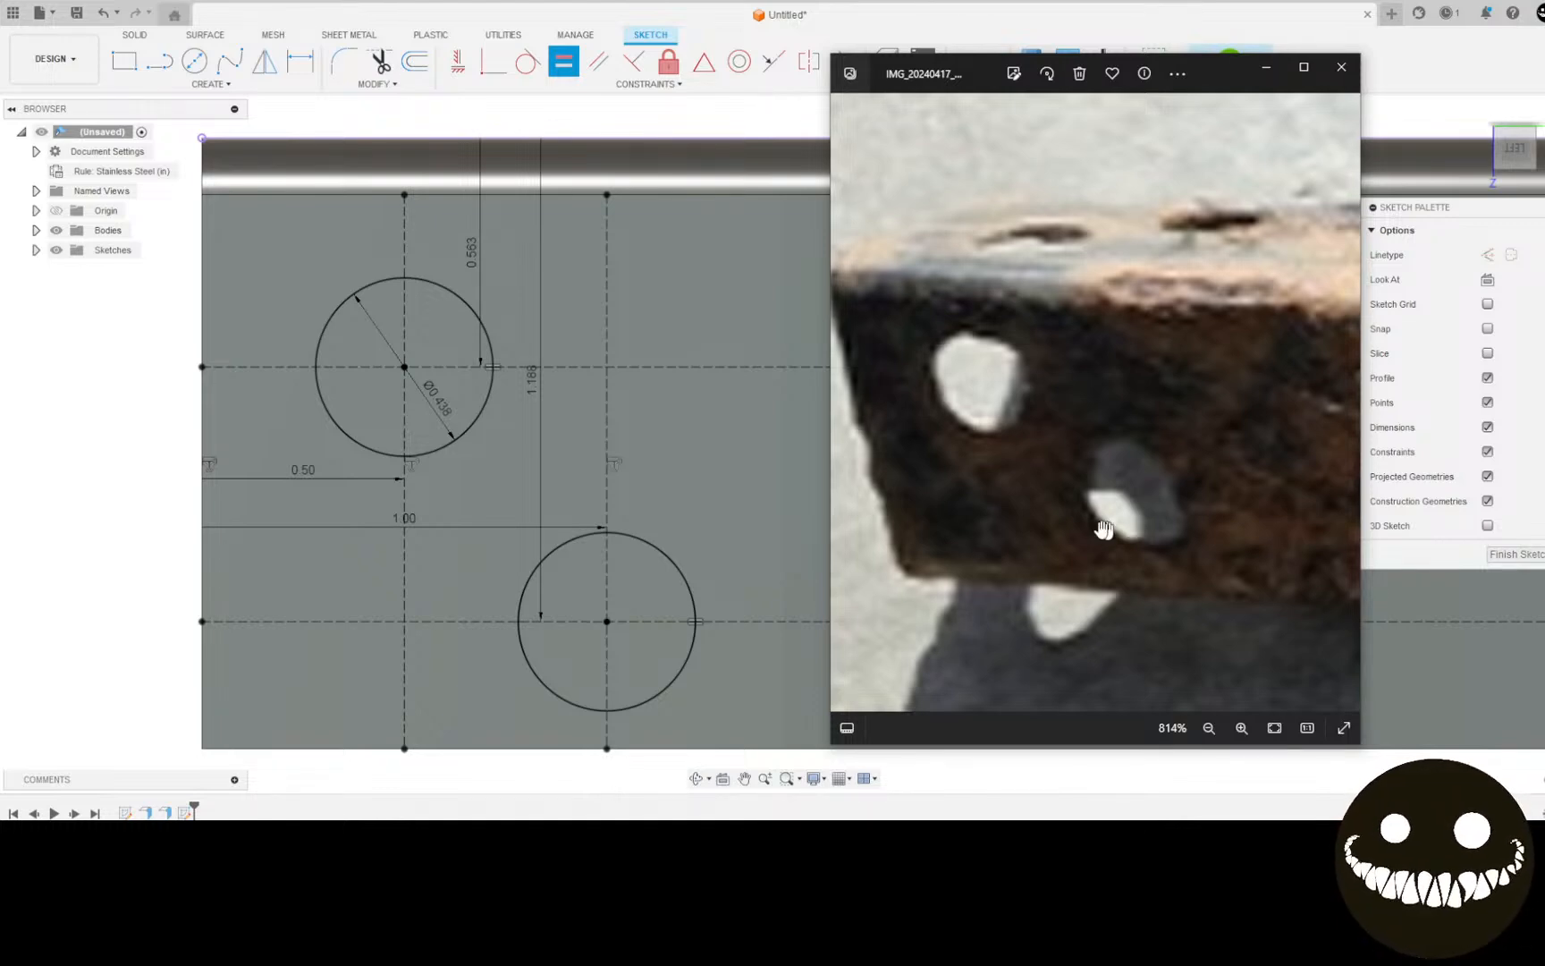
pyautogui.scroll(3, 1064, 492)
pyautogui.scroll(-2, 983, 429)
pyautogui.scroll(5, 761, 374)
pyautogui.scroll(-5, 746, 362)
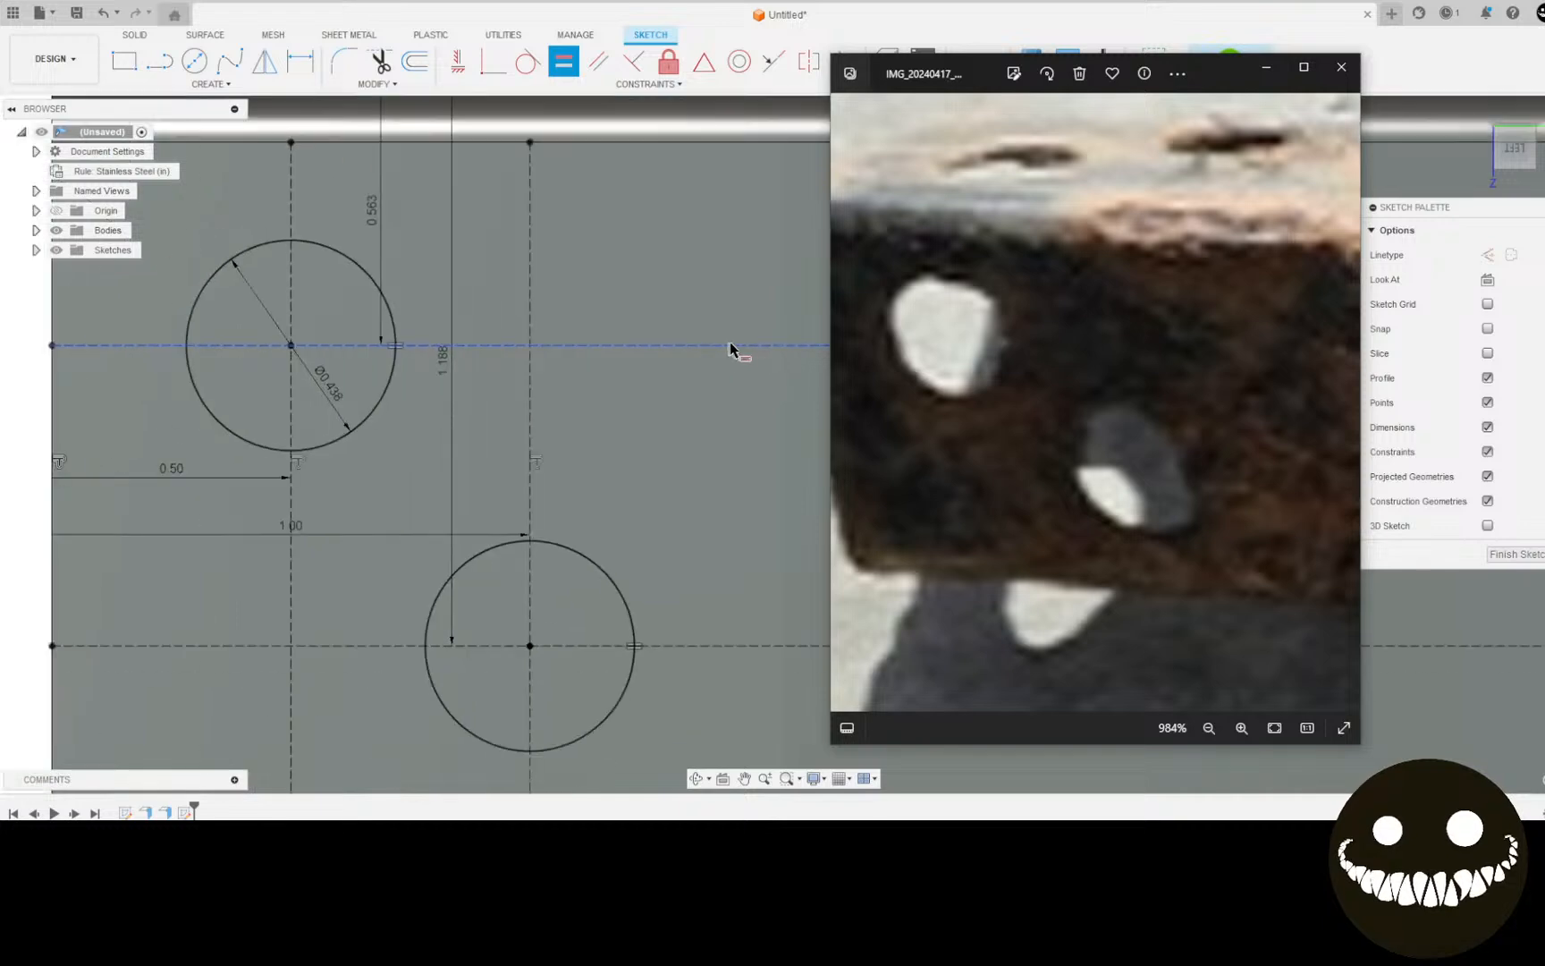
pyautogui.click(1266, 67)
# Step: Extrude both circles -0.07 in as a cut through the flange
pyautogui.scroll(-10, 1053, 338)
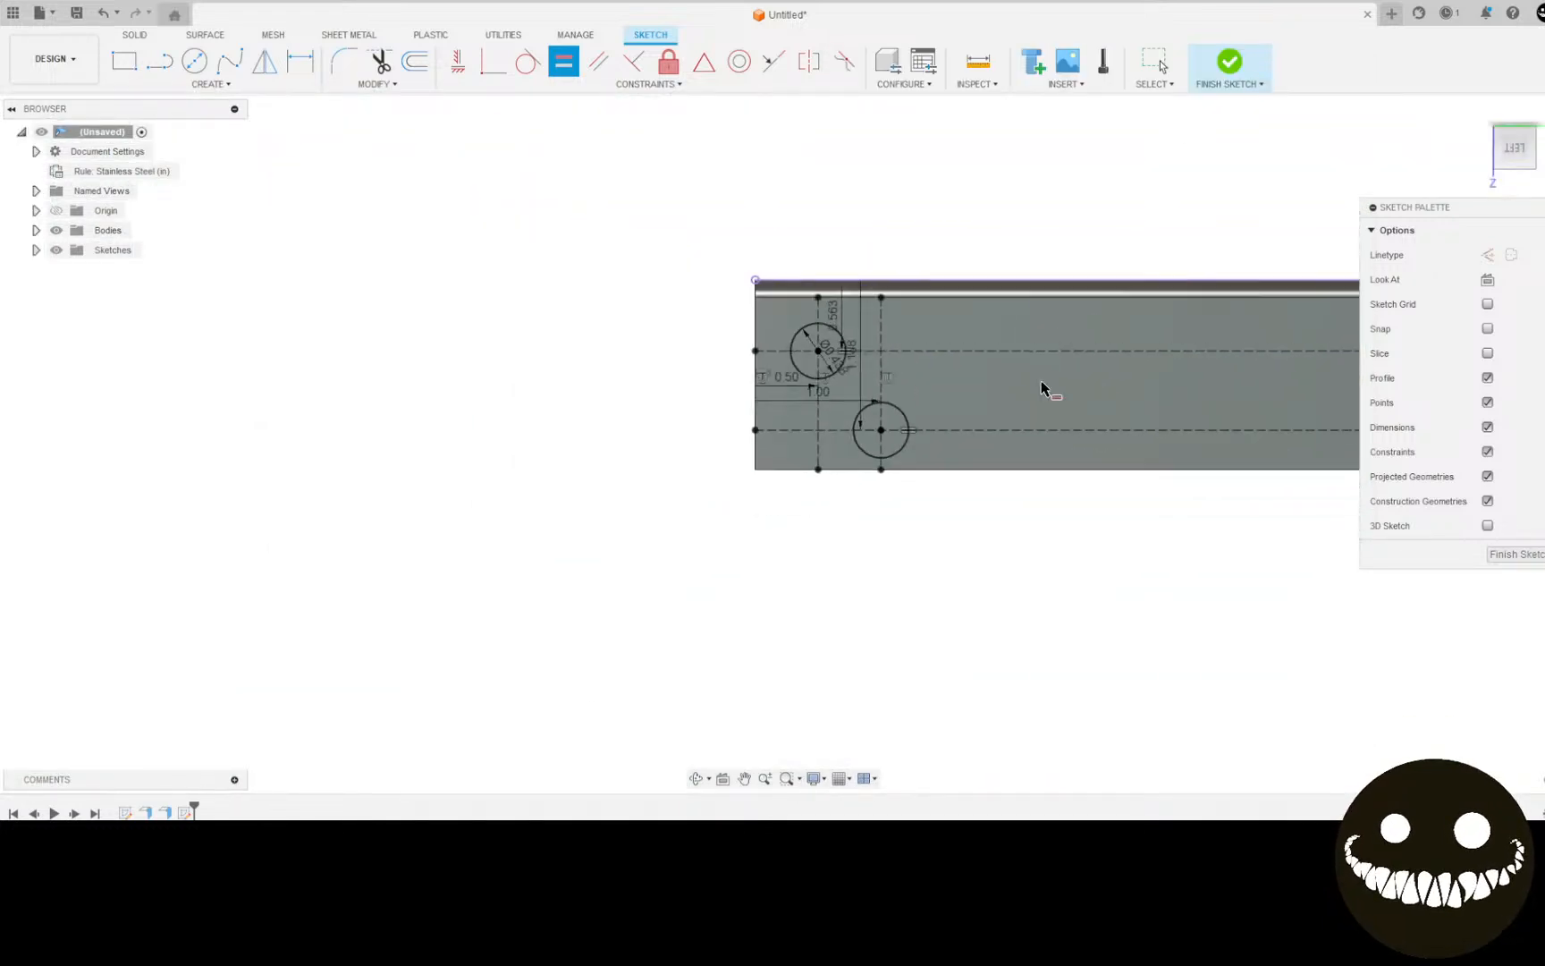
pyautogui.moveTo(1020, 411)
pyautogui.mouseDown(button='middle')
pyautogui.moveTo(689, 407)
pyautogui.moveTo(337, 451)
pyautogui.mouseUp(button='middle')
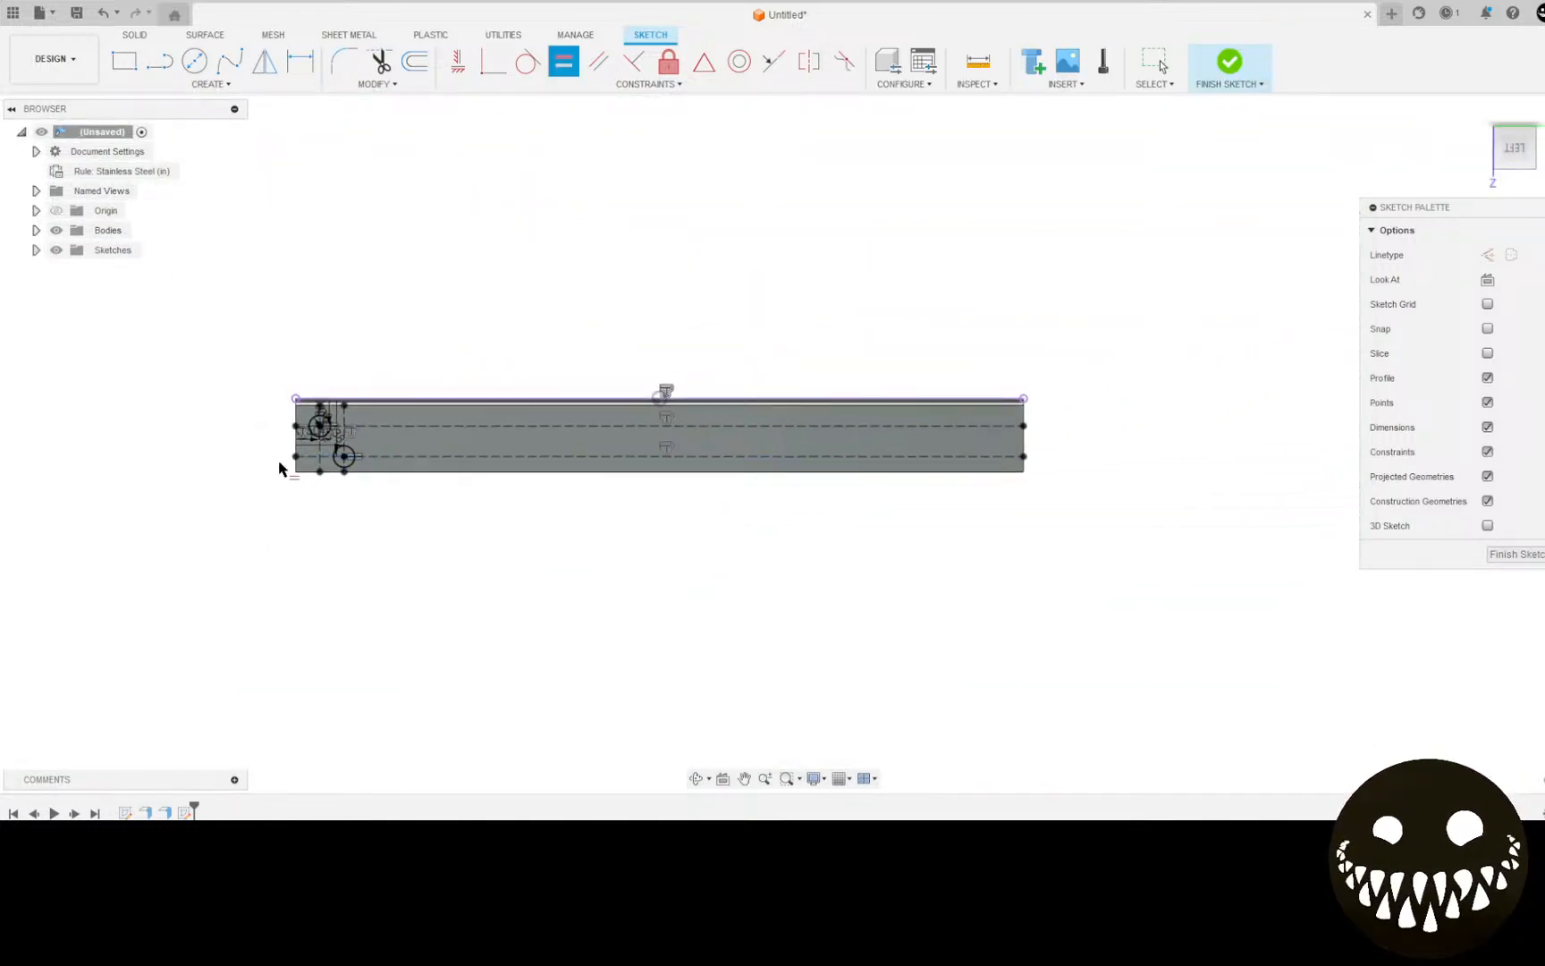
pyautogui.press('e')
pyautogui.scroll(10, 274, 474)
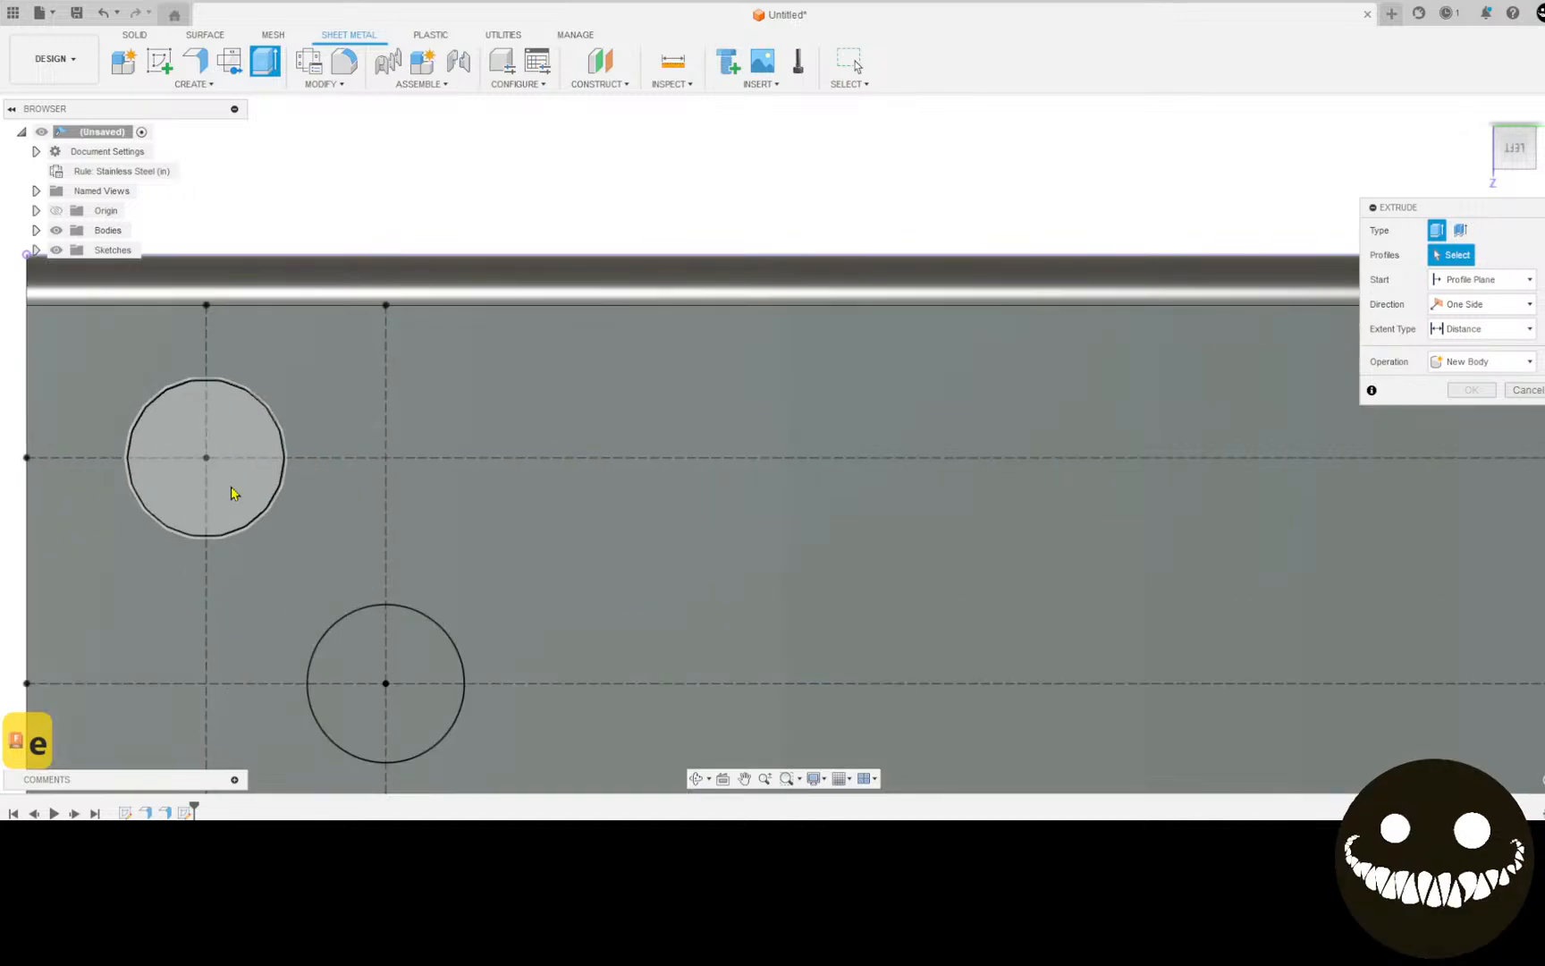
pyautogui.click(237, 513)
pyautogui.click(345, 675)
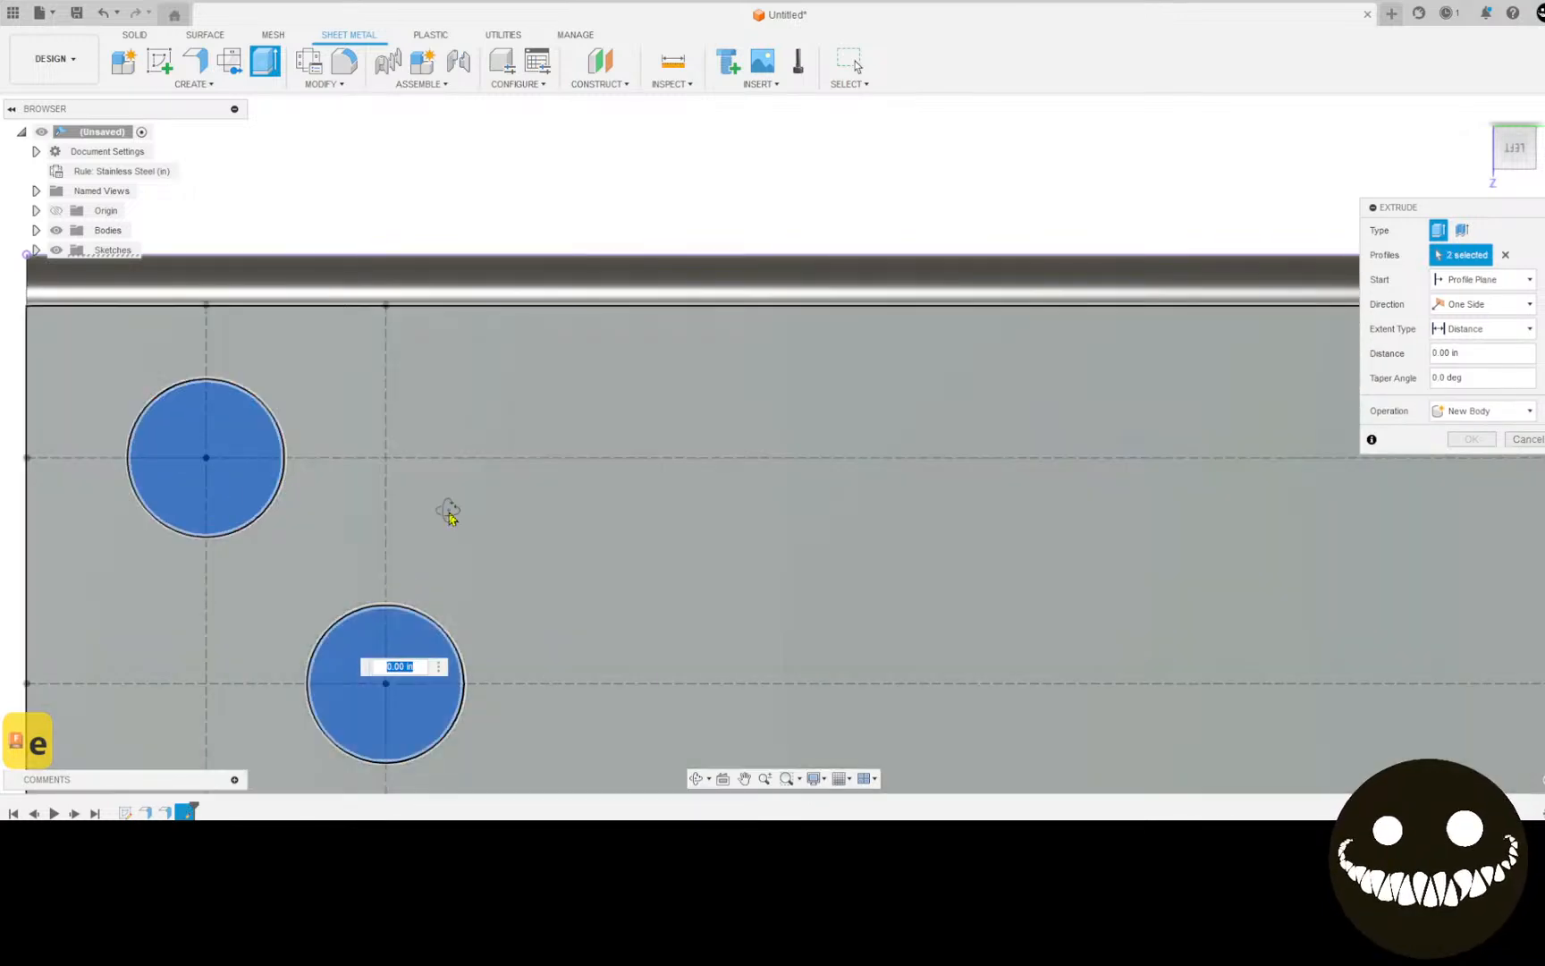
pyautogui.keyDown('shift'); pyautogui.moveTo(448, 510); pyautogui.dragTo(587, 514, button='middle'); pyautogui.keyUp('shift')
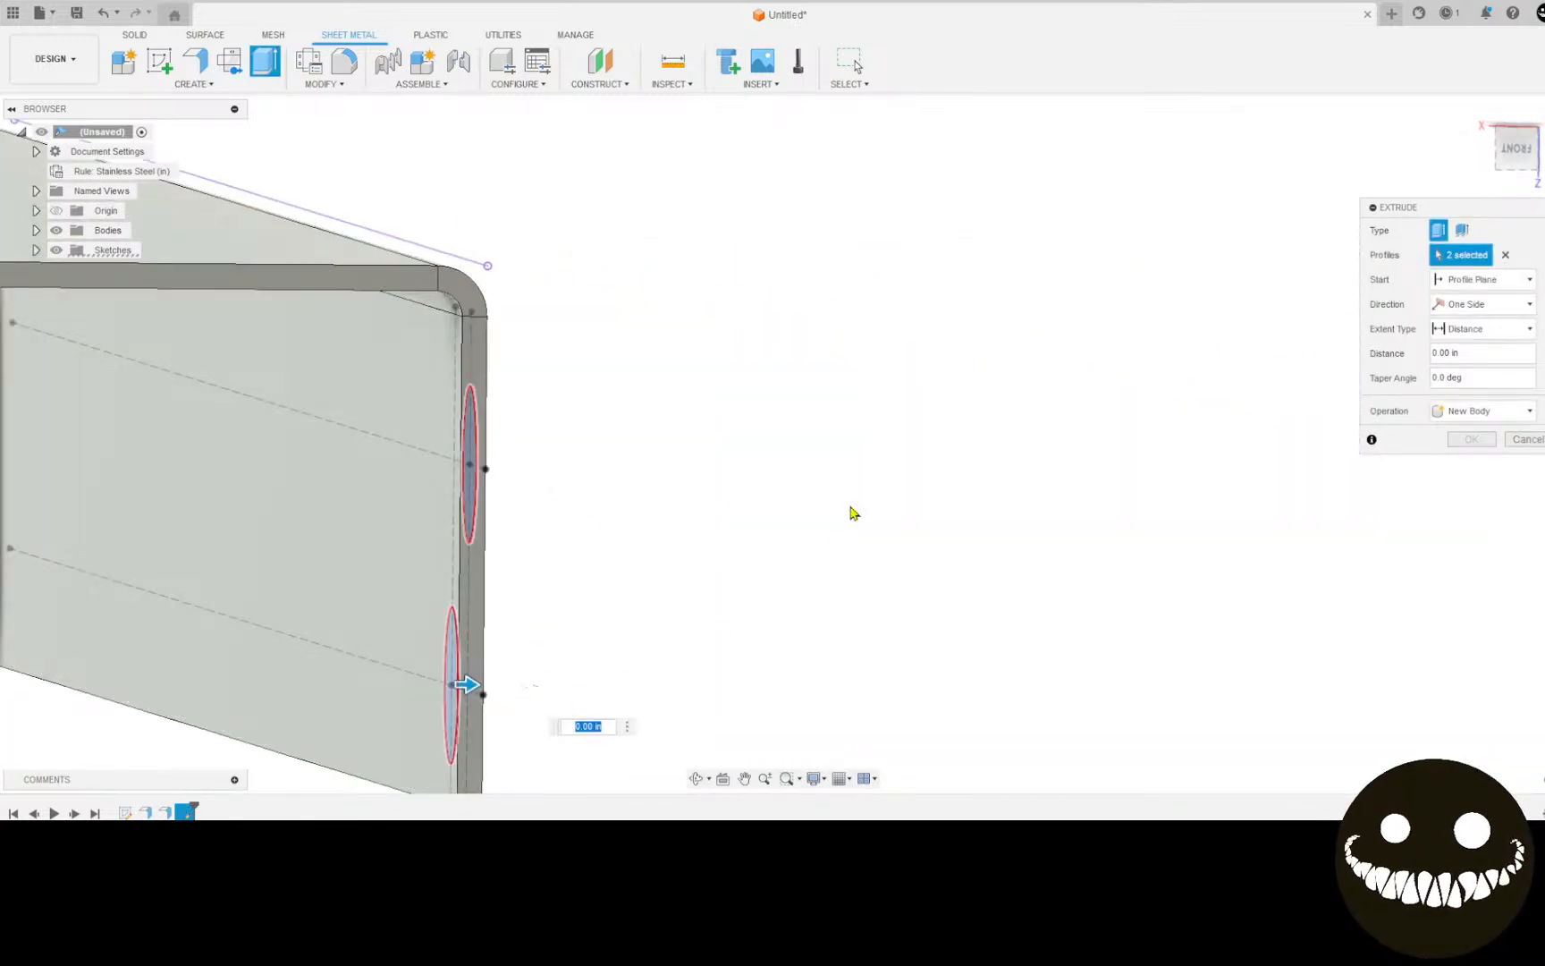
pyautogui.moveTo(849, 507); pyautogui.dragTo(909, 314, button='middle')
pyautogui.moveTo(526, 492); pyautogui.dragTo(441, 375)
pyautogui.keyDown('shift'); pyautogui.moveTo(616, 427); pyautogui.dragTo(483, 469, button='middle'); pyautogui.keyUp('shift')
pyautogui.scroll(-3, 551, 461)
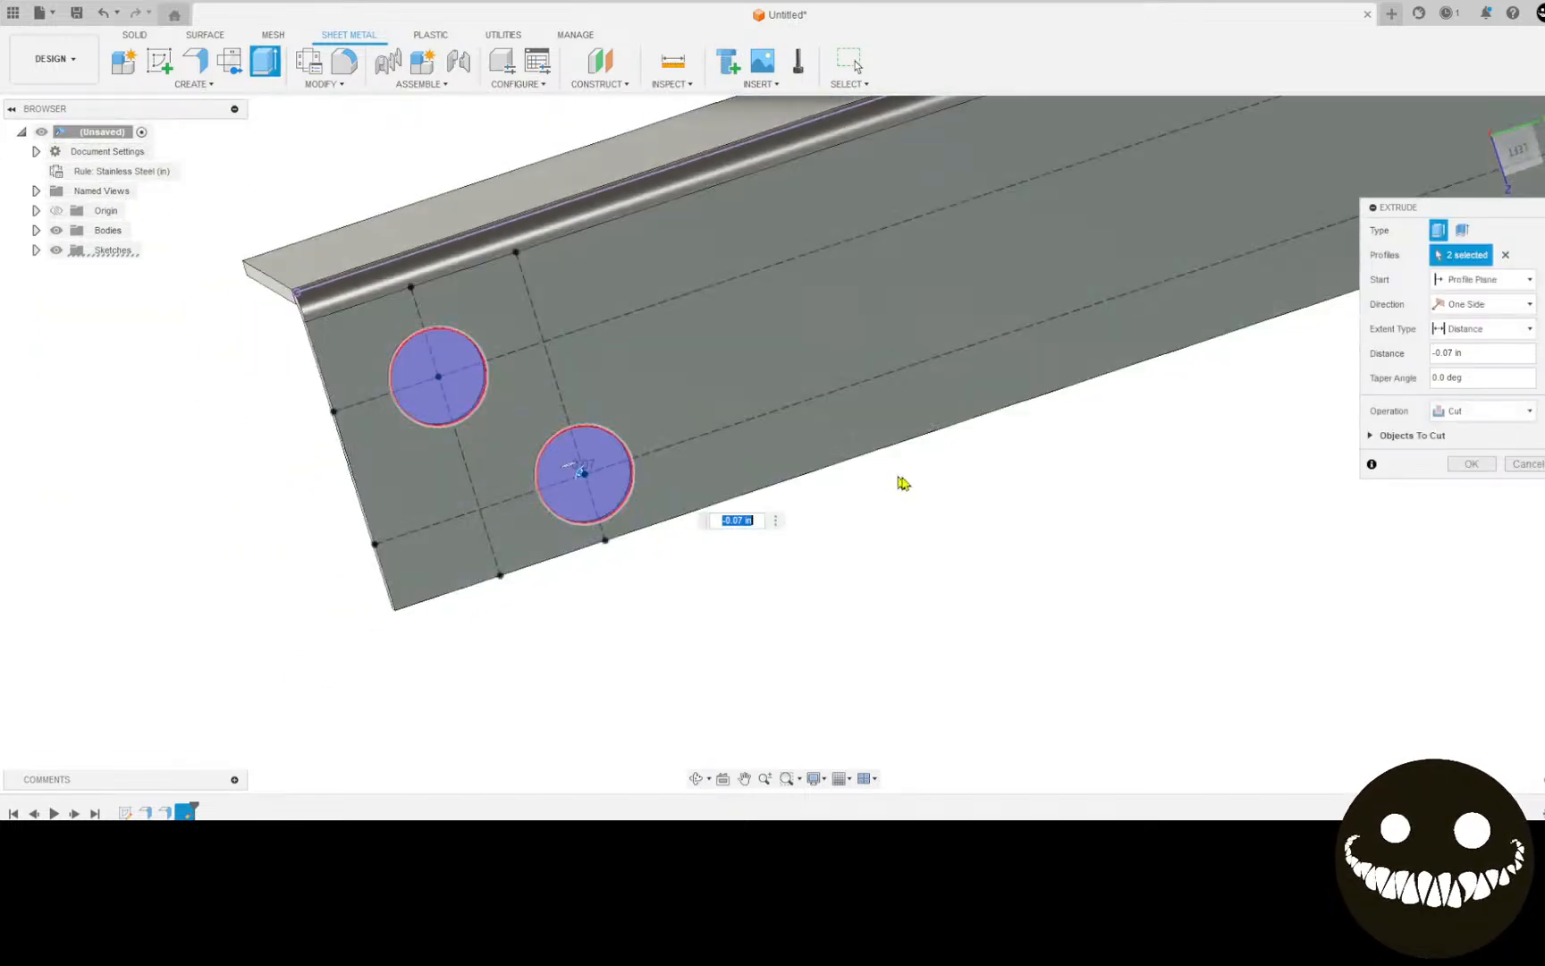
pyautogui.scroll(-5, 964, 506)
pyautogui.moveTo(1011, 534); pyautogui.dragTo(270, 665, button='middle')
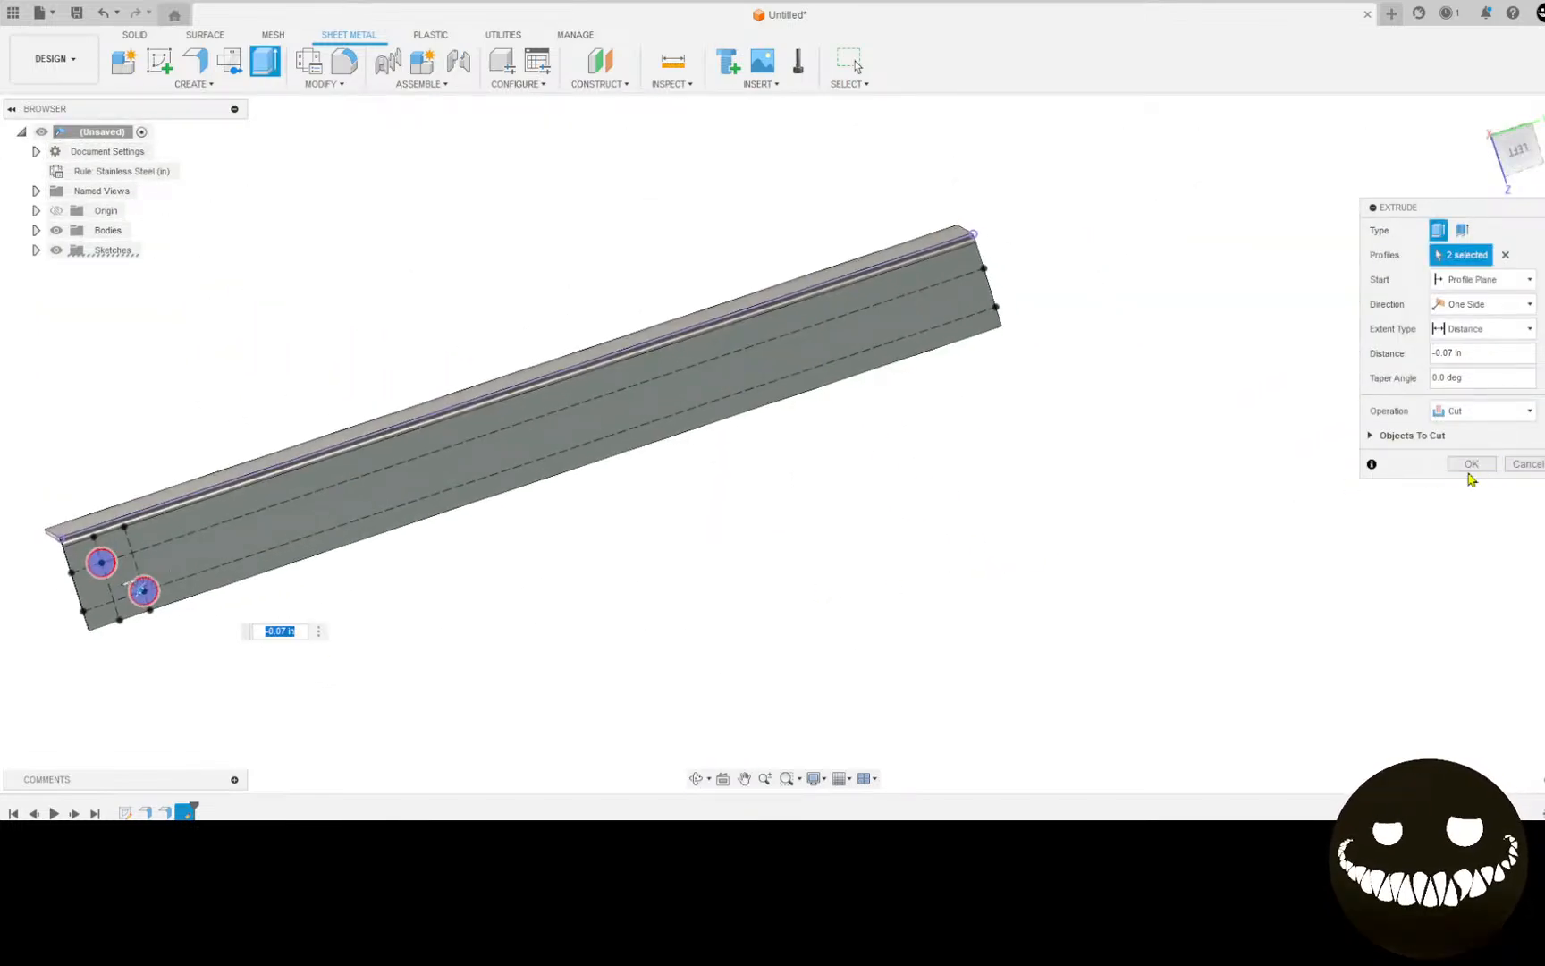
pyautogui.click(1472, 464)
# Step: Mirror the two-hole cut feature across the origin plane at the bracket's mid-length, using the Adjust compute type
pyautogui.keyDown('shift'); pyautogui.moveTo(894, 474); pyautogui.dragTo(1013, 504, button='middle'); pyautogui.keyUp('shift')
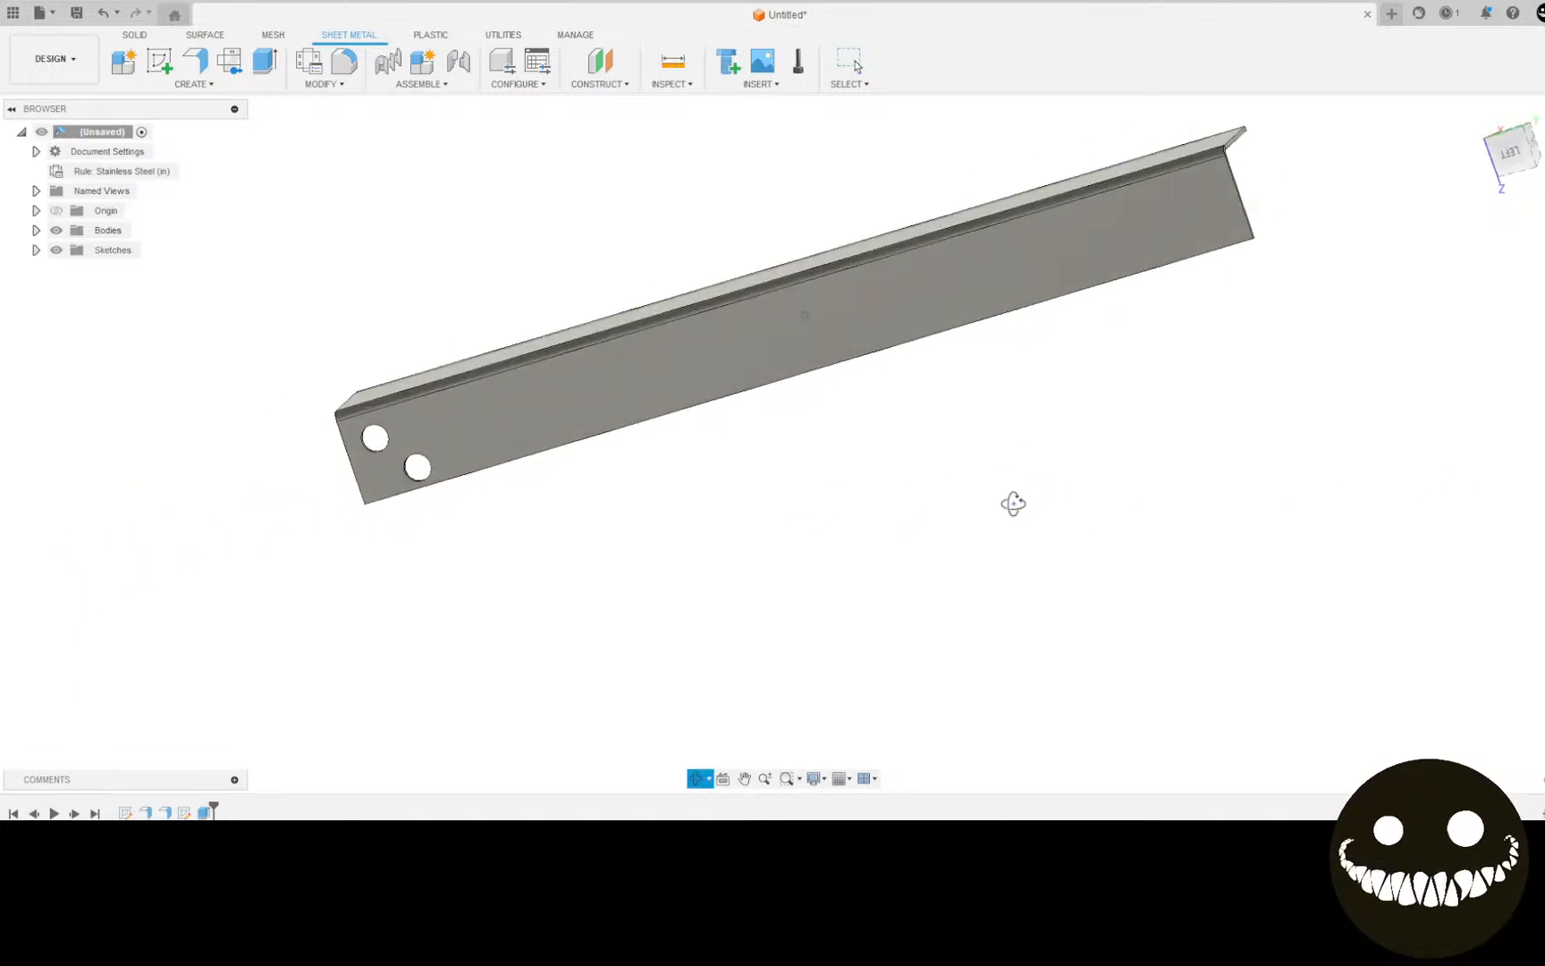
pyautogui.click(193, 83)
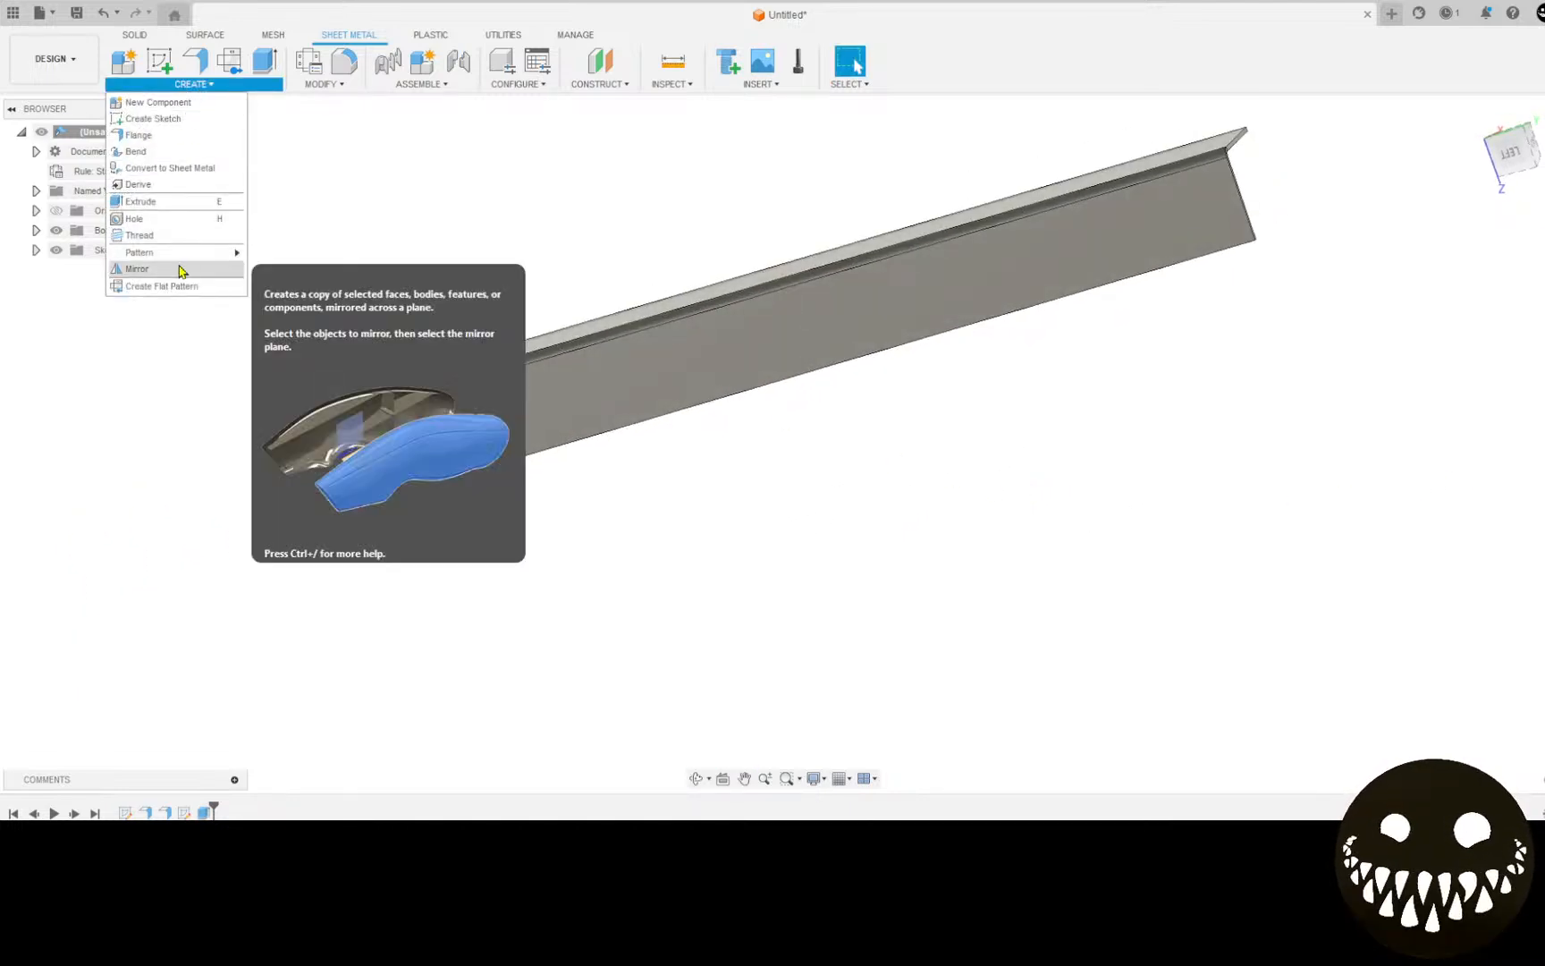
pyautogui.click(136, 268)
pyautogui.click(1484, 229)
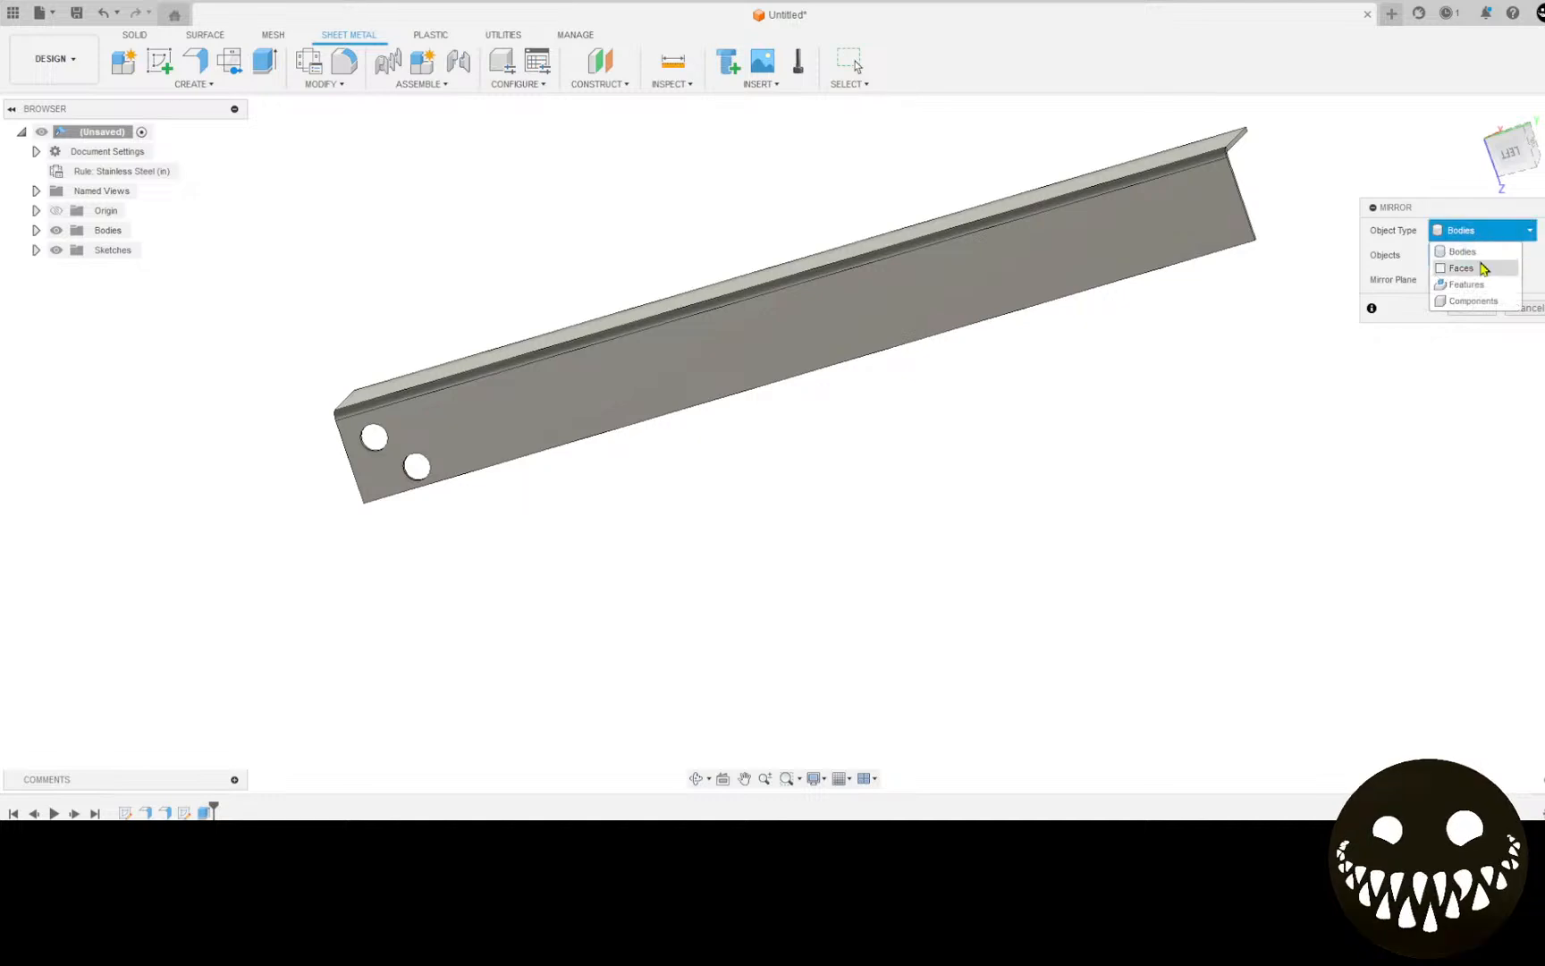
pyautogui.click(1453, 265)
pyautogui.click(204, 812)
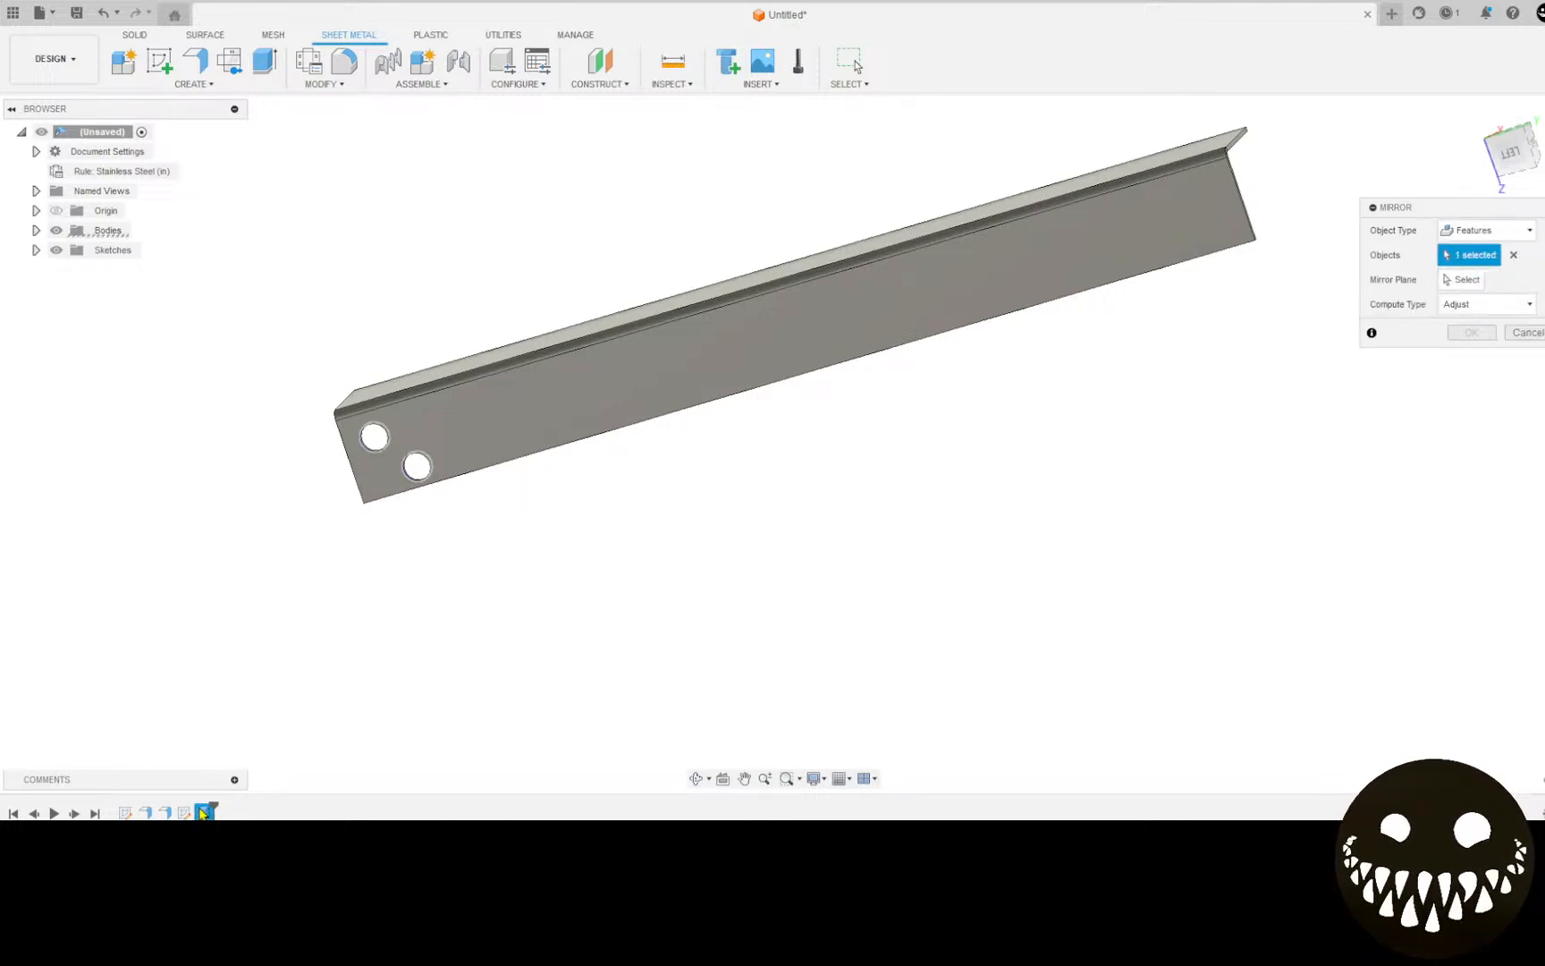
pyautogui.click(1461, 279)
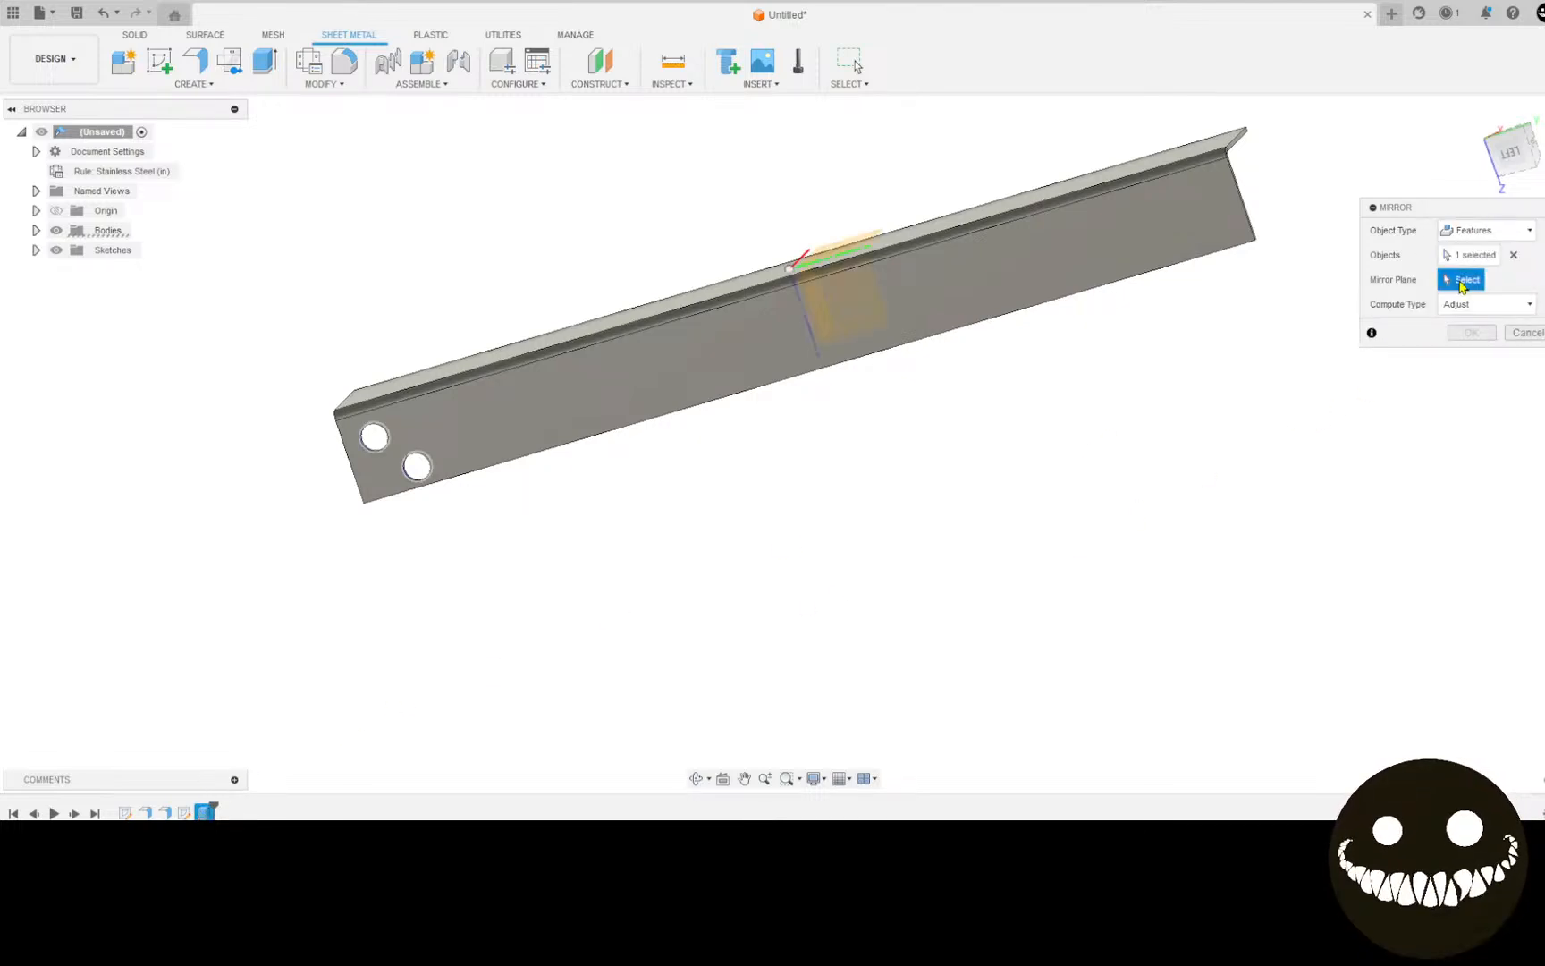
pyautogui.moveTo(1014, 321)
pyautogui.keyDown('shift'); pyautogui.mouseDown(button='middle')
pyautogui.moveTo(903, 355)
pyautogui.moveTo(1004, 313)
pyautogui.moveTo(1019, 344)
pyautogui.moveTo(1052, 342)
pyautogui.moveTo(1051, 370)
pyautogui.moveTo(1055, 347)
pyautogui.moveTo(1007, 334)
pyautogui.mouseUp(button='middle'); pyautogui.keyUp('shift')
pyautogui.click(868, 300)
pyautogui.click(1470, 332)
pyautogui.press('Escape')
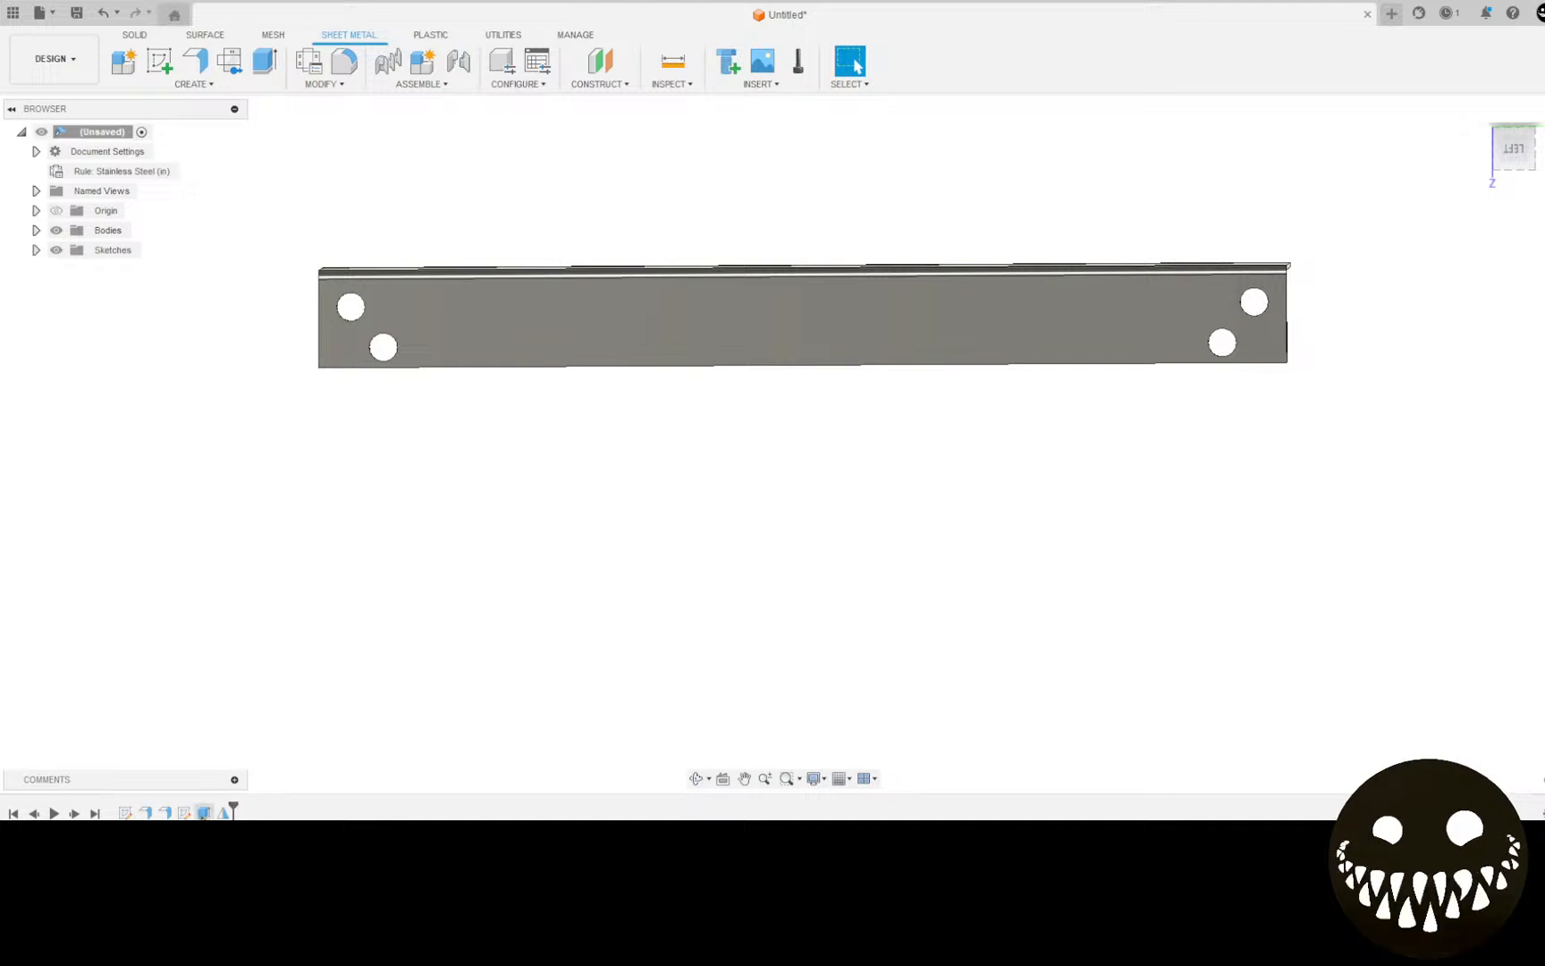
# Step: Edit the hole sketch, copy all its geometry, and finish the sketch
pyautogui.rightClick(184, 811)
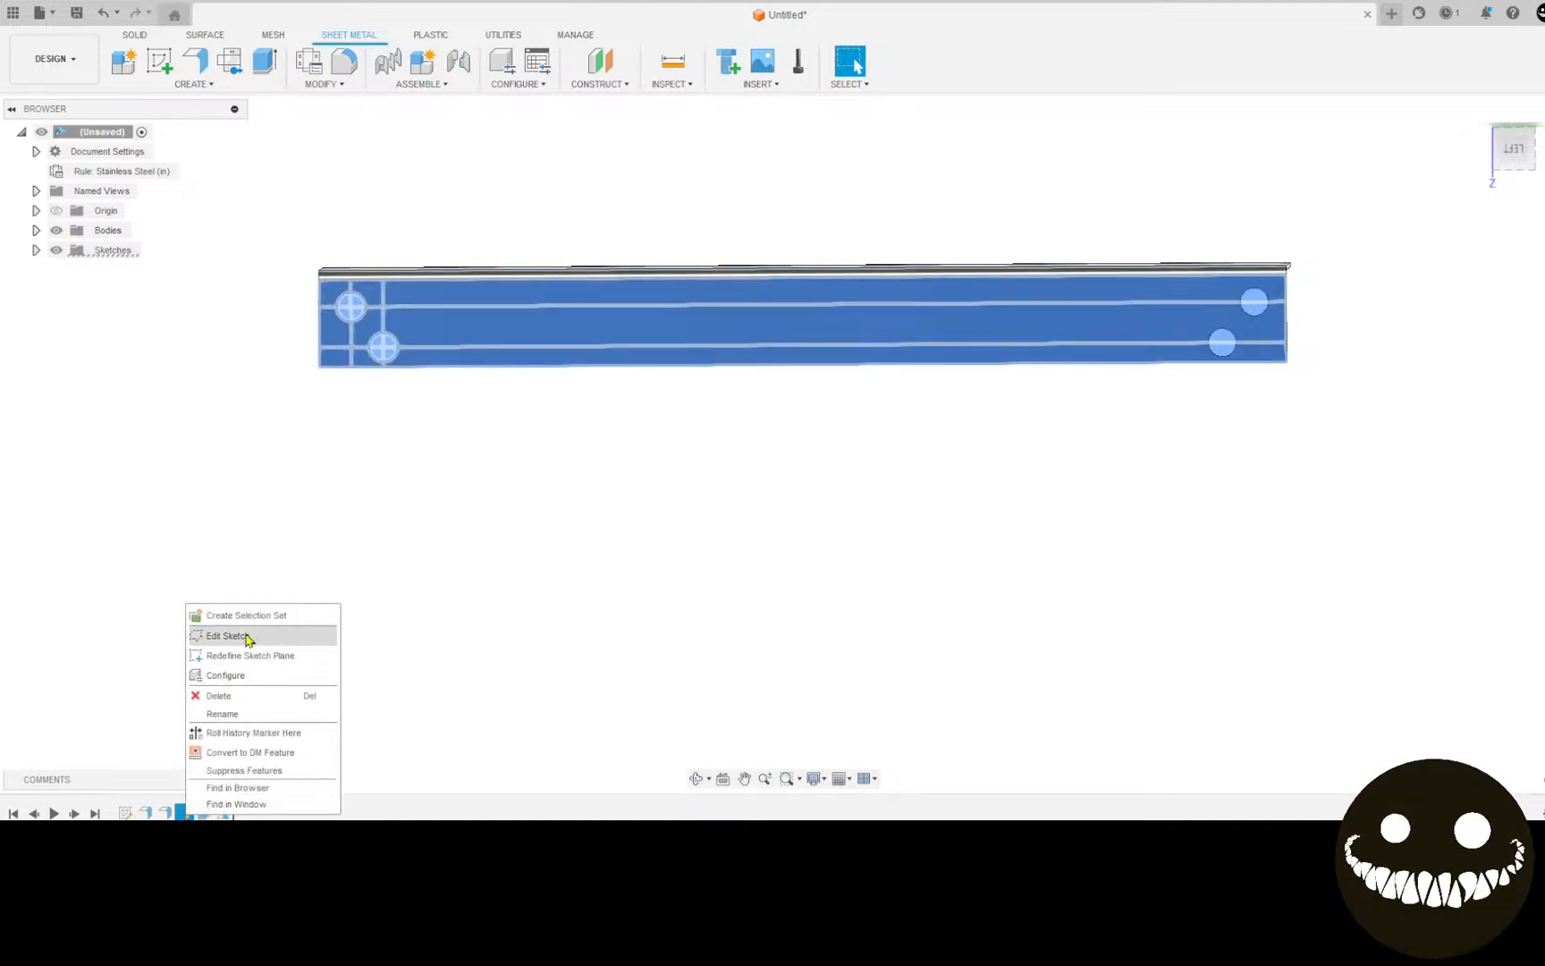
pyautogui.click(231, 636)
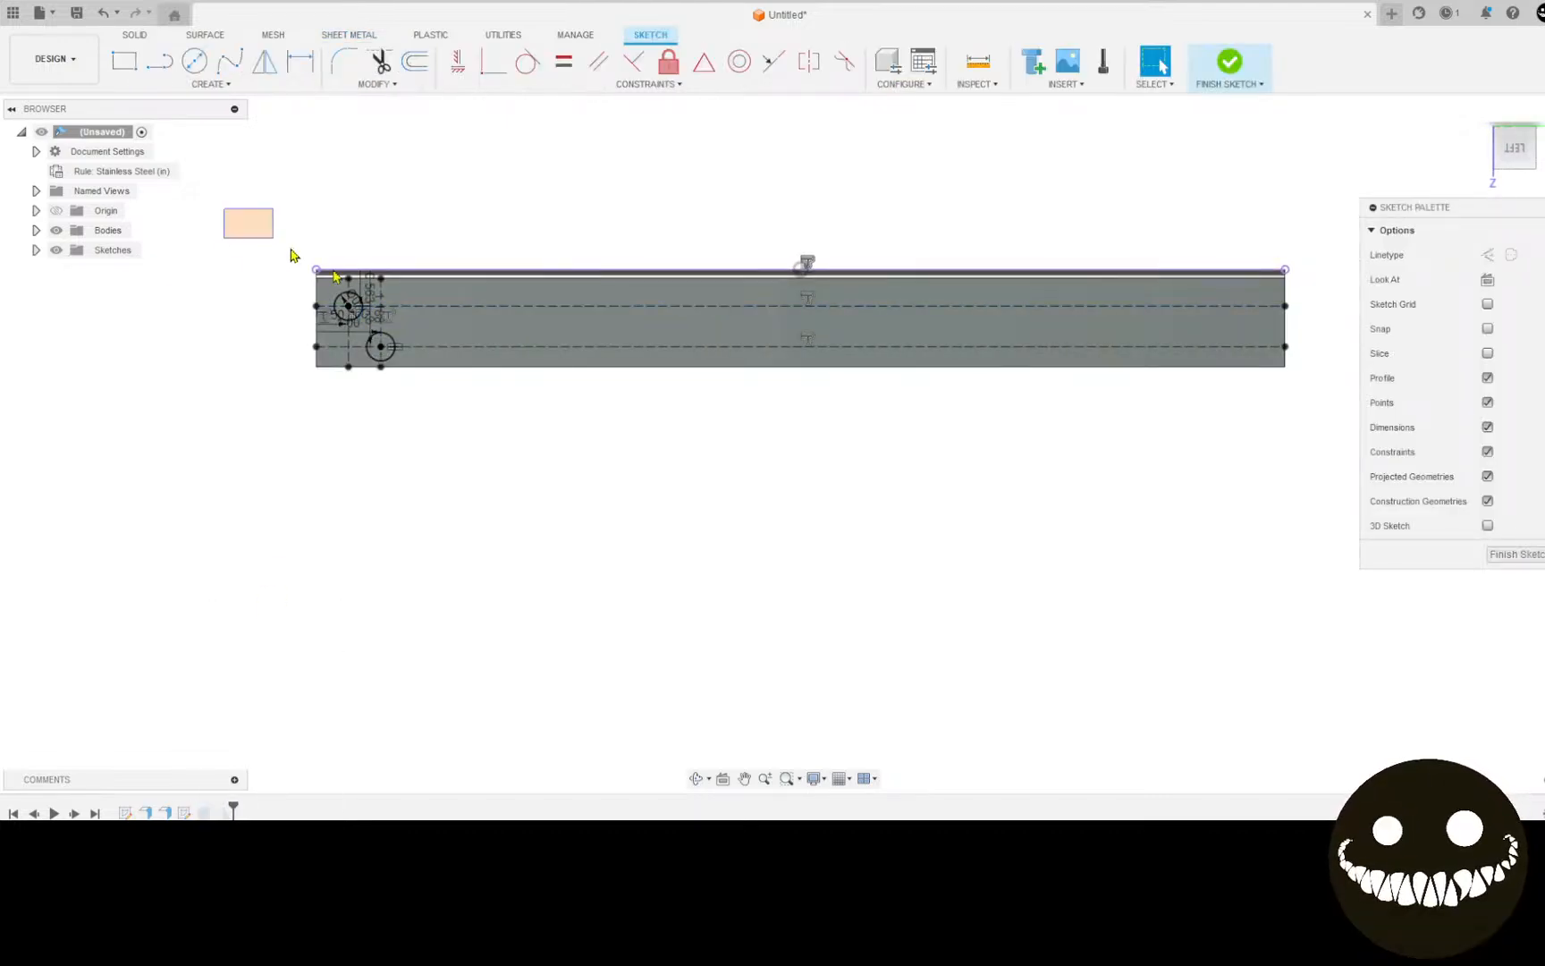
pyautogui.moveTo(291, 256); pyautogui.dragTo(1323, 447)
pyautogui.rightClick(1184, 322)
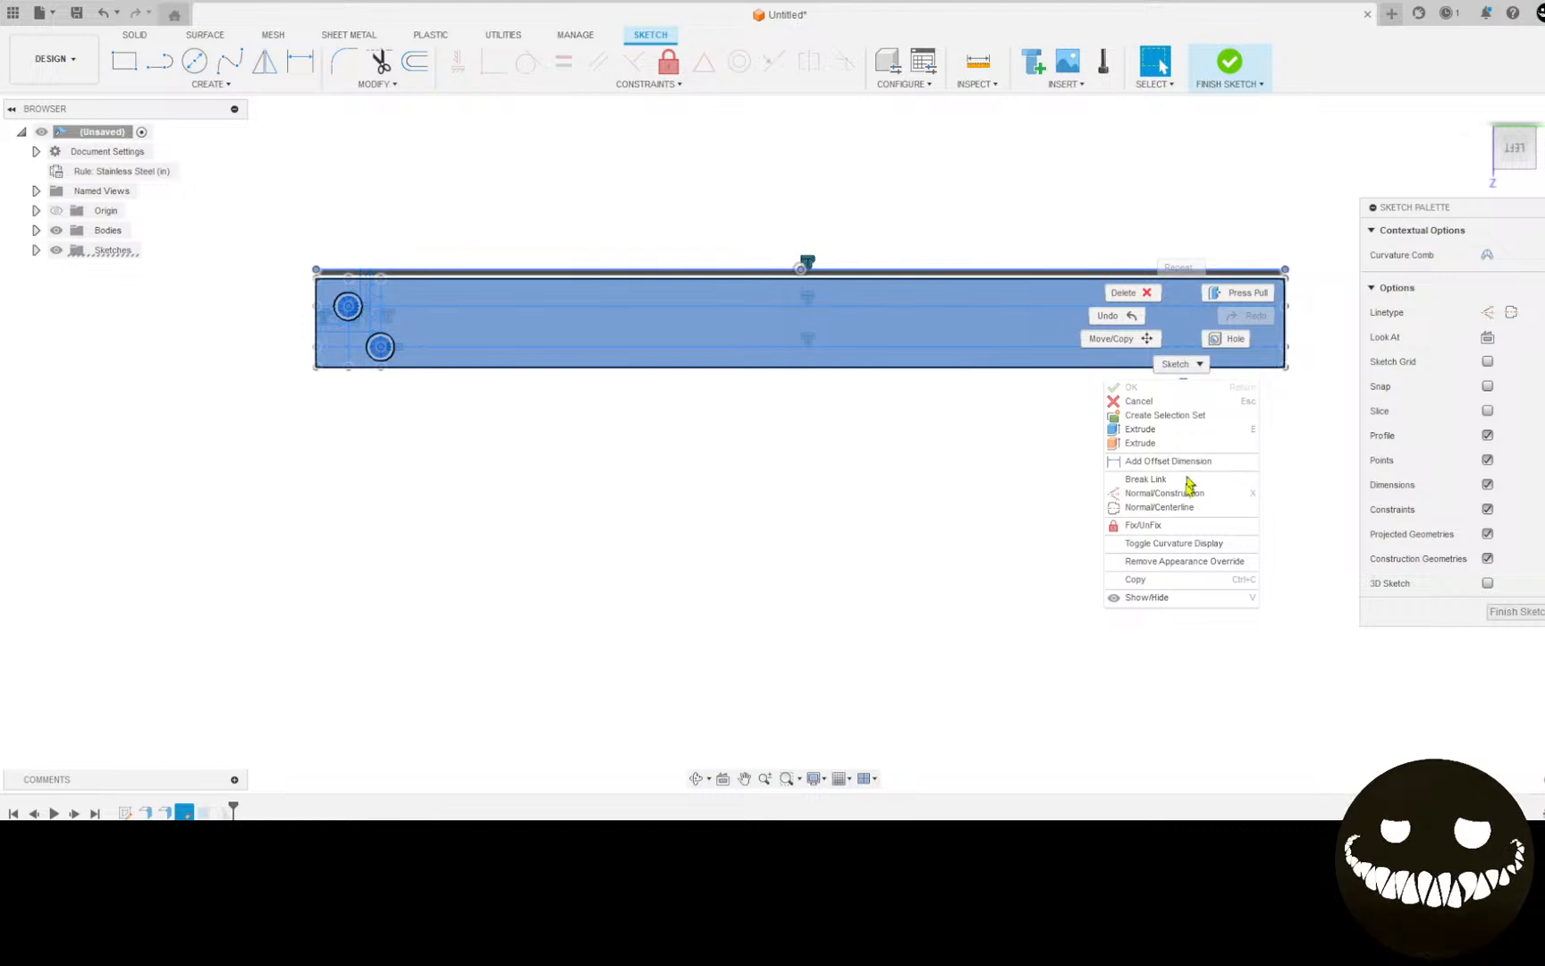
pyautogui.click(1164, 580)
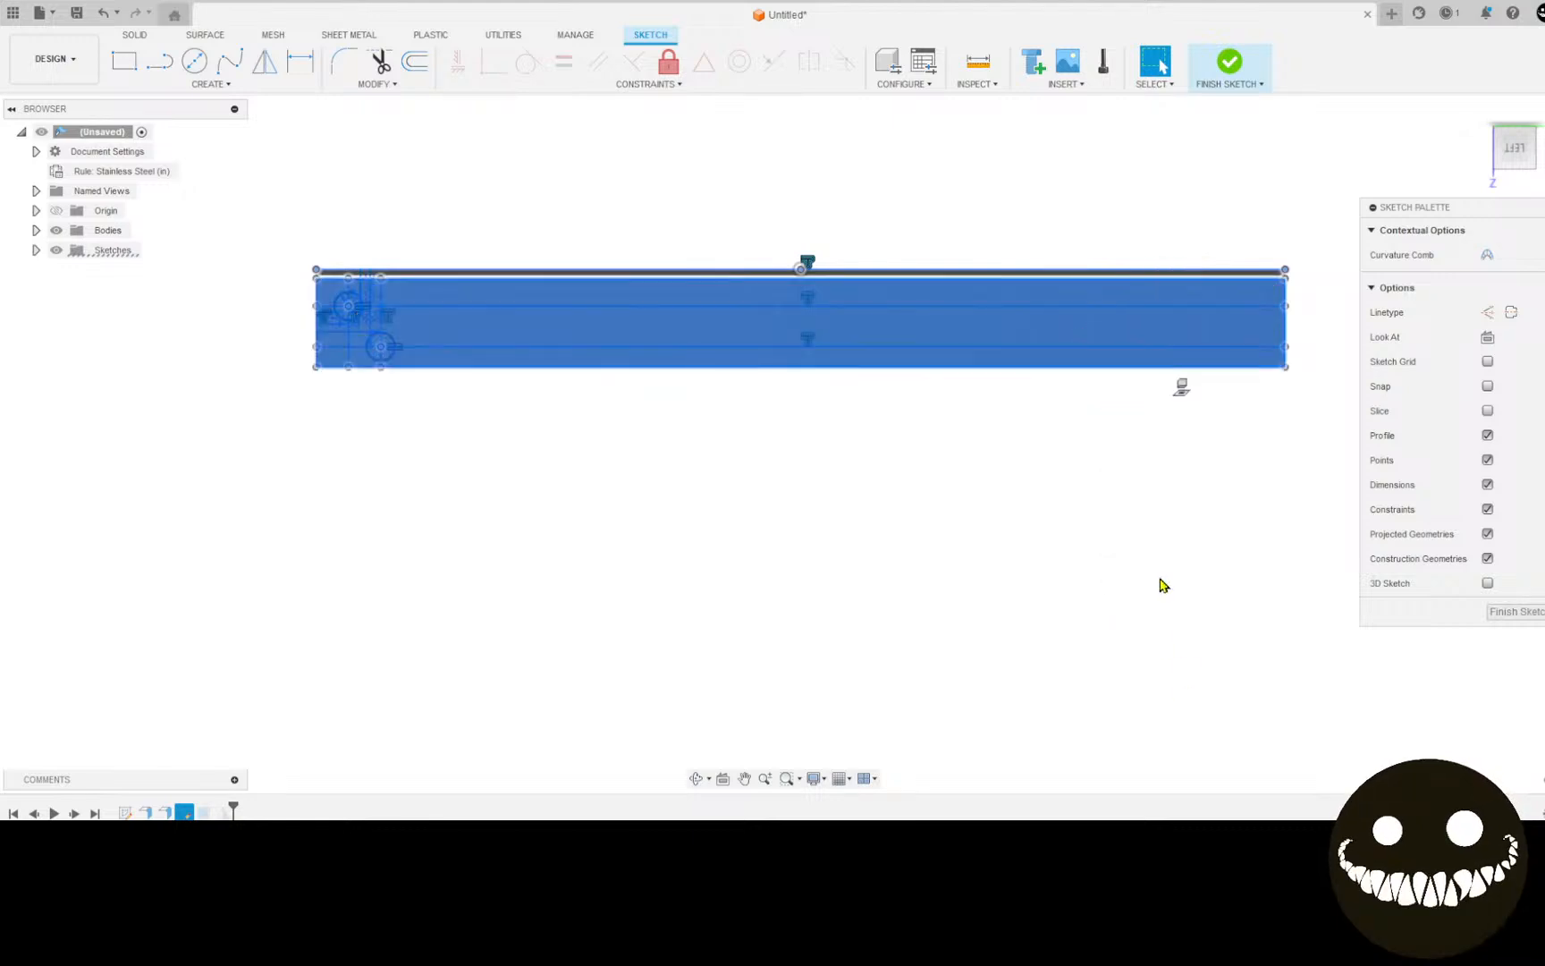
pyautogui.click(1226, 70)
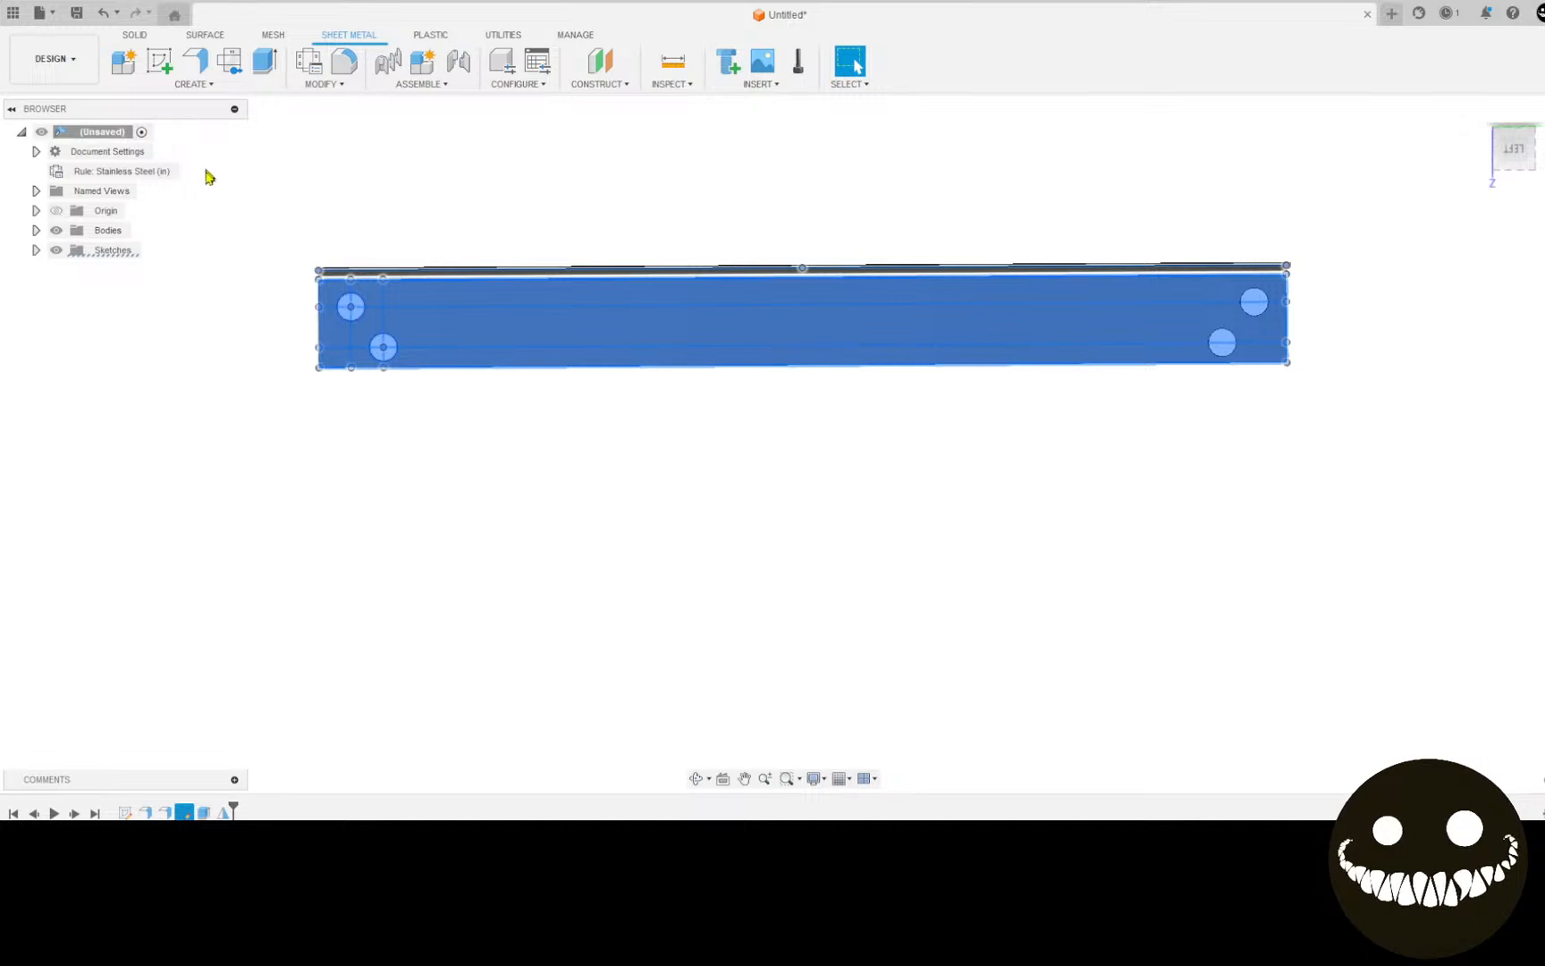
pyautogui.click(160, 61)
pyautogui.click(547, 390)
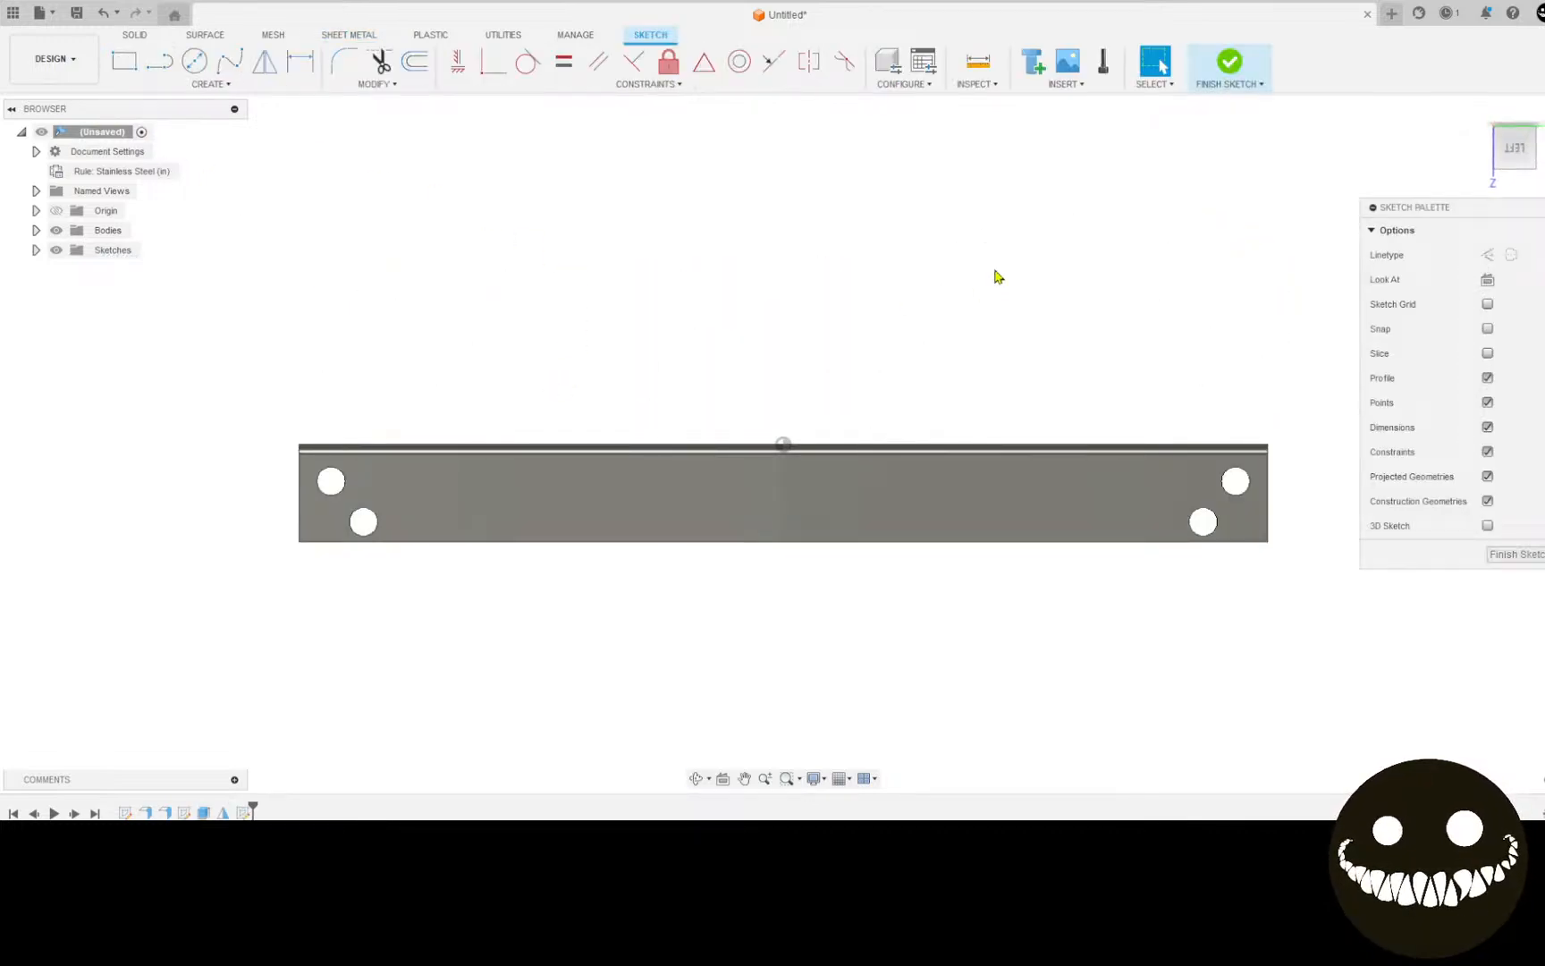
pyautogui.hotkey('ctrl', 'z')
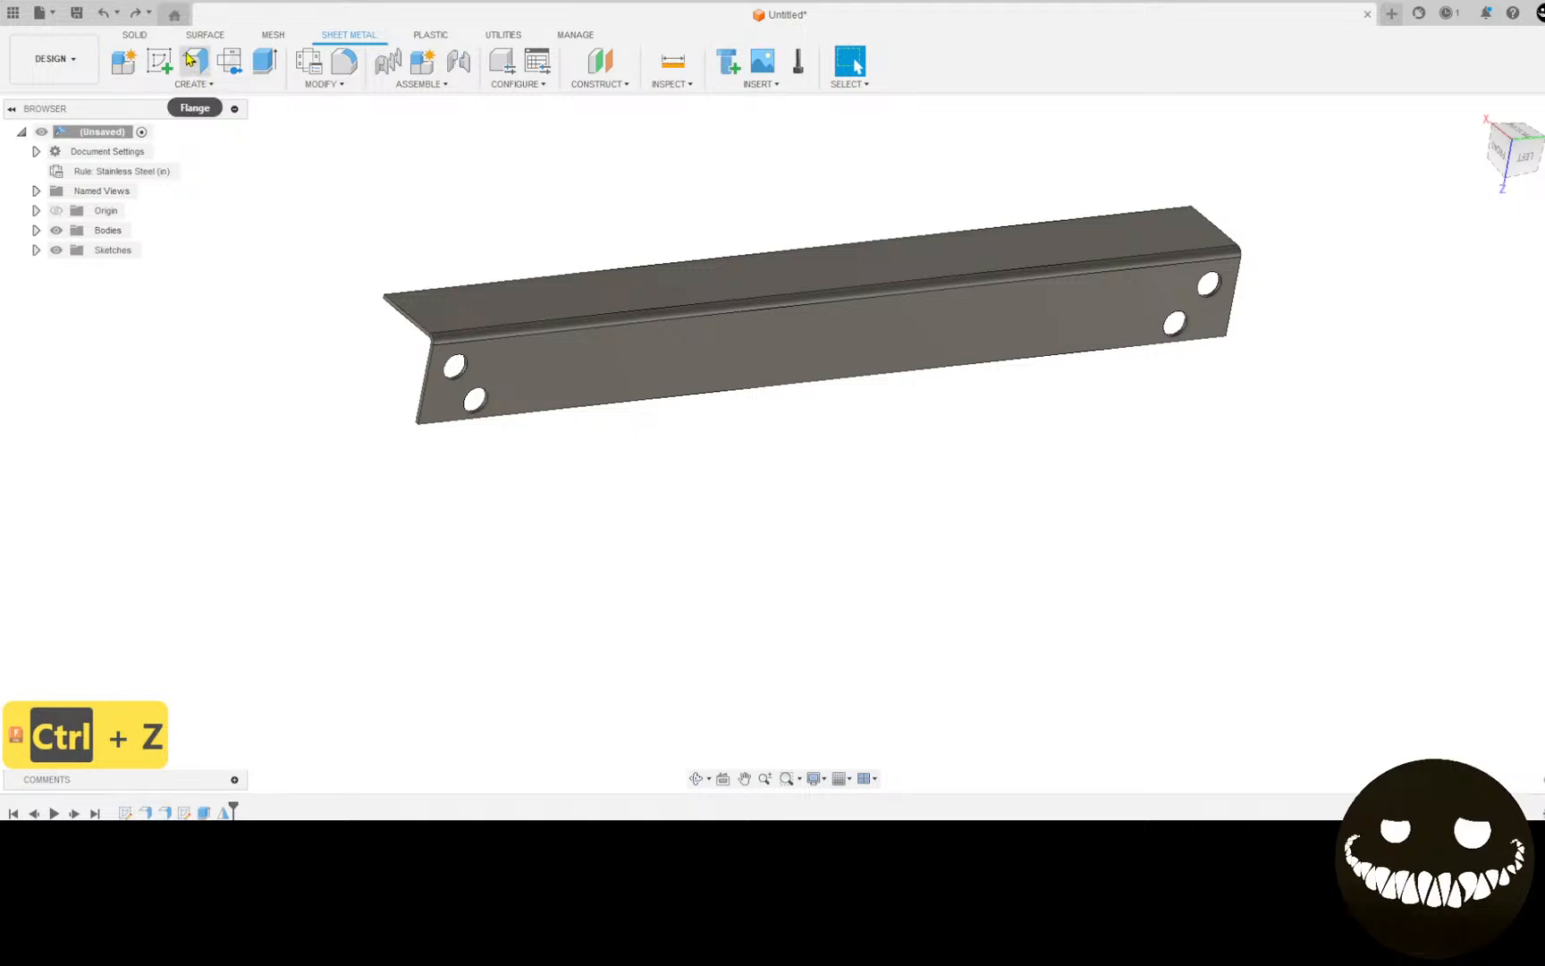
# Step: Start a new sketch on the outer face of the flange that has no holes
pyautogui.click(160, 62)
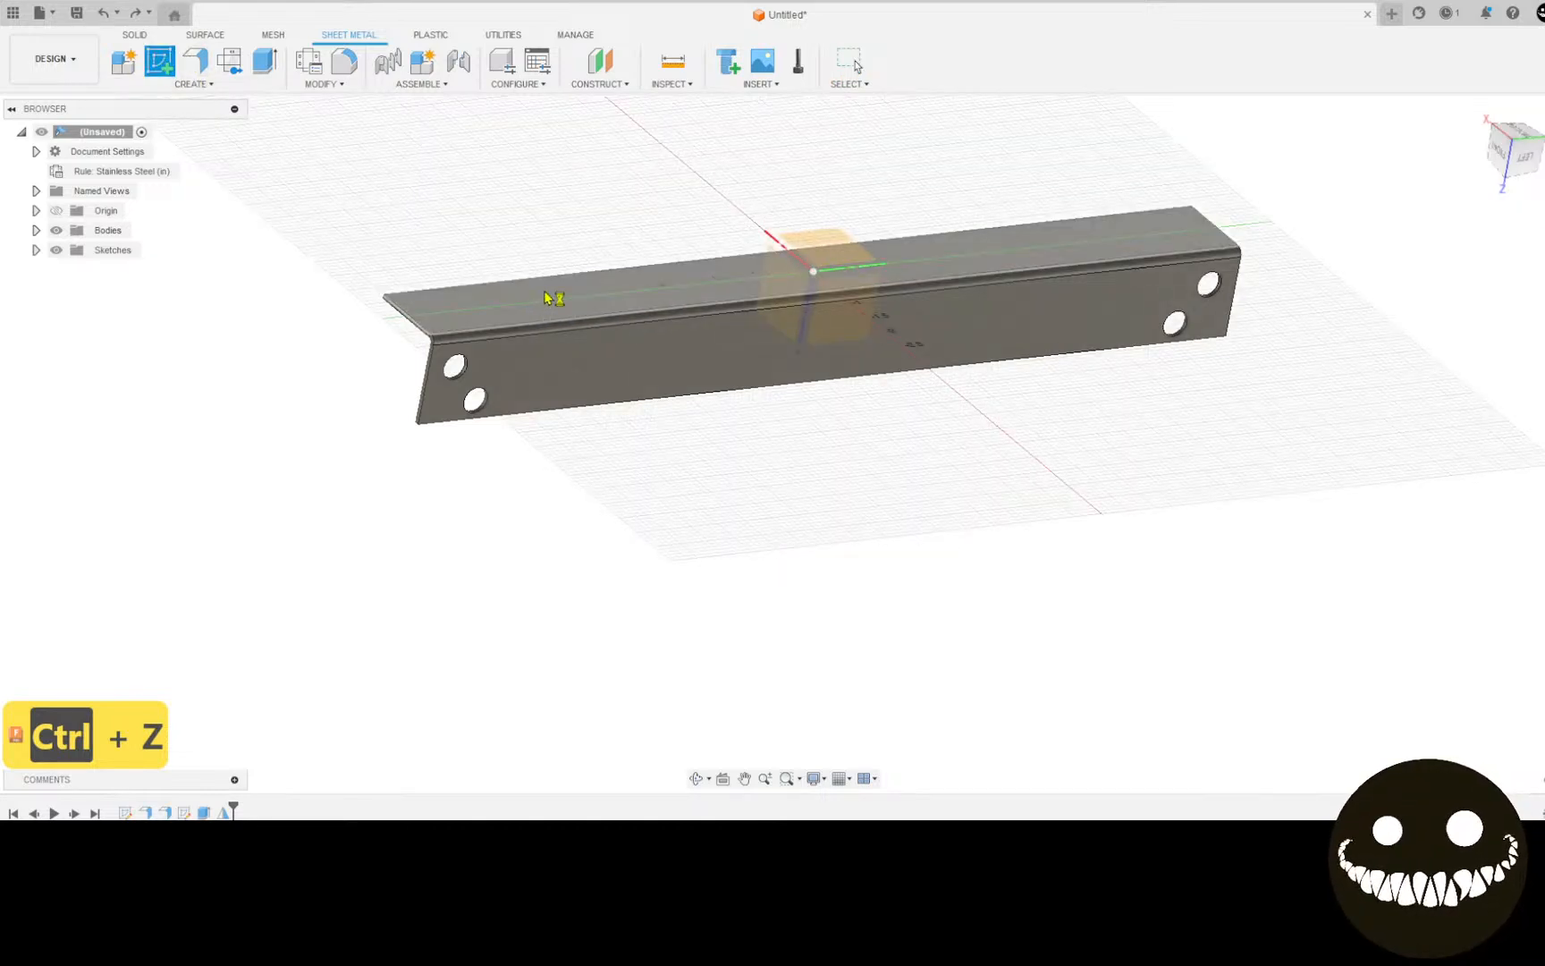
pyautogui.click(547, 298)
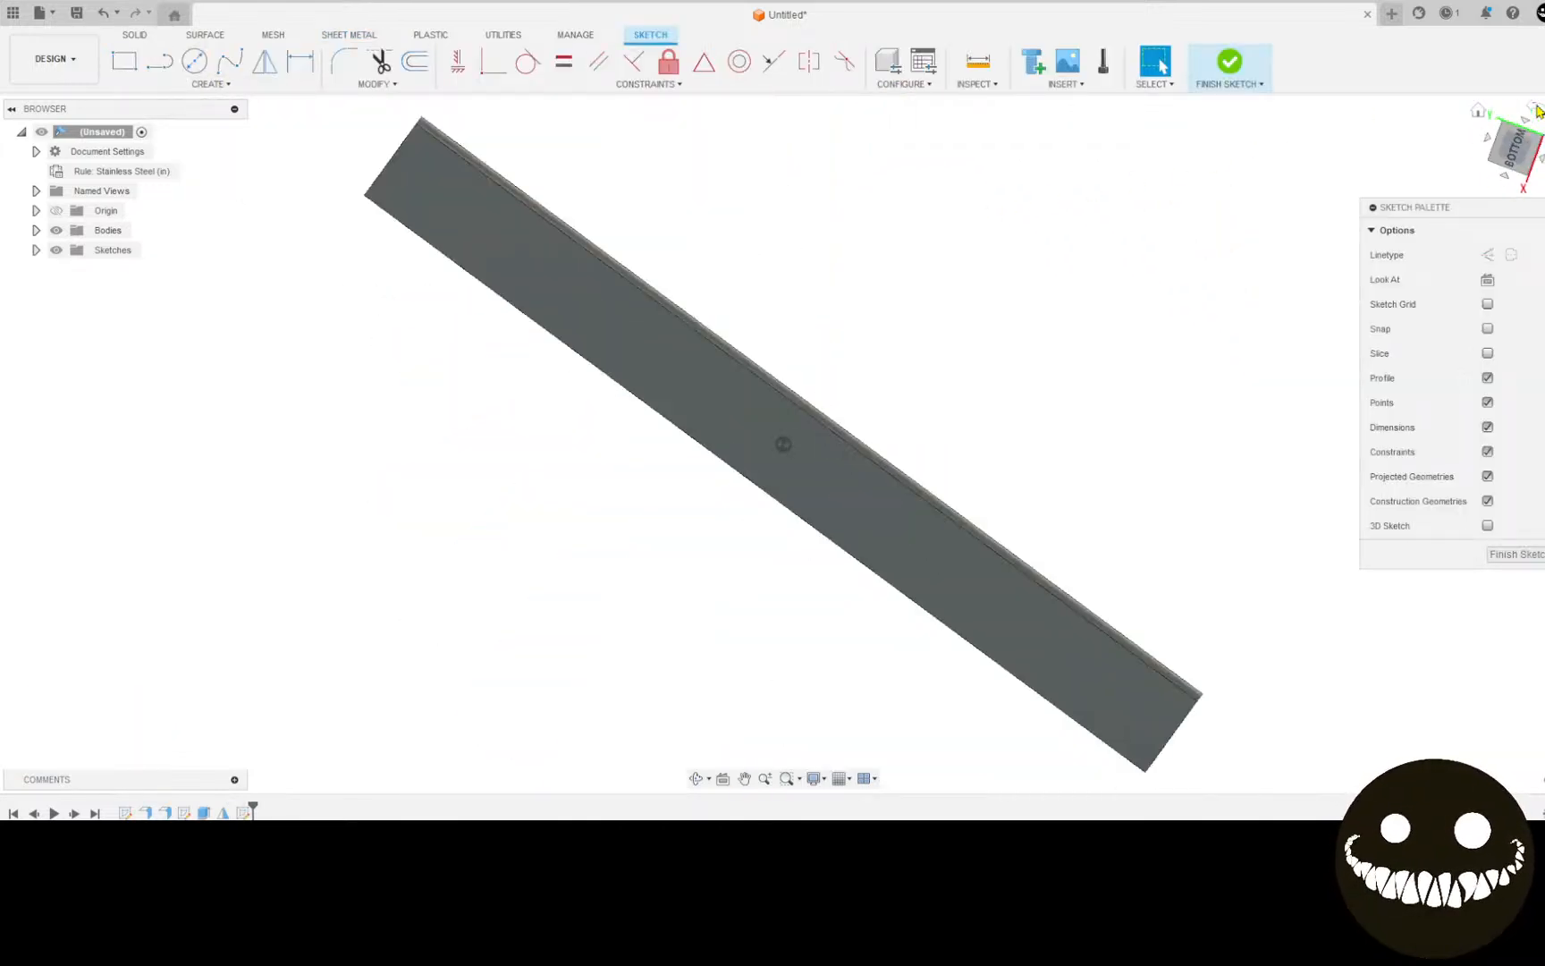
pyautogui.click(1538, 109)
# Step: Paste the copied hole geometry into the new sketch and rotate it -90 degrees about Z to run along the flange
pyautogui.rightClick(607, 286)
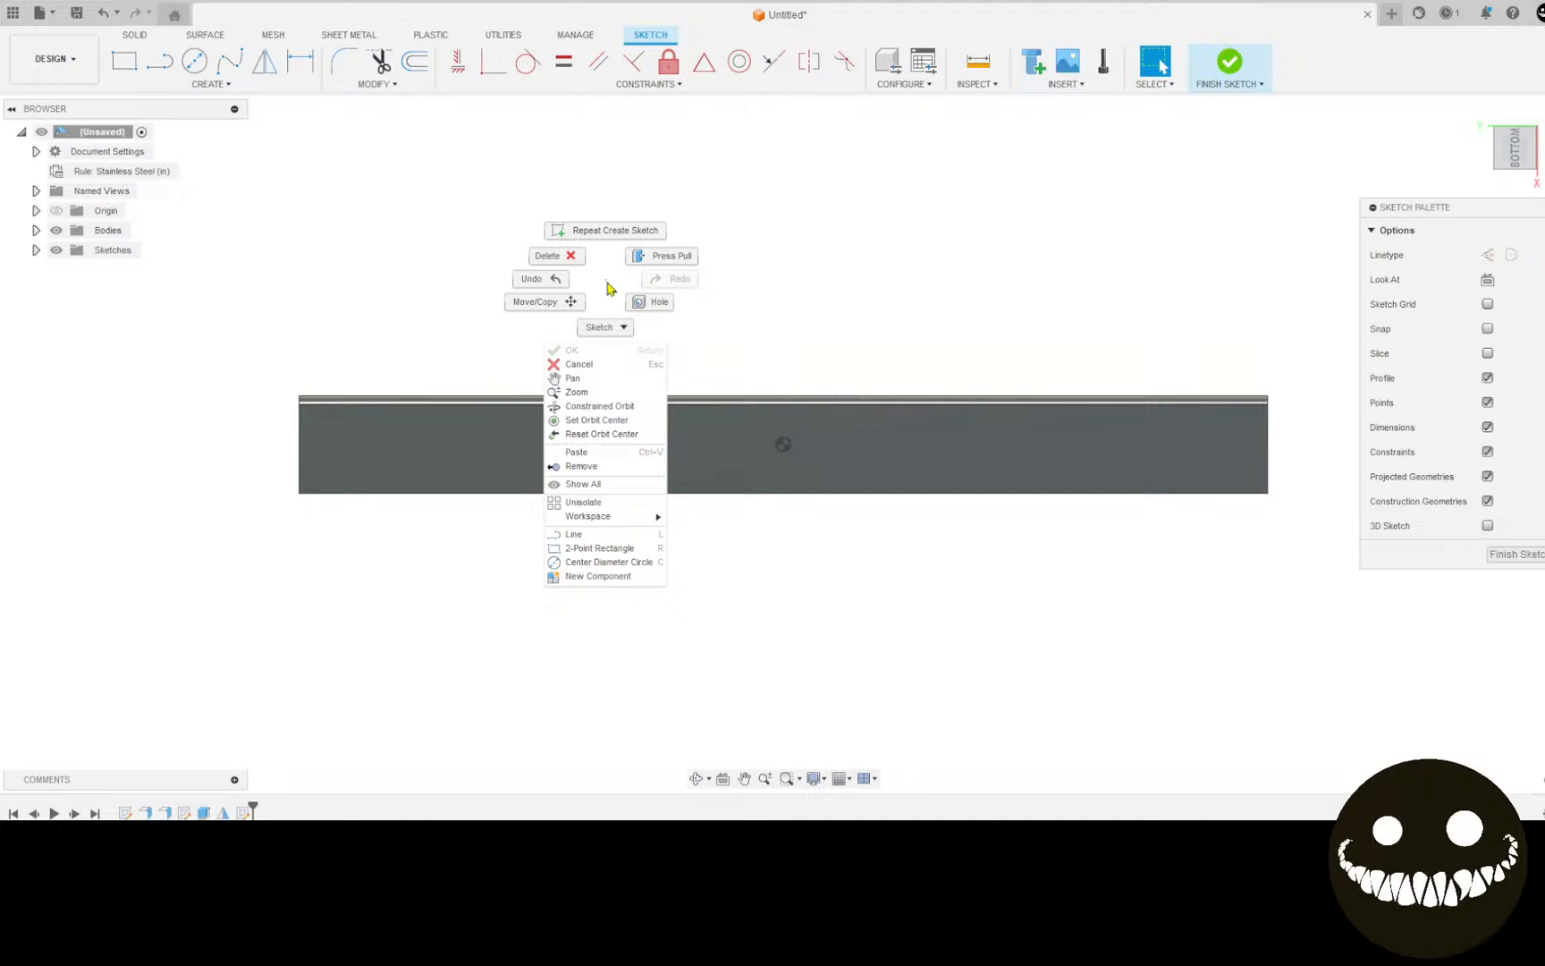
pyautogui.click(587, 455)
pyautogui.scroll(-4, 669, 386)
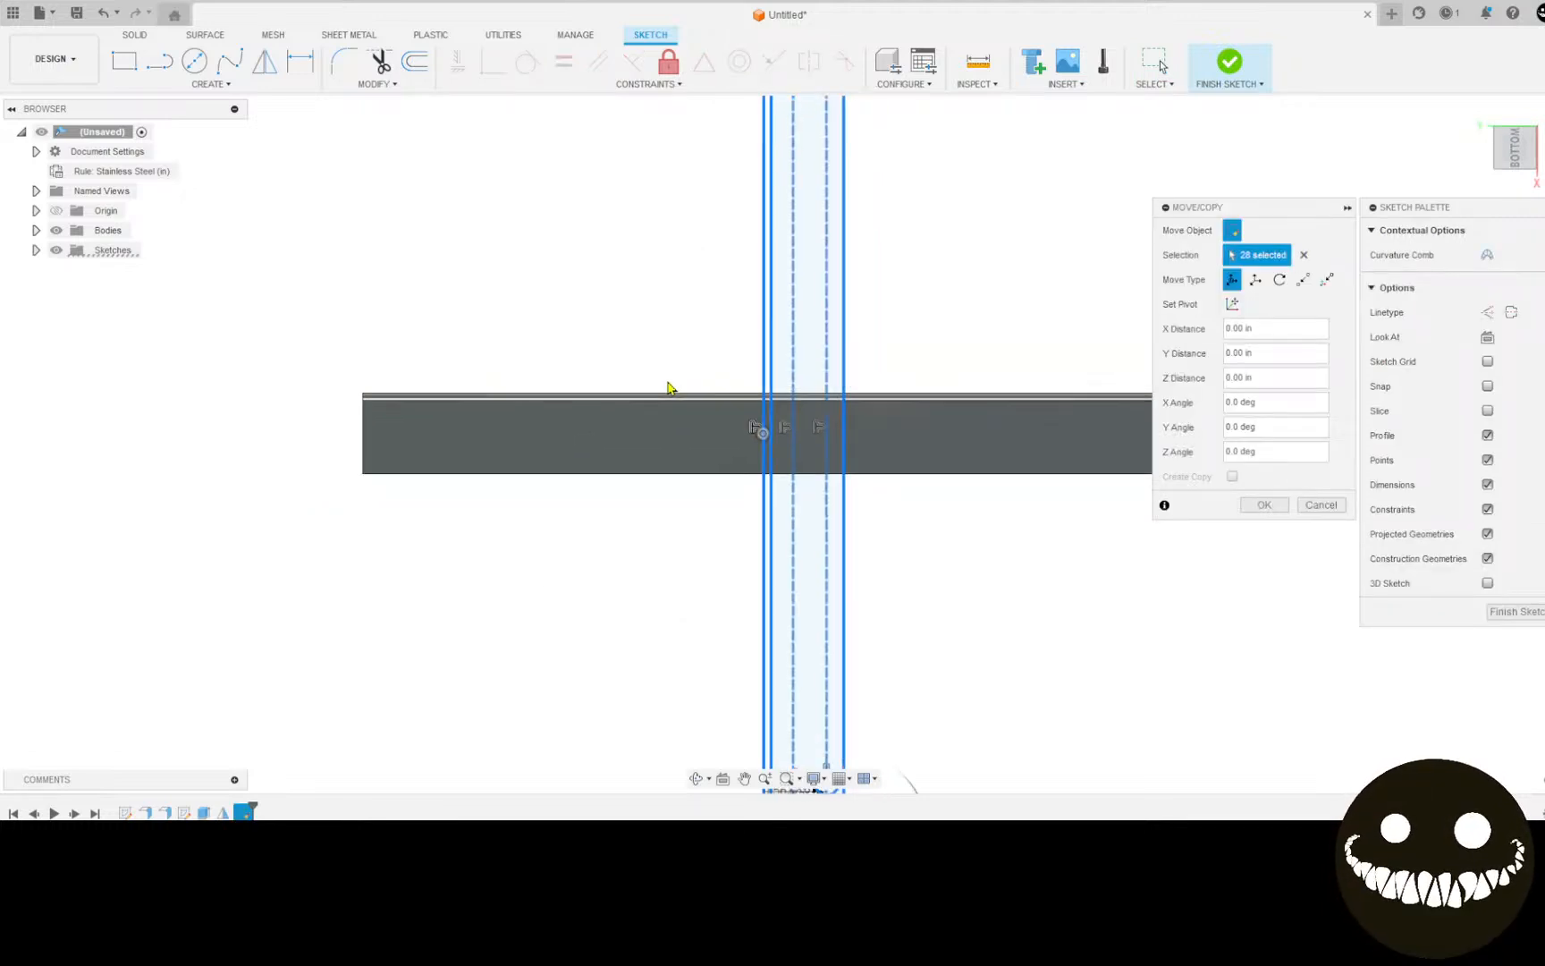
pyautogui.moveTo(880, 689); pyautogui.dragTo(950, 729)
pyautogui.moveTo(789, 681)
pyautogui.mouseDown()
pyautogui.moveTo(779, 735)
pyautogui.moveTo(817, 731)
pyautogui.moveTo(793, 737)
pyautogui.mouseUp()
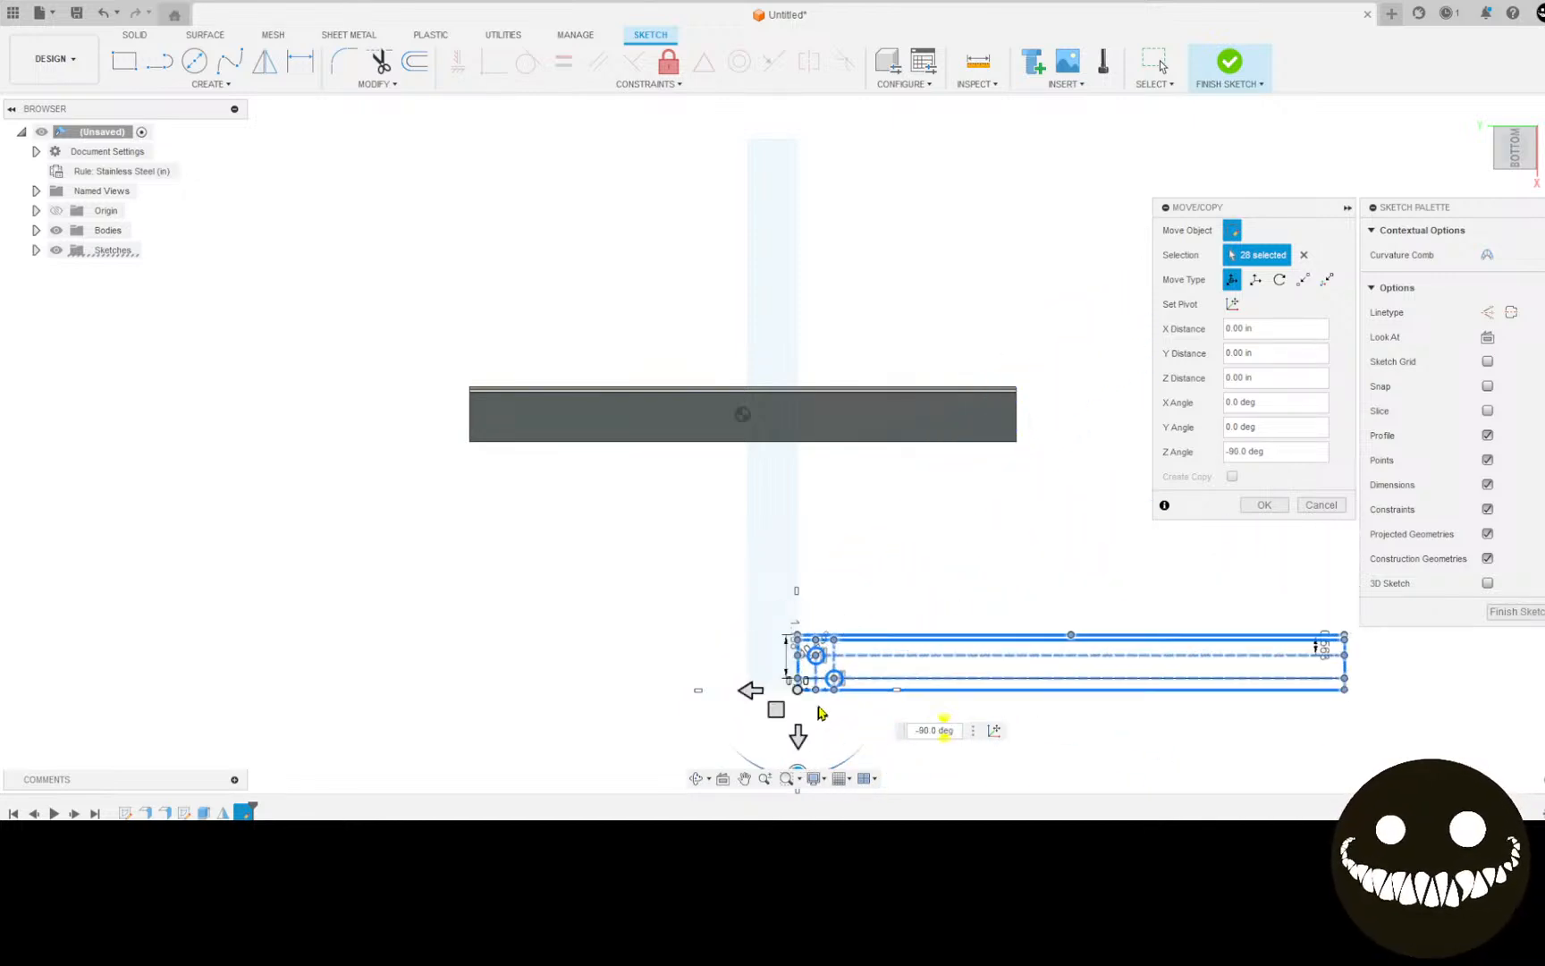
# Step: Move the pasted geometry point to point, from its lower-left corner onto the flange's lower-left corner
pyautogui.click(1232, 304)
pyautogui.scroll(3, 782, 662)
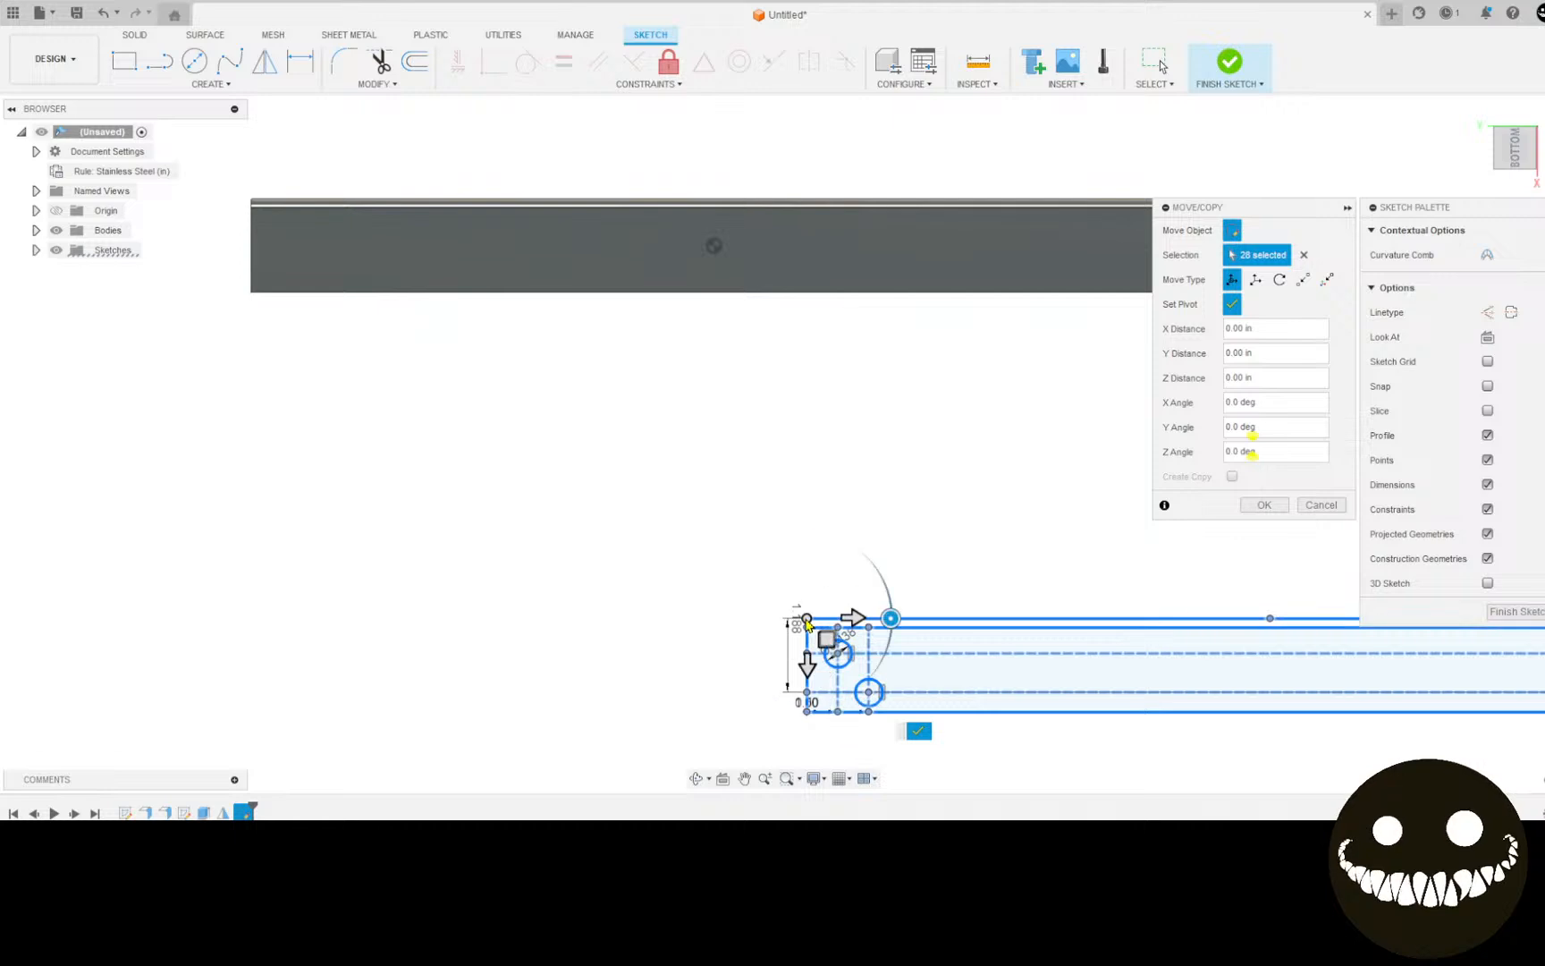
pyautogui.click(1302, 283)
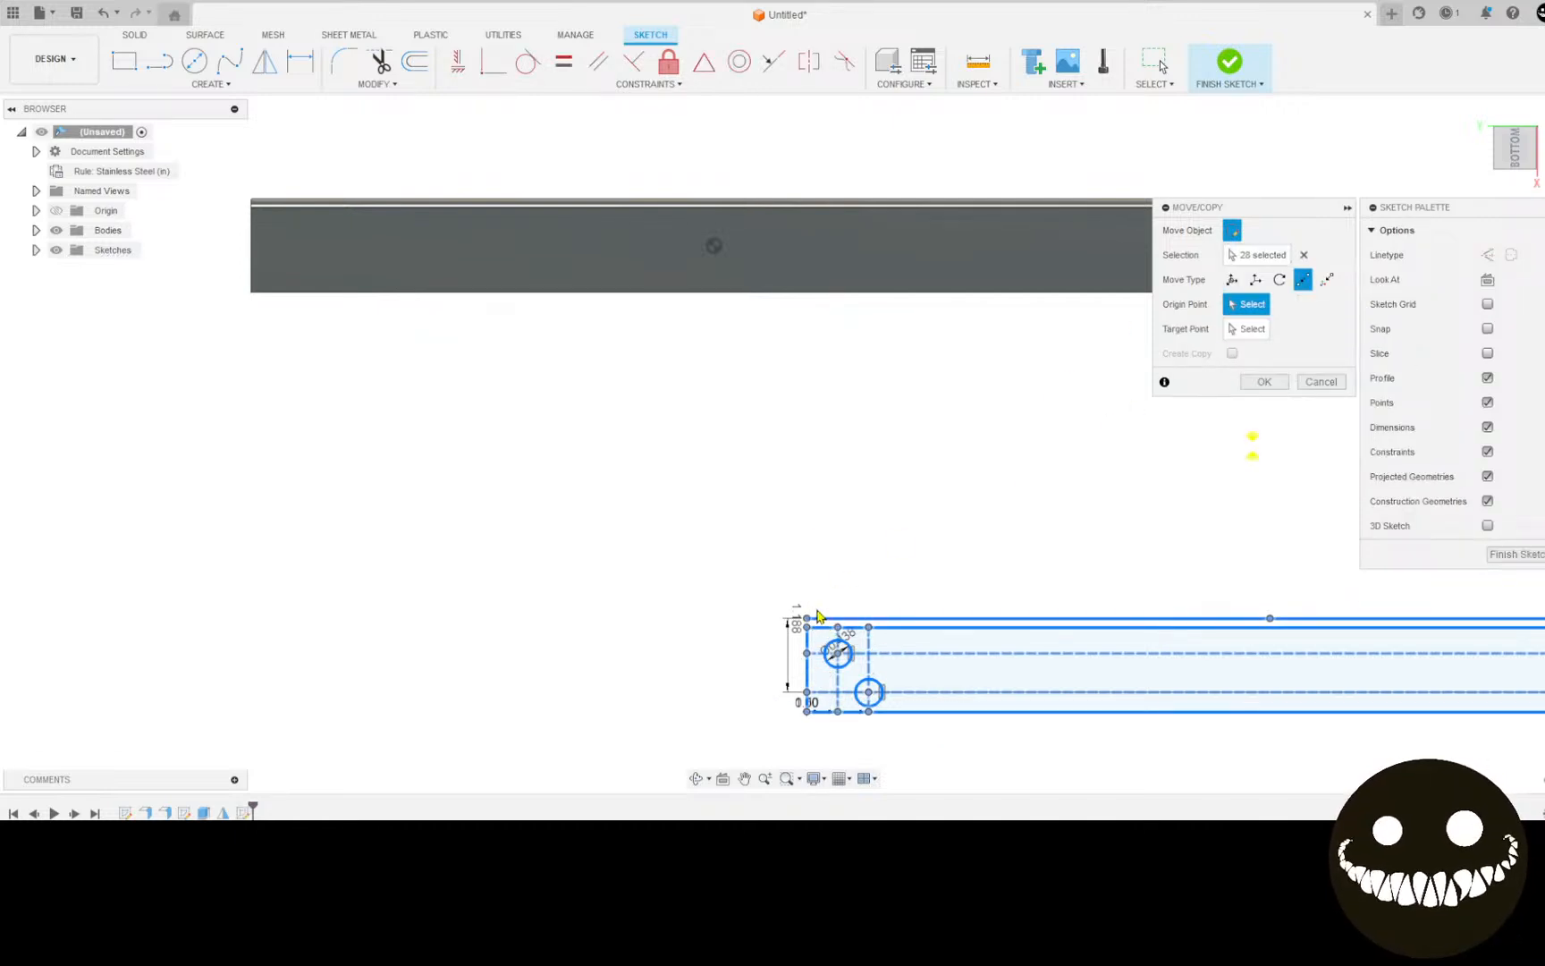
pyautogui.click(808, 712)
pyautogui.click(249, 294)
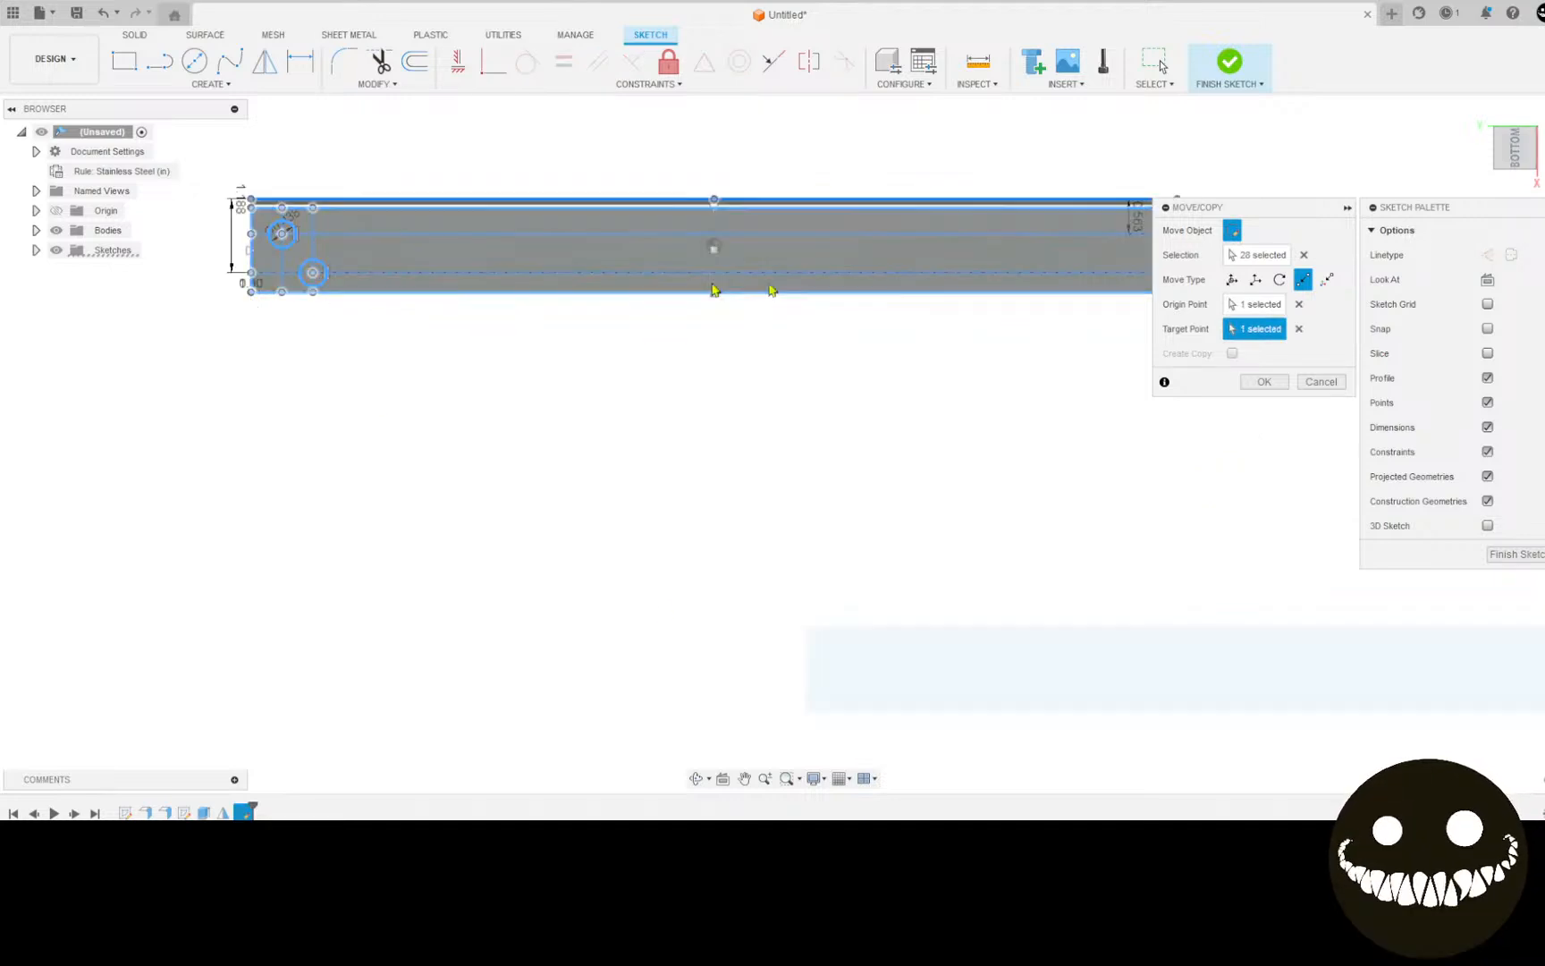
pyautogui.click(1256, 383)
# Step: Extrude both pasted hole circles -0.07 in as a cut through the second flange
pyautogui.press('e')
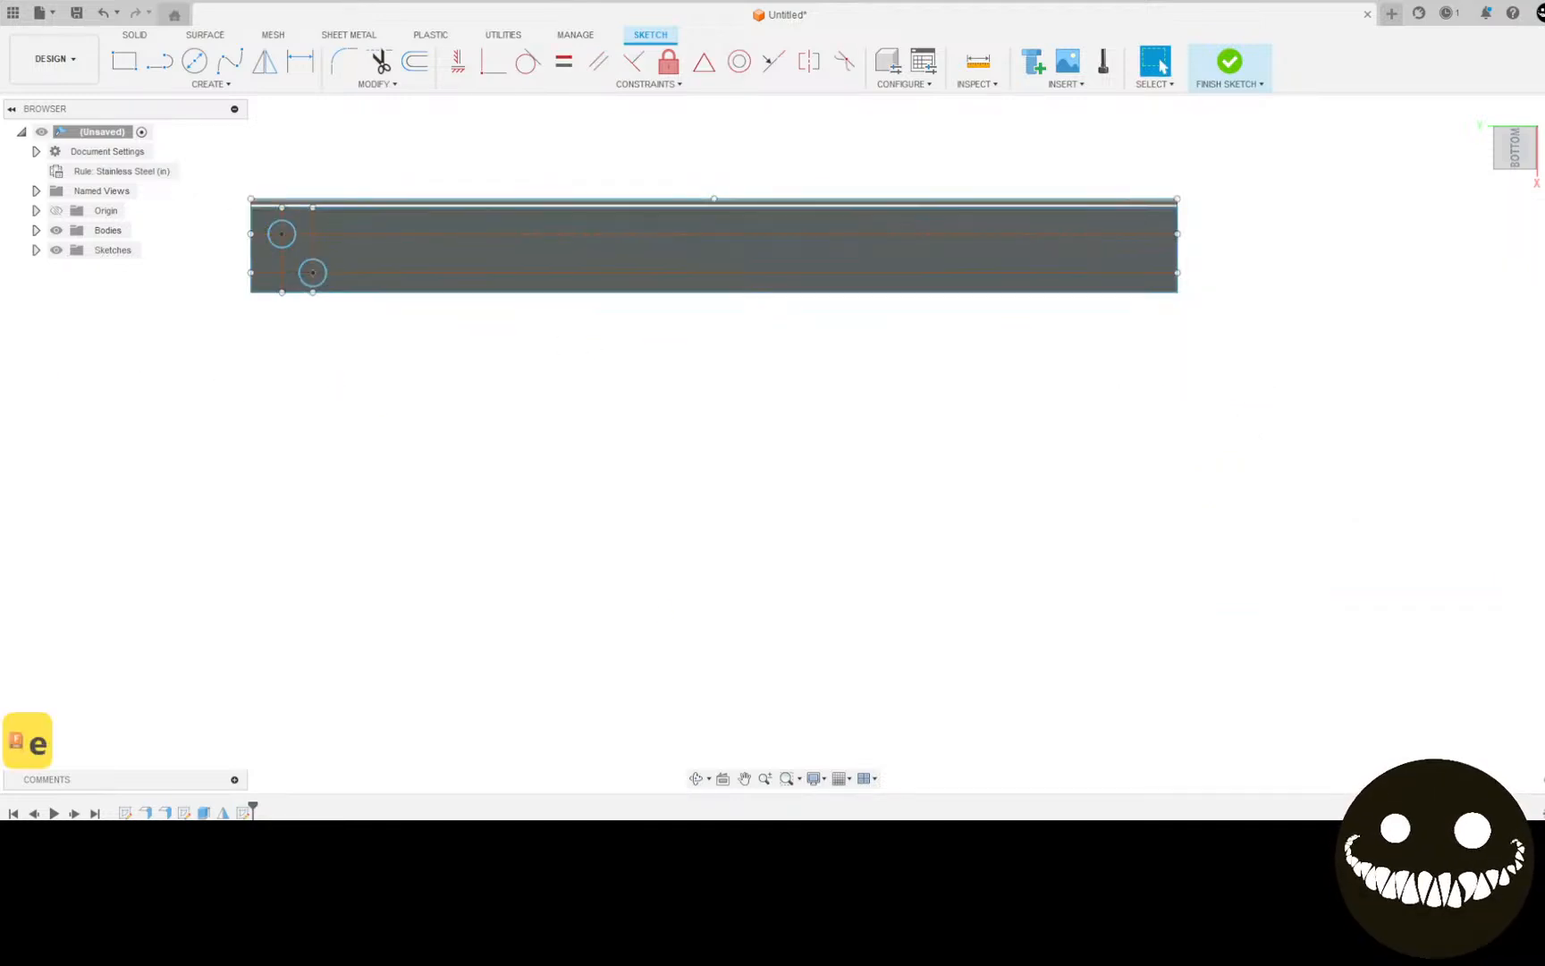
pyautogui.click(282, 236)
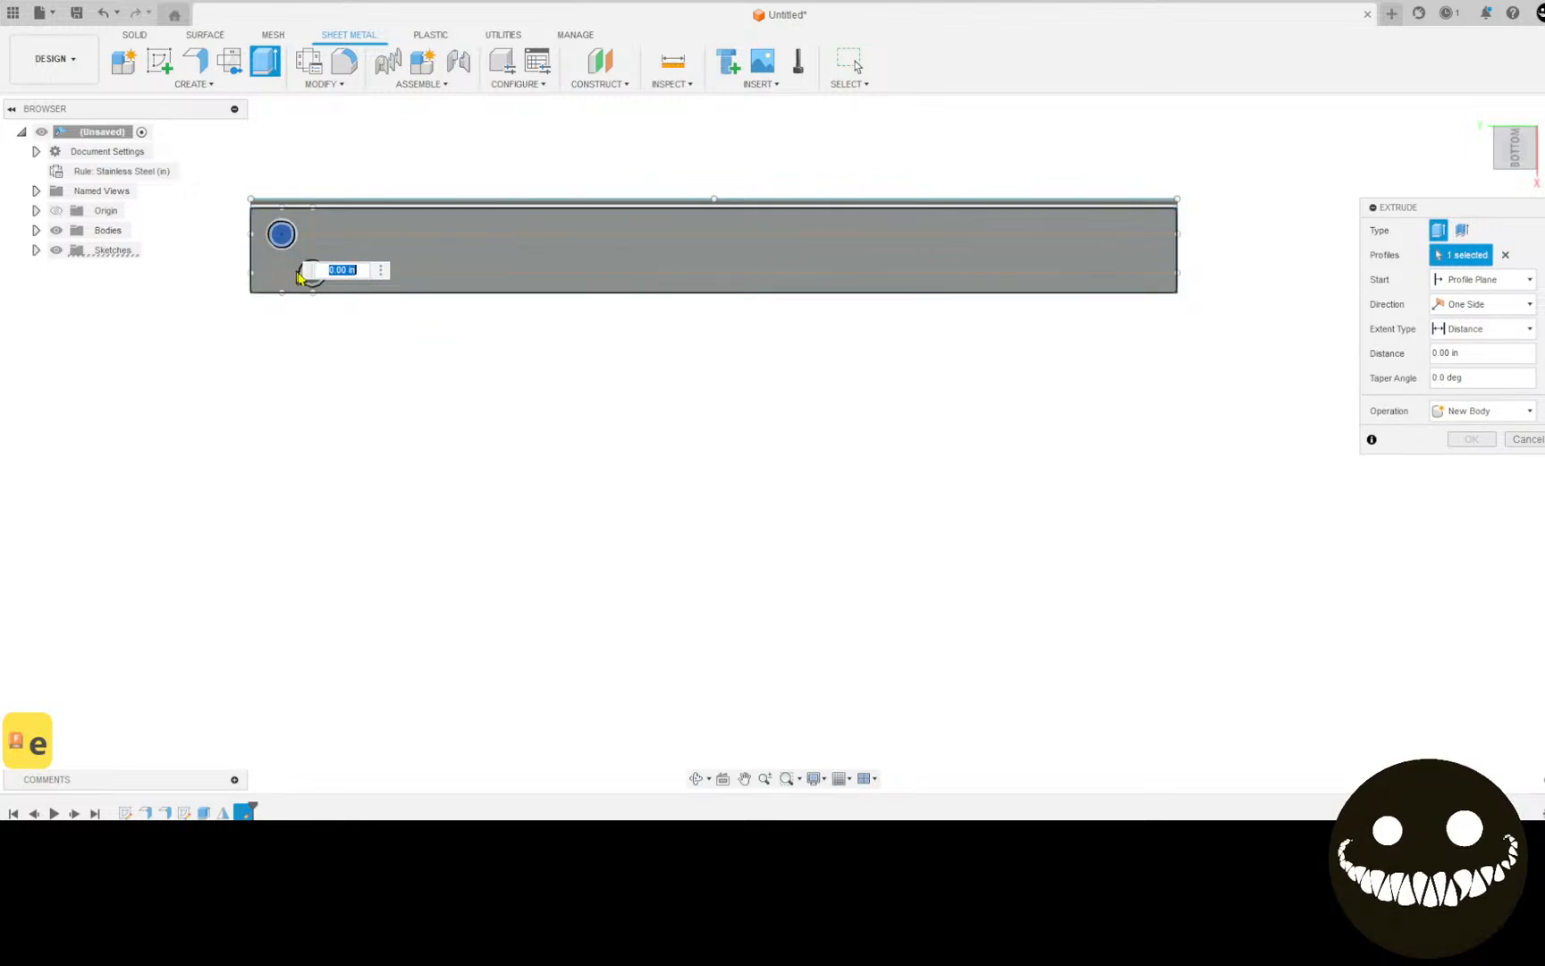
pyautogui.scroll(5, 317, 292)
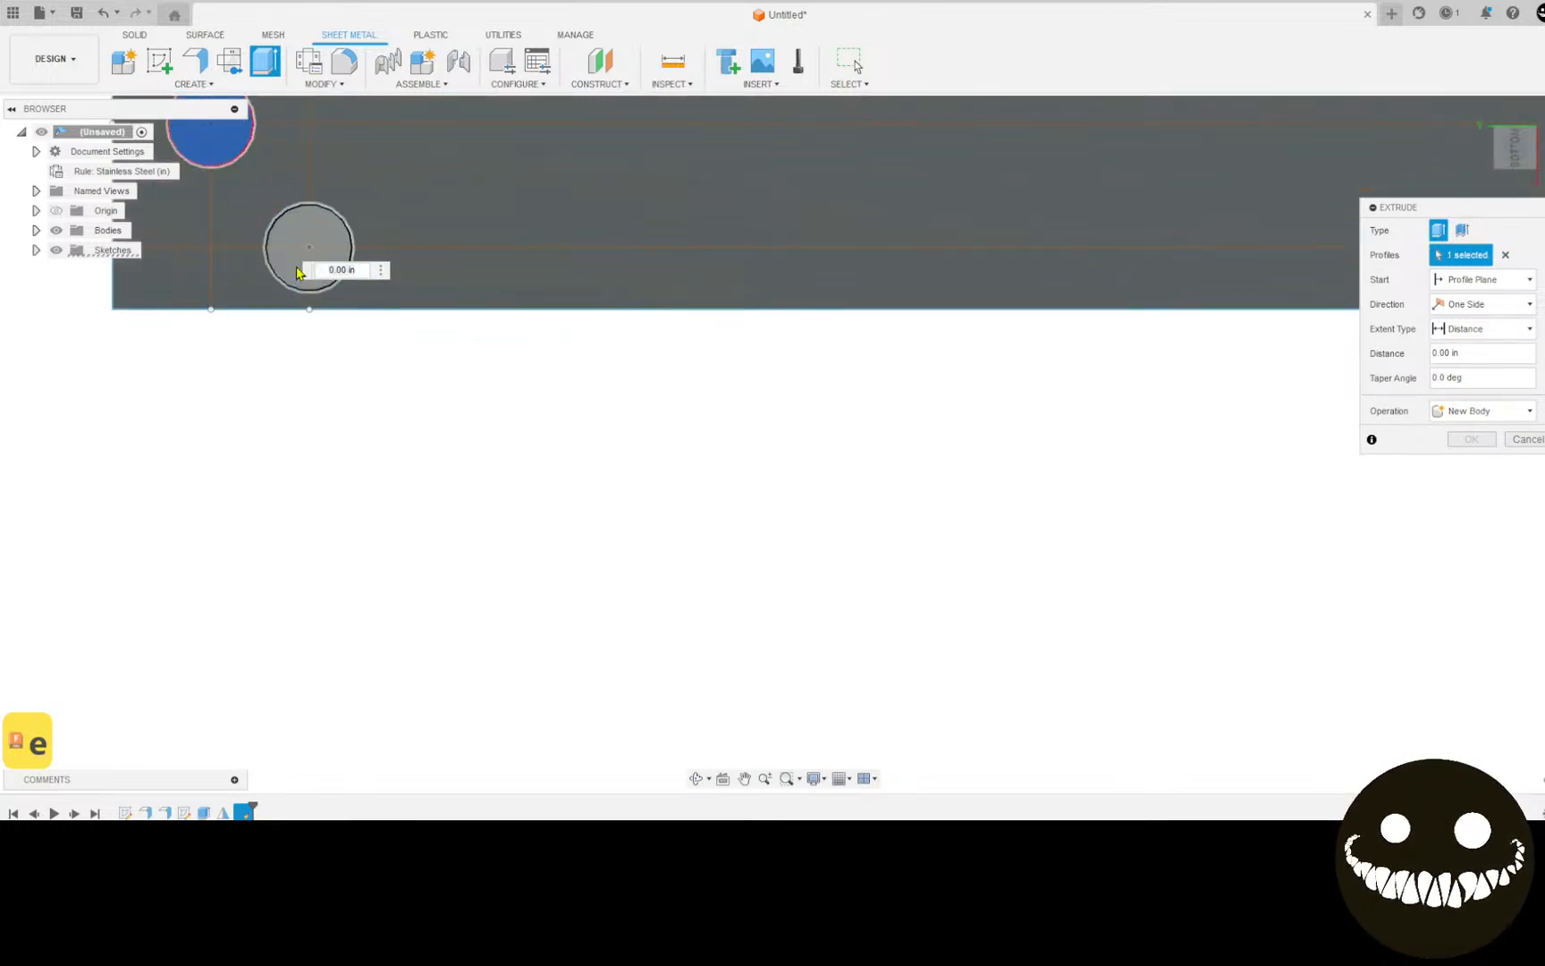
pyautogui.scroll(-6, 286, 277)
pyautogui.keyDown('shift'); pyautogui.moveTo(254, 348); pyautogui.dragTo(259, 536, button='middle'); pyautogui.keyUp('shift')
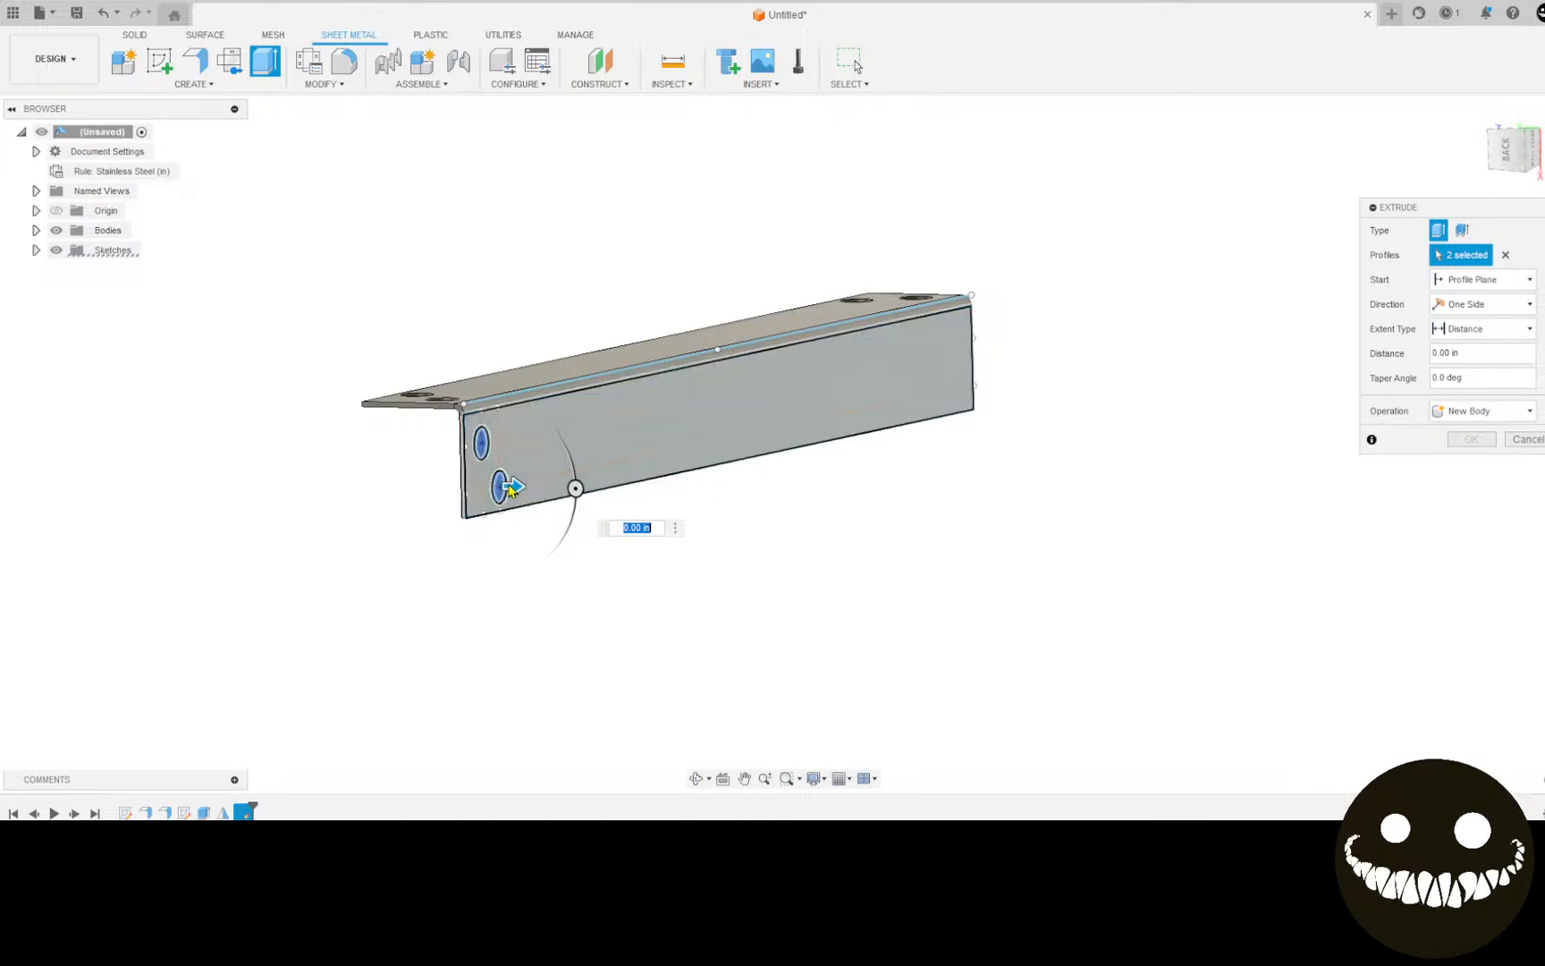
pyautogui.moveTo(512, 488); pyautogui.dragTo(471, 490)
pyautogui.keyDown('shift'); pyautogui.moveTo(471, 489); pyautogui.dragTo(573, 463, button='middle'); pyautogui.keyUp('shift')
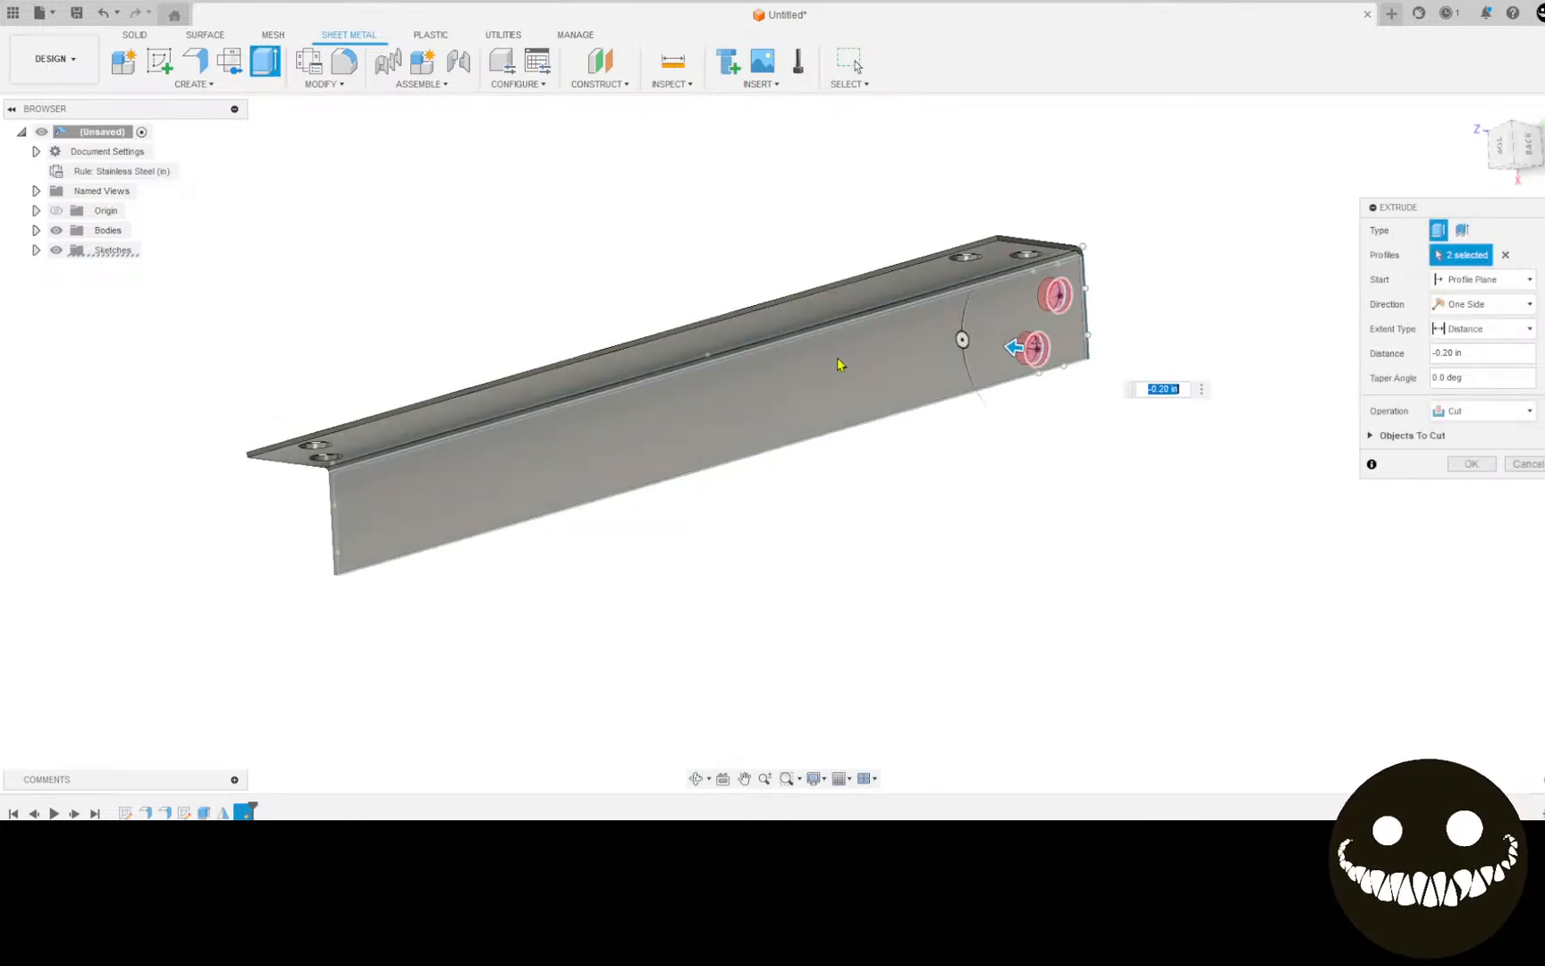
pyautogui.keyDown('shift'); pyautogui.moveTo(840, 364); pyautogui.dragTo(1115, 454, button='middle'); pyautogui.keyUp('shift')
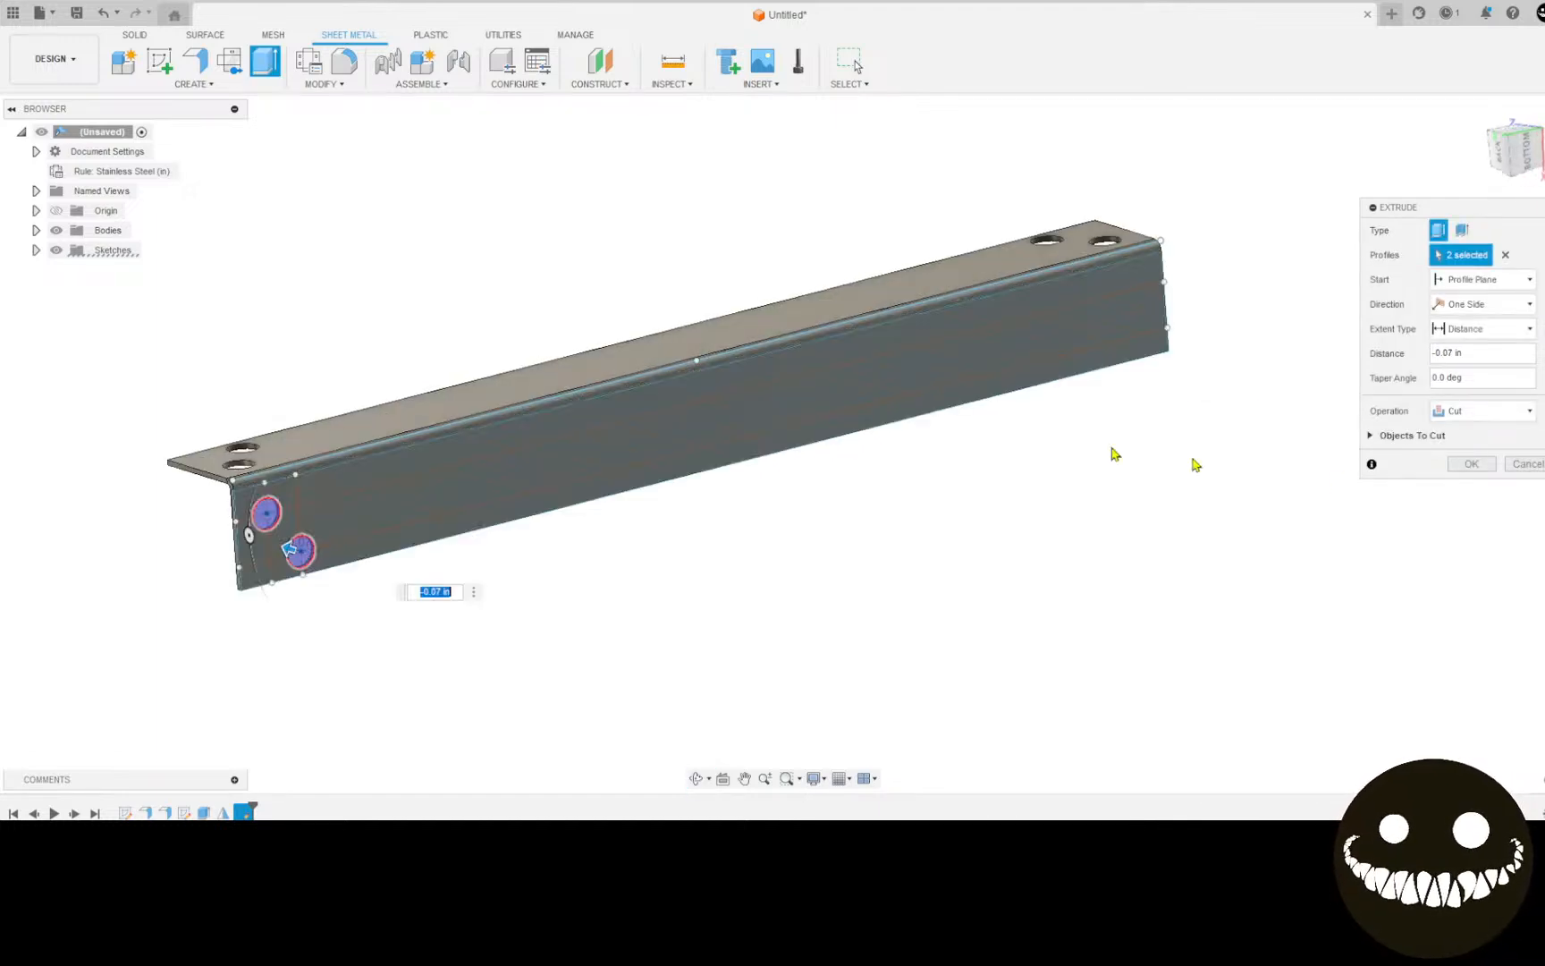
pyautogui.click(1472, 463)
# Step: Mirror the second flange's two-hole cut feature across the origin plane at mid-length, using the Adjust compute type
pyautogui.click(185, 84)
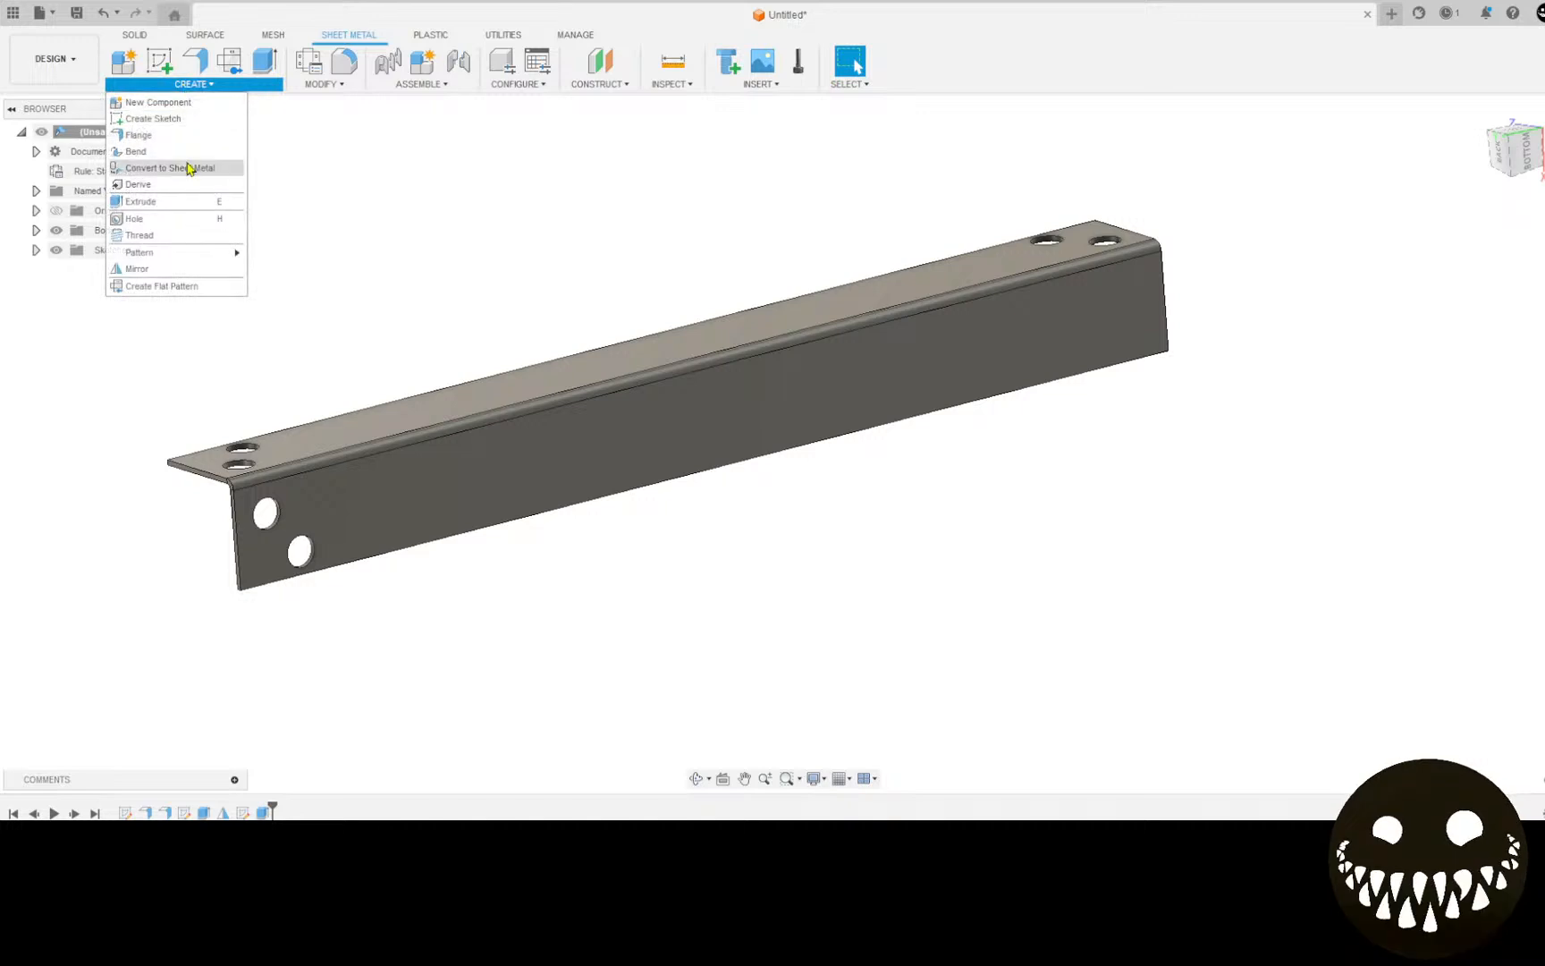
pyautogui.click(177, 269)
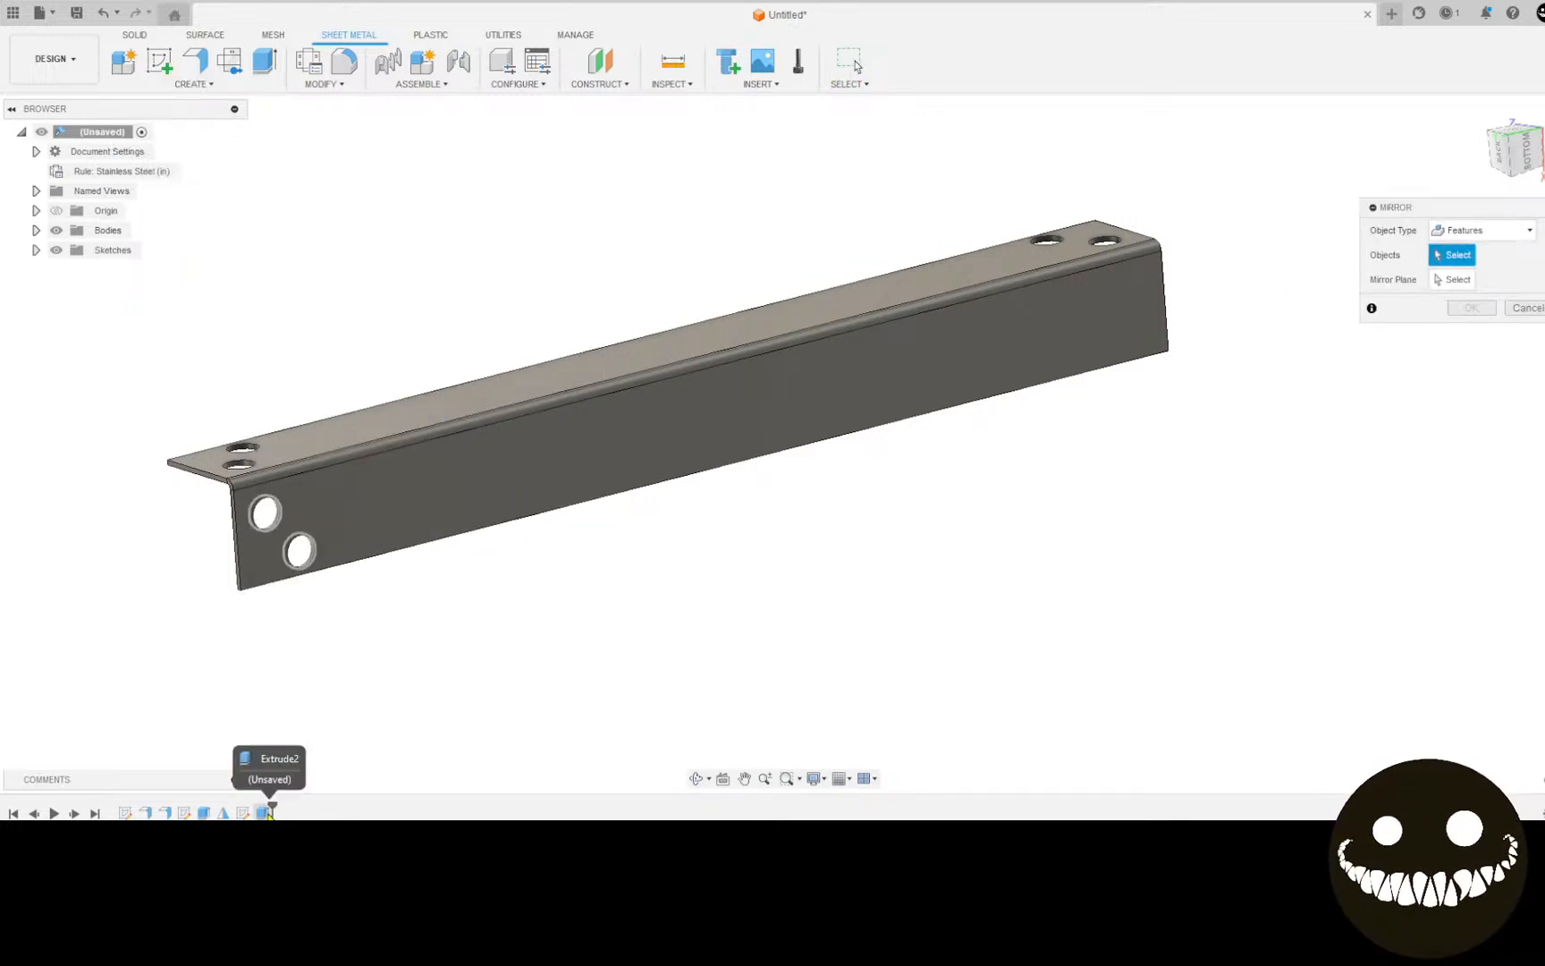
pyautogui.click(264, 812)
pyautogui.click(1430, 279)
pyautogui.keyDown('shift'); pyautogui.moveTo(1100, 407); pyautogui.dragTo(1023, 390, button='middle'); pyautogui.keyUp('shift')
pyautogui.click(702, 481)
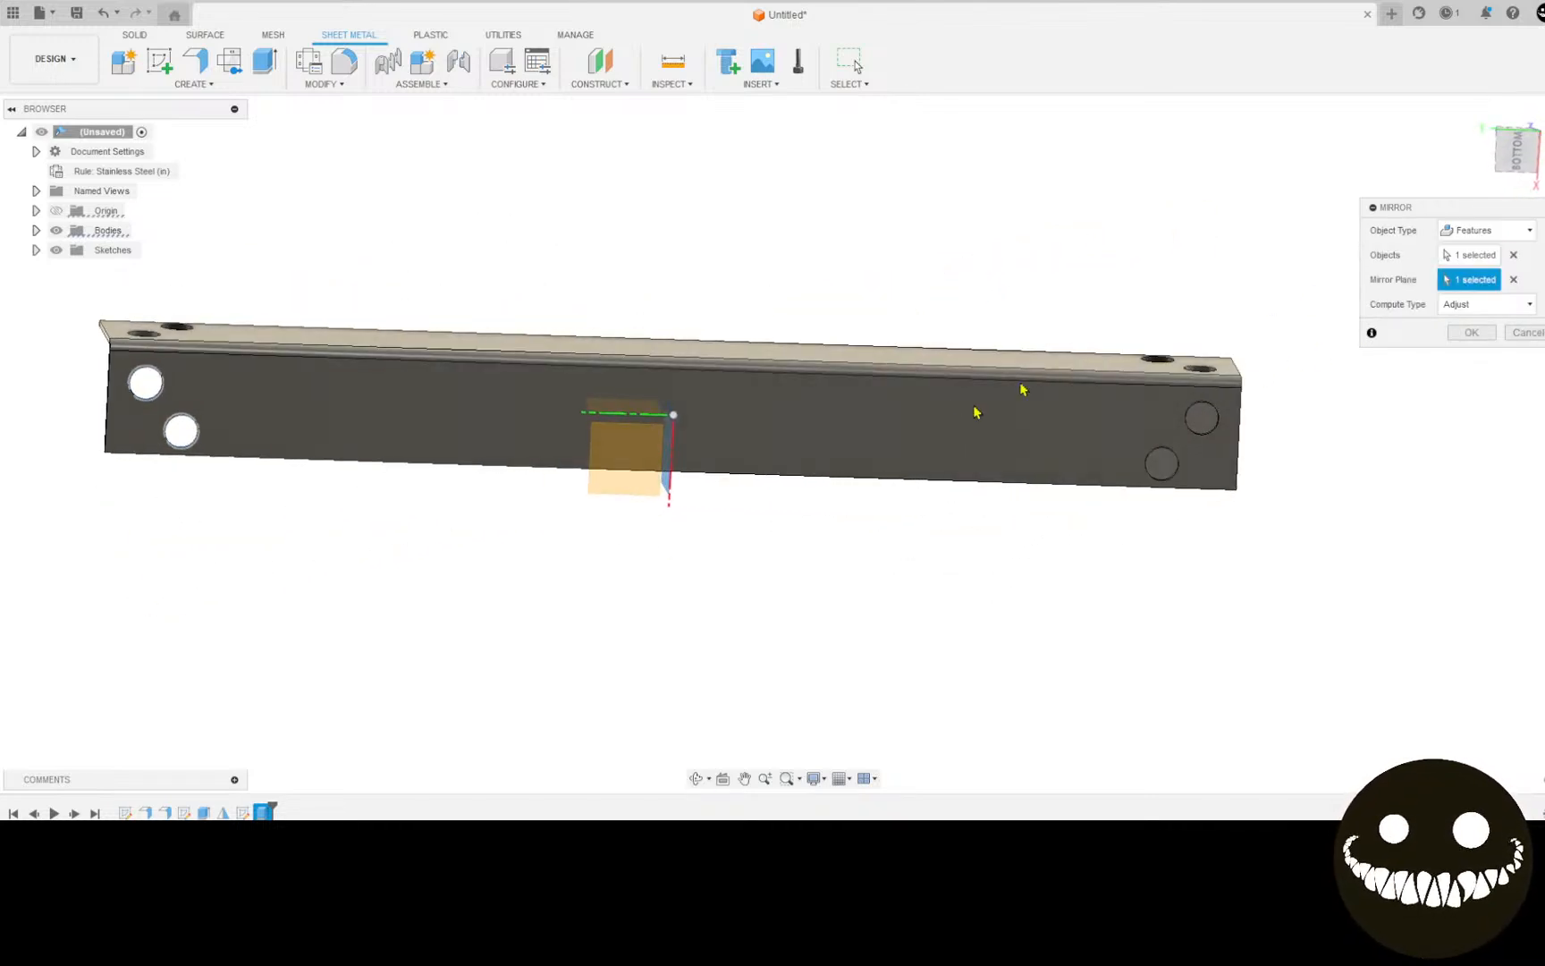
pyautogui.click(1471, 332)
pyautogui.scroll(-3, 1037, 325)
pyautogui.scroll(-3, 762, 269)
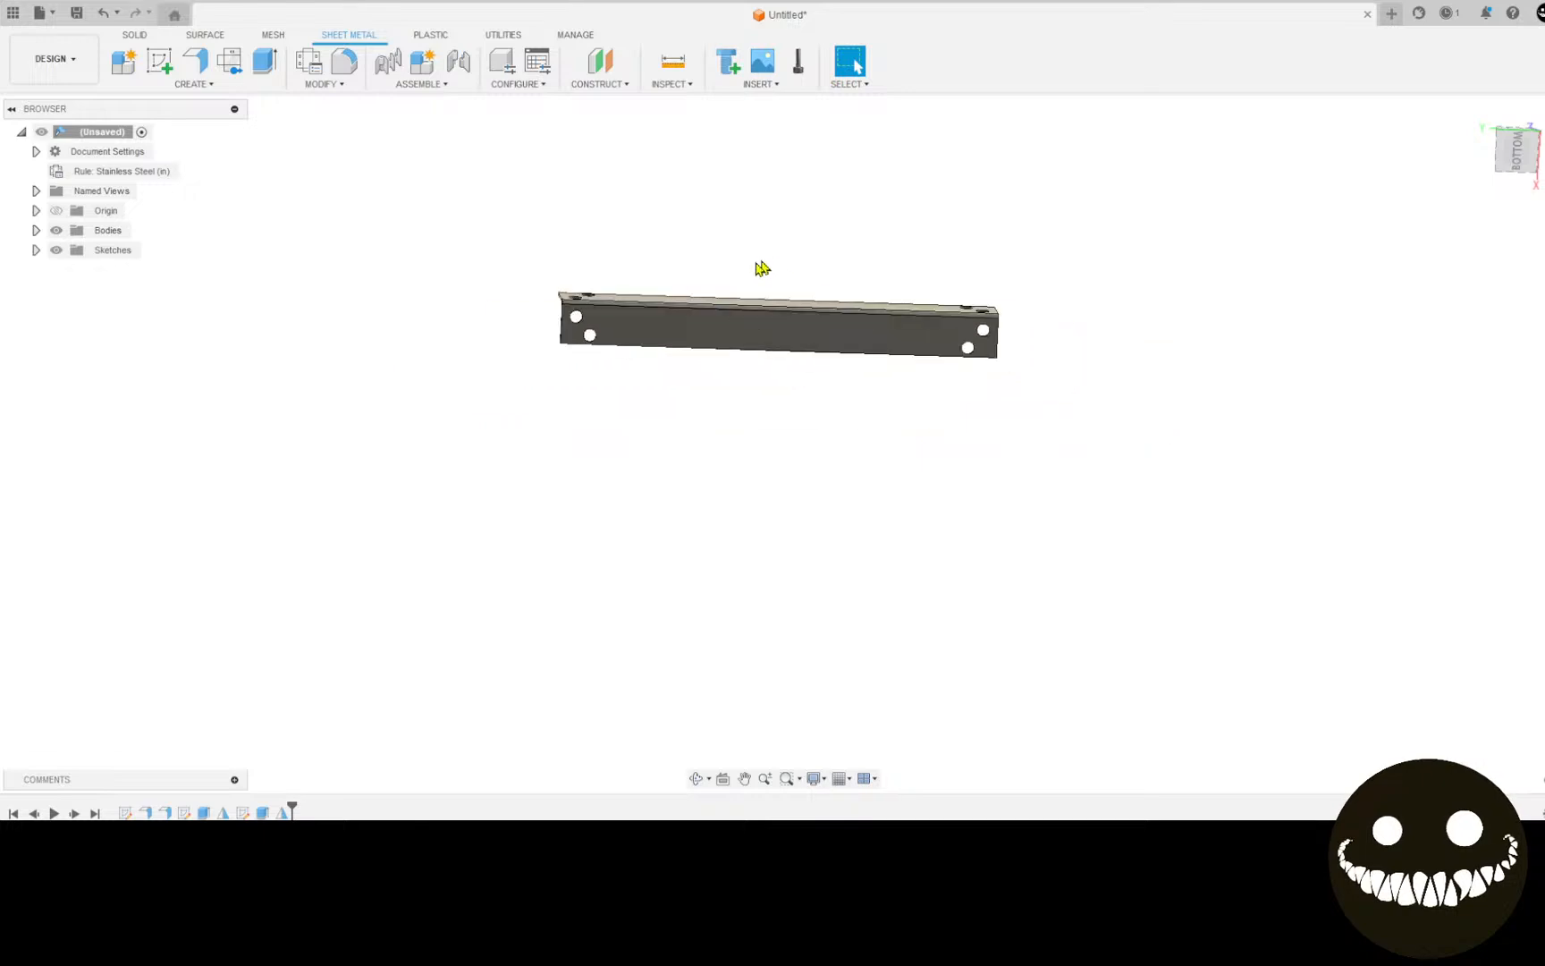
pyautogui.moveTo(762, 269); pyautogui.dragTo(707, 418, button='middle')
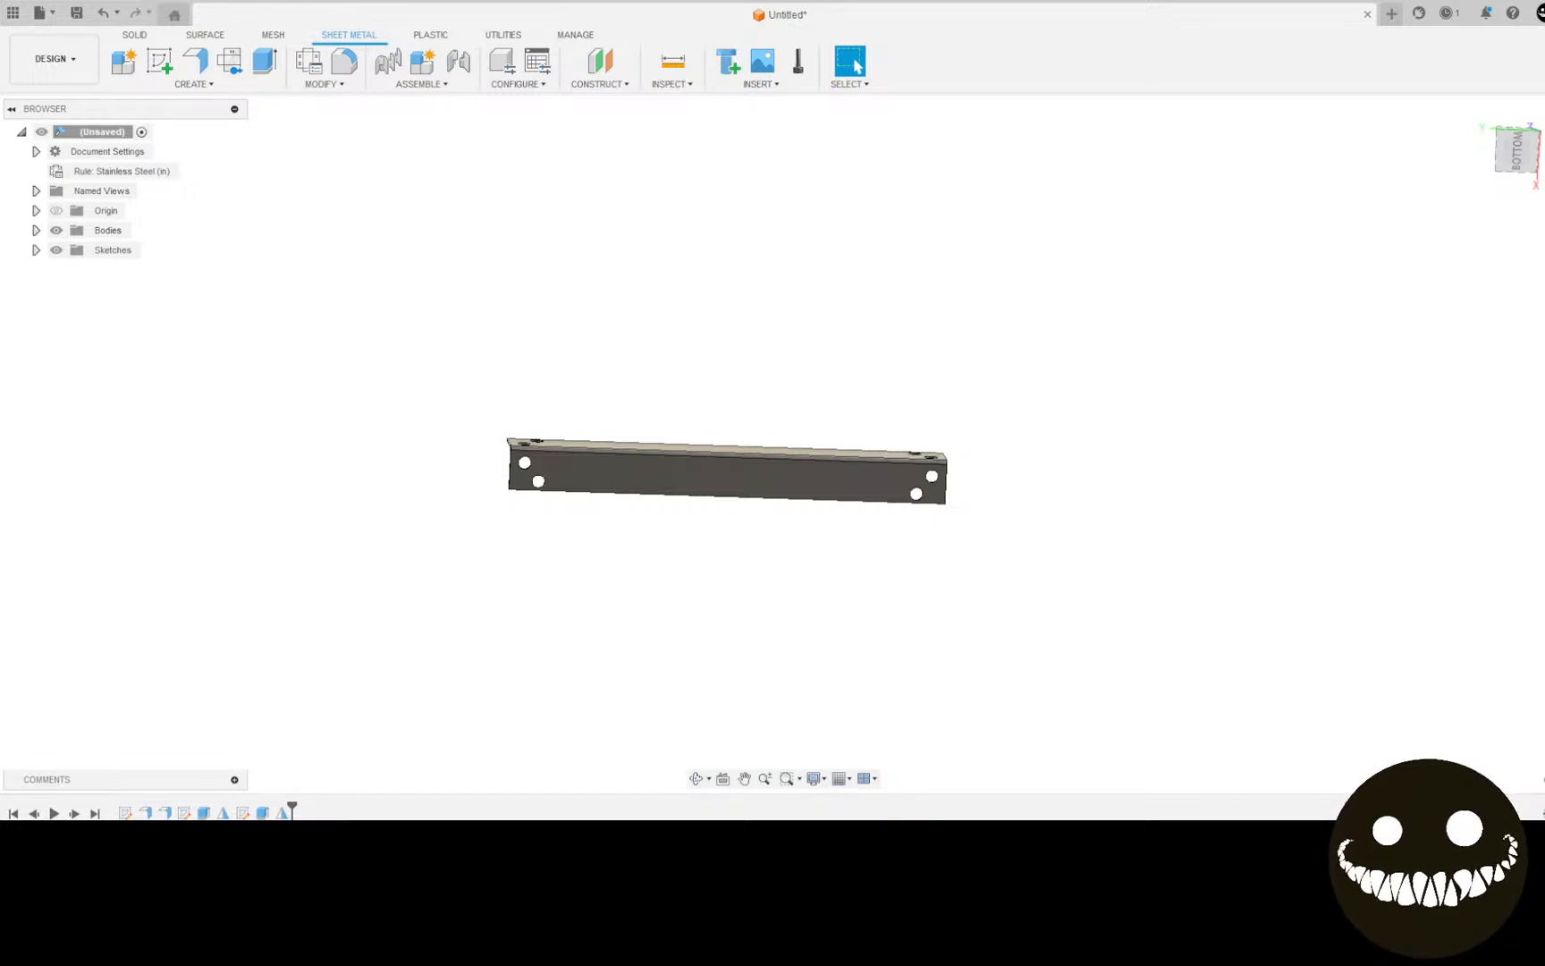
# Step: Start a constant-radius fillet and select the outer corner edges of both flanges at one end of the bracket
pyautogui.scroll(2, 670, 315)
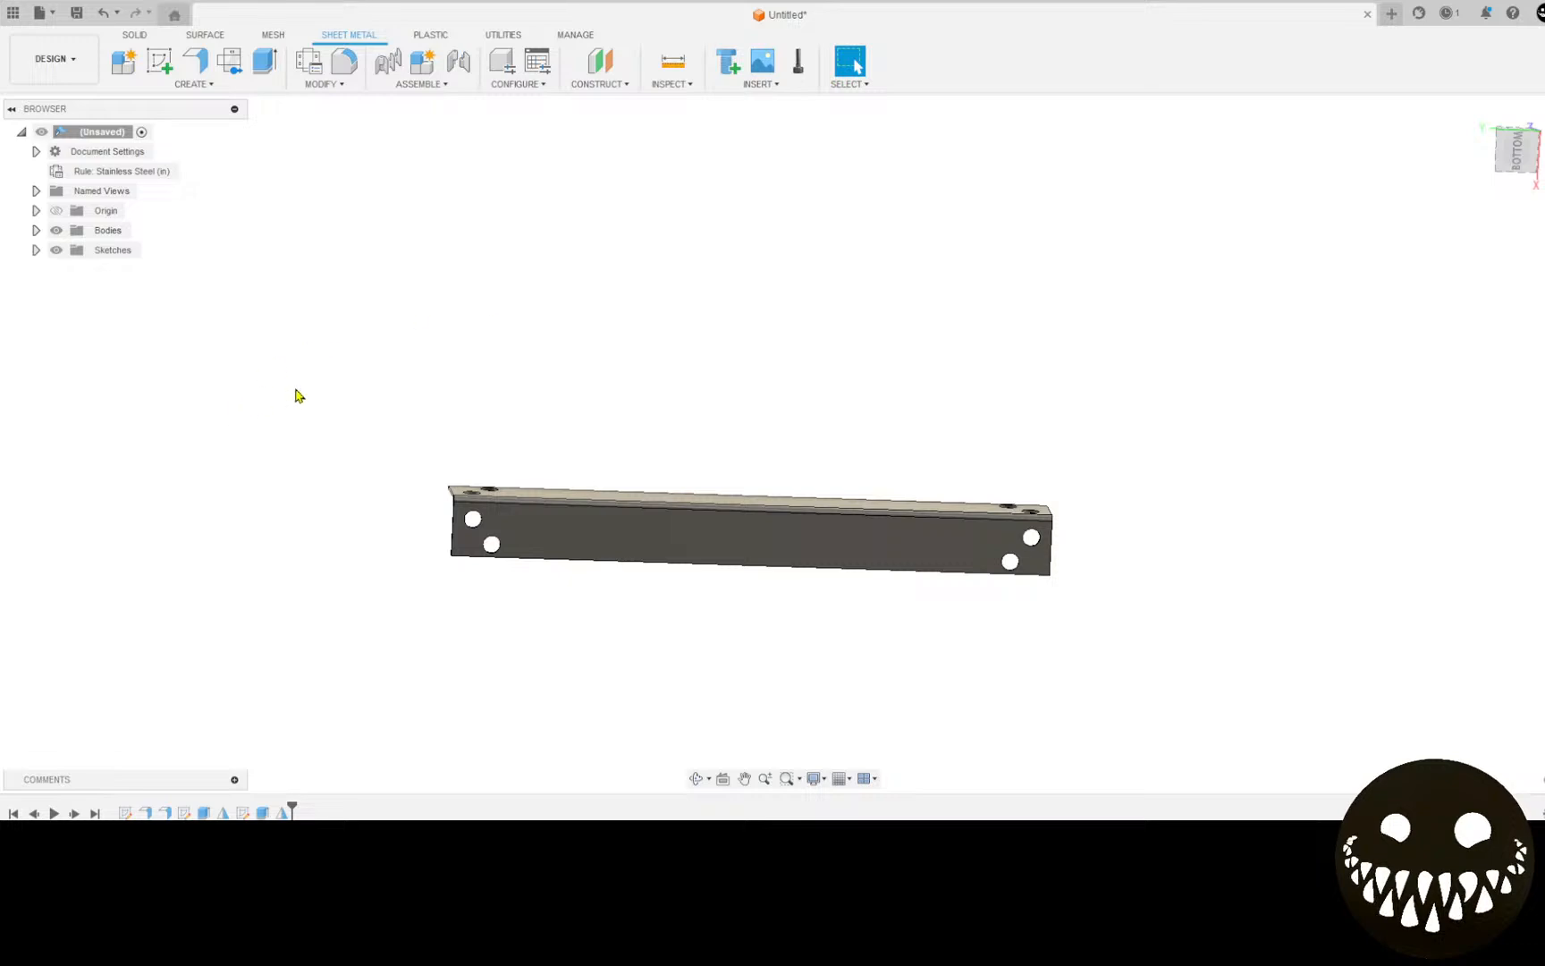
pyautogui.click(344, 61)
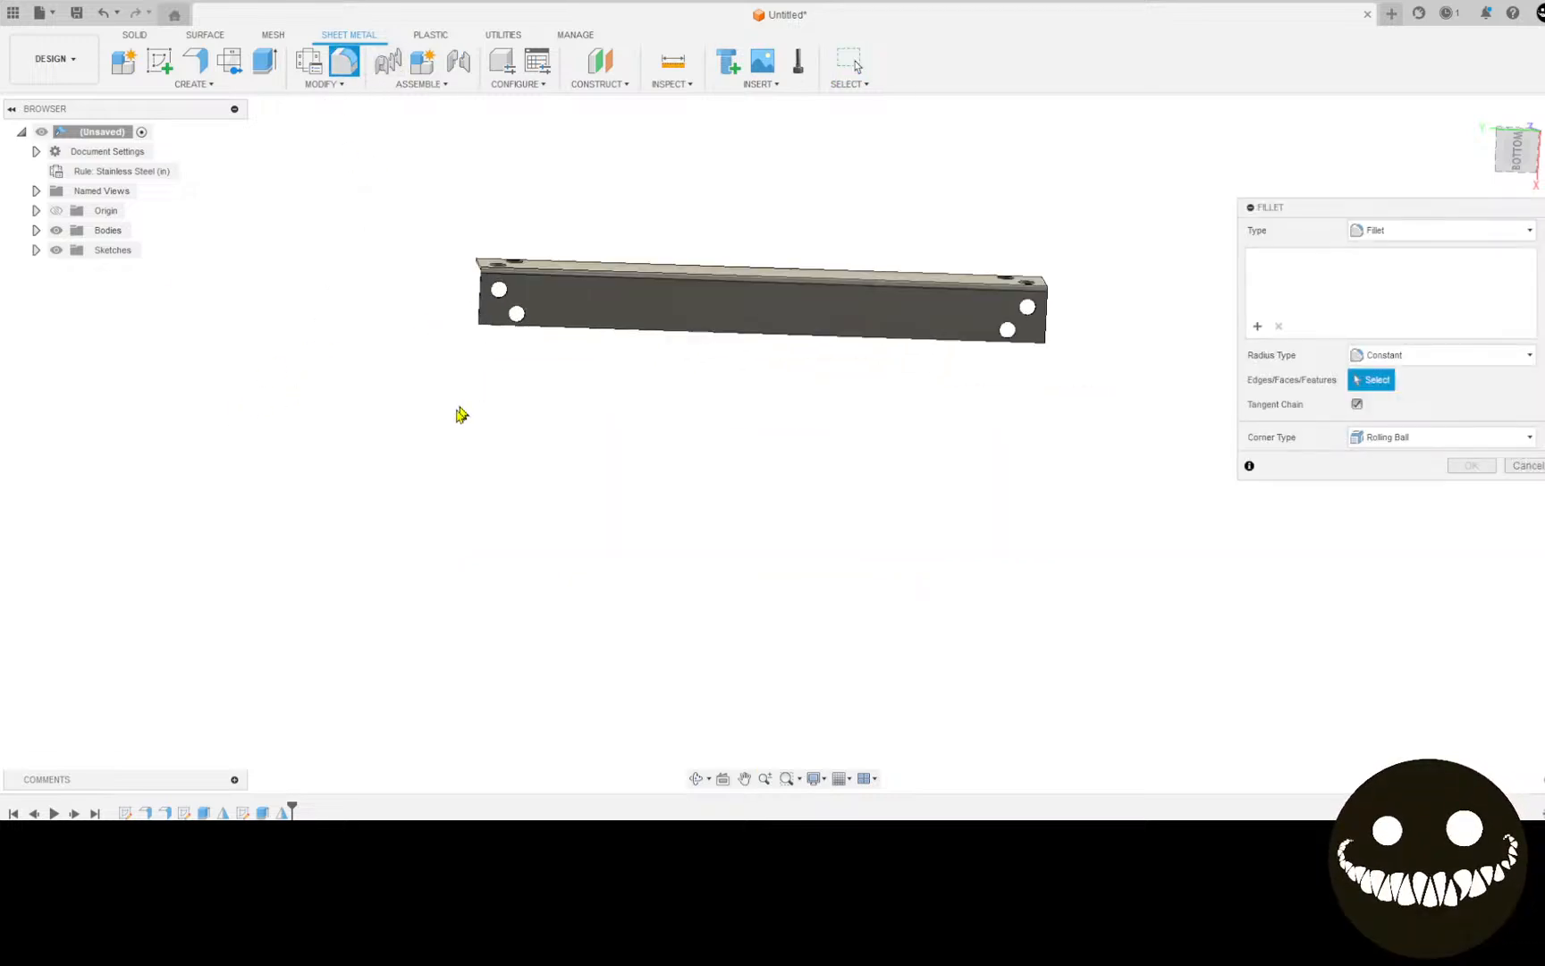
pyautogui.keyDown('shift'); pyautogui.moveTo(461, 414); pyautogui.dragTo(321, 518, button='middle'); pyautogui.keyUp('shift')
pyautogui.scroll(4, 327, 587)
pyautogui.click(318, 593)
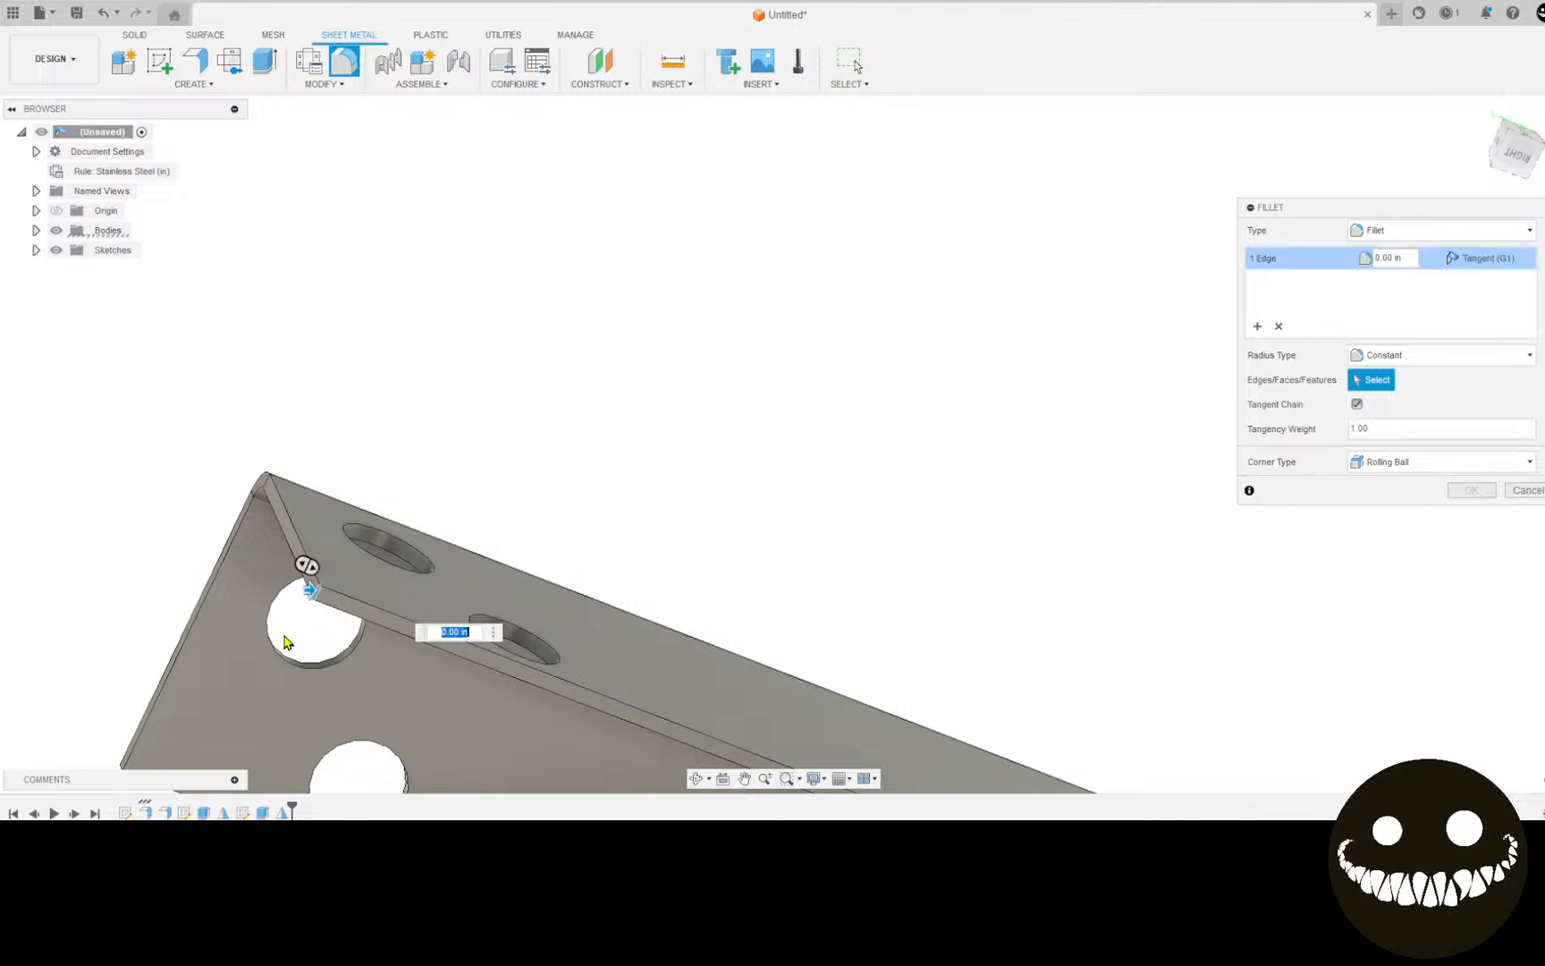
pyautogui.moveTo(286, 642); pyautogui.dragTo(448, 362, button='middle')
pyautogui.scroll(3, 447, 365)
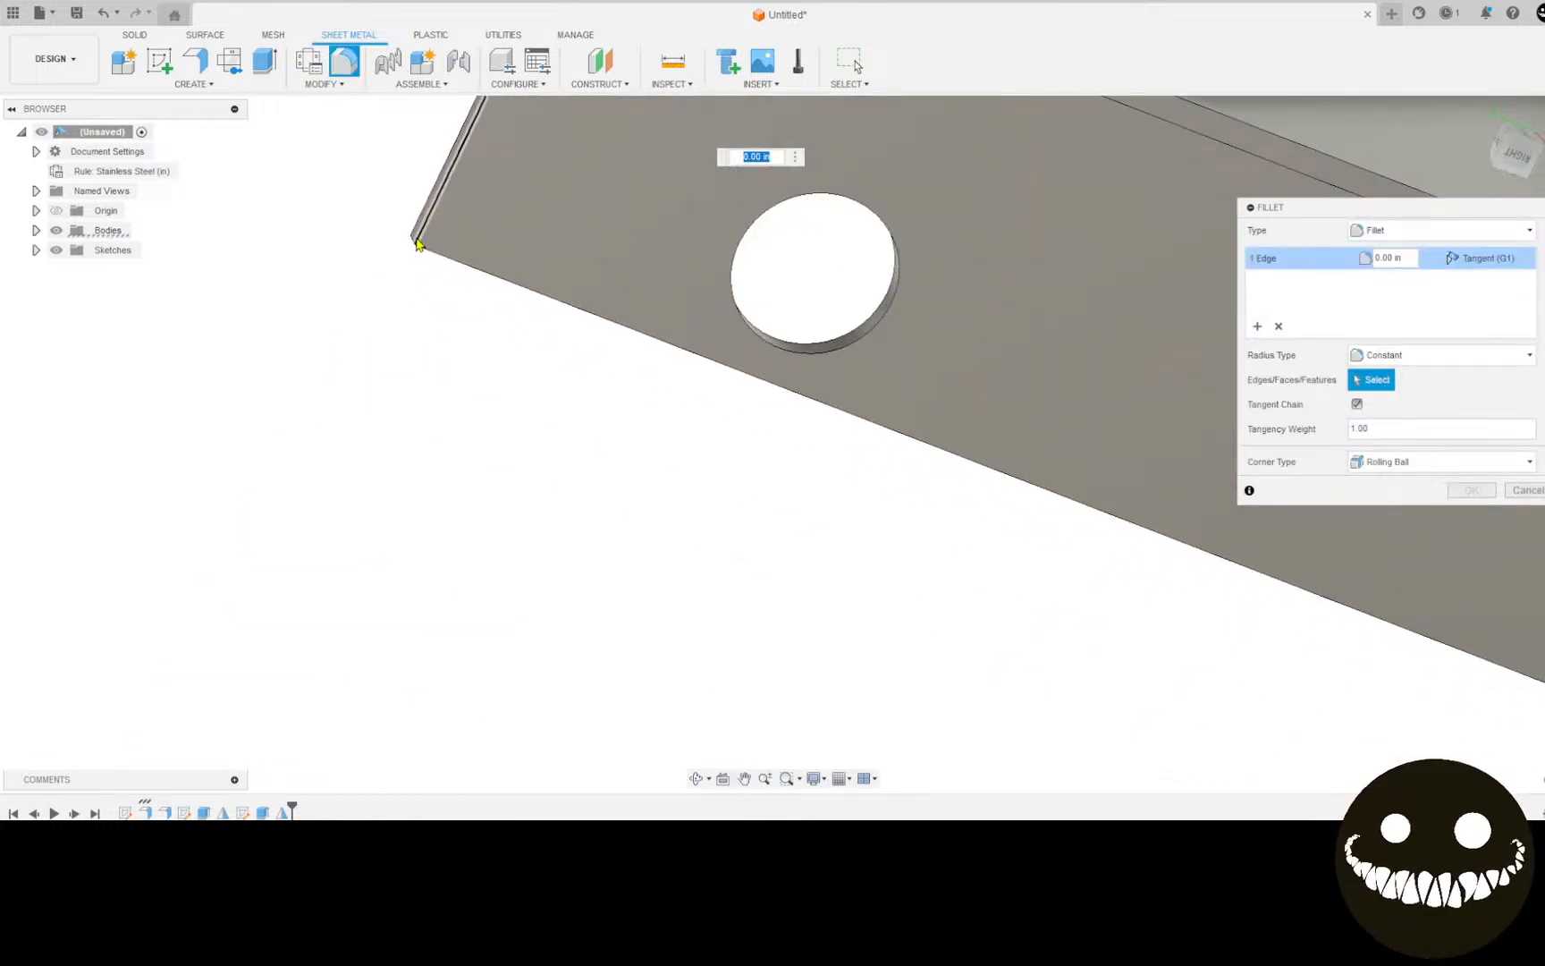
pyautogui.click(416, 244)
# Step: Add the two outer corner edges at the bracket's other end and fillet all four corners with a 0.125 in radius
pyautogui.scroll(-5, 617, 266)
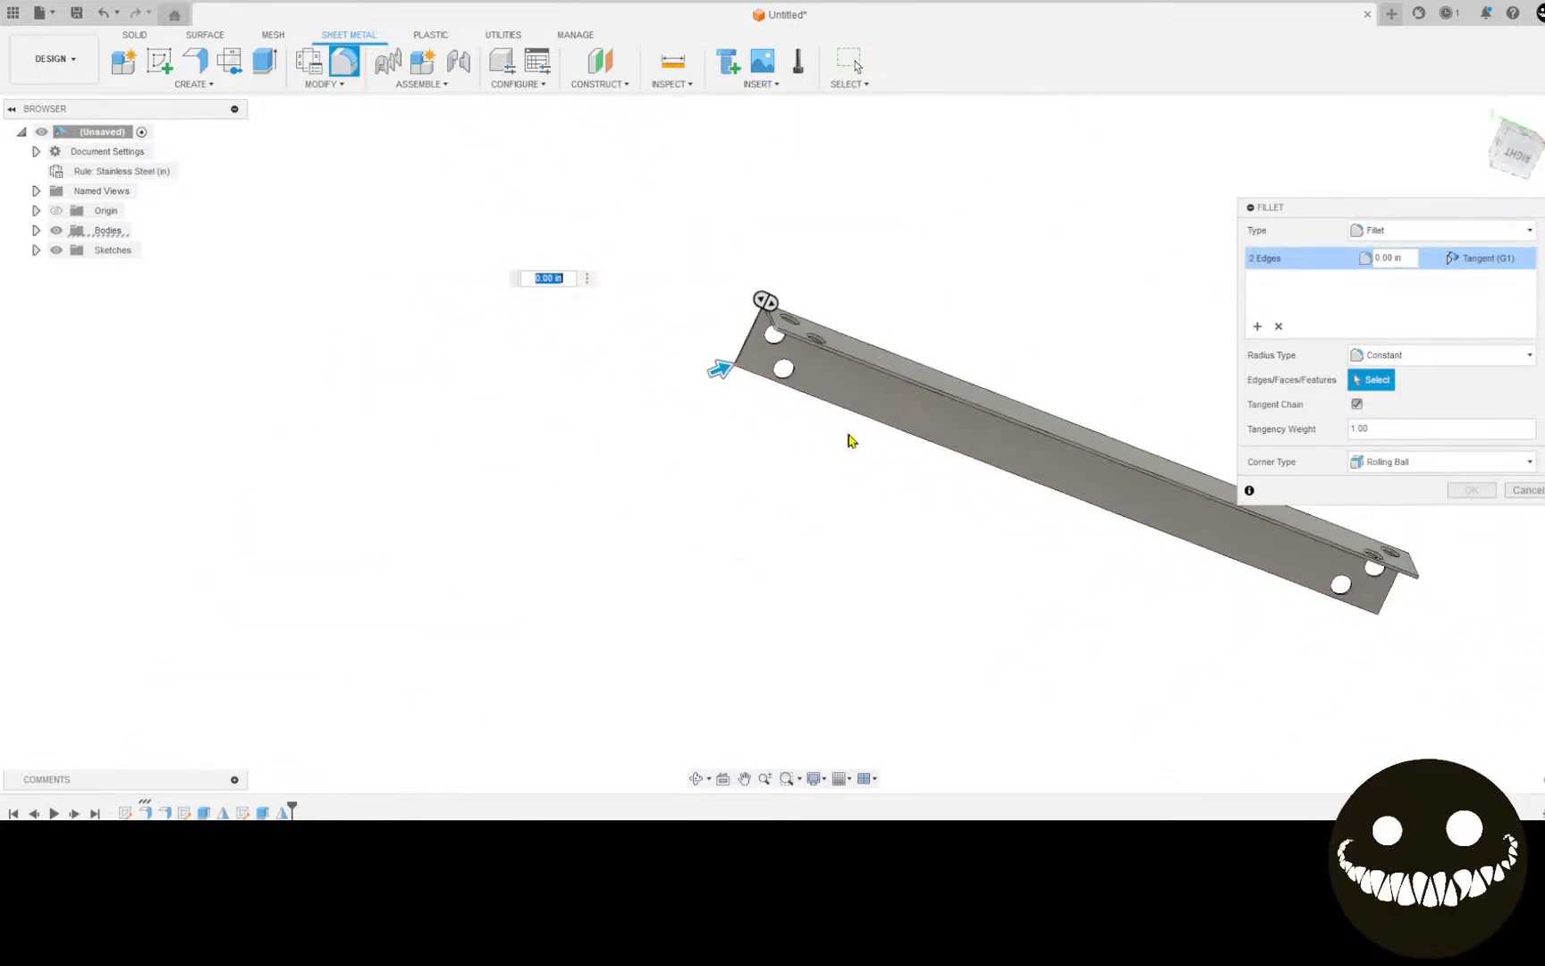
pyautogui.keyDown('shift'); pyautogui.moveTo(938, 490); pyautogui.dragTo(1082, 495, button='middle'); pyautogui.keyUp('shift')
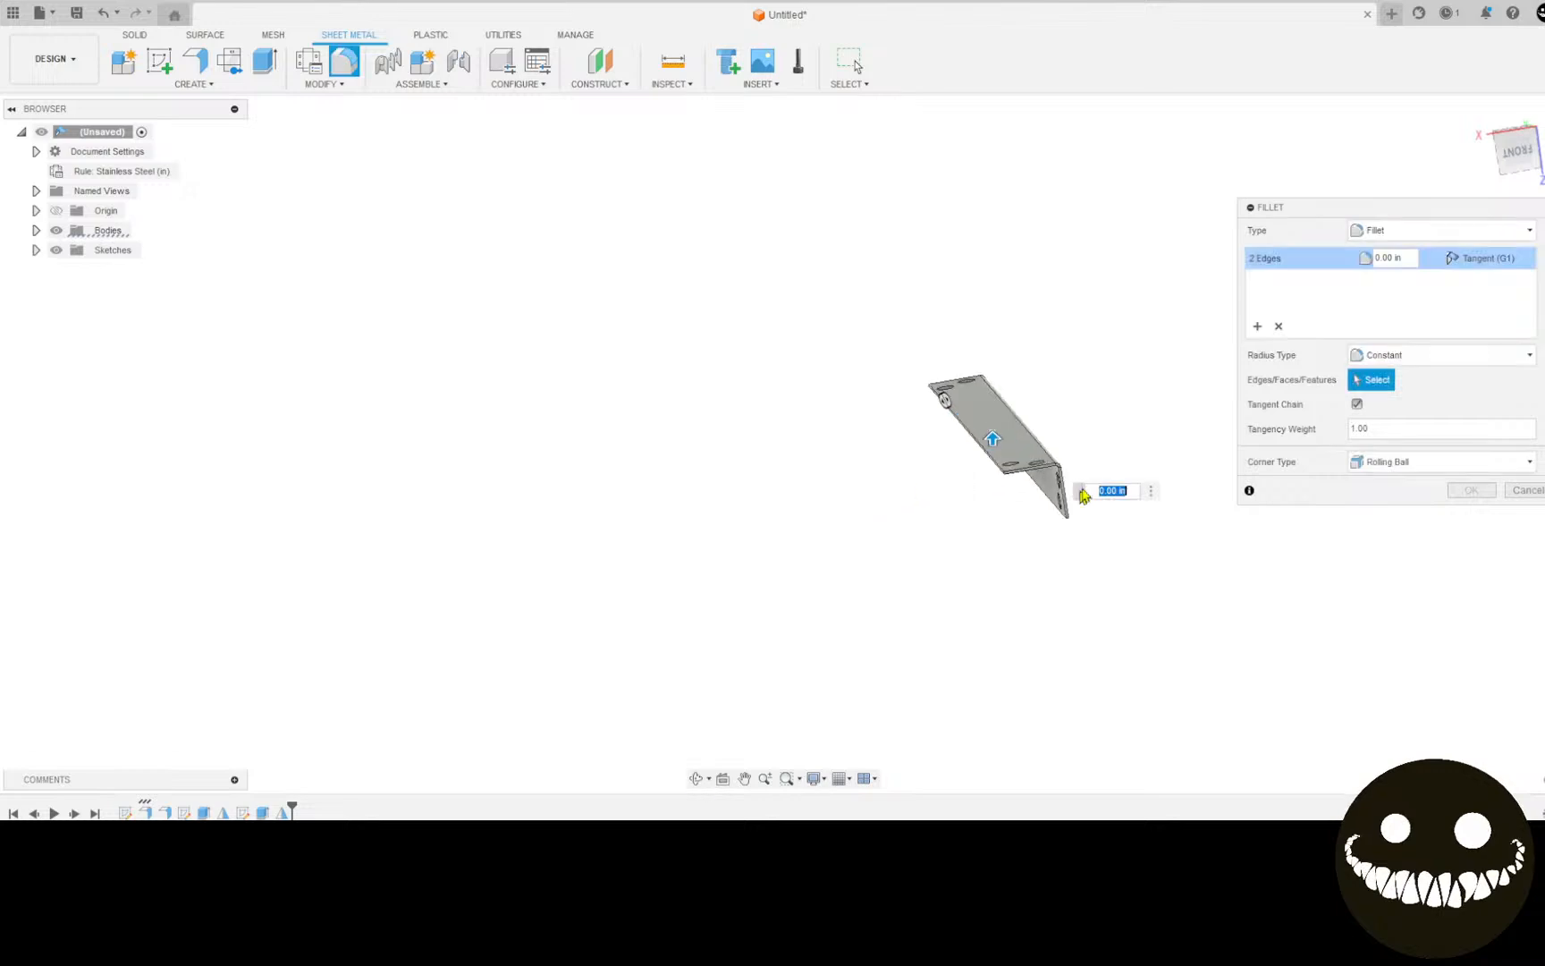
pyautogui.scroll(5, 1073, 495)
pyautogui.click(1016, 482)
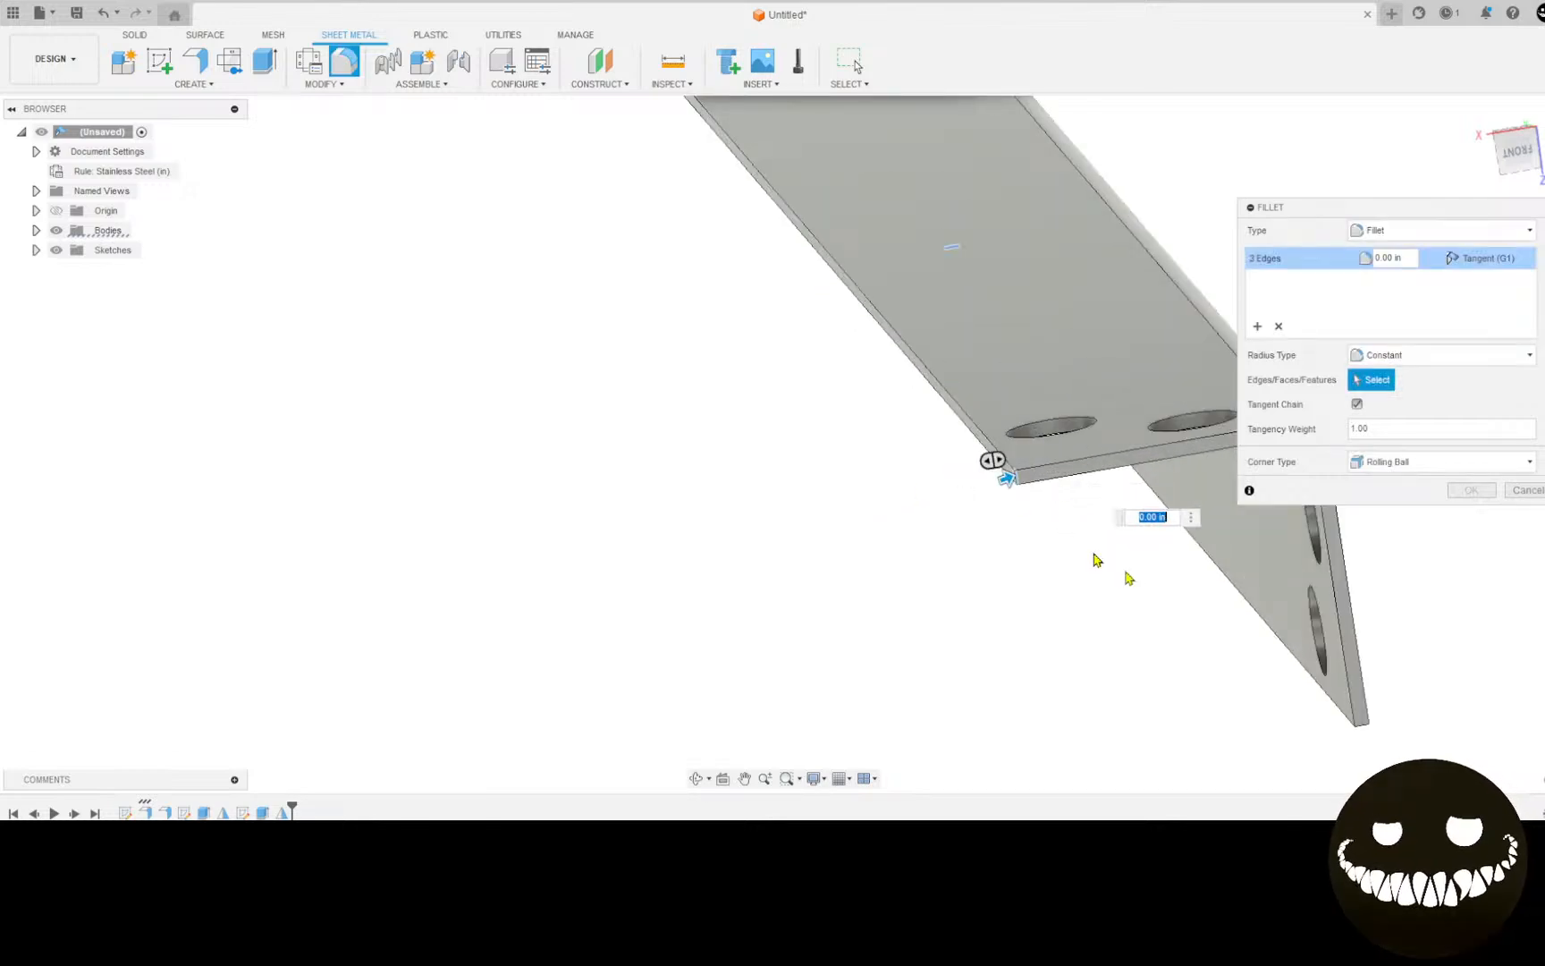
pyautogui.keyDown('shift'); pyautogui.moveTo(1090, 687); pyautogui.dragTo(903, 482, button='middle'); pyautogui.keyUp('shift')
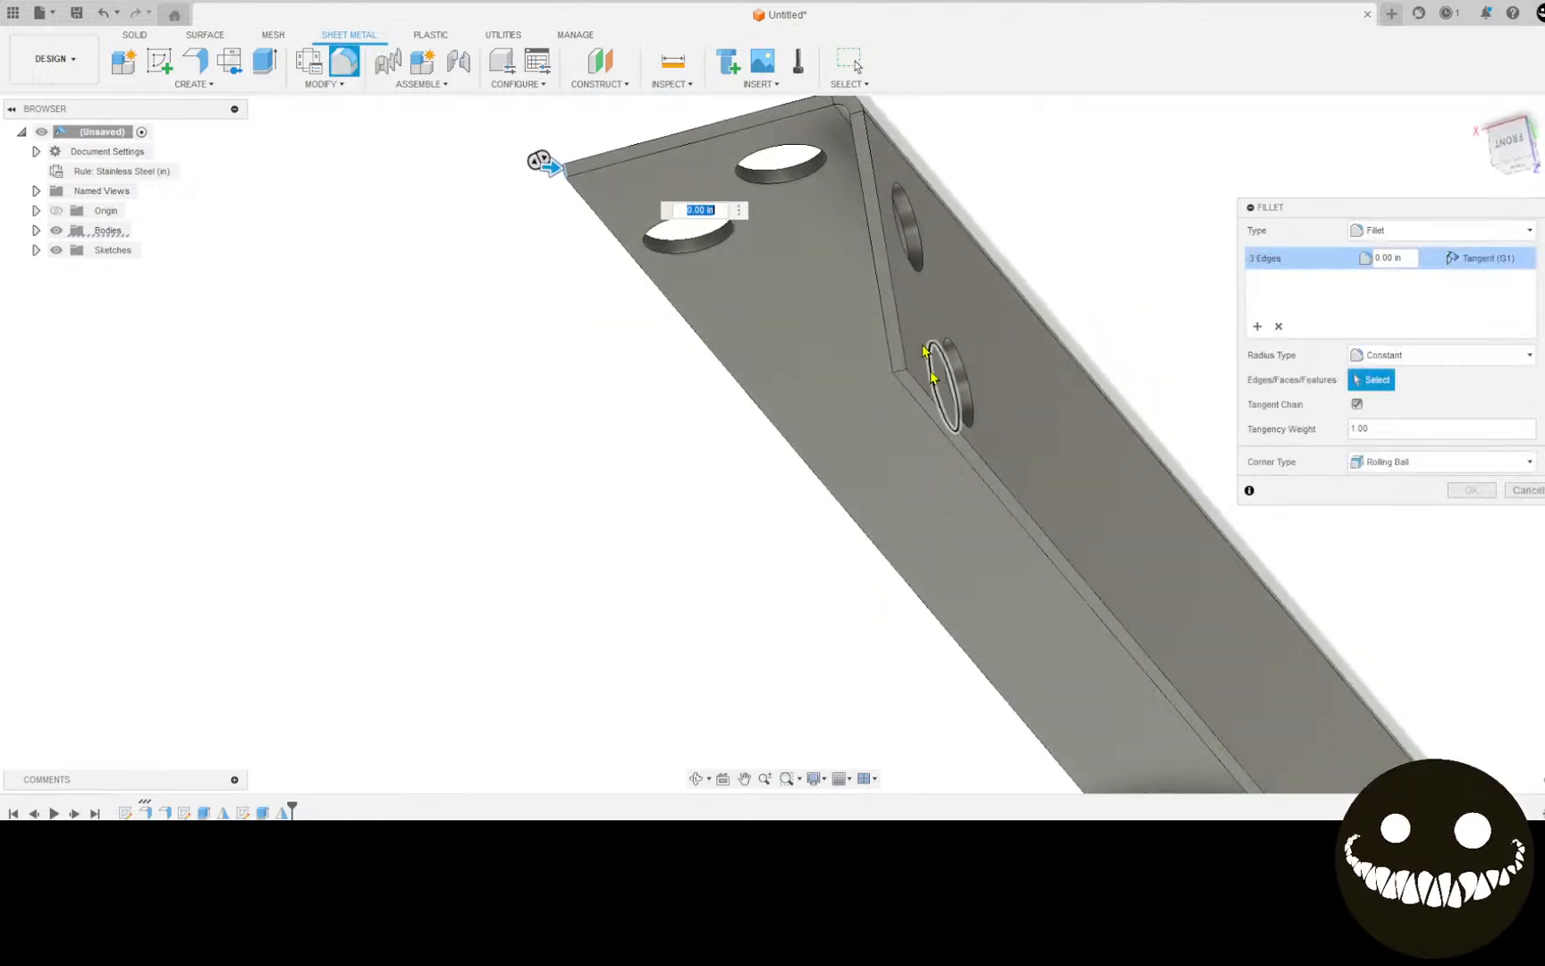
pyautogui.scroll(3, 926, 351)
pyautogui.click(901, 447)
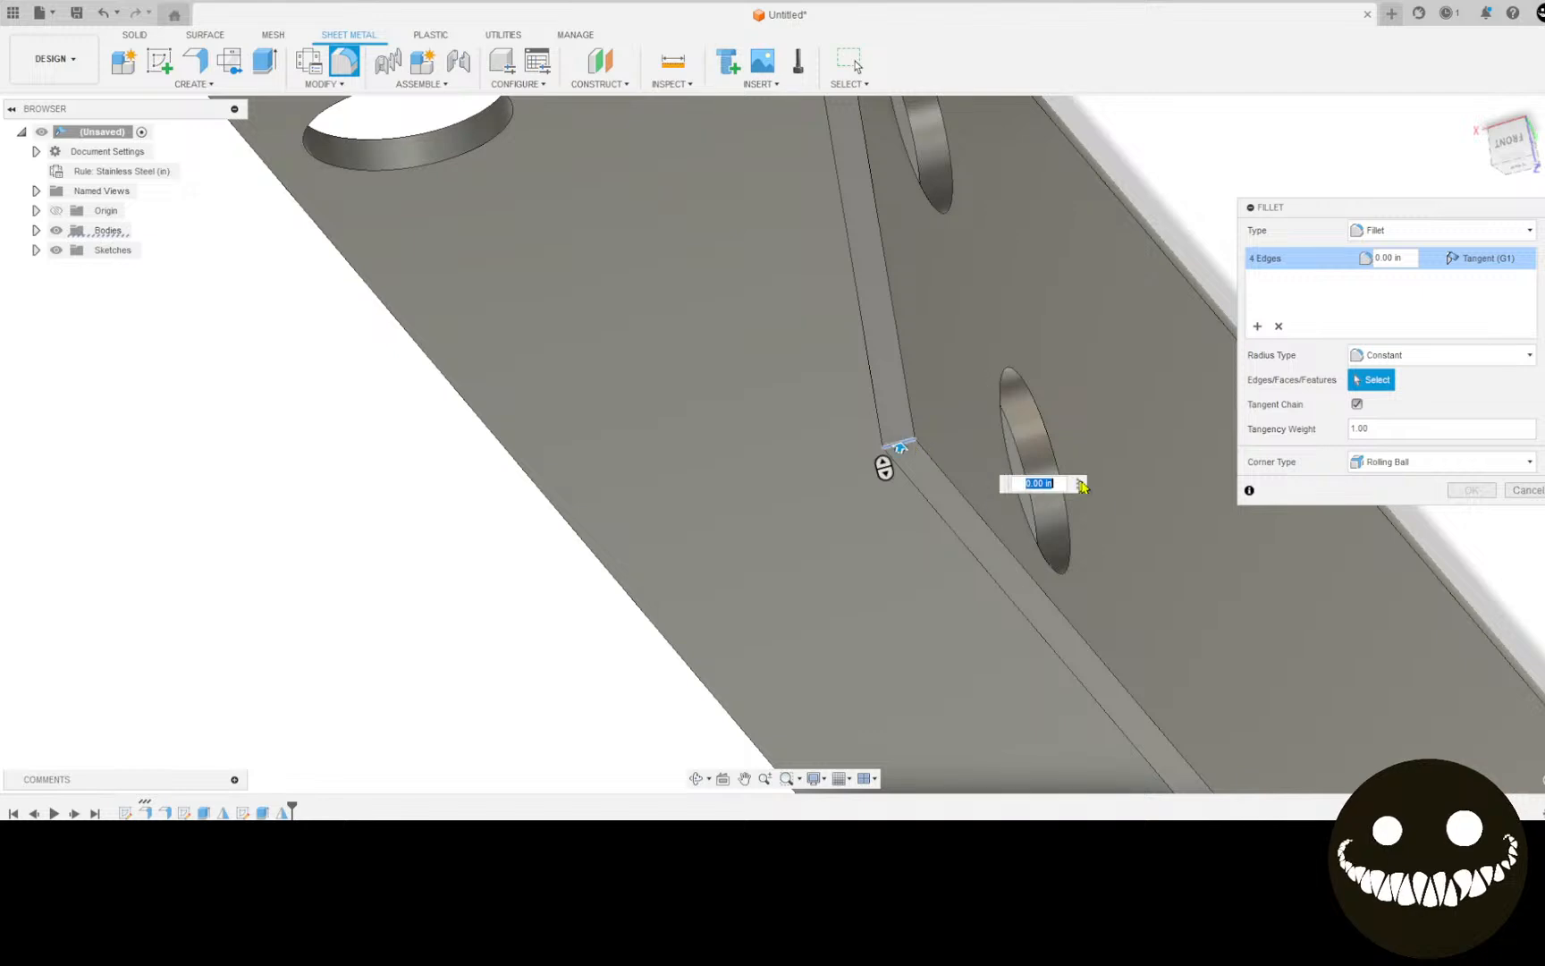
pyautogui.scroll(-6, 1082, 492)
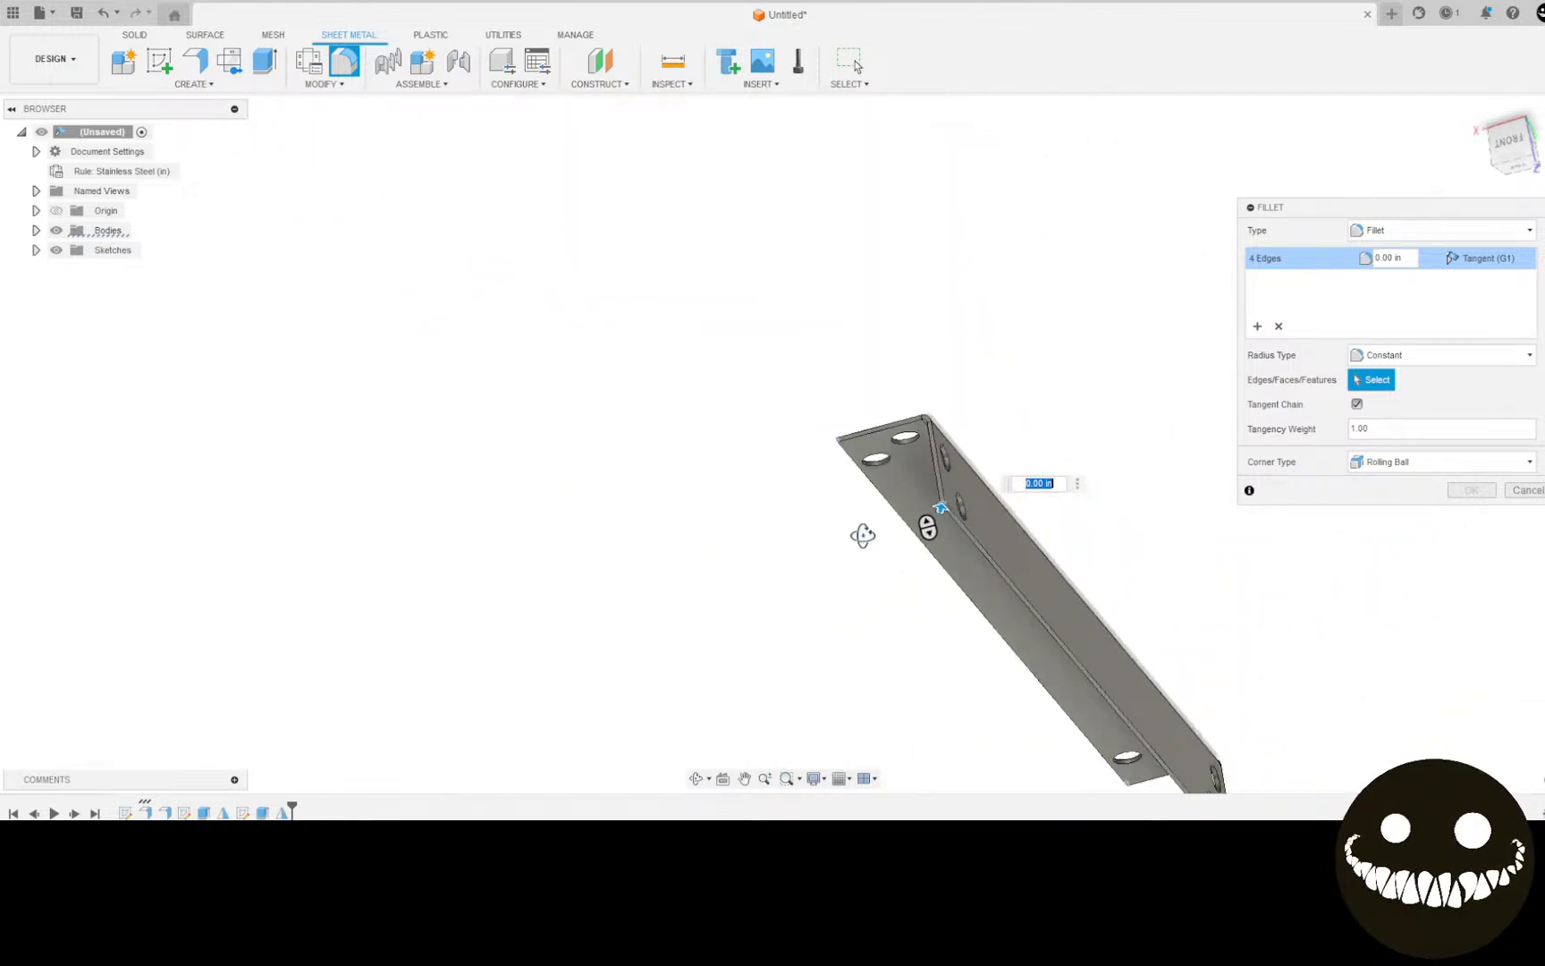
pyautogui.keyDown('shift'); pyautogui.moveTo(863, 534); pyautogui.dragTo(807, 562, button='middle'); pyautogui.keyUp('shift')
pyautogui.moveTo(912, 517); pyautogui.dragTo(921, 515)
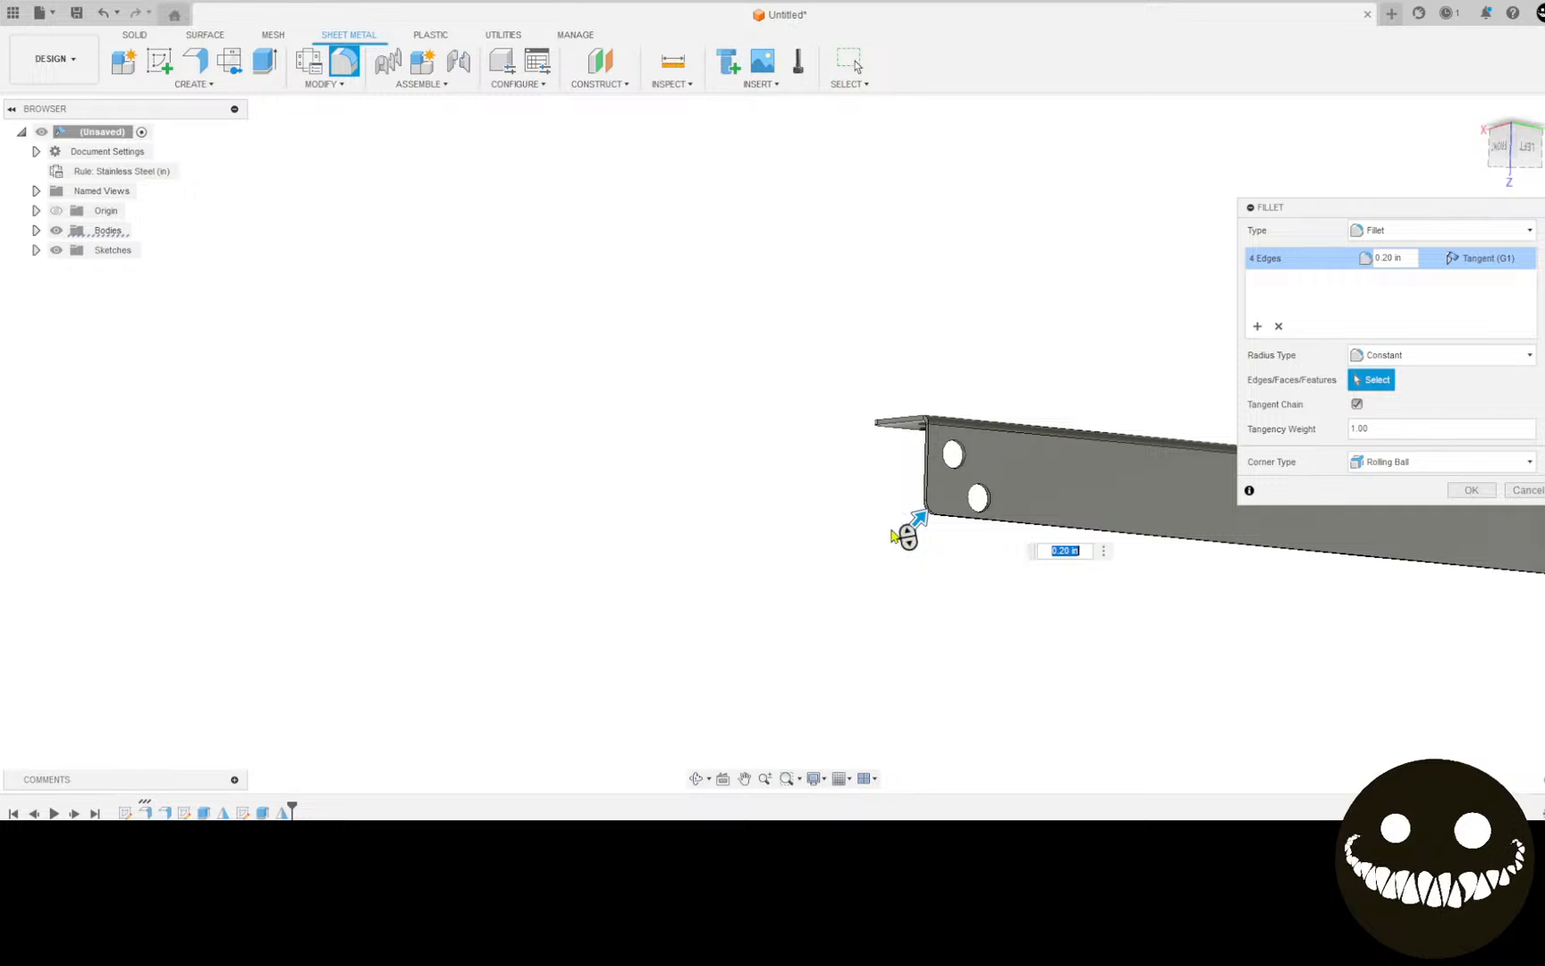
pyautogui.write('.125')
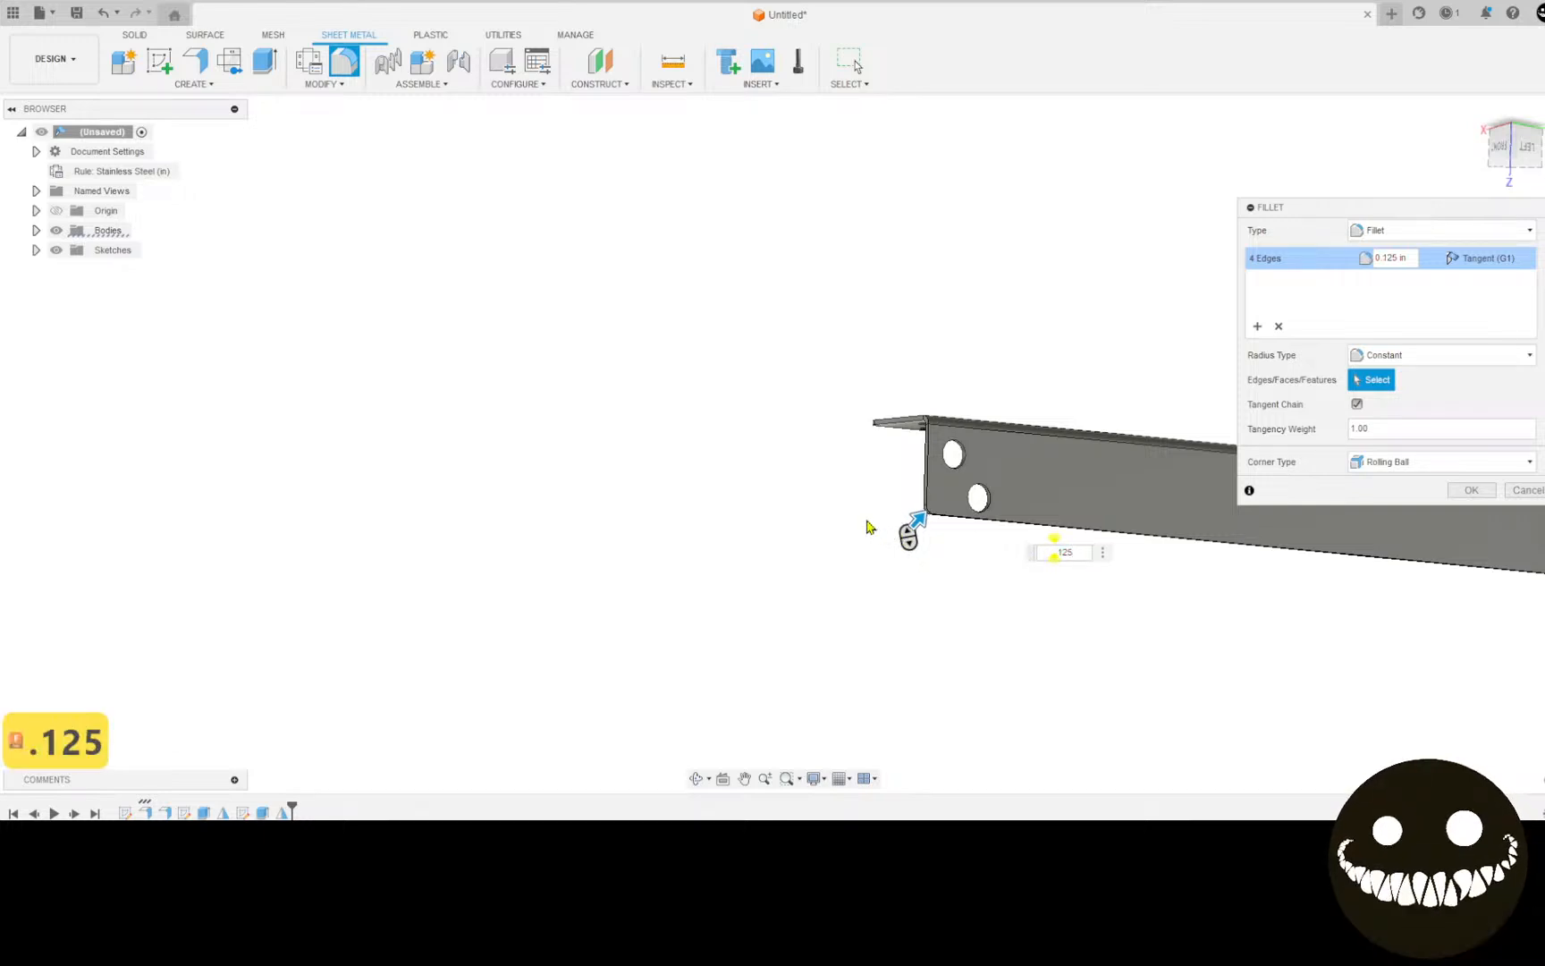
pyautogui.press('Return')
# Step: Create a flat pattern of the bracket with the upright flange's inner face as the stationary face, and finish it
pyautogui.scroll(-5, 903, 431)
pyautogui.keyDown('shift'); pyautogui.moveTo(930, 422); pyautogui.dragTo(828, 479, button='middle'); pyautogui.keyUp('shift')
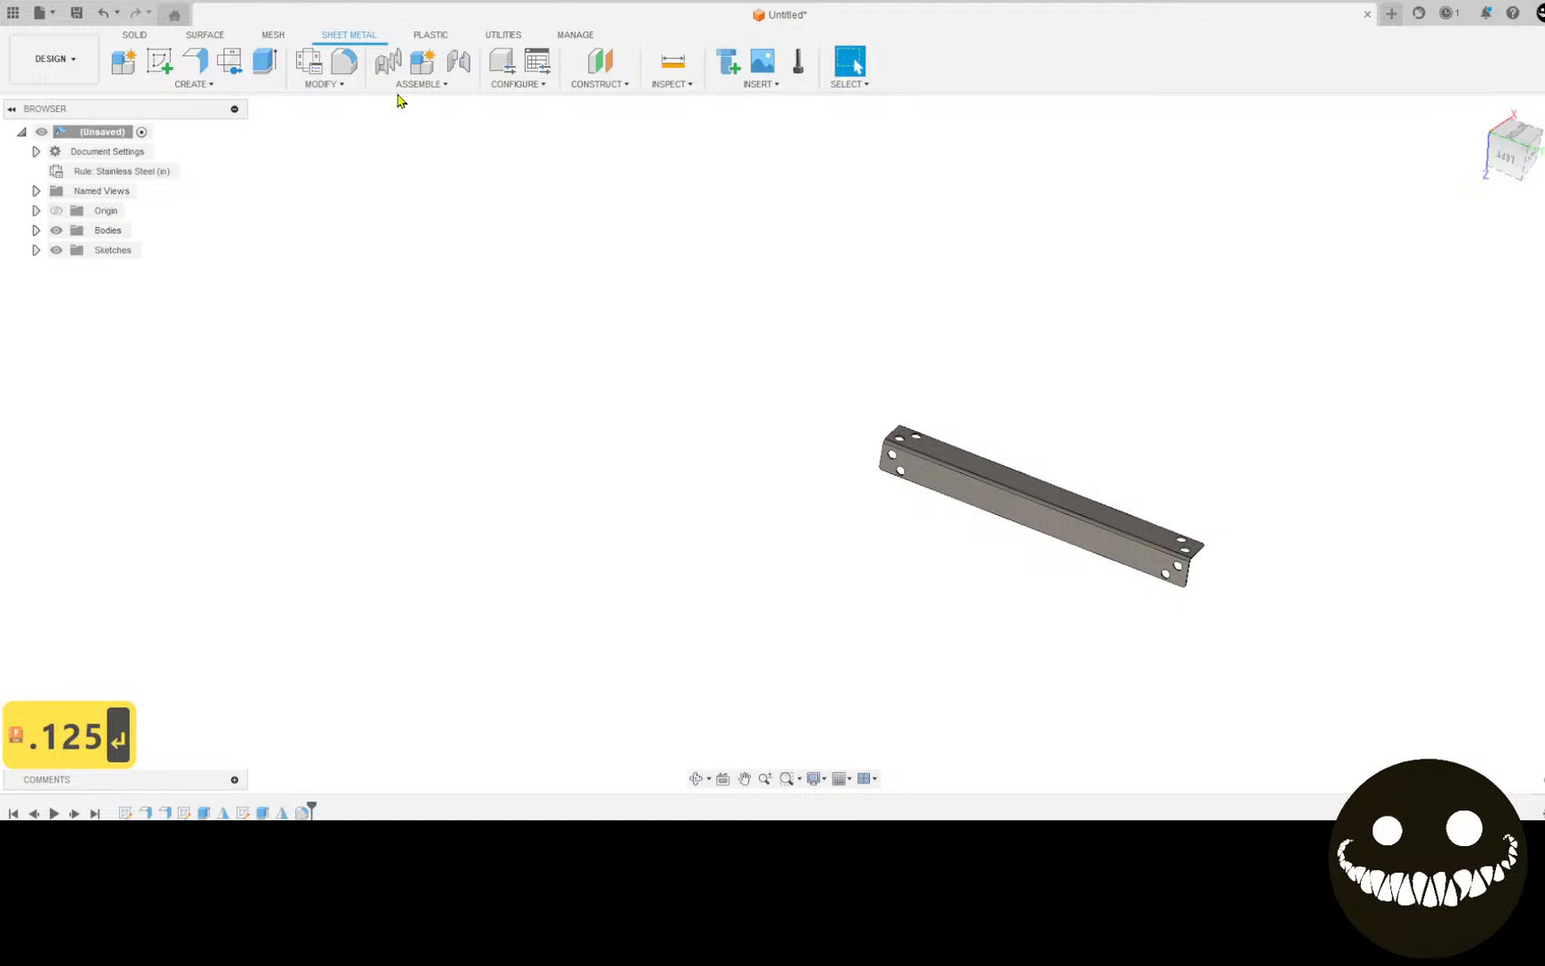
pyautogui.click(240, 70)
pyautogui.keyDown('shift'); pyautogui.moveTo(793, 292); pyautogui.dragTo(823, 53, button='middle'); pyautogui.keyUp('shift')
pyautogui.click(1052, 465)
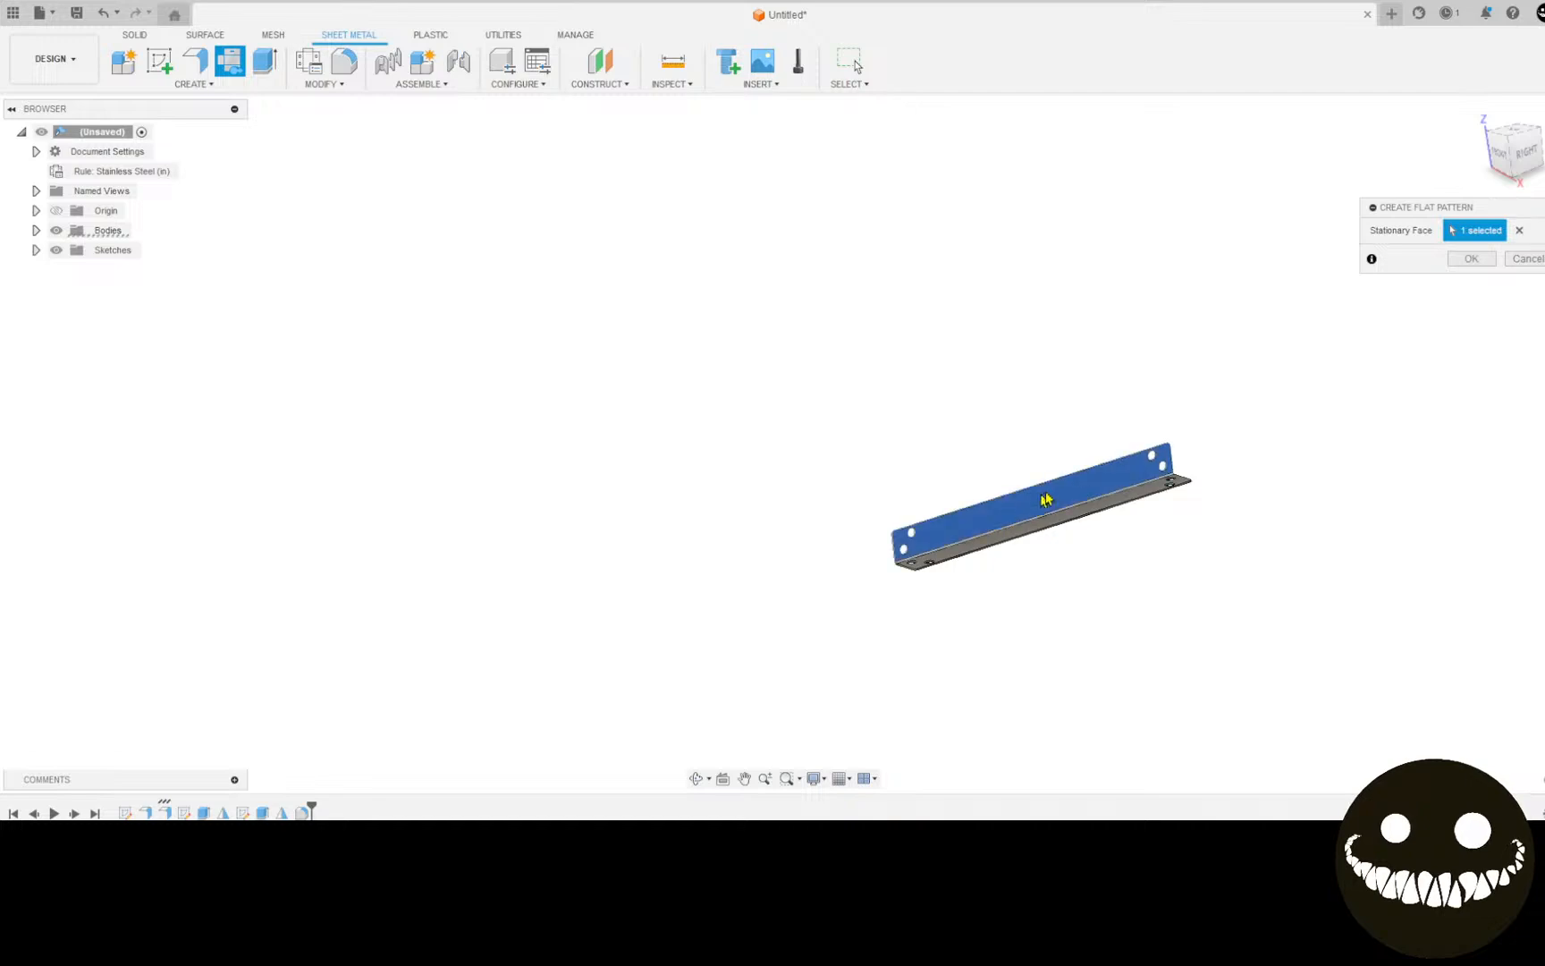
pyautogui.click(1469, 258)
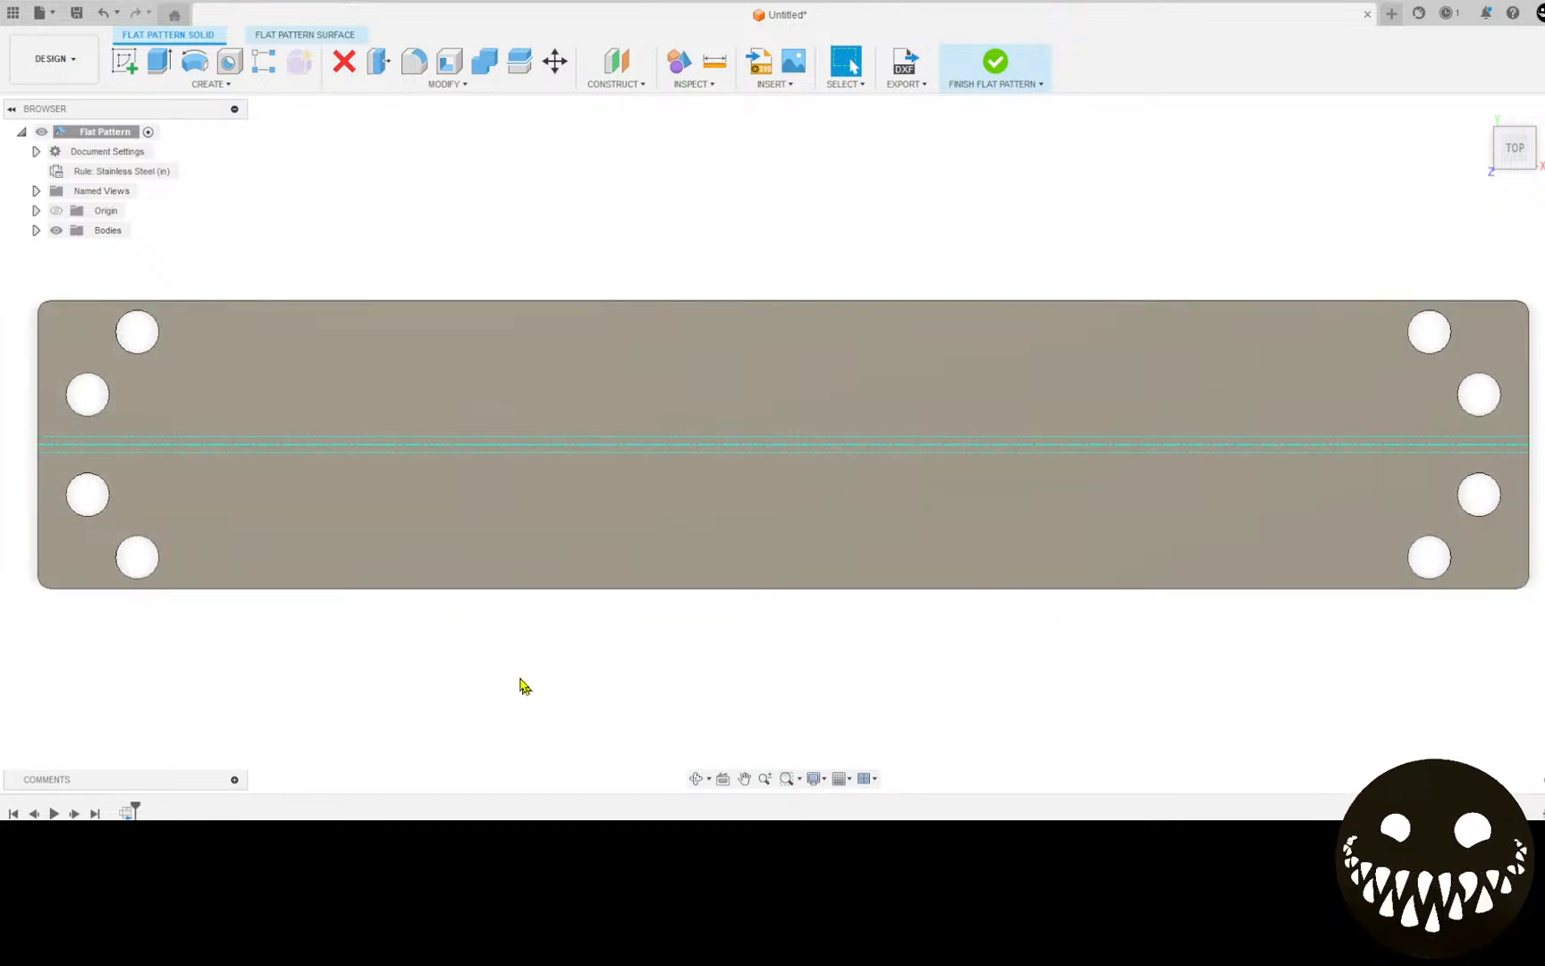
pyautogui.click(1003, 56)
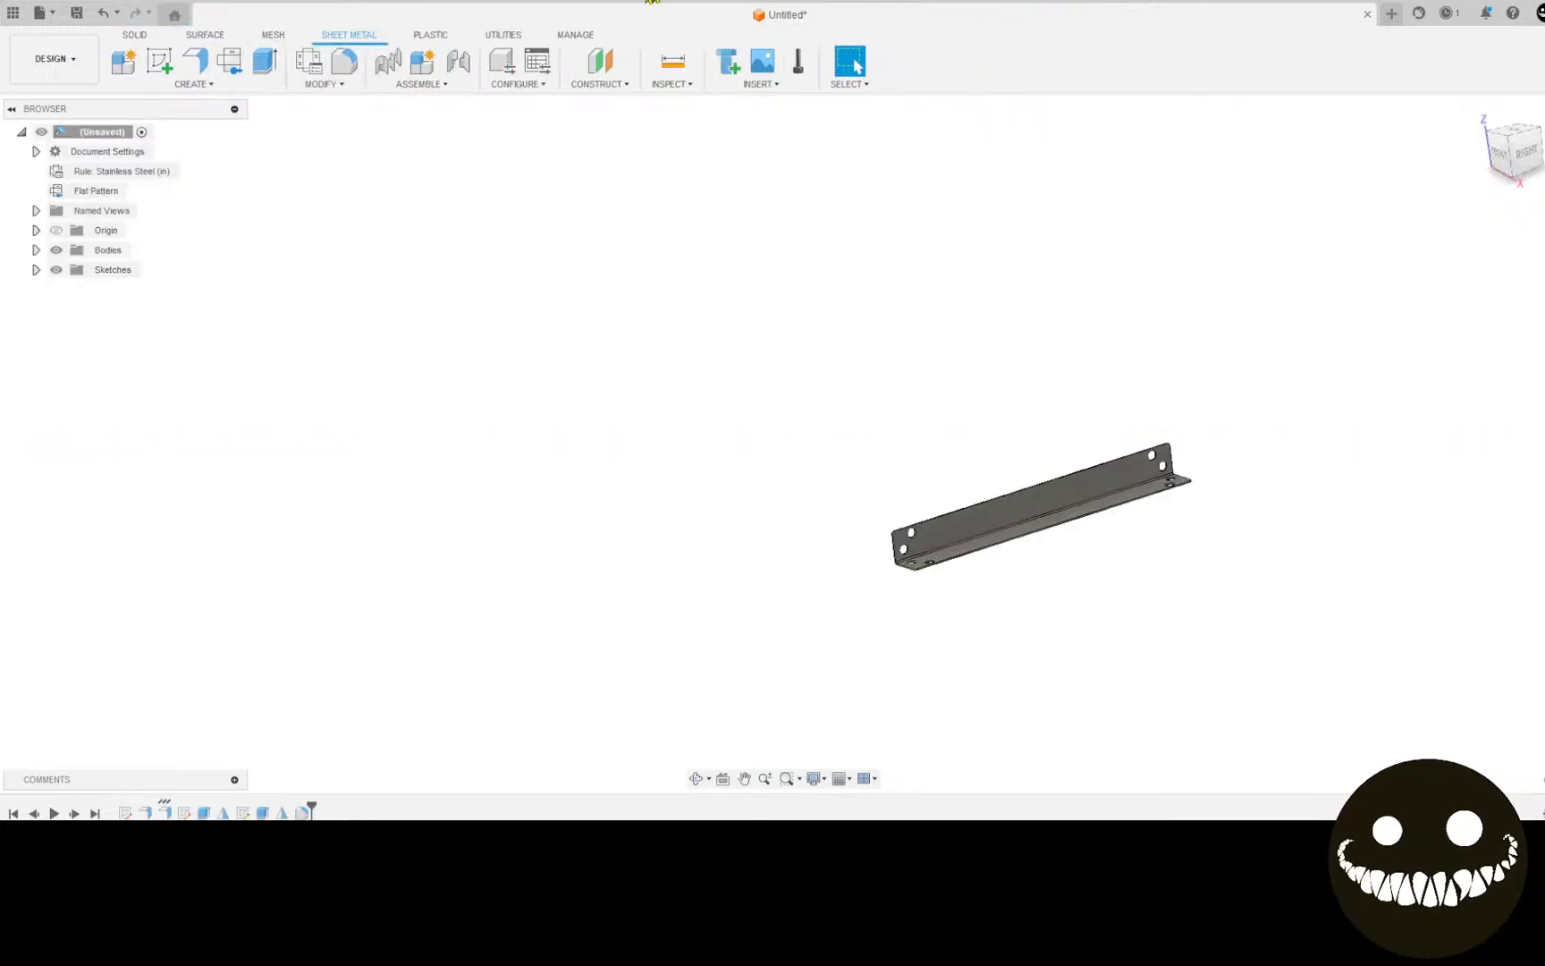
pyautogui.scroll(-5, 514, 313)
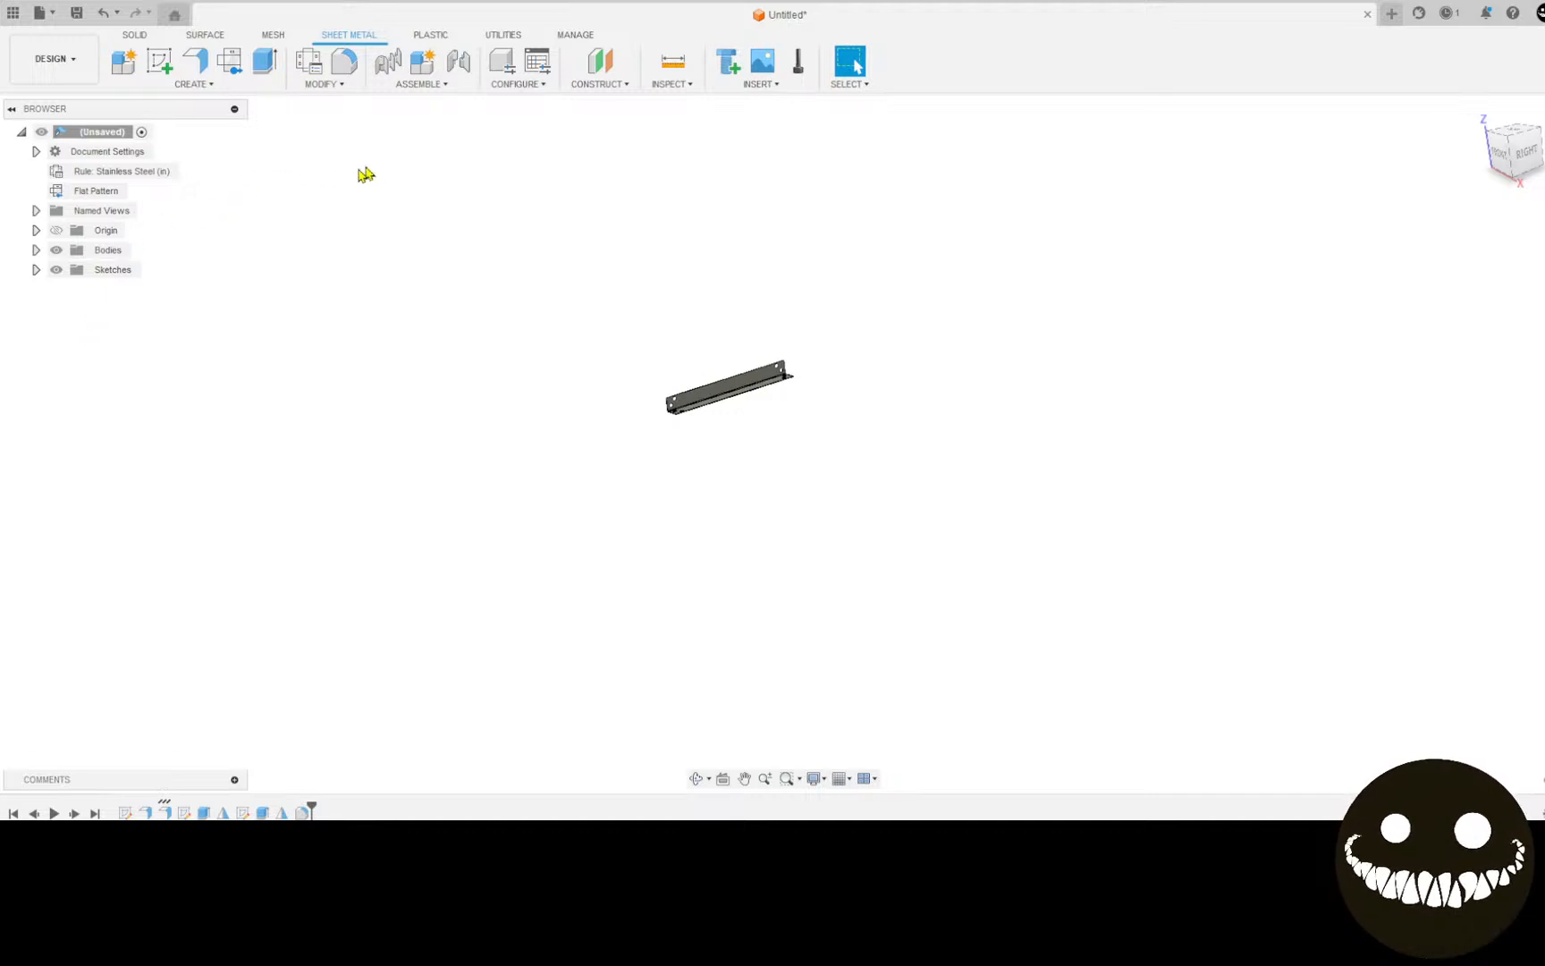
pyautogui.click(96, 190)
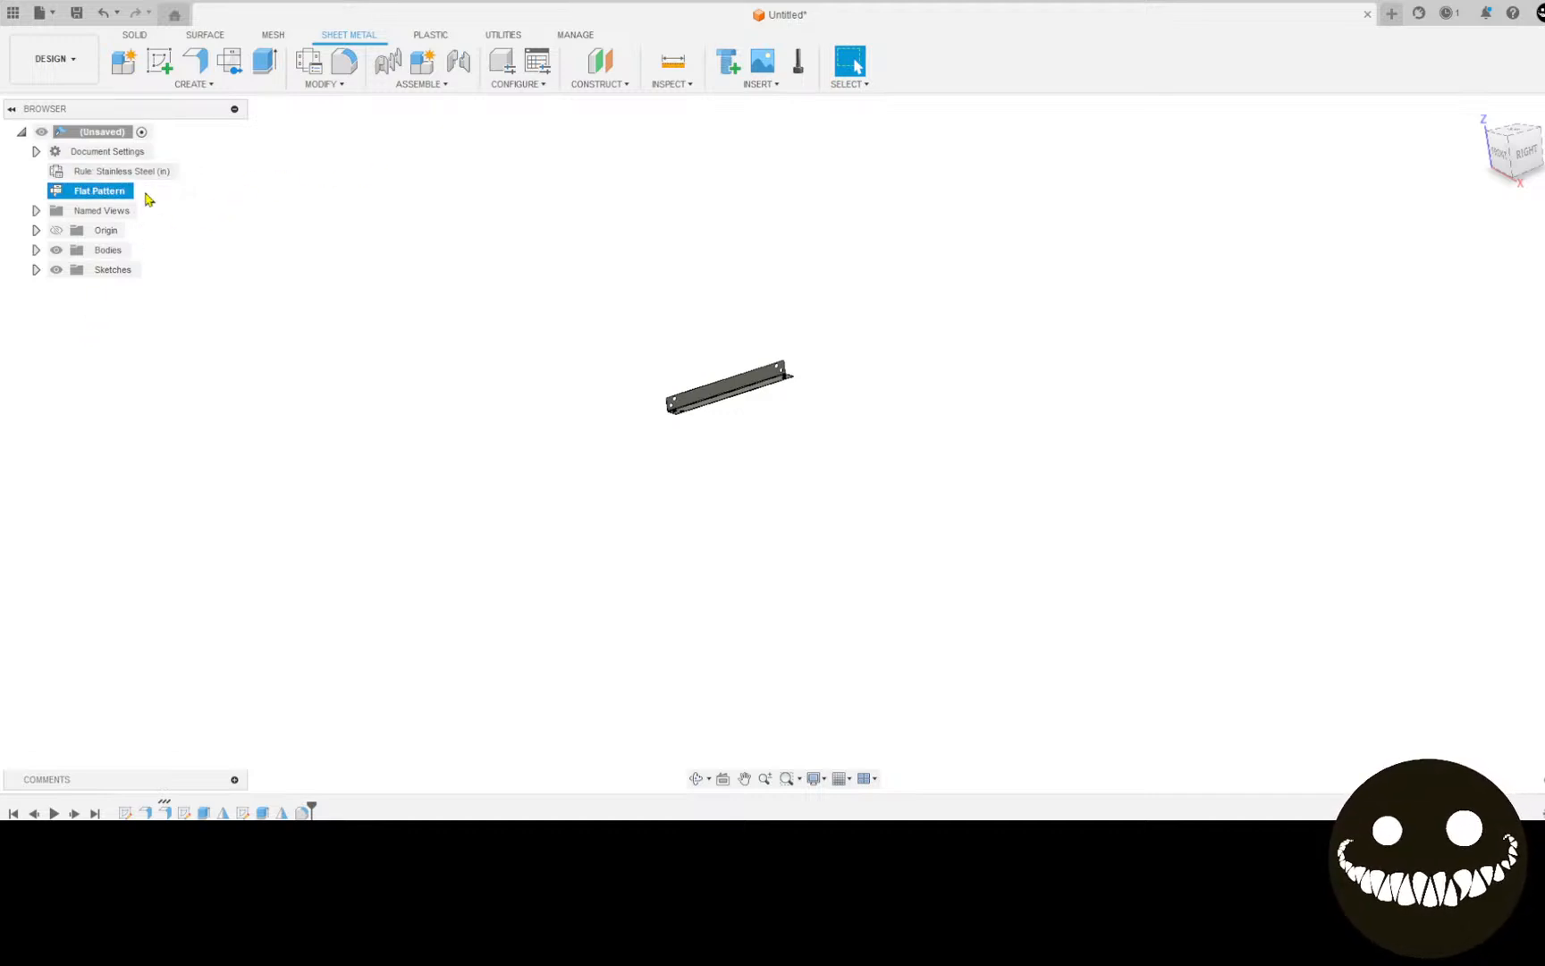
pyautogui.click(146, 193)
pyautogui.moveTo(803, 569); pyautogui.dragTo(621, 578, button='middle')
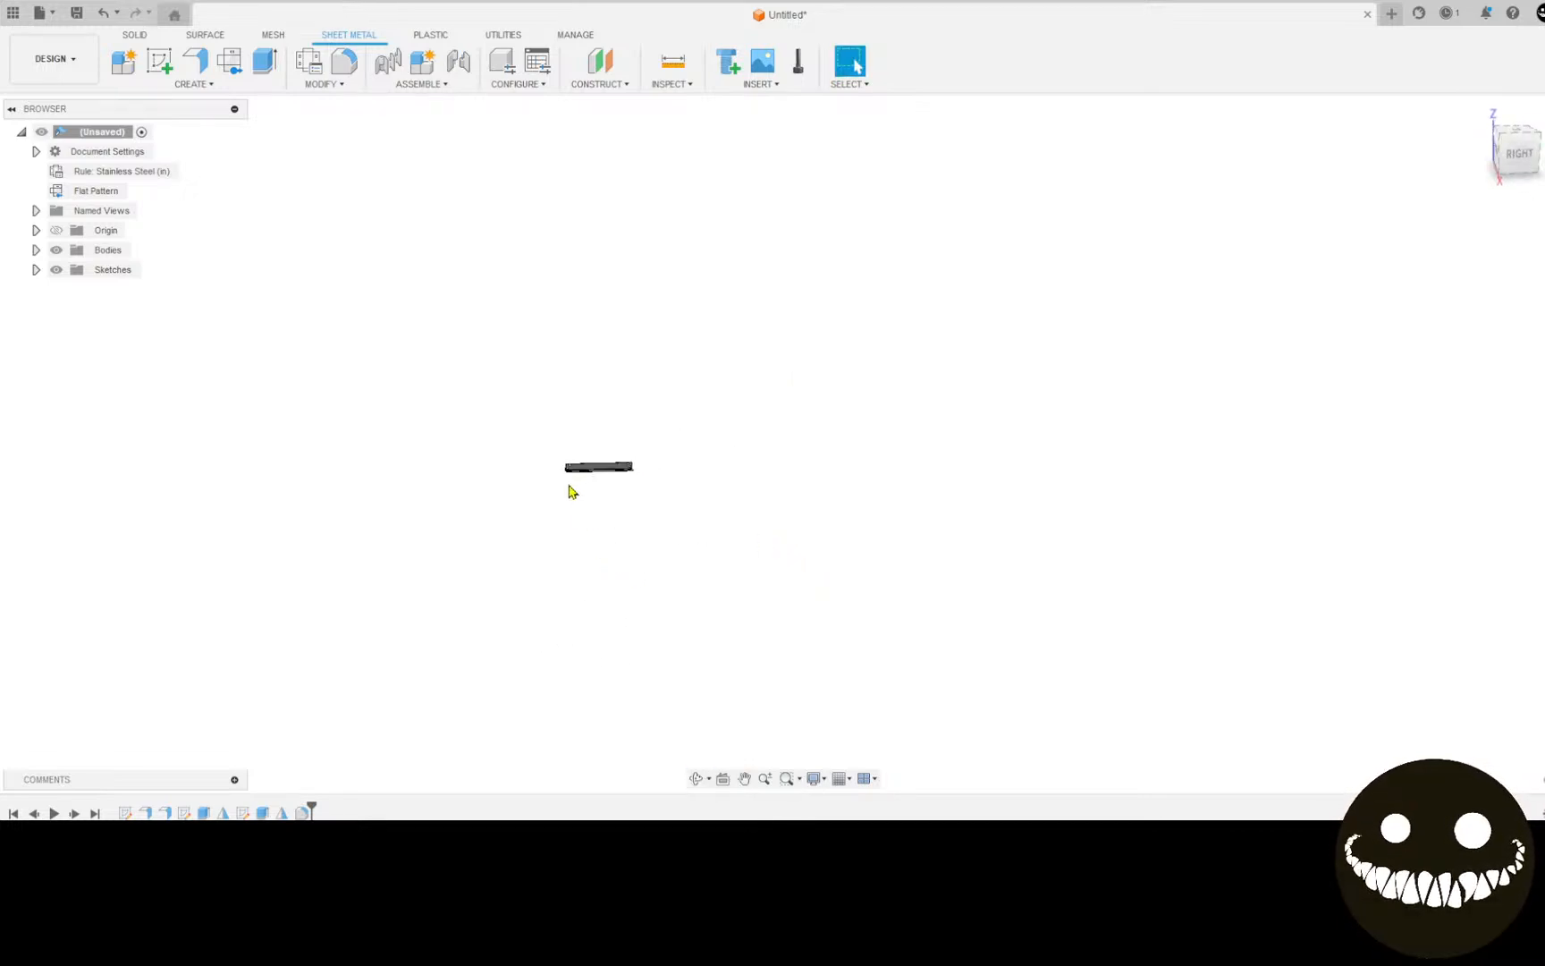
pyautogui.scroll(5, 569, 490)
pyautogui.moveTo(715, 326); pyautogui.dragTo(500, 434, button='middle')
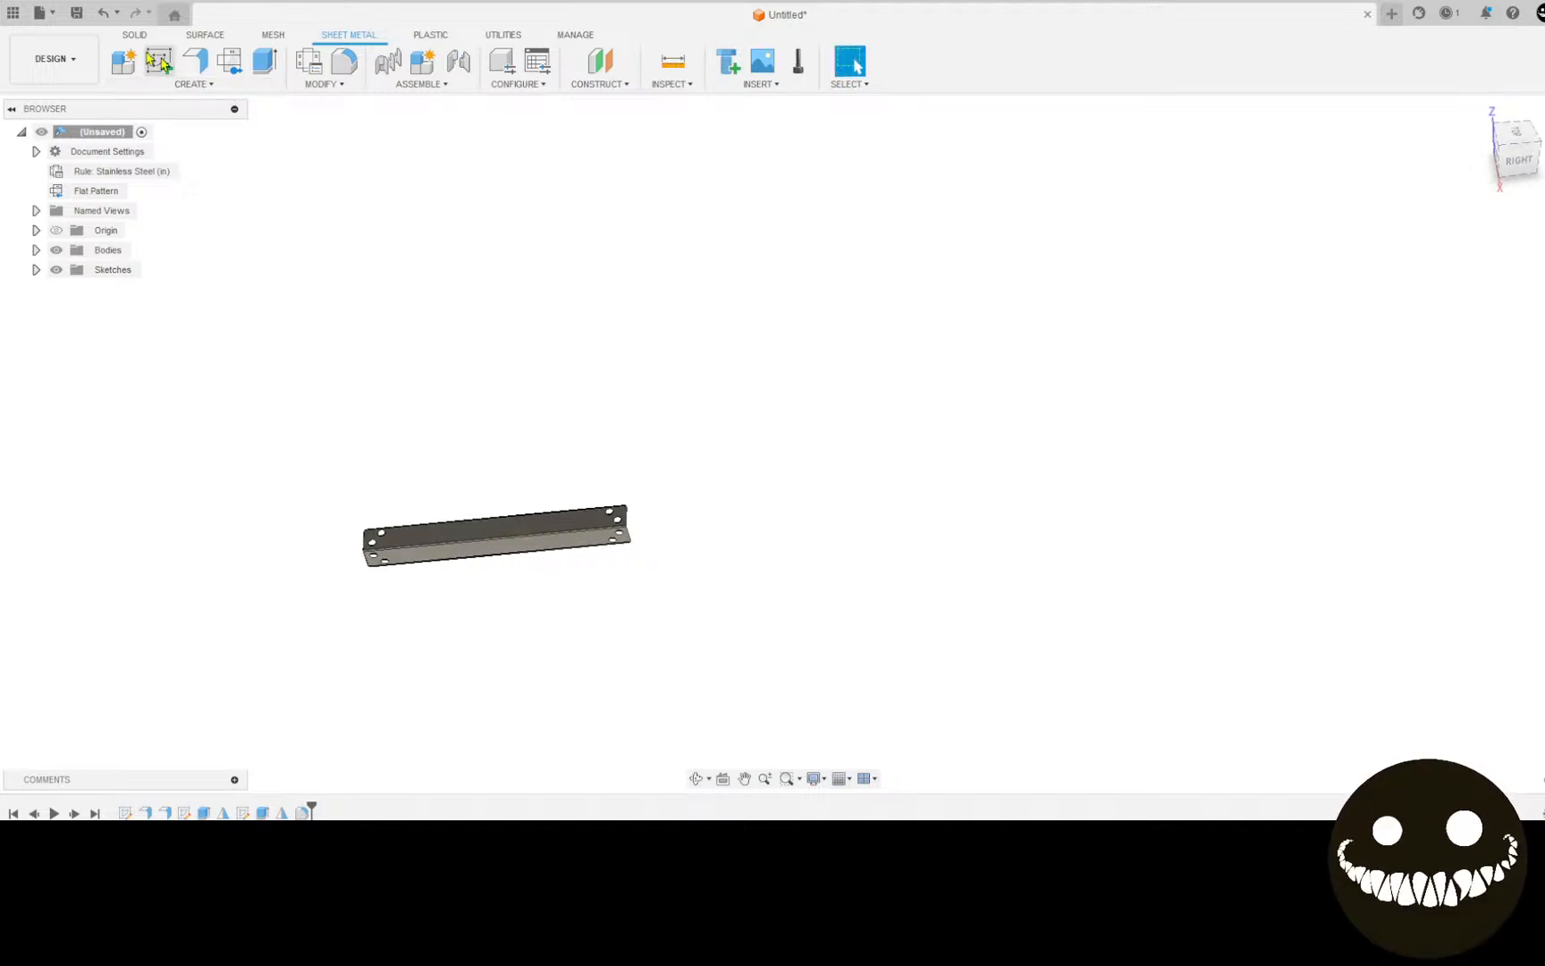
# Step: Save the bracket design as "BBQ replacement angle" in the Admin Project location
pyautogui.click(72, 18)
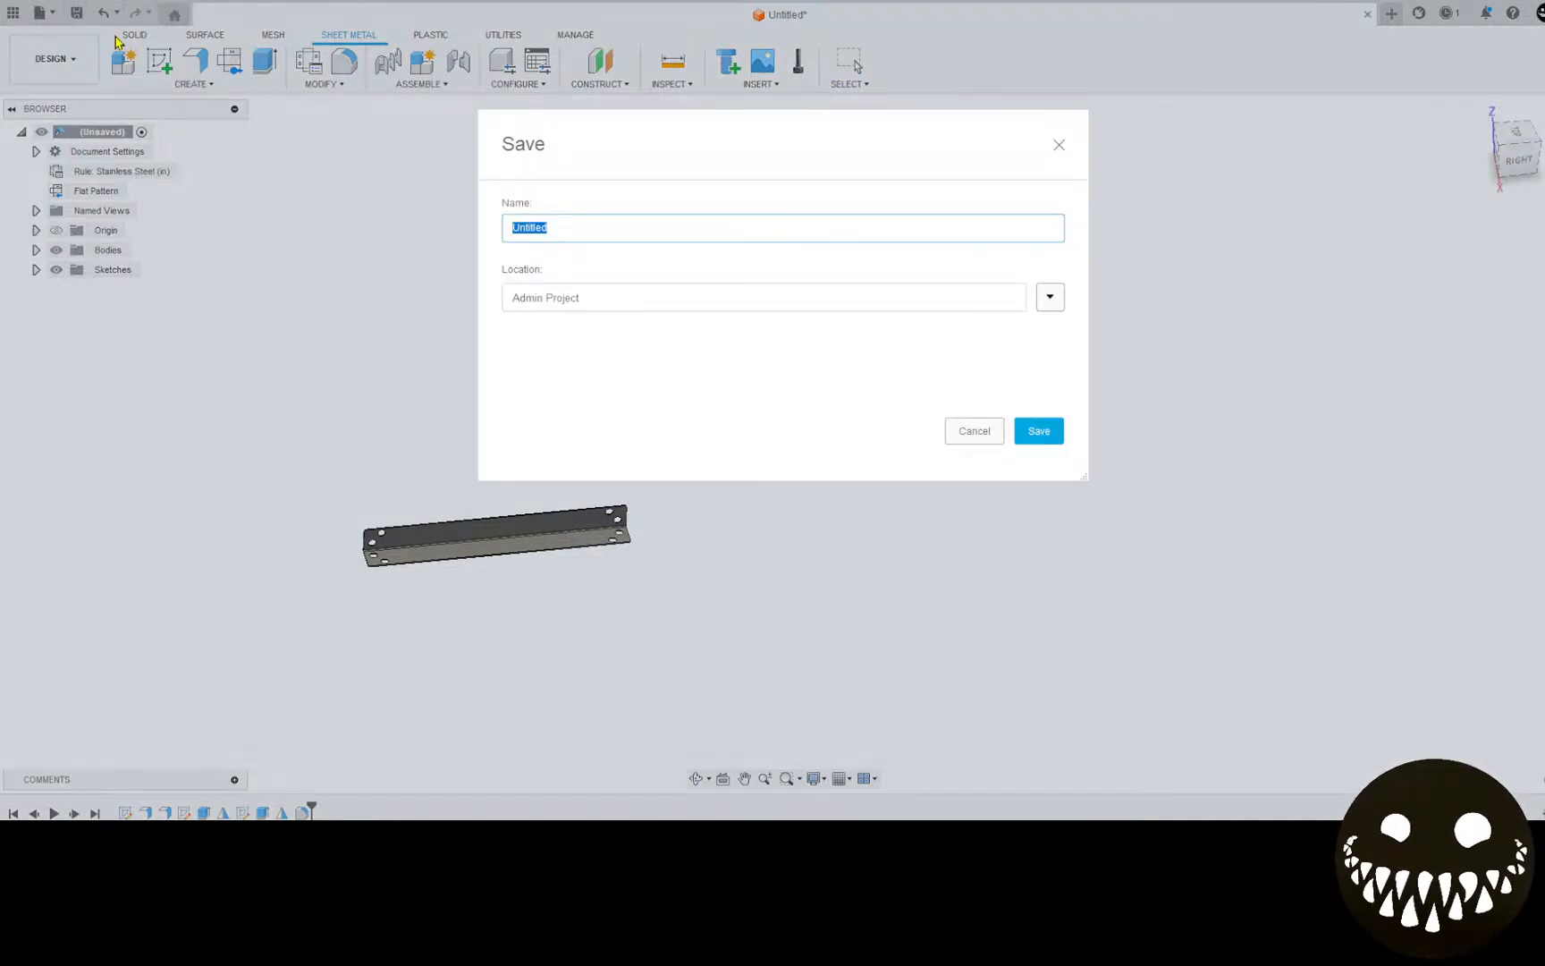
pyautogui.write('BBQ ')
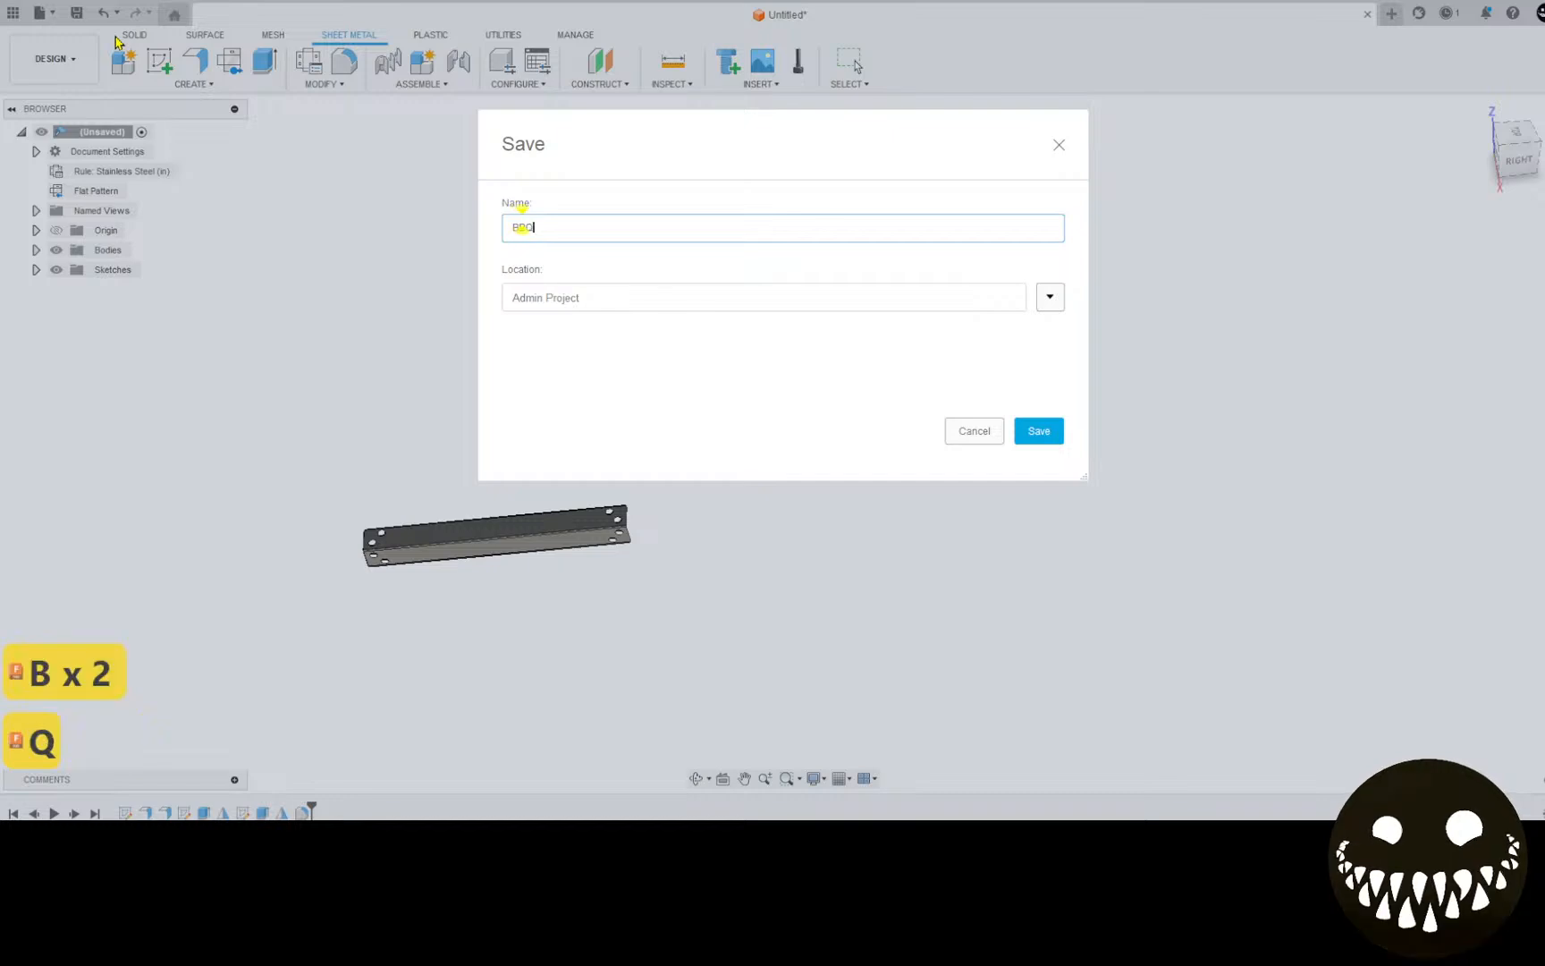
pyautogui.write('replac')
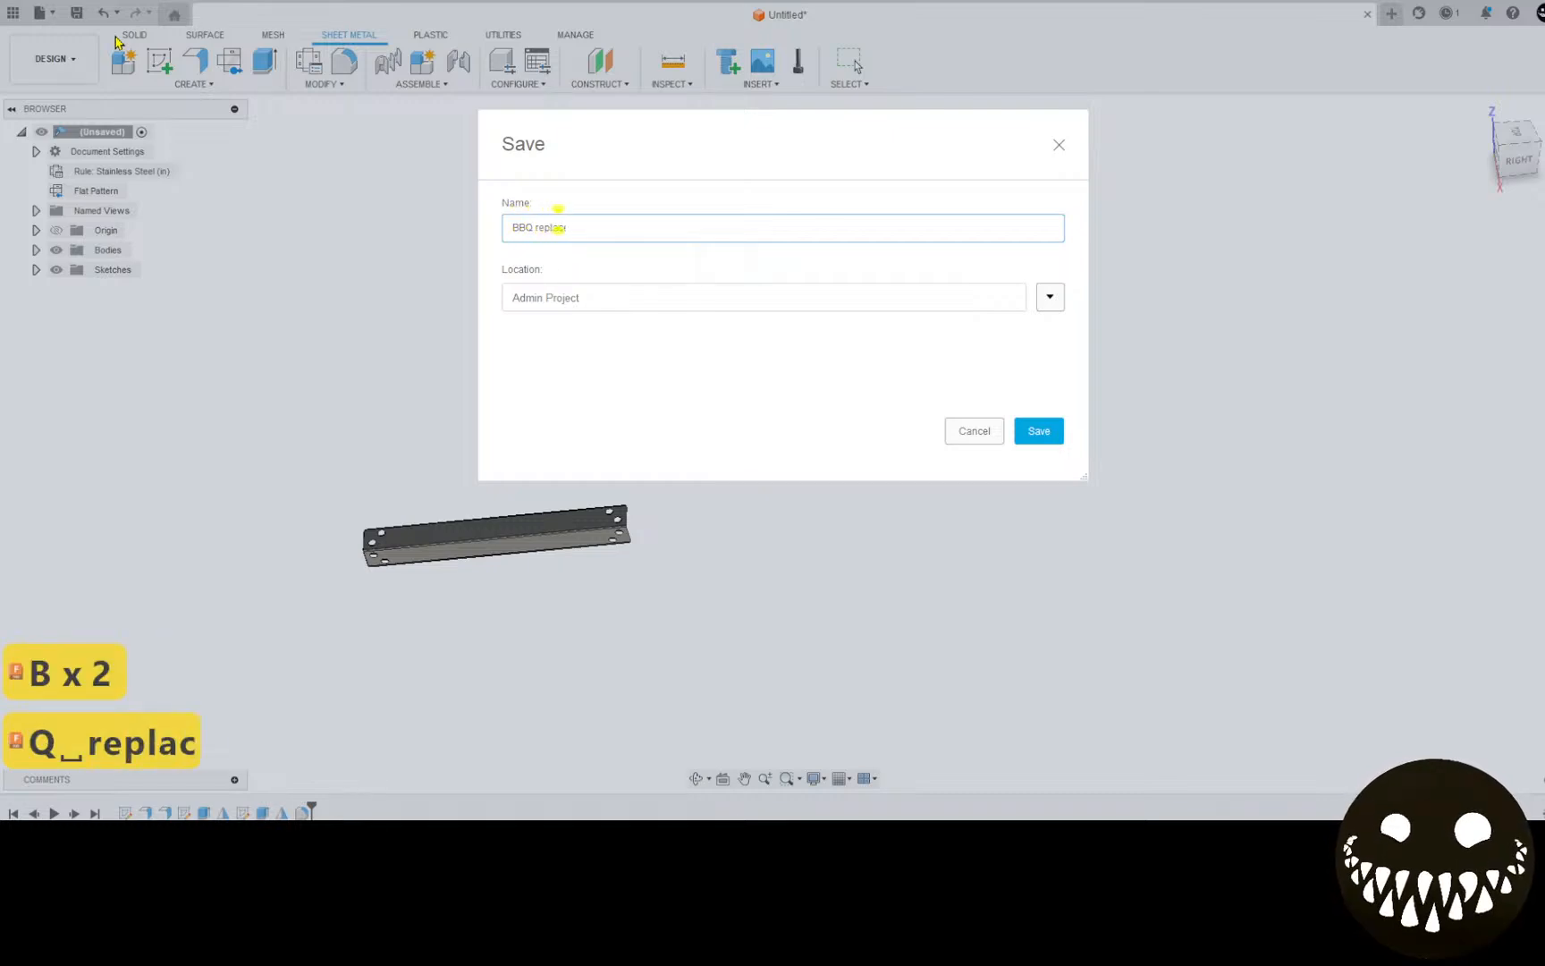
pyautogui.write('ement ')
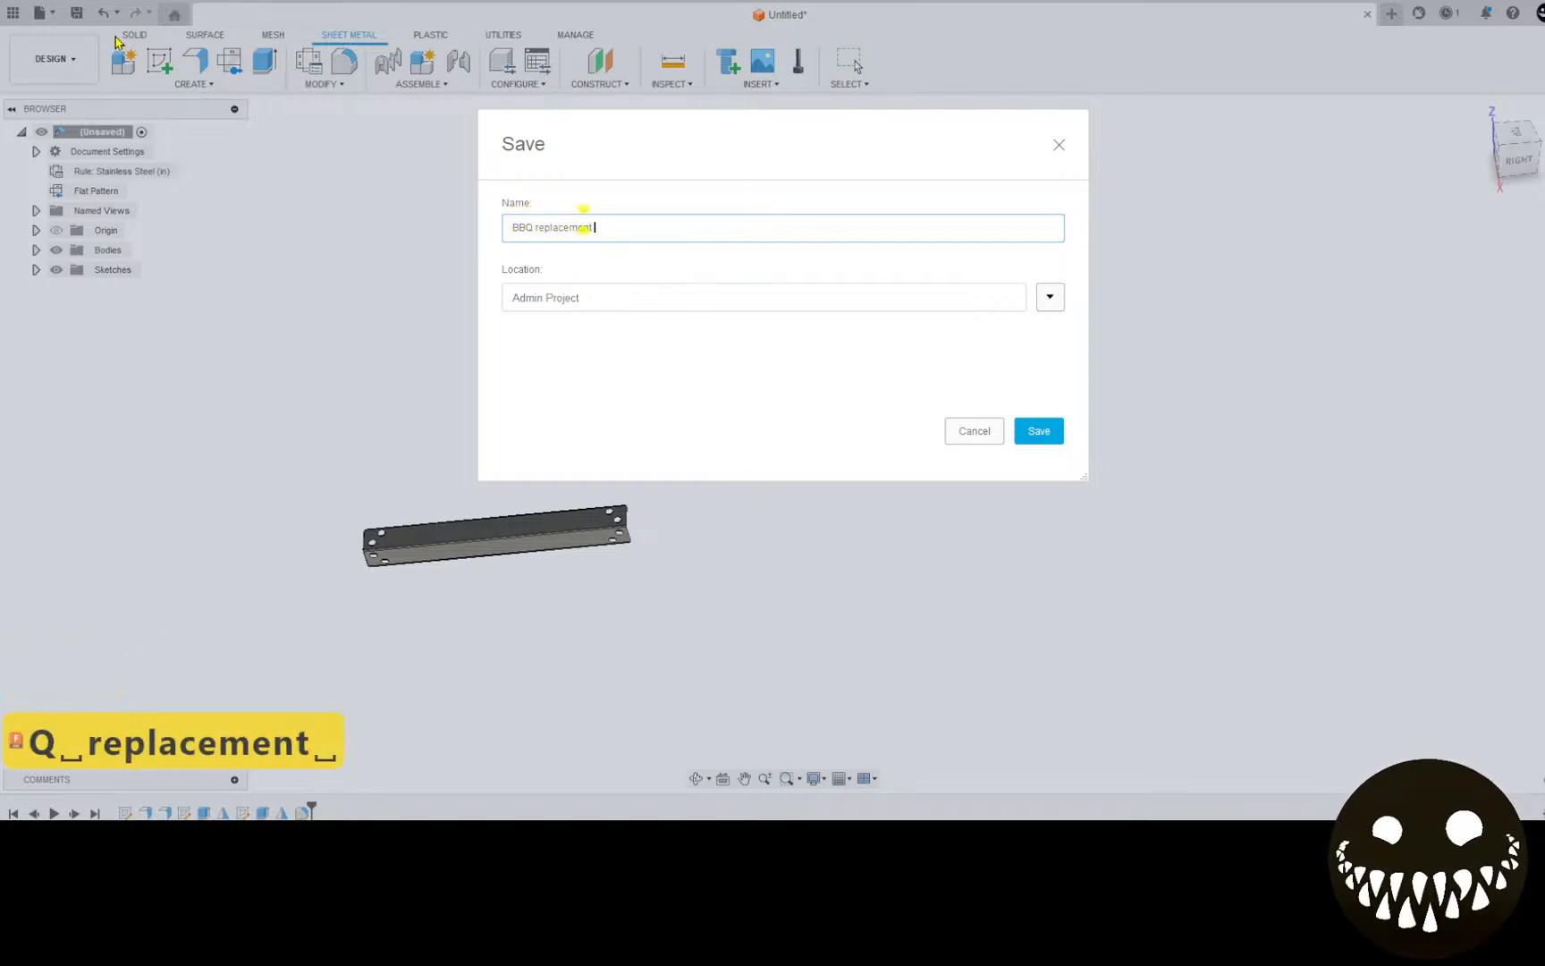
pyautogui.write('angle')
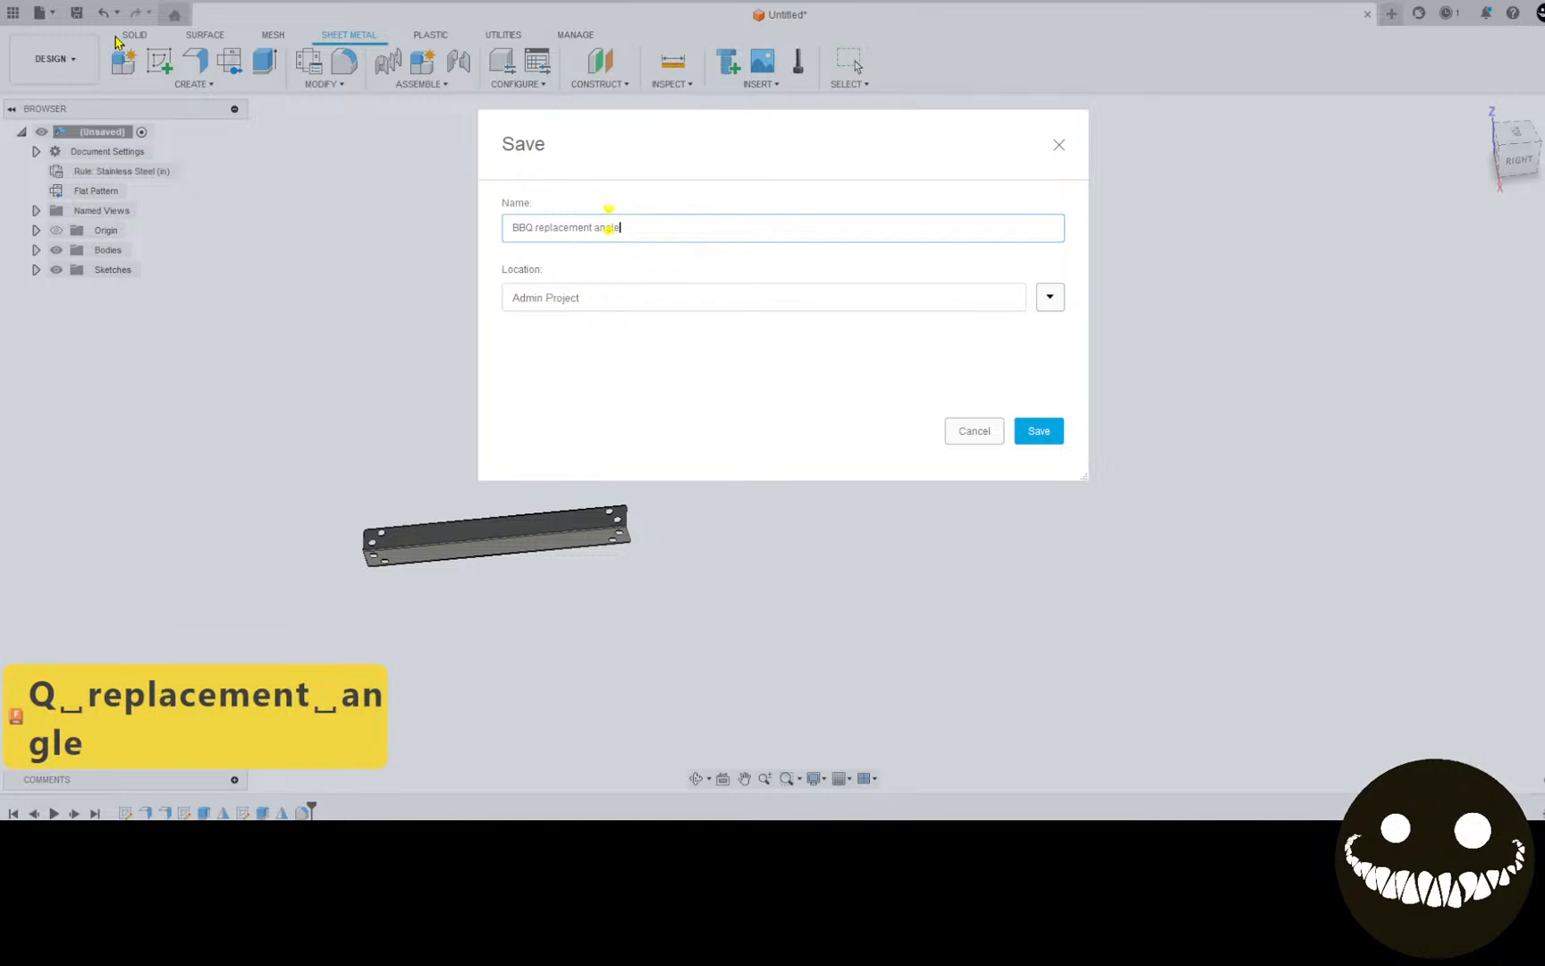
pyautogui.press('Return')
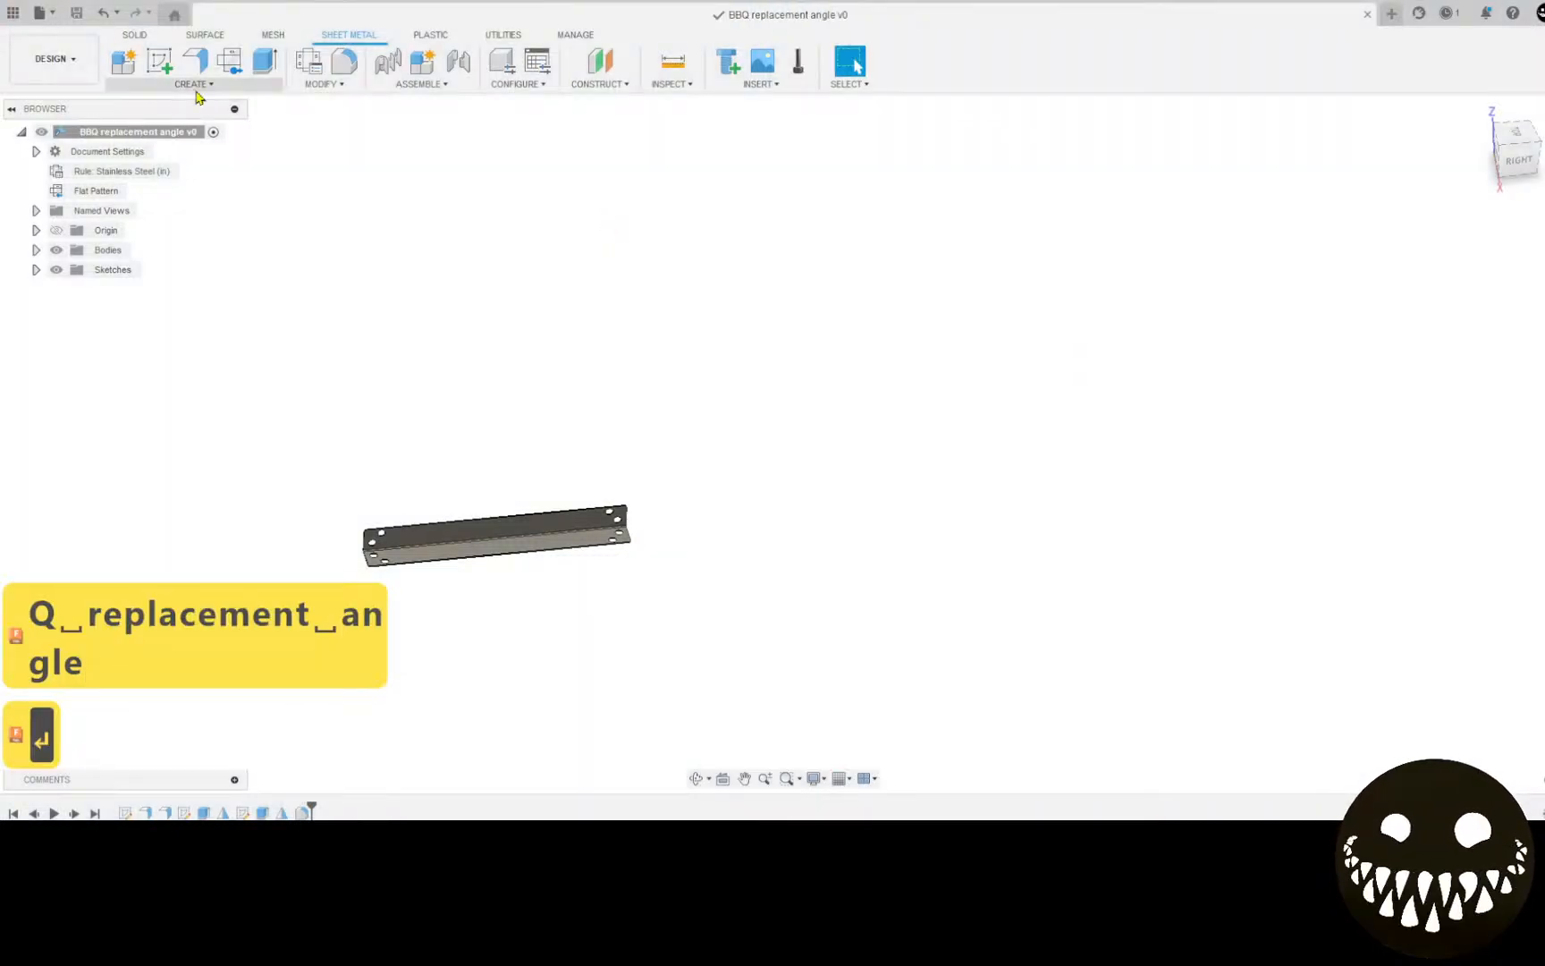
# Step: Derive the bracket's flat pattern into a new design
pyautogui.click(197, 86)
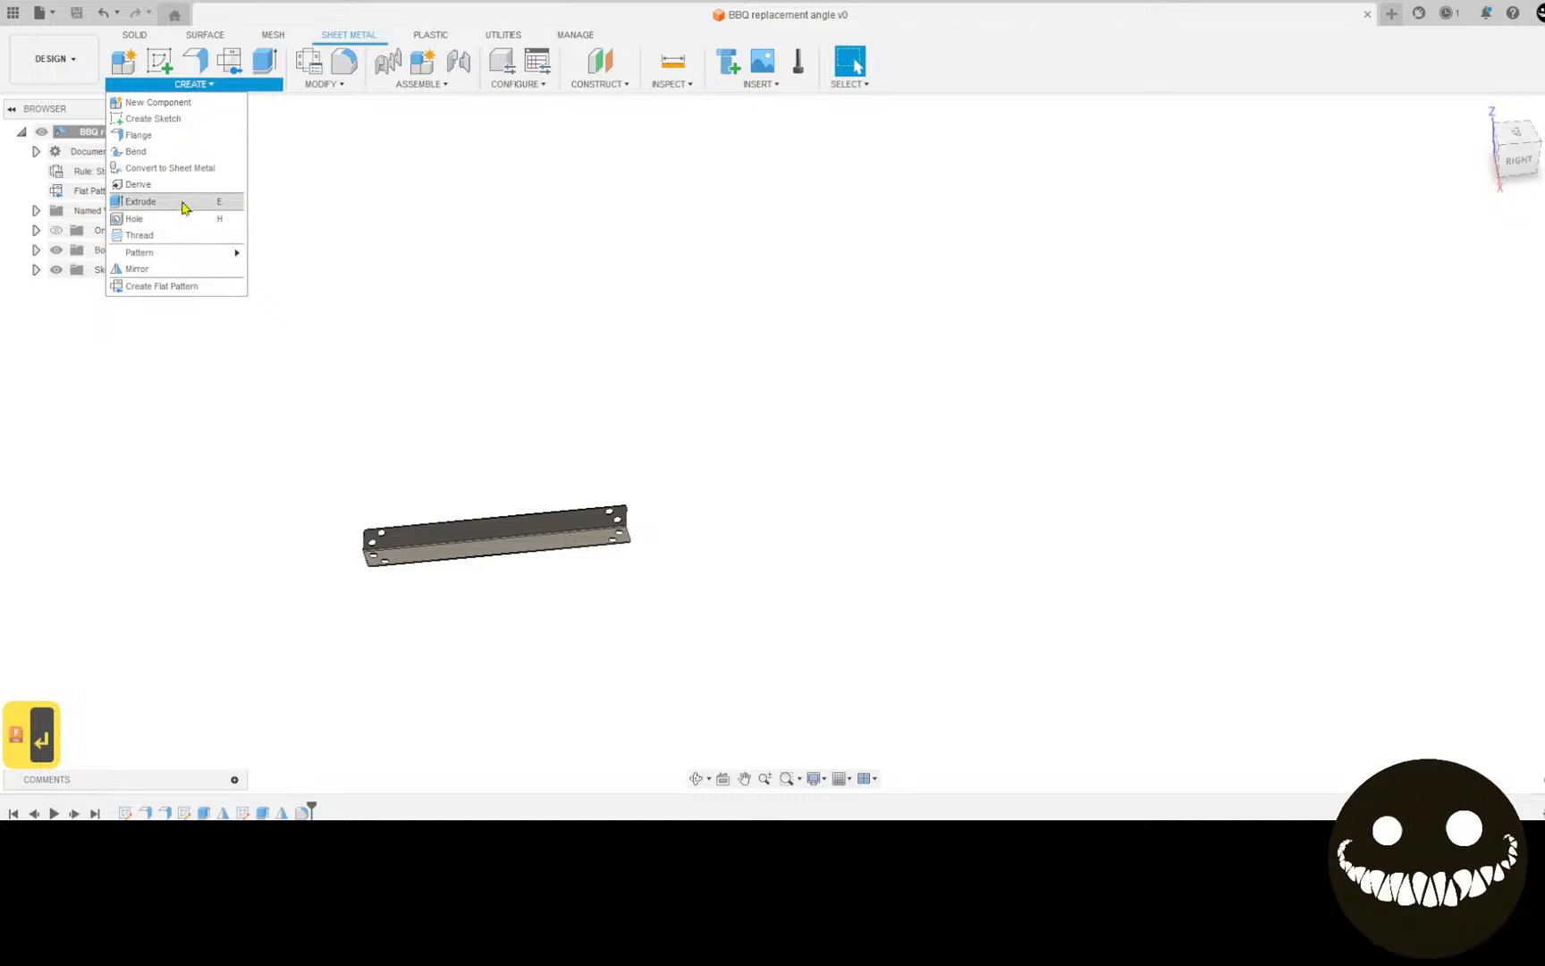
pyautogui.click(139, 185)
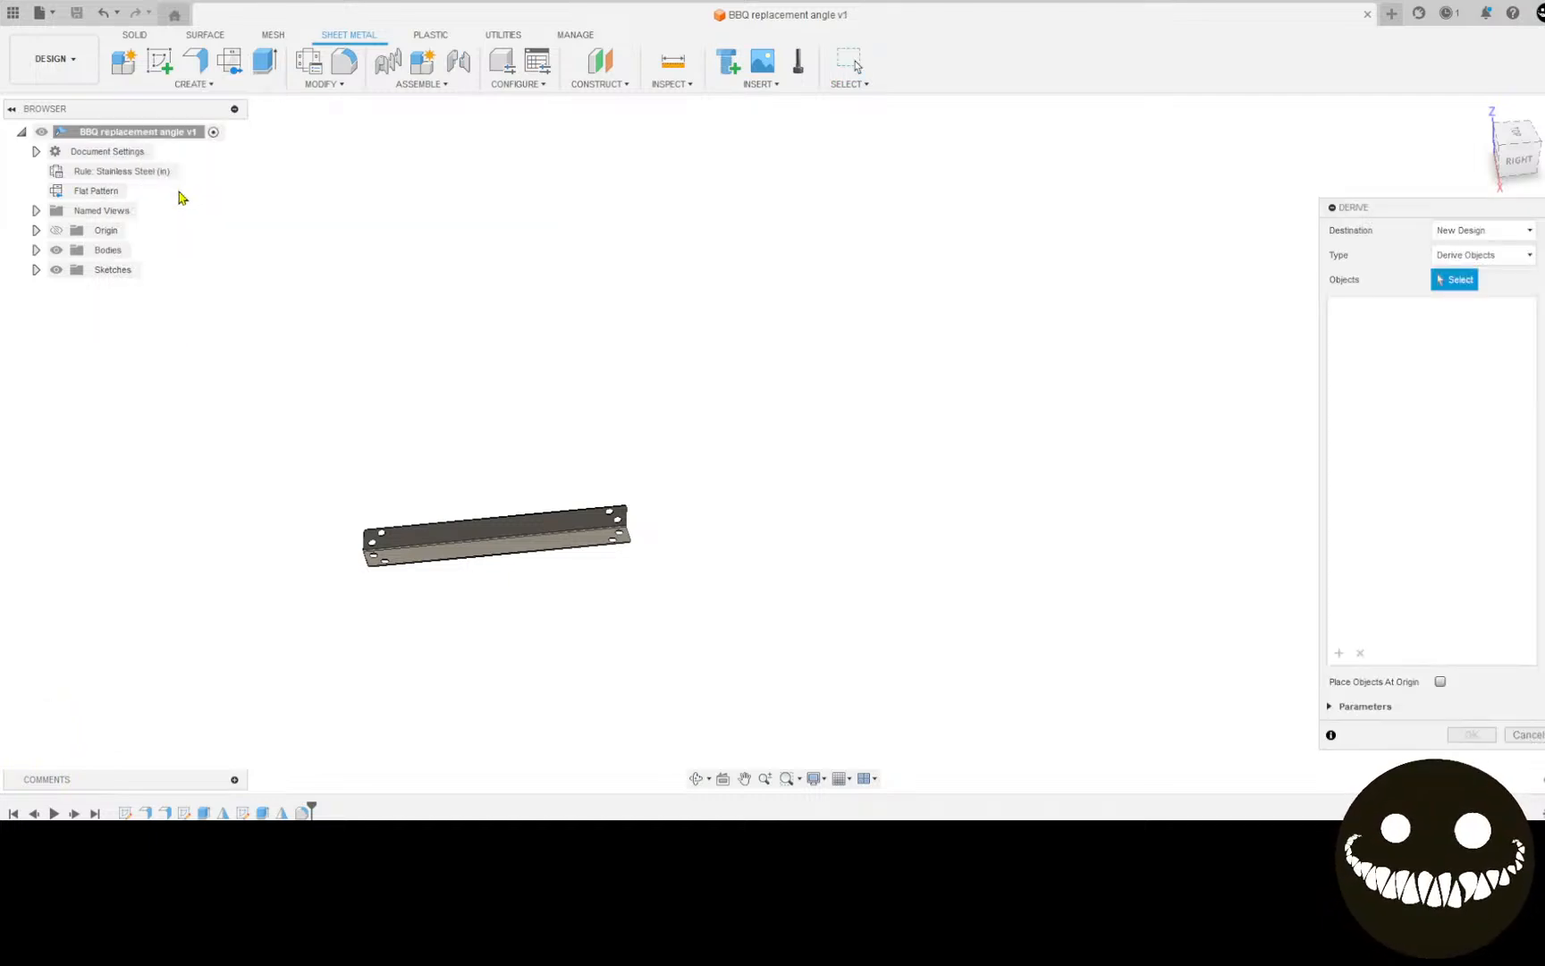
pyautogui.click(134, 191)
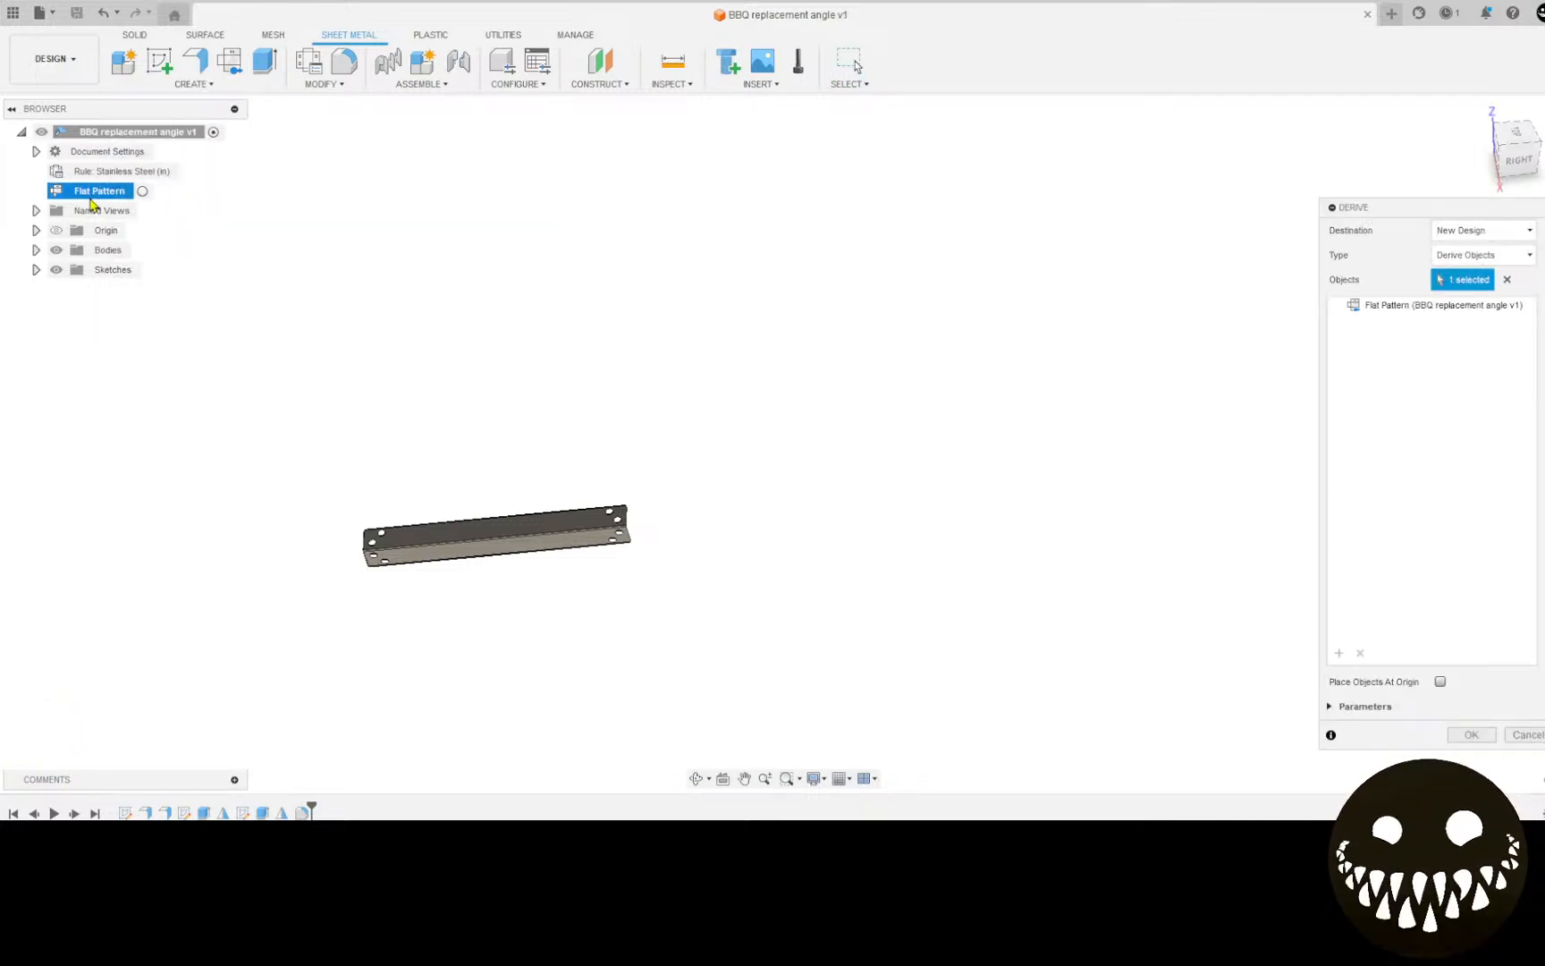
pyautogui.click(1488, 734)
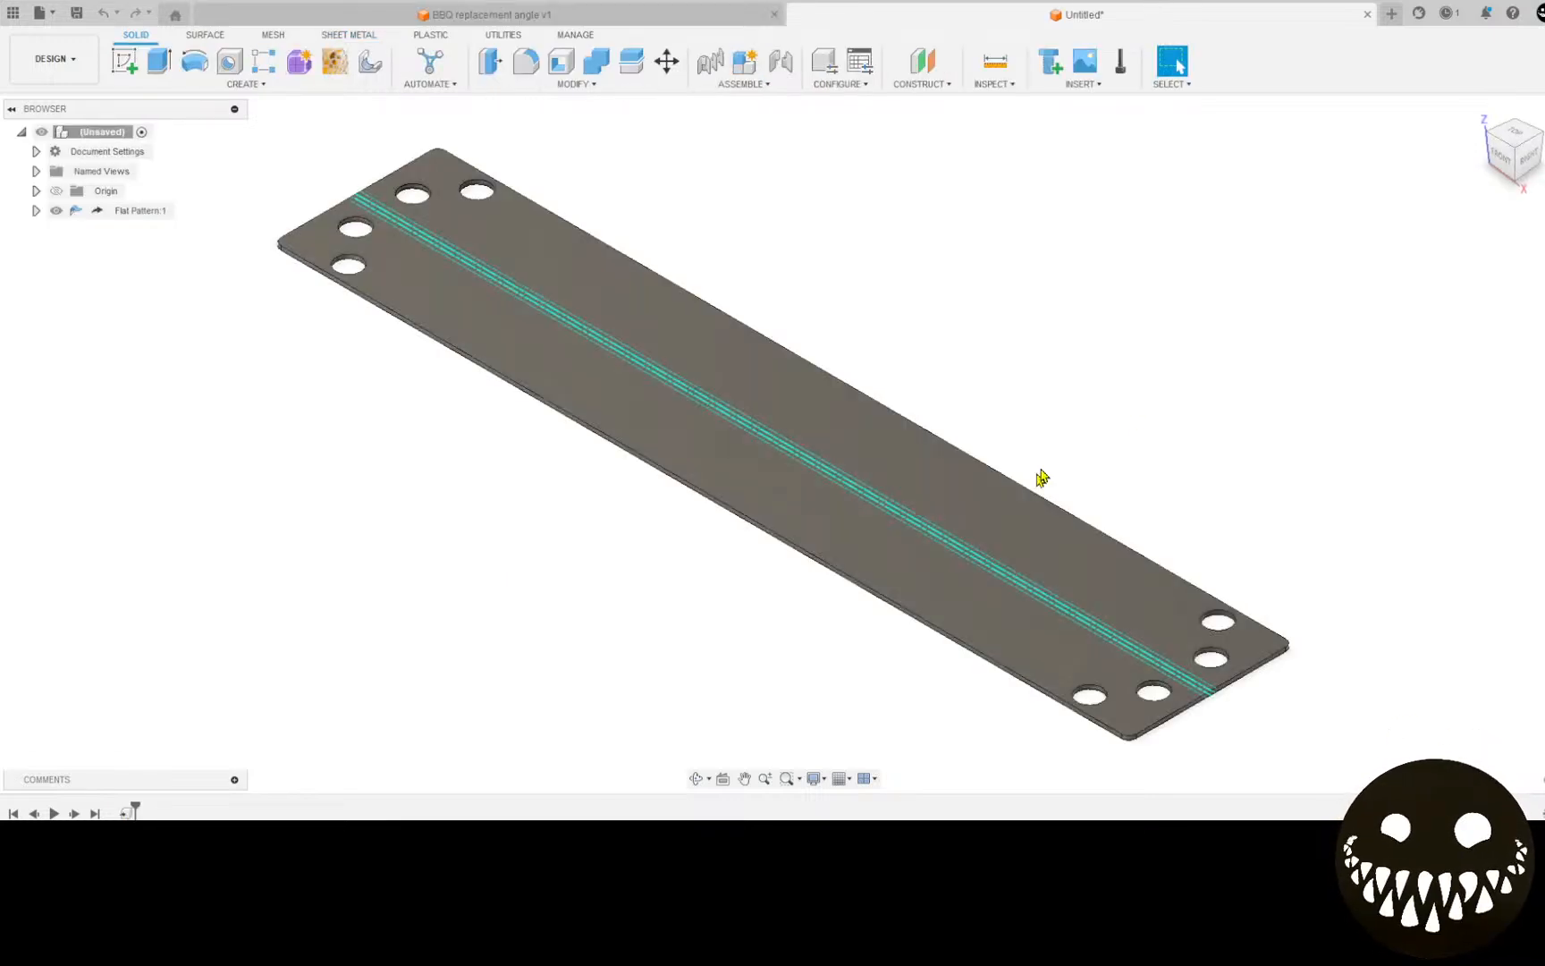
# Step: Start a rectangular pattern with the Components object type and select the derived flat pattern, seen from the top with its length horizontal
pyautogui.click(1509, 131)
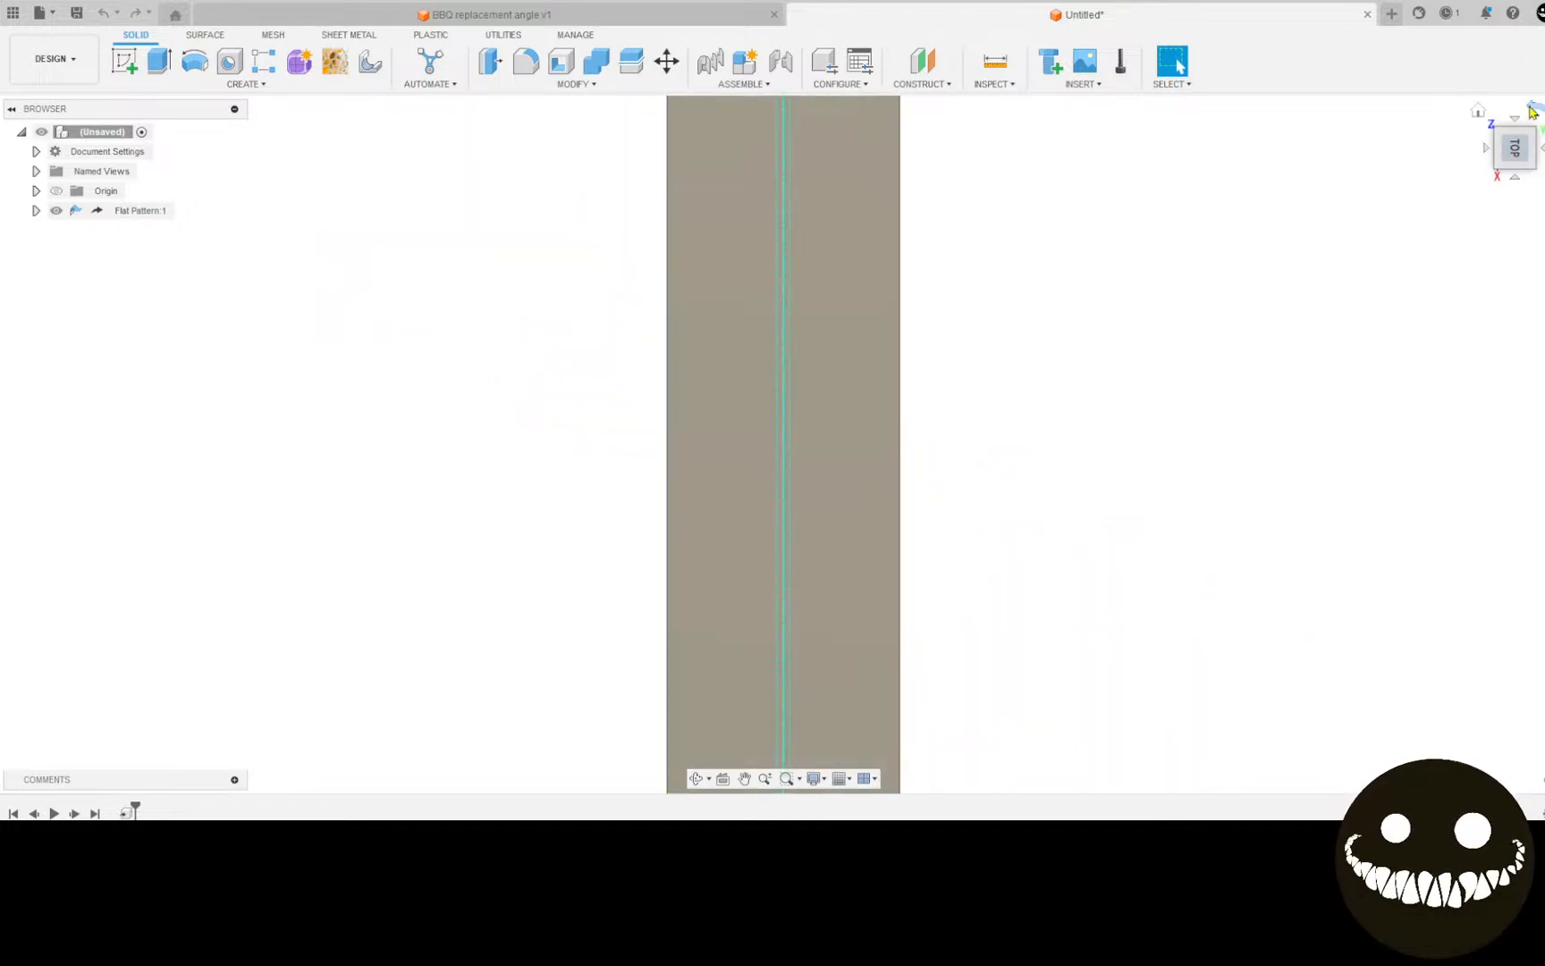
pyautogui.click(1531, 111)
pyautogui.scroll(-2, 1207, 286)
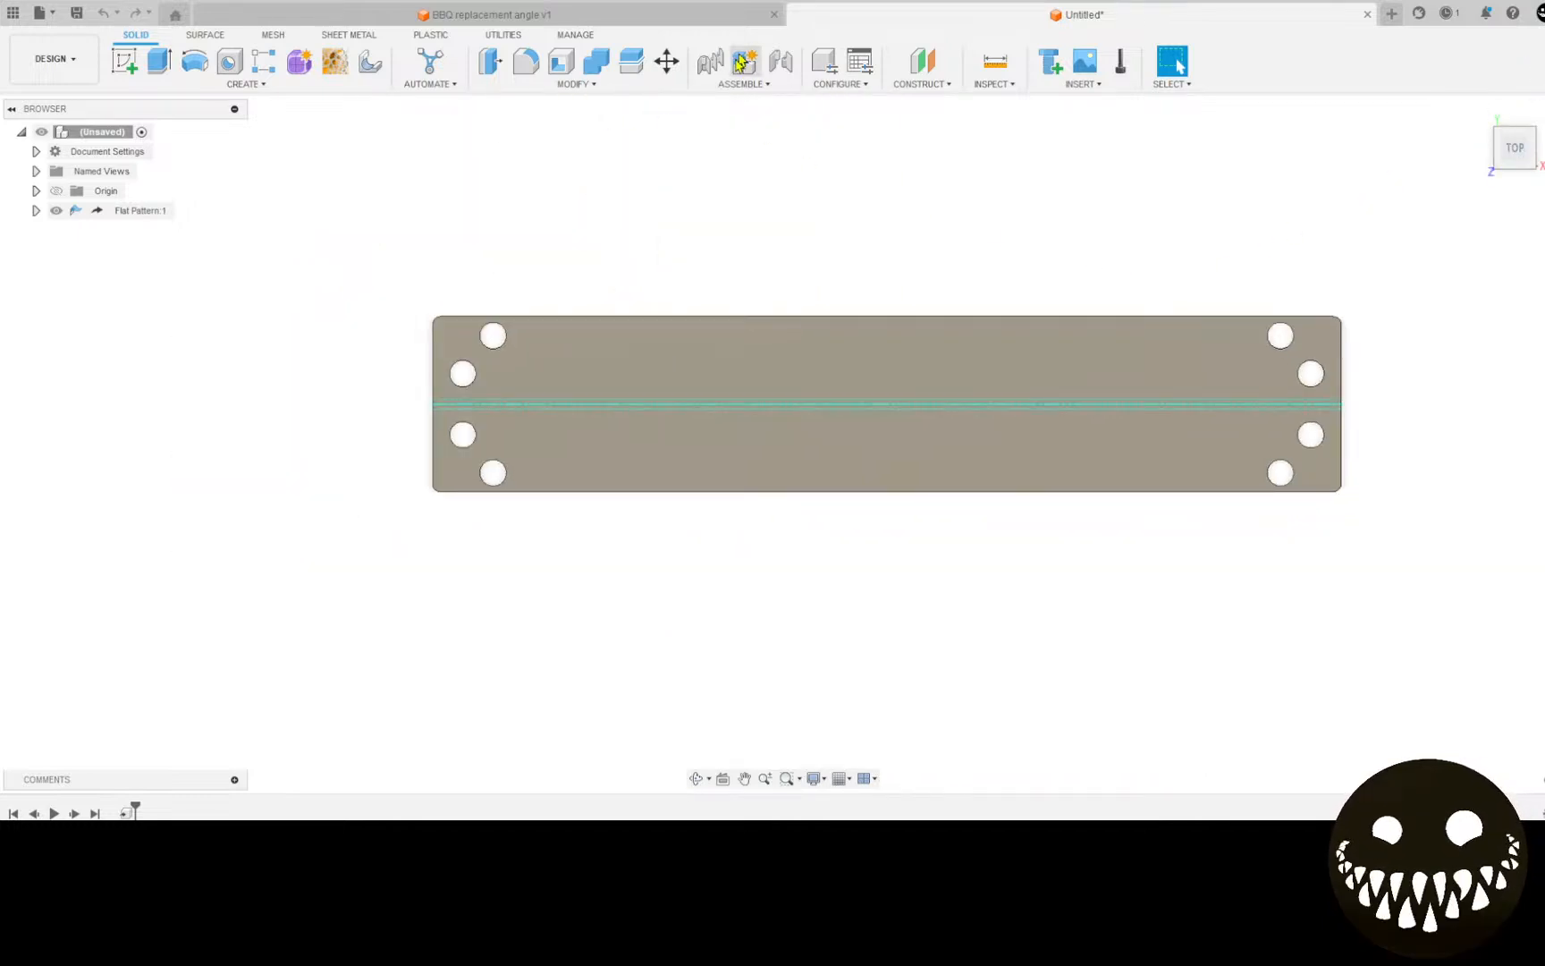
pyautogui.moveTo(710, 157); pyautogui.dragTo(554, 88, button='middle')
pyautogui.press('Escape')
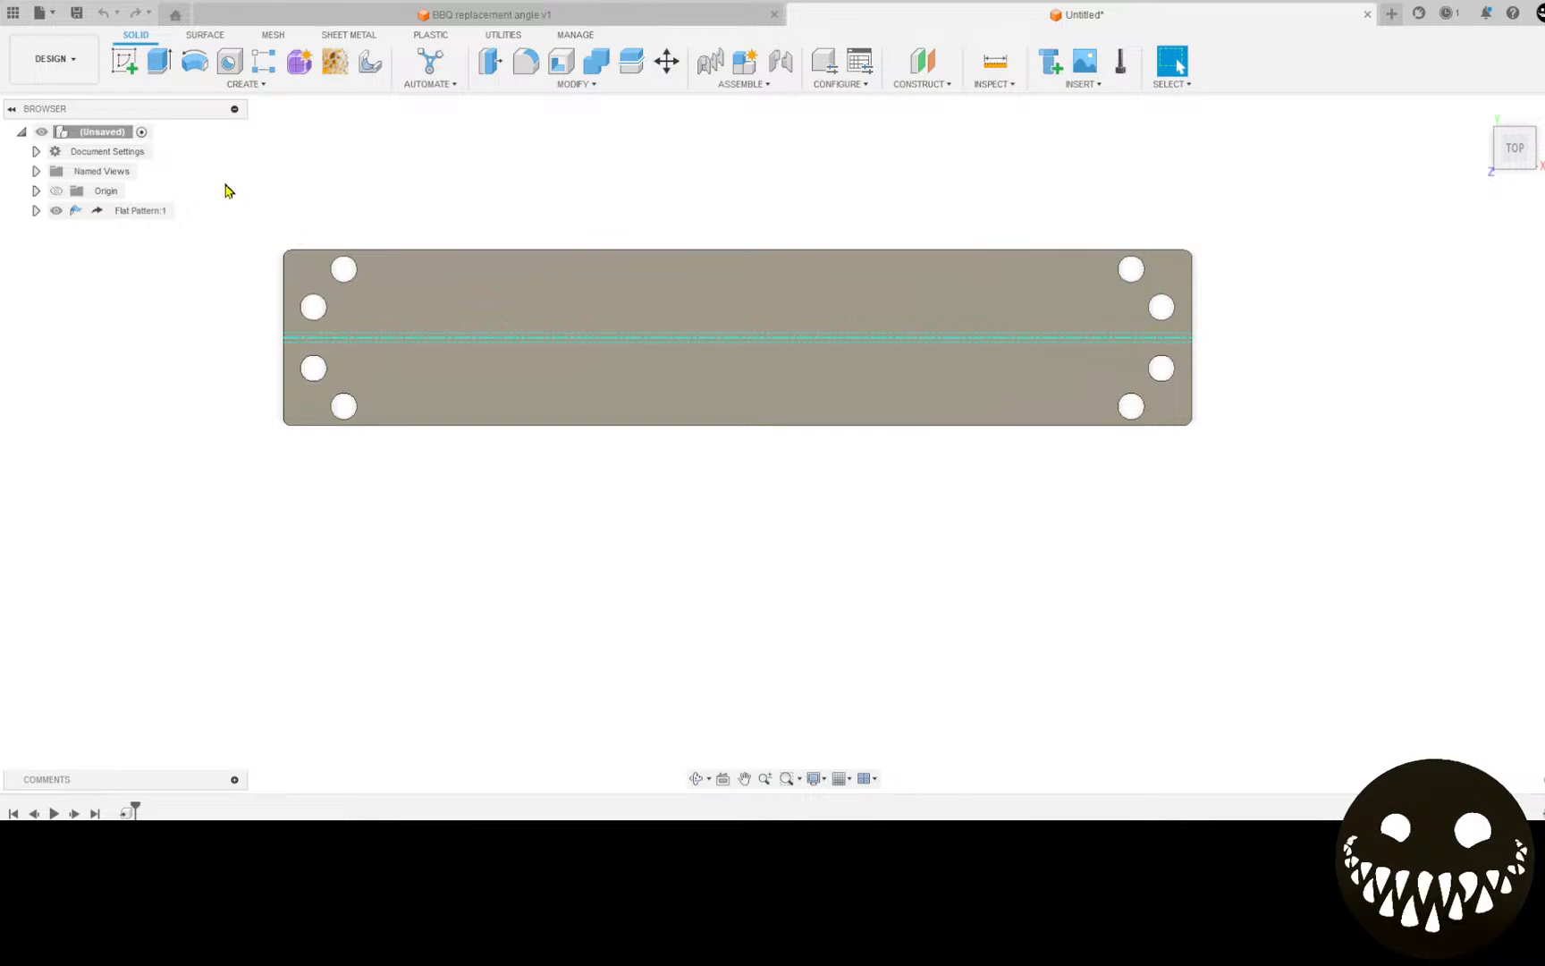
pyautogui.scroll(-2, 270, 249)
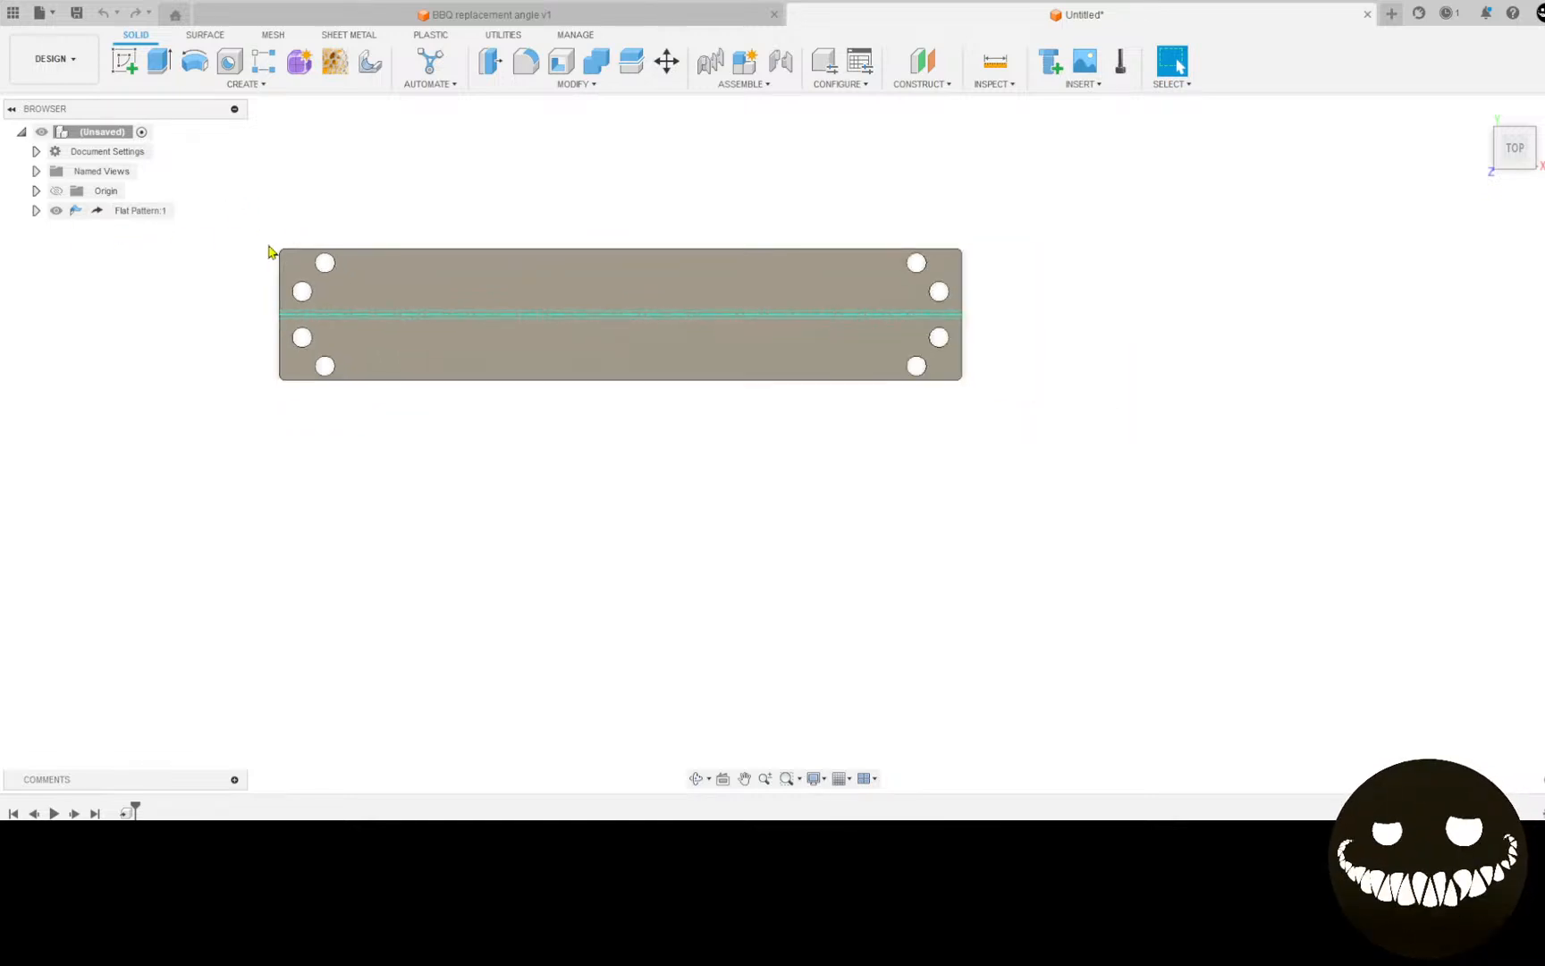
pyautogui.moveTo(246, 204); pyautogui.dragTo(1017, 438)
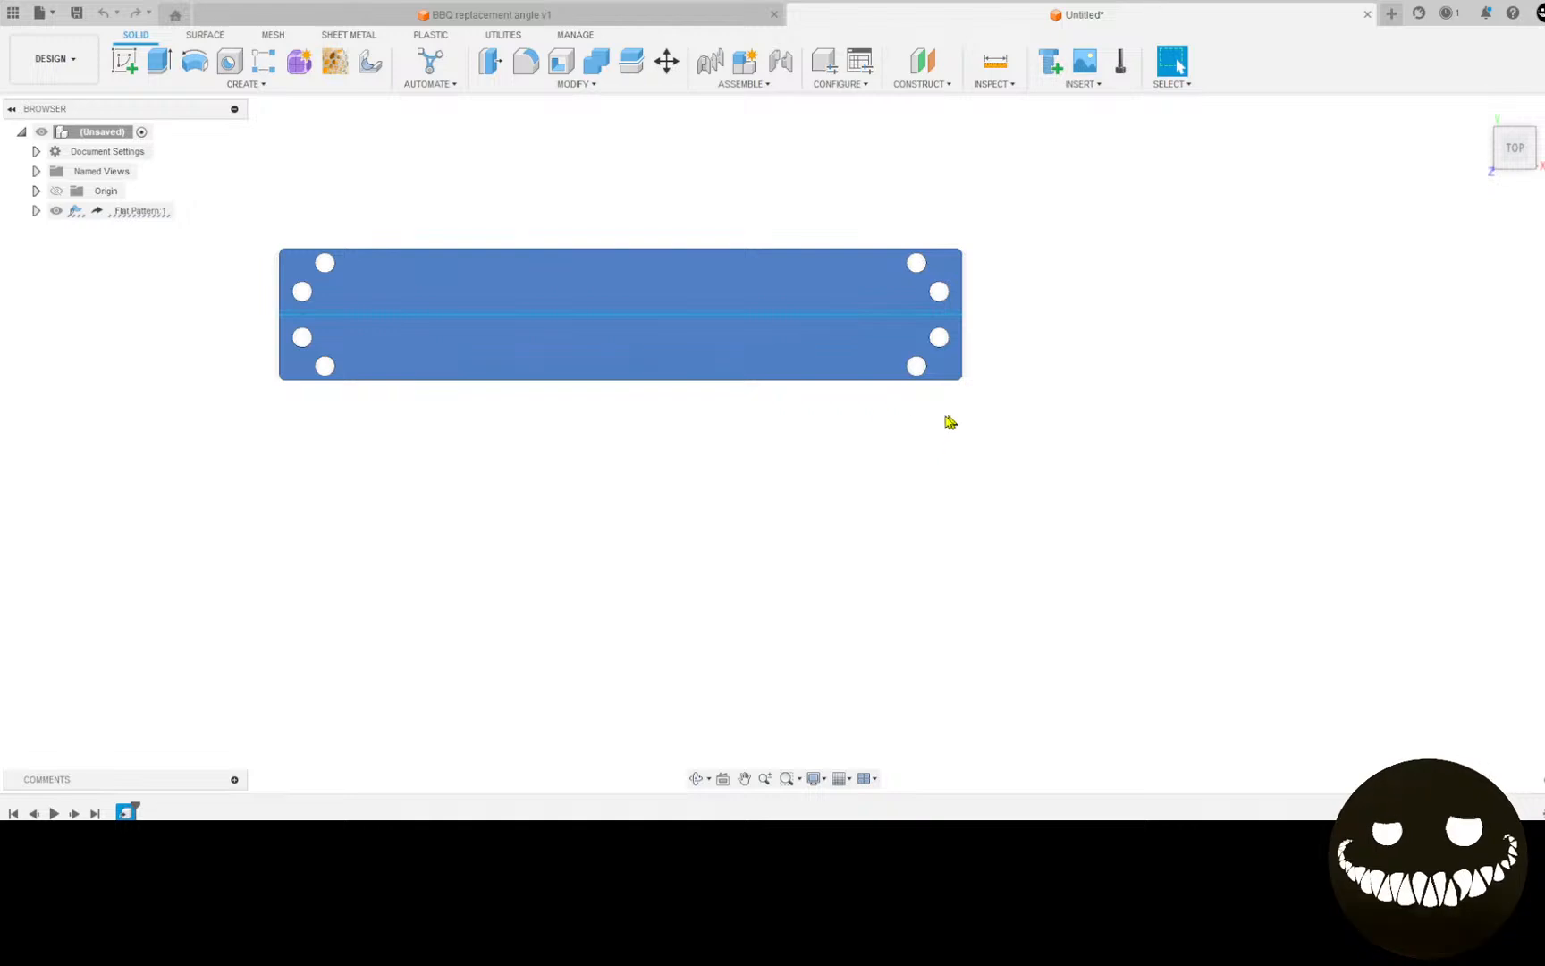
pyautogui.click(264, 61)
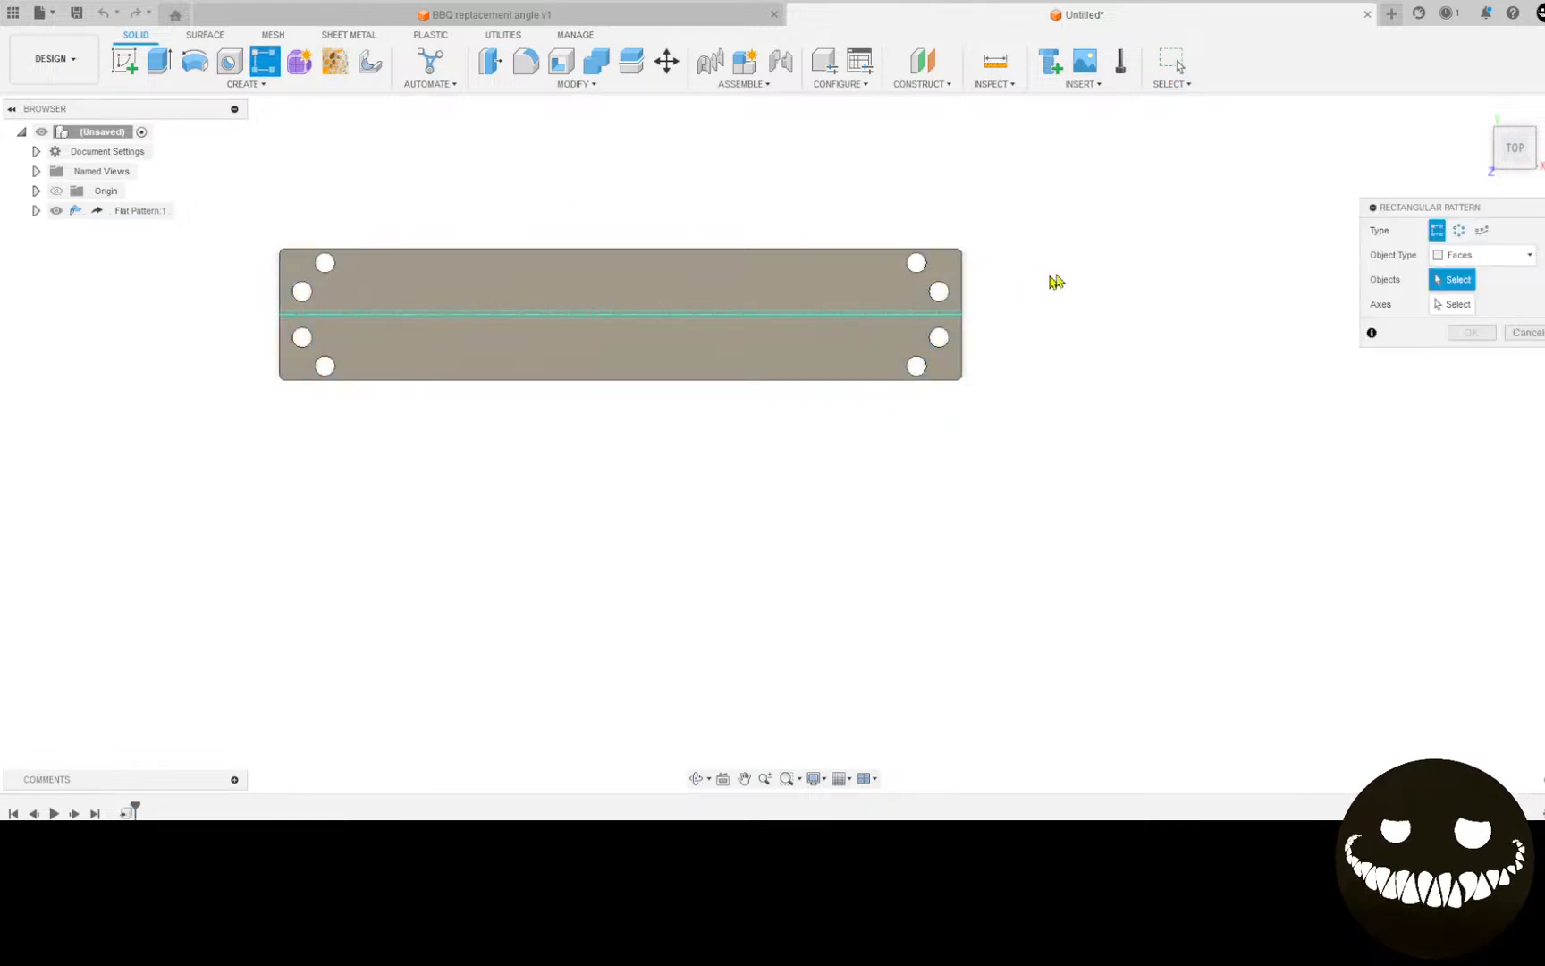
pyautogui.click(1488, 258)
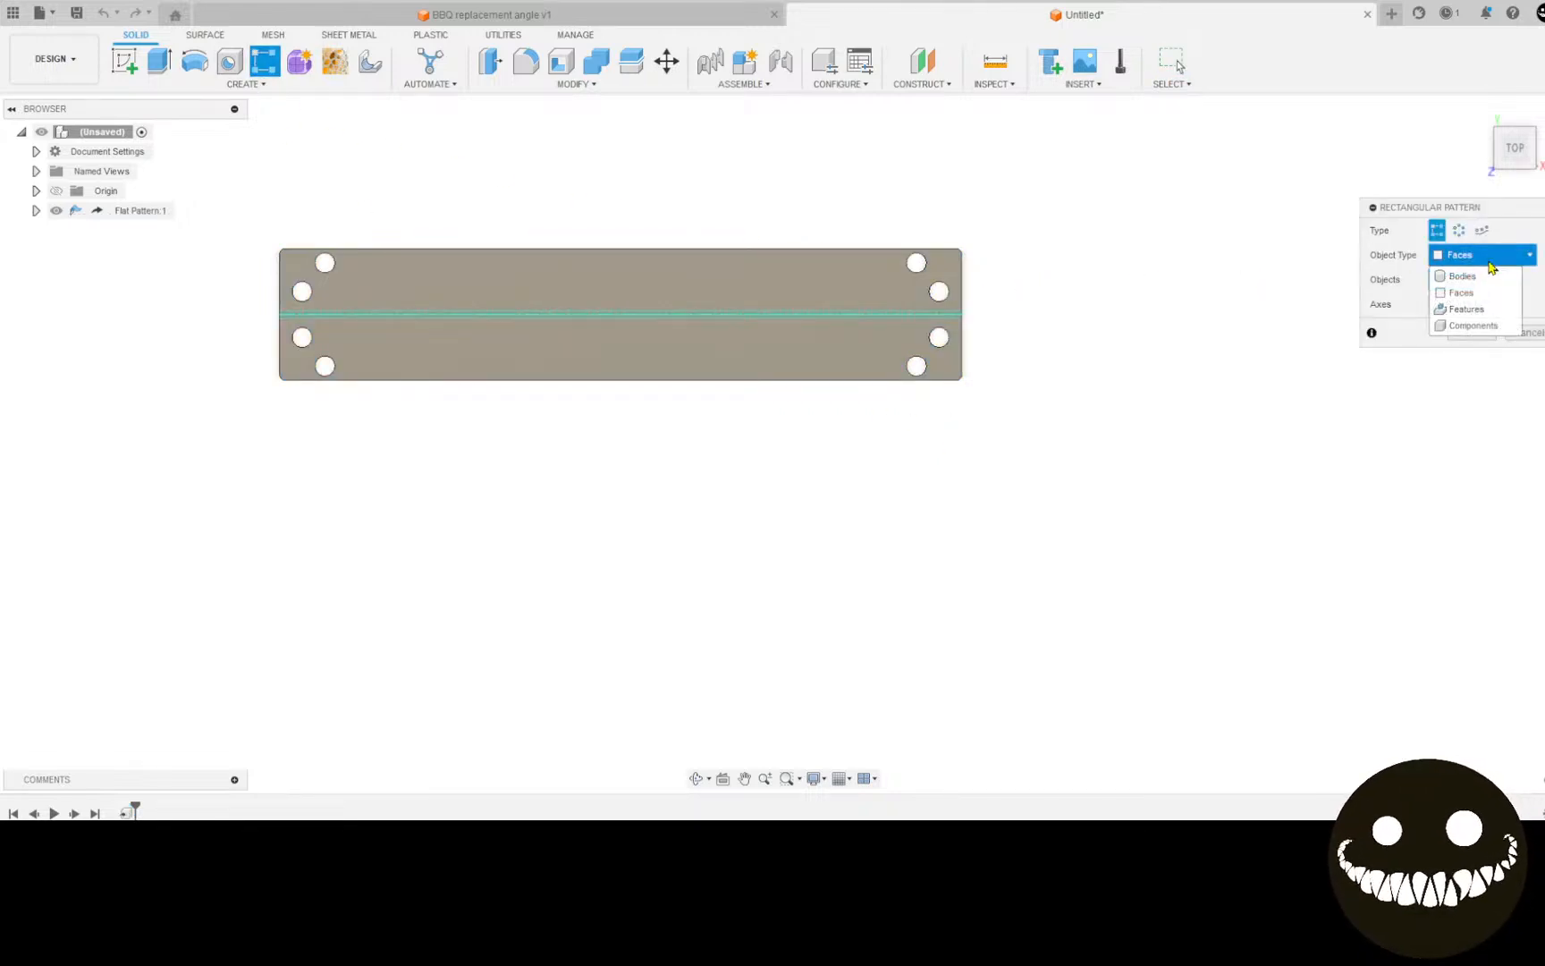
pyautogui.click(1484, 326)
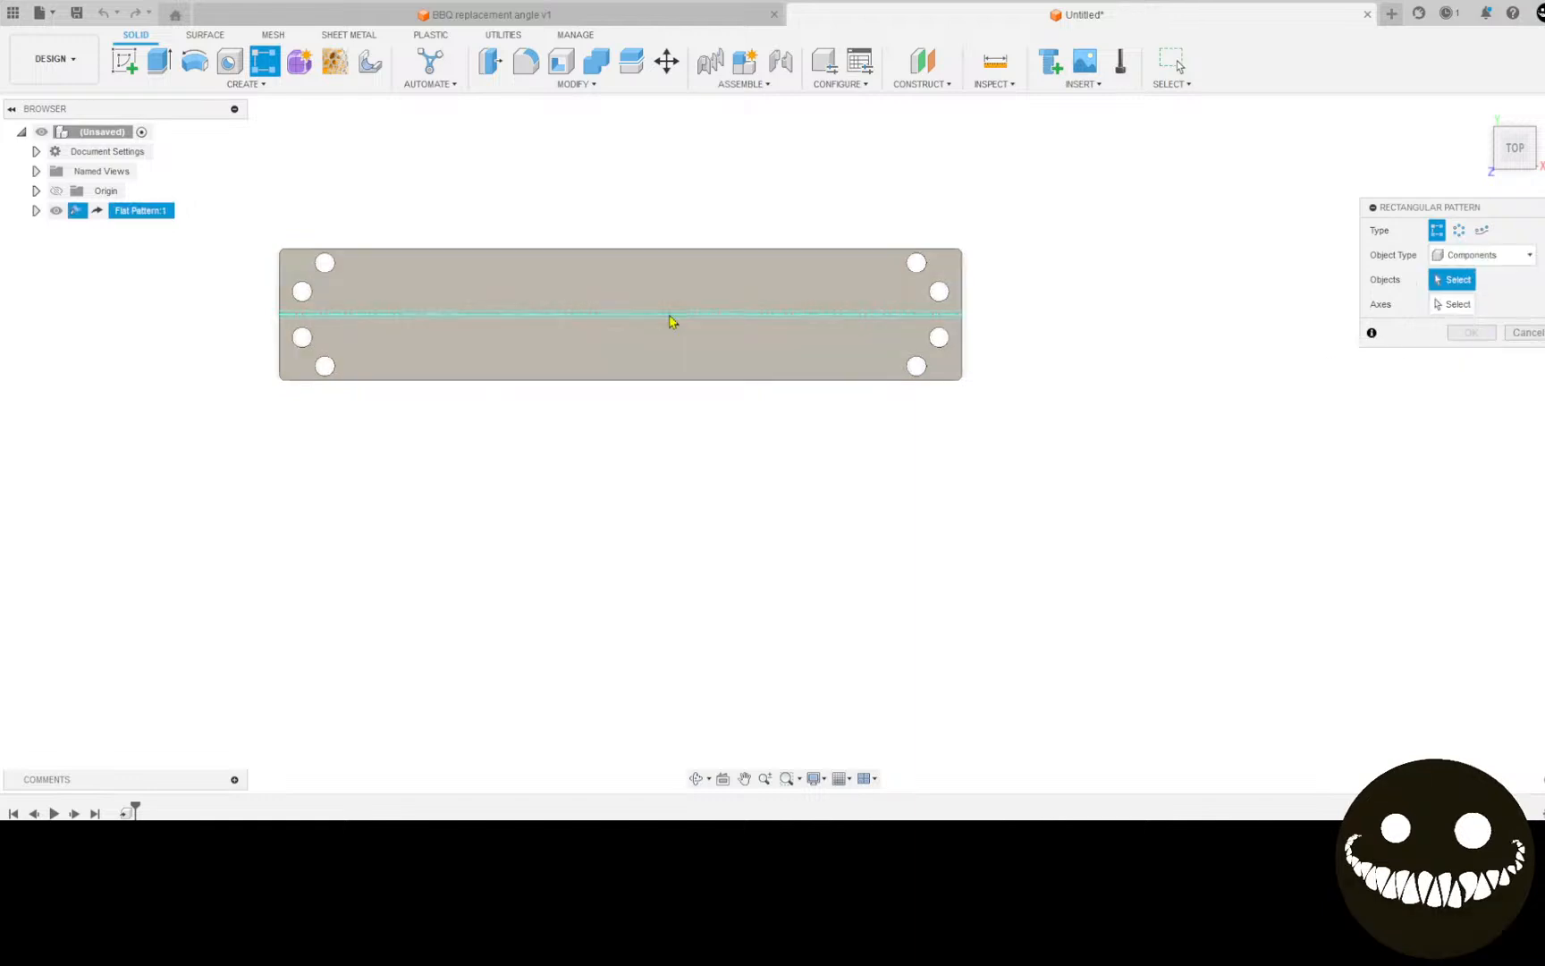
pyautogui.click(689, 310)
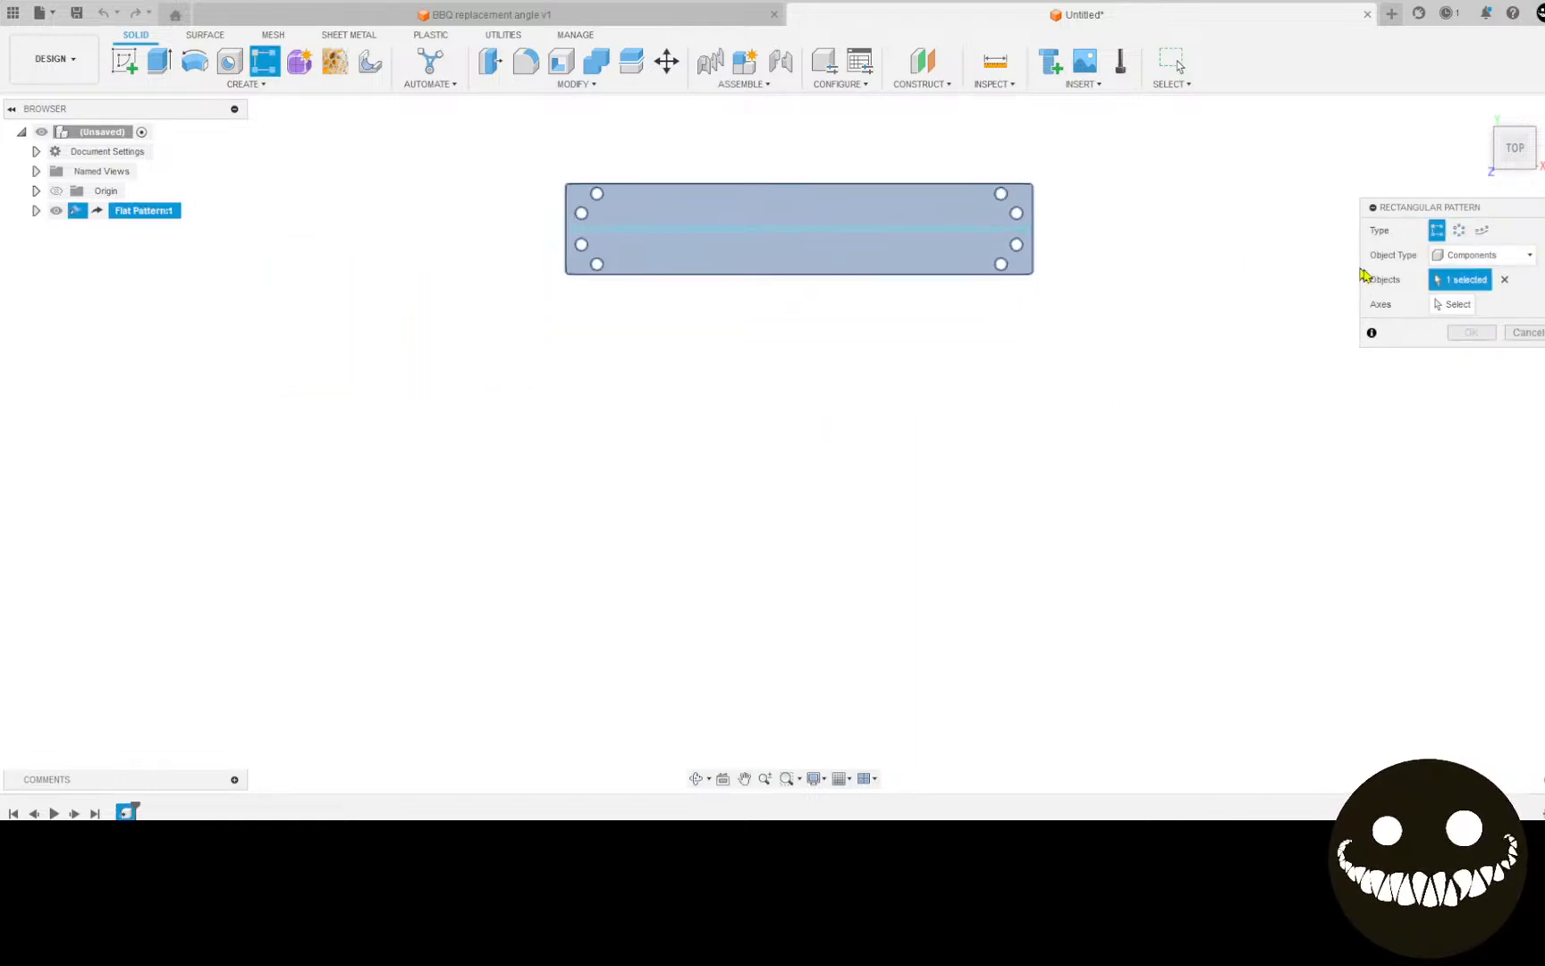
# Step: Pattern the flat part along its short end edge with a quantity of 4 over an extent of -9.00 in
pyautogui.click(1453, 304)
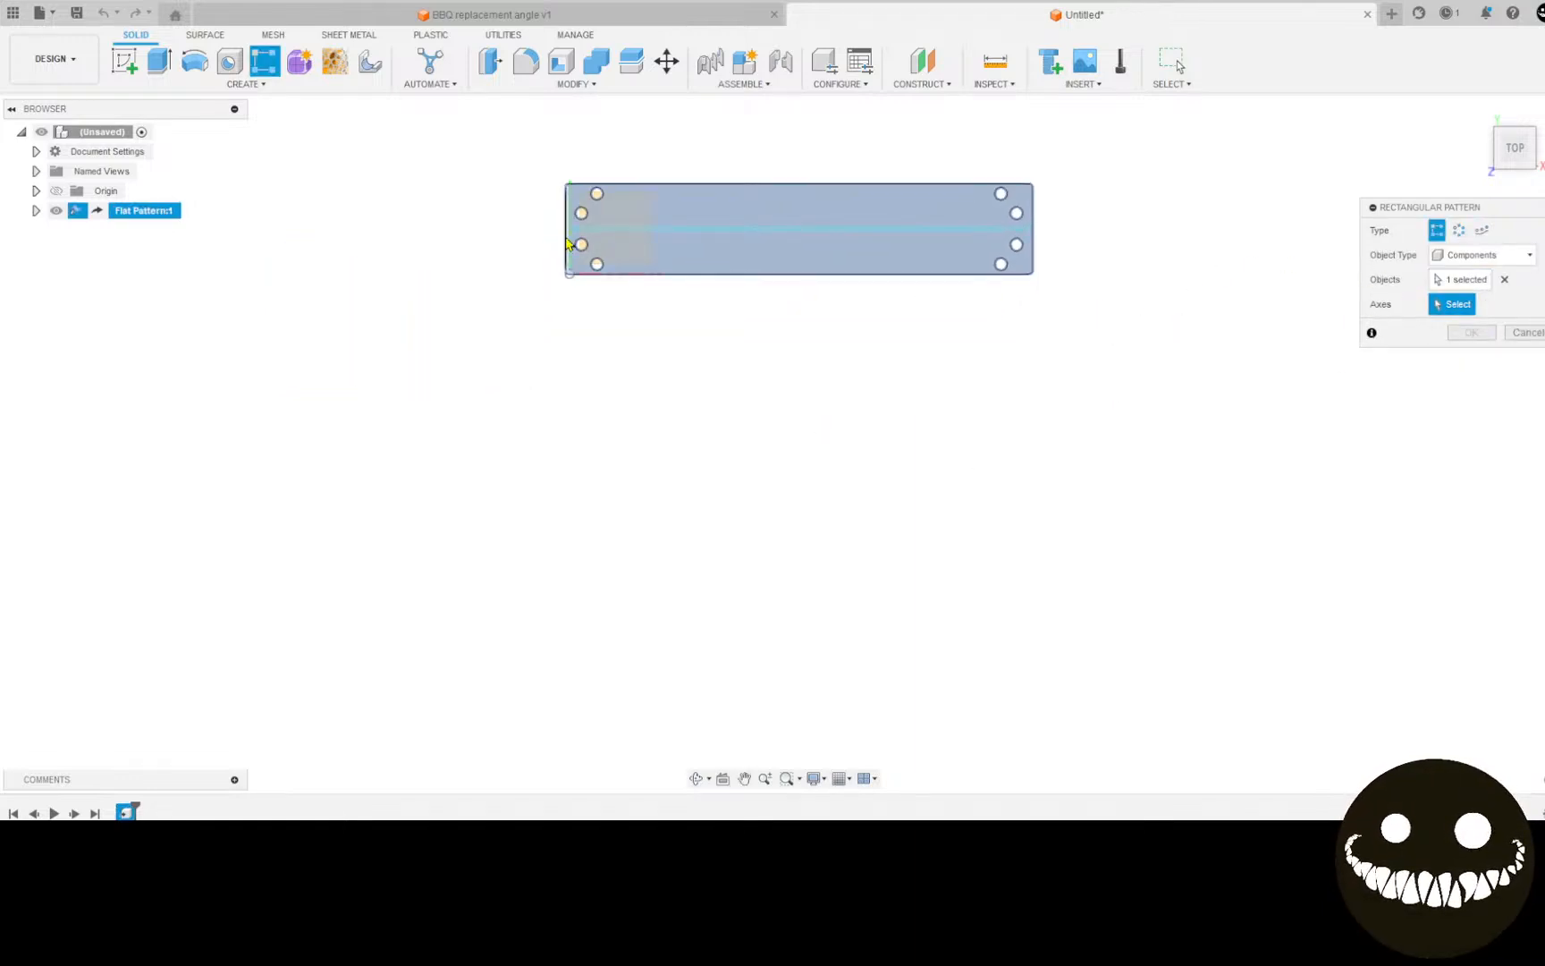
pyautogui.click(573, 244)
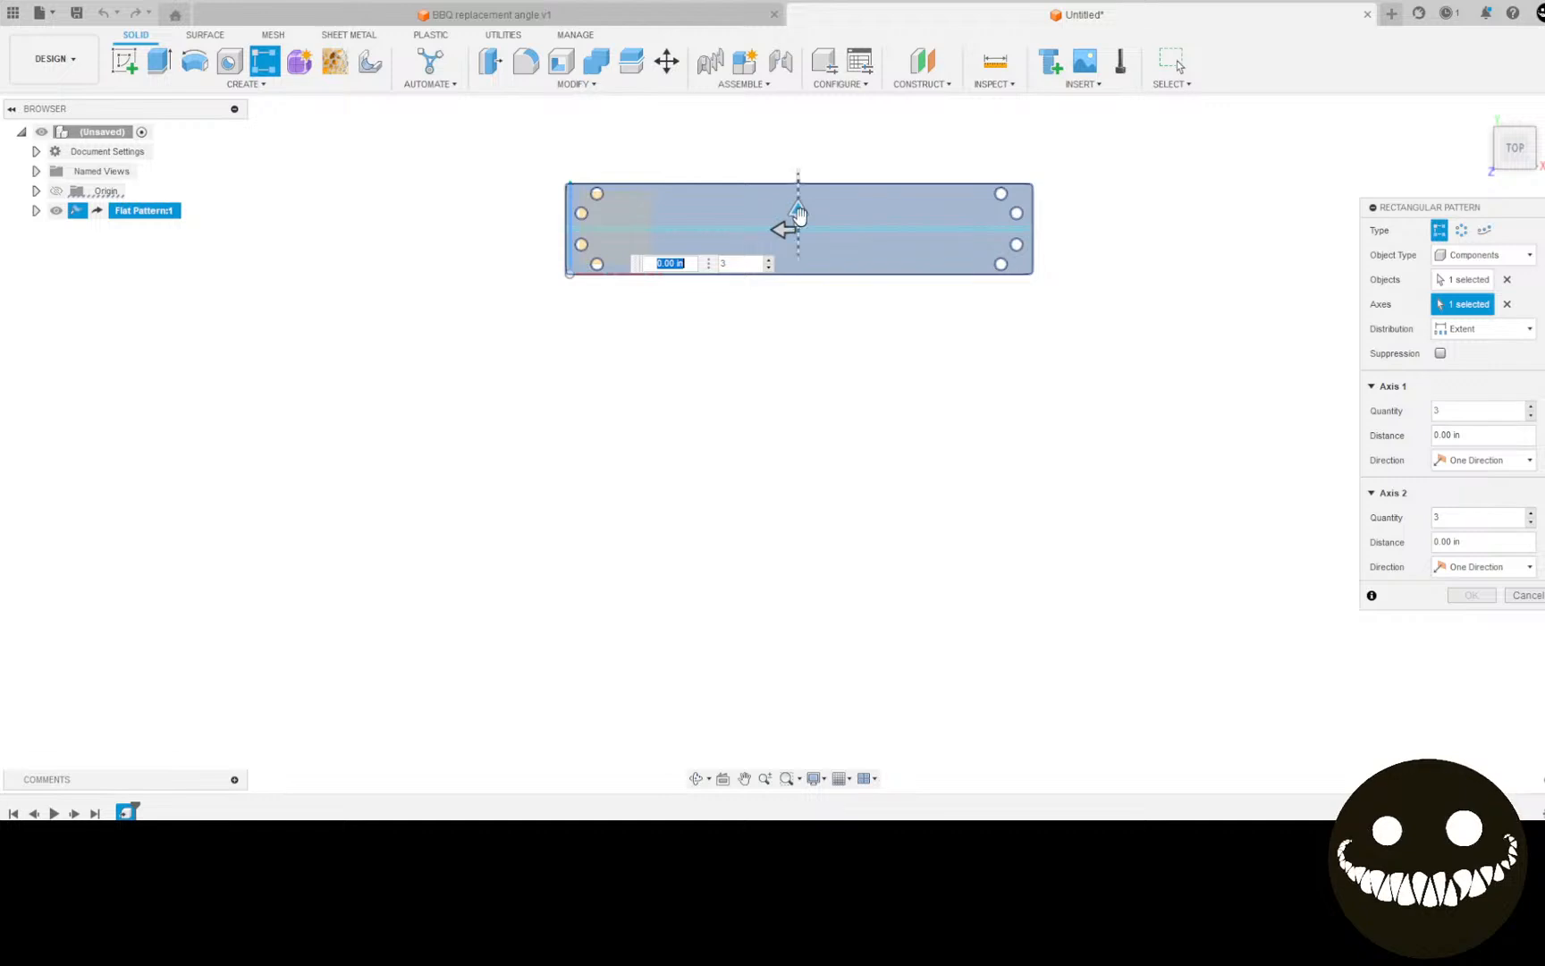
pyautogui.moveTo(794, 220); pyautogui.dragTo(800, 404)
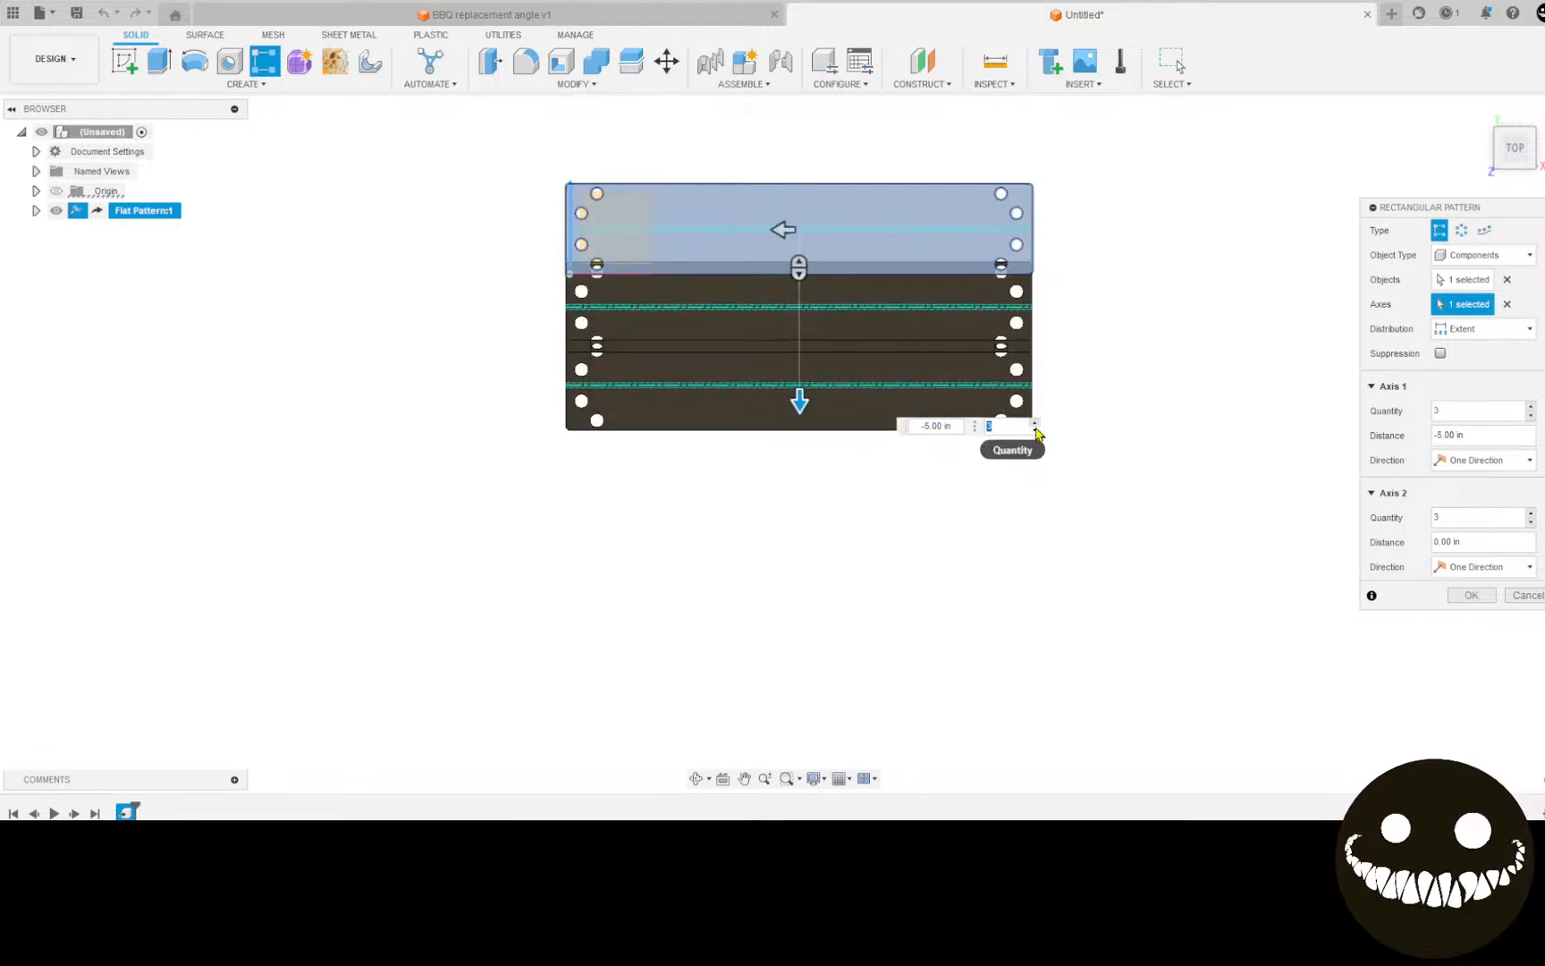
pyautogui.write('4')
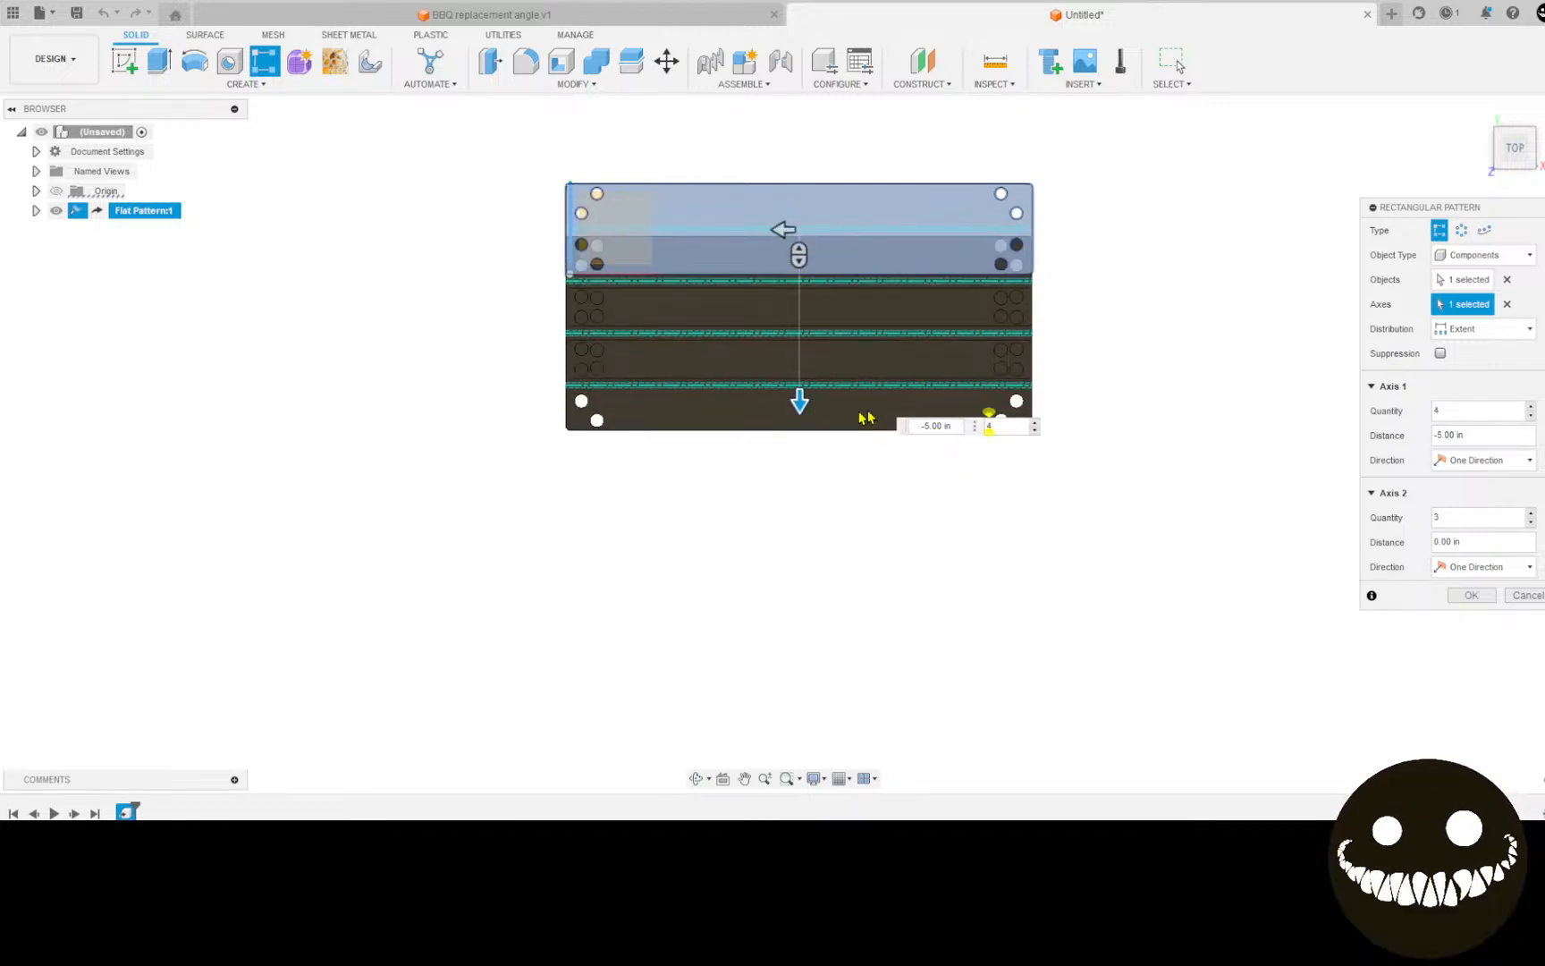
pyautogui.moveTo(799, 400); pyautogui.dragTo(798, 526)
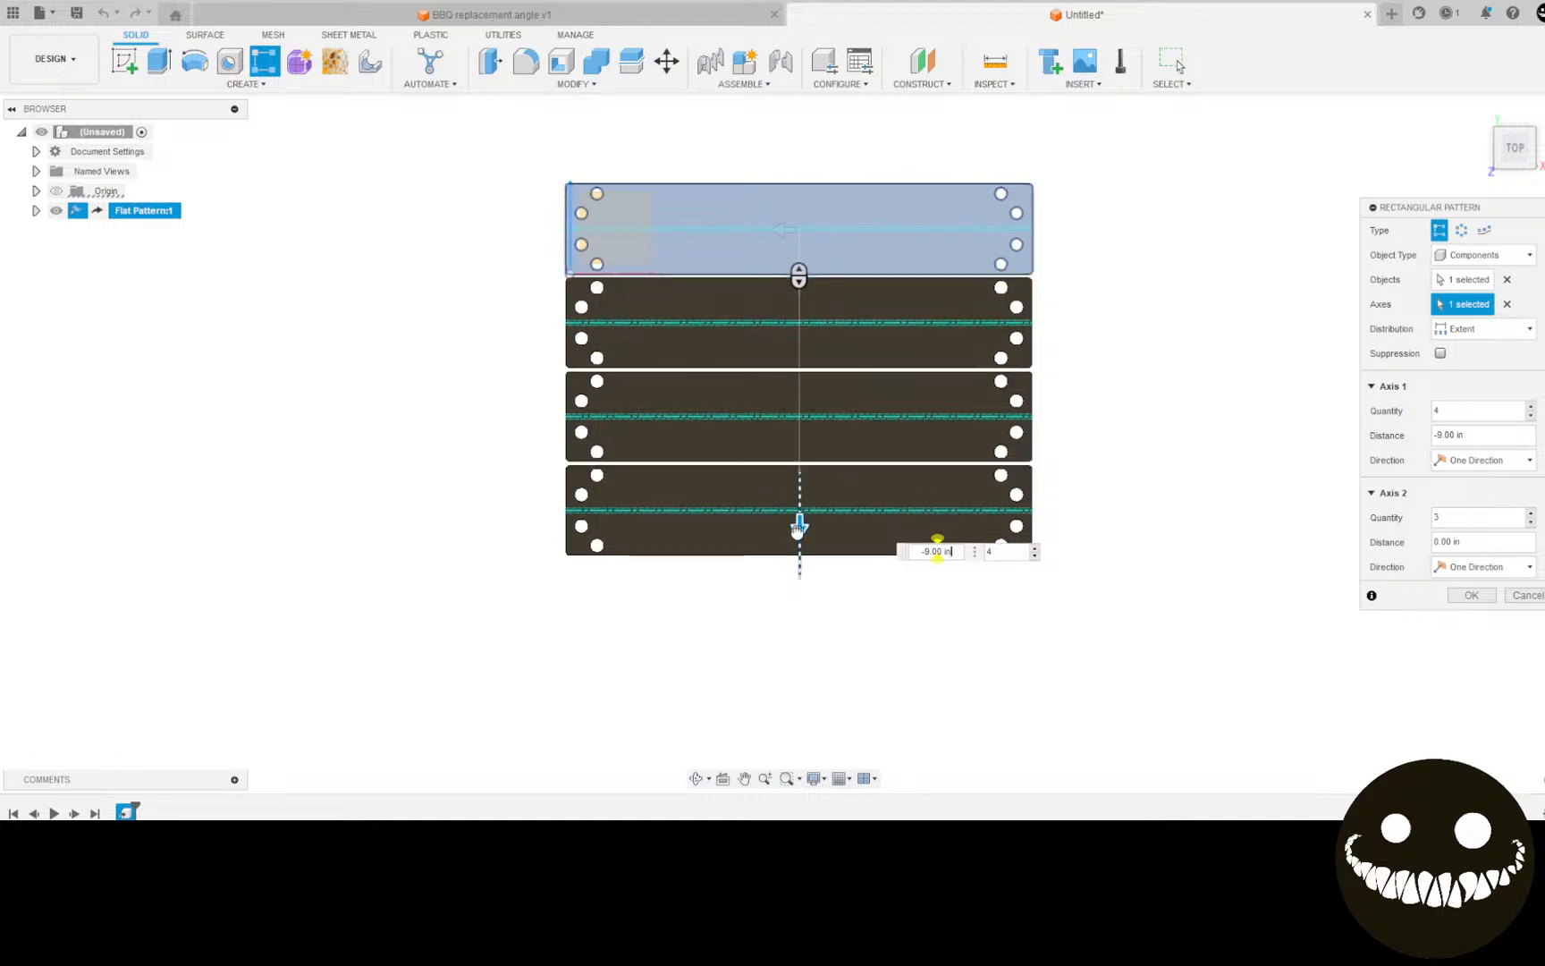
pyautogui.press('Tab')
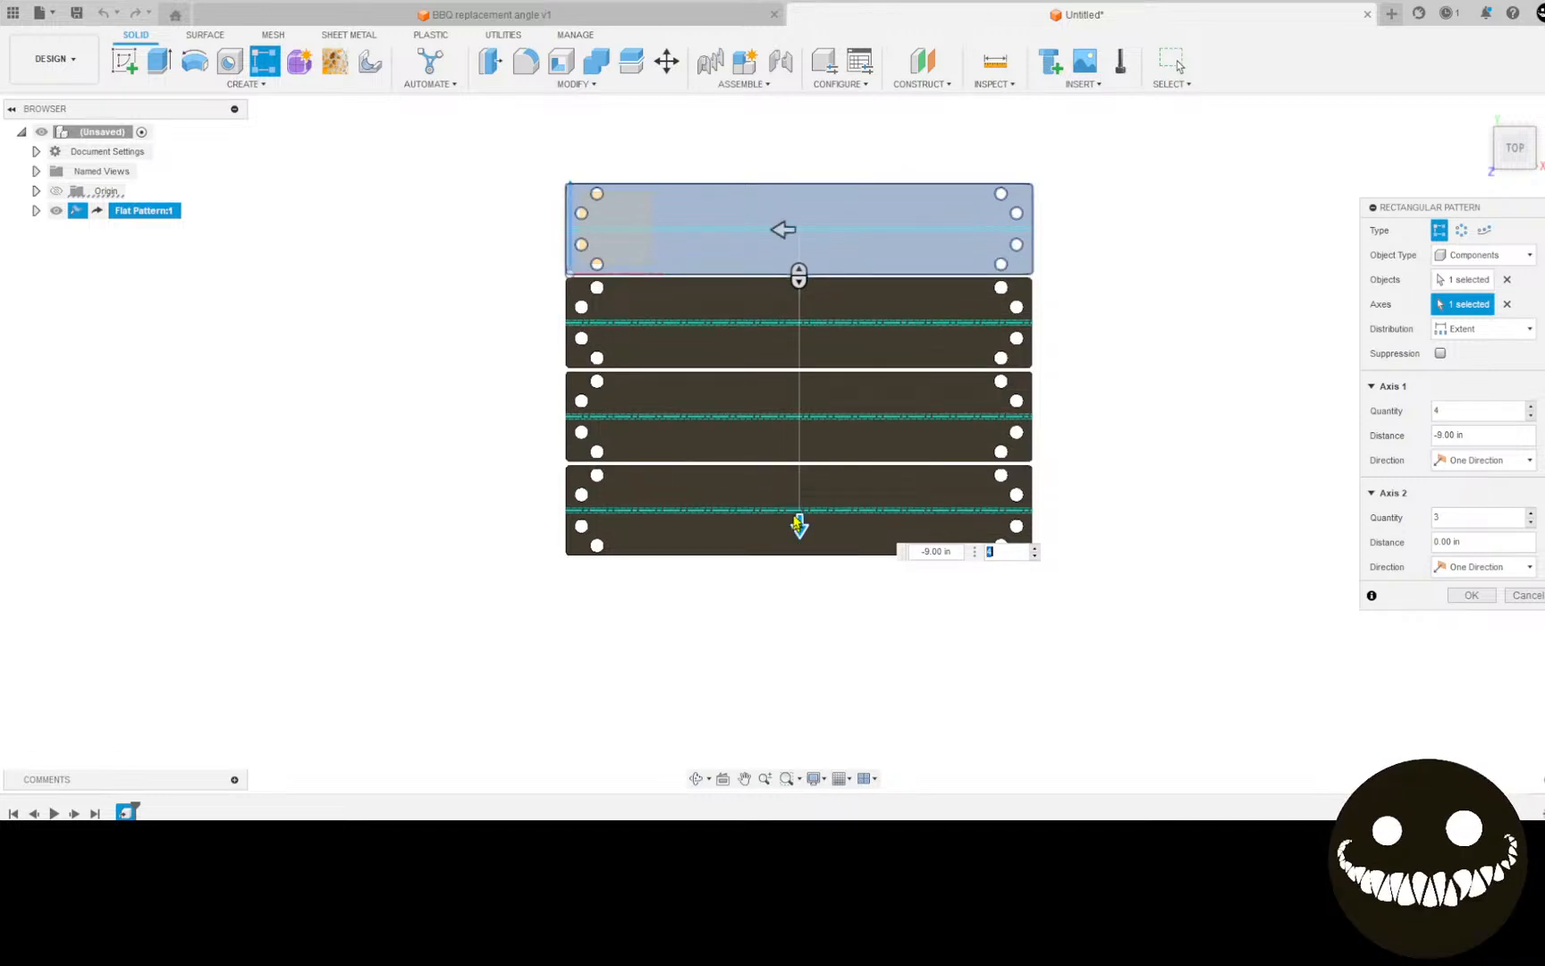
# Step: Widen the gaps between the flat parts by setting the pattern distance to -9.40 in, and finish the pattern
pyautogui.scroll(4, 718, 280)
pyautogui.moveTo(853, 445); pyautogui.dragTo(859, 315, button='middle')
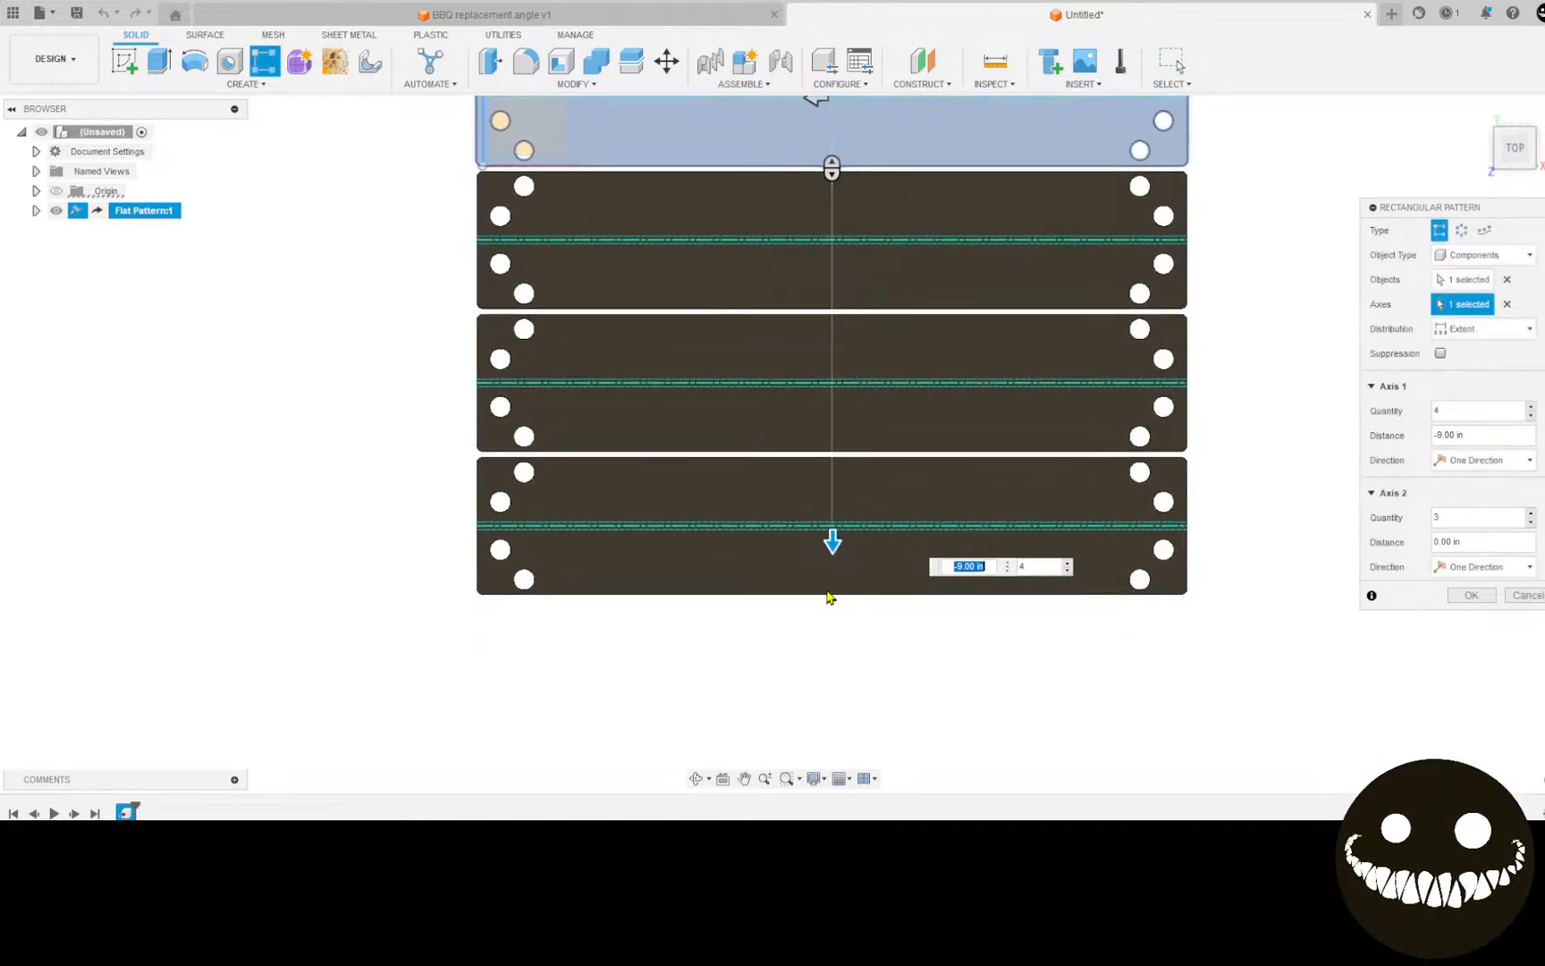
pyautogui.scroll(3, 831, 558)
pyautogui.moveTo(834, 531); pyautogui.dragTo(839, 555)
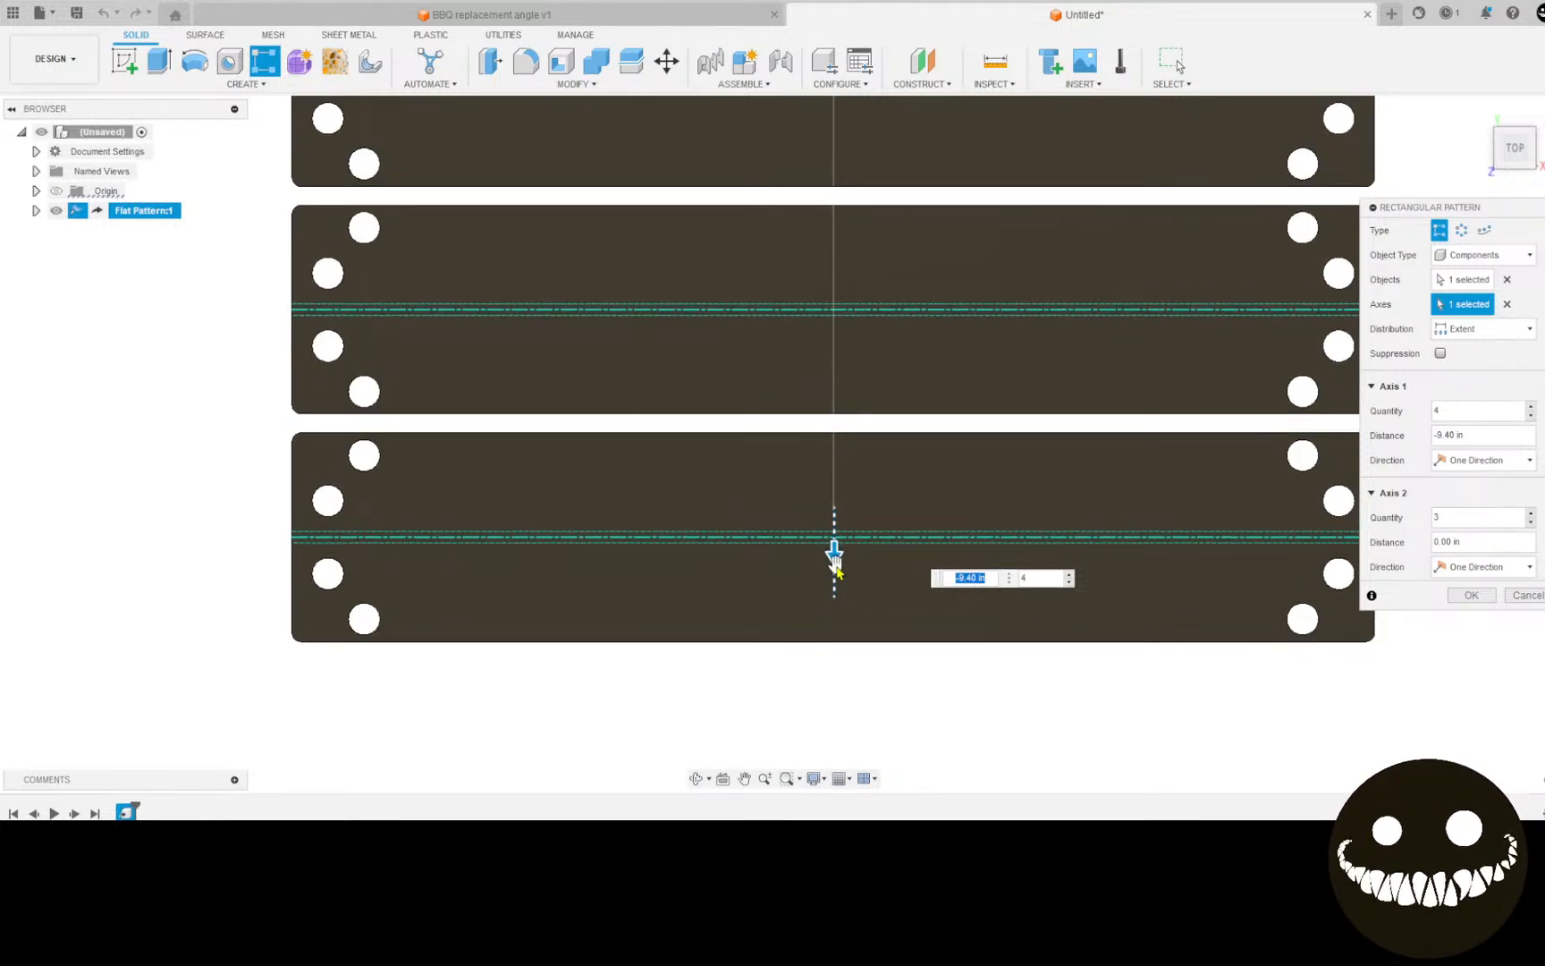
pyautogui.press('Tab')
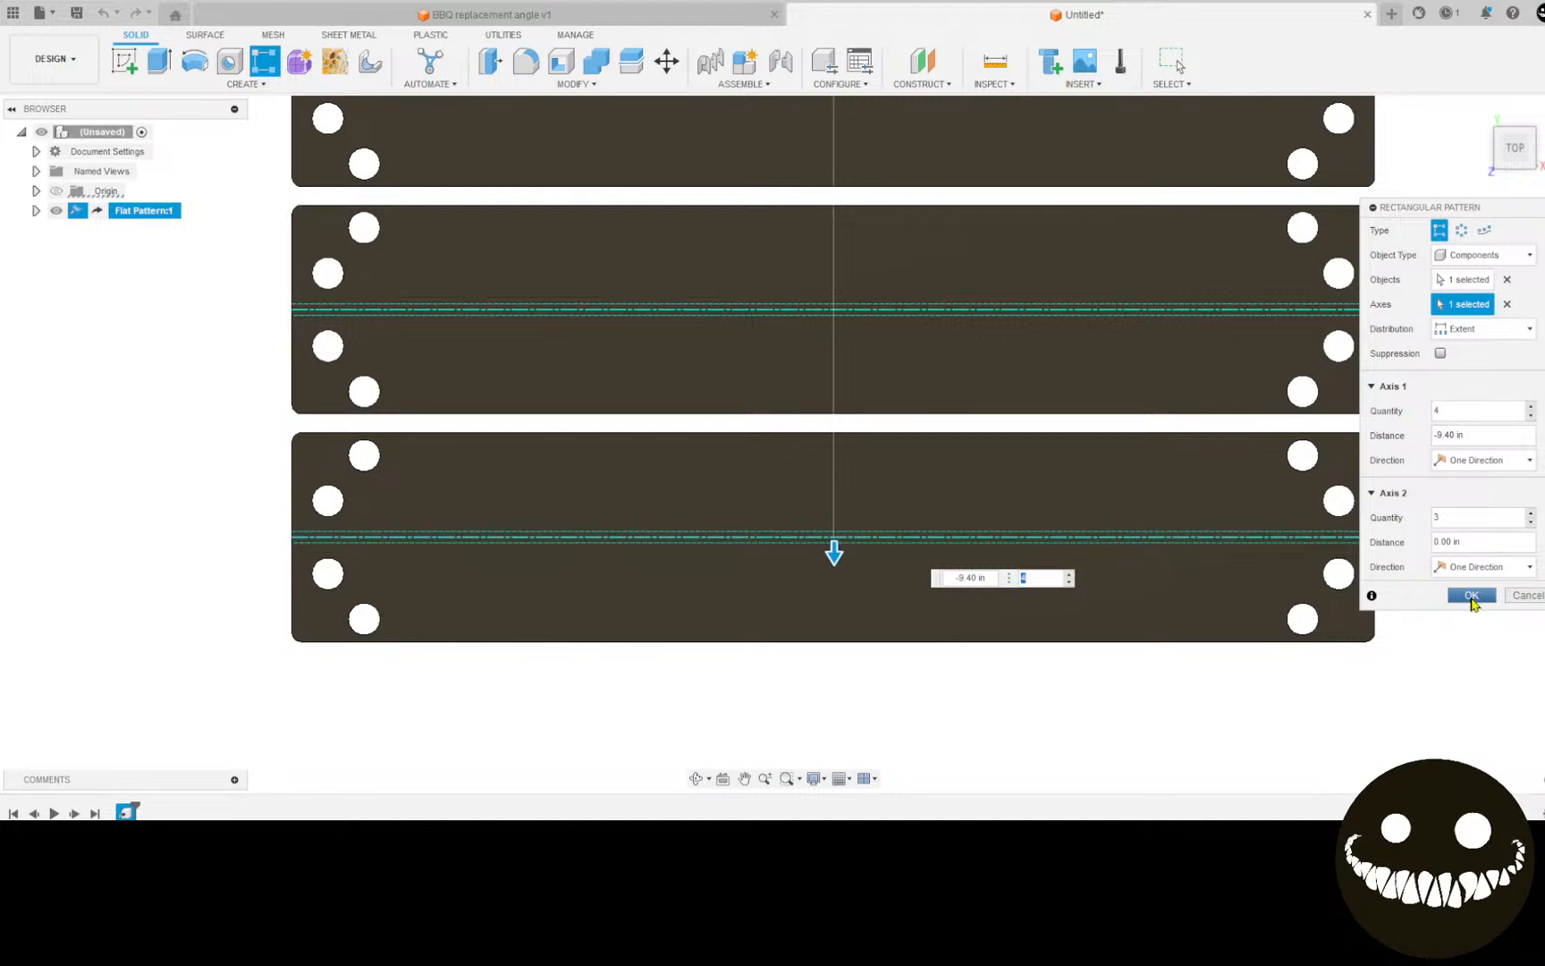
pyautogui.click(1471, 596)
# Step: Switch to the Manufacture workspace and create a cutting setup with its origin at the stock's lower-left corner as seen from the top
pyautogui.scroll(-4, 1121, 483)
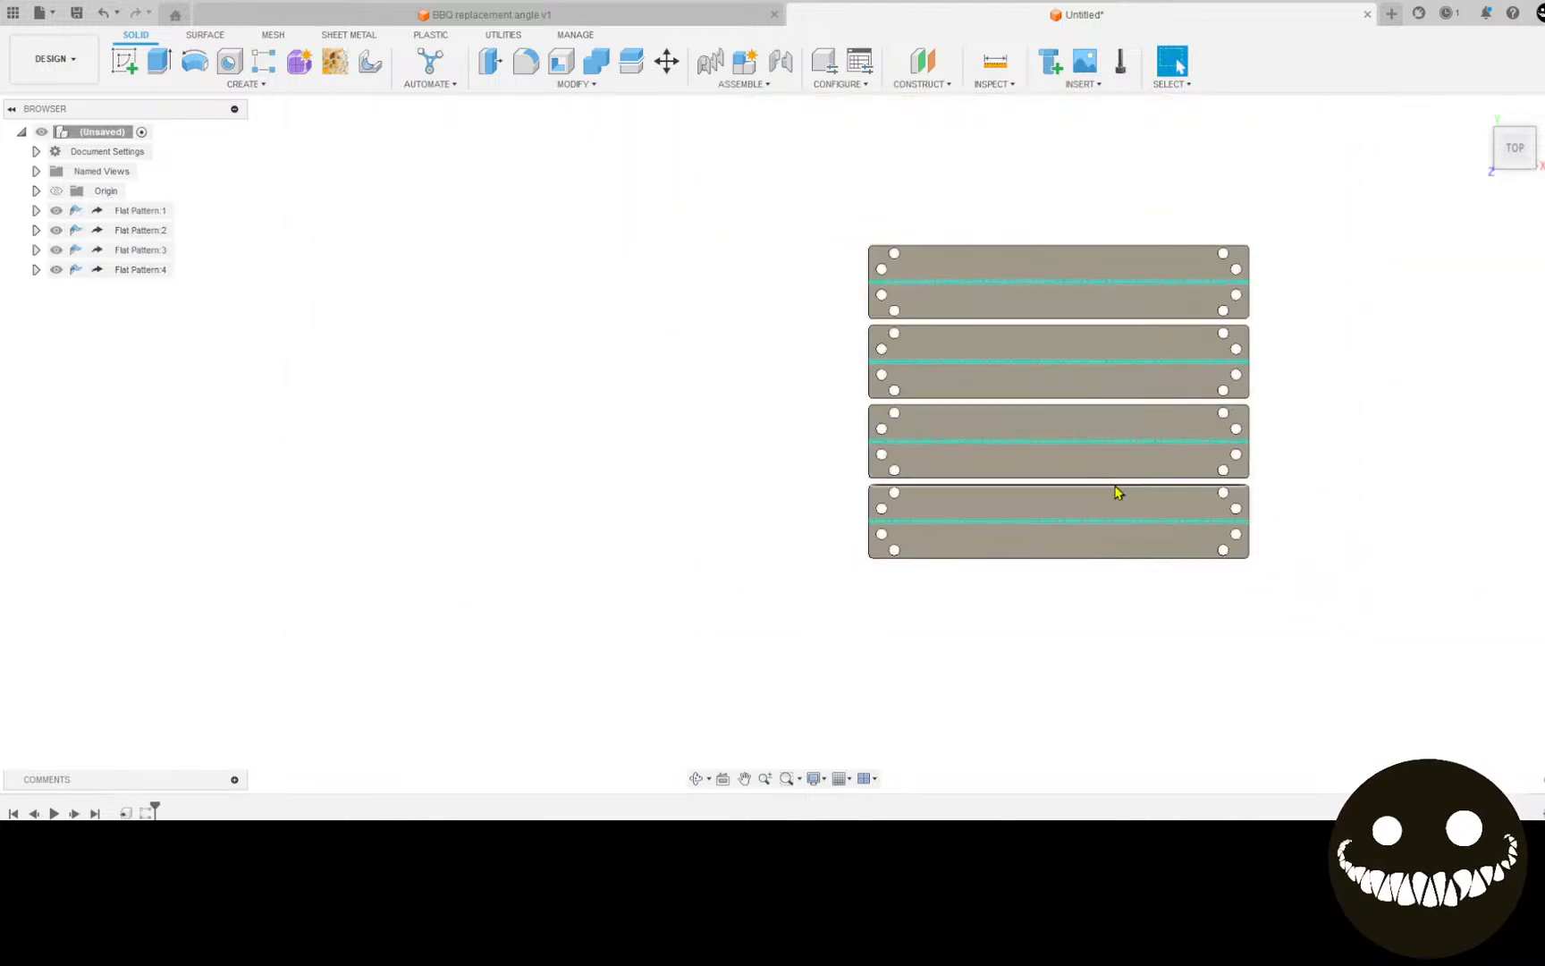
pyautogui.moveTo(1116, 491); pyautogui.dragTo(778, 467, button='middle')
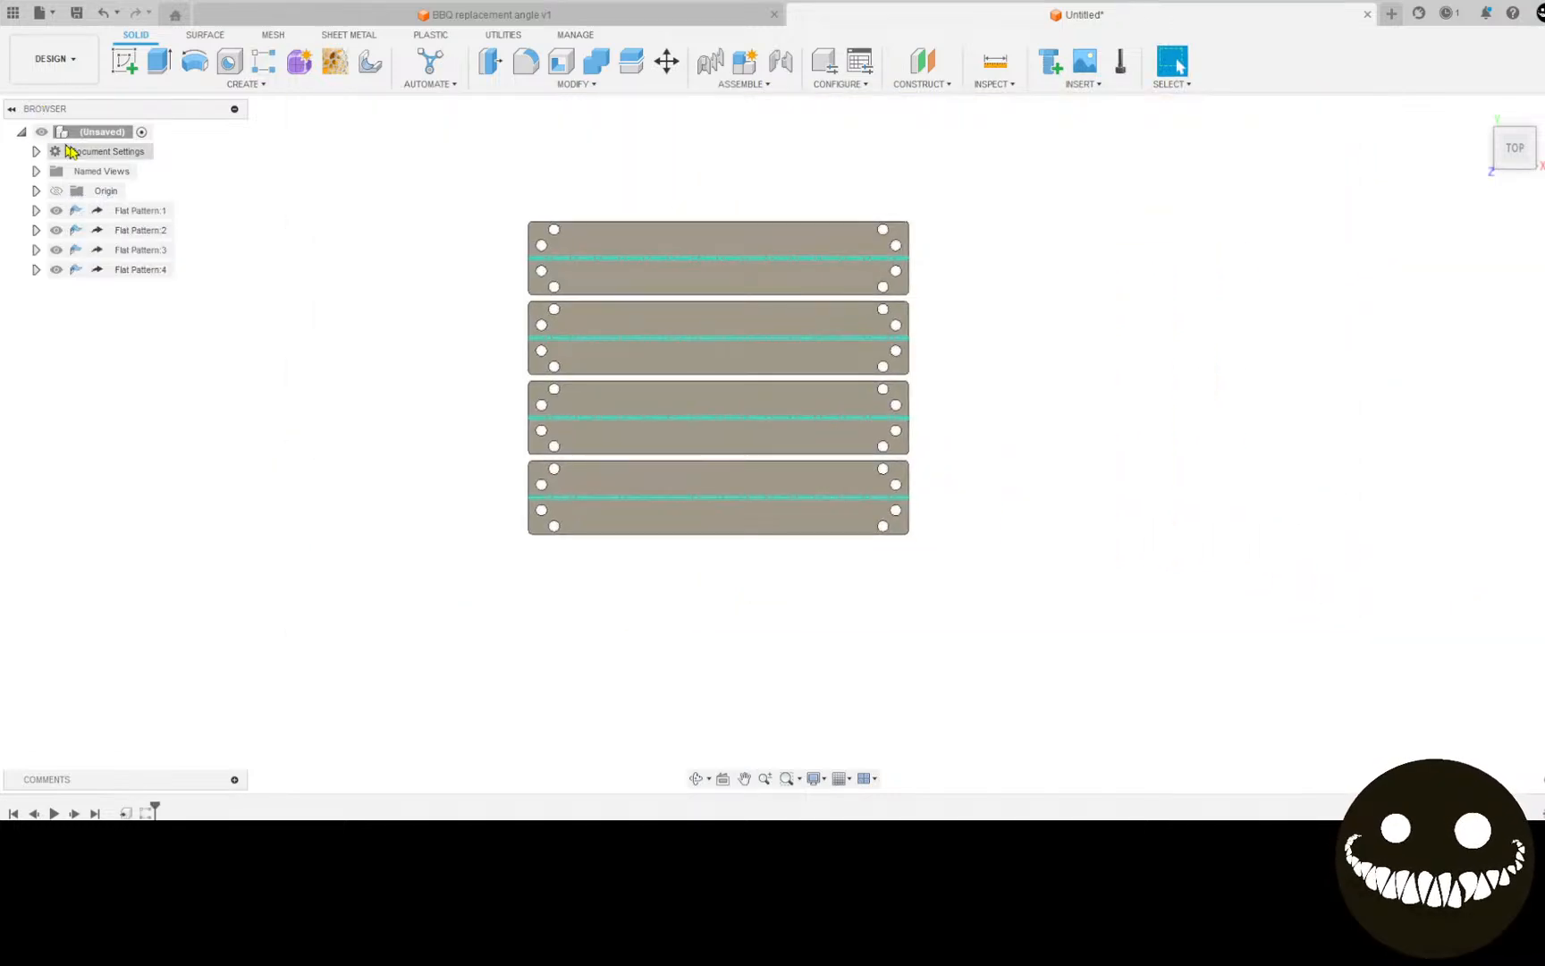
pyautogui.click(80, 79)
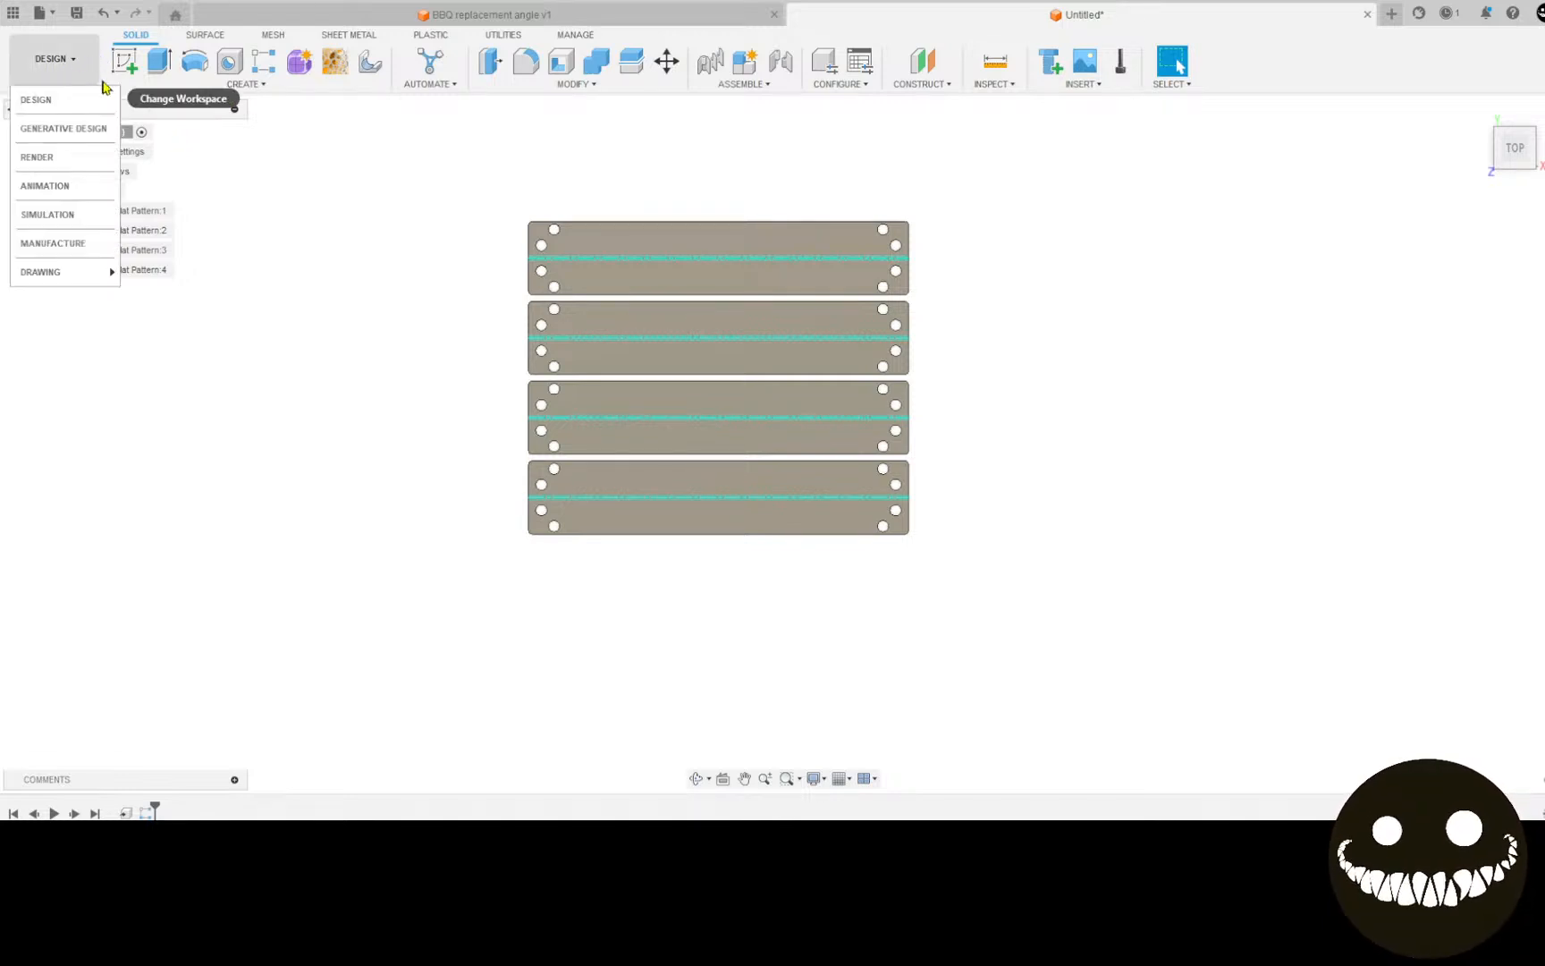
pyautogui.click(101, 252)
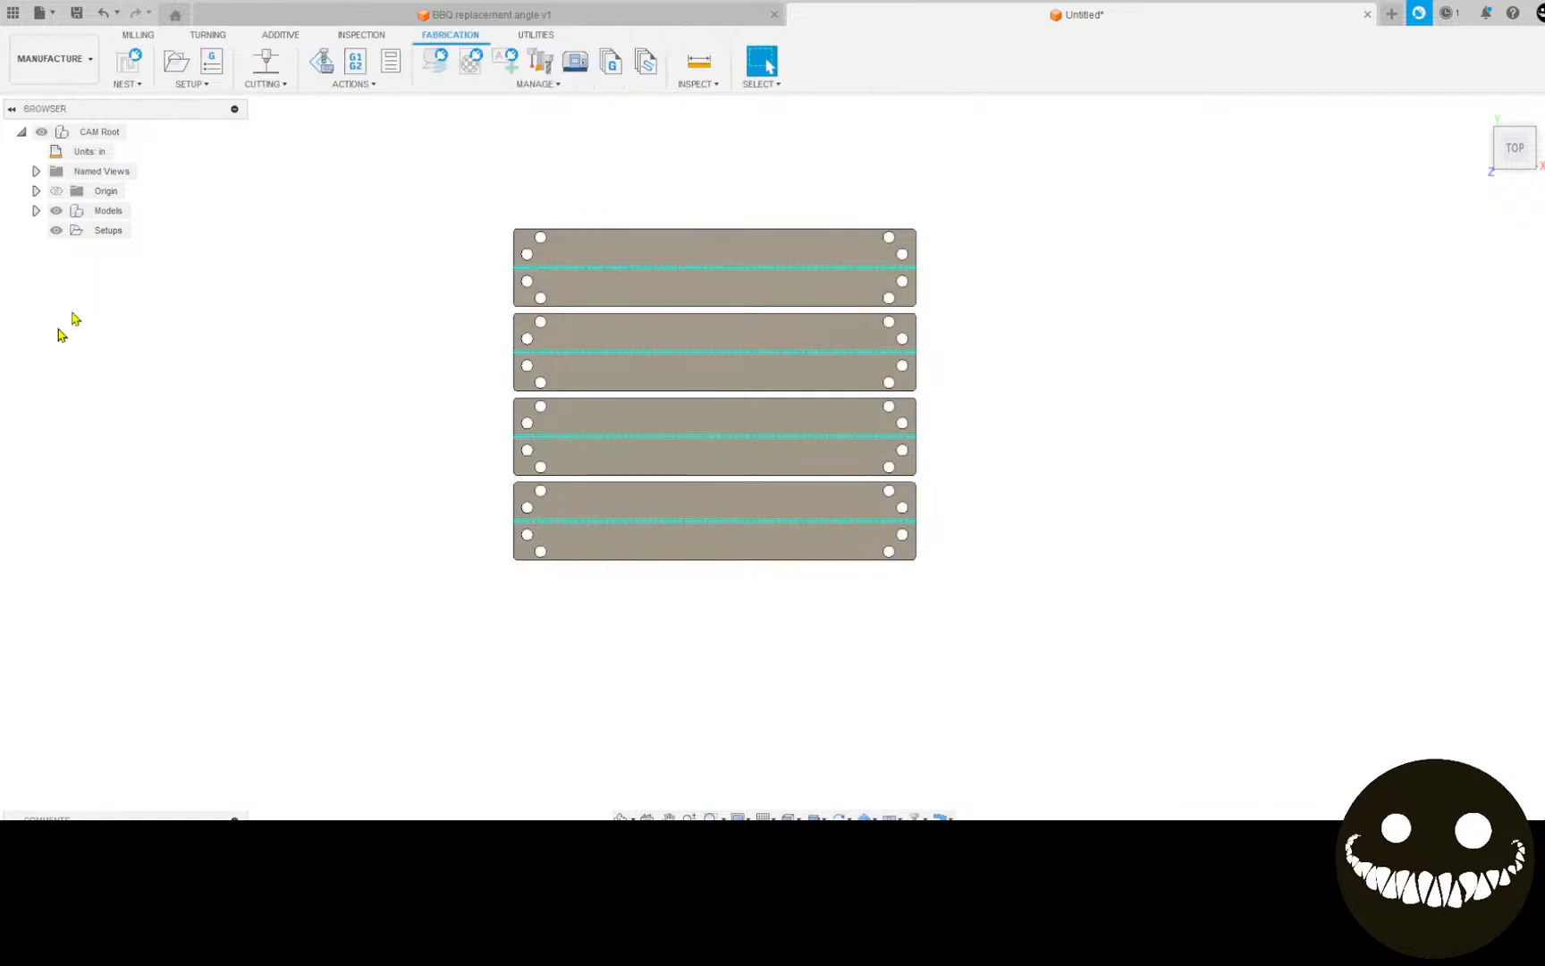
pyautogui.click(180, 78)
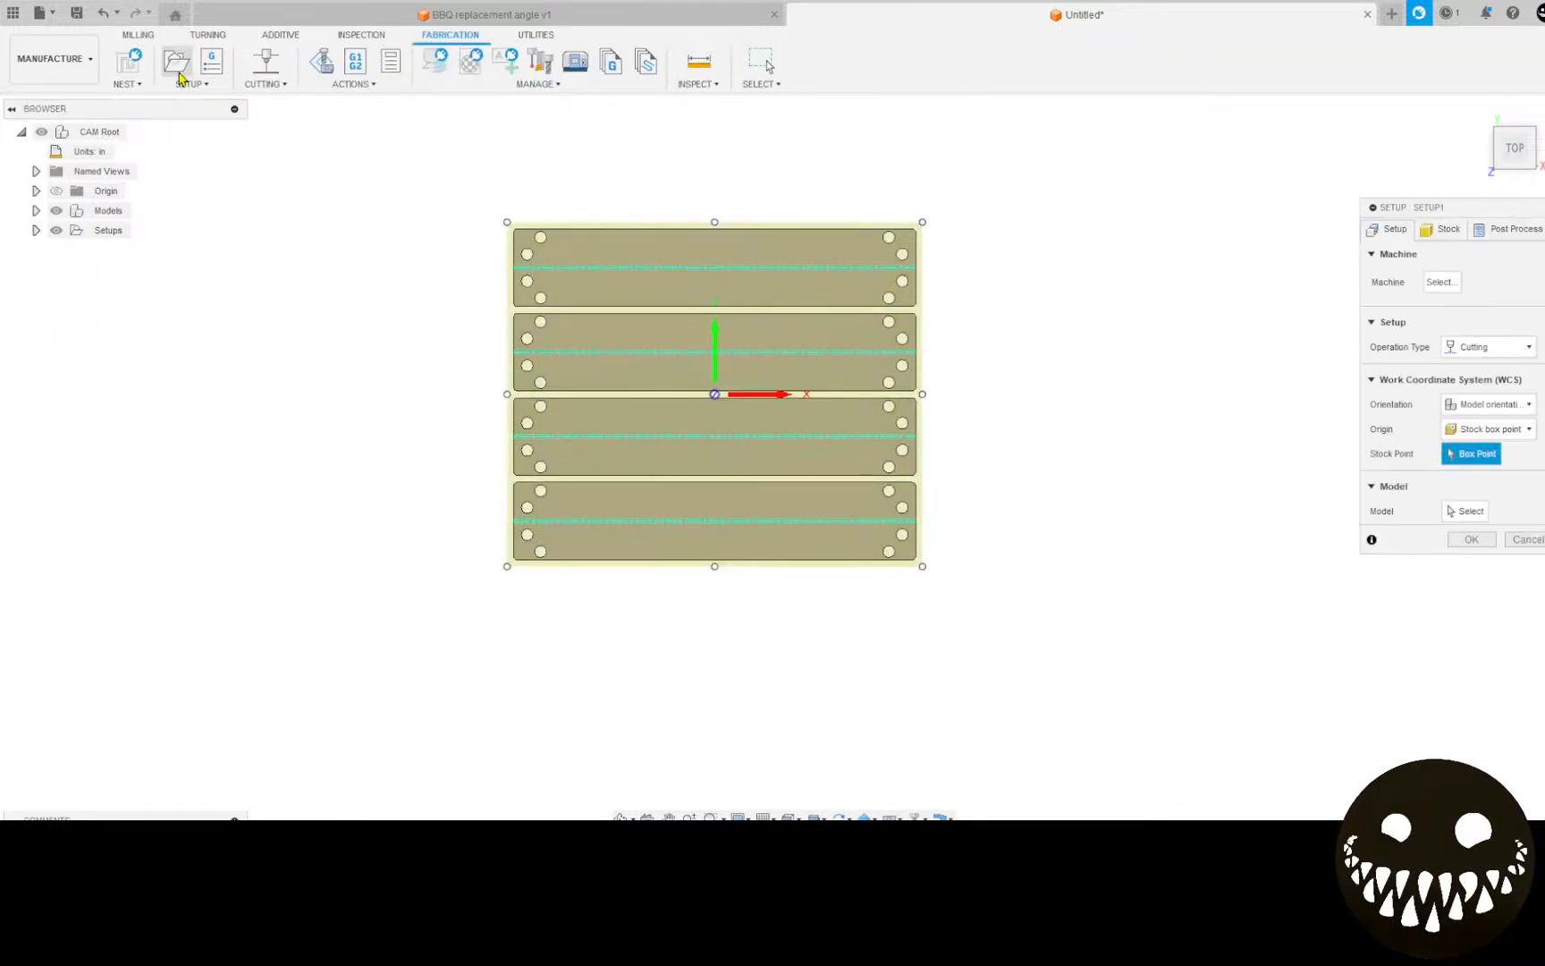
pyautogui.click(507, 566)
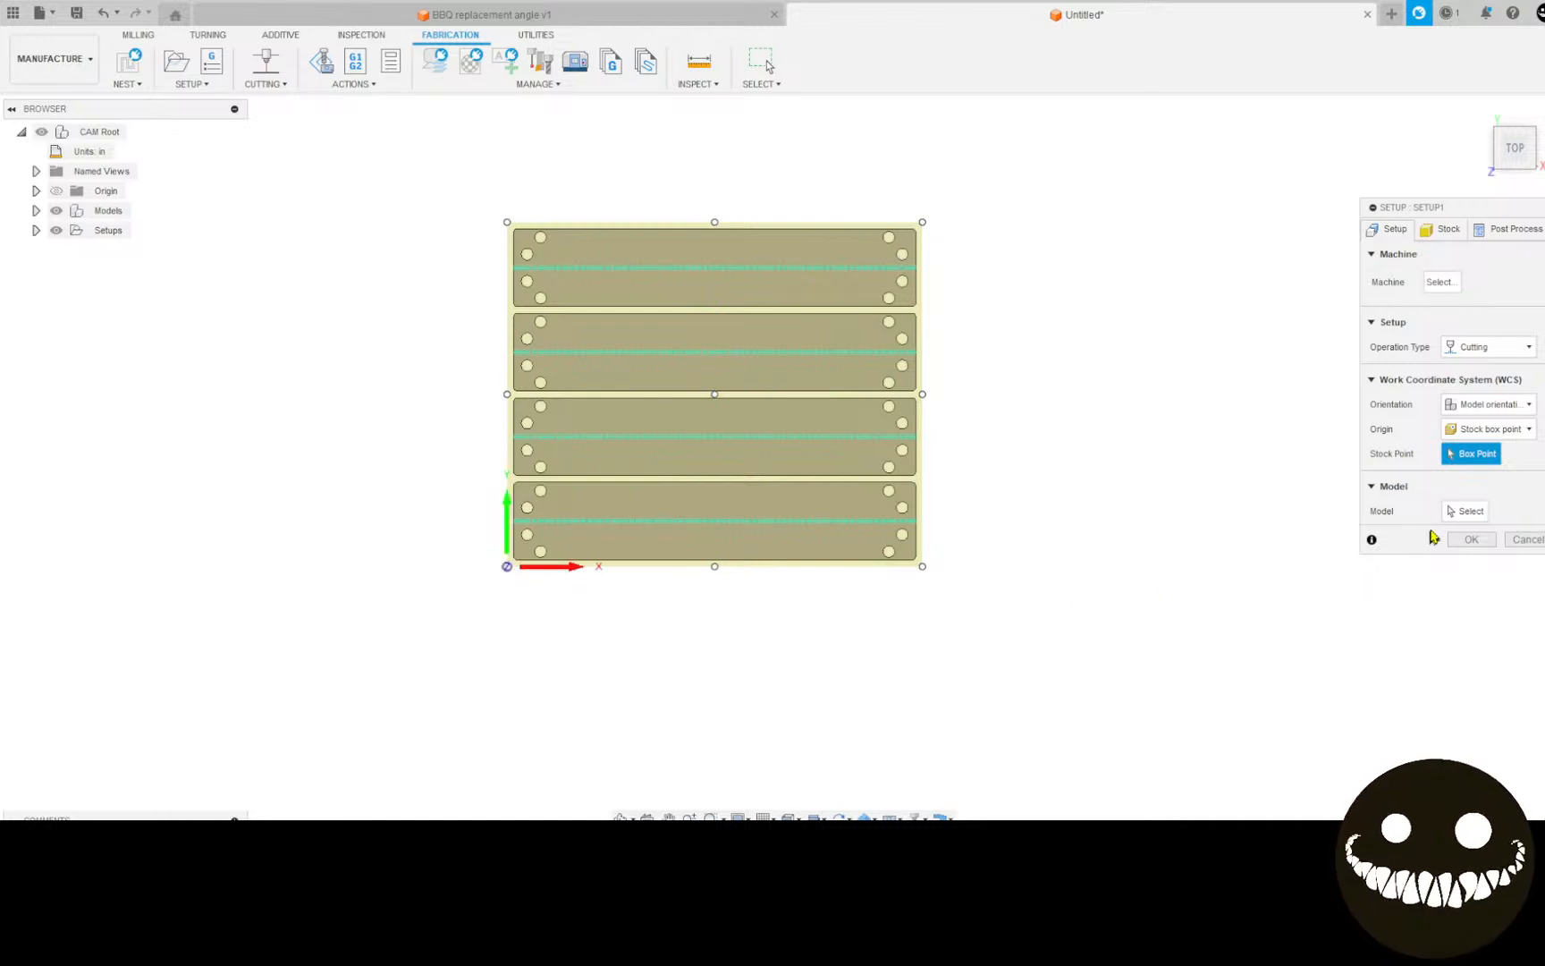
# Step: Select all four flat pattern bodies as the model for the cutting setup
pyautogui.click(1464, 510)
pyautogui.click(744, 517)
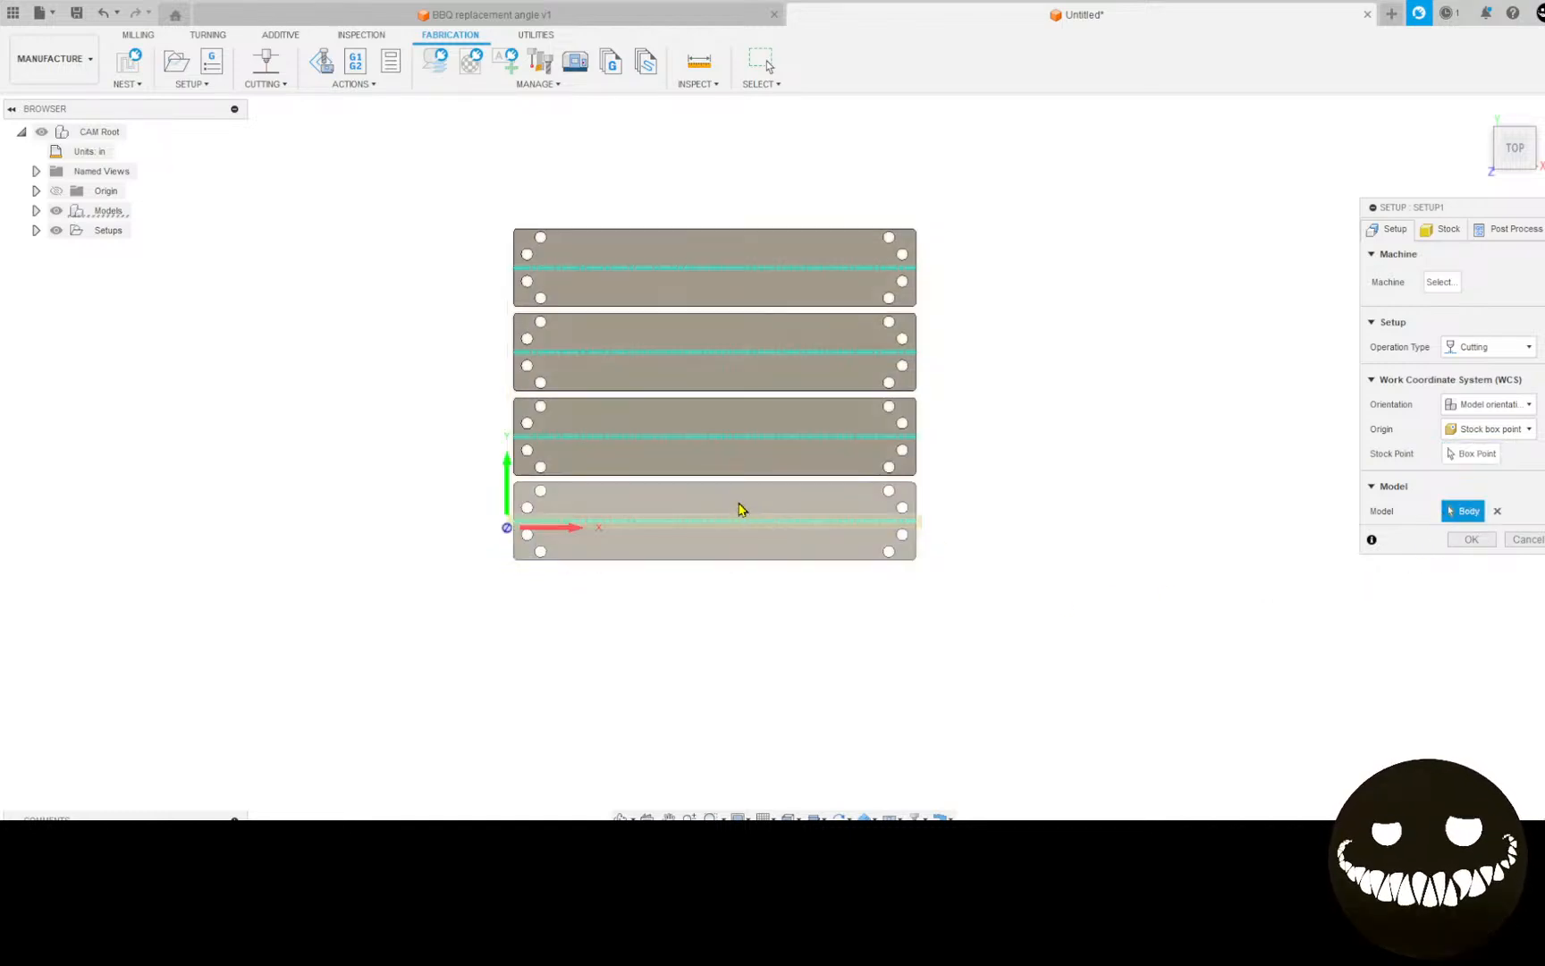
pyautogui.click(1499, 512)
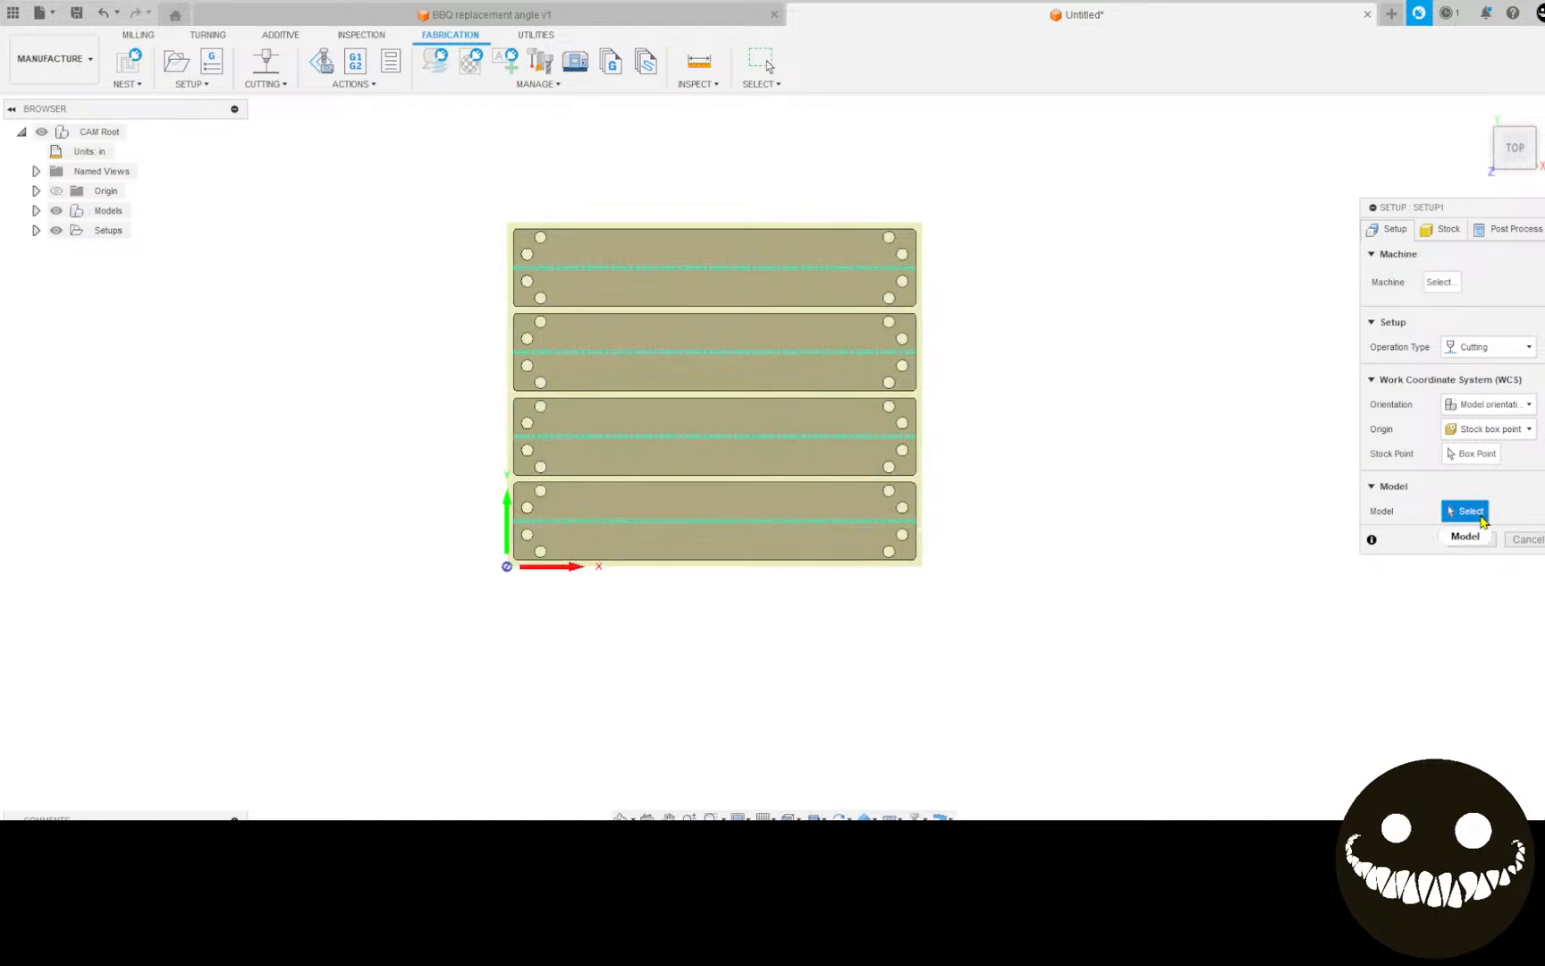
pyautogui.click(689, 549)
pyautogui.click(690, 465)
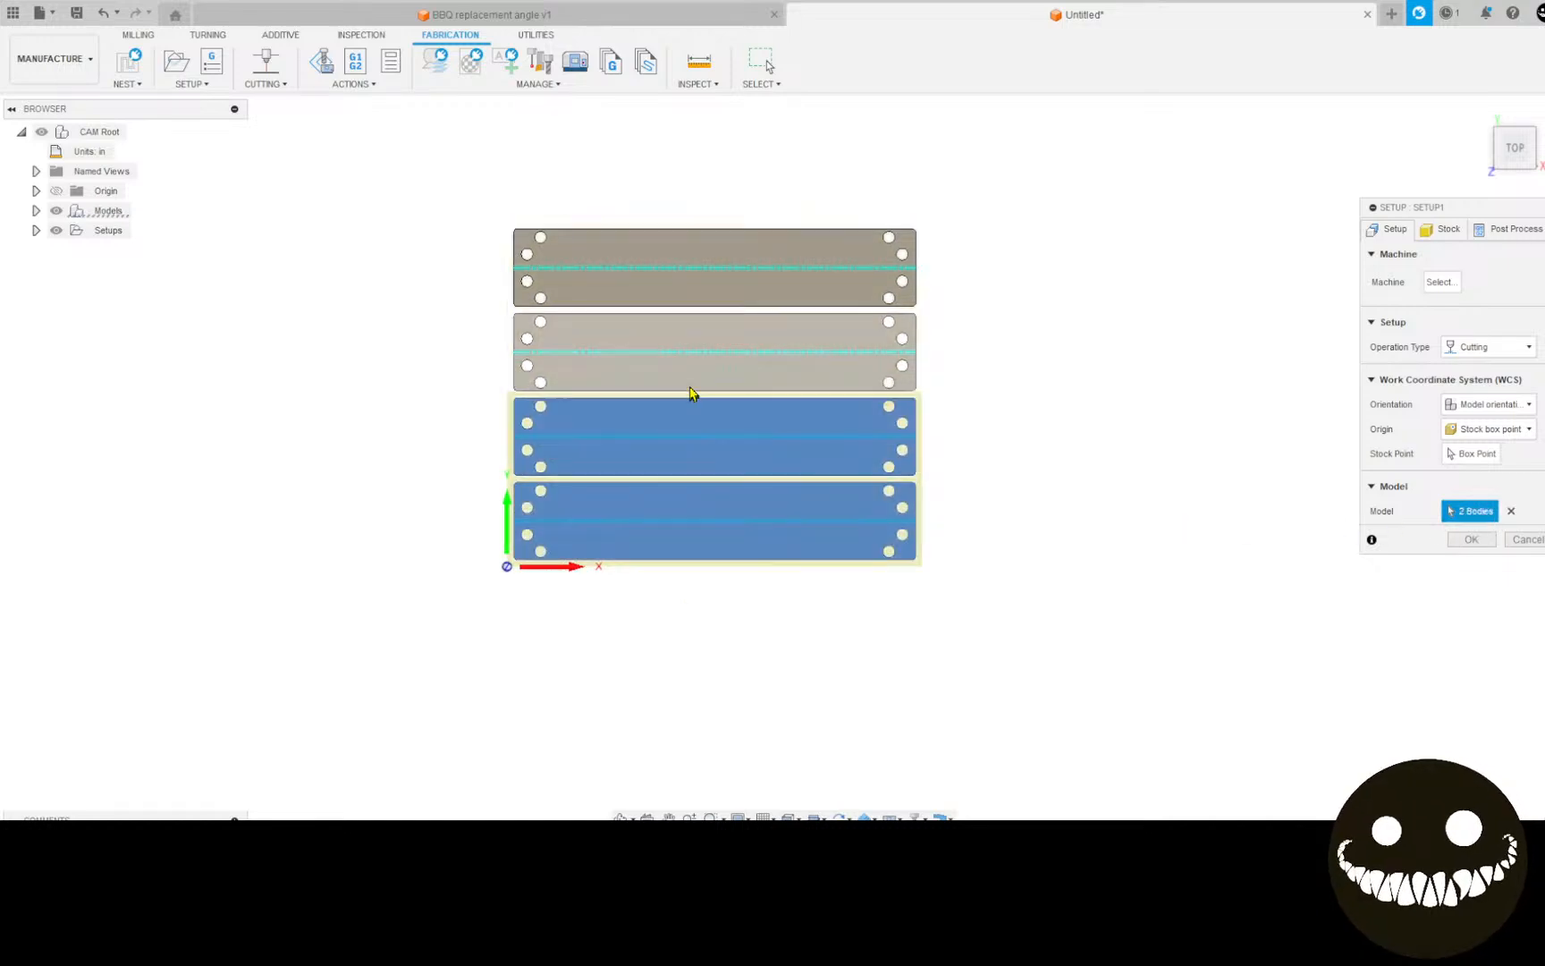
pyautogui.click(693, 367)
pyautogui.click(773, 288)
# Step: Check the setup's stock settings, name the program "BBQ replacement X4 ss angle", and finish the setup
pyautogui.click(1442, 229)
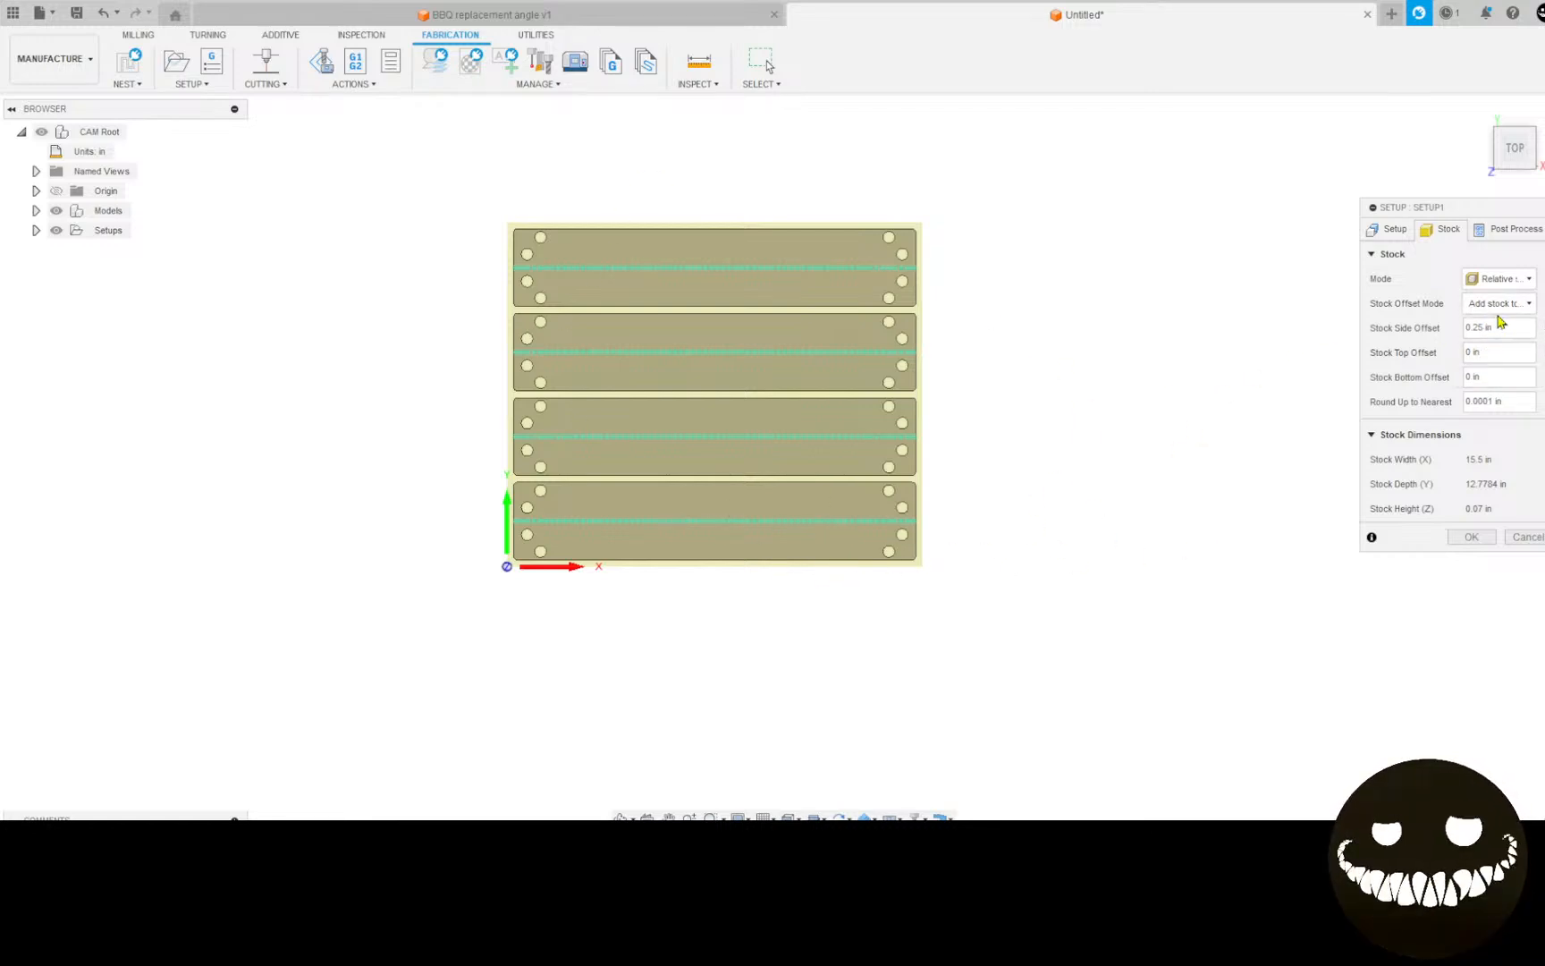
pyautogui.click(1511, 231)
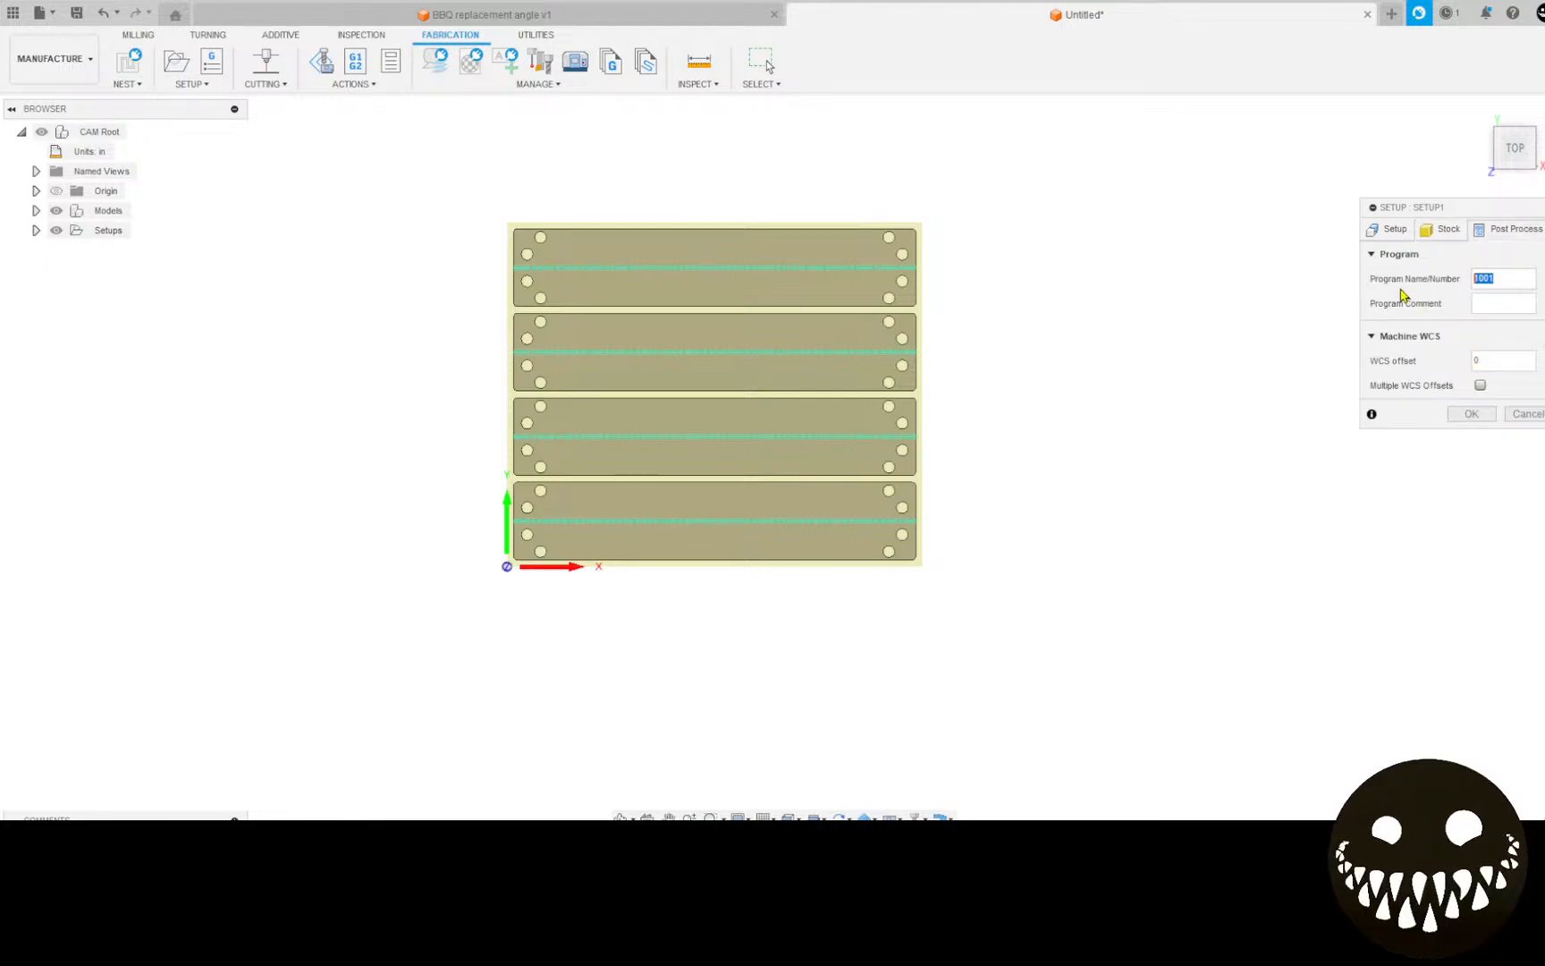
pyautogui.write('BB')
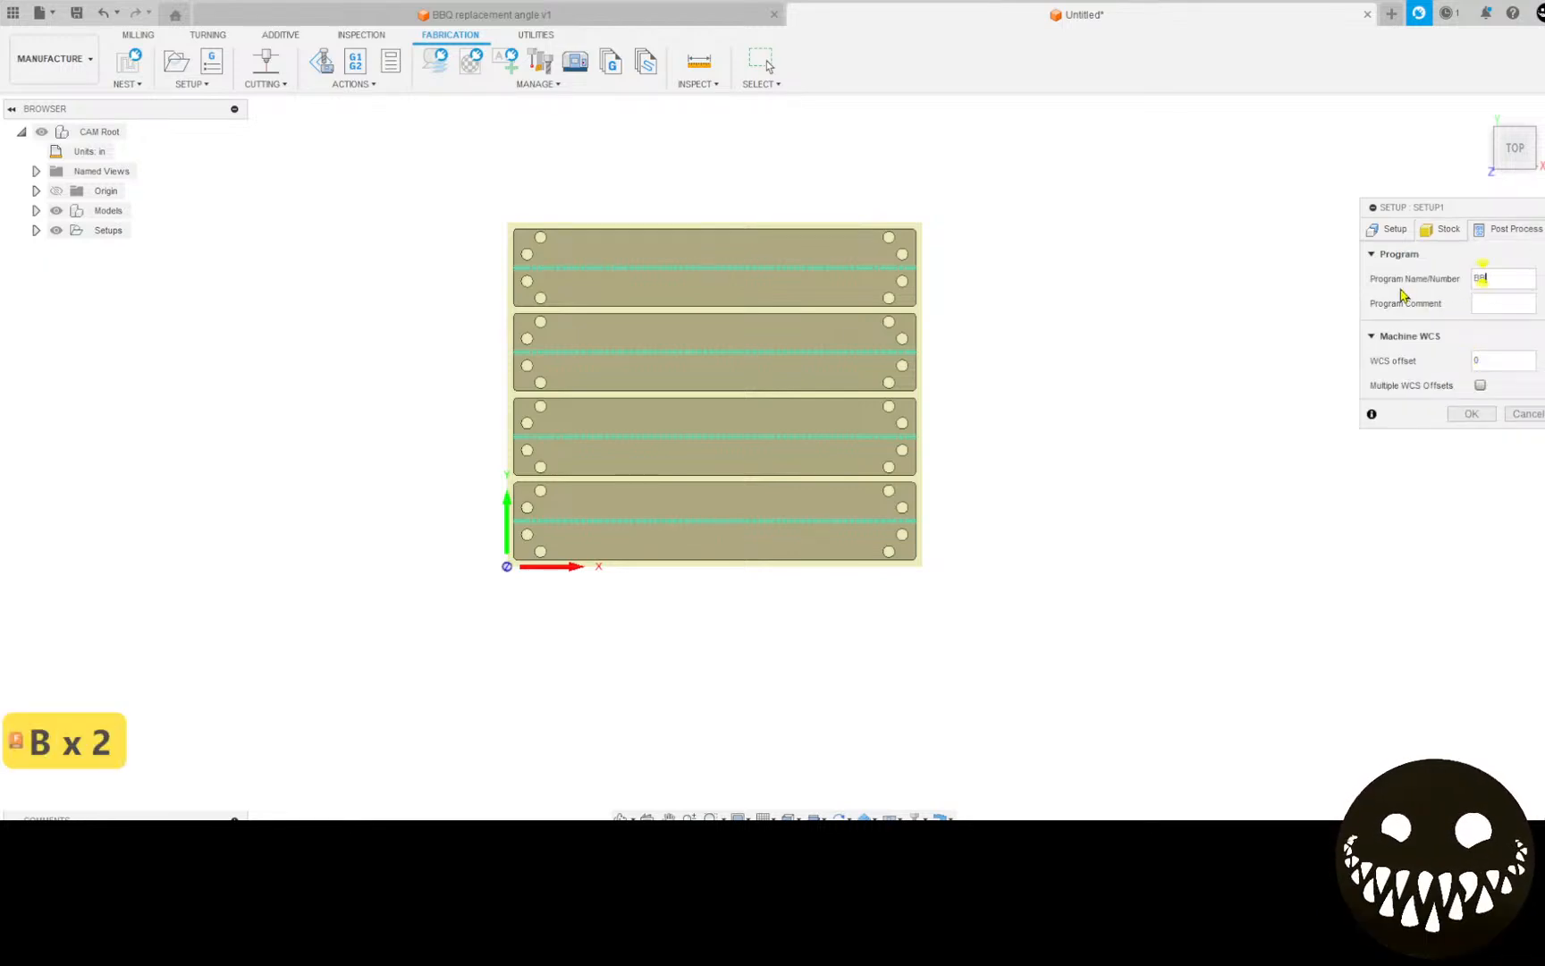
pyautogui.write('Q repla')
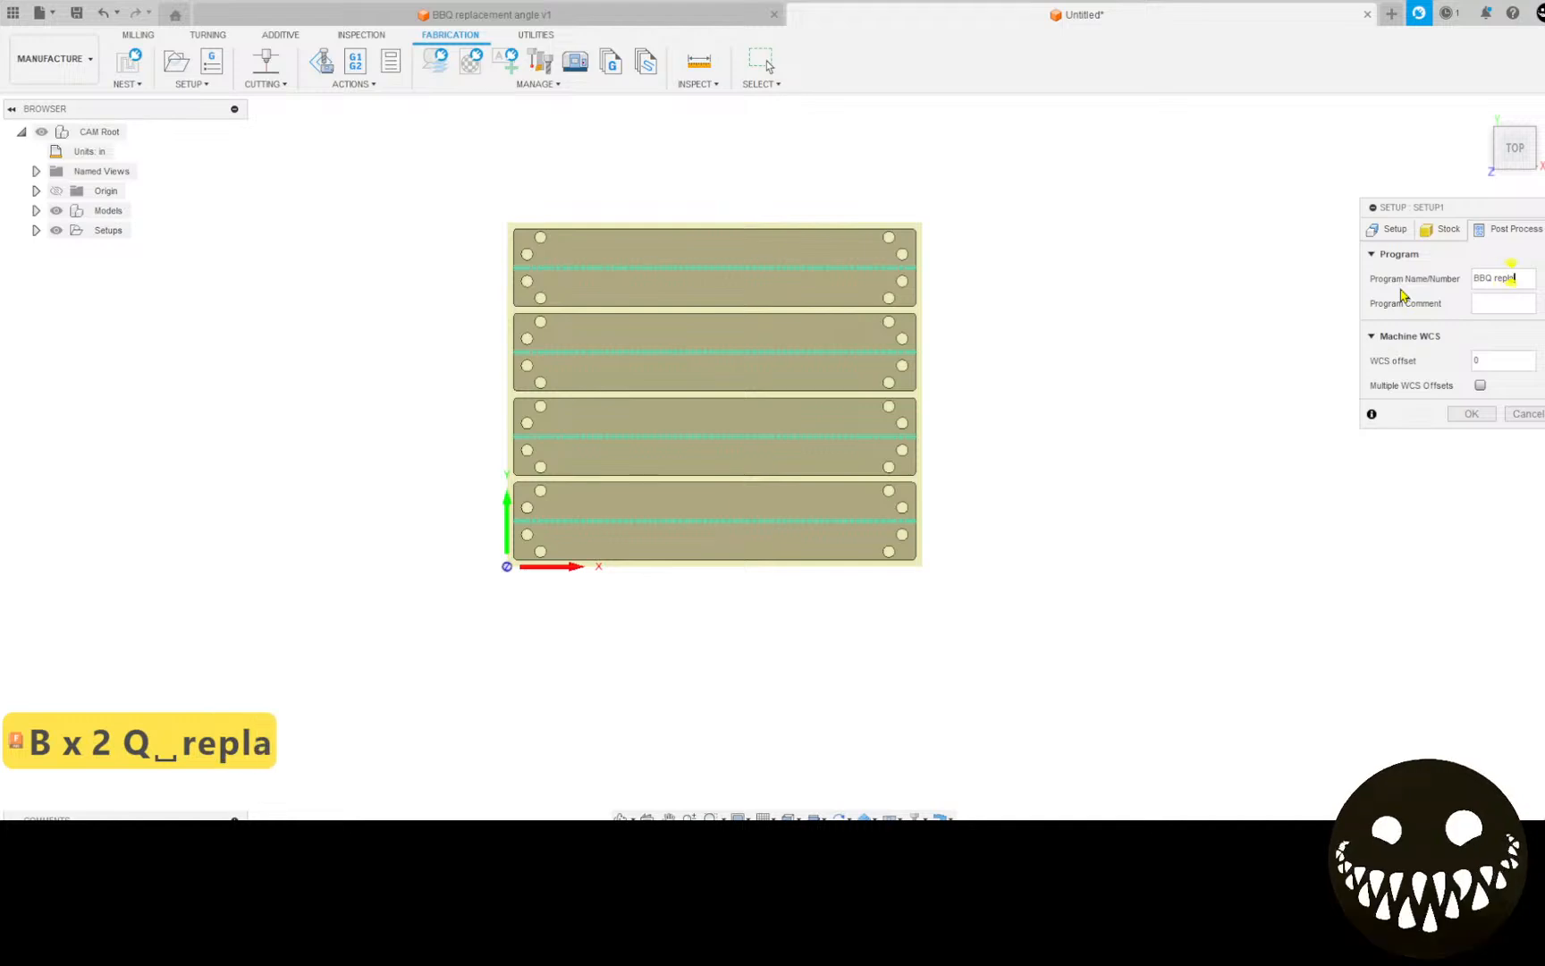
pyautogui.write('cement ')
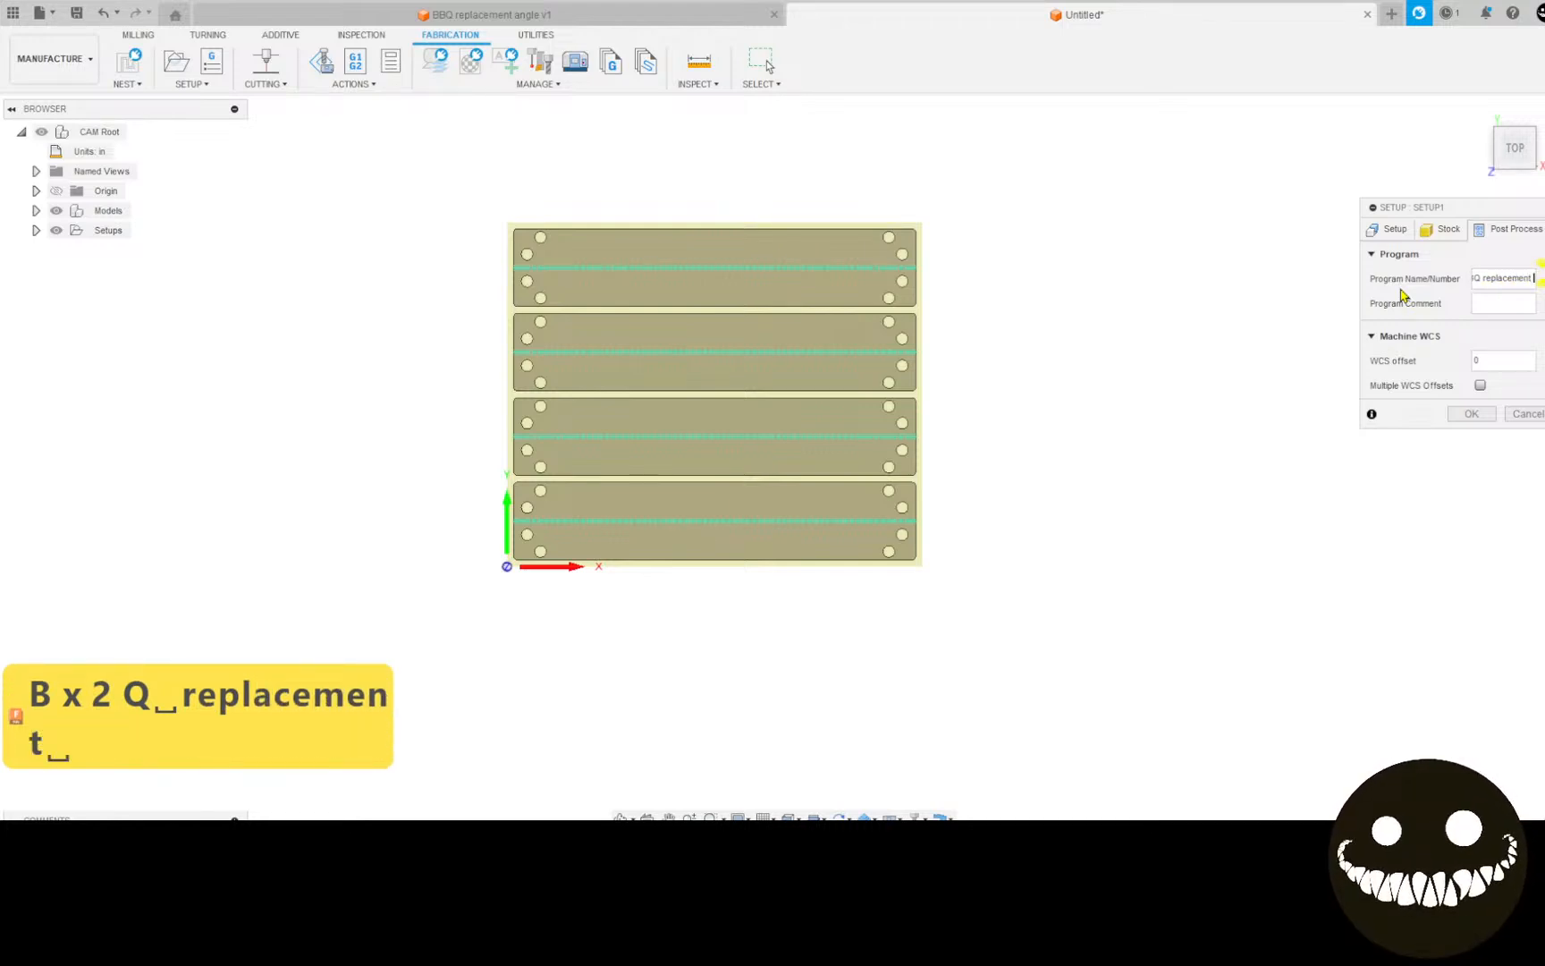
pyautogui.write('X$')
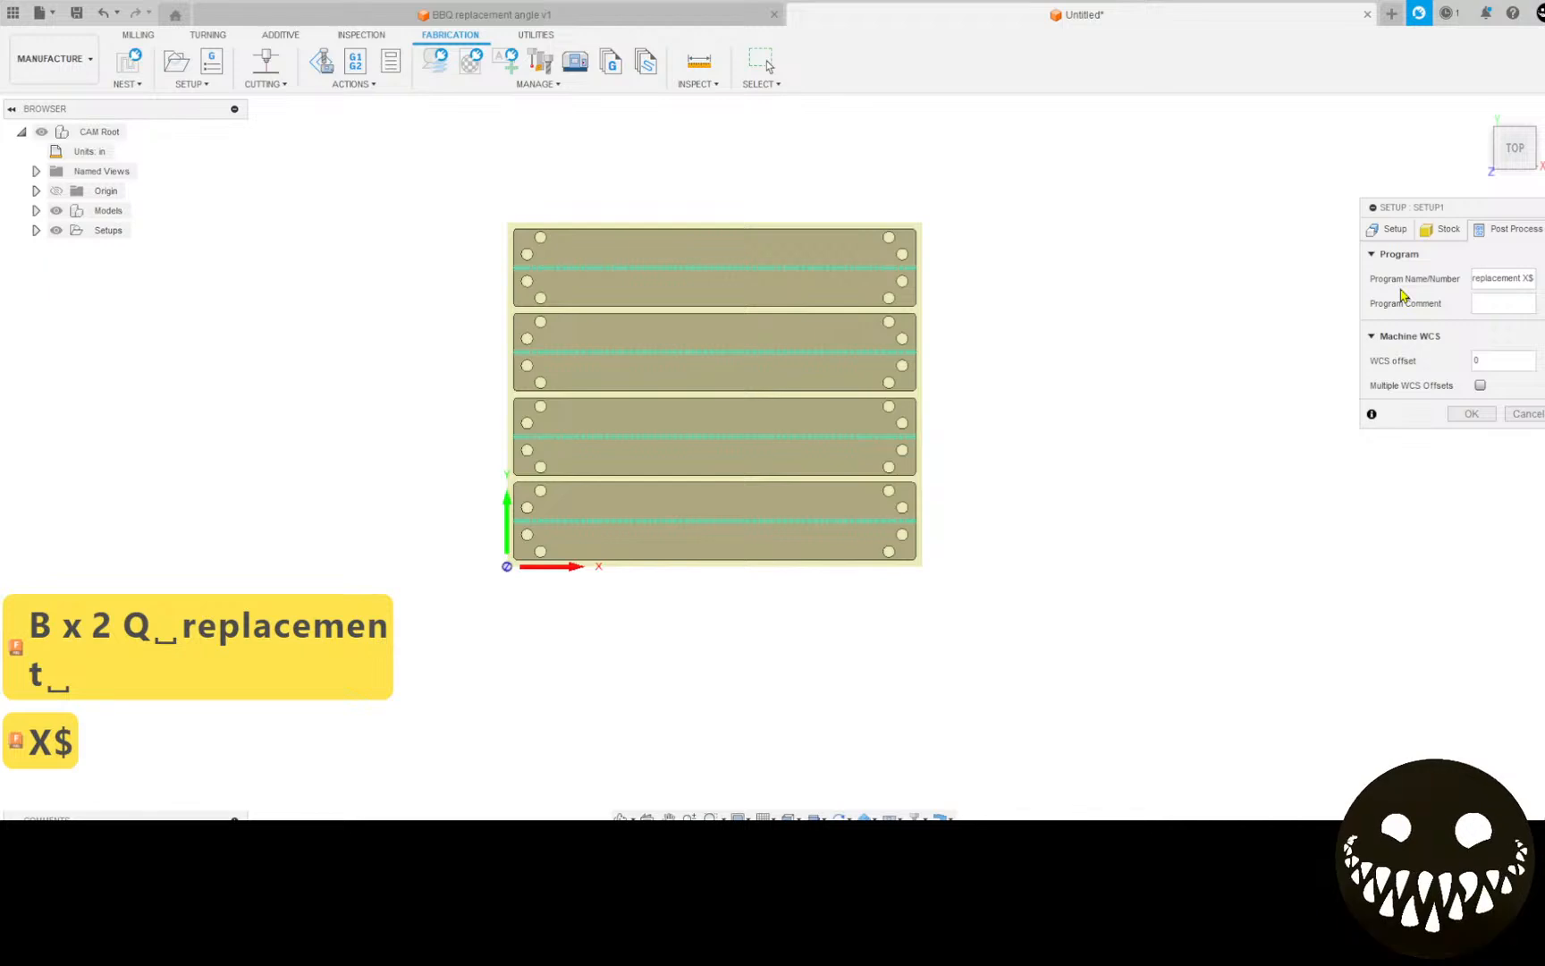
pyautogui.press('BackSpace')
pyautogui.write('4 ')
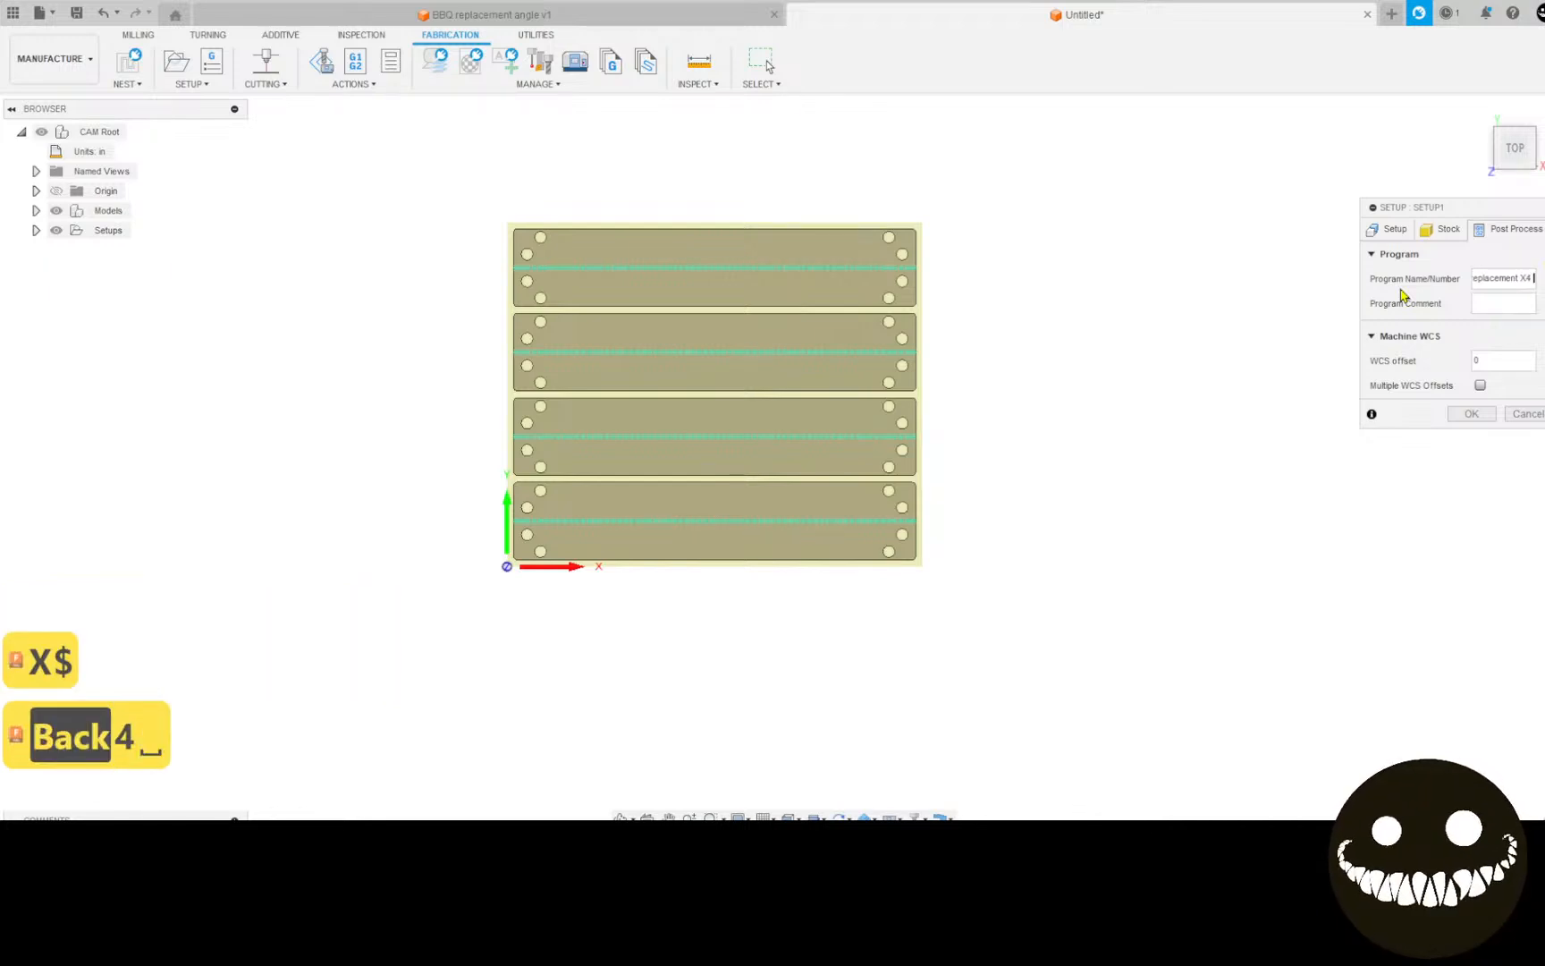
pyautogui.write('ss an')
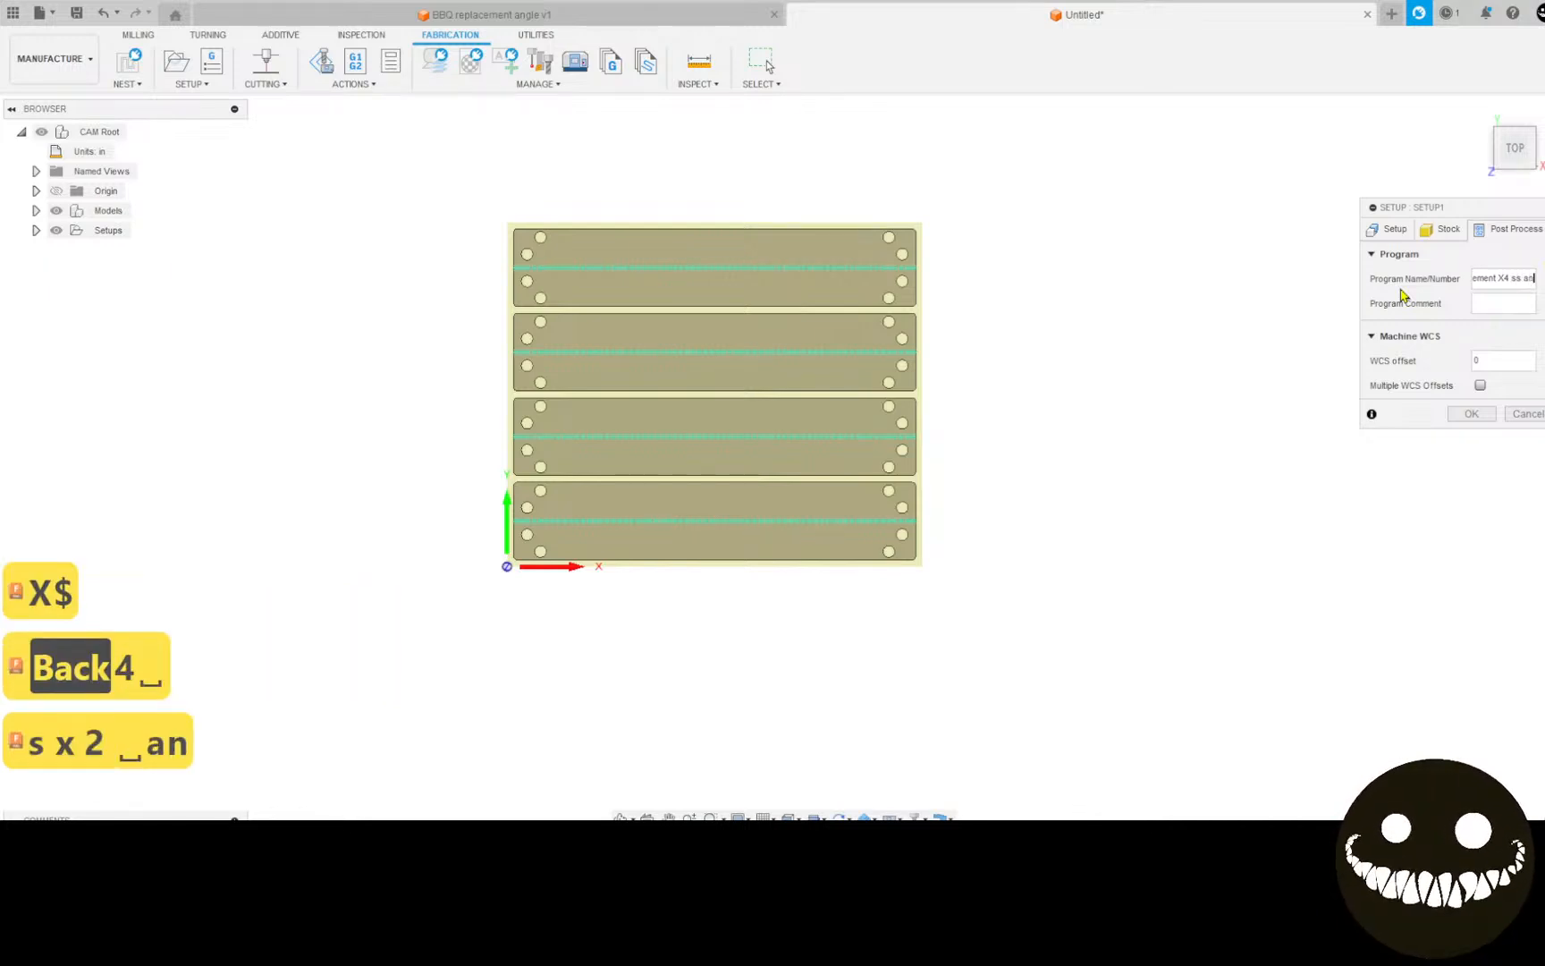
pyautogui.write('gle')
pyautogui.press('Return')
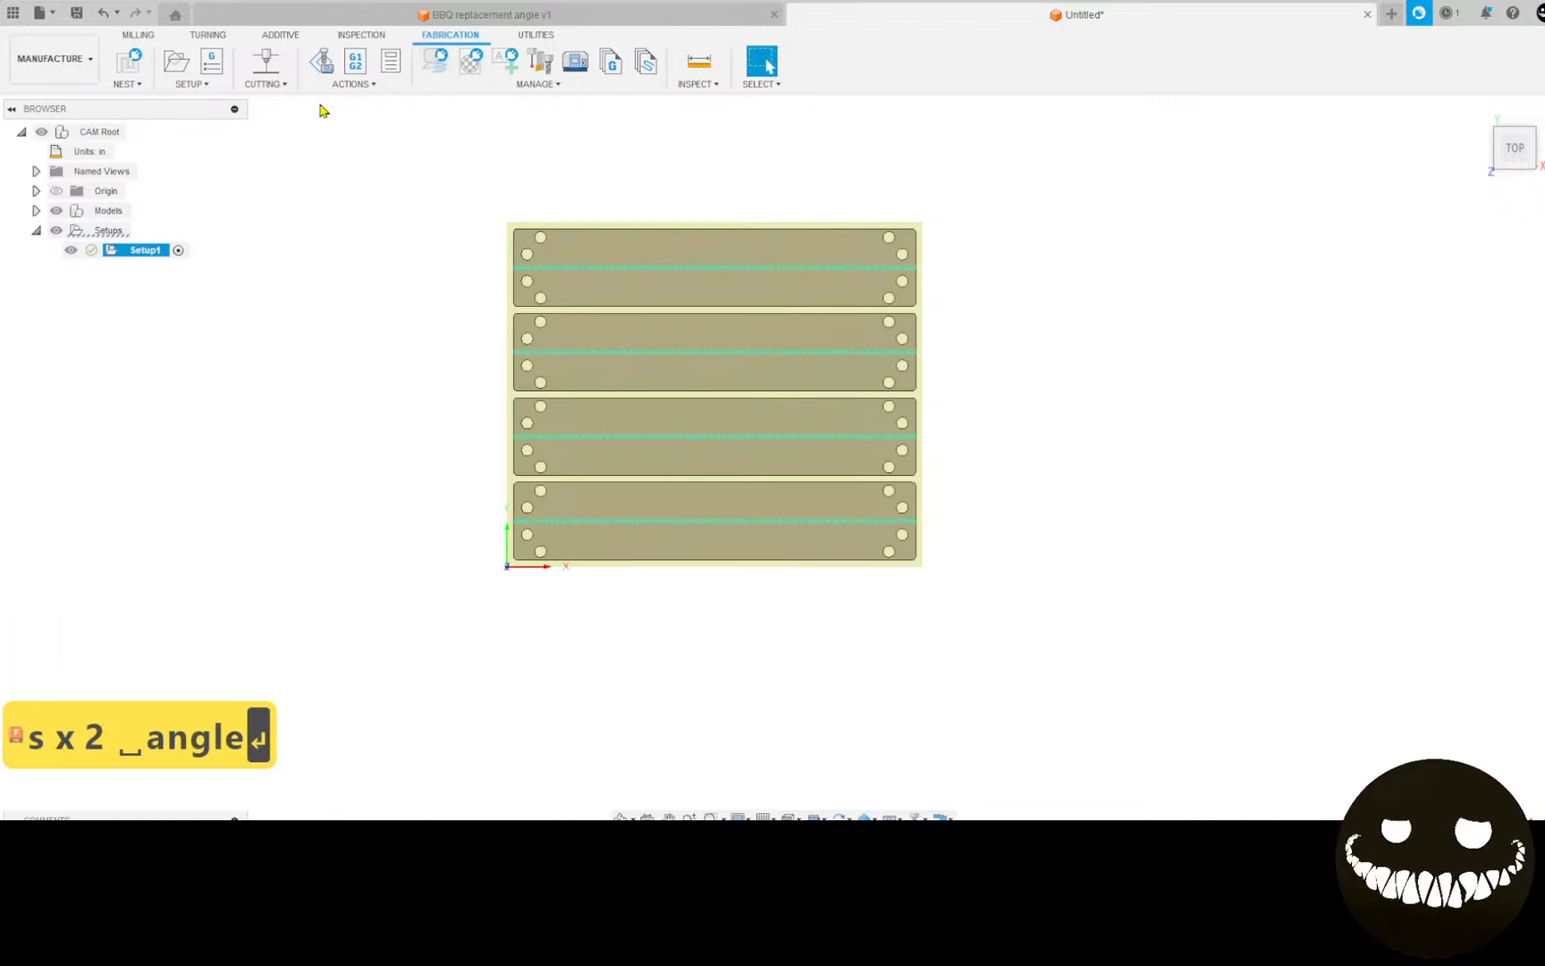
# Step: Start a 2D Profile cutting operation and create a new plasma cutter tool in the local library for it
pyautogui.click(266, 61)
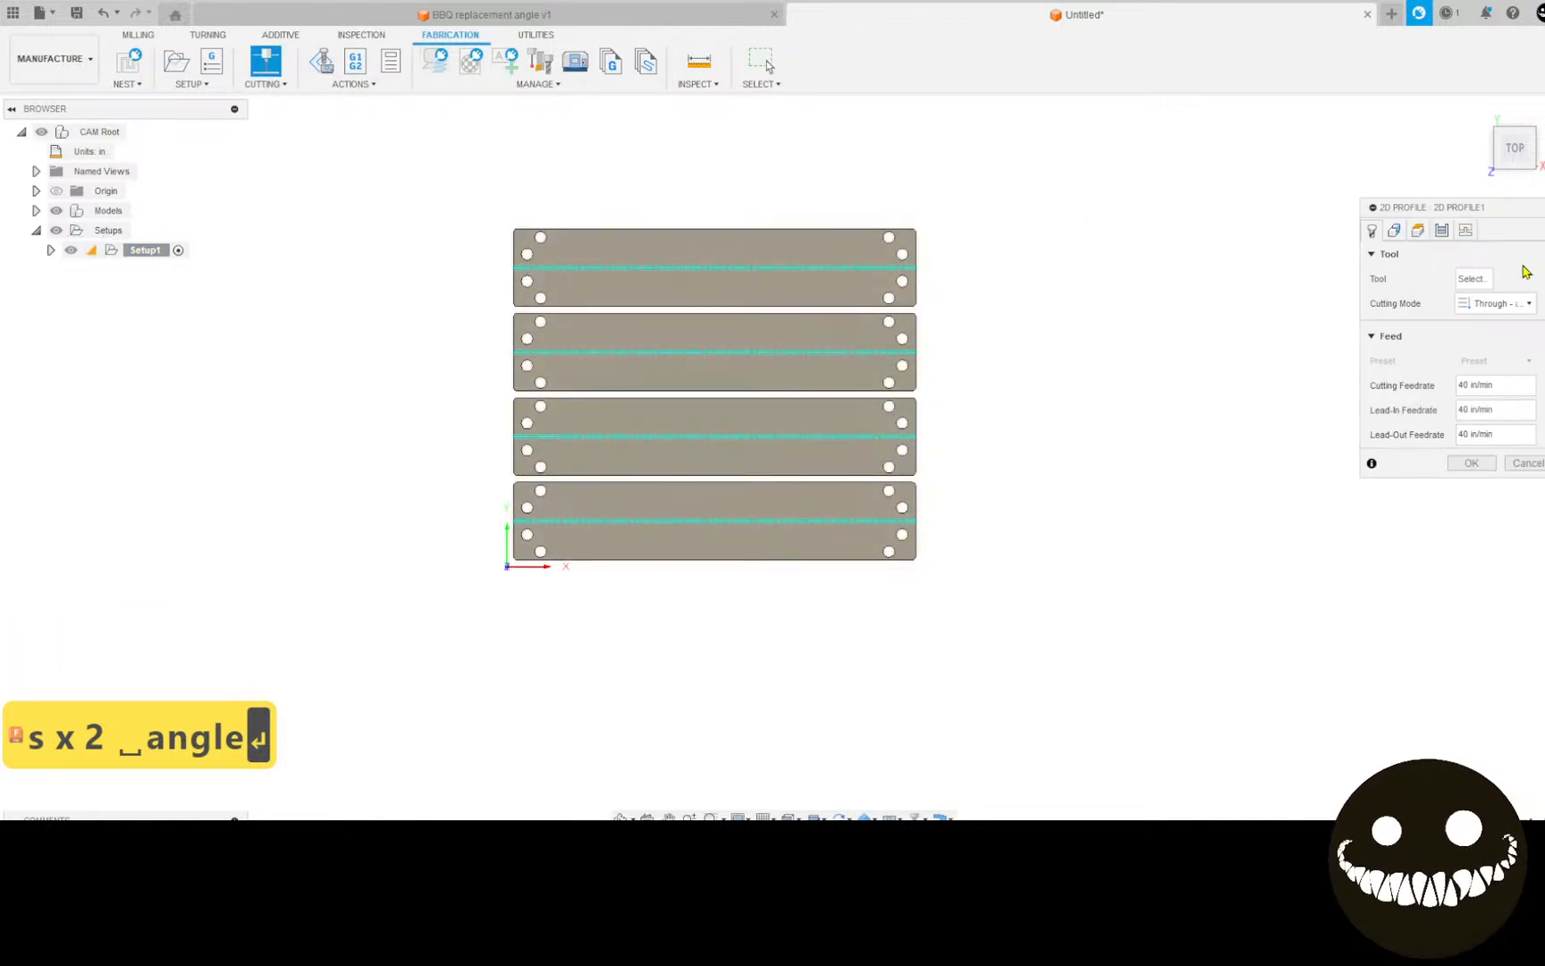
pyautogui.click(1483, 281)
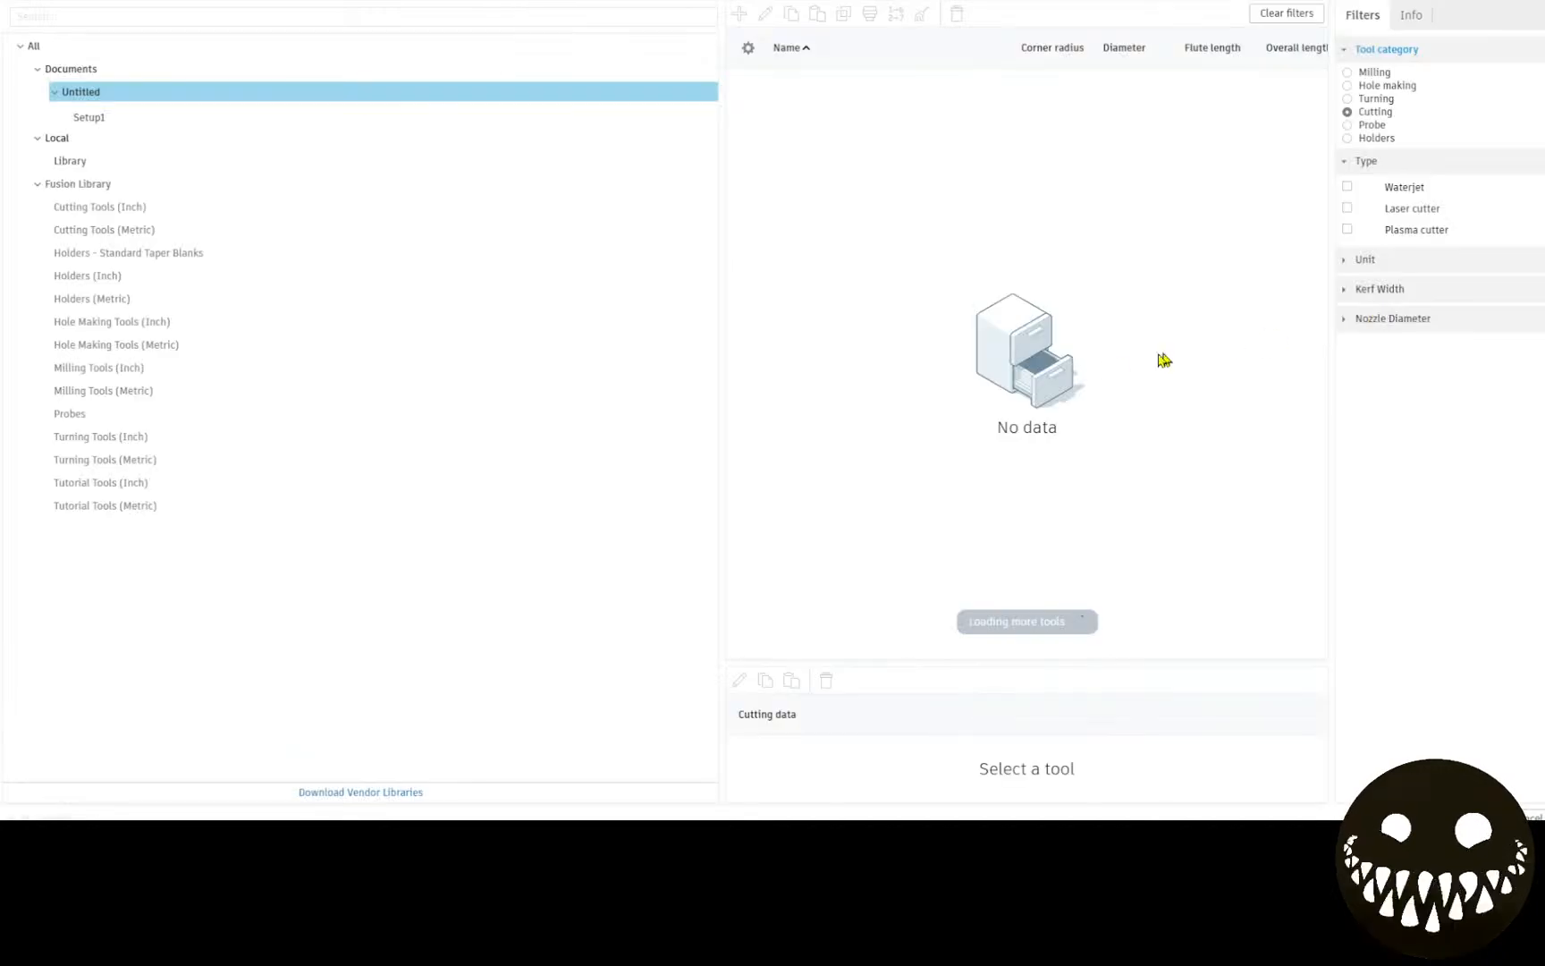
pyautogui.click(101, 161)
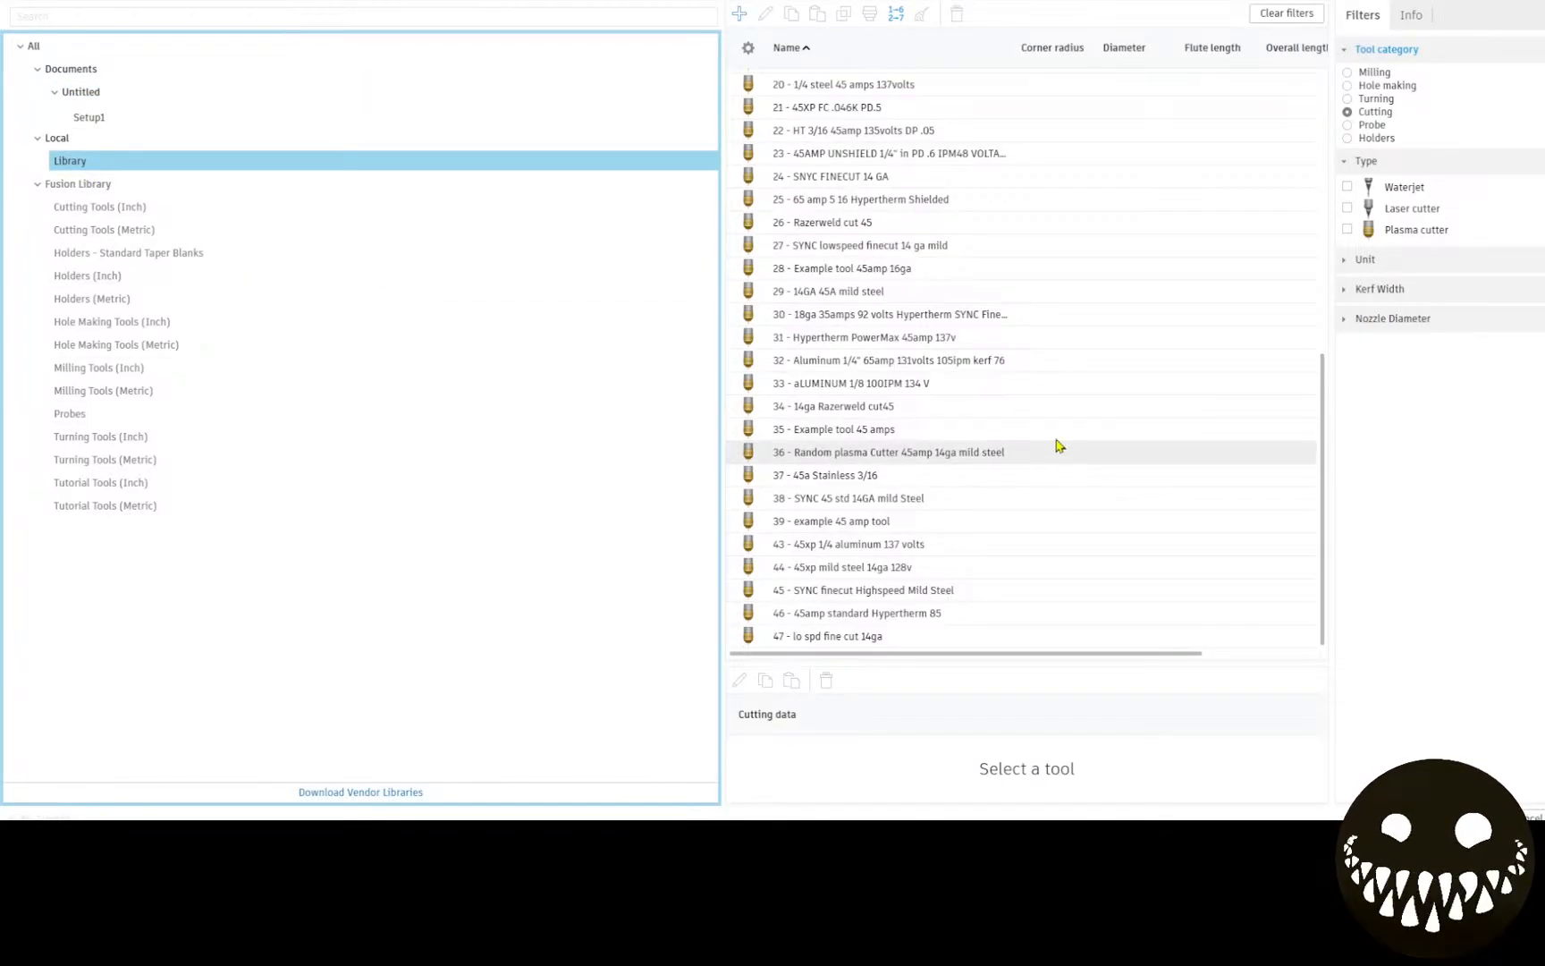
pyautogui.click(868, 640)
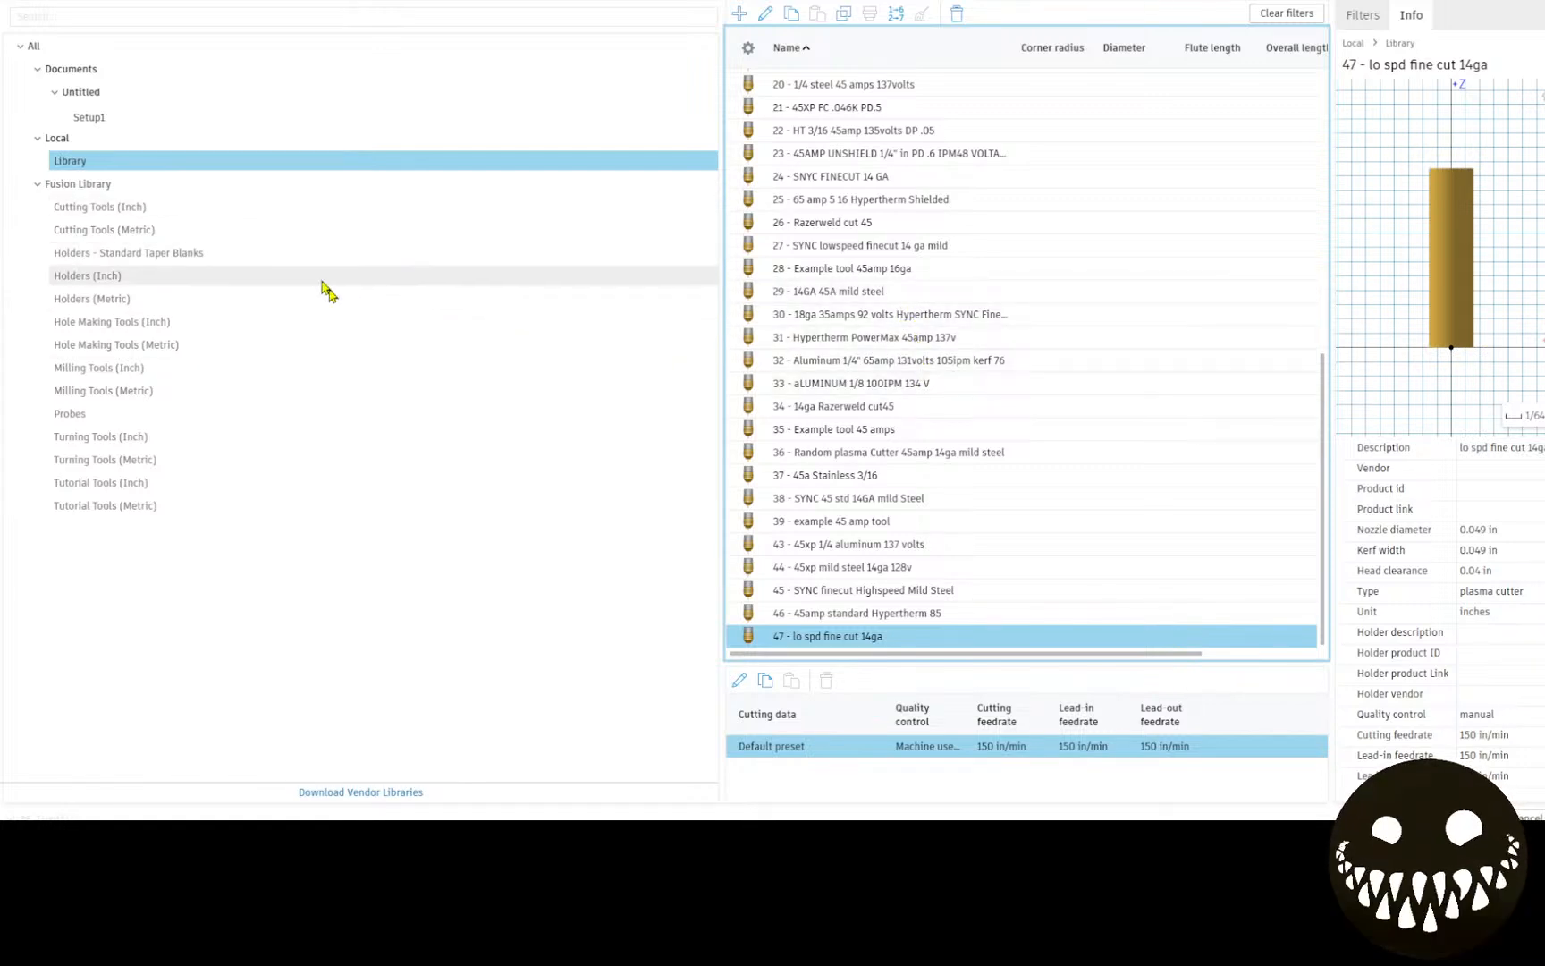
pyautogui.scroll(1, 756, 76)
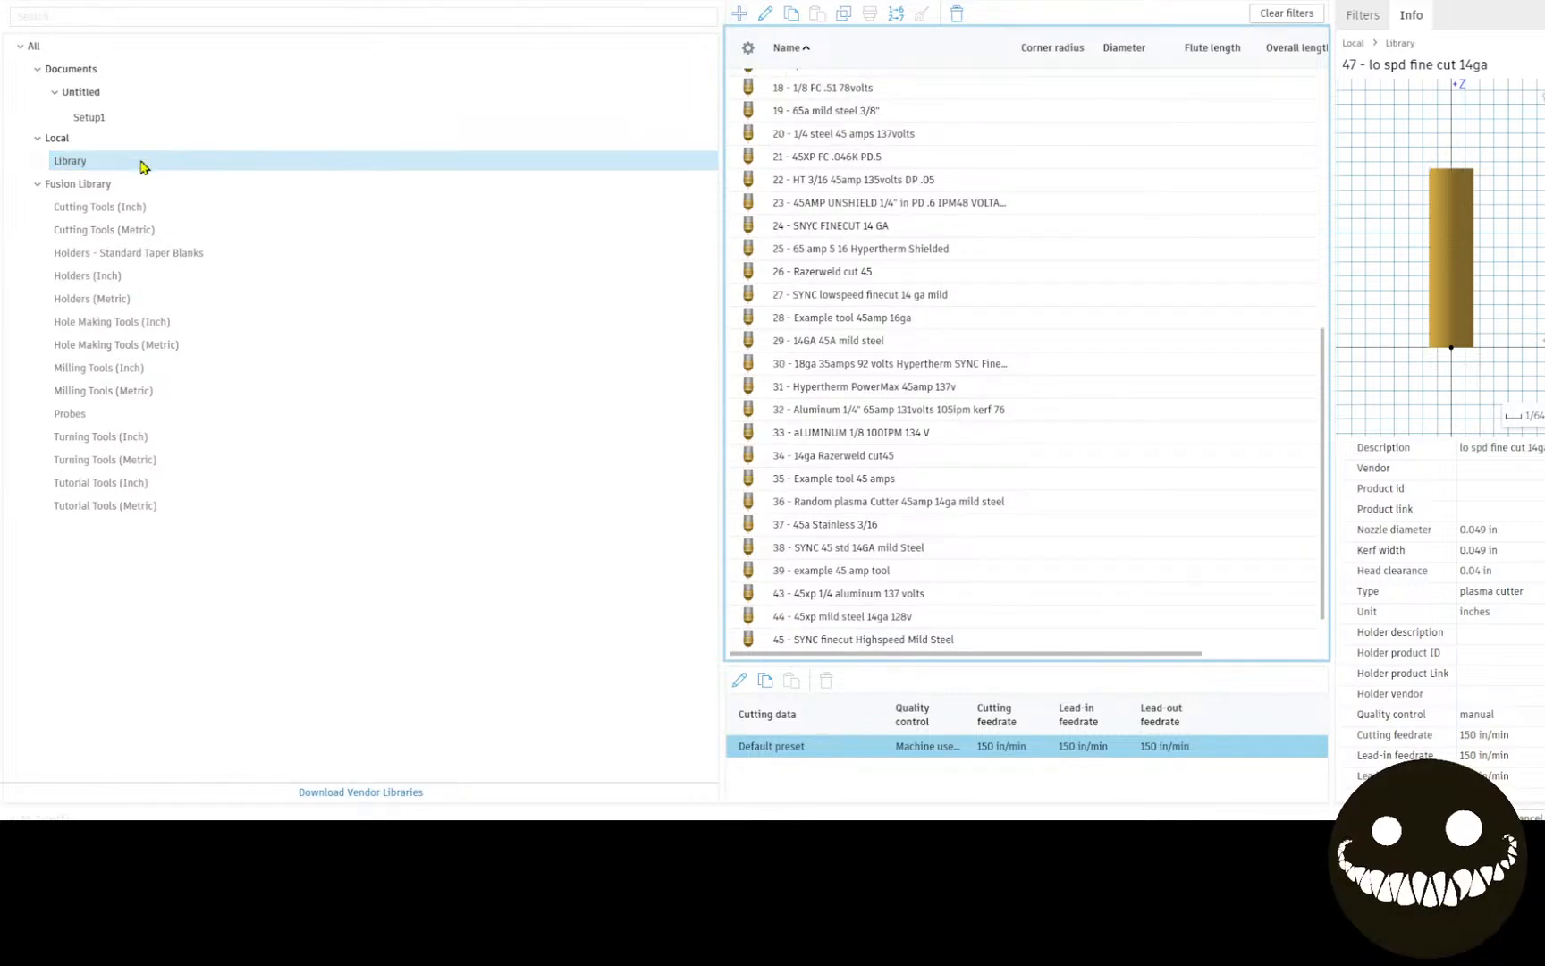
pyautogui.click(741, 15)
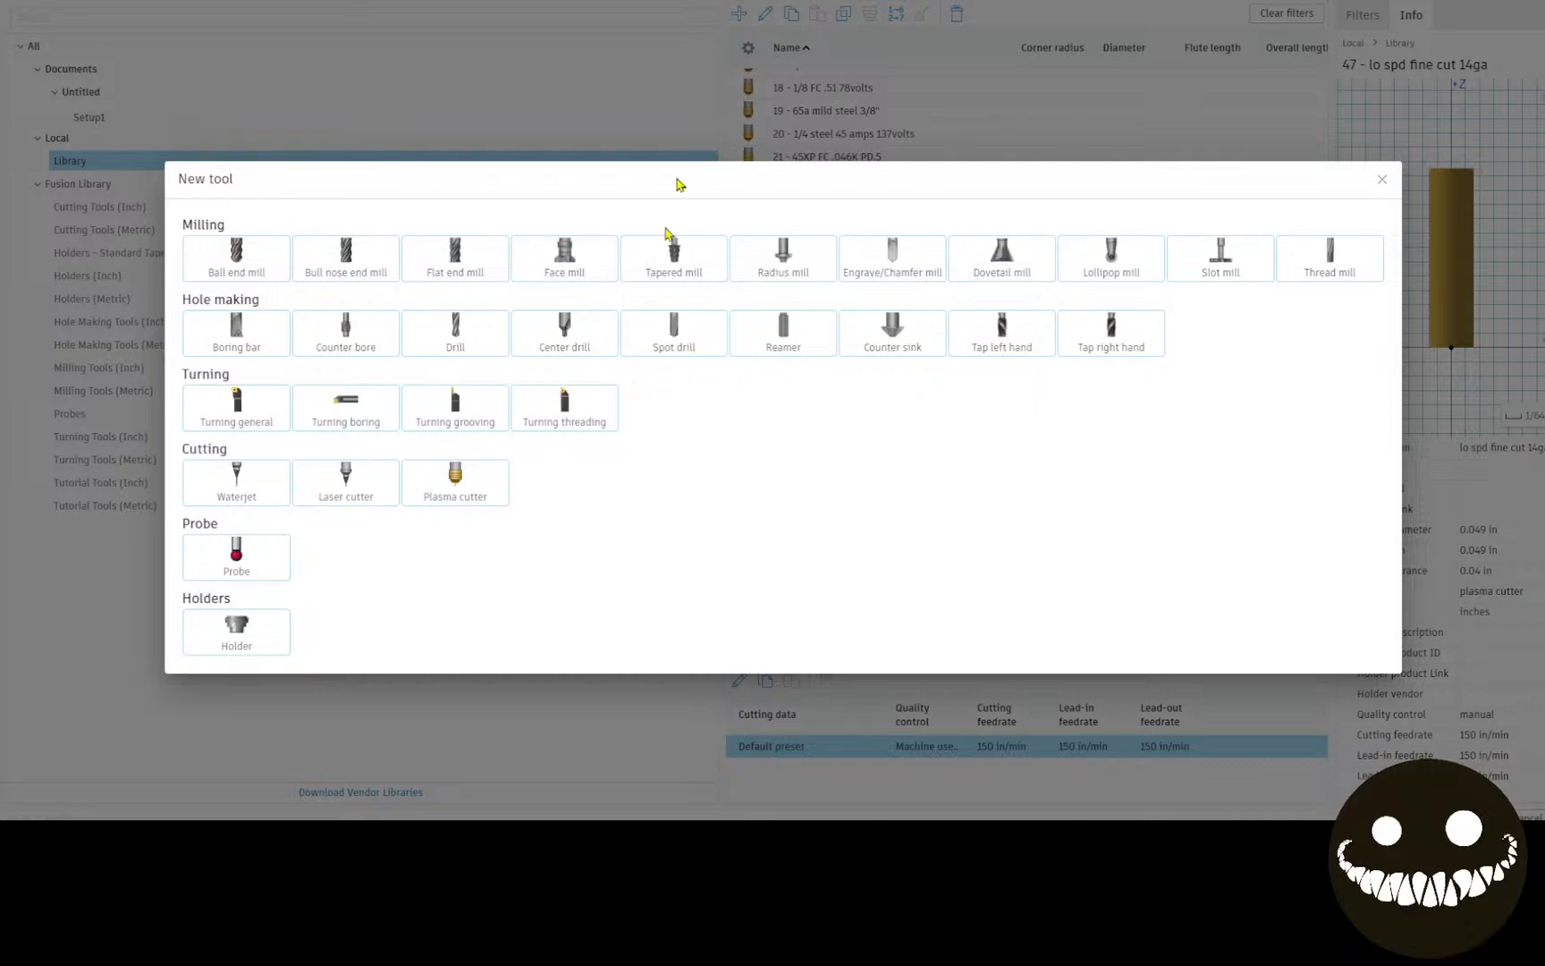
pyautogui.click(470, 482)
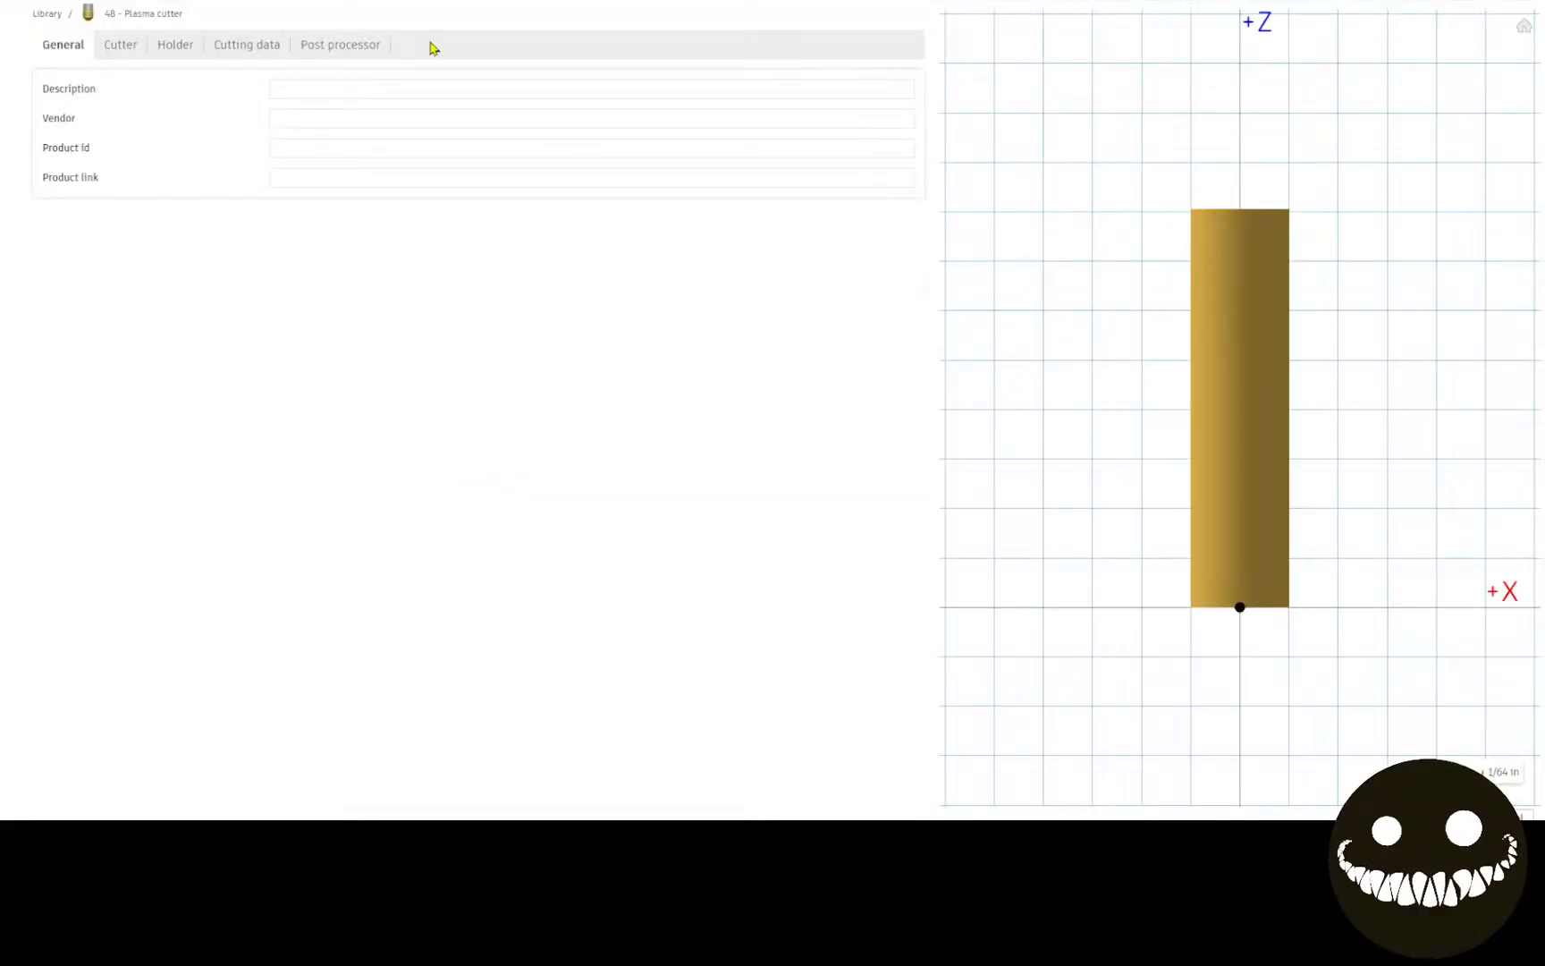
# Step: Enter "Stainless 14ga finecut lospd" as the new plasma cutter's description
pyautogui.click(355, 89)
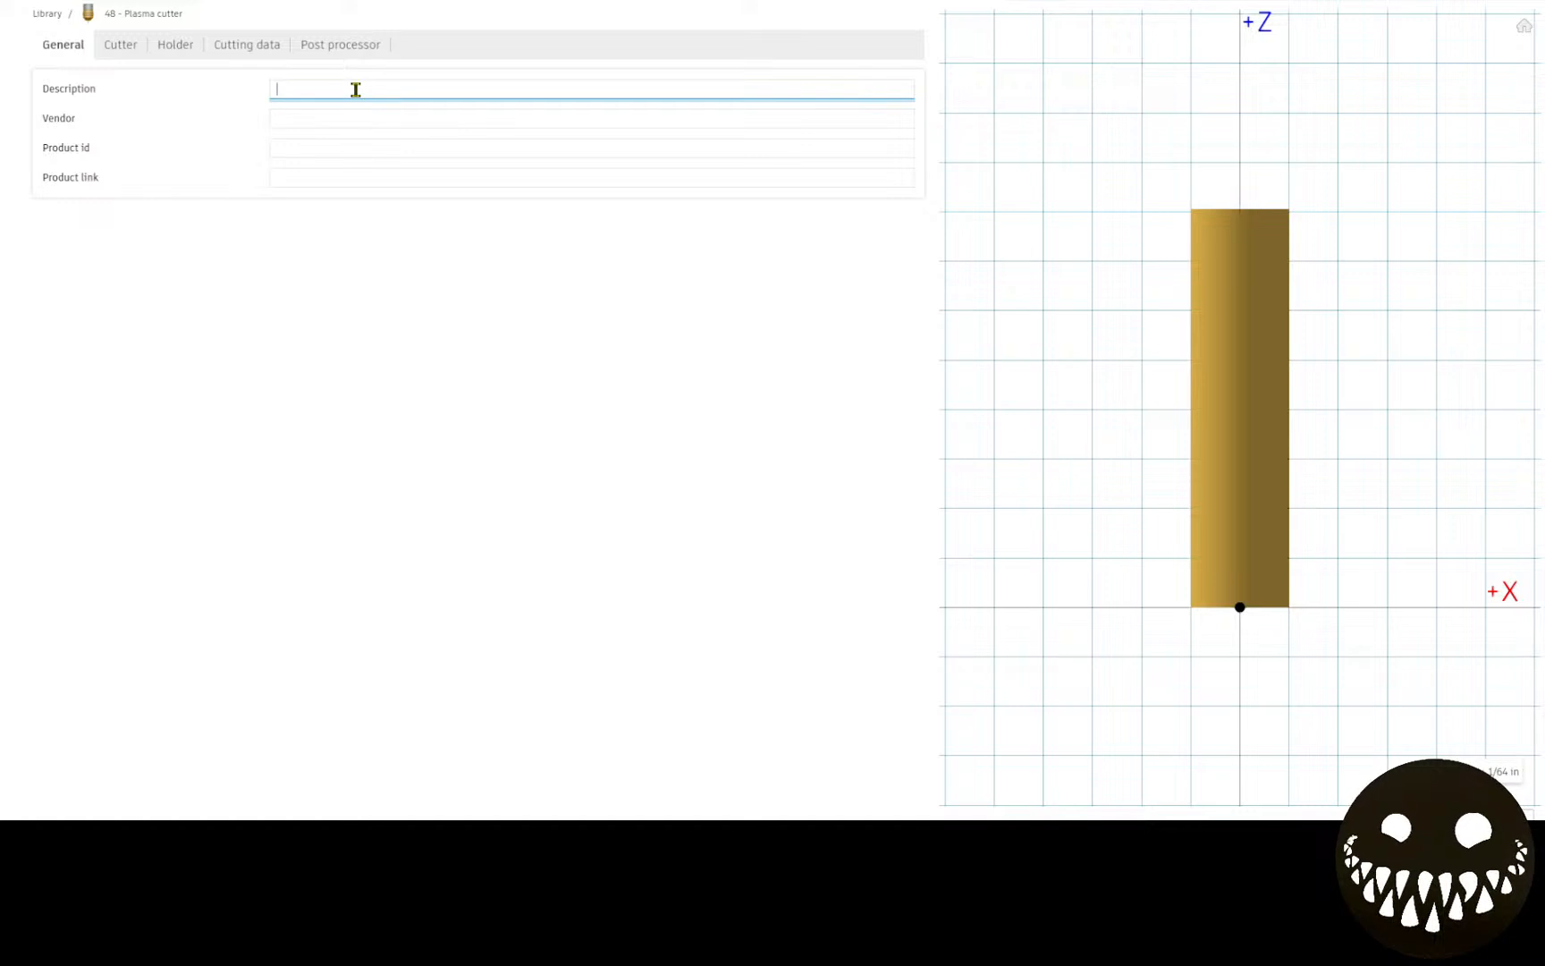
pyautogui.write('Stain')
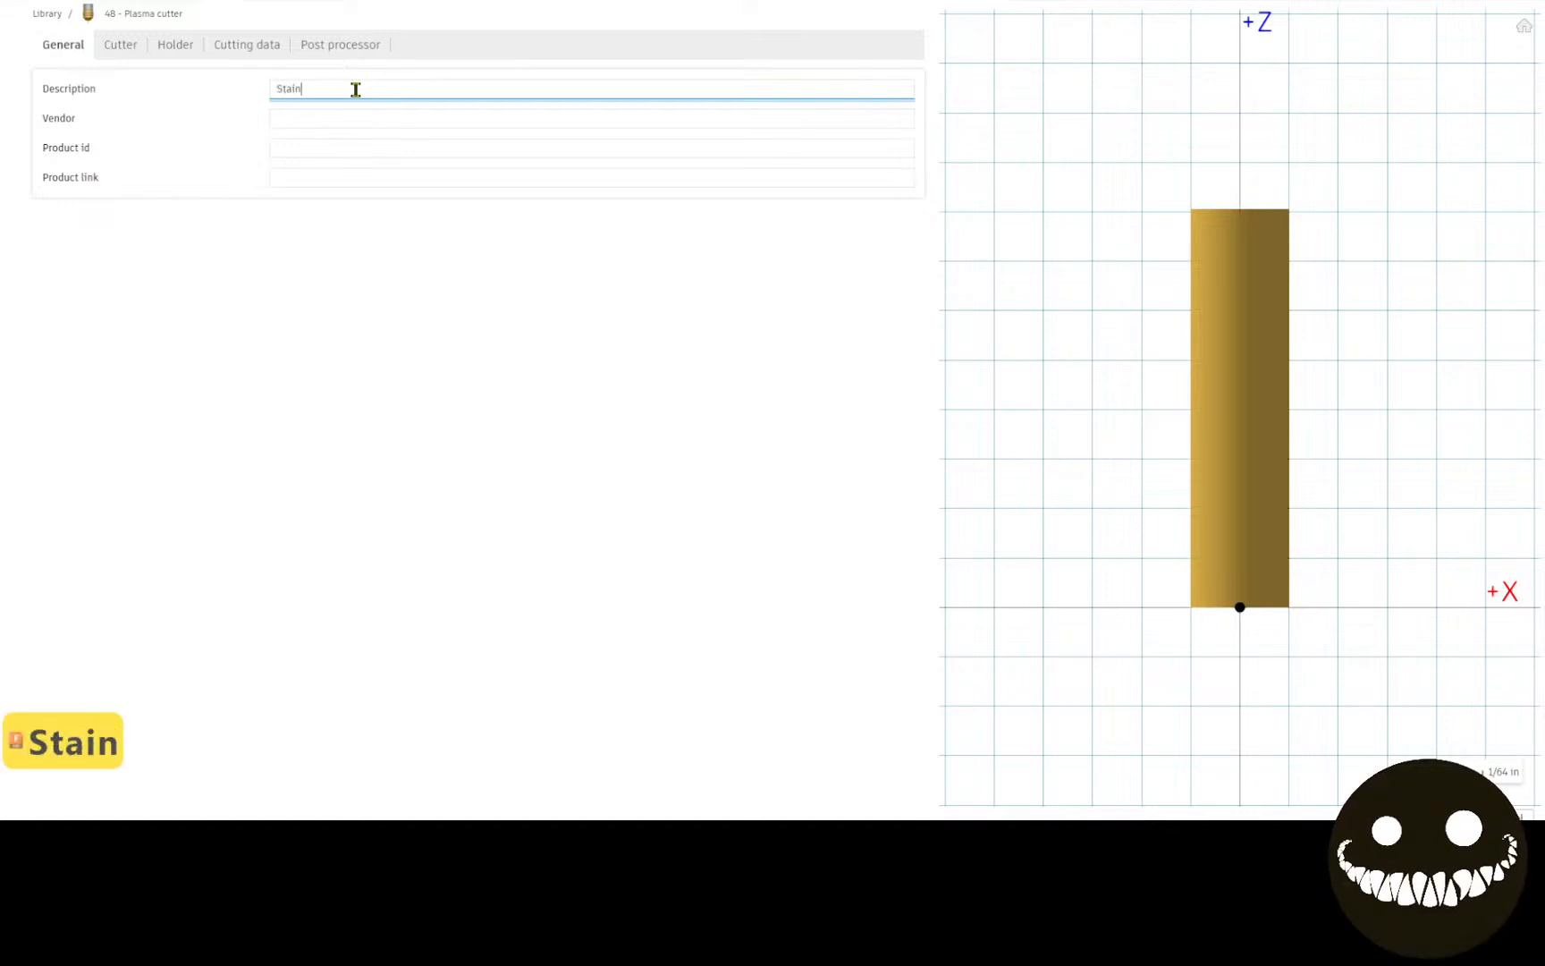
pyautogui.write('less 14')
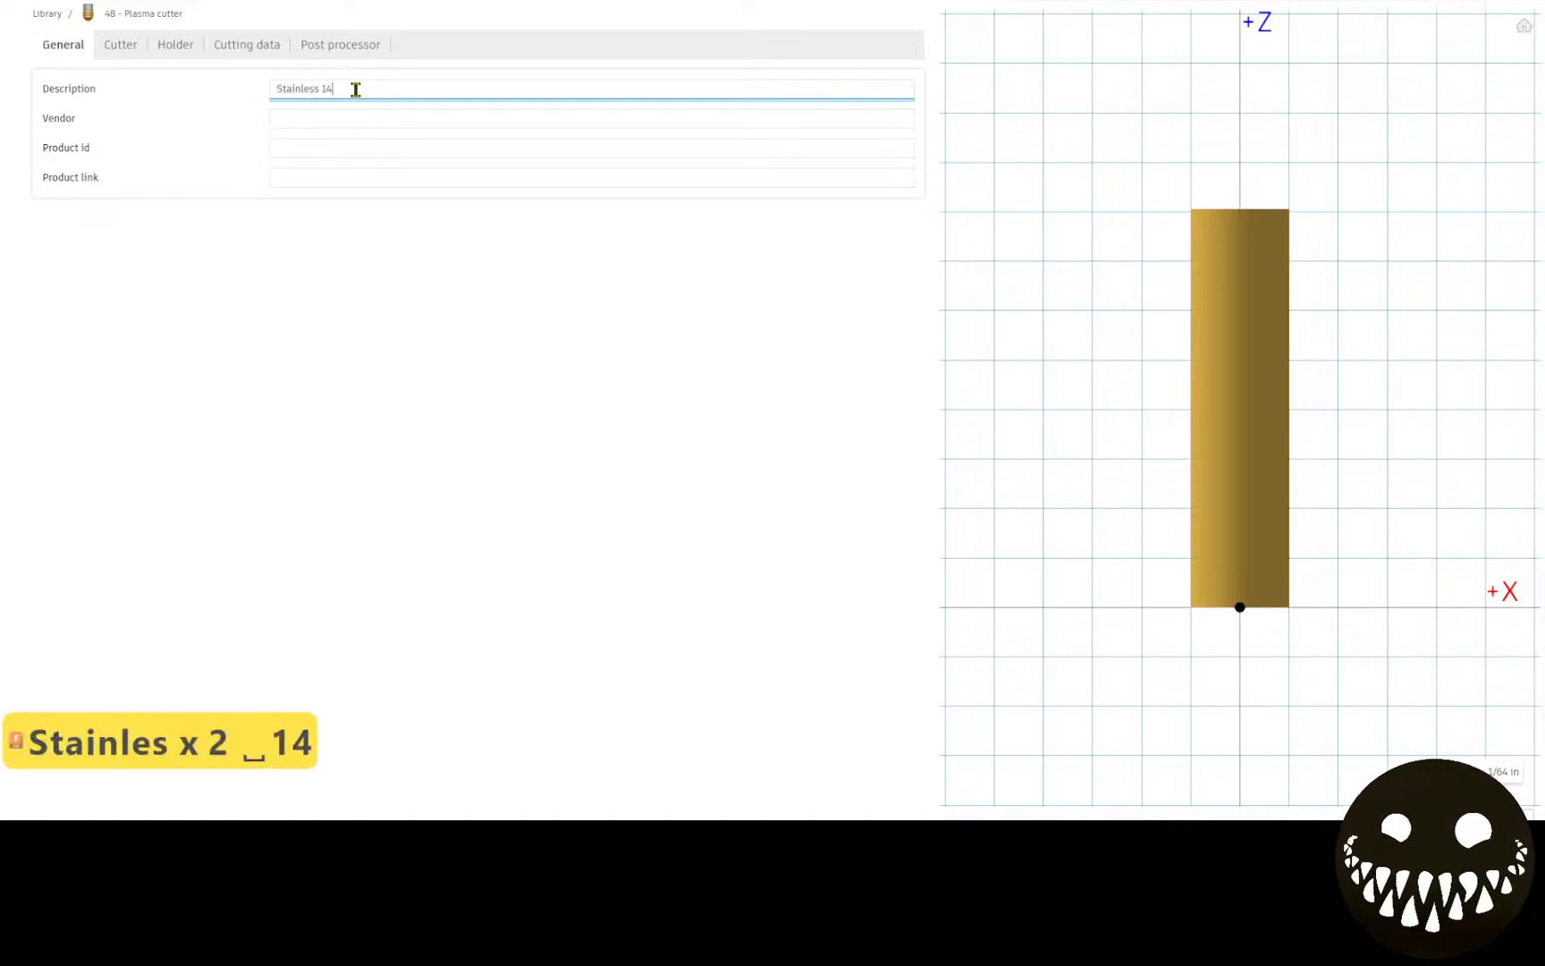
pyautogui.write('ga ')
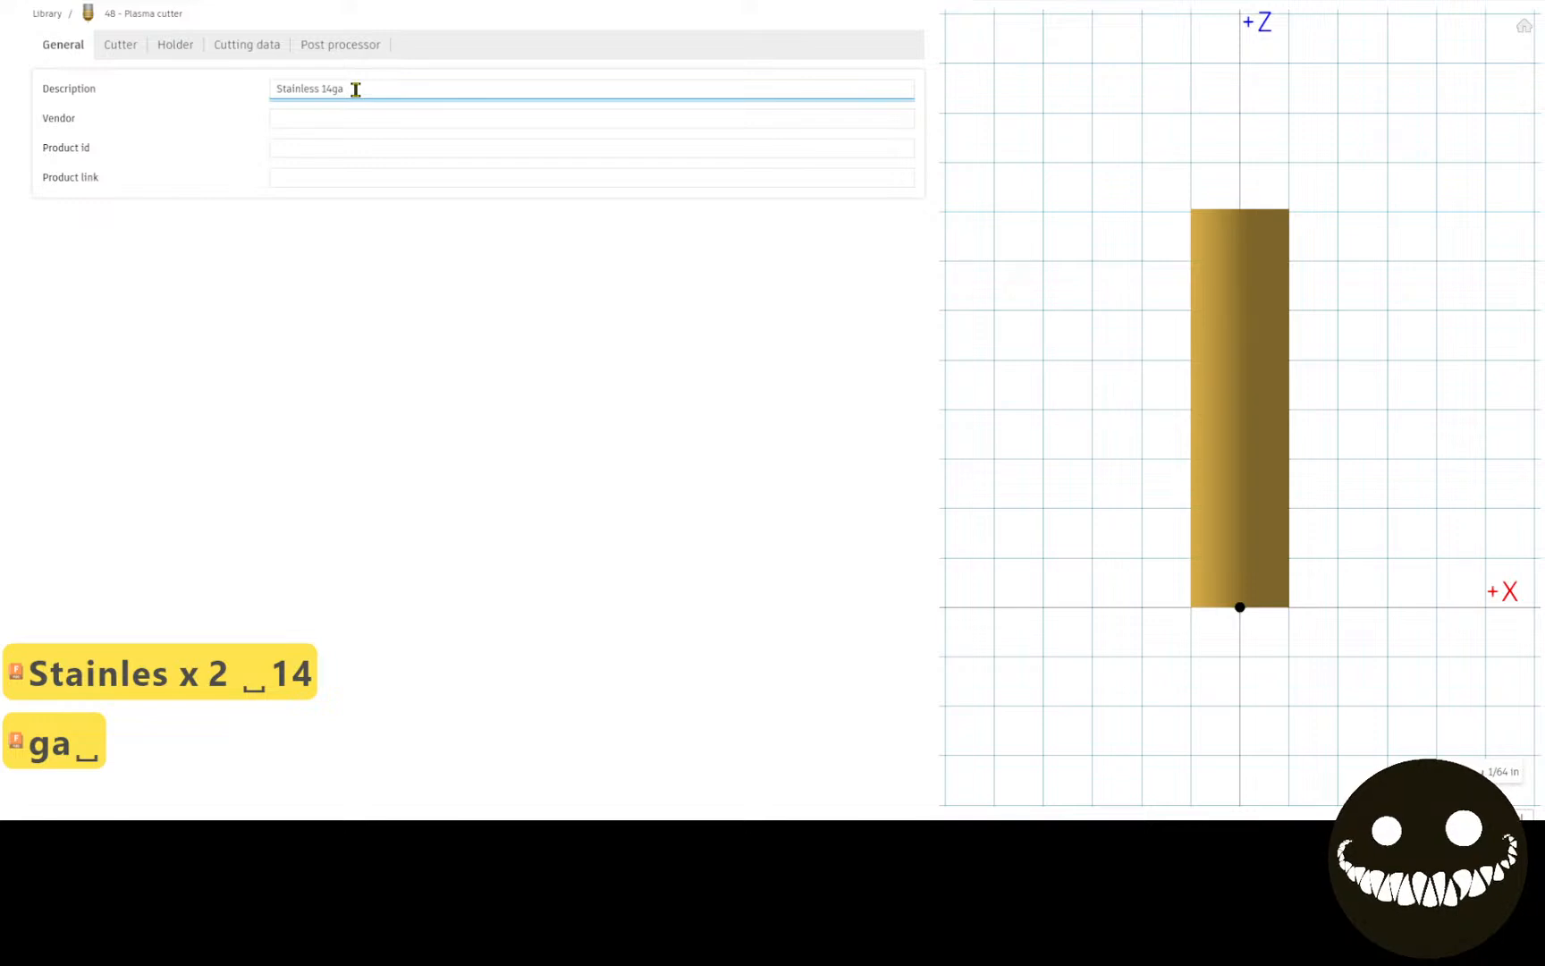
pyautogui.write('fine')
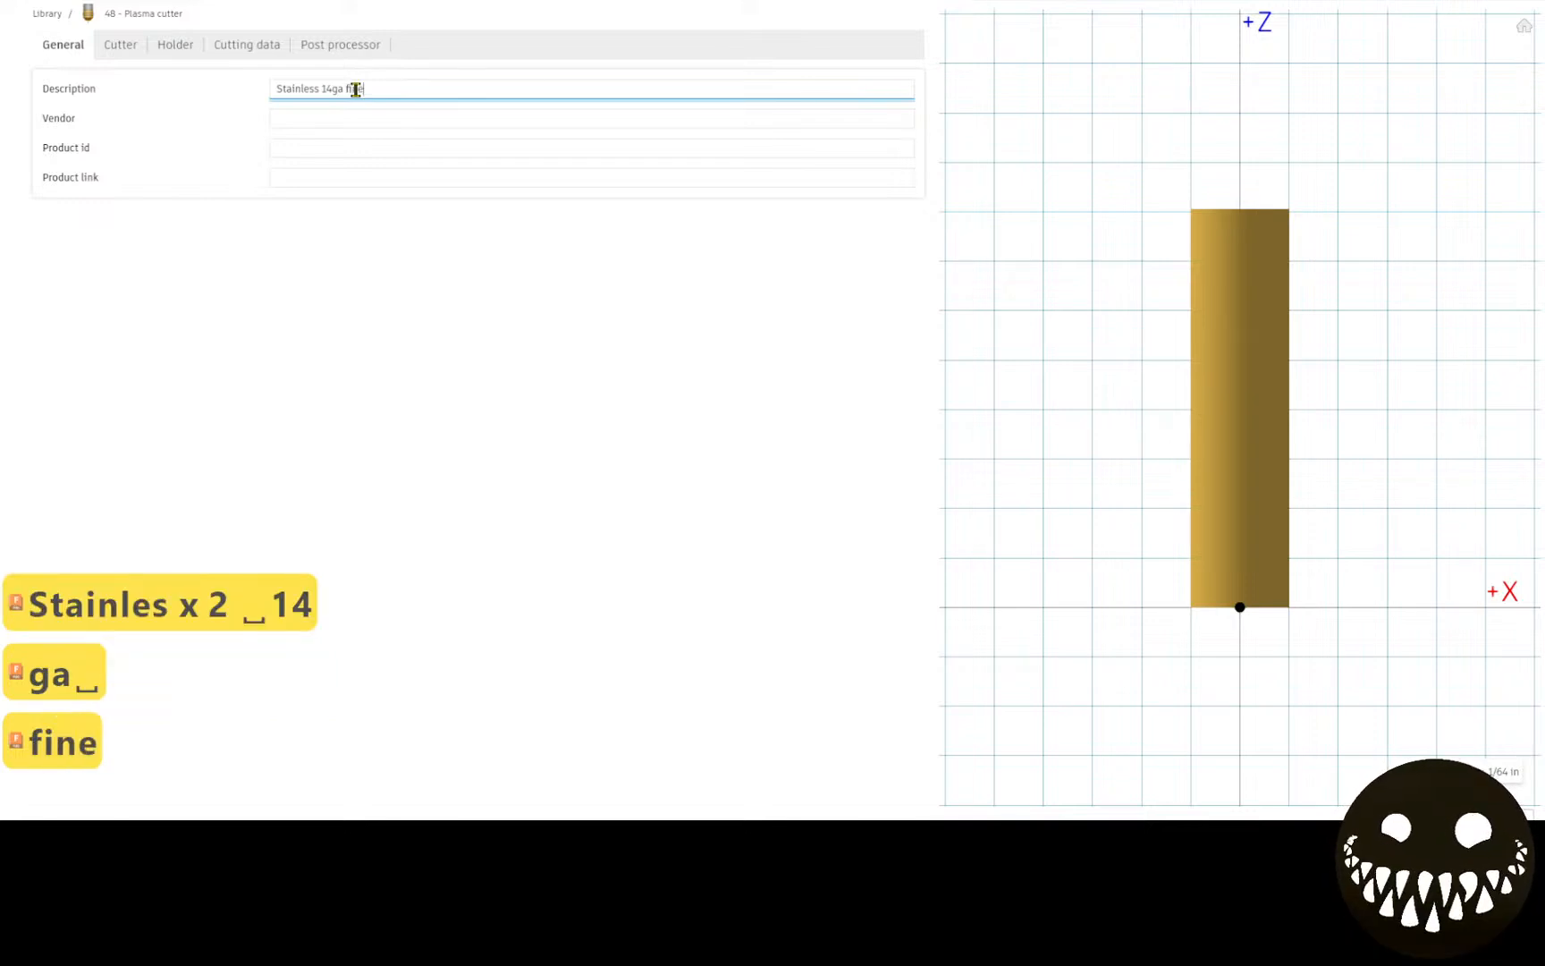
pyautogui.write('cut ')
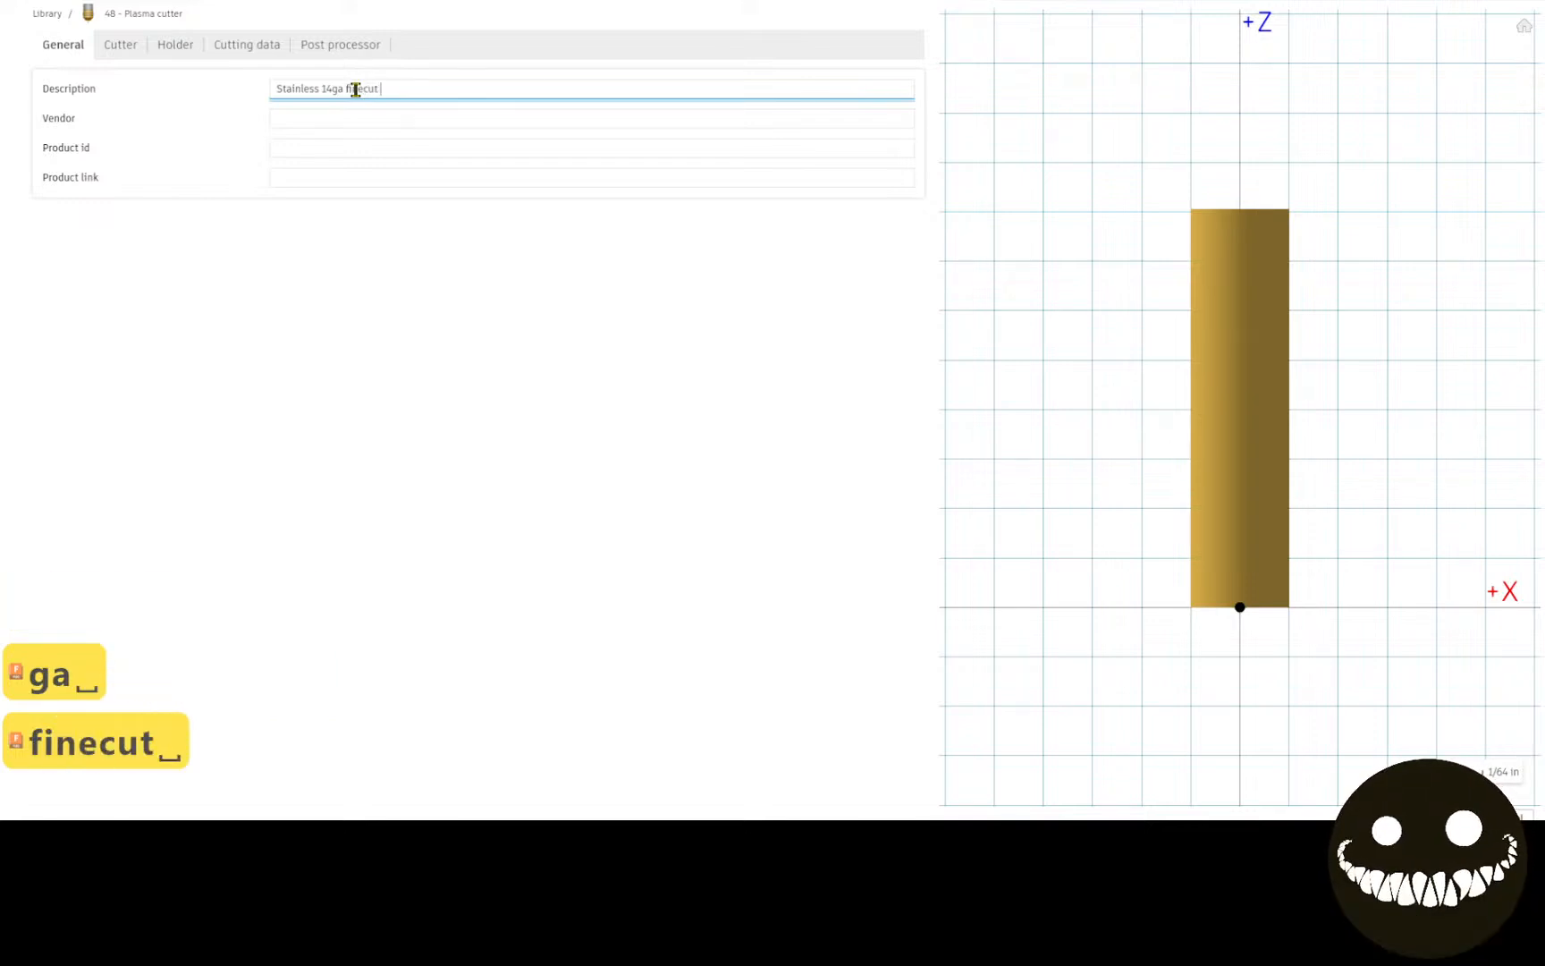
pyautogui.write('lospf')
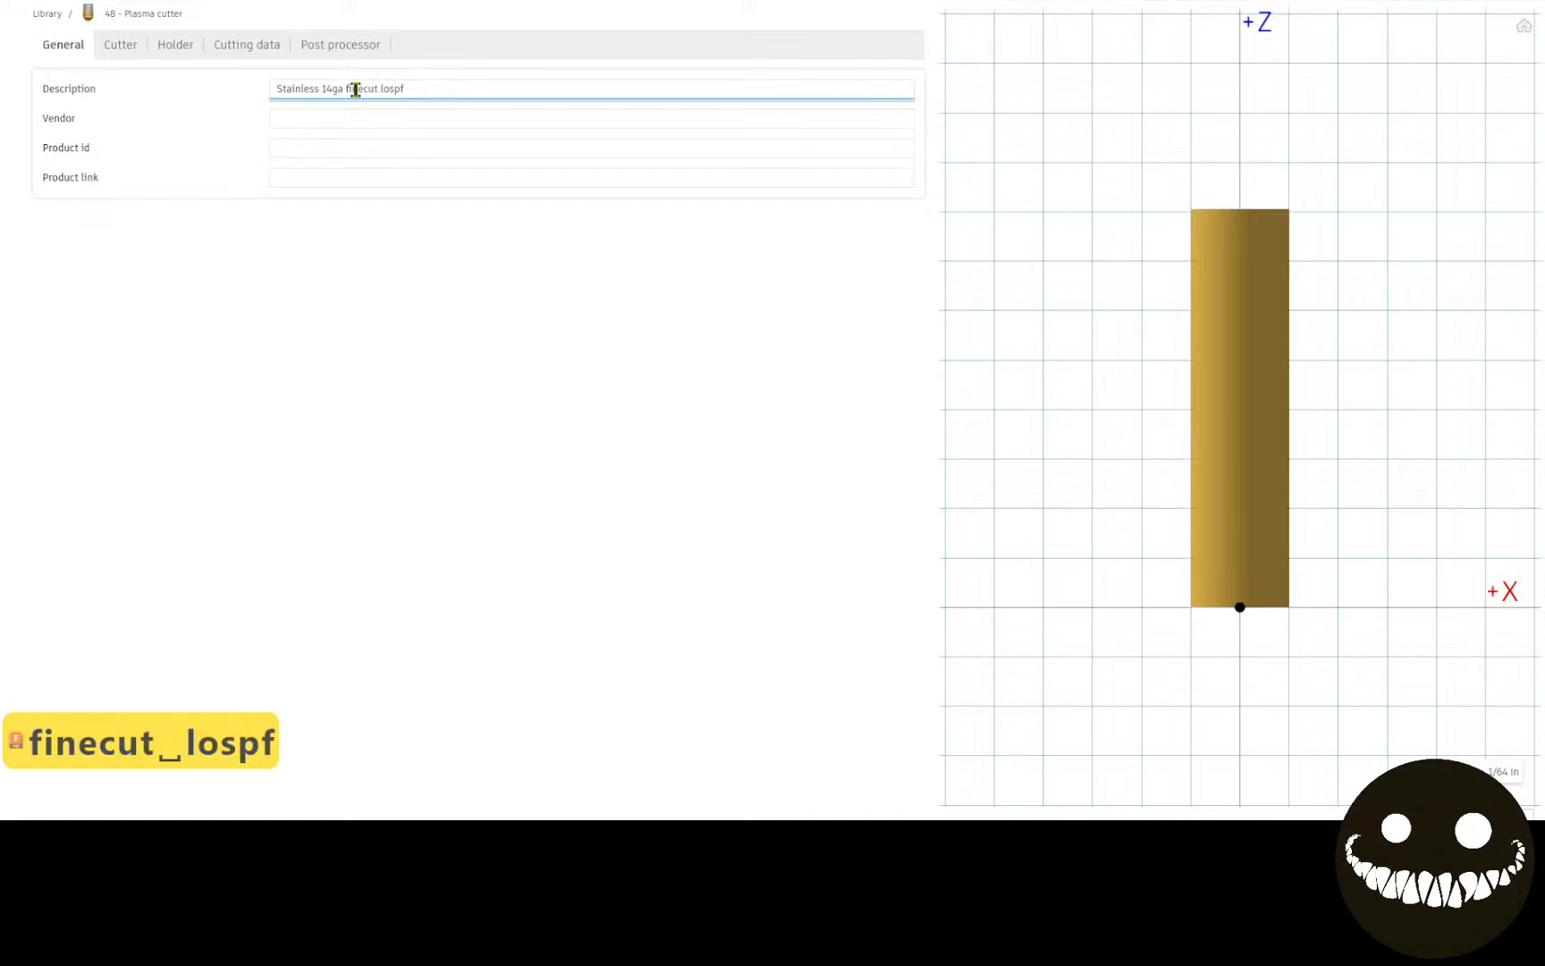
pyautogui.press('BackSpace')
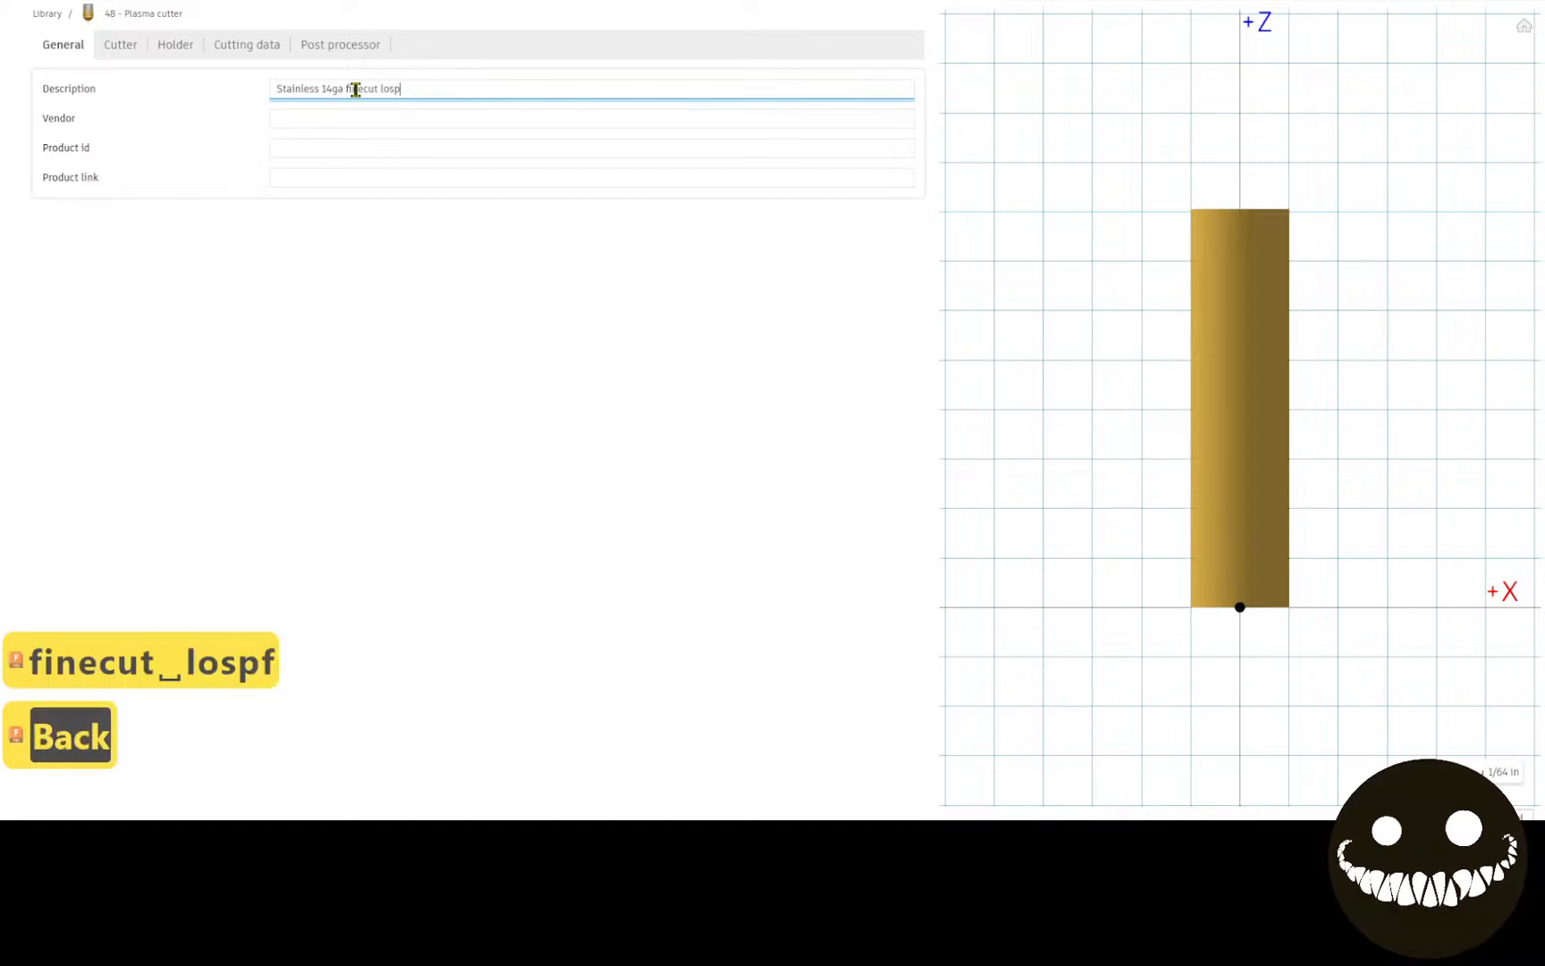
pyautogui.write('d')
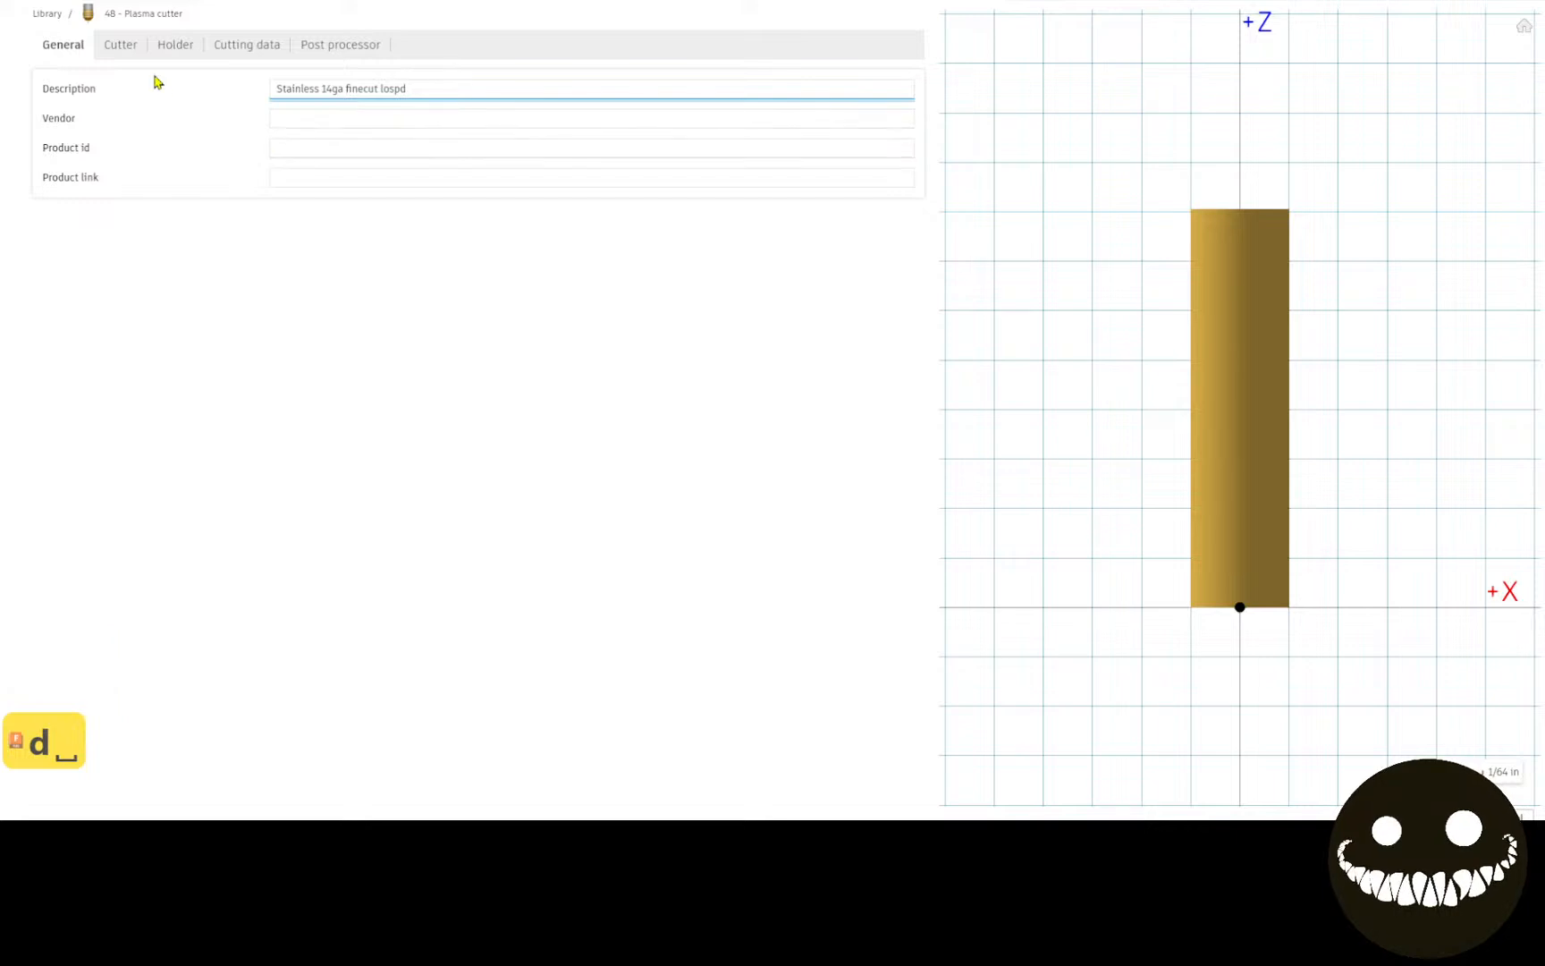
pyautogui.click(298, 119)
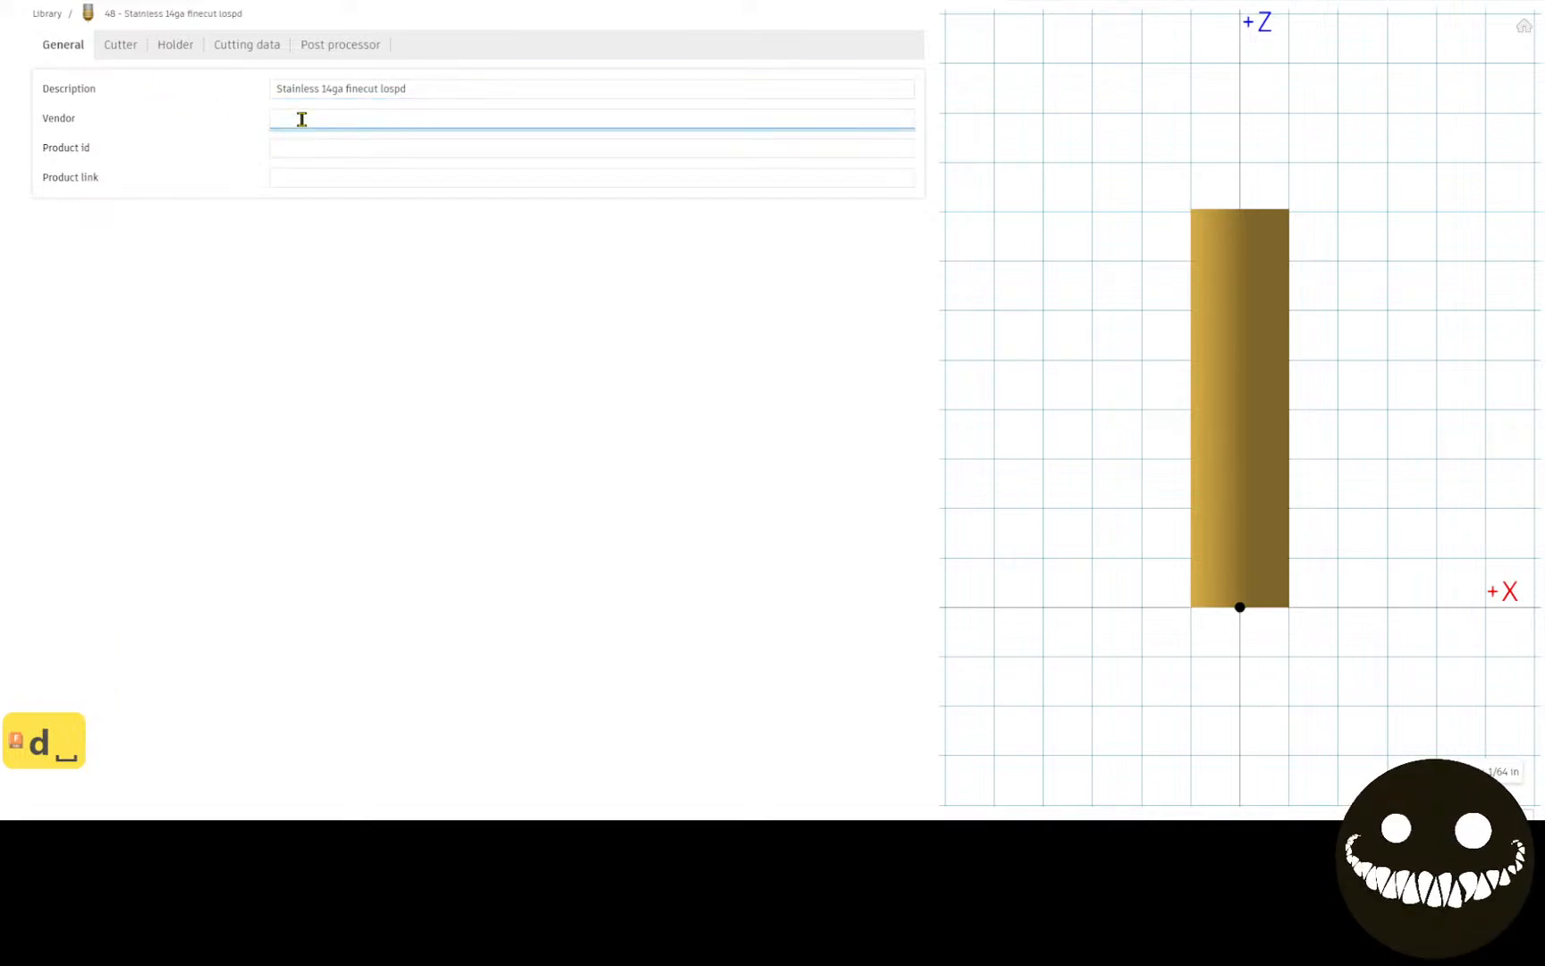
# Step: Enter "Hypertherm" as the new plasma cutter's vendor and open its cutter geometry settings
pyautogui.write('Hype')
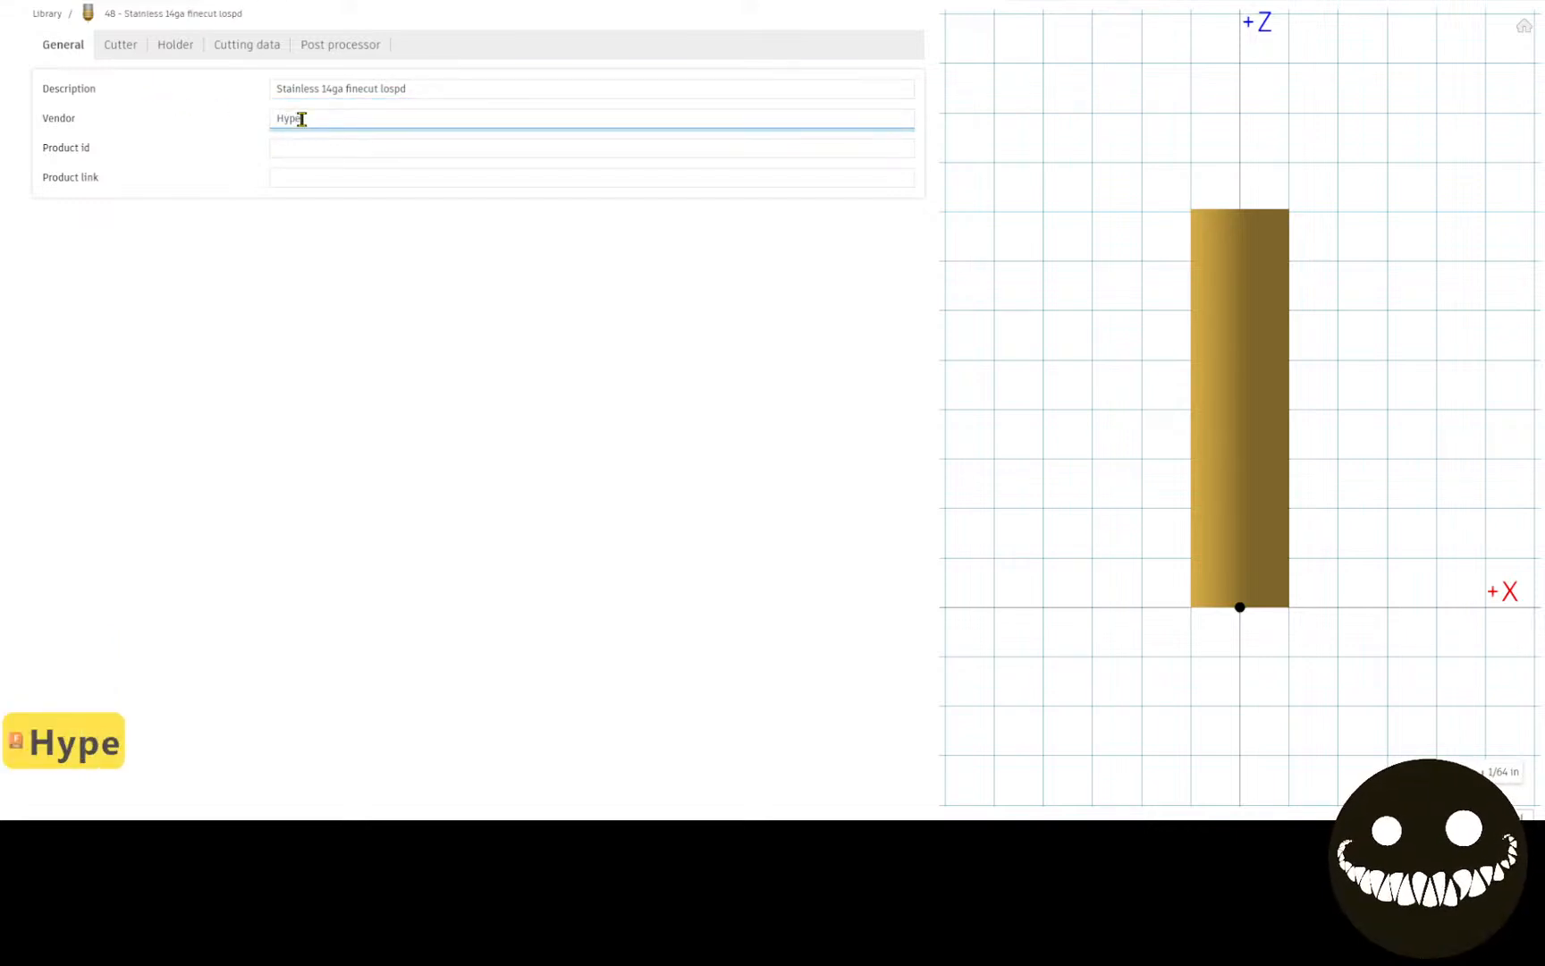
pyautogui.write('rtherm')
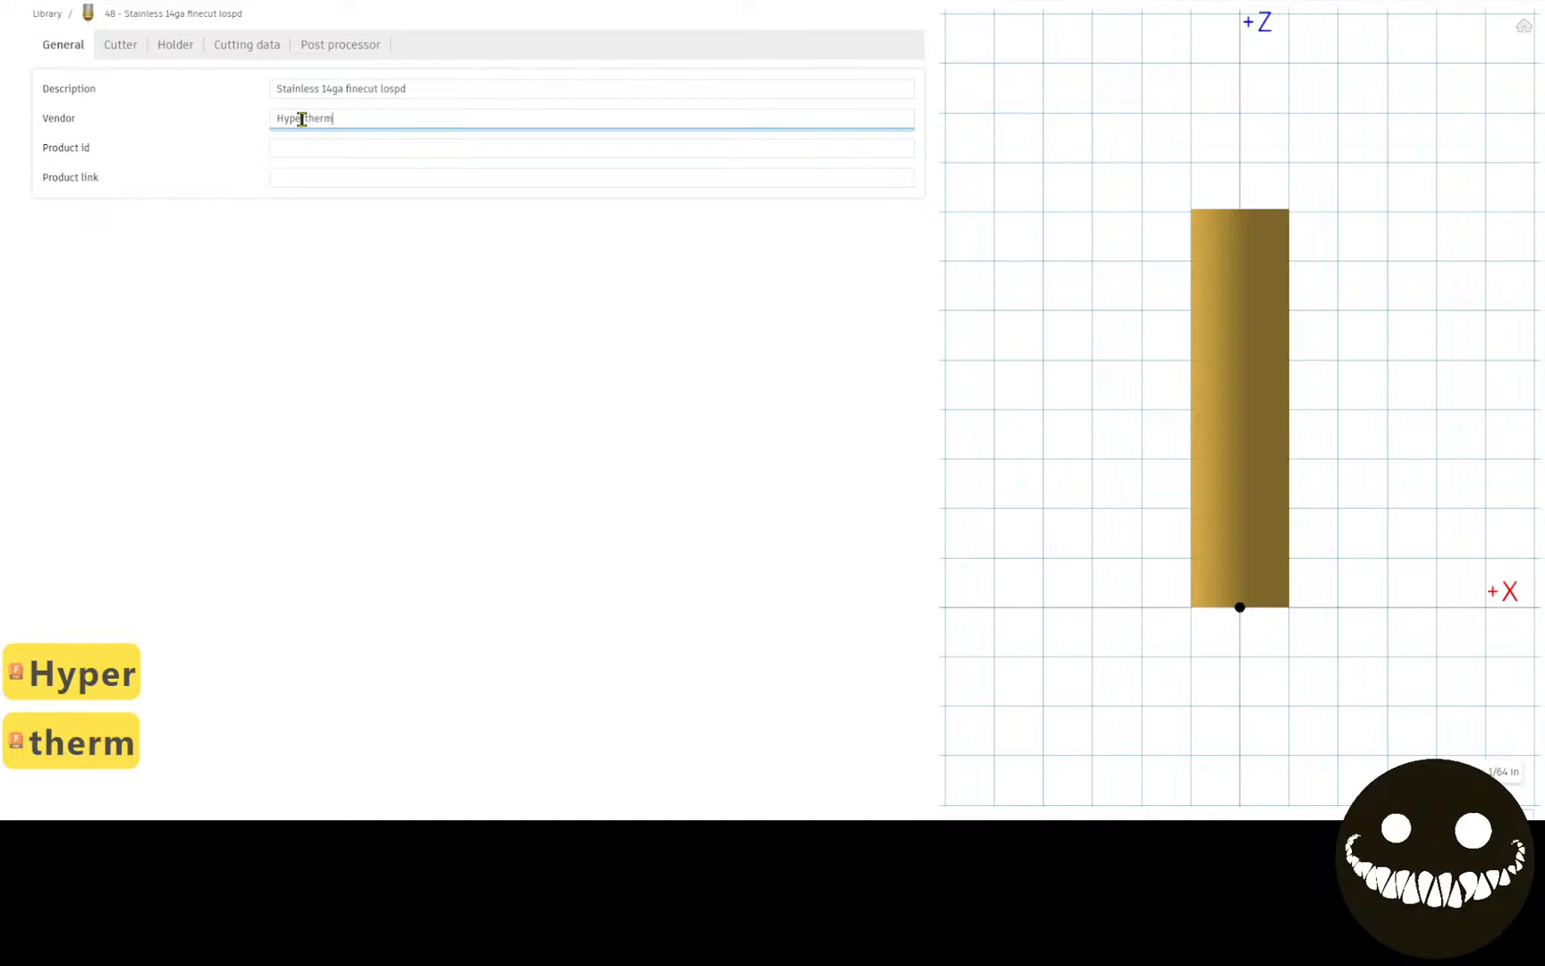
pyautogui.click(126, 47)
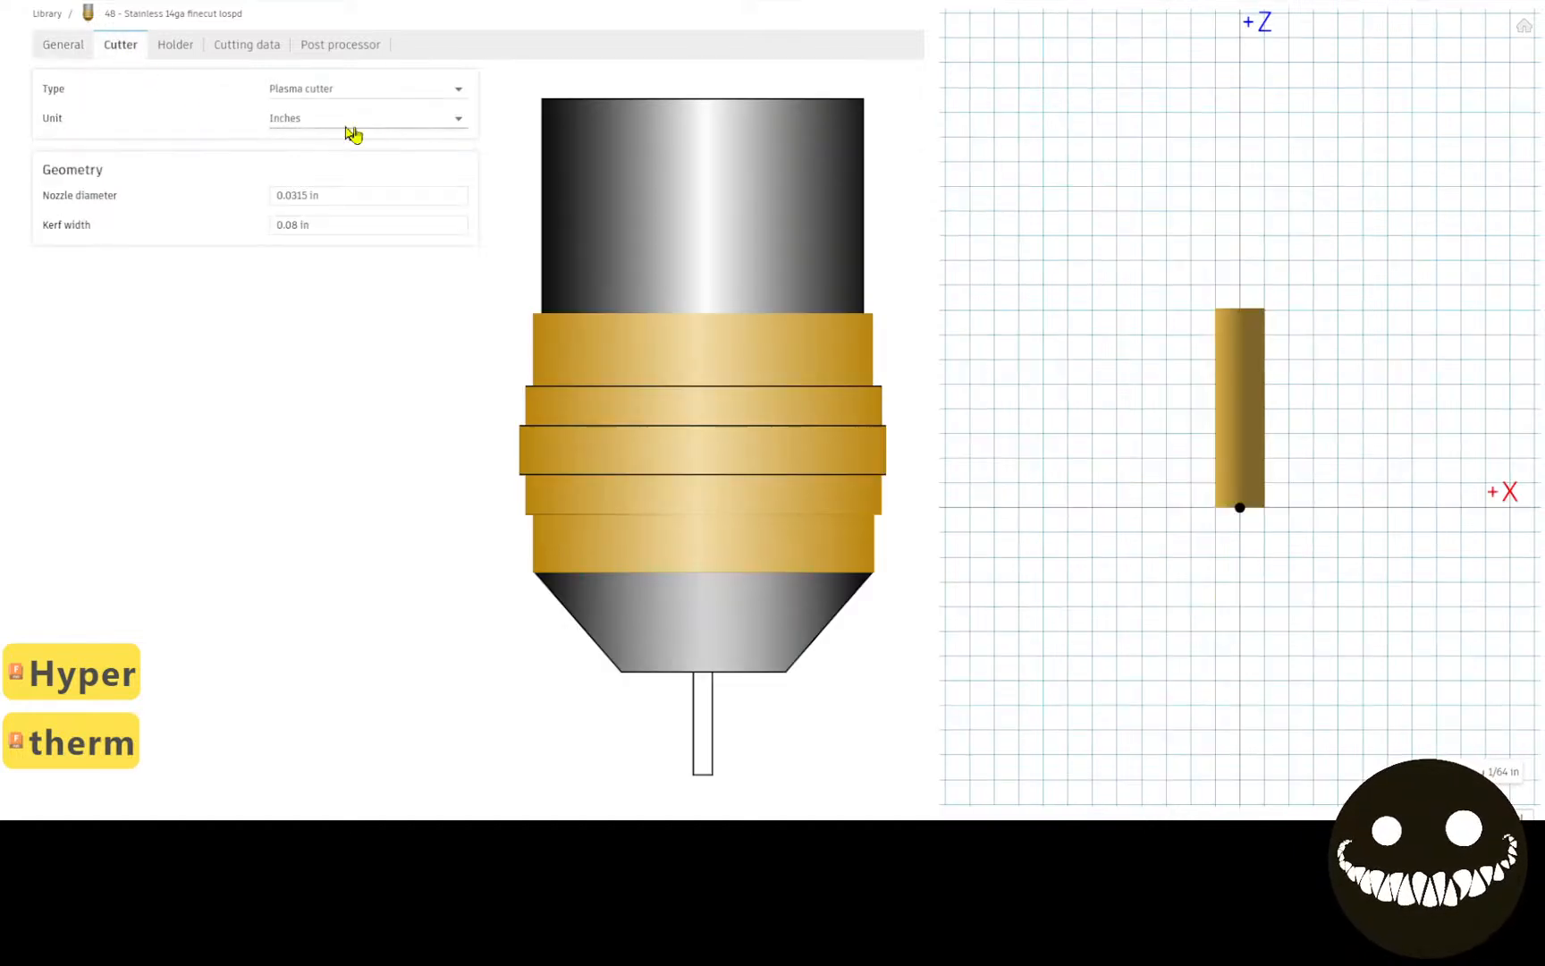
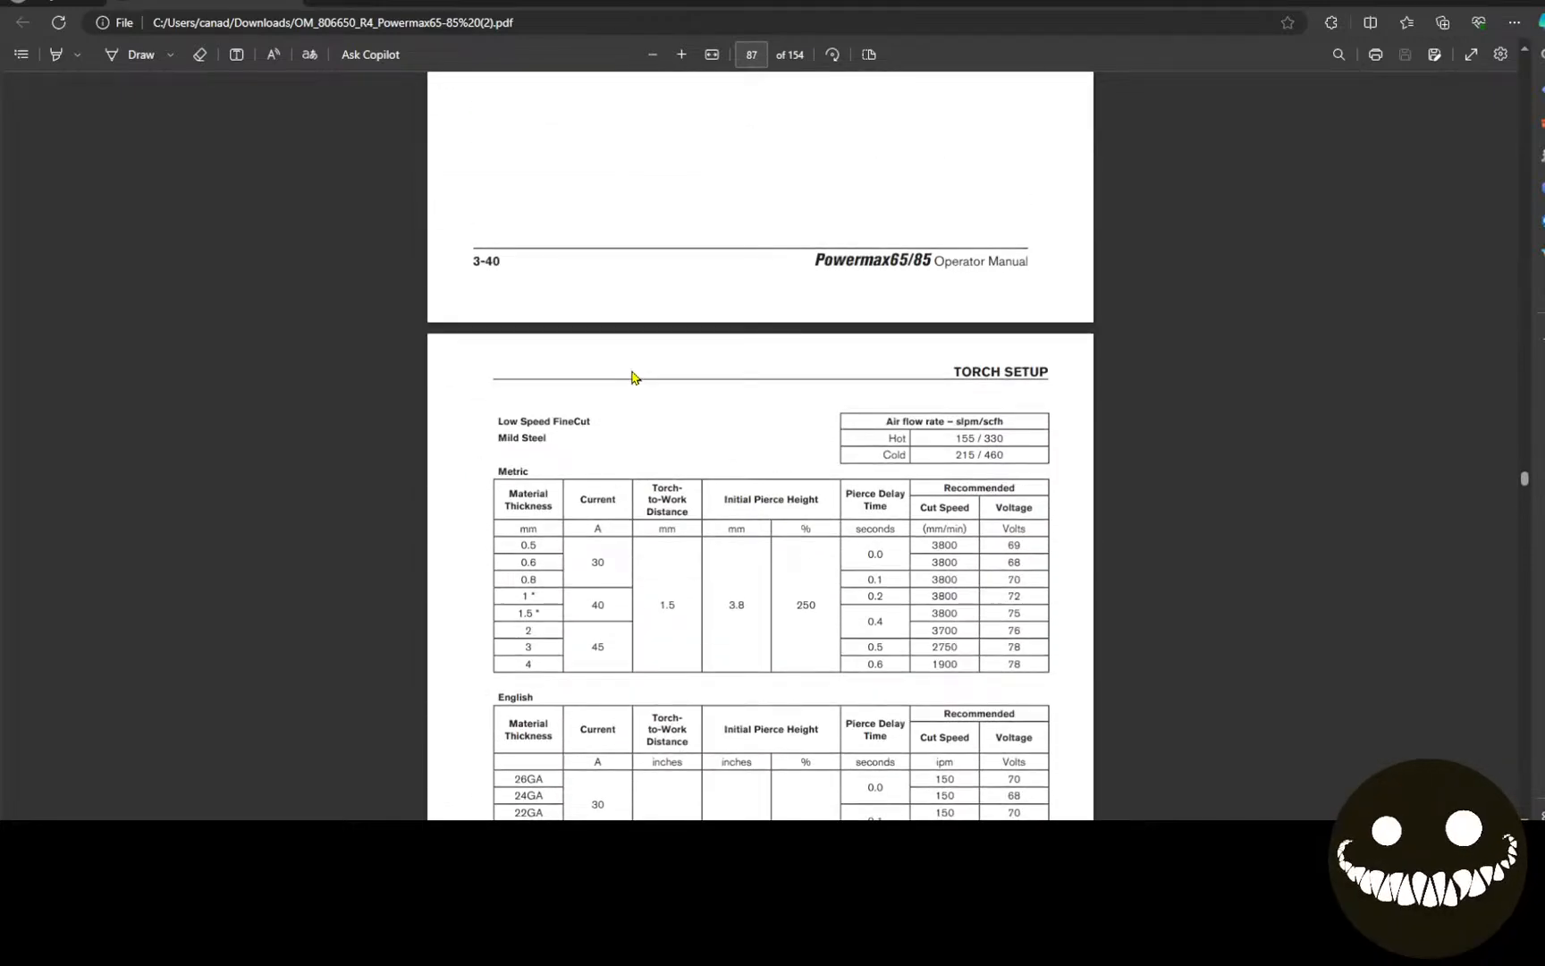
# Step: In the Powermax65/85 operator manual PDF, examine the Low Speed FineCut charts, comparing mild steel with the English stainless steel values for 14GA
pyautogui.scroll(-5, 724, 582)
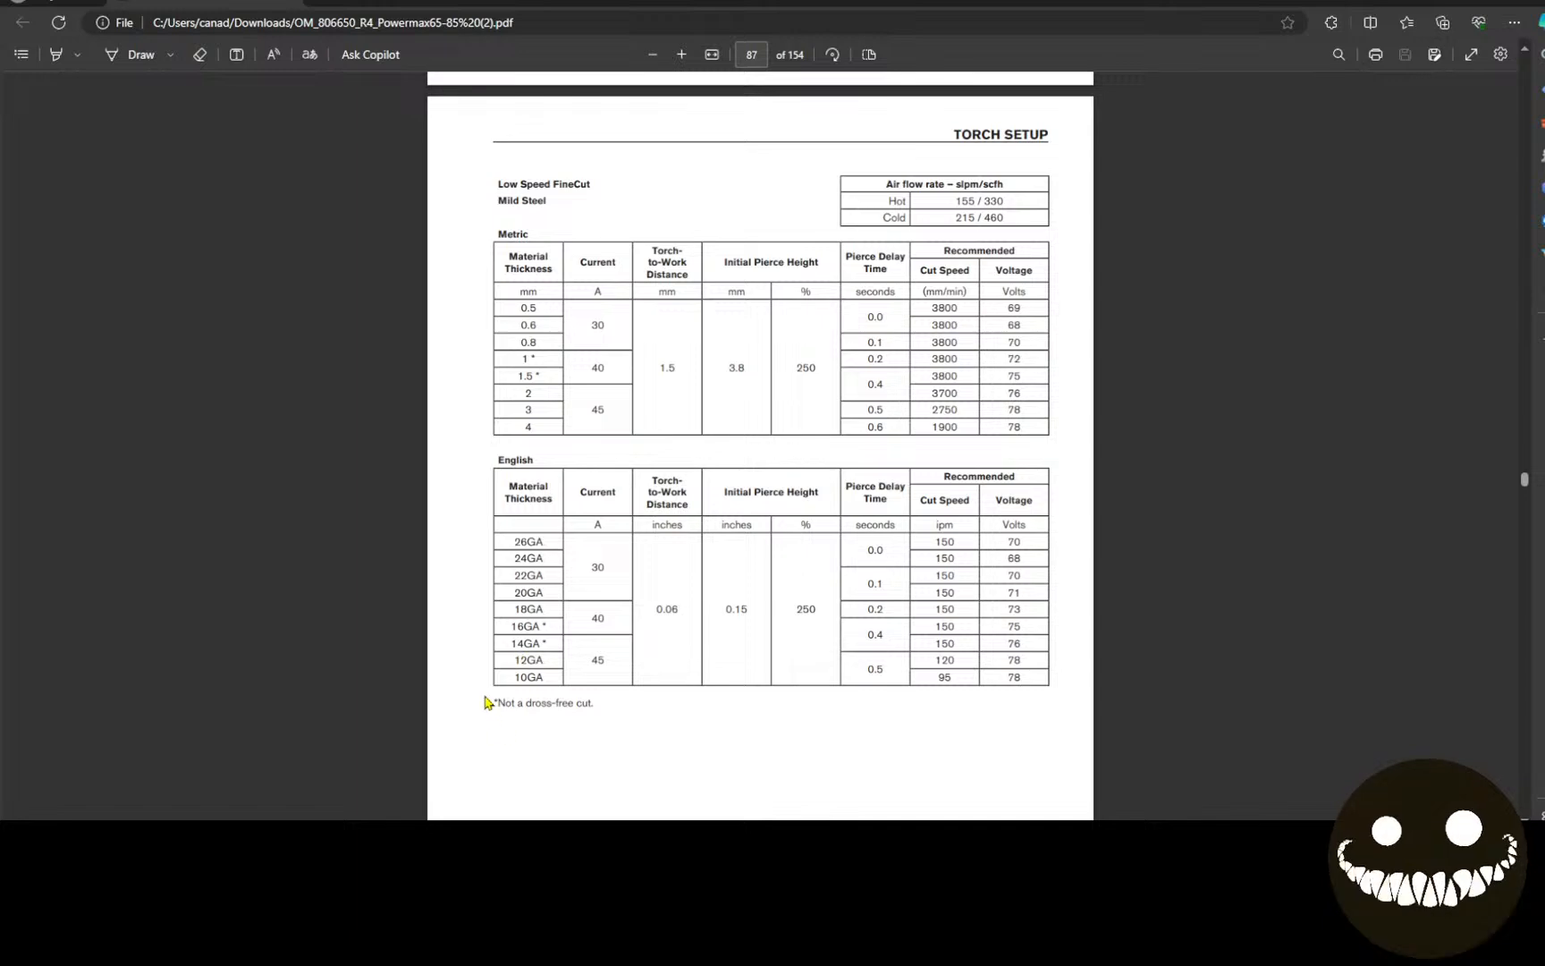
pyautogui.moveTo(487, 702); pyautogui.dragTo(635, 704)
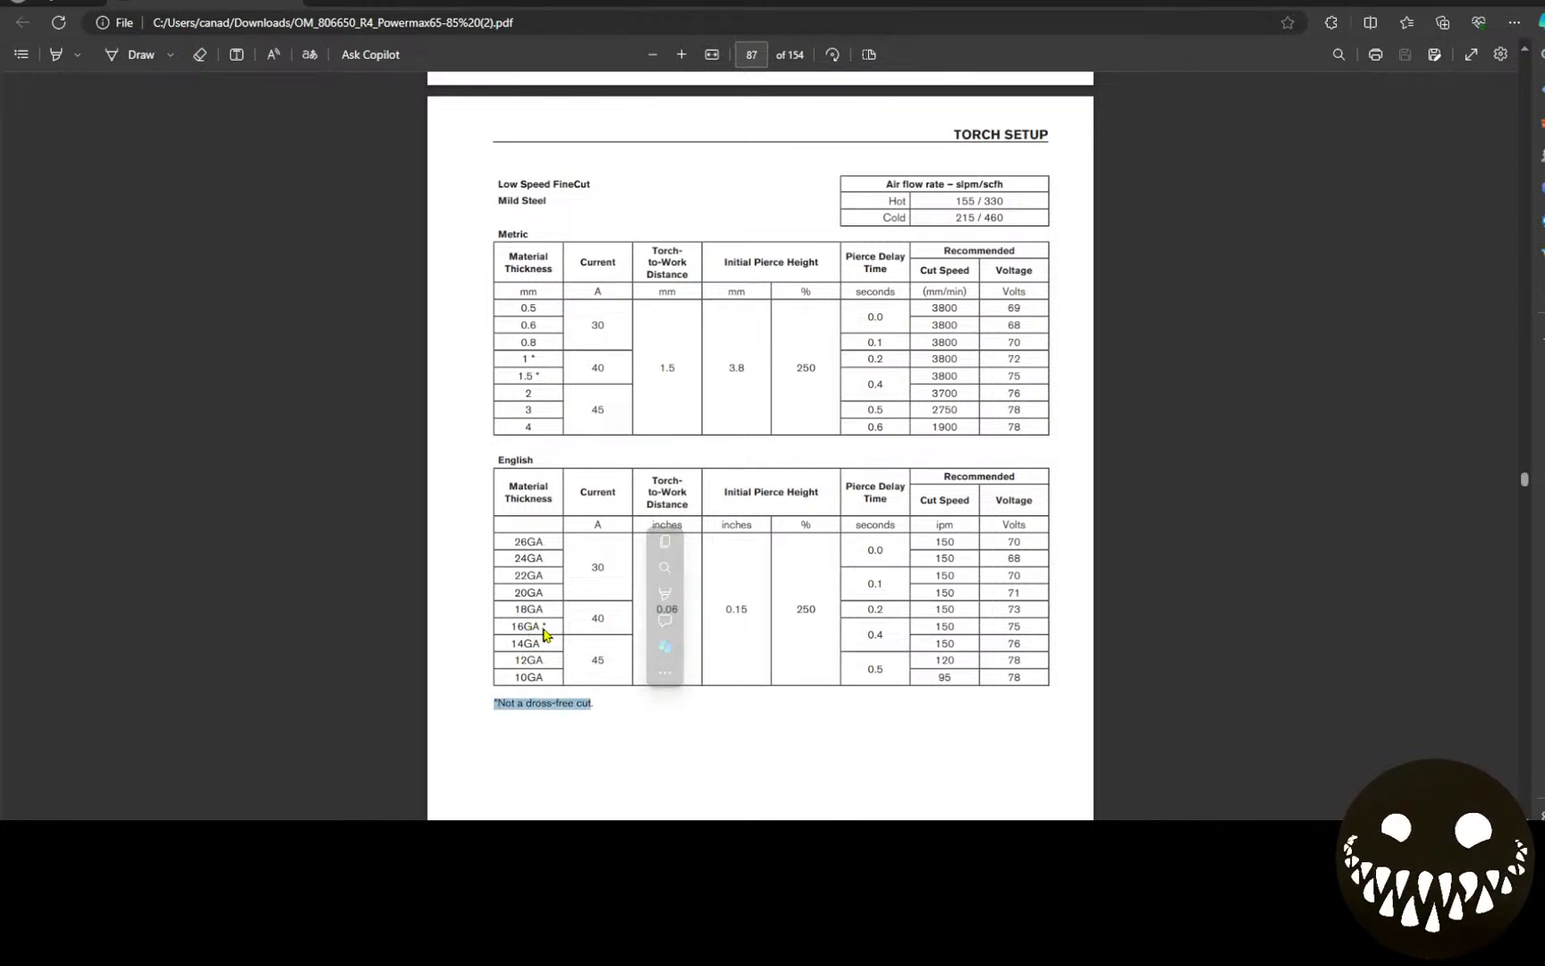
pyautogui.keyDown('ctrl'); pyautogui.scroll(5, 527, 666); pyautogui.keyUp('ctrl')
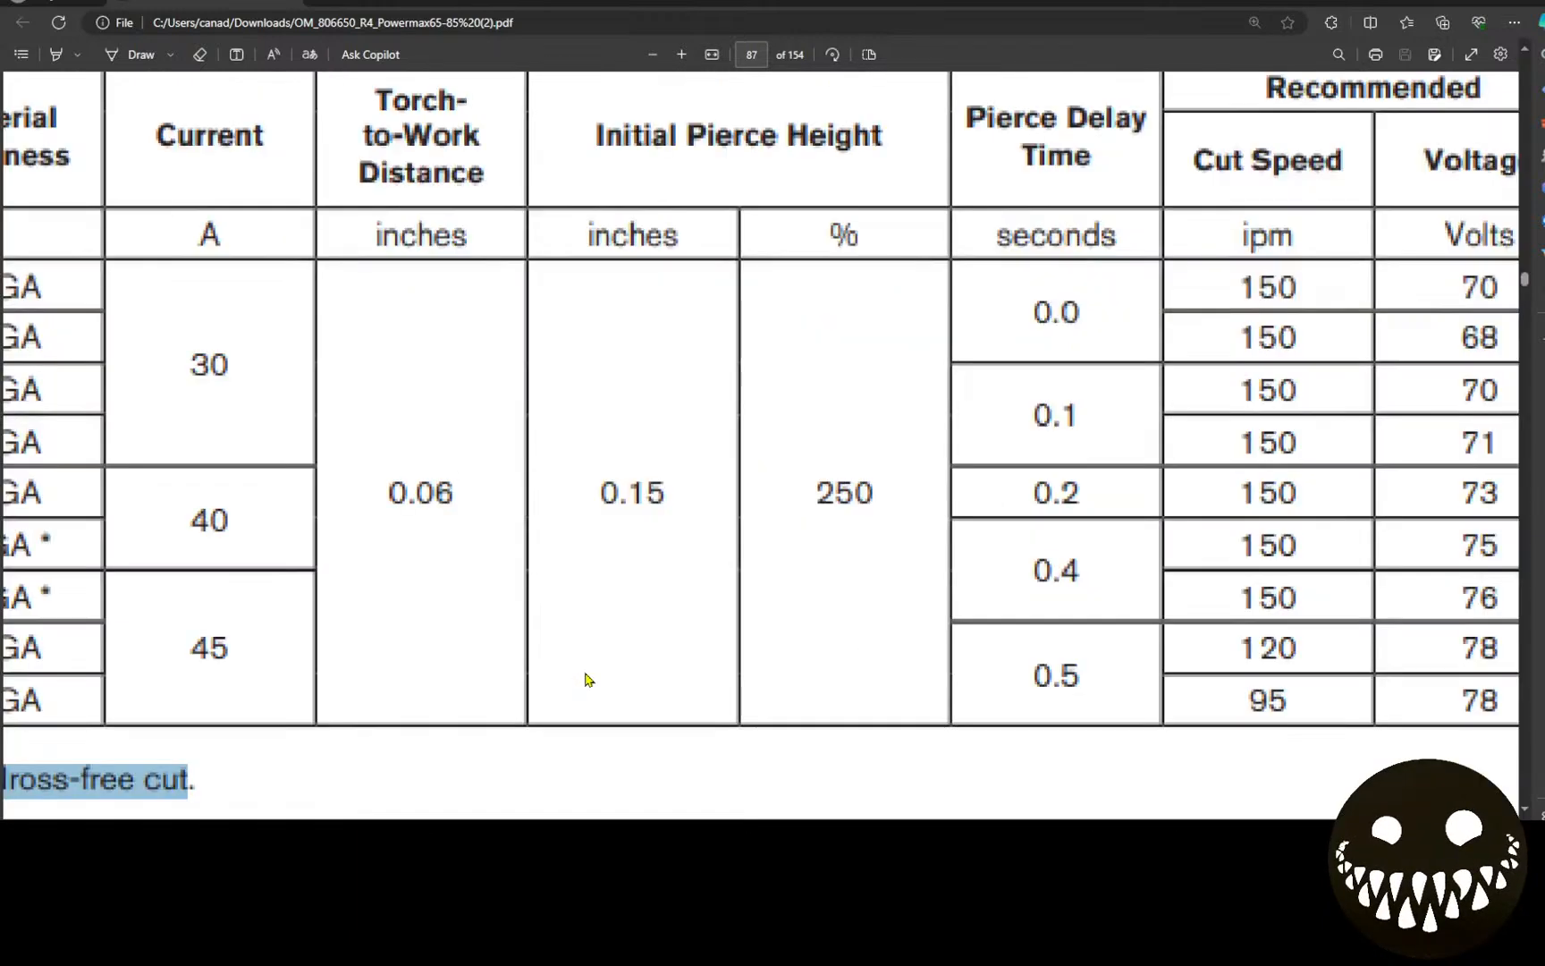
pyautogui.keyDown('ctrl'); pyautogui.scroll(-1, 541, 662); pyautogui.keyUp('ctrl')
pyautogui.click(345, 747)
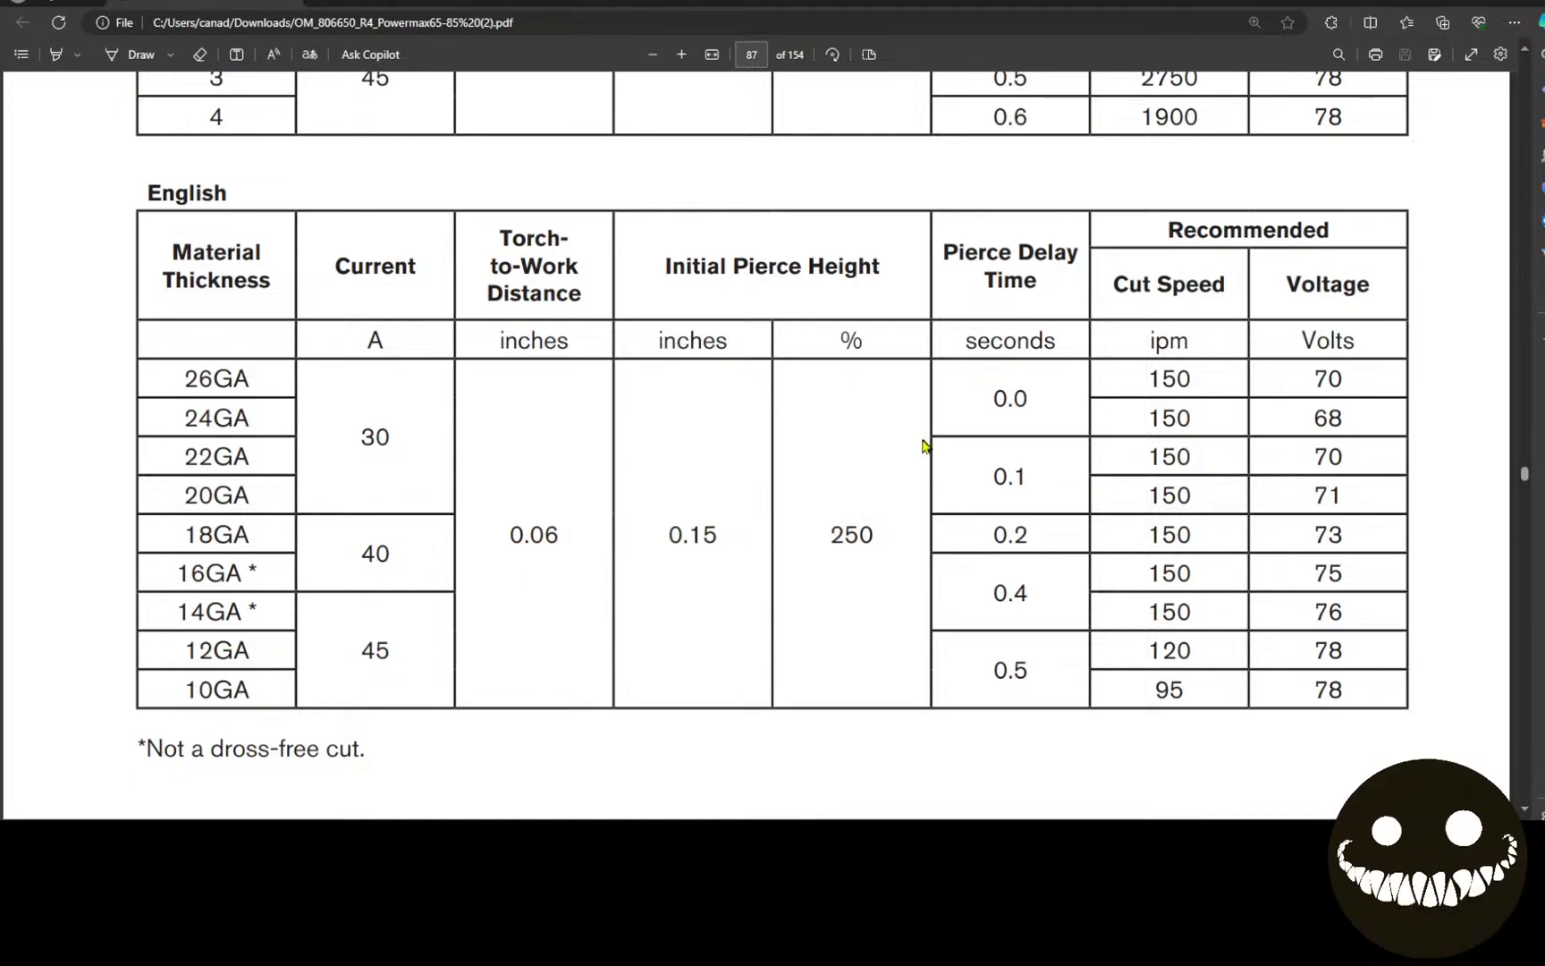
pyautogui.scroll(-10, 546, 403)
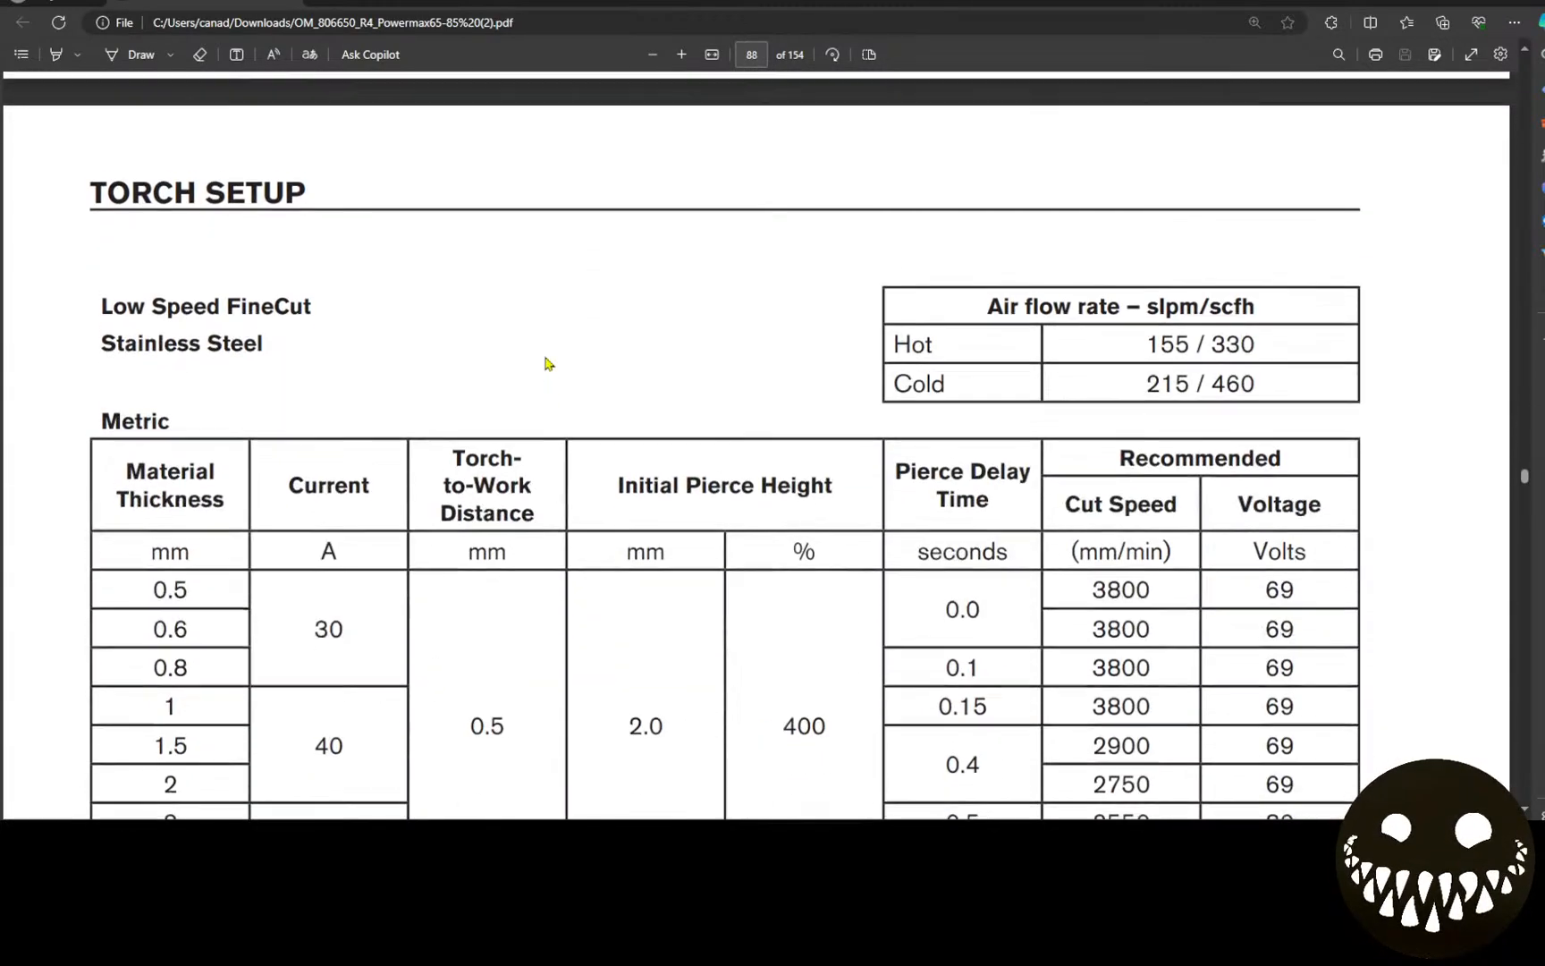
pyautogui.scroll(-10, 523, 636)
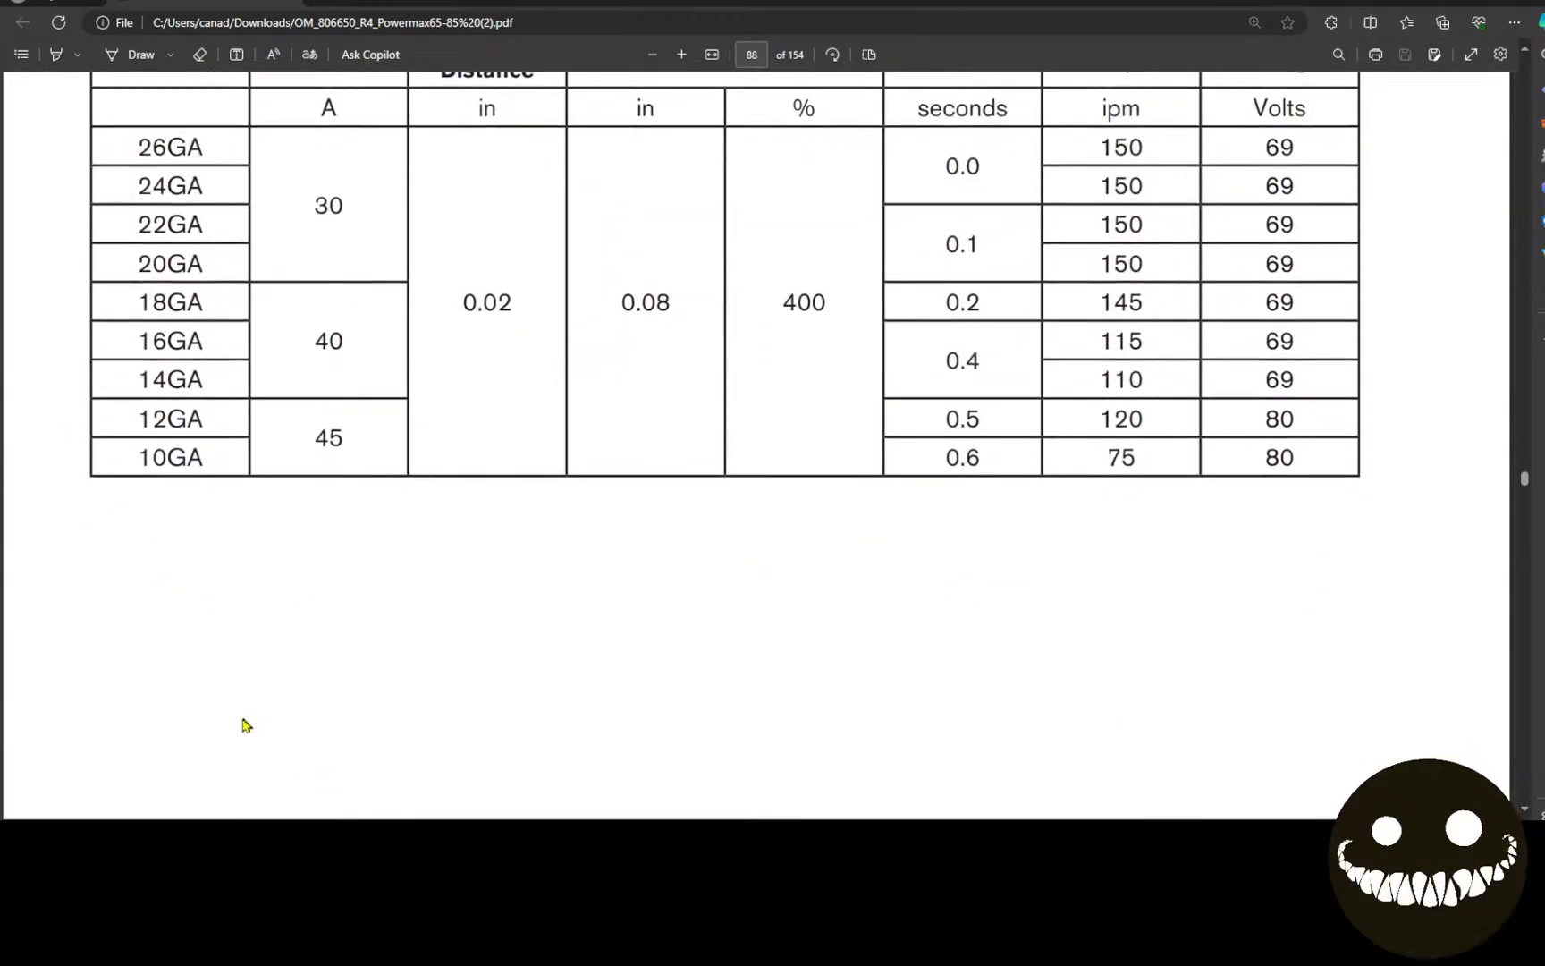
pyautogui.scroll(3, 324, 486)
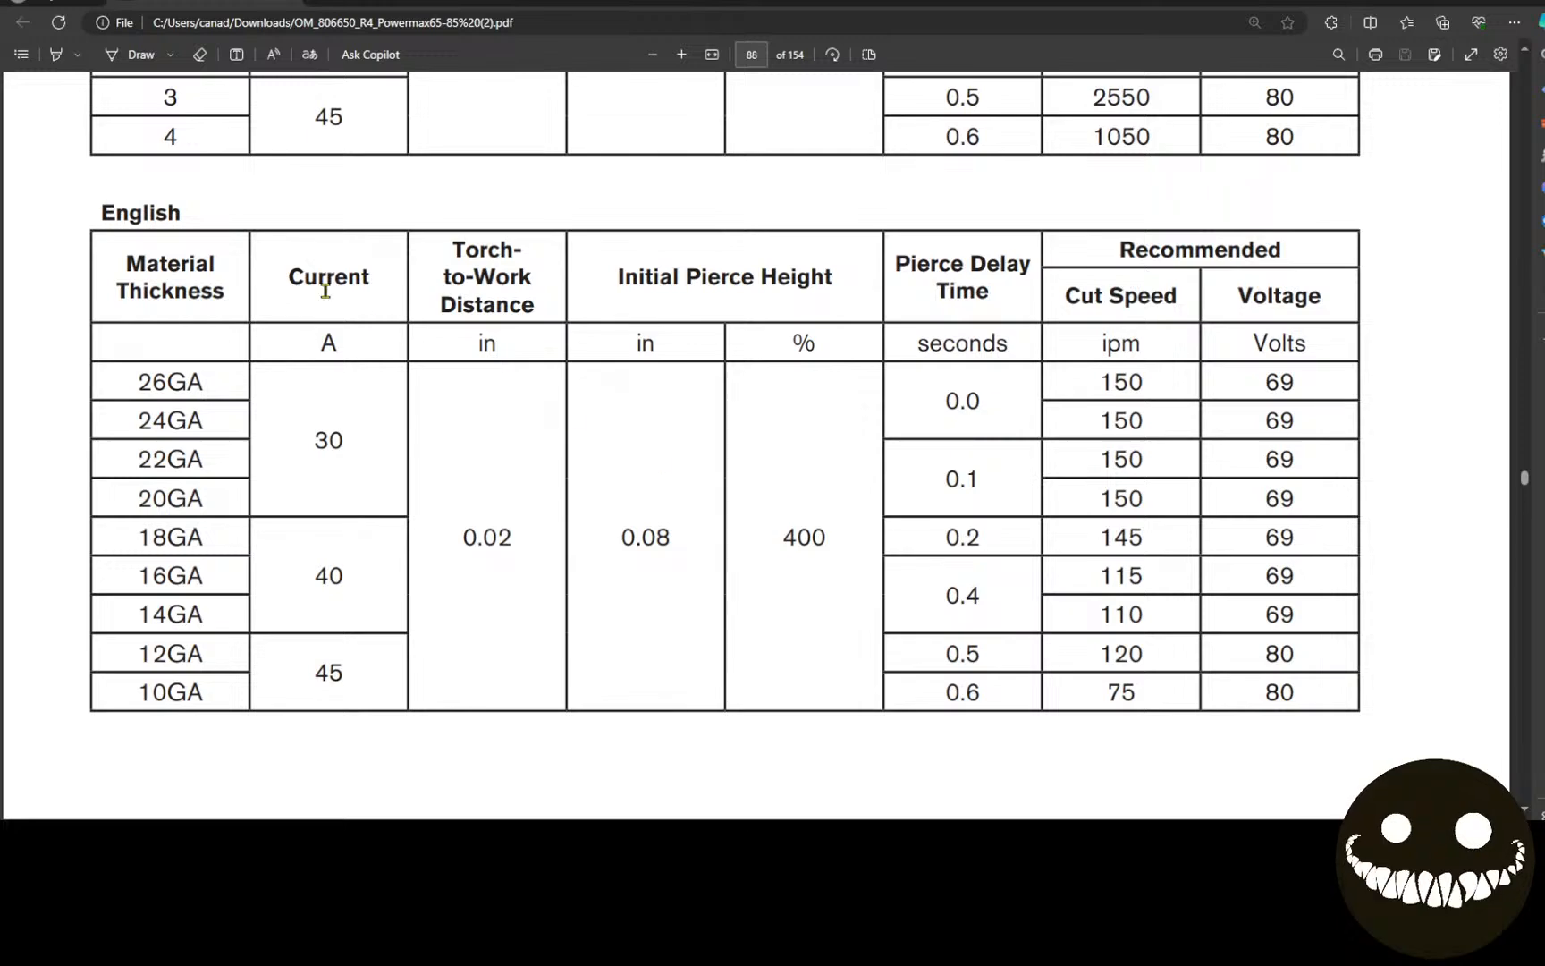
pyautogui.scroll(2, 377, 295)
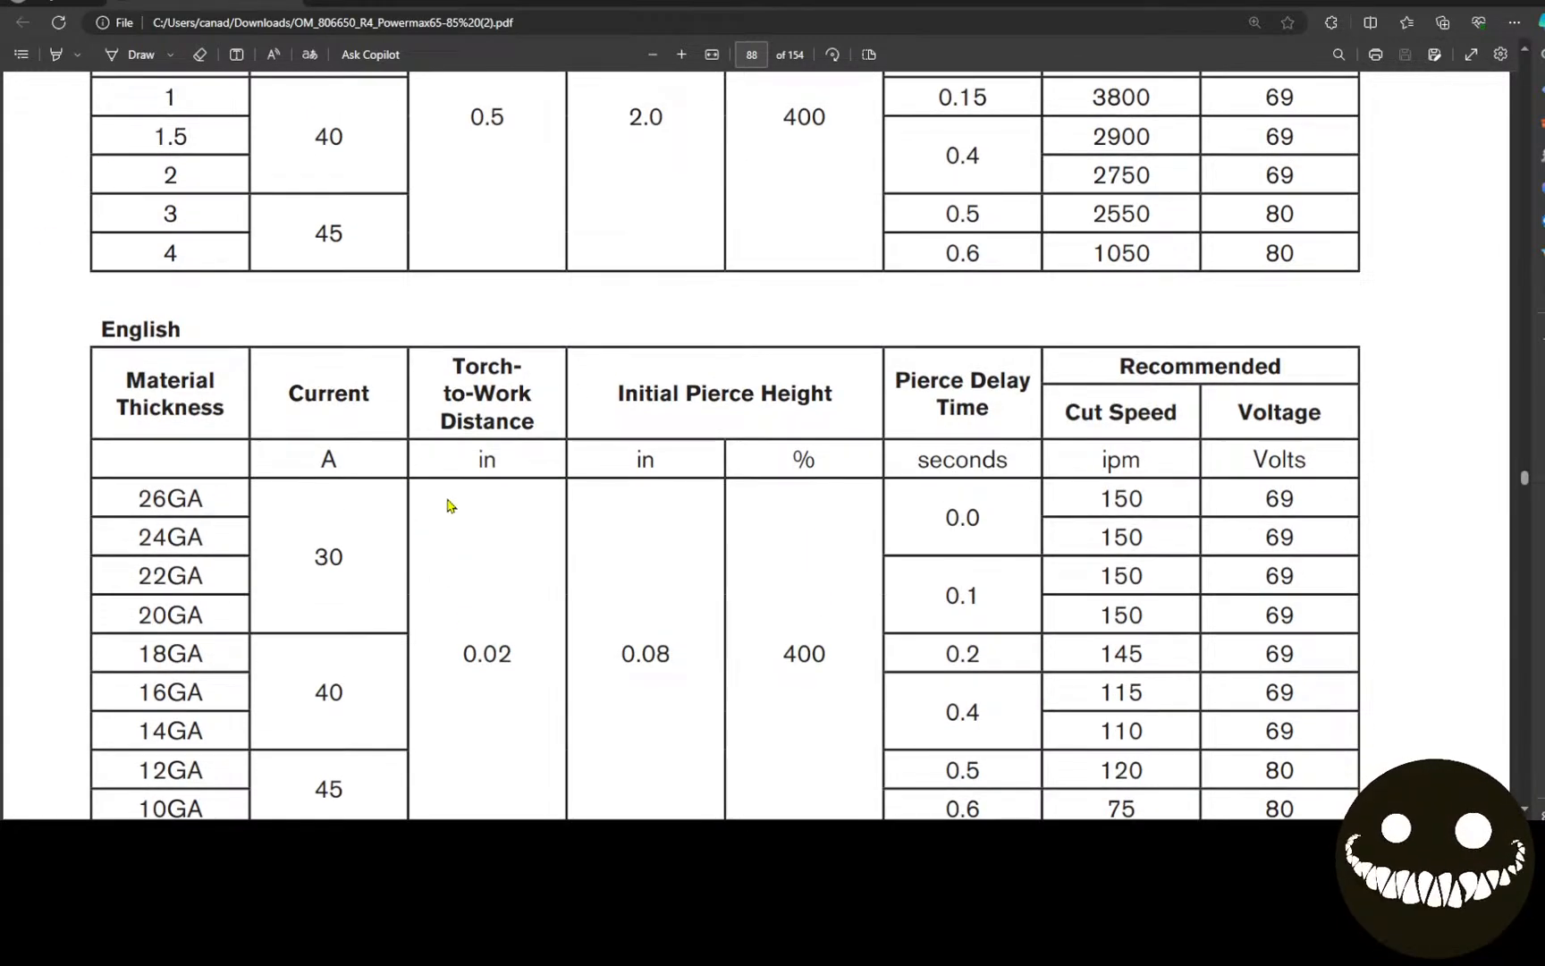
pyautogui.scroll(-2, 462, 480)
pyautogui.keyDown('ctrl'); pyautogui.scroll(-1, 463, 480); pyautogui.keyUp('ctrl')
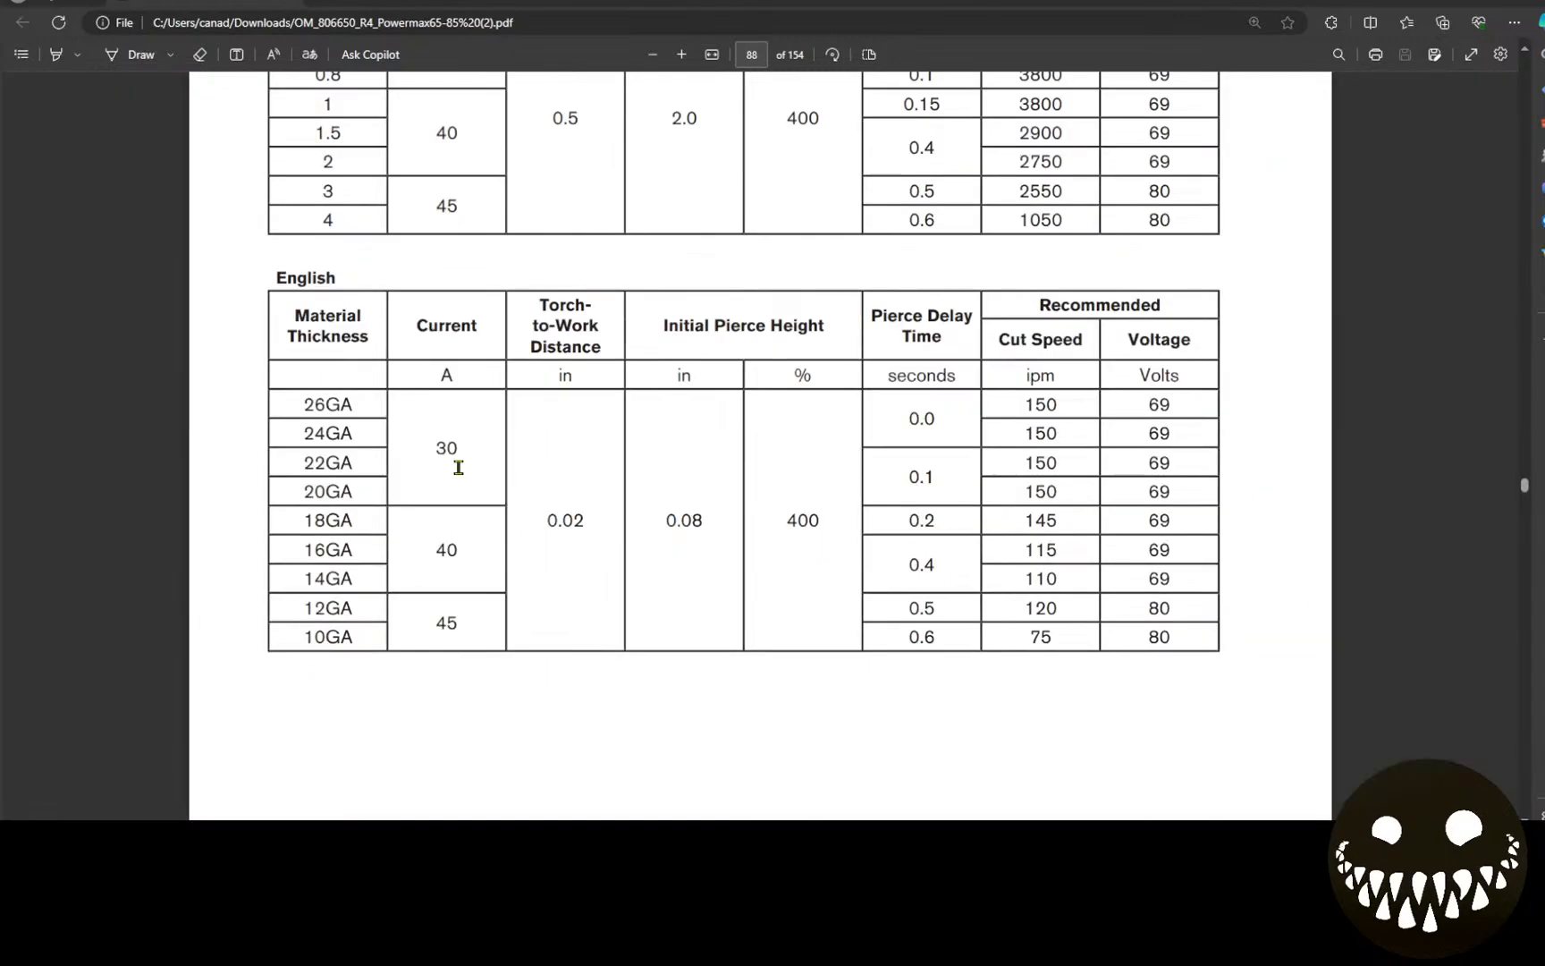
pyautogui.scroll(2, 939, 547)
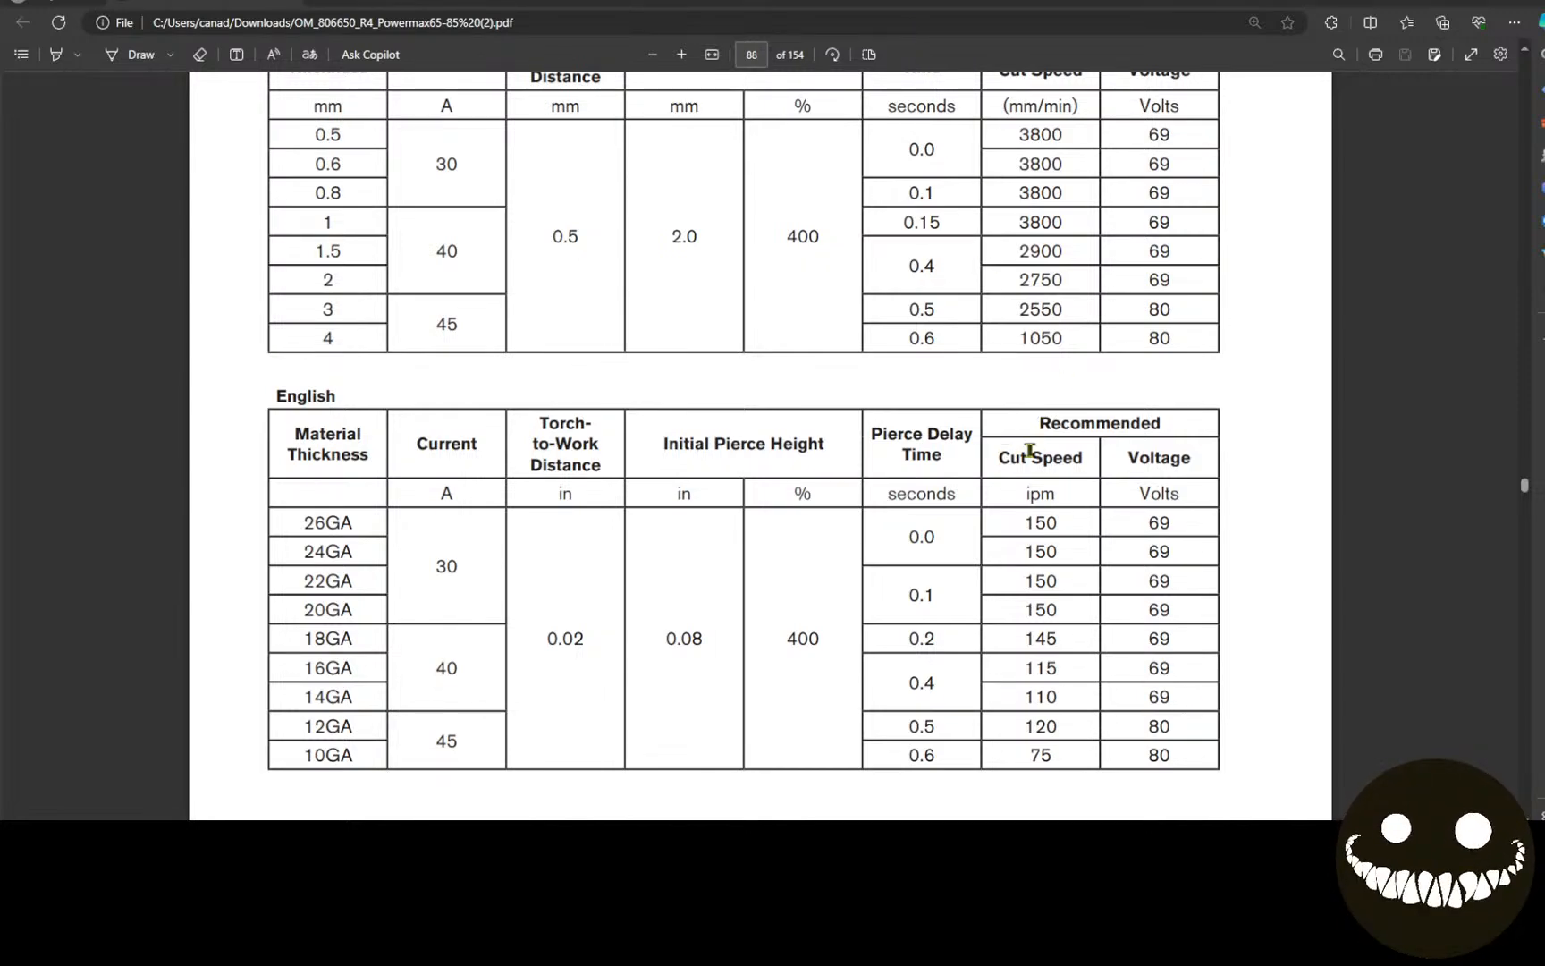
# Step: Check which cutter geometry values are needed, and look up the 14GA stainless FineCut entry in the manual's English kerf-width compensation table
pyautogui.moveTo(760, 2); pyautogui.dragTo(2, 112)
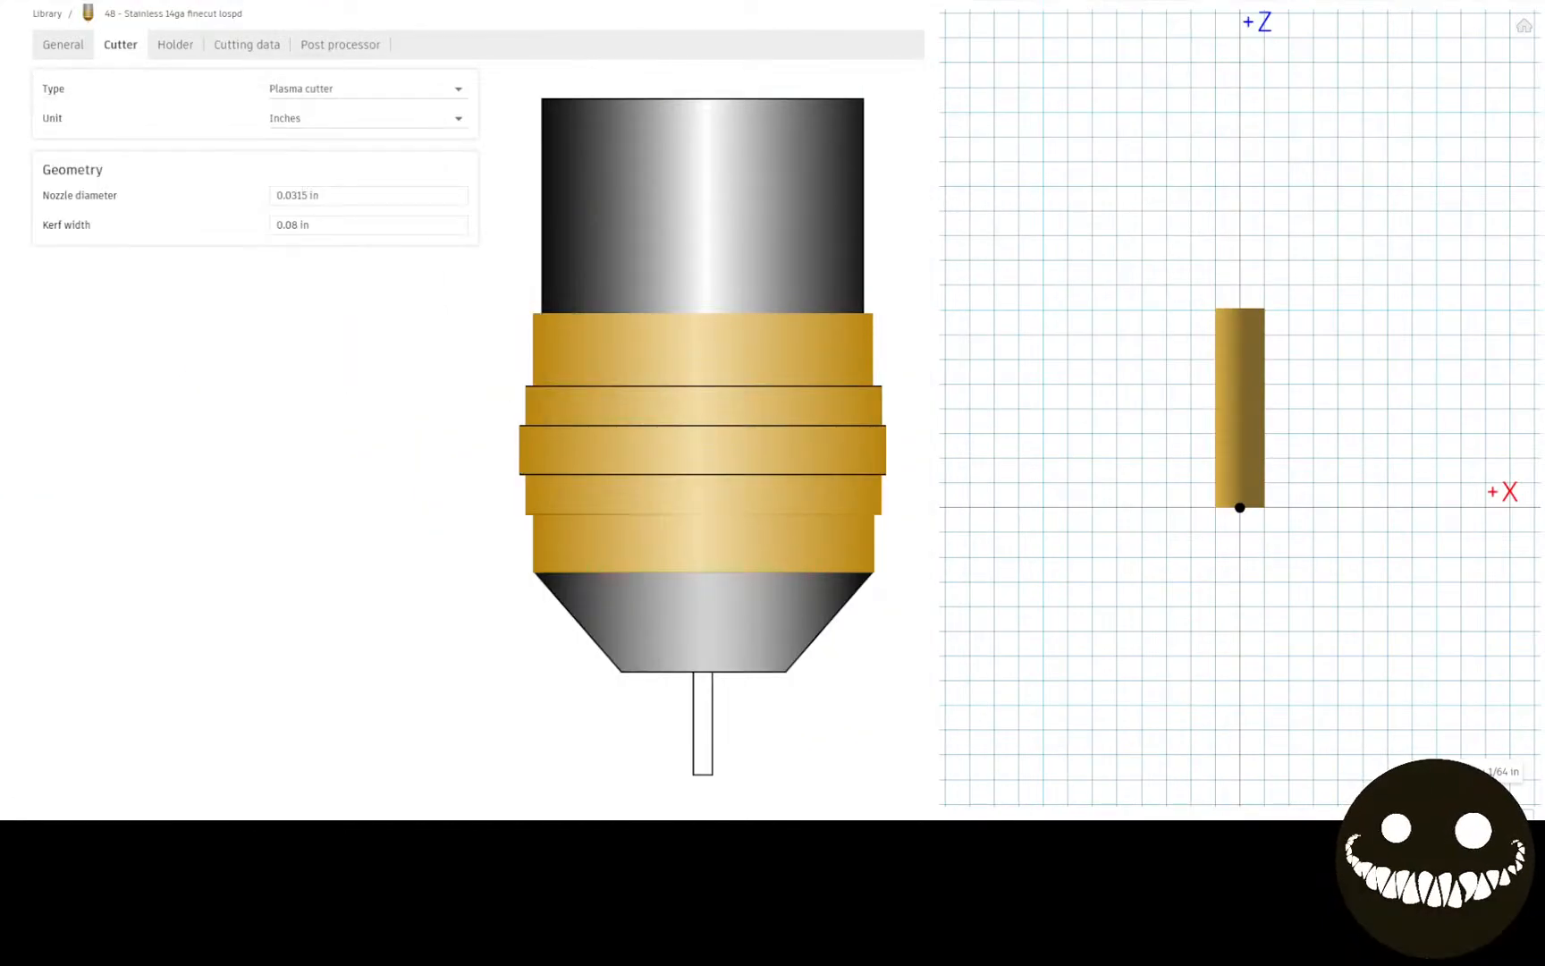
pyautogui.moveTo(2, 169); pyautogui.dragTo(722, 1)
pyautogui.scroll(3, 1380, 472)
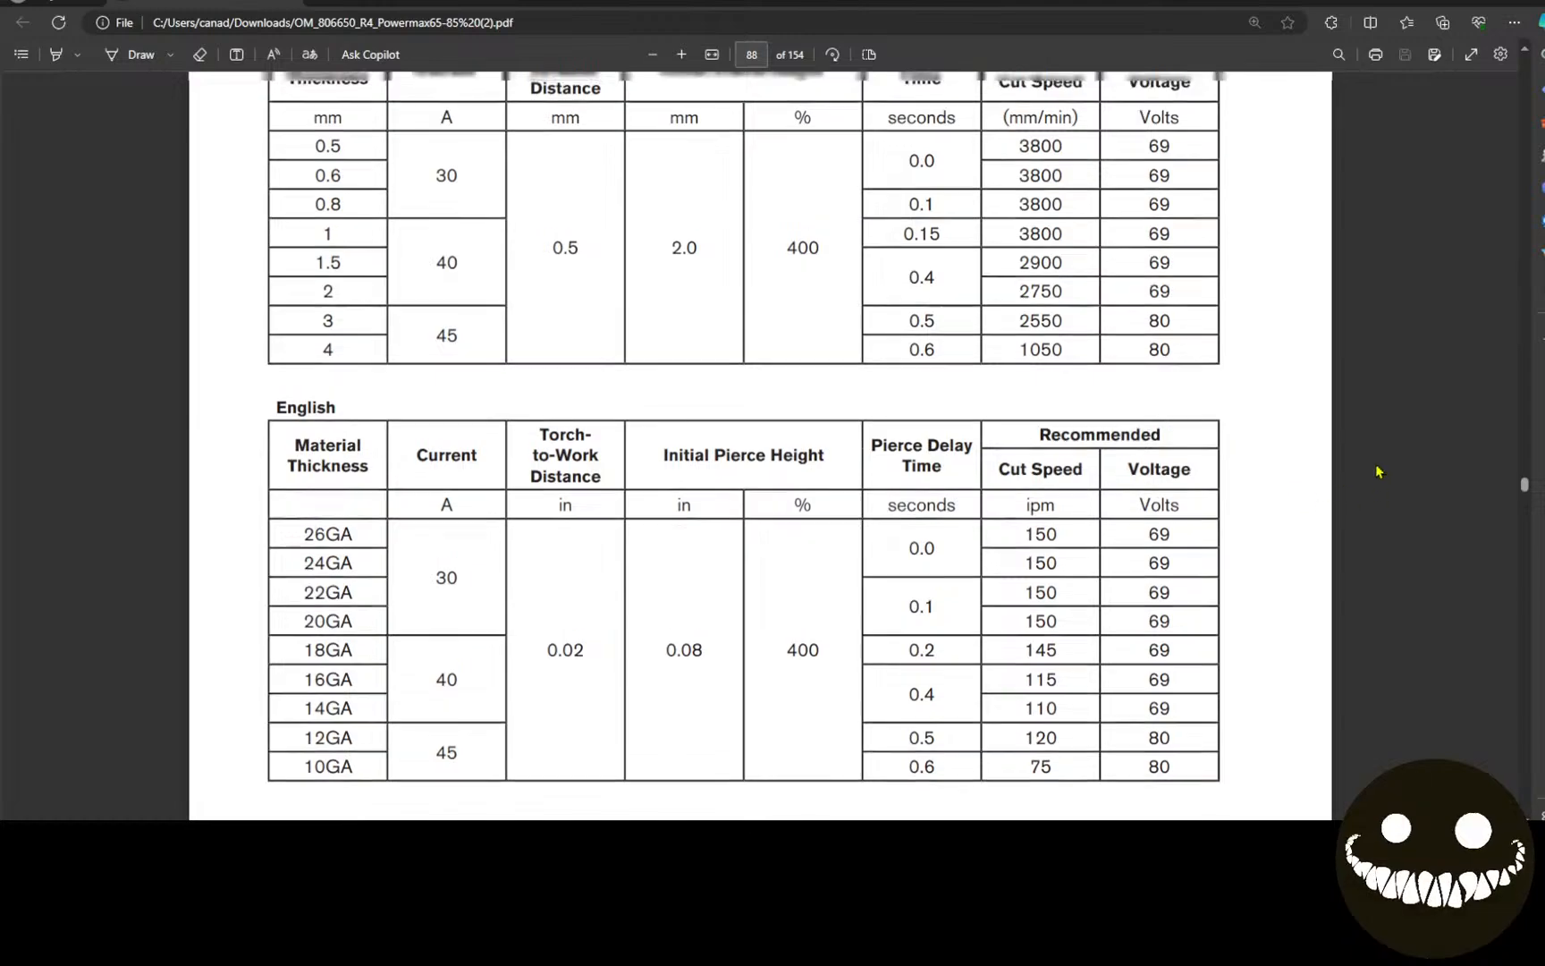
pyautogui.scroll(-4, 1378, 470)
pyautogui.scroll(15, 1378, 465)
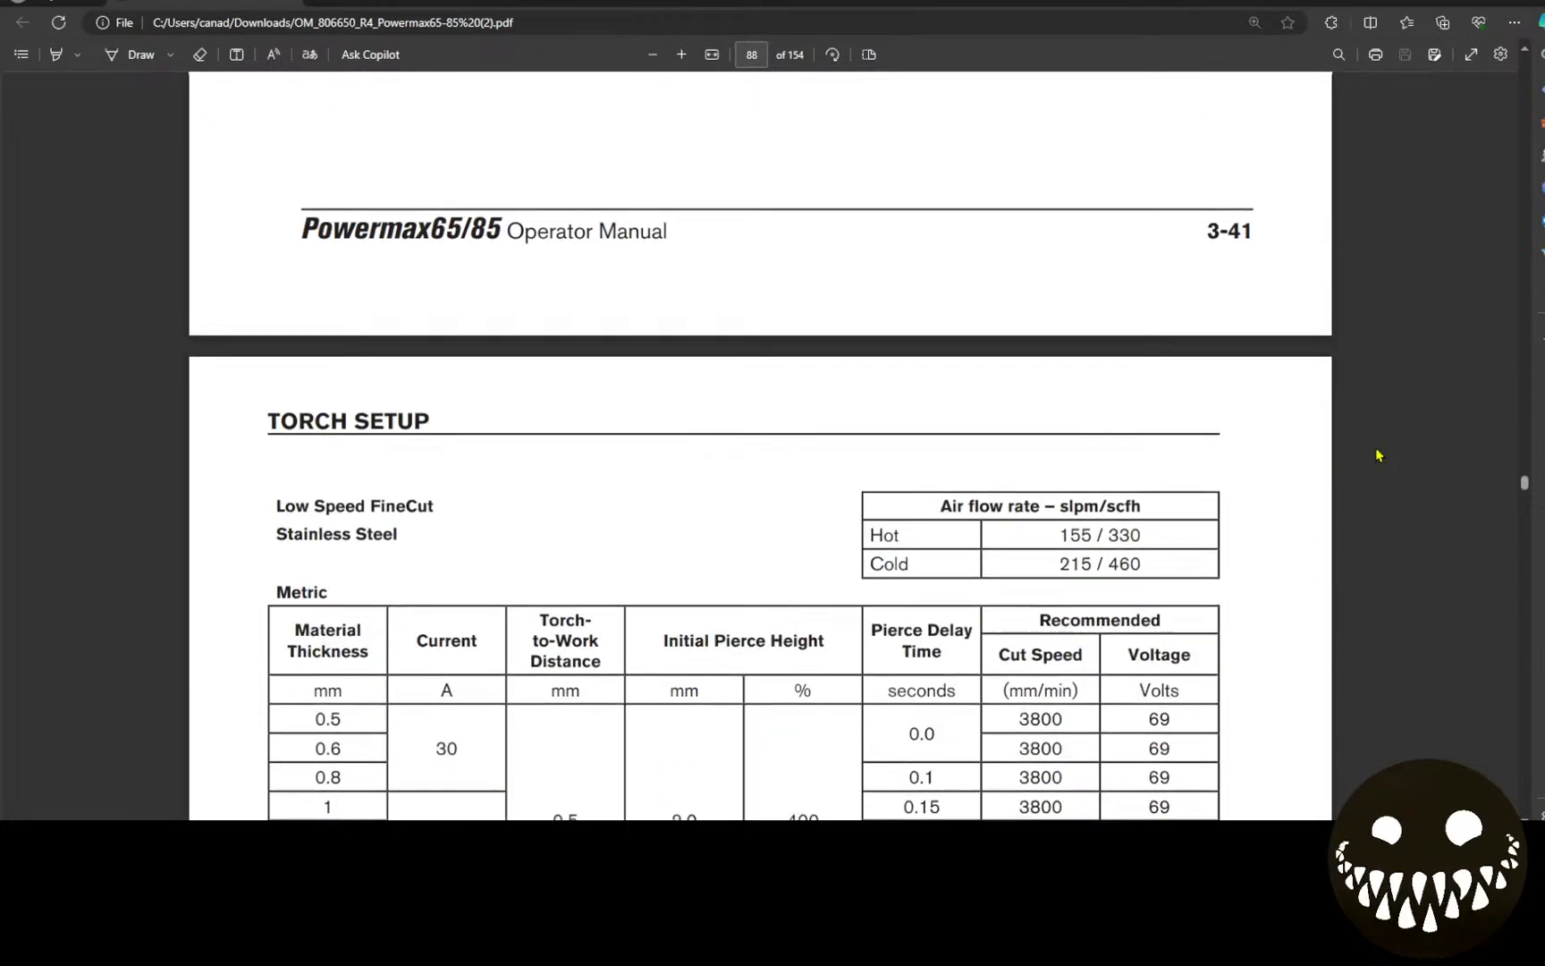
pyautogui.scroll(10, 1349, 461)
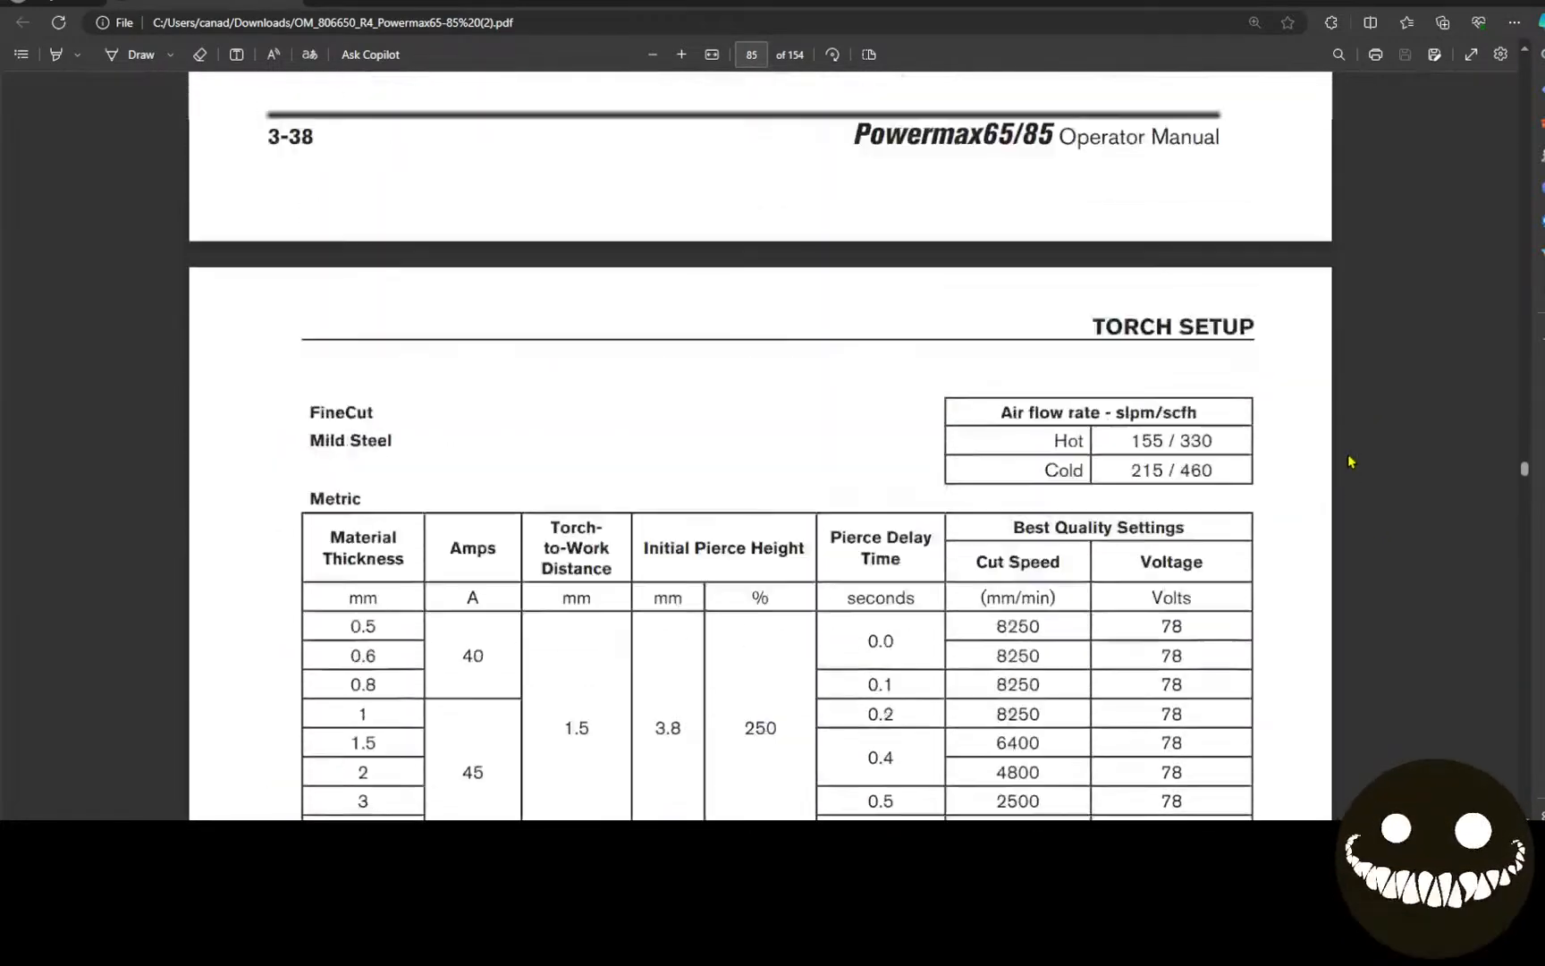
pyautogui.scroll(12, 1349, 461)
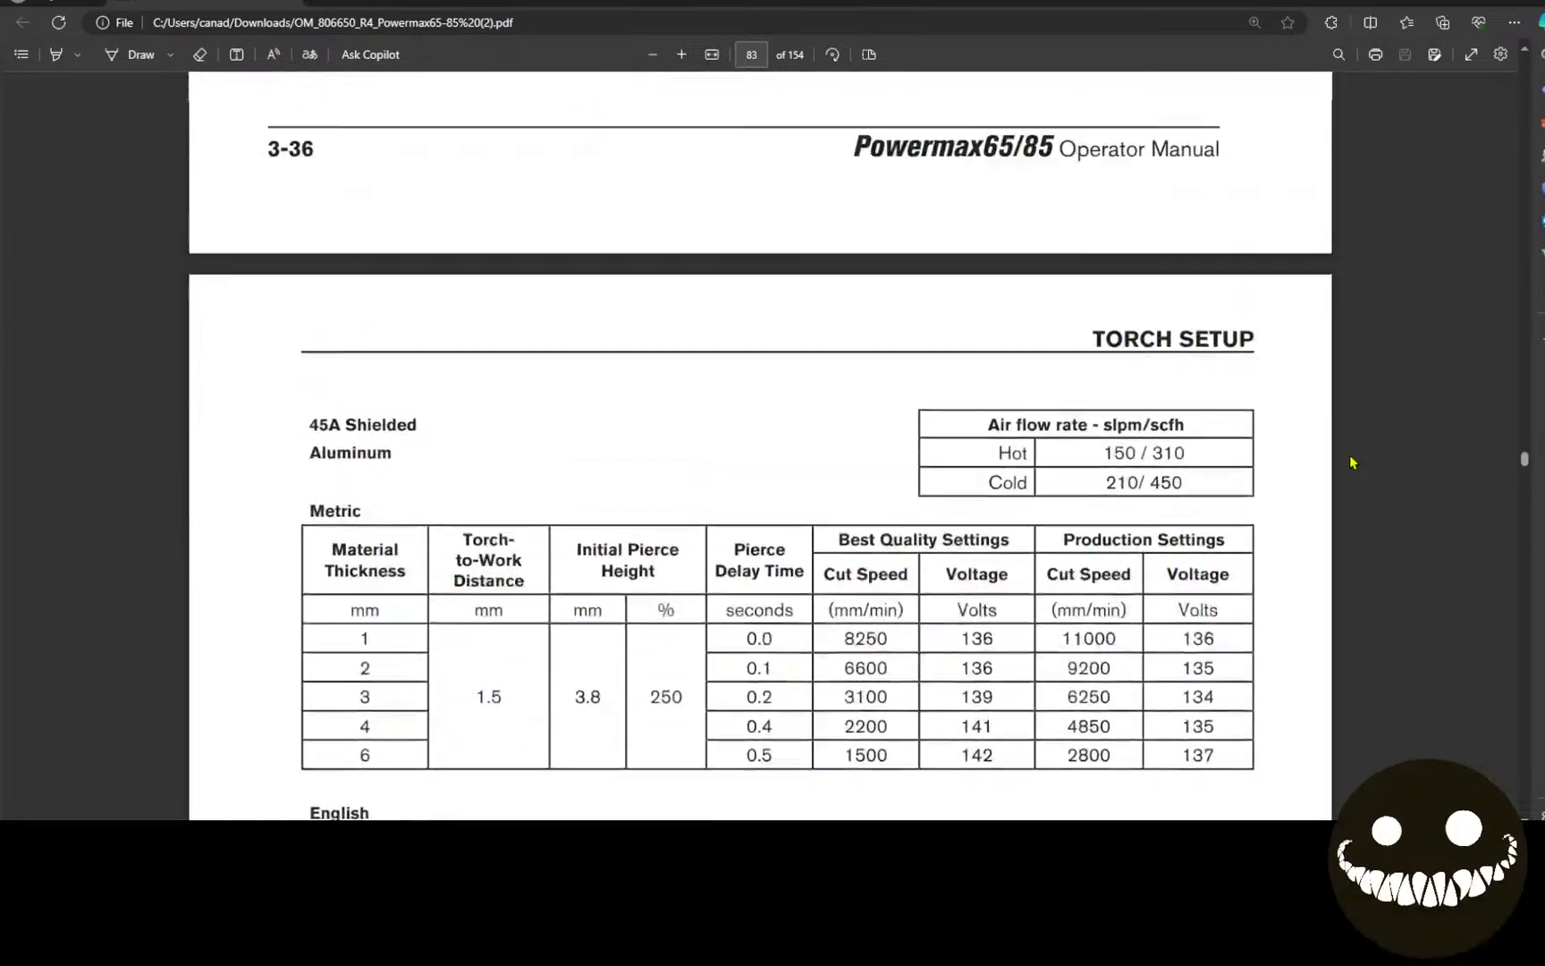
pyautogui.scroll(10, 1341, 437)
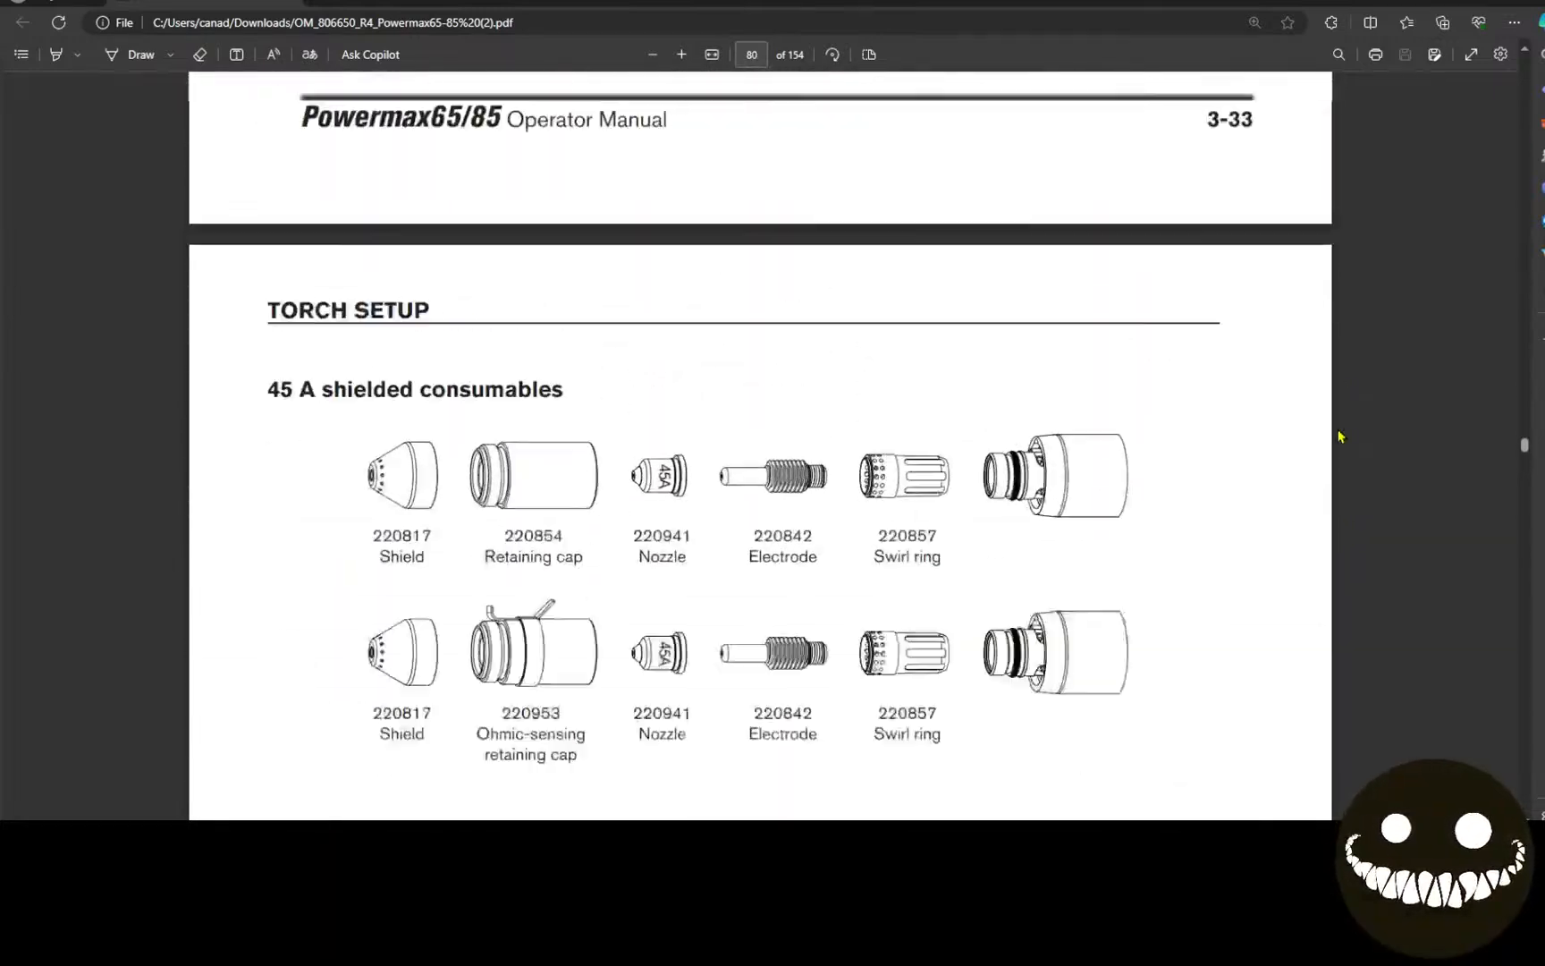
pyautogui.scroll(12, 1339, 436)
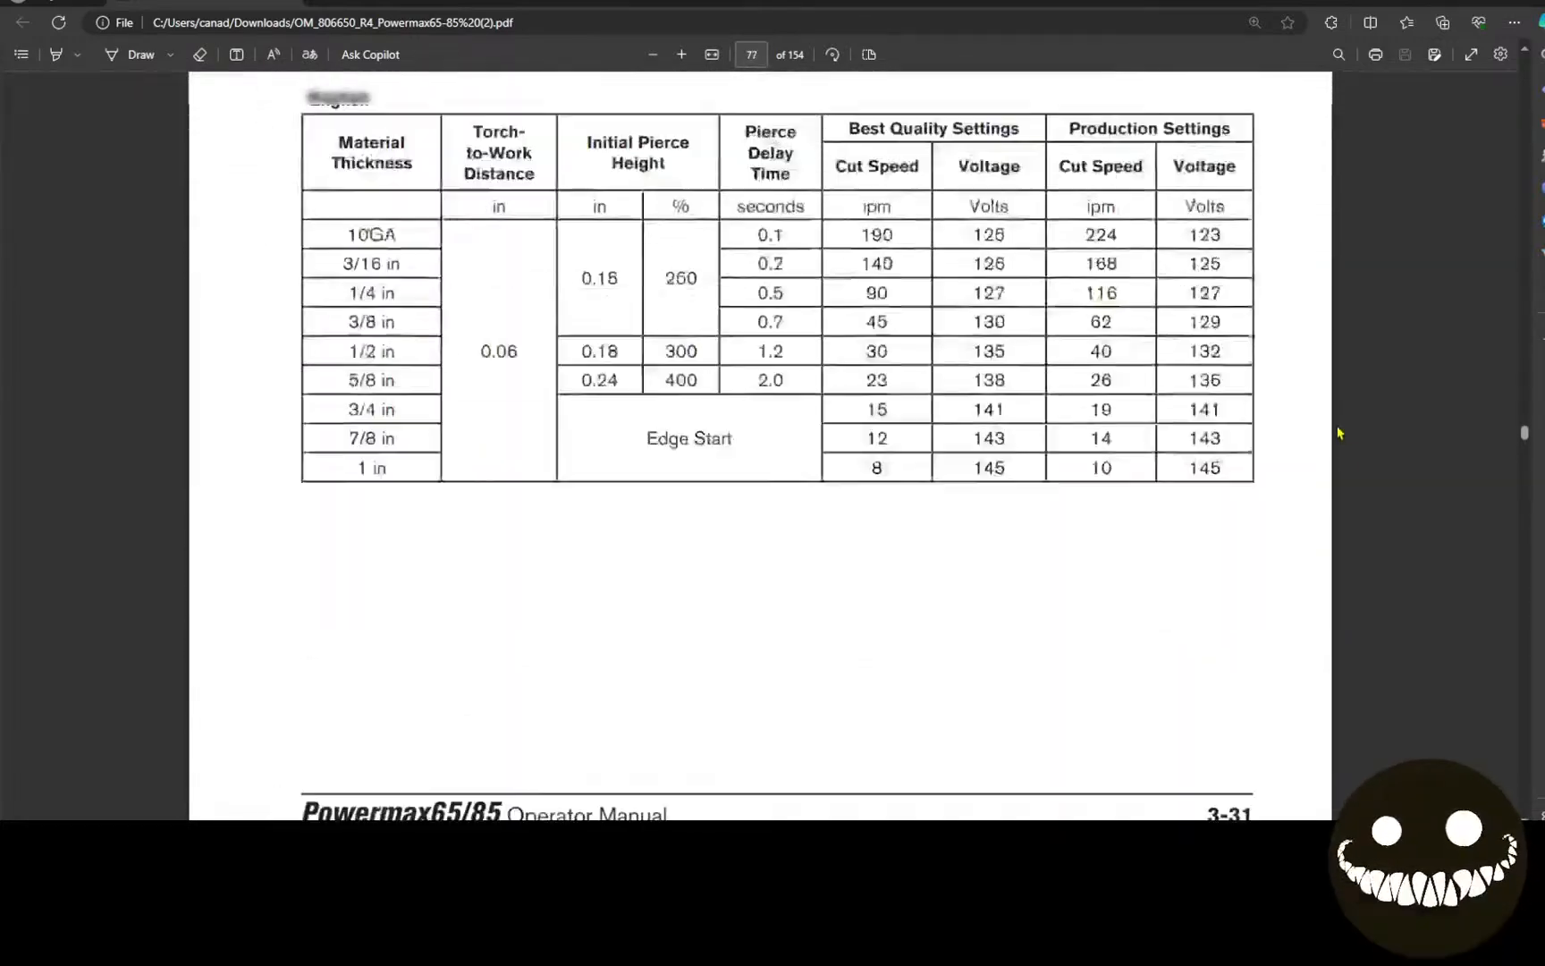
pyautogui.scroll(12, 1327, 434)
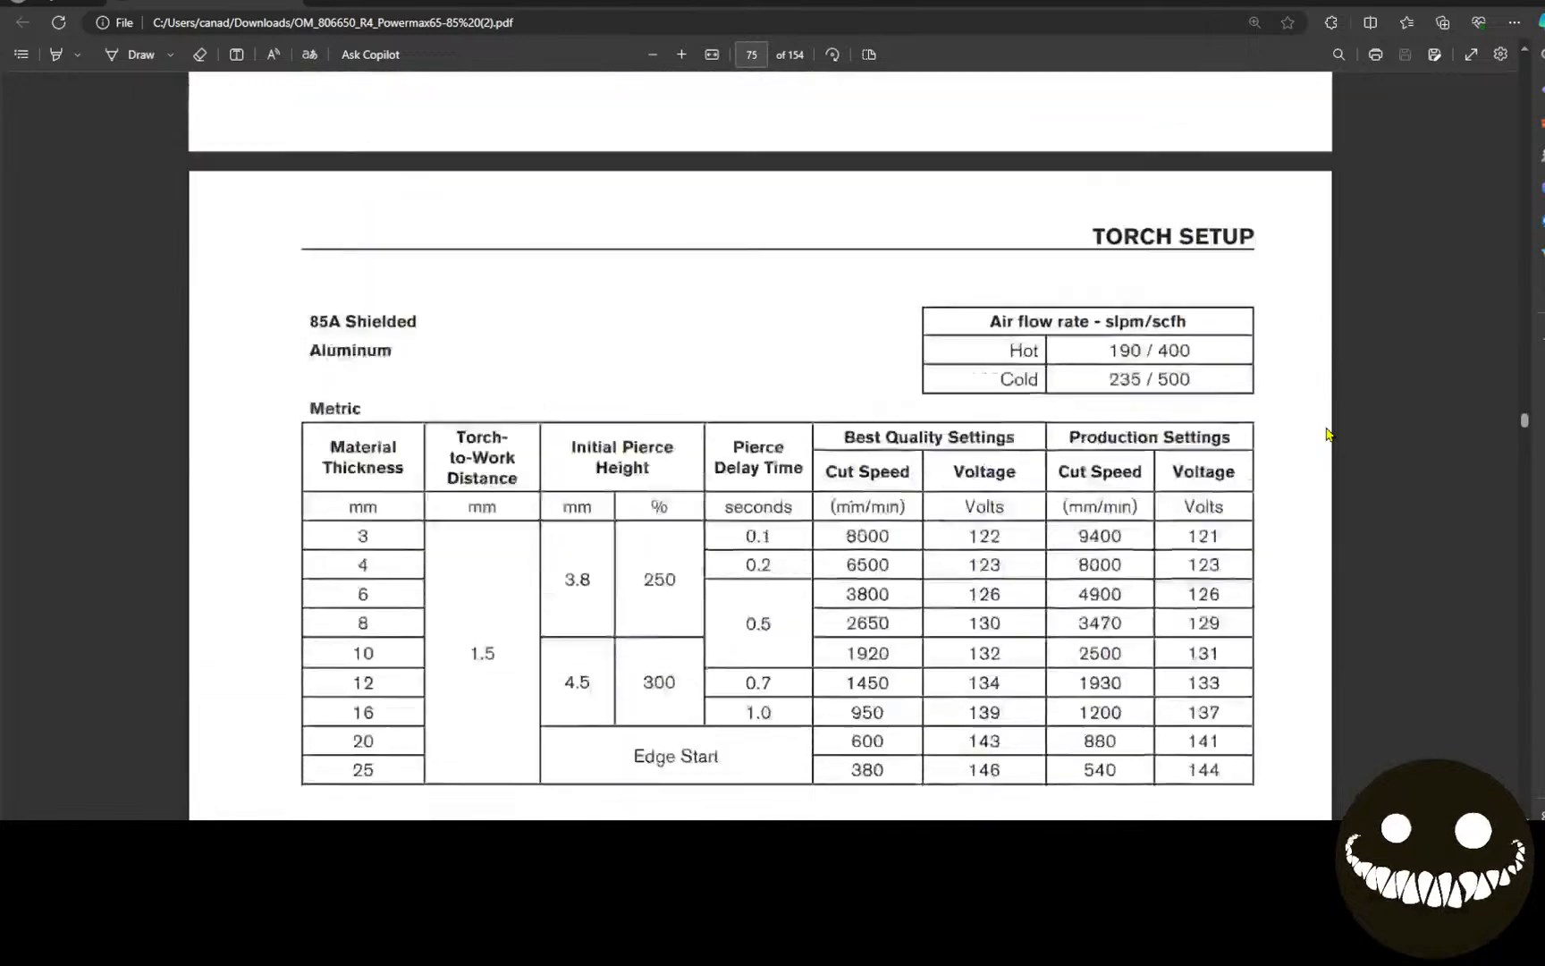
pyautogui.scroll(12, 1311, 421)
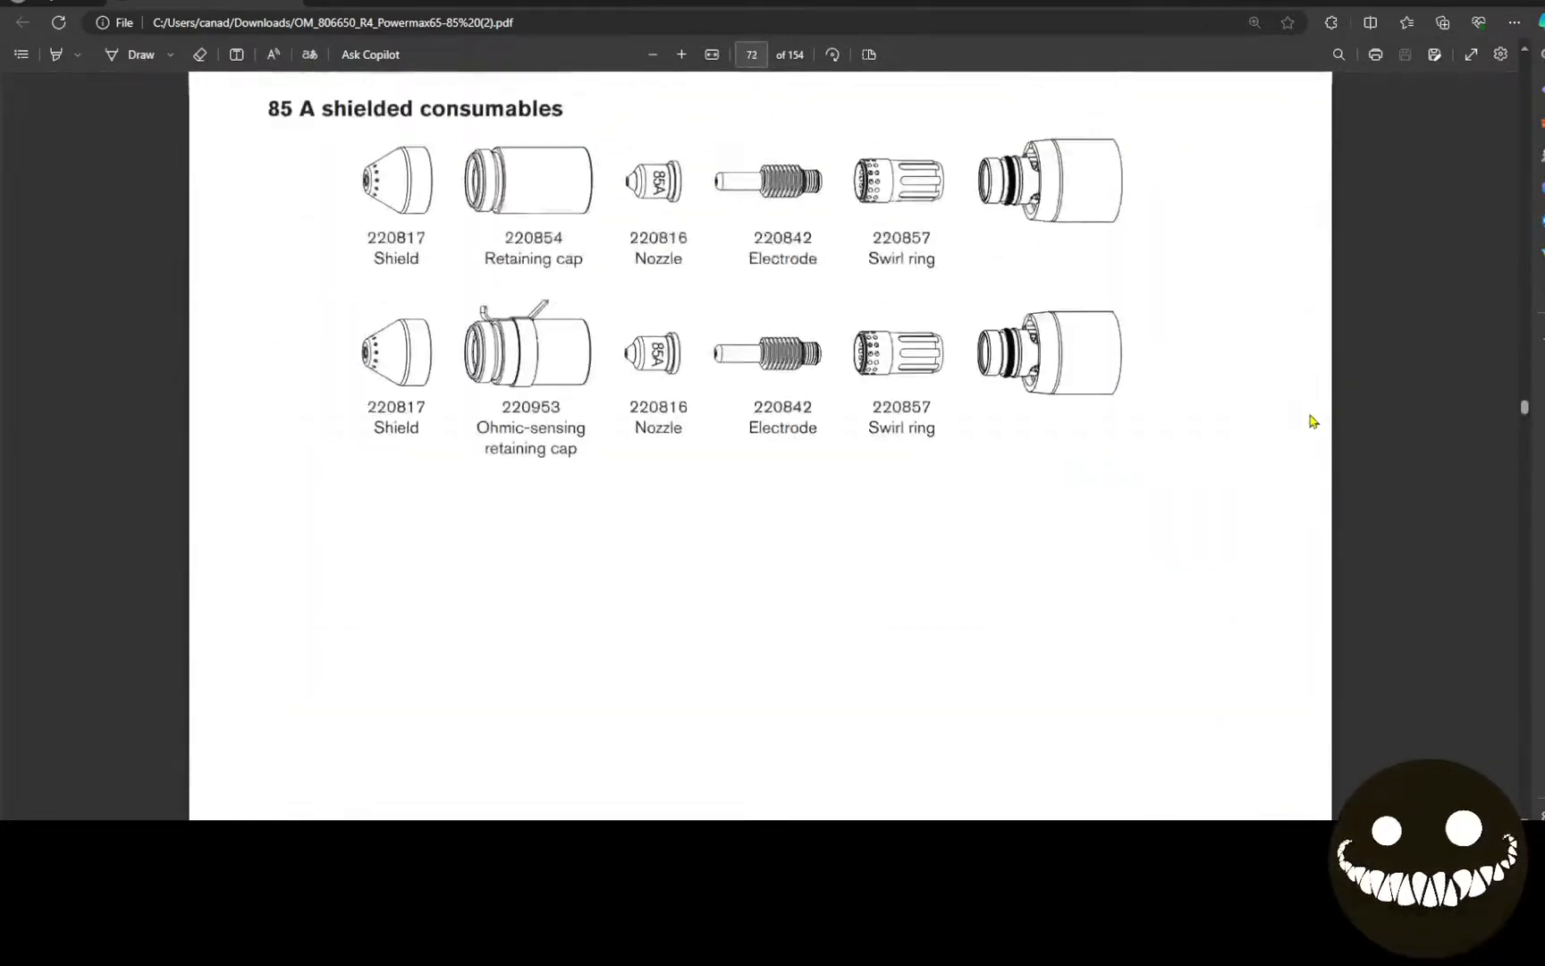
pyautogui.scroll(-6, 1307, 414)
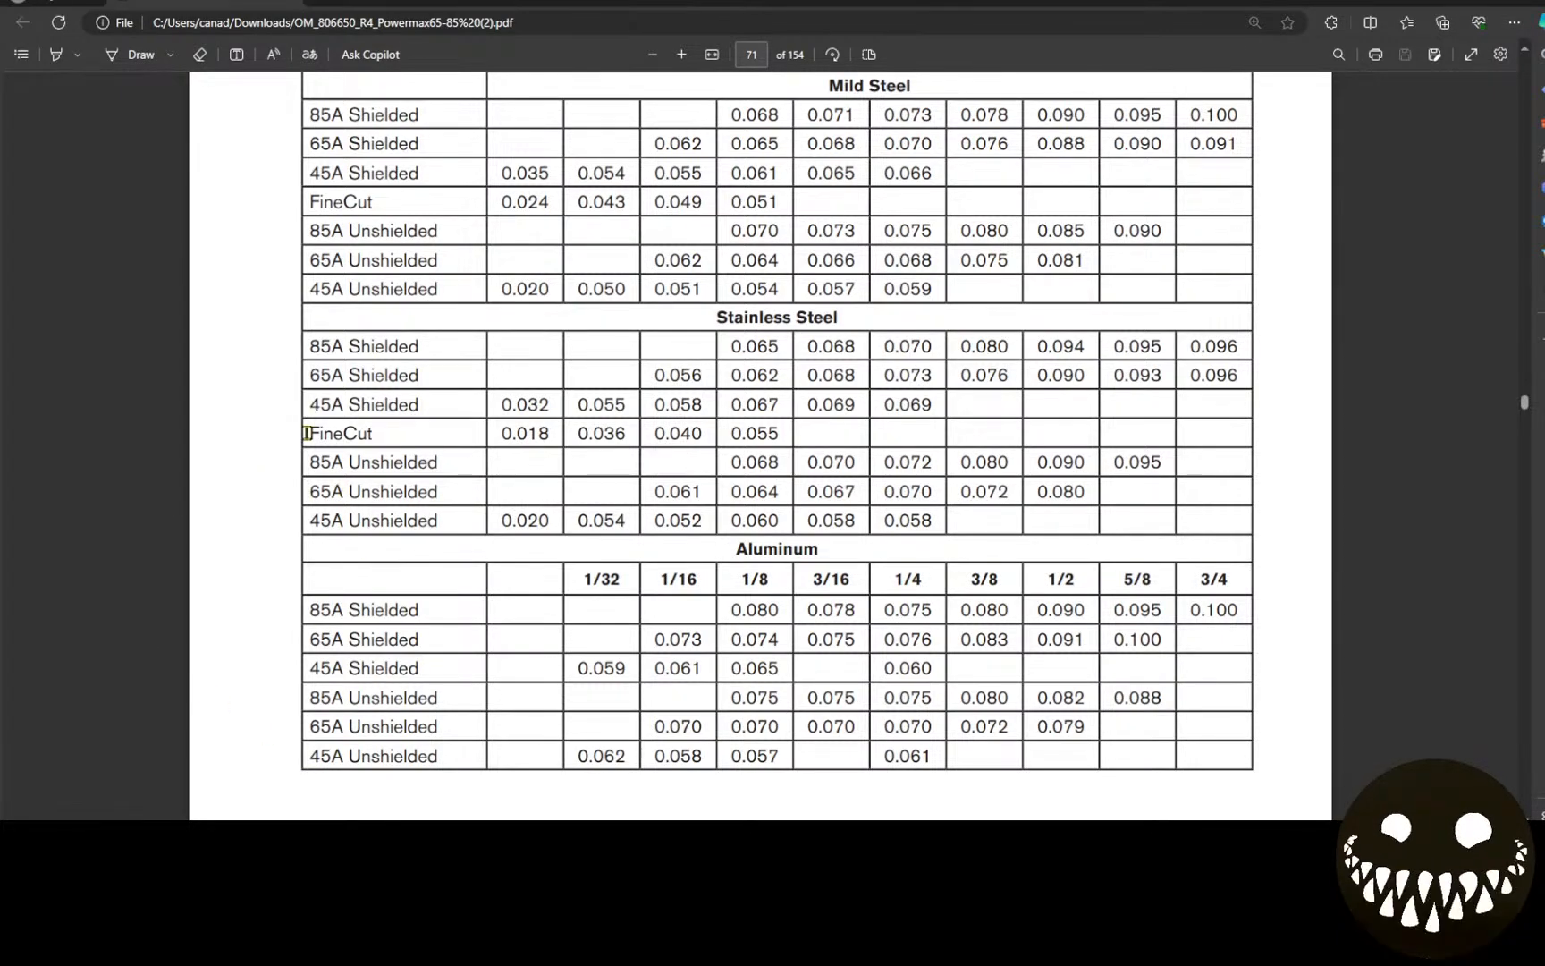
pyautogui.moveTo(308, 433); pyautogui.dragTo(785, 429)
pyautogui.scroll(2, 795, 404)
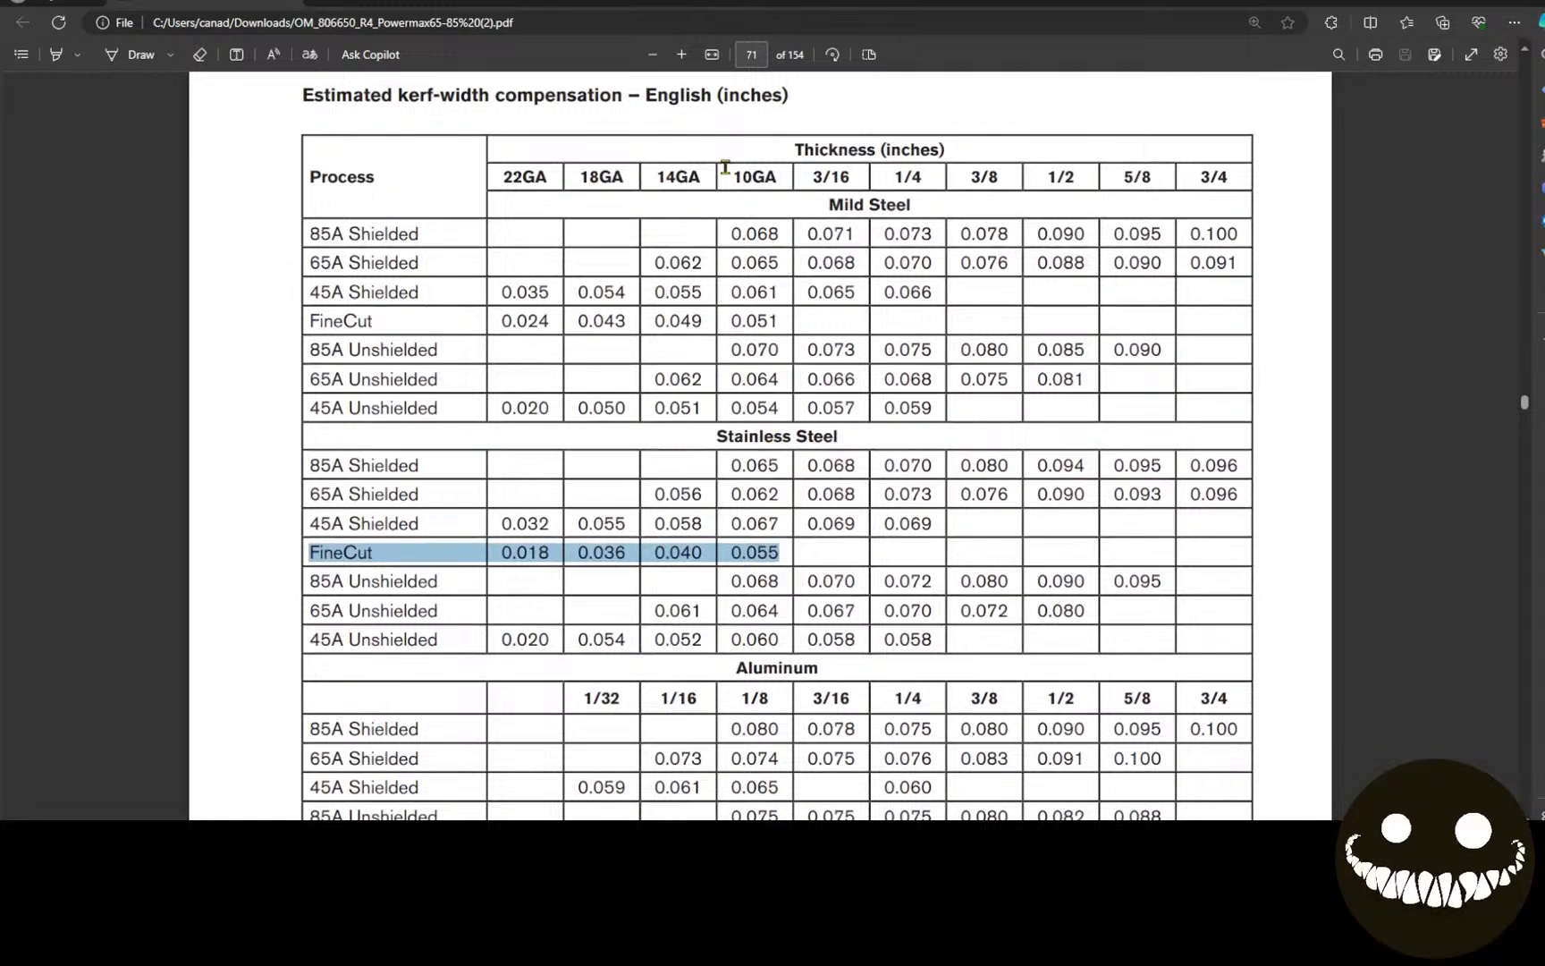
pyautogui.click(707, 561)
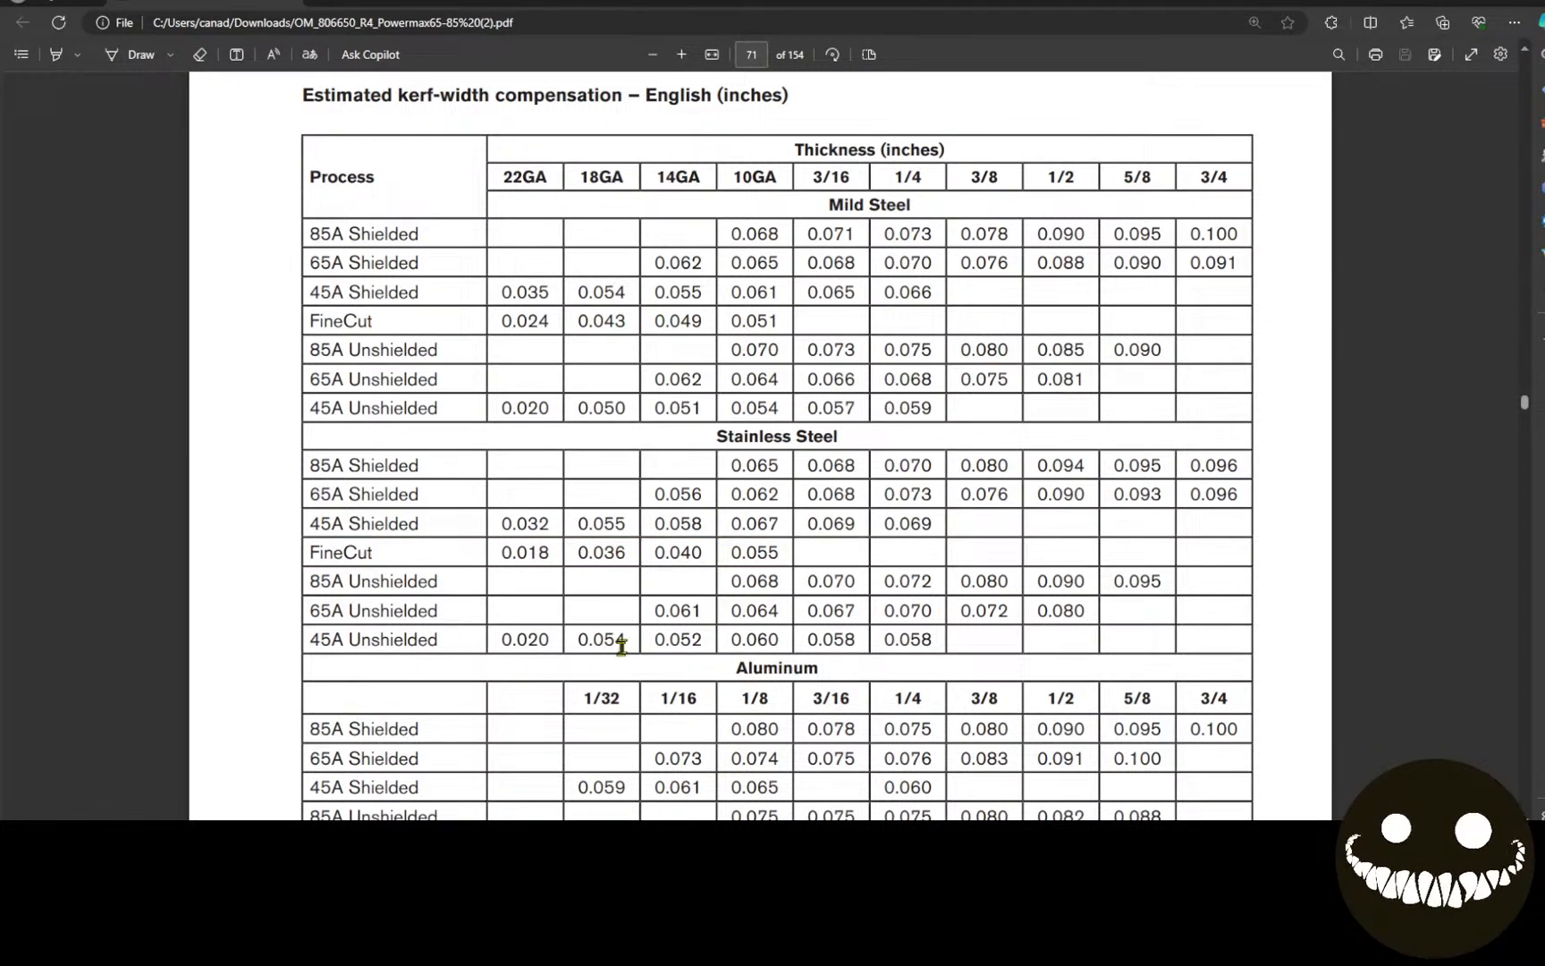
# Step: Return to the Fusion tool editor and set the plasma cutter's nozzle diameter to 0.04 in
pyautogui.moveTo(186, 854)
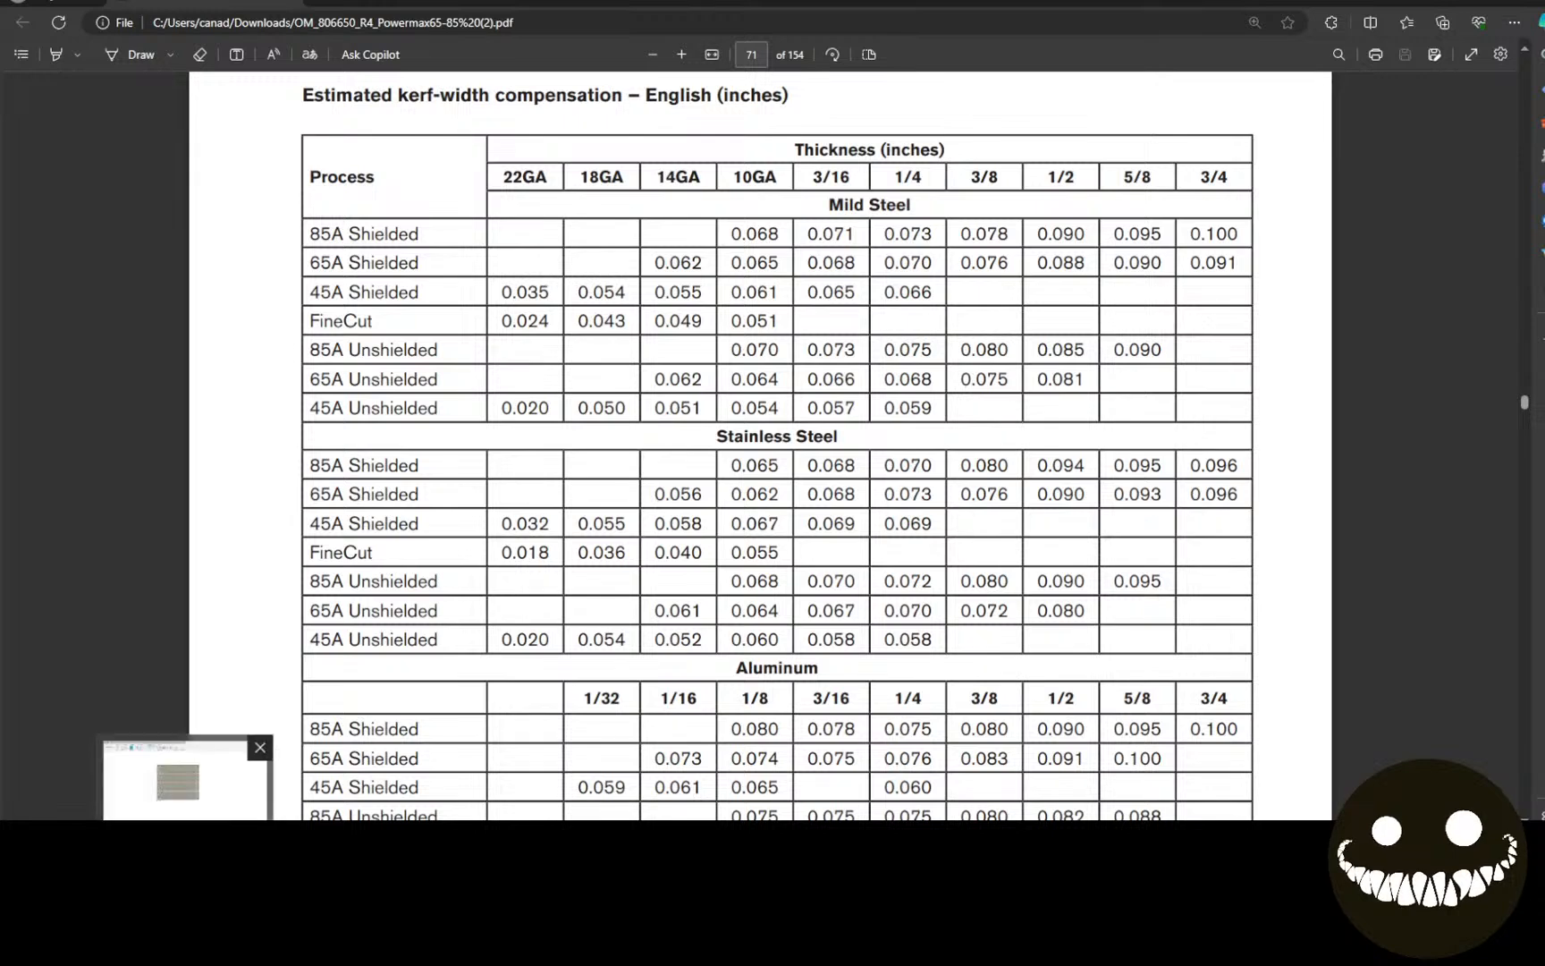
pyautogui.moveTo(448, 854)
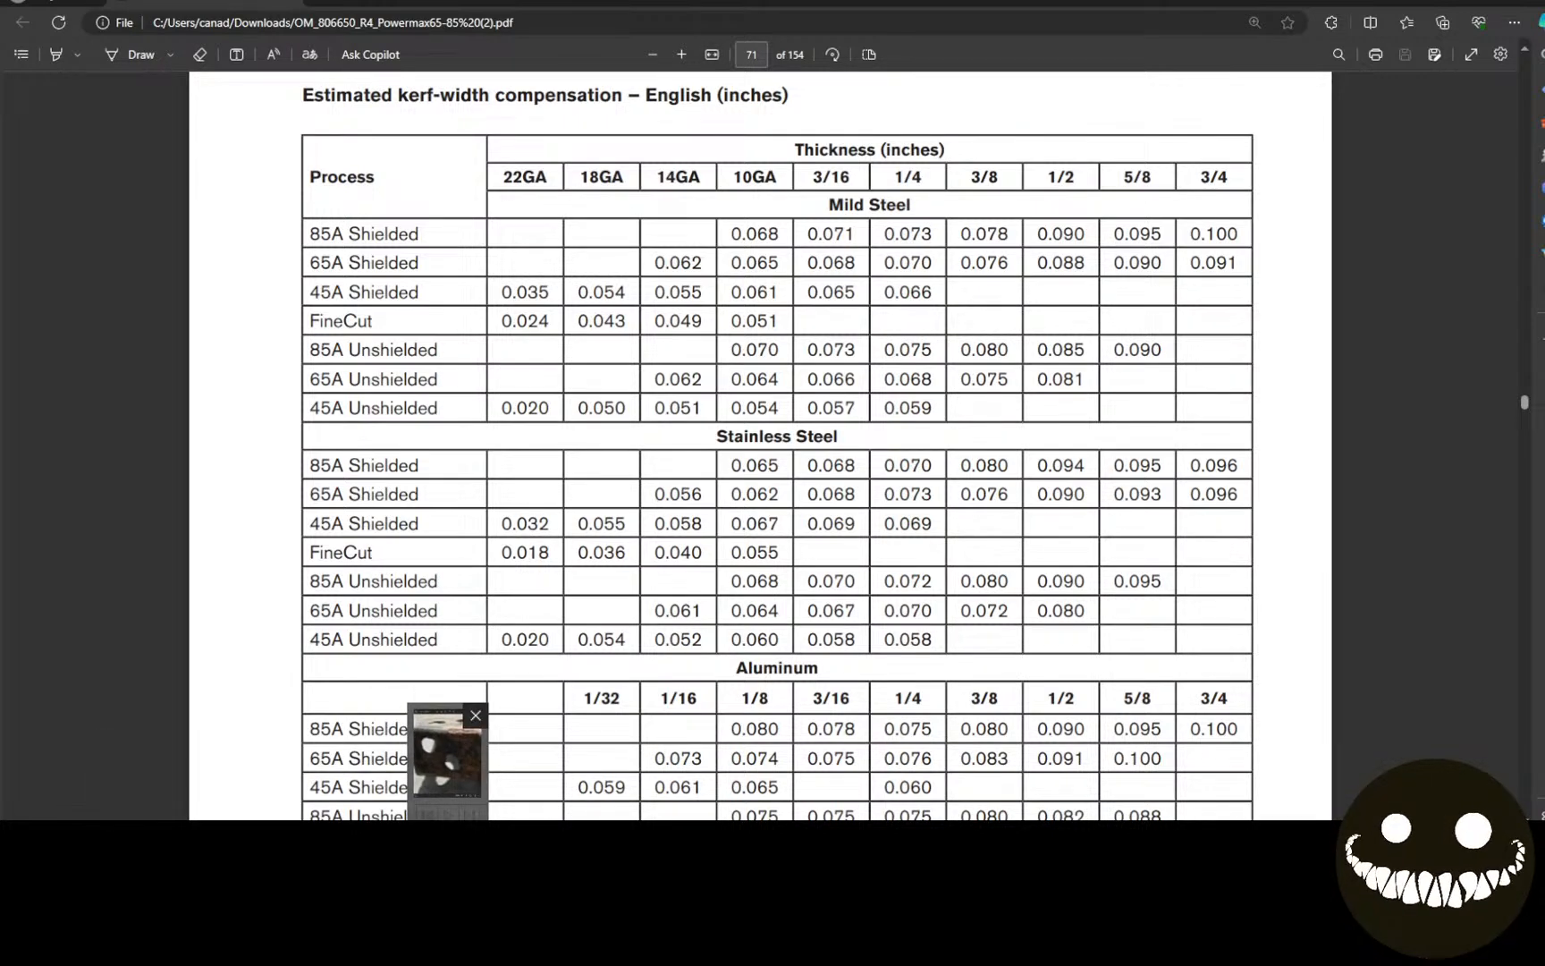
pyautogui.click(243, 854)
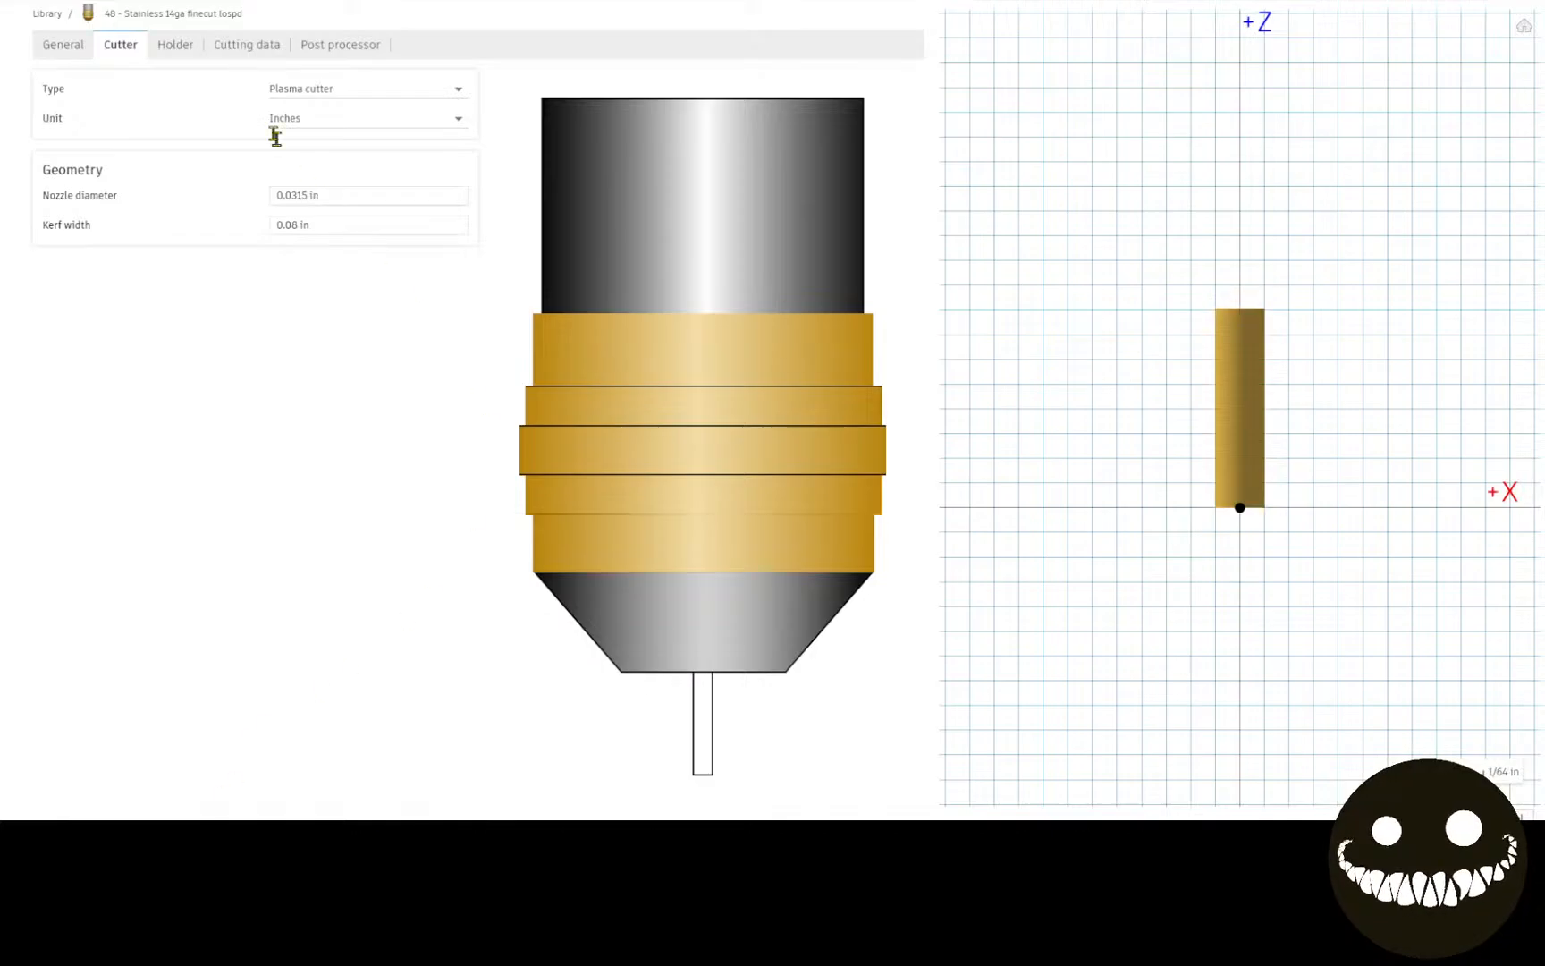
pyautogui.click(351, 194)
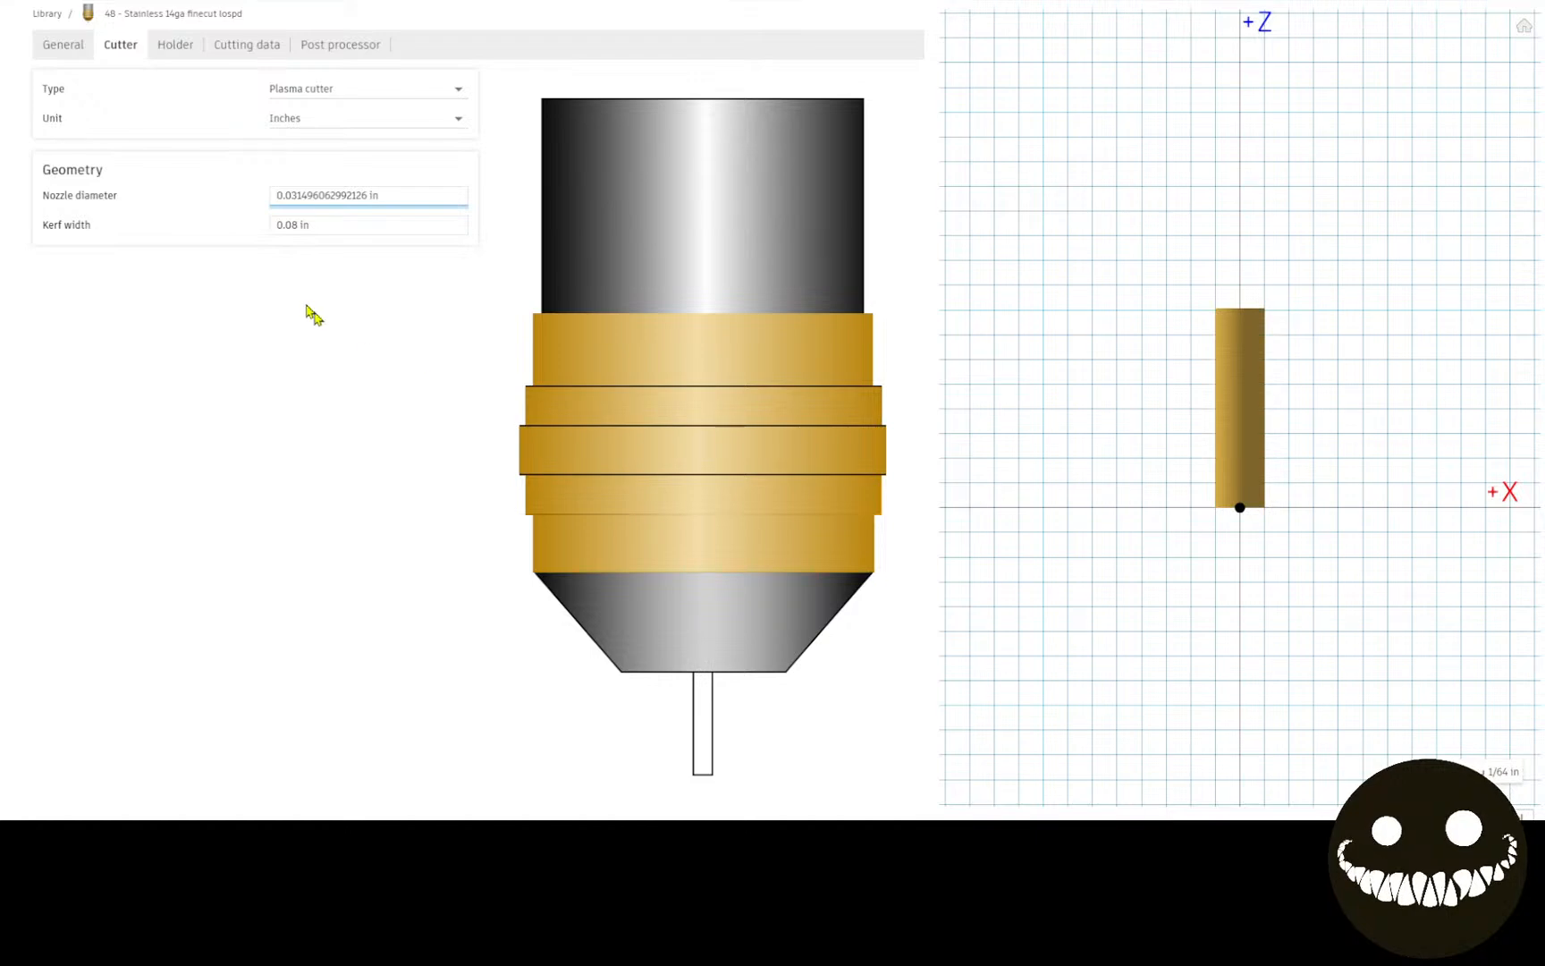
pyautogui.moveTo(390, 197); pyautogui.dragTo(274, 196)
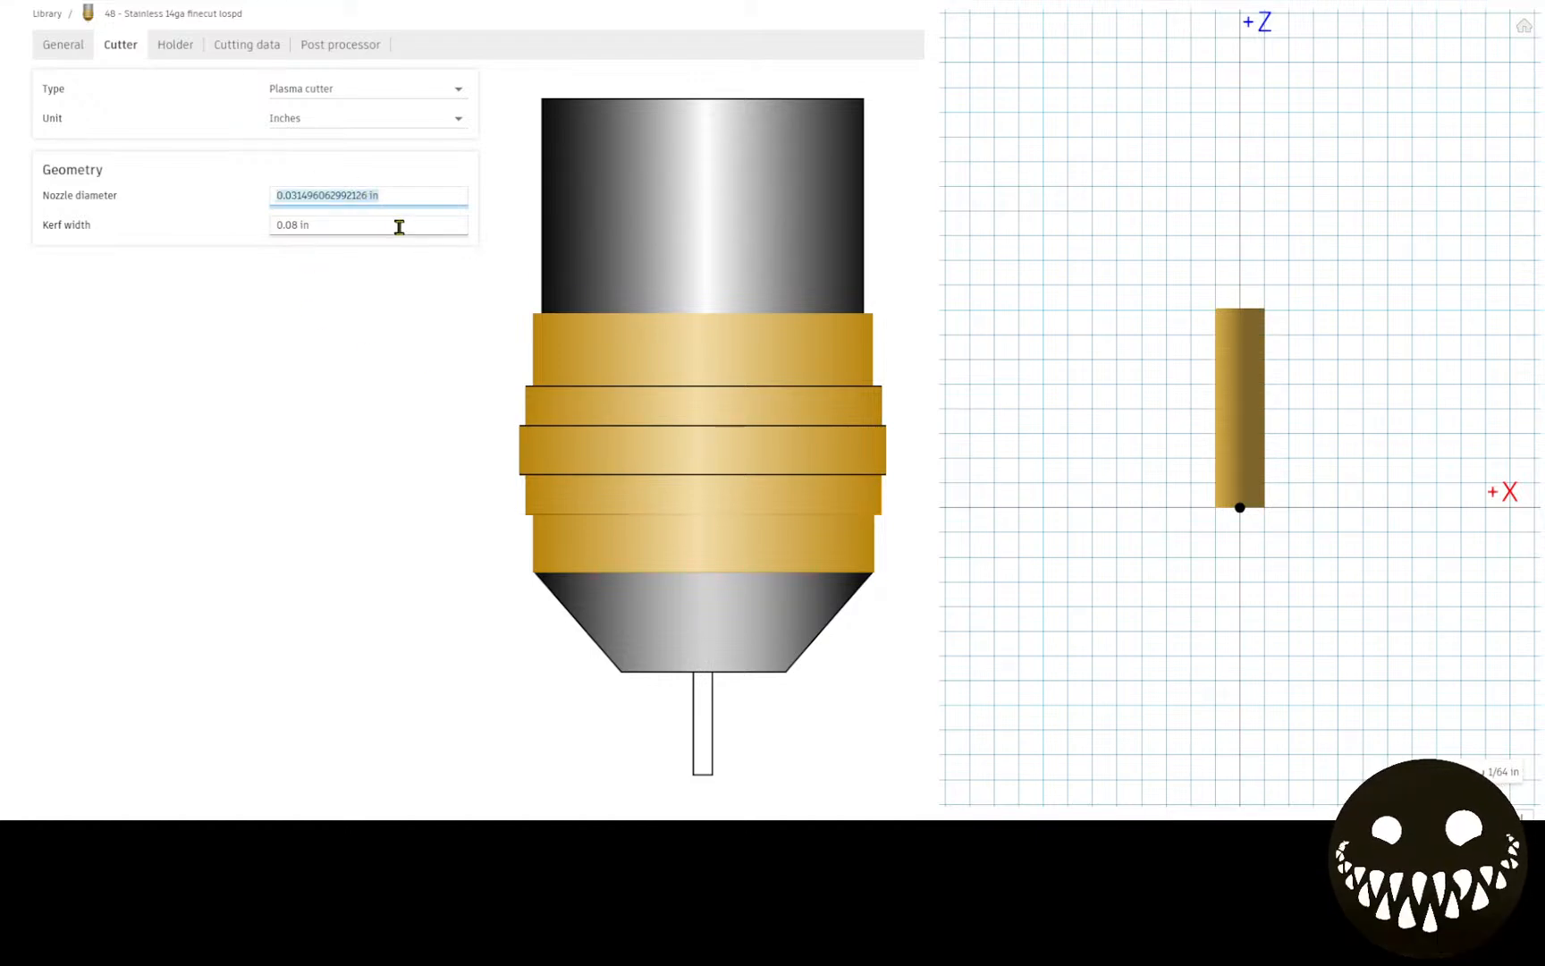
pyautogui.write('.04')
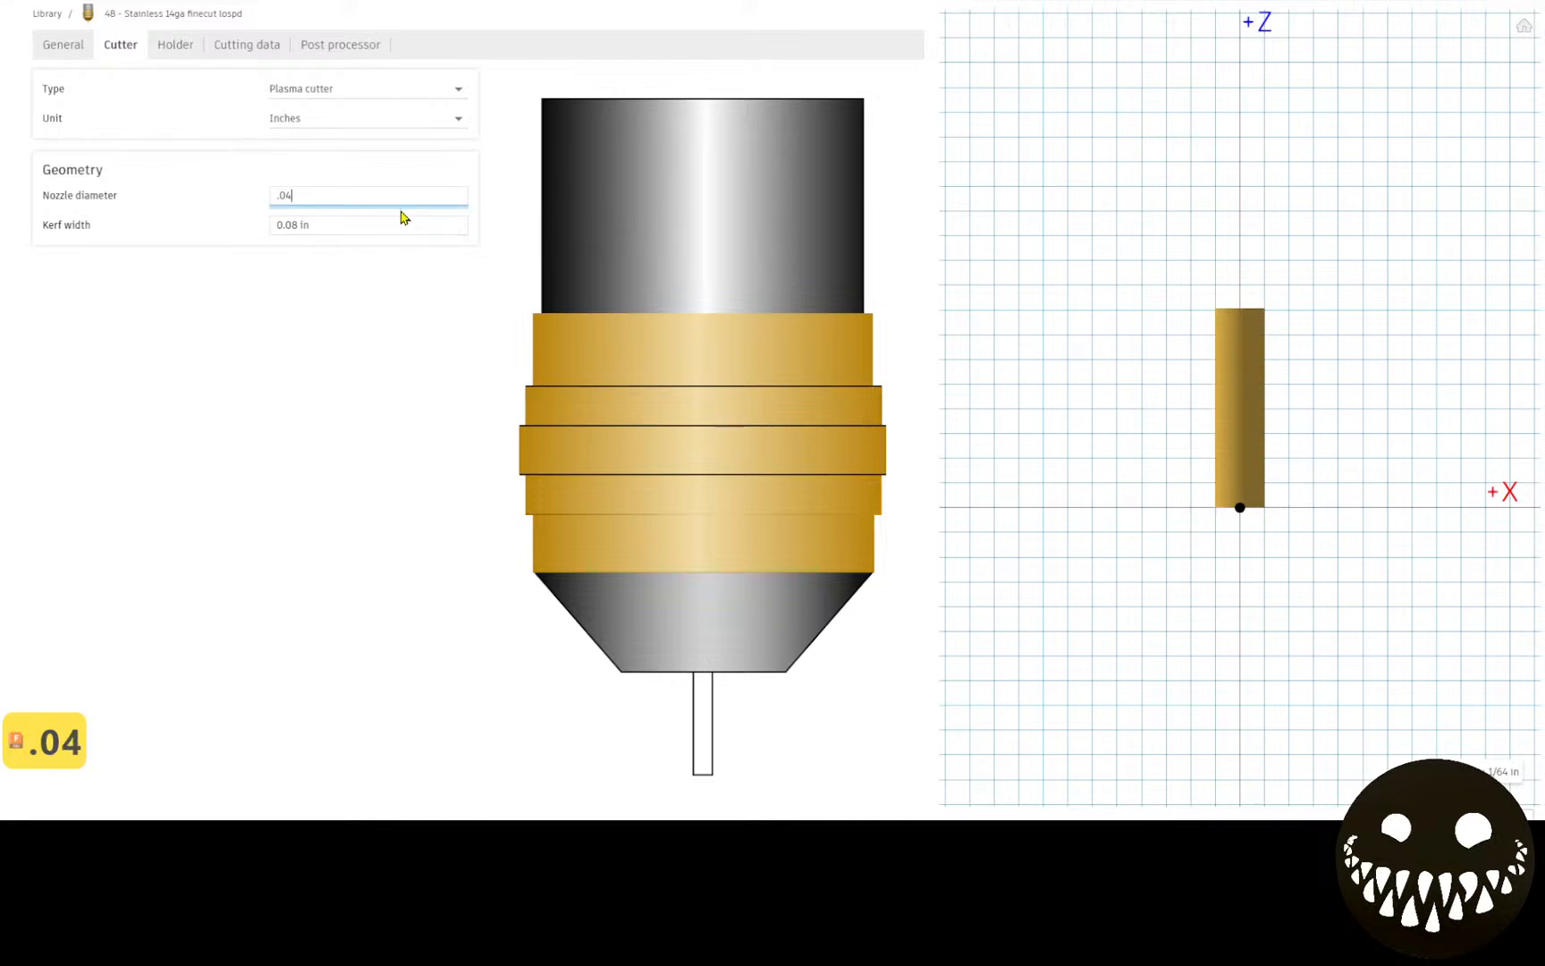
# Step: Set the plasma cutter's kerf width to 0.04 in
pyautogui.click(395, 230)
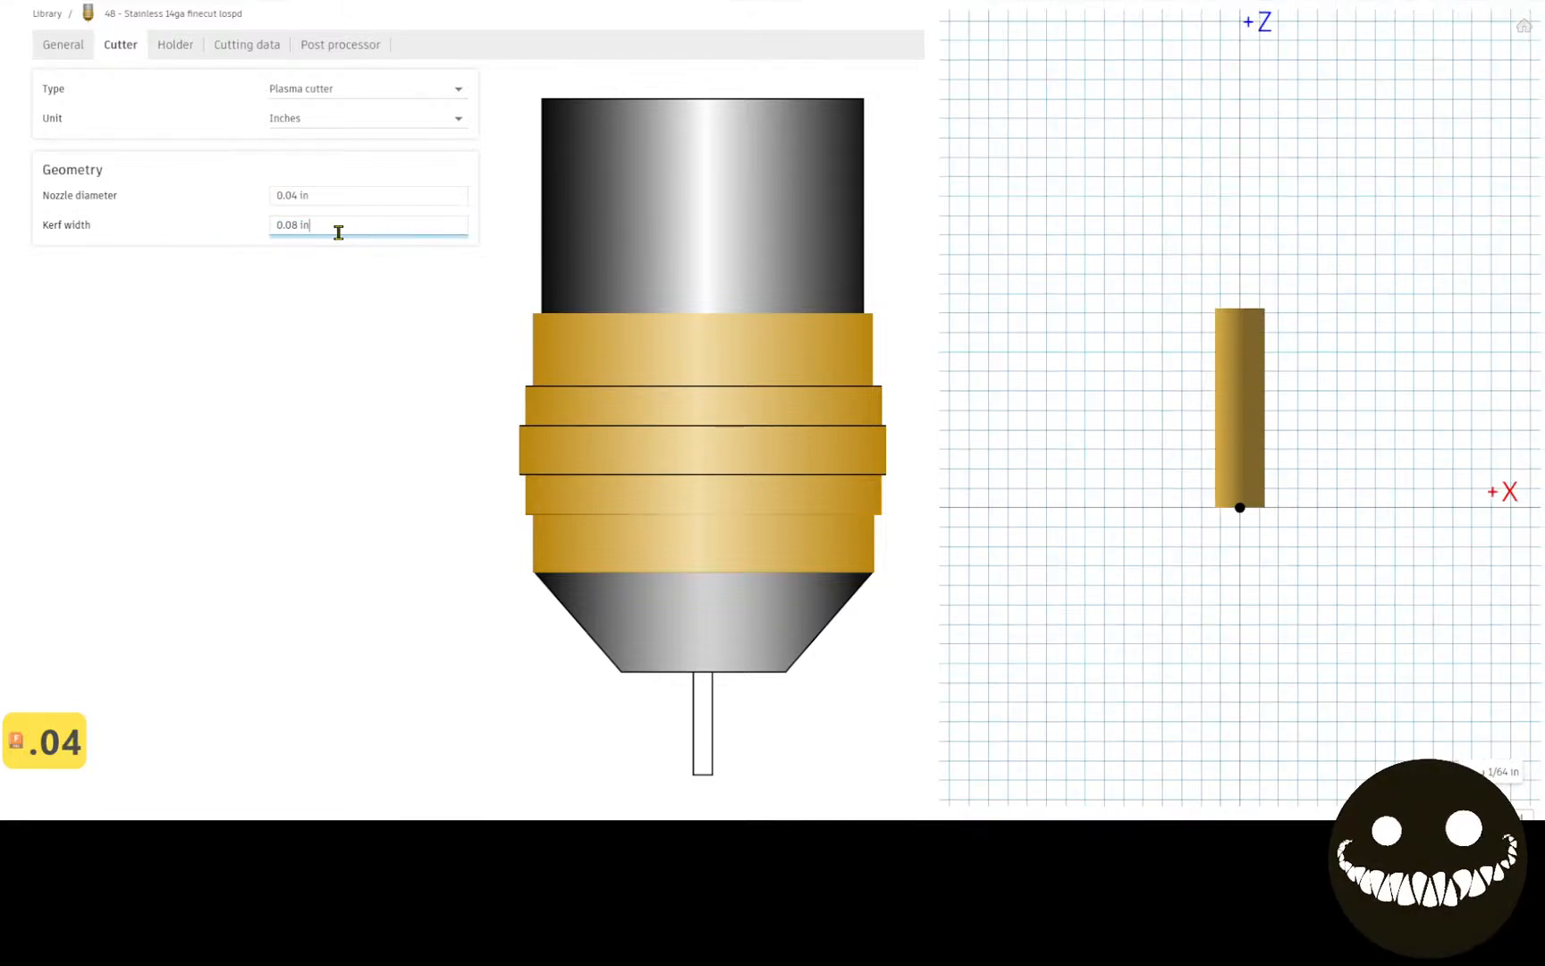
pyautogui.hotkey('ctrl', 'a')
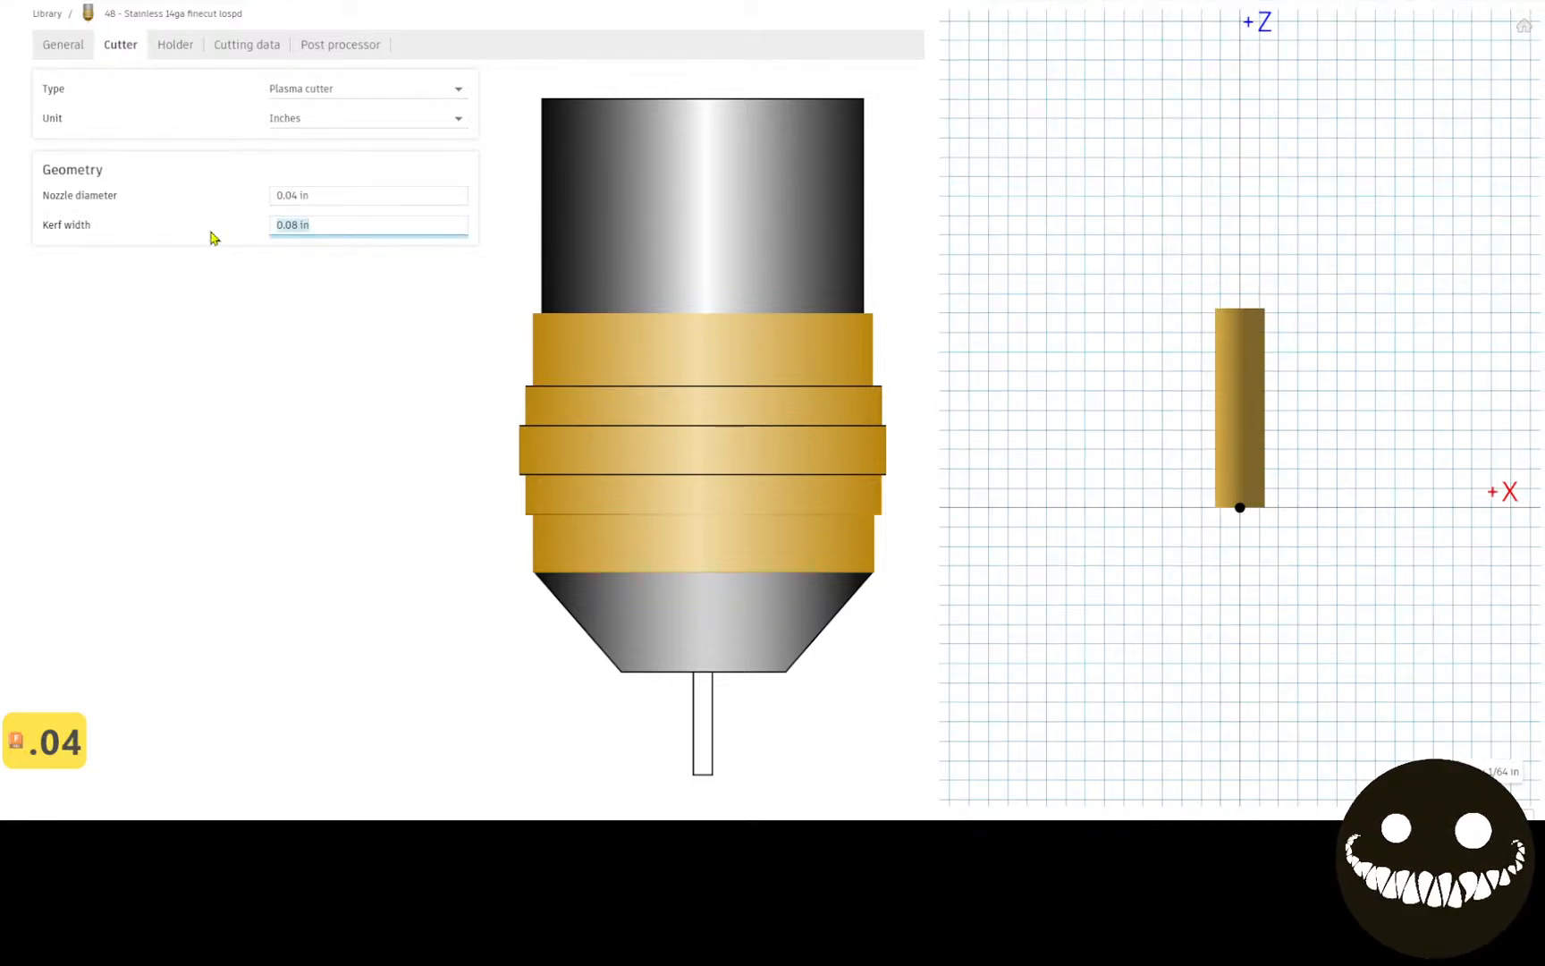
pyautogui.write('.04')
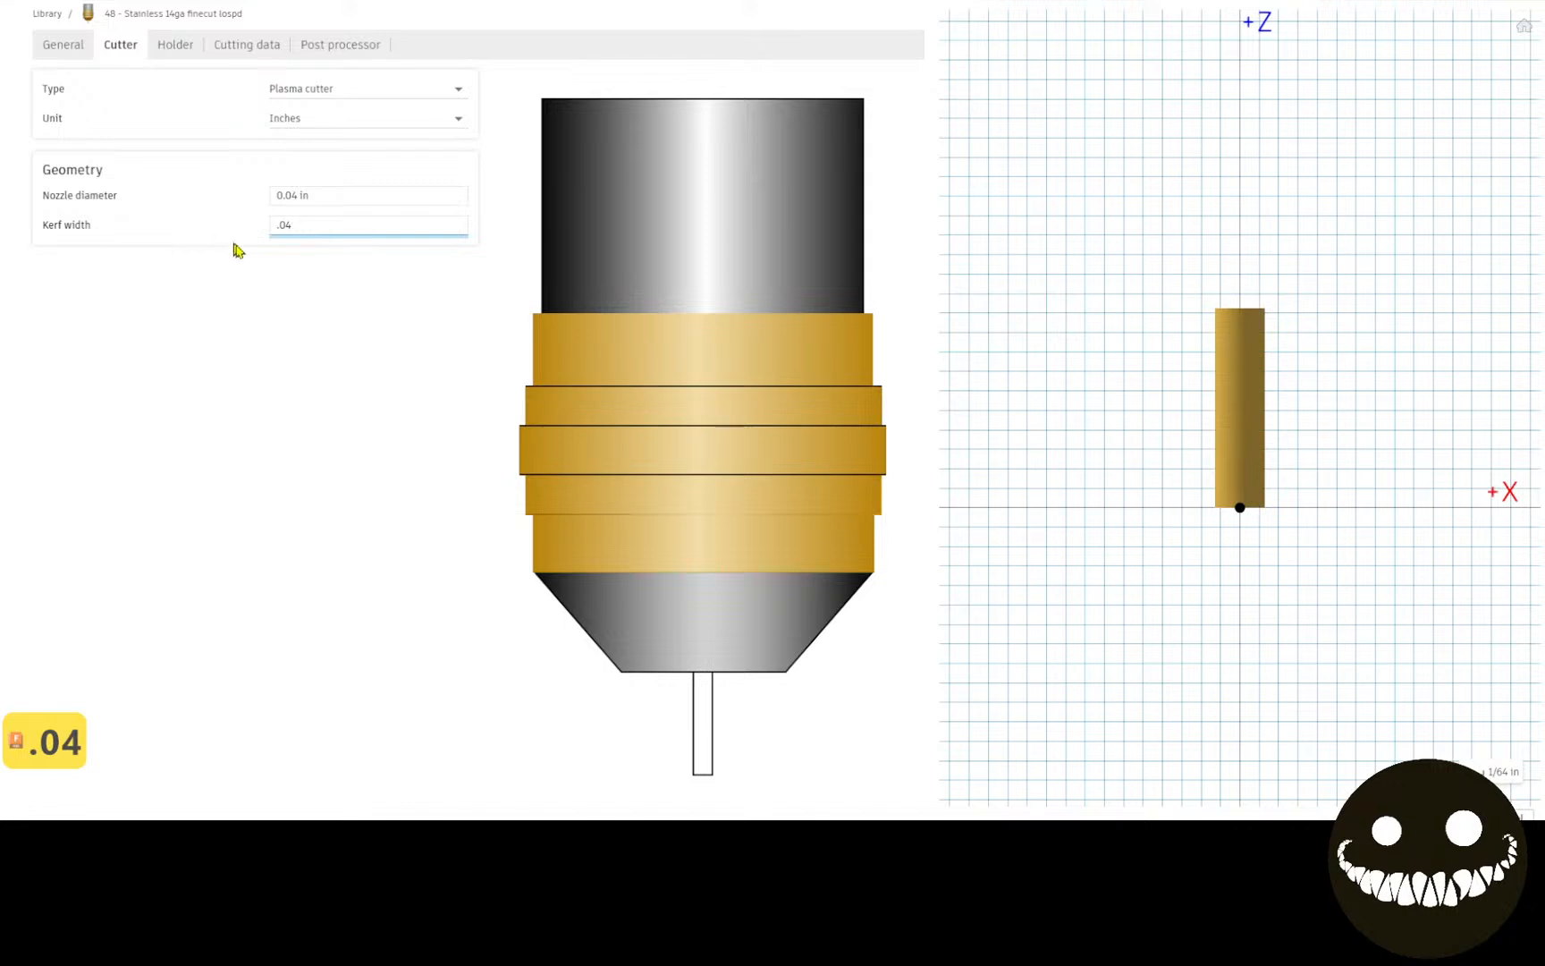
# Step: Set the cutting feedrate of the tool's default cutting-data preset to 110 in/min
pyautogui.click(212, 174)
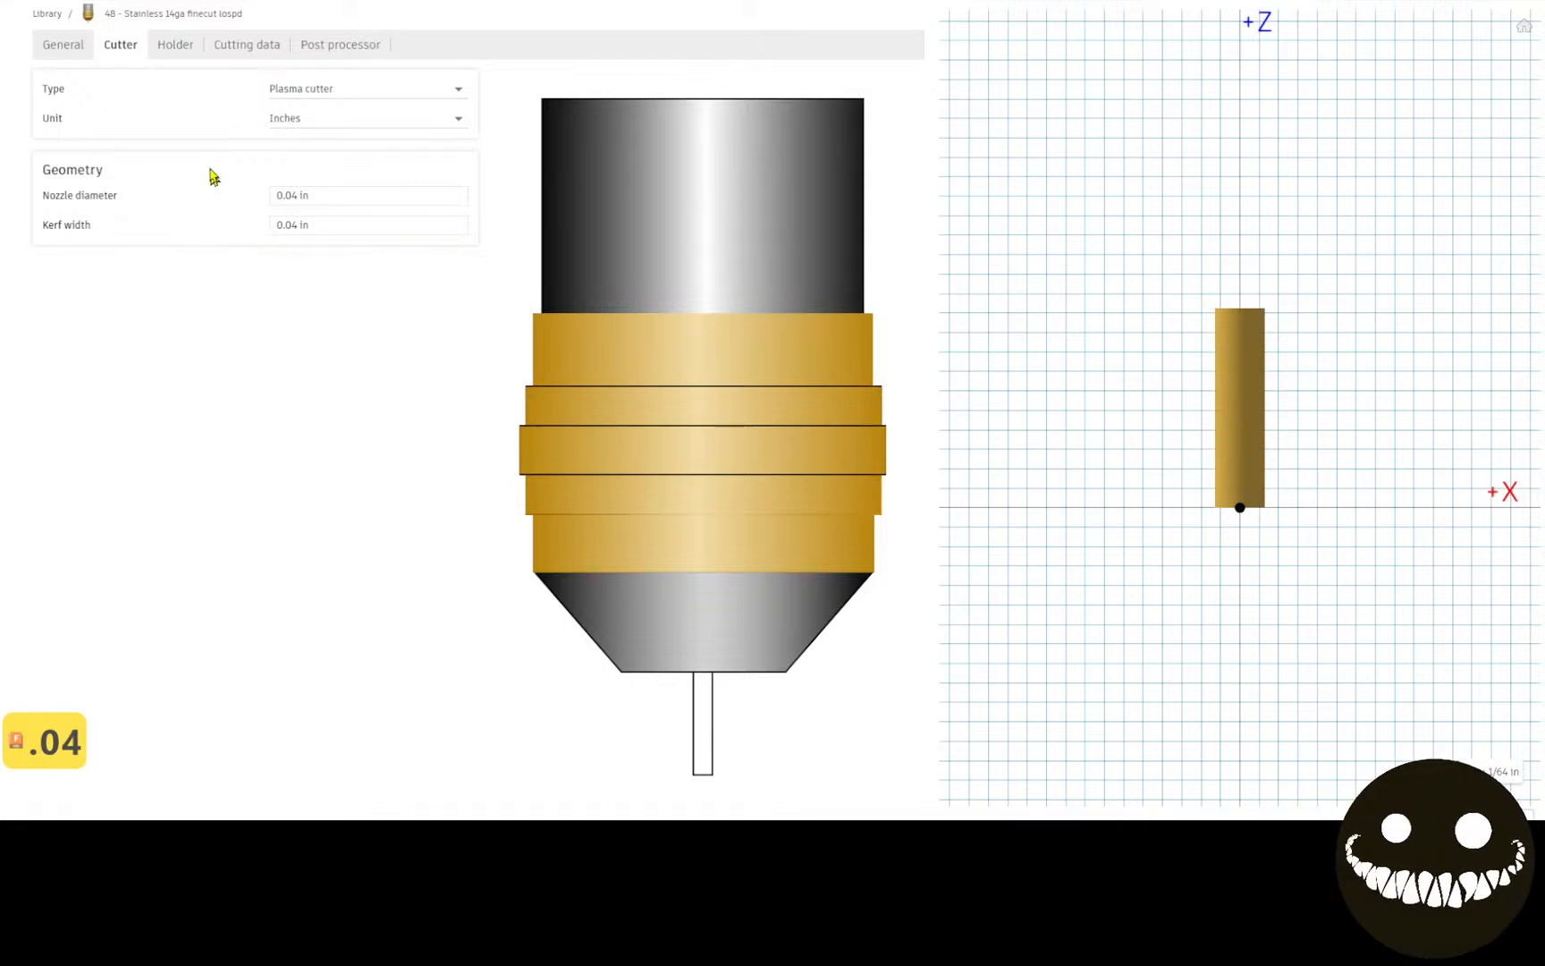
pyautogui.click(184, 54)
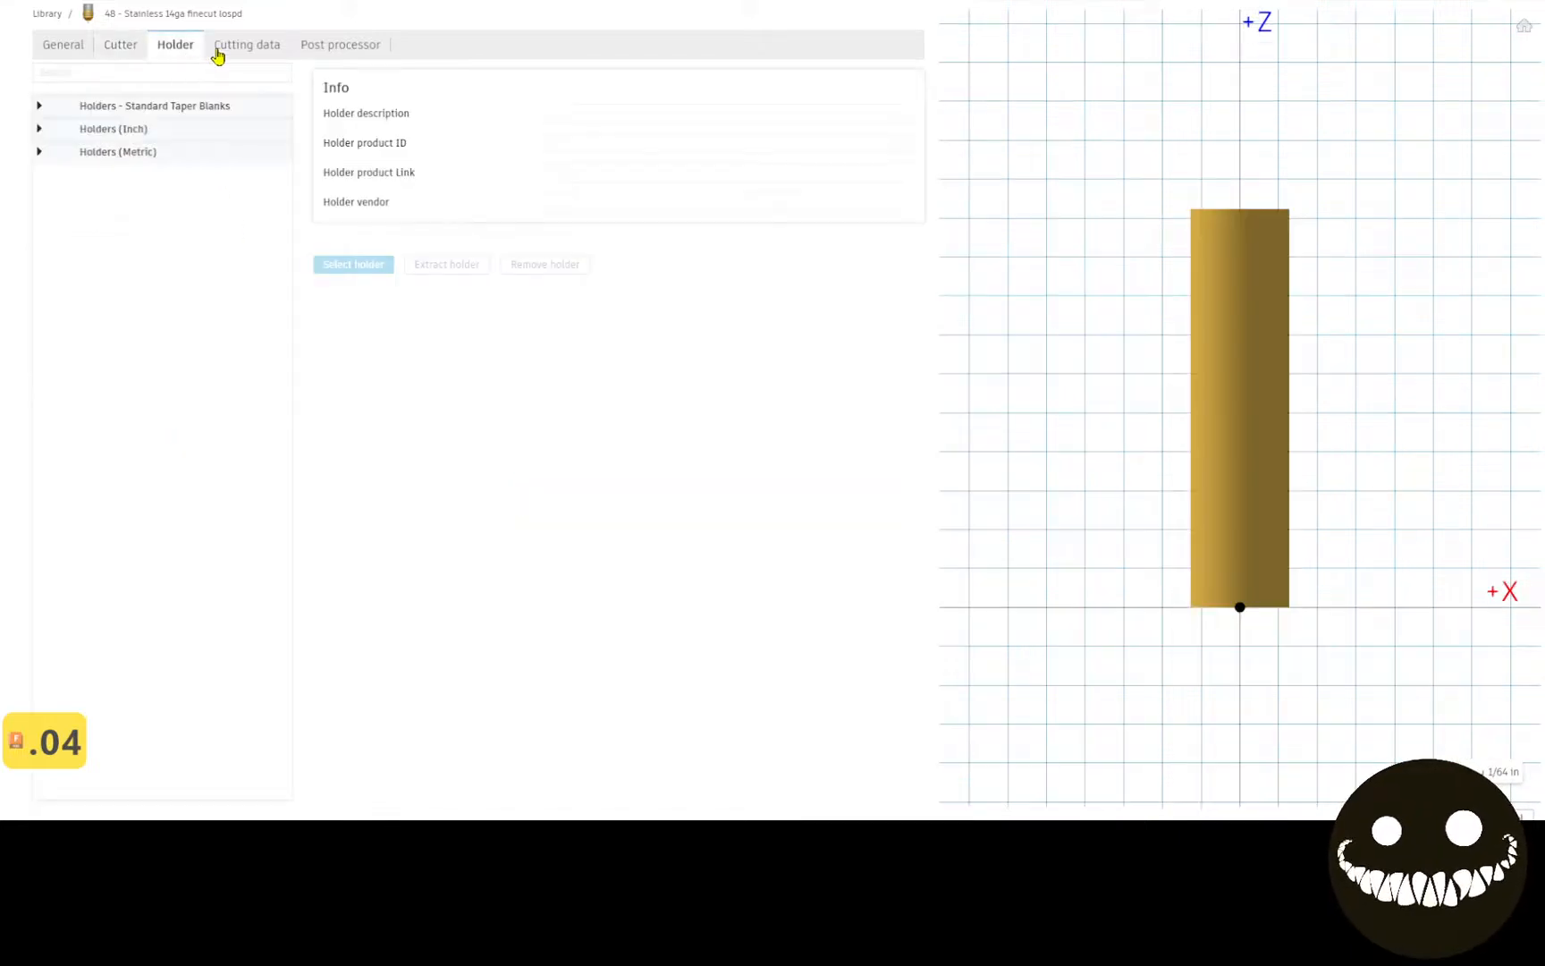
pyautogui.click(218, 54)
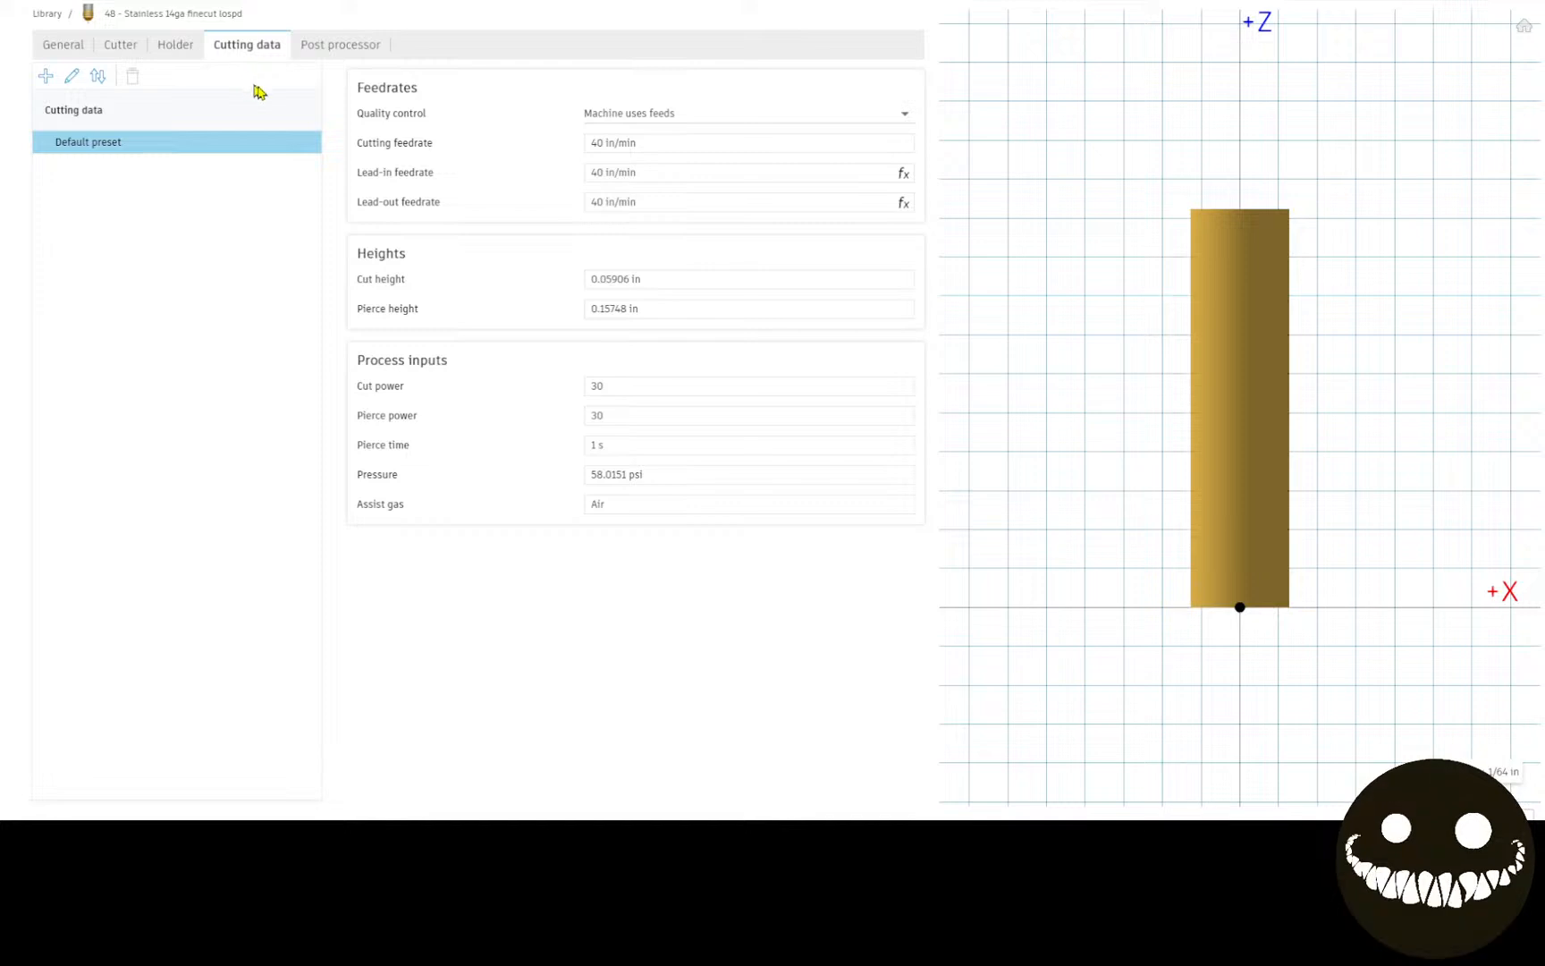
pyautogui.click(599, 141)
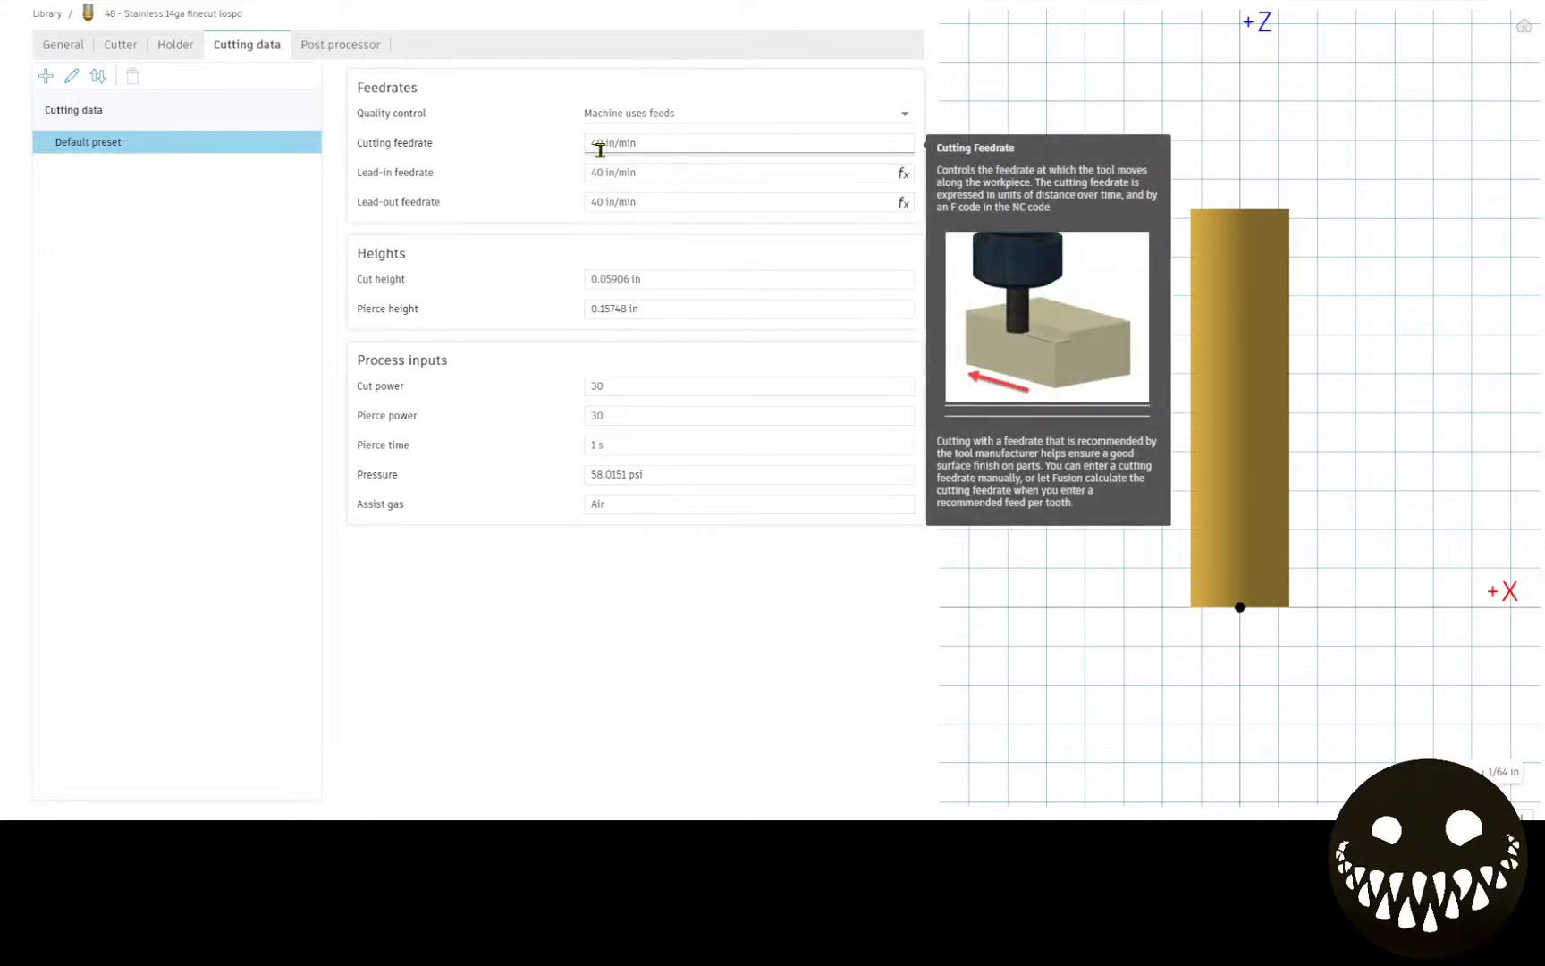
pyautogui.click(596, 146)
pyautogui.click(591, 149)
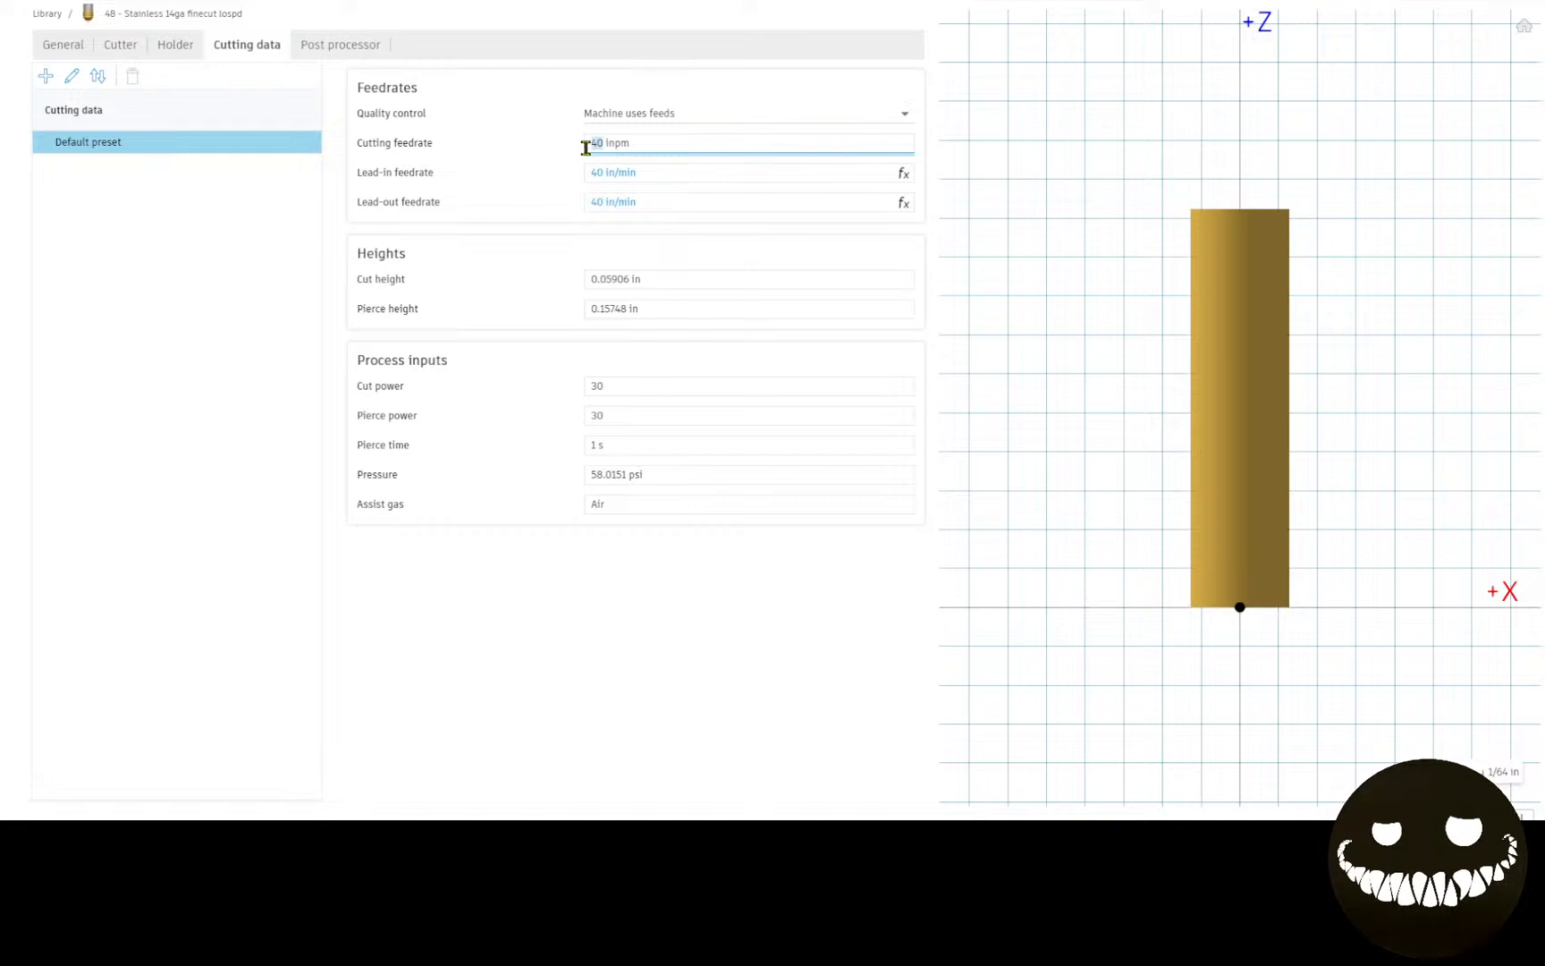
pyautogui.write('110')
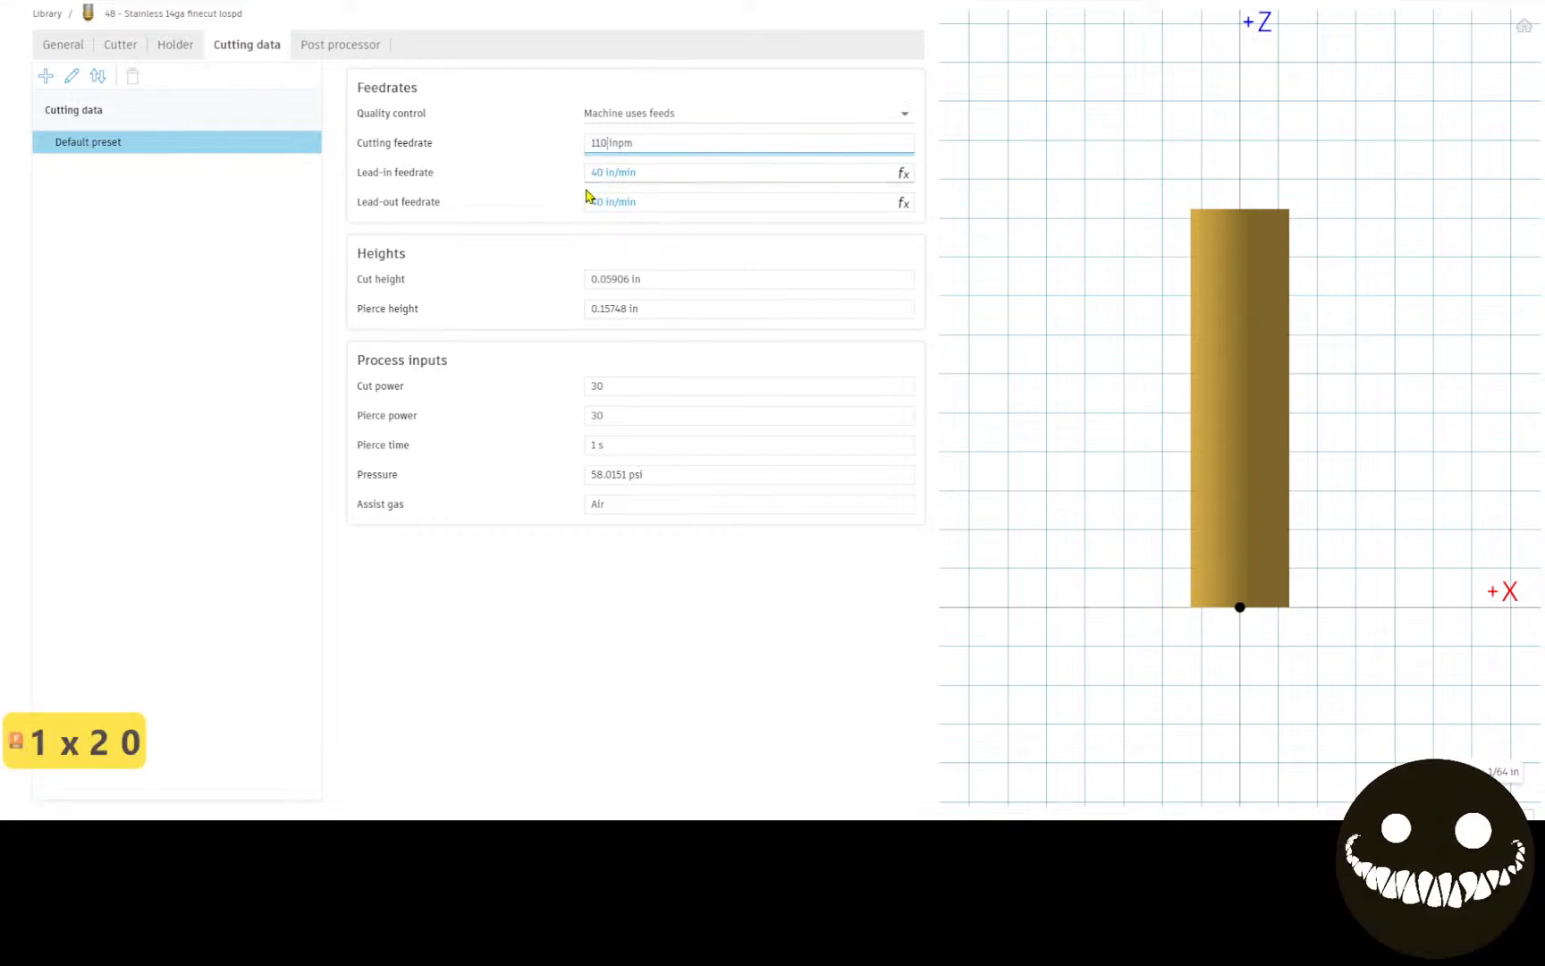
pyautogui.press('Return')
# Step: Set the preset's cut height to 0.02 in
pyautogui.click(633, 278)
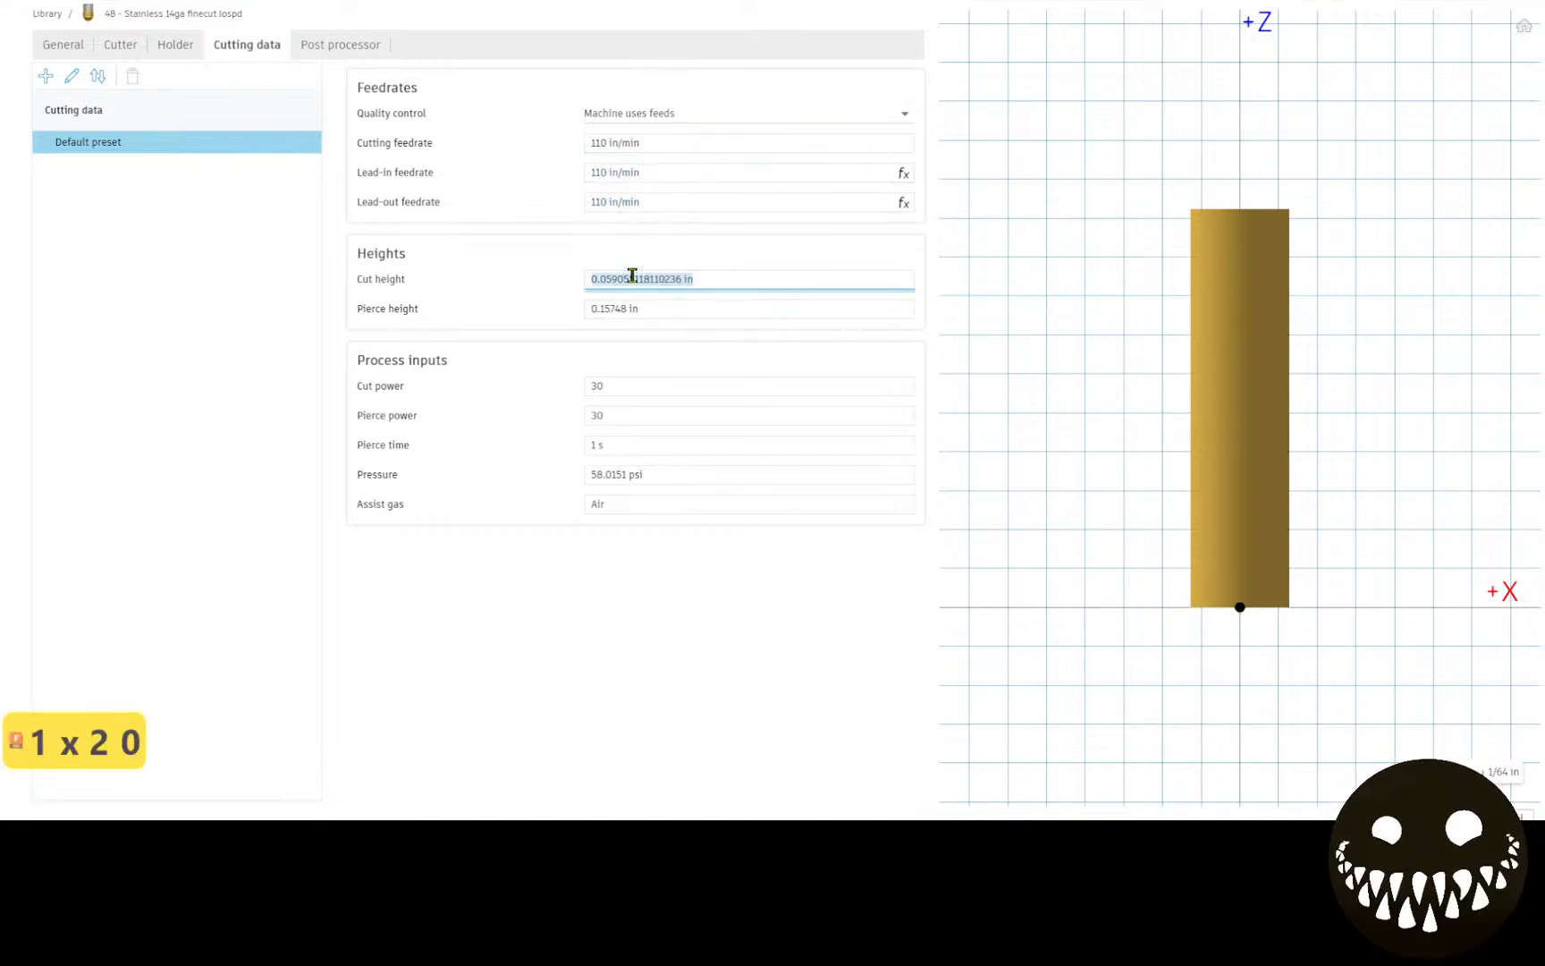
pyautogui.write('.0')
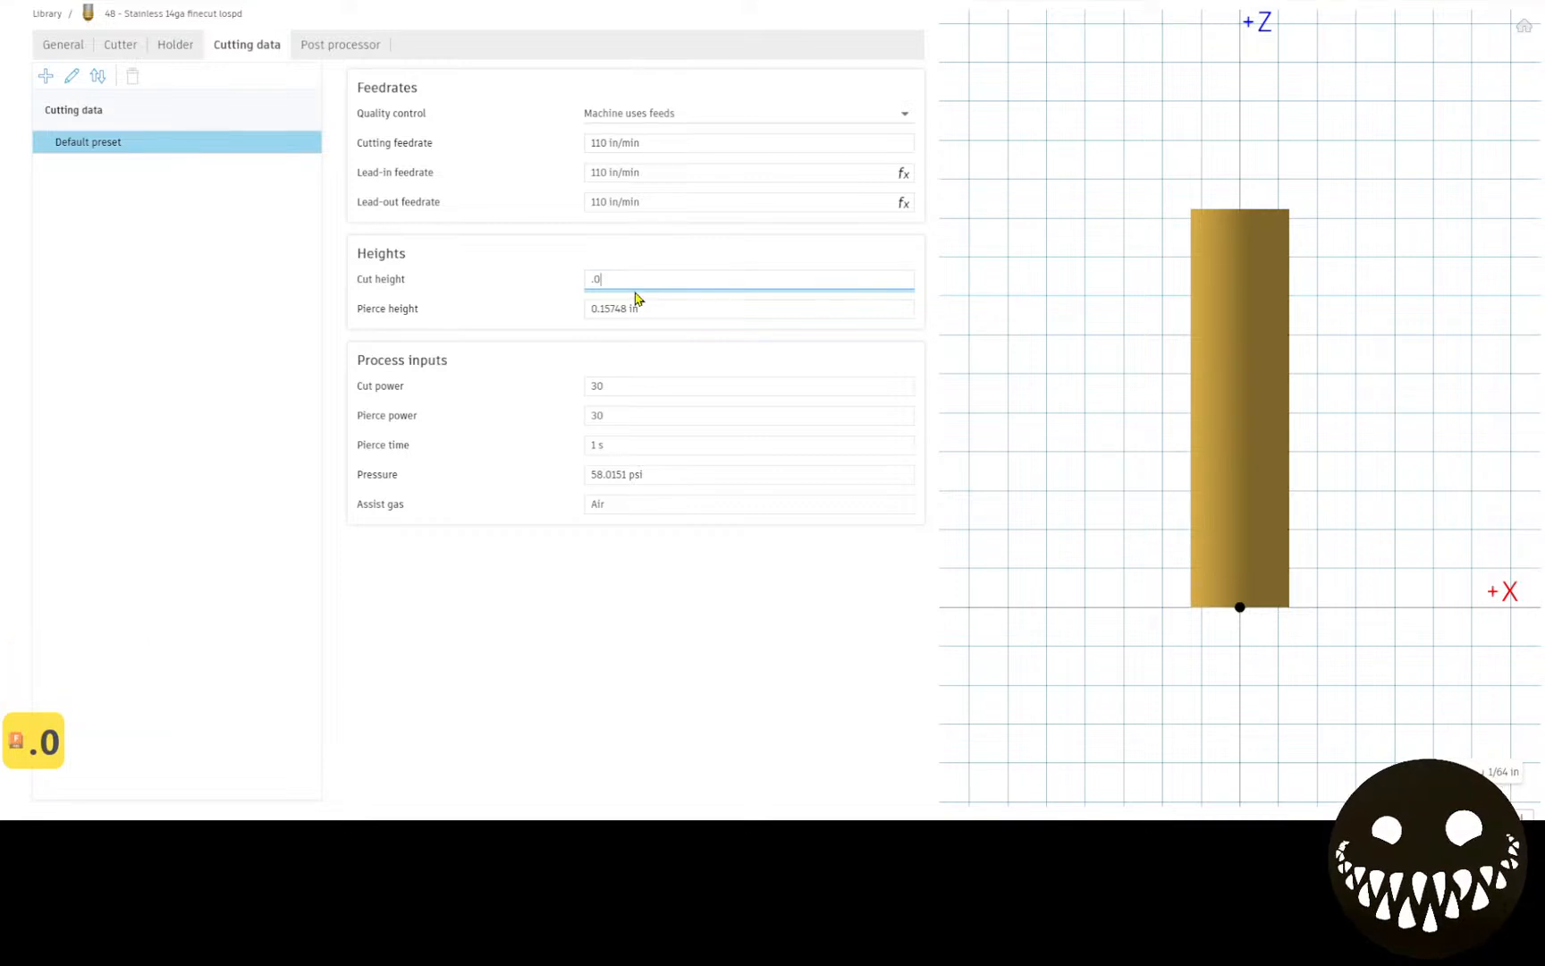
pyautogui.write('2')
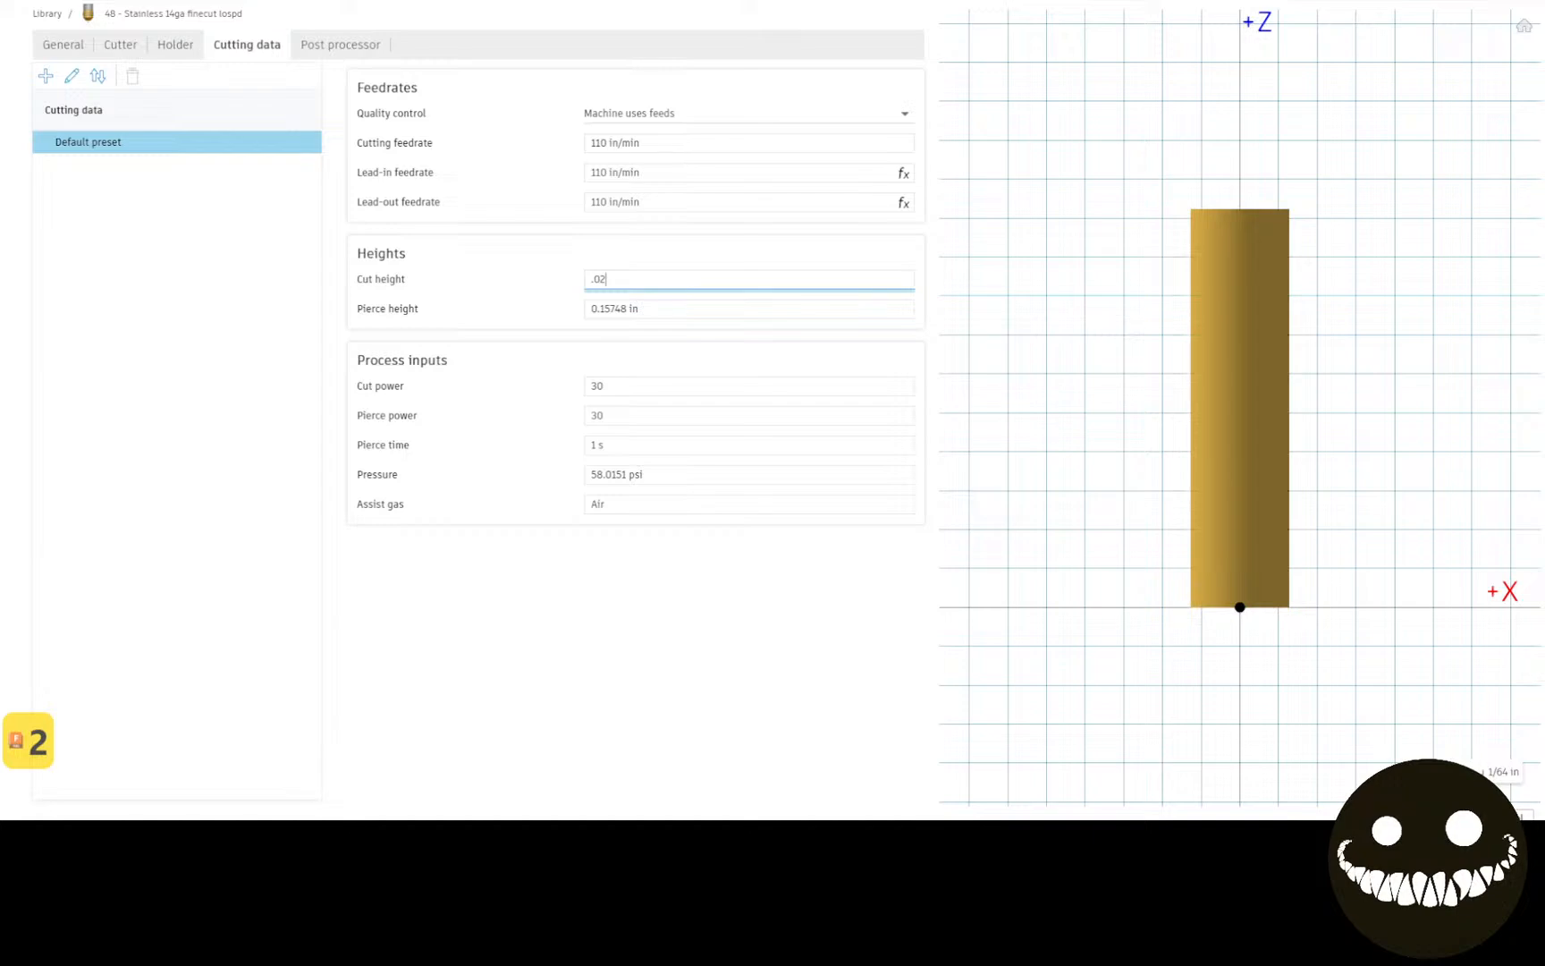
# Step: Switch to the Powermax65/85 operator manual PDF and bring up the English FineCut cut chart on page 88
pyautogui.hotkey('alt', 'Tab')
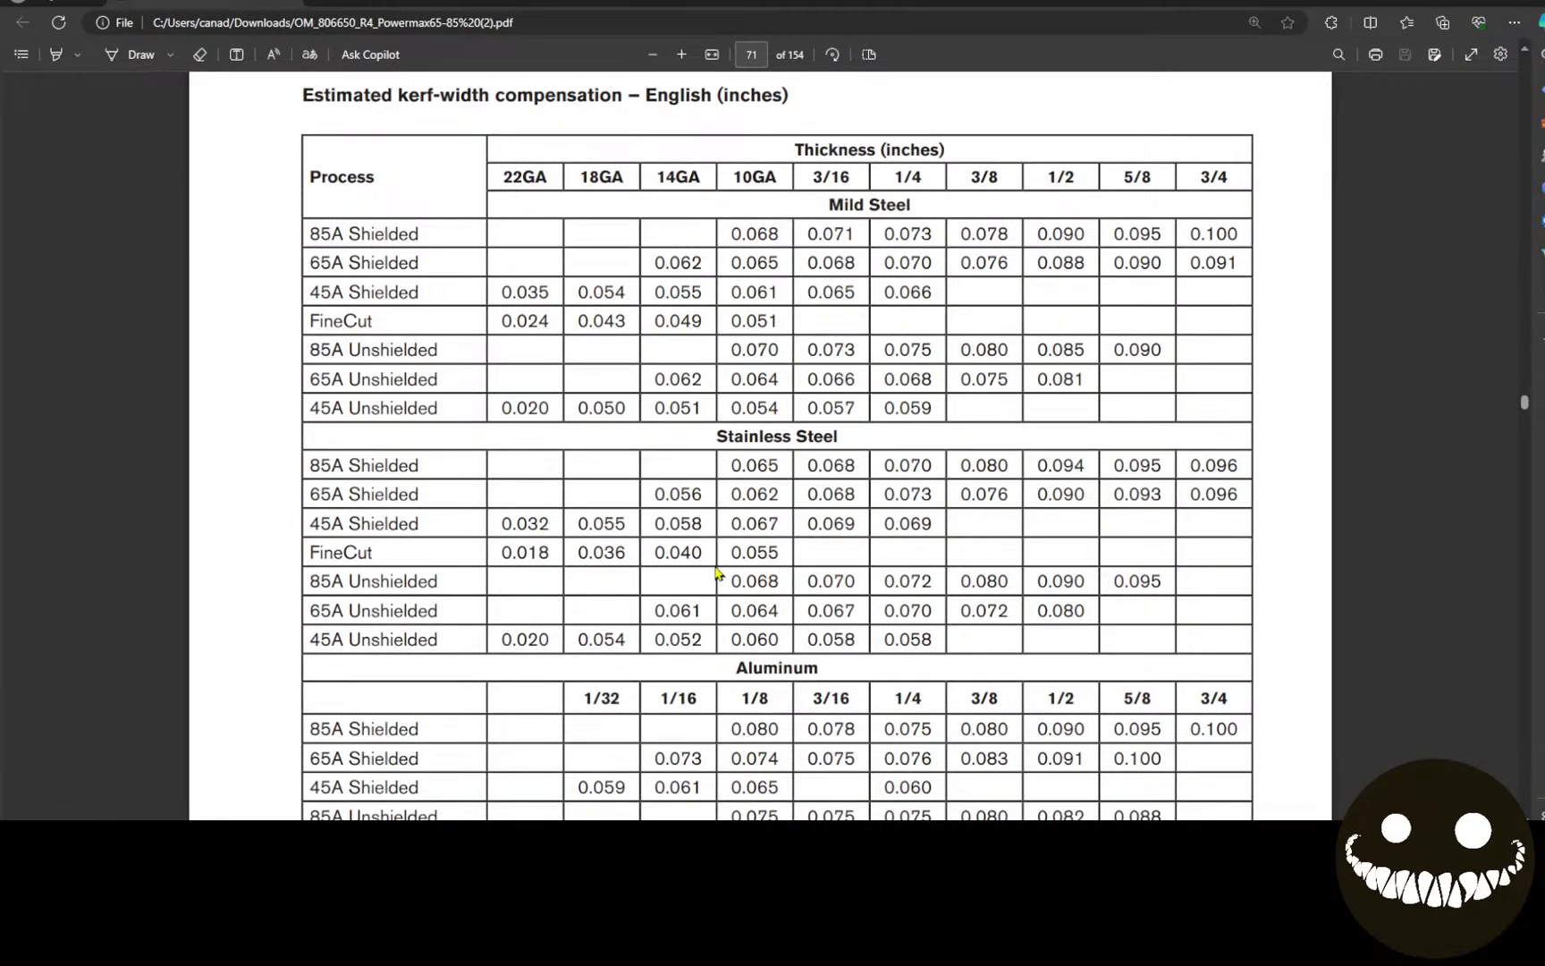
pyautogui.moveTo(706, 556); pyautogui.dragTo(644, 552)
pyautogui.hotkey('ctrl', 'c')
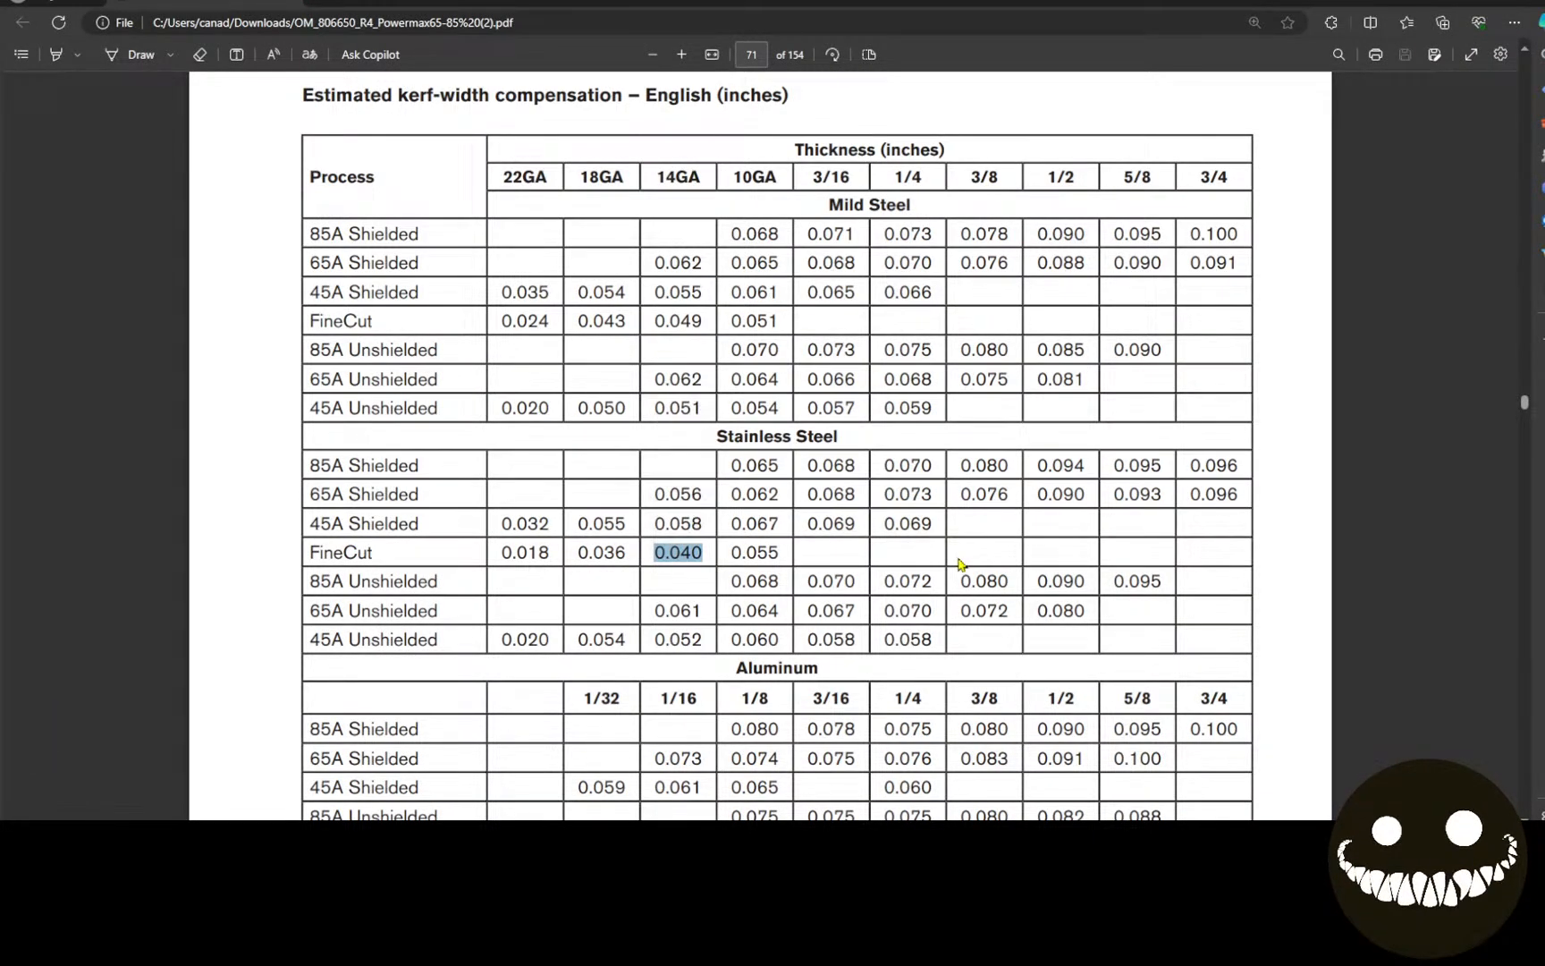
pyautogui.scroll(-5, 965, 572)
pyautogui.scroll(-20, 960, 556)
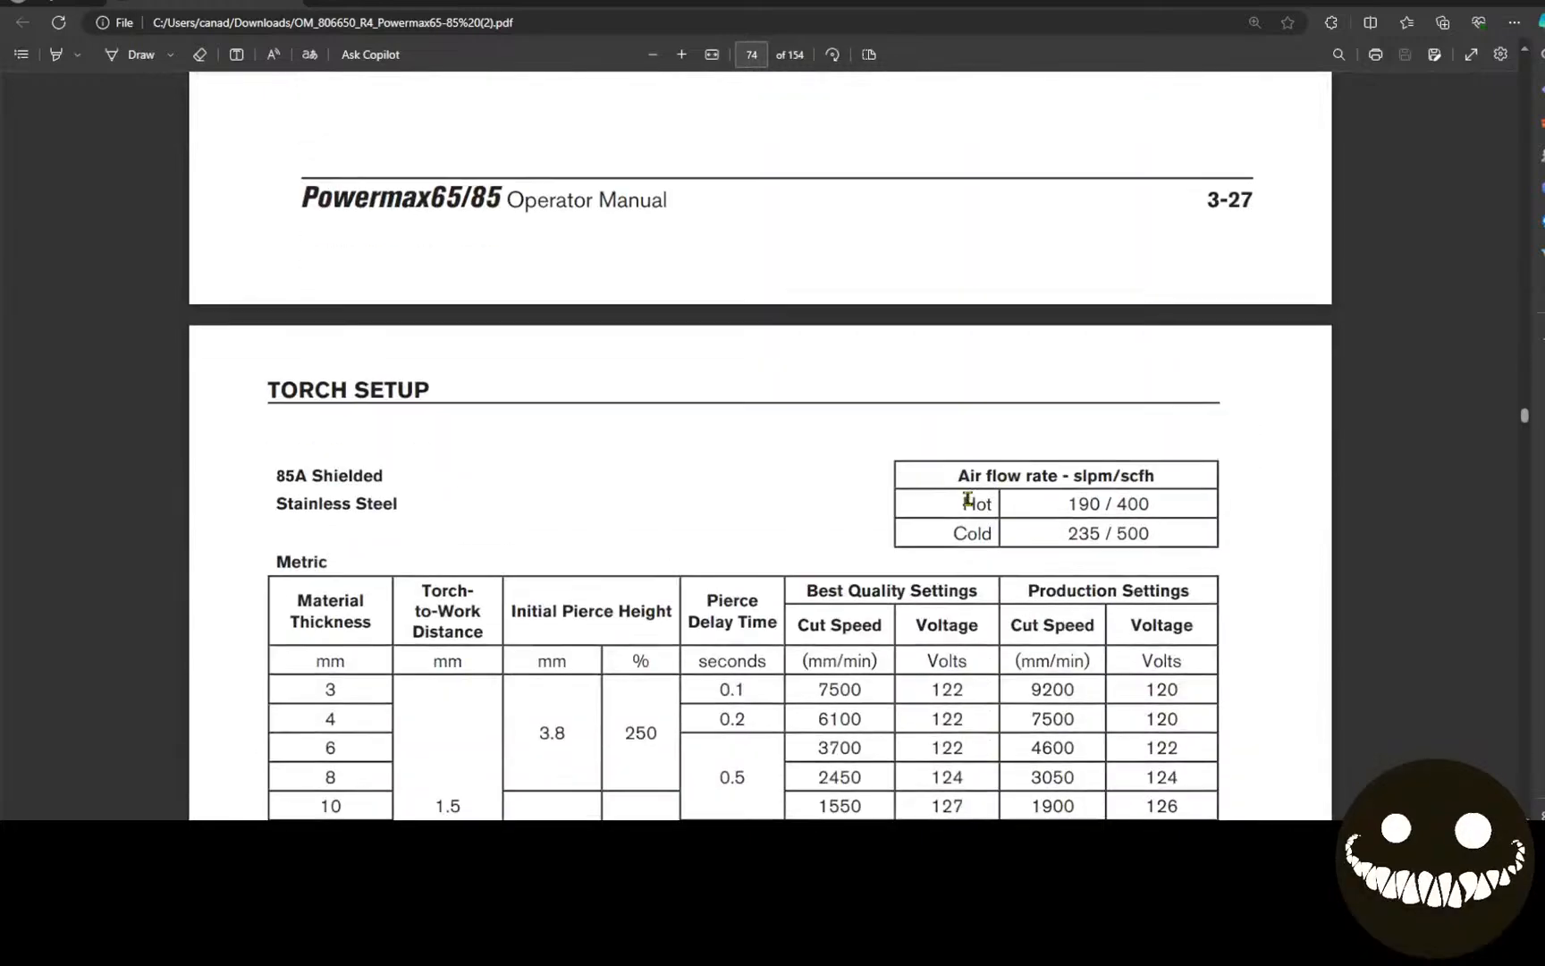
pyautogui.scroll(-15, 961, 505)
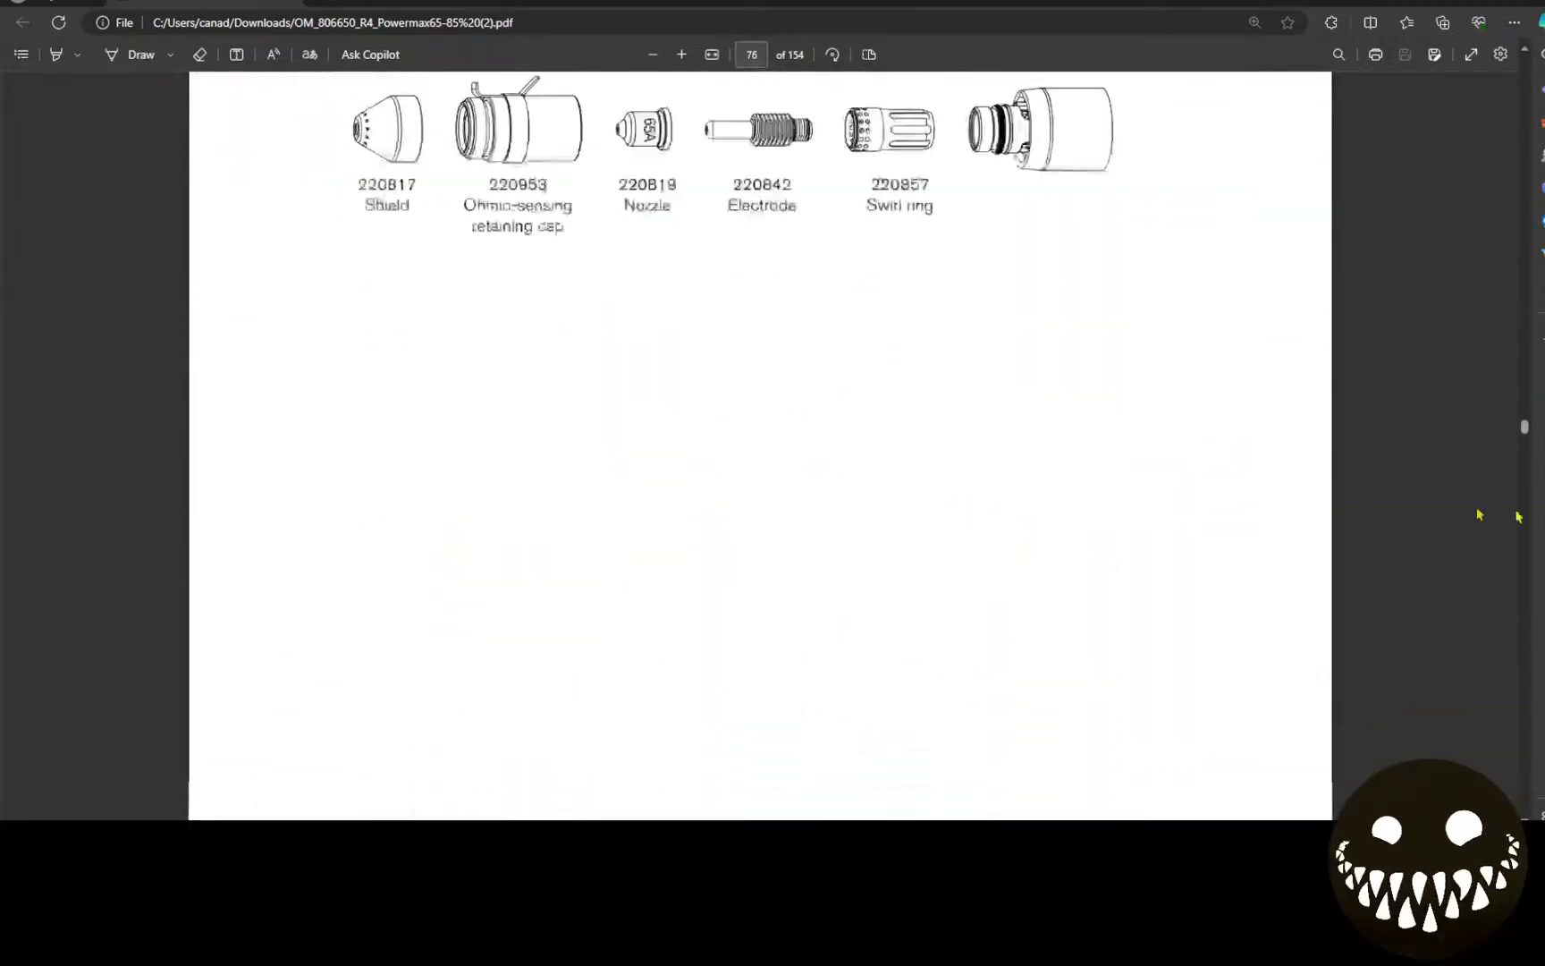
pyautogui.click(755, 54)
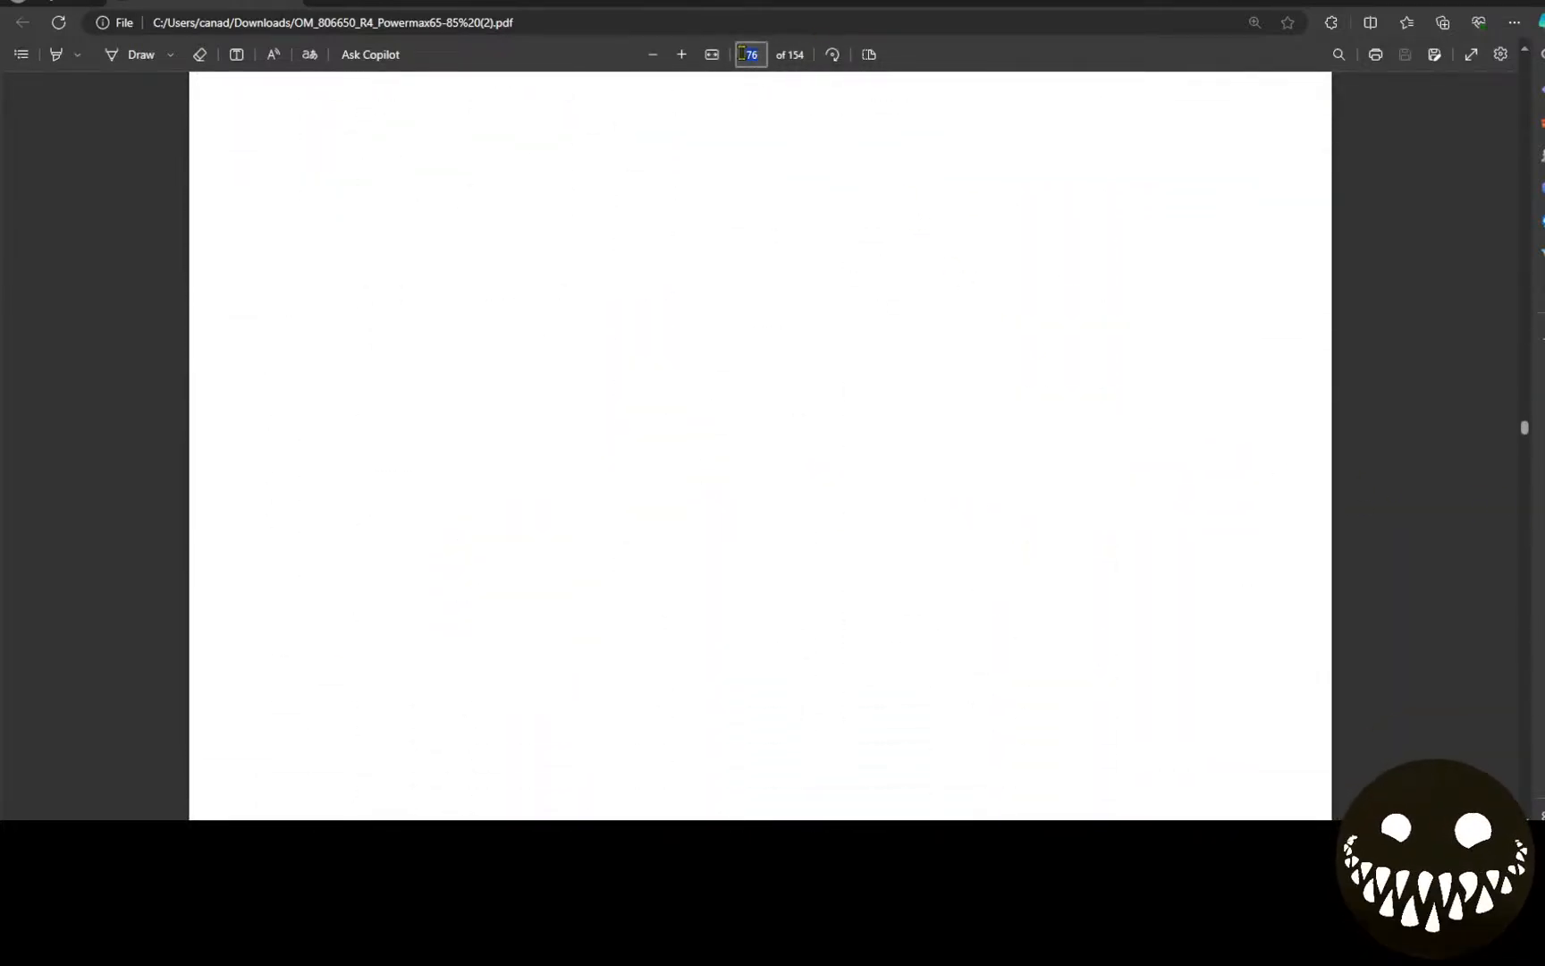
pyautogui.write('88')
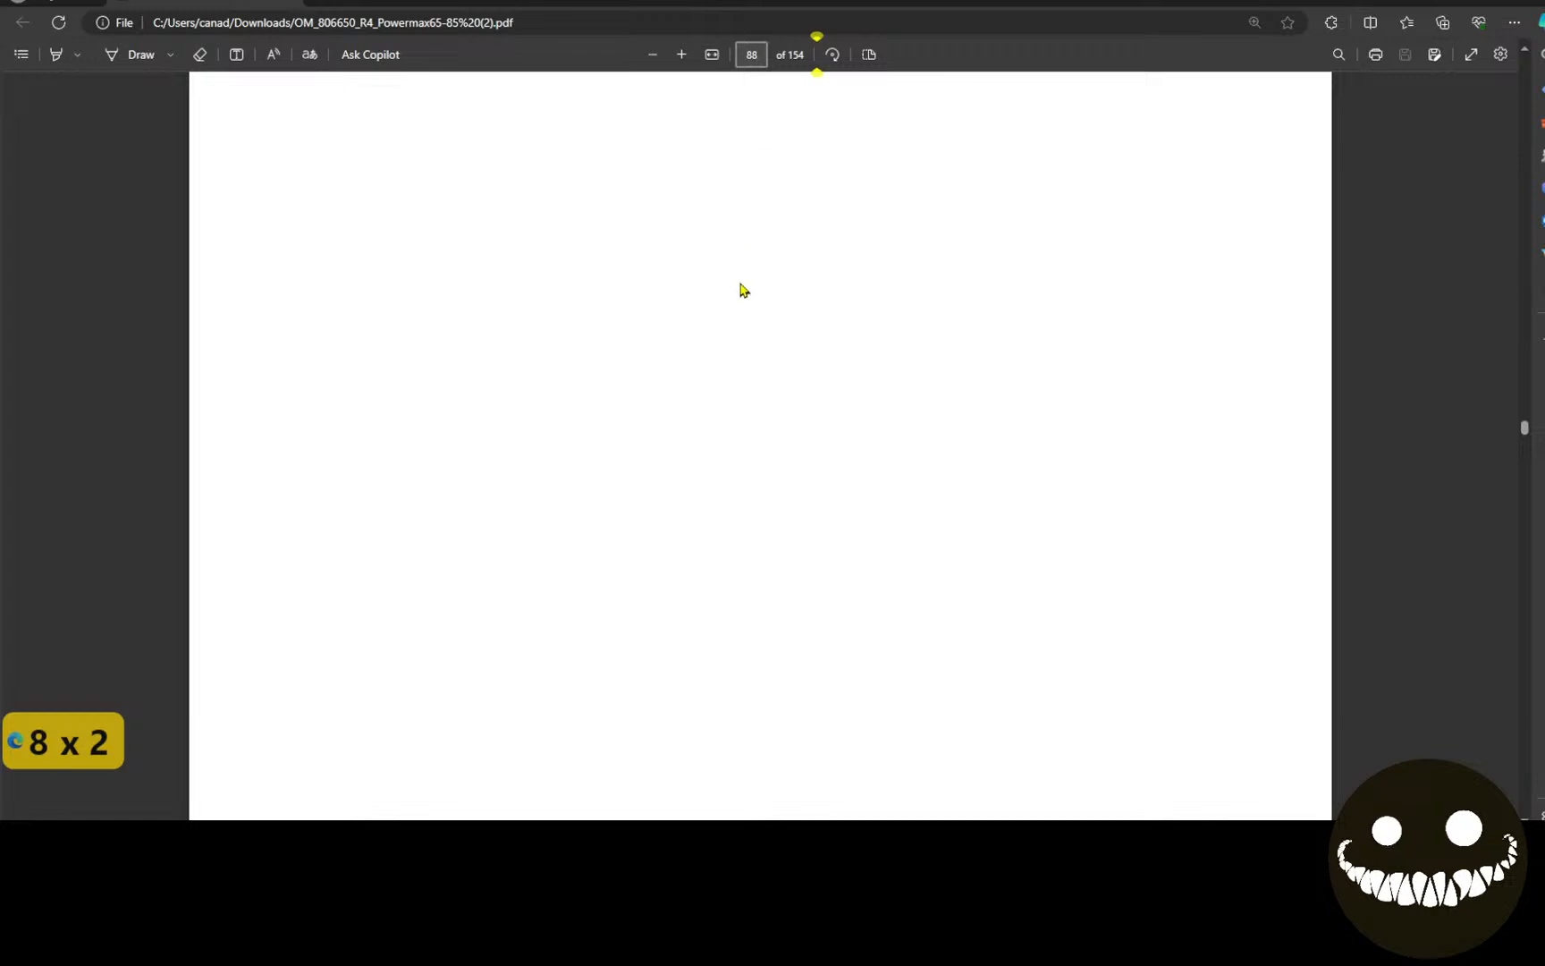
pyautogui.press('Return')
pyautogui.scroll(-6, 721, 403)
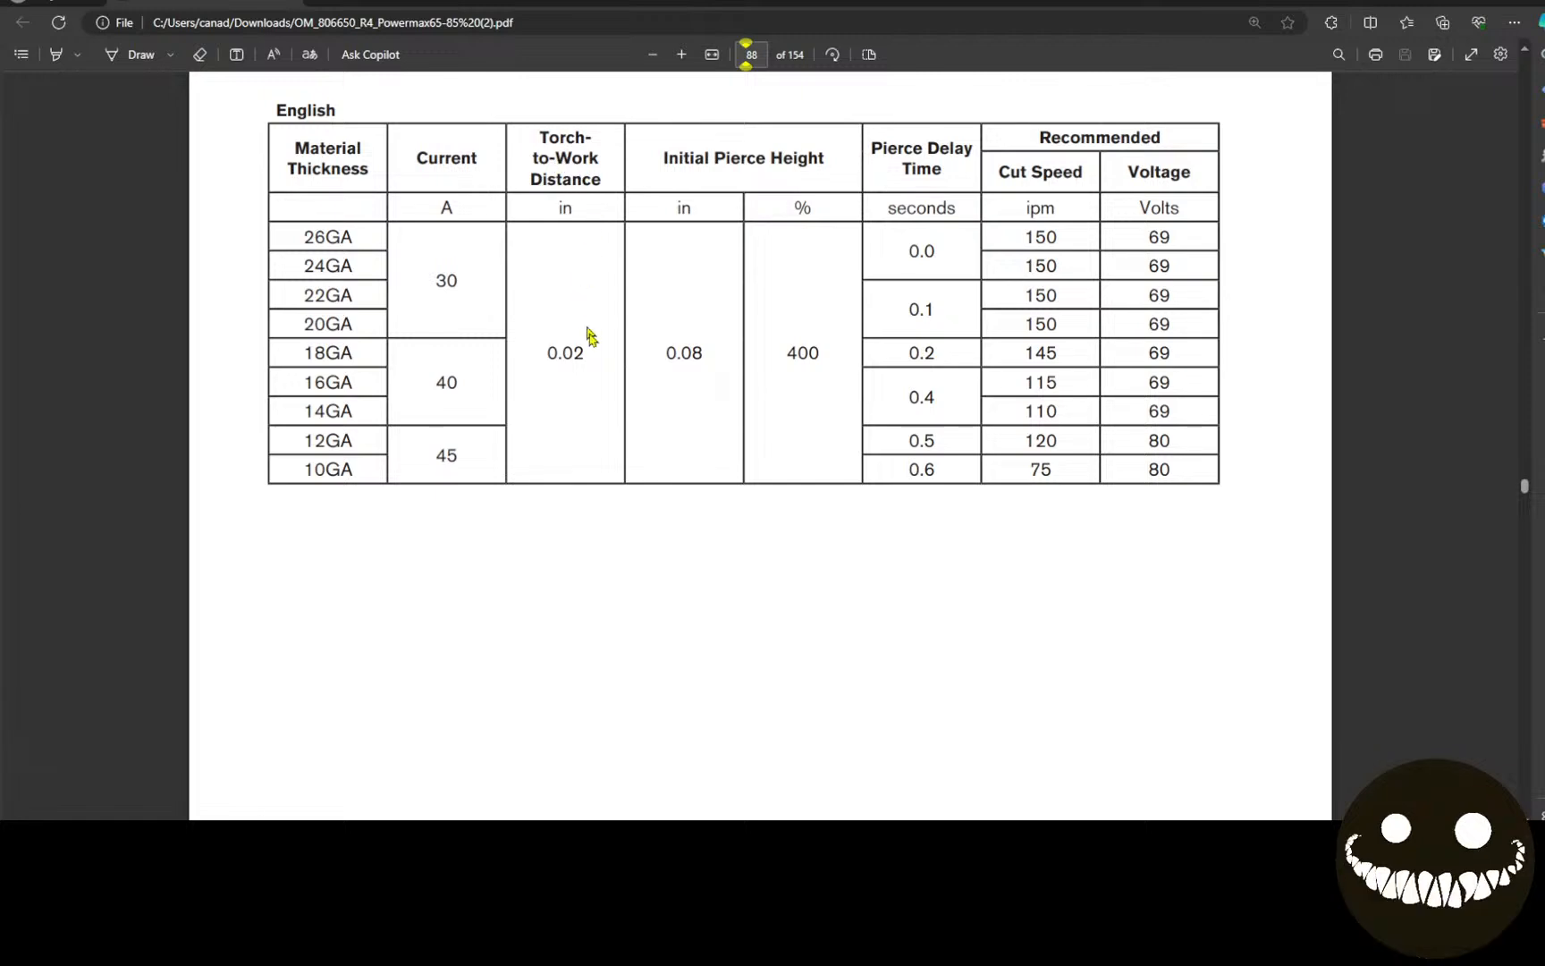
# Step: Compare page 88's torch-to-work distance and initial pierce height with page 87's English chart, and check the recommended 14GA voltage
pyautogui.moveTo(591, 357); pyautogui.dragTo(556, 359)
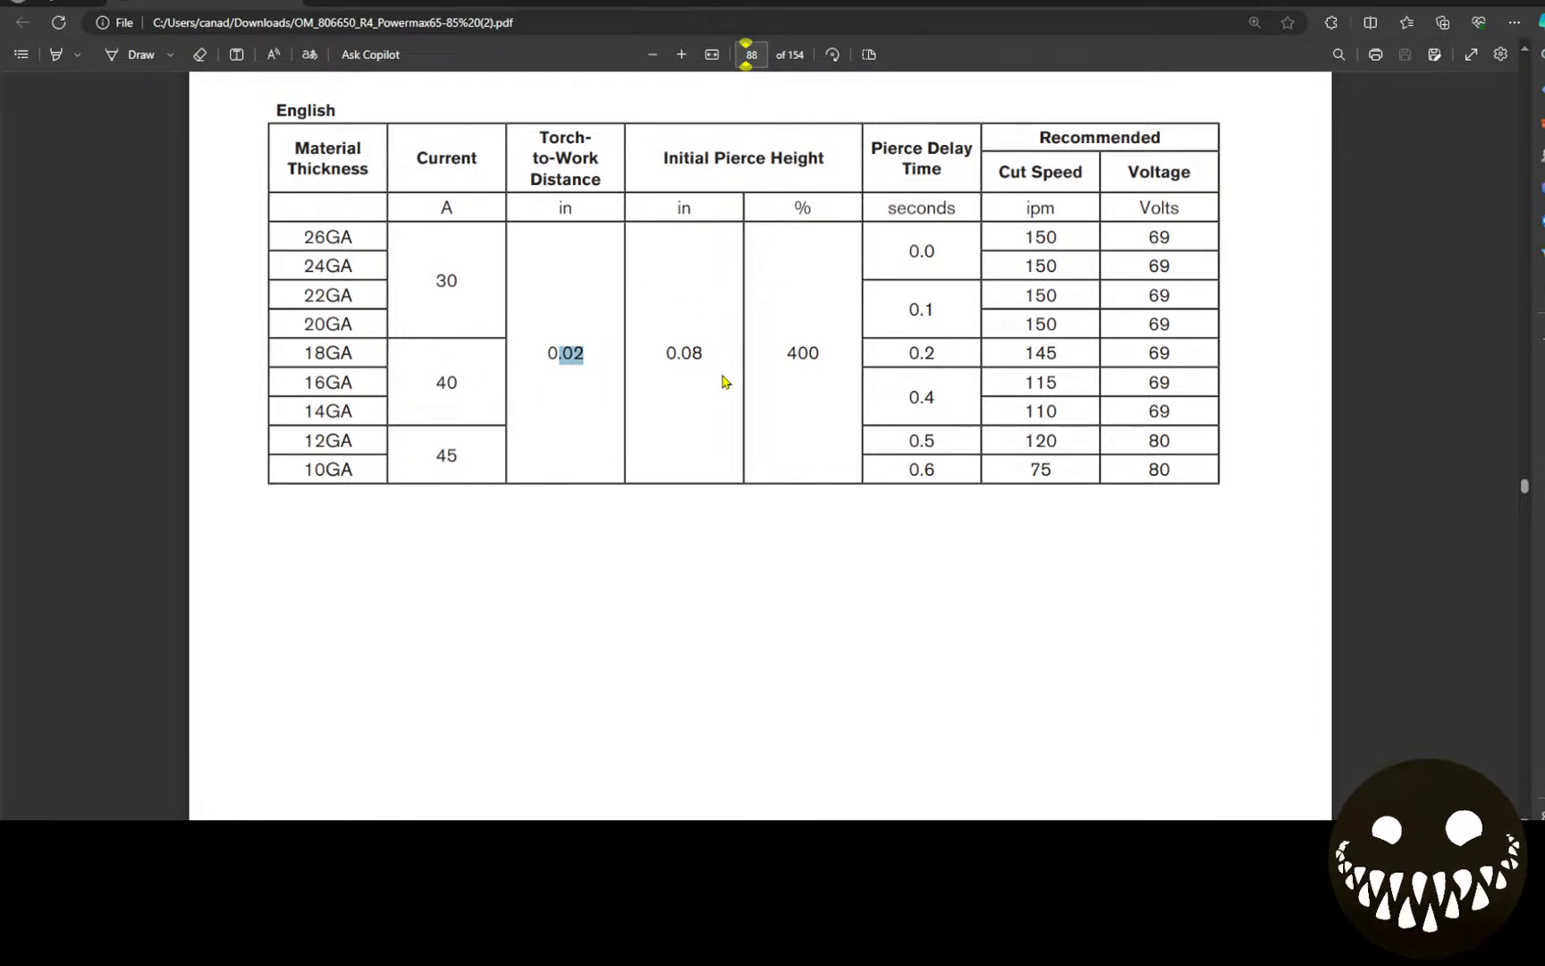
pyautogui.moveTo(709, 348); pyautogui.dragTo(666, 355)
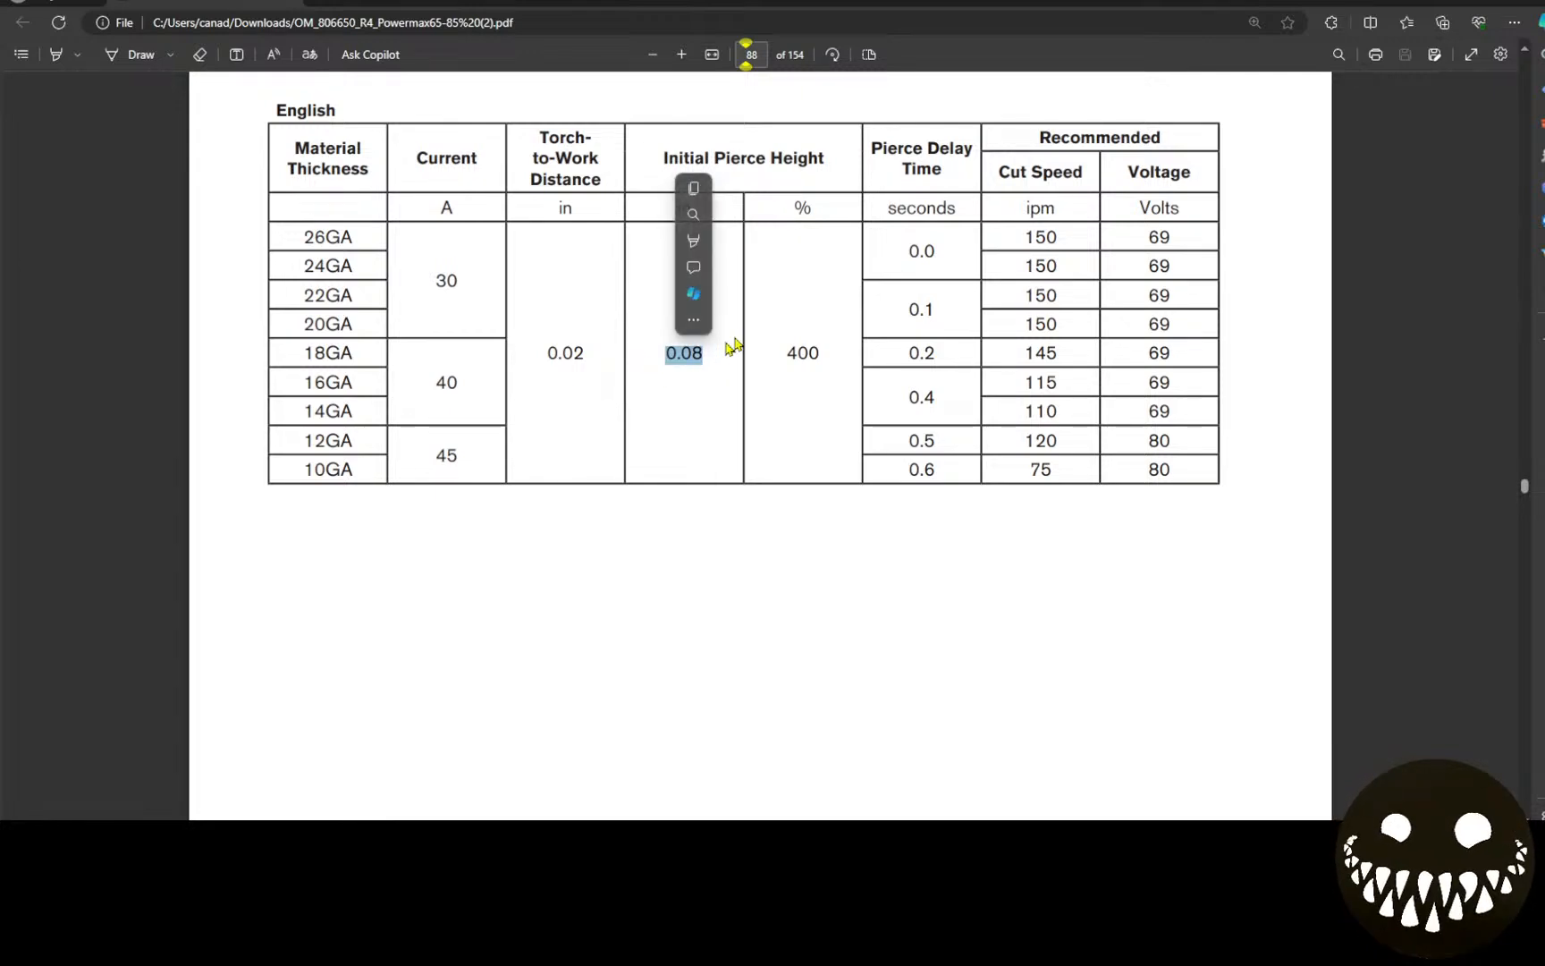
pyautogui.moveTo(823, 353); pyautogui.dragTo(778, 354)
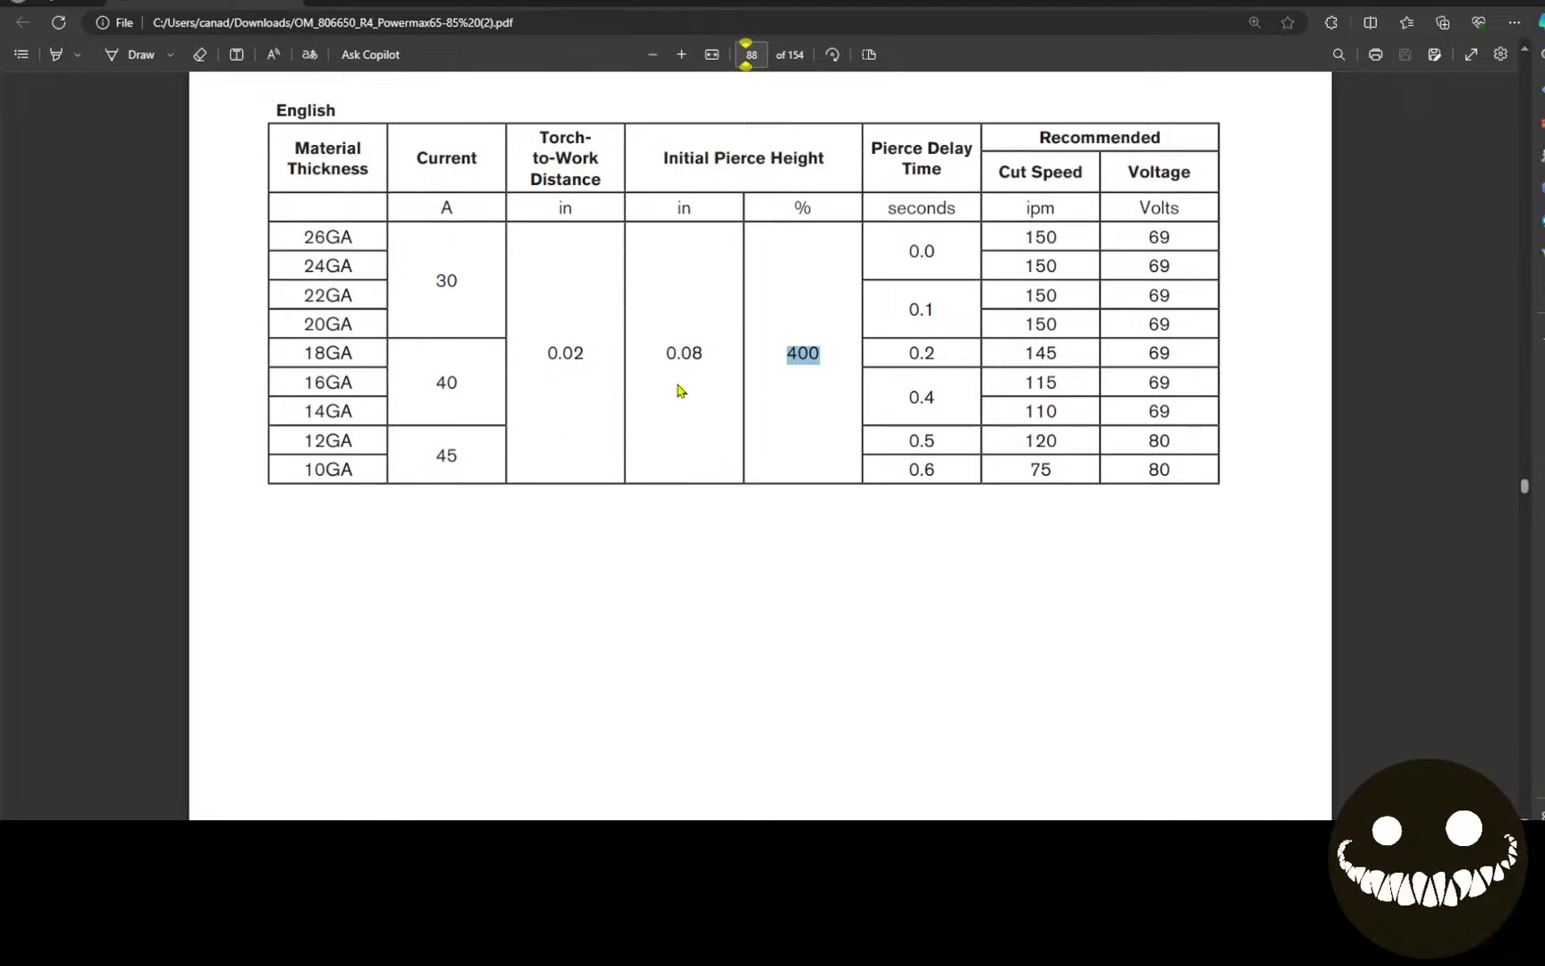
pyautogui.scroll(-2, 688, 393)
pyautogui.scroll(15, 704, 393)
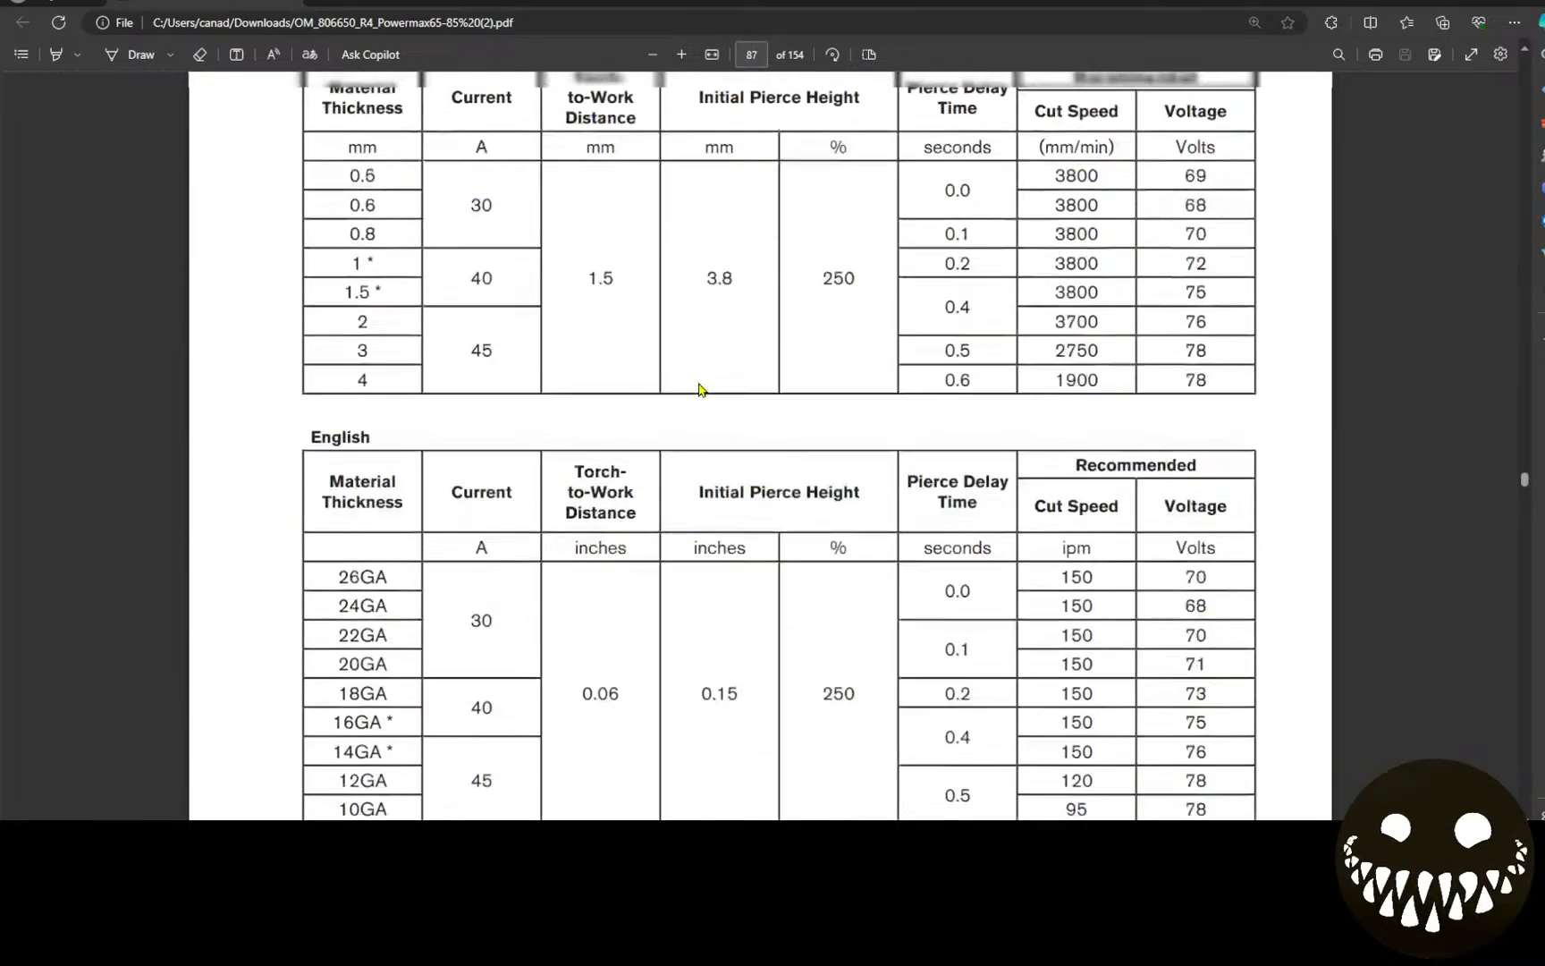
pyautogui.scroll(1, 701, 387)
pyautogui.scroll(-4, 700, 386)
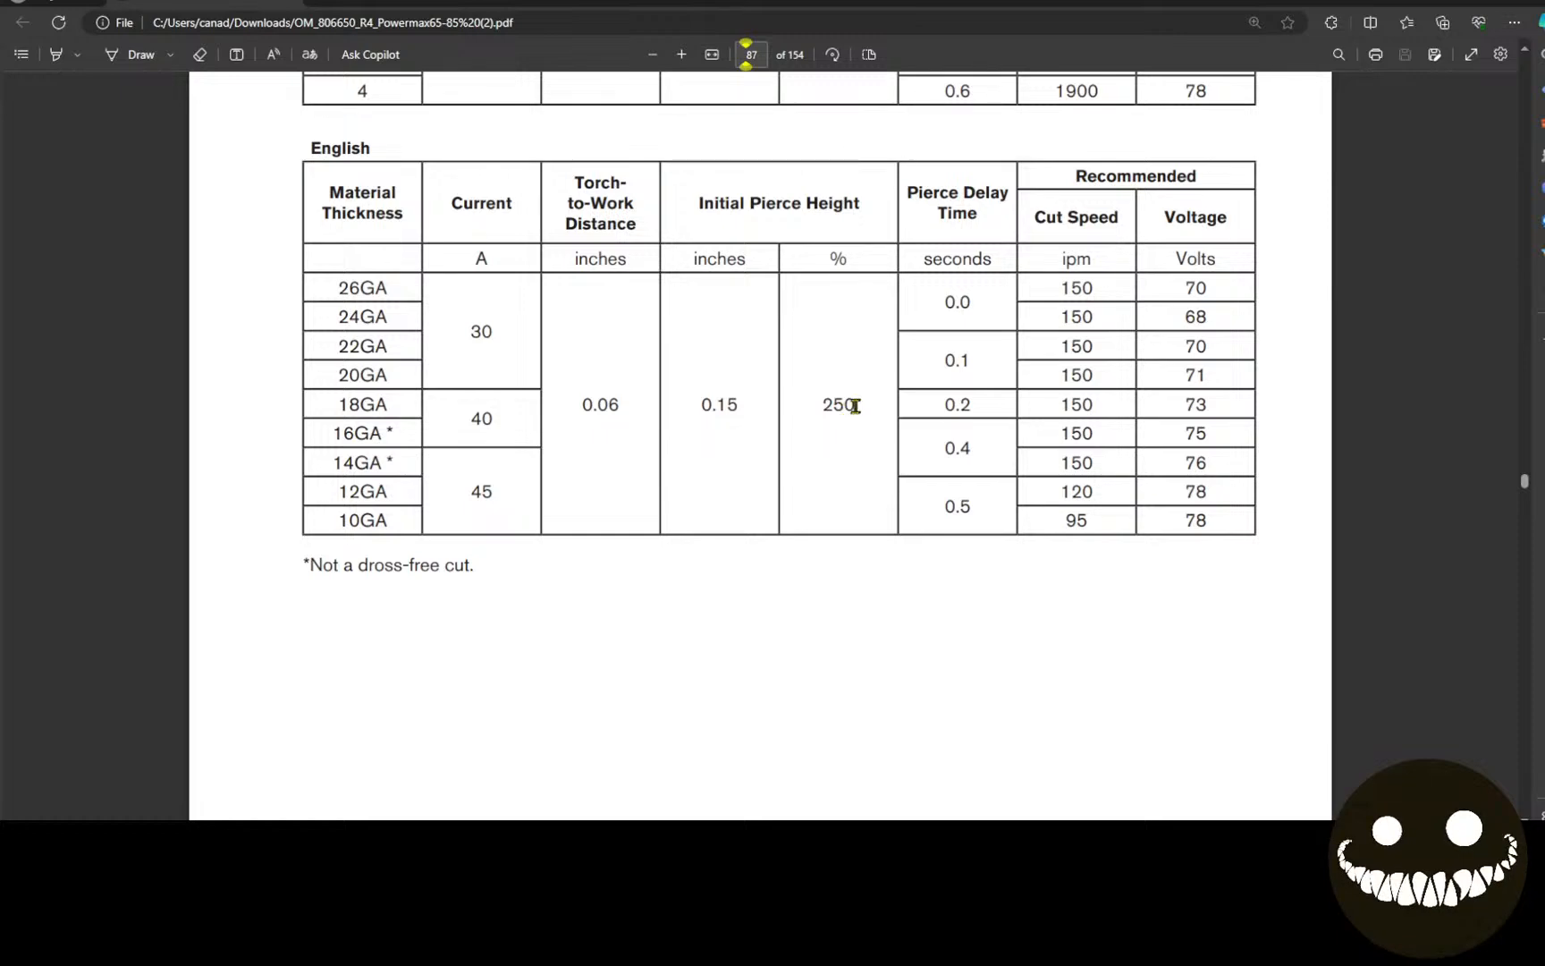
pyautogui.doubleClick(855, 406)
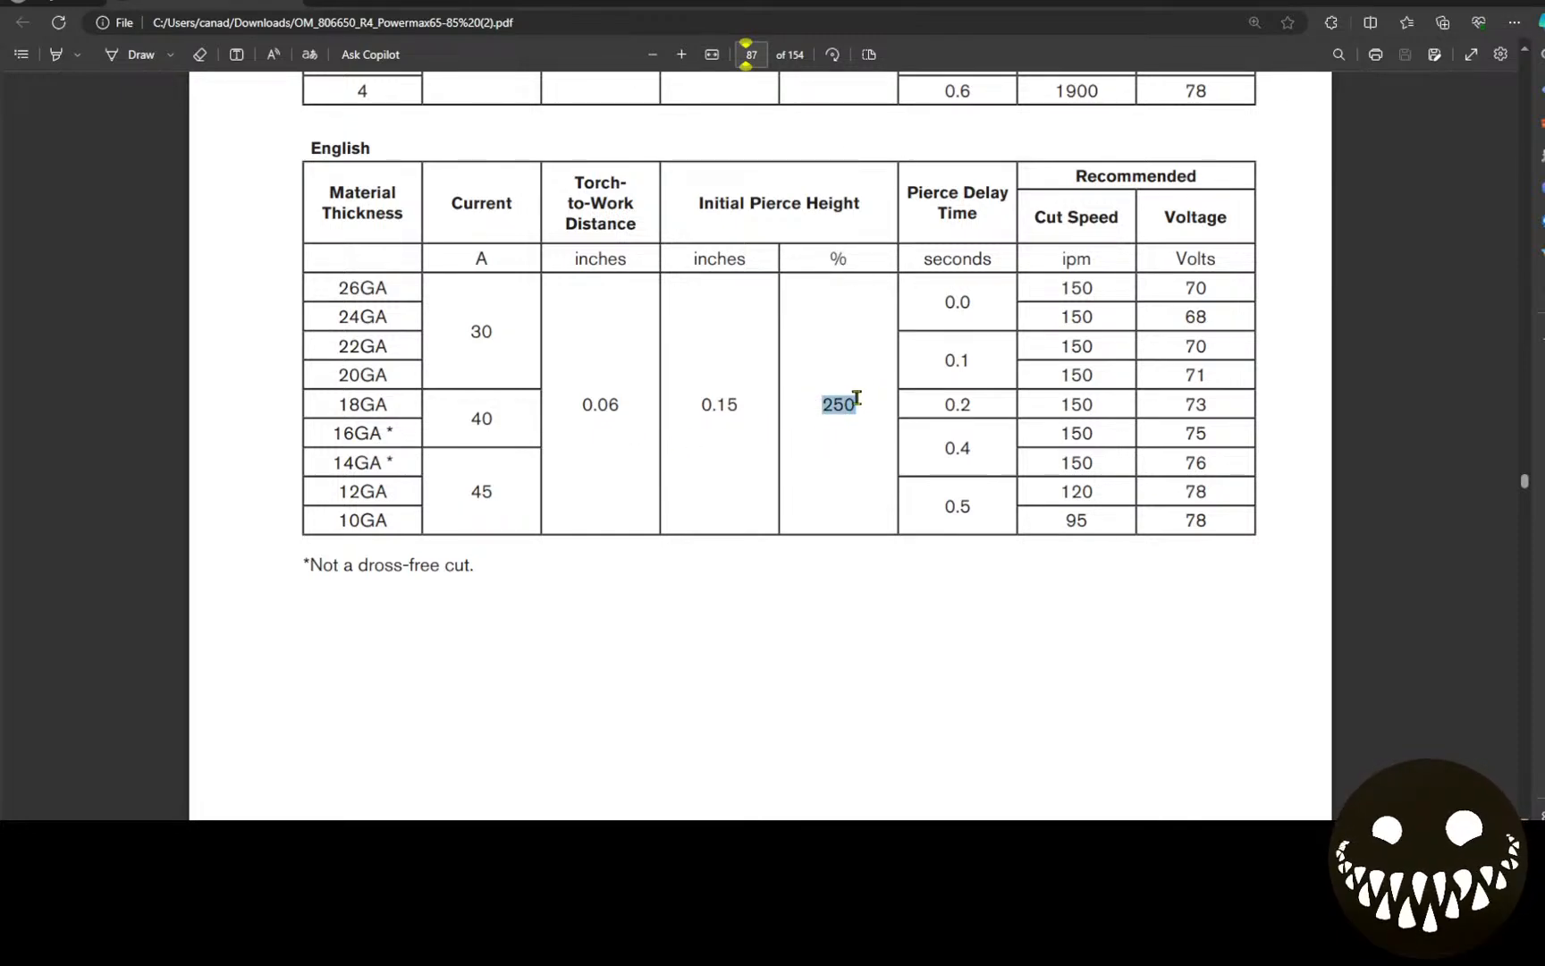
pyautogui.scroll(-12, 896, 429)
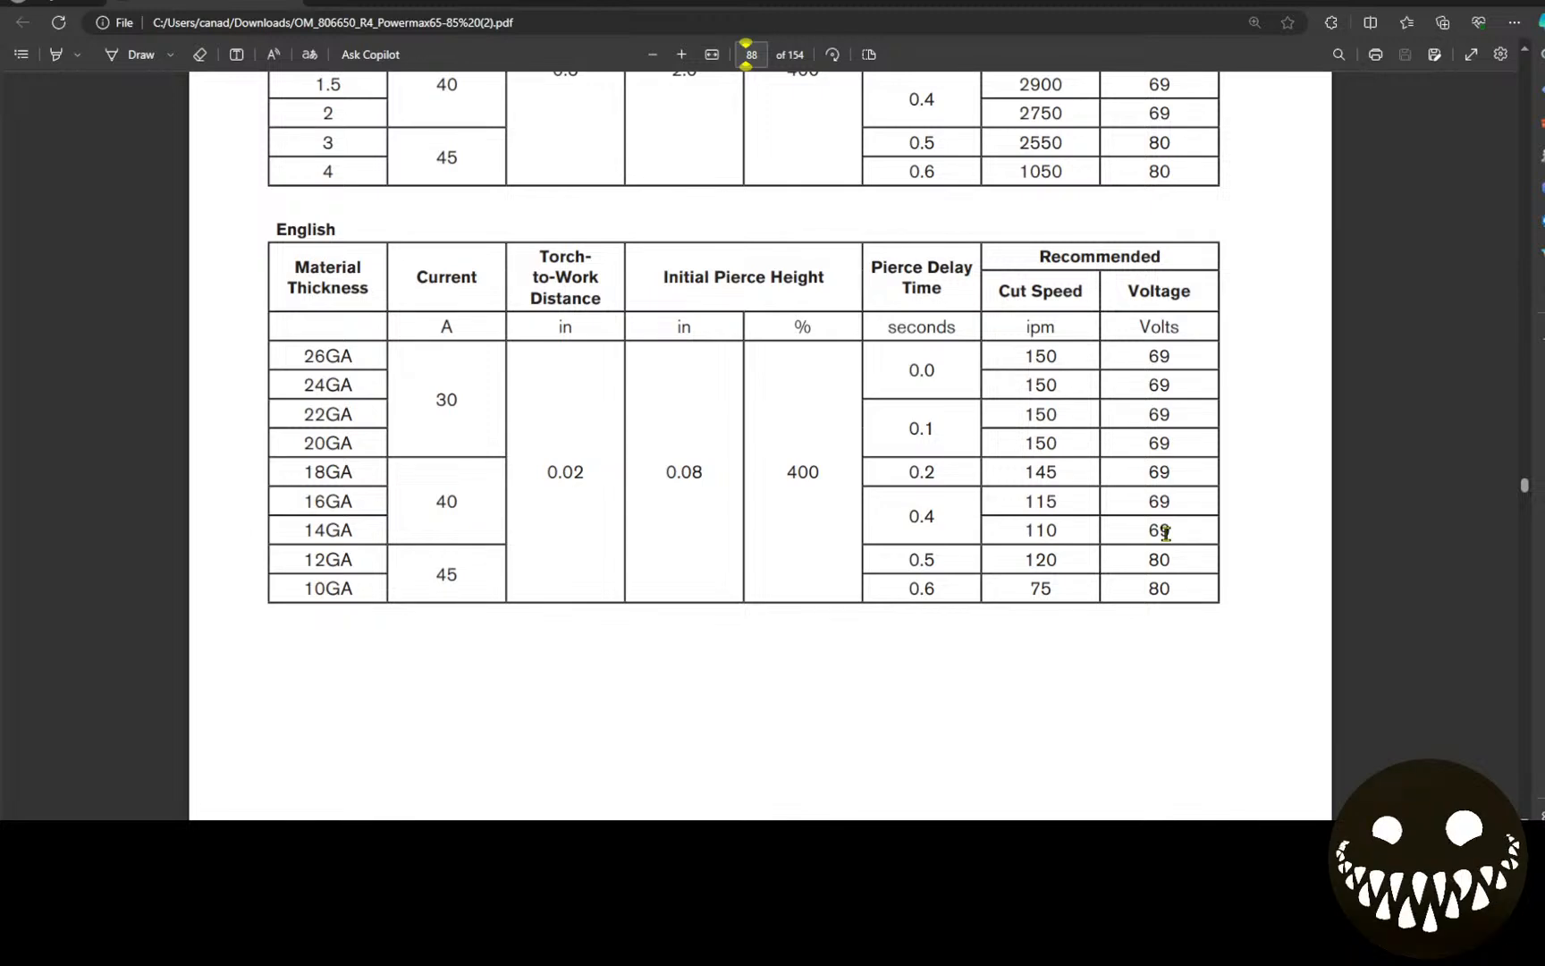
pyautogui.doubleClick(1150, 530)
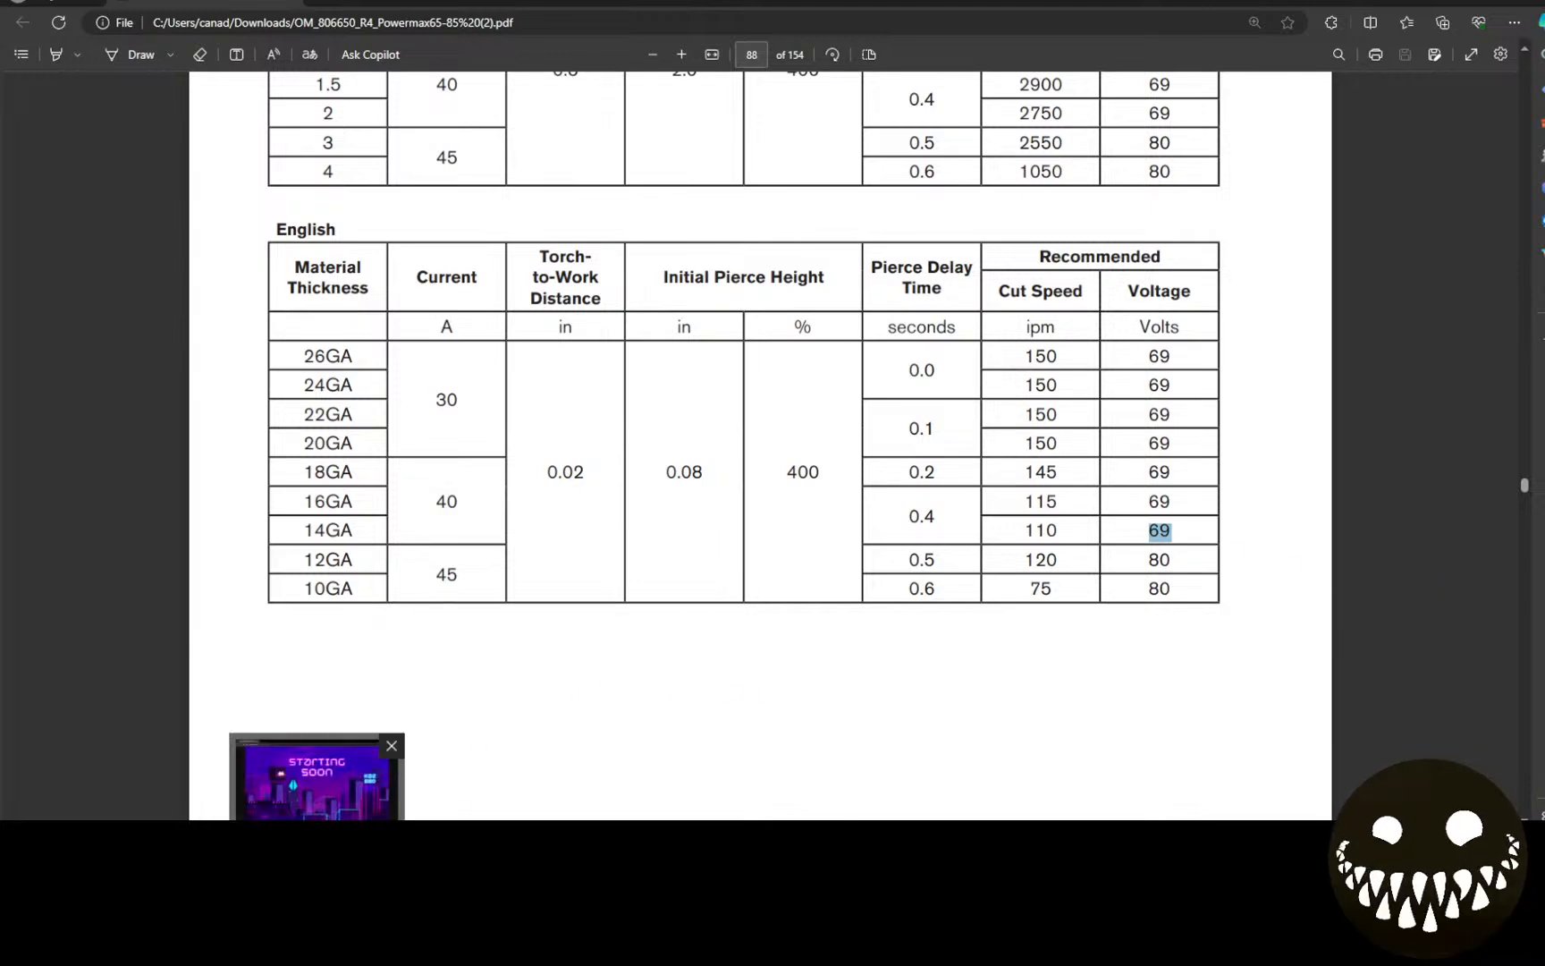
# Step: Return to the Fusion tool editor and set the preset's pierce height to 0.08 in
pyautogui.click(198, 881)
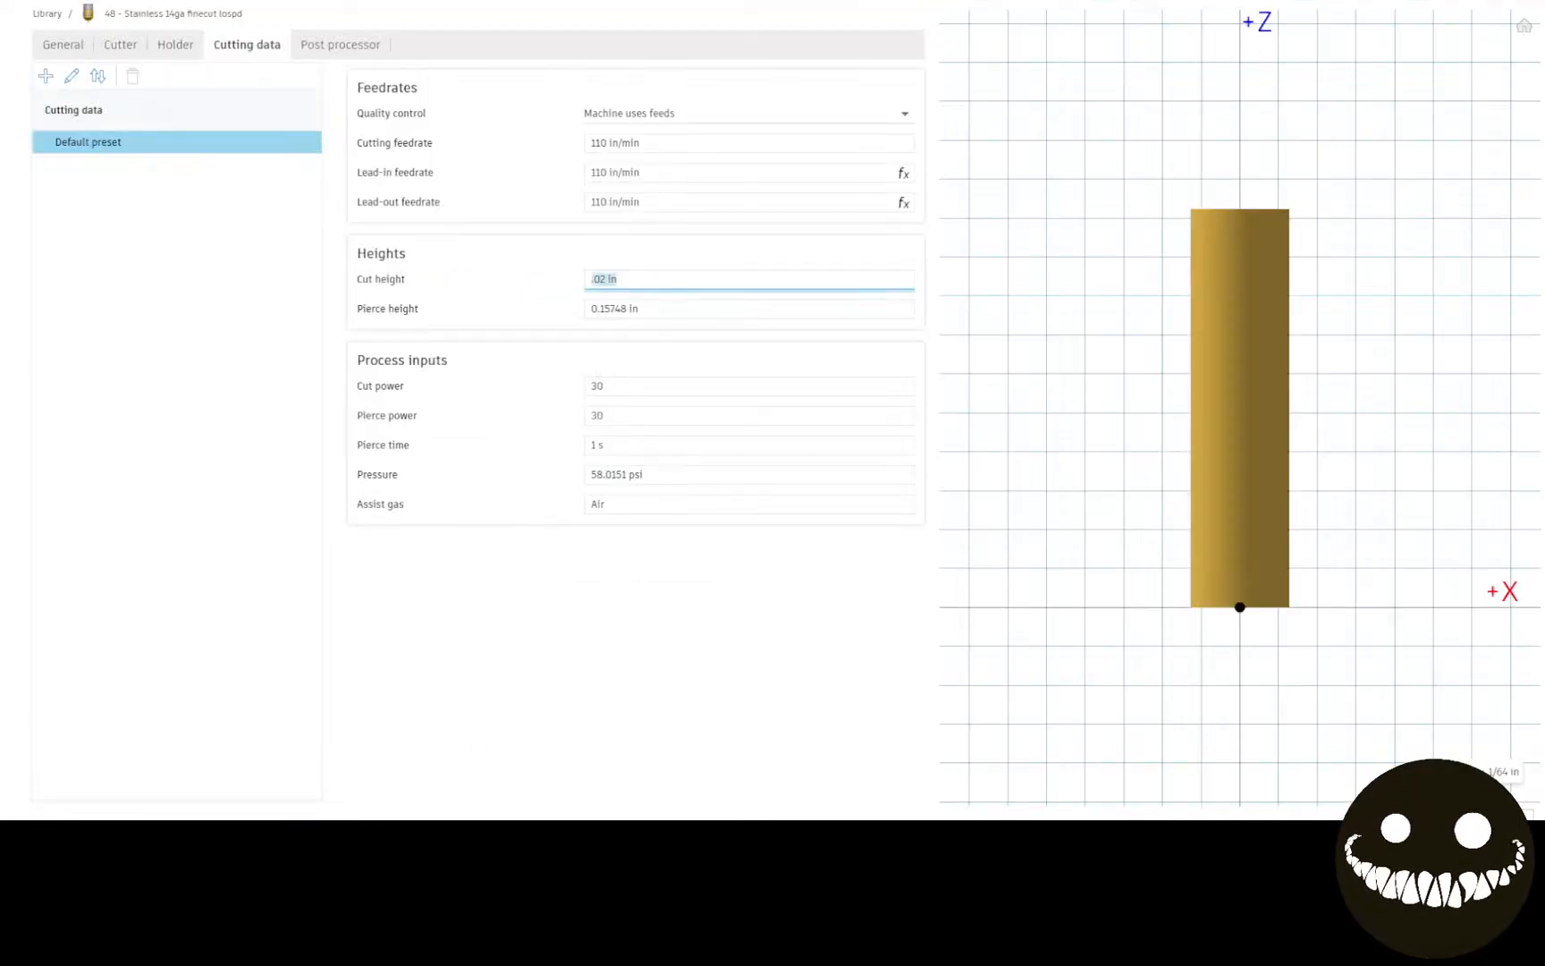
pyautogui.click(645, 304)
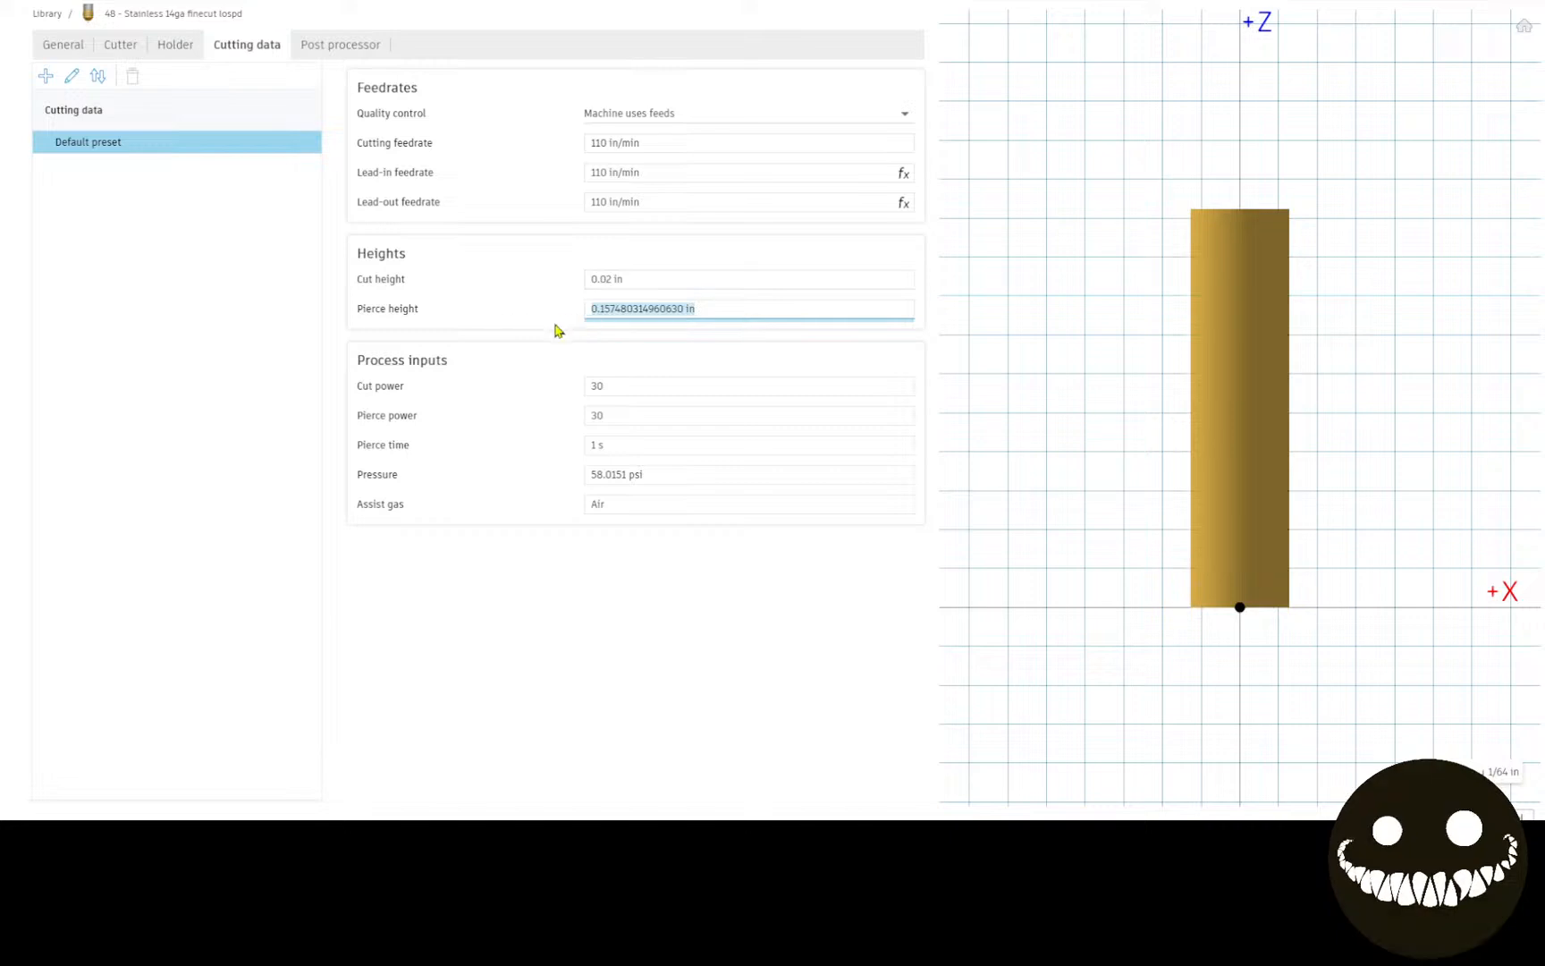
pyautogui.write('.0')
pyautogui.write('8')
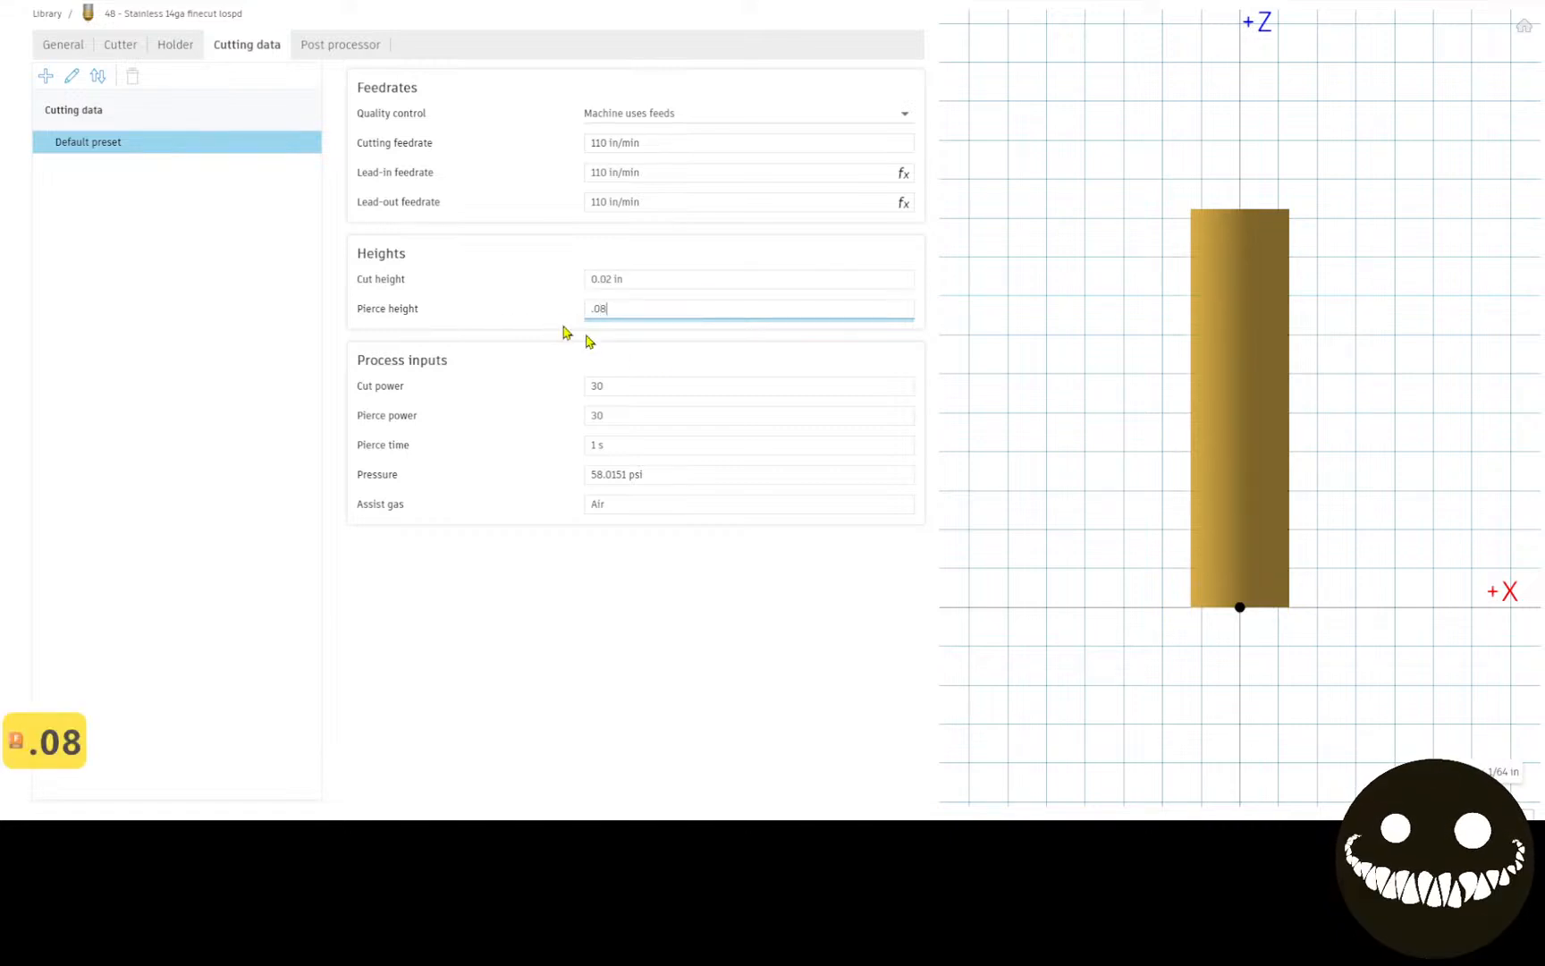
# Step: Set both the cut power and the pierce power to 40 in the process inputs
pyautogui.click(641, 390)
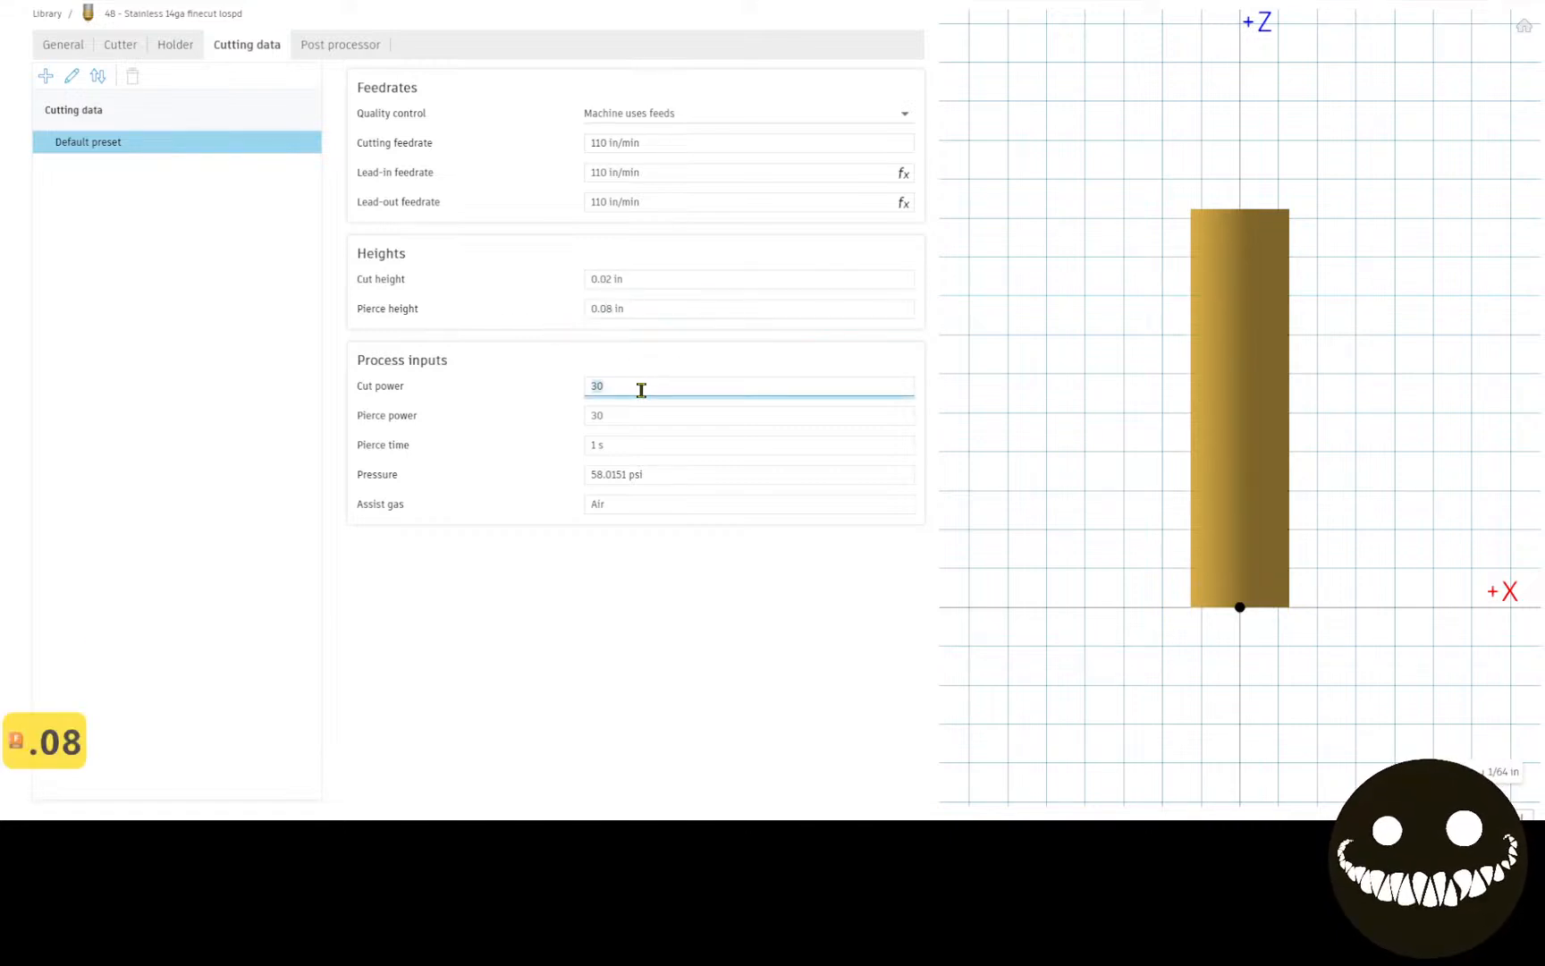
pyautogui.write('40')
pyautogui.click(643, 417)
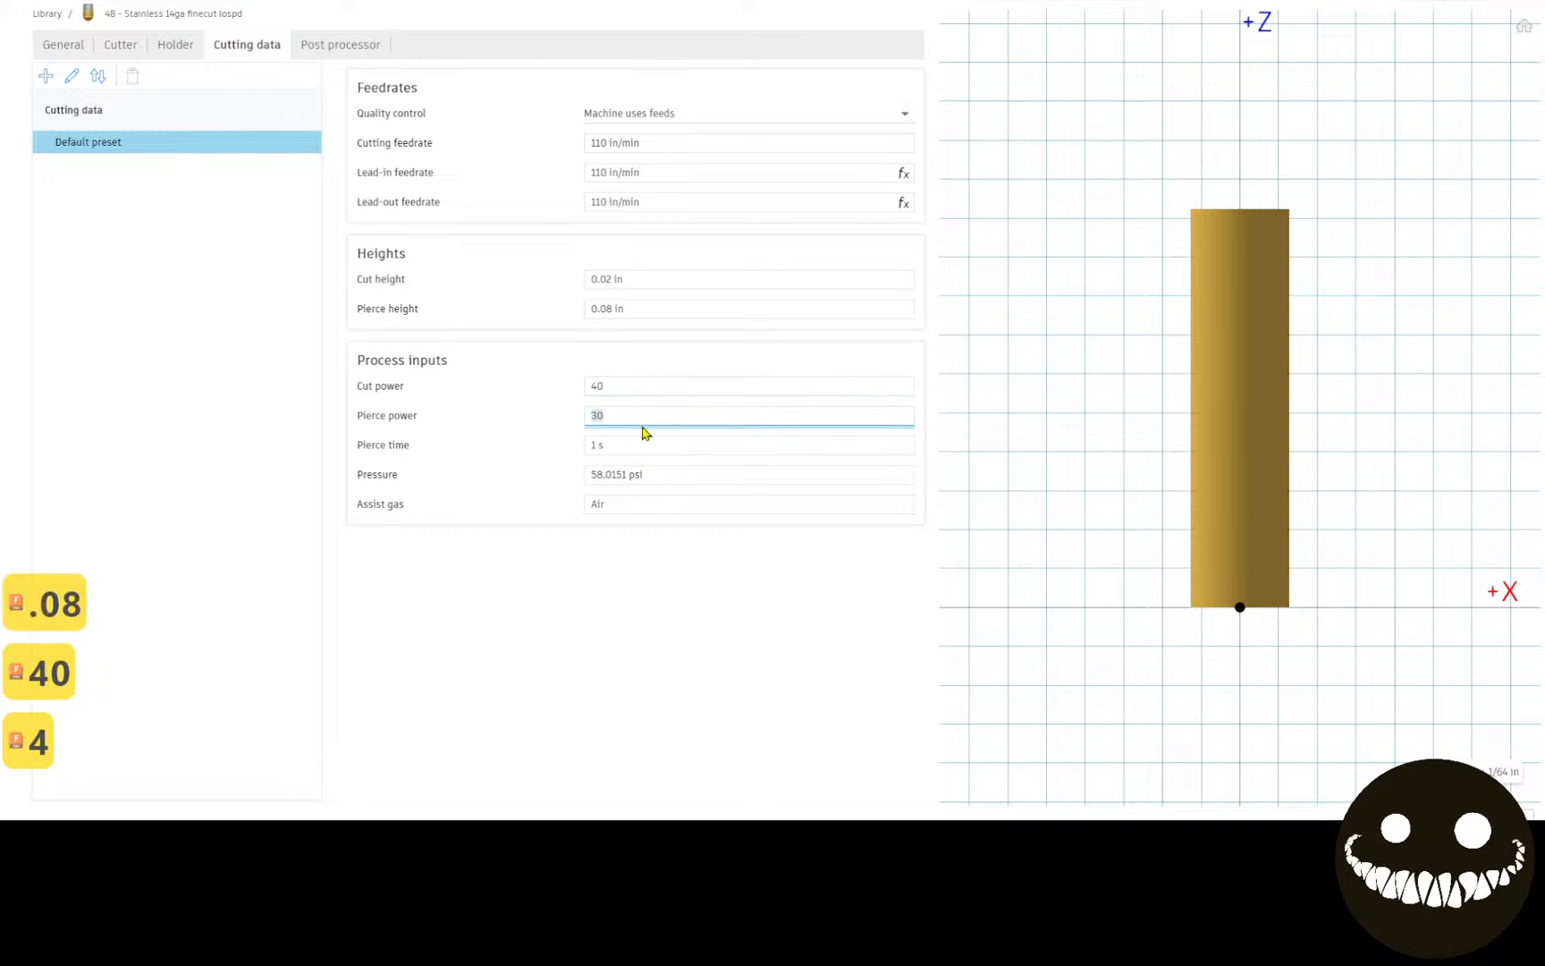
pyautogui.write('49')
pyautogui.press('BackSpace')
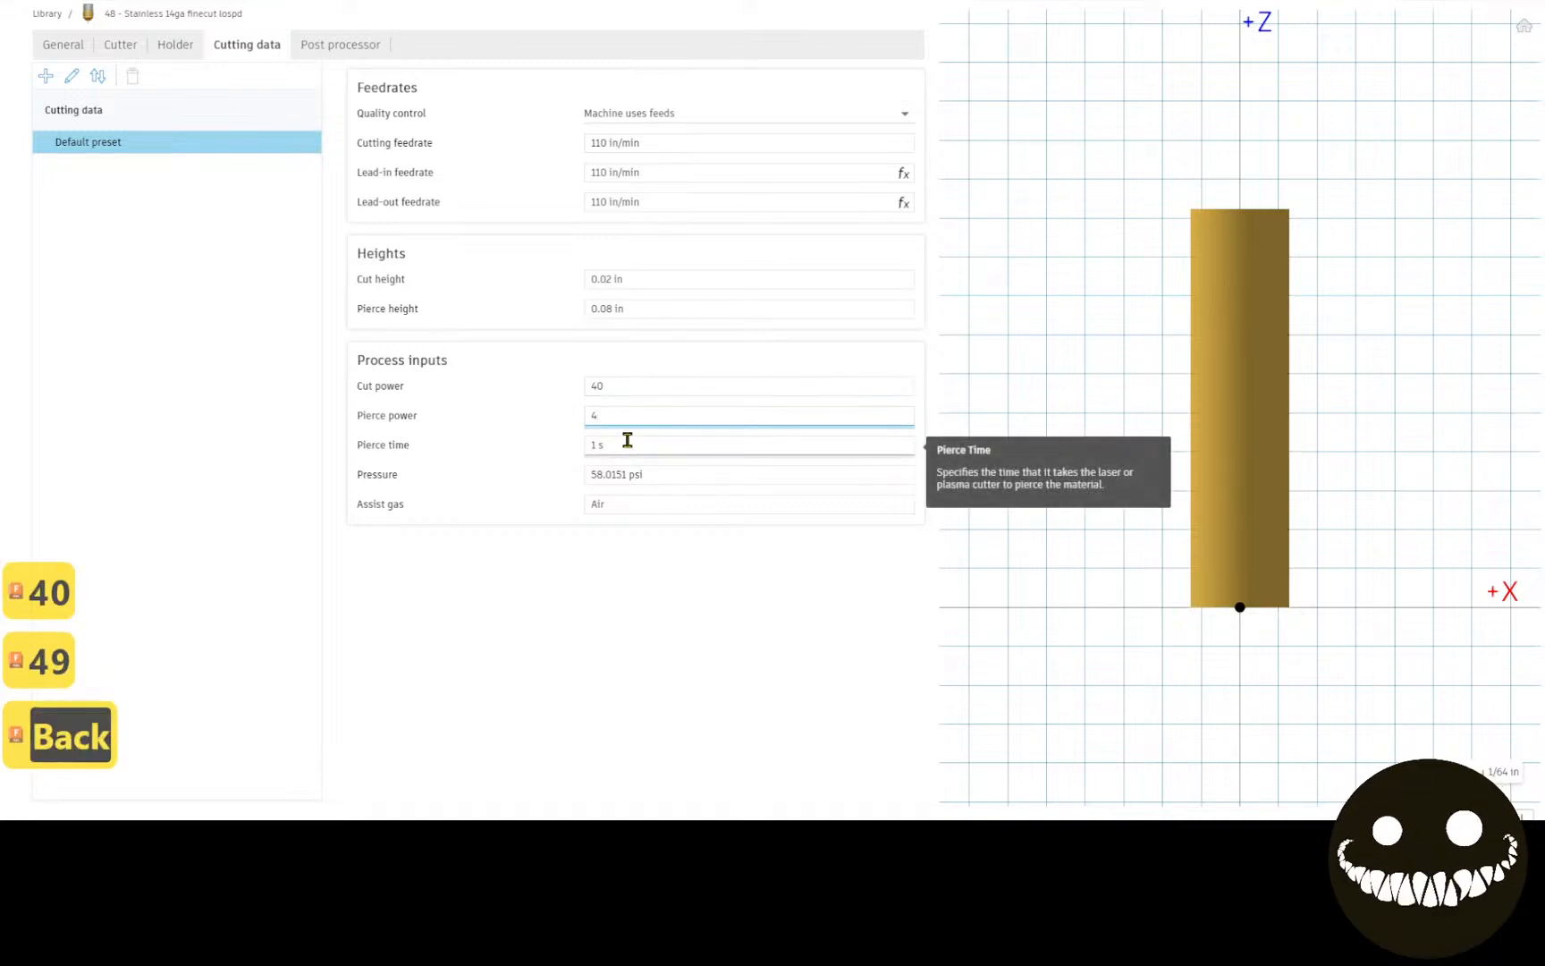
pyautogui.write('0')
# Step: Set the pierce time to 0.01 s and the pressure to 85 psi in the process inputs
pyautogui.click(626, 444)
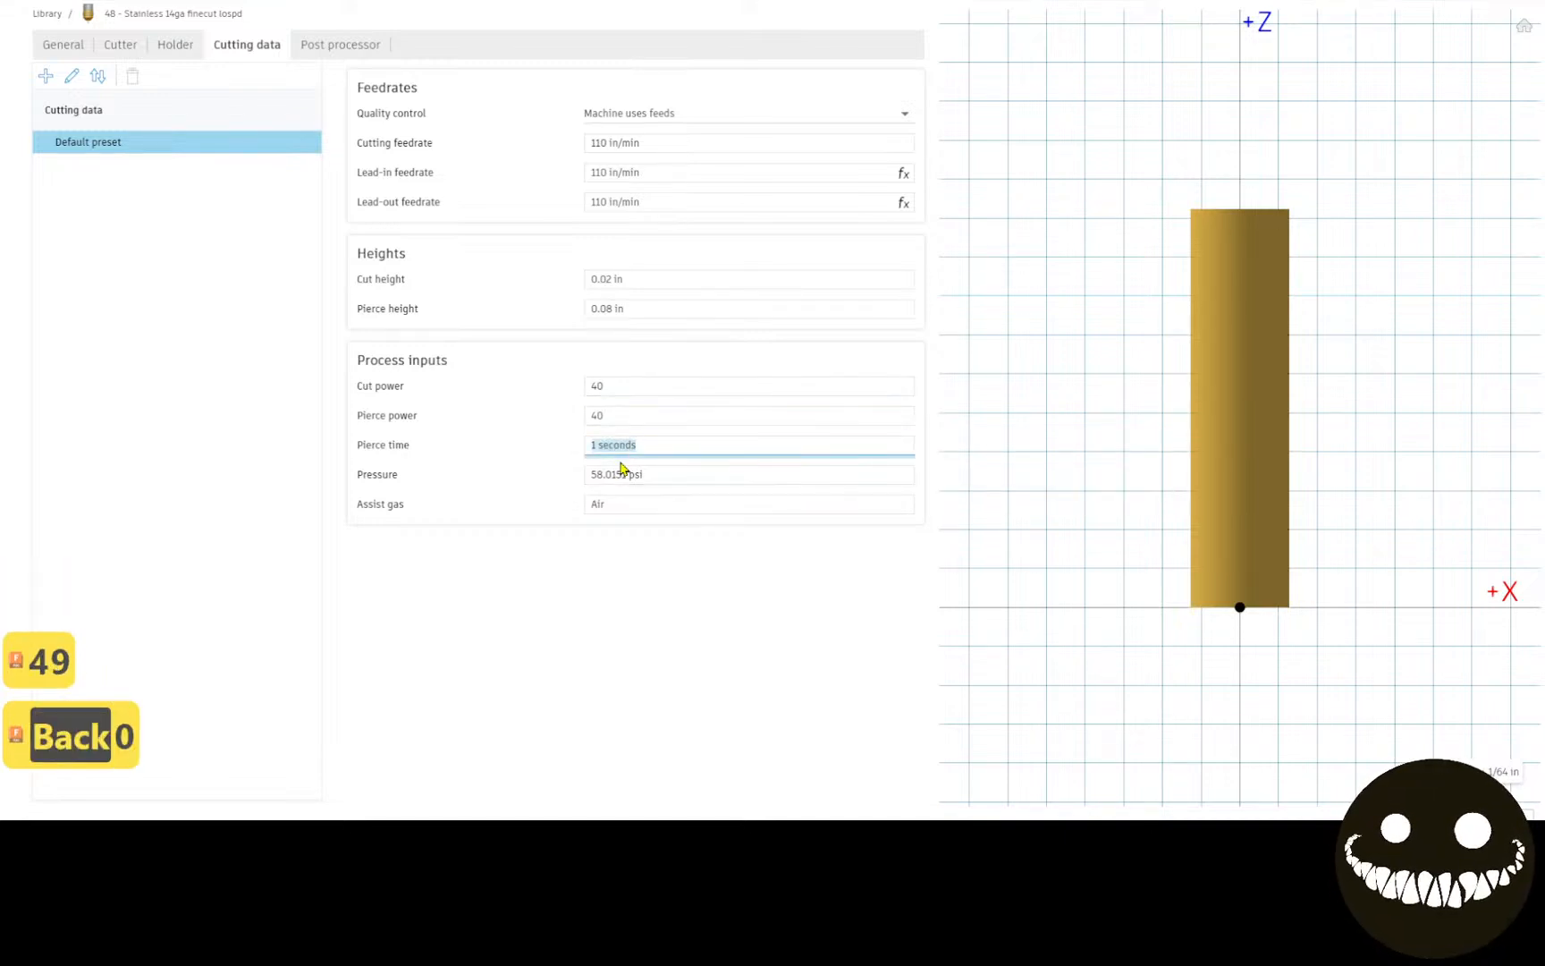
pyautogui.write('.01')
pyautogui.click(642, 474)
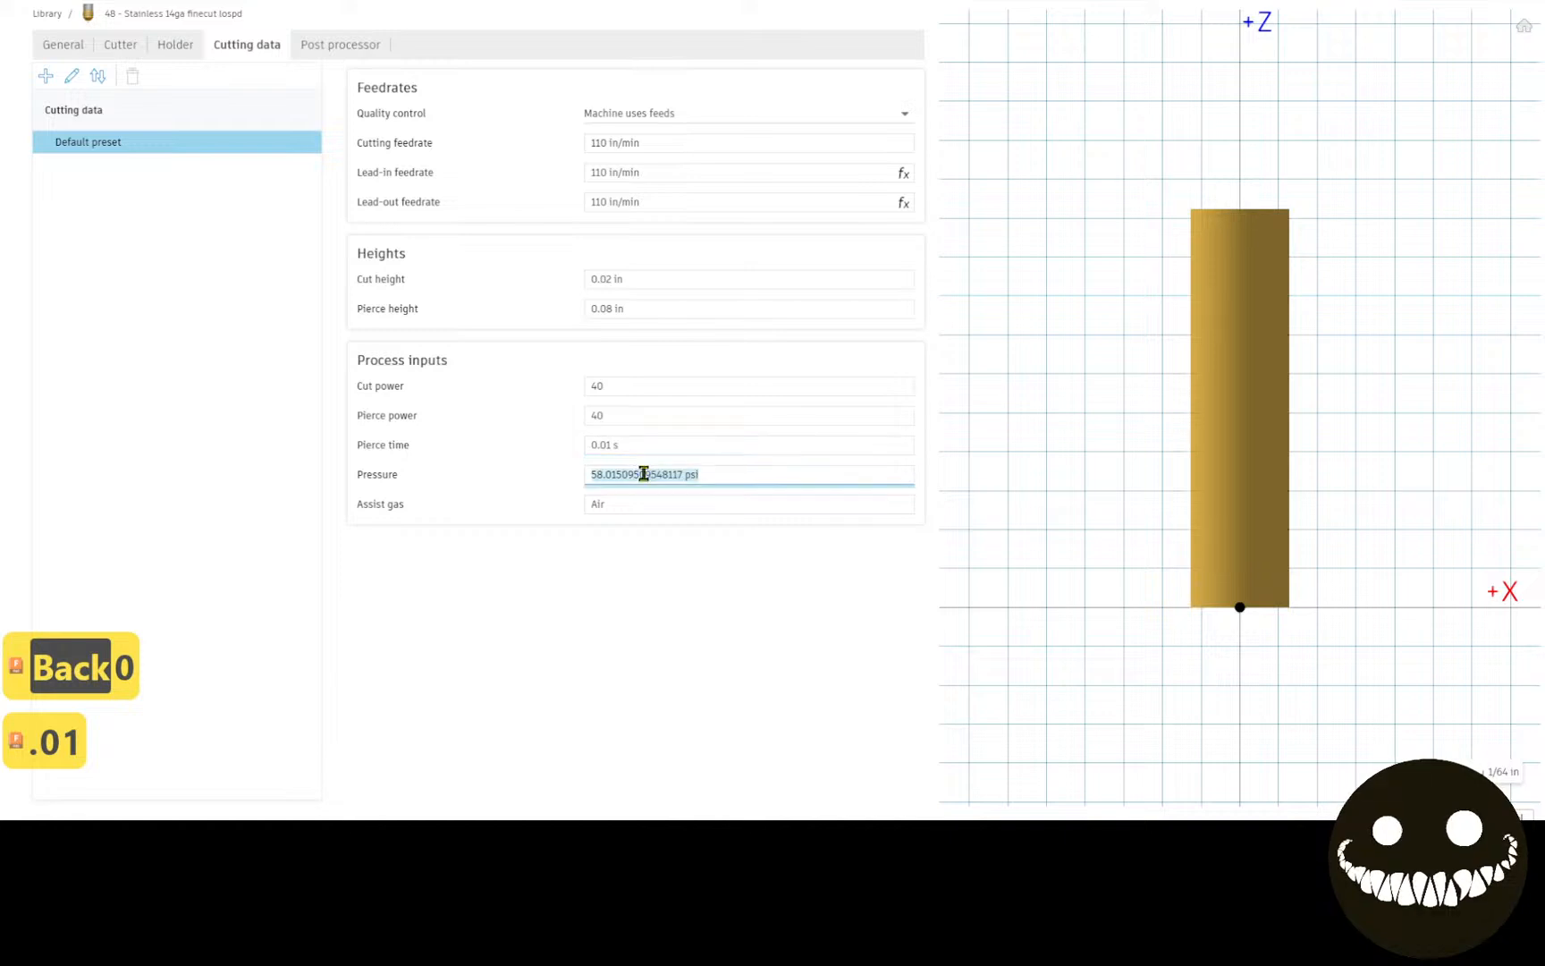
pyautogui.write('85')
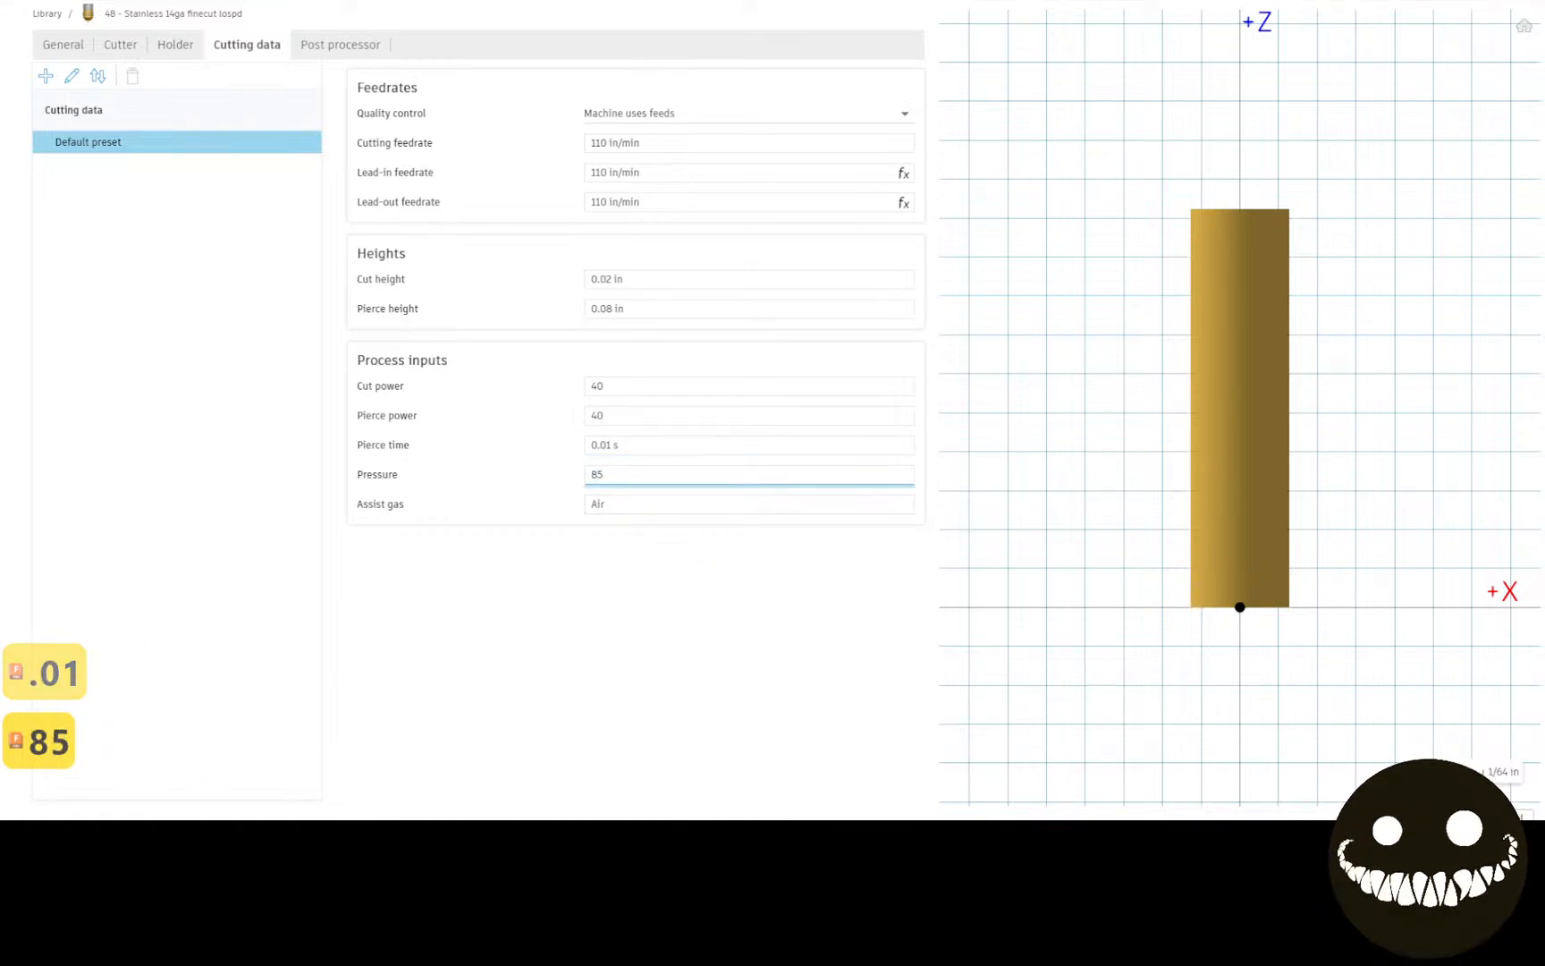
# Step: Check the tool's post processor settings and accept the new Stainless 14ga finecut lospd tool into the local library
pyautogui.click(312, 52)
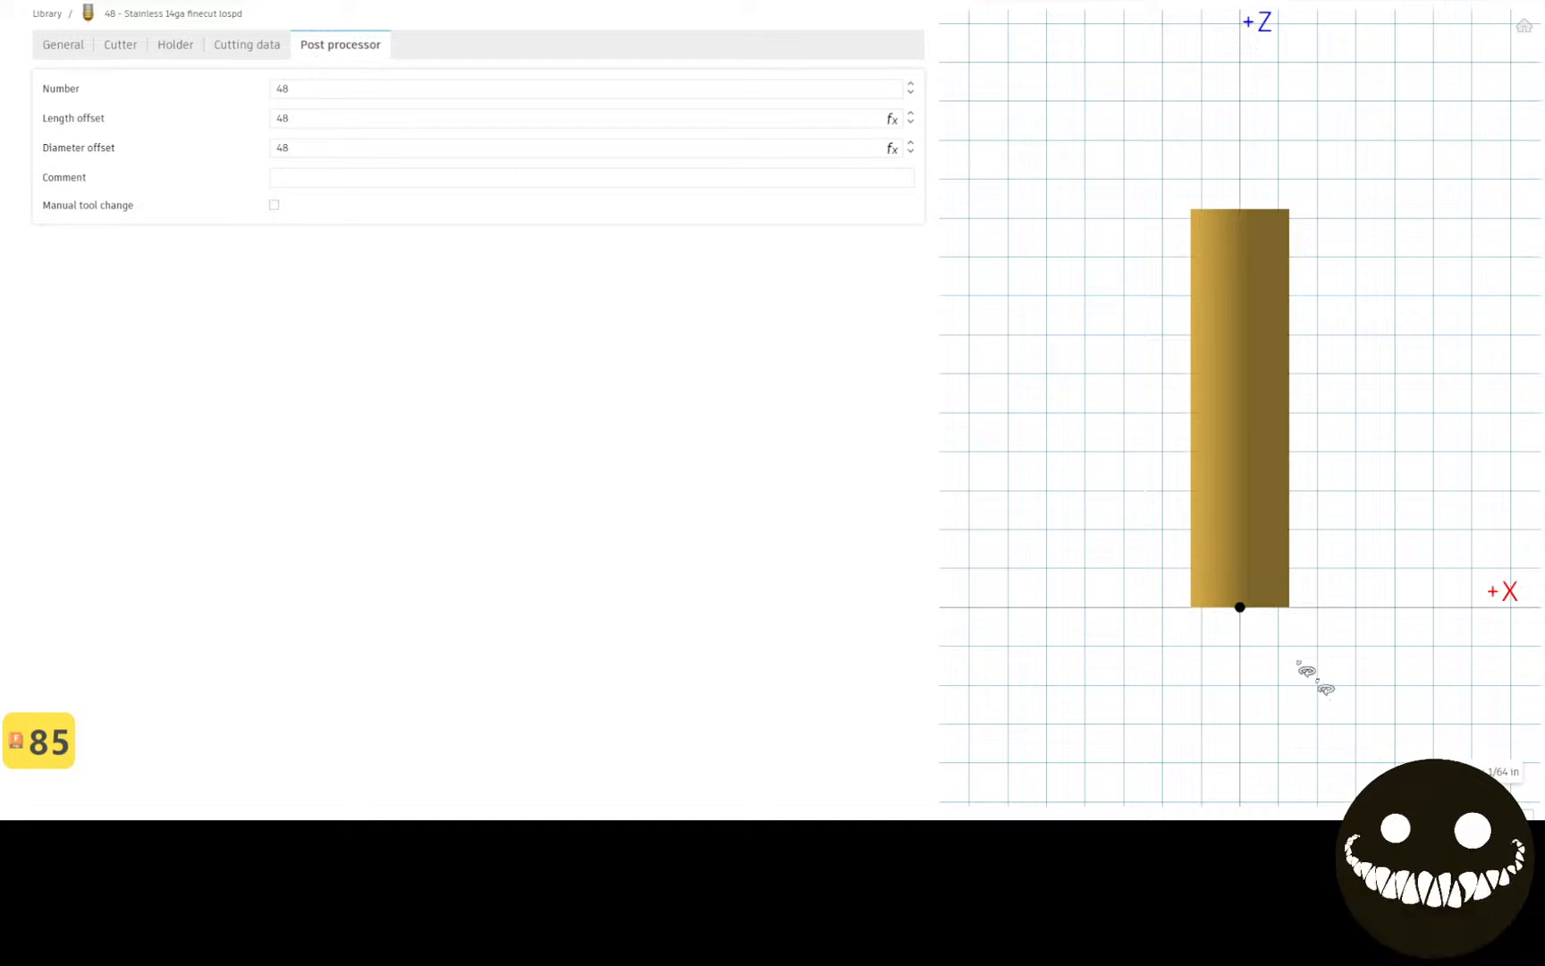
pyautogui.moveTo(1416, 783); pyautogui.dragTo(1233, 388, button='middle')
pyautogui.click(1451, 818)
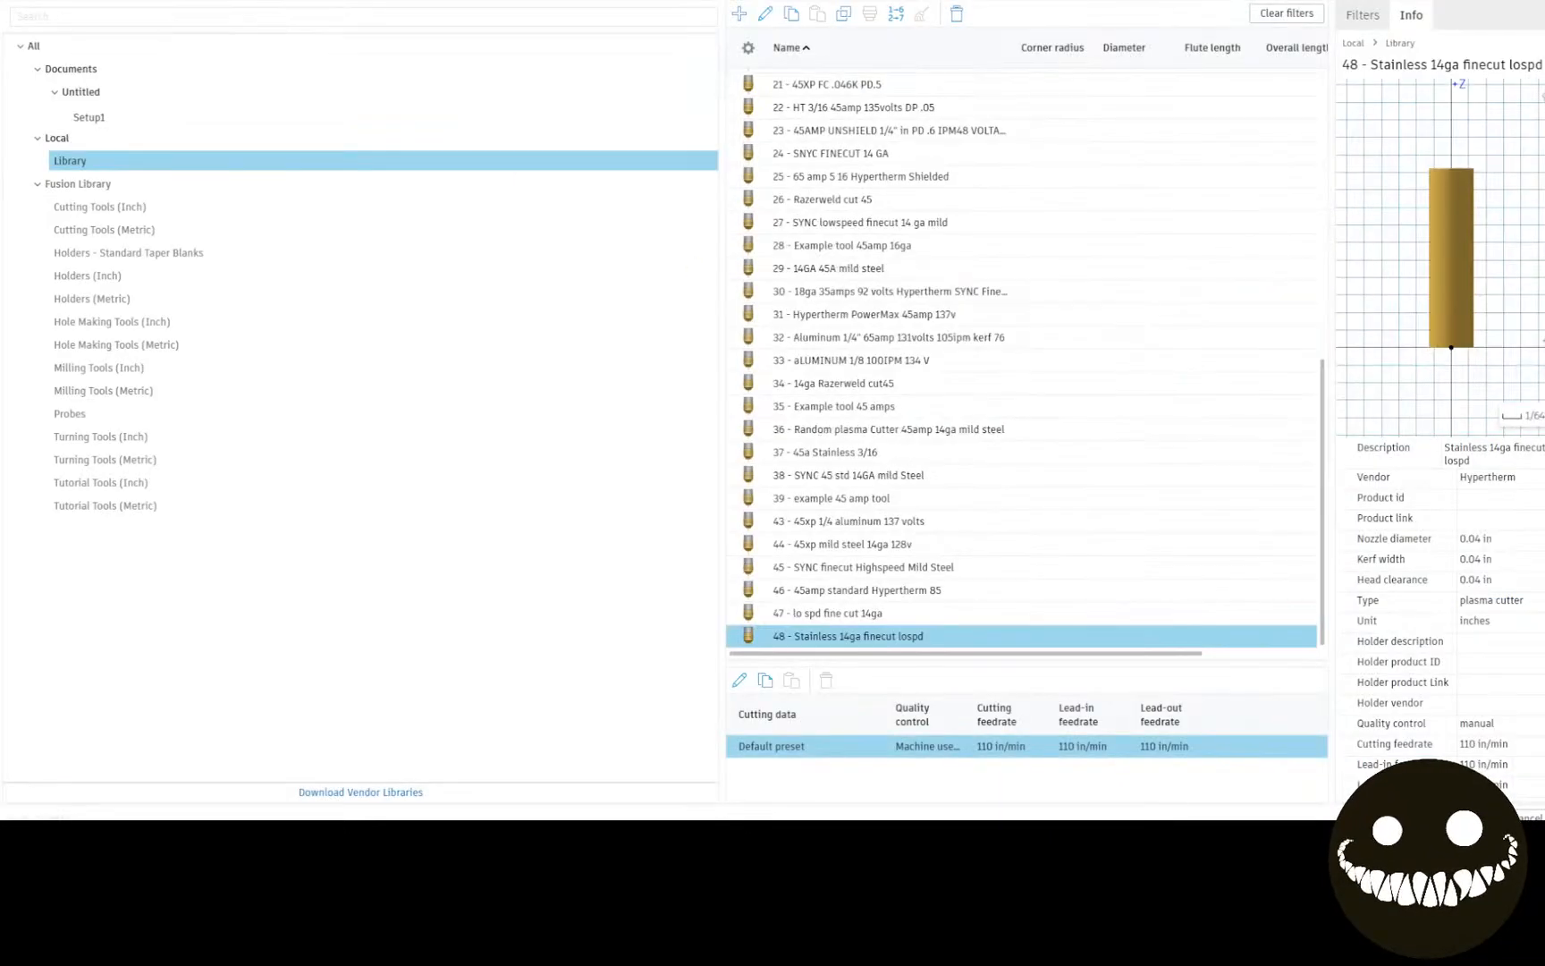
# Step: Assign the Stainless 14ga finecut lospd tool to the 2D profile and select all four plate faces as cutting contours
pyautogui.click(1479, 817)
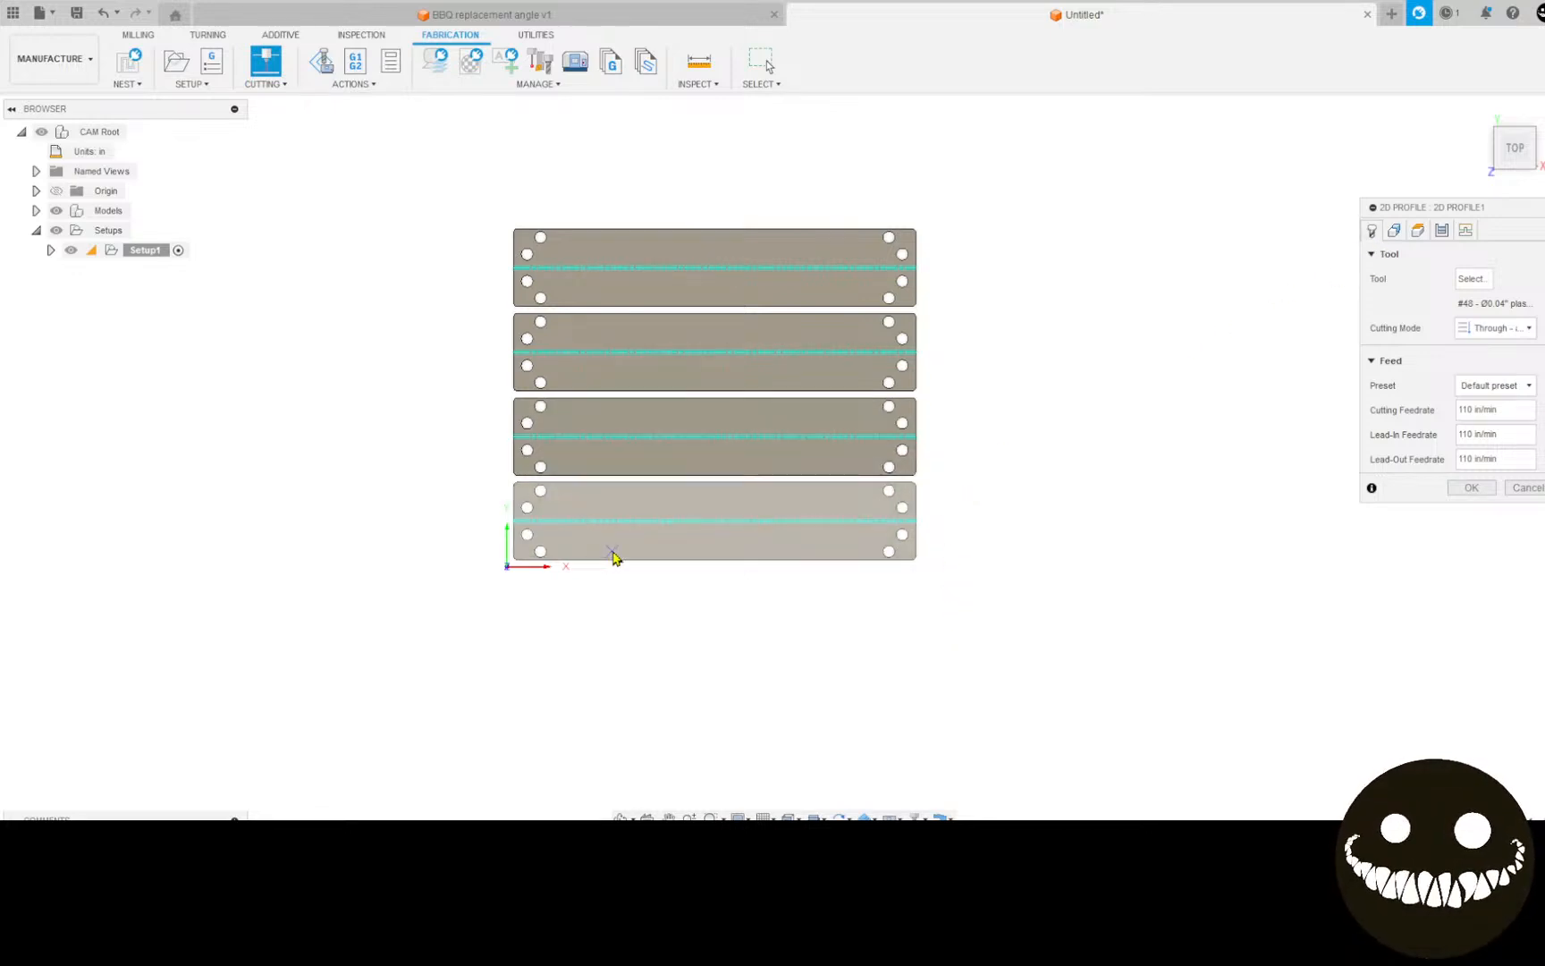
pyautogui.click(624, 517)
pyautogui.click(624, 417)
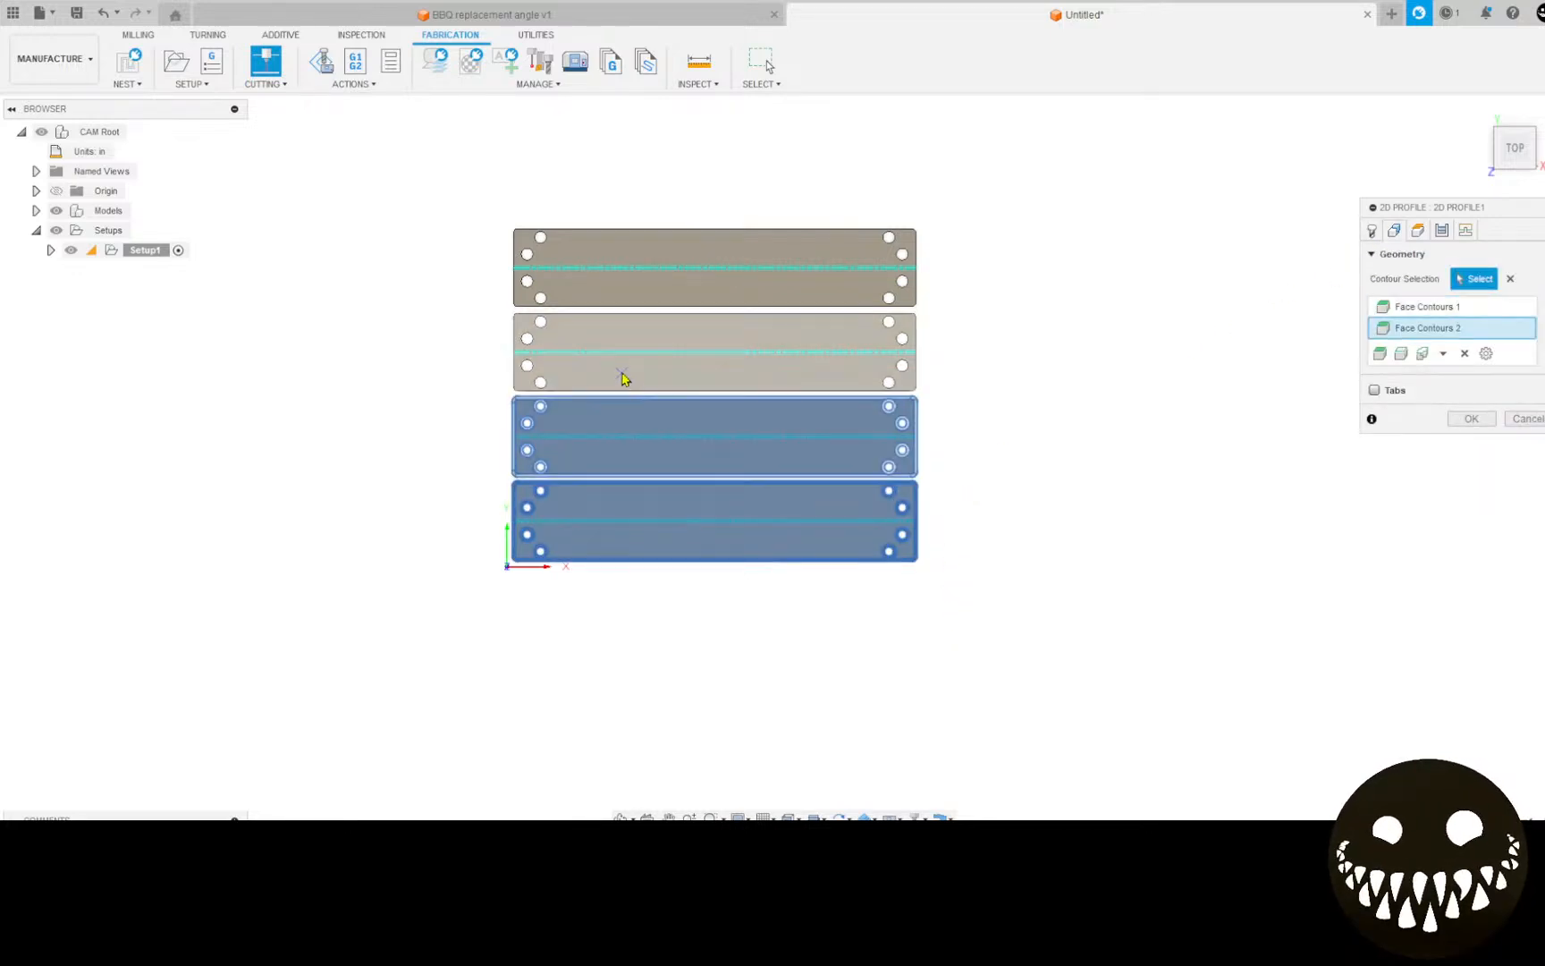
pyautogui.click(623, 378)
pyautogui.click(638, 300)
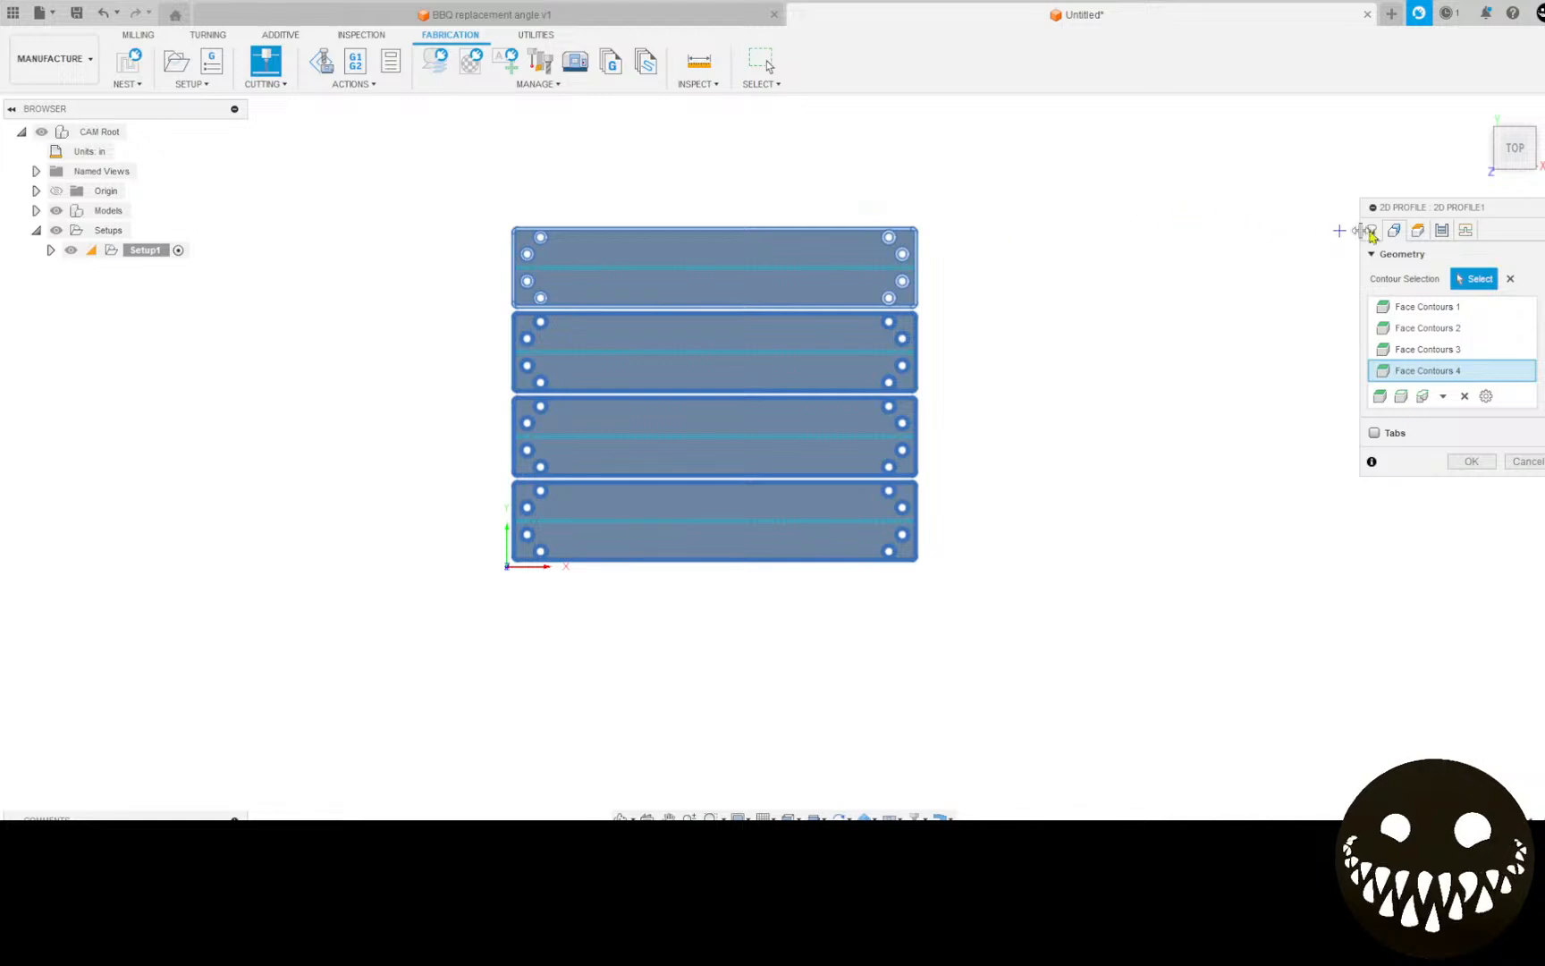
pyautogui.click(1427, 230)
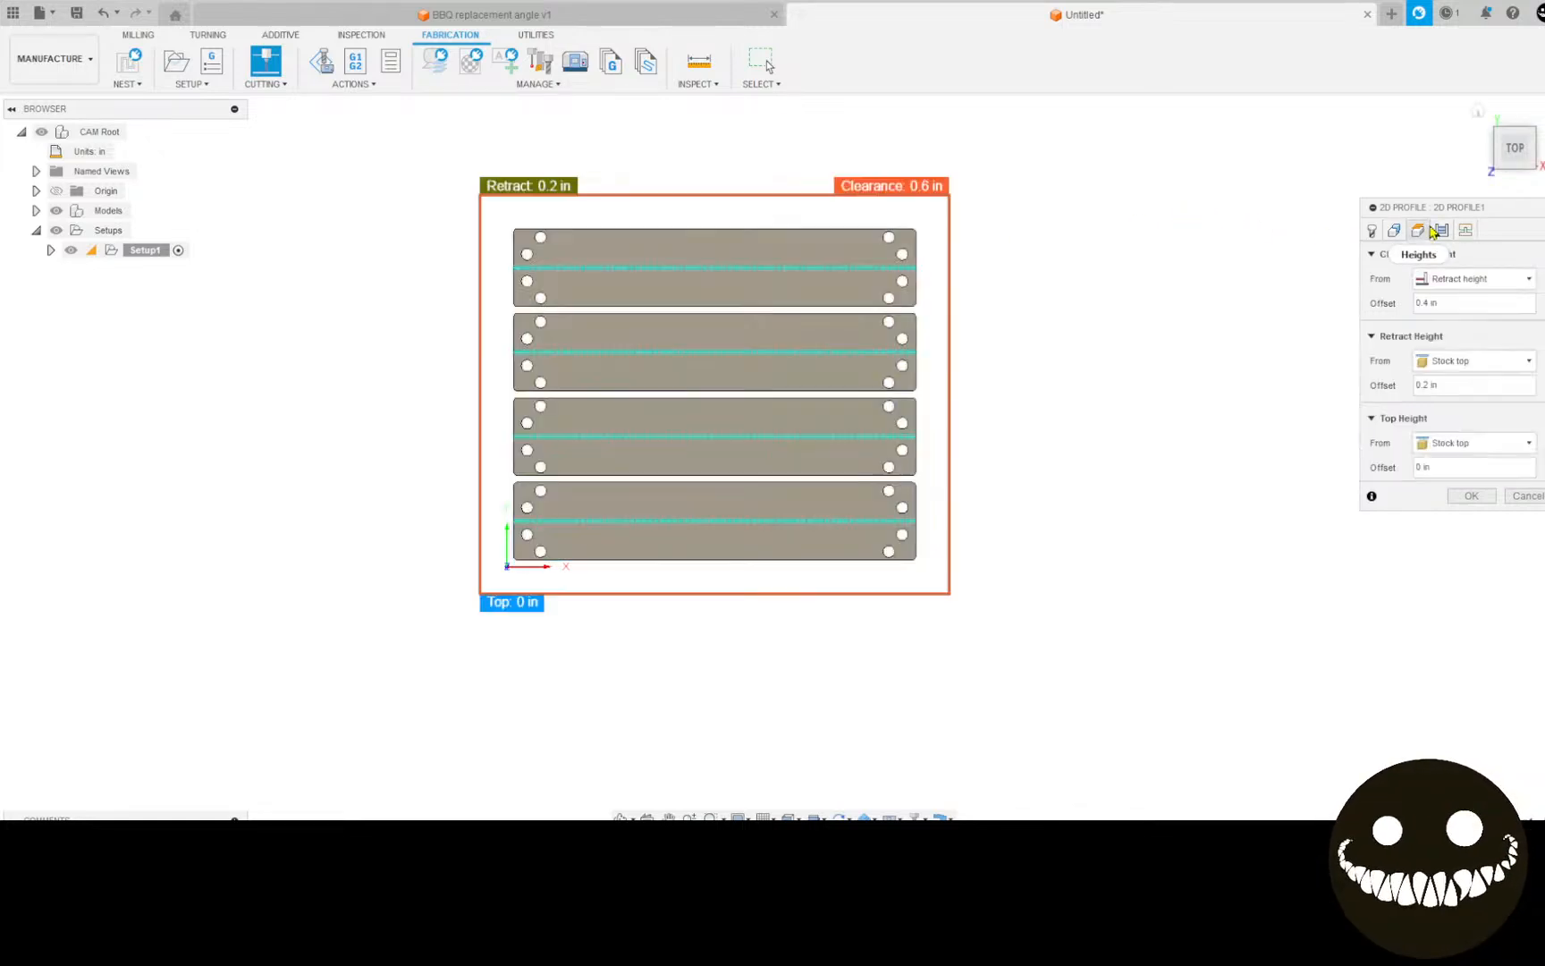
pyautogui.click(1440, 231)
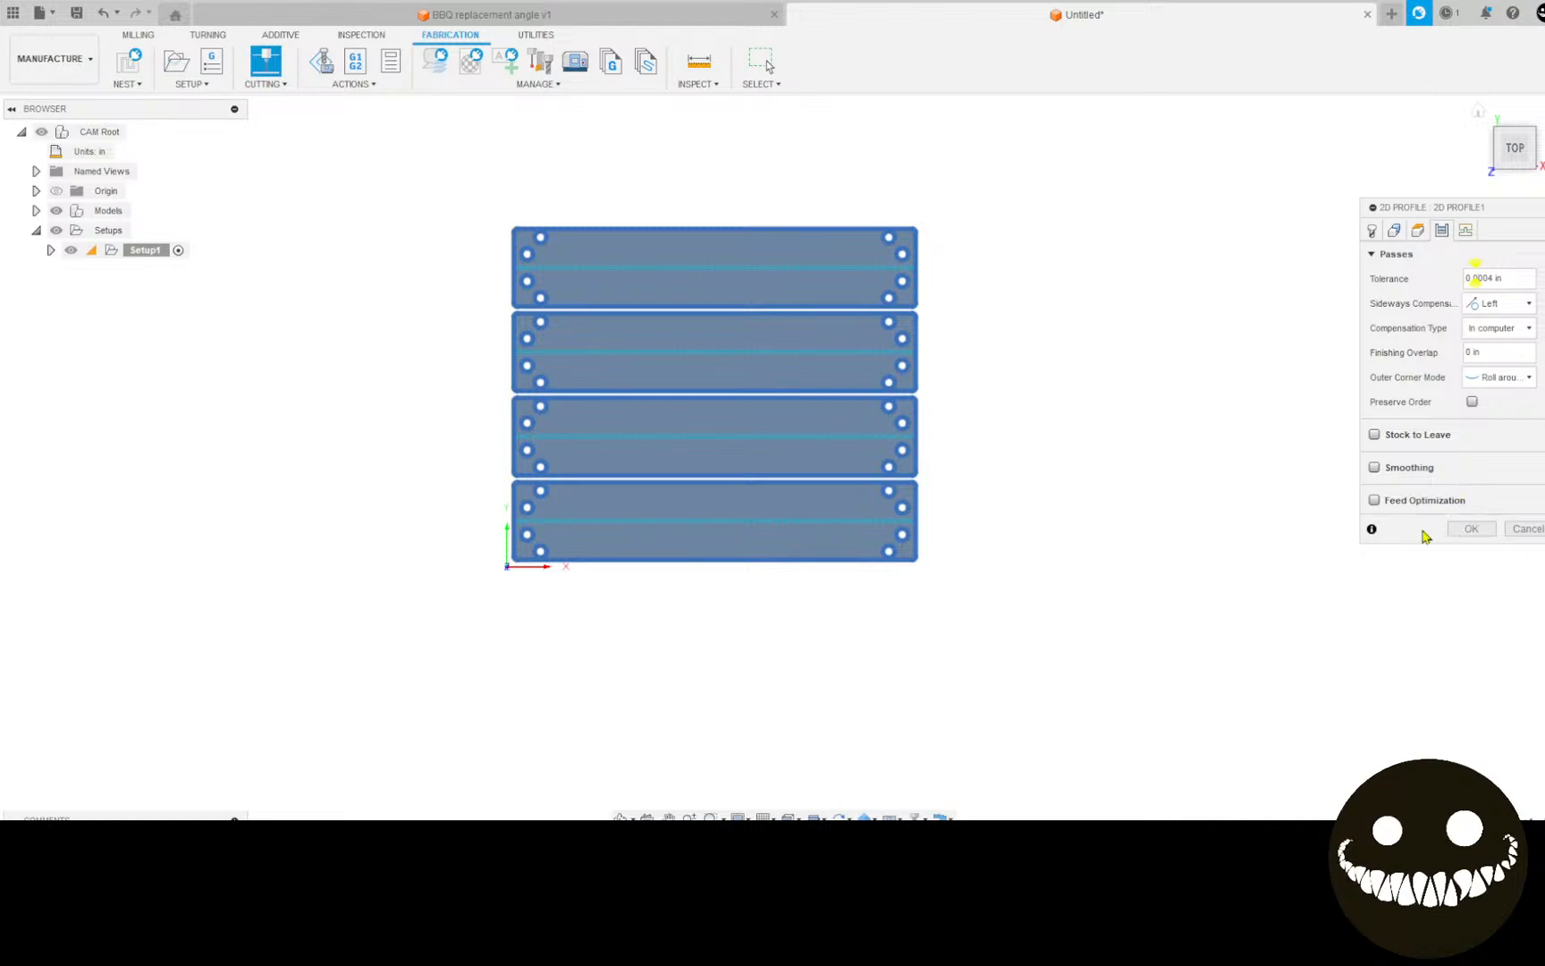
pyautogui.moveTo(1372, 505)
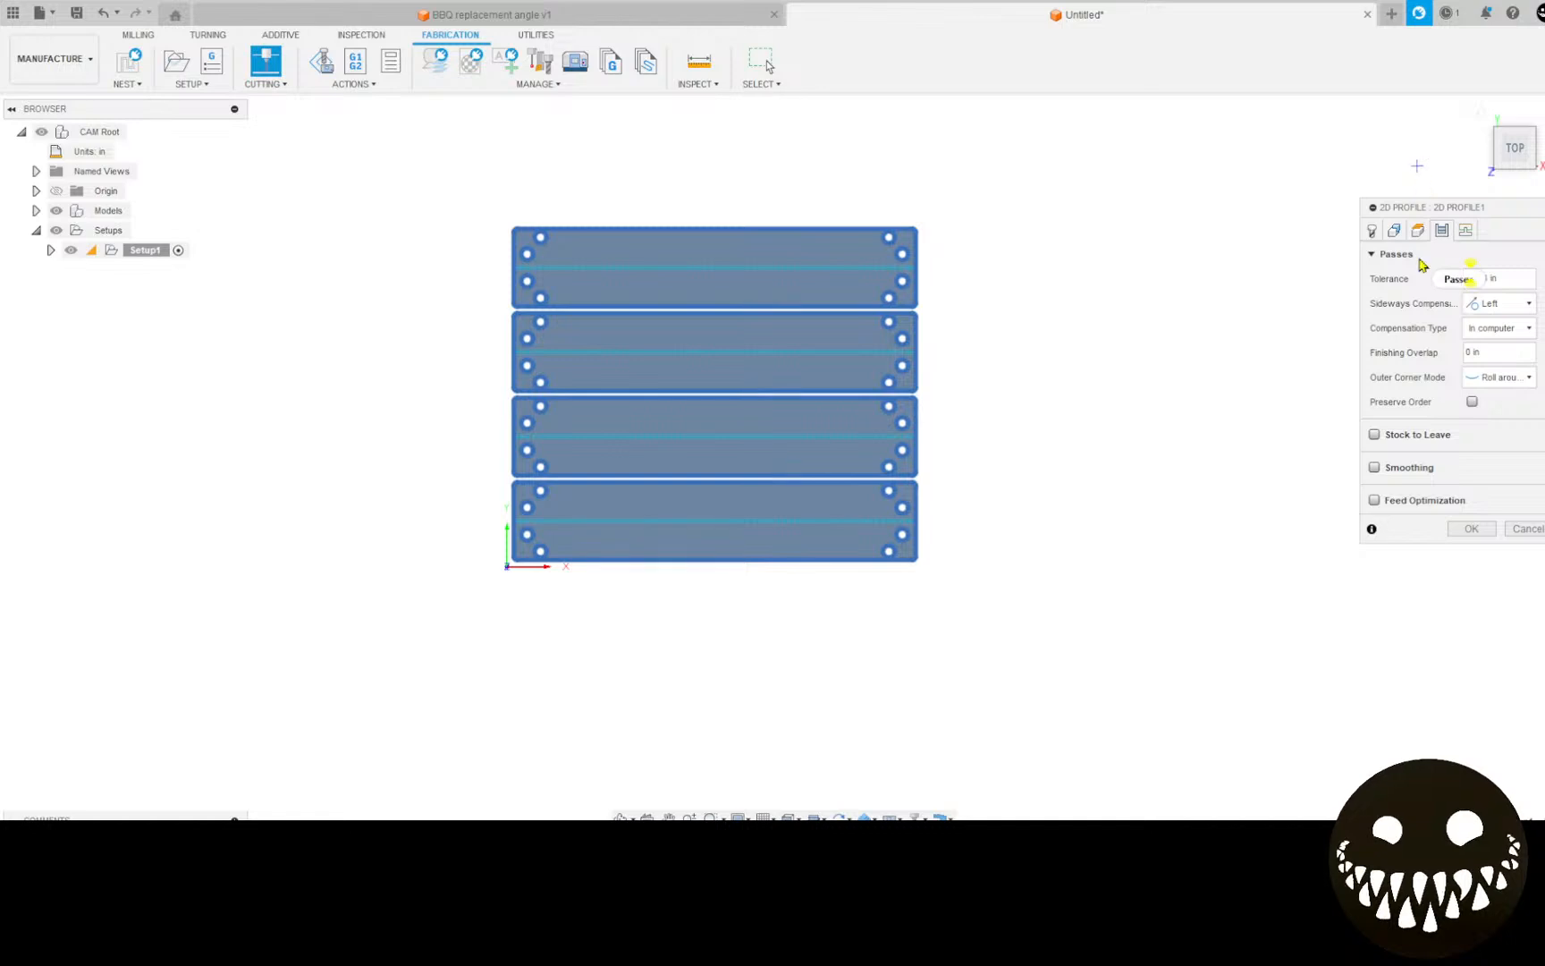
# Step: Set the profile's lead-in radius to 7/16/4 in and its lead-in sweep angle to 160 deg
pyautogui.click(1463, 232)
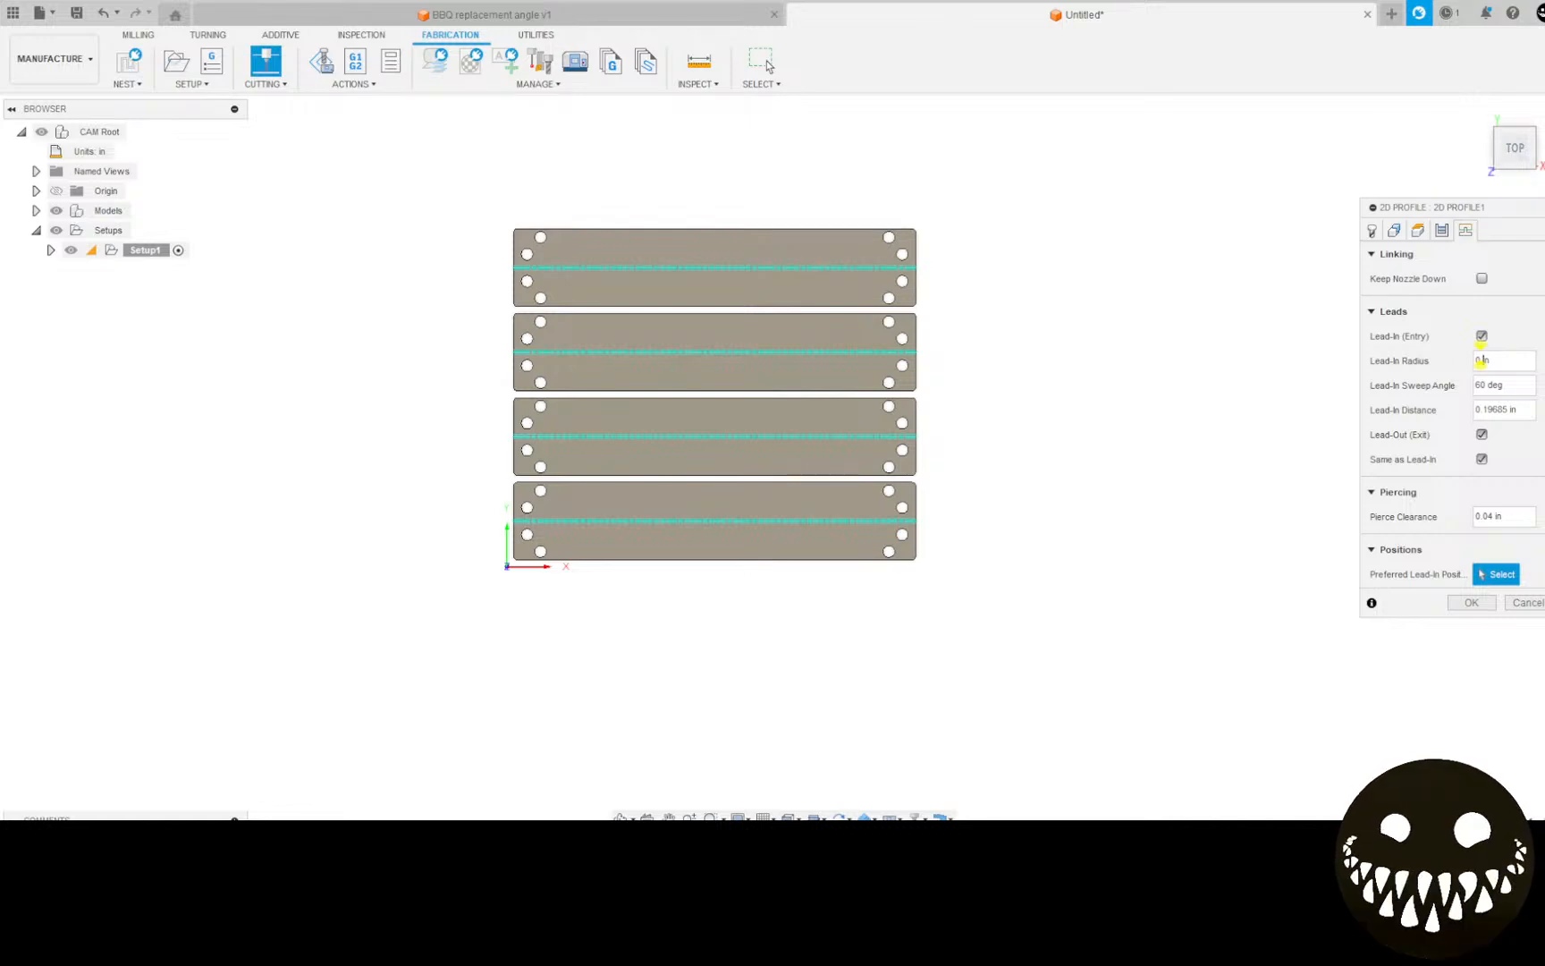
pyautogui.press('BackSpace')
pyautogui.press('BackSpace')
pyautogui.write('7/16/')
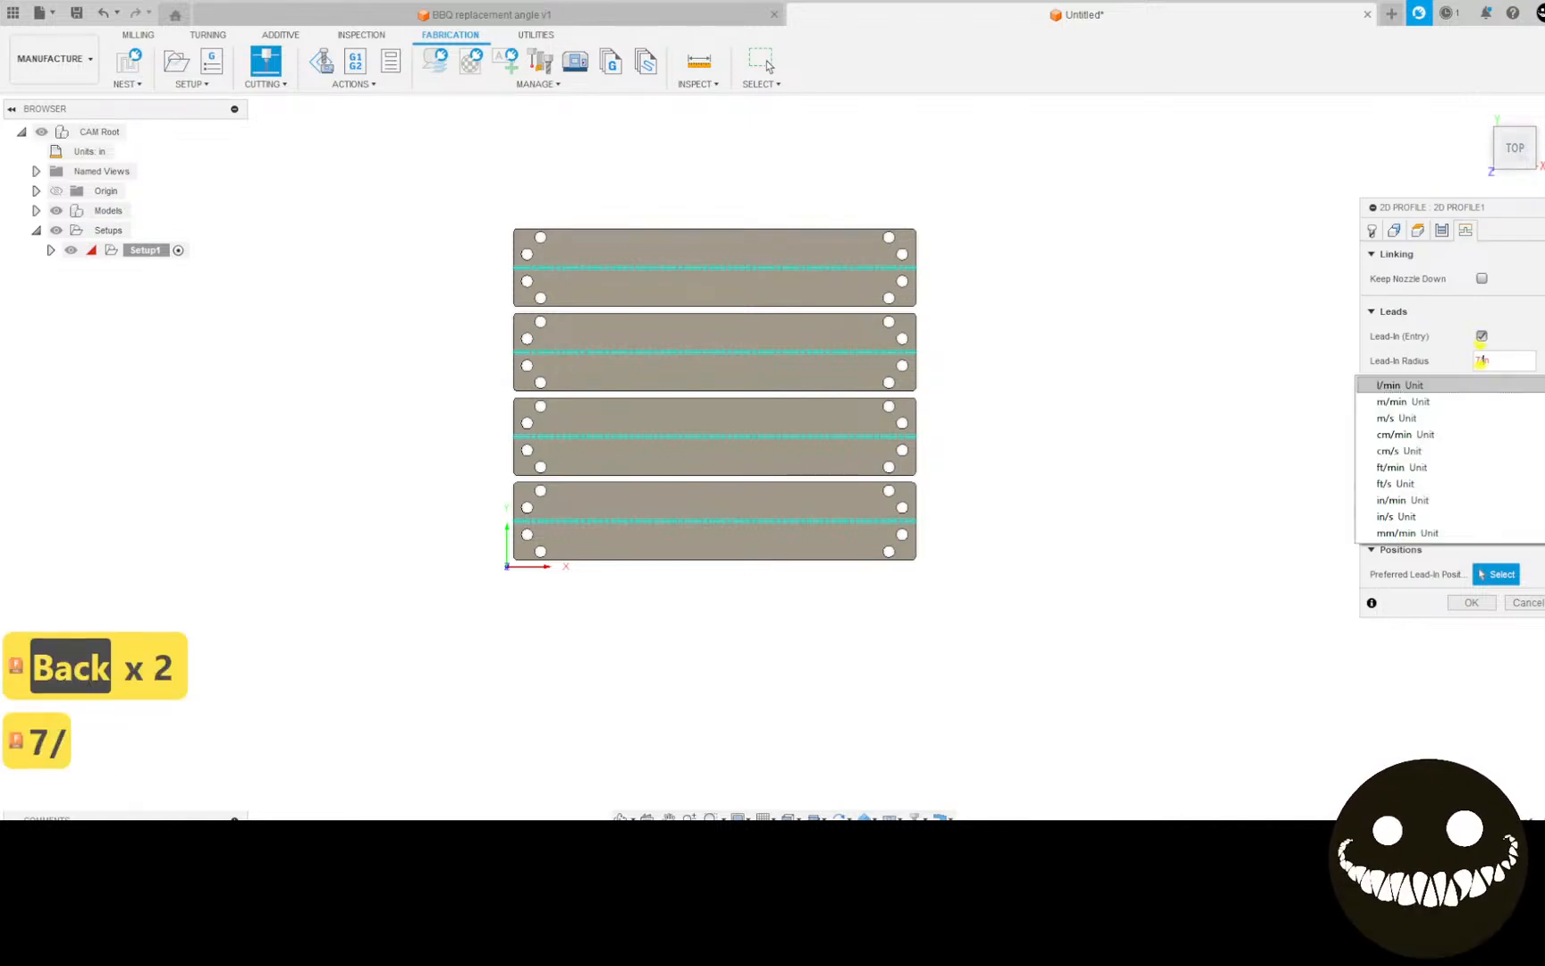
pyautogui.write('4')
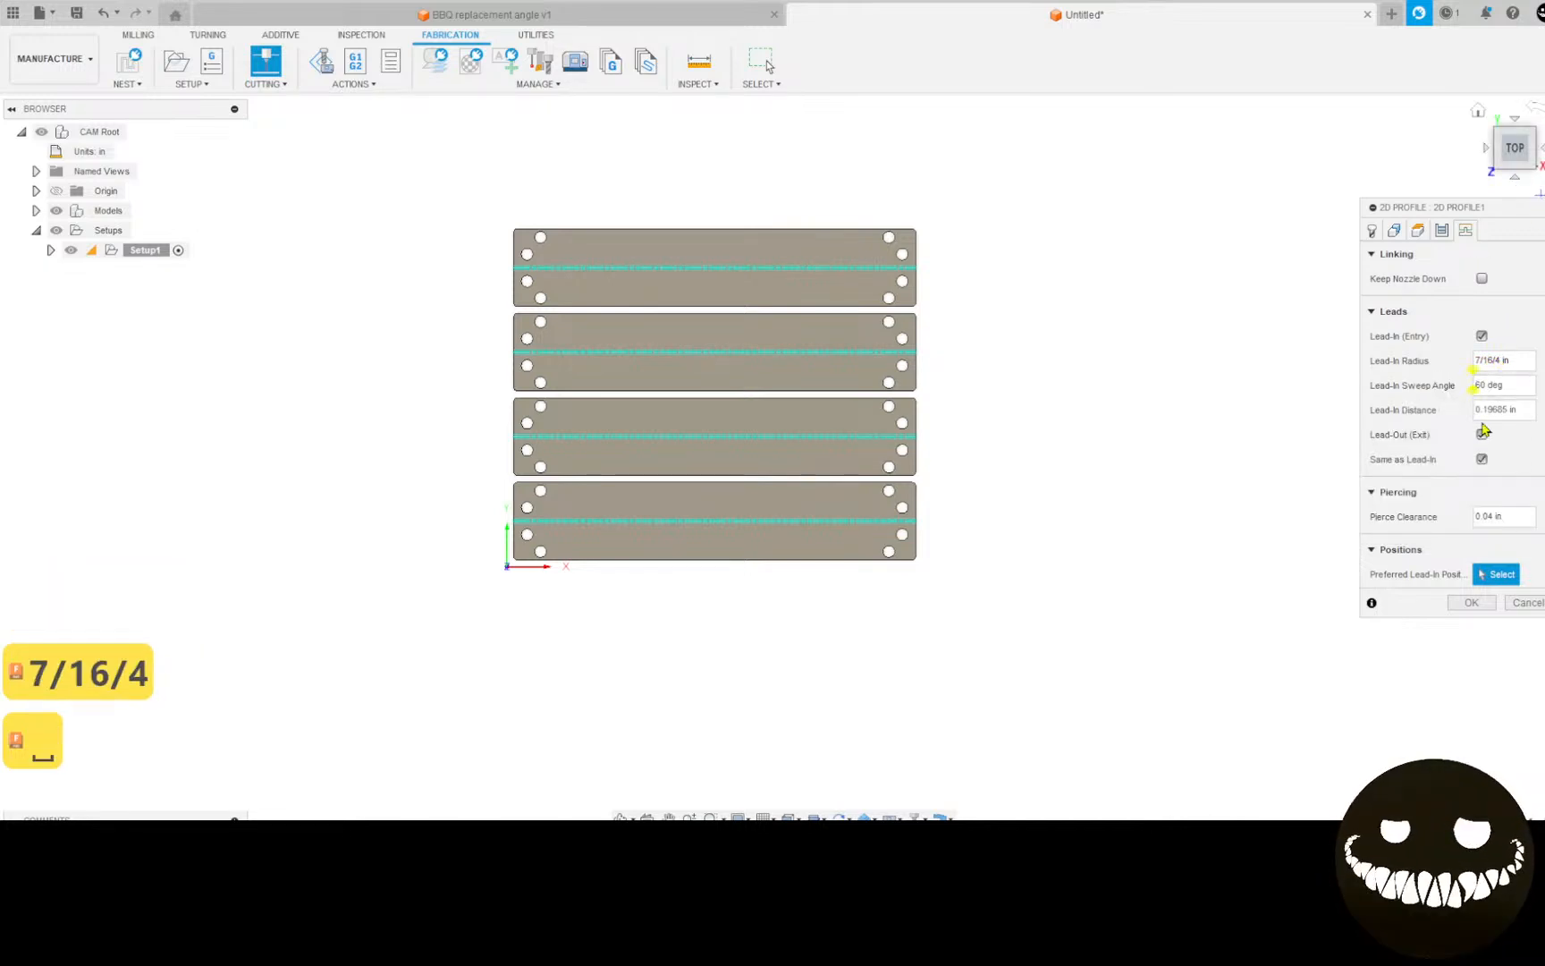
pyautogui.click(1473, 385)
pyautogui.write('1')
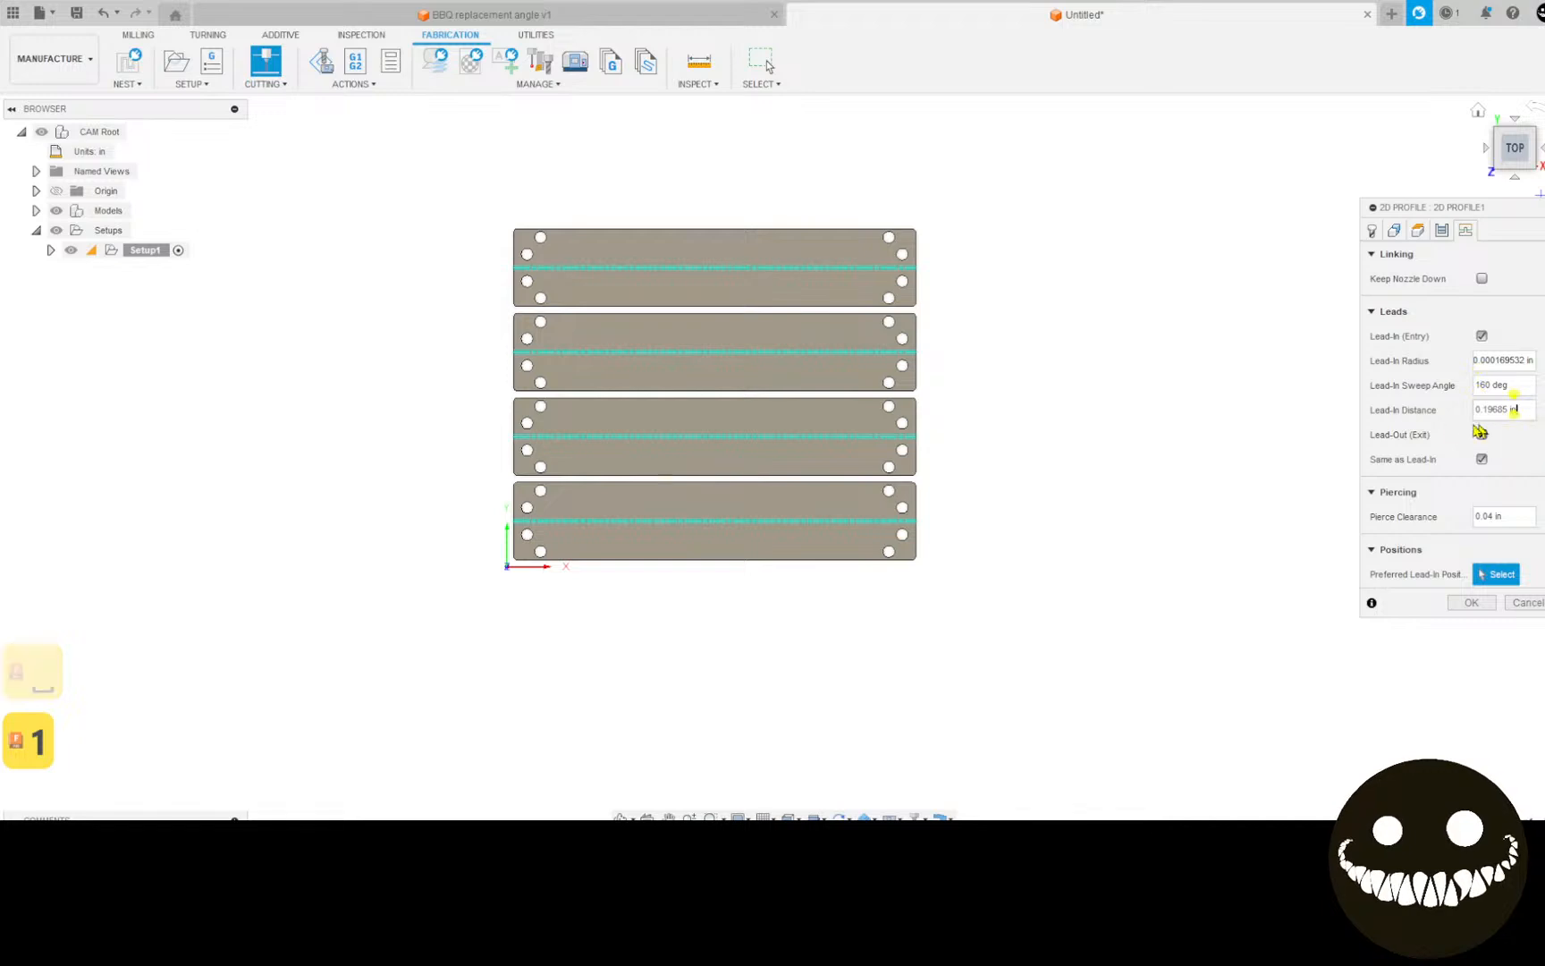
# Step: Clear the lead-in distance and re-enter the lead-in radius as (7/16)/4
pyautogui.click(1480, 433)
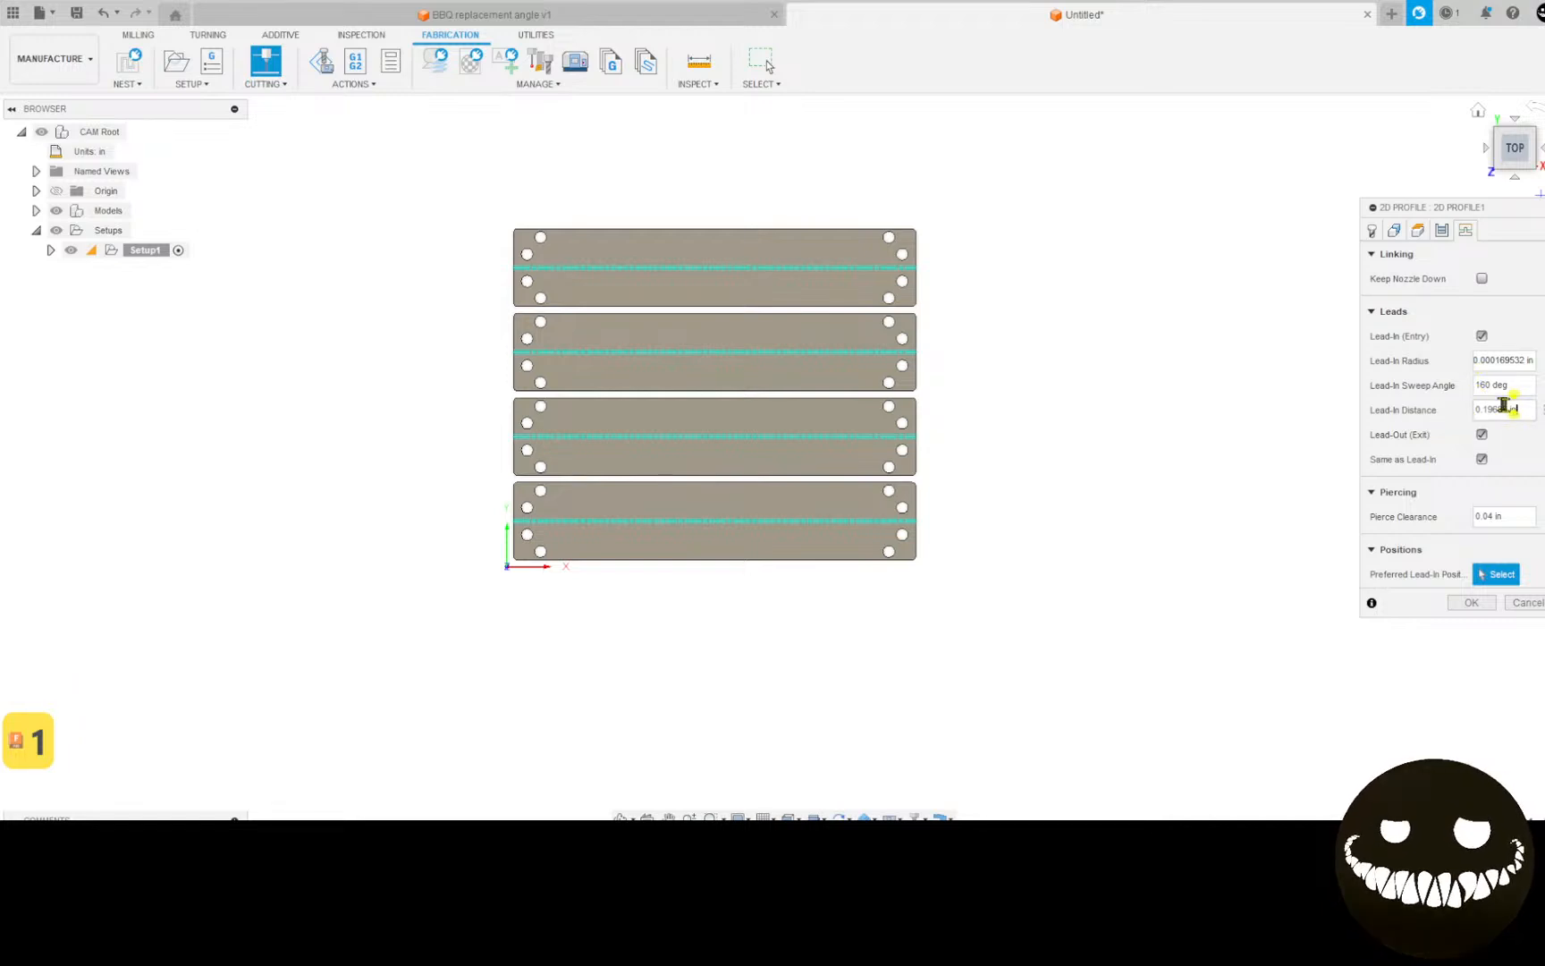
pyautogui.moveTo(1517, 408); pyautogui.dragTo(1455, 418)
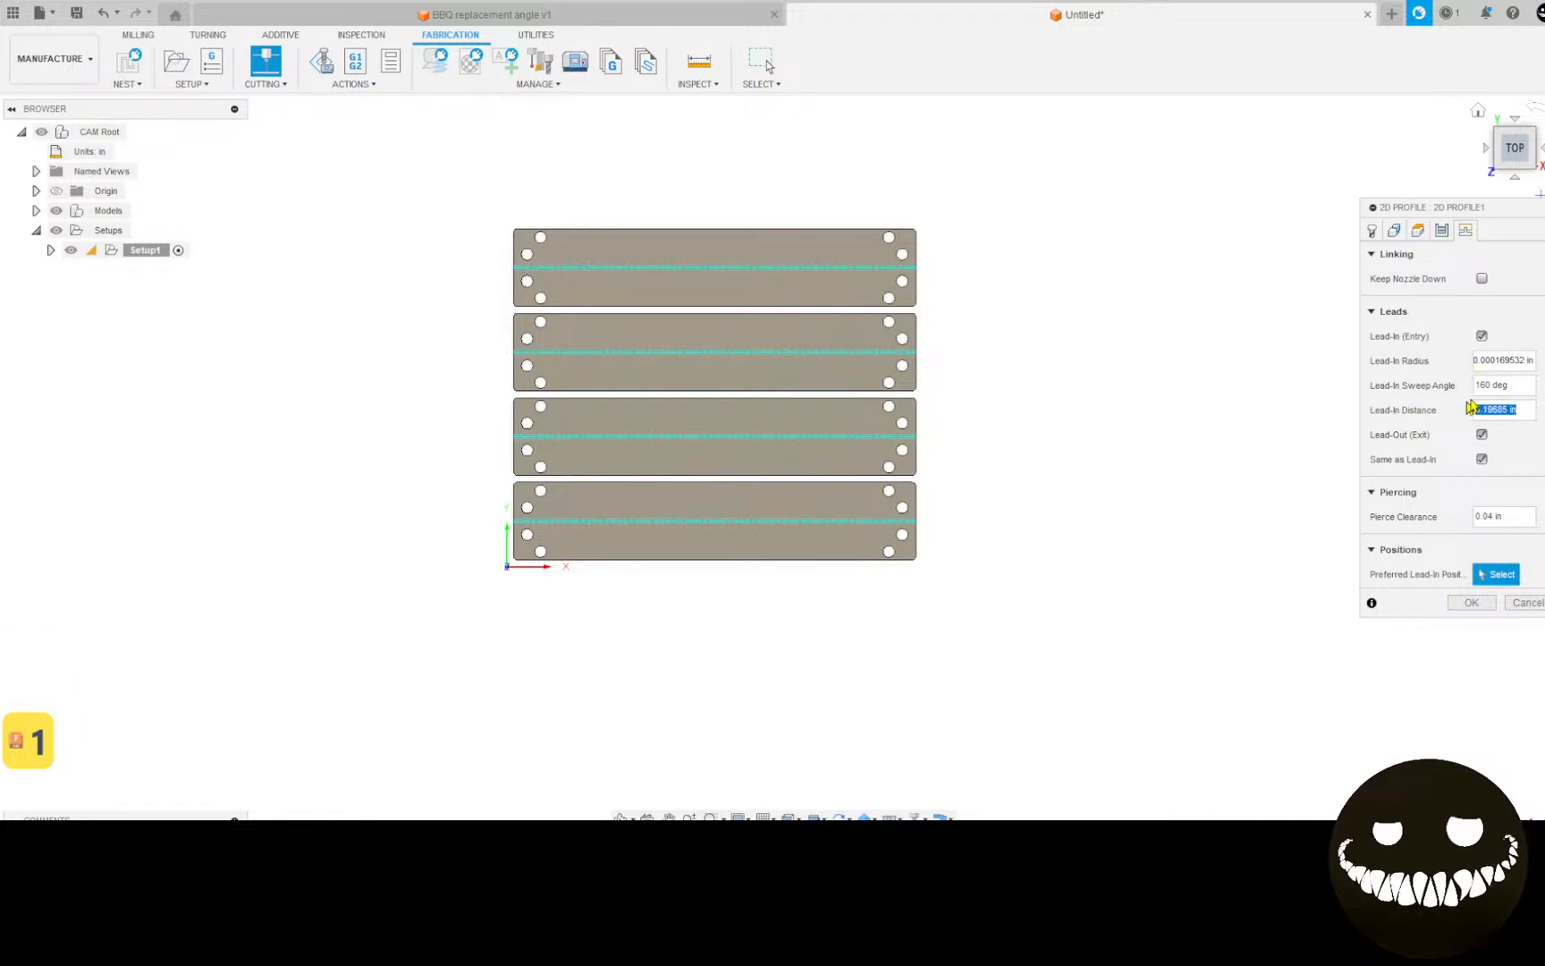
pyautogui.press('BackSpace')
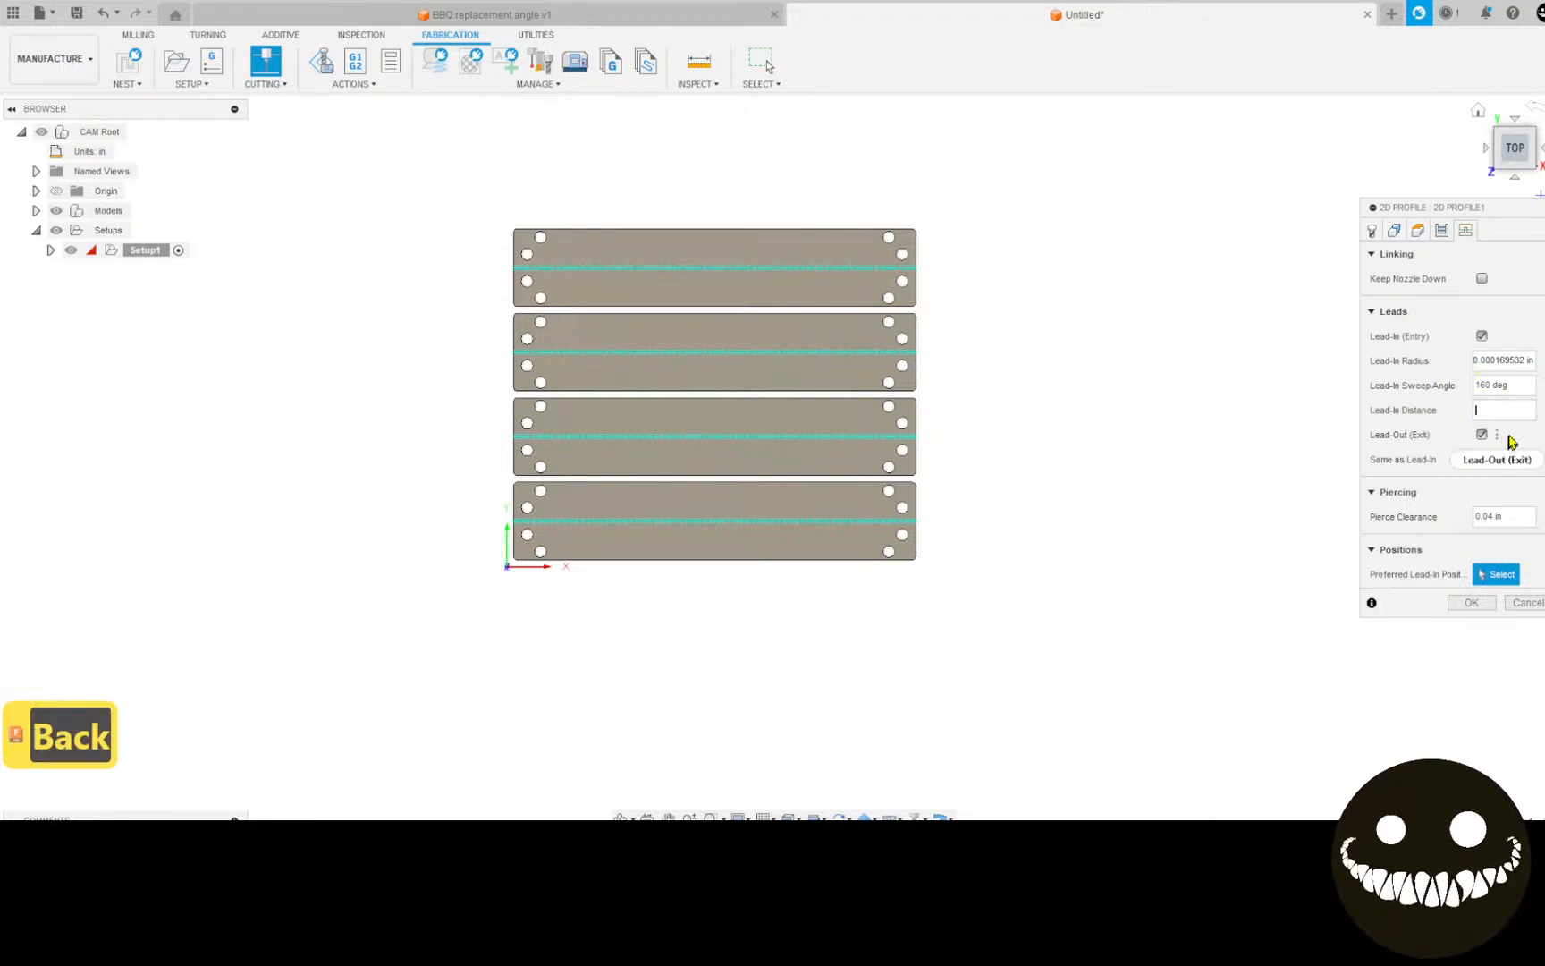
pyautogui.doubleClick(1529, 358)
pyautogui.press('BackSpace')
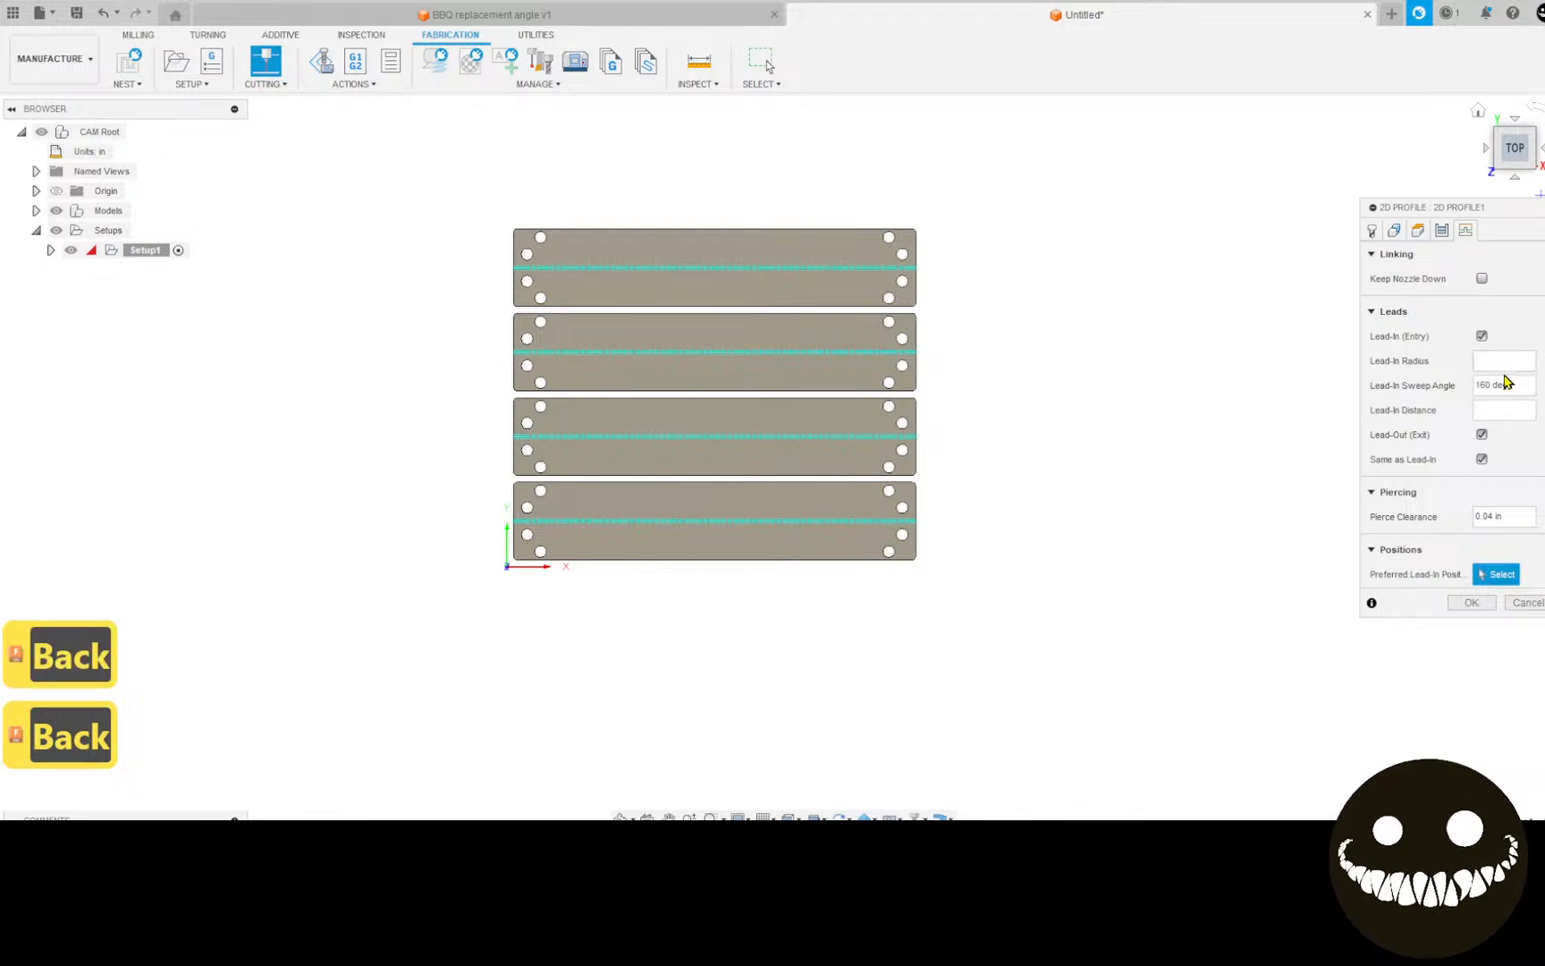
pyautogui.write('(')
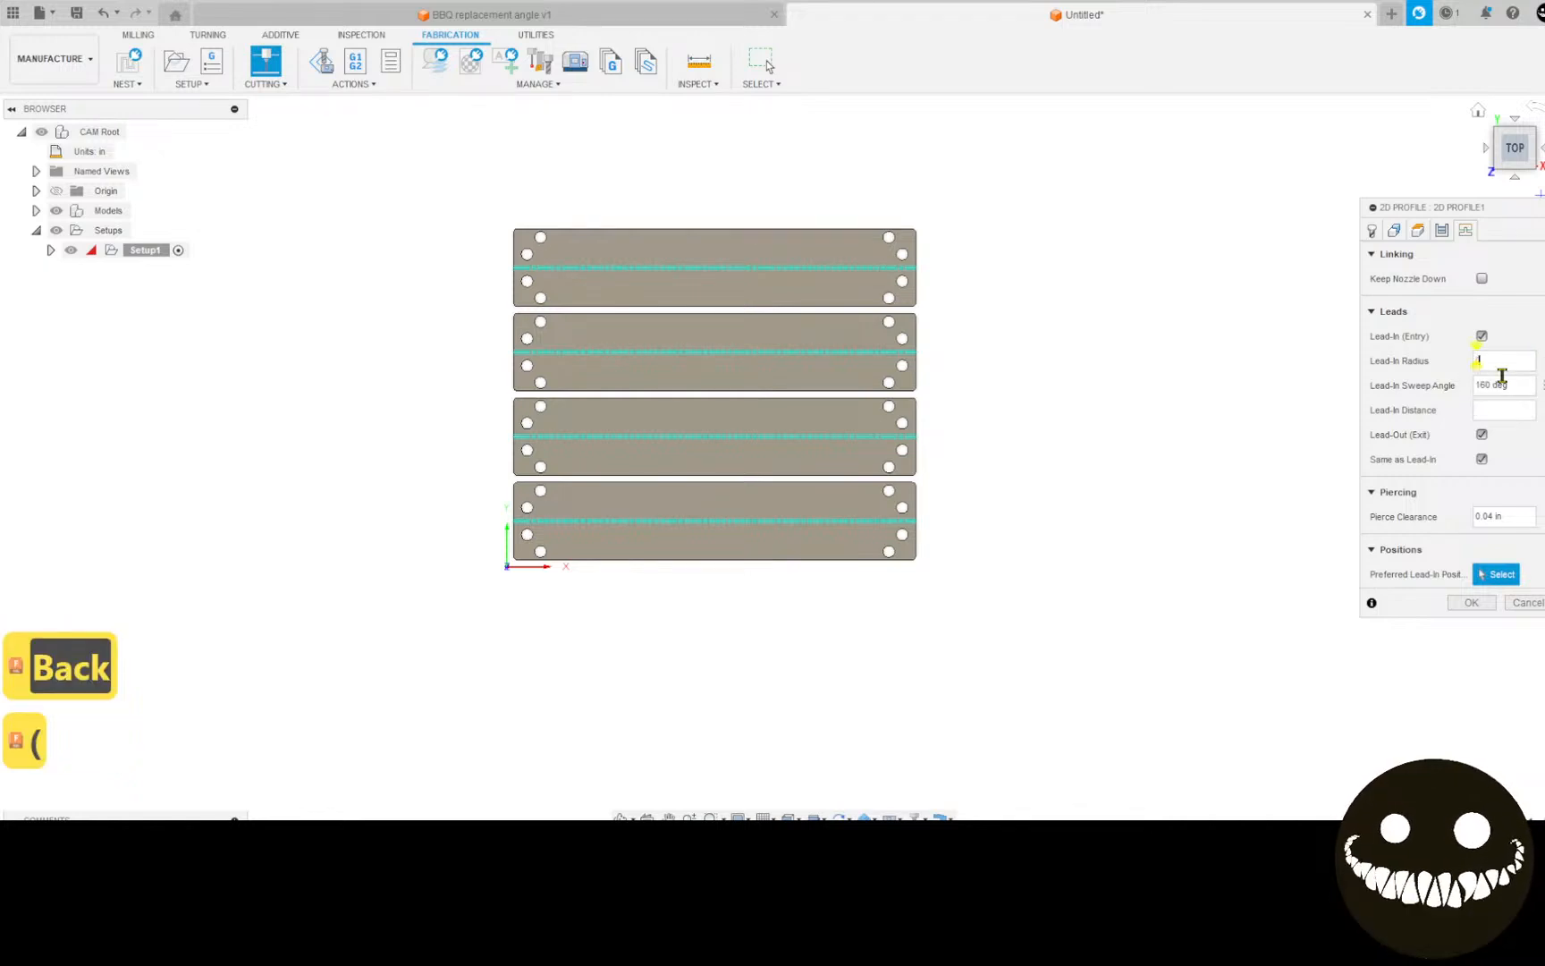
pyautogui.write('7/26')
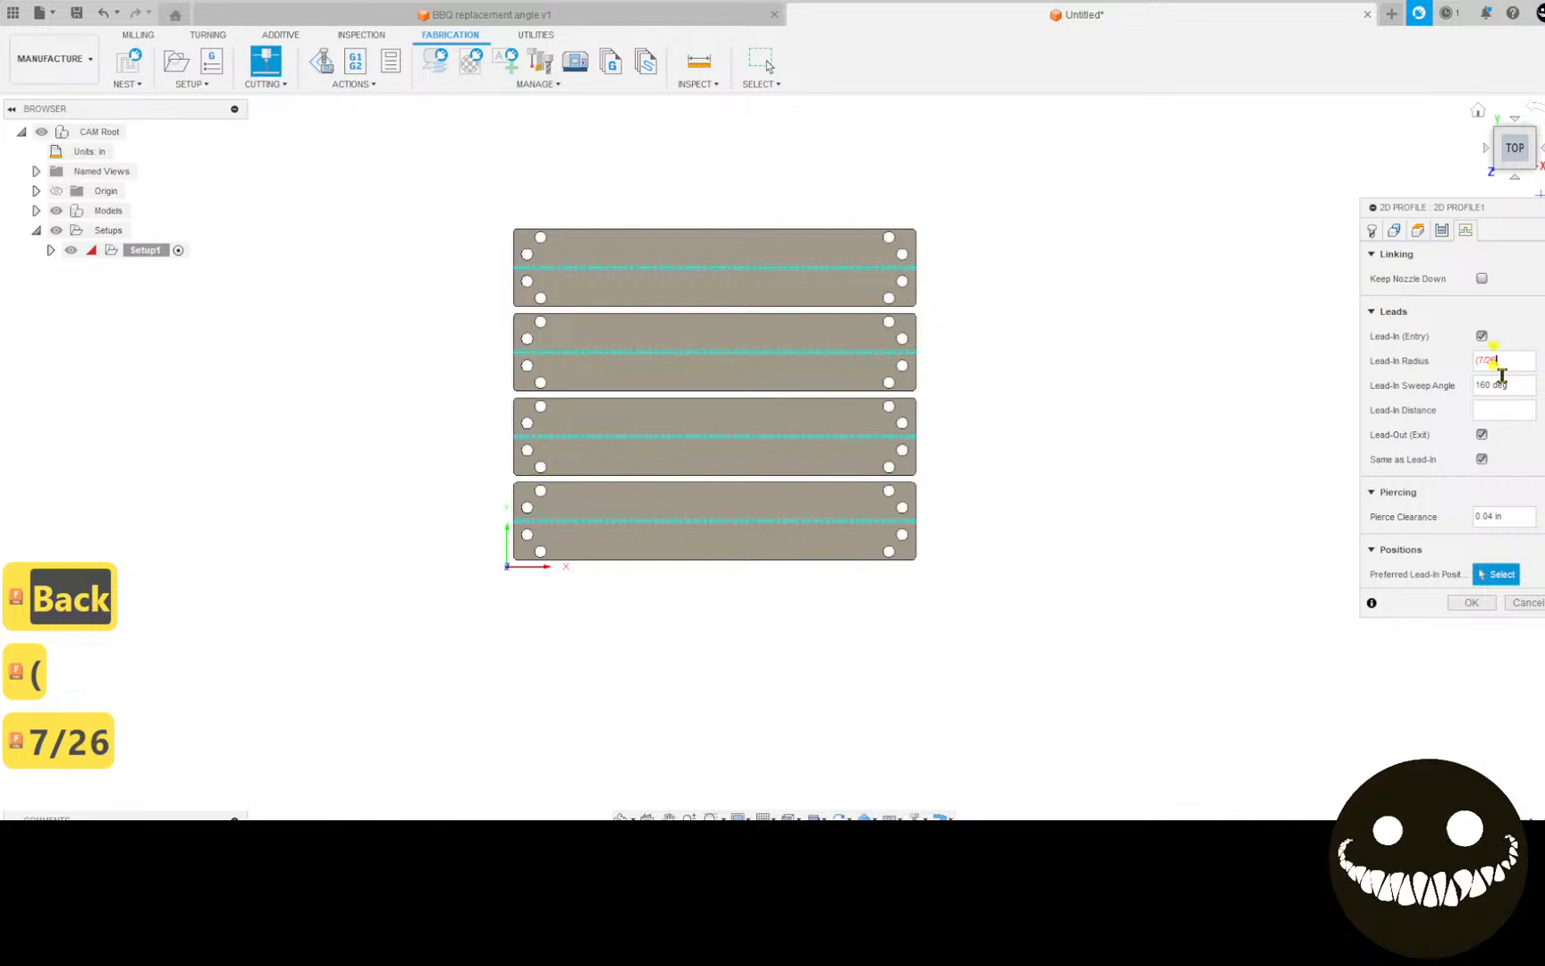
pyautogui.press('BackSpace')
pyautogui.press('BackSpace')
pyautogui.write('2')
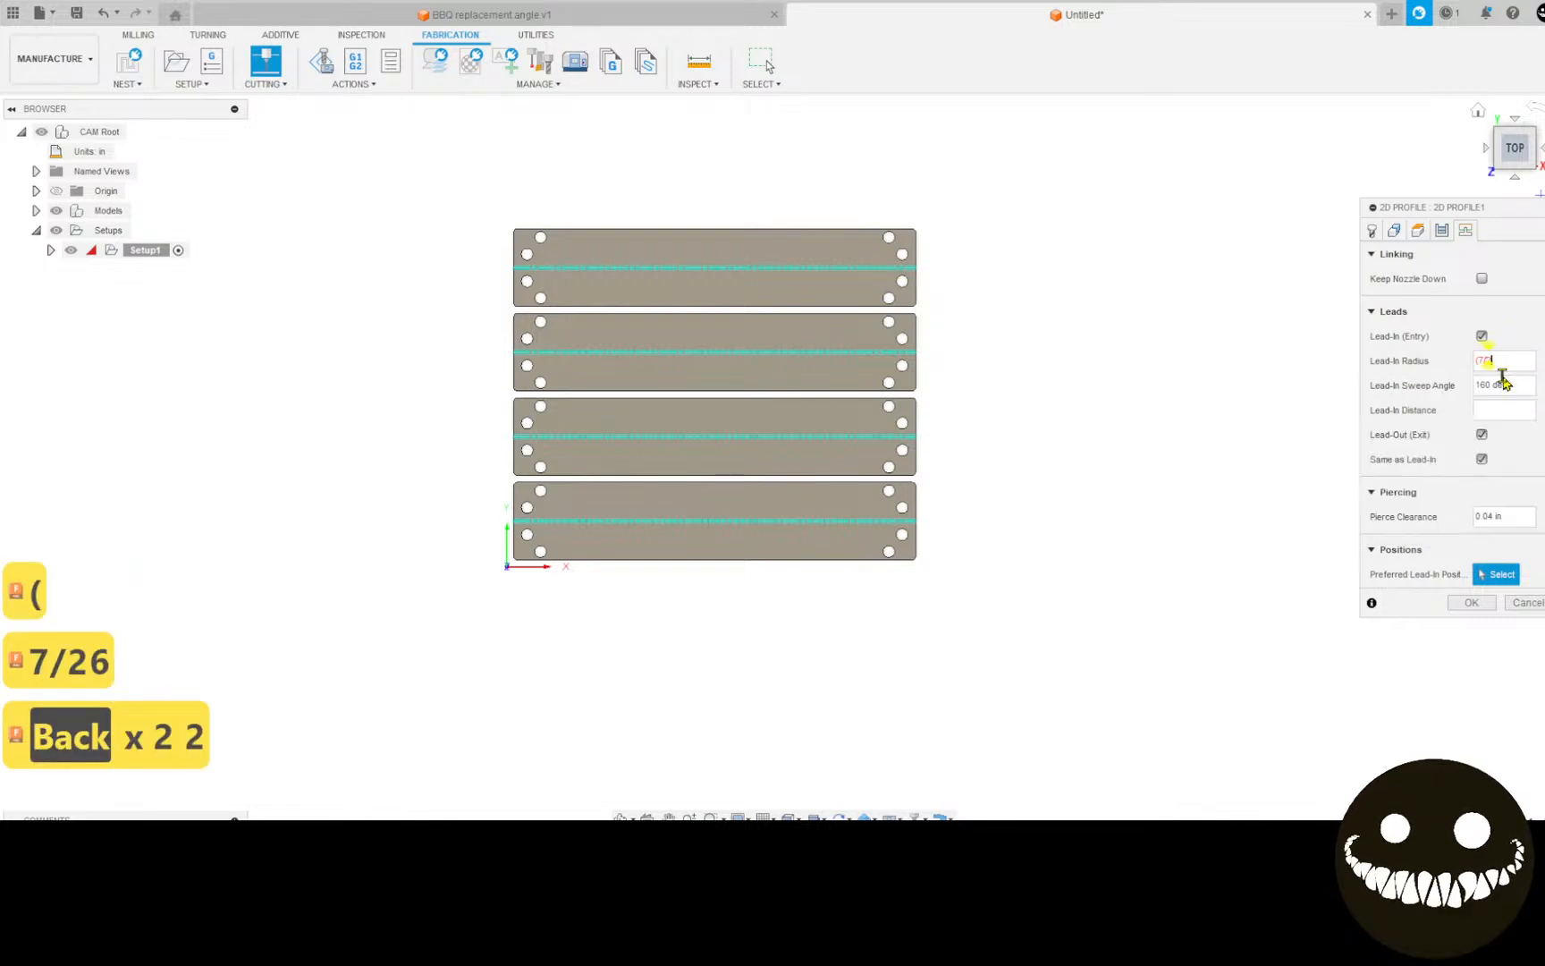
pyautogui.press('BackSpace')
pyautogui.write('1')
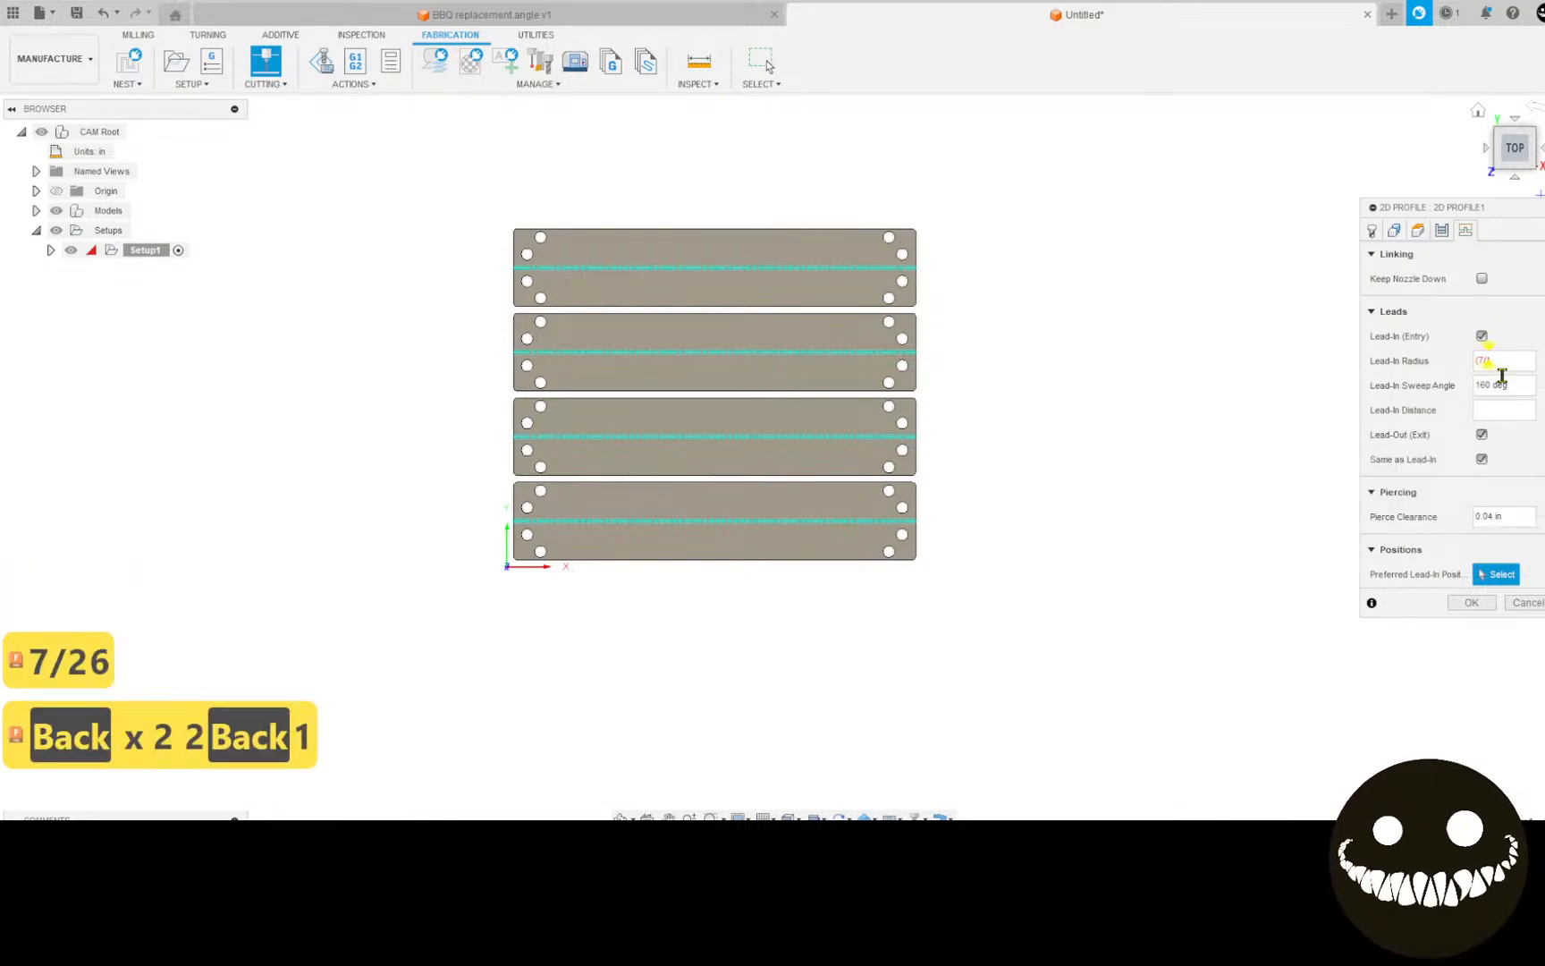
pyautogui.write('6)')
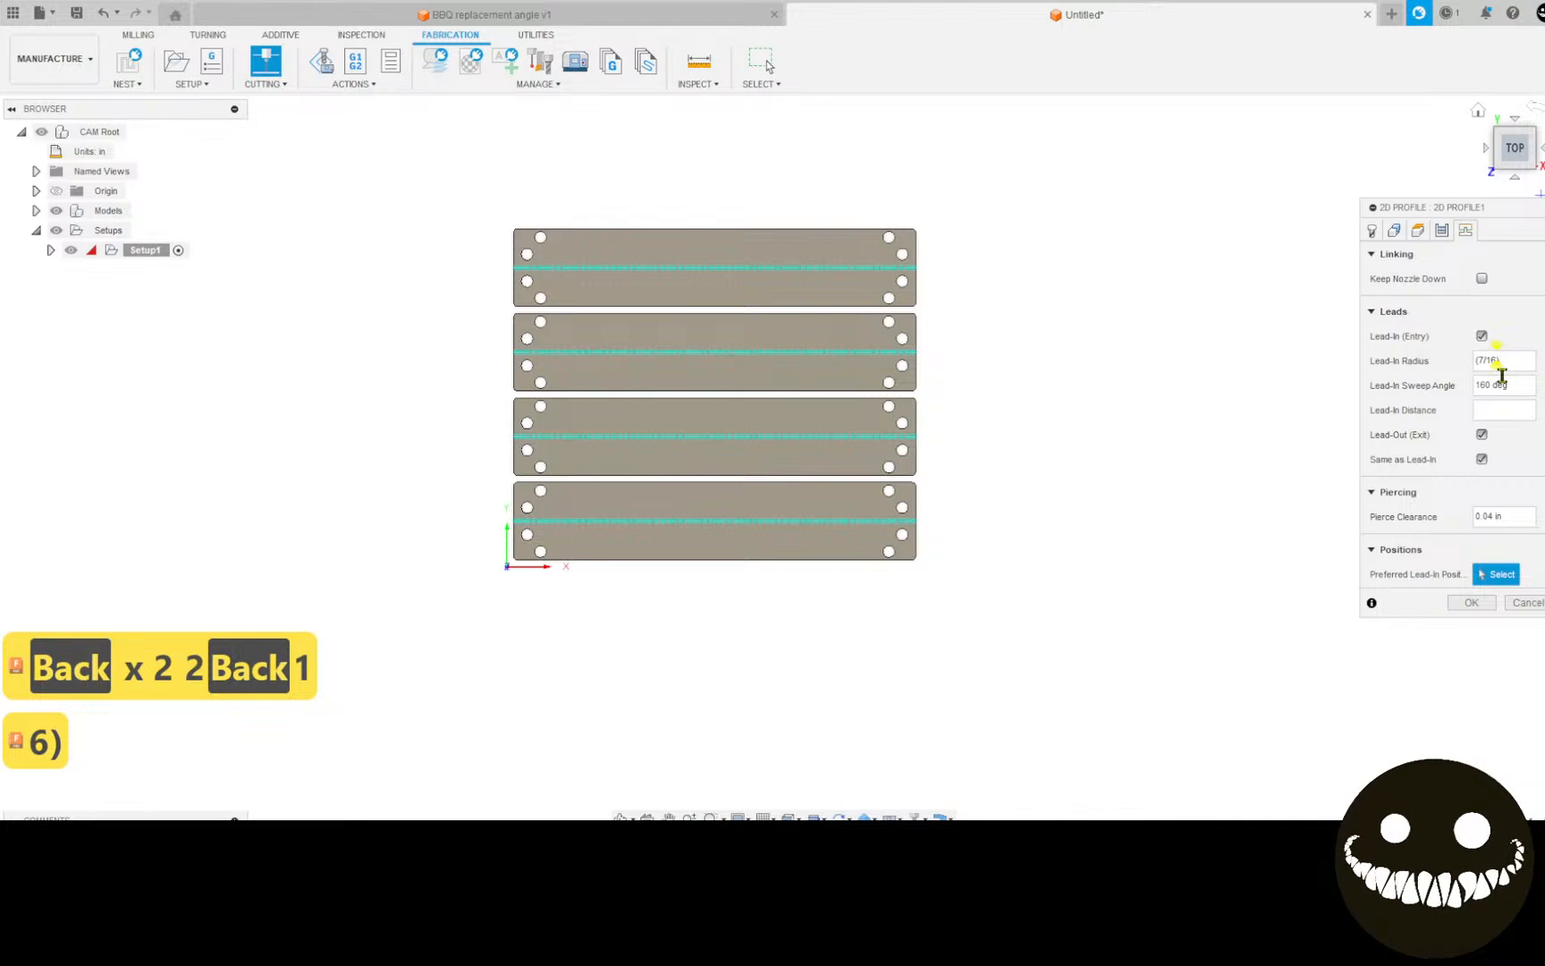
pyautogui.write('/4')
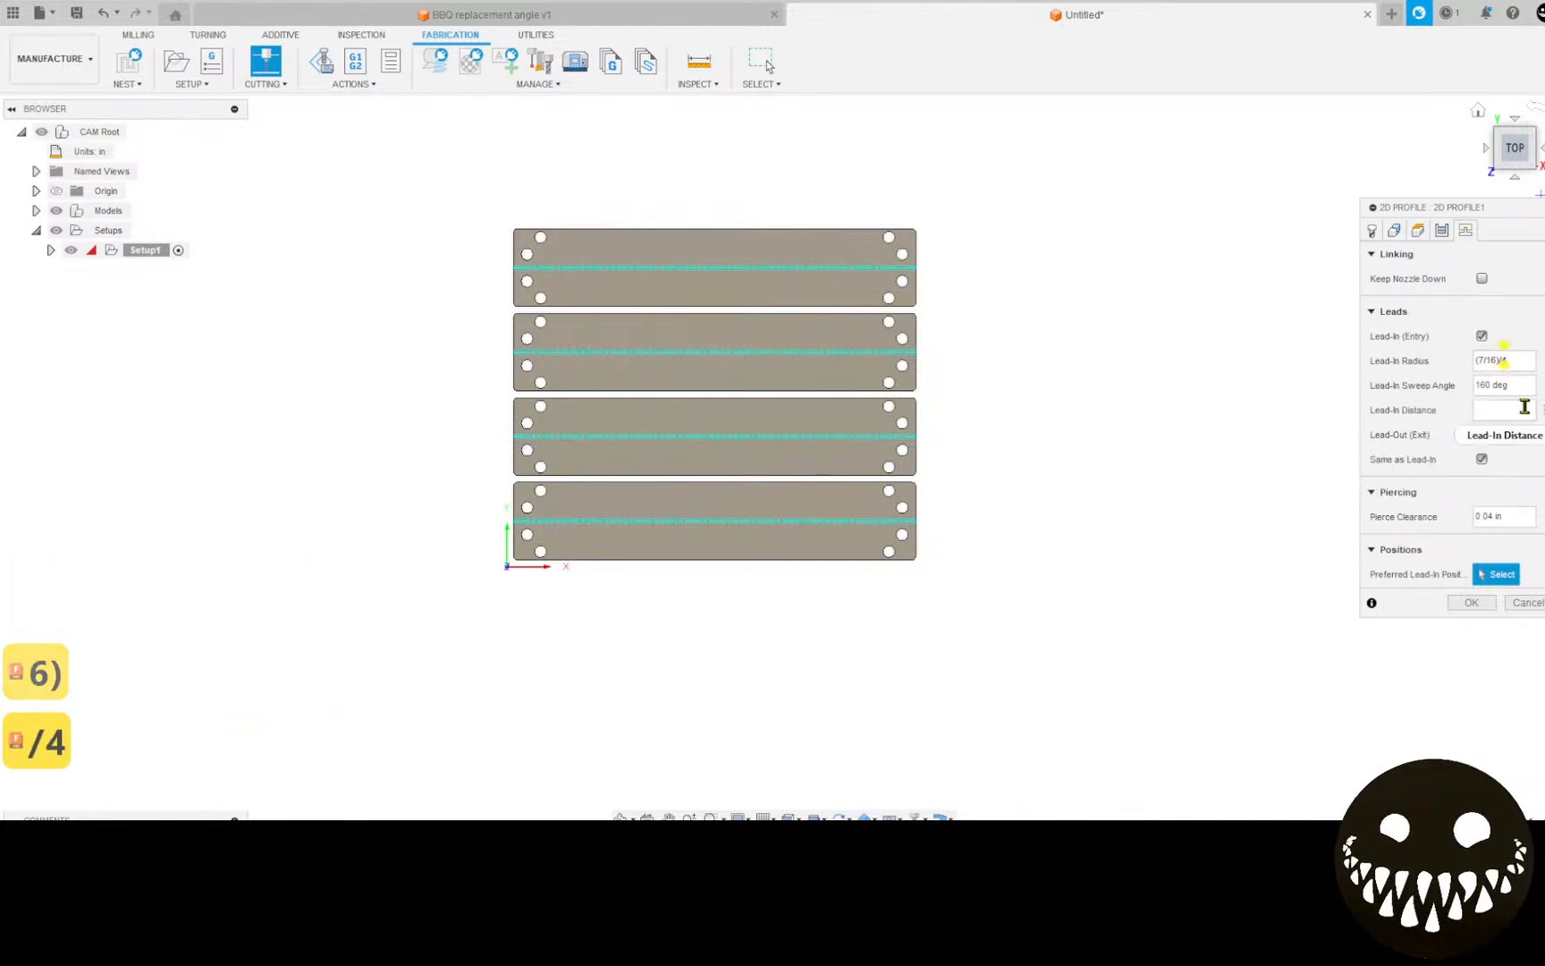
# Step: Disable the profile's lead-out and set the pierce clearance to 0 in
pyautogui.click(1482, 435)
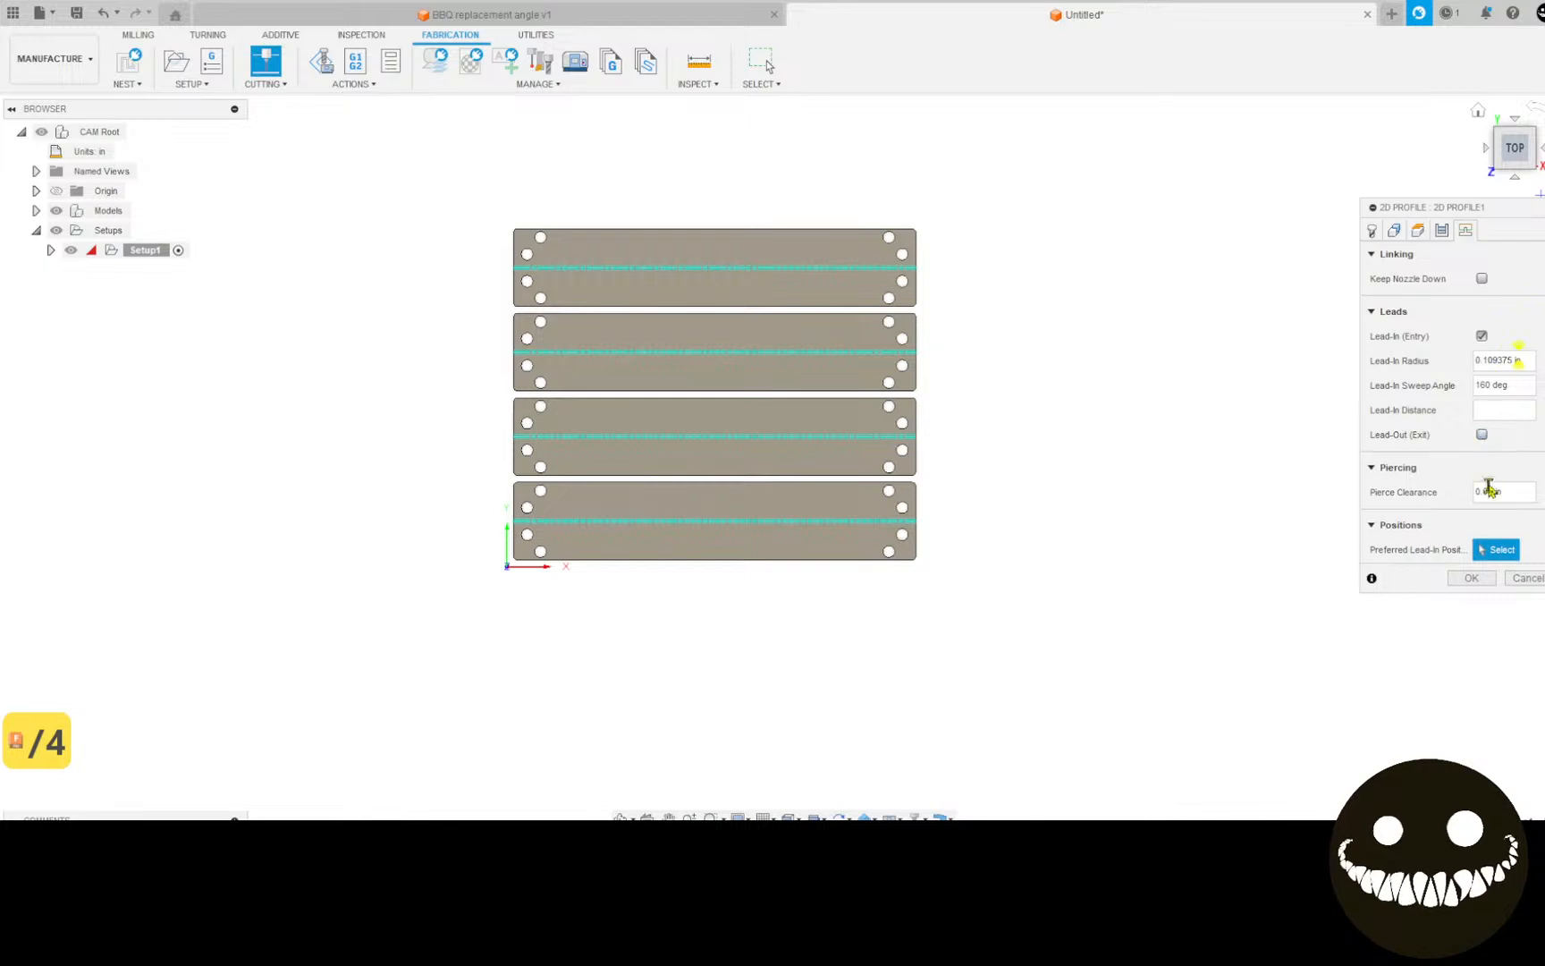
pyautogui.click(1504, 493)
pyautogui.write('0')
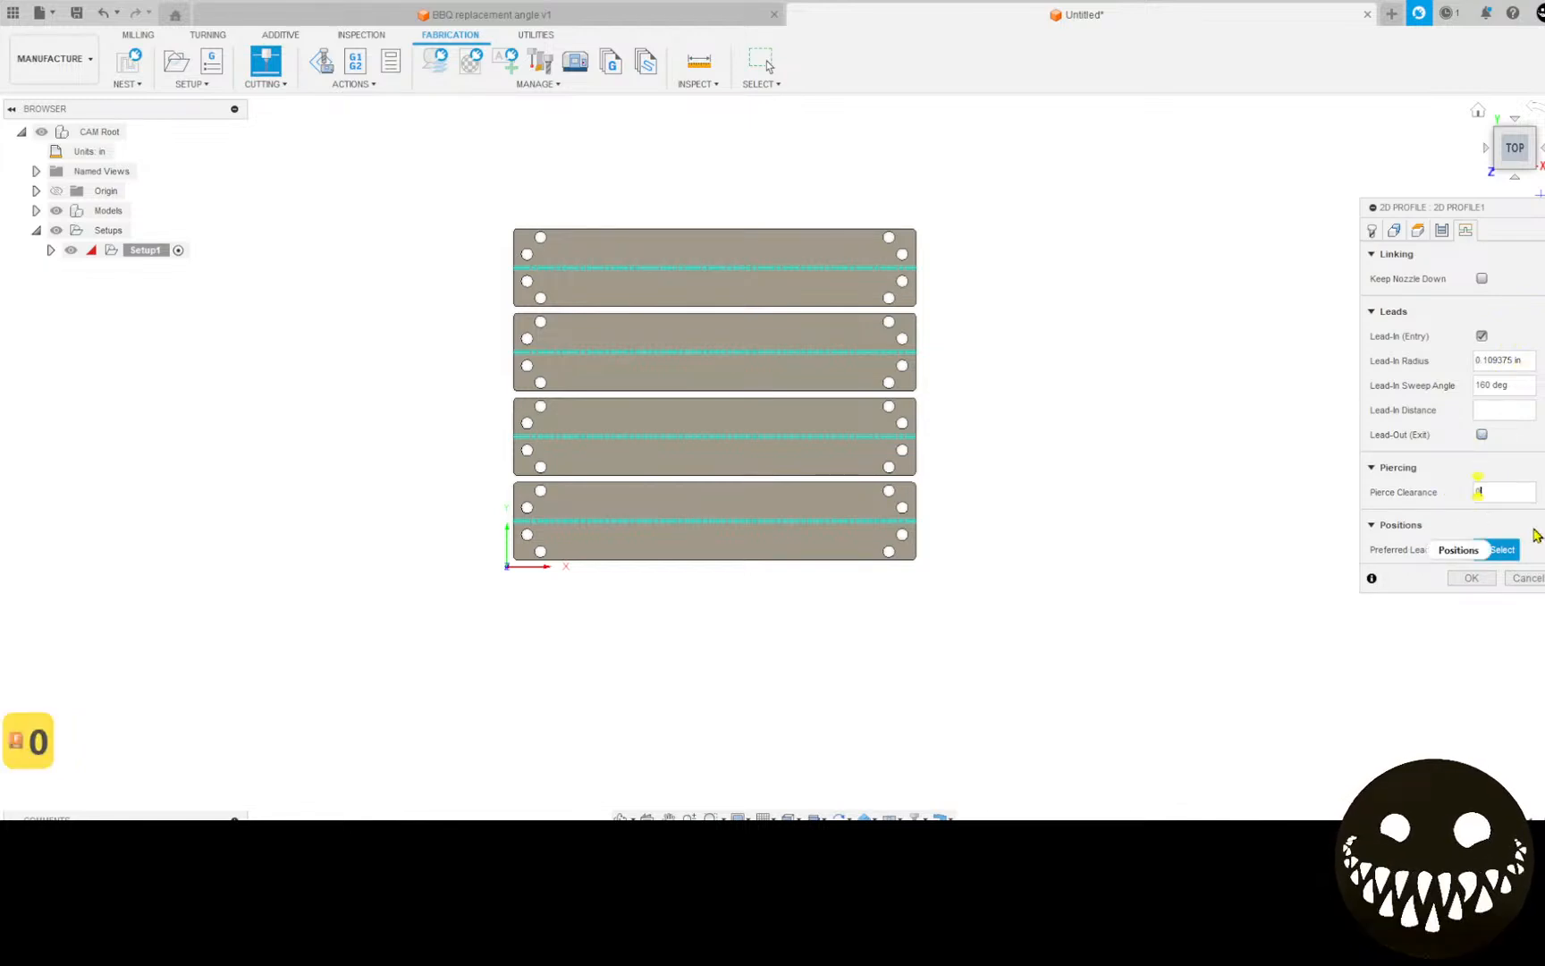
pyautogui.click(1466, 579)
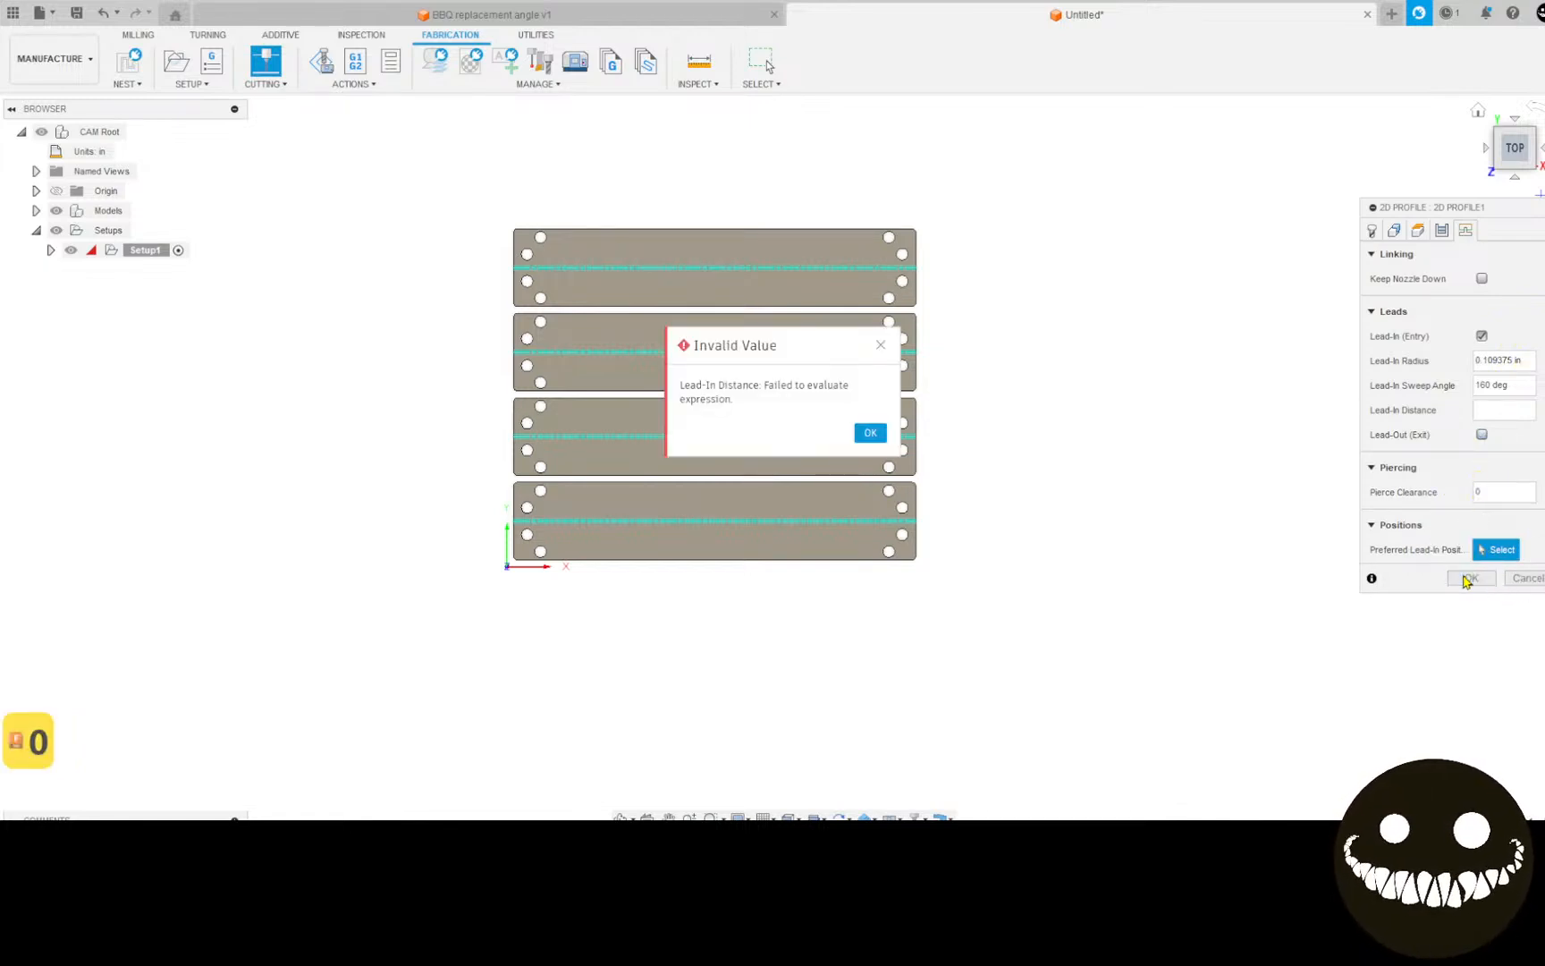
pyautogui.click(883, 436)
# Step: Set the lead-in distance to 0 in and generate the 2D profile toolpath
pyautogui.click(1495, 407)
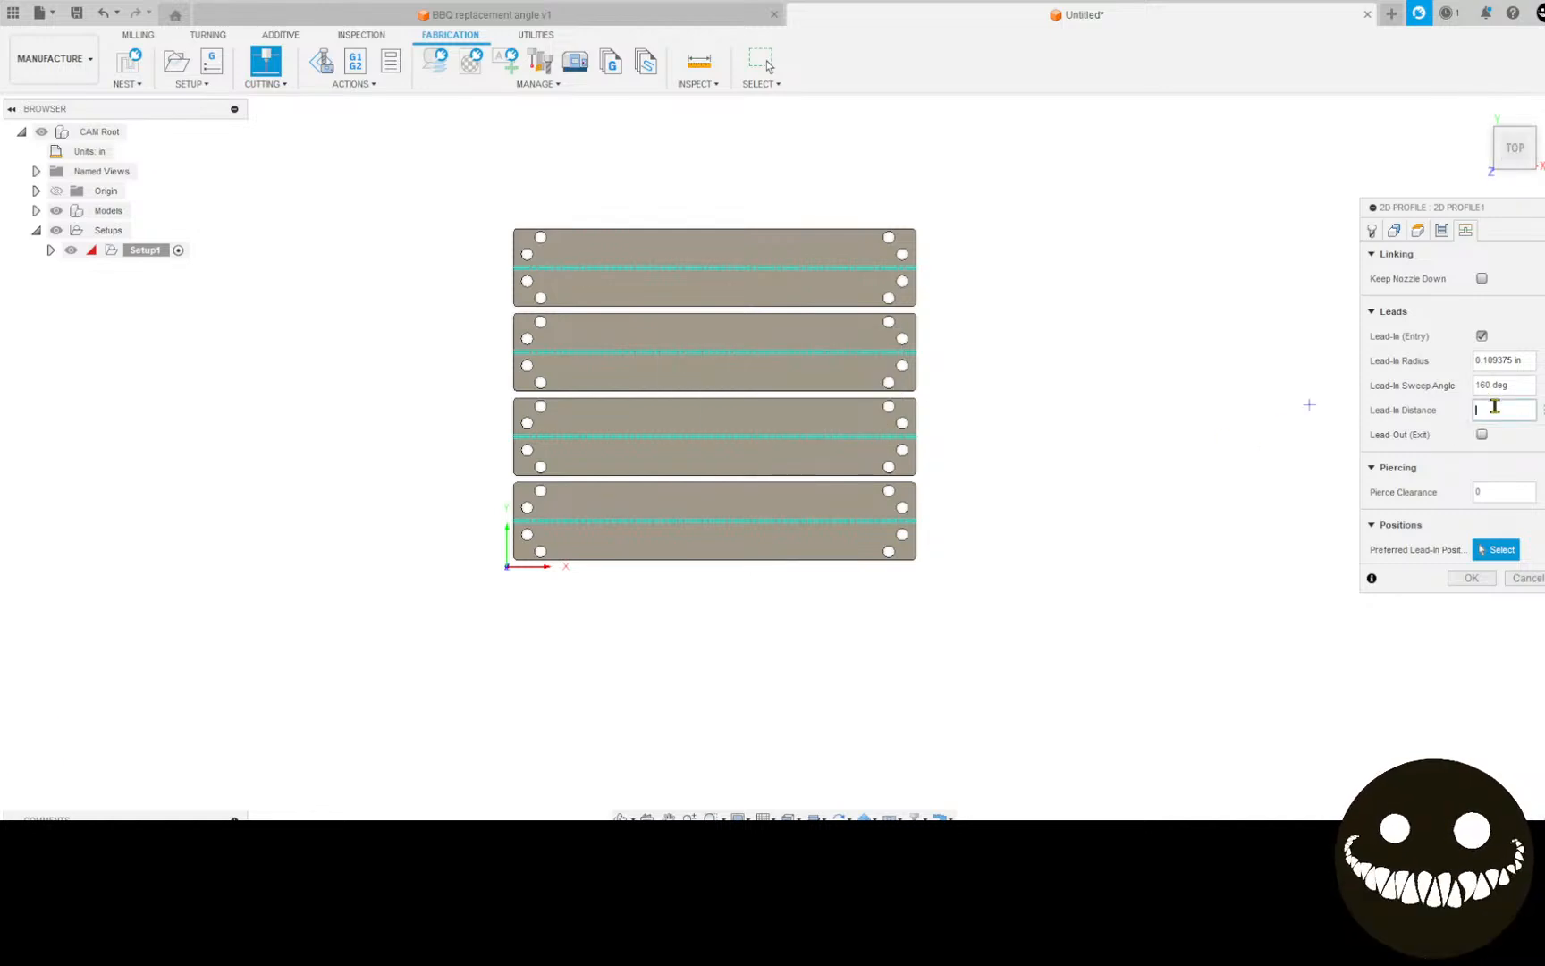
pyautogui.write('0')
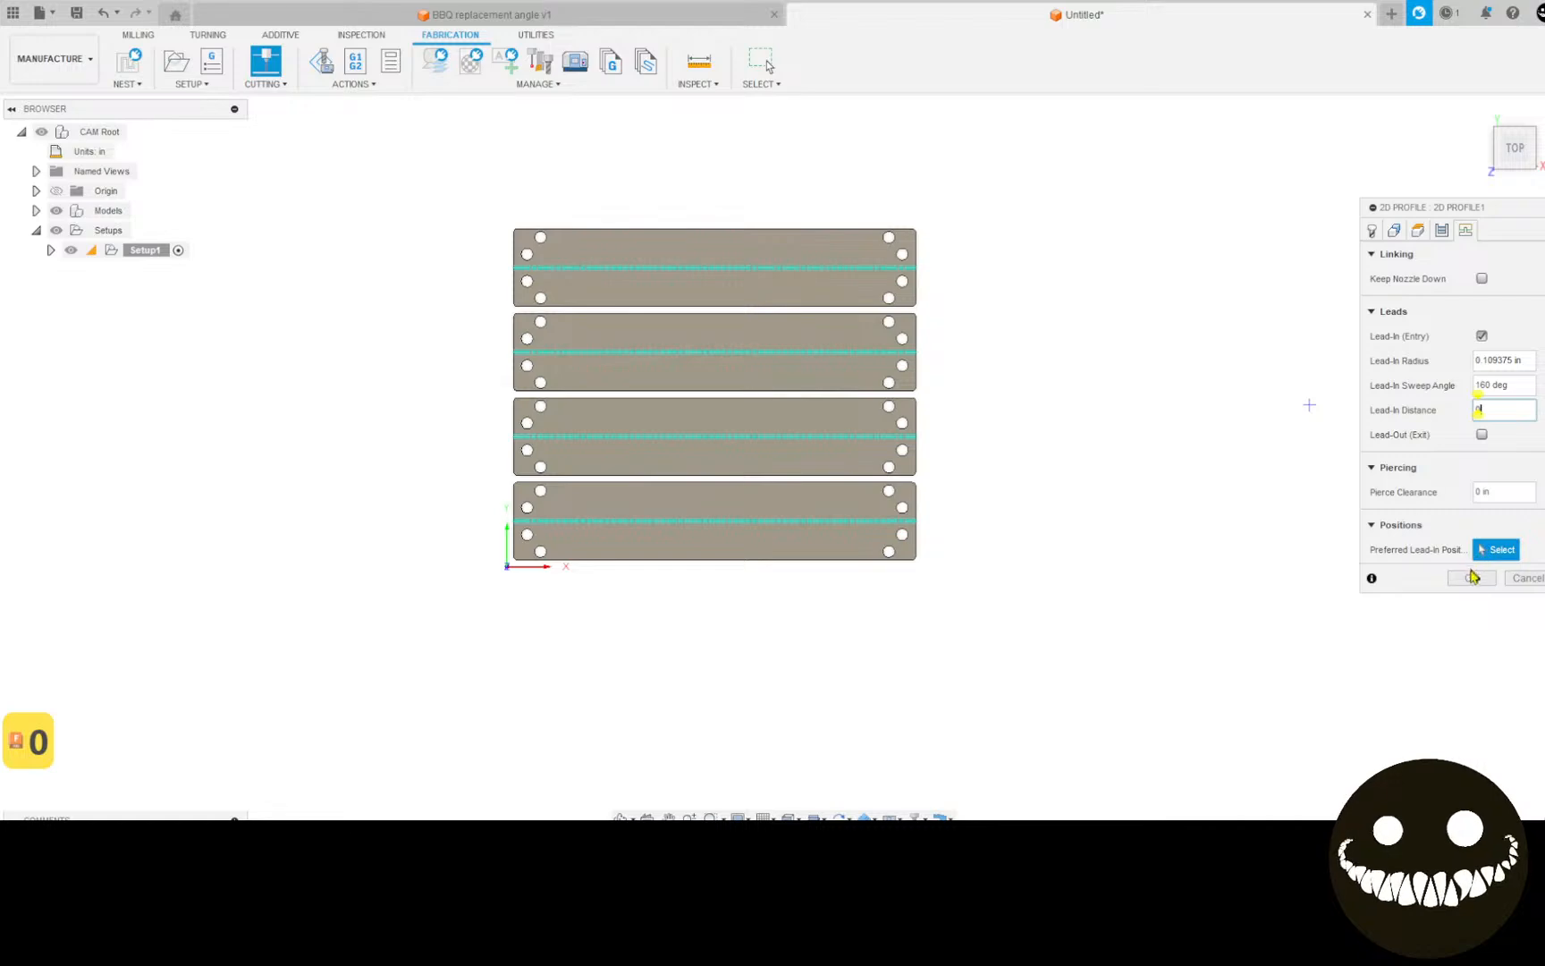
pyautogui.click(1474, 578)
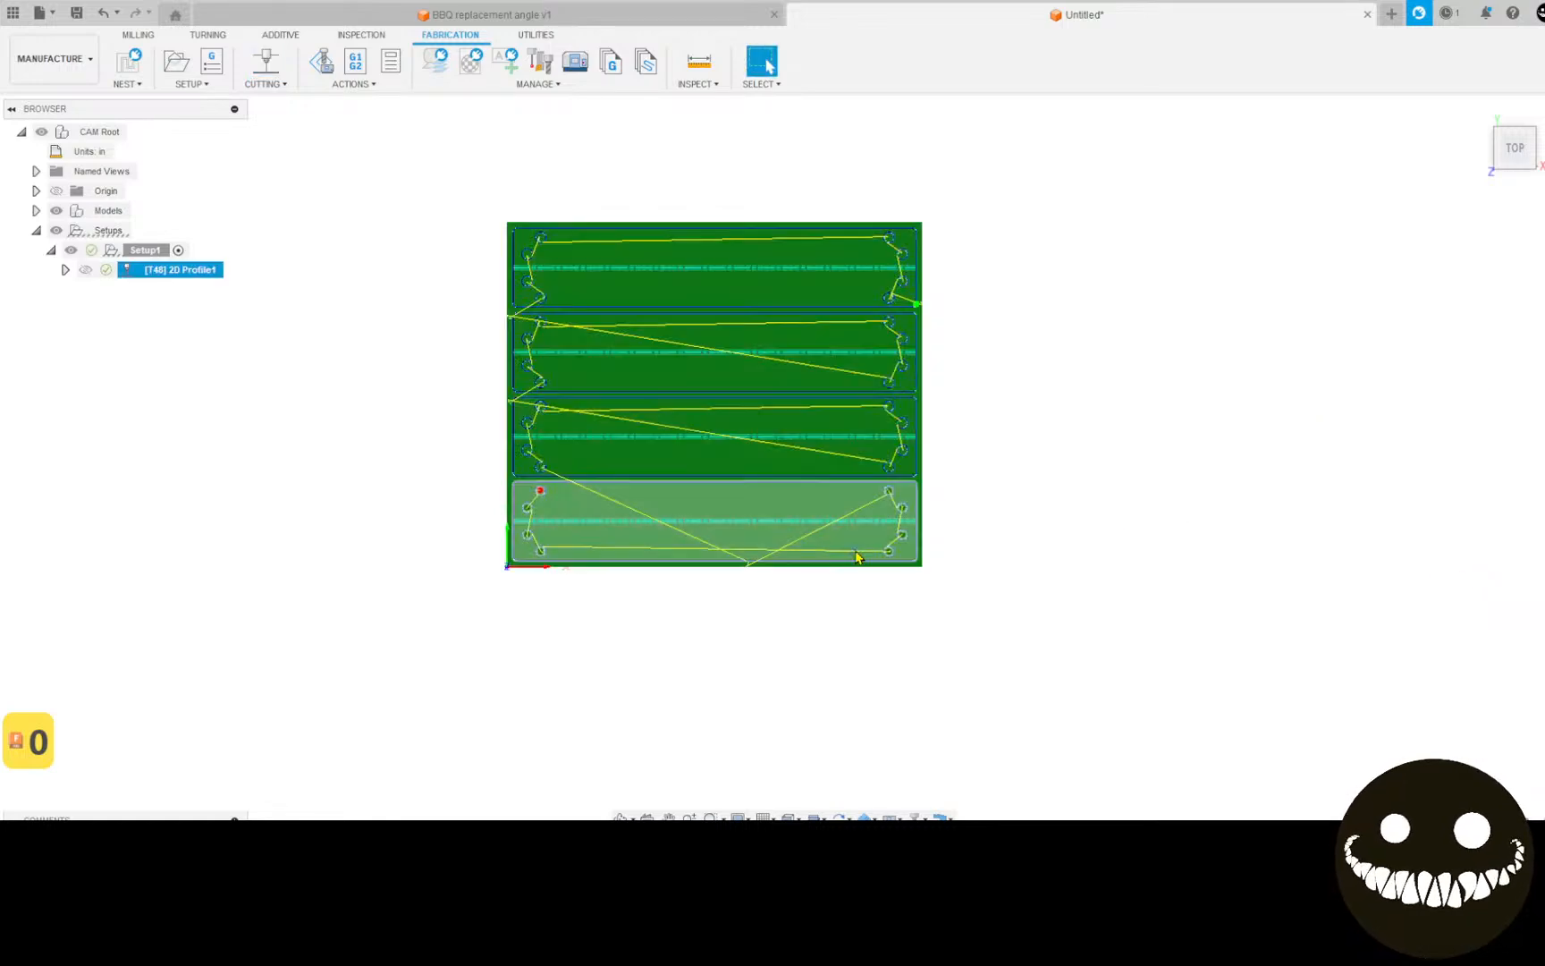
# Step: Examine the curved lead-ins inside the holes and the cutting path across all four plates
pyautogui.scroll(6, 859, 504)
pyautogui.scroll(3, 1022, 460)
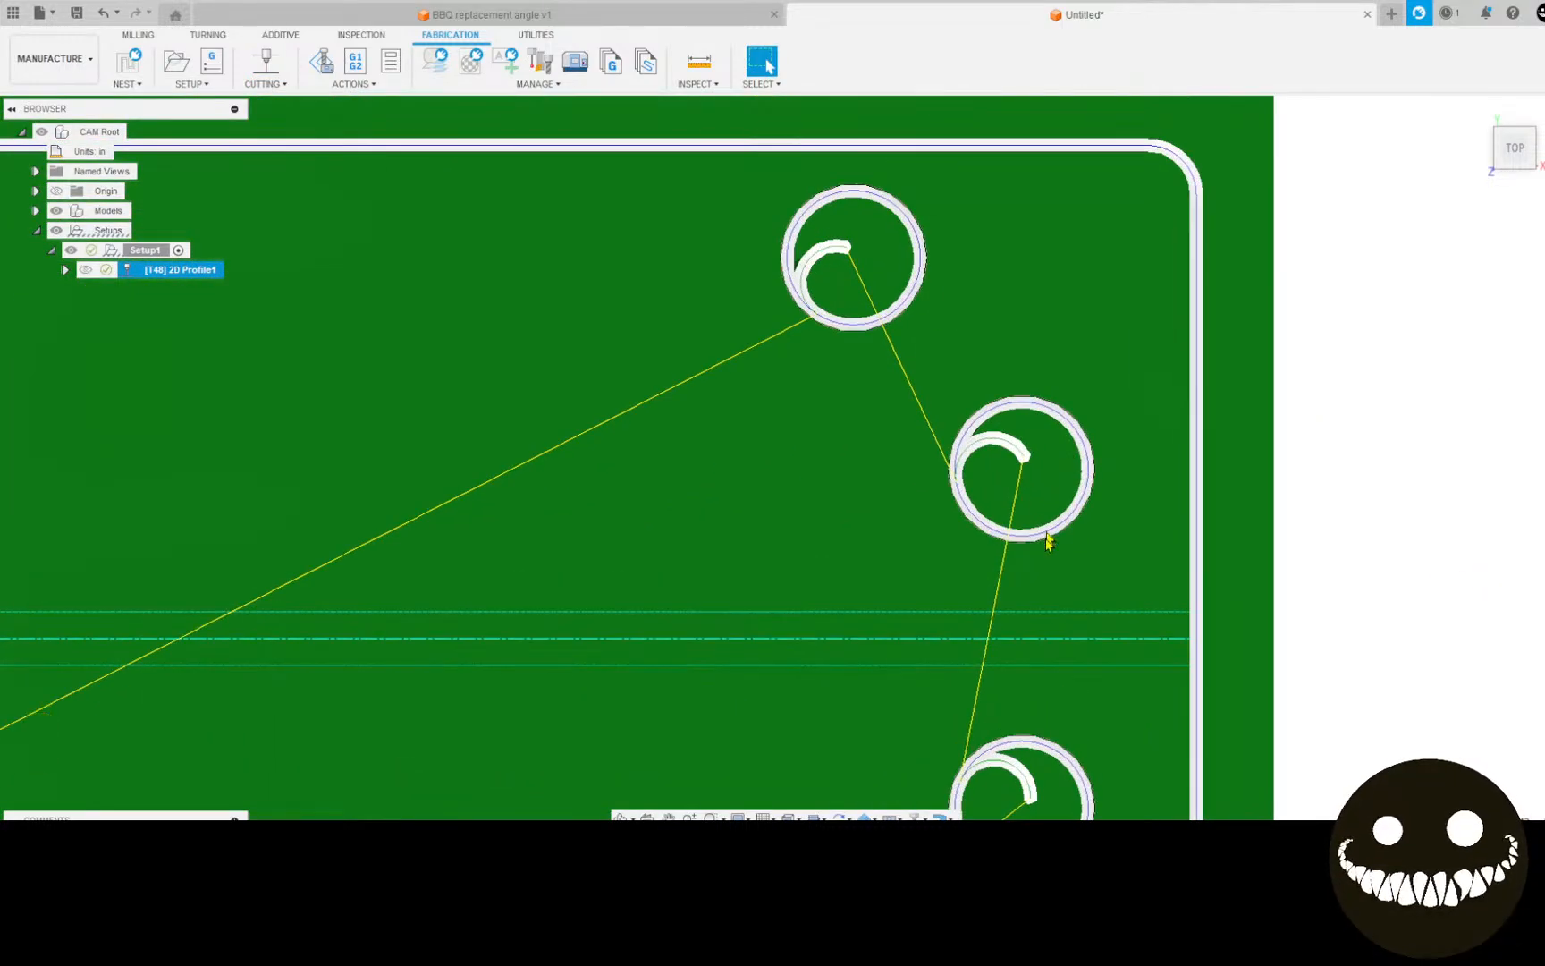
pyautogui.scroll(-5, 1028, 573)
pyautogui.scroll(-6, 767, 516)
pyautogui.moveTo(490, 463); pyautogui.dragTo(932, 353, button='middle')
pyautogui.scroll(6, 568, 359)
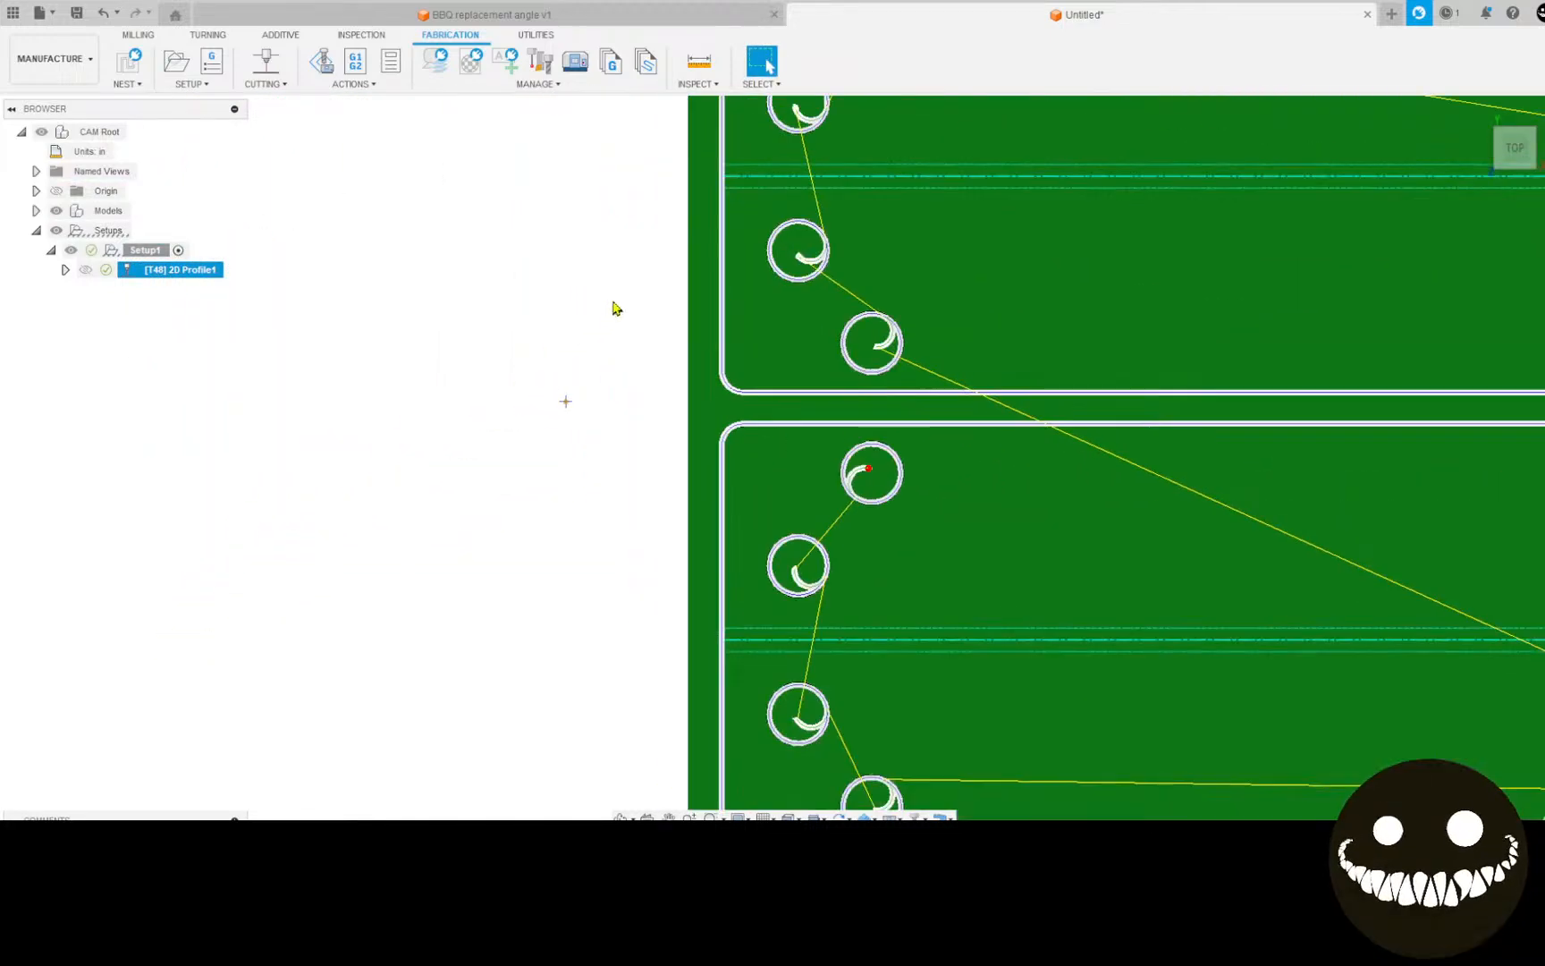
pyautogui.moveTo(834, 345); pyautogui.dragTo(688, 597, button='middle')
pyautogui.scroll(-6, 689, 597)
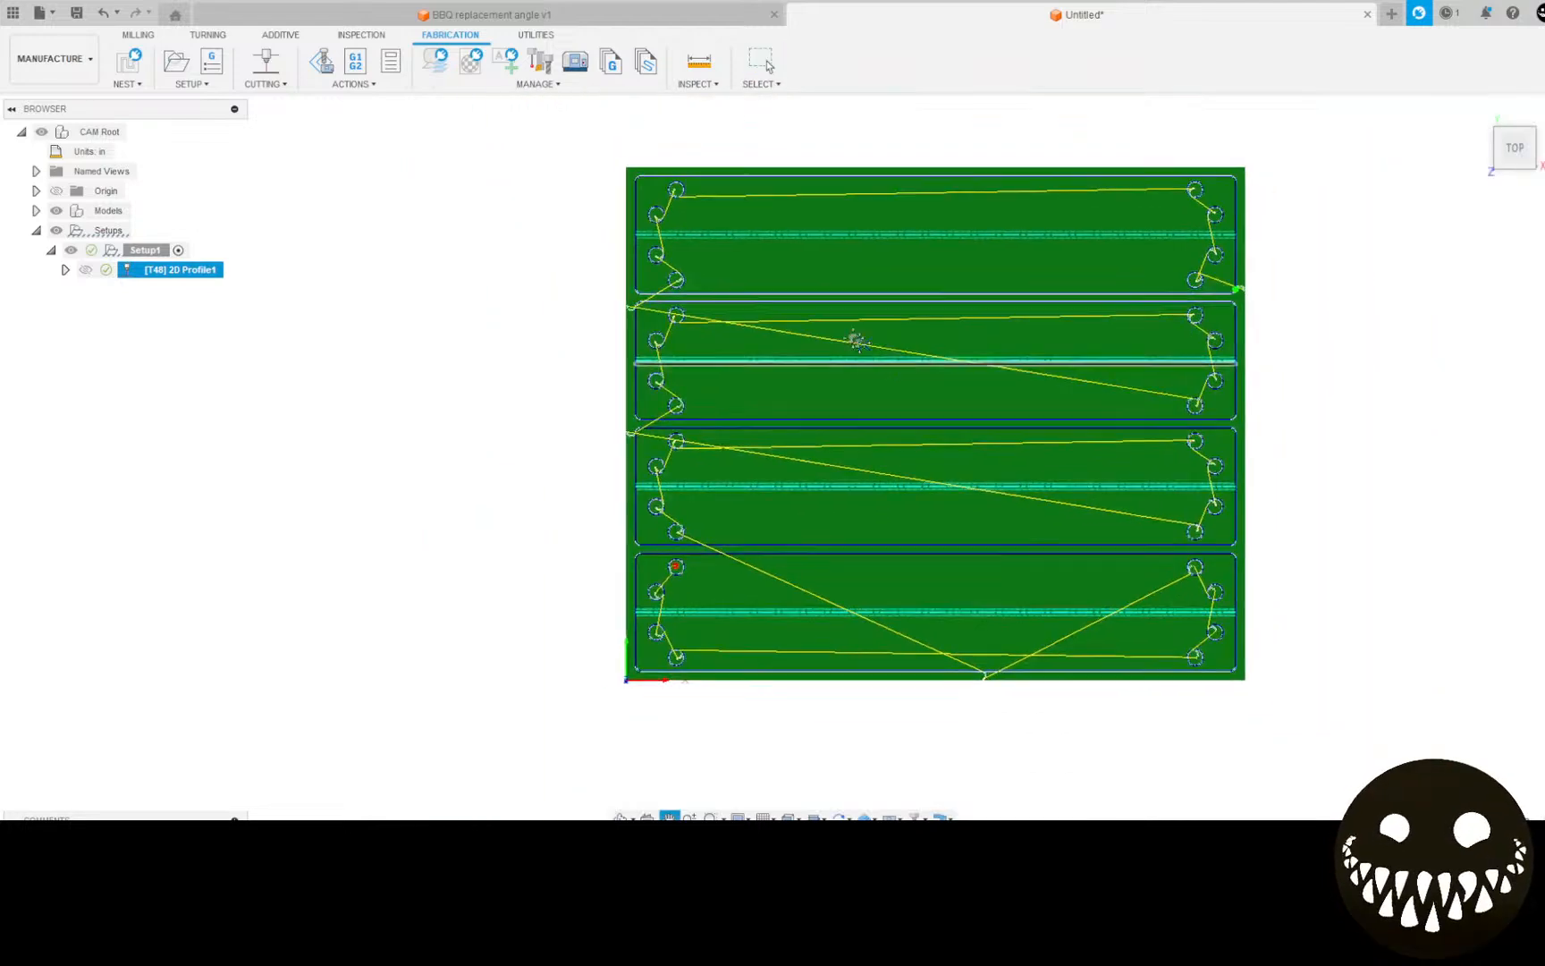
pyautogui.moveTo(856, 340); pyautogui.dragTo(753, 407, button='middle')
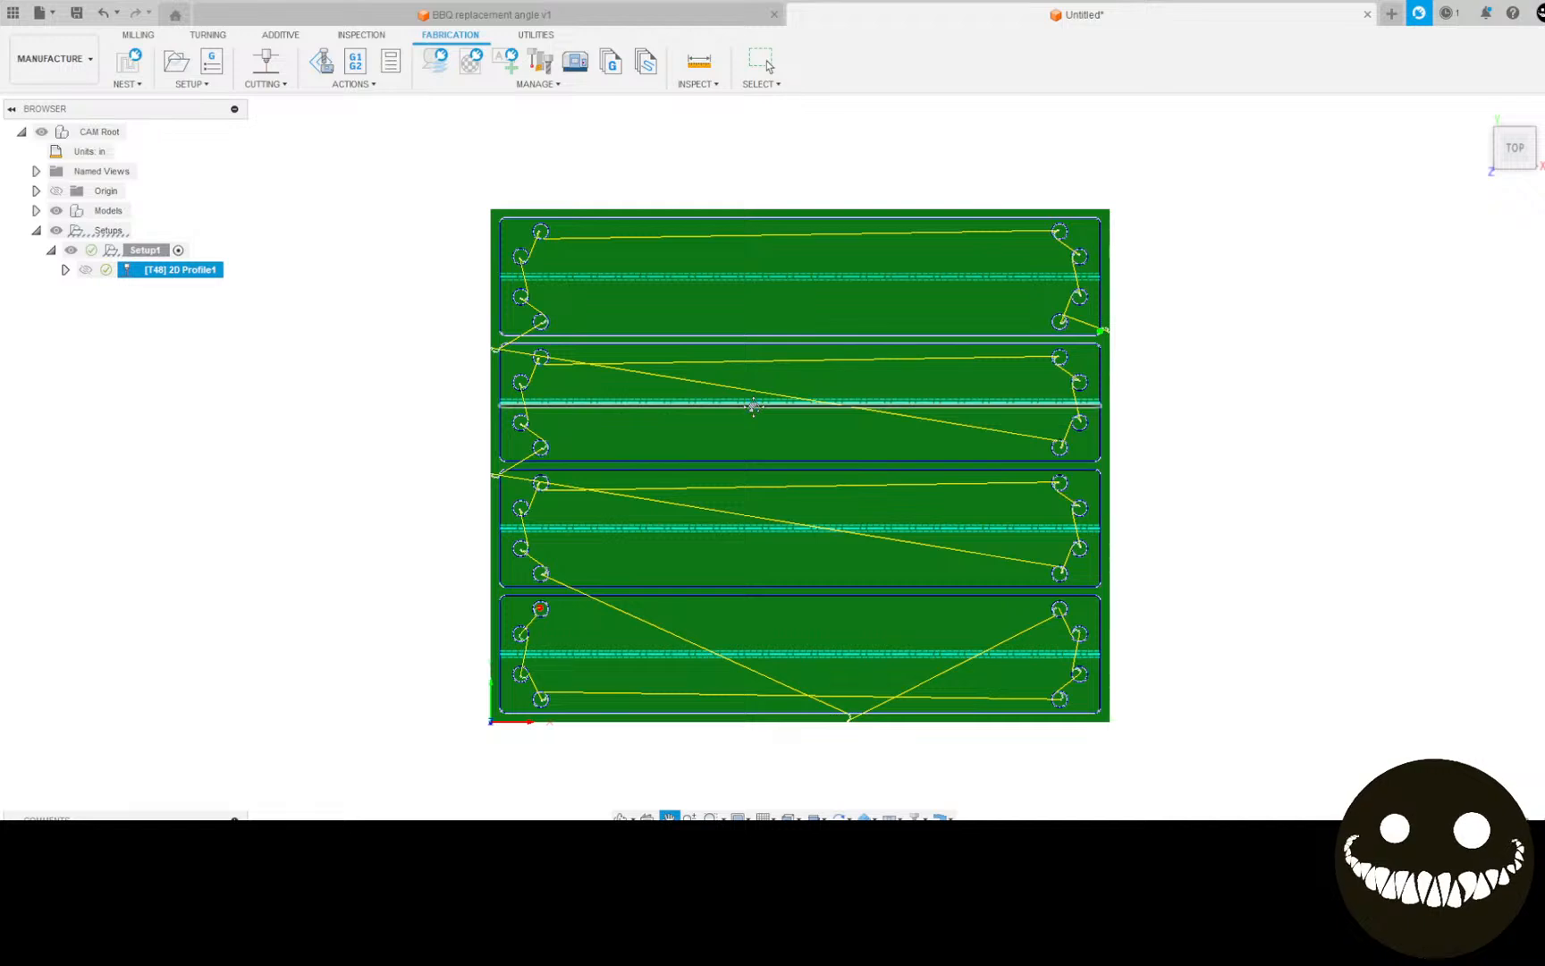
pyautogui.press('Escape')
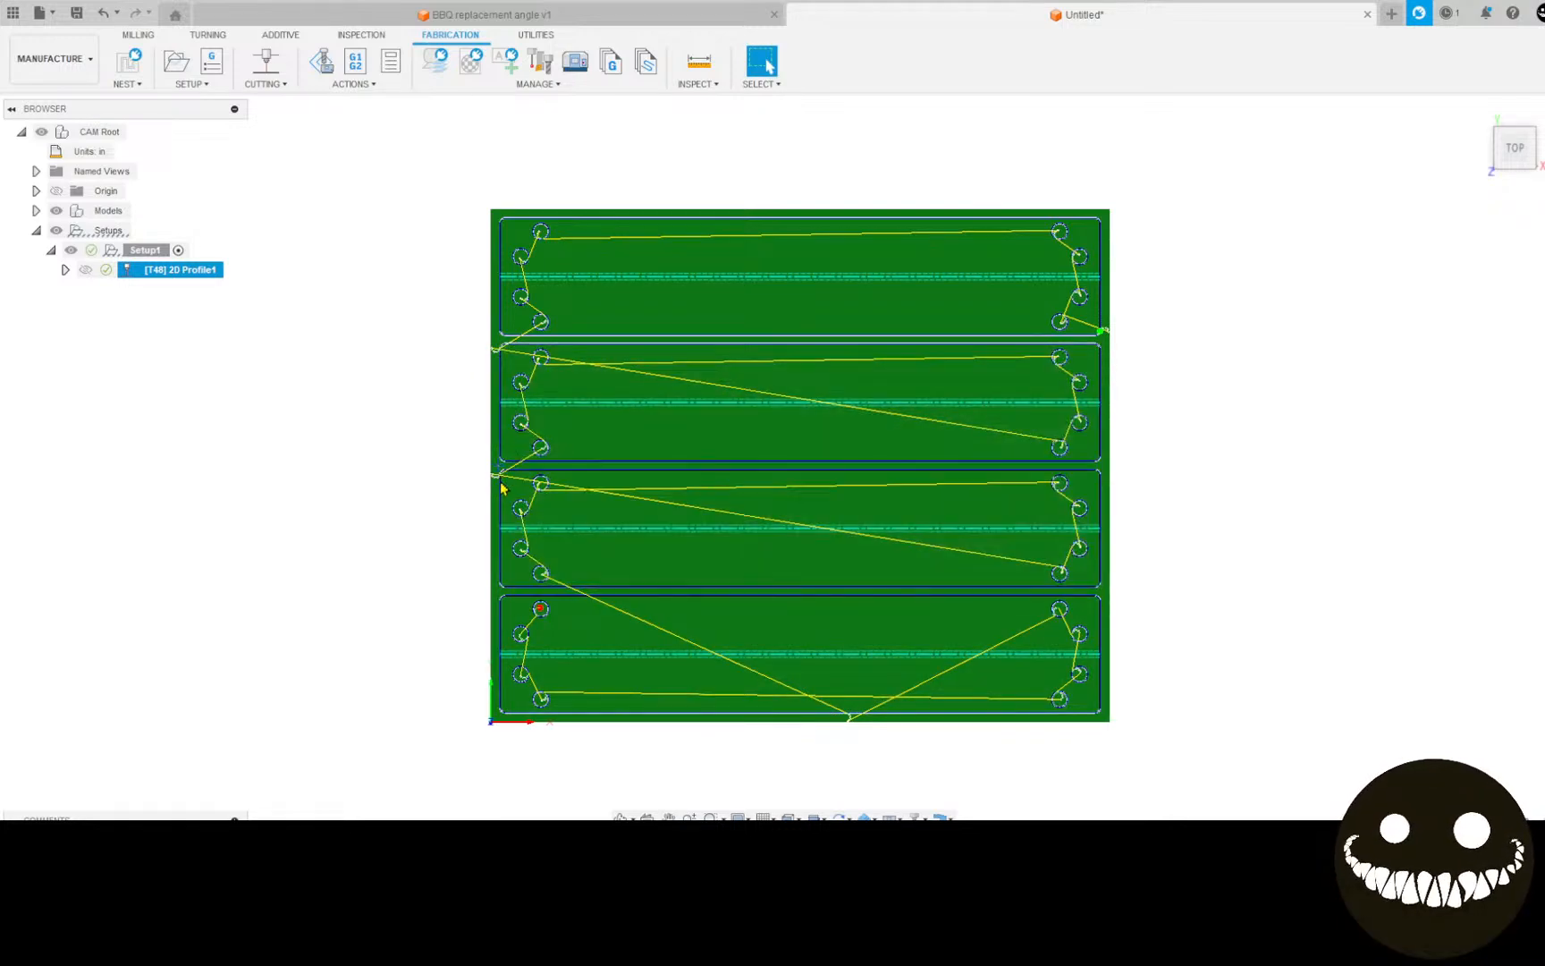
# Step: Set preferred lead-in positions on the right-hand end edge of all four plates and regenerate the 2D profile toolpath
pyautogui.rightClick(220, 270)
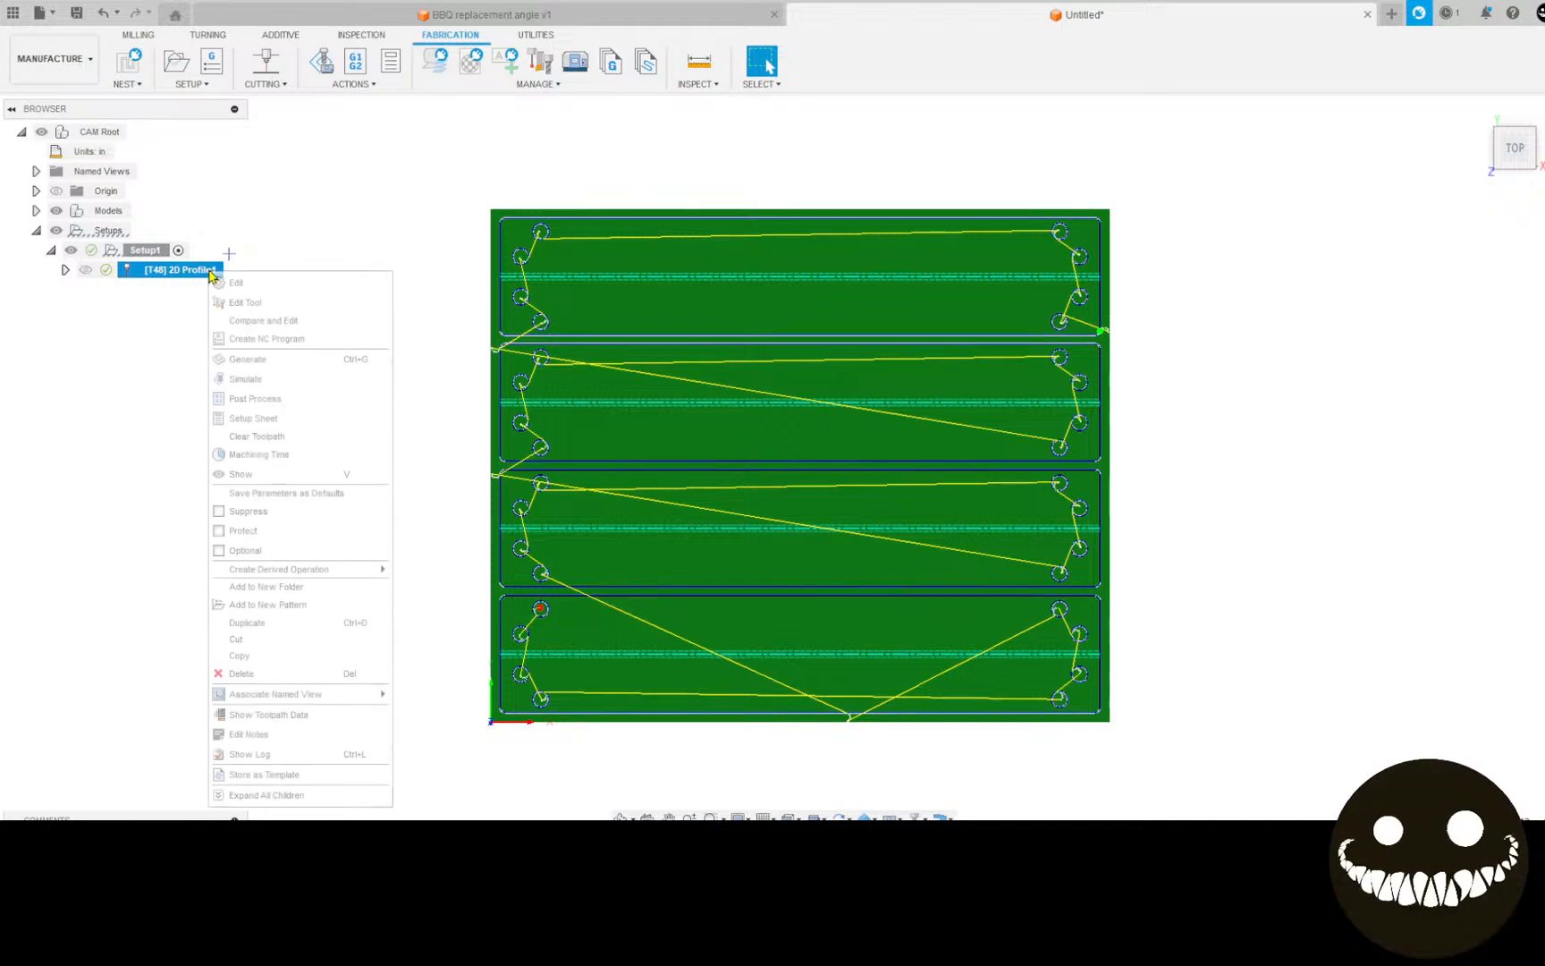
pyautogui.click(280, 284)
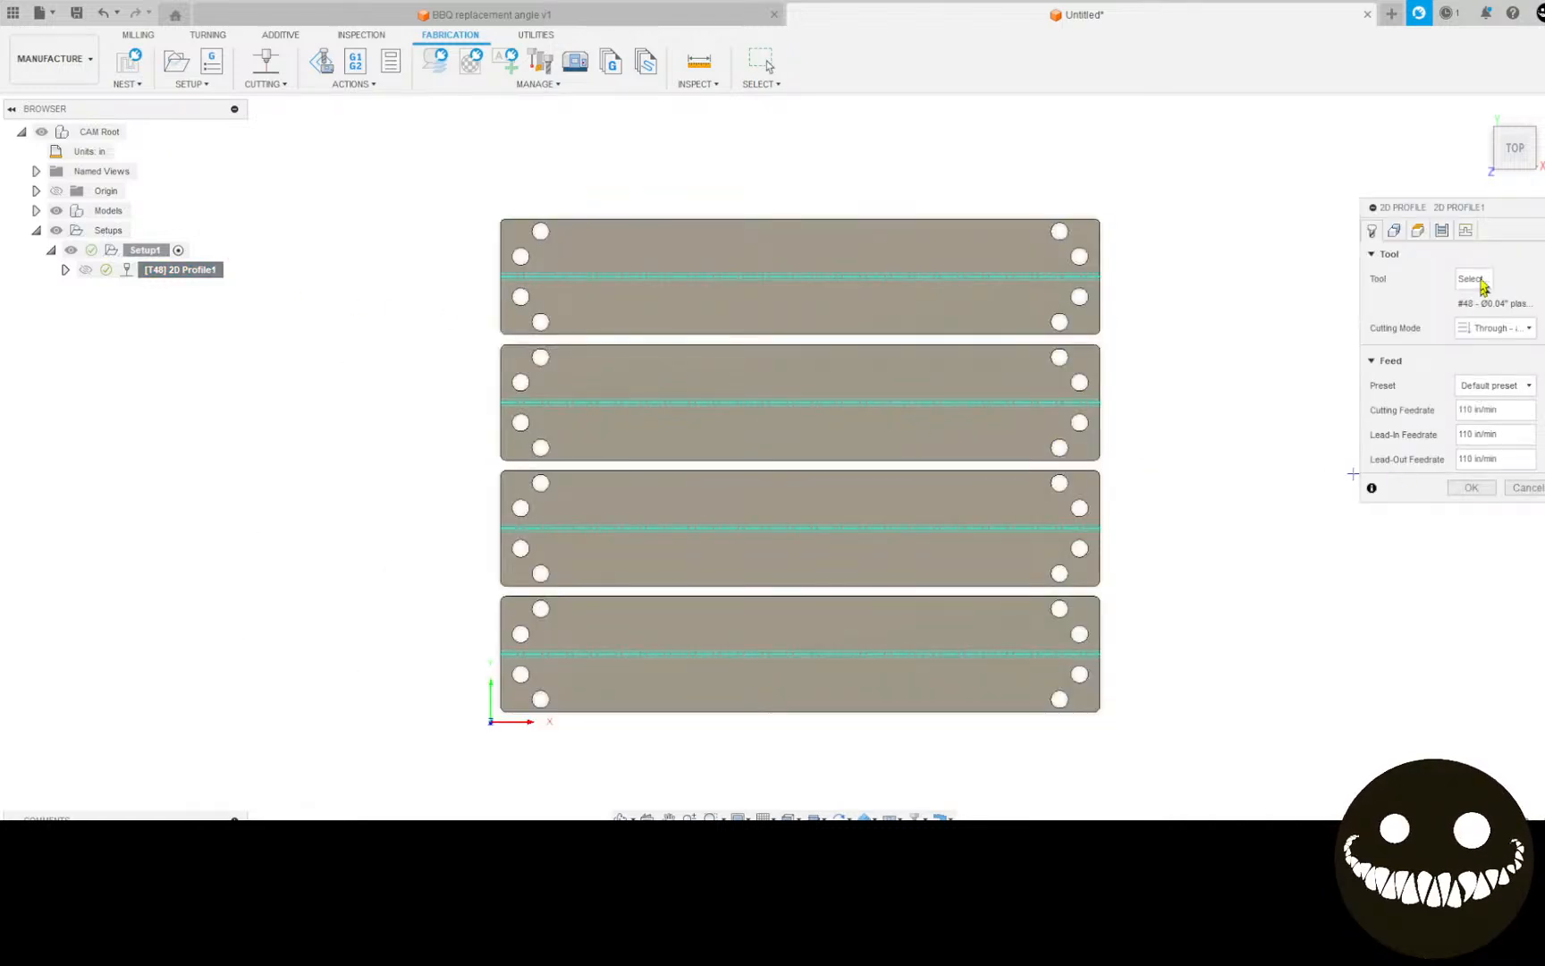
pyautogui.click(1465, 230)
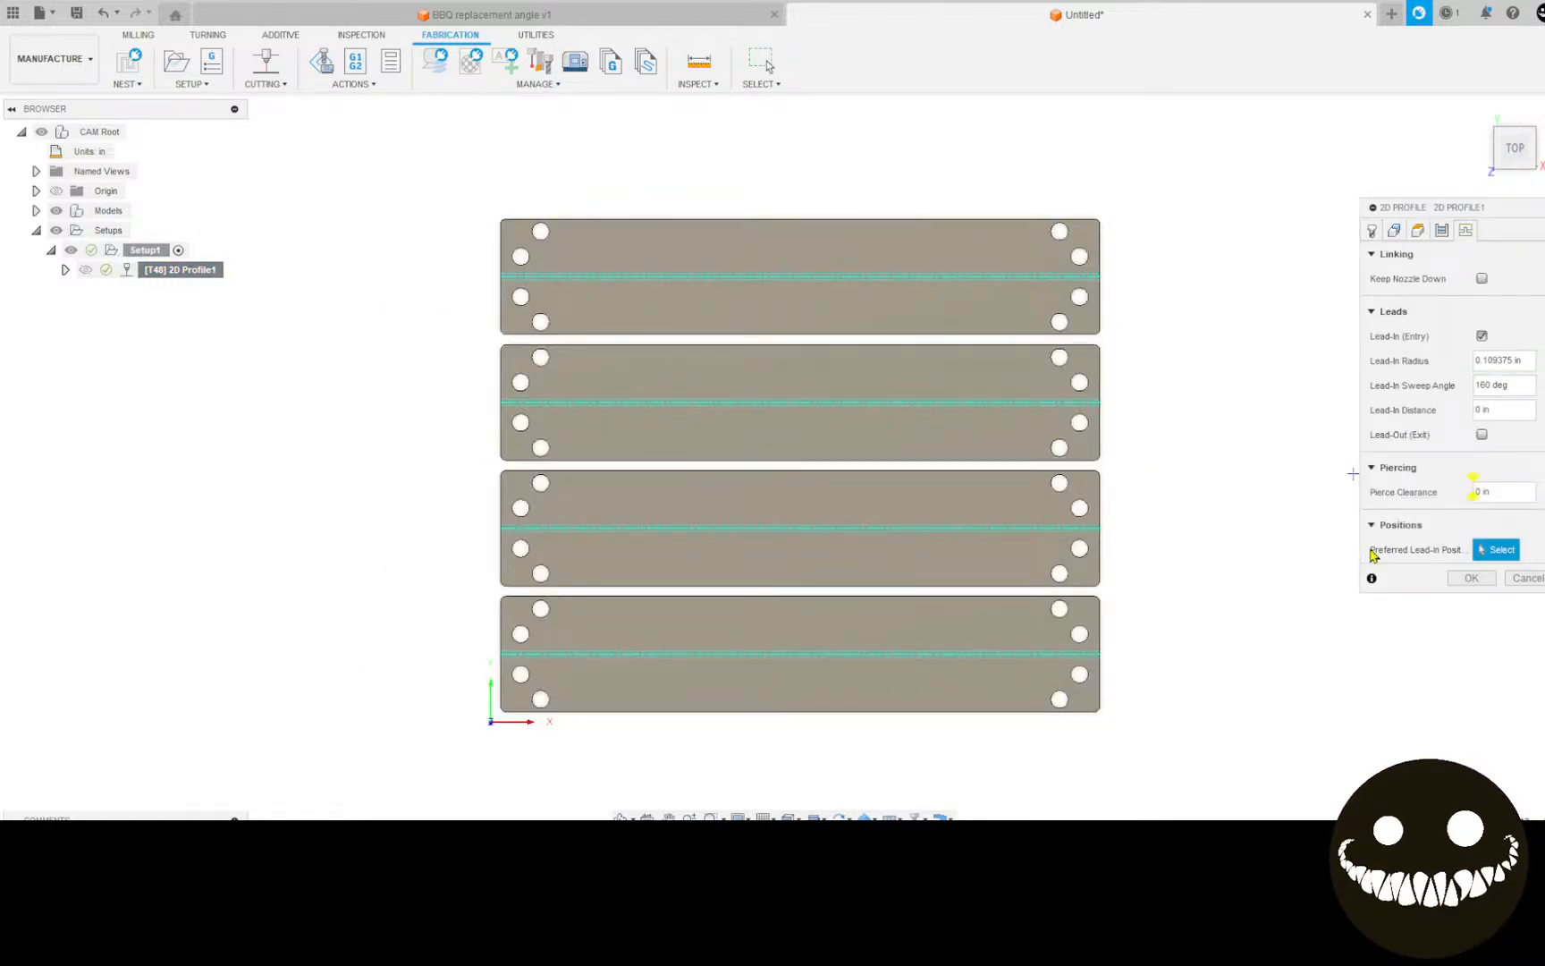
pyautogui.click(1100, 693)
pyautogui.click(1100, 566)
pyautogui.click(1099, 443)
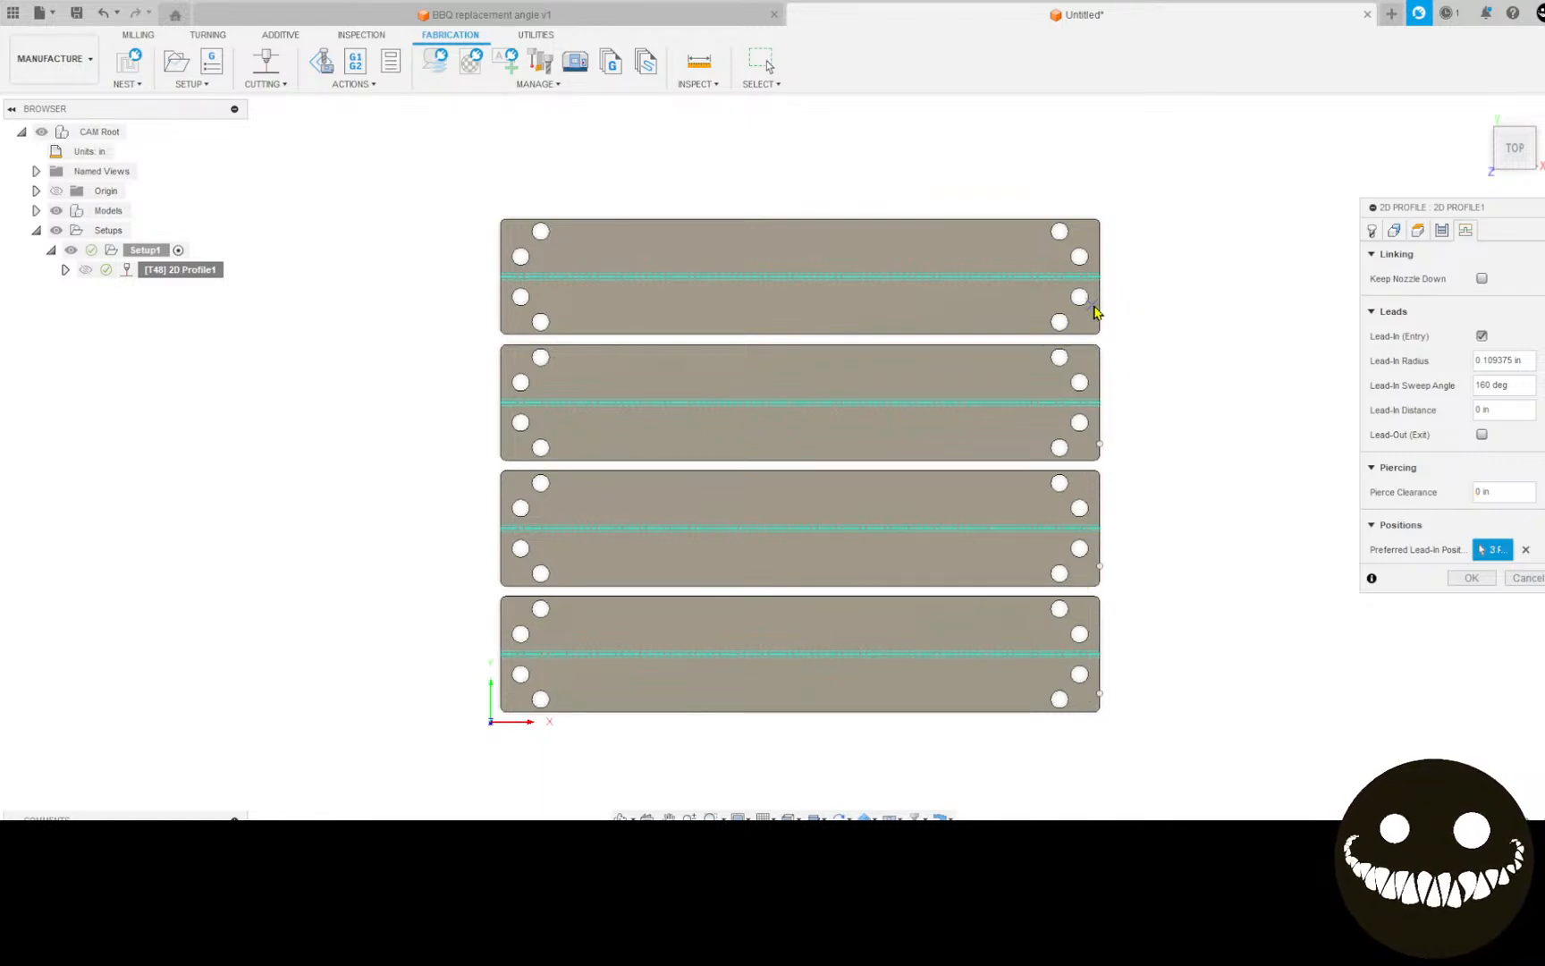
pyautogui.click(1100, 308)
pyautogui.click(1471, 577)
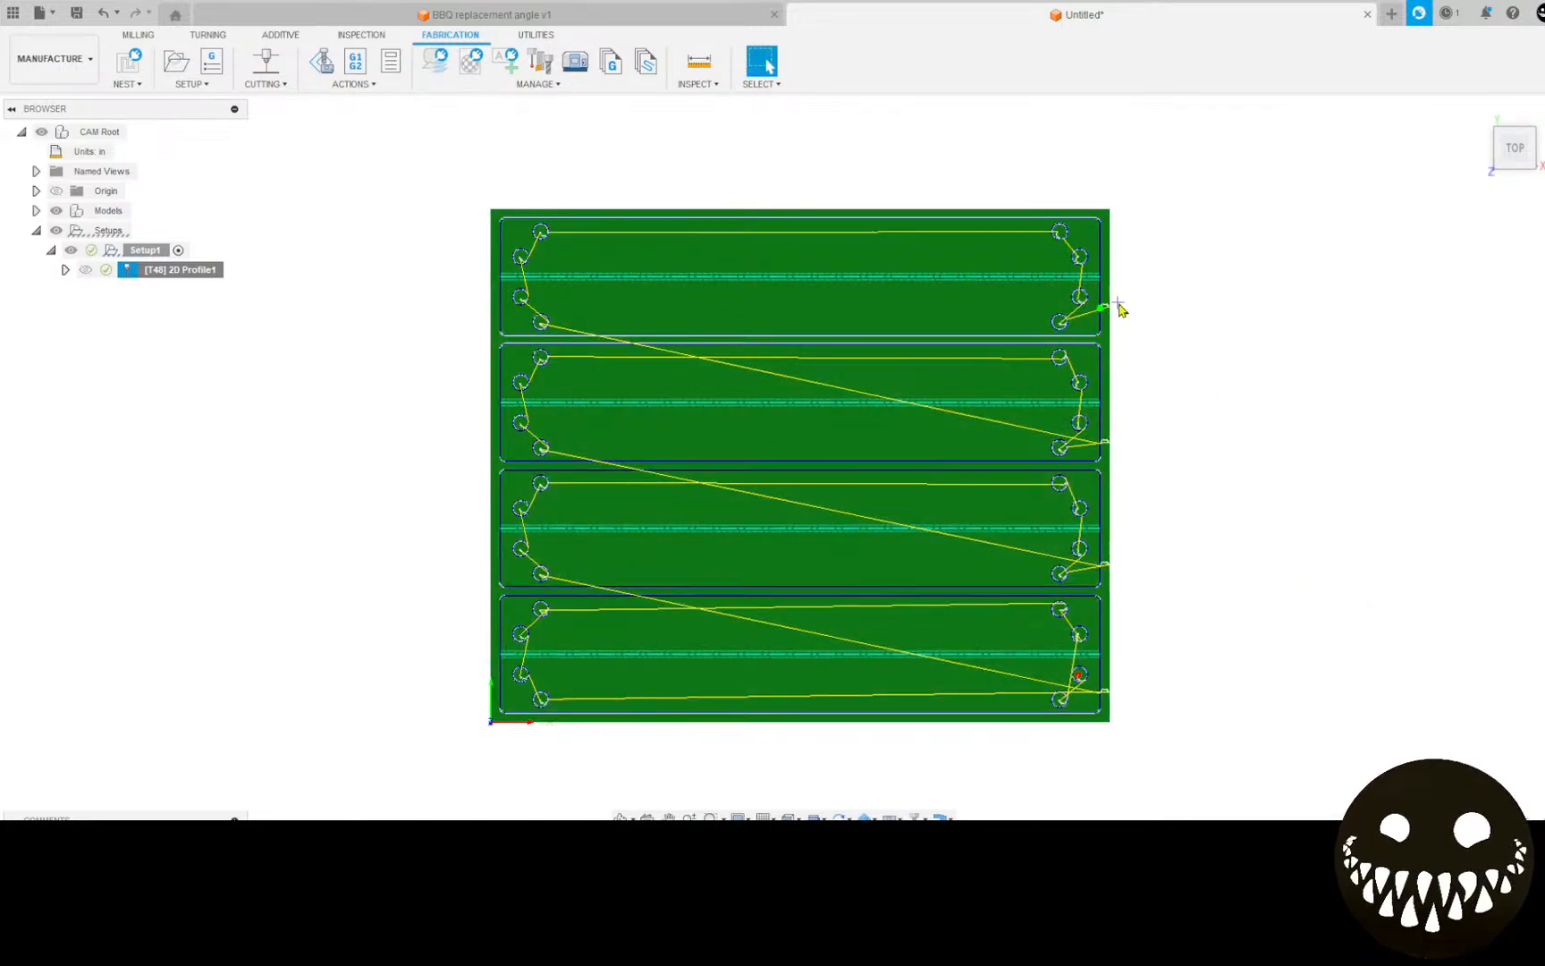
# Step: Examine the regenerated toolpath's lead-ins and the rapid moves between holes and outlines across all four plates
pyautogui.scroll(3, 661, 372)
pyautogui.scroll(1, 605, 476)
pyautogui.moveTo(837, 582); pyautogui.dragTo(755, 570, button='middle')
pyautogui.scroll(-2, 755, 570)
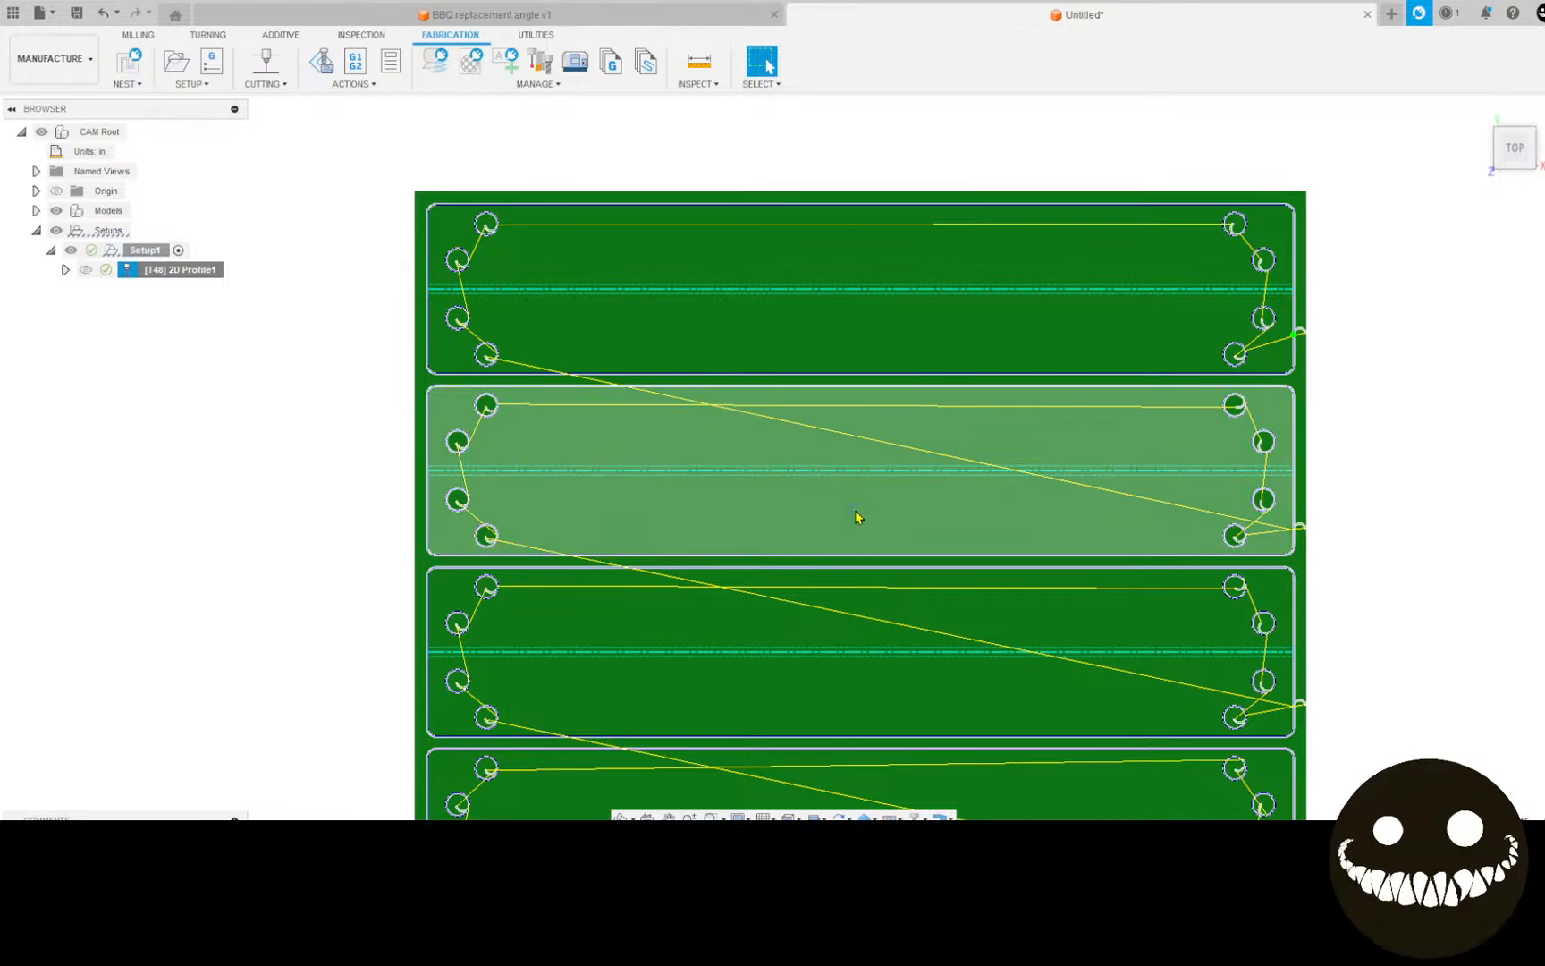
pyautogui.moveTo(661, 454); pyautogui.dragTo(617, 283, button='middle')
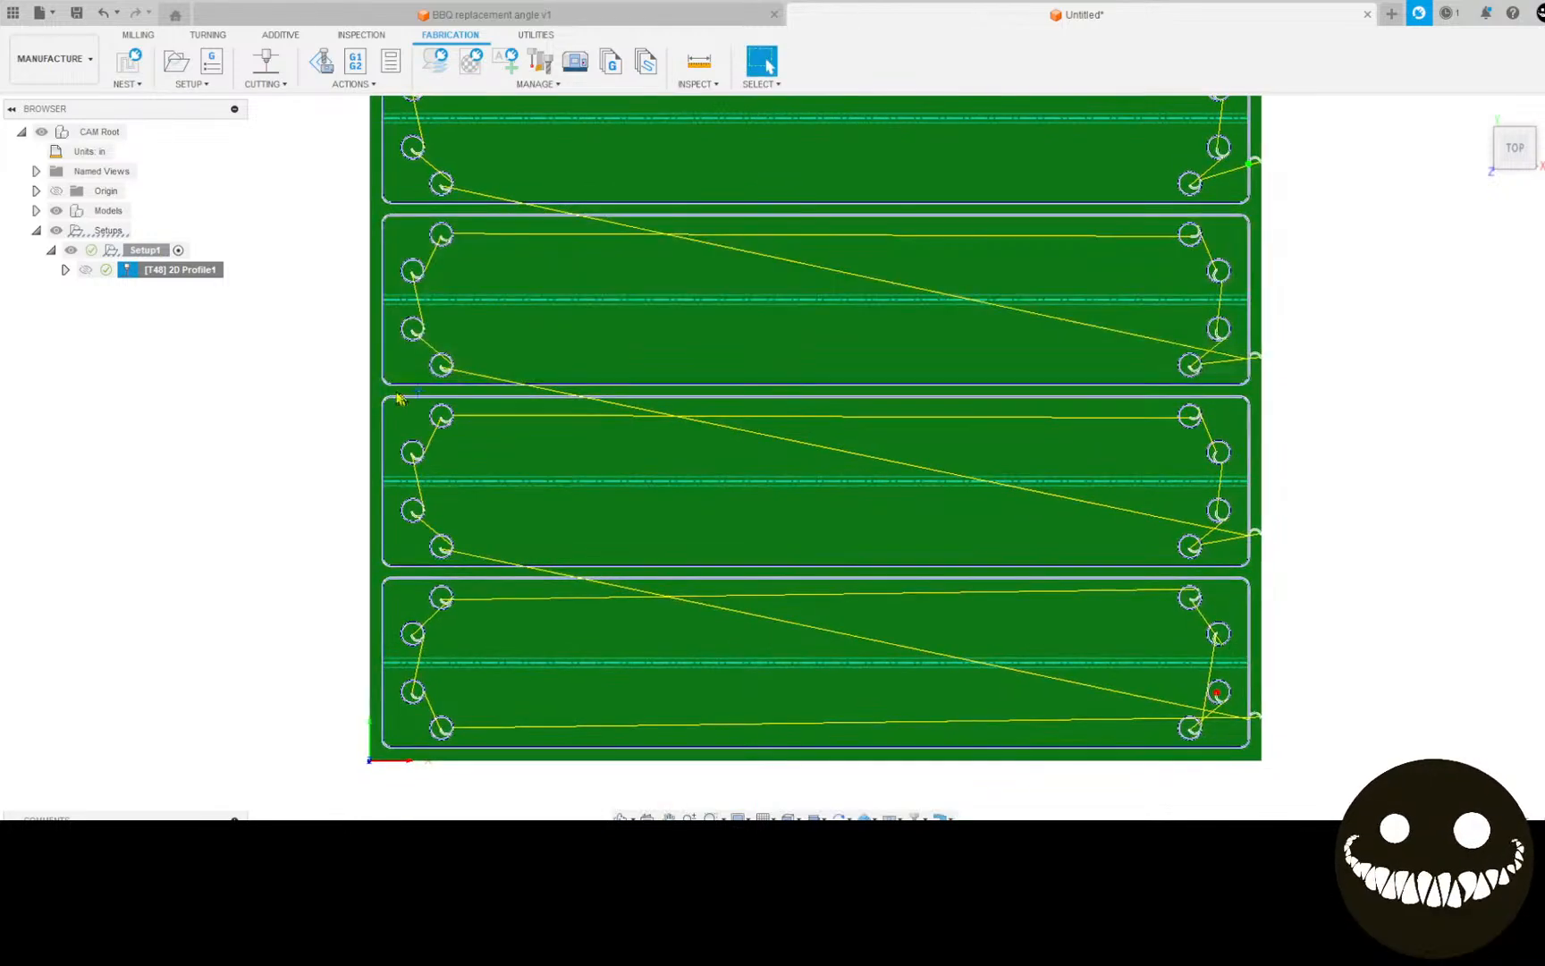
pyautogui.moveTo(556, 369); pyautogui.dragTo(470, 442)
pyautogui.scroll(-5, 472, 442)
pyautogui.scroll(-1, 606, 573)
pyautogui.moveTo(603, 572); pyautogui.dragTo(642, 520, button='middle')
pyautogui.scroll(3, 641, 528)
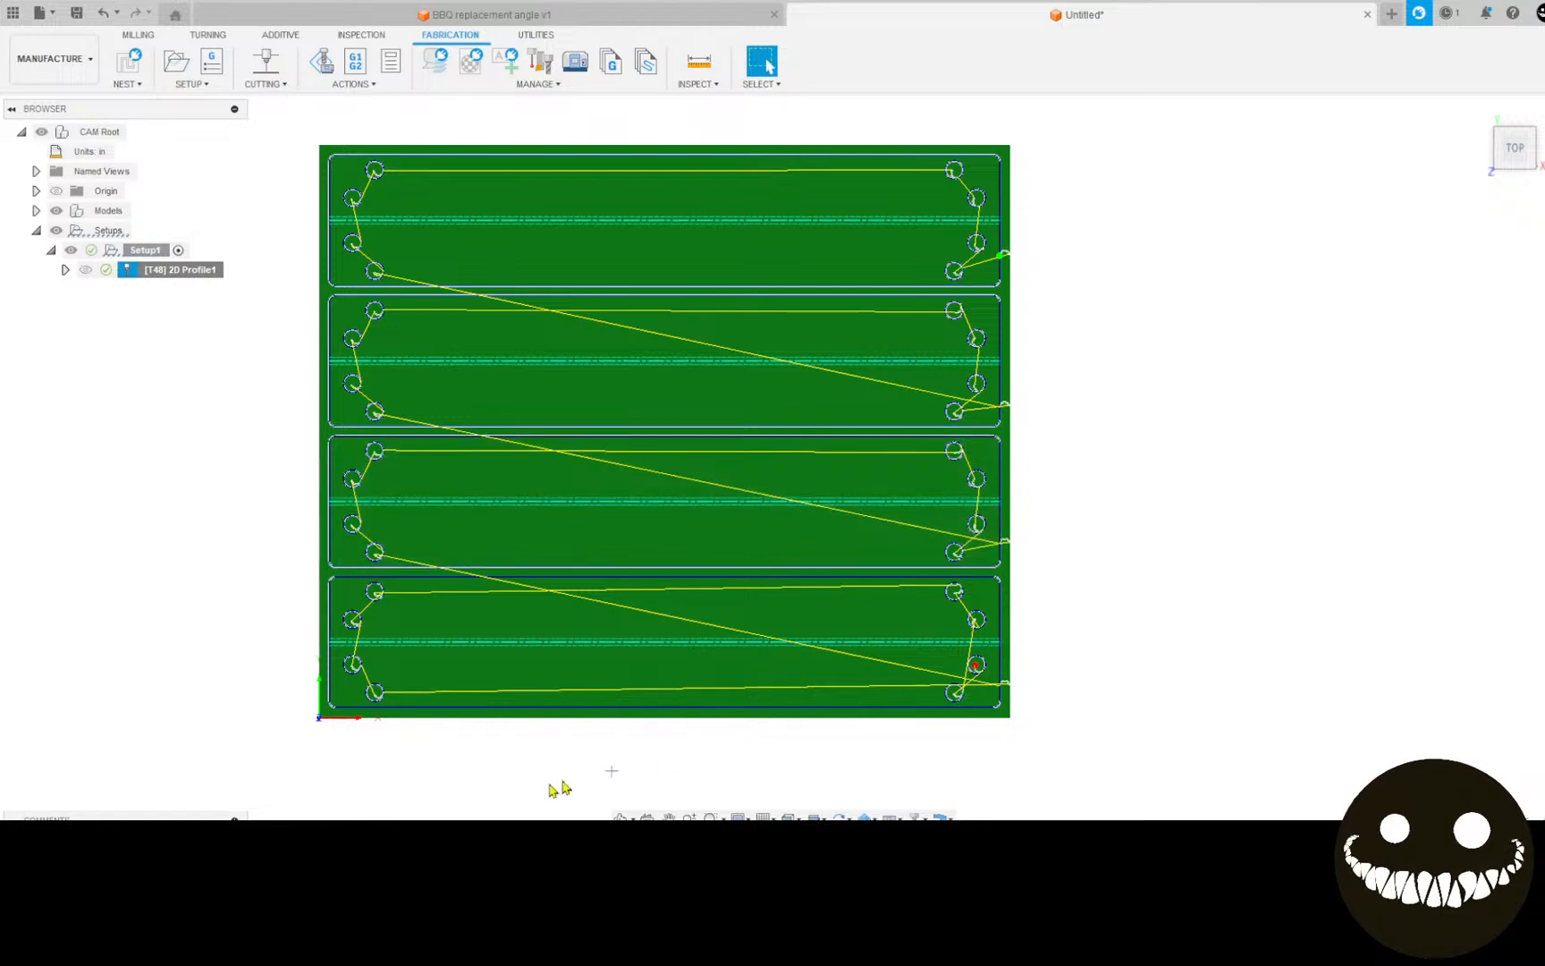
# Step: Switch to the BBQ replacement angle v1 design and unfold all bends, keeping one flange's outer face stationary
pyautogui.click(642, 21)
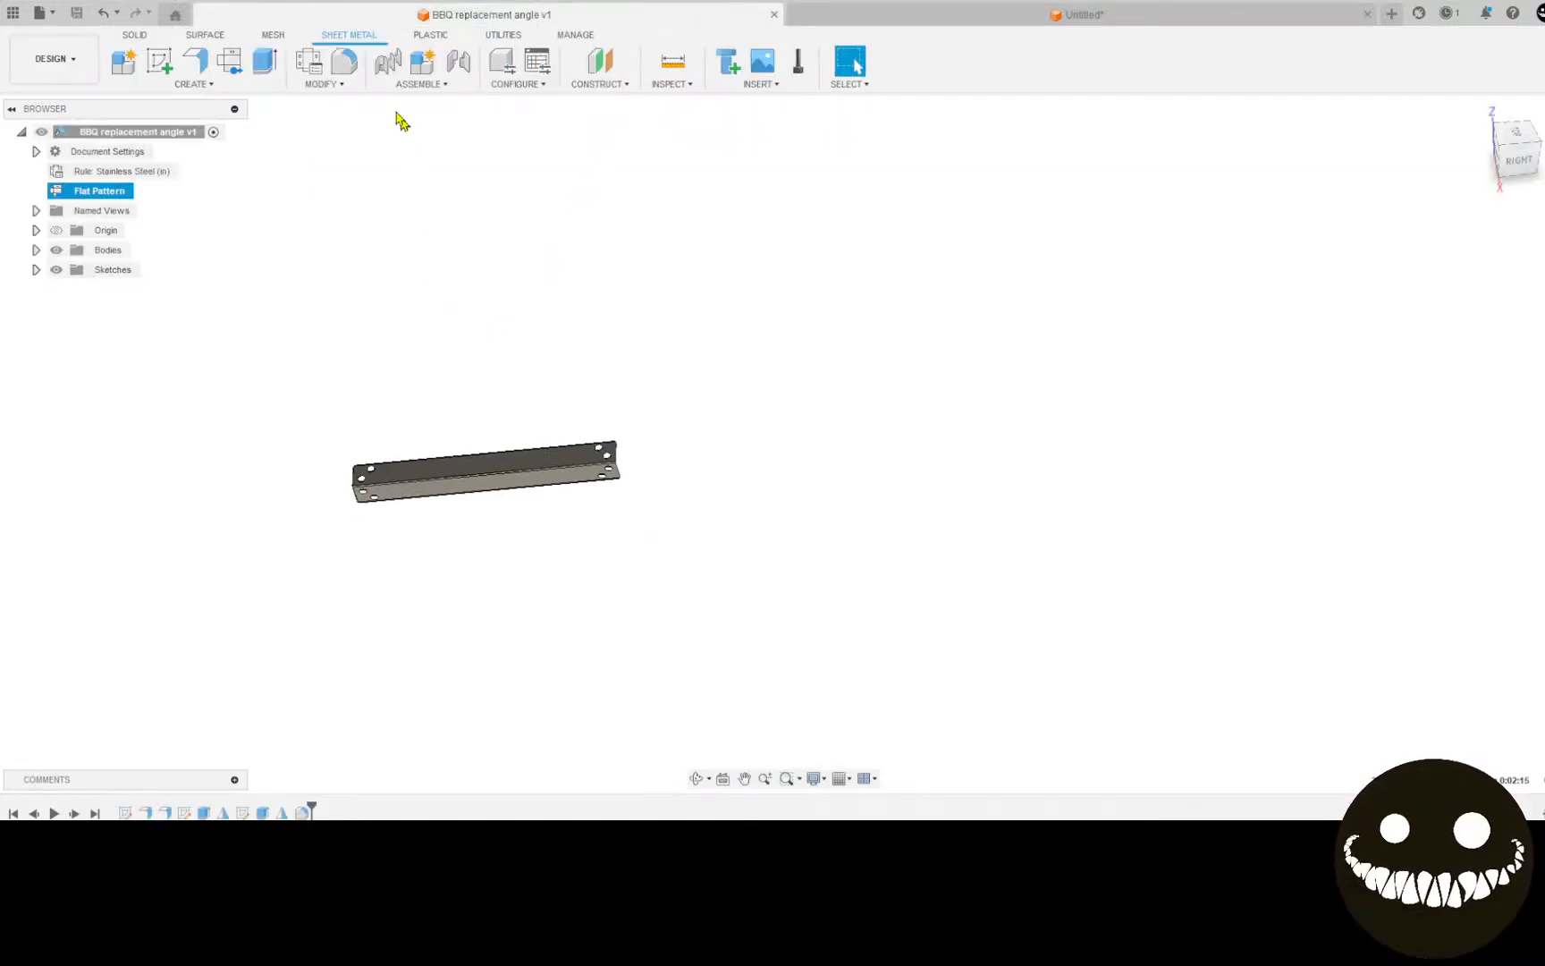
pyautogui.click(344, 86)
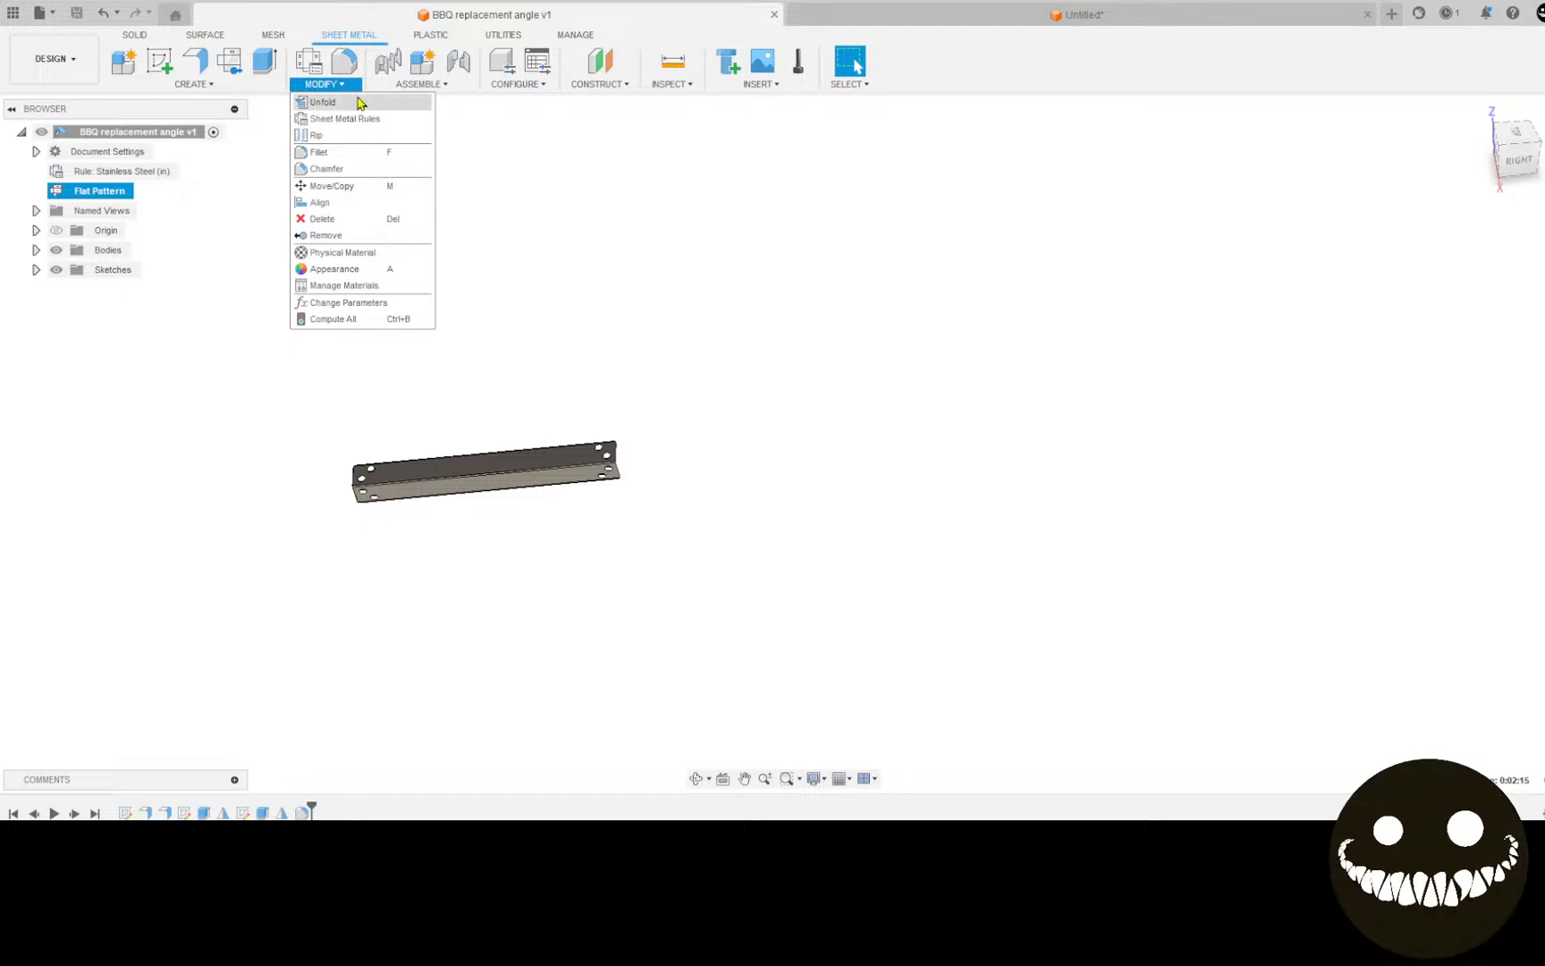
pyautogui.click(353, 104)
pyautogui.scroll(6, 447, 523)
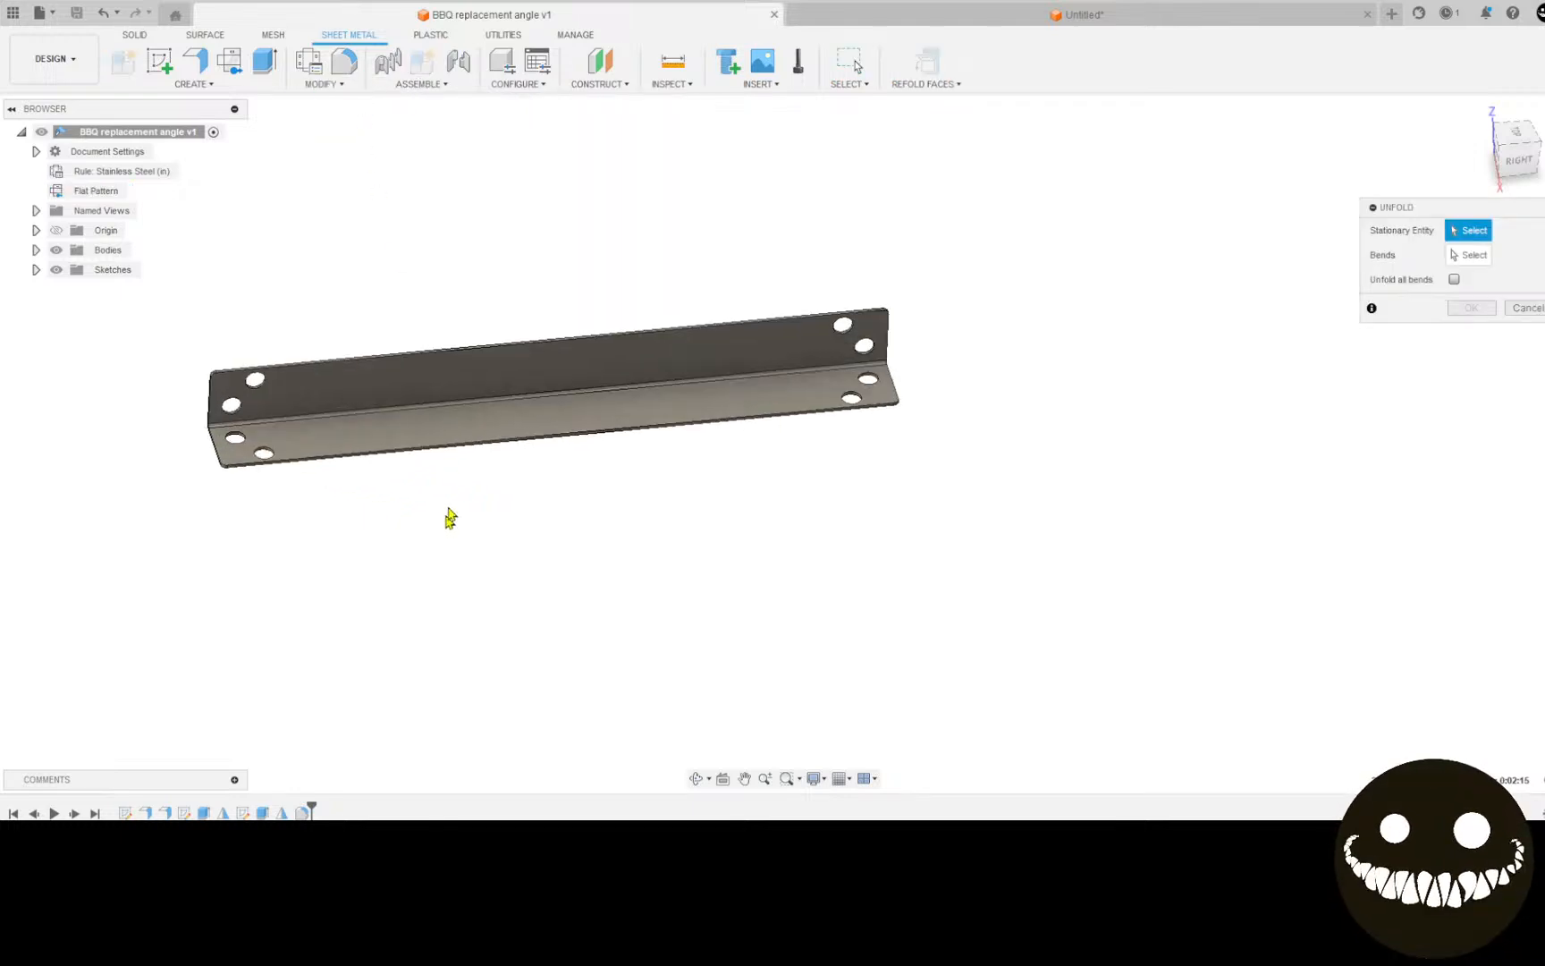
pyautogui.keyDown('shift'); pyautogui.moveTo(428, 459); pyautogui.dragTo(386, 369, button='middle'); pyautogui.keyUp('shift')
pyautogui.click(403, 360)
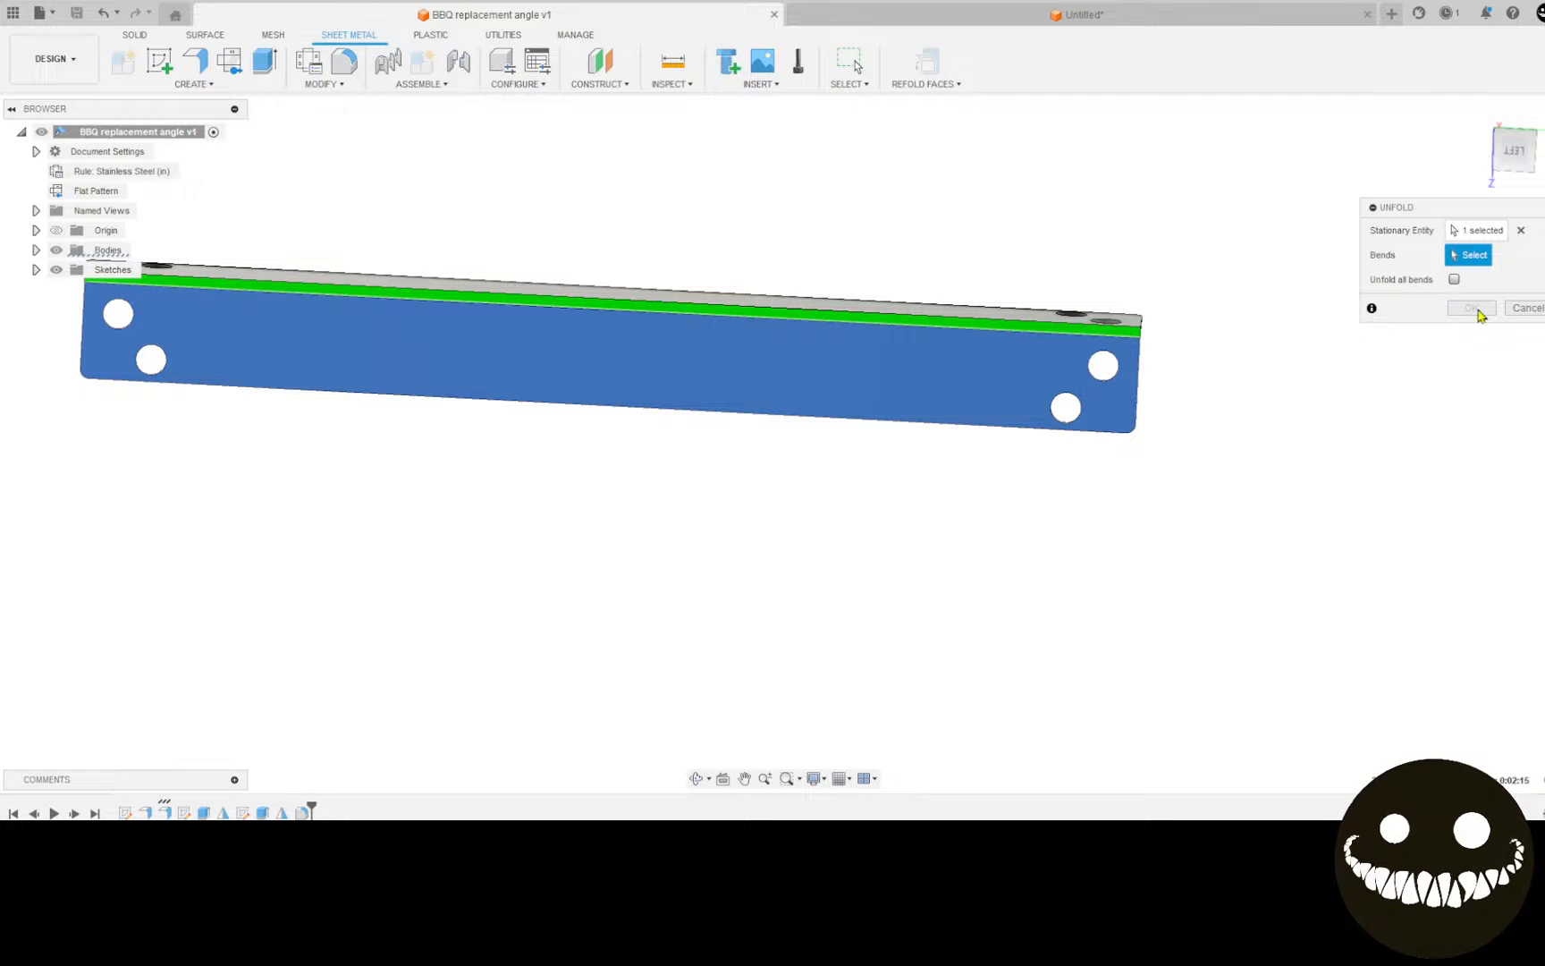
pyautogui.click(1455, 279)
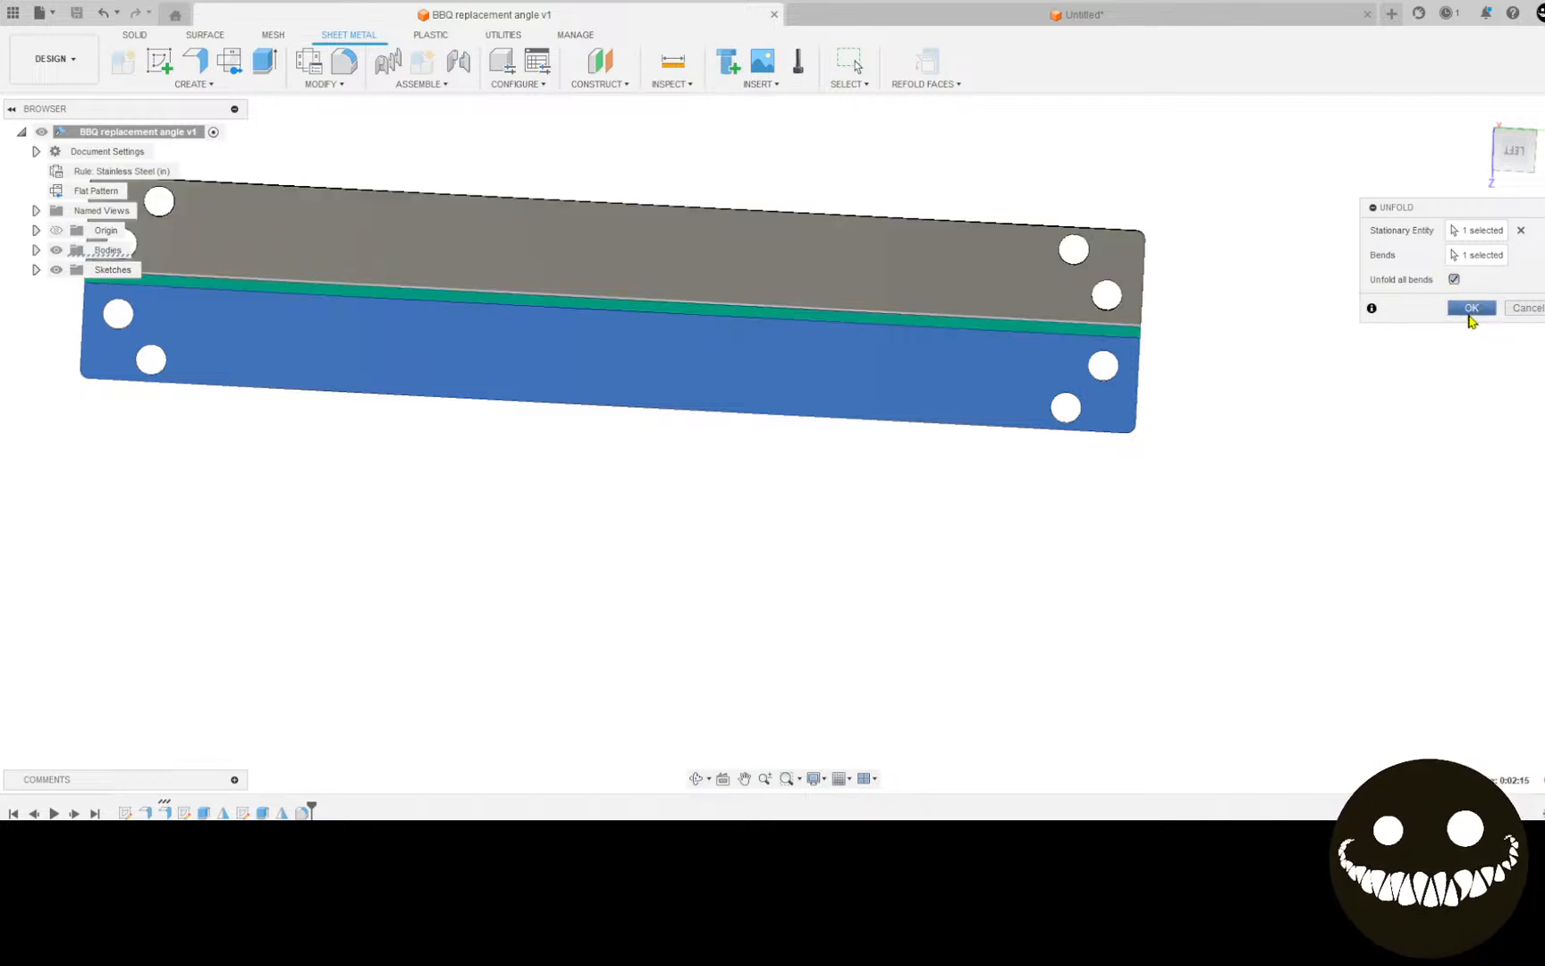
pyautogui.click(1471, 307)
# Step: Start a sketch on the narrow bend face running along the middle of the unfolded bracket
pyautogui.moveTo(696, 283); pyautogui.dragTo(852, 438, button='middle')
pyautogui.scroll(3, 488, 417)
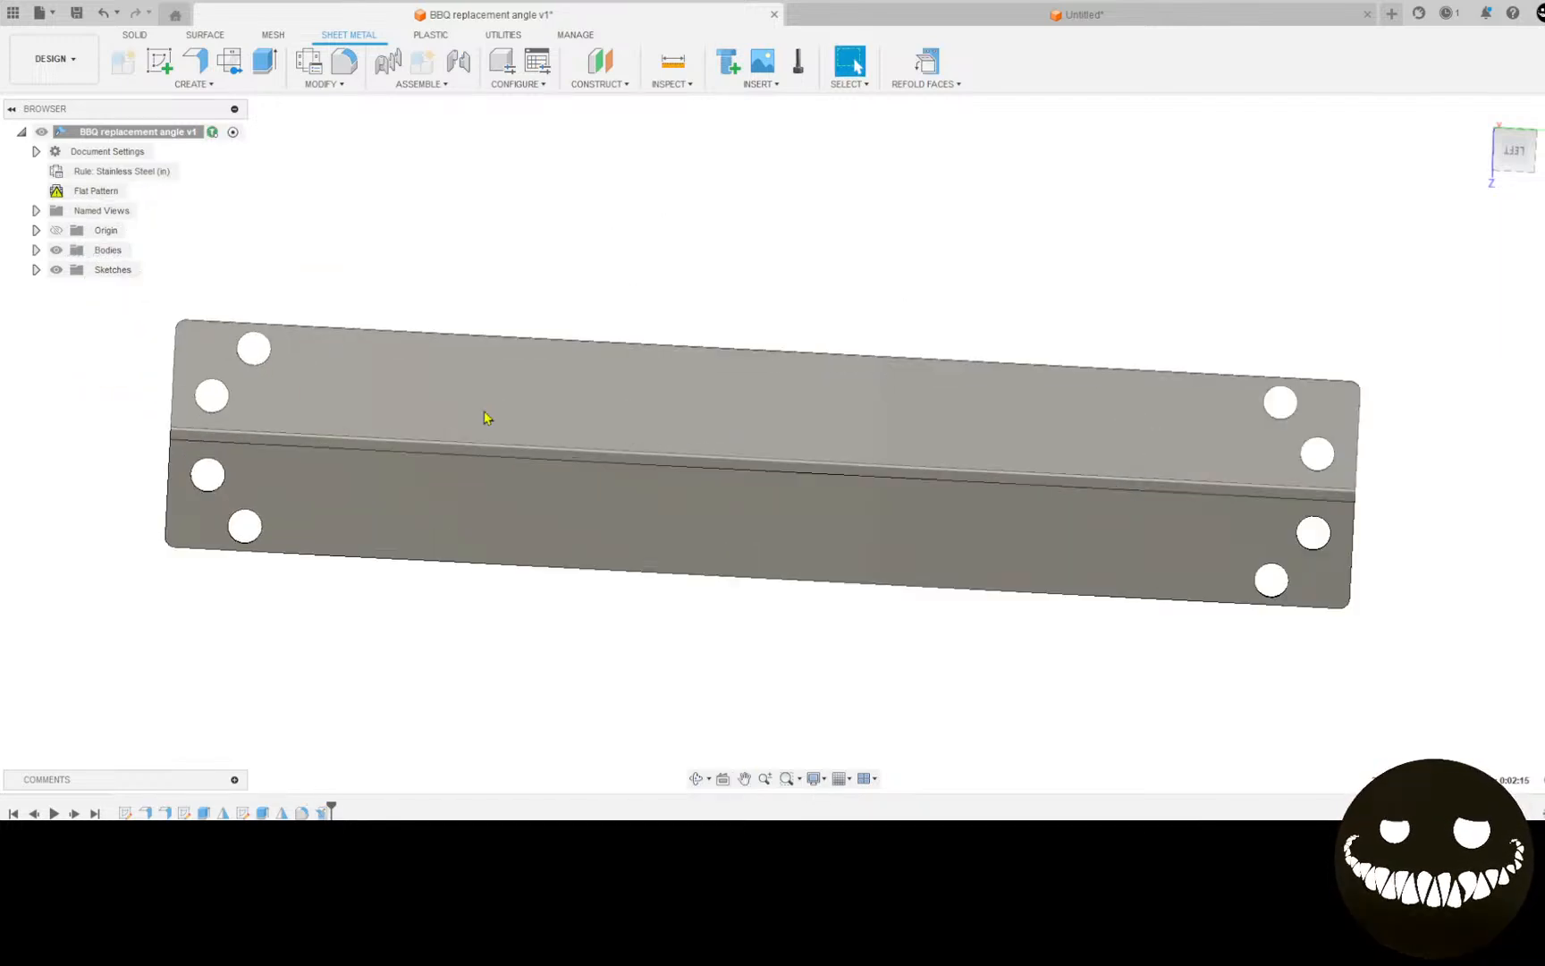
pyautogui.click(160, 61)
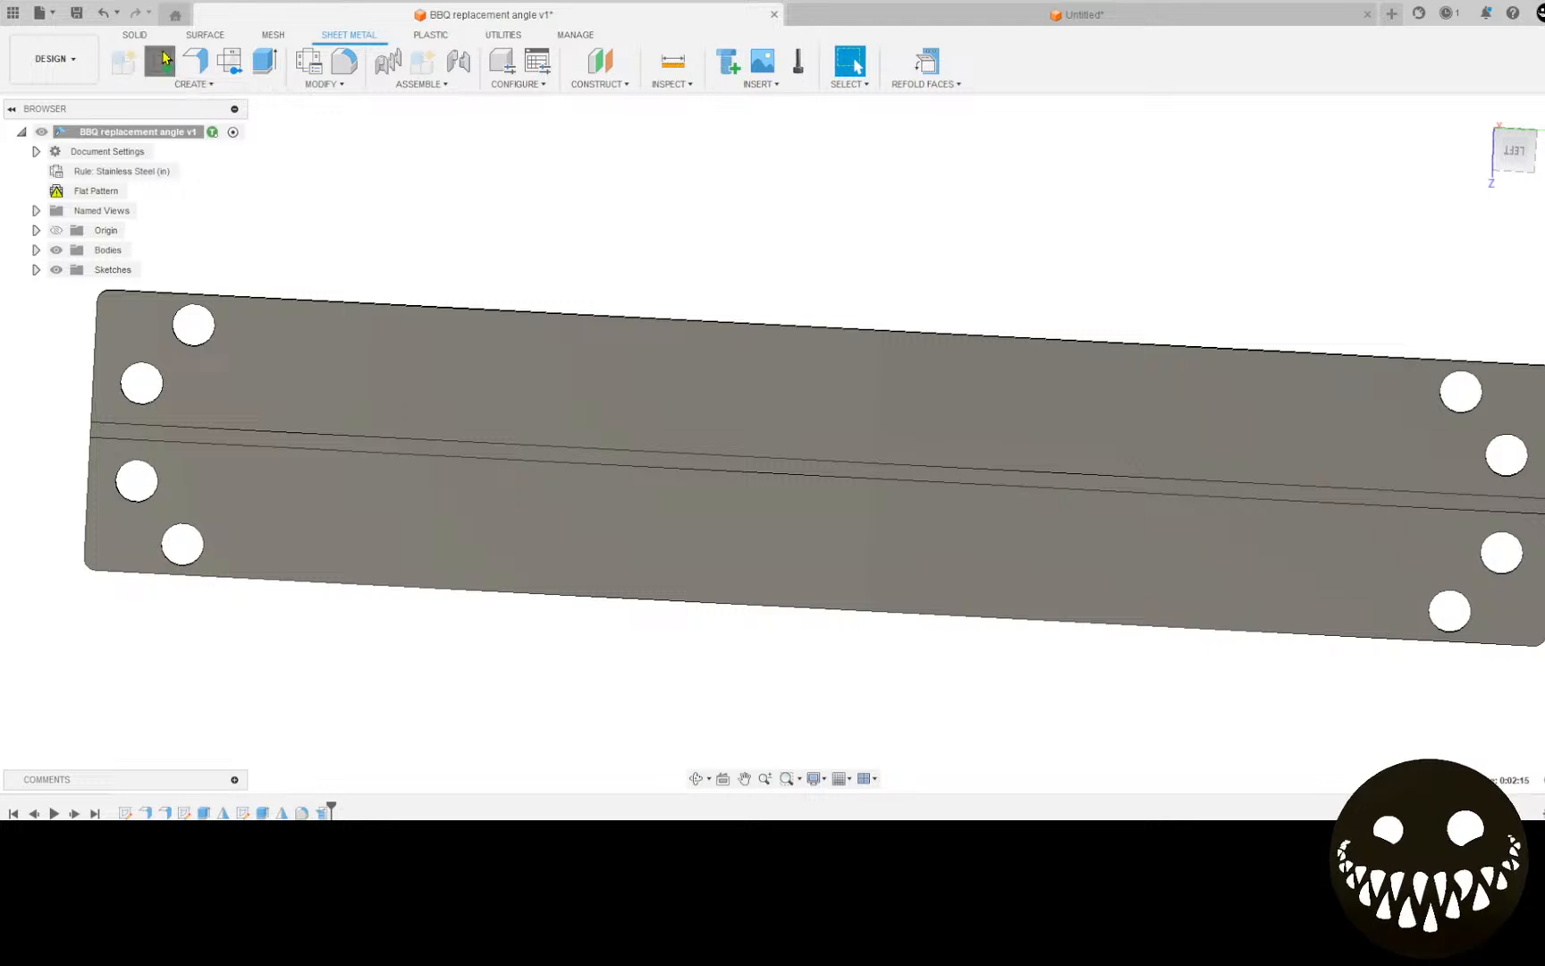
pyautogui.click(379, 457)
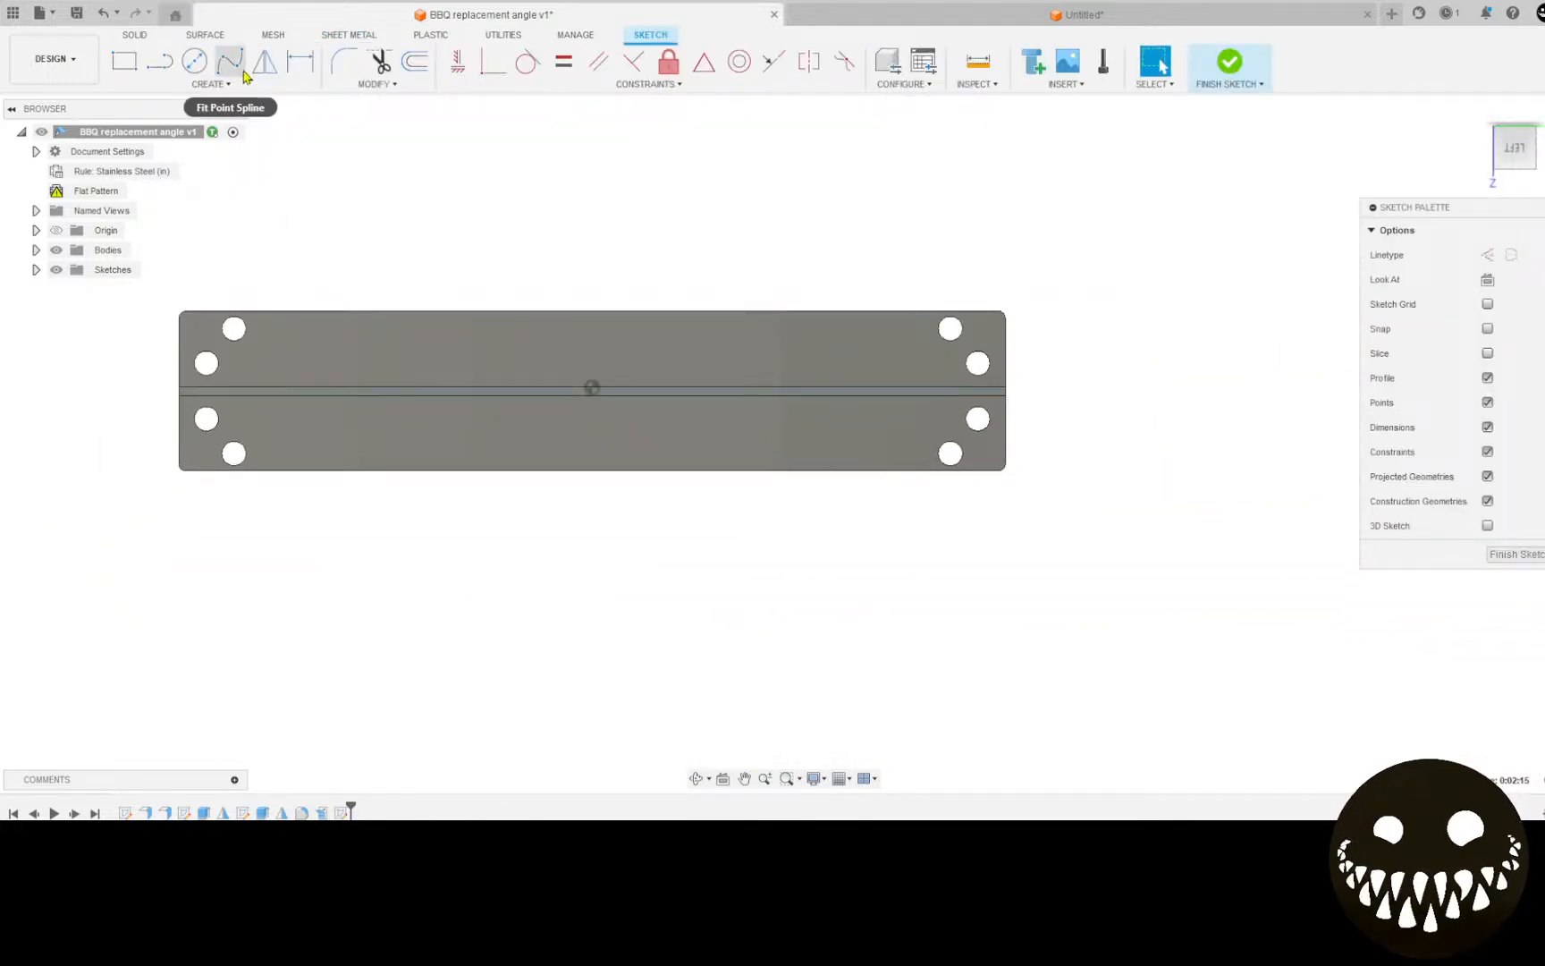
# Step: Draw a centre-diameter circle inside the bend strip near the end holes, sized to touch the lower bend line
pyautogui.click(195, 60)
pyautogui.scroll(5, 215, 384)
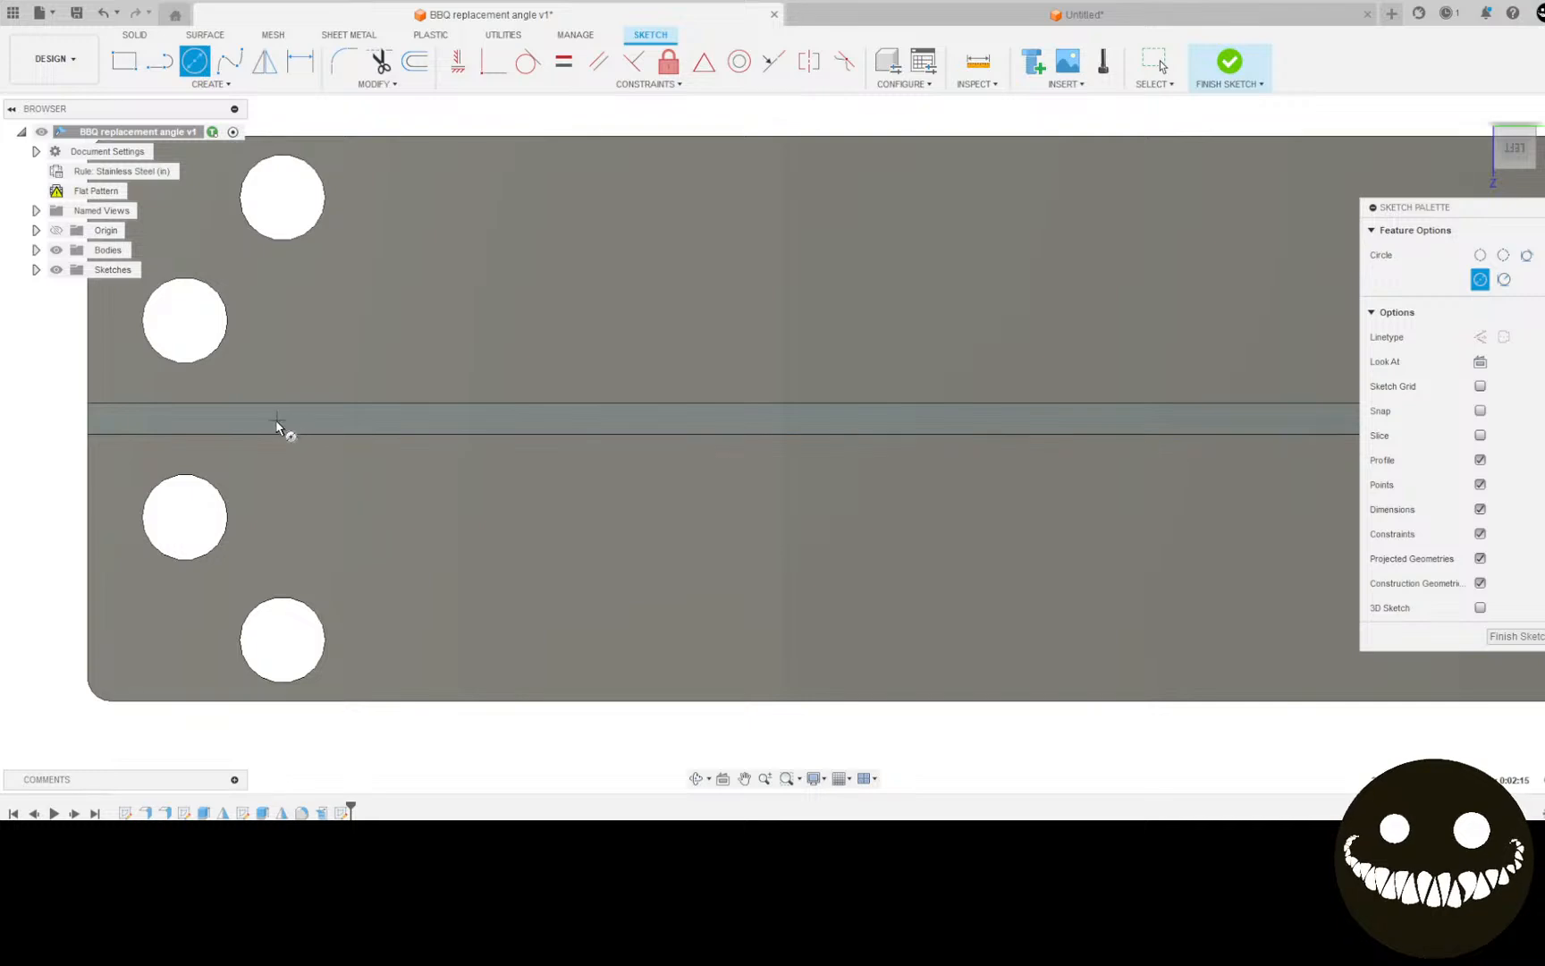
pyautogui.scroll(3, 259, 426)
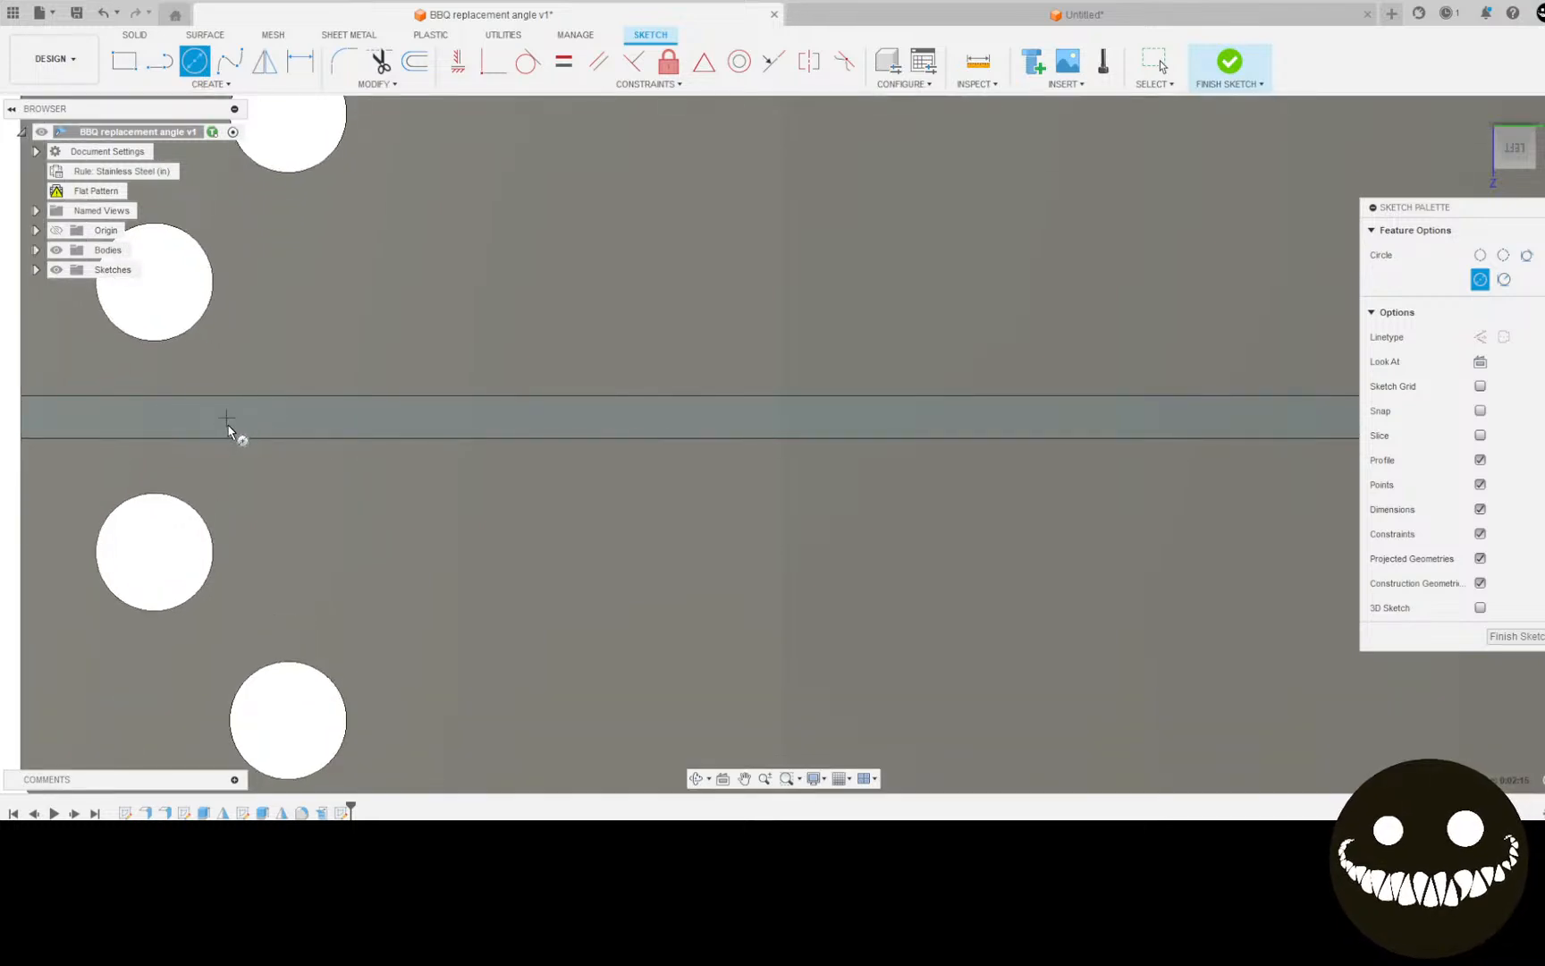
pyautogui.click(226, 418)
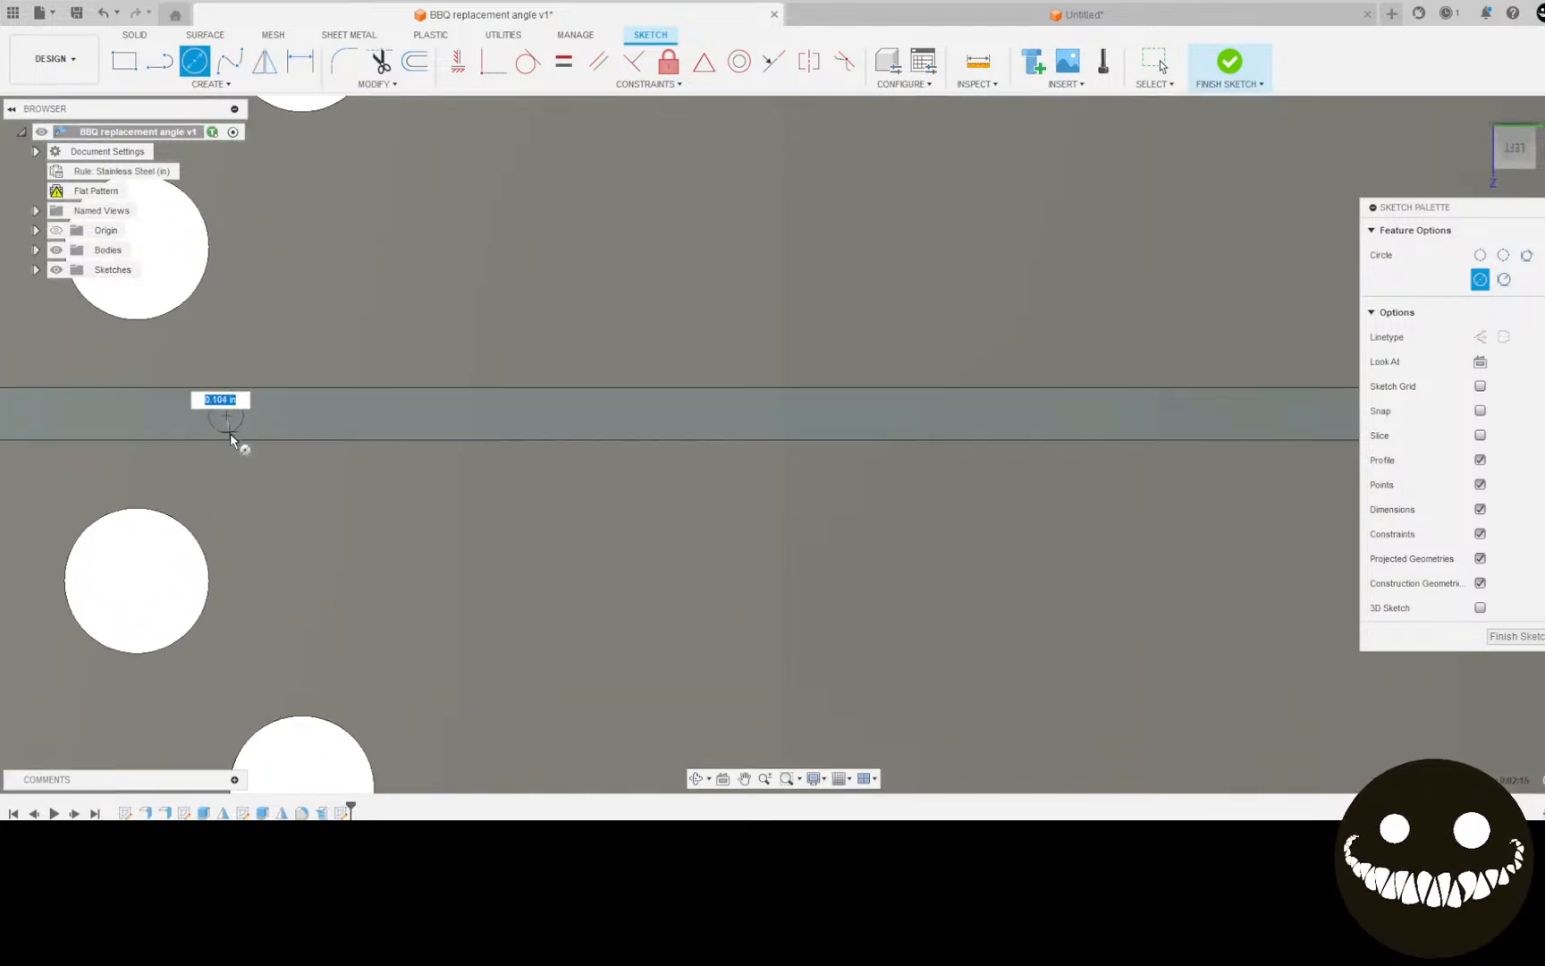
pyautogui.click(230, 444)
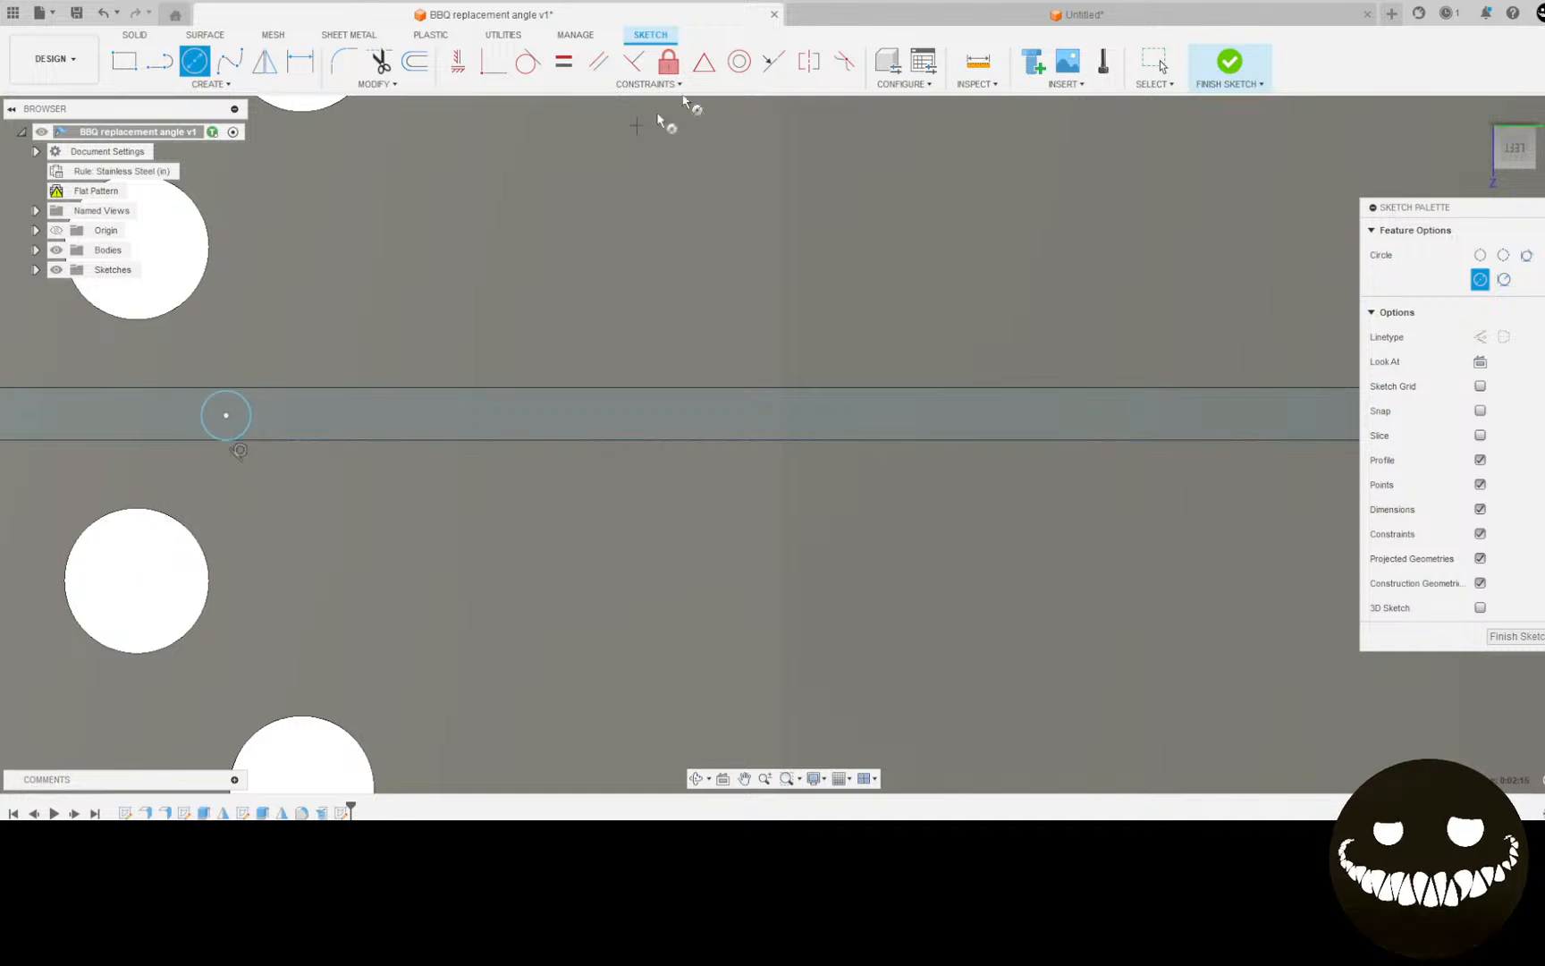
# Step: Constrain the circle tangent to the upper bend line
pyautogui.click(528, 61)
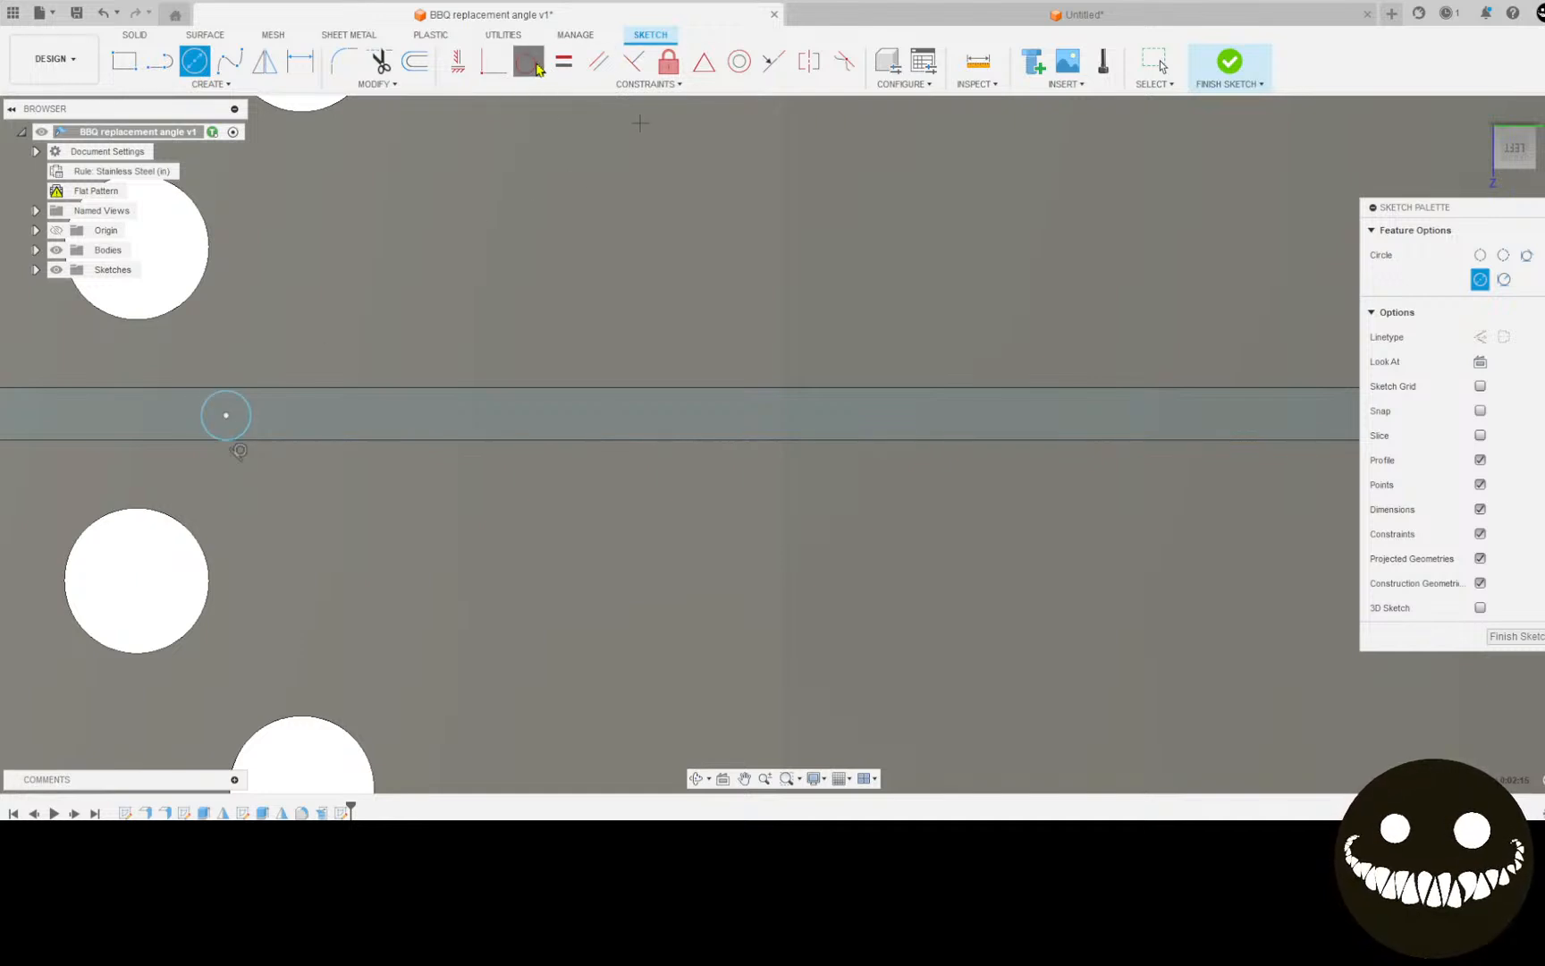
pyautogui.click(250, 399)
pyautogui.click(264, 388)
pyautogui.scroll(-2, 269, 387)
pyautogui.scroll(-4, 748, 248)
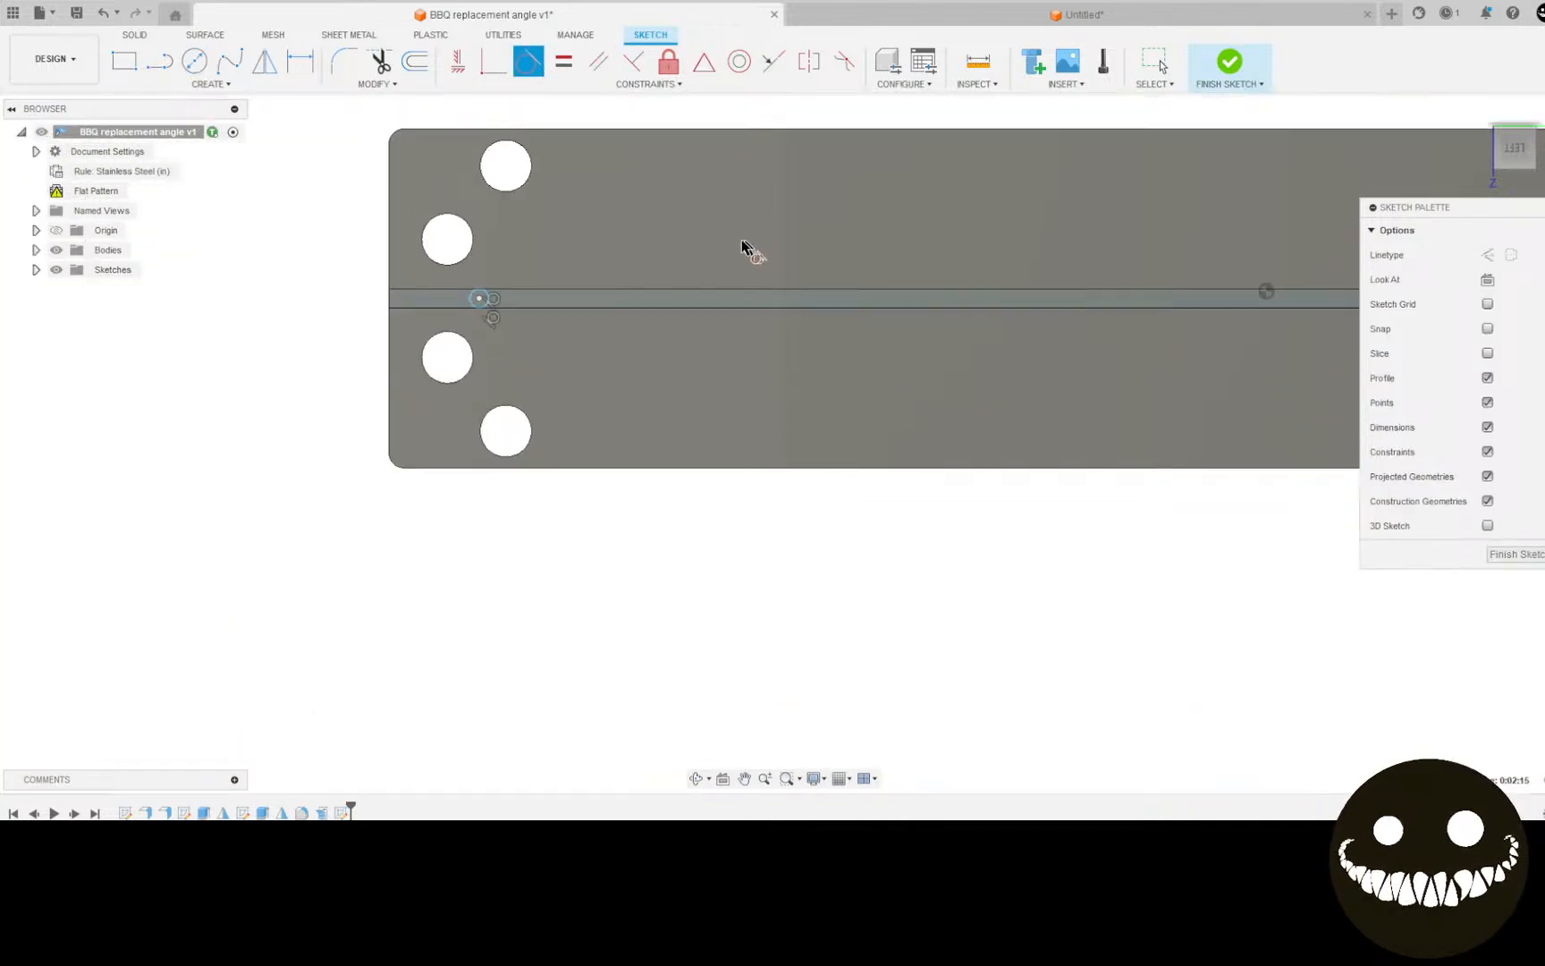
pyautogui.scroll(2, 517, 297)
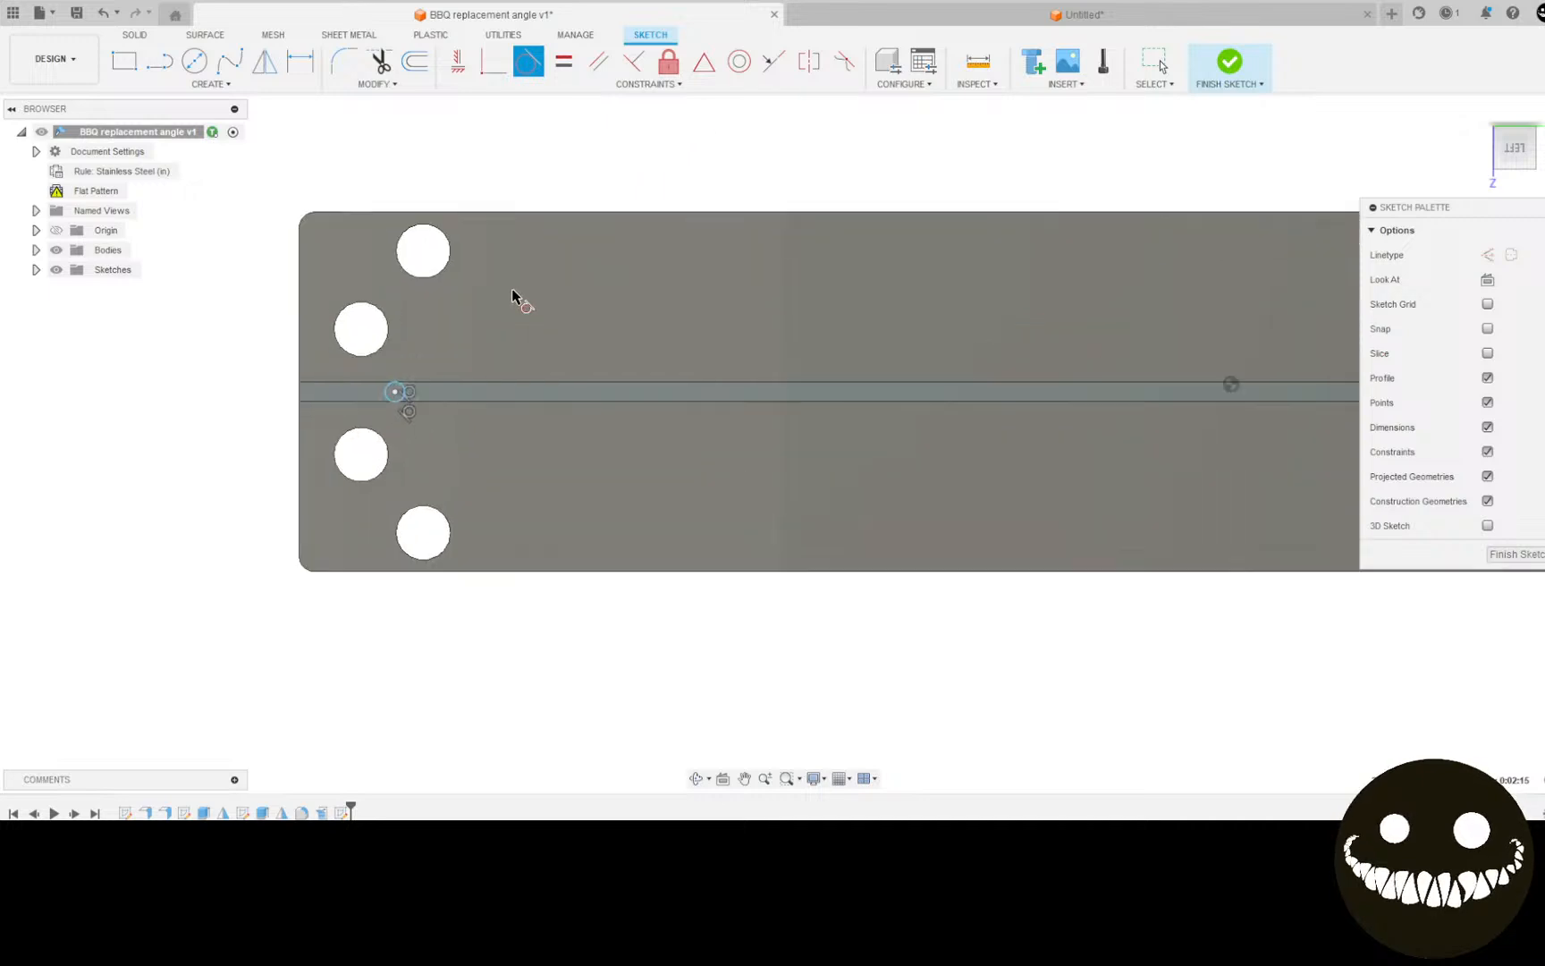
# Step: Move the circle along the bend strip to just inside the bracket's nearest end edge
pyautogui.click(1154, 61)
pyautogui.scroll(3, 420, 386)
pyautogui.scroll(1, 420, 386)
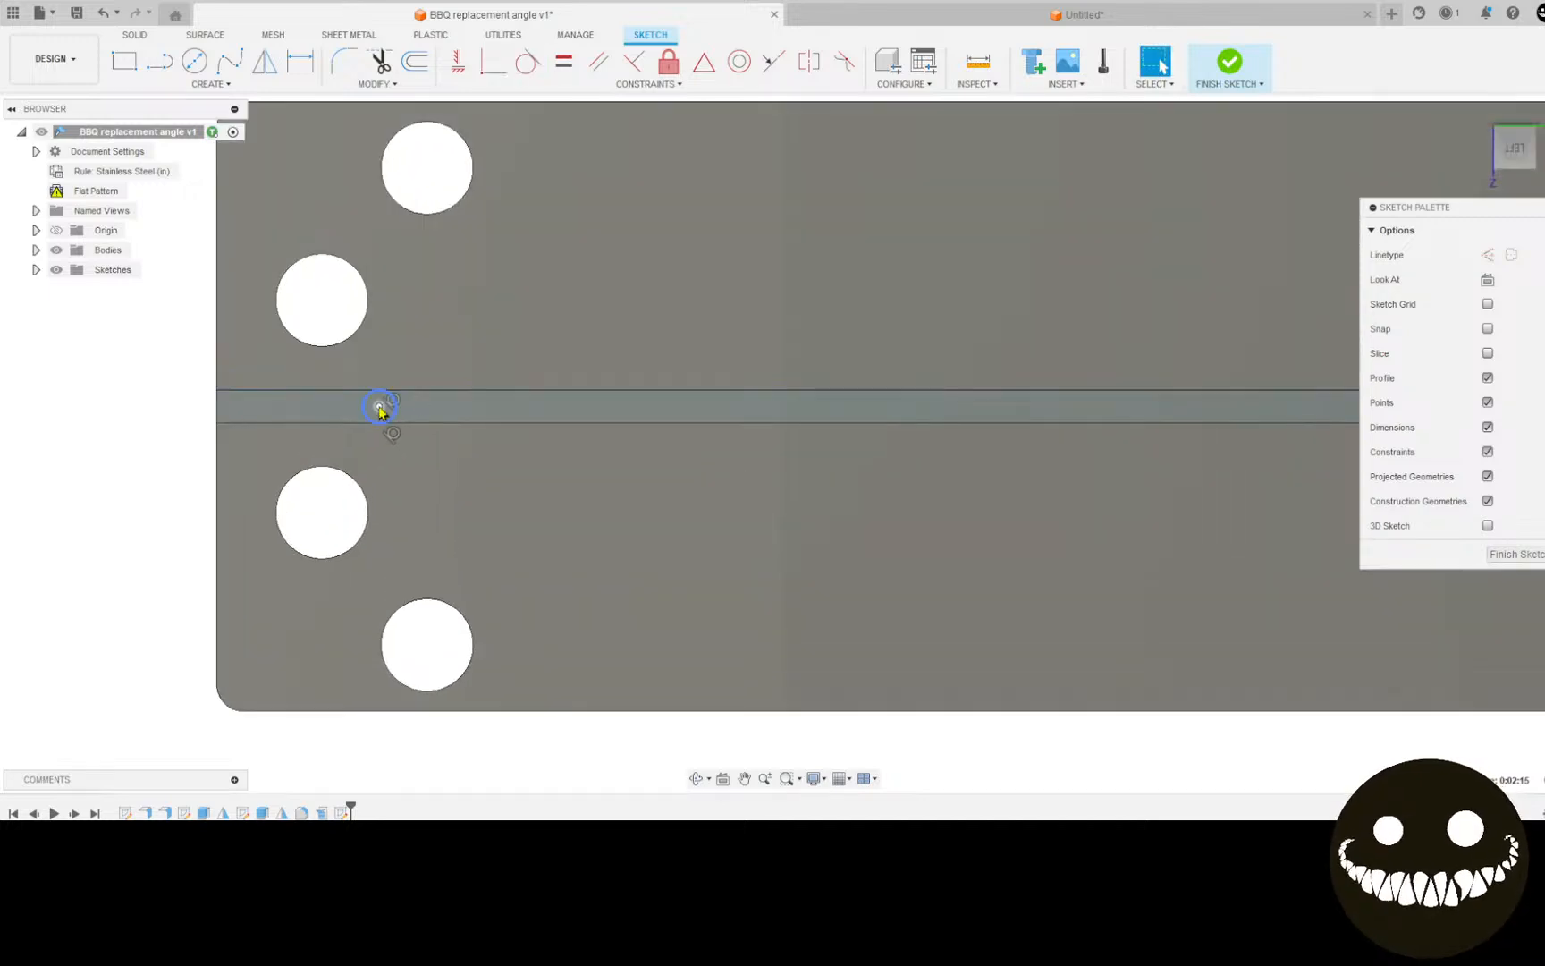
pyautogui.moveTo(379, 405); pyautogui.dragTo(253, 416)
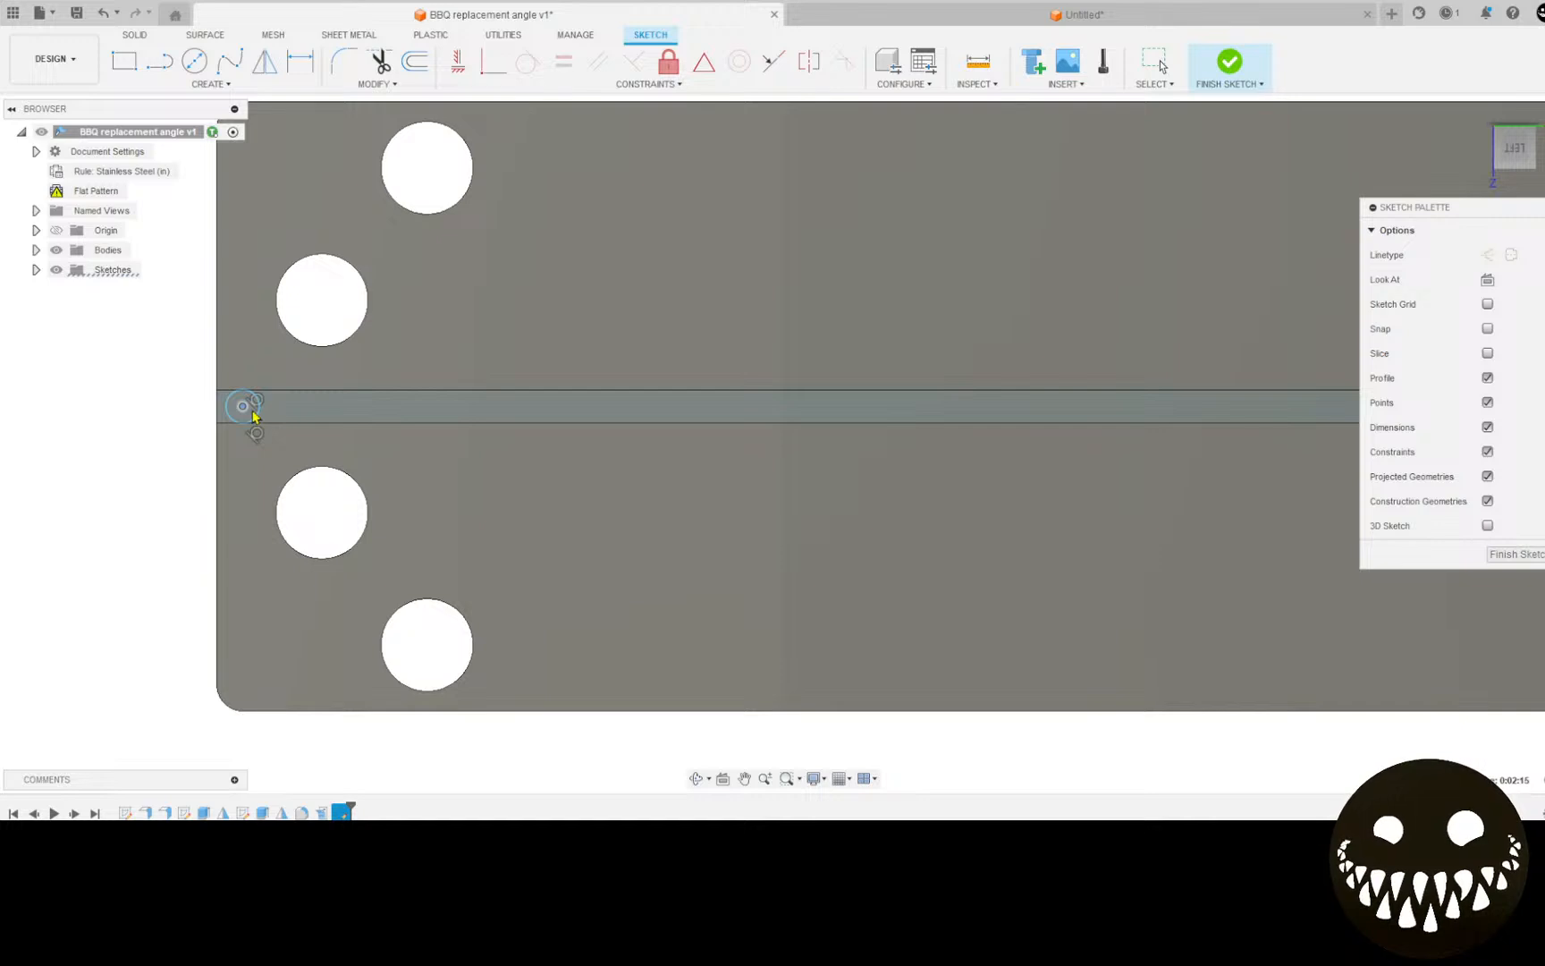
pyautogui.scroll(-3, 661, 396)
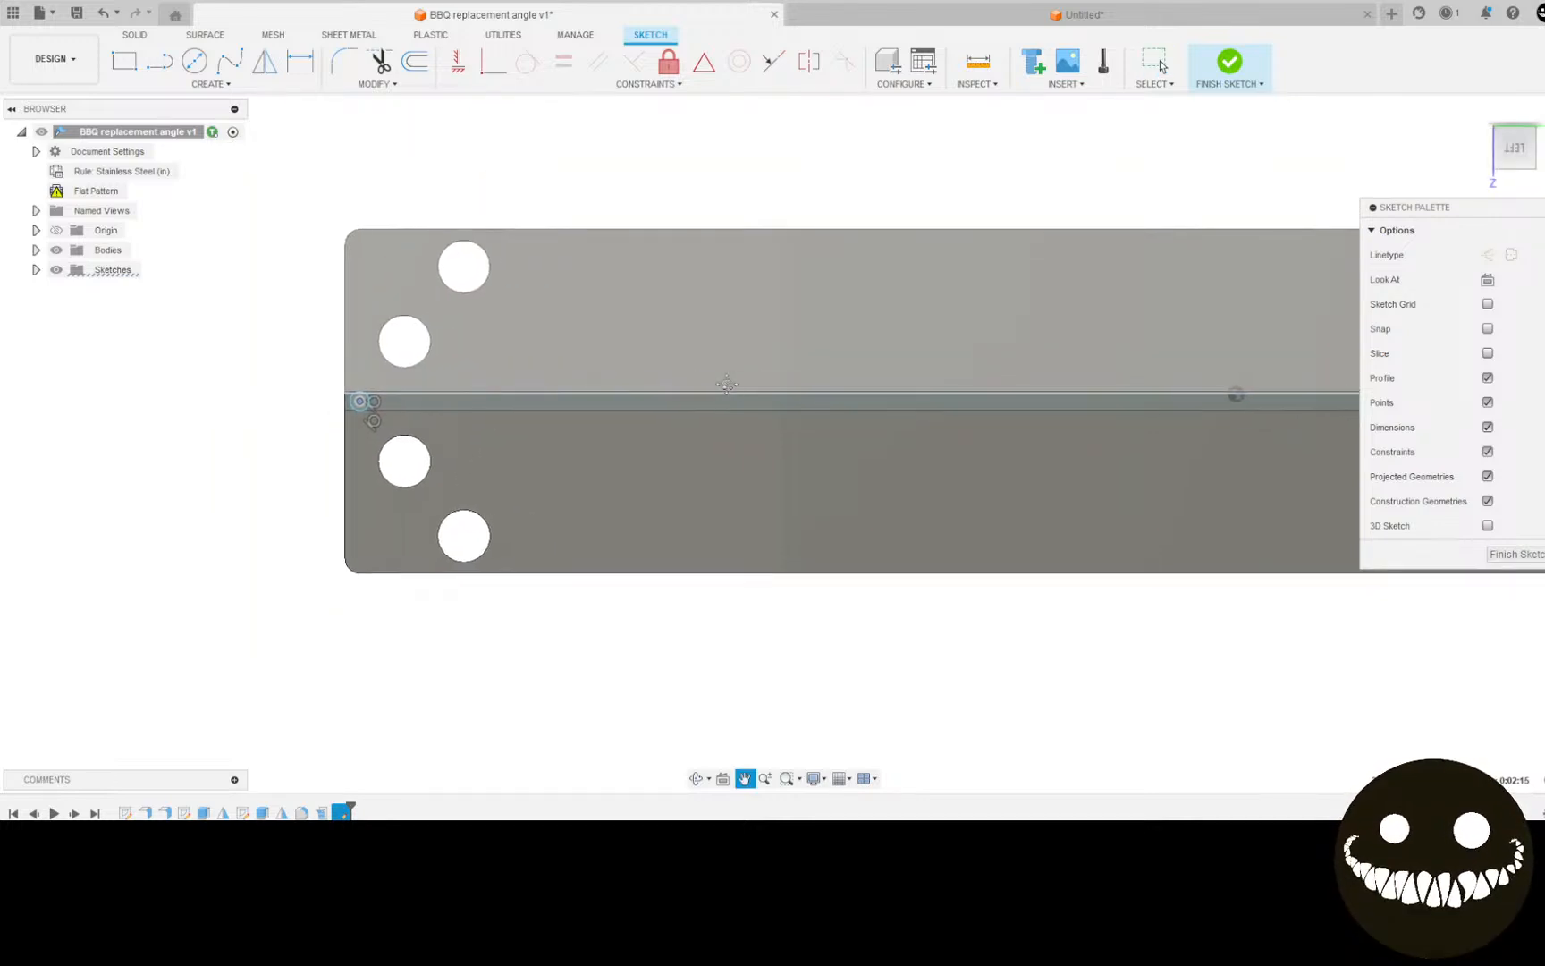
pyautogui.scroll(3, 356, 390)
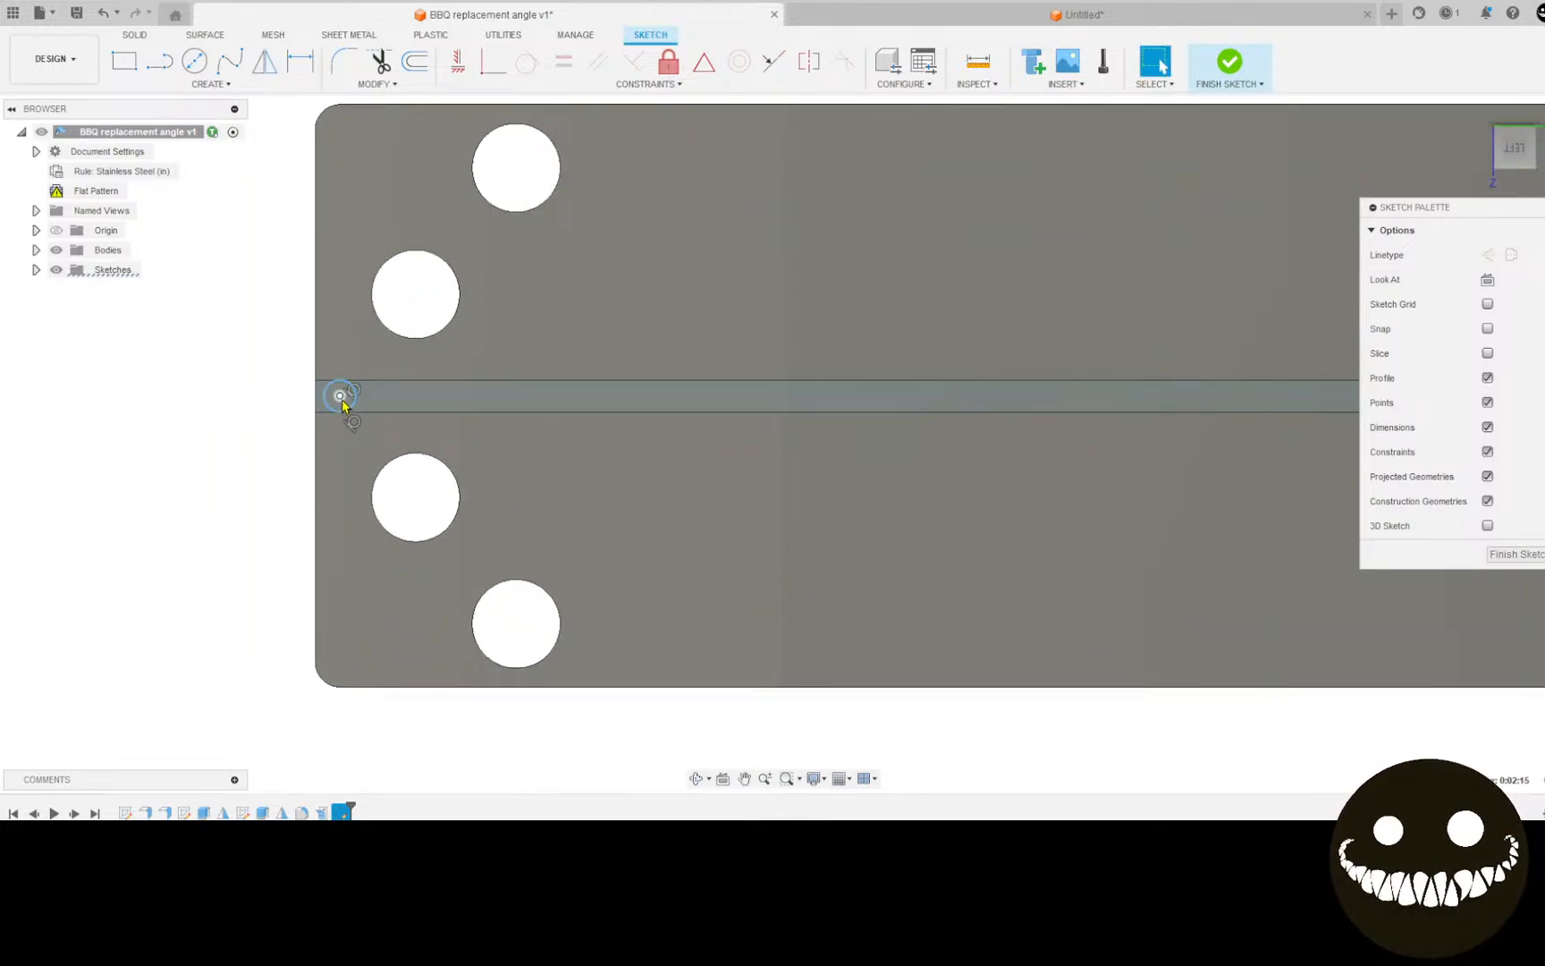
# Step: Move the small relief circle at the bend line's end slightly closer to the plate's edge and finish the sketch
pyautogui.scroll(-4, 345, 397)
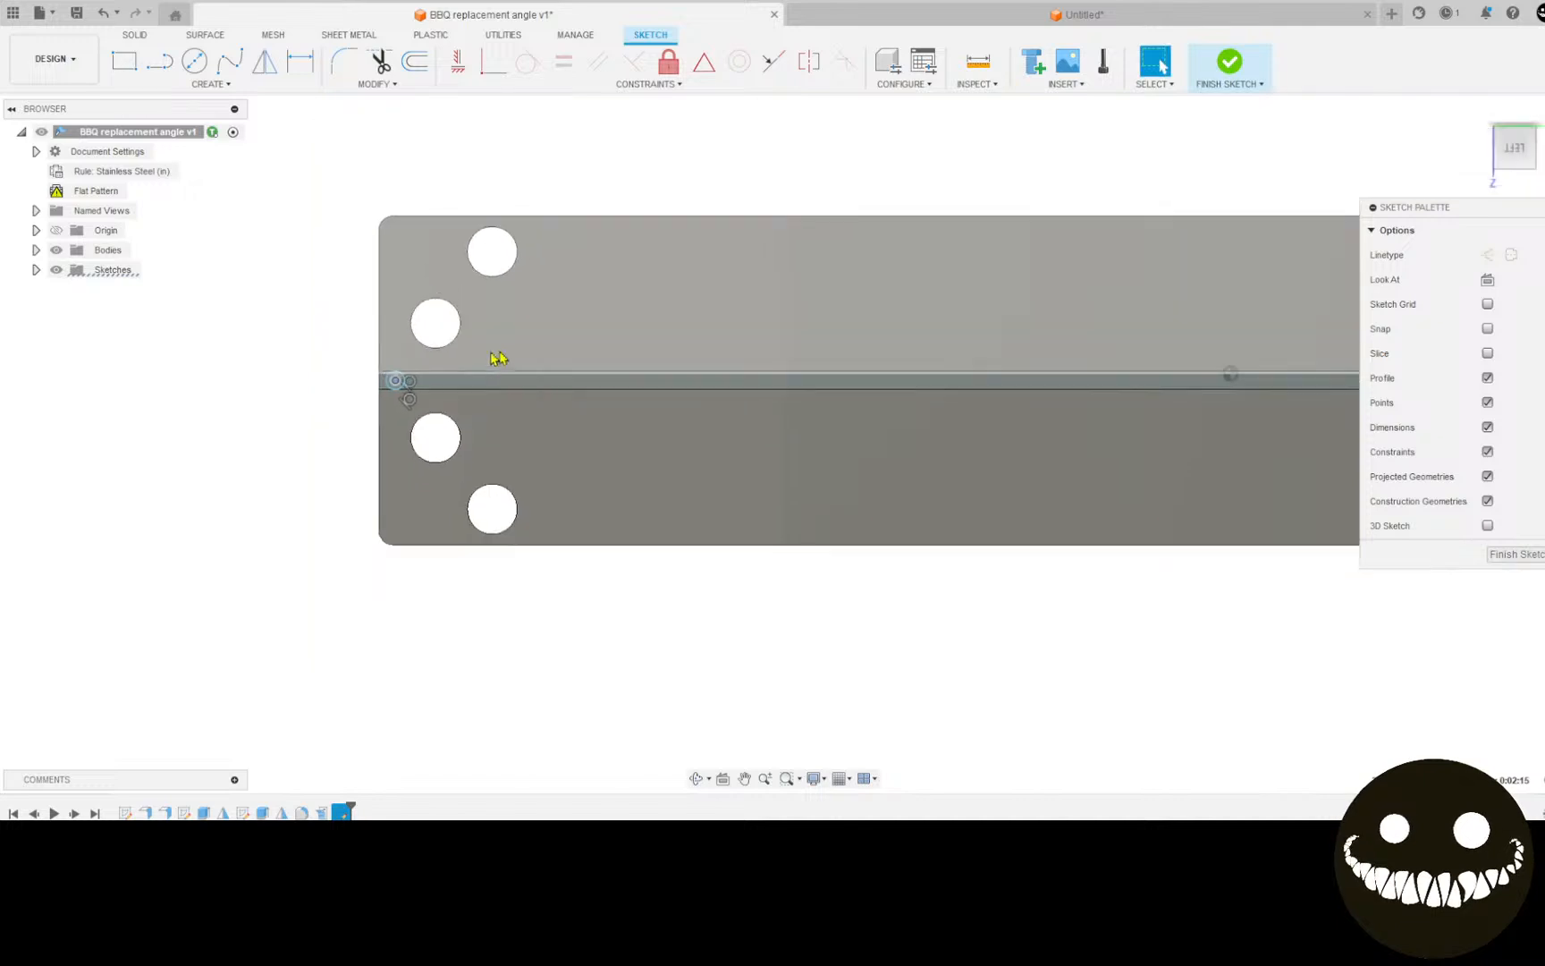
pyautogui.moveTo(700, 355); pyautogui.dragTo(468, 366, button='middle')
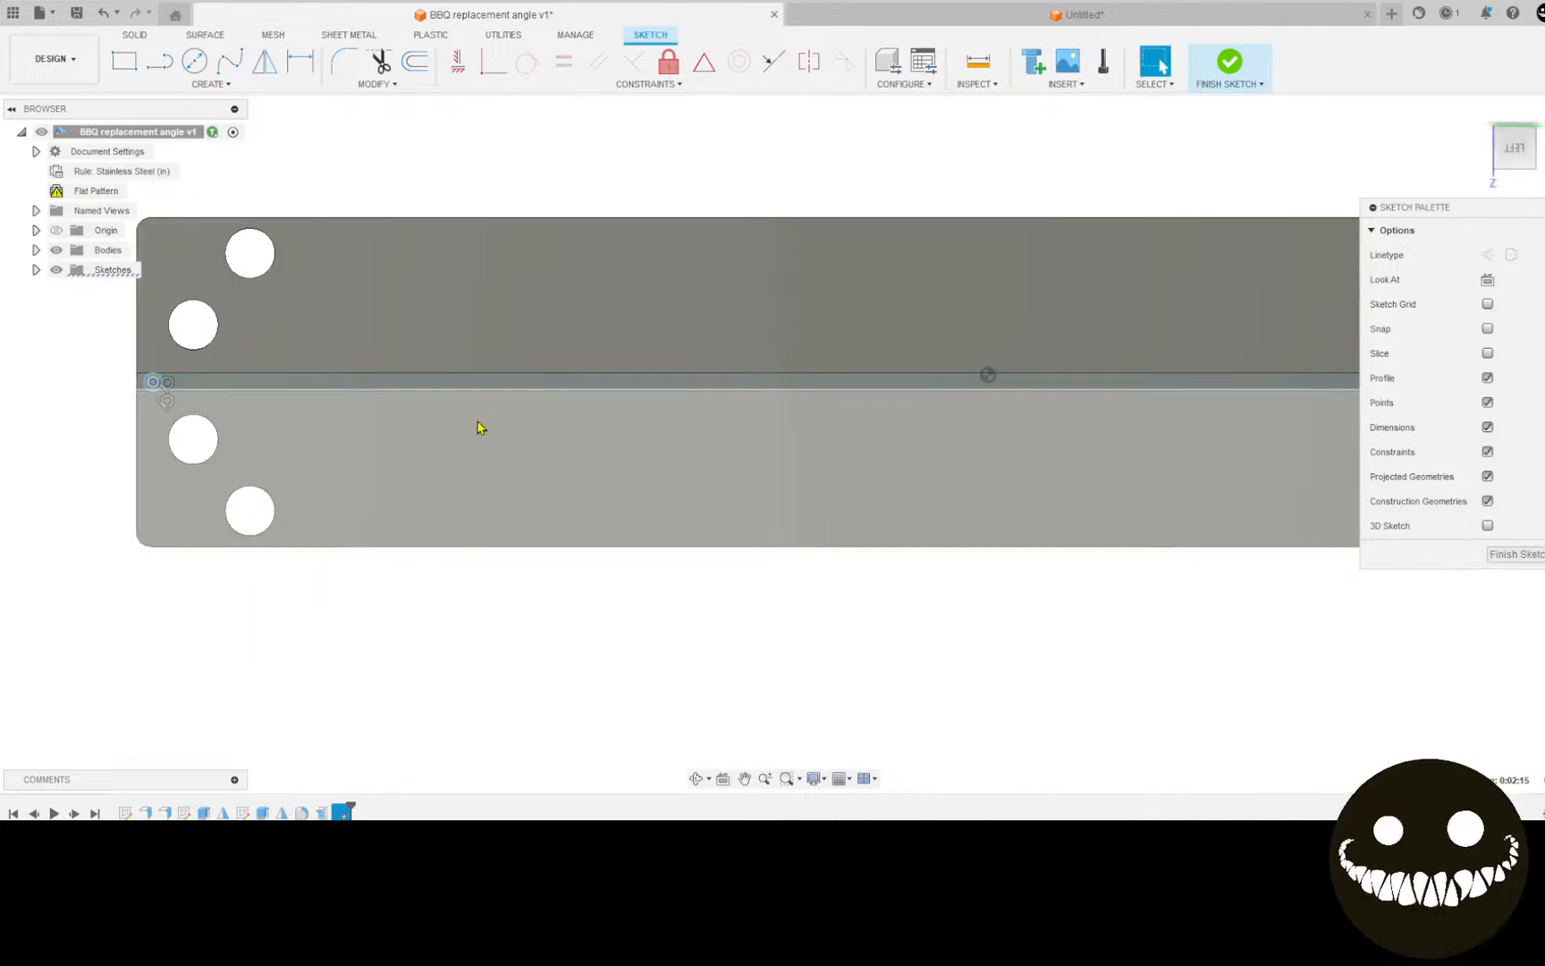
pyautogui.scroll(-2, 694, 345)
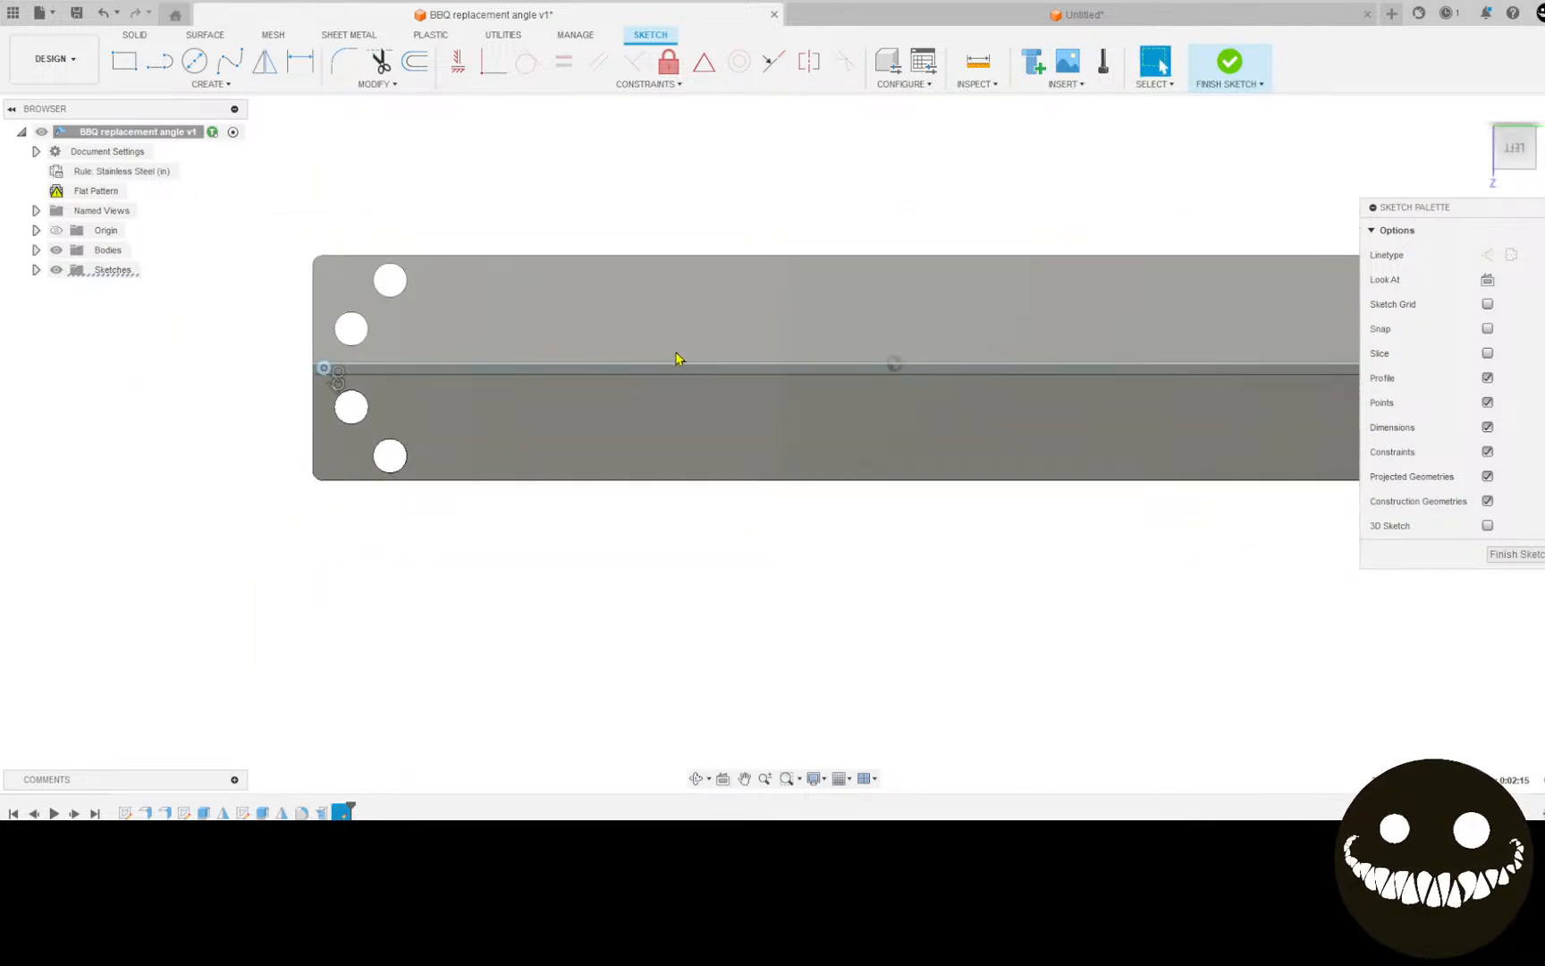
pyautogui.scroll(5, 240, 370)
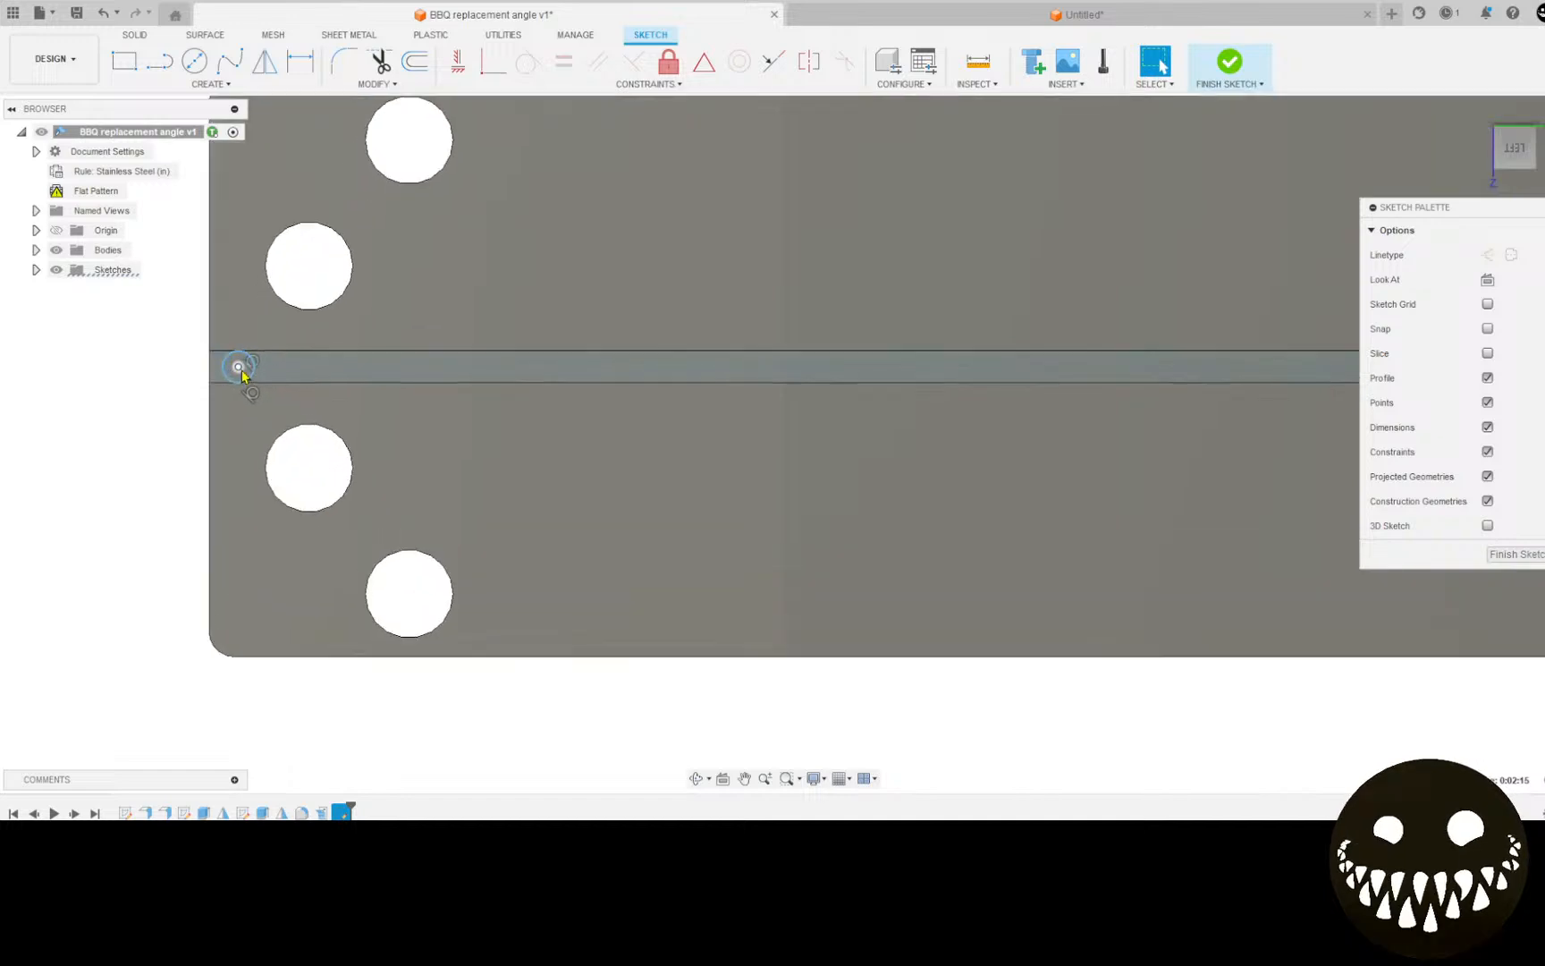
pyautogui.moveTo(239, 368); pyautogui.dragTo(234, 368)
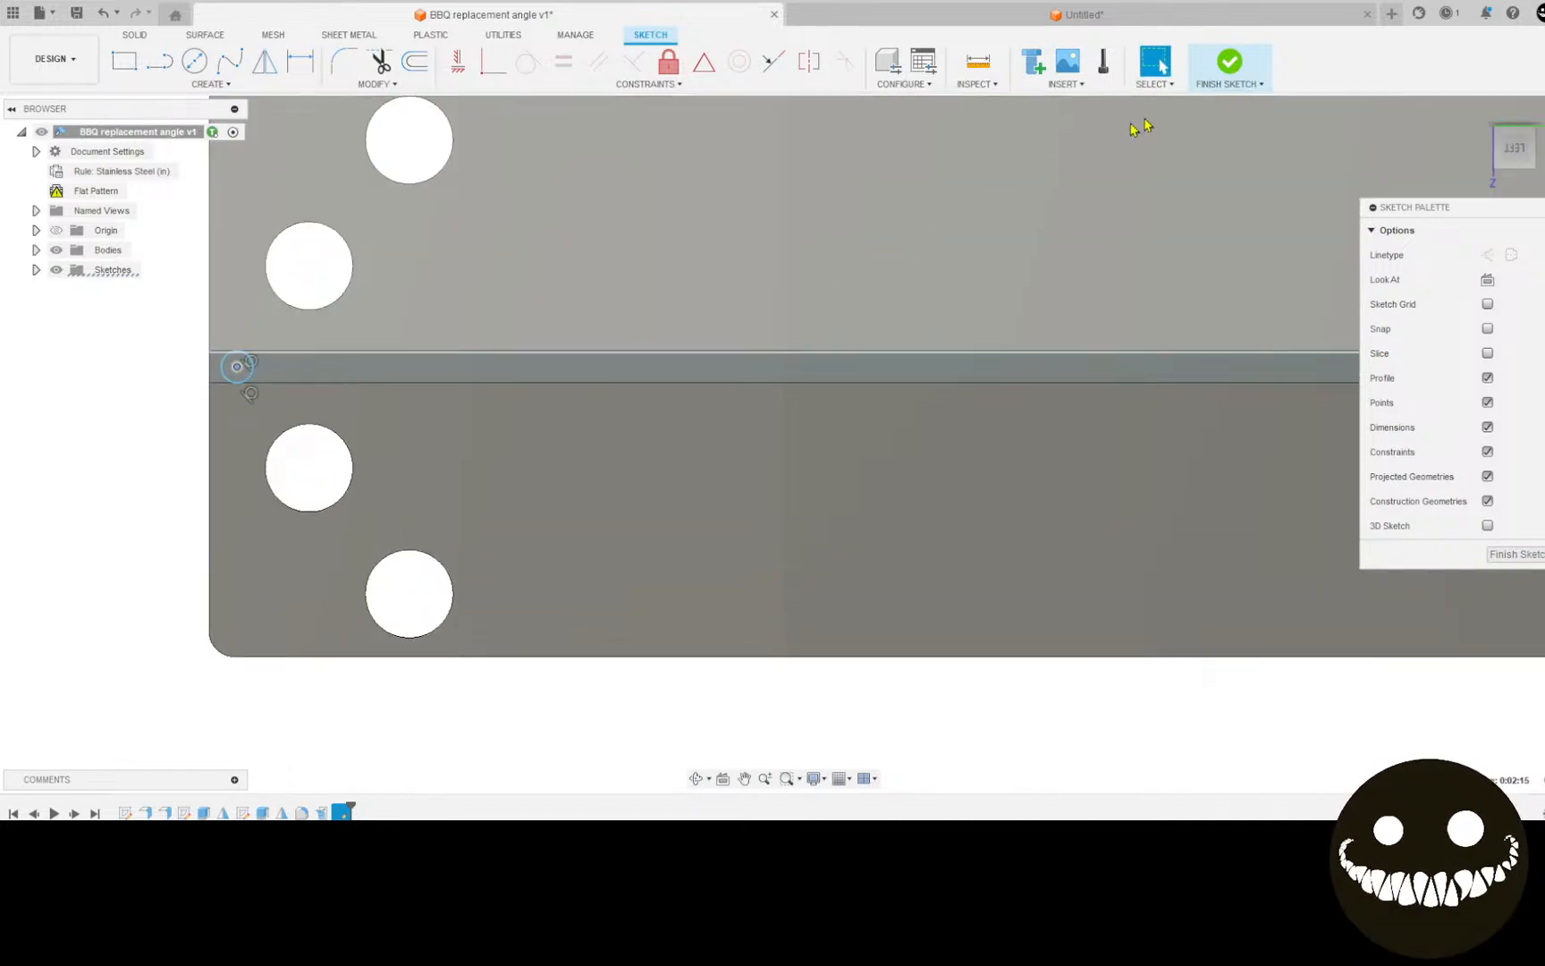
pyautogui.click(1229, 61)
pyautogui.scroll(-1, 217, 366)
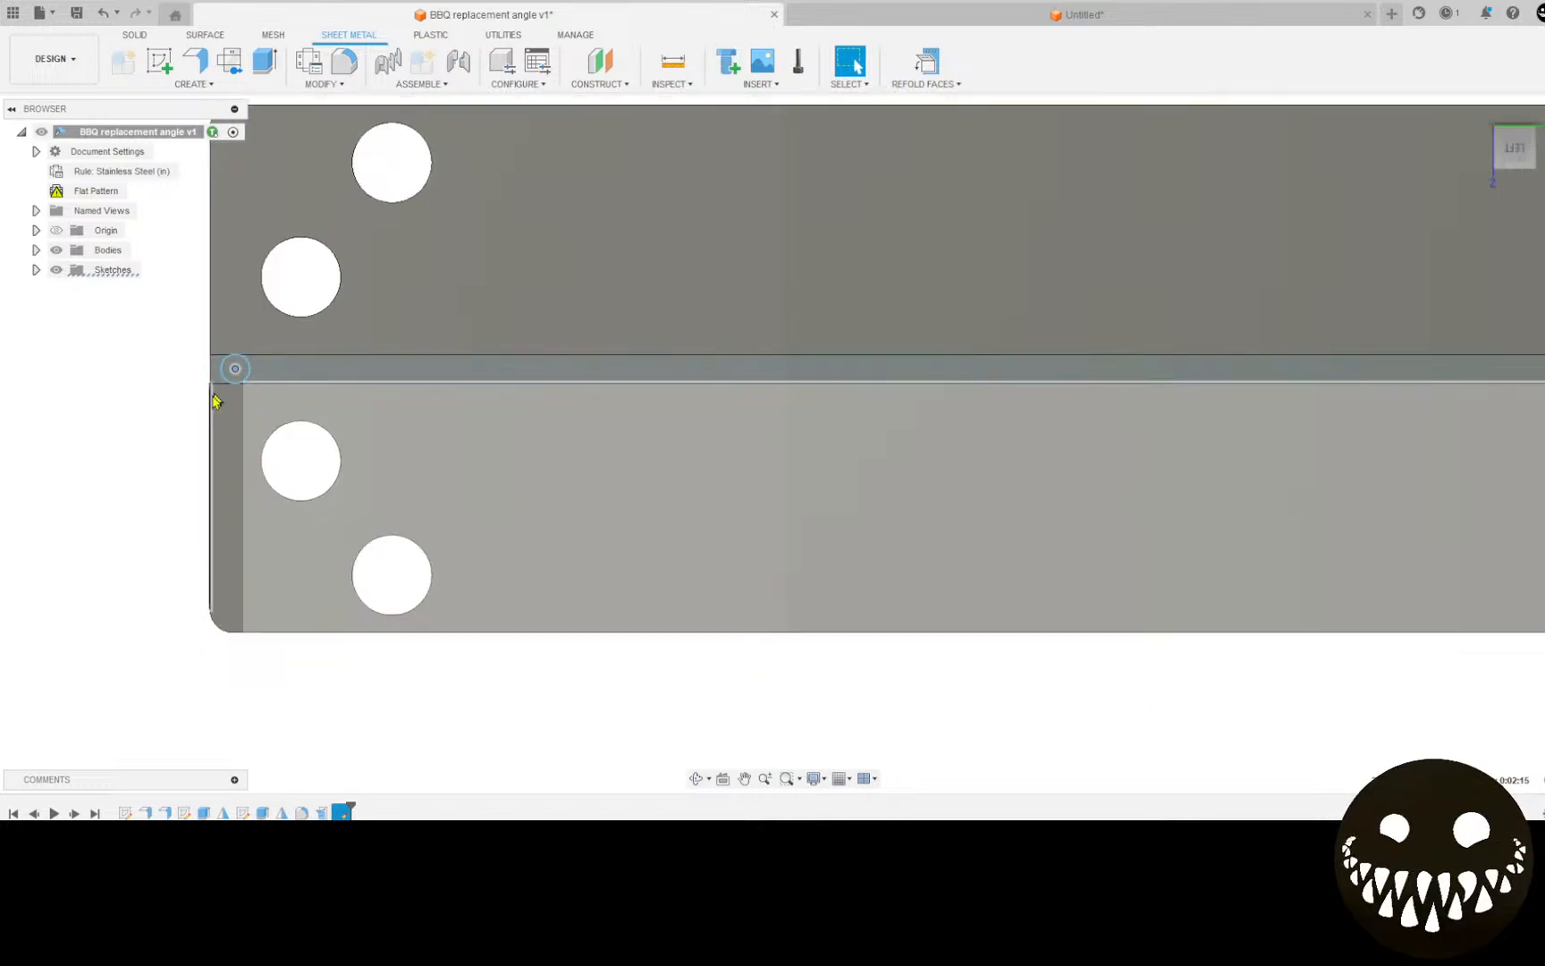
# Step: Extrude the relief circle and the adjoining edge profile as a -0.07 in cut through the plate's far face
pyautogui.scroll(2, 211, 384)
pyautogui.scroll(-2, 214, 385)
pyautogui.press('e')
pyautogui.click(230, 374)
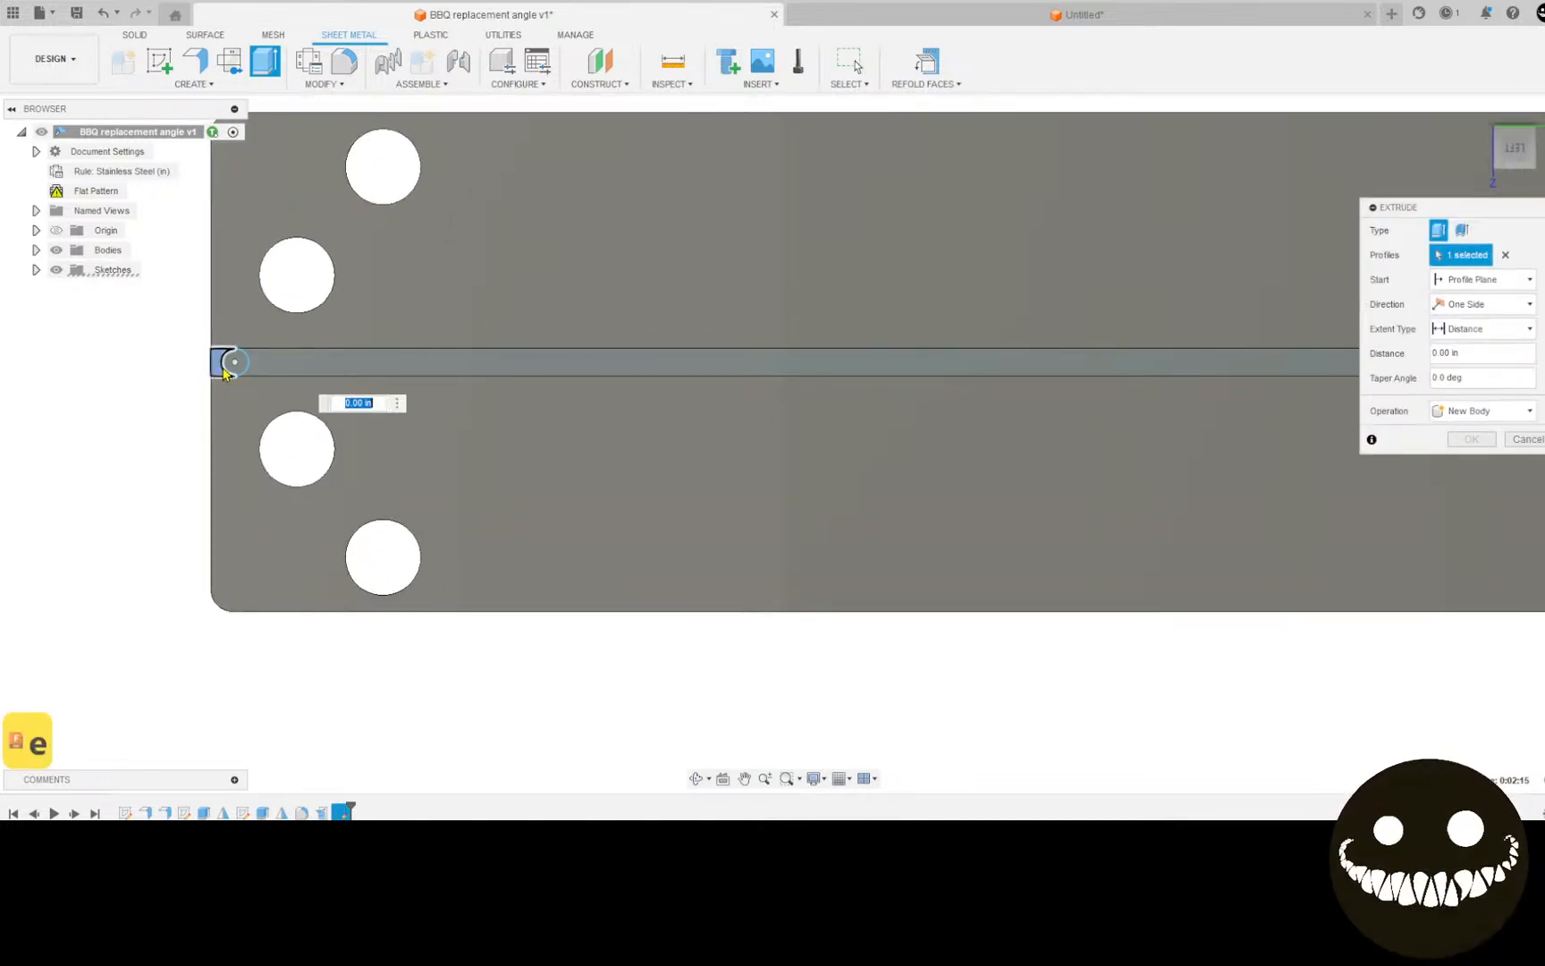
pyautogui.click(231, 370)
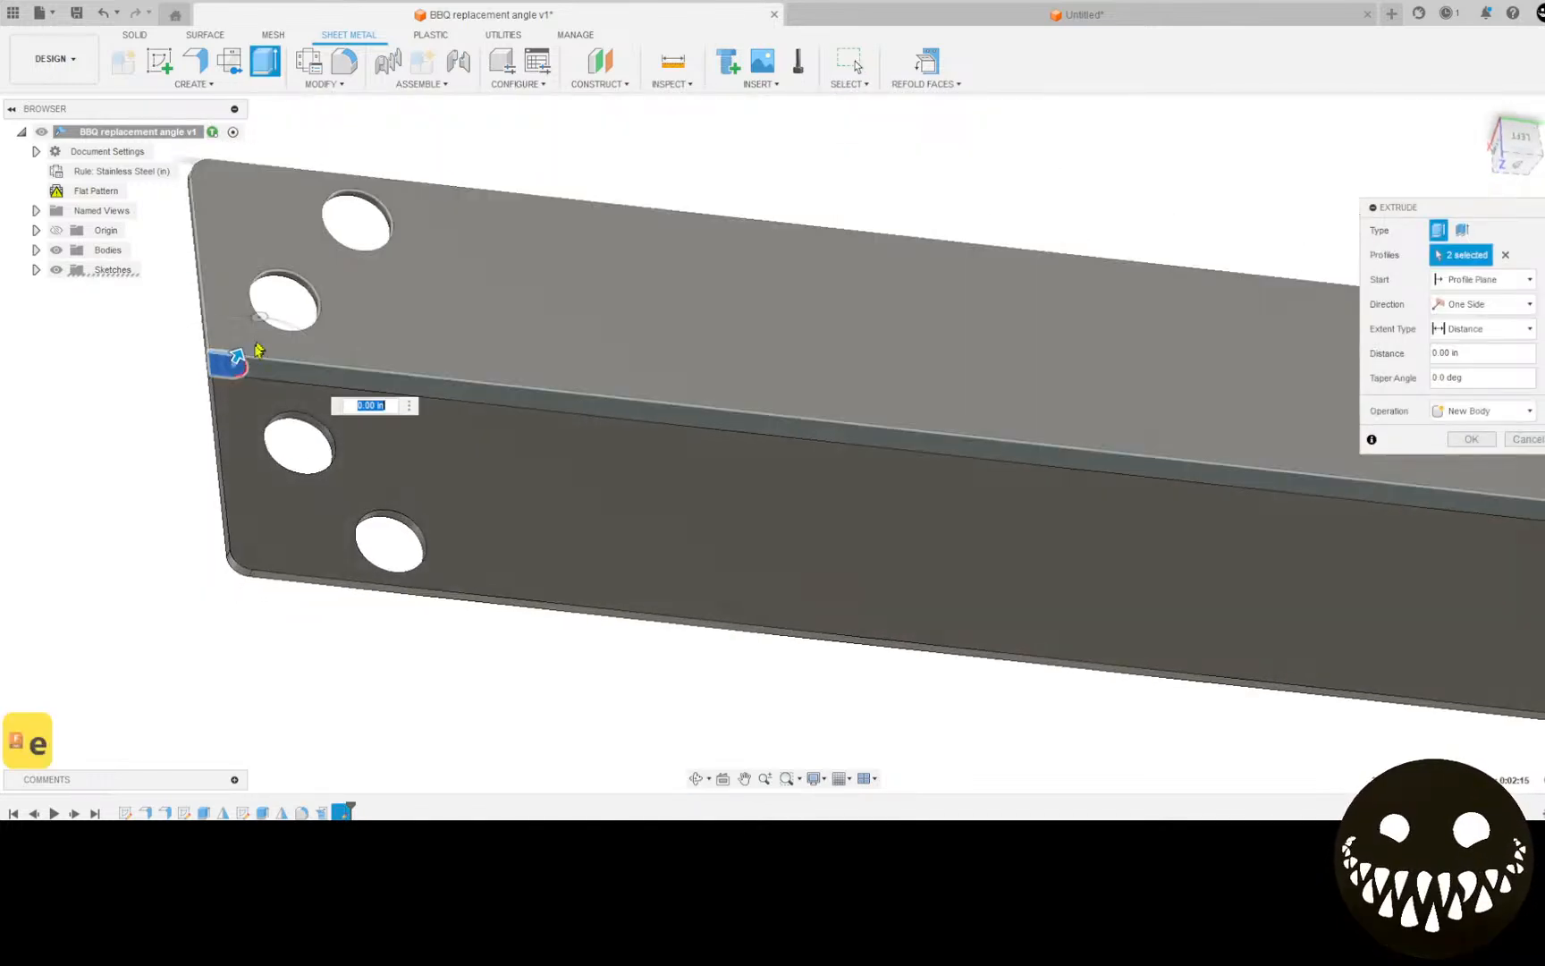
pyautogui.moveTo(236, 355); pyautogui.dragTo(221, 394)
pyautogui.keyDown('shift'); pyautogui.moveTo(221, 394); pyautogui.dragTo(296, 320, button='middle'); pyautogui.keyUp('shift')
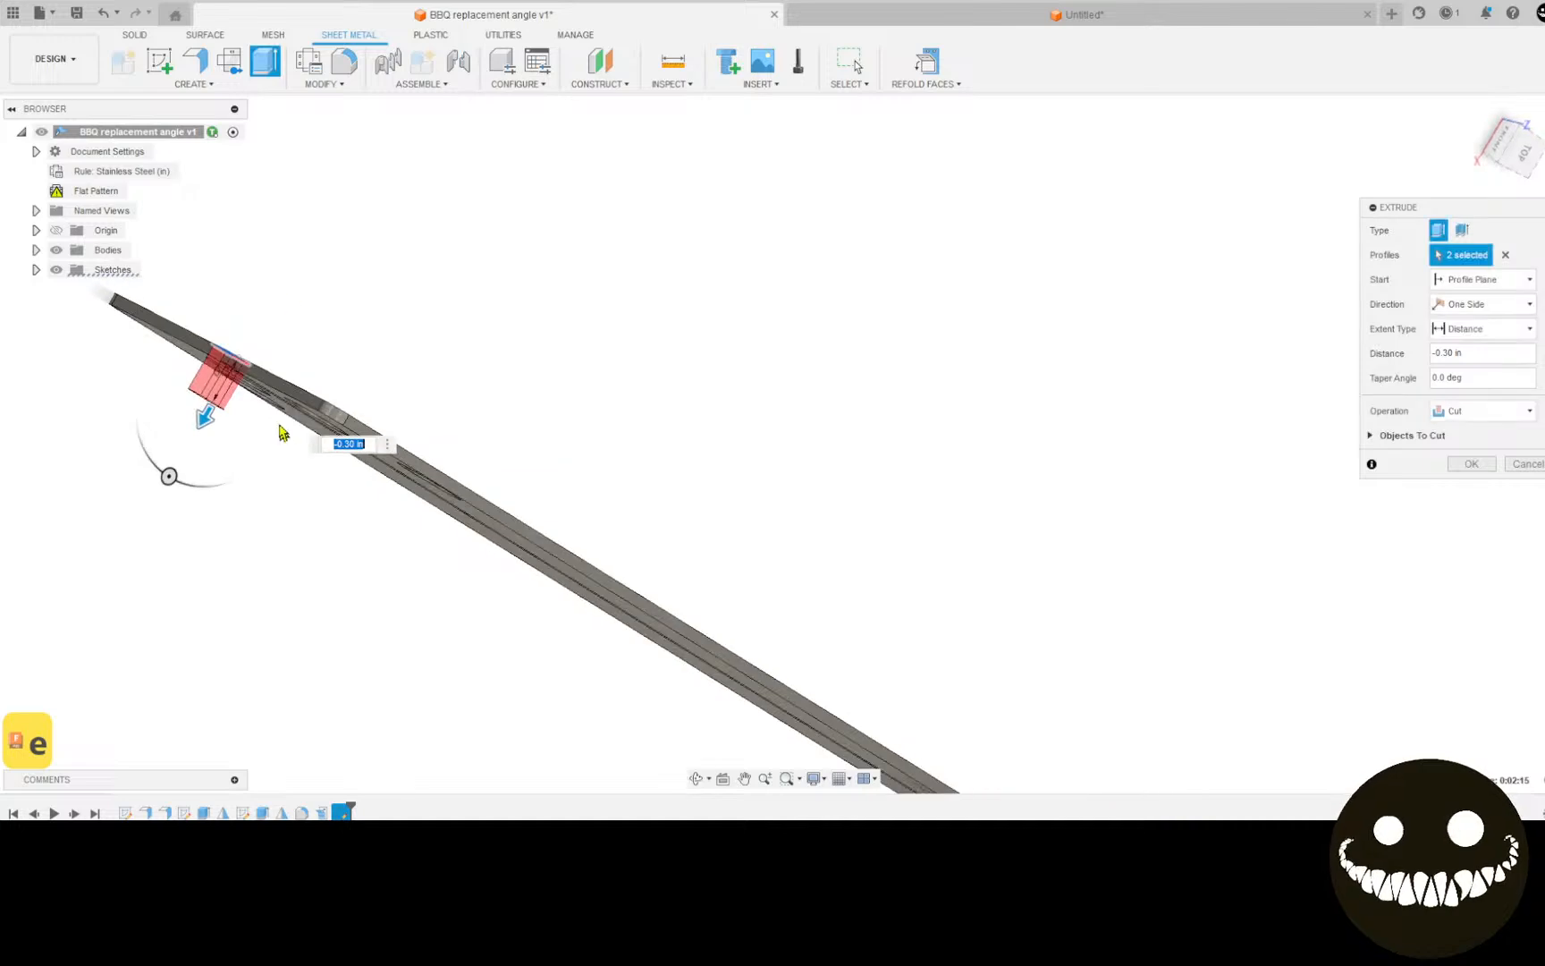
pyautogui.keyDown('shift'); pyautogui.moveTo(277, 436); pyautogui.dragTo(390, 321, button='middle'); pyautogui.keyUp('shift')
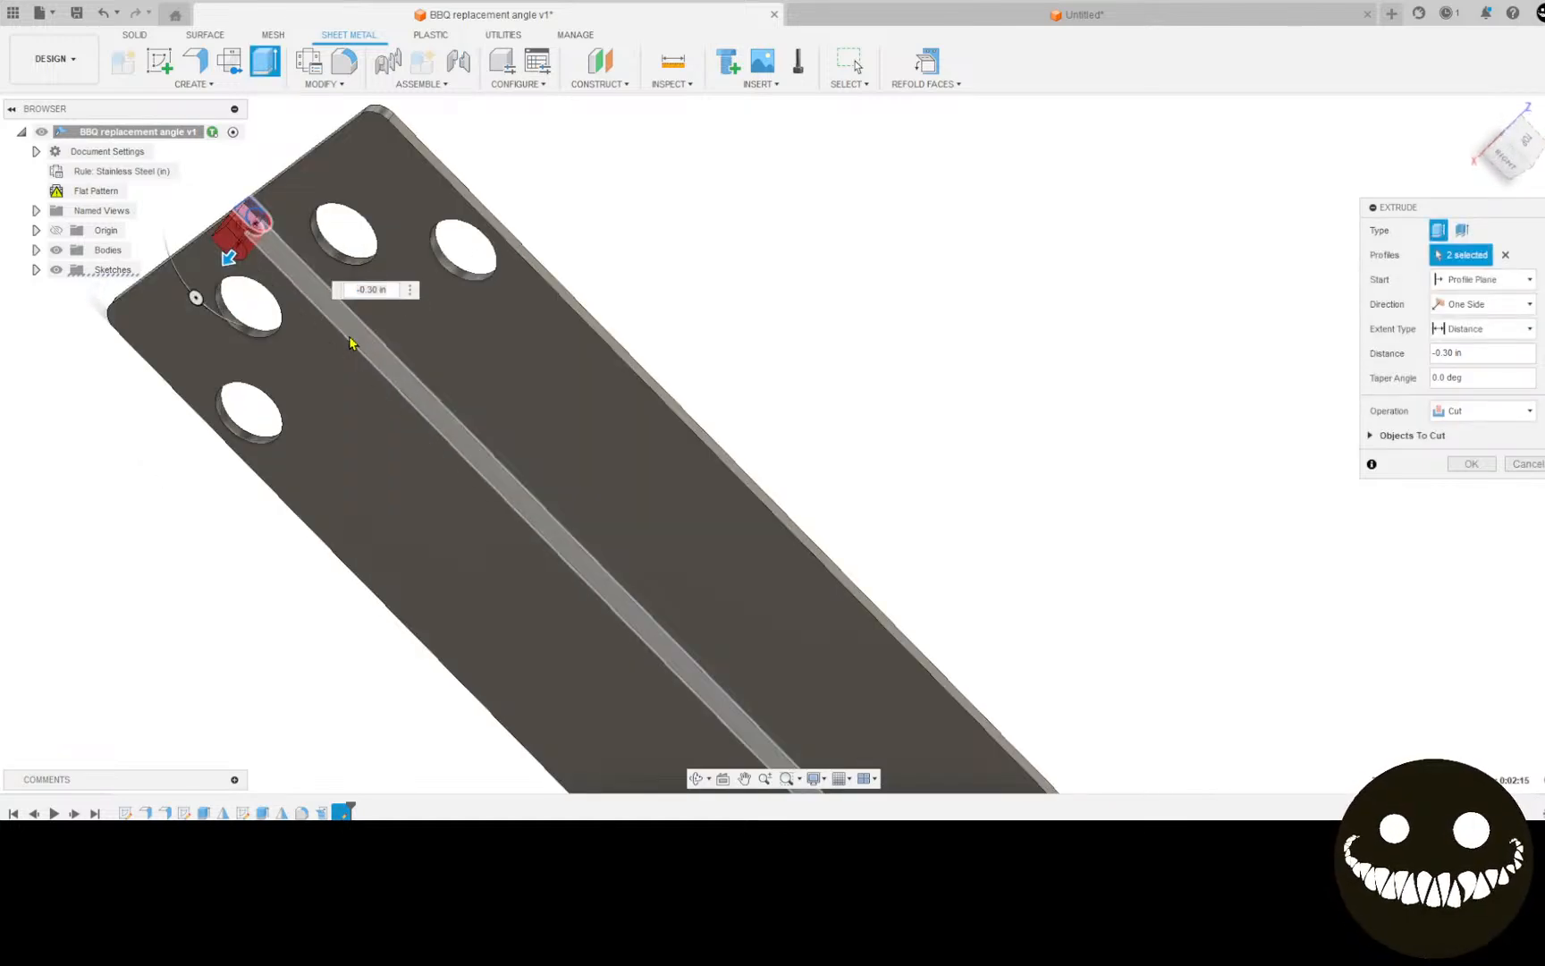
pyautogui.click(350, 337)
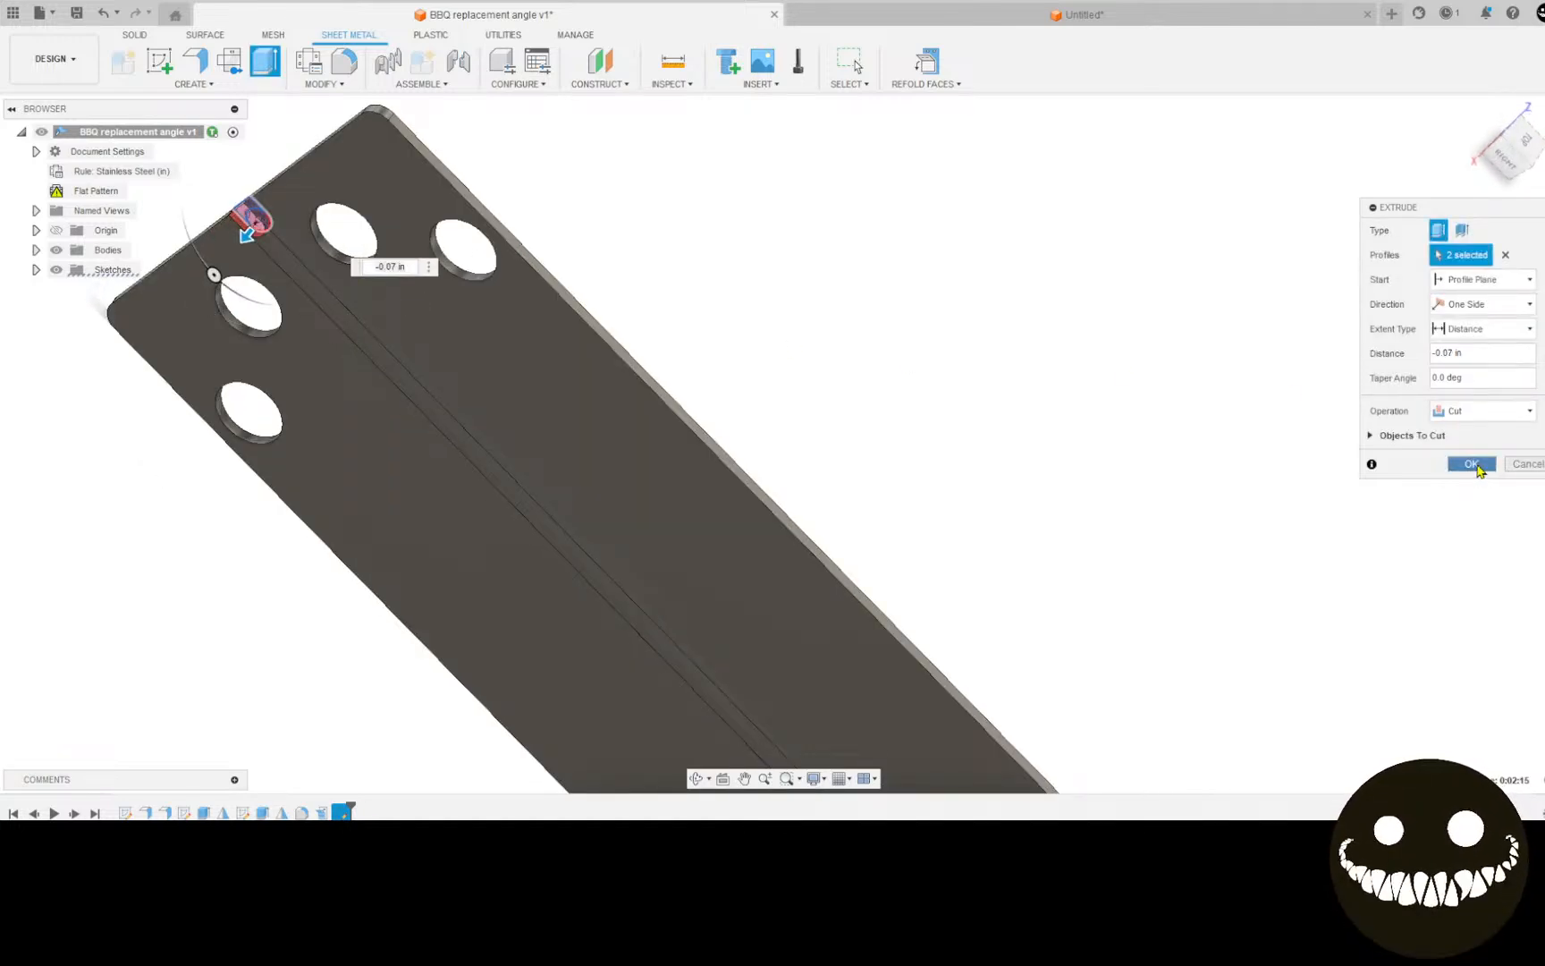
pyautogui.click(1473, 465)
# Step: Examine the bend relief notch at the plate's end up close and from several angles
pyautogui.keyDown('shift'); pyautogui.moveTo(1072, 442); pyautogui.dragTo(949, 528, button='middle'); pyautogui.keyUp('shift')
pyautogui.moveTo(871, 261); pyautogui.dragTo(565, 684, button='middle')
pyautogui.keyDown('shift'); pyautogui.moveTo(479, 470); pyautogui.dragTo(397, 369, button='middle'); pyautogui.keyUp('shift')
pyautogui.scroll(1, 474, 515)
pyautogui.scroll(-1, 466, 500)
pyautogui.scroll(-3, 459, 258)
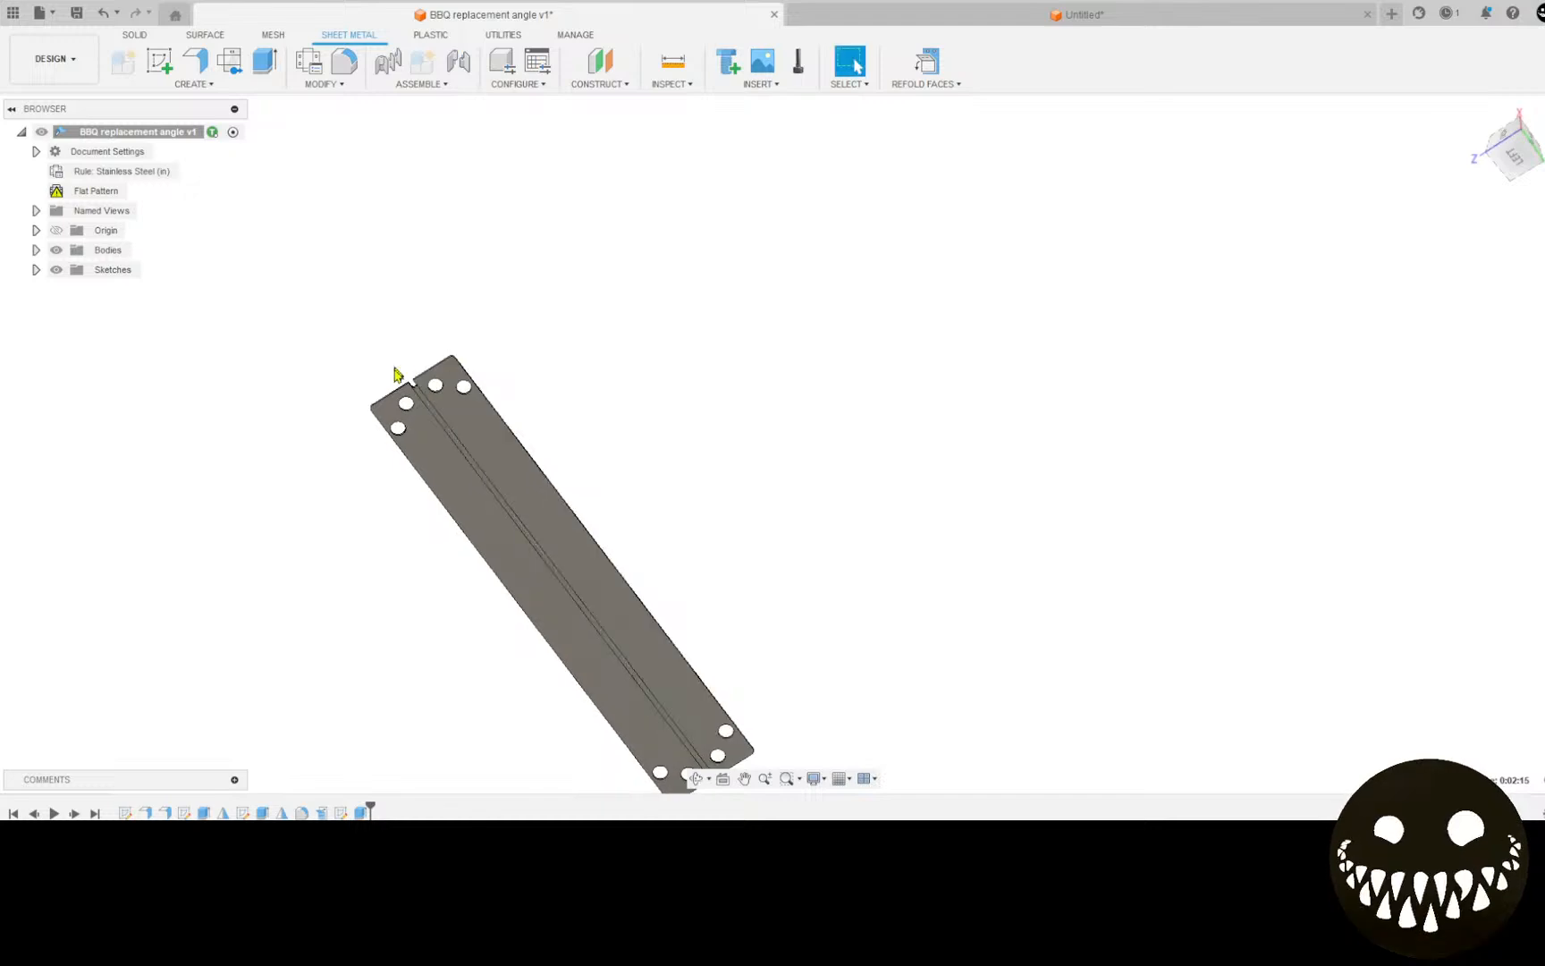
pyautogui.scroll(6, 414, 362)
pyautogui.scroll(2, 438, 476)
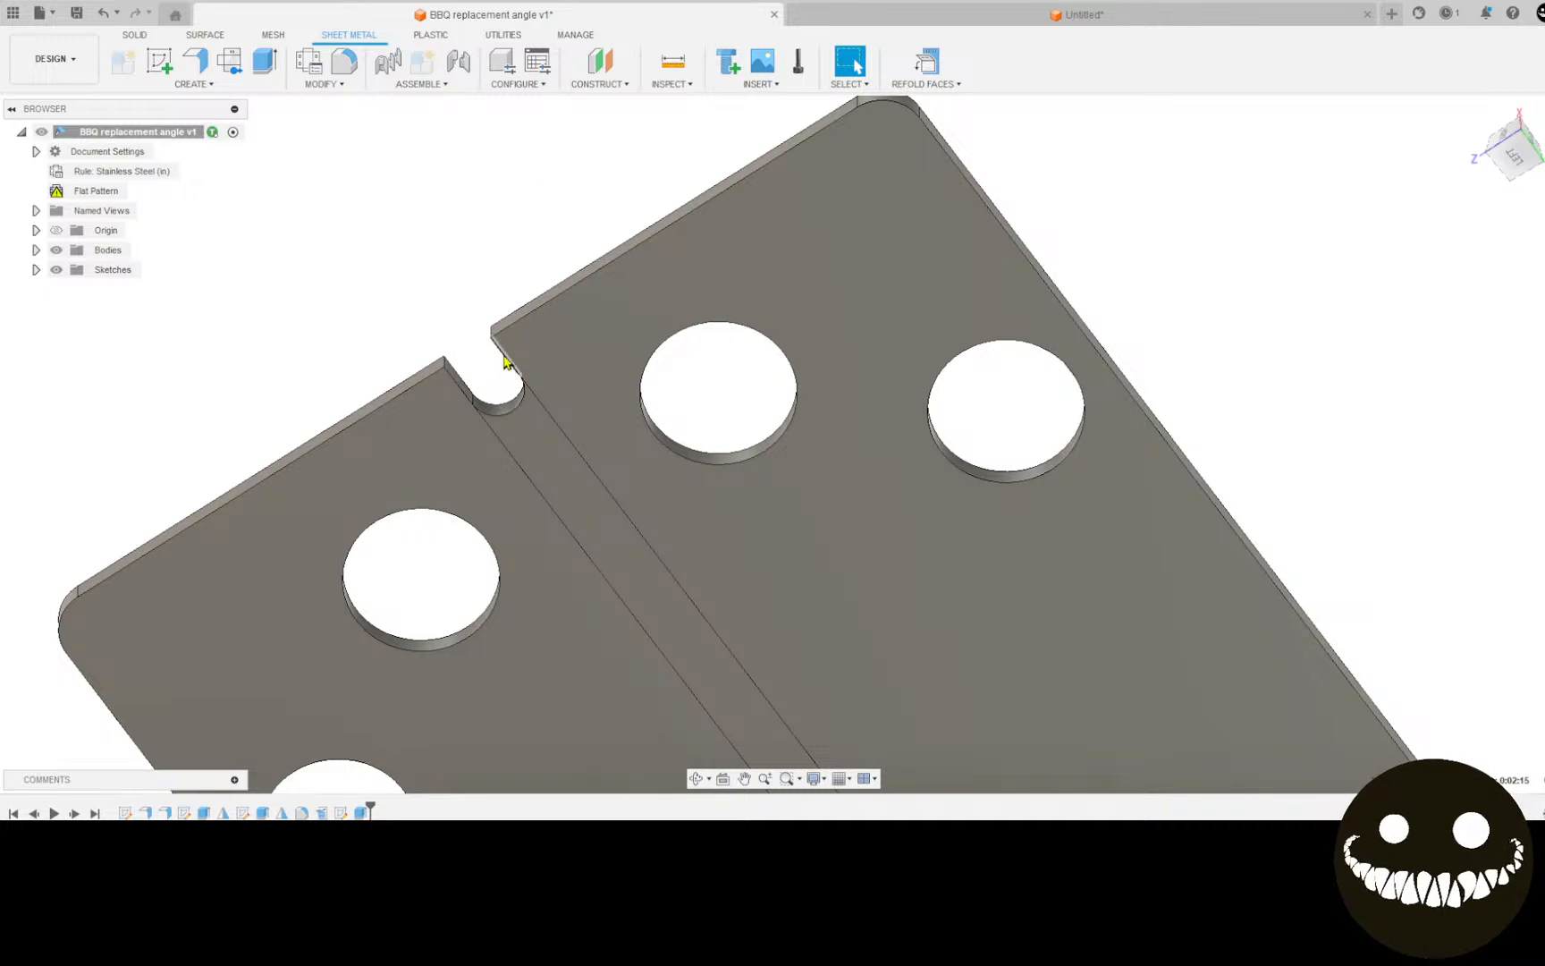
pyautogui.scroll(-5, 519, 362)
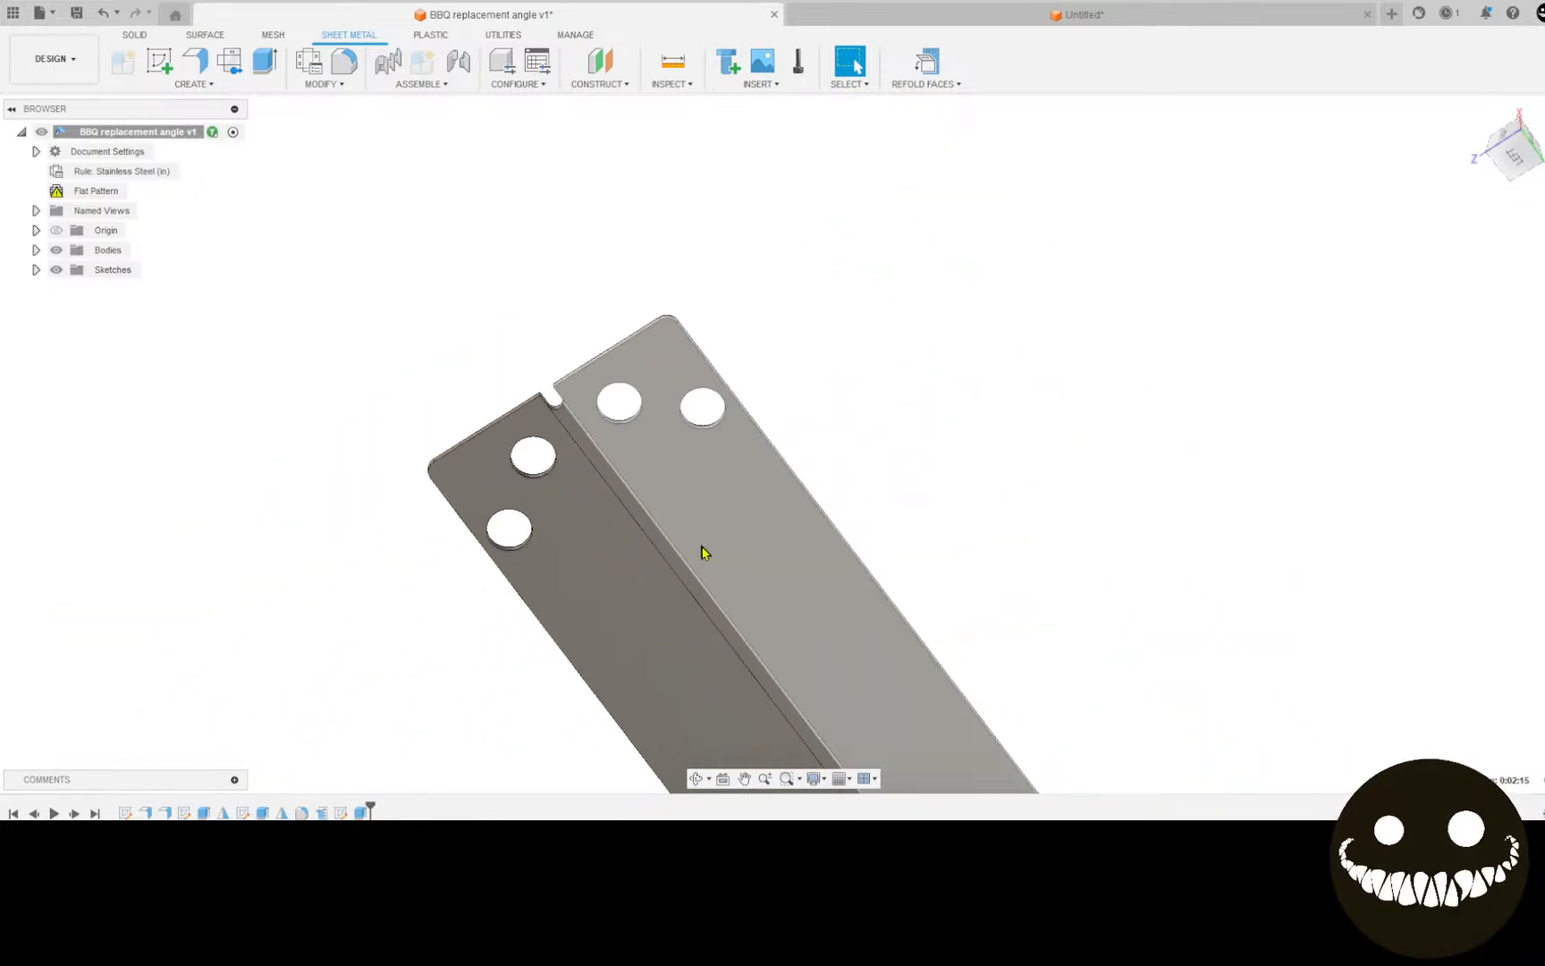
# Step: Mirror the relief notch cut feature across the central origin plane to the plate's opposite end
pyautogui.keyDown('shift'); pyautogui.moveTo(702, 552); pyautogui.dragTo(365, 293, button='middle'); pyautogui.keyUp('shift')
pyautogui.click(207, 84)
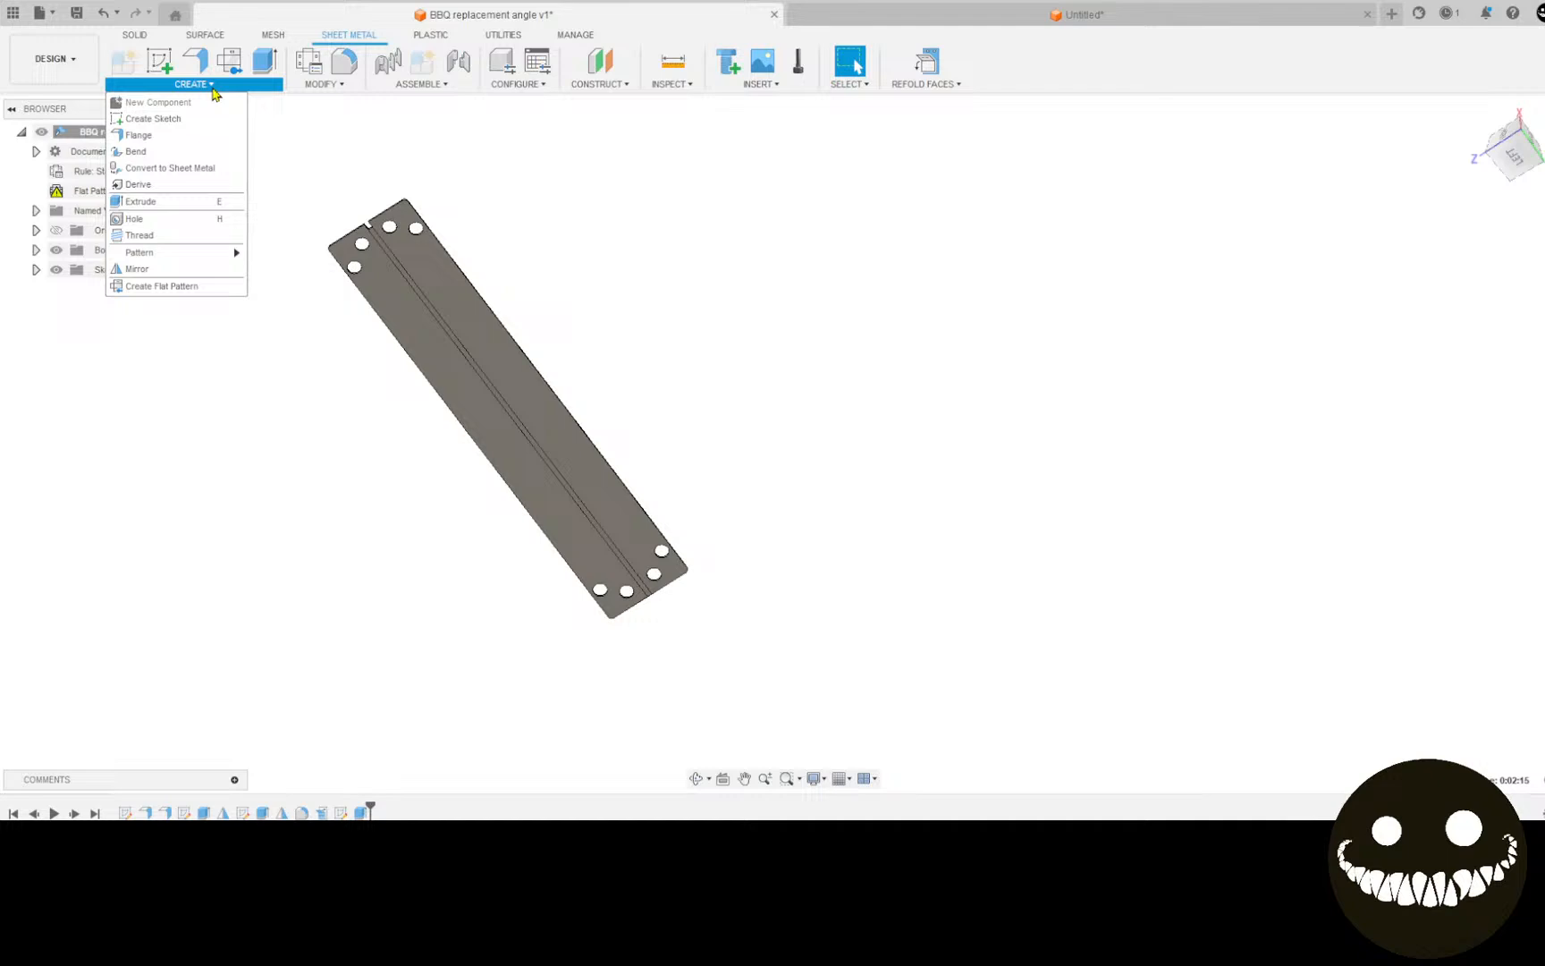
pyautogui.click(168, 270)
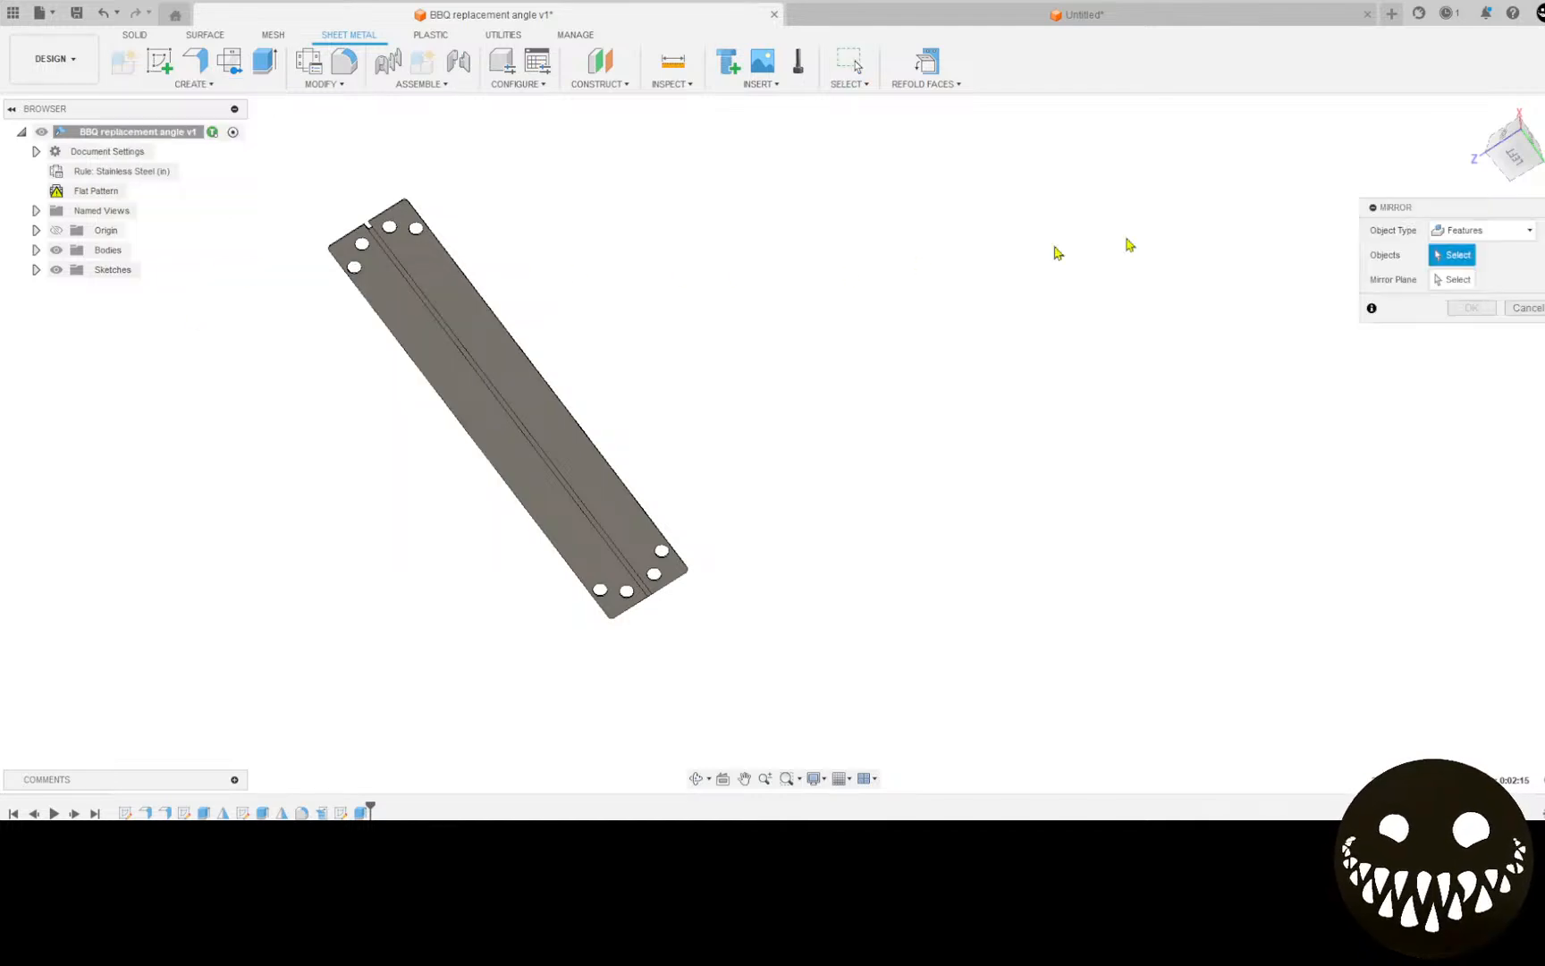
pyautogui.click(367, 811)
pyautogui.click(1460, 279)
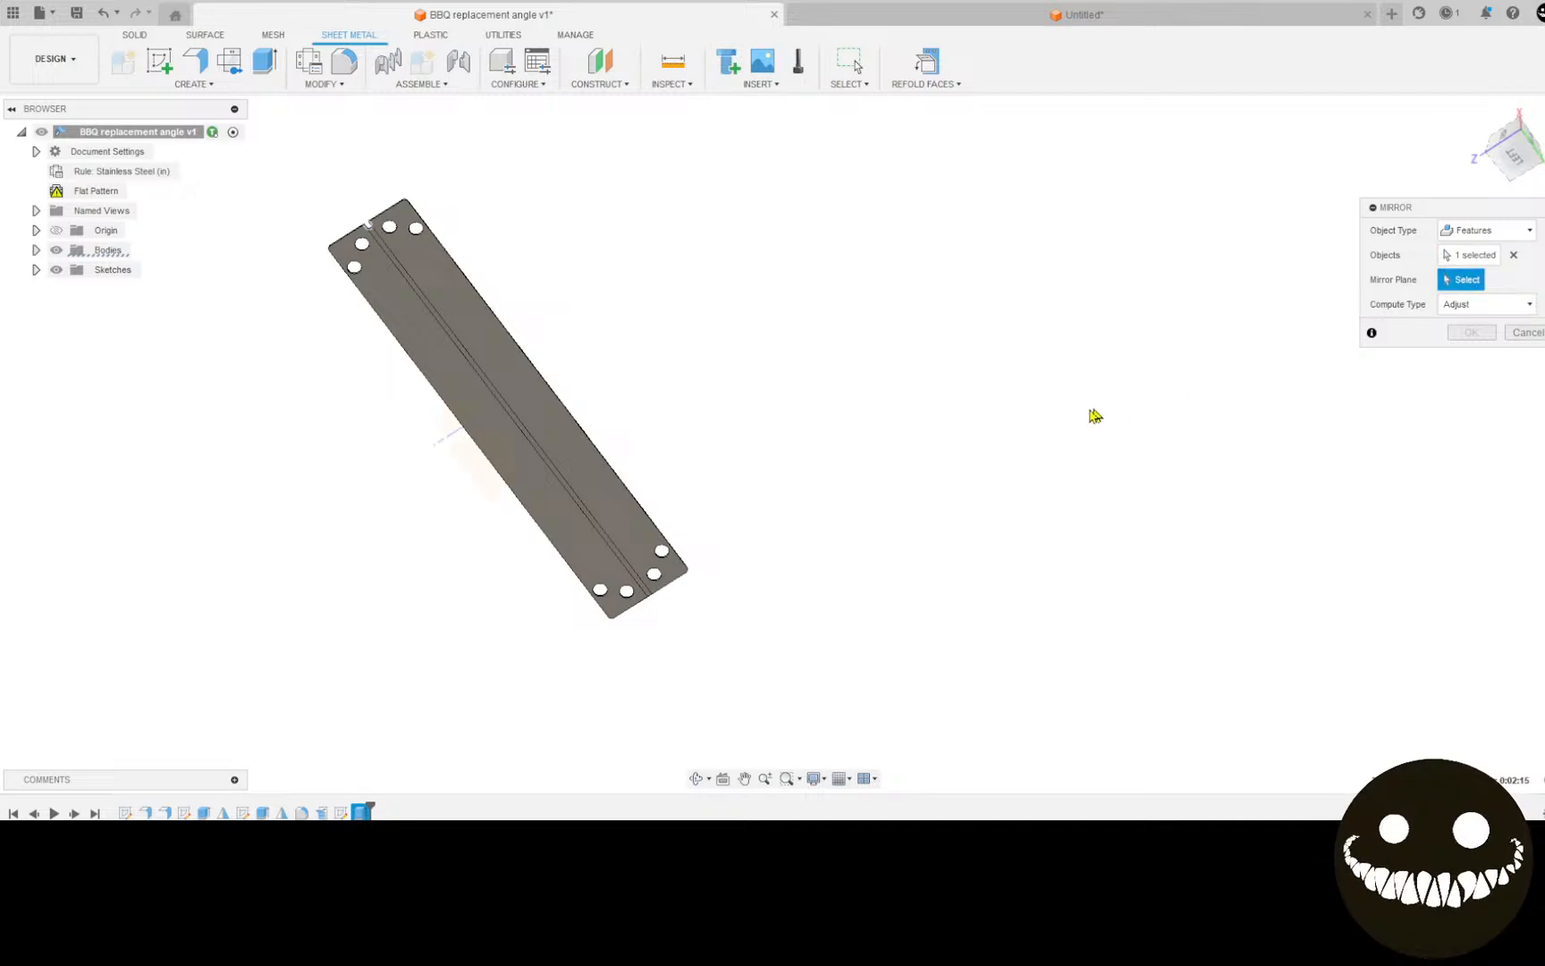
pyautogui.keyDown('shift'); pyautogui.moveTo(1093, 414); pyautogui.dragTo(925, 368, button='middle'); pyautogui.keyUp('shift')
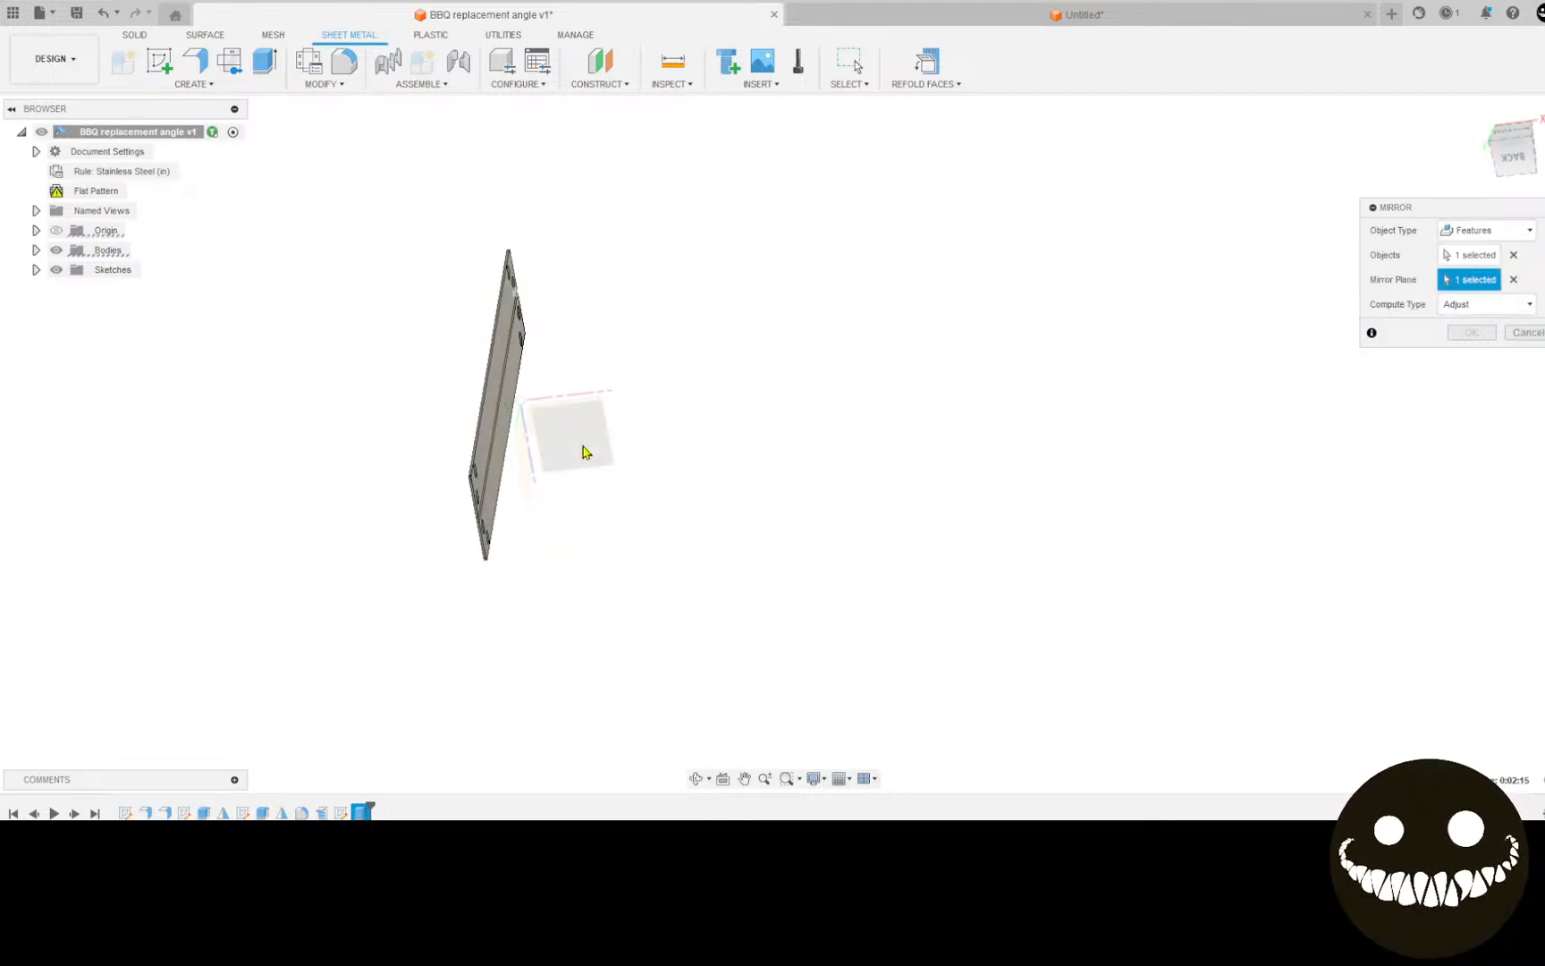
pyautogui.click(589, 447)
pyautogui.keyDown('shift'); pyautogui.moveTo(589, 447); pyautogui.dragTo(807, 397, button='middle'); pyautogui.keyUp('shift')
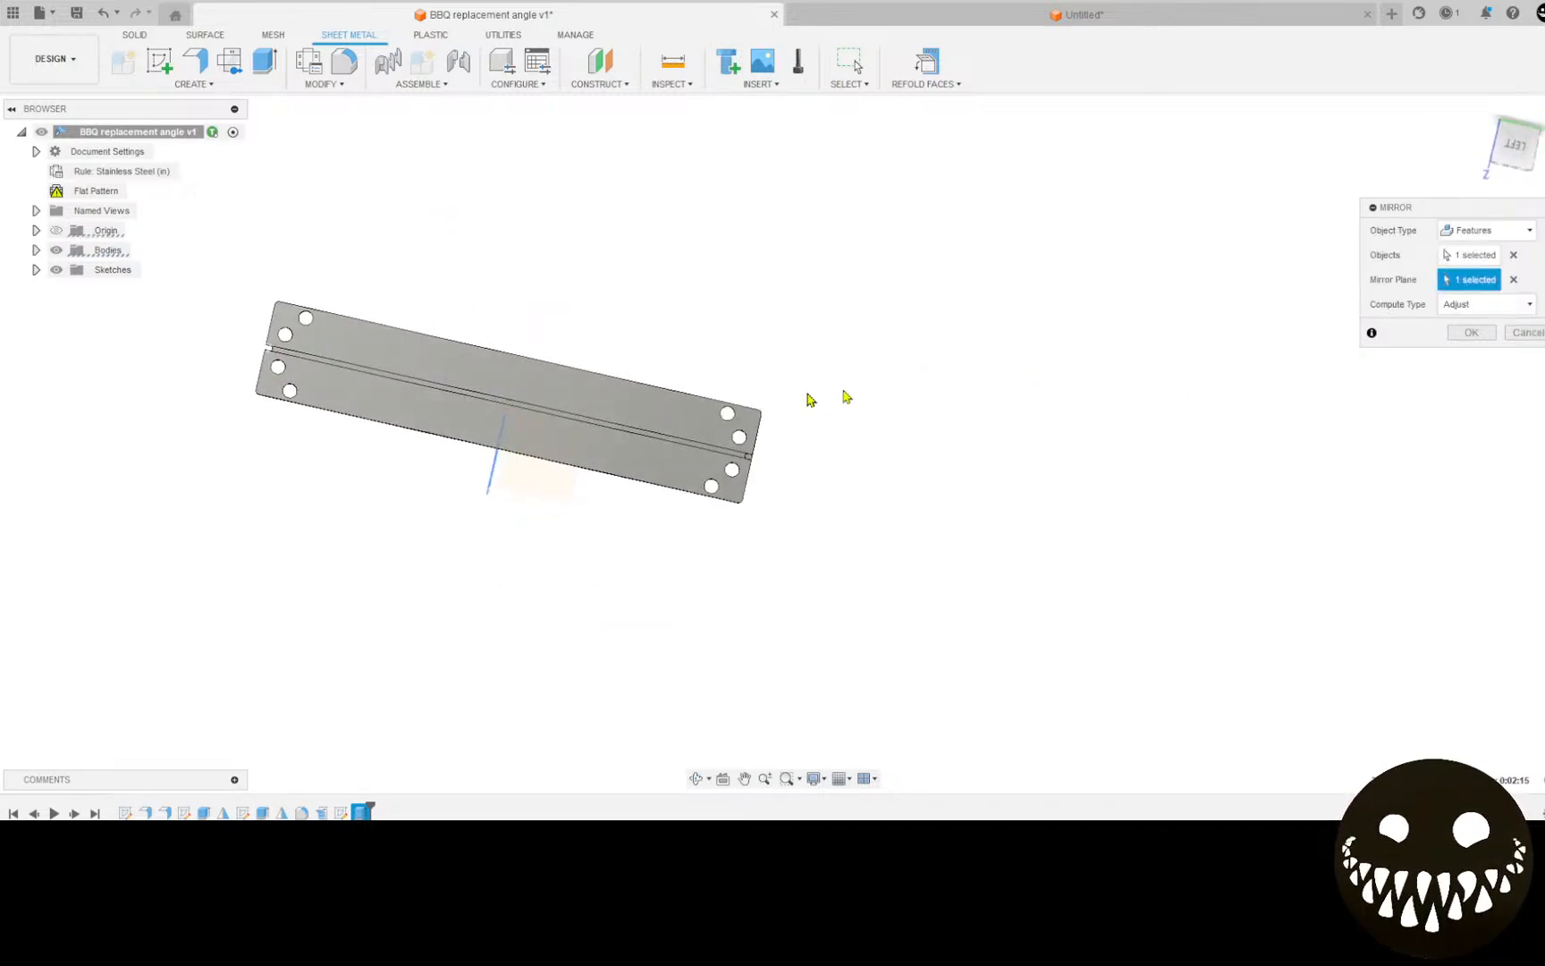
pyautogui.click(1466, 333)
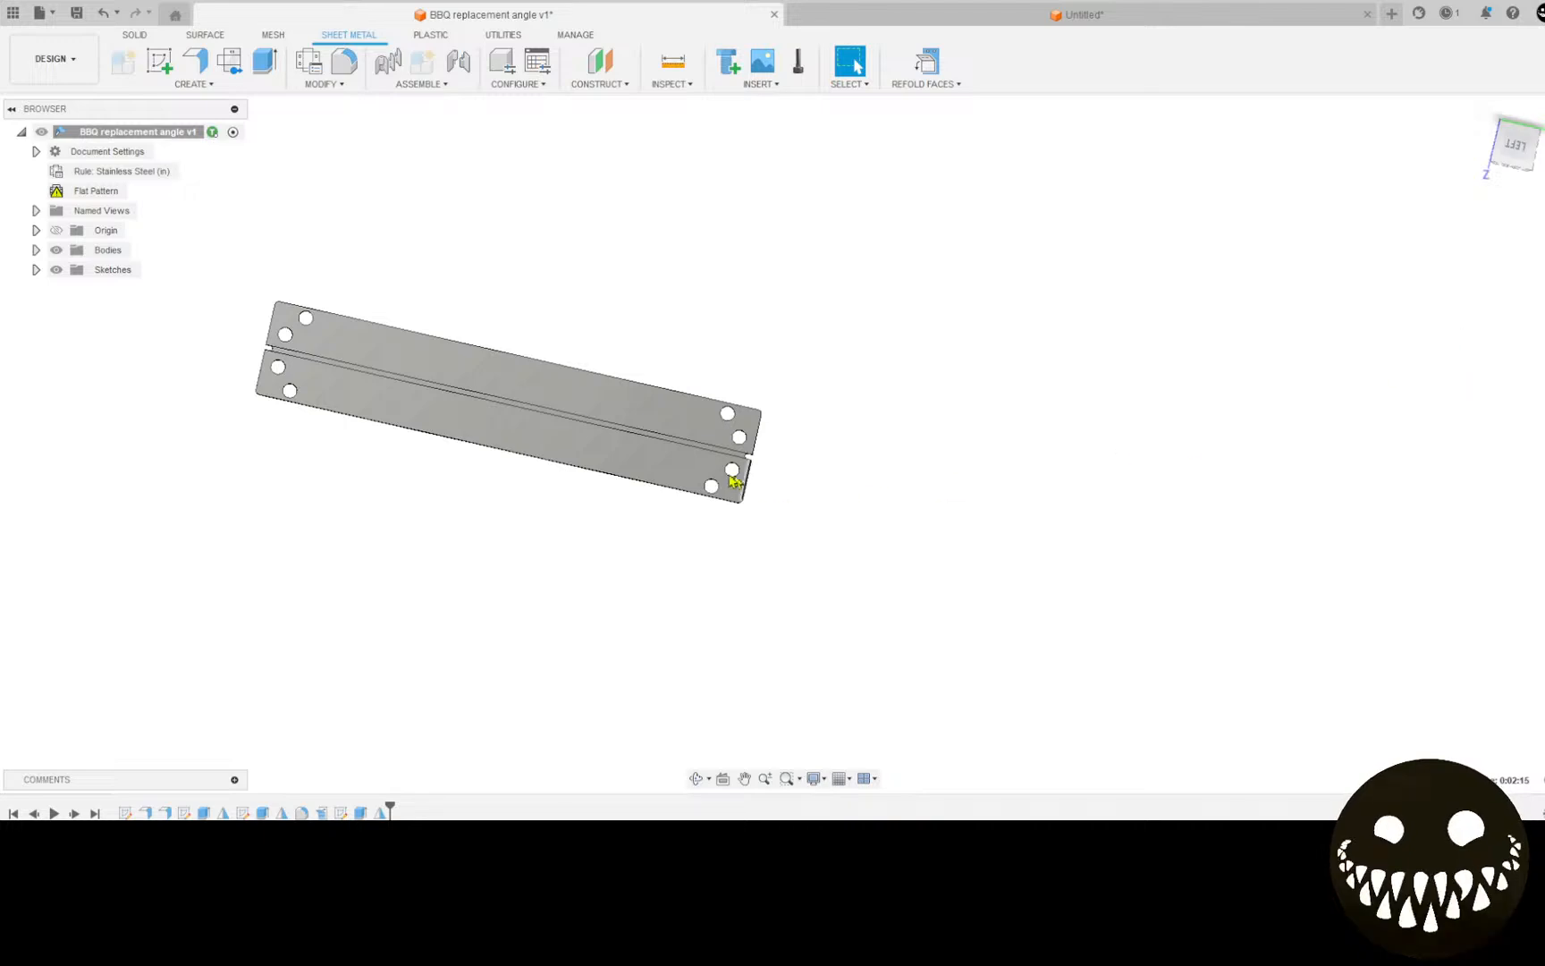
# Step: Refold the flattened plate into its angle shape and save the design with the version description "User Saved"
pyautogui.click(930, 66)
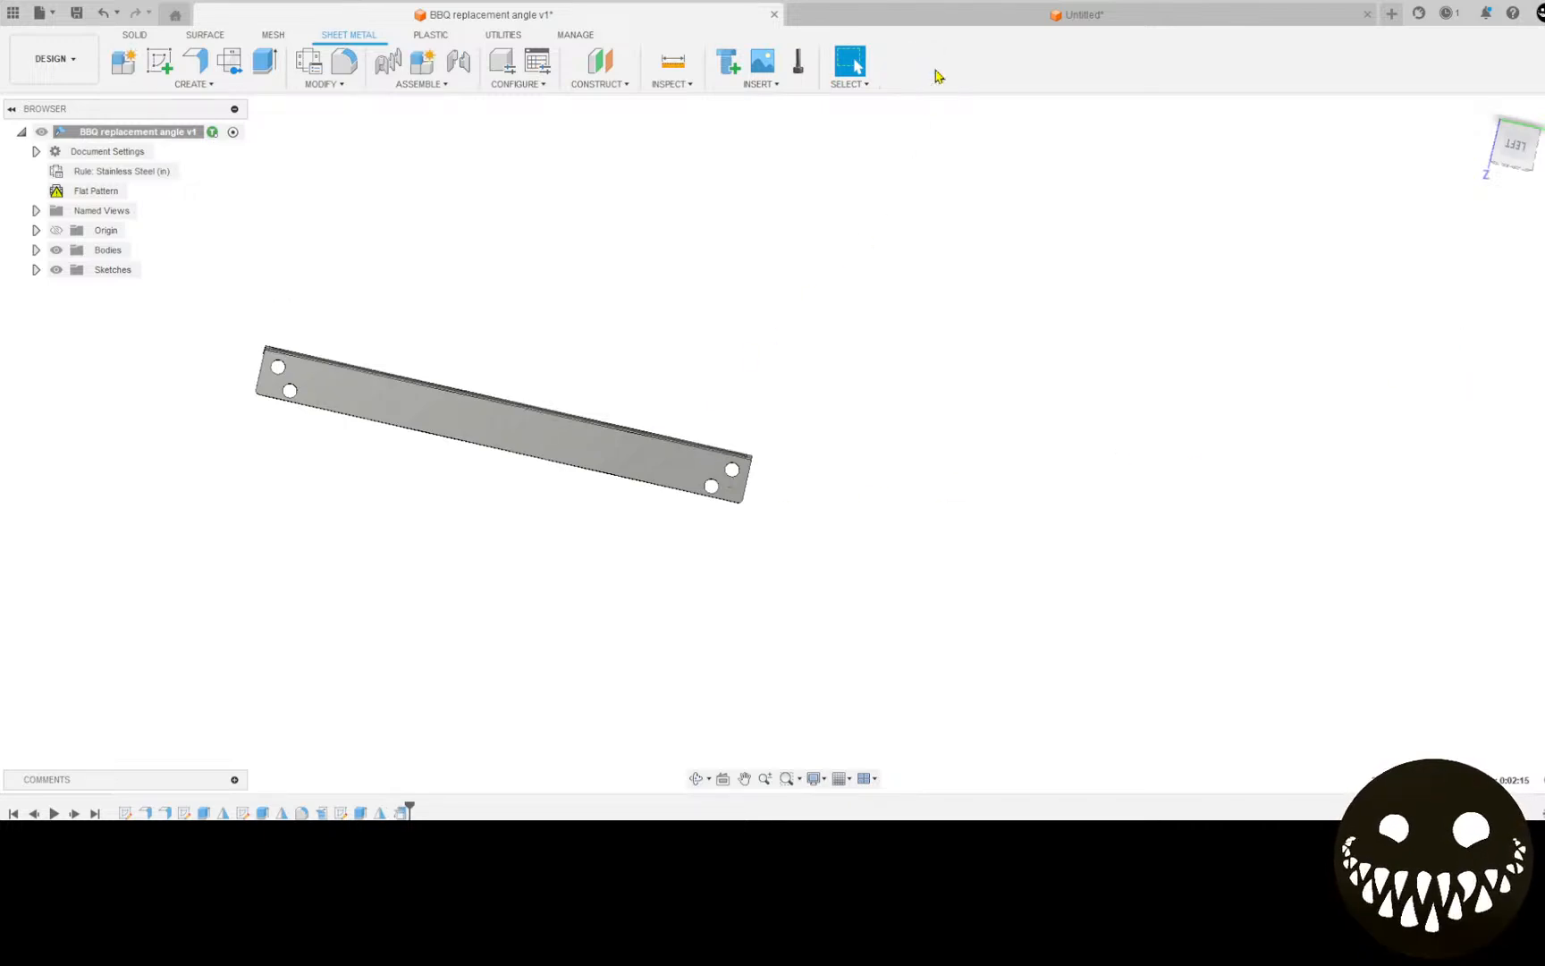
pyautogui.keyDown('shift'); pyautogui.moveTo(810, 195); pyautogui.dragTo(726, 269, button='middle'); pyautogui.keyUp('shift')
pyautogui.scroll(4, 741, 480)
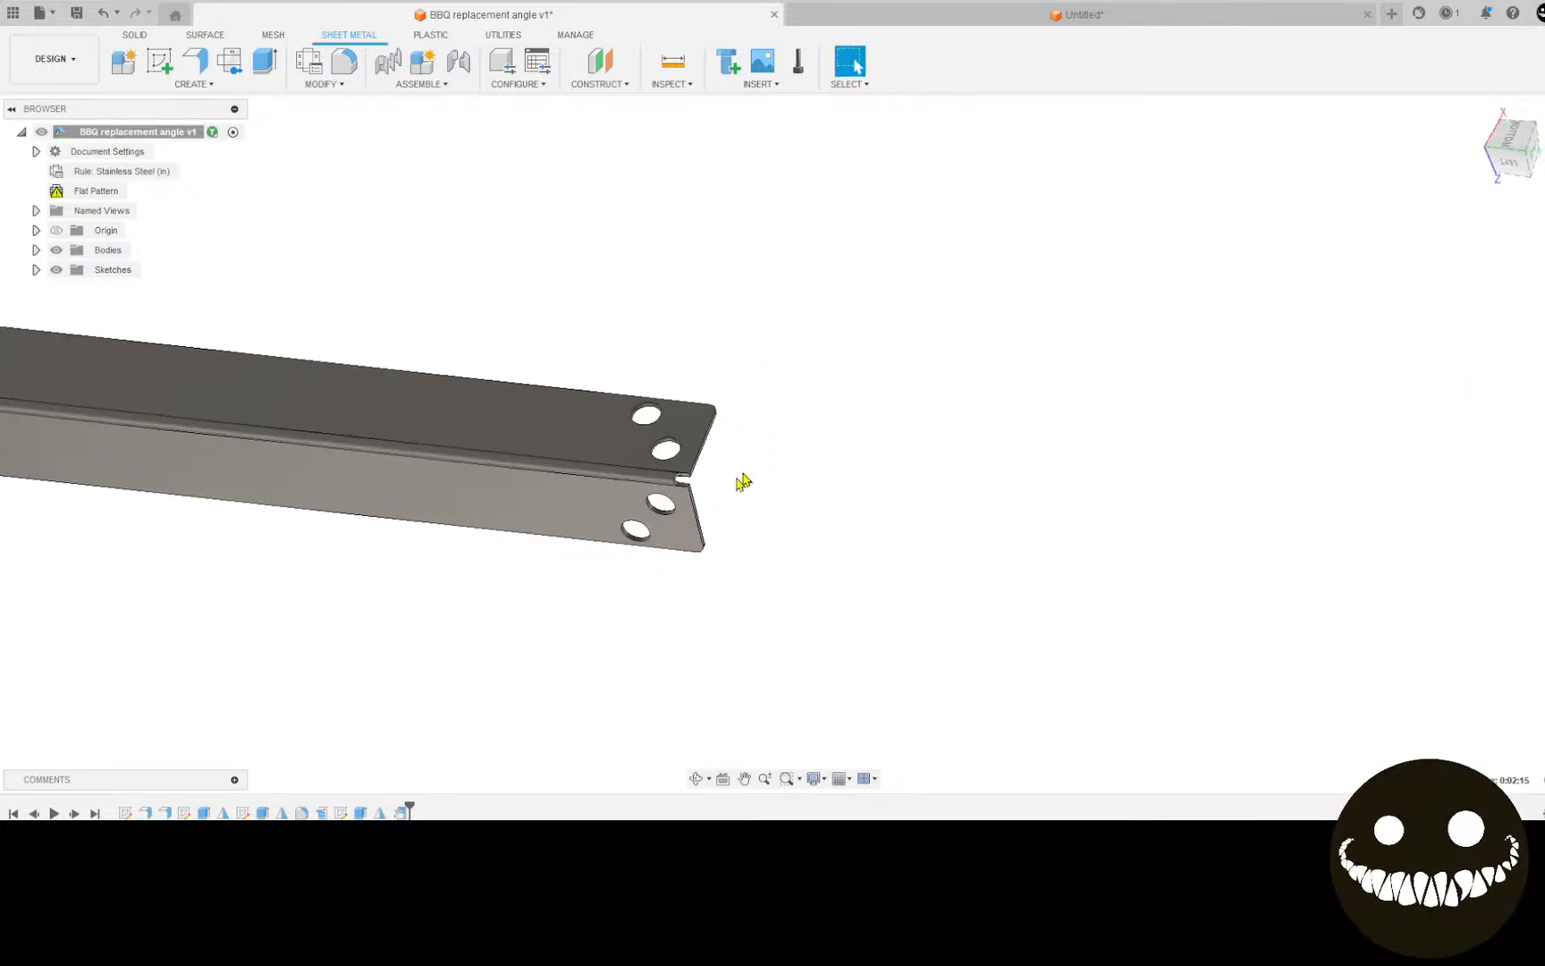
pyautogui.scroll(3, 742, 482)
pyautogui.scroll(-6, 689, 435)
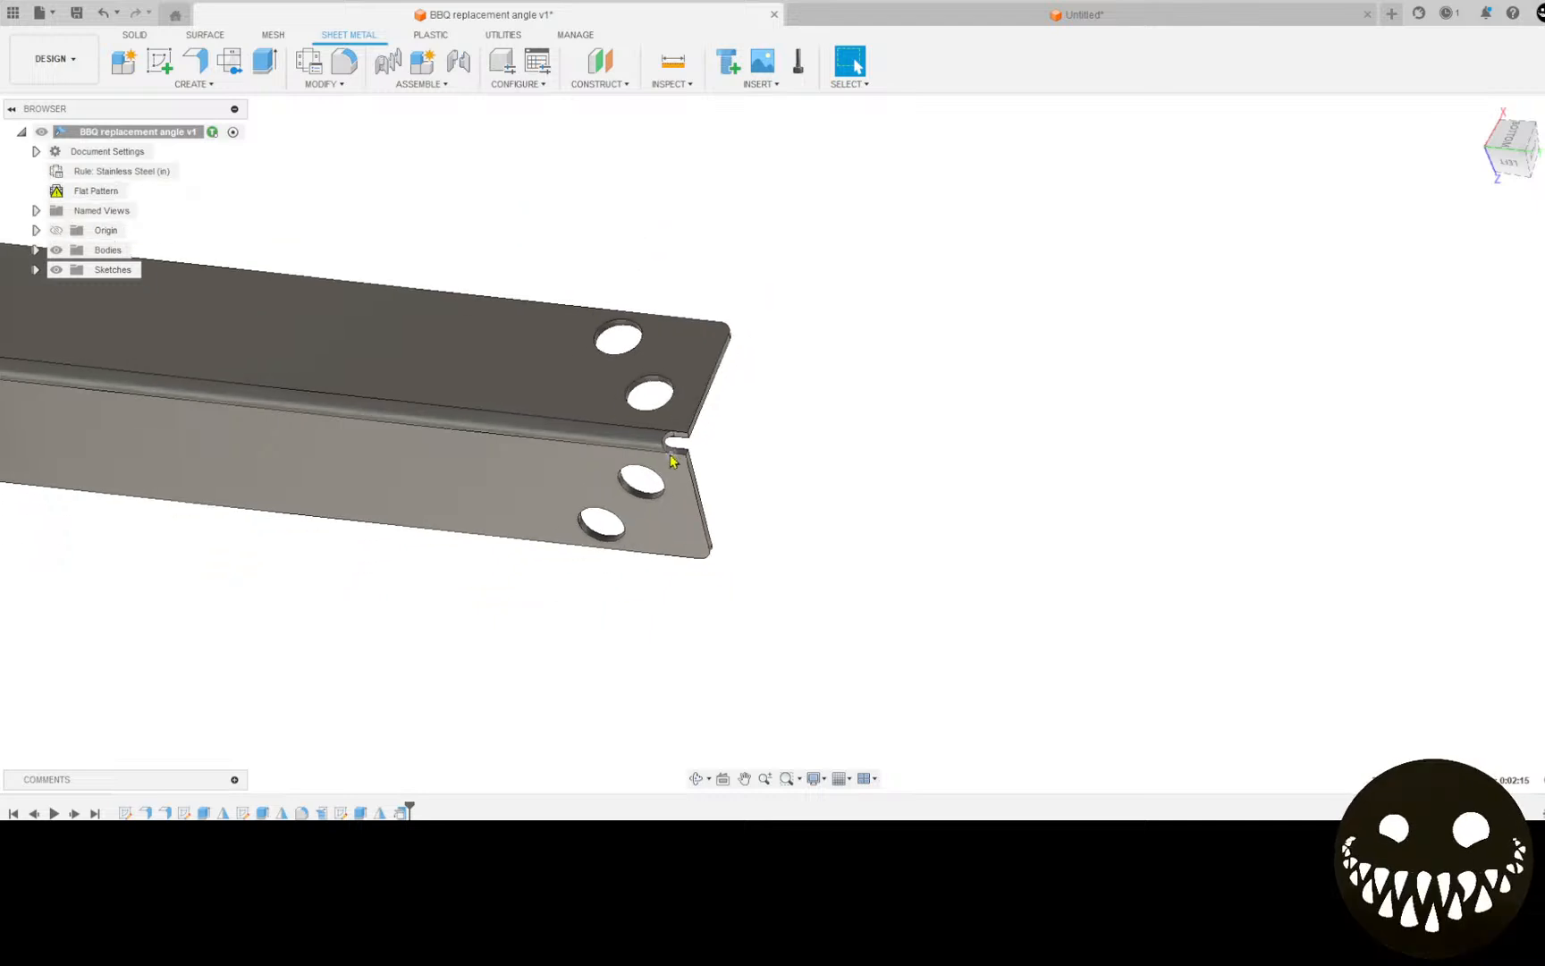
pyautogui.moveTo(482, 412); pyautogui.dragTo(602, 225, button='middle')
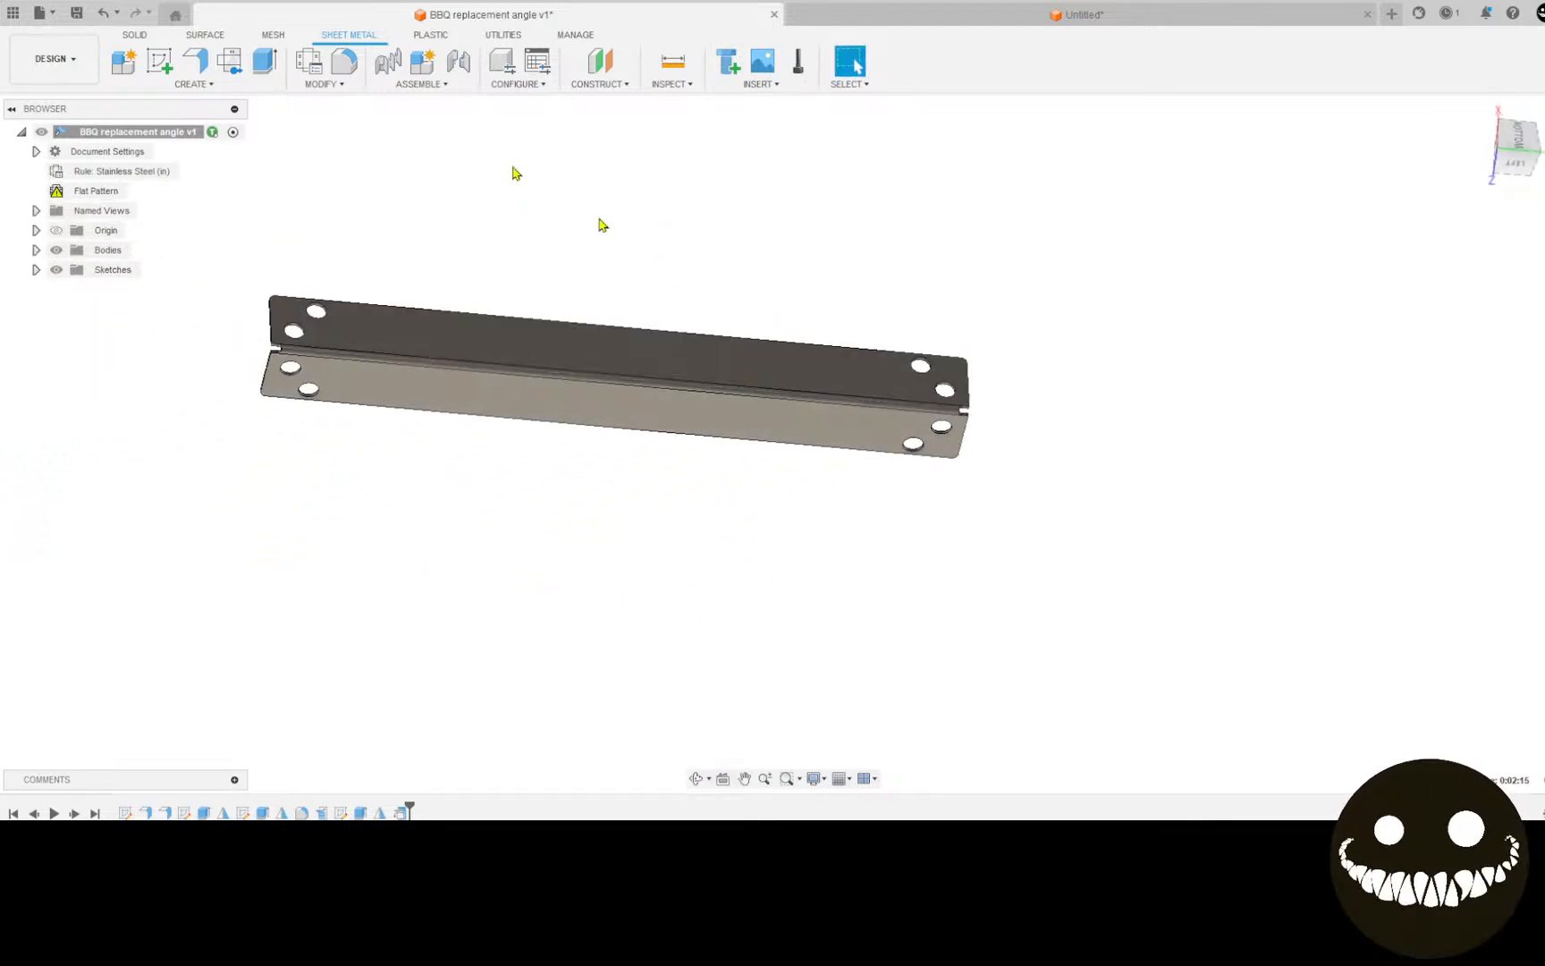
pyautogui.click(76, 12)
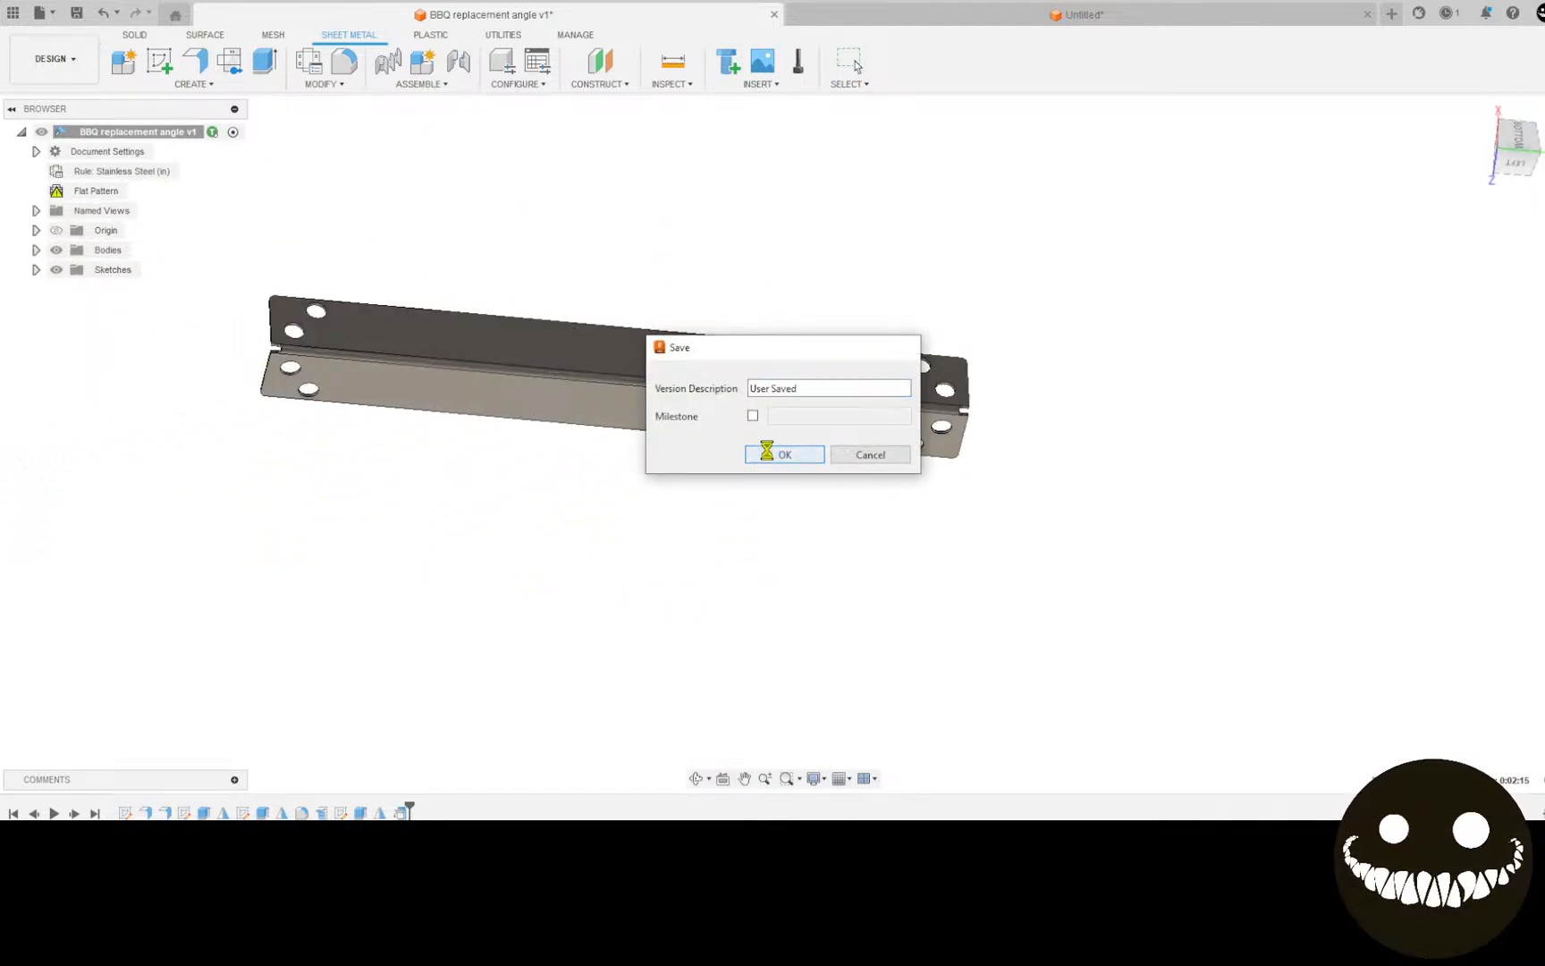
pyautogui.click(766, 450)
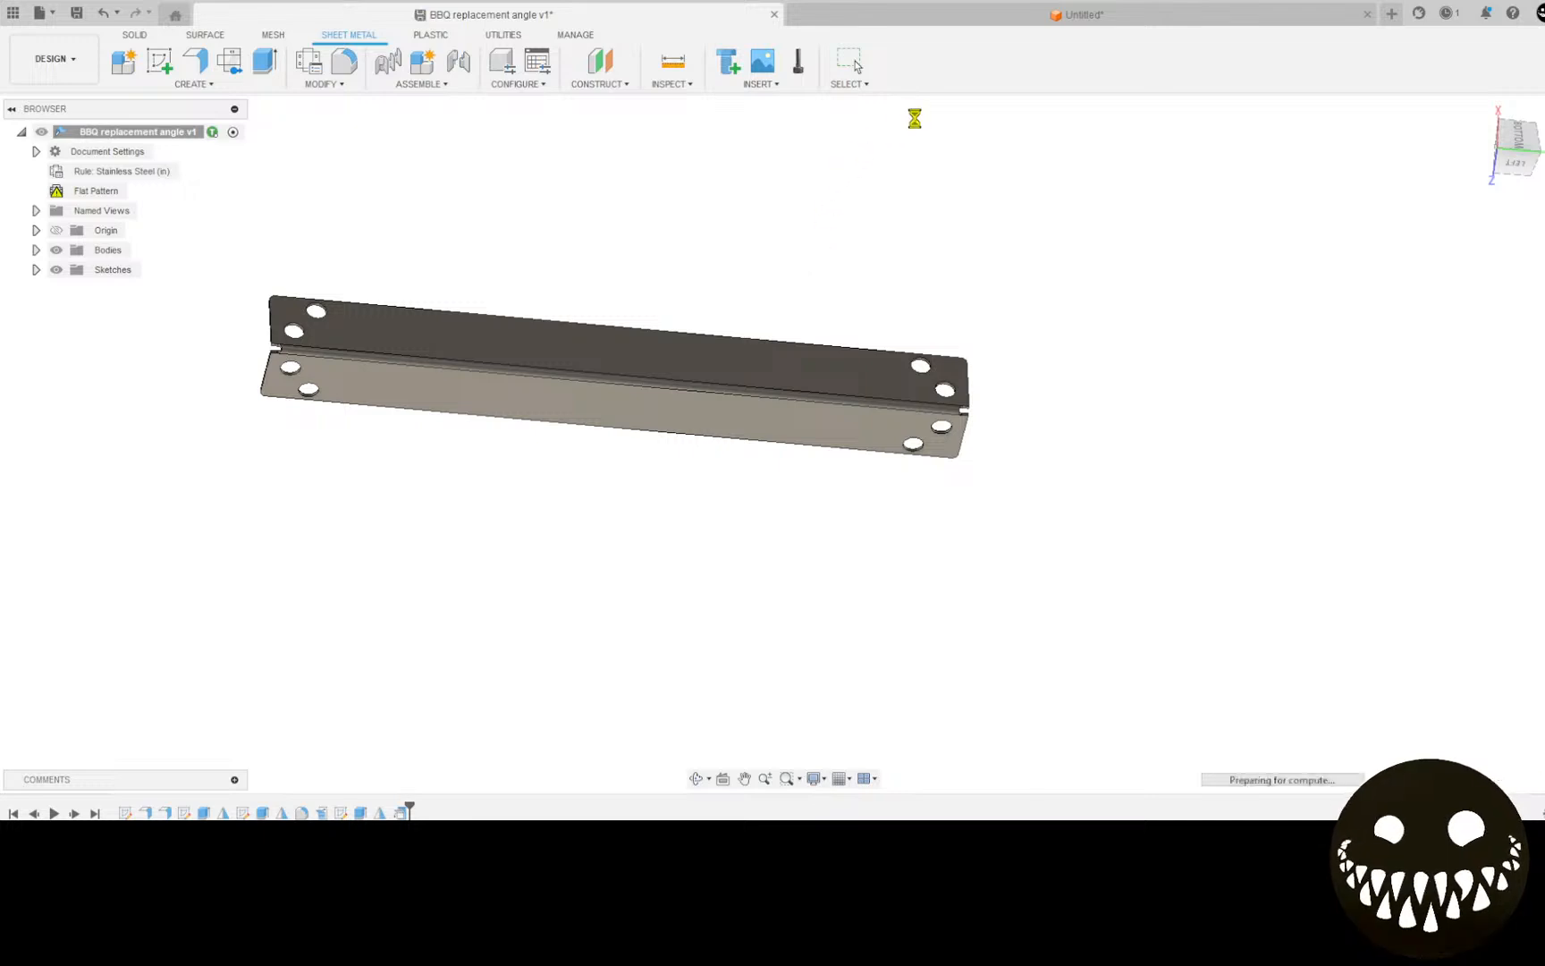
# Step: Switch to the Untitled manufacturing document and update its outdated BBQ replacement angle reference
pyautogui.click(979, 16)
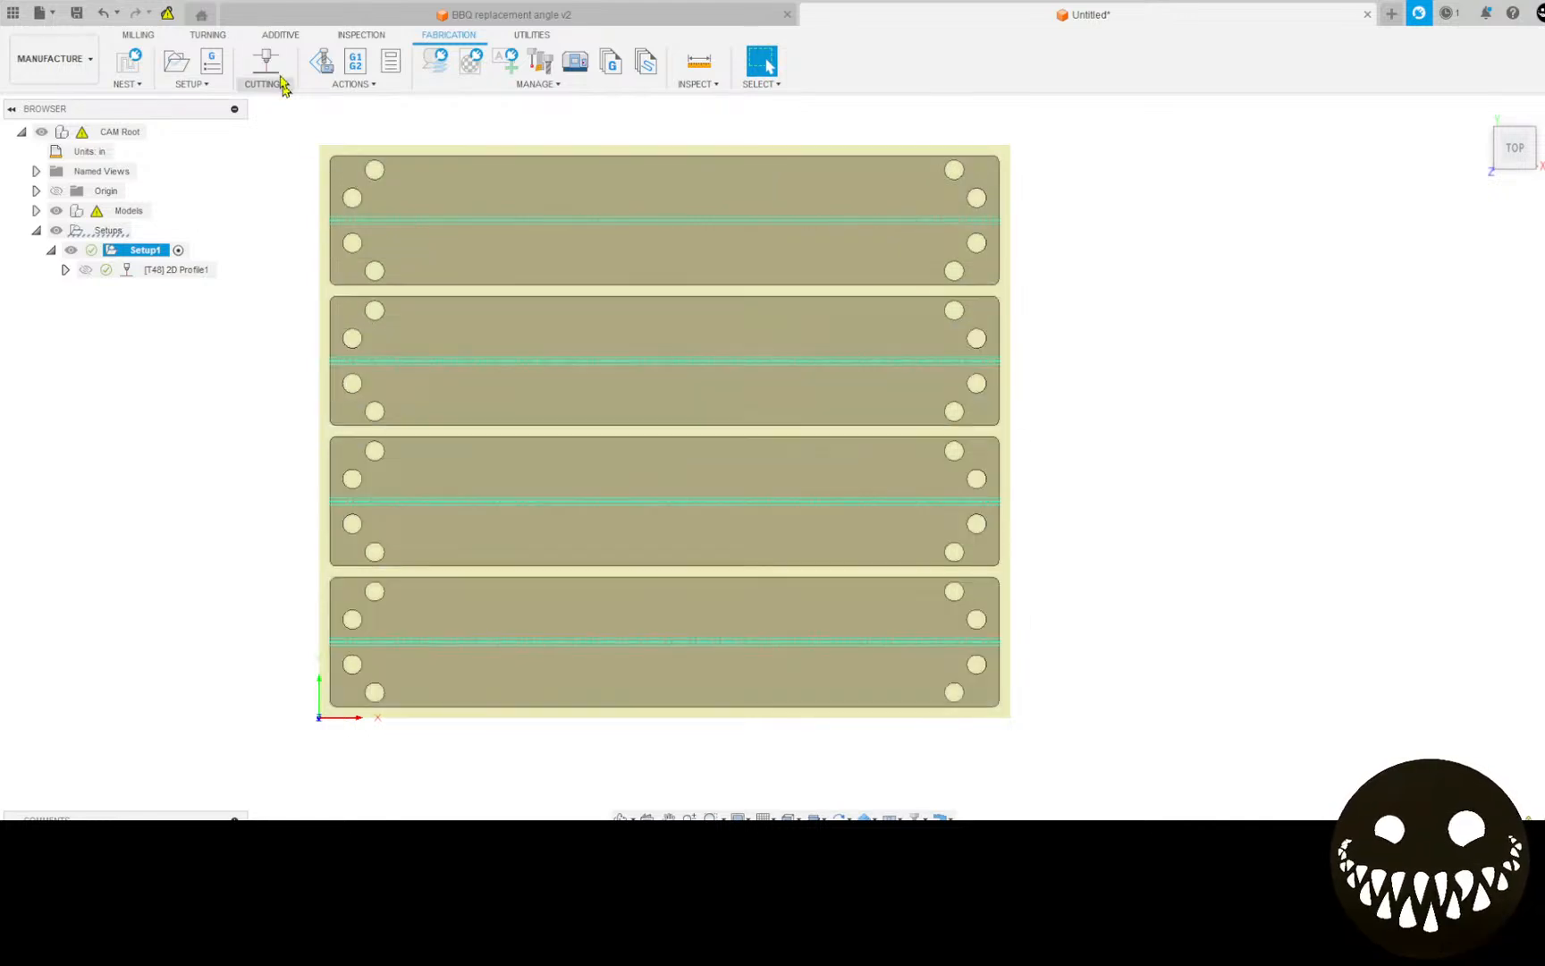
pyautogui.click(170, 15)
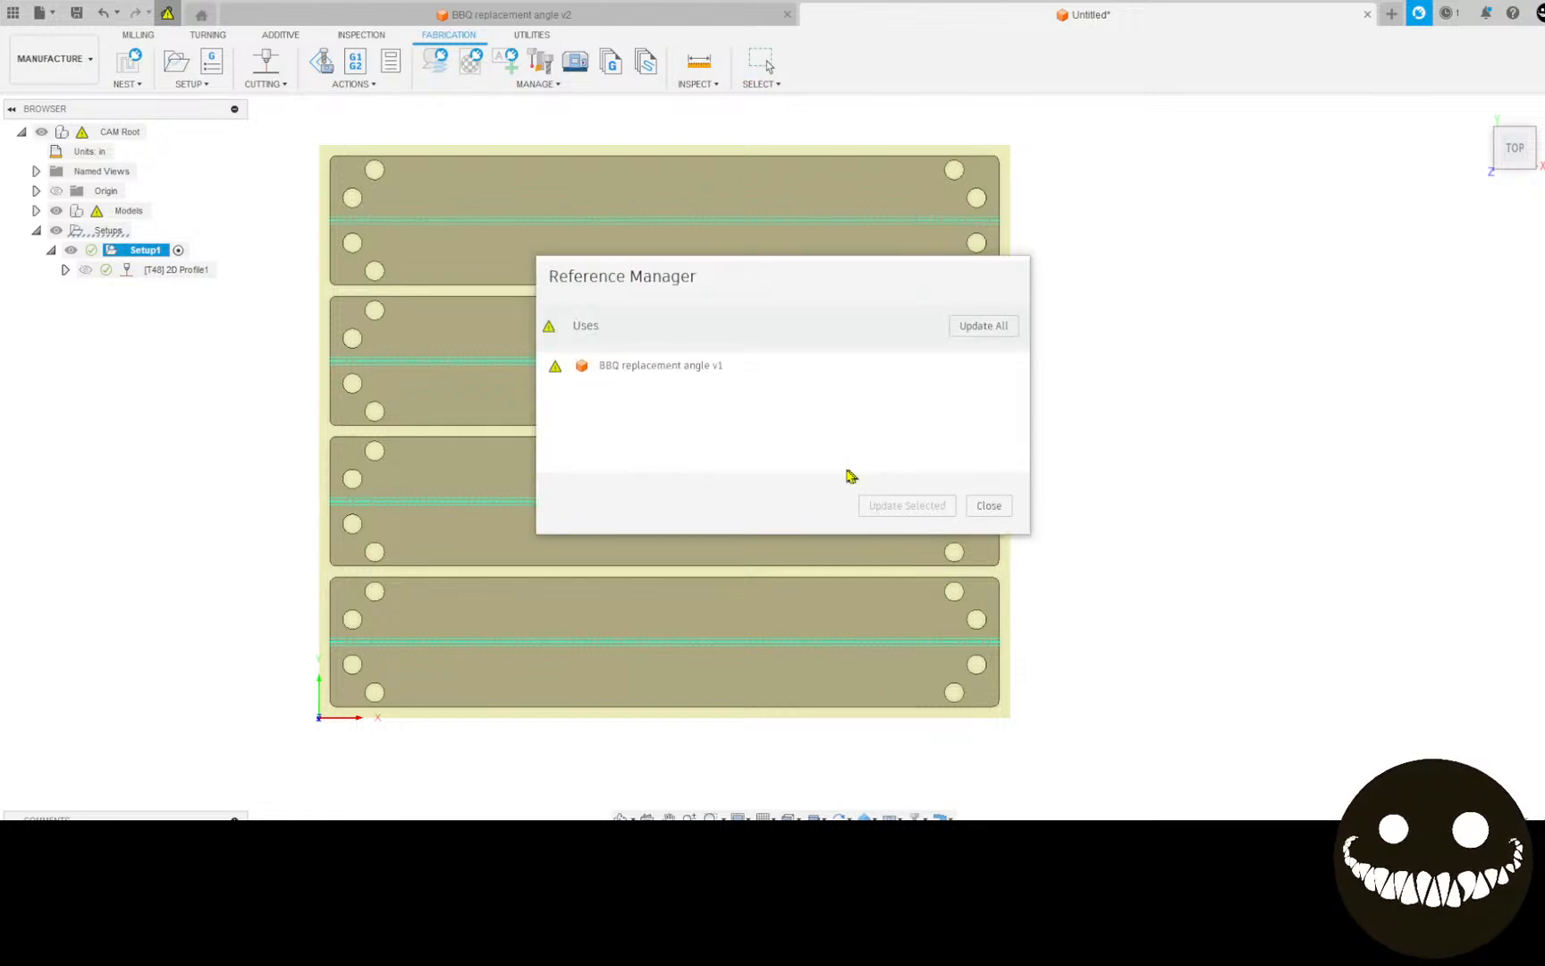
pyautogui.click(627, 362)
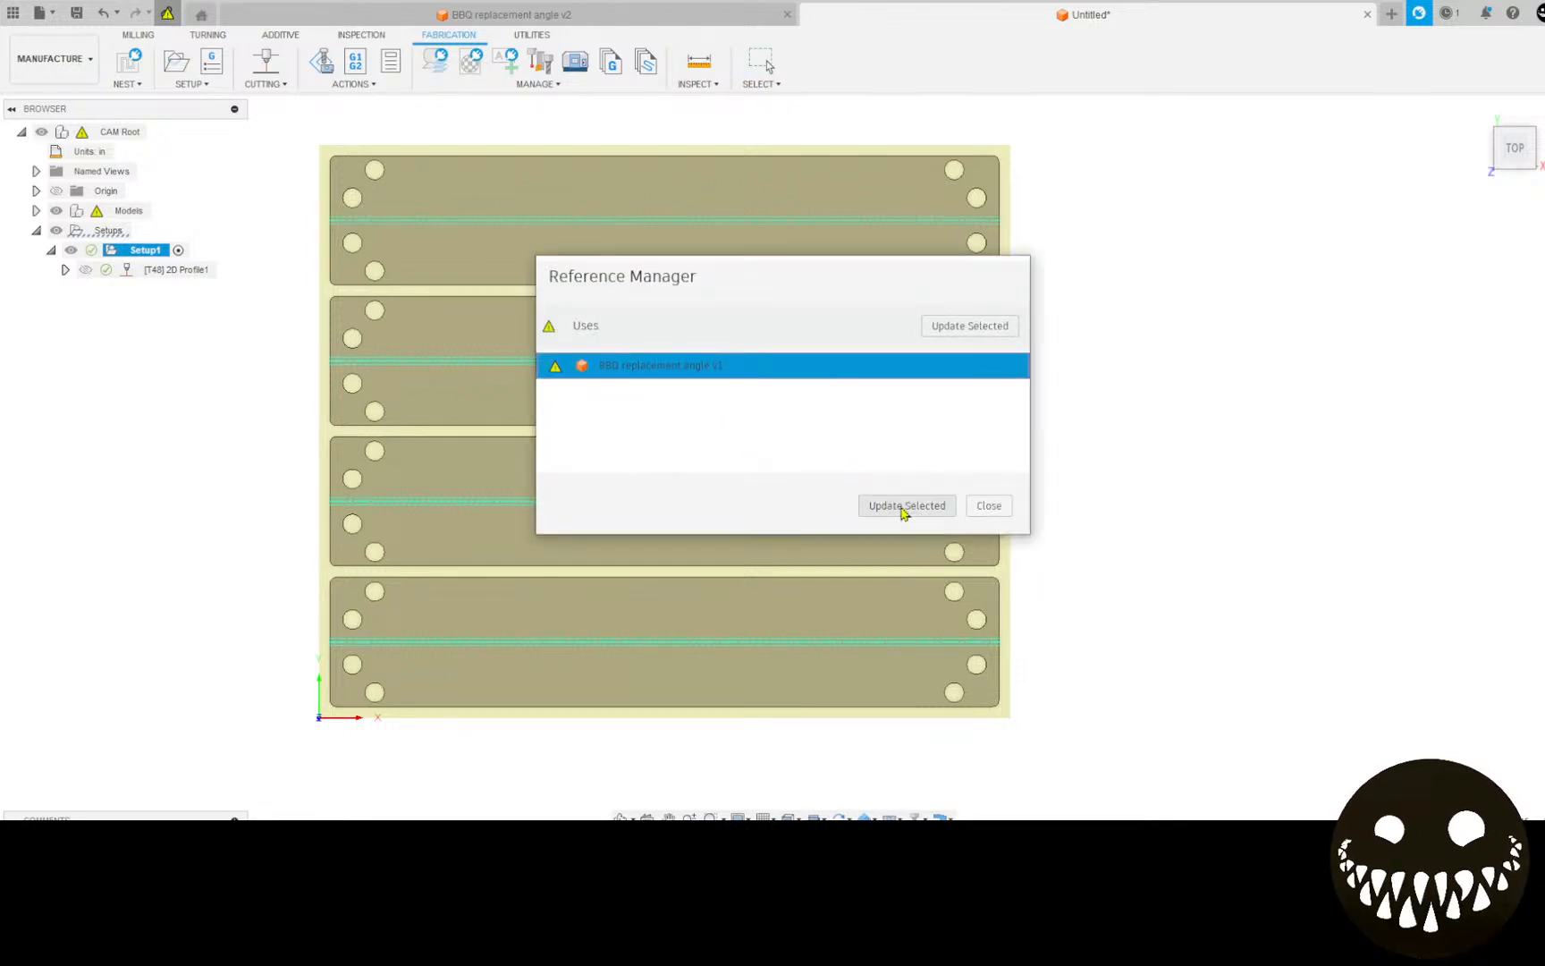
pyautogui.click(905, 506)
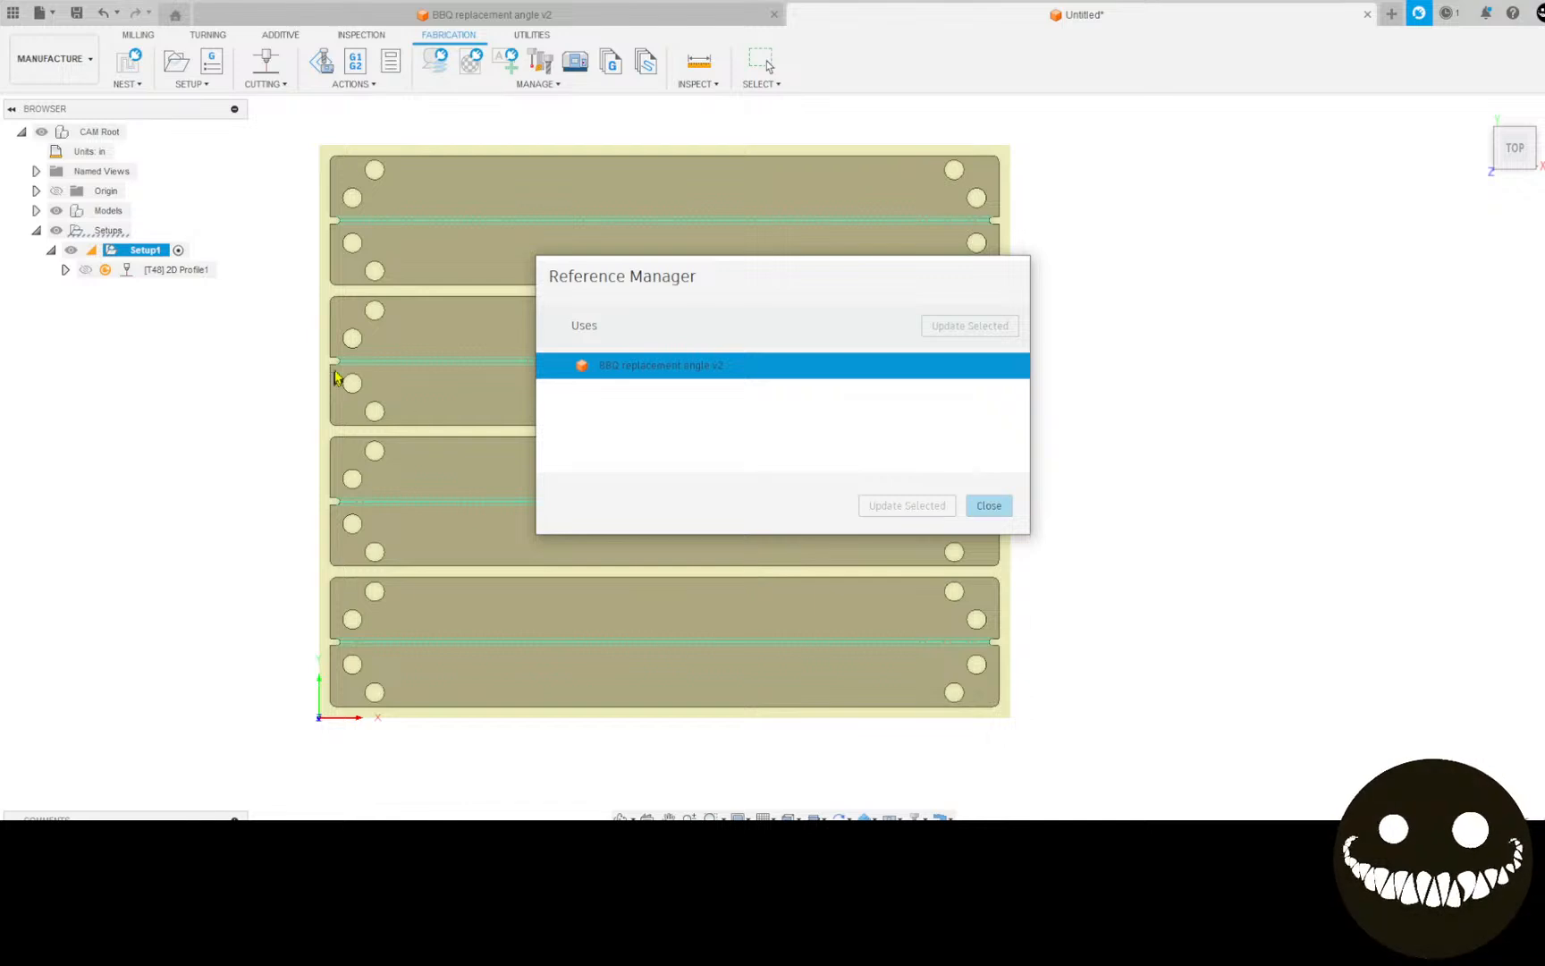
pyautogui.scroll(5, 347, 205)
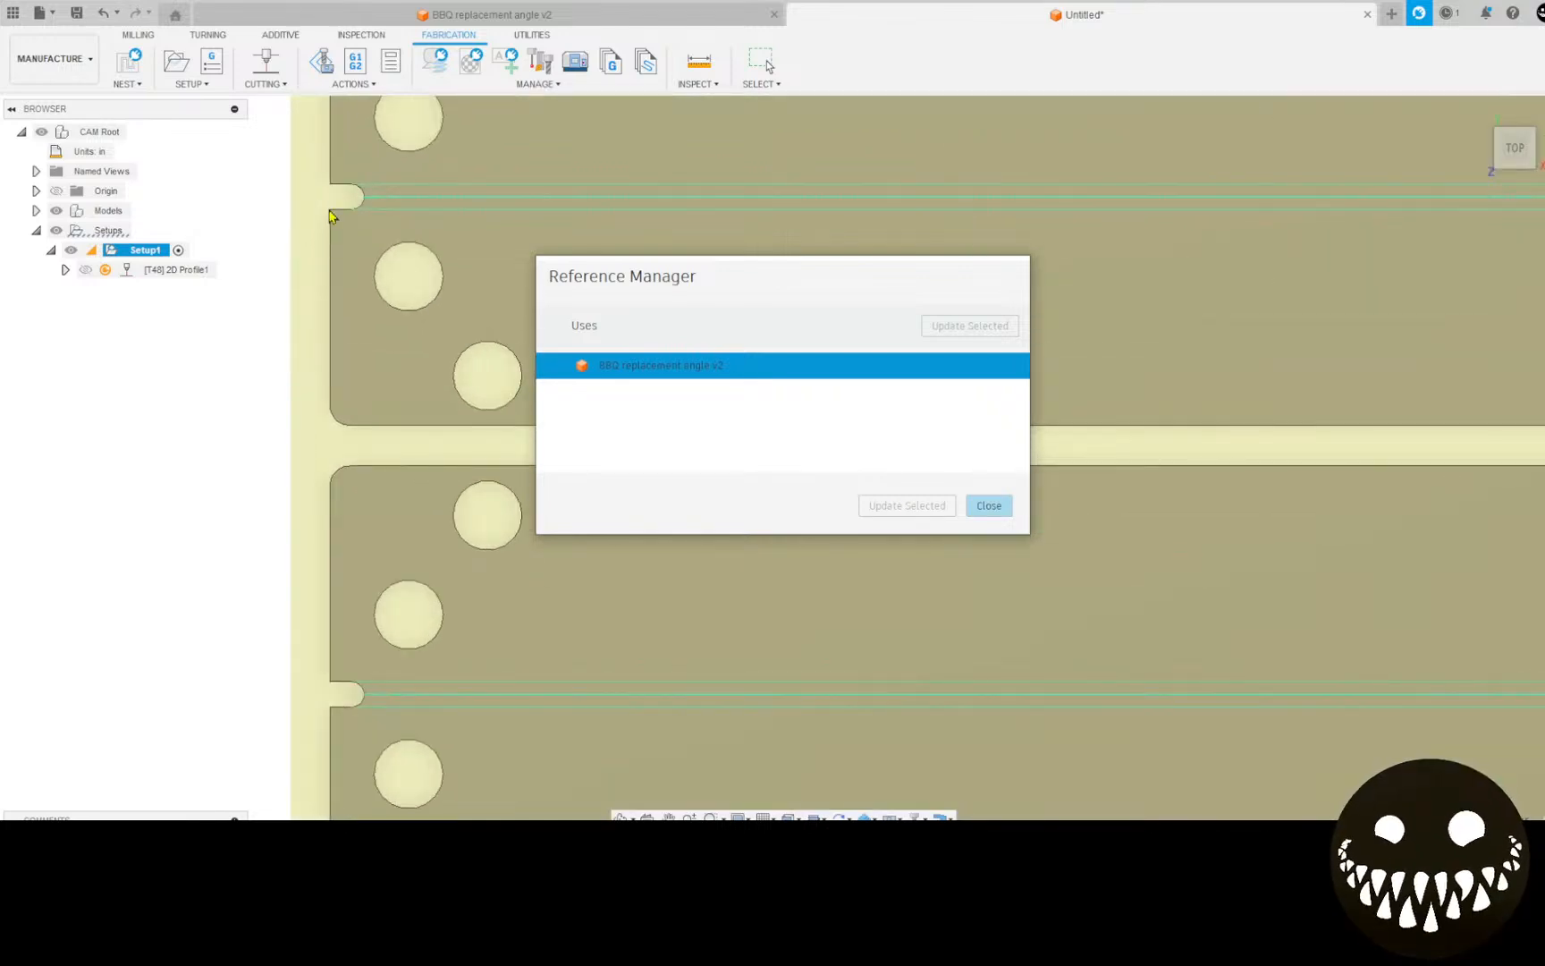
pyautogui.click(988, 506)
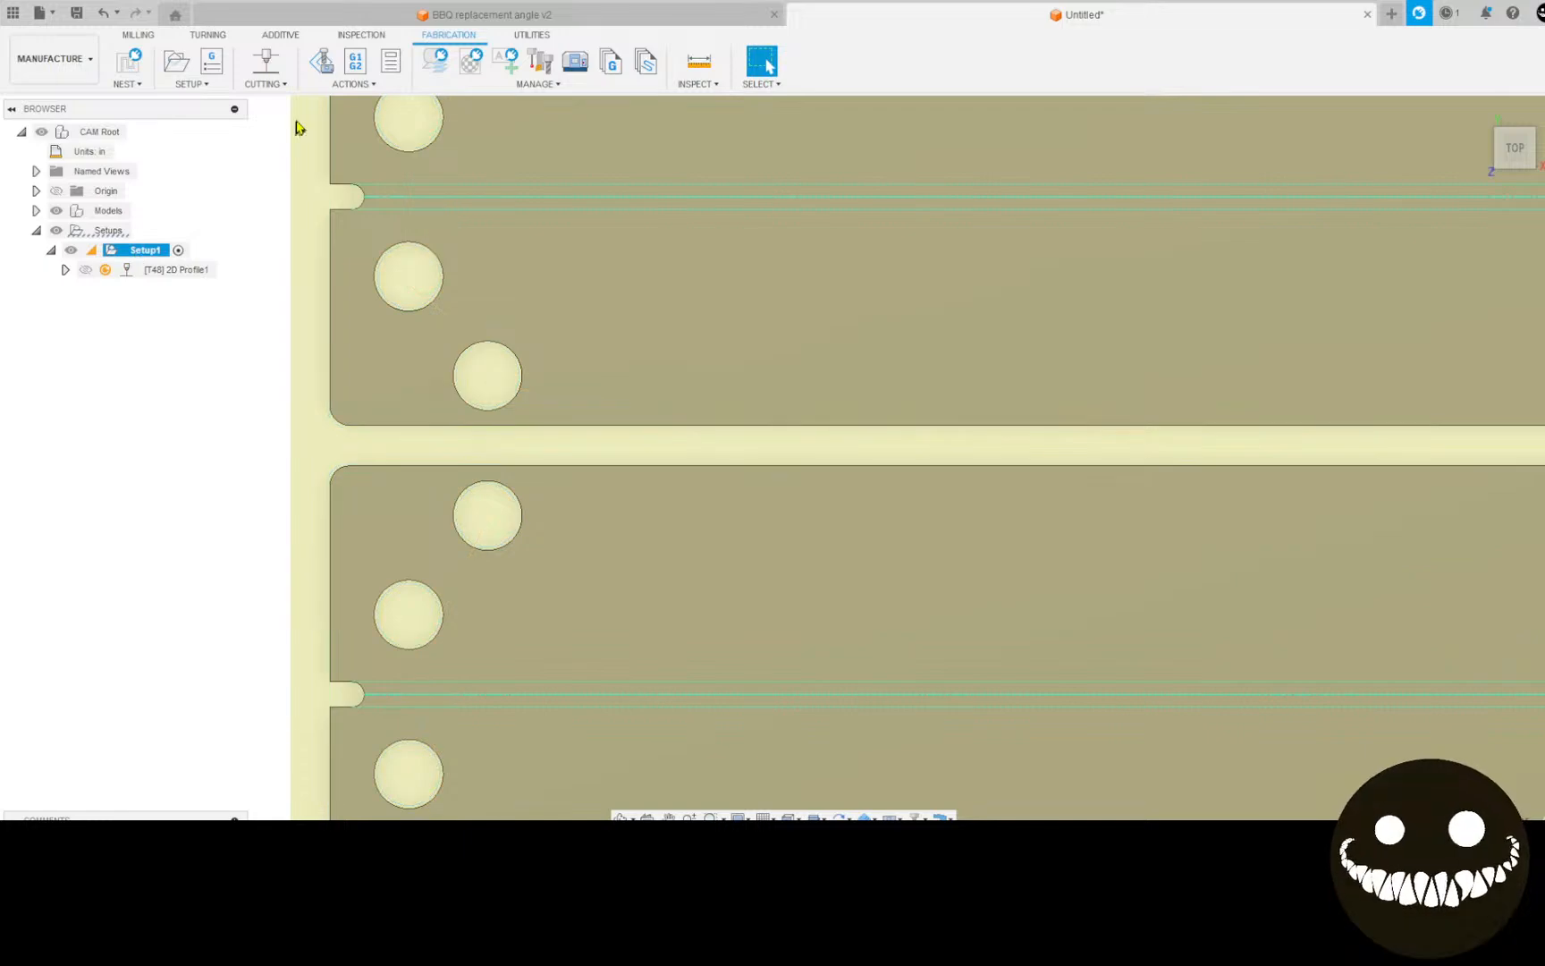
# Step: Regenerate the outdated toolpath of Setup1 for the updated nested parts
pyautogui.click(331, 88)
pyautogui.click(332, 103)
pyautogui.scroll(-3, 539, 209)
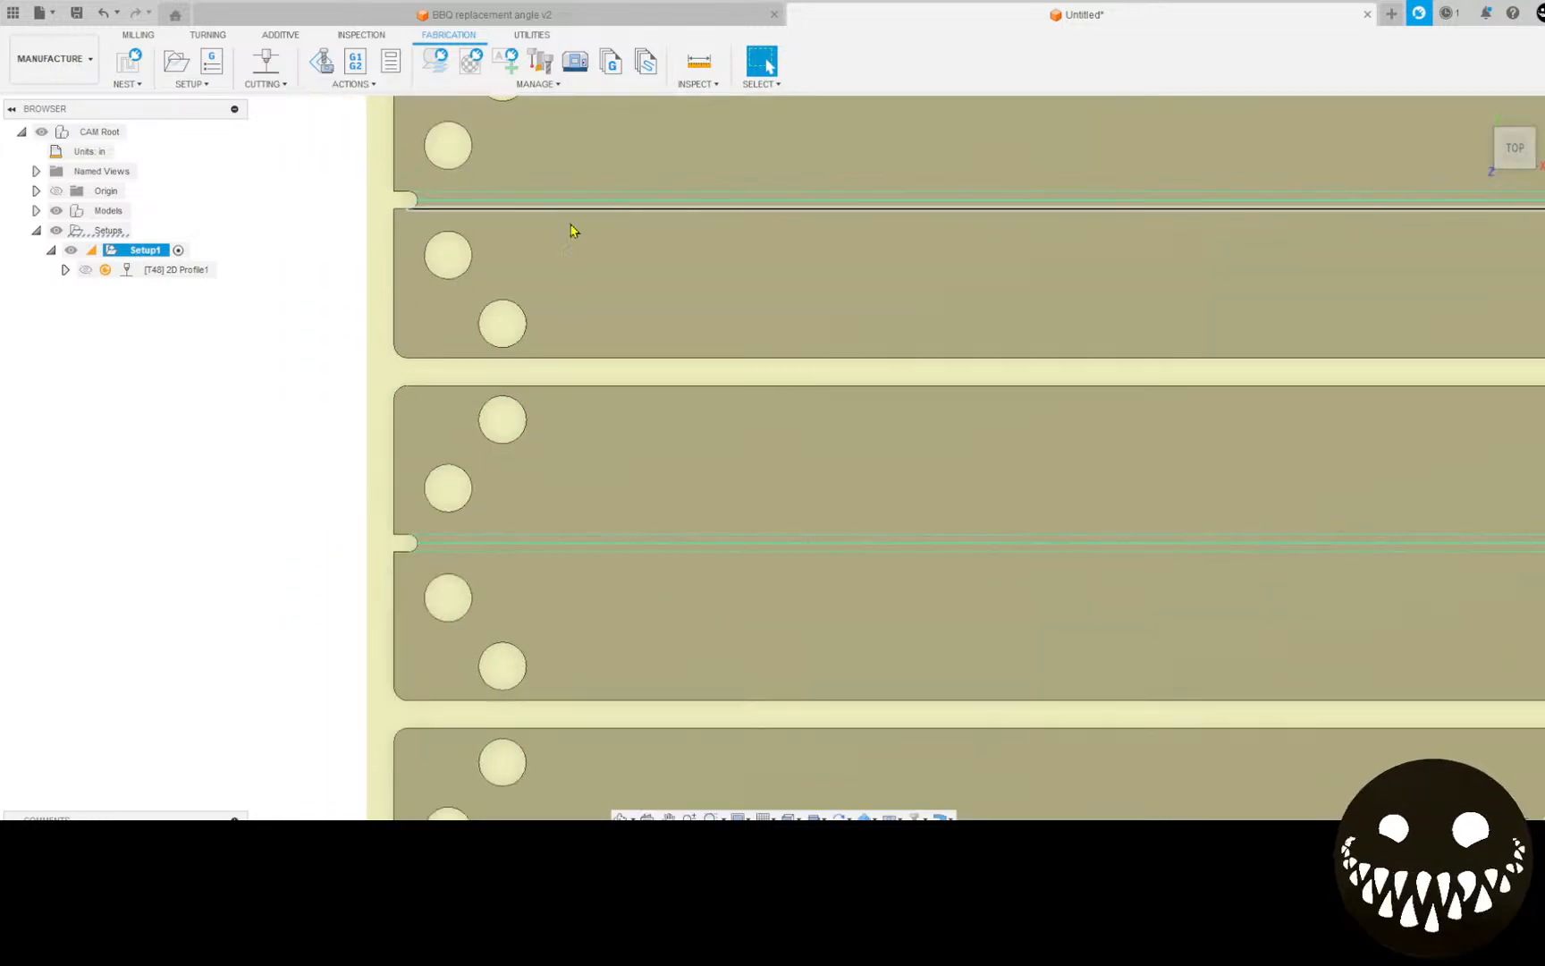
pyautogui.scroll(-5, 574, 229)
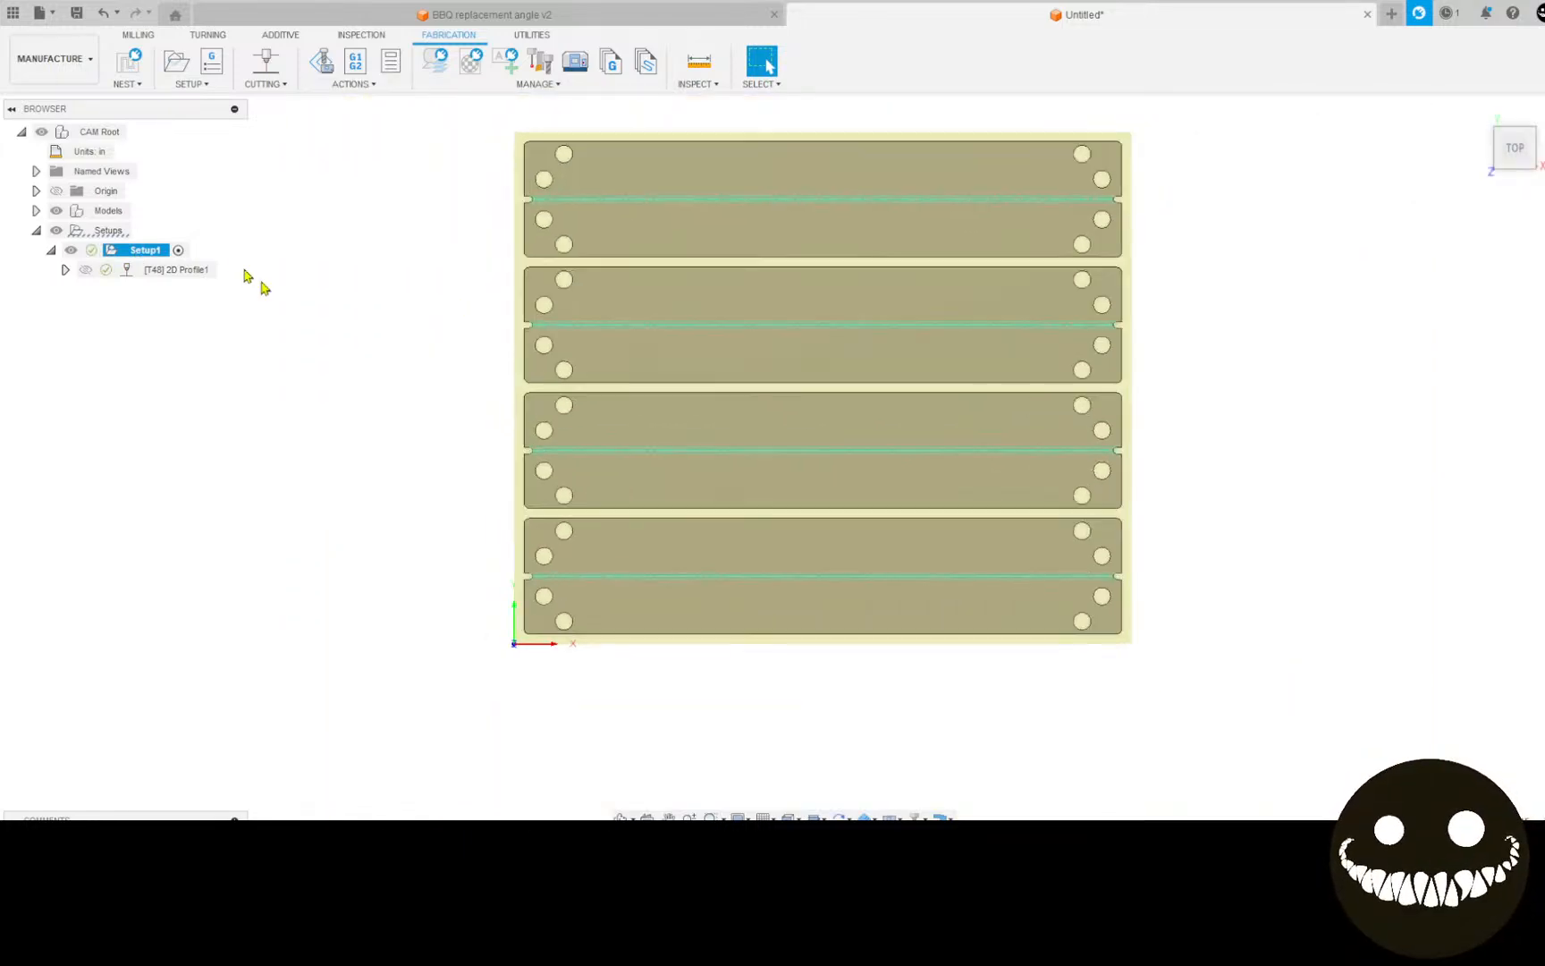
# Step: Display the 2D Profile toolpath and examine its cut path around the relief notches
pyautogui.click(183, 269)
pyautogui.scroll(3, 765, 303)
pyautogui.scroll(3, 393, 342)
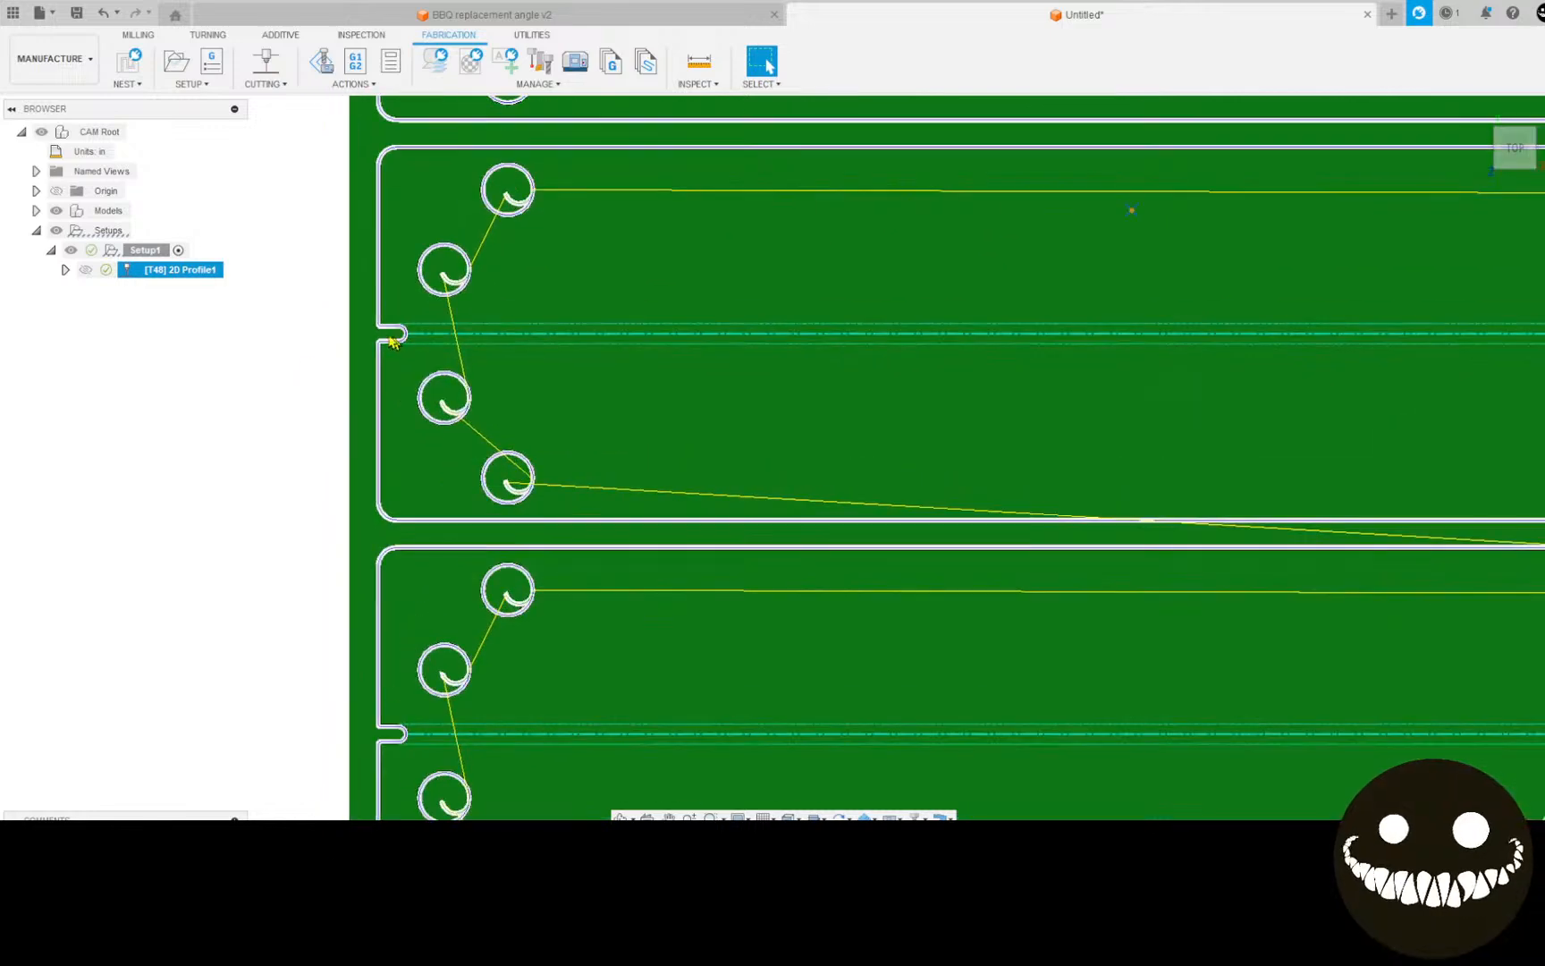
# Step: Create an NC program from Setup1 with the comment "Voltage 69 finecut lospd"
pyautogui.scroll(-8, 405, 333)
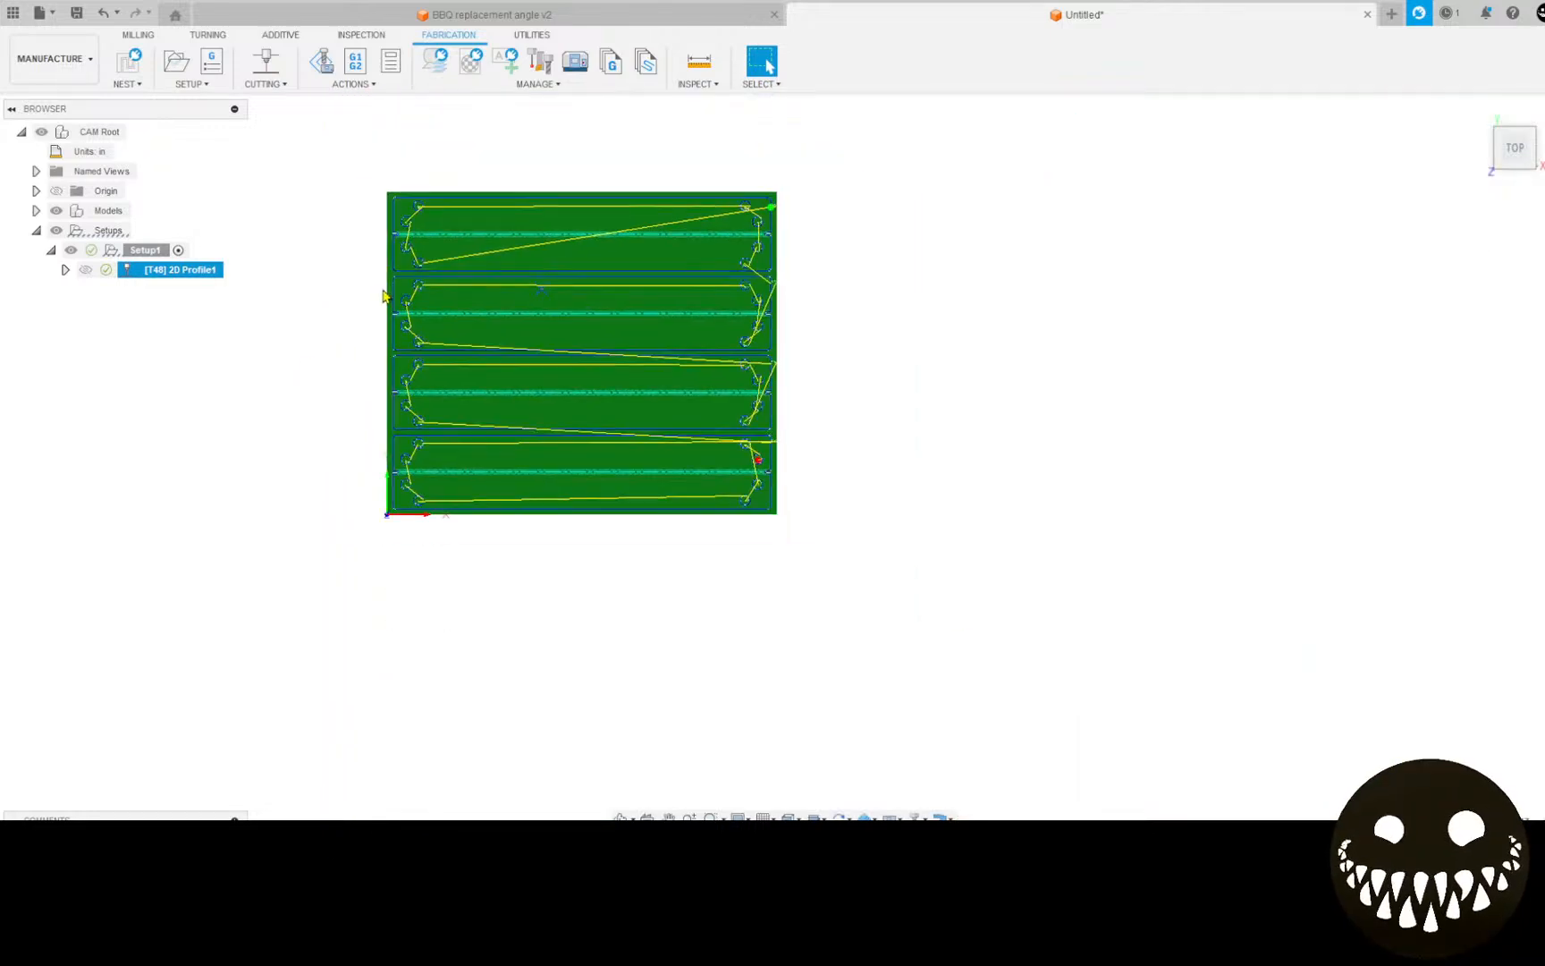
pyautogui.scroll(2, 904, 474)
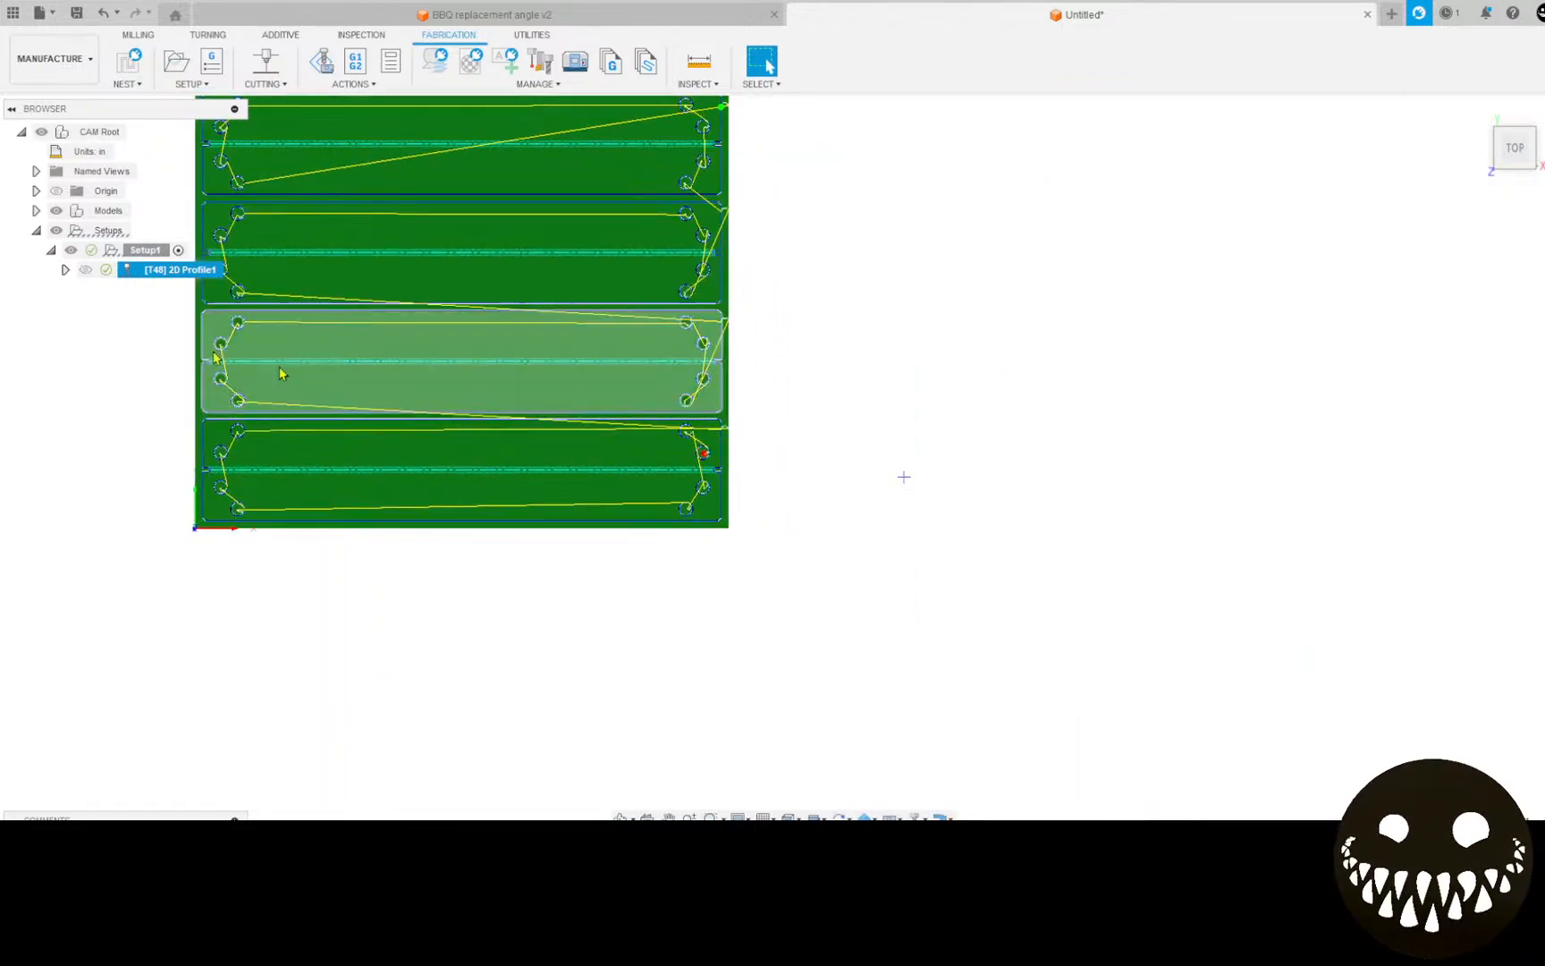
pyautogui.click(143, 250)
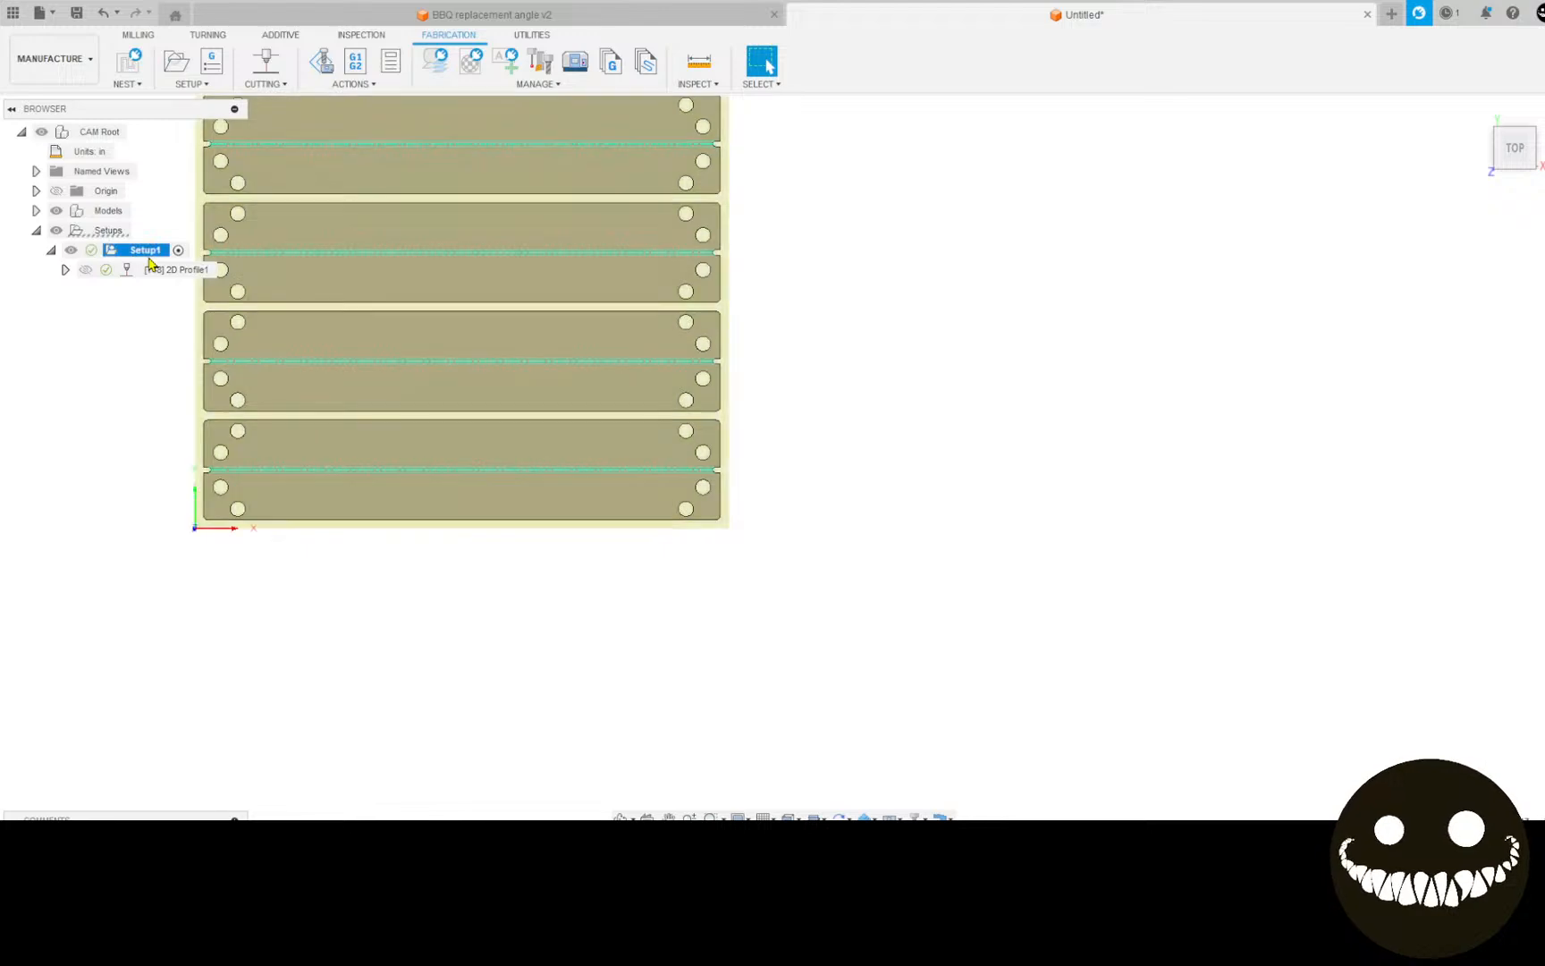
pyautogui.click(212, 61)
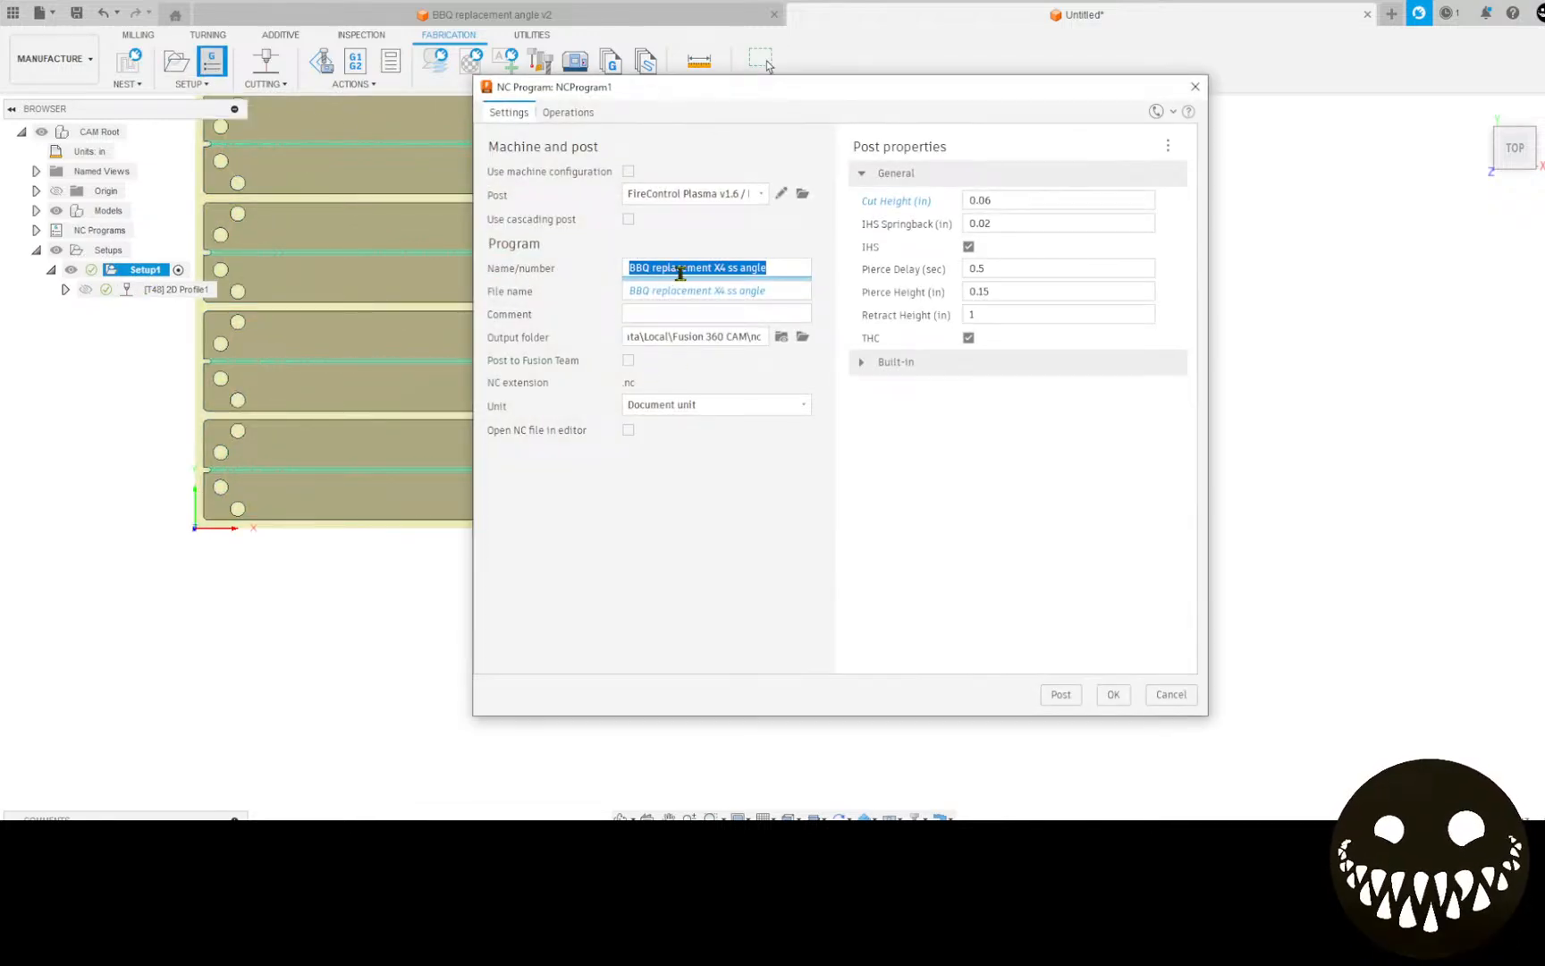
pyautogui.click(677, 312)
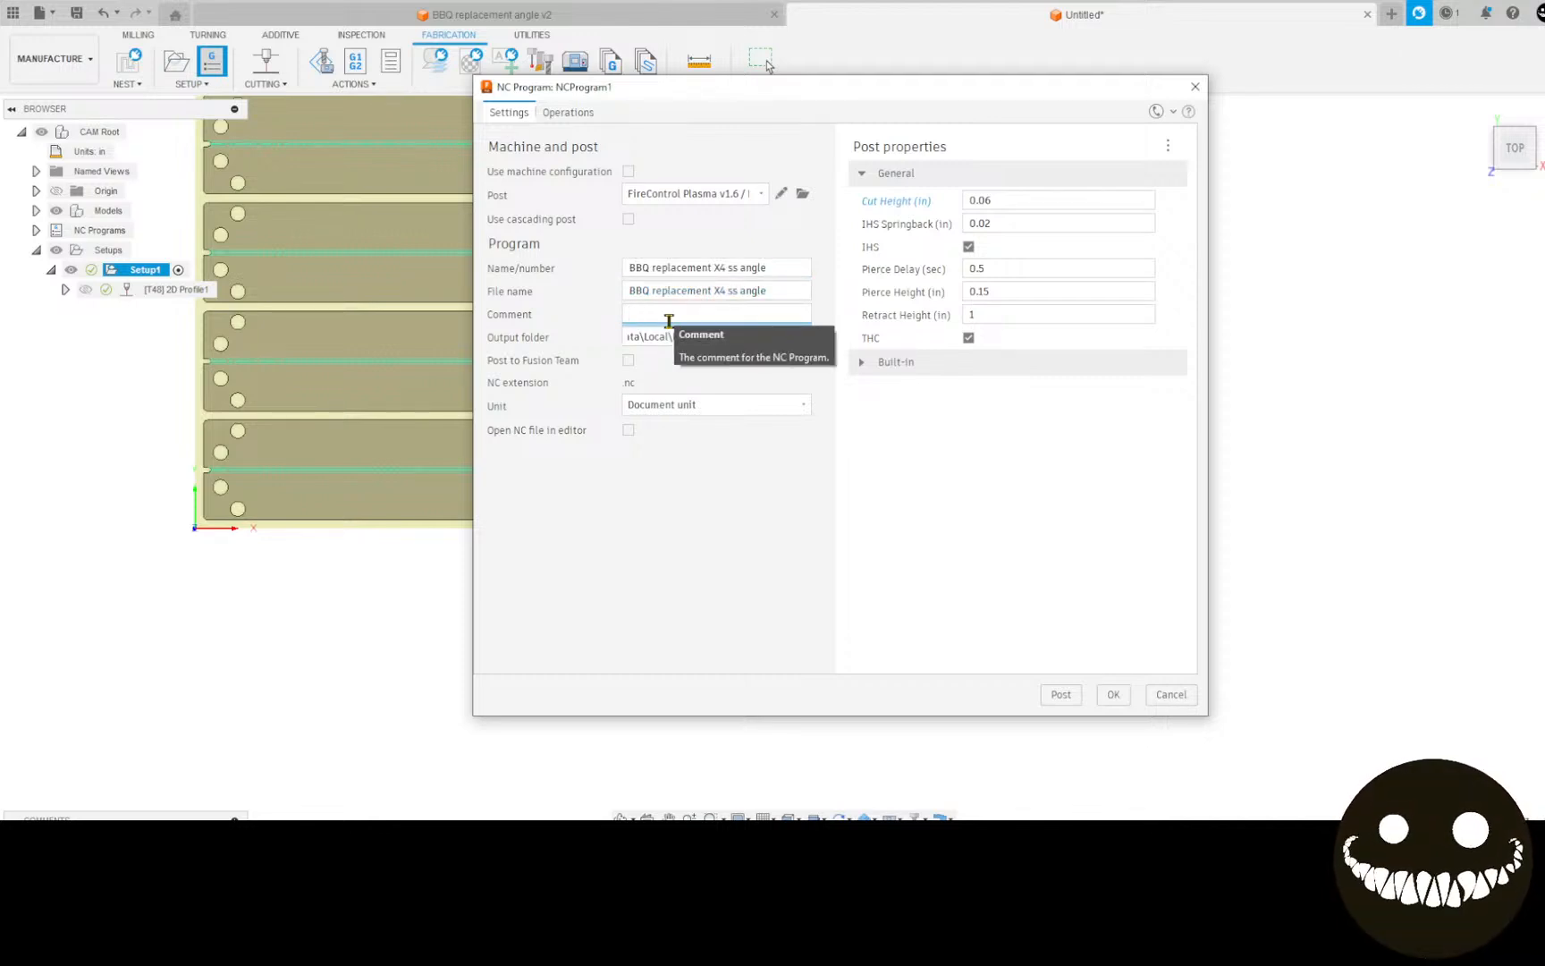
pyautogui.write('Voltag')
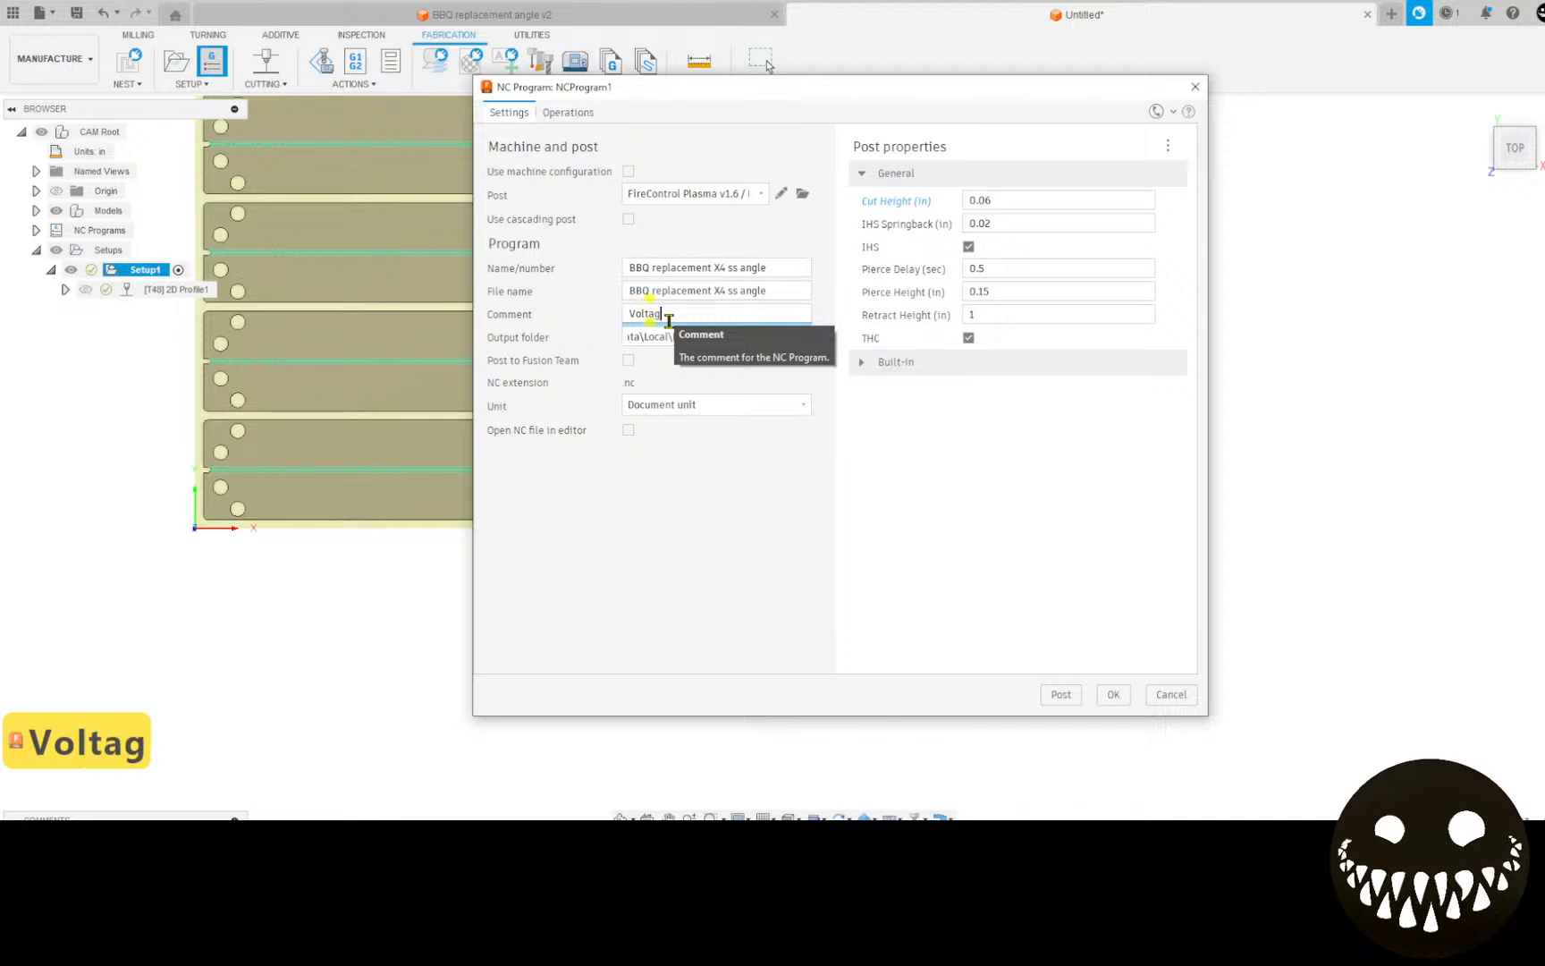
pyautogui.write('e 69 ')
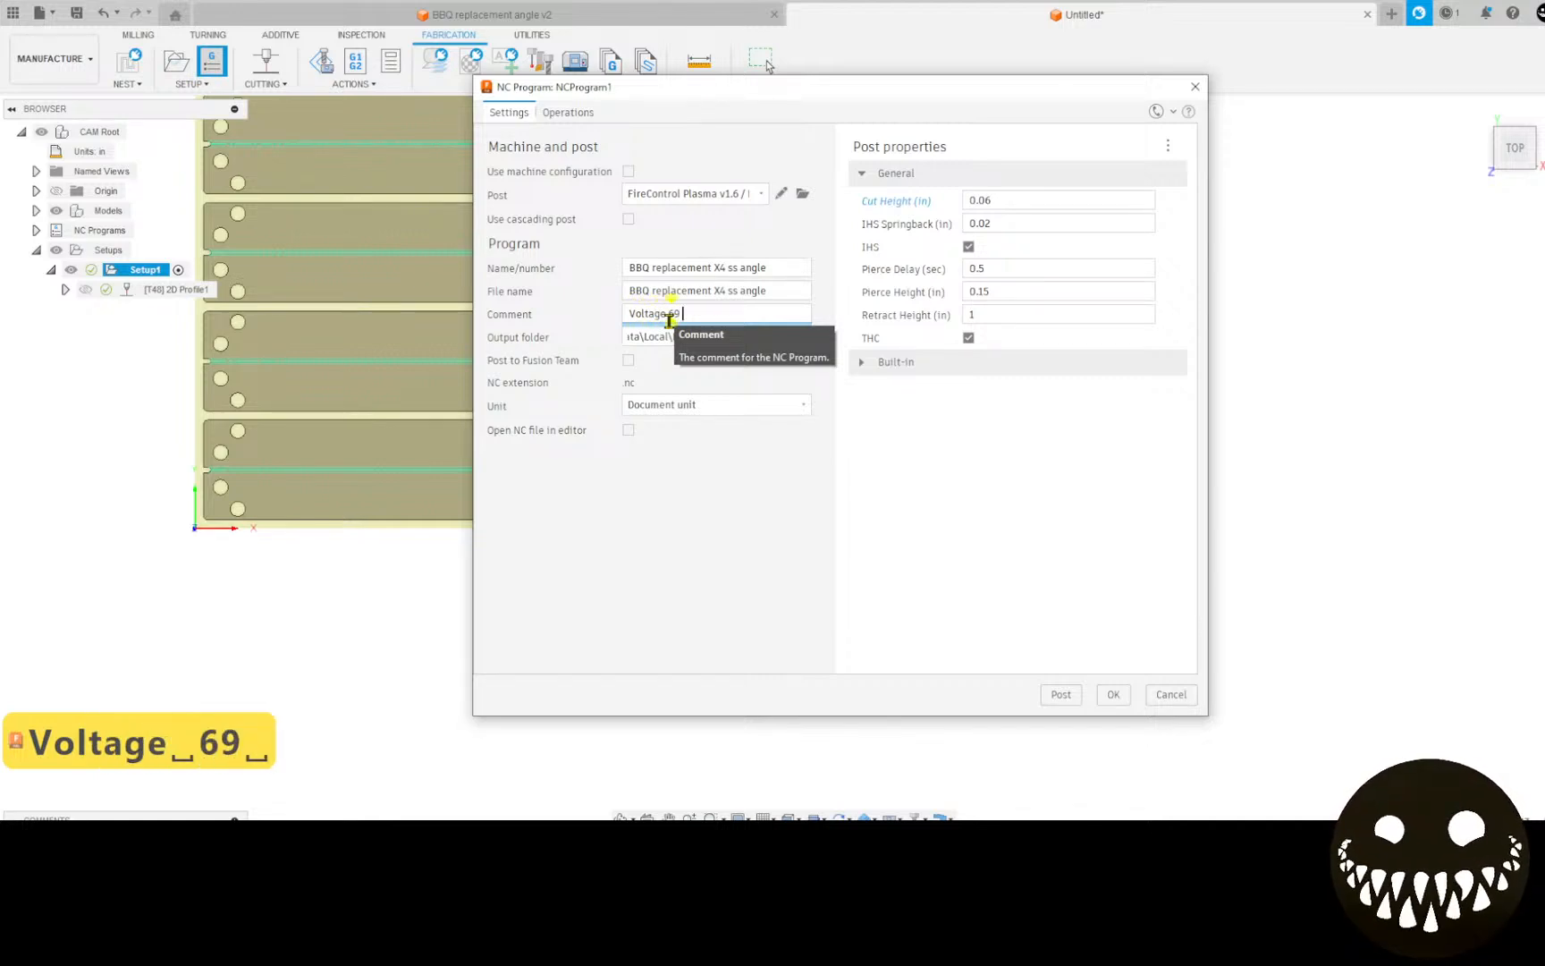
pyautogui.write('fine')
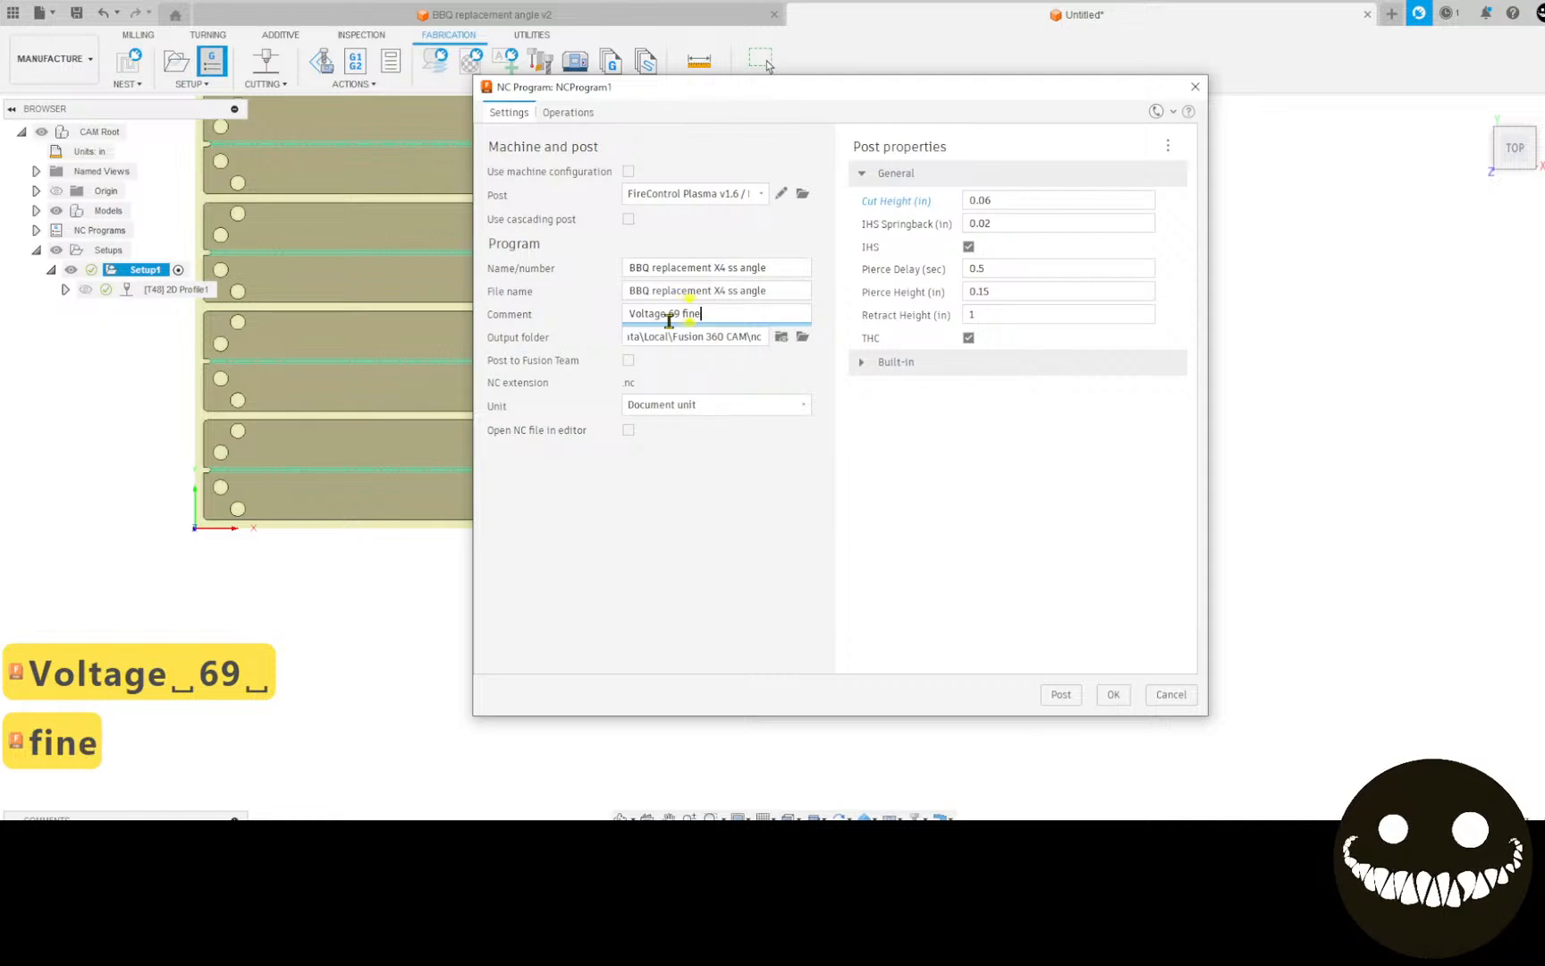
pyautogui.write('cut lospd')
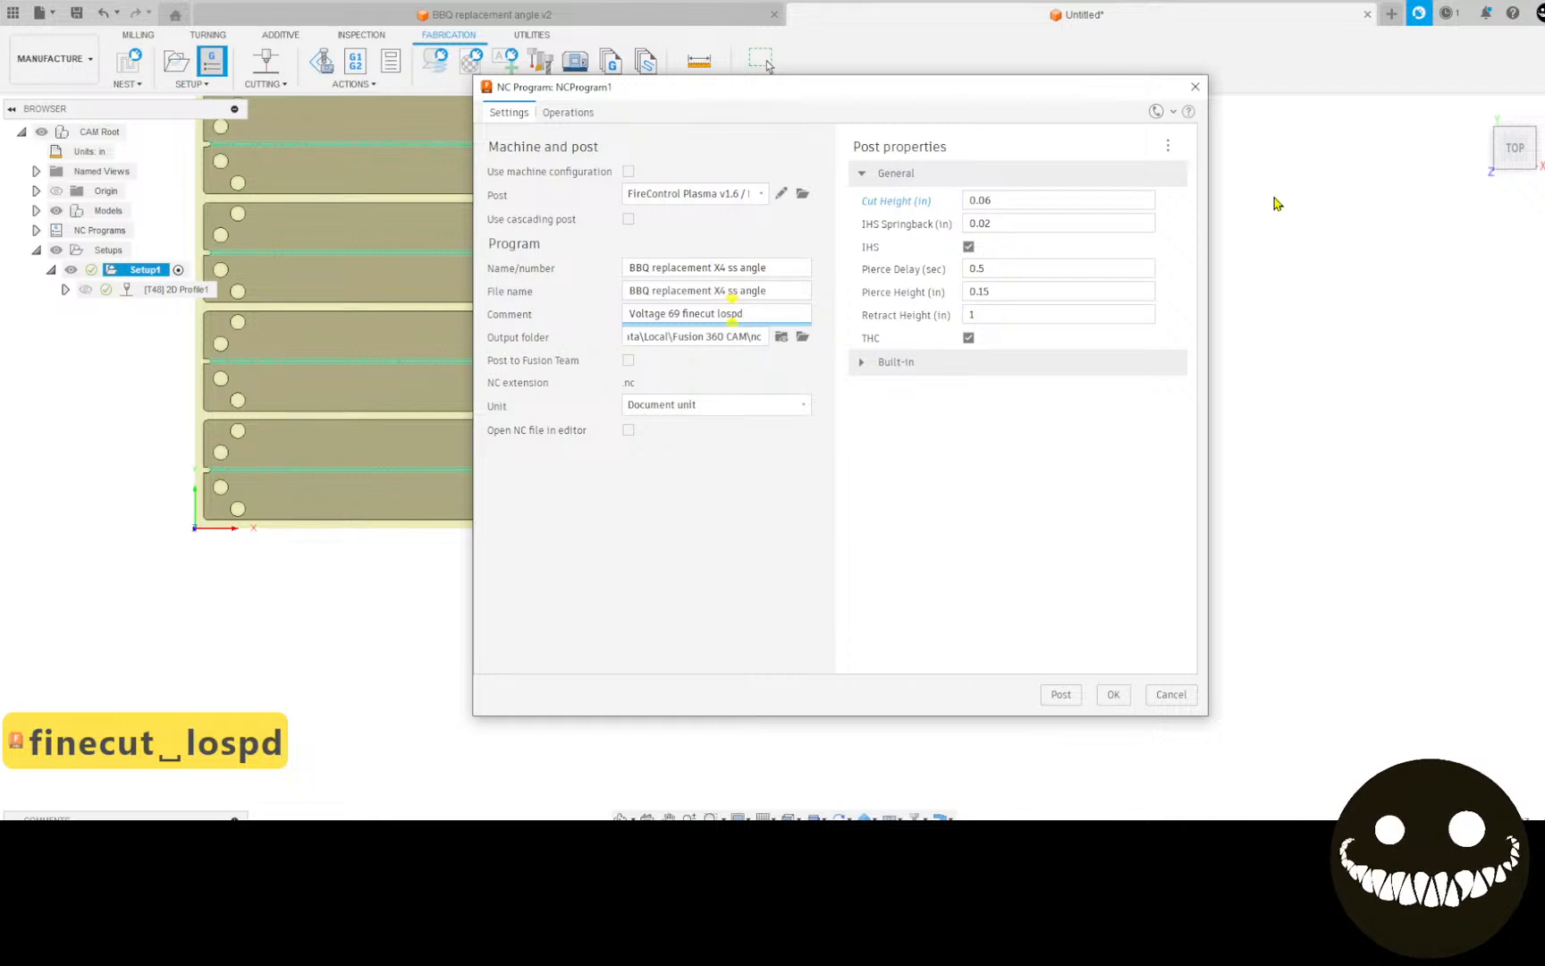
# Step: Set the NC program's pierce height to 0.08 in and its pierce delay to 0.1 sec
pyautogui.click(984, 290)
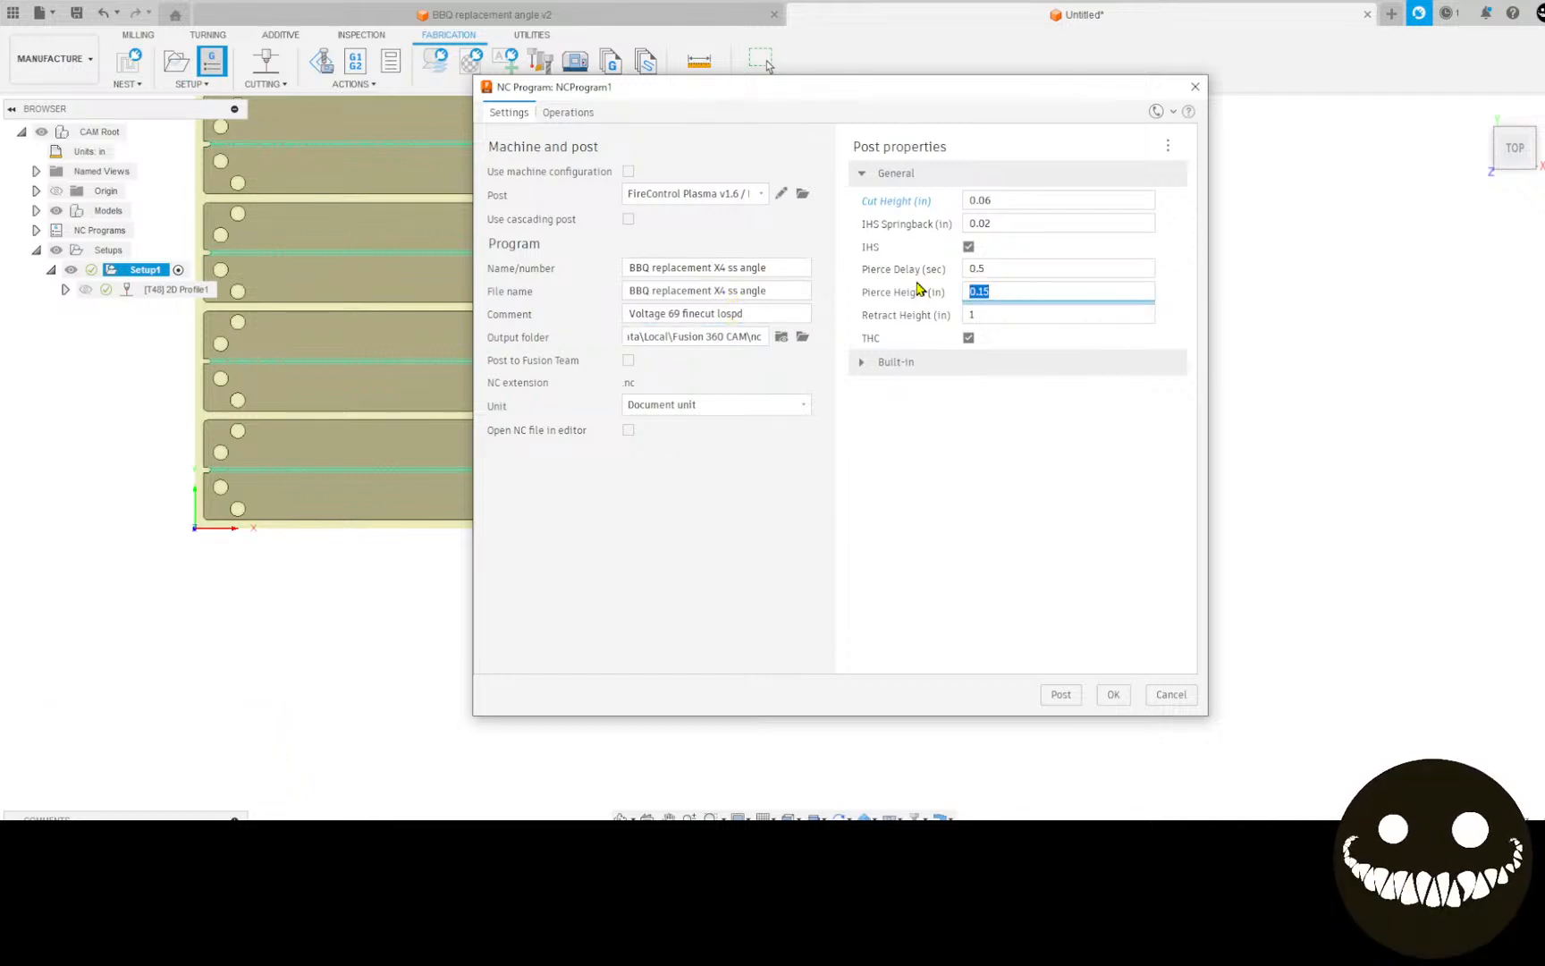
pyautogui.write('.08')
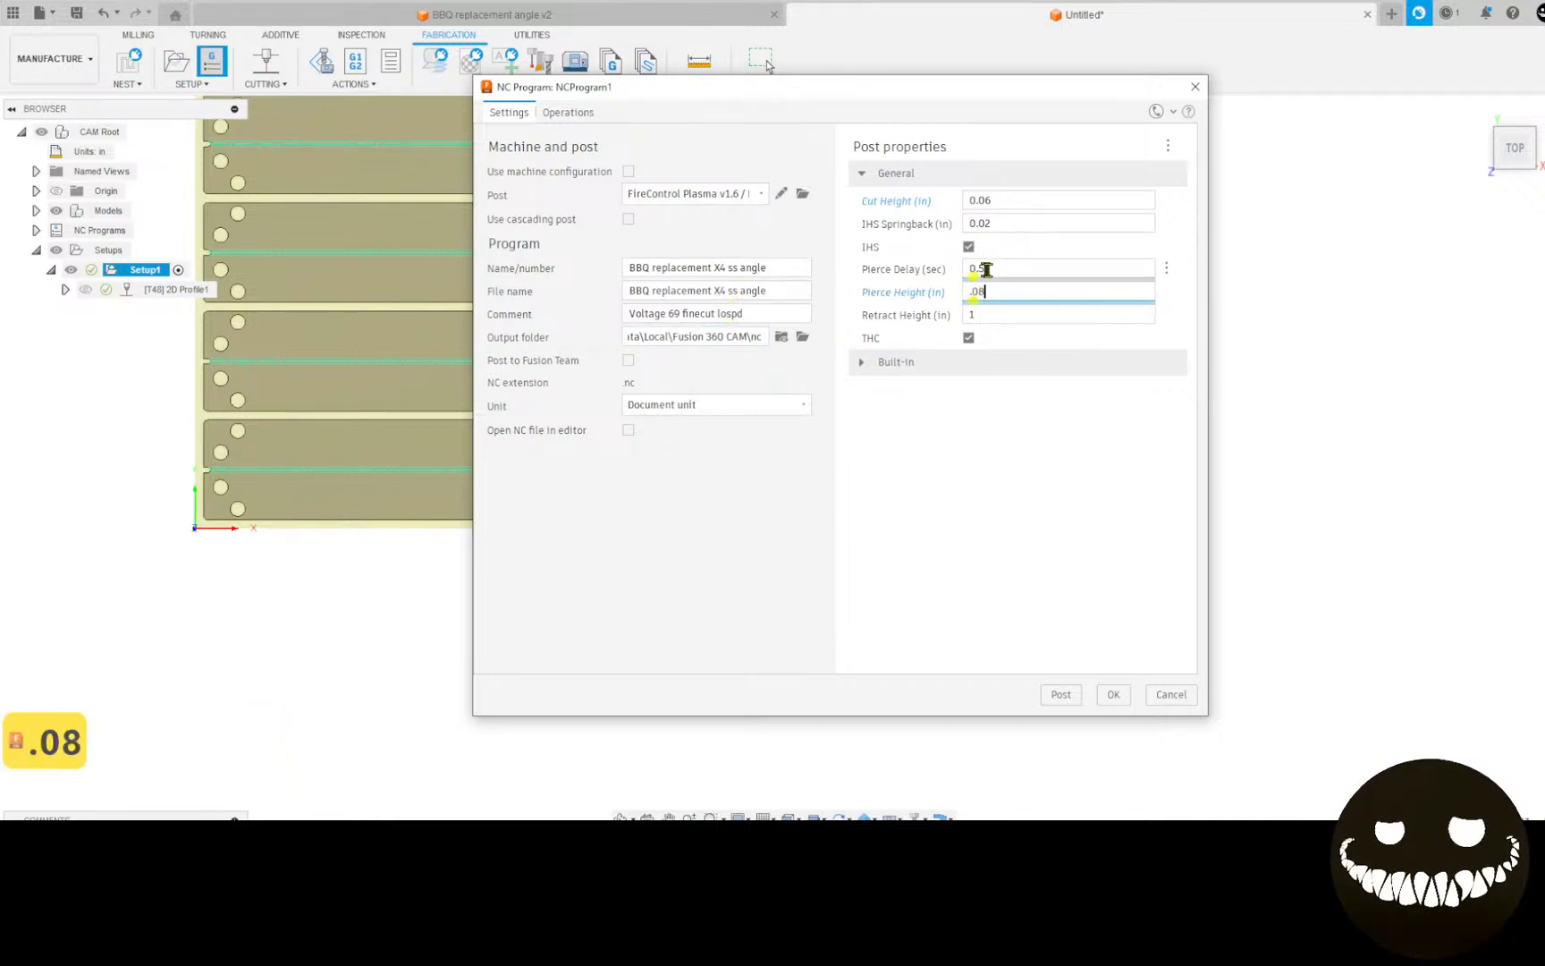
pyautogui.click(1000, 269)
pyautogui.press('BackSpace')
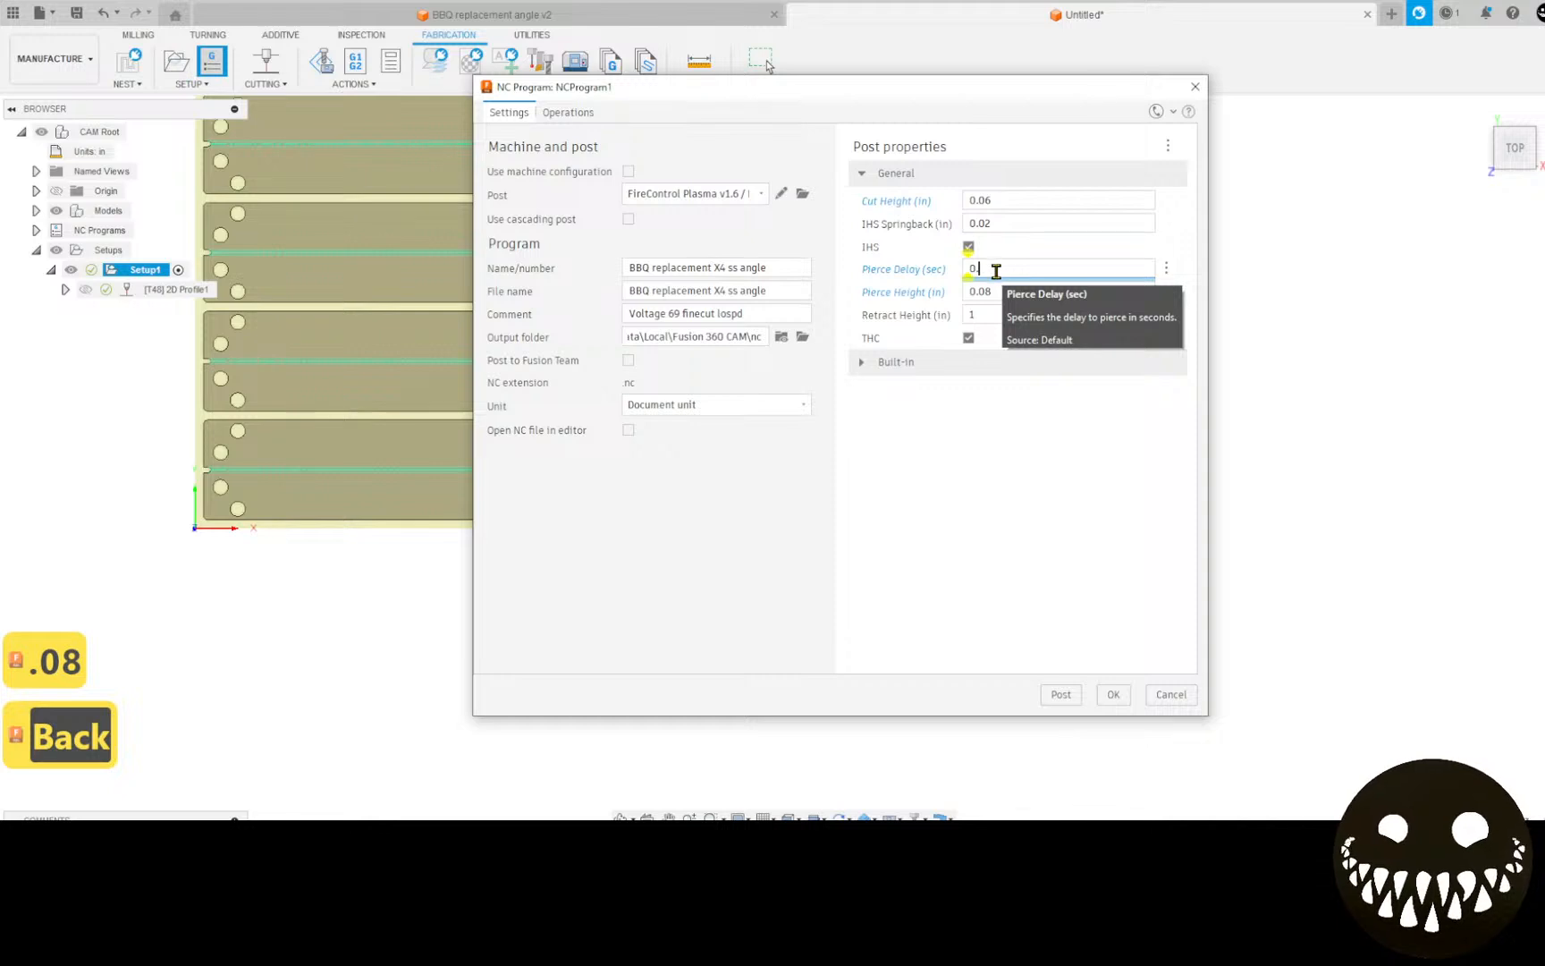
pyautogui.write('1')
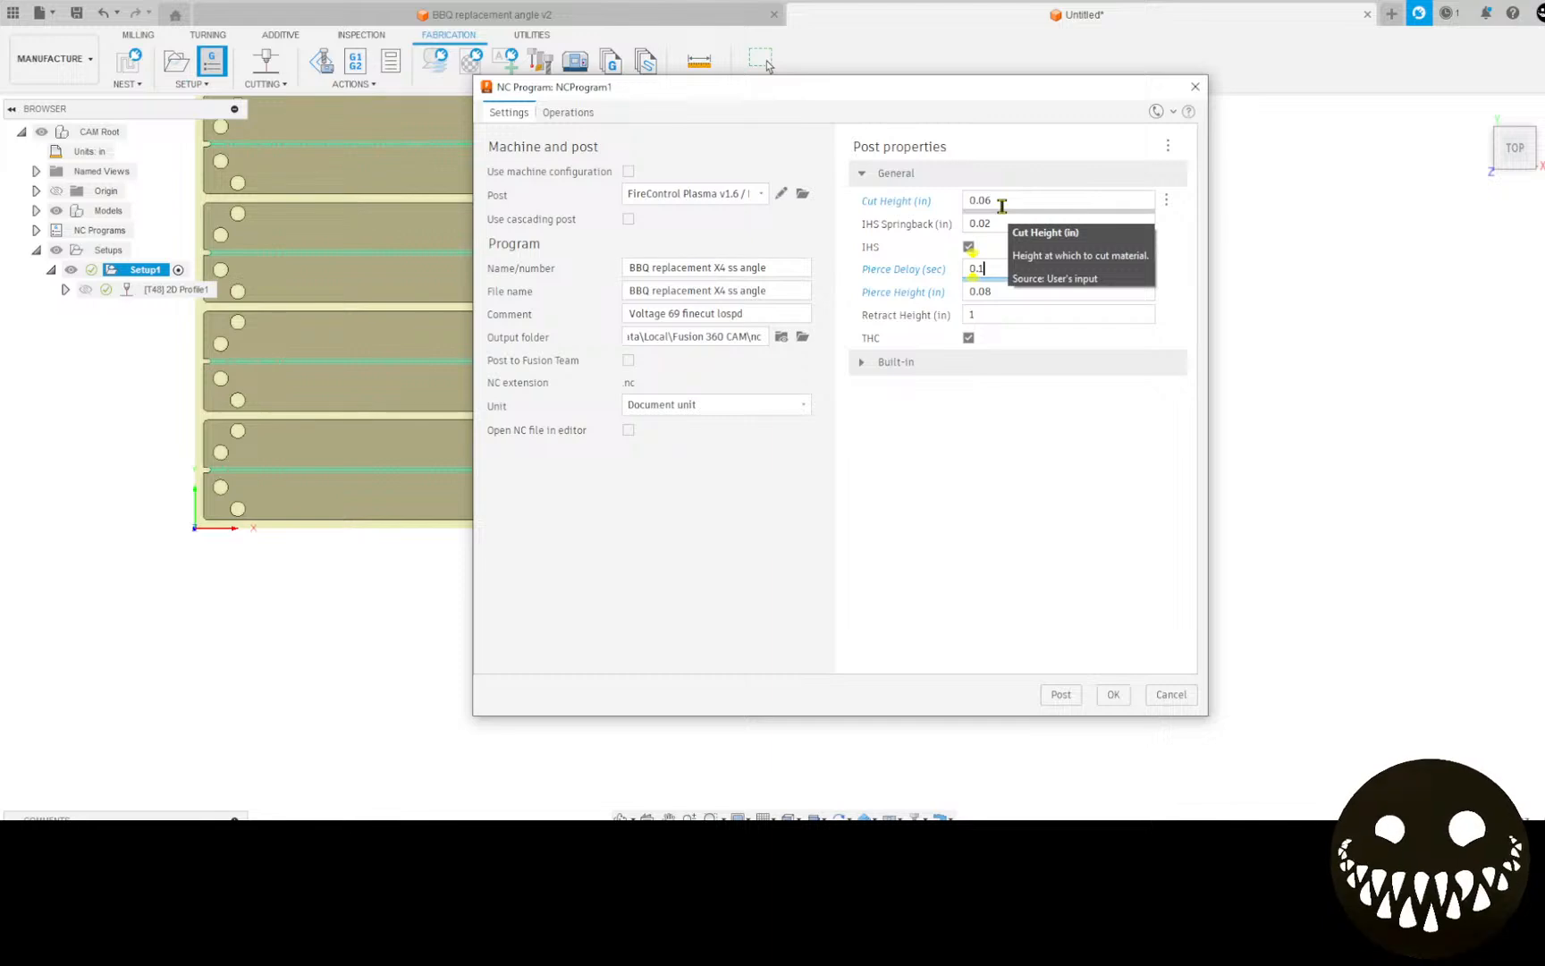
# Step: Set the cut height to 0.02 in and the IHS springback to 0.0, and post the NC program
pyautogui.click(1001, 202)
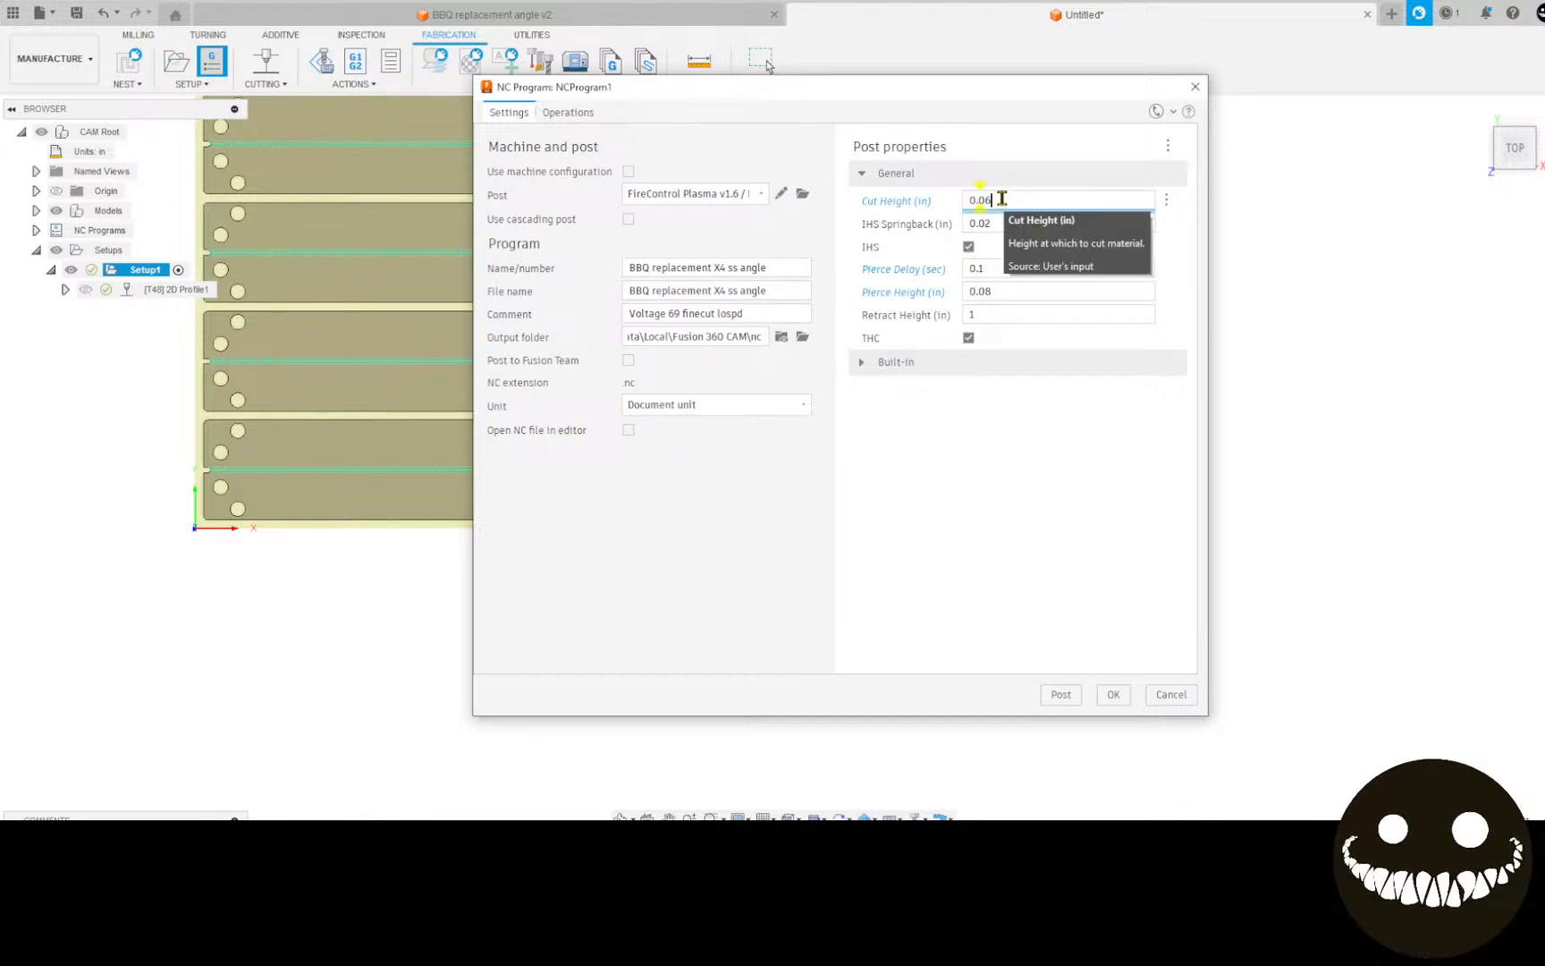
pyautogui.press('BackSpace')
pyautogui.write('2')
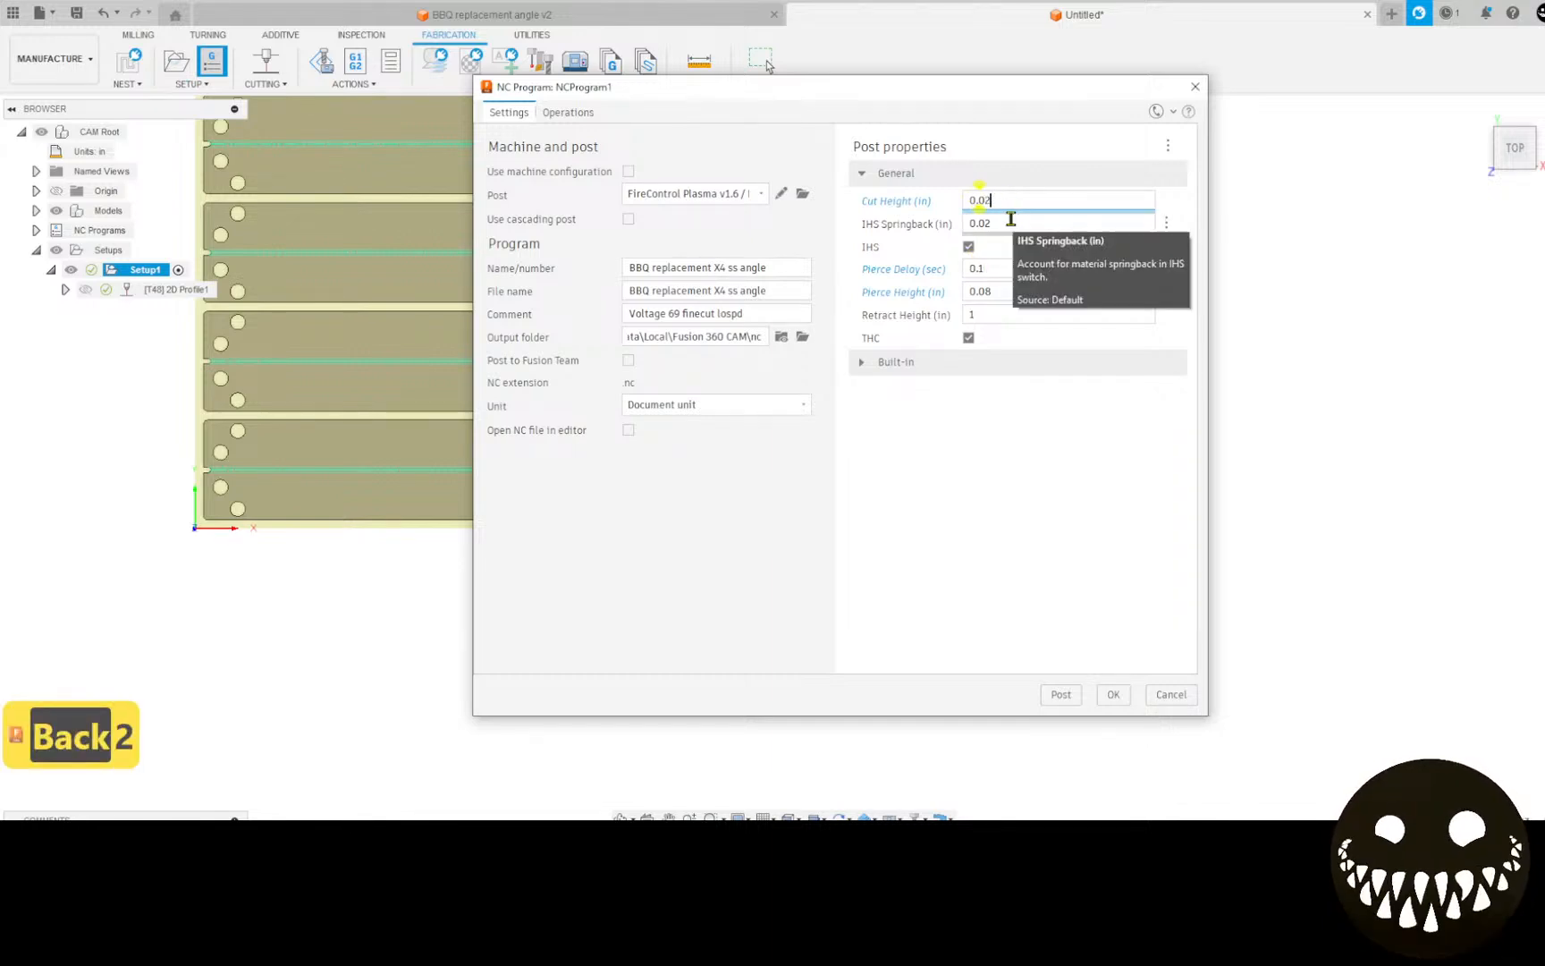
pyautogui.click(1007, 223)
pyautogui.press('BackSpace')
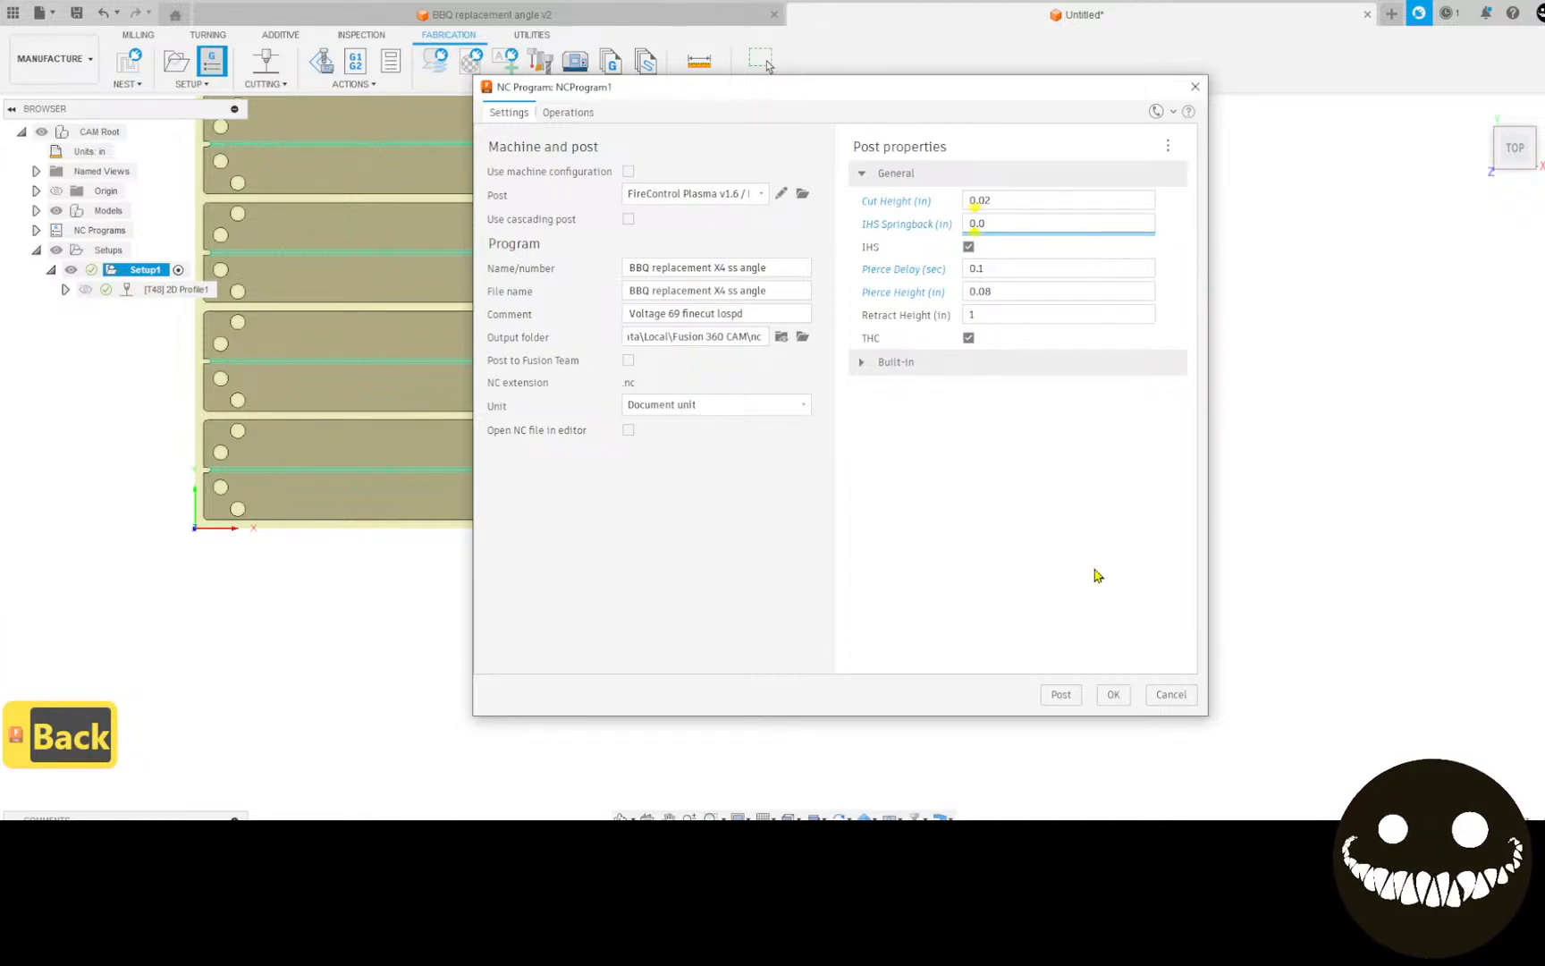
pyautogui.click(1075, 695)
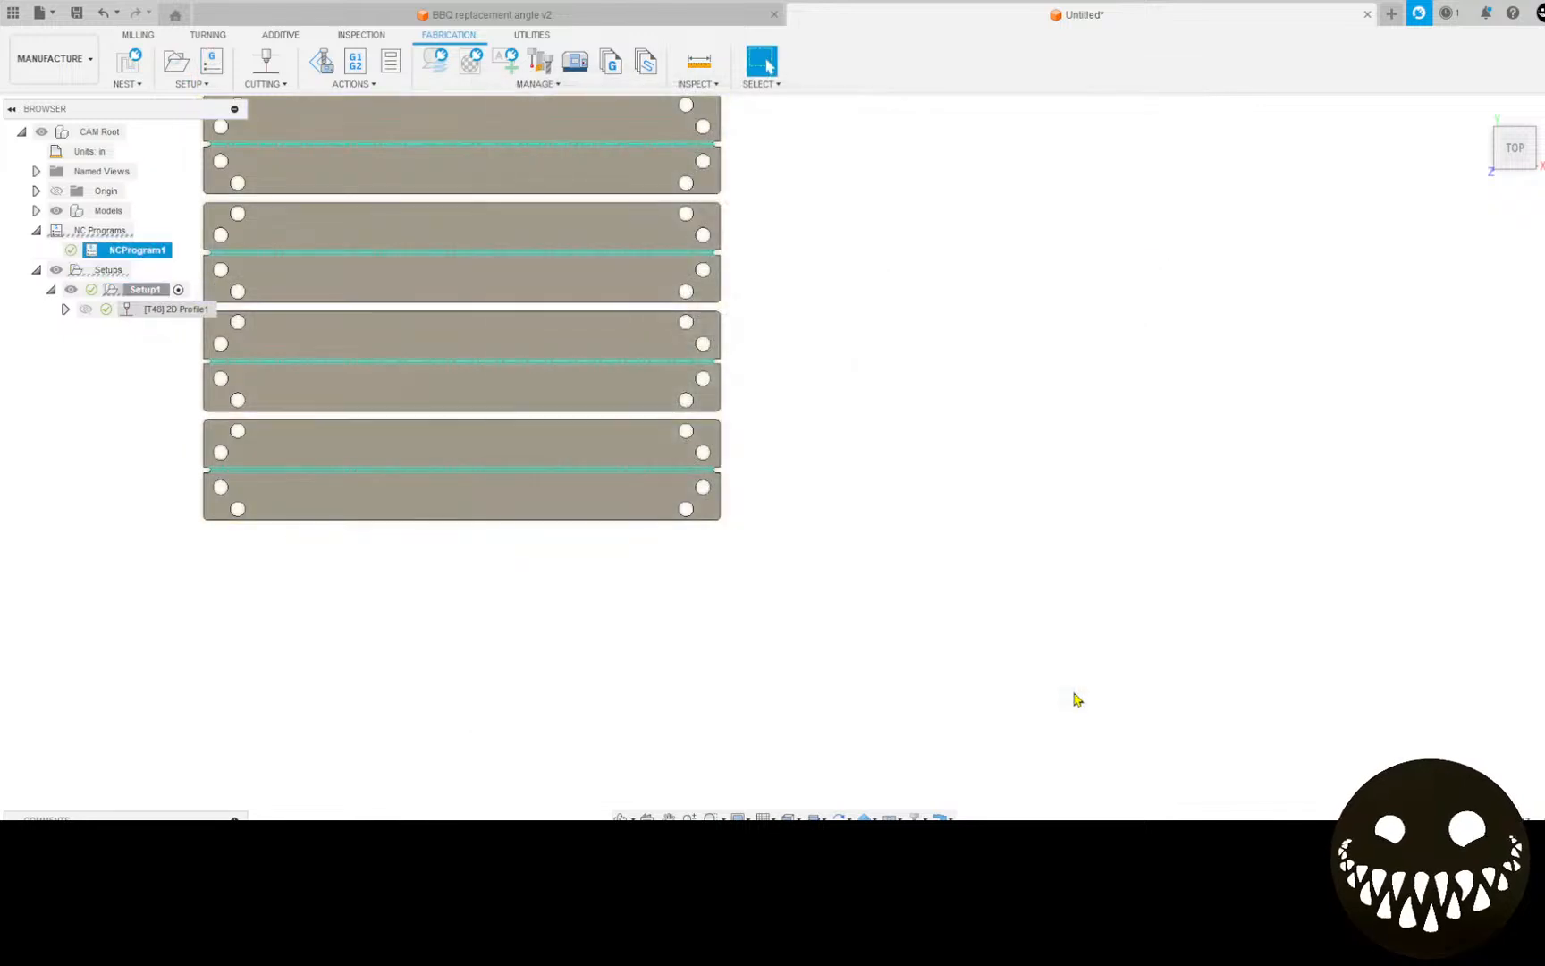
# Step: Save the manufacturing document as "BBQ replacement angle derive X4" in the Admin Project location
pyautogui.scroll(-2, 997, 496)
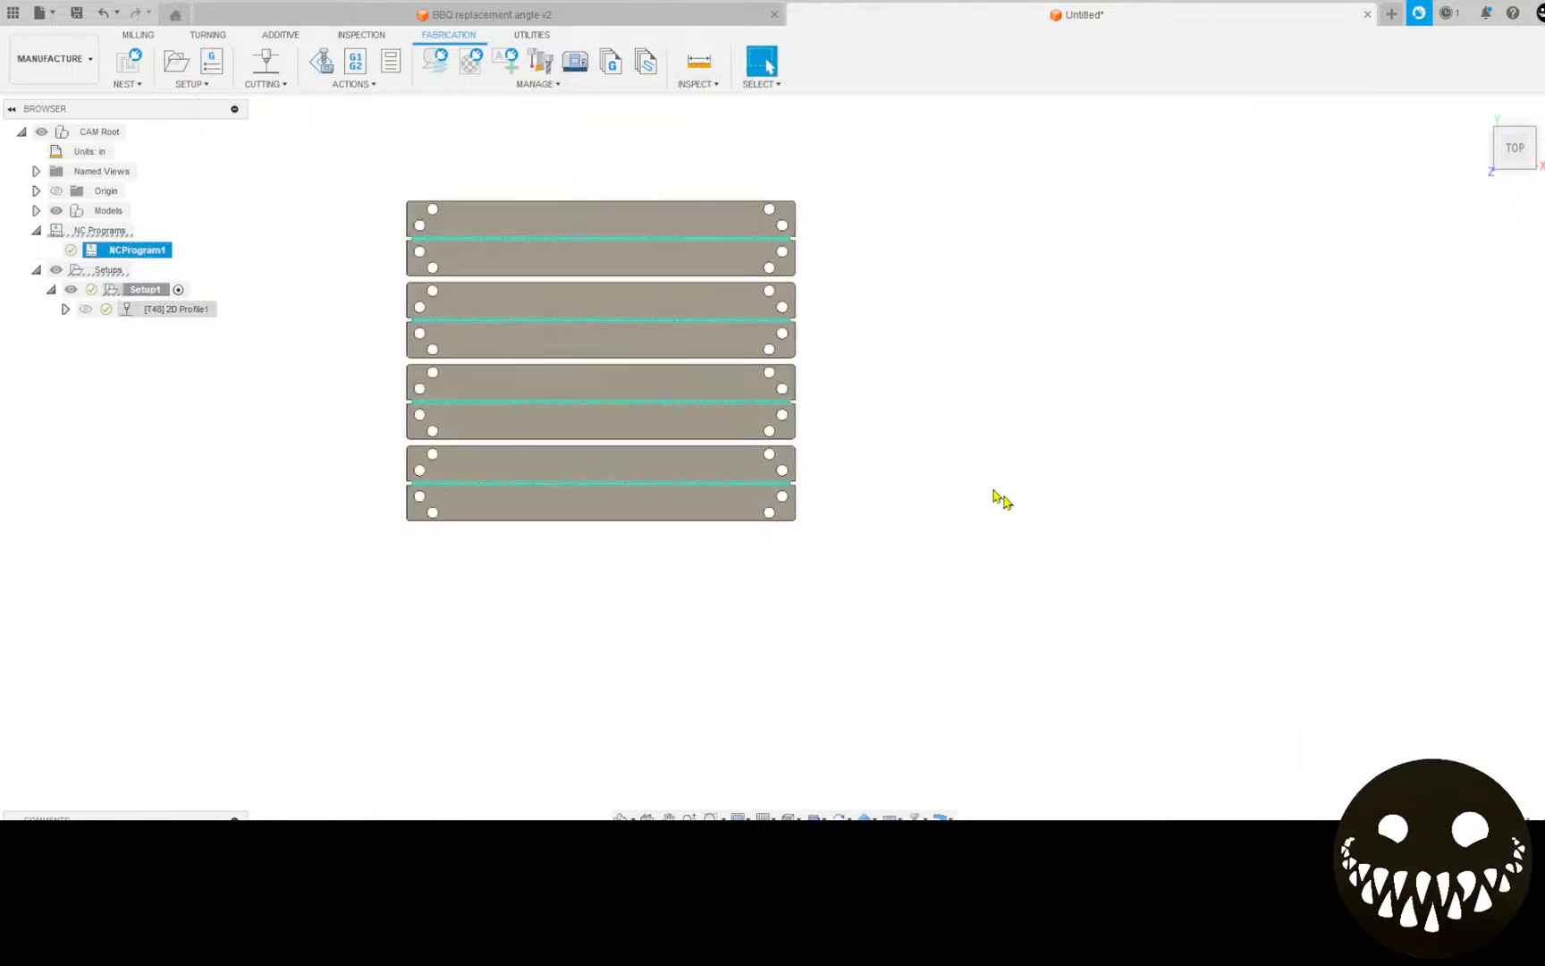
pyautogui.scroll(4, 614, 434)
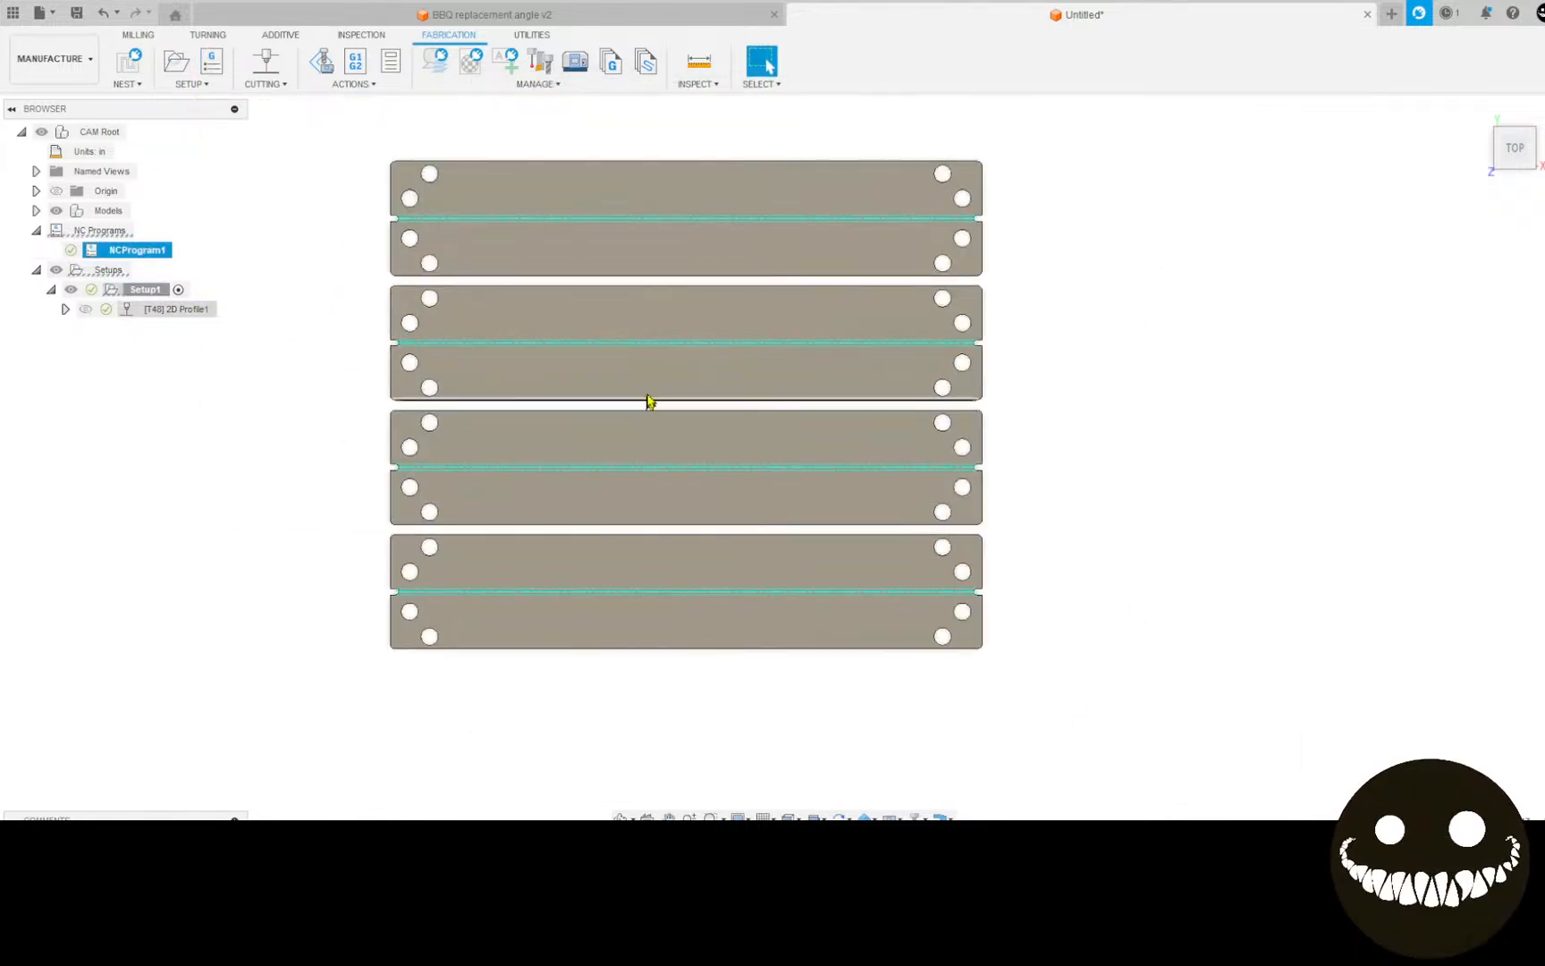
pyautogui.click(80, 13)
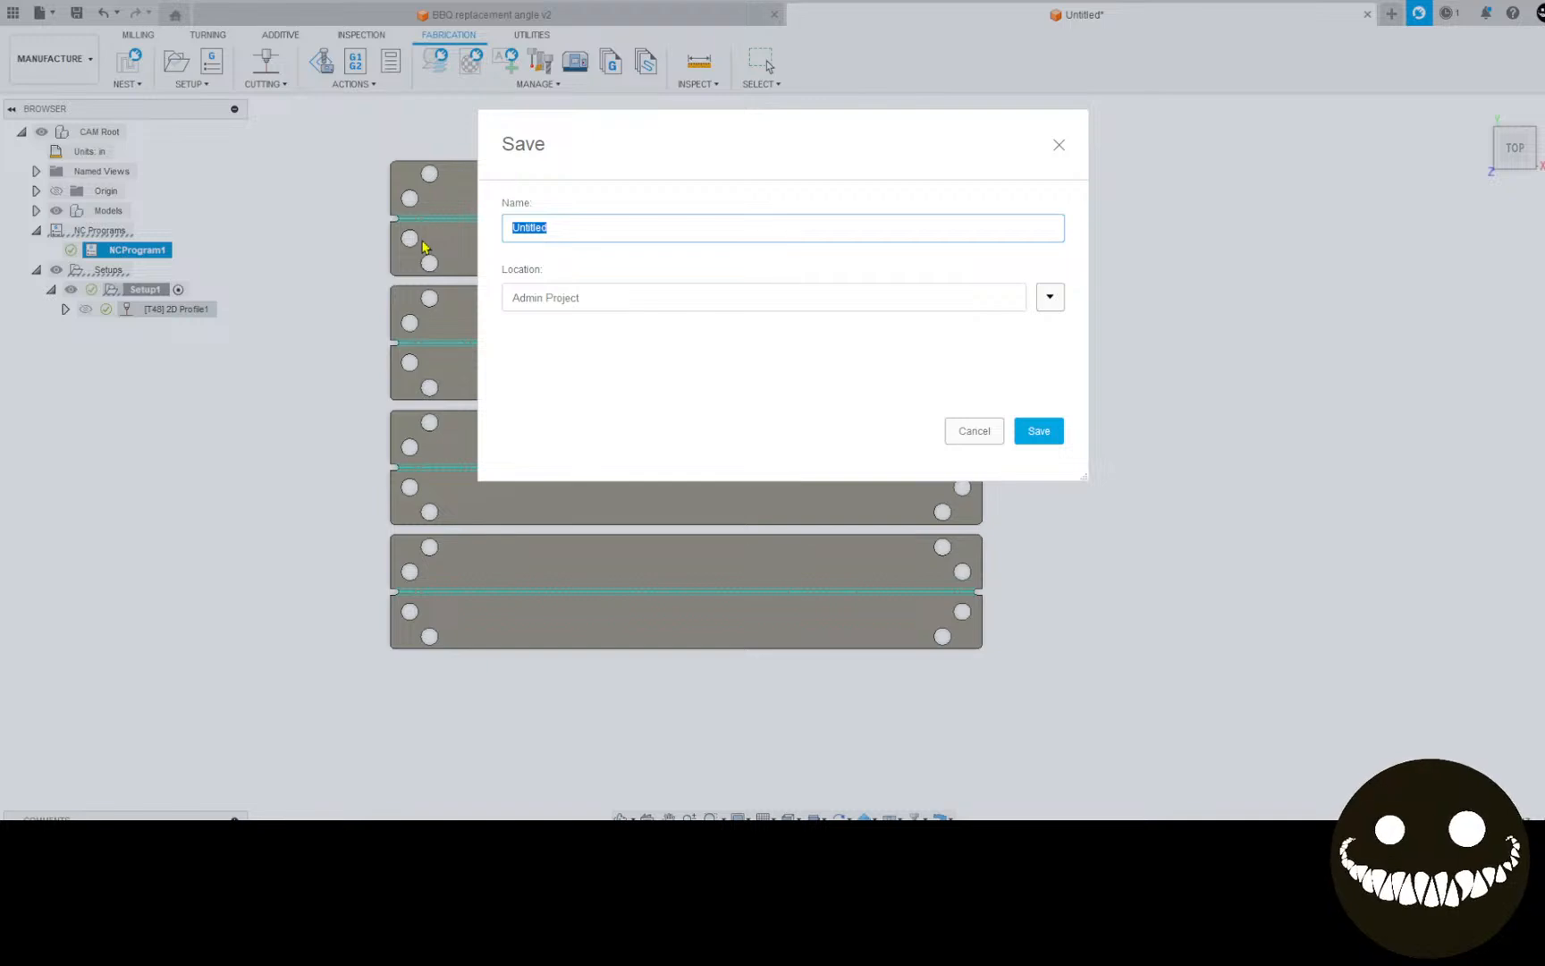
pyautogui.write('BBQ ')
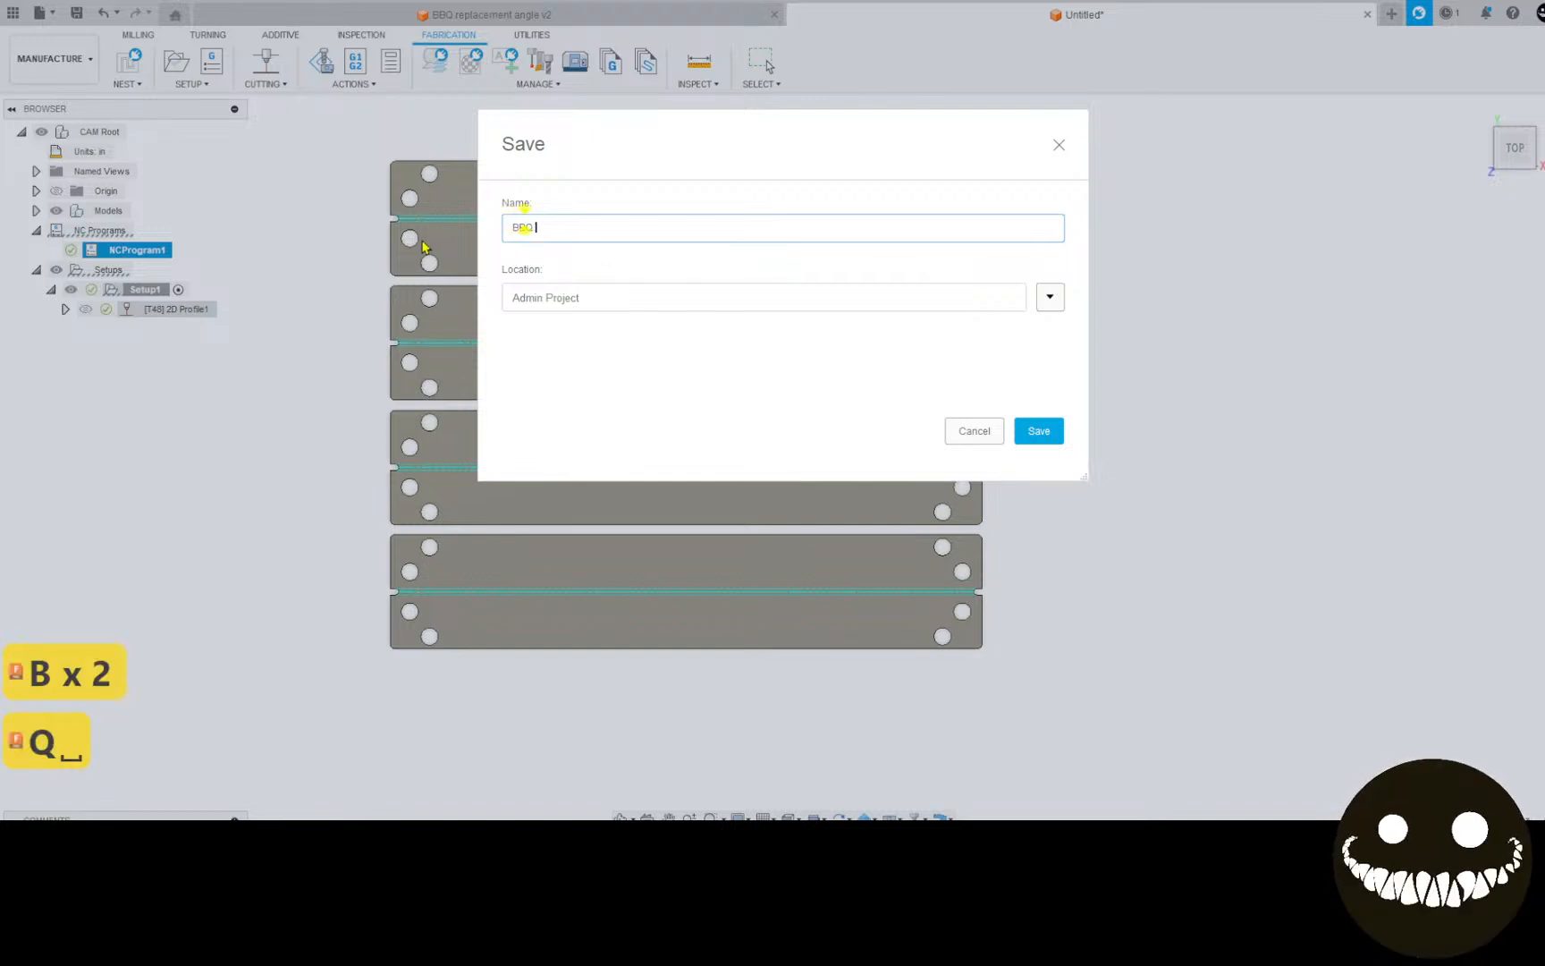
pyautogui.write('replacement')
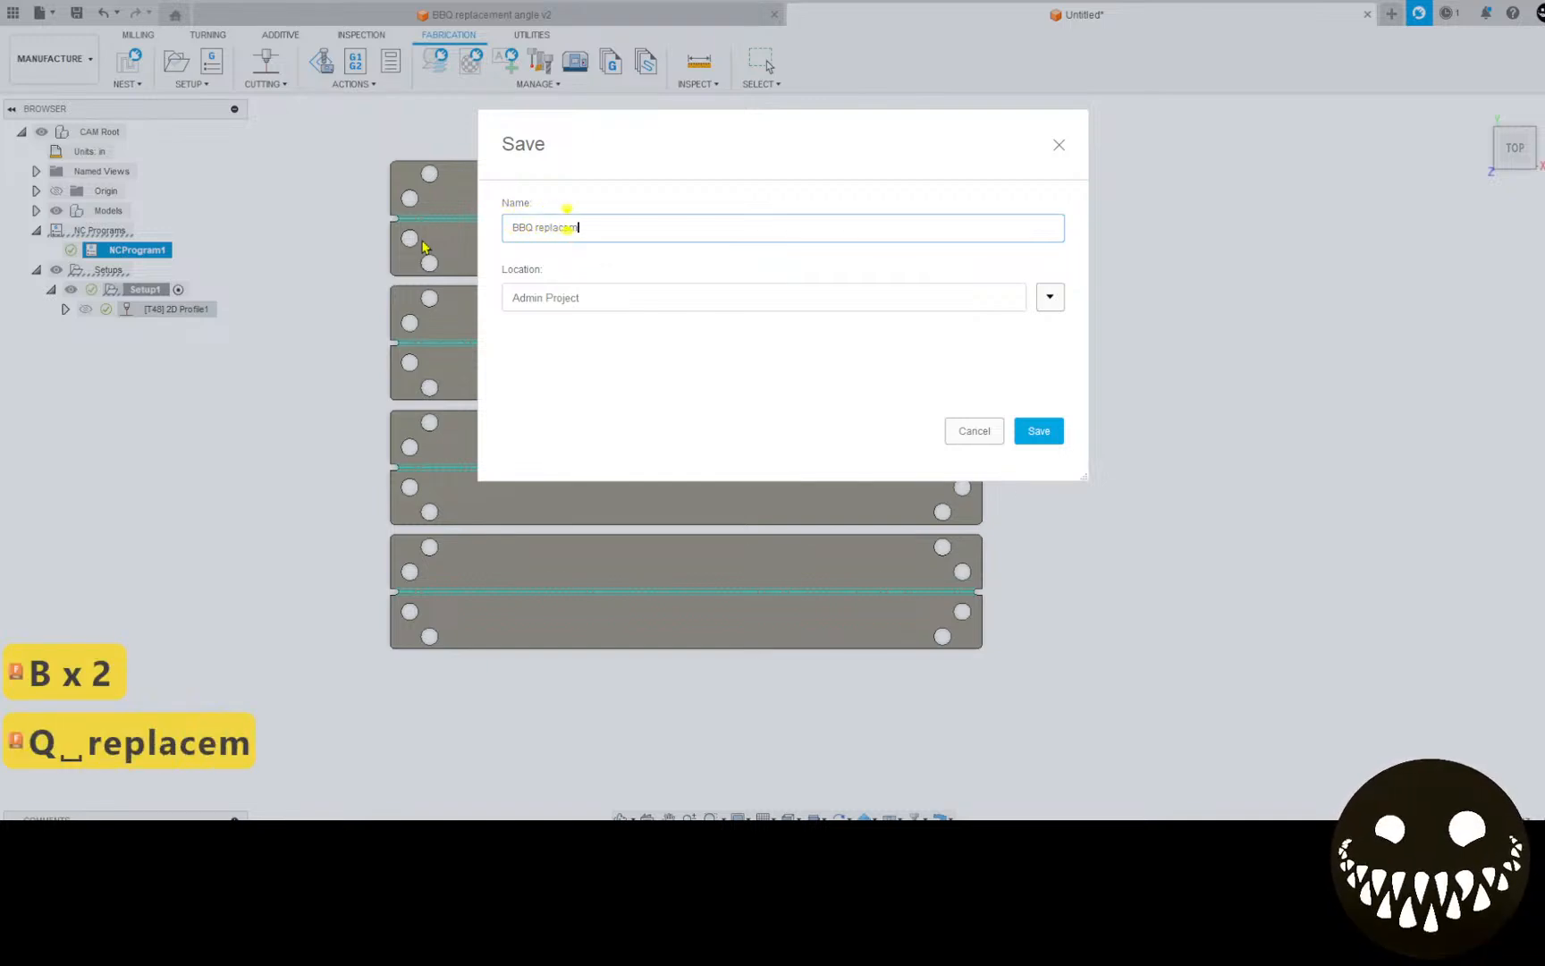
pyautogui.write('le')
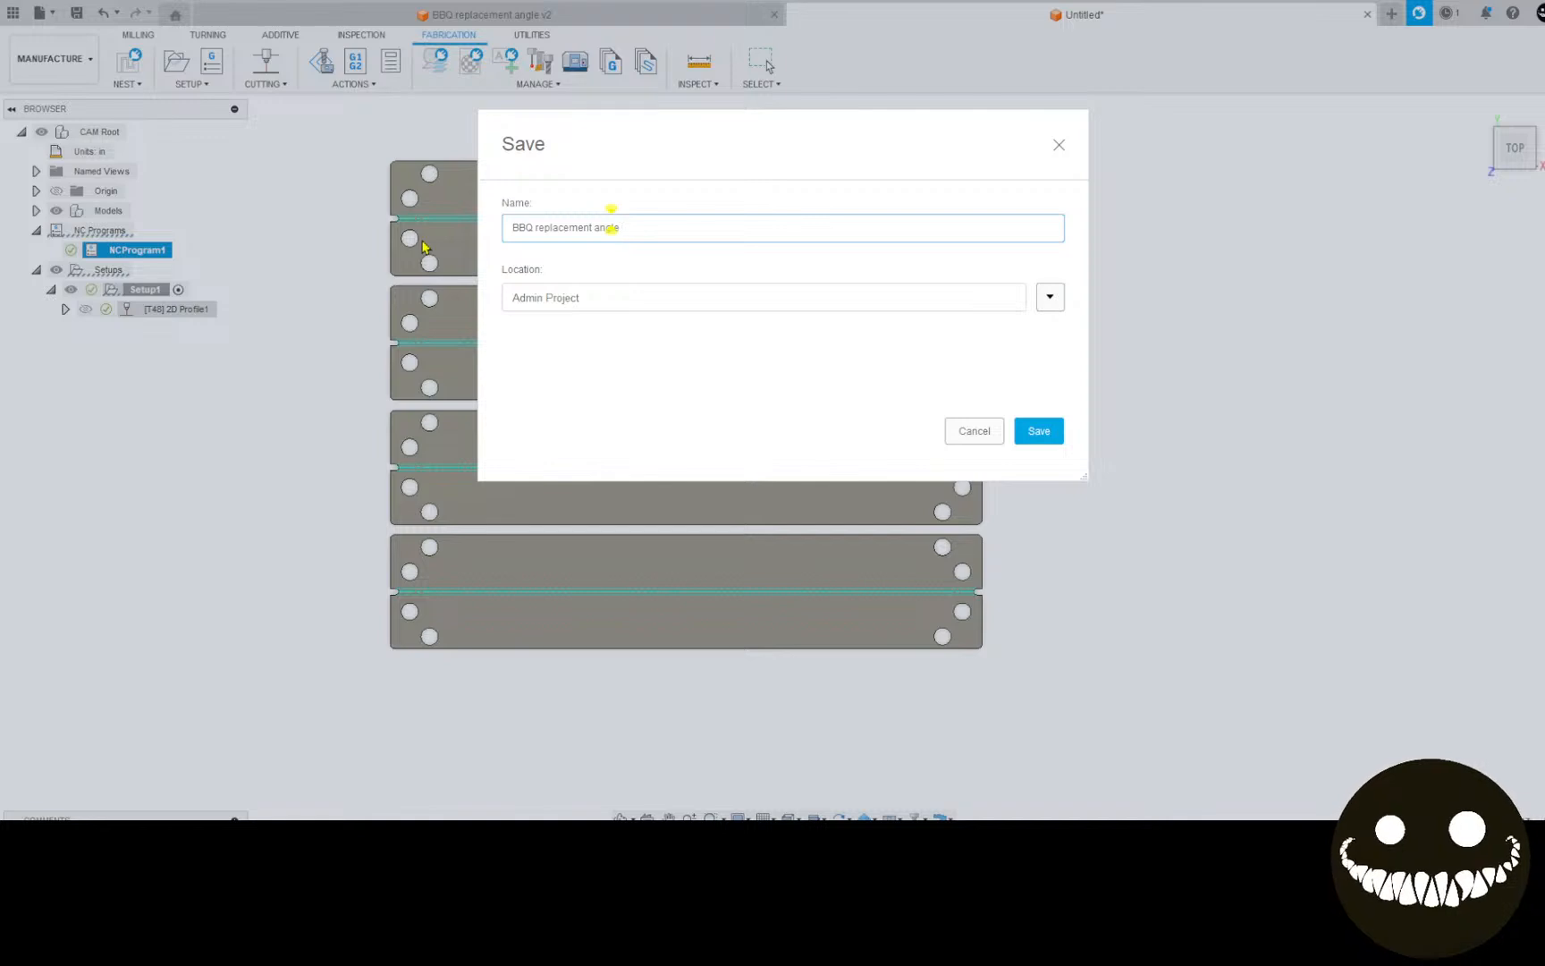
pyautogui.write('de')
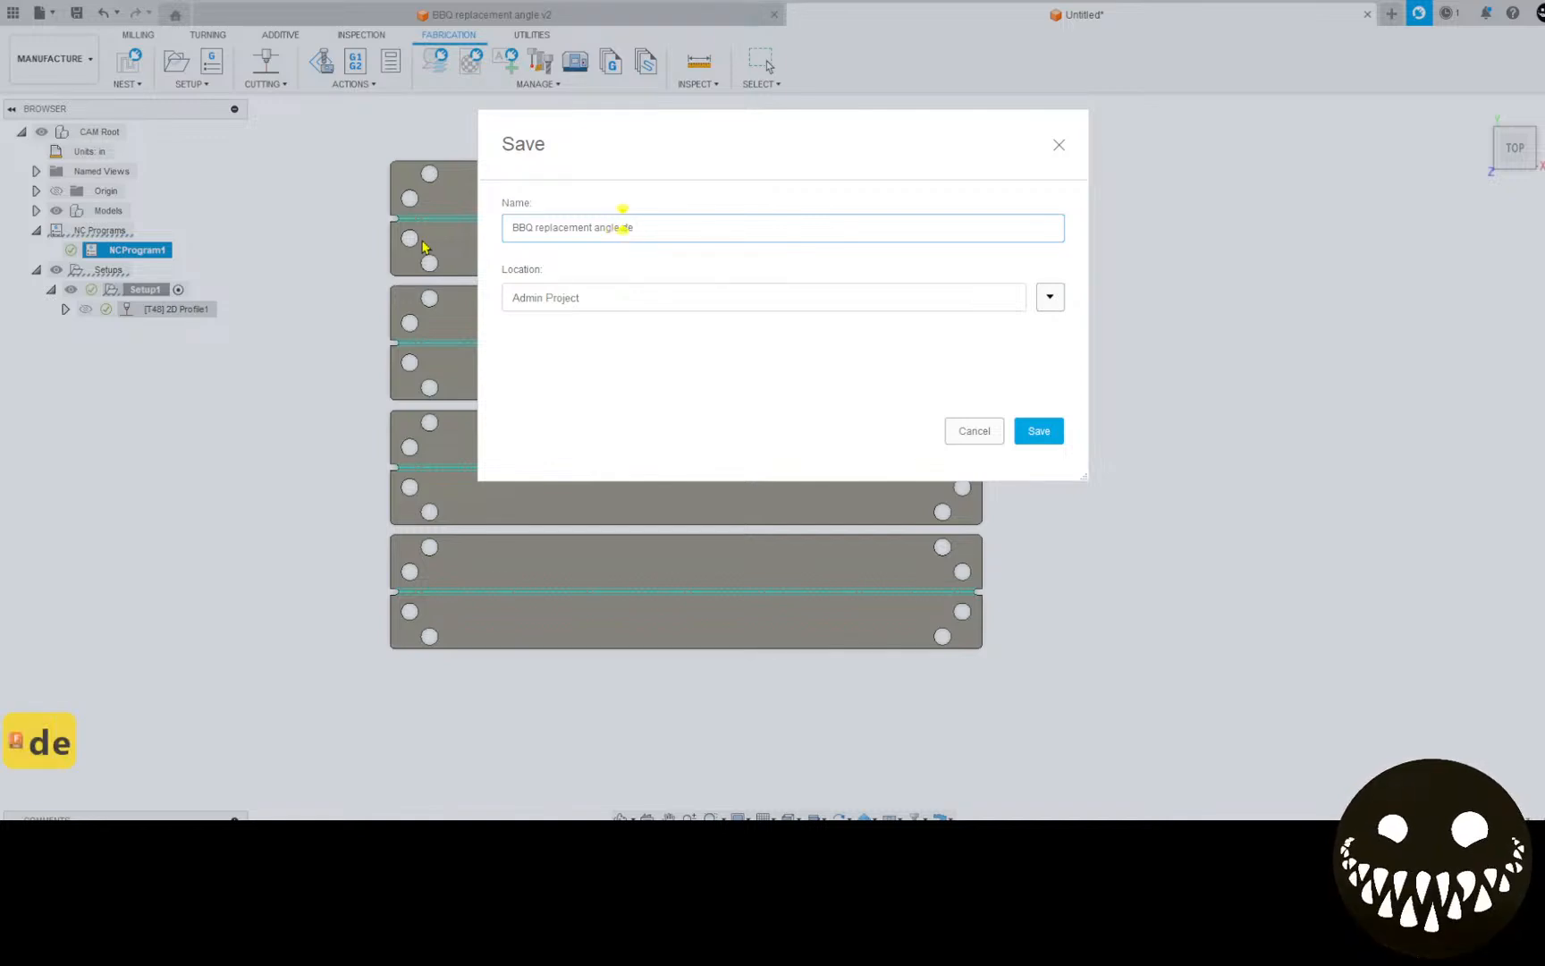
pyautogui.write('rive ')
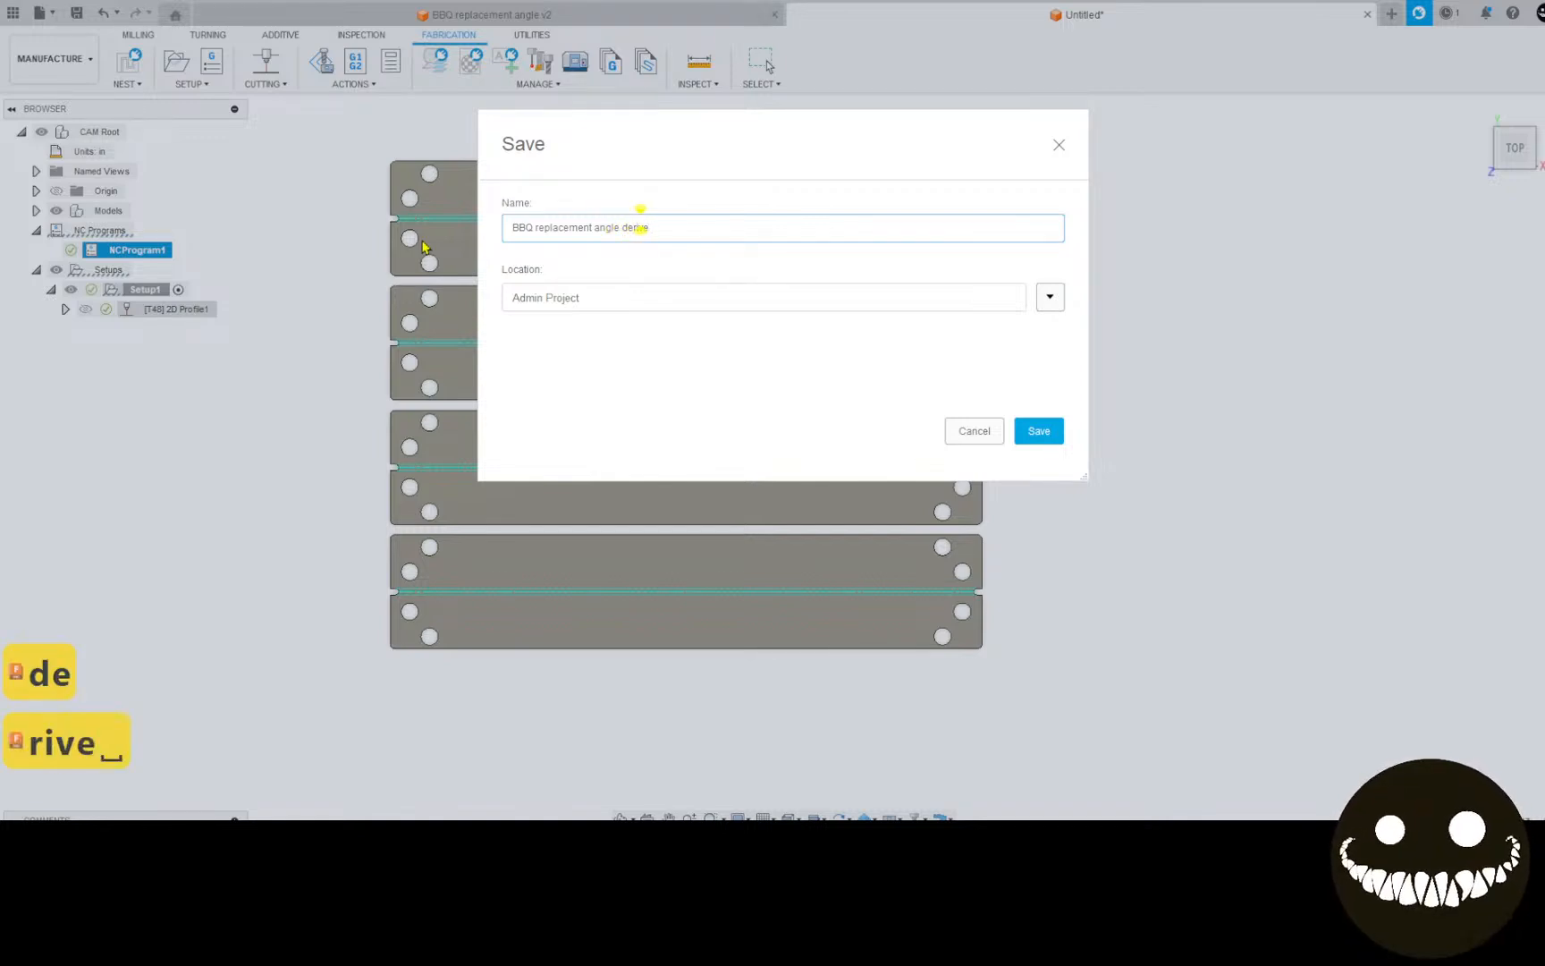
pyautogui.write('X$')
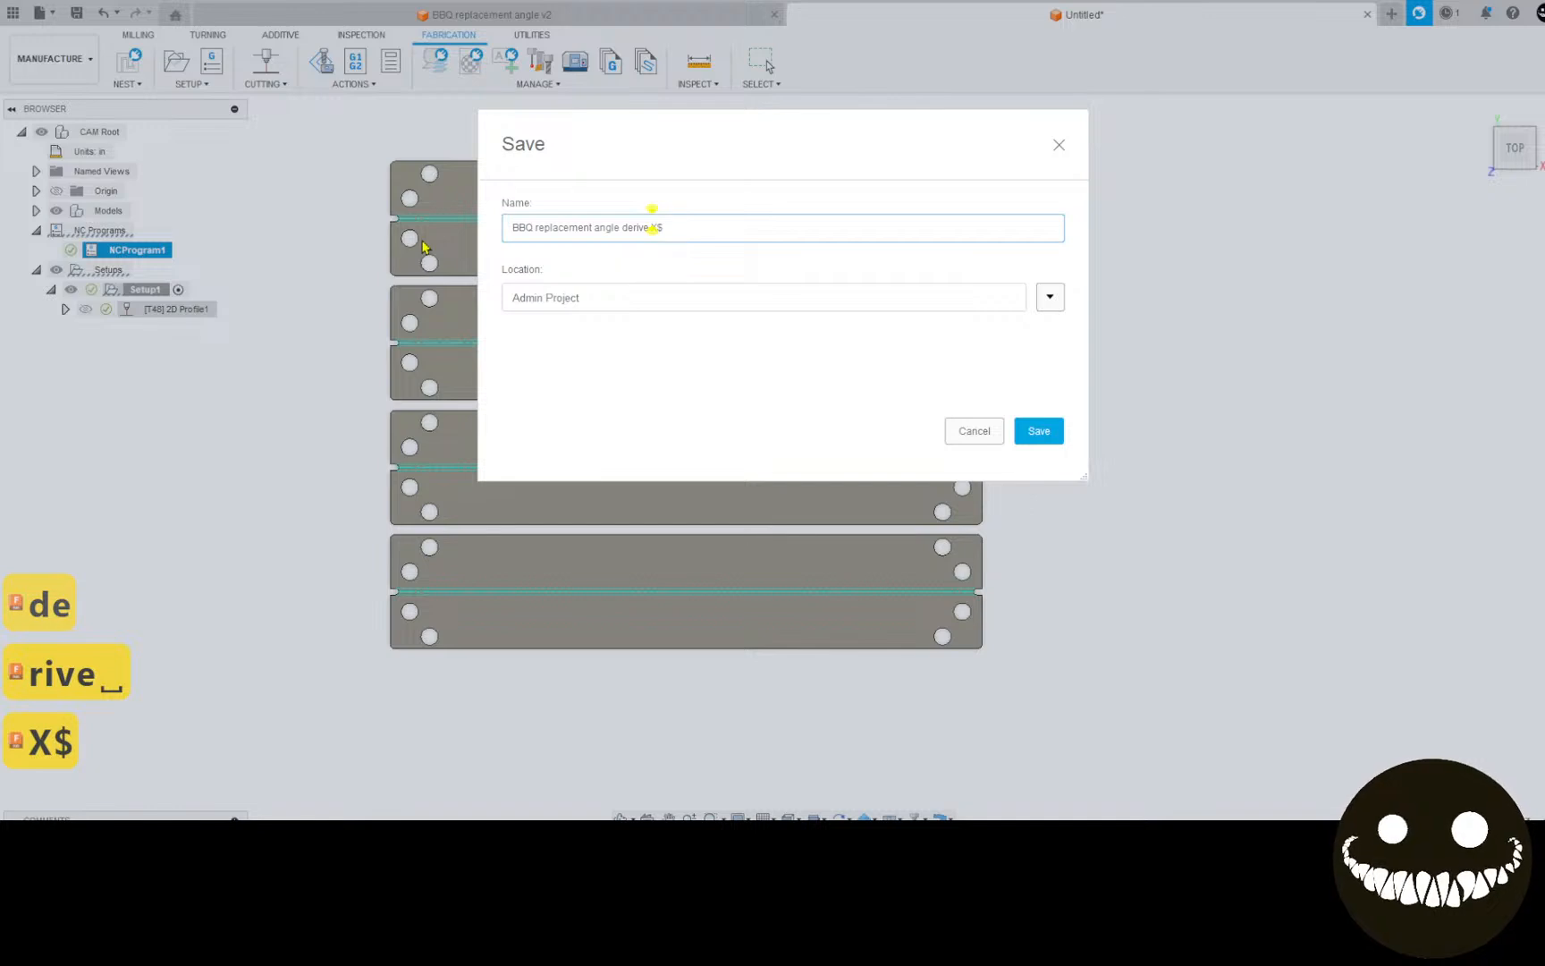
pyautogui.press('BackSpace')
pyautogui.write('4')
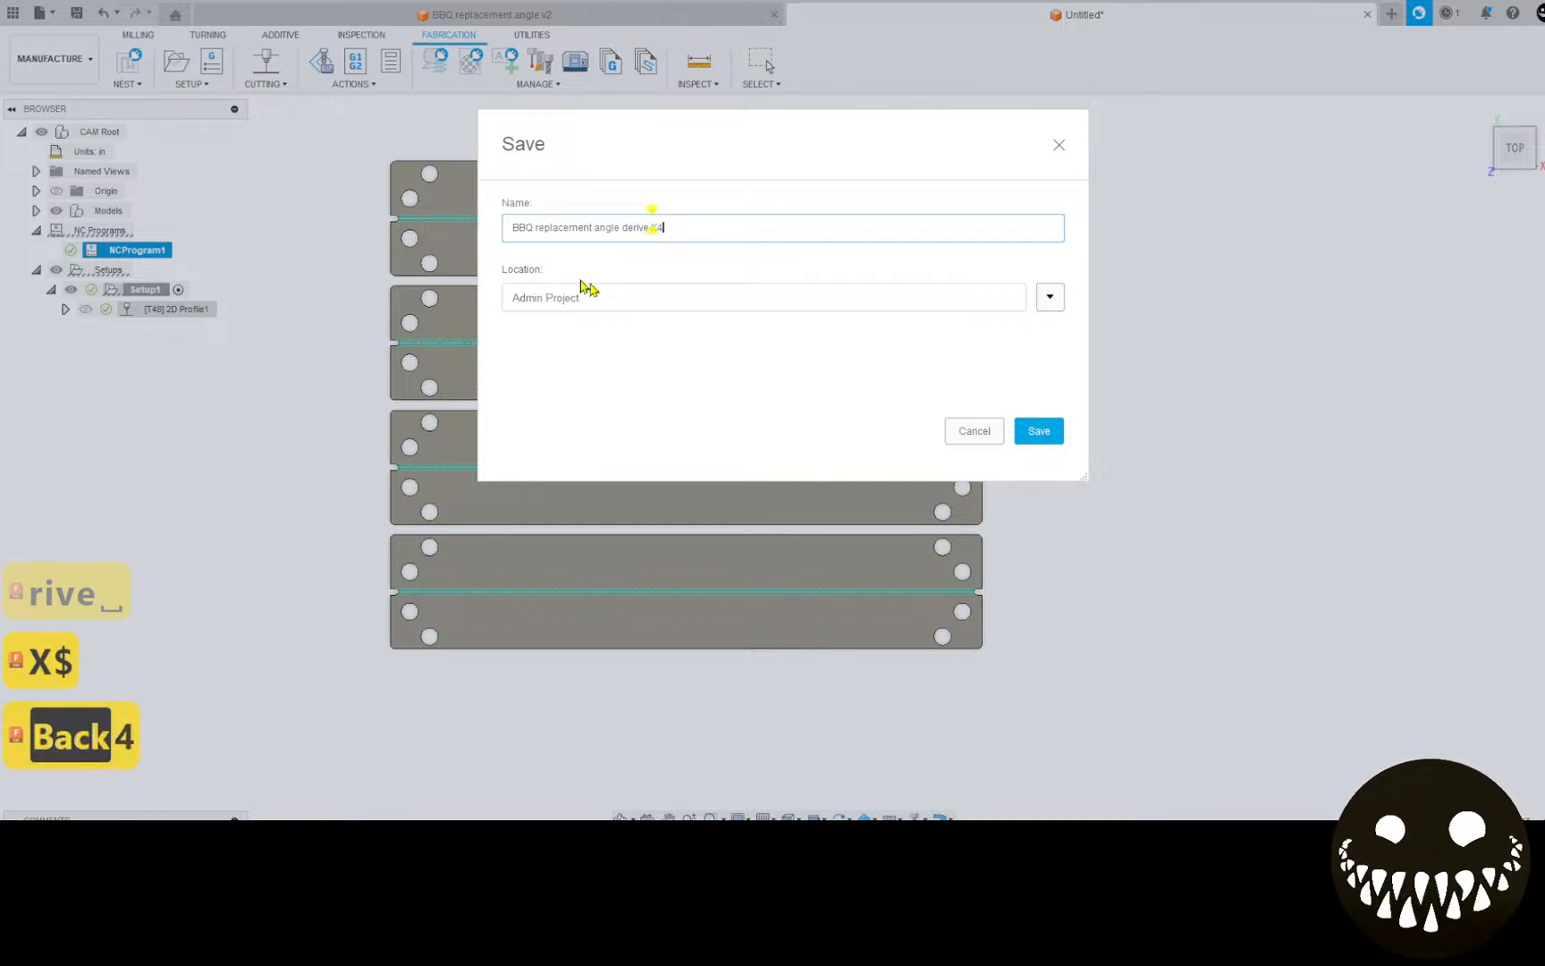
pyautogui.click(1051, 431)
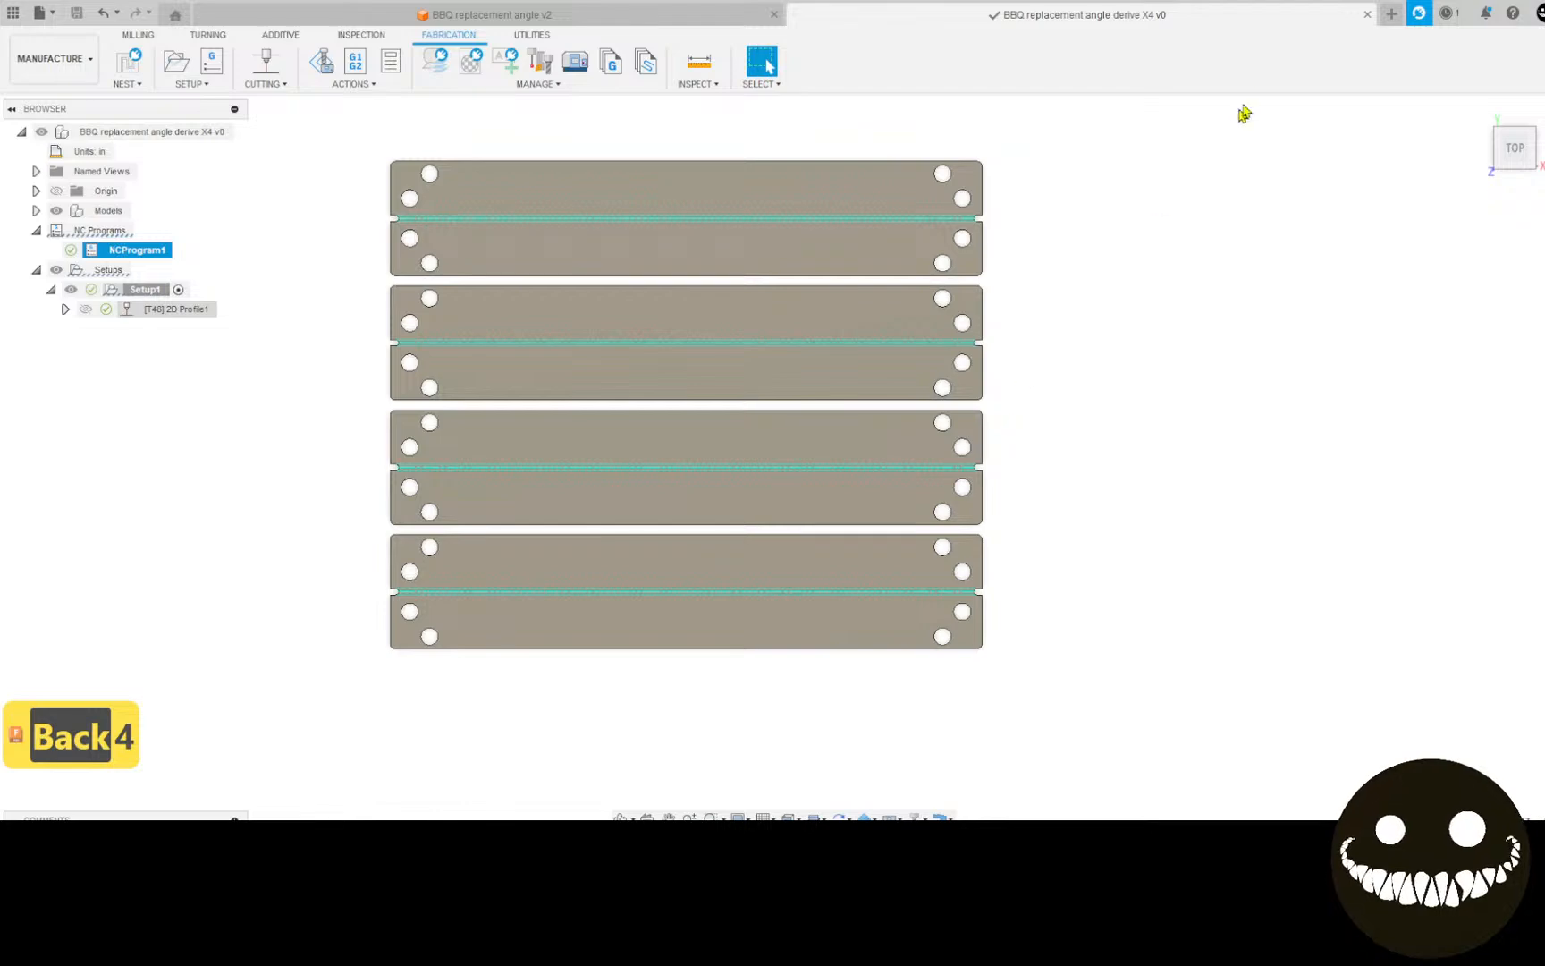
# Step: Close both BBQ replacement angle documents and view the barbecue grill photo over the empty design
pyautogui.click(1367, 14)
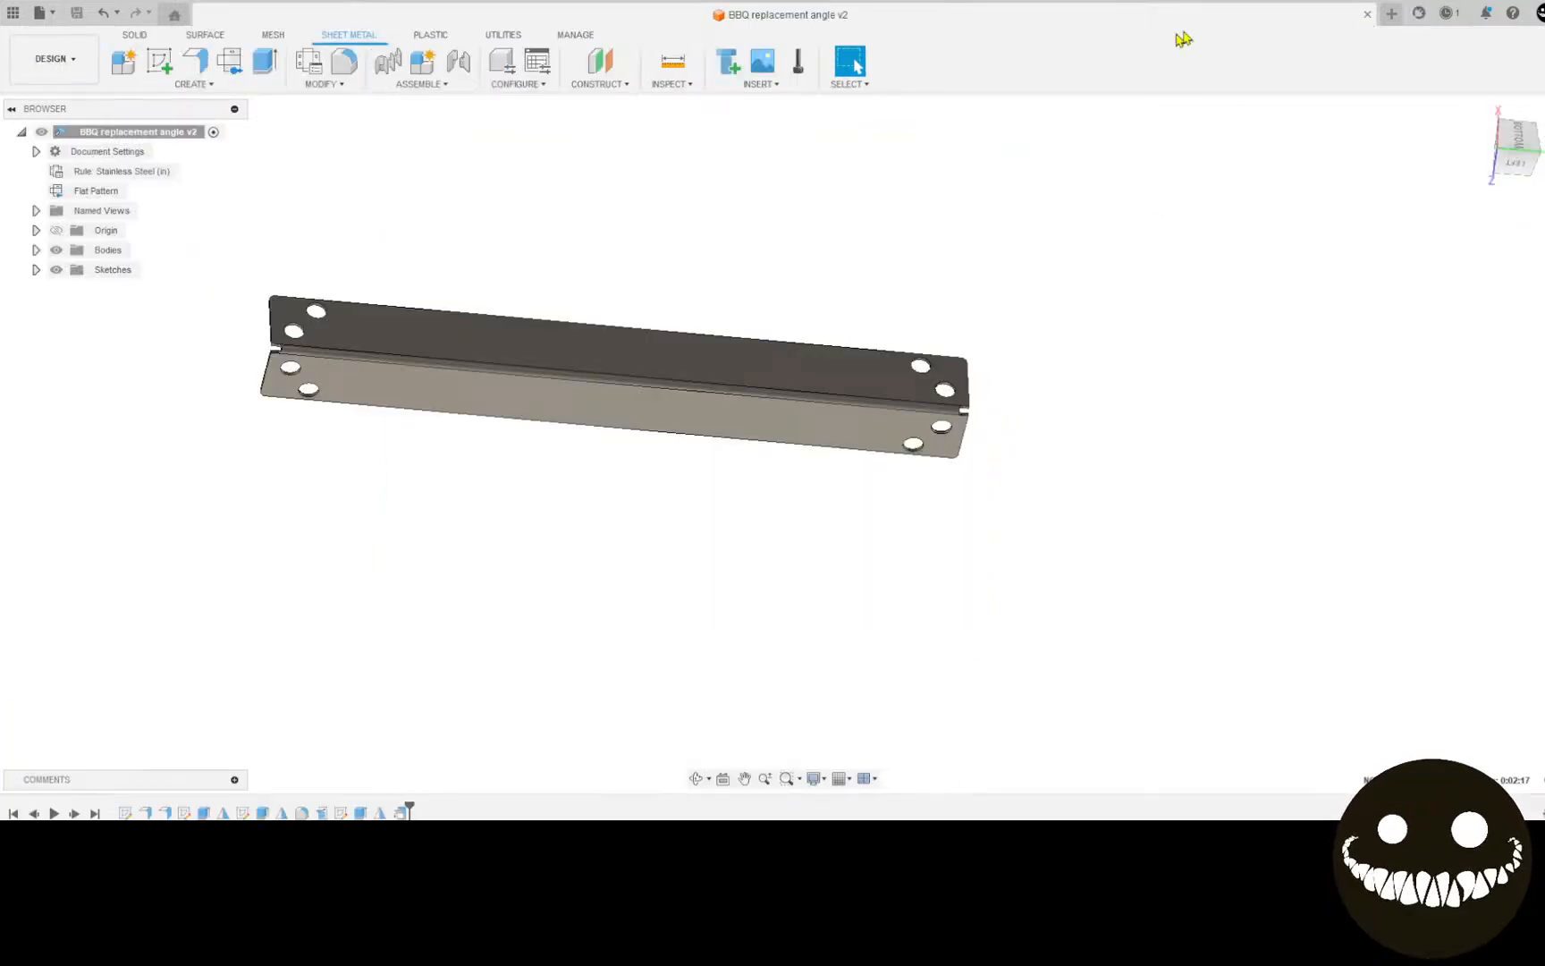
pyautogui.click(1367, 14)
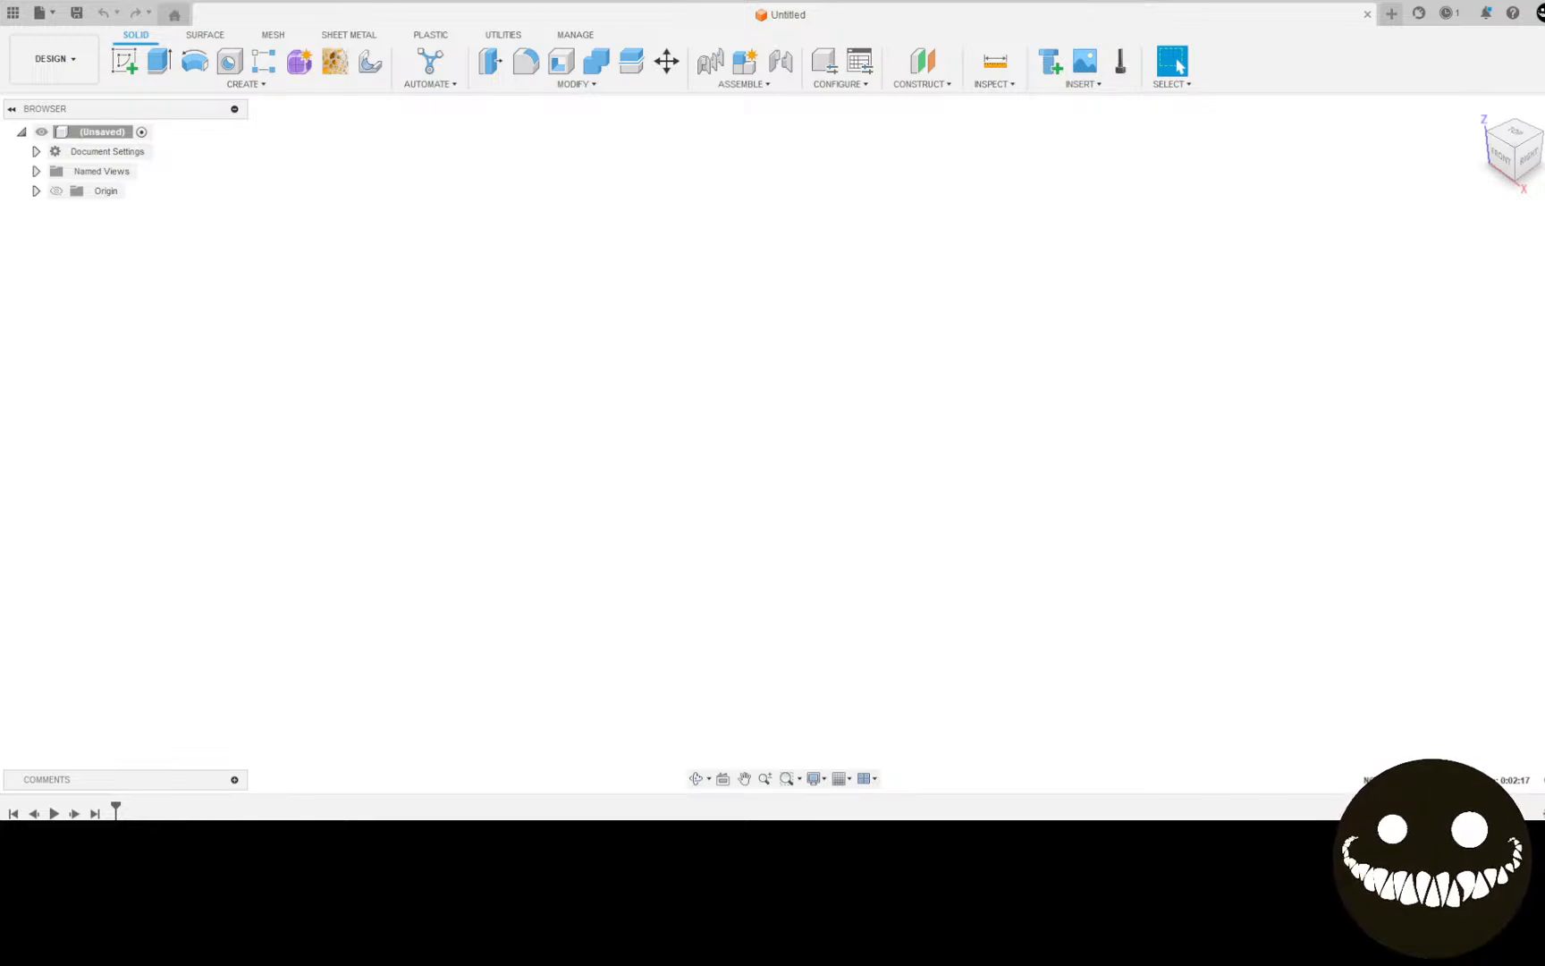
pyautogui.moveTo(0, 384); pyautogui.dragTo(844, 133)
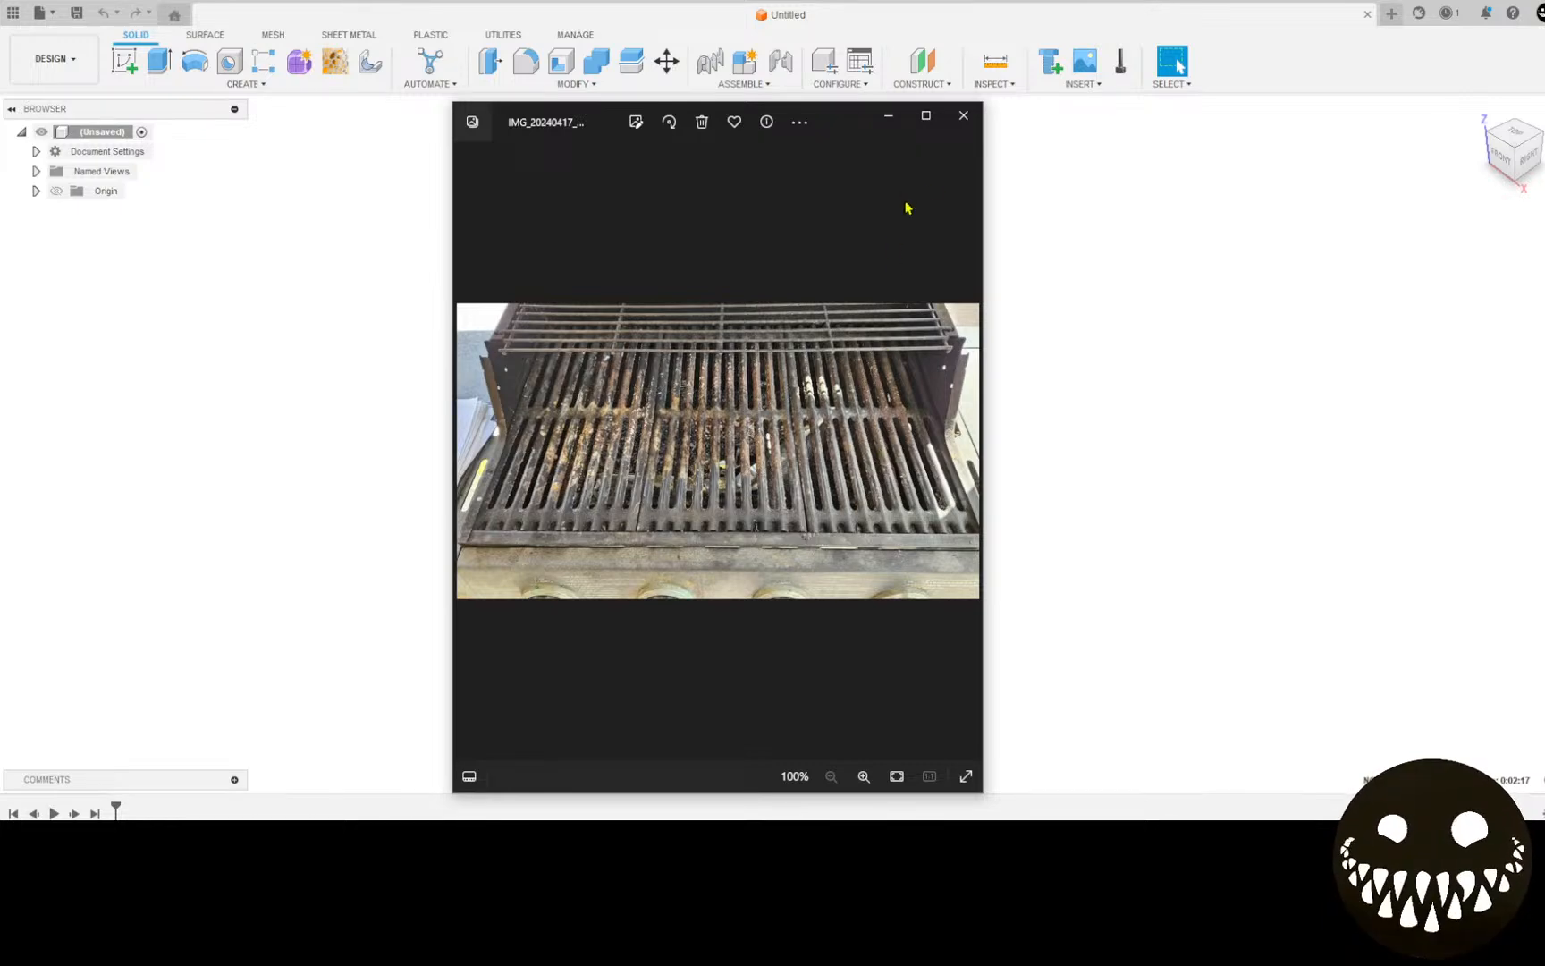
pyautogui.click(888, 115)
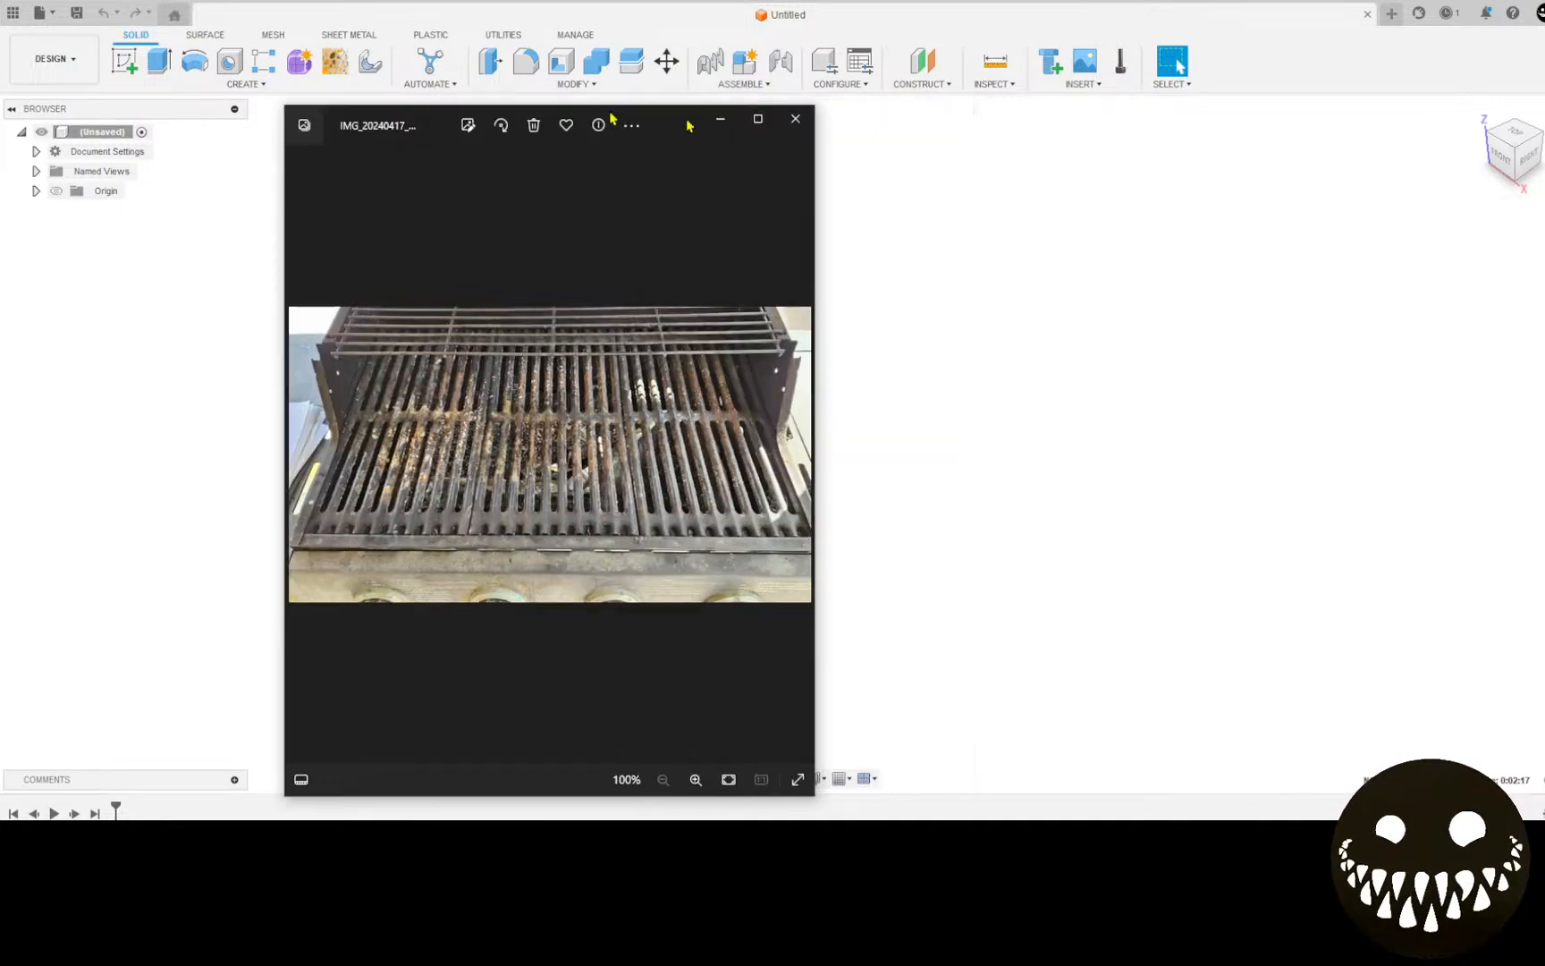
# Step: Start a new sketch on the horizontal XY origin plane of the empty design
pyautogui.click(125, 62)
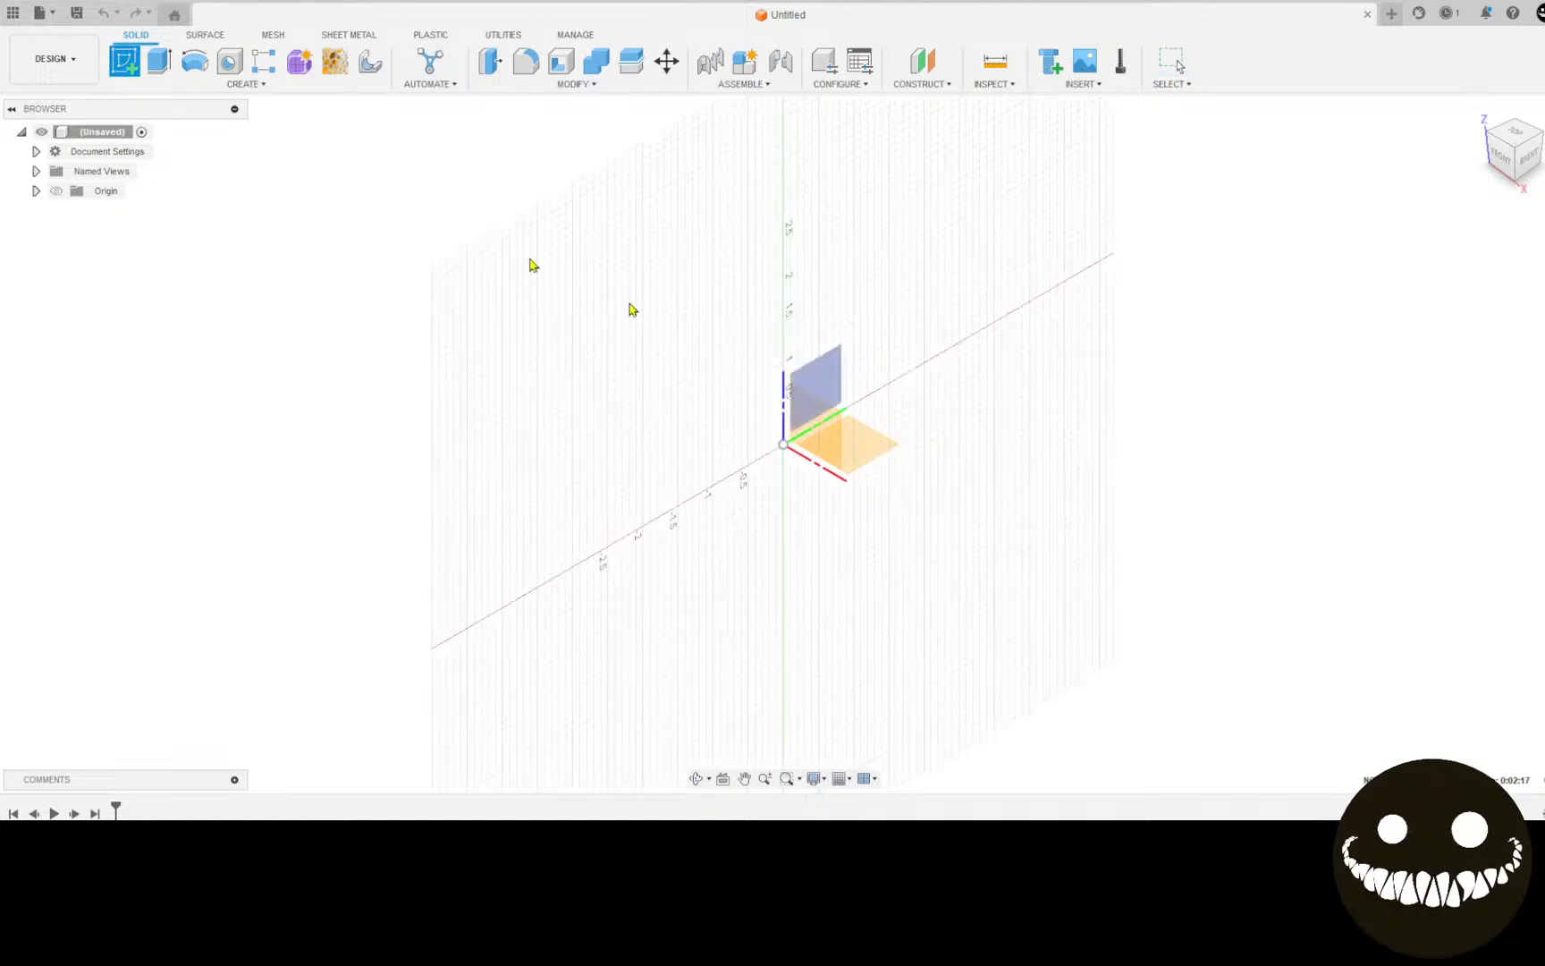
pyautogui.click(892, 452)
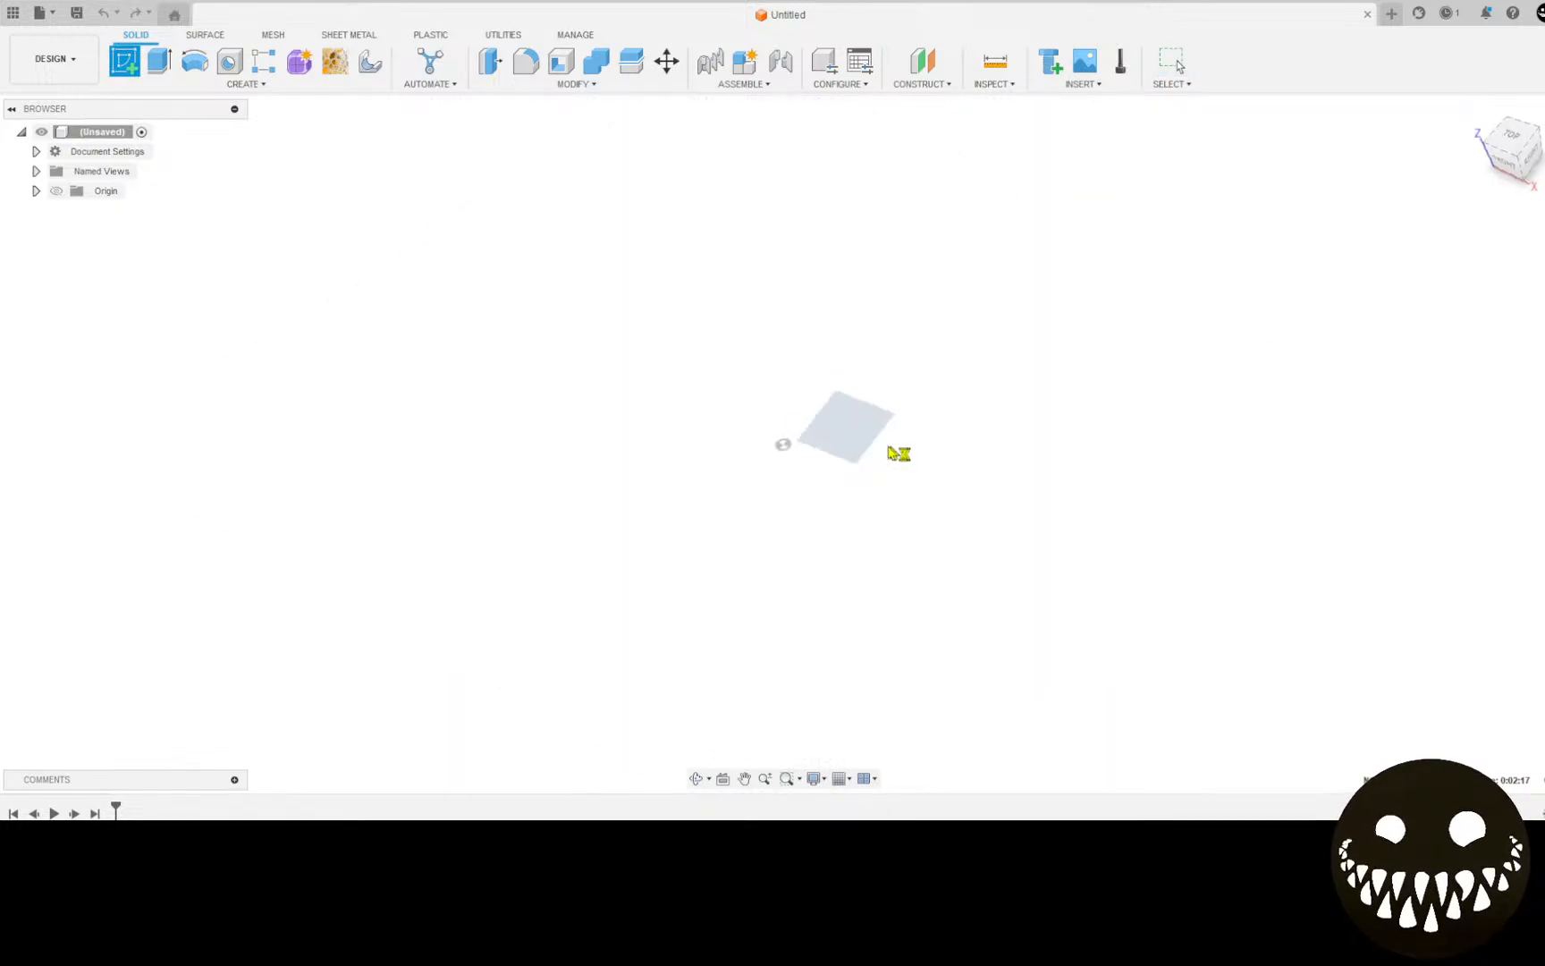
pyautogui.click(1162, 64)
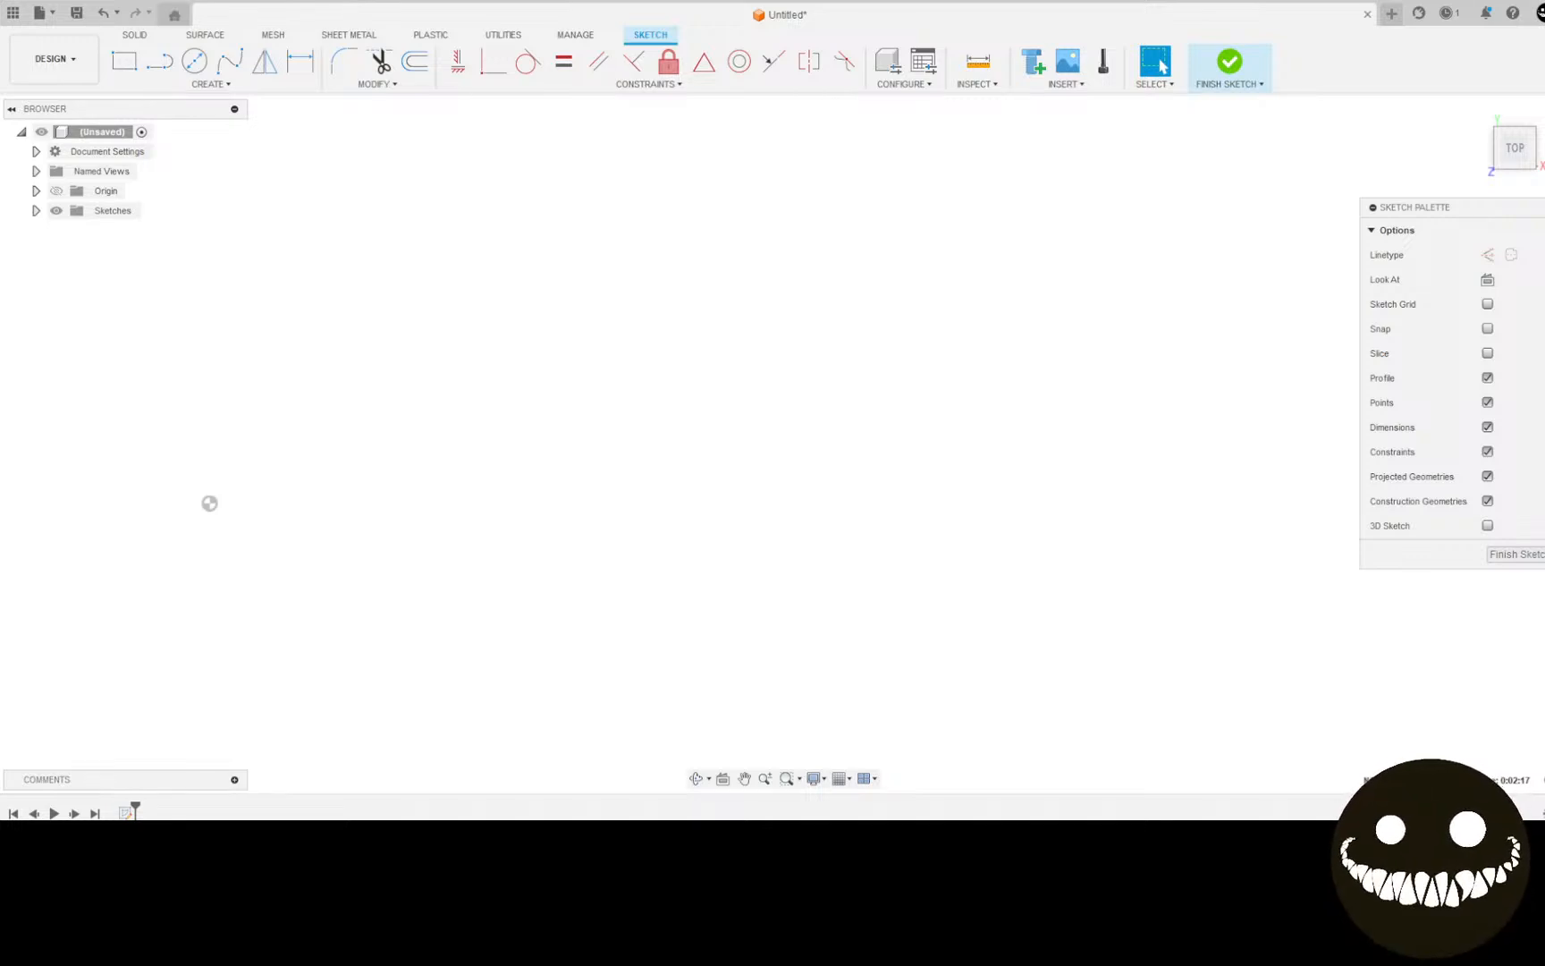
# Step: Examine the handwritten notes photo for the steel grill's overall dimensions and material thickness
pyautogui.moveTo(0, 448); pyautogui.dragTo(588, 93)
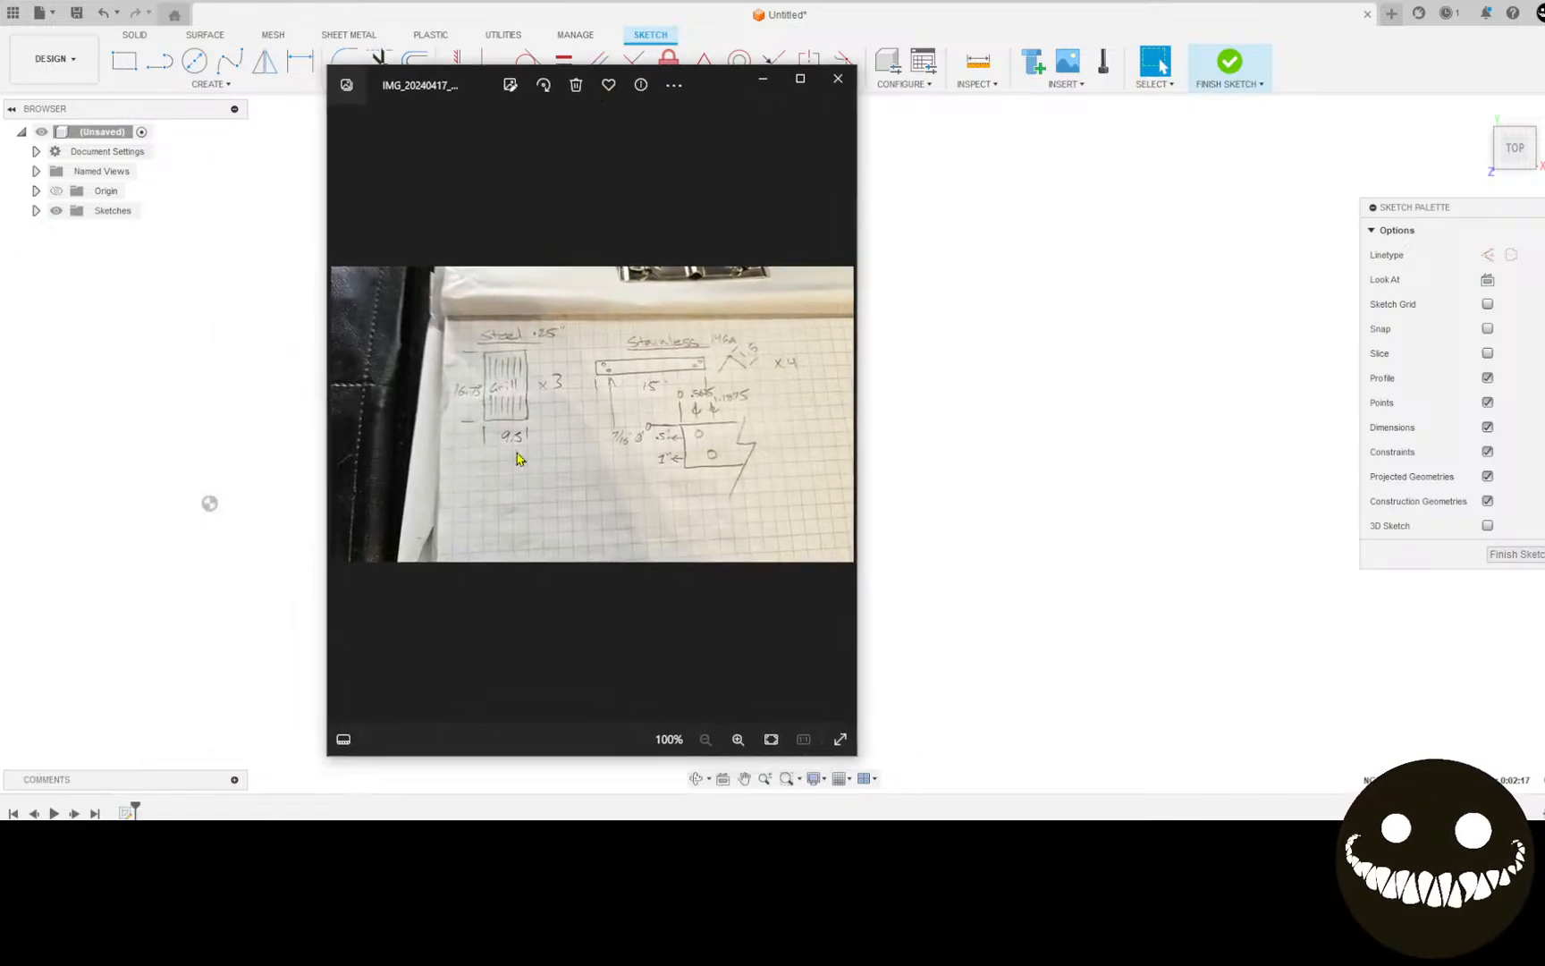
pyautogui.click(800, 79)
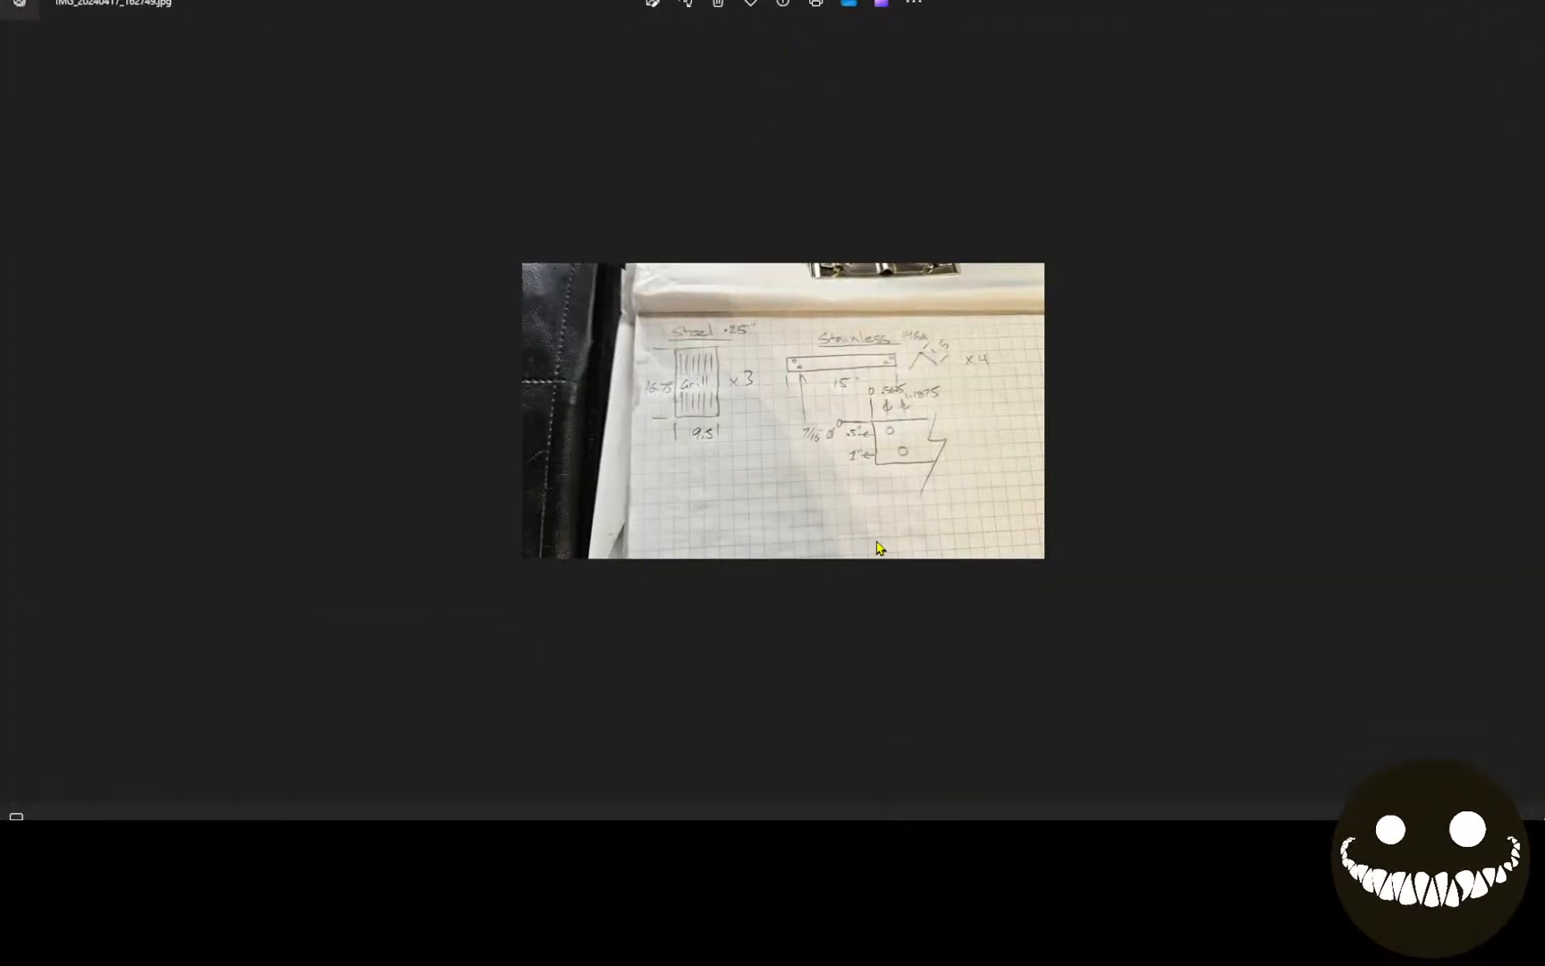
pyautogui.scroll(8, 707, 442)
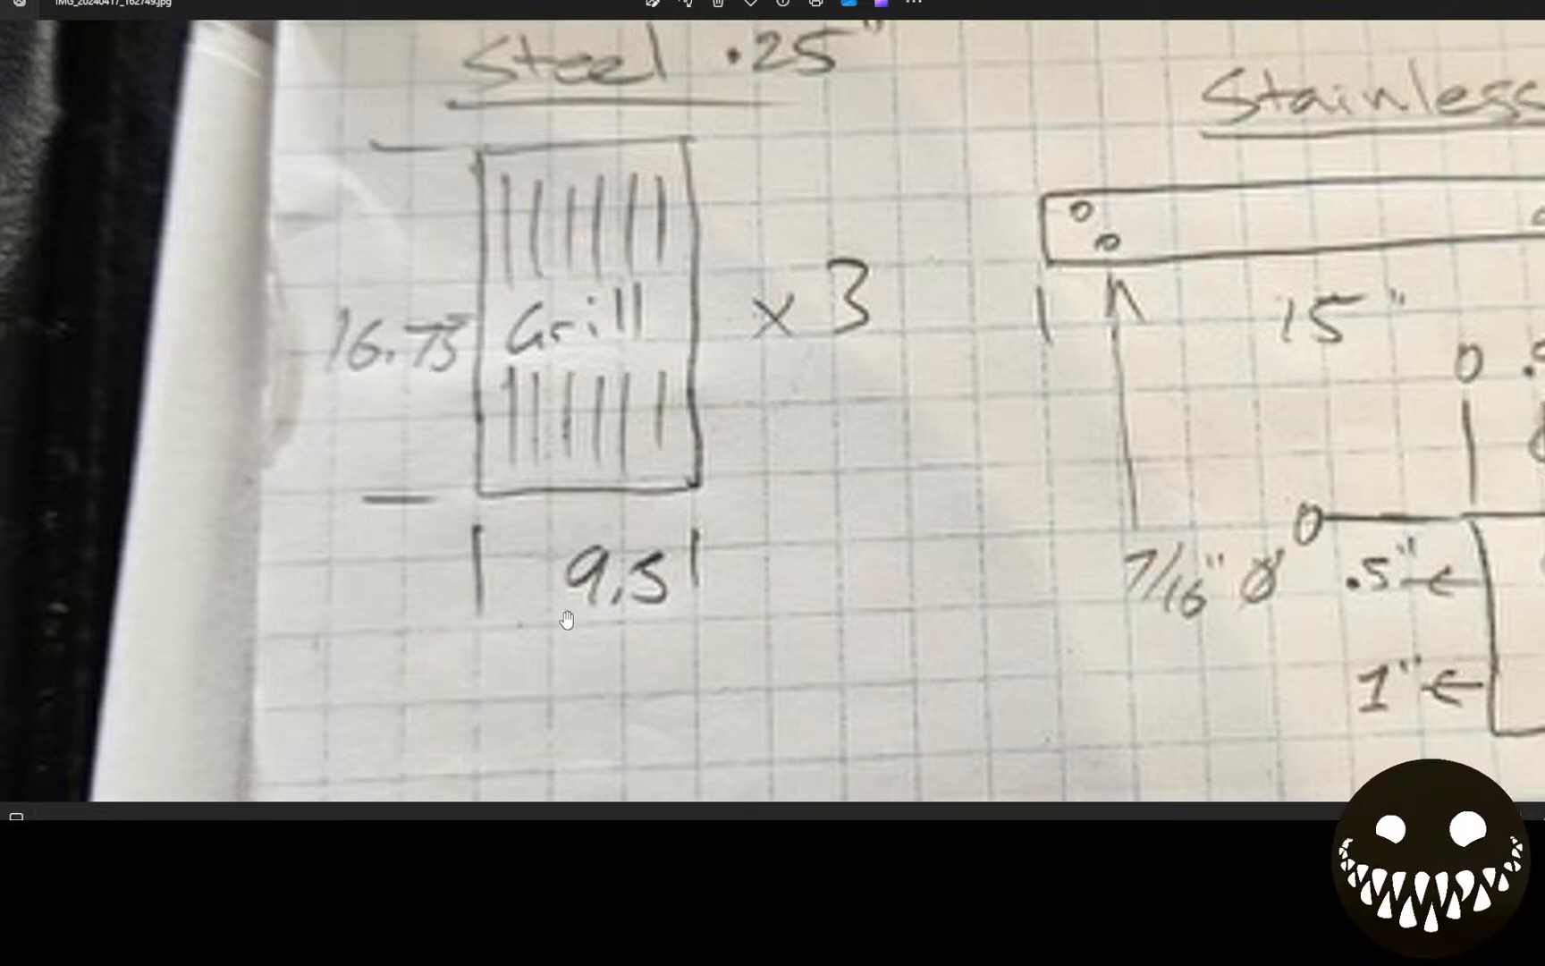
pyautogui.scroll(-2, 848, 362)
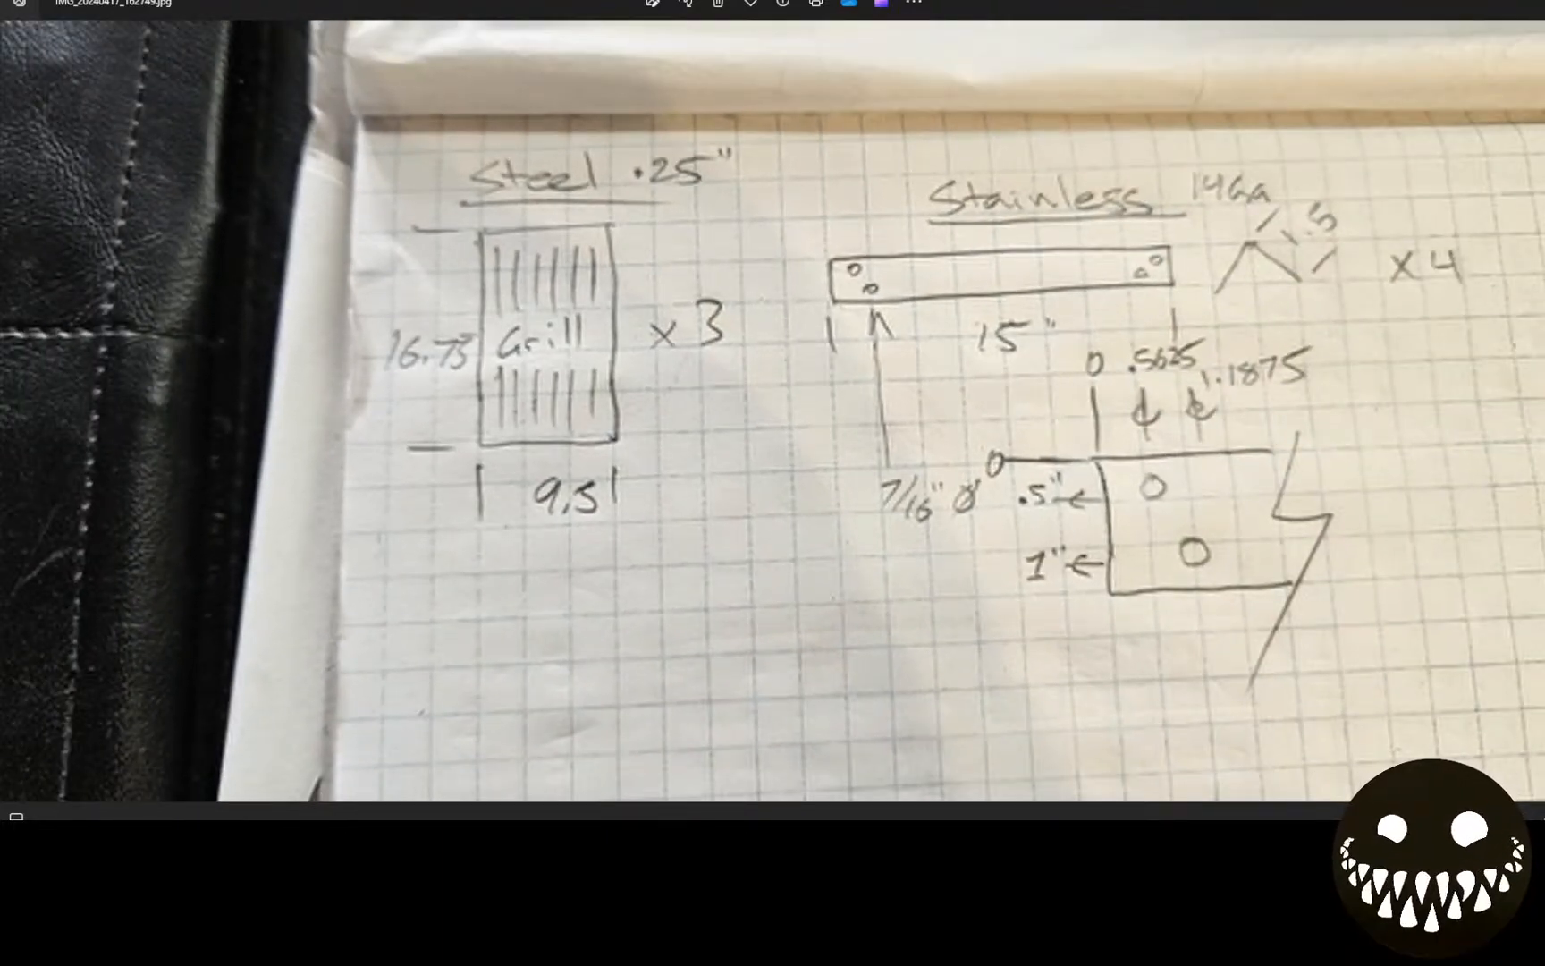
# Step: Examine the barbecue photo for the grate's slot layout beside the handwritten notes, and return to the empty sketch
pyautogui.moveTo(0, 170); pyautogui.dragTo(745, 77)
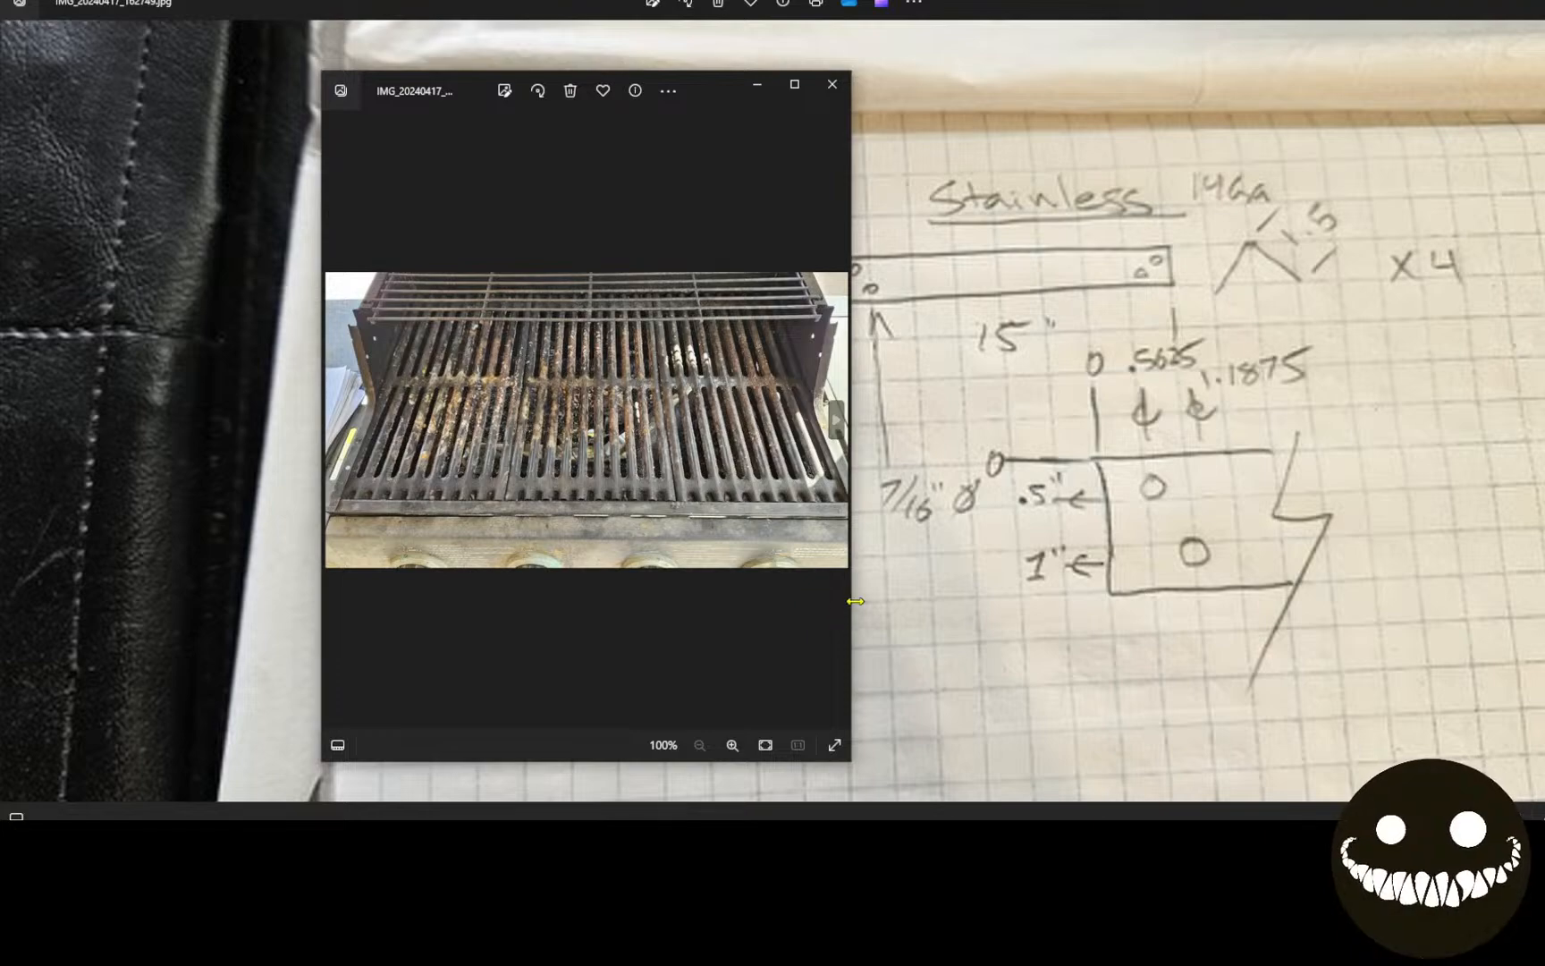
pyautogui.moveTo(855, 601); pyautogui.dragTo(1517, 610)
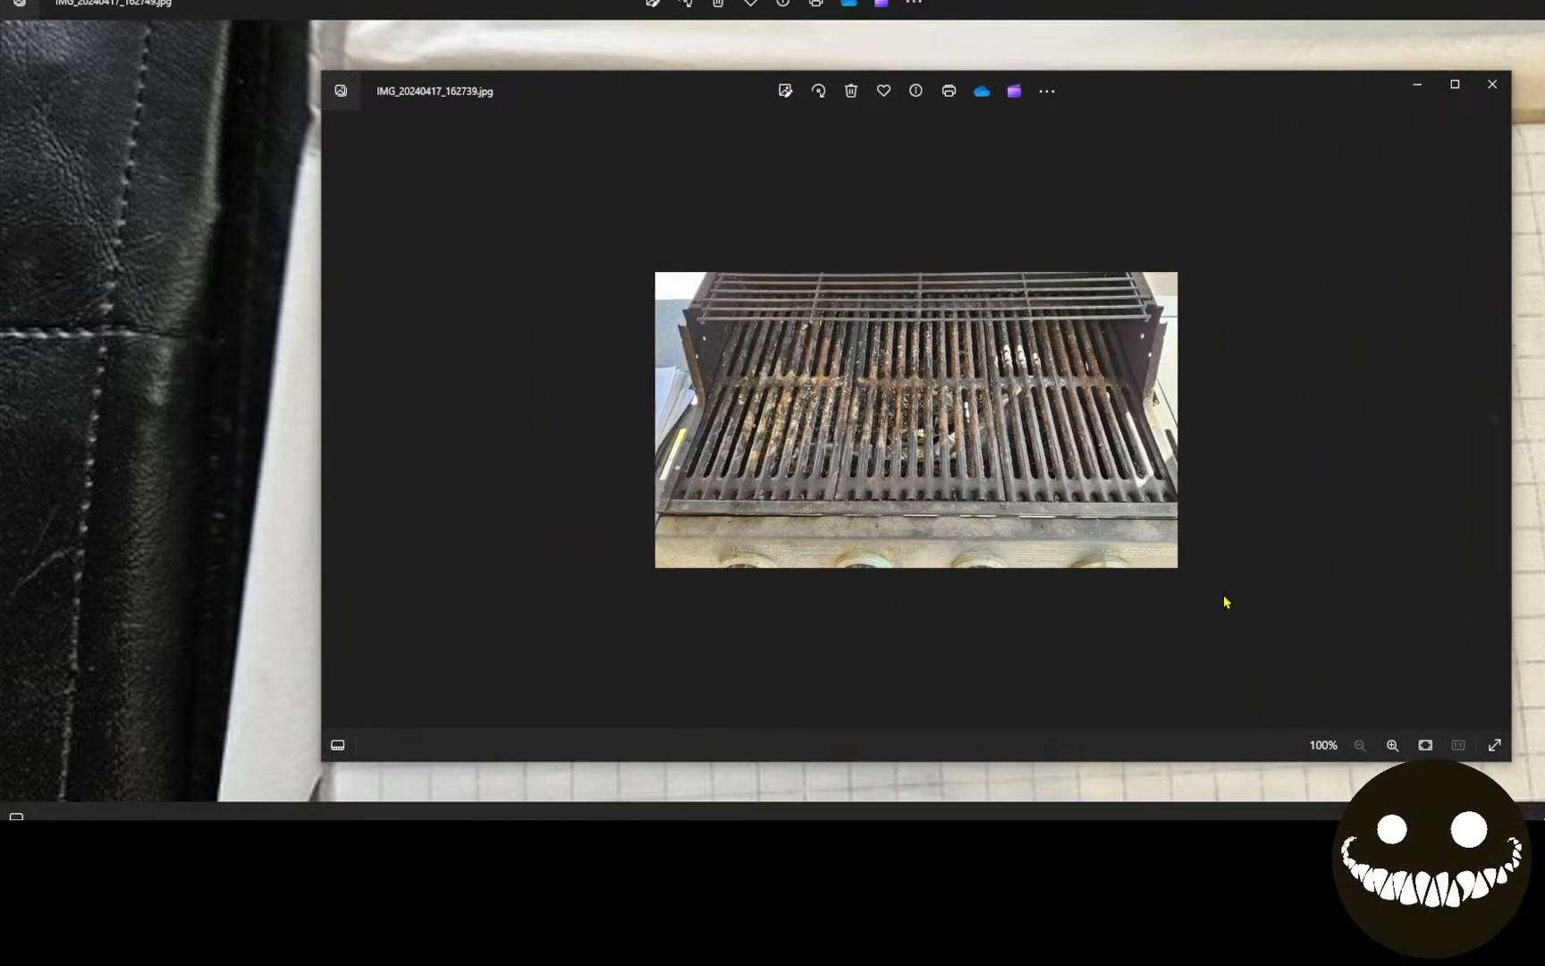
pyautogui.scroll(6, 1226, 602)
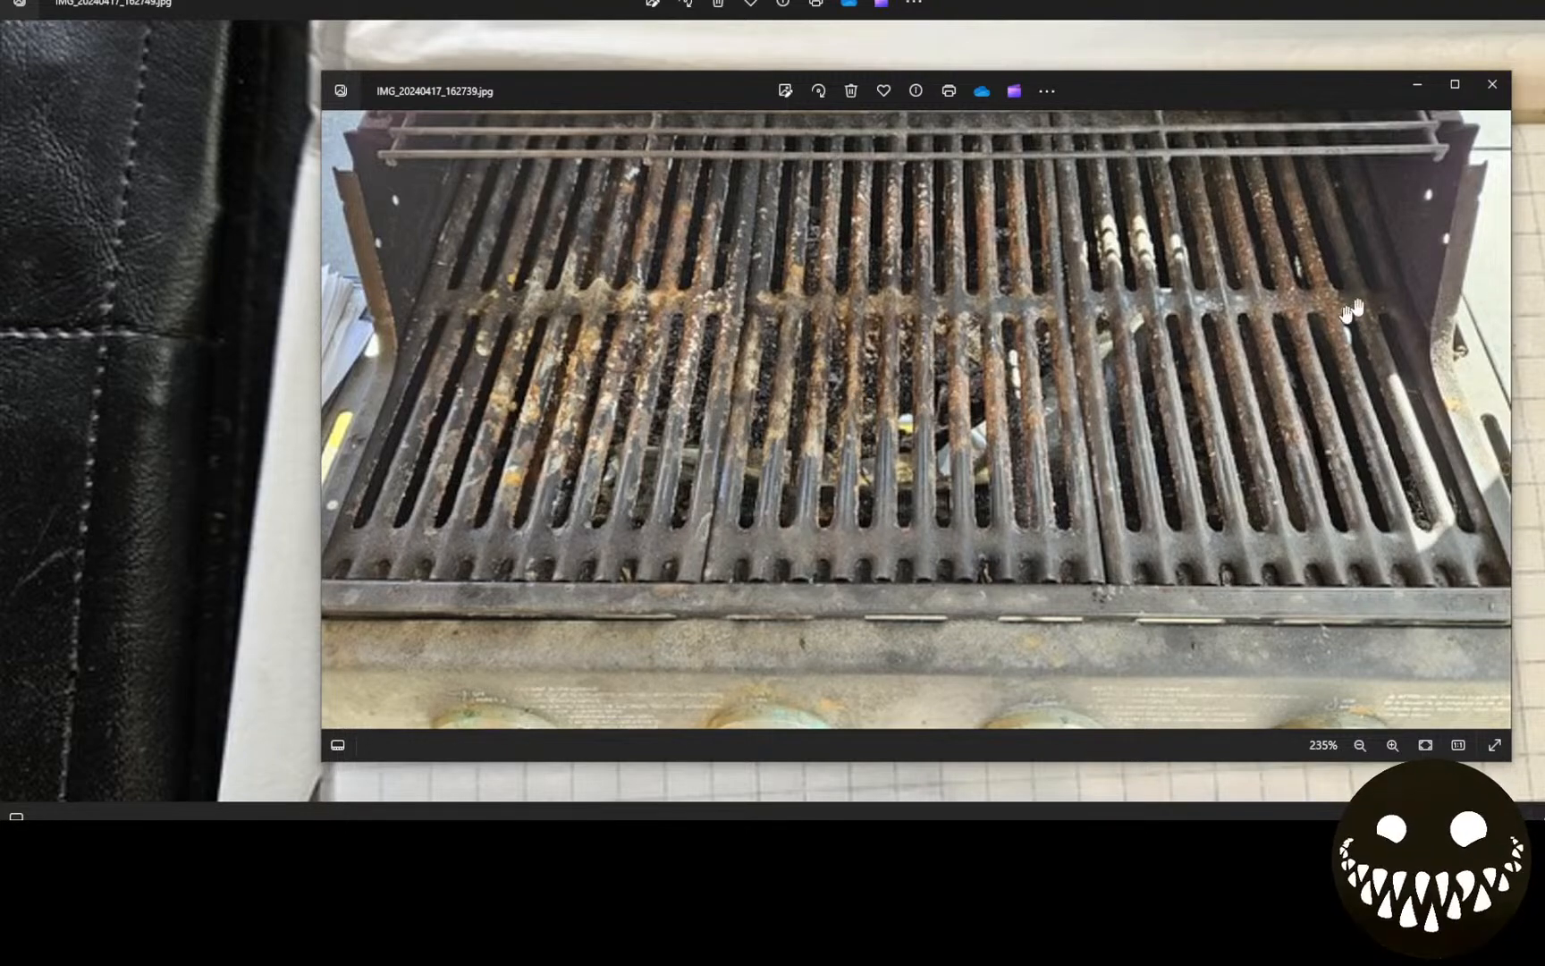
pyautogui.moveTo(1371, 103); pyautogui.dragTo(1481, 135)
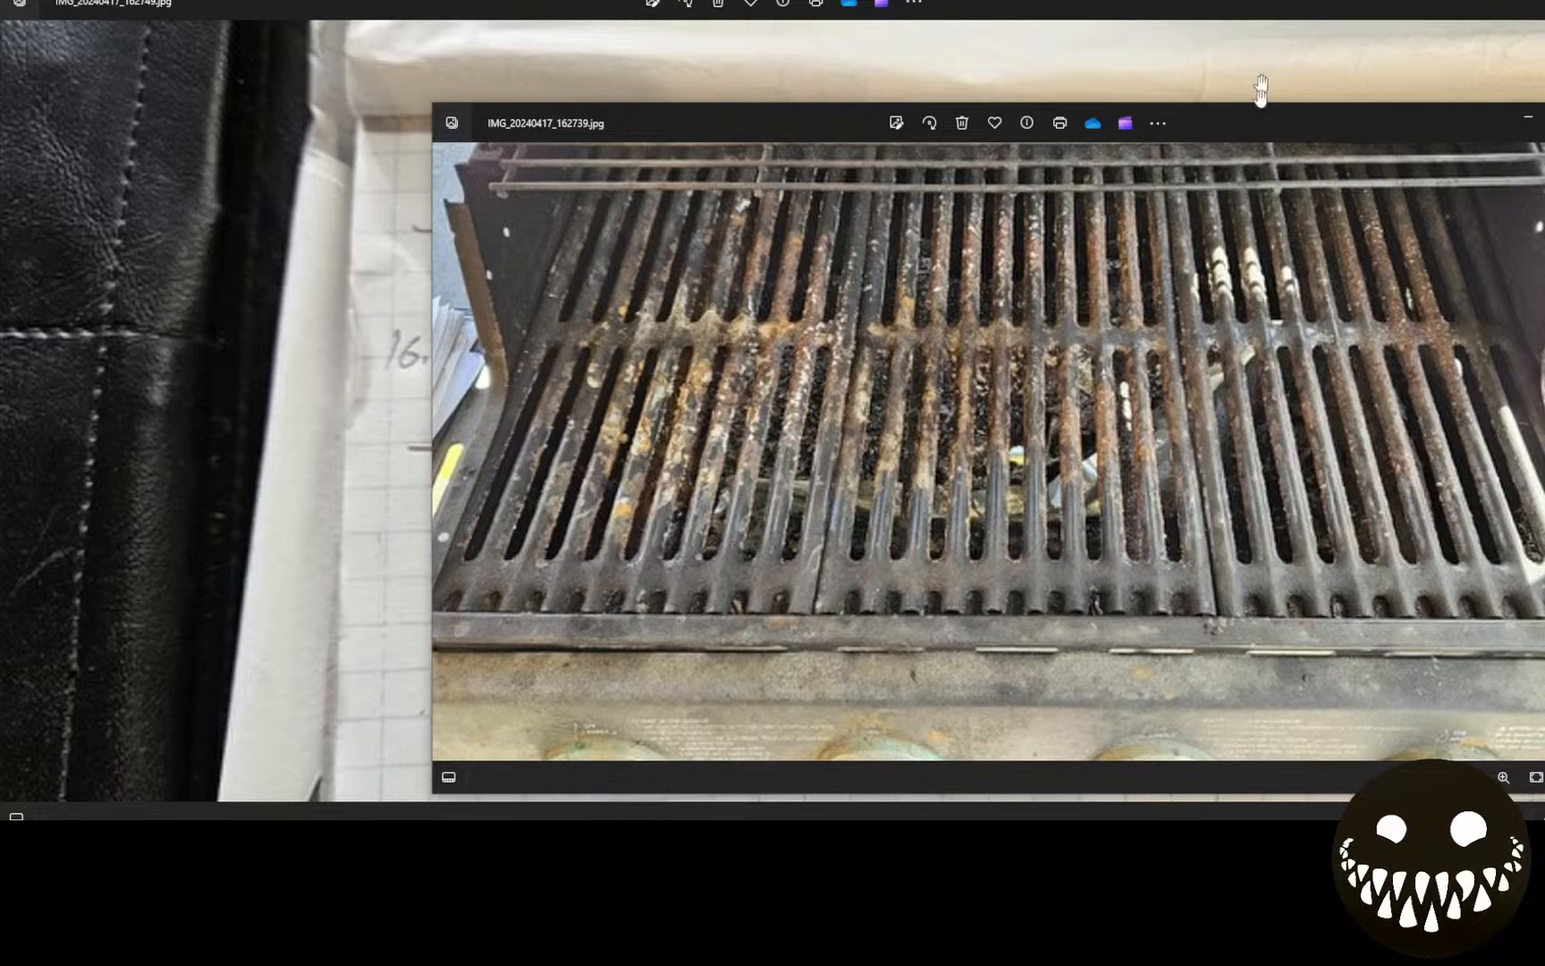
pyautogui.moveTo(1257, 126)
pyautogui.mouseDown()
pyautogui.moveTo(0, 0)
pyautogui.moveTo(0, 134)
pyautogui.mouseUp()
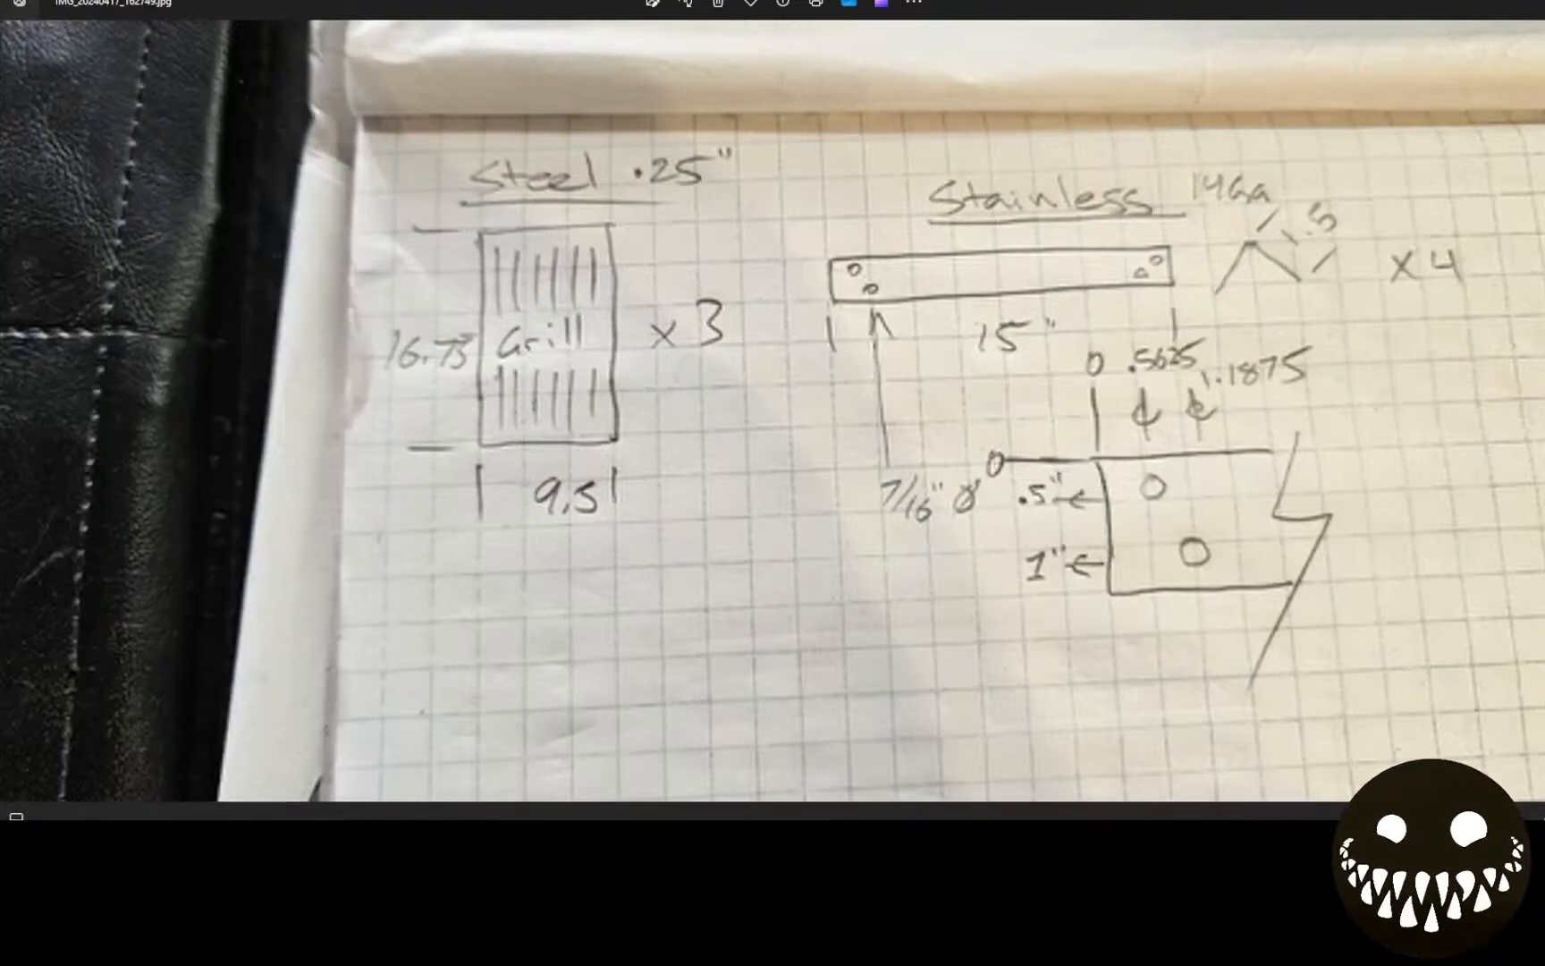
pyautogui.moveTo(1117, 3); pyautogui.dragTo(0, 4)
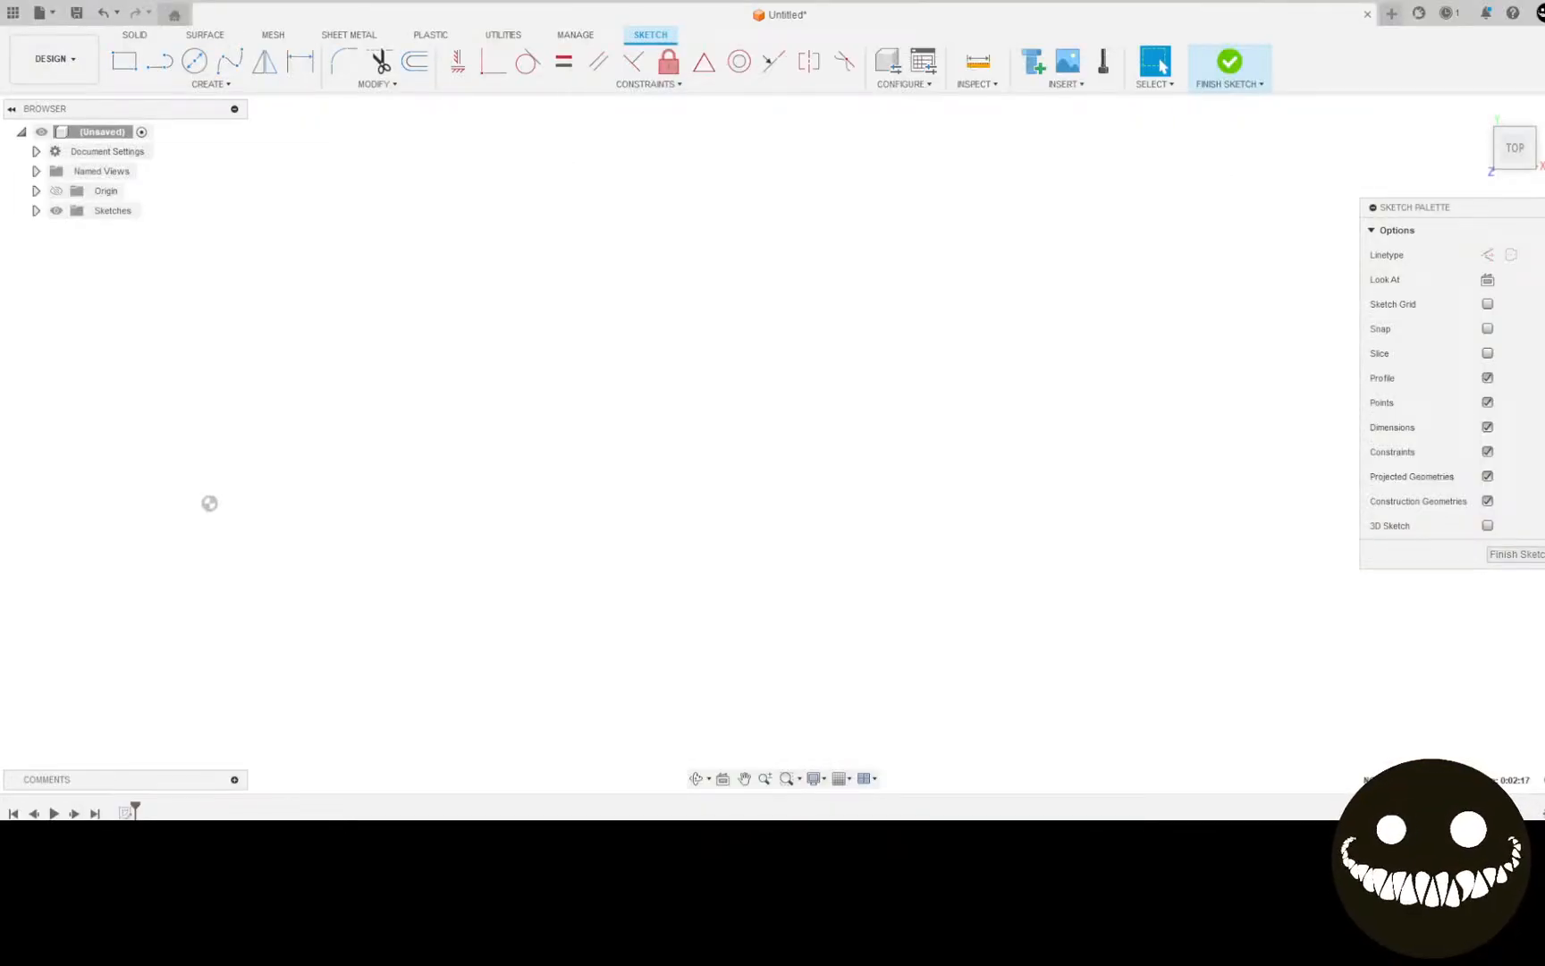
# Step: Draw a center rectangle at the sketch origin, 9.5 in wide and 16.75 in high
pyautogui.click(130, 62)
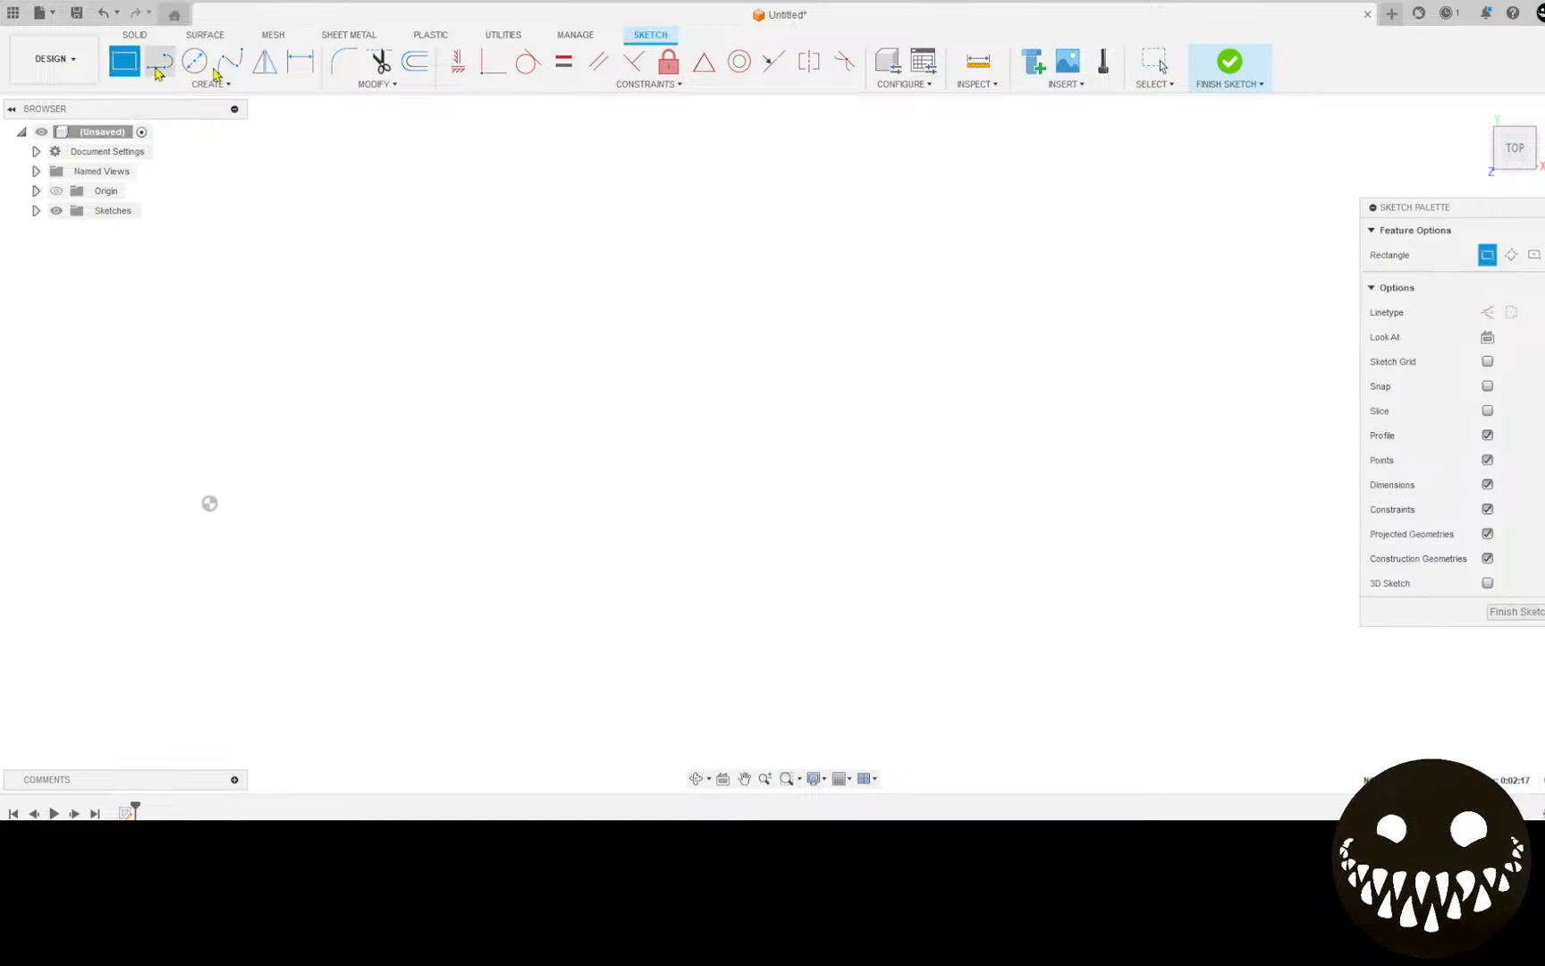
pyautogui.click(1530, 257)
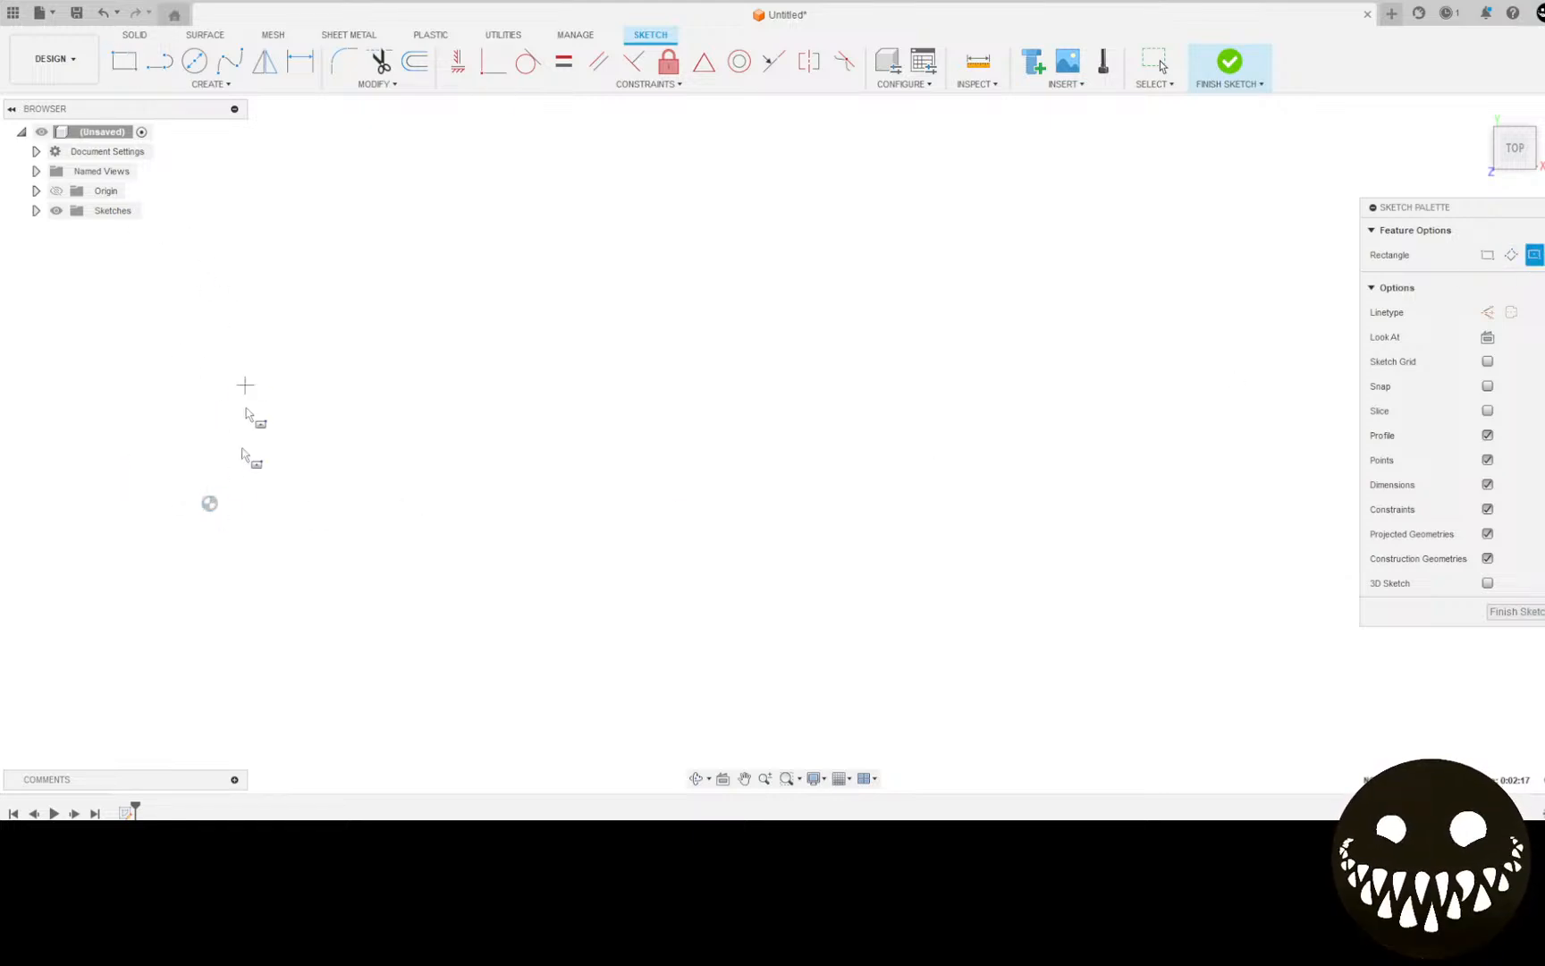
pyautogui.click(55, 195)
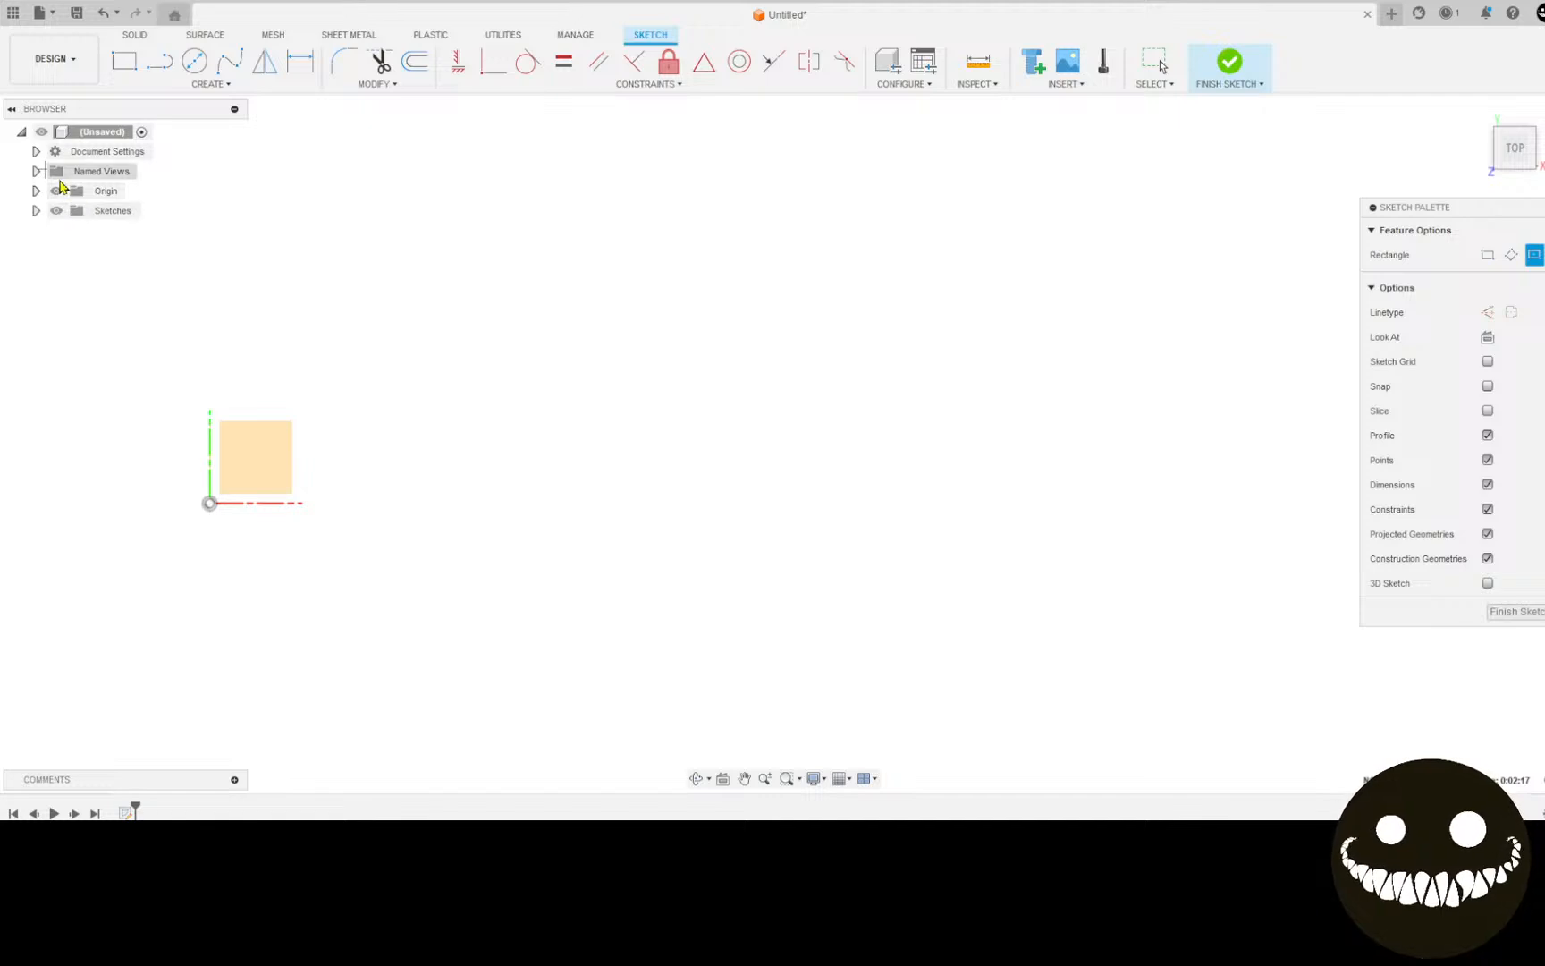
pyautogui.click(57, 192)
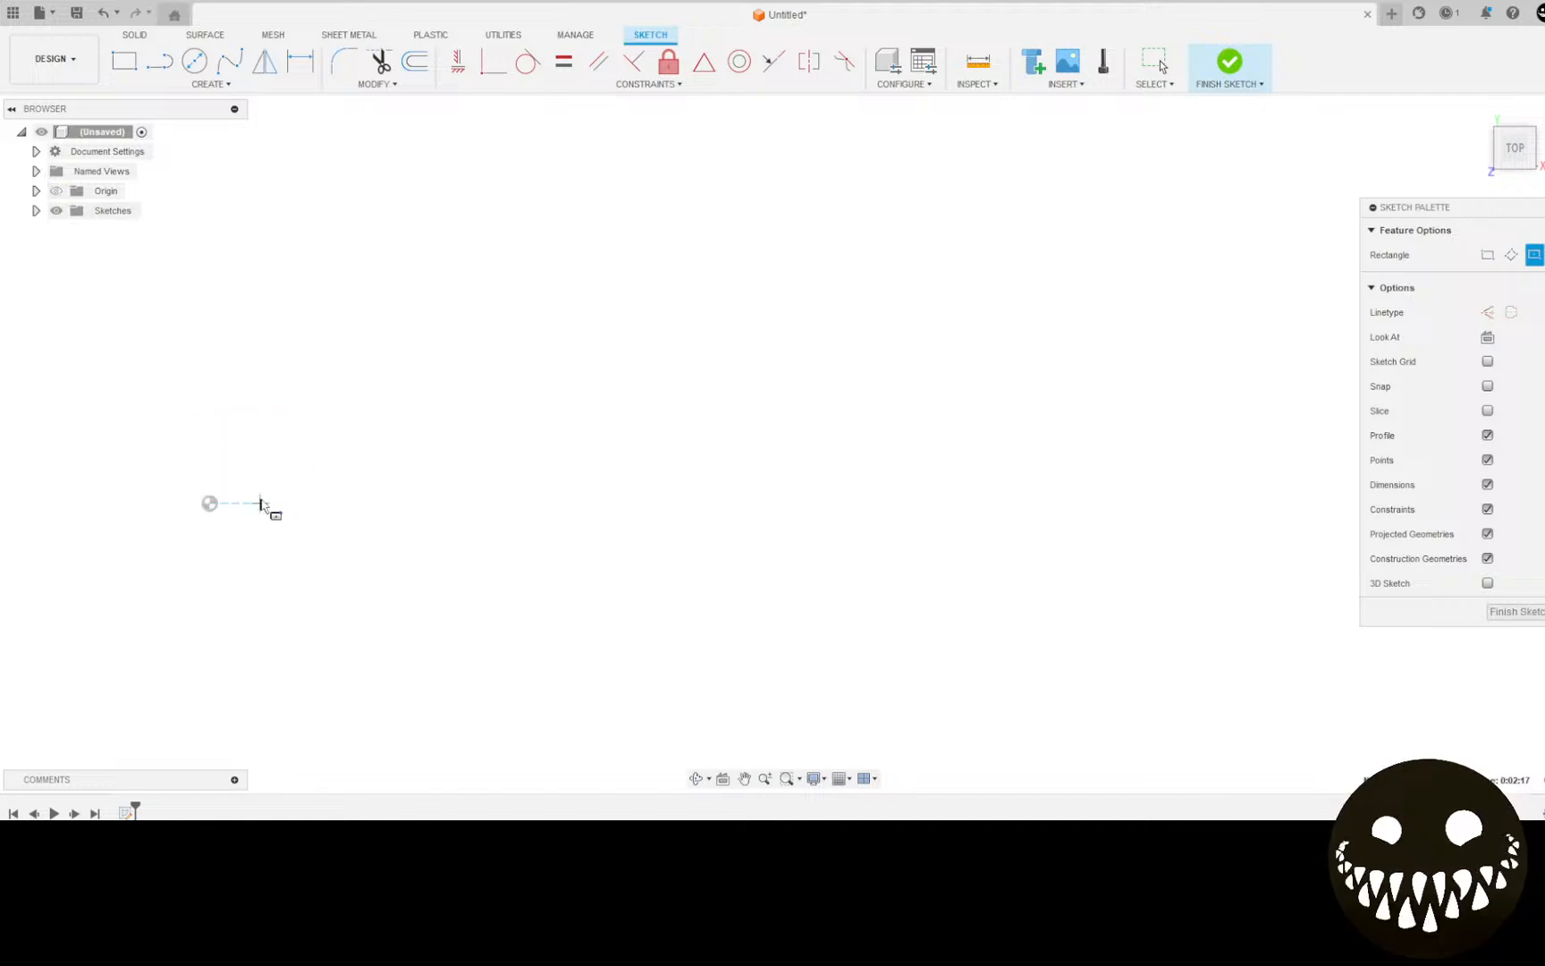
pyautogui.click(211, 503)
pyautogui.moveTo(323, 243)
pyautogui.mouseDown(button='middle')
pyautogui.moveTo(568, 241)
pyautogui.moveTo(706, 207)
pyautogui.mouseUp(button='middle')
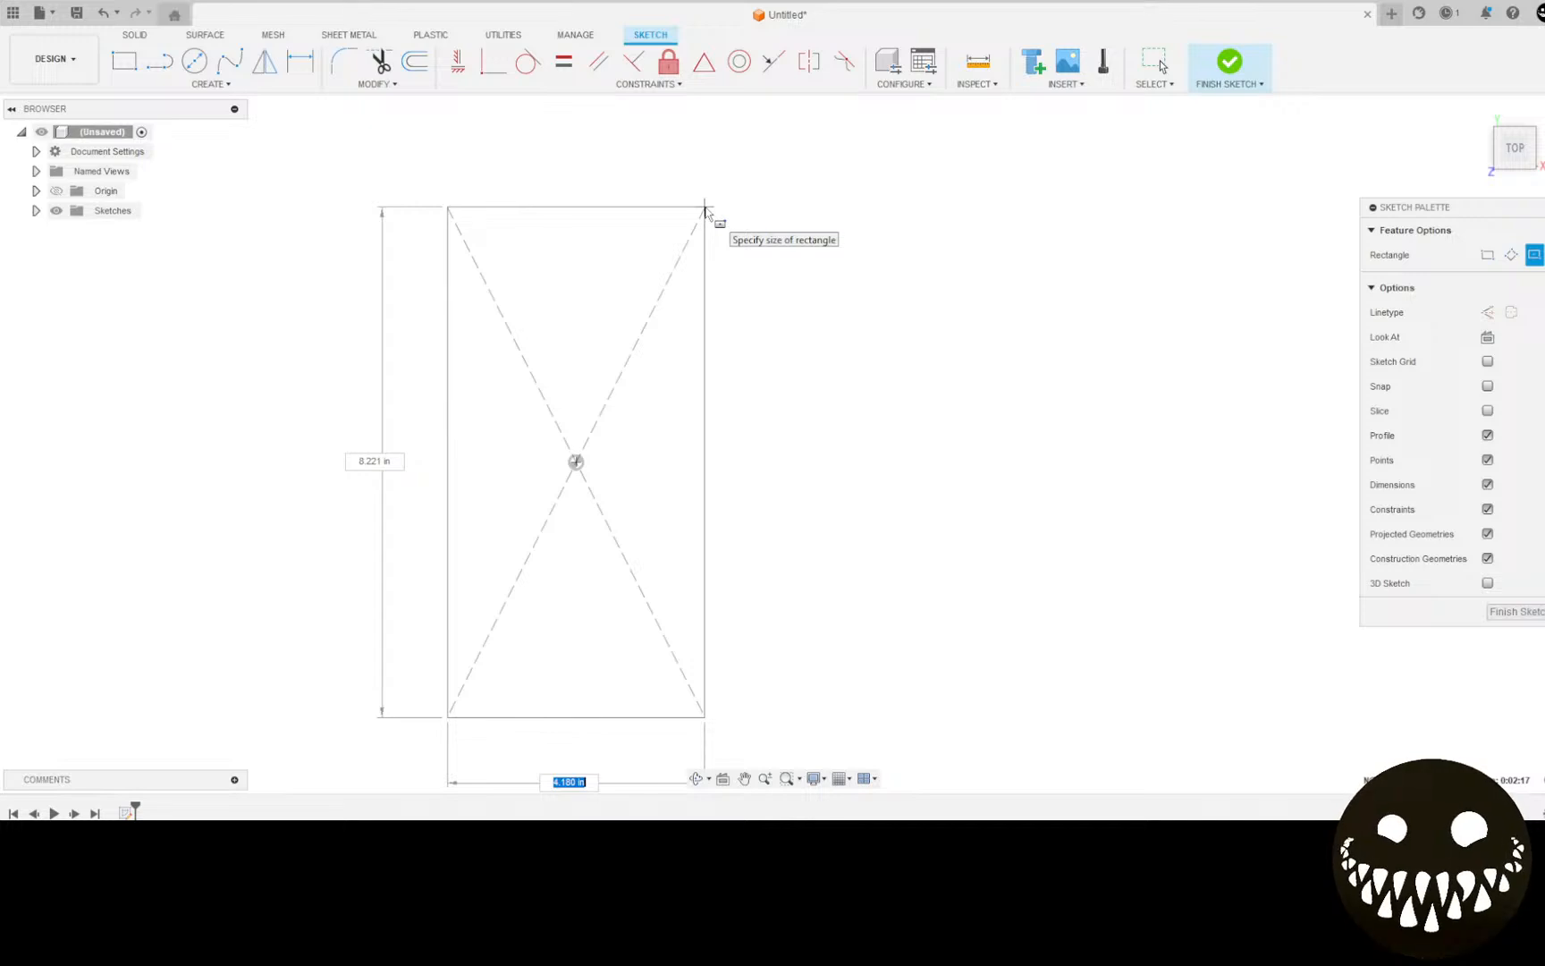
pyautogui.write('9.5')
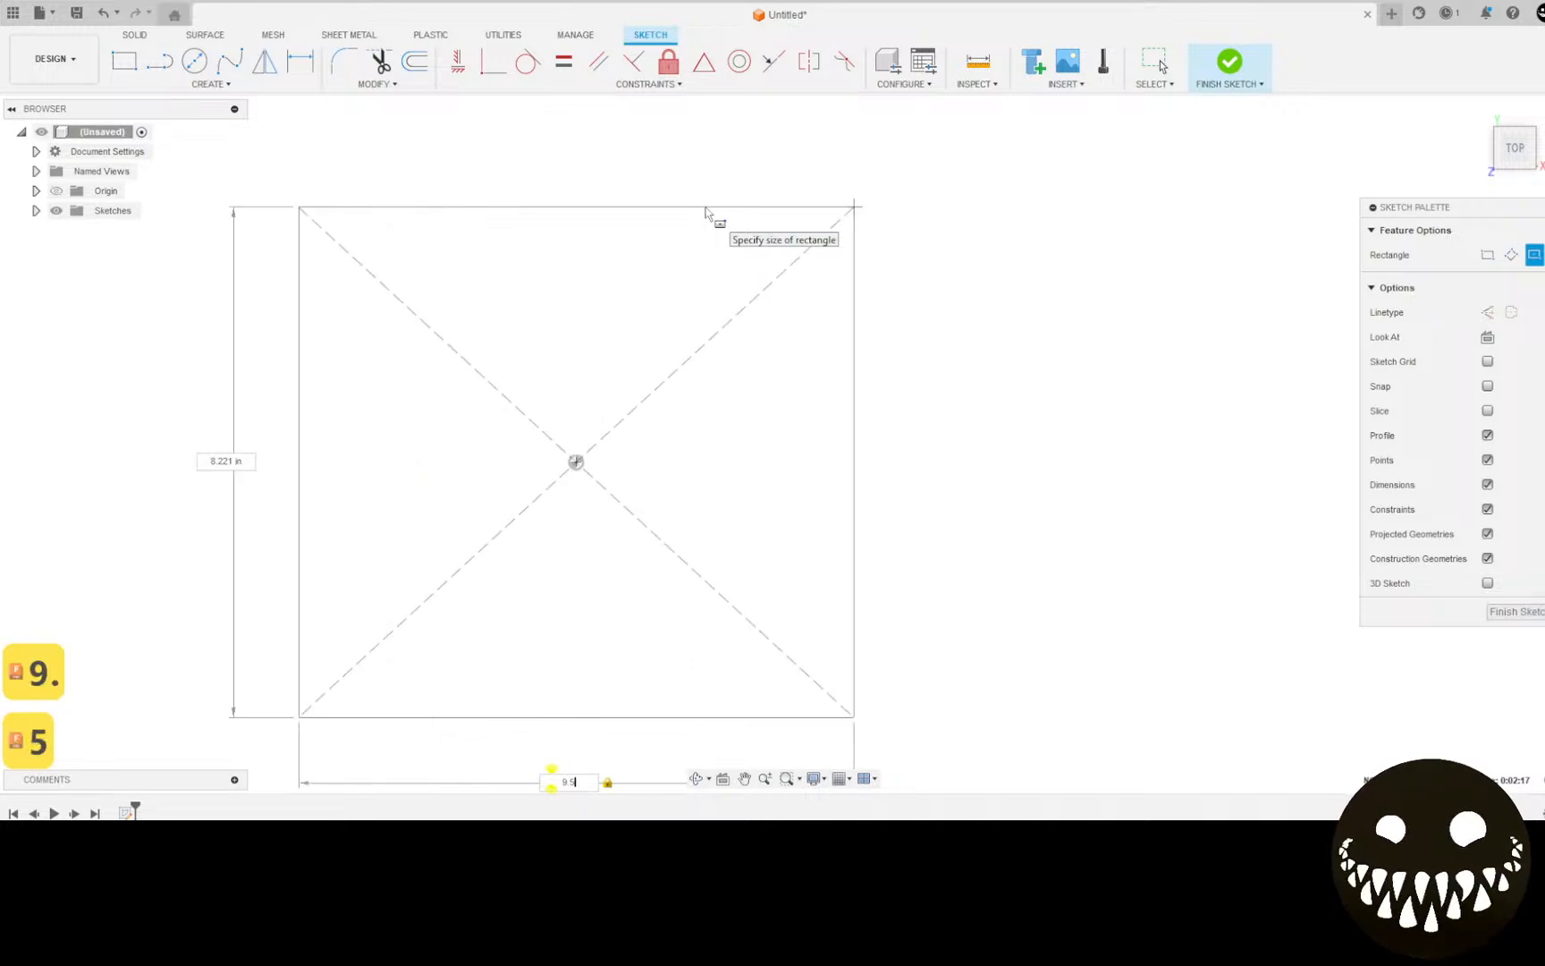
pyautogui.press('Tab')
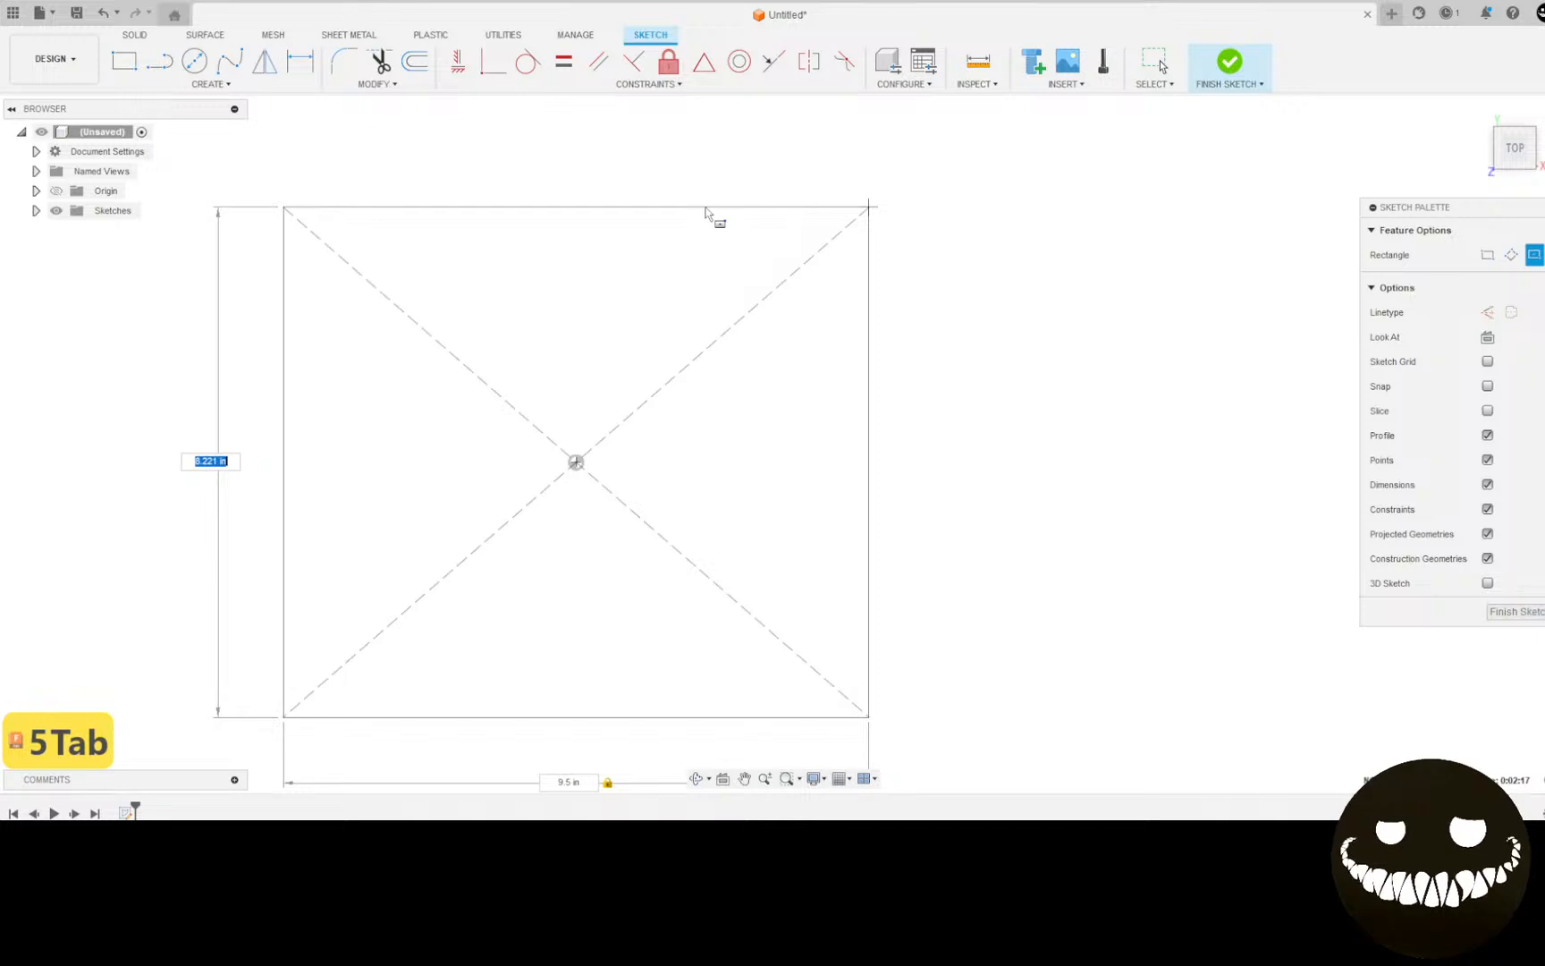
pyautogui.write('16./')
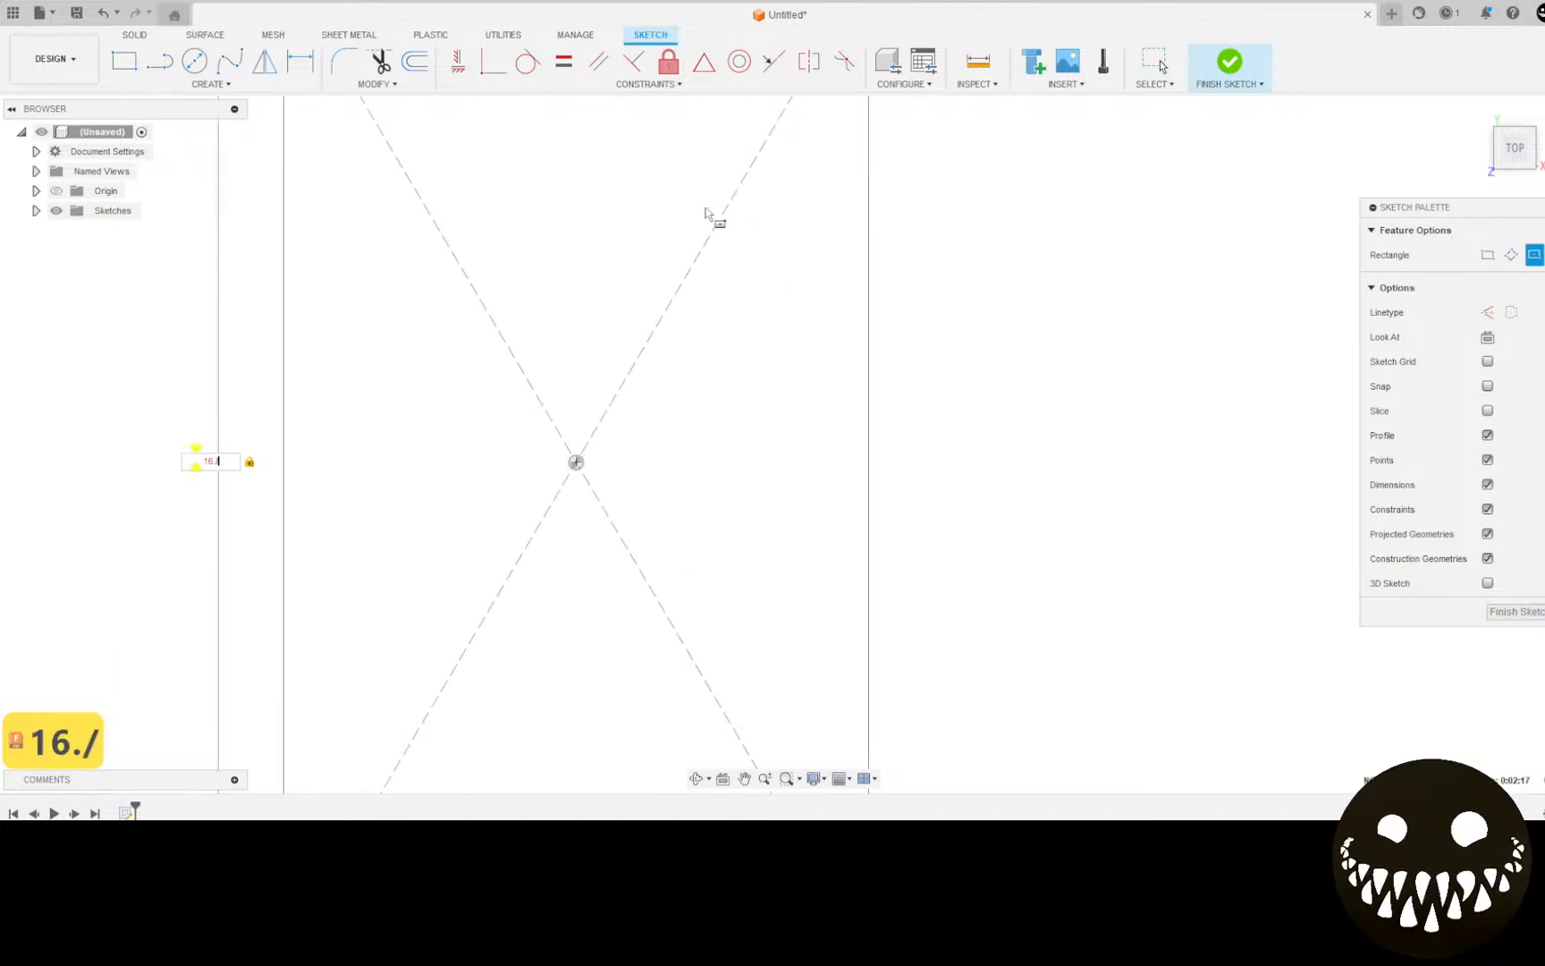
pyautogui.press('BackSpace')
pyautogui.press('BackSpace')
pyautogui.write('75')
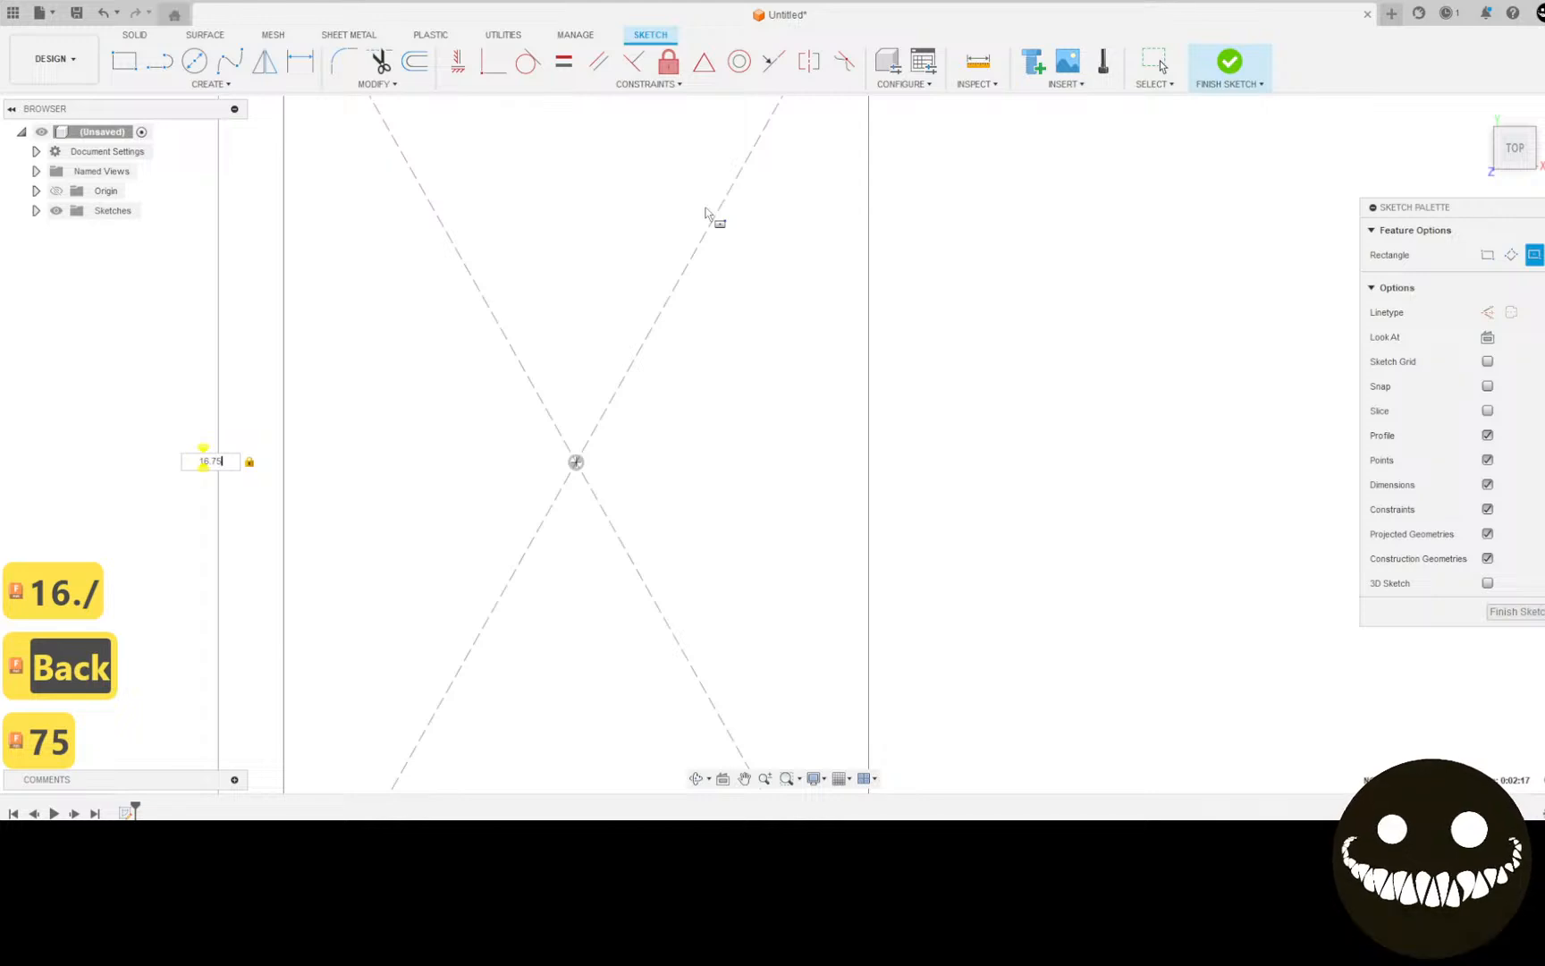
pyautogui.press('Return')
pyautogui.scroll(-4, 653, 398)
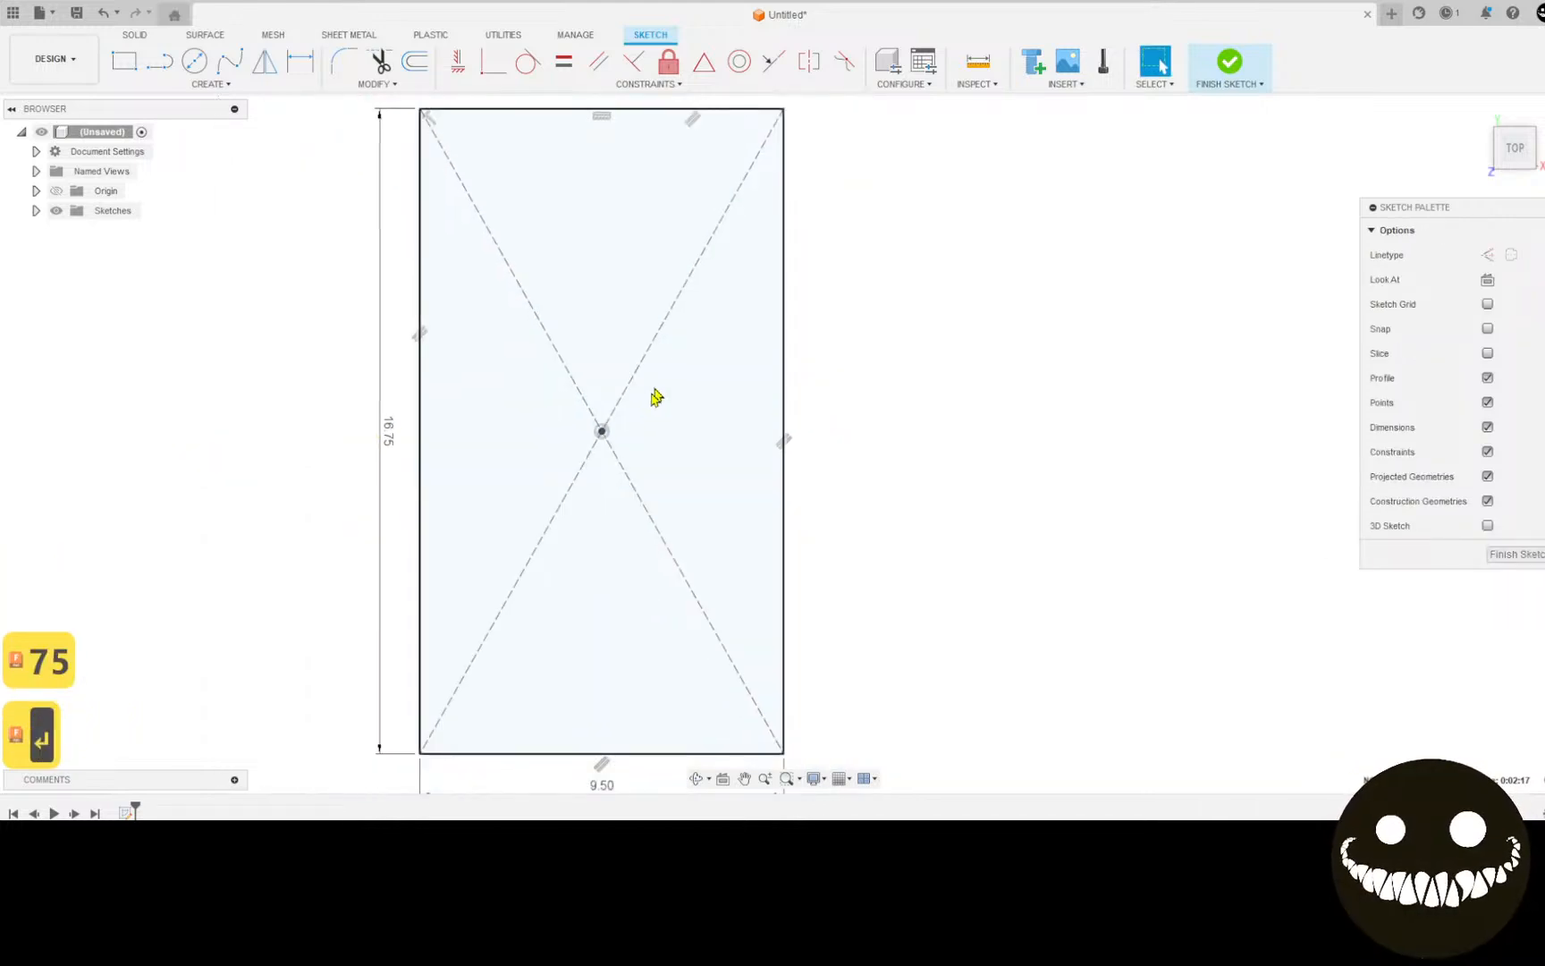
pyautogui.moveTo(633, 411); pyautogui.dragTo(714, 412, button='middle')
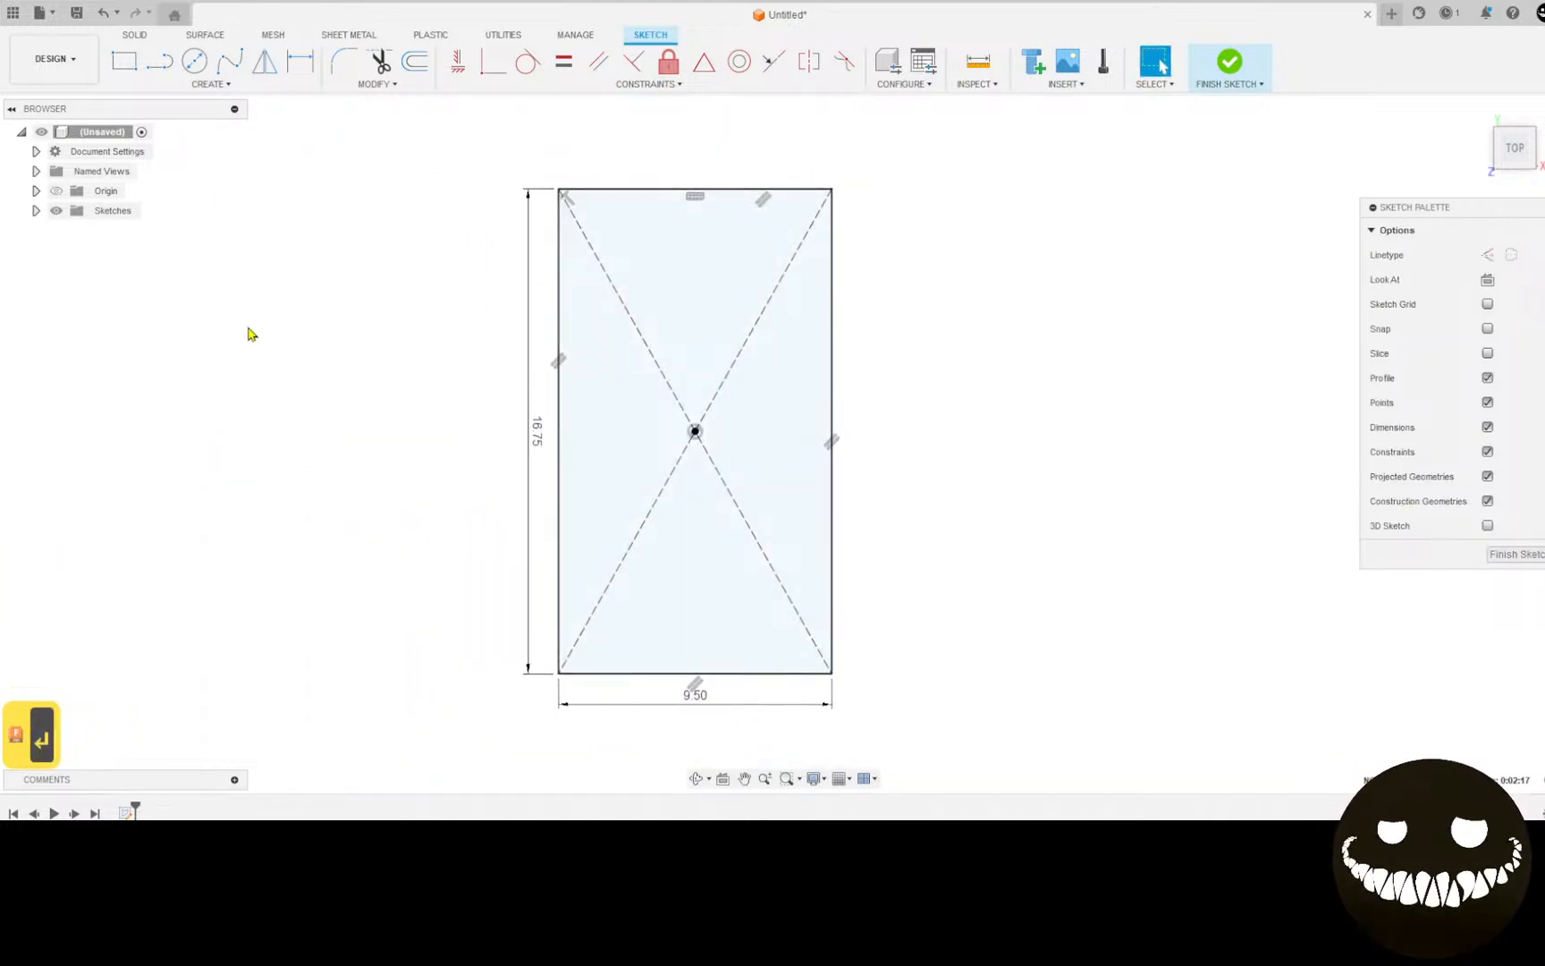
# Step: Draw a horizontal construction line across the rectangle's center, joining the midpoints of its two long sides
pyautogui.click(137, 85)
pyautogui.moveTo(146, 204)
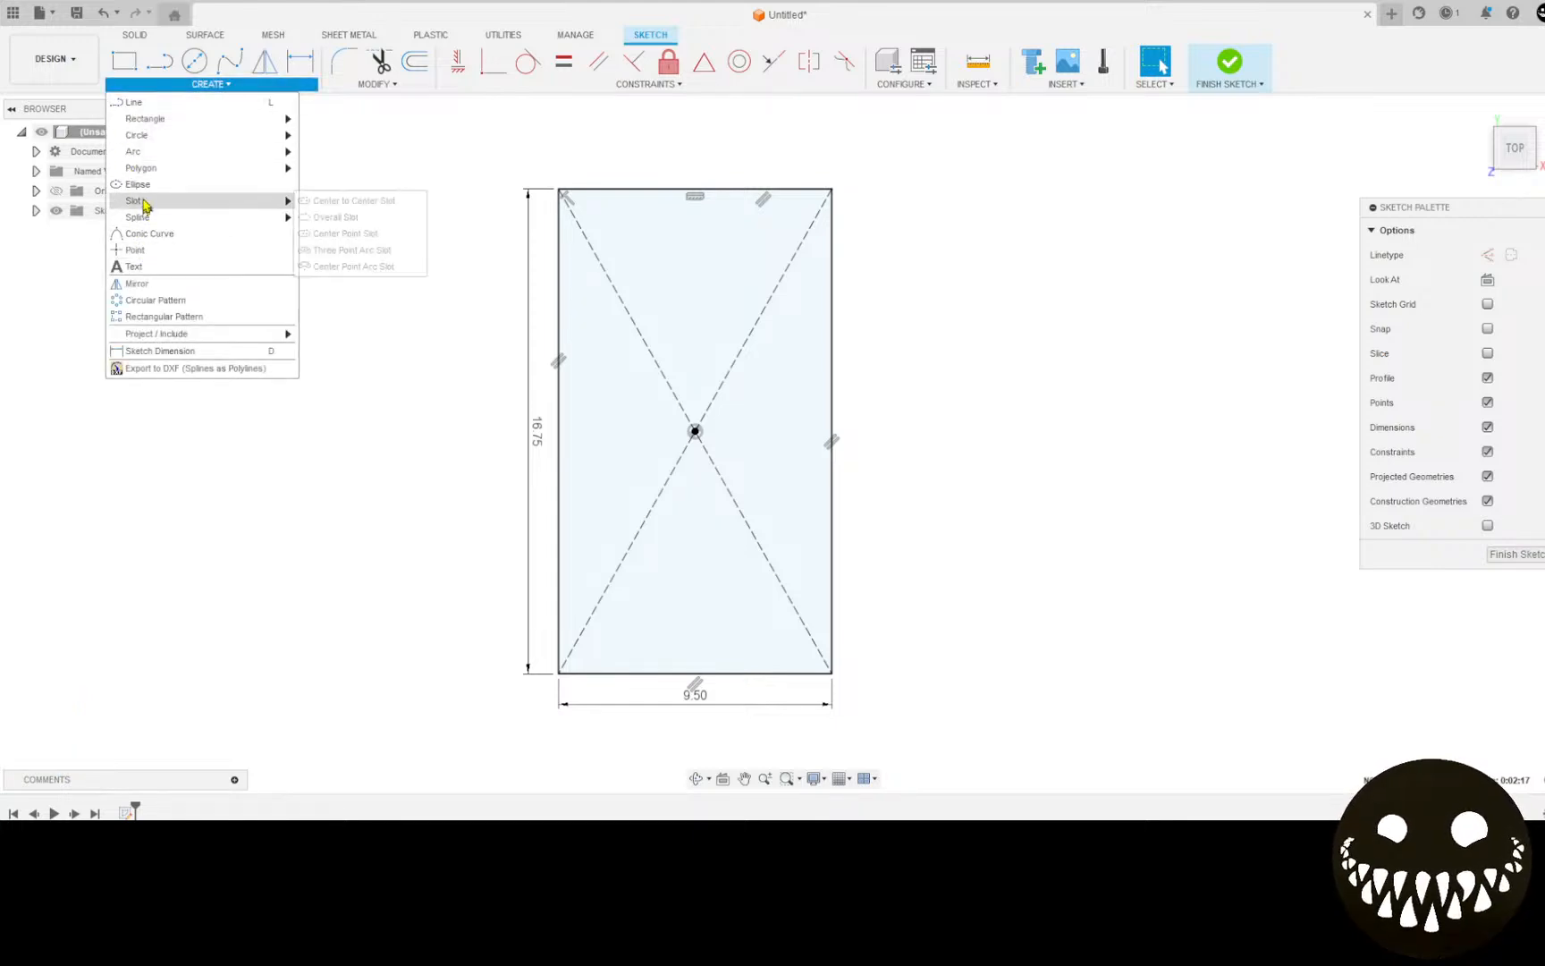
pyautogui.click(133, 69)
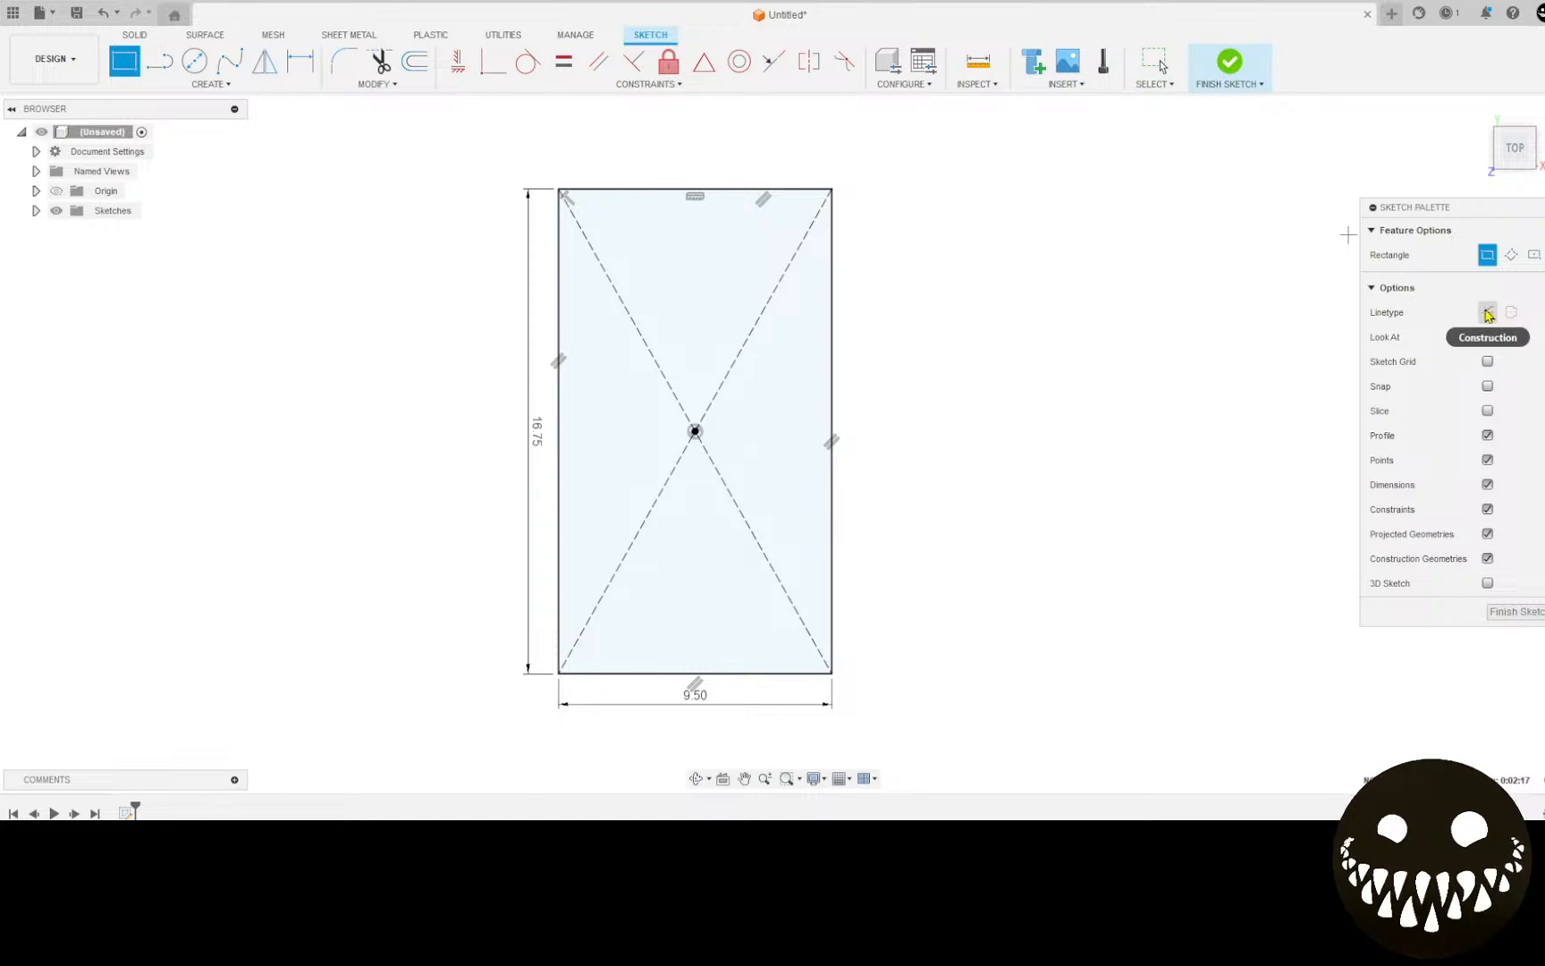
pyautogui.click(1488, 312)
pyautogui.click(159, 61)
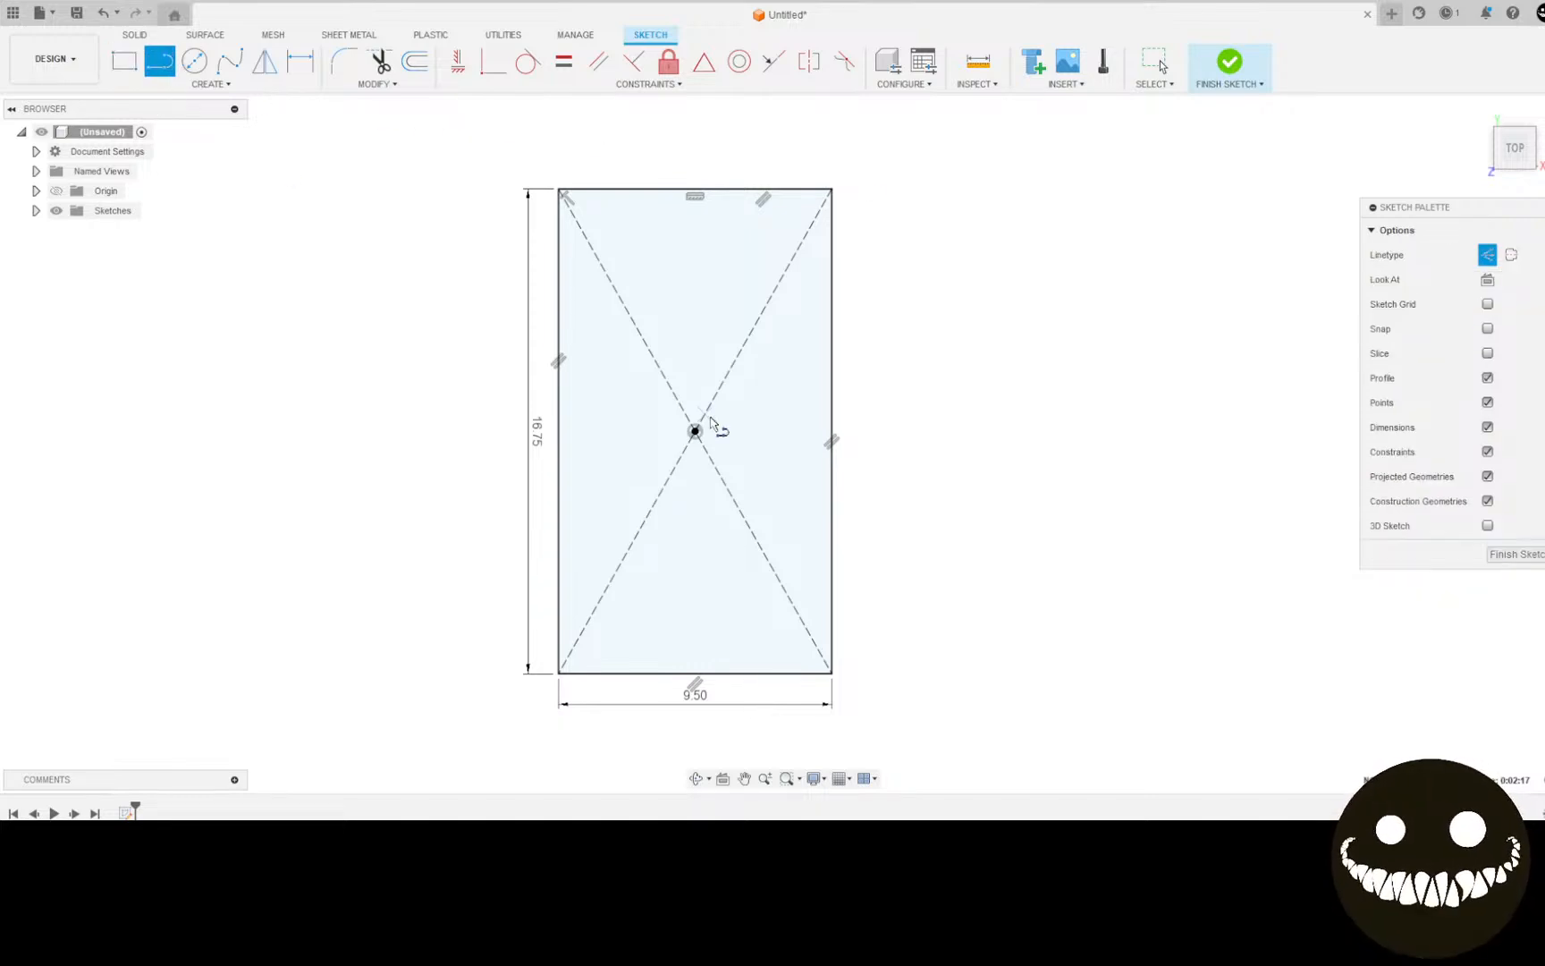
pyautogui.click(695, 431)
pyautogui.click(560, 433)
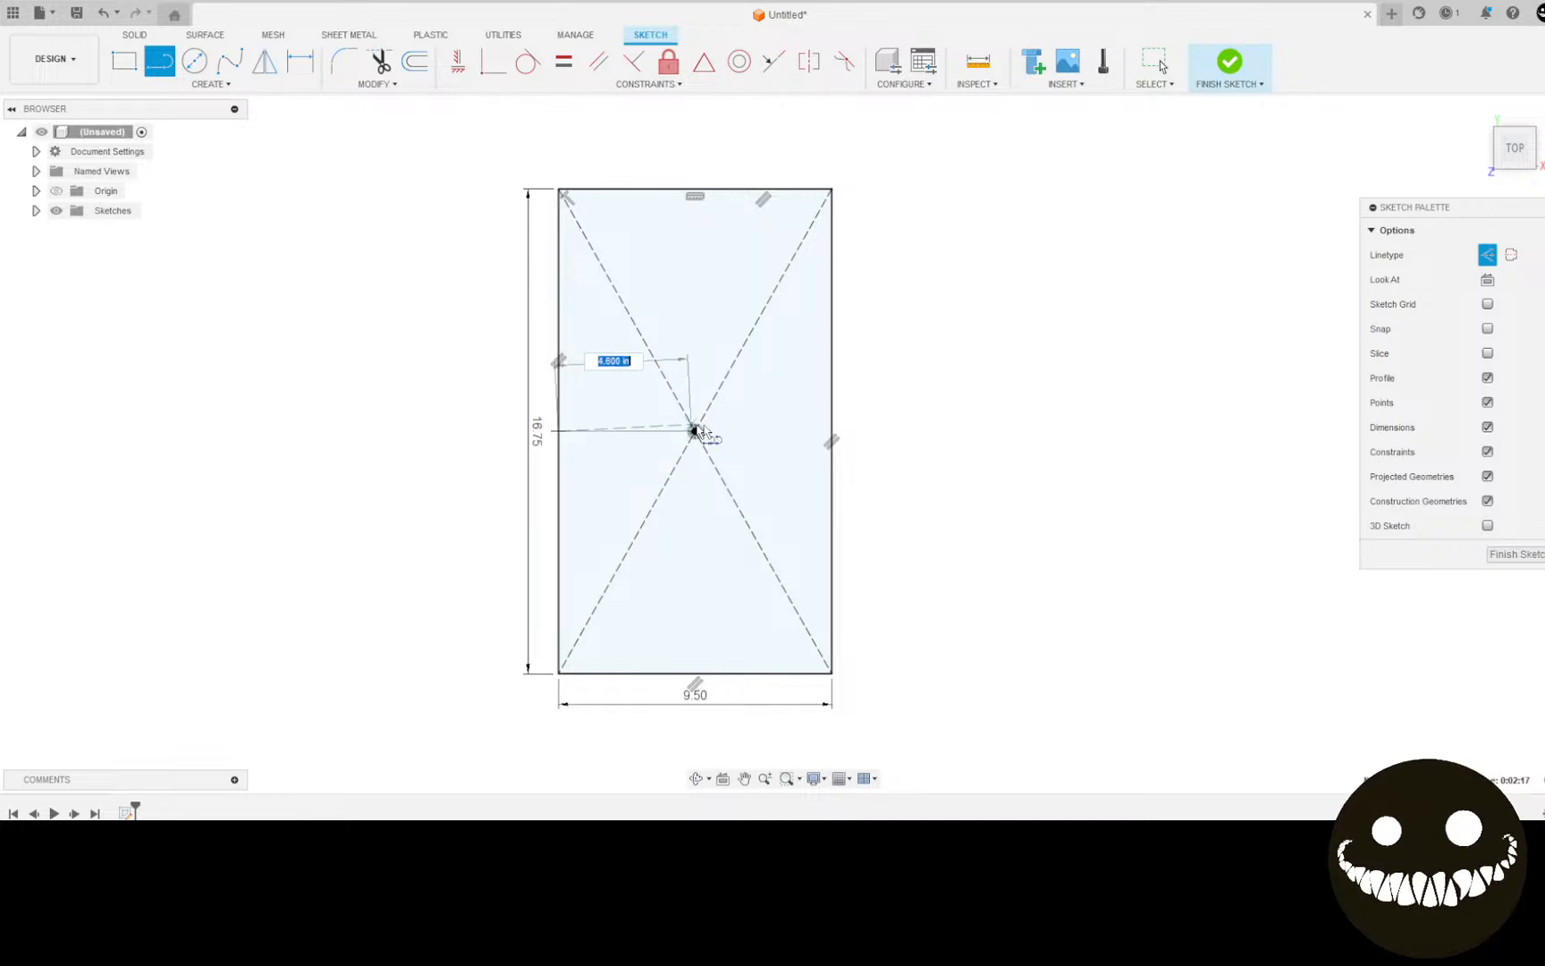
pyautogui.doubleClick(832, 433)
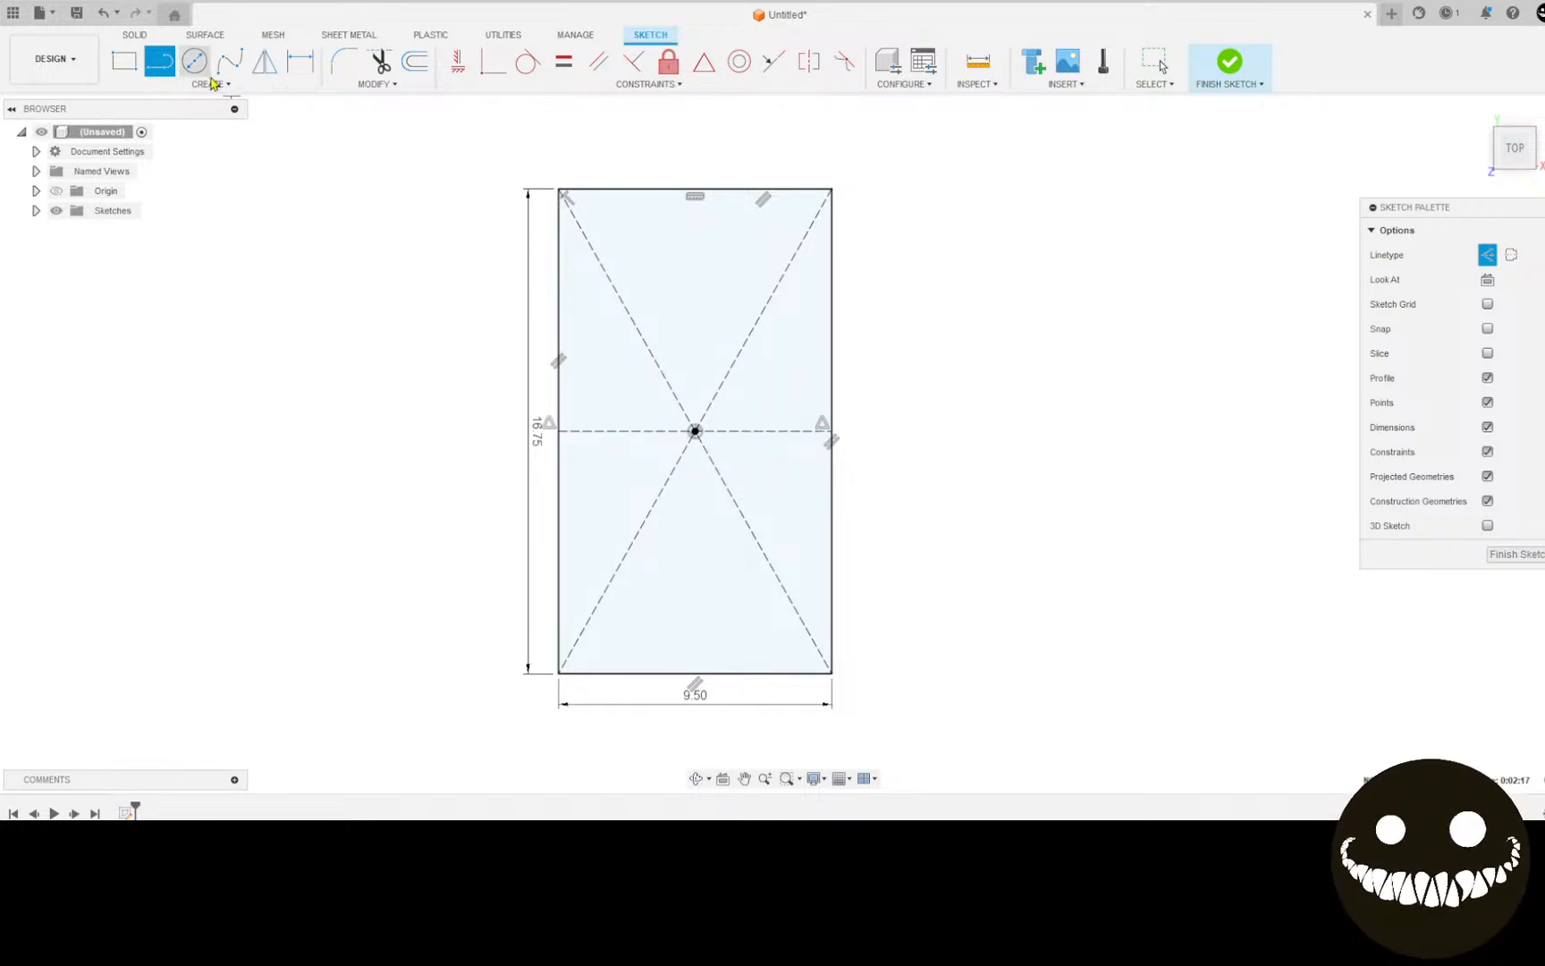
# Step: Lay out the centerline of a vertical overall slot about 7.3 in long, running from just above the sketch origin toward the plate's upper edge
pyautogui.click(210, 83)
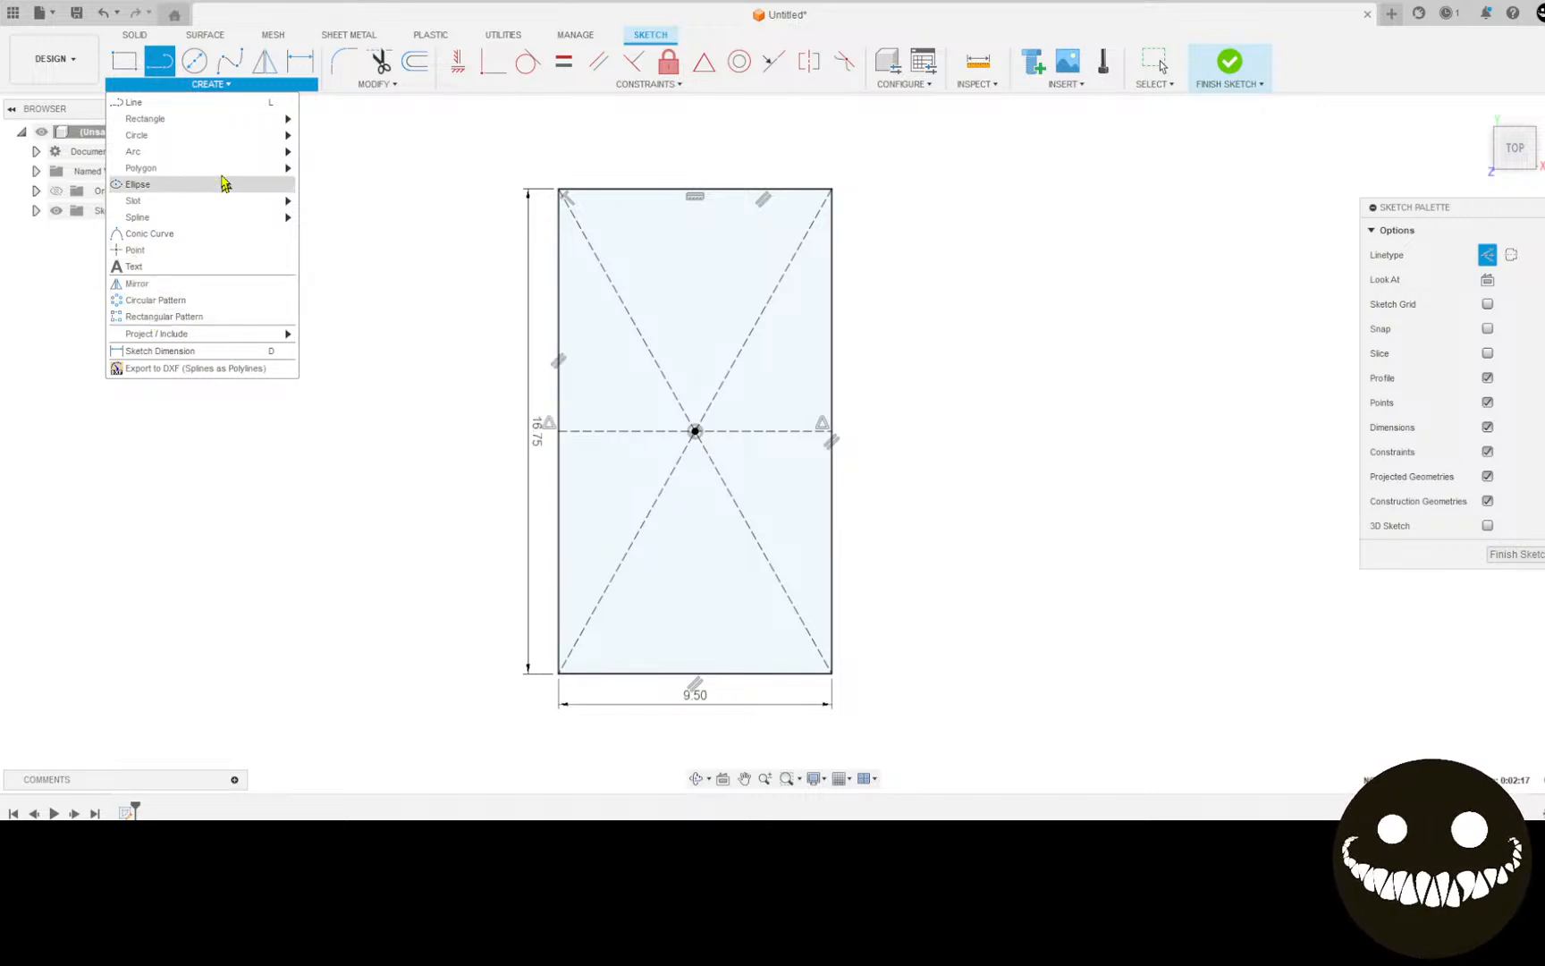
pyautogui.moveTo(182, 208)
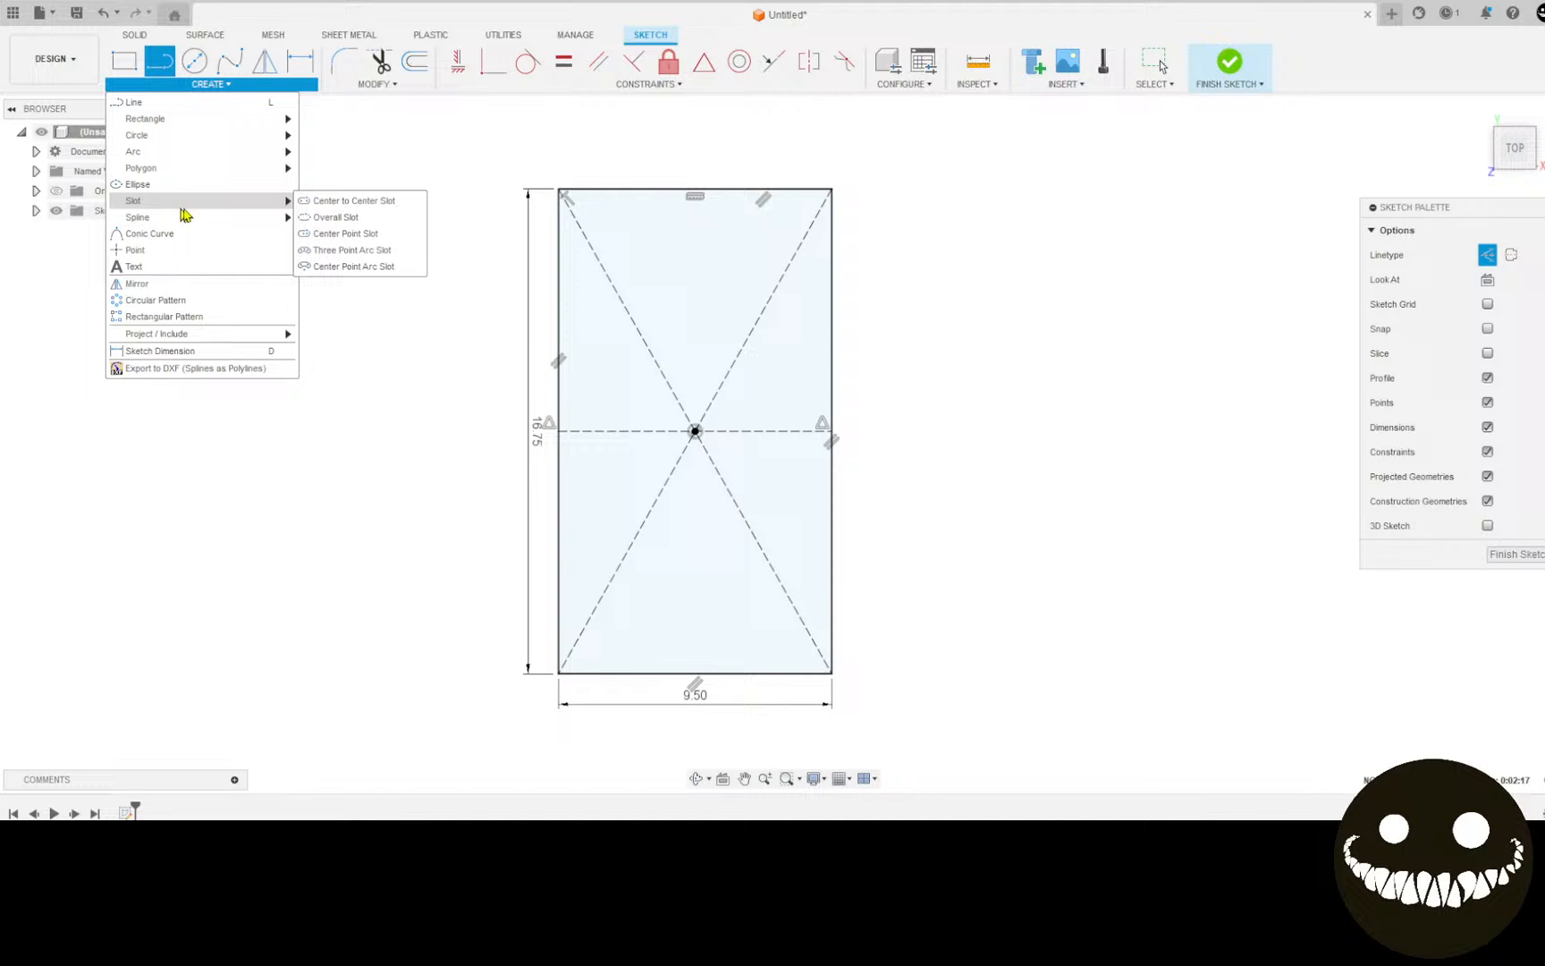
pyautogui.click(331, 217)
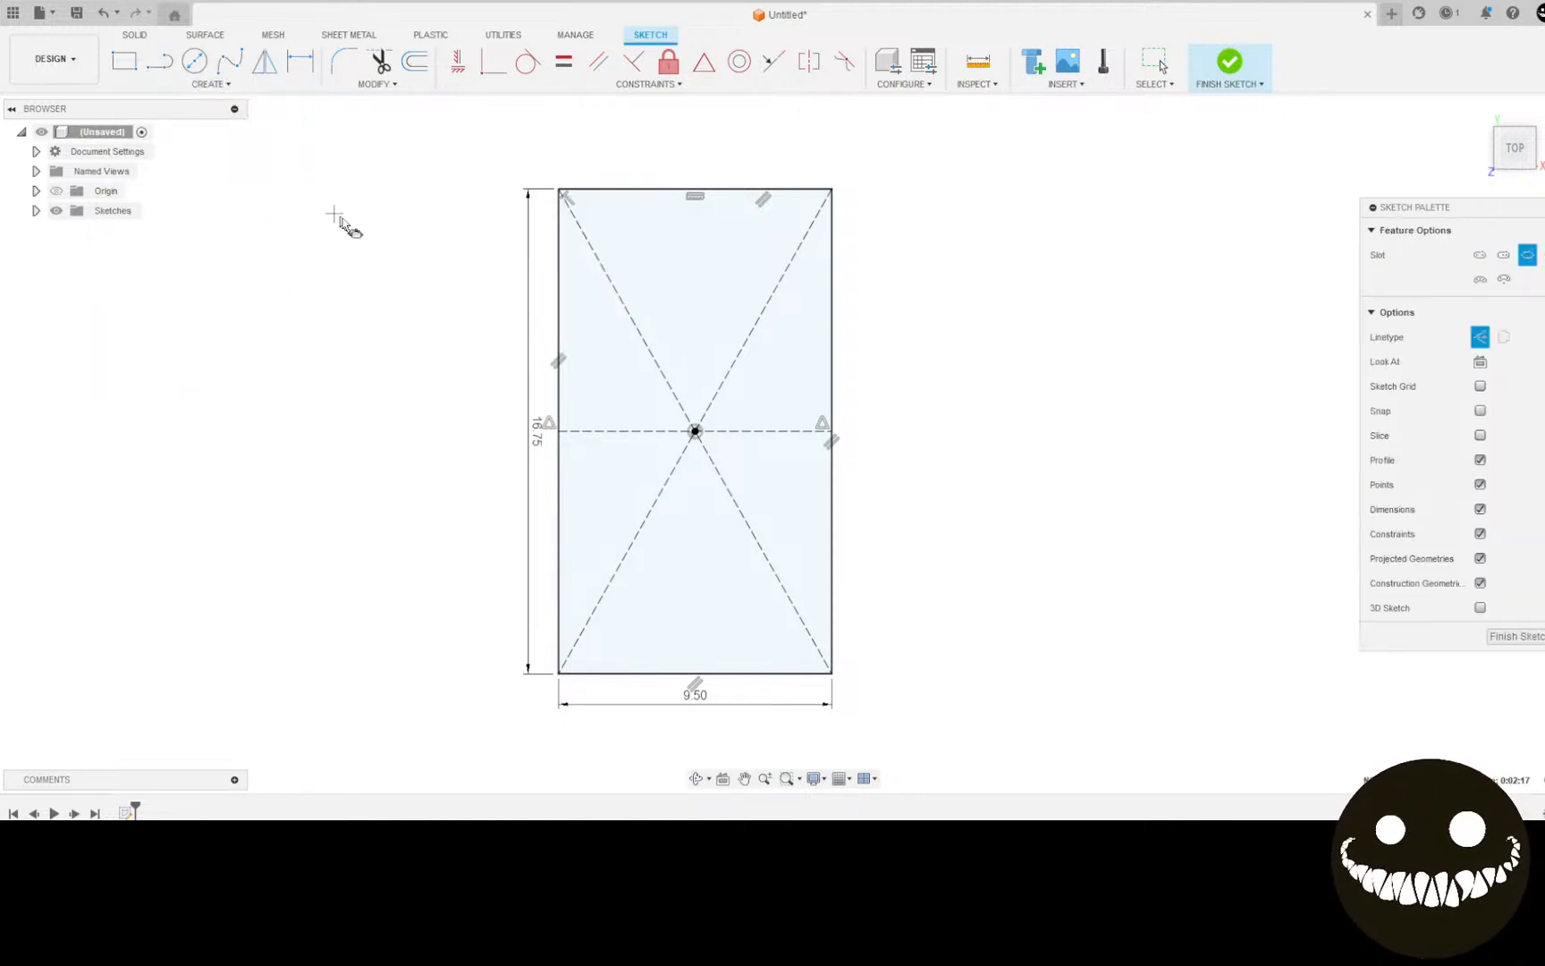
pyautogui.scroll(3, 695, 431)
pyautogui.scroll(2, 694, 431)
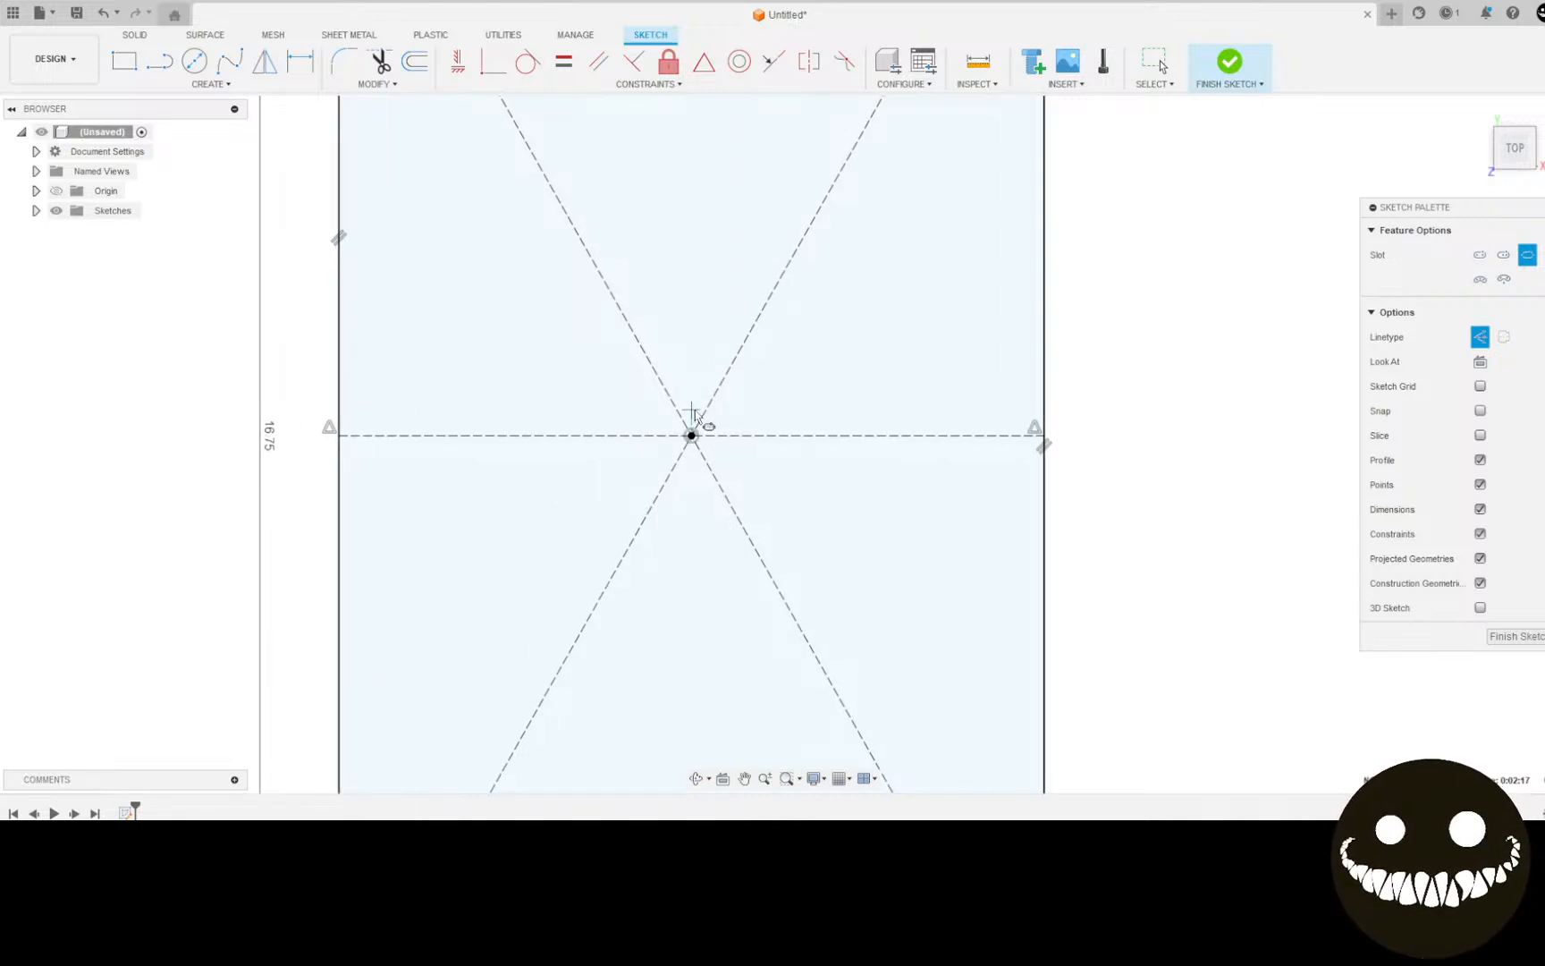
pyautogui.click(695, 403)
pyautogui.moveTo(695, 239); pyautogui.dragTo(691, 427, button='middle')
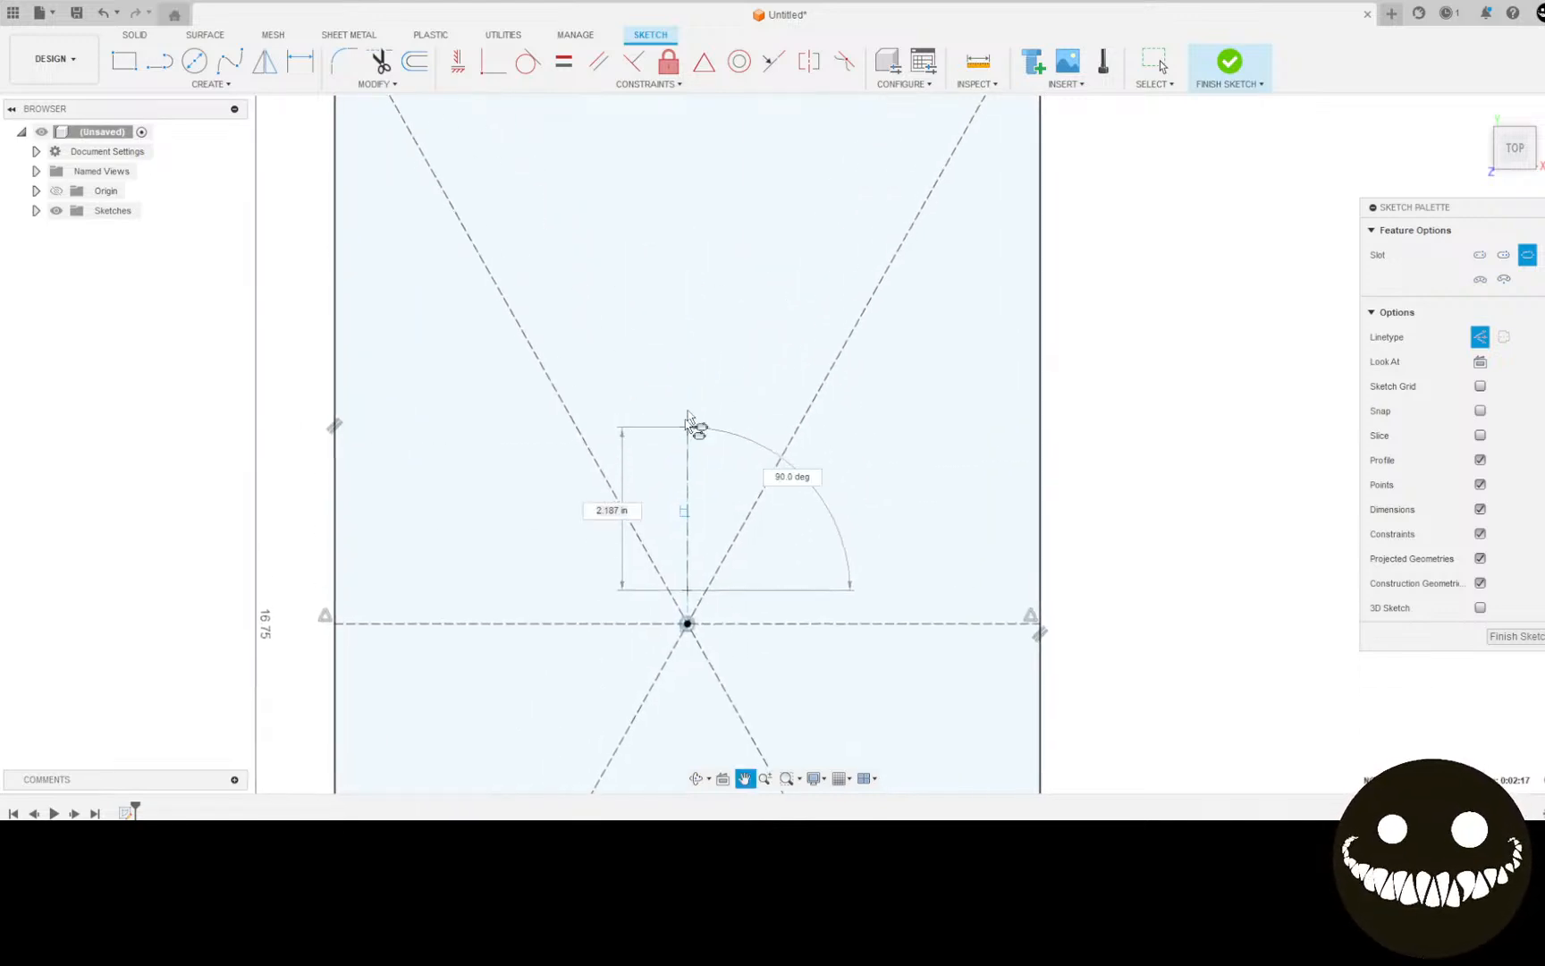
pyautogui.moveTo(688, 202); pyautogui.dragTo(677, 329, button='middle')
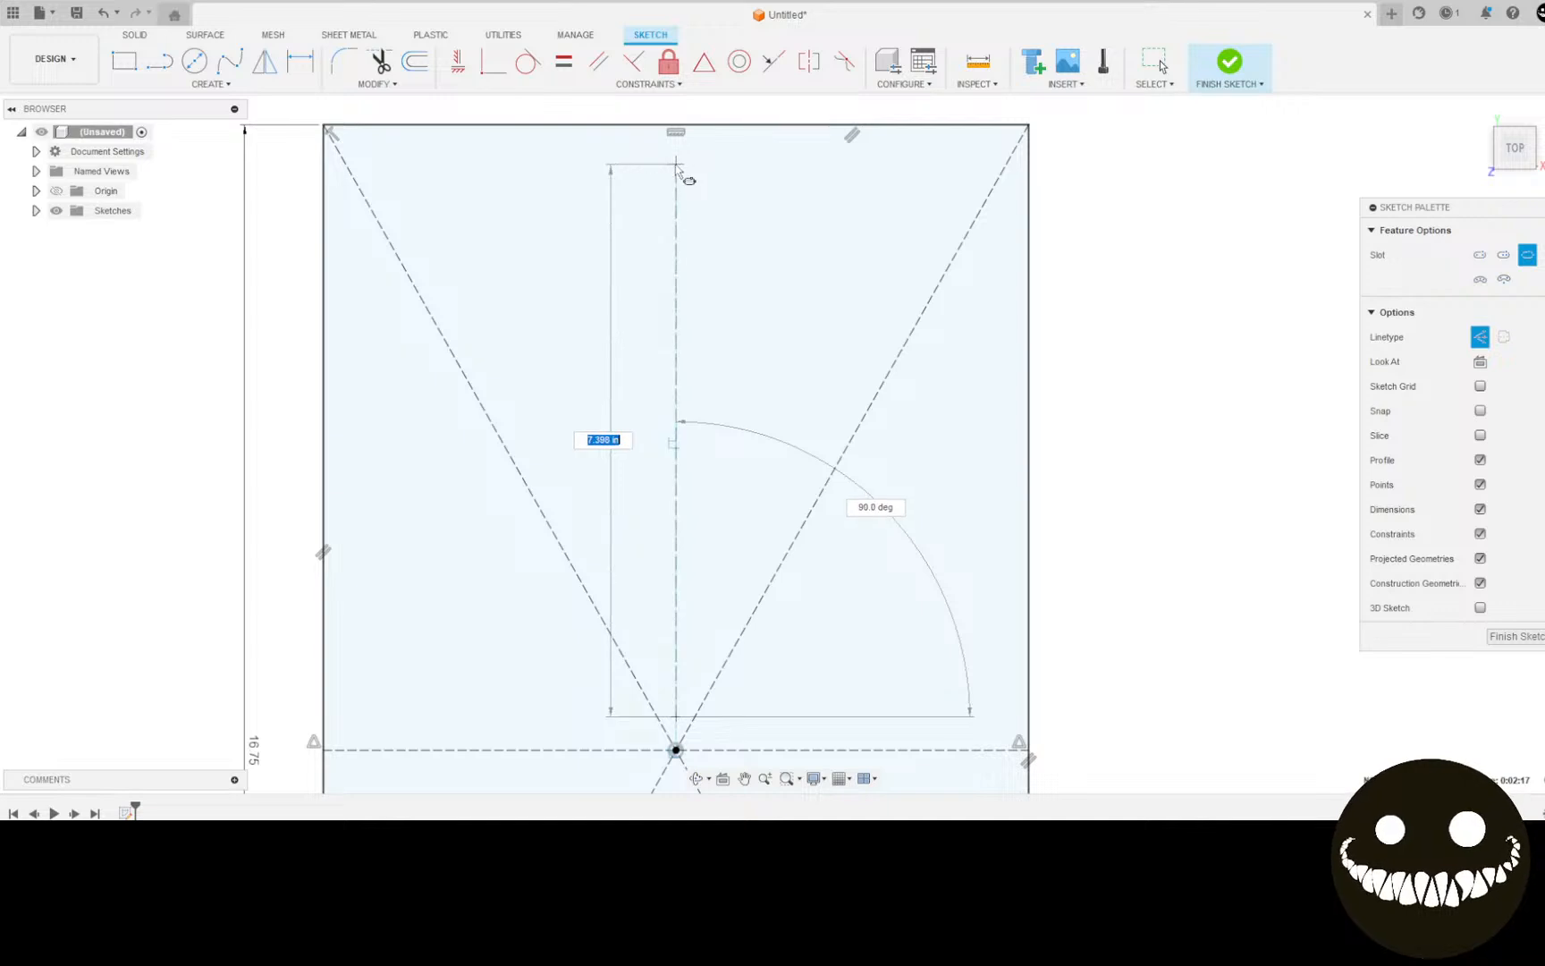
pyautogui.click(672, 175)
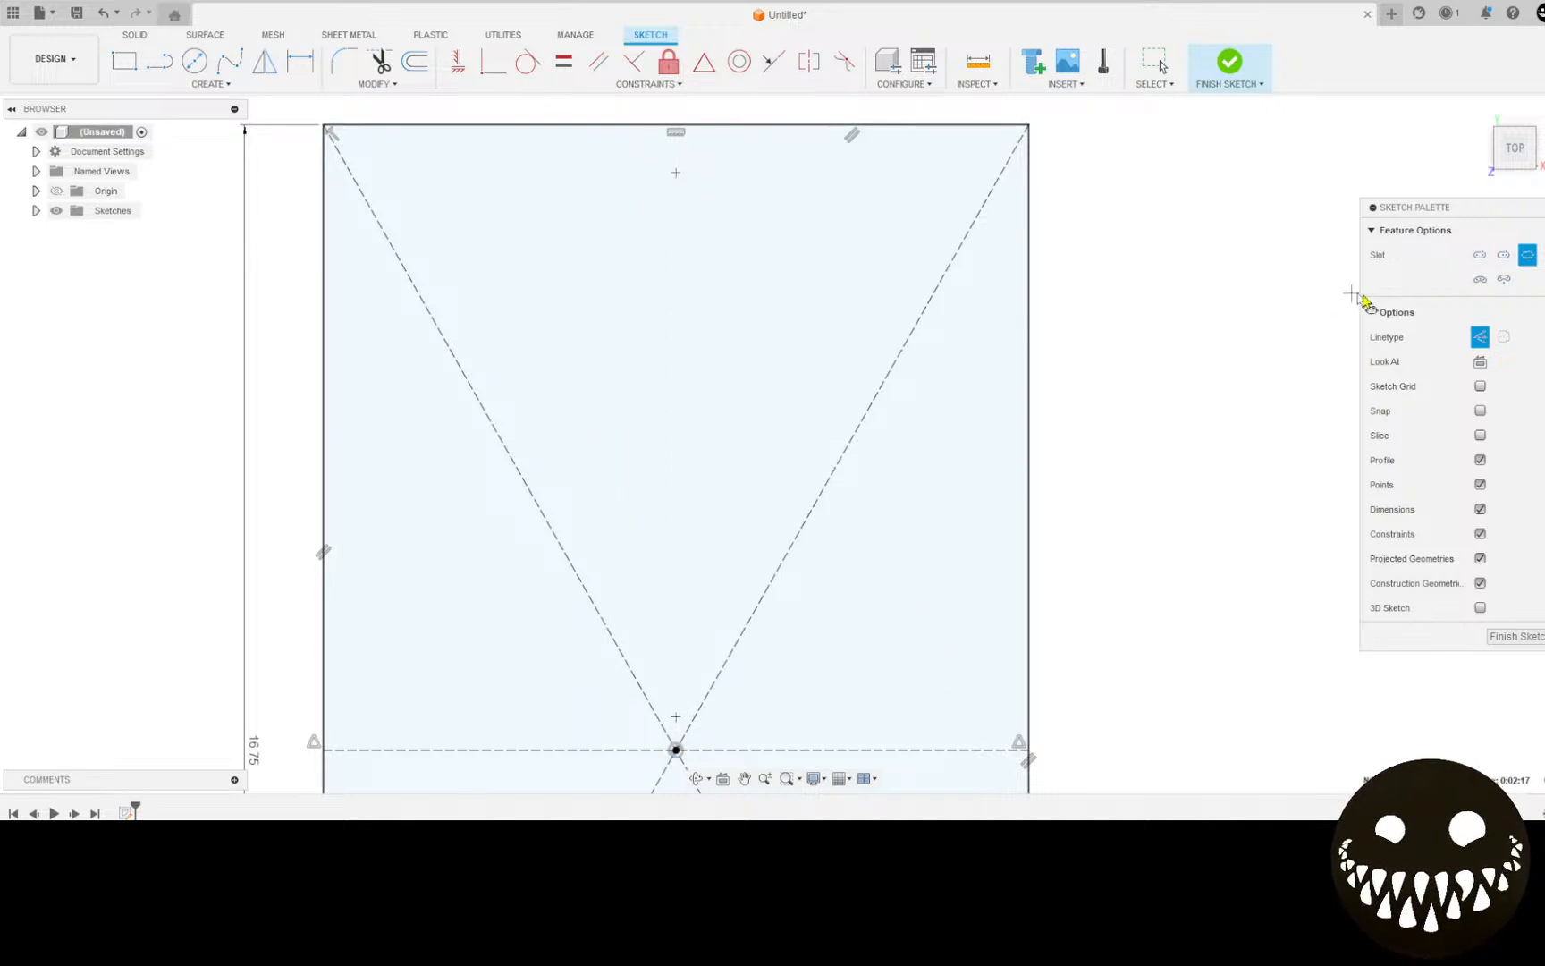
# Step: Complete the vertical slot in normal linetype with a width of 0.5 in
pyautogui.click(1479, 337)
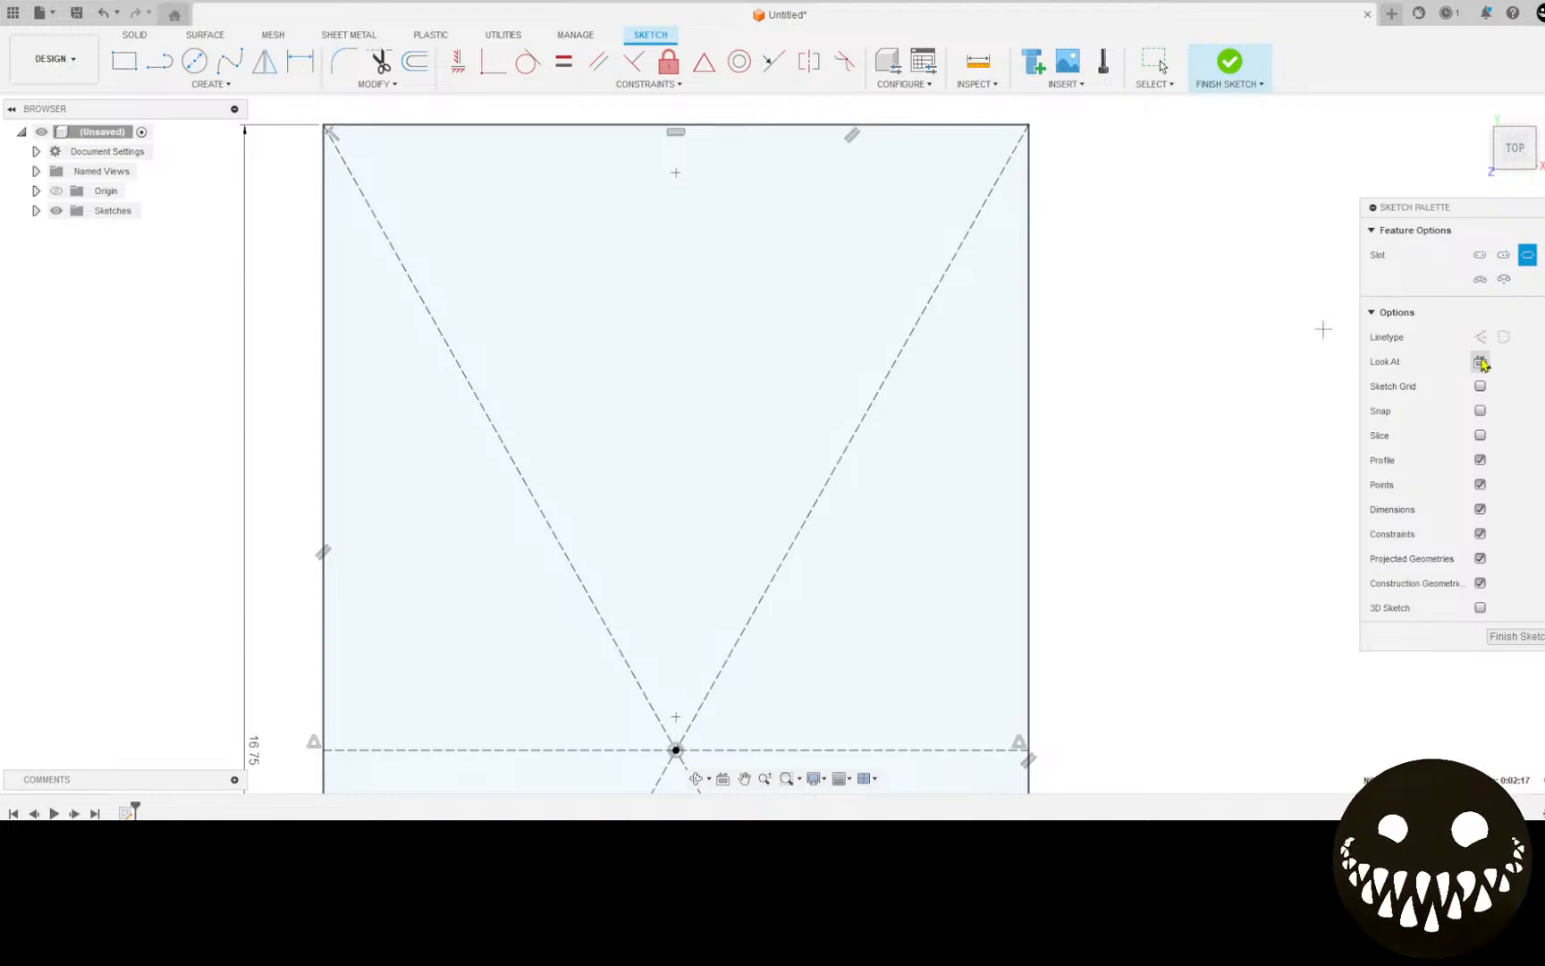
pyautogui.click(1480, 336)
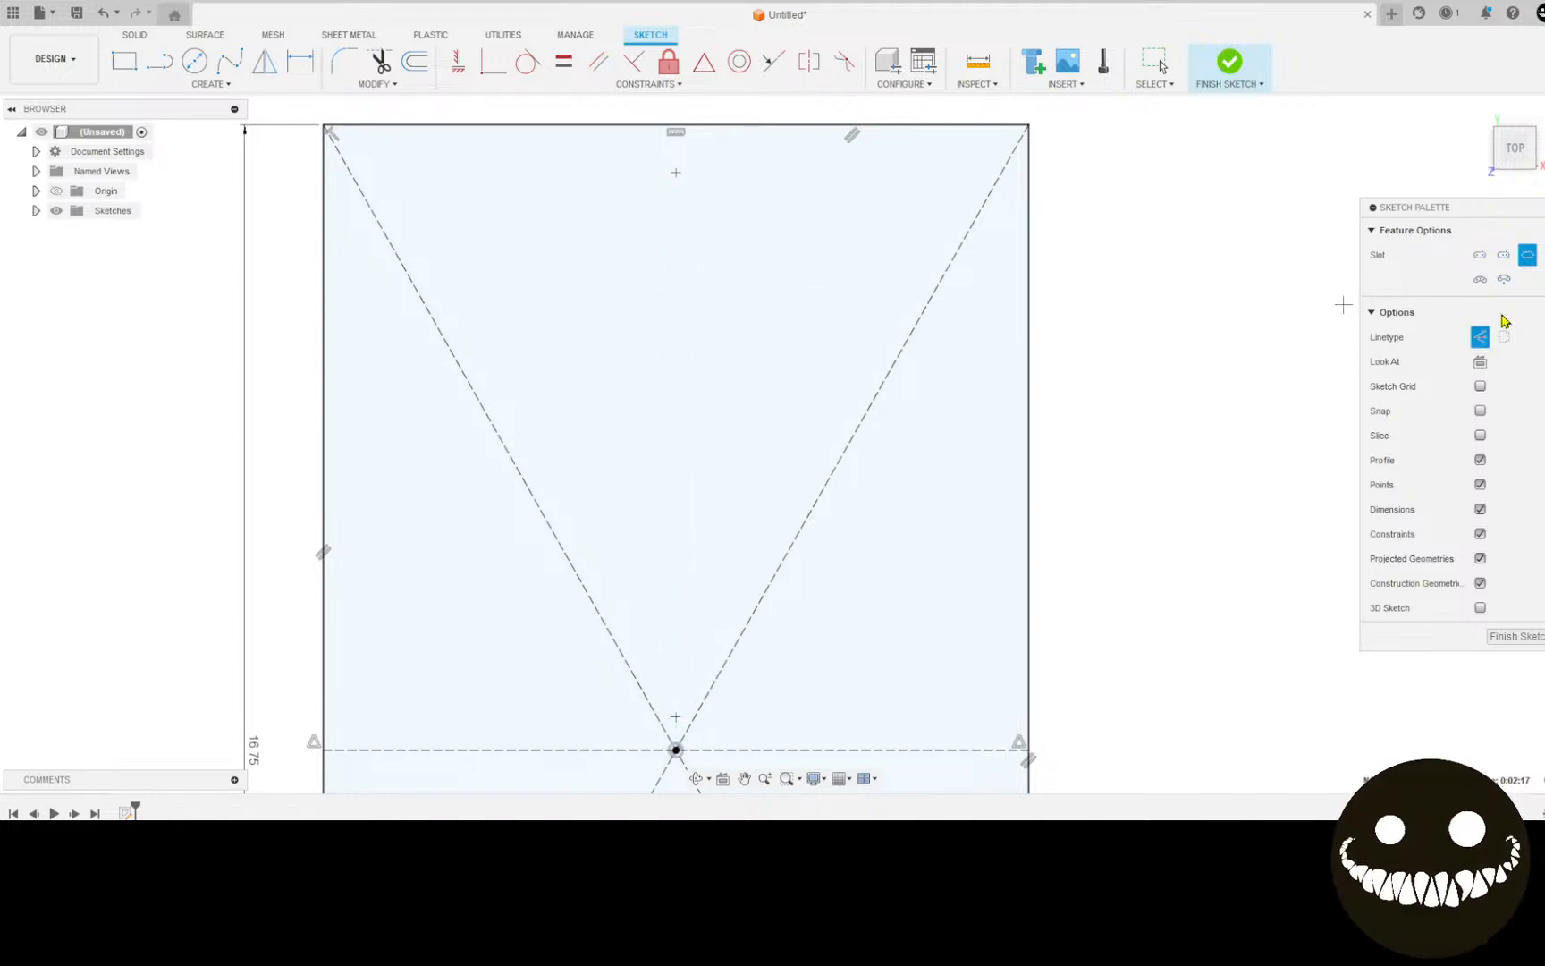
pyautogui.click(1479, 336)
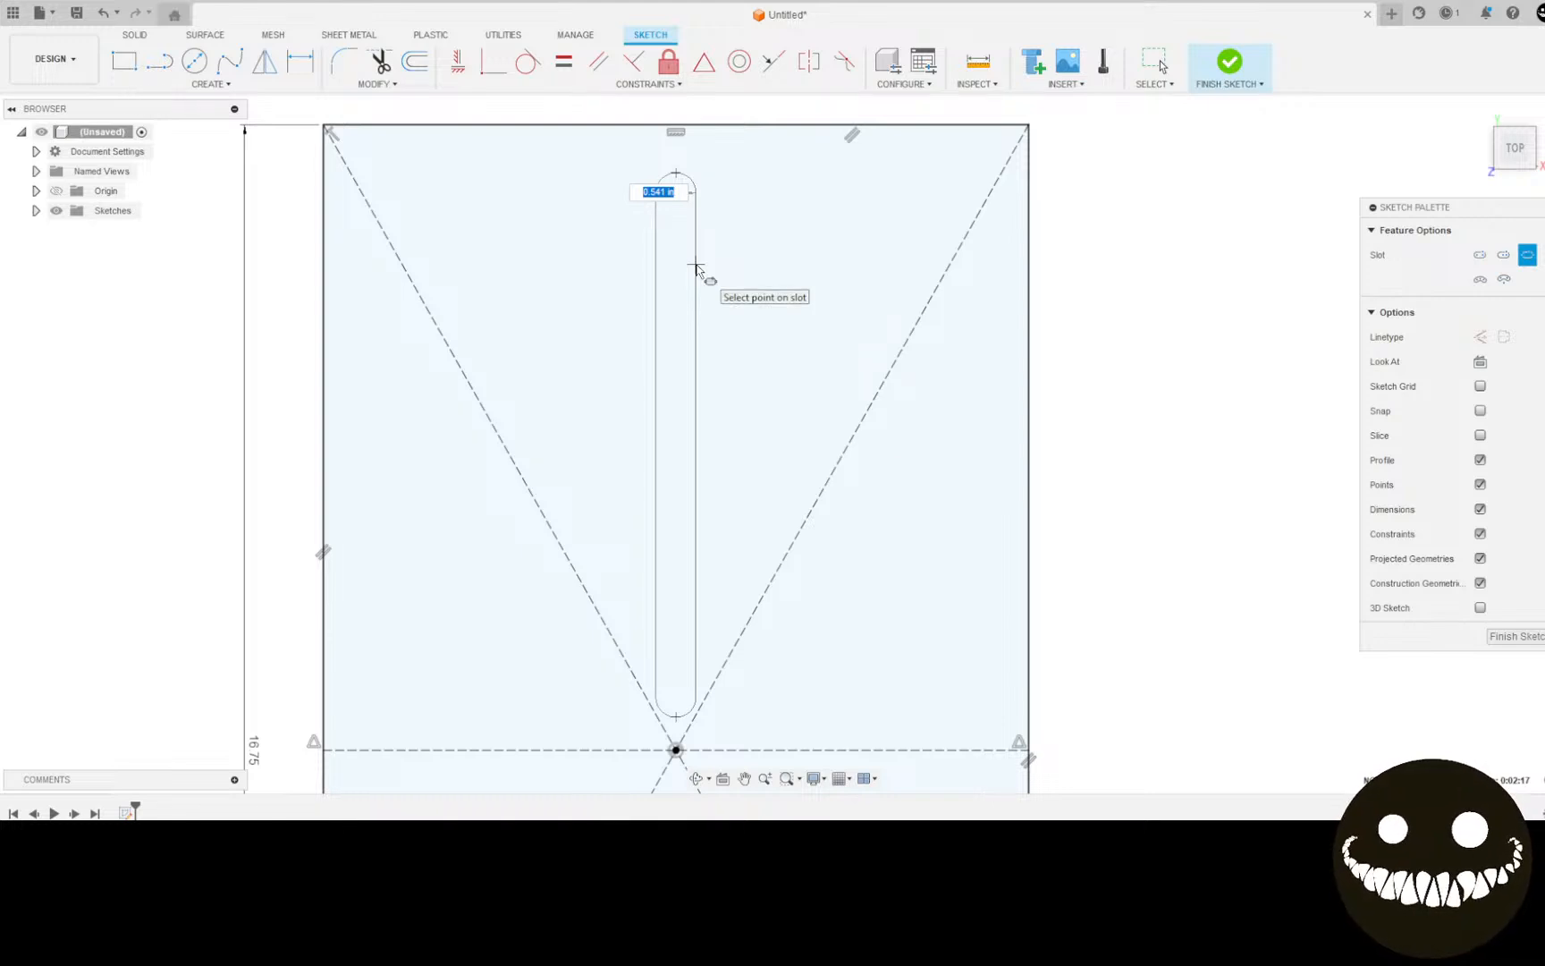
pyautogui.write('.5')
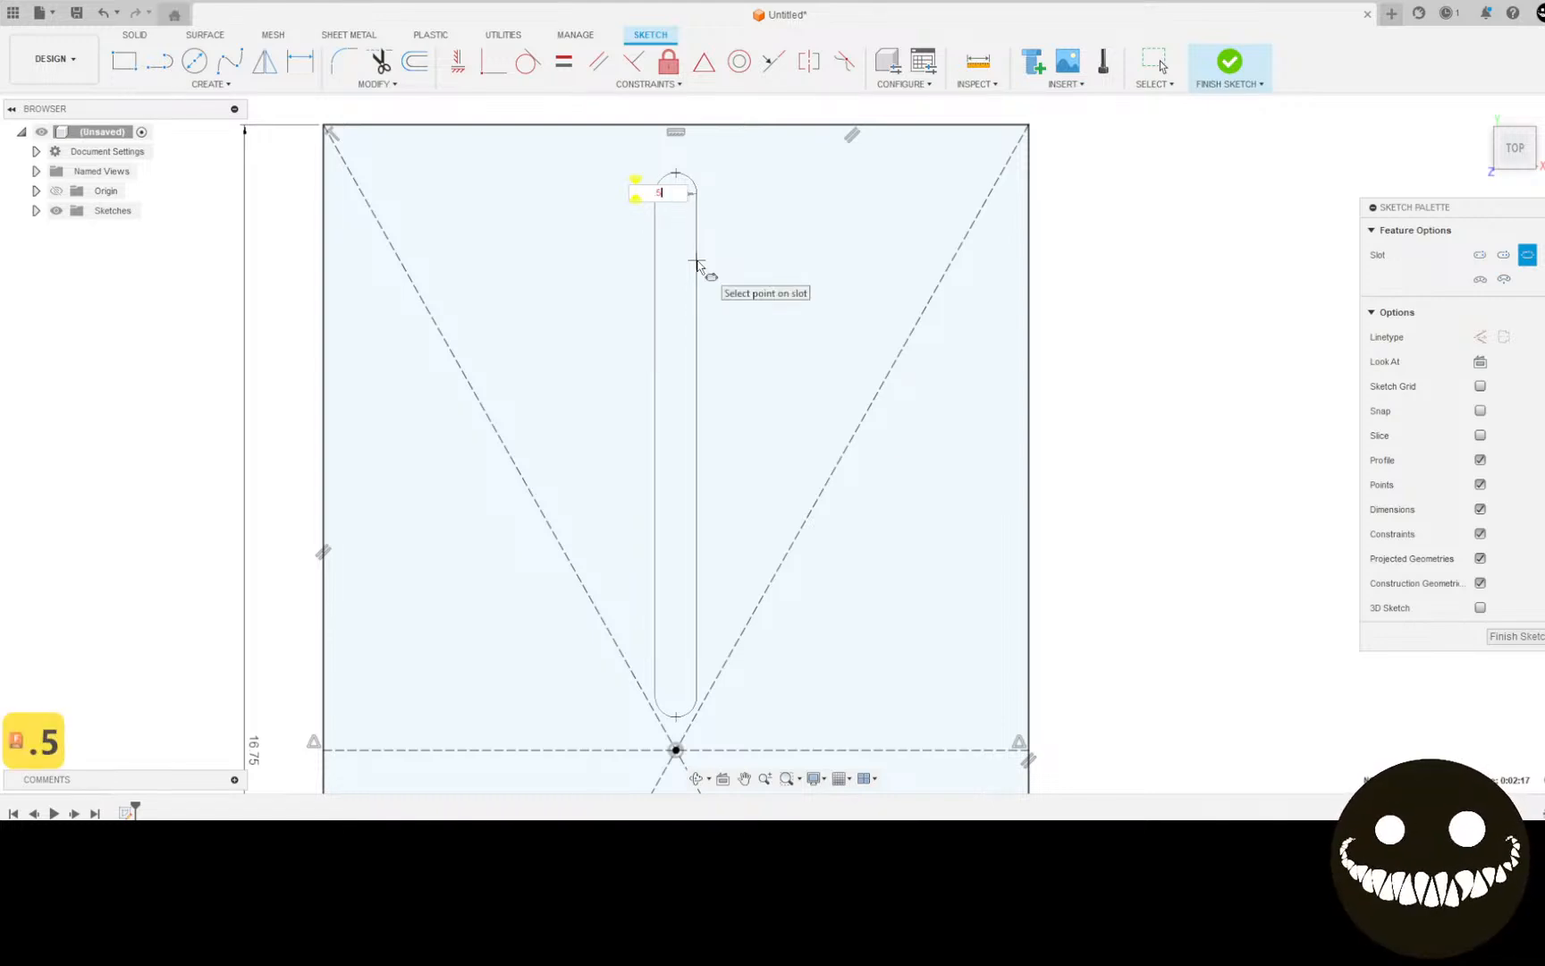
pyautogui.press('Tab')
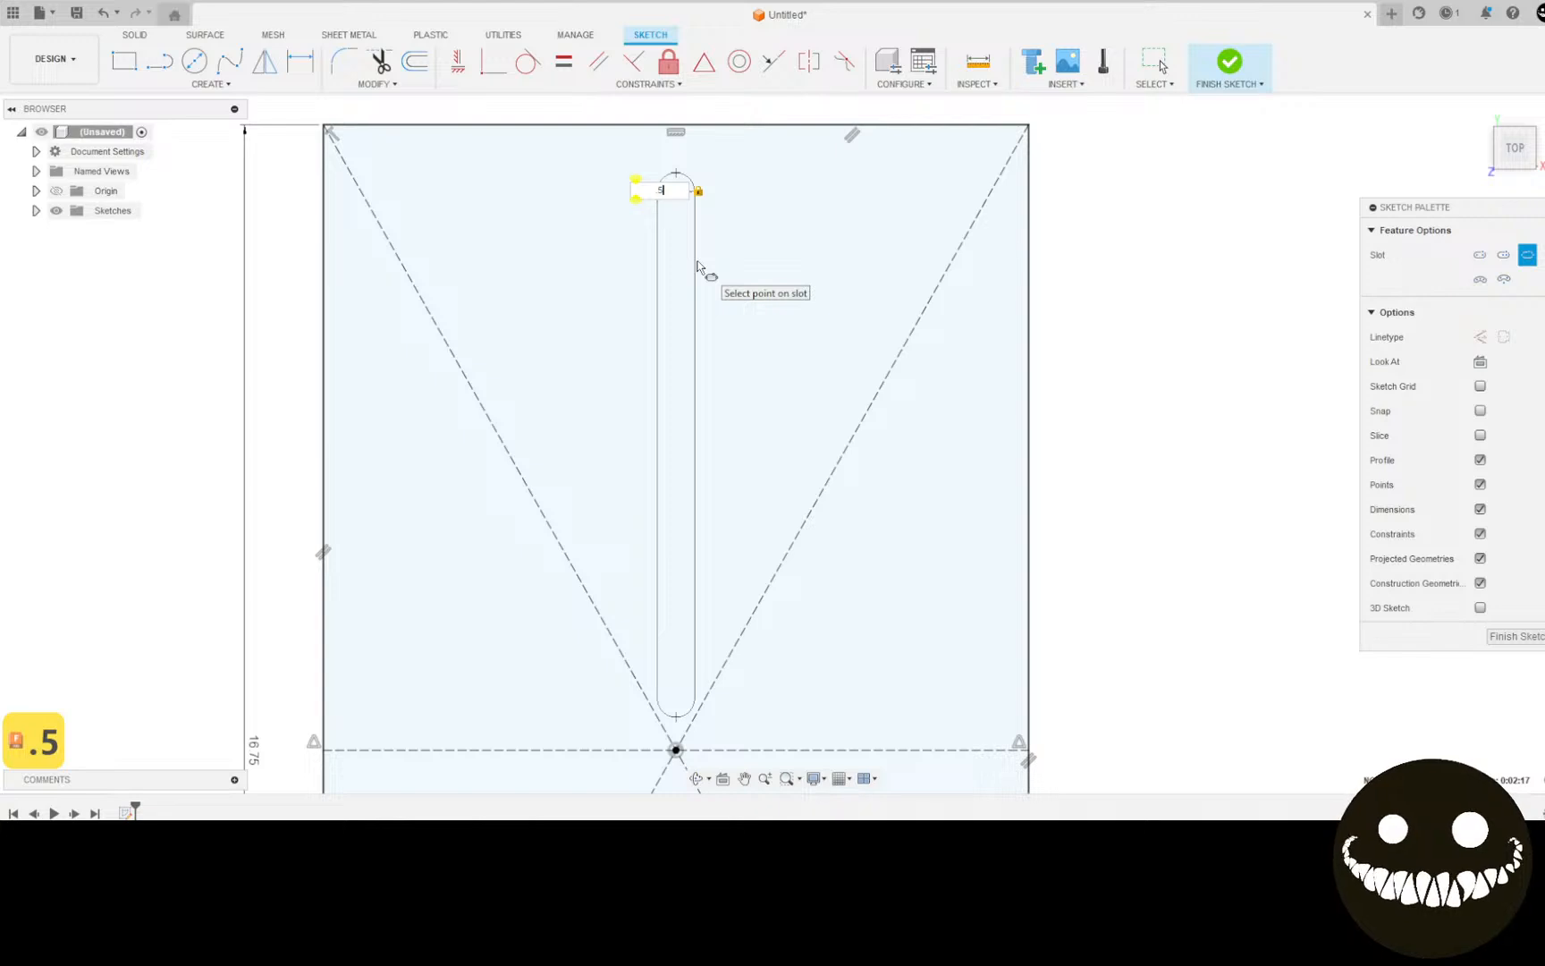
pyautogui.press('Return')
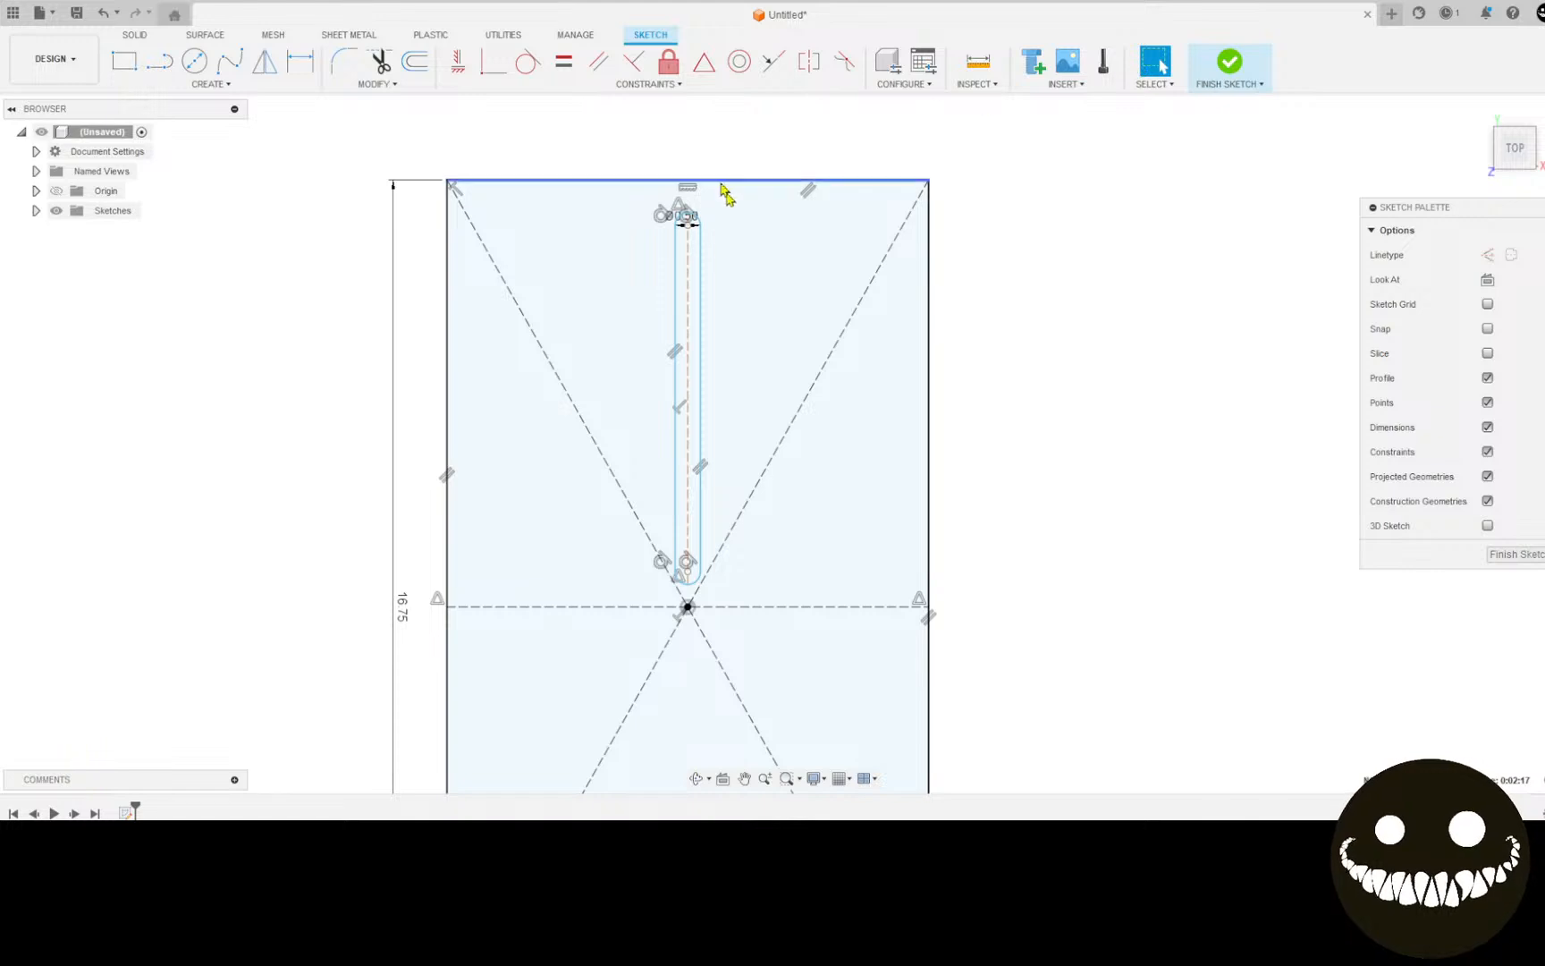
pyautogui.click(701, 345)
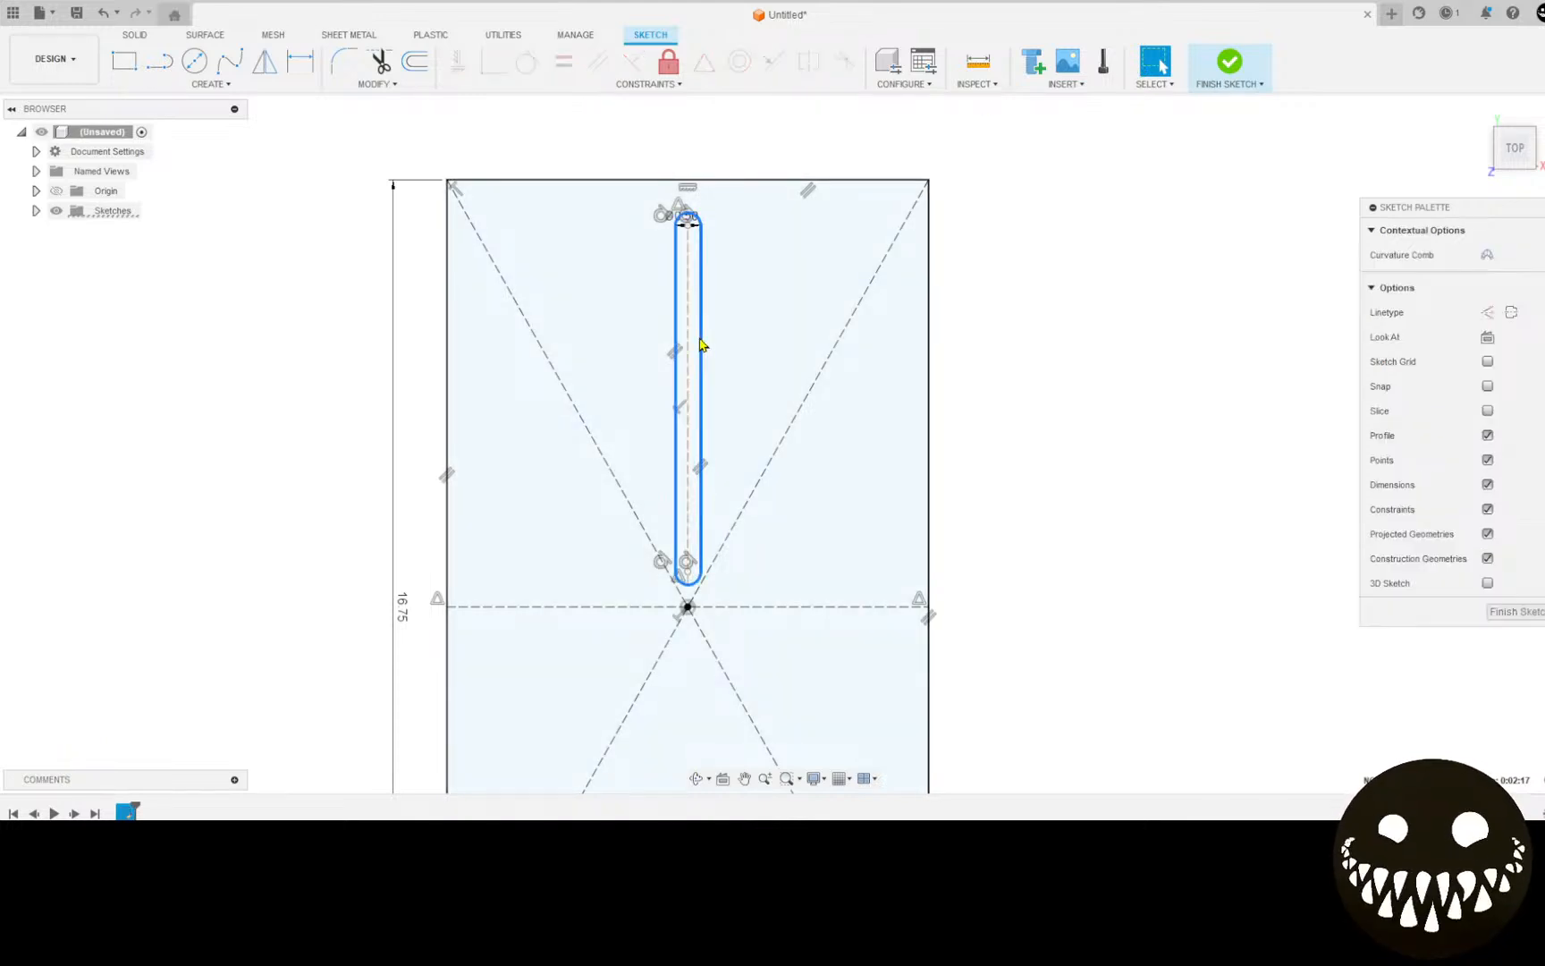
pyautogui.click(211, 83)
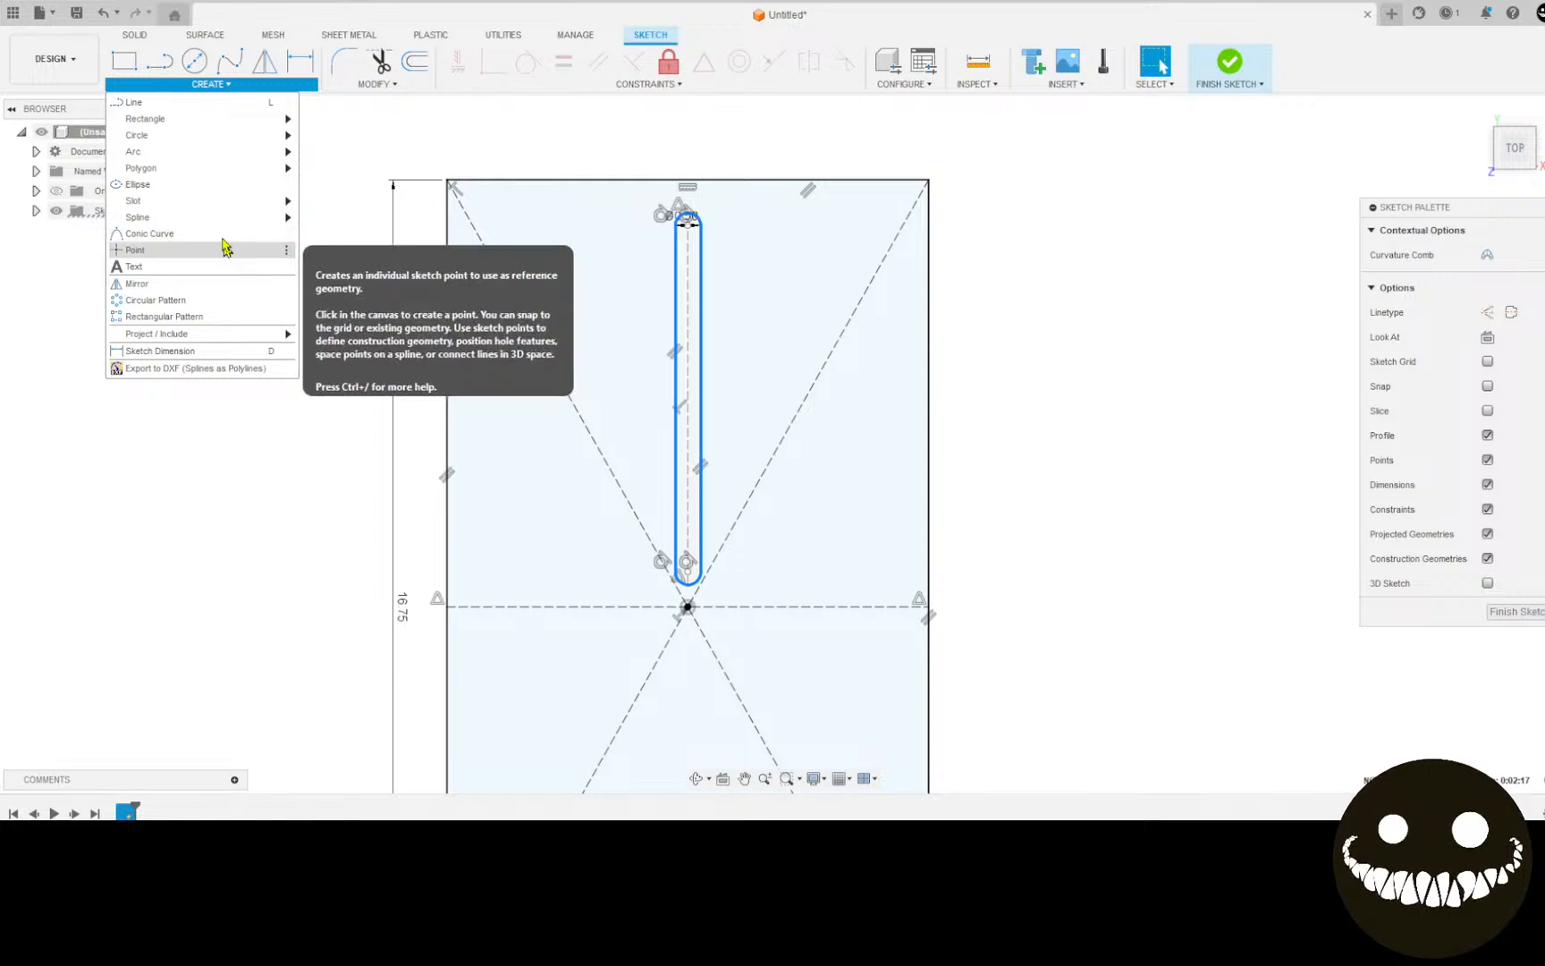
pyautogui.click(627, 169)
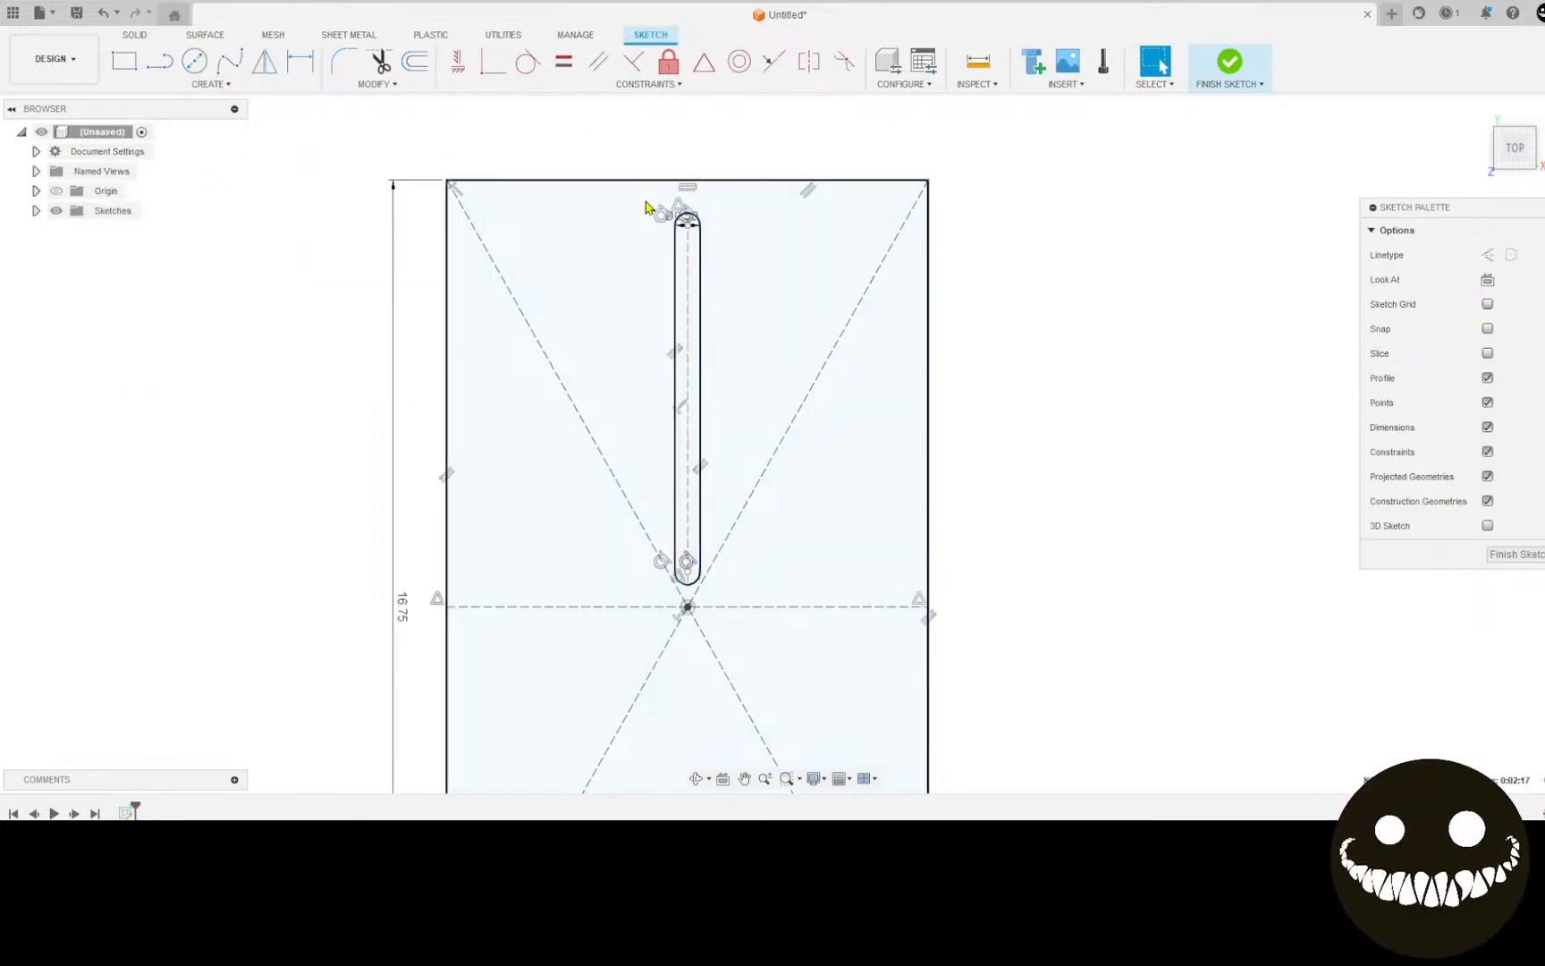
# Step: Start a rectangular pattern of the entire slot across the plate's width, with a 2.00 in extent and symmetric direction
pyautogui.moveTo(645, 191); pyautogui.dragTo(727, 596)
pyautogui.click(181, 85)
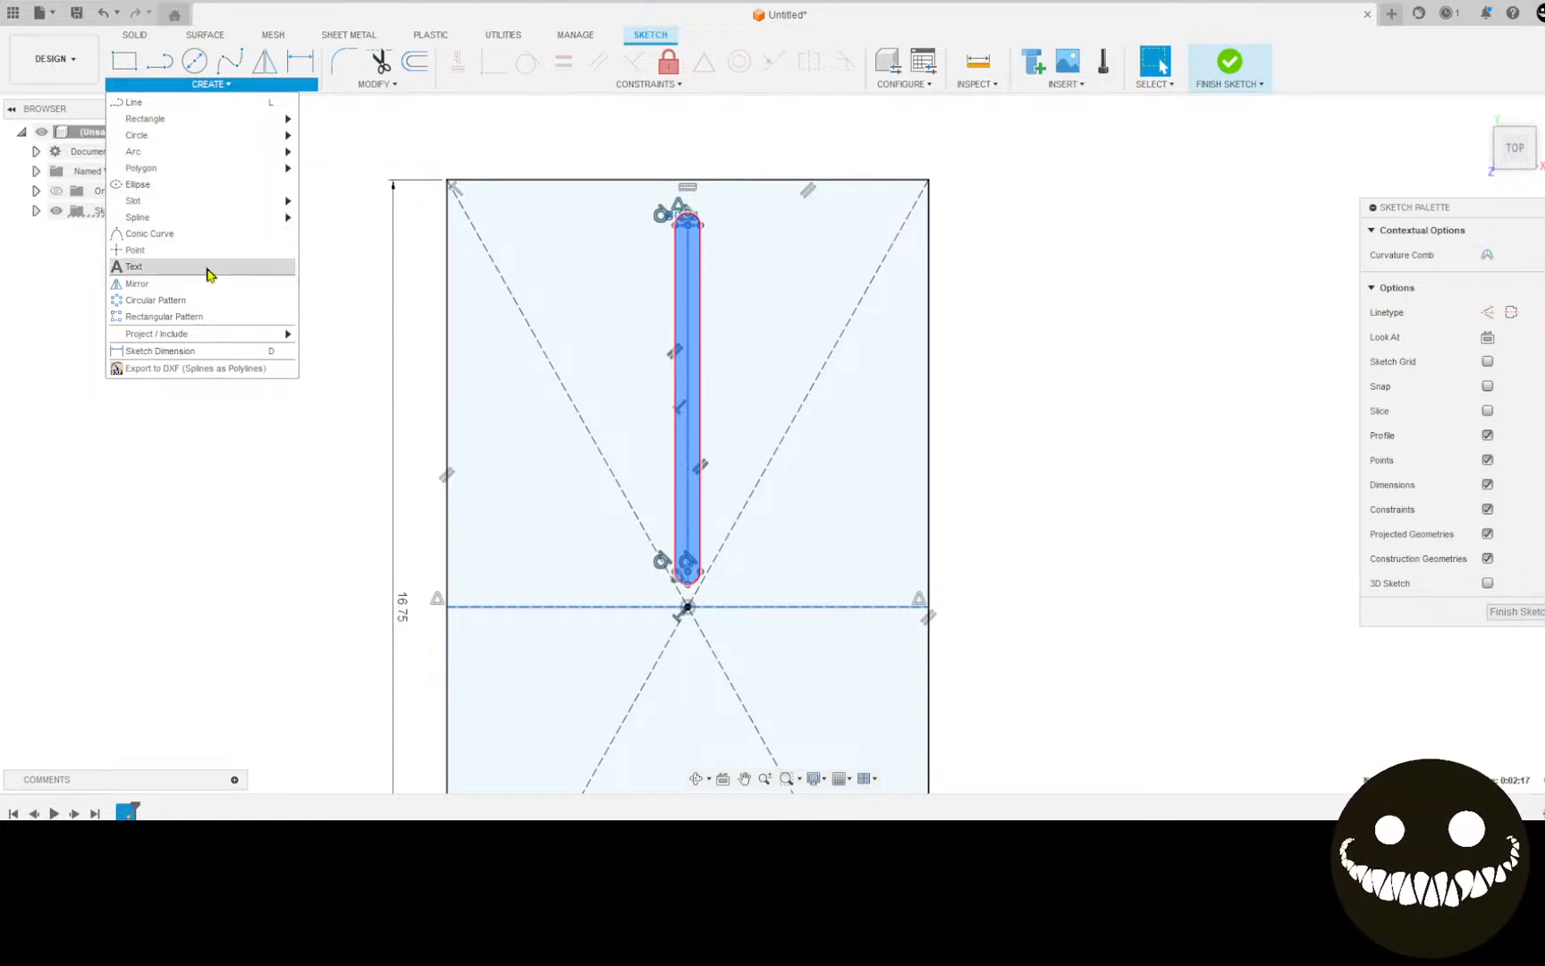
pyautogui.click(205, 317)
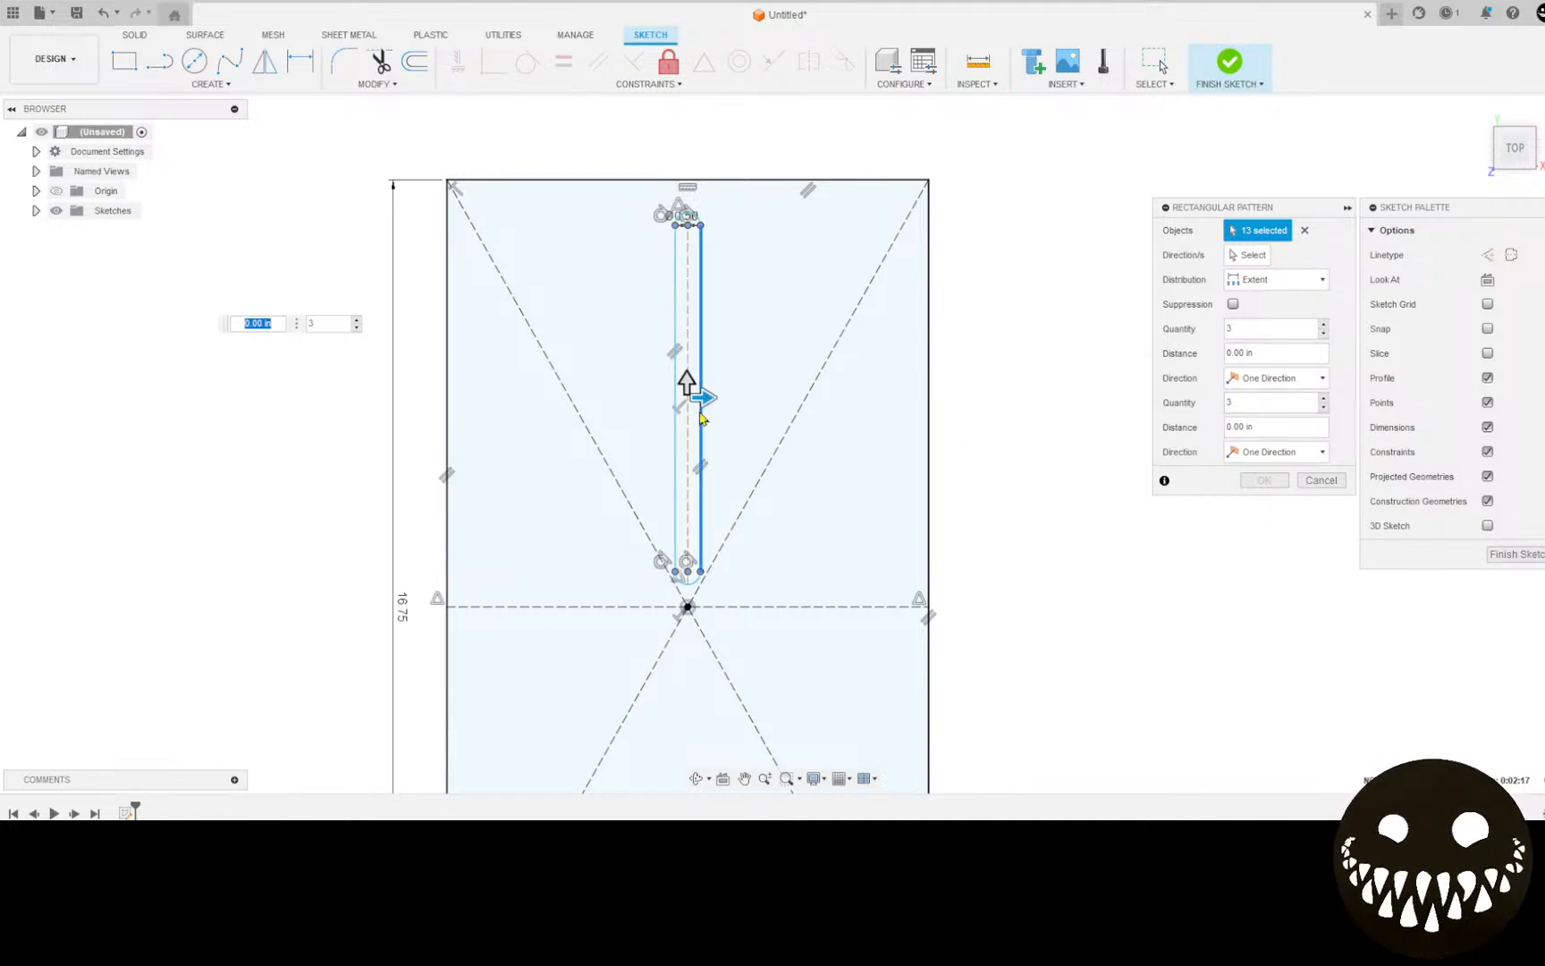
pyautogui.moveTo(705, 397); pyautogui.dragTo(807, 402)
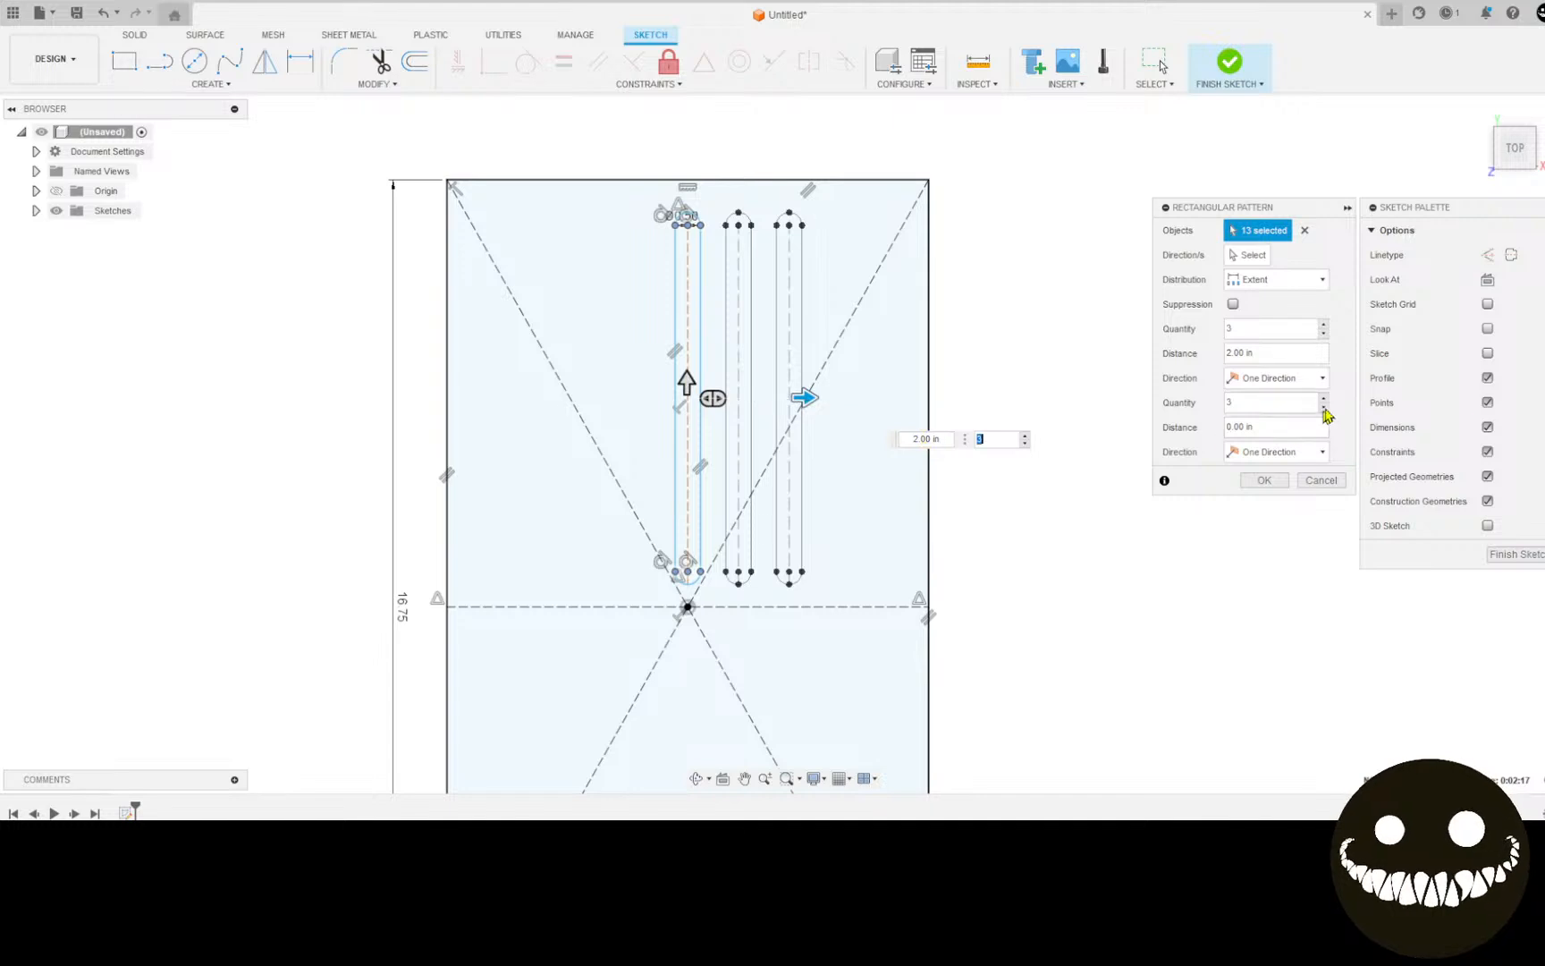
pyautogui.click(1322, 379)
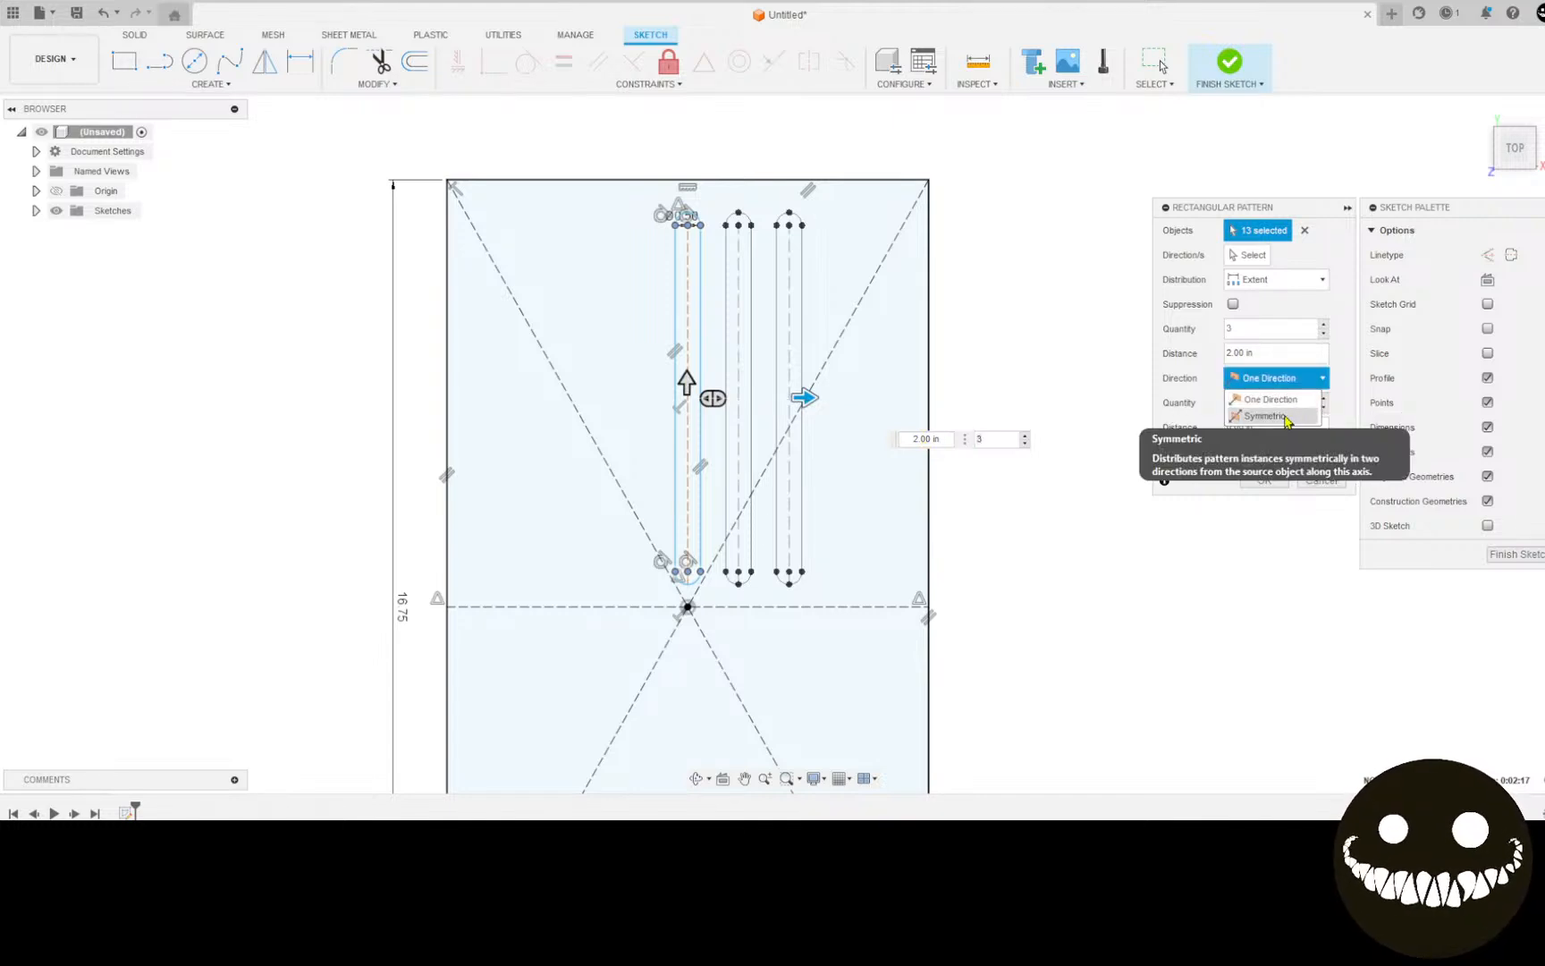
pyautogui.click(1265, 416)
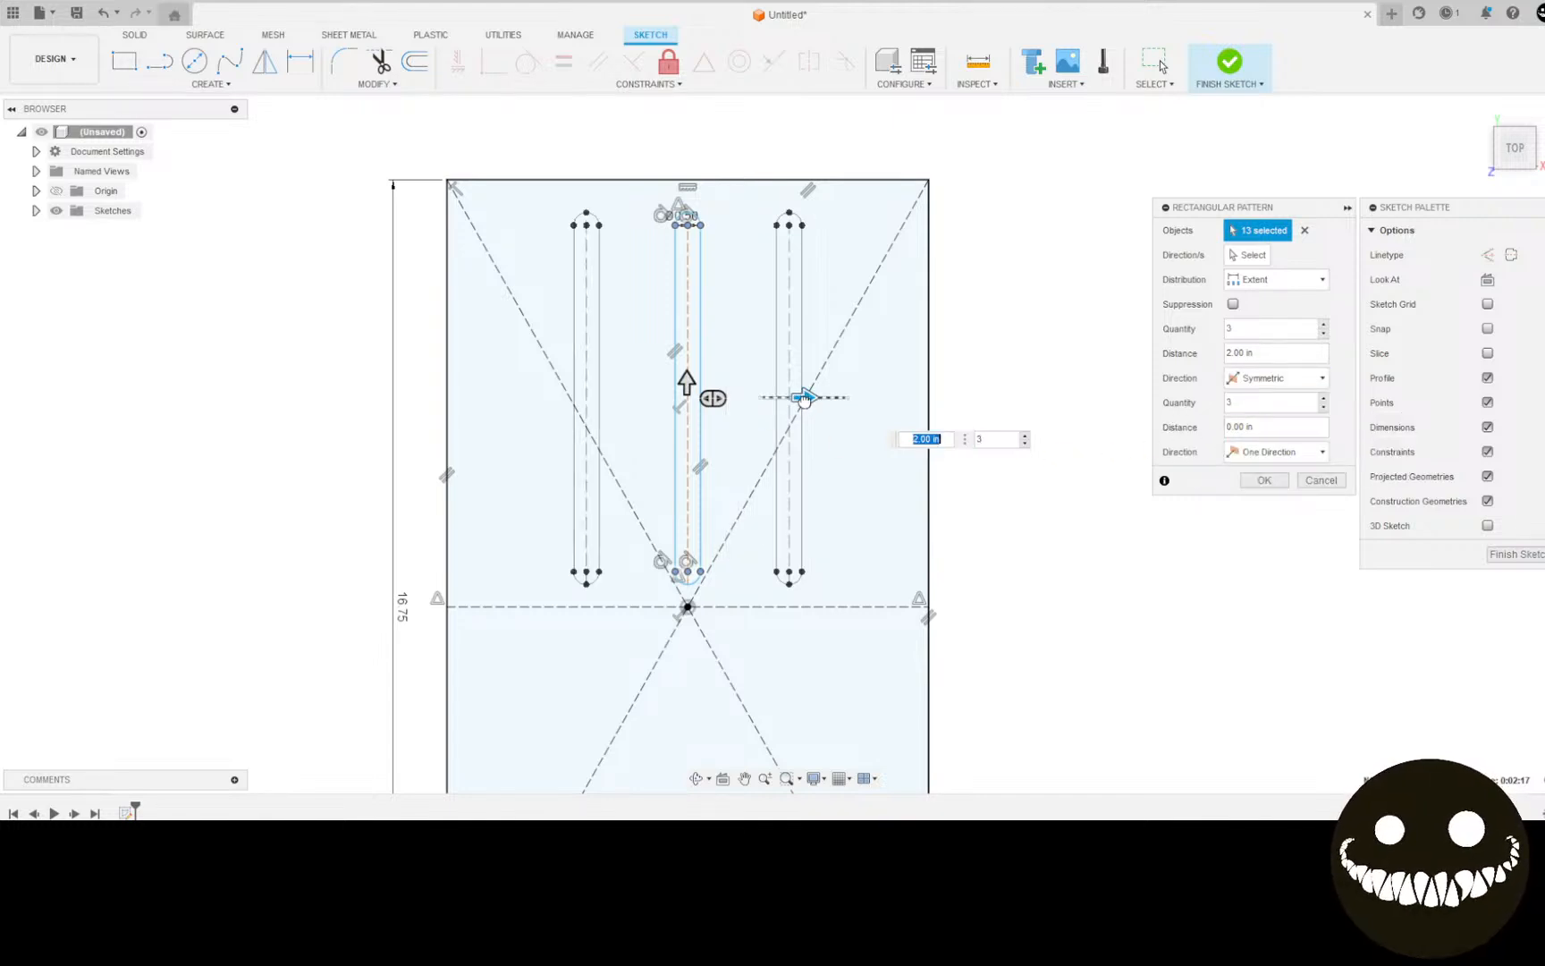
# Step: Extend the symmetric slot pattern to 3.50 in and raise its quantity across the plate to 11
pyautogui.moveTo(804, 398); pyautogui.dragTo(887, 399)
pyautogui.press('Tab')
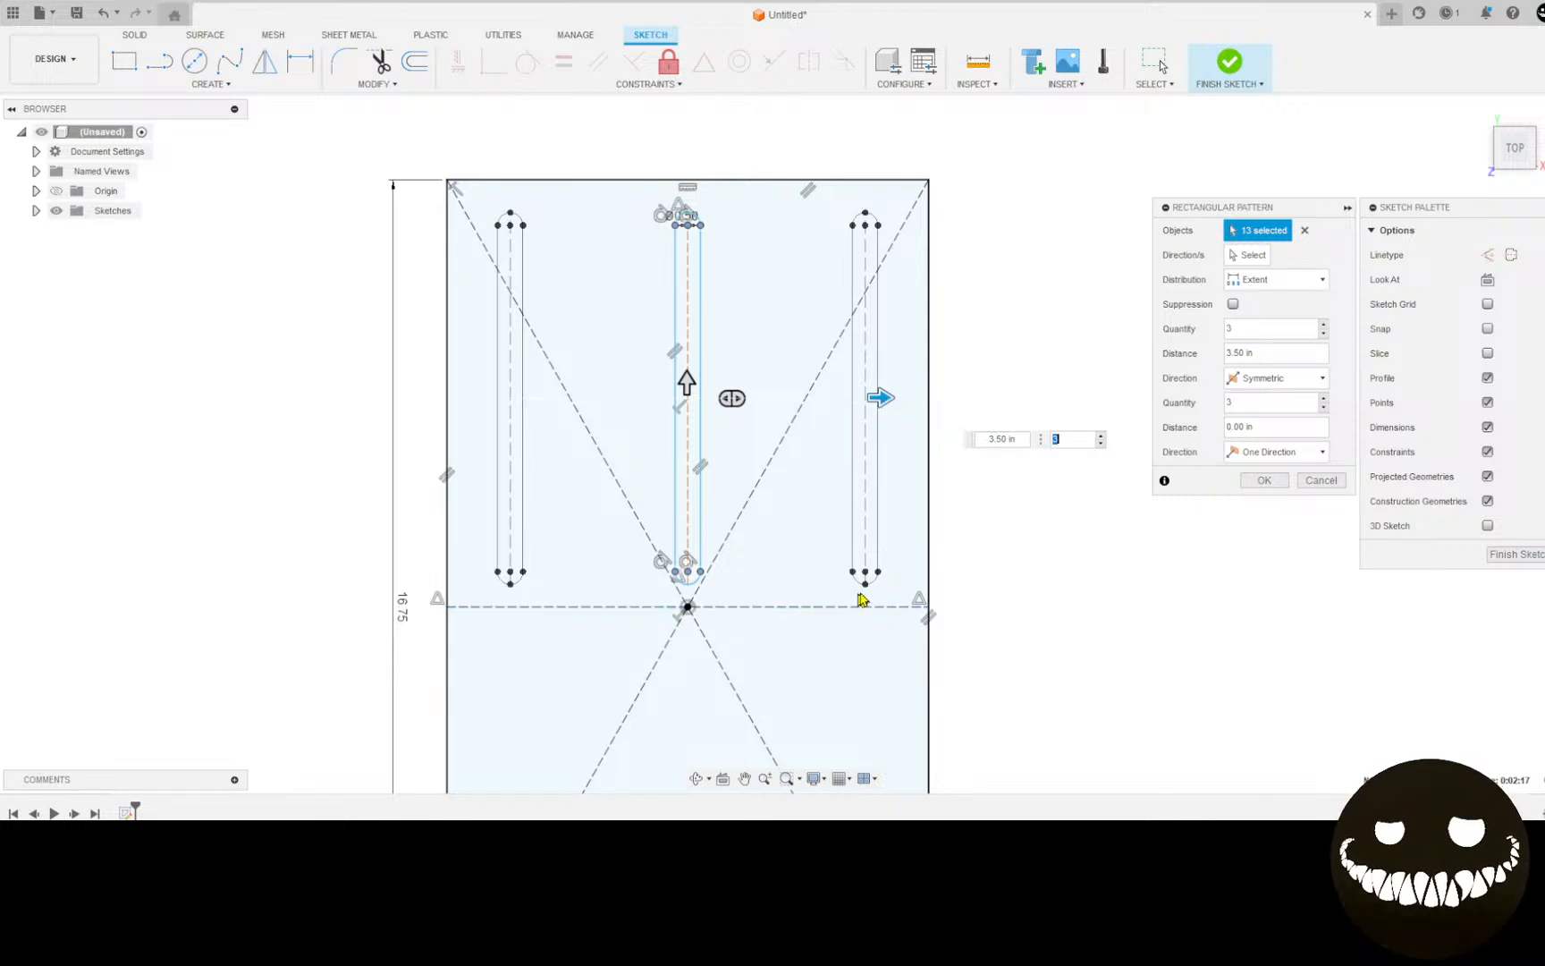
pyautogui.click(1101, 436)
pyautogui.click(1101, 436)
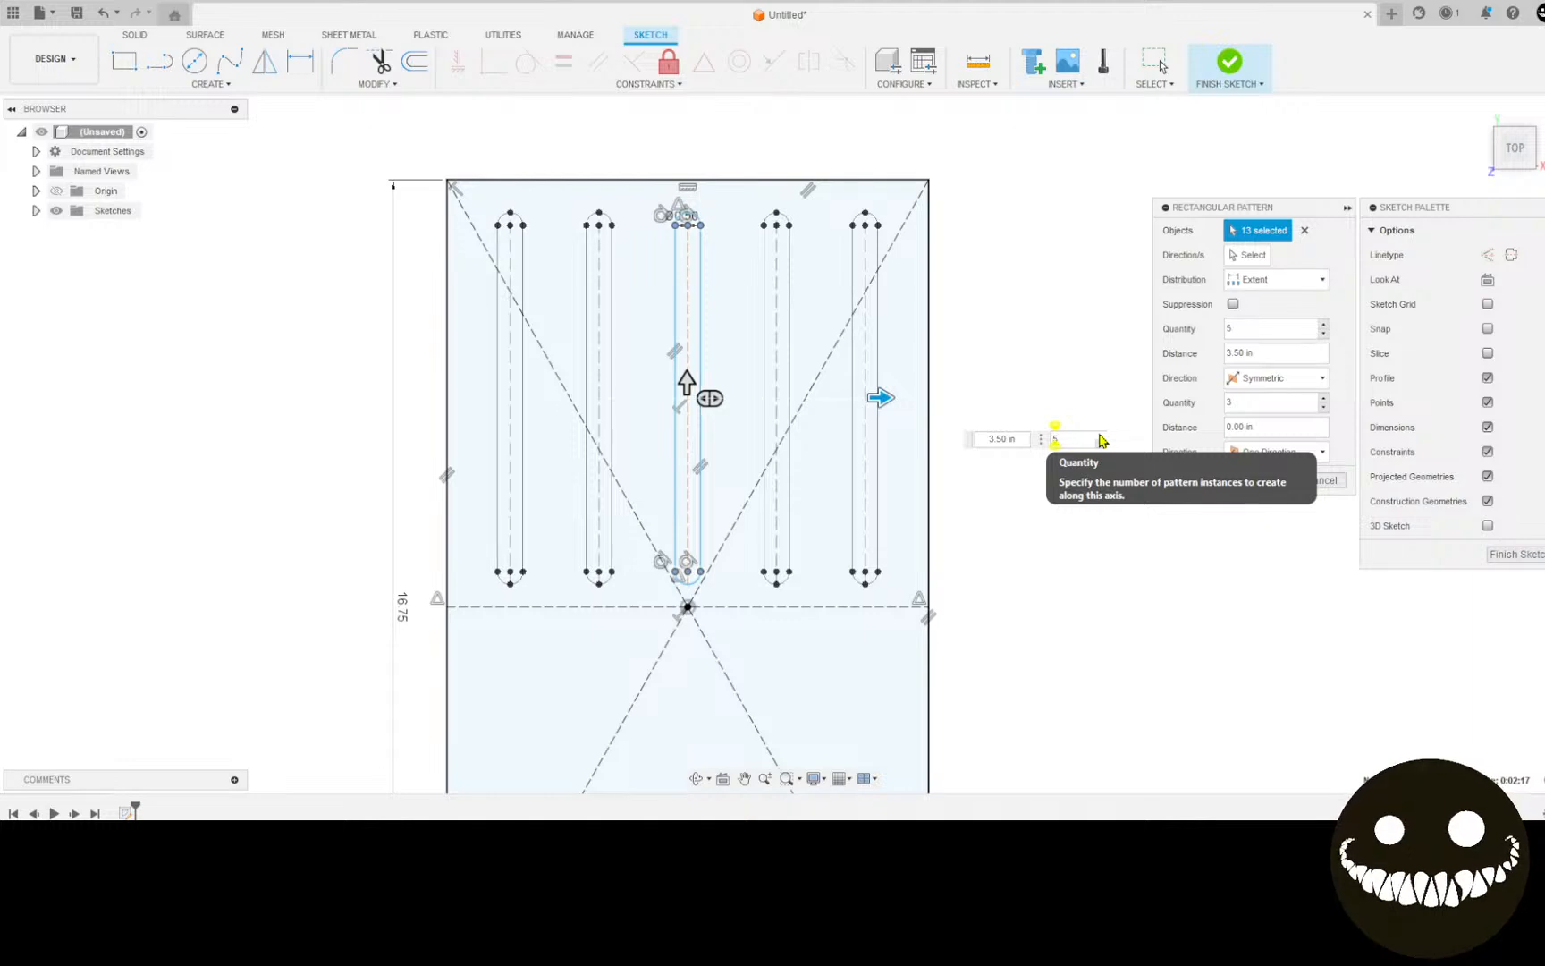
pyautogui.click(1101, 436)
pyautogui.click(1100, 437)
pyautogui.click(1100, 436)
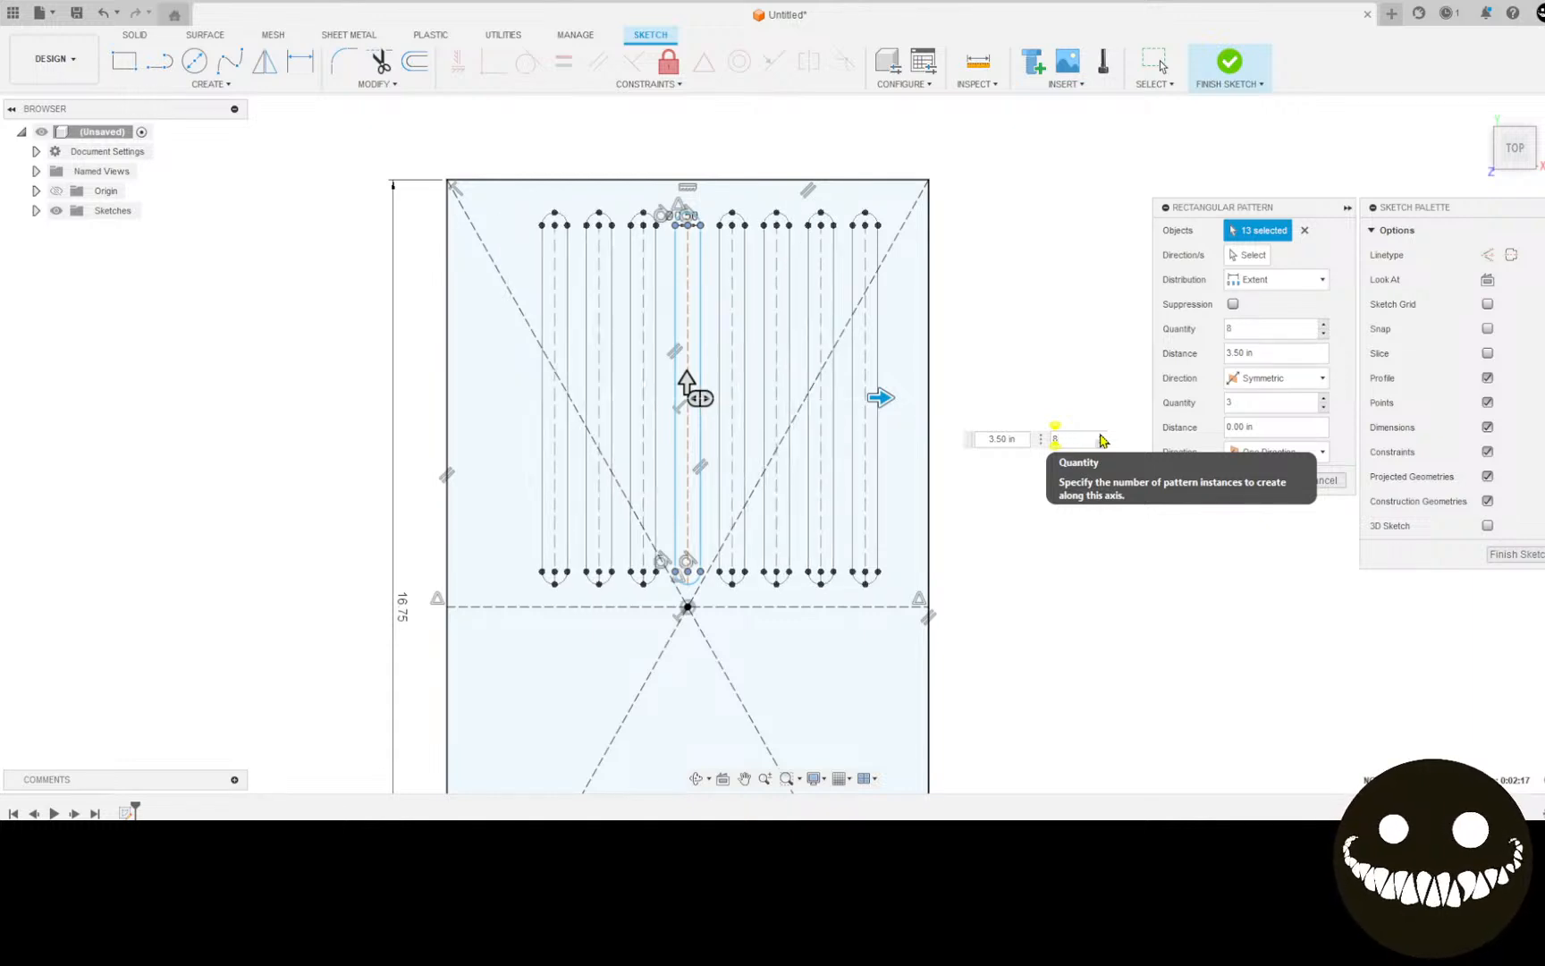
pyautogui.click(1101, 437)
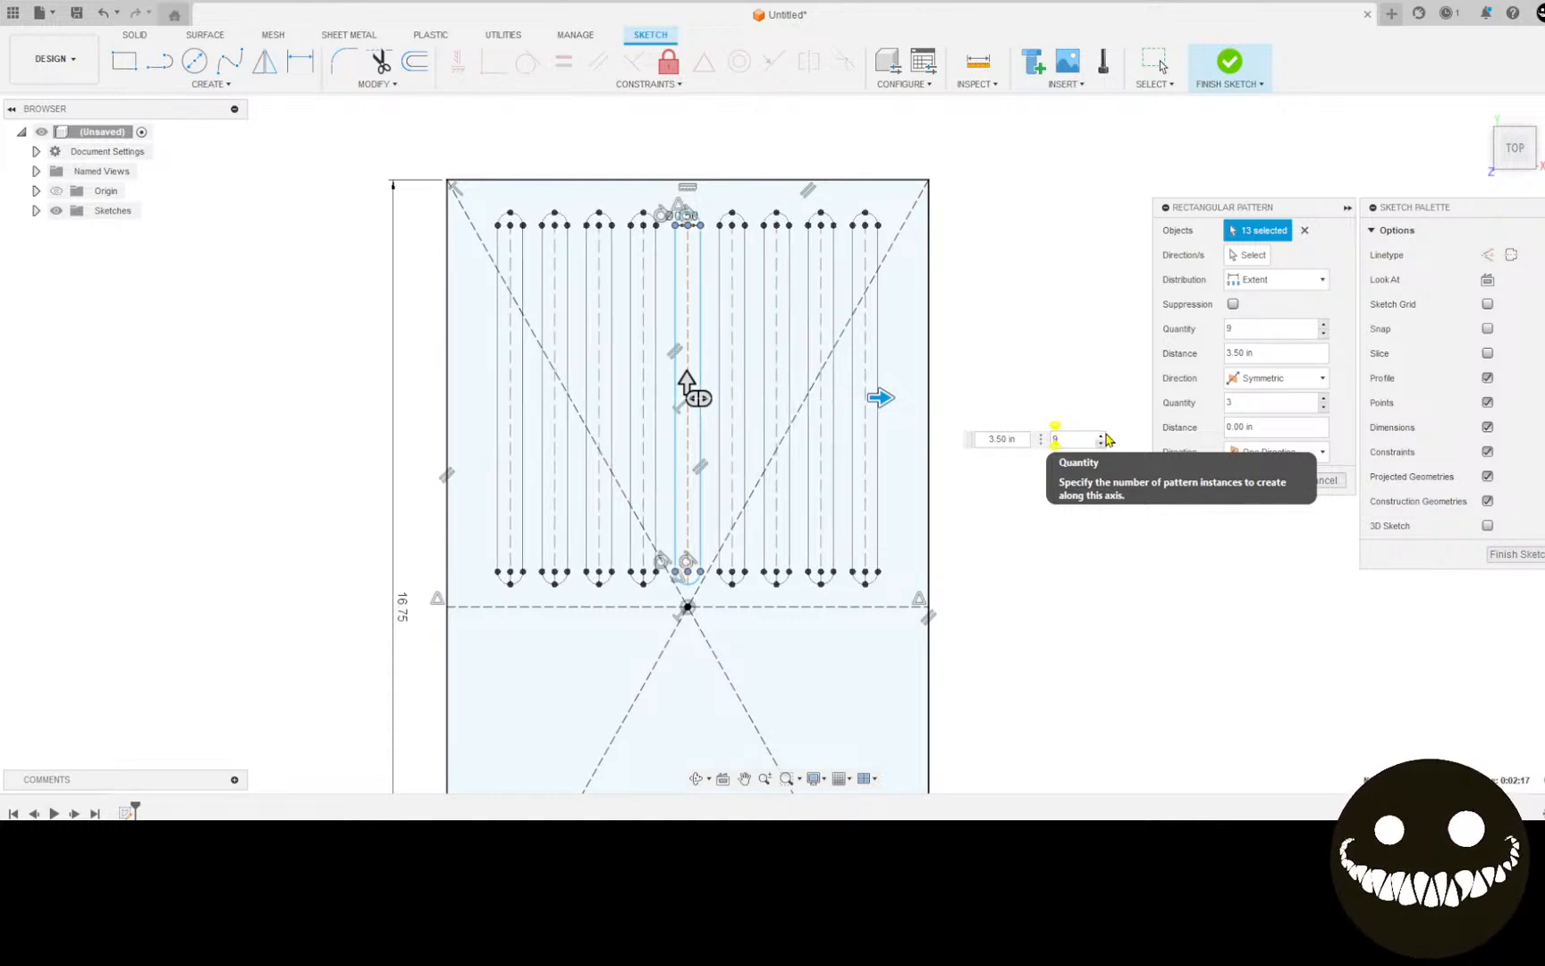
pyautogui.click(1101, 436)
pyautogui.click(1101, 437)
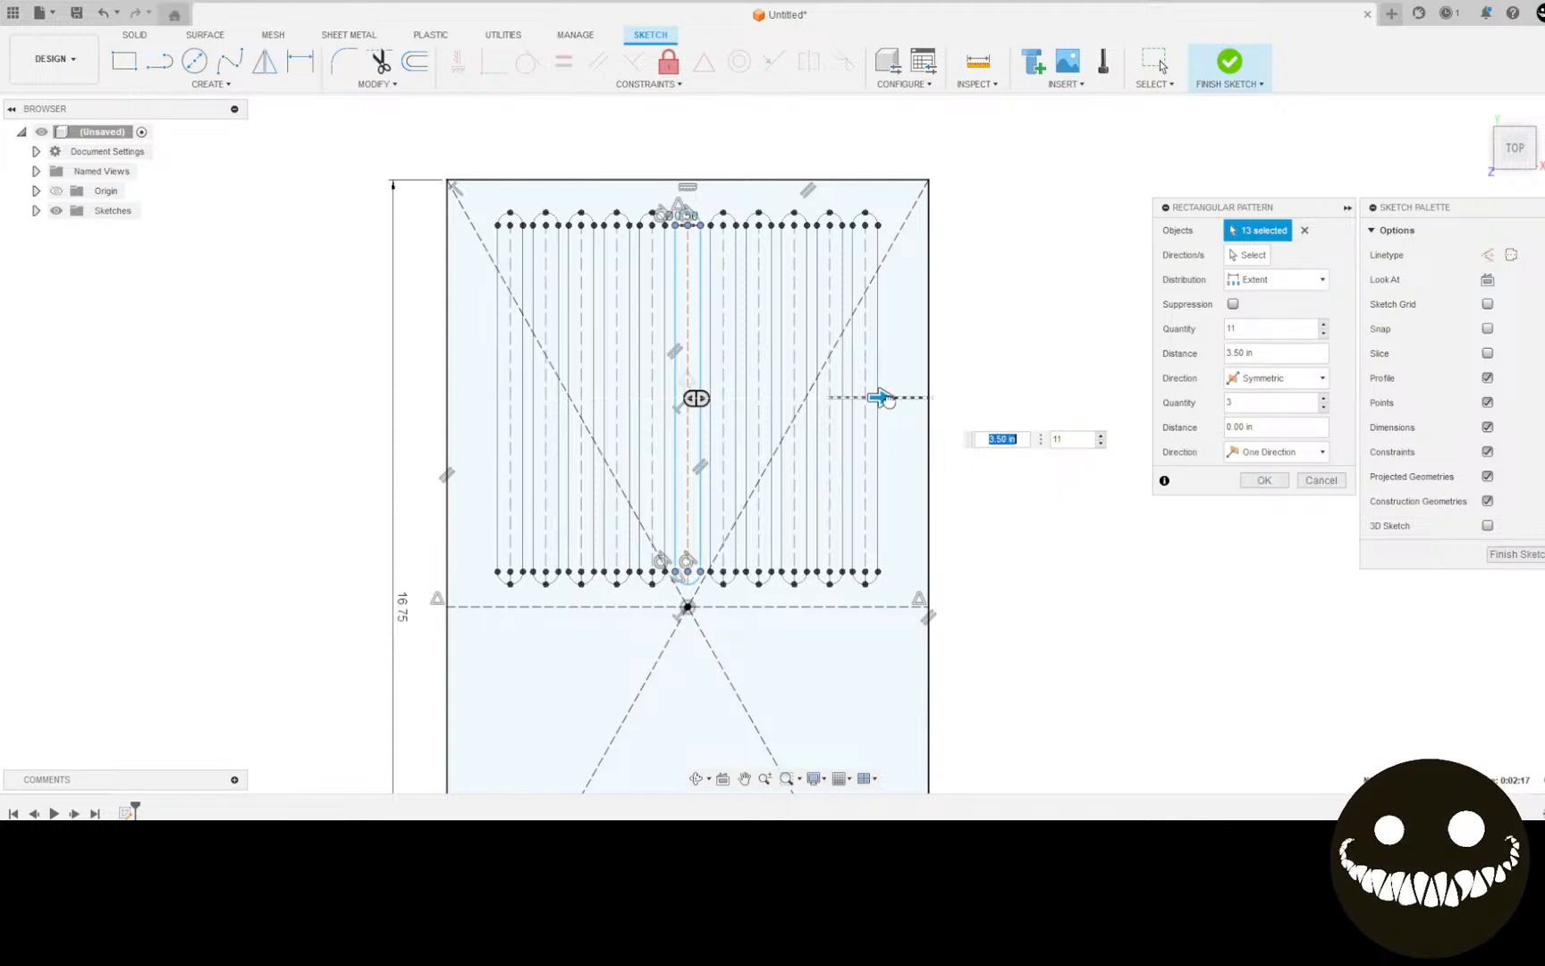
# Step: Widen the slot pattern's distance to 4.00 in and create the pattern
pyautogui.moveTo(884, 397); pyautogui.dragTo(906, 397)
pyautogui.press('Tab')
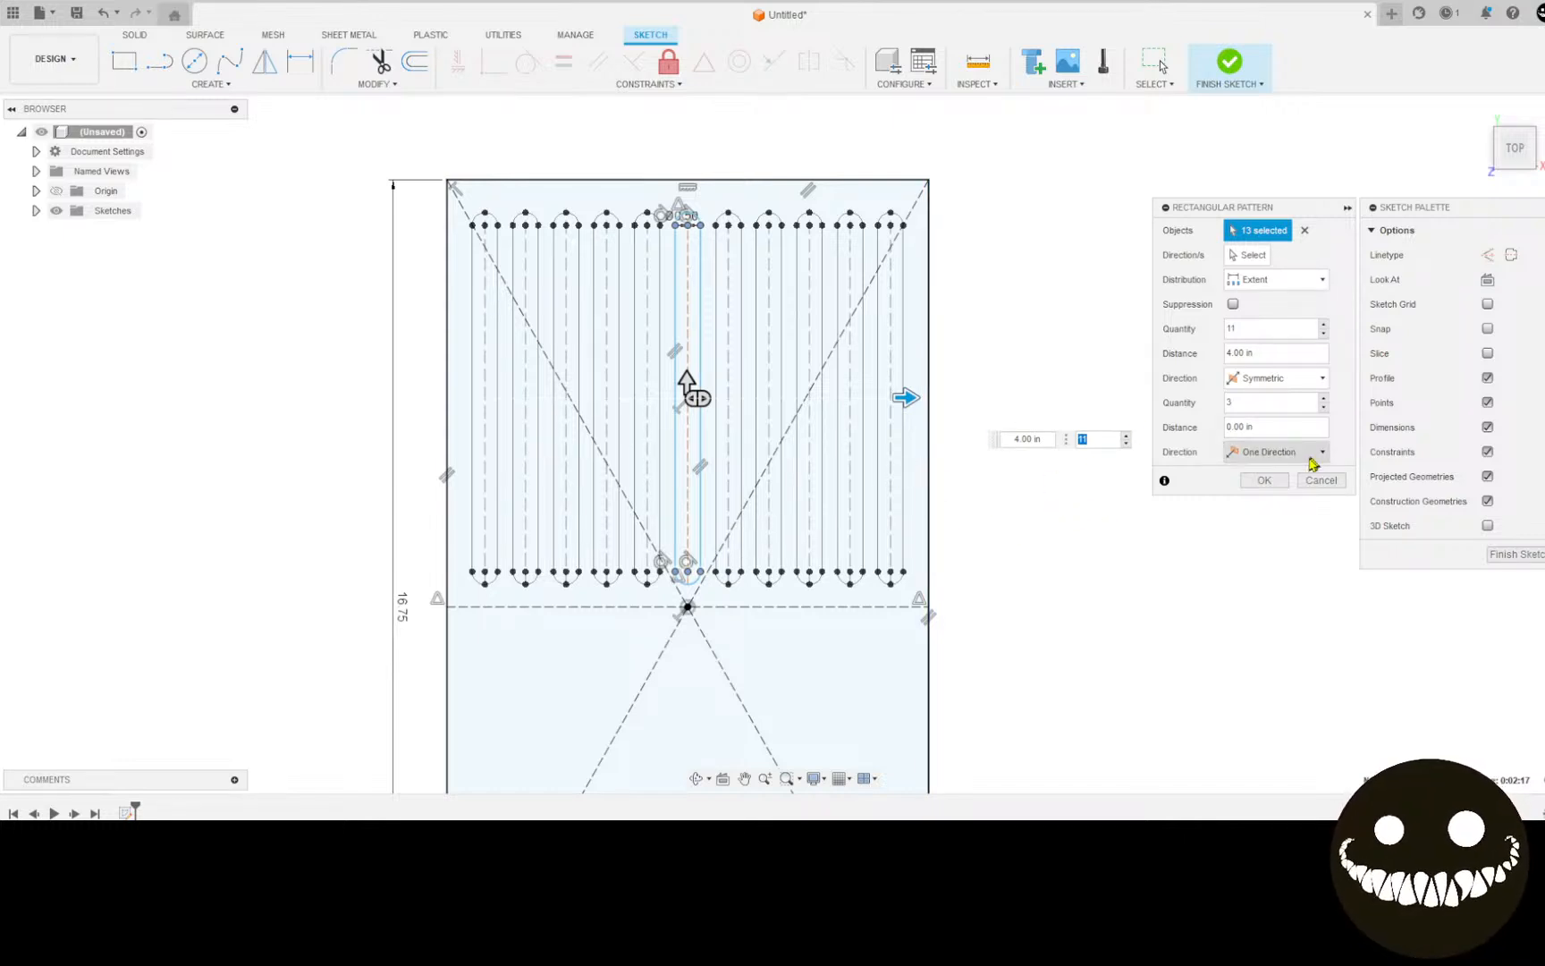
pyautogui.click(1263, 482)
# Step: Try shifting the middle slot by its long edge, and undo each move
pyautogui.scroll(3, 563, 304)
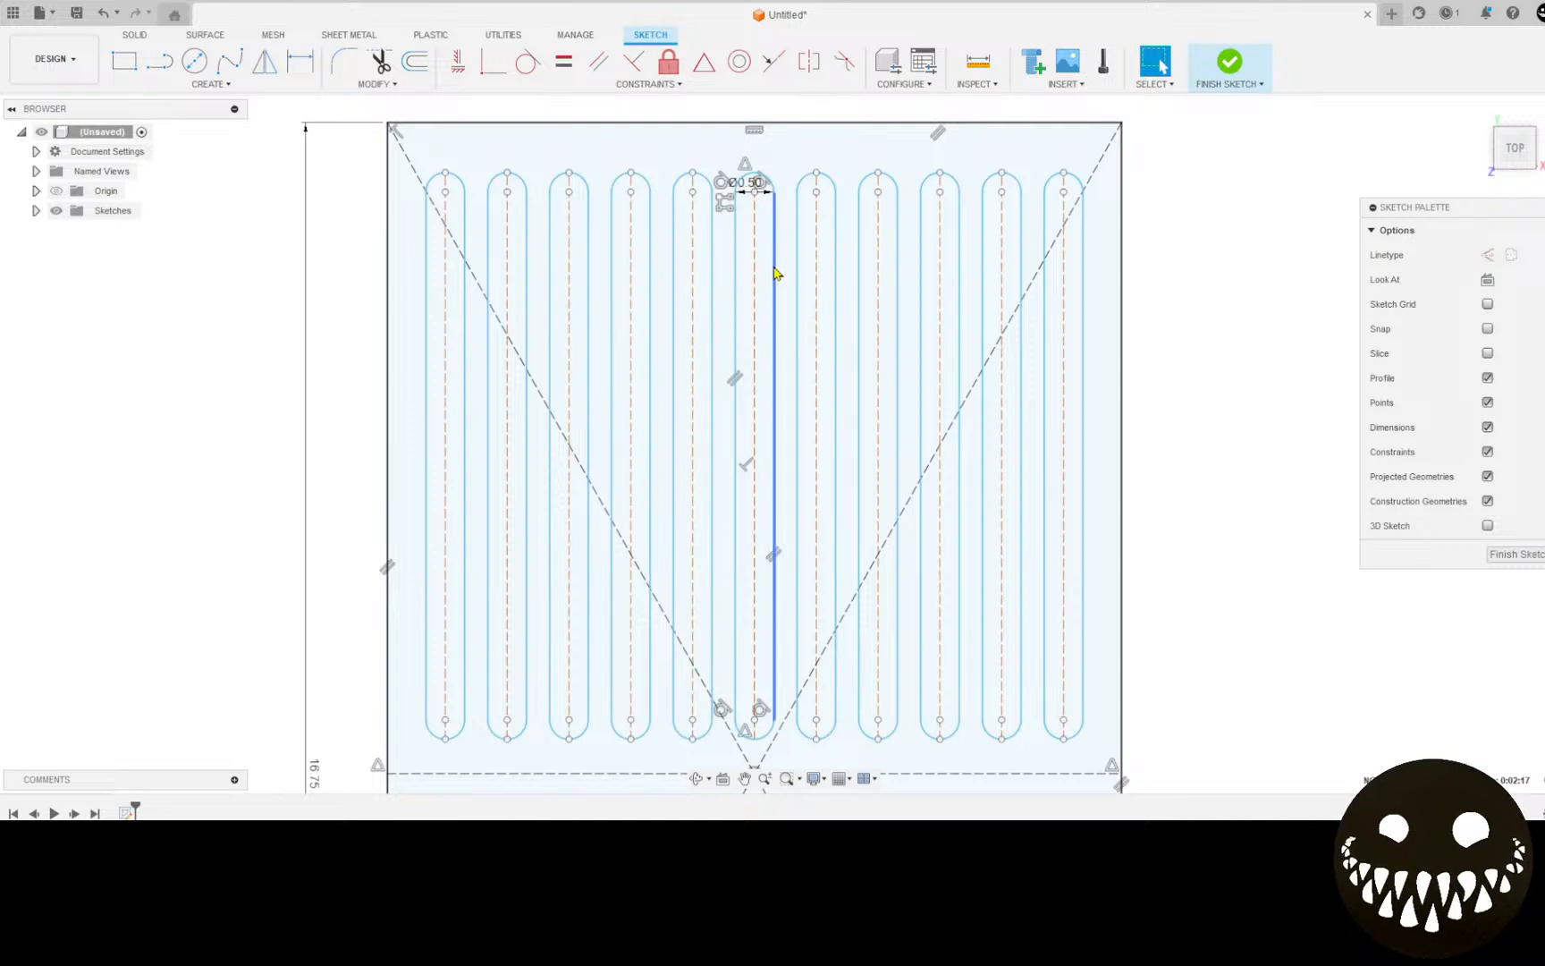
pyautogui.moveTo(768, 273); pyautogui.dragTo(771, 272)
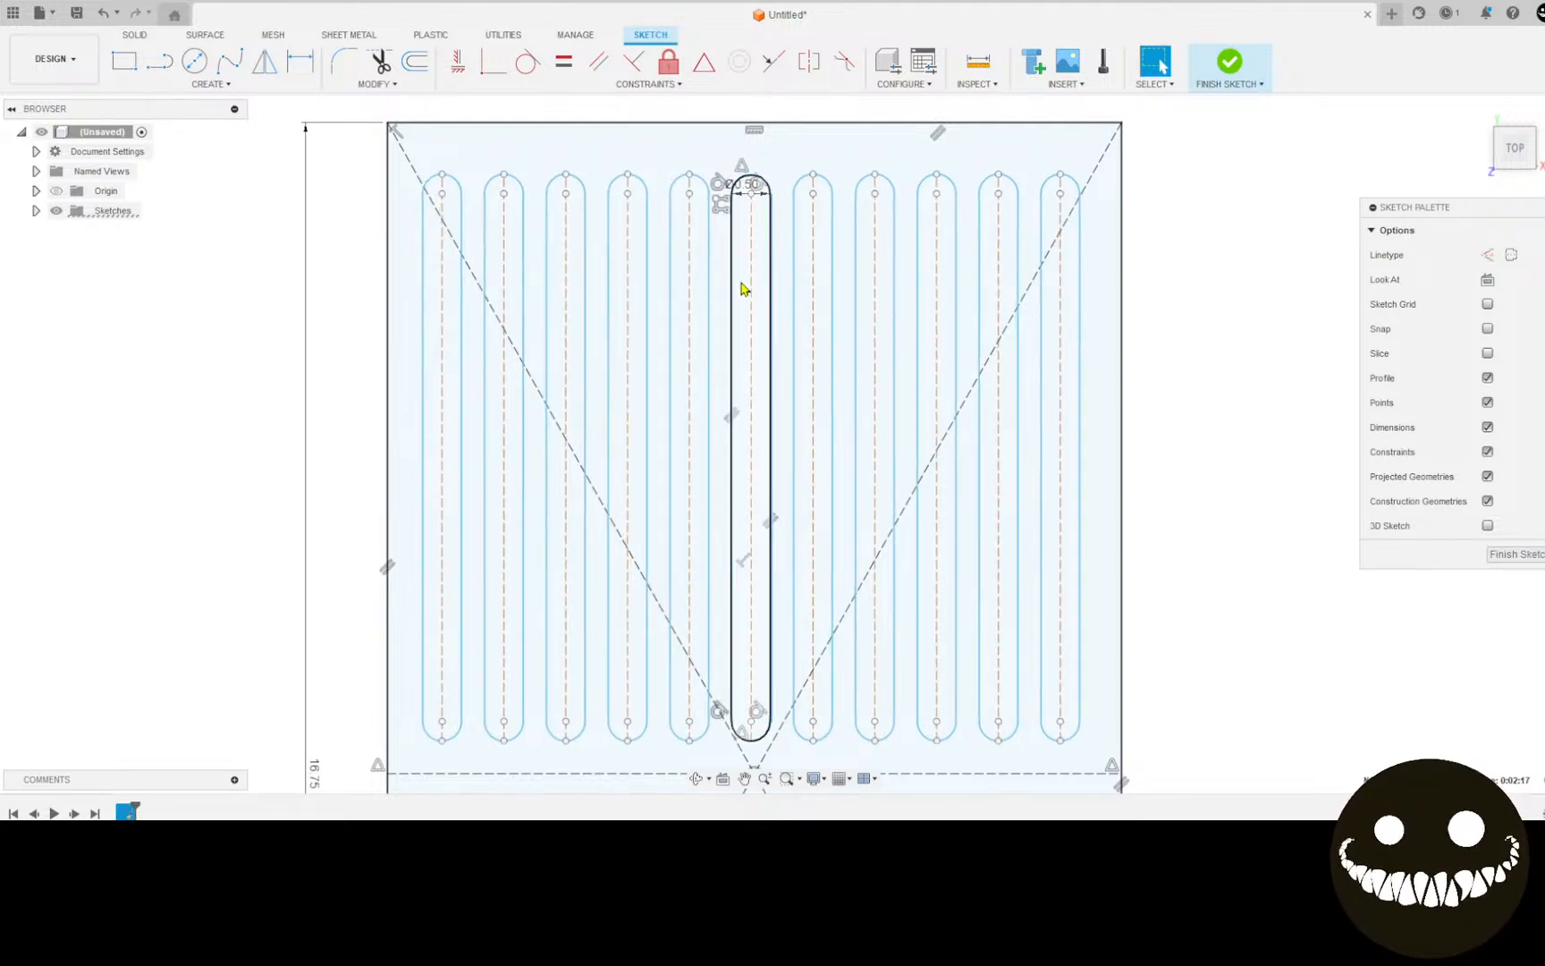
pyautogui.hotkey('ctrl', 'z')
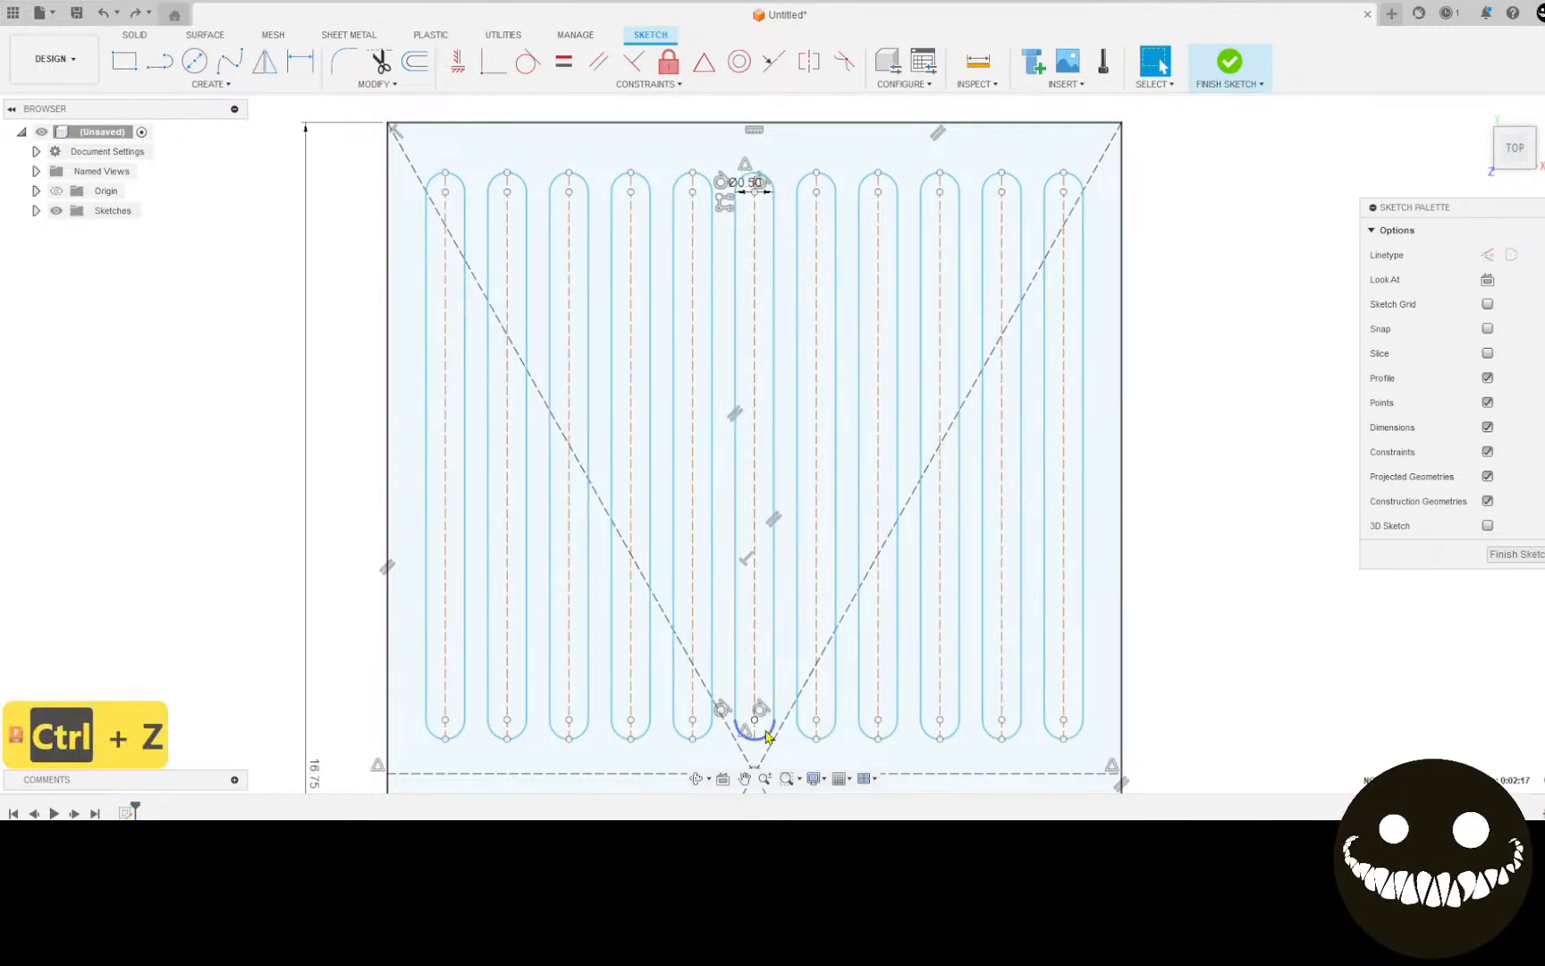
pyautogui.click(767, 735)
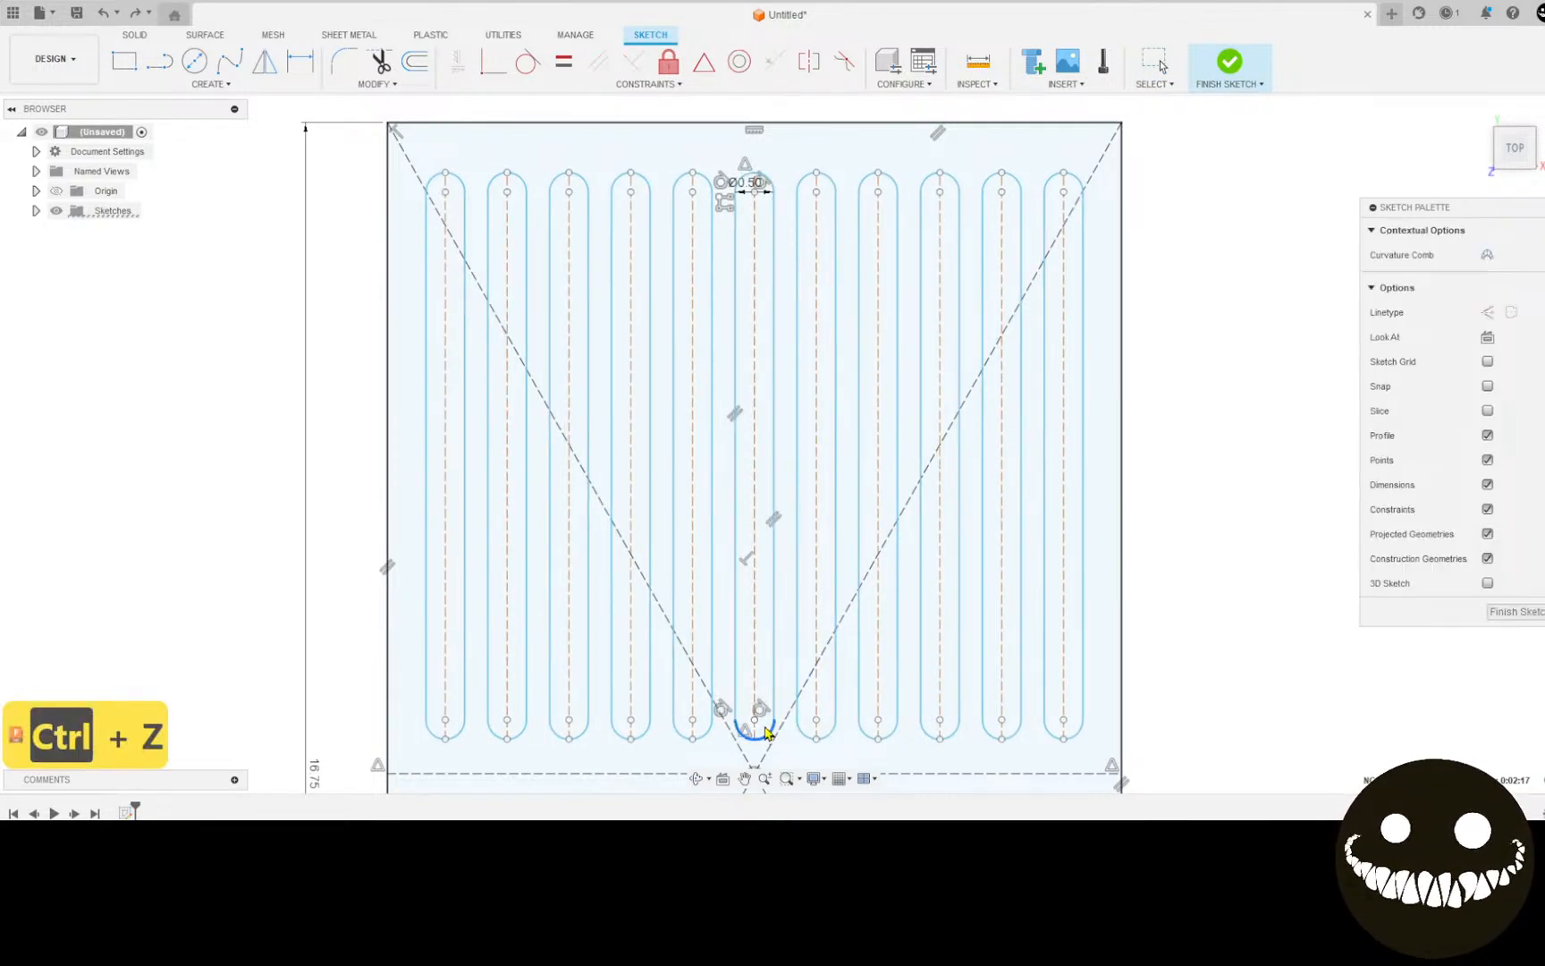
pyautogui.doubleClick(775, 684)
pyautogui.moveTo(774, 675); pyautogui.dragTo(775, 670)
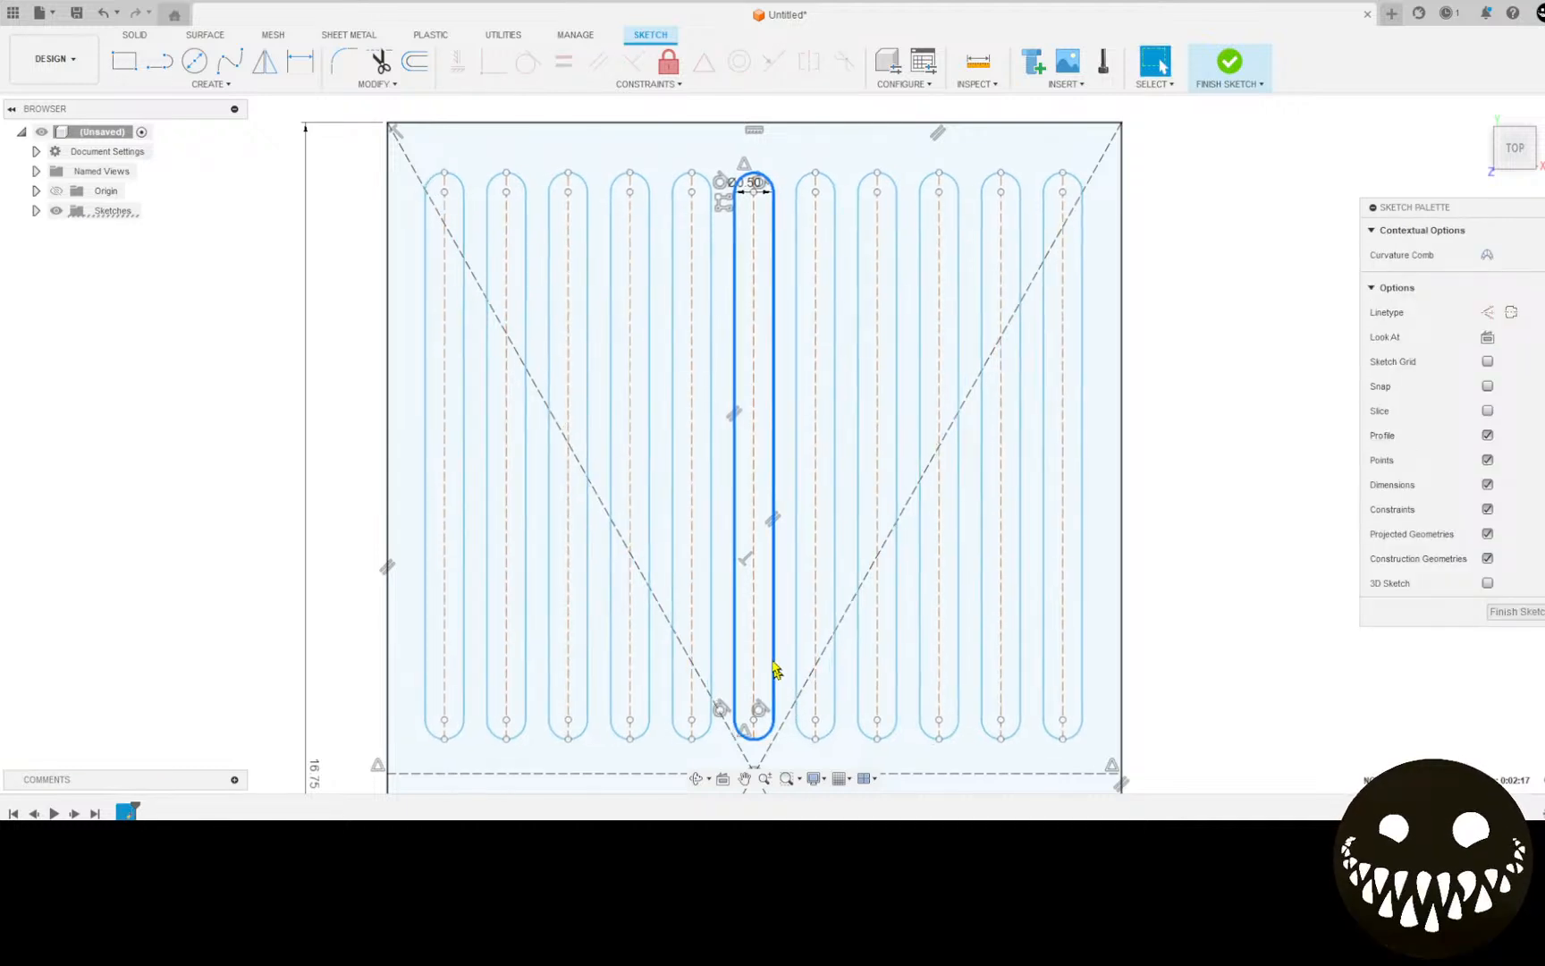
pyautogui.hotkey('ctrl', 'z')
# Step: Set the middle slot's width to 7/16 in
pyautogui.scroll(3, 760, 184)
pyautogui.scroll(2, 762, 184)
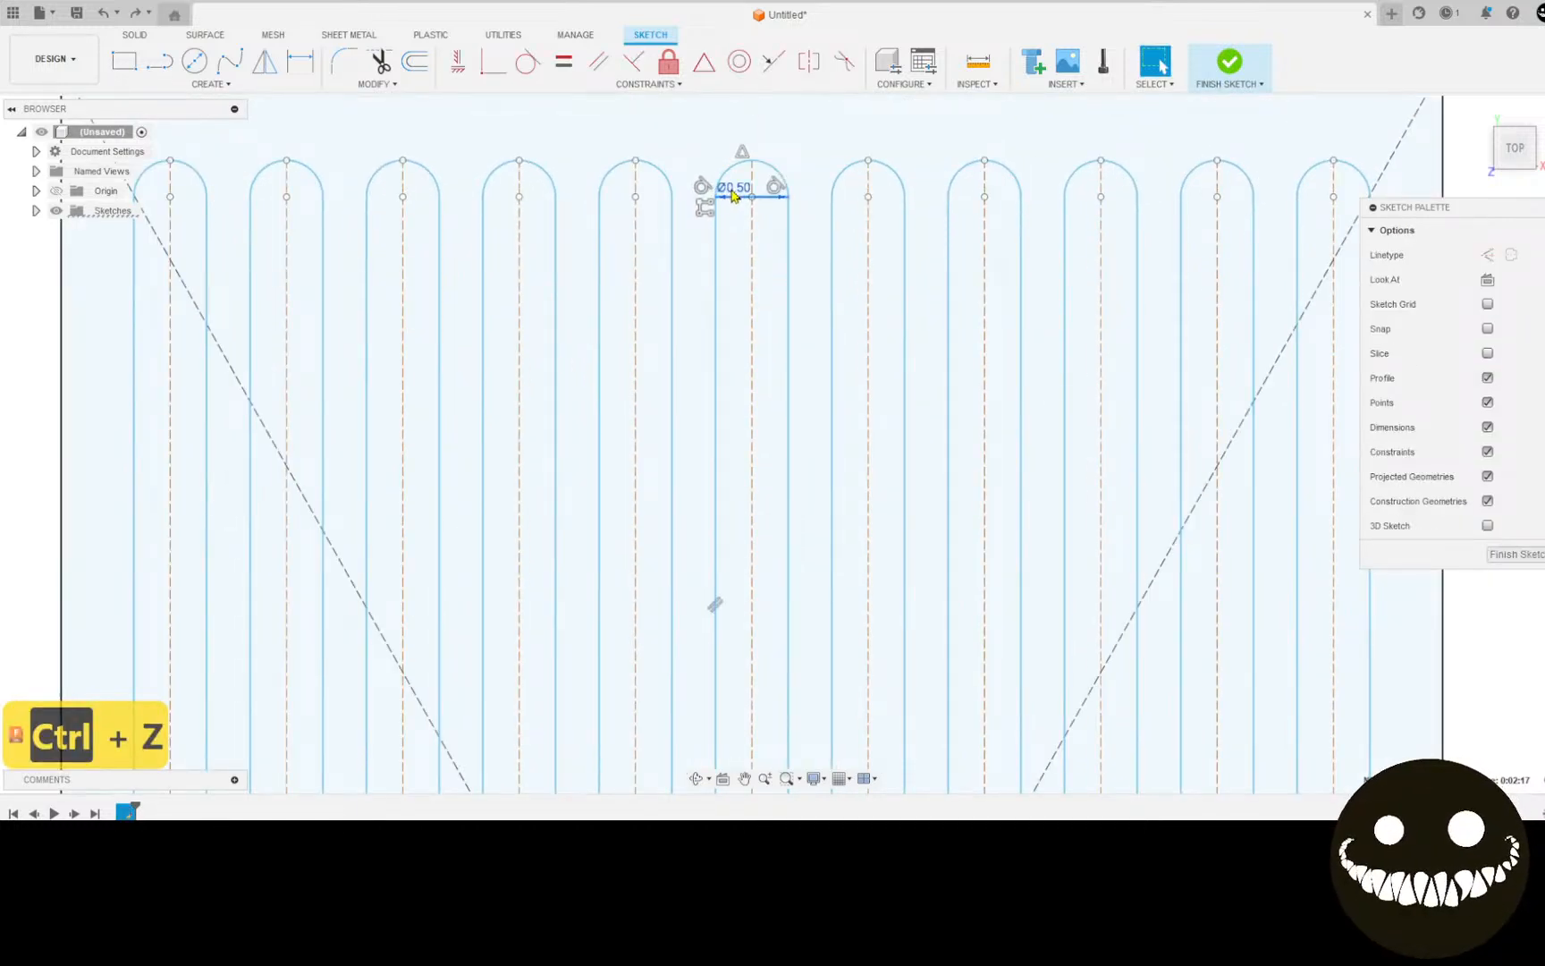
pyautogui.doubleClick(737, 187)
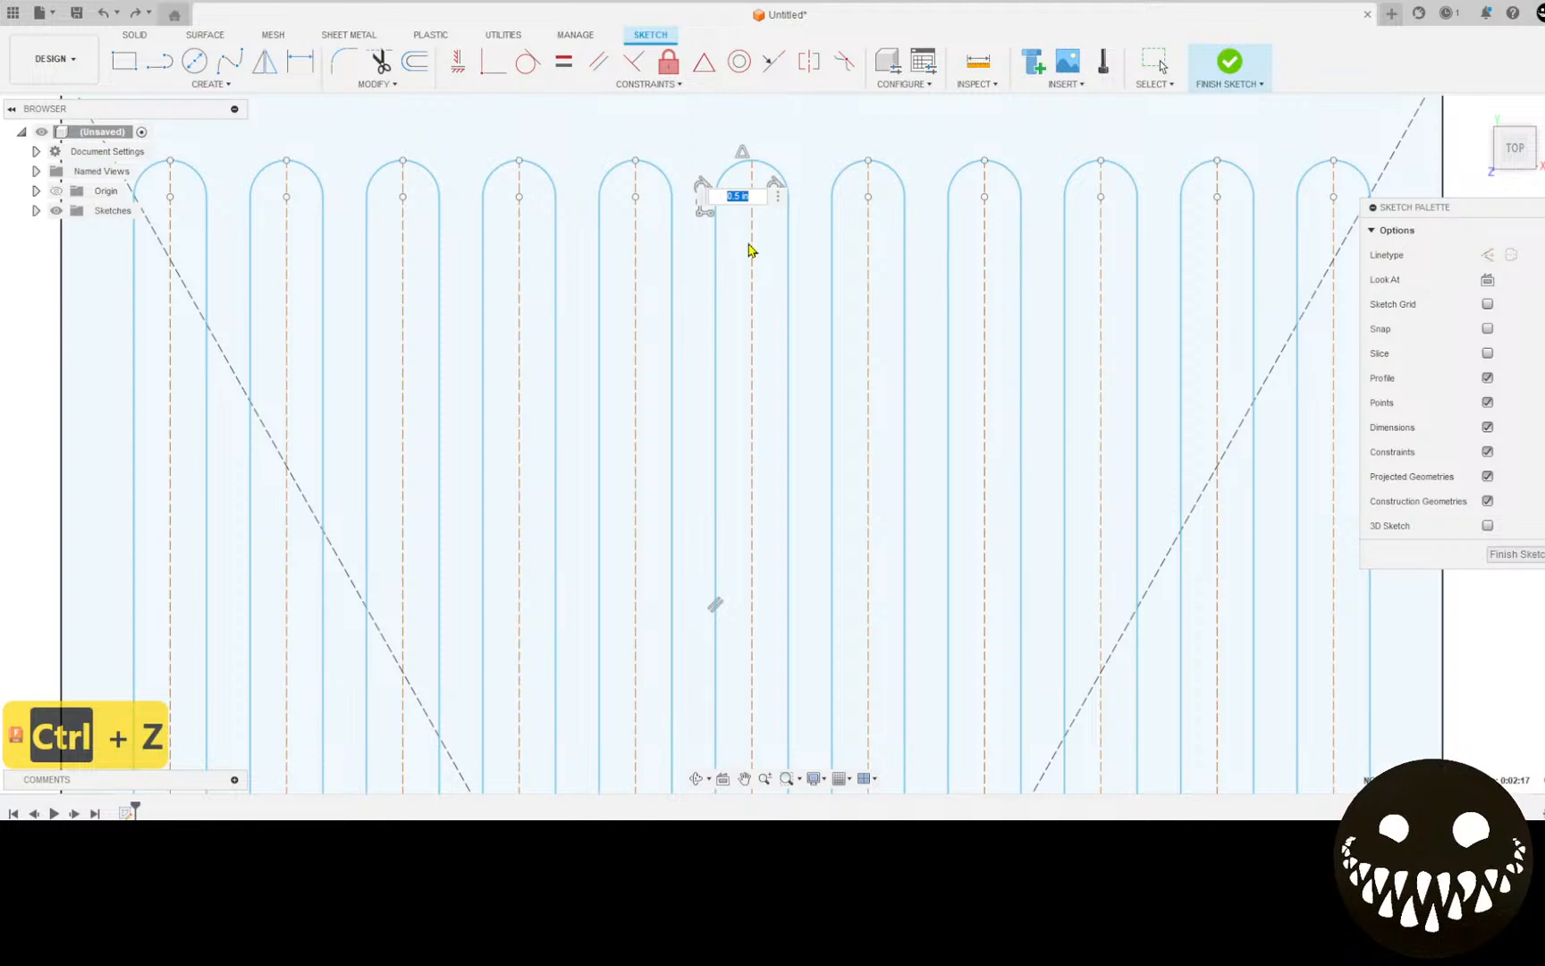
pyautogui.write('7/1')
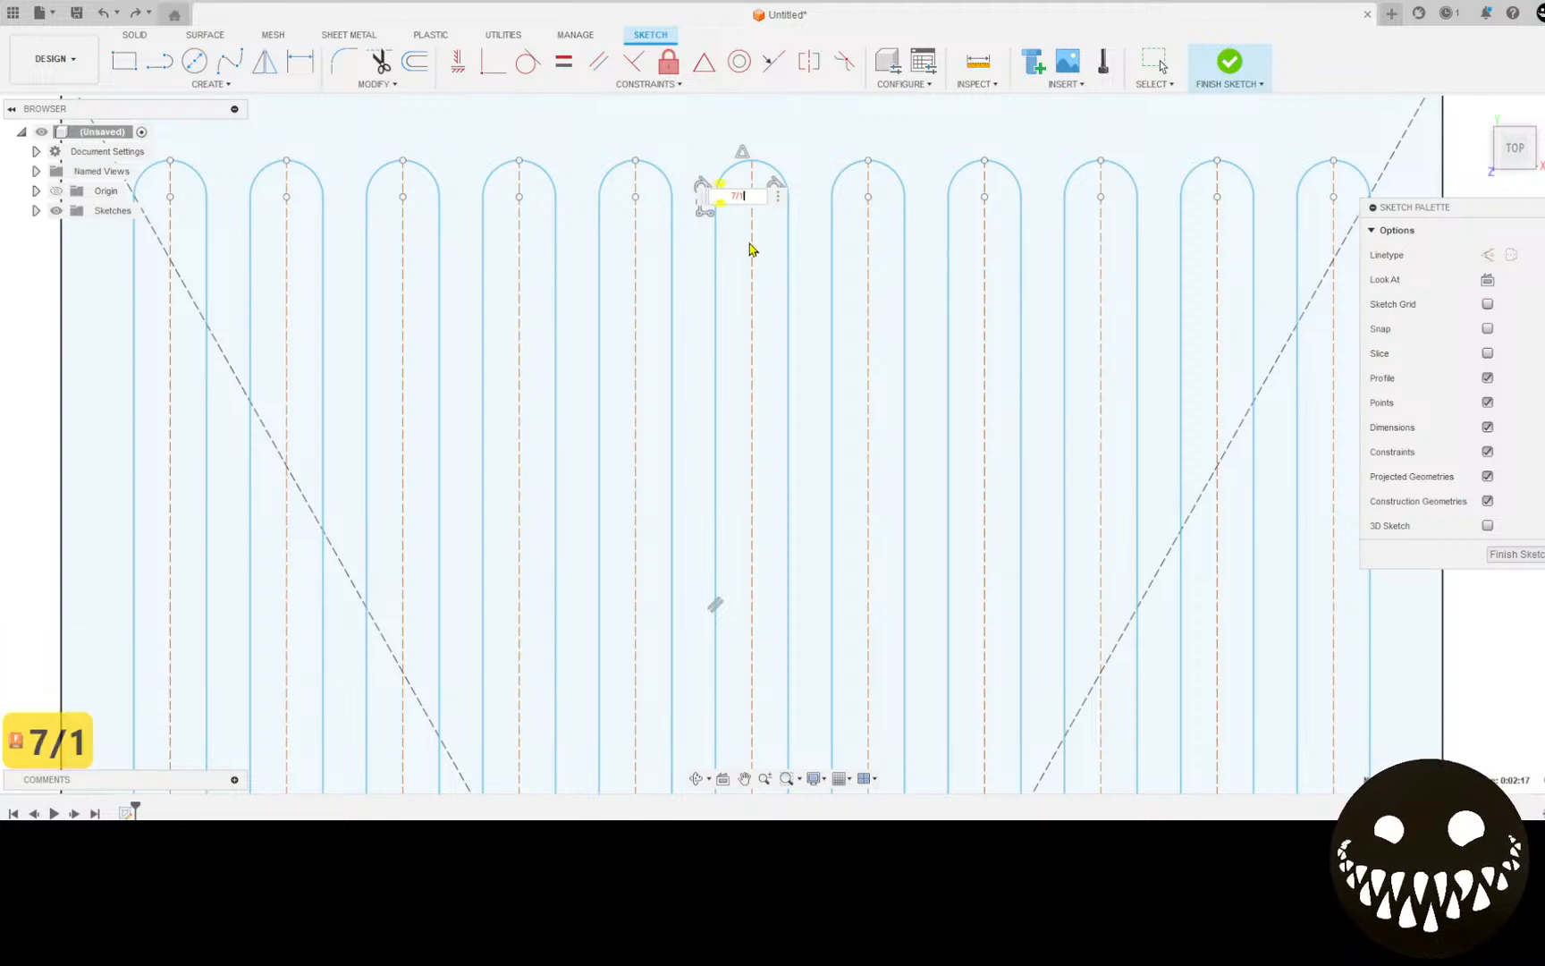
pyautogui.write('6')
pyautogui.press('Return')
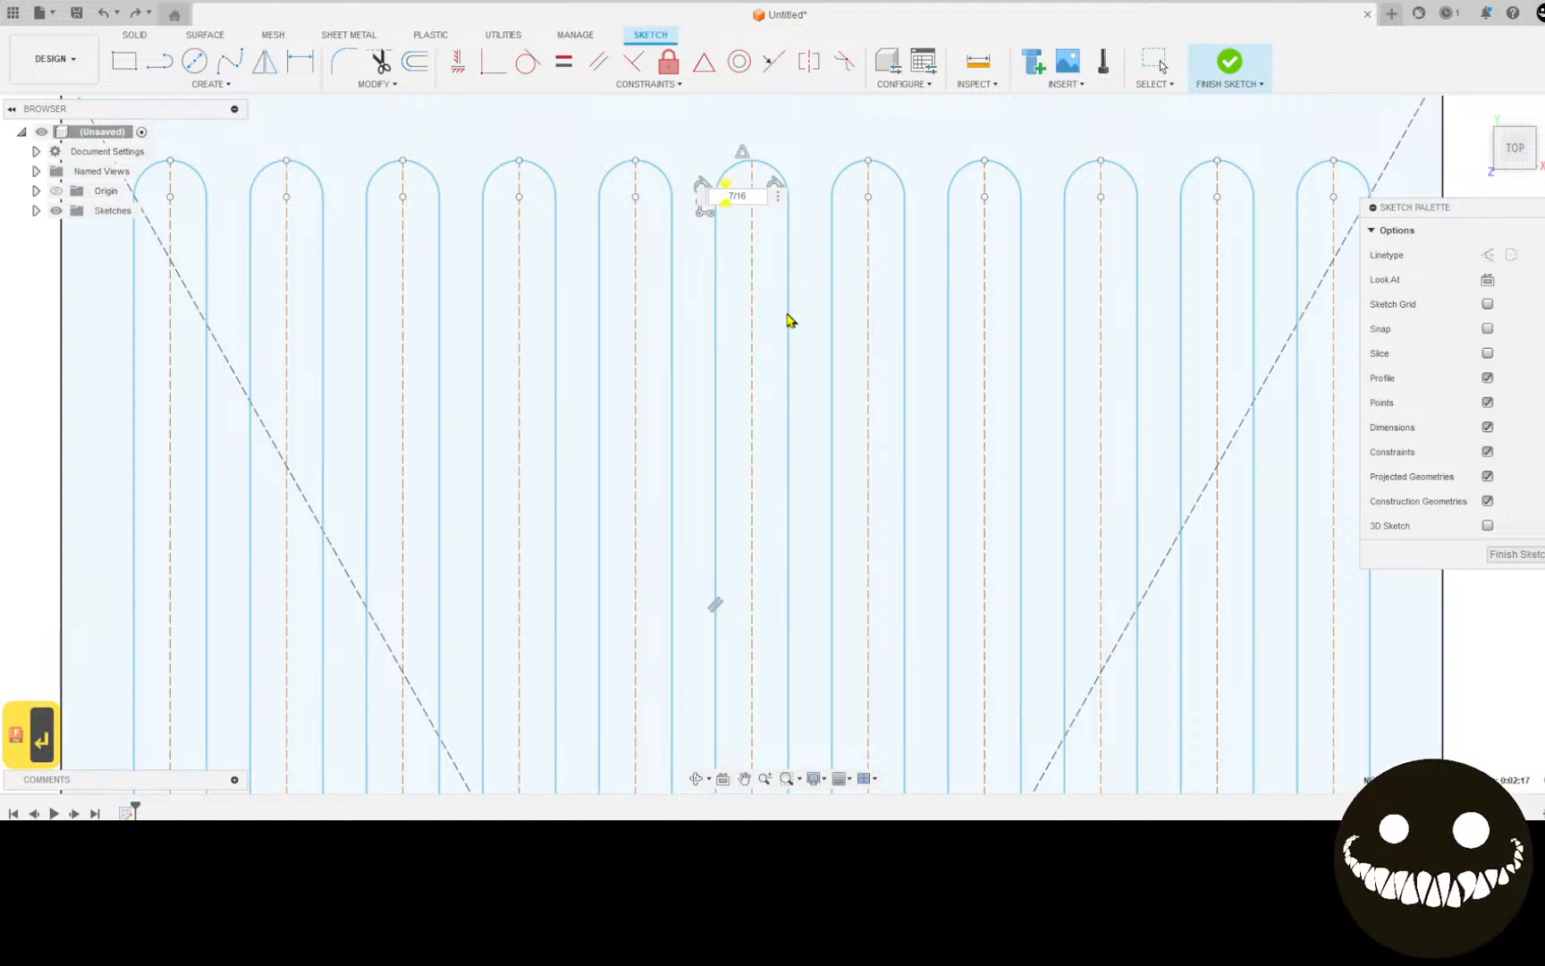
pyautogui.press('Escape')
# Step: Mirror all 11 upper slots about the plate's horizontal centreline into the lower half
pyautogui.scroll(-5, 828, 338)
pyautogui.scroll(-1, 1009, 424)
pyautogui.moveTo(1006, 424); pyautogui.dragTo(1002, 376, button='middle')
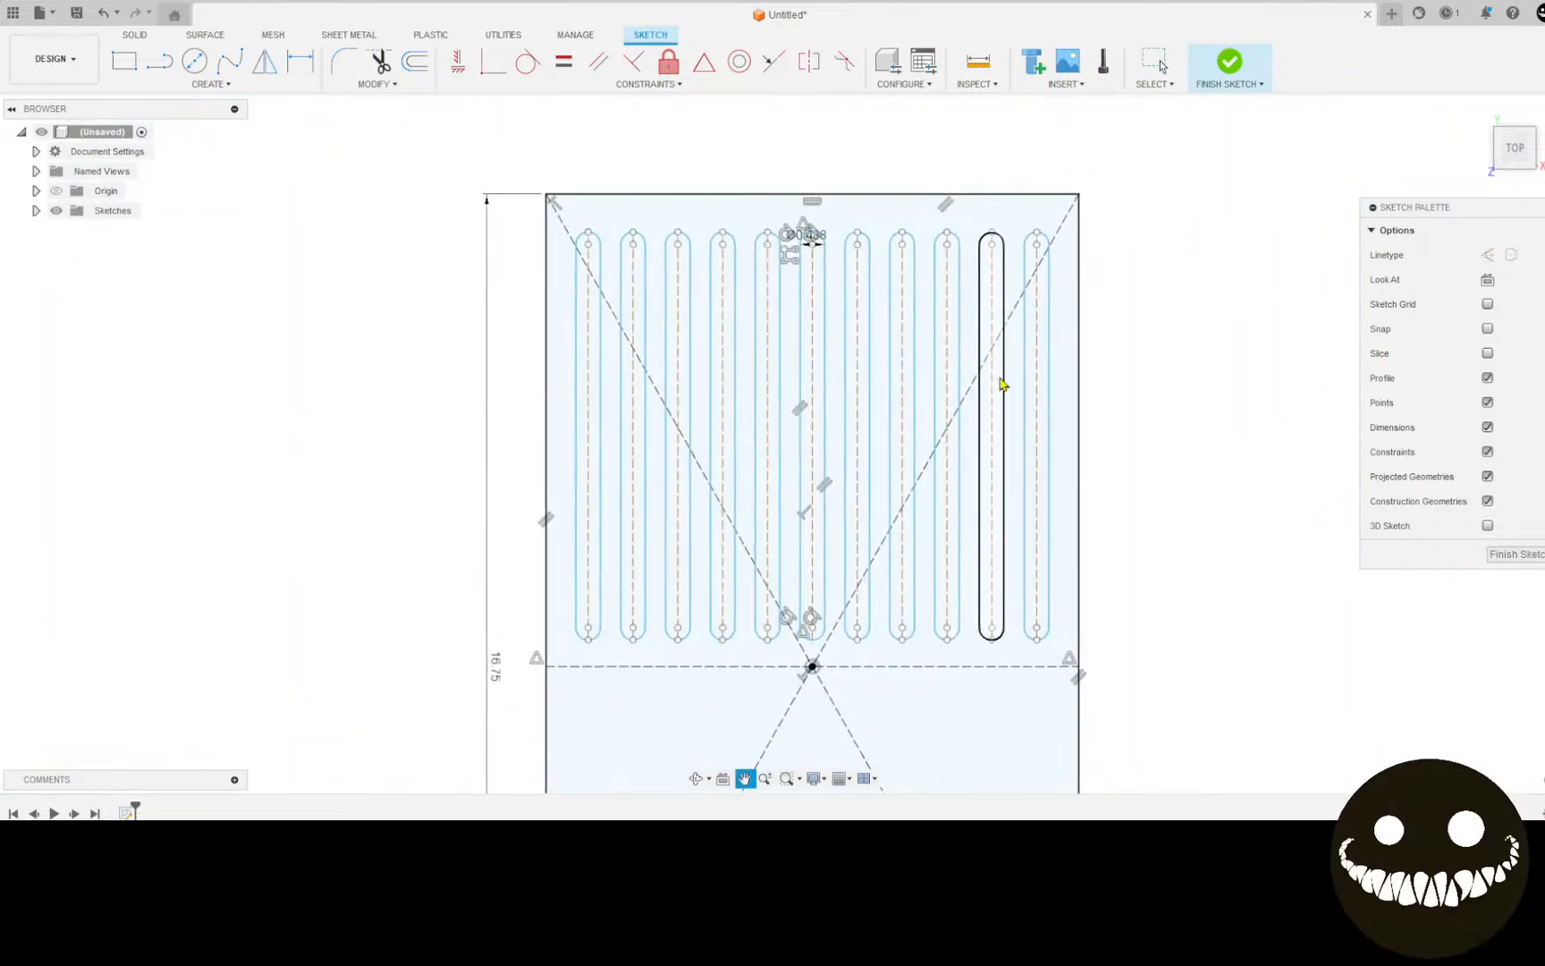
pyautogui.press('Return')
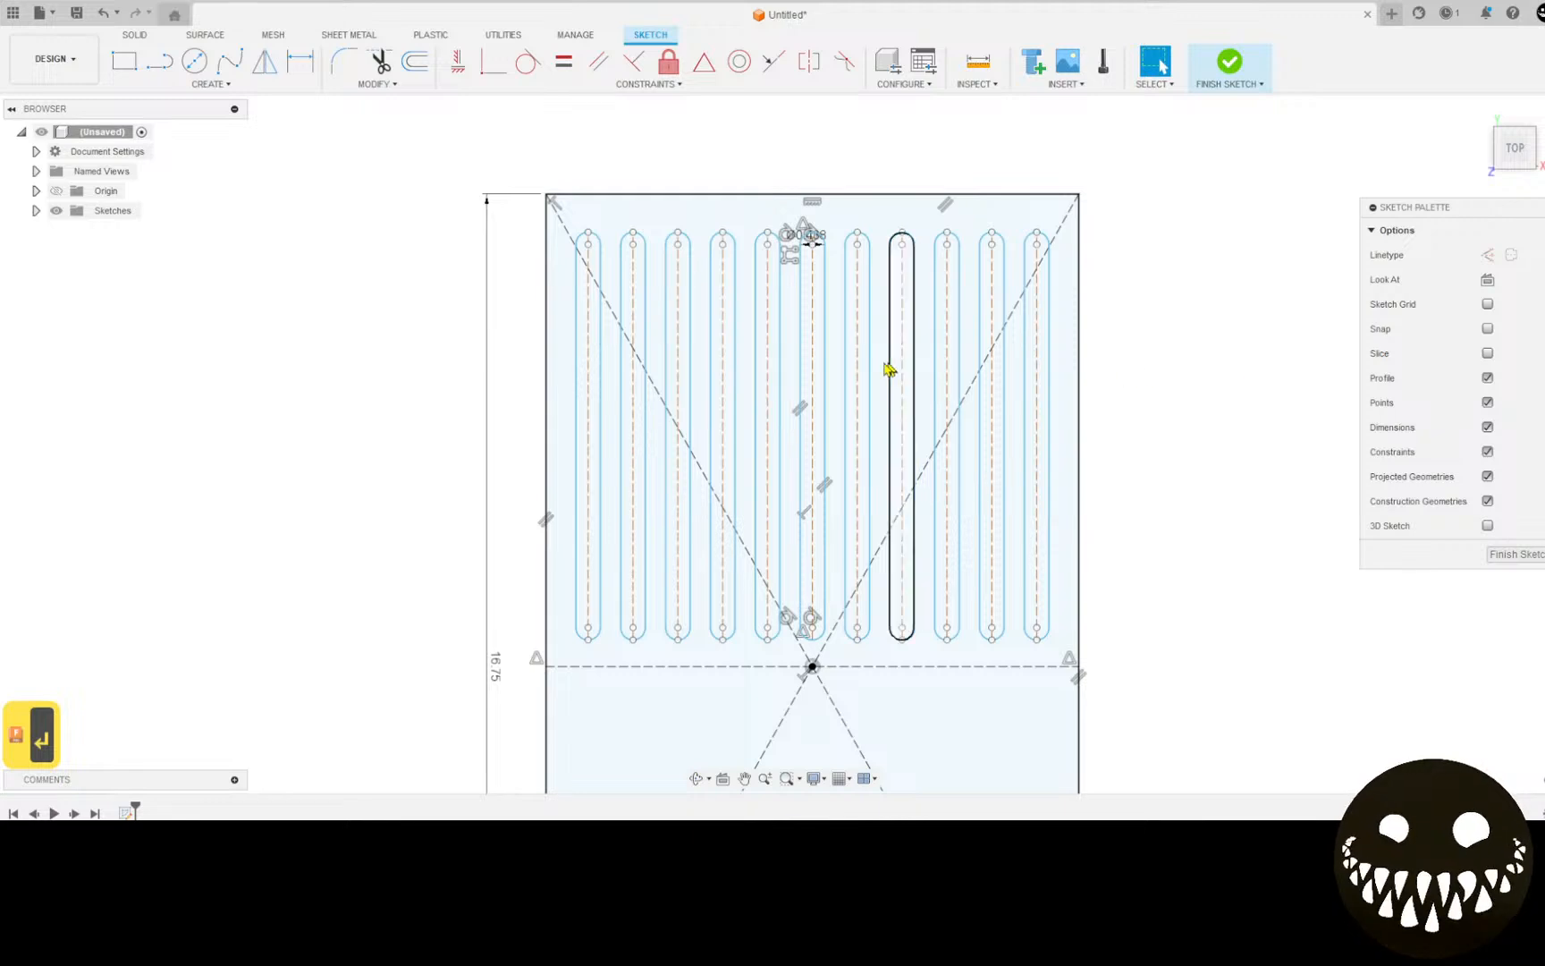
pyautogui.moveTo(516, 218); pyautogui.dragTo(1196, 650)
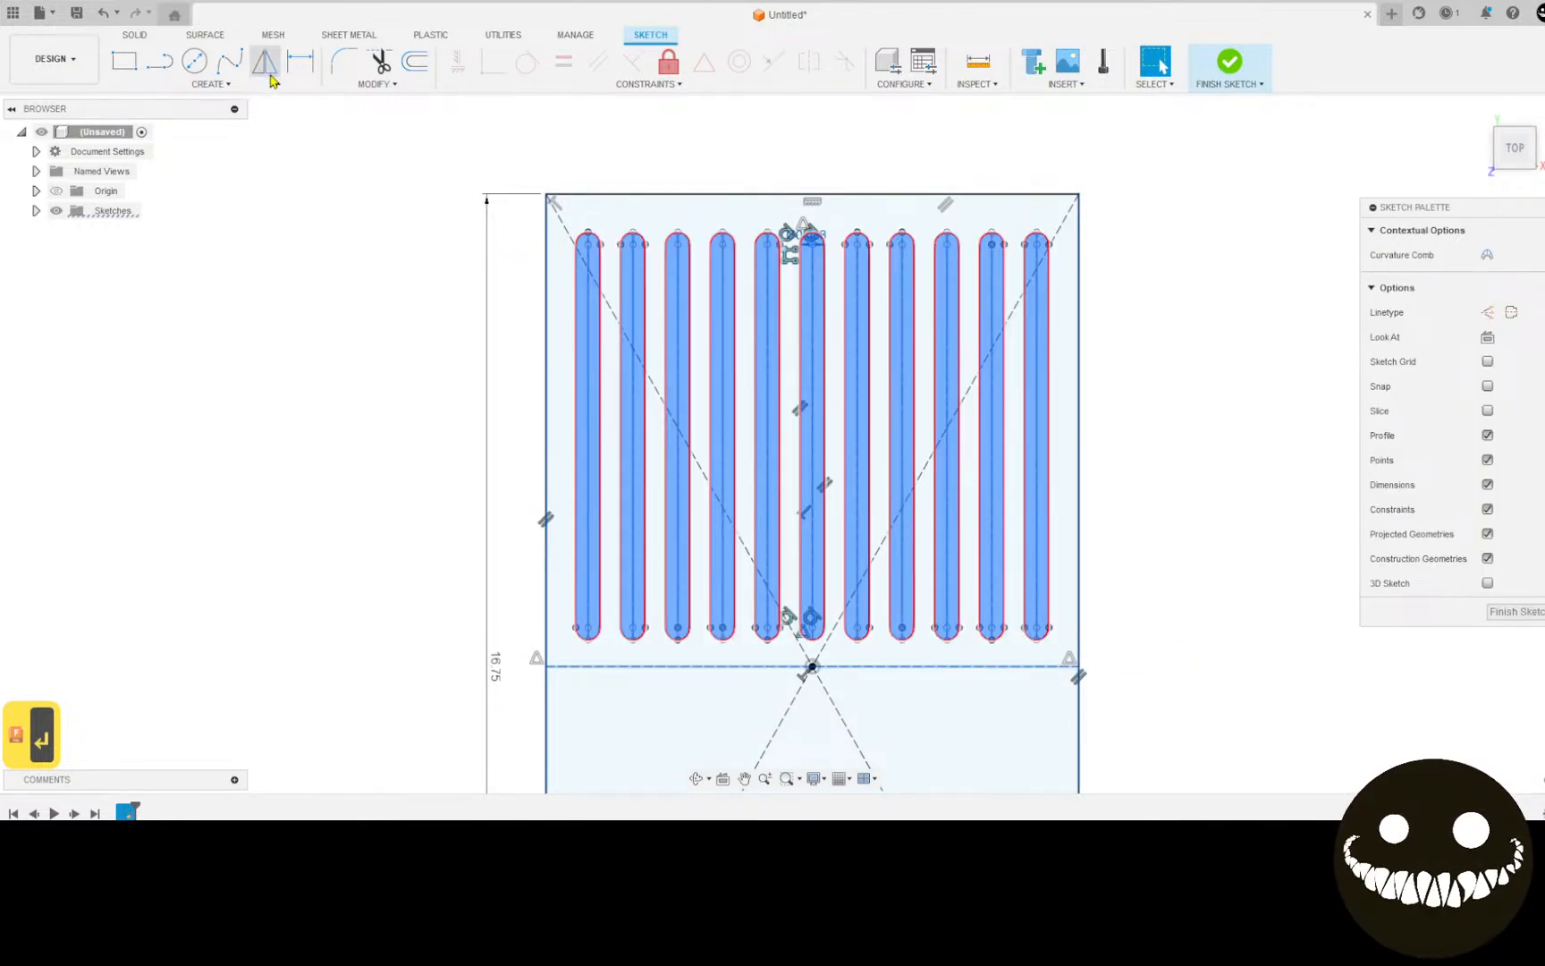
pyautogui.click(265, 60)
pyautogui.click(1243, 255)
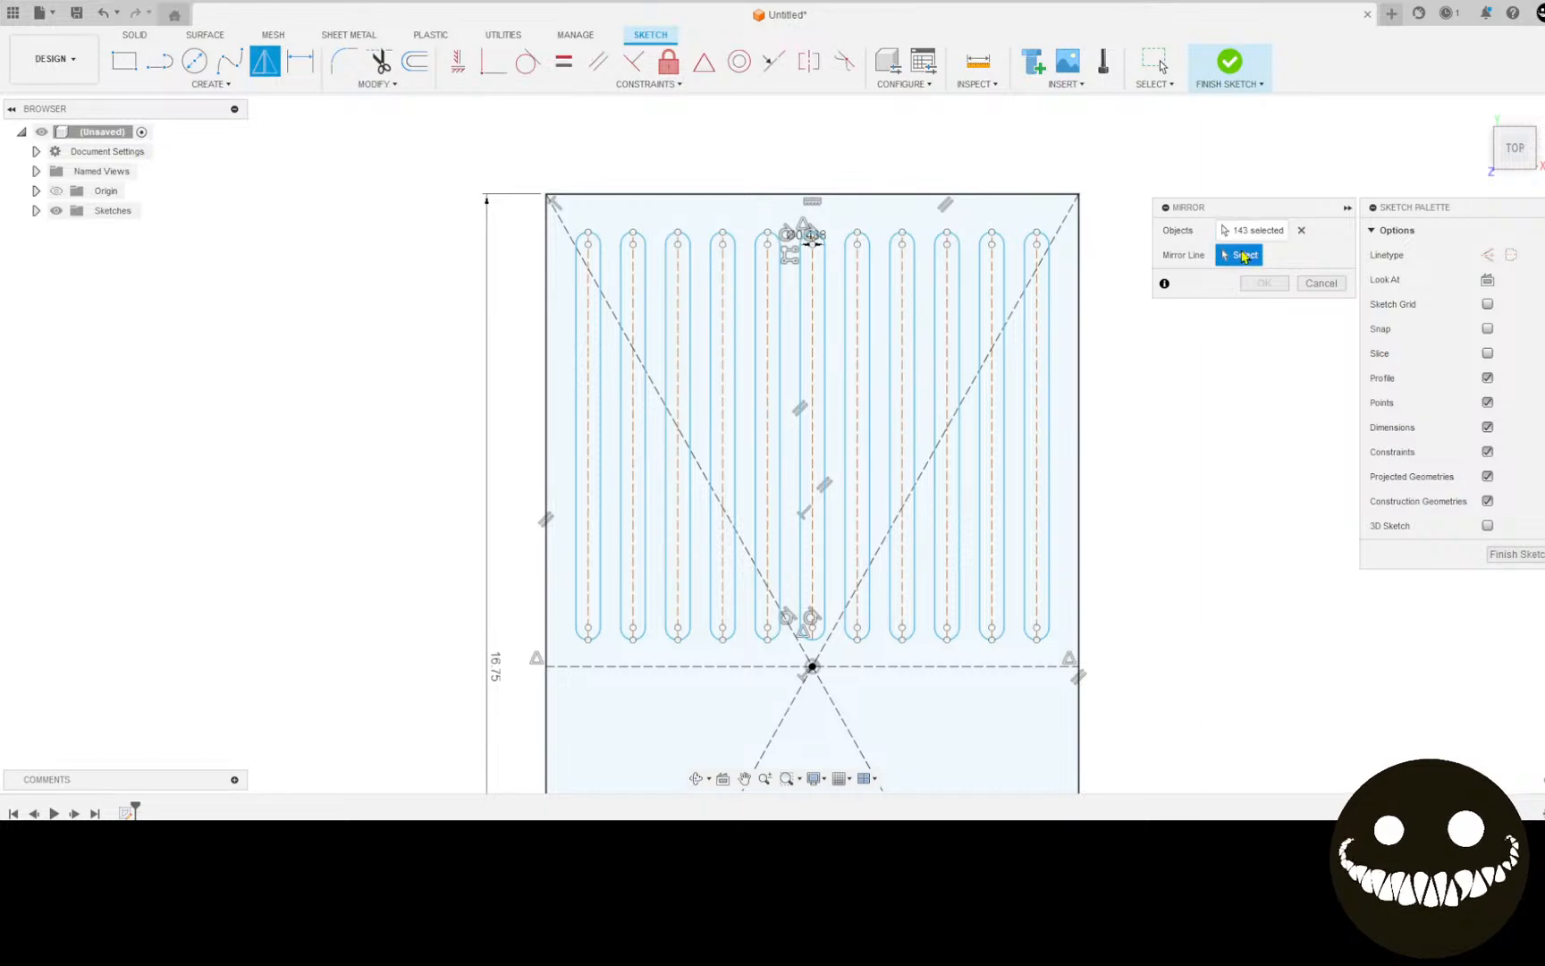
pyautogui.click(919, 672)
pyautogui.scroll(-3, 932, 650)
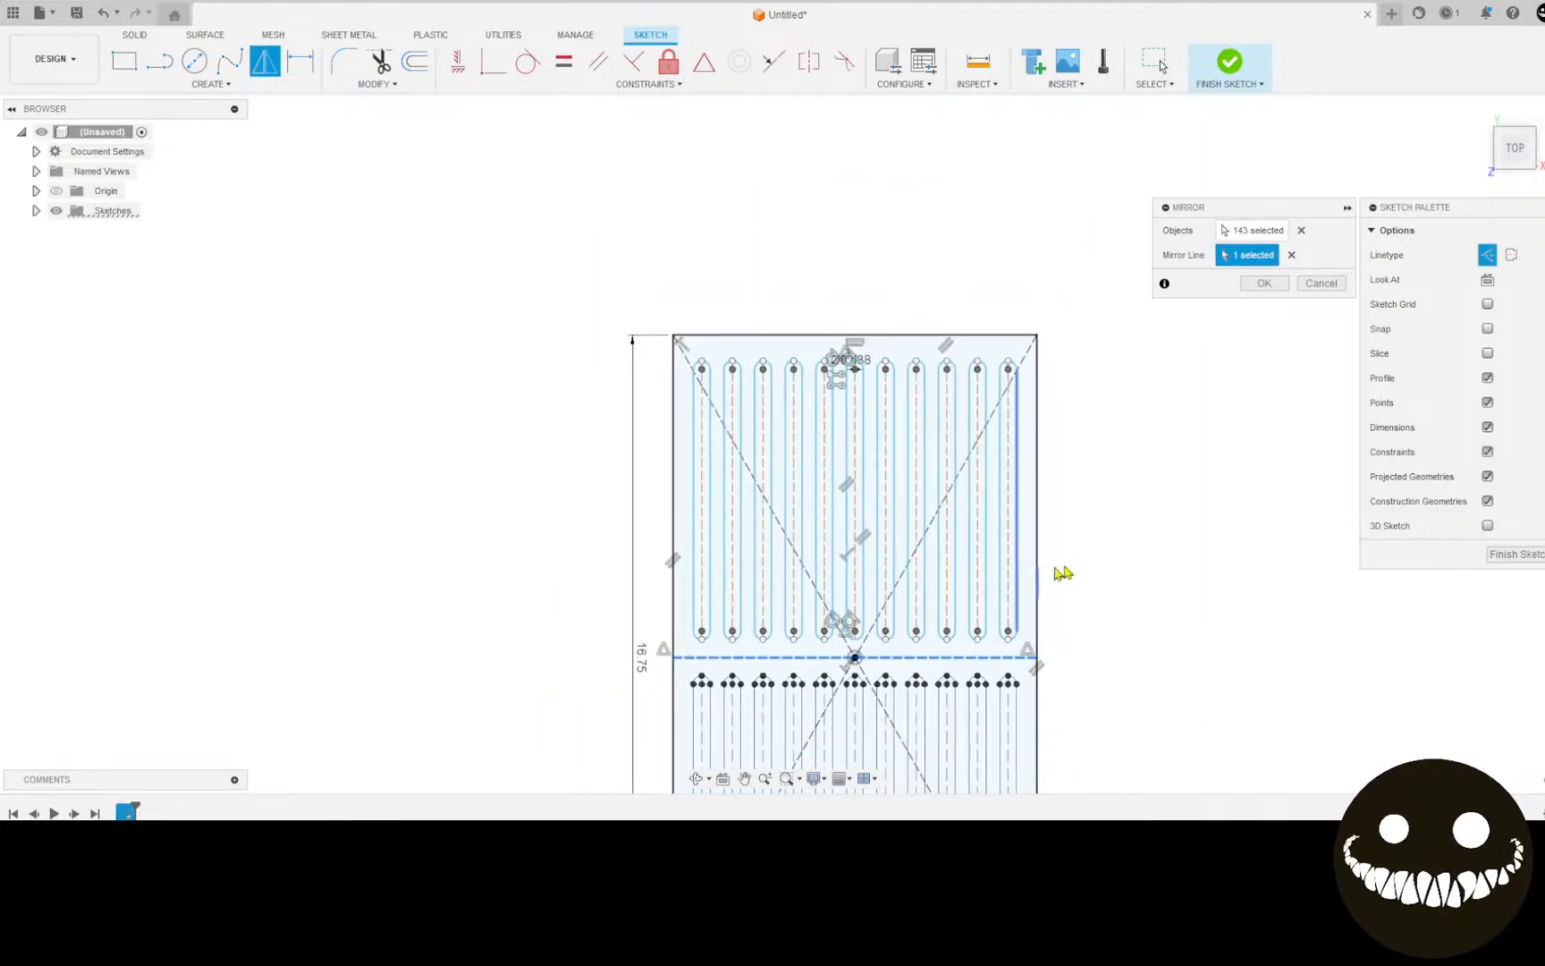
pyautogui.moveTo(1085, 559); pyautogui.dragTo(1053, 420, button='middle')
pyautogui.click(1262, 284)
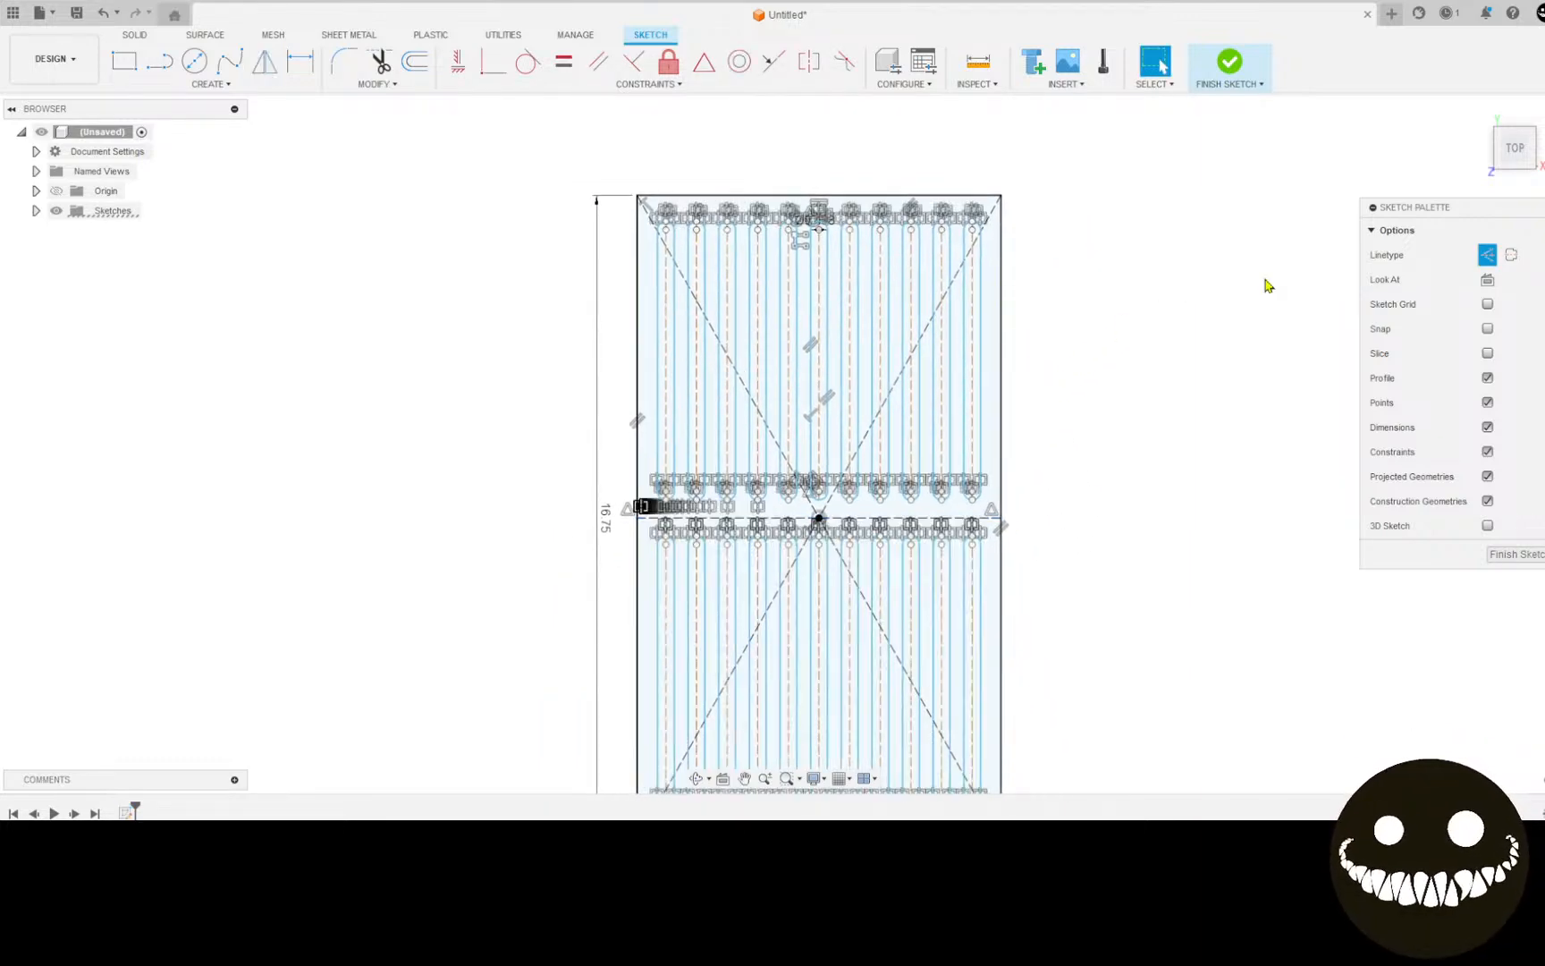
# Step: Examine the gap between the two slot rows and compare it with the photo of the old grill grates
pyautogui.scroll(3, 716, 516)
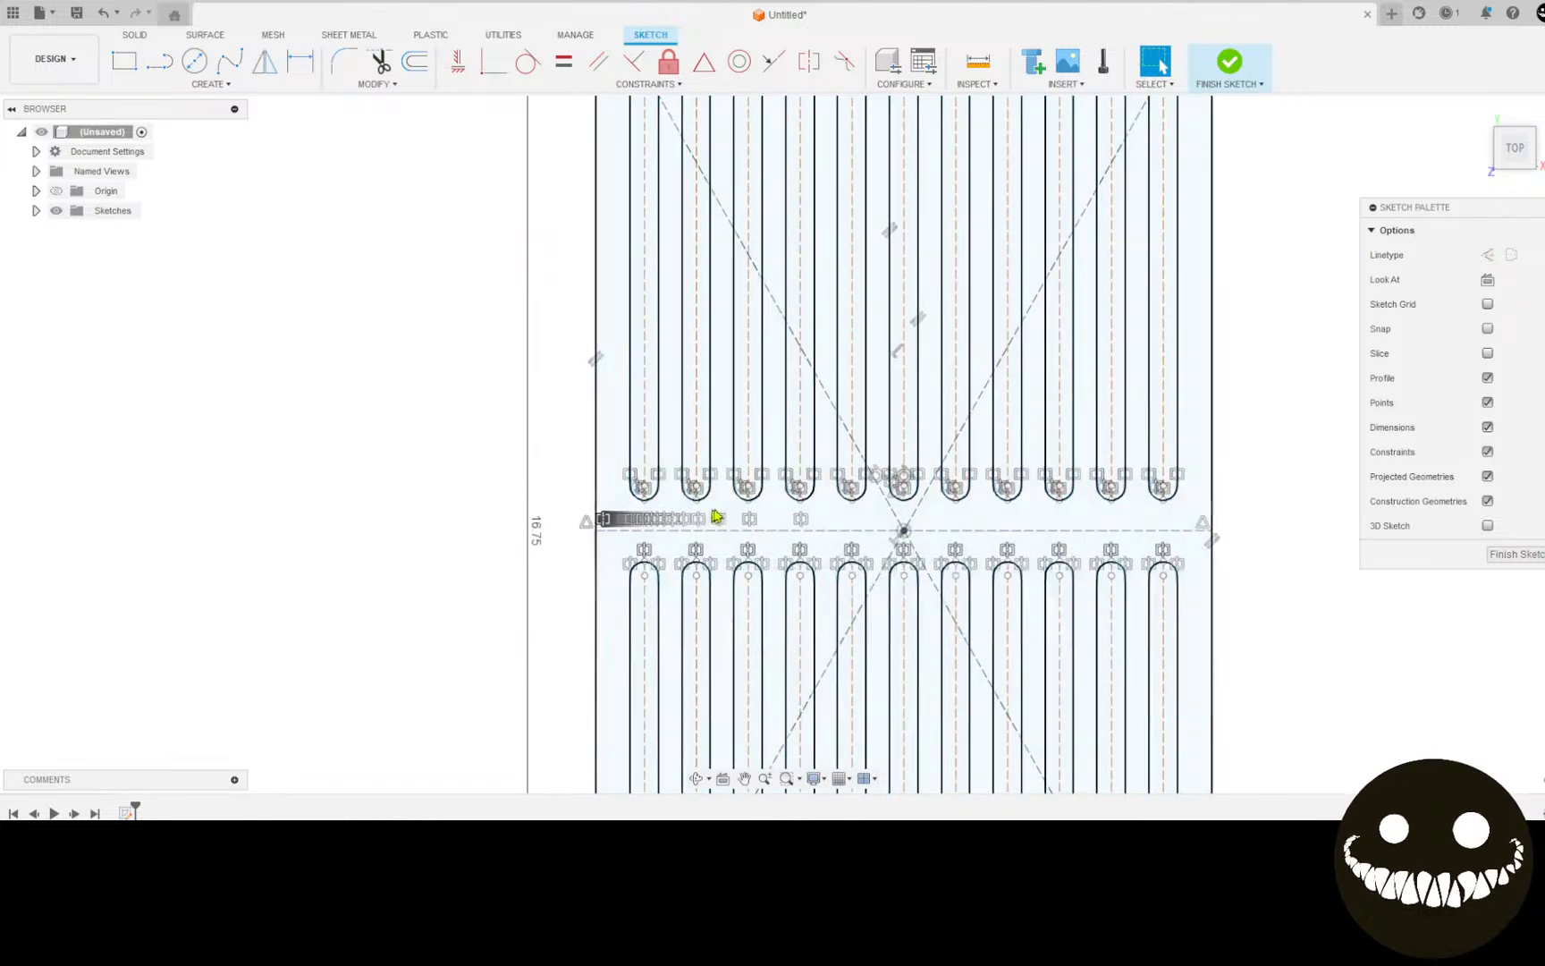
pyautogui.scroll(-5, 738, 528)
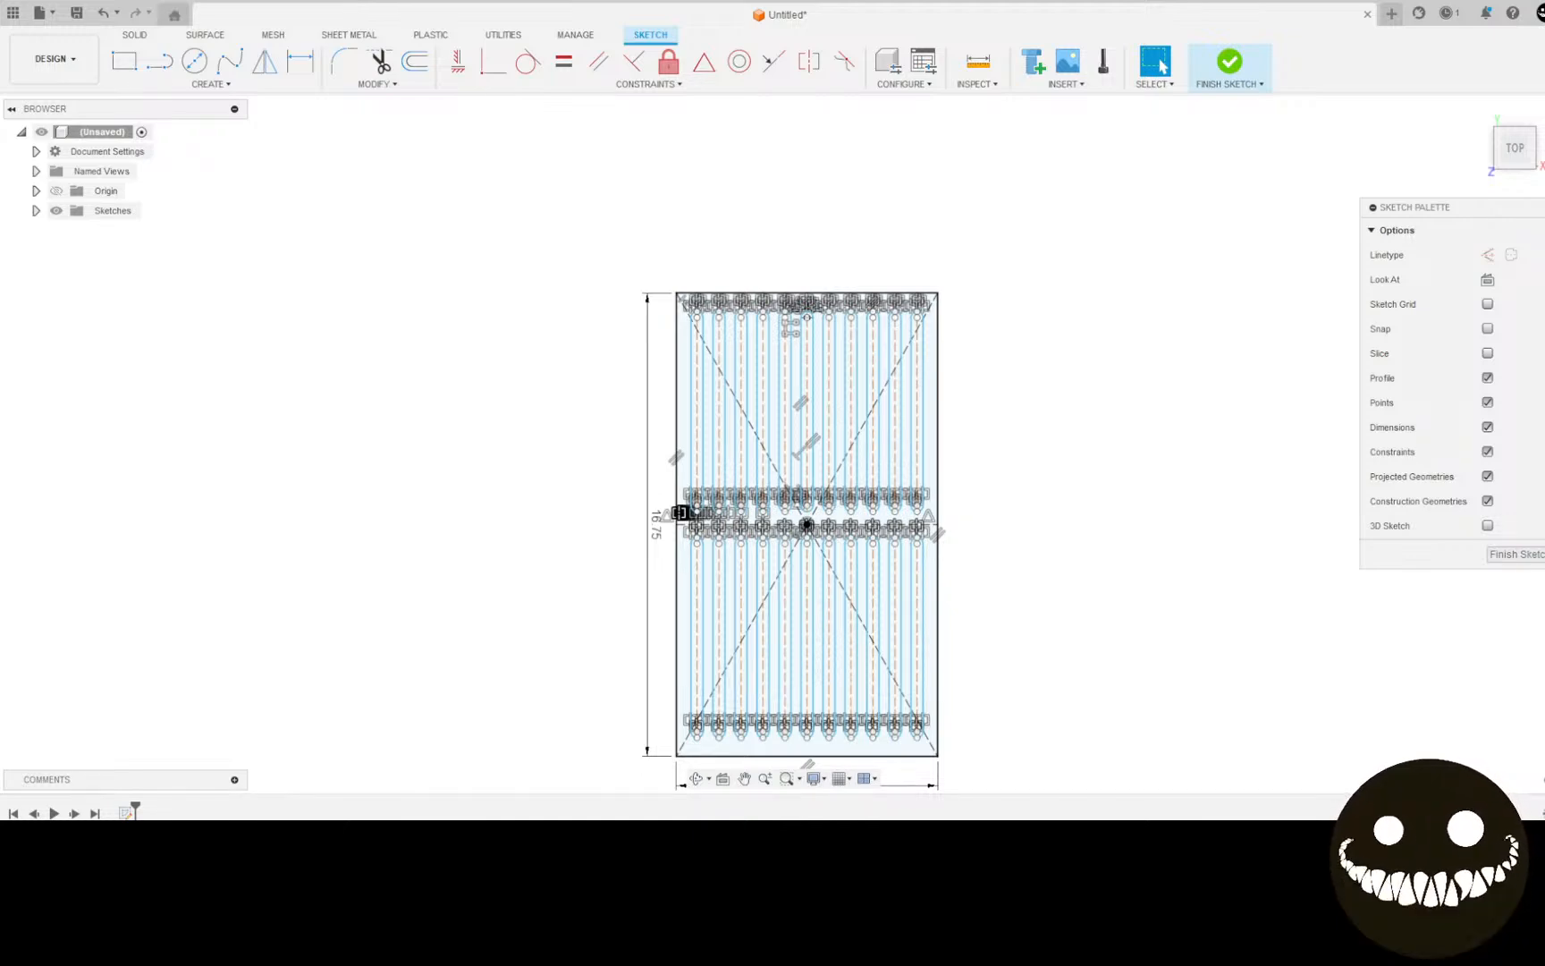
pyautogui.moveTo(0, 286)
pyautogui.mouseDown()
pyautogui.moveTo(530, 232)
pyautogui.moveTo(588, 123)
pyautogui.mouseUp()
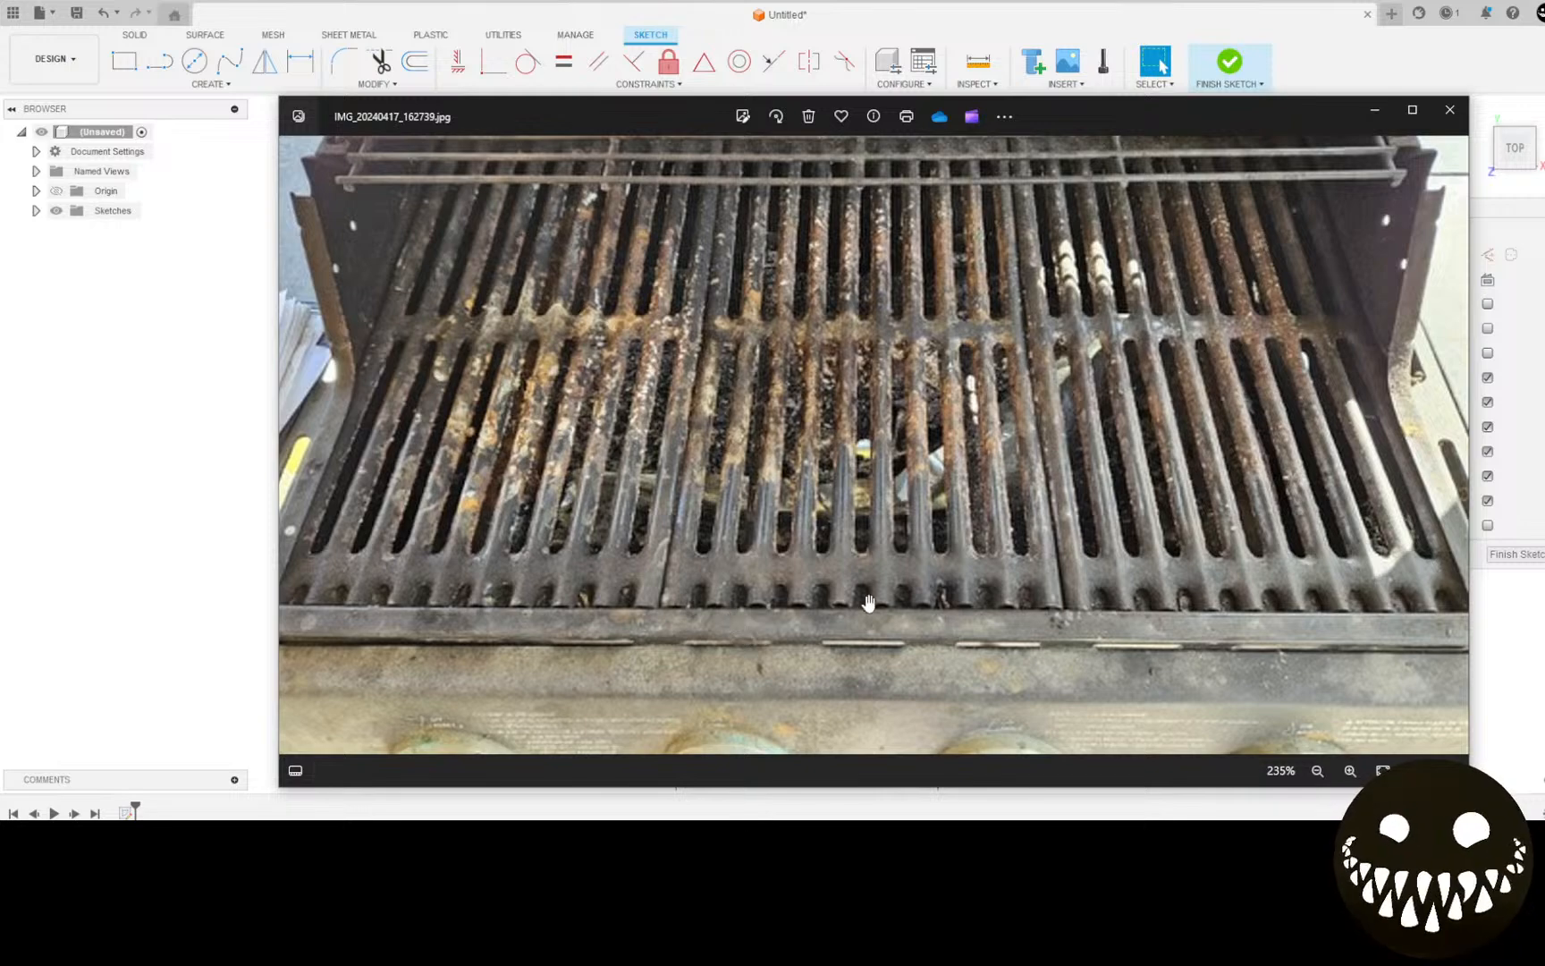
pyautogui.click(941, 24)
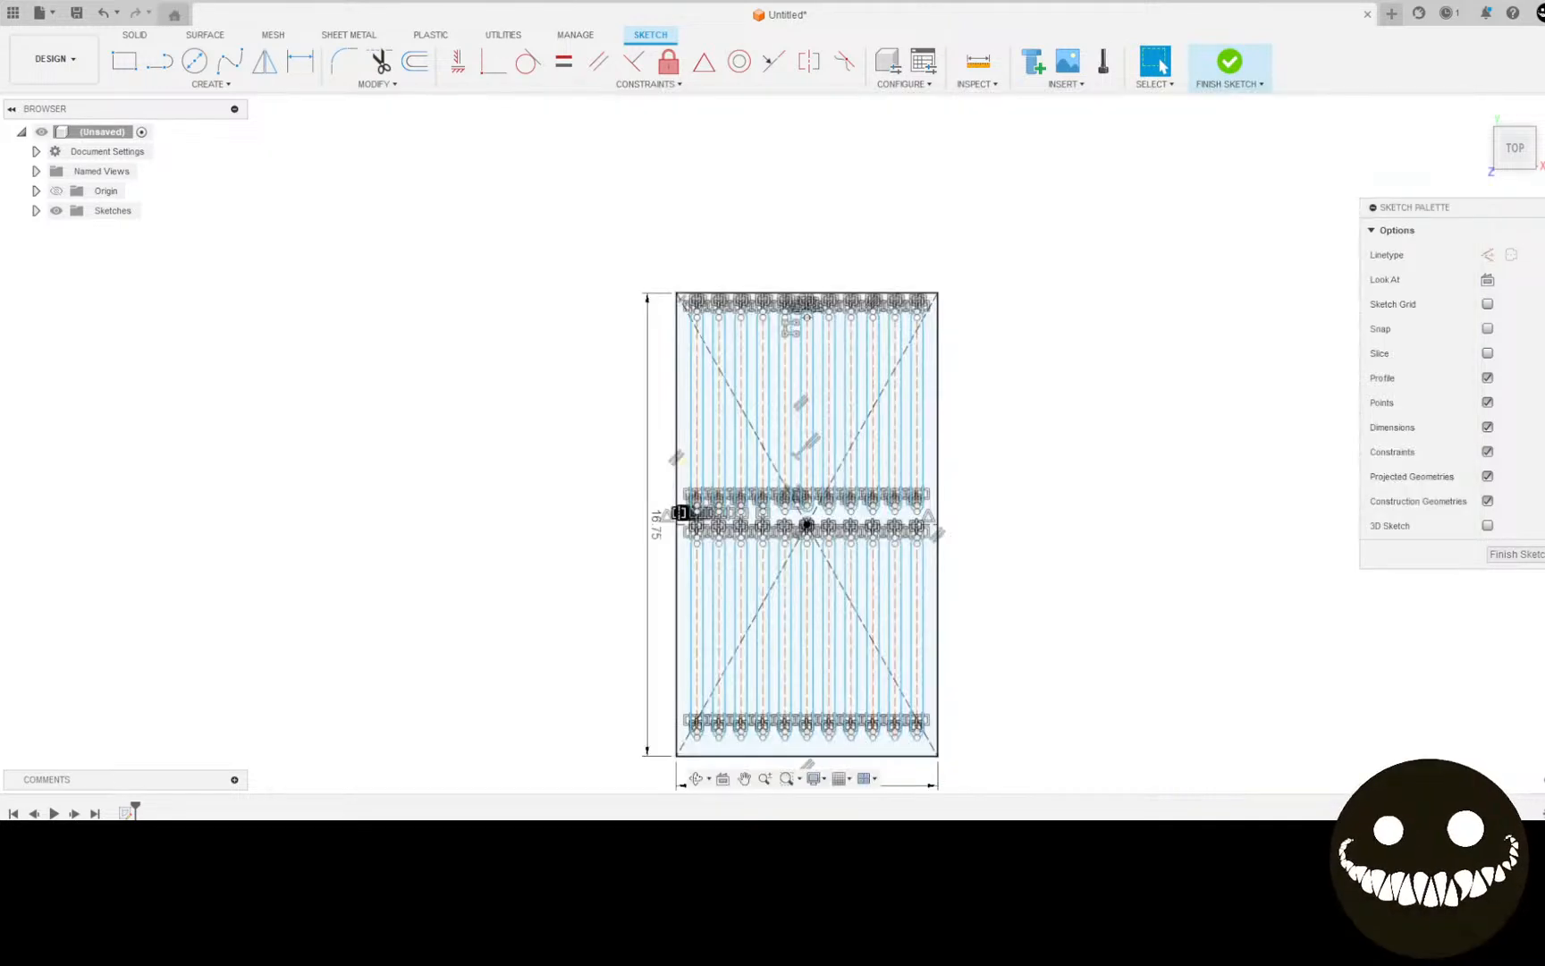
# Step: Shorten the slots by moving the middle slot's upper end down, away from the plate's top edge
pyautogui.scroll(3, 678, 492)
pyautogui.scroll(-2, 782, 469)
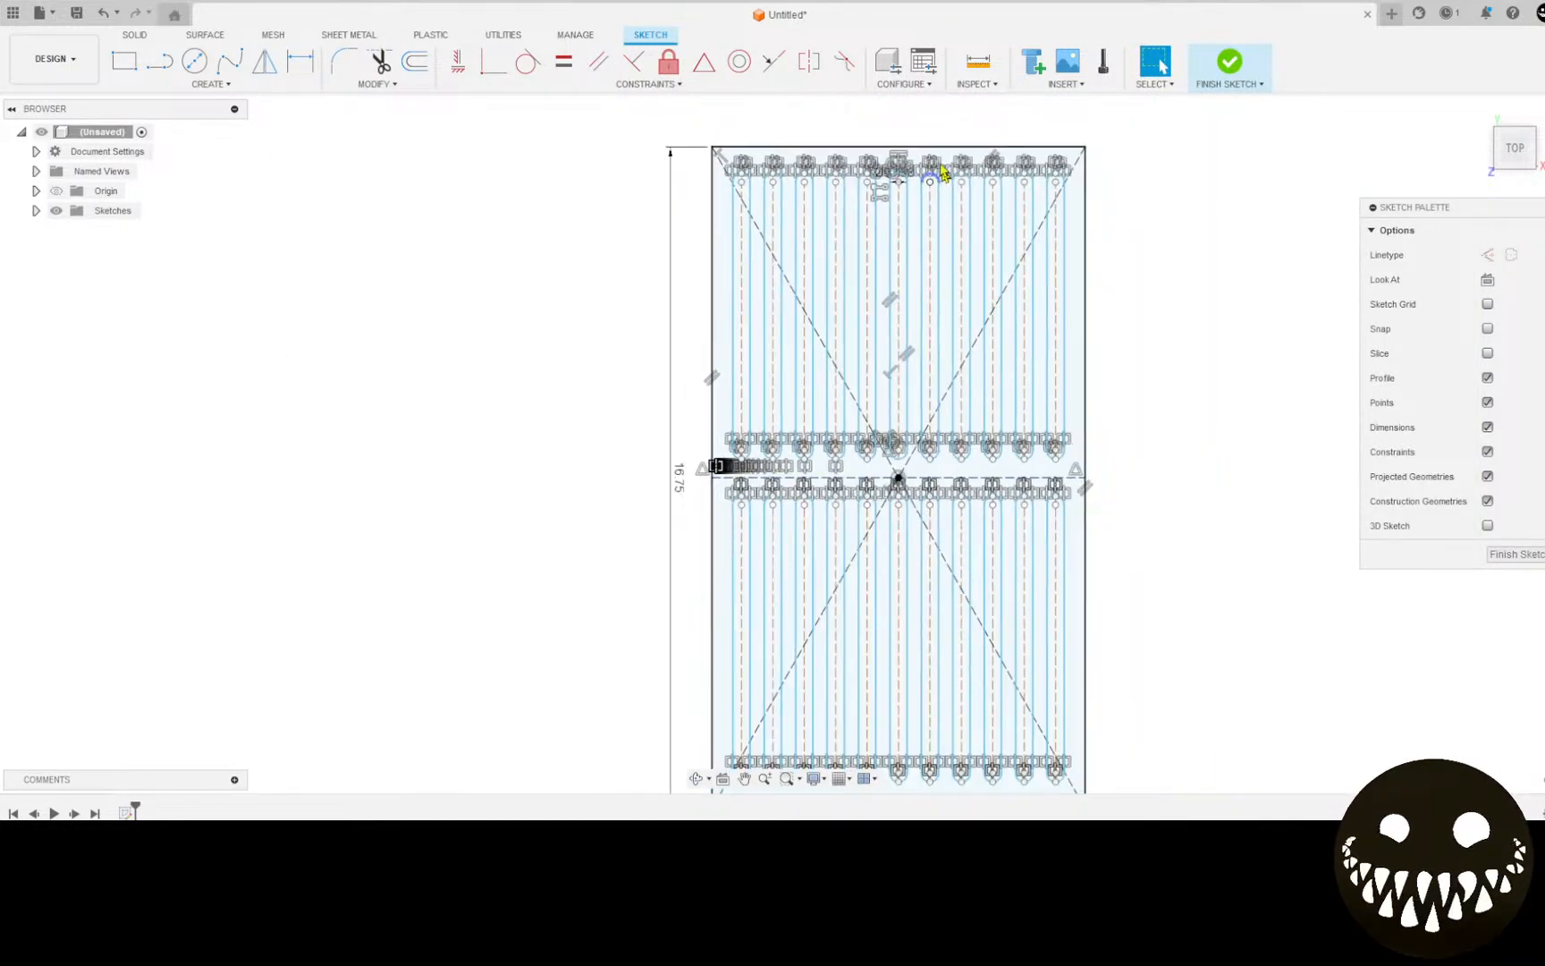
pyautogui.scroll(3, 890, 170)
pyautogui.scroll(1, 891, 172)
pyautogui.click(911, 204)
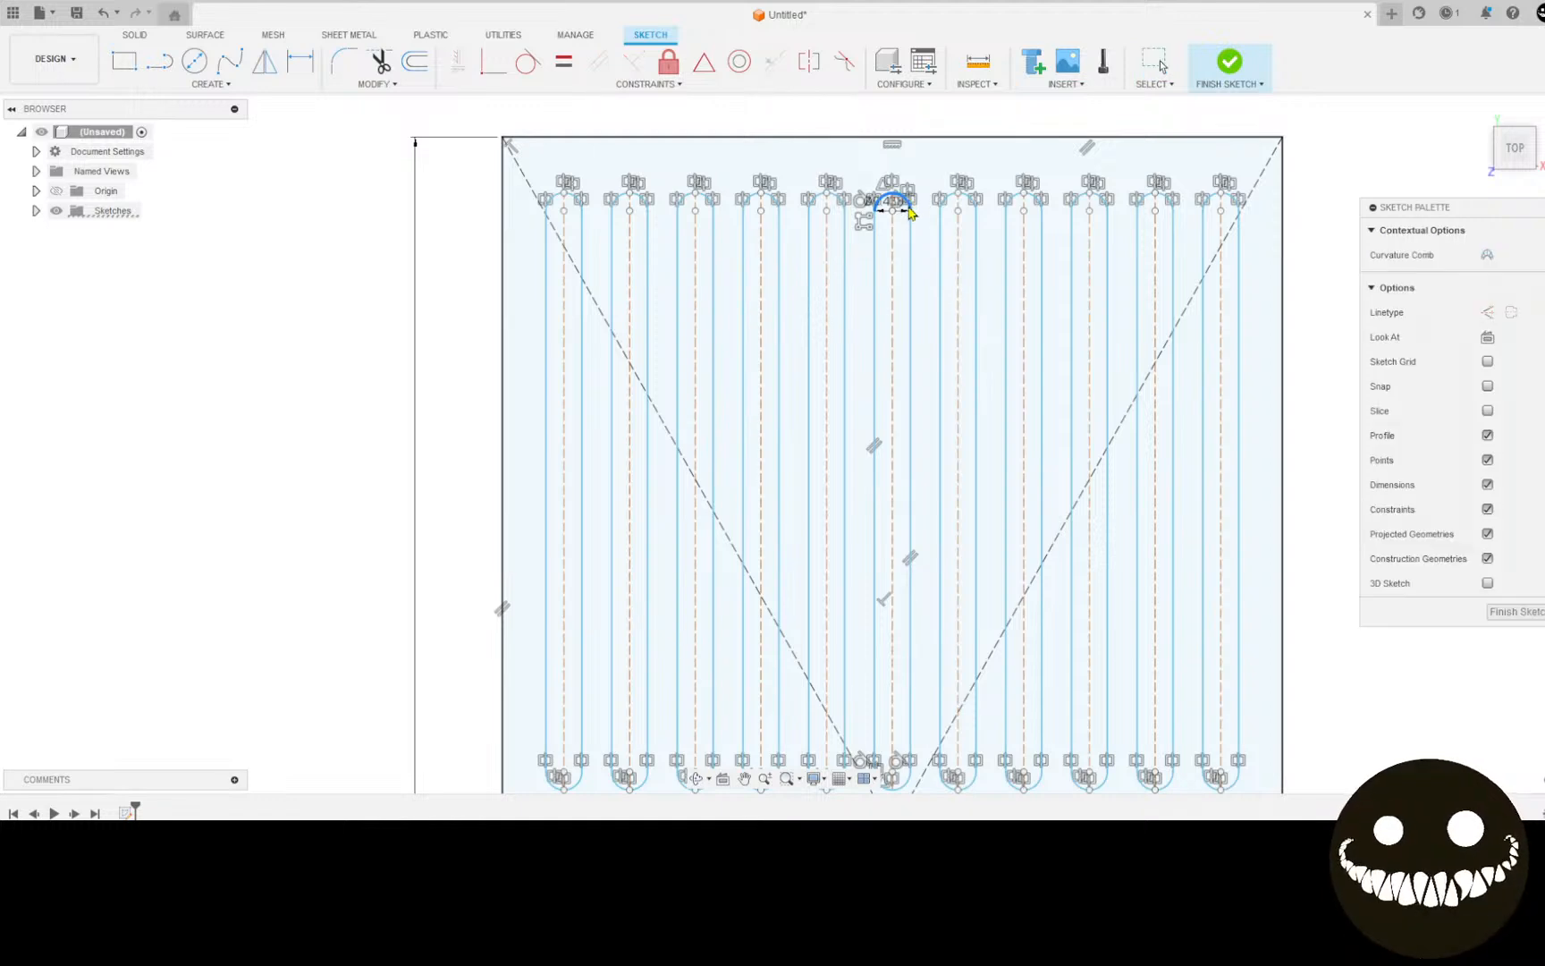
pyautogui.moveTo(888, 186); pyautogui.dragTo(903, 241)
pyautogui.scroll(-5, 1073, 358)
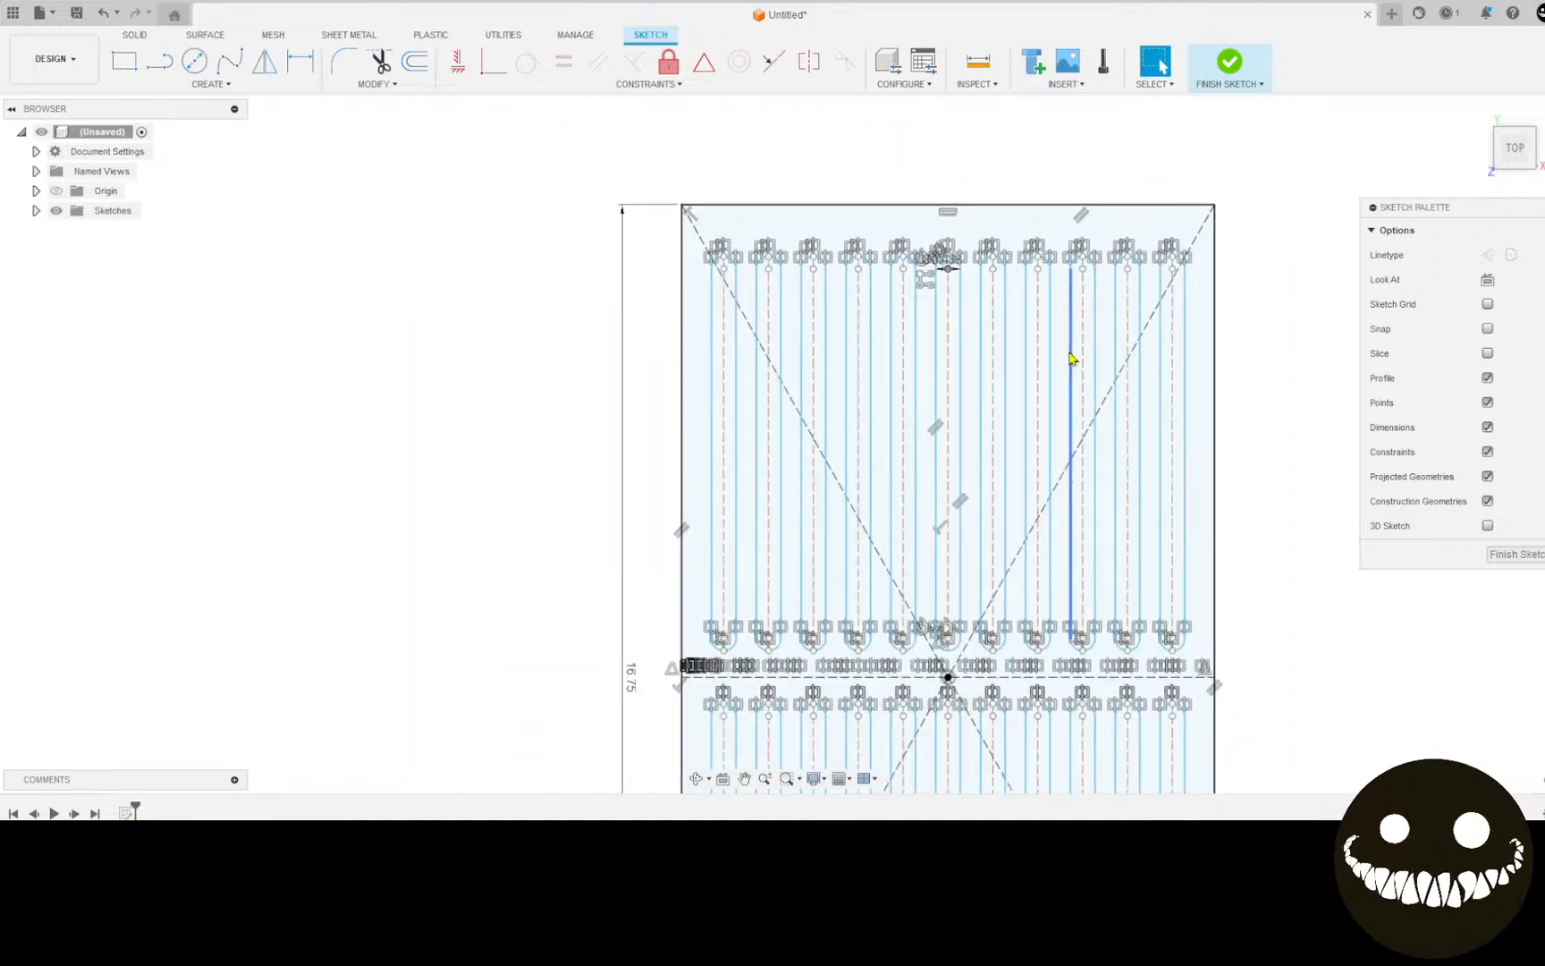
pyautogui.scroll(-3, 1283, 394)
# Step: Lower the centre point of the middle slot's upper arc slightly more, and finish the sketch
pyautogui.scroll(5, 1165, 334)
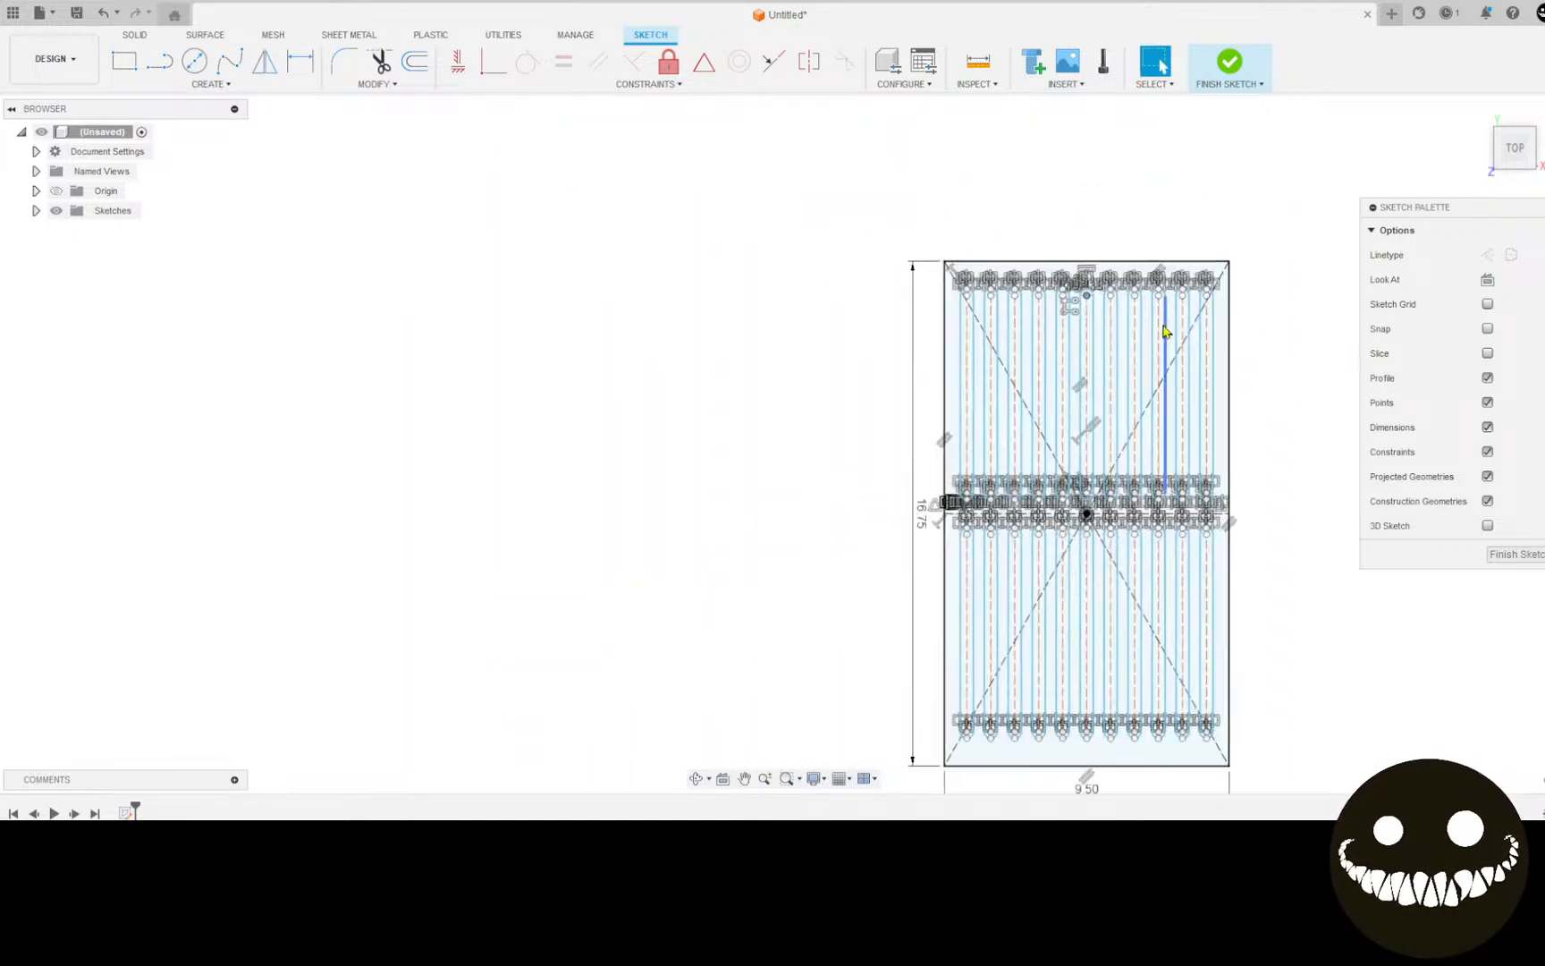
pyautogui.moveTo(1071, 246)
pyautogui.mouseDown(button='middle')
pyautogui.moveTo(1036, 21)
pyautogui.moveTo(955, 165)
pyautogui.mouseUp(button='middle')
pyautogui.scroll(3, 955, 165)
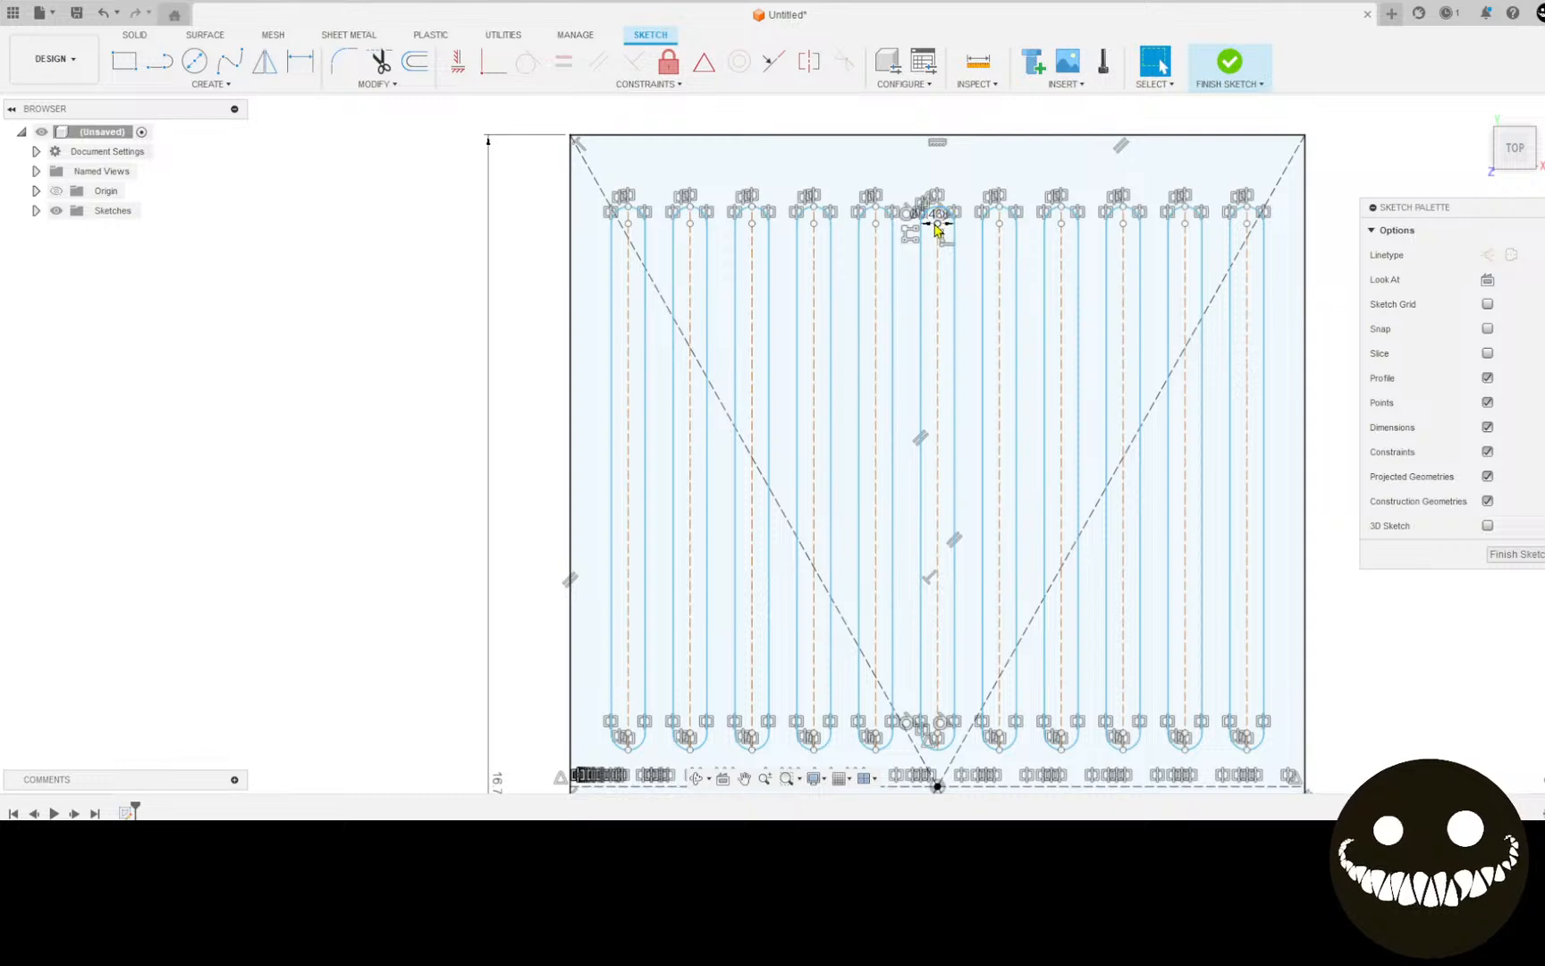
pyautogui.moveTo(936, 231); pyautogui.dragTo(938, 229)
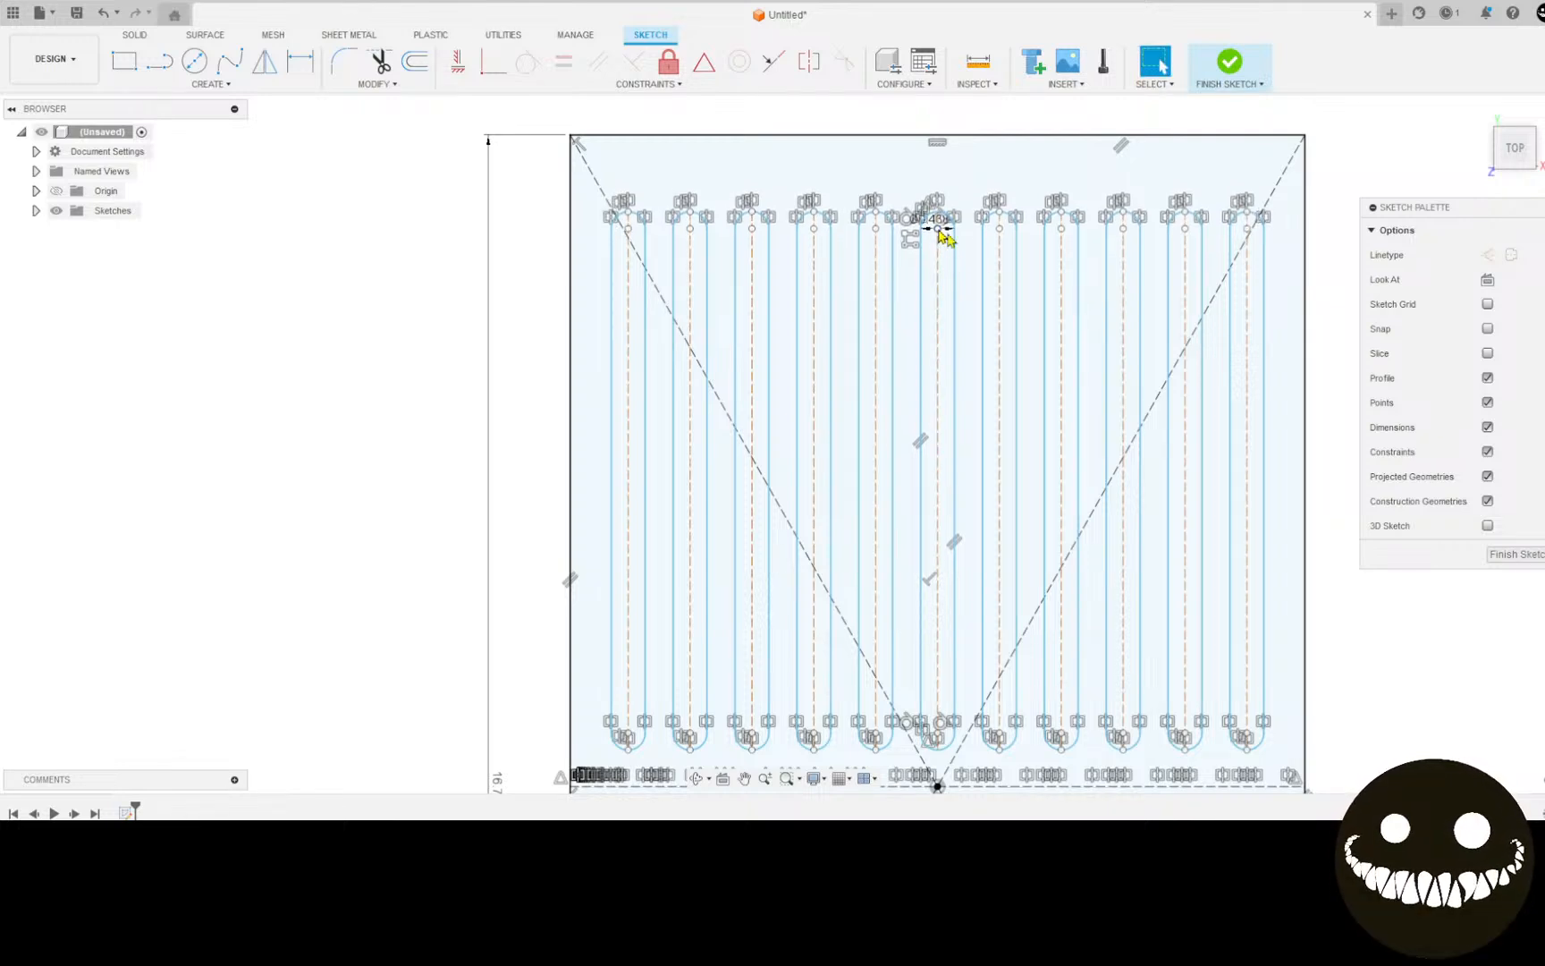
pyautogui.click(1528, 554)
pyautogui.scroll(-2, 1430, 581)
pyautogui.moveTo(1407, 604); pyautogui.dragTo(1317, 369, button='middle')
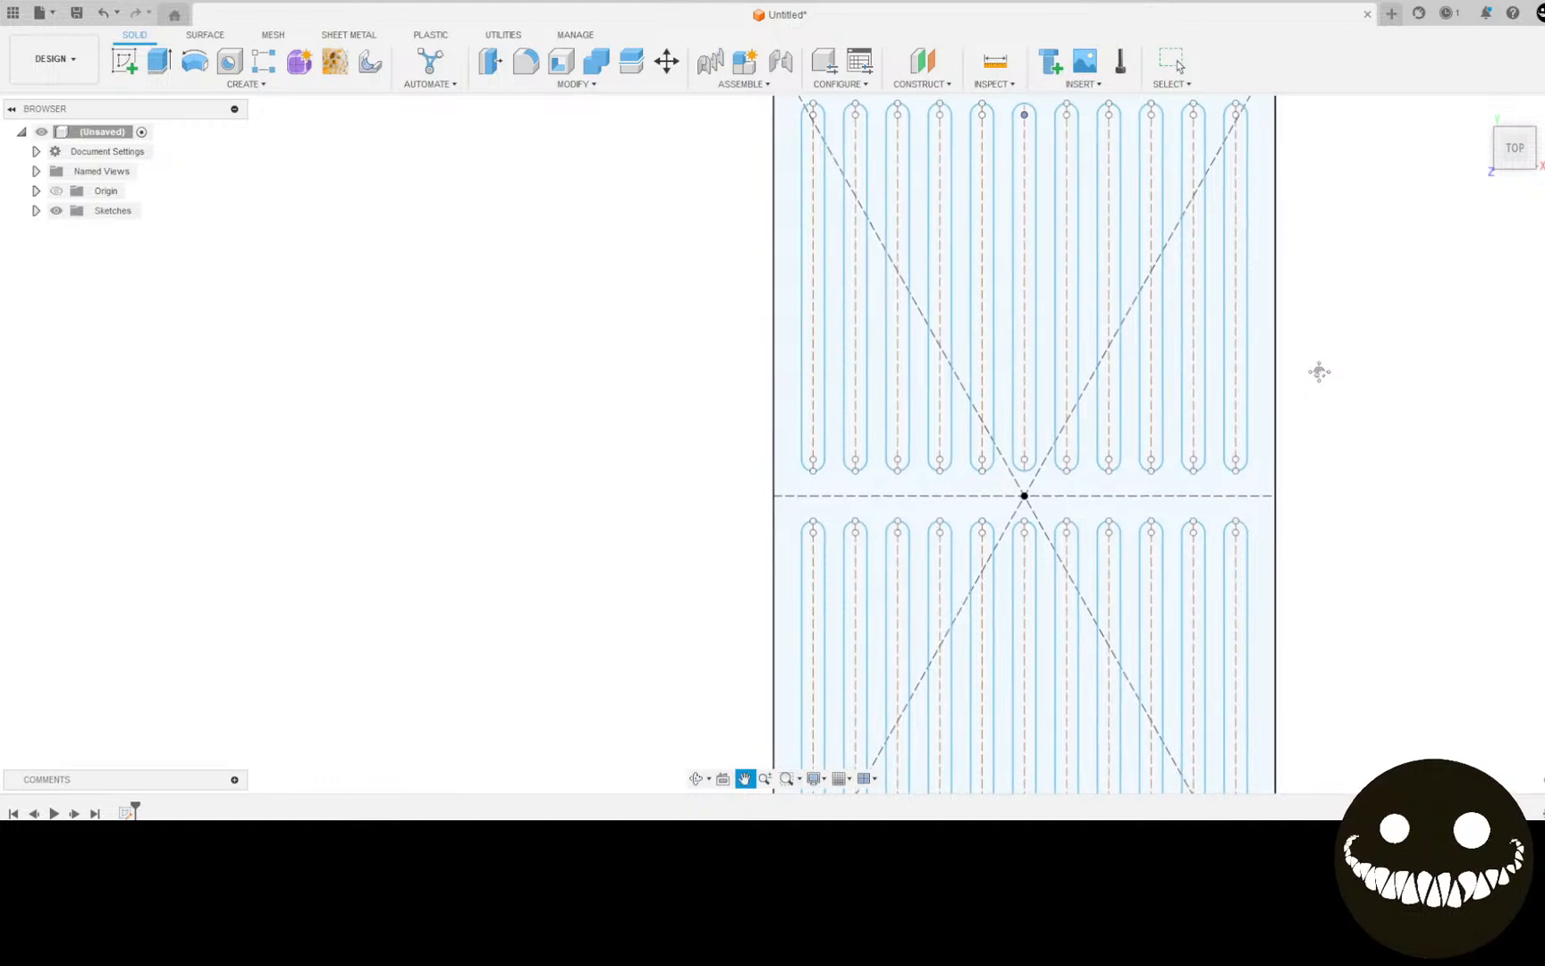
pyautogui.scroll(-1, 1293, 414)
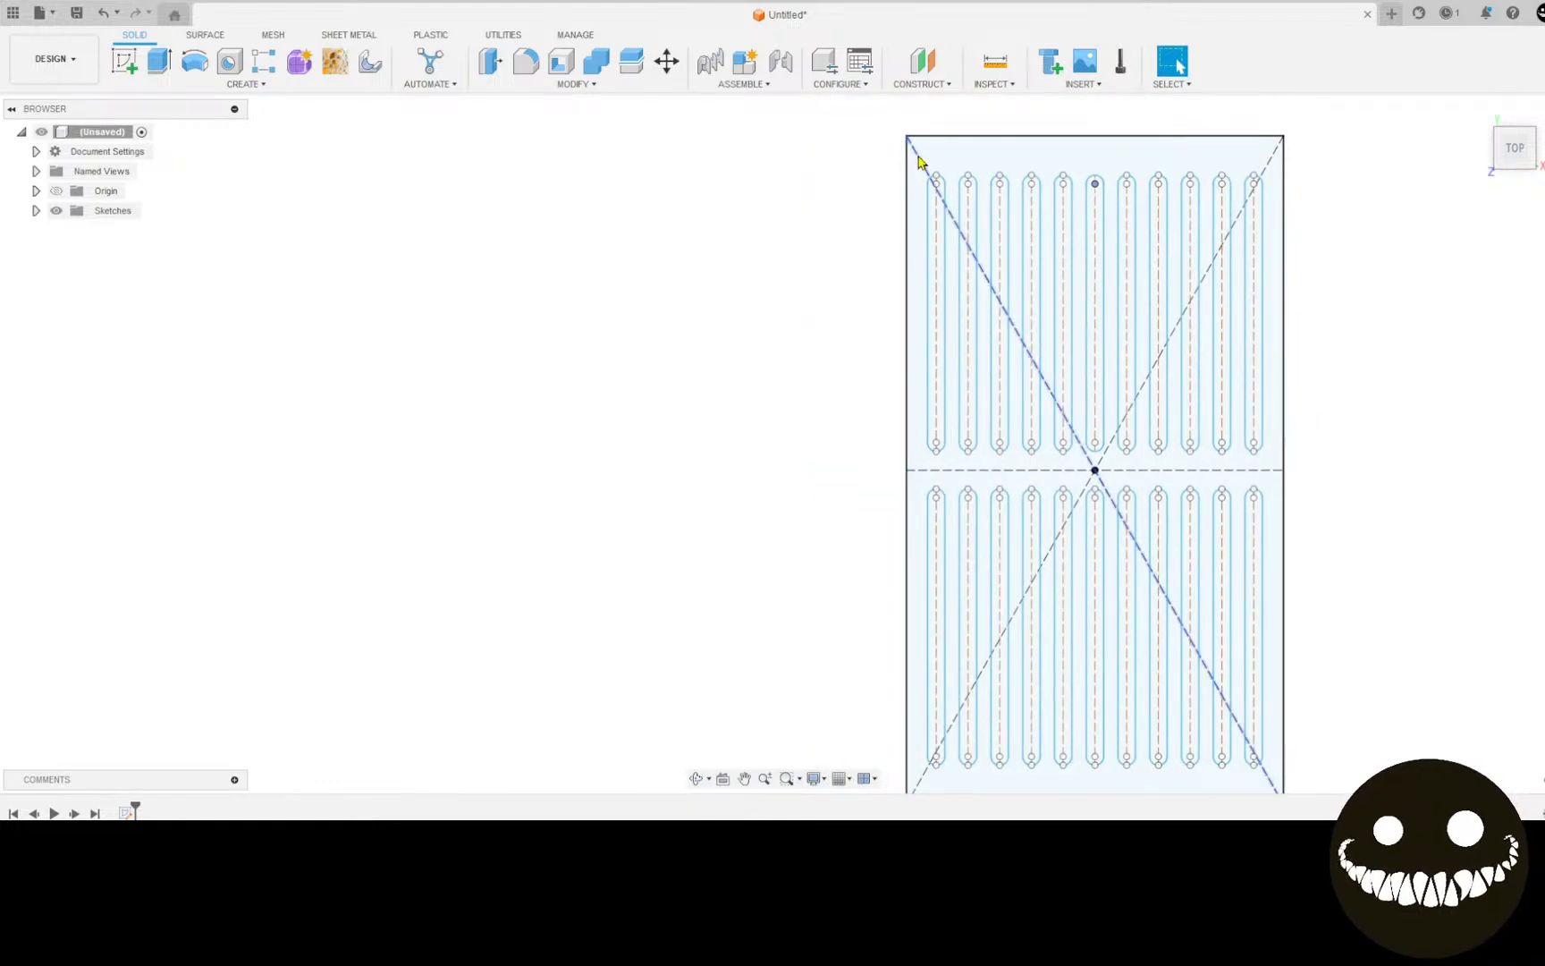
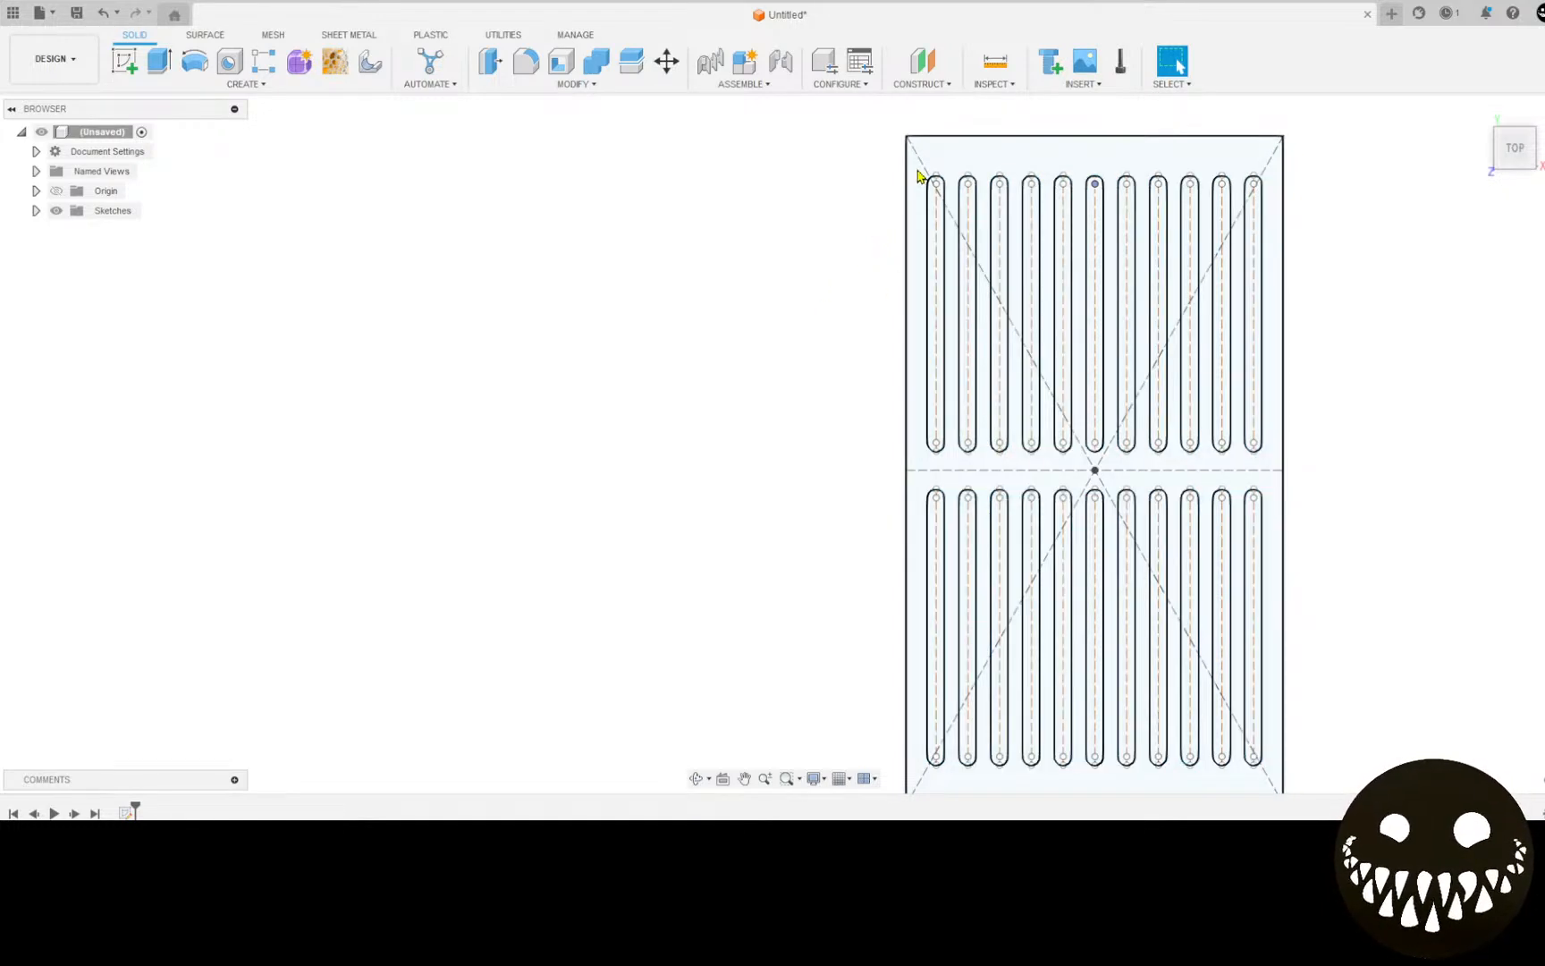
# Step: Try moving the upper row of slots up along Y by 0.5 in and by 6 in, and cancel the move
pyautogui.moveTo(916, 168); pyautogui.dragTo(1270, 470)
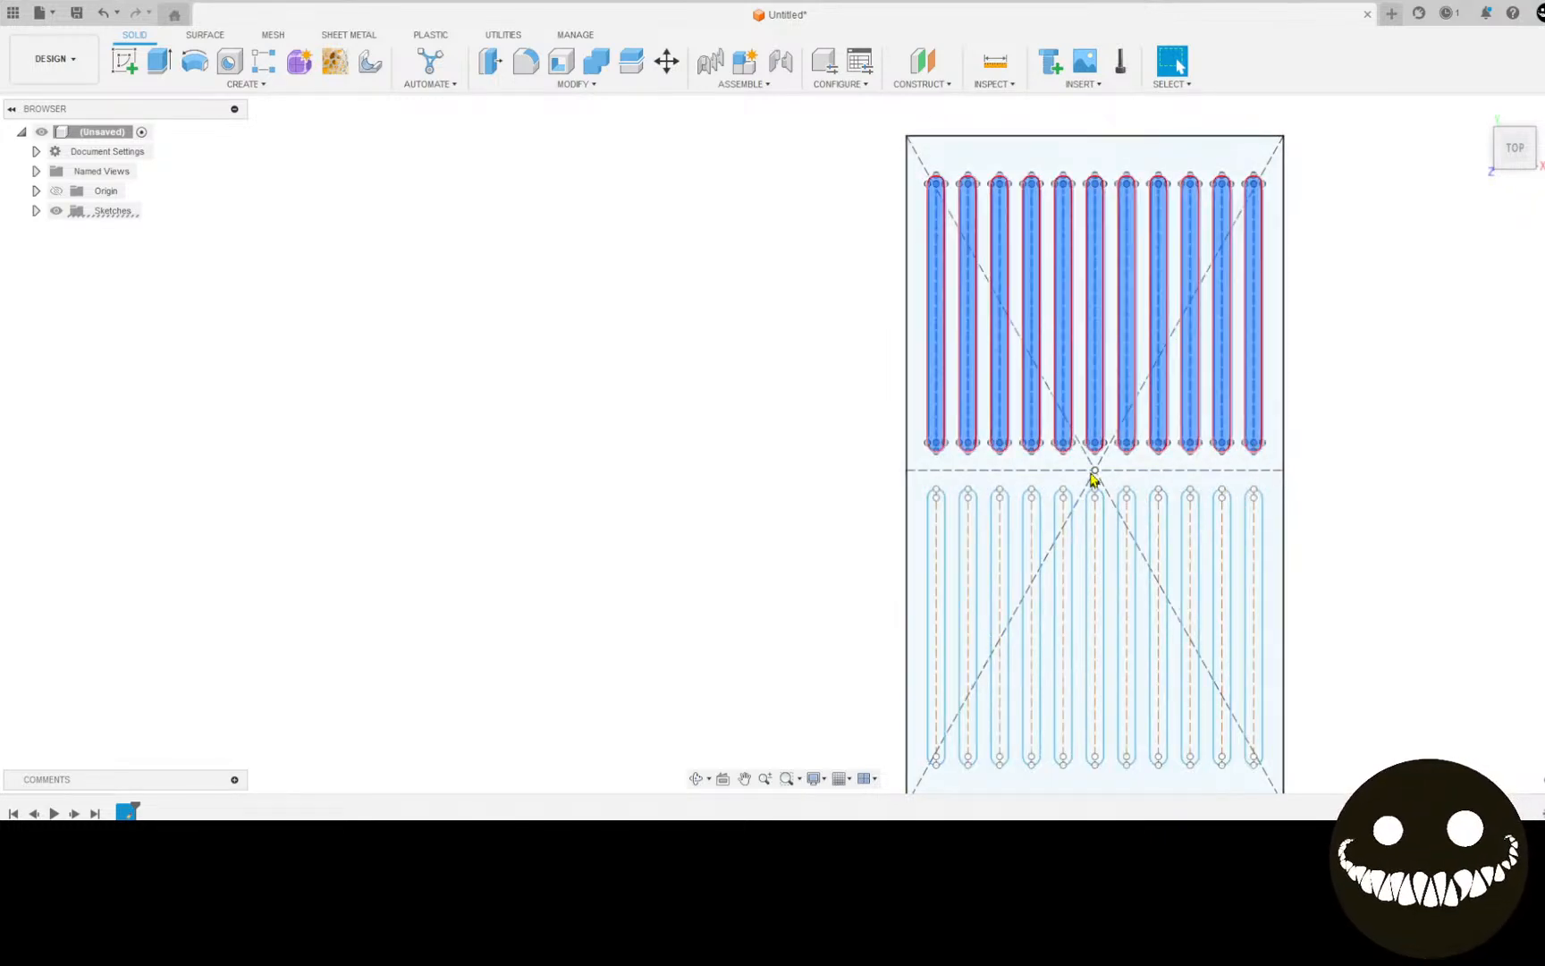
pyautogui.press('m')
pyautogui.click(1125, 391)
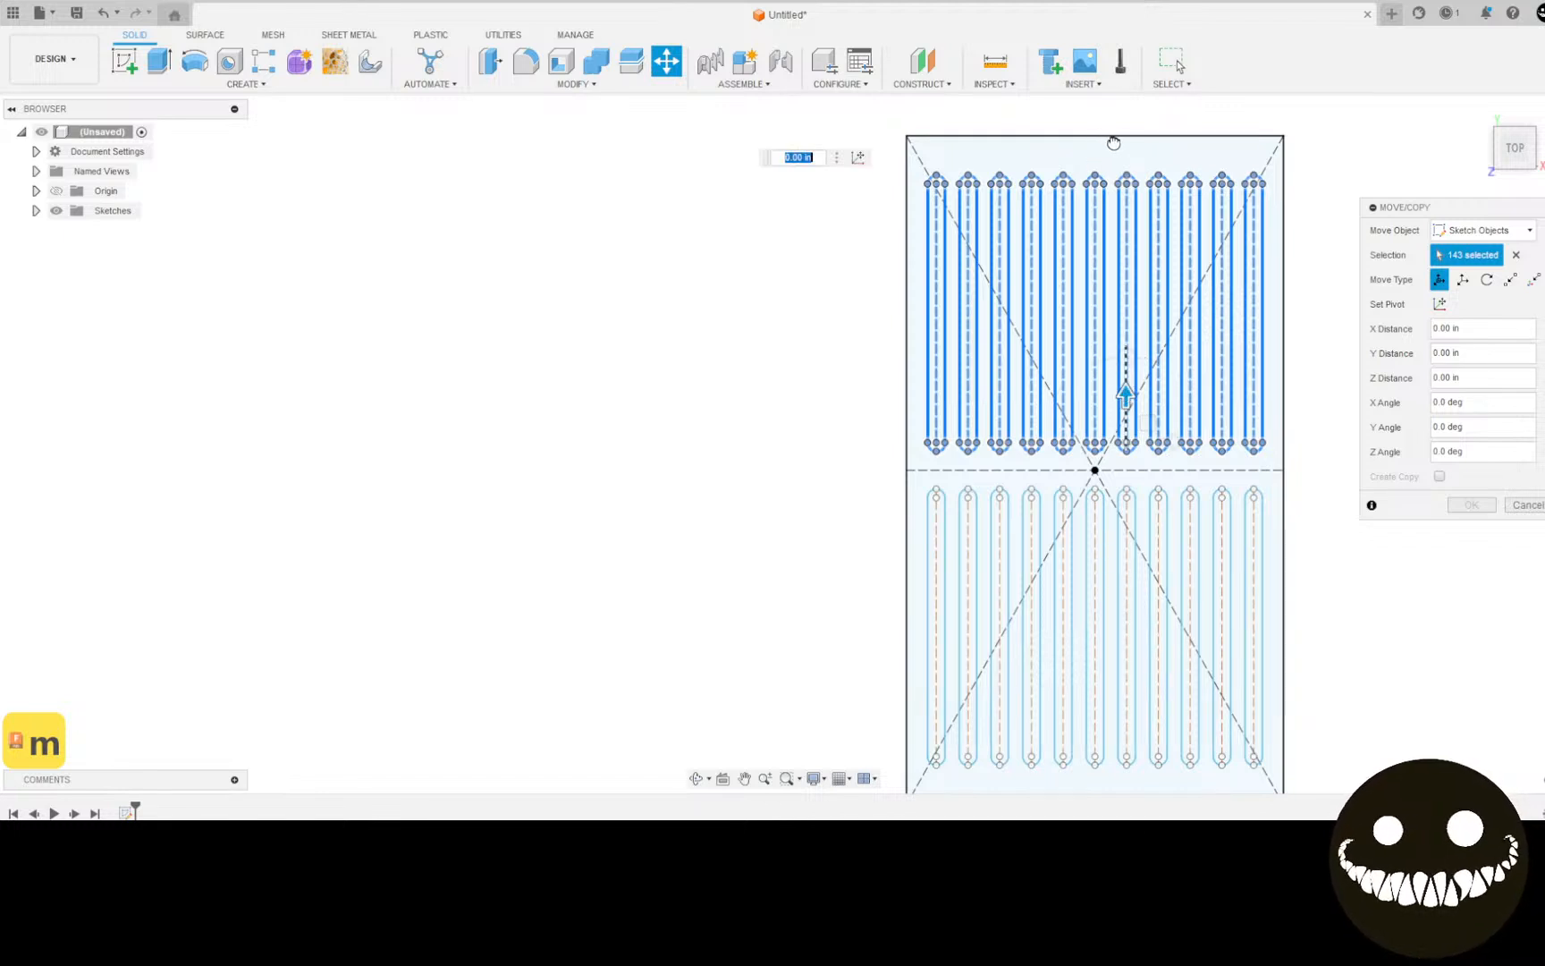
pyautogui.write('0.5')
pyautogui.press('Return')
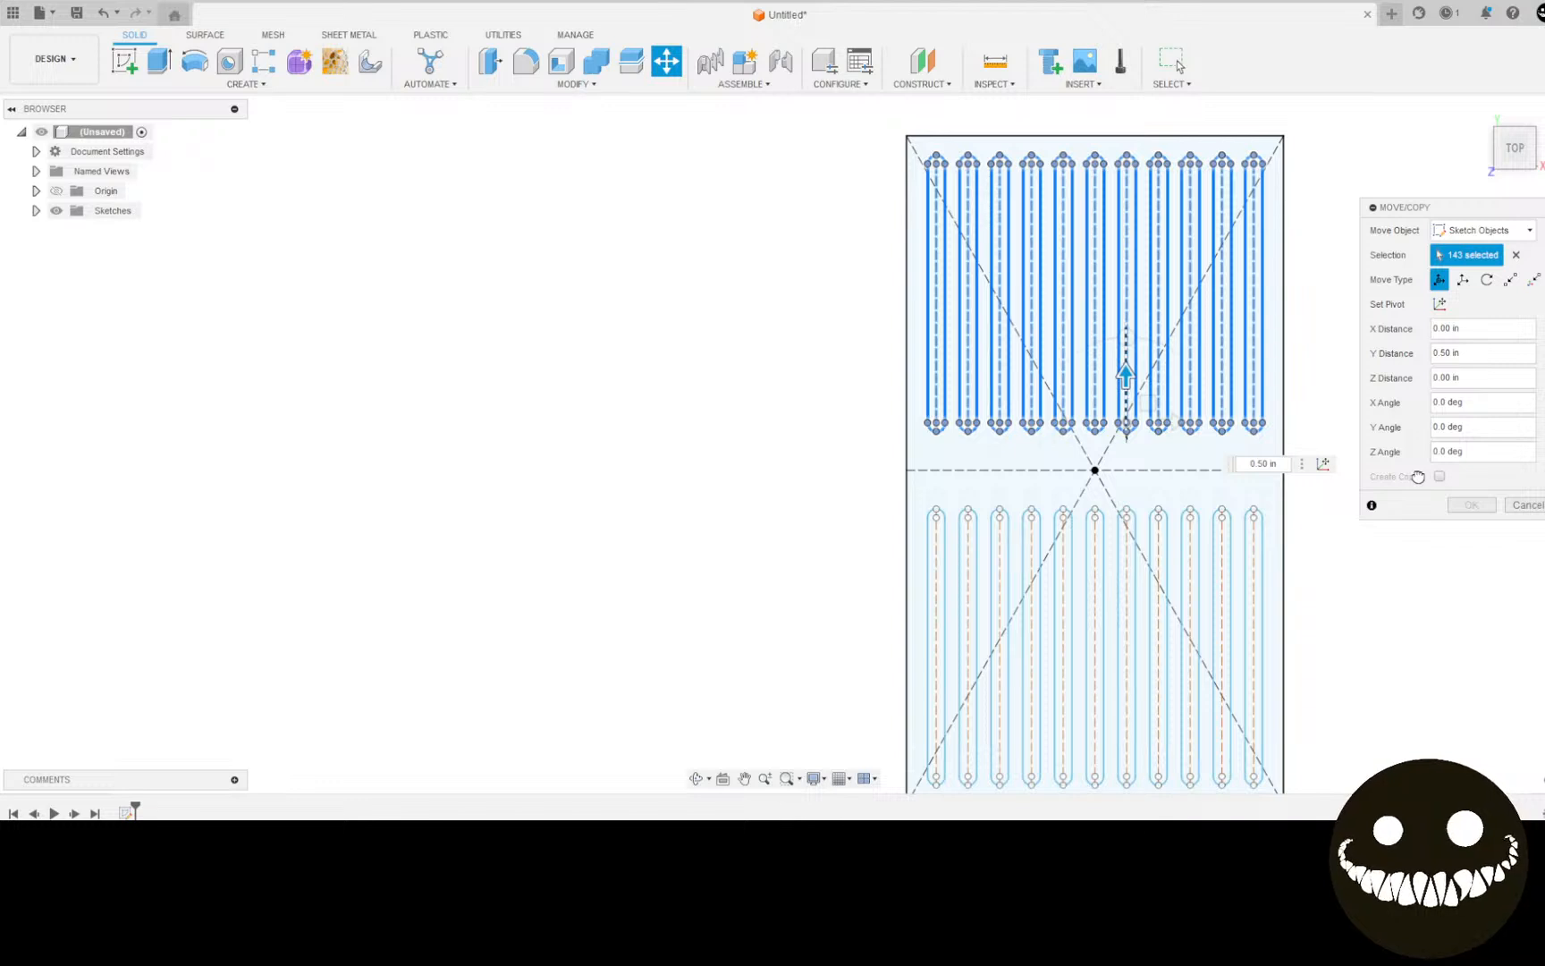
pyautogui.write('6')
pyautogui.press('Return')
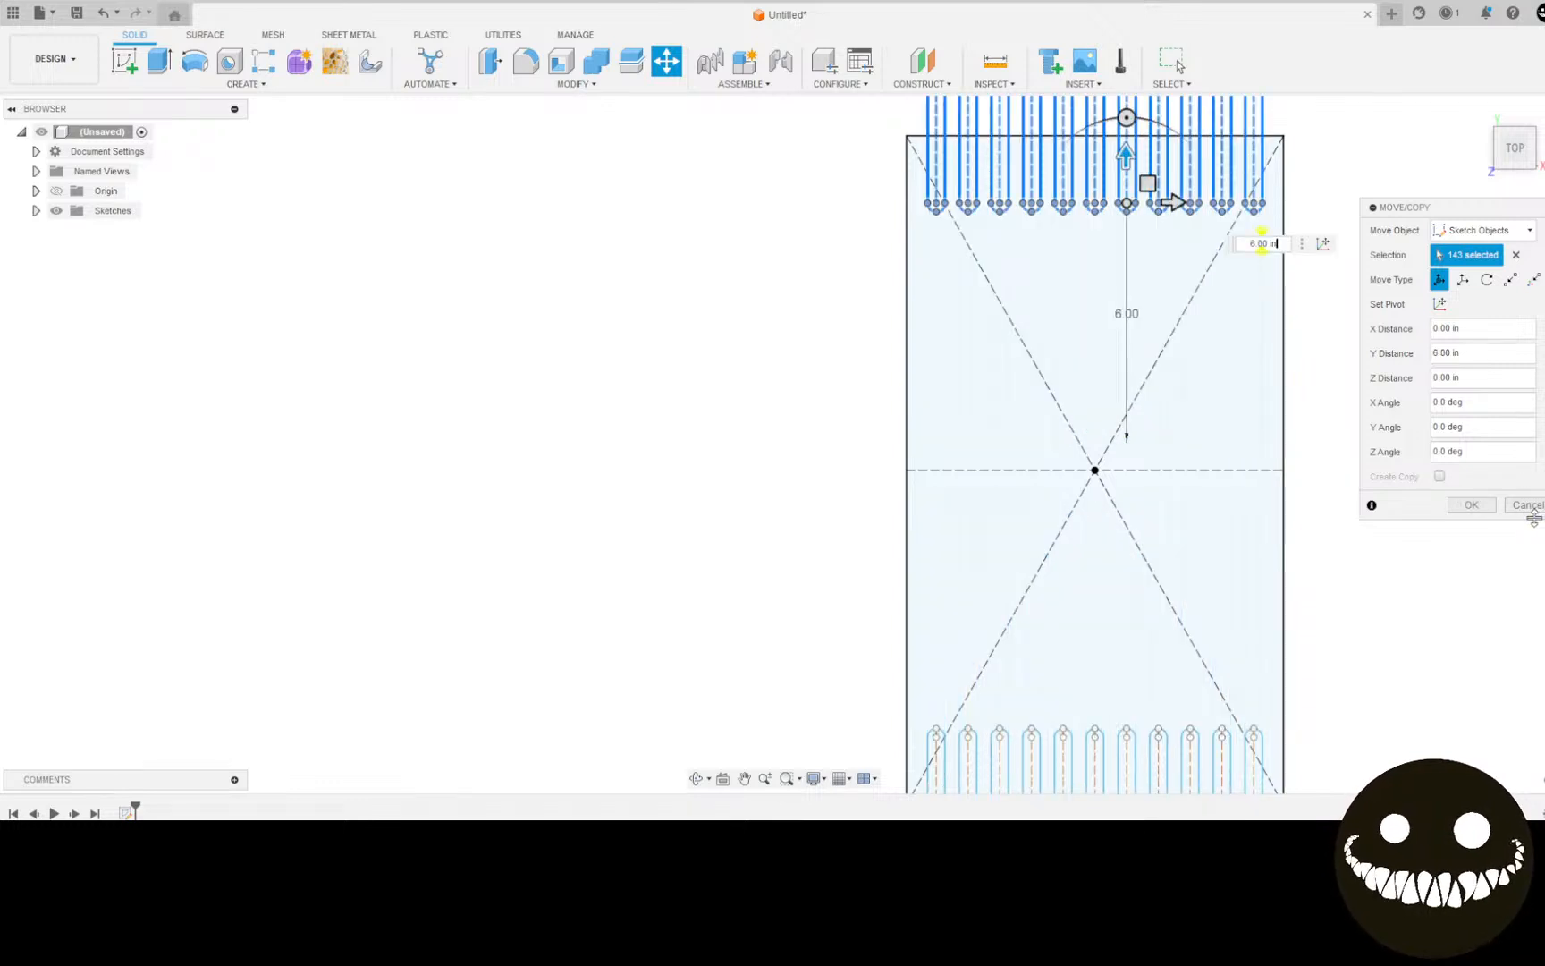
pyautogui.click(1528, 506)
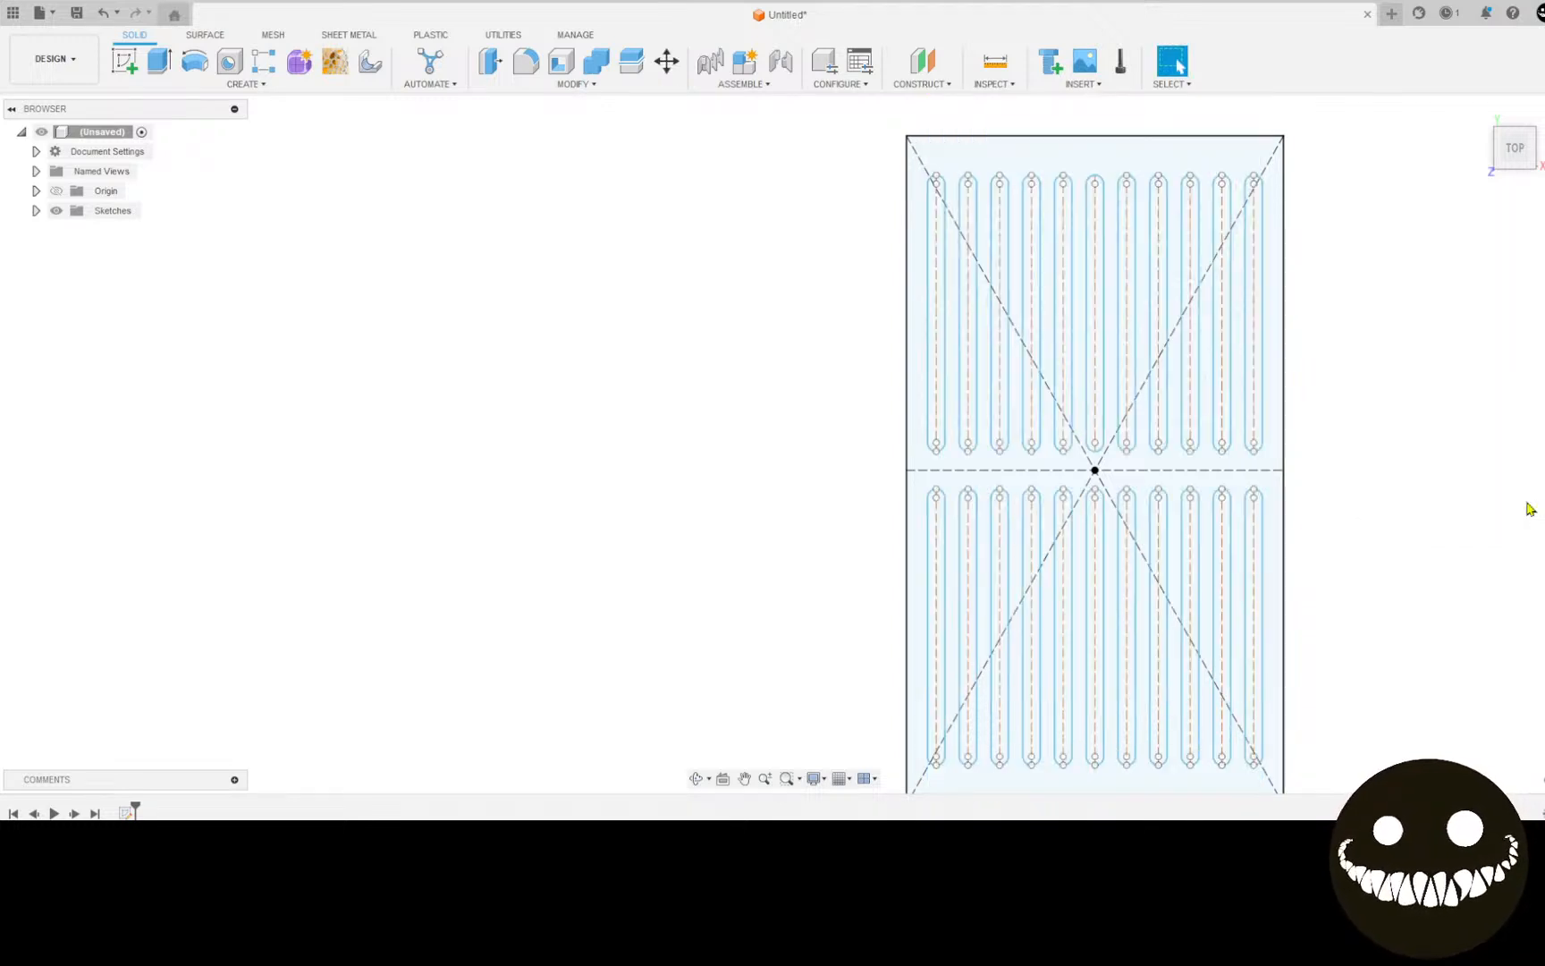
pyautogui.moveTo(915, 169)
pyautogui.mouseDown()
pyautogui.moveTo(955, 390)
pyautogui.moveTo(1252, 483)
pyautogui.moveTo(1279, 466)
pyautogui.mouseUp()
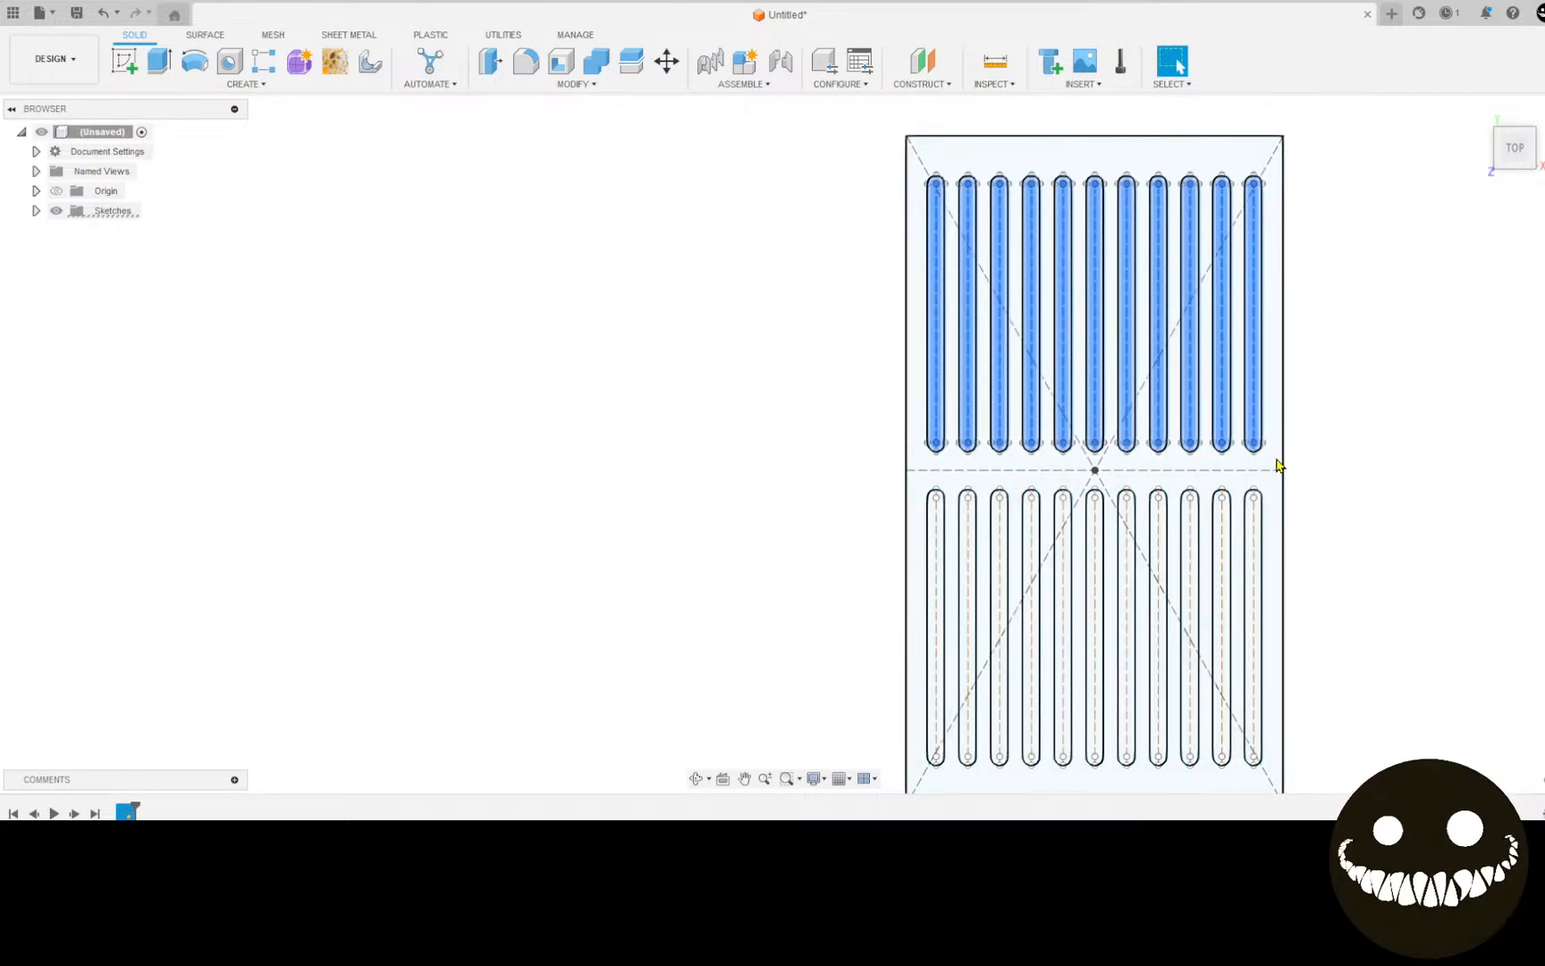
pyautogui.press('m')
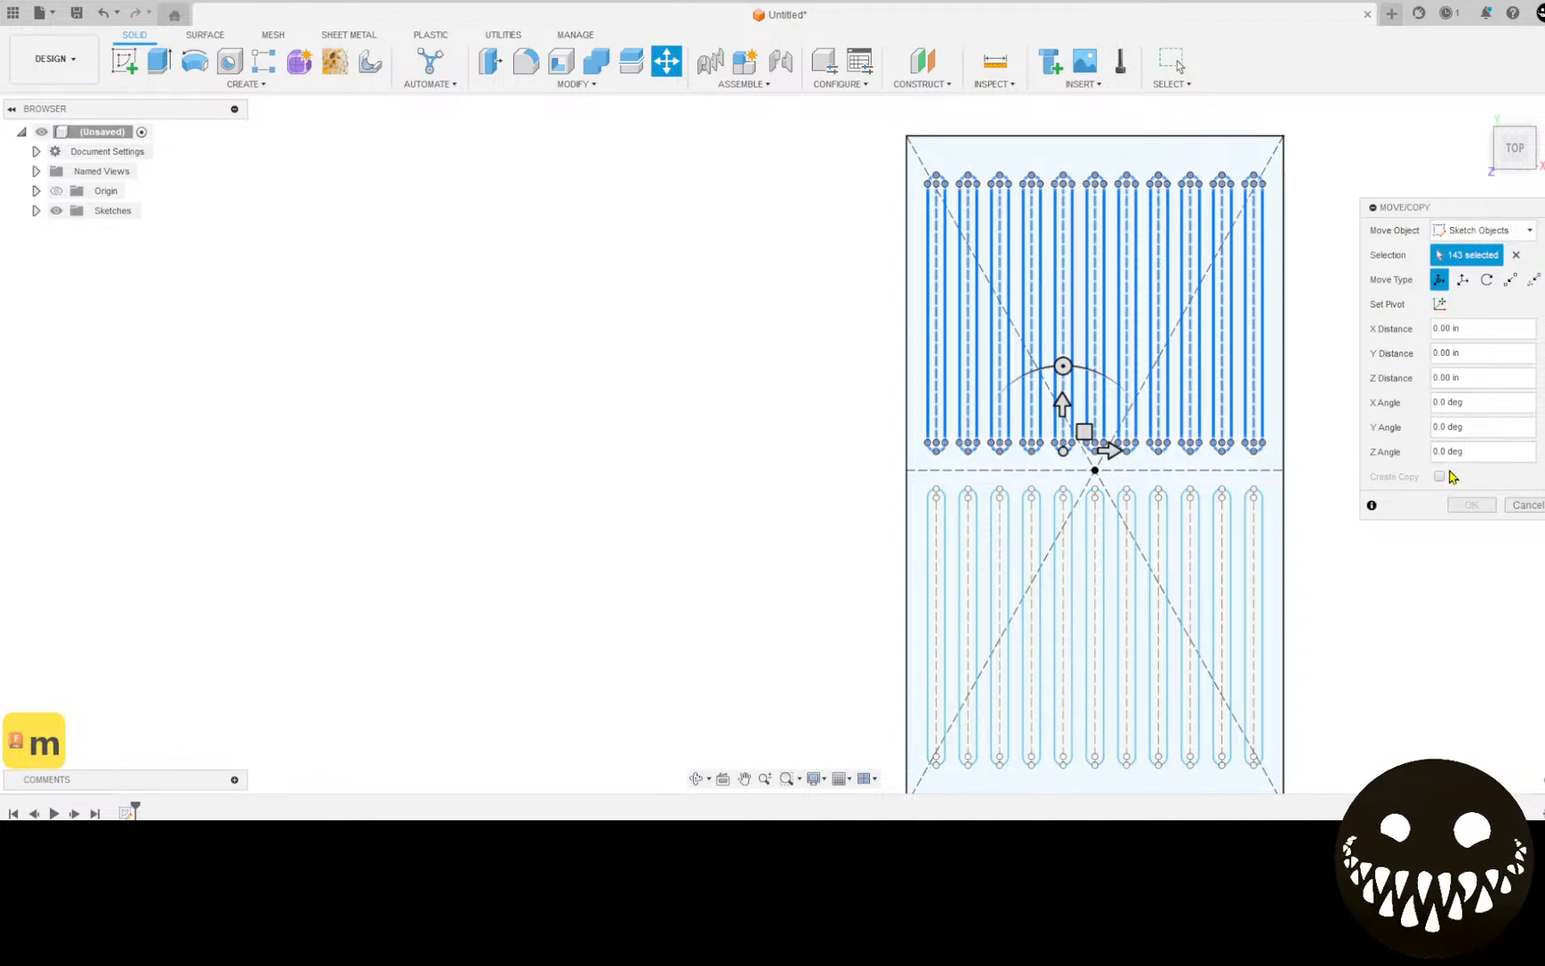
pyautogui.click(1513, 502)
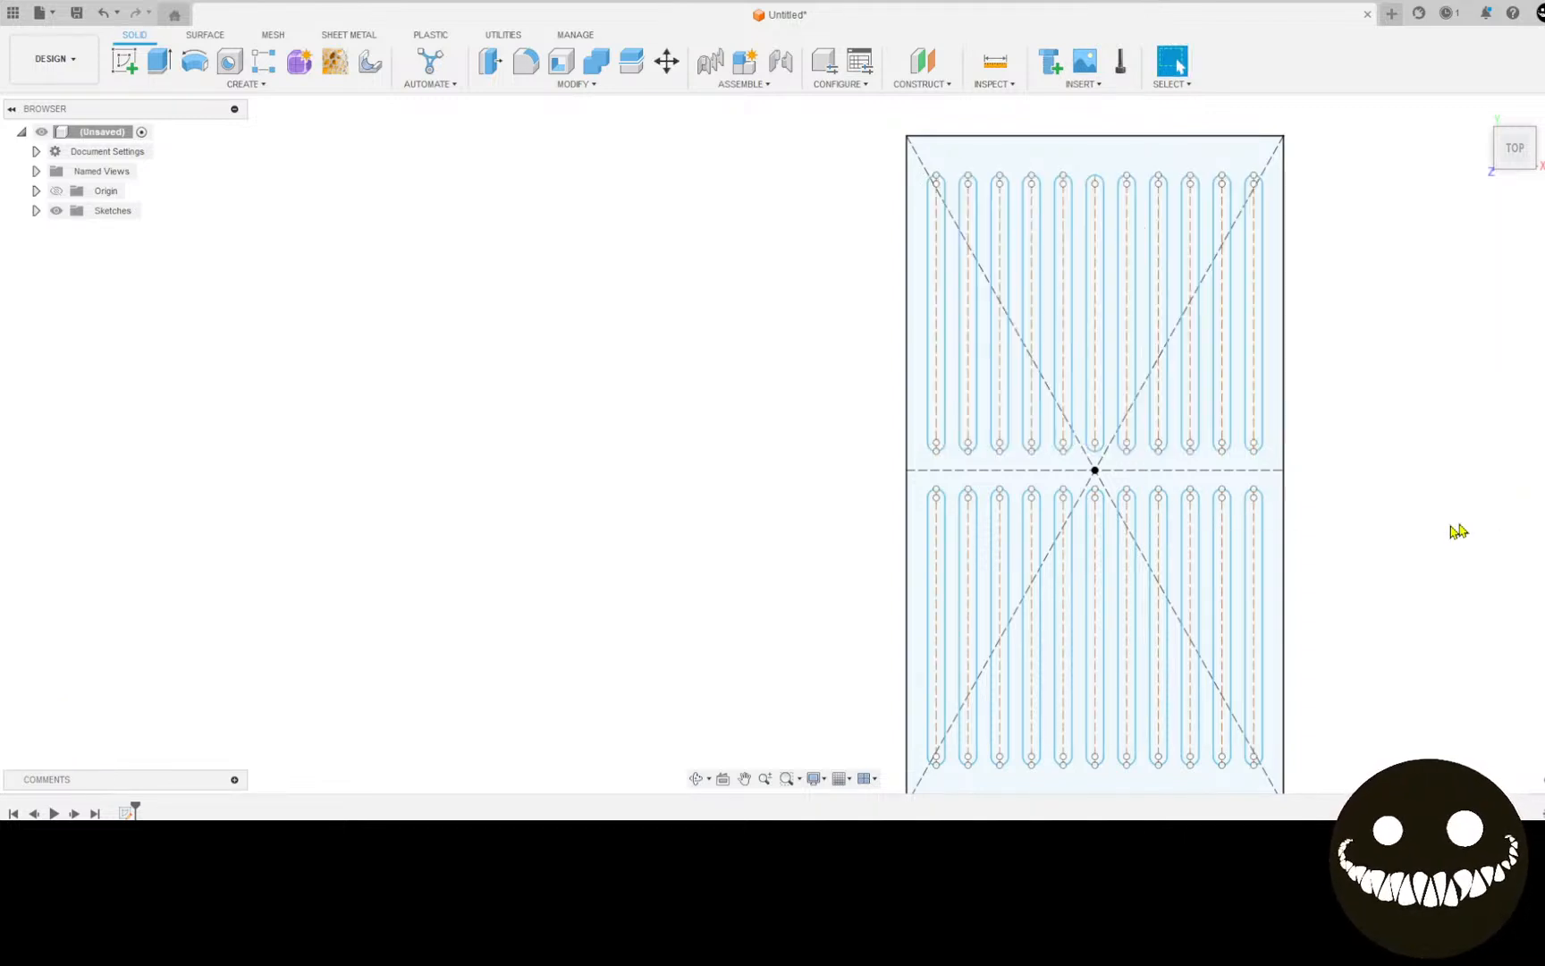
pyautogui.moveTo(1377, 541)
pyautogui.mouseDown(button='middle')
pyautogui.moveTo(1372, 469)
pyautogui.moveTo(1359, 570)
pyautogui.mouseUp(button='middle')
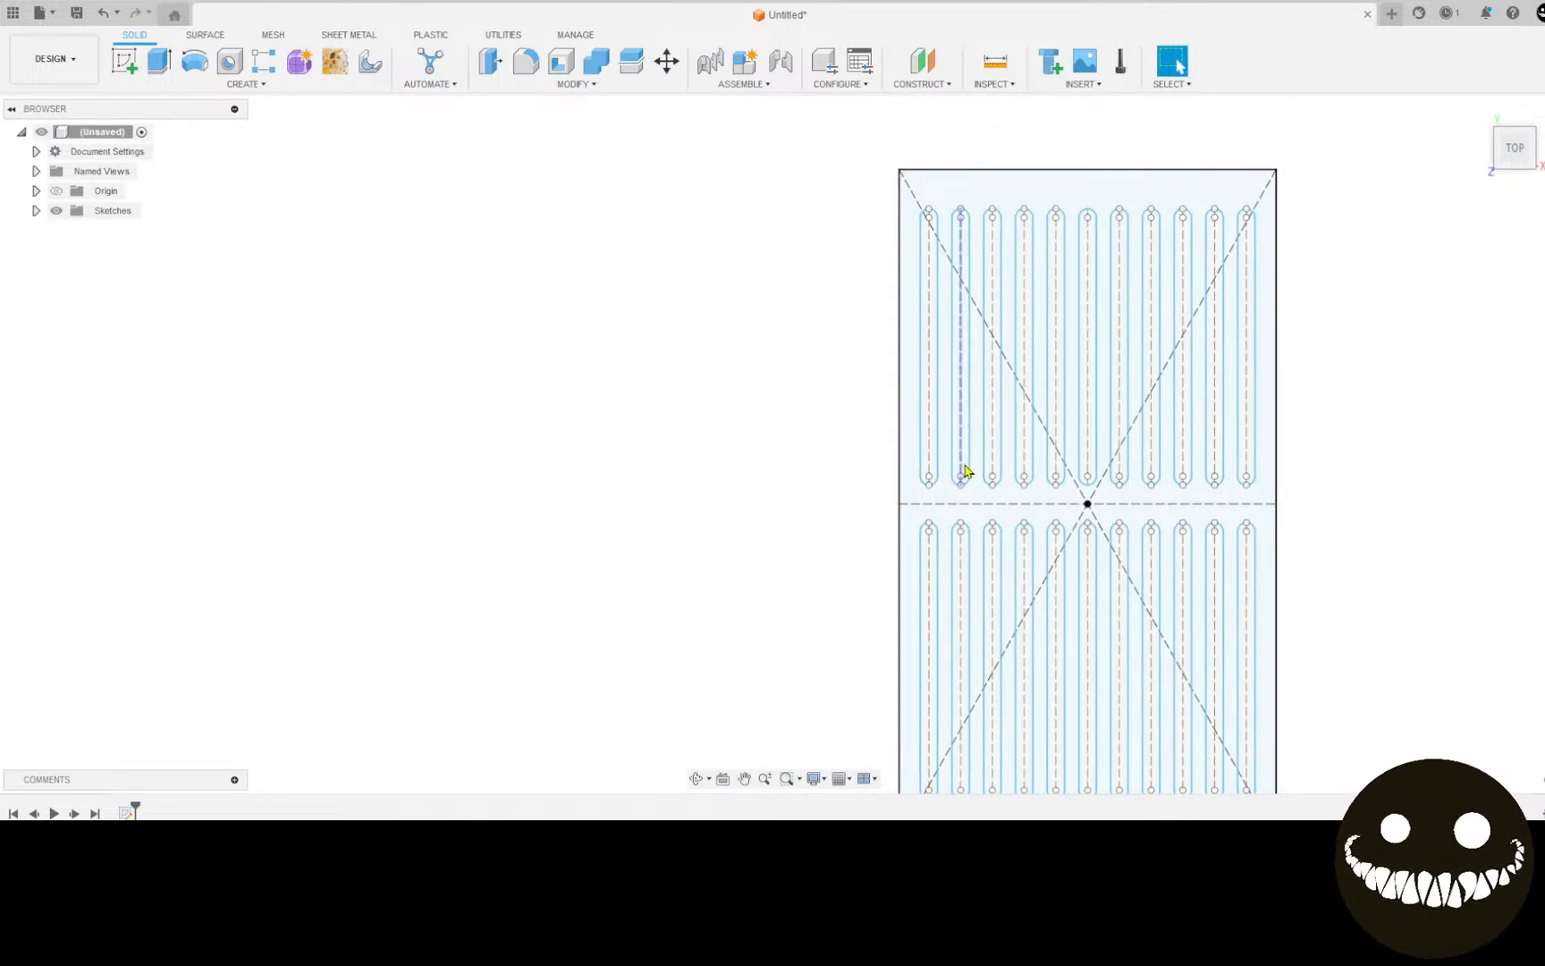
pyautogui.click(903, 206)
pyautogui.moveTo(886, 193)
pyautogui.mouseDown()
pyautogui.moveTo(893, 234)
pyautogui.moveTo(1344, 549)
pyautogui.moveTo(1314, 486)
pyautogui.moveTo(1309, 498)
pyautogui.mouseUp()
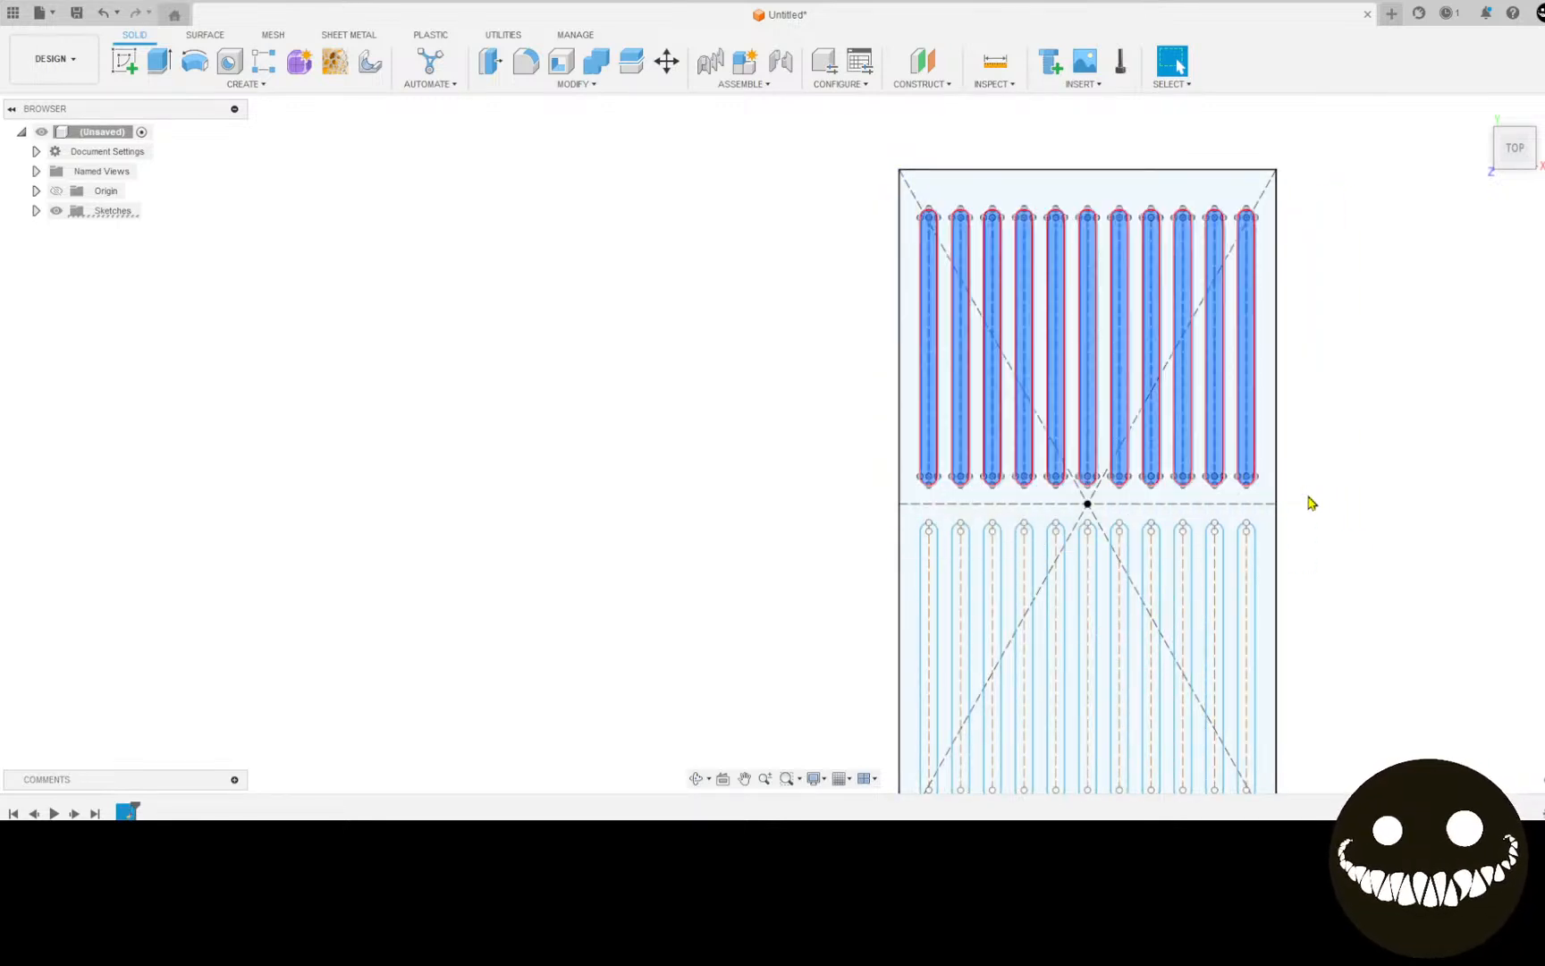
pyautogui.press('m')
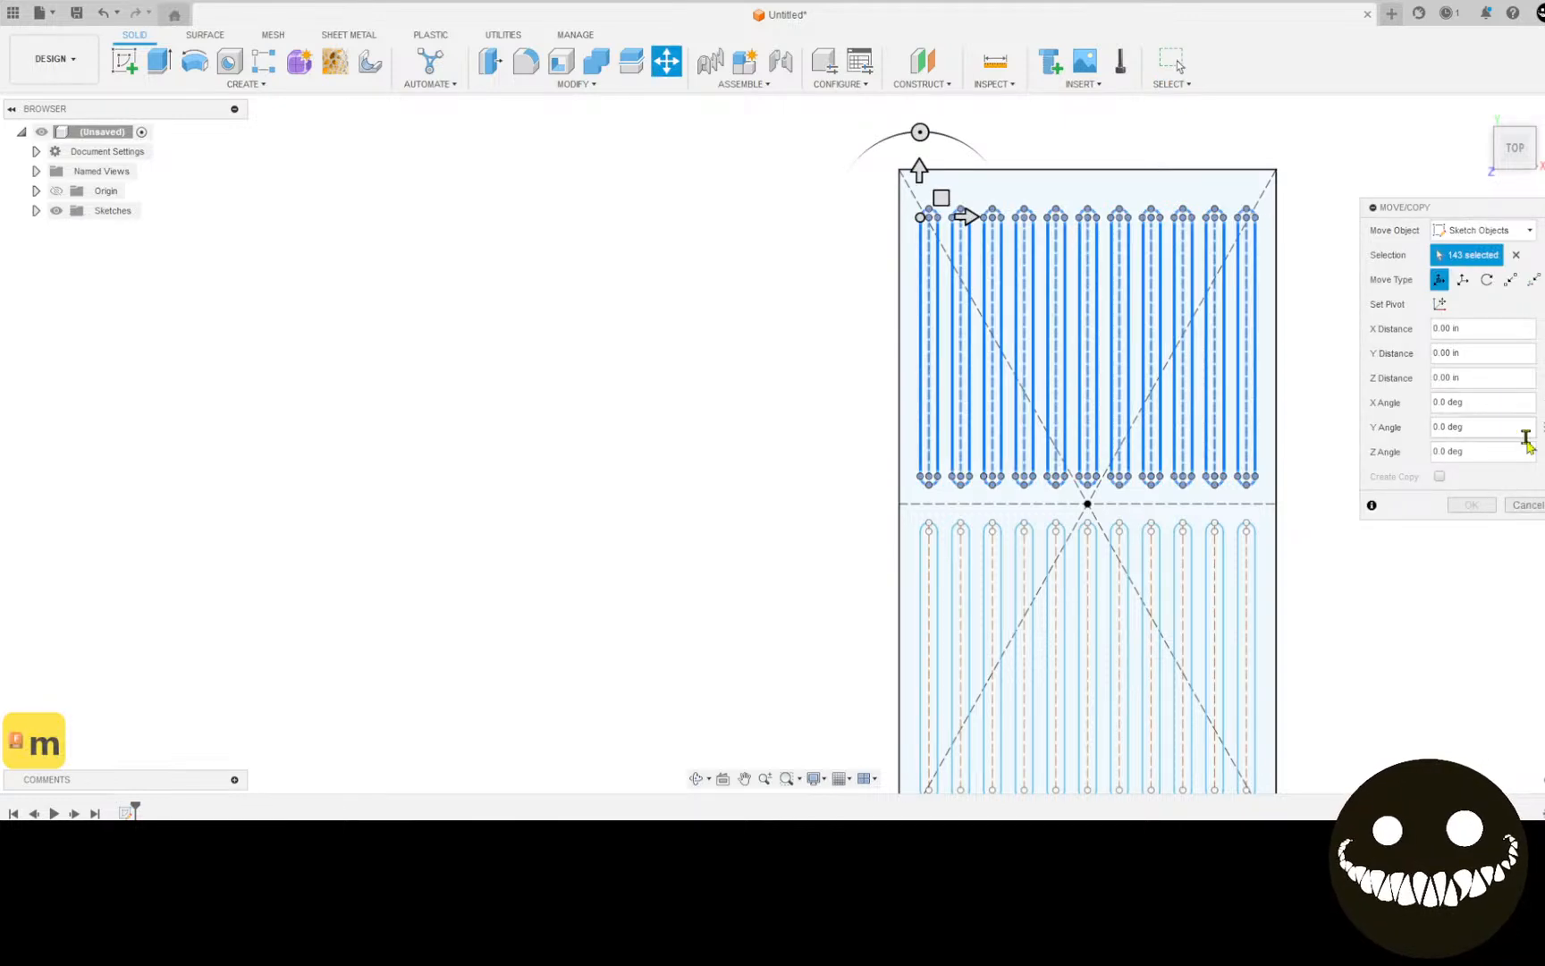
pyautogui.click(1527, 504)
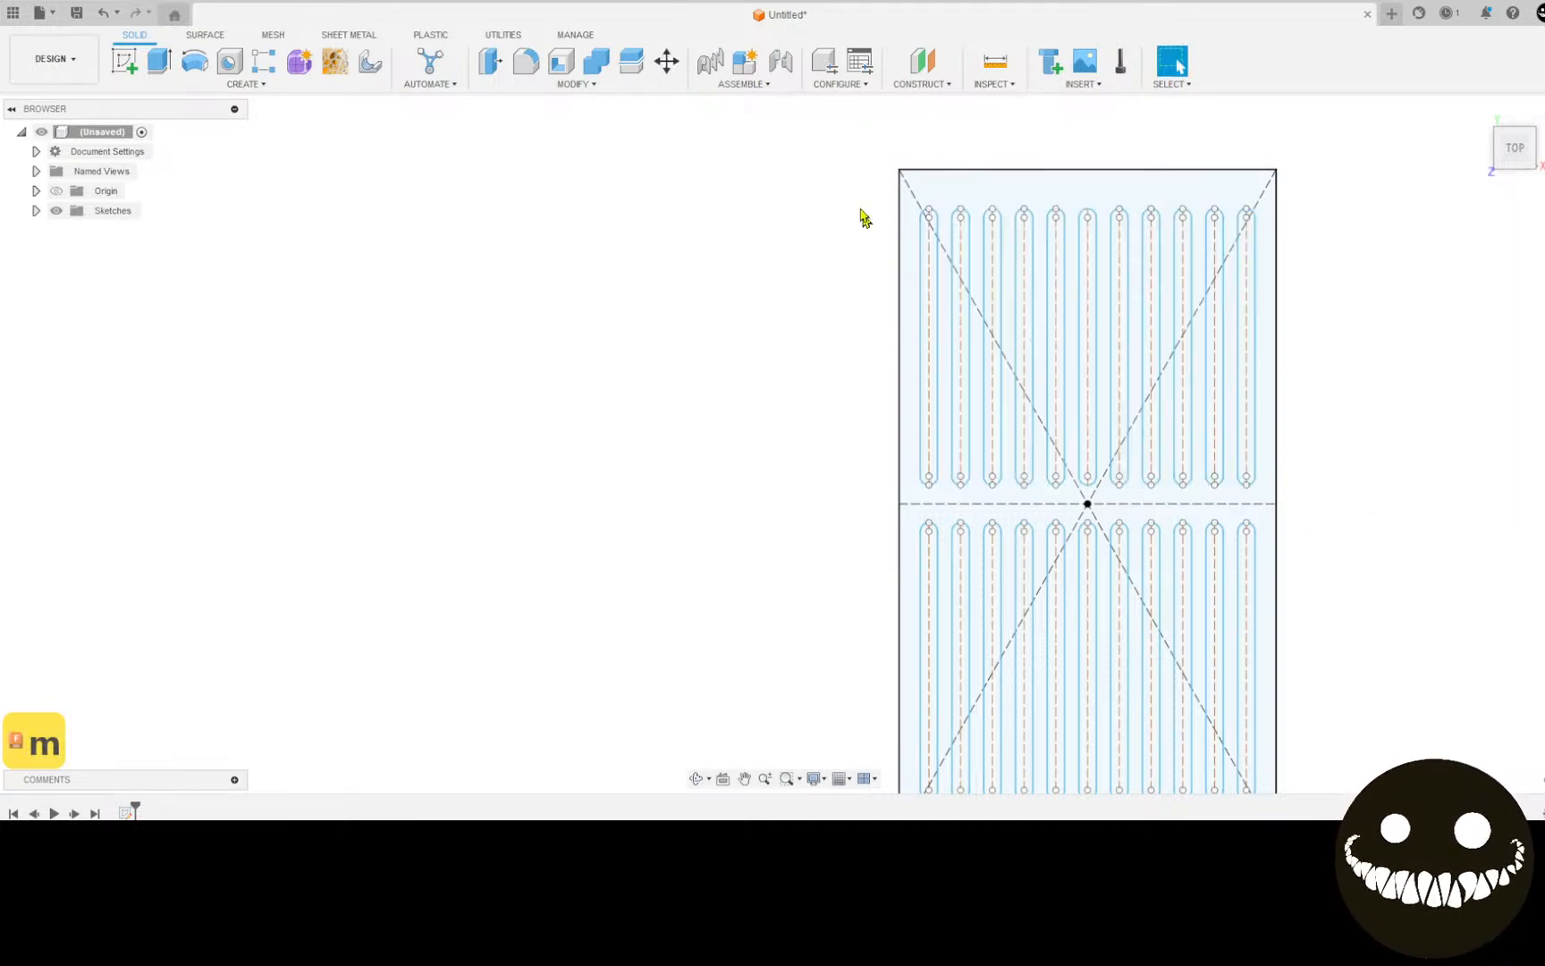
# Step: Try copying and pasting the upper row of slots outside the sketch, and clear the selection
pyautogui.moveTo(831, 206); pyautogui.dragTo(1425, 503)
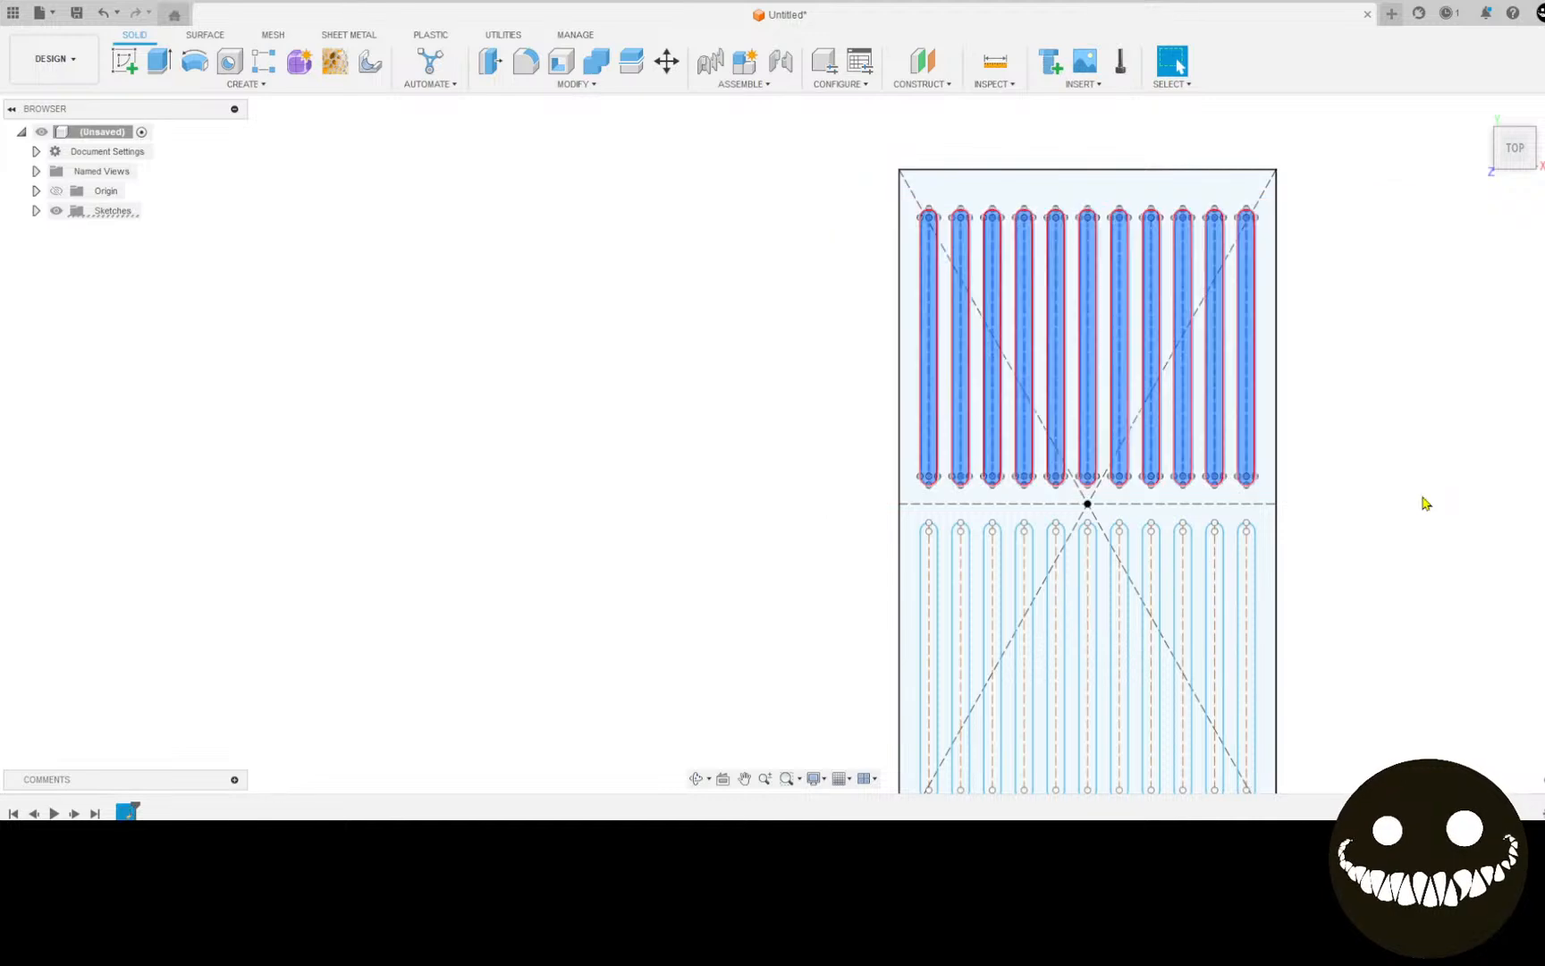
pyautogui.hotkey('ctrl', 'c')
pyautogui.hotkey('ctrl', 'v')
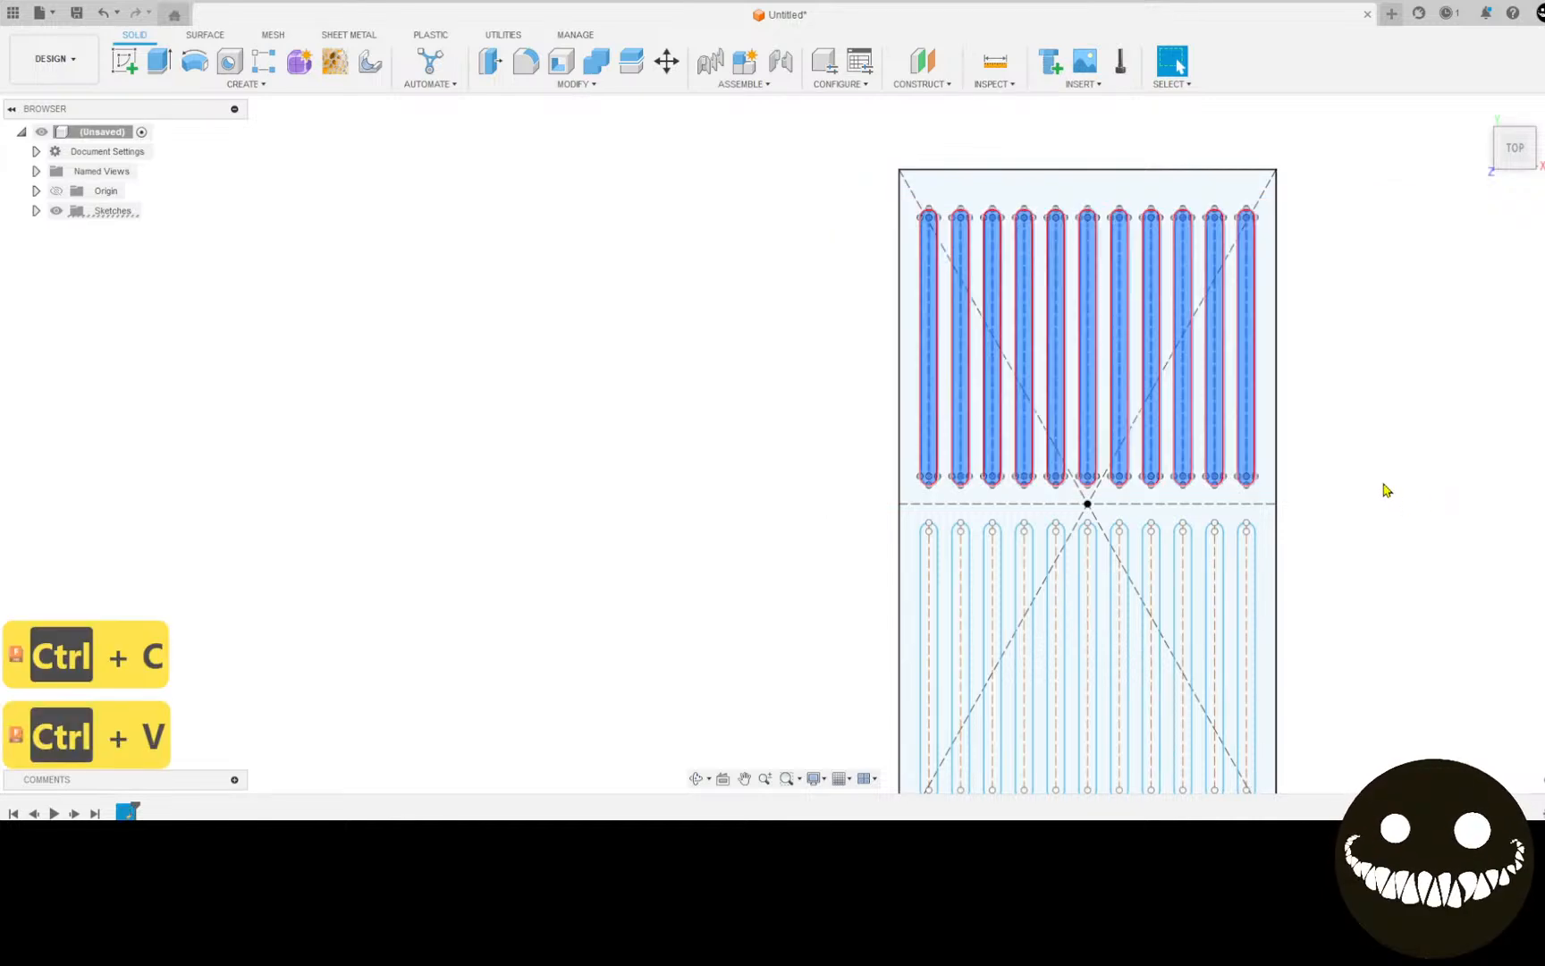
pyautogui.scroll(-1, 1052, 341)
pyautogui.moveTo(1040, 383); pyautogui.dragTo(905, 583, button='middle')
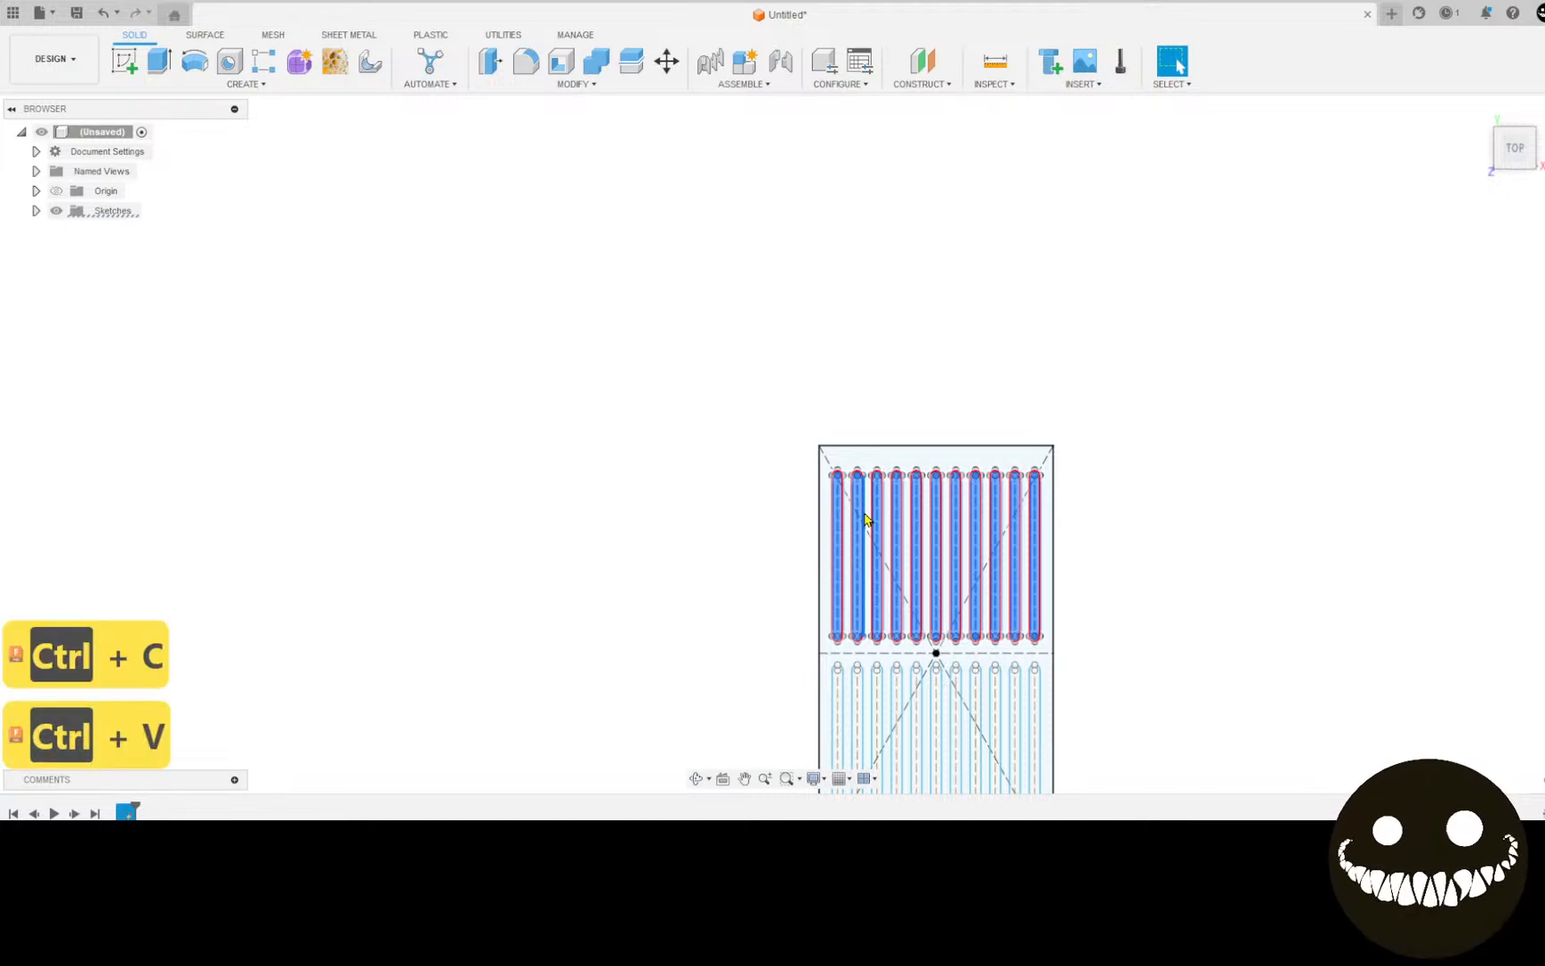
pyautogui.scroll(5, 894, 514)
pyautogui.moveTo(1079, 379); pyautogui.dragTo(1087, 141, button='middle')
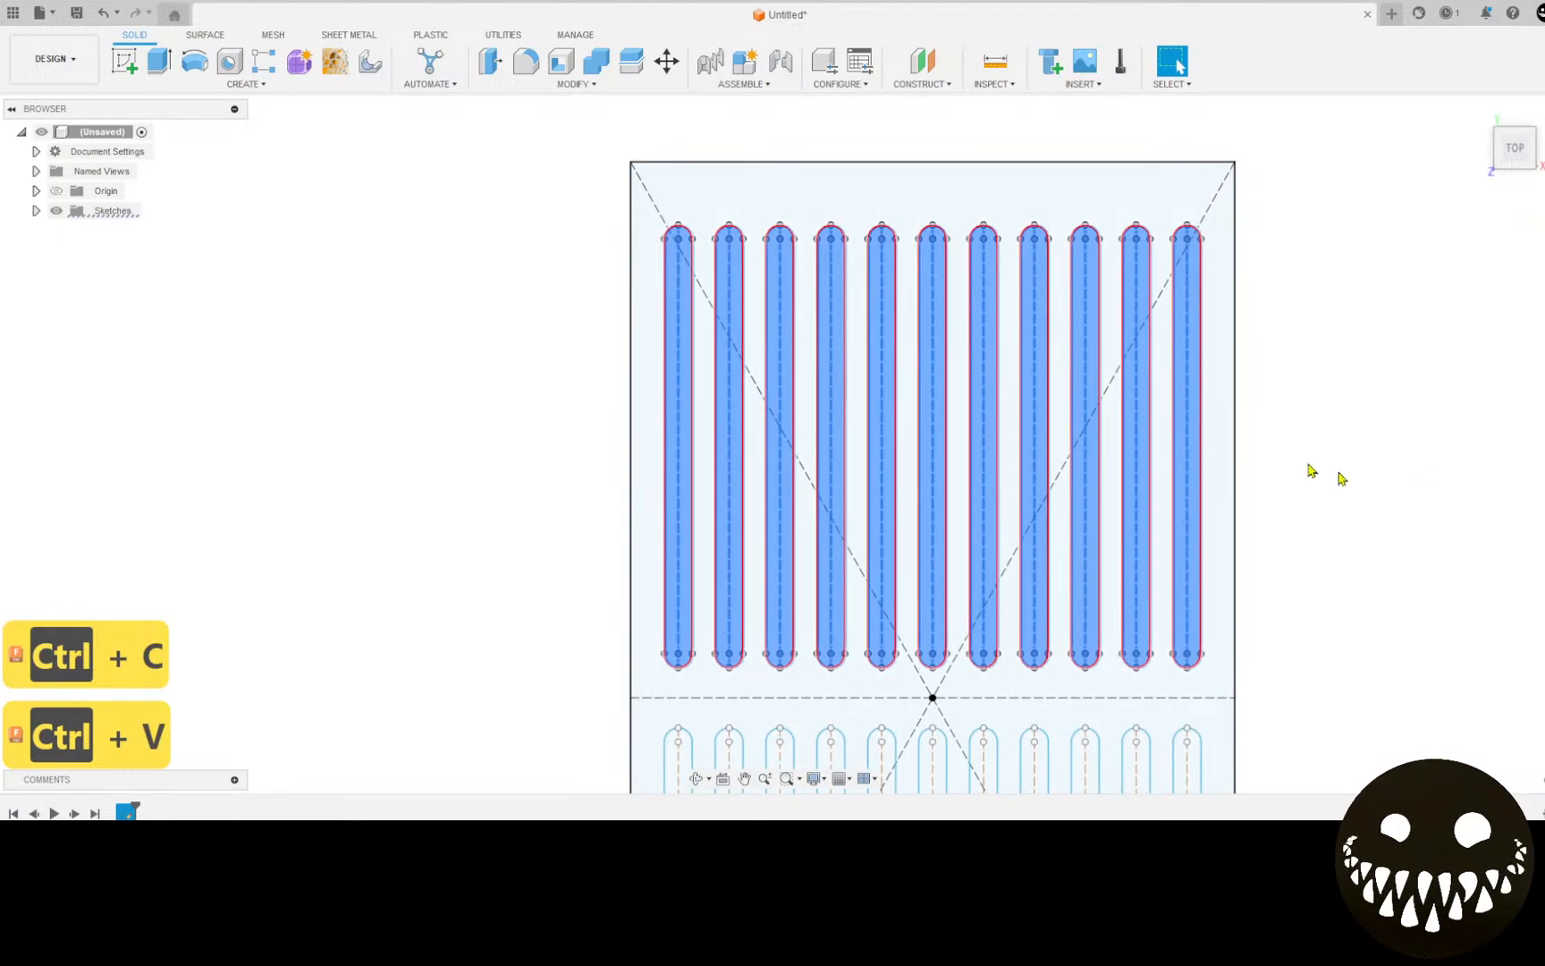
pyautogui.click(1456, 443)
# Step: Undo the recent sketch changes back to the state before the slots were mirrored into the plate's lower half
pyautogui.scroll(3, 1077, 548)
pyautogui.moveTo(962, 572)
pyautogui.mouseDown(button='middle')
pyautogui.moveTo(995, 456)
pyautogui.moveTo(990, 407)
pyautogui.mouseUp(button='middle')
pyautogui.scroll(-4, 931, 648)
pyautogui.moveTo(942, 634)
pyautogui.mouseDown(button='middle')
pyautogui.moveTo(955, 443)
pyautogui.moveTo(910, 234)
pyautogui.moveTo(900, 487)
pyautogui.moveTo(898, 448)
pyautogui.mouseUp(button='middle')
pyautogui.scroll(-4, 900, 541)
pyautogui.hotkey('ctrl', 'z')
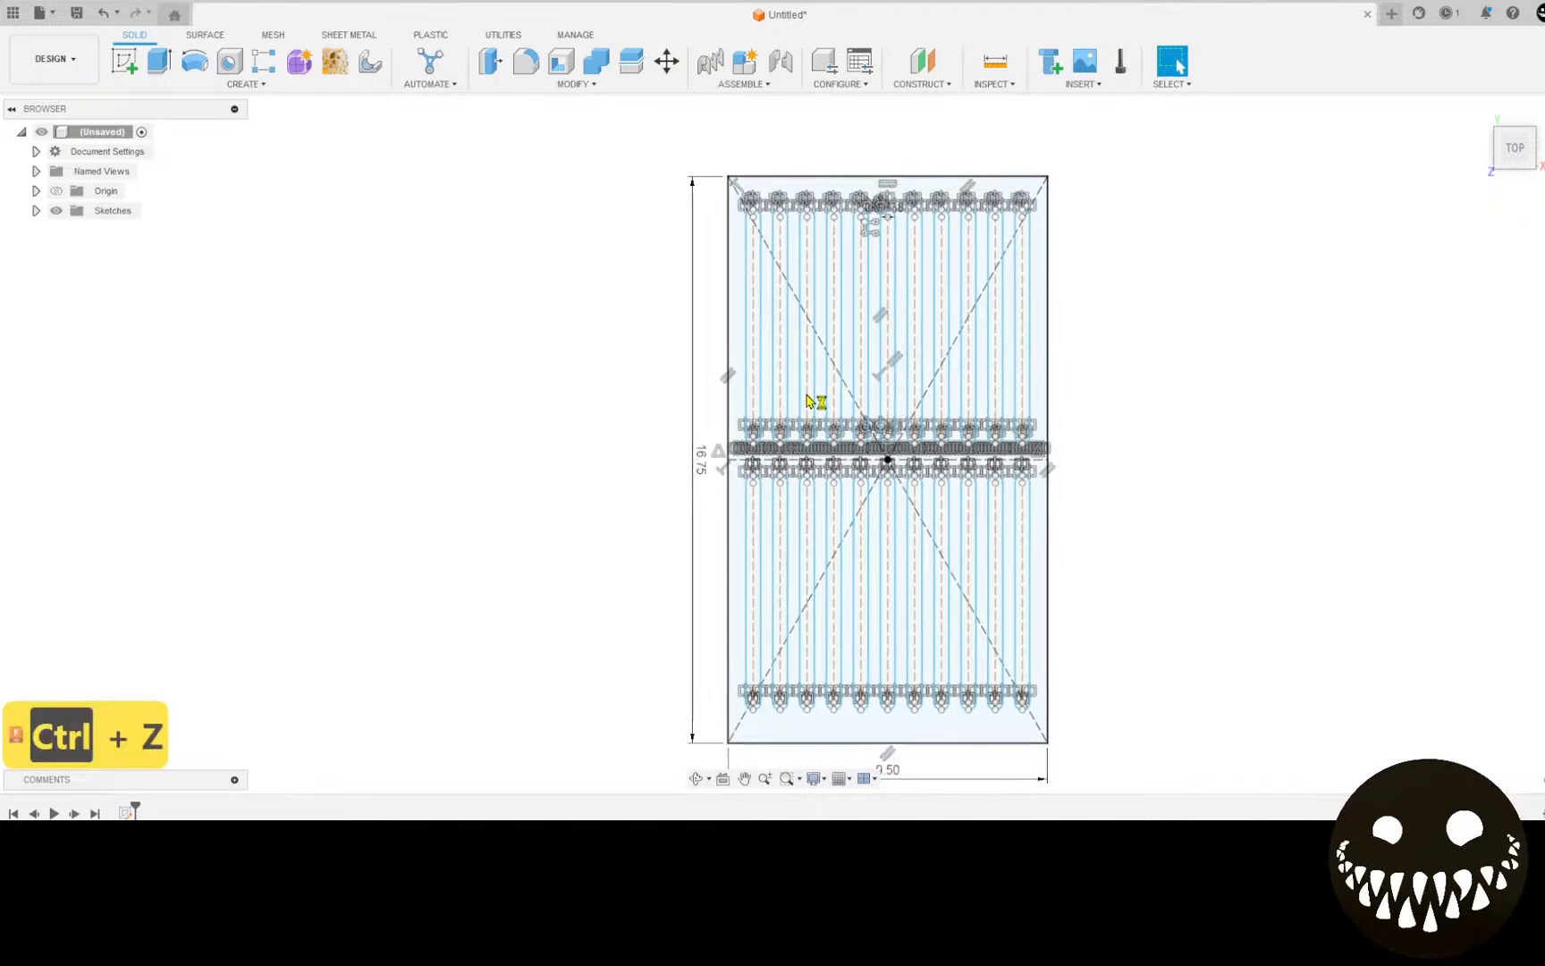
pyautogui.hotkey('ctrl', 'z')
pyautogui.hotkey('ctrl', 'z')
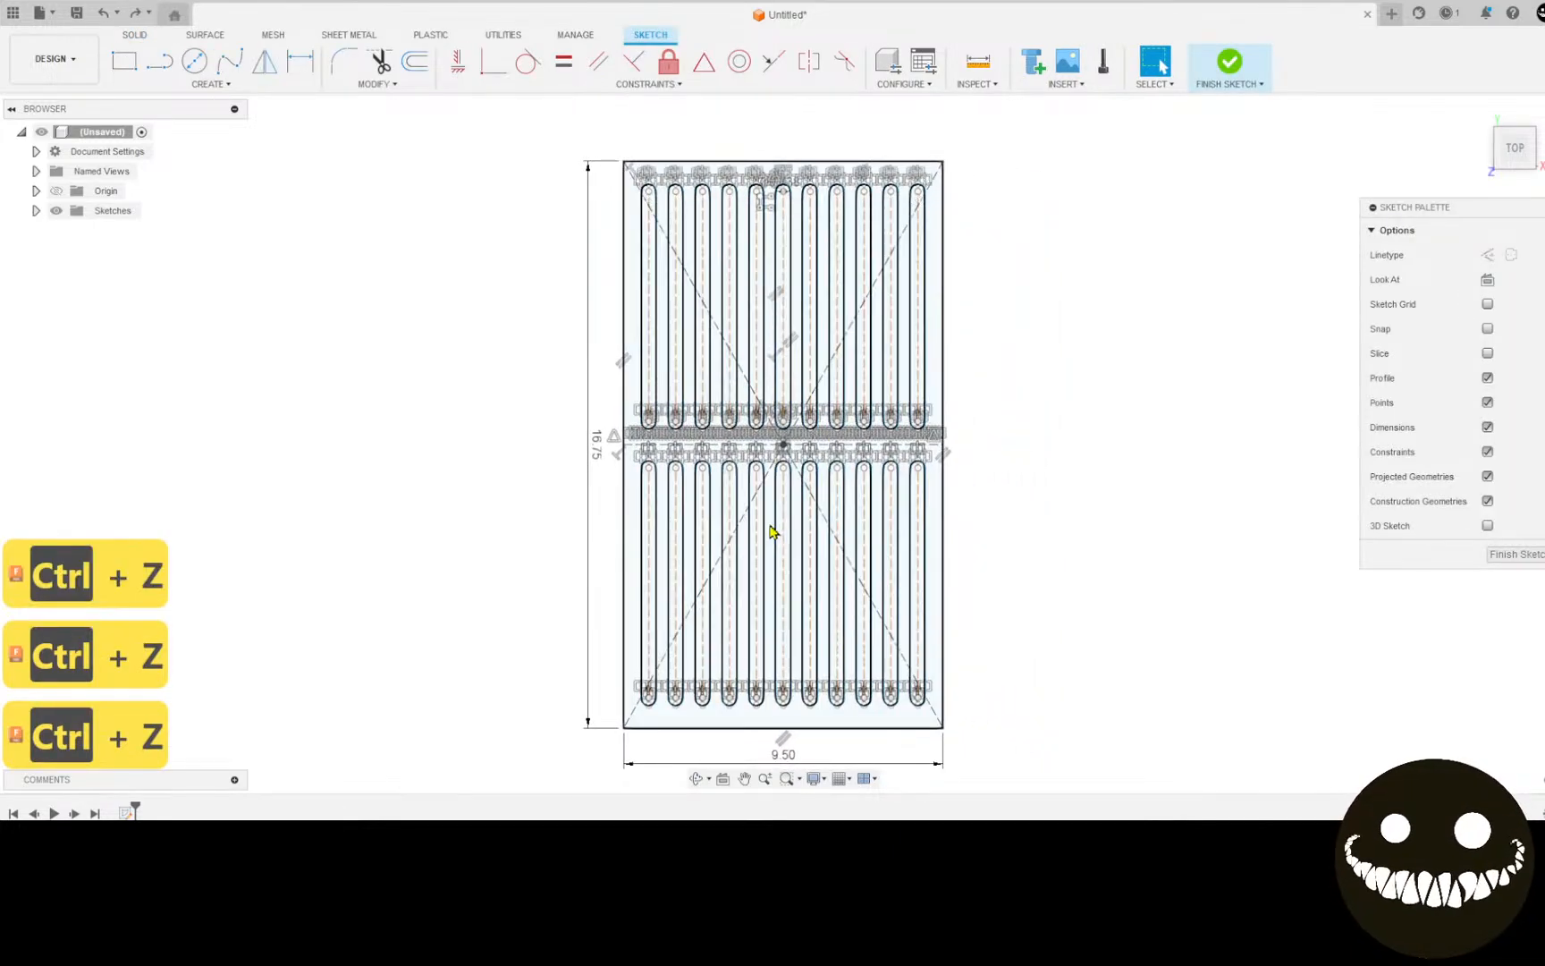
pyautogui.hotkey('ctrl', 'z')
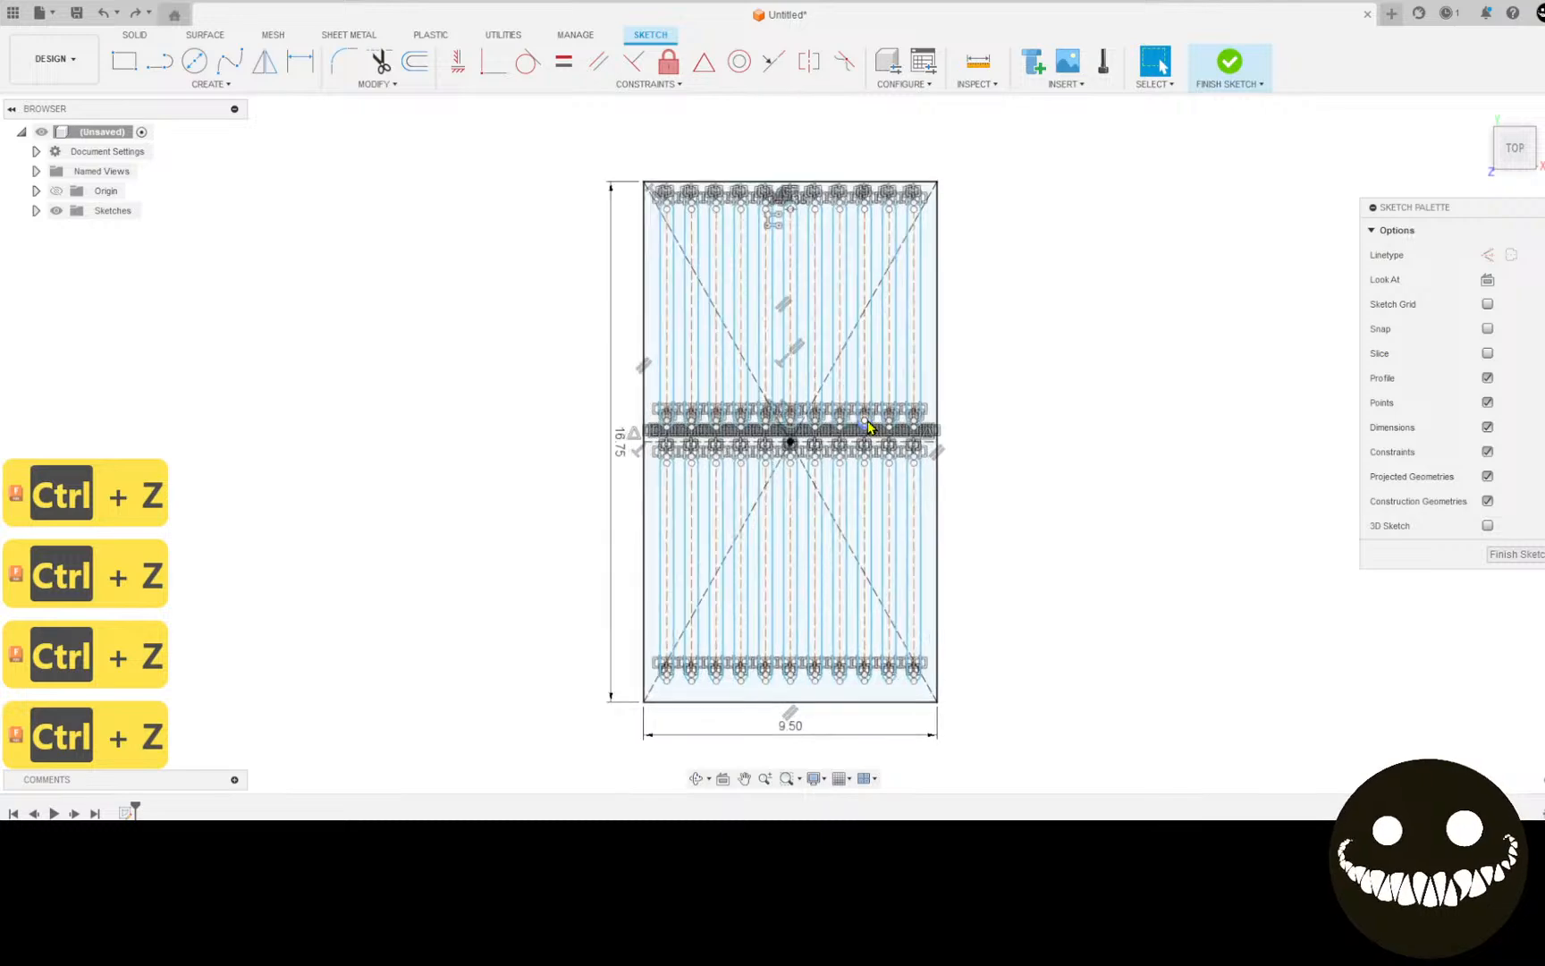
pyautogui.scroll(2, 868, 428)
pyautogui.scroll(-3, 859, 429)
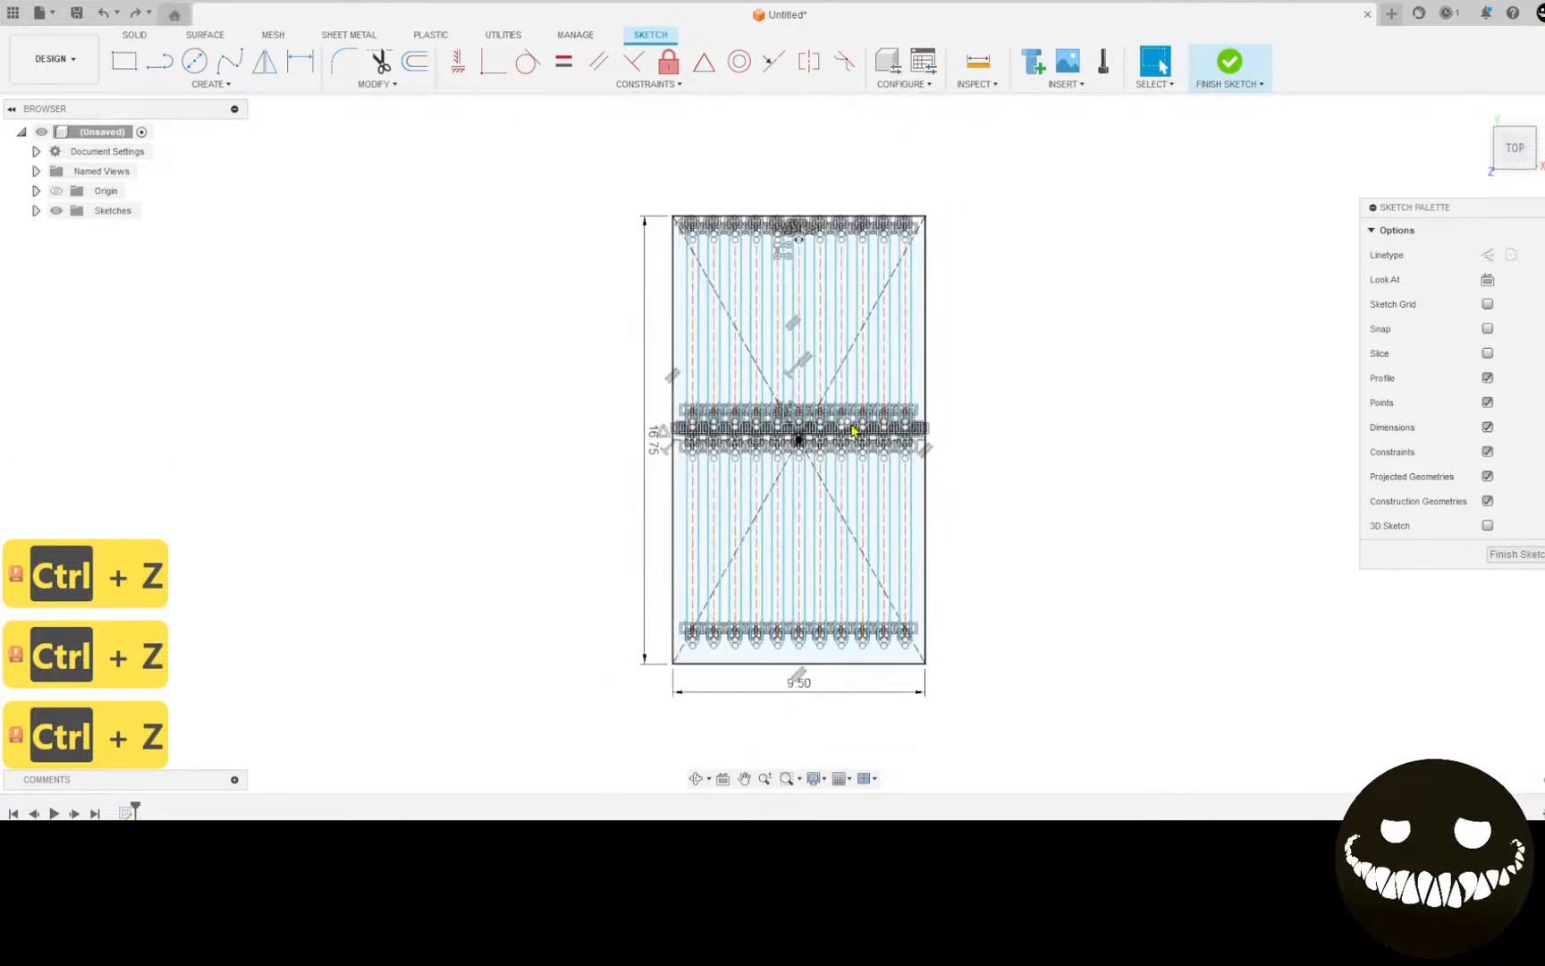
pyautogui.scroll(3, 804, 286)
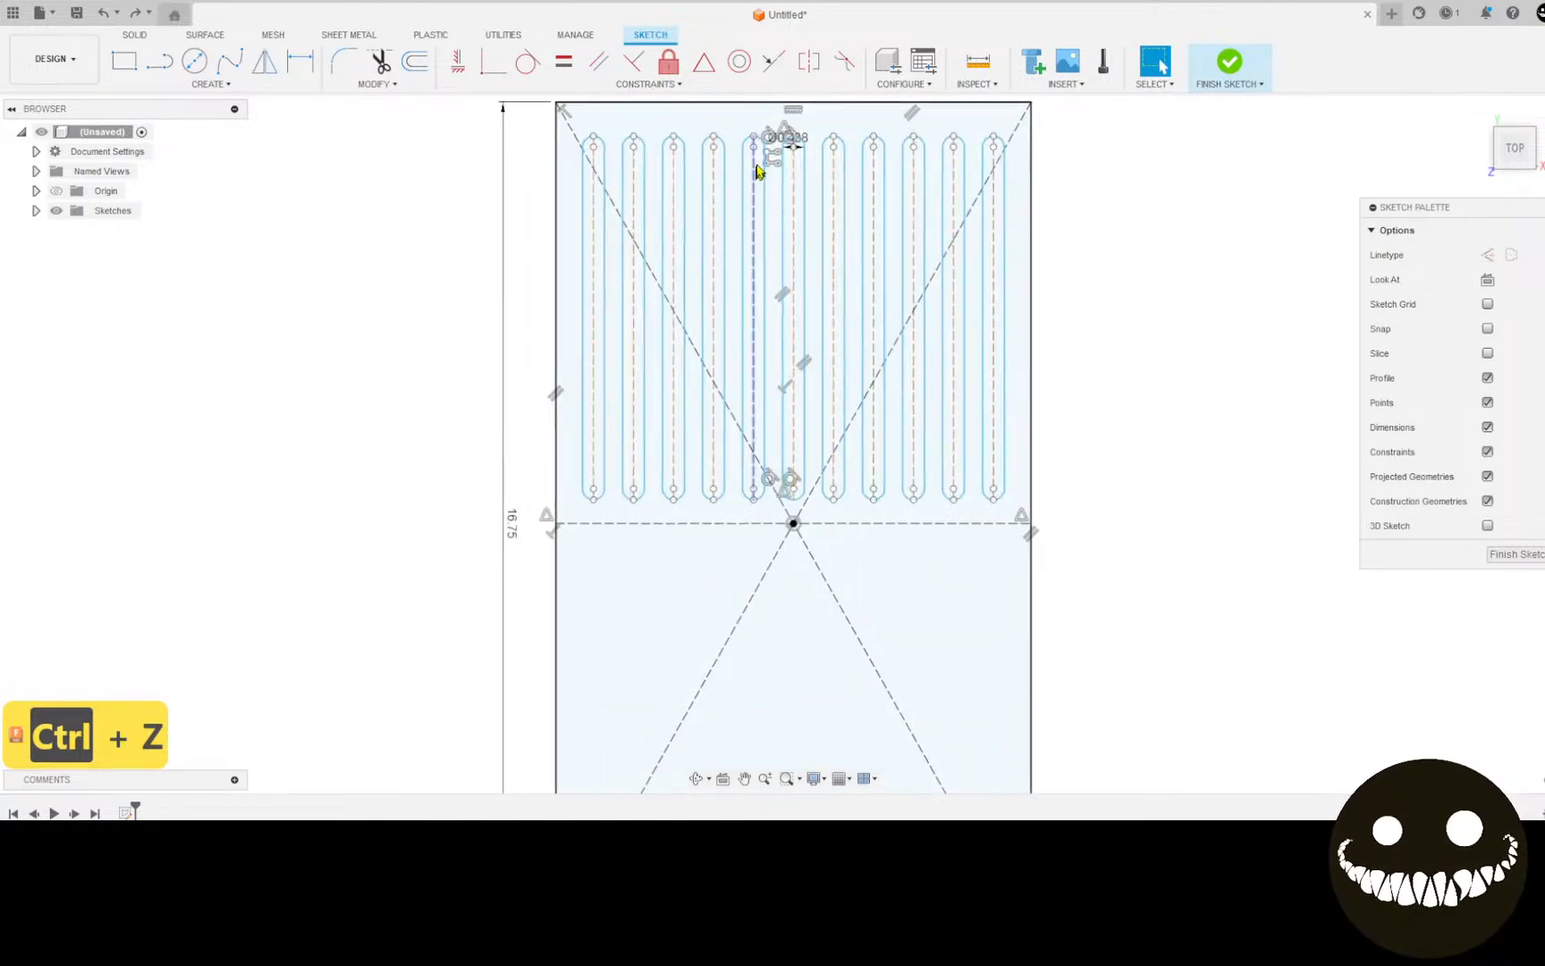
# Step: Edit the slots' rectangular pattern: set the second direction to Symmetric, remove the middle slot's centreline from the patterned objects, and accept
pyautogui.click(770, 162)
pyautogui.doubleClick(774, 161)
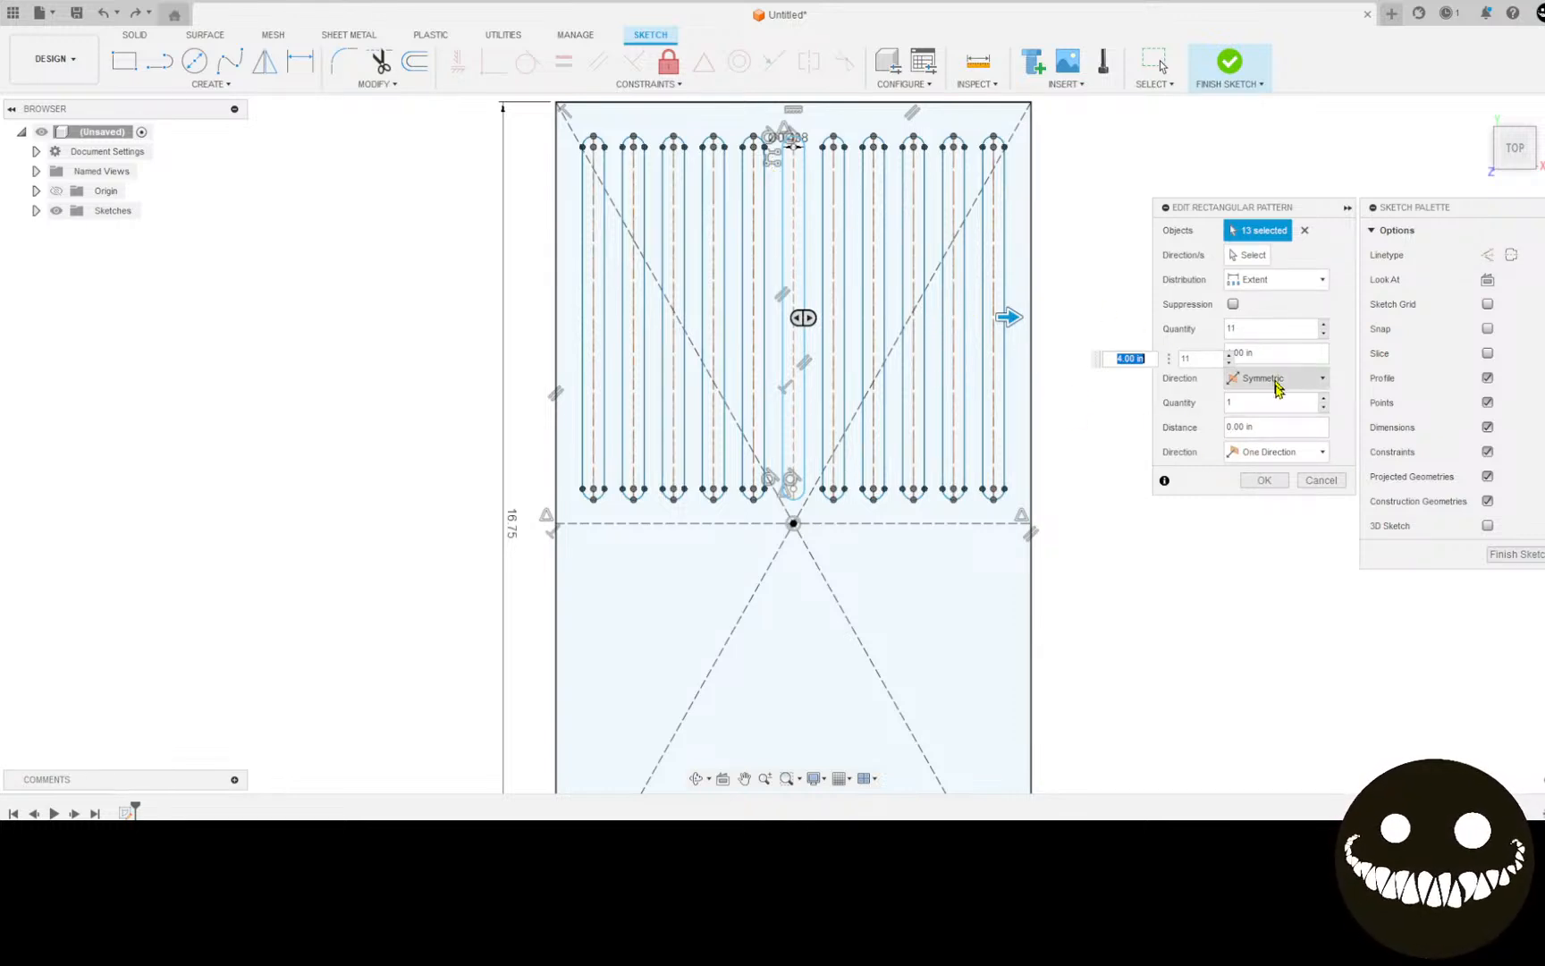
pyautogui.click(1271, 451)
pyautogui.click(1265, 474)
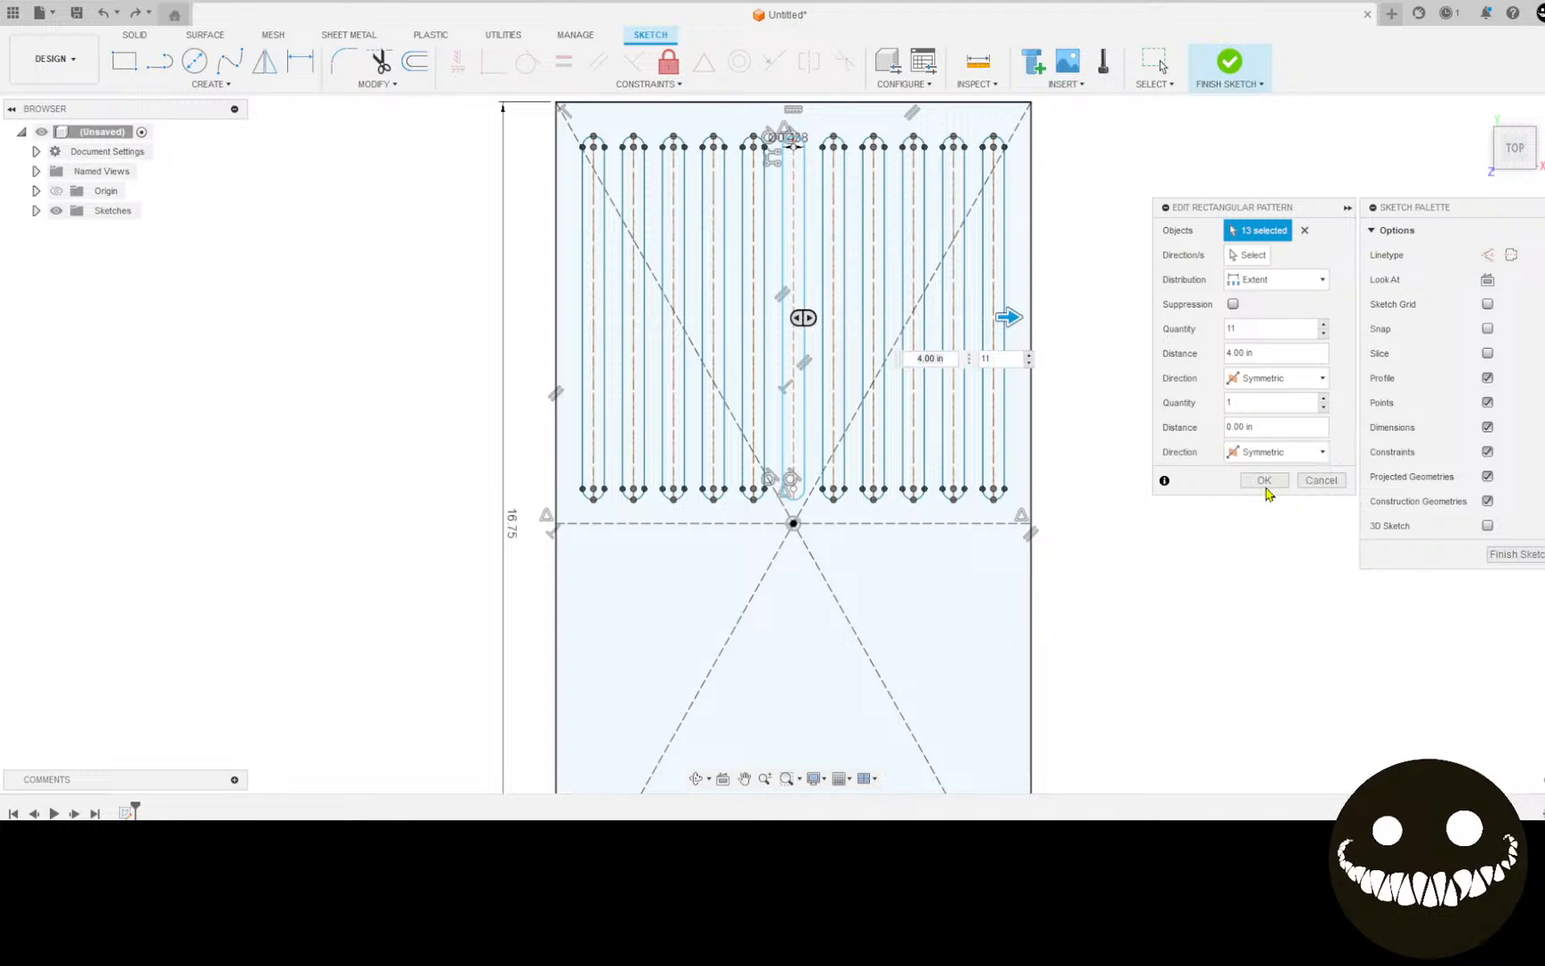
pyautogui.scroll(-2, 1058, 492)
pyautogui.scroll(-3, 1055, 488)
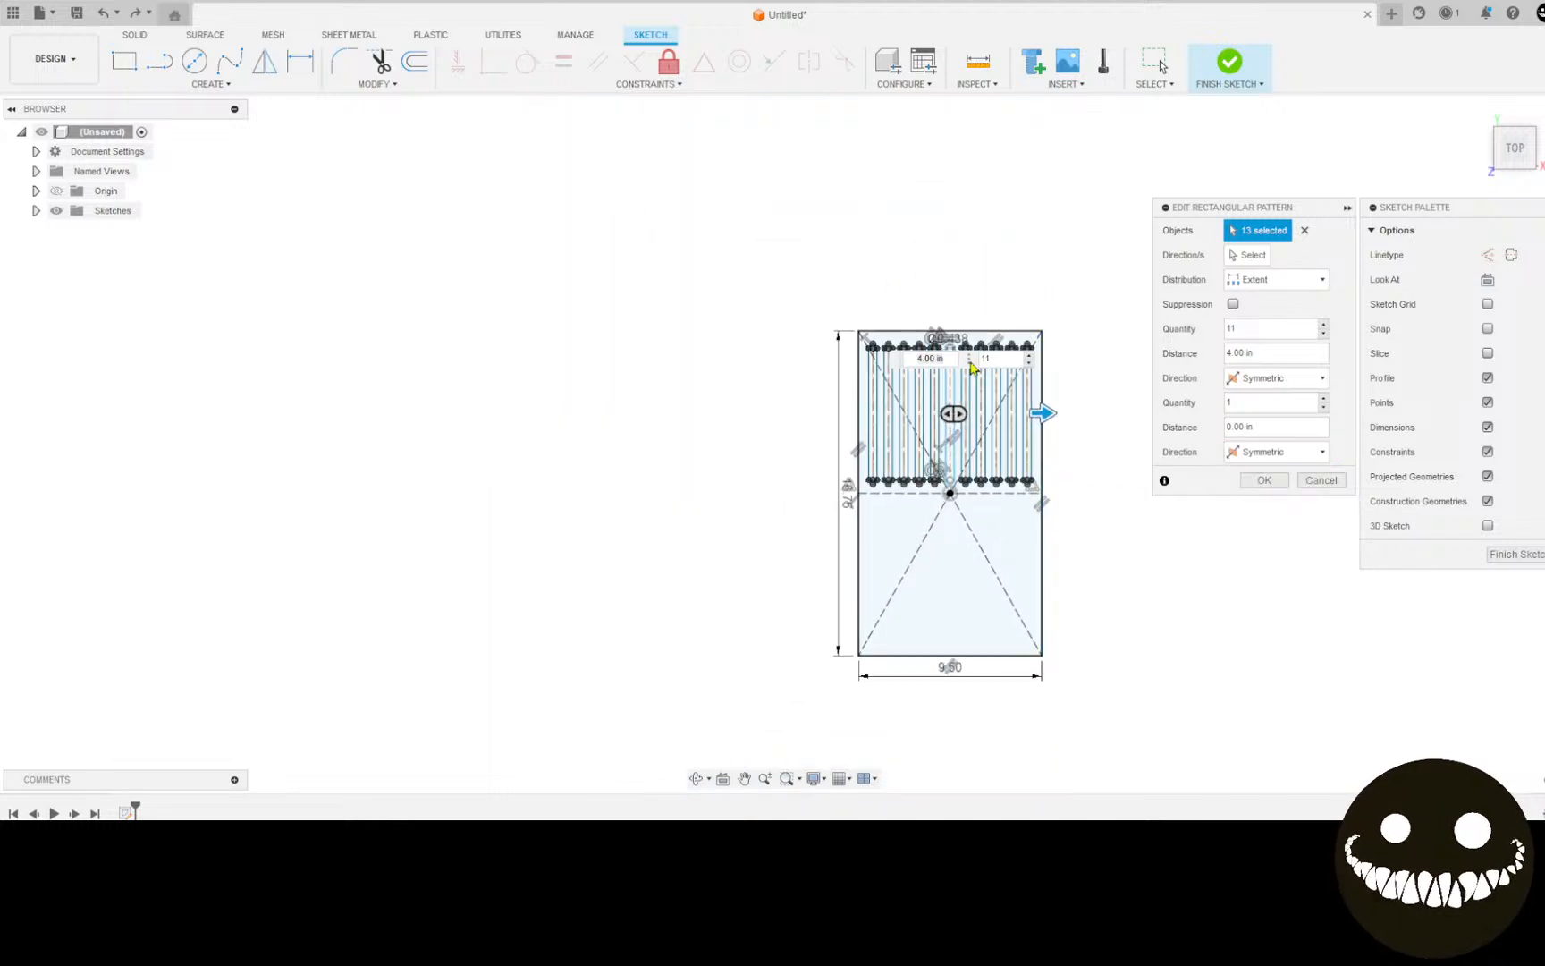
pyautogui.scroll(2, 970, 411)
pyautogui.moveTo(955, 448)
pyautogui.mouseDown(button='middle')
pyautogui.moveTo(651, 213)
pyautogui.moveTo(696, 211)
pyautogui.mouseUp(button='middle')
pyautogui.scroll(2, 745, 335)
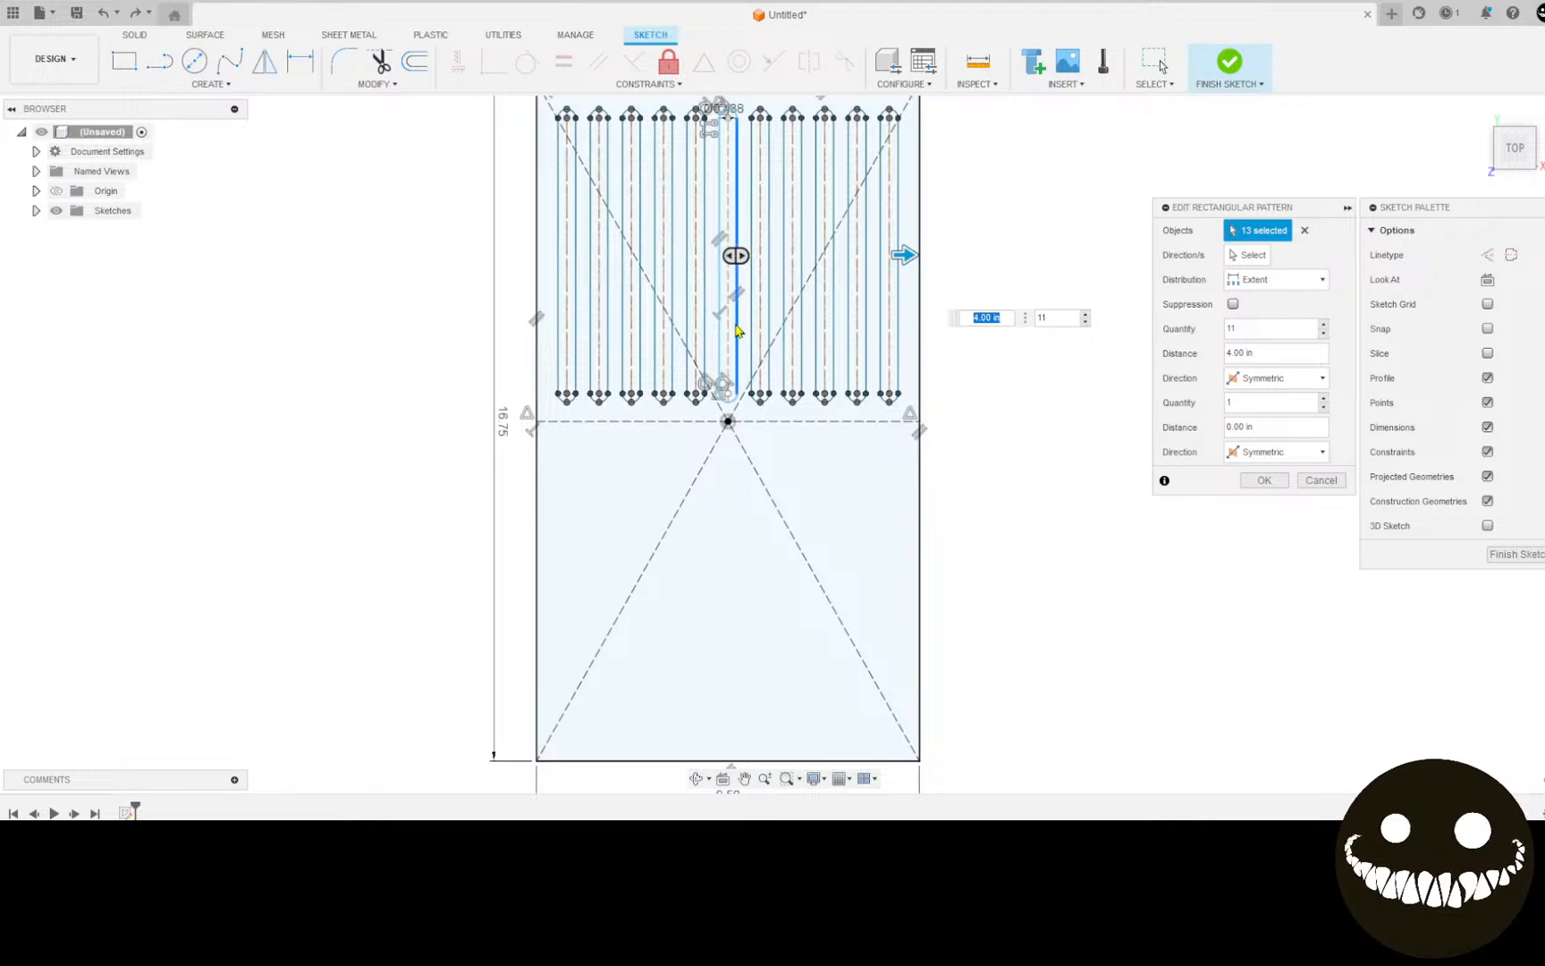
pyautogui.click(728, 331)
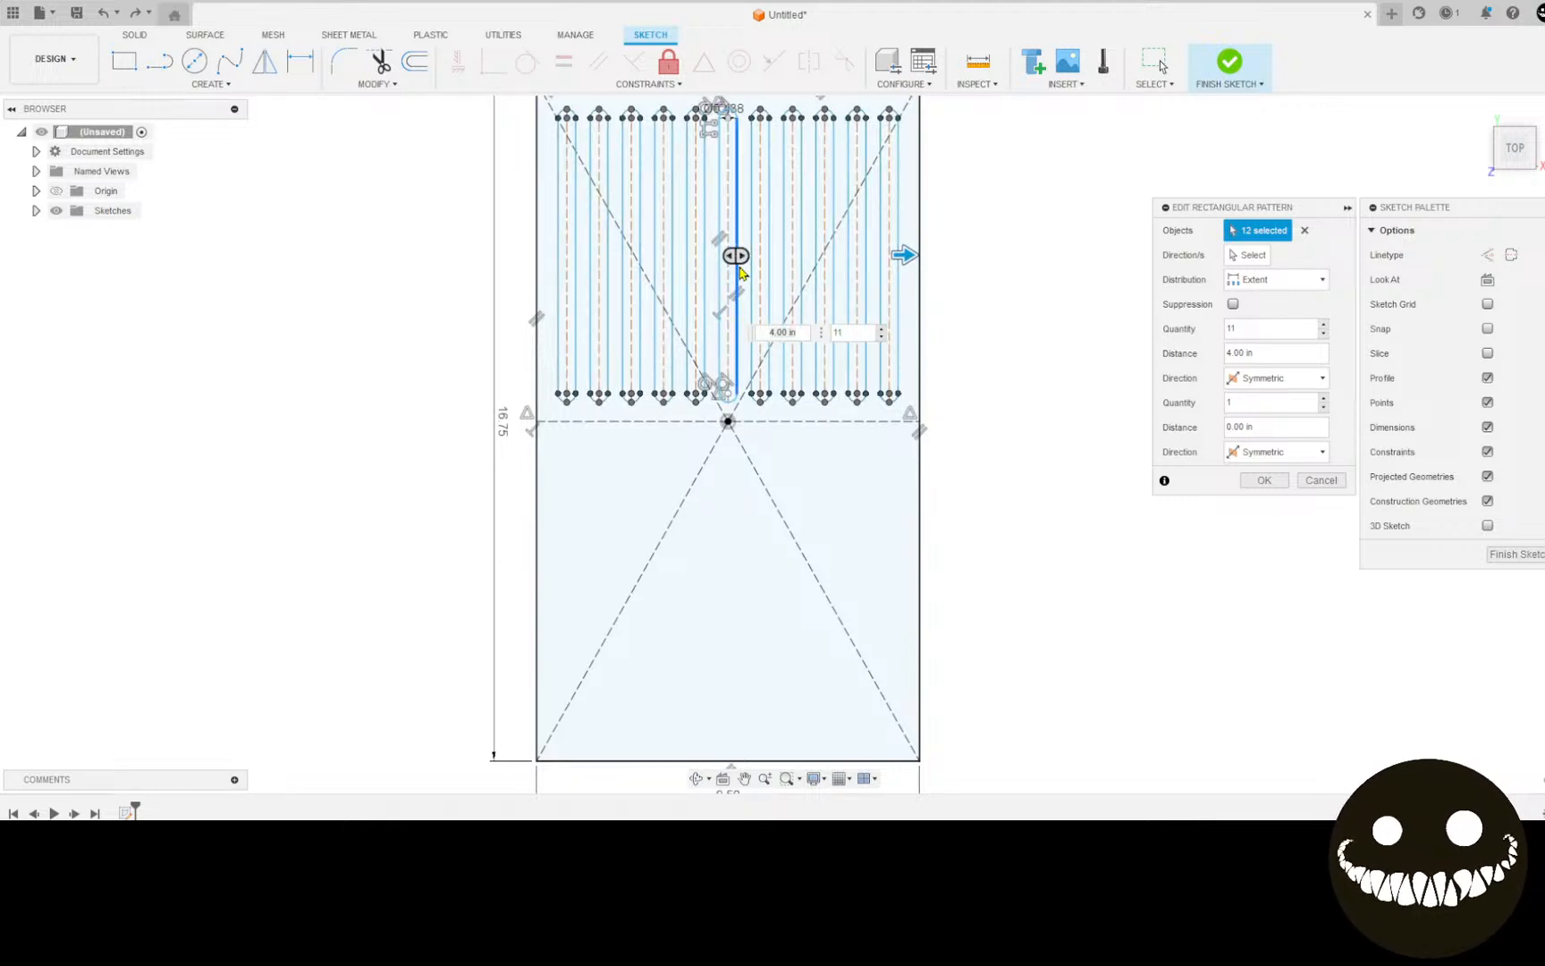
pyautogui.scroll(-2, 778, 356)
pyautogui.scroll(-2, 802, 421)
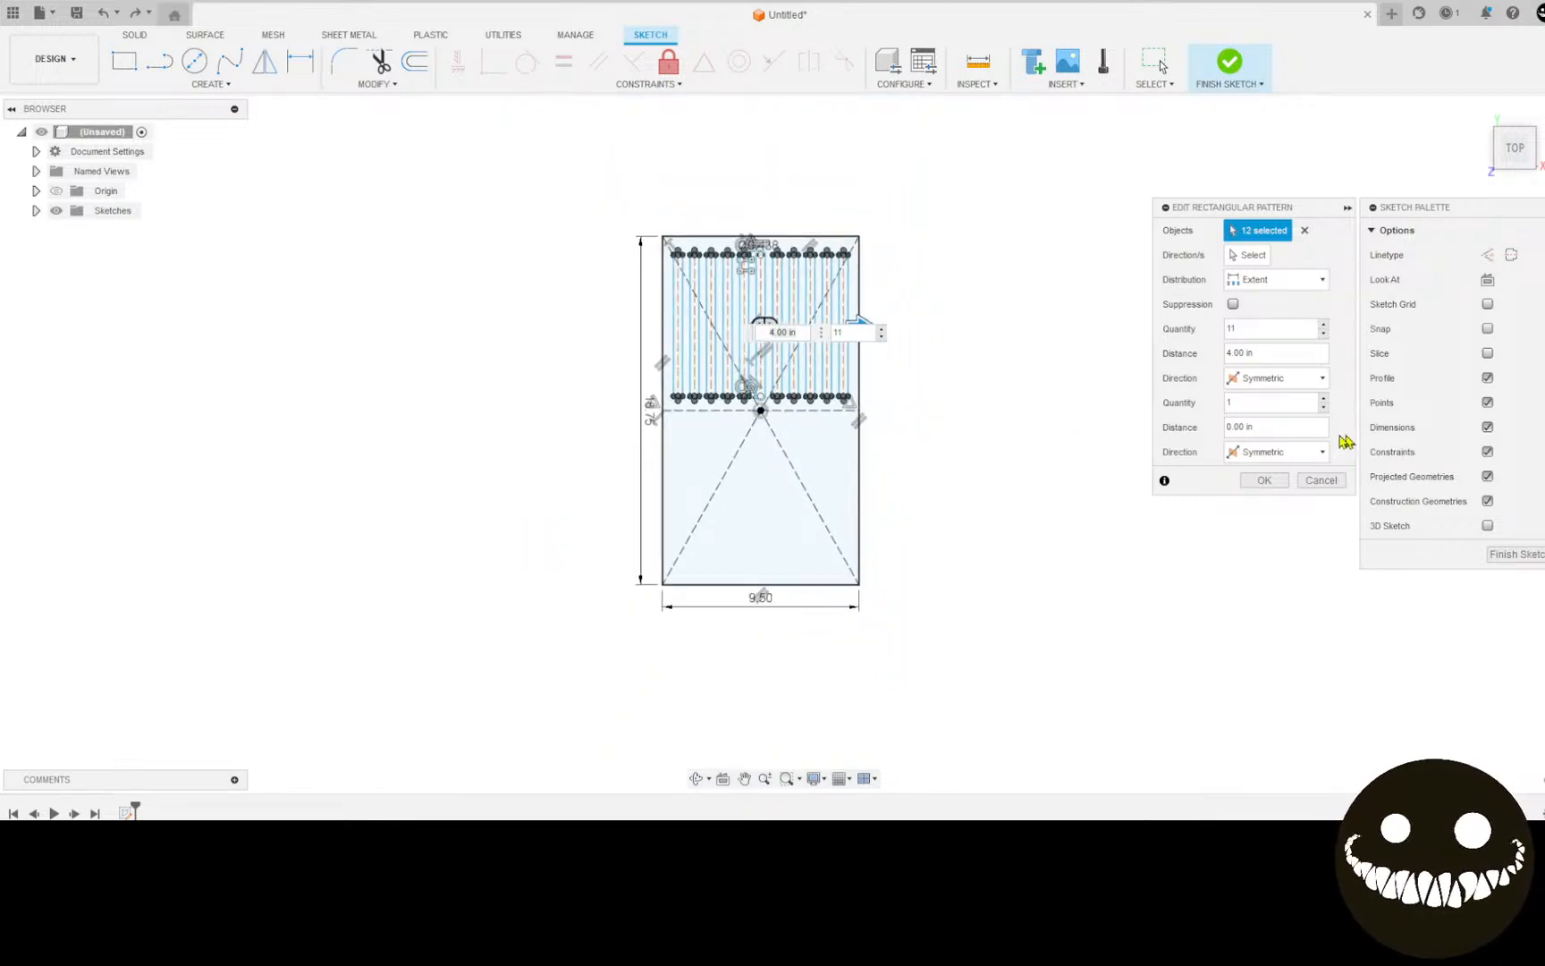
pyautogui.click(1279, 452)
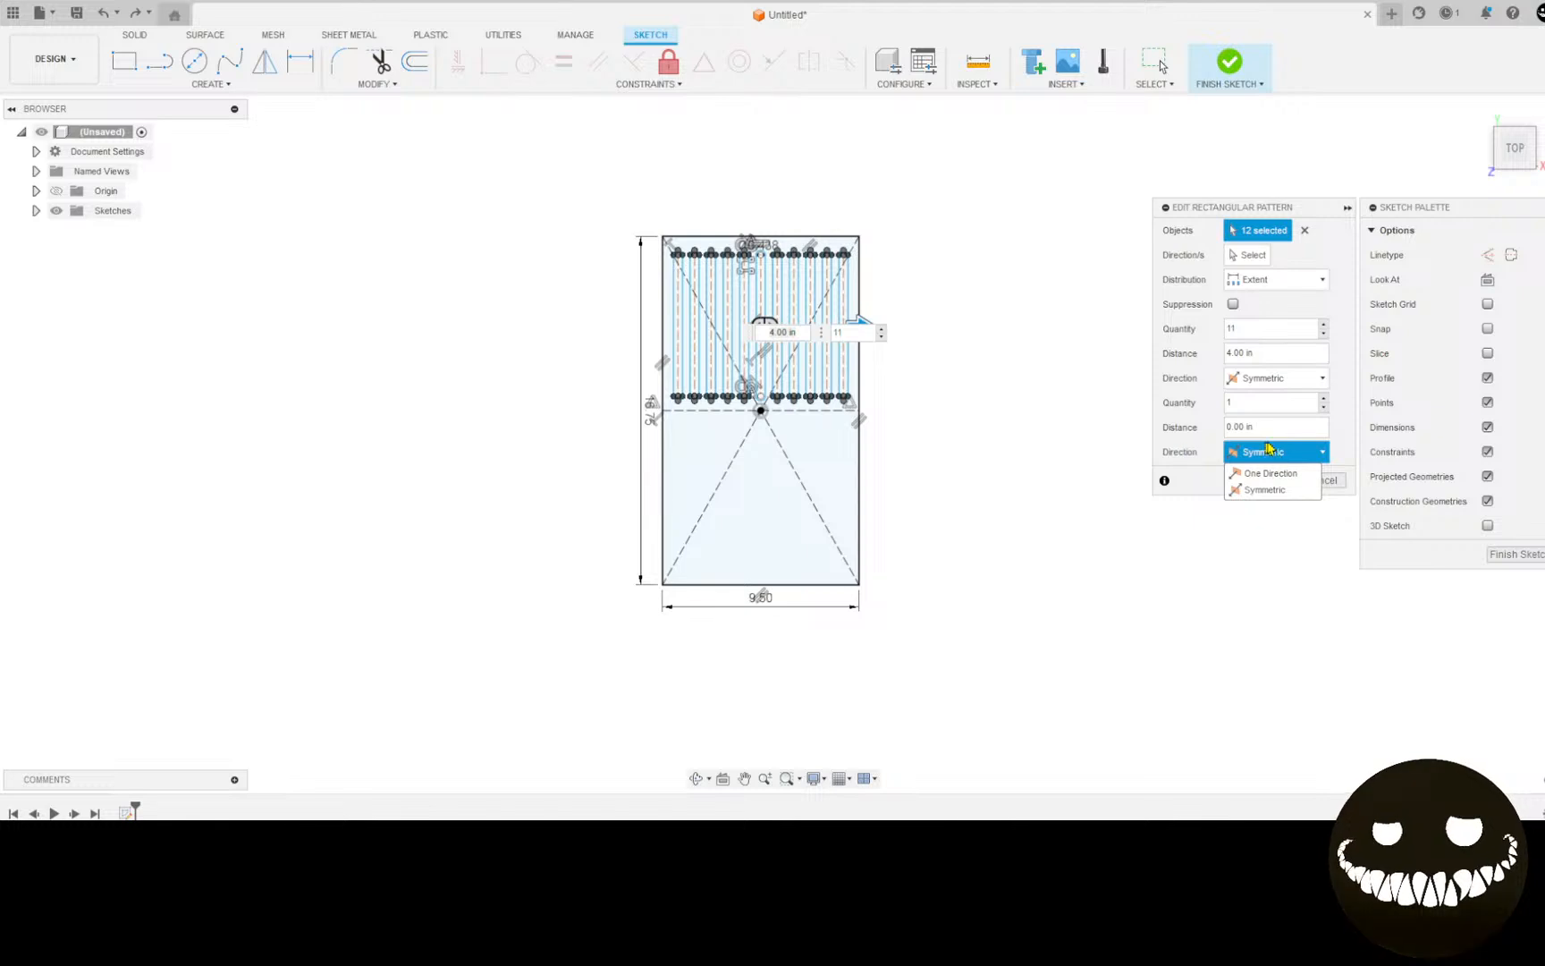
pyautogui.click(1264, 489)
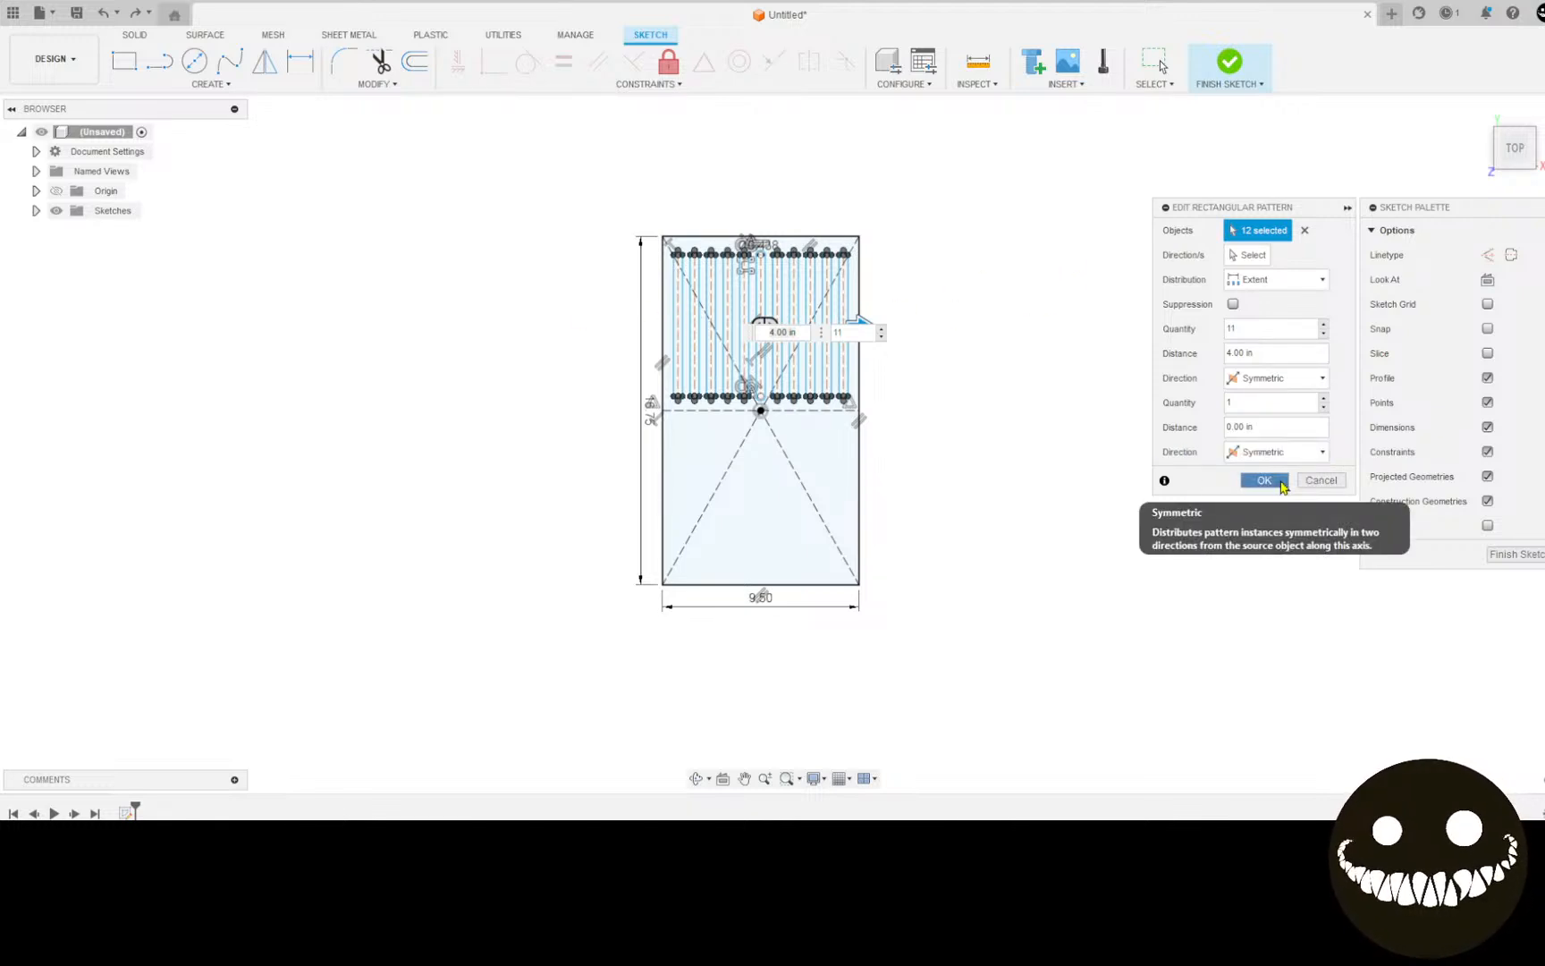
pyautogui.scroll(5, 760, 273)
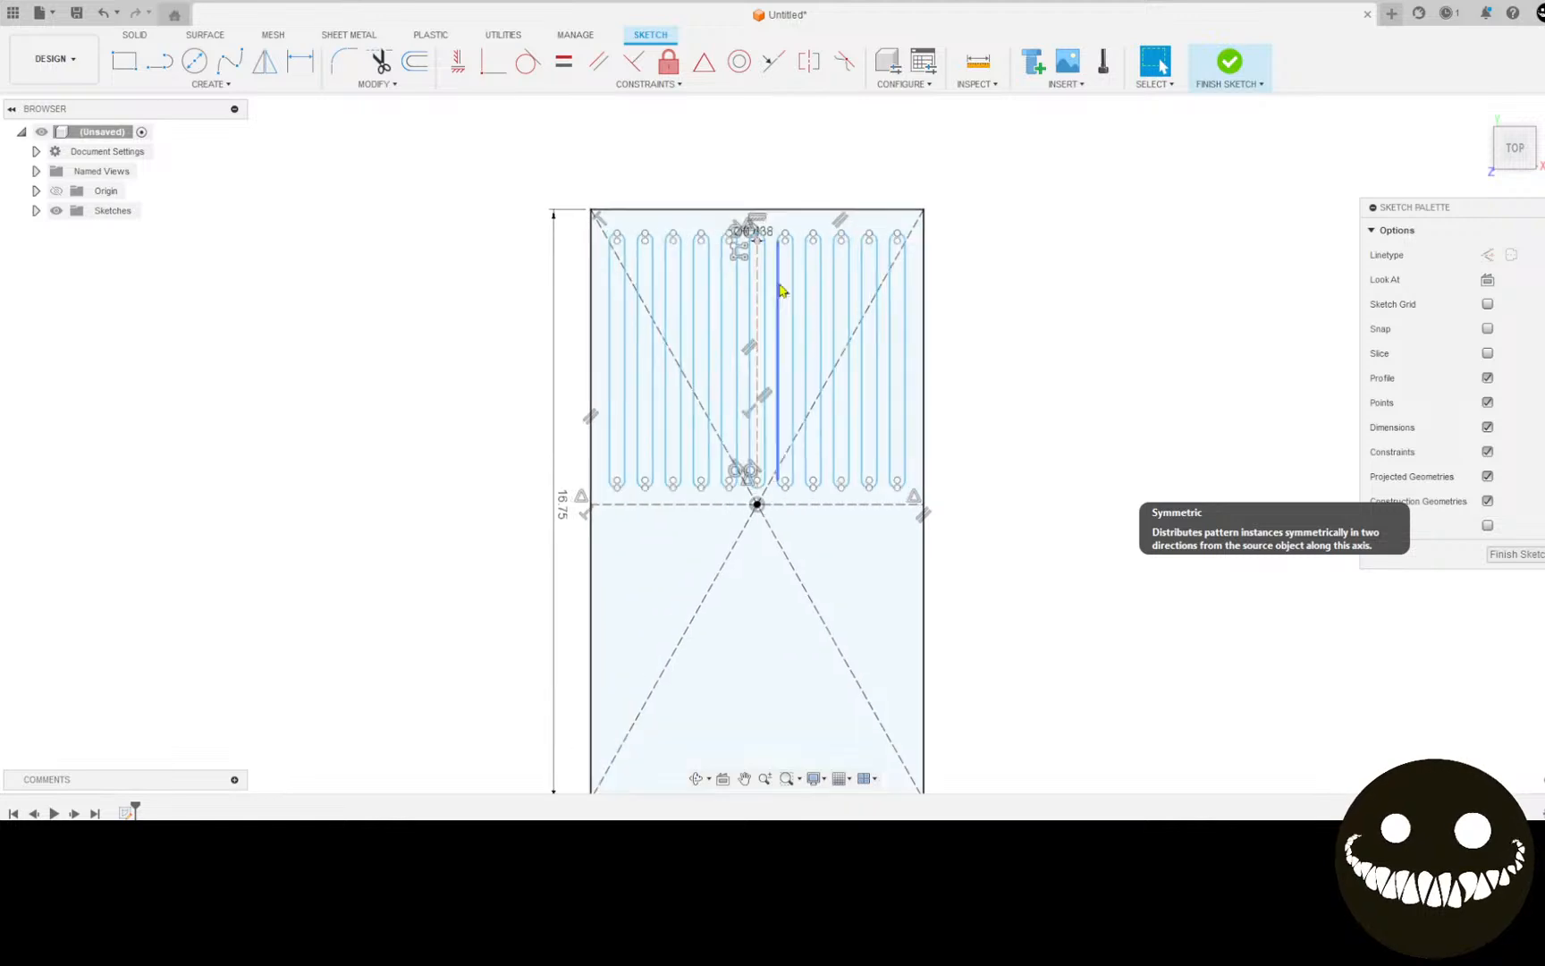
# Step: Reopen the slot pattern and set its second direction to a quantity of 2 with a distance of 8.00 in
pyautogui.doubleClick(743, 260)
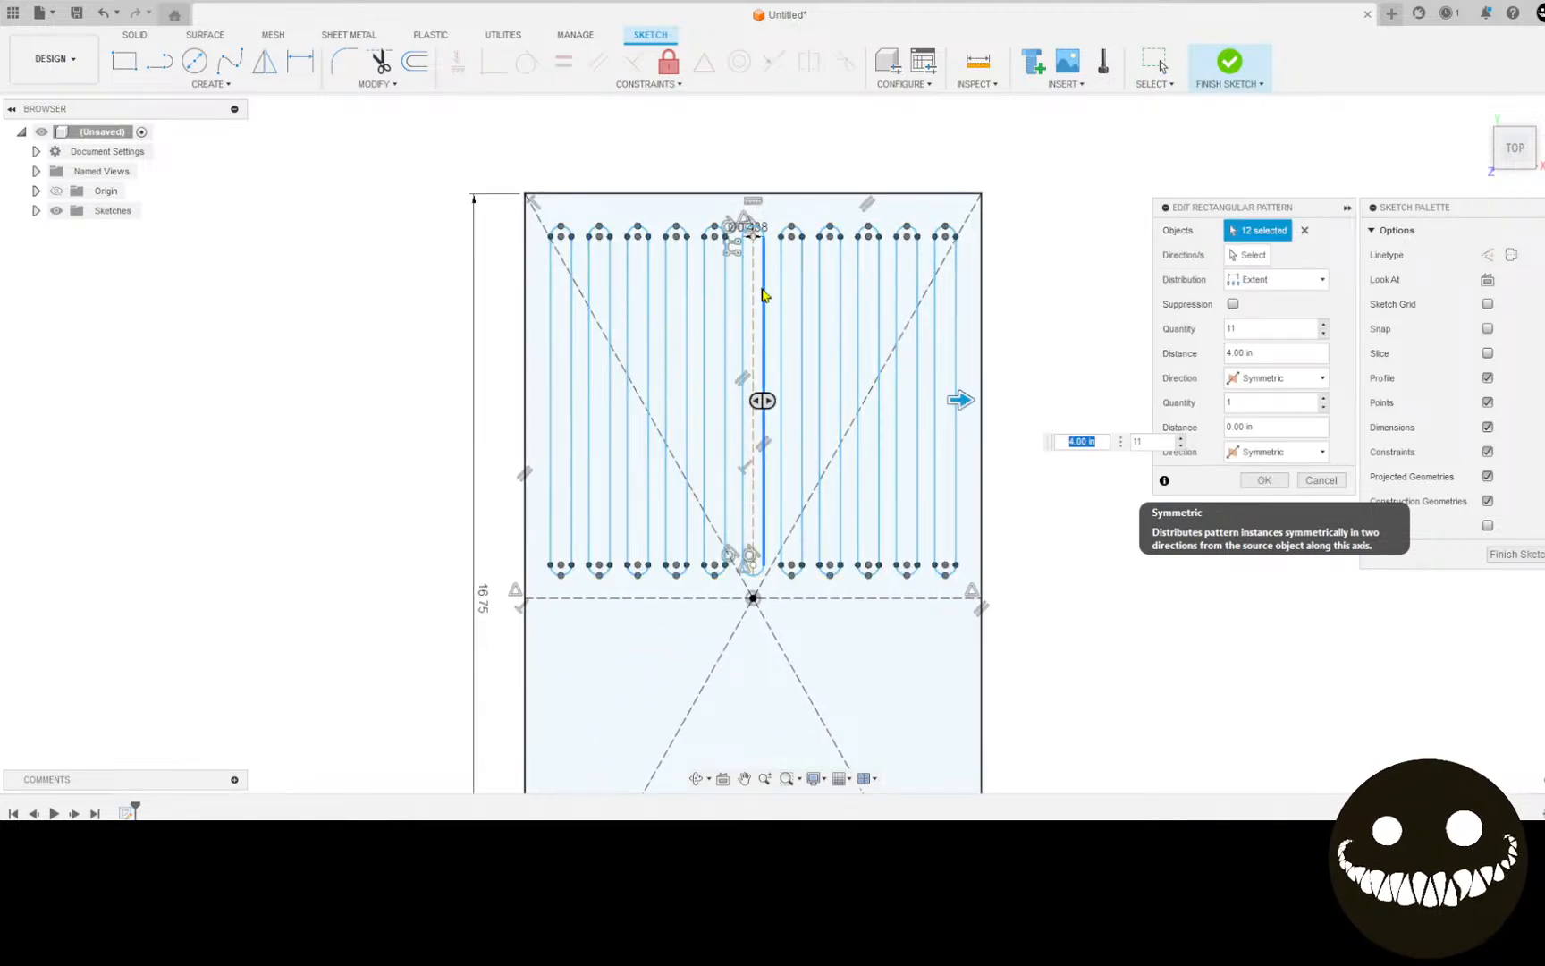
pyautogui.click(1254, 427)
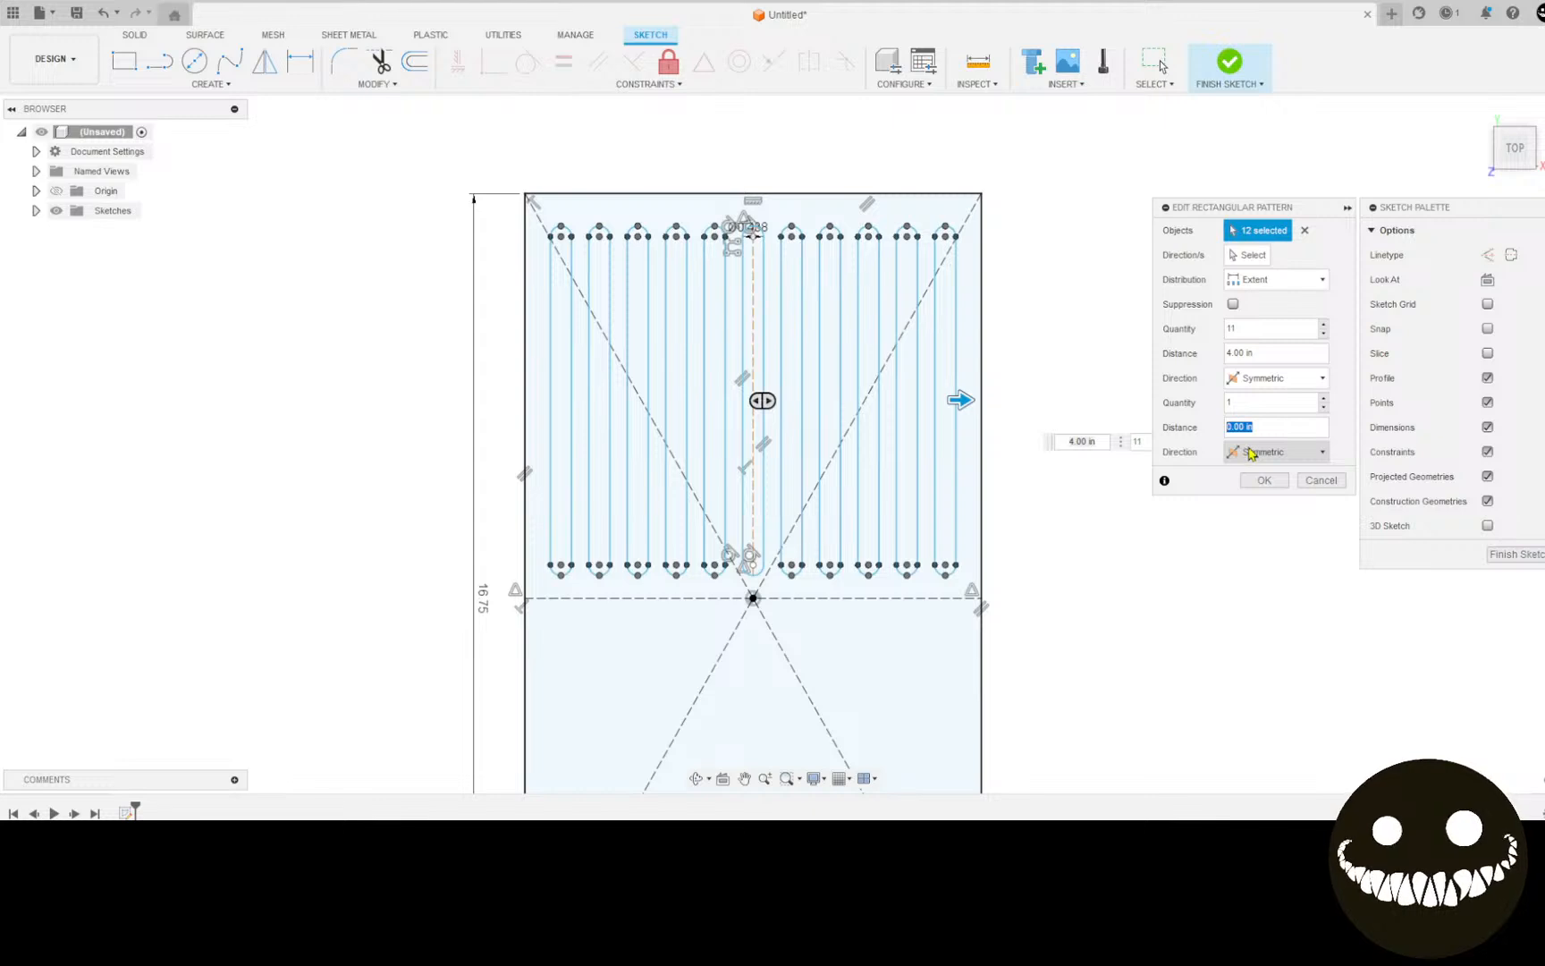
pyautogui.write('2')
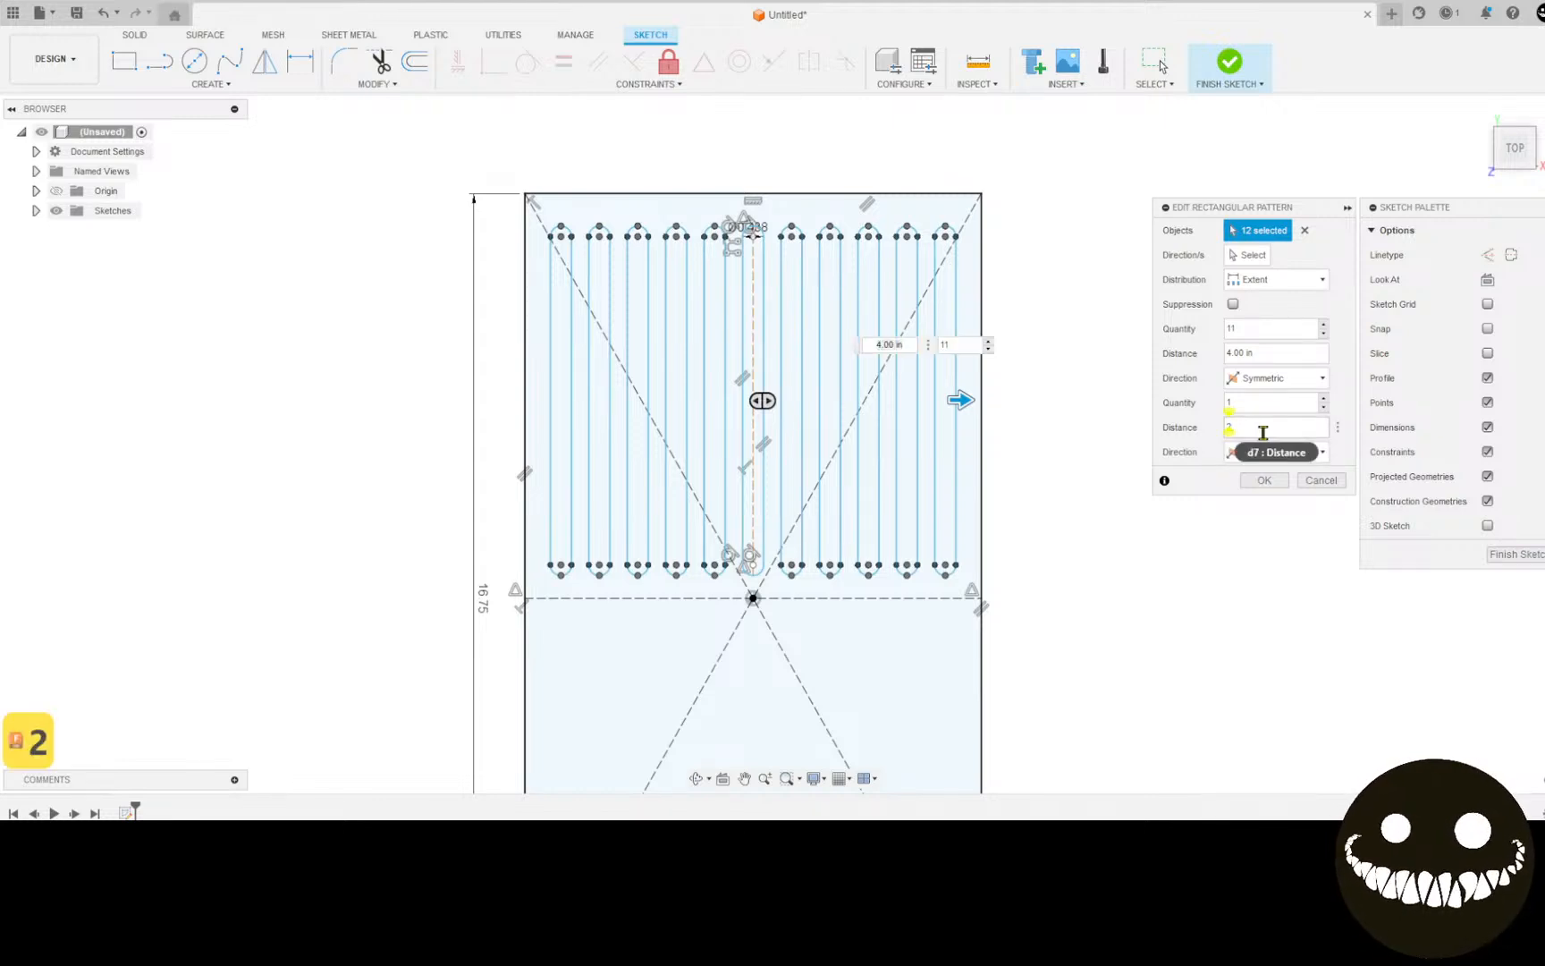
pyautogui.scroll(3, 1163, 507)
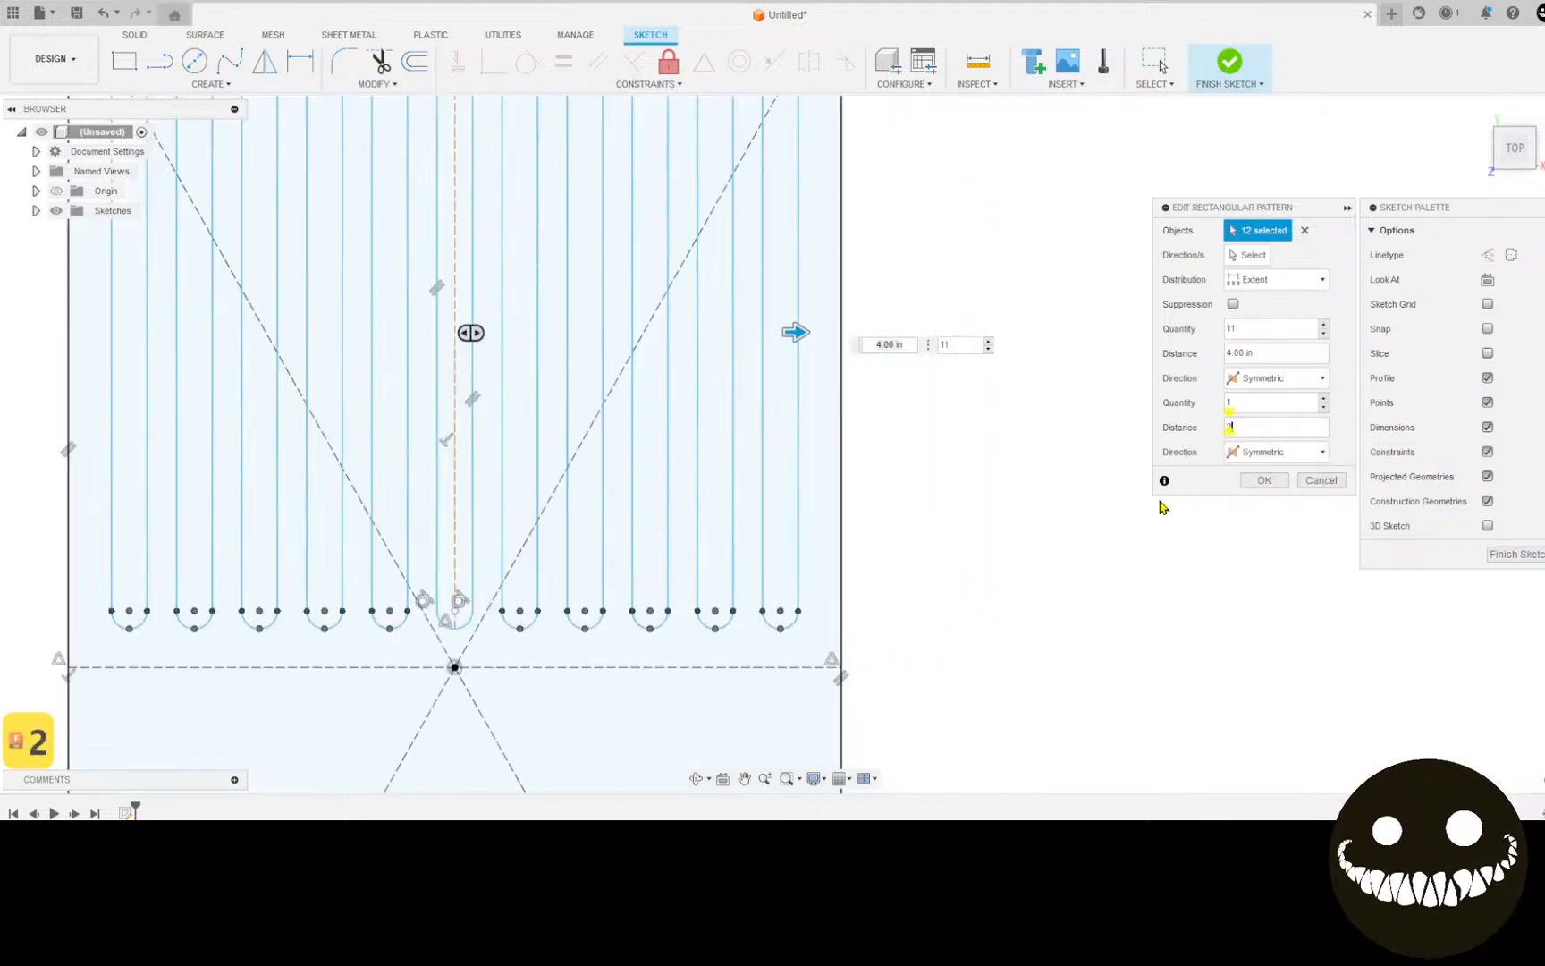
pyautogui.scroll(-5, 1163, 507)
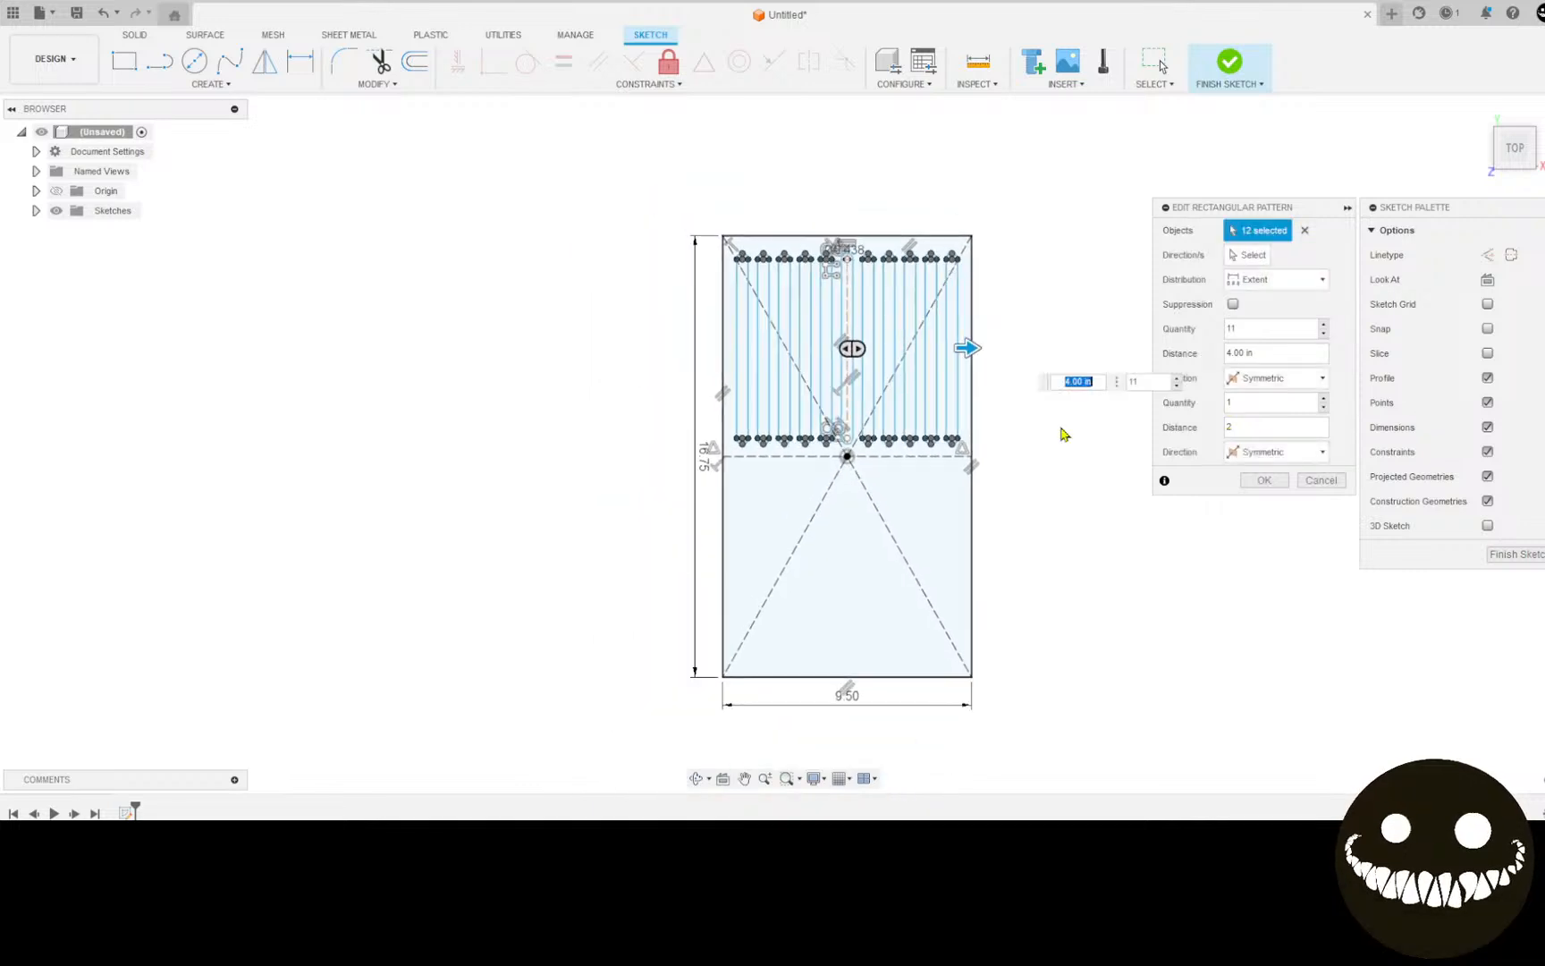
pyautogui.scroll(-3, 1073, 432)
pyautogui.moveTo(1266, 429); pyautogui.dragTo(1191, 438)
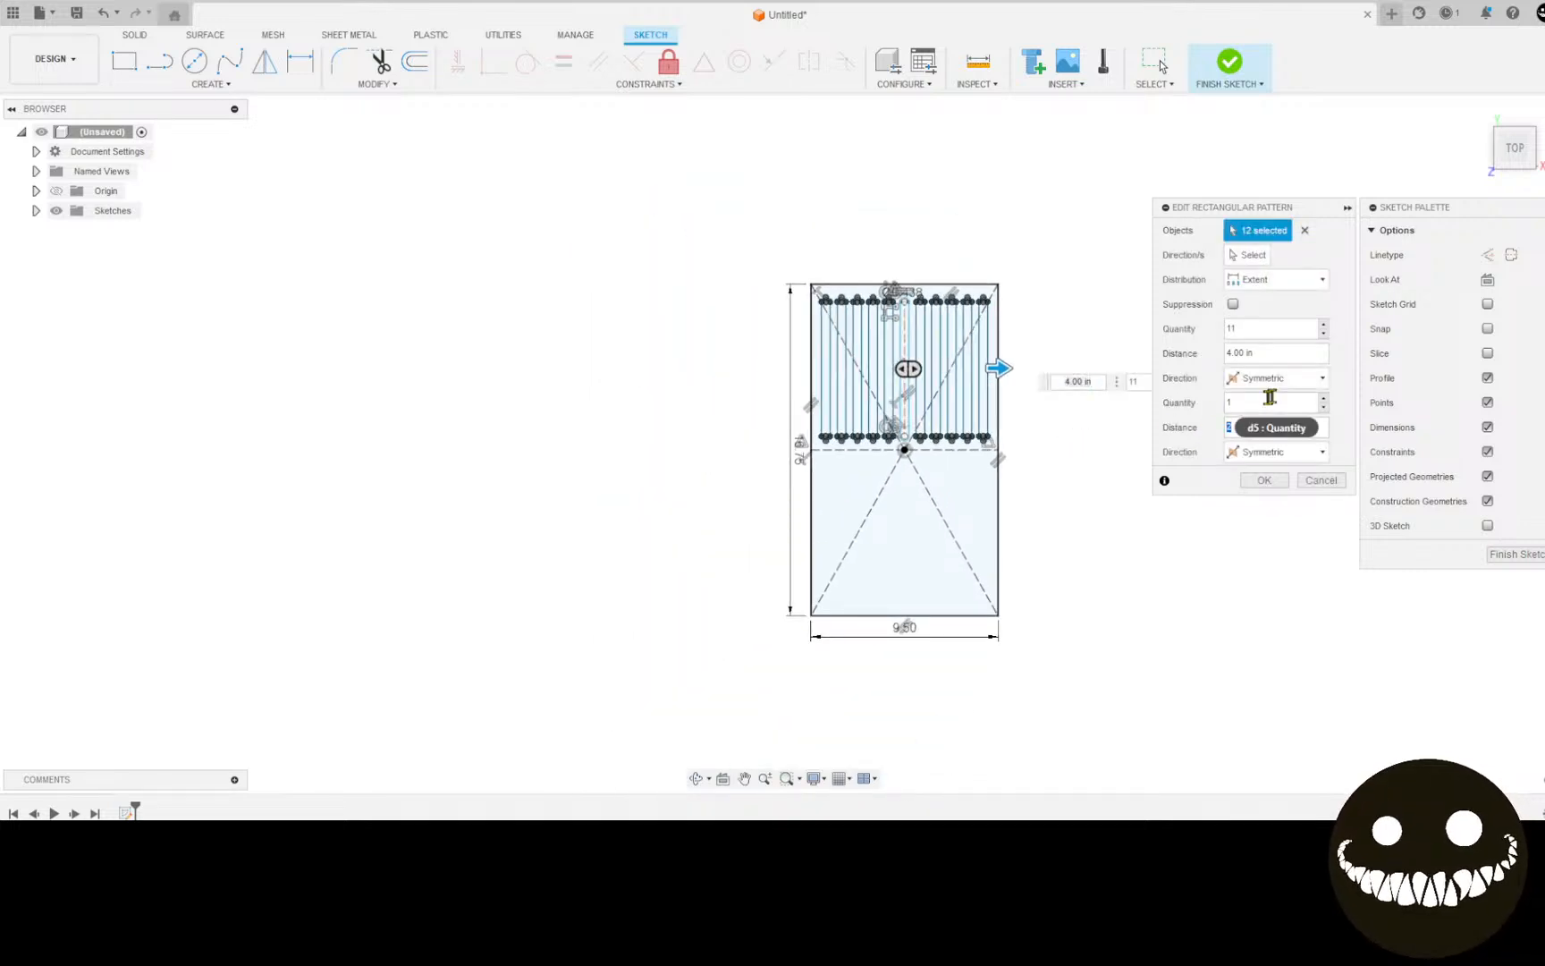
pyautogui.click(1324, 399)
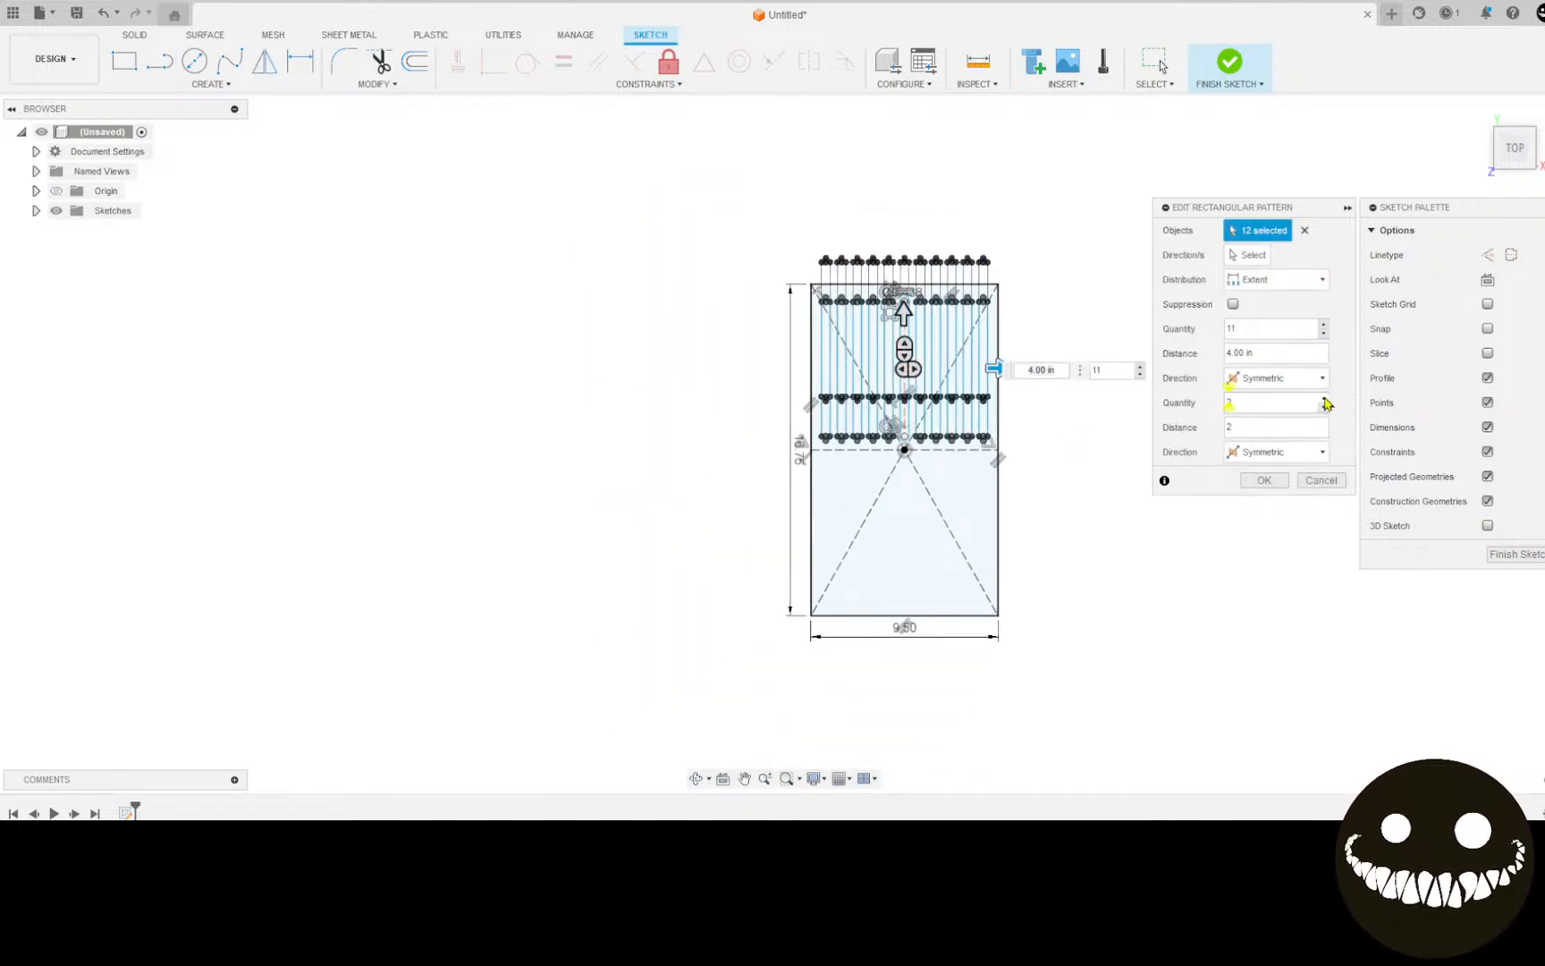
pyautogui.moveTo(903, 311); pyautogui.dragTo(904, 194)
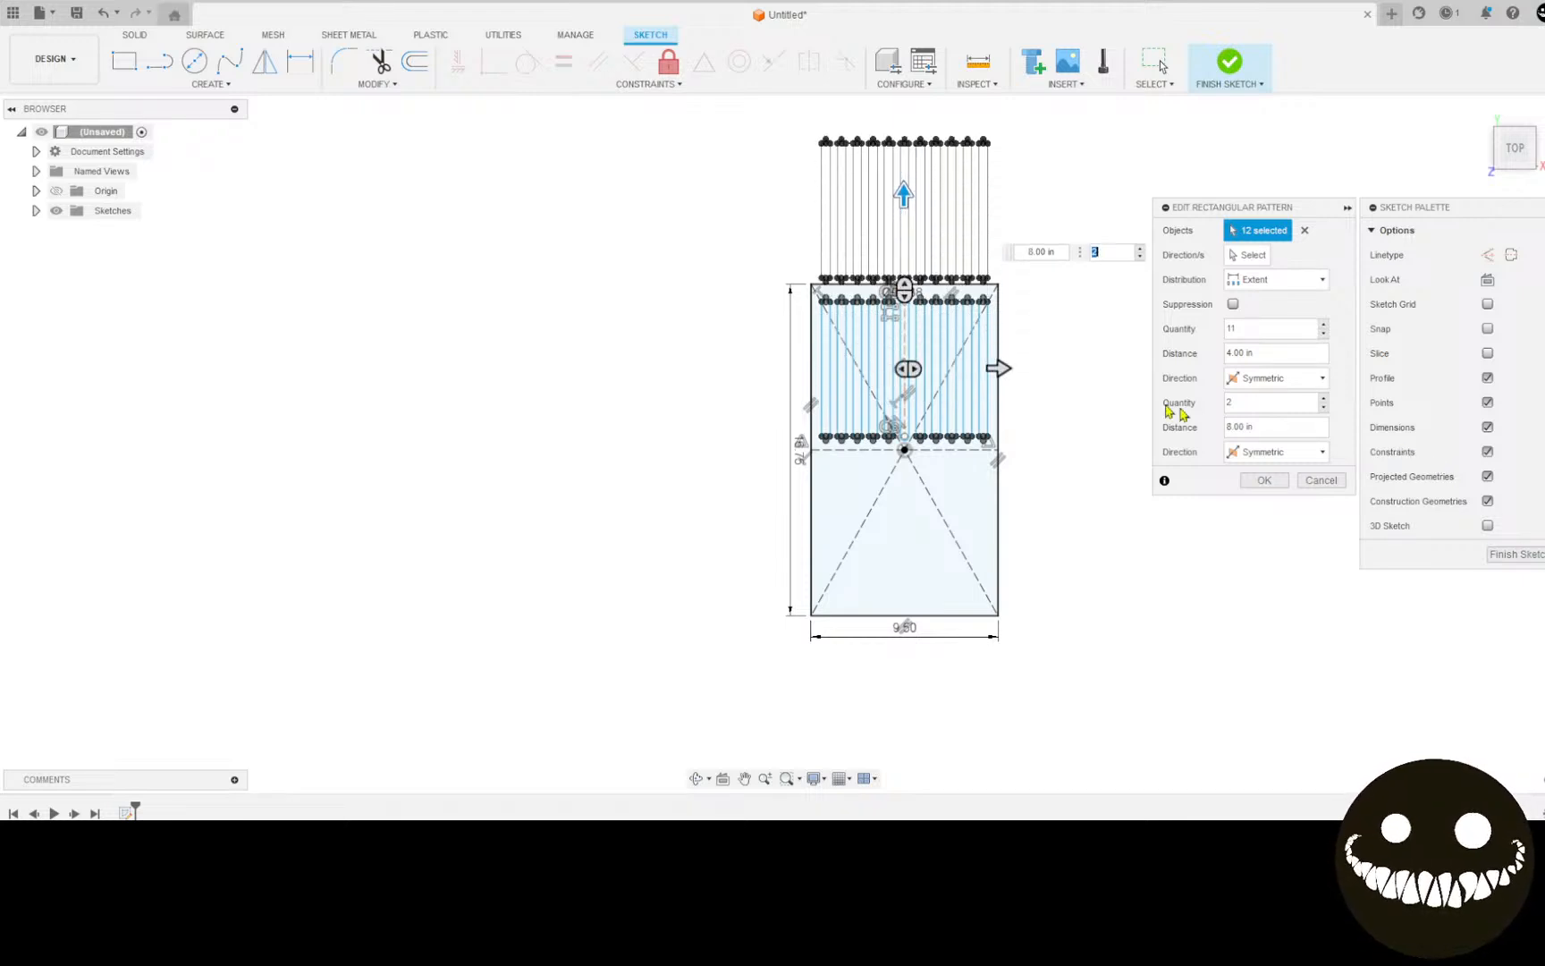
pyautogui.scroll(5, 983, 338)
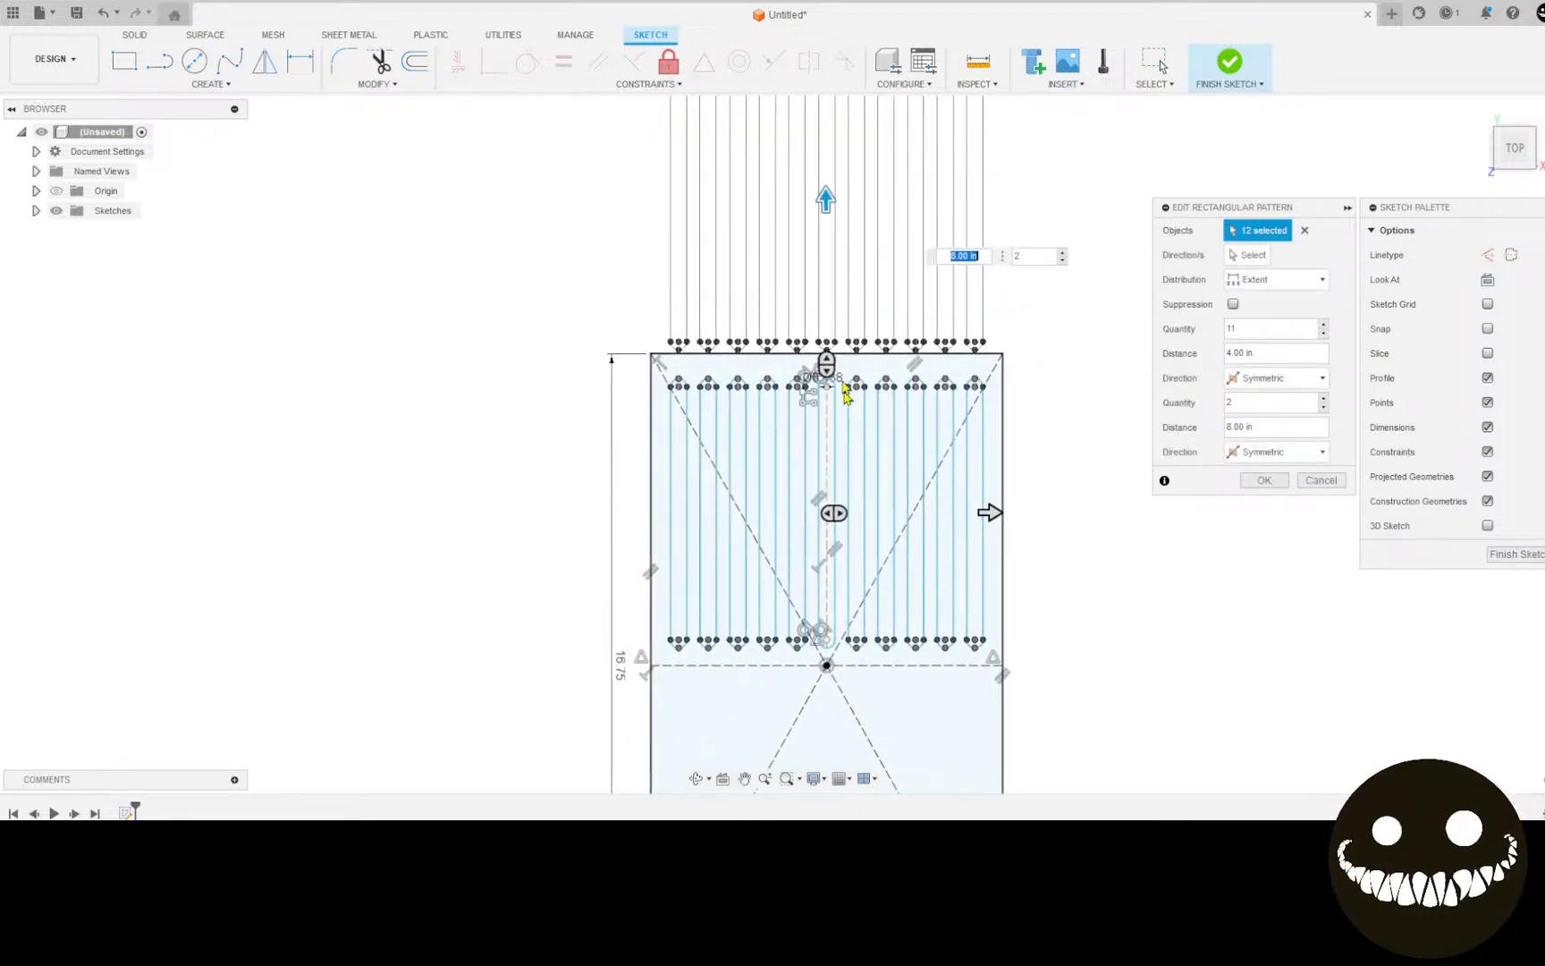
pyautogui.scroll(1, 831, 227)
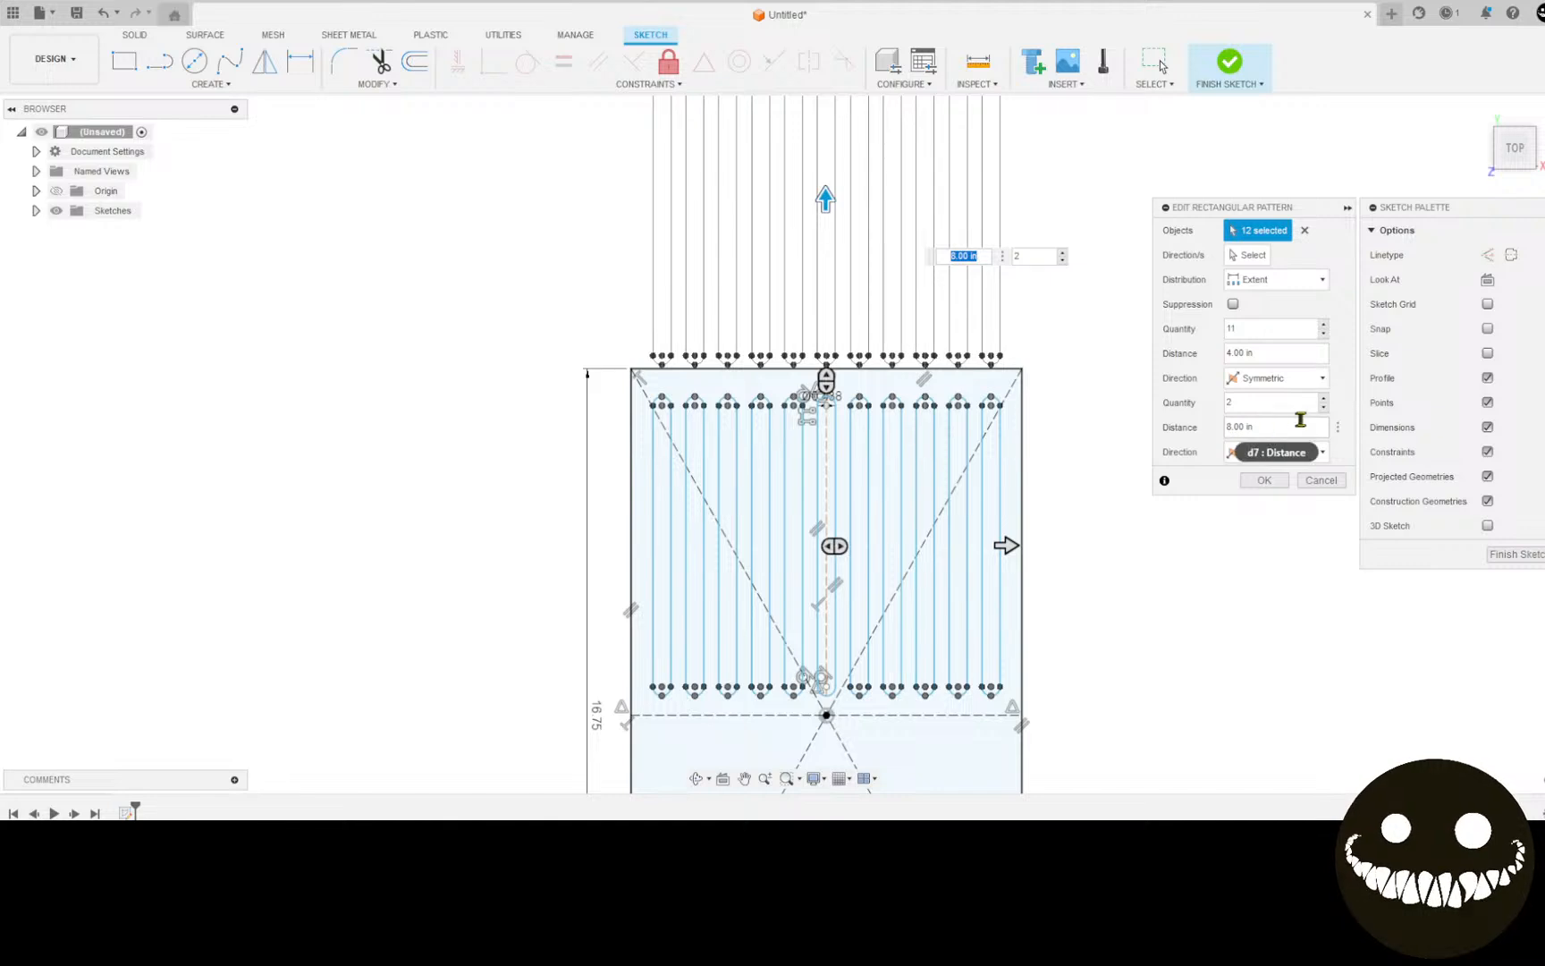
# Step: Switch the pattern's second direction to One Direction and set its distance to -8.00 in, placing the second row in the lower half
pyautogui.click(1320, 454)
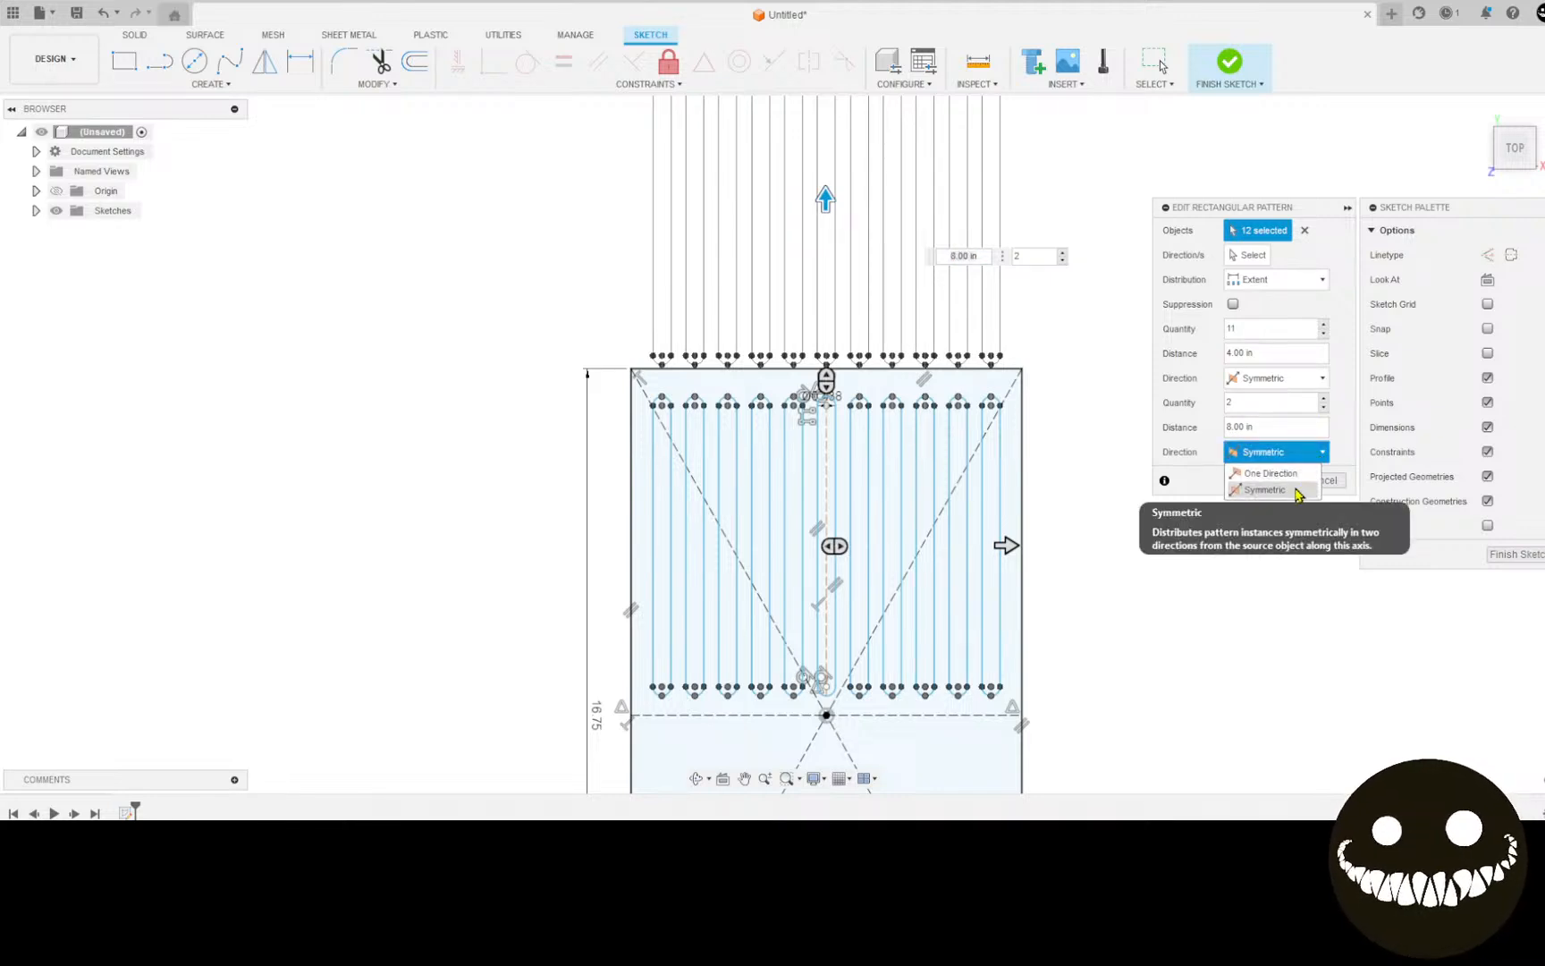
pyautogui.click(1300, 483)
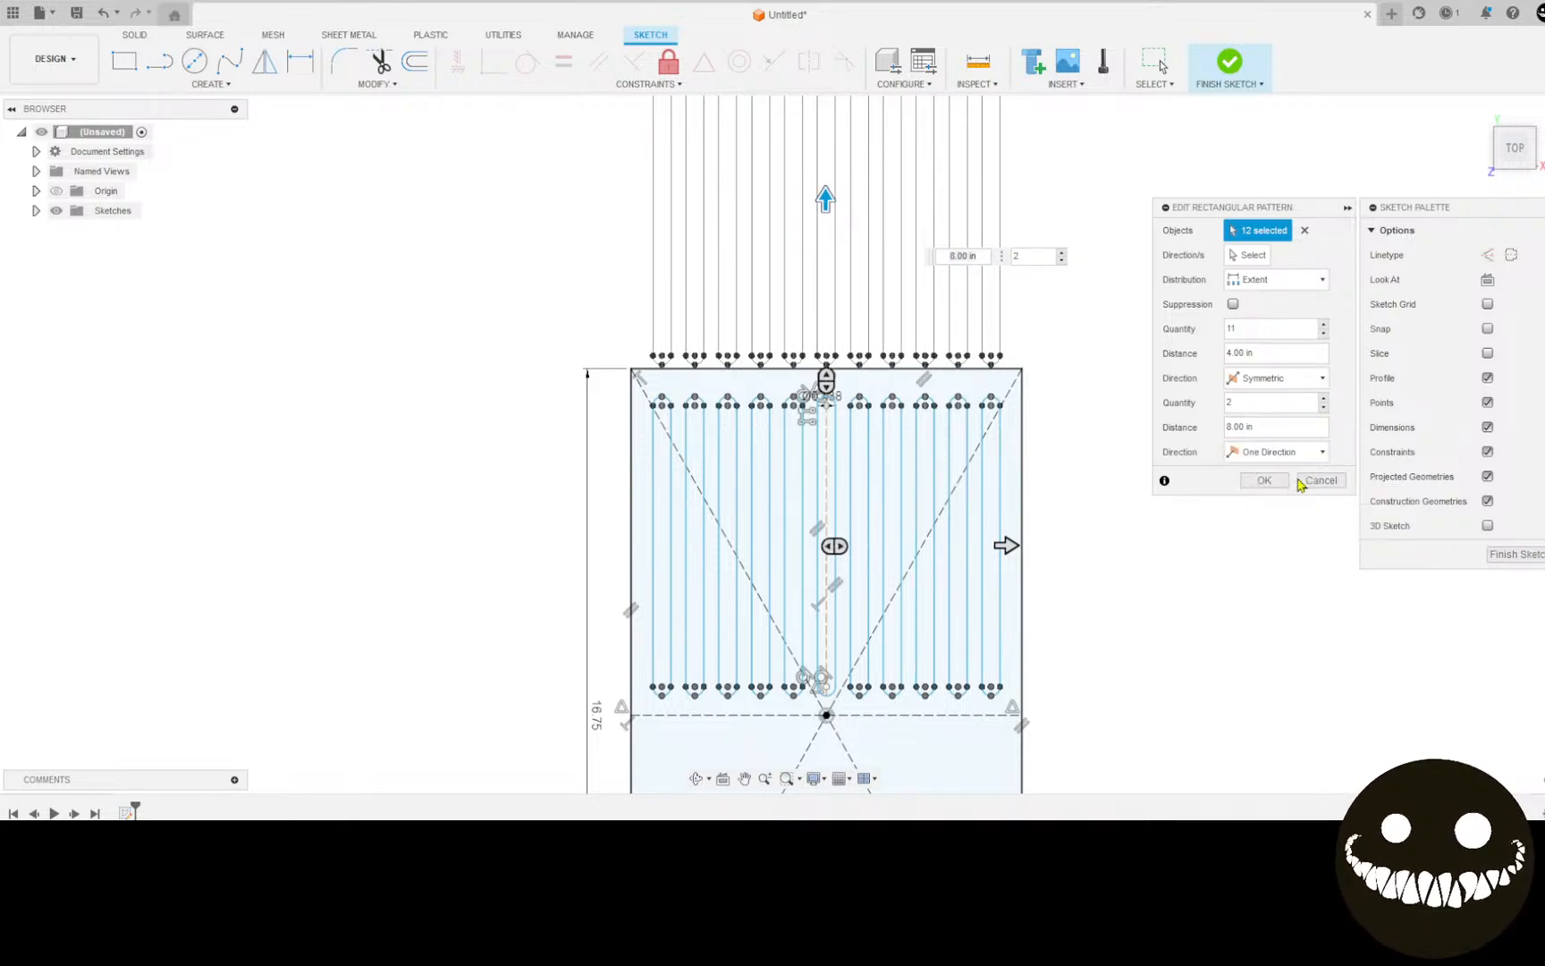
pyautogui.scroll(1, 1104, 483)
pyautogui.scroll(-4, 956, 436)
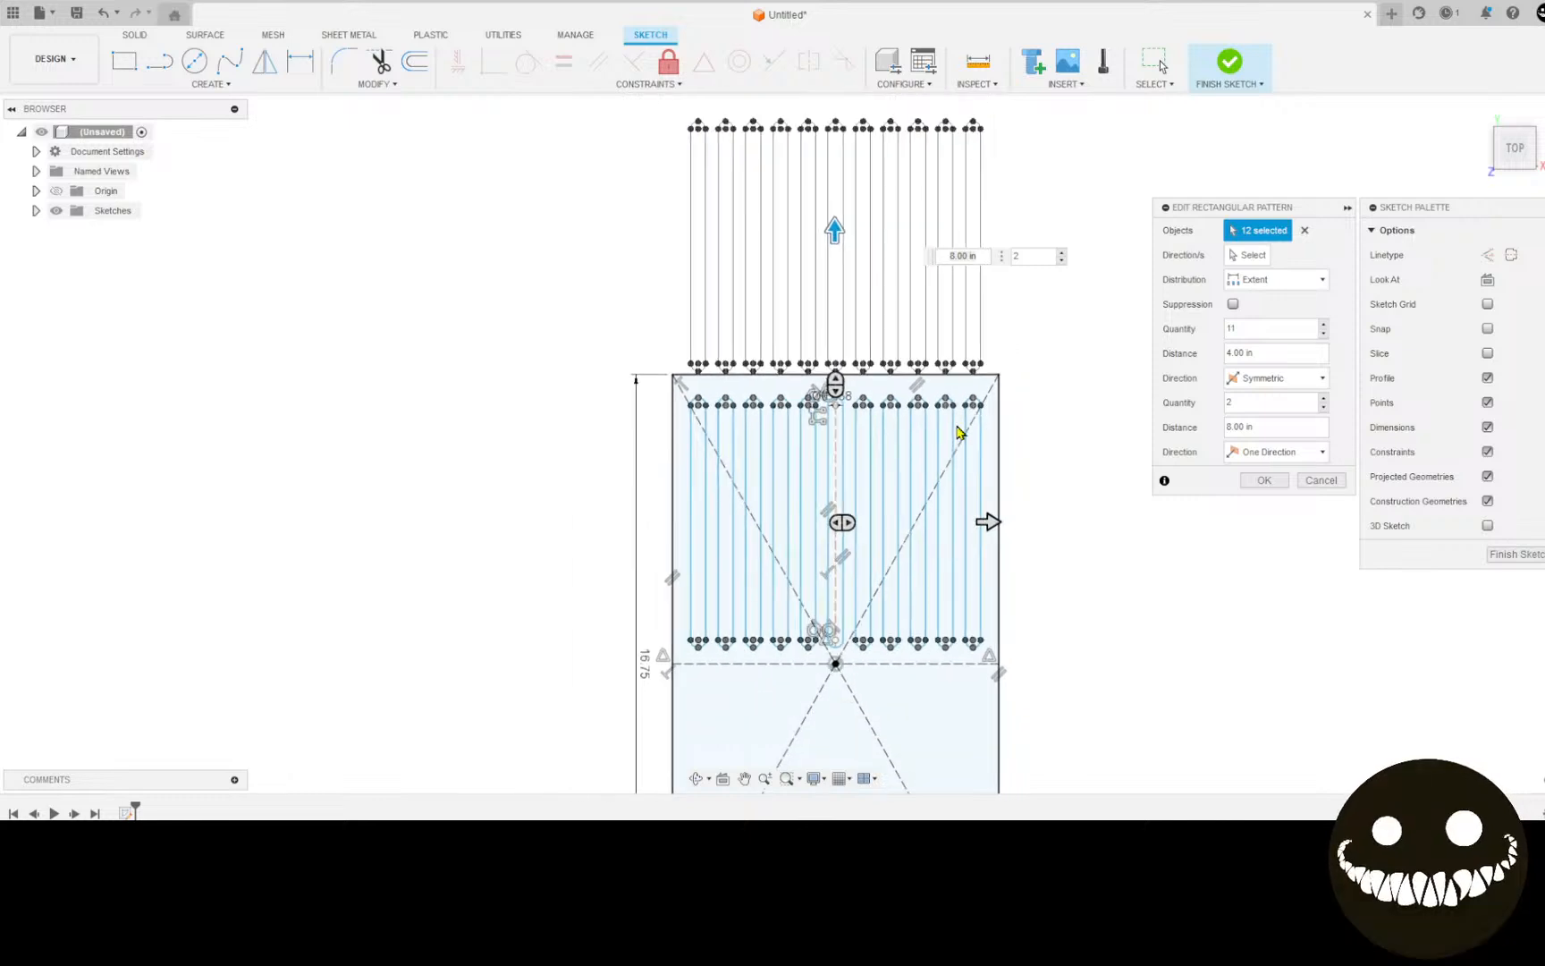
pyautogui.moveTo(870, 271); pyautogui.dragTo(889, 684)
pyautogui.moveTo(982, 497); pyautogui.dragTo(1046, 197, button='middle')
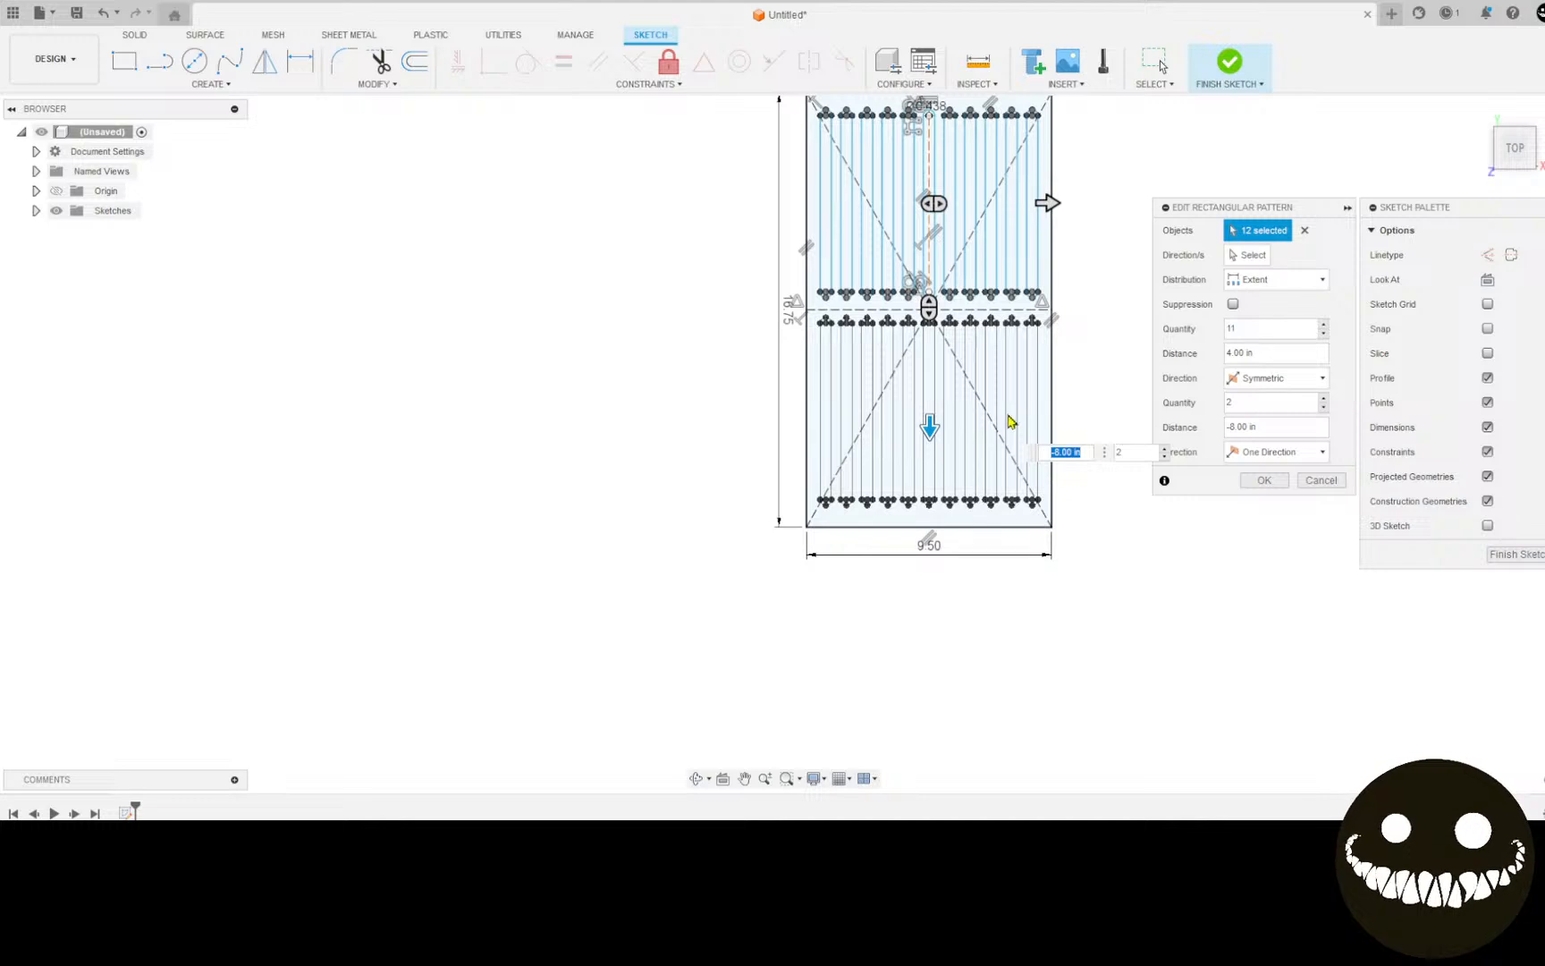
# Step: Raise the pattern's second-direction quantity to 3 and extend its distance to -15.50 in
pyautogui.click(1165, 447)
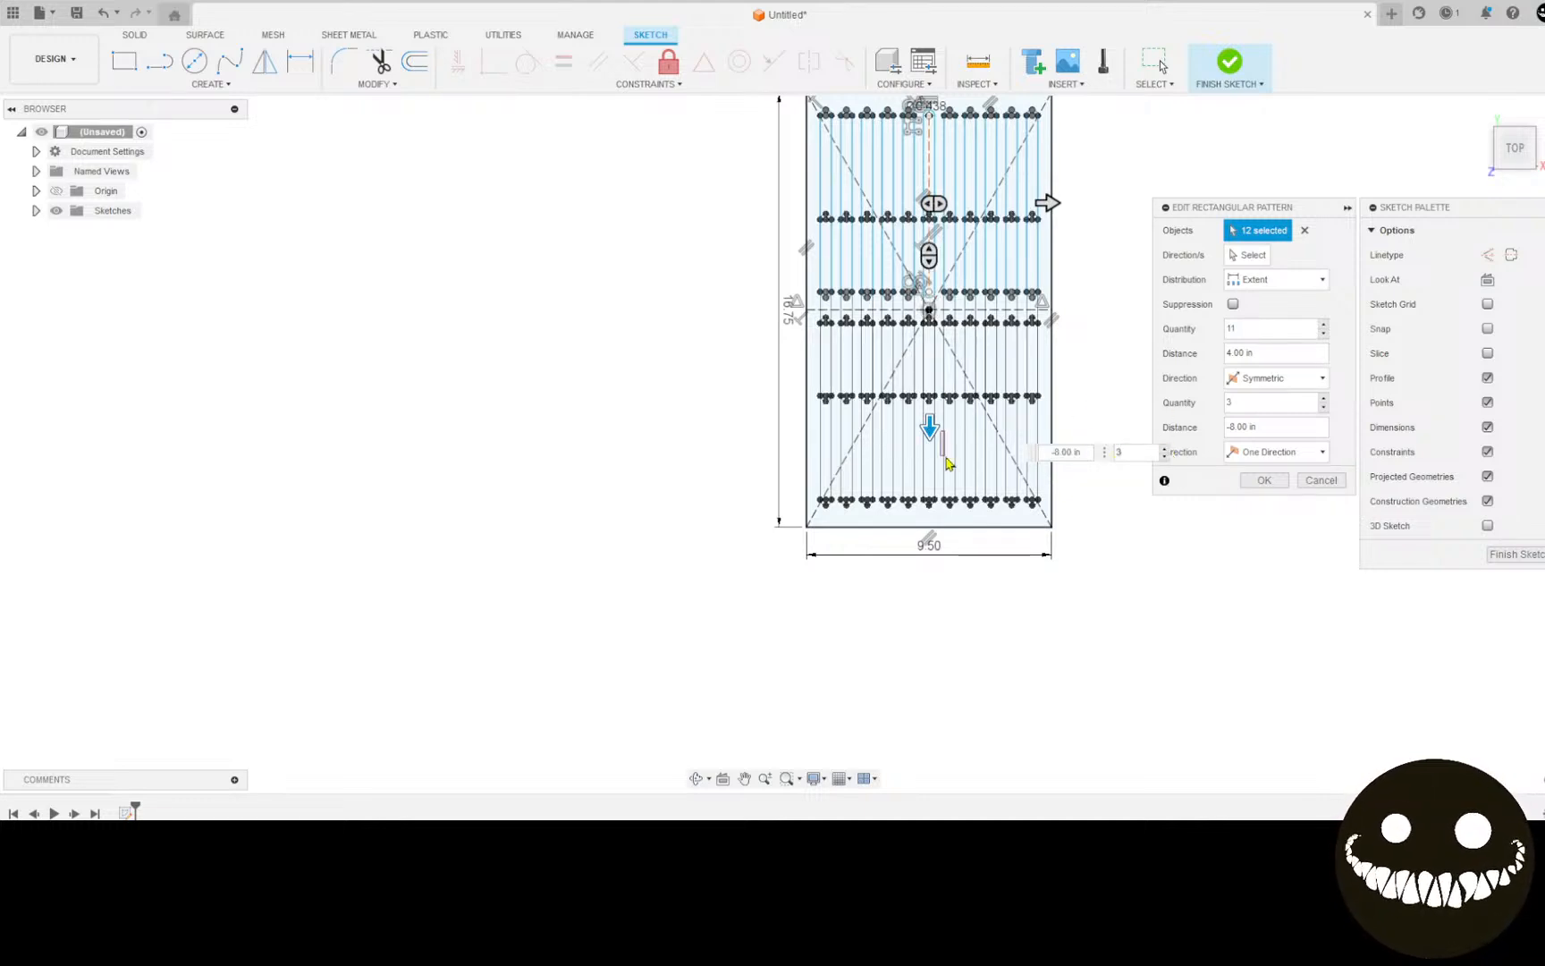
pyautogui.moveTo(930, 428); pyautogui.dragTo(955, 611)
pyautogui.scroll(3, 926, 630)
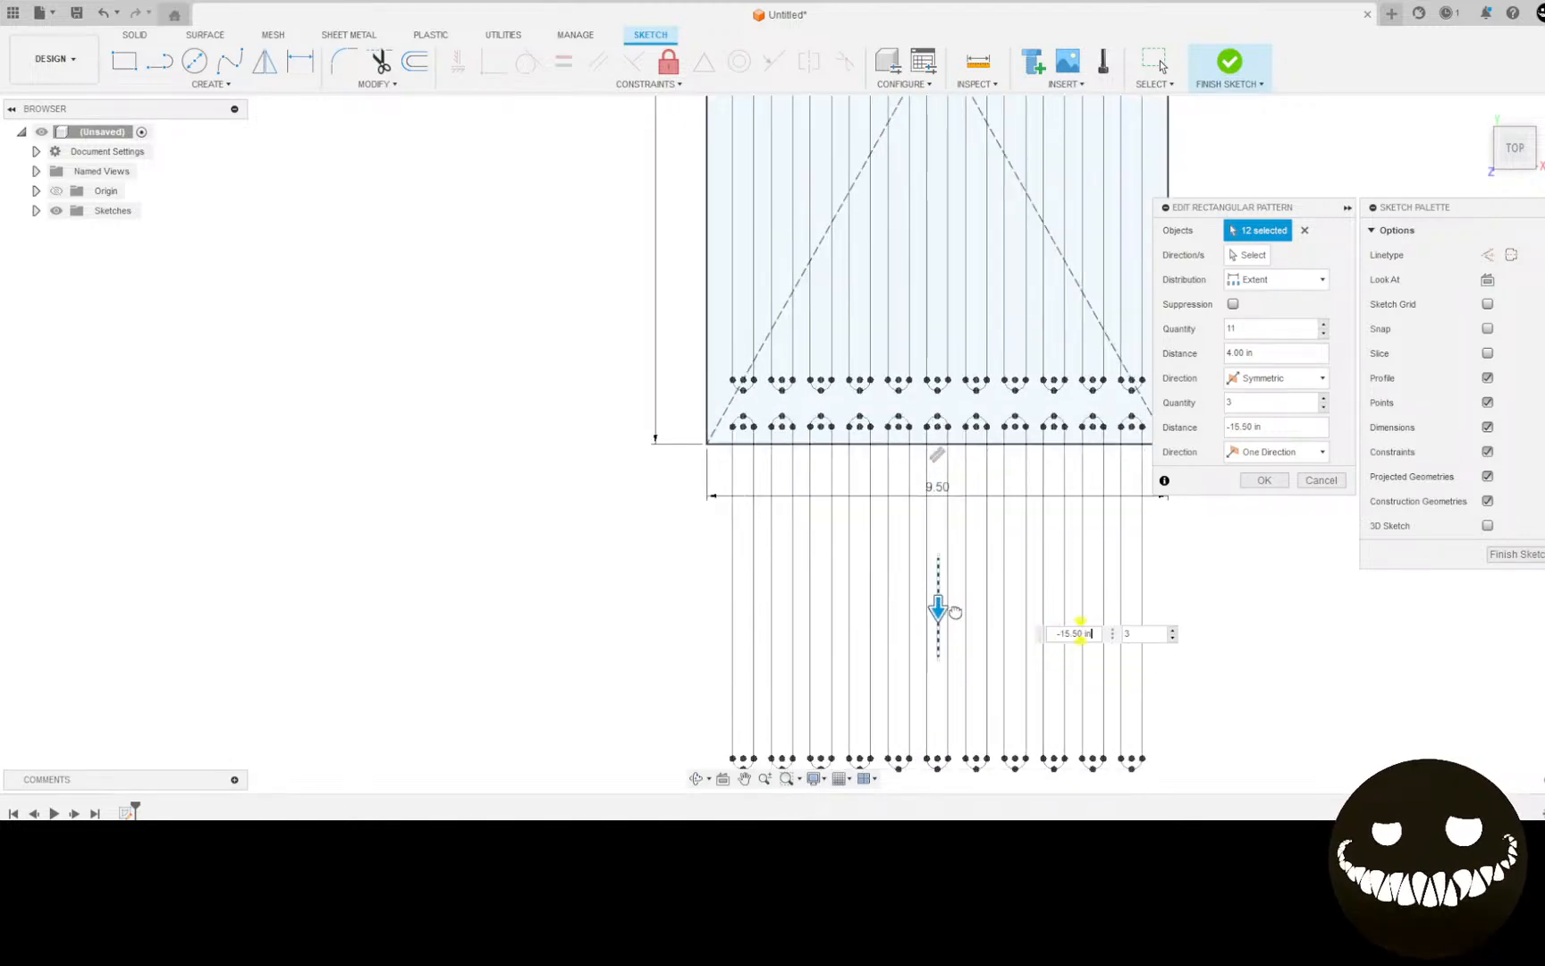
pyautogui.scroll(-3, 940, 610)
pyautogui.press('Tab')
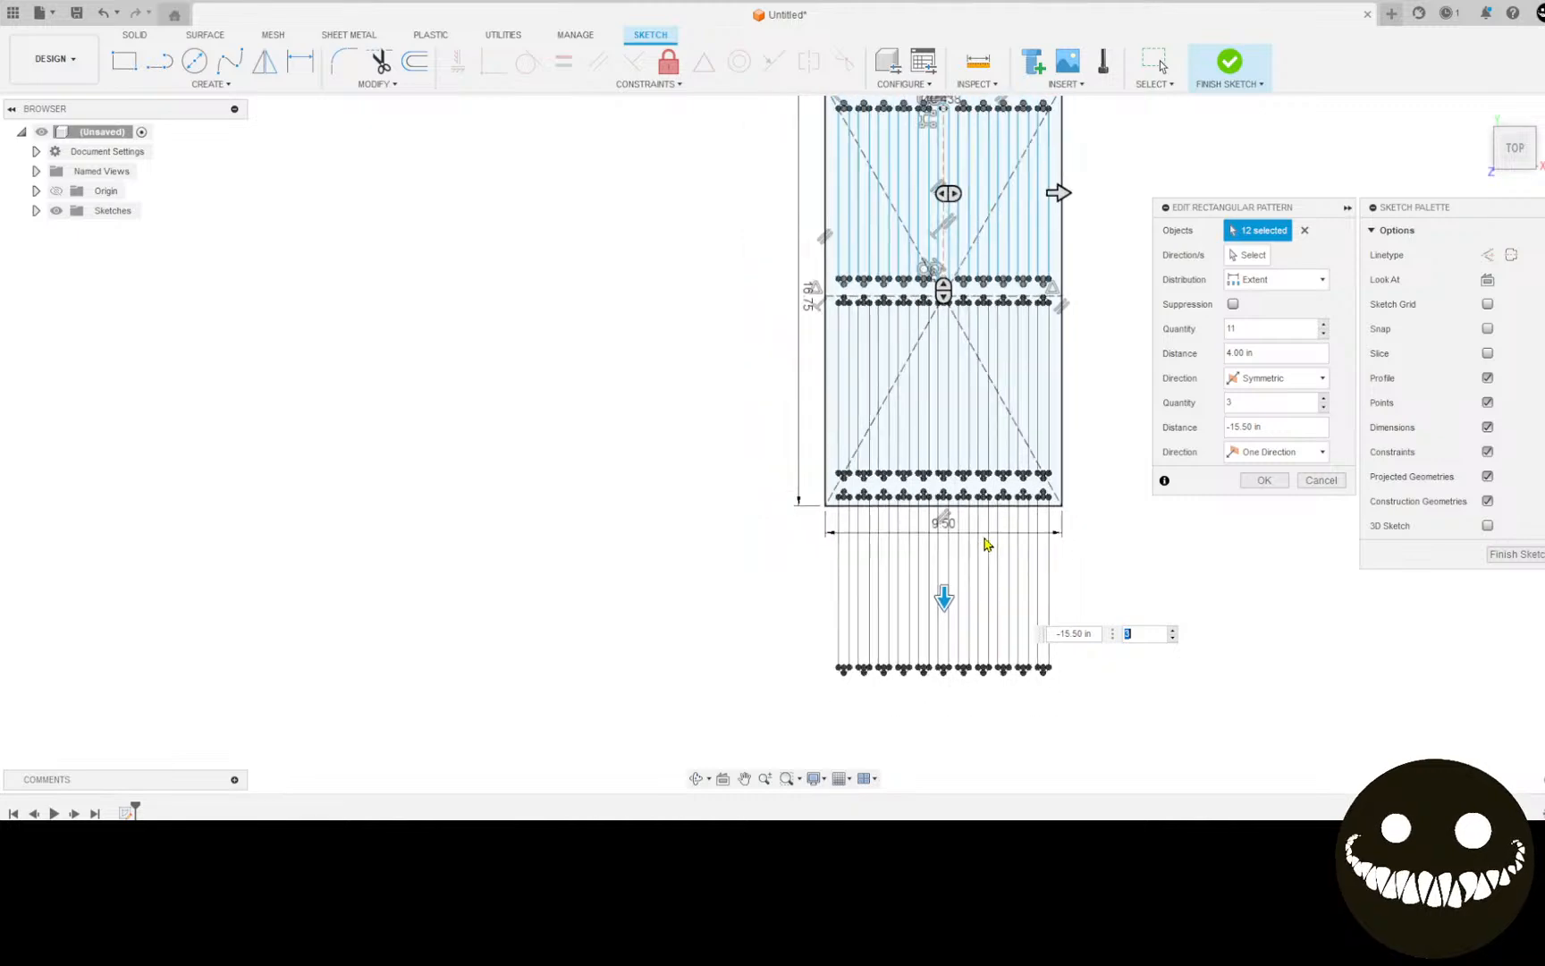
# Step: Examine the previewed slot rows around the plate's horizontal centreline and lower edge to judge the pattern's fit
pyautogui.hotkey('shift', 'Tab')
pyautogui.scroll(5, 903, 429)
pyautogui.scroll(2, 903, 429)
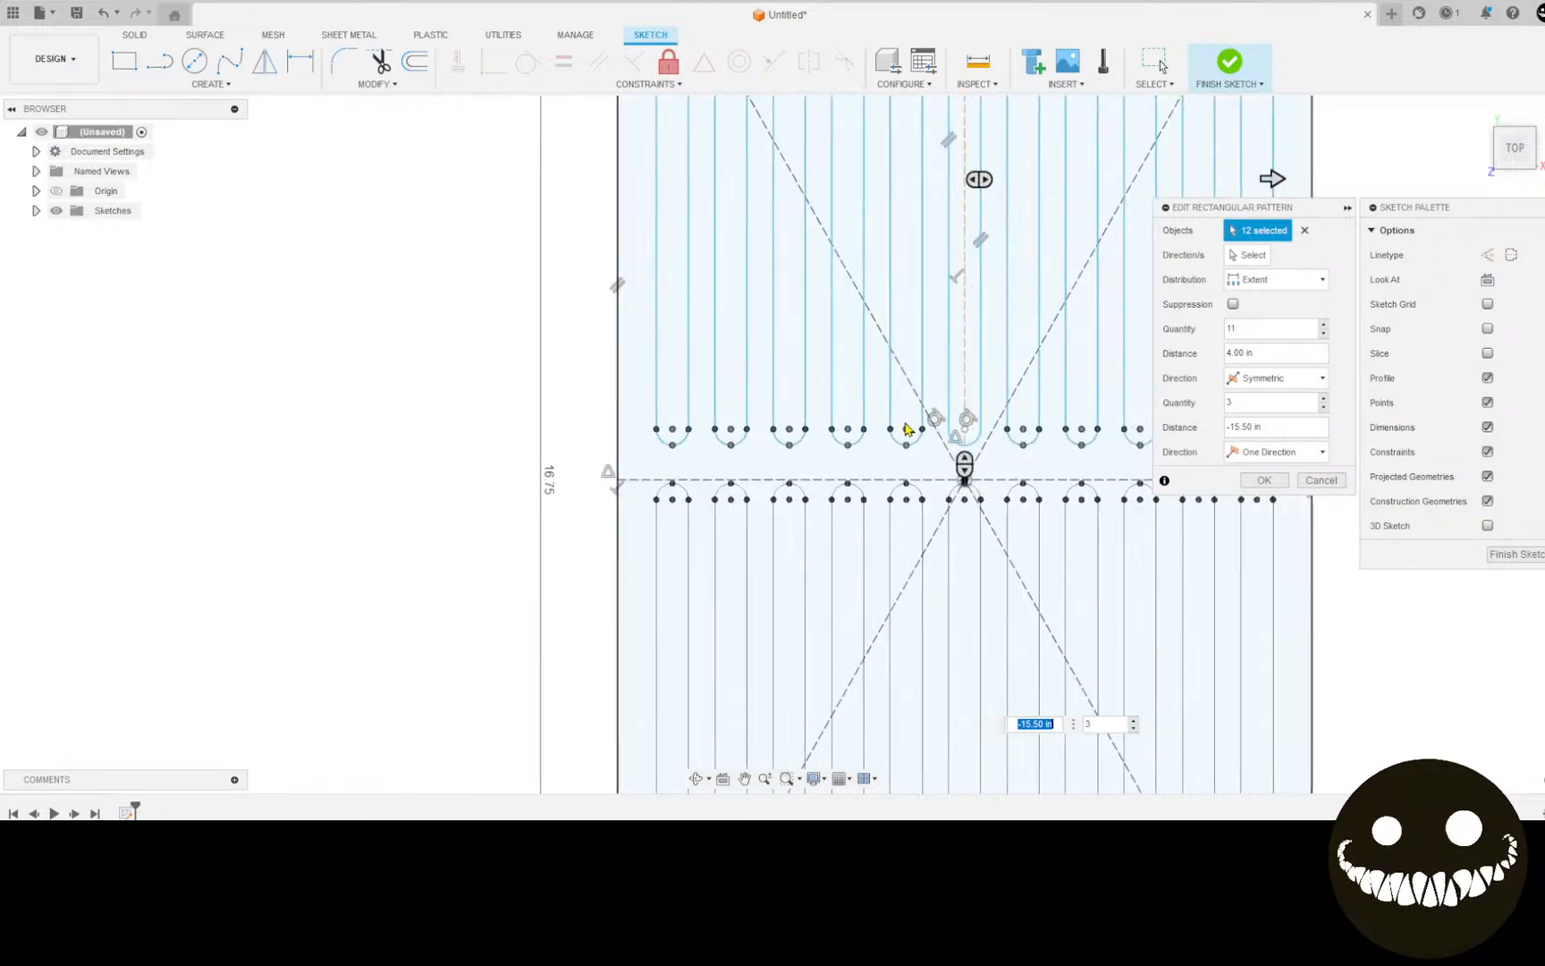
pyautogui.moveTo(905, 429)
pyautogui.mouseDown(button='middle')
pyautogui.moveTo(860, 267)
pyautogui.moveTo(724, 362)
pyautogui.moveTo(760, 219)
pyautogui.mouseUp(button='middle')
pyautogui.scroll(-2, 778, 208)
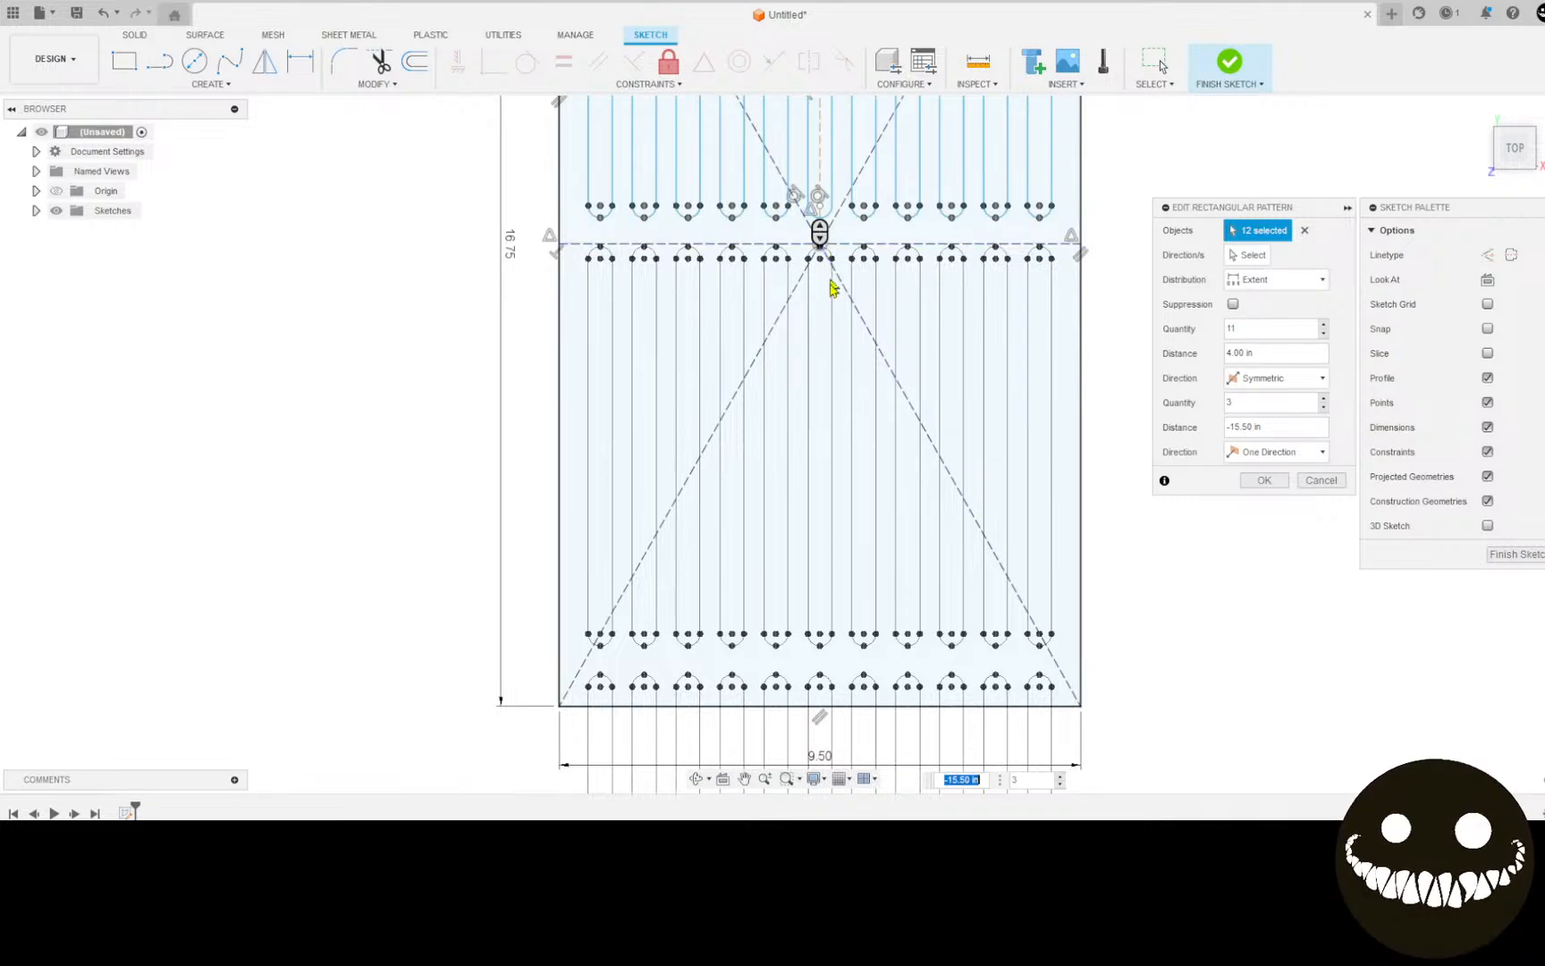
pyautogui.scroll(-3, 830, 286)
pyautogui.moveTo(838, 369); pyautogui.dragTo(829, 531, button='middle')
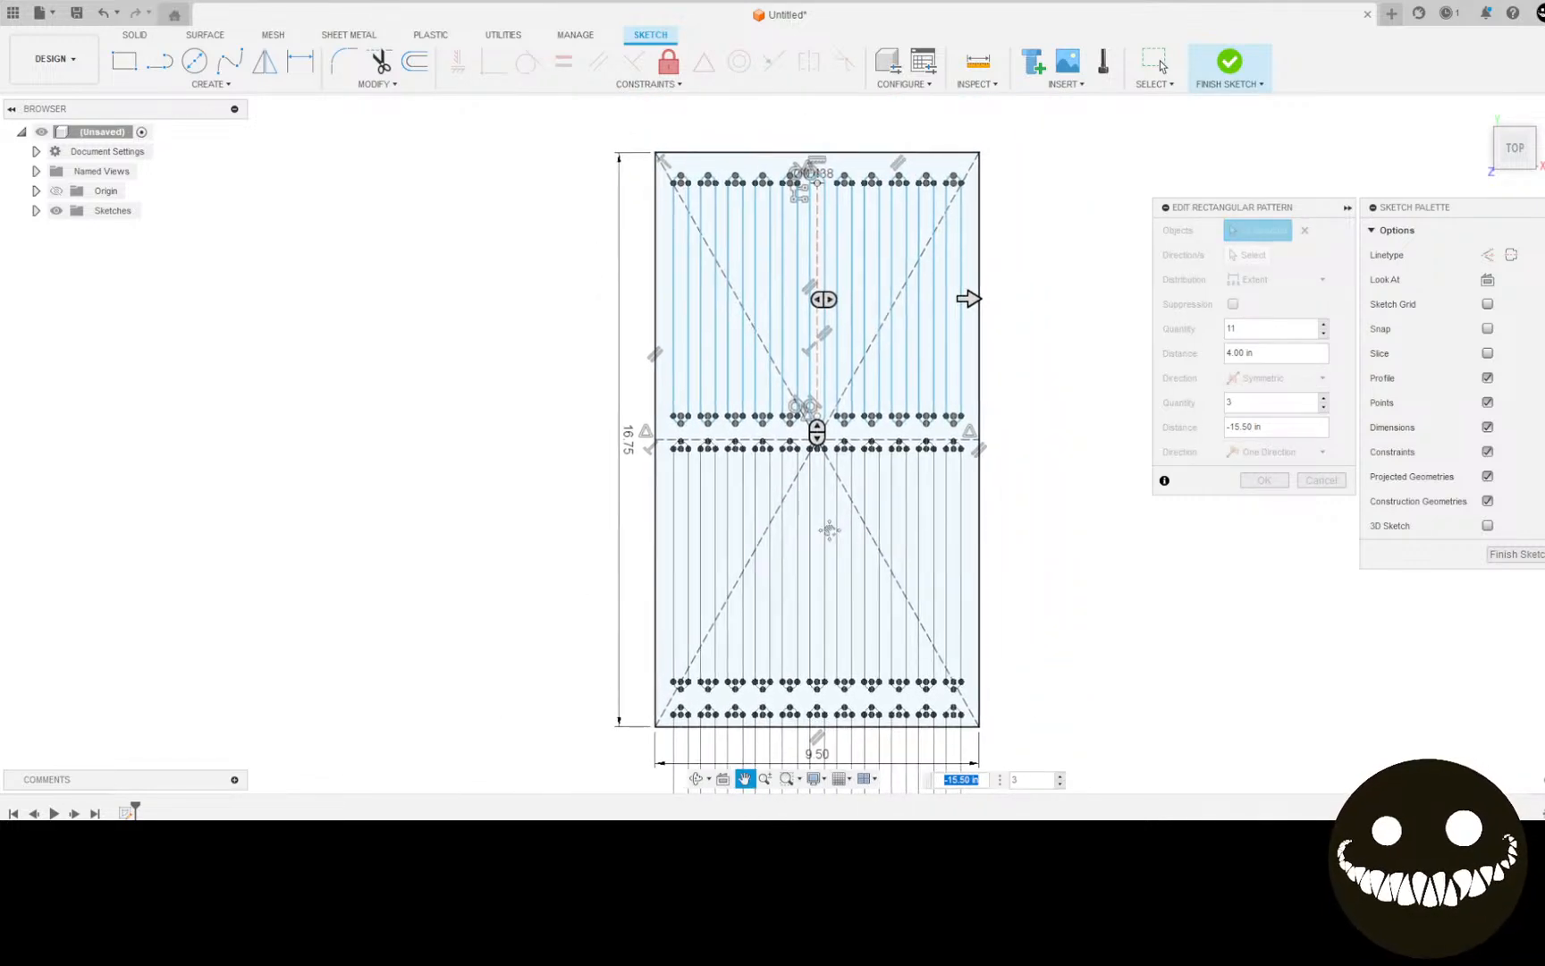
pyautogui.scroll(-3, 885, 469)
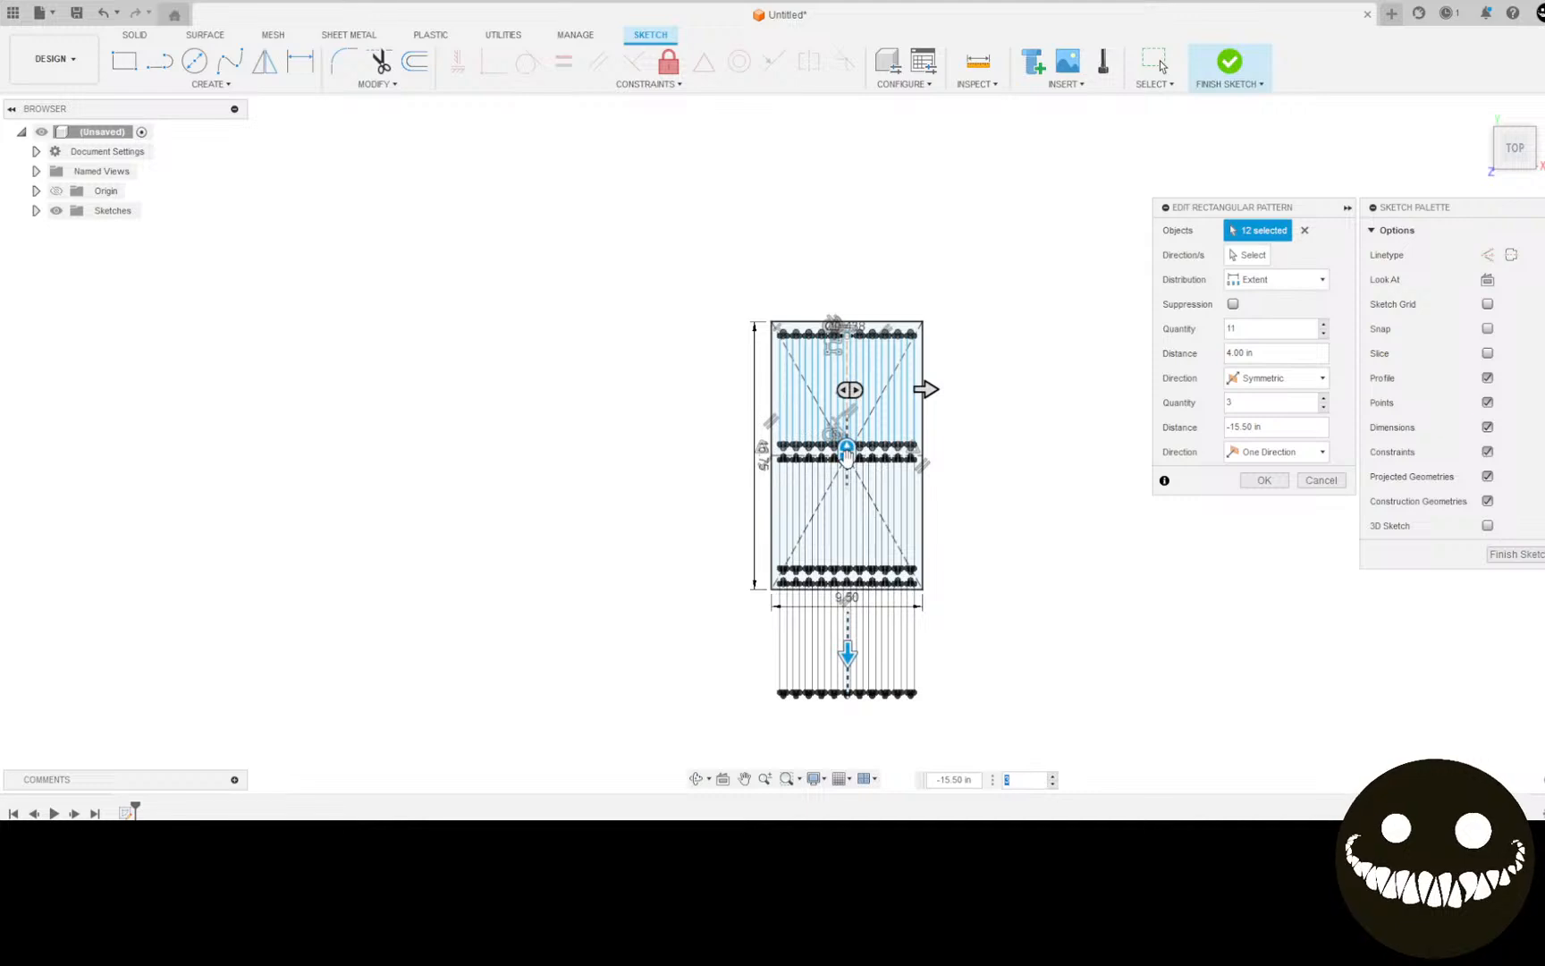
pyautogui.moveTo(1023, 680); pyautogui.dragTo(1028, 607, button='middle')
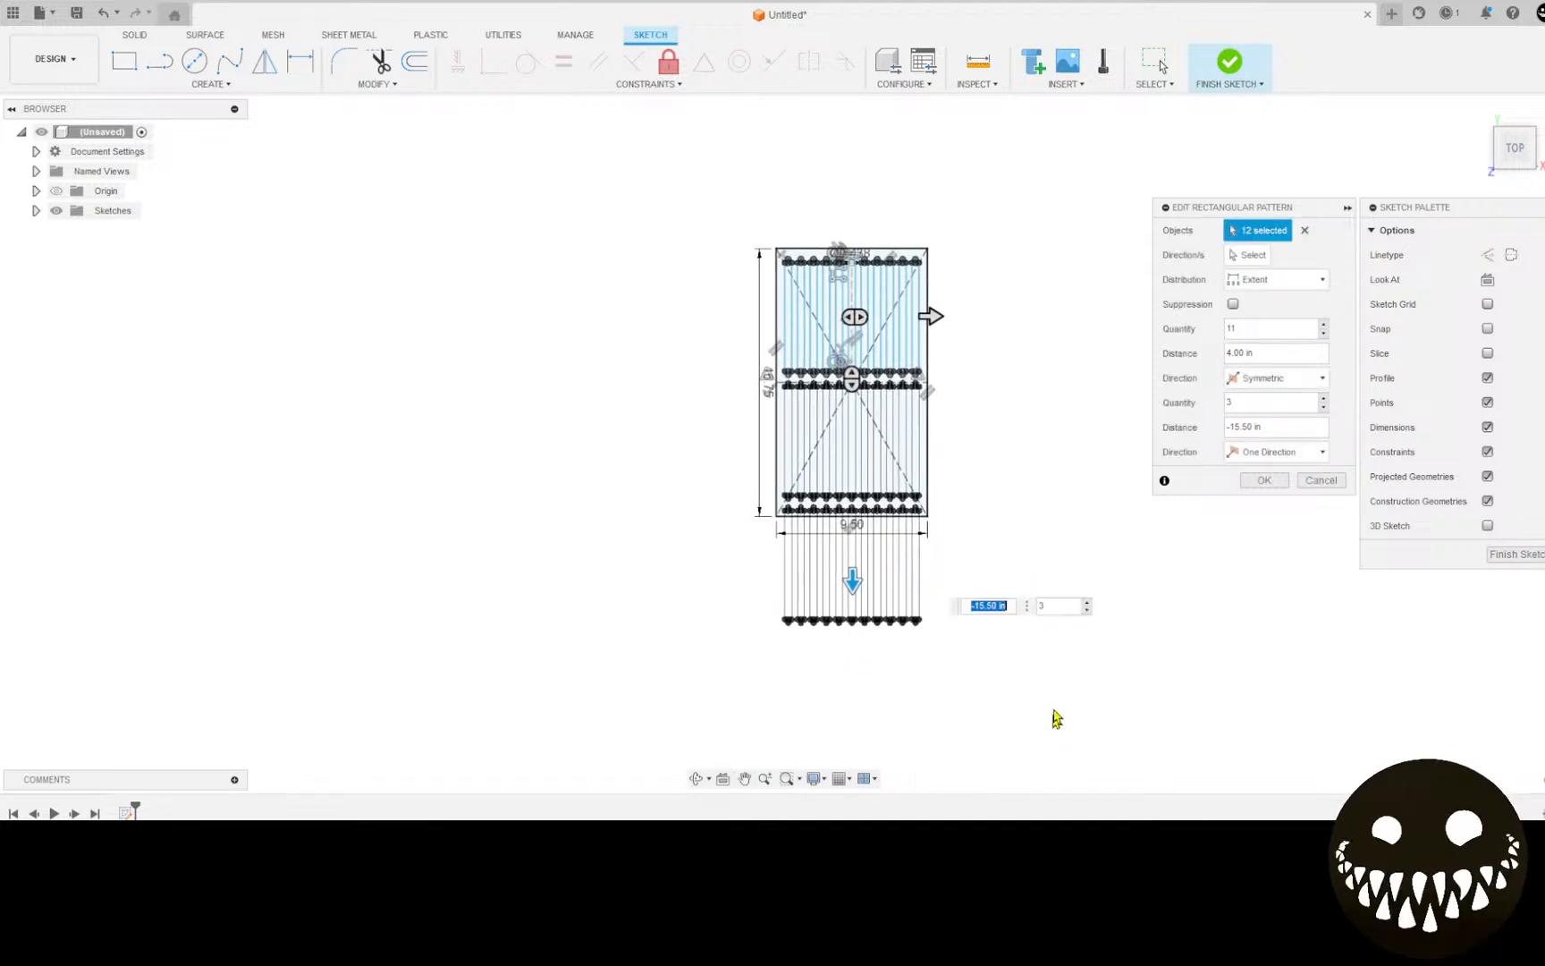
# Step: Set the slot pattern's second-direction quantity to 2 and distance to 7.50 in so the second row extends above the plate, and accept
pyautogui.click(1087, 610)
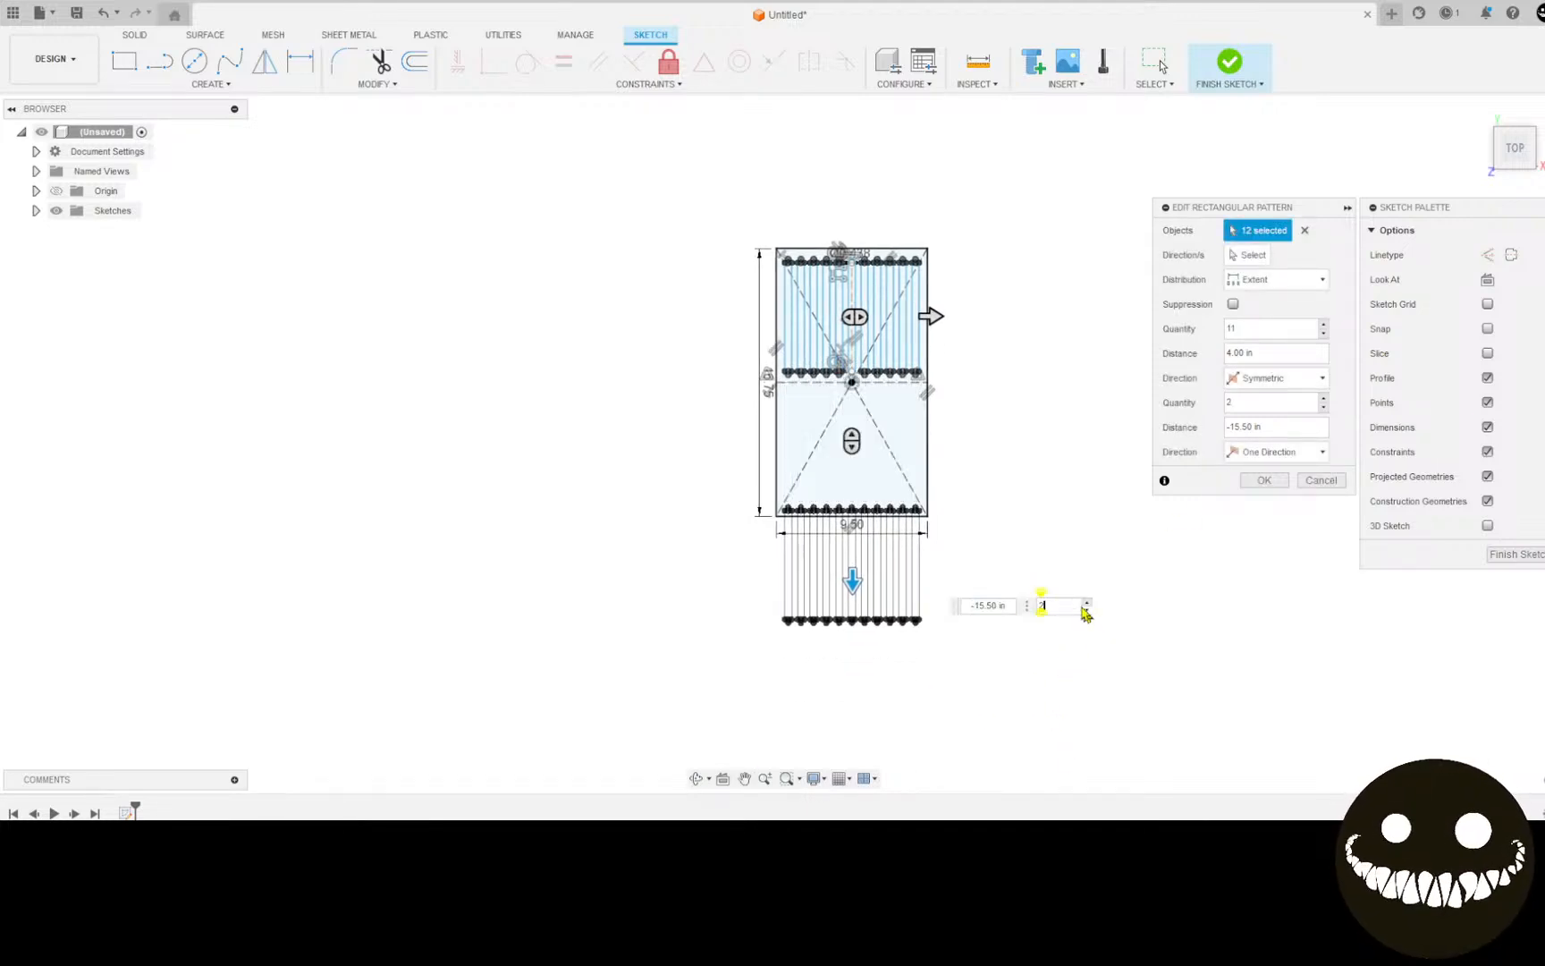
pyautogui.moveTo(854, 579); pyautogui.dragTo(878, 229)
pyautogui.scroll(10, 878, 230)
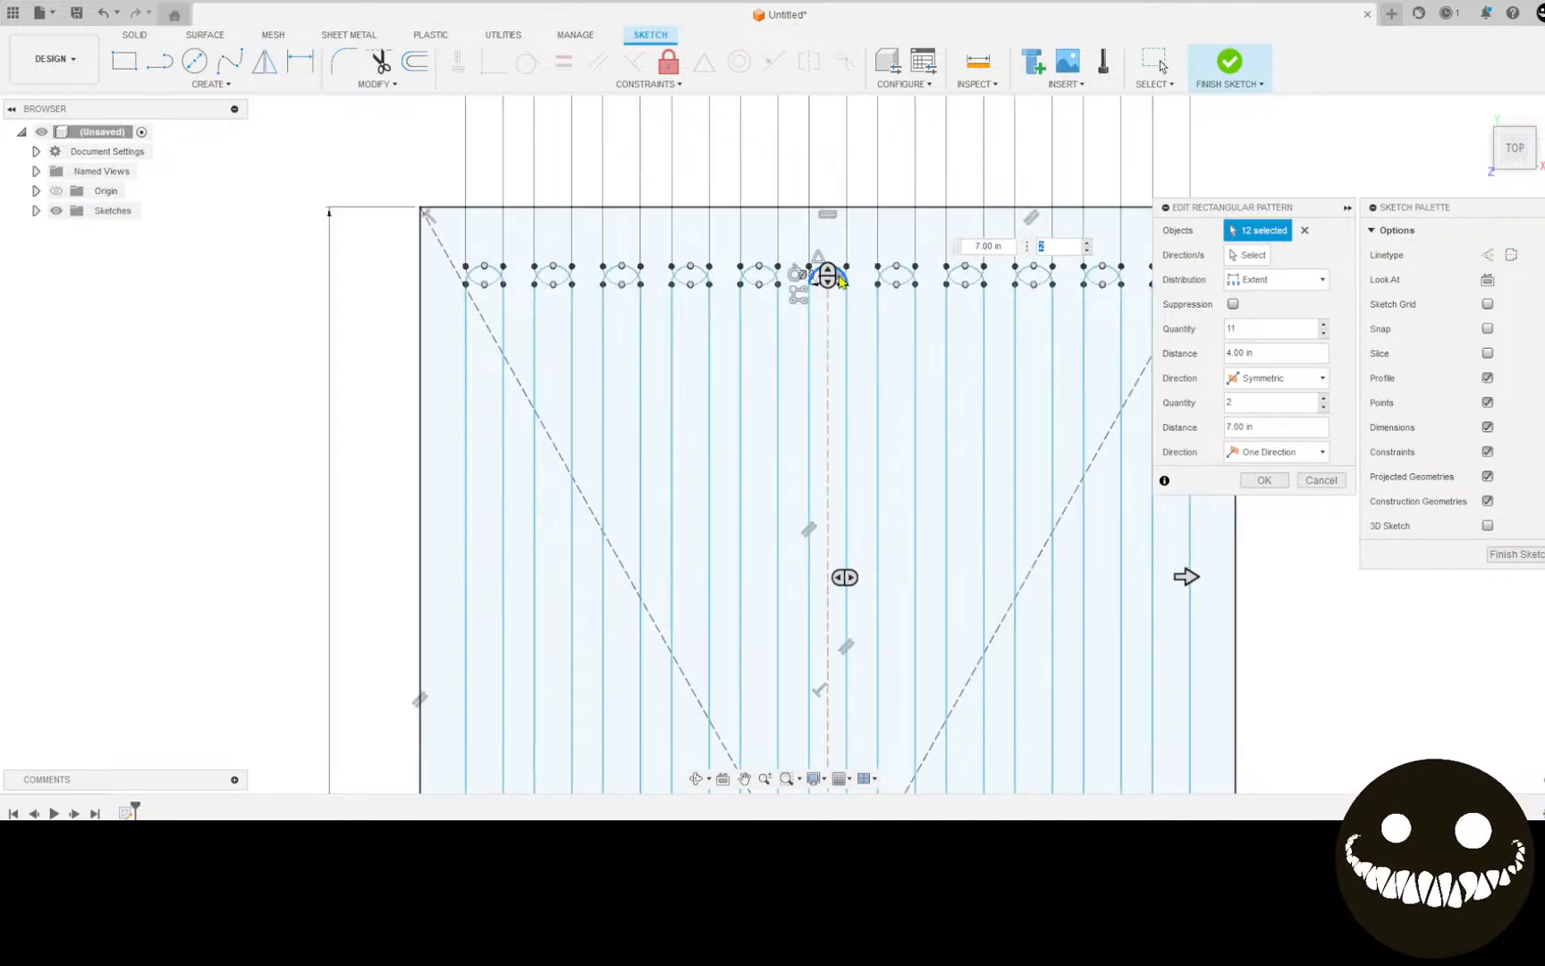
pyautogui.scroll(-6, 897, 406)
pyautogui.scroll(3, 852, 386)
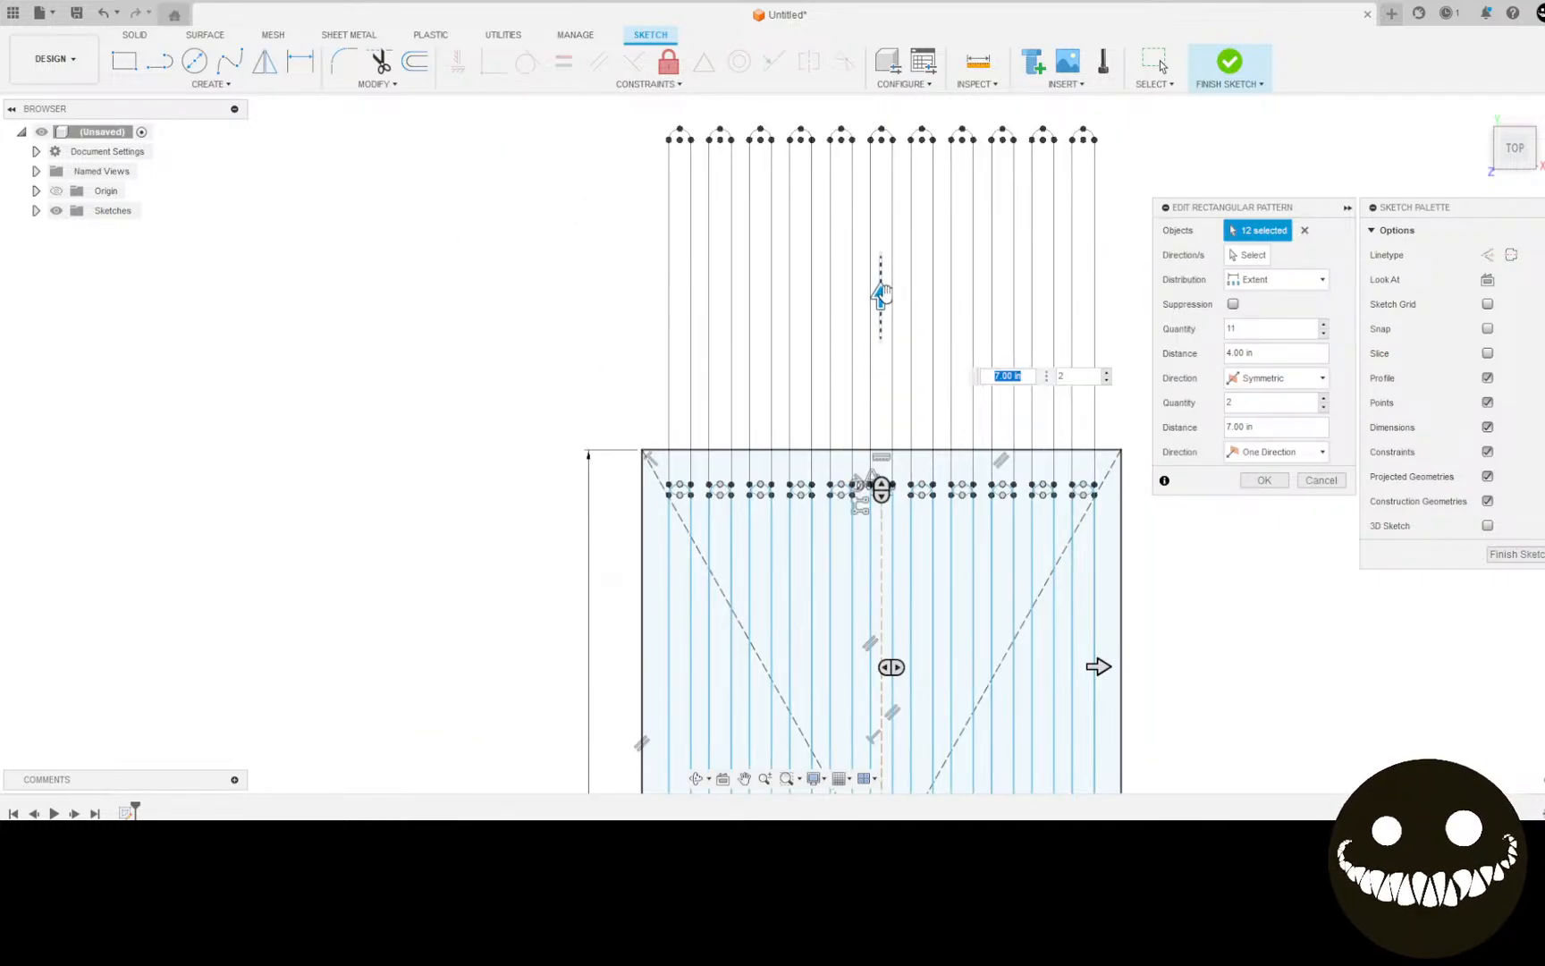
pyautogui.moveTo(880, 293); pyautogui.dragTo(881, 270)
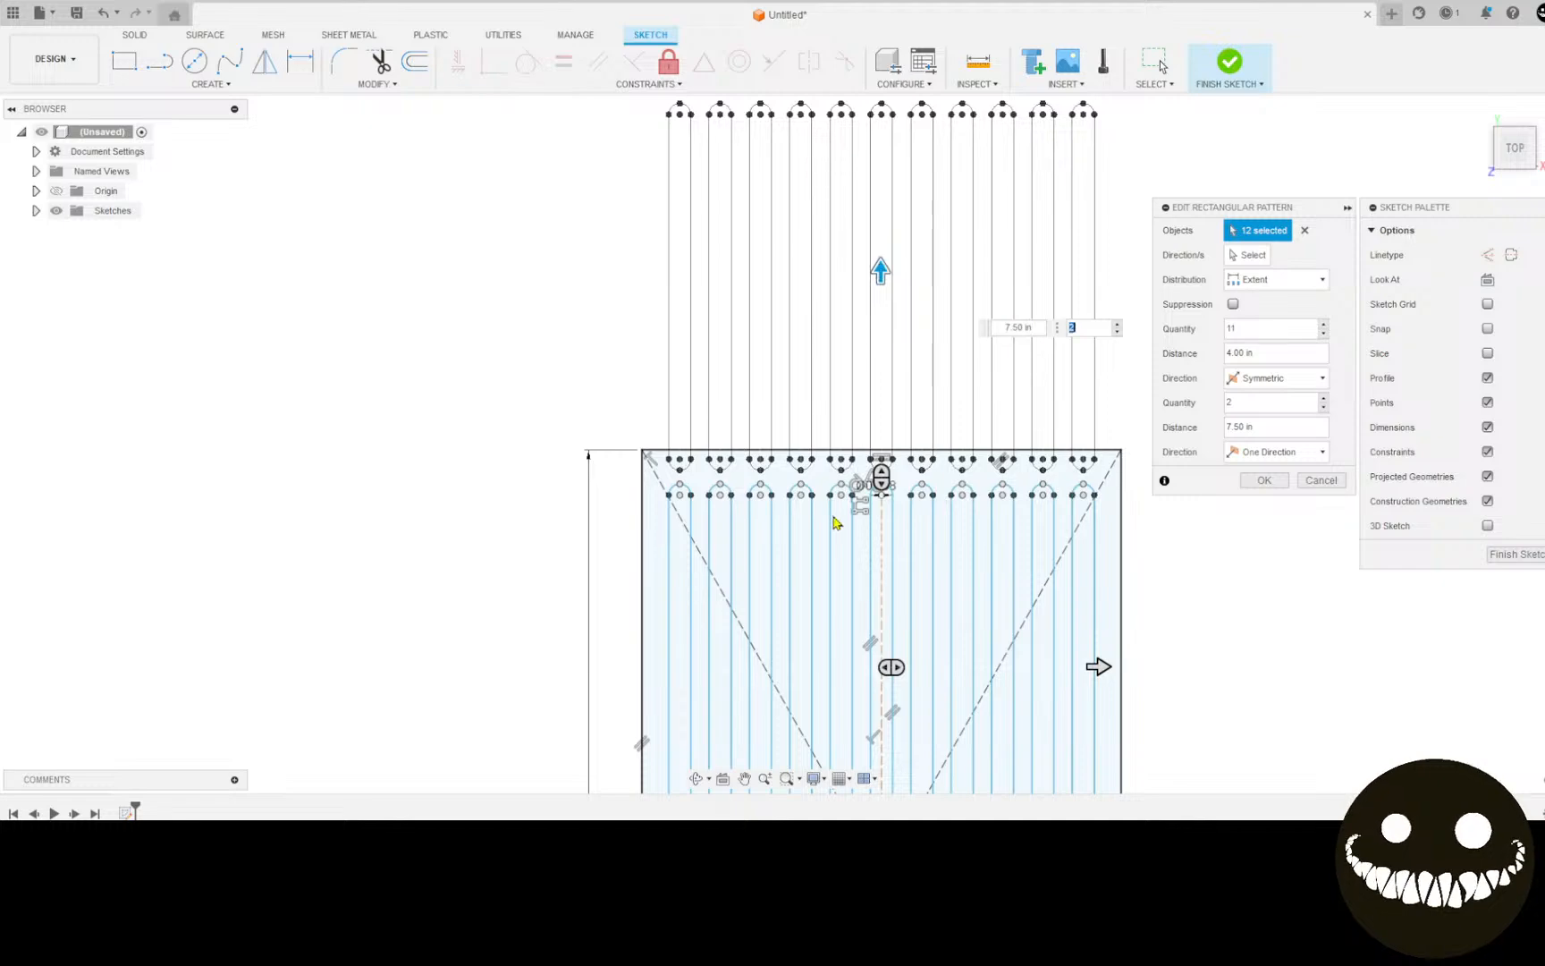
pyautogui.scroll(4, 834, 523)
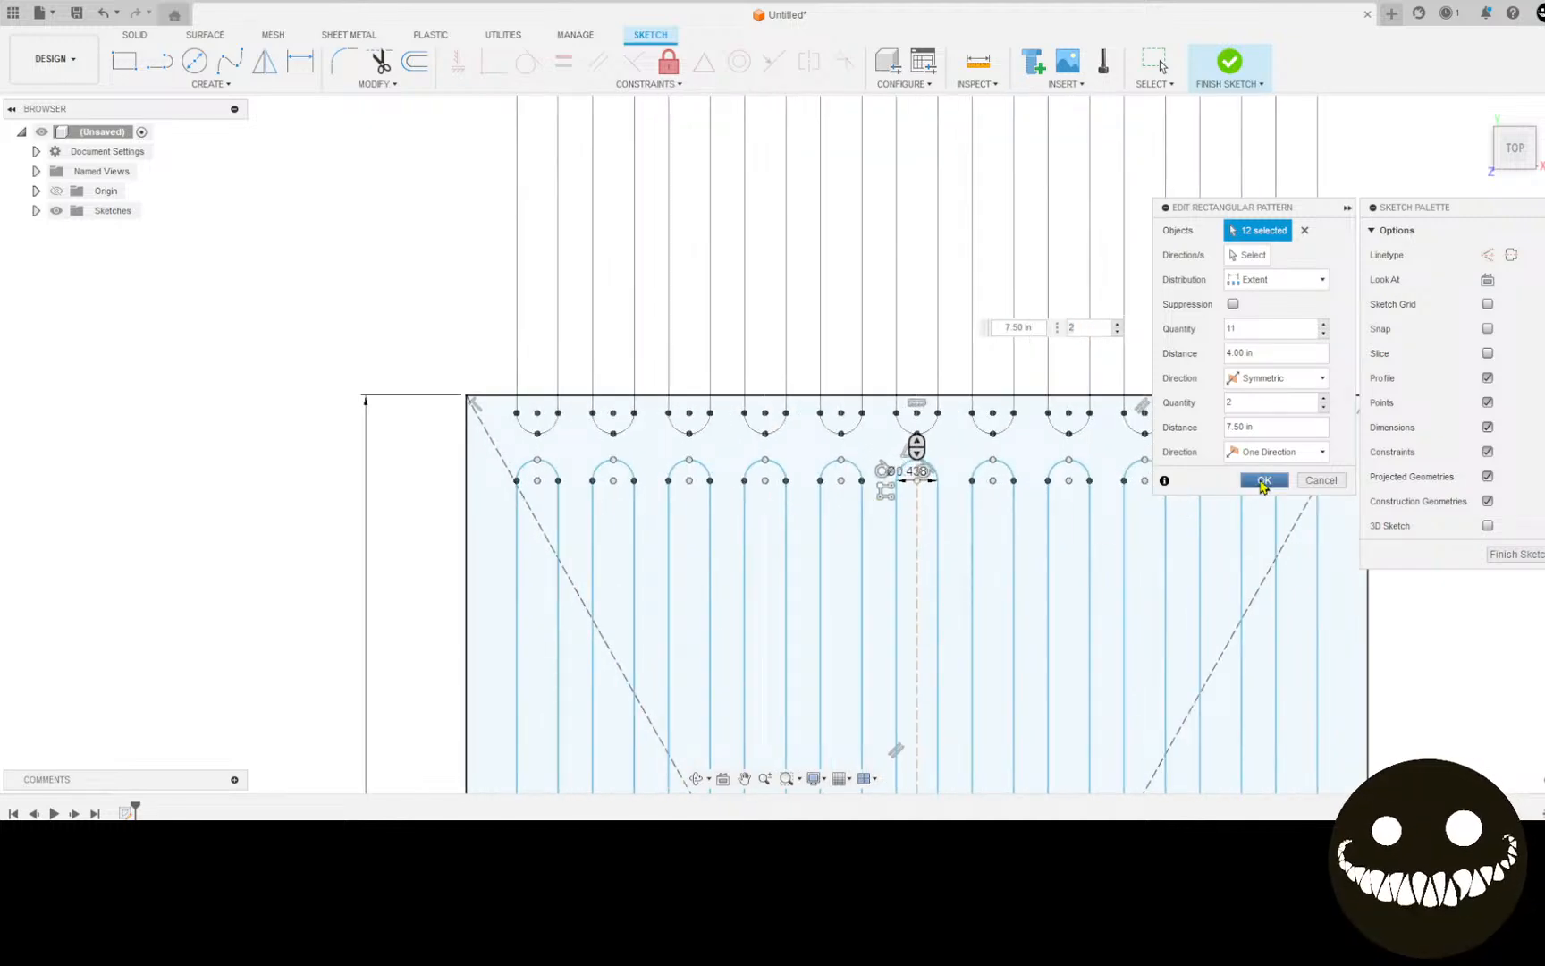
pyautogui.click(1260, 481)
pyautogui.scroll(-1, 1126, 536)
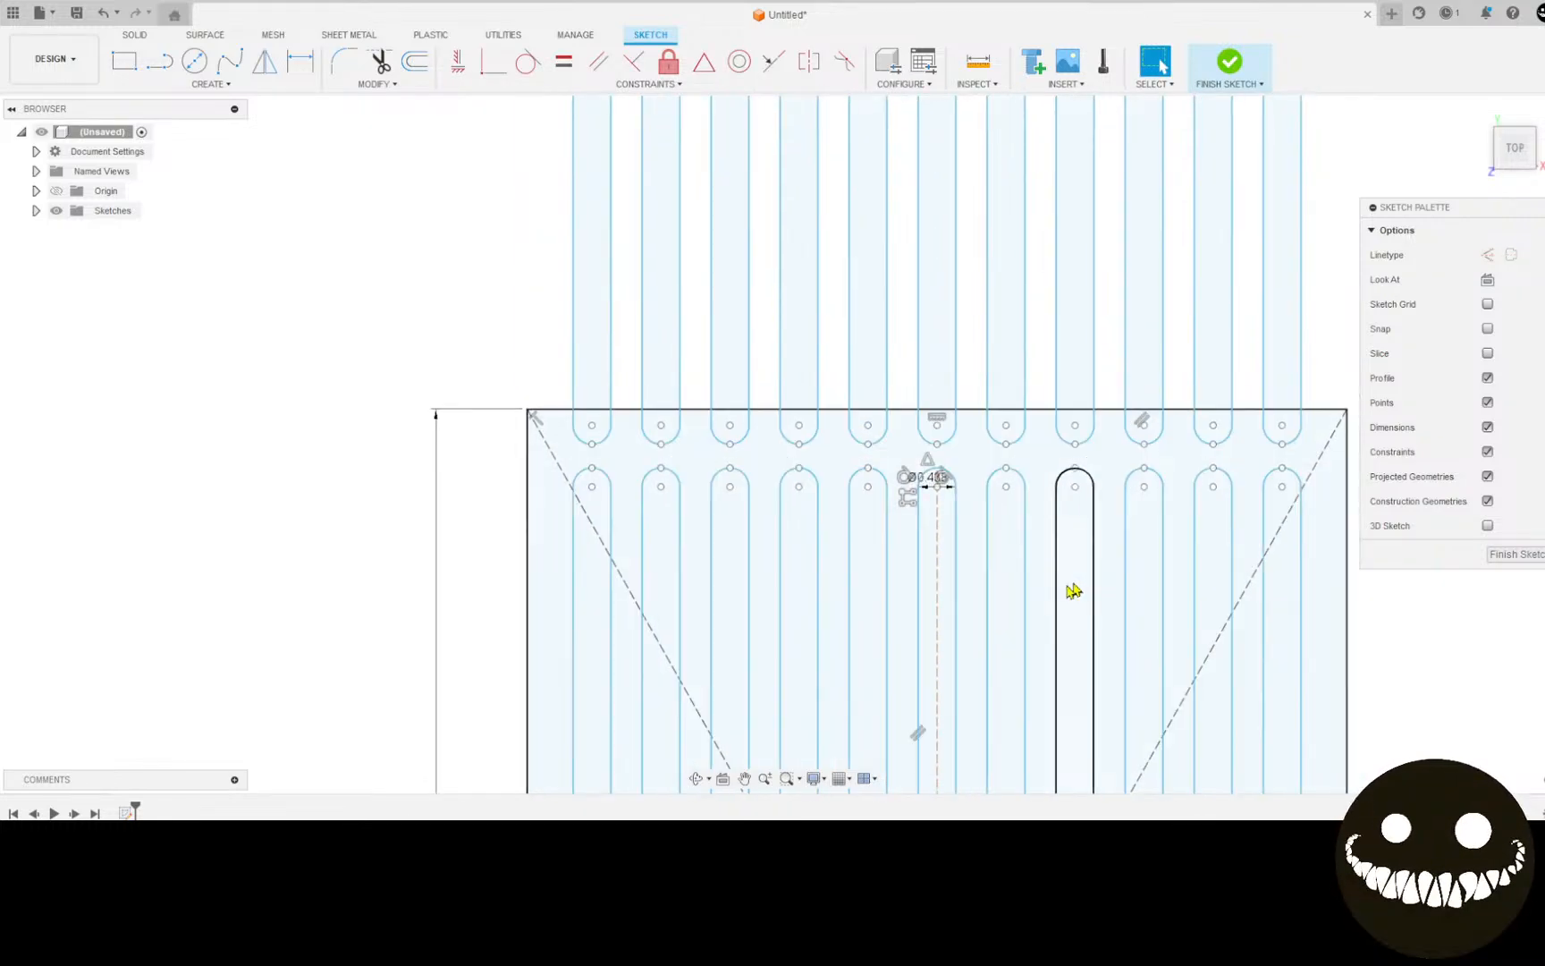
# Step: Try to shorten the middle slot by freely moving its upper arc's centre point, and undo the shift
pyautogui.moveTo(1072, 590); pyautogui.dragTo(998, 484, button='middle')
pyautogui.scroll(2, 998, 485)
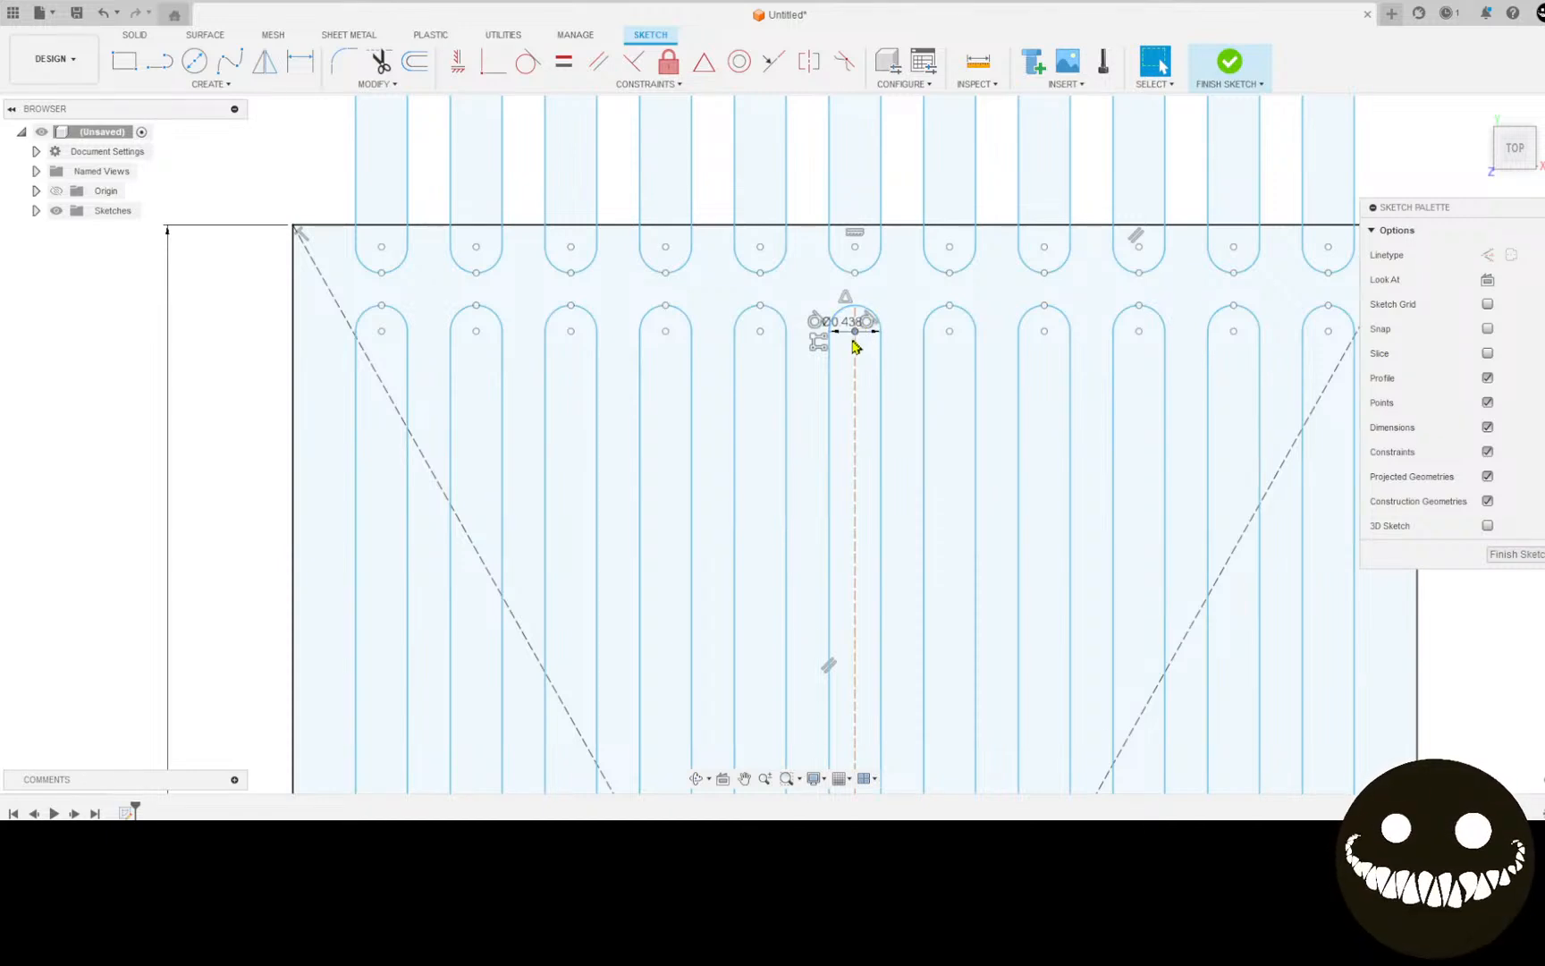
pyautogui.moveTo(853, 345); pyautogui.dragTo(883, 407)
pyautogui.scroll(-2, 931, 535)
pyautogui.moveTo(931, 535); pyautogui.dragTo(928, 286, button='middle')
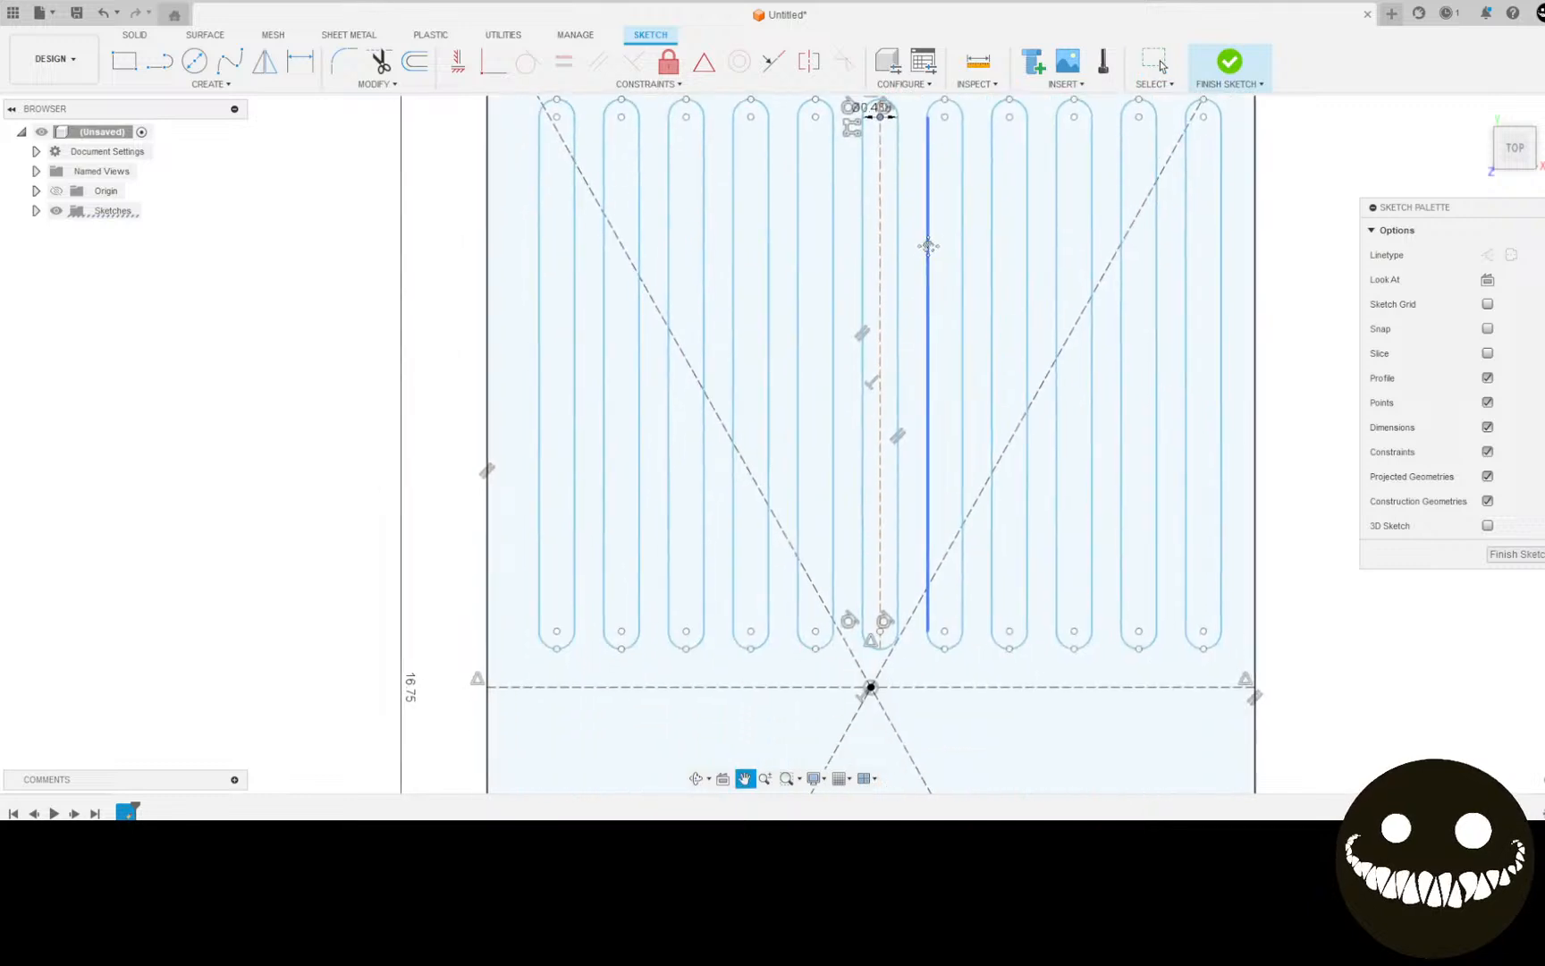
pyautogui.hotkey('ctrl', 'z')
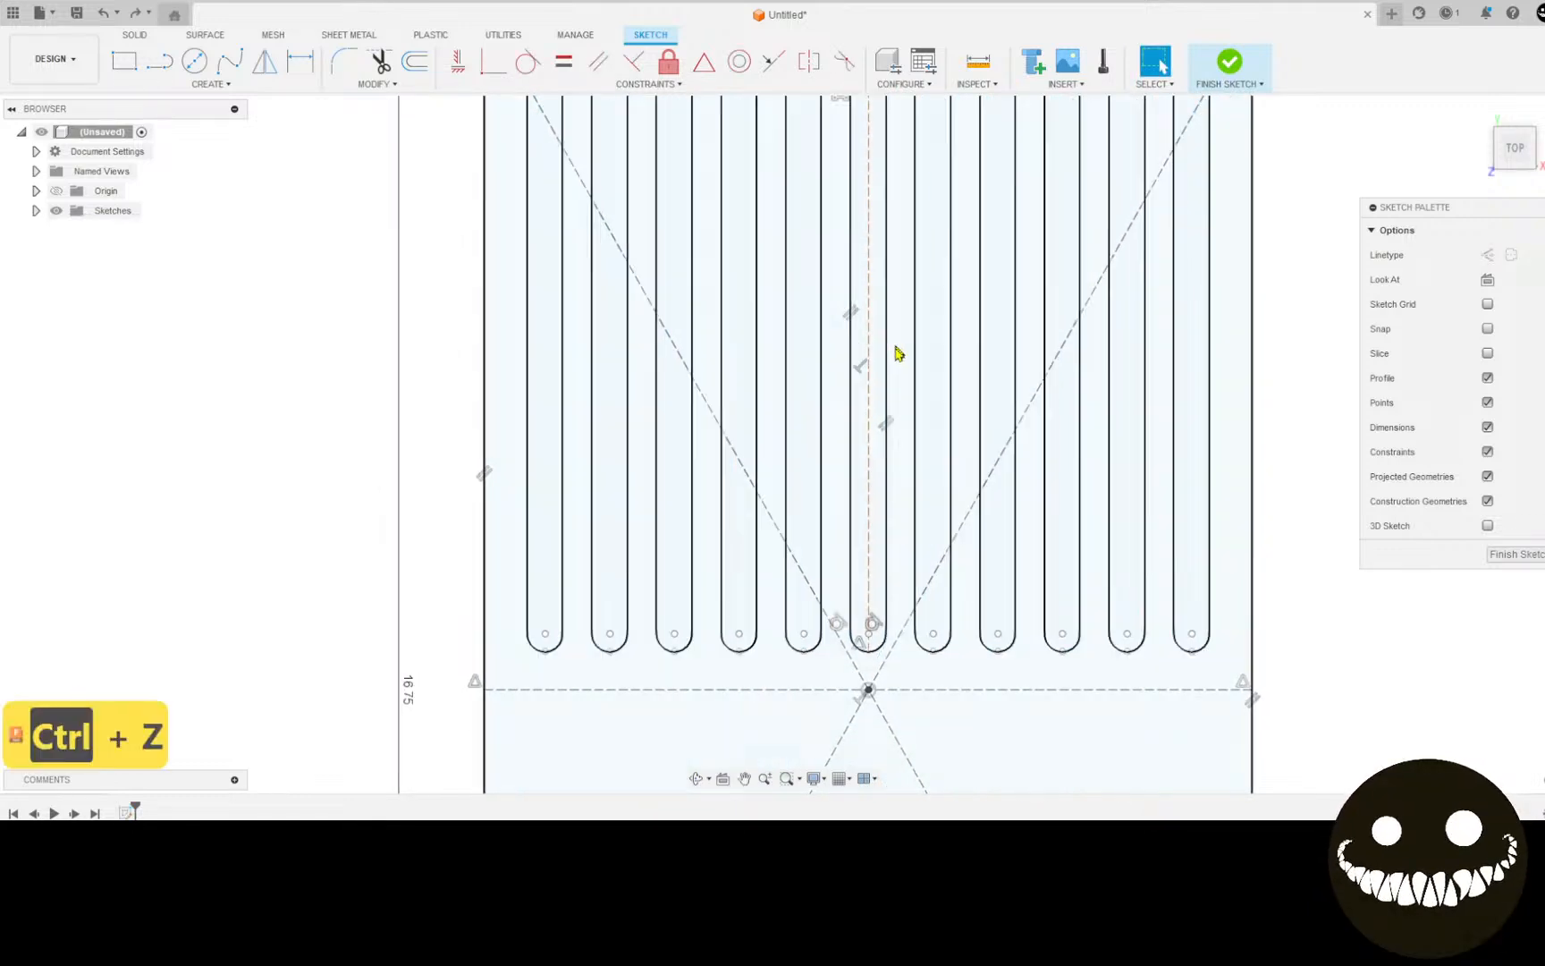
# Step: Shorten the slots in the plate's upper half by moving the middle slot's upper arc centre straight down along its centreline
pyautogui.scroll(-1, 887, 274)
pyautogui.moveTo(890, 275); pyautogui.dragTo(879, 372, button='middle')
pyautogui.scroll(2, 862, 260)
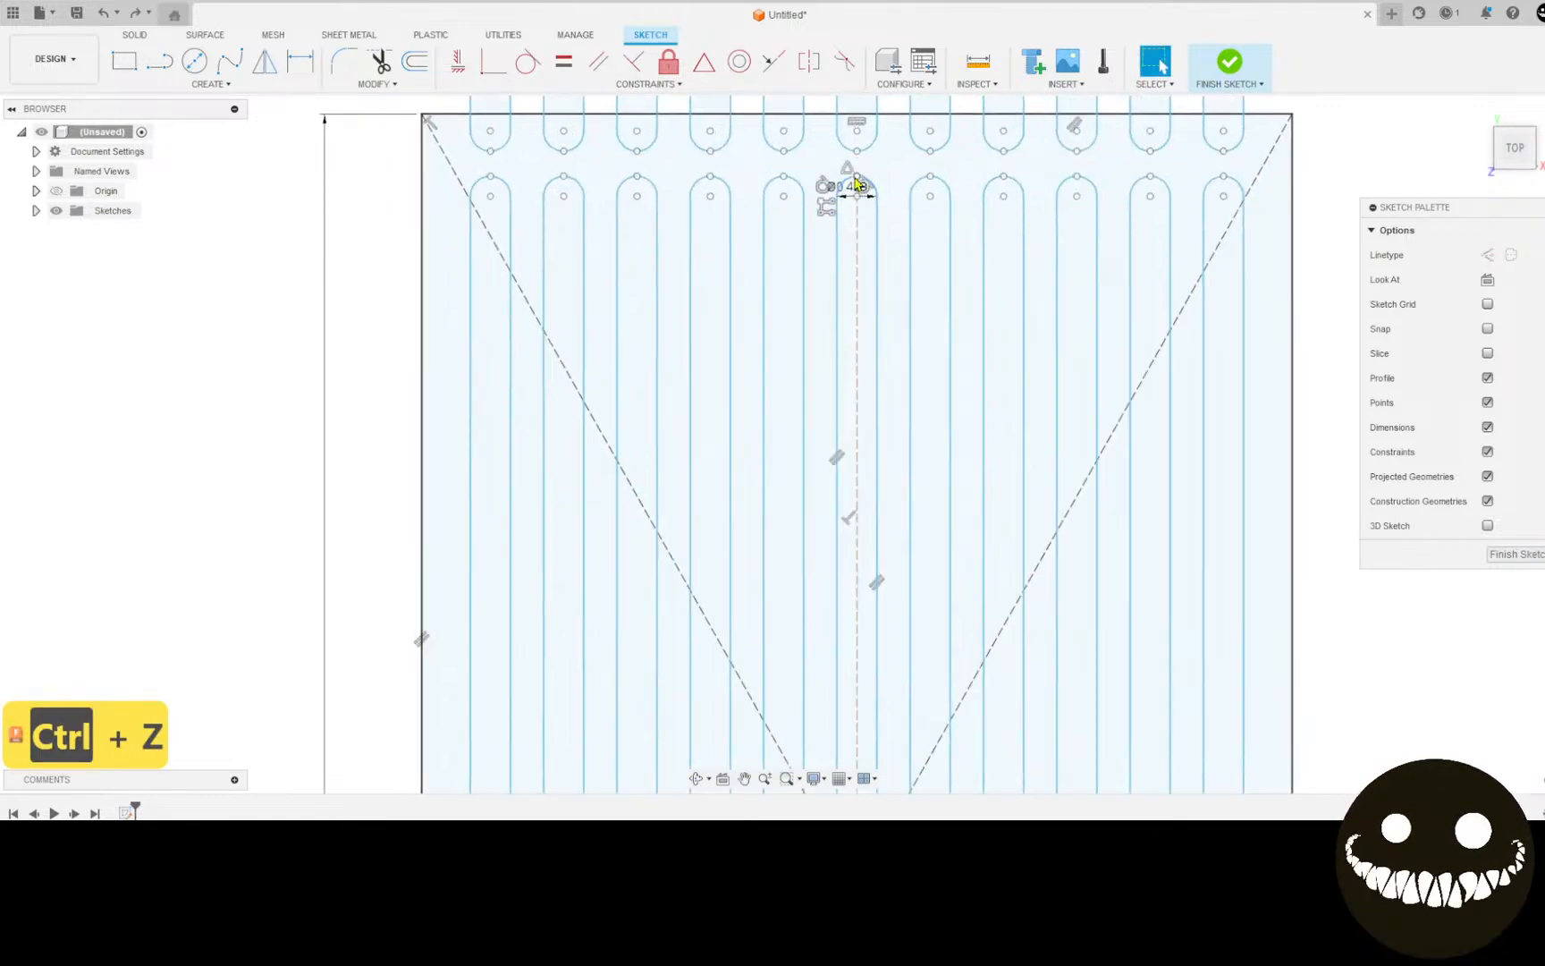
pyautogui.click(867, 185)
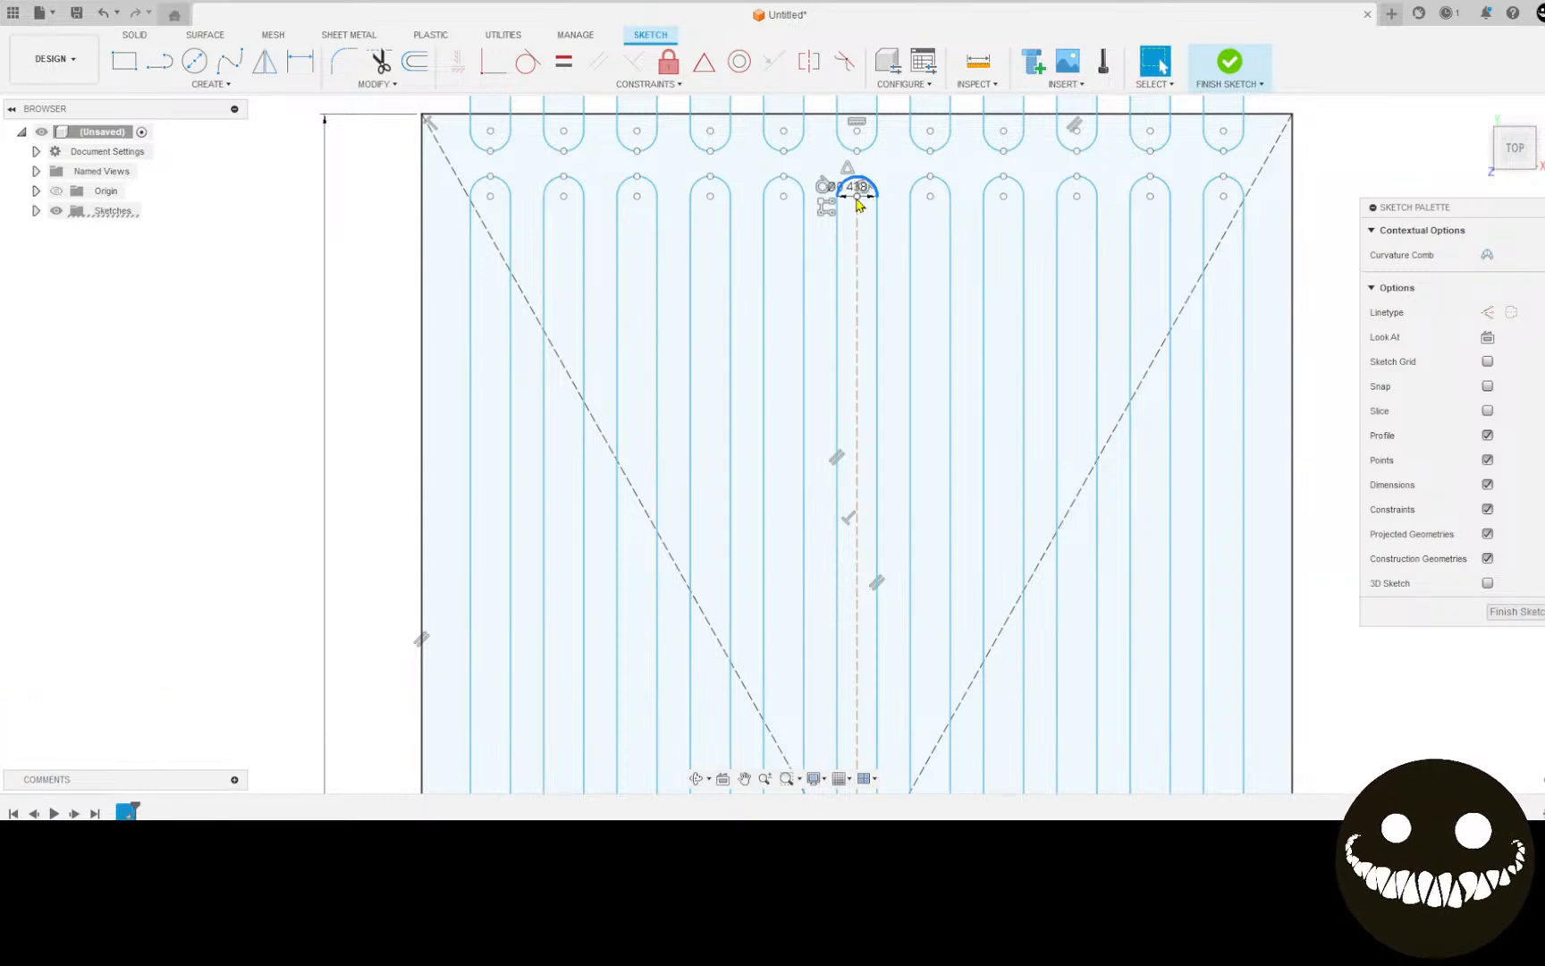
pyautogui.press('Escape')
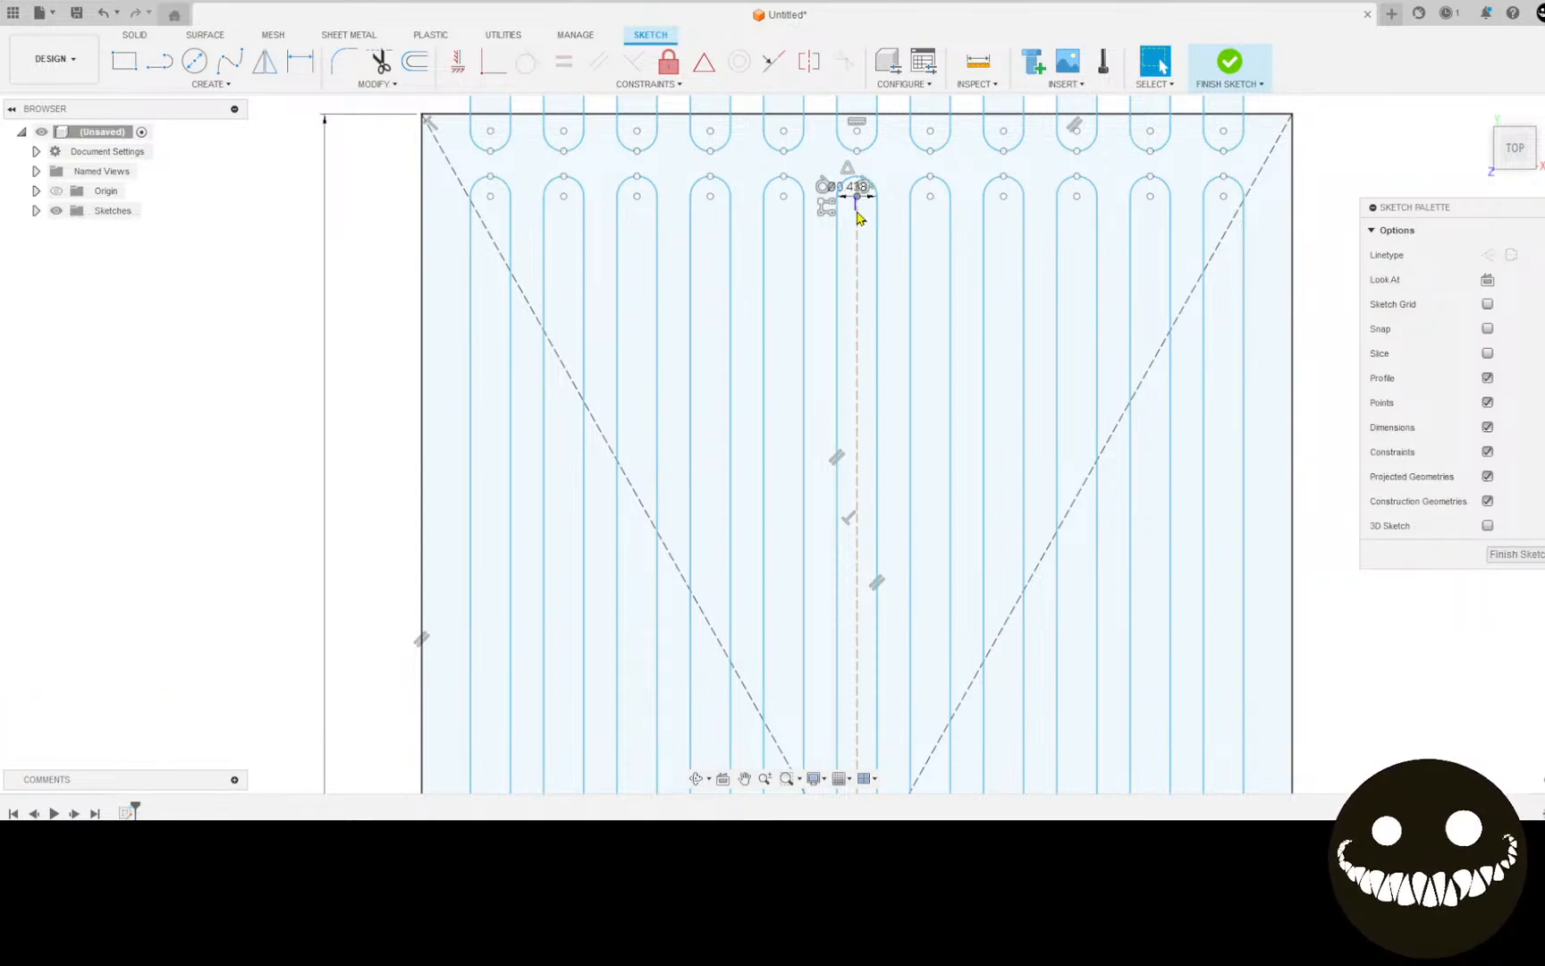
pyautogui.click(859, 201)
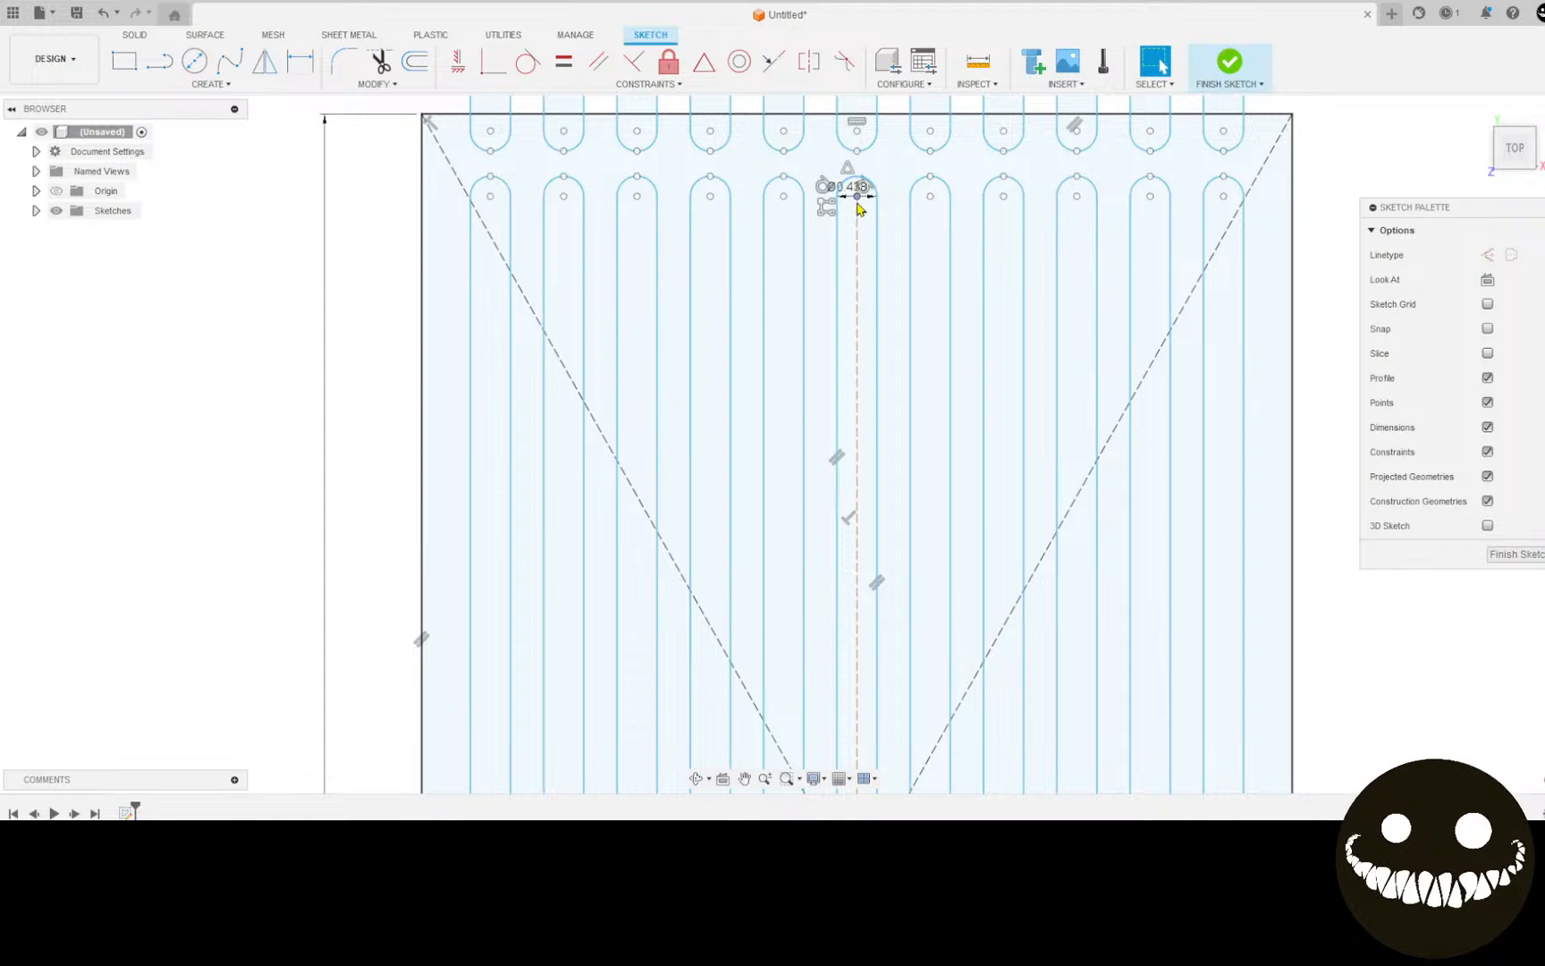
pyautogui.moveTo(859, 208); pyautogui.dragTo(860, 232)
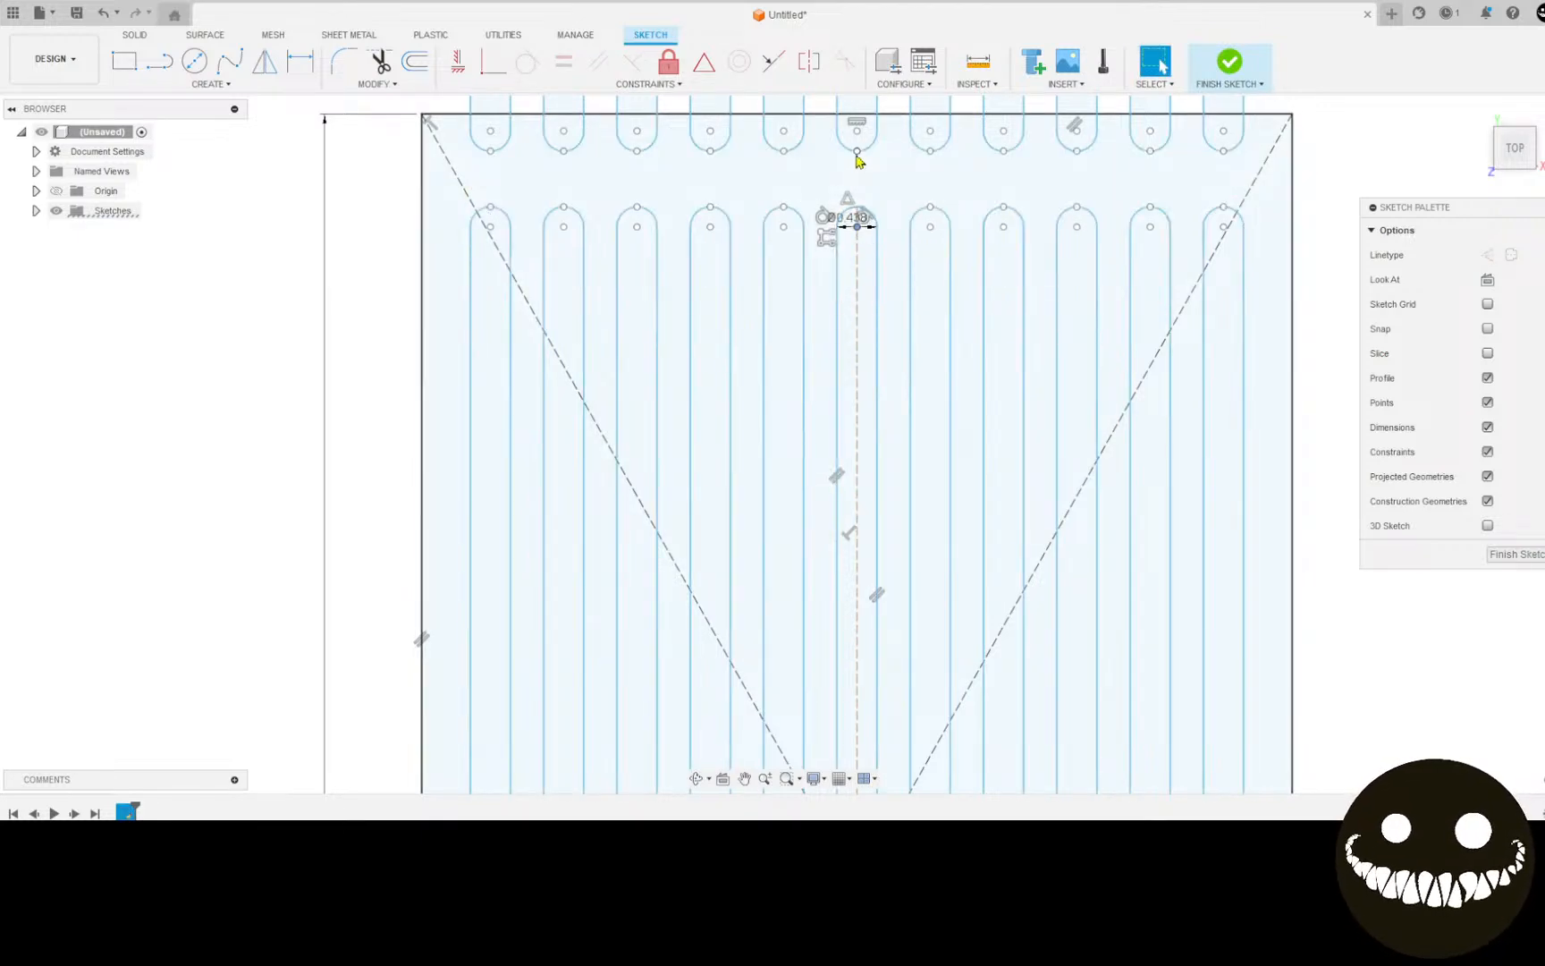
# Step: Move the rounded lower ends of the slots that cross the plate's upper edge by -0.10 in in Y
pyautogui.scroll(-3, 845, 165)
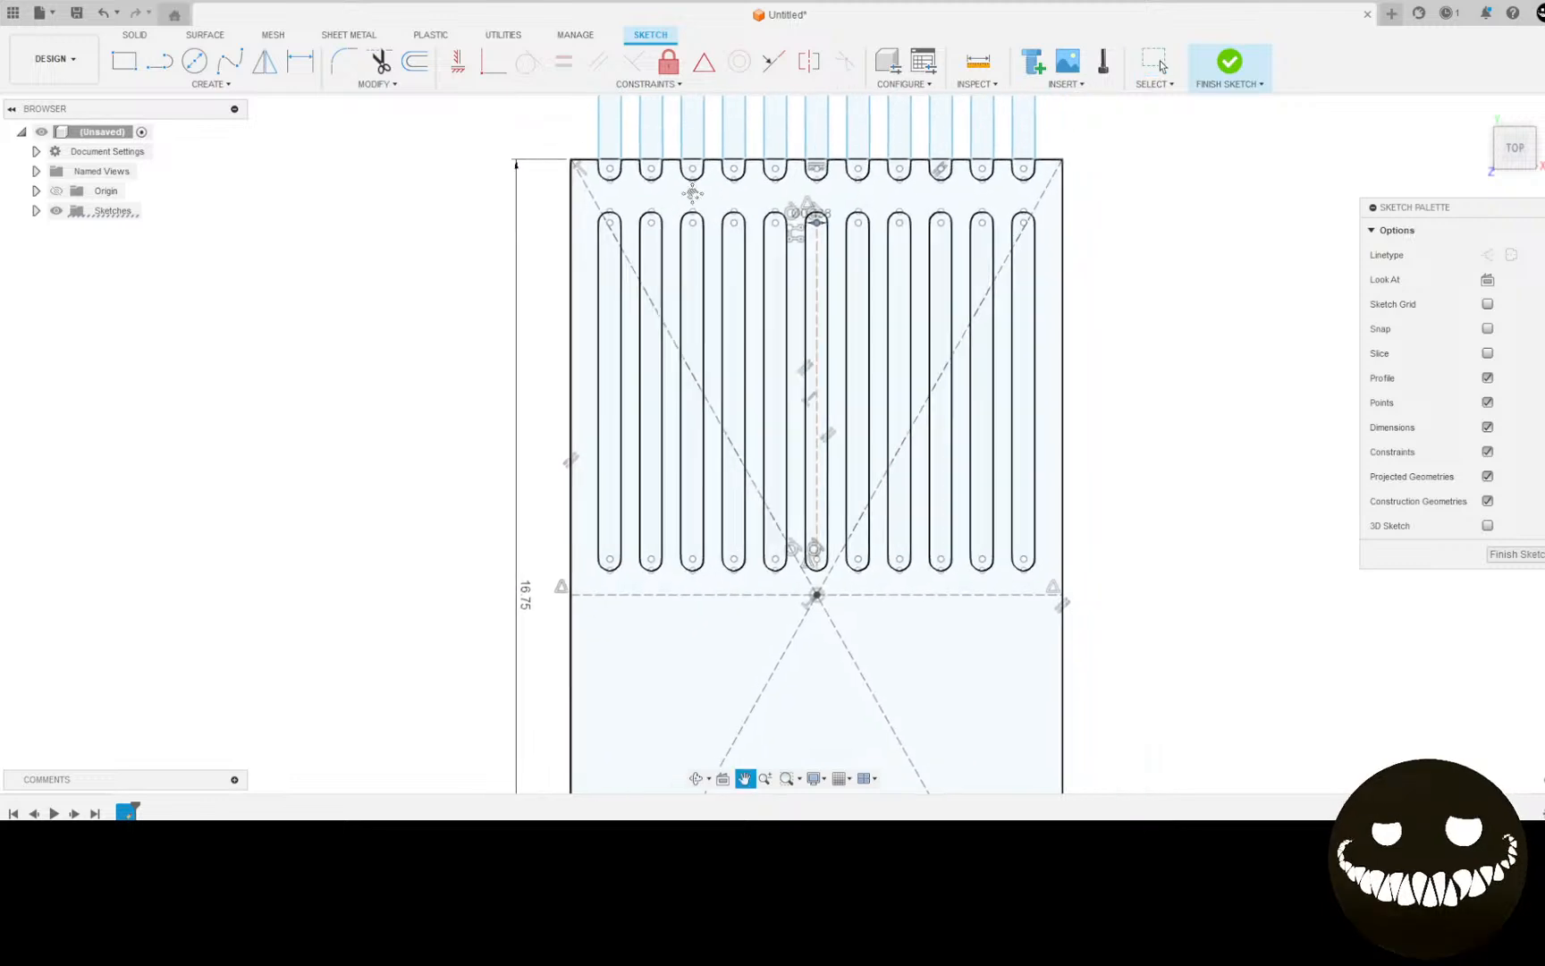
pyautogui.scroll(1, 609, 189)
pyautogui.scroll(1, 609, 188)
pyautogui.moveTo(580, 174)
pyautogui.mouseDown()
pyautogui.moveTo(1255, 235)
pyautogui.moveTo(1202, 215)
pyautogui.mouseUp()
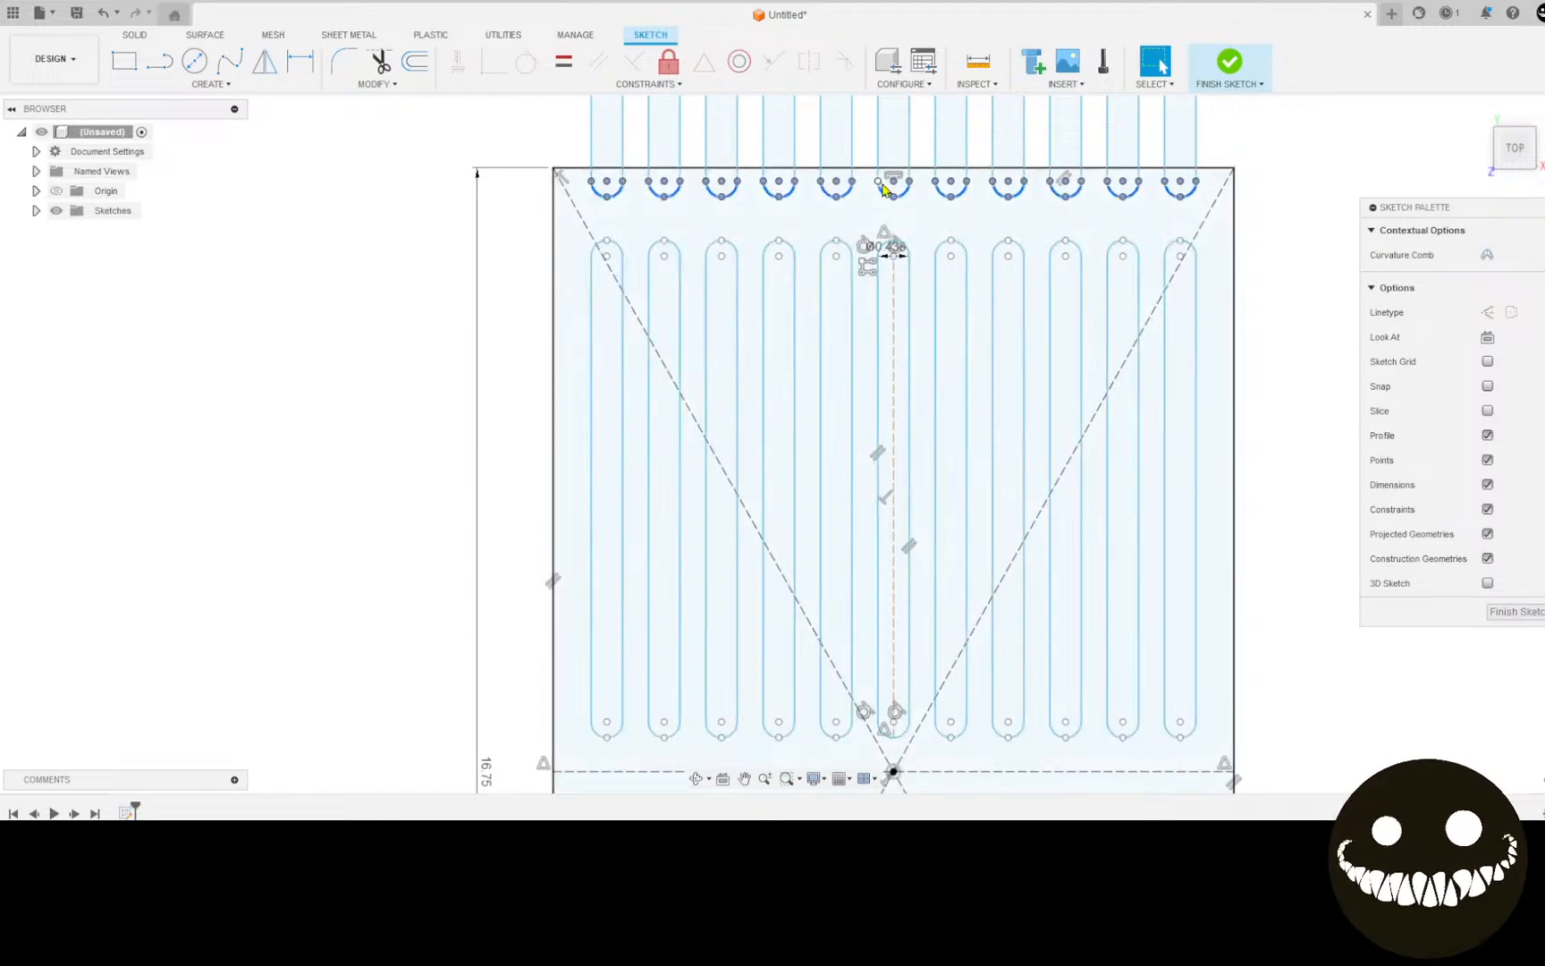
pyautogui.press('m')
pyautogui.scroll(2, 847, 210)
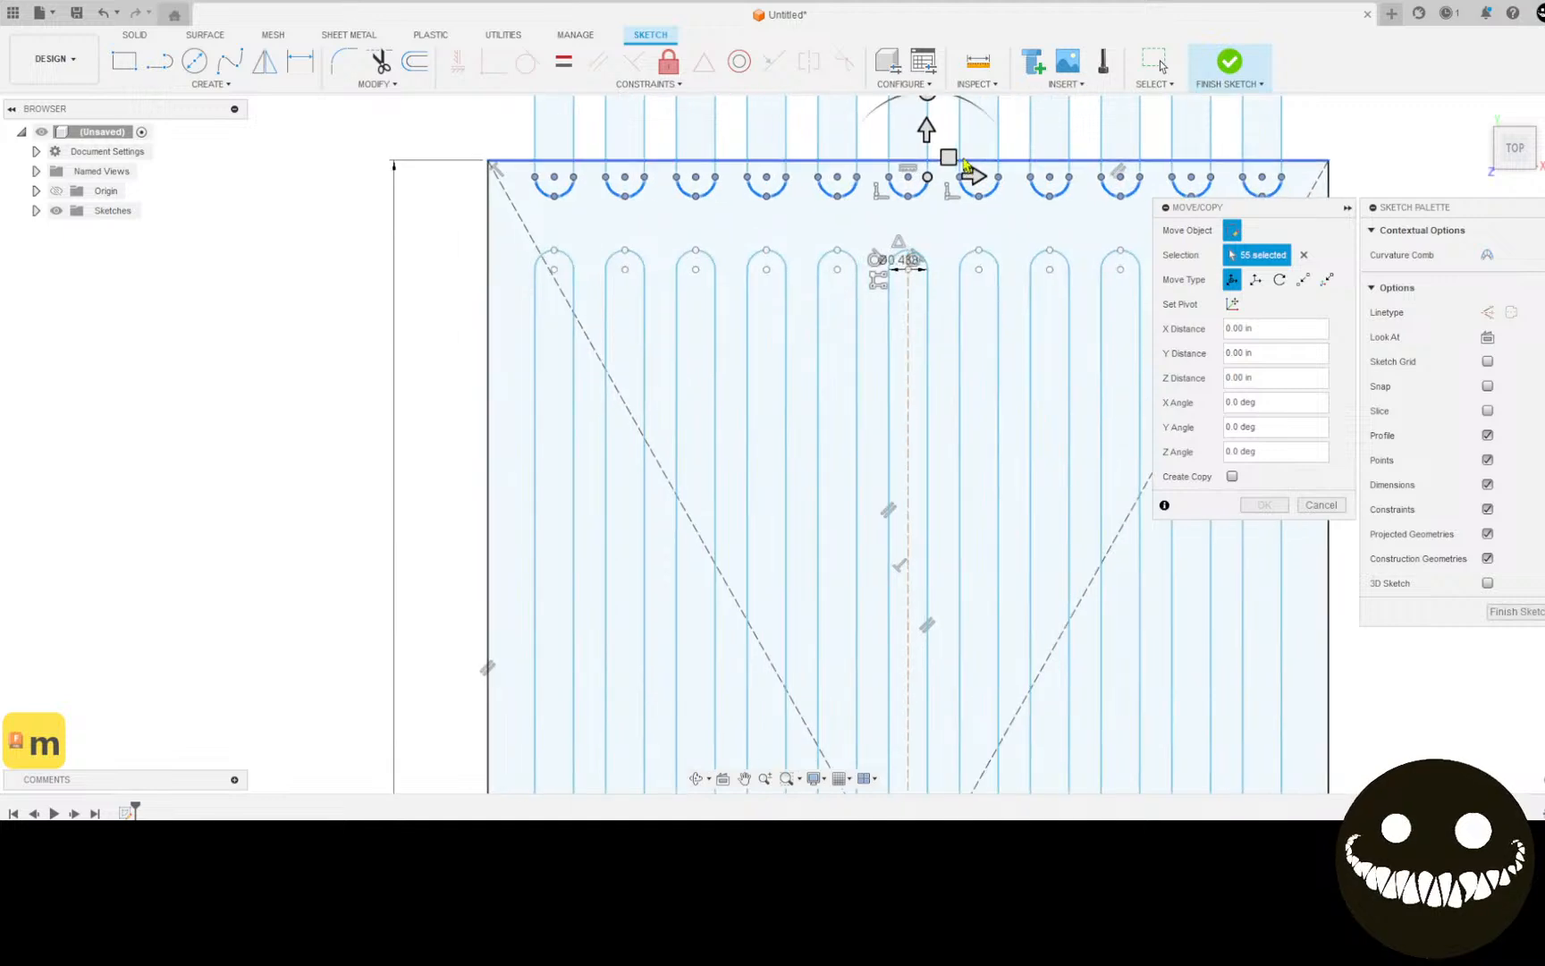
pyautogui.moveTo(926, 134); pyautogui.dragTo(926, 141)
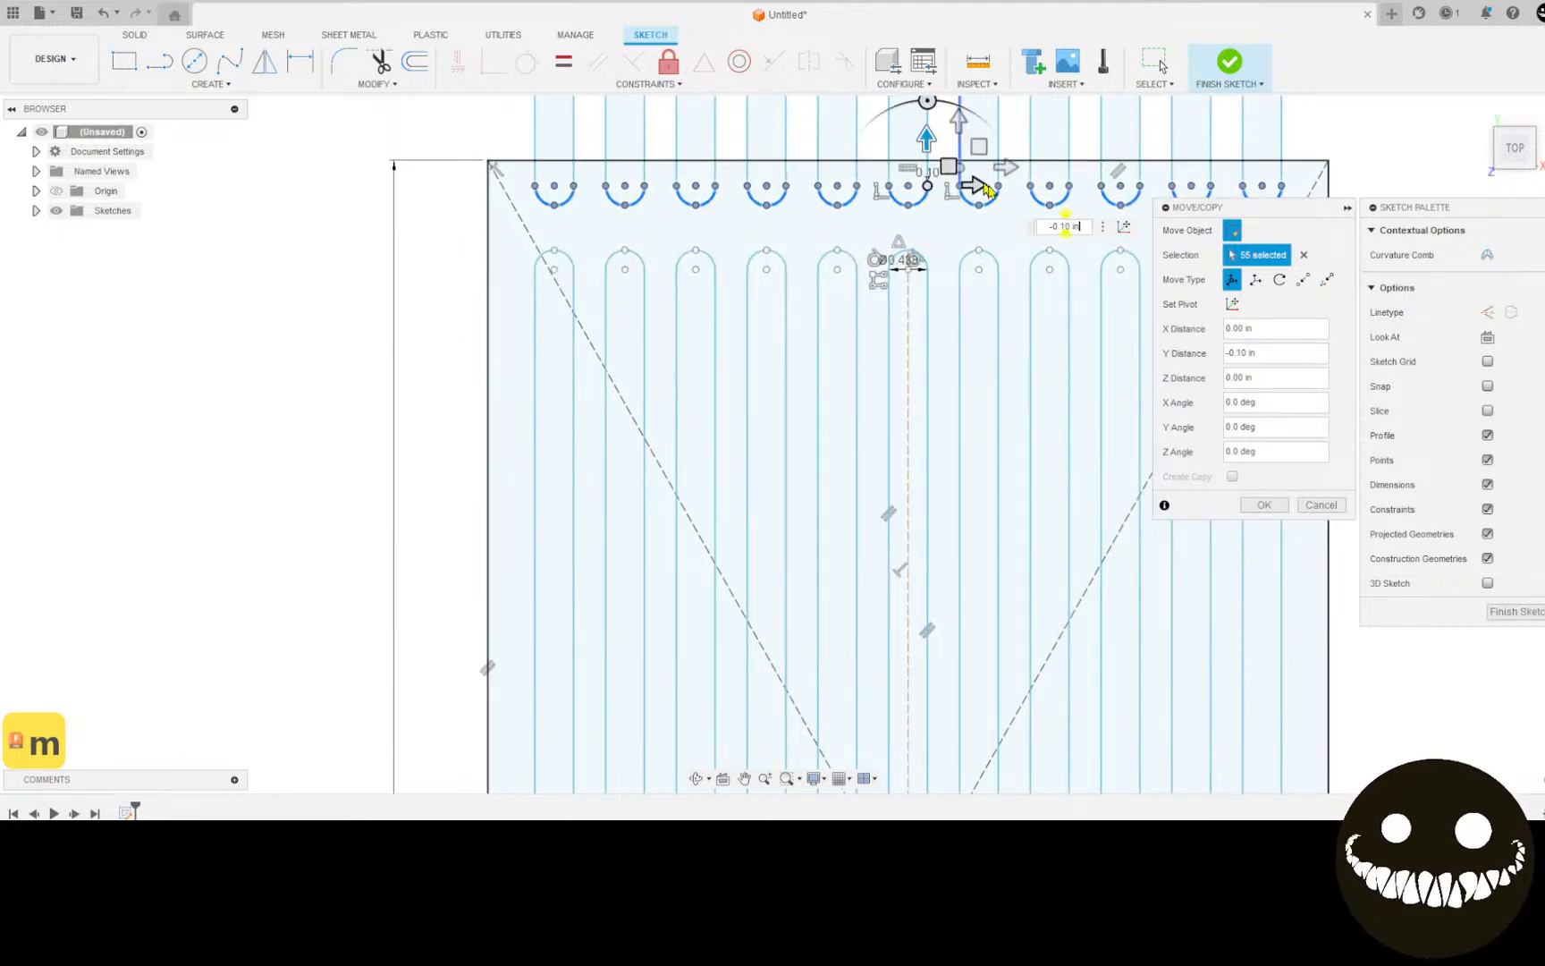
pyautogui.click(1264, 505)
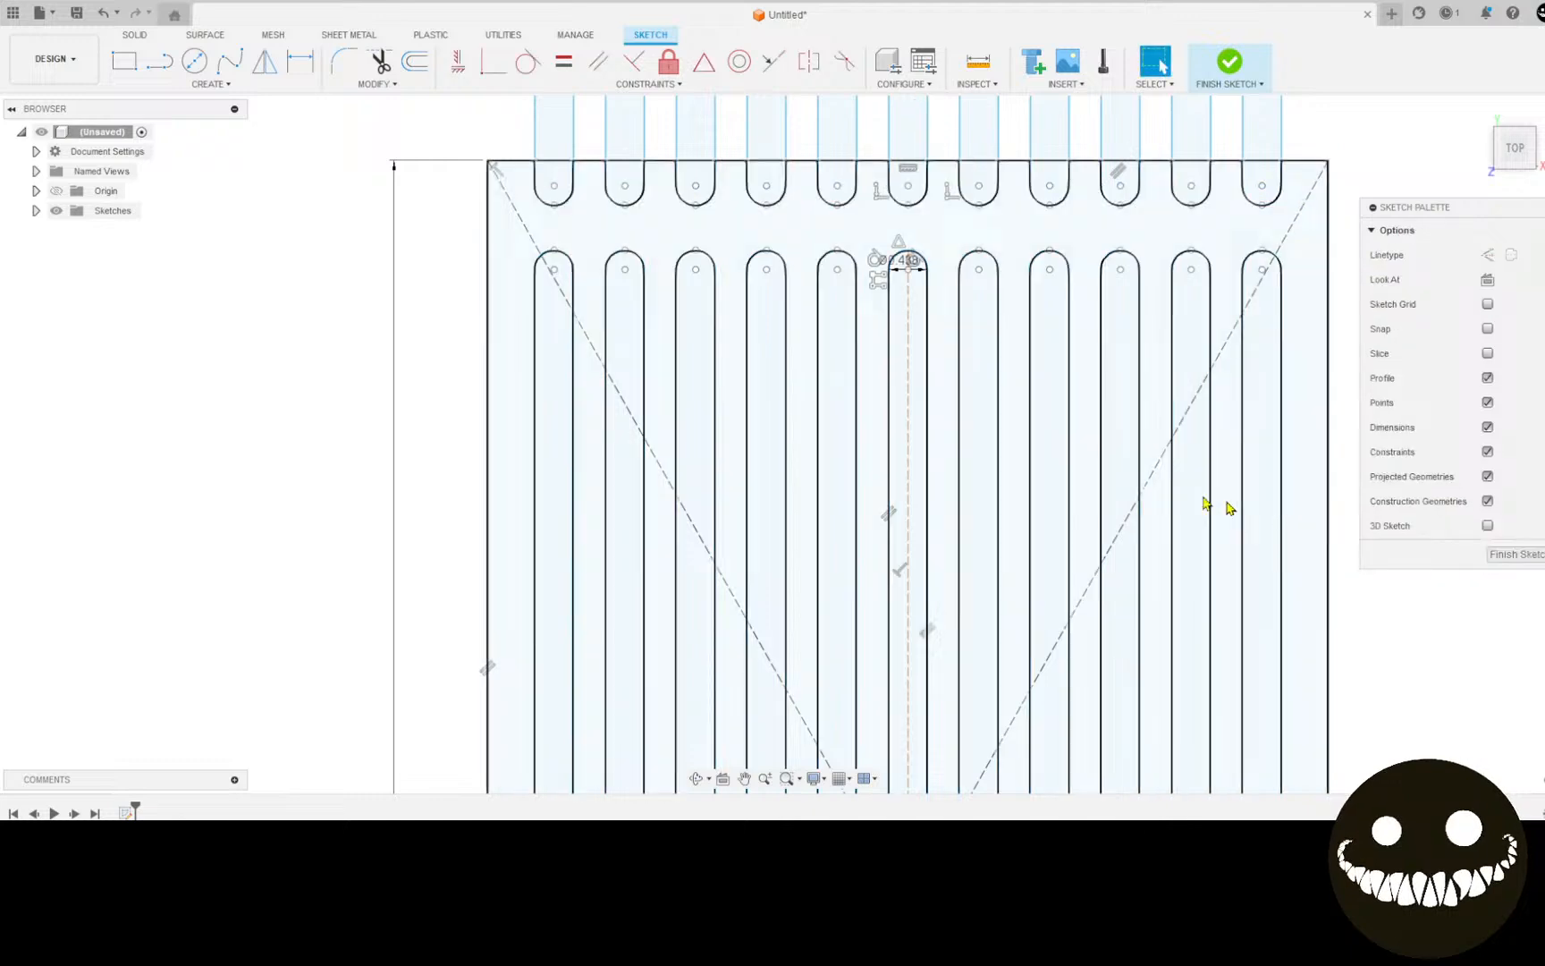
# Step: Mirror both slot rows and the plate's upper edge across the plate's horizontal construction centreline
pyautogui.scroll(-4, 997, 507)
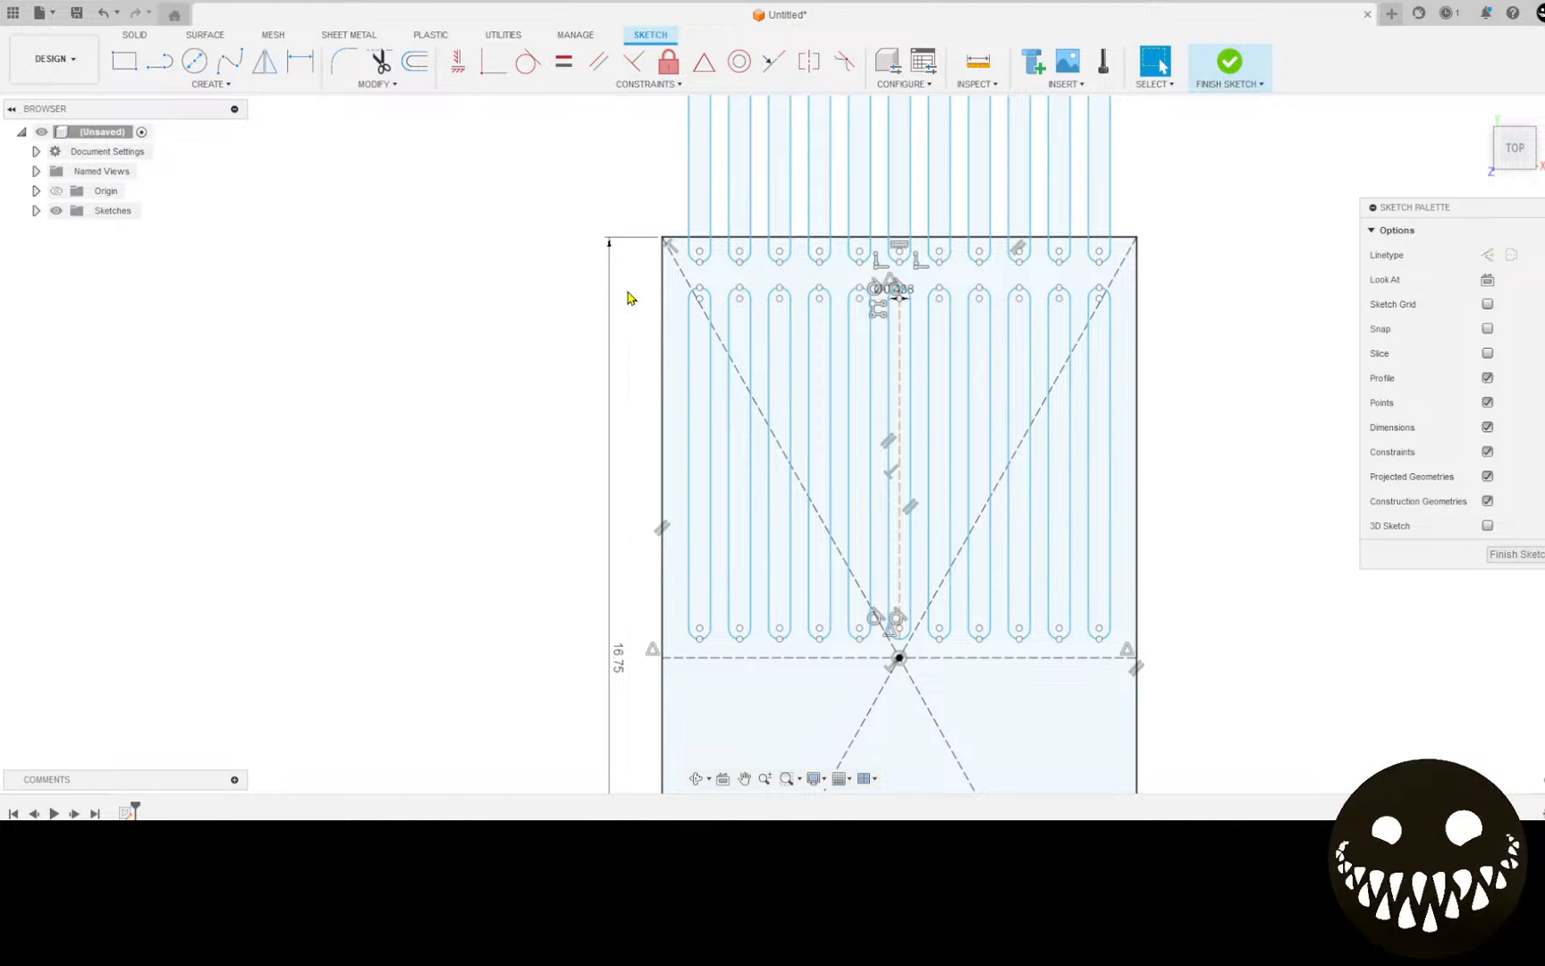
pyautogui.click(265, 61)
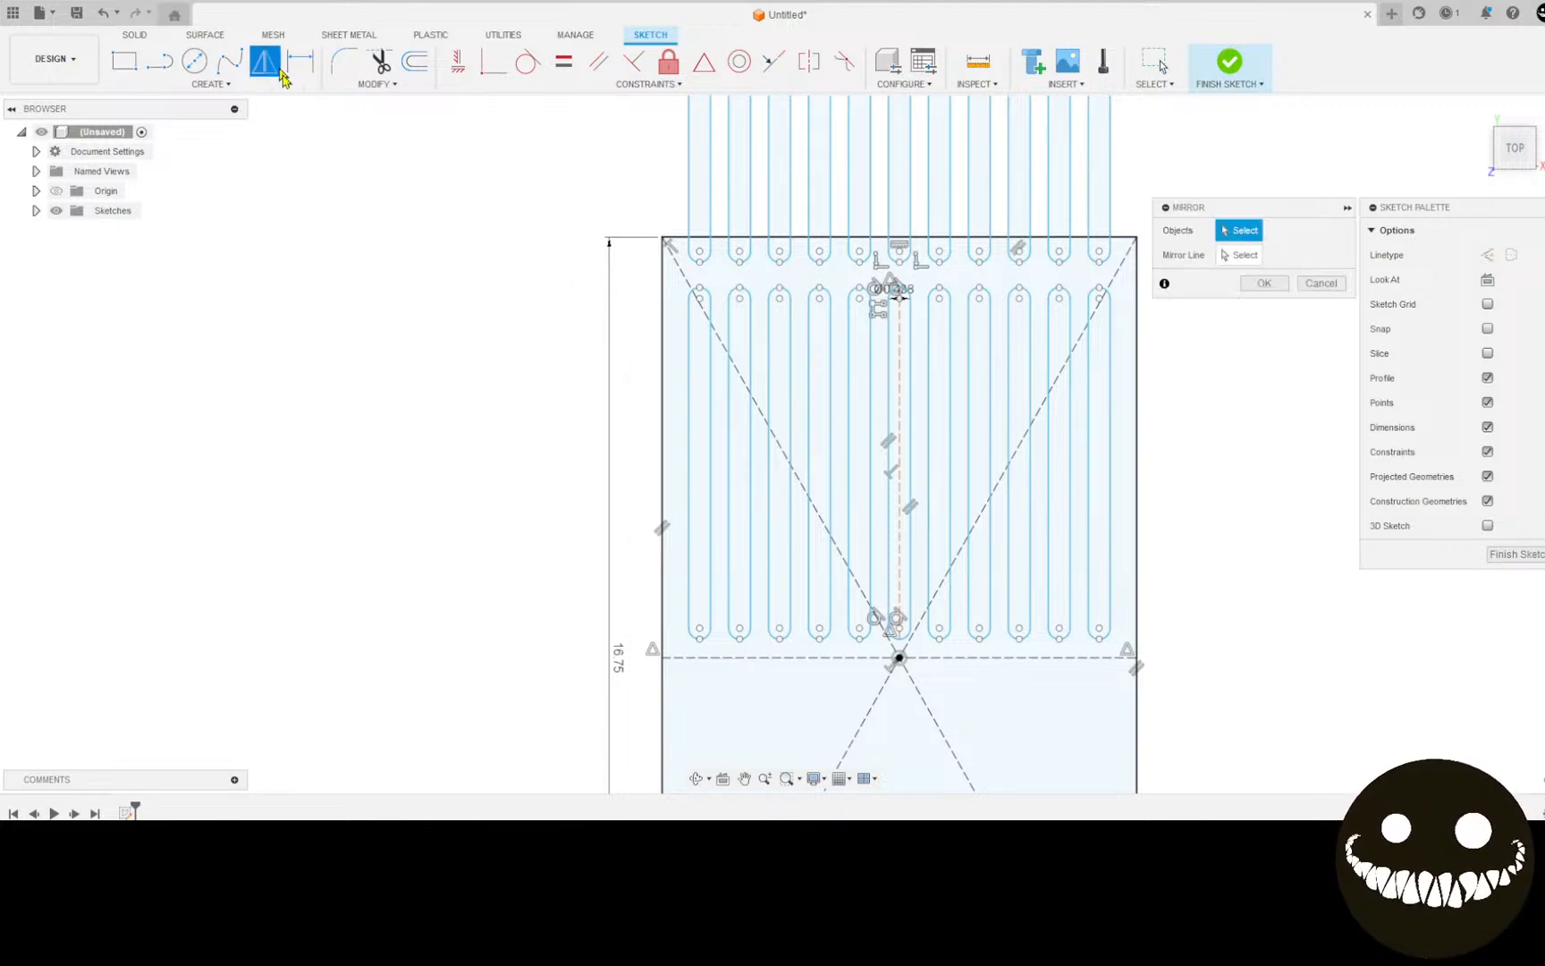
pyautogui.scroll(-3, 626, 268)
pyautogui.moveTo(638, 182); pyautogui.dragTo(1075, 670)
pyautogui.scroll(5, 981, 685)
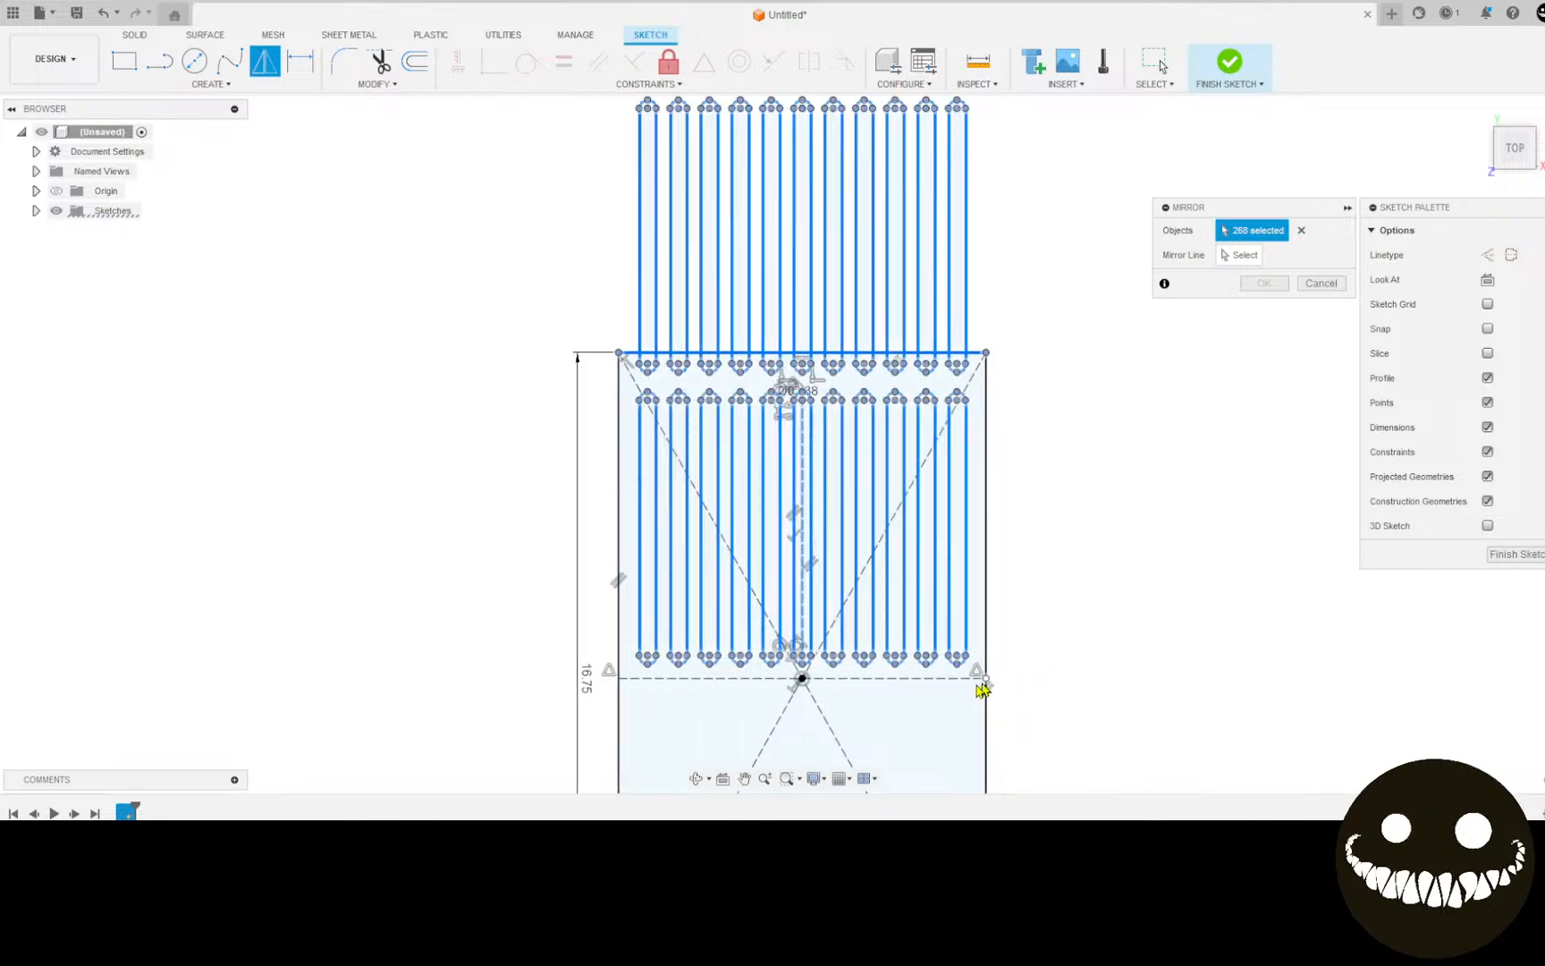
pyautogui.click(1239, 256)
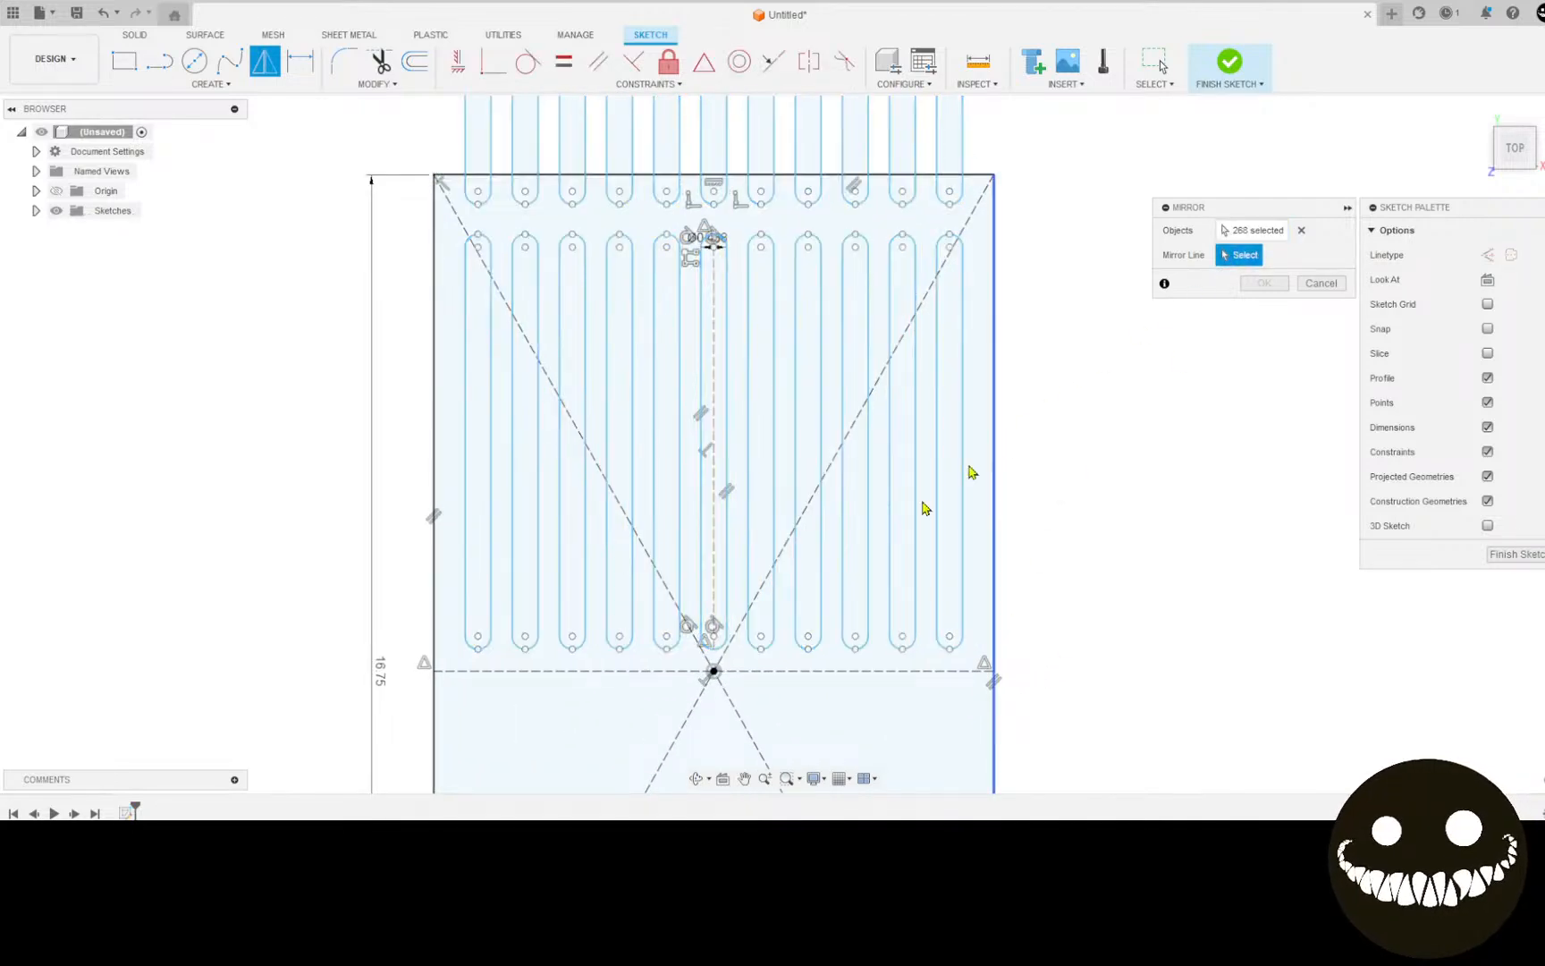
pyautogui.click(763, 674)
pyautogui.scroll(-1, 926, 670)
pyautogui.moveTo(926, 670); pyautogui.dragTo(1062, 369, button='middle')
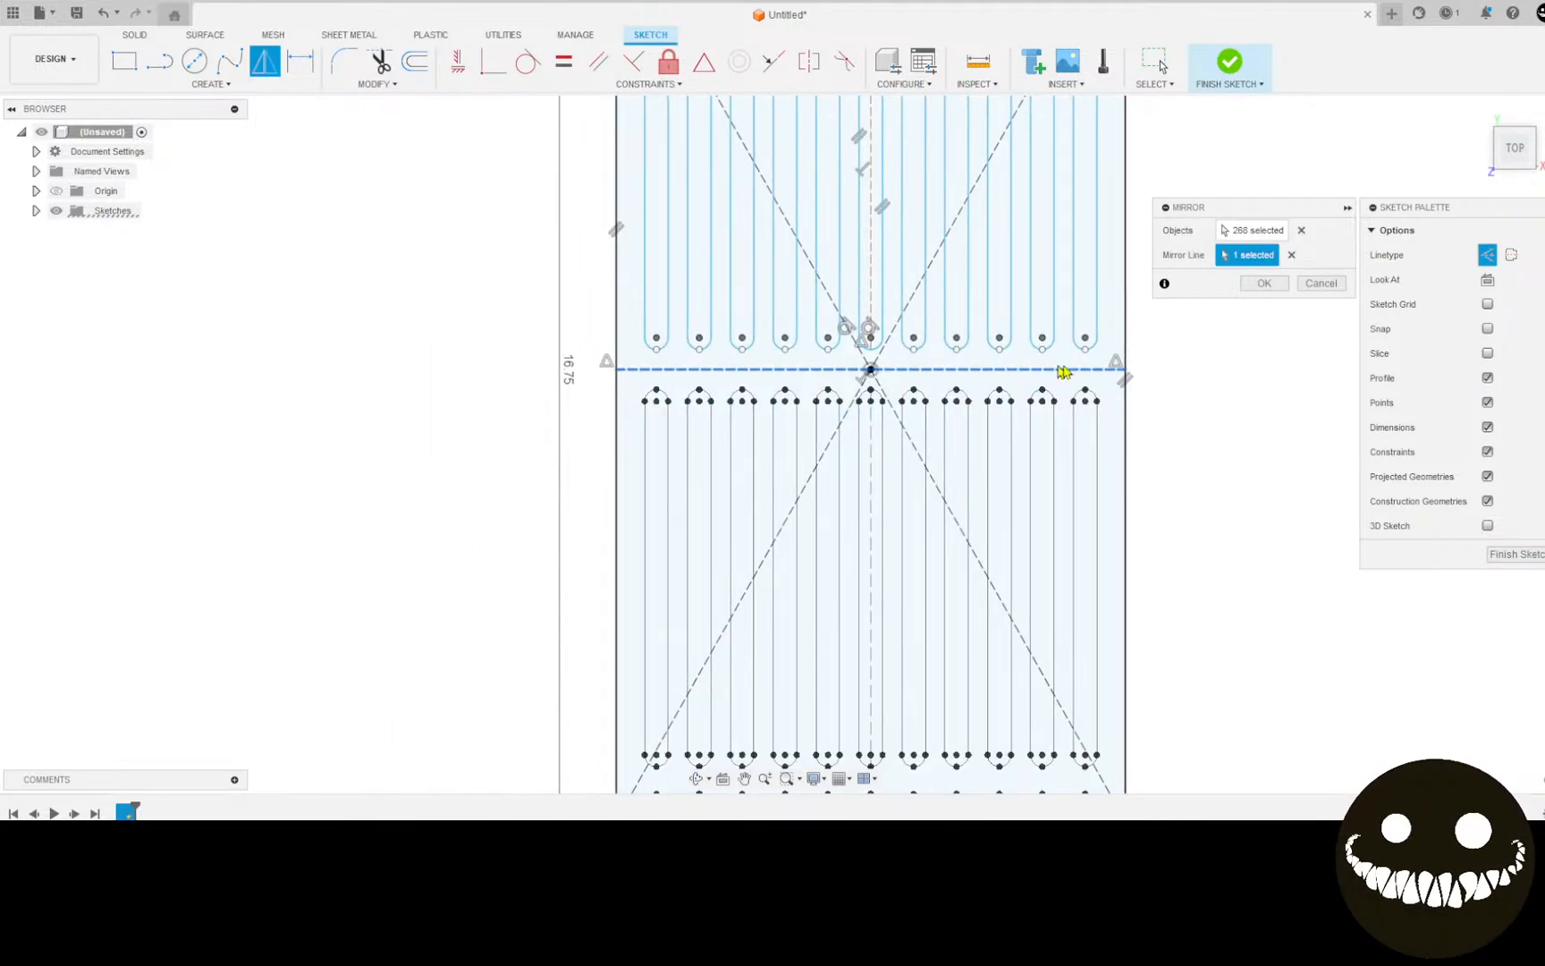
pyautogui.scroll(-2, 1361, 469)
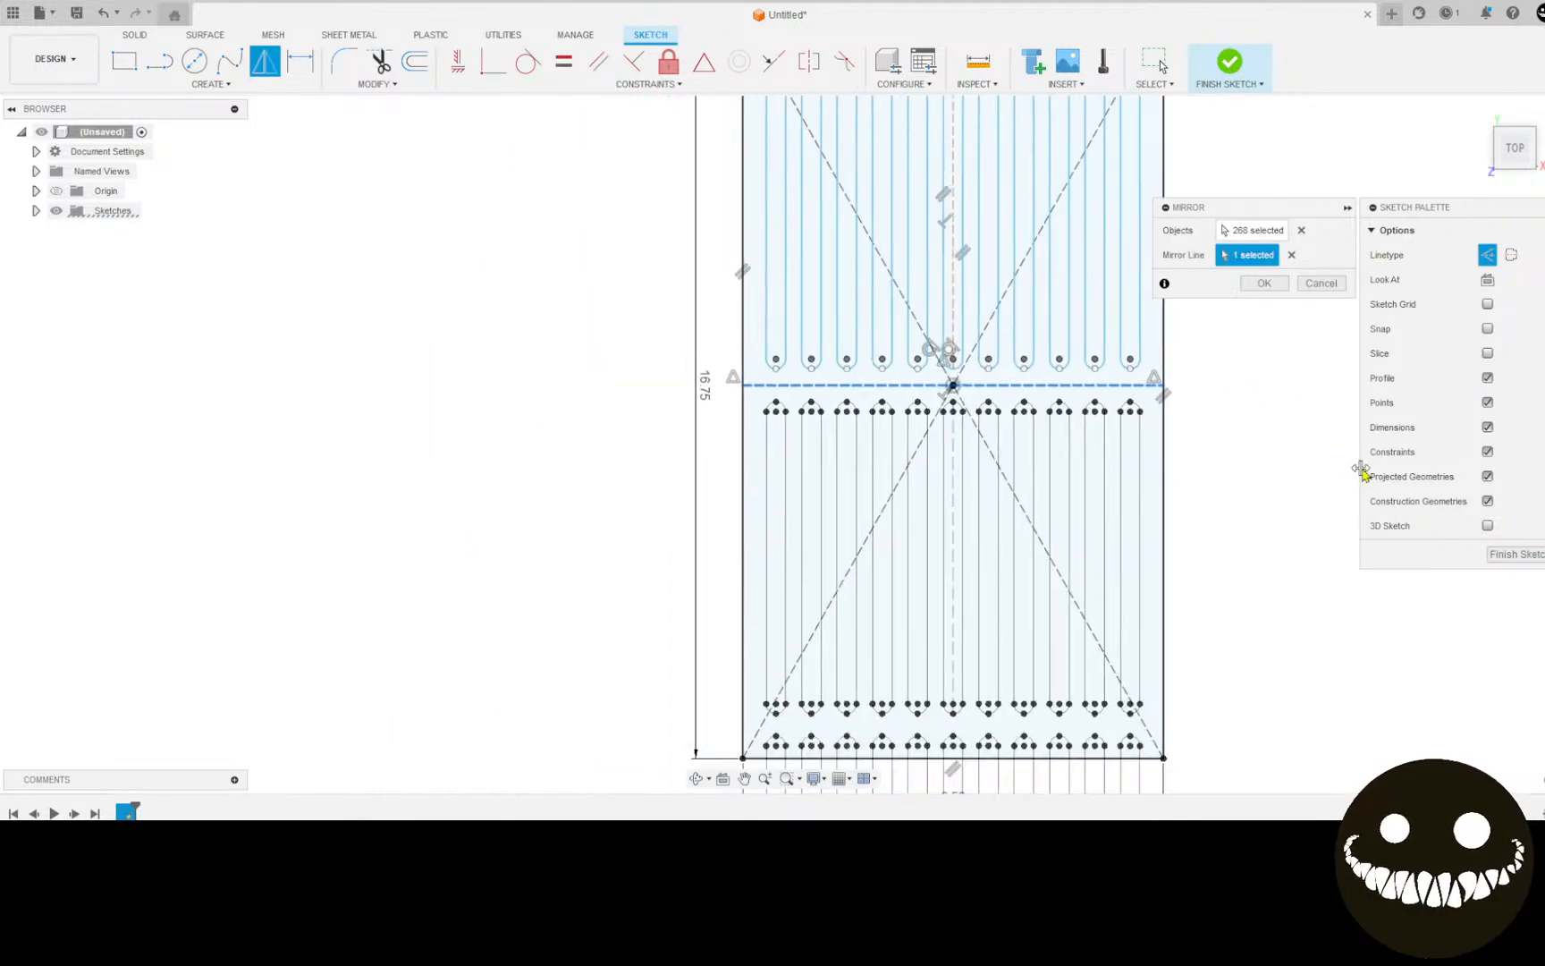
pyautogui.click(1274, 284)
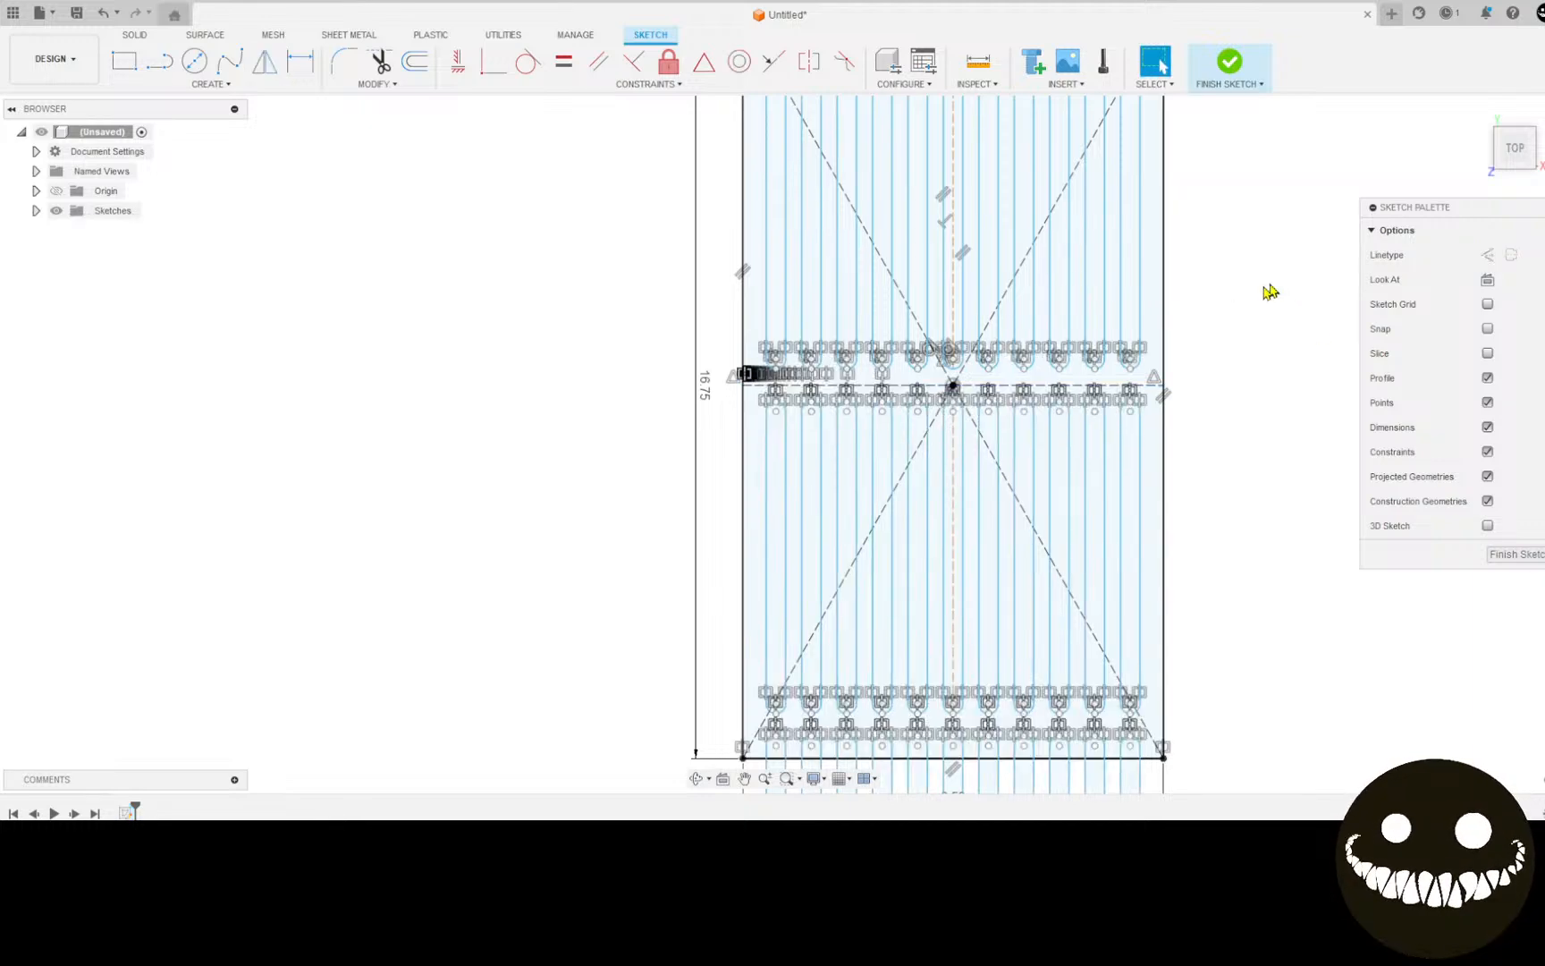
# Step: Extrude the slotted plate profile 0.25 in as a new body
pyautogui.press('e')
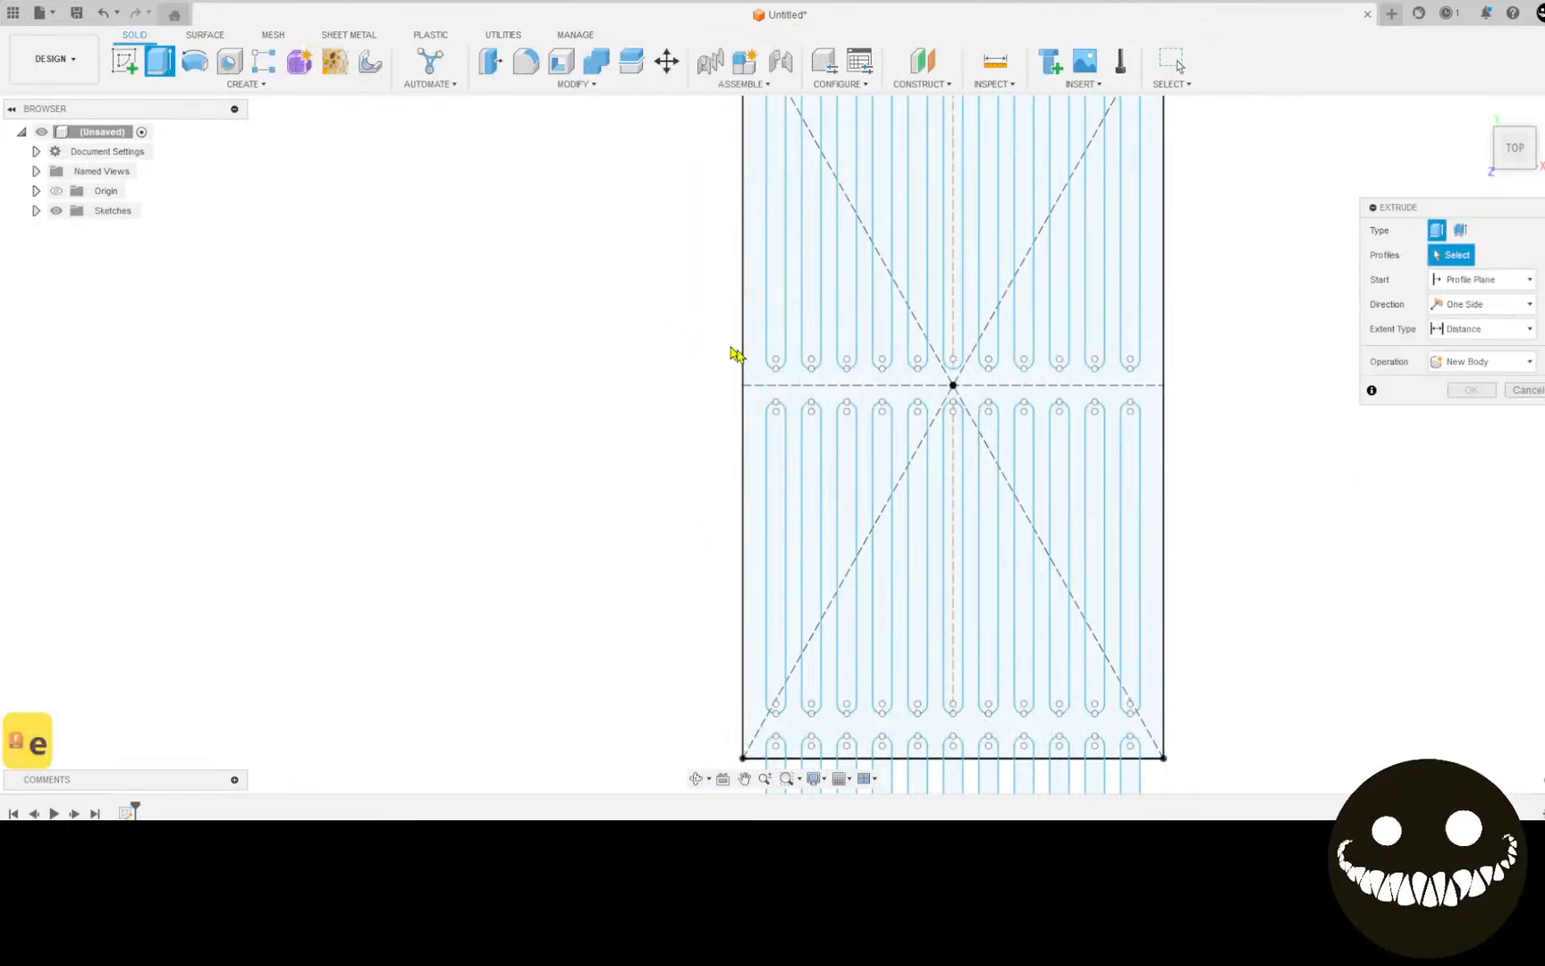
pyautogui.click(759, 362)
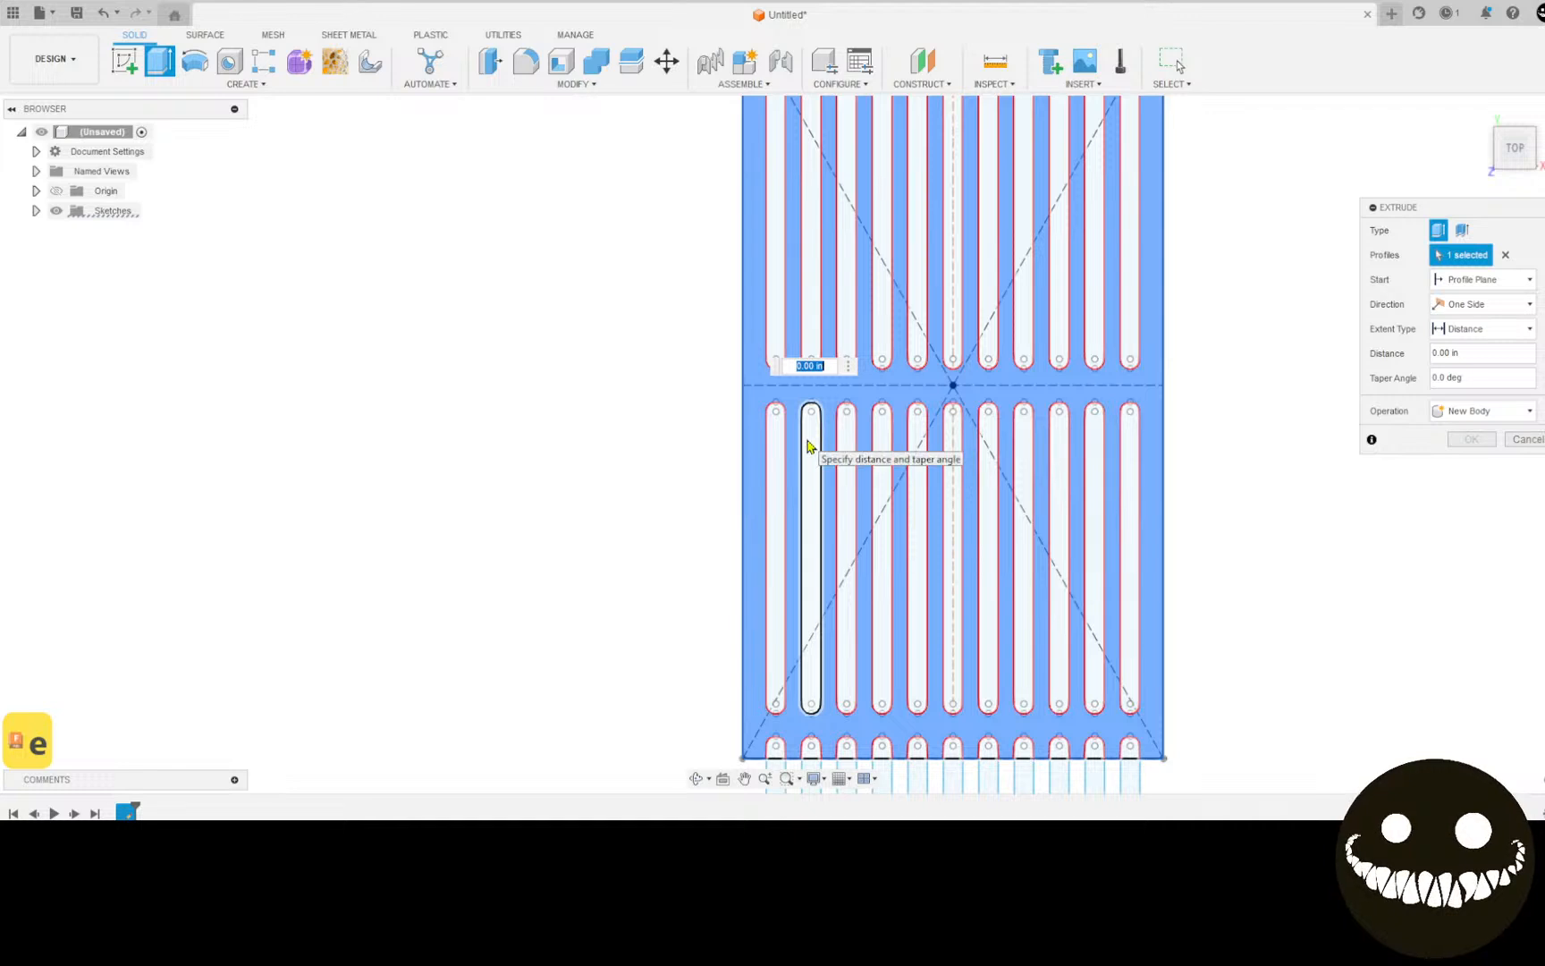
pyautogui.write('.25')
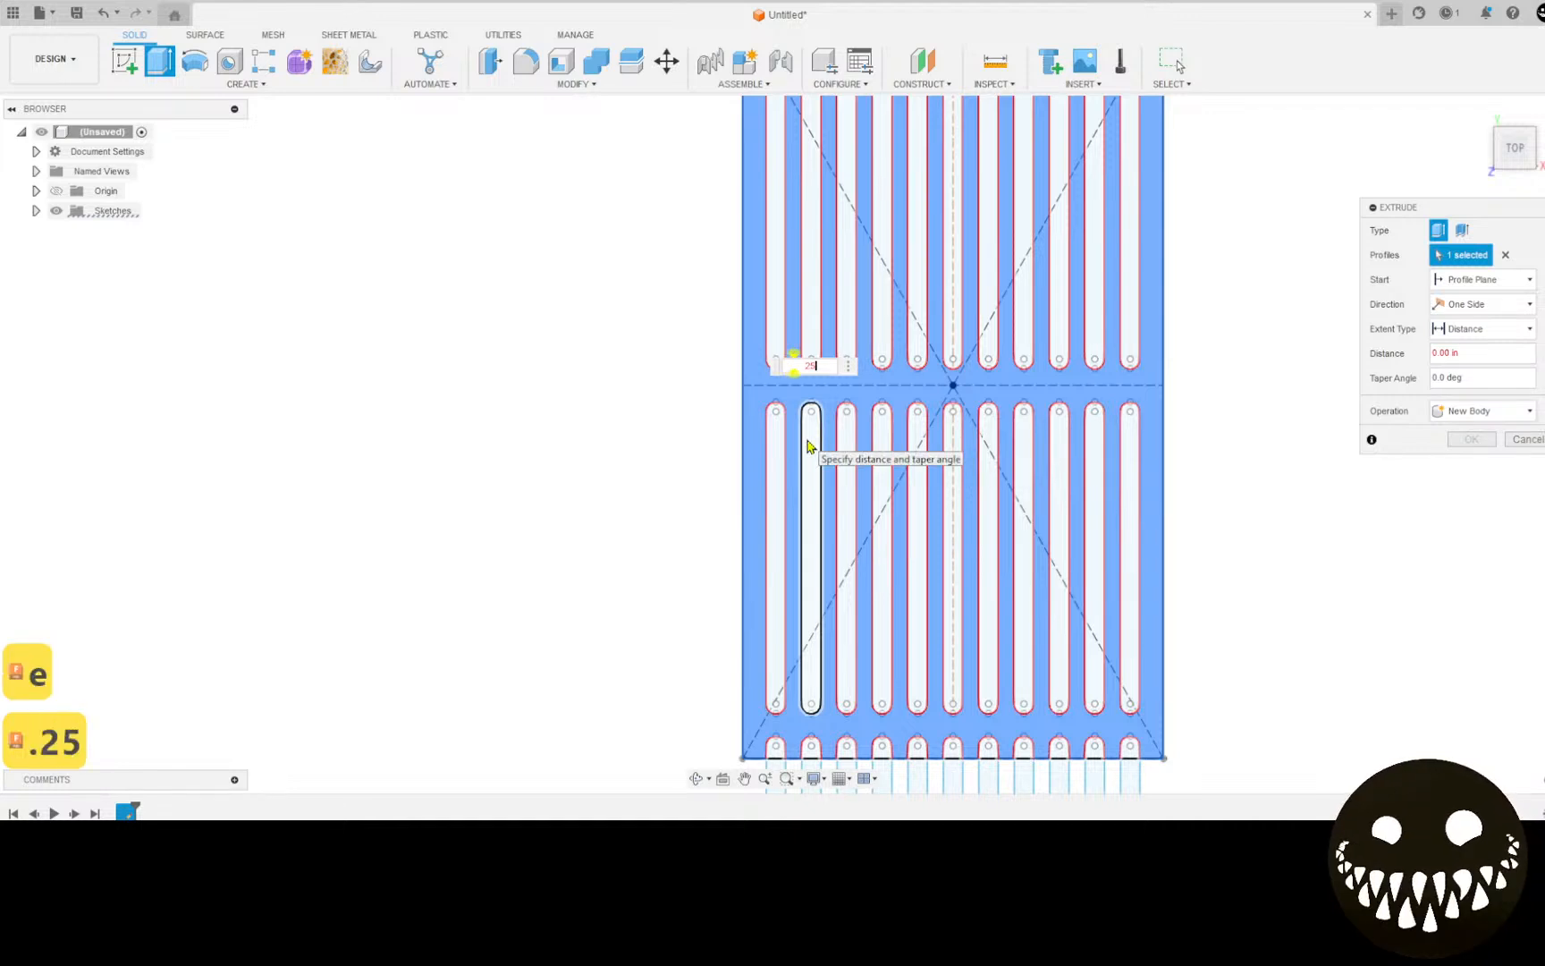
pyautogui.press('Return')
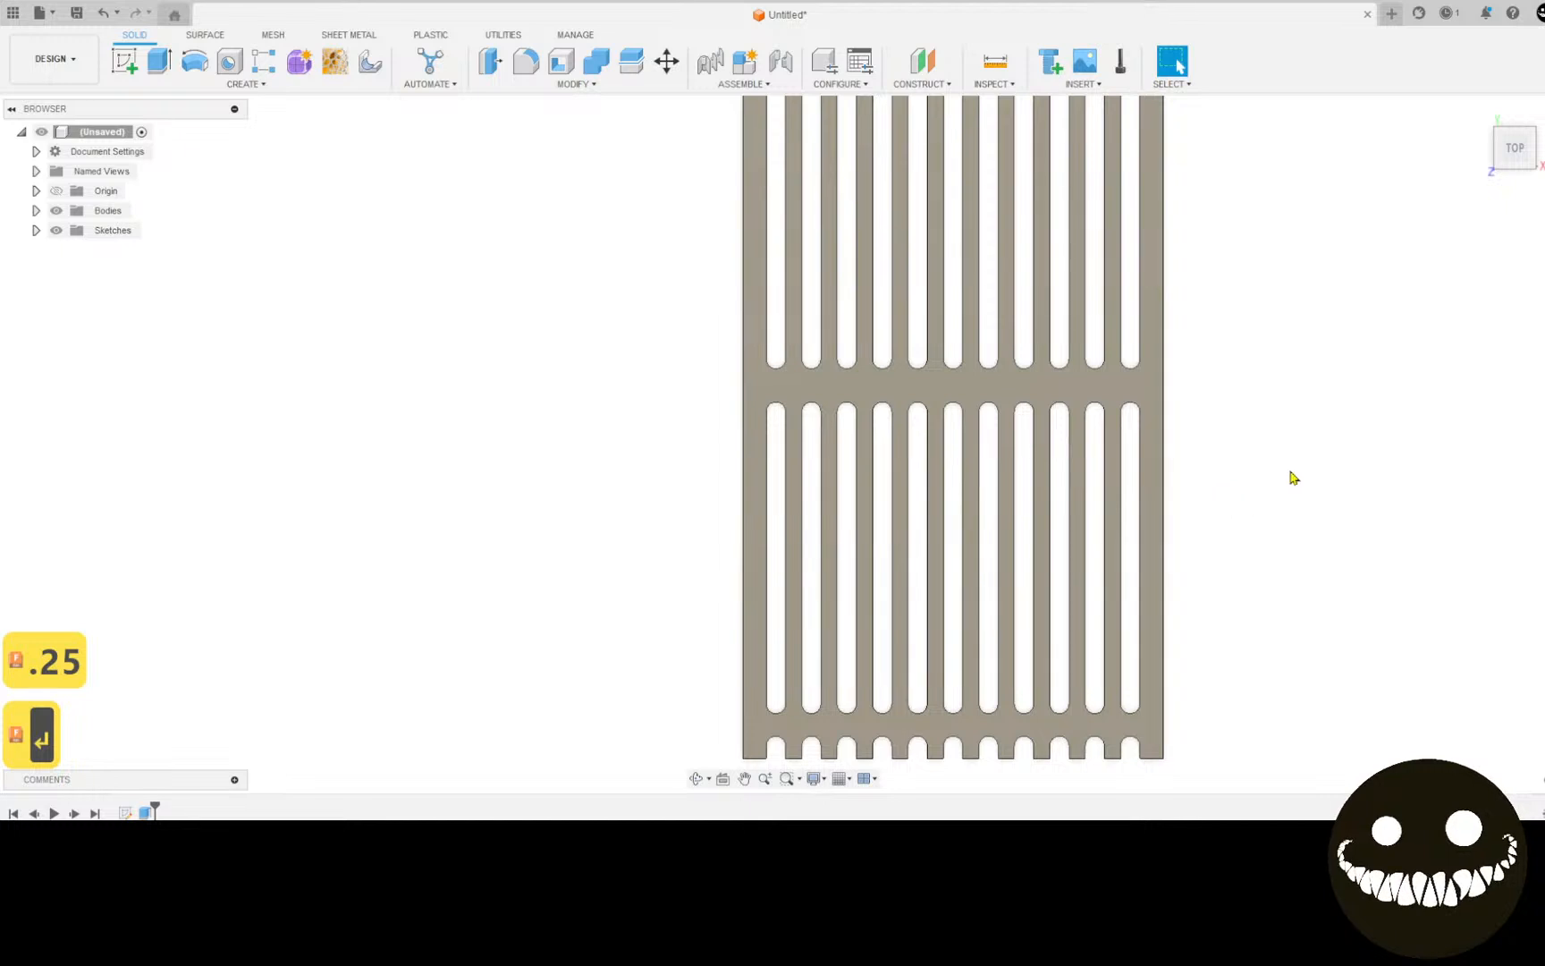
# Step: Compare the extruded slotted plate with the reference photo of the grill grates
pyautogui.scroll(-4, 1289, 476)
pyautogui.moveTo(1289, 475); pyautogui.dragTo(1248, 490, button='middle')
pyautogui.scroll(2, 1235, 498)
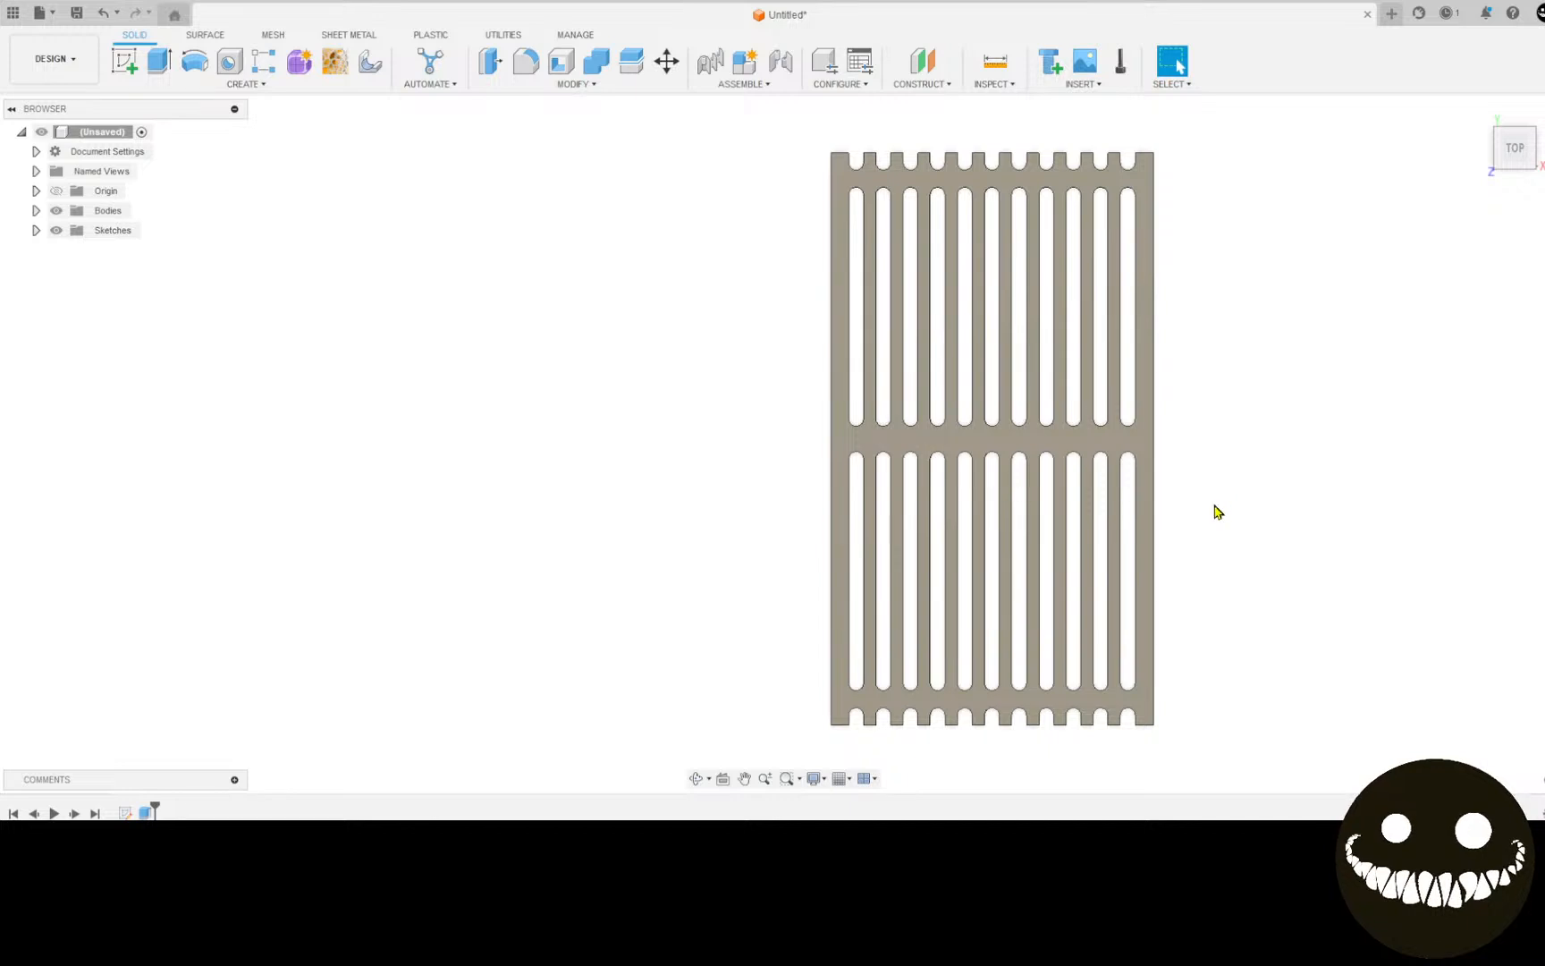
pyautogui.scroll(-2, 1212, 514)
pyautogui.moveTo(1207, 520); pyautogui.dragTo(1183, 559, button='middle')
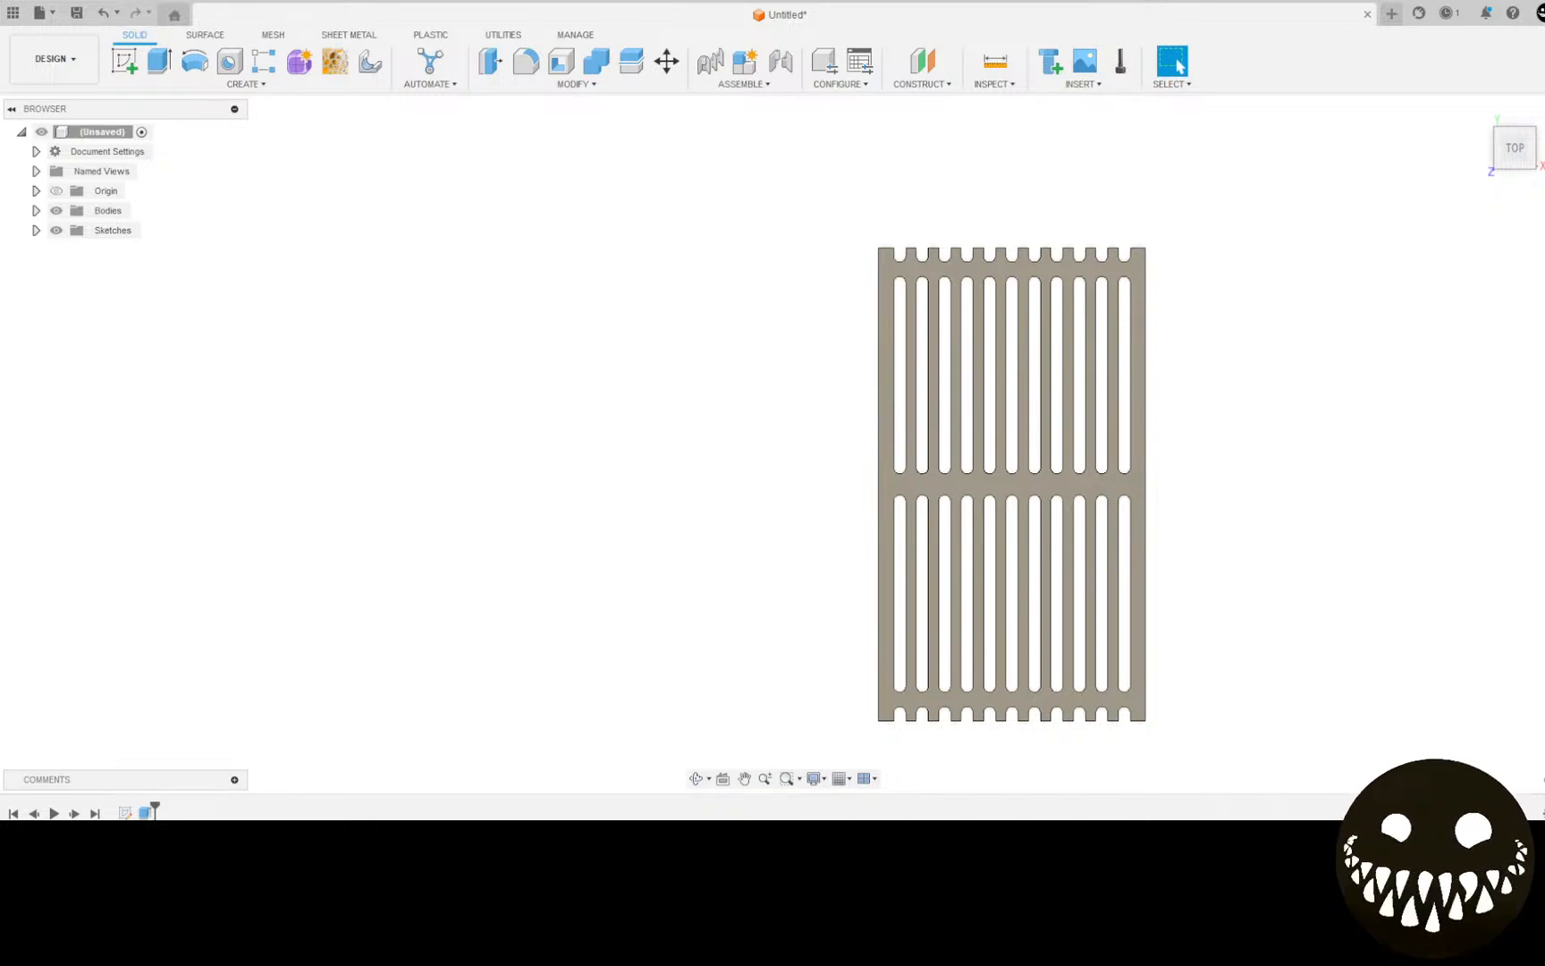
pyautogui.moveTo(0, 474); pyautogui.dragTo(721, 133)
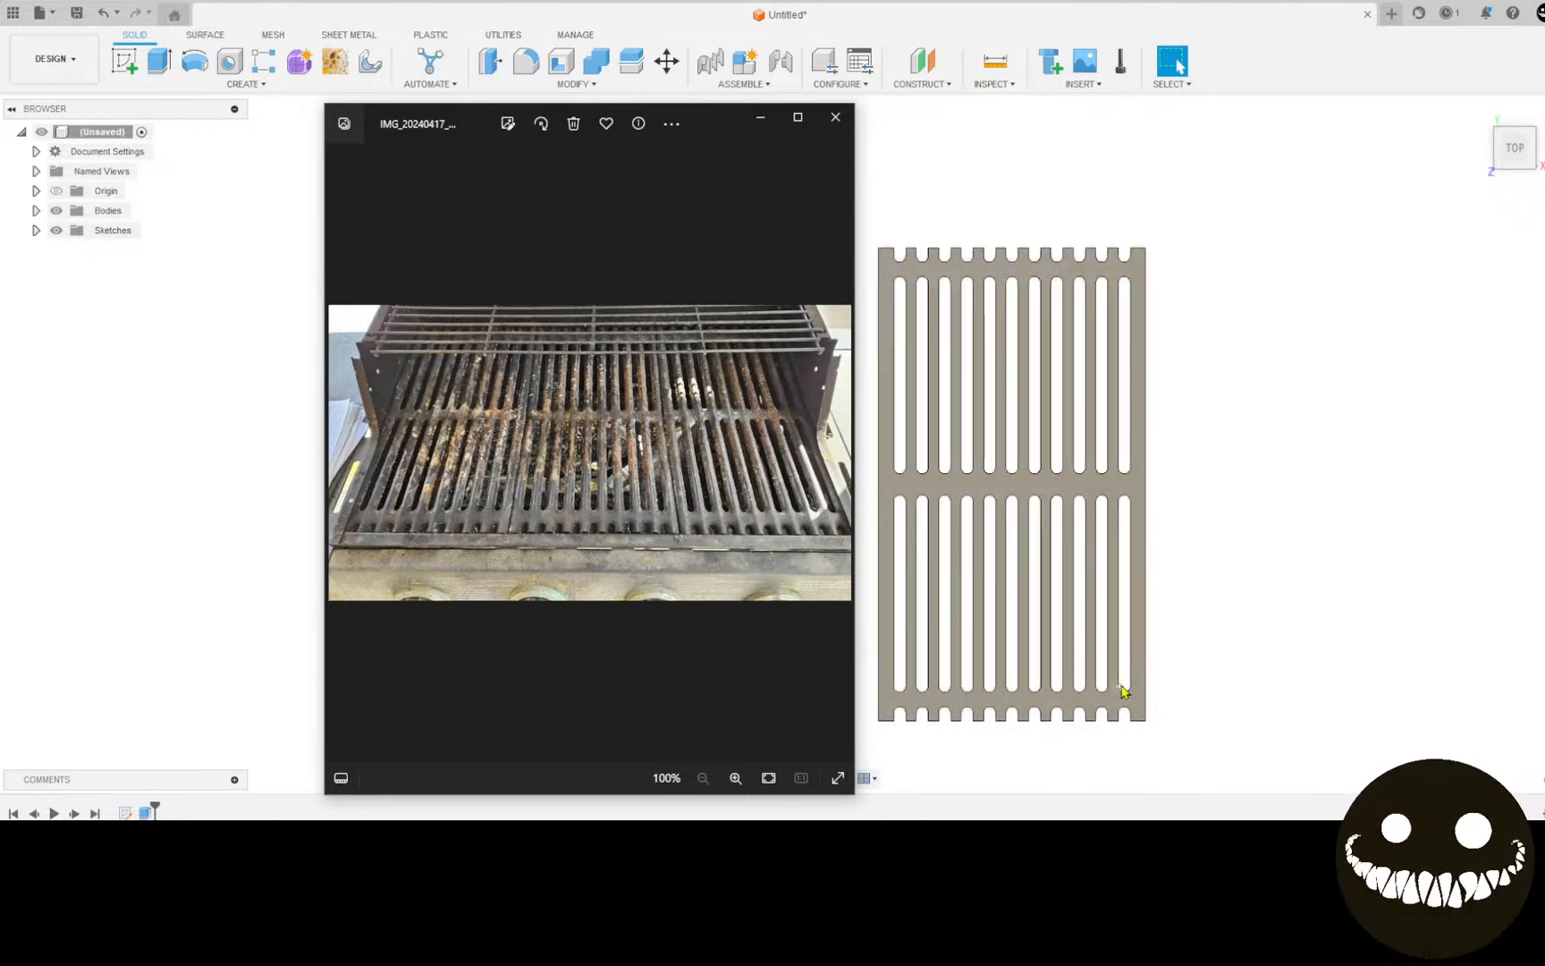
pyautogui.click(195, 554)
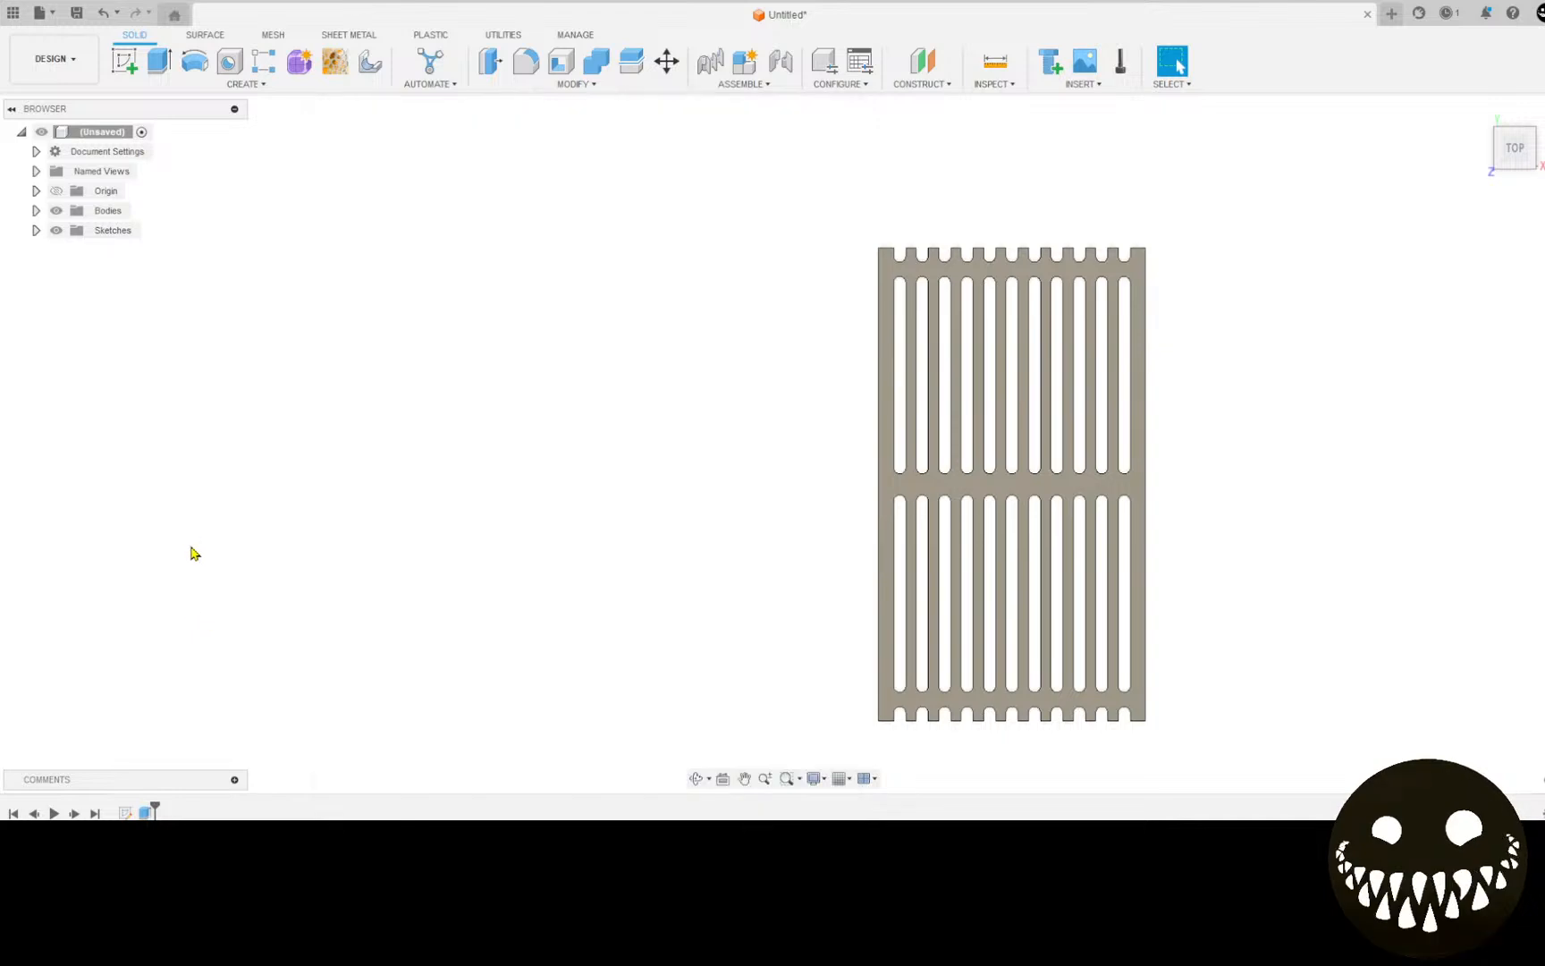
# Step: Reopen the slotted plate's sketch for editing and examine the slot ends along the centreline and the upper edge
pyautogui.rightClick(125, 811)
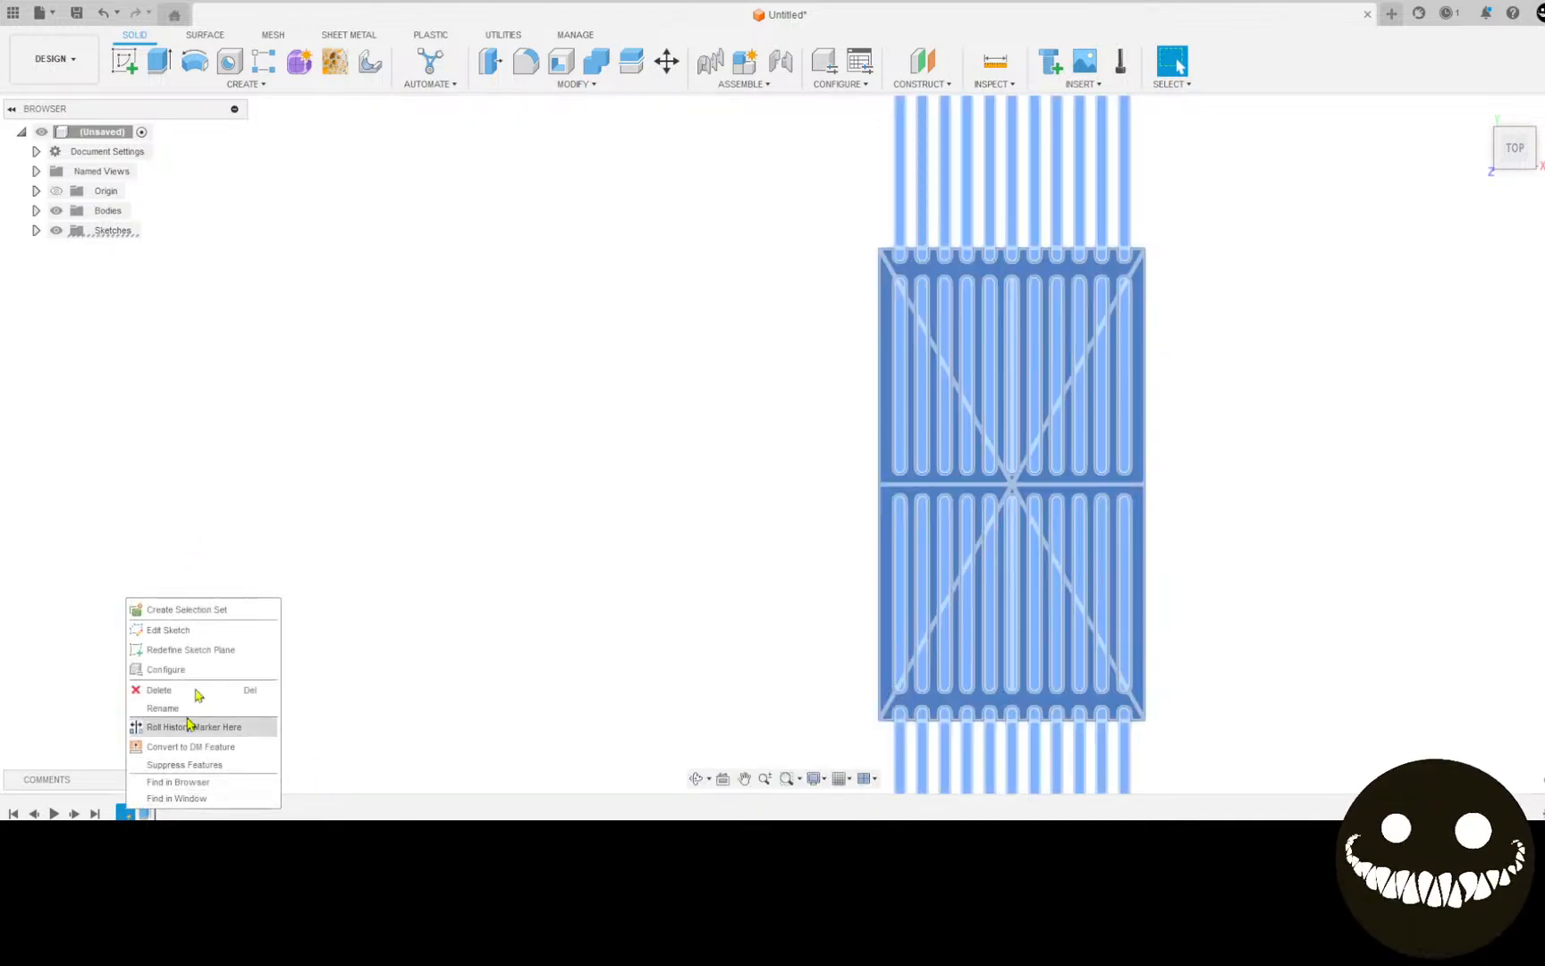
pyautogui.click(213, 631)
pyautogui.scroll(5, 1051, 324)
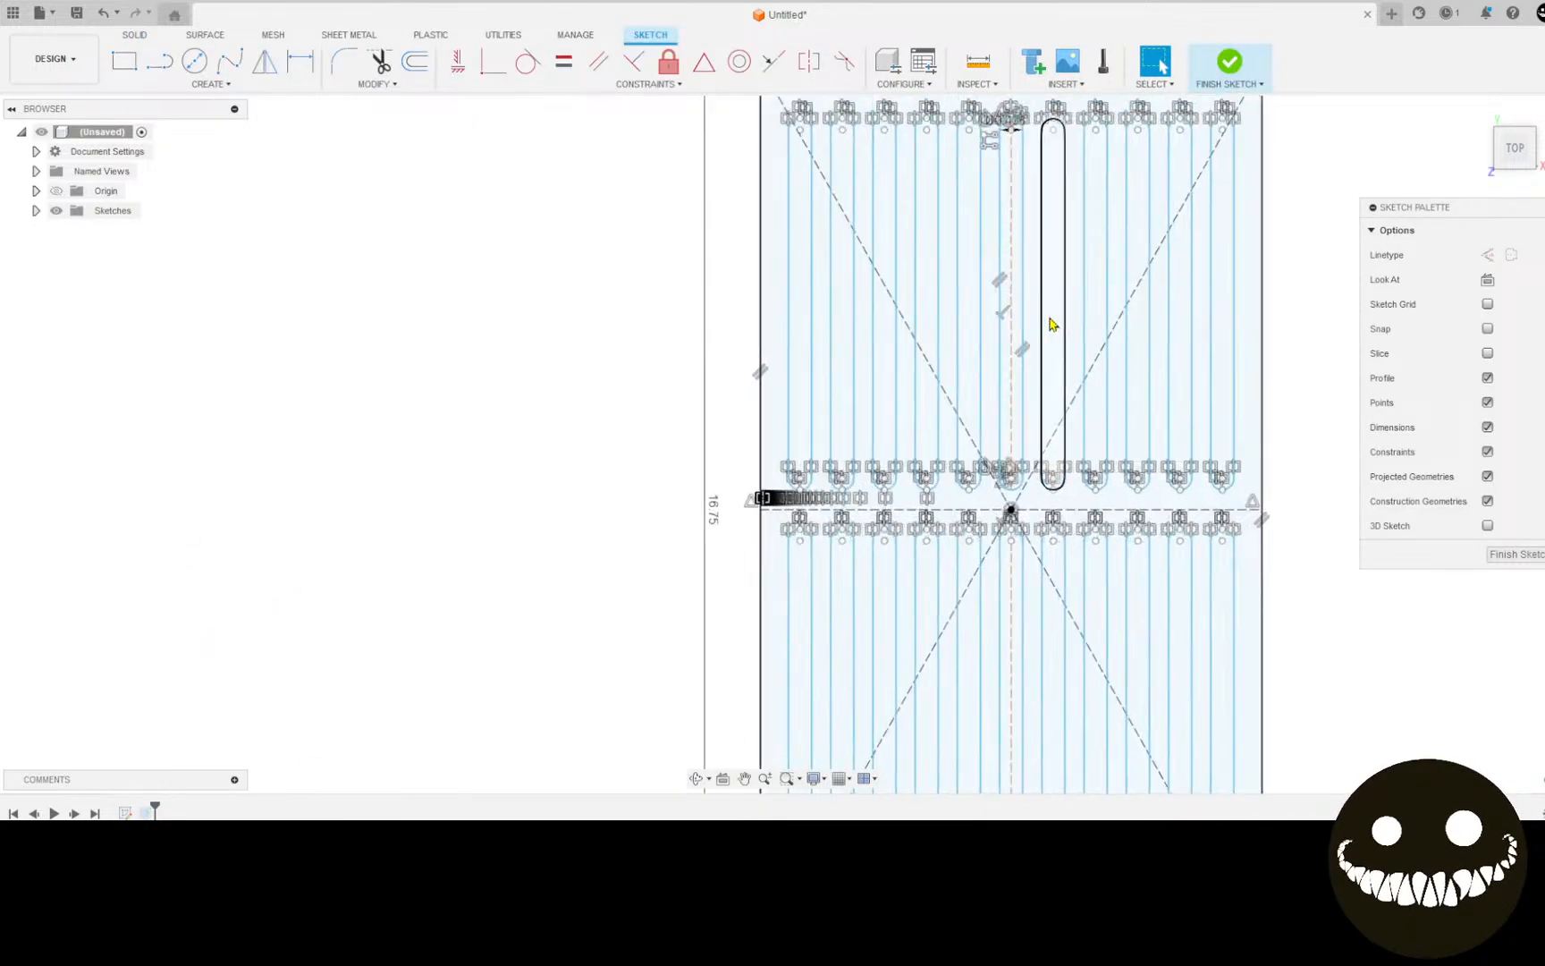
pyautogui.scroll(6, 1047, 329)
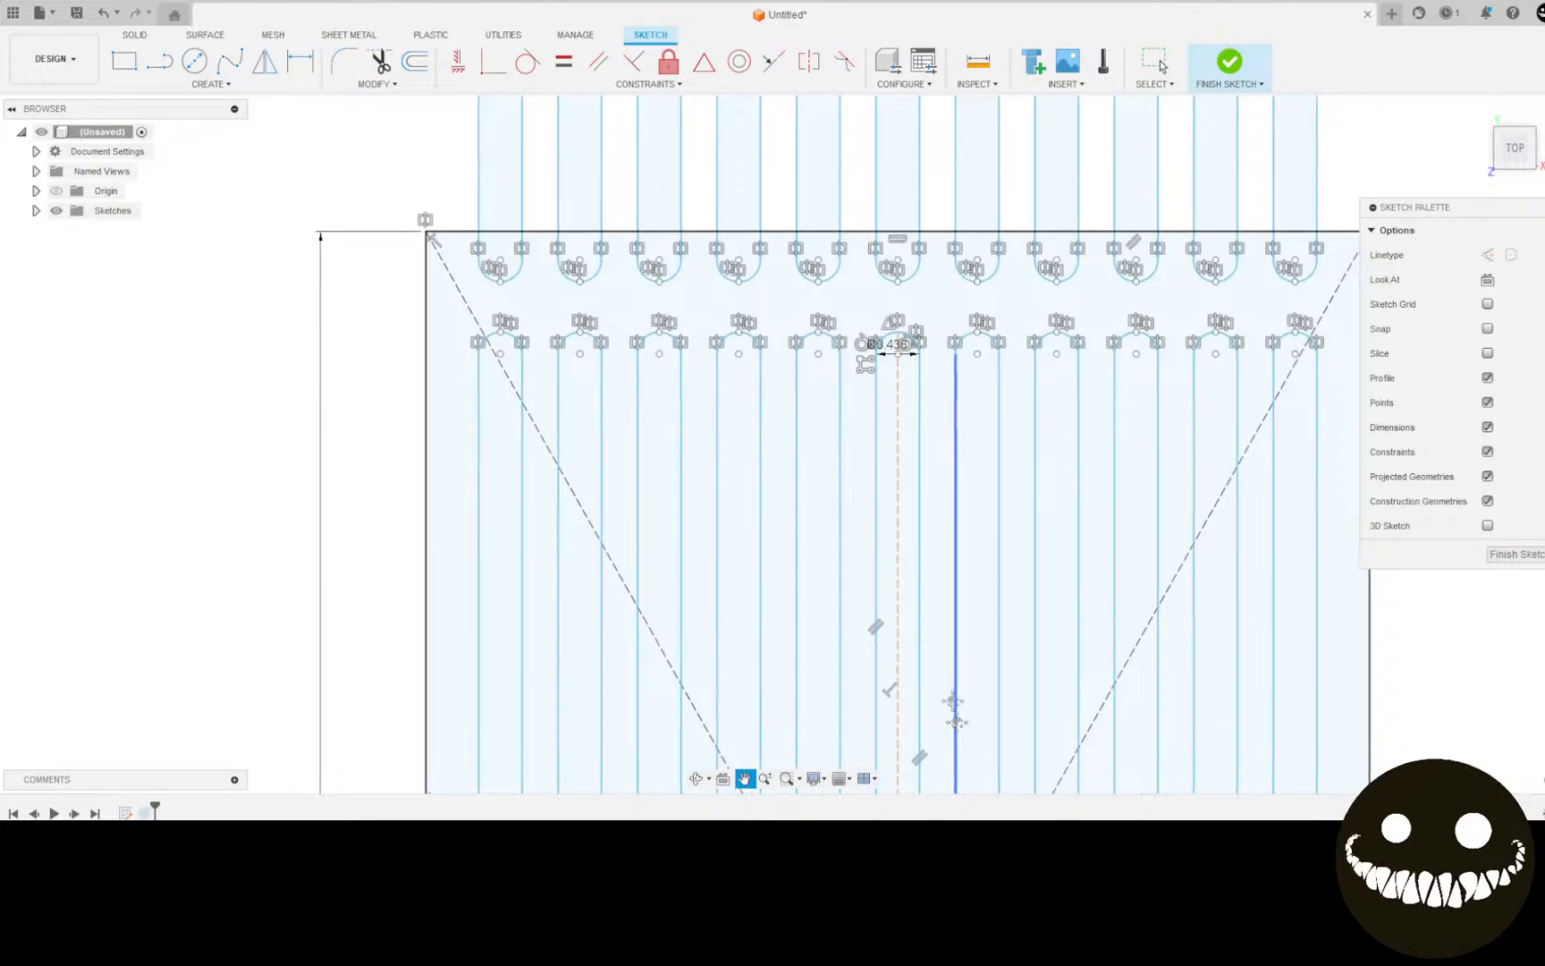
pyautogui.moveTo(869, 451); pyautogui.dragTo(825, 143, button='middle')
pyautogui.scroll(-3, 827, 188)
pyautogui.scroll(-3, 879, 627)
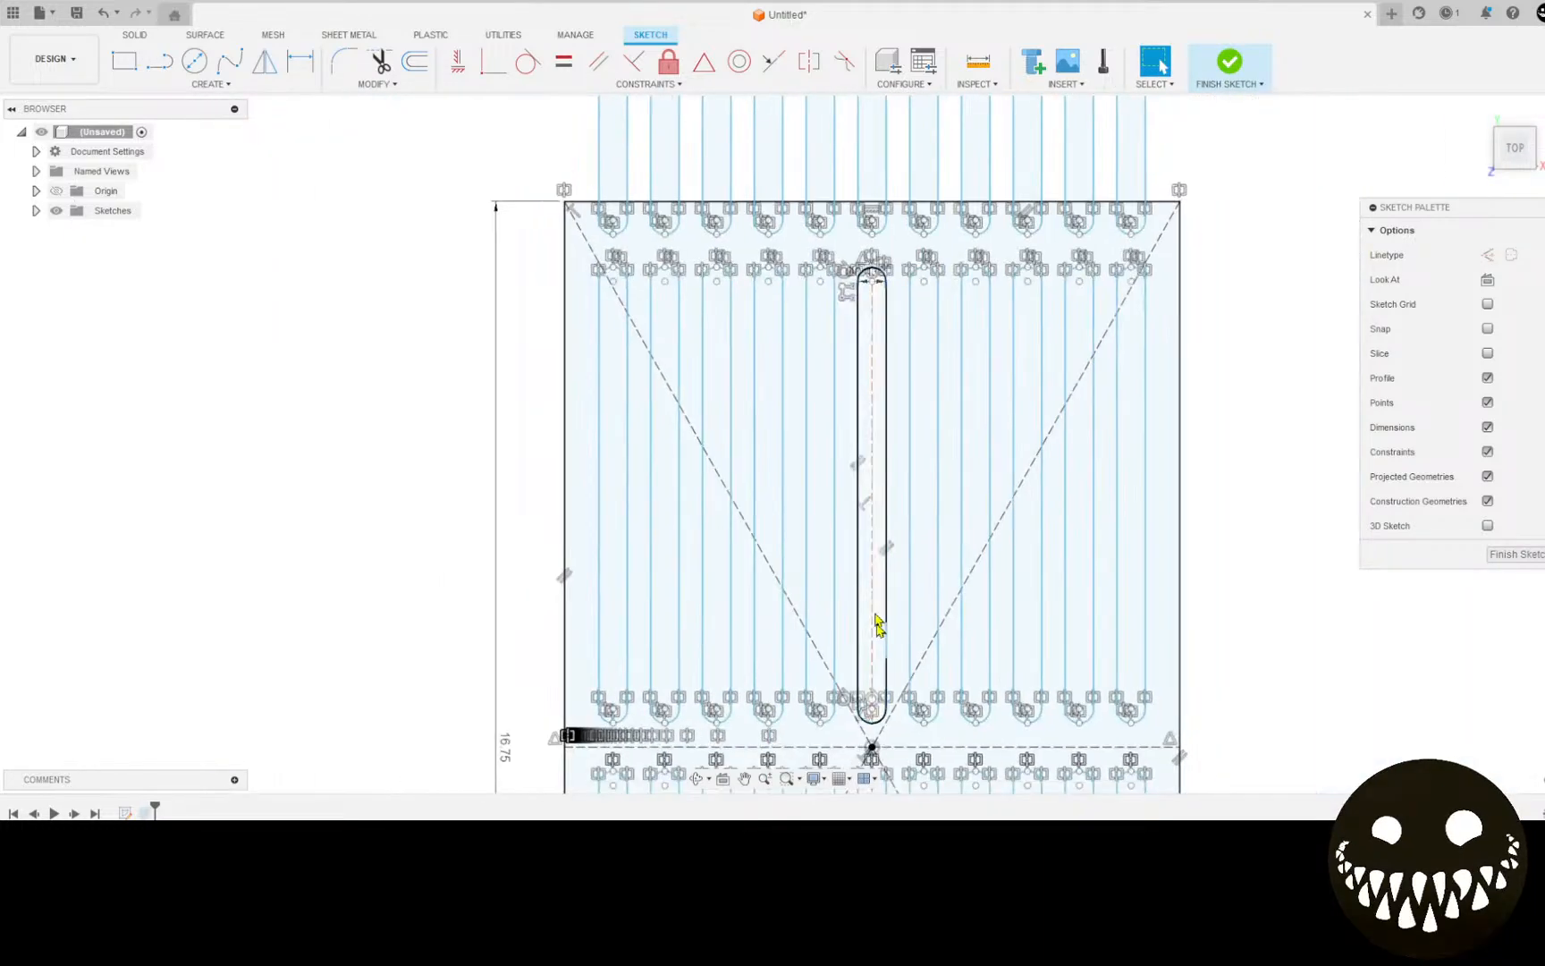
pyautogui.moveTo(879, 624)
pyautogui.mouseDown(button='middle')
pyautogui.moveTo(819, 320)
pyautogui.moveTo(191, 476)
pyautogui.mouseUp(button='middle')
pyautogui.scroll(6, 821, 501)
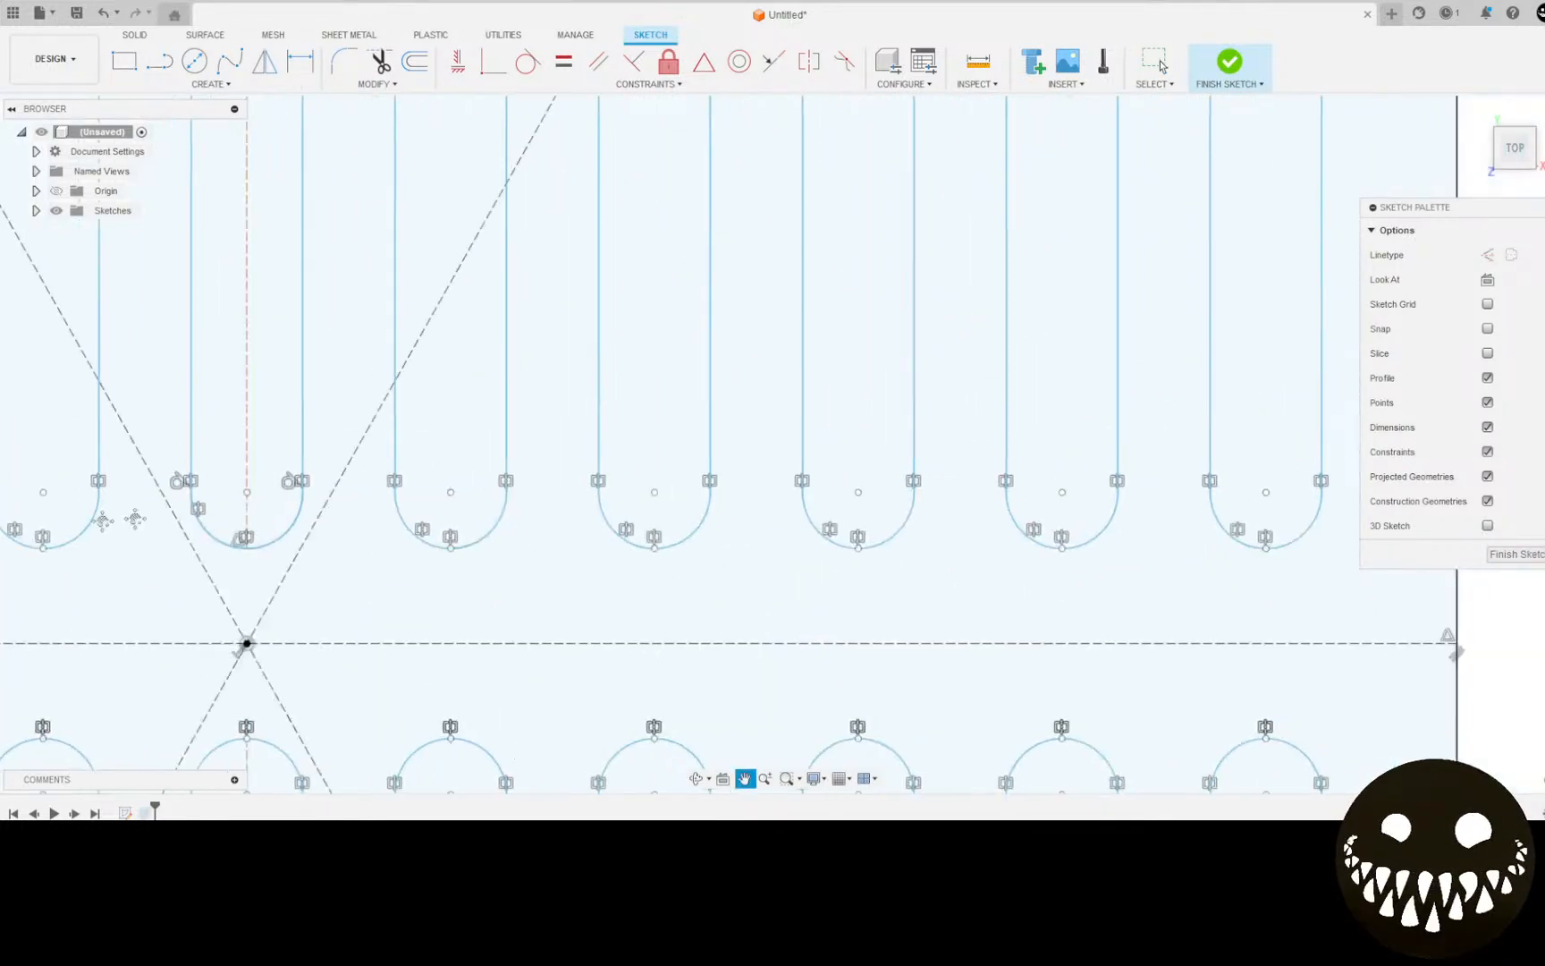
pyautogui.scroll(-3, 424, 474)
pyautogui.scroll(-2, 427, 476)
pyautogui.moveTo(520, 529)
pyautogui.mouseDown(button='middle')
pyautogui.moveTo(613, 717)
pyautogui.moveTo(853, 778)
pyautogui.mouseUp(button='middle')
pyautogui.moveTo(571, 187)
pyautogui.mouseDown(button='middle')
pyautogui.moveTo(576, 327)
pyautogui.moveTo(614, 514)
pyautogui.mouseUp(button='middle')
pyautogui.scroll(5, 627, 359)
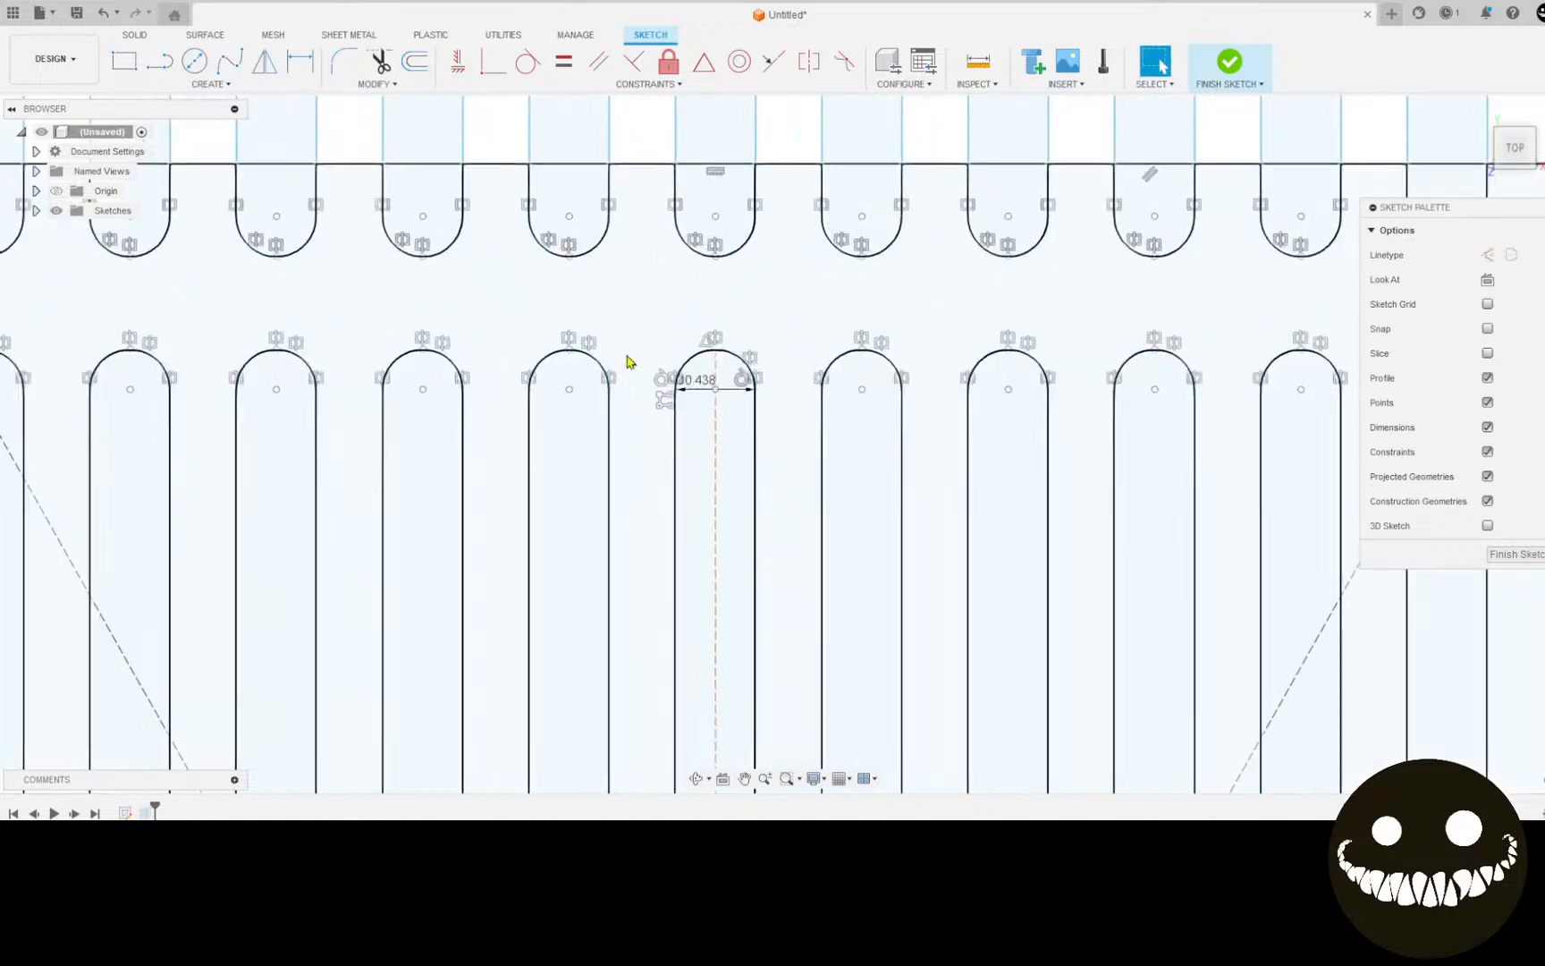
# Step: Edit the slots' rectangular pattern to a horizontal quantity of 9, keeping the symmetric 4.00 in distance
pyautogui.doubleClick(679, 399)
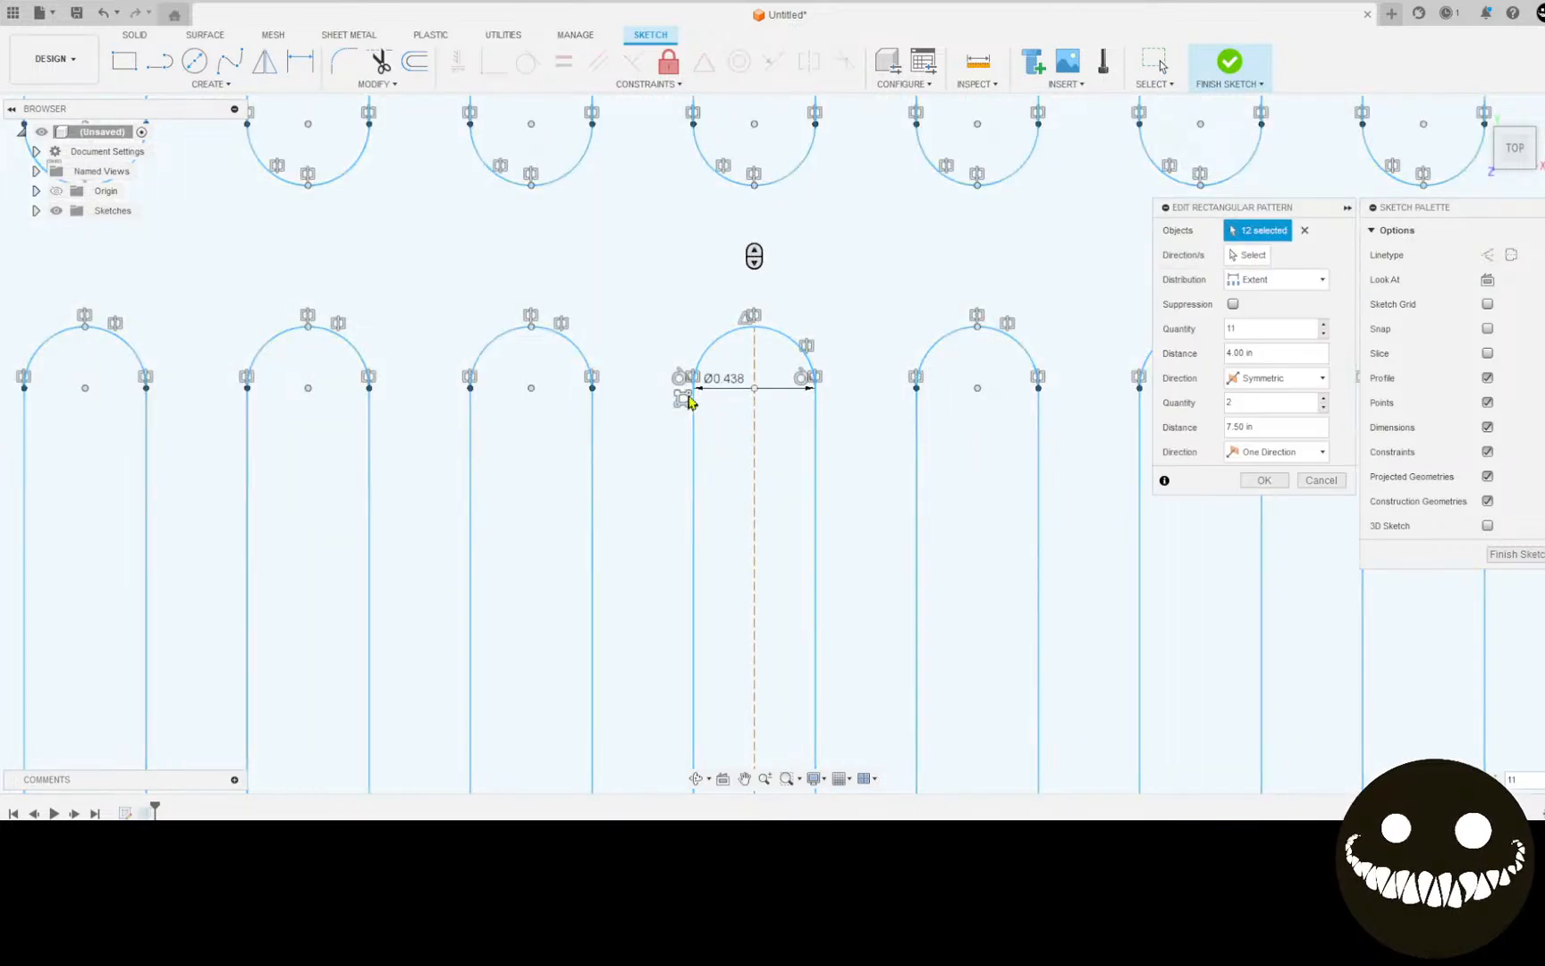
pyautogui.scroll(-2, 965, 385)
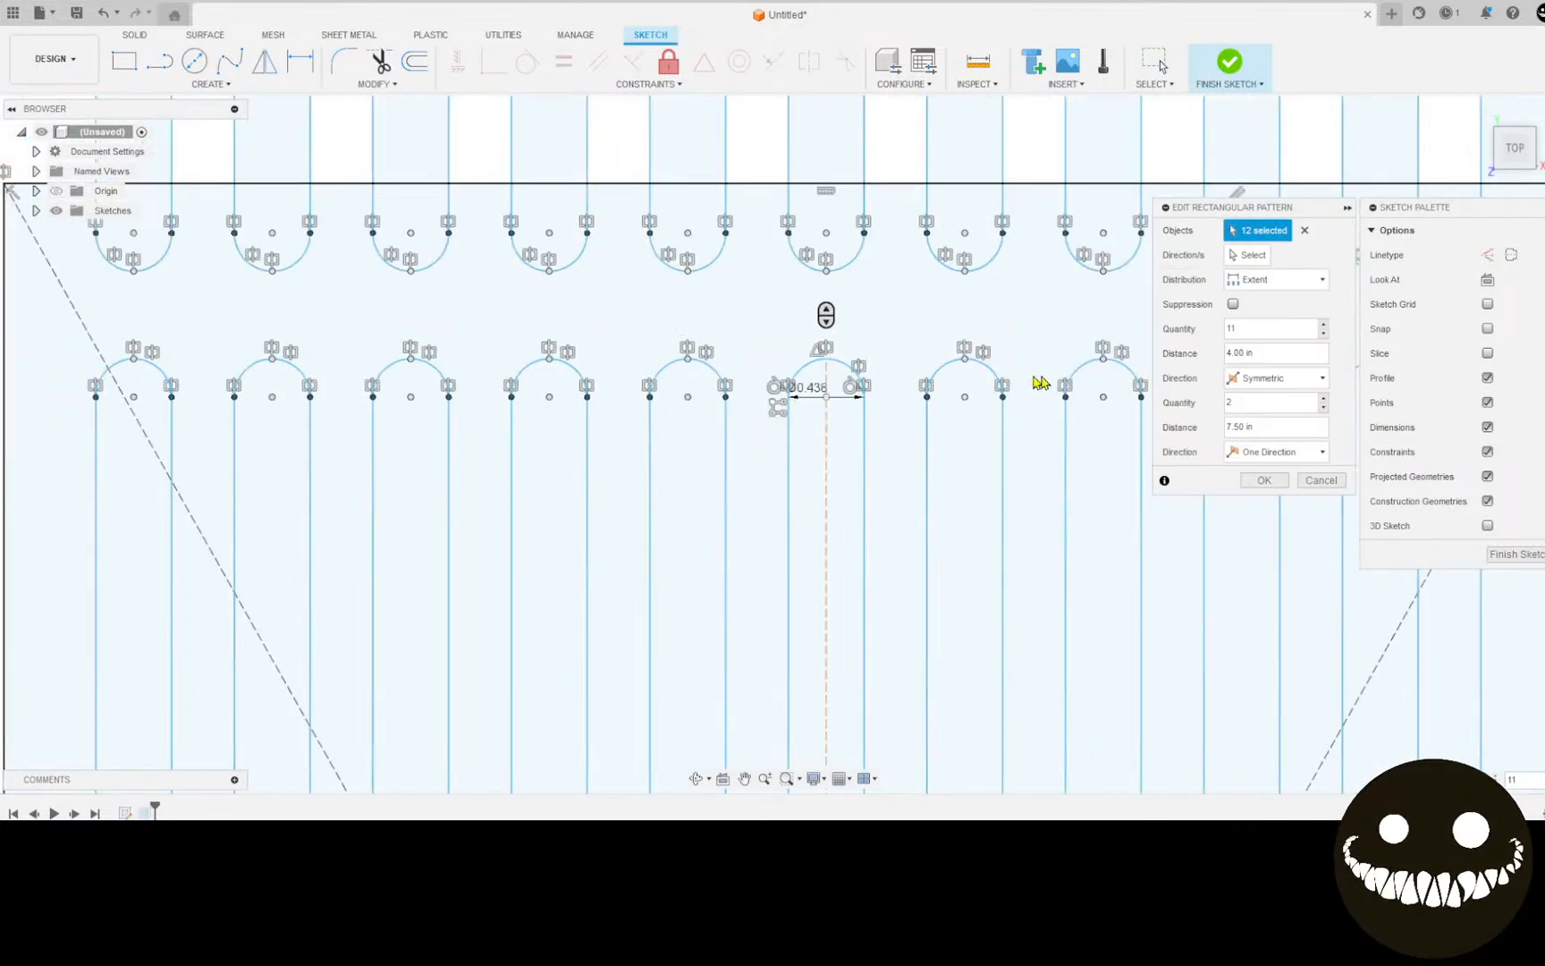
pyautogui.click(1322, 334)
pyautogui.click(1322, 336)
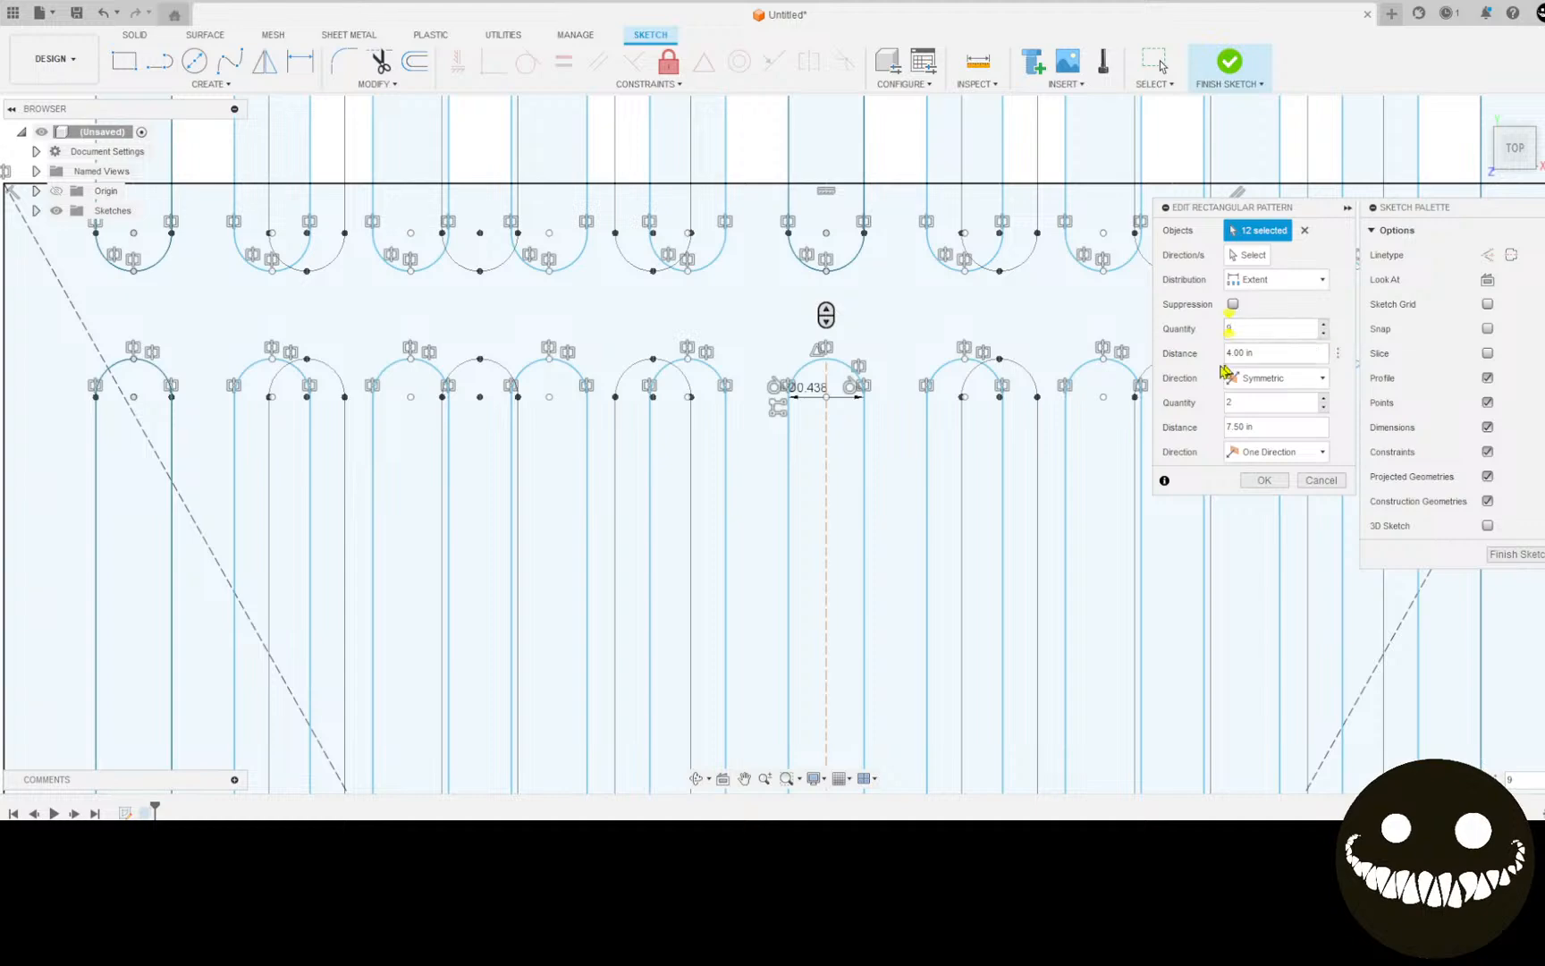
pyautogui.scroll(-3, 1047, 398)
pyautogui.moveTo(1034, 404)
pyautogui.mouseDown(button='middle')
pyautogui.moveTo(860, 256)
pyautogui.moveTo(862, 283)
pyautogui.mouseUp(button='middle')
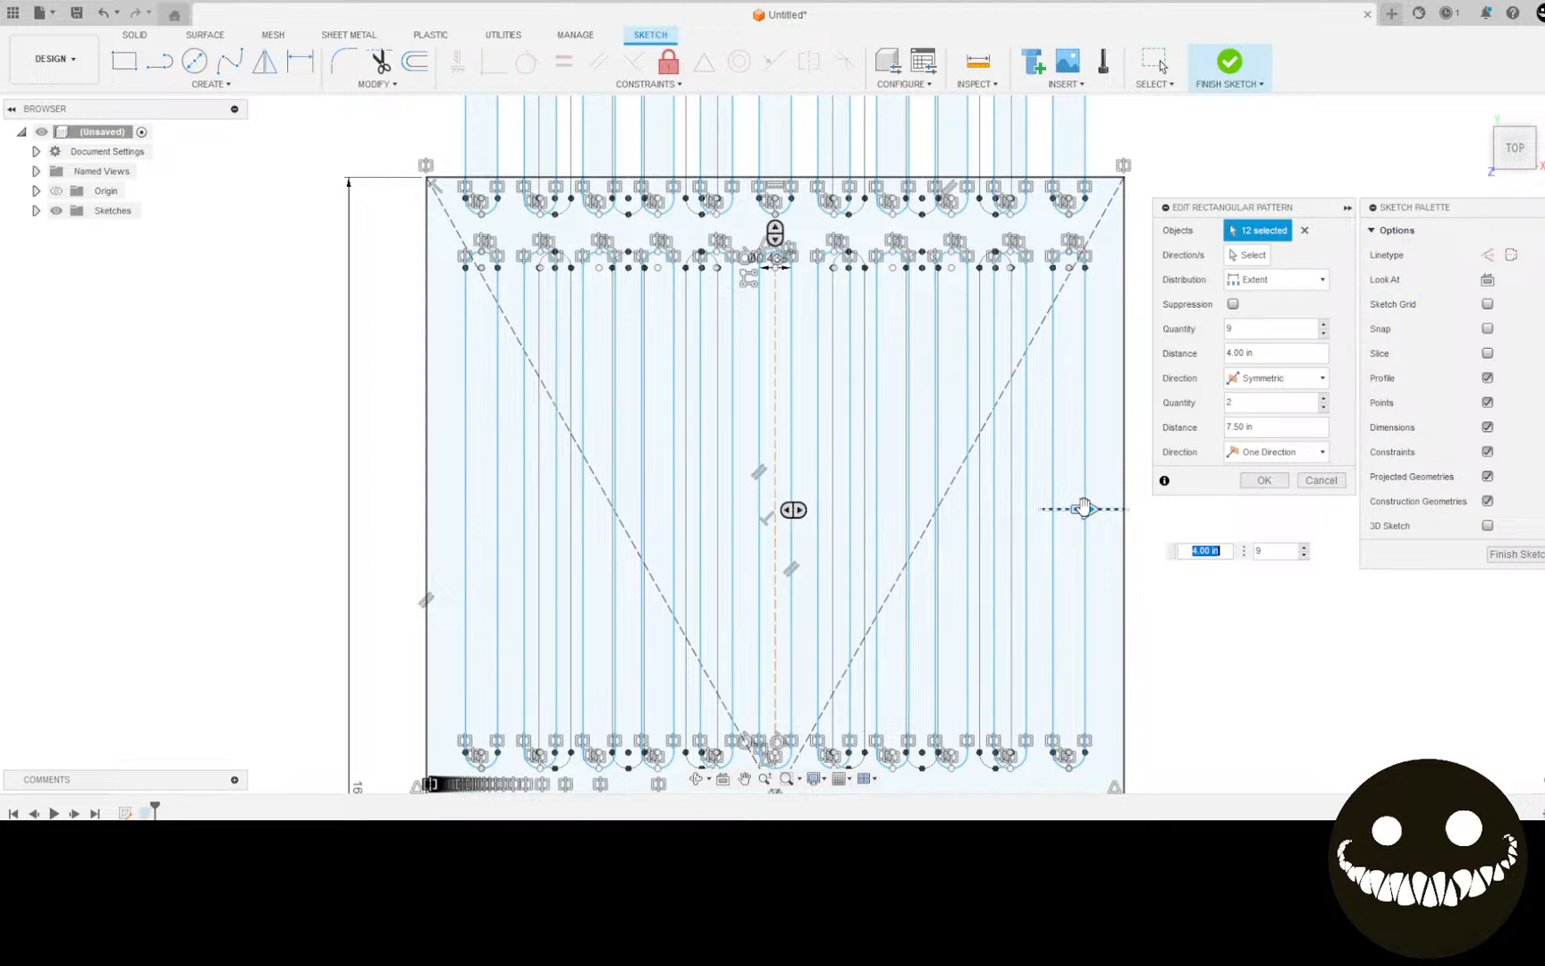
pyautogui.moveTo(1084, 509)
pyautogui.mouseDown()
pyautogui.moveTo(1100, 511)
pyautogui.moveTo(1085, 511)
pyautogui.mouseUp()
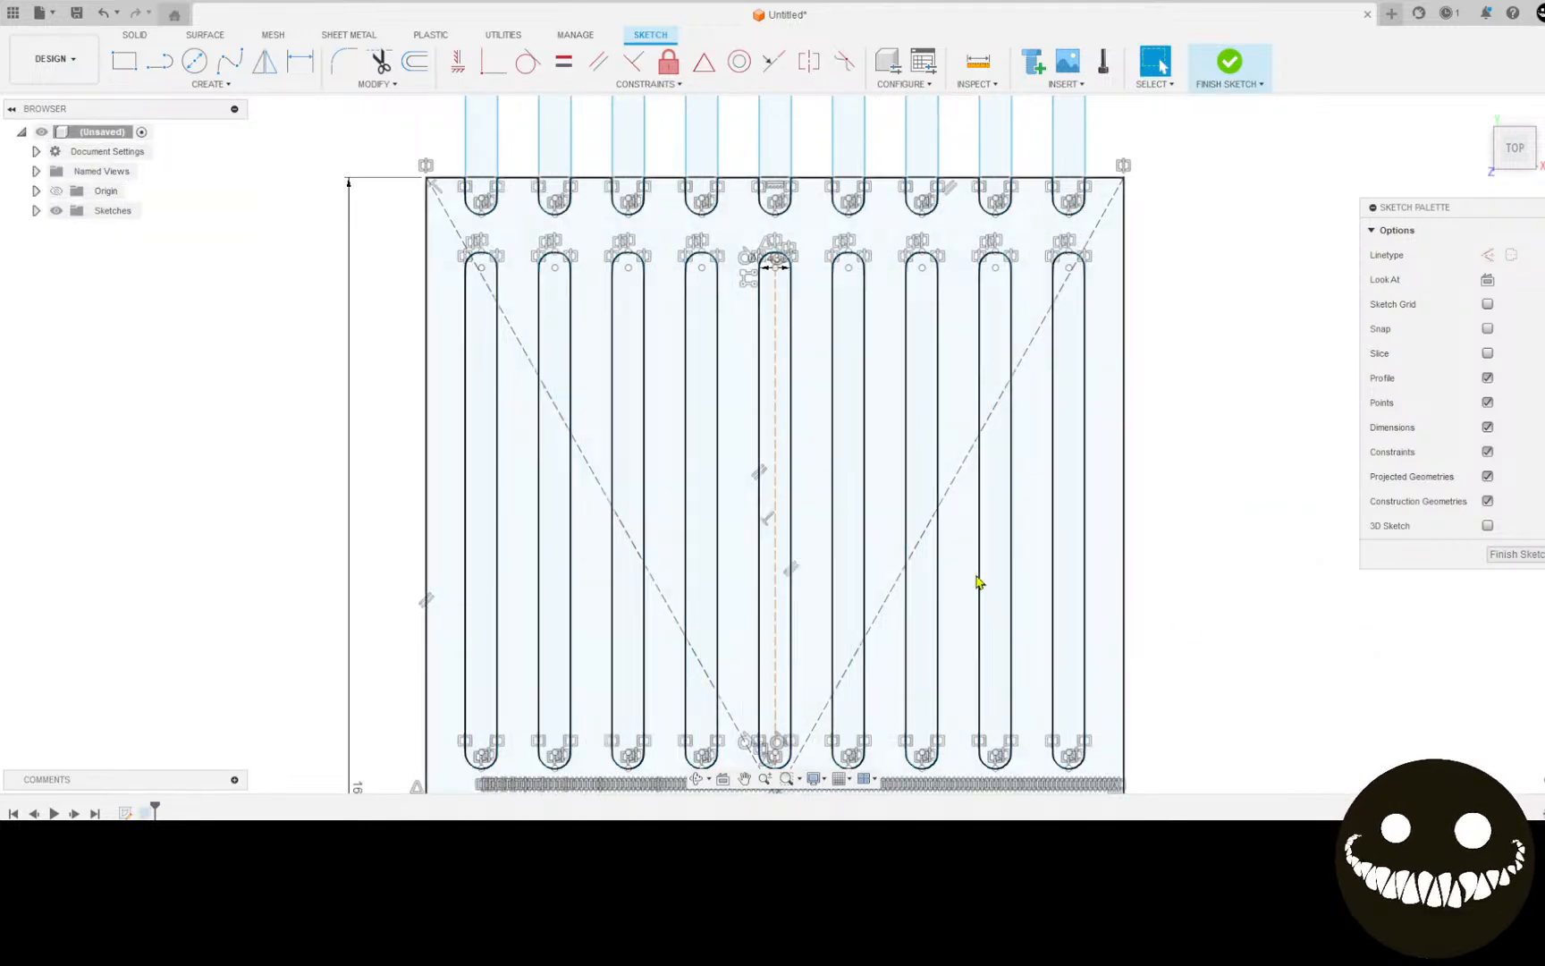
# Step: Compare the new slot layout with the grill photo and try to set the middle slot's width to 0.5 in
pyautogui.scroll(-1, 768, 284)
pyautogui.scroll(-2, 767, 284)
pyautogui.moveTo(751, 440)
pyautogui.mouseDown(button='middle')
pyautogui.moveTo(746, 243)
pyautogui.moveTo(719, 378)
pyautogui.moveTo(729, 441)
pyautogui.mouseUp(button='middle')
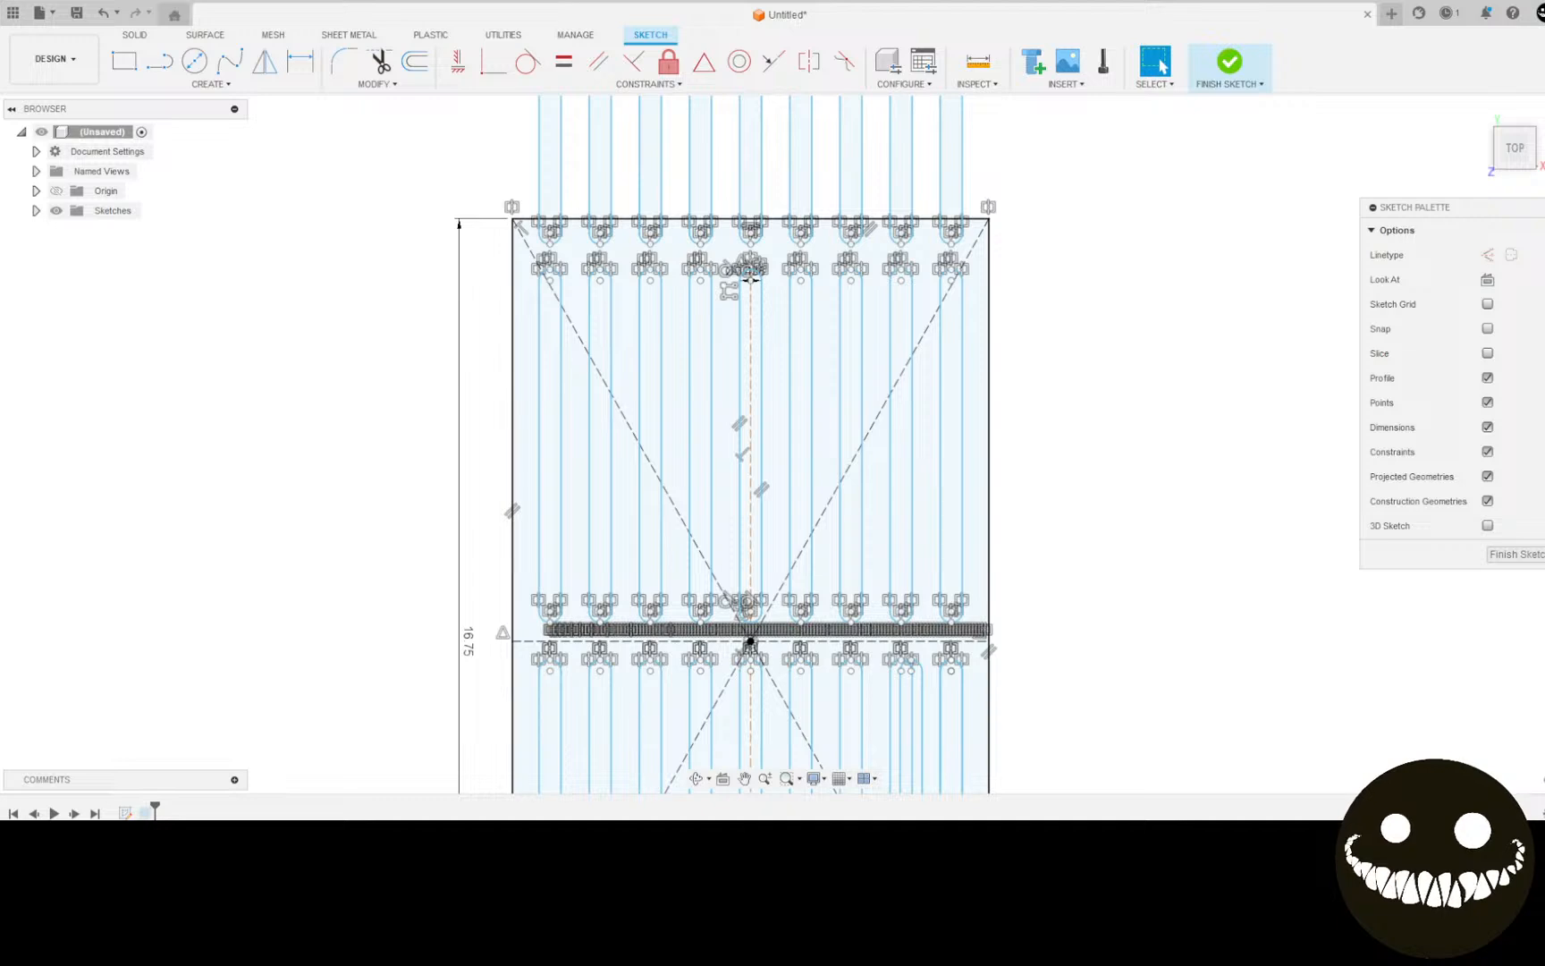
pyautogui.hotkey('alt', 'Tab')
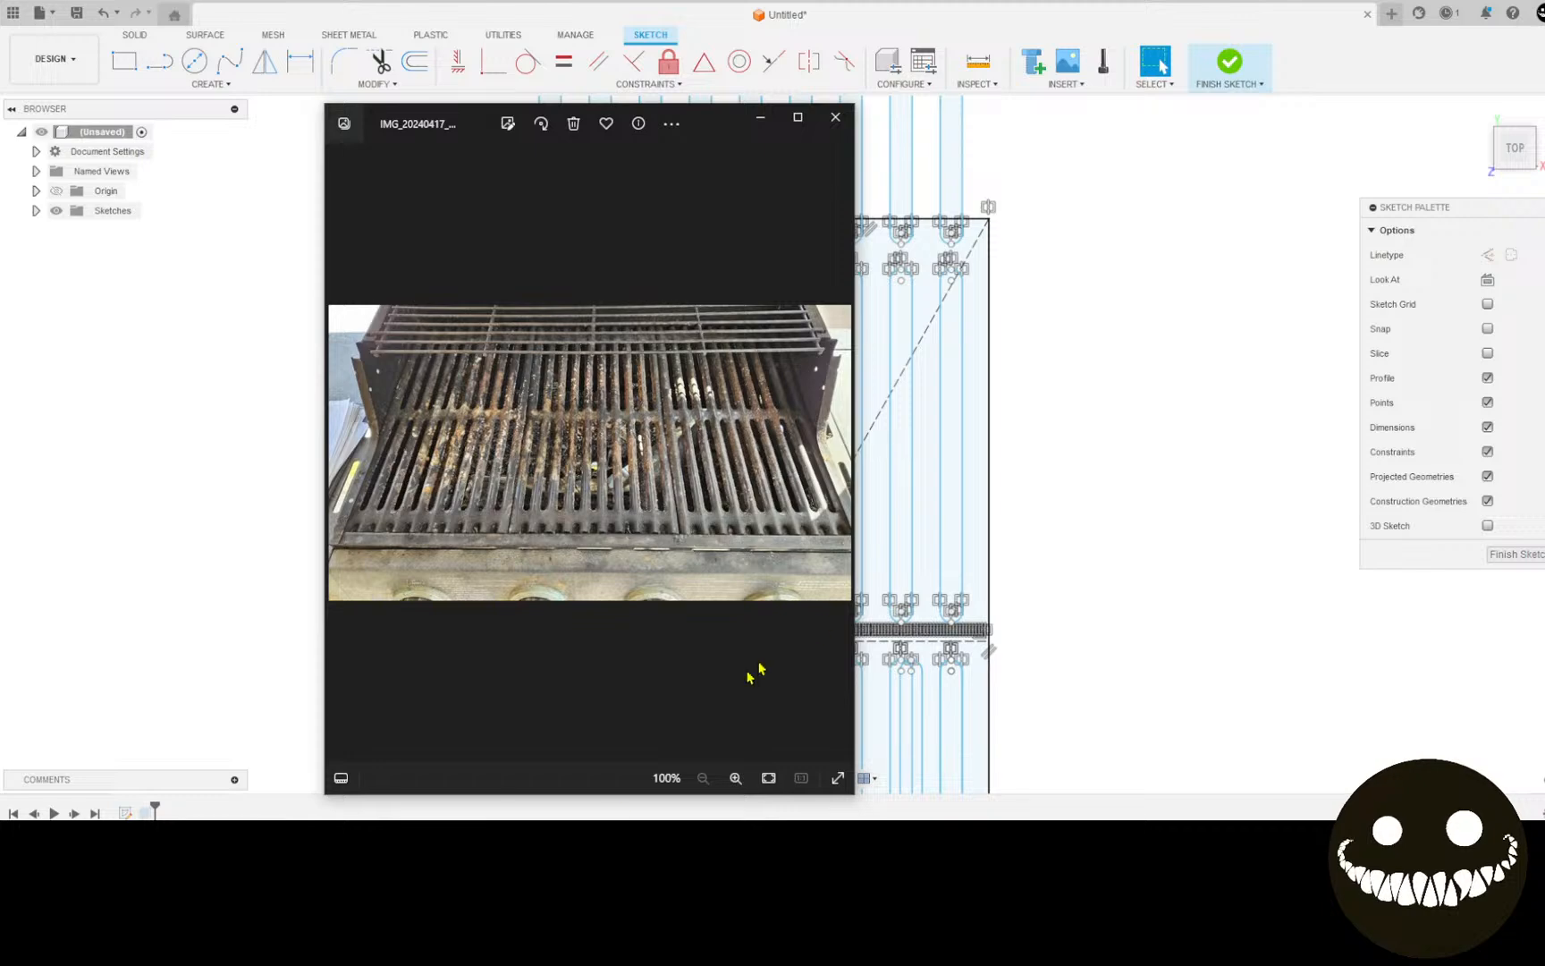
pyautogui.click(974, 458)
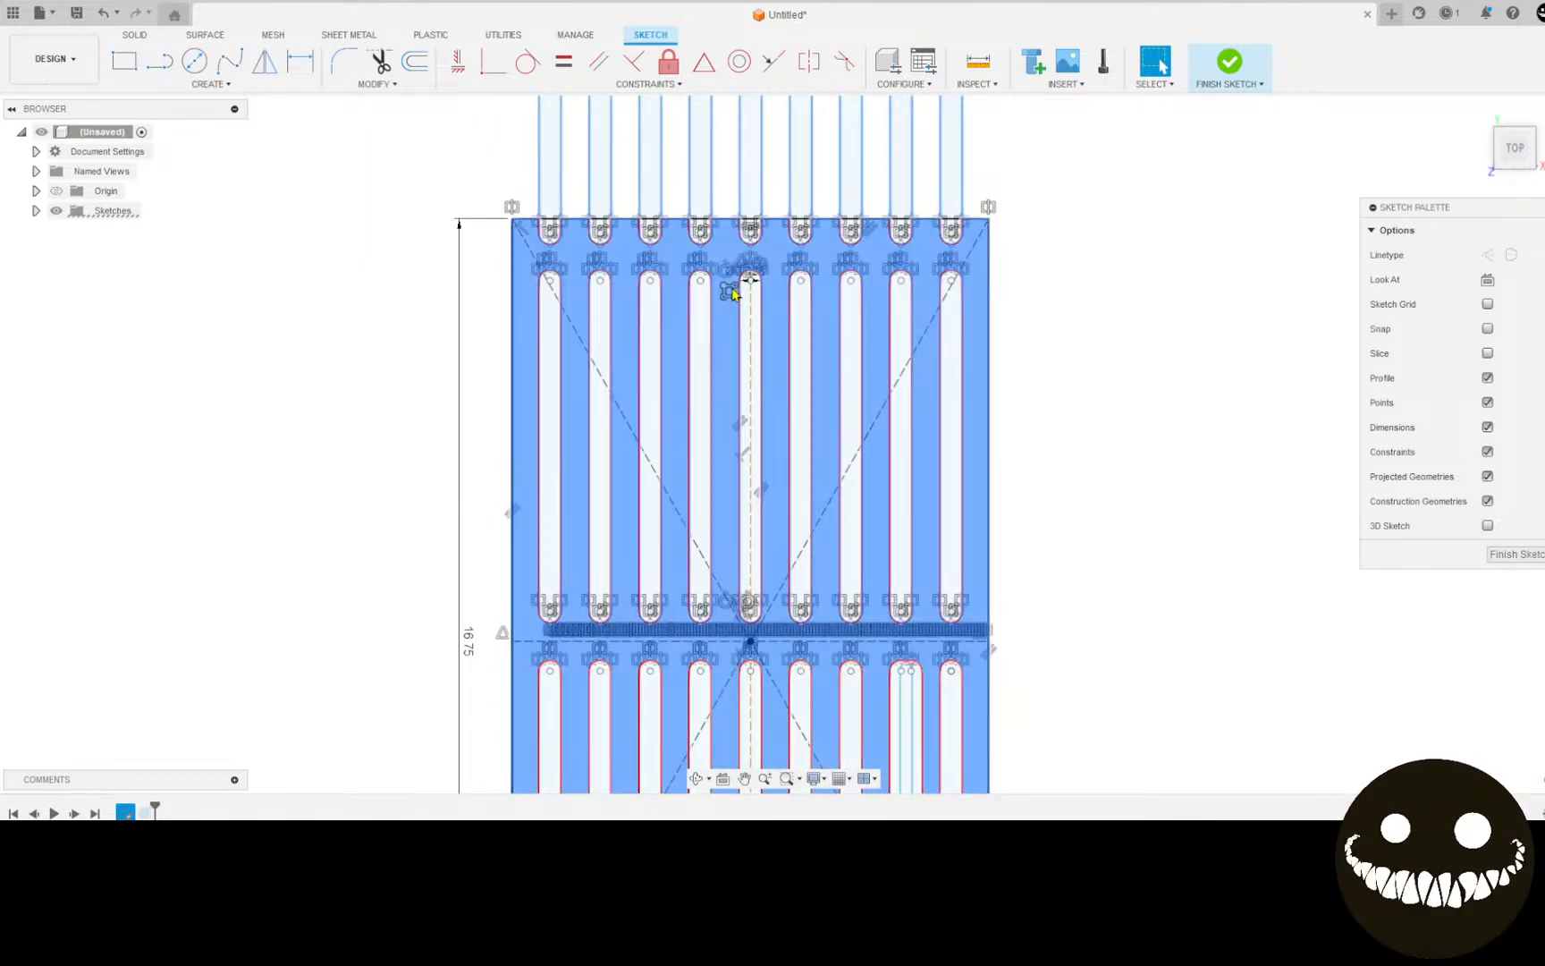
pyautogui.scroll(6, 752, 286)
pyautogui.scroll(2, 775, 295)
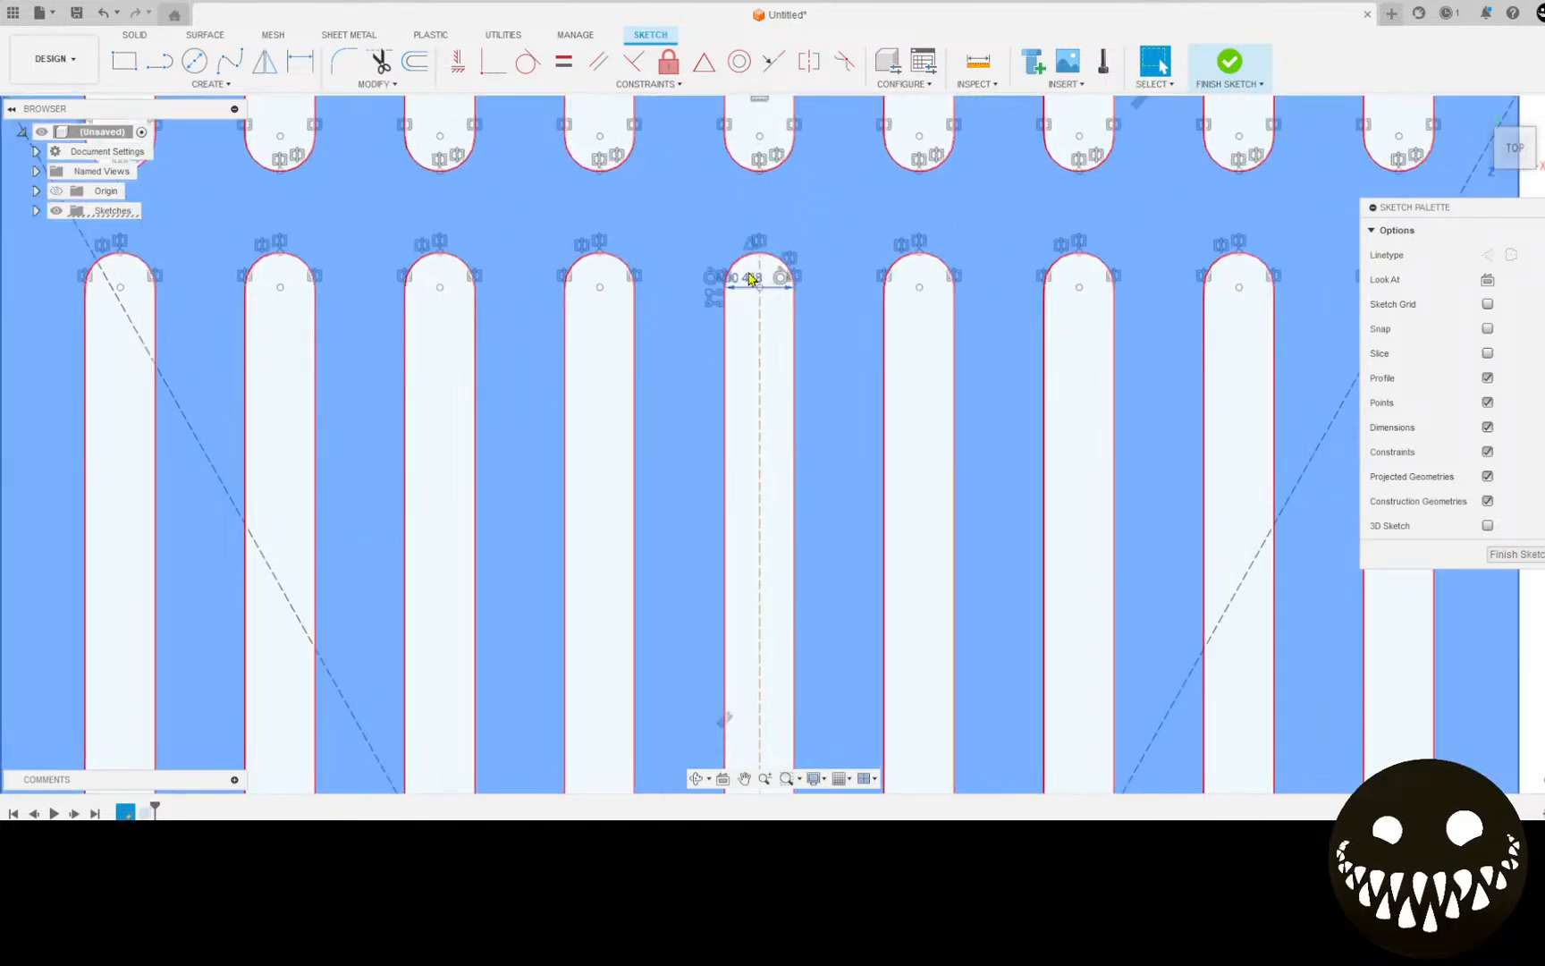
pyautogui.doubleClick(759, 278)
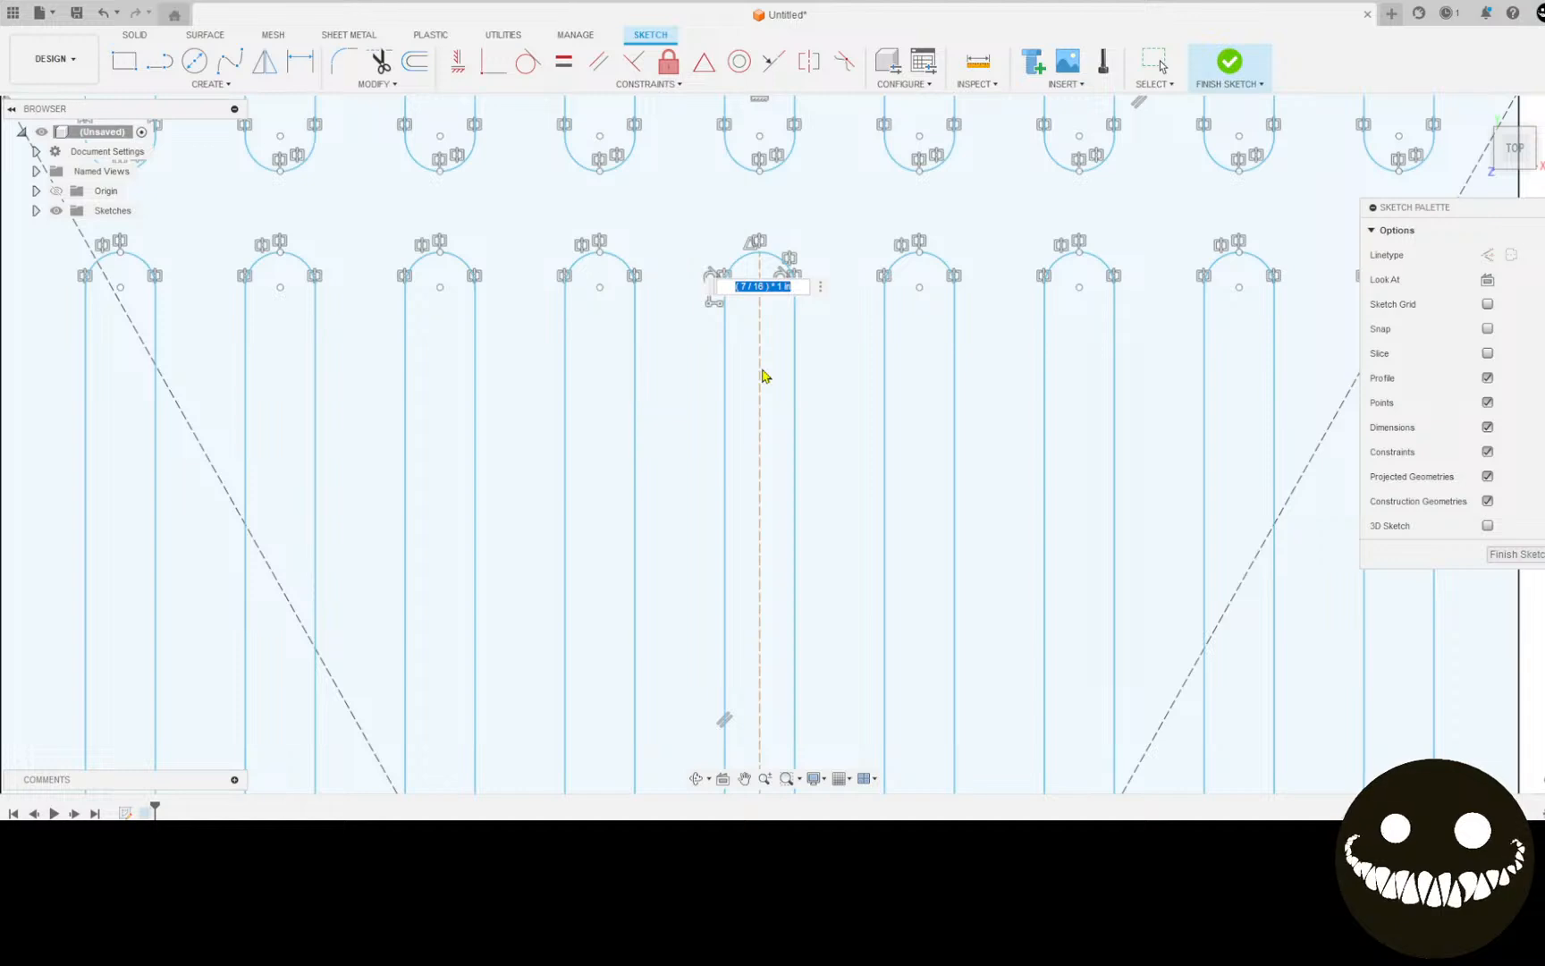
pyautogui.write('.5')
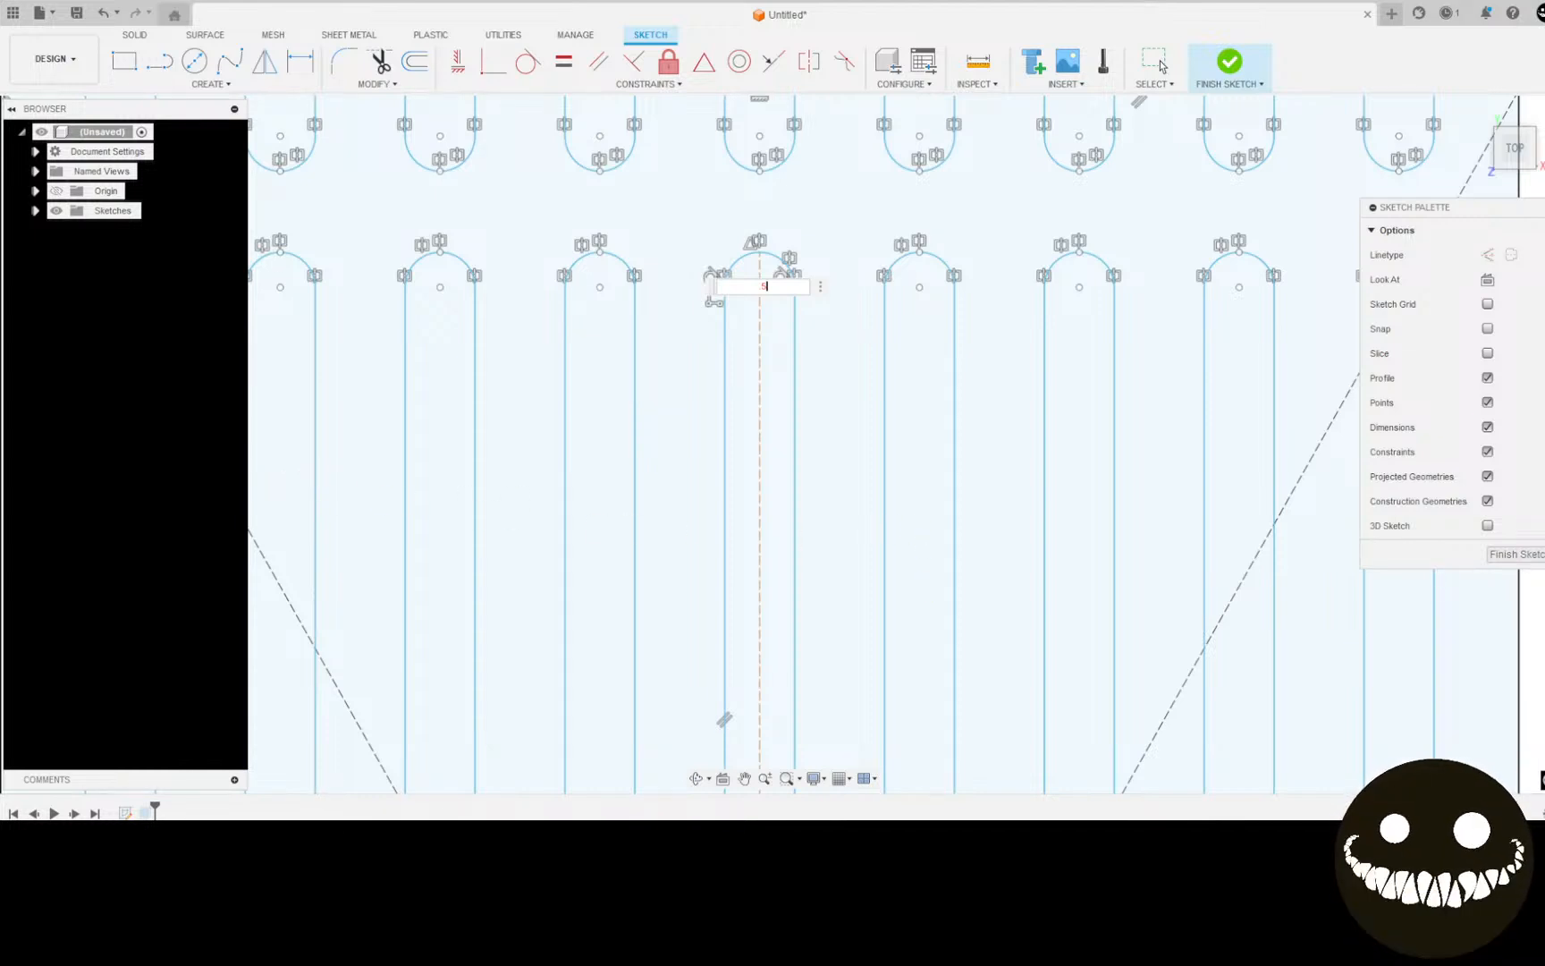
pyautogui.moveTo(840, 845)
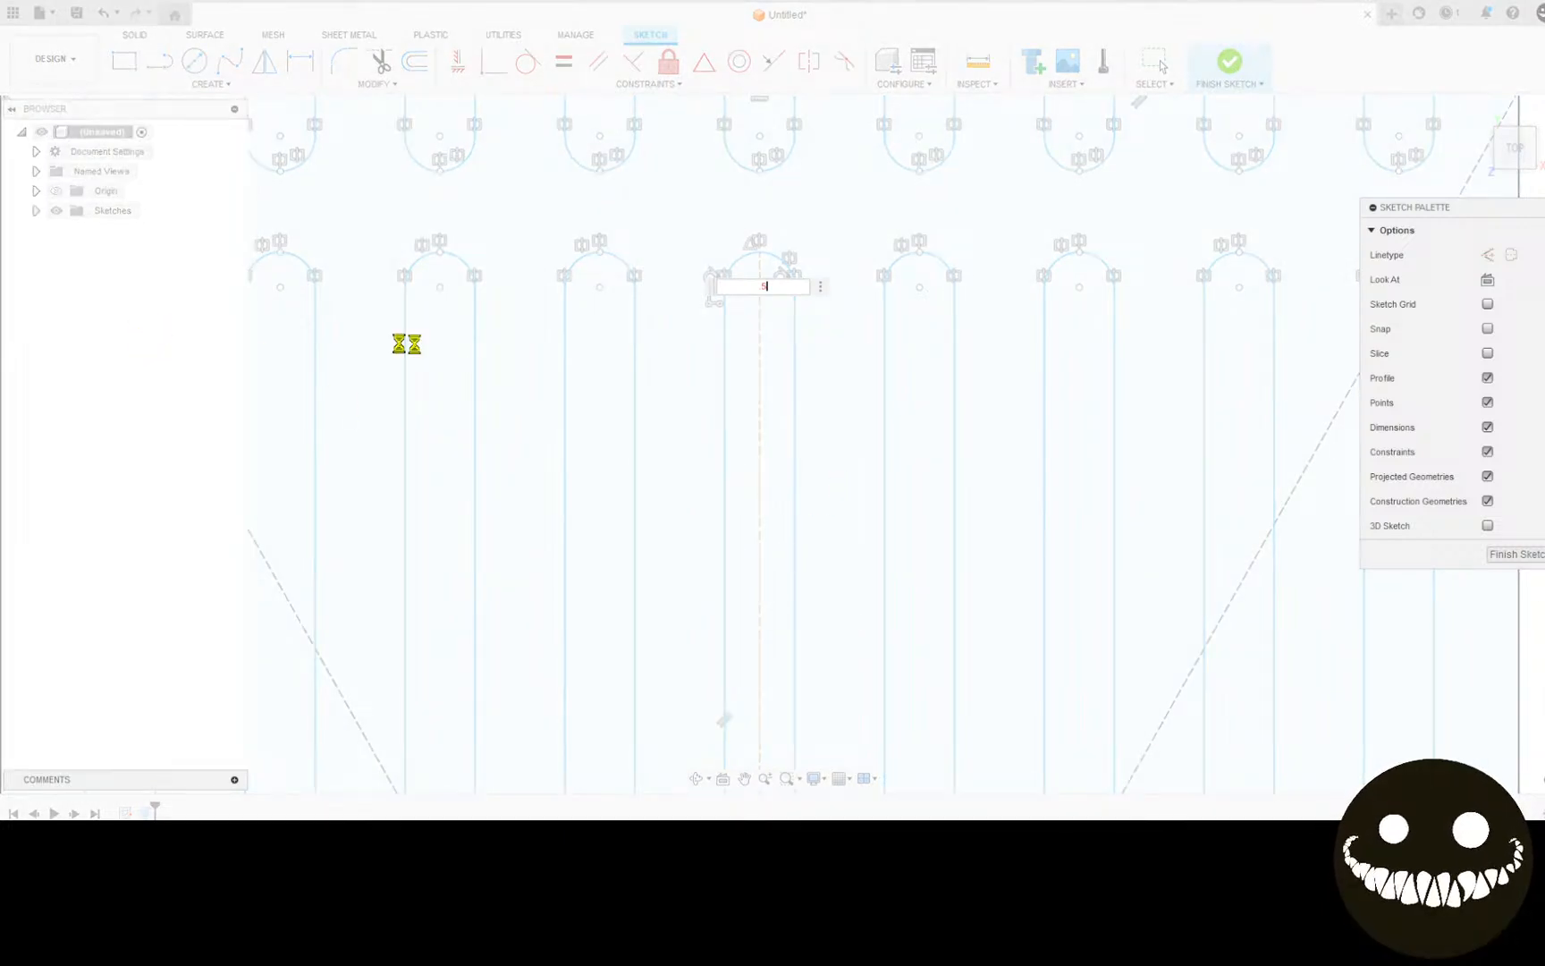
pyautogui.click(771, 429)
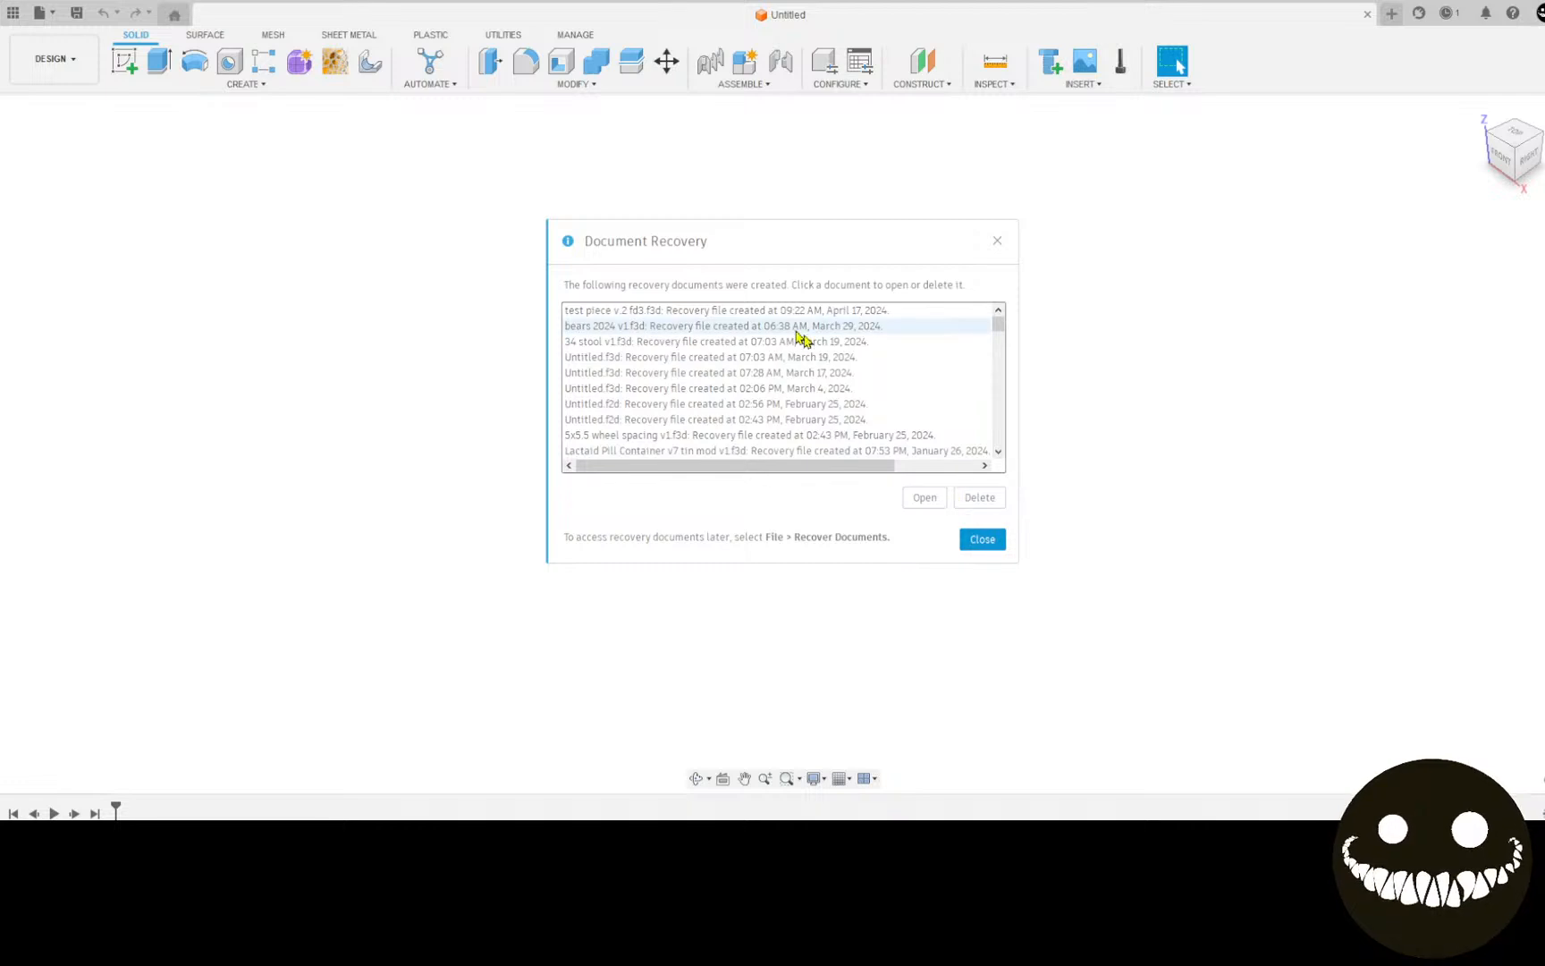
# Step: Look through the list of recovery documents, close it without opening any, and dismiss the add-in API error notification
pyautogui.scroll(-3, 809, 349)
pyautogui.scroll(3, 836, 367)
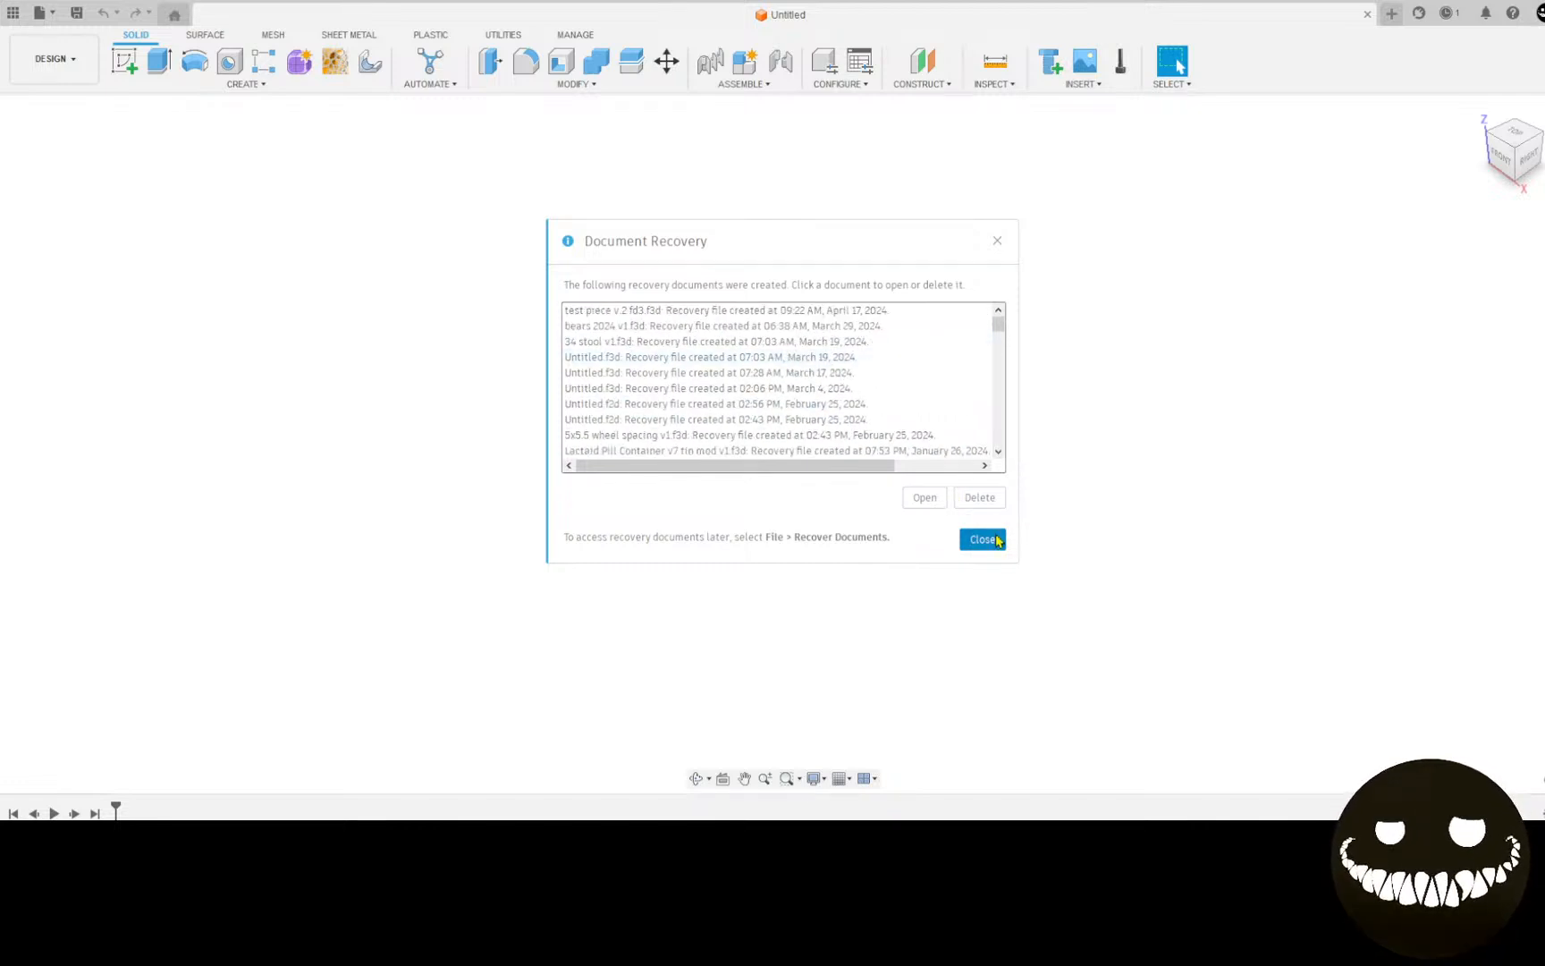
pyautogui.click(983, 541)
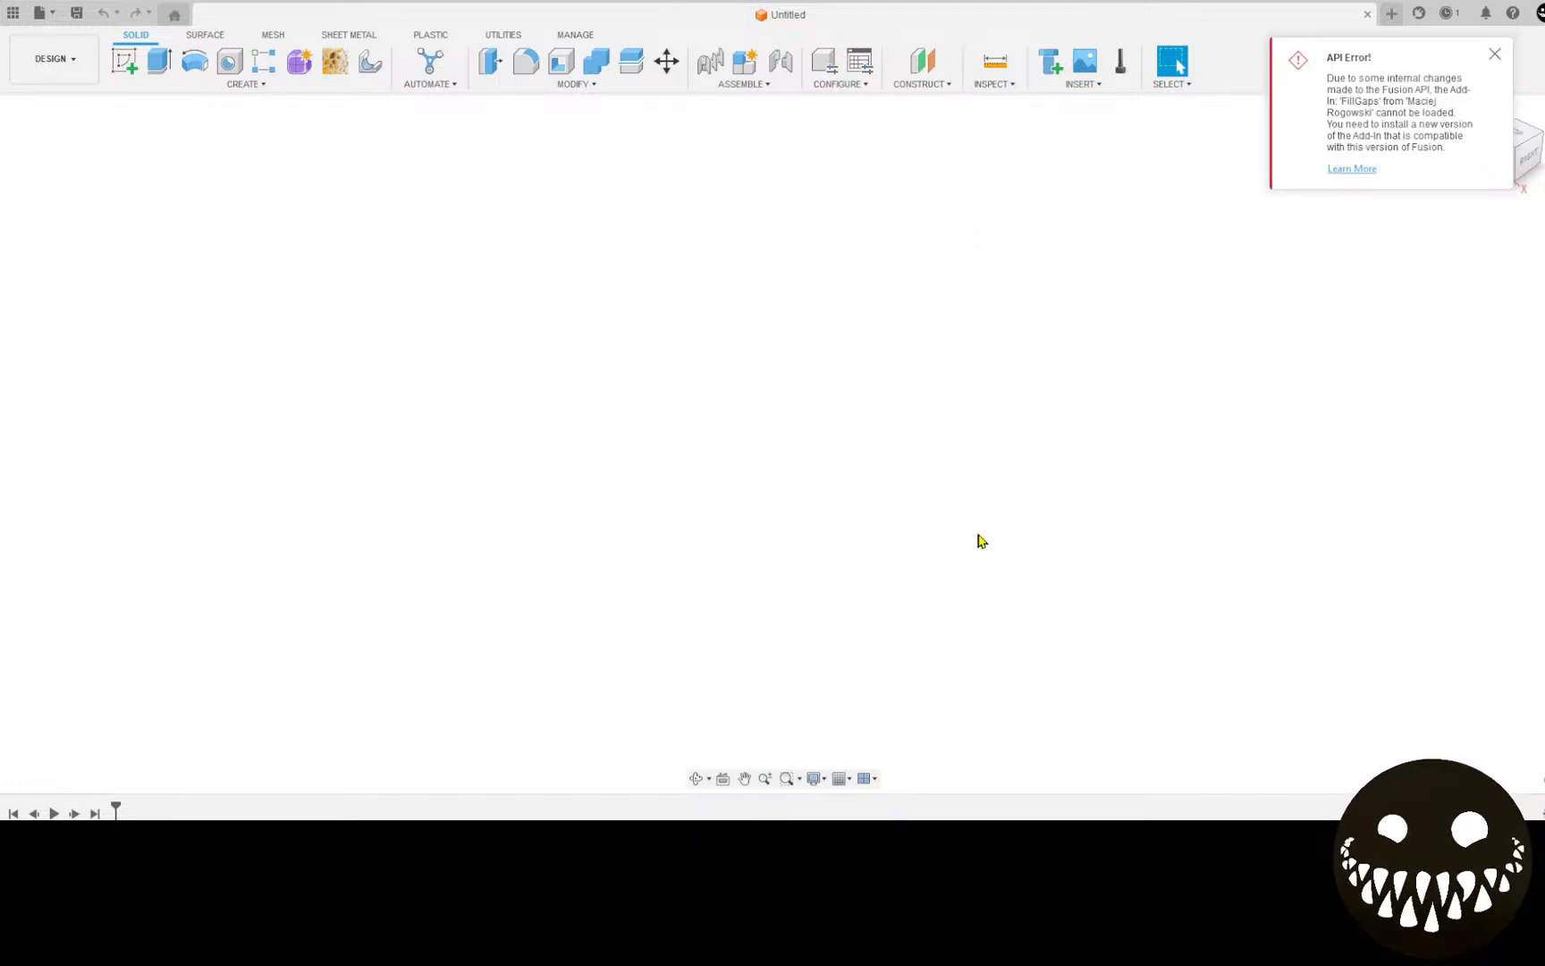
pyautogui.click(1492, 52)
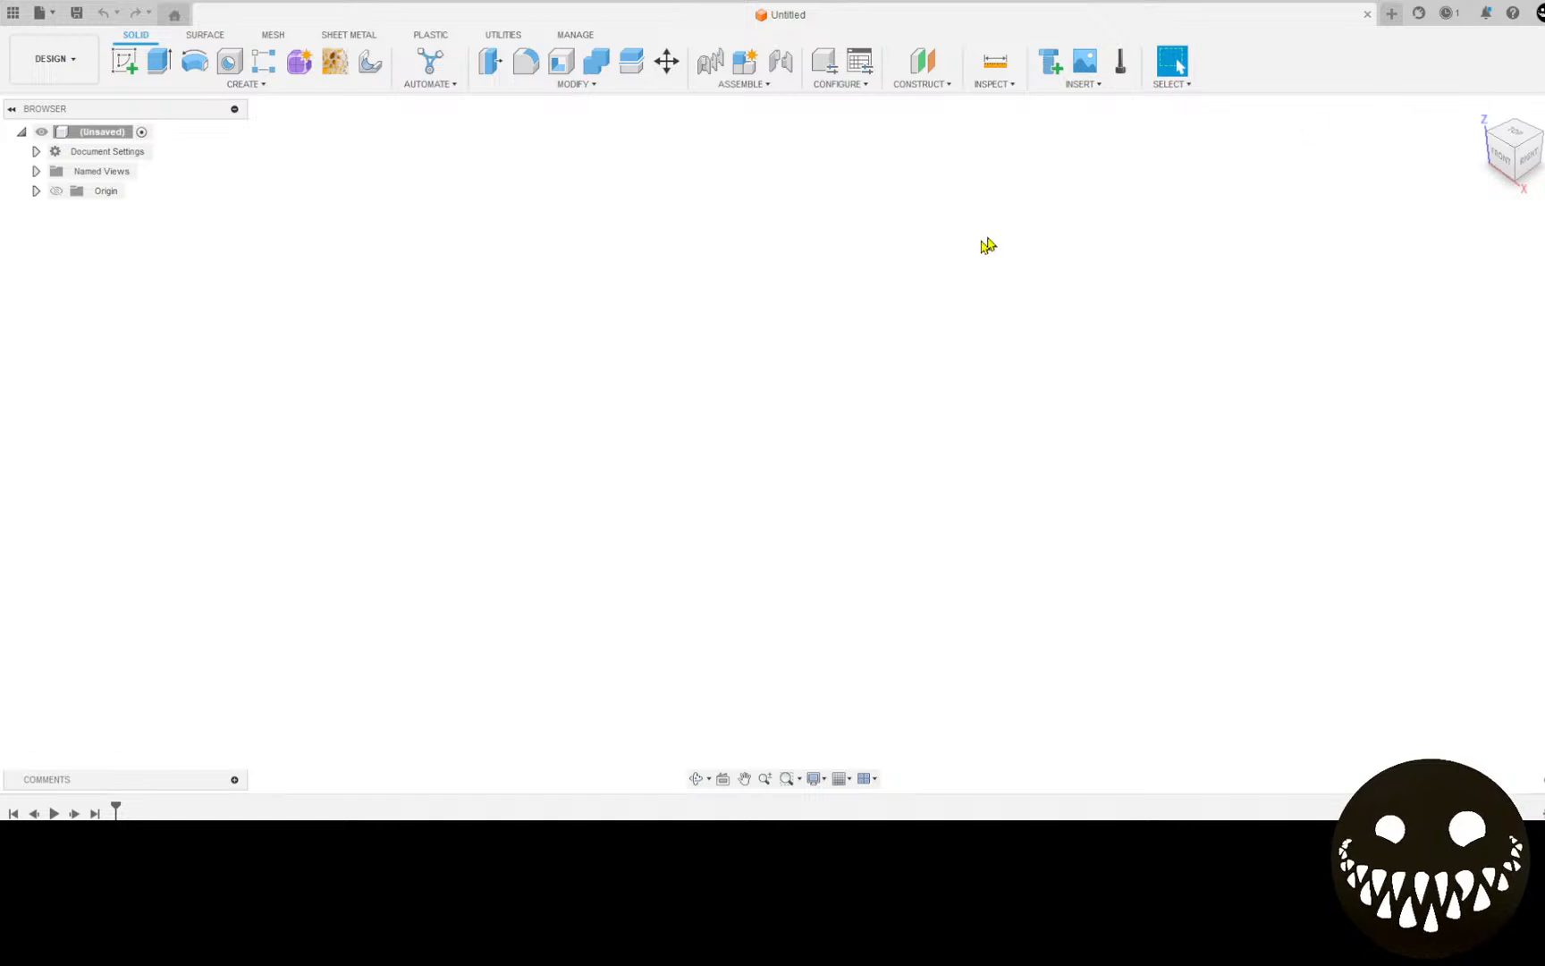
# Step: Start a sketch on the horizontal XY plane and draw a centre rectangle 9.5 in wide and 6.75 in high around the origin
pyautogui.click(126, 66)
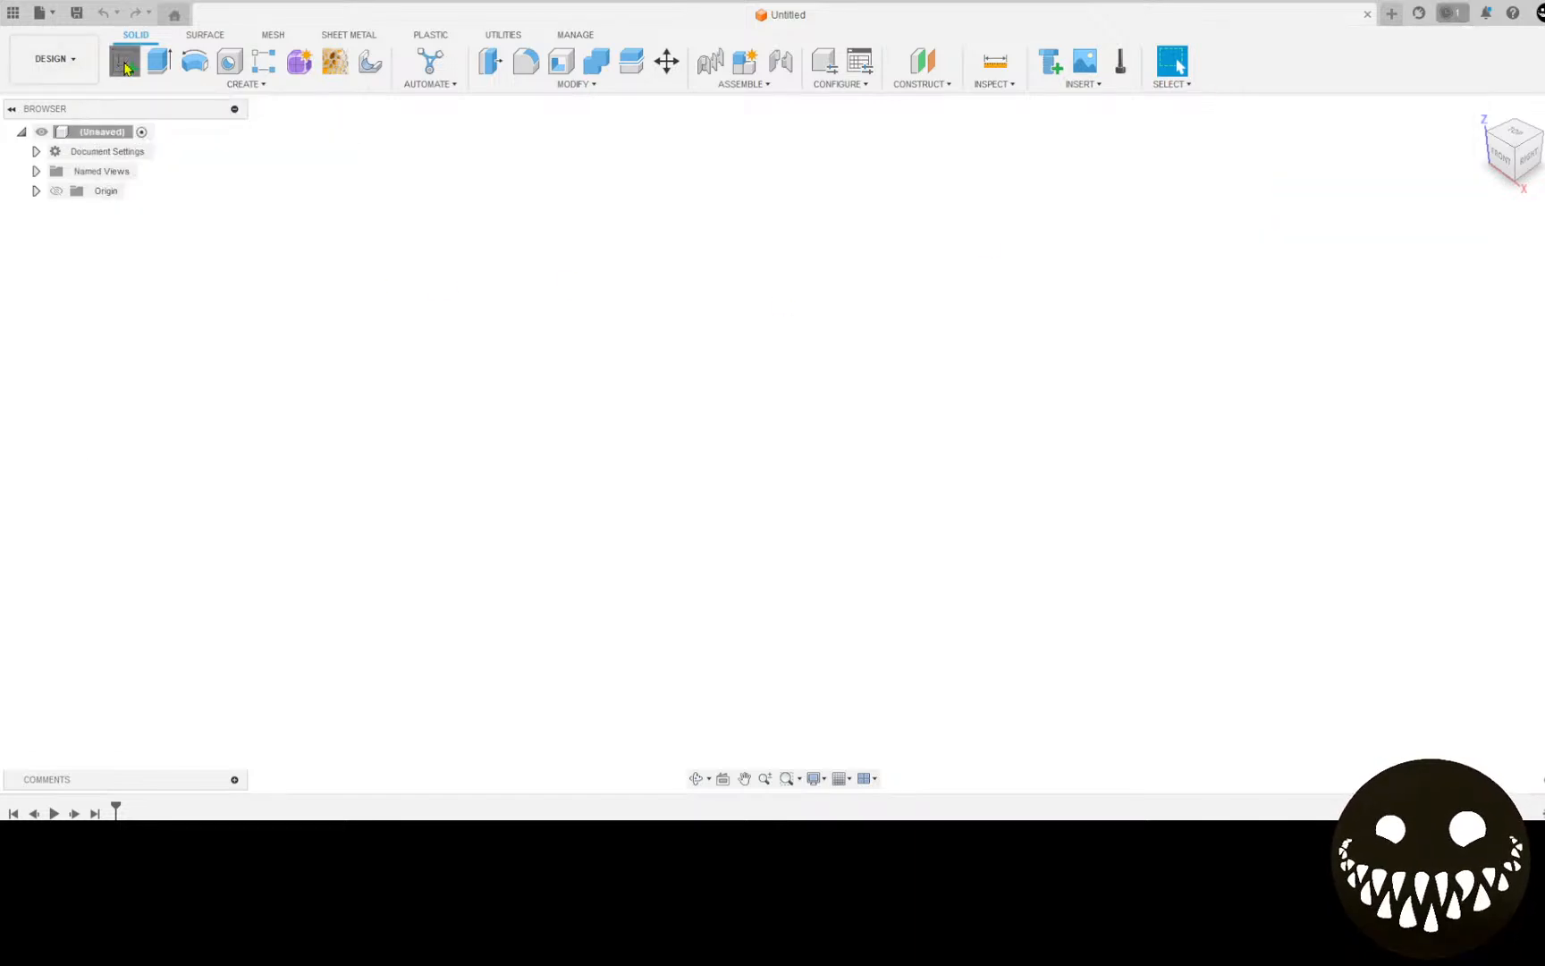
pyautogui.click(865, 437)
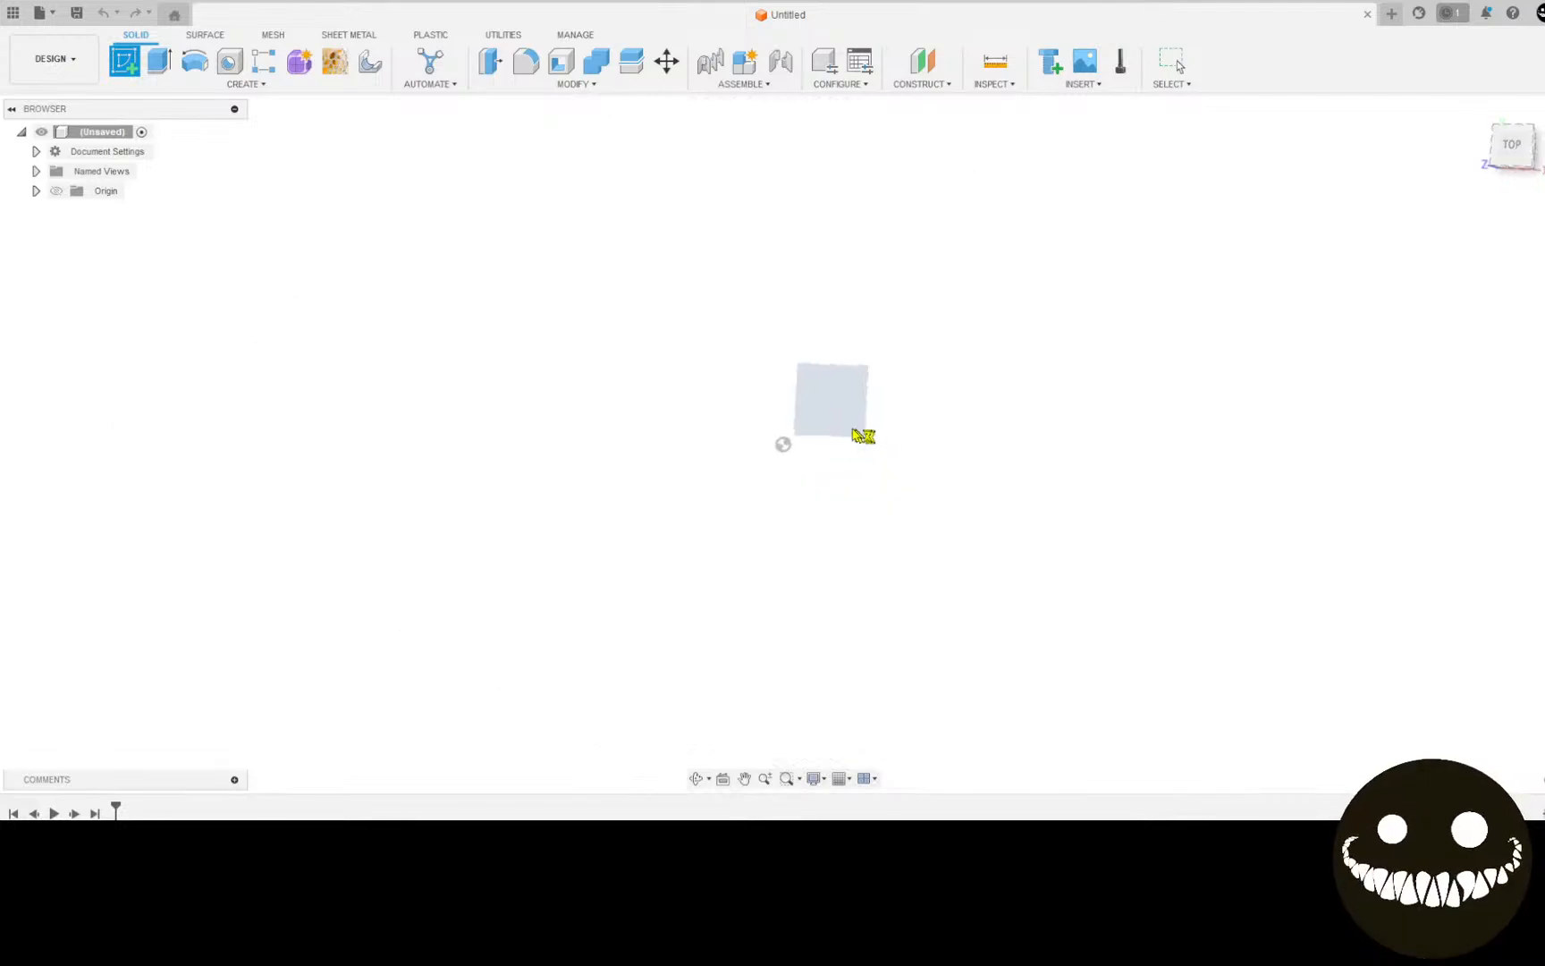
pyautogui.click(128, 64)
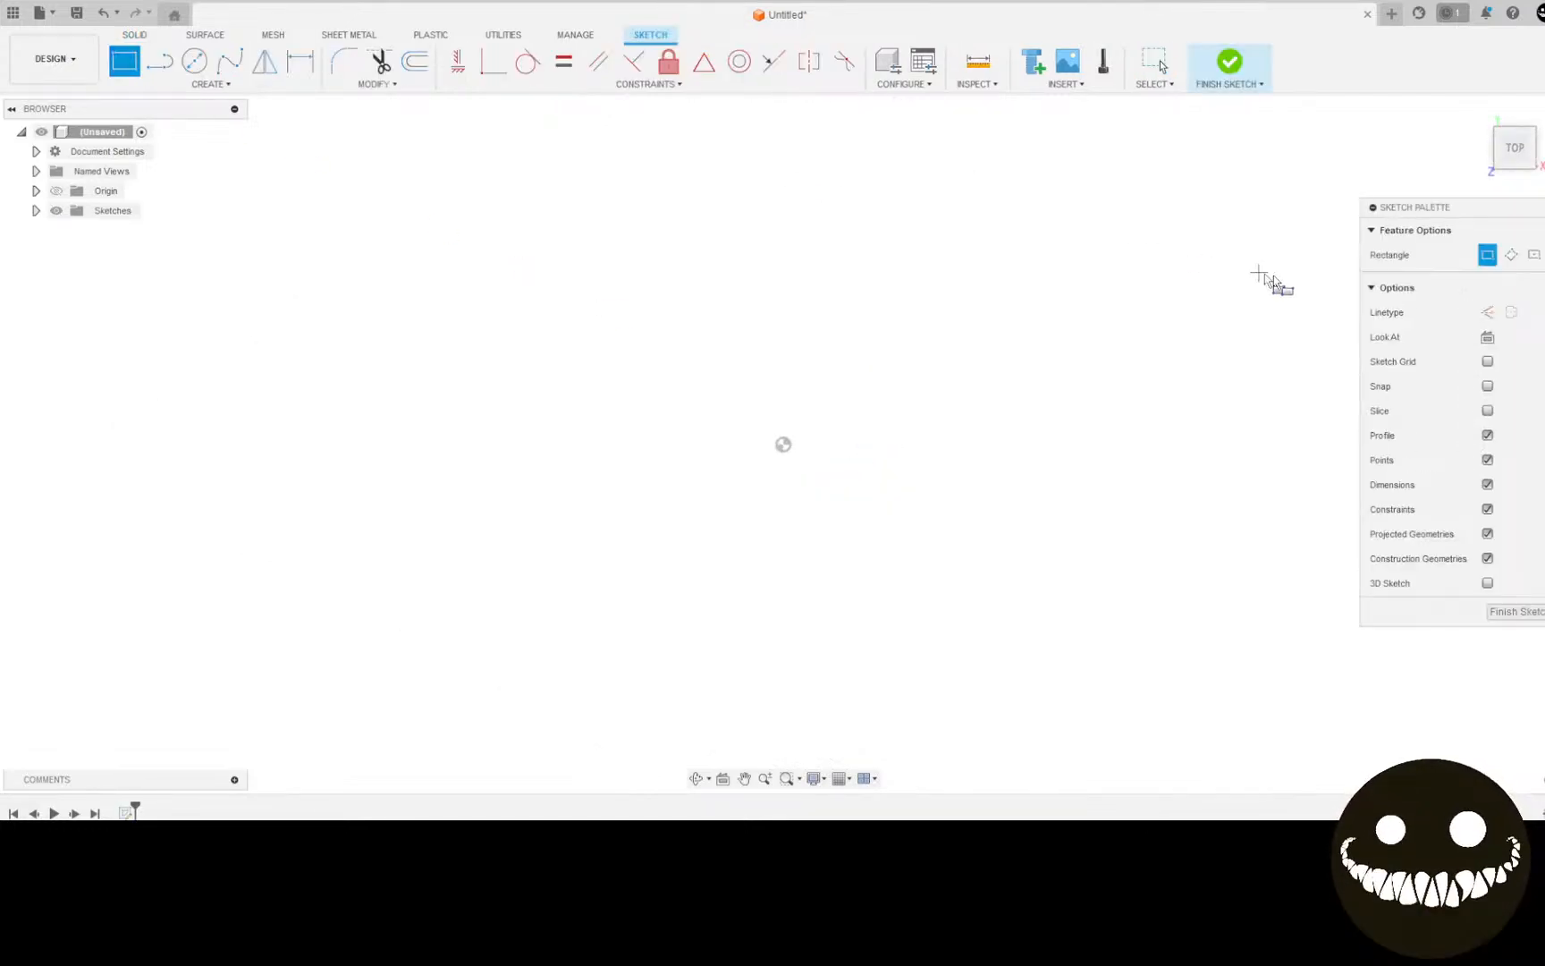
pyautogui.click(1534, 255)
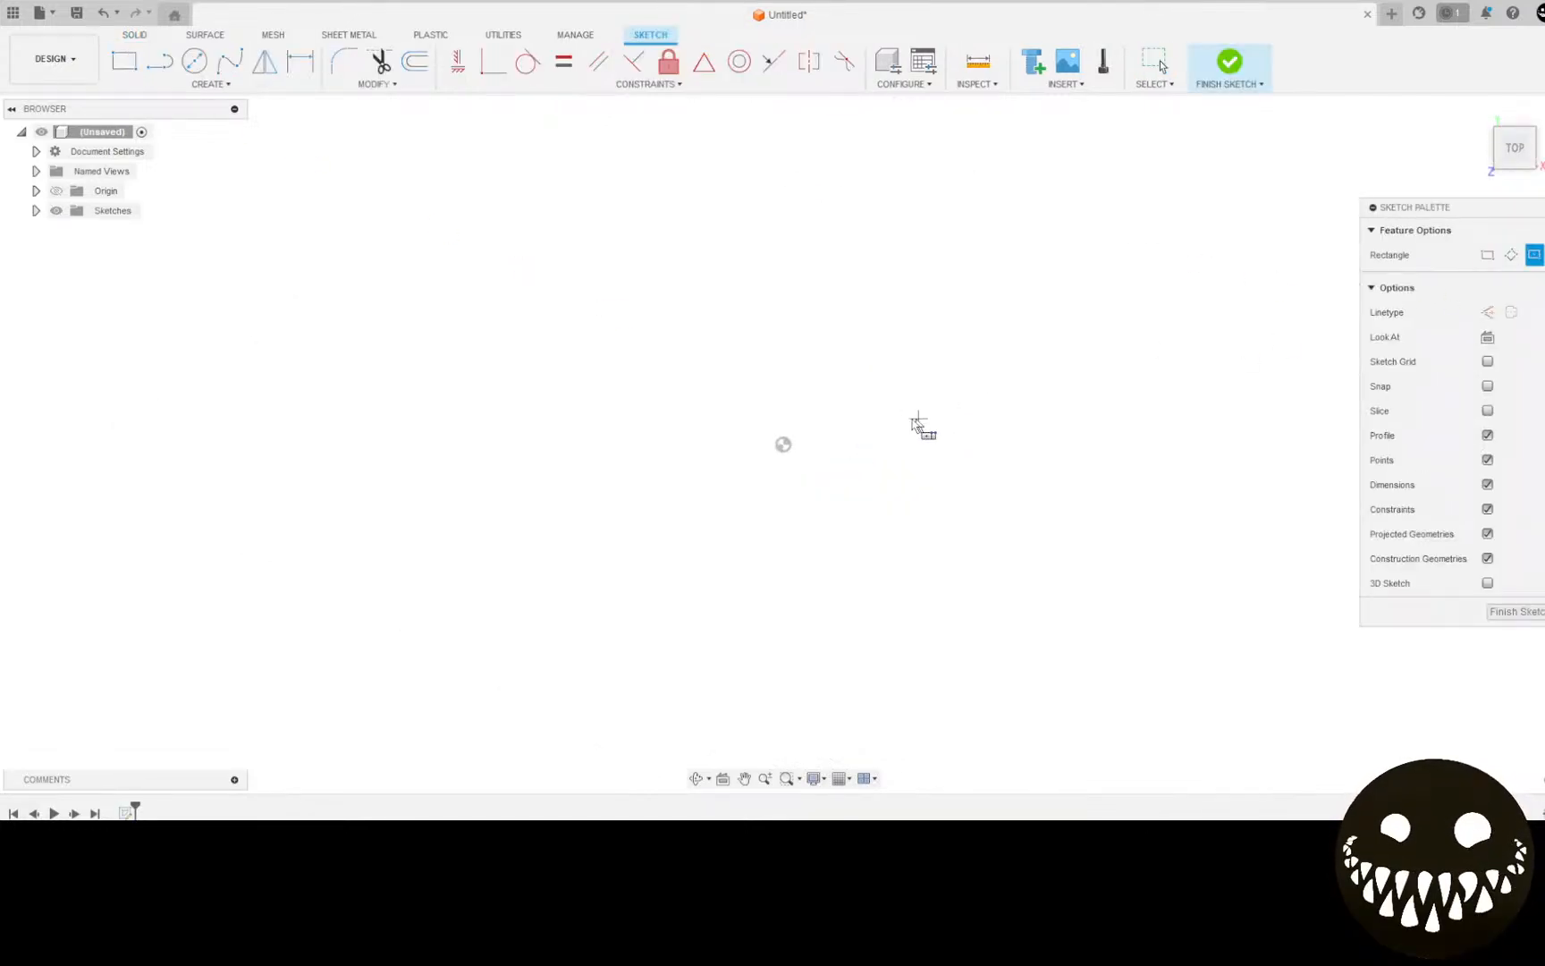
pyautogui.click(784, 446)
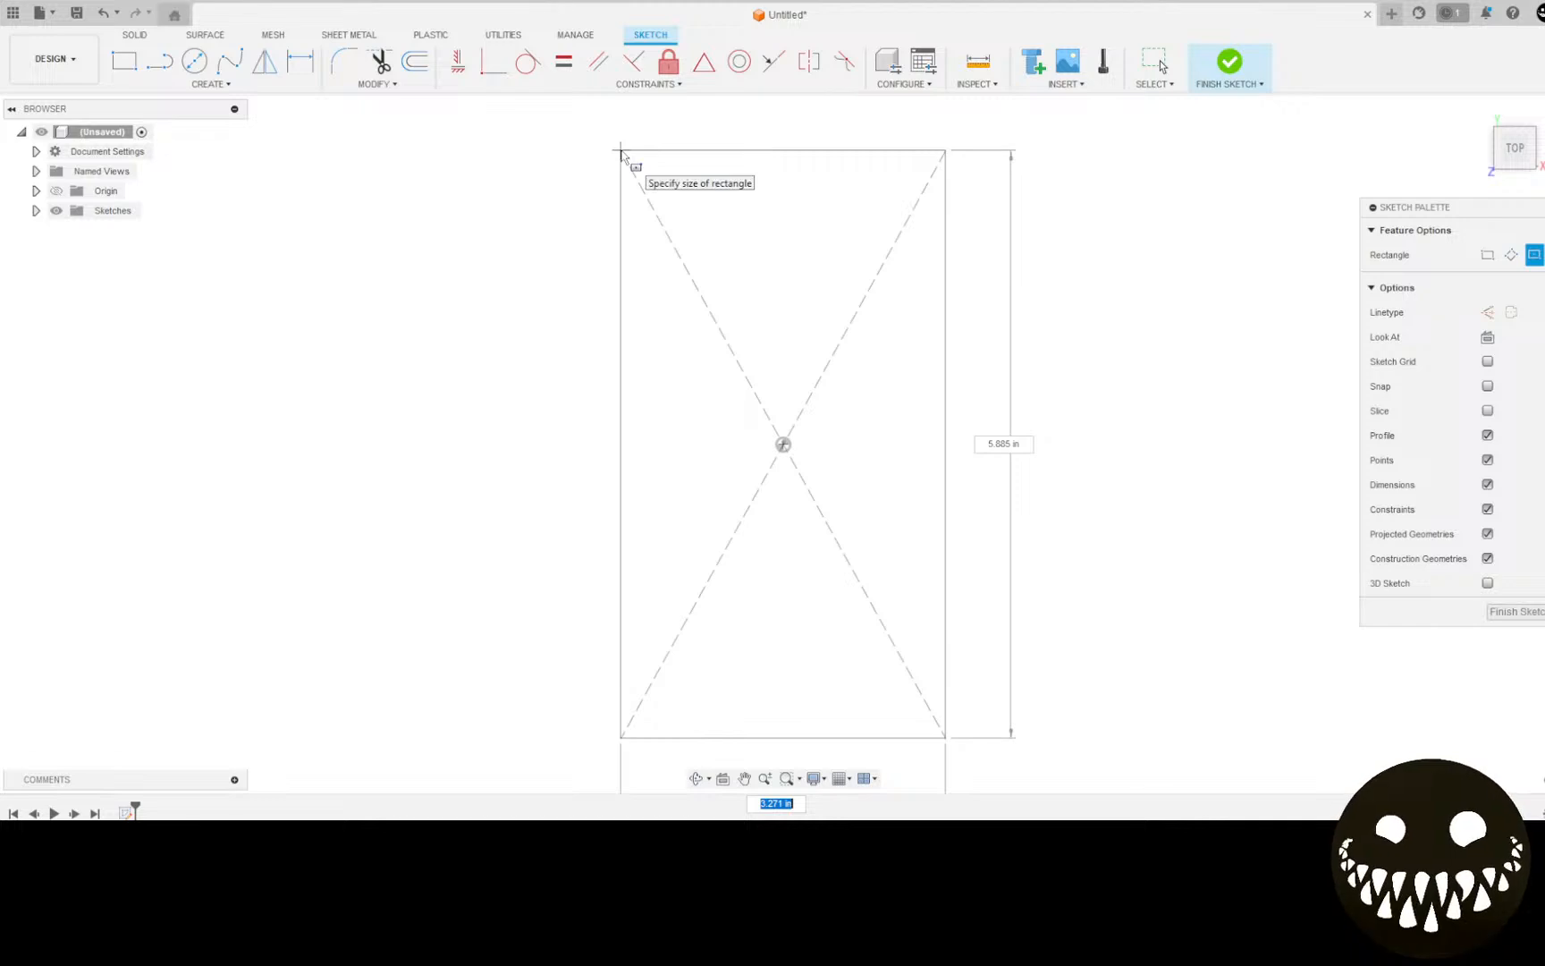
pyautogui.write('9.')
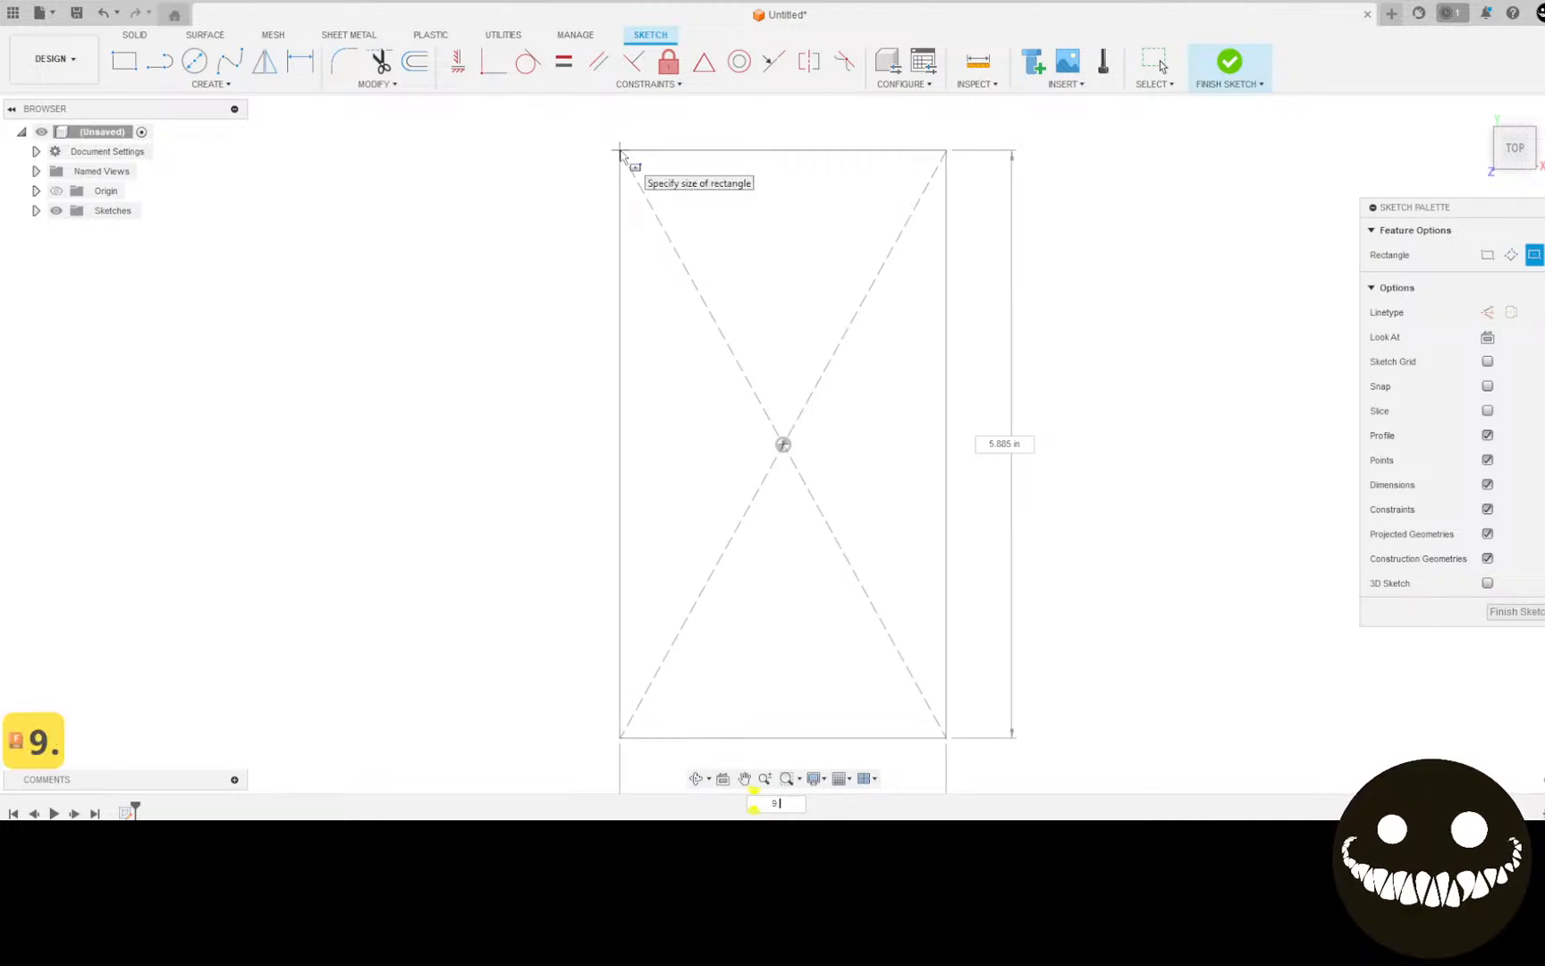
pyautogui.write('5')
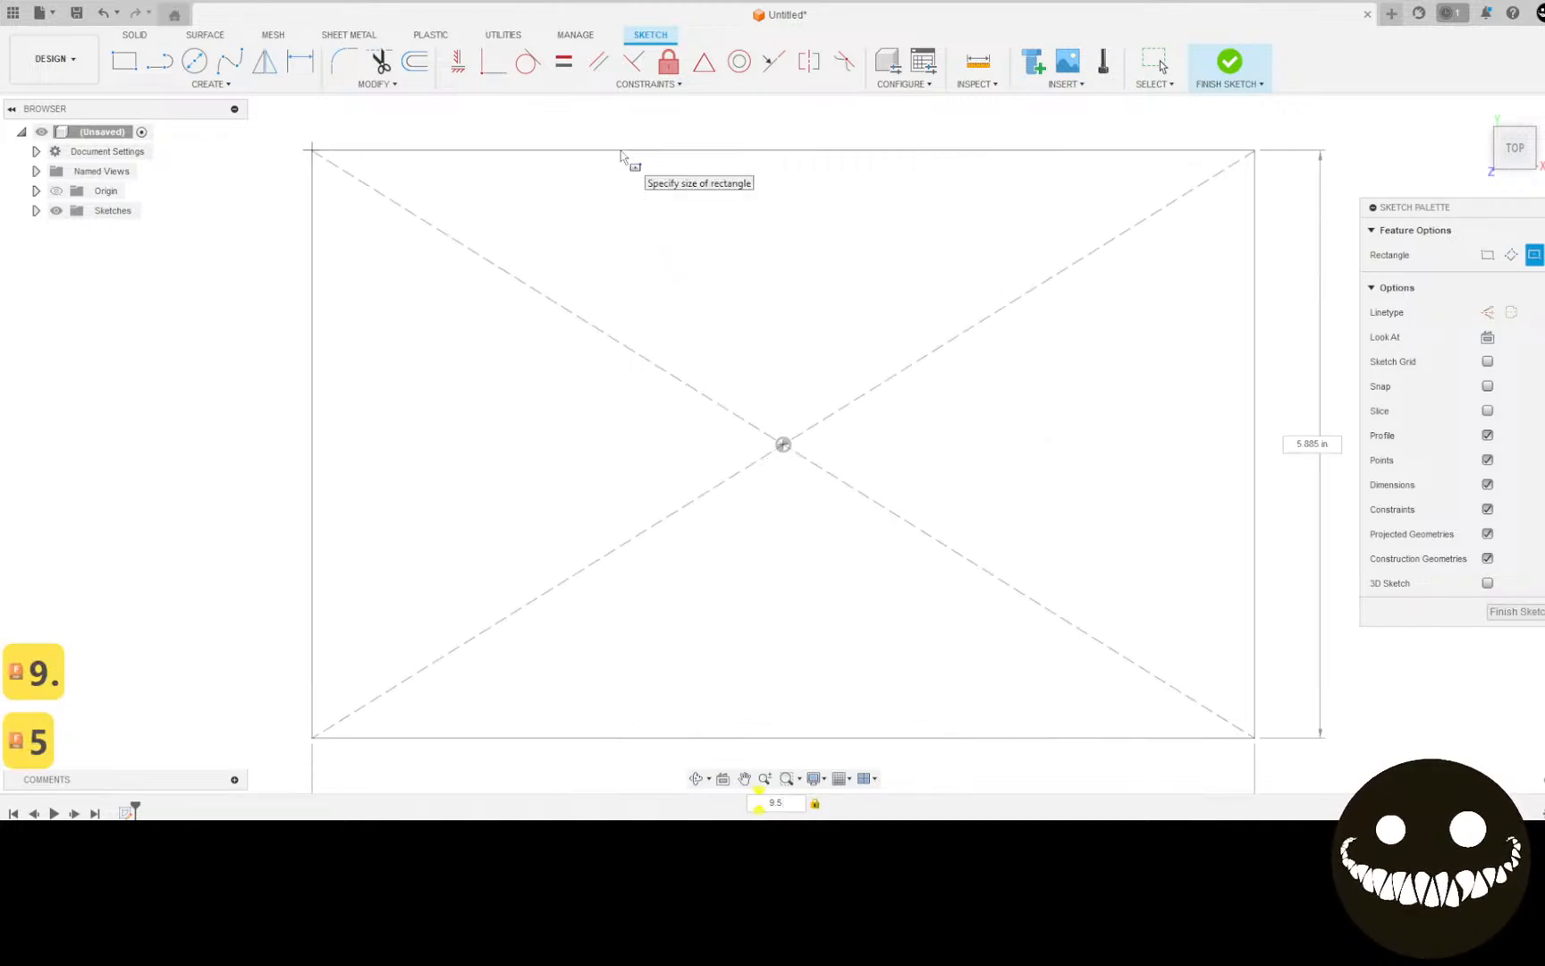
pyautogui.press('Tab')
pyautogui.write('16.')
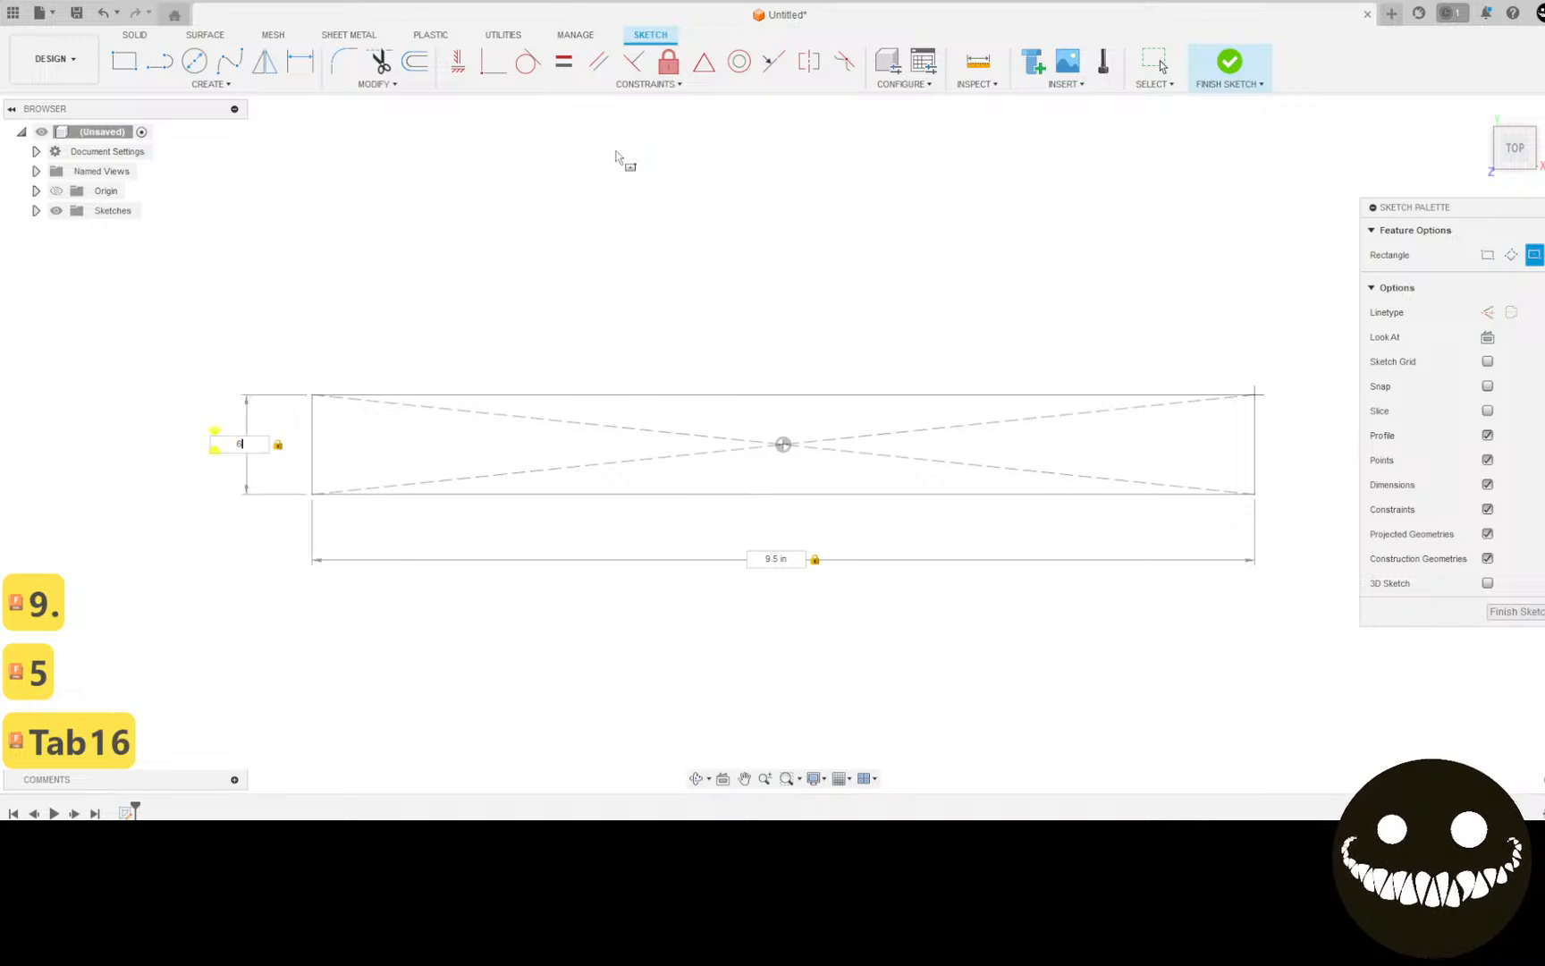
pyautogui.write('75')
pyautogui.press('Return')
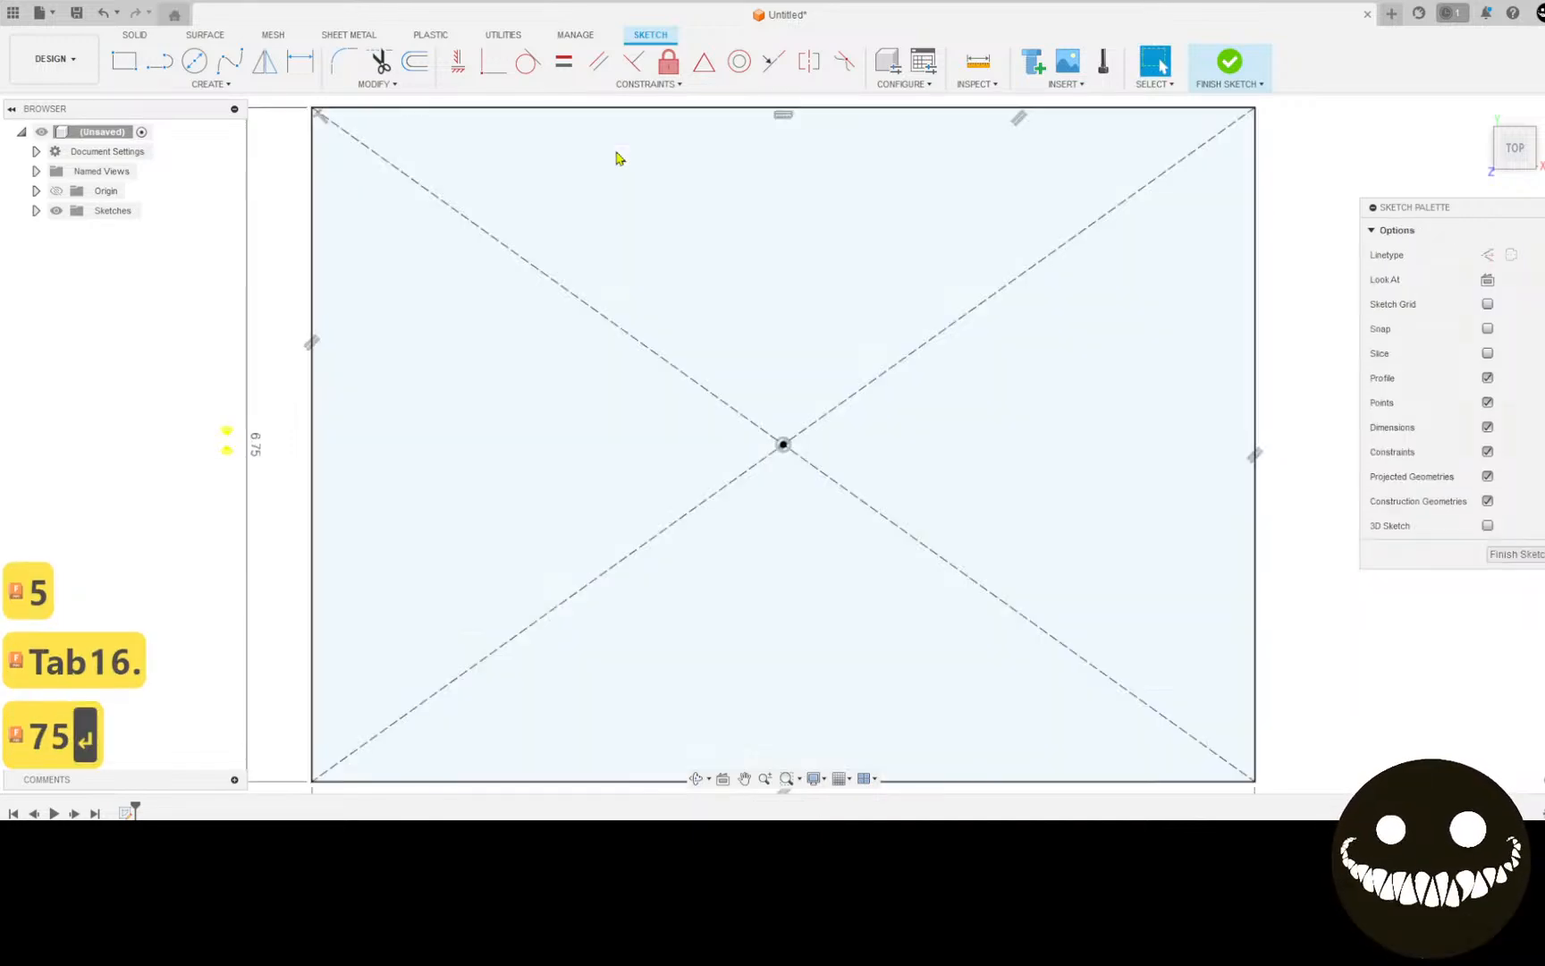
# Step: Set the rectangle's height dimension to 16.75 in
pyautogui.scroll(-2, 787, 390)
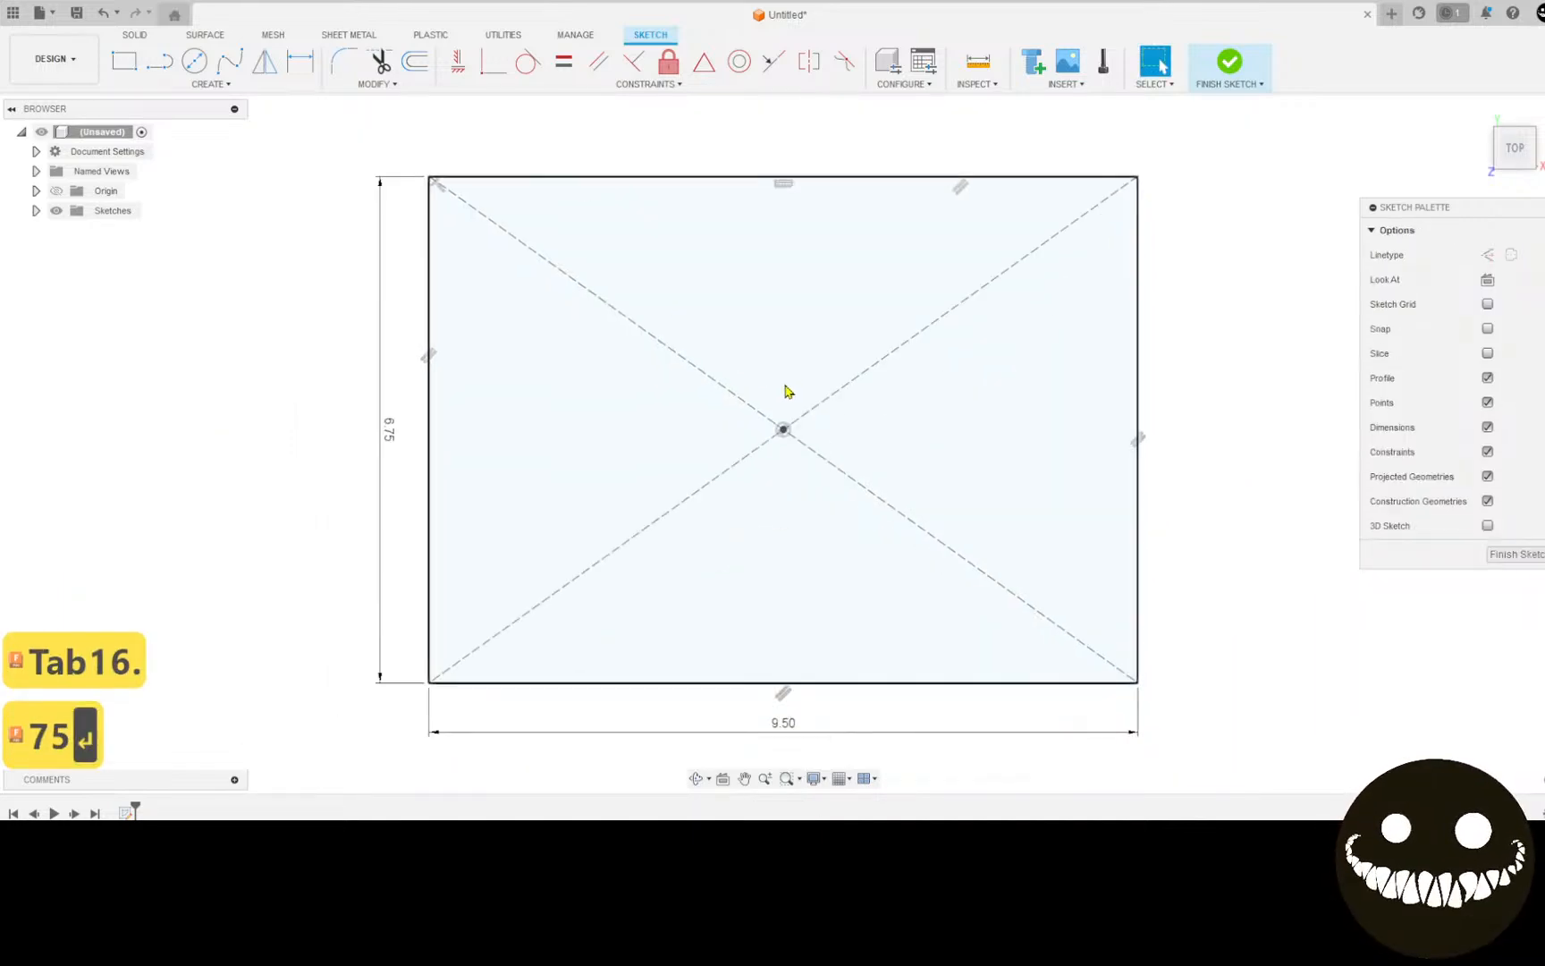
pyautogui.doubleClick(385, 429)
pyautogui.click(362, 427)
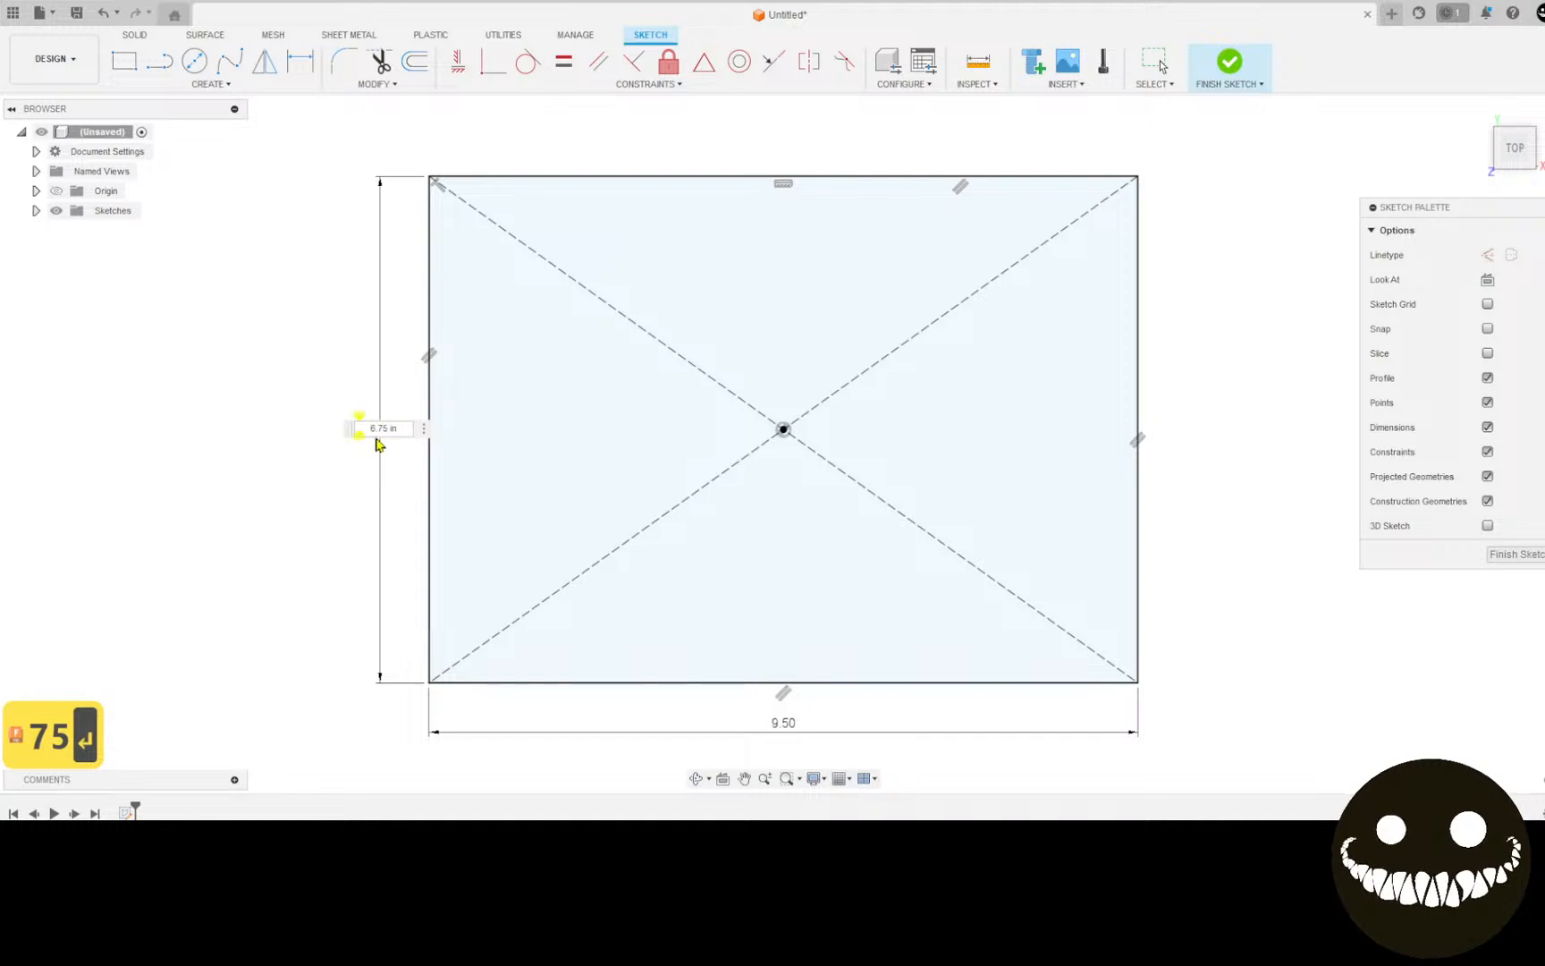
pyautogui.write('1')
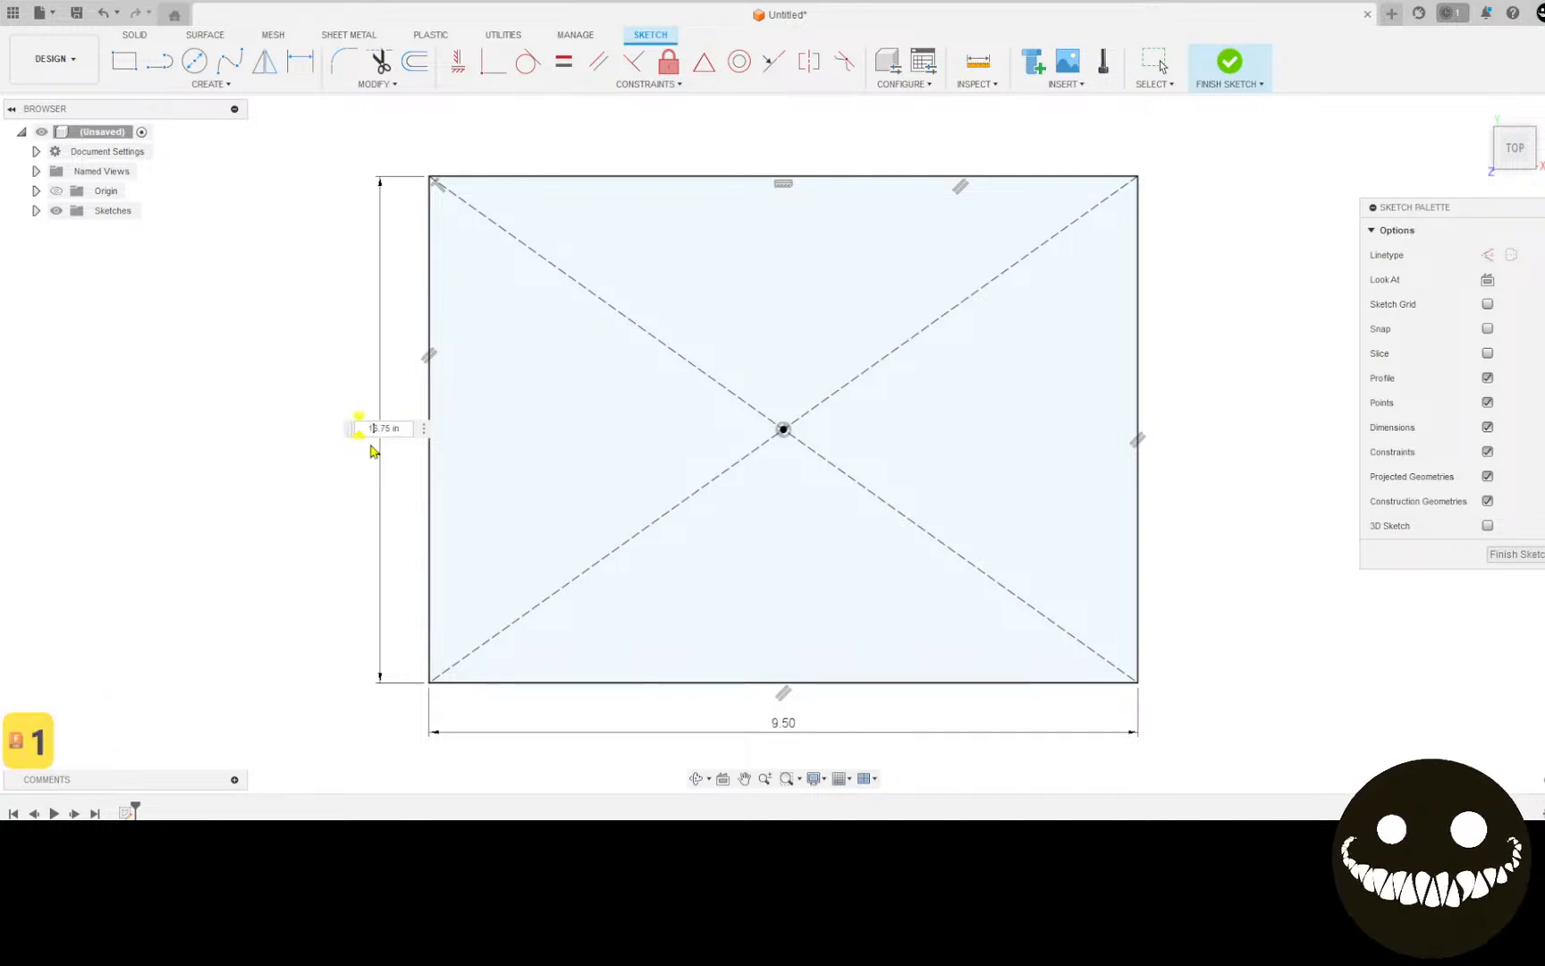
pyautogui.press('Return')
pyautogui.scroll(-4, 662, 473)
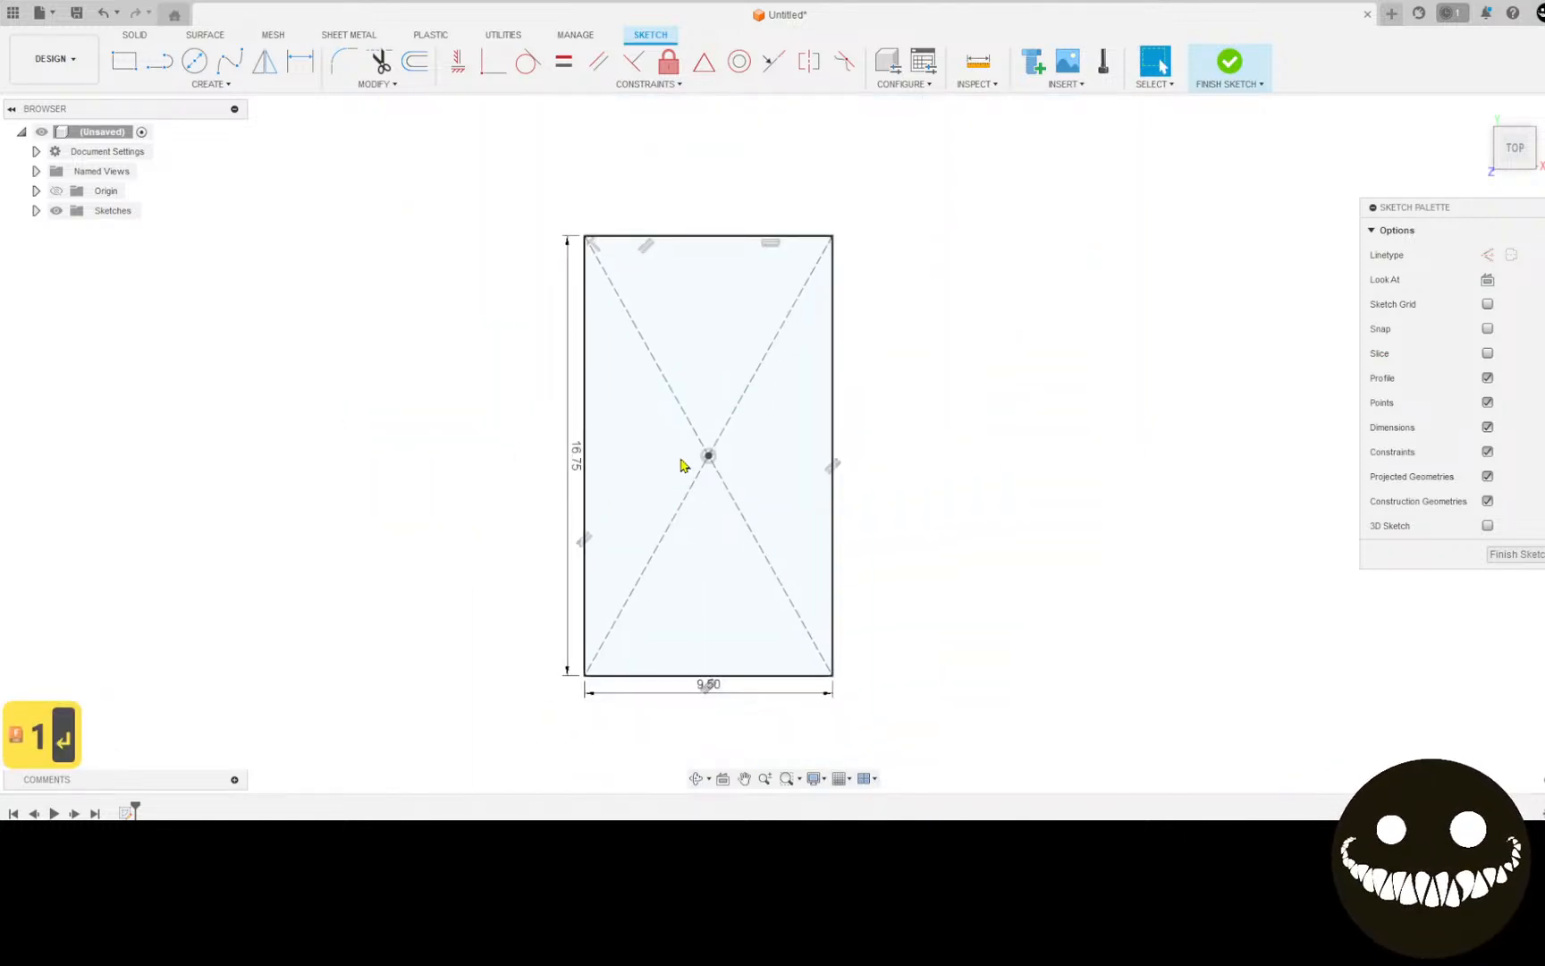
# Step: Draw a vertical slot about 6.6 in long and 0.5 in wide above the origin on the plate's centreline
pyautogui.click(205, 84)
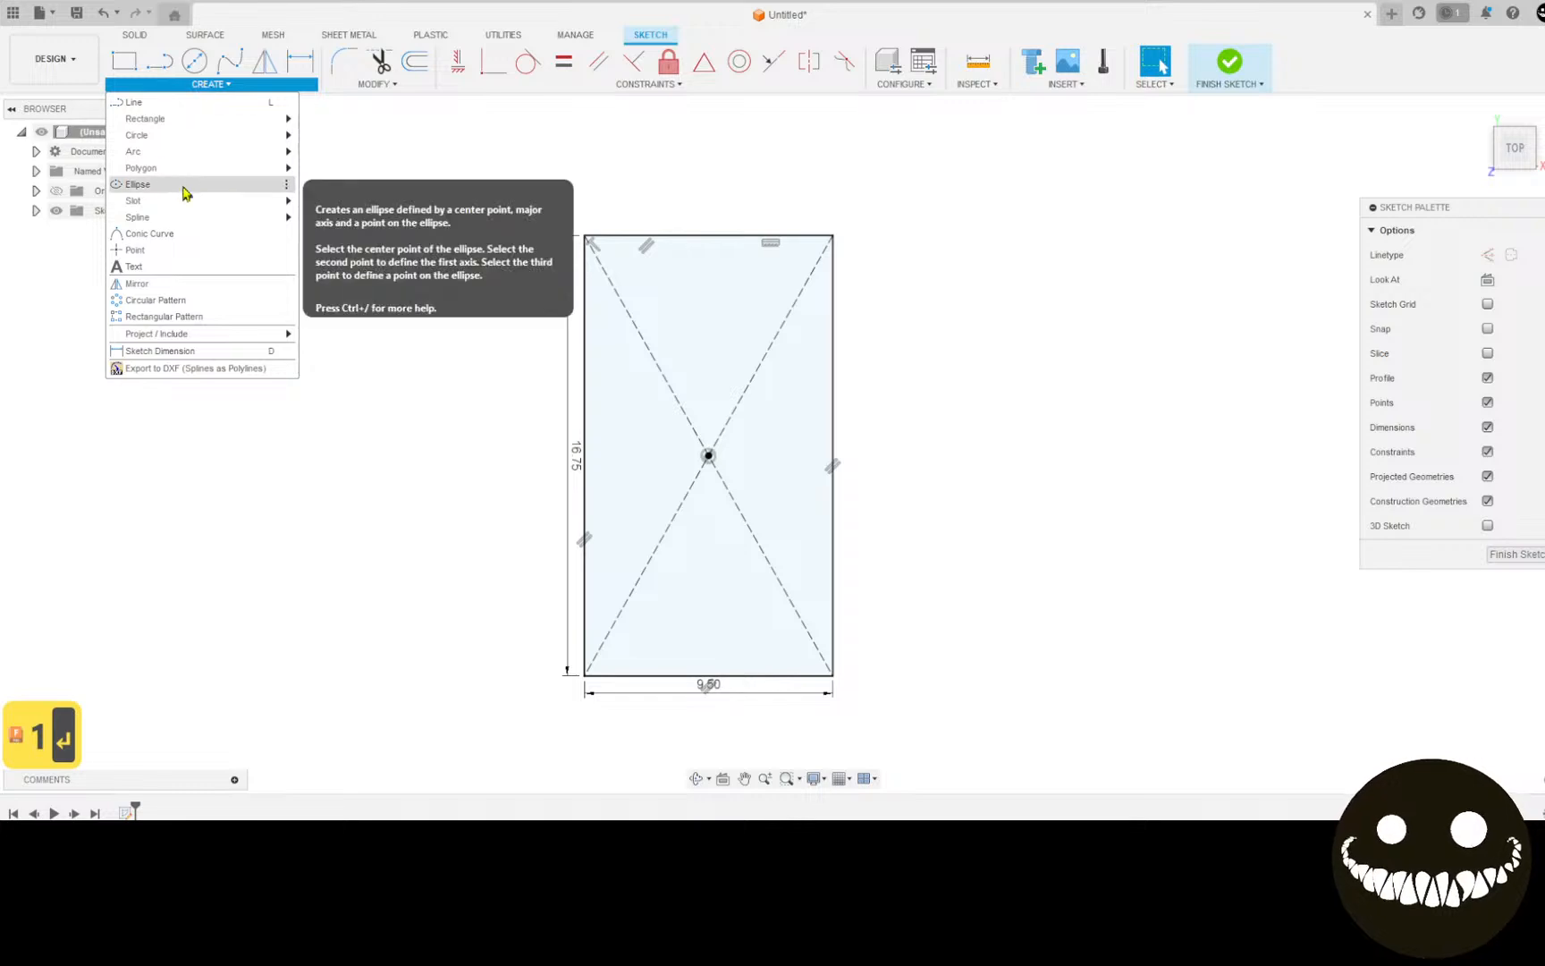
pyautogui.moveTo(188, 202)
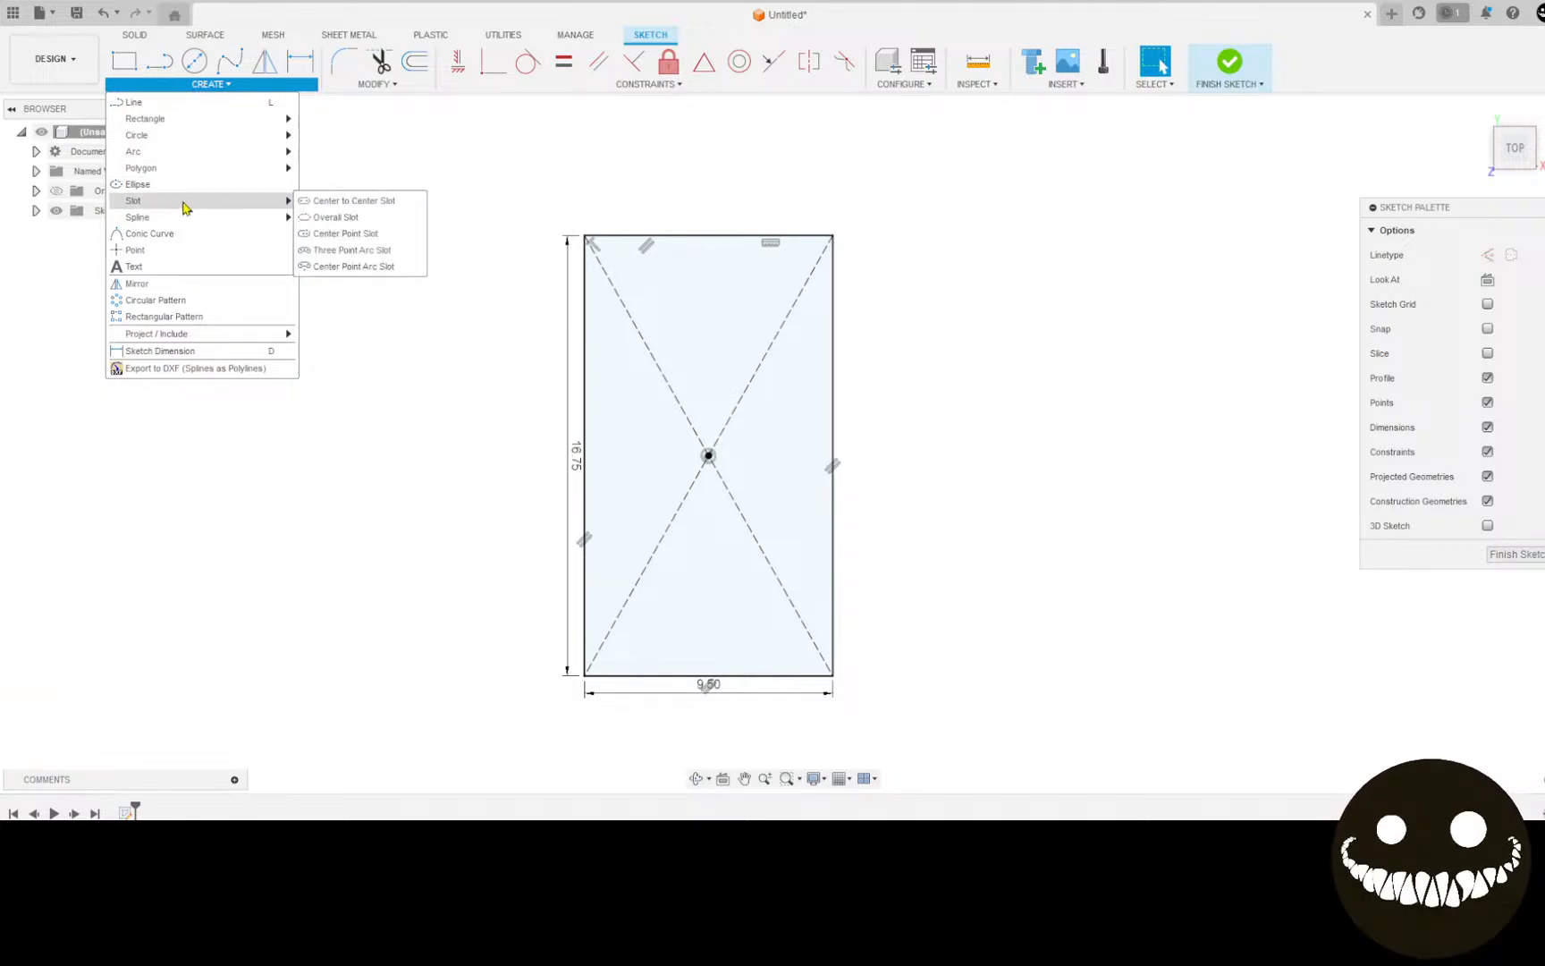
pyautogui.click(340, 233)
pyautogui.scroll(4, 656, 424)
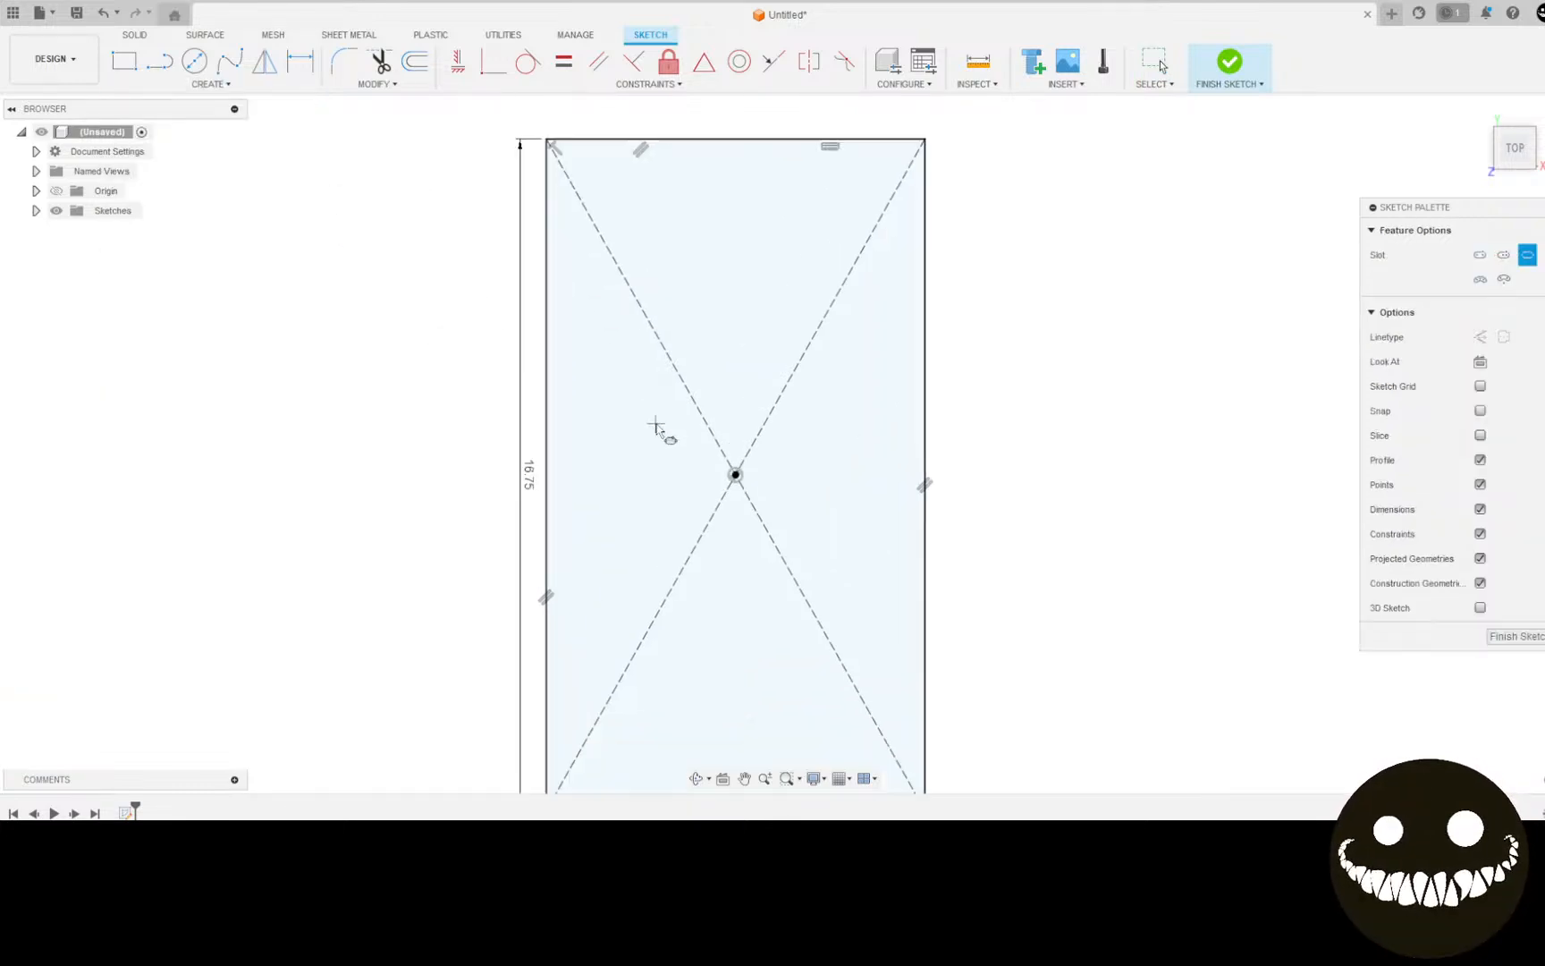
pyautogui.click(754, 485)
pyautogui.moveTo(776, 259); pyautogui.dragTo(752, 343, button='middle')
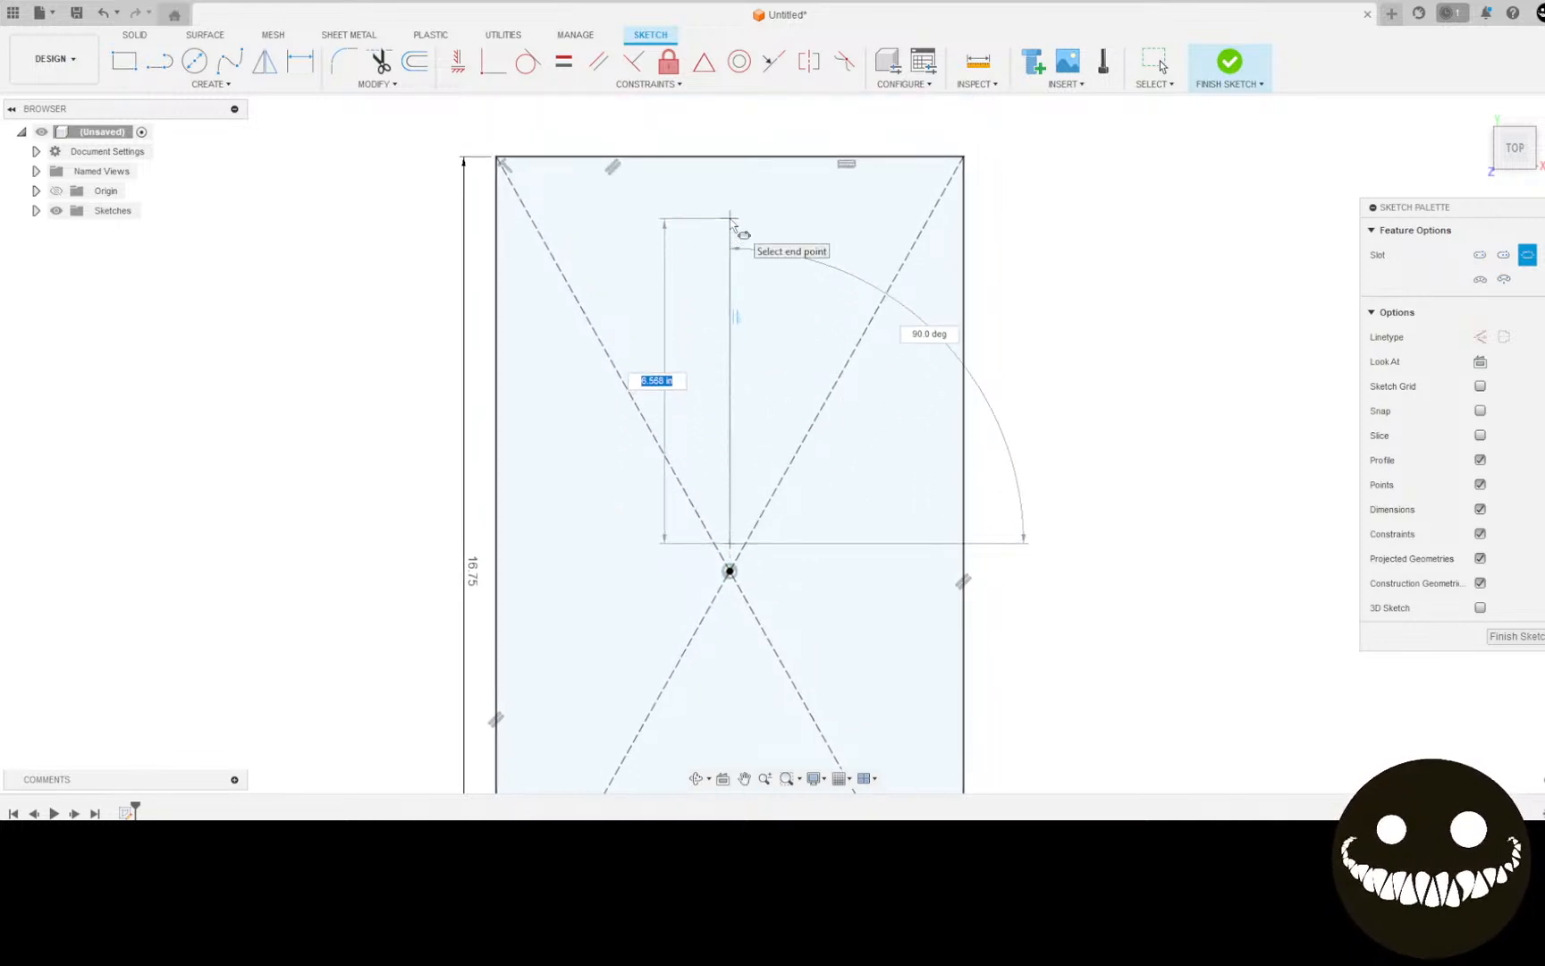
pyautogui.click(730, 227)
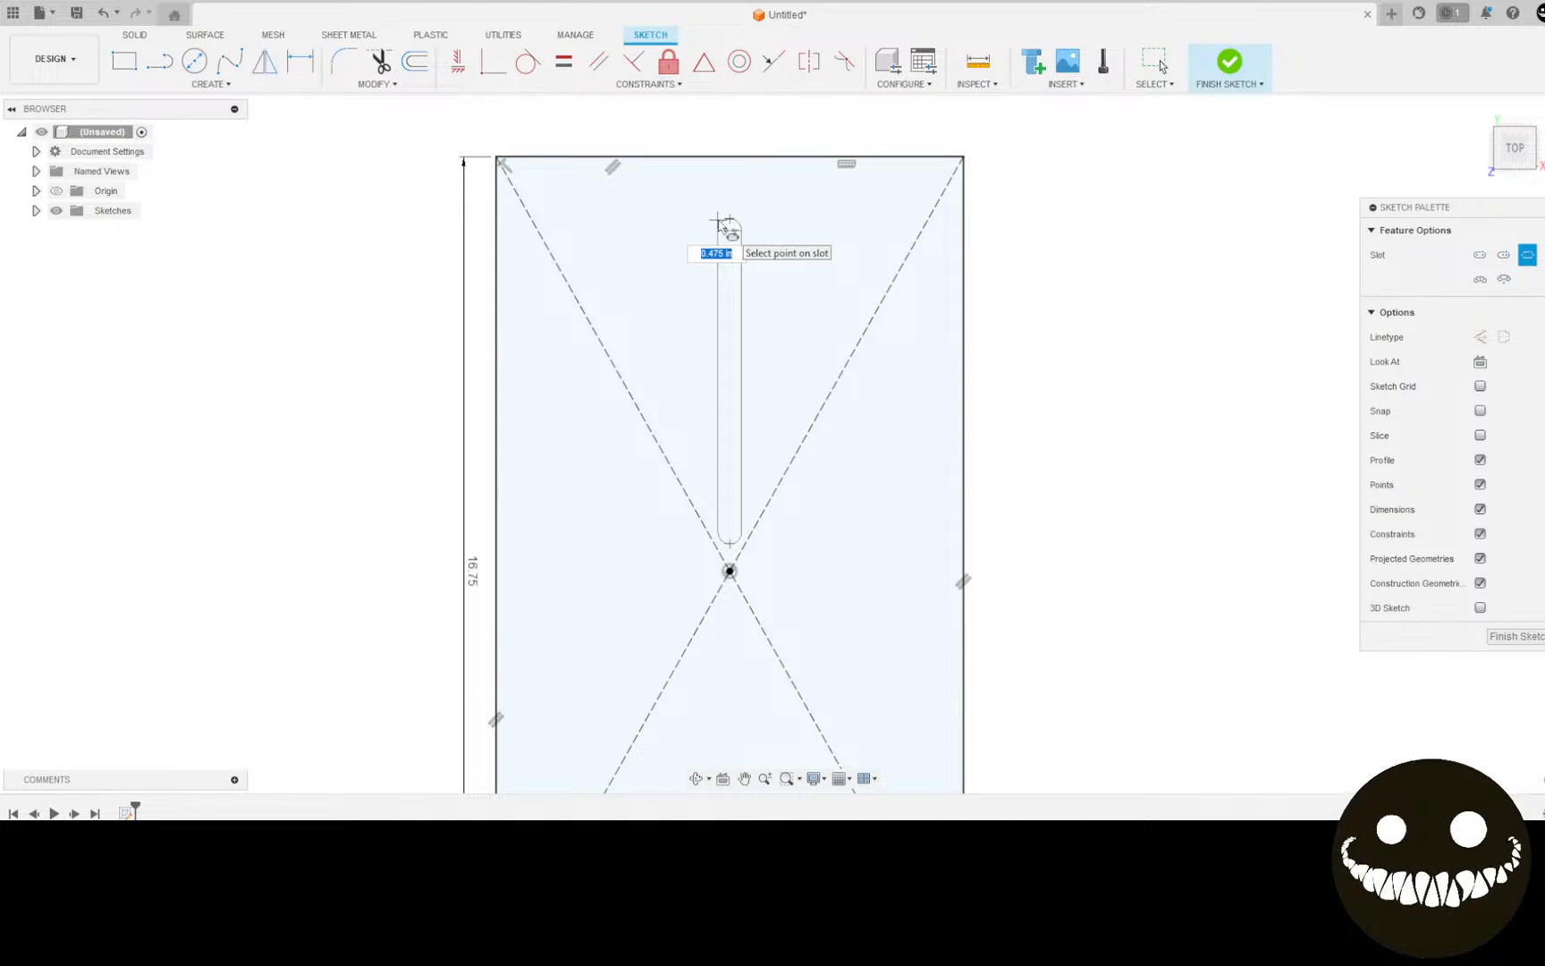
pyautogui.write('.5')
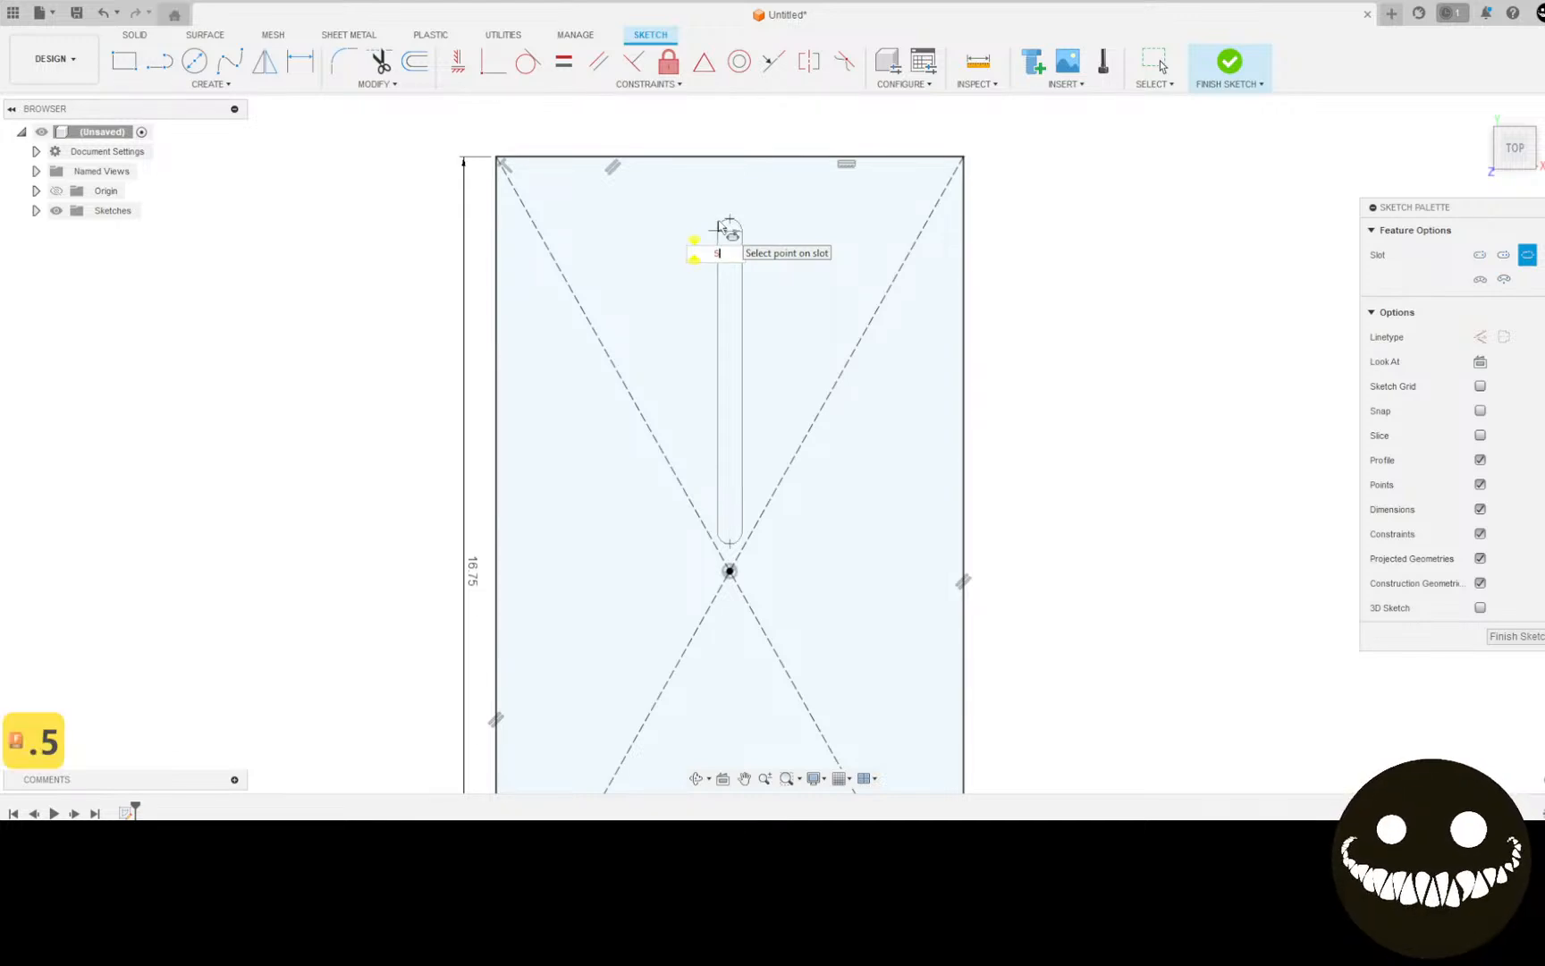
pyautogui.press('Return')
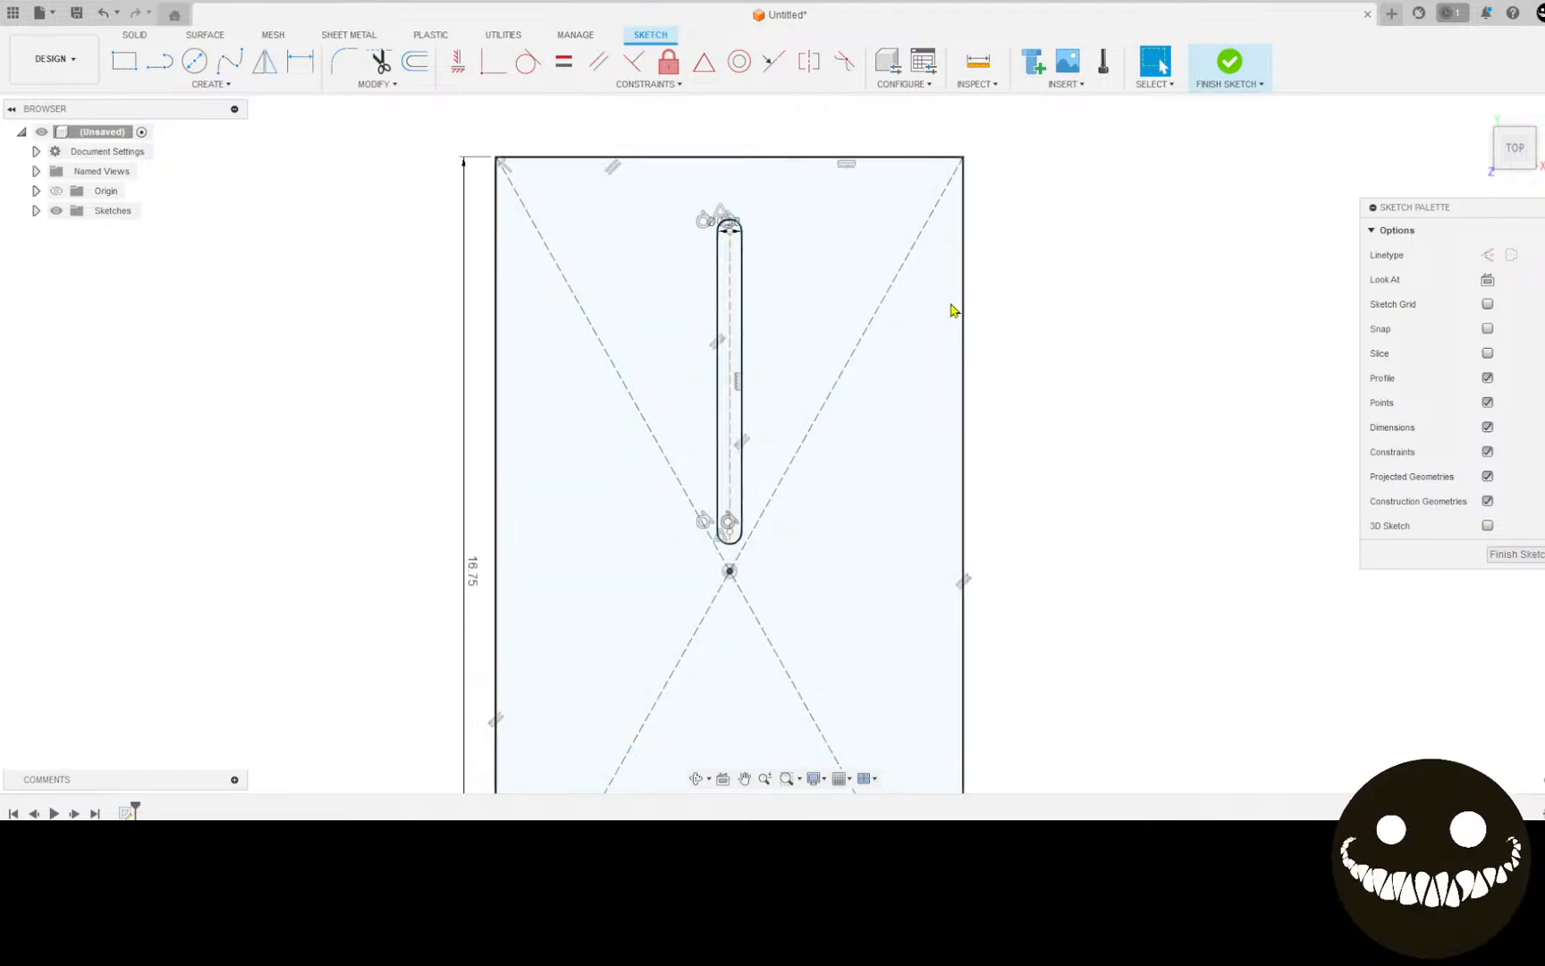
# Step: Extrude the plate profile together with the slot profile 0.25 in as one solid body
pyautogui.press('e')
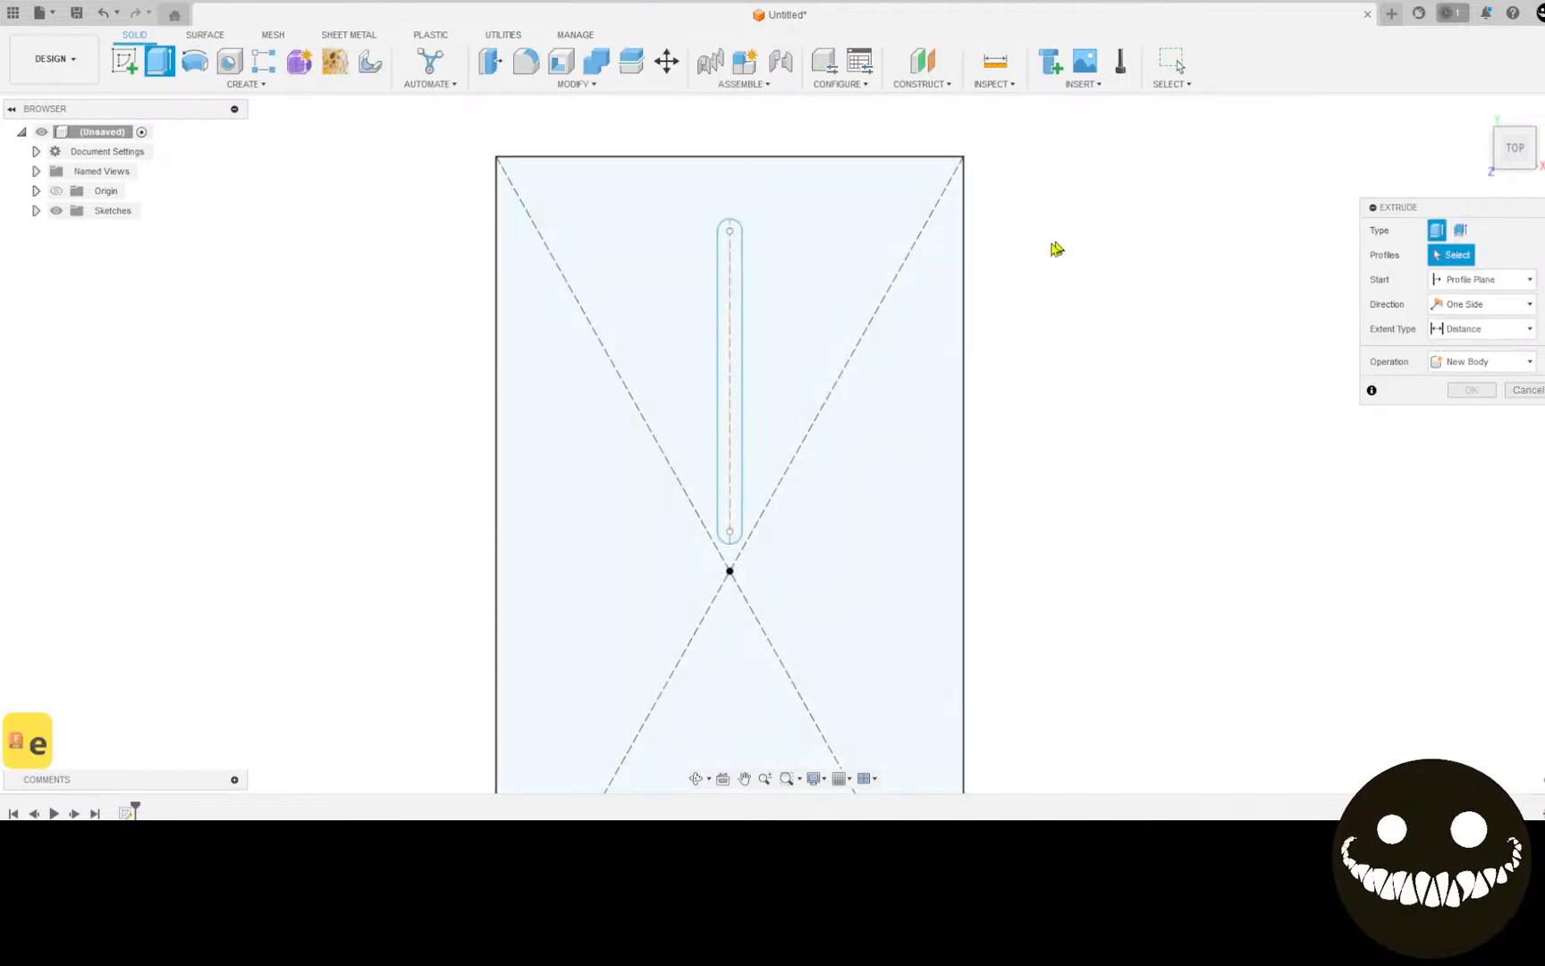
pyautogui.click(726, 324)
pyautogui.click(726, 319)
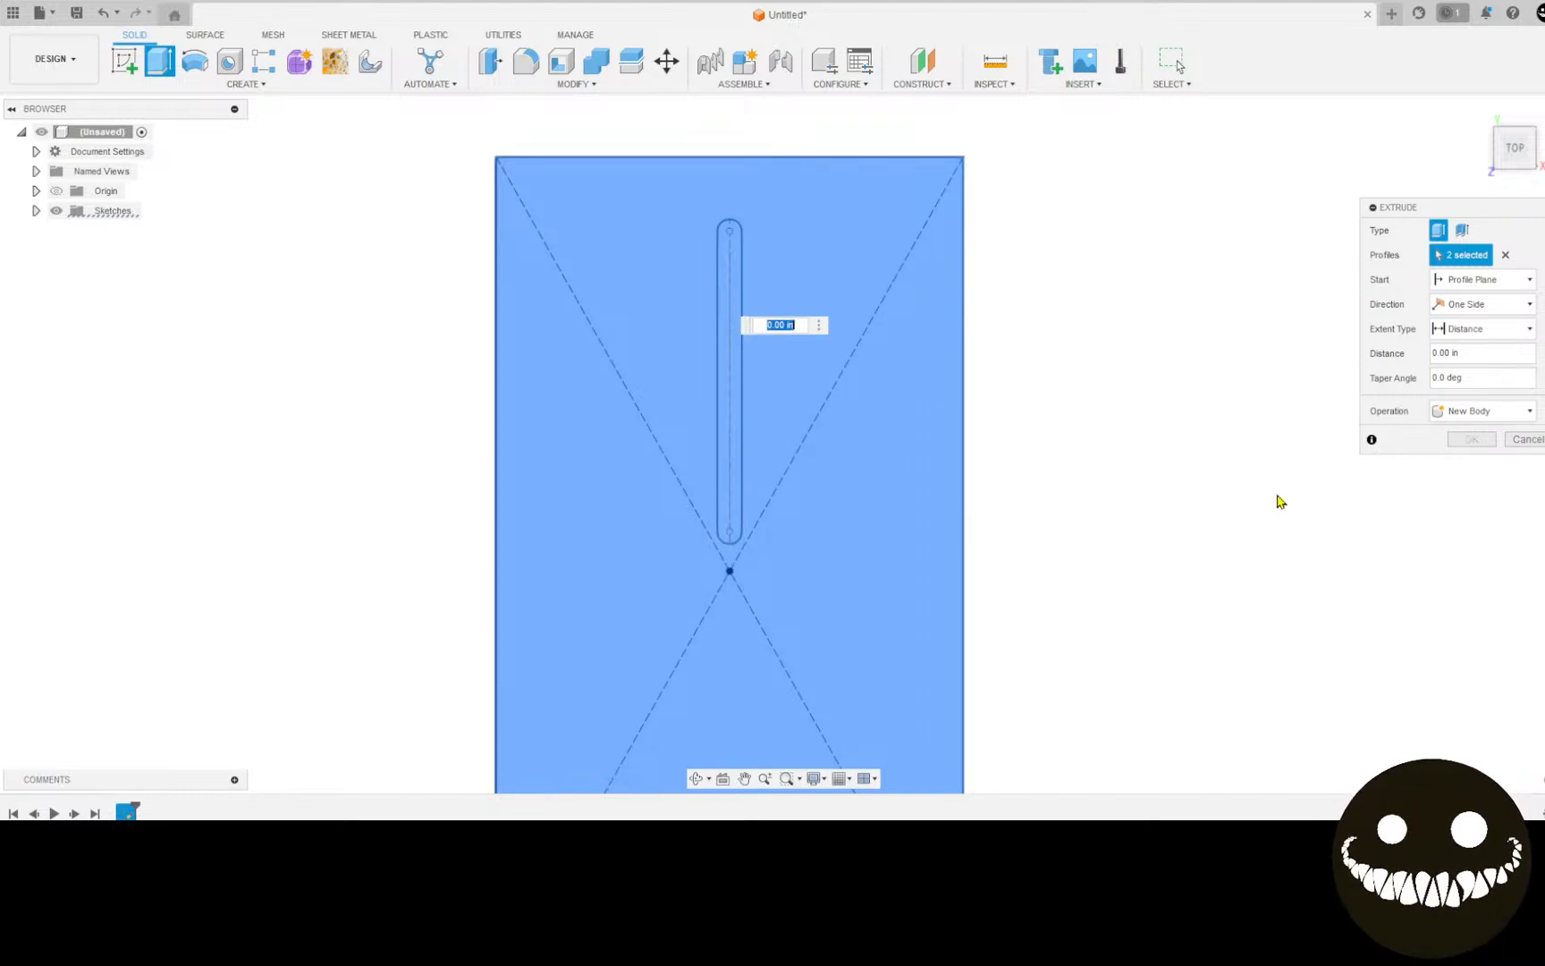
pyautogui.write('.25')
pyautogui.press('Return')
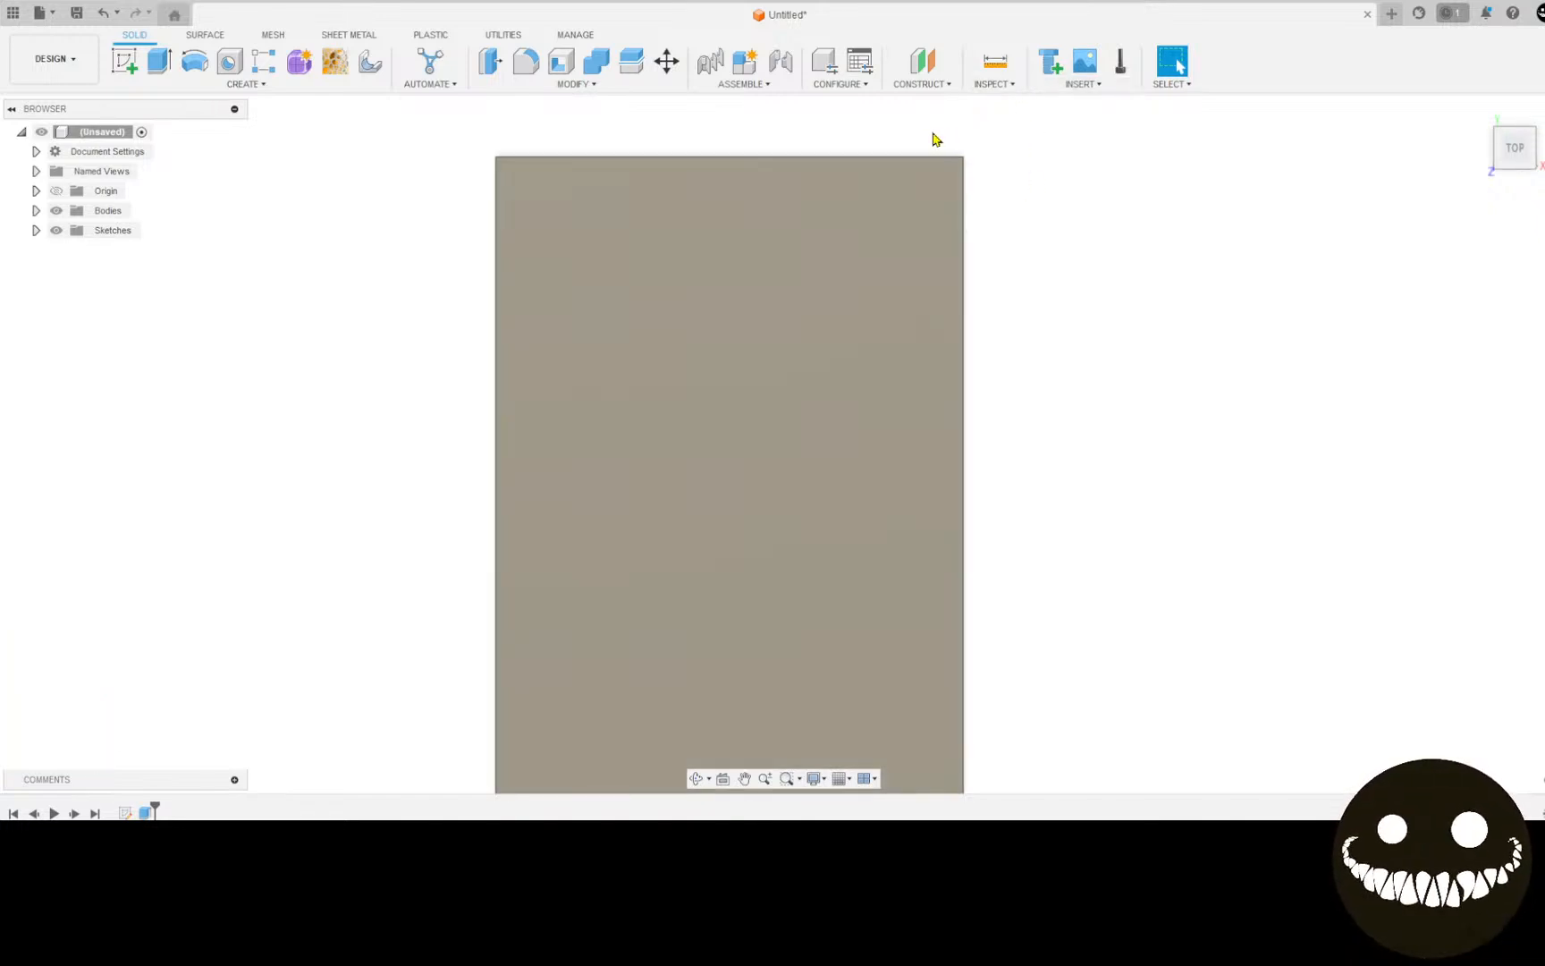
# Step: Start another extrusion, show the plate sketch again and select the slot profile for it
pyautogui.press('e')
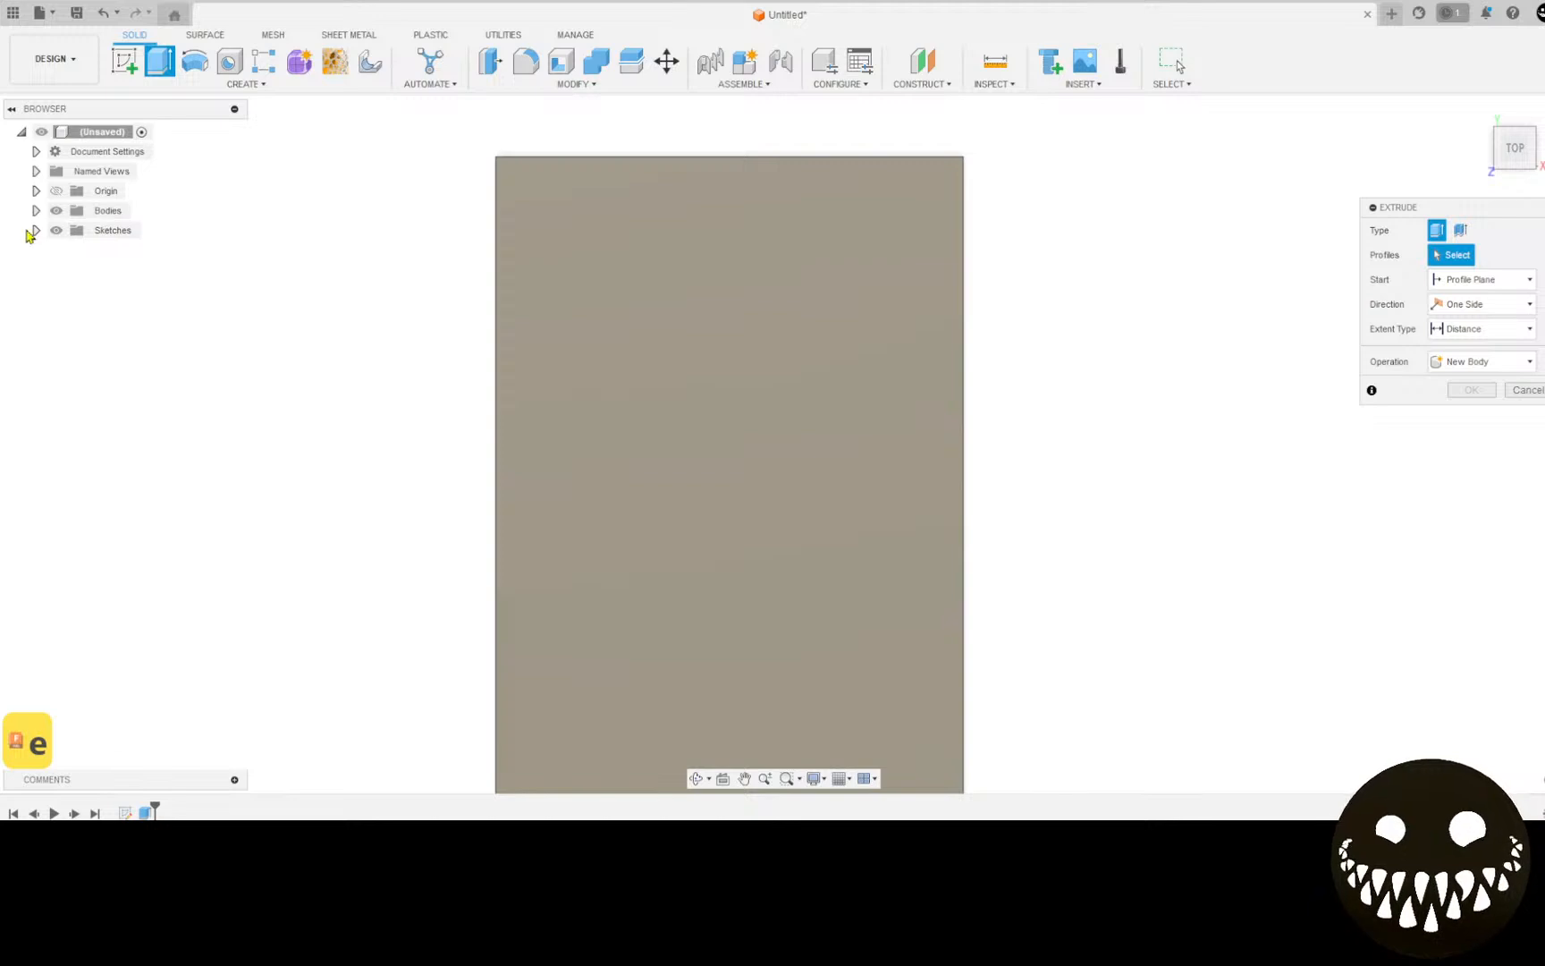
pyautogui.click(36, 229)
pyautogui.click(71, 250)
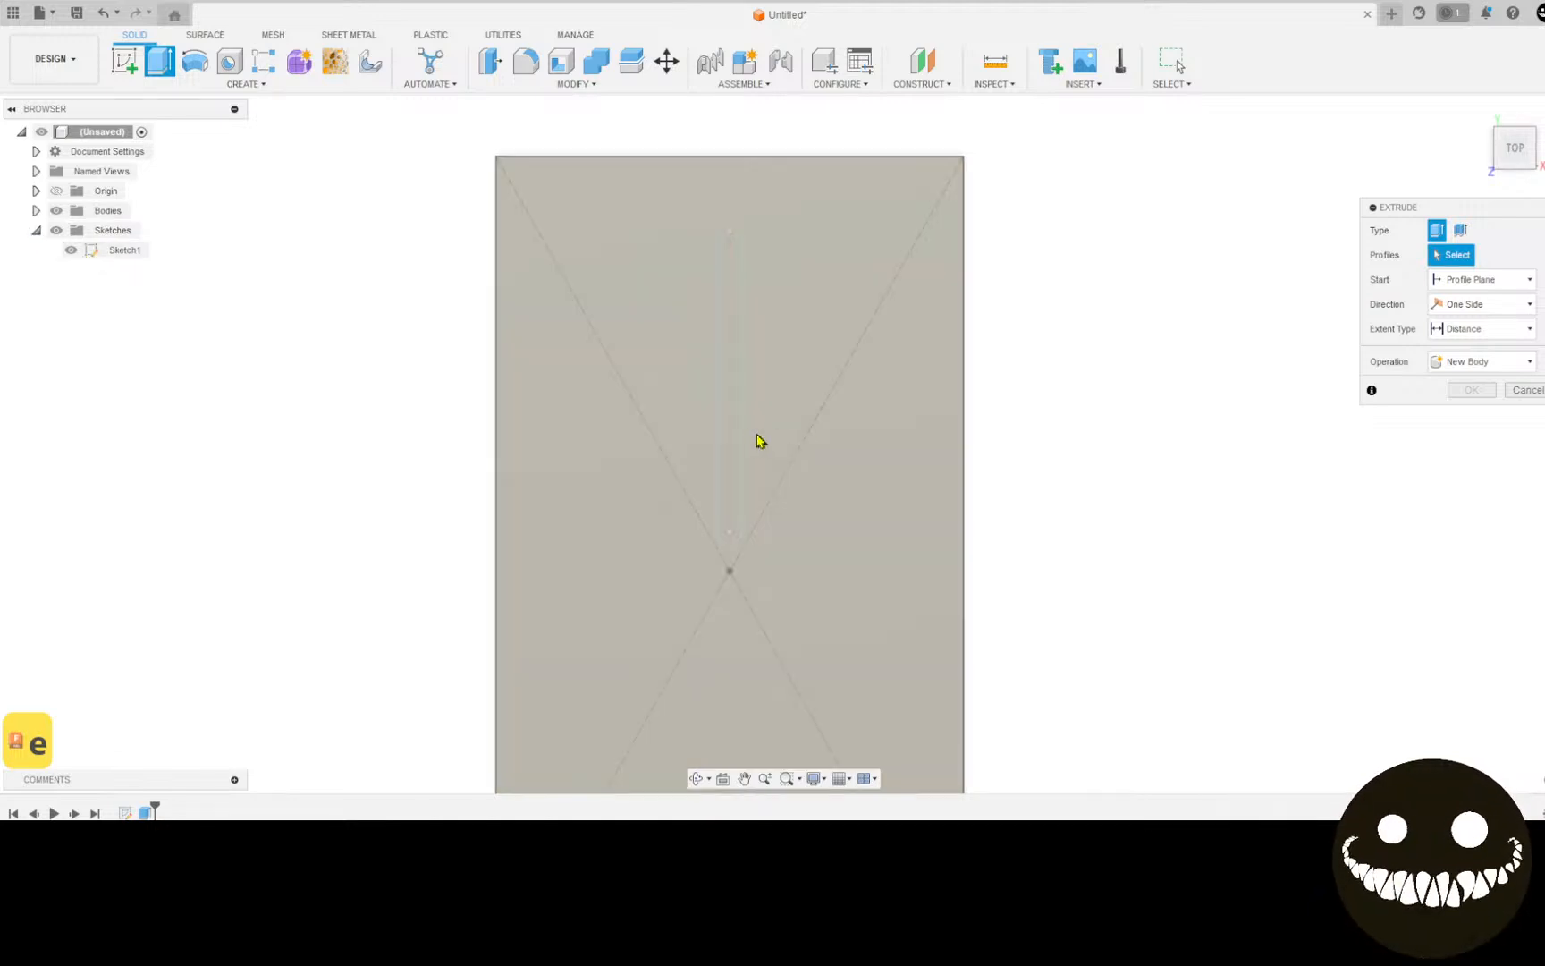
pyautogui.click(739, 440)
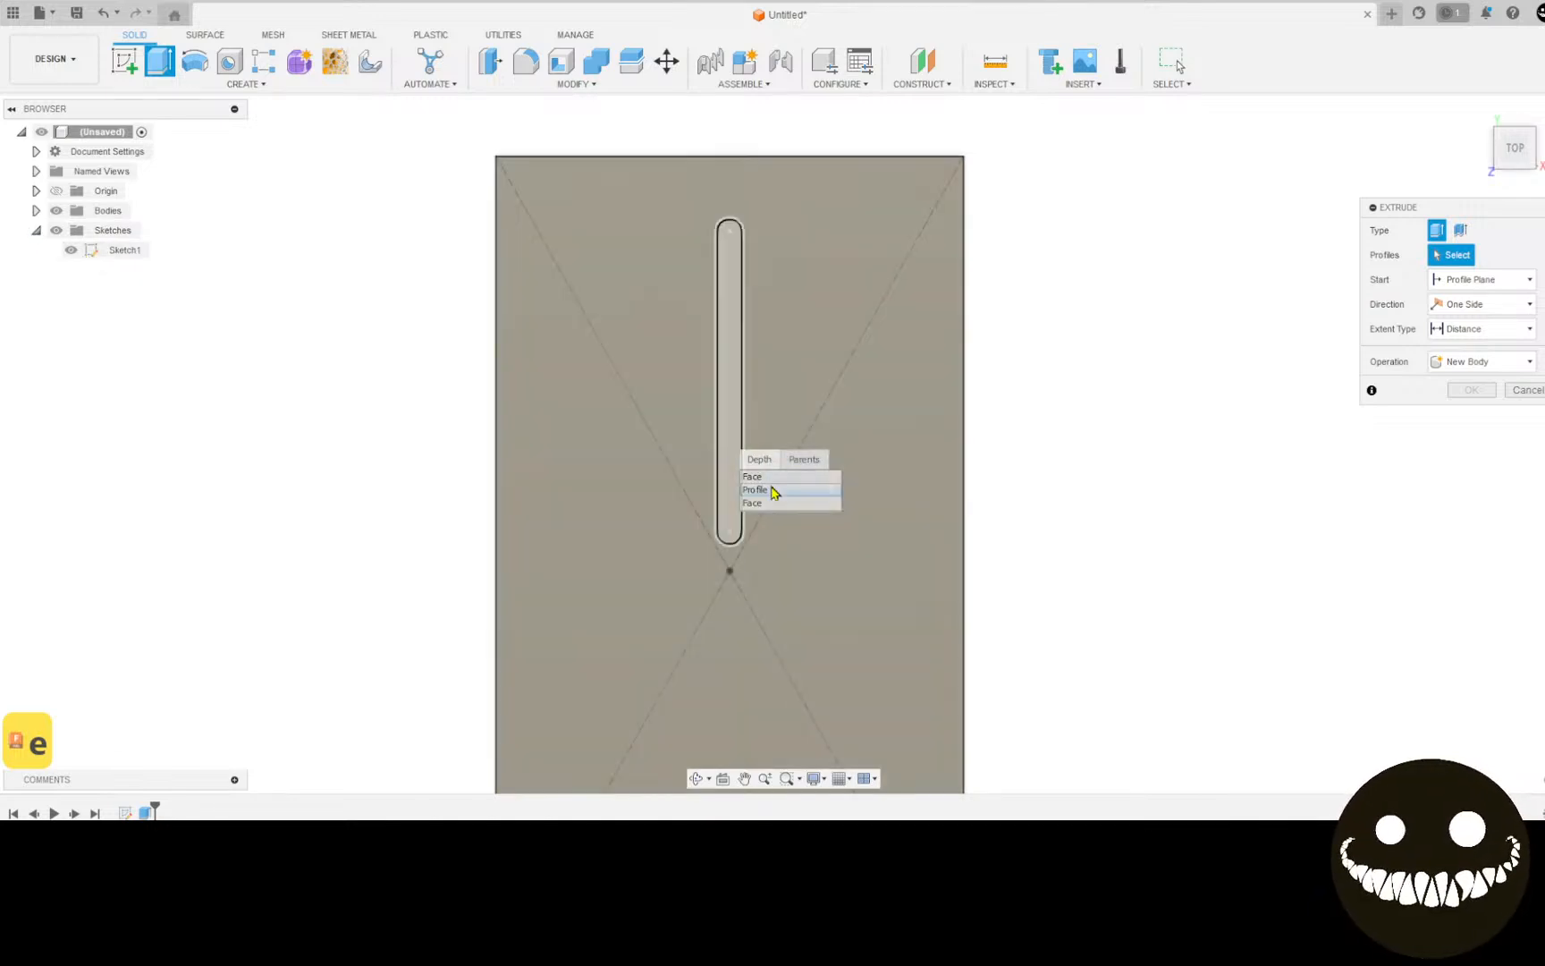
pyautogui.click(773, 490)
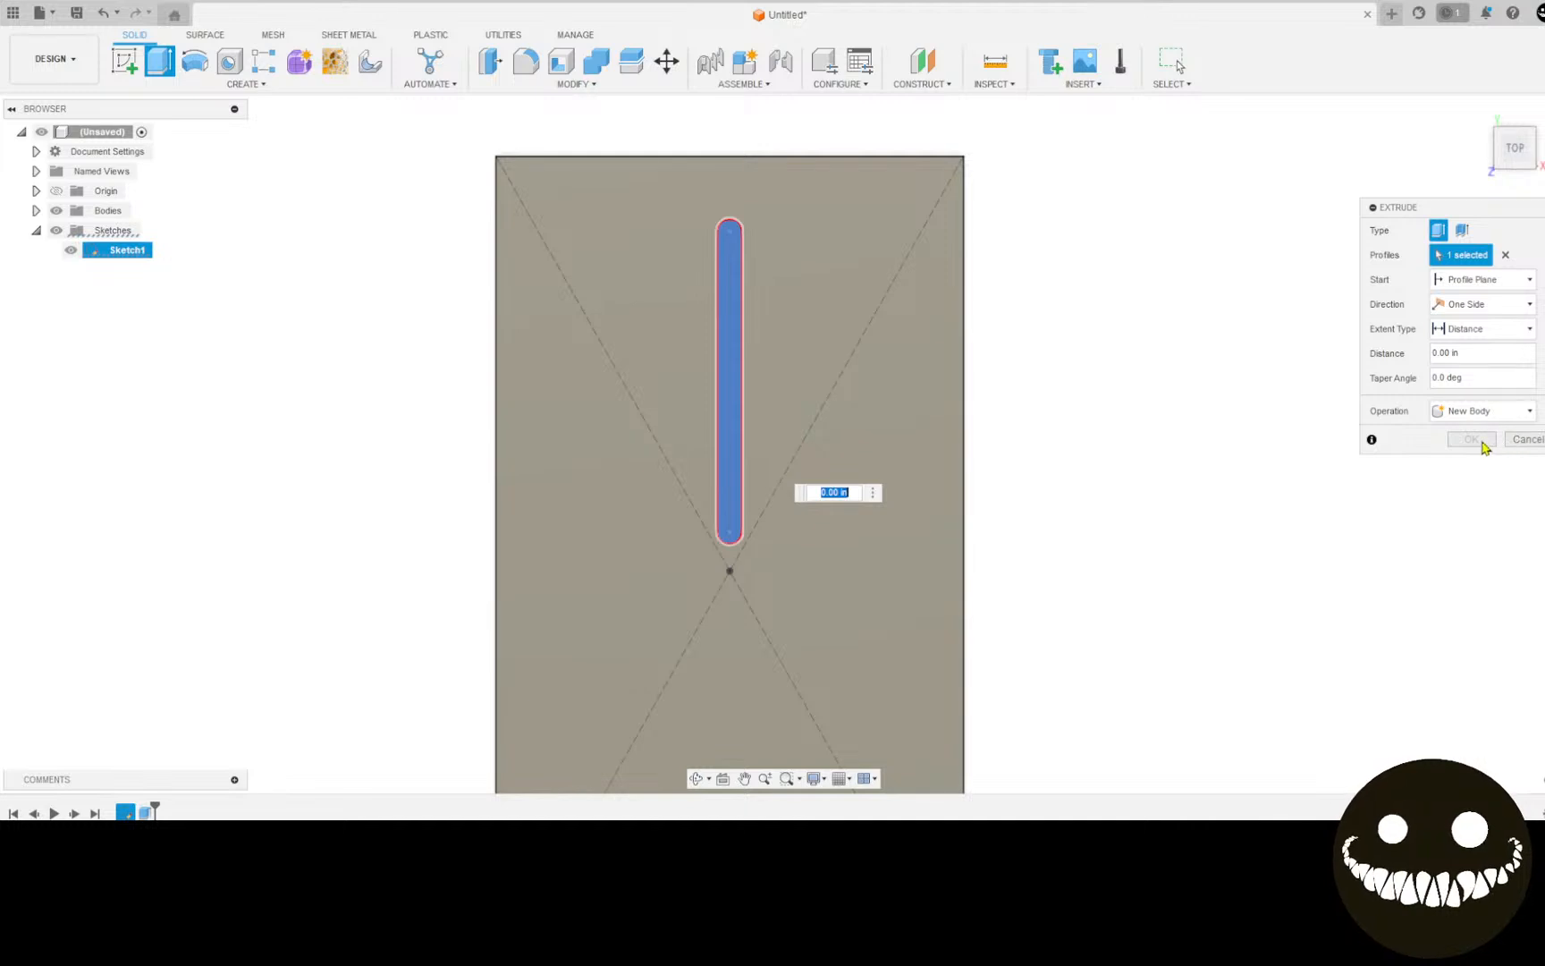
# Step: Try to cut the plate with an extrusion of -0.25 in, using a plate face as the profile
pyautogui.keyDown('shift'); pyautogui.moveTo(1083, 461); pyautogui.dragTo(1099, 429, button='middle'); pyautogui.keyUp('shift')
pyautogui.moveTo(1094, 464); pyautogui.dragTo(1085, 469)
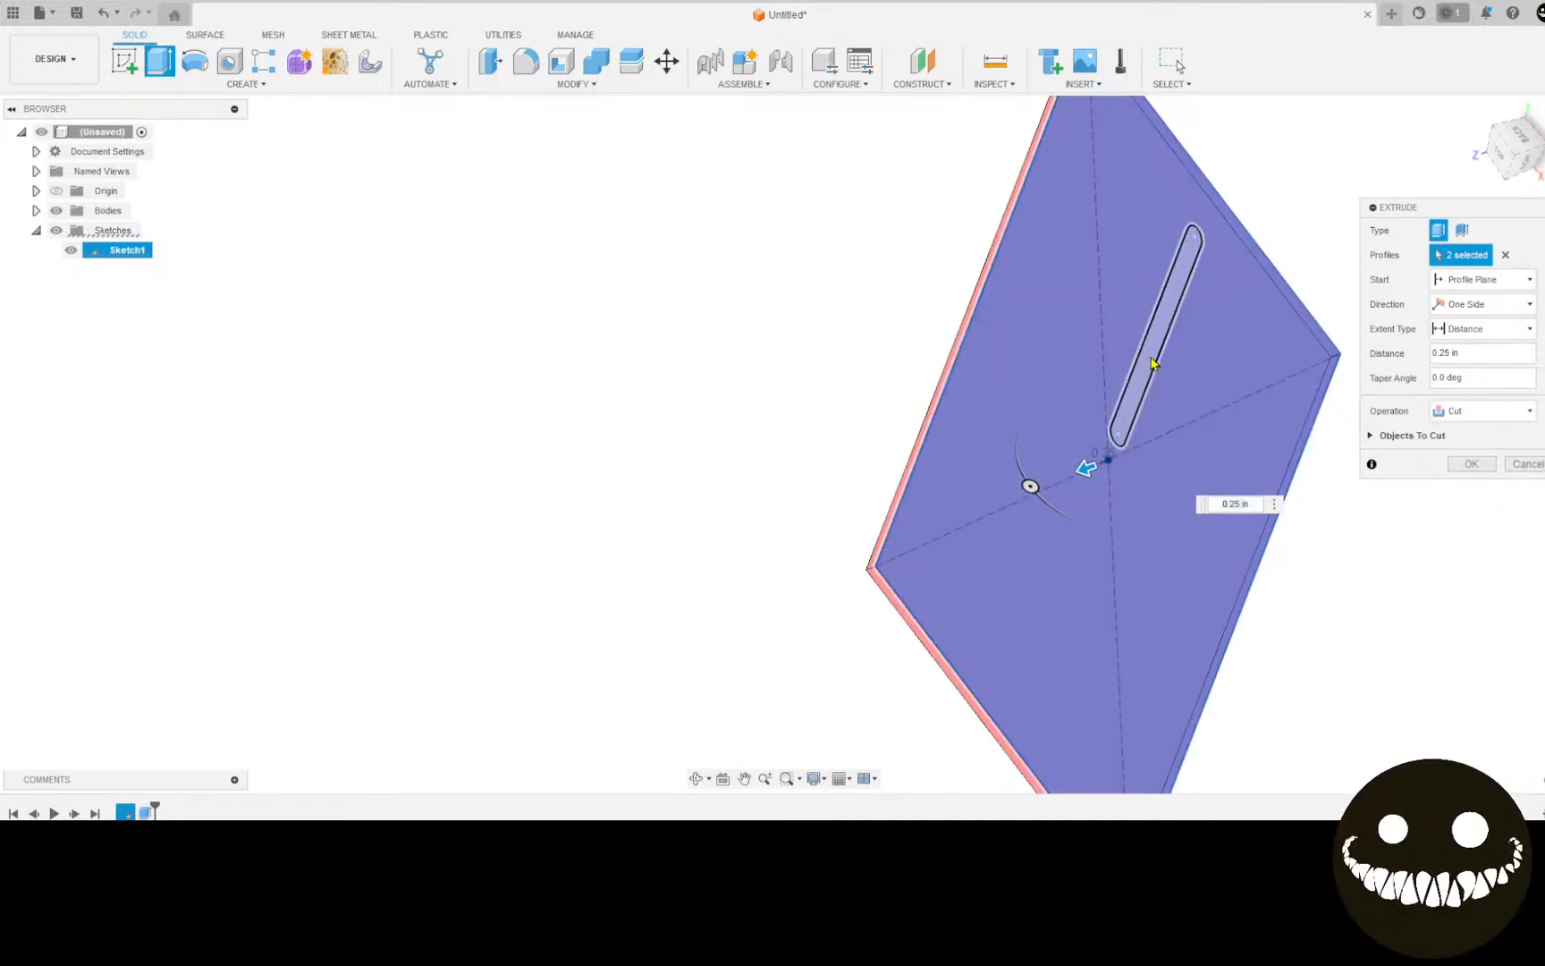
pyautogui.click(1160, 361)
pyautogui.keyDown('shift'); pyautogui.moveTo(1187, 519); pyautogui.dragTo(1242, 494, button='middle'); pyautogui.keyUp('shift')
pyautogui.click(1208, 548)
pyautogui.click(1159, 386)
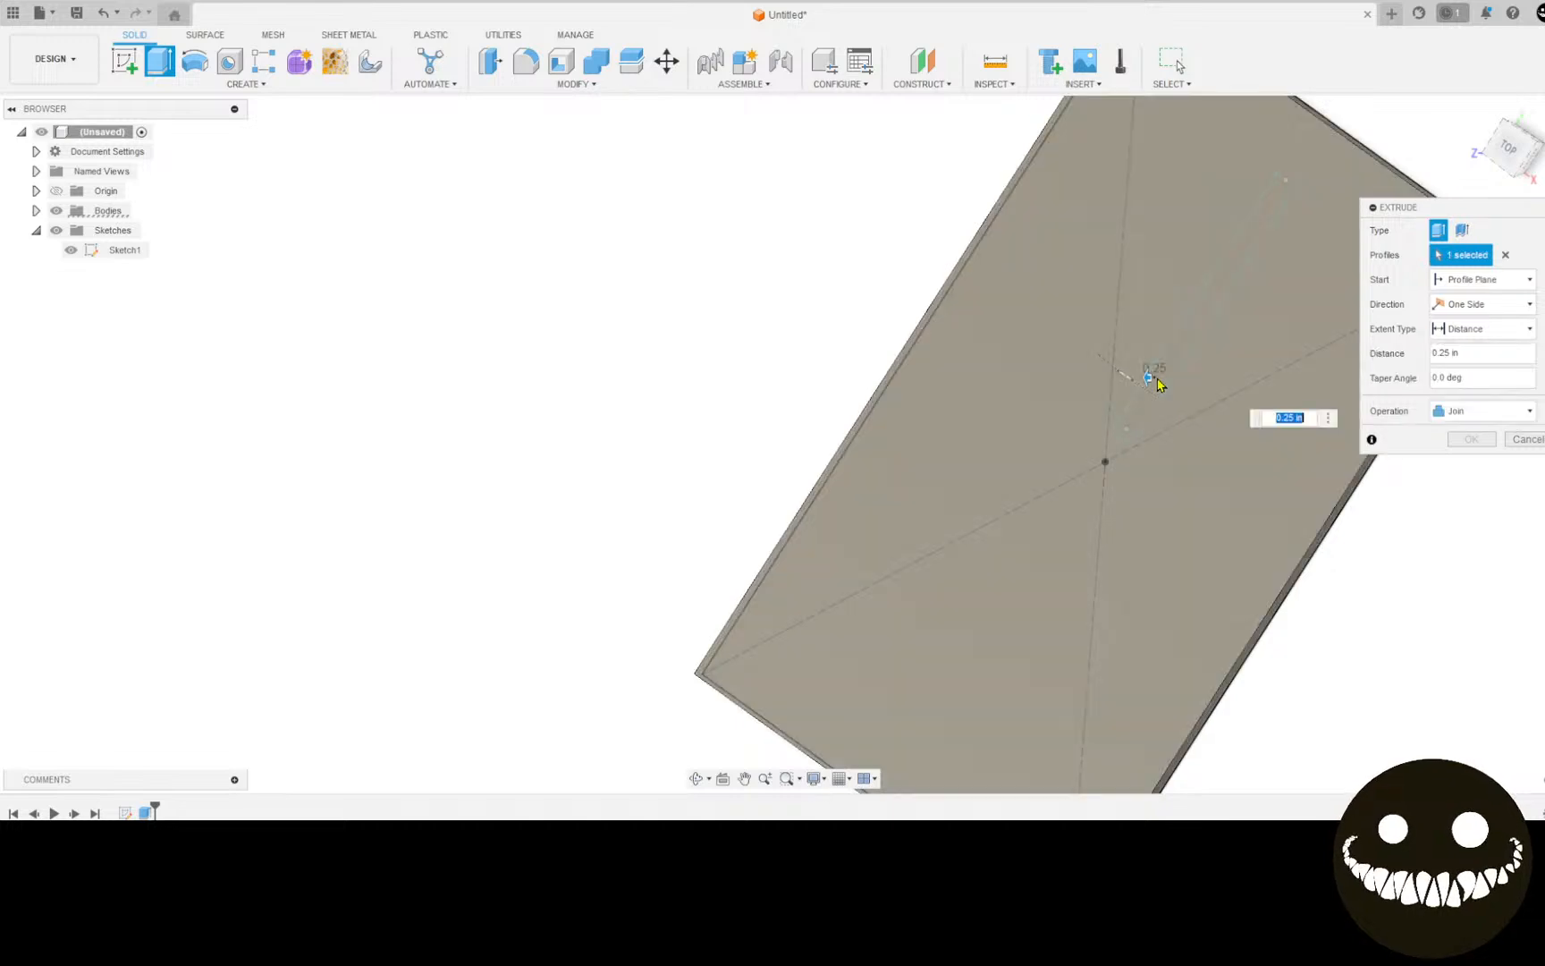
pyautogui.keyDown('shift'); pyautogui.moveTo(1155, 383); pyautogui.dragTo(1024, 467, button='middle'); pyautogui.keyUp('shift')
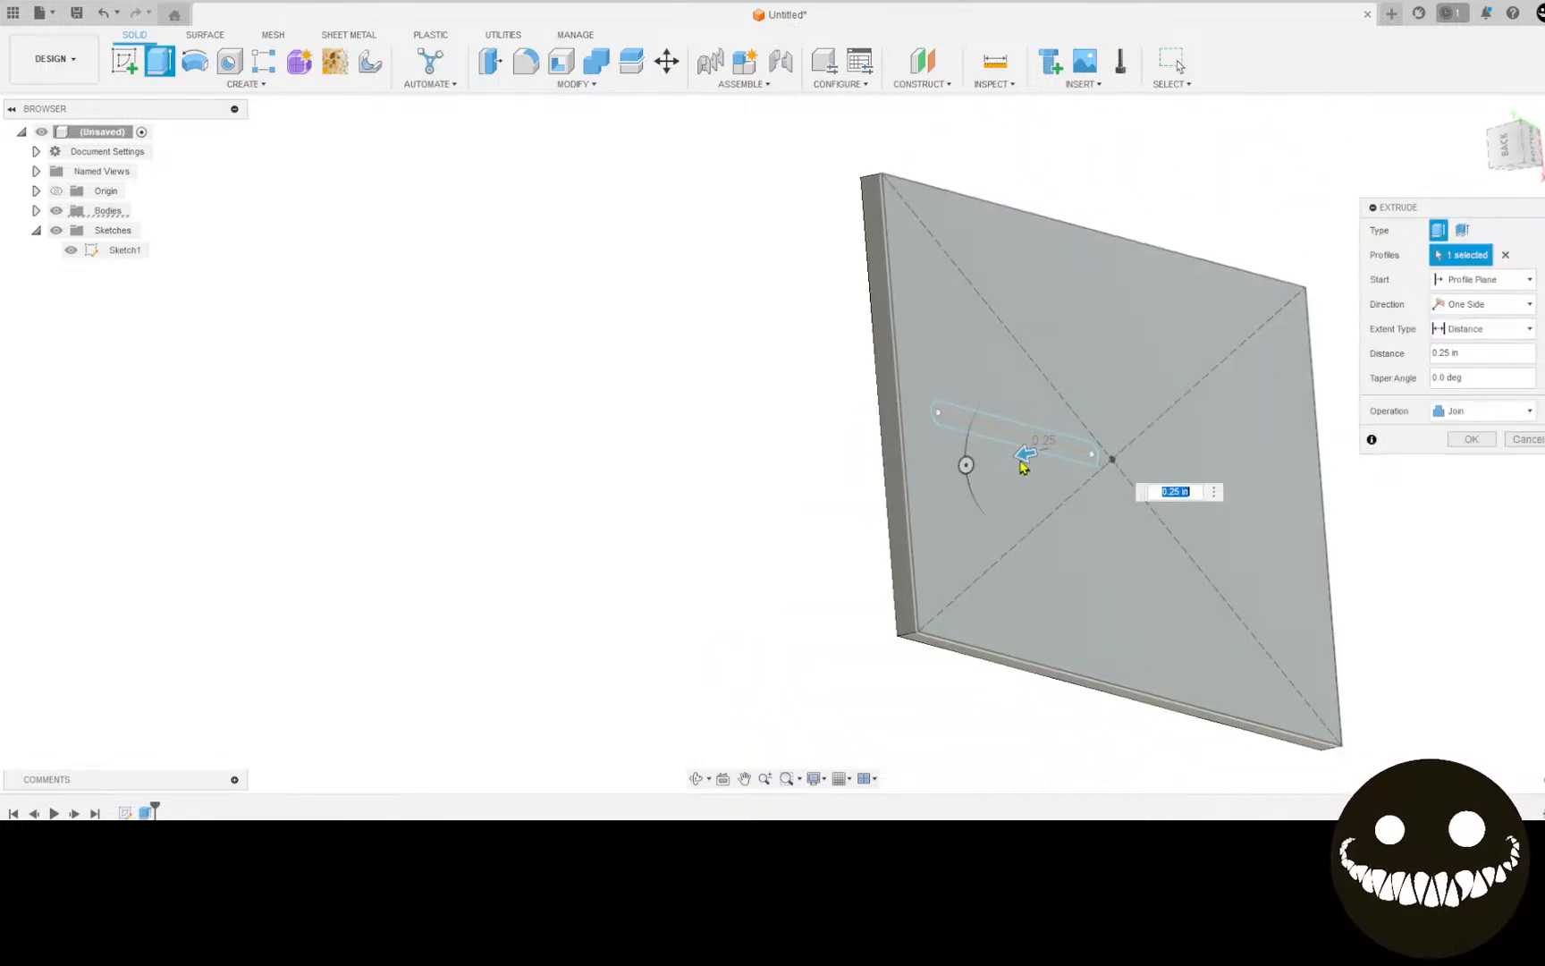
pyautogui.write('-0.25')
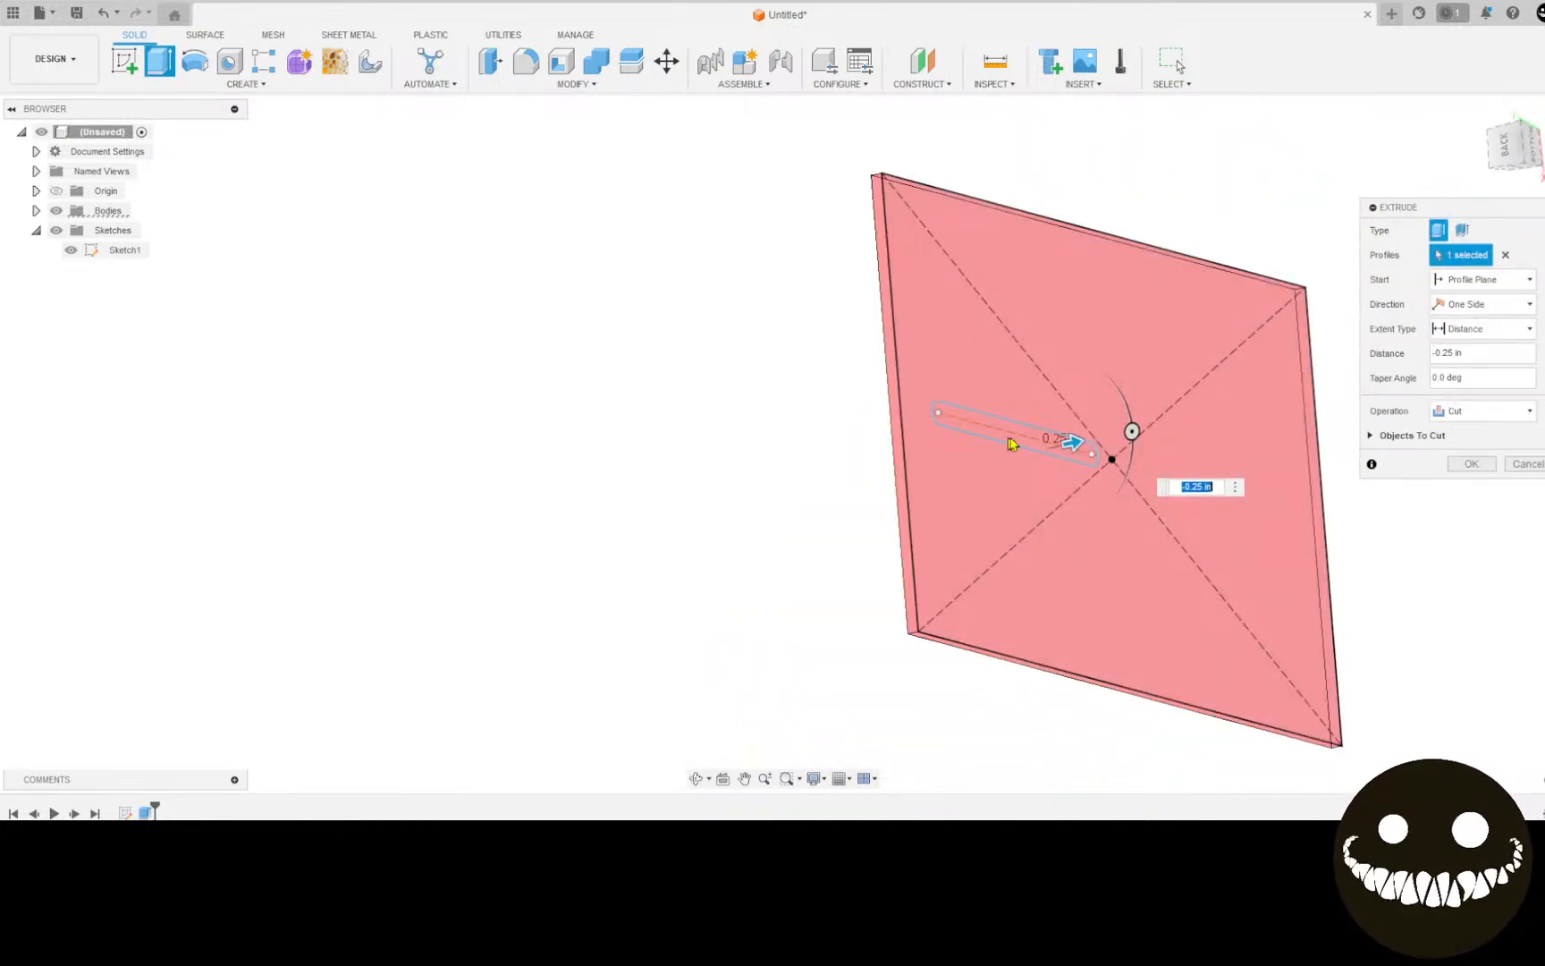
pyautogui.press('Return')
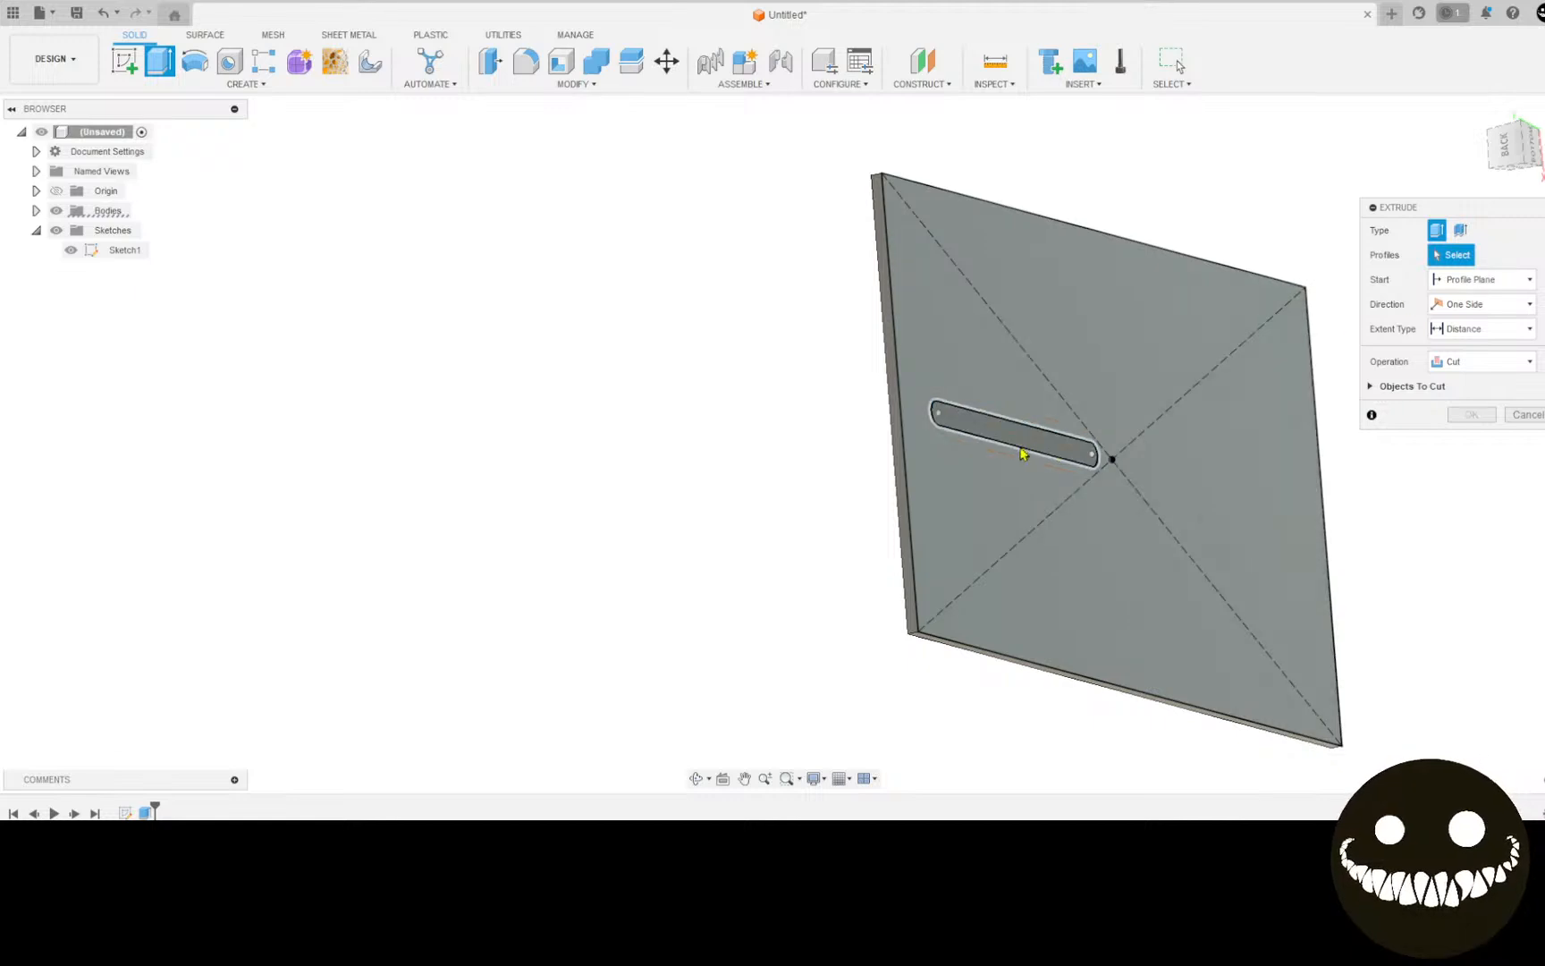
# Step: Cut the slot profile through the plate with a 0.25 in extrusion
pyautogui.click(1011, 443)
pyautogui.moveTo(1010, 443)
pyautogui.keyDown('shift'); pyautogui.mouseDown(button='middle')
pyautogui.moveTo(991, 456)
pyautogui.moveTo(1097, 448)
pyautogui.mouseUp(button='middle'); pyautogui.keyUp('shift')
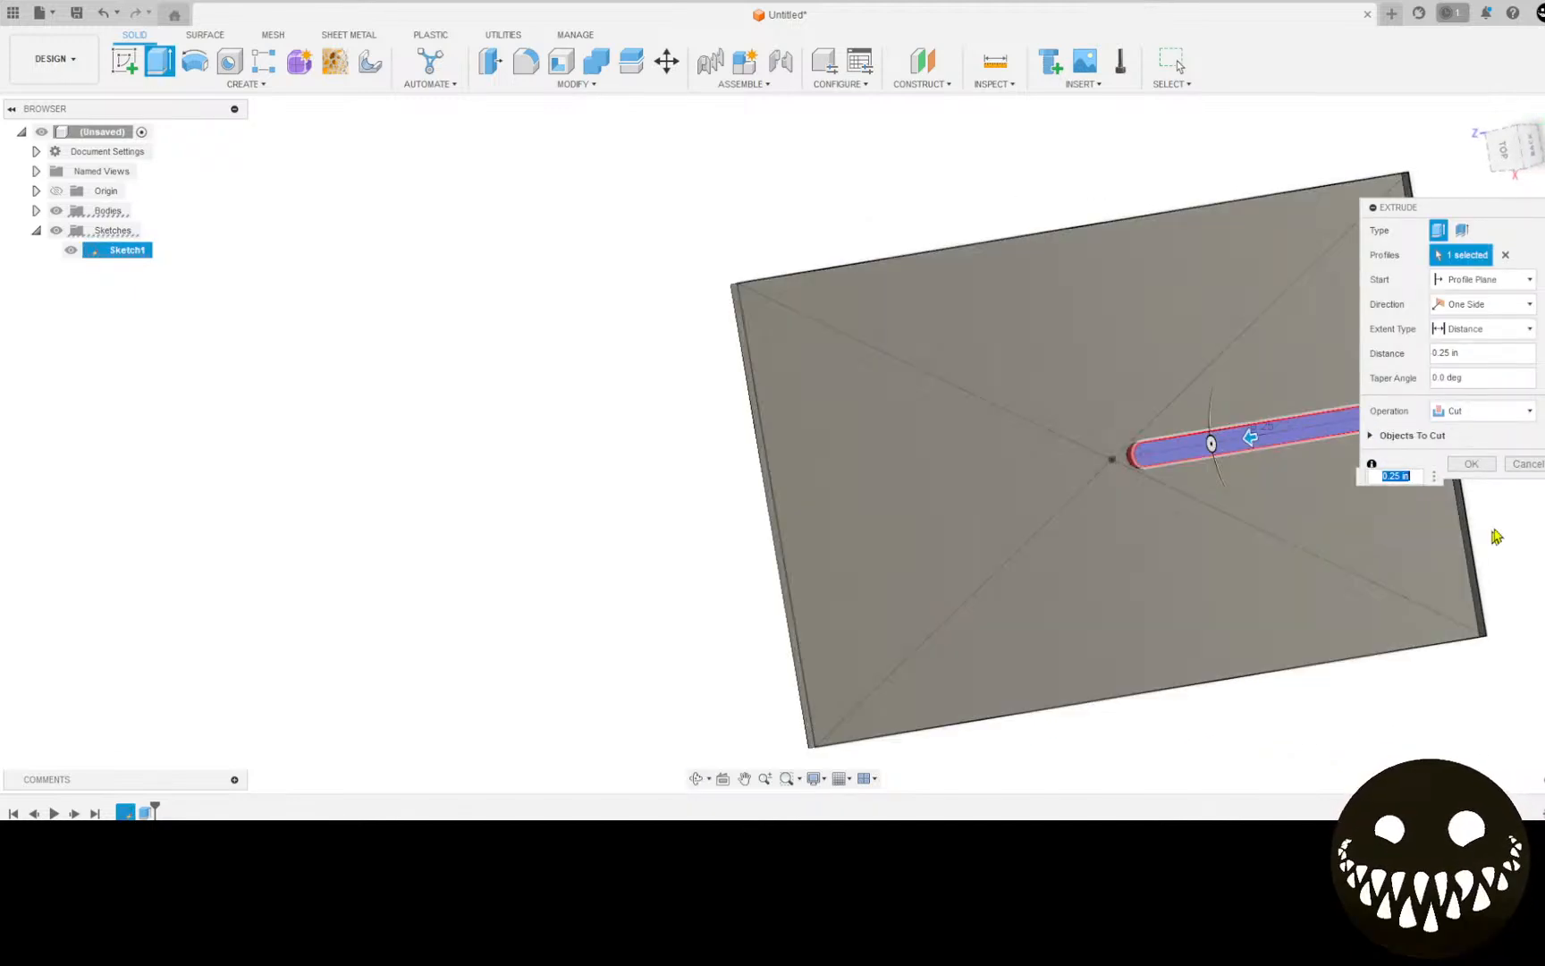
pyautogui.click(1470, 463)
pyautogui.moveTo(1350, 379); pyautogui.dragTo(1143, 379, button='middle')
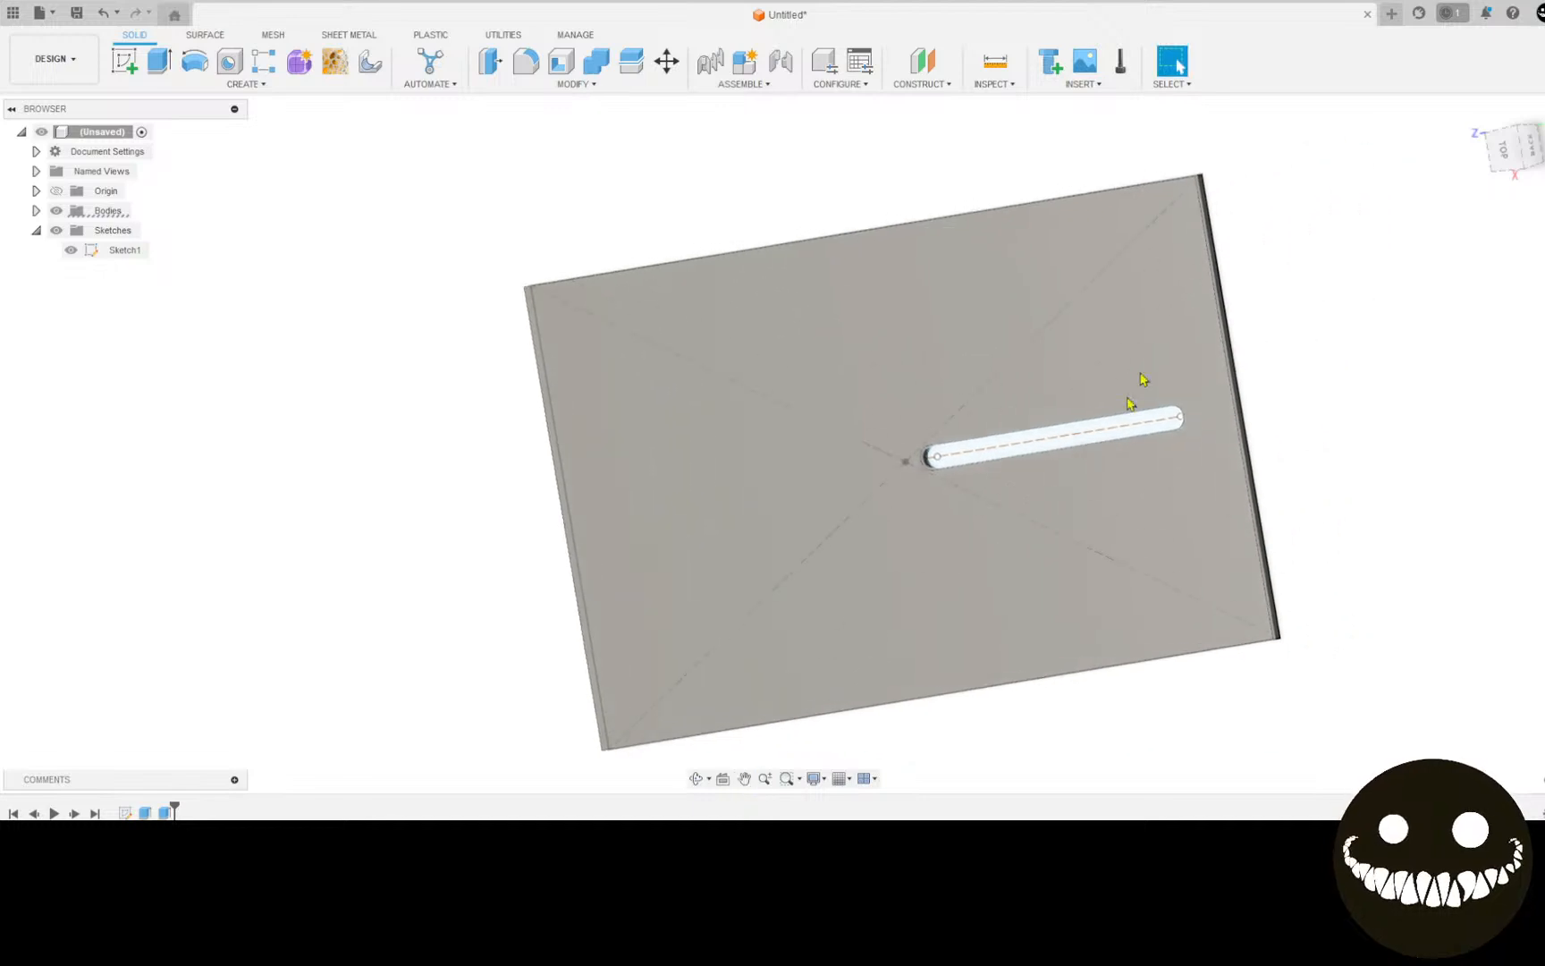
# Step: Set up a rectangular pattern of the slot cut feature along the X axis, viewing the plate from above
pyautogui.click(1507, 153)
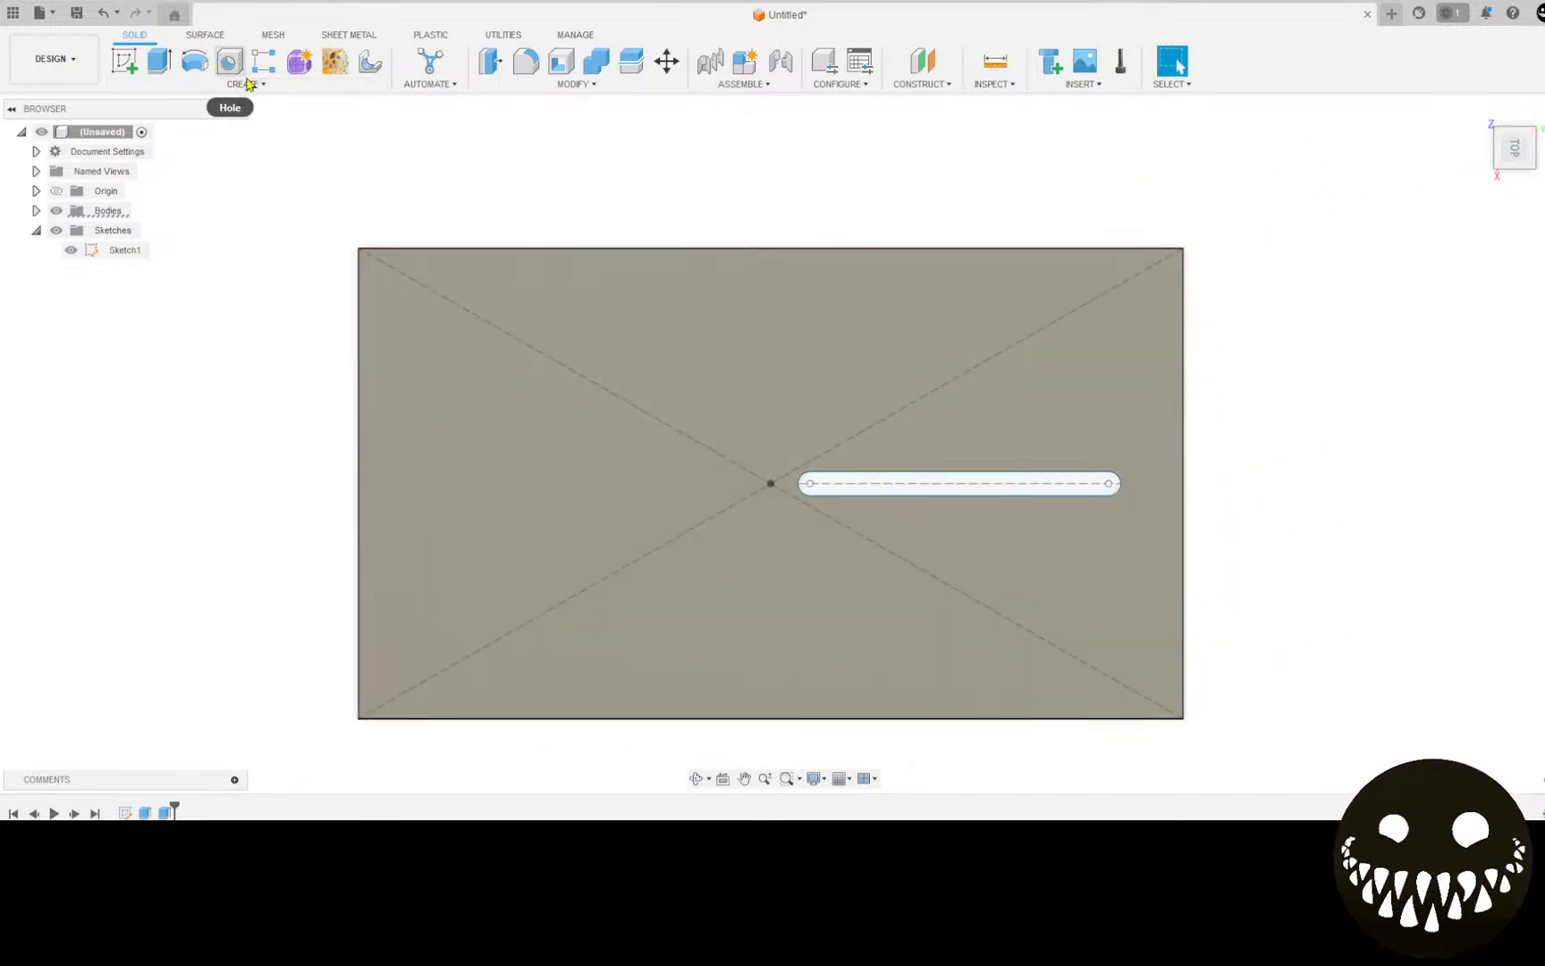
pyautogui.click(273, 70)
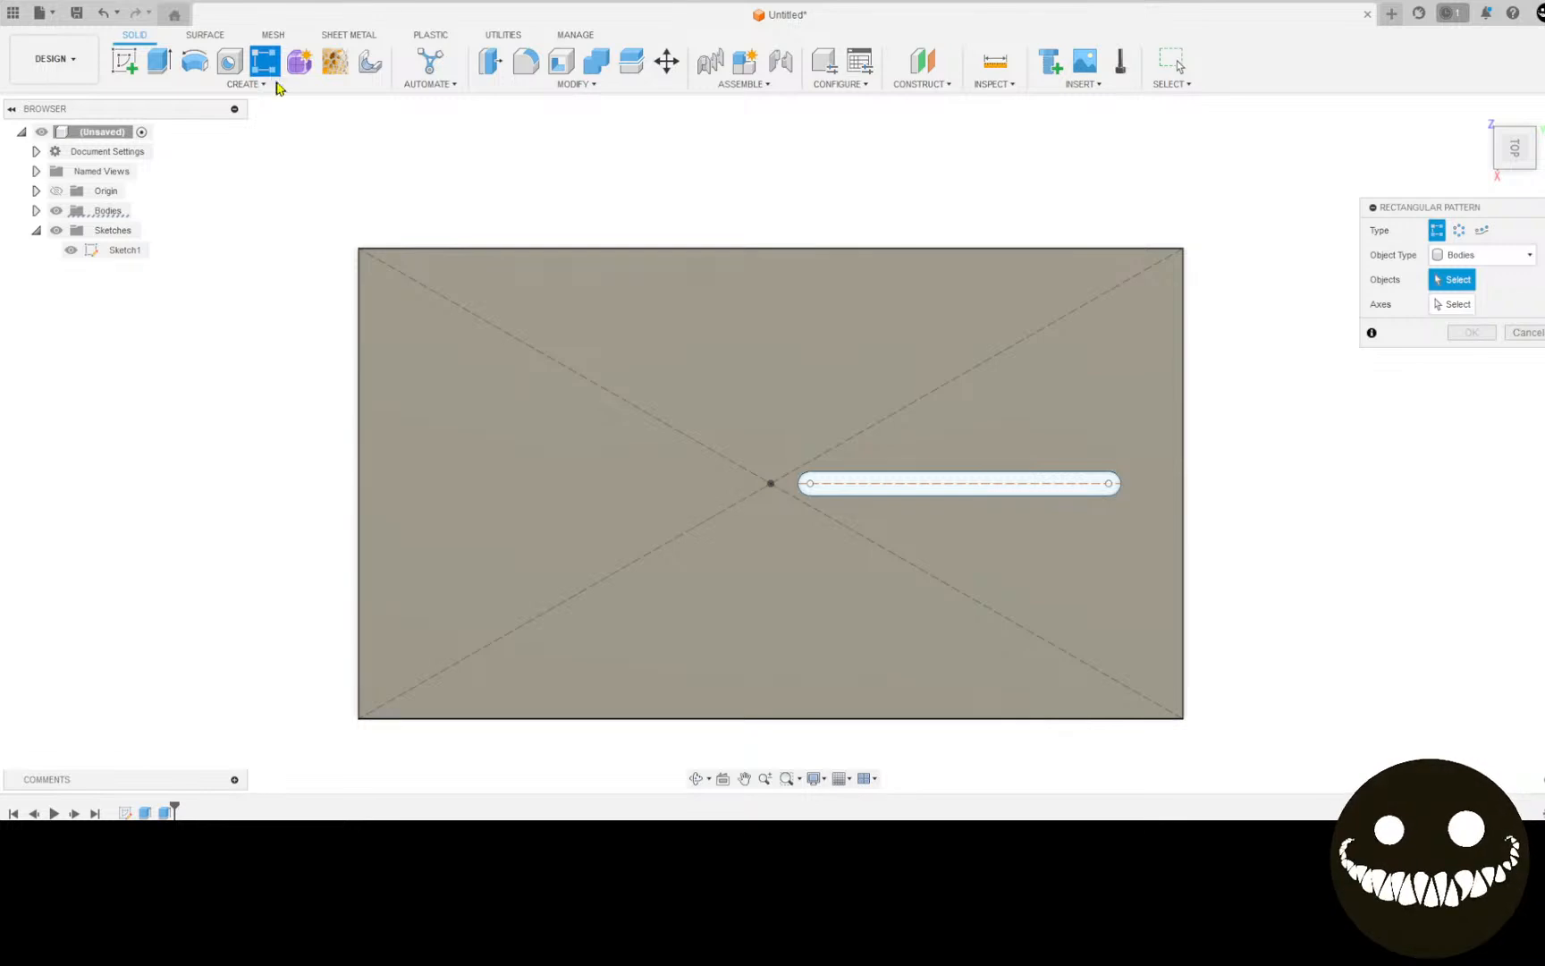
pyautogui.click(1523, 257)
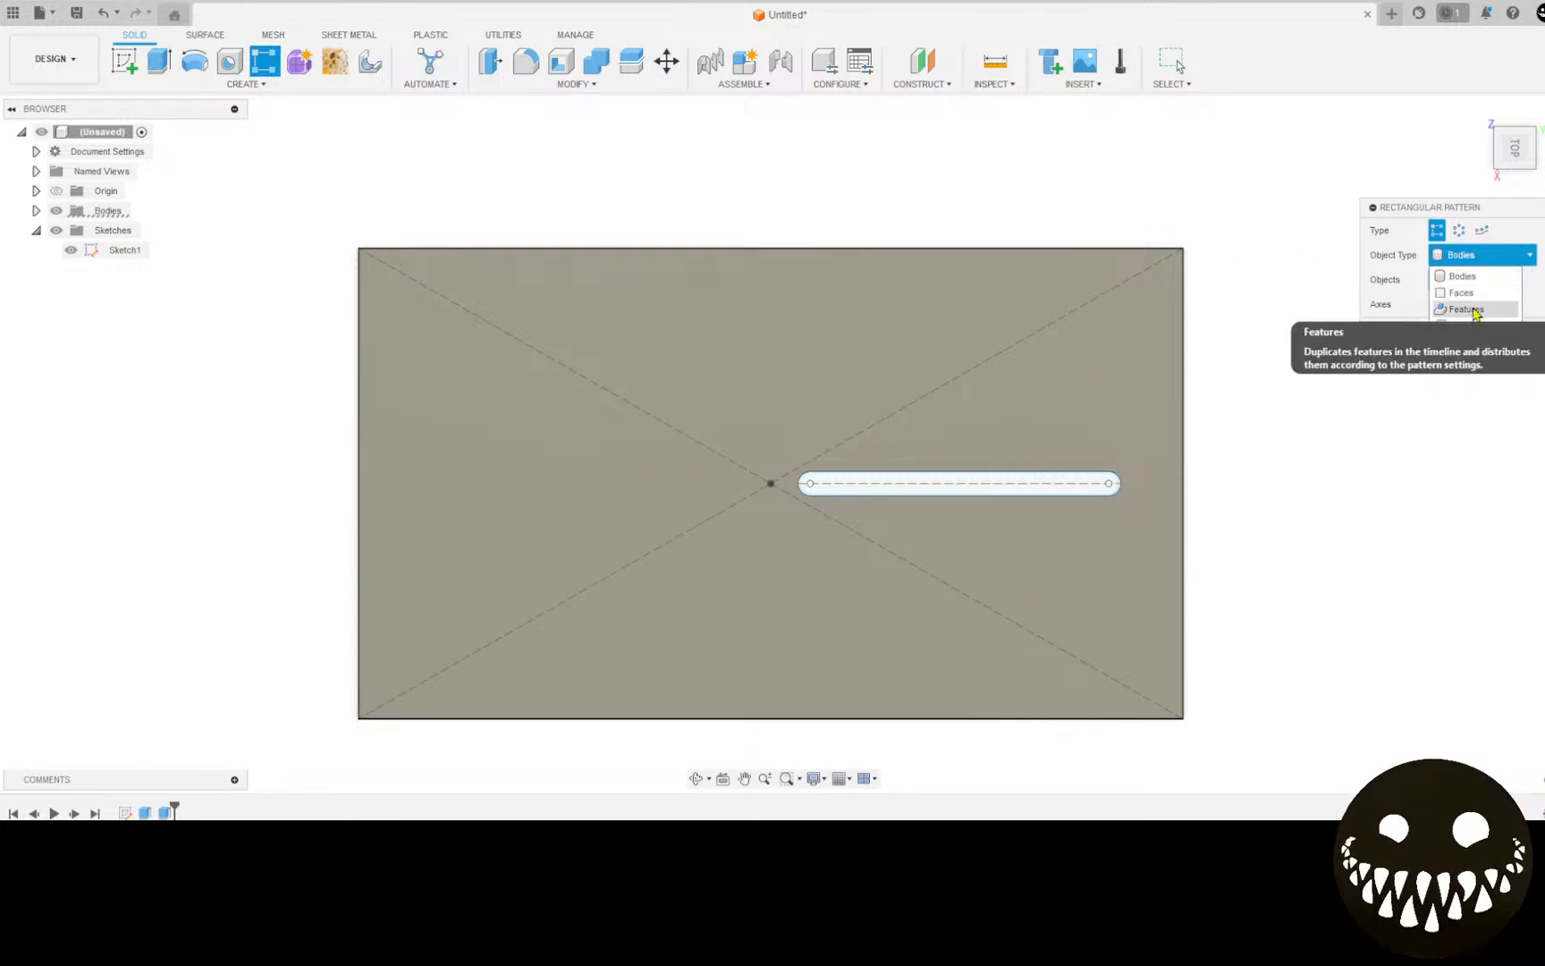
pyautogui.click(1466, 309)
pyautogui.click(164, 812)
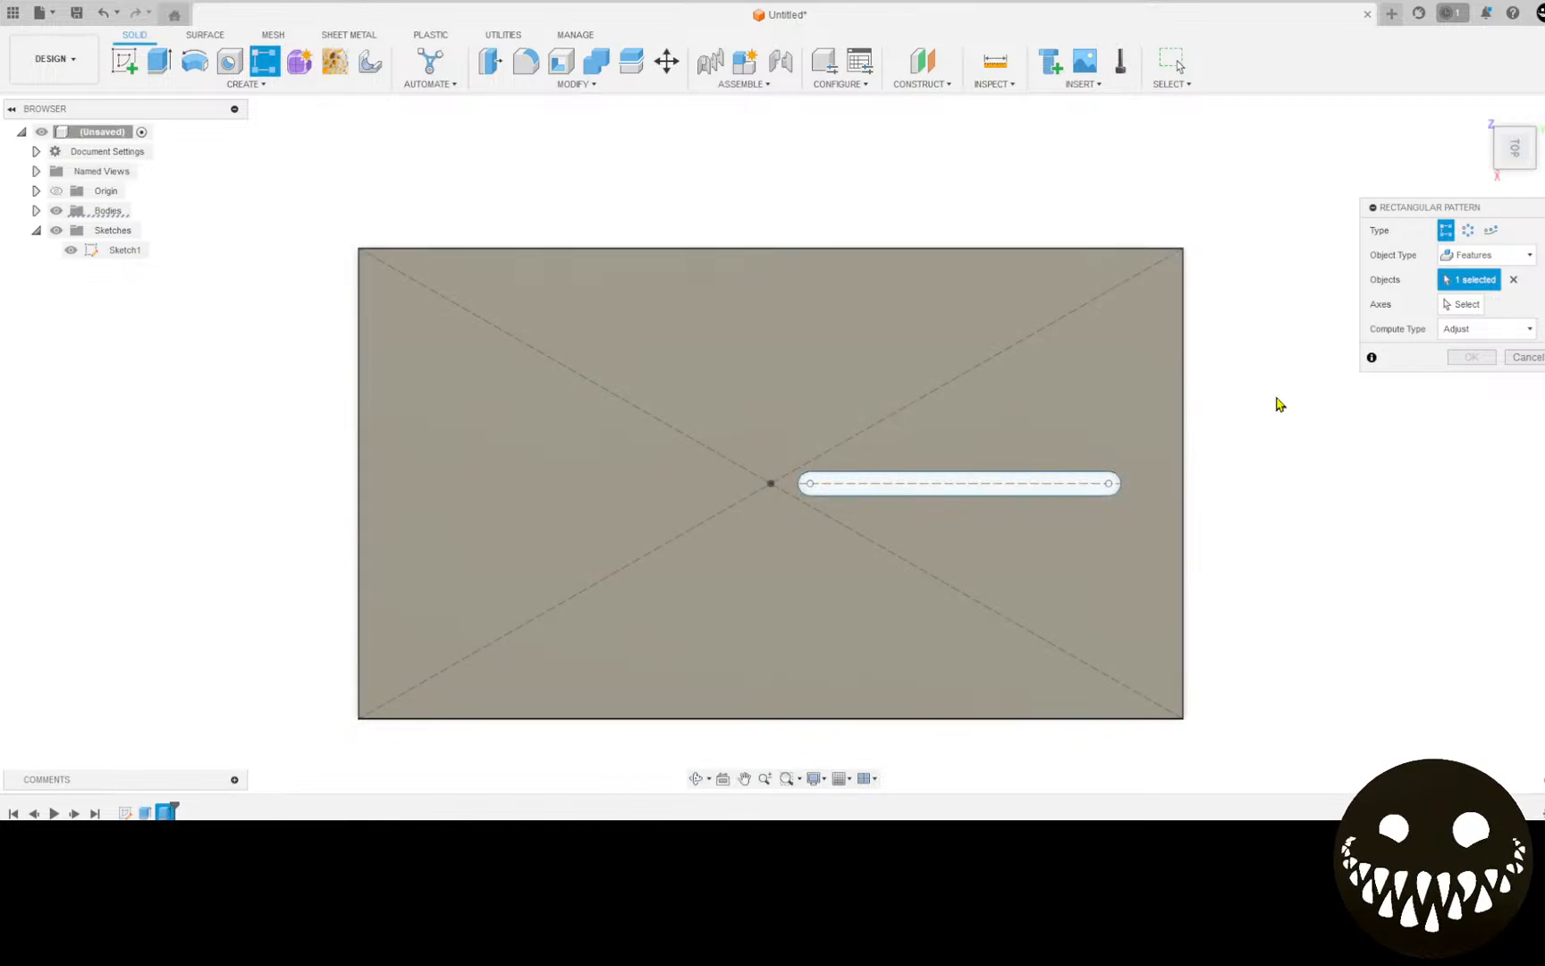
pyautogui.click(1461, 304)
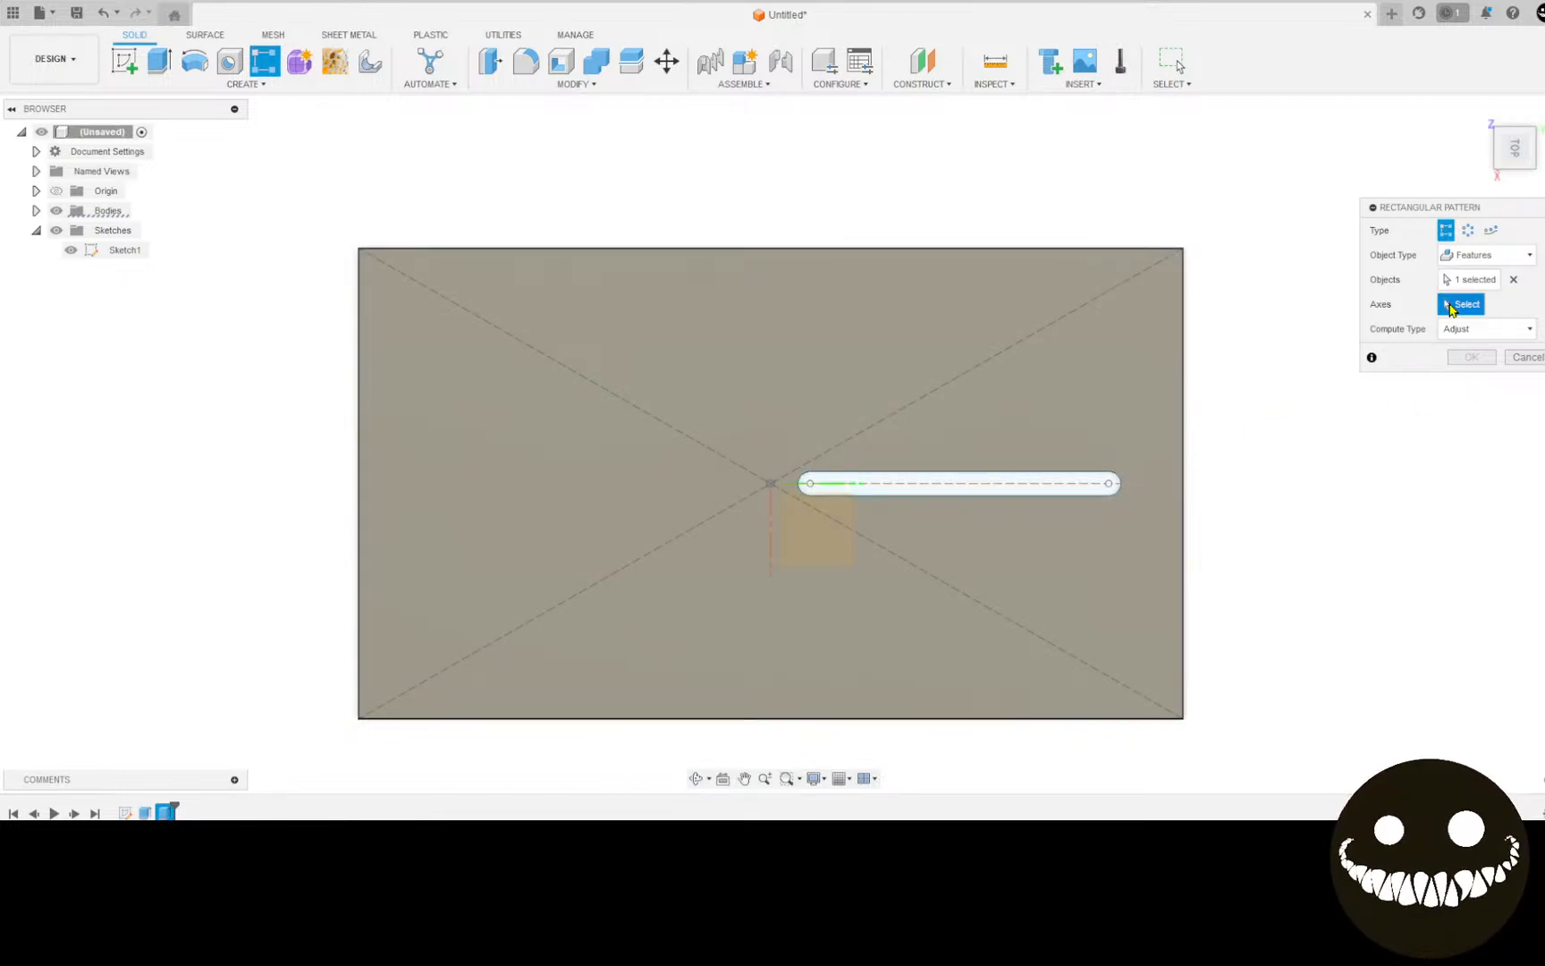
pyautogui.click(772, 546)
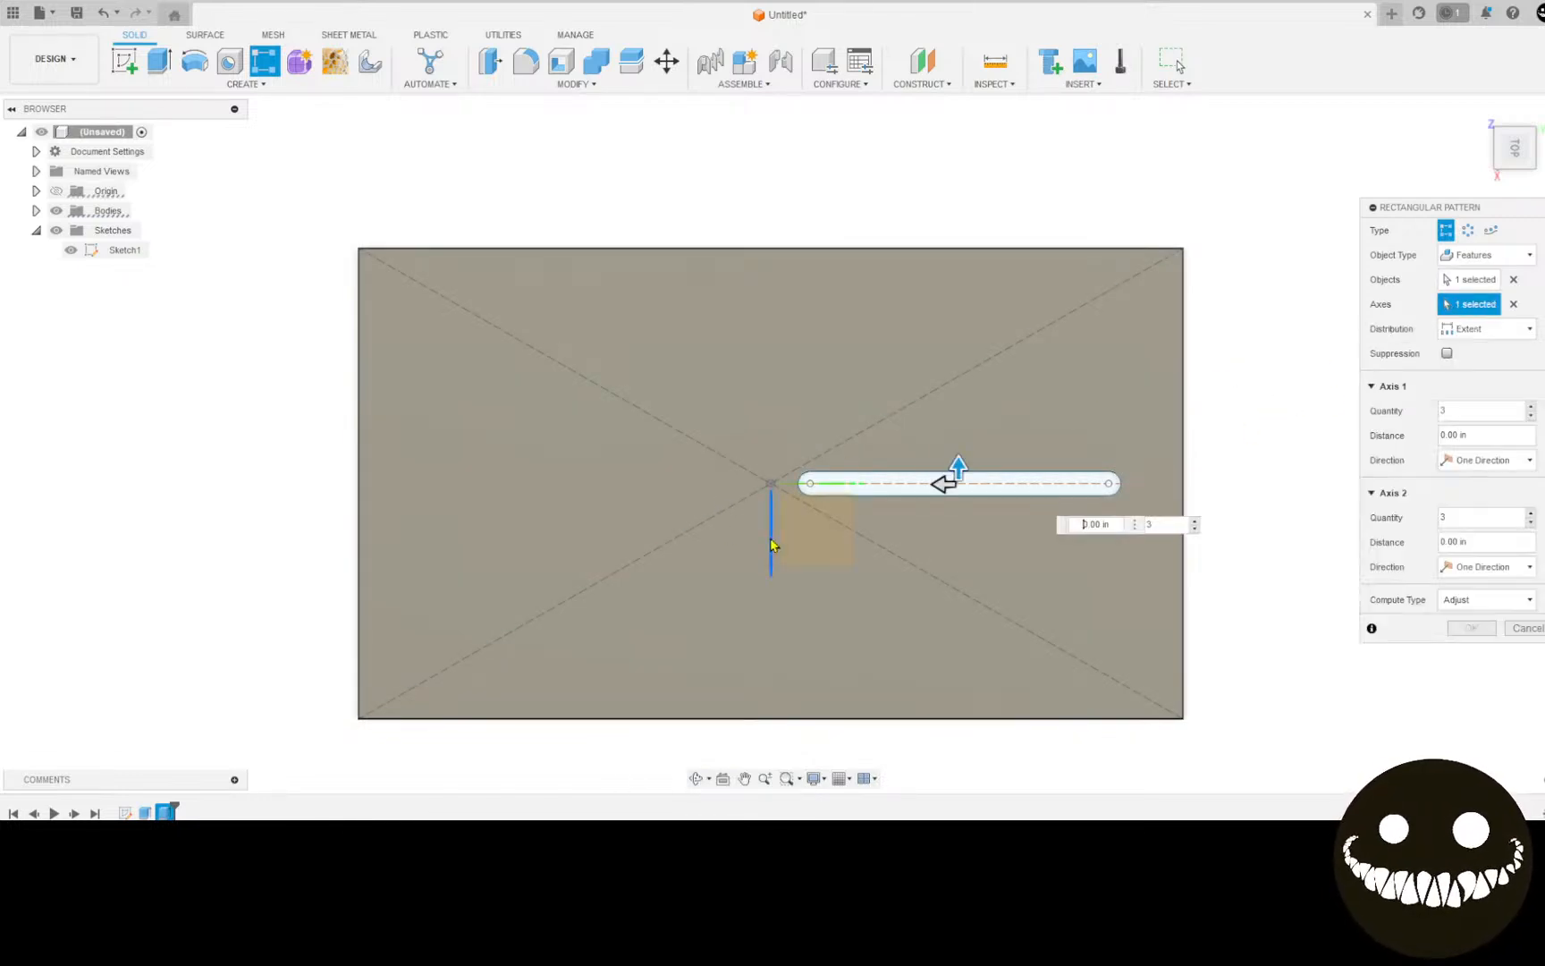
# Step: Set the slot pattern's first direction to symmetric with a distance of 2 in and a quantity of 9
pyautogui.moveTo(954, 463); pyautogui.dragTo(994, 359)
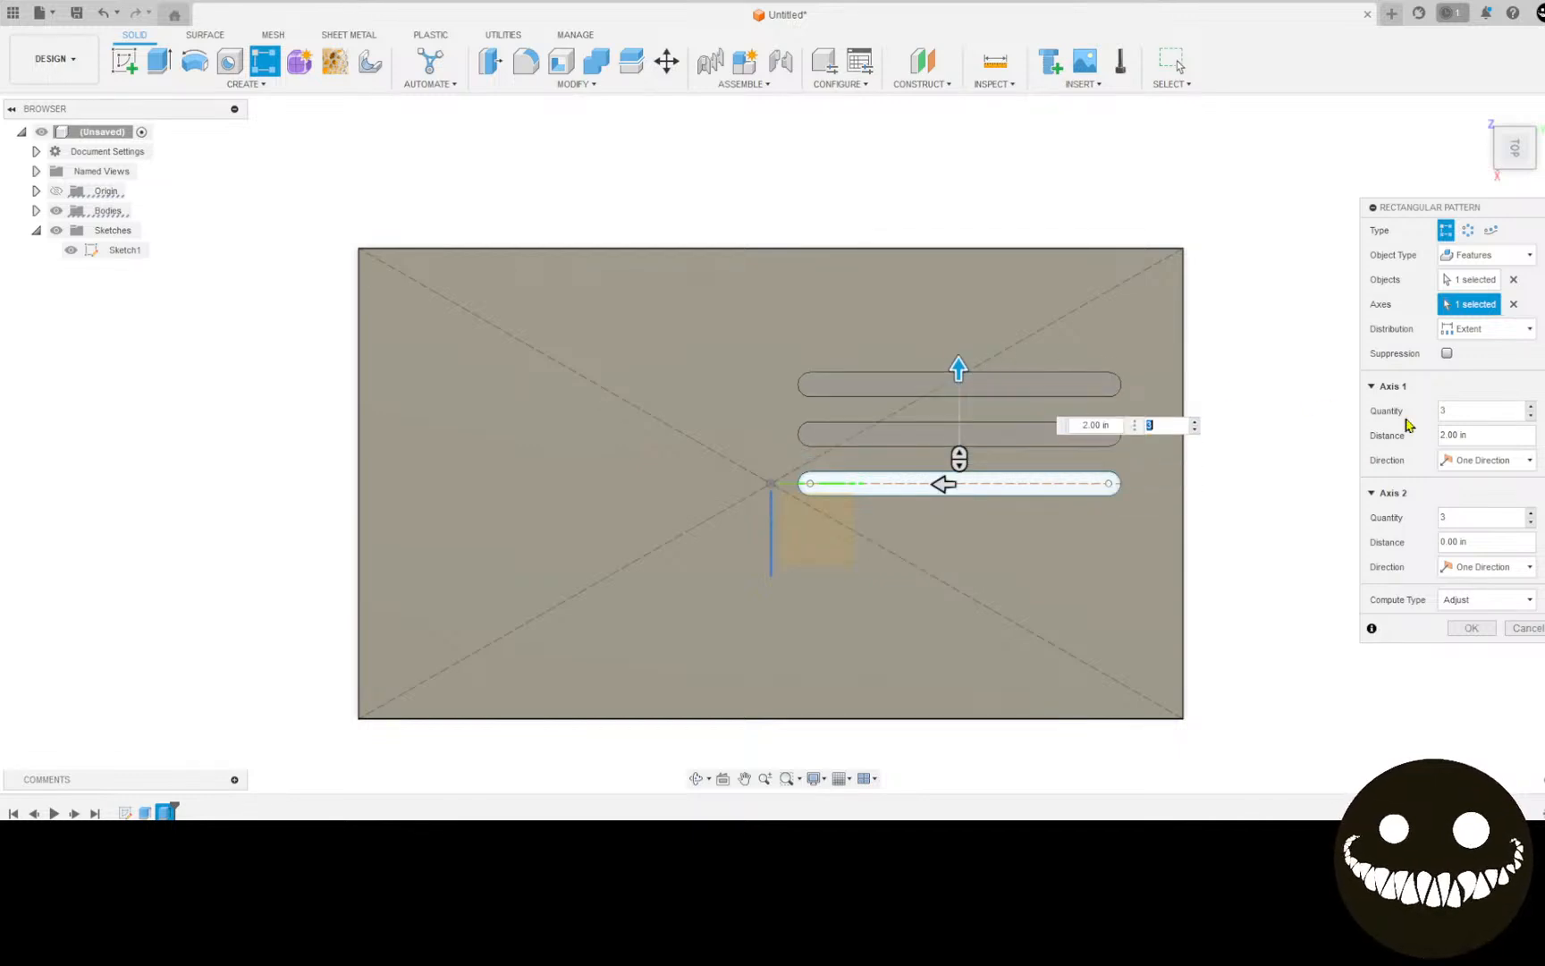
pyautogui.click(1493, 458)
pyautogui.click(1485, 497)
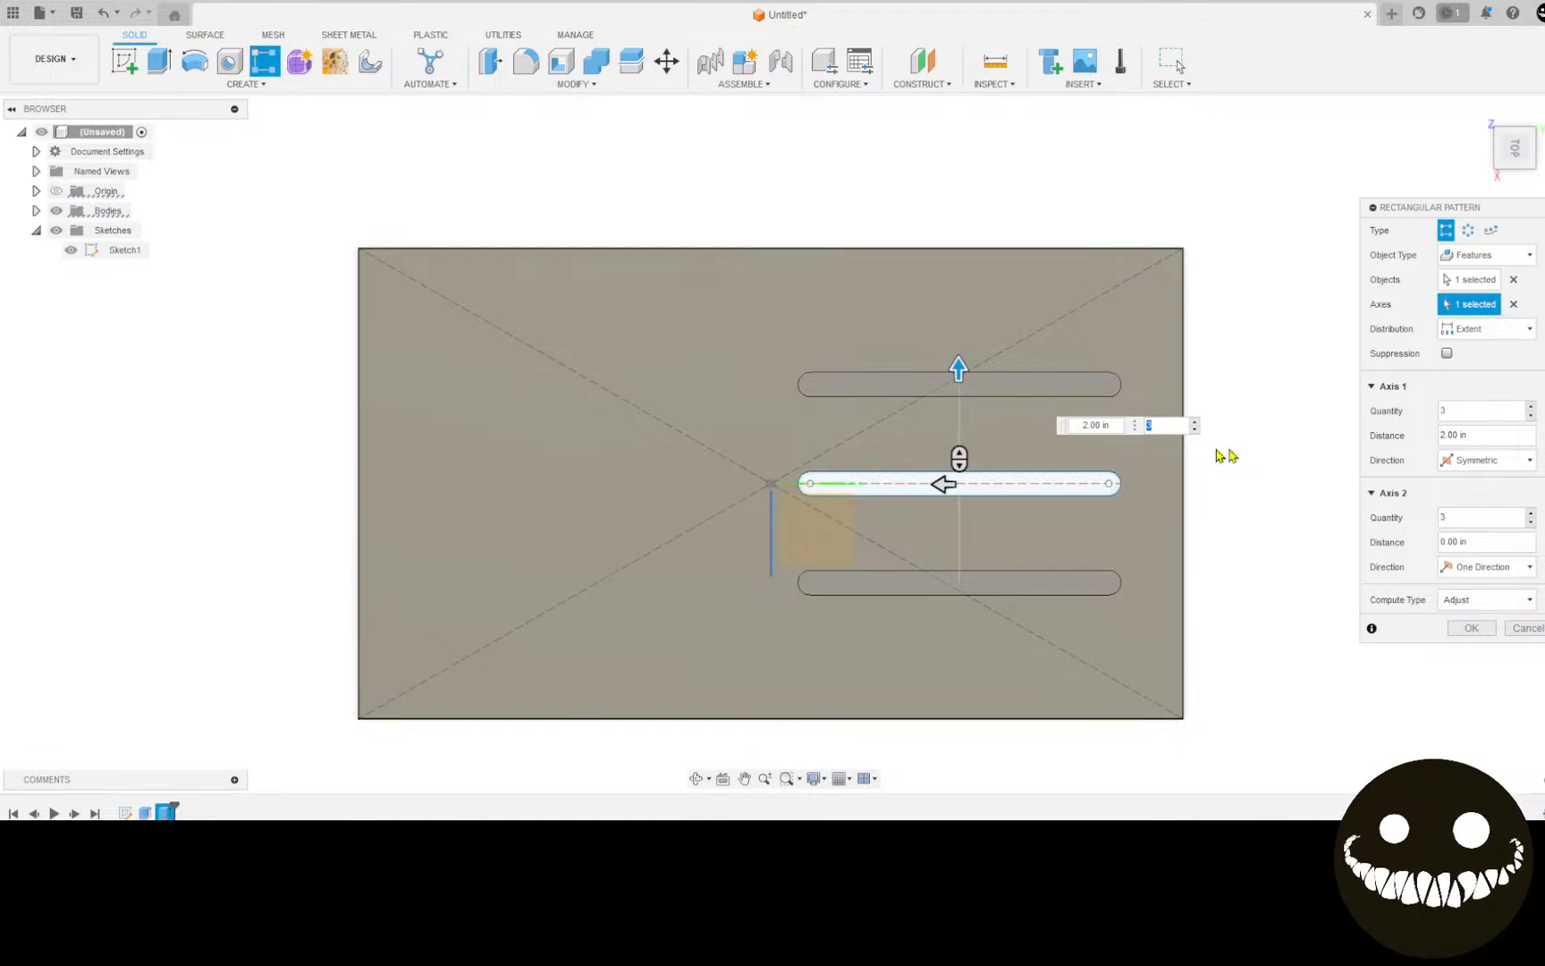
pyautogui.click(1194, 422)
pyautogui.click(1195, 423)
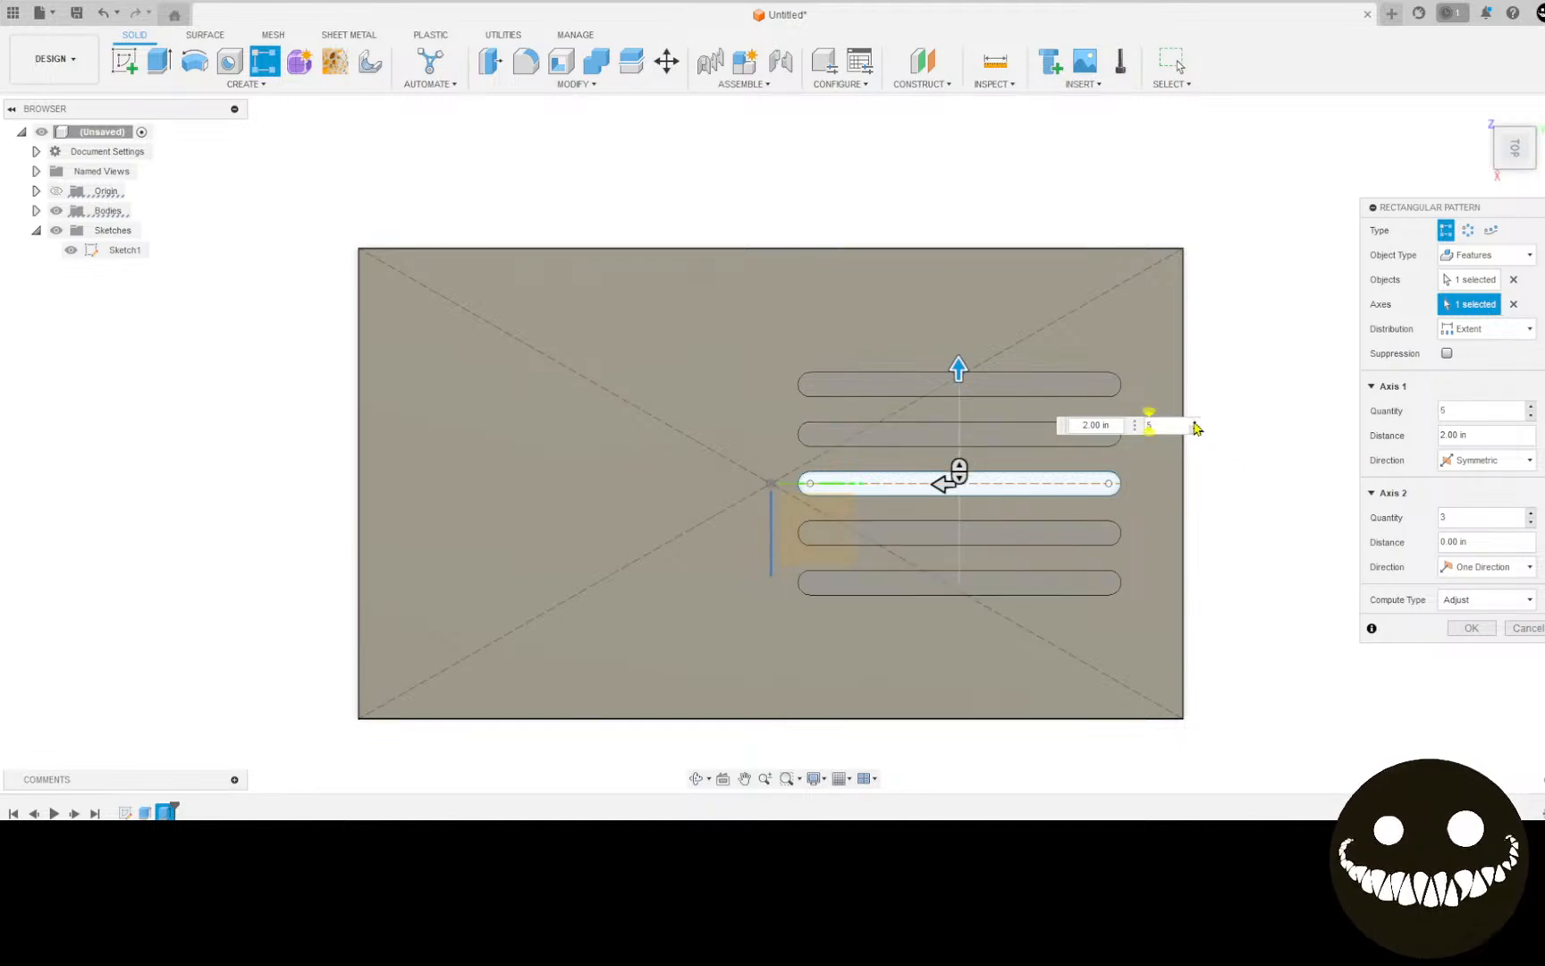
pyautogui.click(1194, 423)
pyautogui.click(1195, 423)
pyautogui.click(1195, 423)
pyautogui.click(1194, 422)
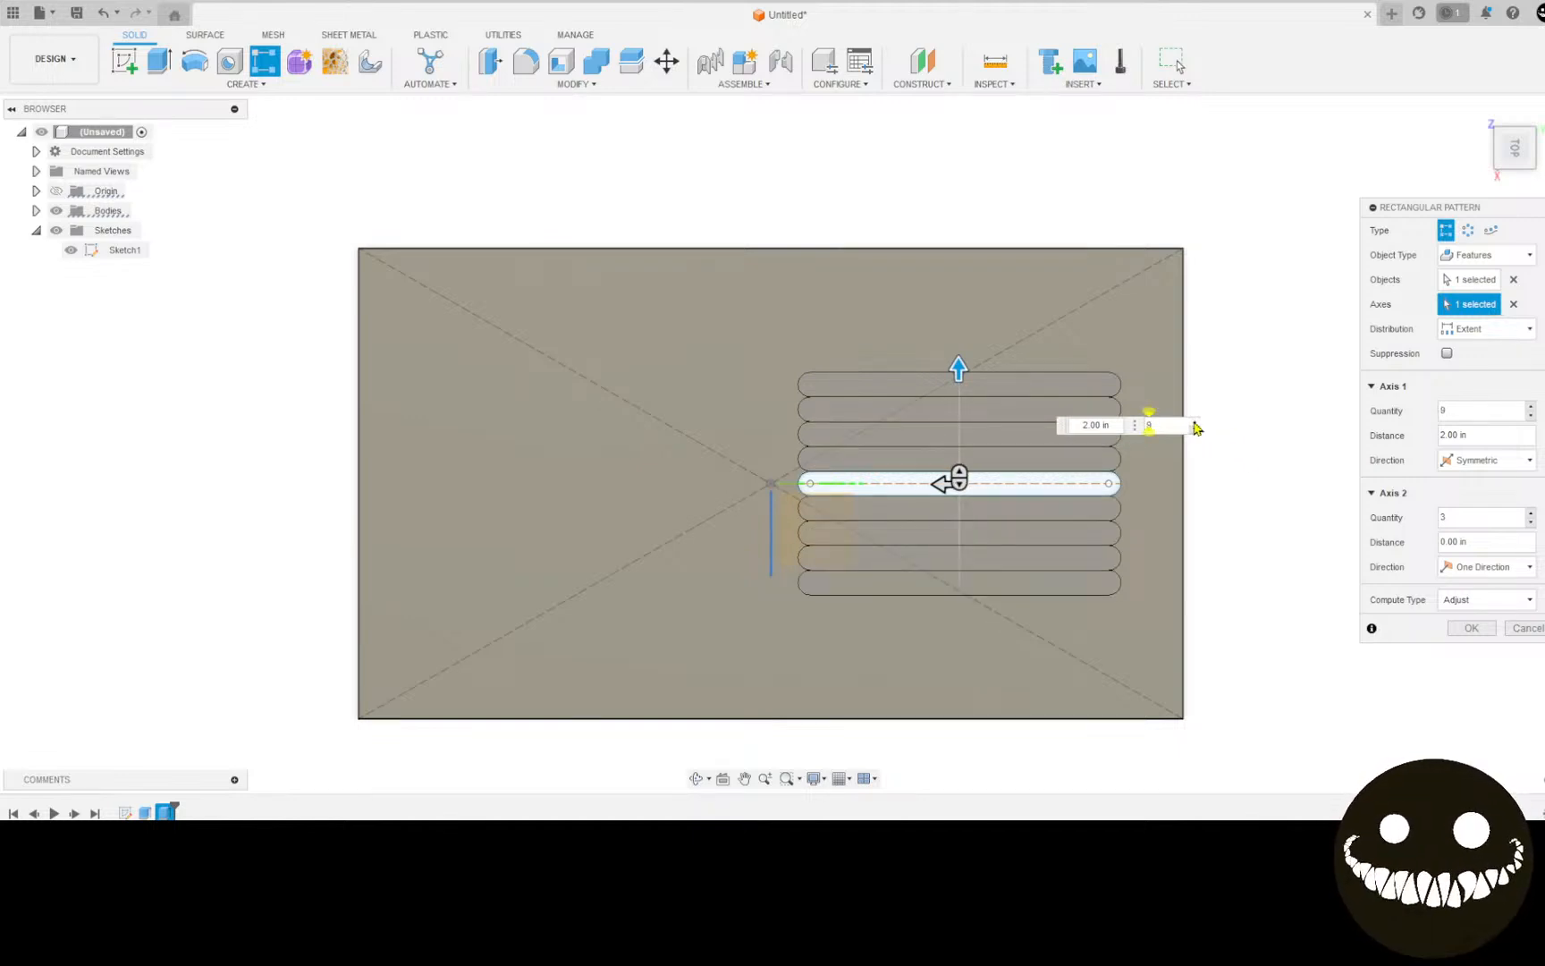
# Step: Widen the first pattern direction to a distance of 4 in and check the reference photo of the old grill
pyautogui.moveTo(957, 366); pyautogui.dragTo(985, 274)
pyautogui.scroll(3, 979, 281)
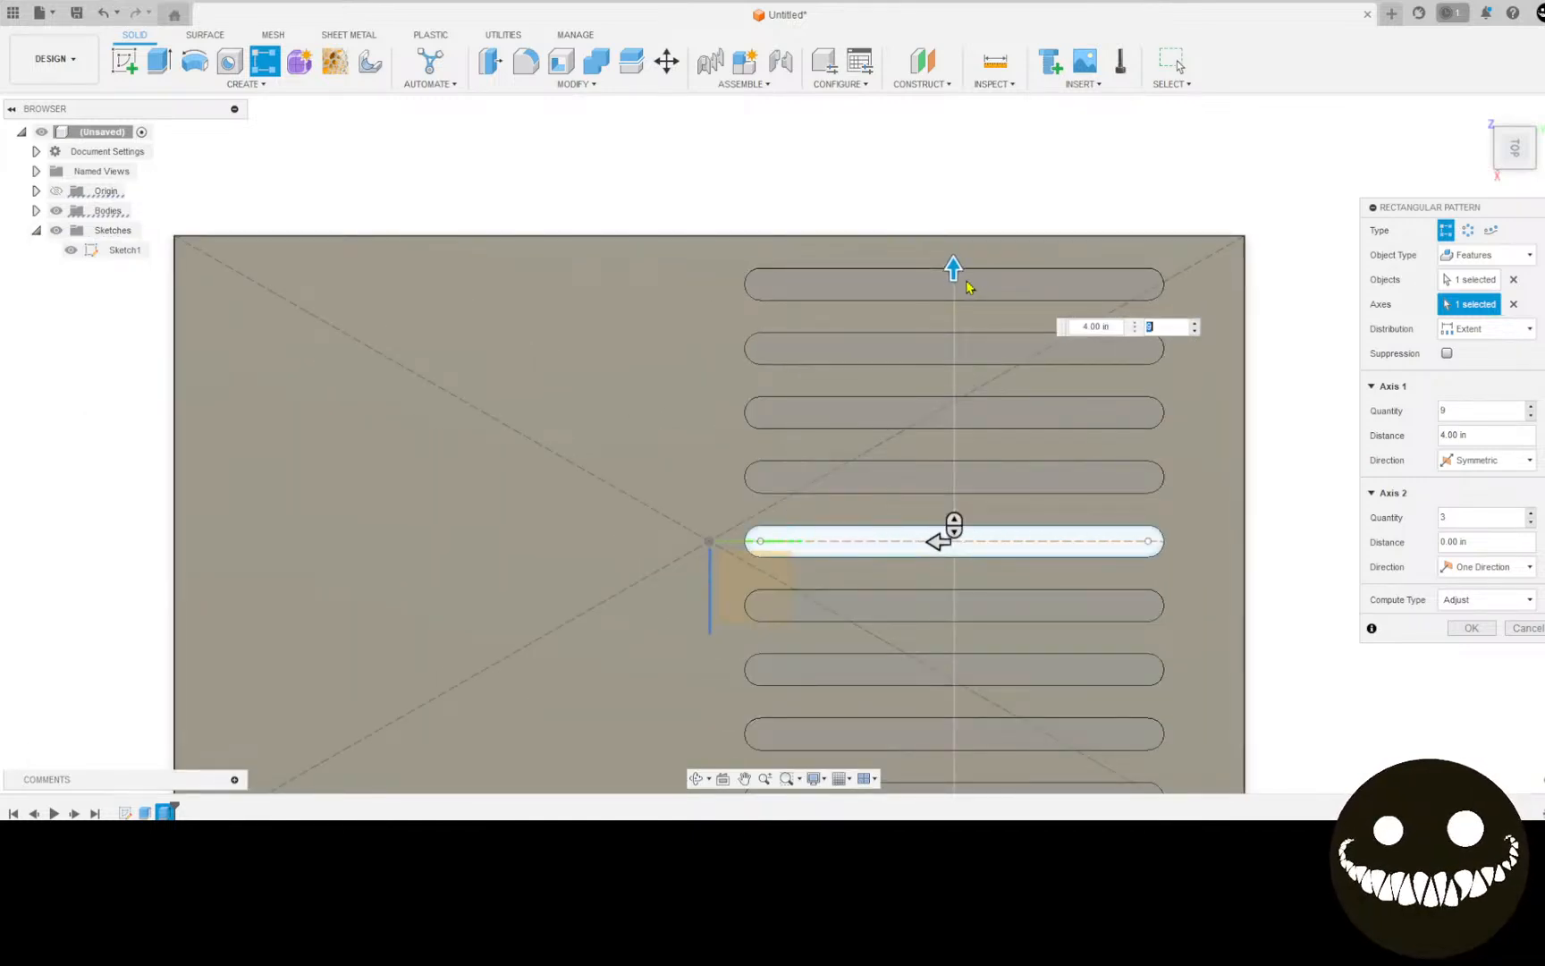
pyautogui.scroll(-2, 965, 286)
pyautogui.moveTo(937, 343); pyautogui.dragTo(930, 295, button='middle')
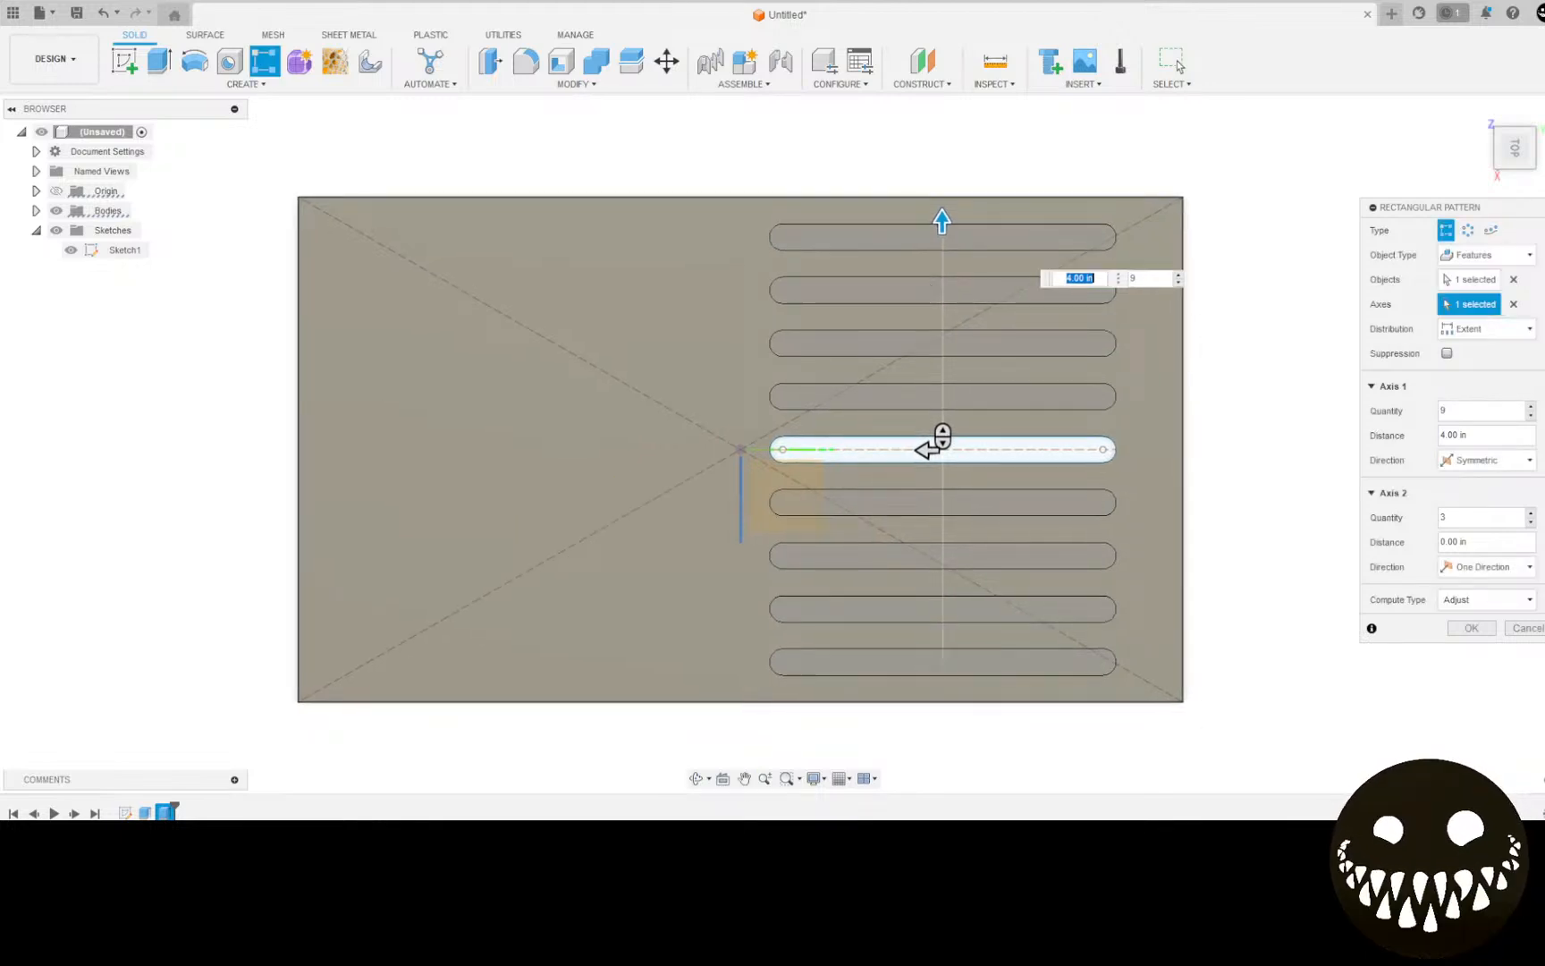
pyautogui.hotkey('alt', 'Tab')
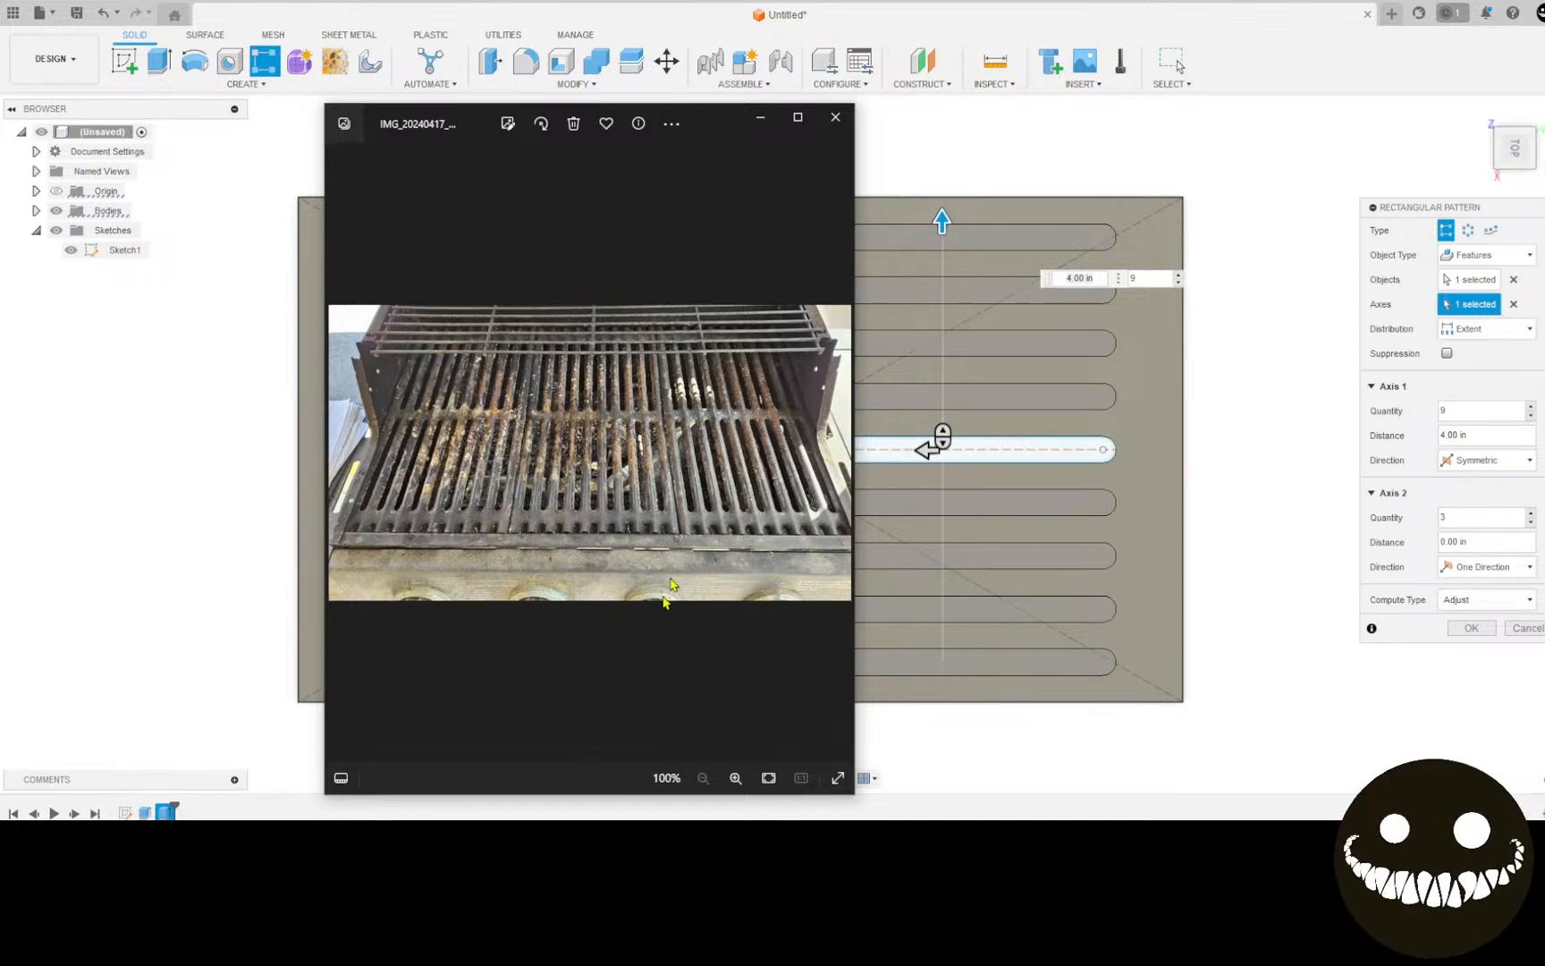
pyautogui.click(835, 117)
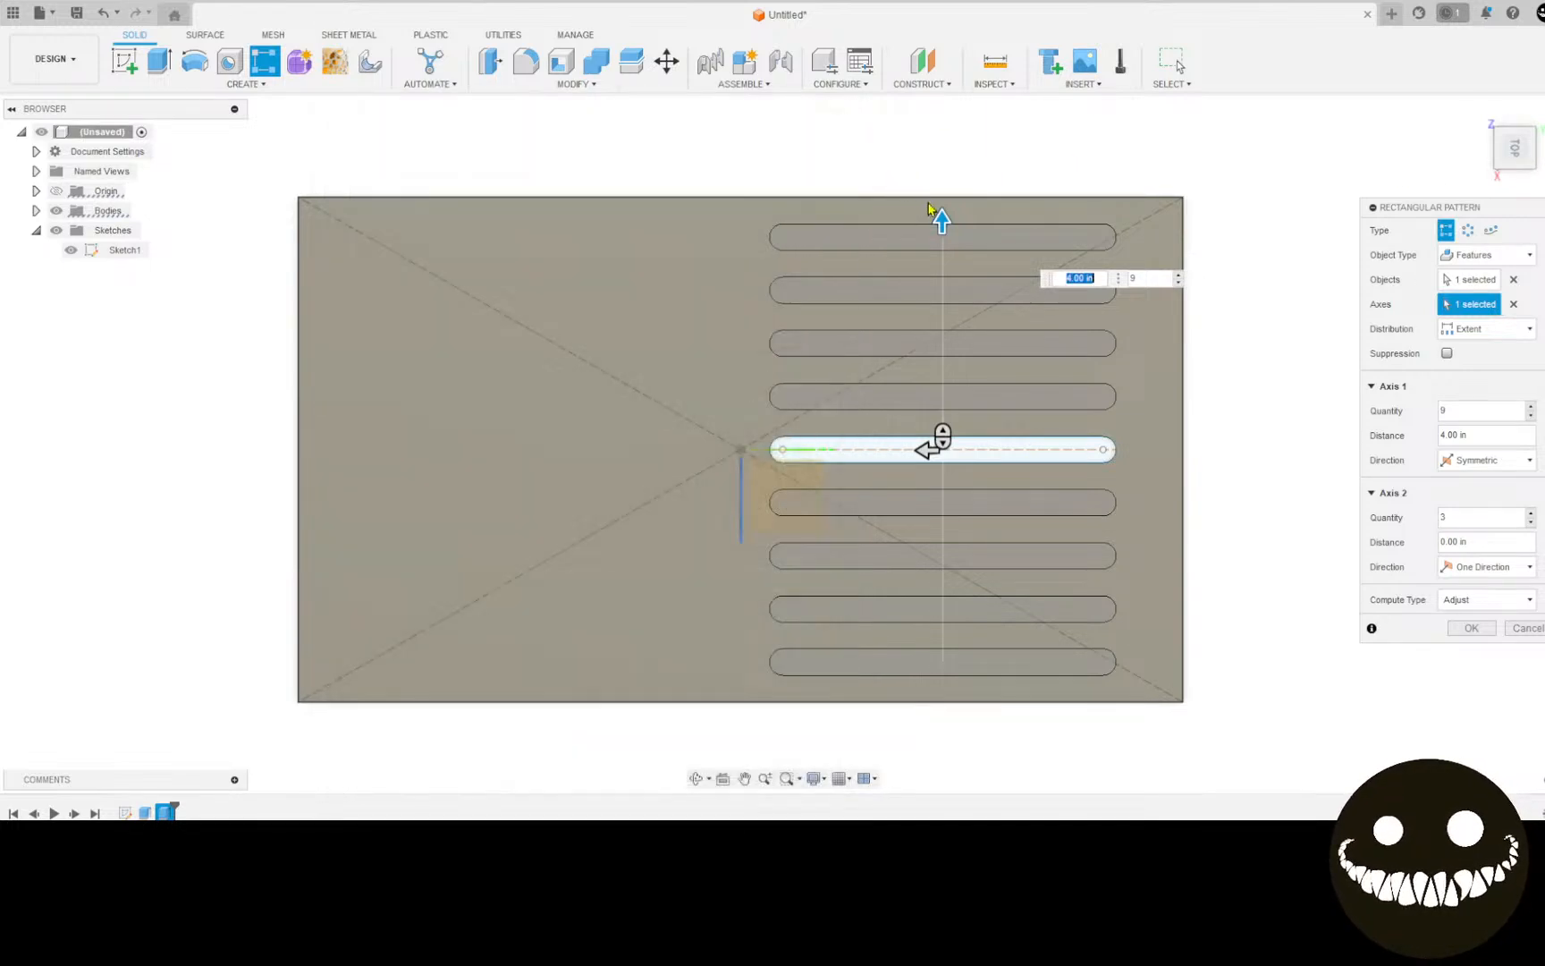
# Step: Reduce the first-direction distance of the slot pattern to 3.90 in, judging the margin at the plate's edge
pyautogui.scroll(4, 935, 213)
pyautogui.scroll(3, 964, 272)
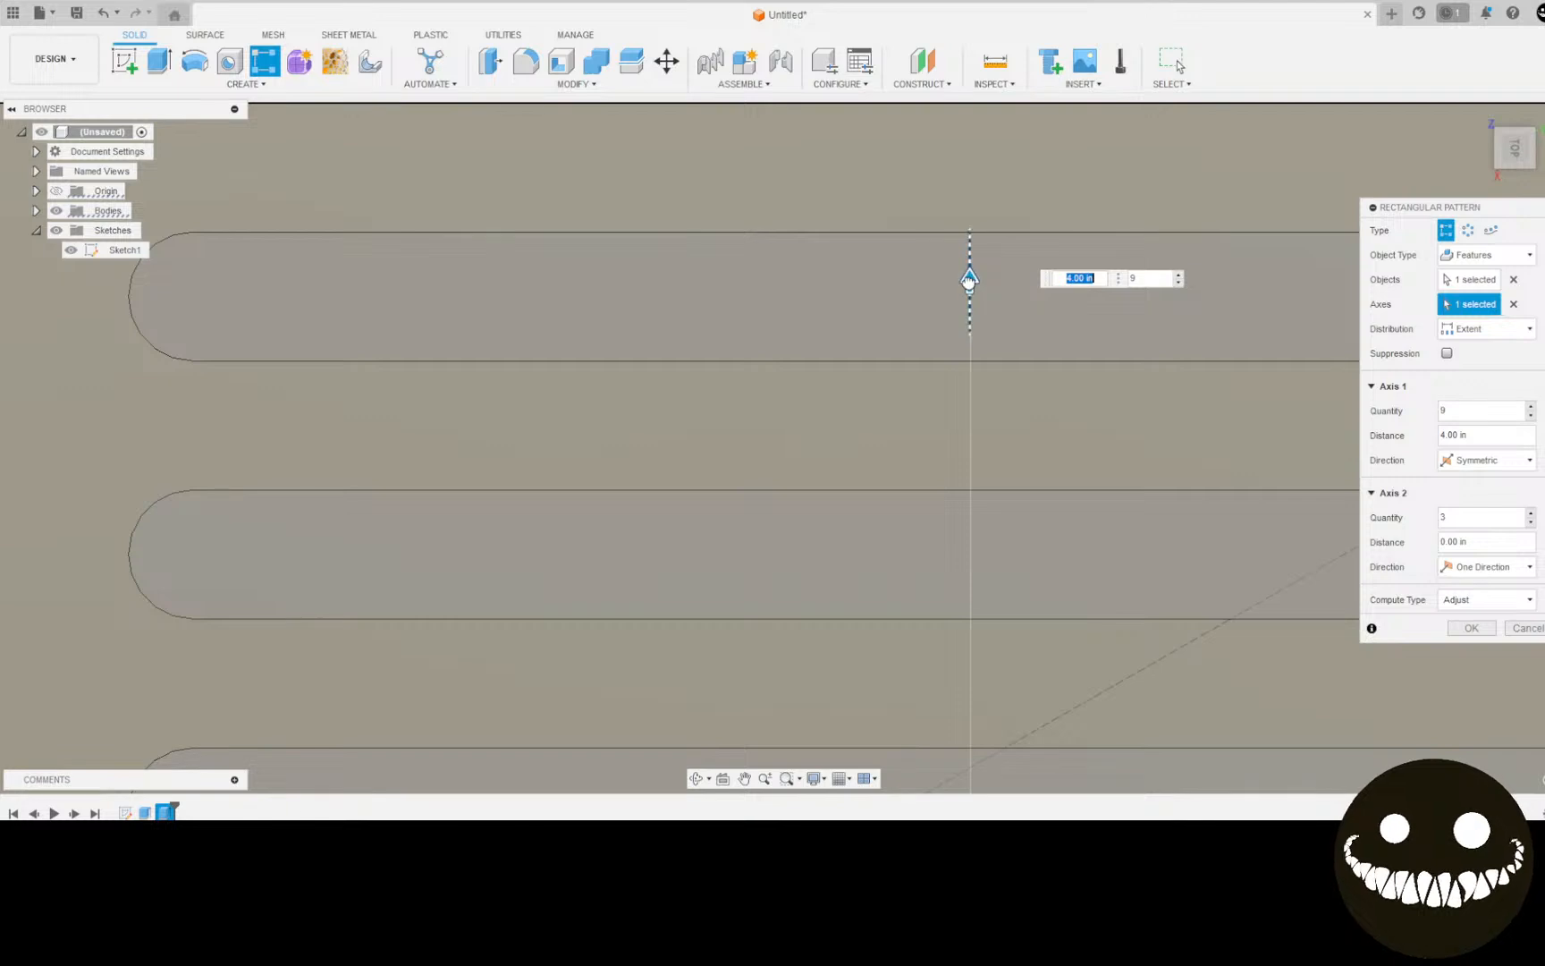
pyautogui.moveTo(971, 286); pyautogui.dragTo(969, 310)
pyautogui.press('Tab')
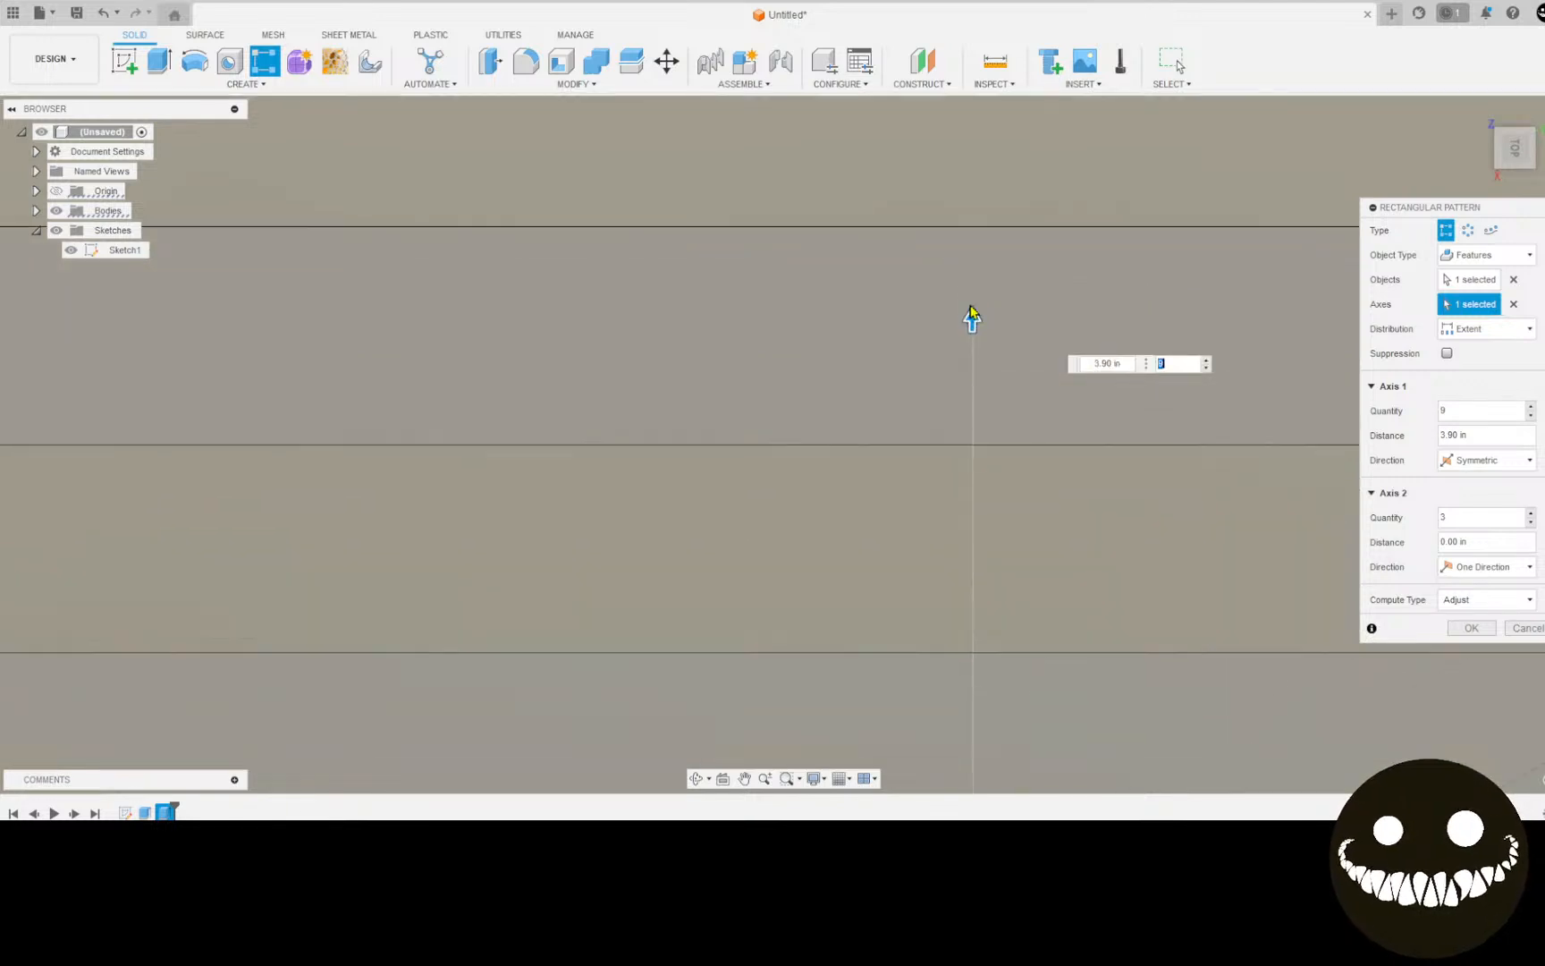
pyautogui.scroll(-3, 993, 486)
pyautogui.scroll(-5, 976, 626)
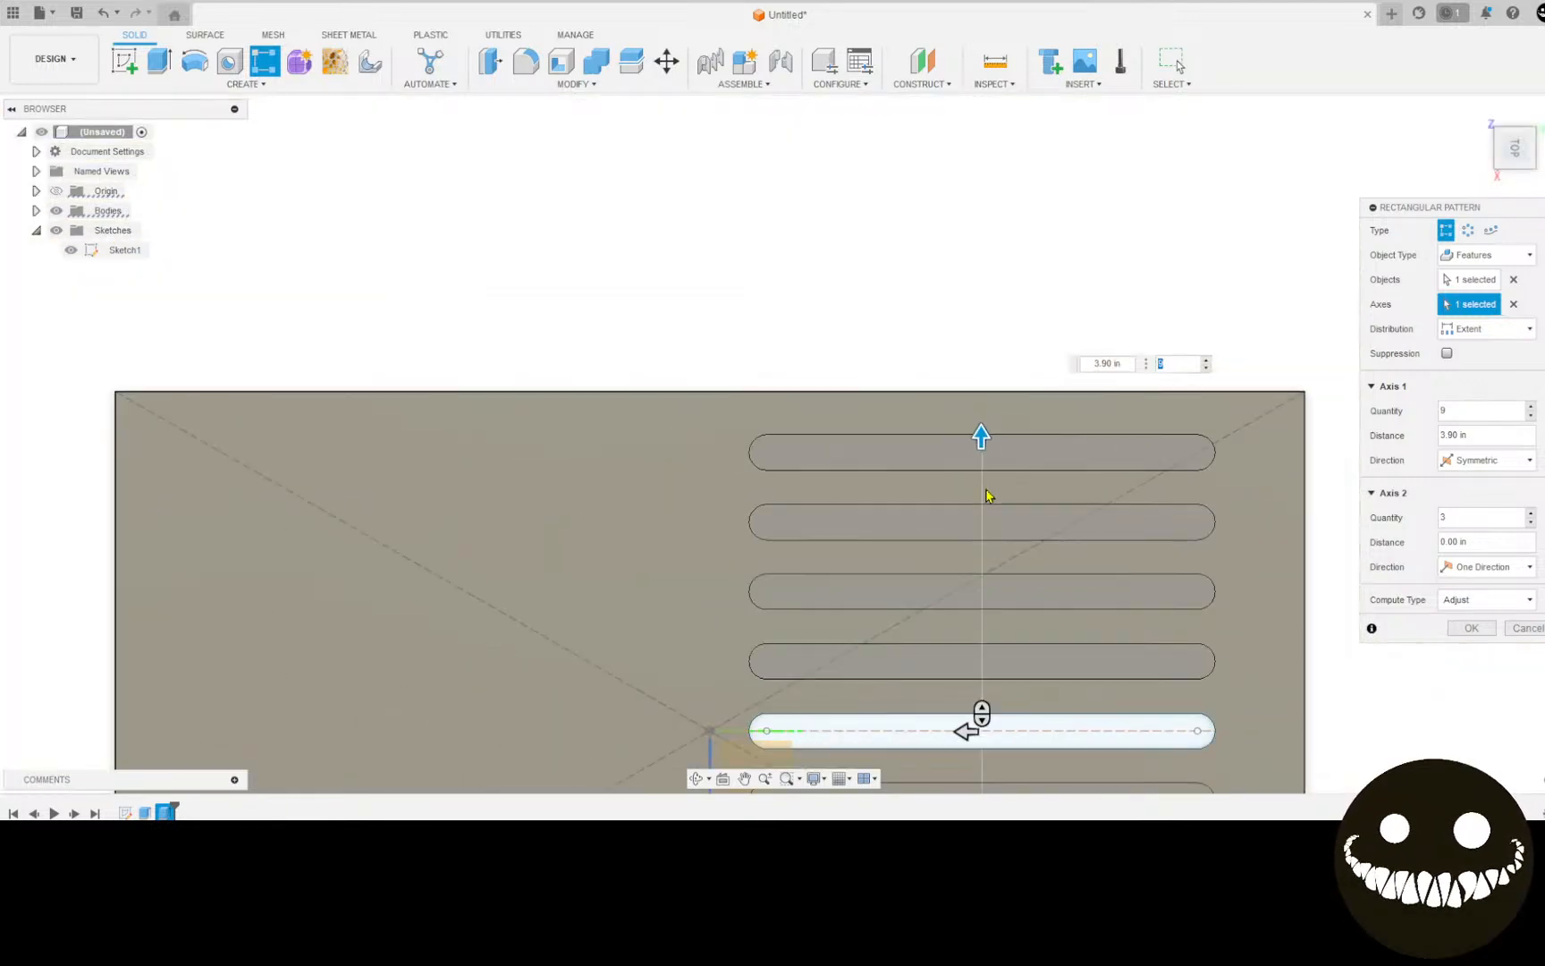
pyautogui.press('Tab')
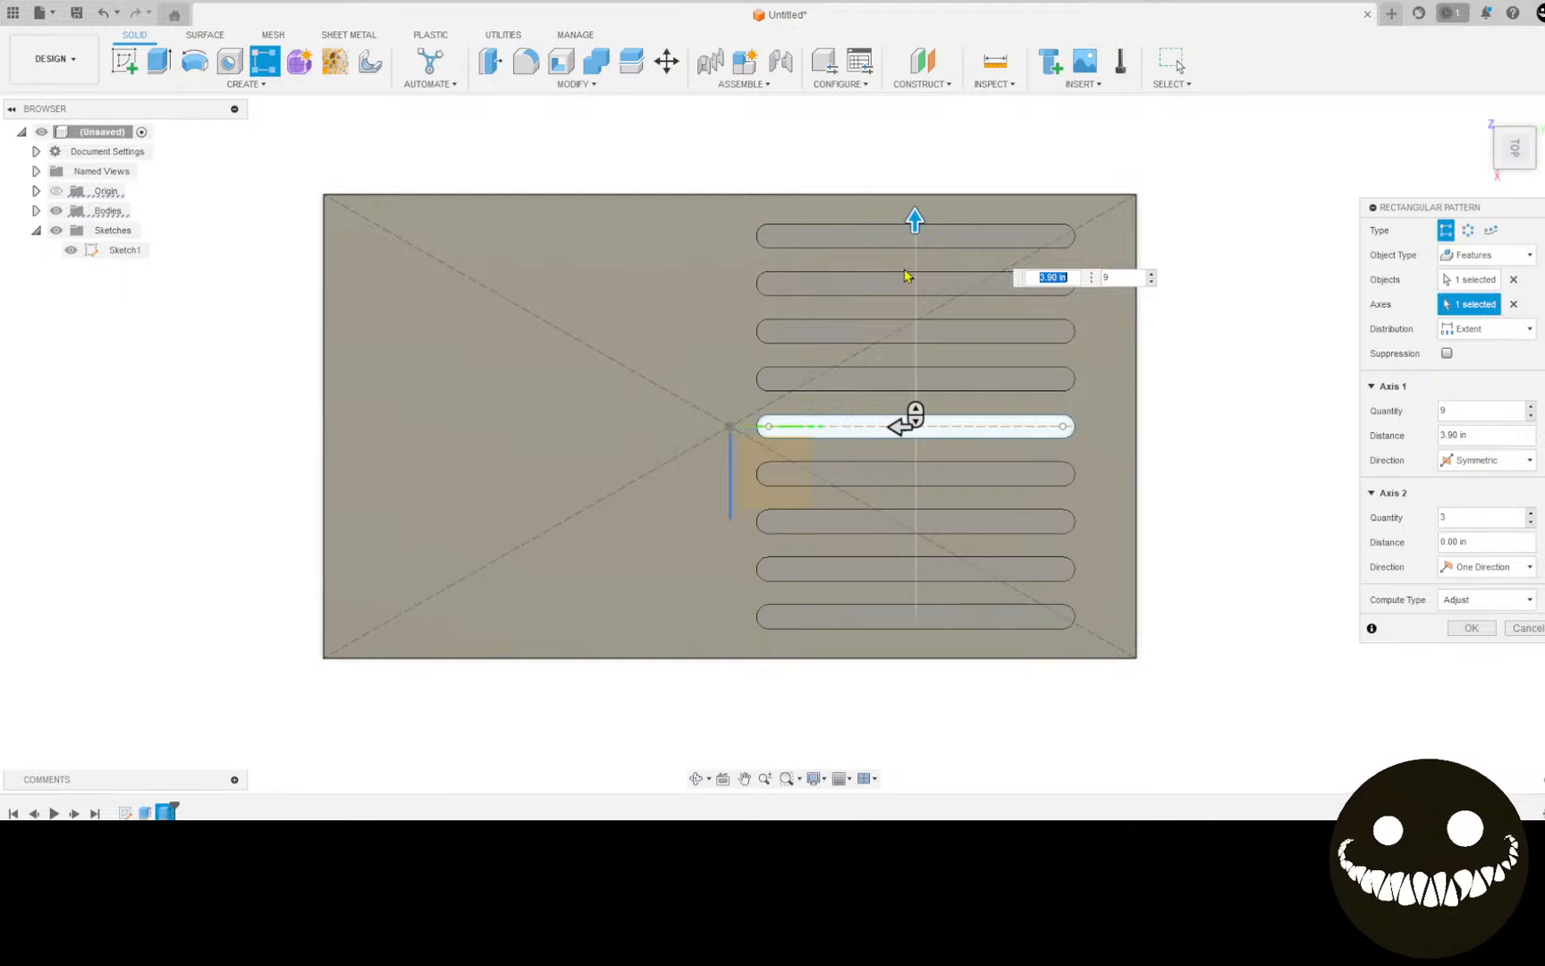
# Step: Set the first-direction distance of the slot pattern to 3.95 in
pyautogui.scroll(10, 913, 256)
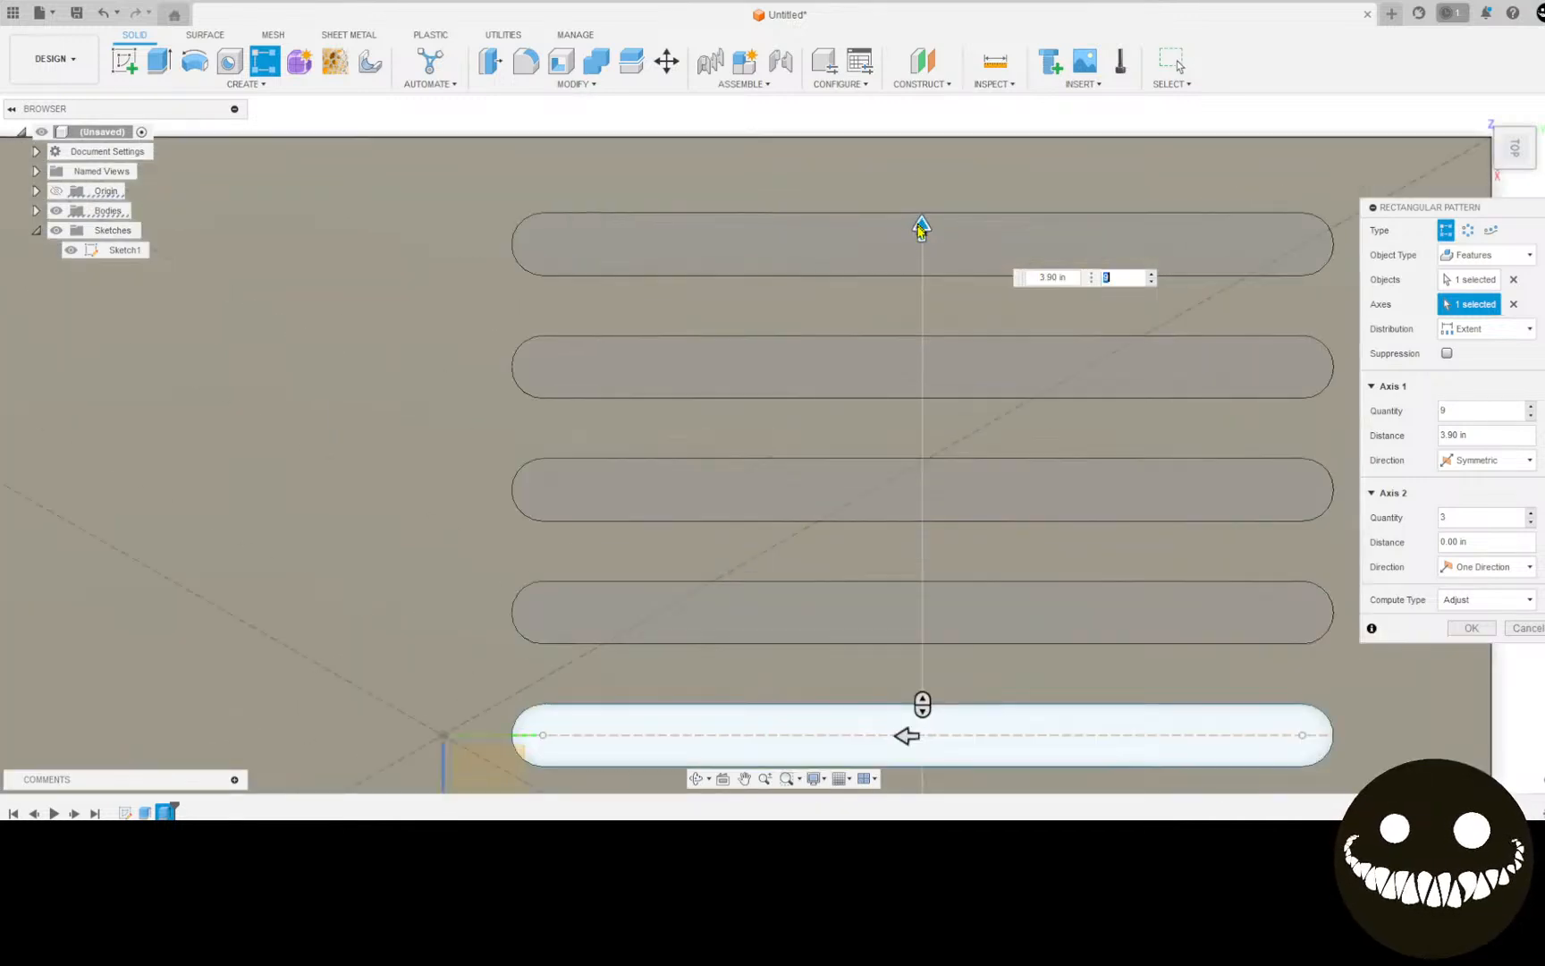
pyautogui.write('3.95')
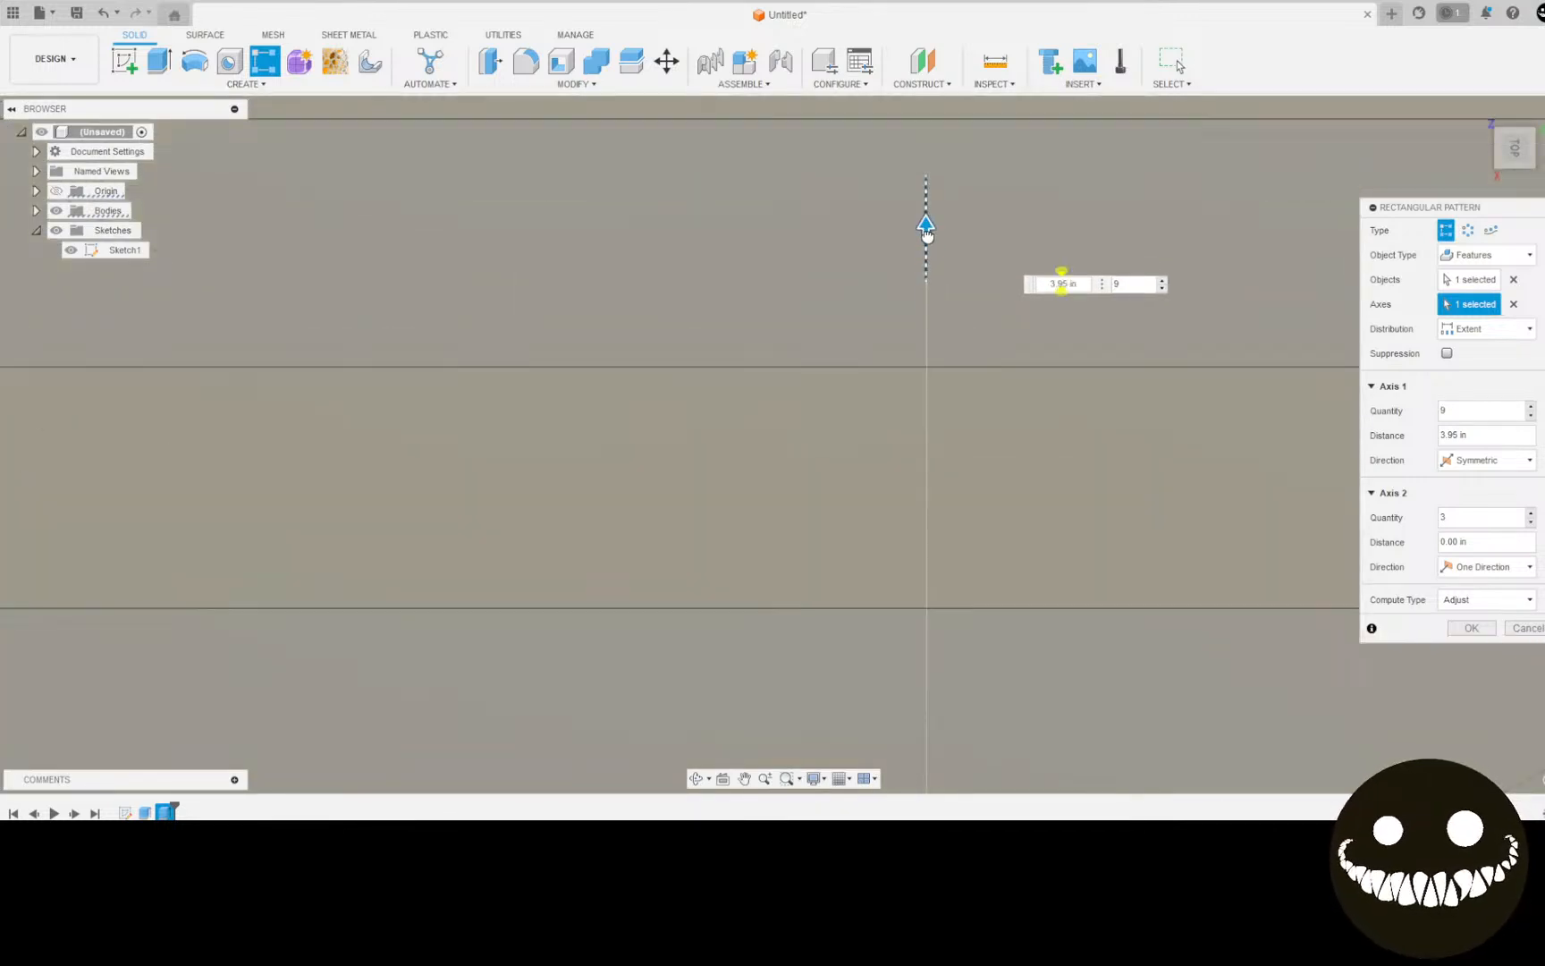
pyautogui.press('Tab')
pyautogui.scroll(-3, 909, 426)
pyautogui.scroll(-8, 909, 426)
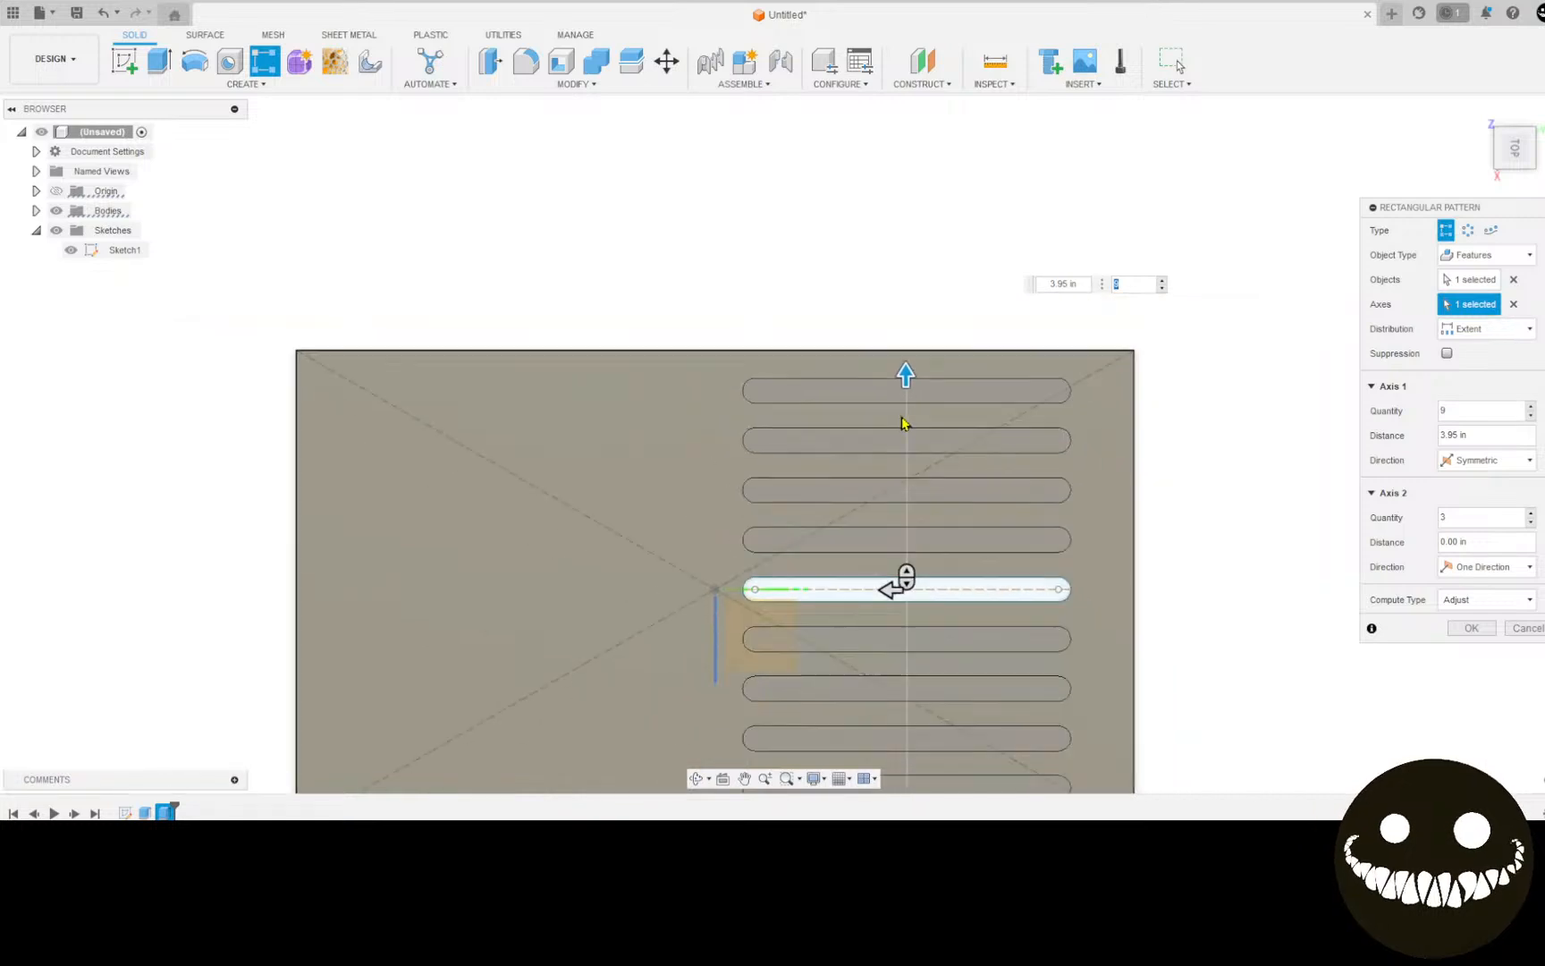
pyautogui.press('Tab')
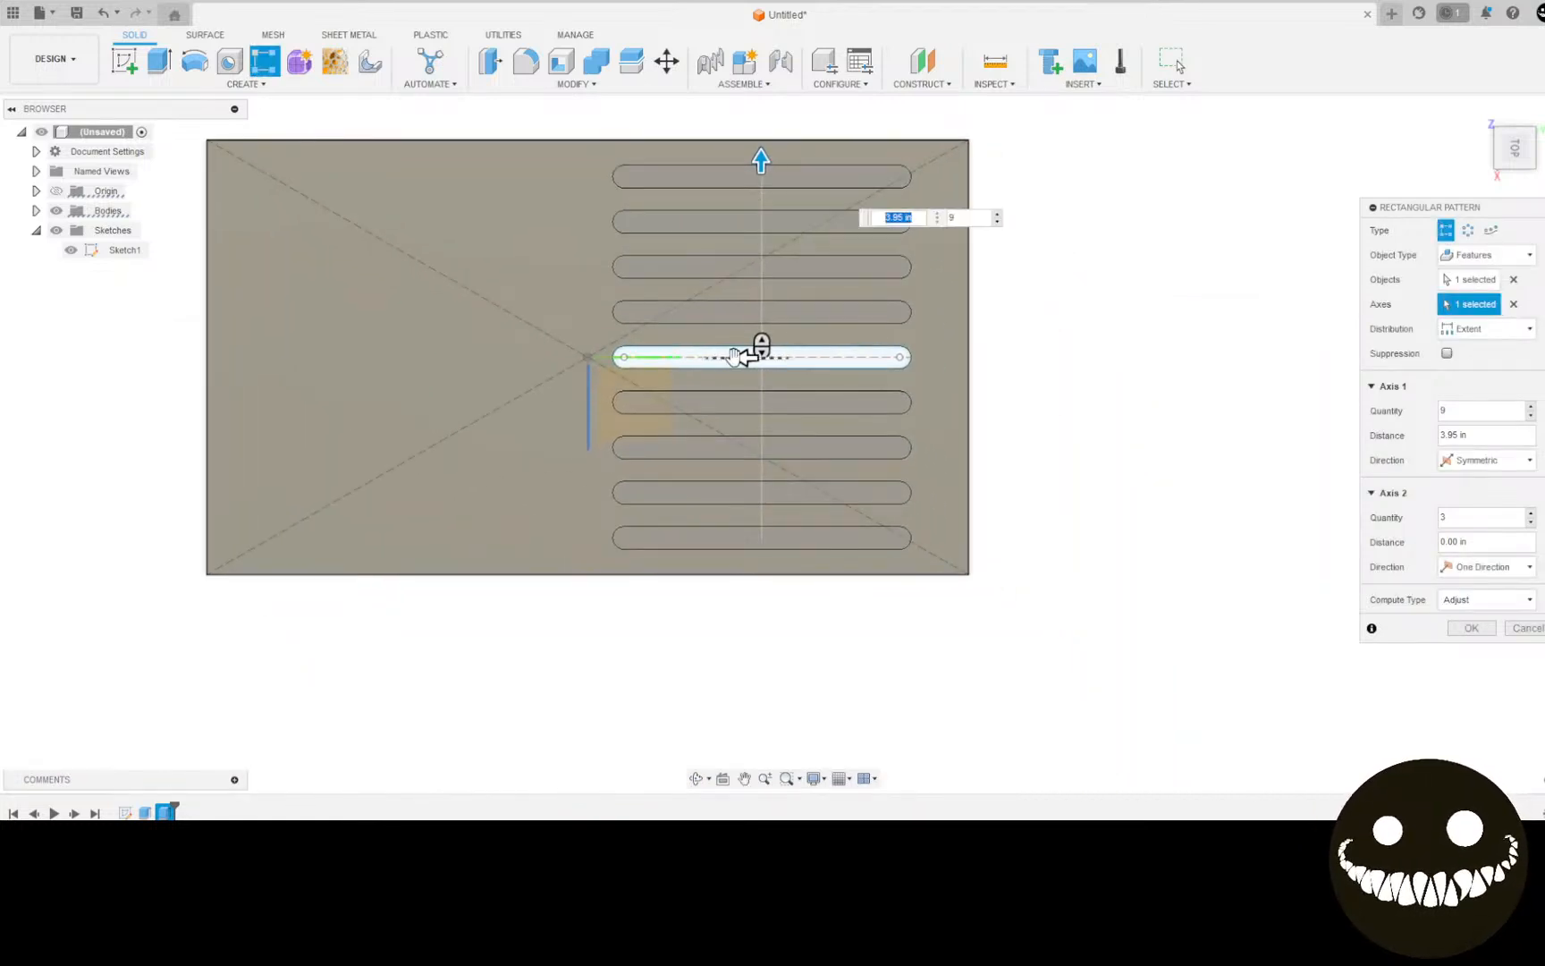
# Step: Extend the slot pattern along its second direction, lengthwise on the plate, to a distance of -14.50 in
pyautogui.moveTo(745, 357); pyautogui.dragTo(1395, 355)
pyautogui.press('Tab')
pyautogui.scroll(-4, 1237, 559)
pyautogui.moveTo(1209, 633); pyautogui.dragTo(734, 591, button='middle')
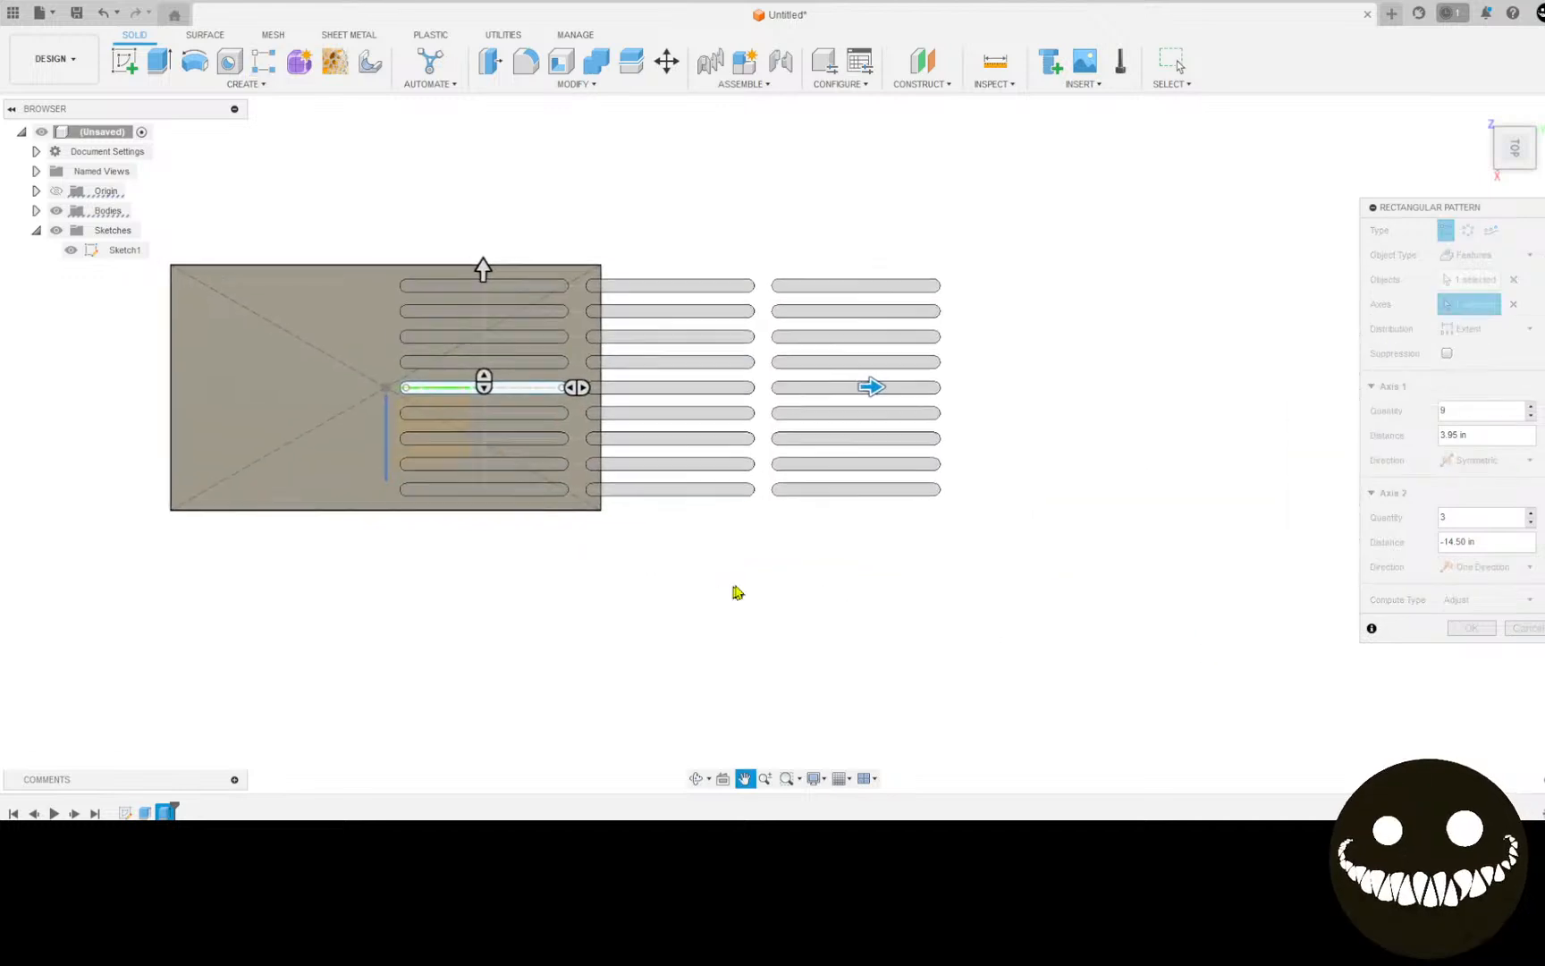
pyautogui.press('Tab')
# Step: Set the second direction to a quantity of 2 and a distance of -7.00 in, and finish the slot pattern
pyautogui.click(1092, 426)
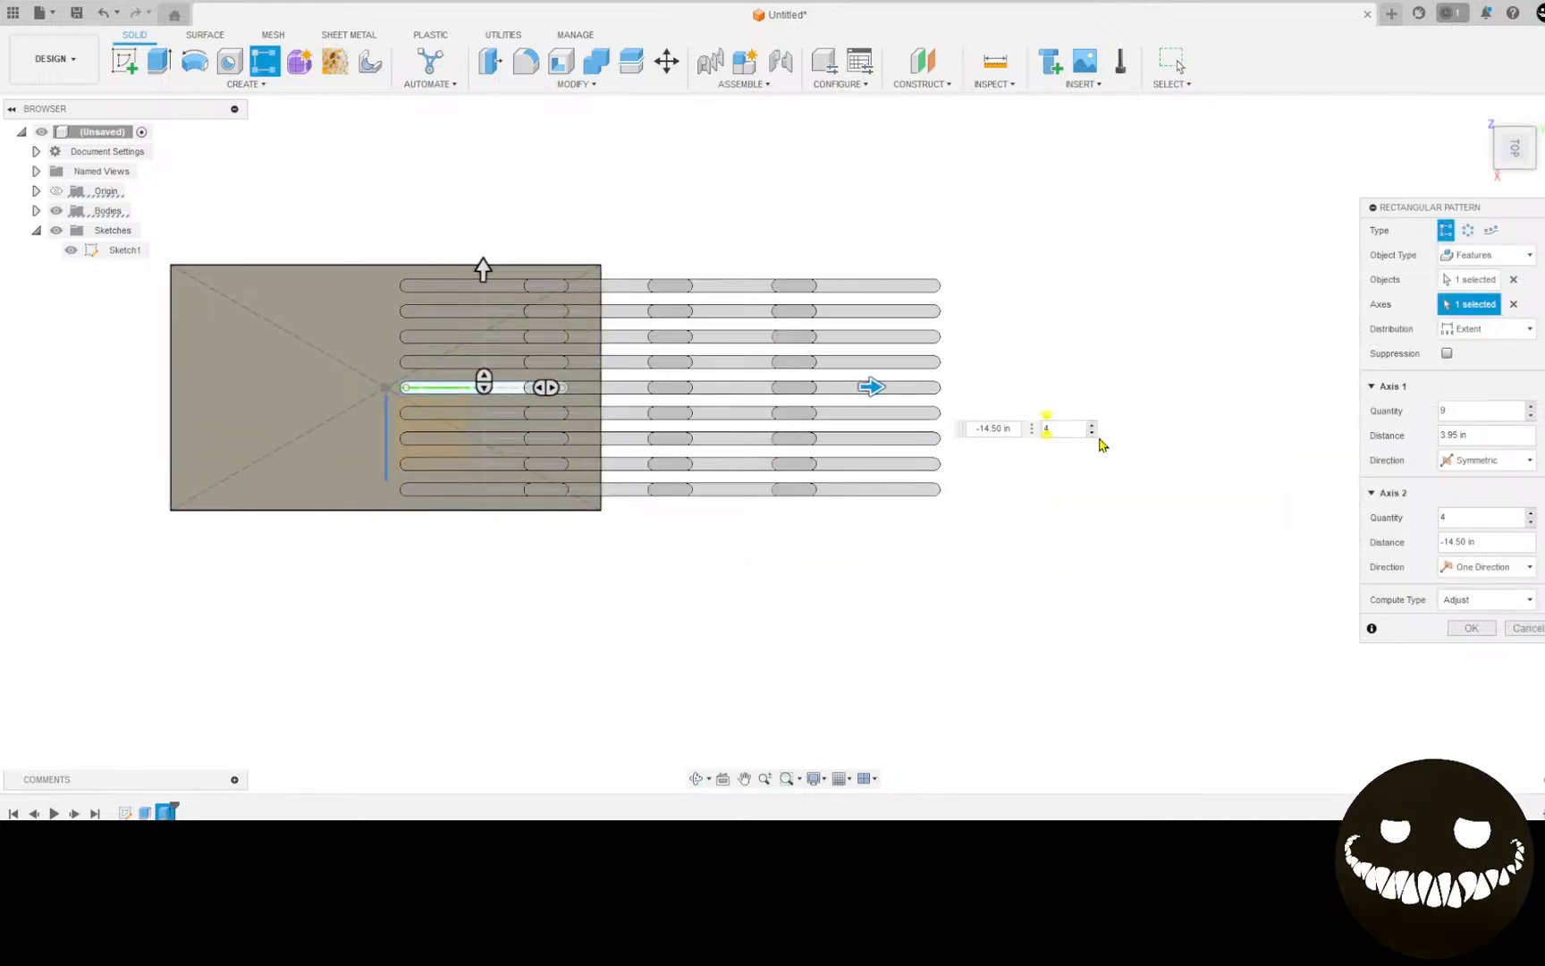
pyautogui.click(1092, 433)
pyautogui.click(1092, 433)
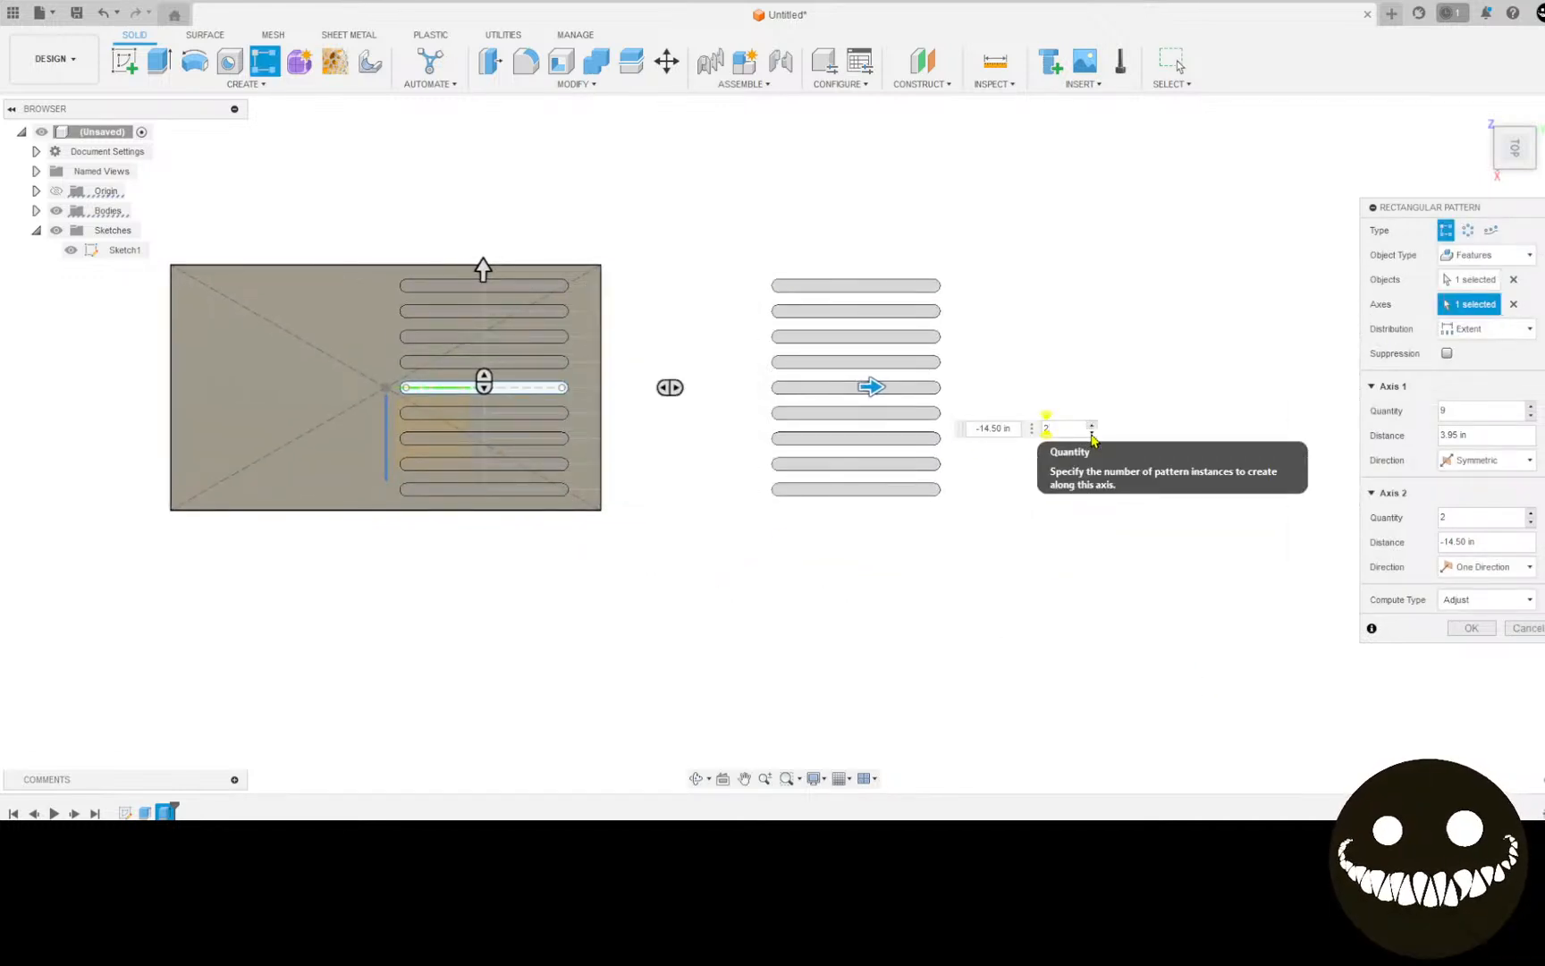
pyautogui.click(1092, 426)
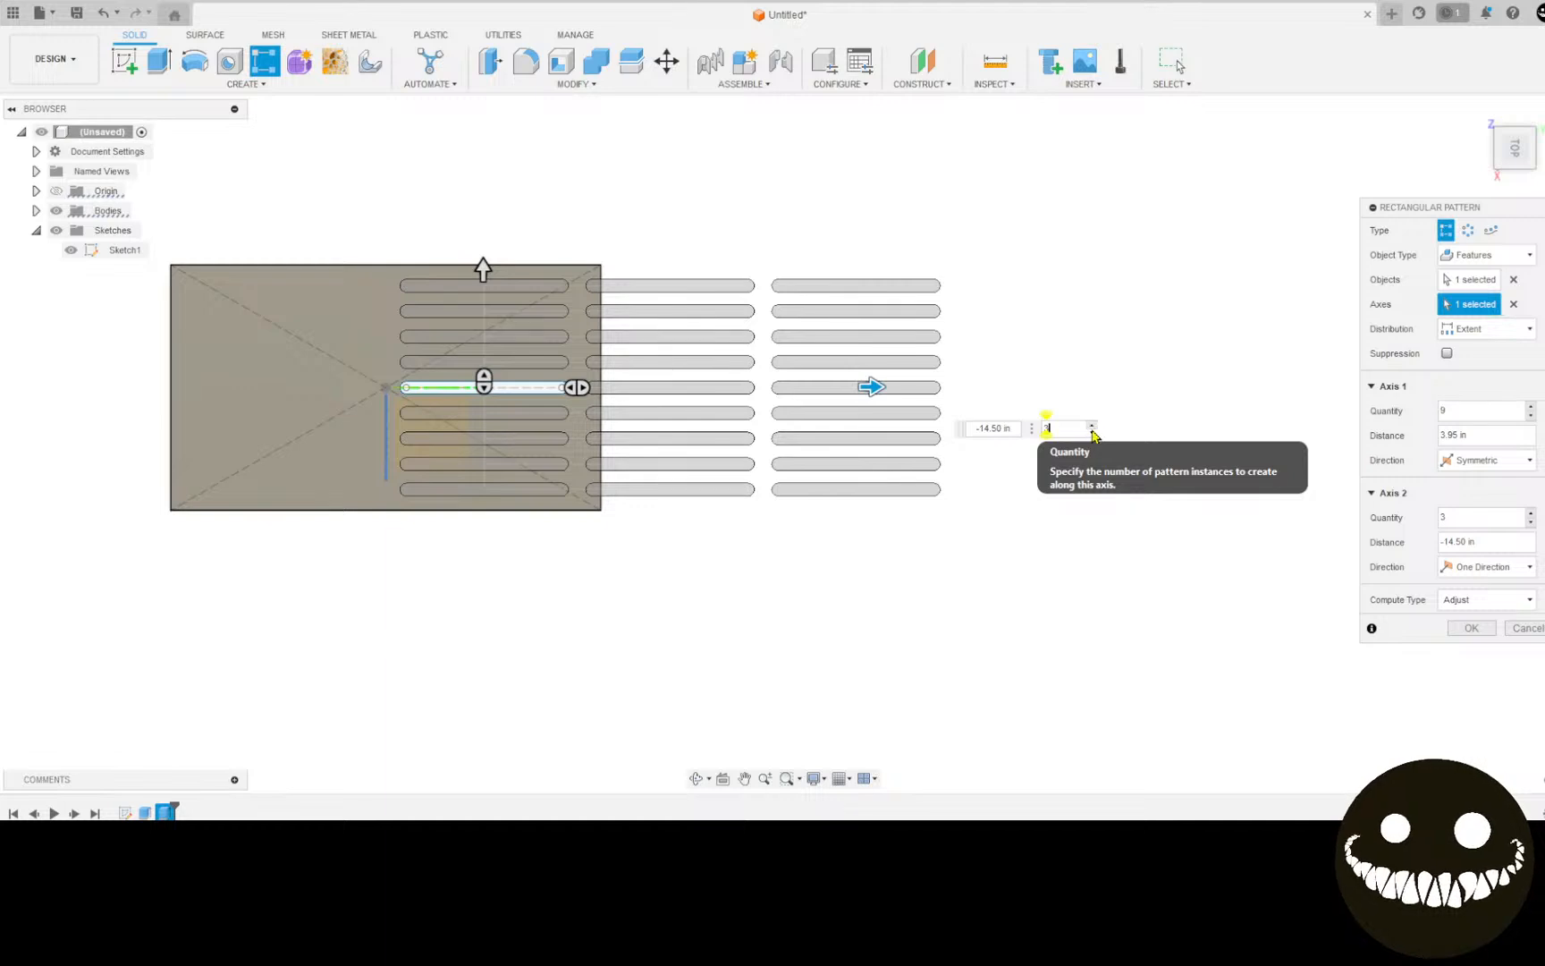
pyautogui.click(1091, 433)
pyautogui.moveTo(870, 386); pyautogui.dragTo(677, 413)
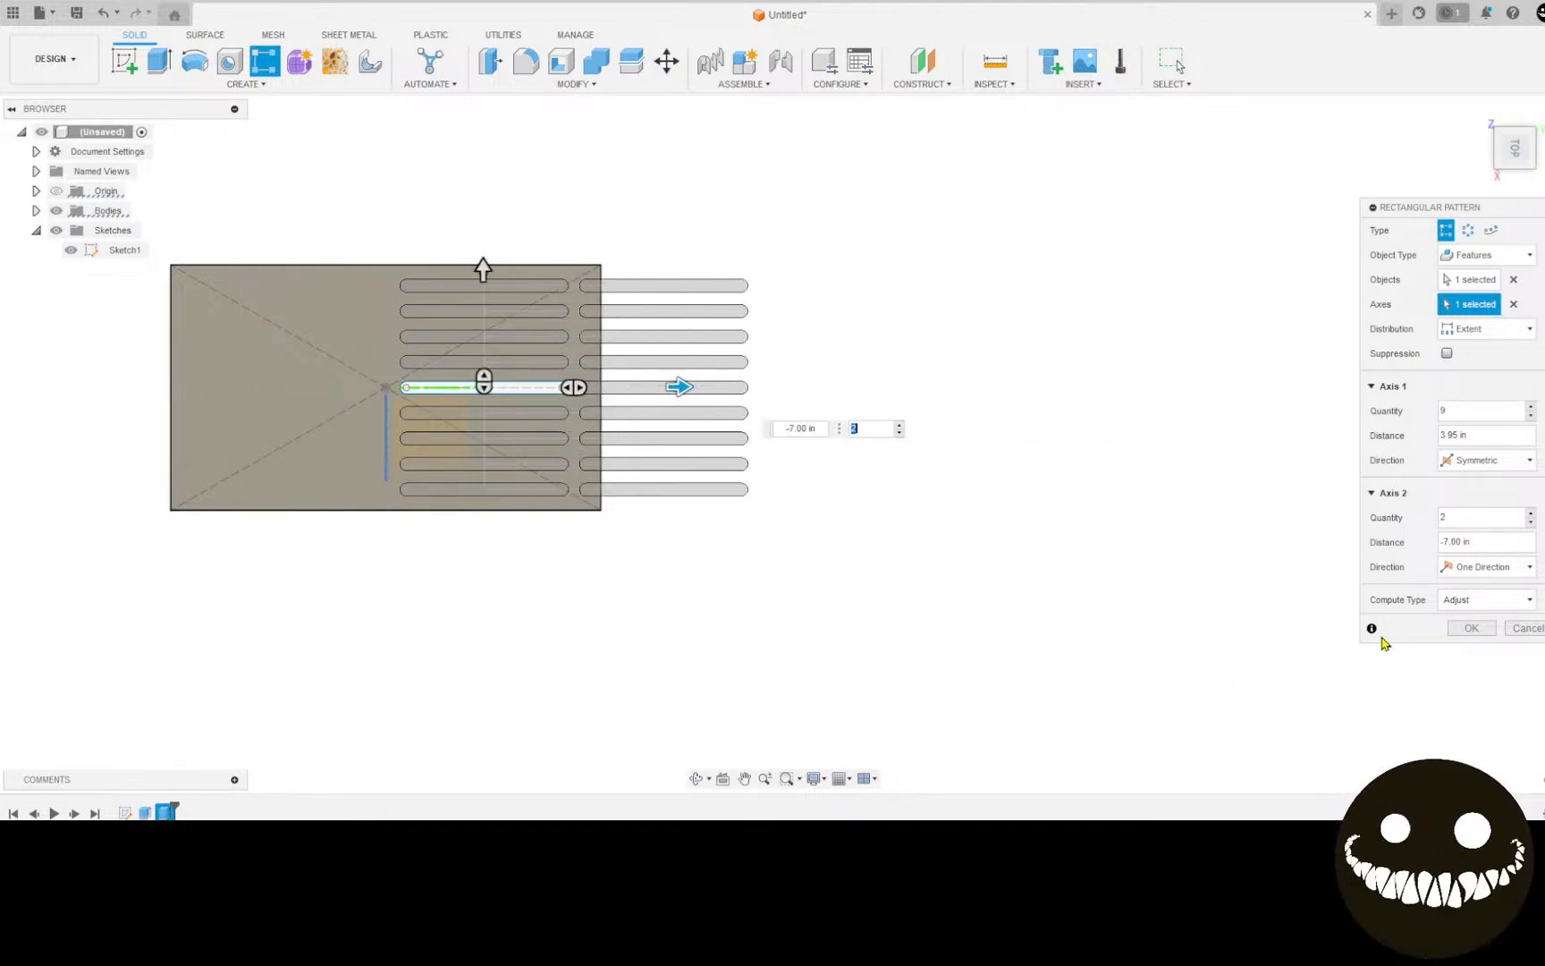
pyautogui.click(1471, 628)
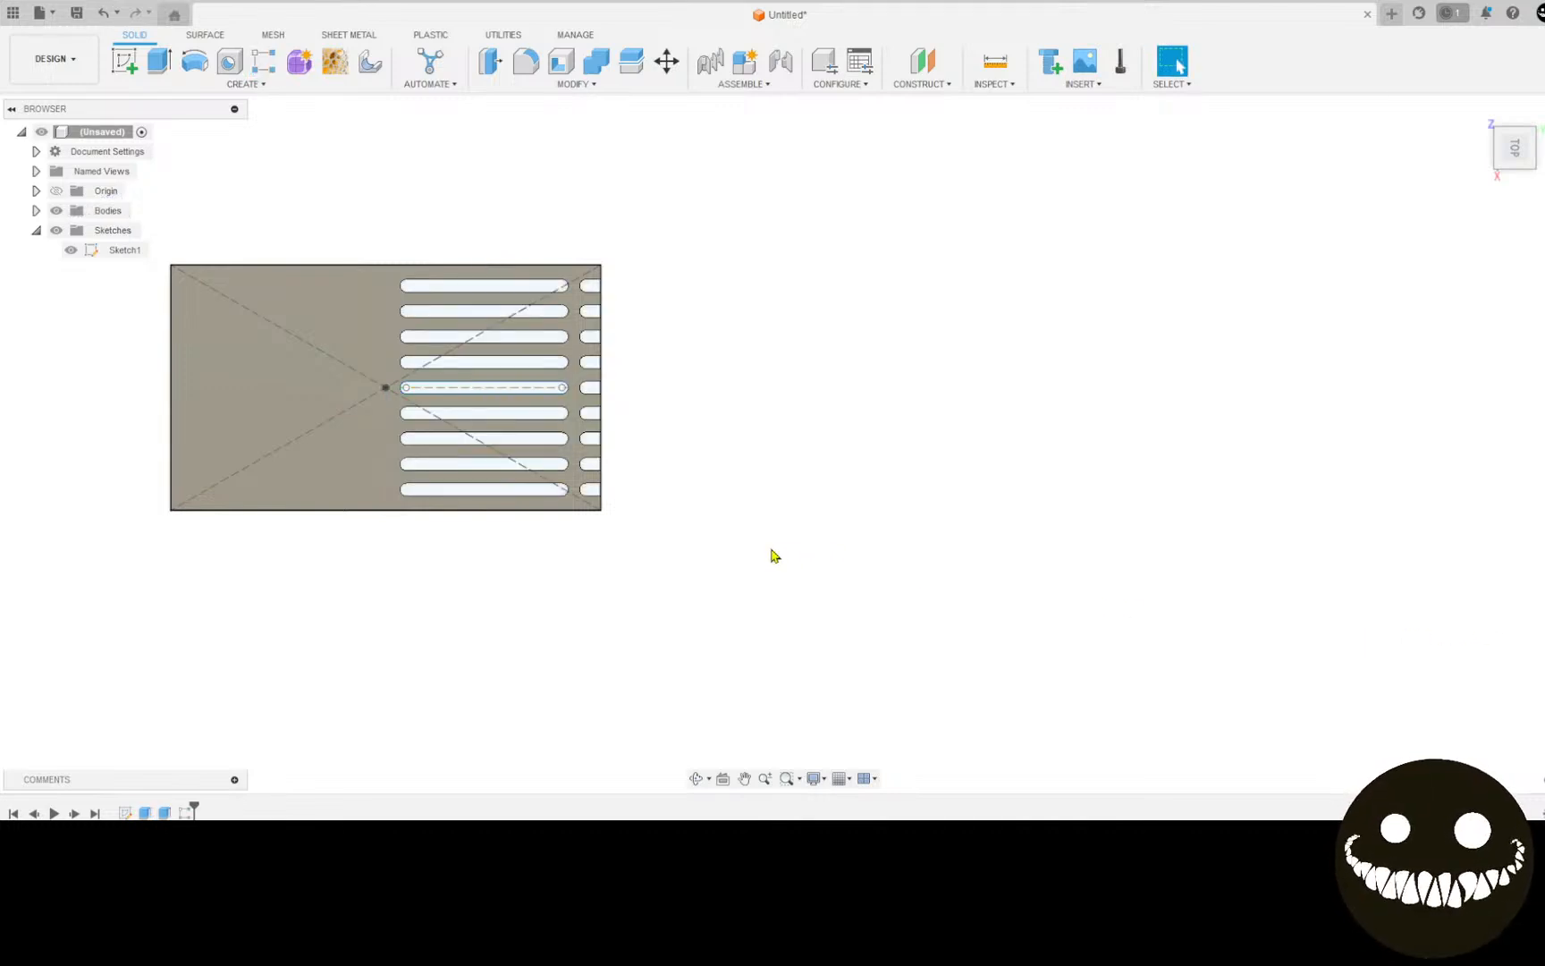
# Step: Mirror the rectangular pattern feature across the origin plane through the plate's centre onto the uncut half
pyautogui.moveTo(770, 555); pyautogui.dragTo(856, 603, button='middle')
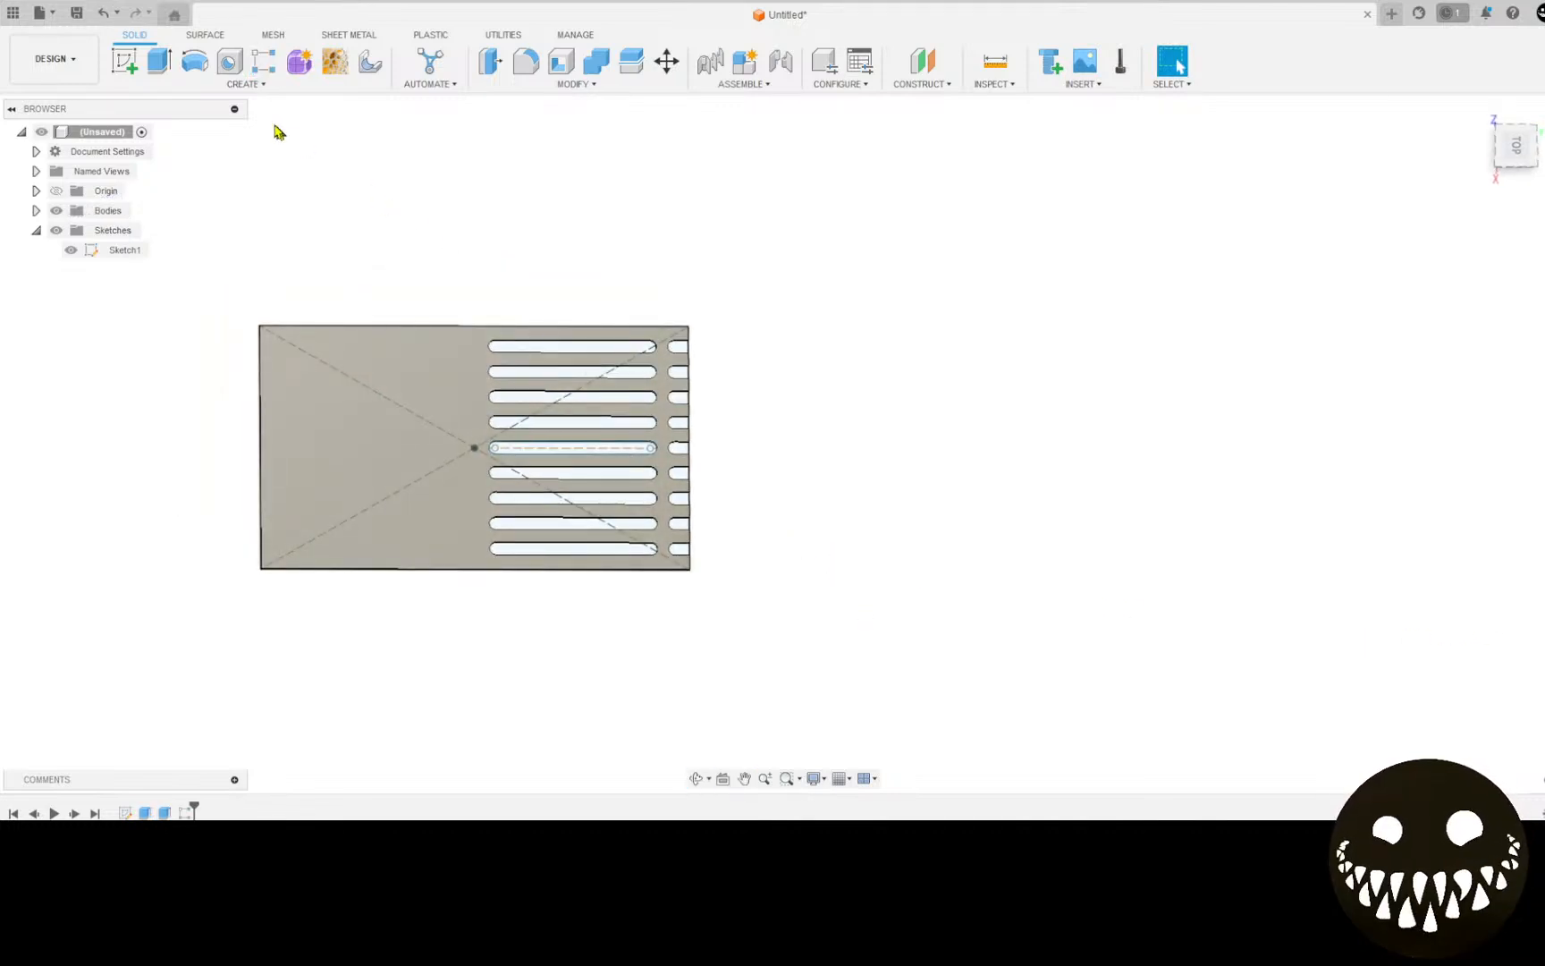
pyautogui.click(242, 84)
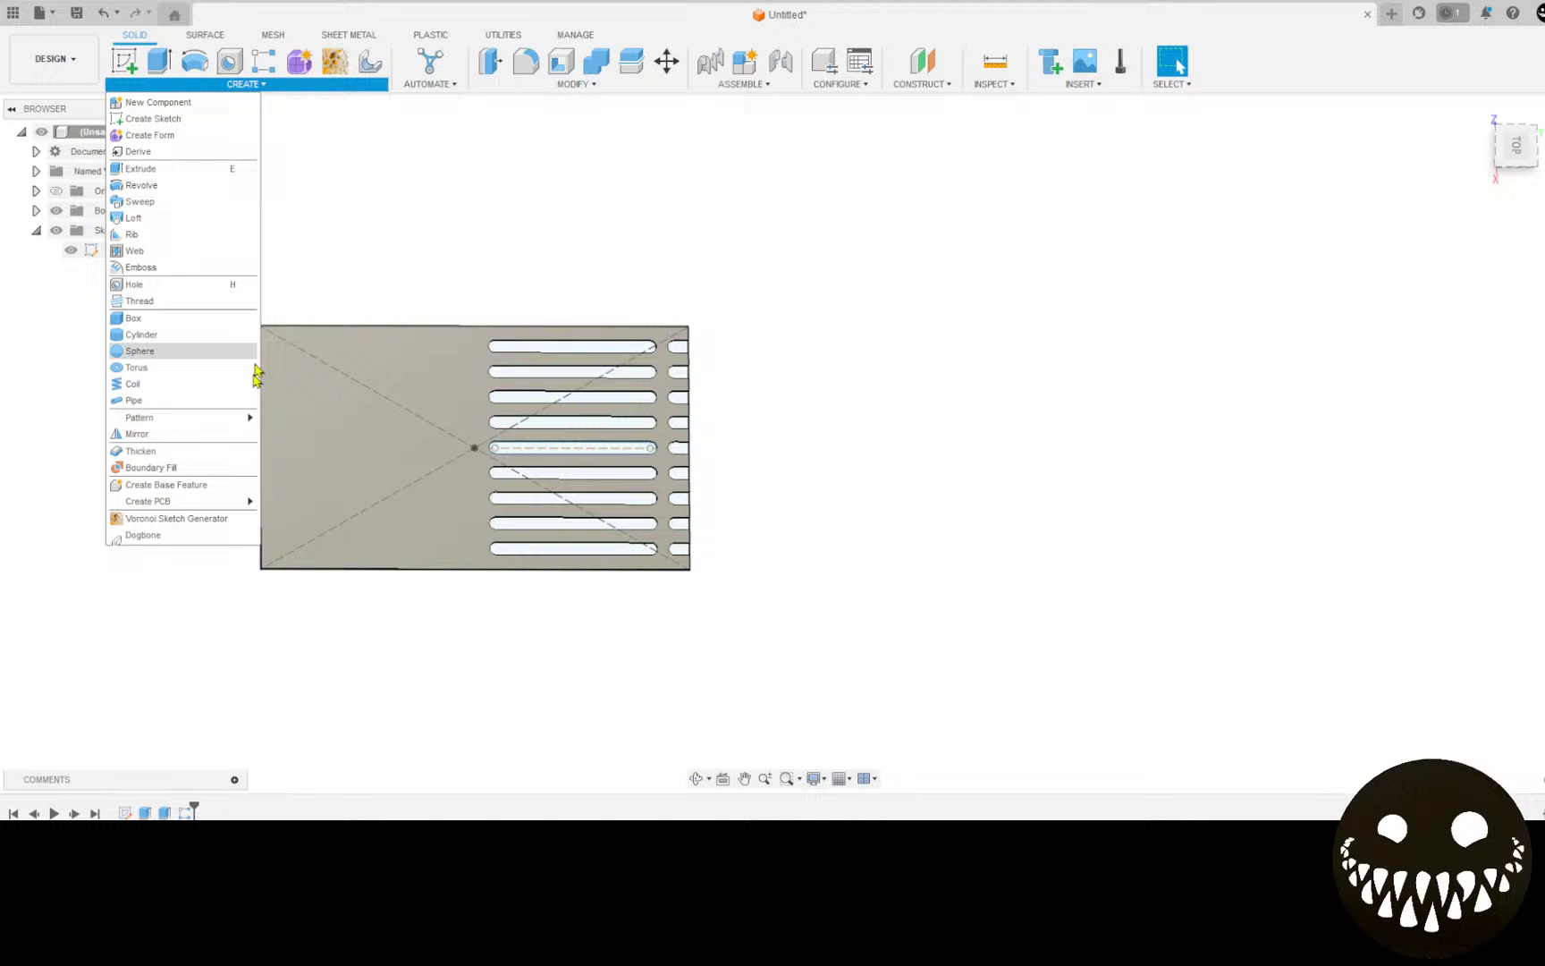
pyautogui.click(199, 434)
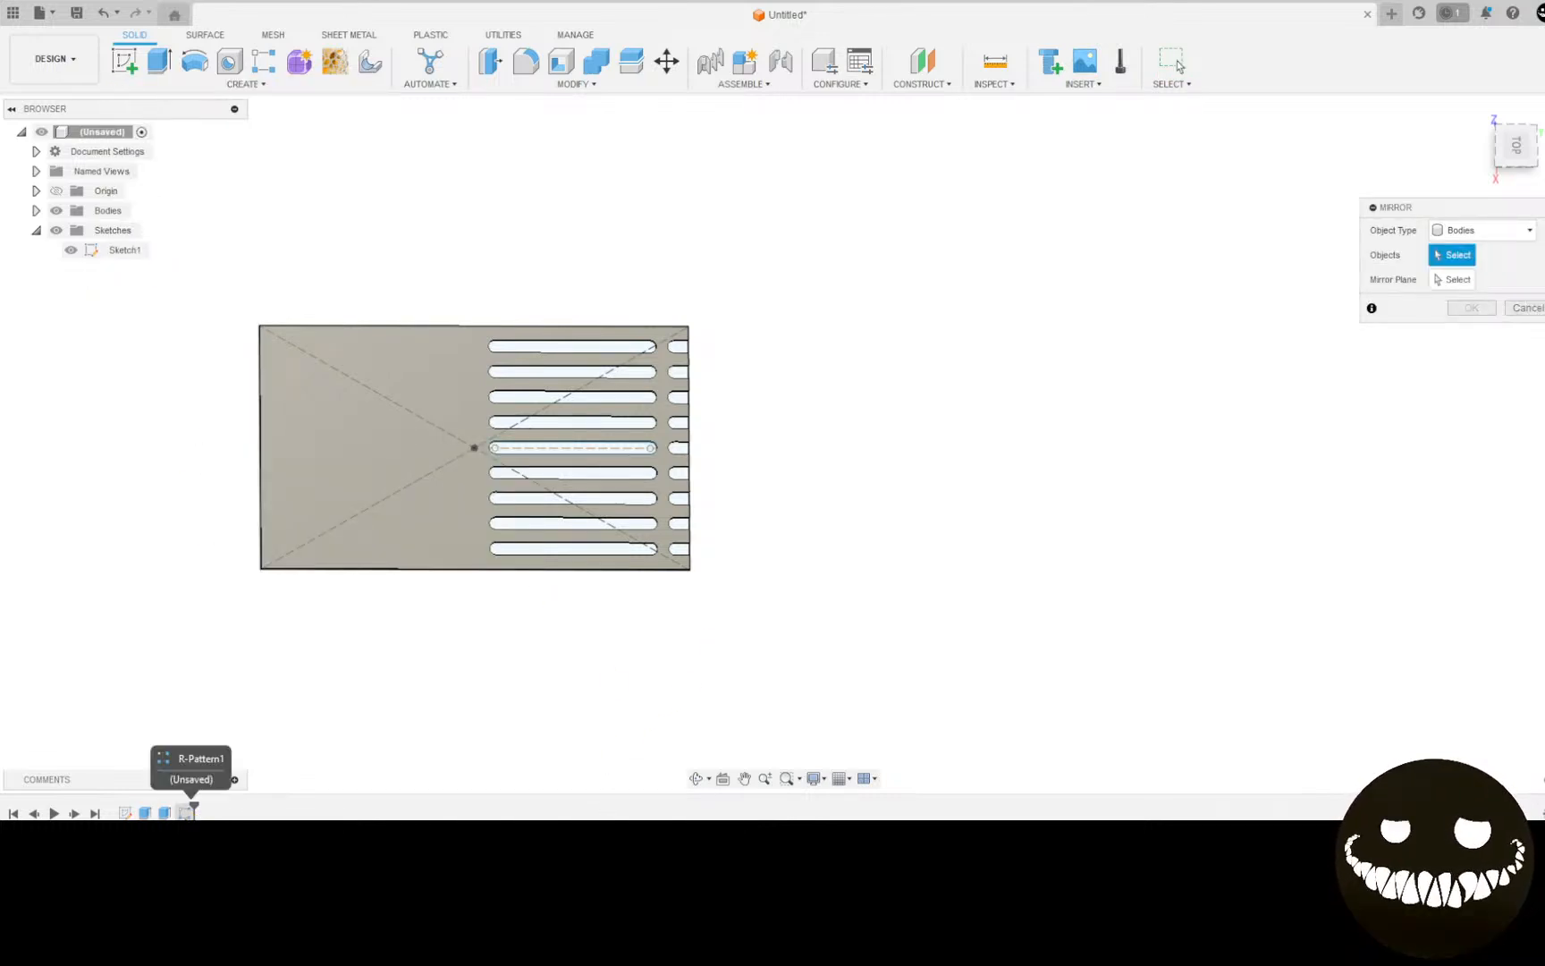
pyautogui.click(1479, 230)
pyautogui.click(1453, 283)
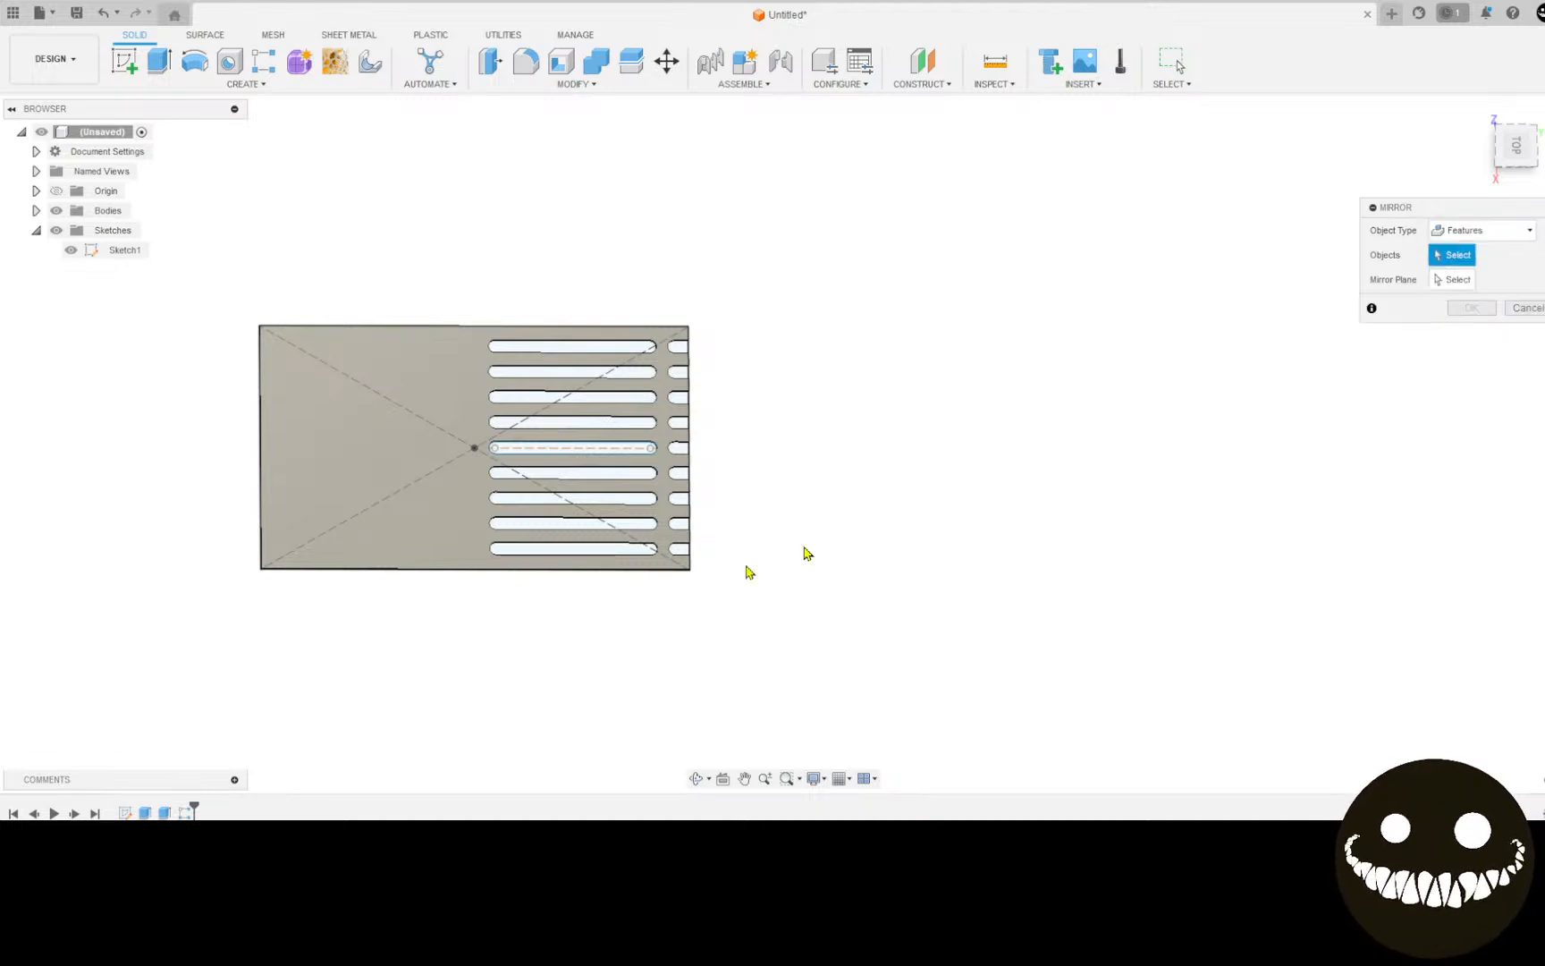
pyautogui.click(185, 812)
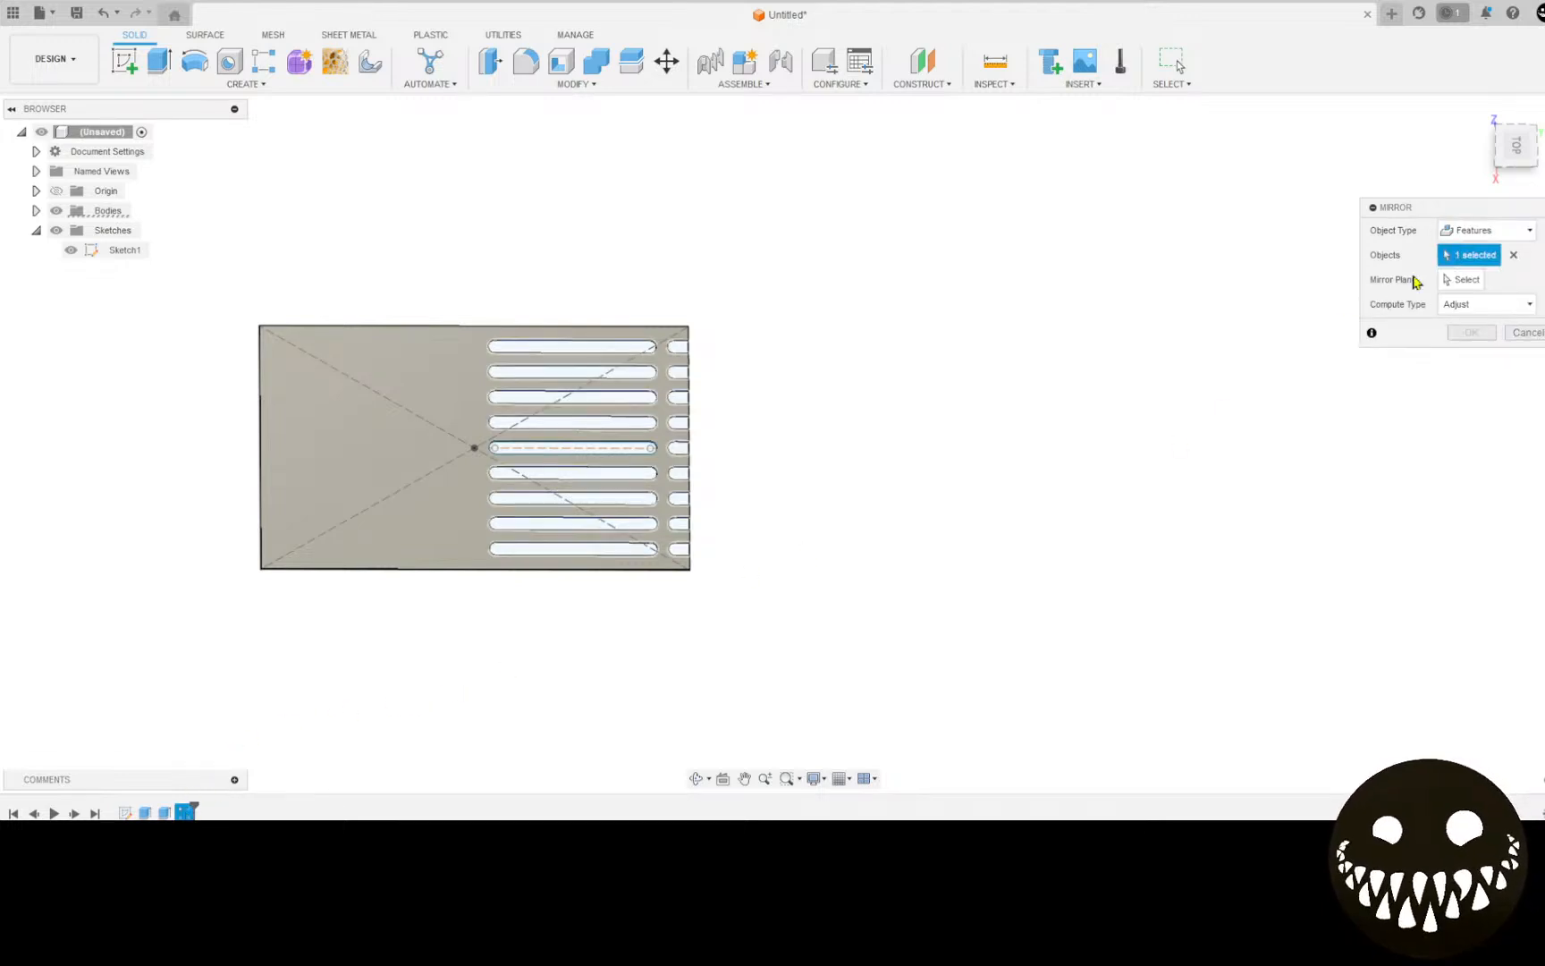
pyautogui.click(1460, 280)
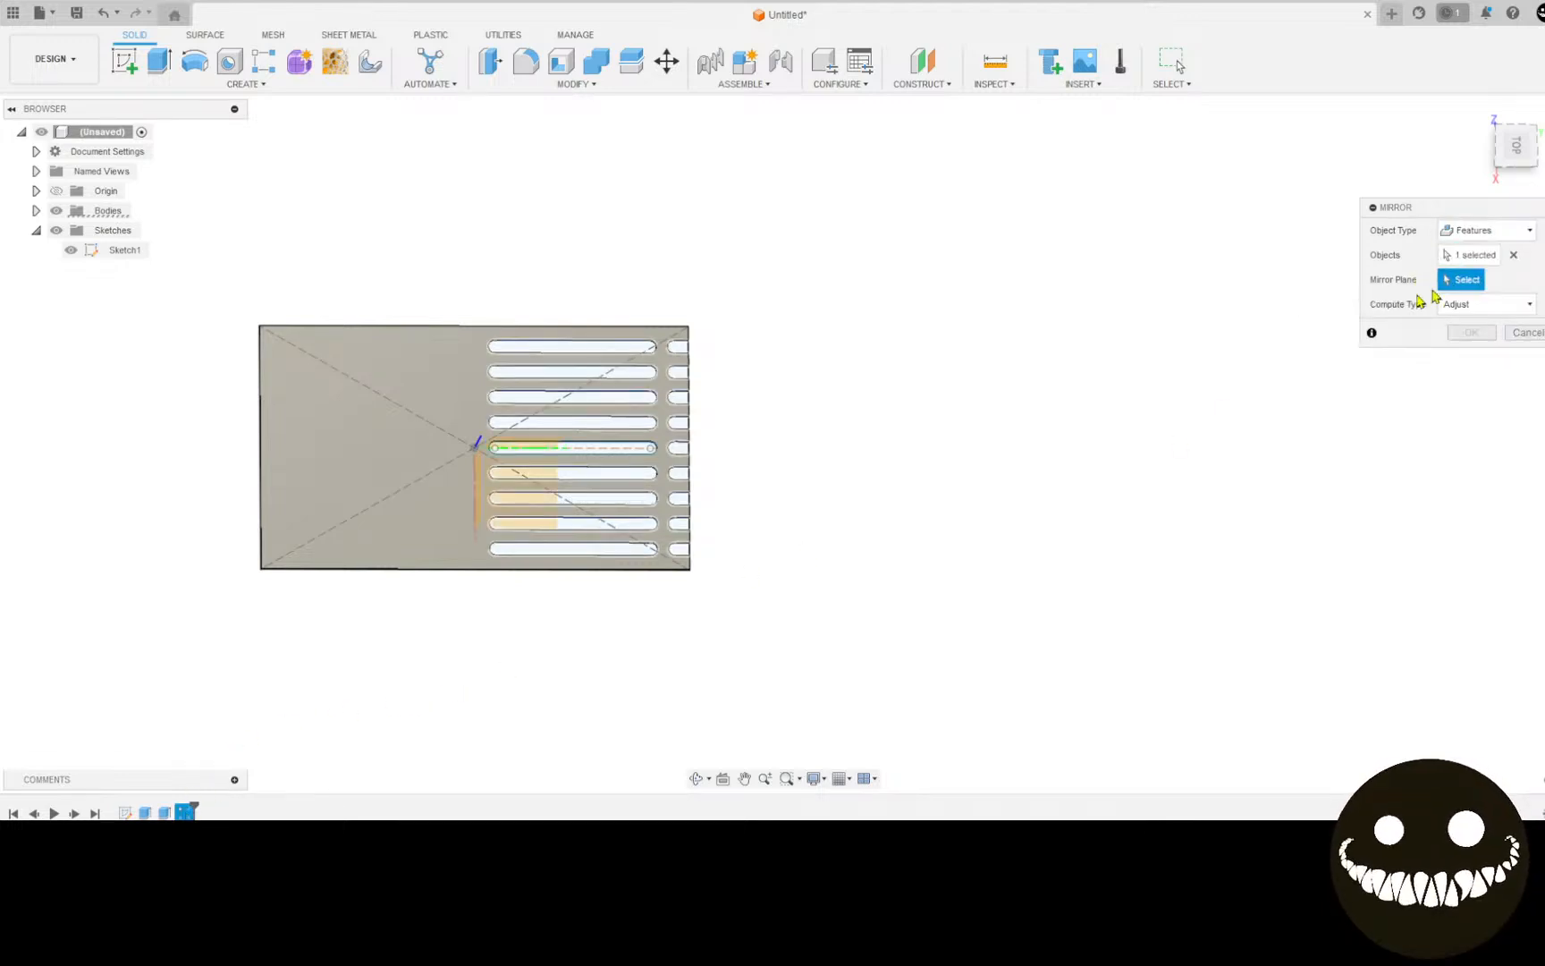
pyautogui.click(483, 478)
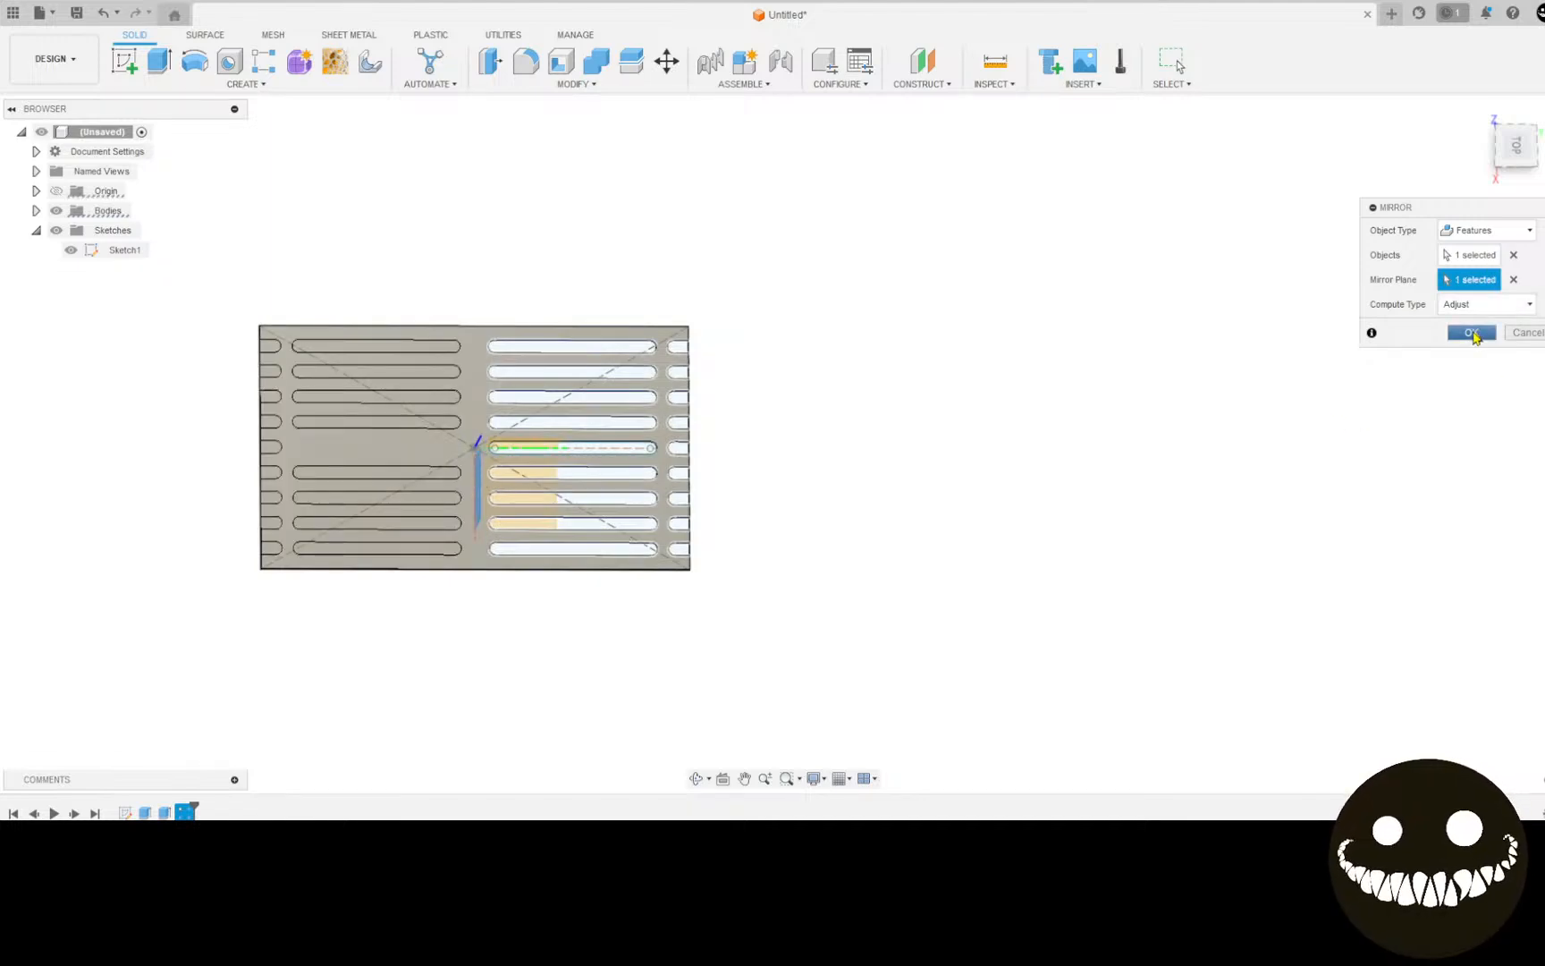
pyautogui.click(1471, 332)
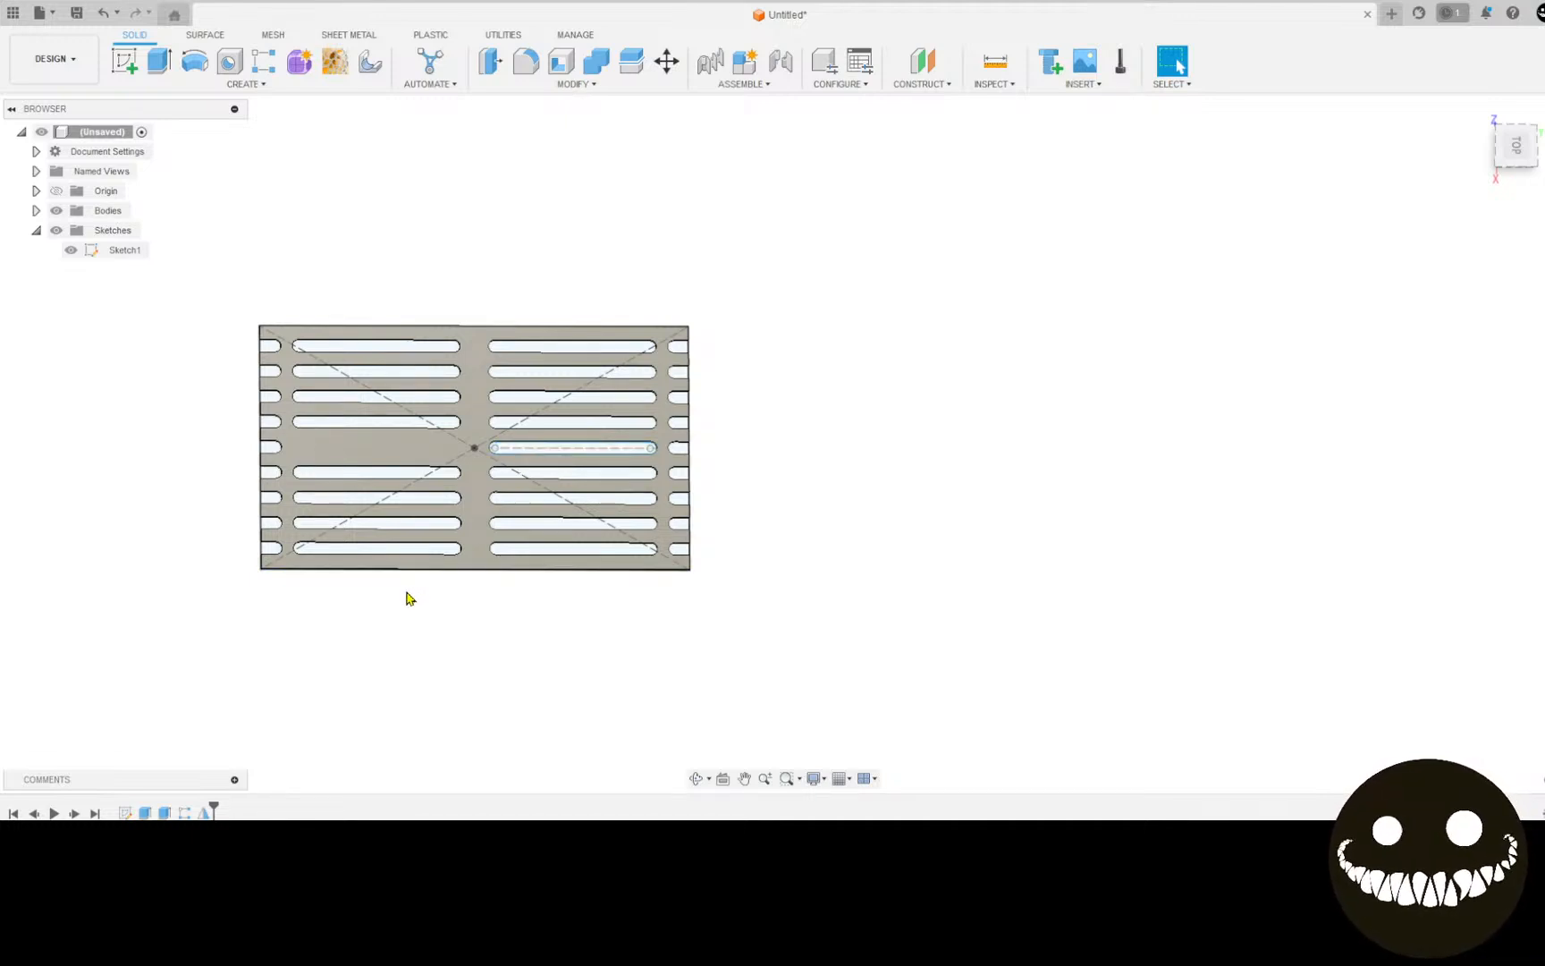
# Step: Reopen the mirror feature to check its selected object and mirror plane, and close it without changes
pyautogui.scroll(5, 514, 452)
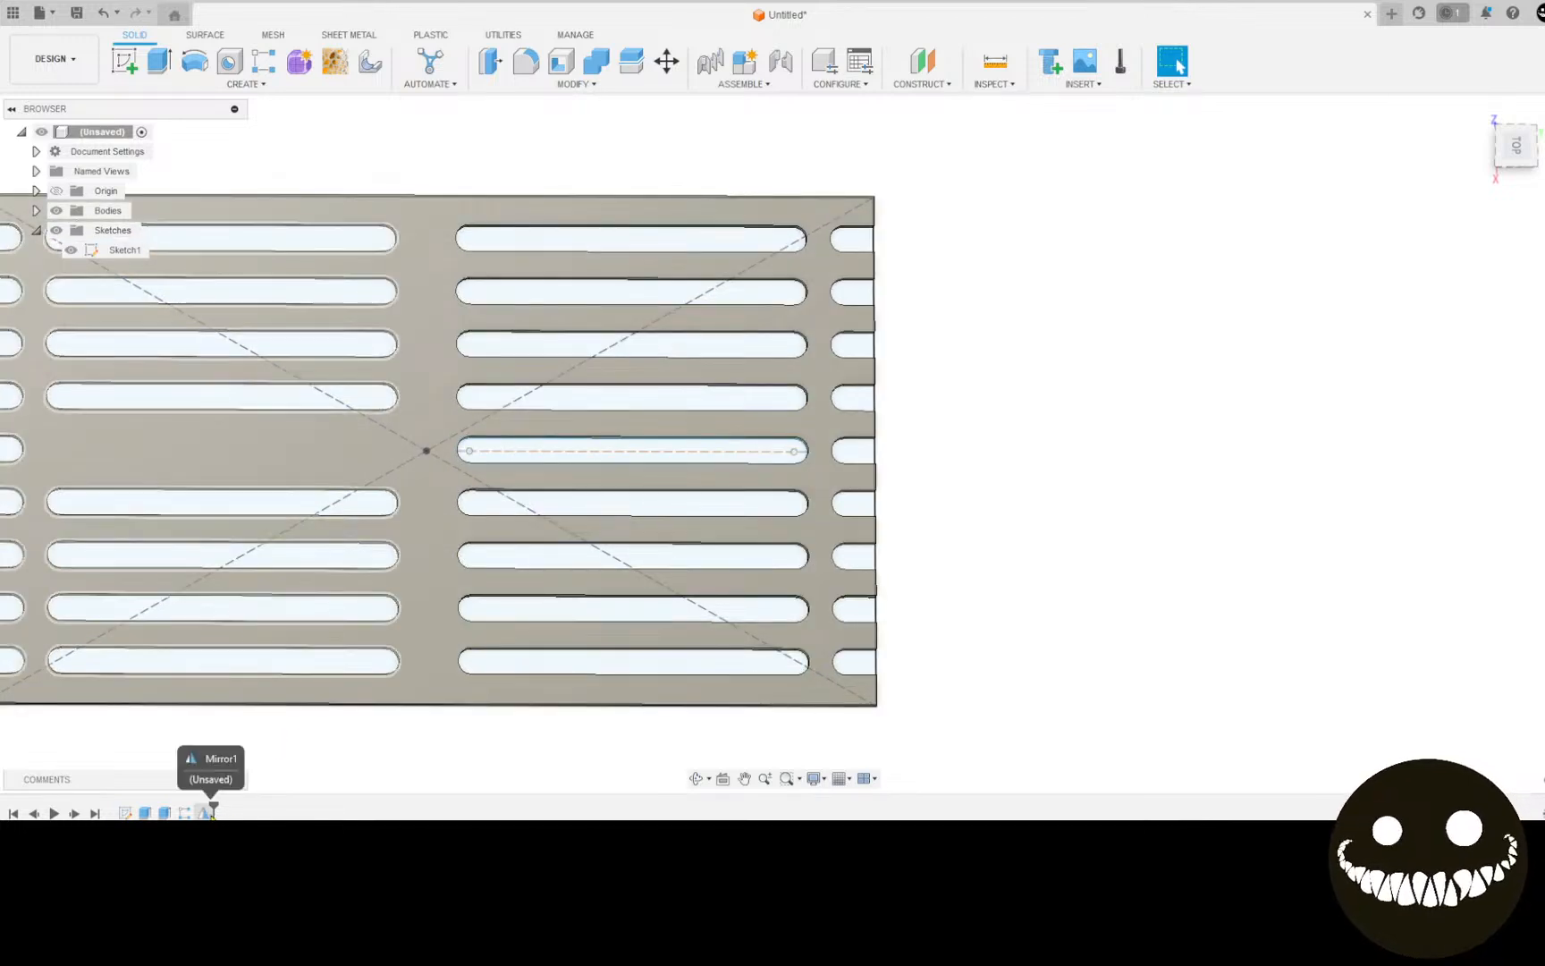
pyautogui.rightClick(209, 812)
pyautogui.click(305, 654)
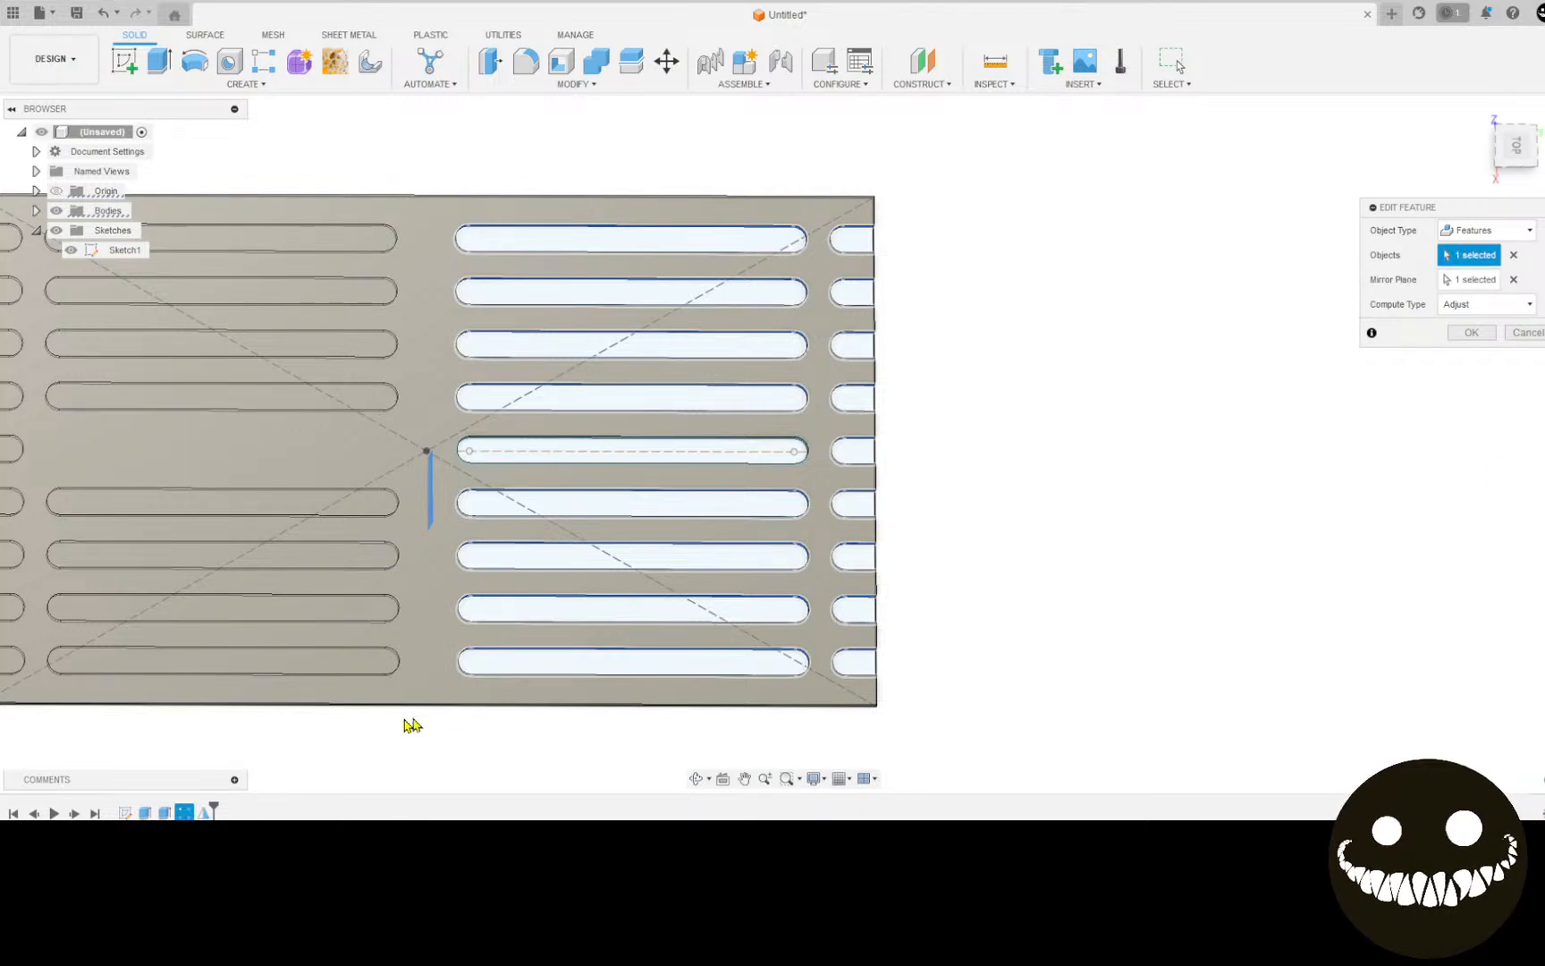
pyautogui.click(1469, 335)
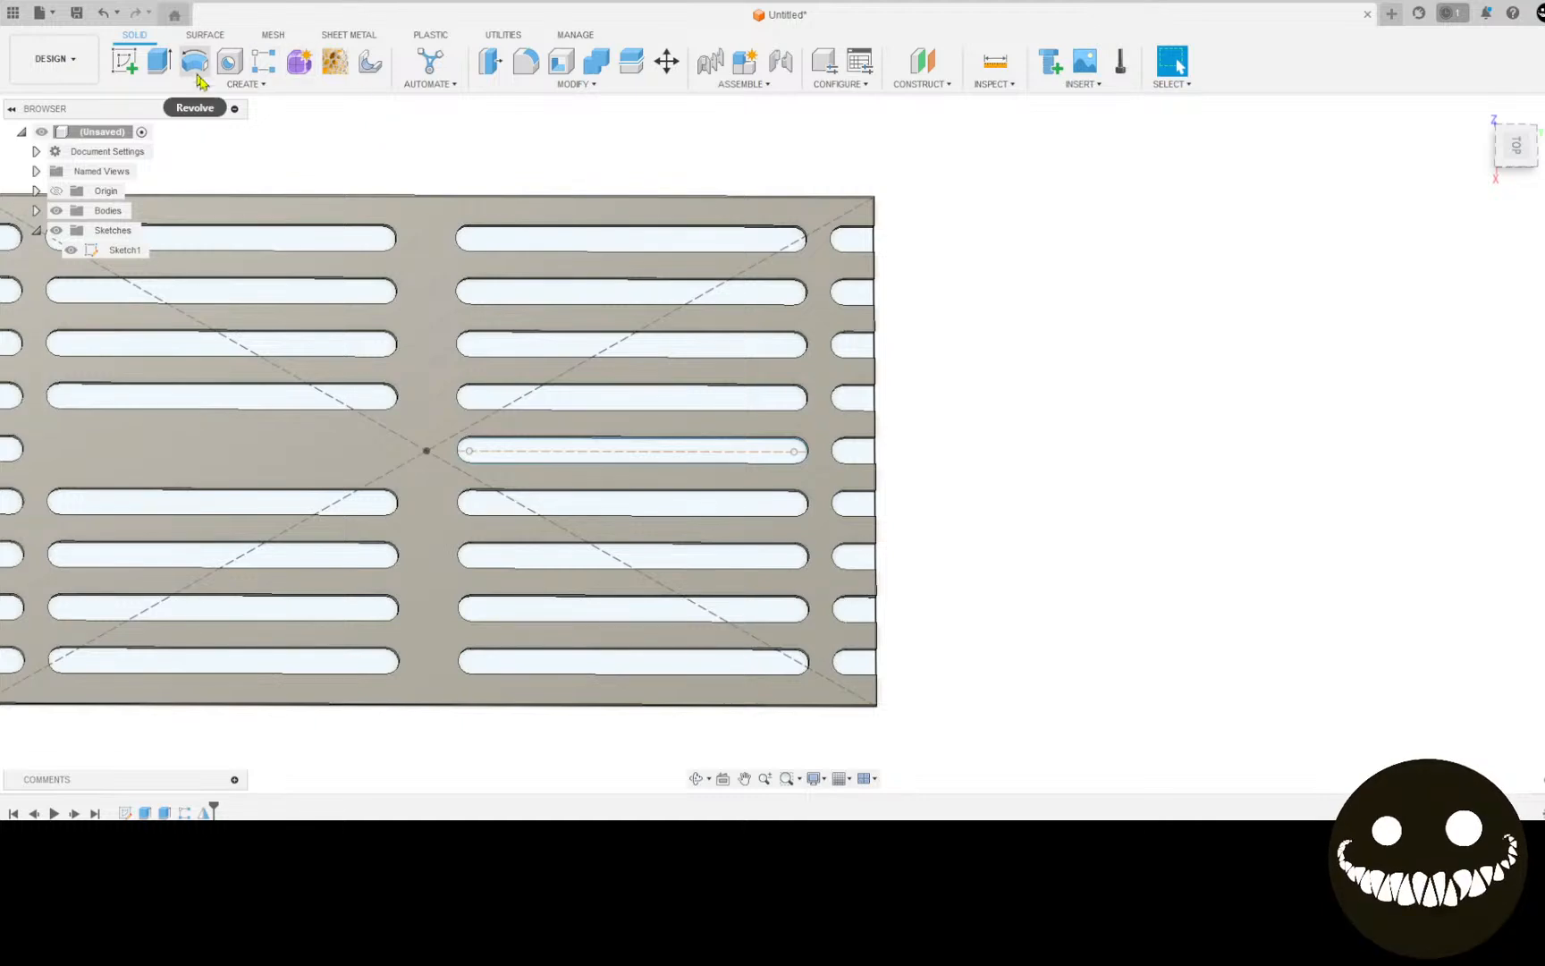
# Step: Mirror the original slot's cut extrusion across the origin plane through the plate's centre to fill the missing slot on the opposite half
pyautogui.click(239, 83)
pyautogui.click(145, 440)
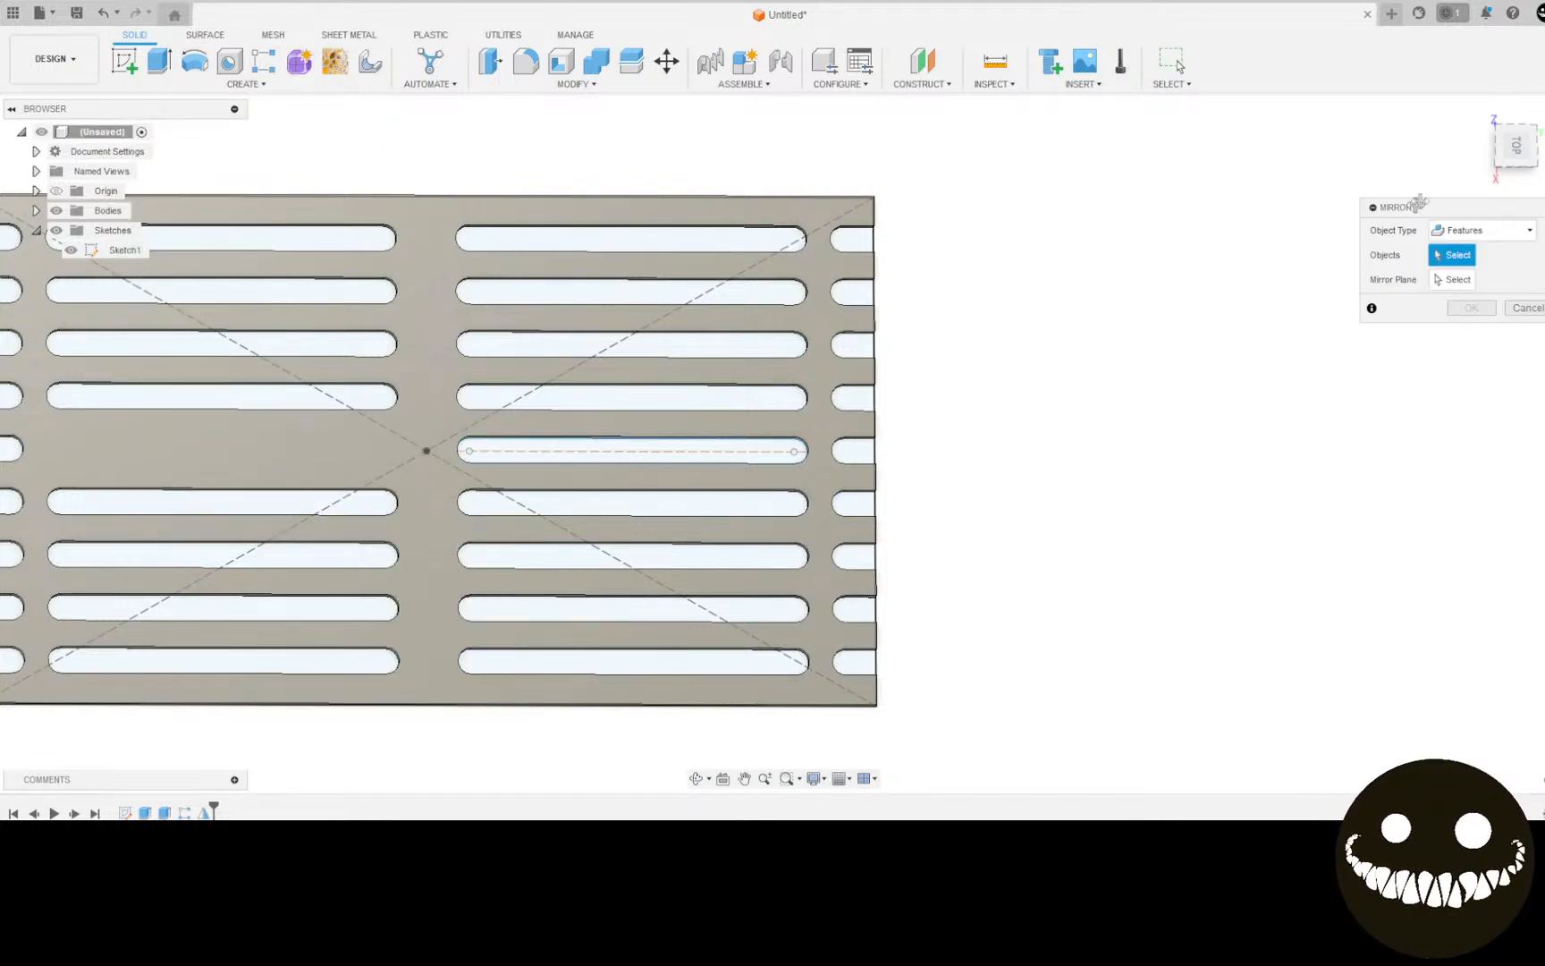
pyautogui.click(143, 812)
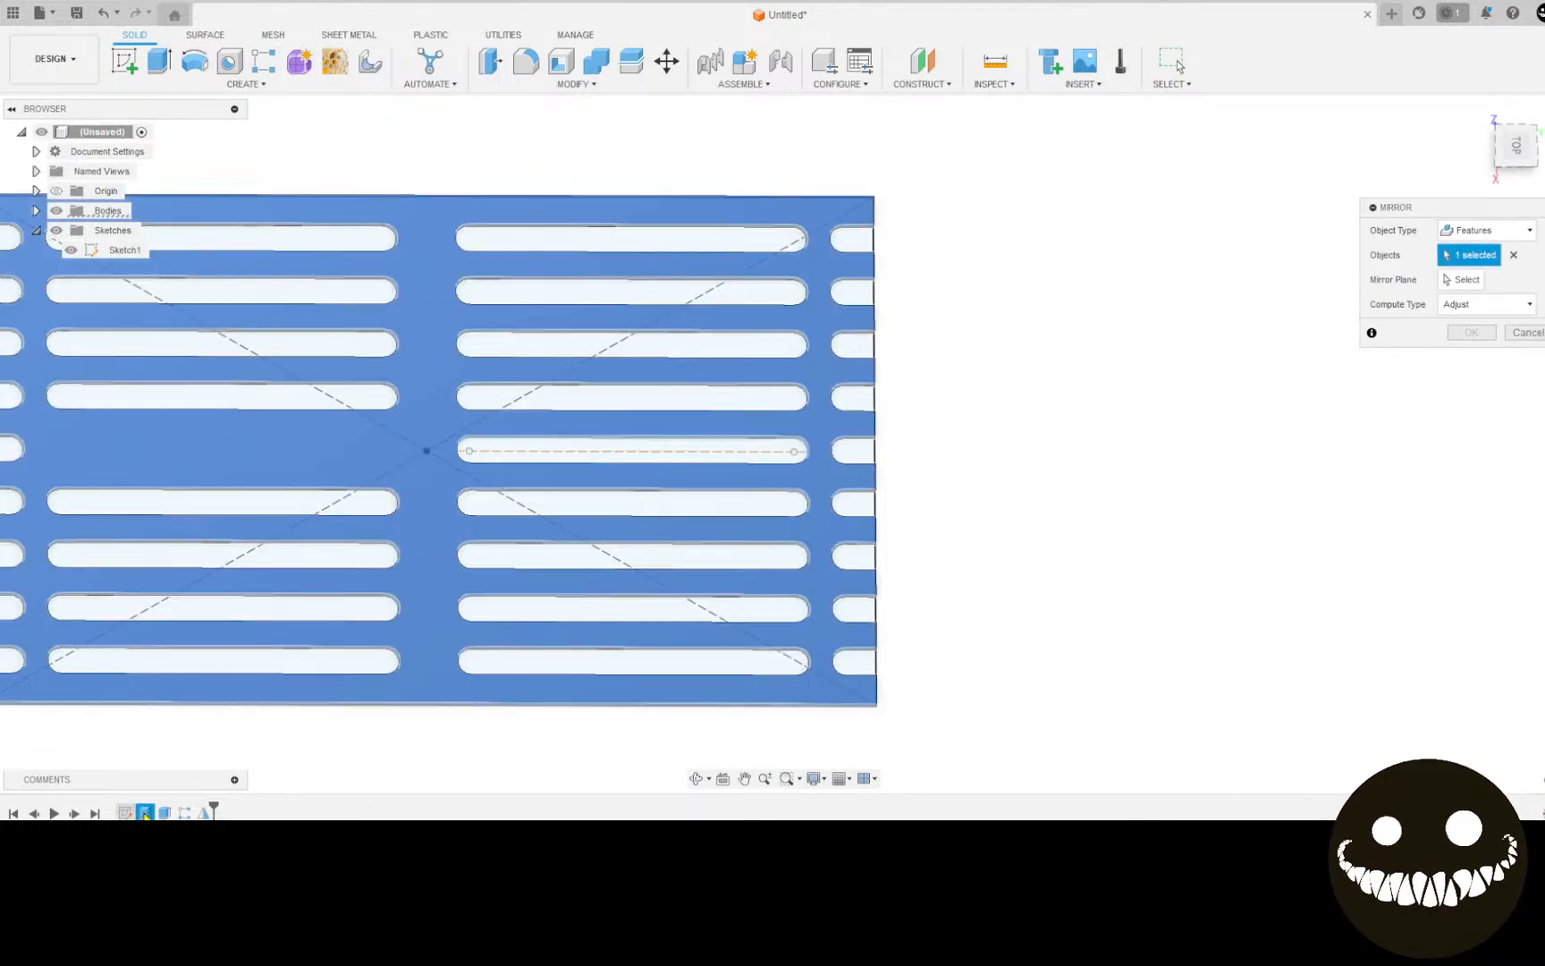
pyautogui.click(1467, 280)
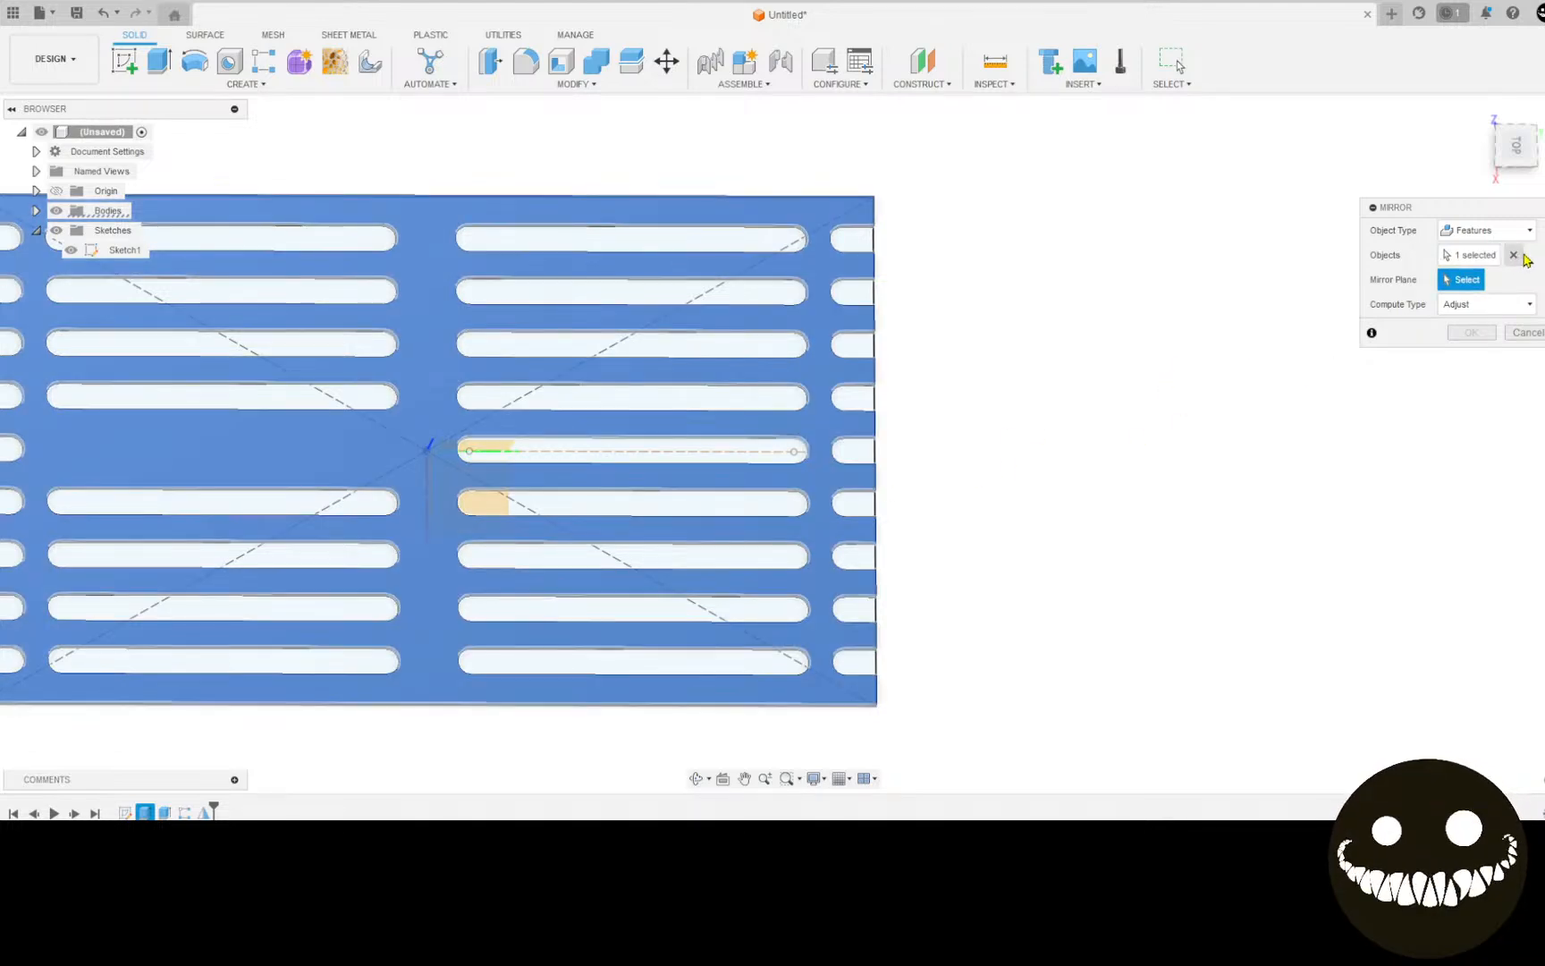
pyautogui.click(1513, 255)
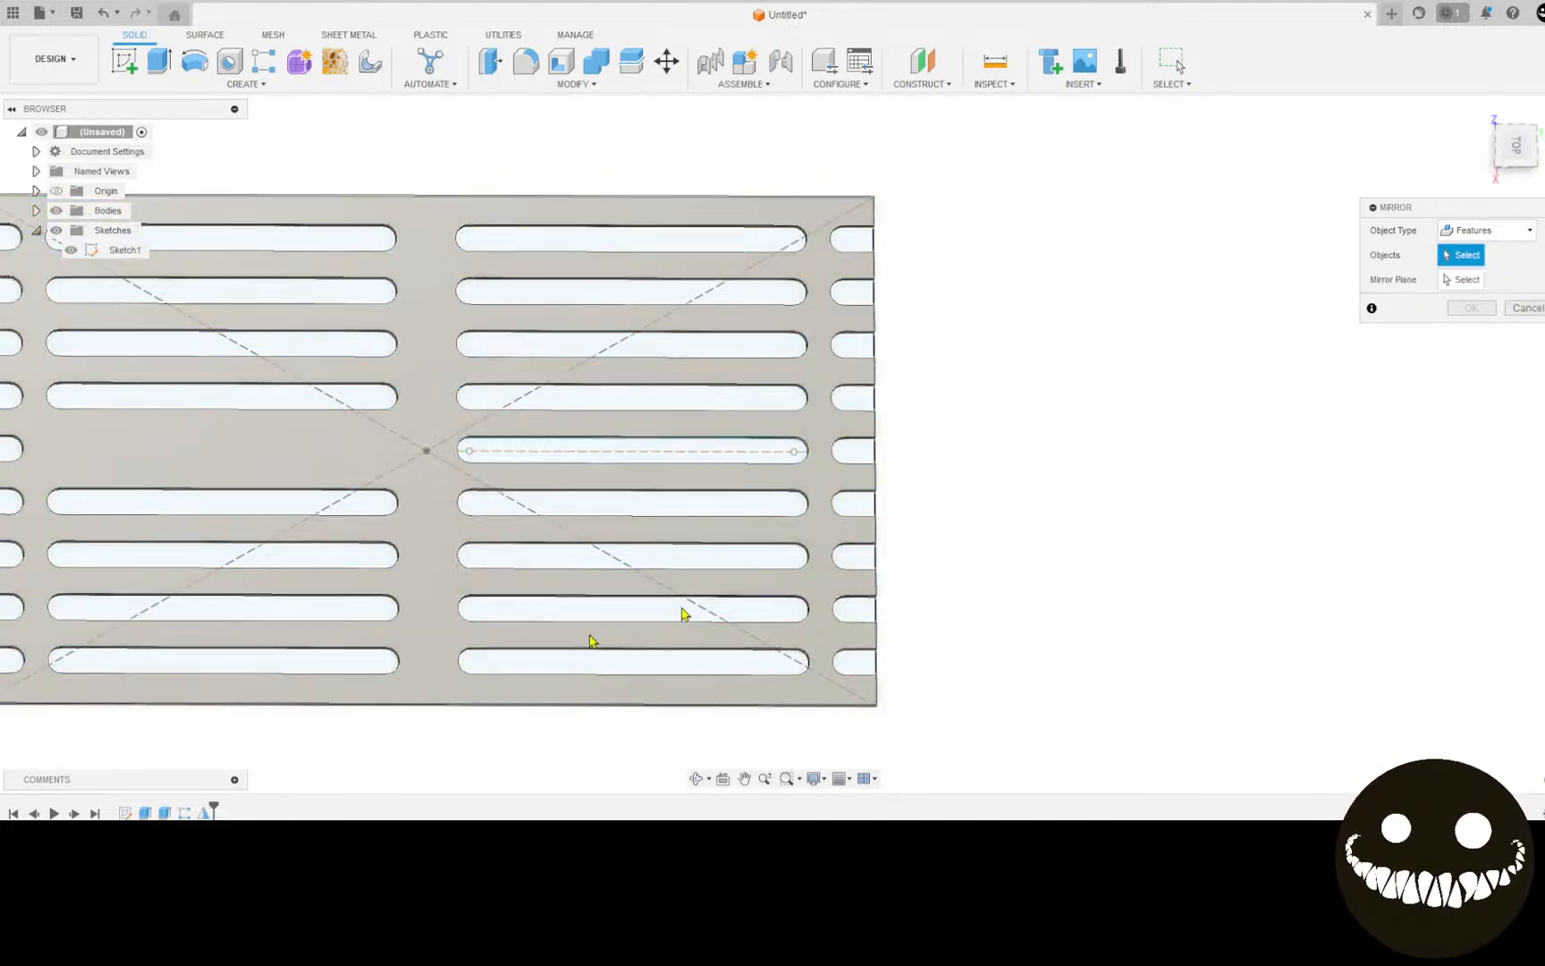
pyautogui.click(164, 812)
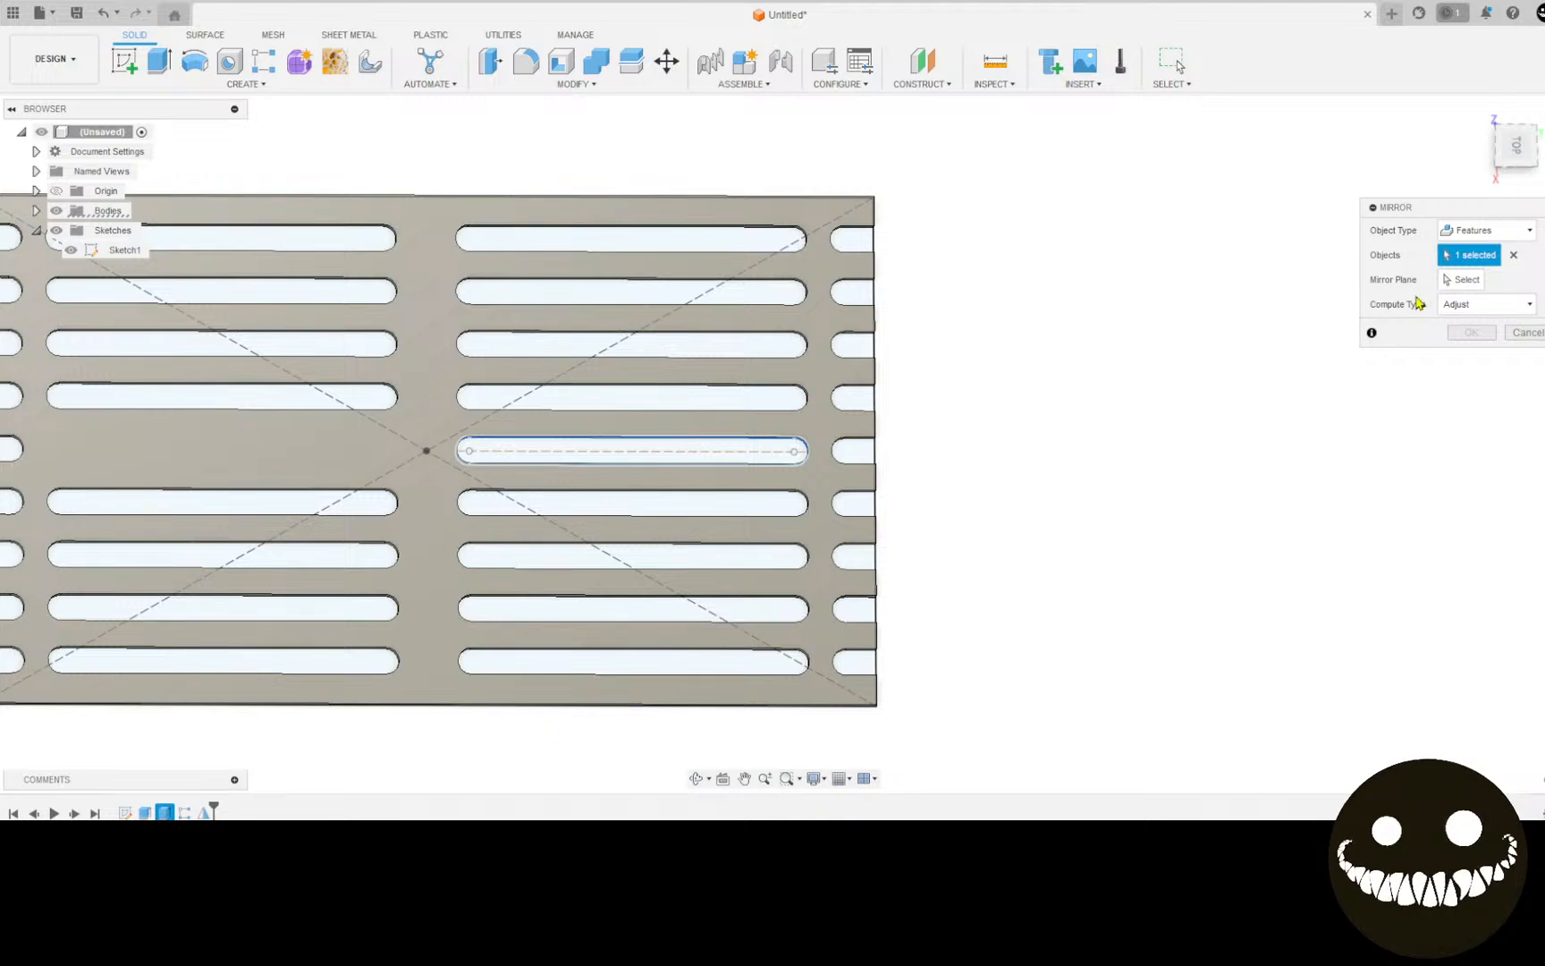
pyautogui.click(1461, 279)
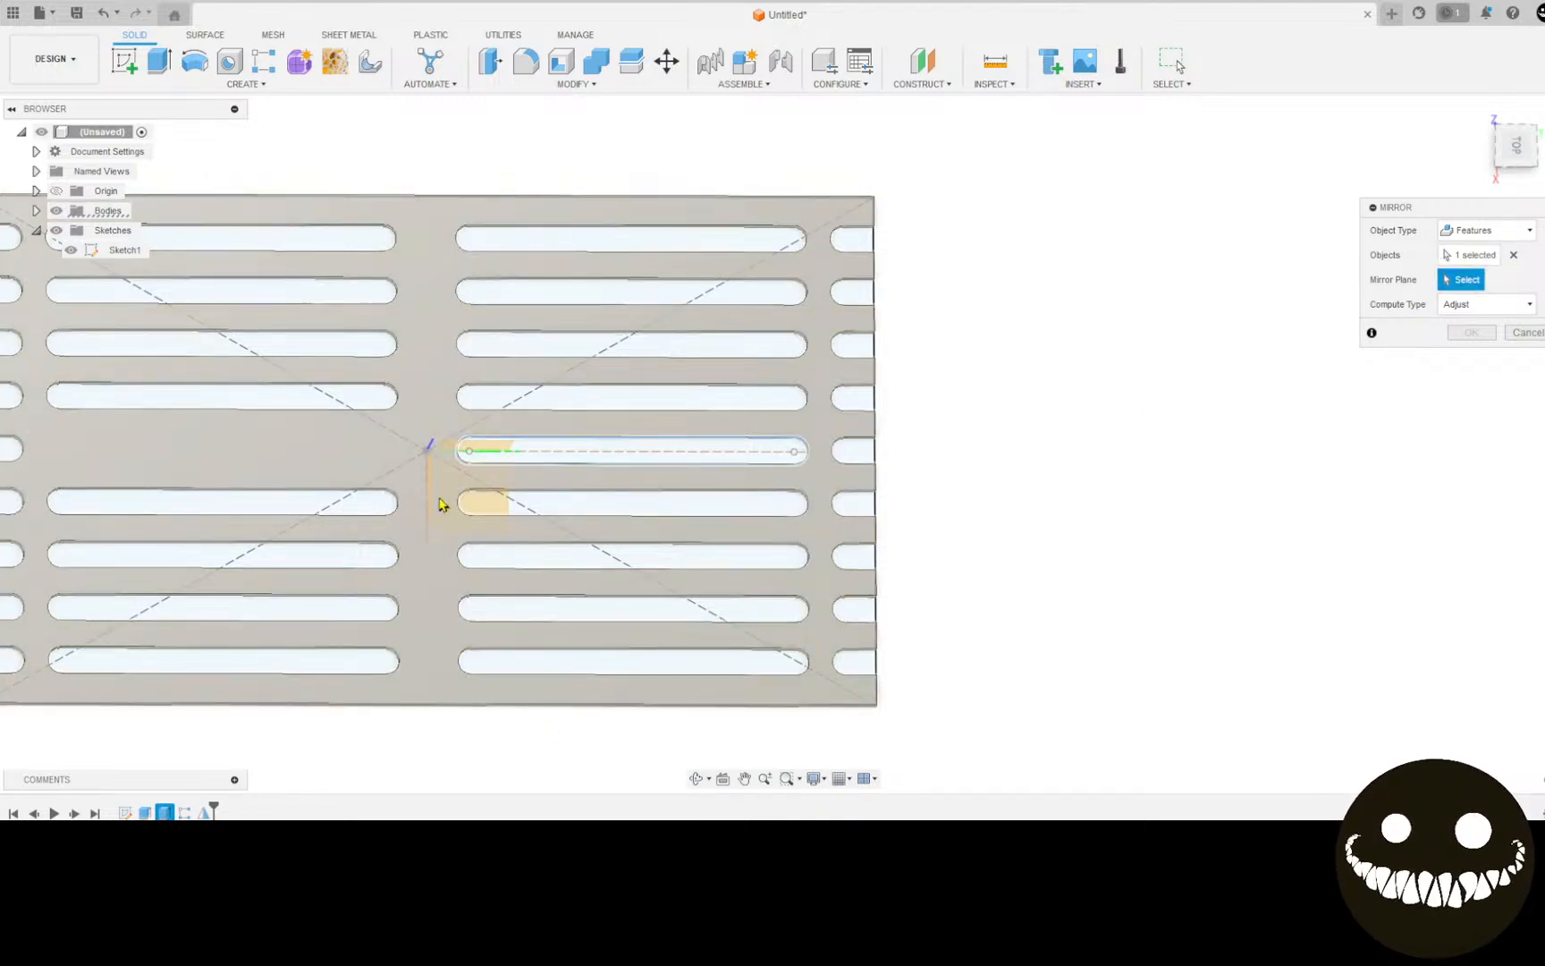
pyautogui.click(439, 503)
pyautogui.click(1471, 332)
pyautogui.scroll(-2, 1030, 565)
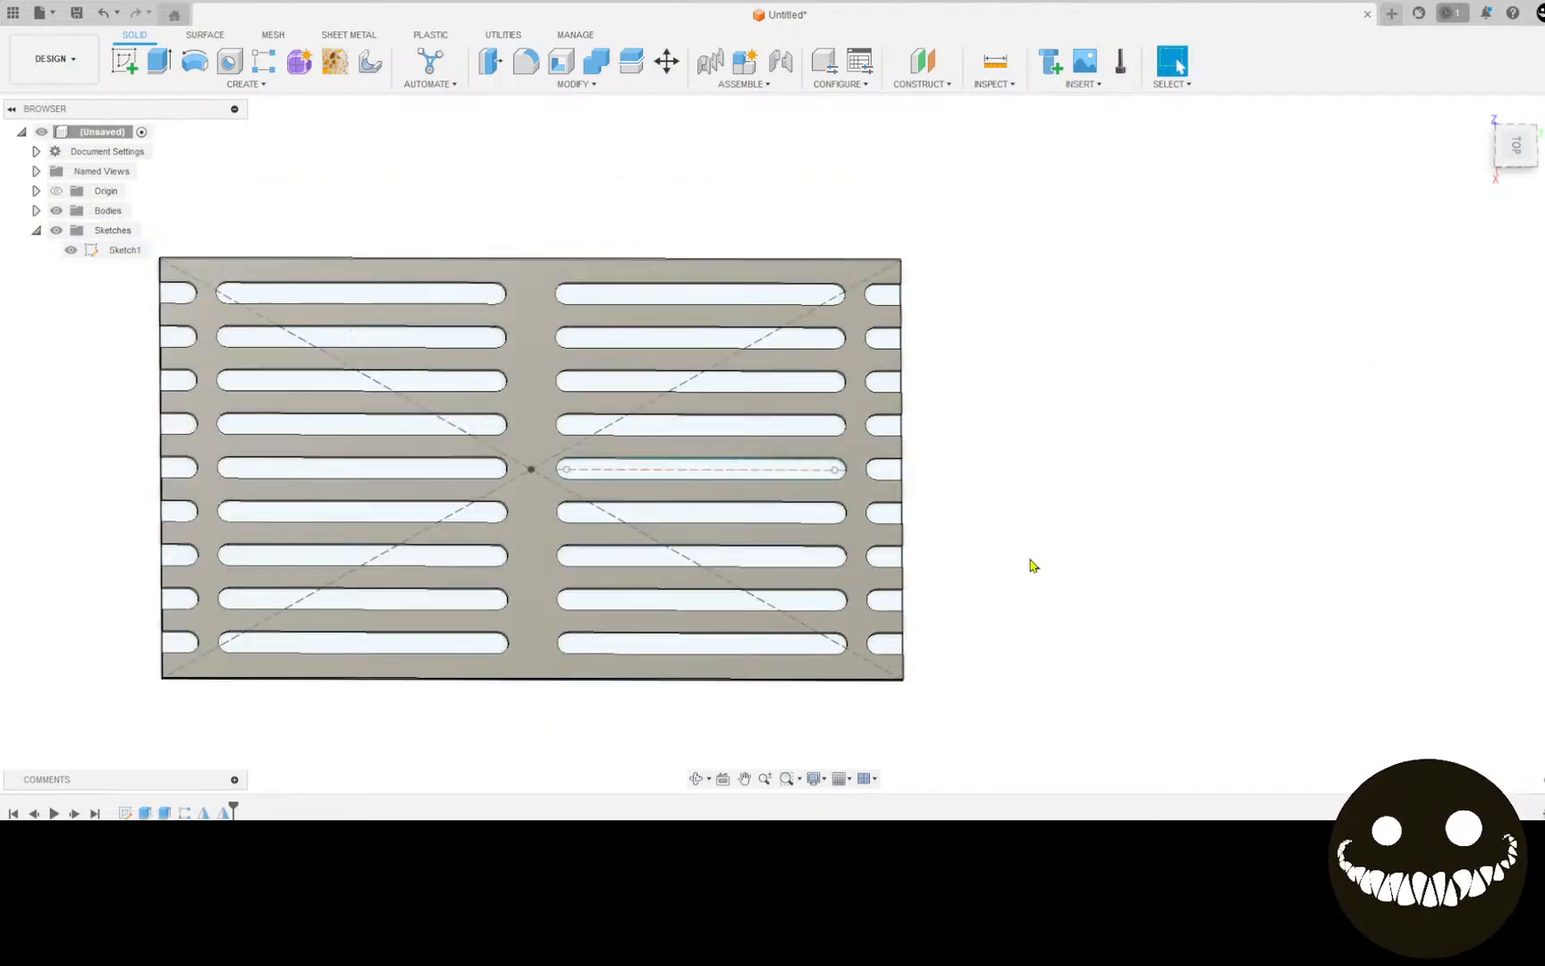
pyautogui.scroll(-2, 1028, 577)
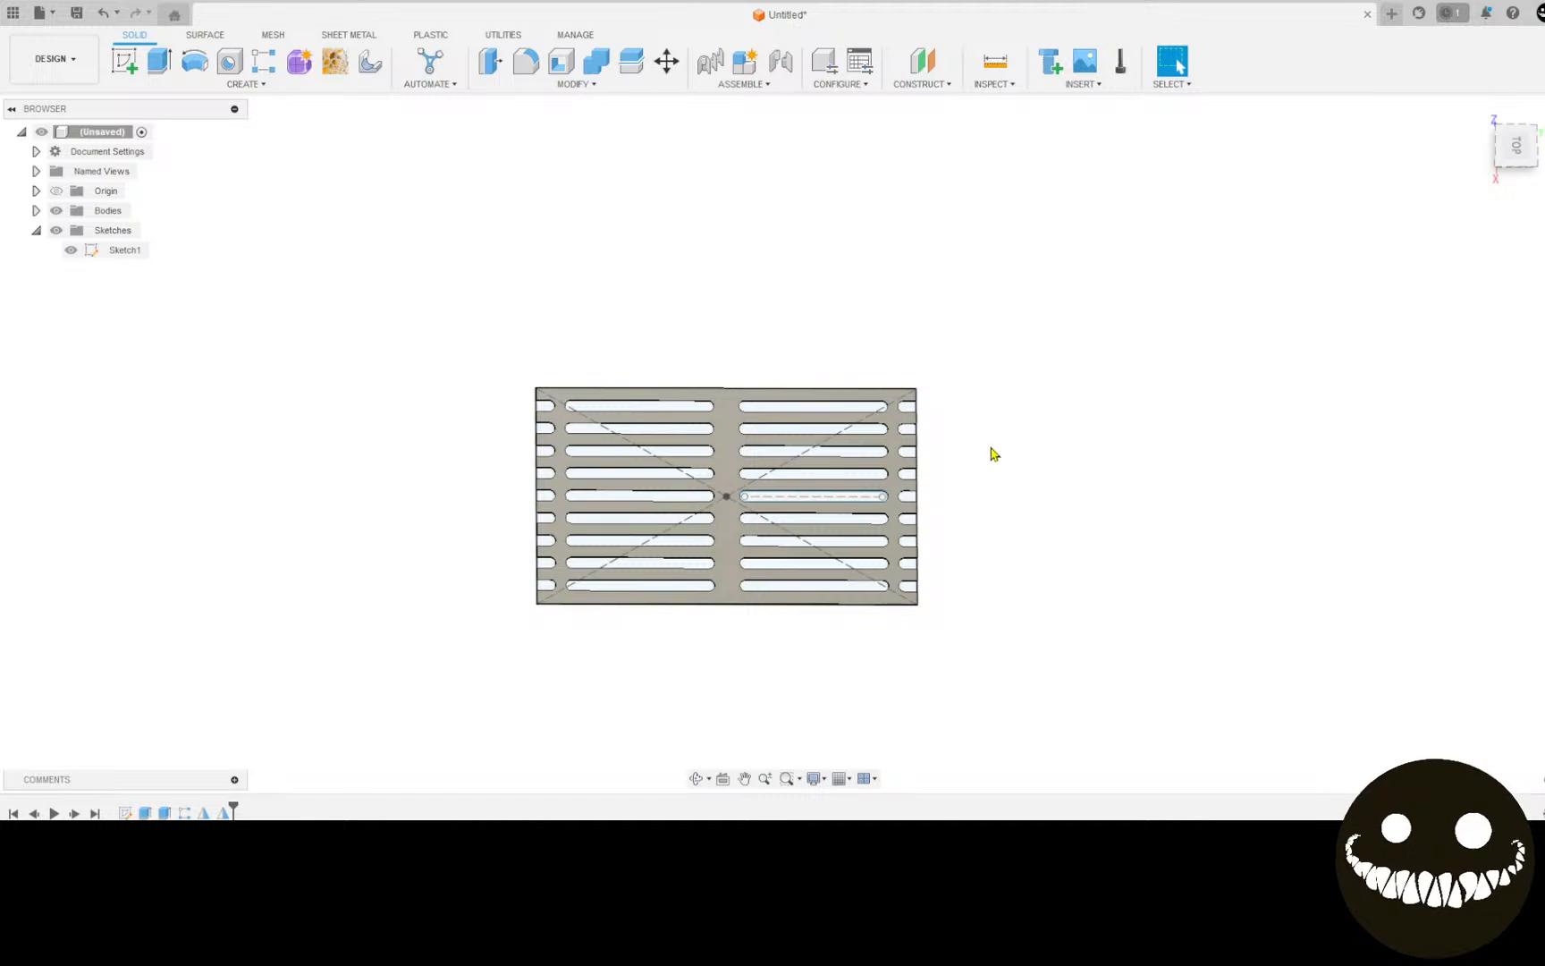
# Step: Hide the slot sketch and inspect the full slot layout from an angled view
pyautogui.click(70, 249)
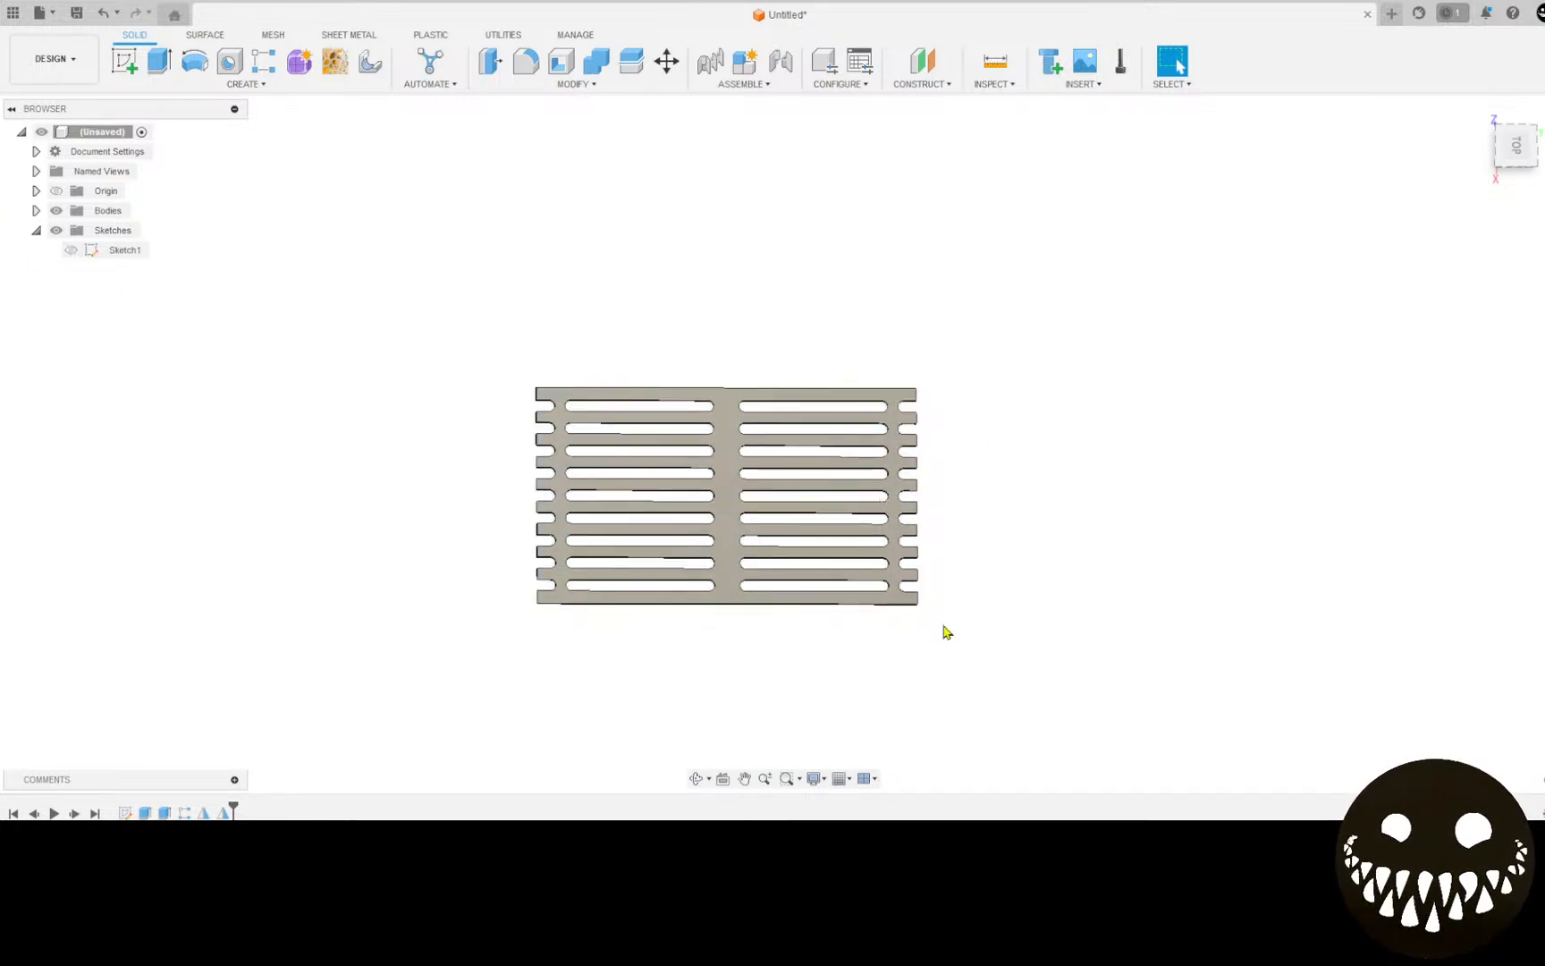
pyautogui.keyDown('shift'); pyautogui.moveTo(946, 632); pyautogui.dragTo(1158, 673, button='middle'); pyautogui.keyUp('shift')
pyautogui.scroll(5, 707, 517)
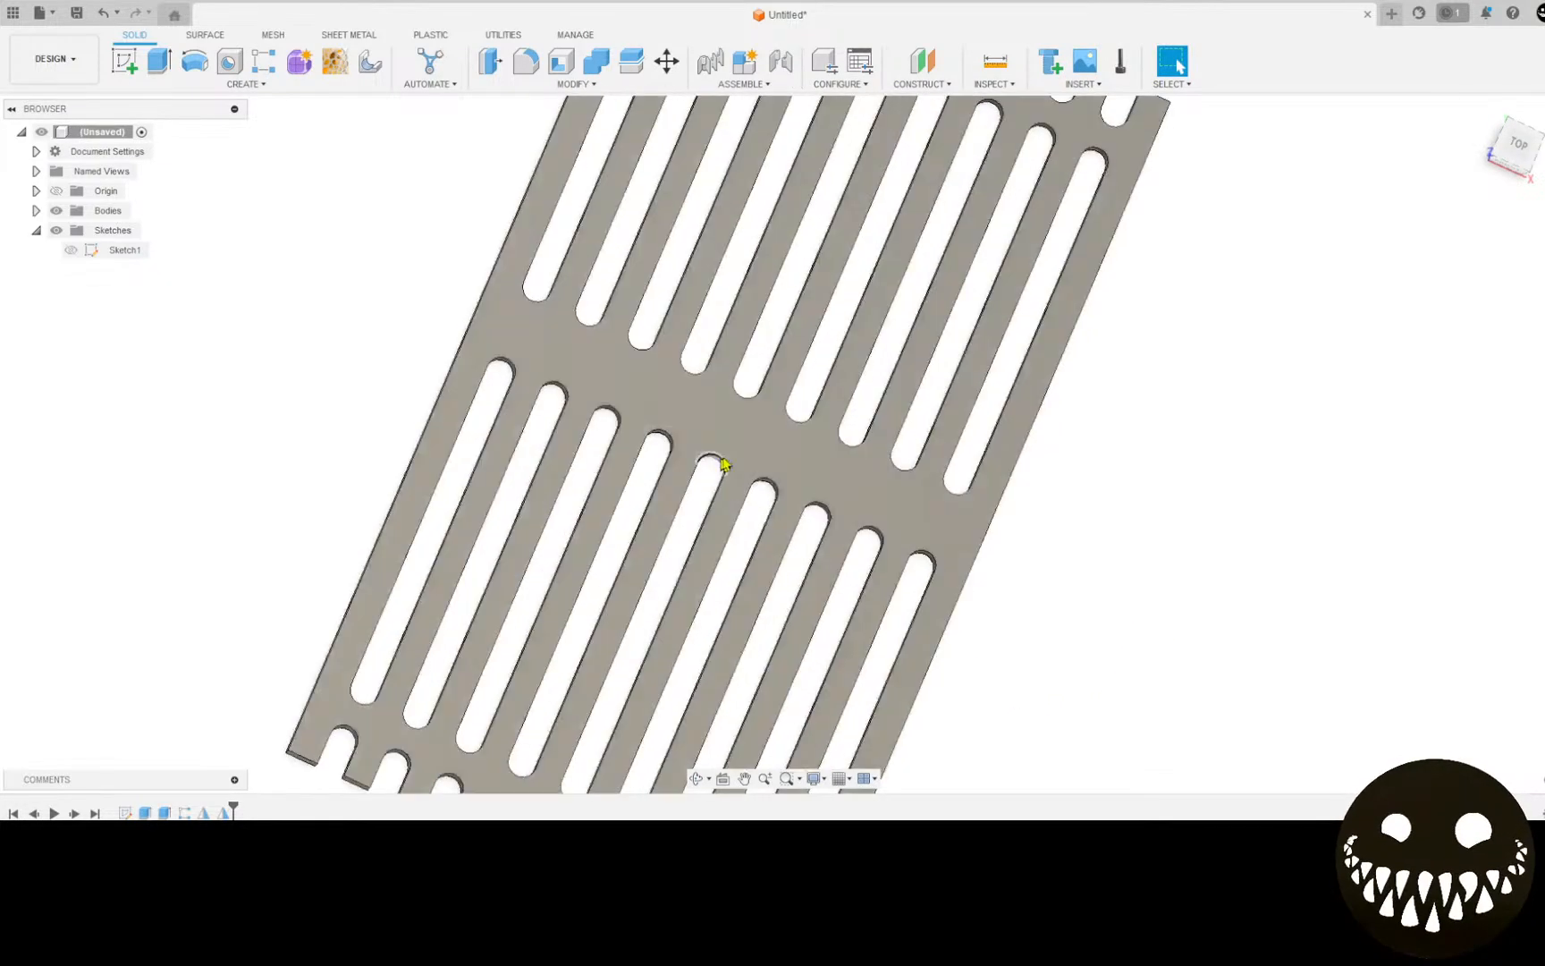
pyautogui.scroll(-6, 724, 463)
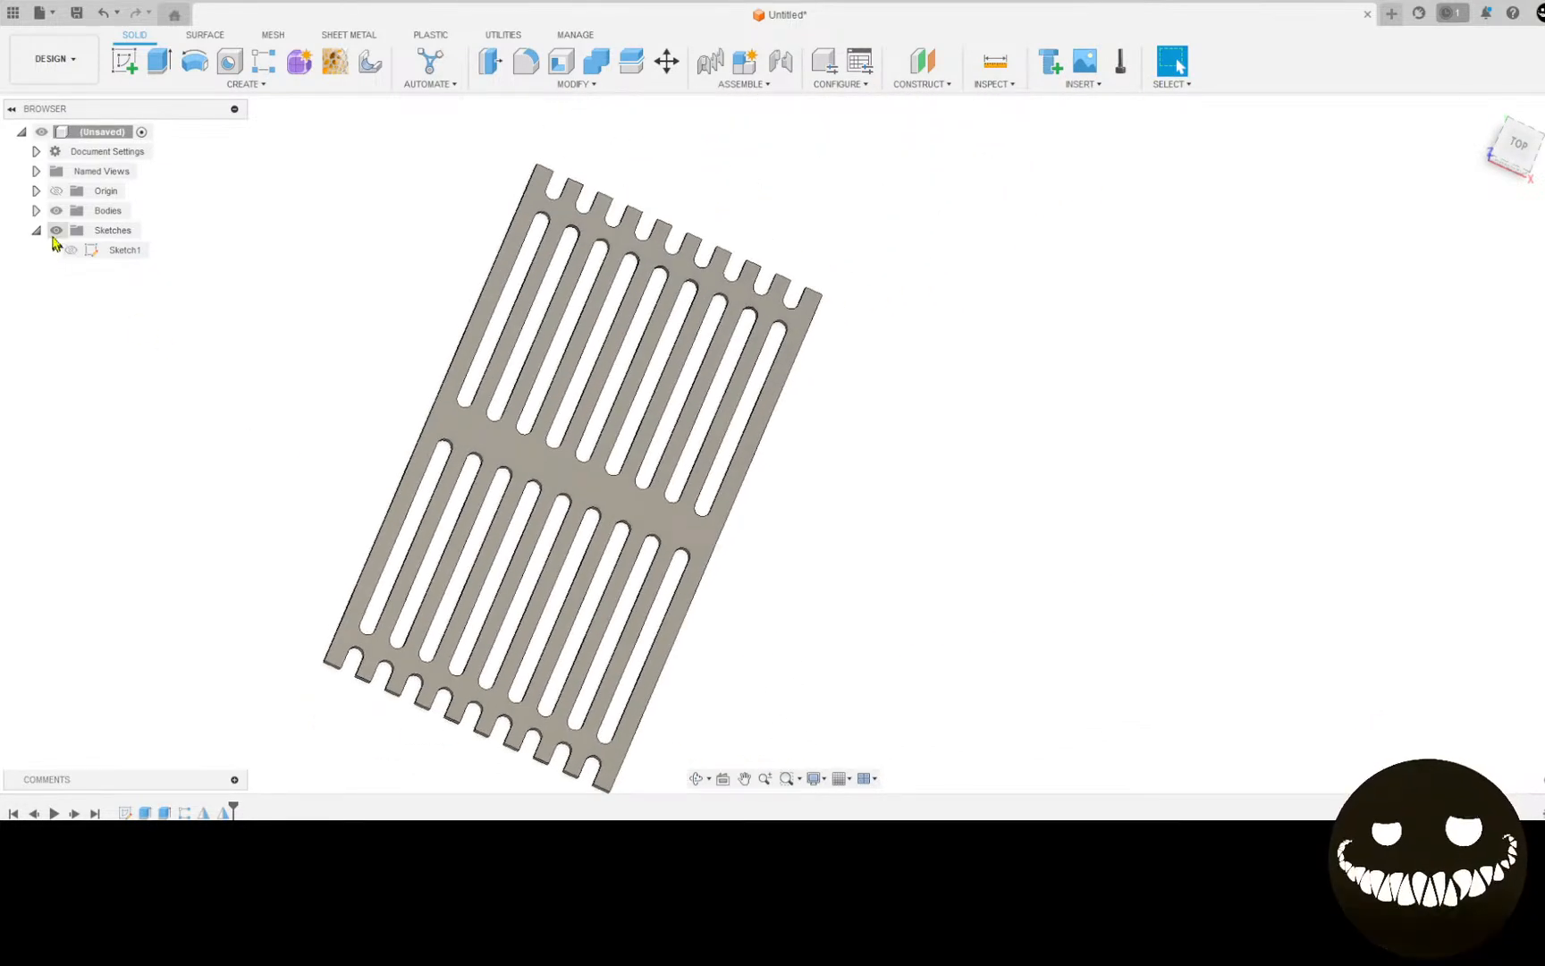
# Step: Show the sketch again and move the sketched slot's inner end point slightly closer to the plate's centre
pyautogui.click(71, 250)
pyautogui.scroll(5, 581, 465)
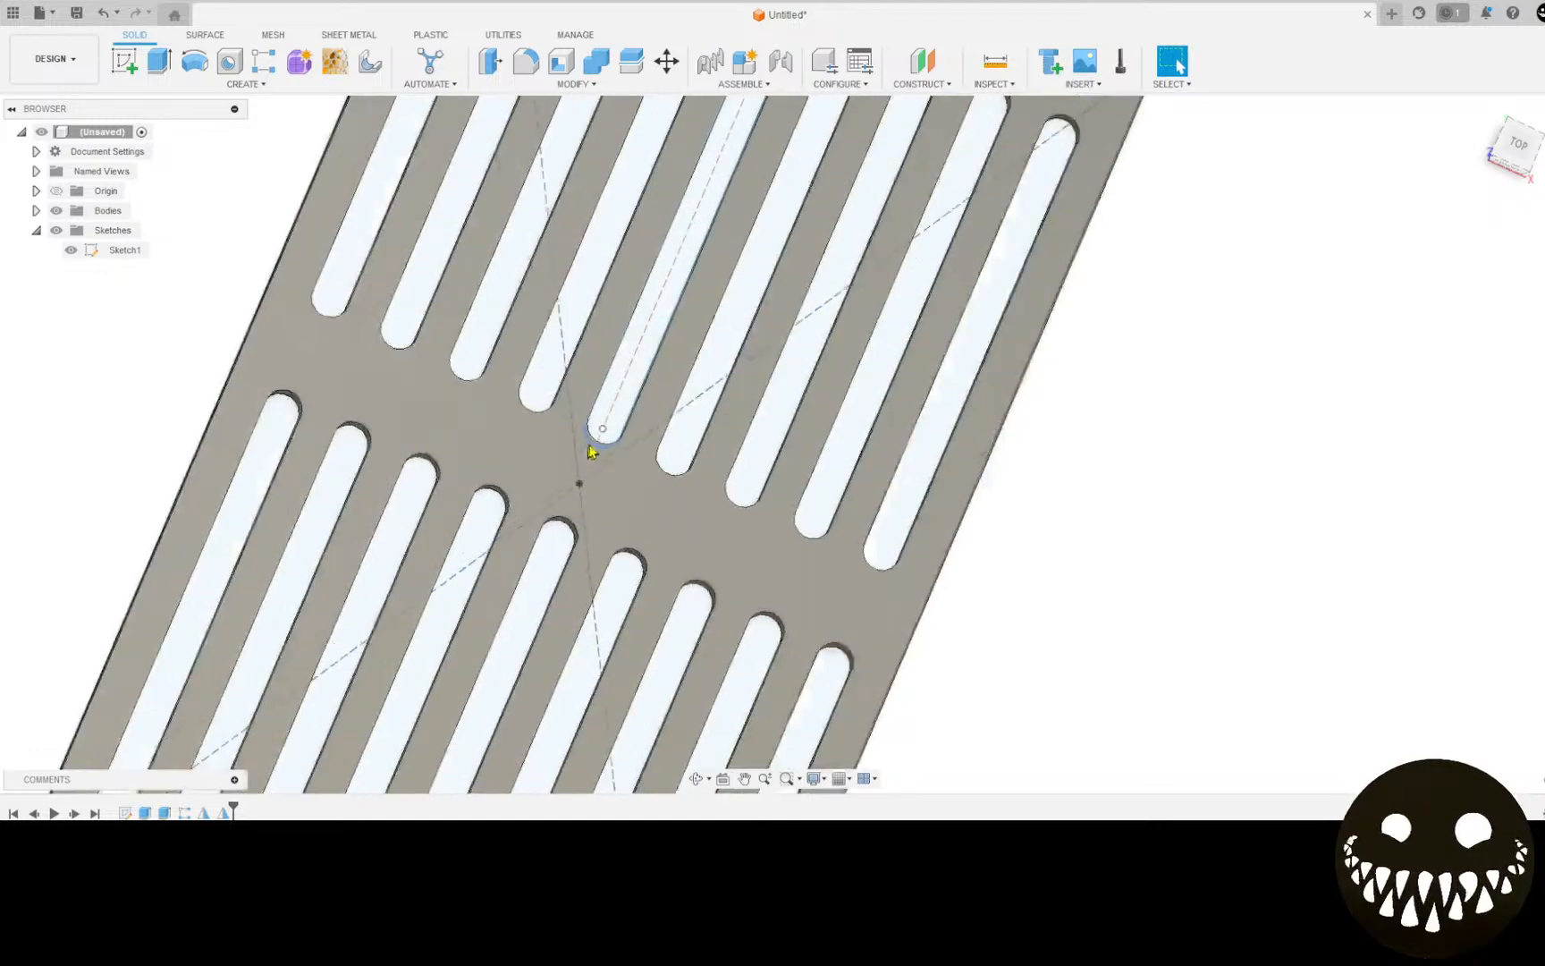
pyautogui.click(596, 453)
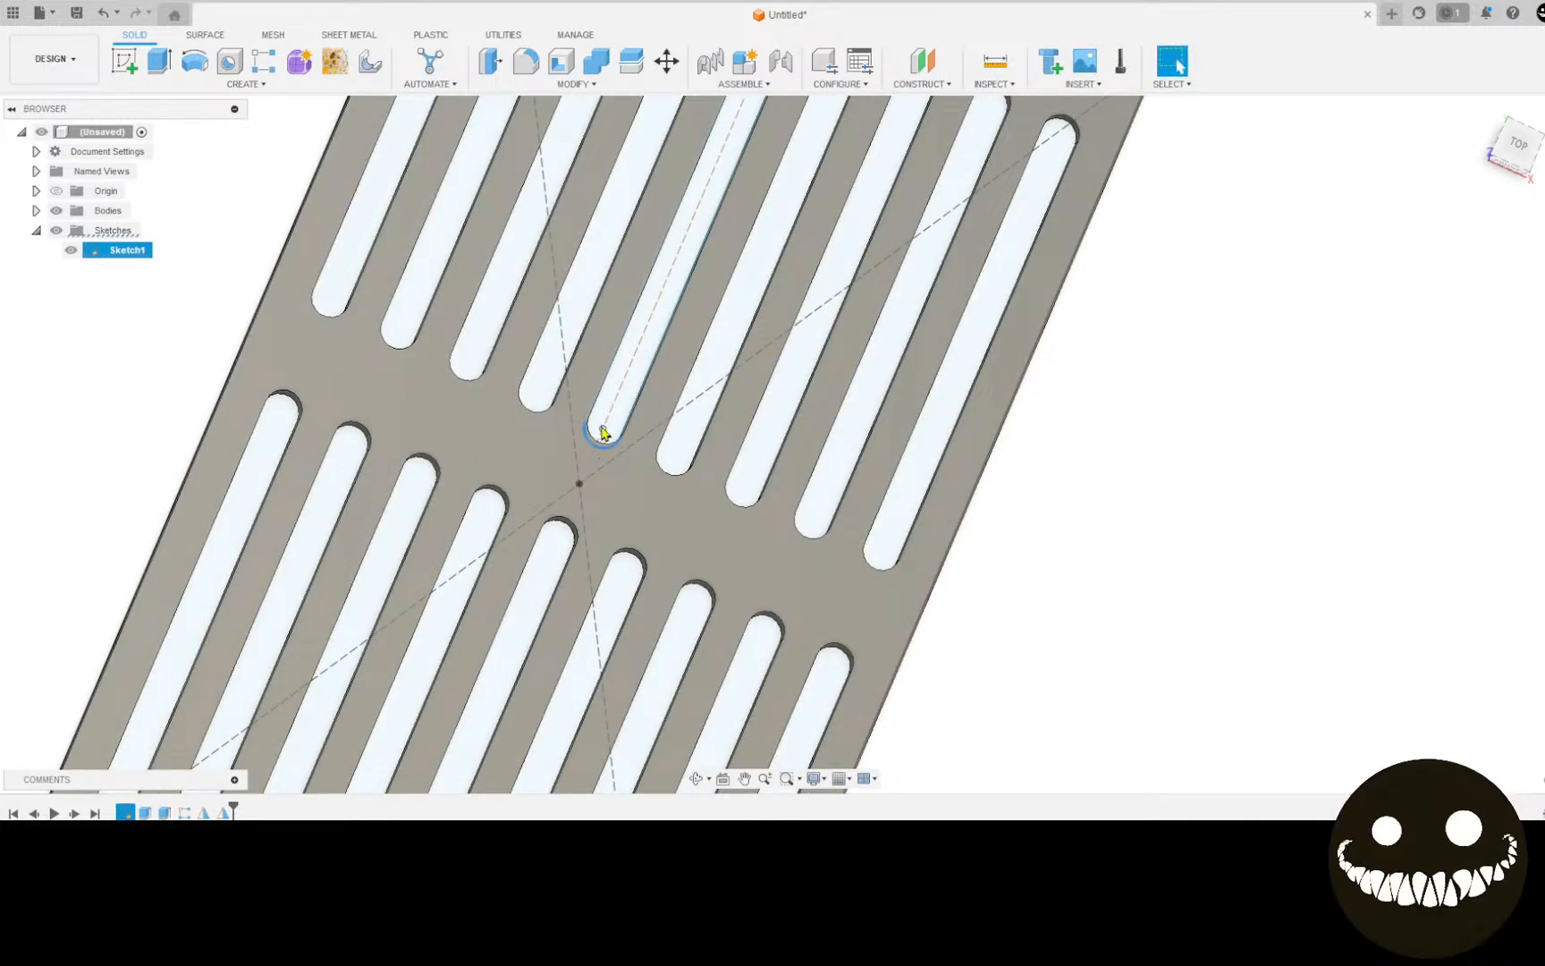
pyautogui.press('Escape')
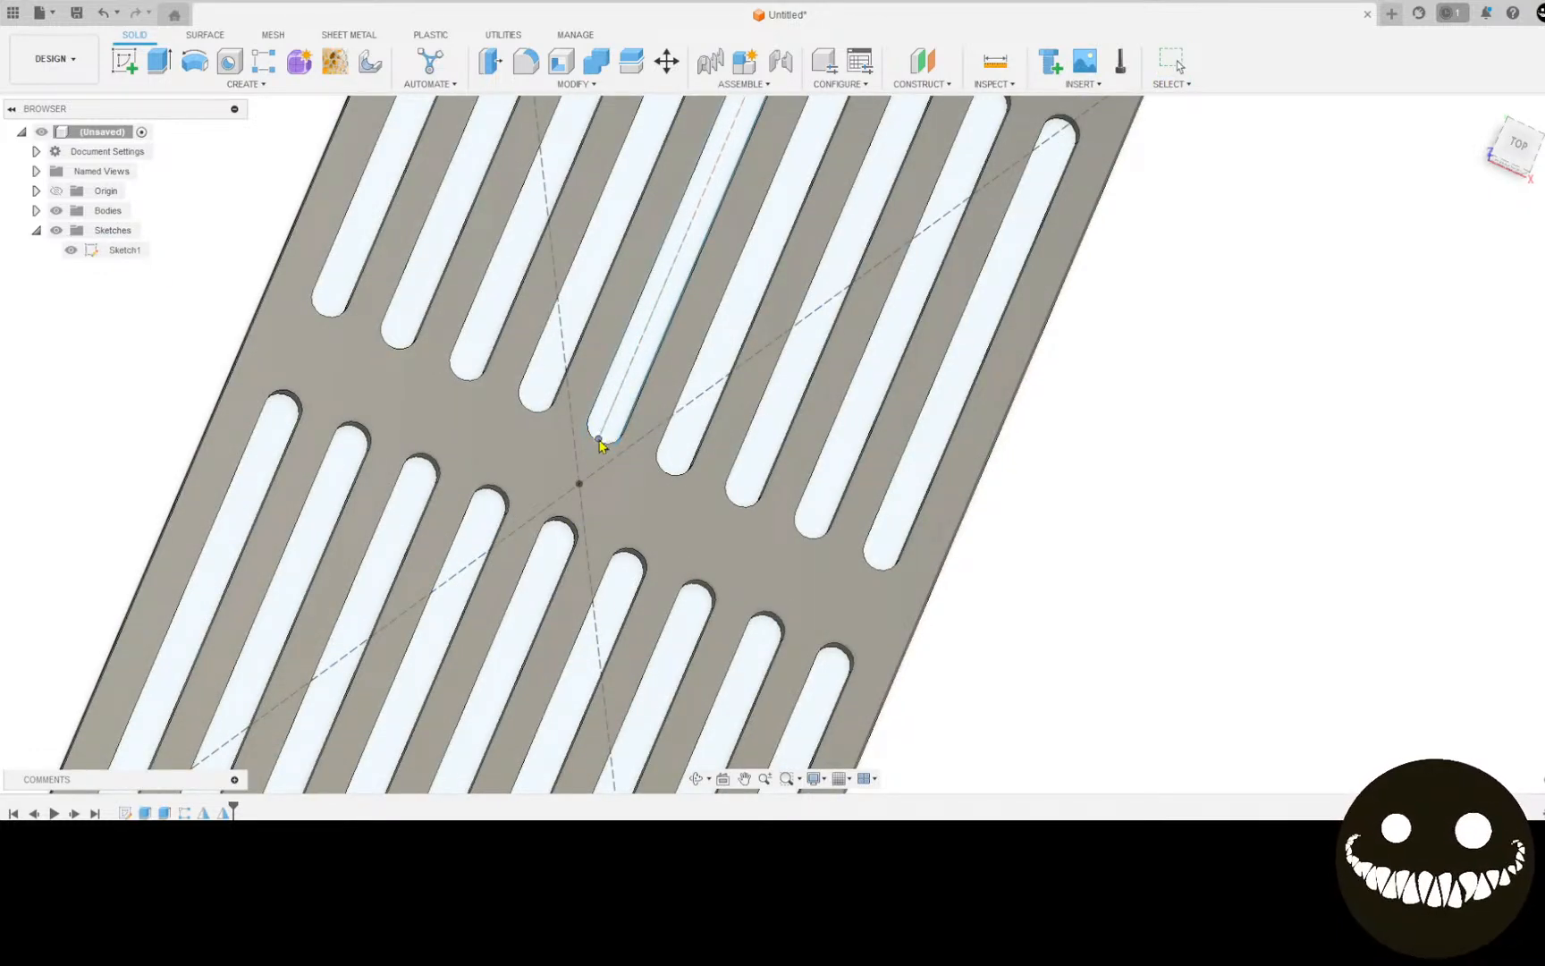
pyautogui.scroll(-3, 599, 445)
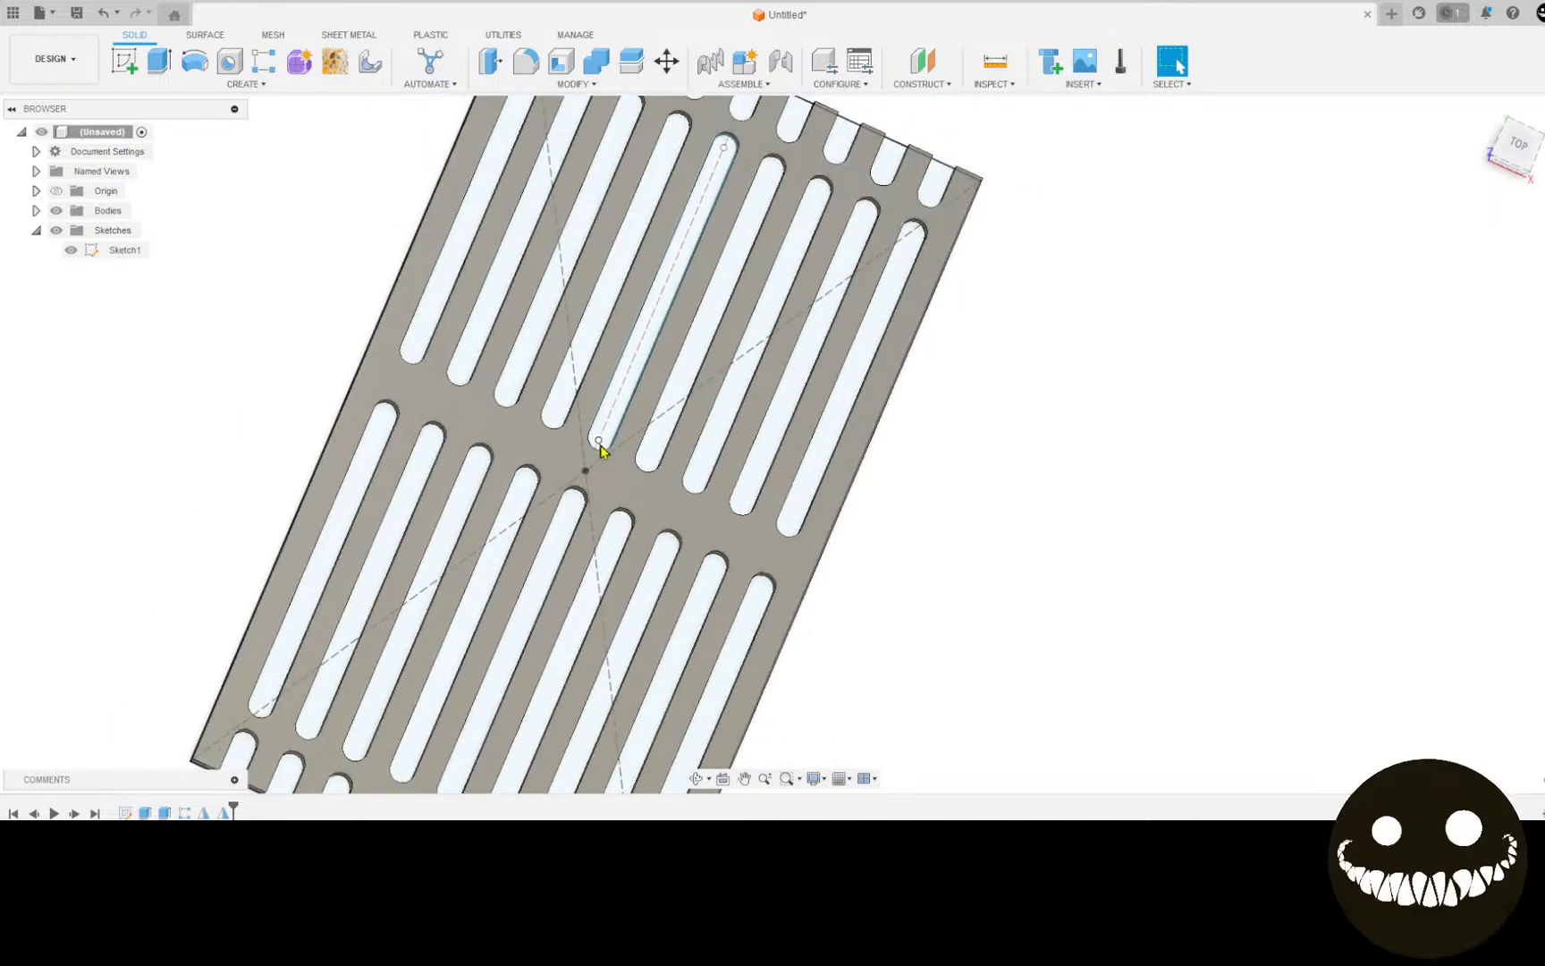
# Step: Move the sketched slot's outer end point inward, away from the open edge notches, adjusting it further in the top view
pyautogui.moveTo(597, 446); pyautogui.dragTo(552, 522, button='middle')
pyautogui.click(551, 519)
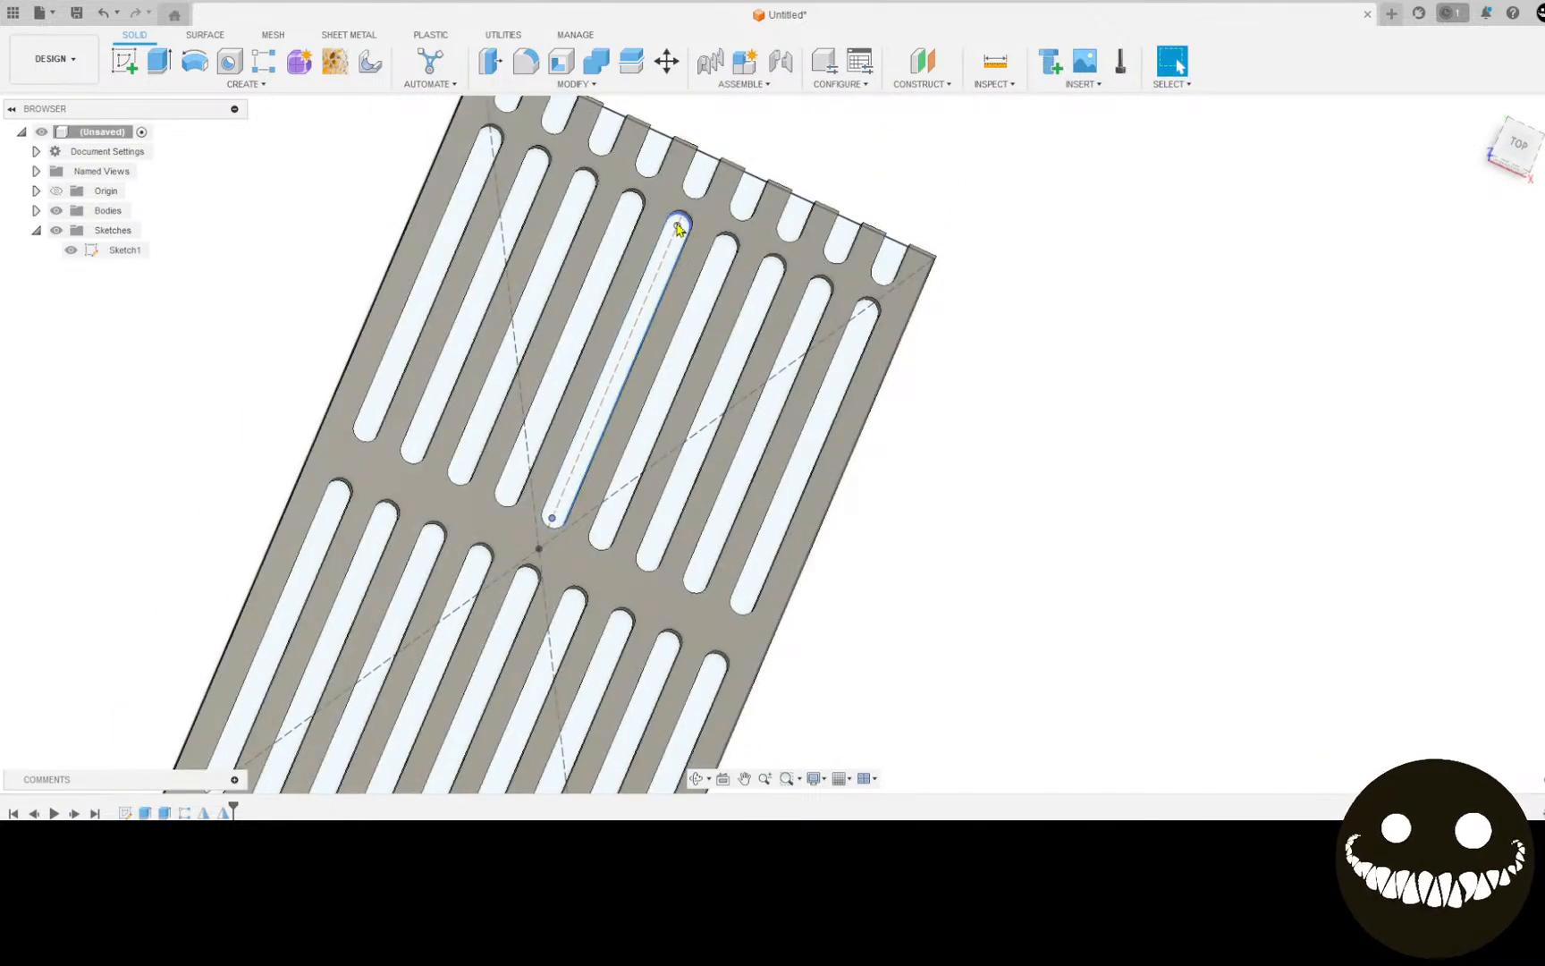
pyautogui.click(677, 234)
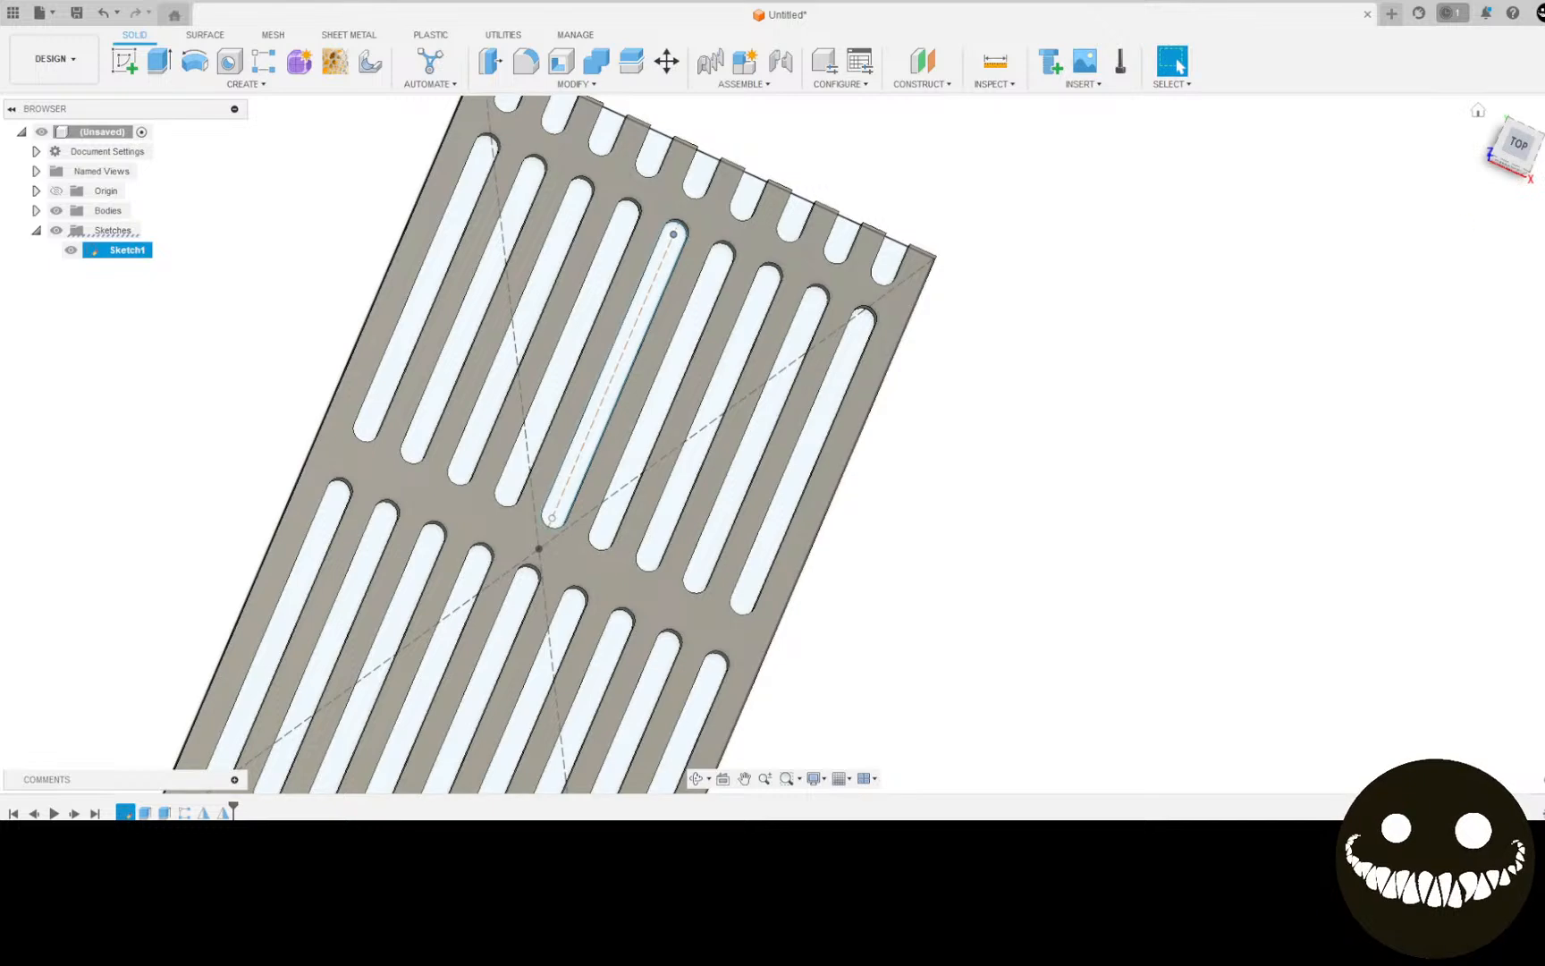
pyautogui.click(1511, 157)
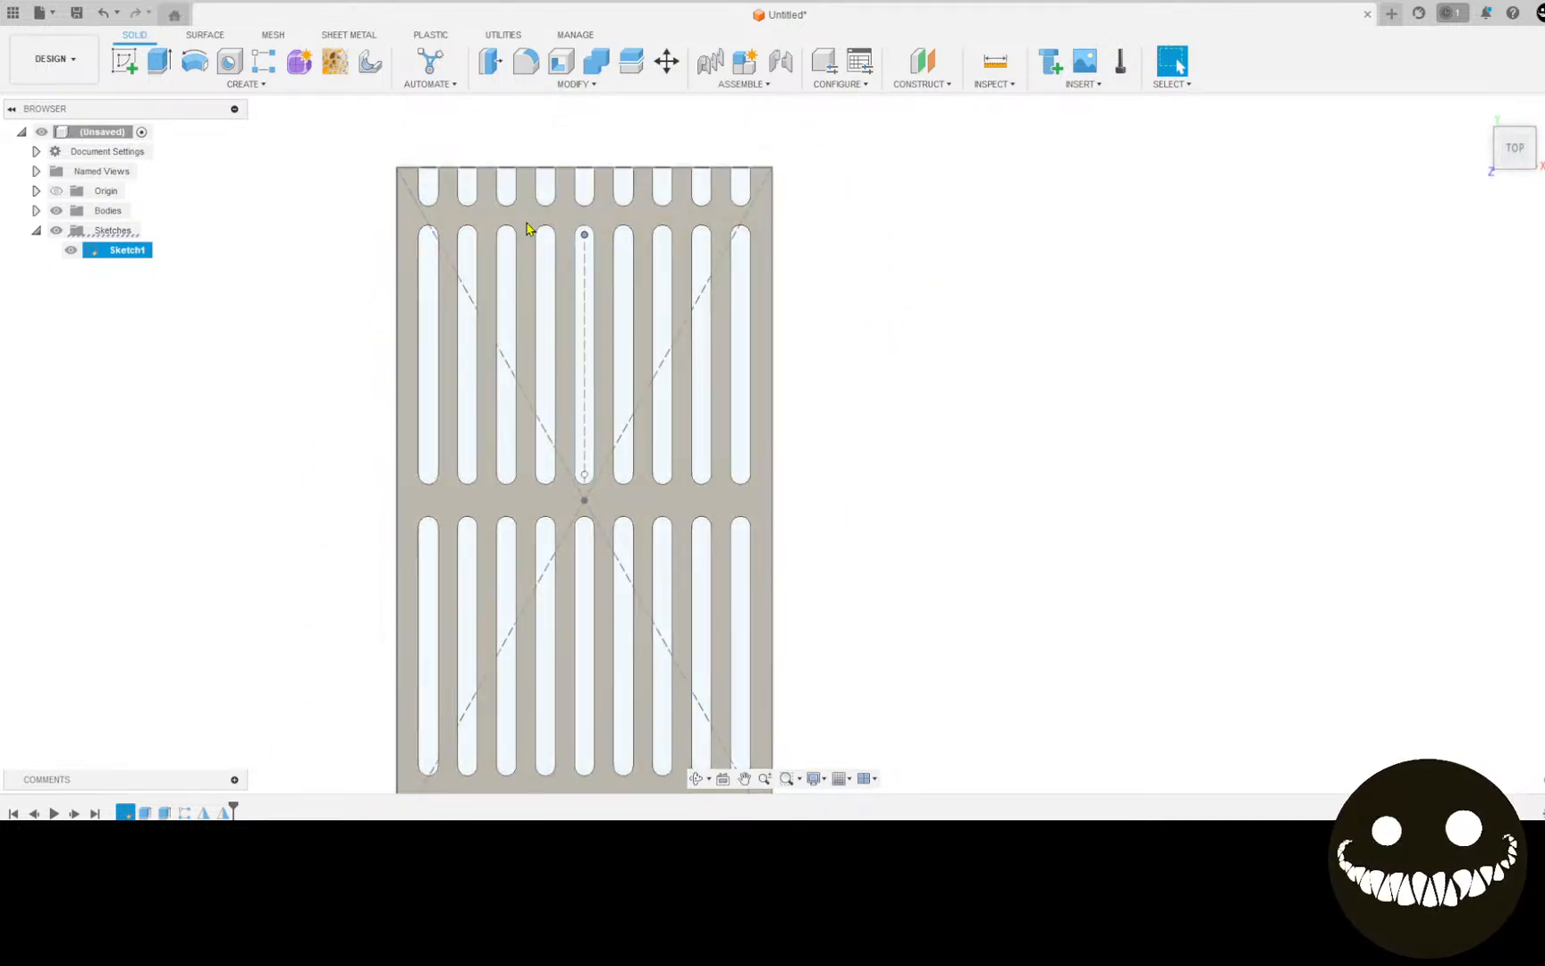
pyautogui.scroll(4, 667, 200)
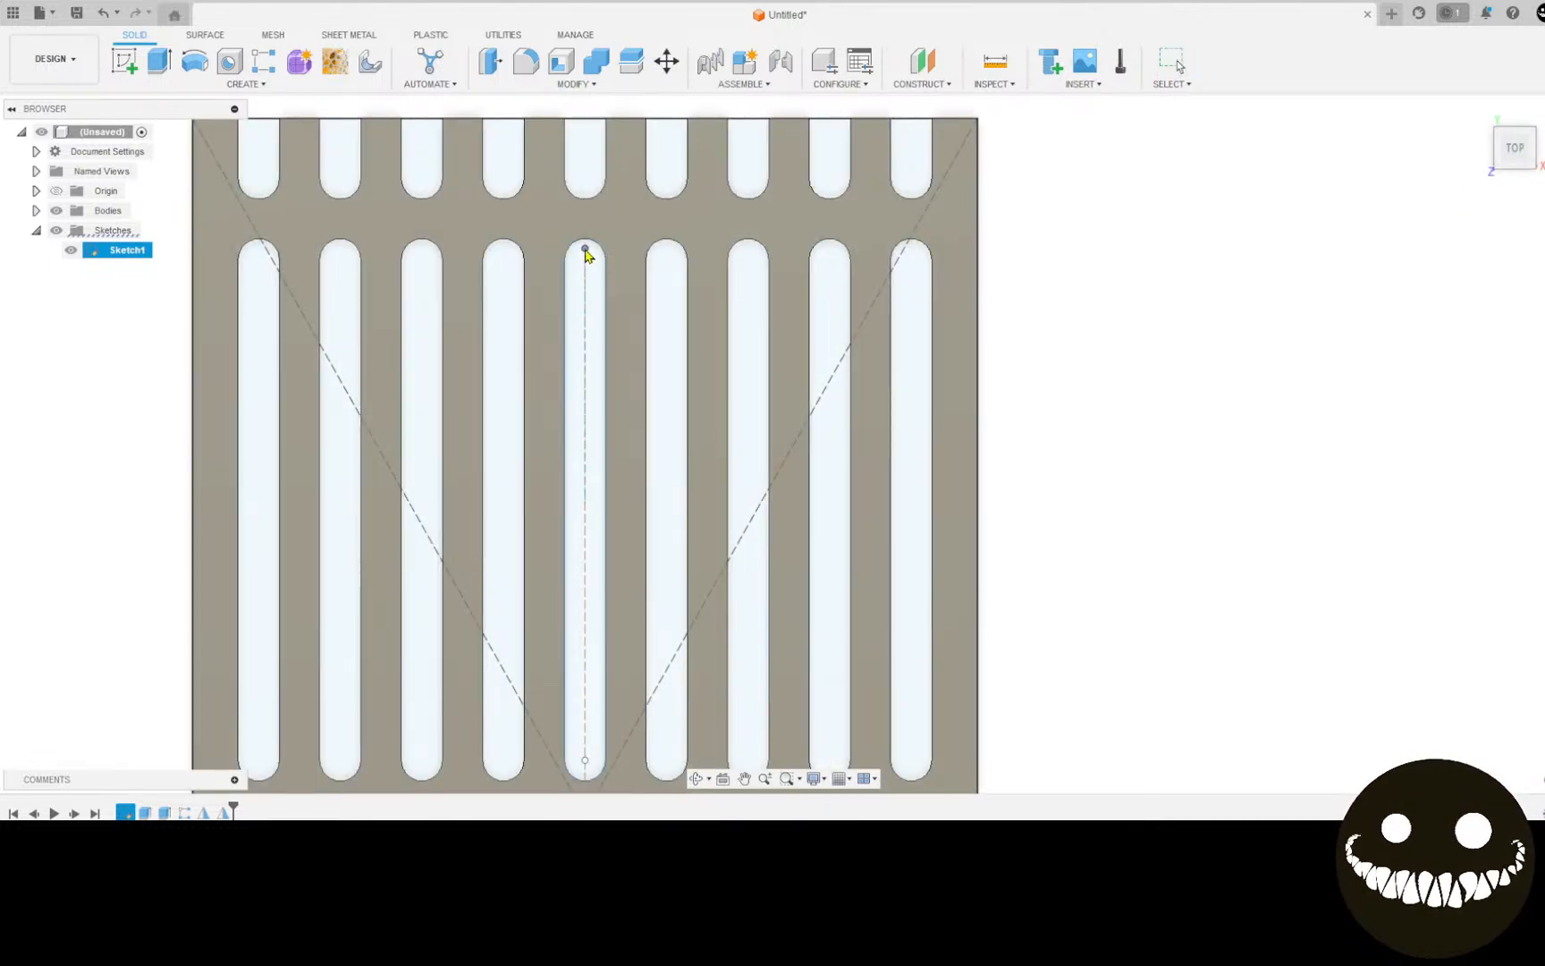
pyautogui.moveTo(586, 260); pyautogui.dragTo(585, 266)
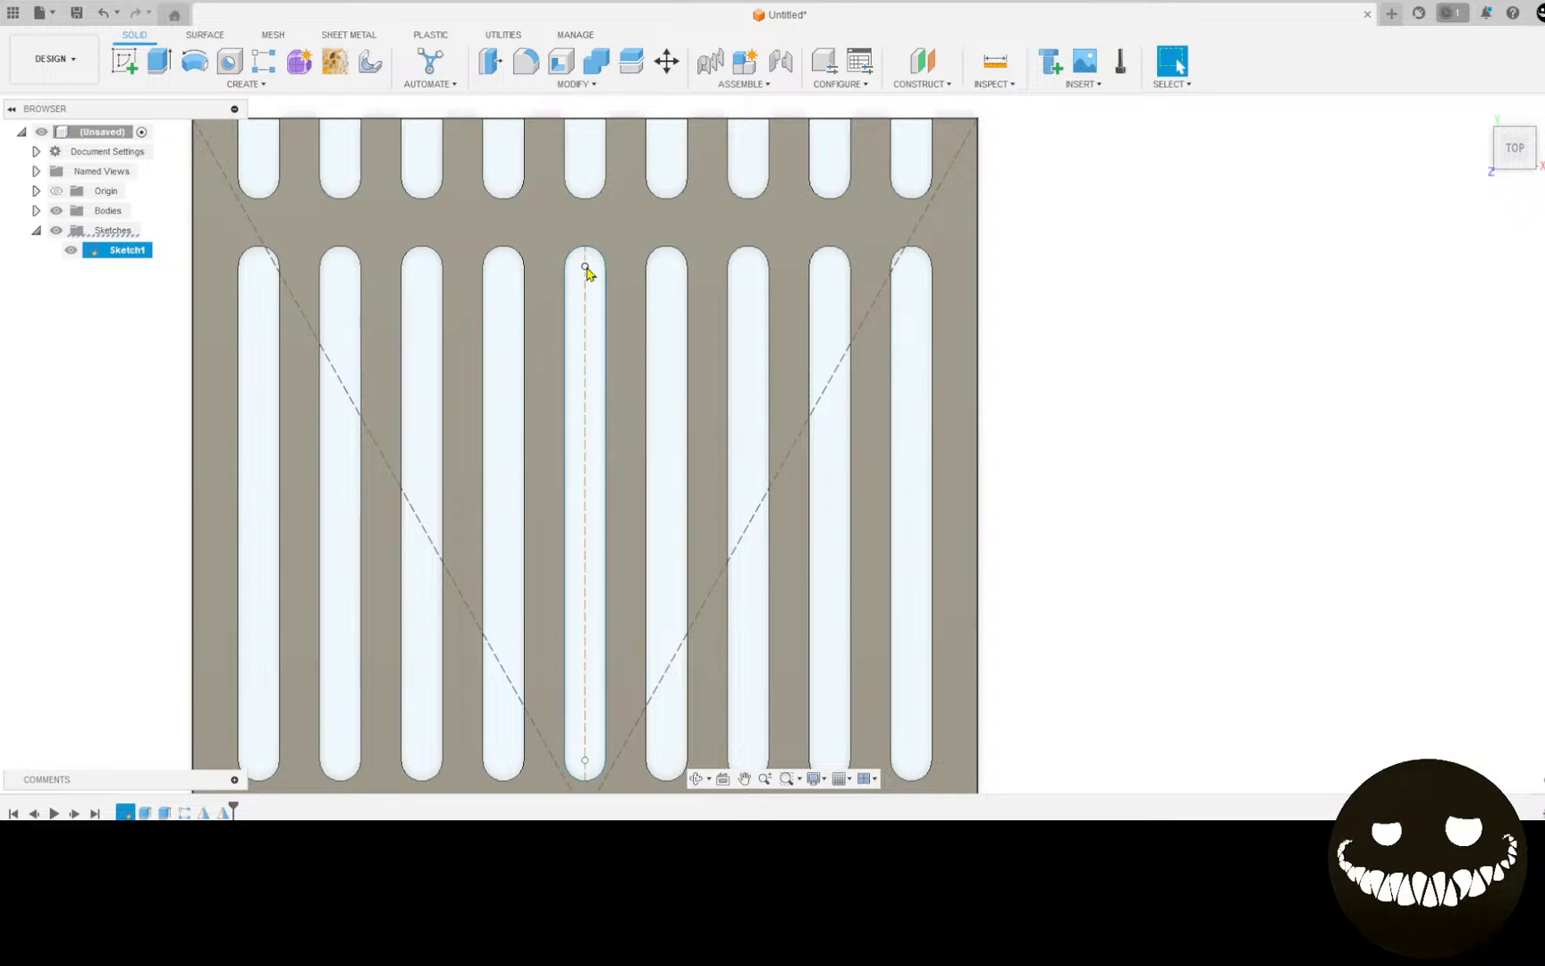
pyautogui.scroll(-3, 587, 271)
pyautogui.moveTo(656, 317)
pyautogui.mouseDown(button='middle')
pyautogui.moveTo(717, 269)
pyautogui.moveTo(715, 283)
pyautogui.mouseUp(button='middle')
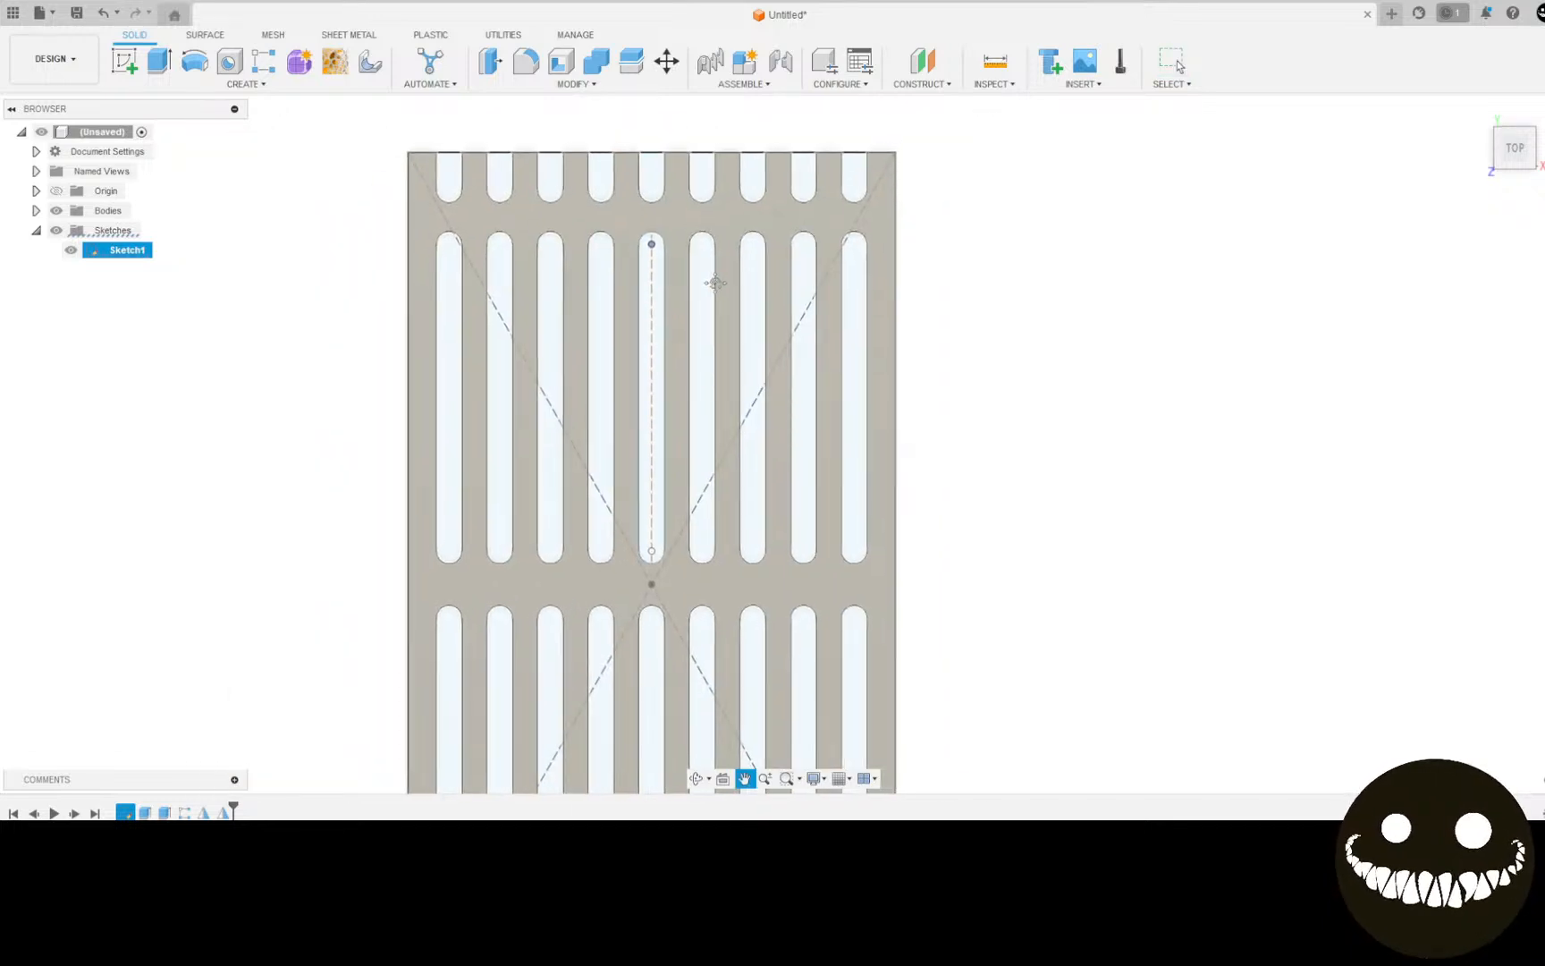
# Step: Create a new internal standard component in the grate design and make it active
pyautogui.scroll(-3, 783, 369)
pyautogui.moveTo(1114, 452)
pyautogui.mouseDown(button='middle')
pyautogui.moveTo(1143, 494)
pyautogui.moveTo(1124, 587)
pyautogui.moveTo(1107, 479)
pyautogui.moveTo(1142, 421)
pyautogui.moveTo(1144, 364)
pyautogui.moveTo(1118, 410)
pyautogui.mouseUp(button='middle')
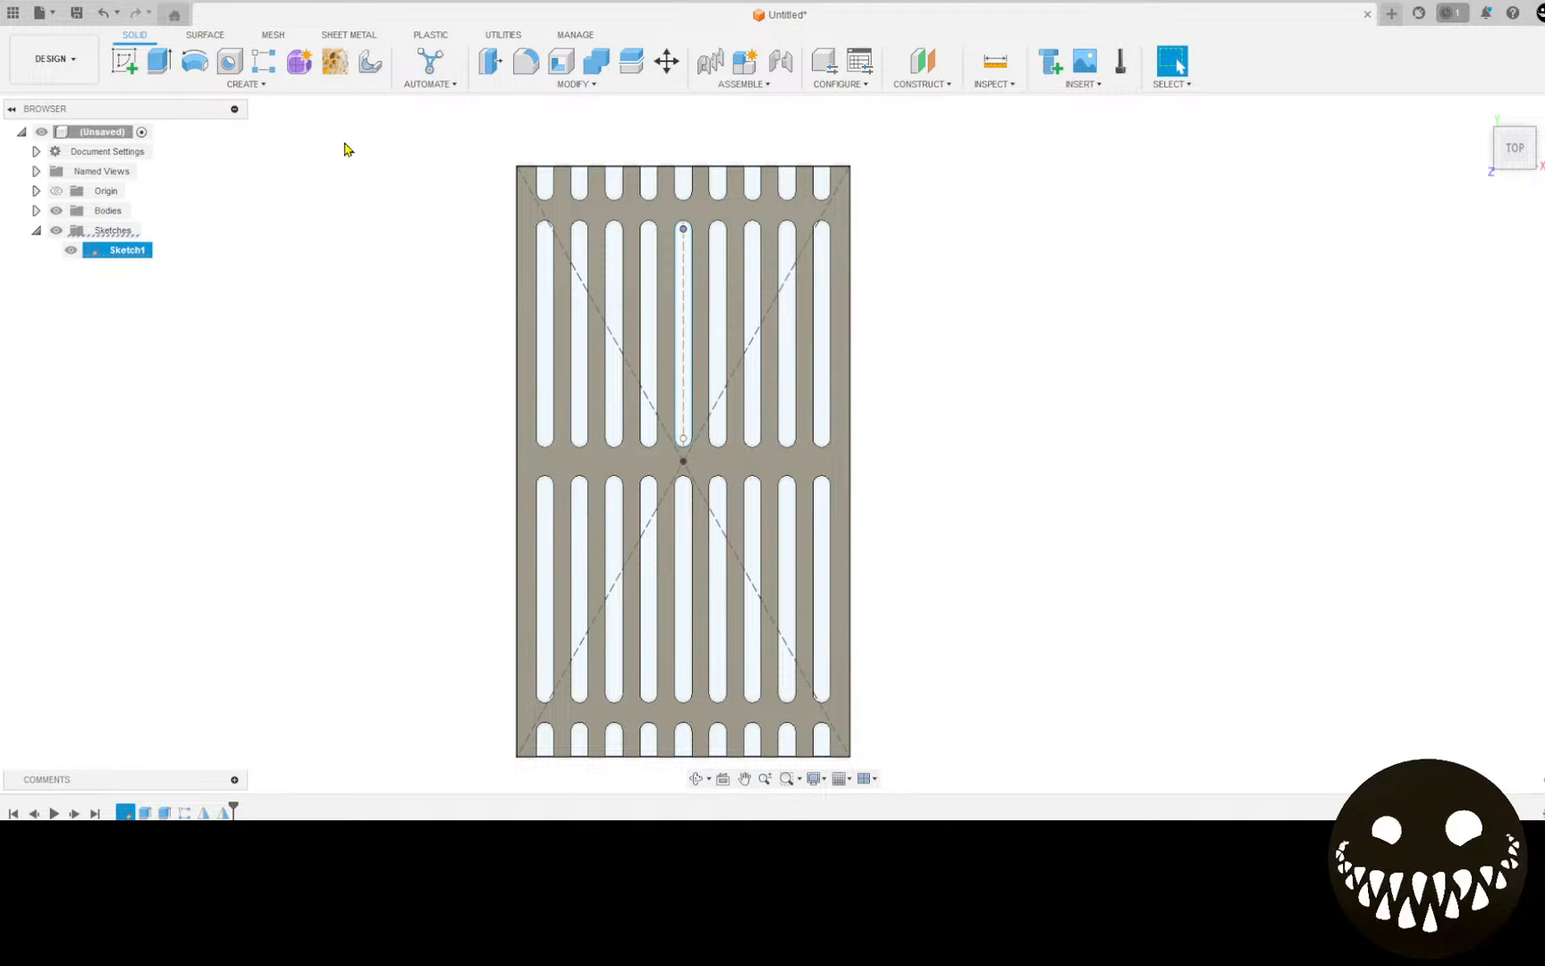
pyautogui.click(745, 60)
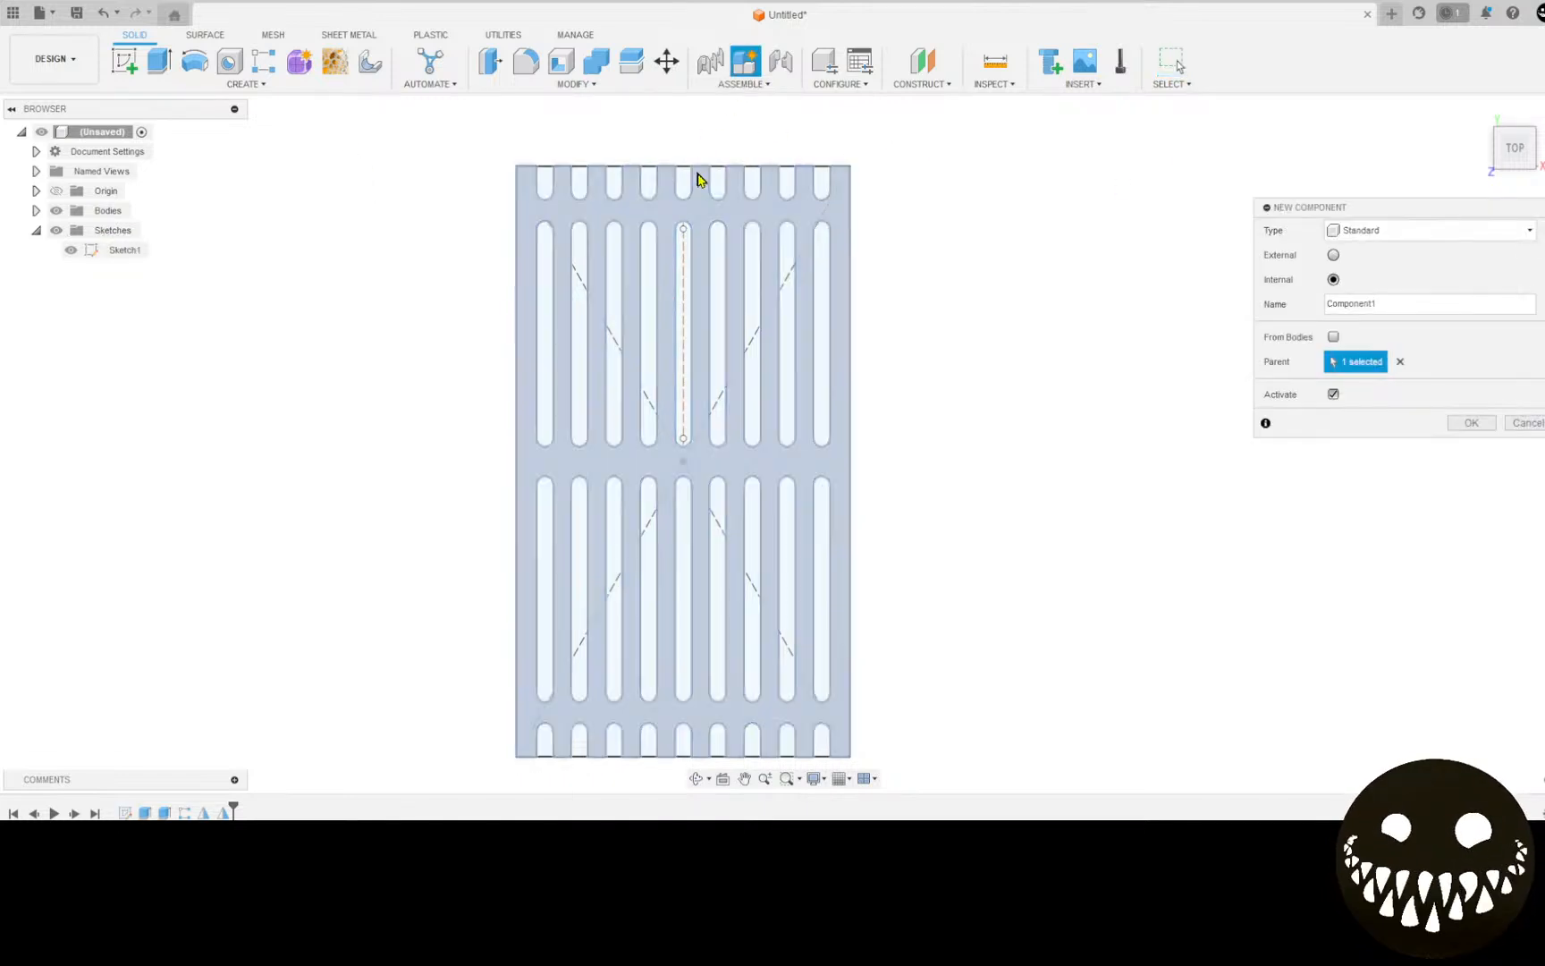
pyautogui.click(1469, 421)
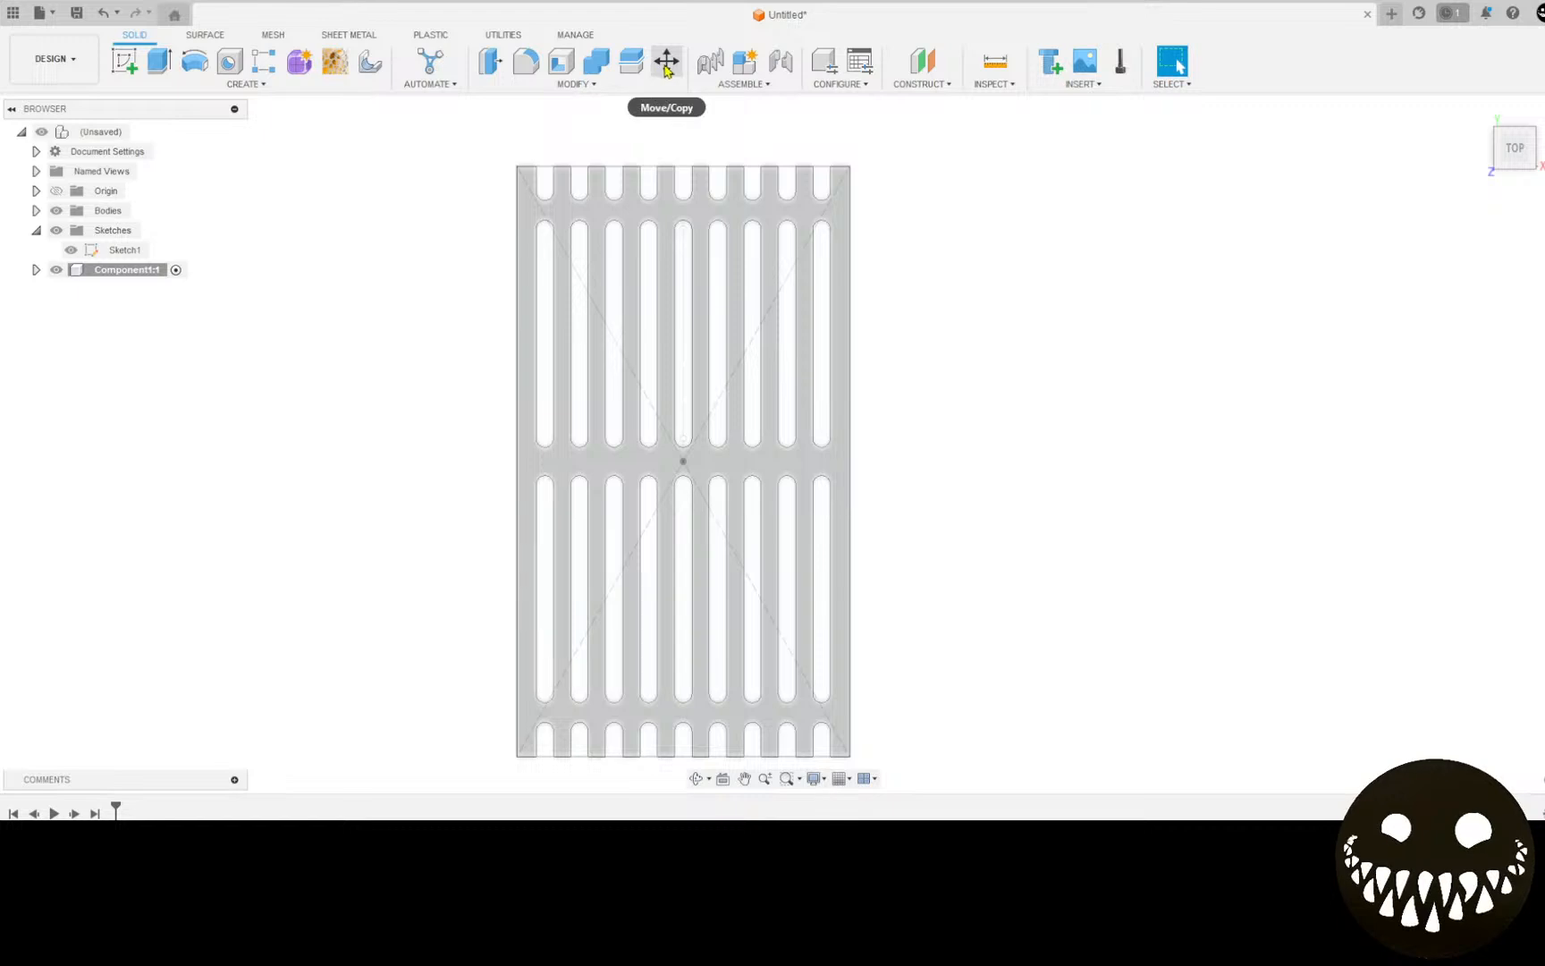
pyautogui.click(264, 61)
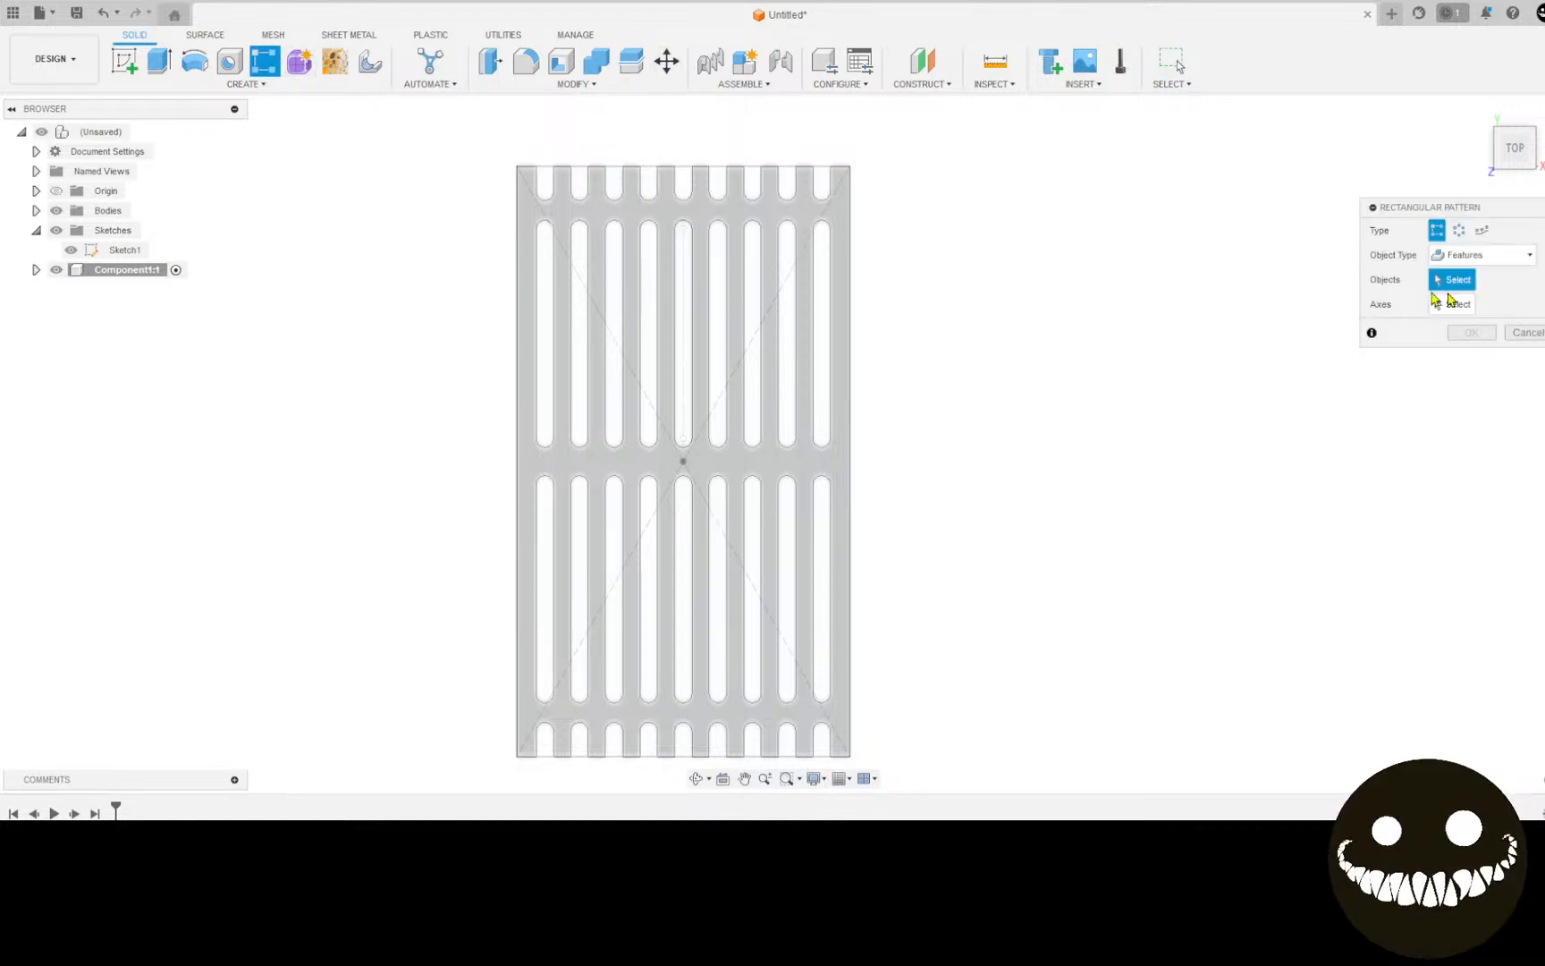
pyautogui.click(1520, 256)
pyautogui.click(1489, 326)
pyautogui.click(37, 270)
pyautogui.click(125, 269)
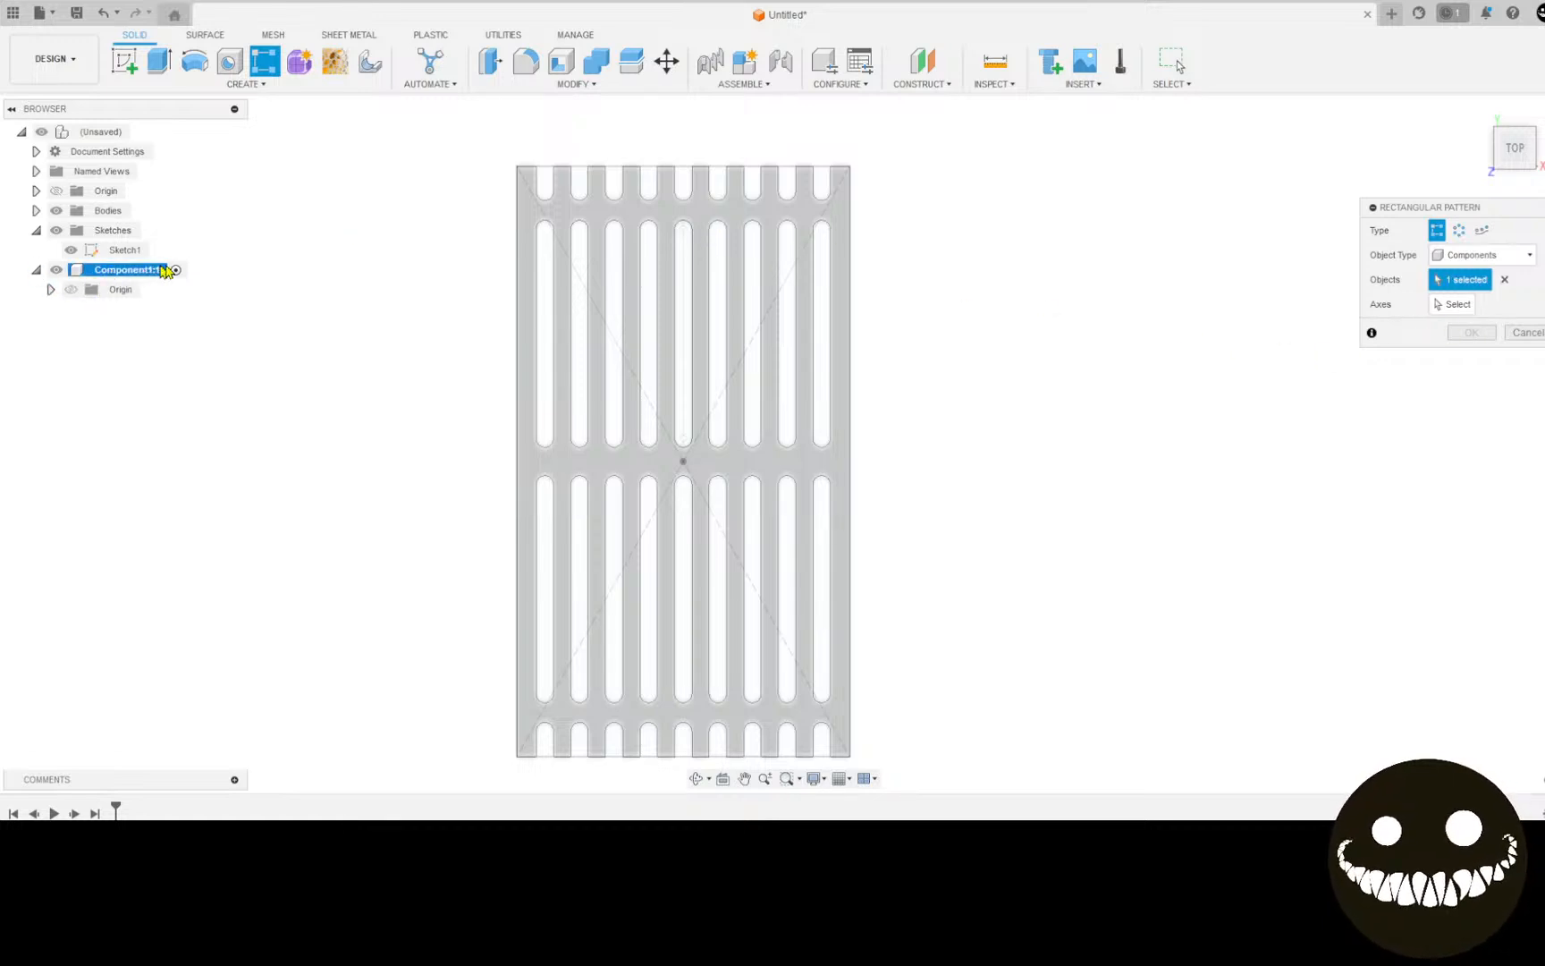
pyautogui.click(1453, 305)
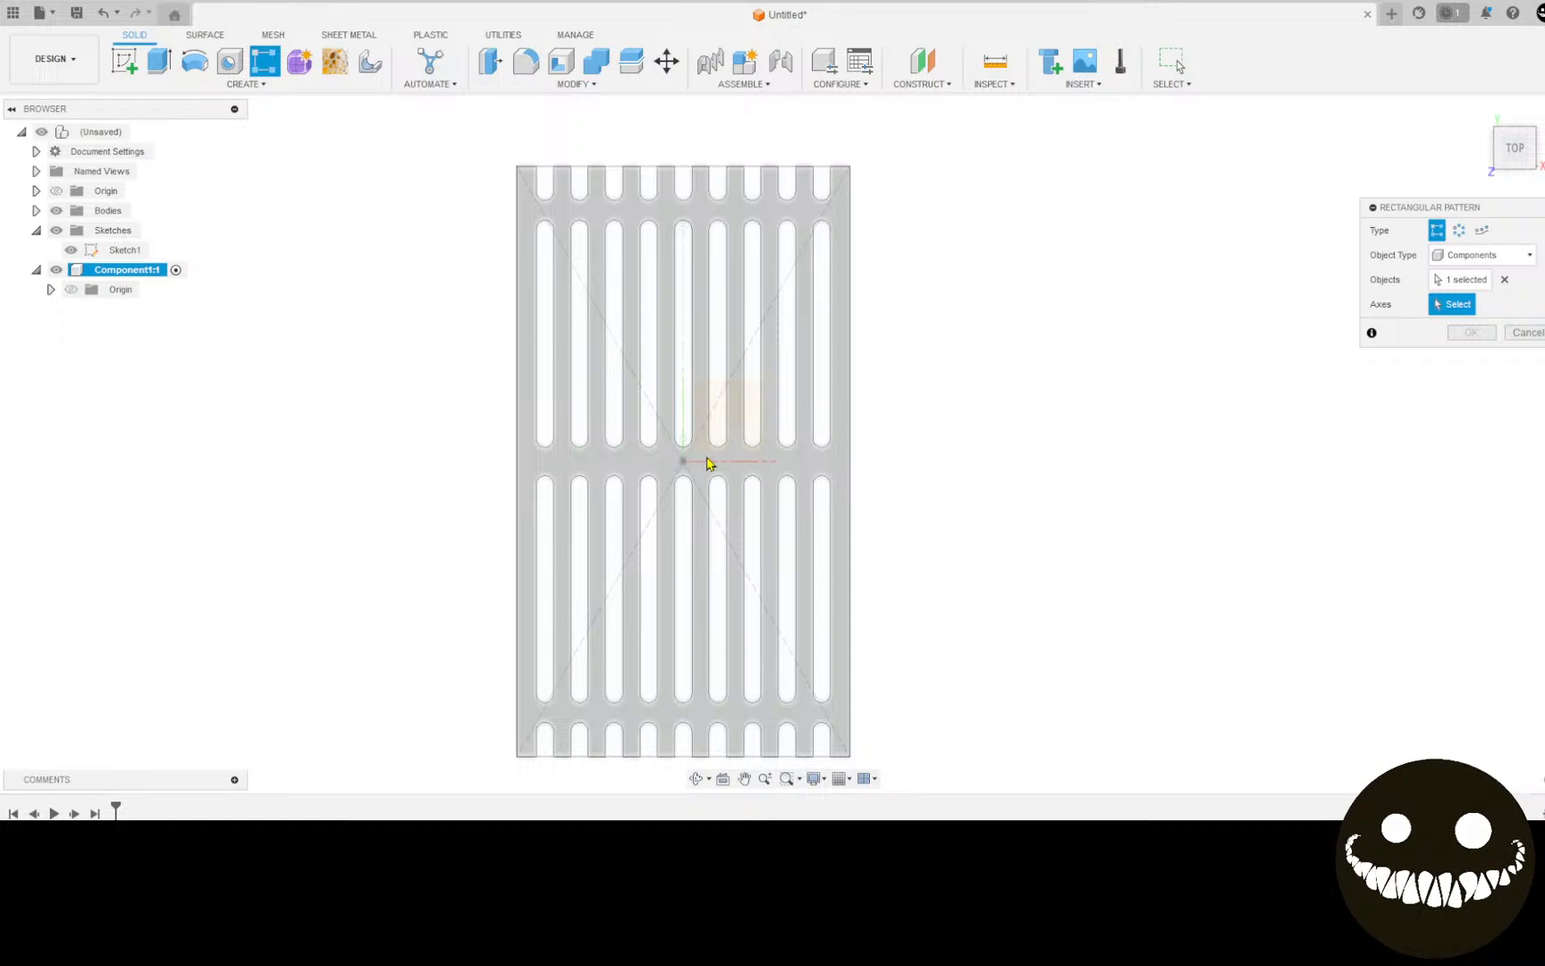
pyautogui.click(706, 461)
pyautogui.moveTo(681, 452); pyautogui.dragTo(1176, 494)
pyautogui.scroll(-4, 1137, 500)
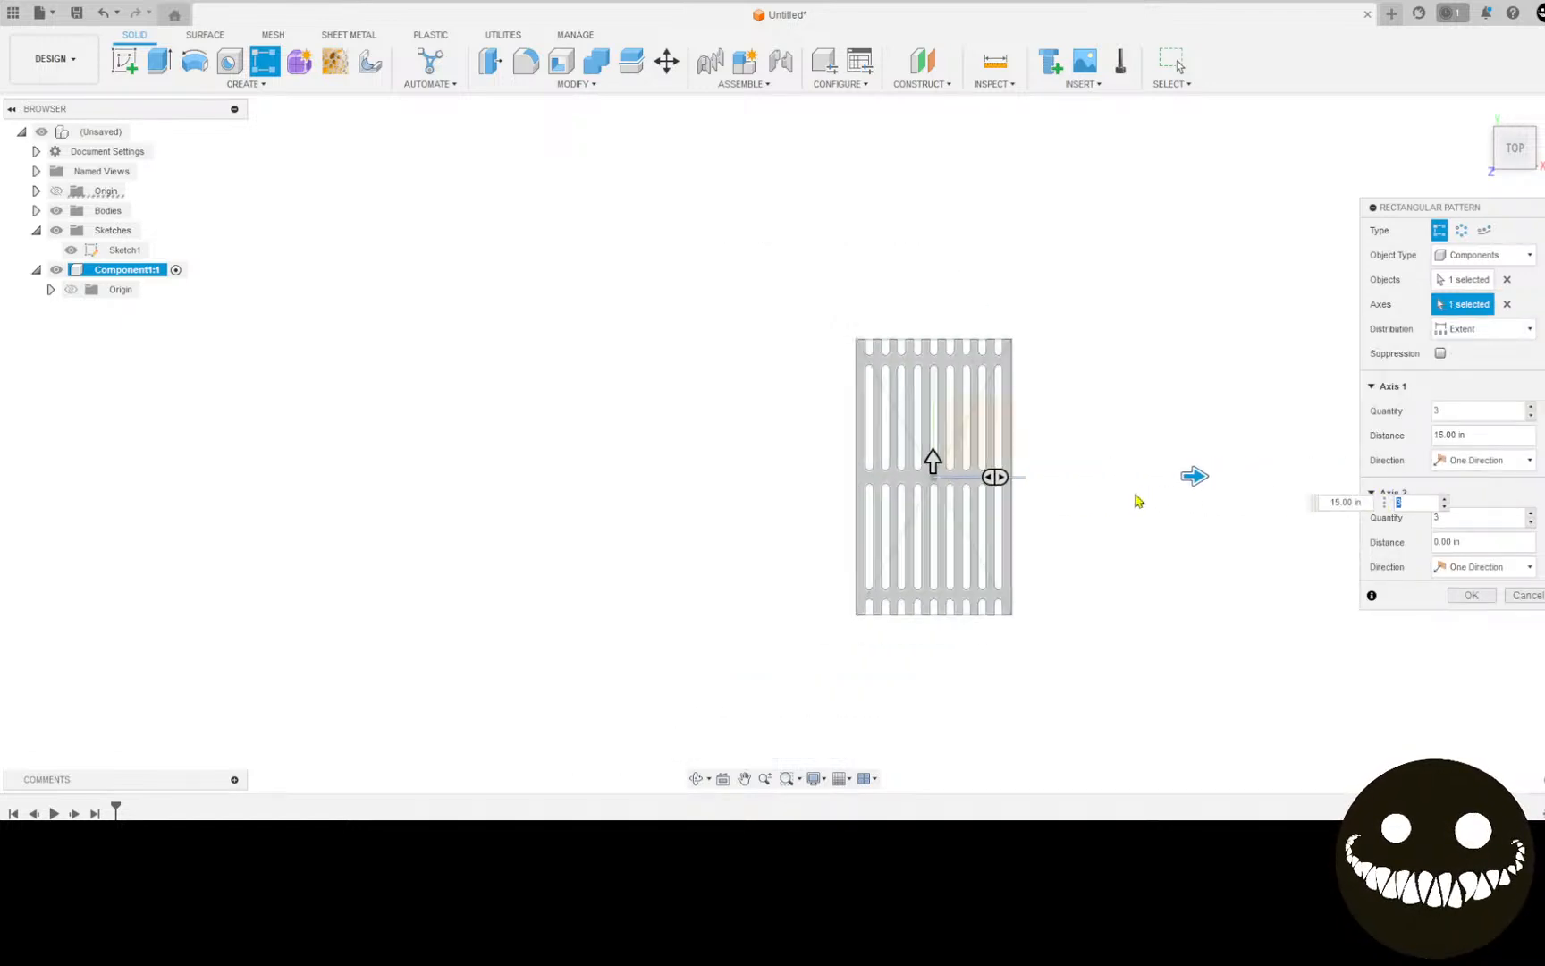
pyautogui.scroll(-2, 1138, 501)
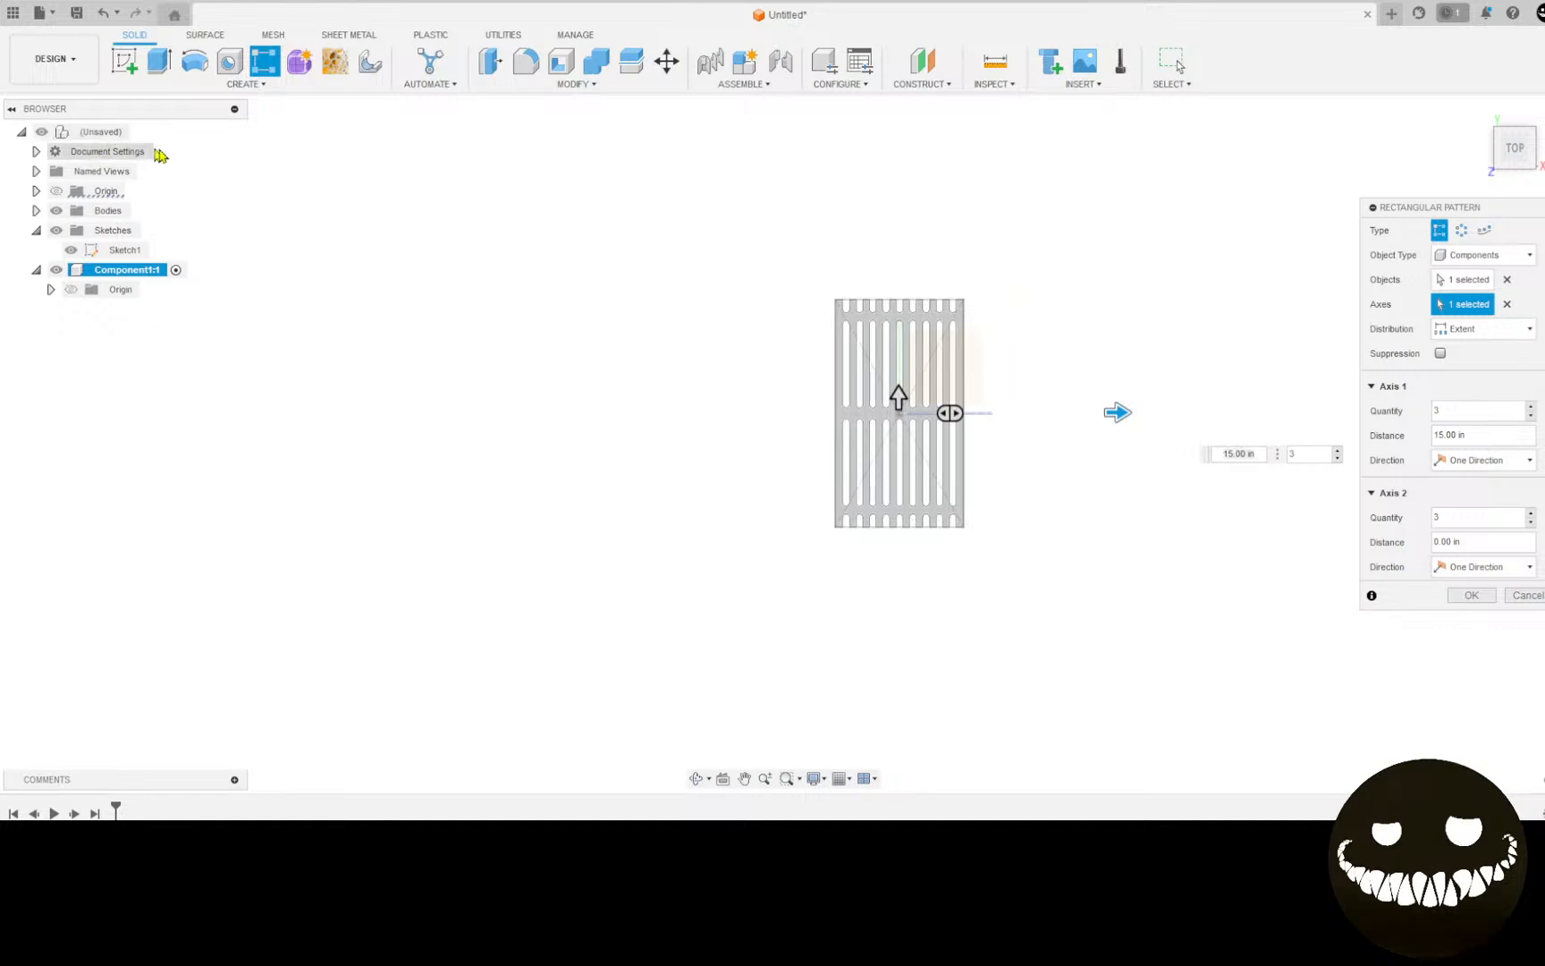
pyautogui.click(1524, 594)
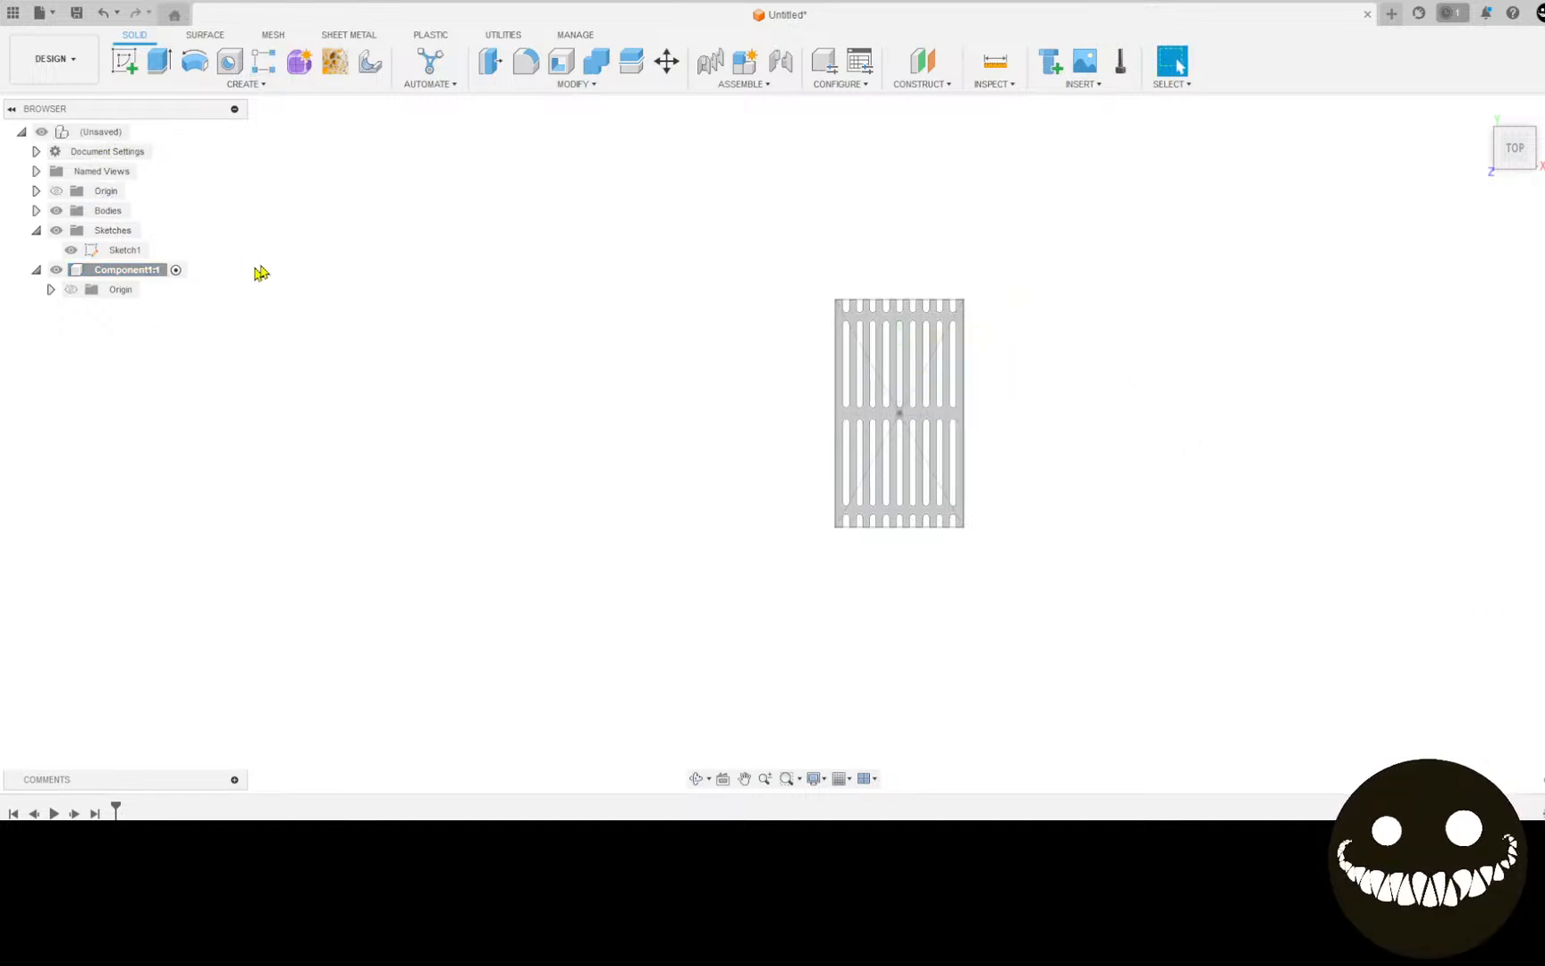
# Step: Undo the creation of the new component and hide Sketch1
pyautogui.hotkey('ctrl', 'z')
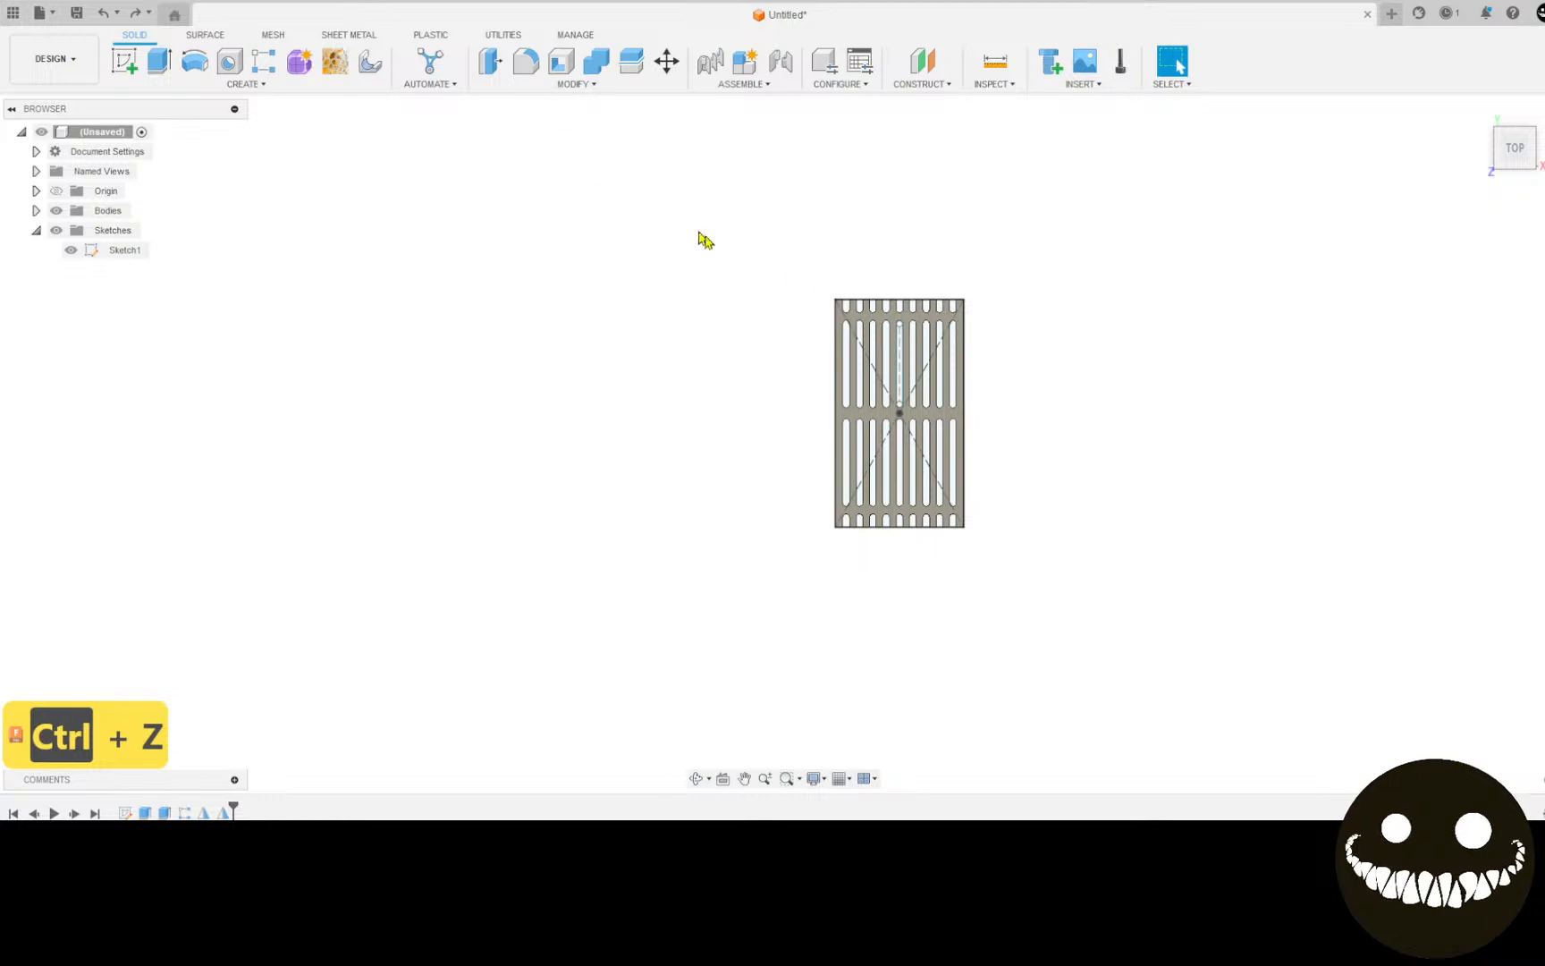
pyautogui.click(71, 250)
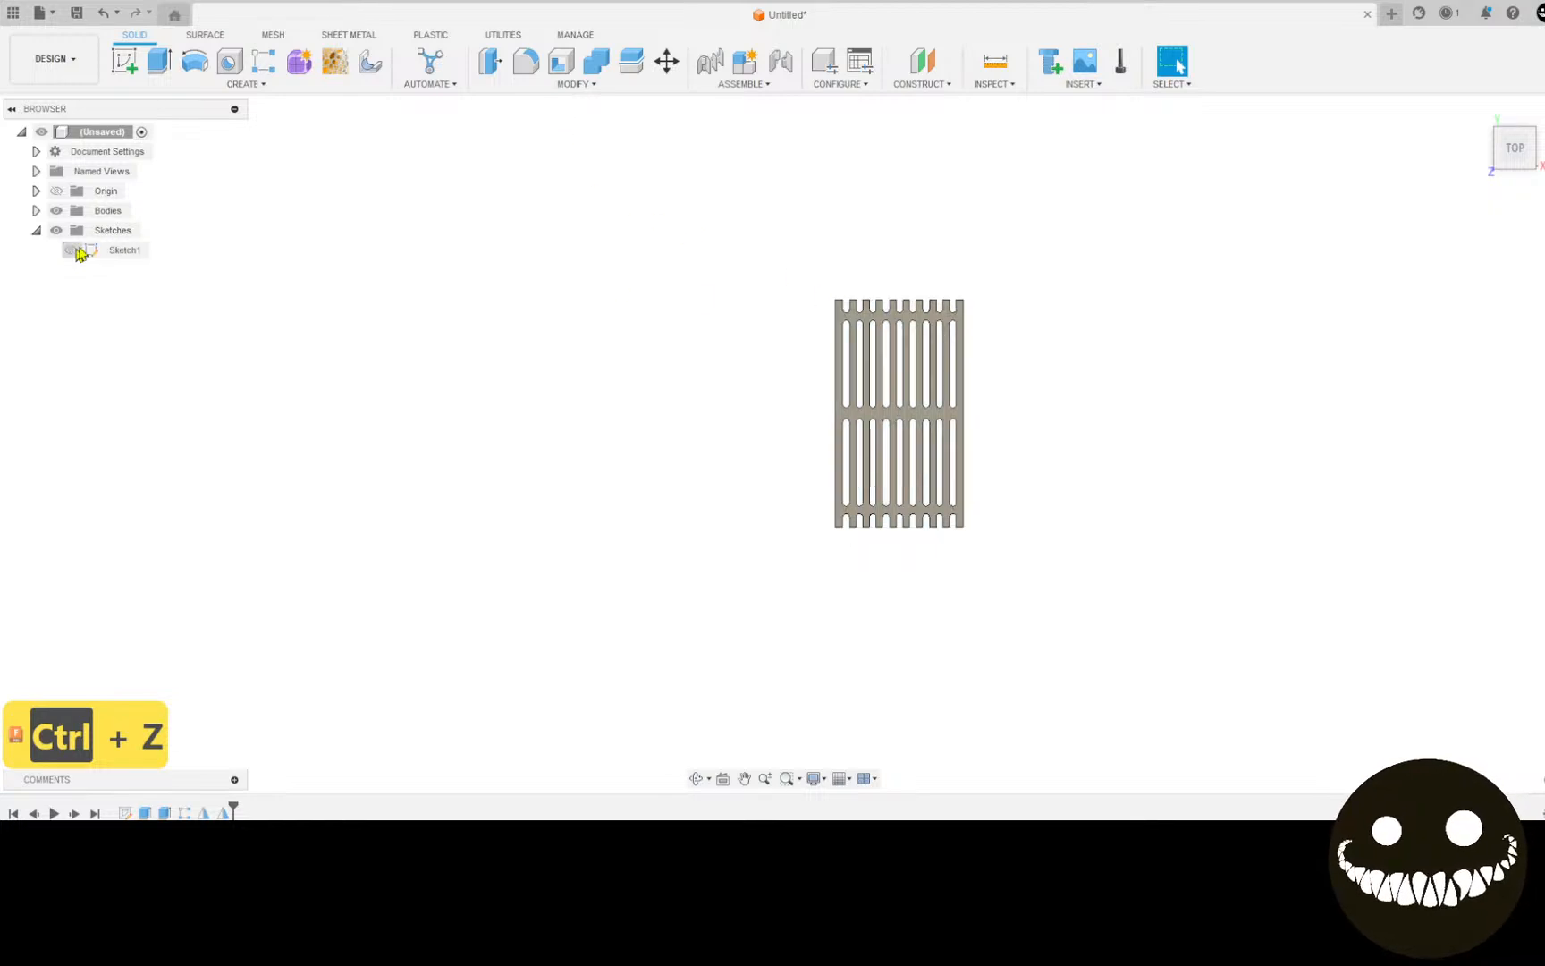
# Step: Try adding an internal standard component again with the sketch hidden, and undo its creation
pyautogui.click(747, 76)
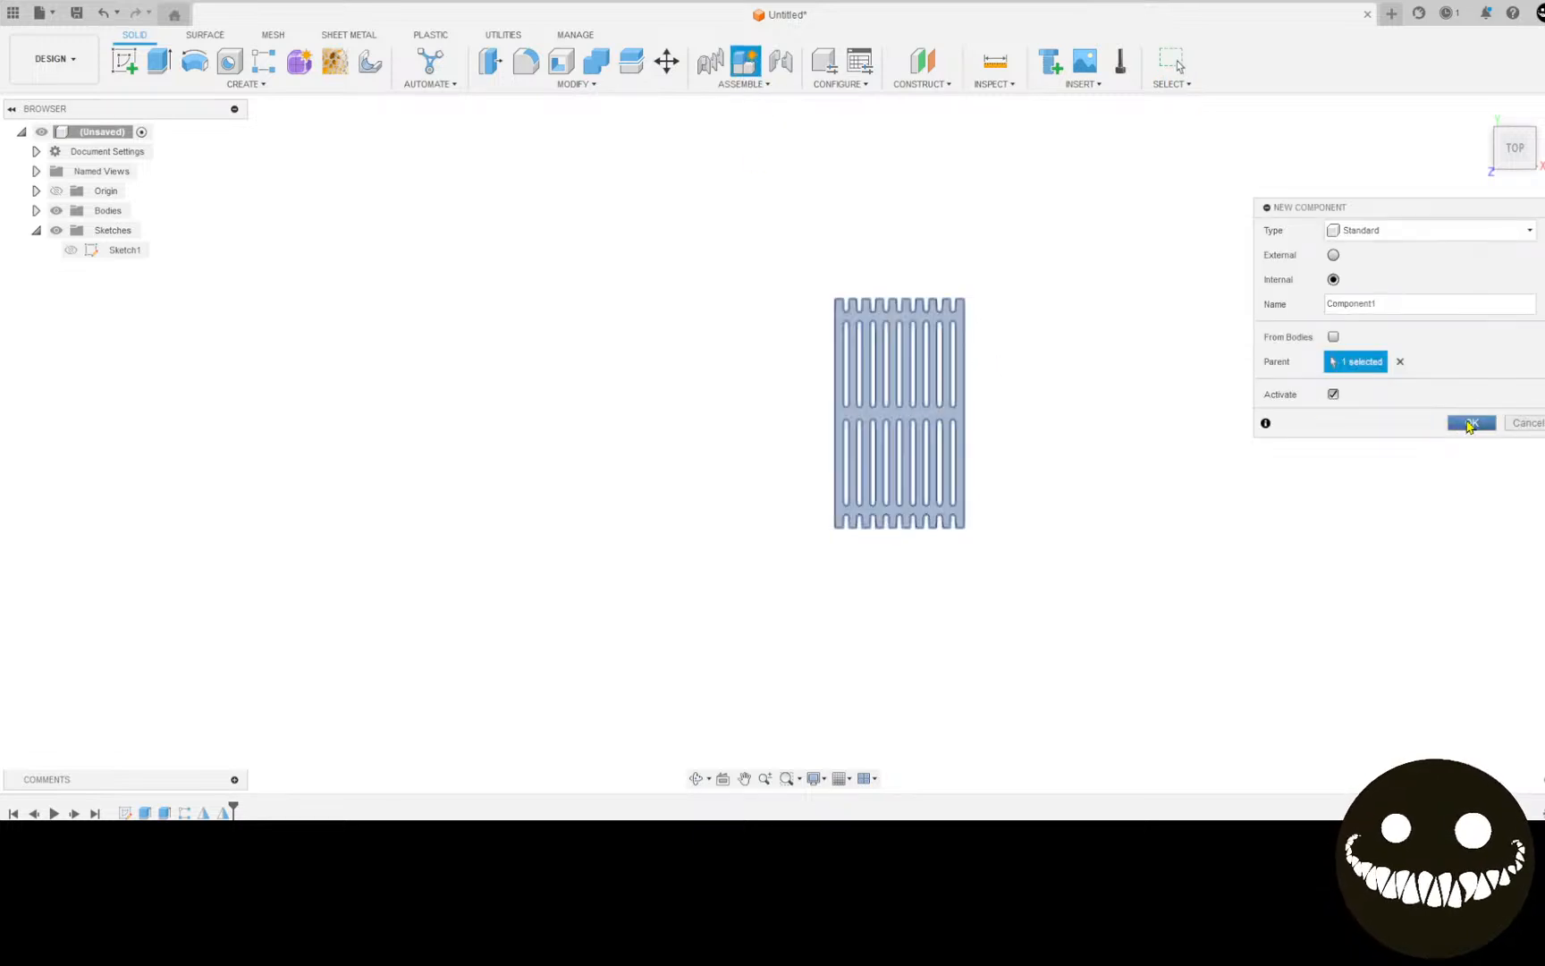
pyautogui.click(1469, 423)
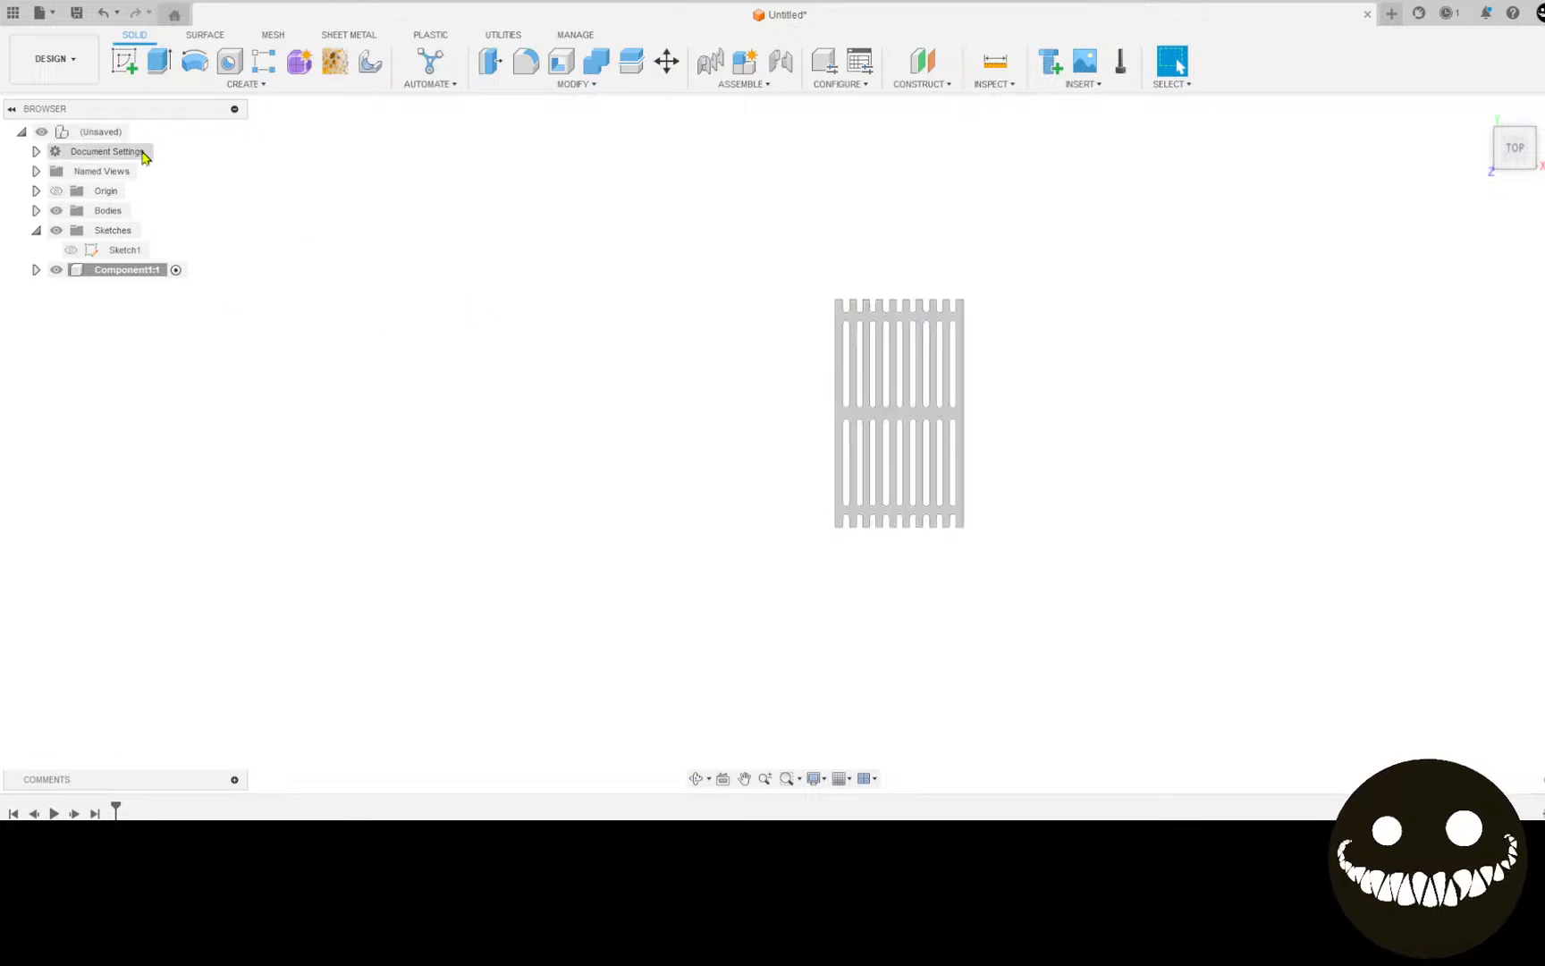
pyautogui.press('Escape')
pyautogui.click(170, 271)
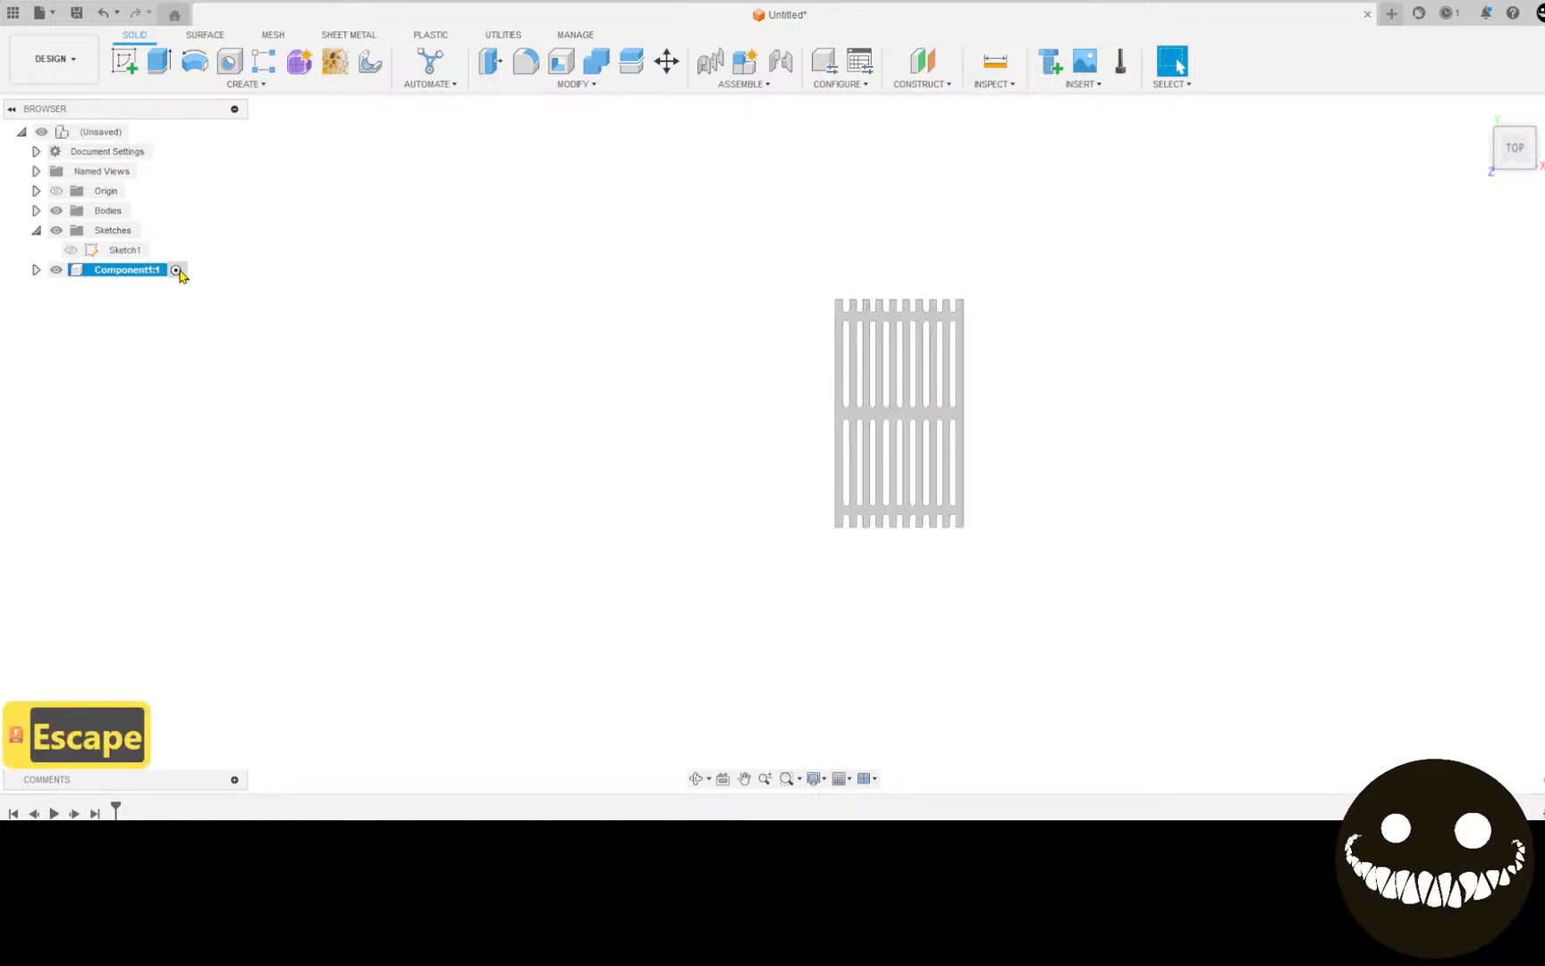
pyautogui.click(130, 136)
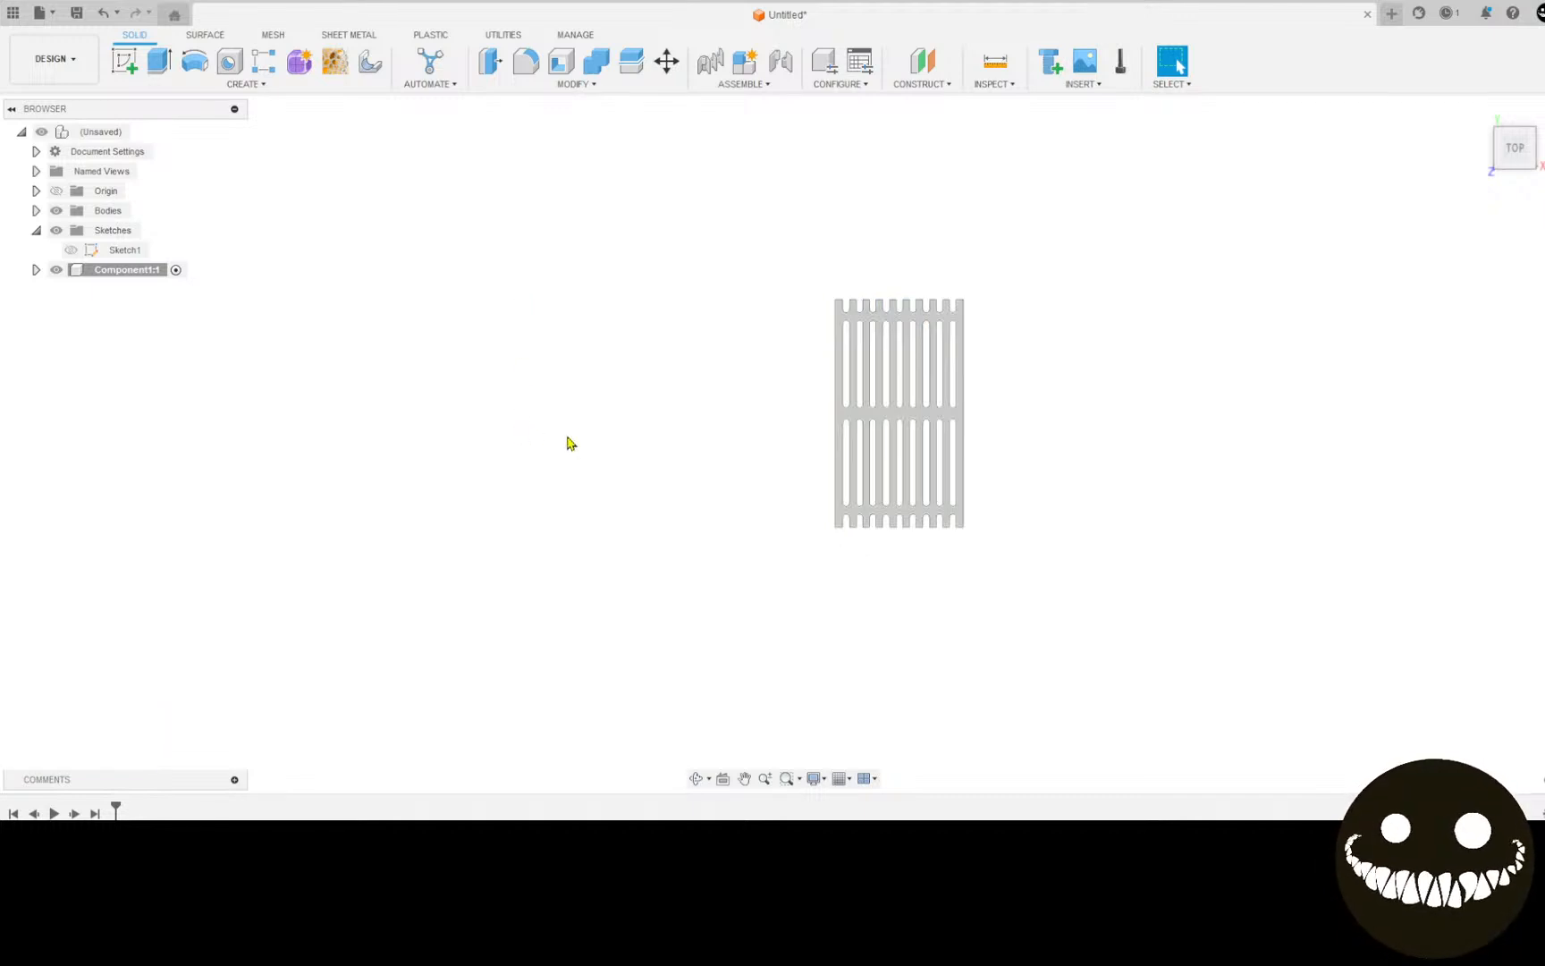
pyautogui.scroll(2, 818, 394)
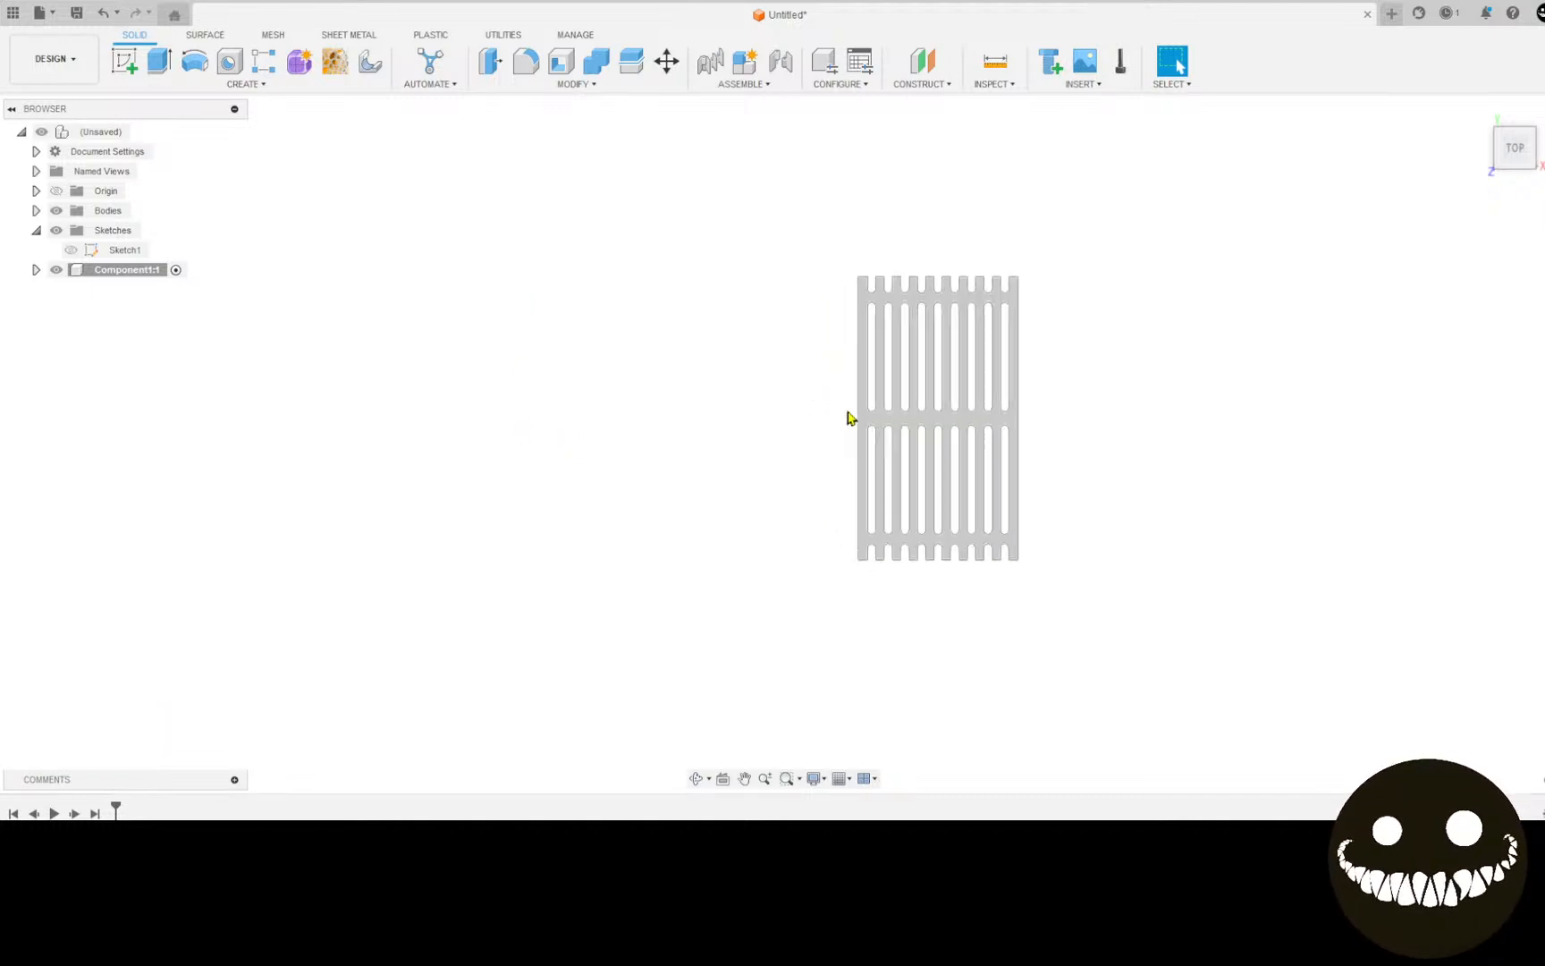
pyautogui.hotkey('ctrl', 'z')
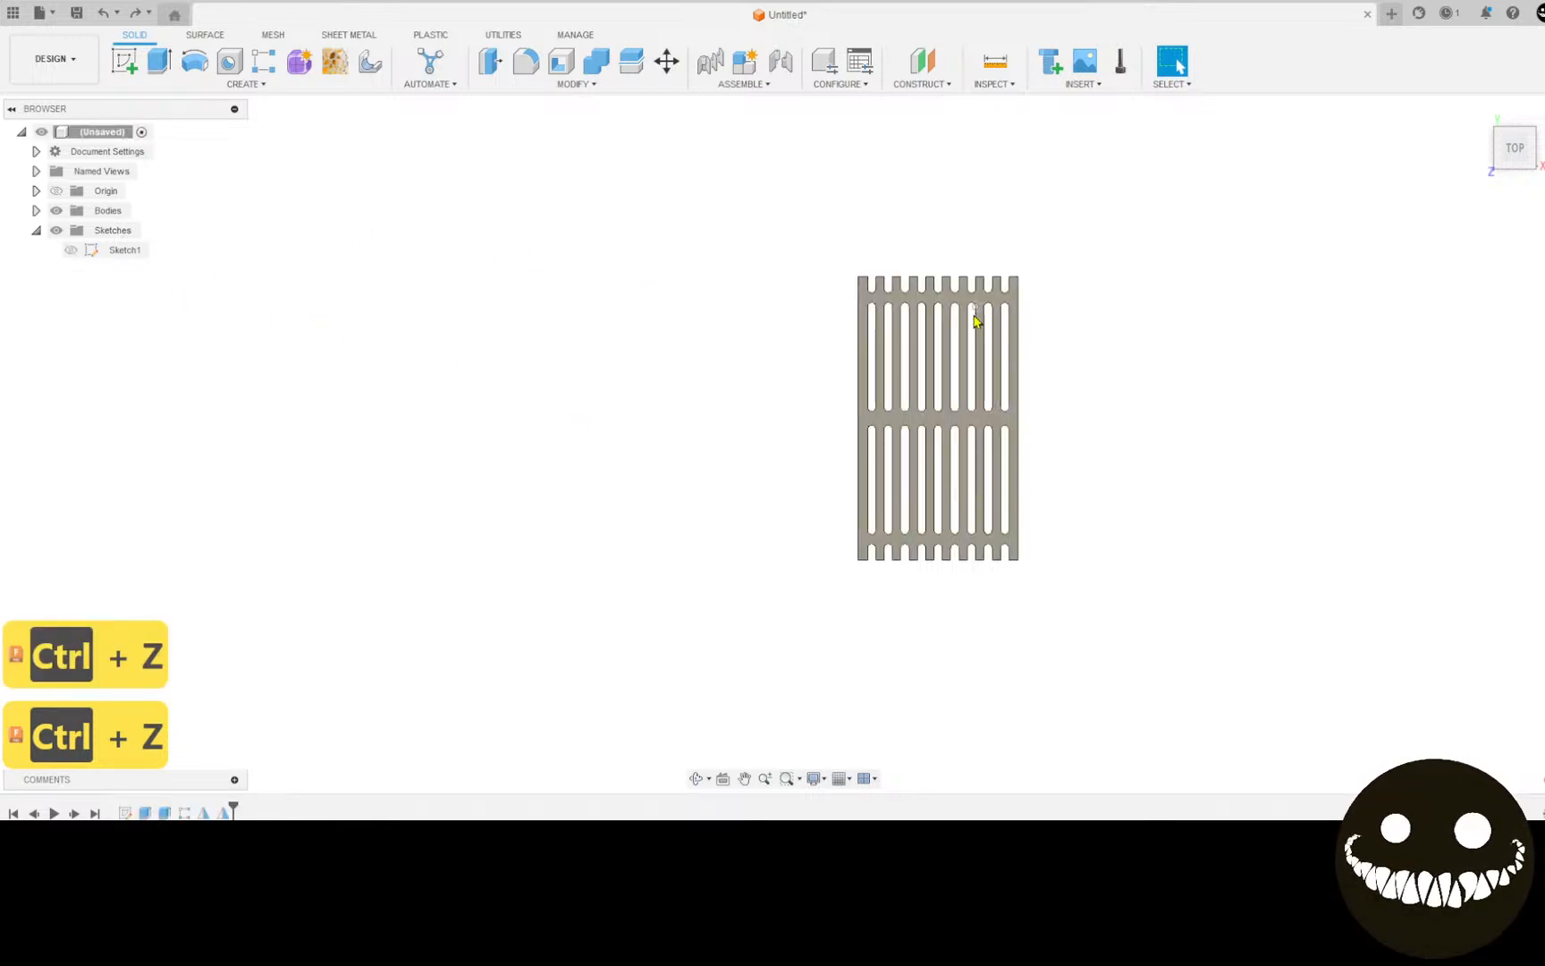
# Step: Create a rectangular pattern of the grate body along the horizontal X axis, with quantity 3 and a 20 in extent
pyautogui.scroll(5, 976, 321)
pyautogui.moveTo(949, 334); pyautogui.dragTo(833, 266, button='middle')
pyautogui.scroll(-2, 729, 298)
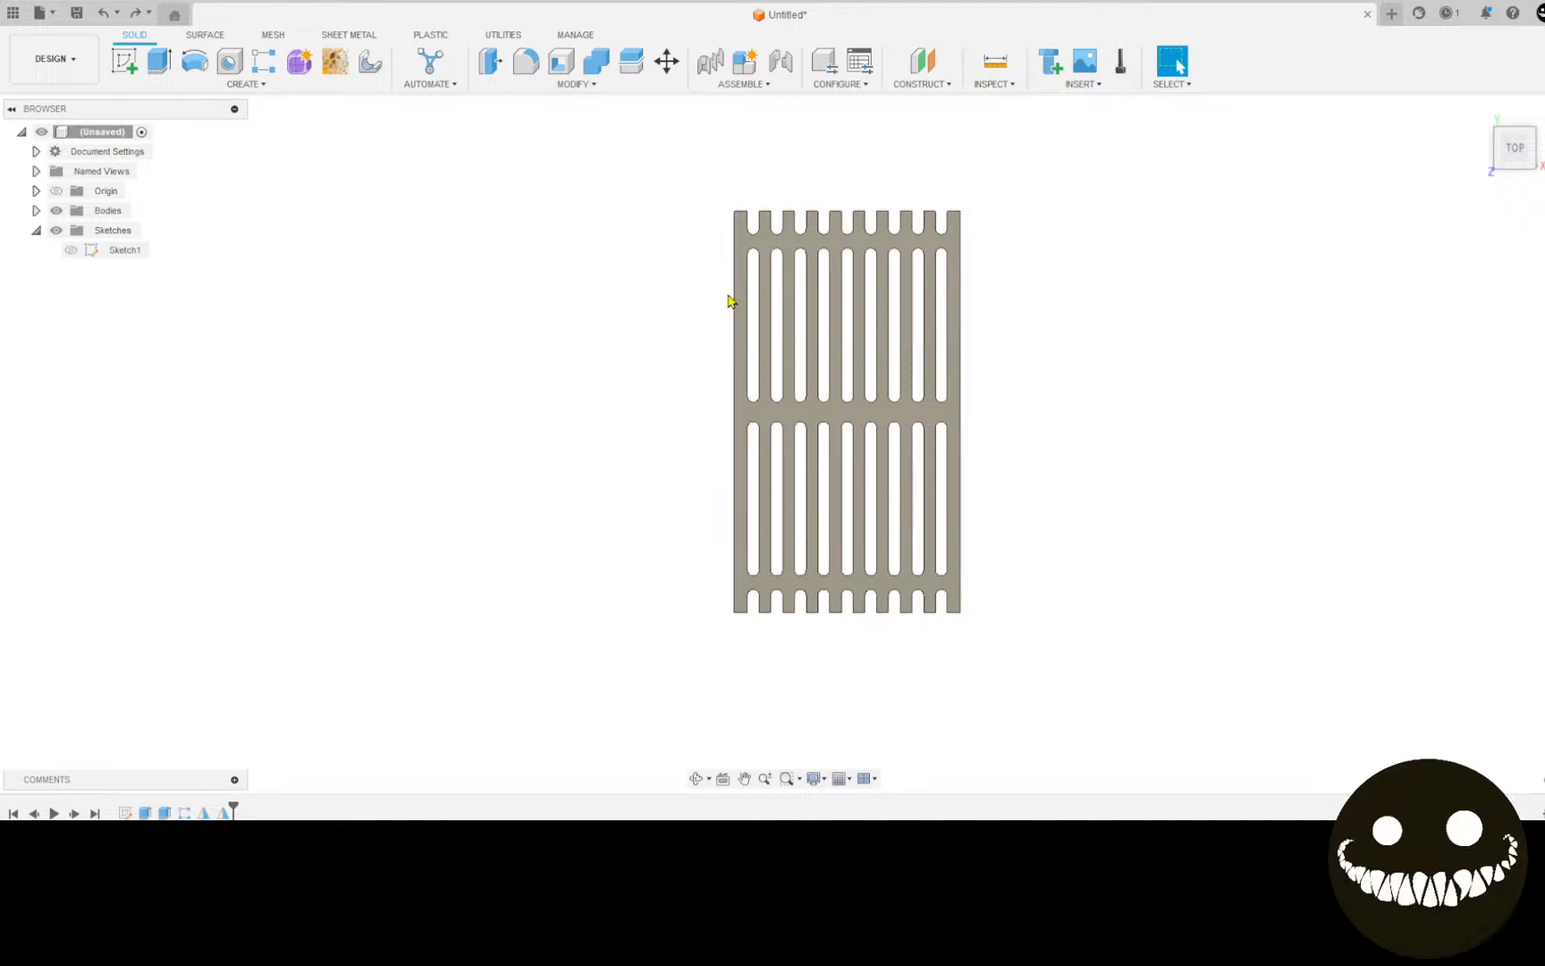
pyautogui.scroll(-2, 730, 300)
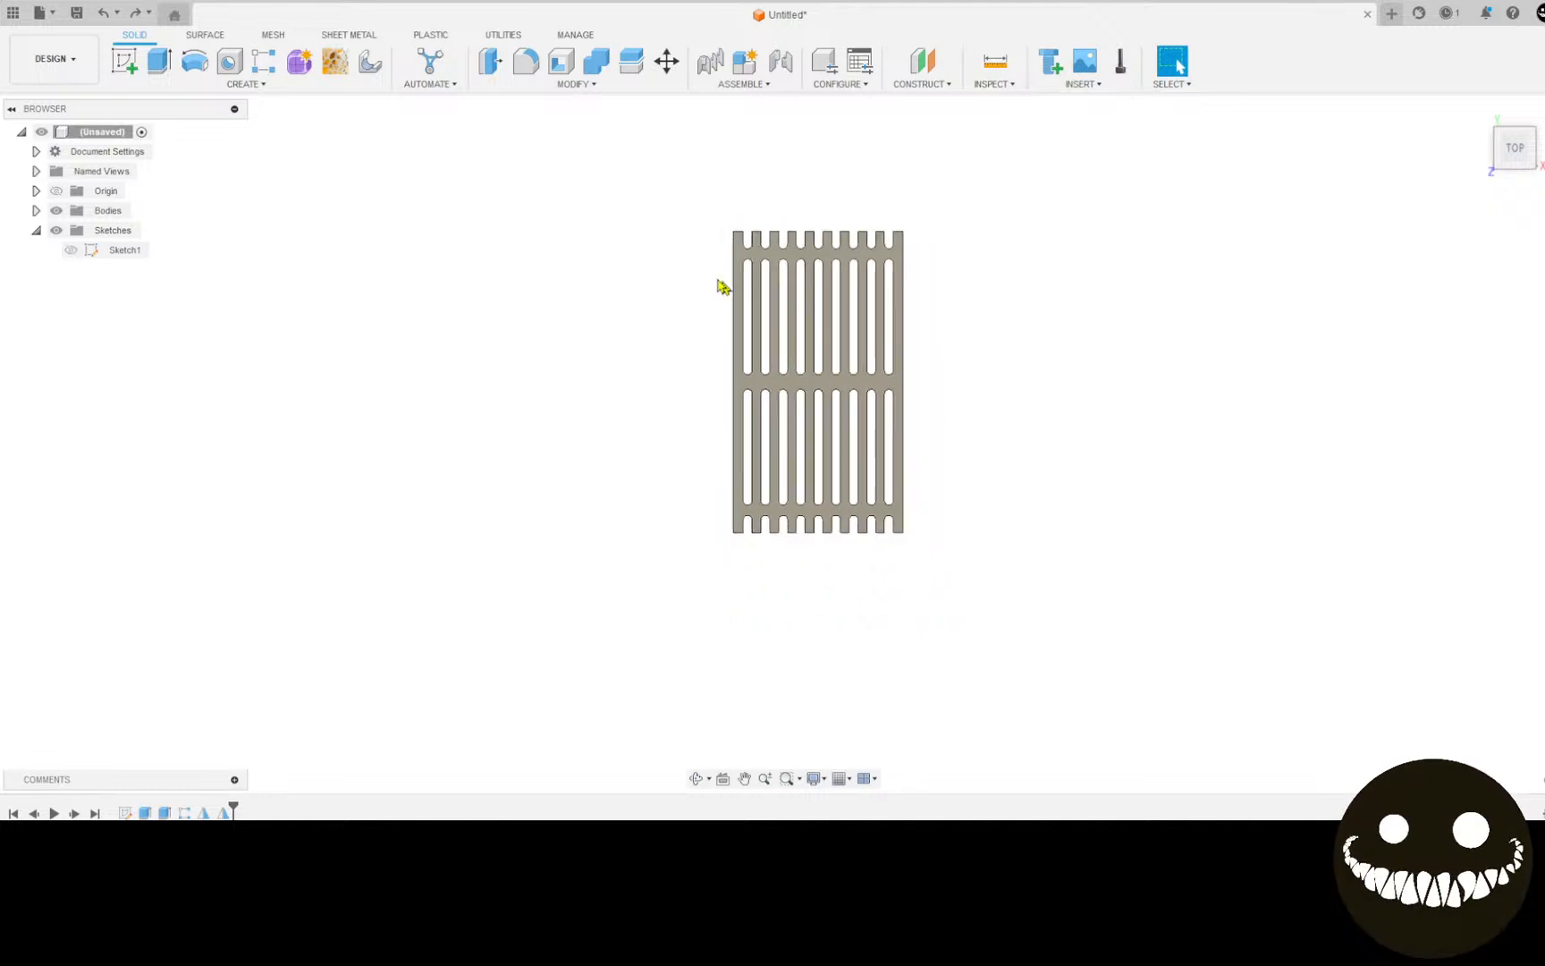
pyautogui.click(262, 61)
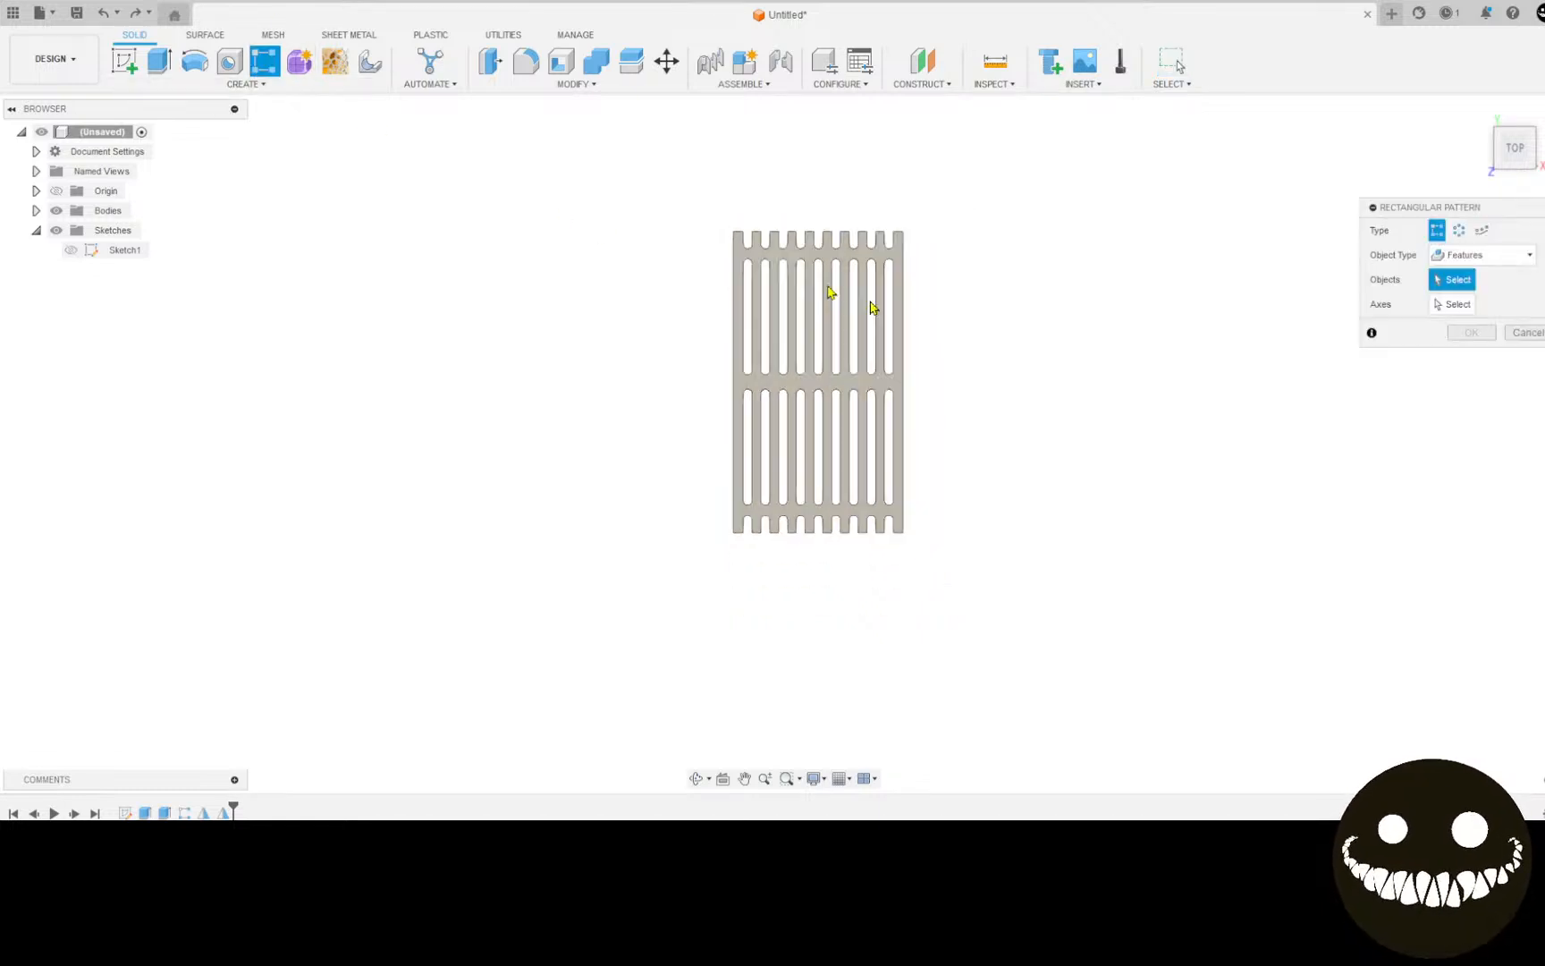
pyautogui.click(1502, 255)
pyautogui.click(1461, 277)
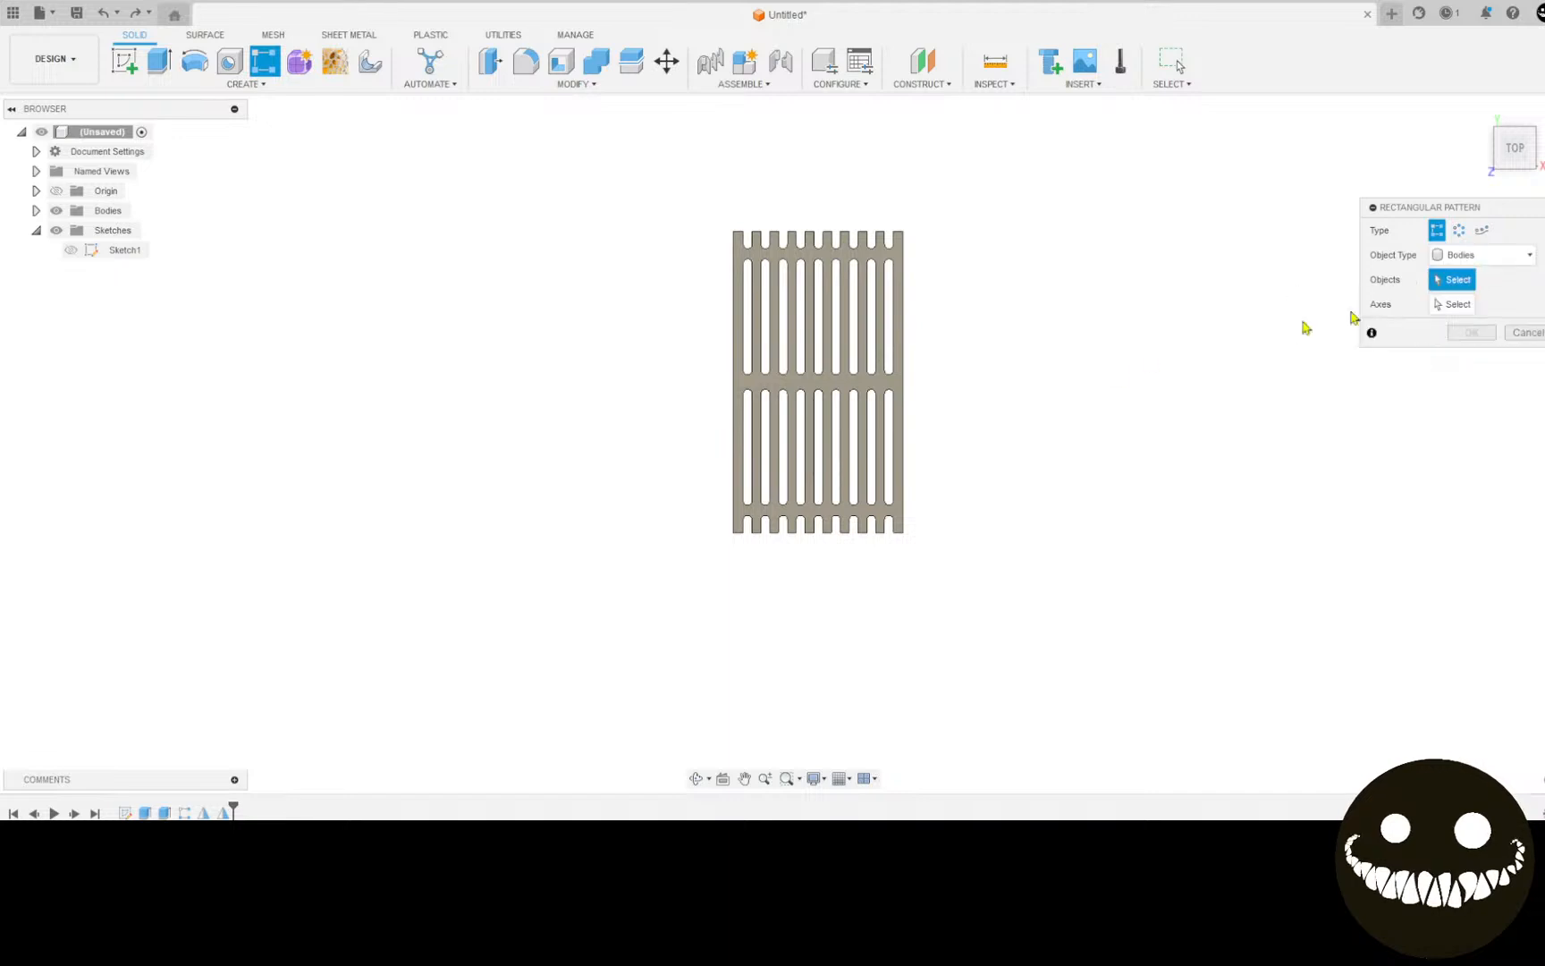
pyautogui.click(814, 391)
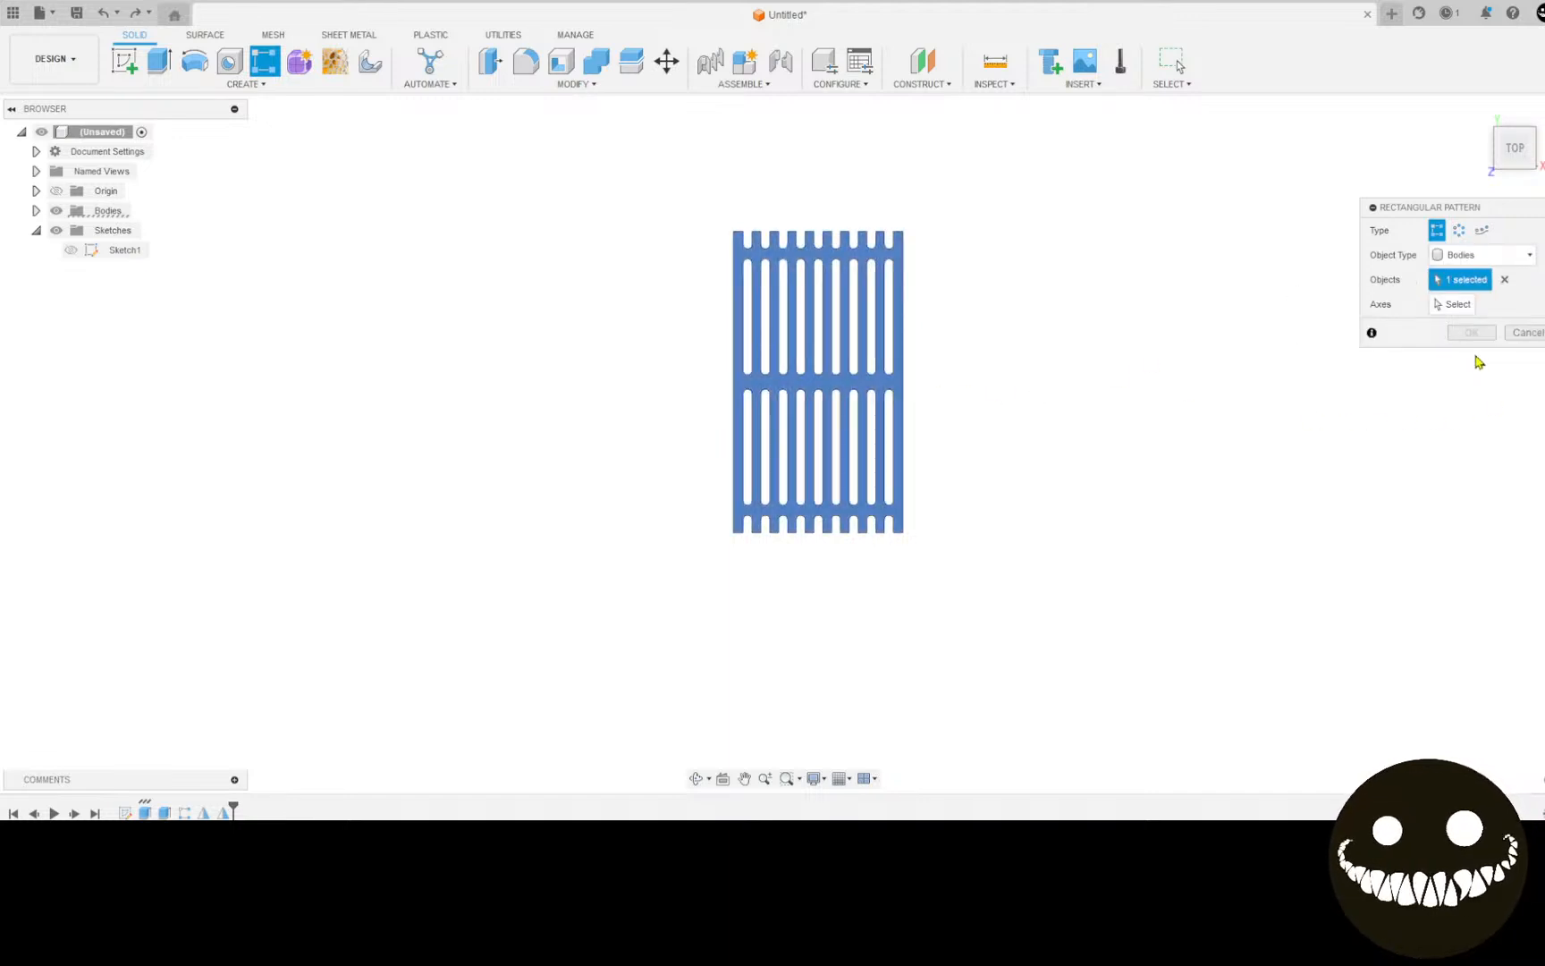
pyautogui.click(1452, 304)
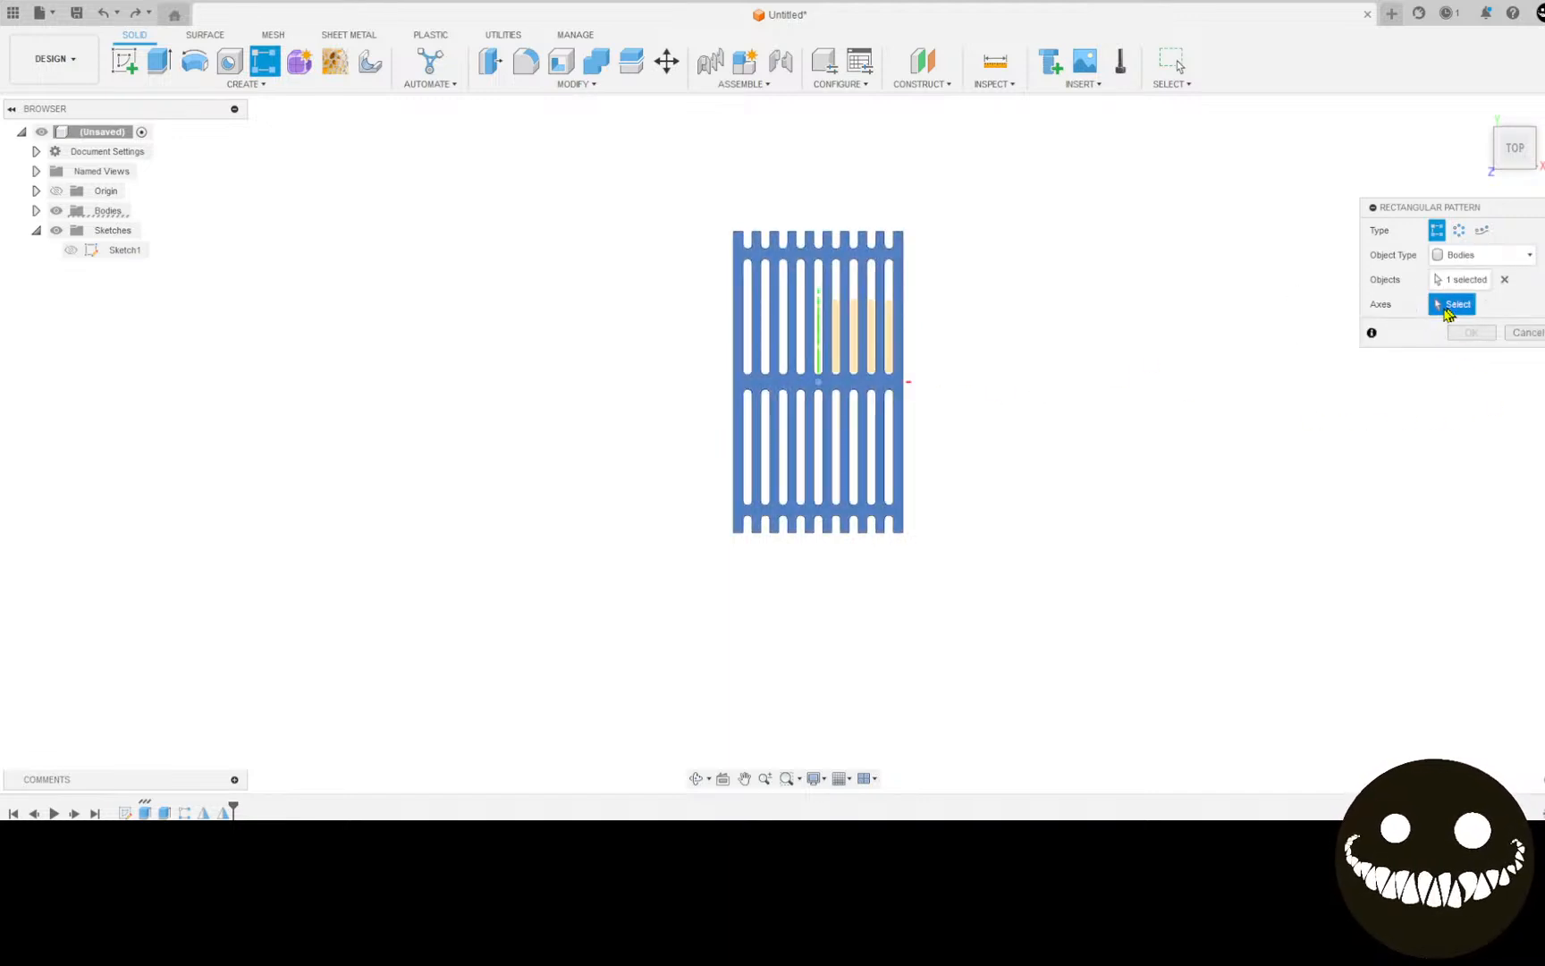
pyautogui.click(900, 385)
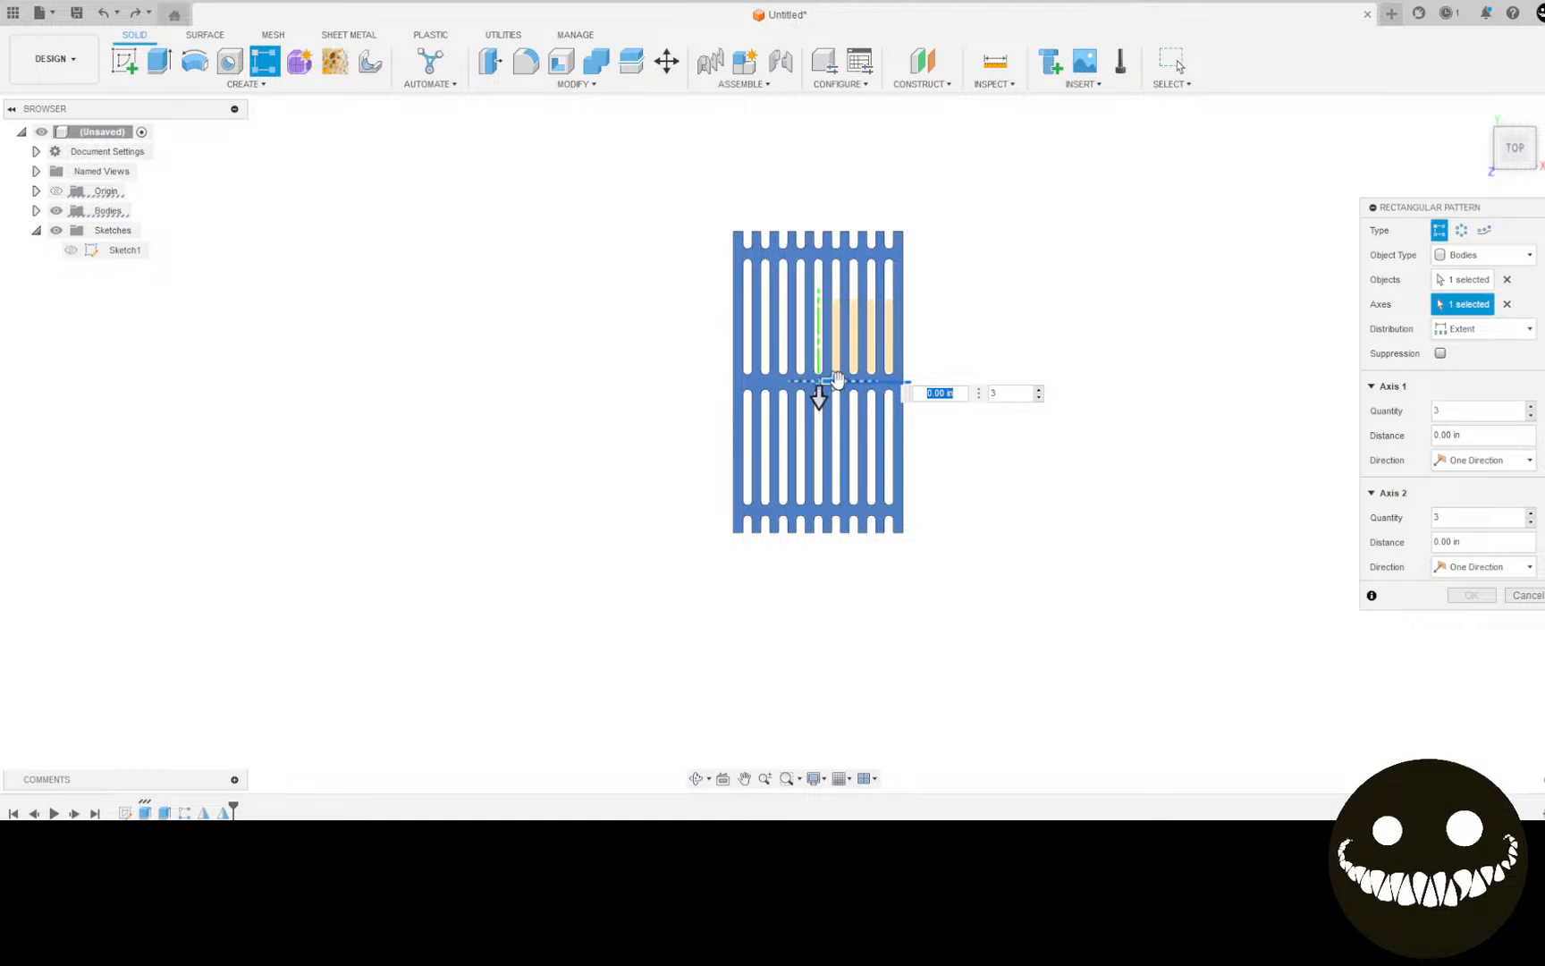
pyautogui.moveTo(818, 392); pyautogui.dragTo(1195, 386)
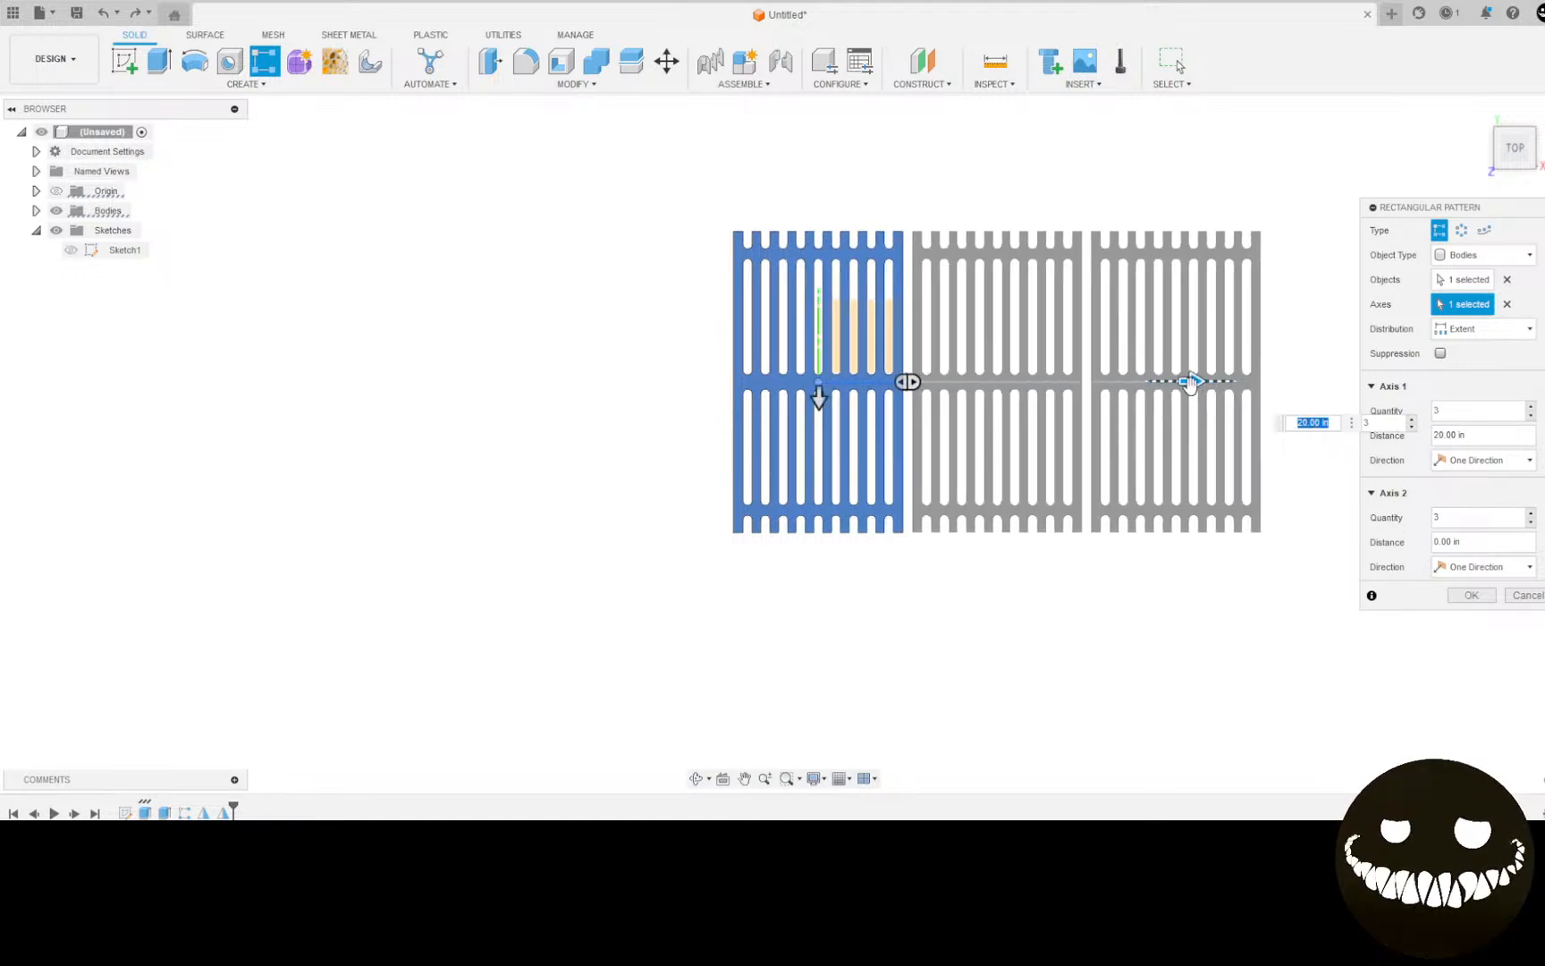
pyautogui.click(1471, 597)
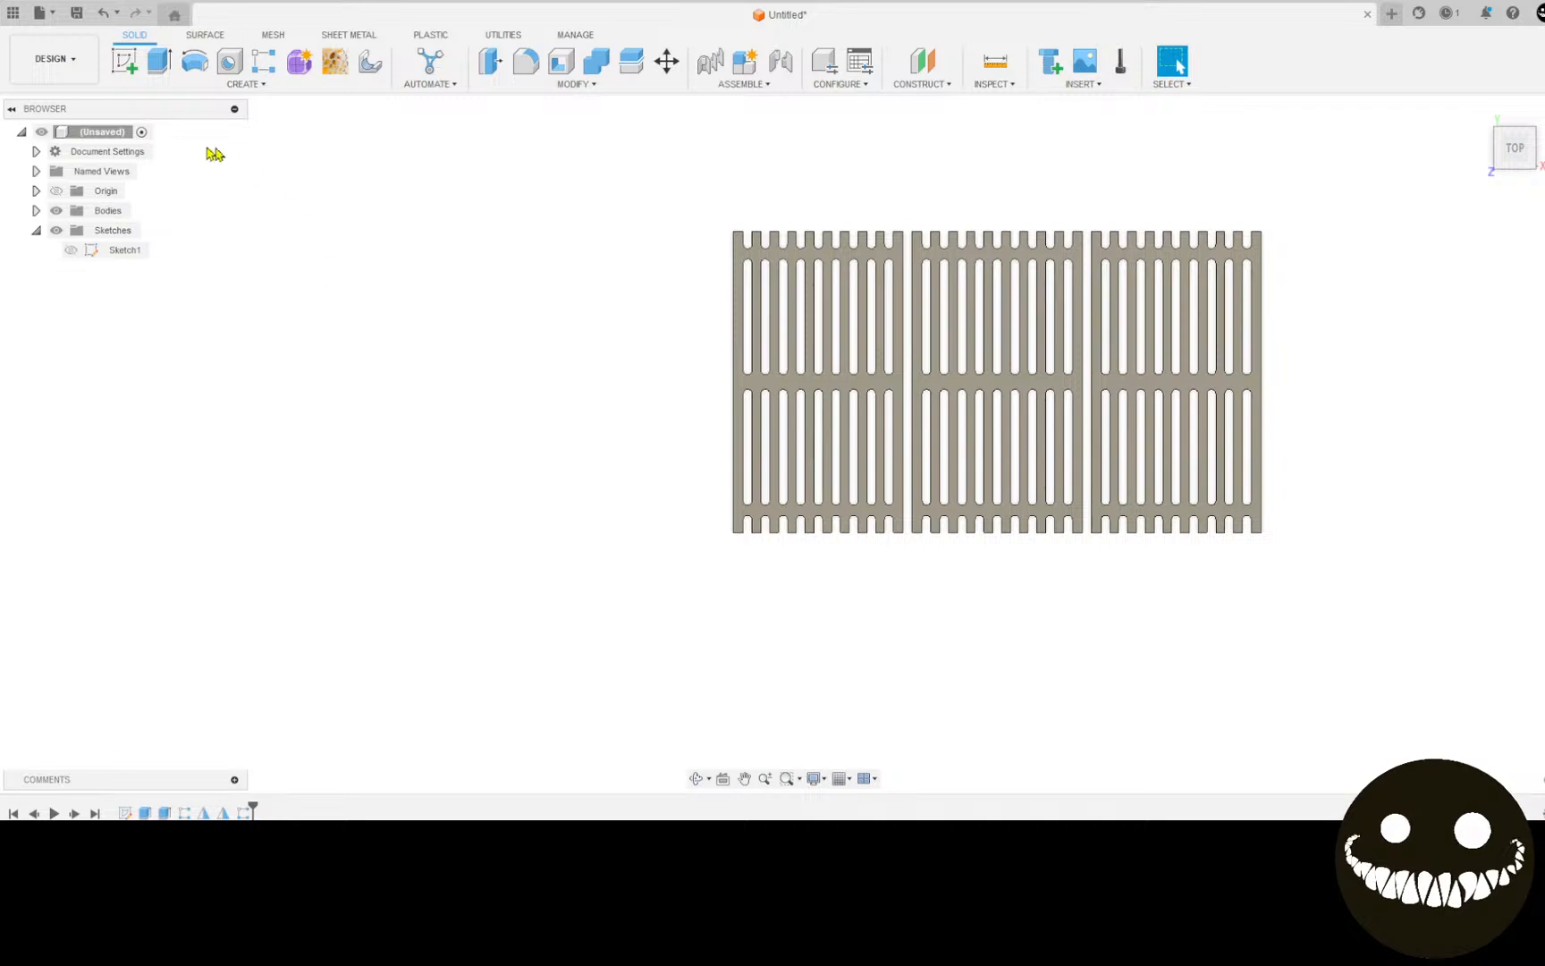
# Step: Start a cutting setup in the Manufacture workspace with its origin at the lower-left corner of the stock
pyautogui.click(51, 68)
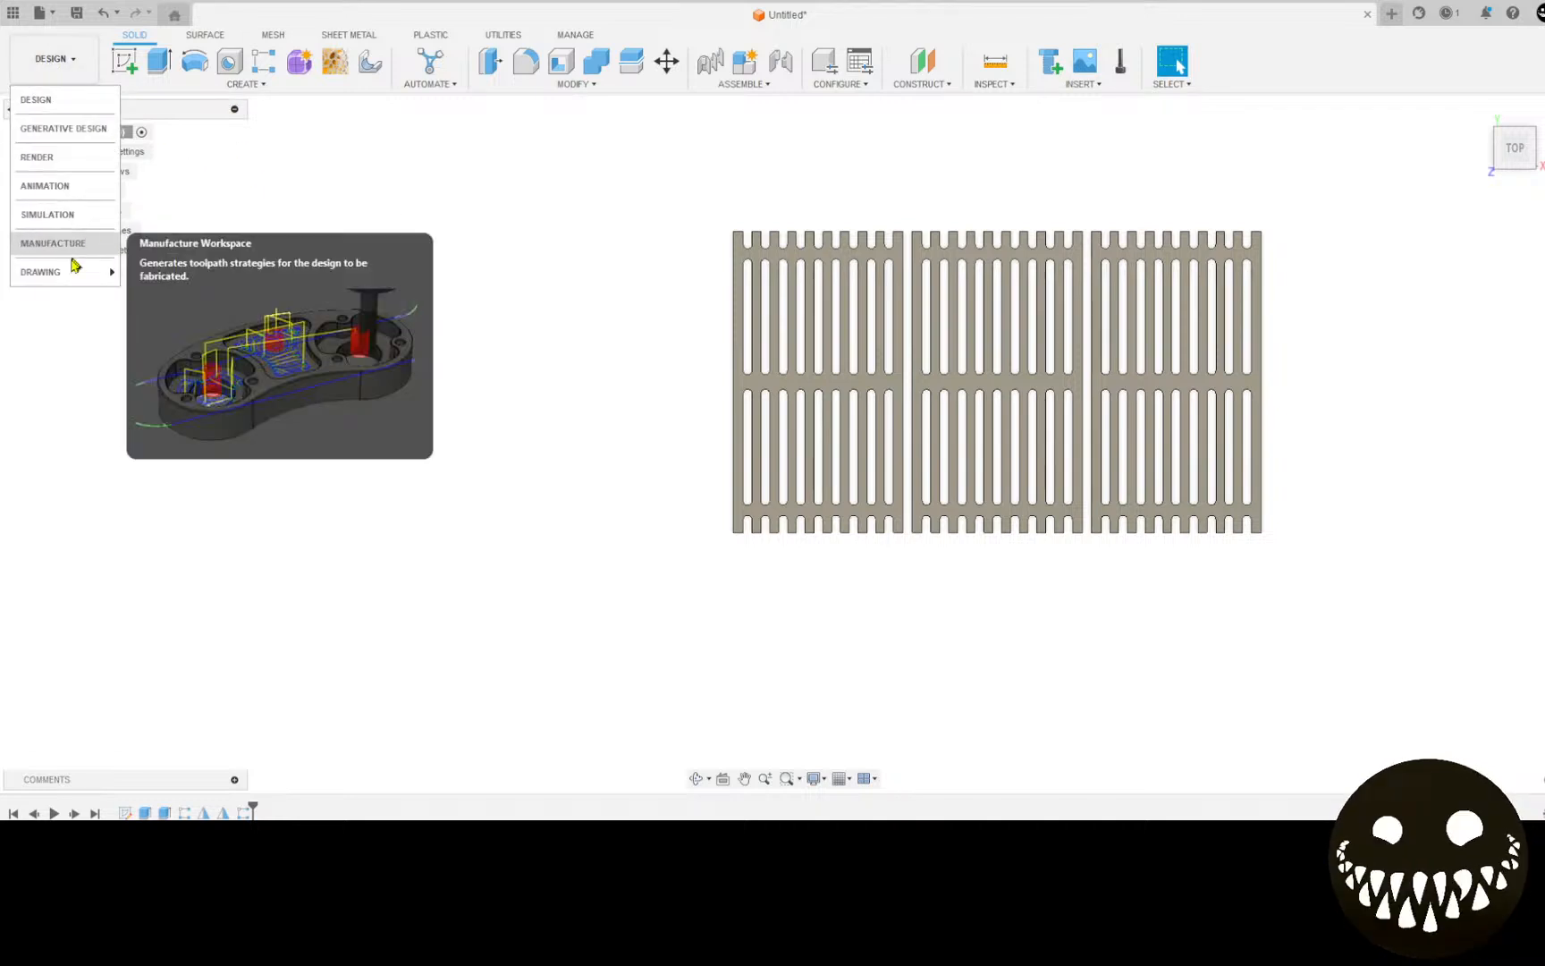
pyautogui.click(75, 250)
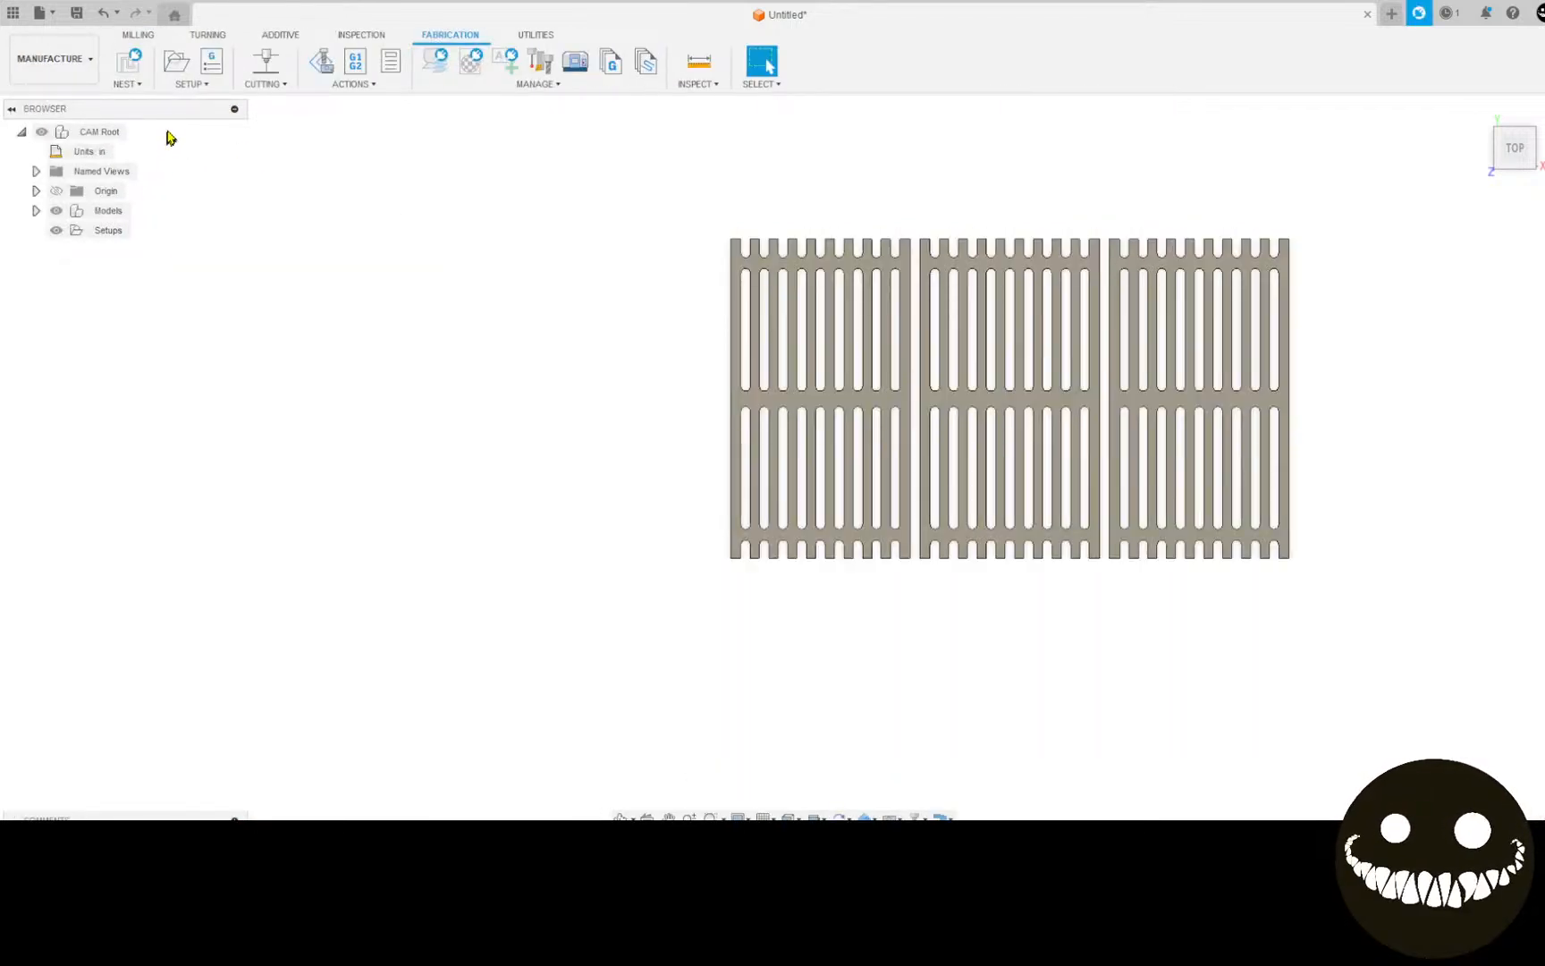
pyautogui.click(176, 60)
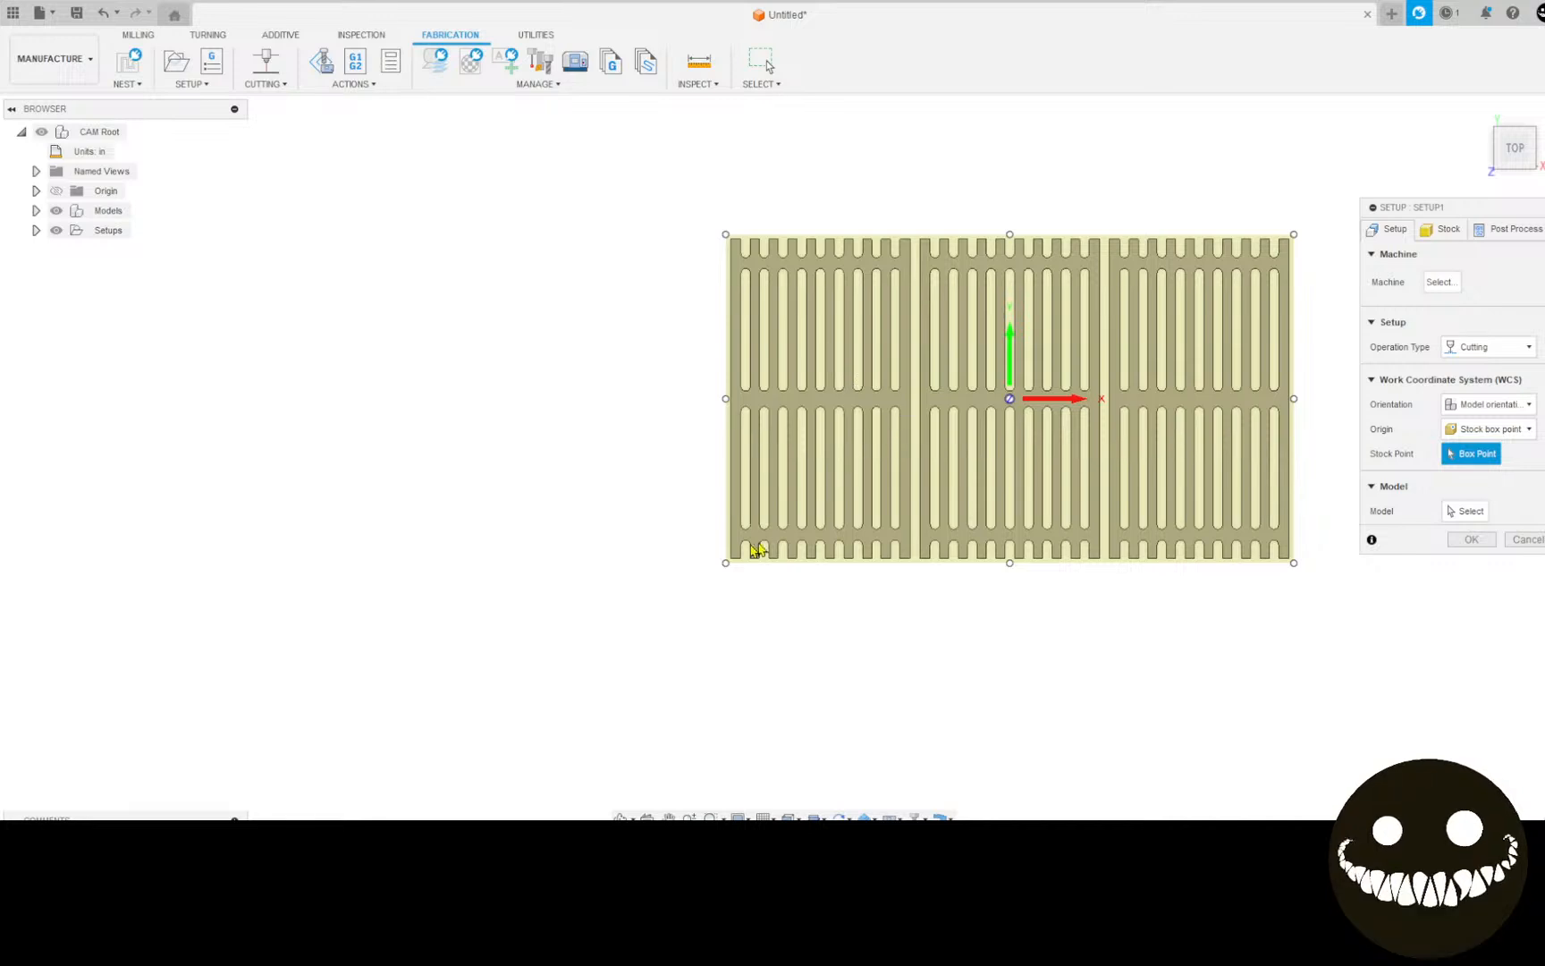
pyautogui.click(724, 562)
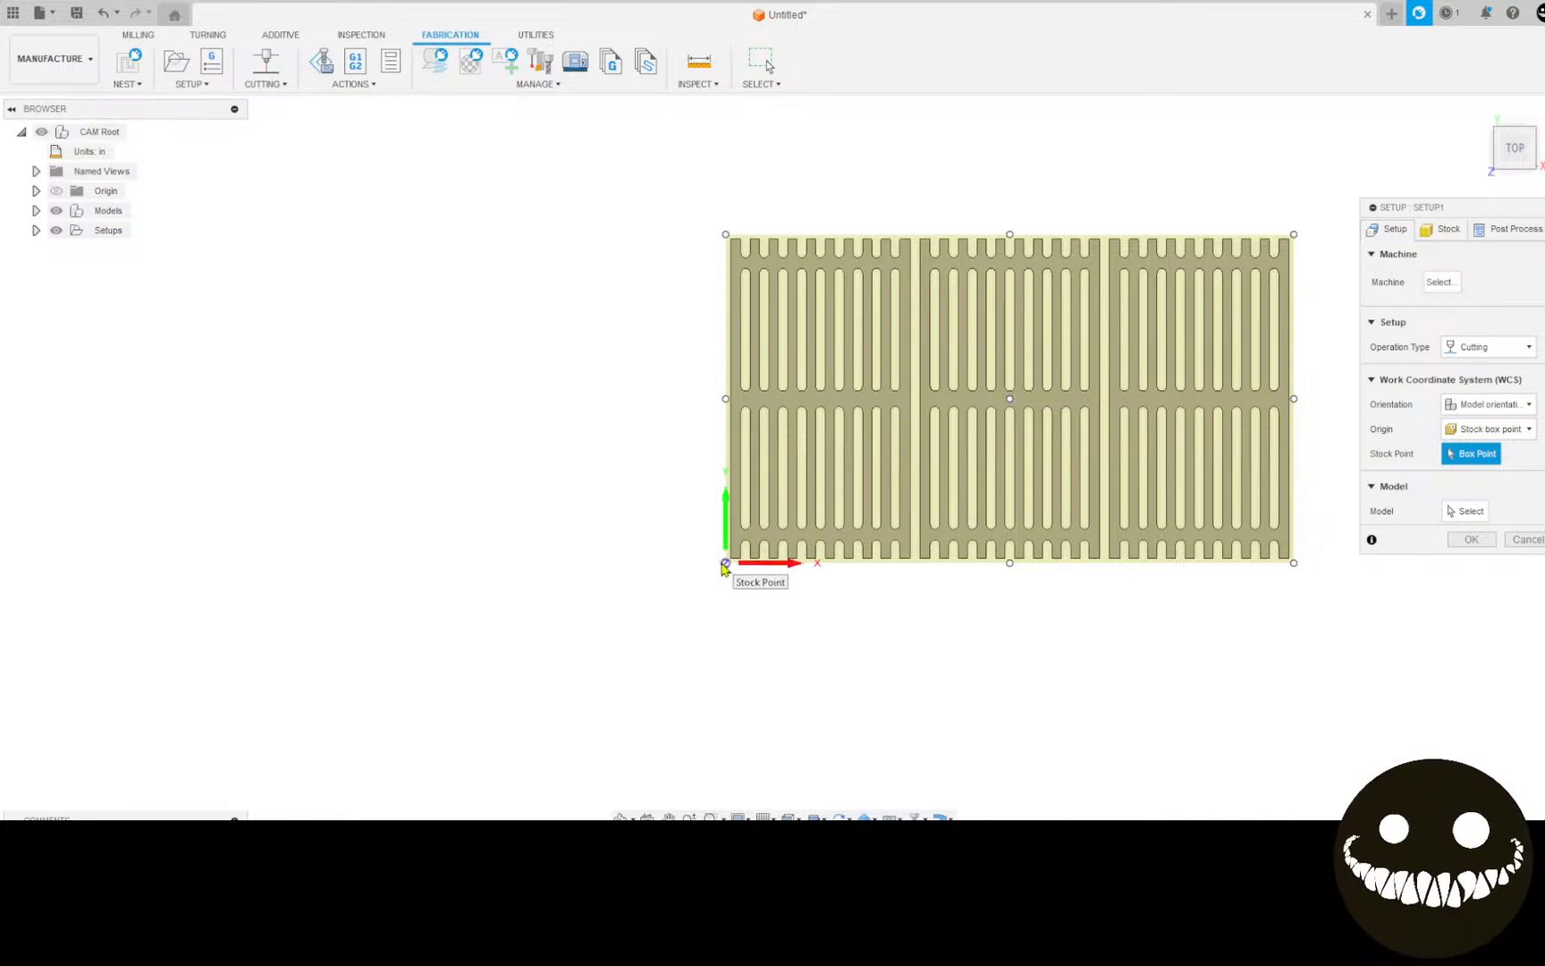
# Step: Set the setup's post-process program name to "bbq replacement grill"
pyautogui.click(1463, 230)
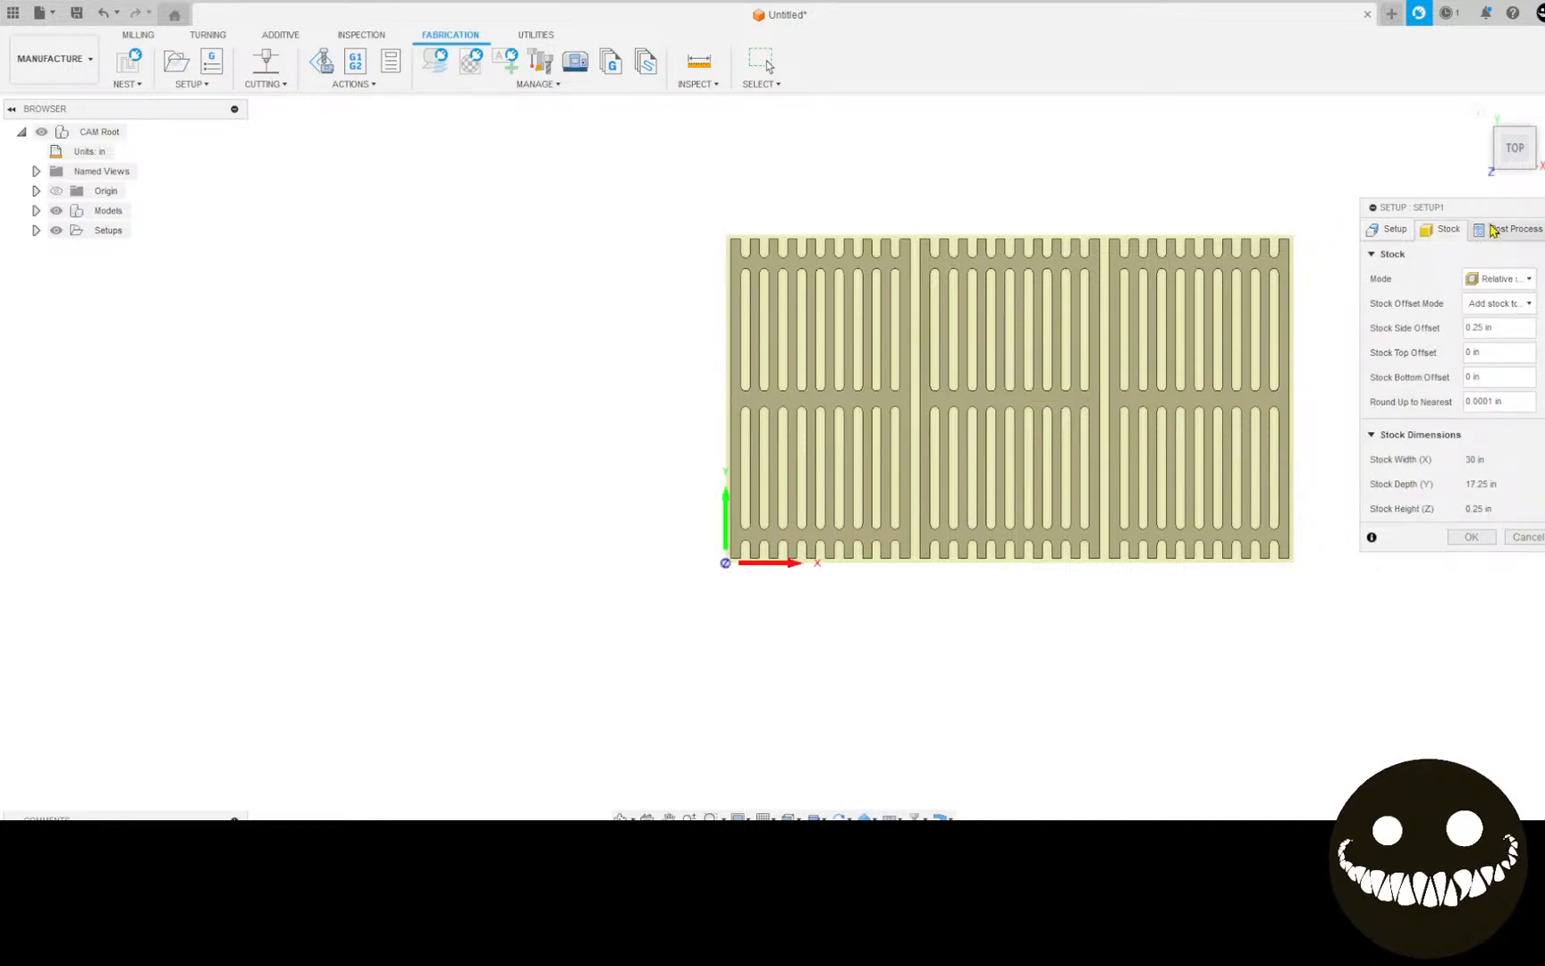
pyautogui.click(1493, 231)
pyautogui.doubleClick(1510, 278)
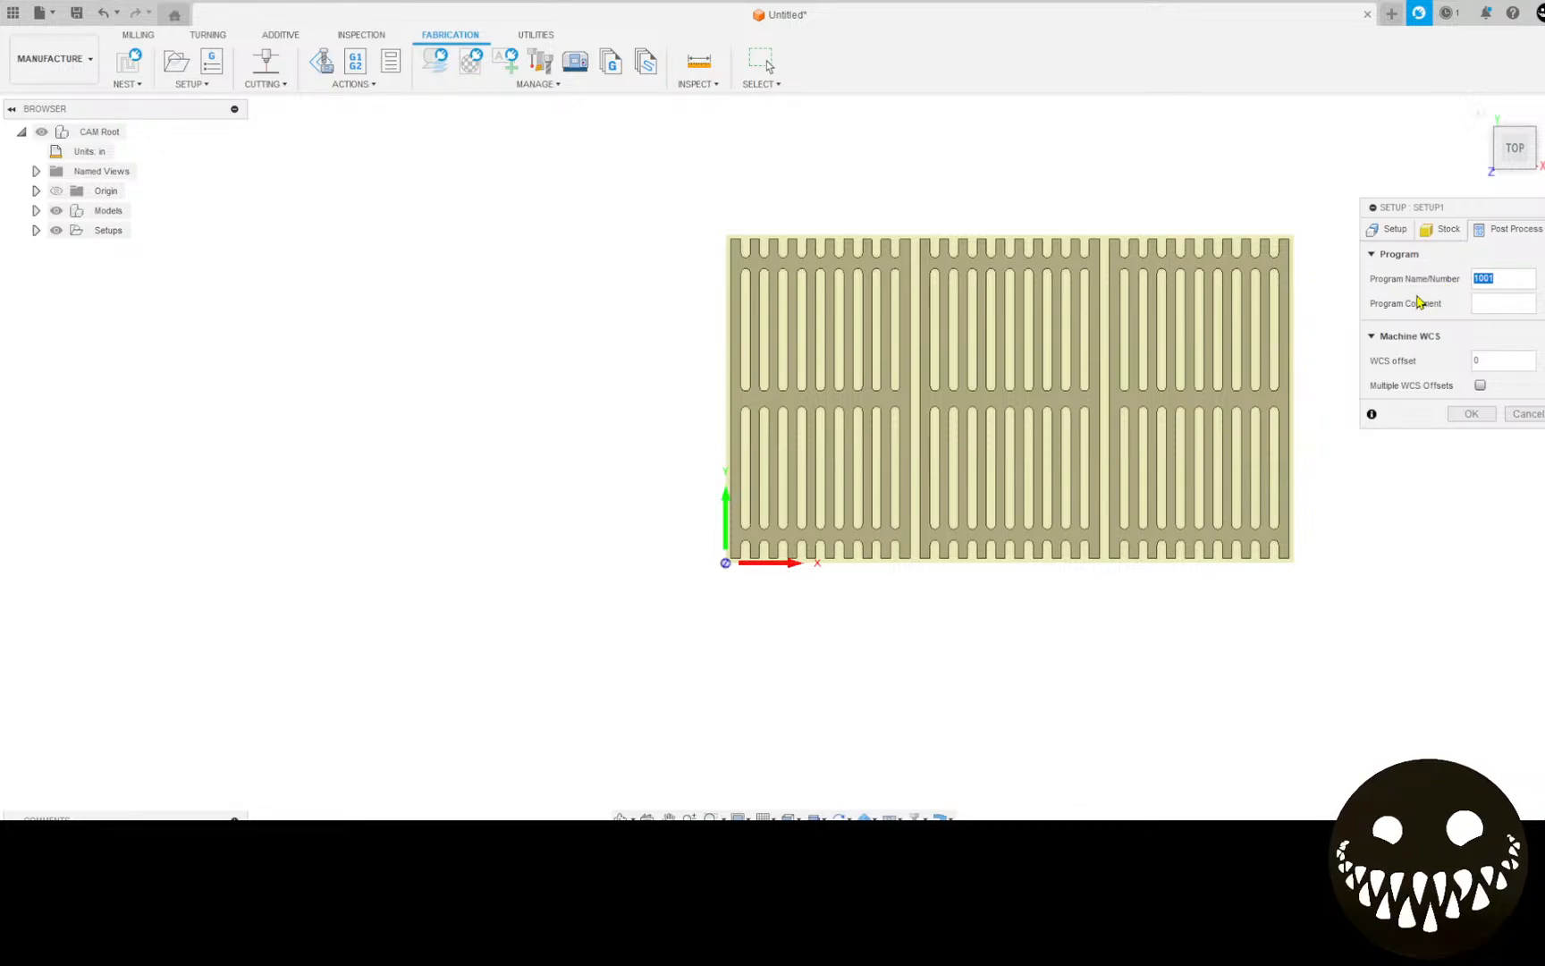
pyautogui.write('bb')
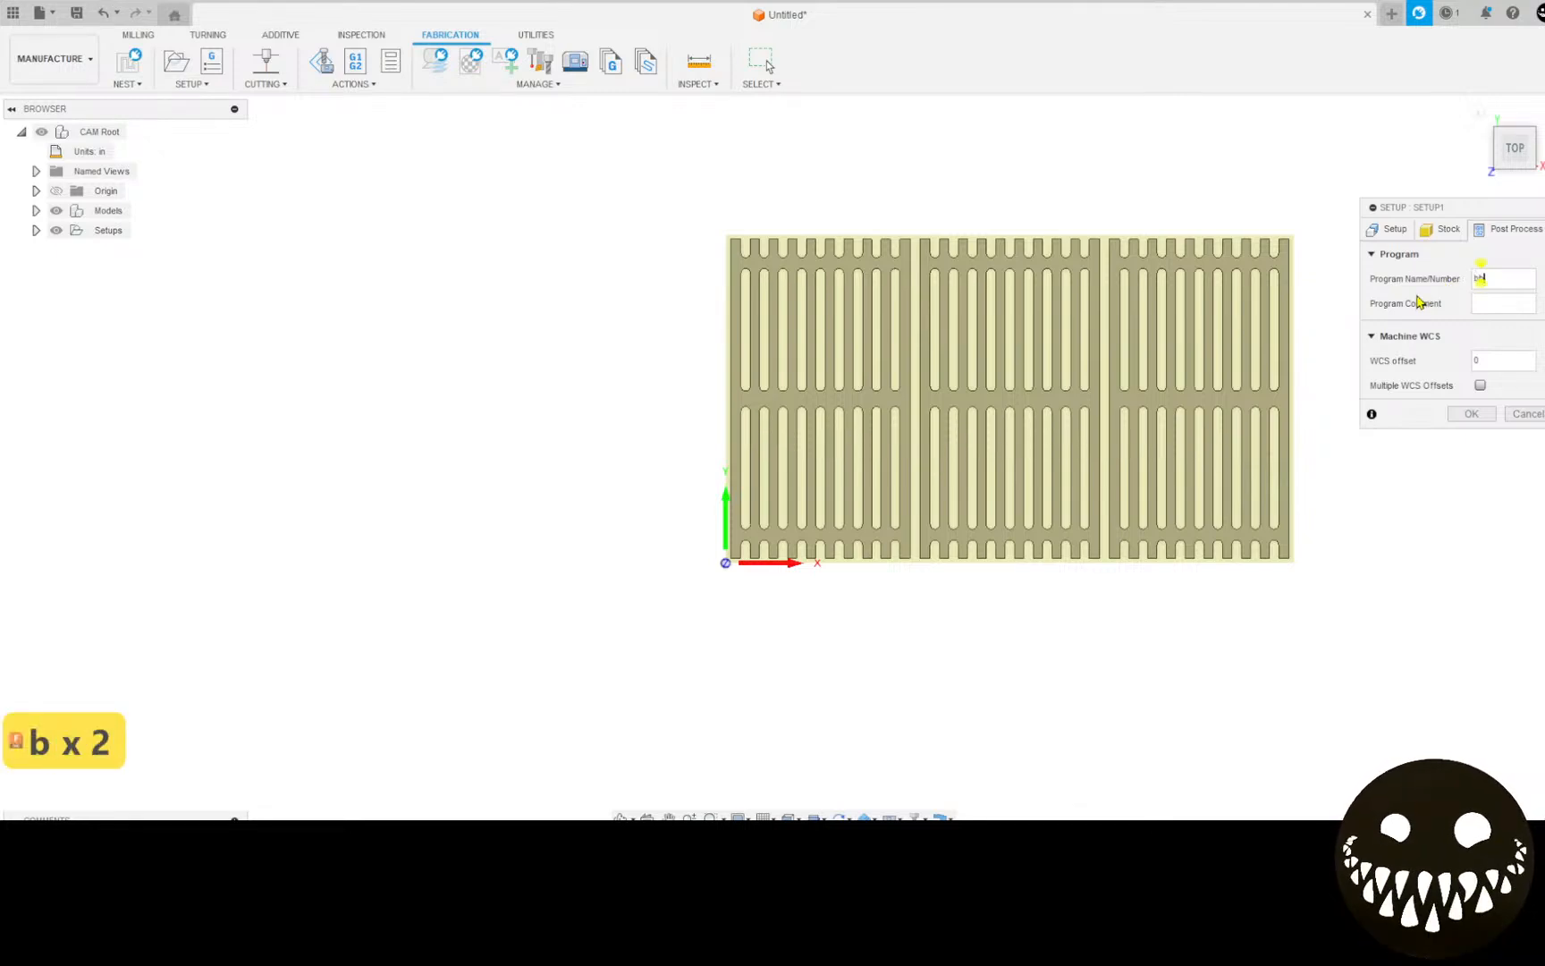
pyautogui.write('q rep')
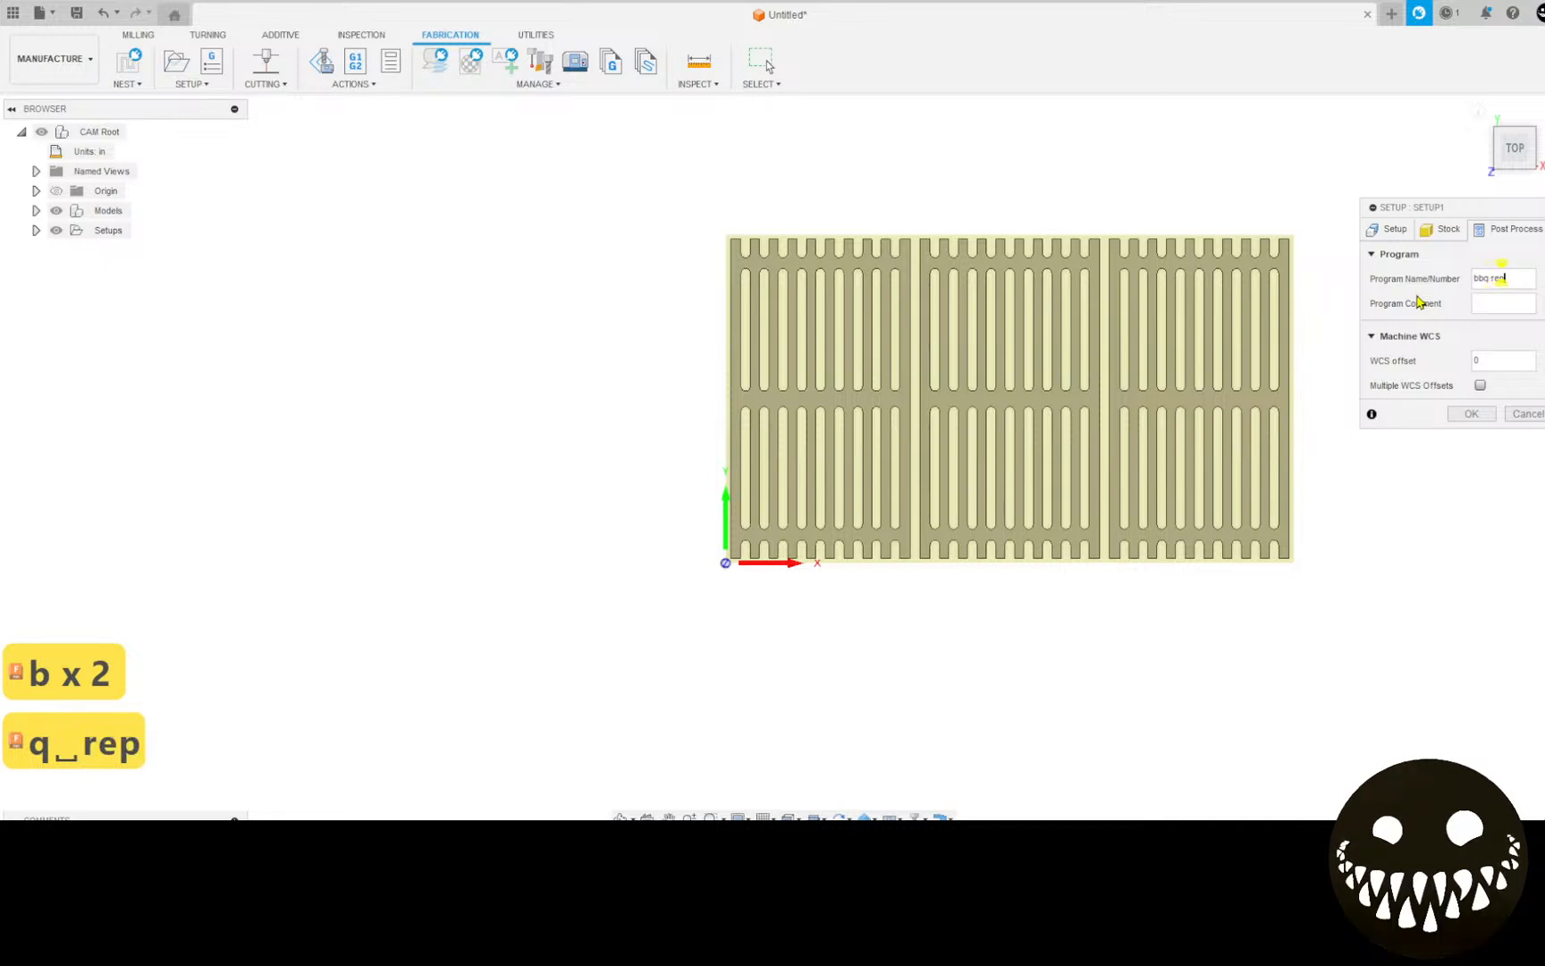
pyautogui.write('lacement grill')
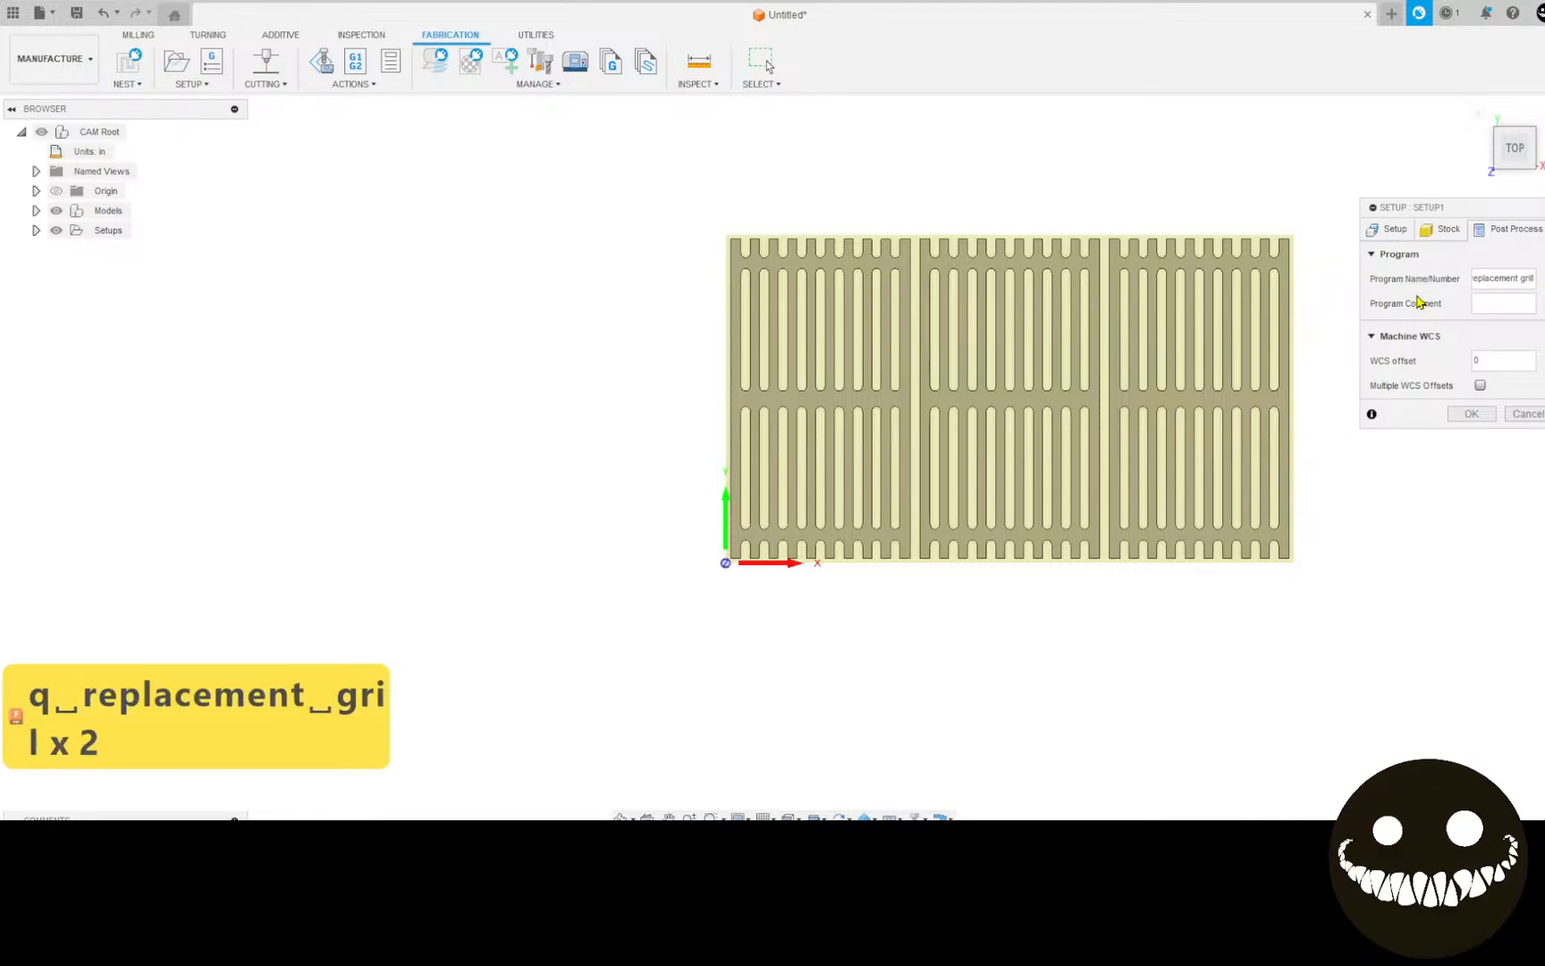
# Step: Append " x3" to the setup's program name and finish the setup, answering the warning about no model being selected
pyautogui.write(' x3')
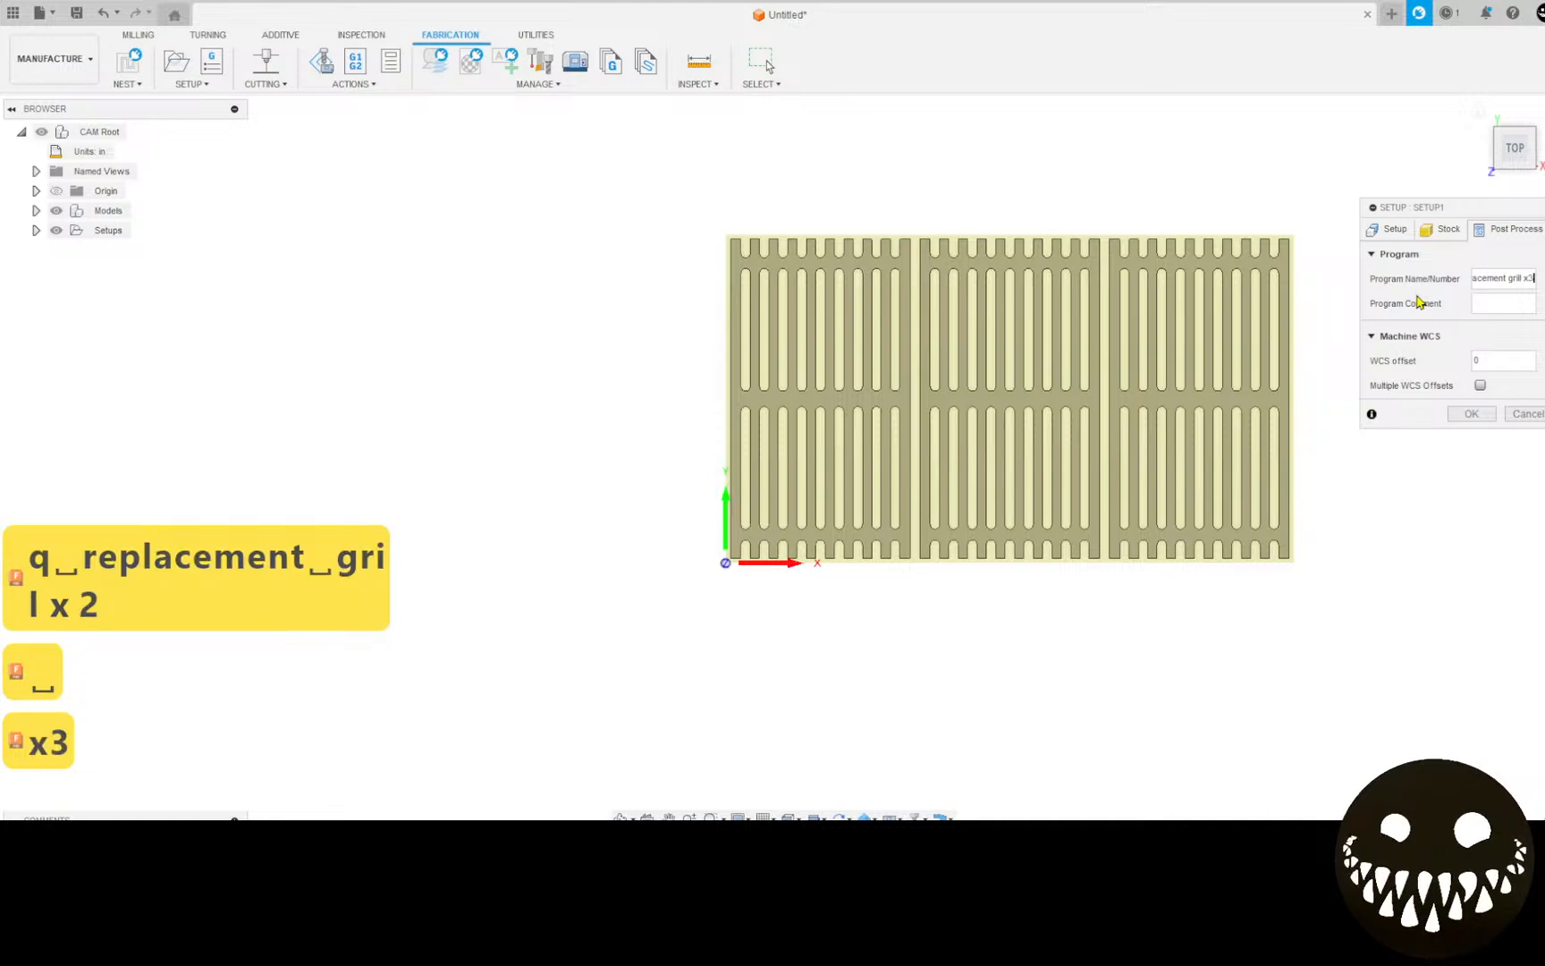
pyautogui.press('Return')
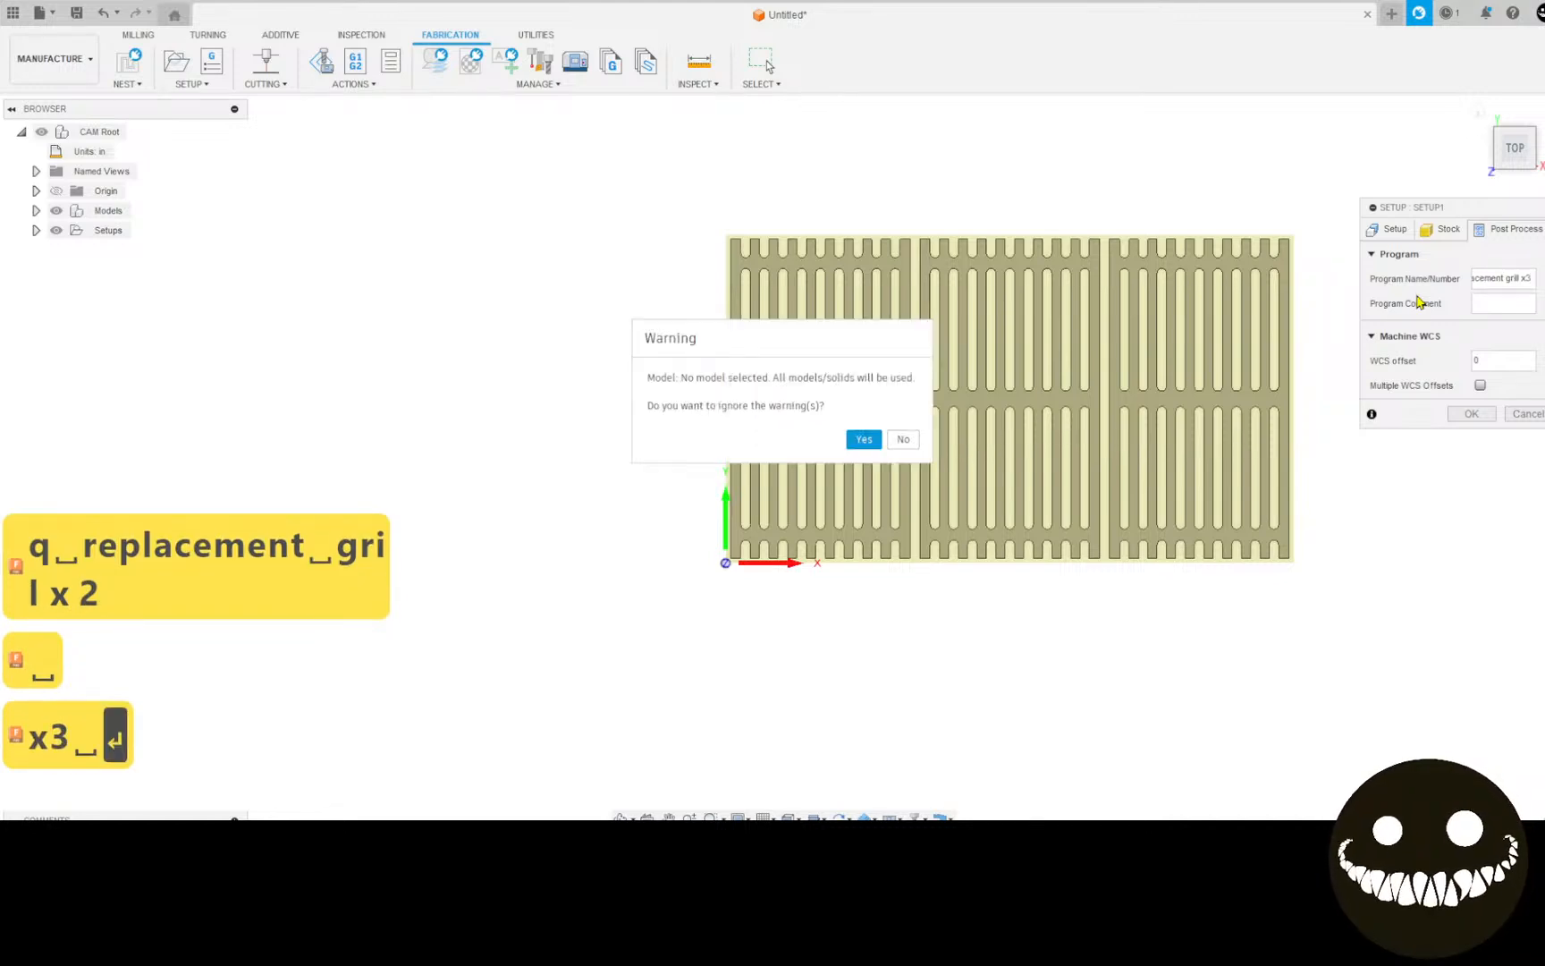
pyautogui.click(903, 439)
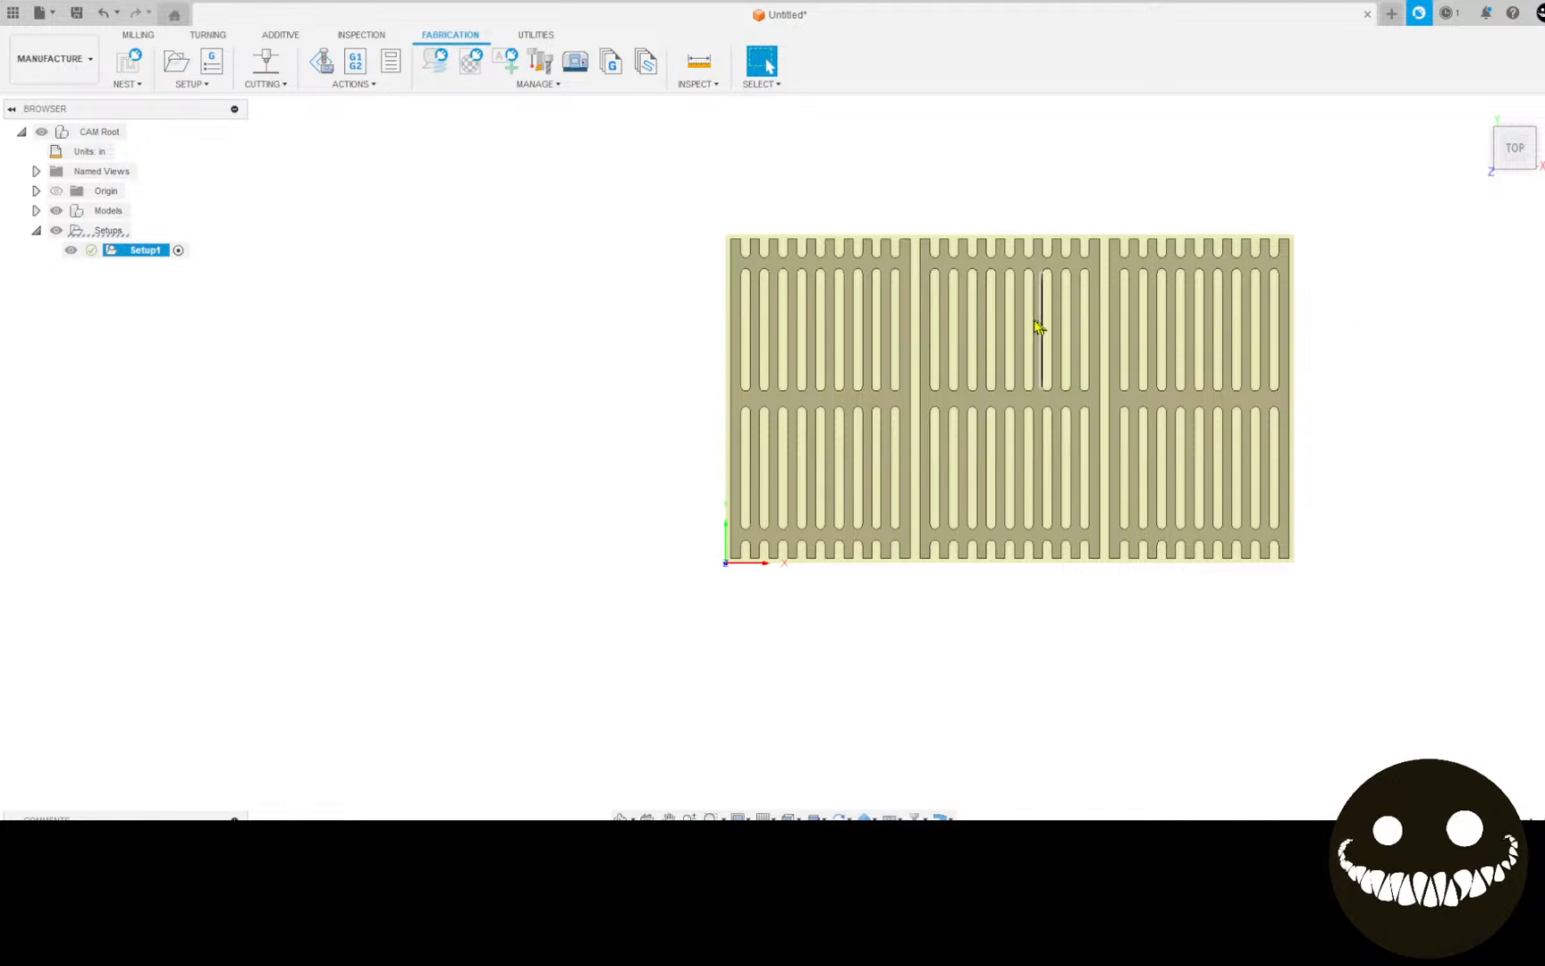
# Step: Start a second cutting setup with all three grill bodies as the model and its origin at the stock's lower-left corner
pyautogui.click(176, 61)
pyautogui.click(1464, 519)
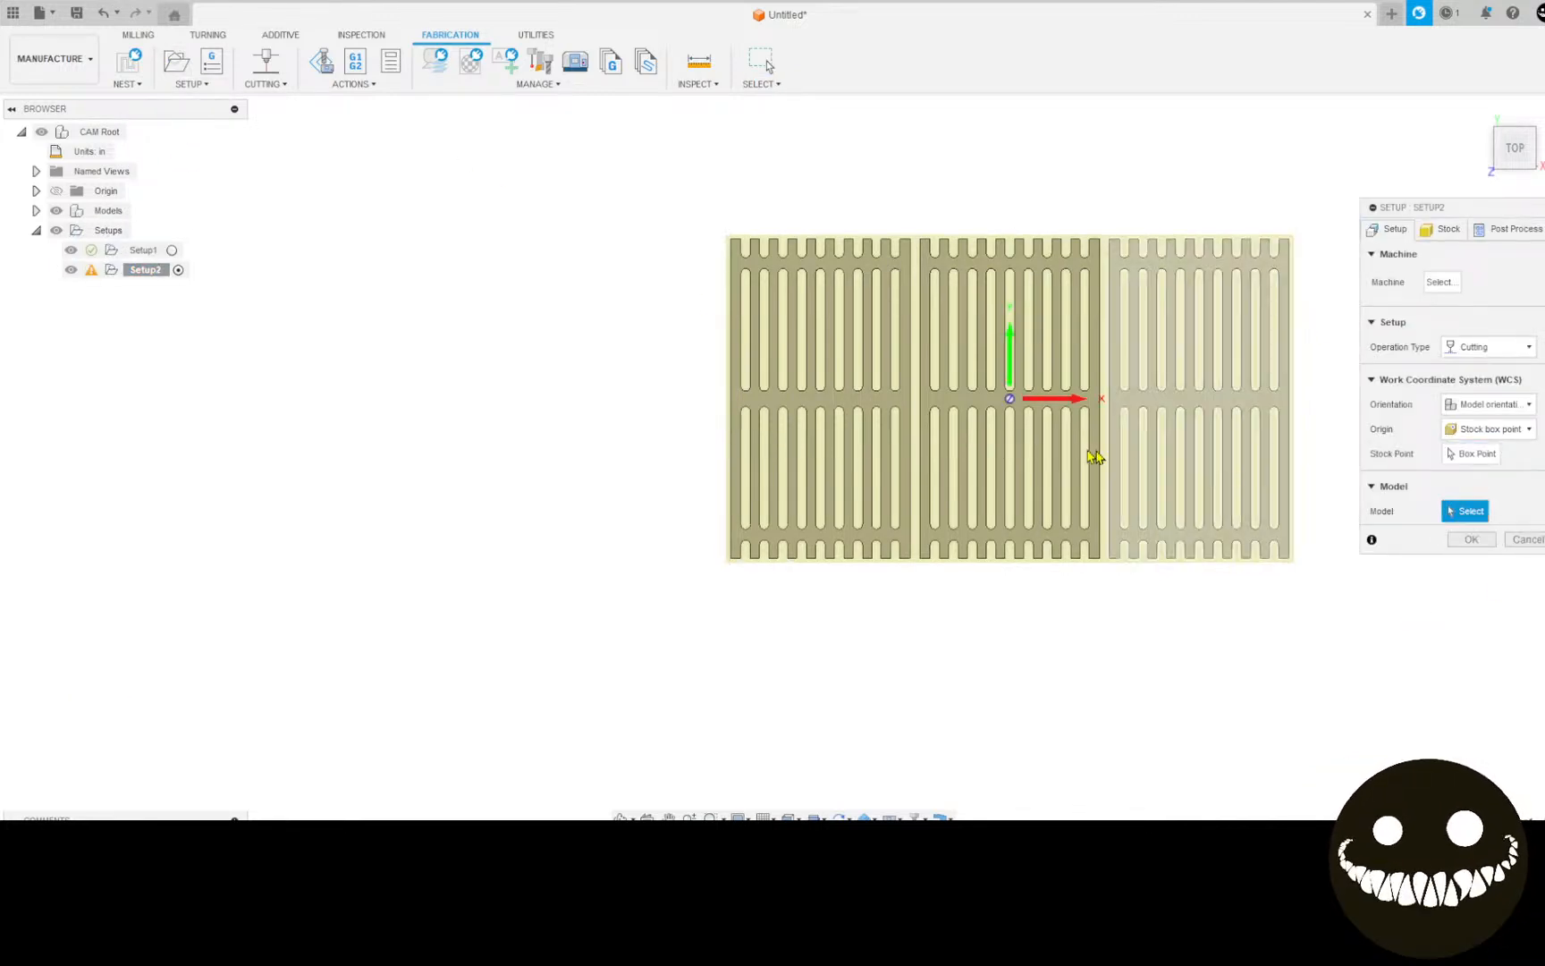
pyautogui.click(905, 404)
pyautogui.click(924, 407)
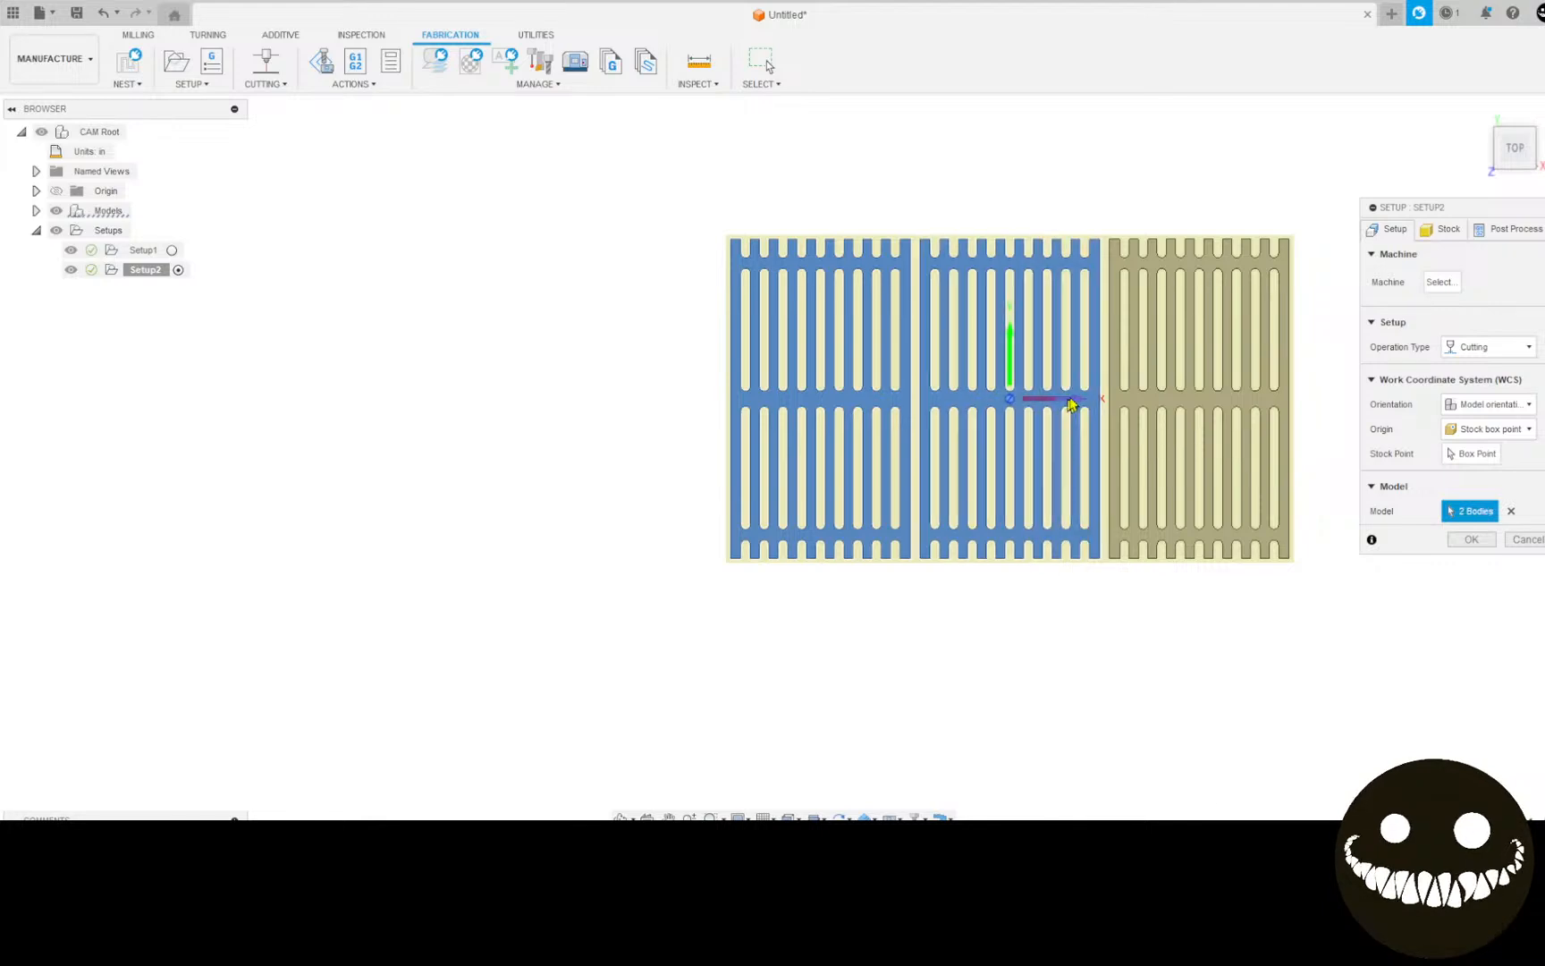
pyautogui.click(1152, 399)
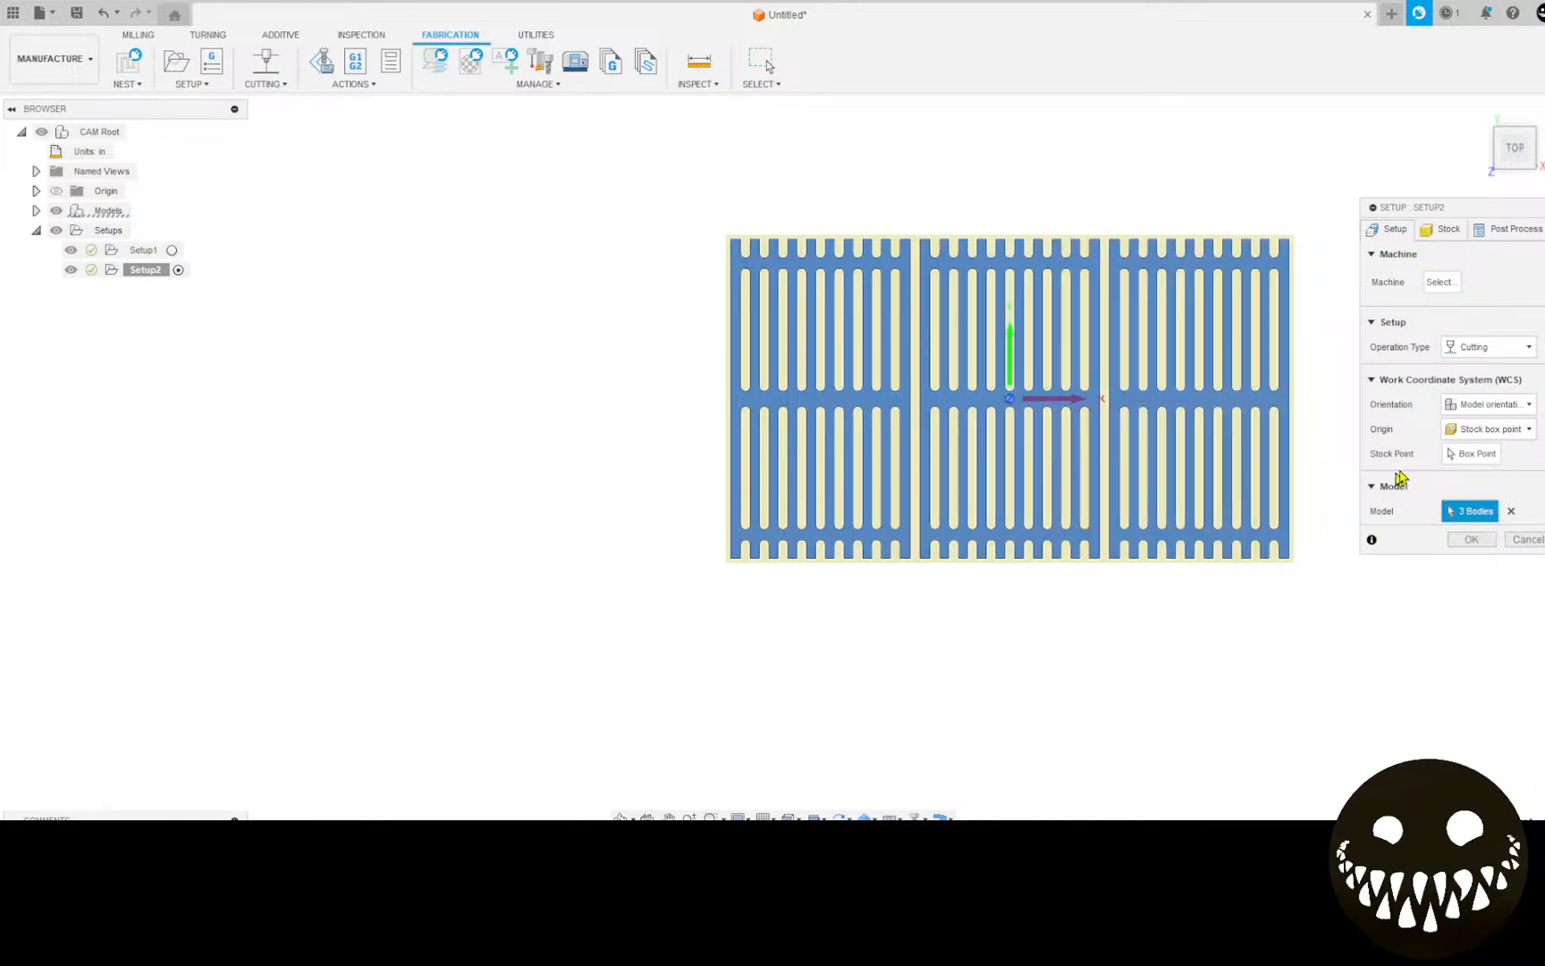
pyautogui.click(1471, 453)
pyautogui.click(726, 565)
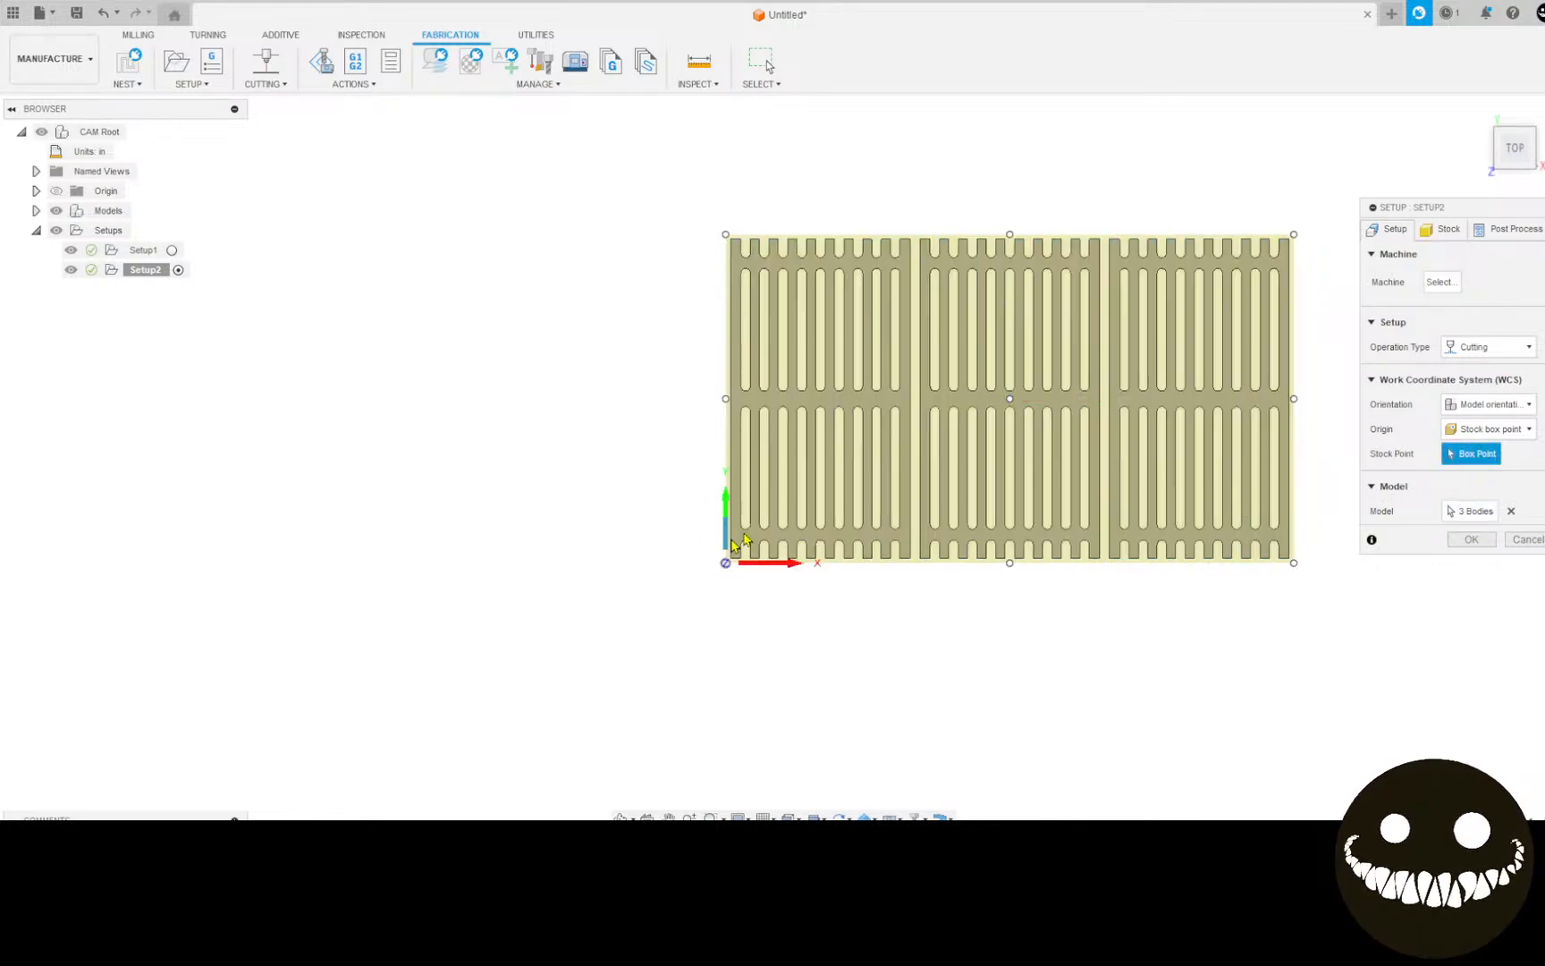
# Step: Set the second setup's program name to "bbq replacement grill x3" and finish the setup
pyautogui.click(1507, 230)
pyautogui.doubleClick(1491, 279)
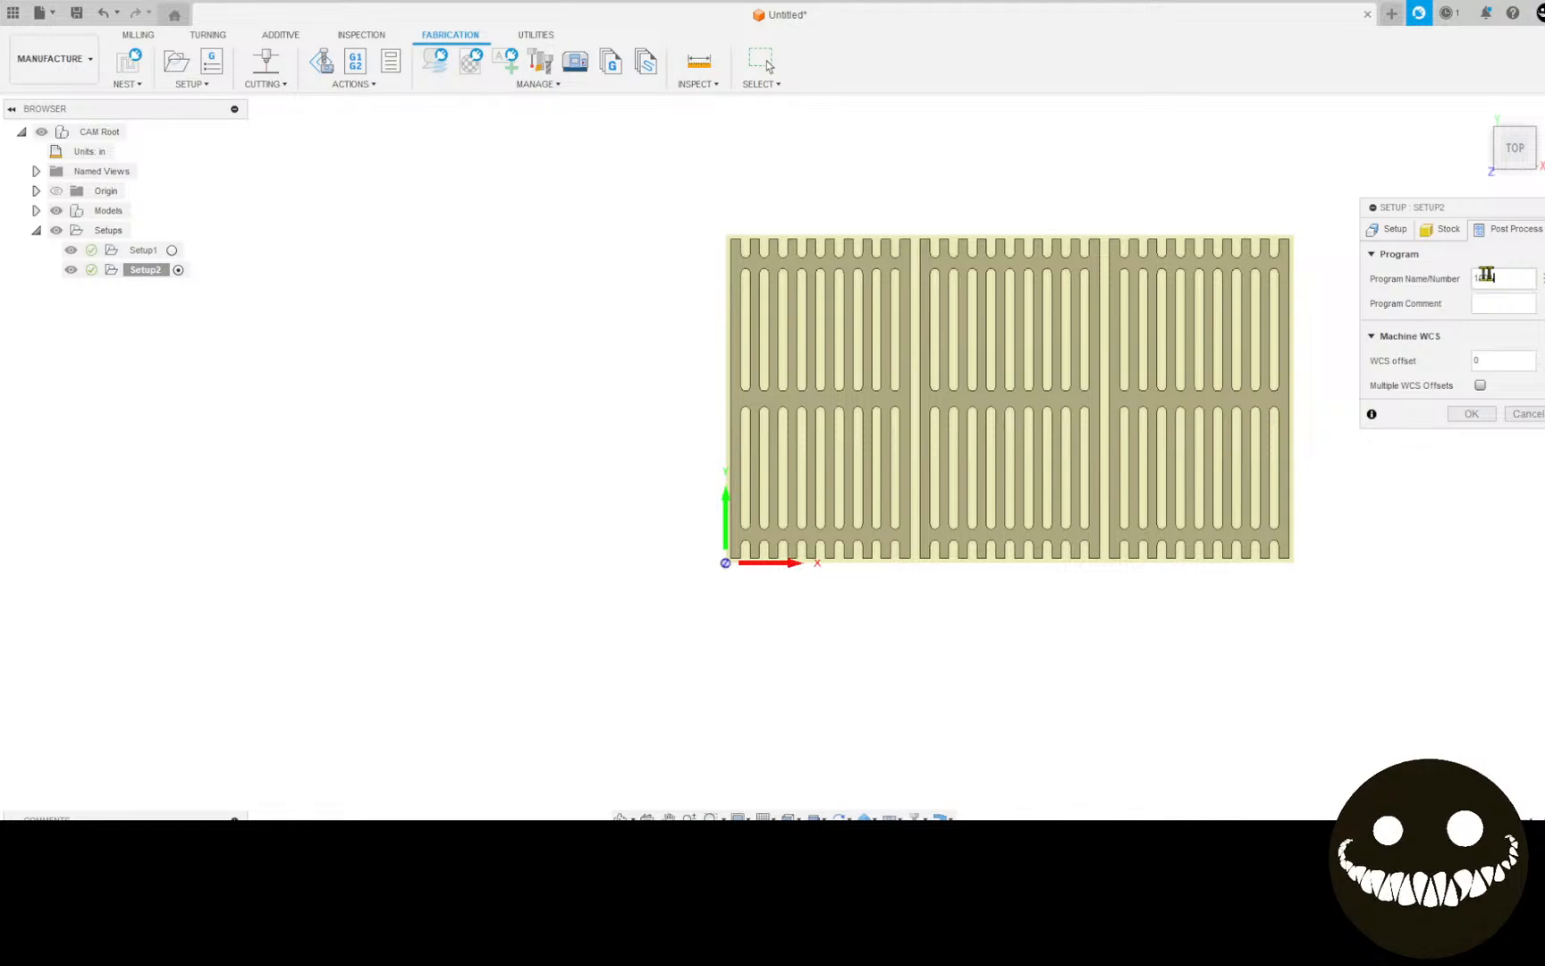
pyautogui.write('bb')
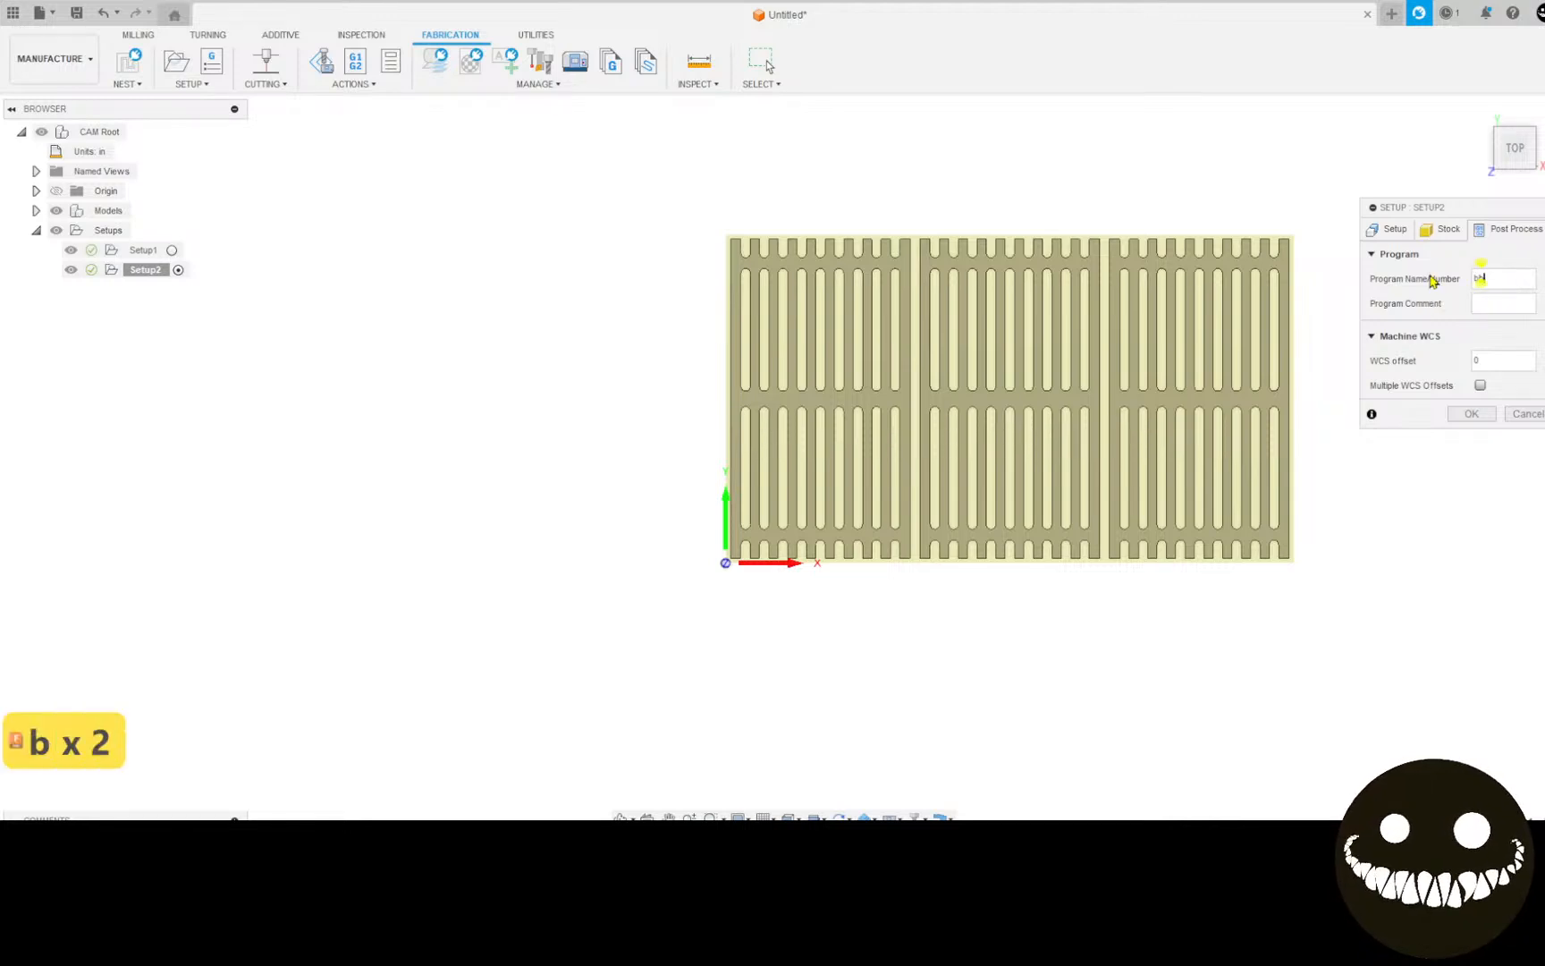
pyautogui.write('q replac')
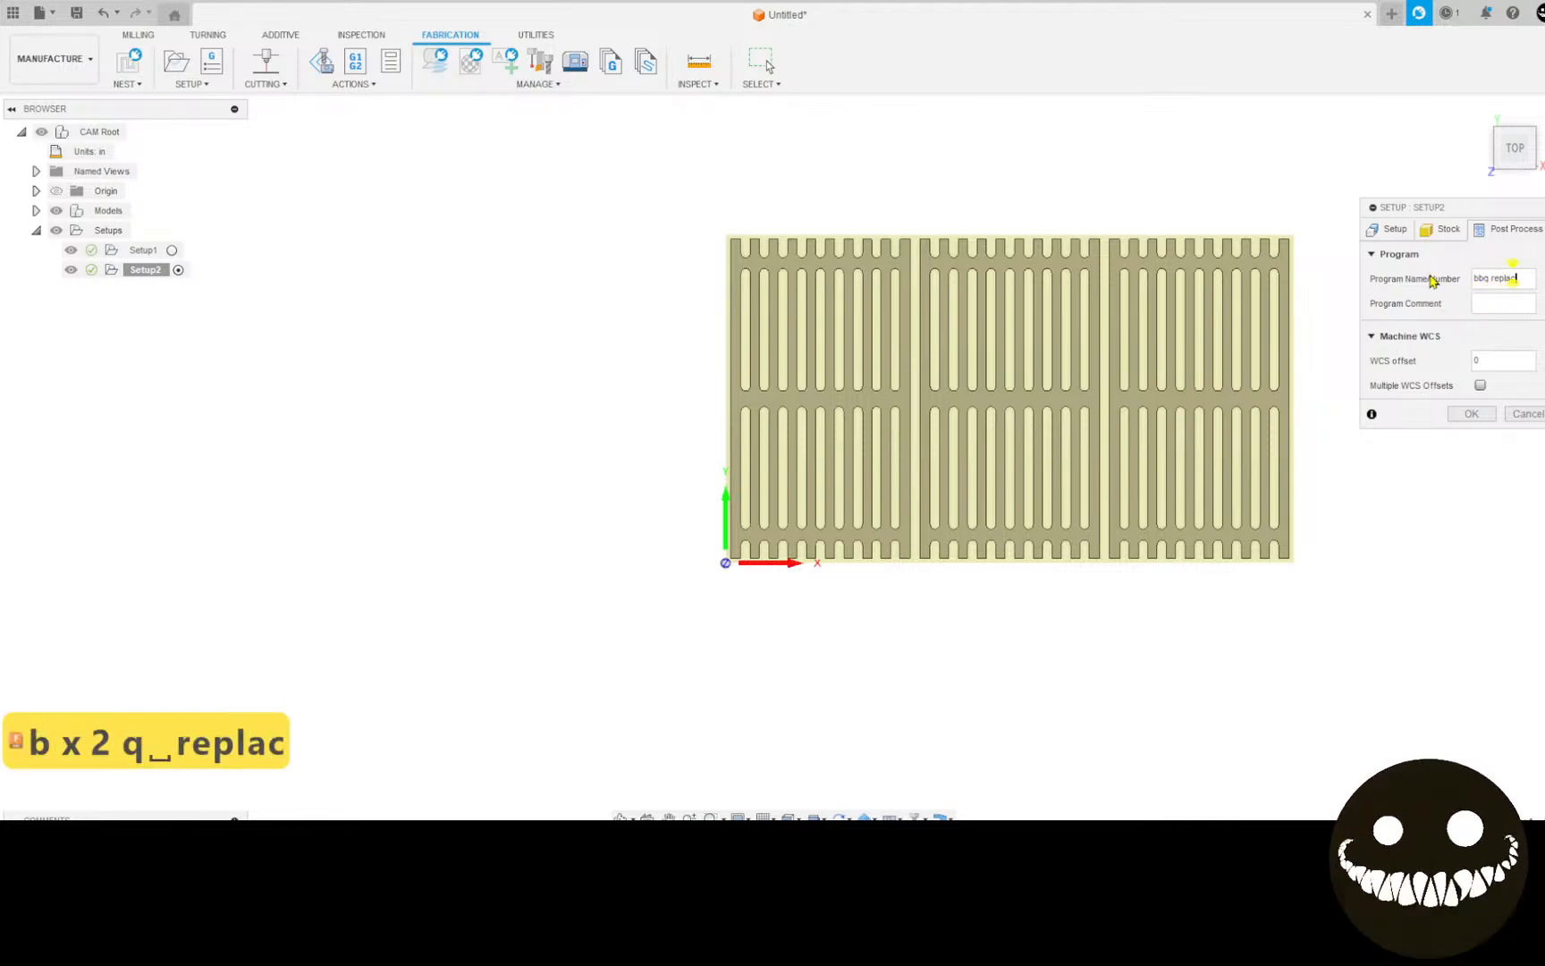
pyautogui.write('ement g')
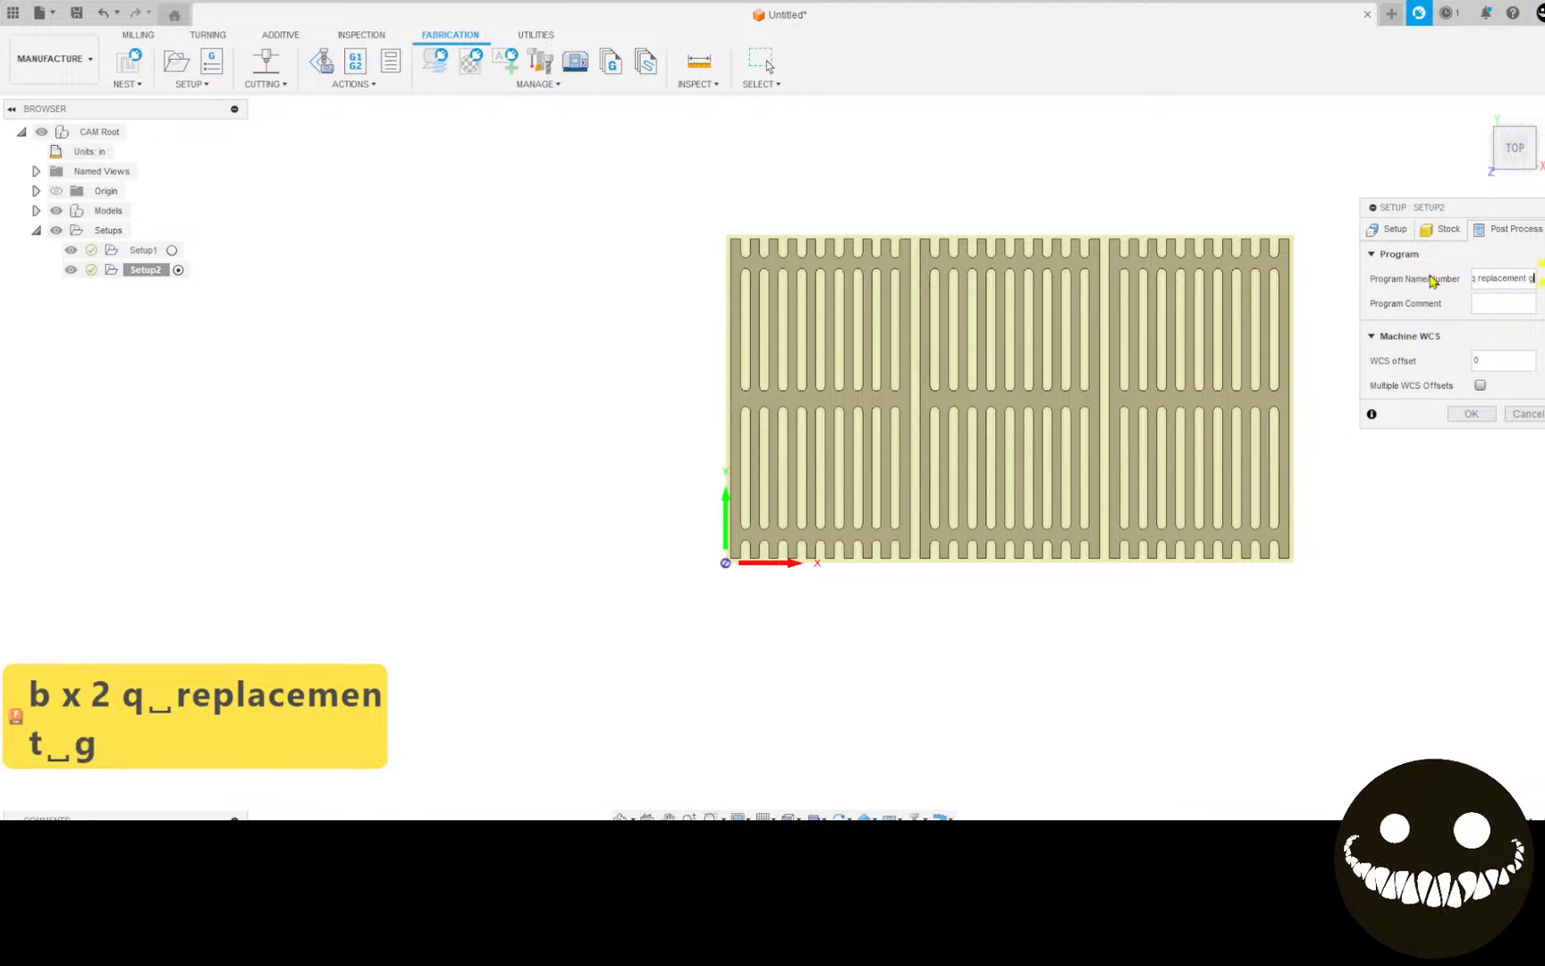
pyautogui.write('rill x3')
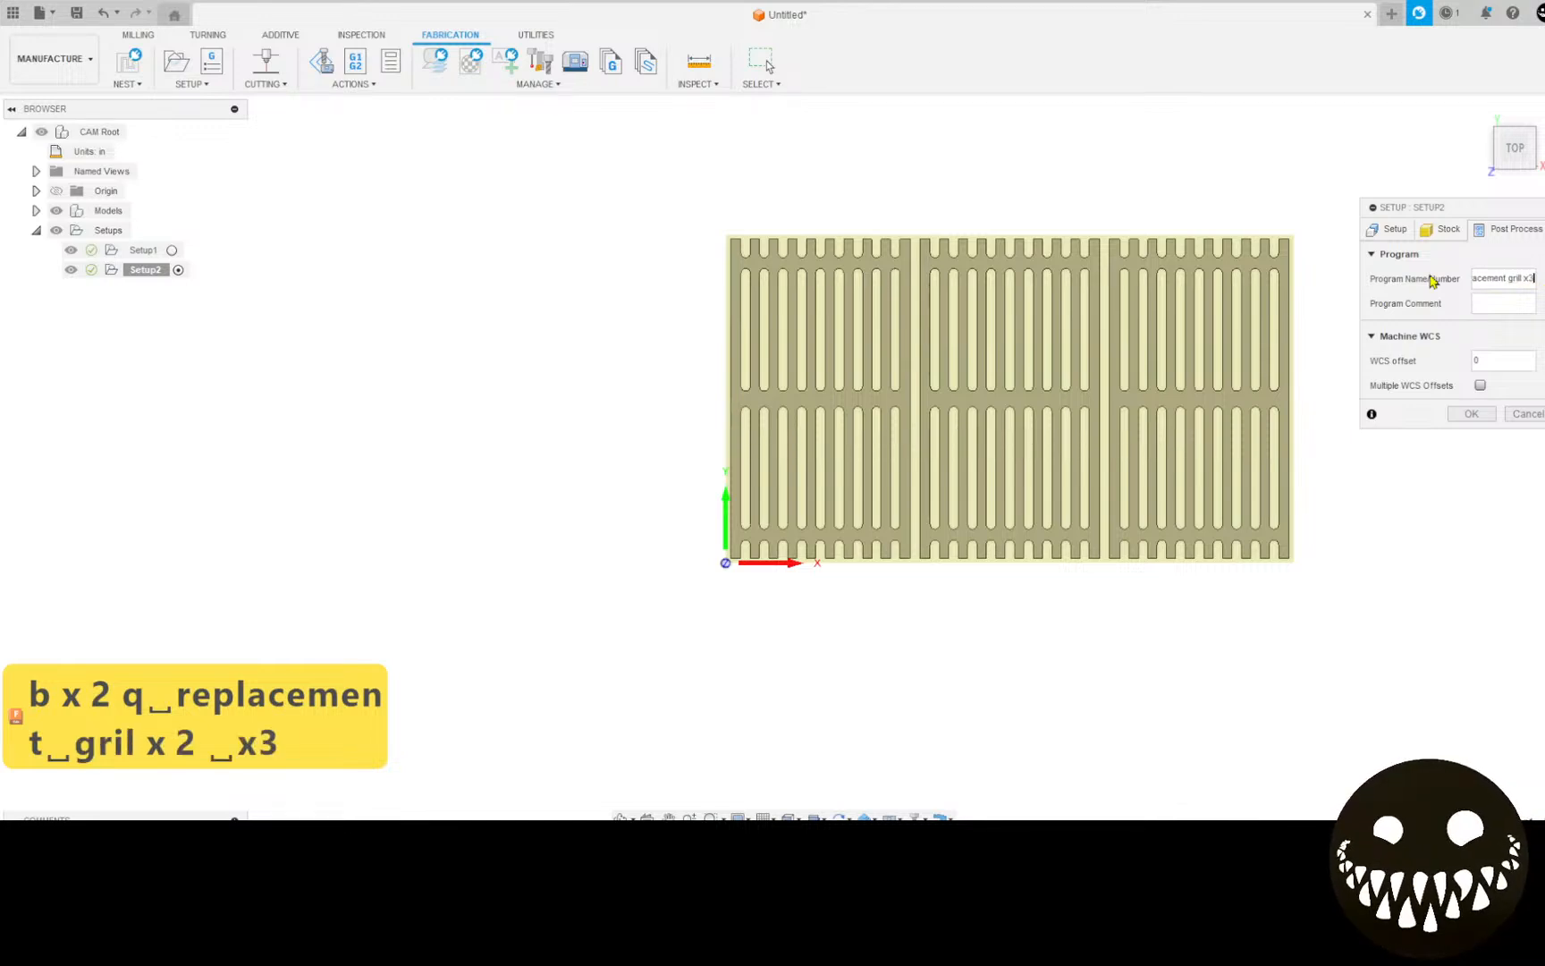
pyautogui.press('Return')
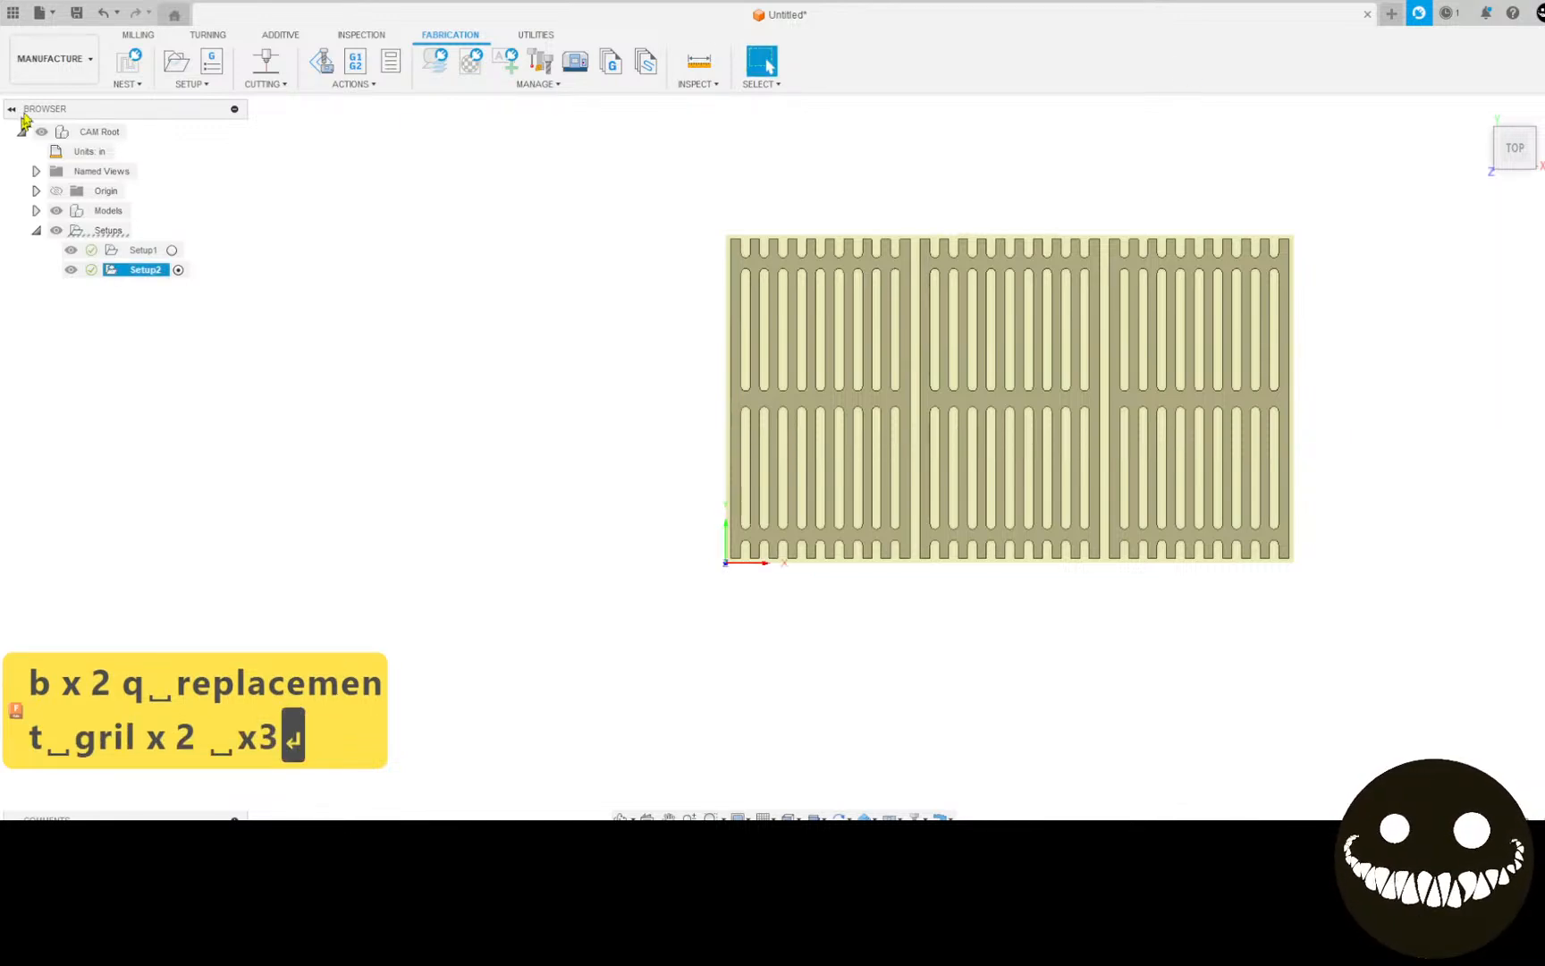
# Step: Start a 2D Profile cutting operation and pick the "20 - 1/4 steel 45 amps 137volts" tool from the local Library
pyautogui.click(266, 62)
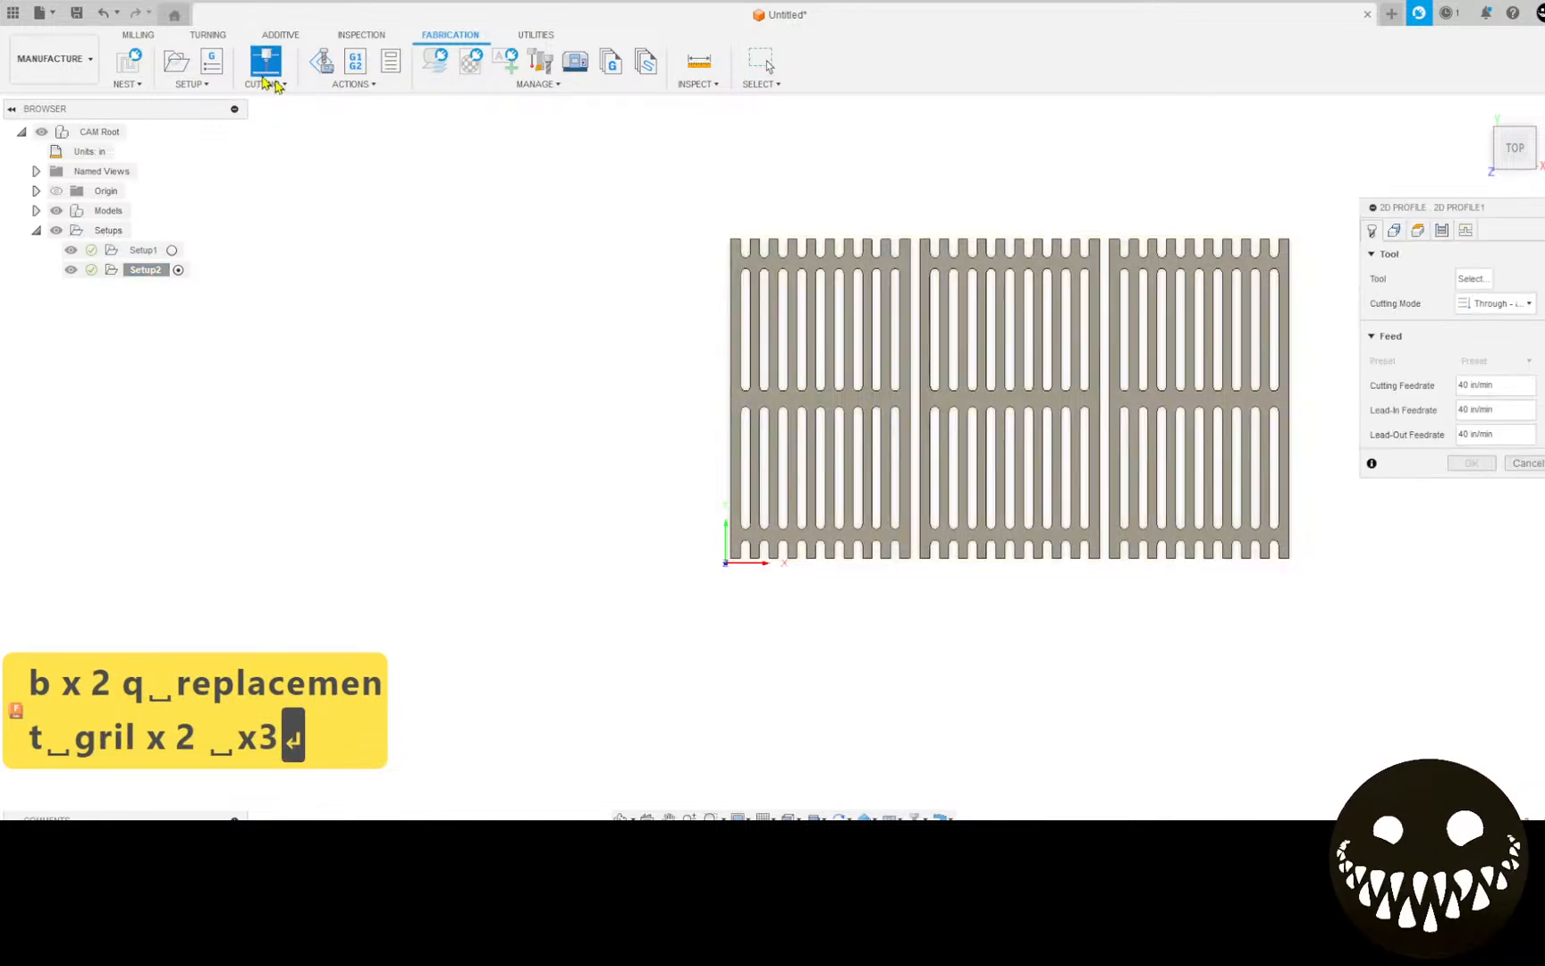
pyautogui.click(1473, 279)
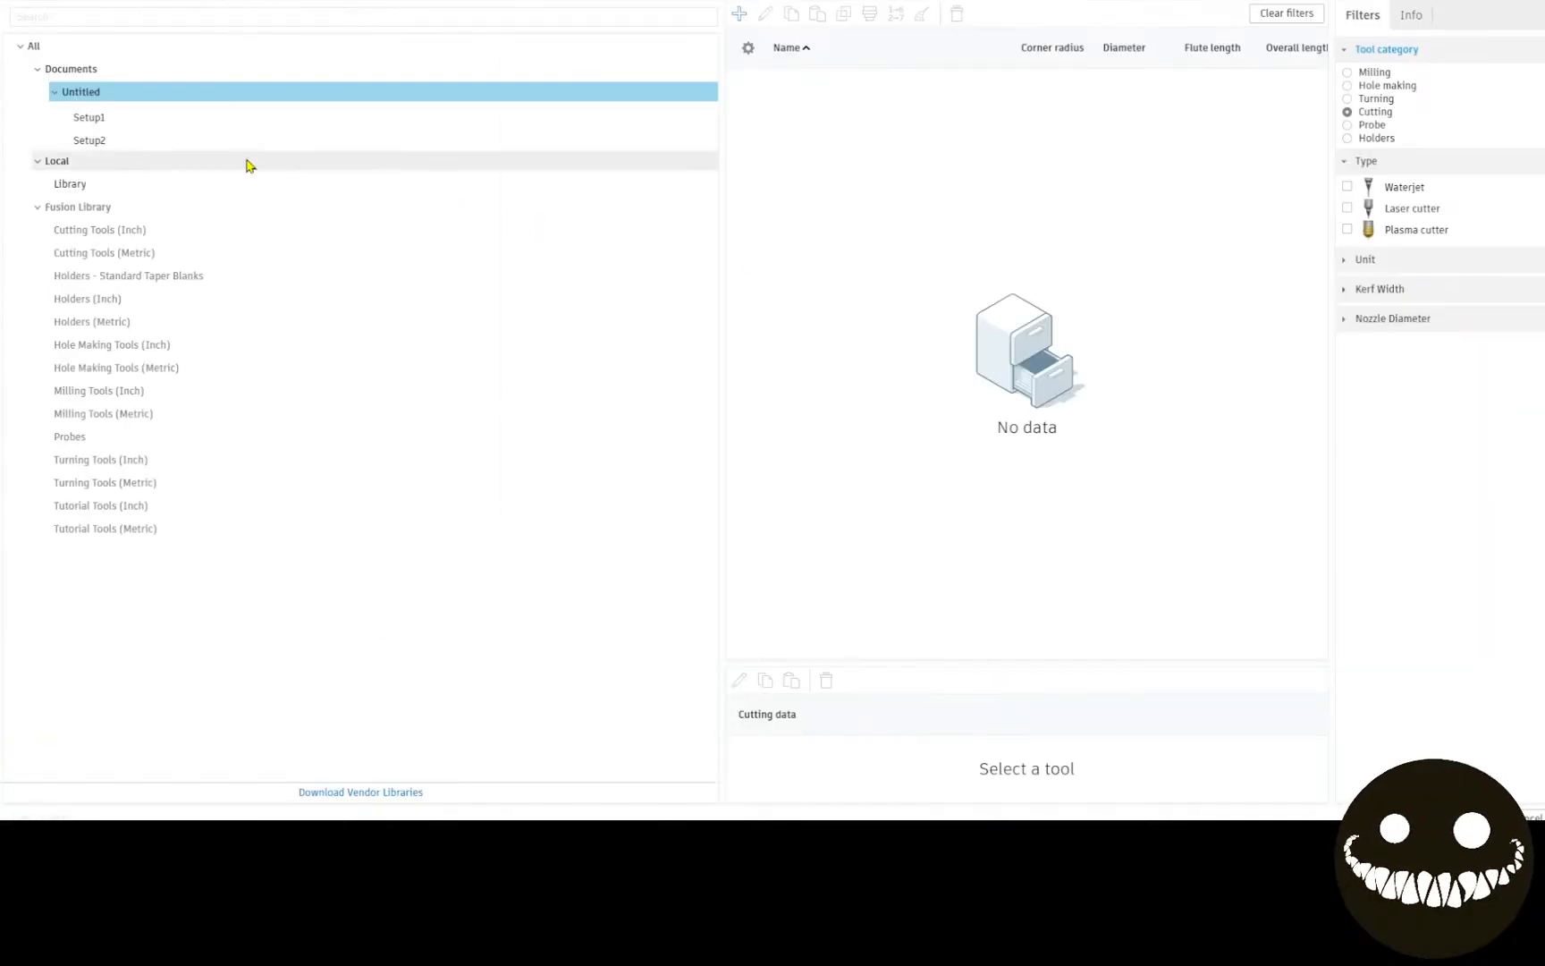
pyautogui.click(214, 184)
pyautogui.scroll(-1, 895, 440)
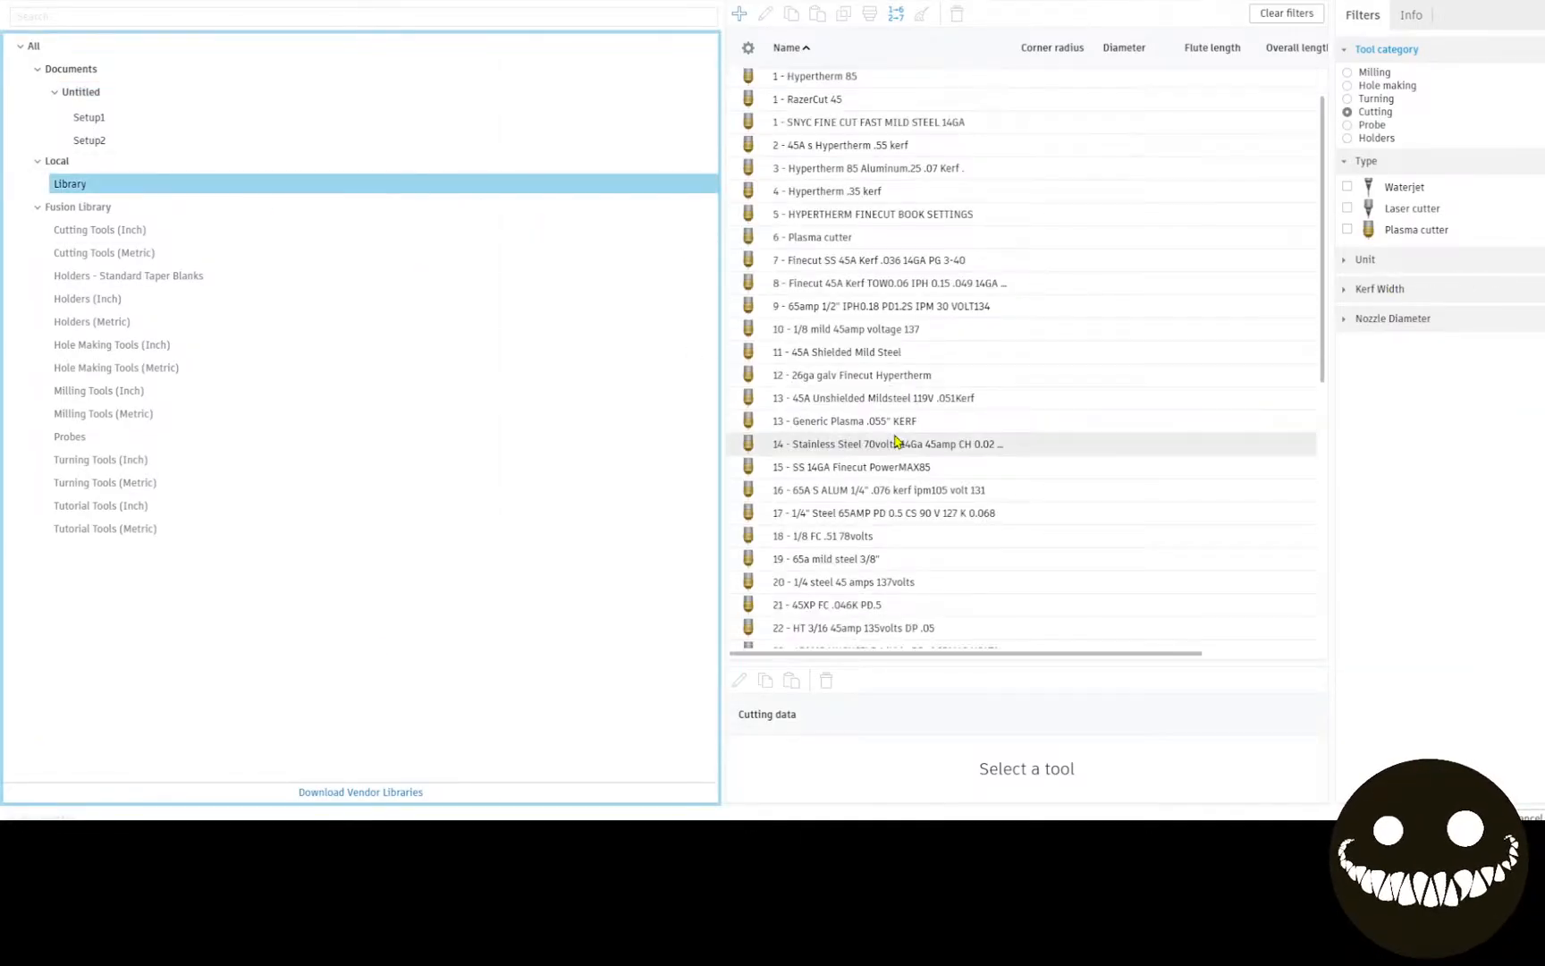
pyautogui.scroll(-7, 948, 537)
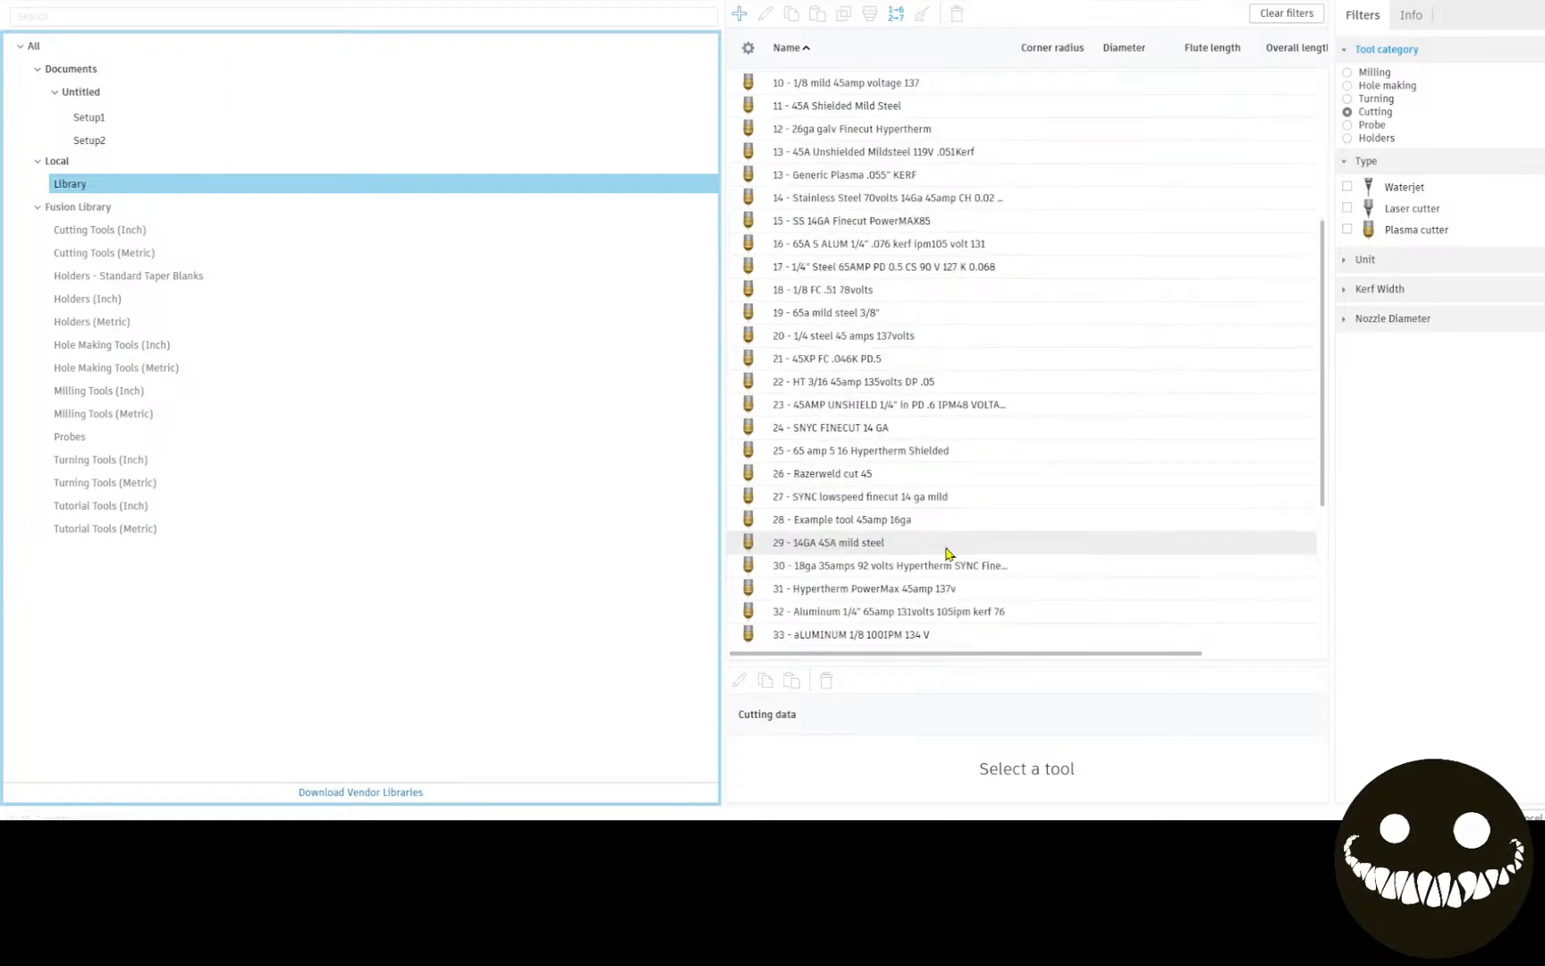
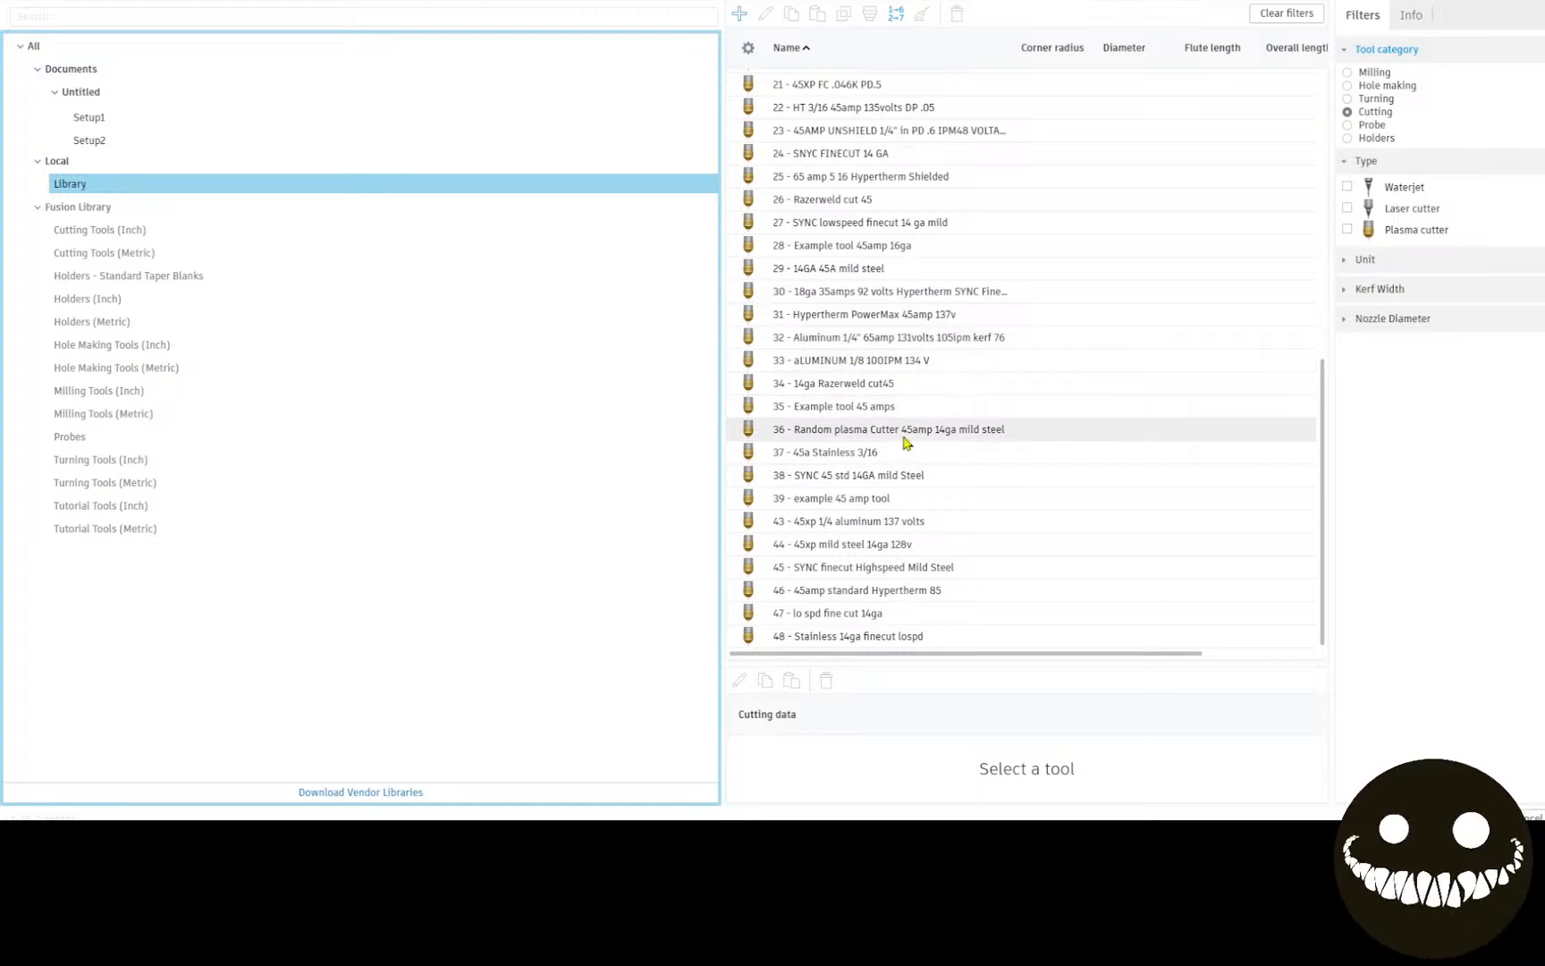
pyautogui.scroll(2, 897, 432)
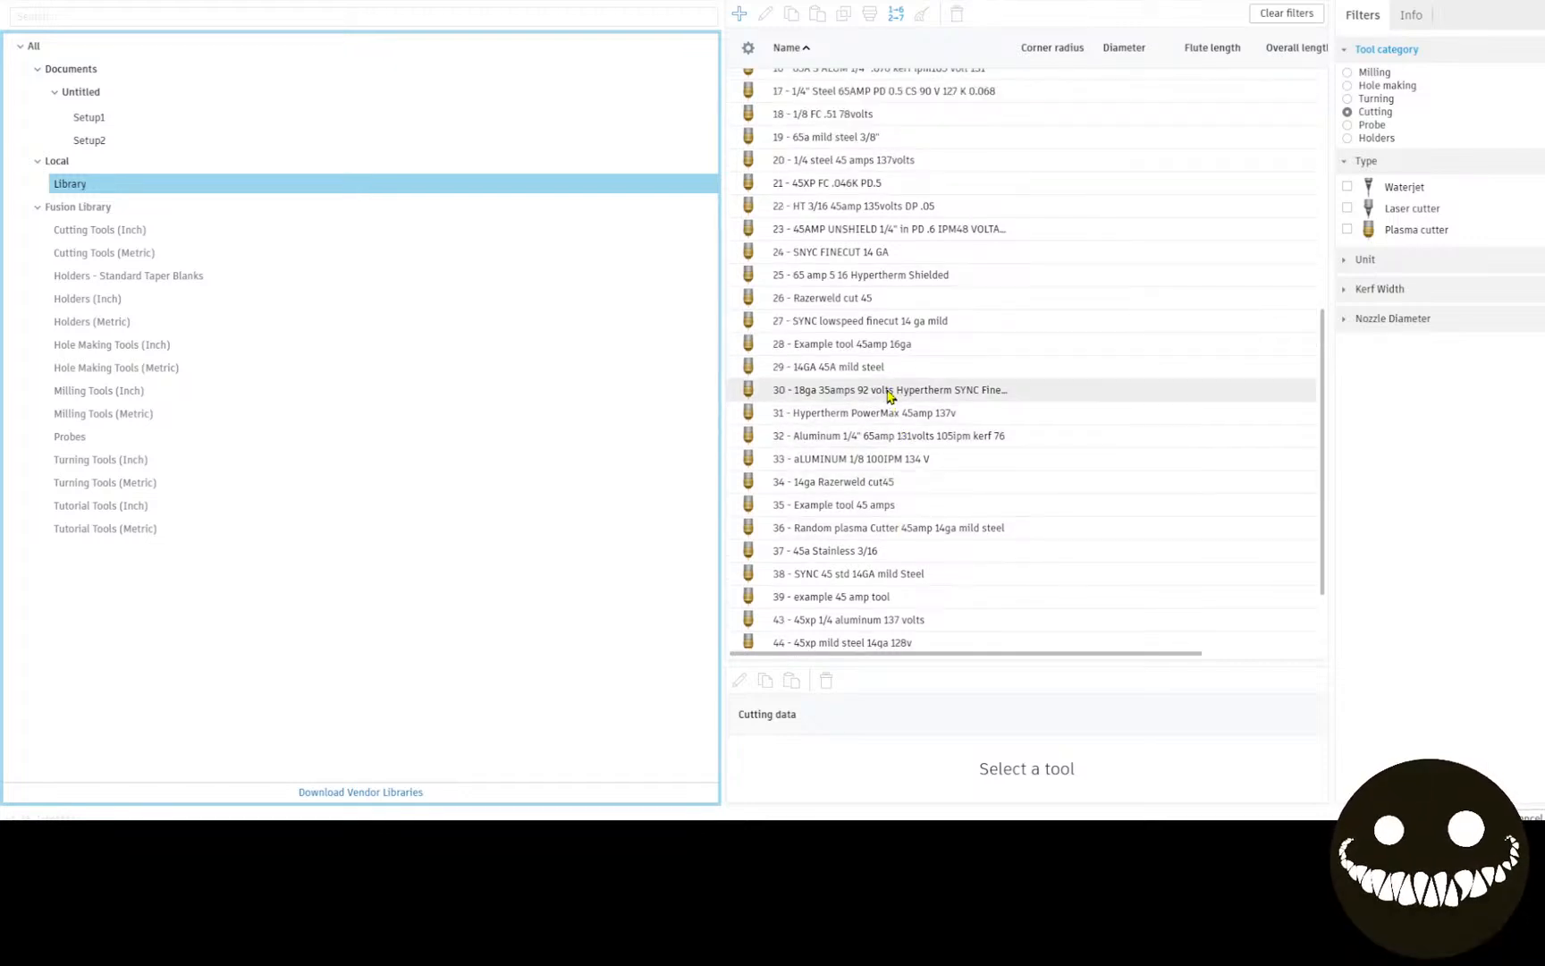
pyautogui.scroll(1, 894, 364)
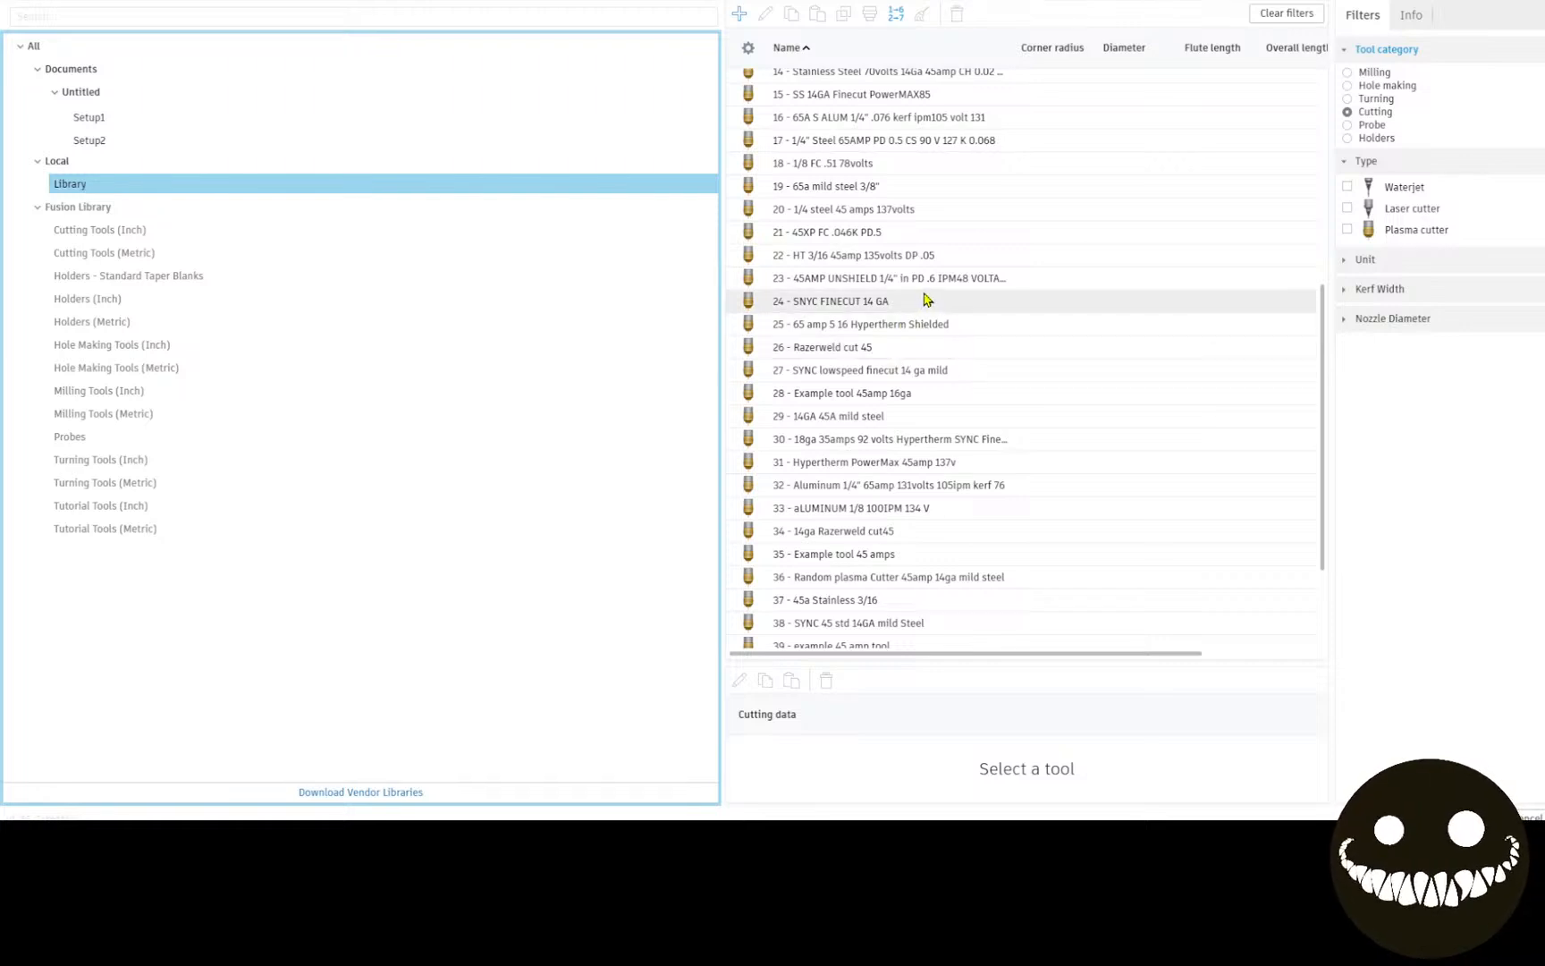
pyautogui.scroll(1, 930, 291)
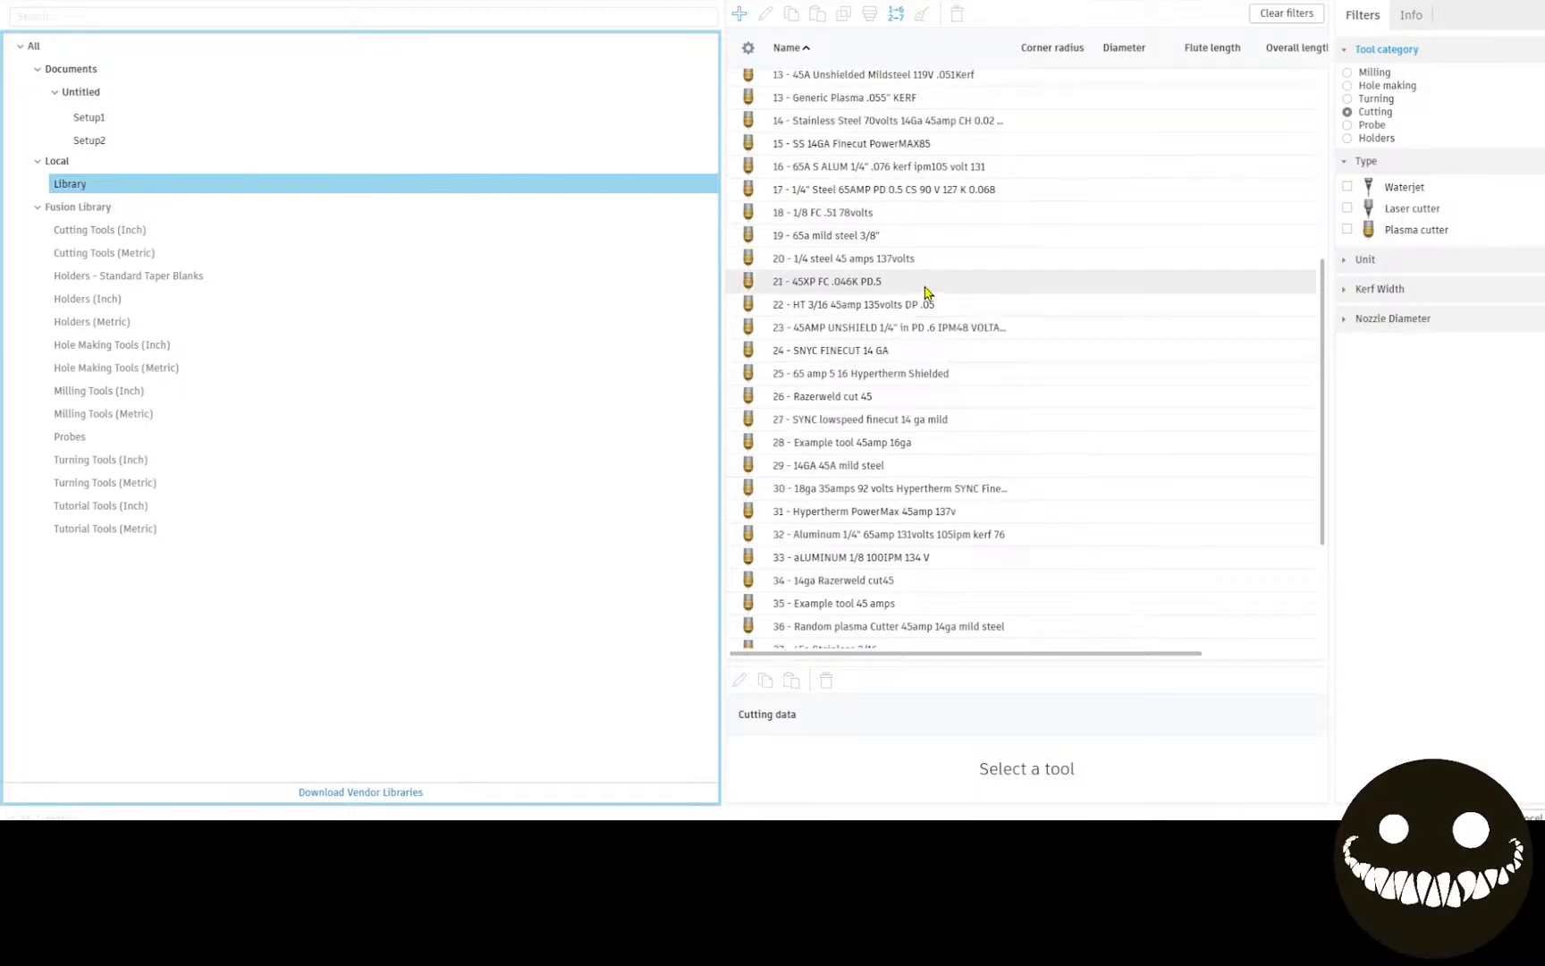
pyautogui.scroll(1, 898, 317)
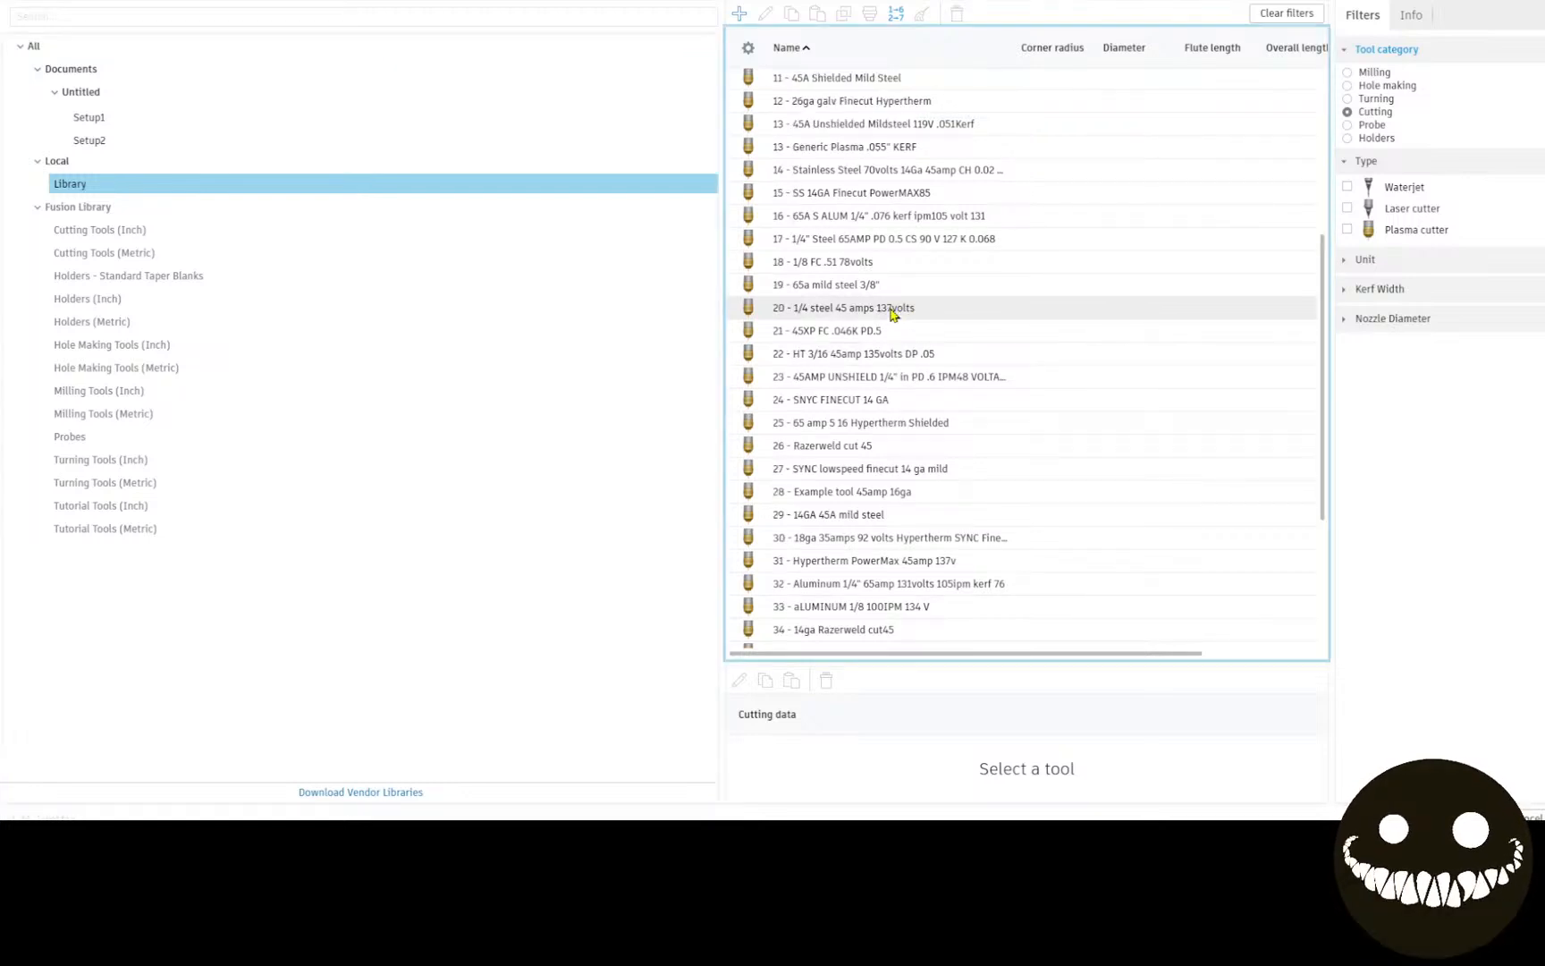
pyautogui.click(899, 308)
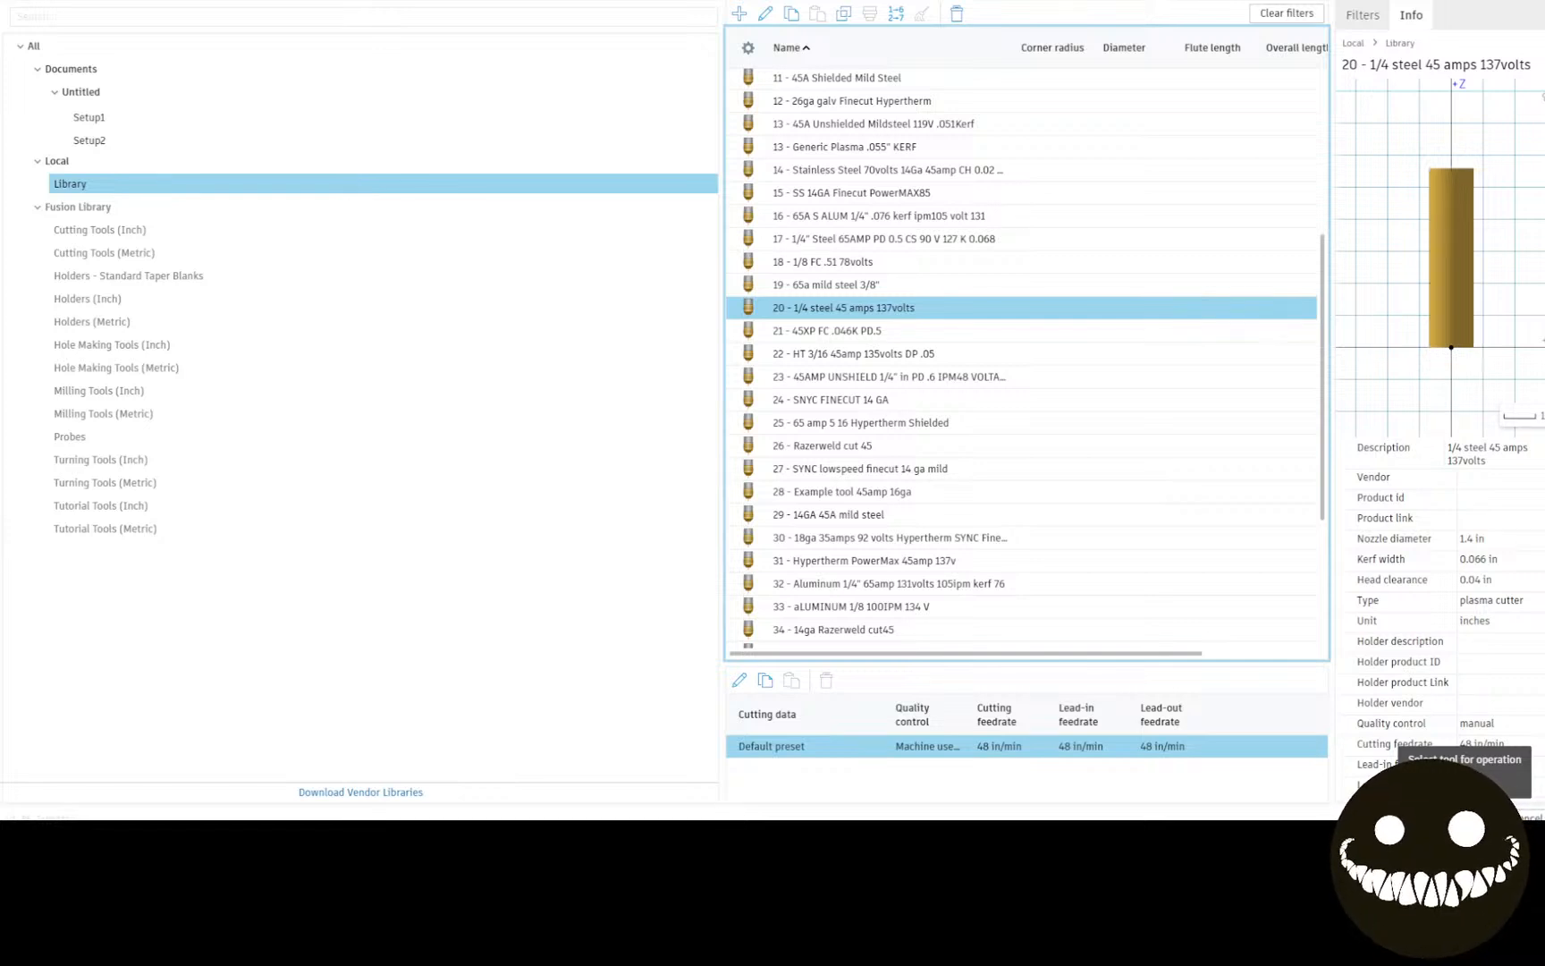
# Step: Edit the chosen plasma tool's cutting data, setting the cut height to 0.06 in and the pierce height to 0.15 in
pyautogui.click(765, 14)
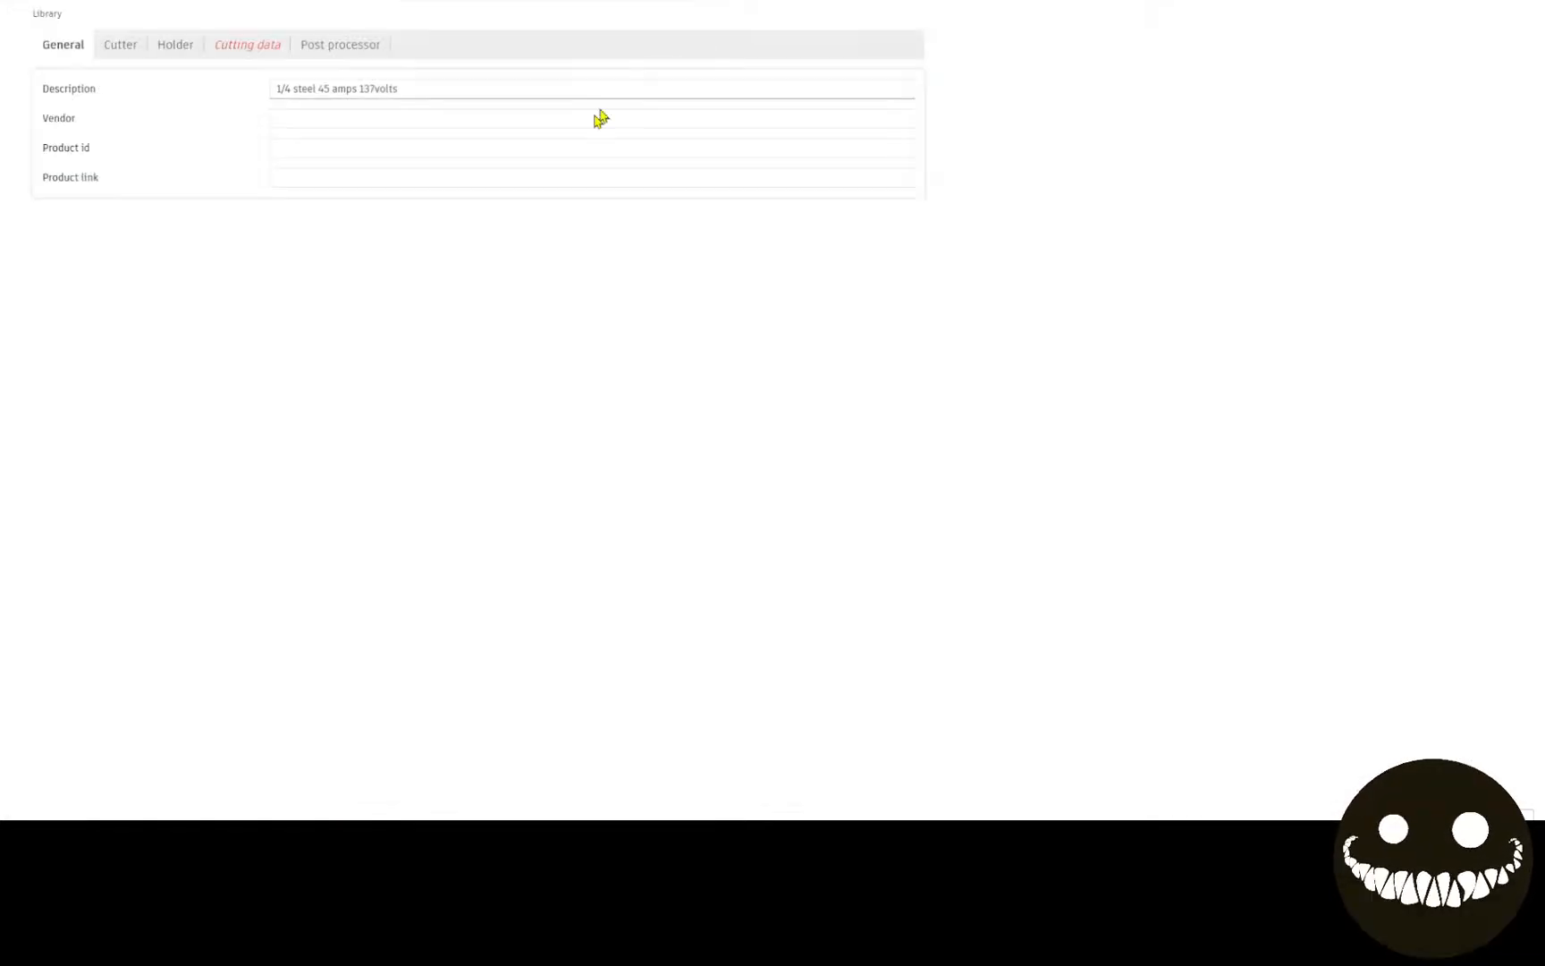
pyautogui.click(132, 51)
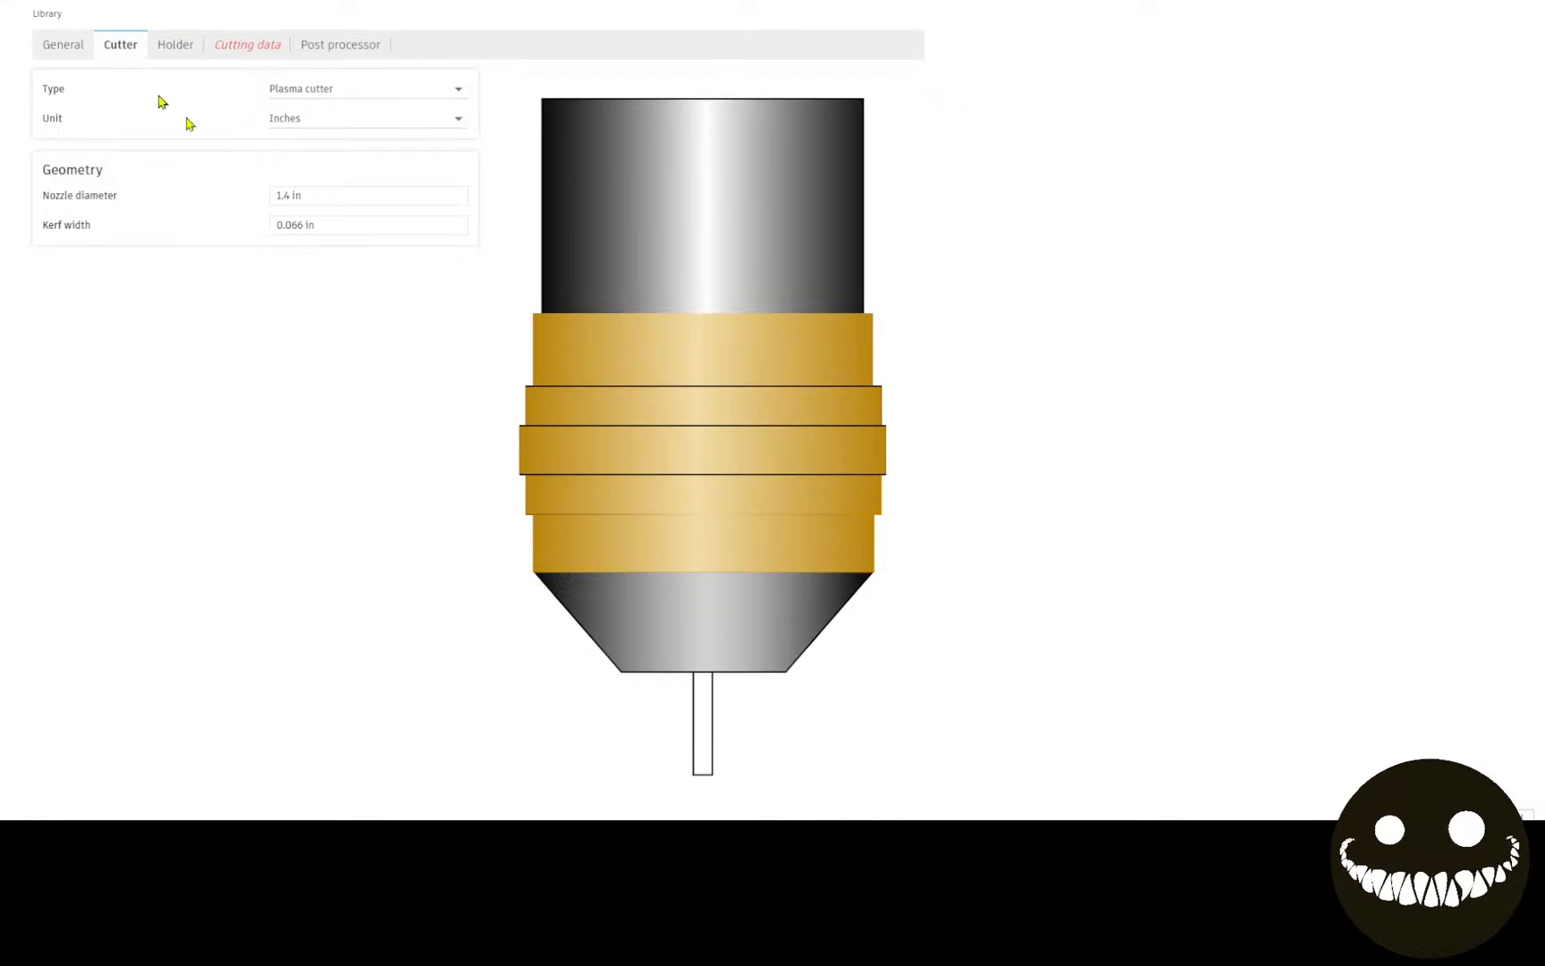
pyautogui.click(243, 44)
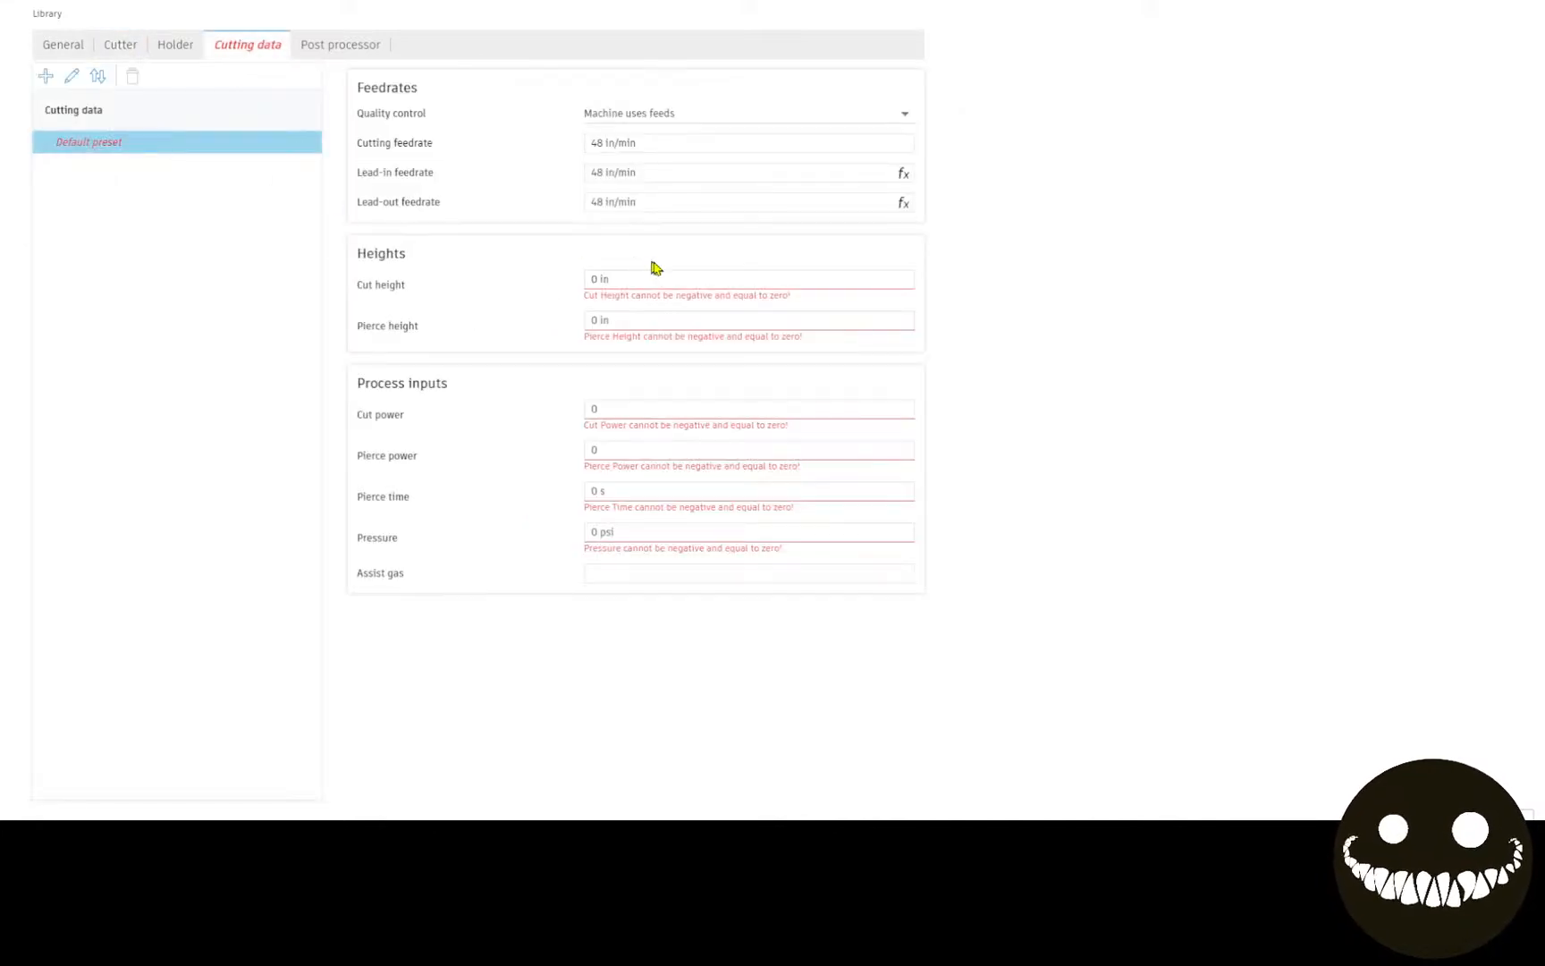
pyautogui.click(604, 278)
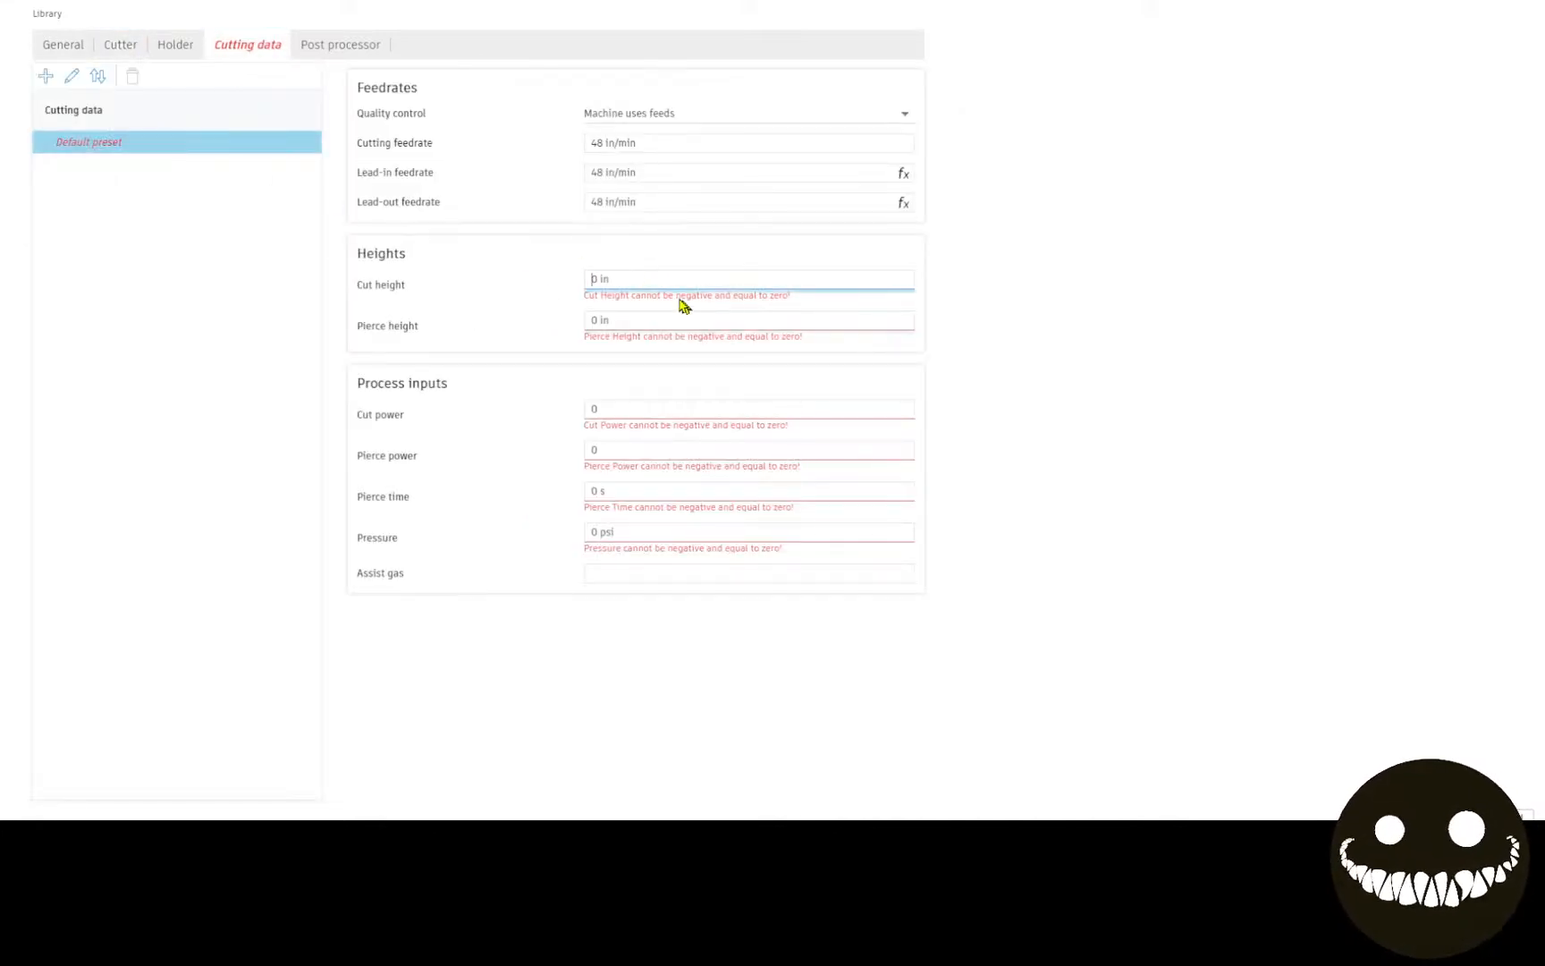
pyautogui.moveTo(626, 281); pyautogui.dragTo(582, 281)
pyautogui.write('.')
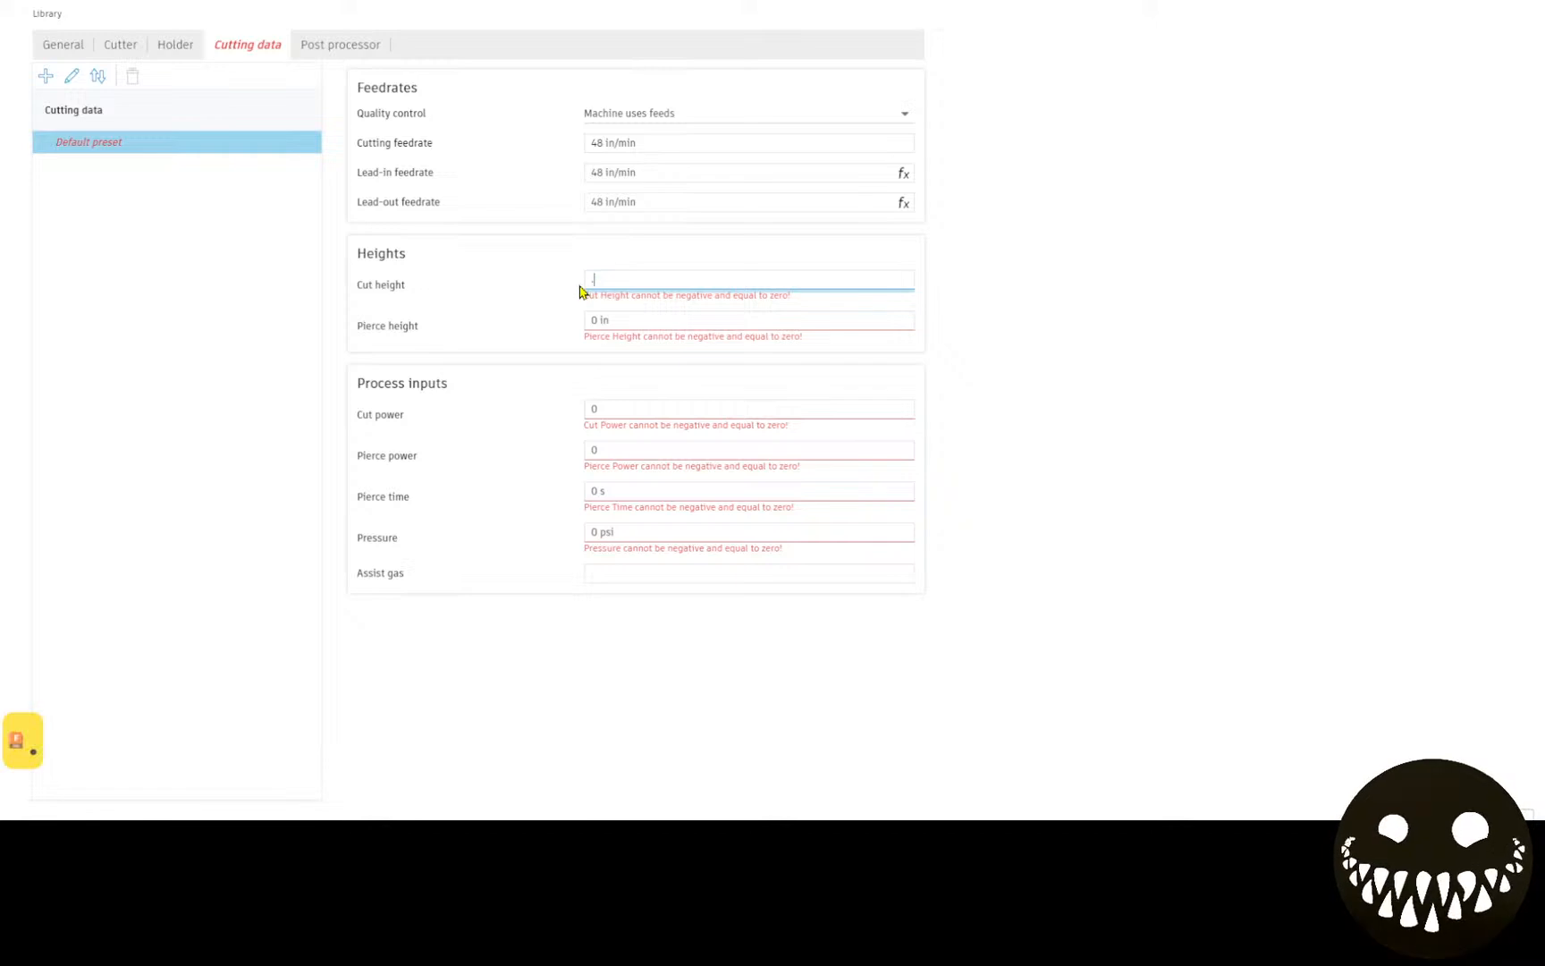
pyautogui.write('06')
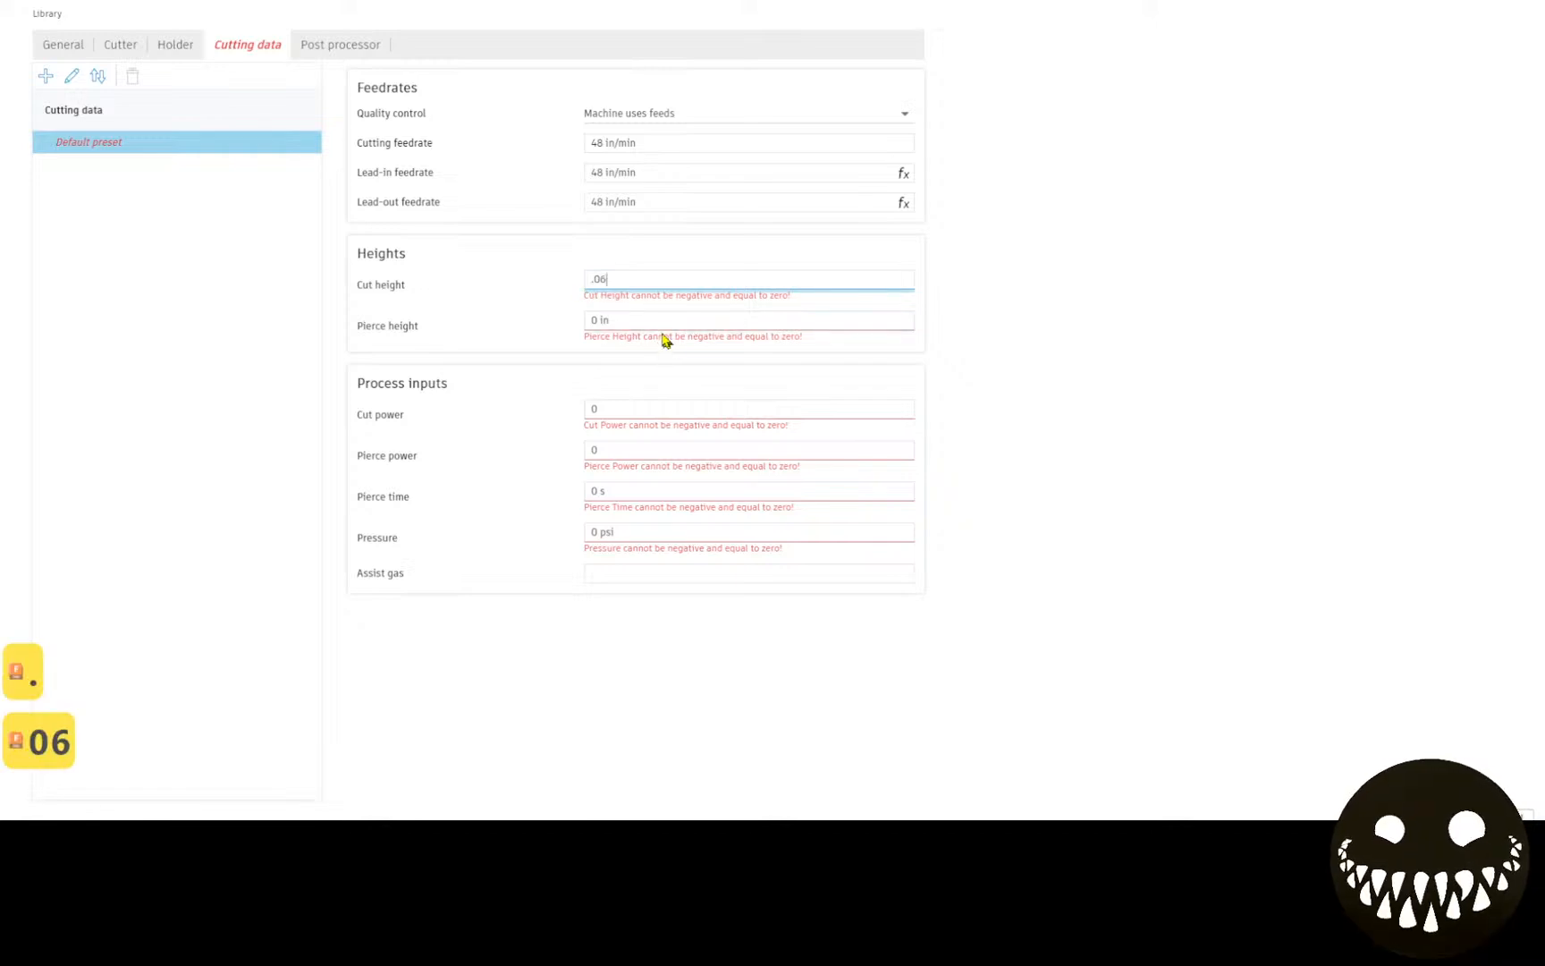
pyautogui.click(652, 319)
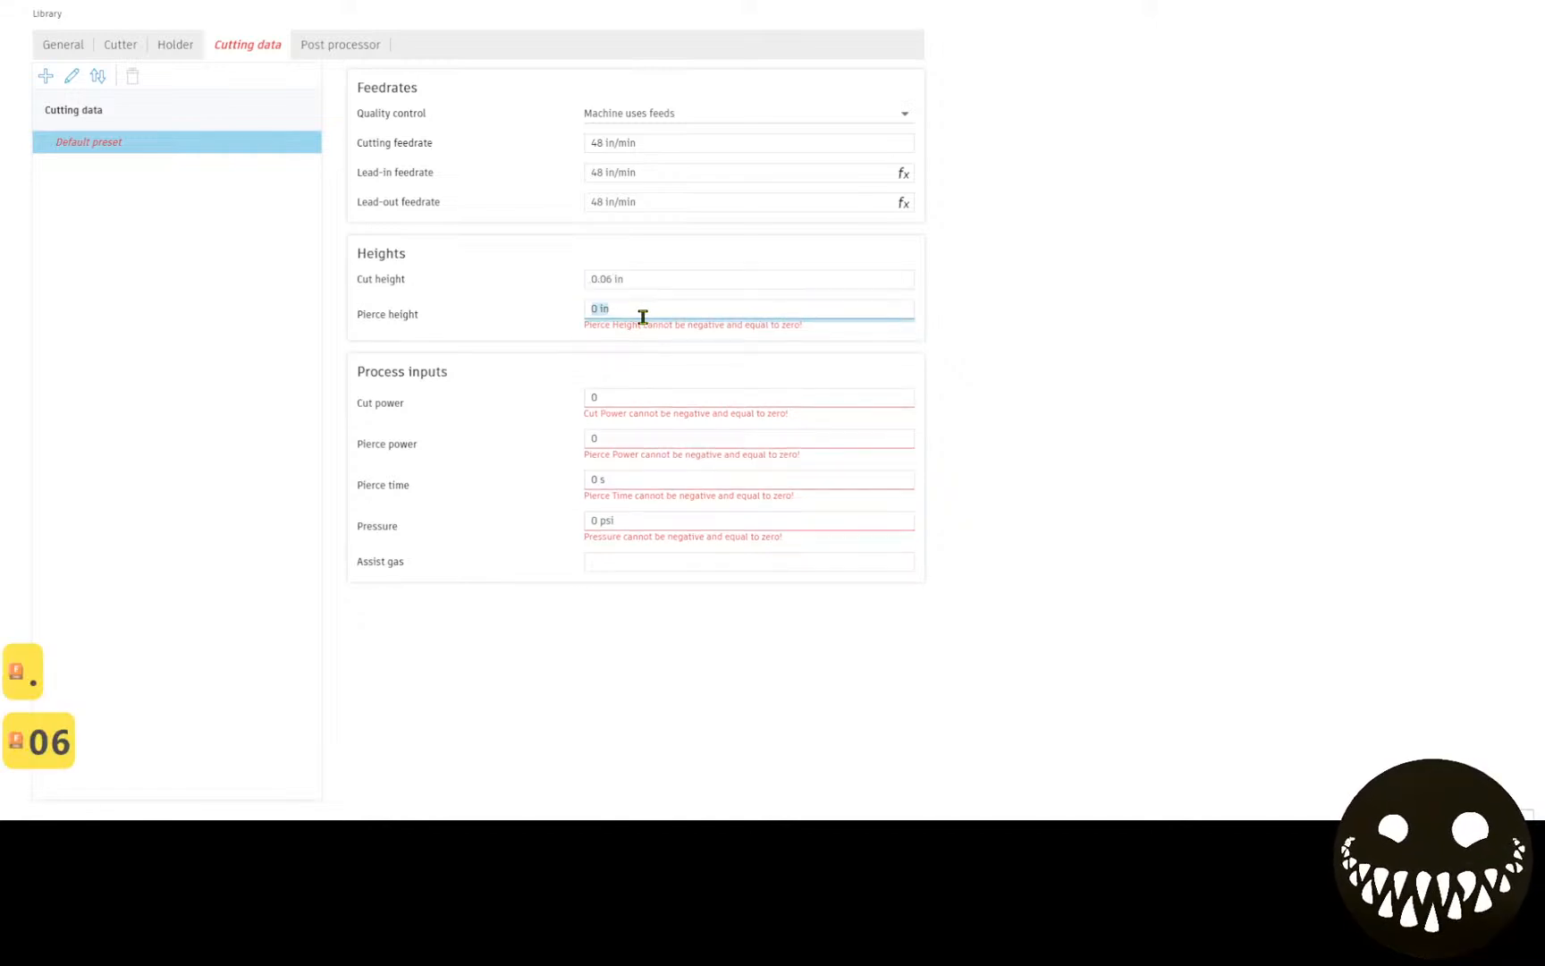
pyautogui.write('.0')
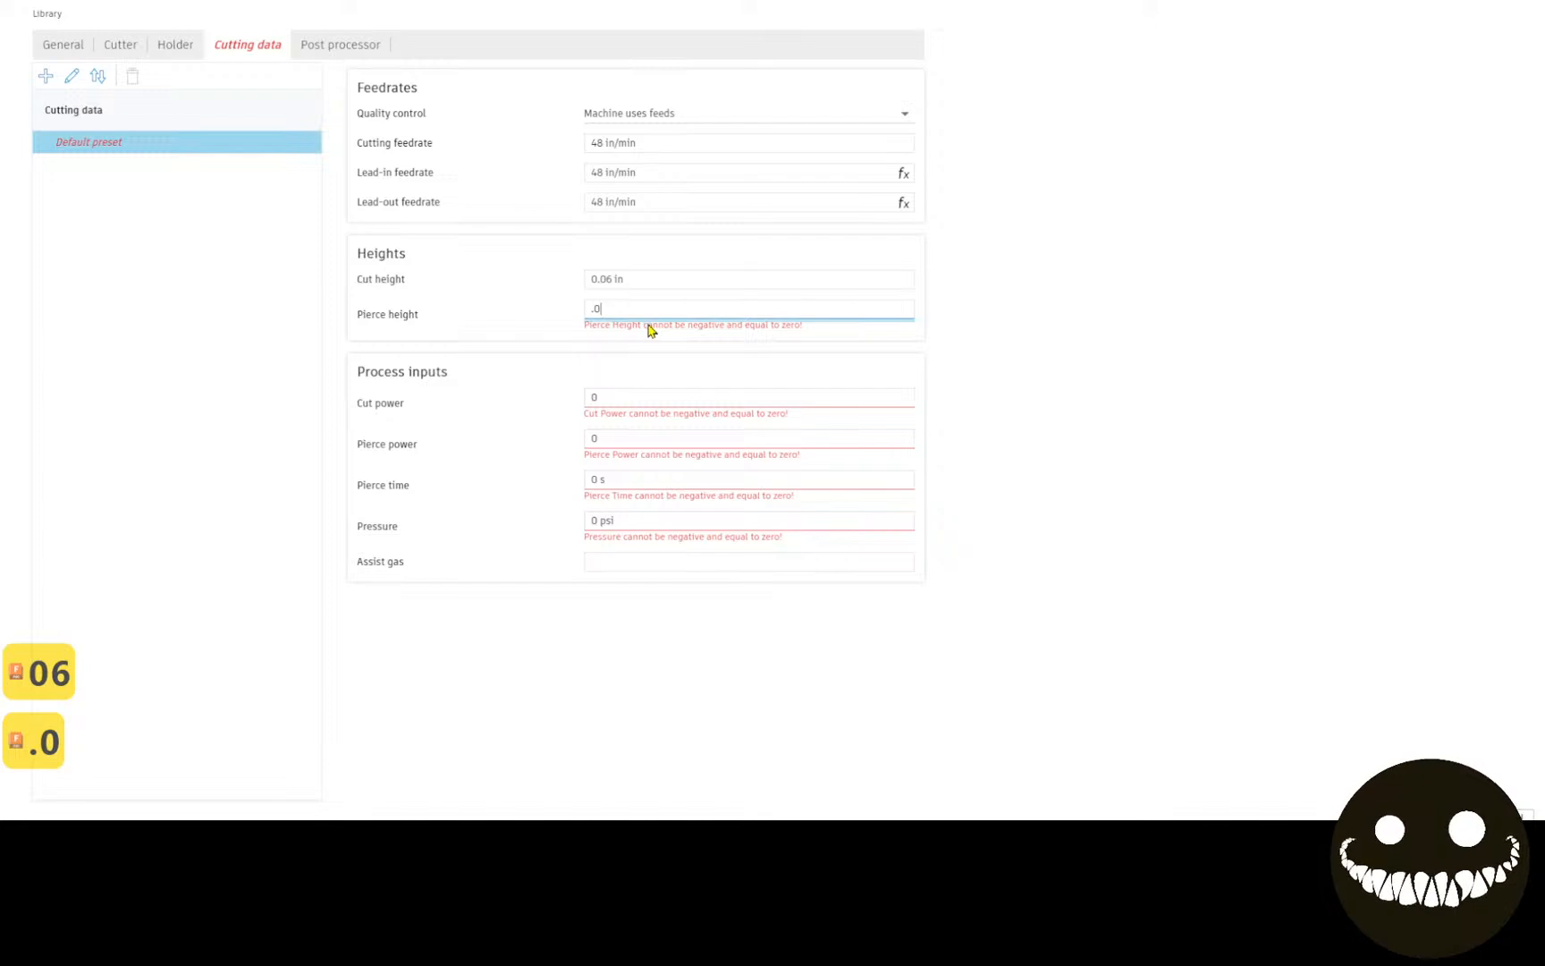
pyautogui.press('BackSpace')
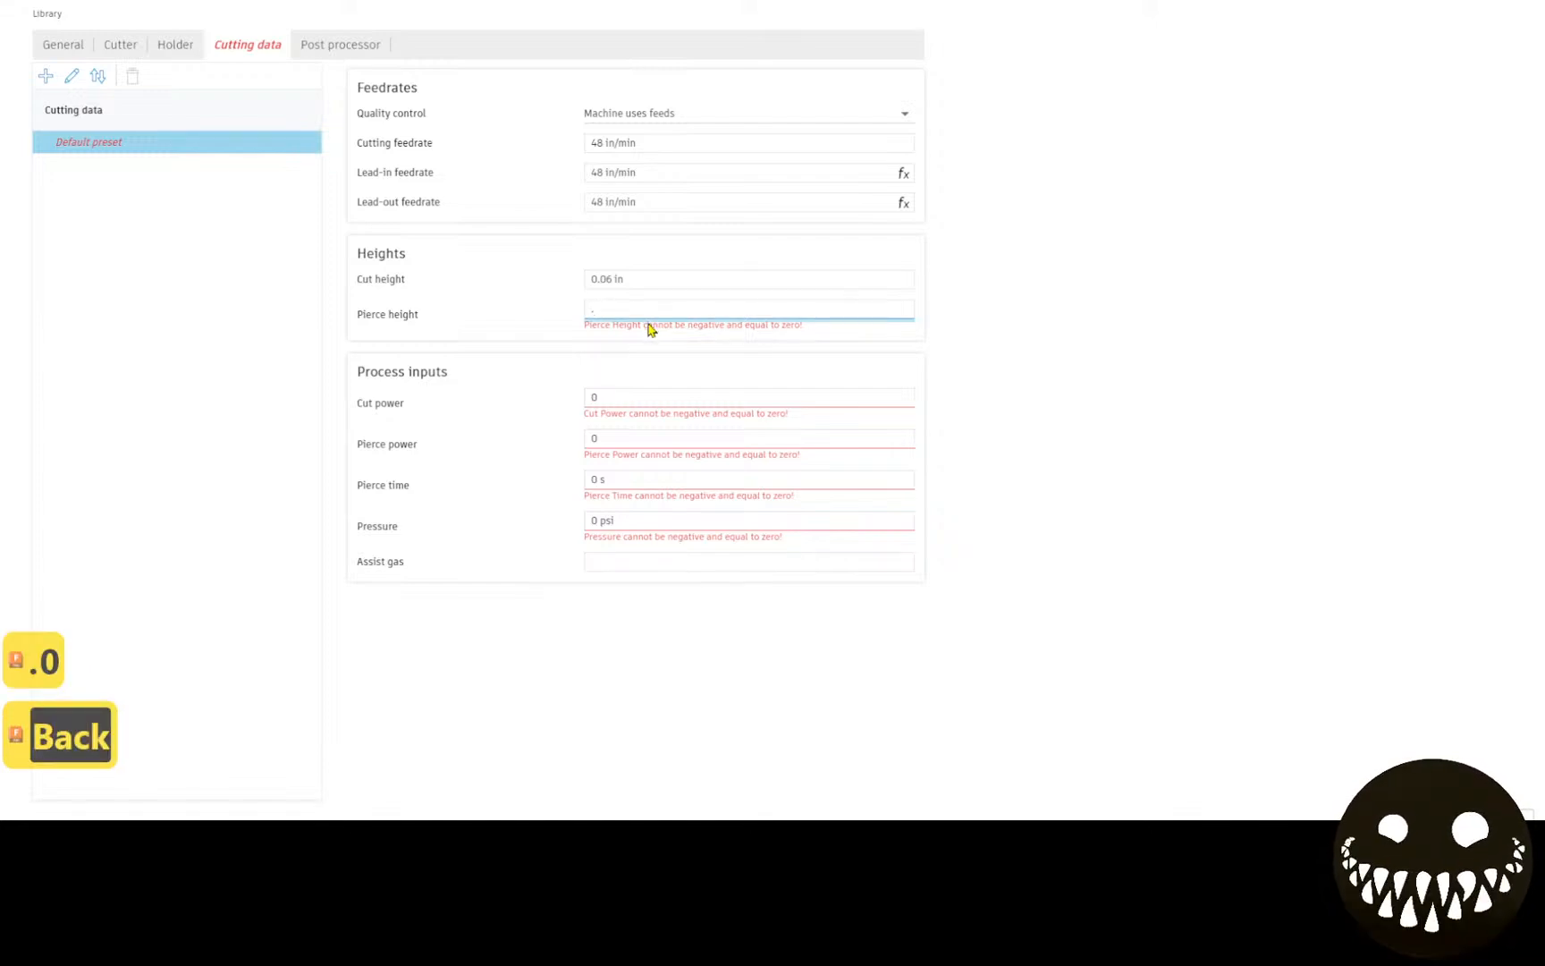
pyautogui.write('15')
# Step: Set the plasma tool's cut power and pierce power to 45 and its pierce time to 0.5 s
pyautogui.click(611, 399)
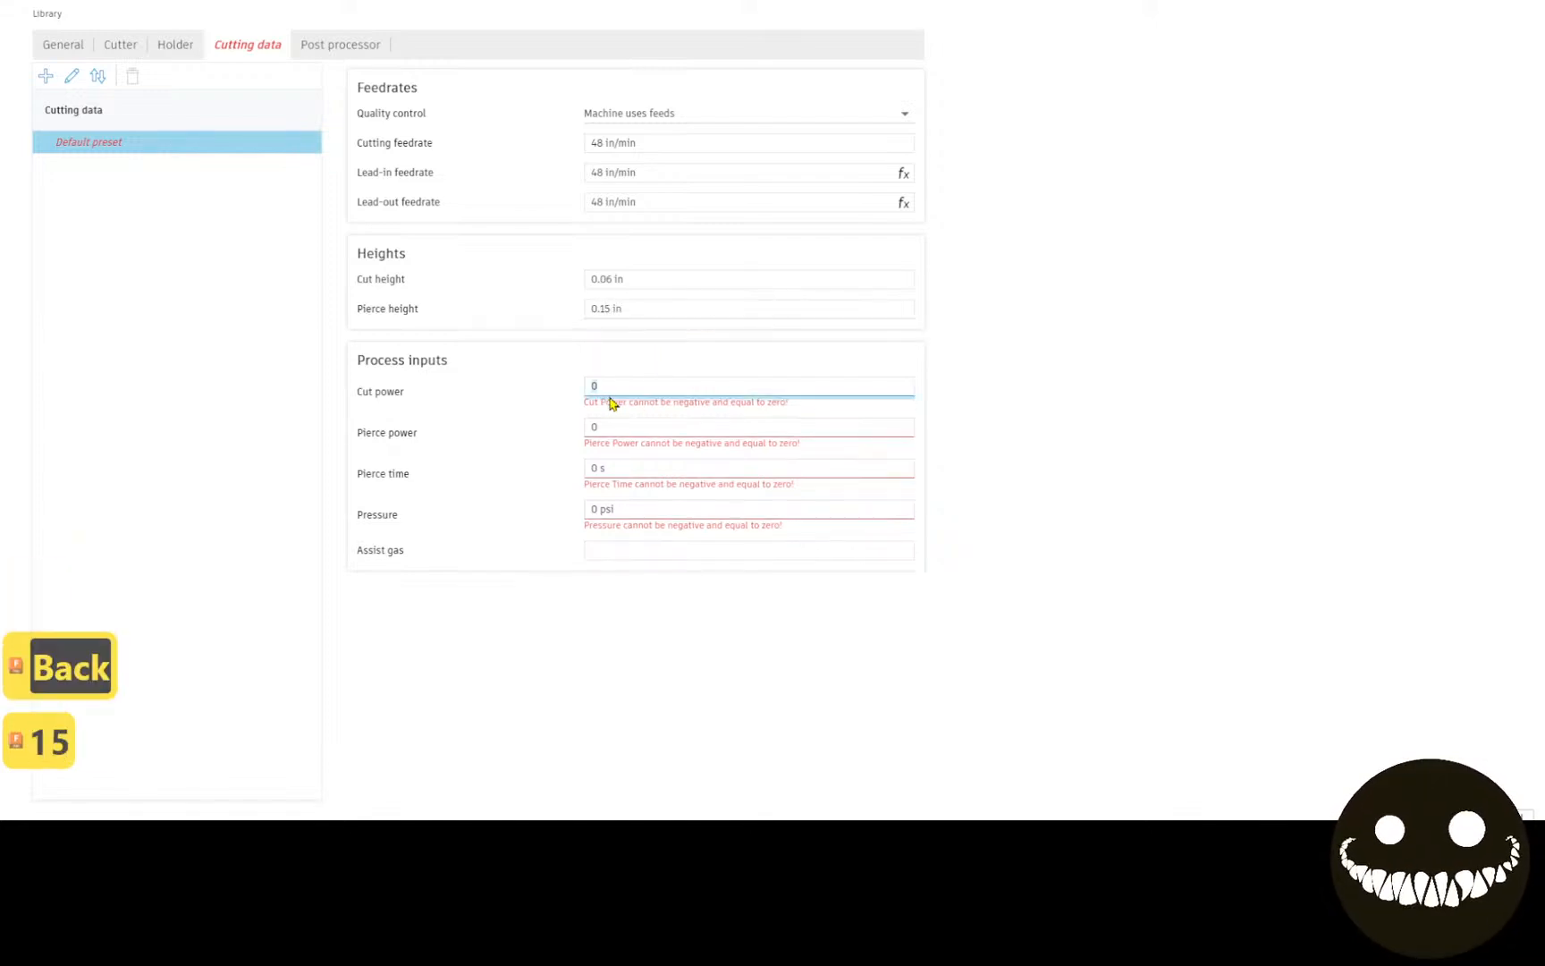
pyautogui.write('45')
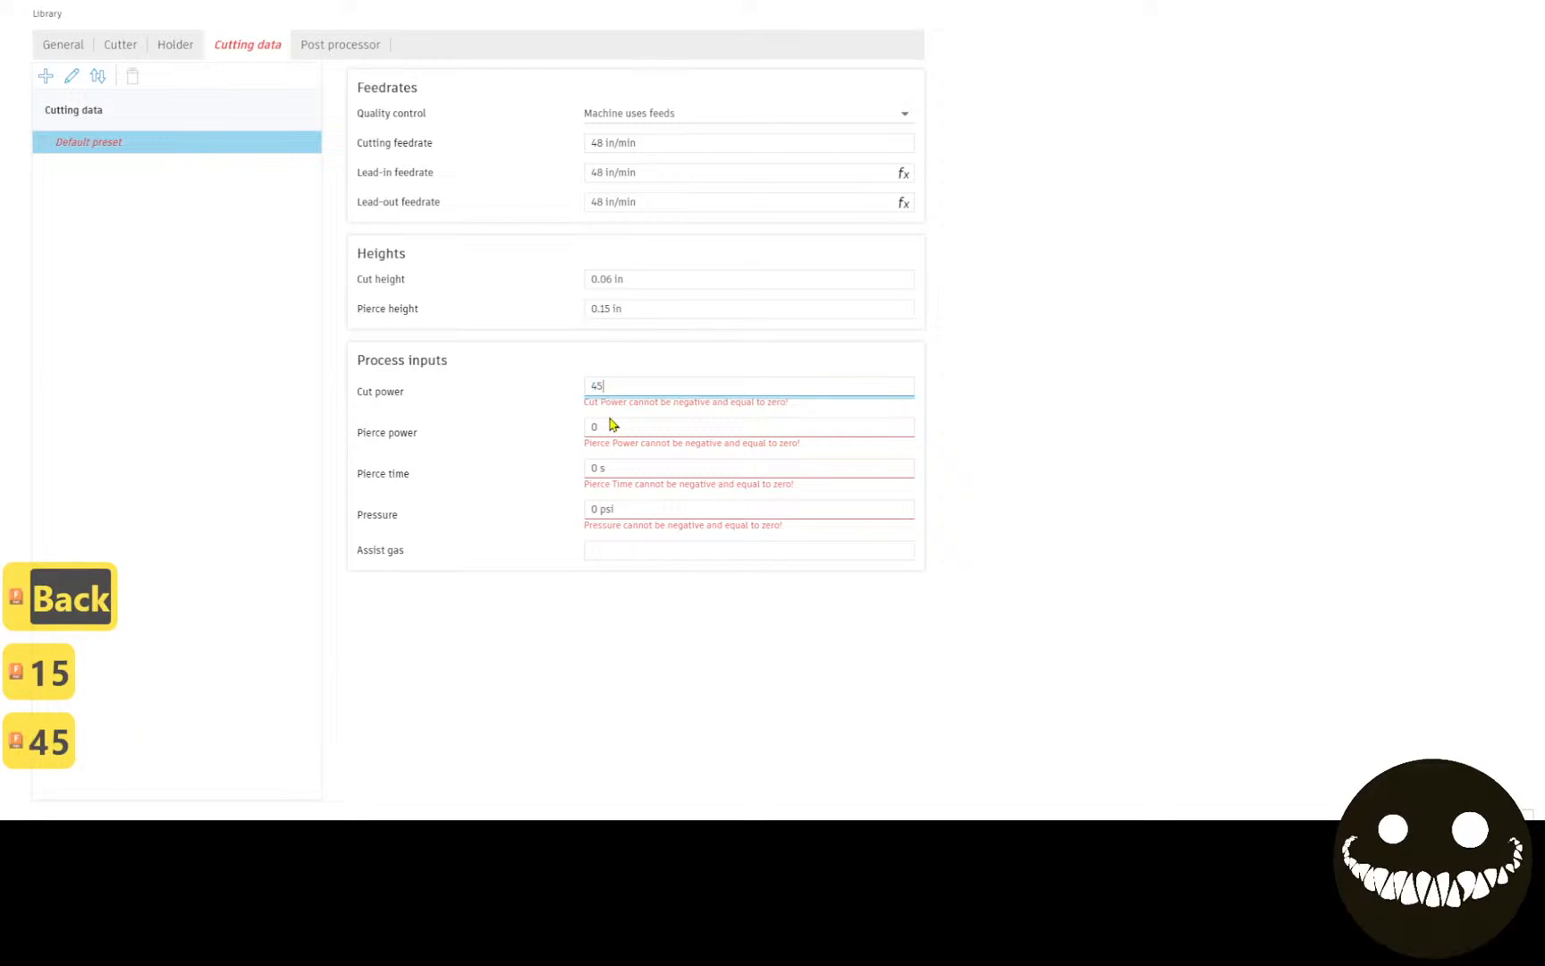
pyautogui.click(612, 426)
pyautogui.write('45')
pyautogui.click(626, 460)
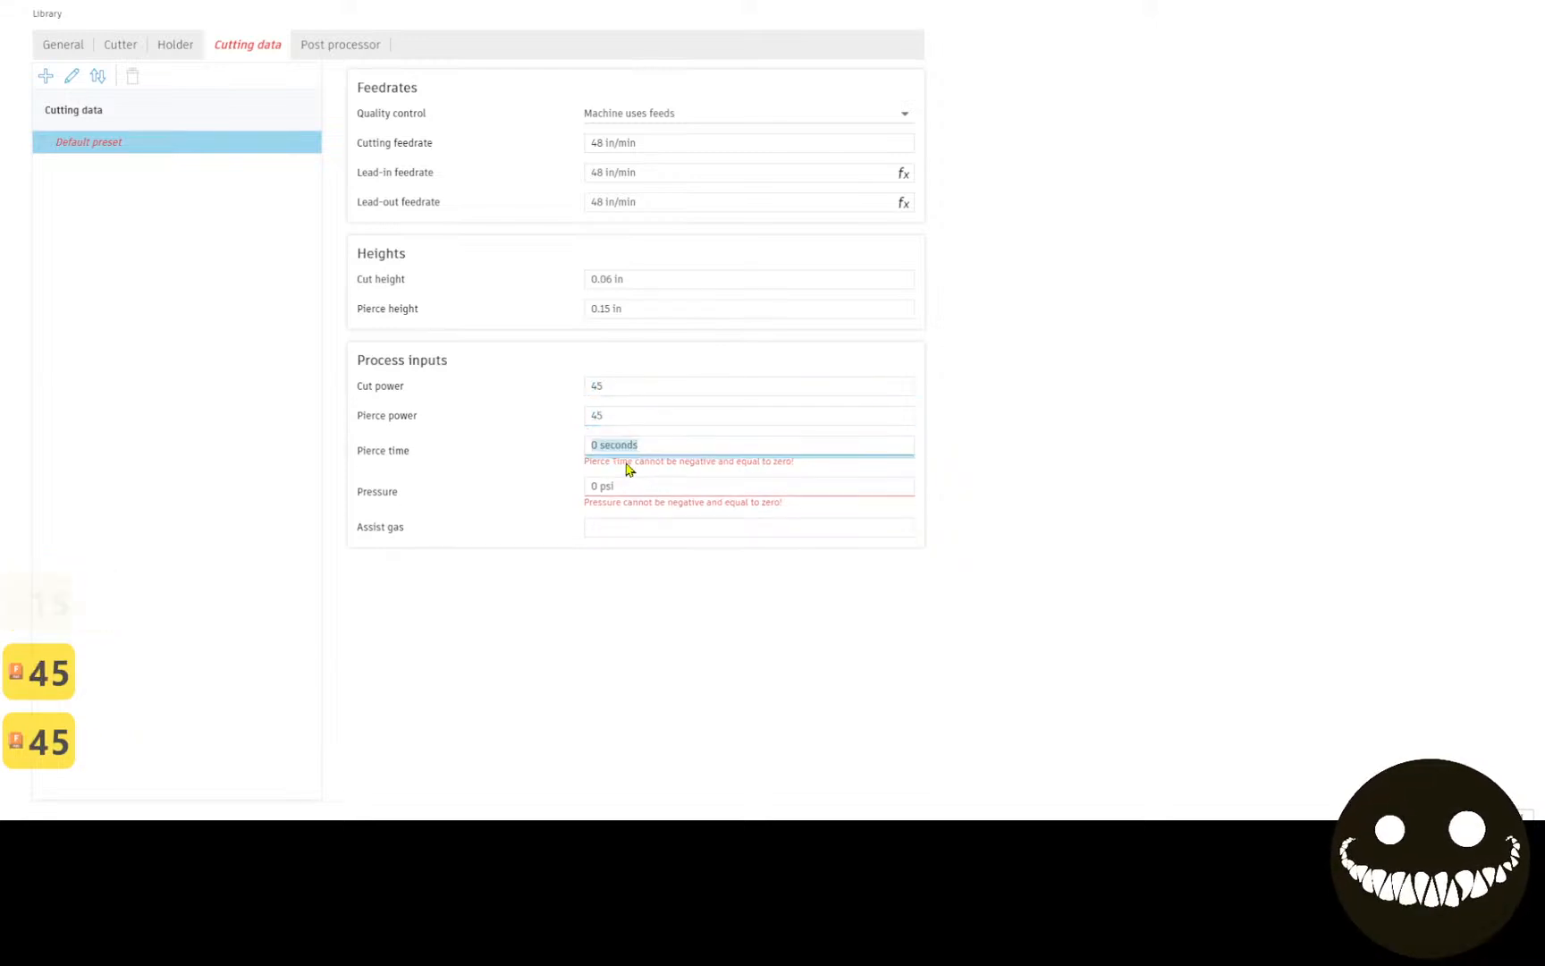
pyautogui.write('.')
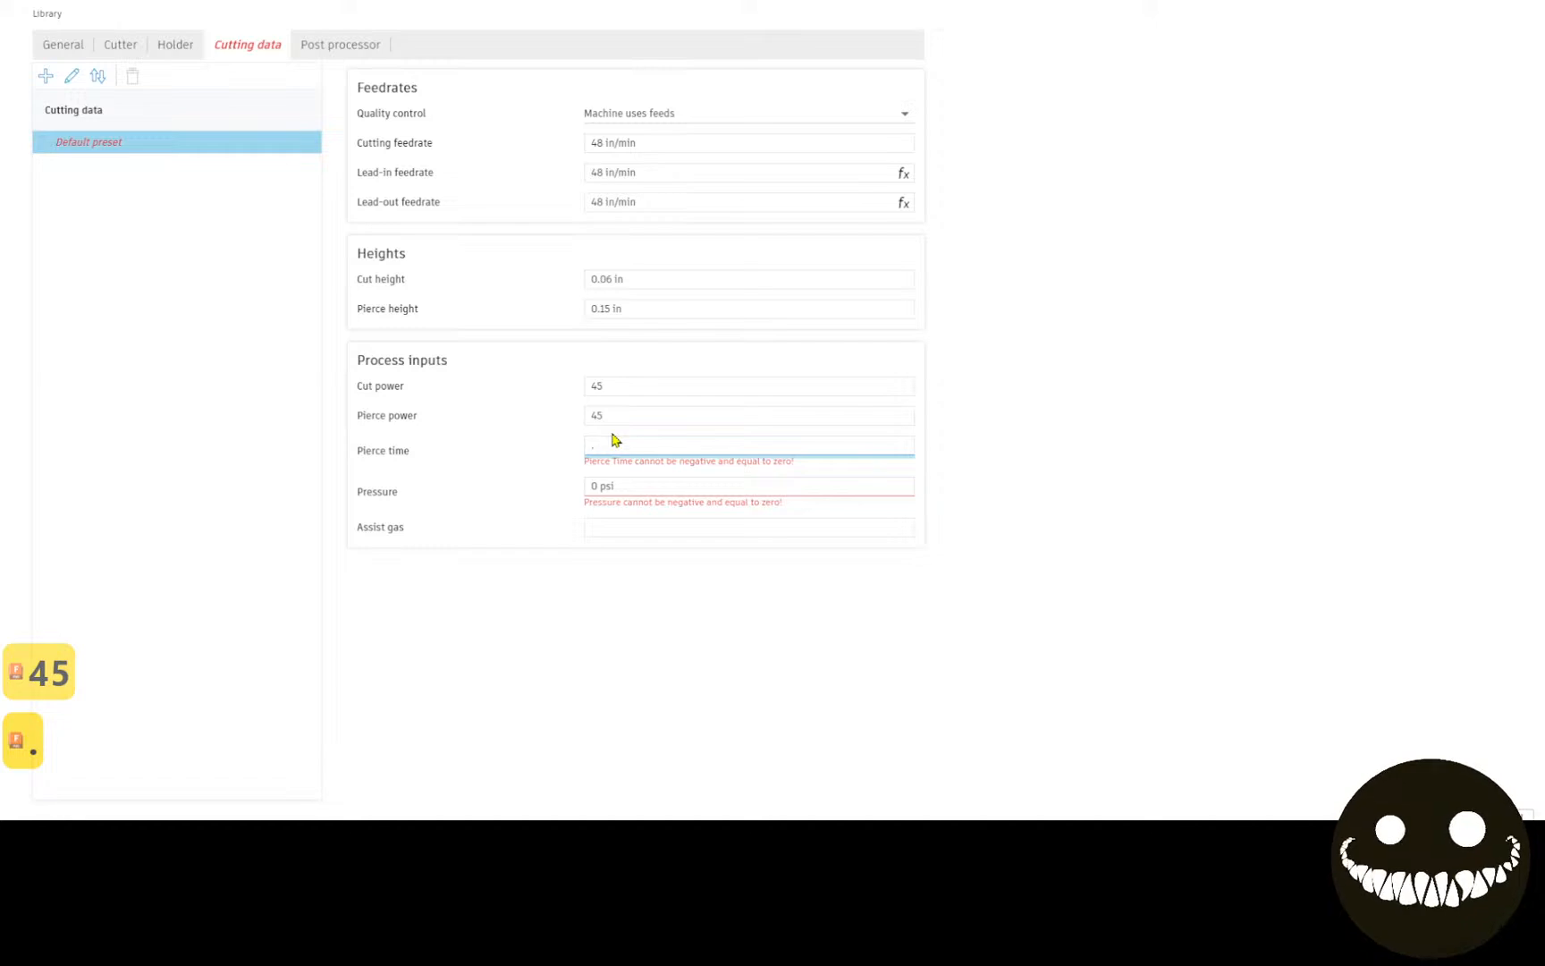
pyautogui.write('5')
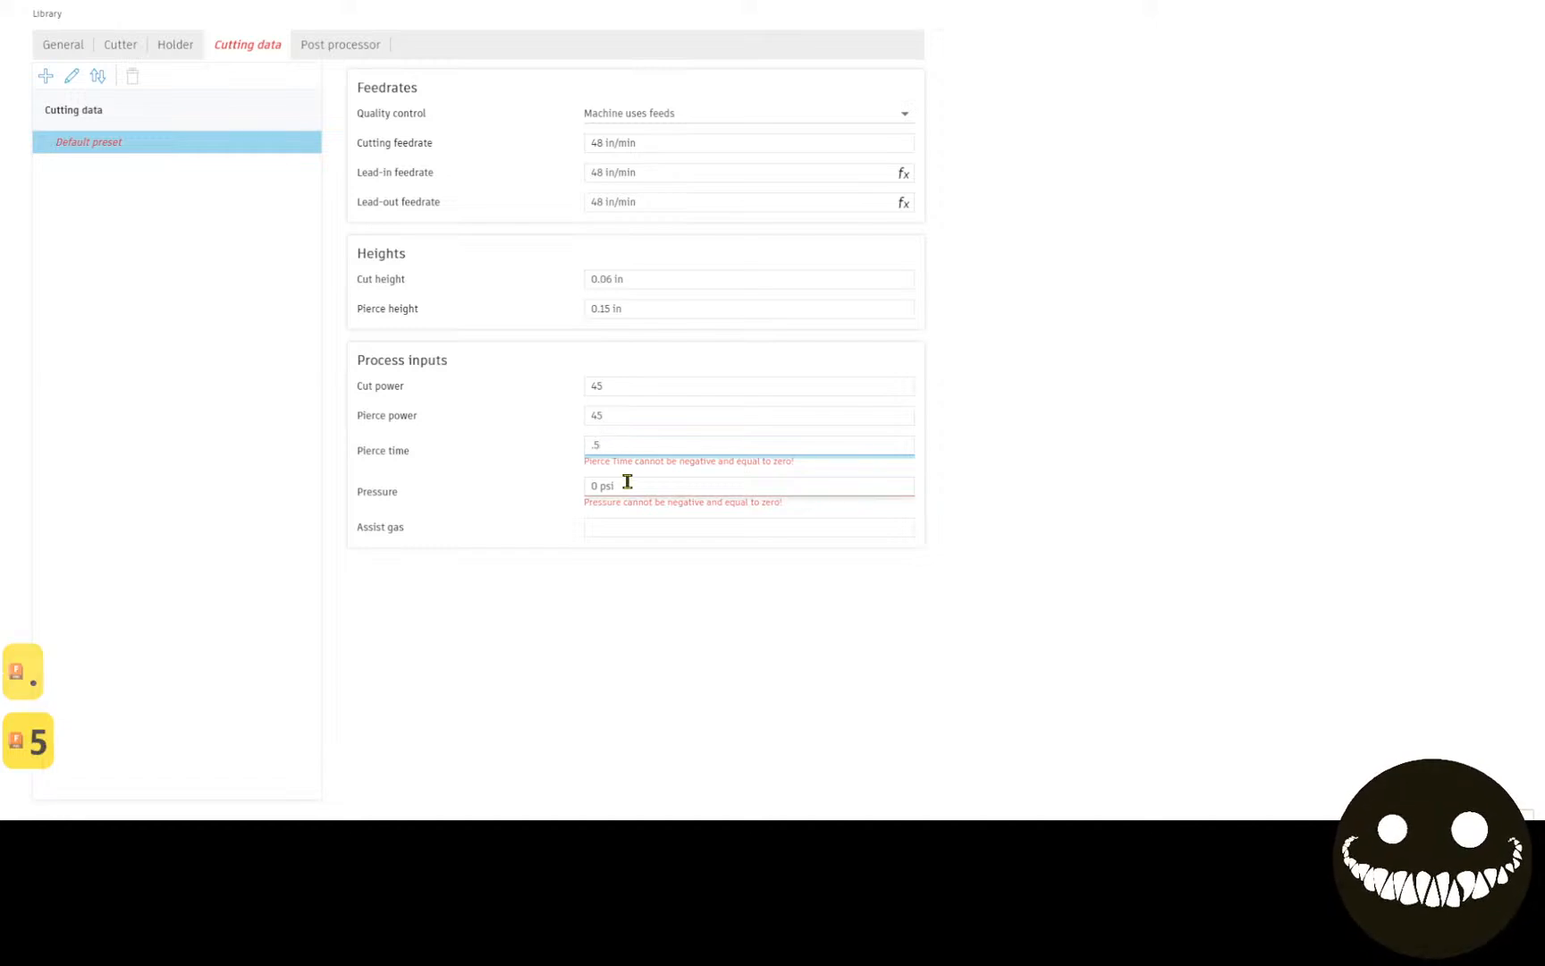
# Step: Set the plasma tool's pressure to 85 psi and its assist gas to "air"
pyautogui.click(628, 485)
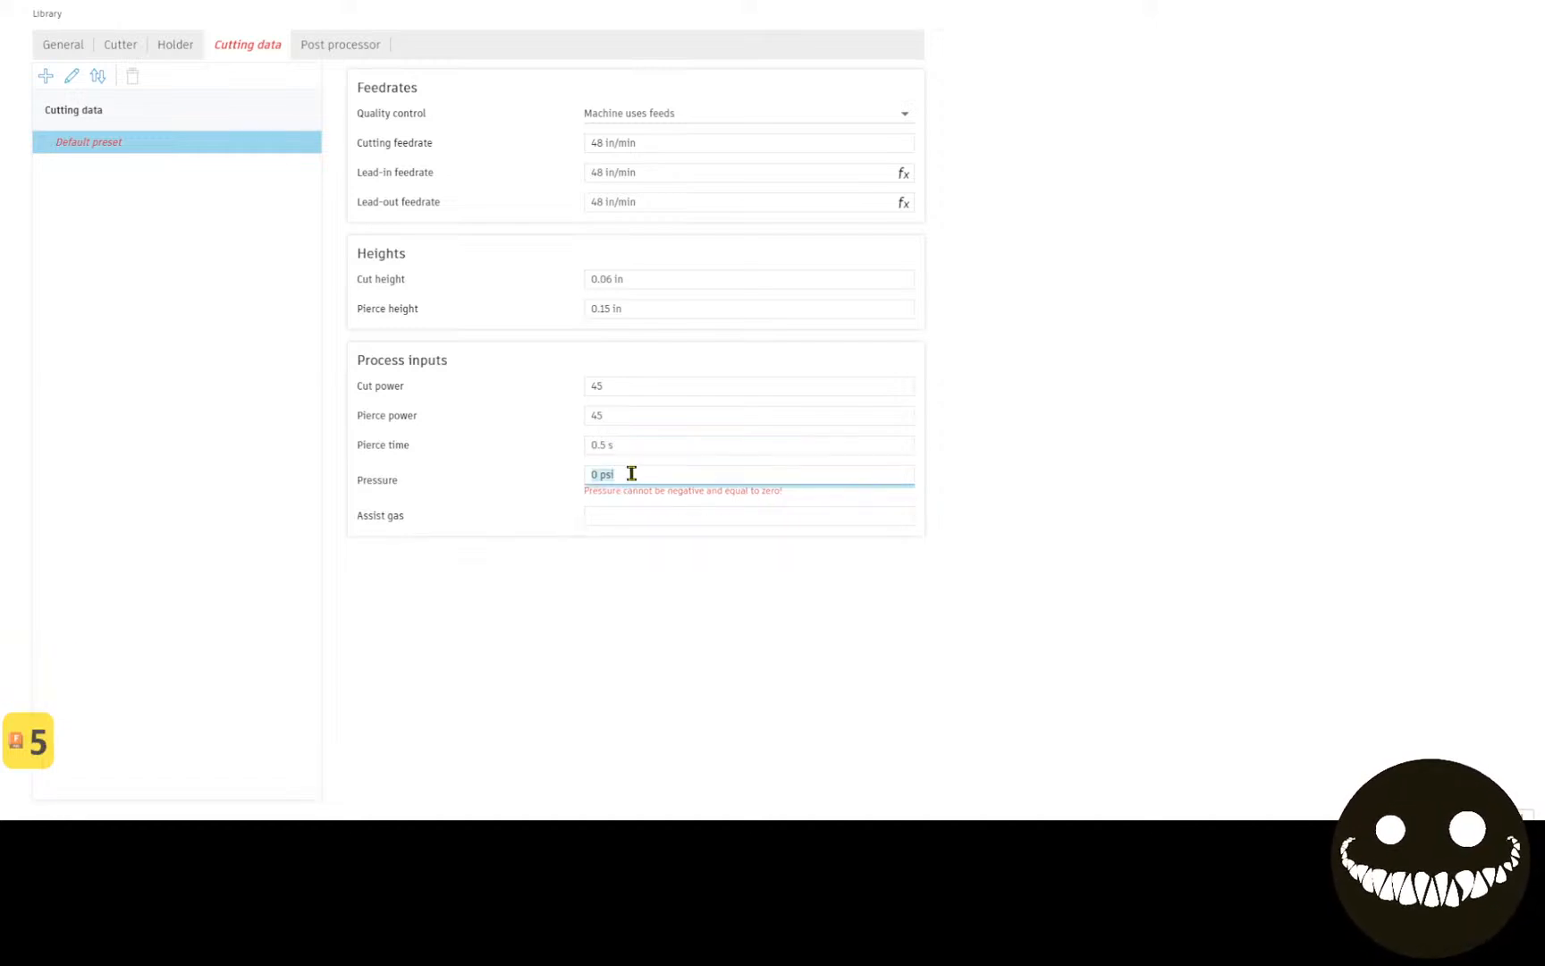
pyautogui.write('85')
pyautogui.click(635, 506)
pyautogui.write('1')
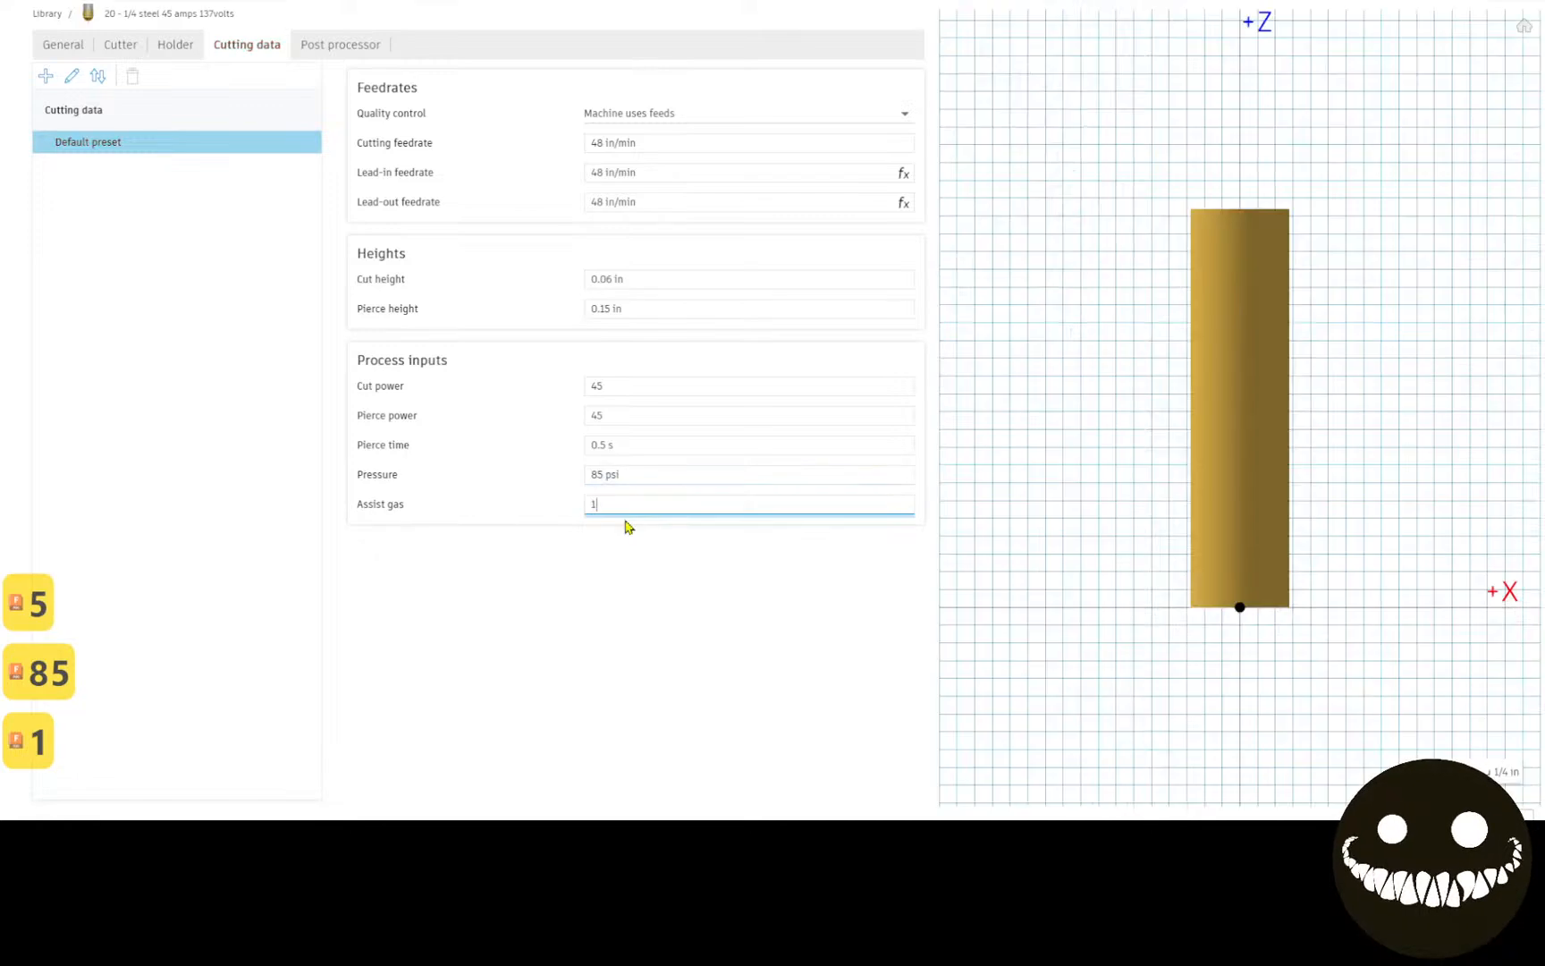
pyautogui.press('BackSpace')
pyautogui.write('qa')
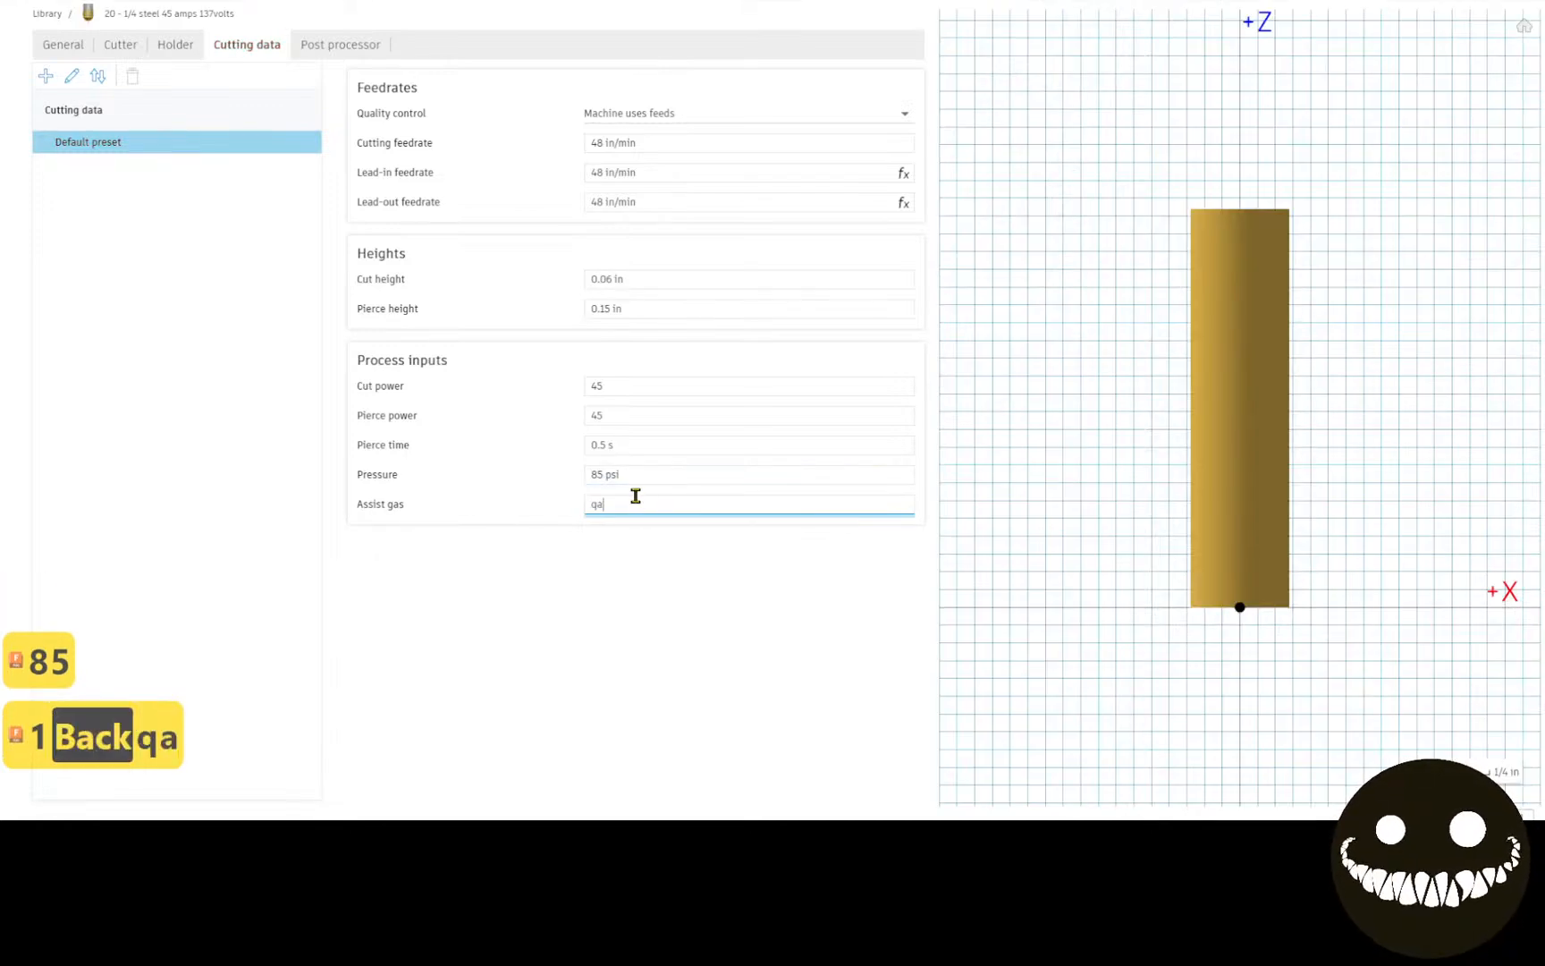
pyautogui.press('BackSpace')
pyautogui.press('BackSpace')
pyautogui.write('ai')
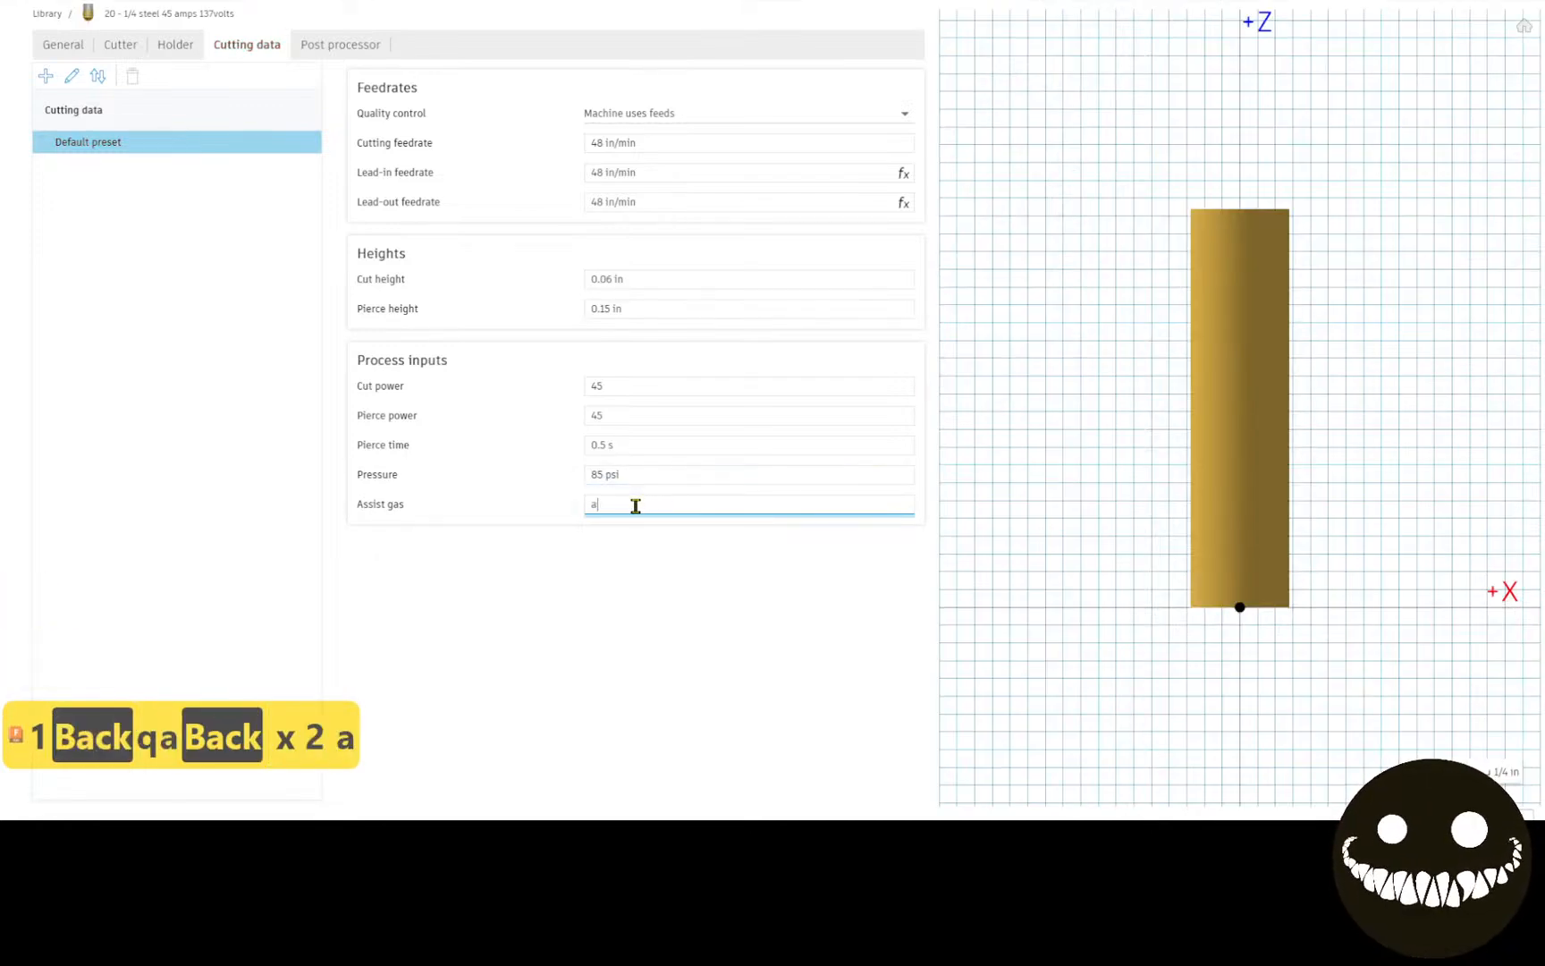
pyautogui.write('r')
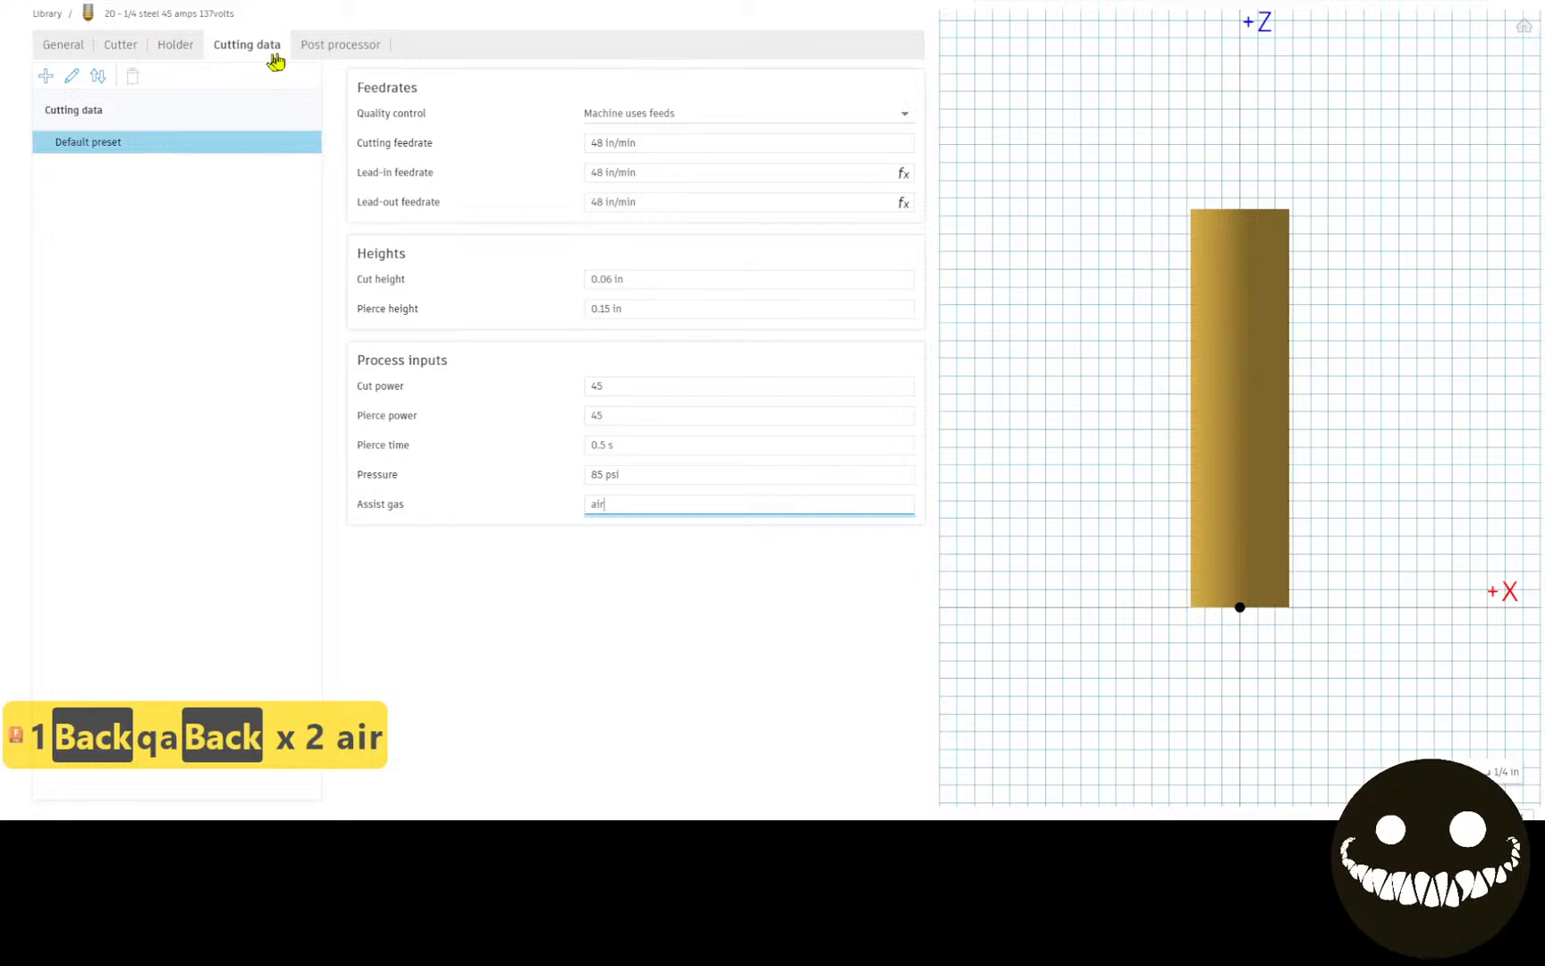
# Step: Set the plasma cutter's nozzle diameter to 0.066 in, matching the kerf width
pyautogui.click(313, 47)
pyautogui.click(169, 47)
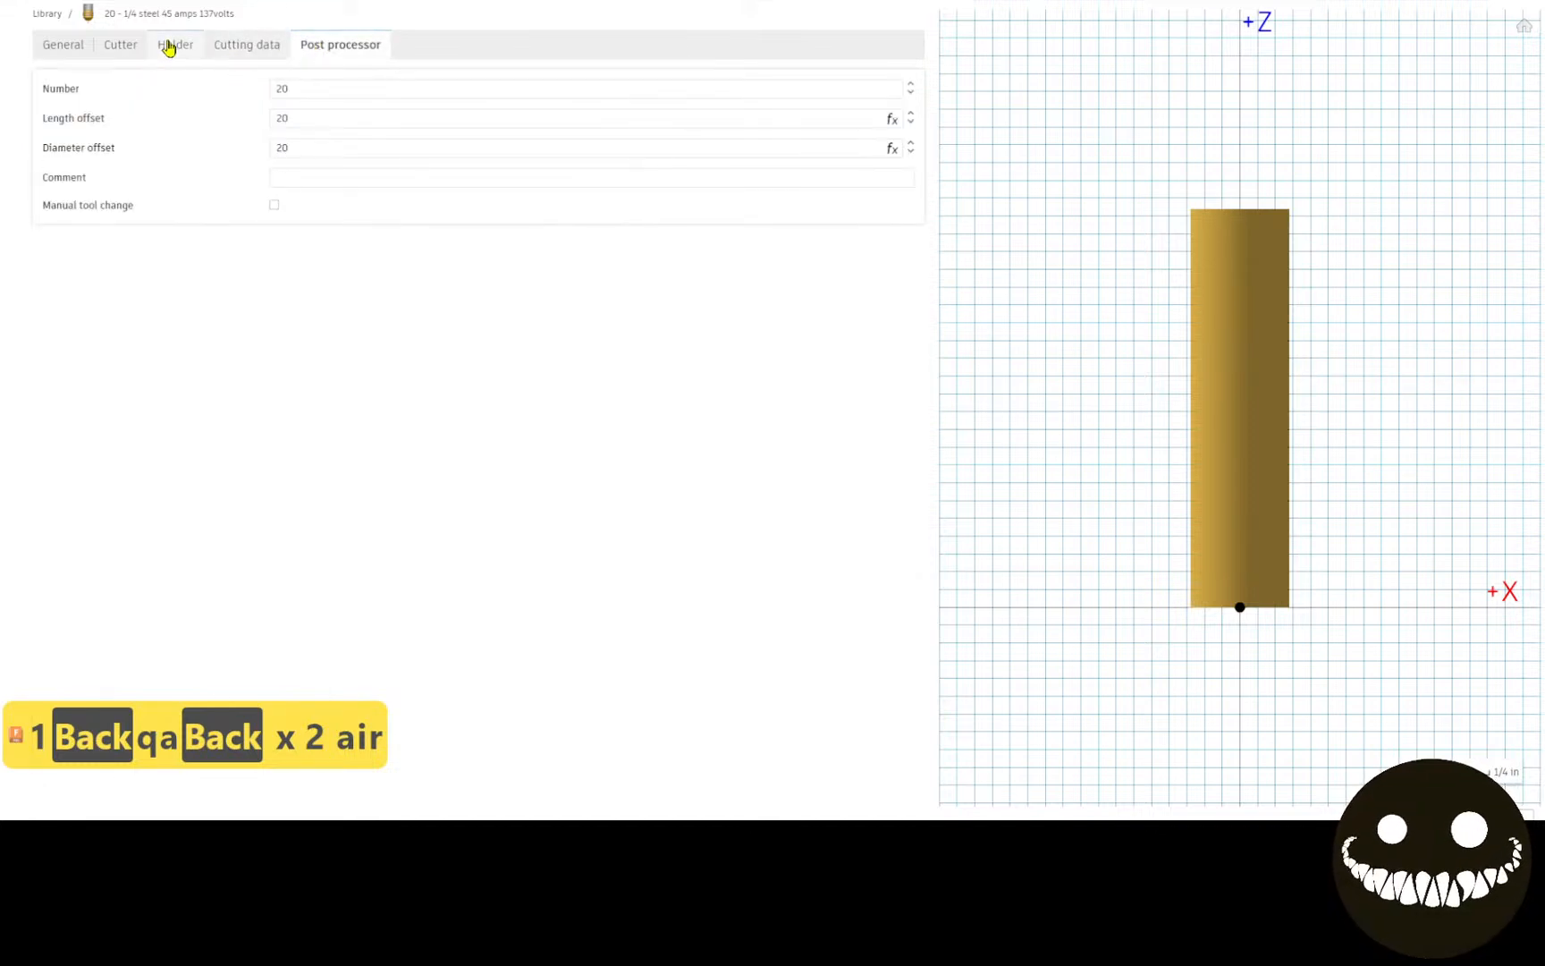
pyautogui.click(136, 52)
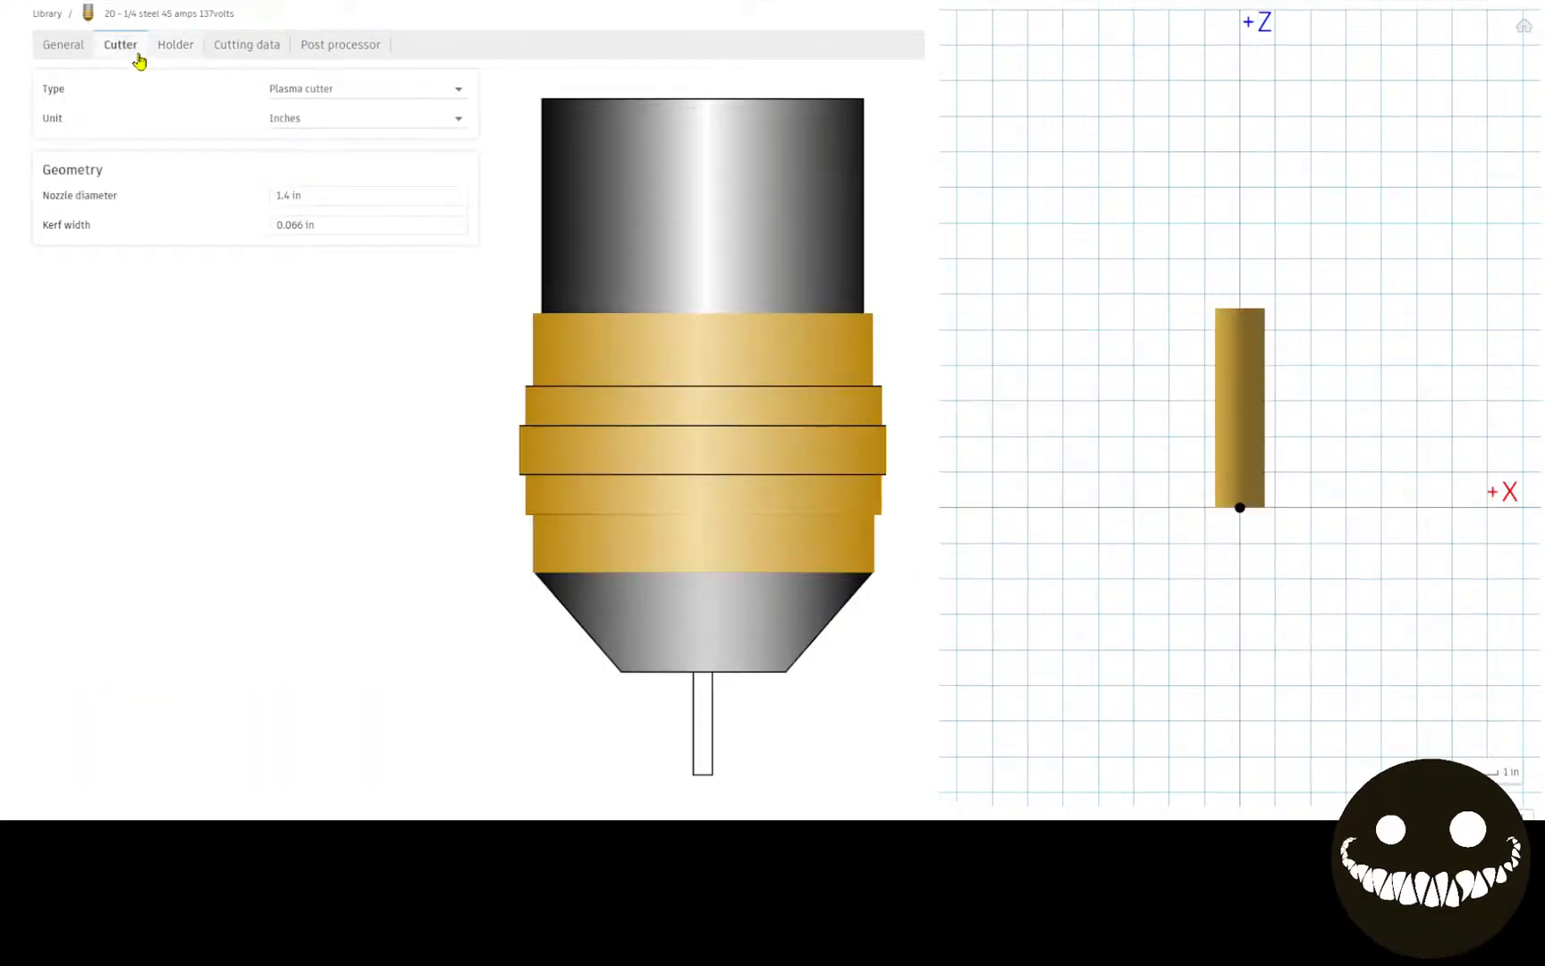
pyautogui.click(288, 195)
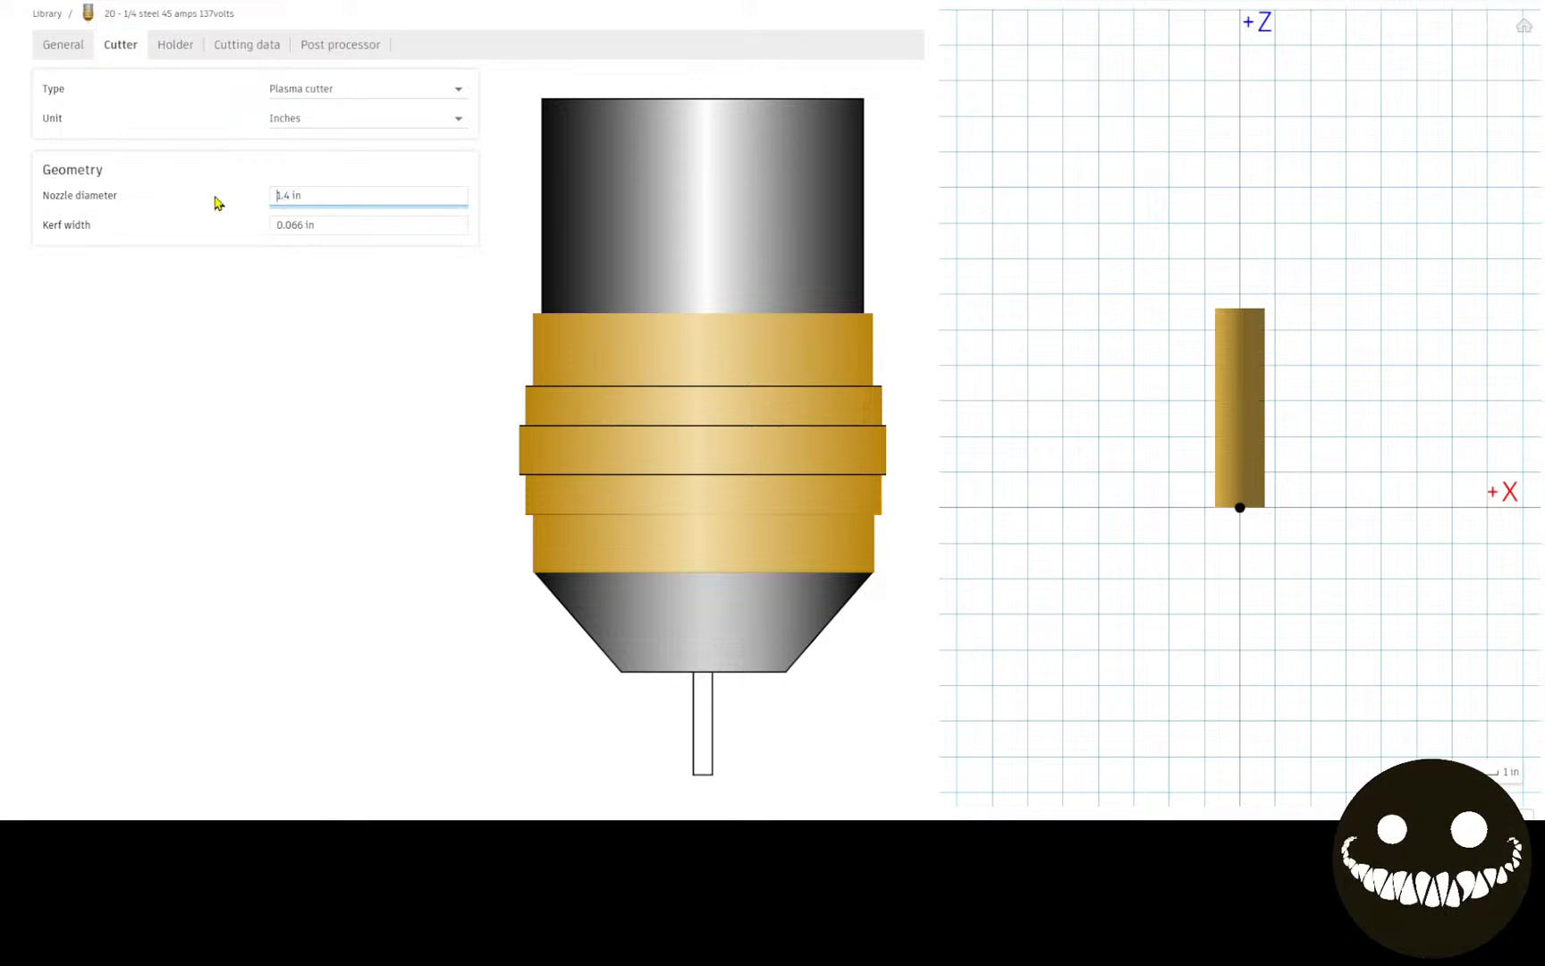
pyautogui.write('.066')
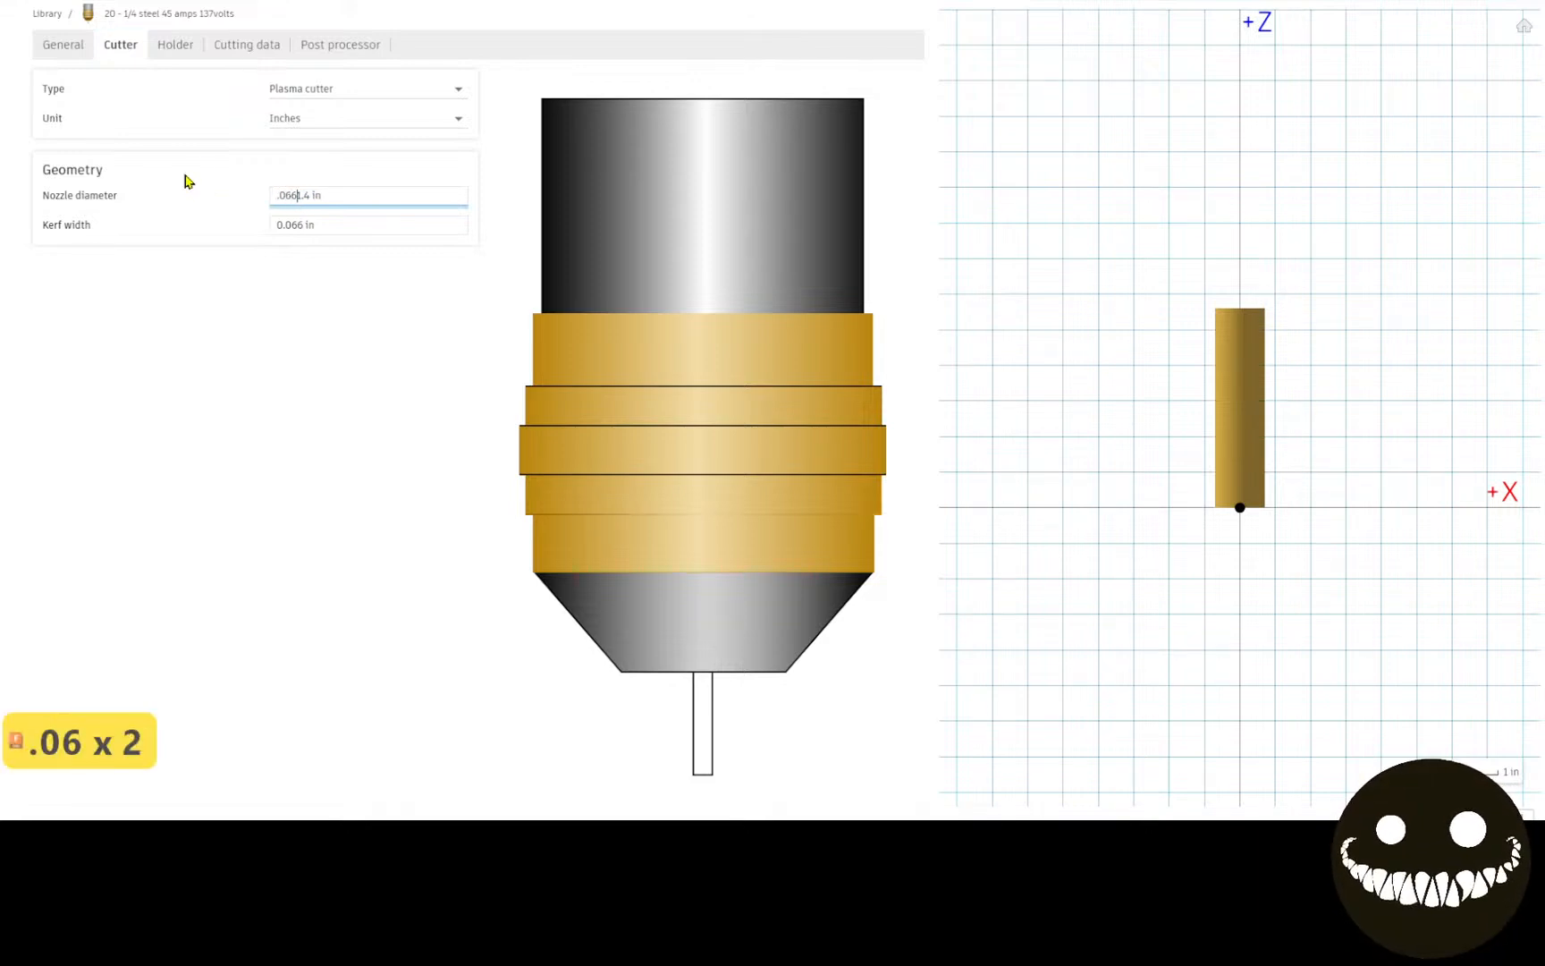
pyautogui.press('Delete')
pyautogui.press('Delete')
pyautogui.press('Delete')
pyautogui.press('Delete')
pyautogui.press('Delete')
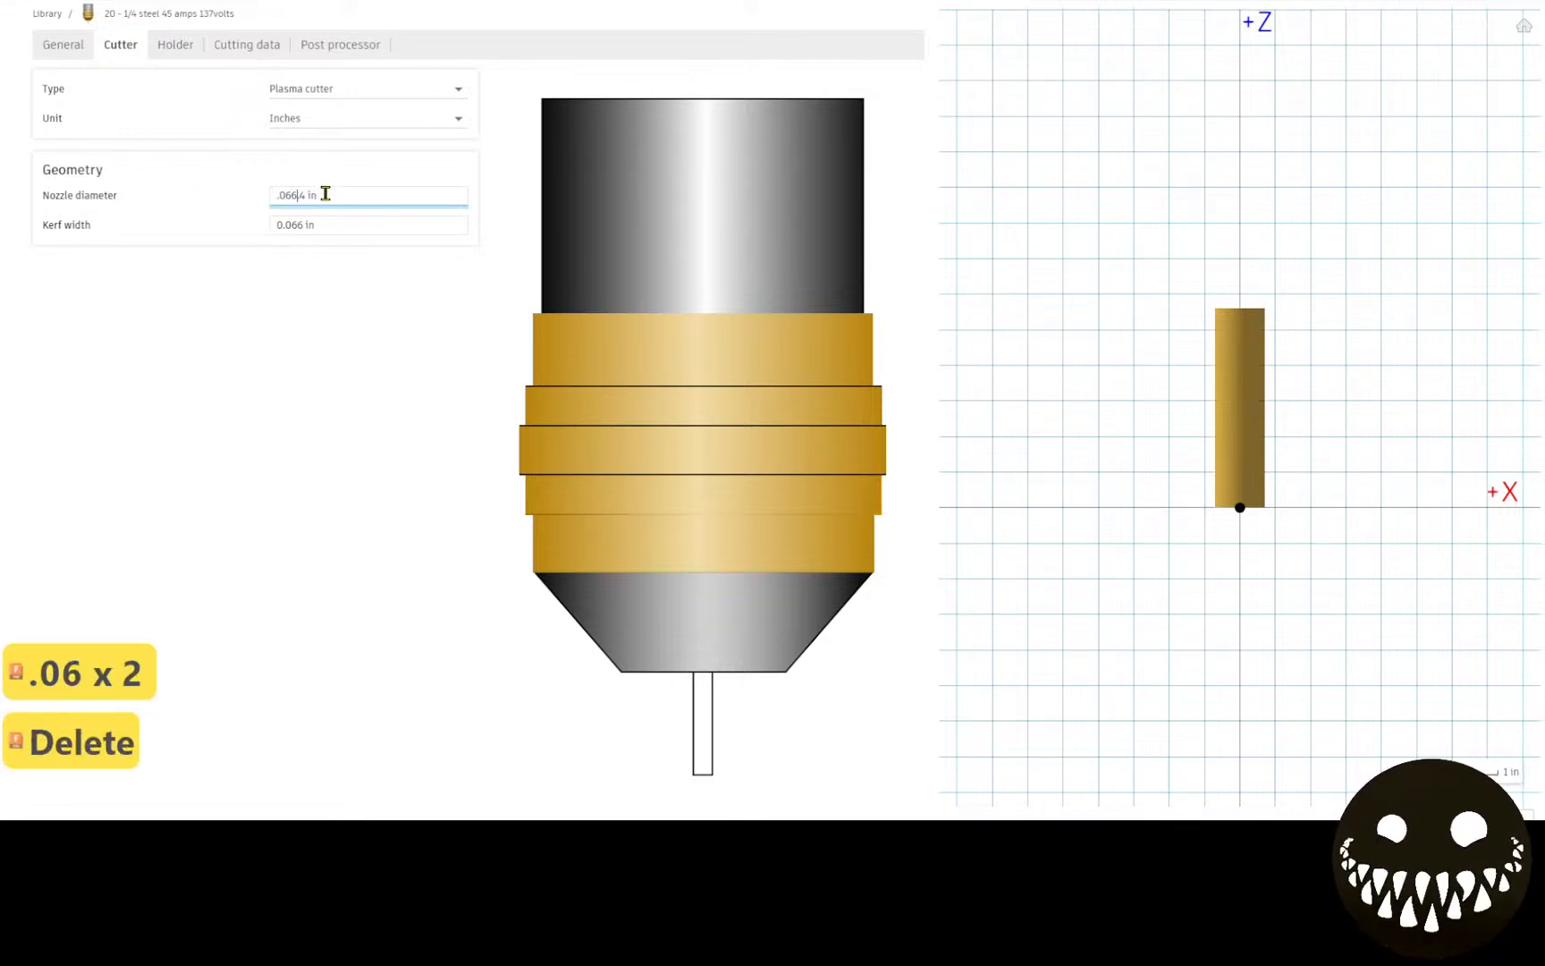
pyautogui.press('Delete')
pyautogui.press('Delete')
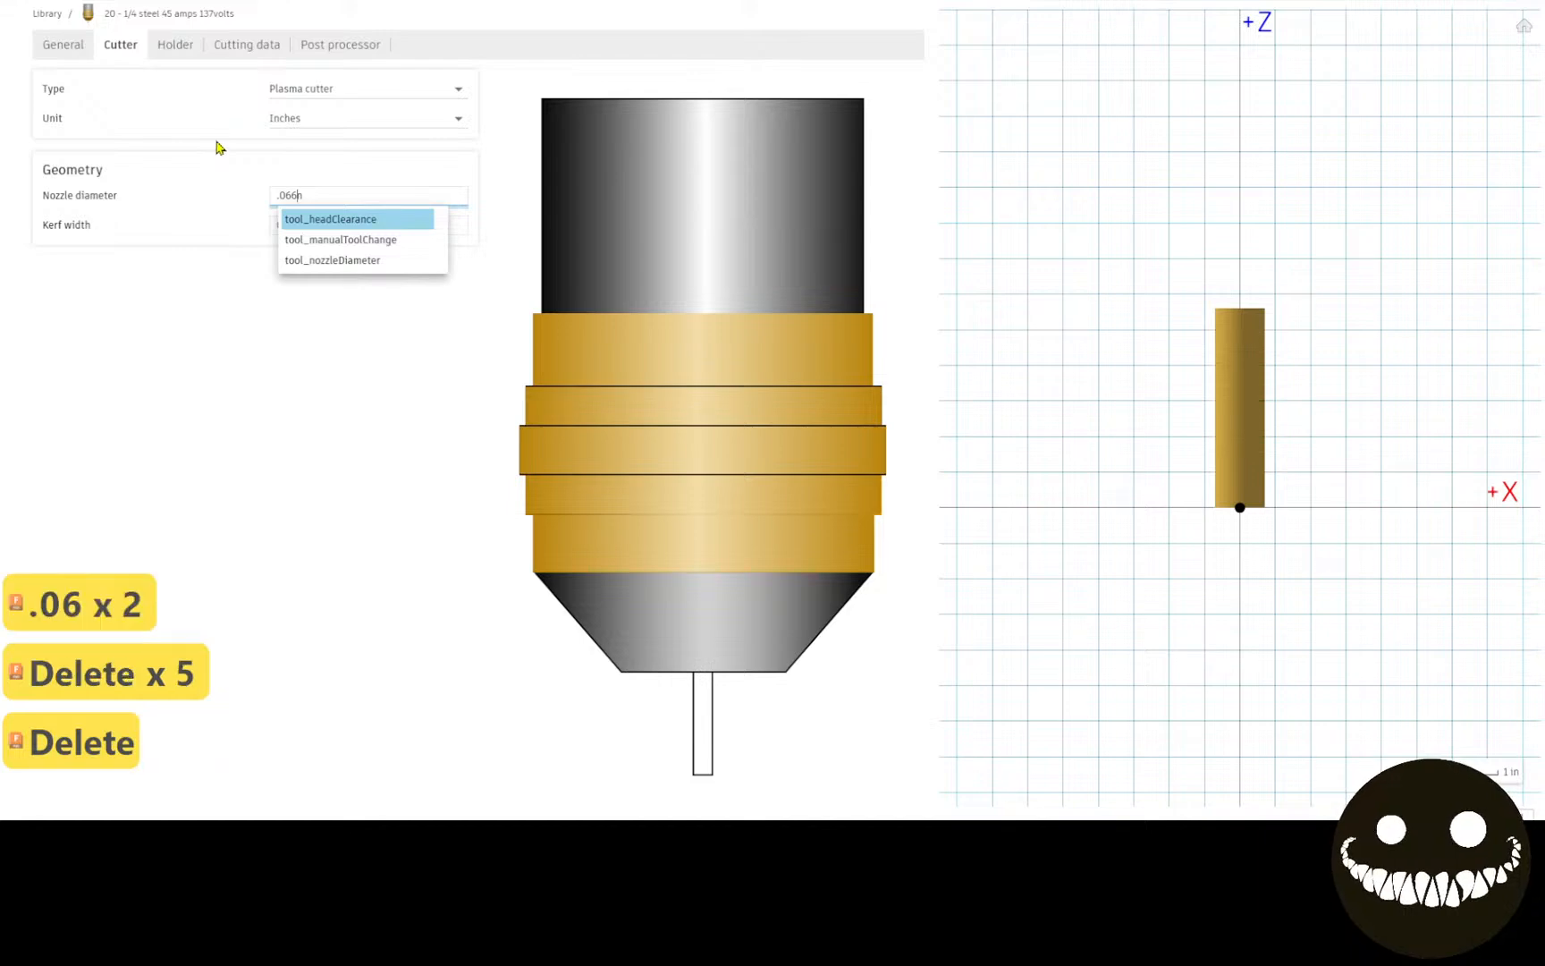
# Step: Accept the tool edits and assign the 1/4 steel 45 amps tool to the 2D Profile operation
pyautogui.click(78, 45)
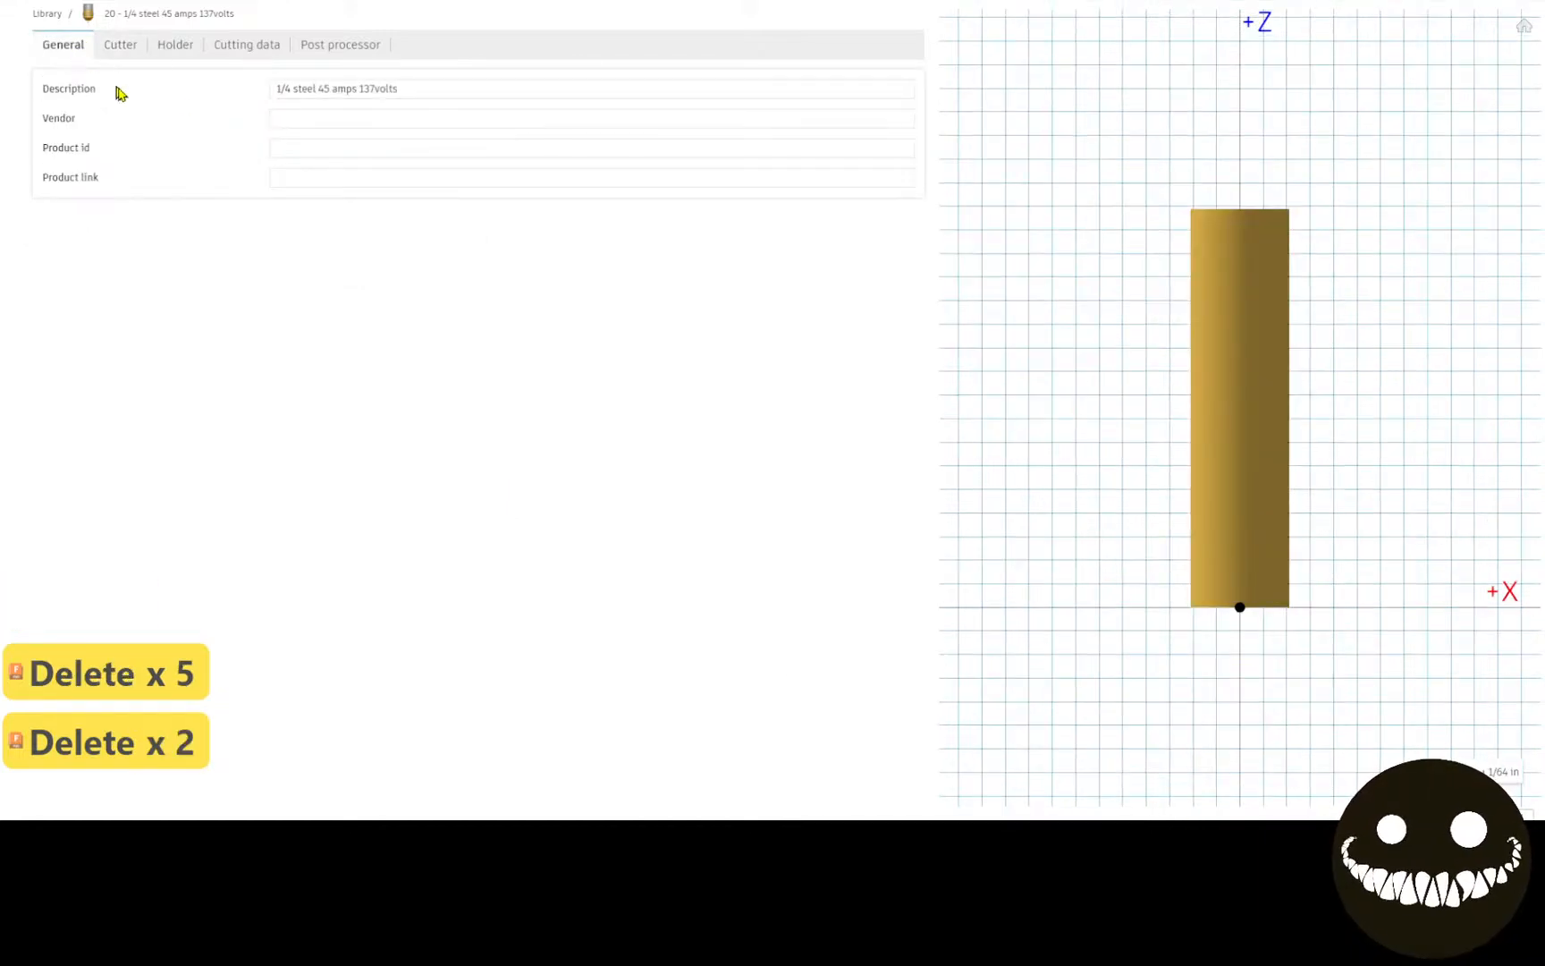
pyautogui.click(1450, 815)
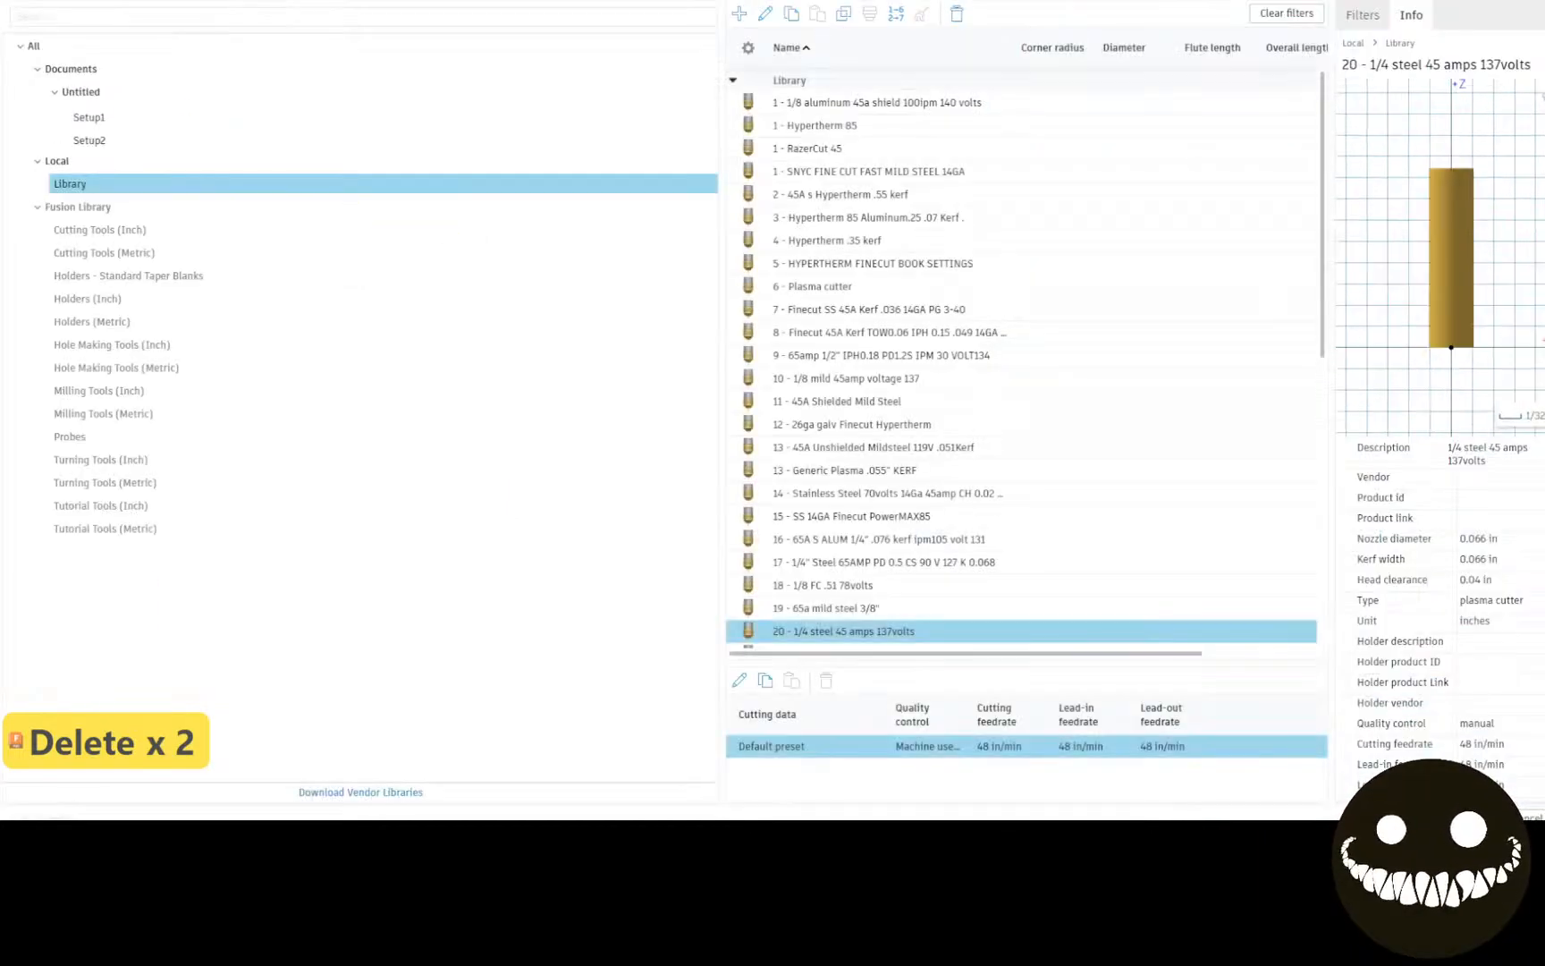
pyautogui.click(1468, 816)
# Step: Select the top faces of all three grills as the 2D Profile's cutting contours
pyautogui.scroll(3, 754, 447)
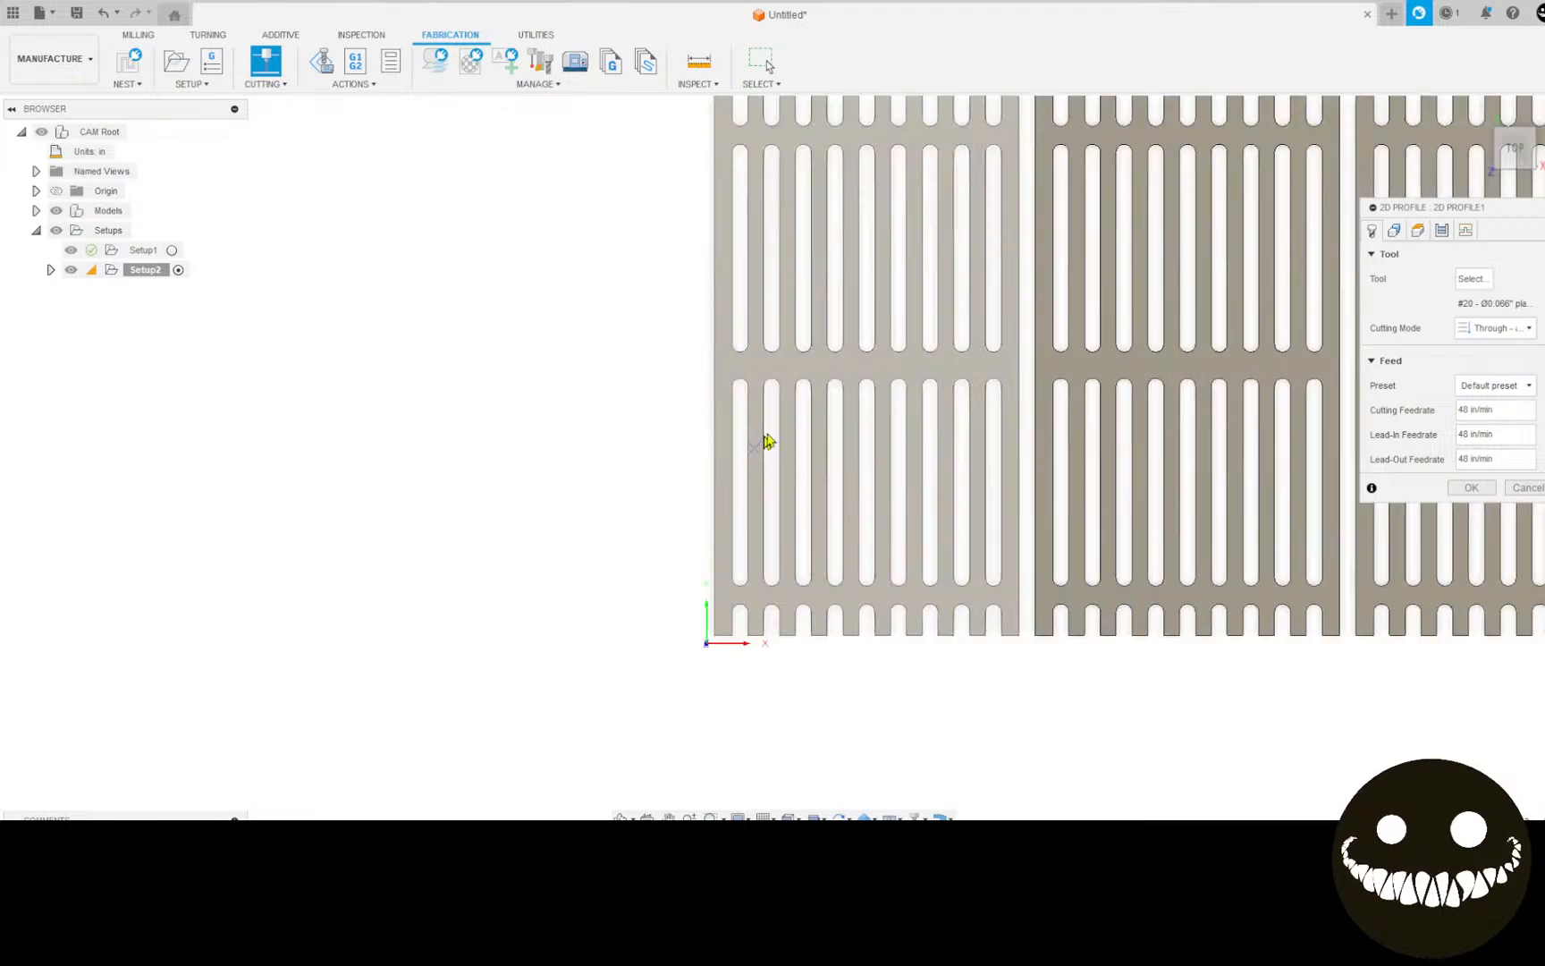
pyautogui.click(1394, 231)
pyautogui.click(997, 379)
pyautogui.click(1055, 363)
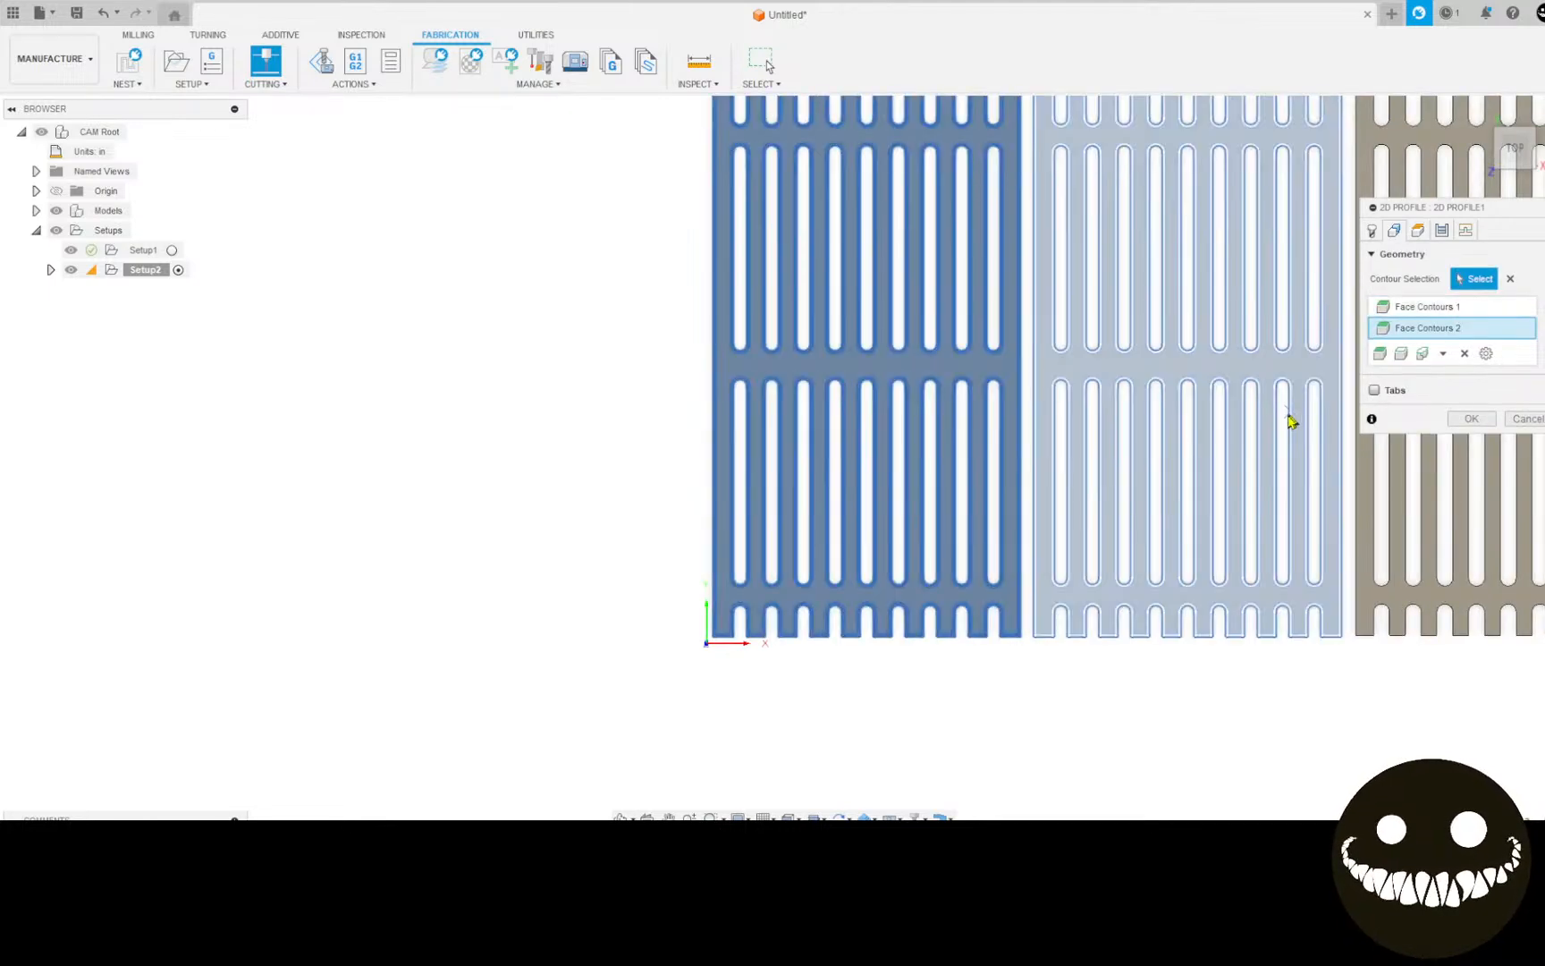
pyautogui.scroll(-1, 1288, 414)
pyautogui.moveTo(1289, 414); pyautogui.dragTo(739, 422, button='middle')
pyautogui.click(957, 391)
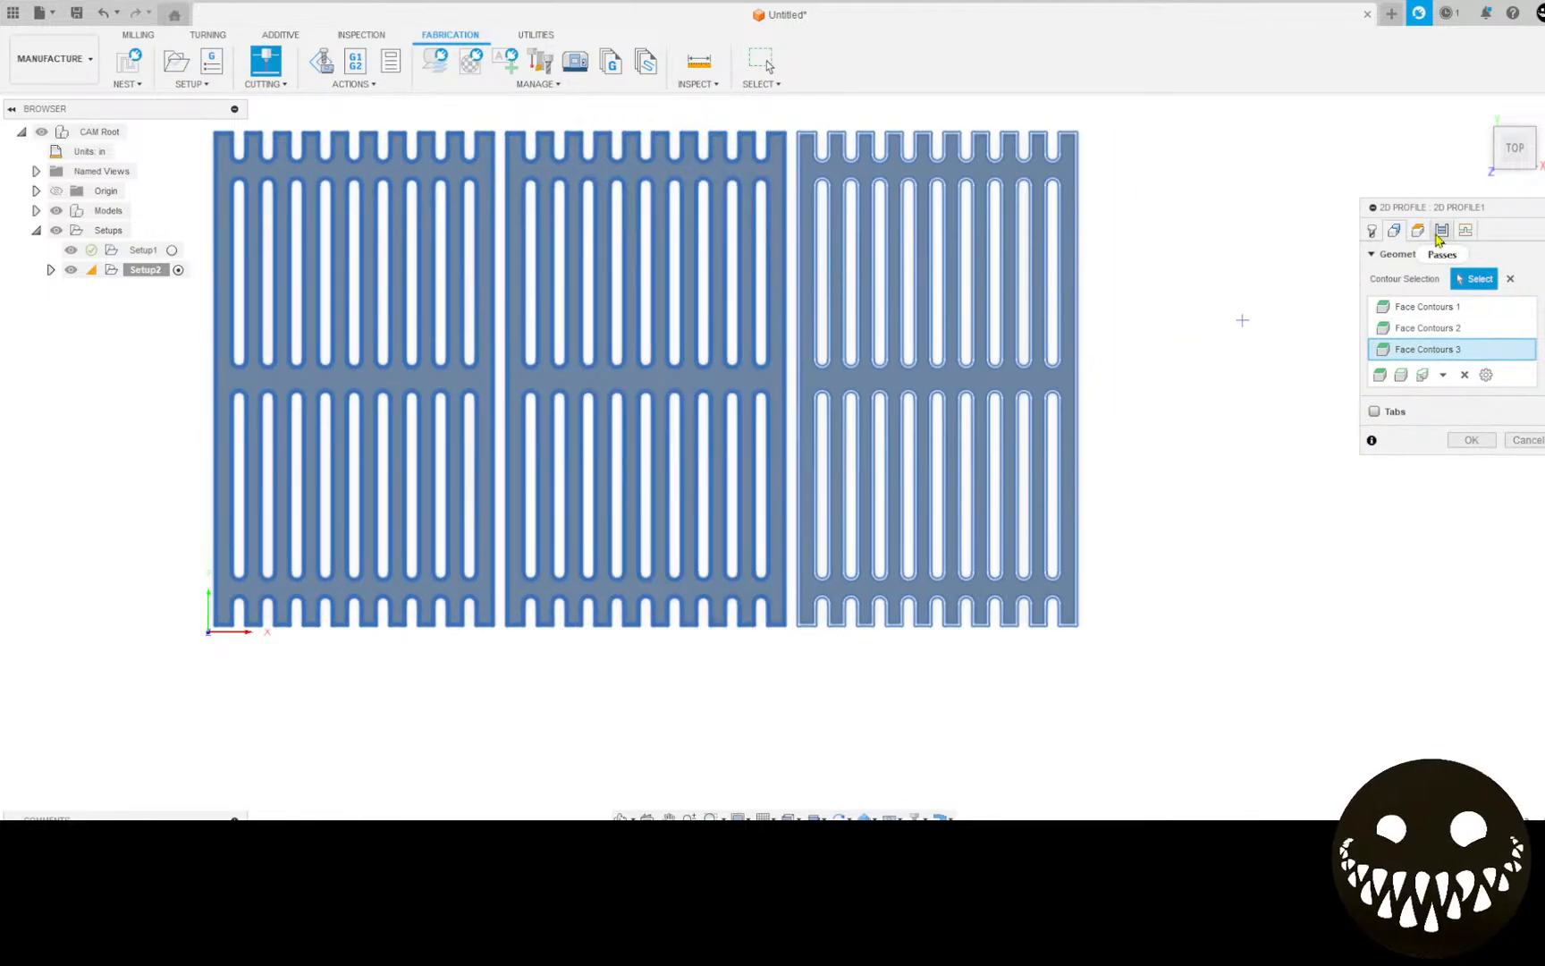
# Step: Enable Smoothing and Feed Optimization for the passes, setting both the smoothing tolerance and the pass tolerance to 0.004 in
pyautogui.click(1419, 231)
pyautogui.click(1441, 231)
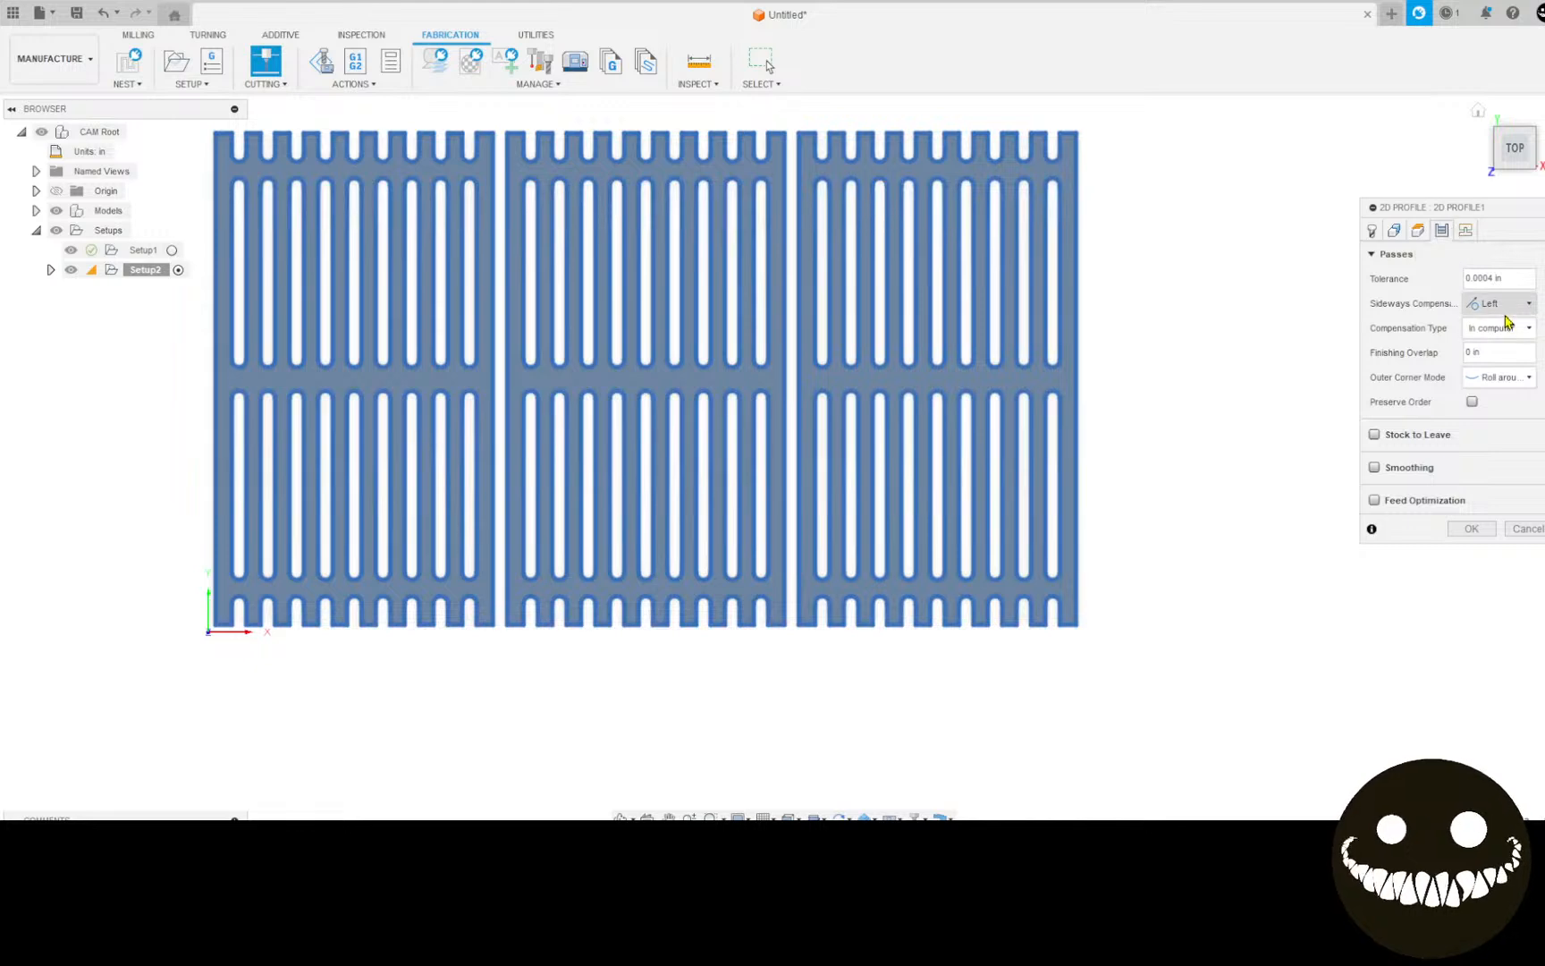
pyautogui.click(1375, 466)
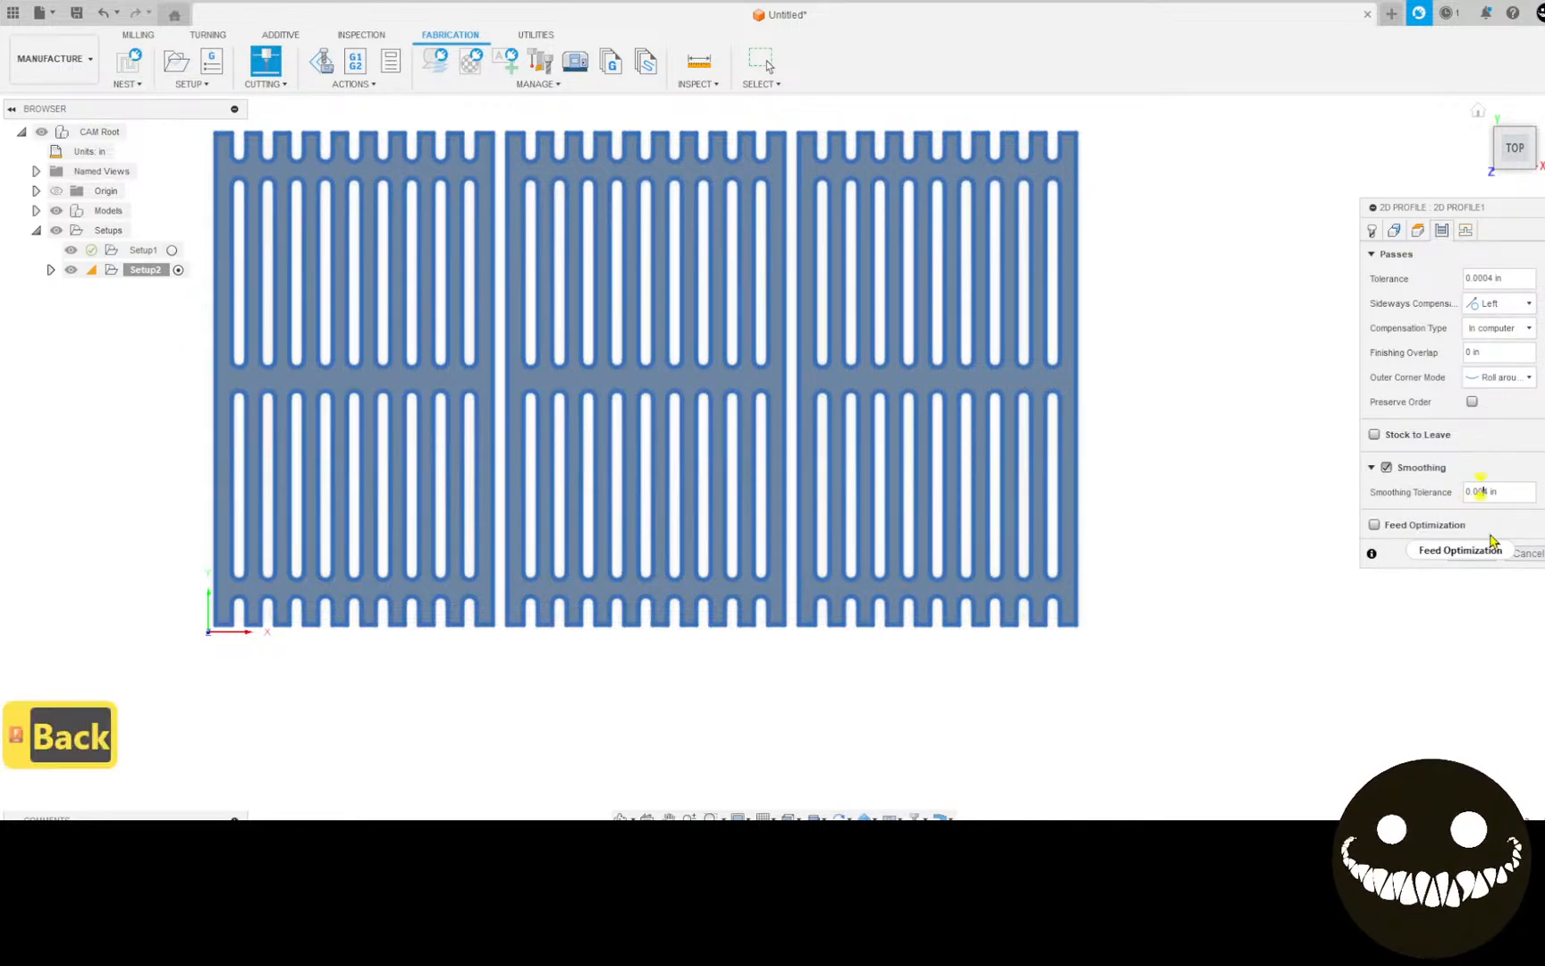
pyautogui.press('BackSpace')
pyautogui.click(1374, 526)
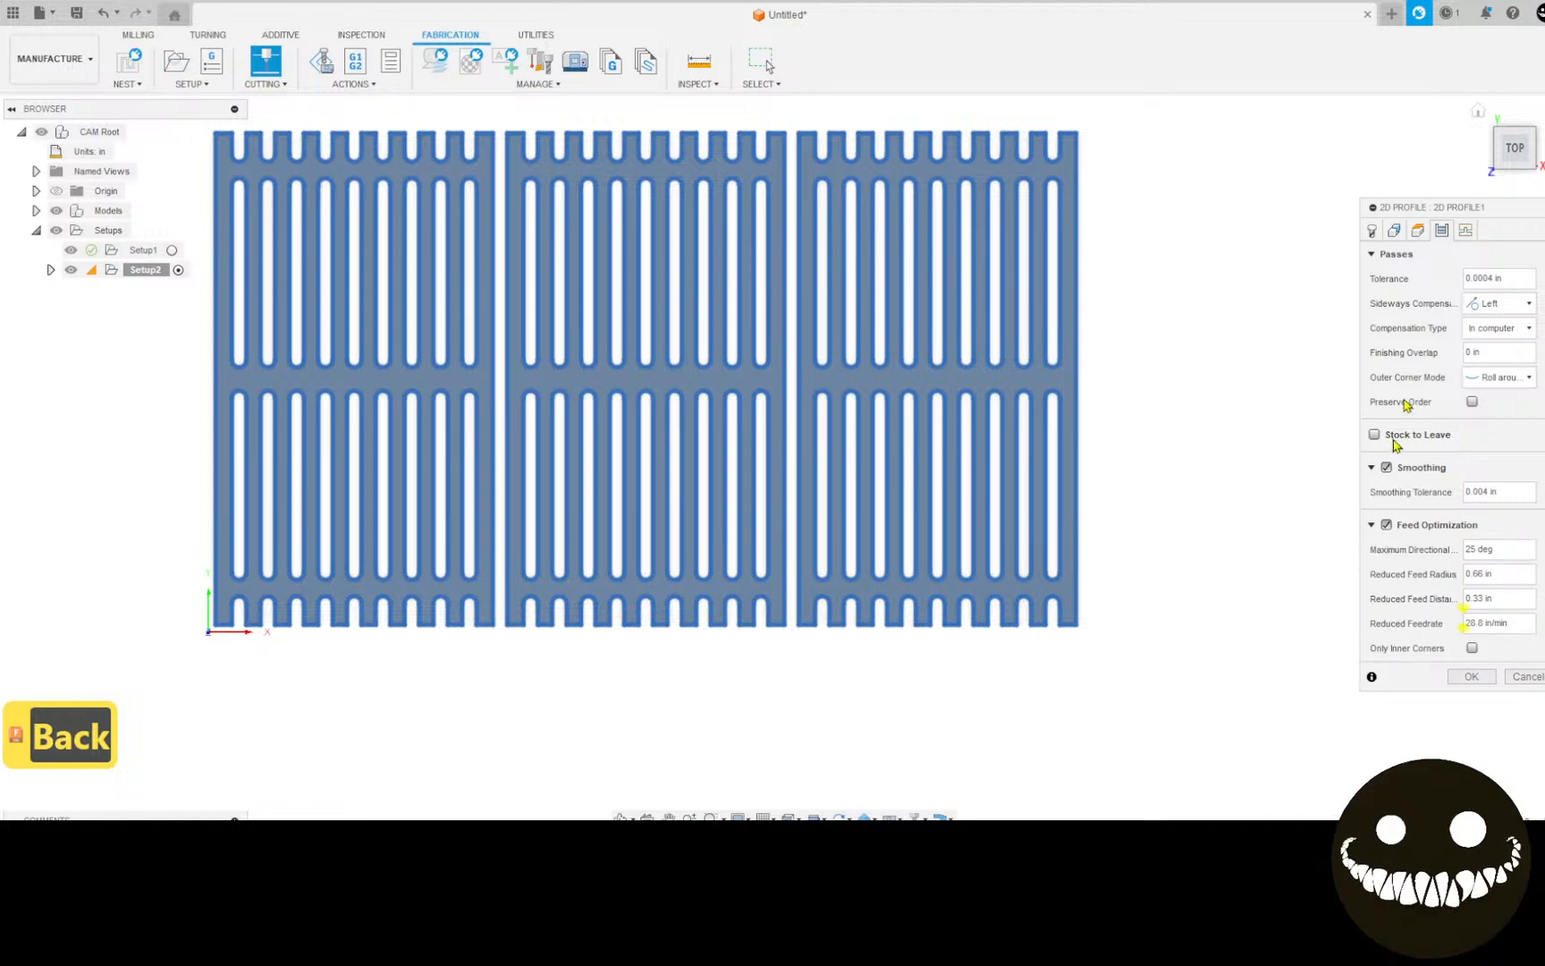
pyautogui.click(1478, 278)
pyautogui.press('BackSpace')
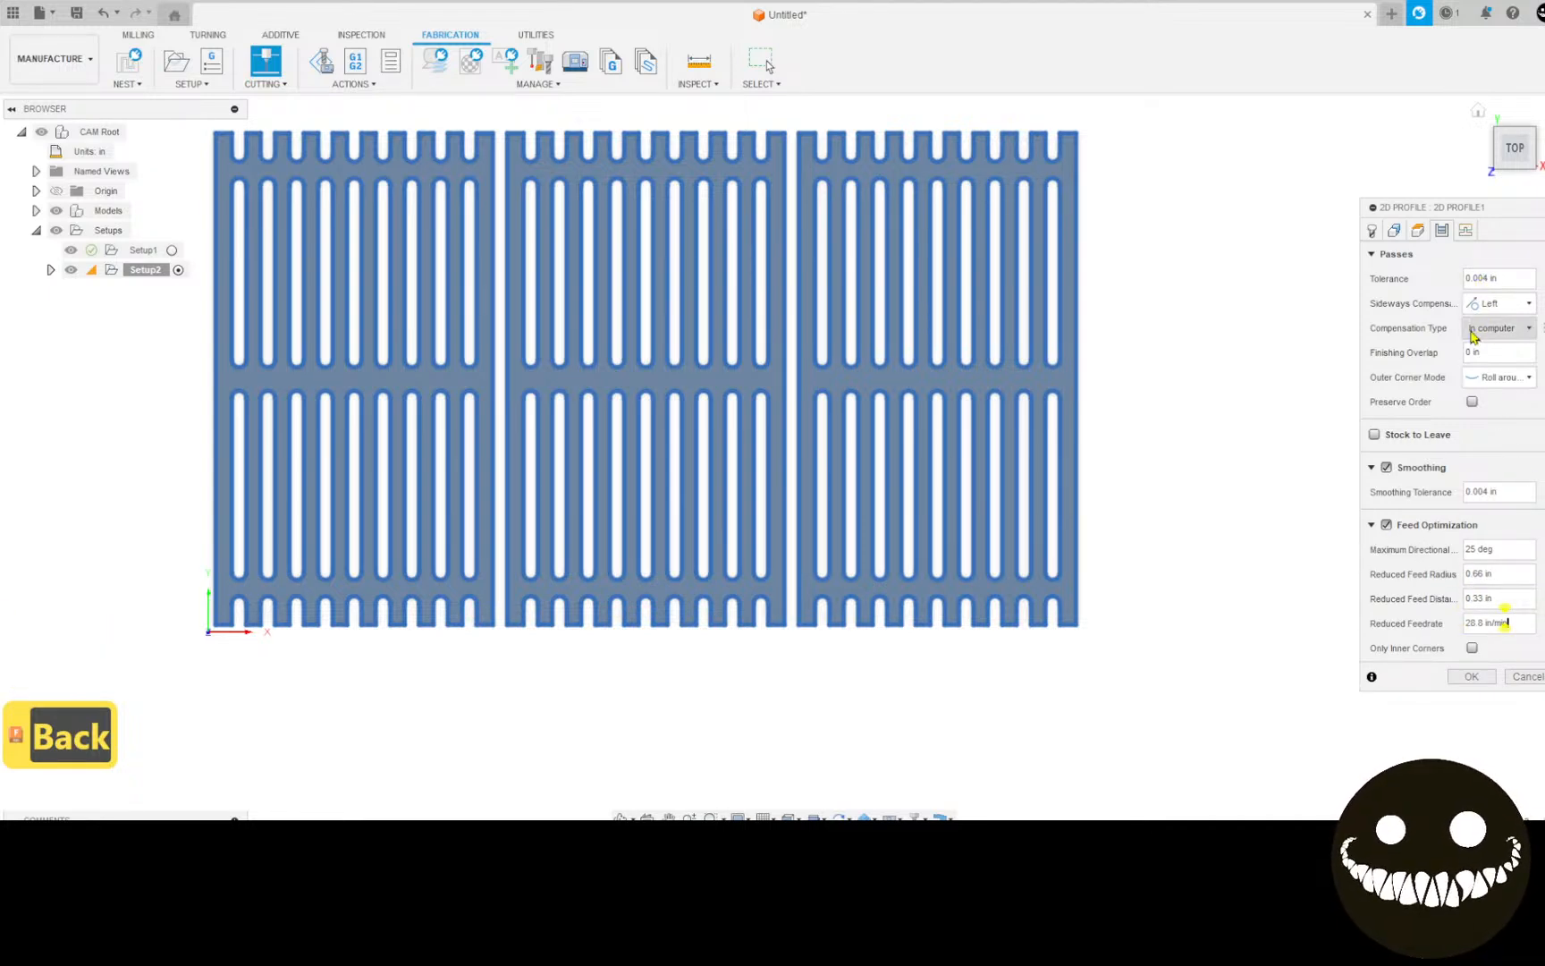
# Step: Set the lead-in radius to 0.125 in, the lead-in sweep angle to 160 deg and the lead-in distance to 0 in
pyautogui.click(1466, 230)
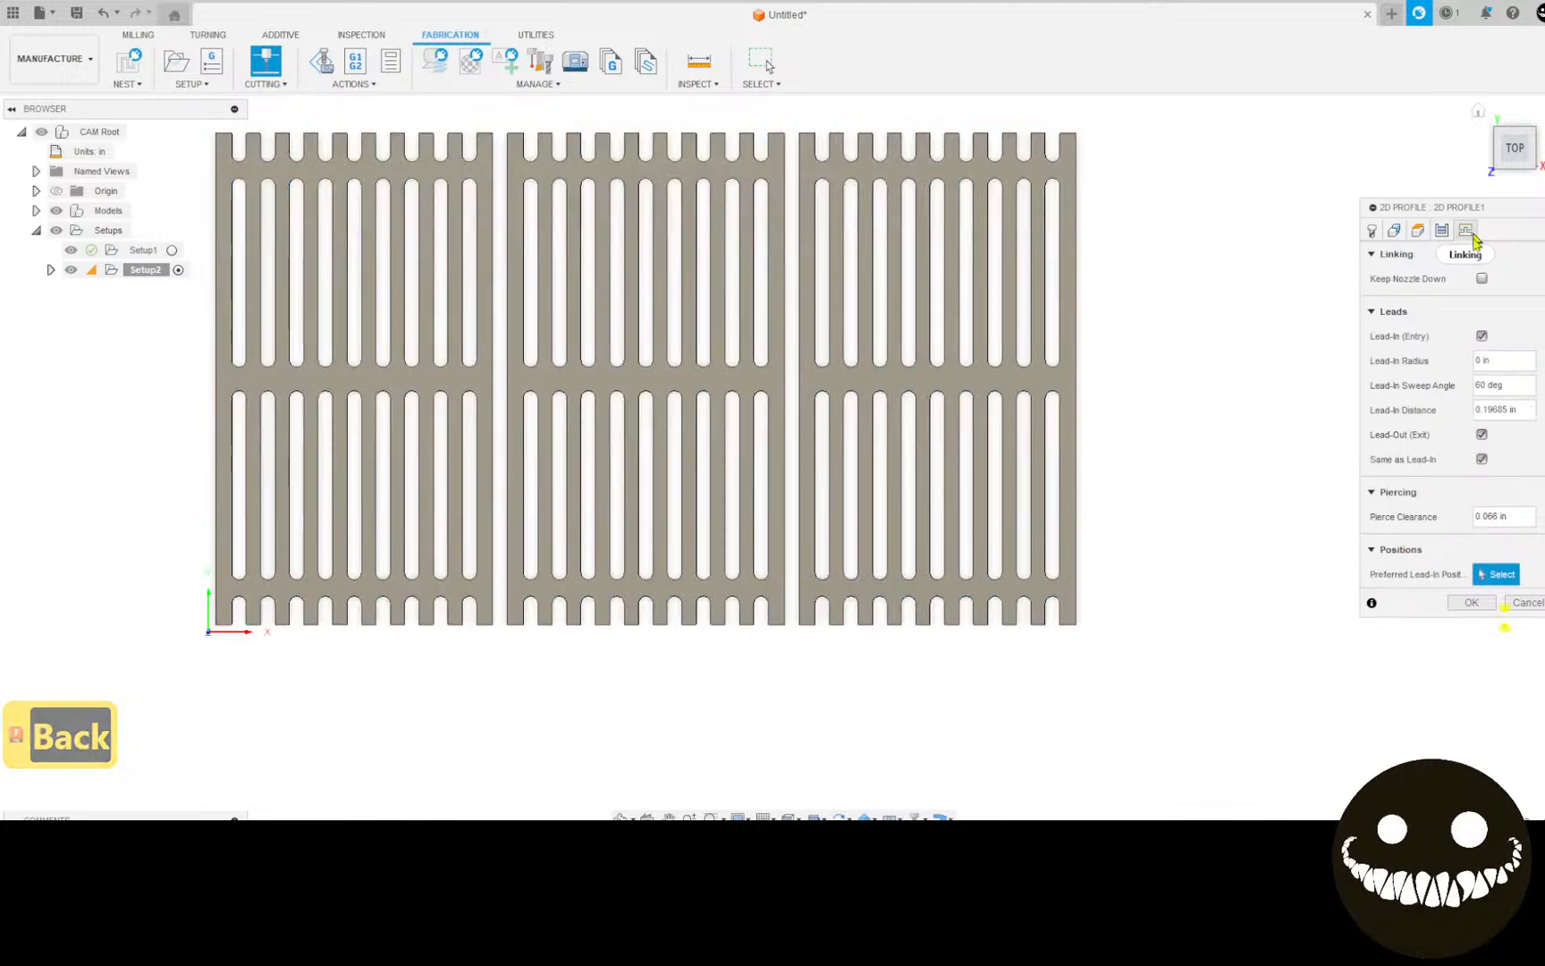
pyautogui.click(1481, 362)
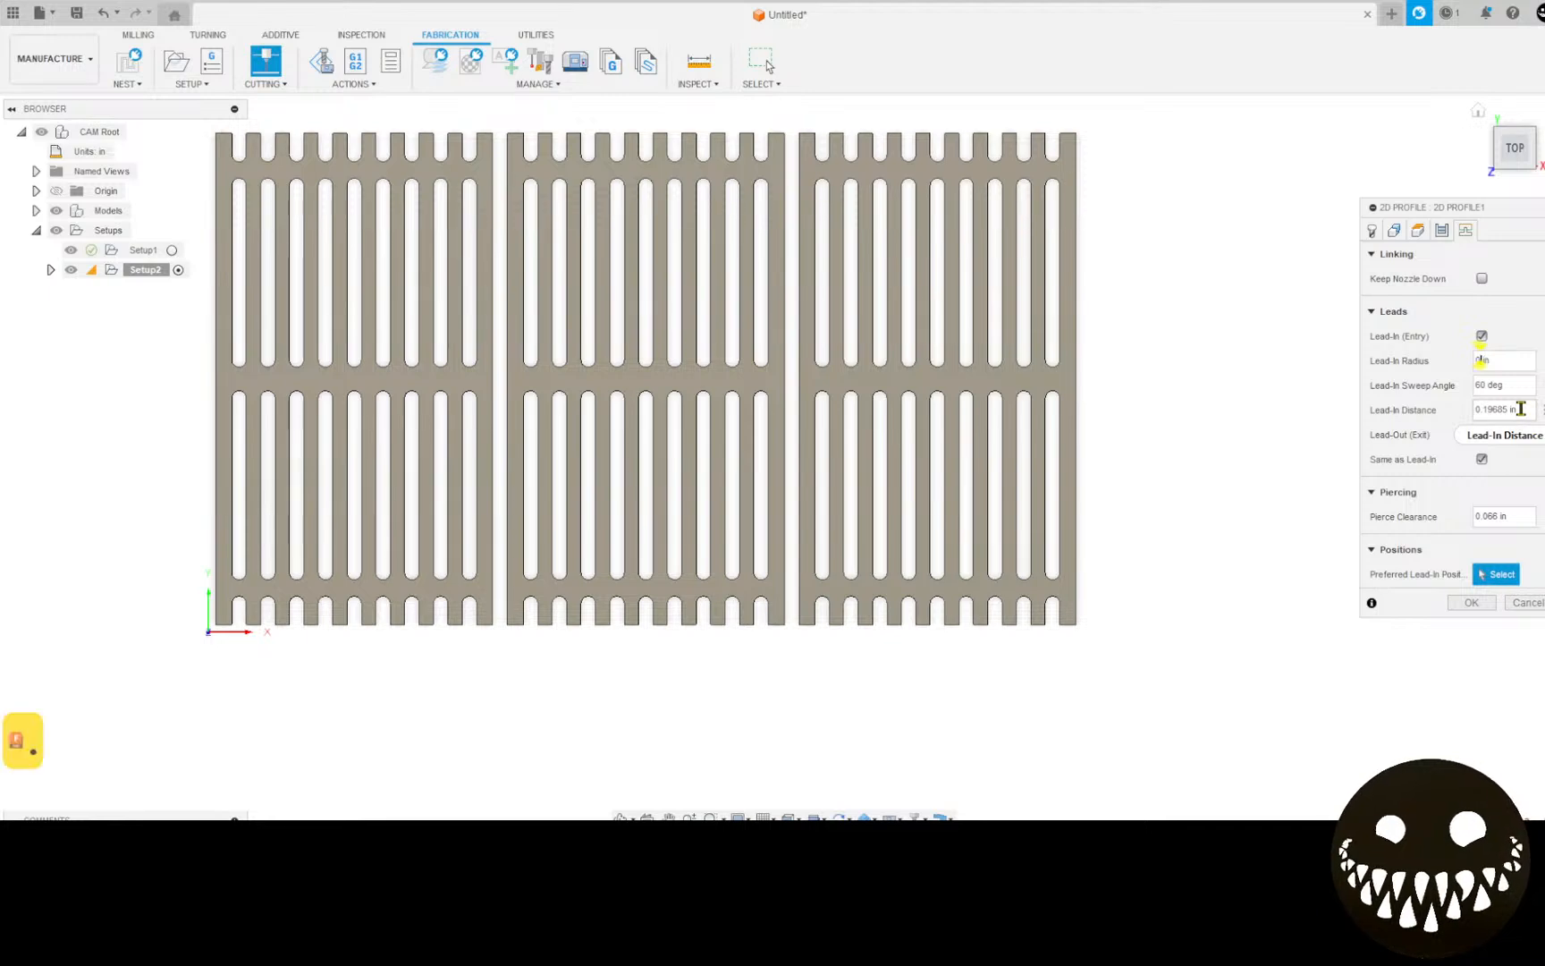
pyautogui.write('.21')
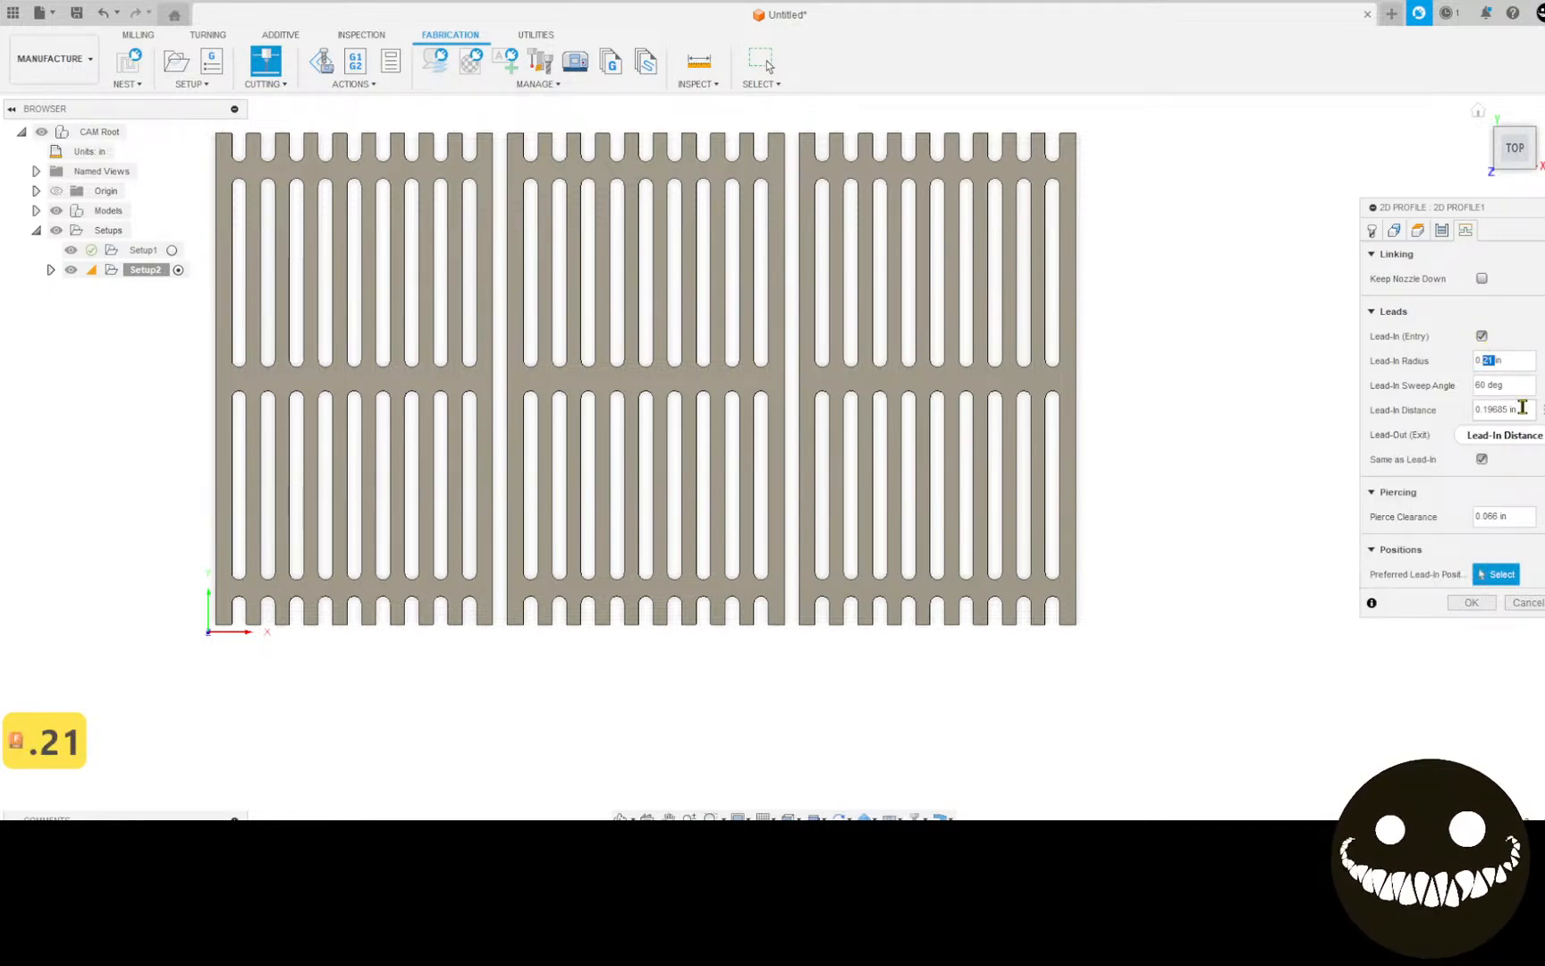
pyautogui.write('125')
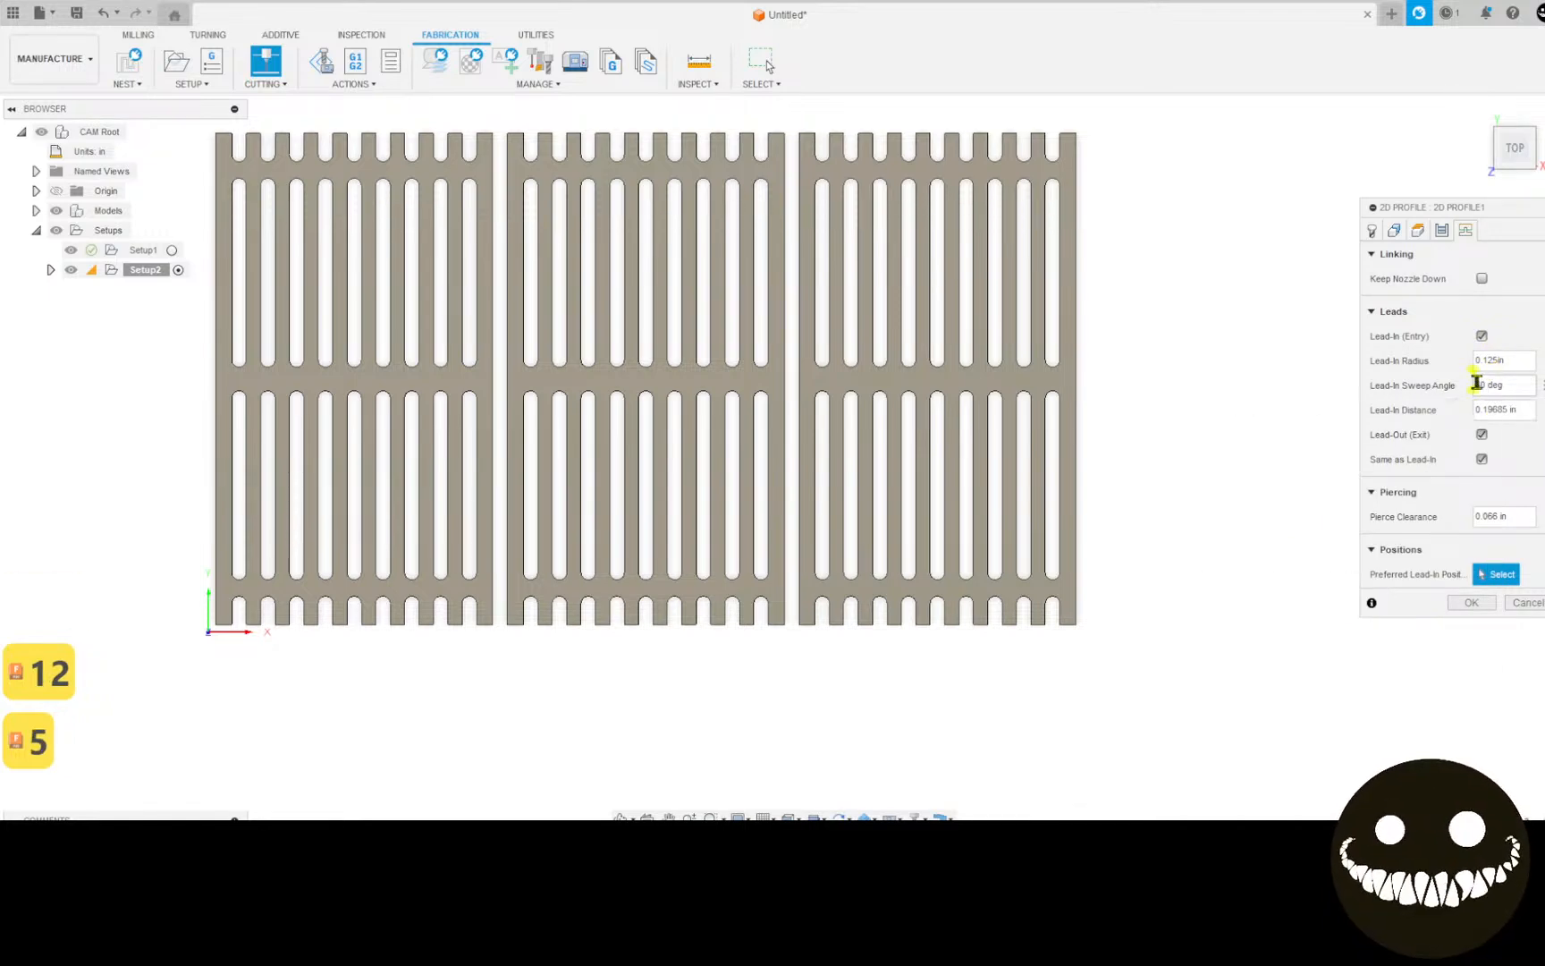
pyautogui.write('18')
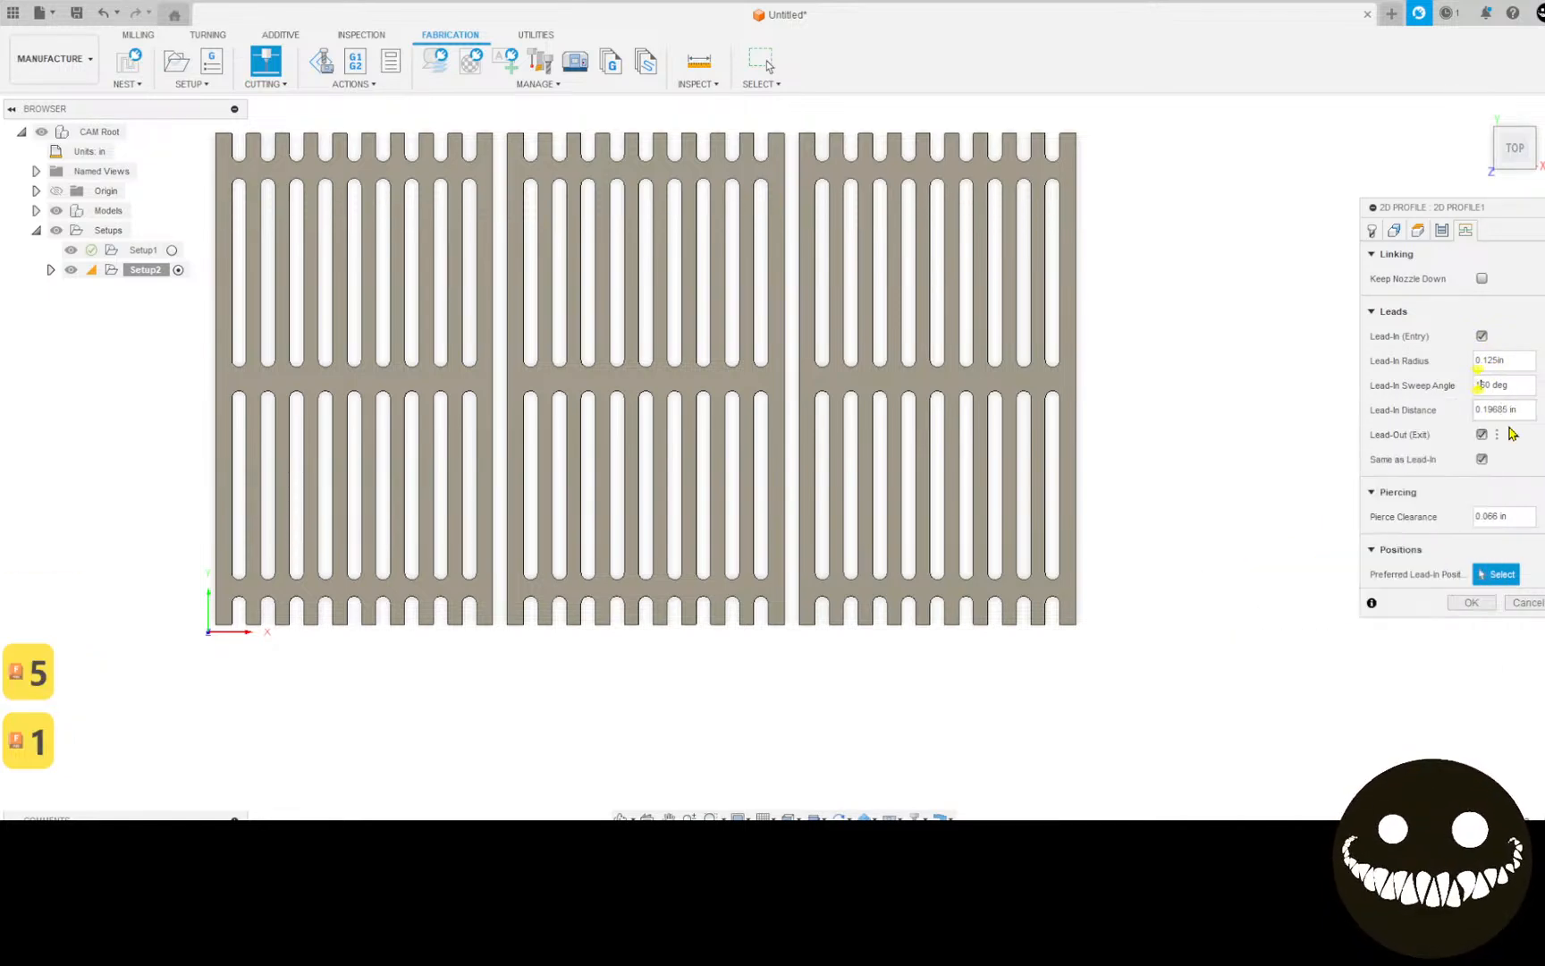
pyautogui.moveTo(1520, 413); pyautogui.dragTo(1470, 413)
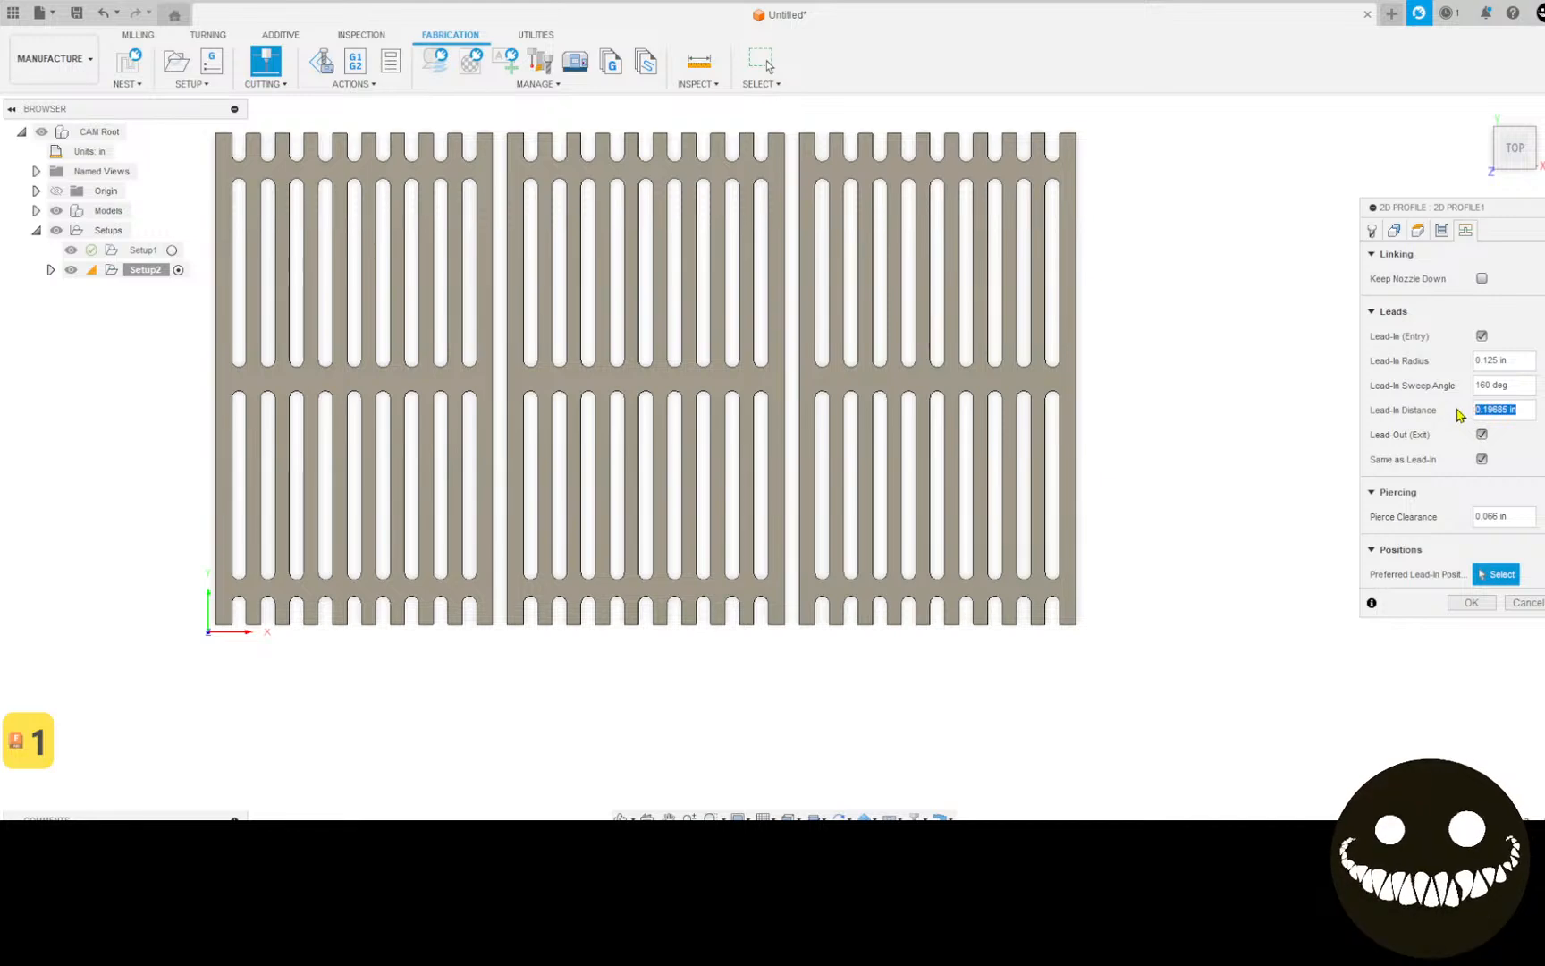
pyautogui.write('0')
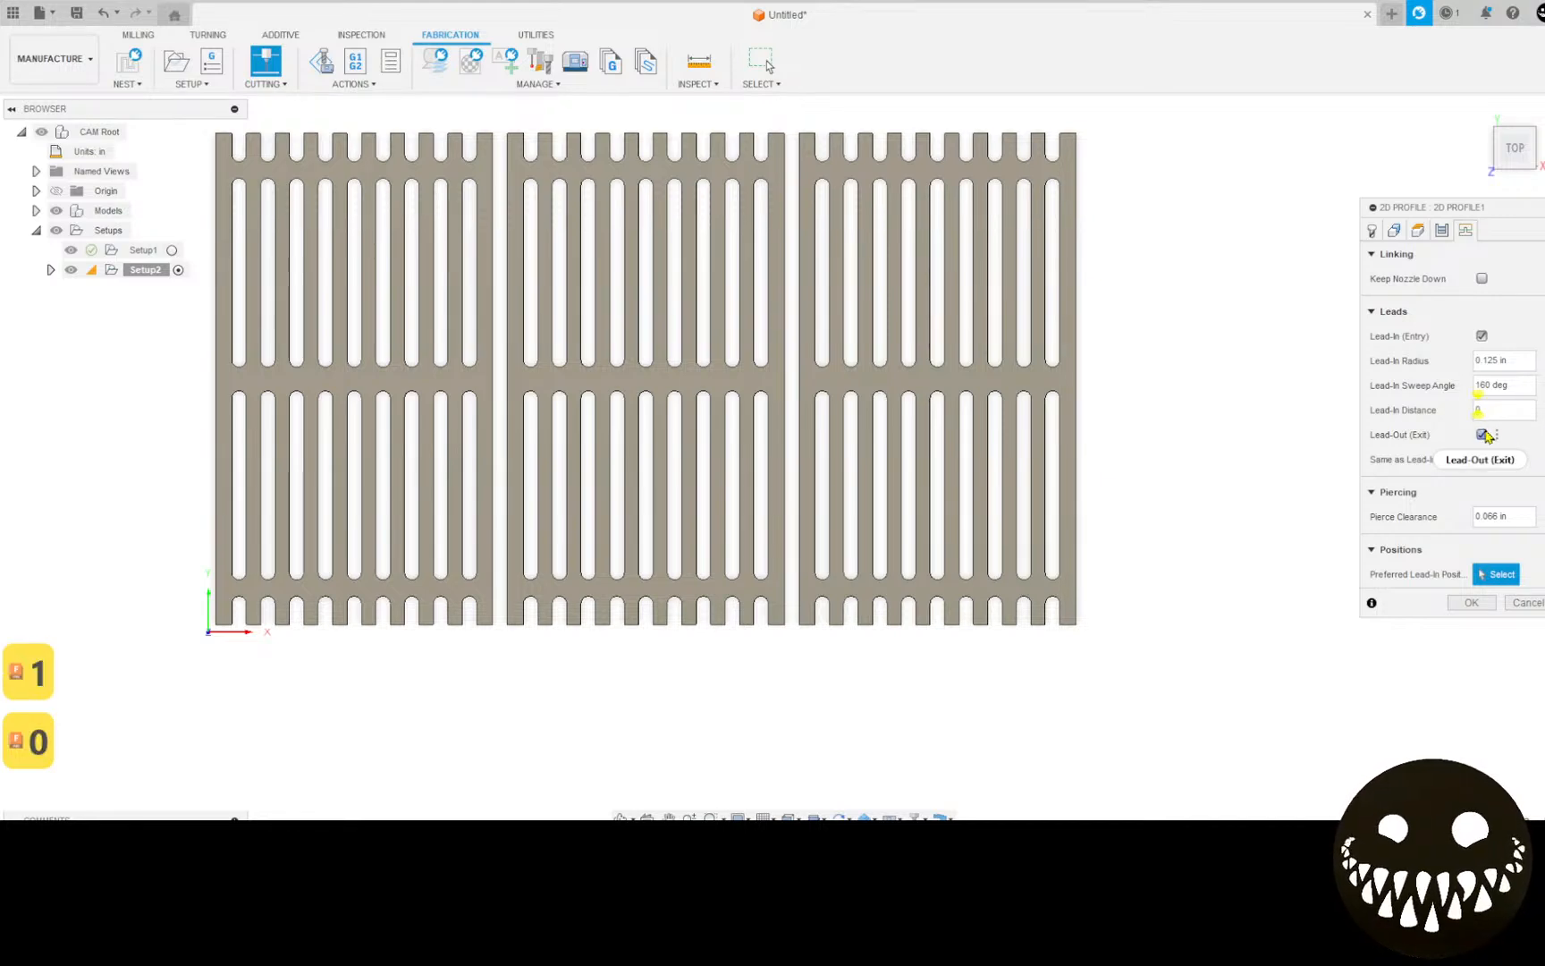
# Step: Turn off the lead-out and set the pierce clearance to 0
pyautogui.rightClick(1481, 438)
pyautogui.click(1481, 438)
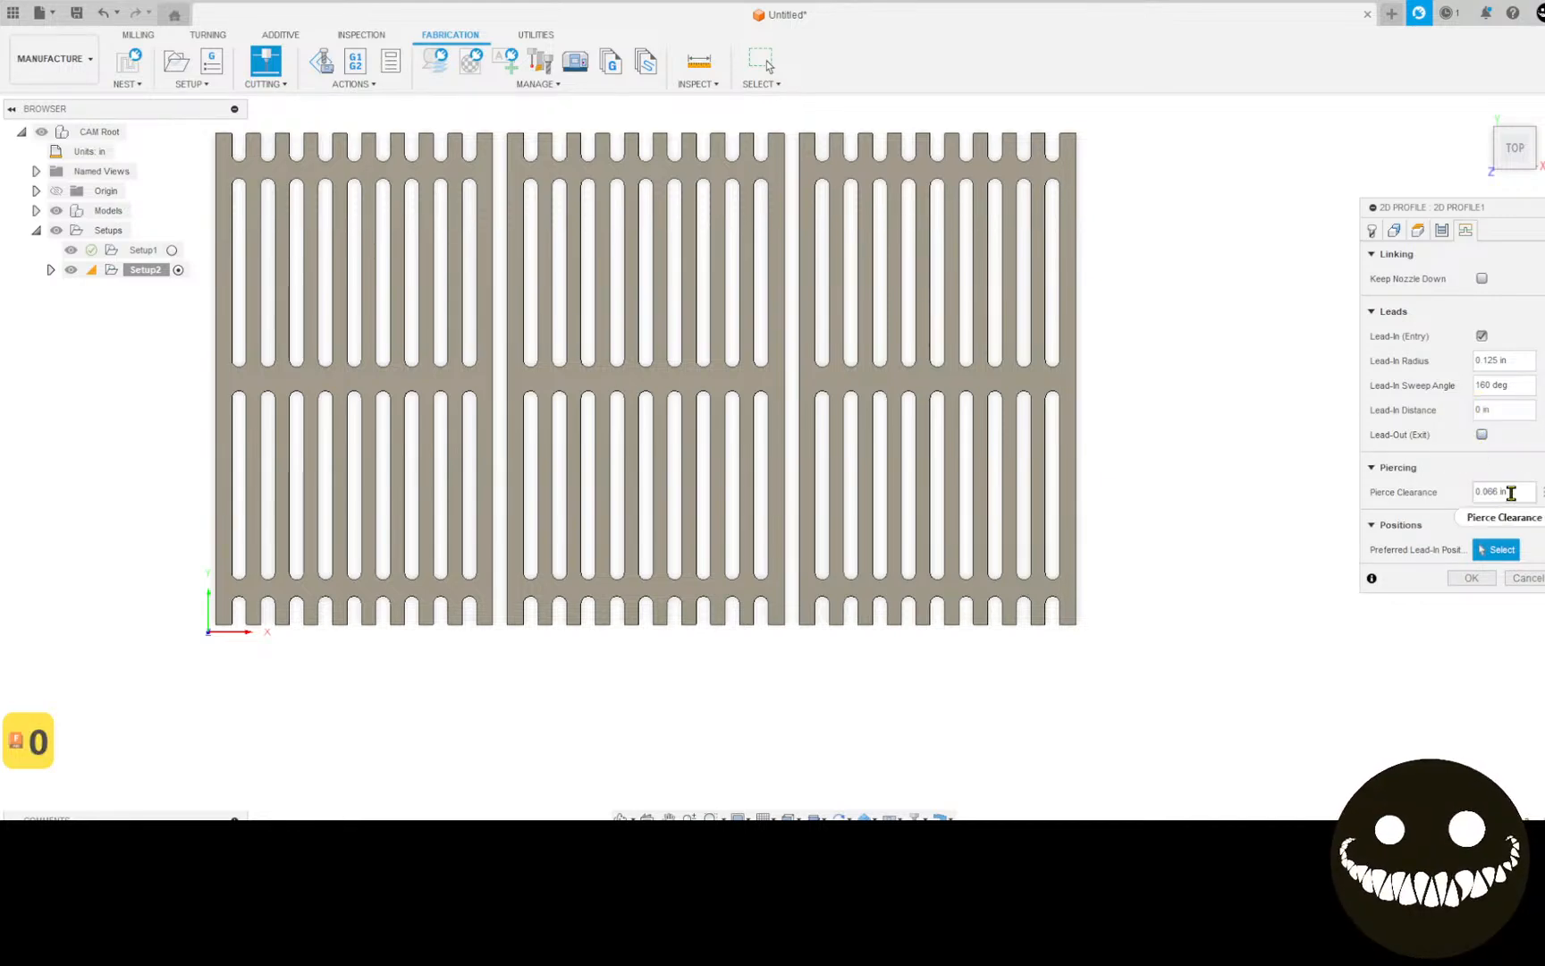
pyautogui.moveTo(1513, 494); pyautogui.dragTo(1433, 492)
pyautogui.write('0')
# Step: Set the finishing overlap of the passes to 0.03 in and generate the 2D Profile toolpath
pyautogui.click(1442, 230)
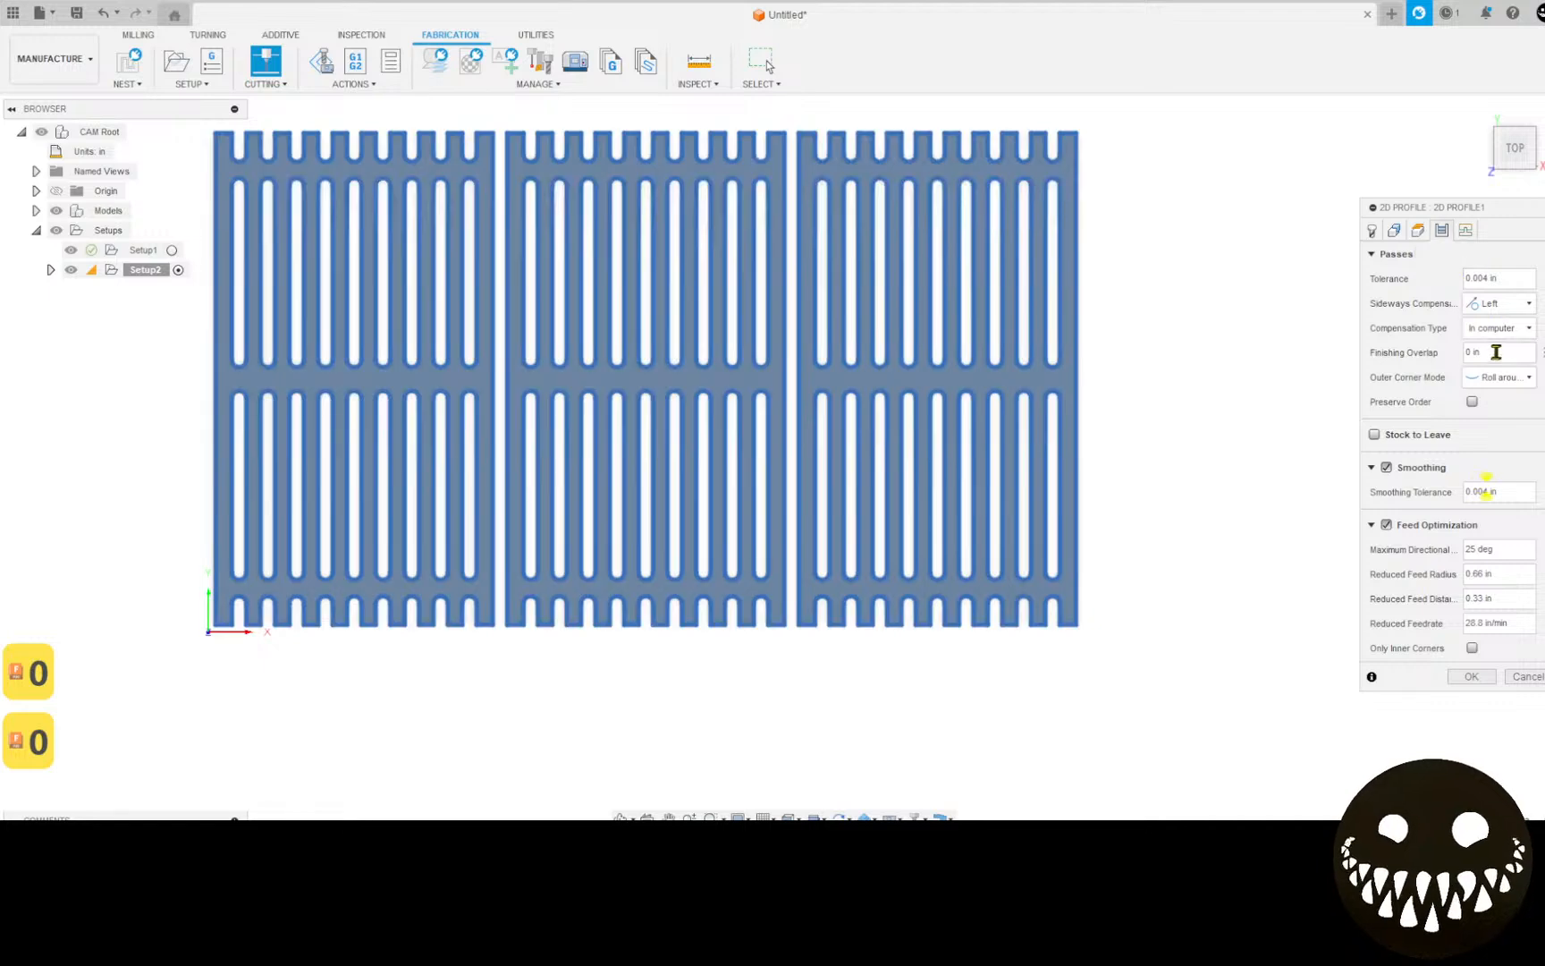
pyautogui.click(1469, 351)
pyautogui.write('.0')
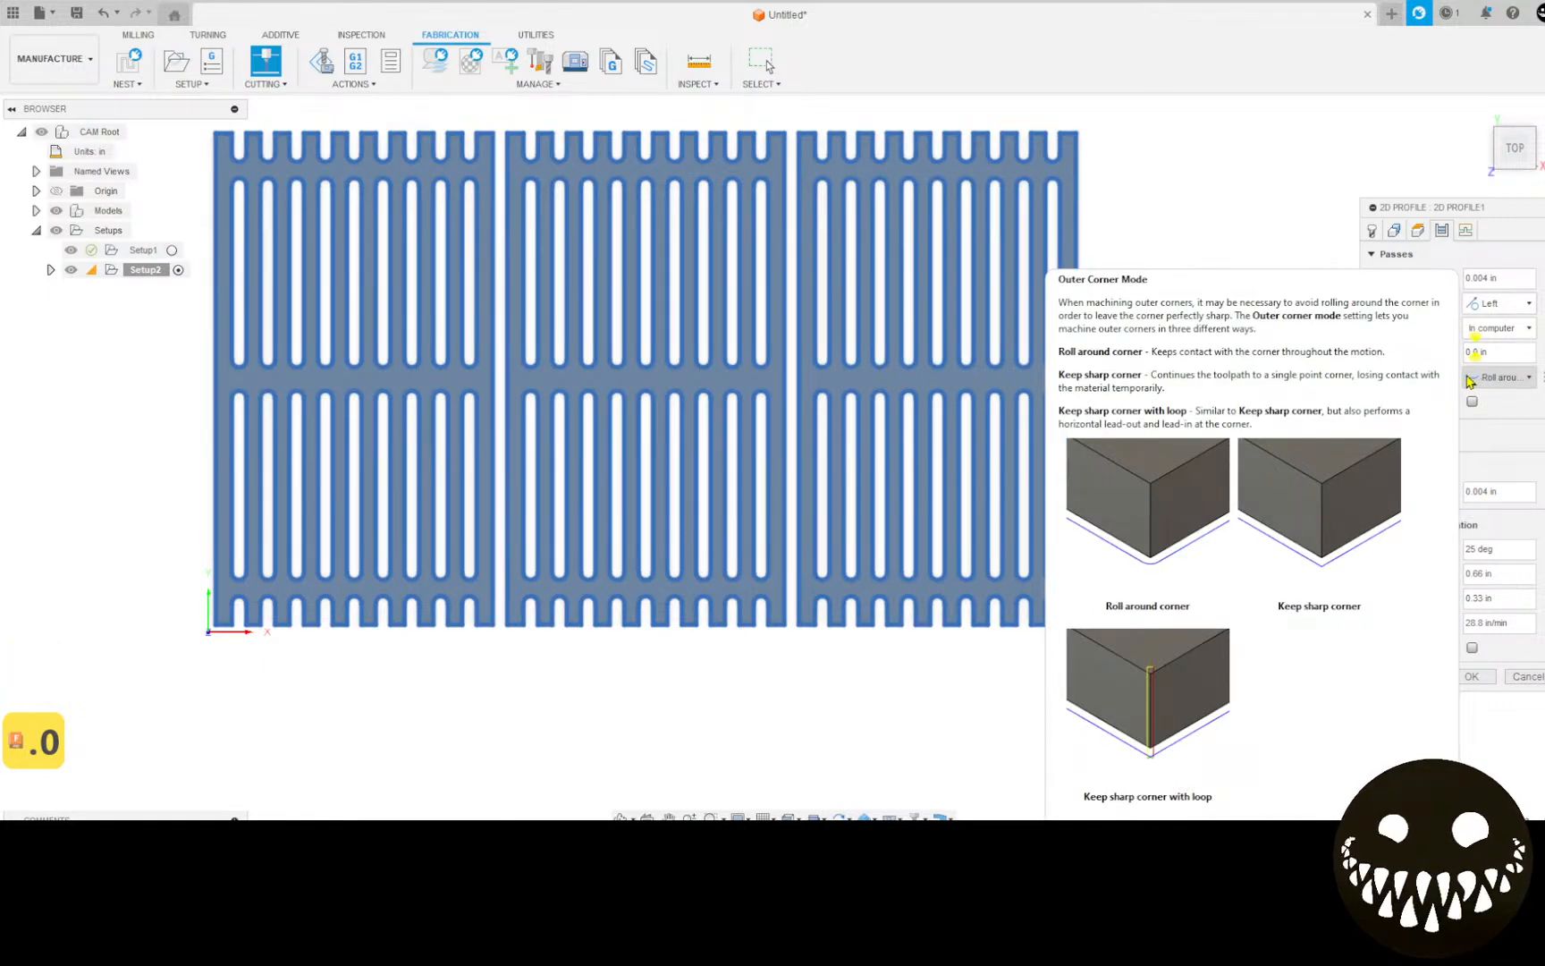
pyautogui.write('3')
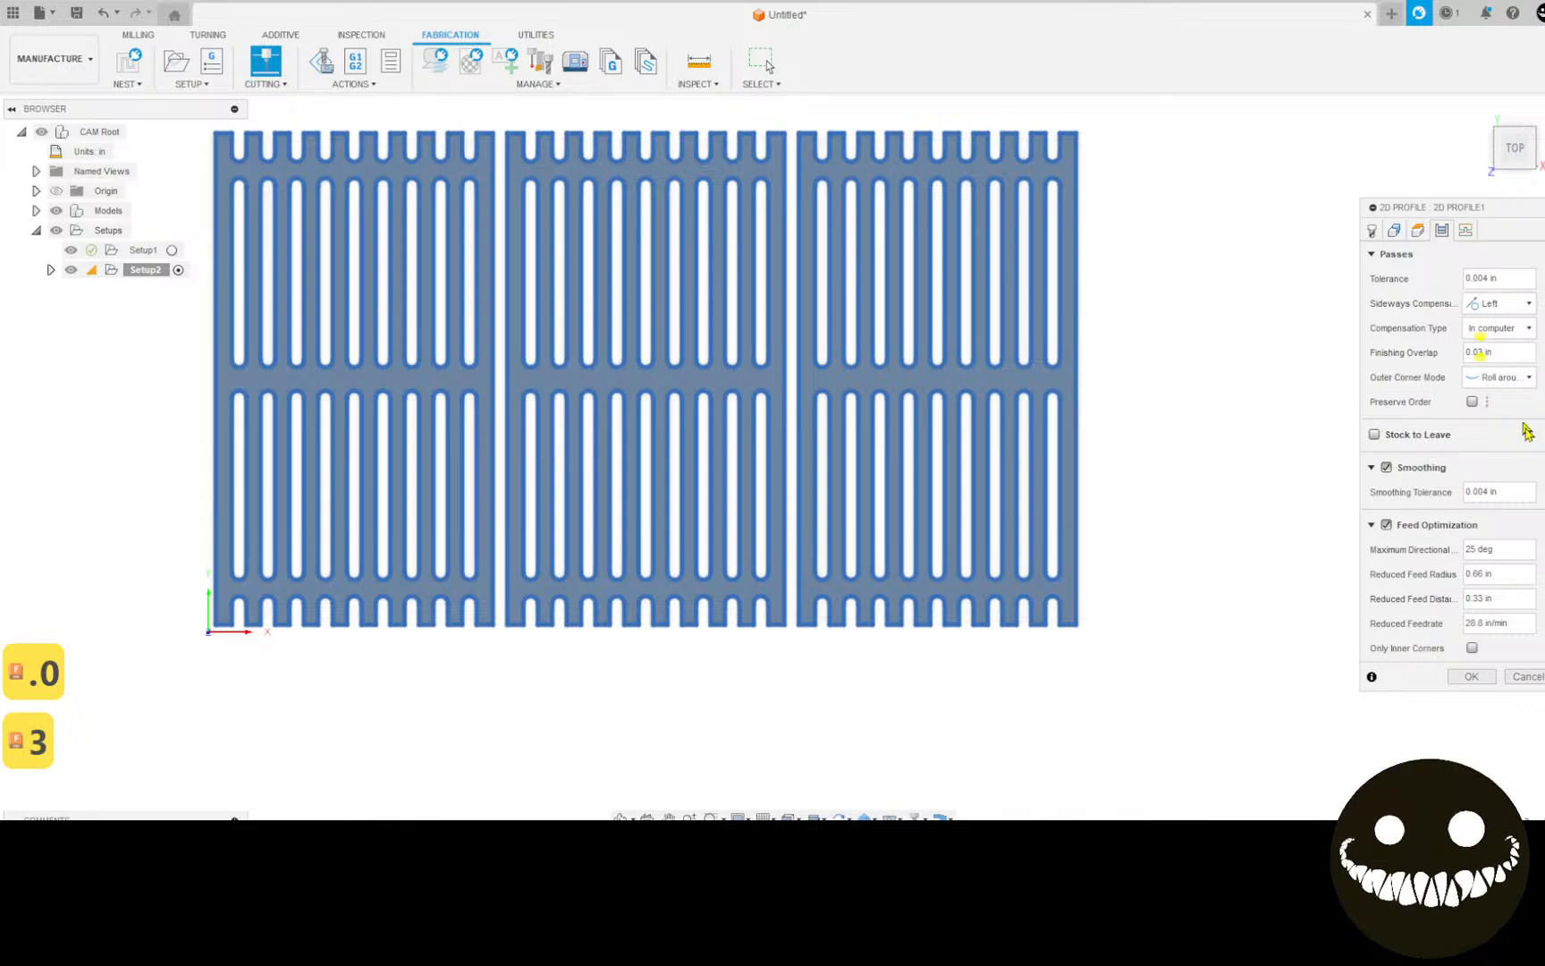
pyautogui.click(1492, 680)
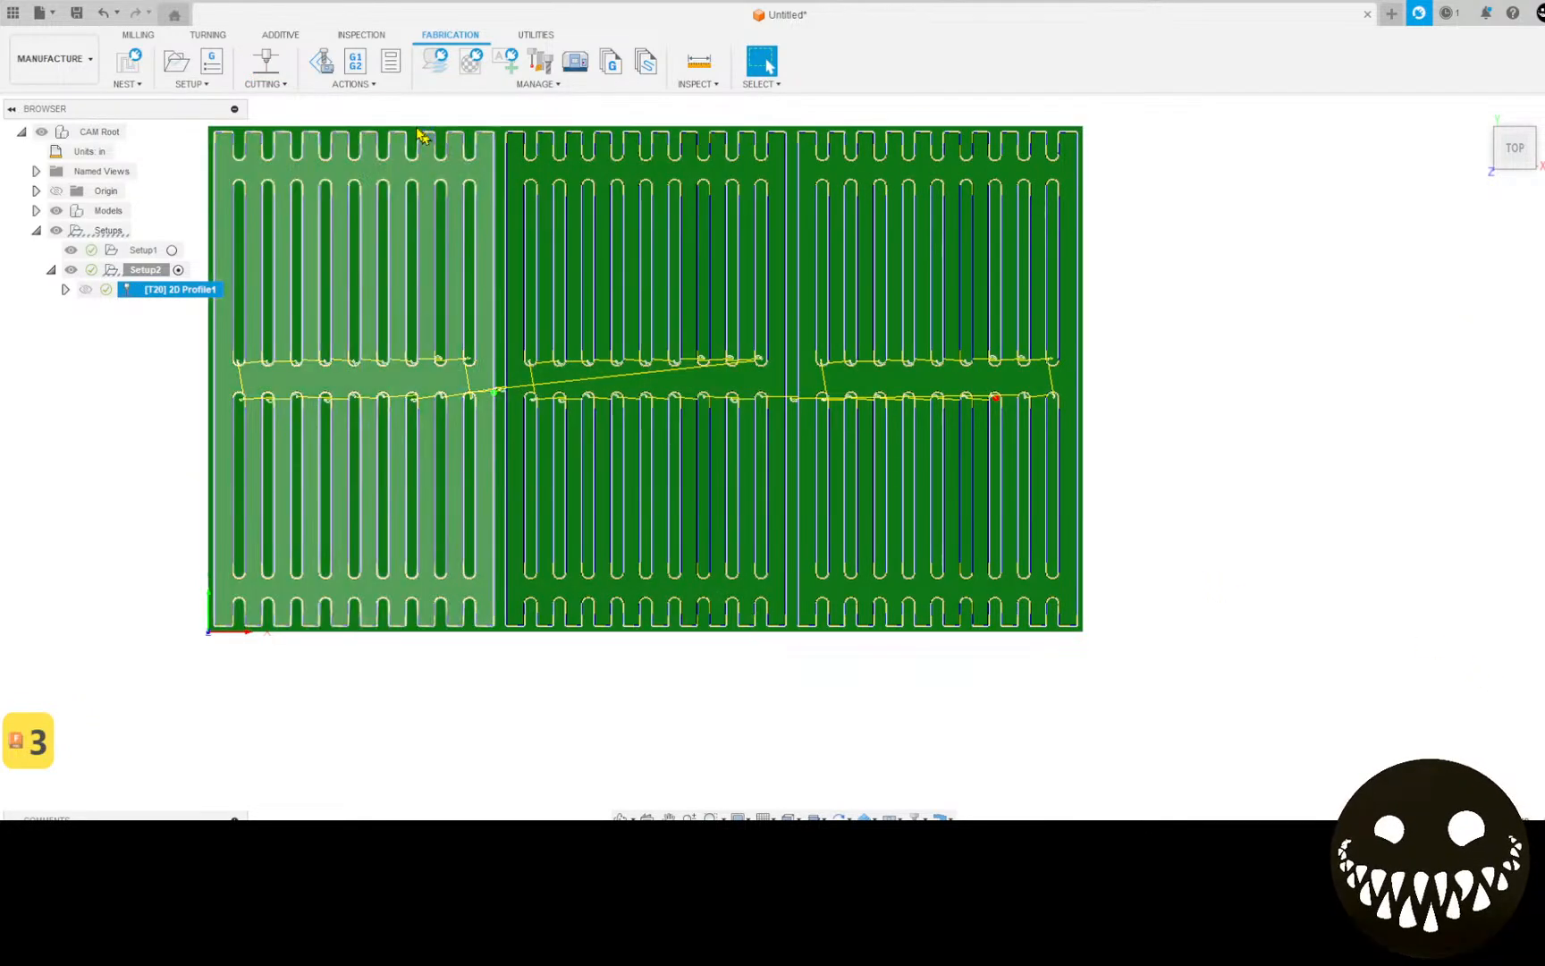
# Step: Play the machining simulation of the 2D Profile toolpath across all three grills and exit the simulation
pyautogui.moveTo(448, 235); pyautogui.dragTo(569, 268, button='middle')
pyautogui.scroll(3, 557, 287)
pyautogui.scroll(-2, 578, 283)
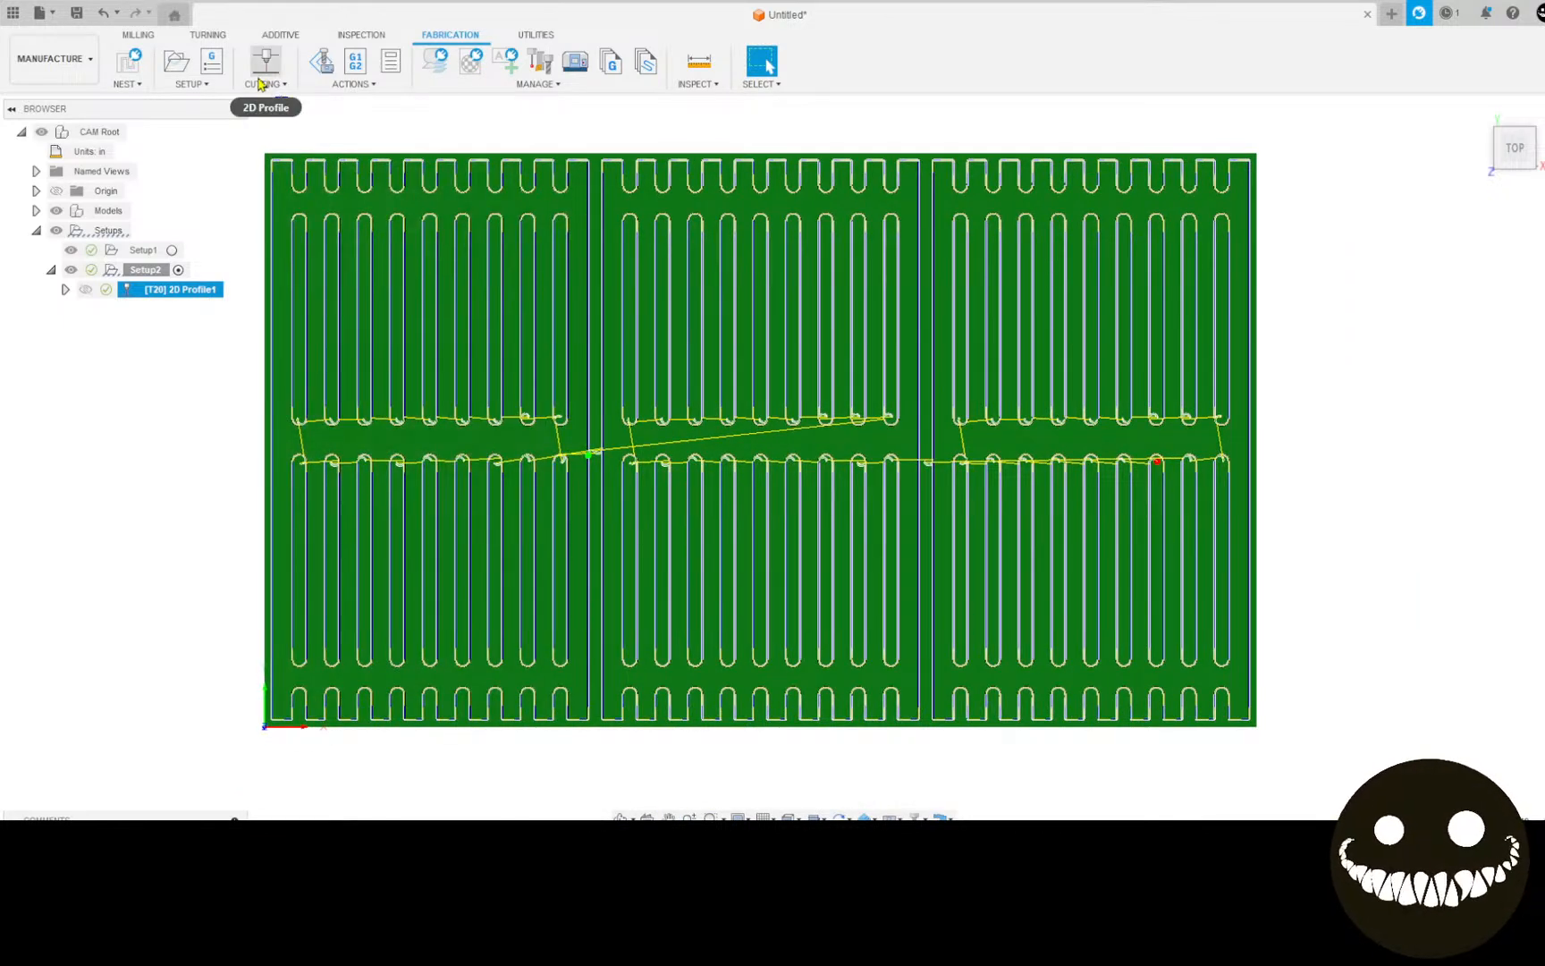
pyautogui.click(322, 60)
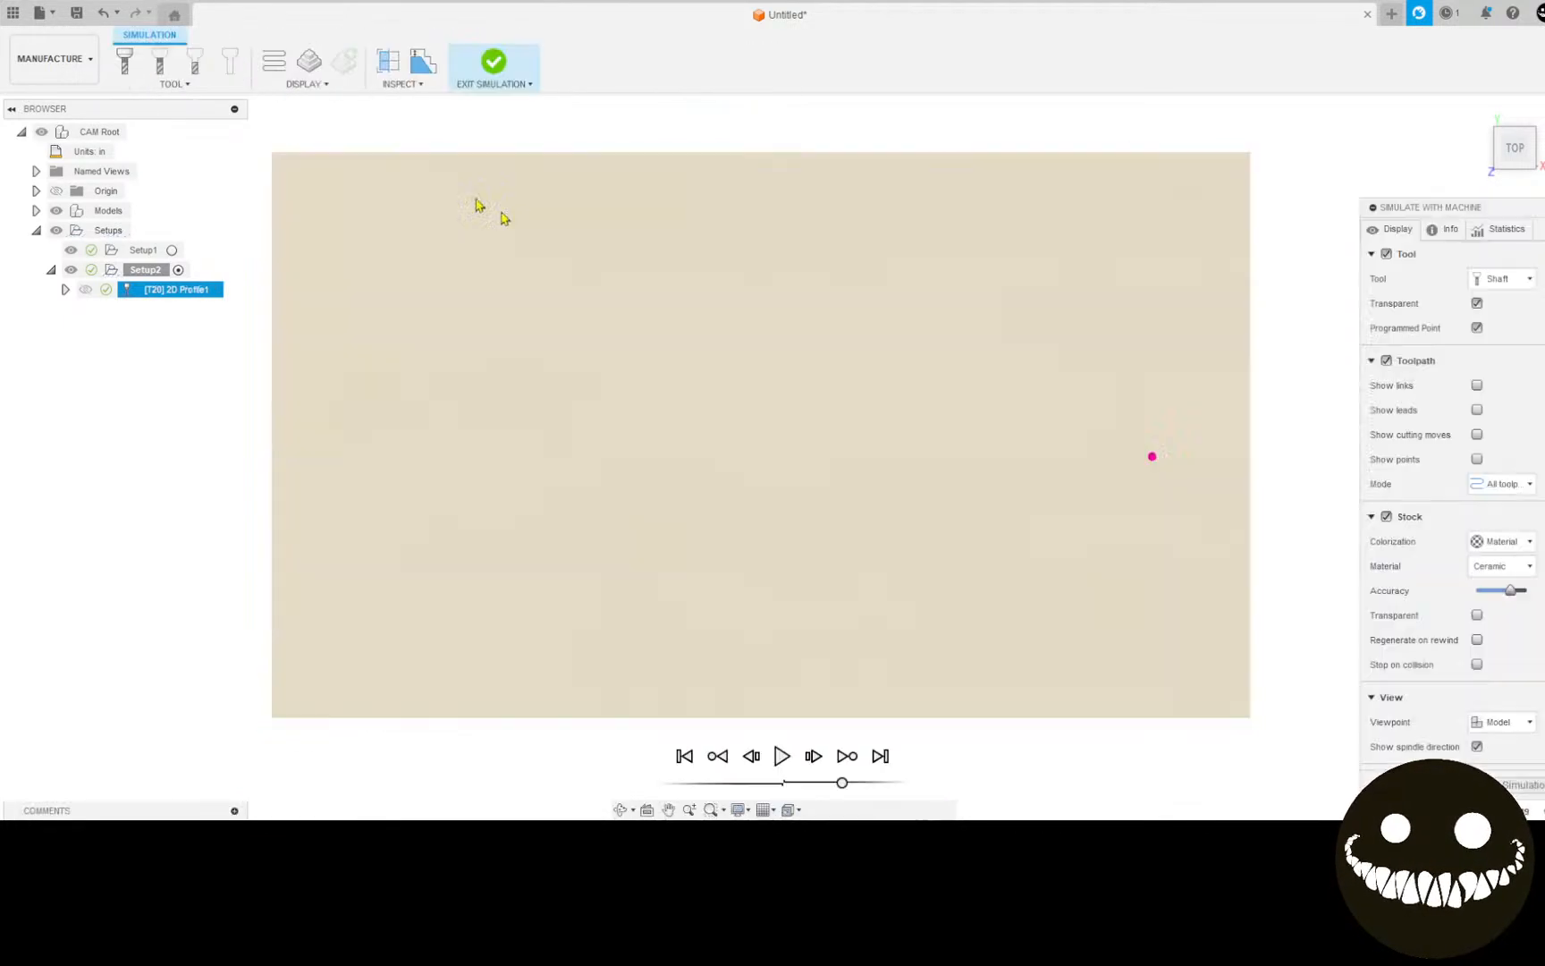
pyautogui.click(783, 755)
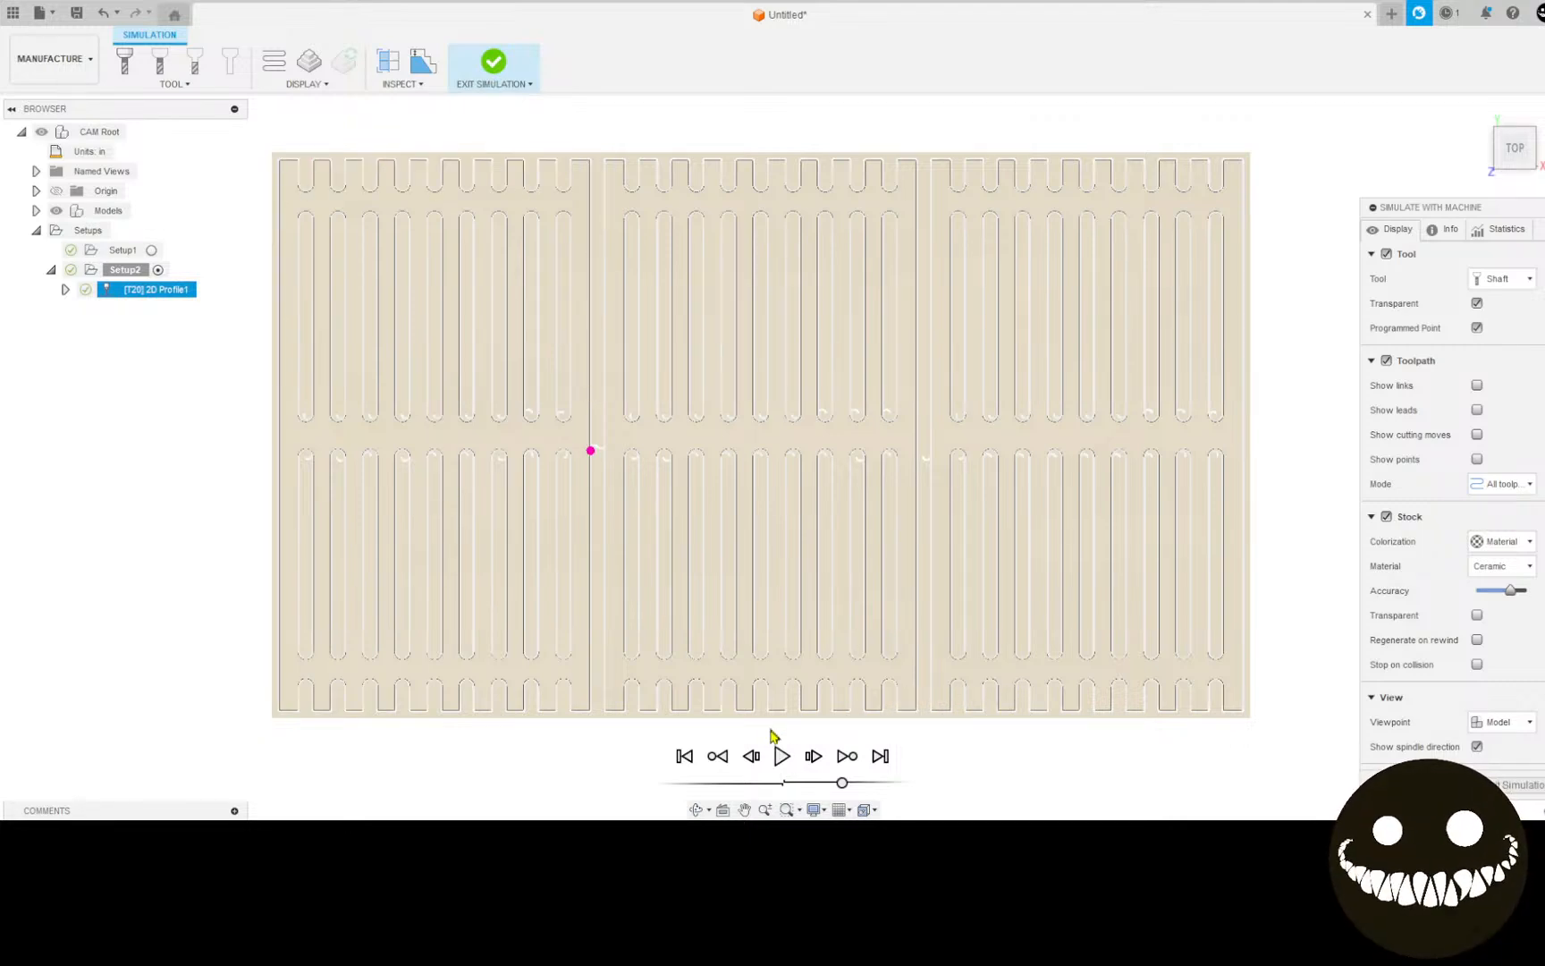
pyautogui.click(495, 79)
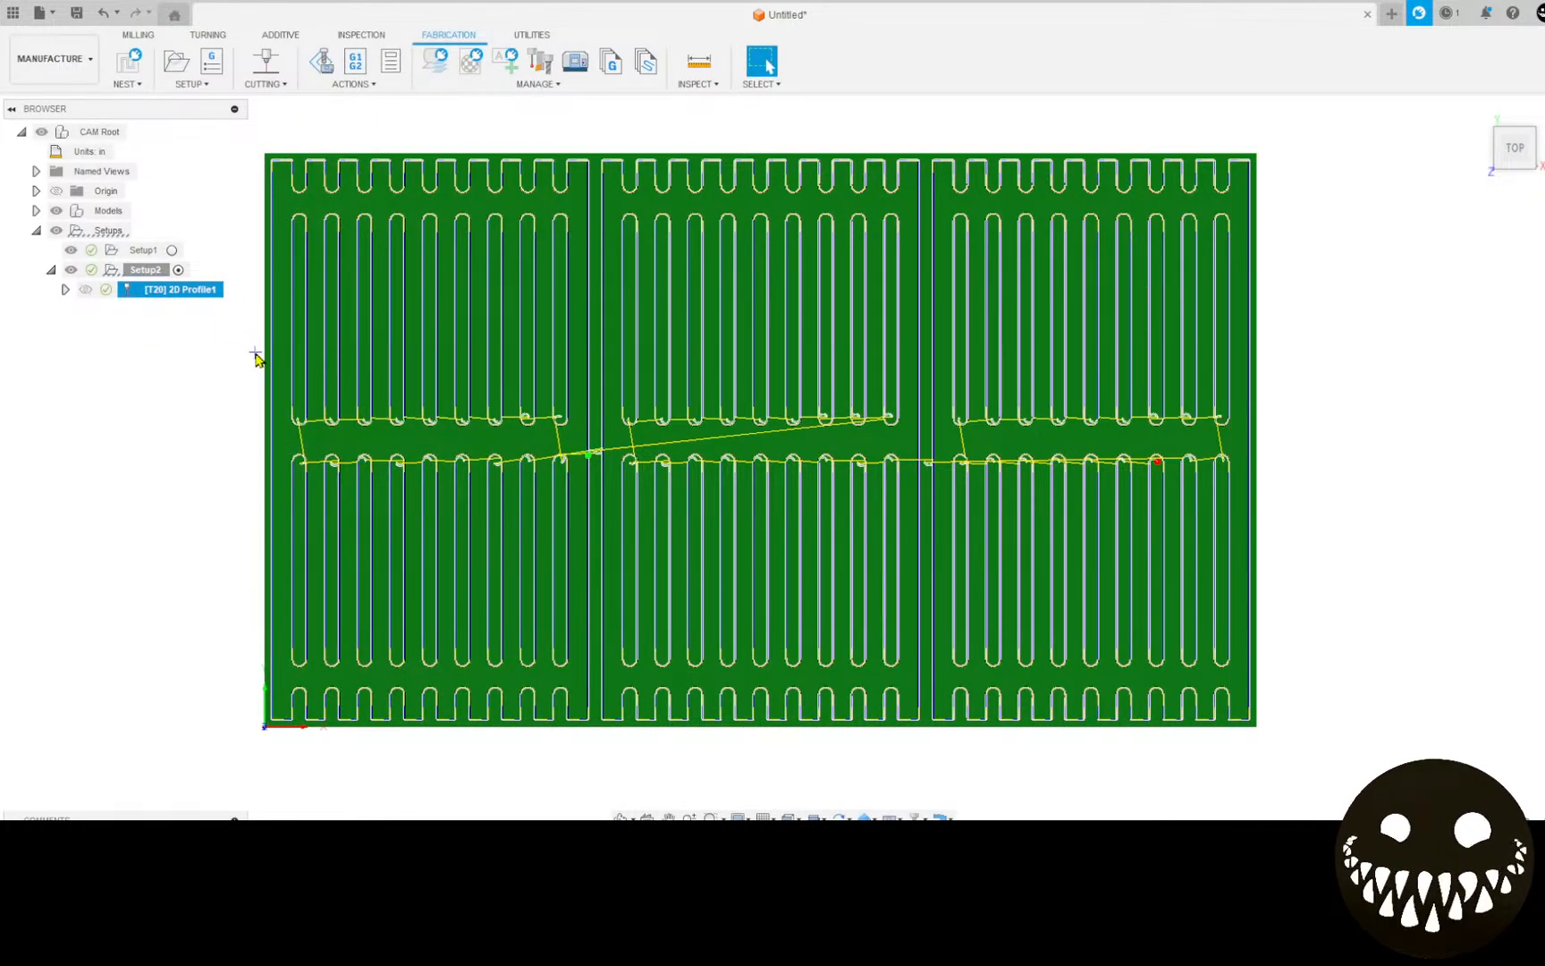
# Step: Create an NC program for the 2D Profile operation and set its cut height to 0.06 in
pyautogui.click(269, 72)
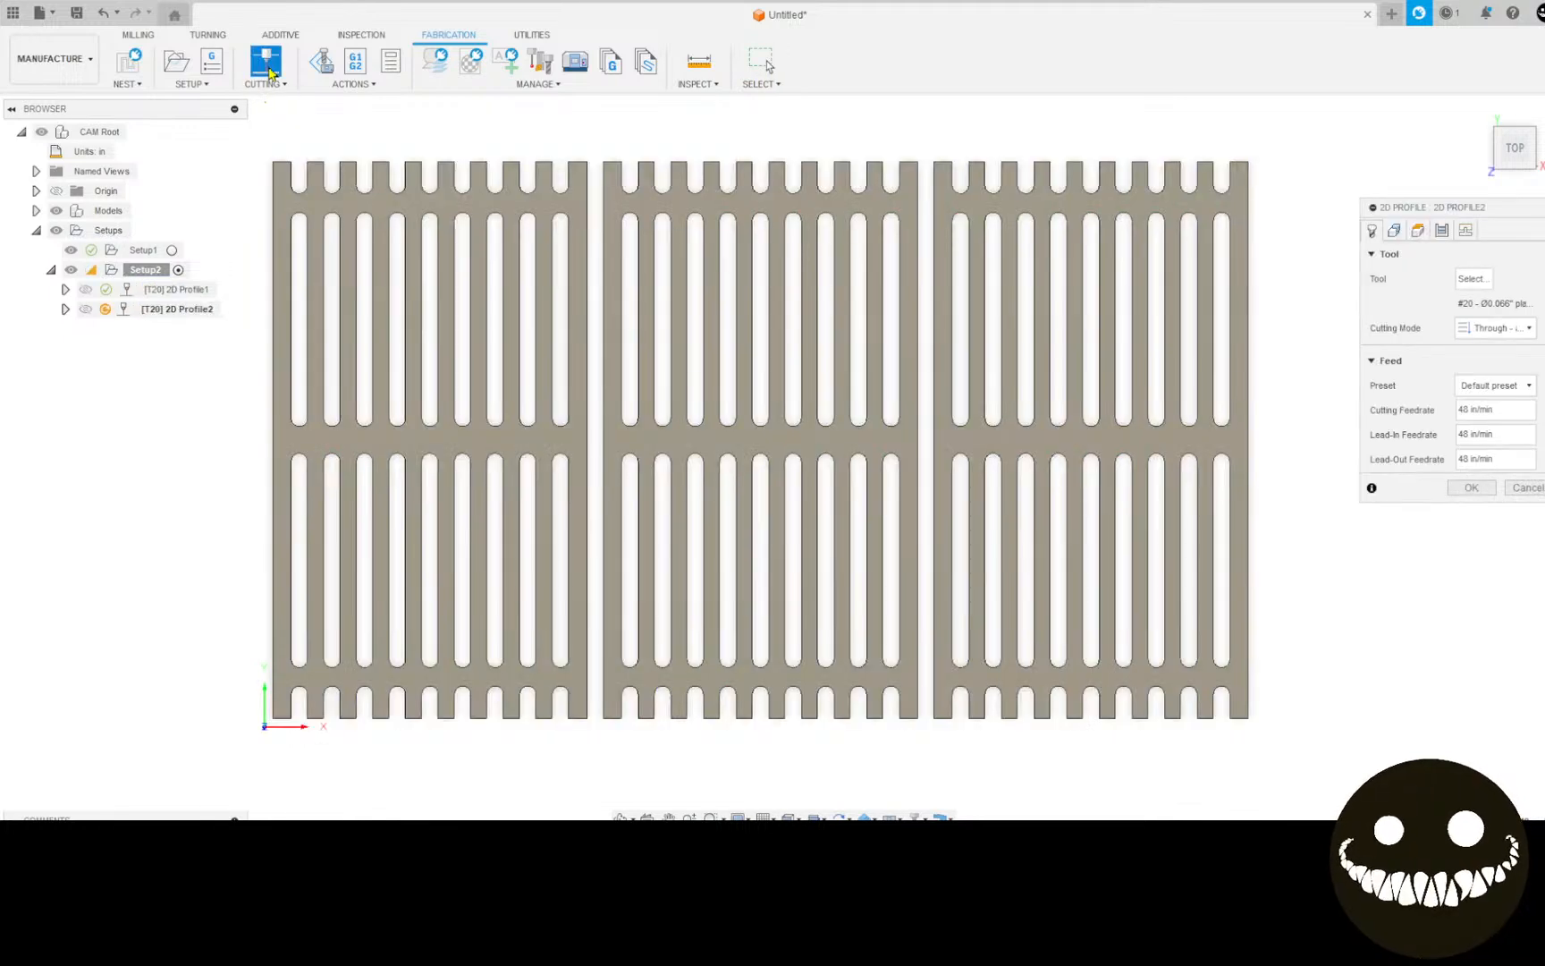
pyautogui.click(1524, 487)
pyautogui.click(212, 61)
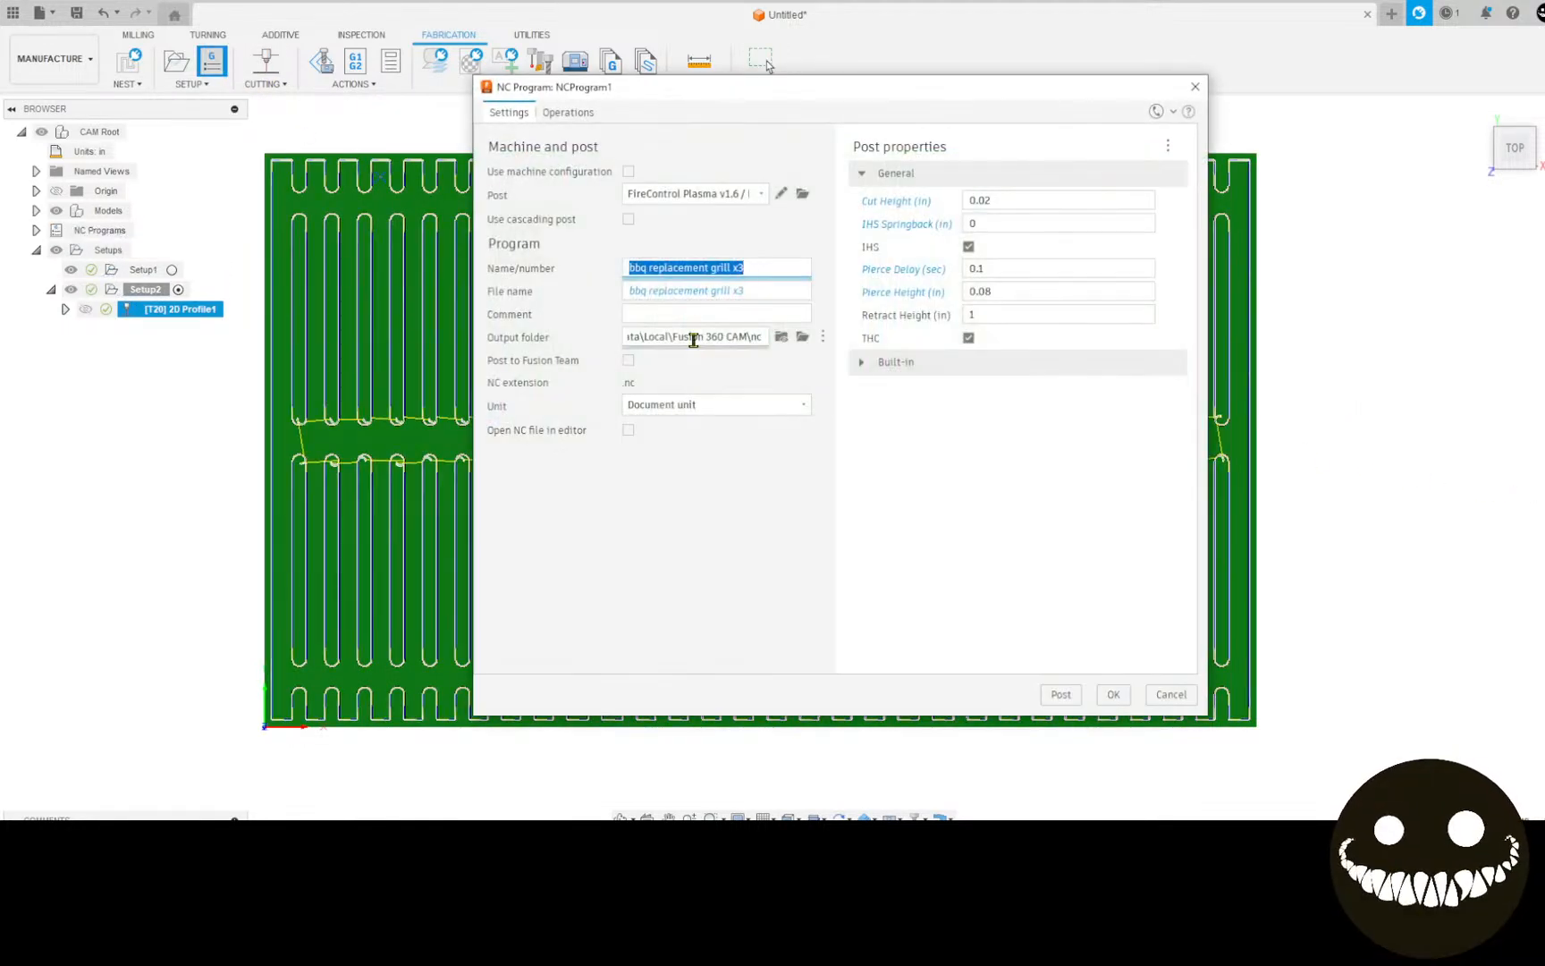
pyautogui.click(1018, 202)
pyautogui.press('BackSpace')
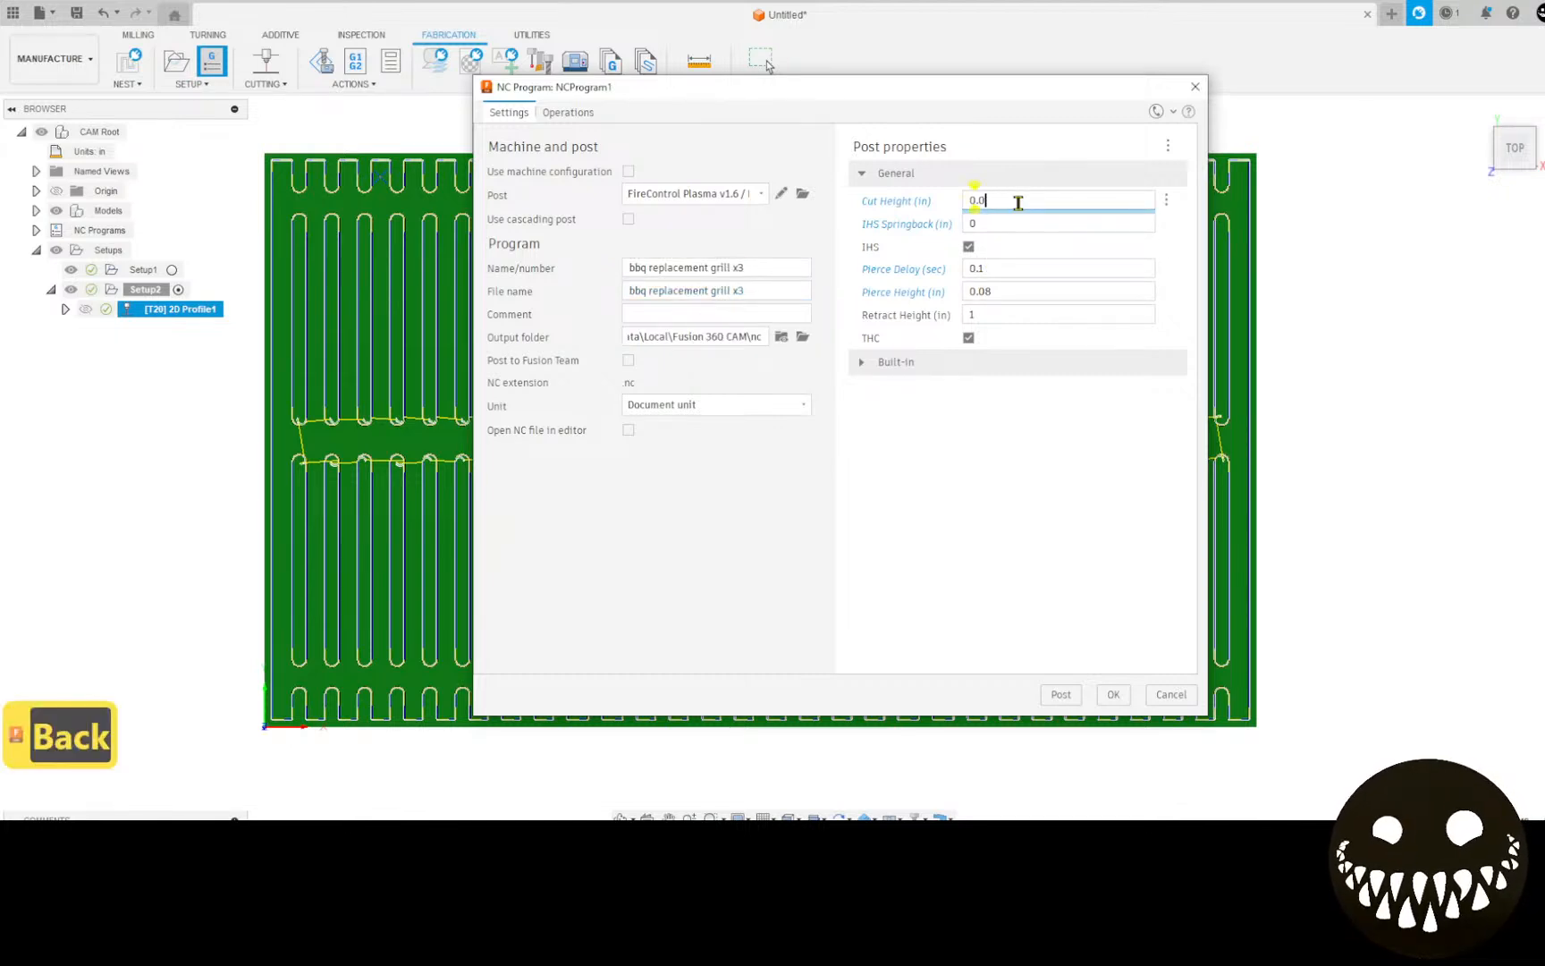
pyautogui.write('6')
# Step: Set the pierce height to 0.15 in and post the NC program
pyautogui.click(1023, 269)
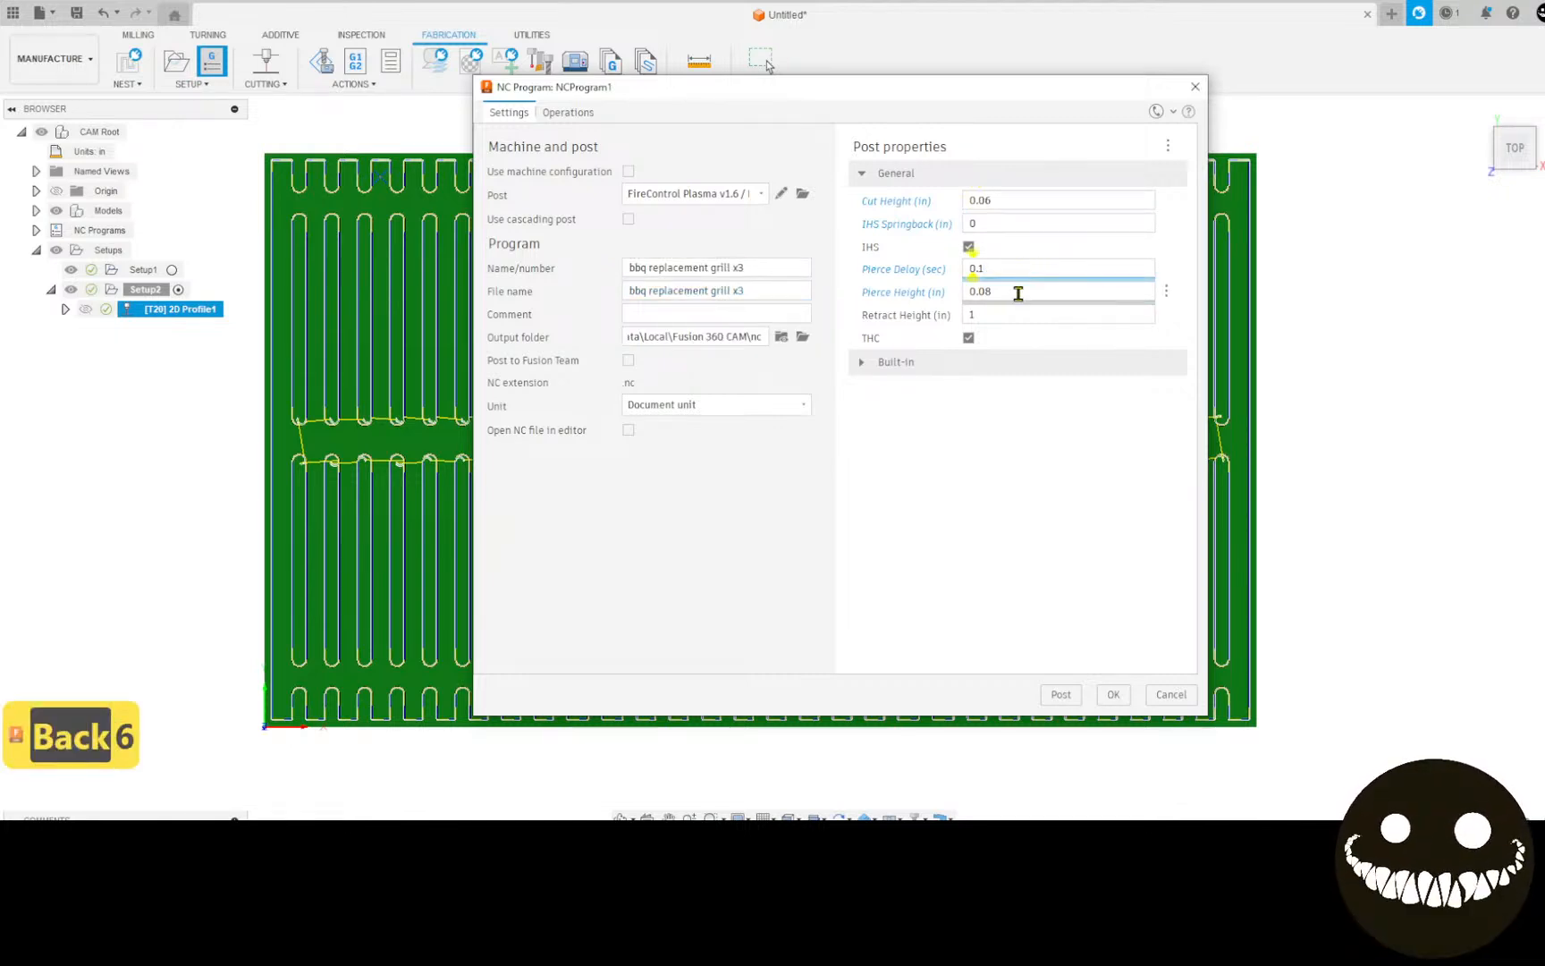
pyautogui.click(979, 293)
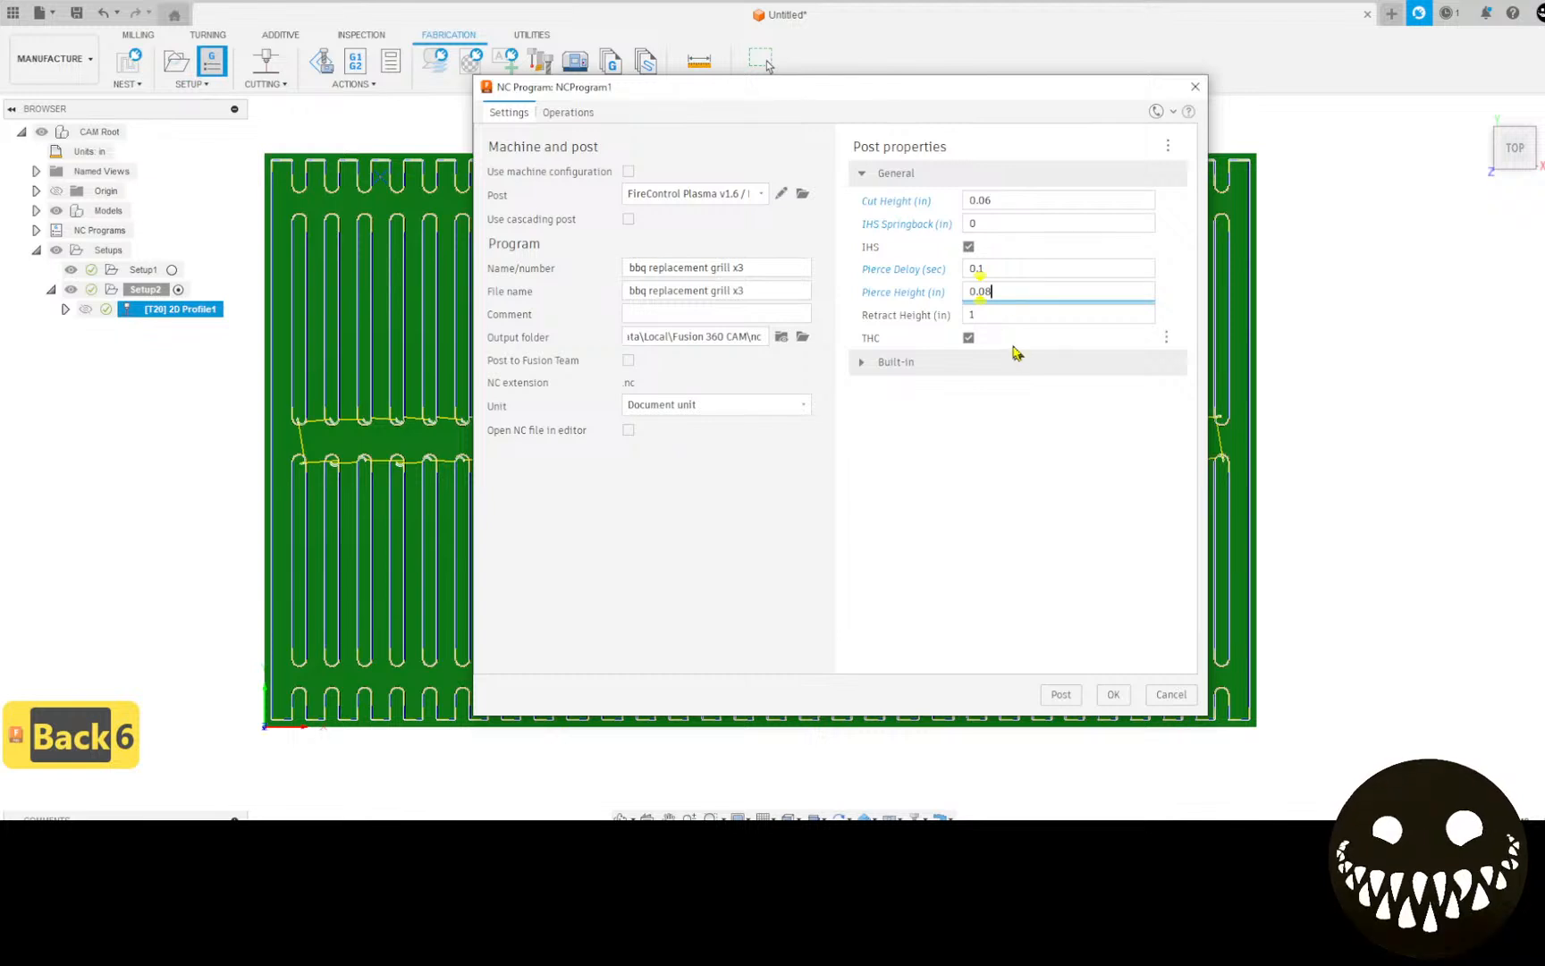
pyautogui.press('BackSpace')
pyautogui.press('BackSpace')
pyautogui.write('15')
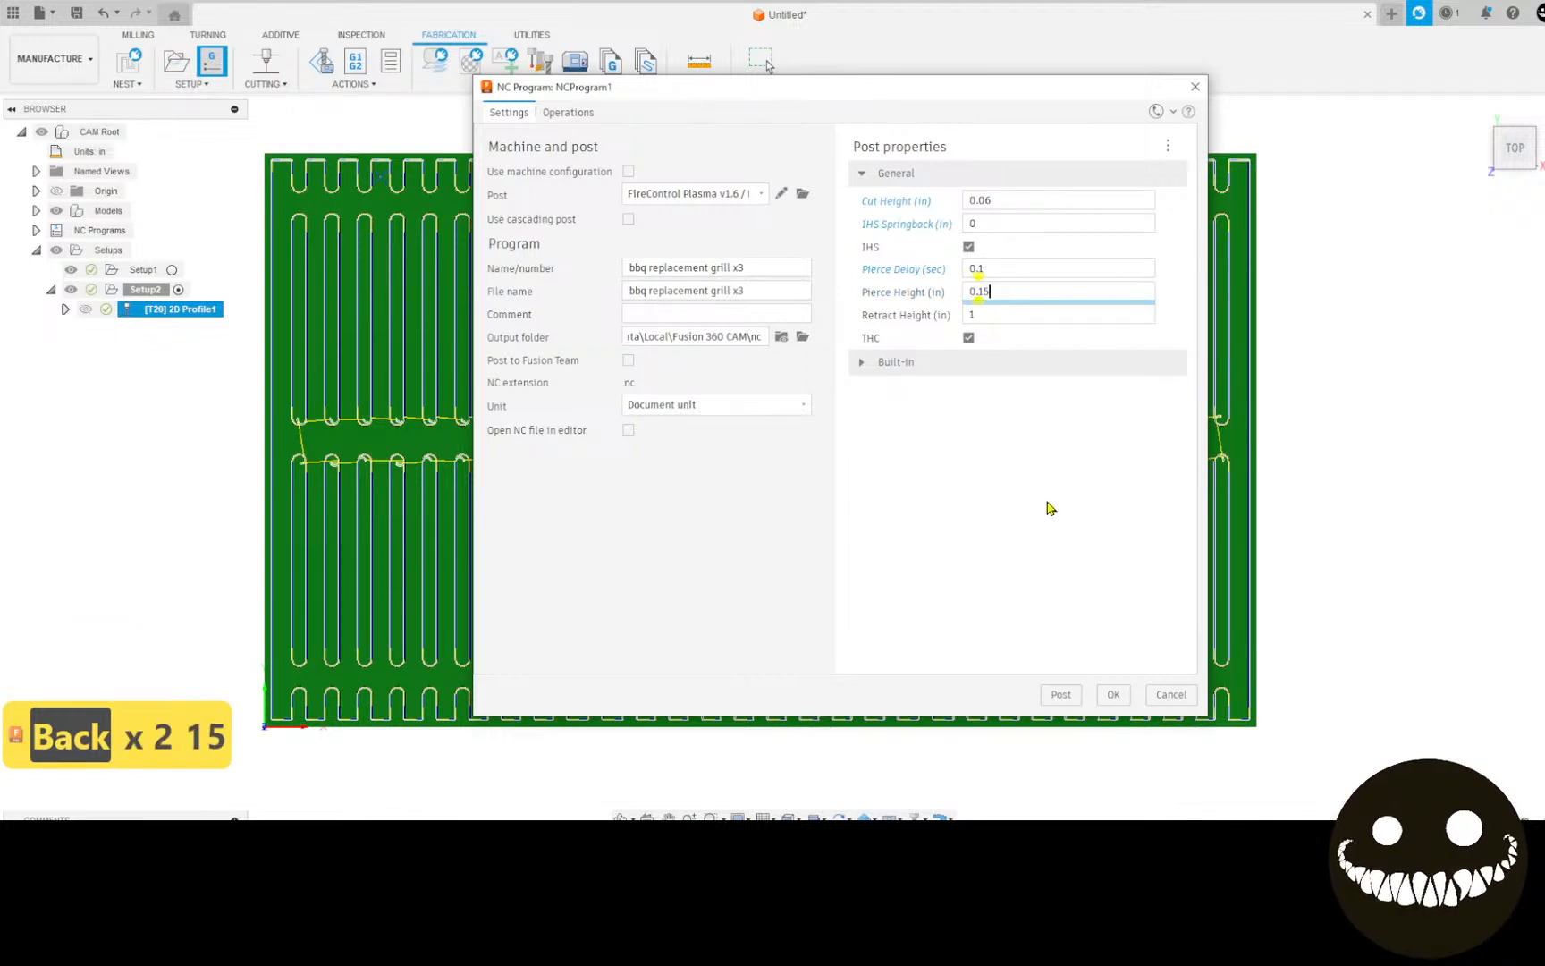
pyautogui.click(1073, 696)
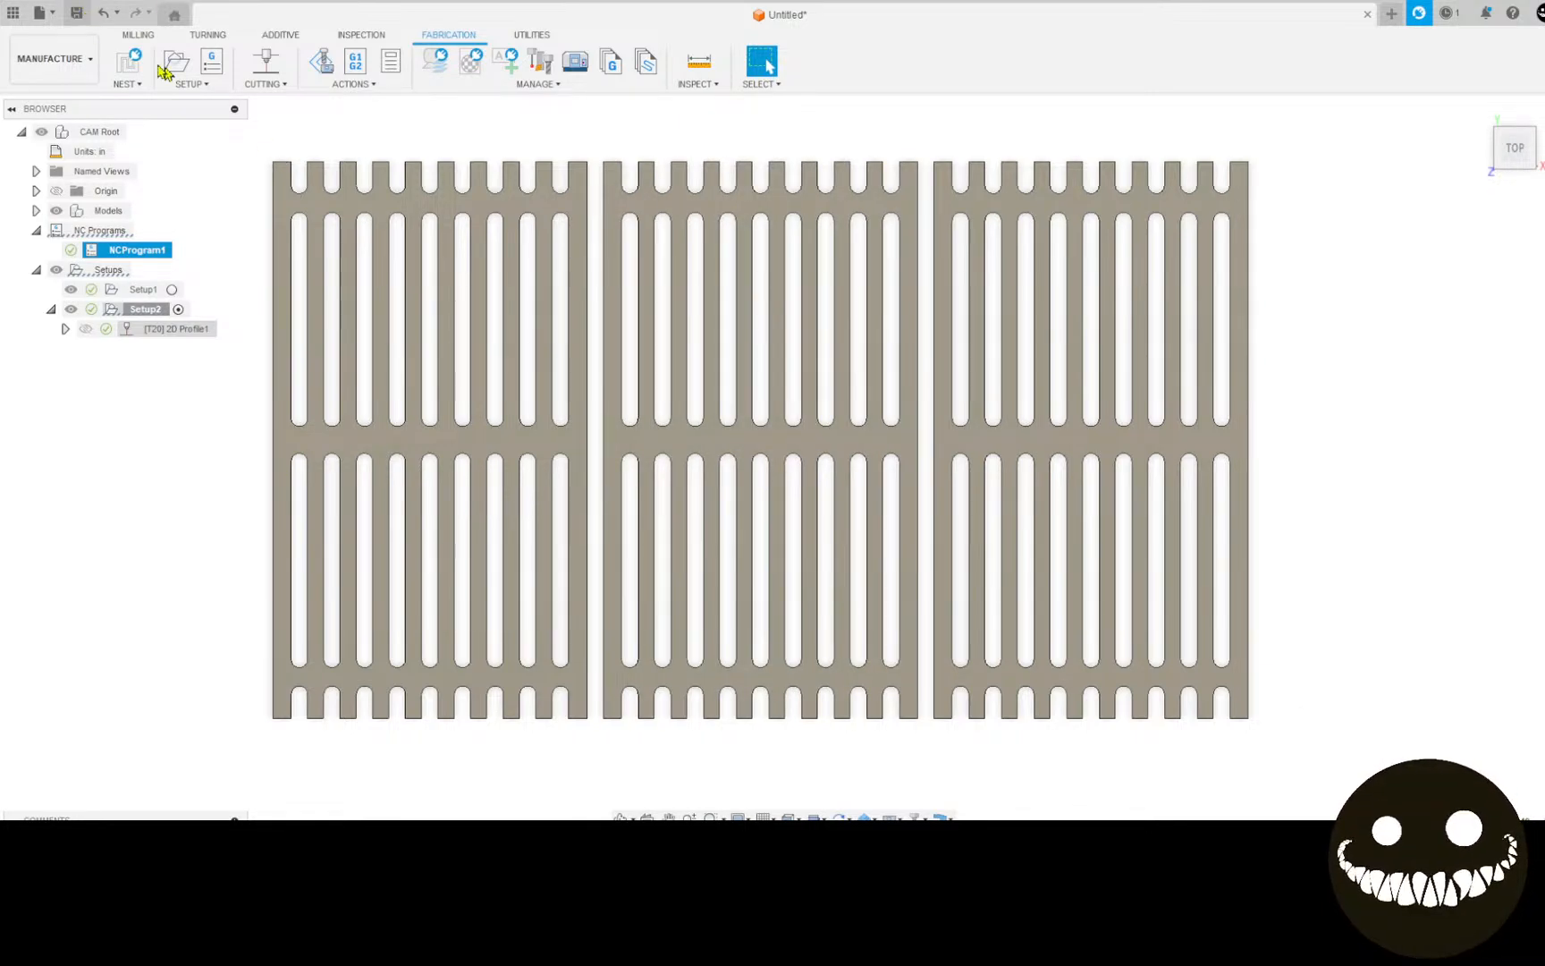
# Step: Save the design in Admin Project under the name "bbq replacement grill x3"
pyautogui.click(77, 15)
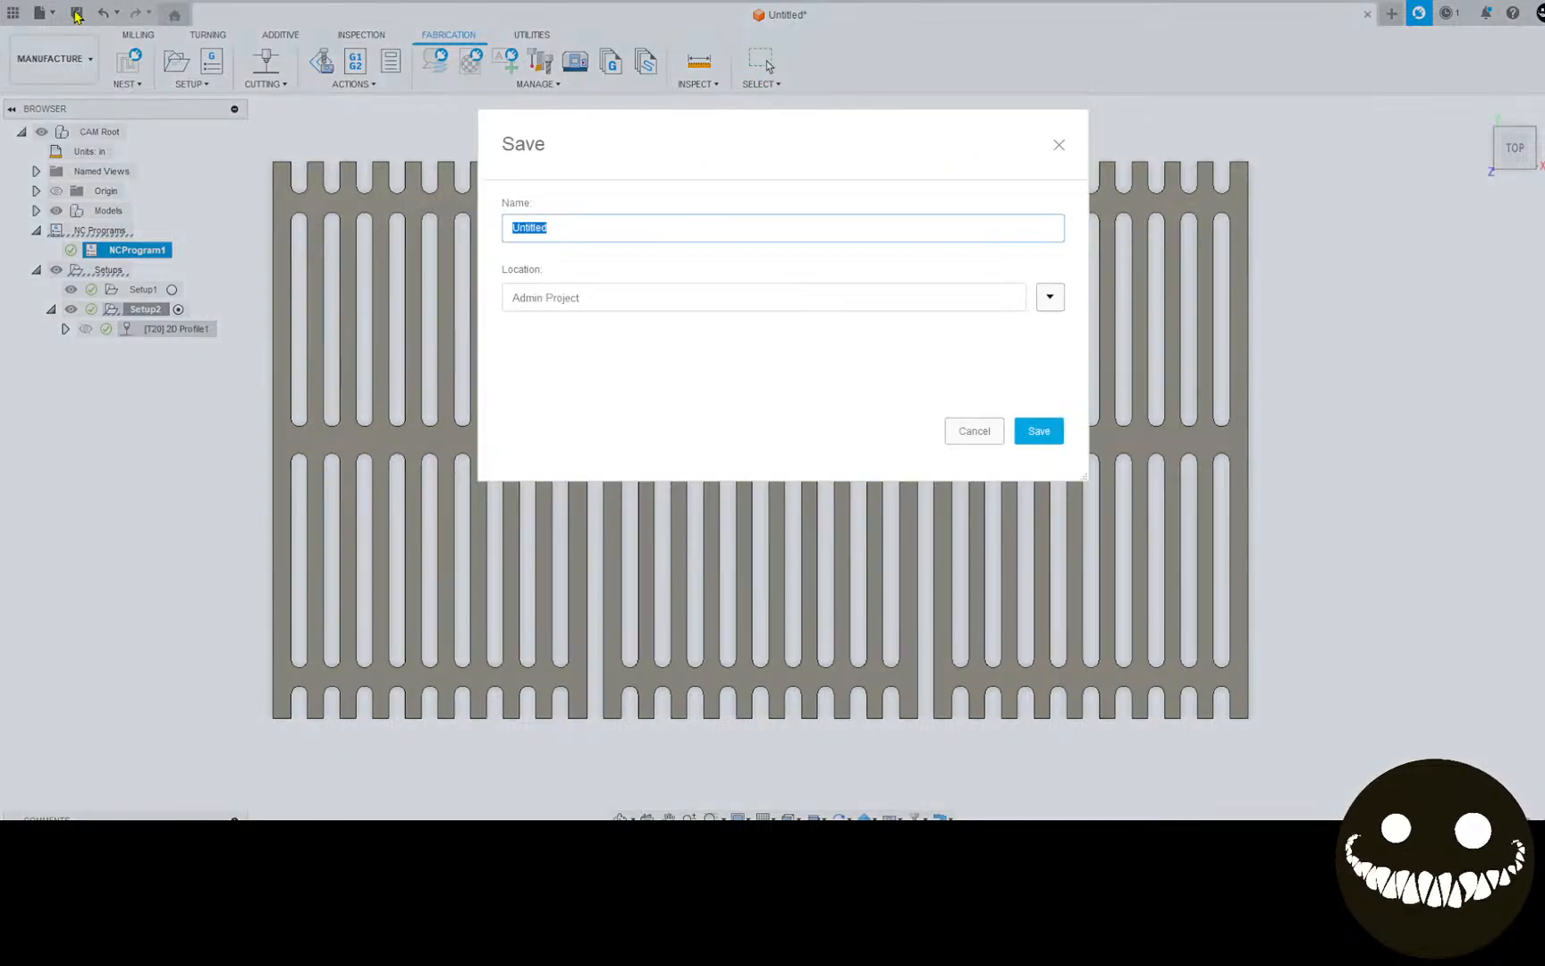
pyautogui.write('bb')
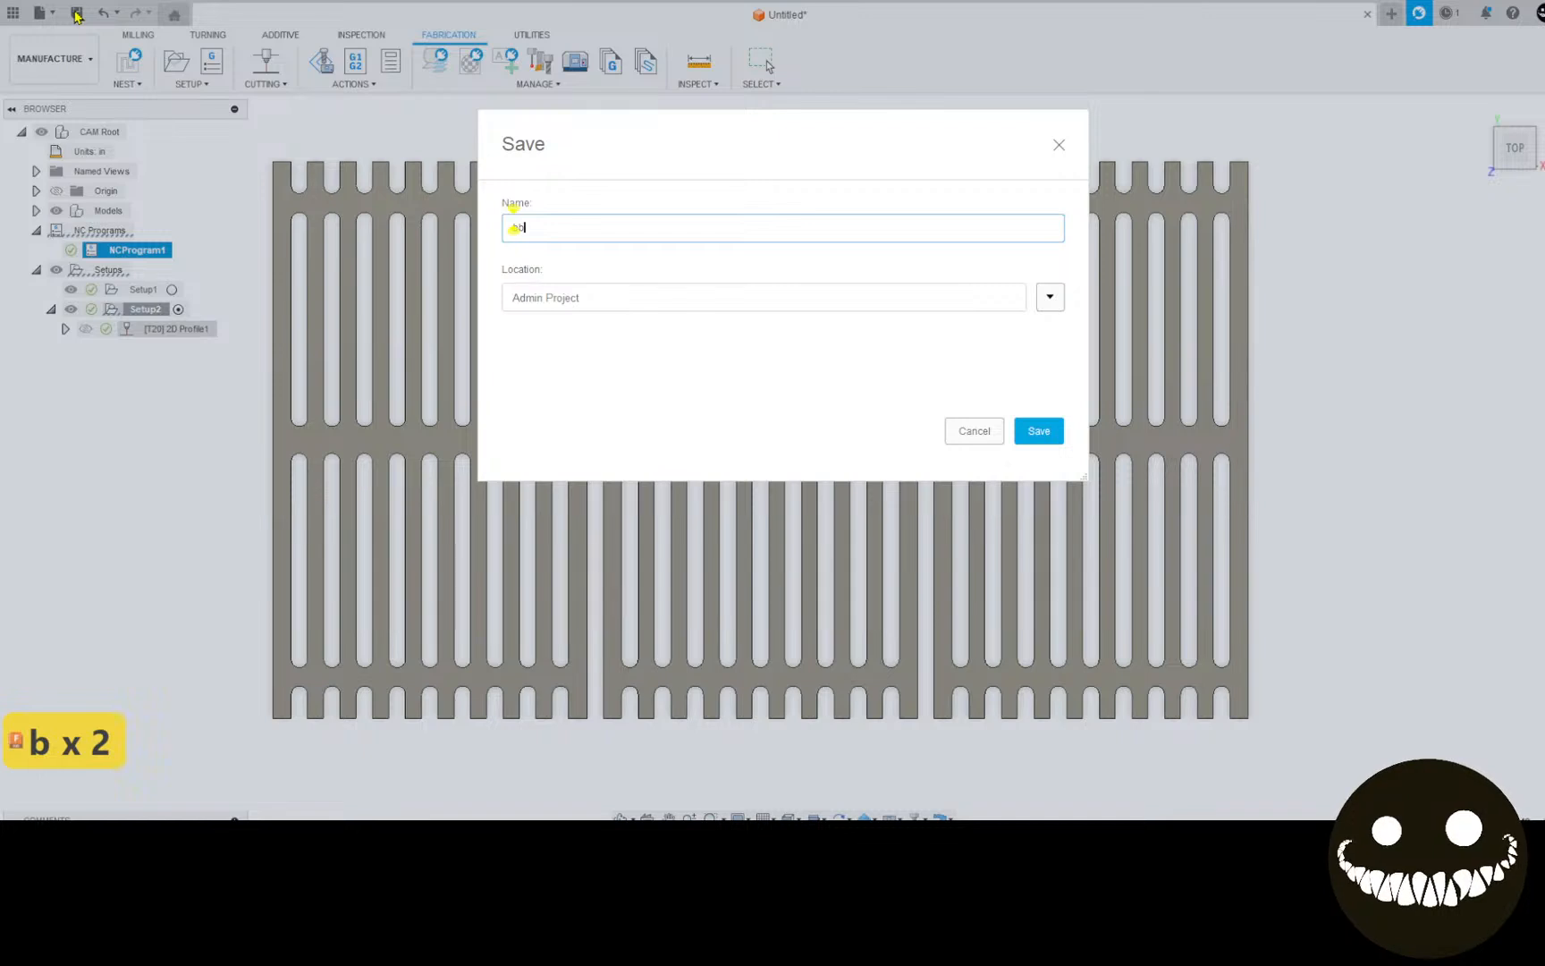
pyautogui.write('q ')
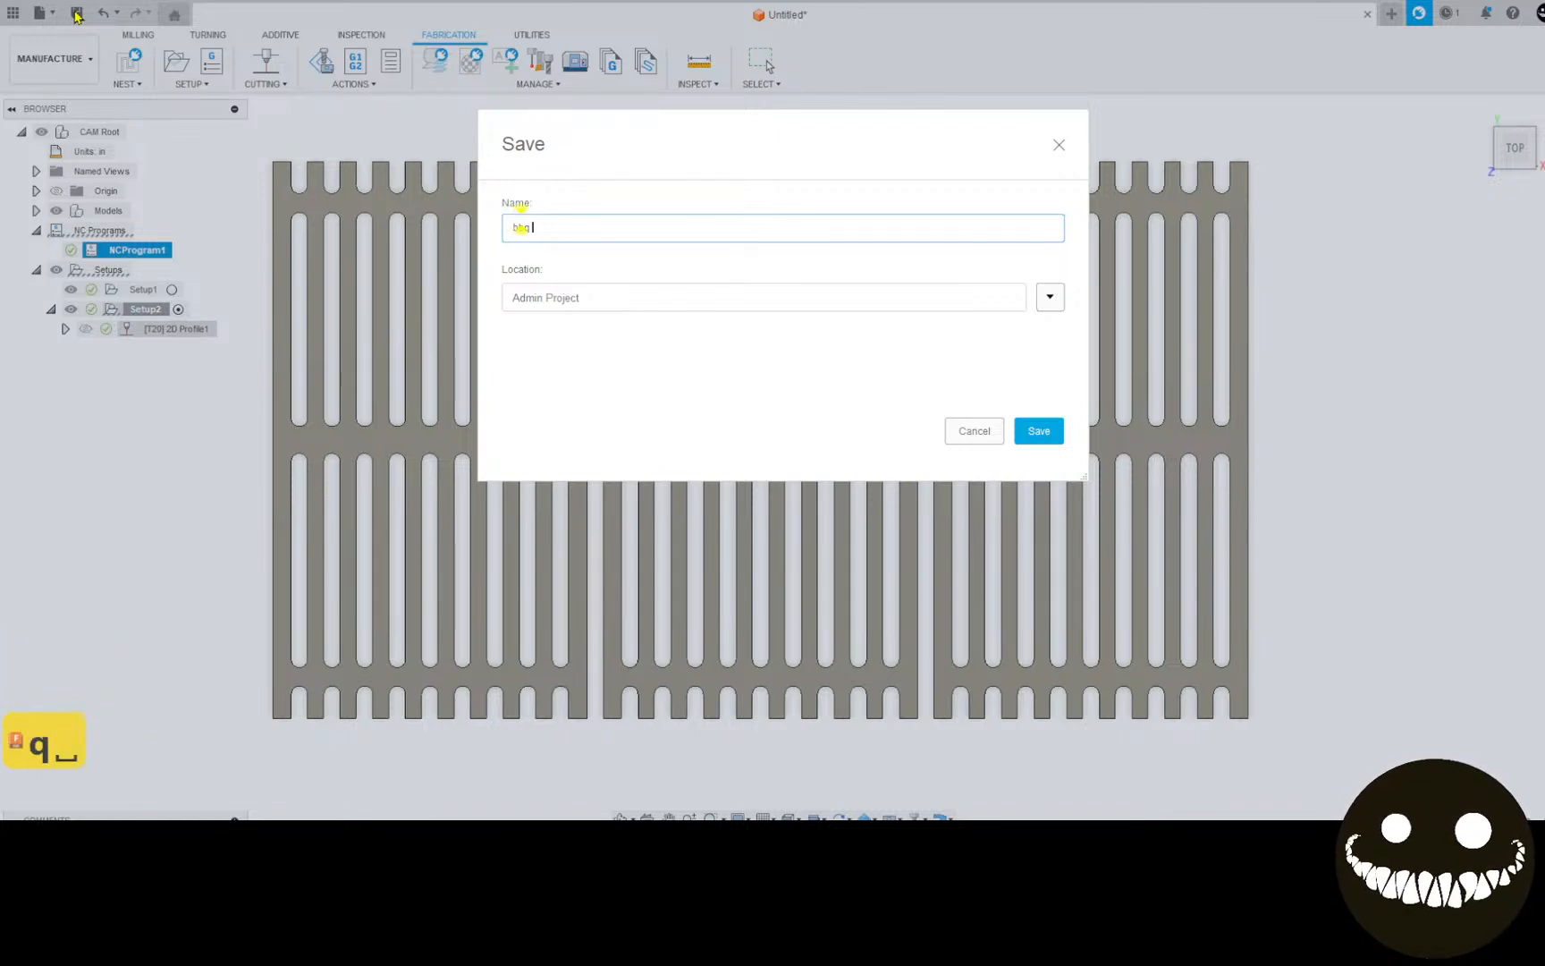
pyautogui.write('replaceme')
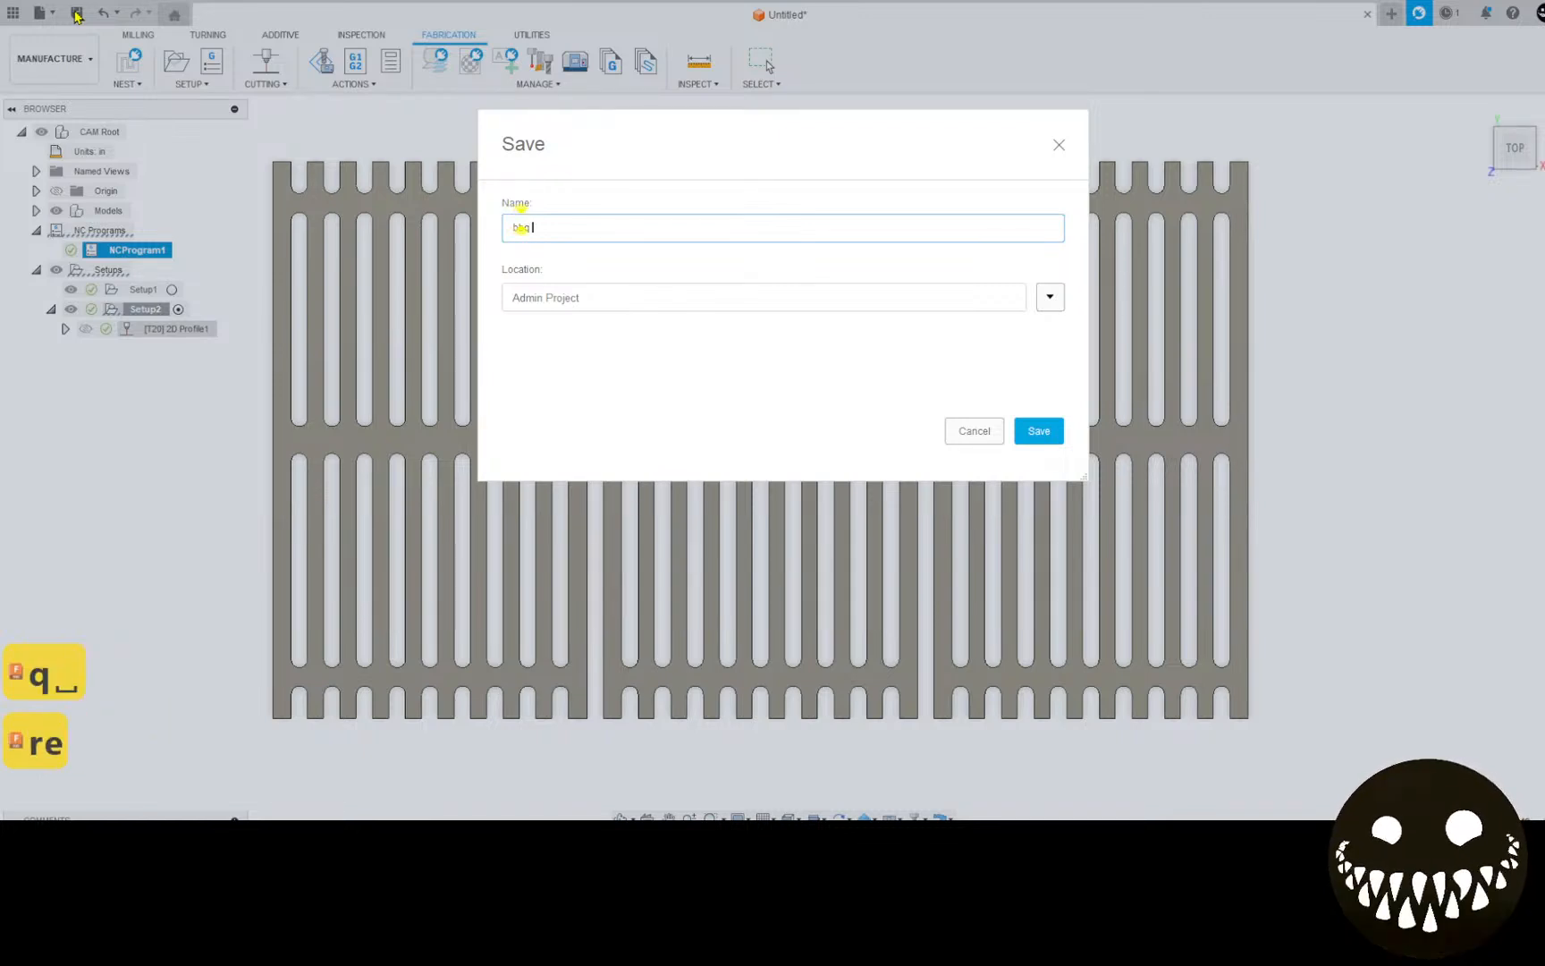
pyautogui.write('nt ')
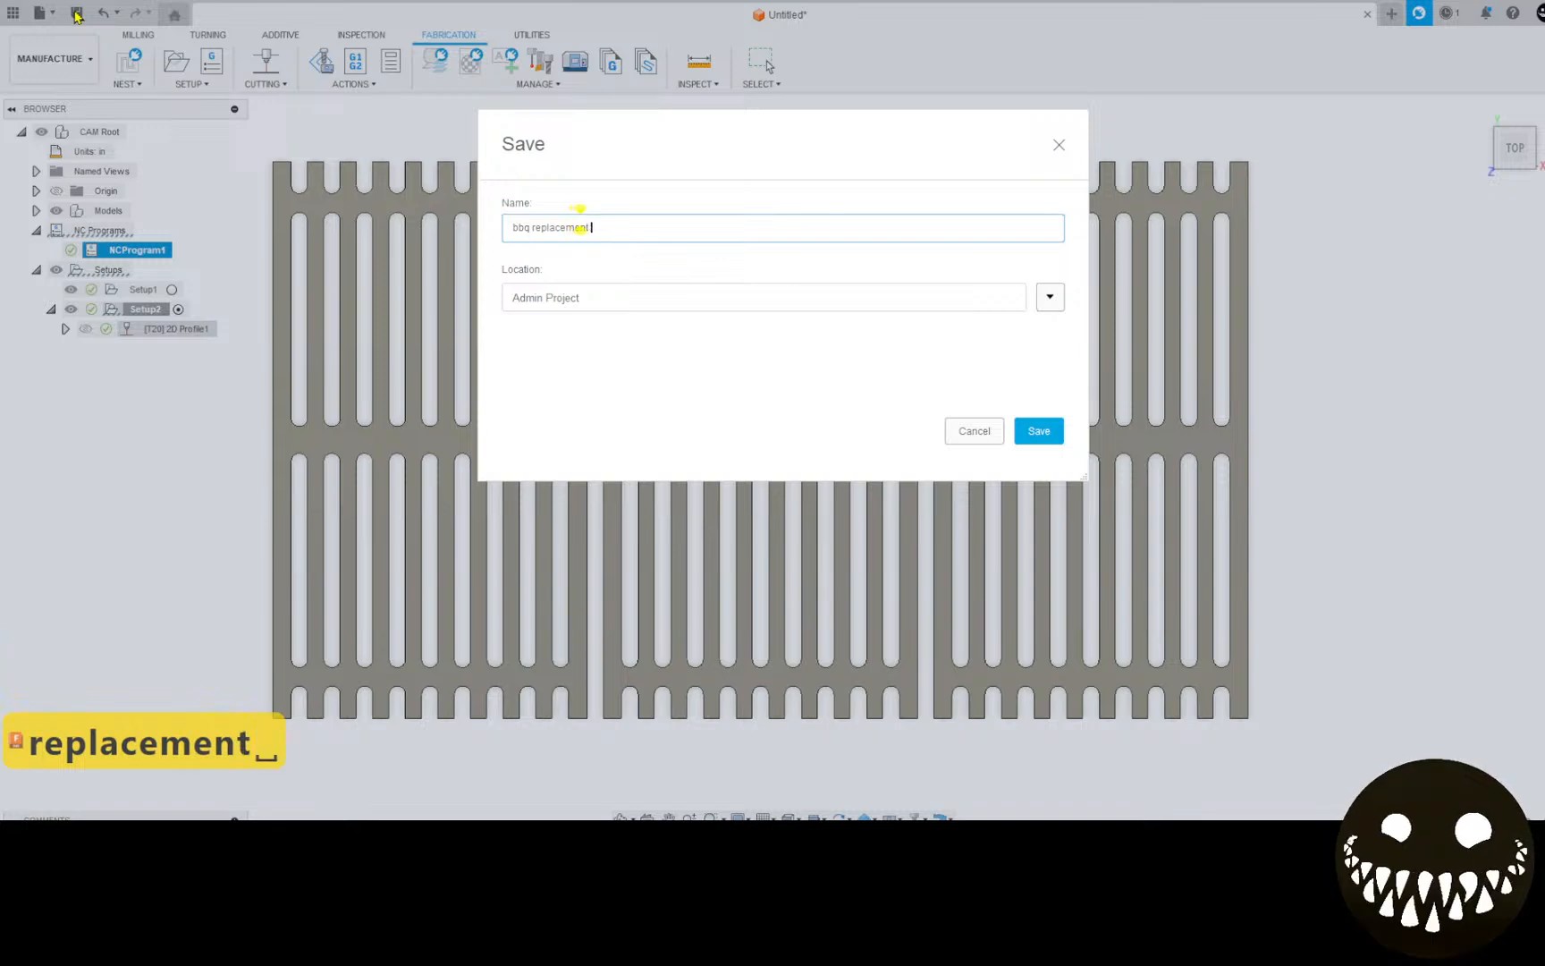
pyautogui.write('gr')
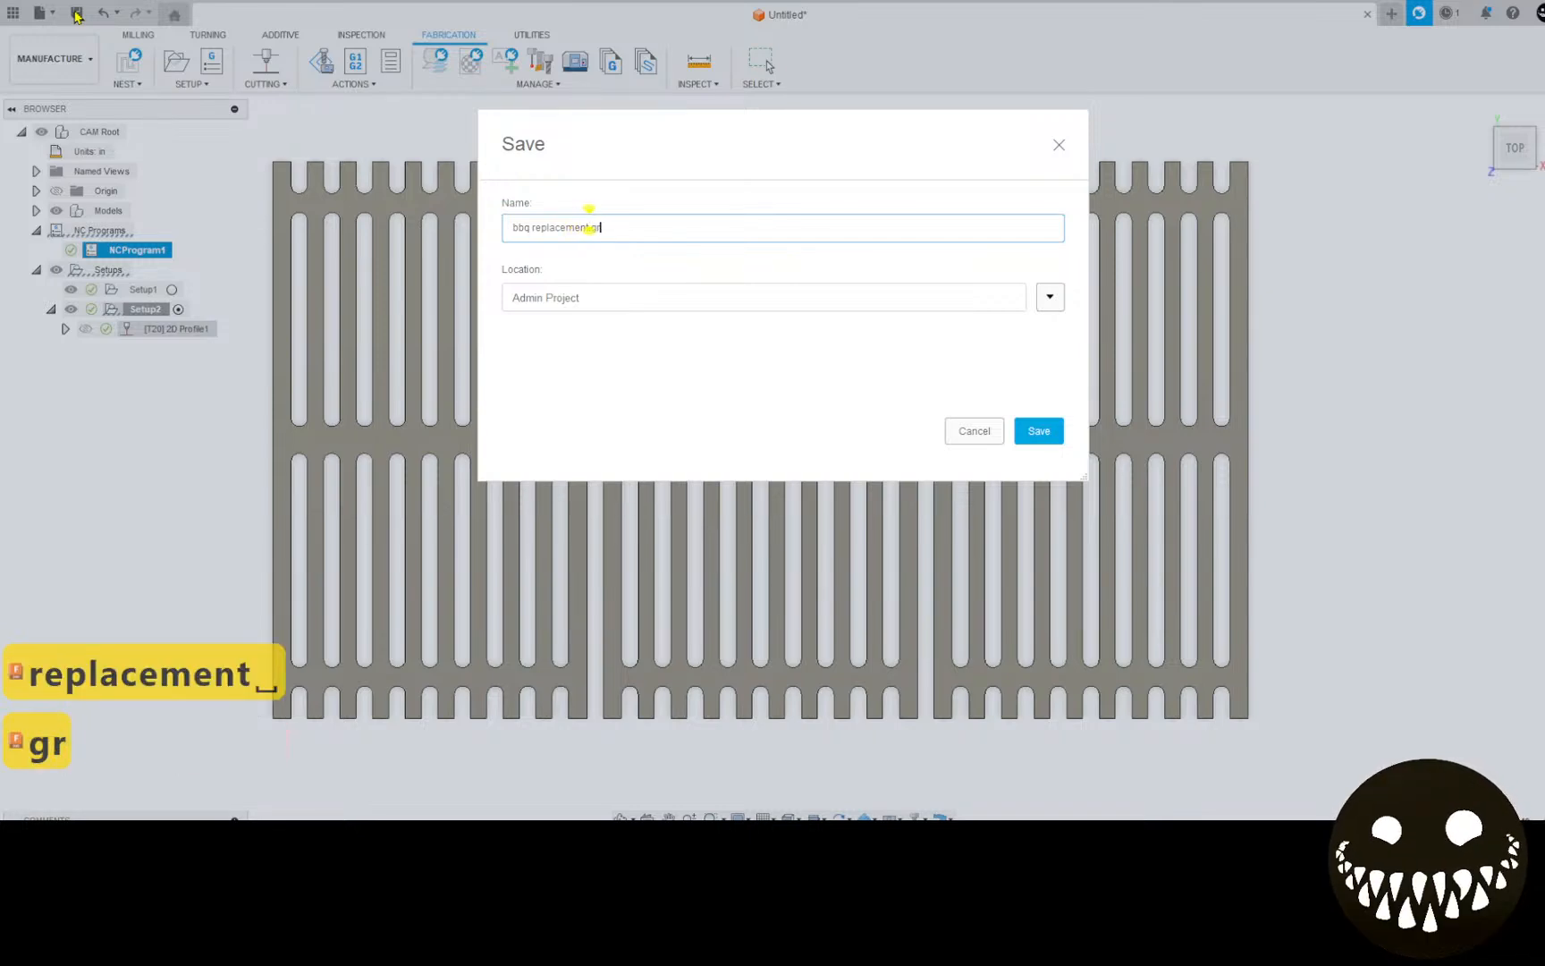
pyautogui.write('ill x3')
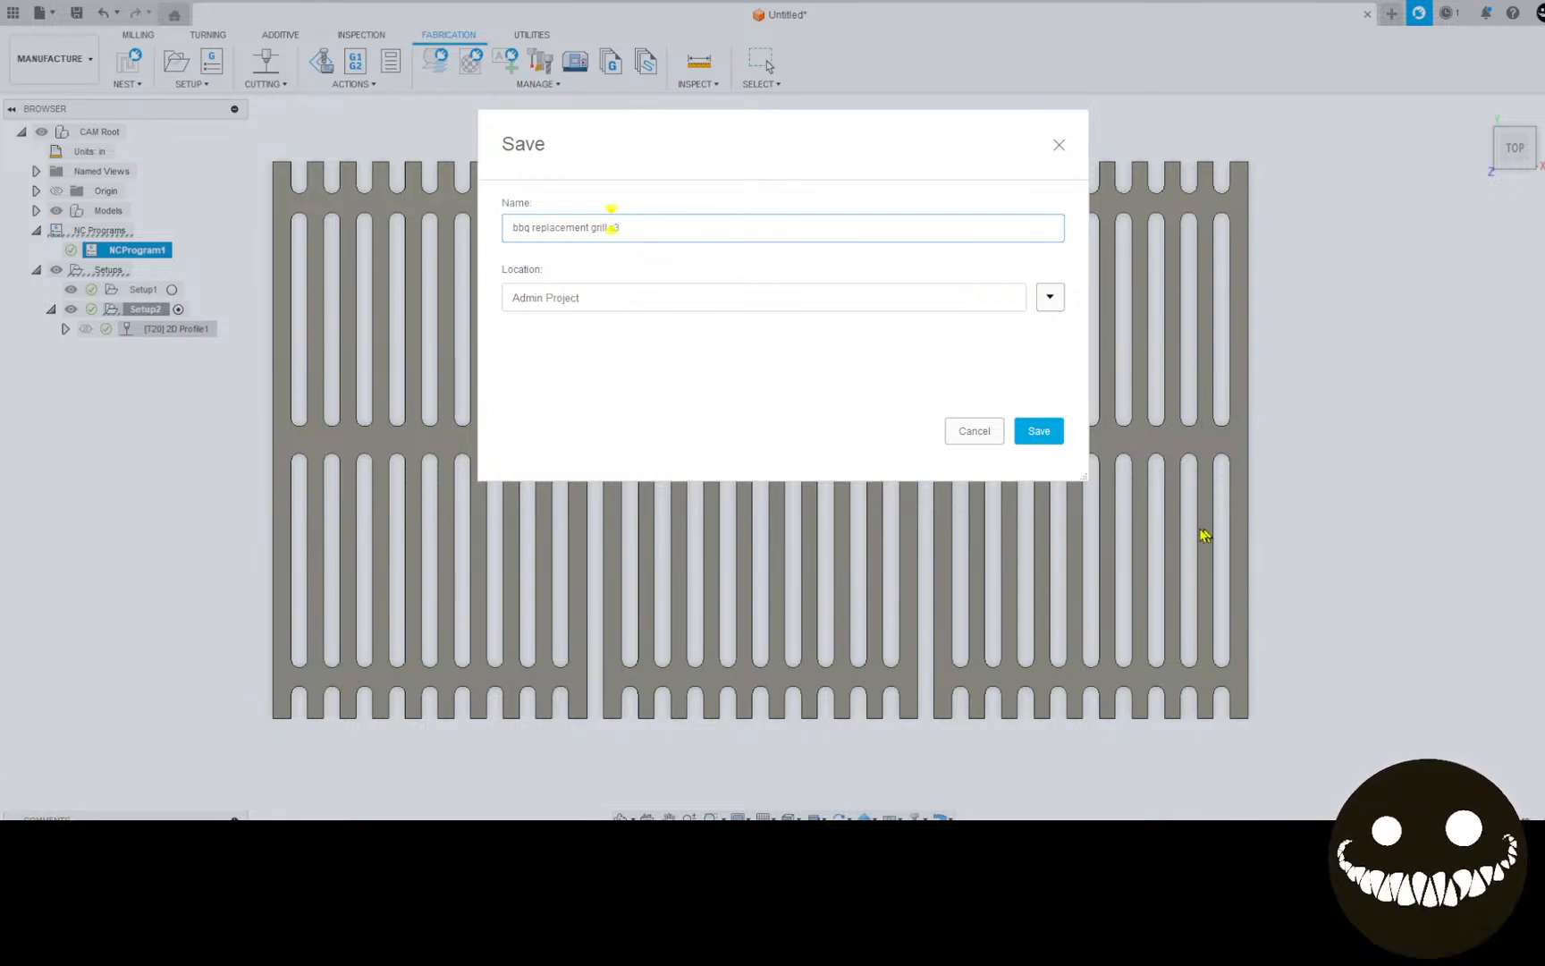
pyautogui.click(1062, 431)
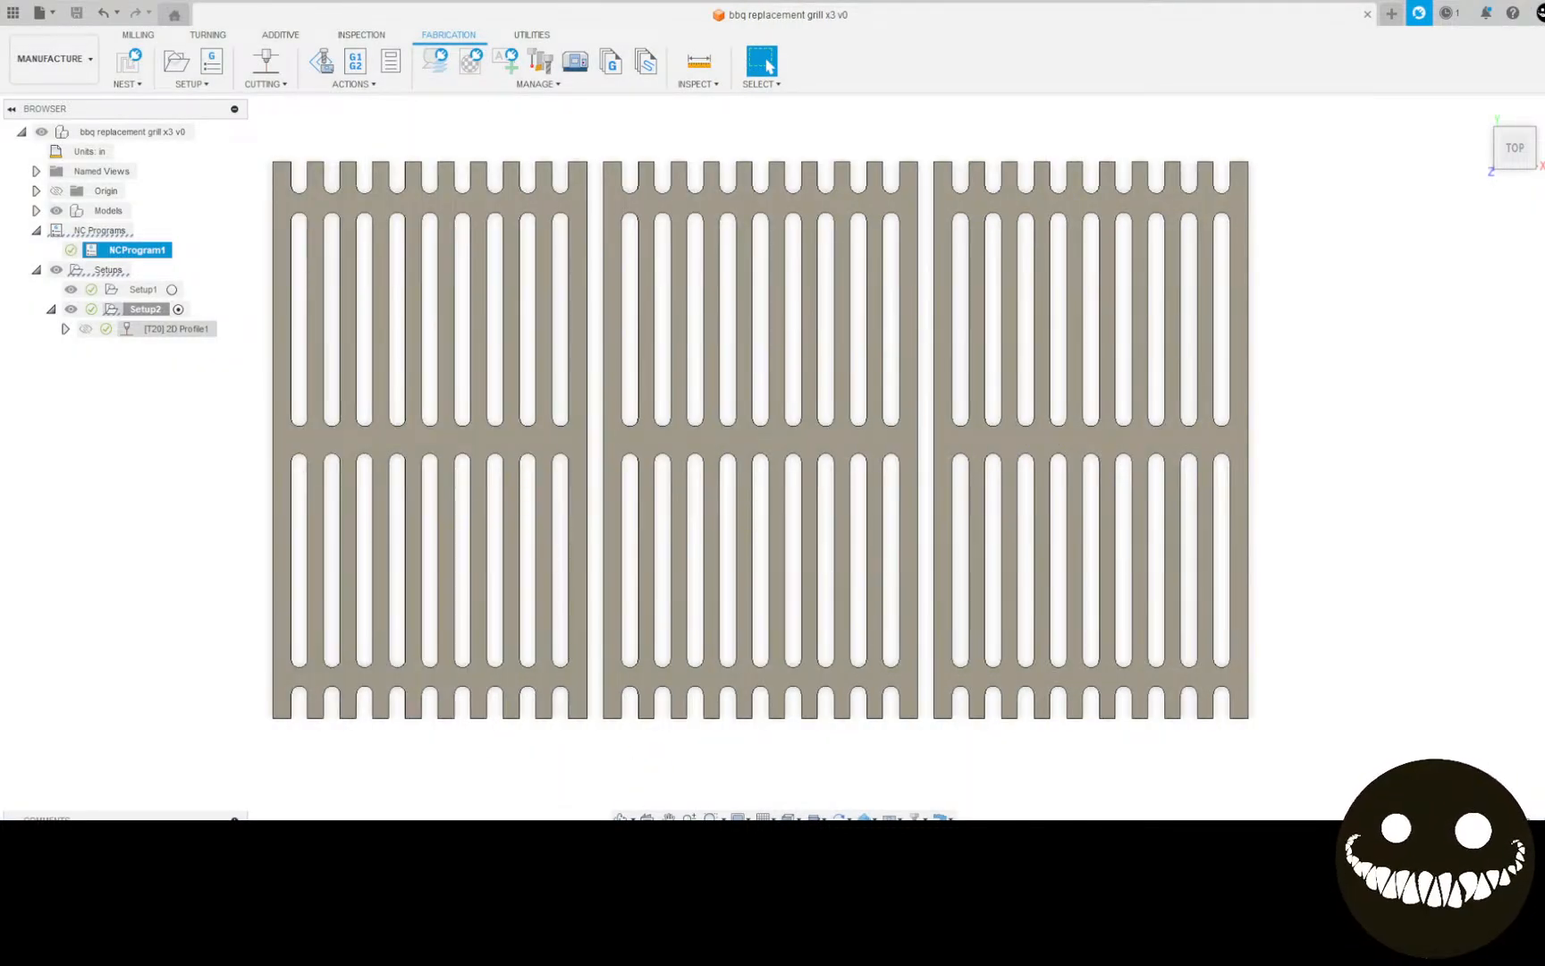
# Step: Switch to Chrome and search the web for "intermission gif"
pyautogui.hotkey('alt', 'Tab')
pyautogui.moveTo(183, 6); pyautogui.dragTo(0, 125)
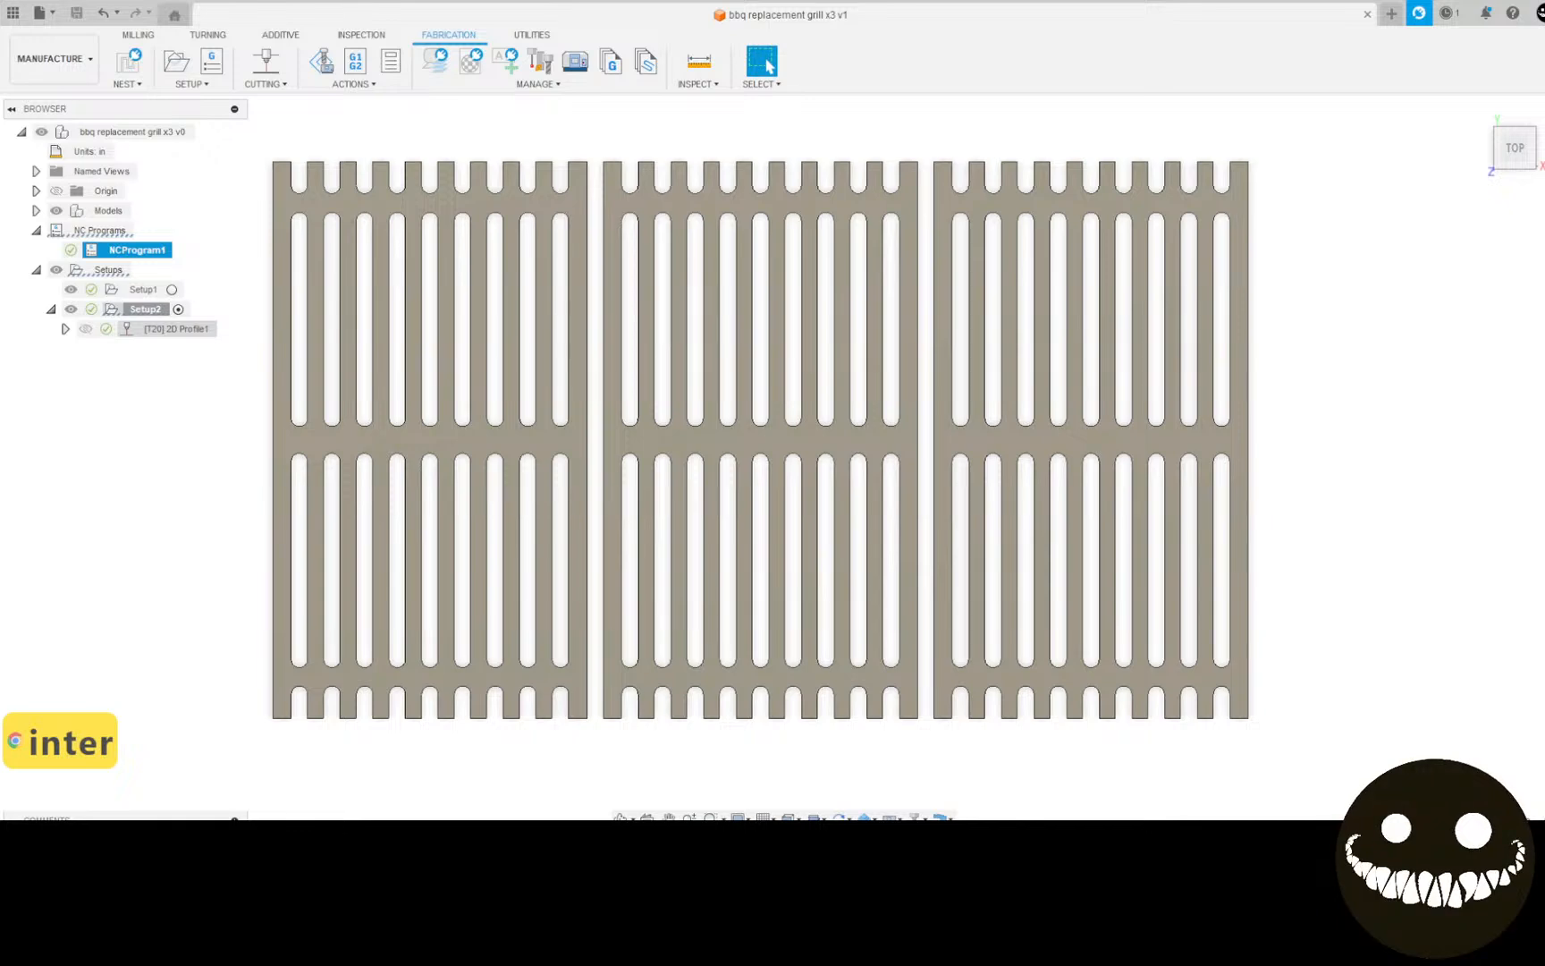
pyautogui.write('mission ')
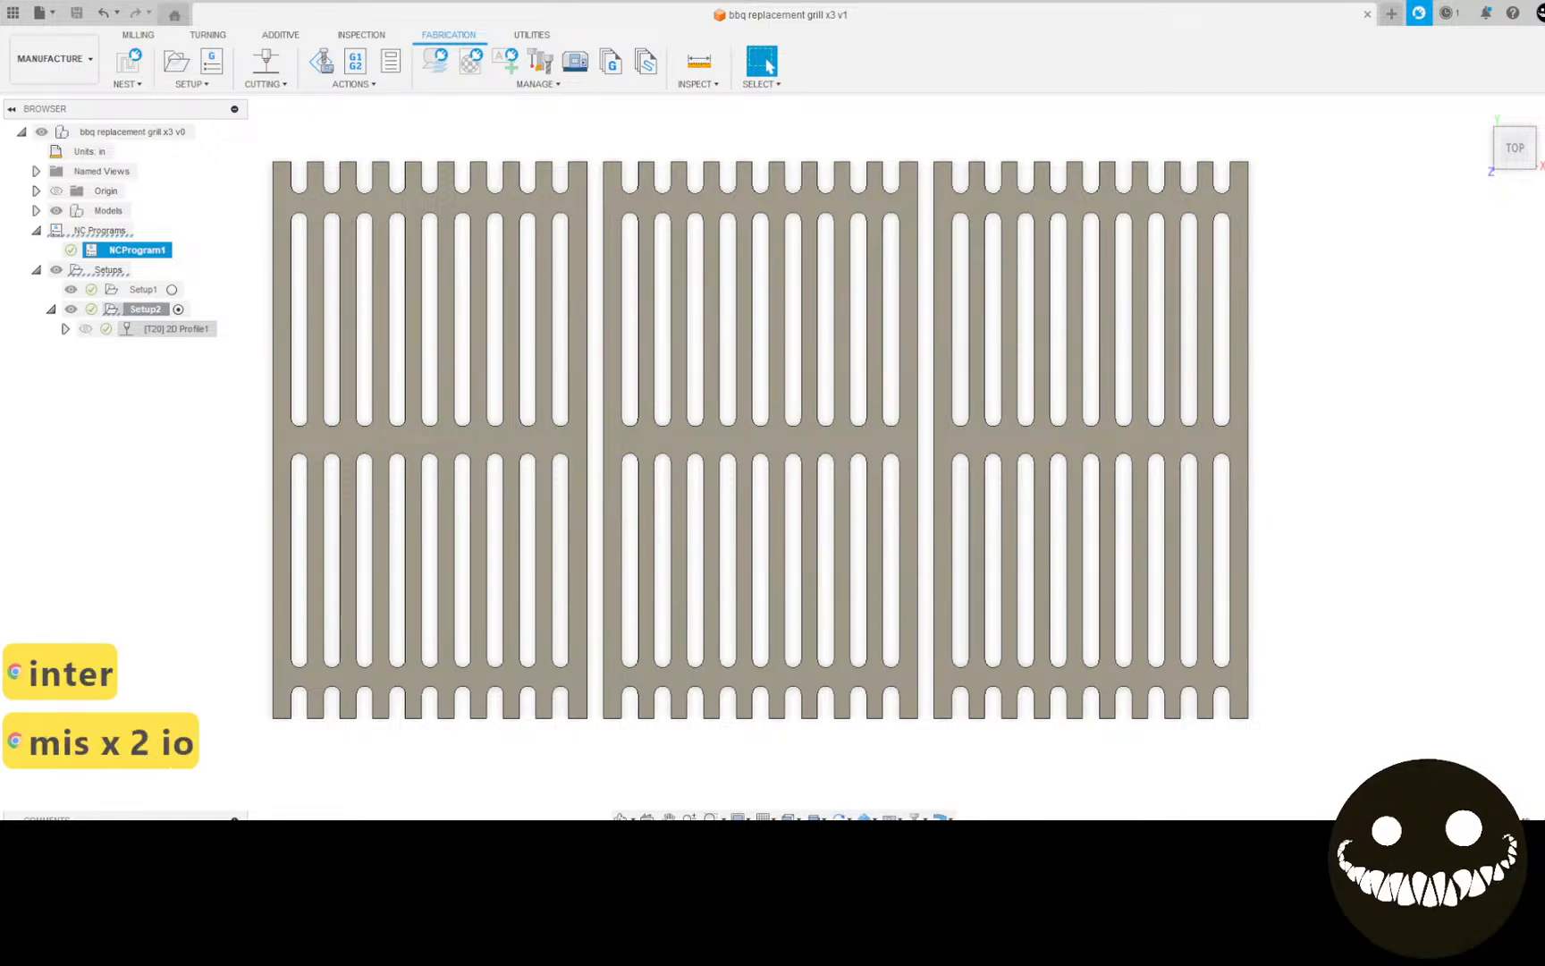
pyautogui.write('gif')
pyautogui.press('Return')
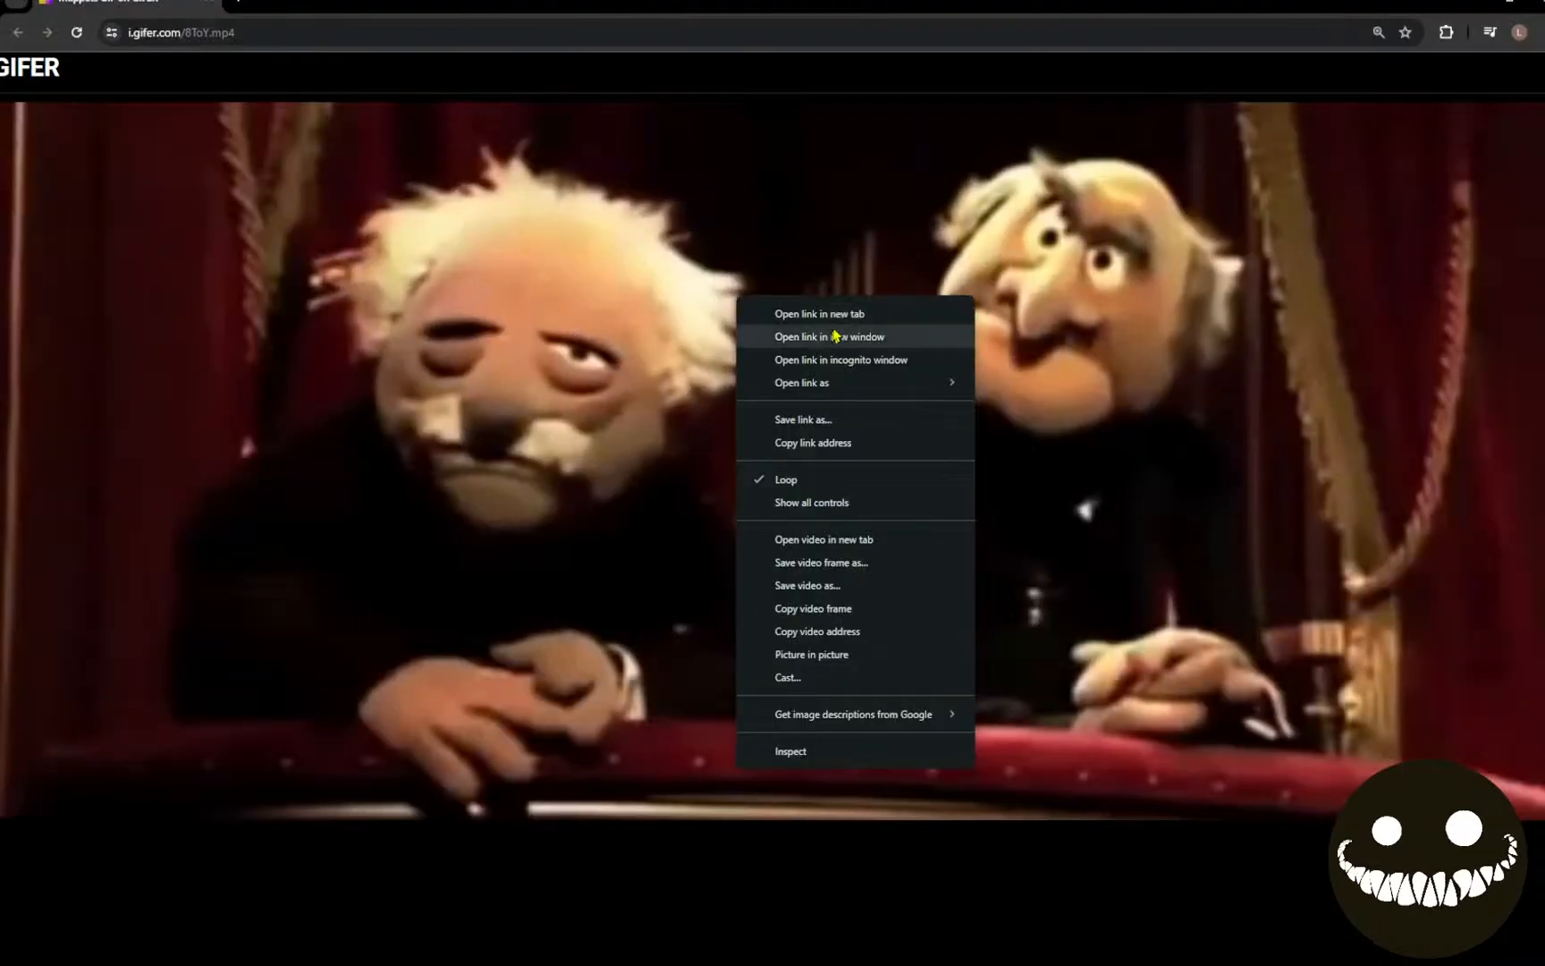
# Step: Open the Muppets clip from its GIFER page in a separate tab and show it full screen
pyautogui.click(834, 336)
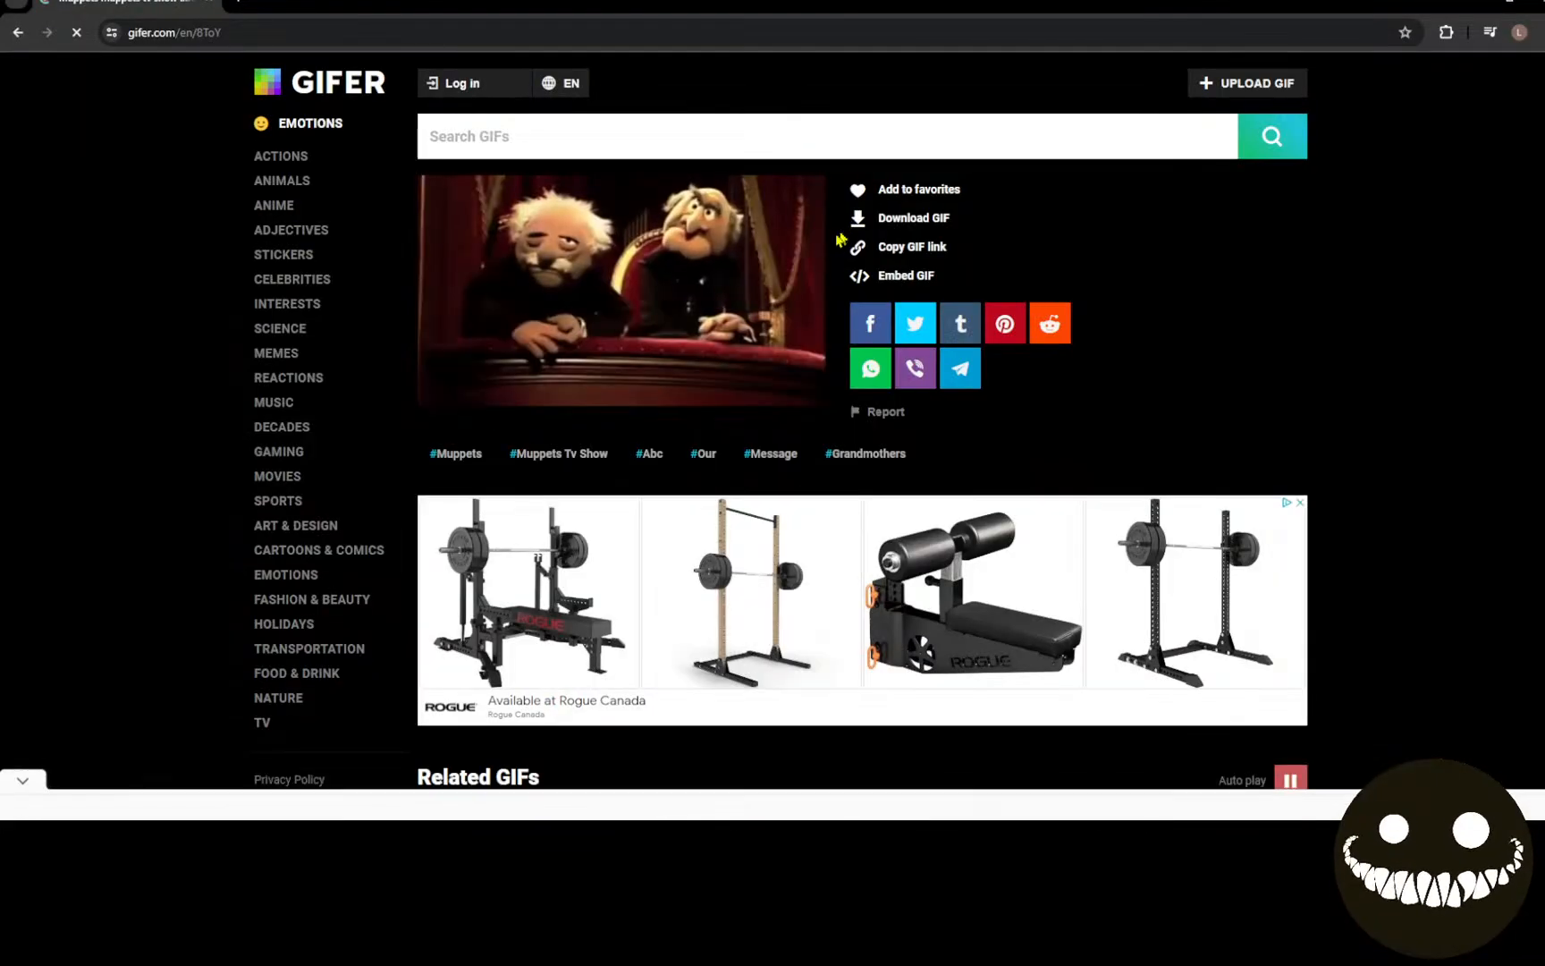
pyautogui.rightClick(794, 247)
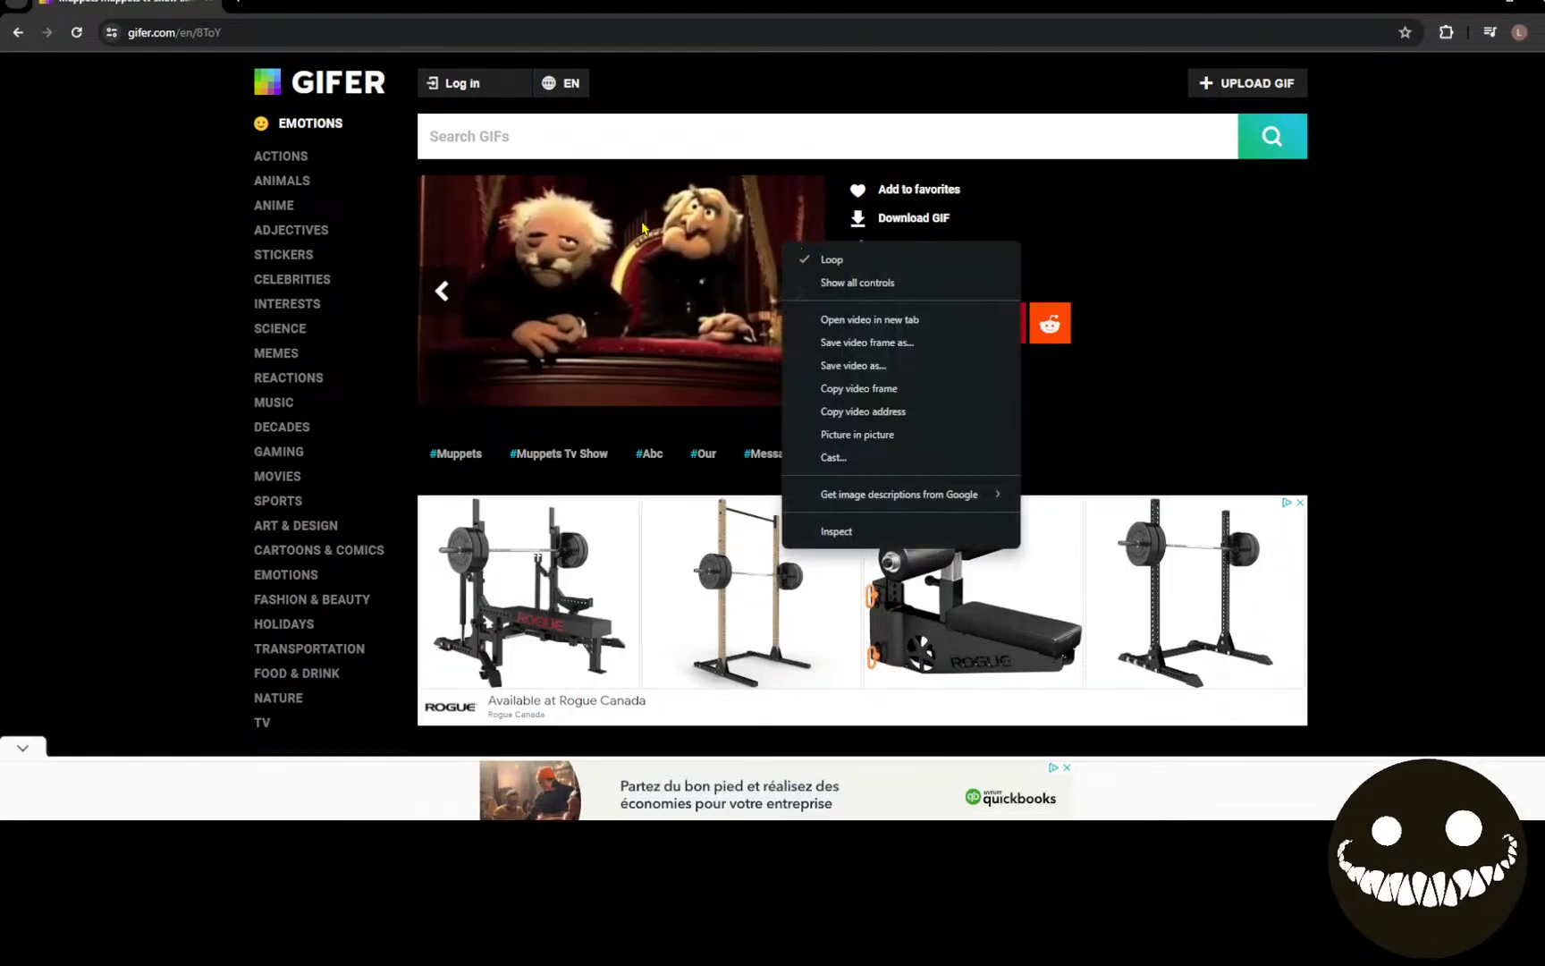
pyautogui.click(869, 319)
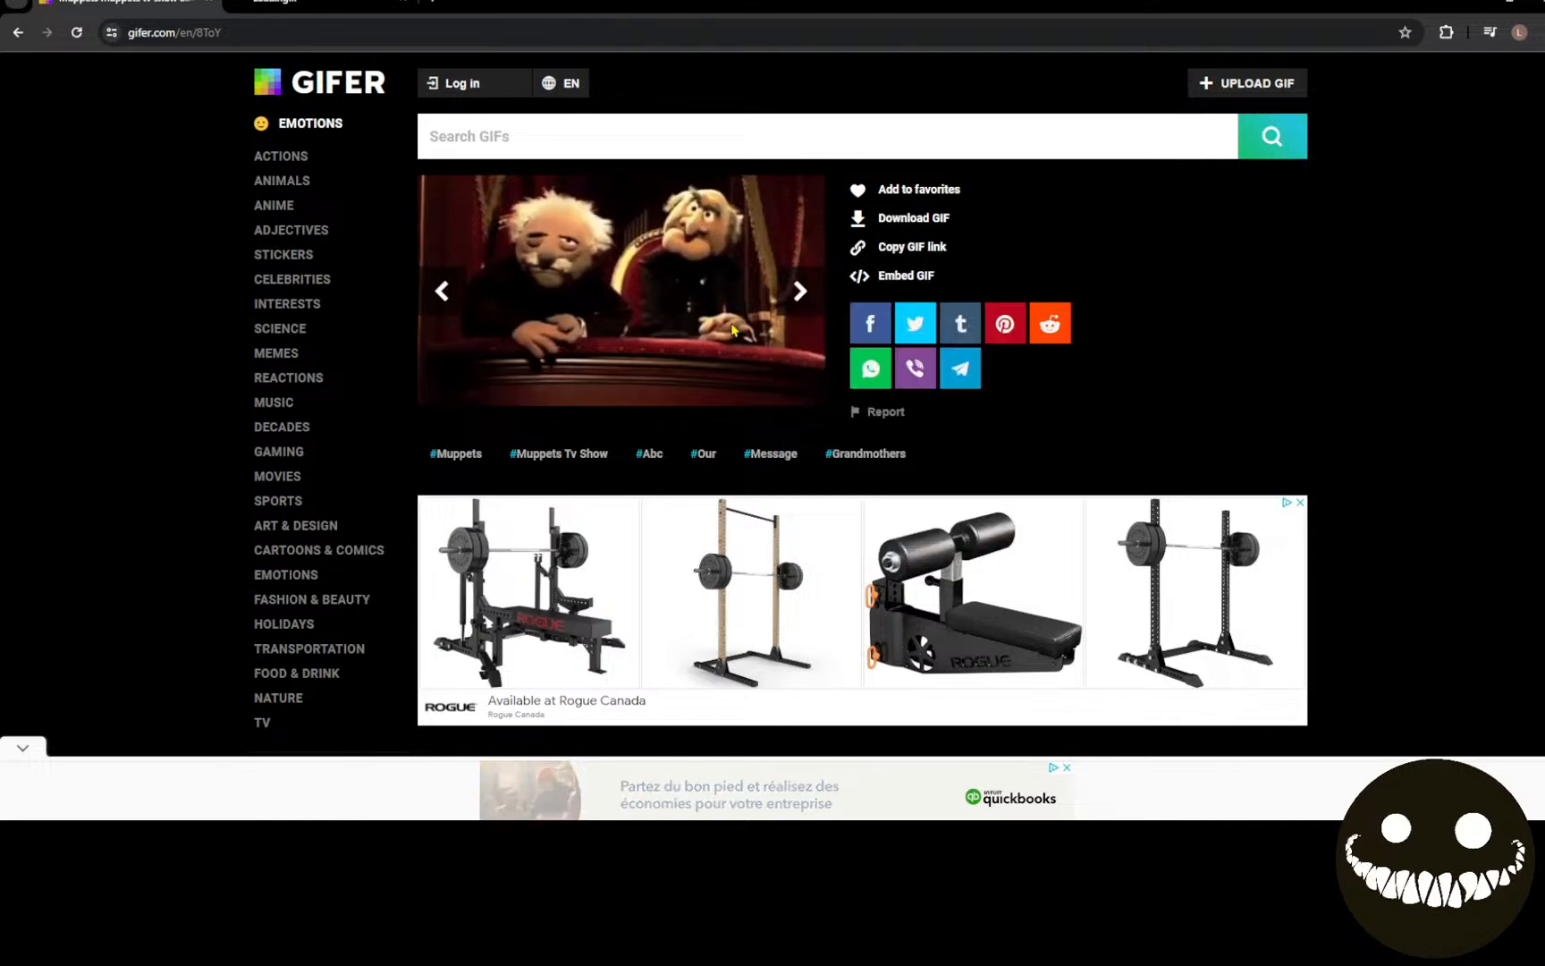
pyautogui.click(309, 5)
pyautogui.press('F11')
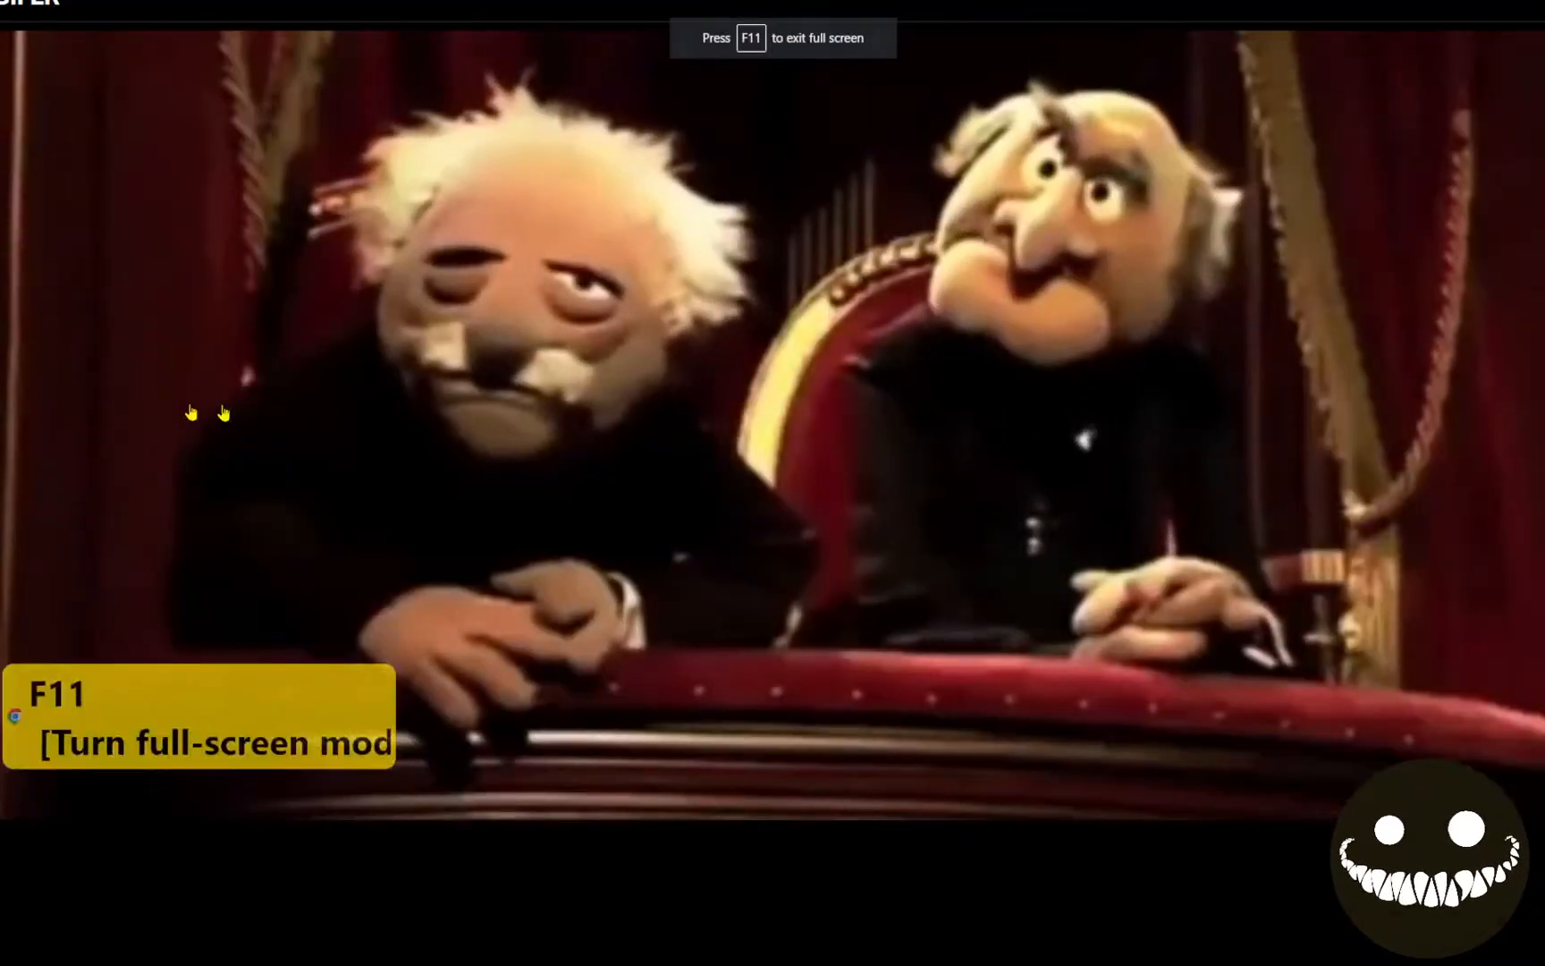
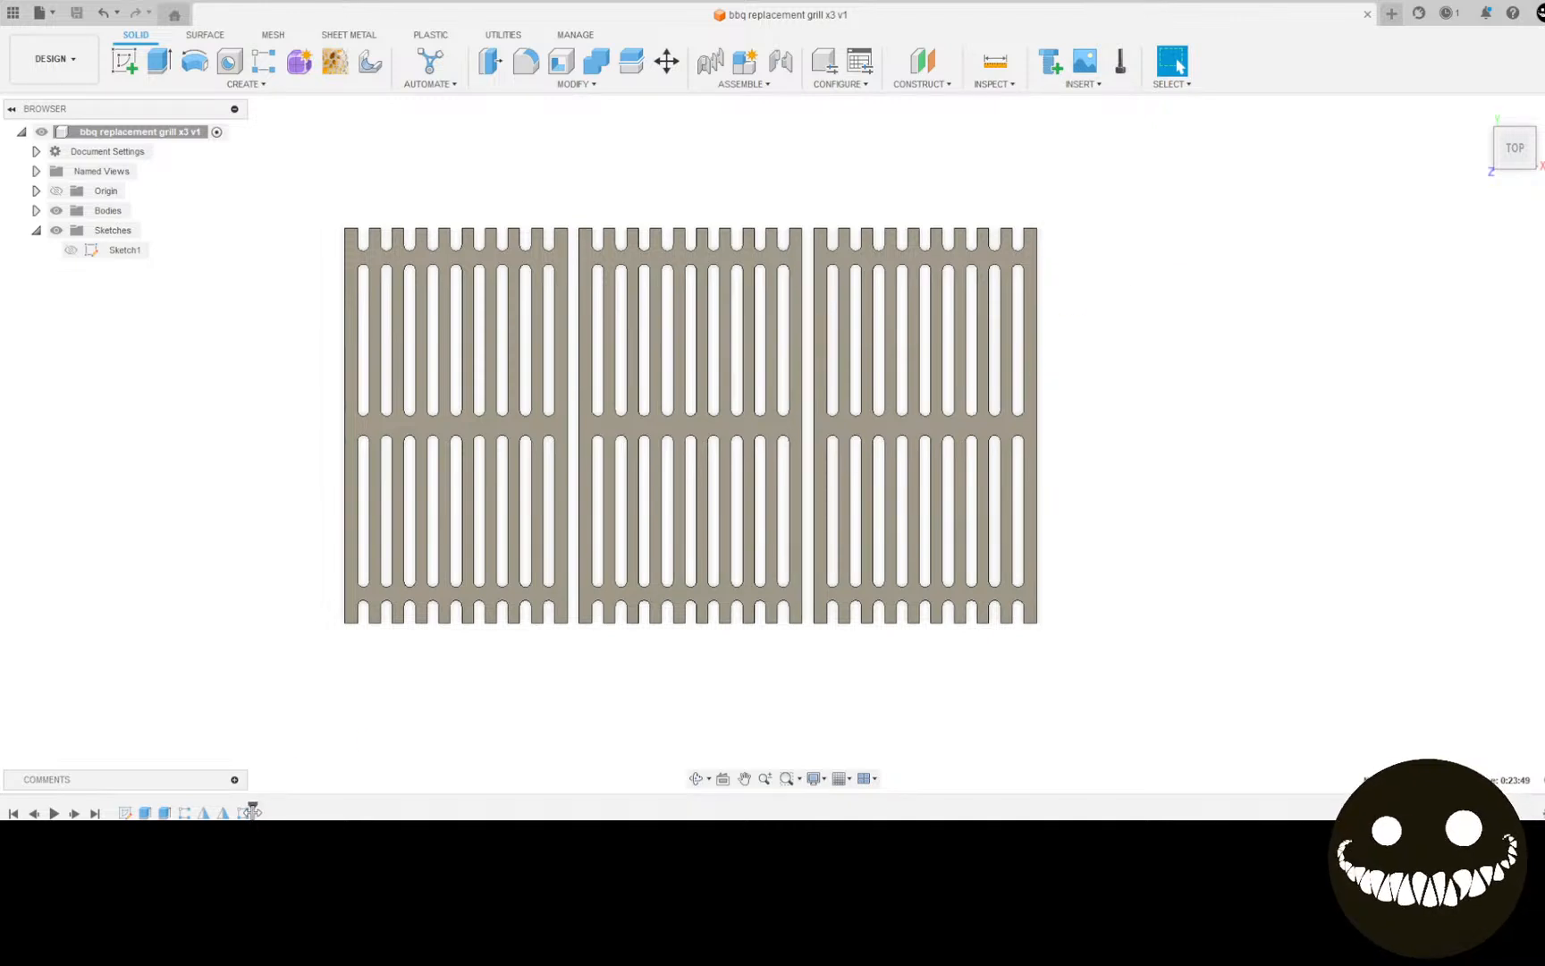
# Step: Roll the history back to the first sketch, replay it through the slot cut, and return to just after the plate extrusion
pyautogui.moveTo(252, 809); pyautogui.dragTo(134, 811)
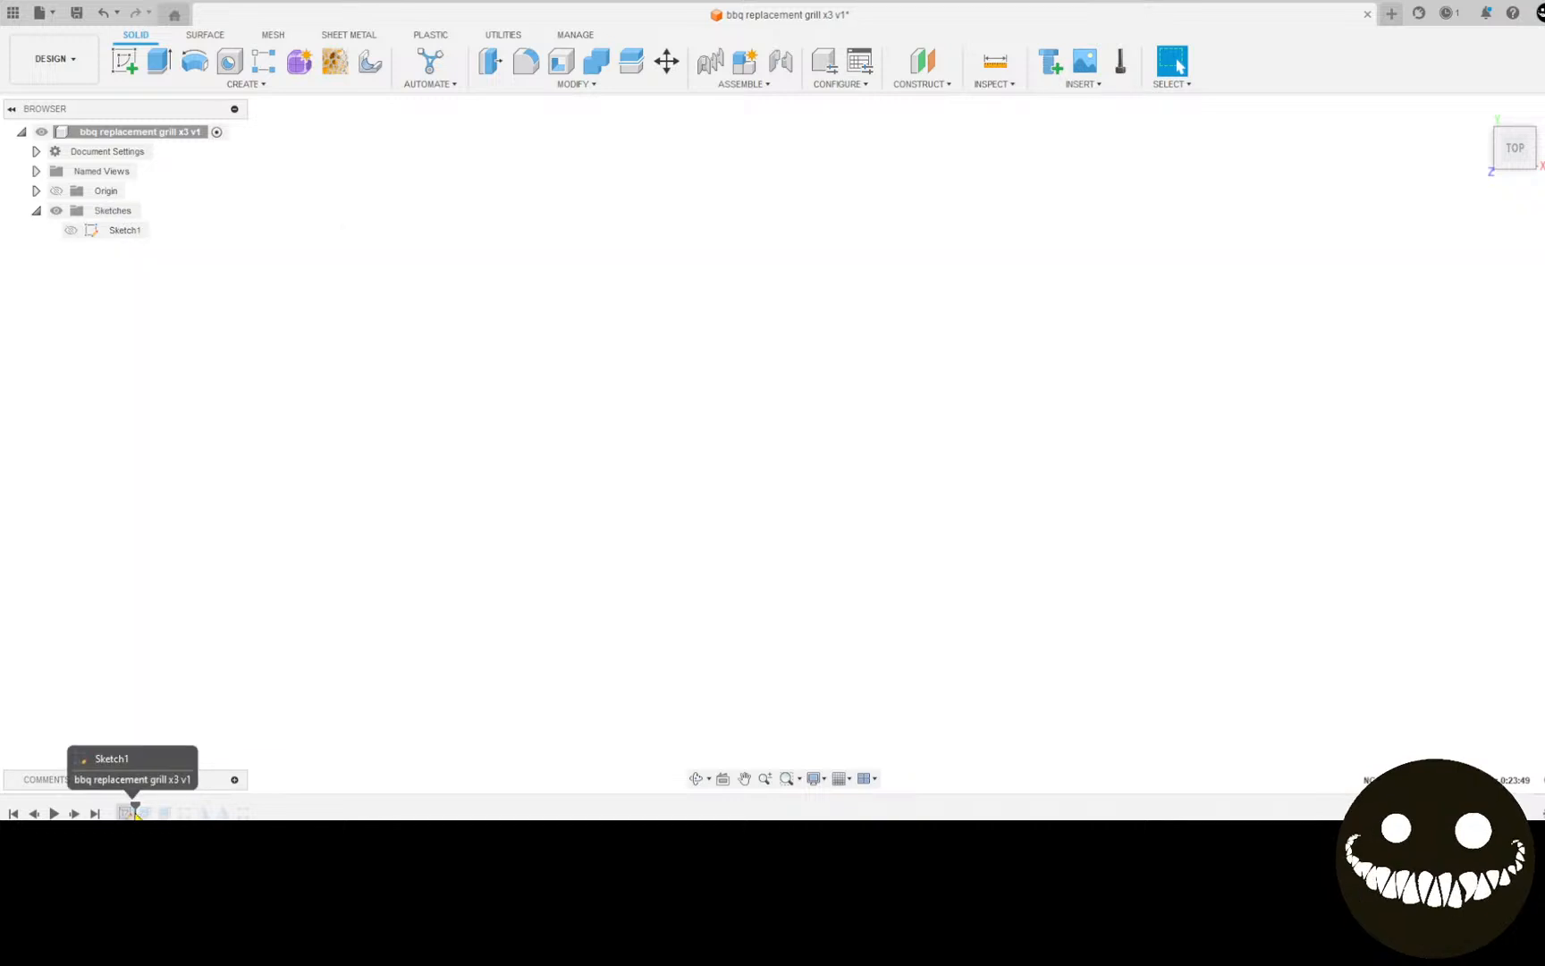
pyautogui.click(74, 812)
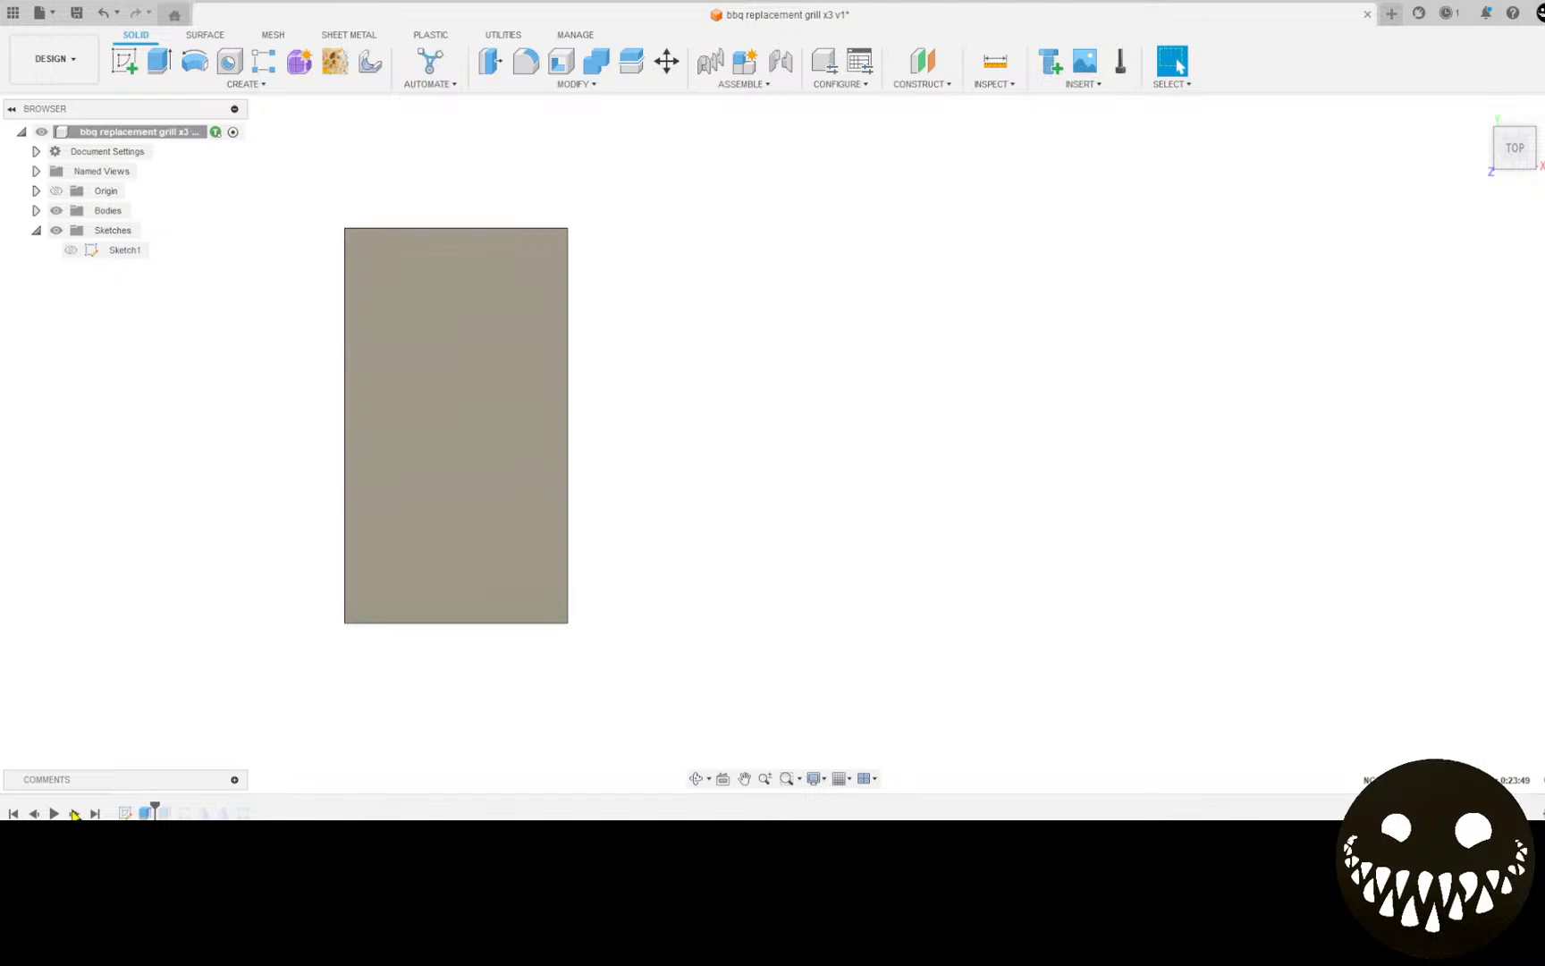
pyautogui.click(75, 813)
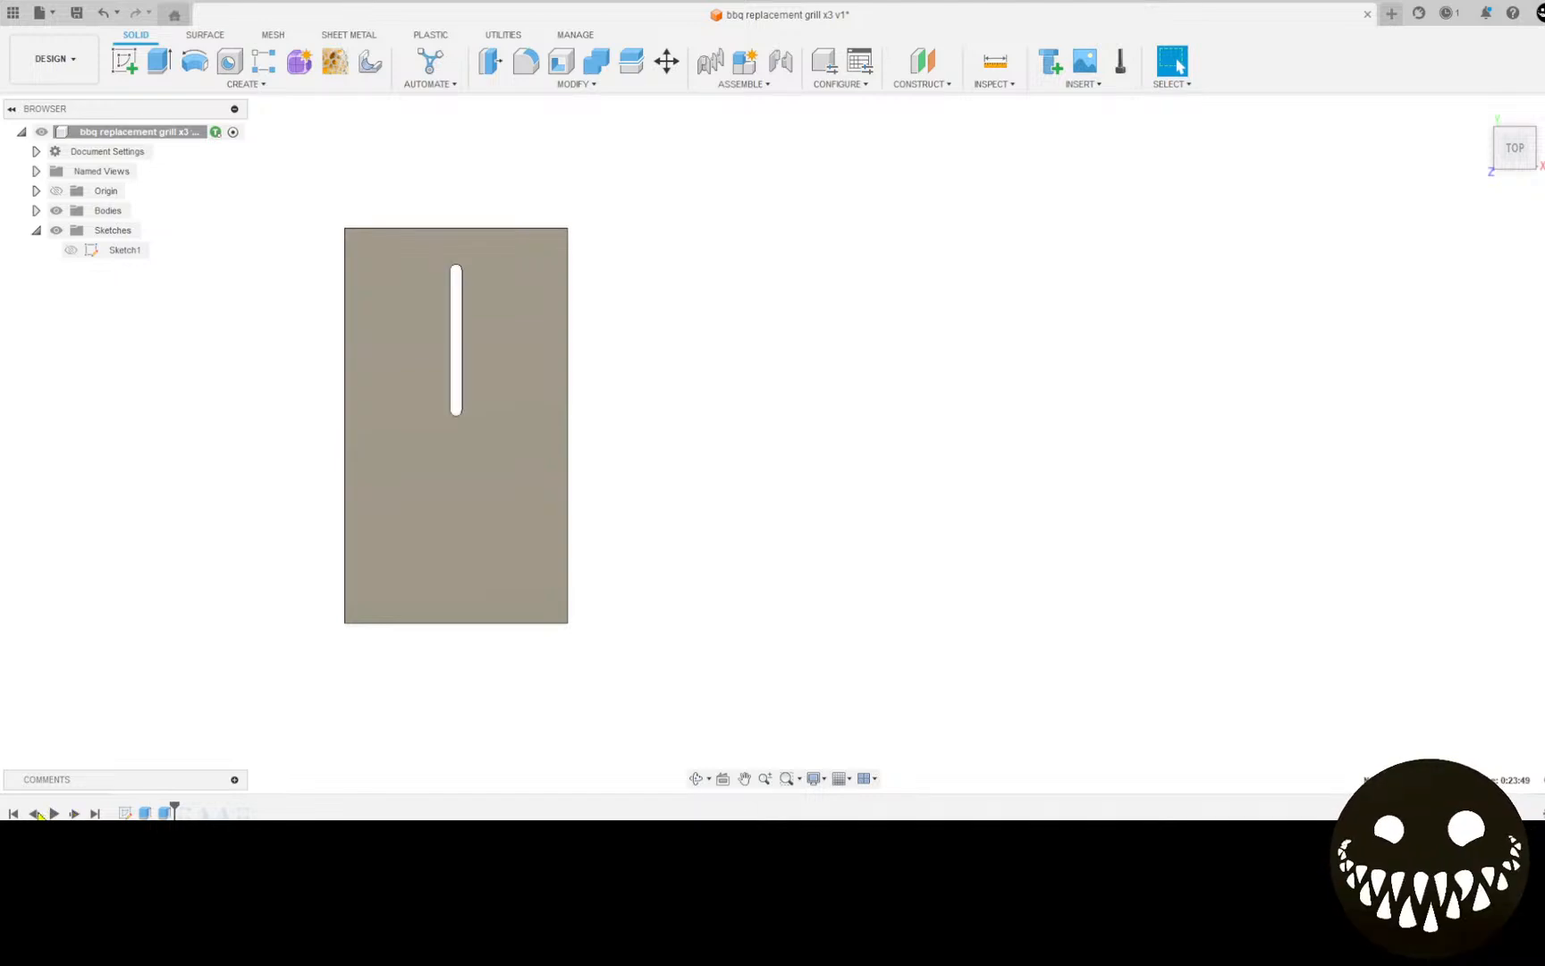
pyautogui.click(35, 813)
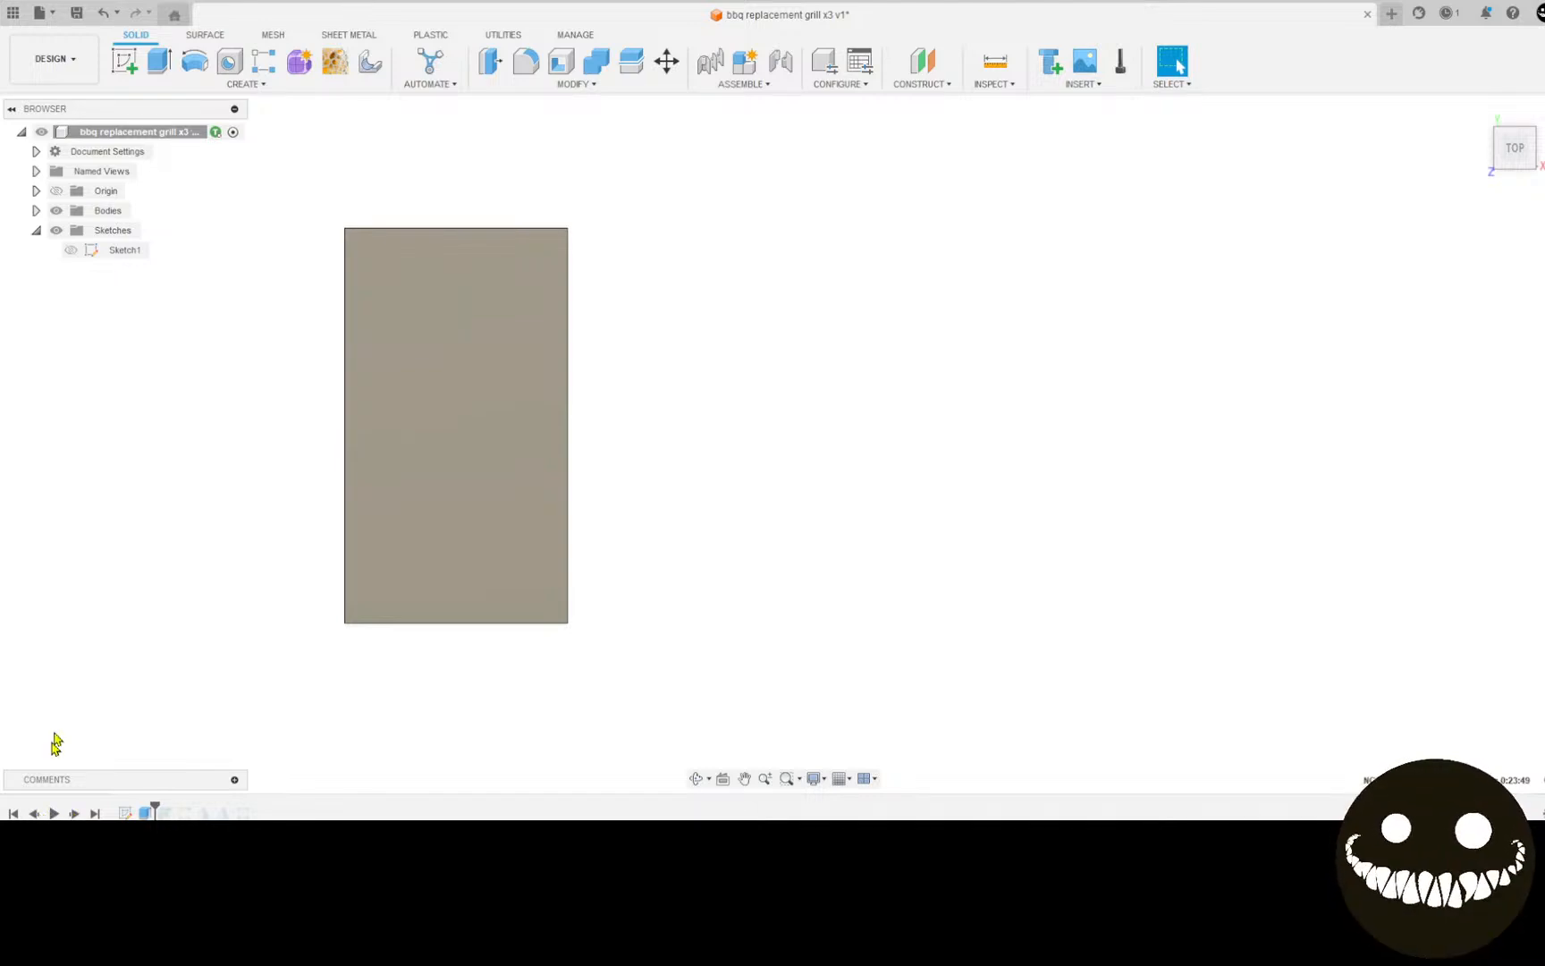
# Step: Start a sketch on the plate's face and draw a three-point arc crossing the plate's left edge
pyautogui.click(124, 61)
pyautogui.click(397, 401)
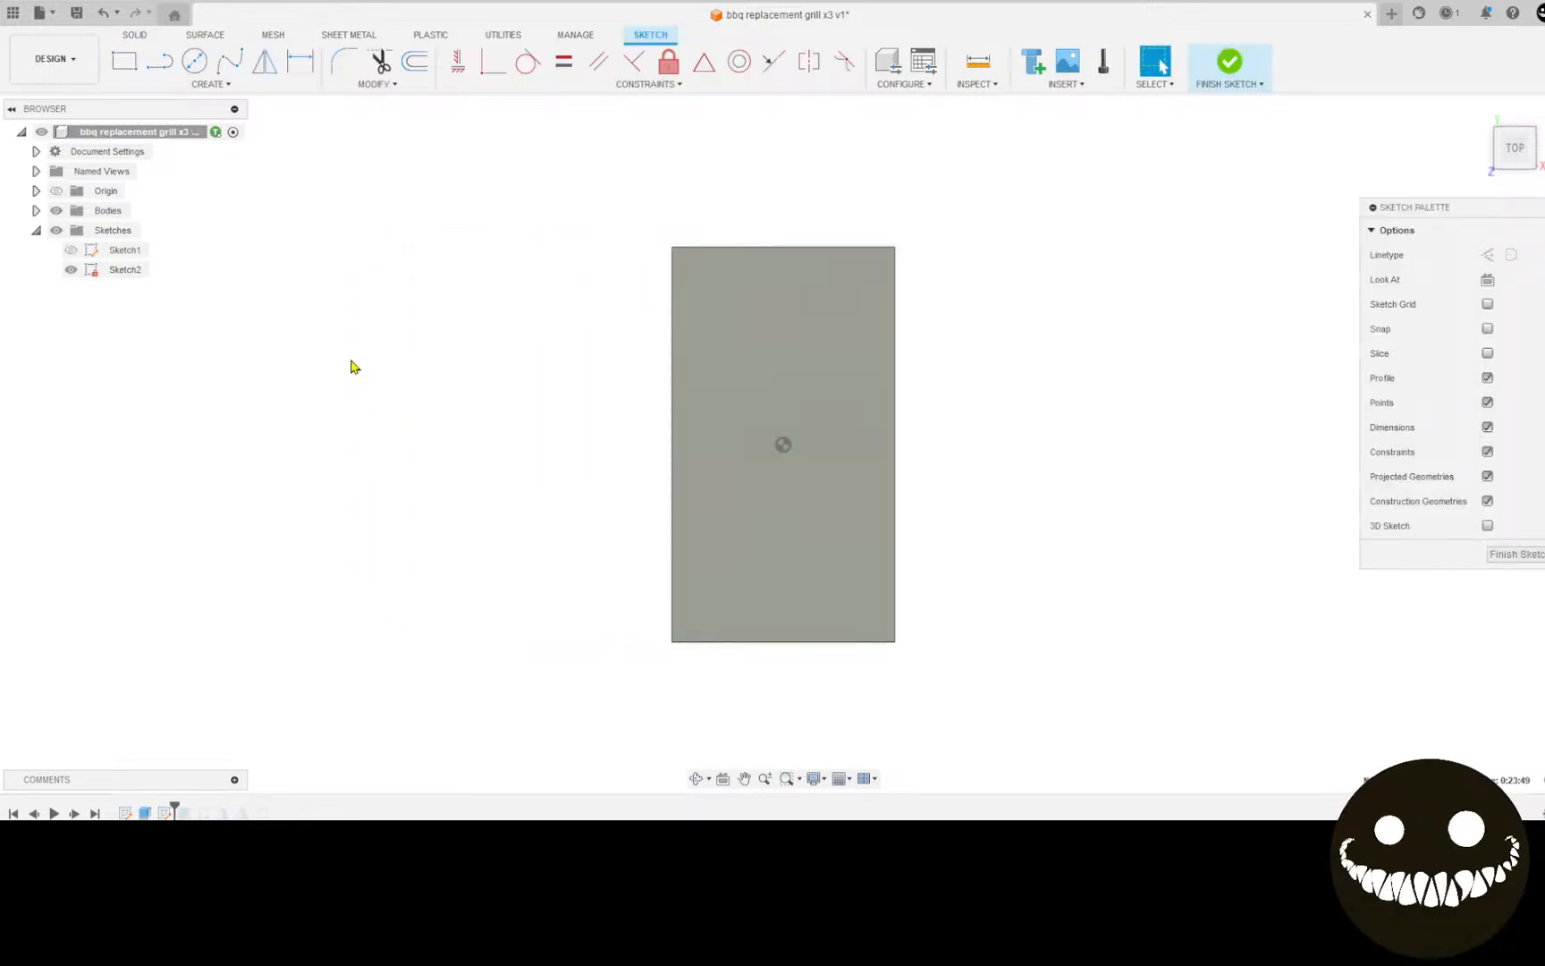
pyautogui.click(216, 92)
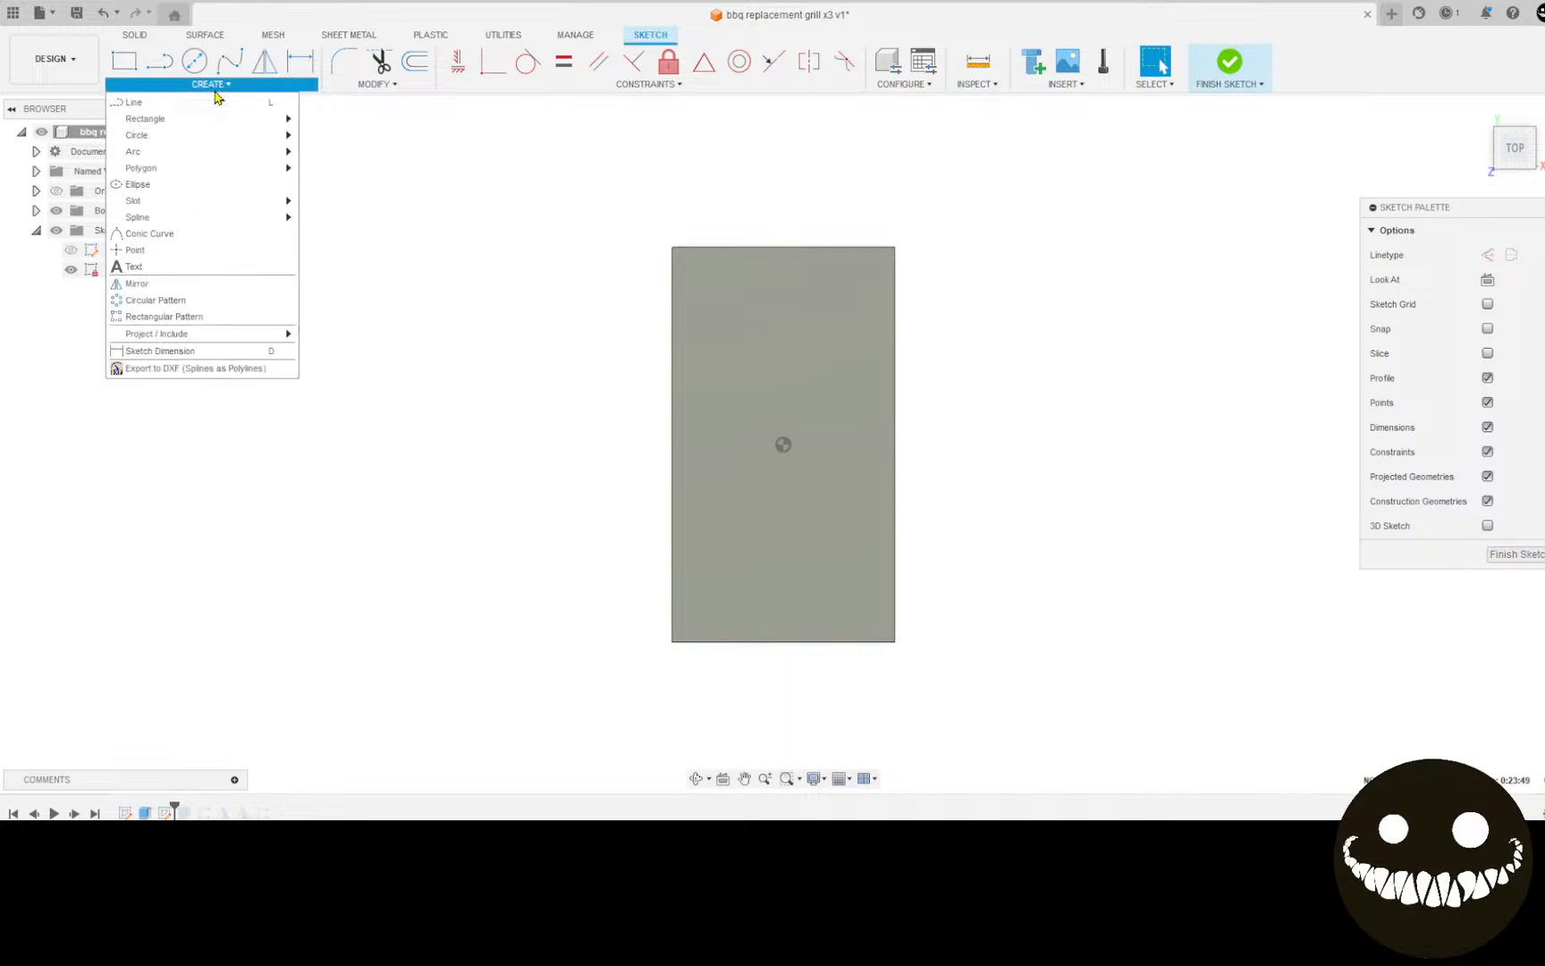
pyautogui.moveTo(172, 206)
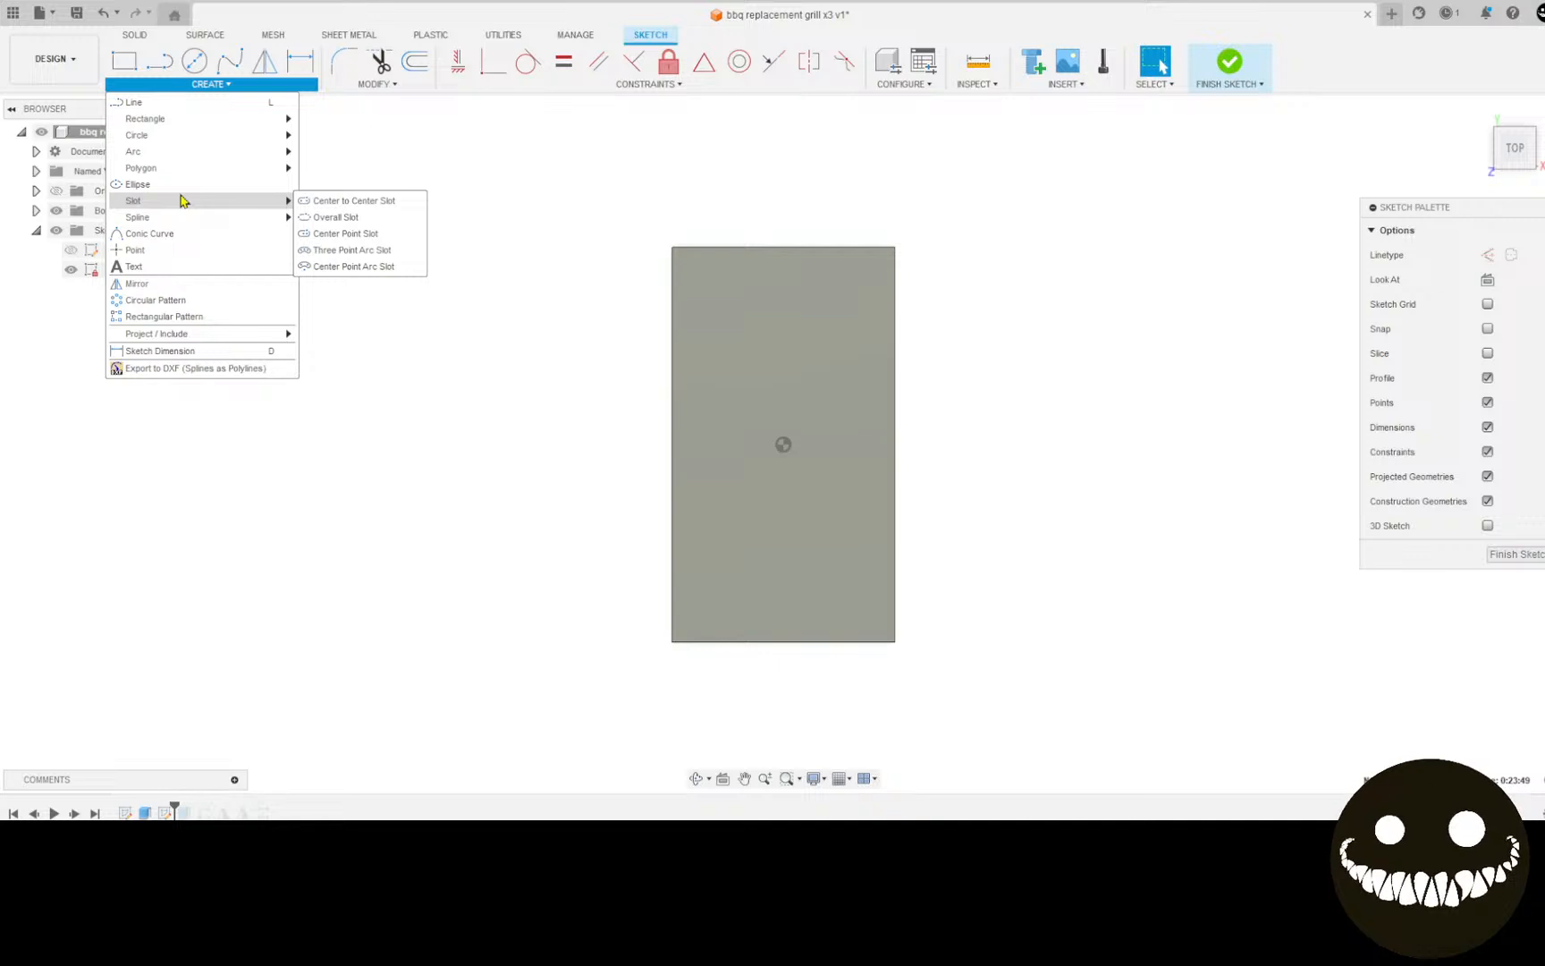
pyautogui.click(226, 72)
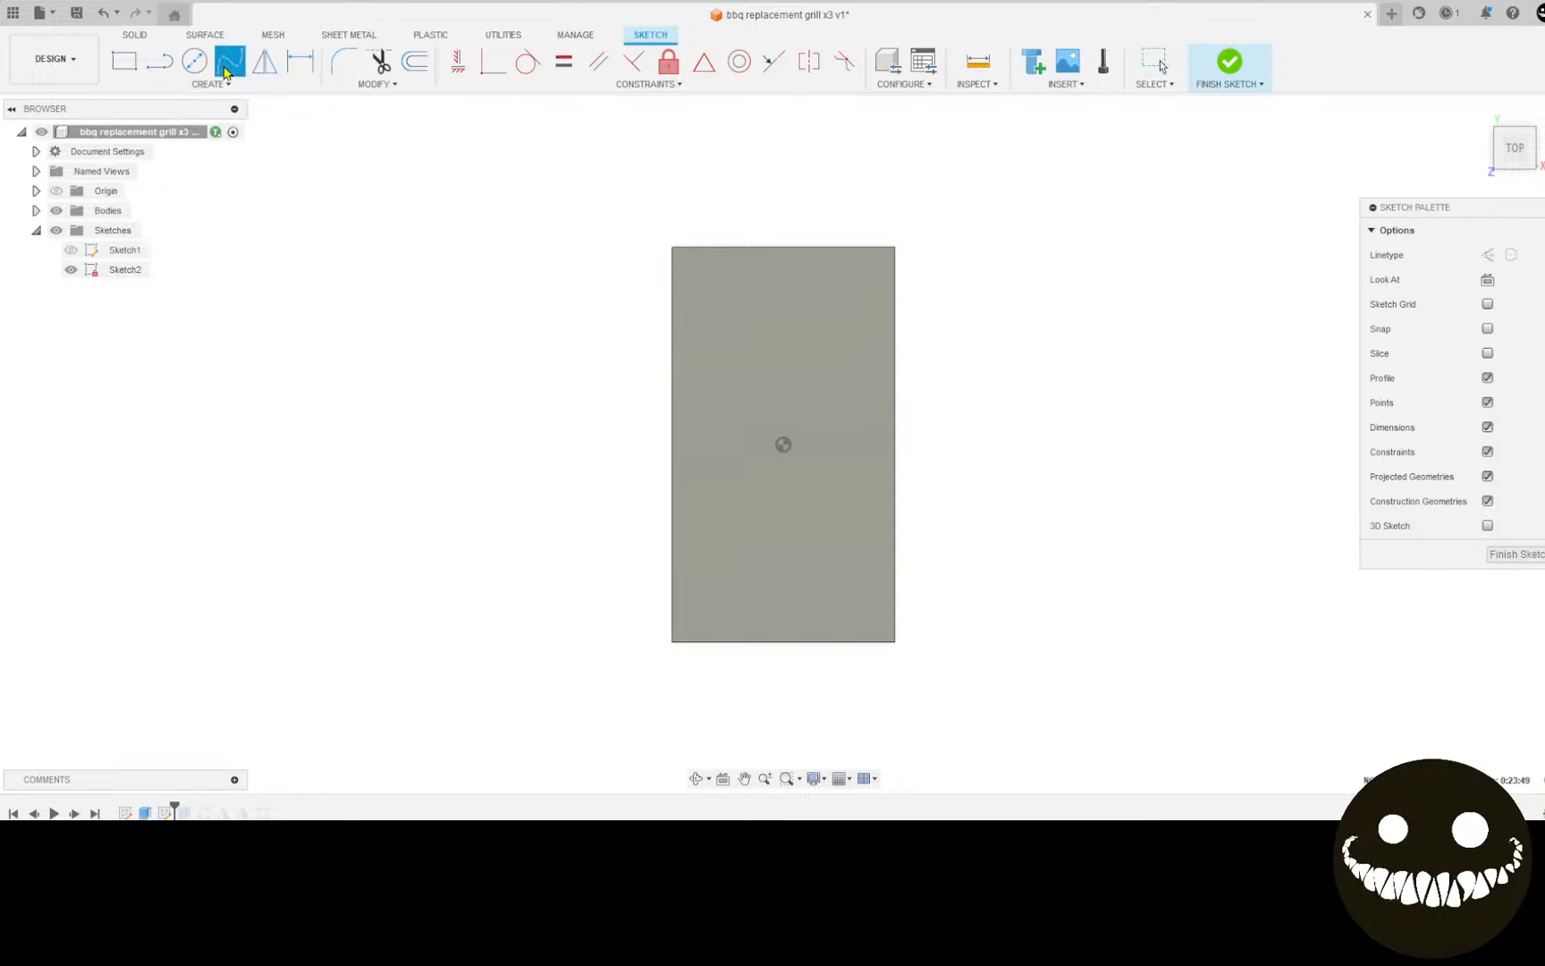
pyautogui.click(209, 84)
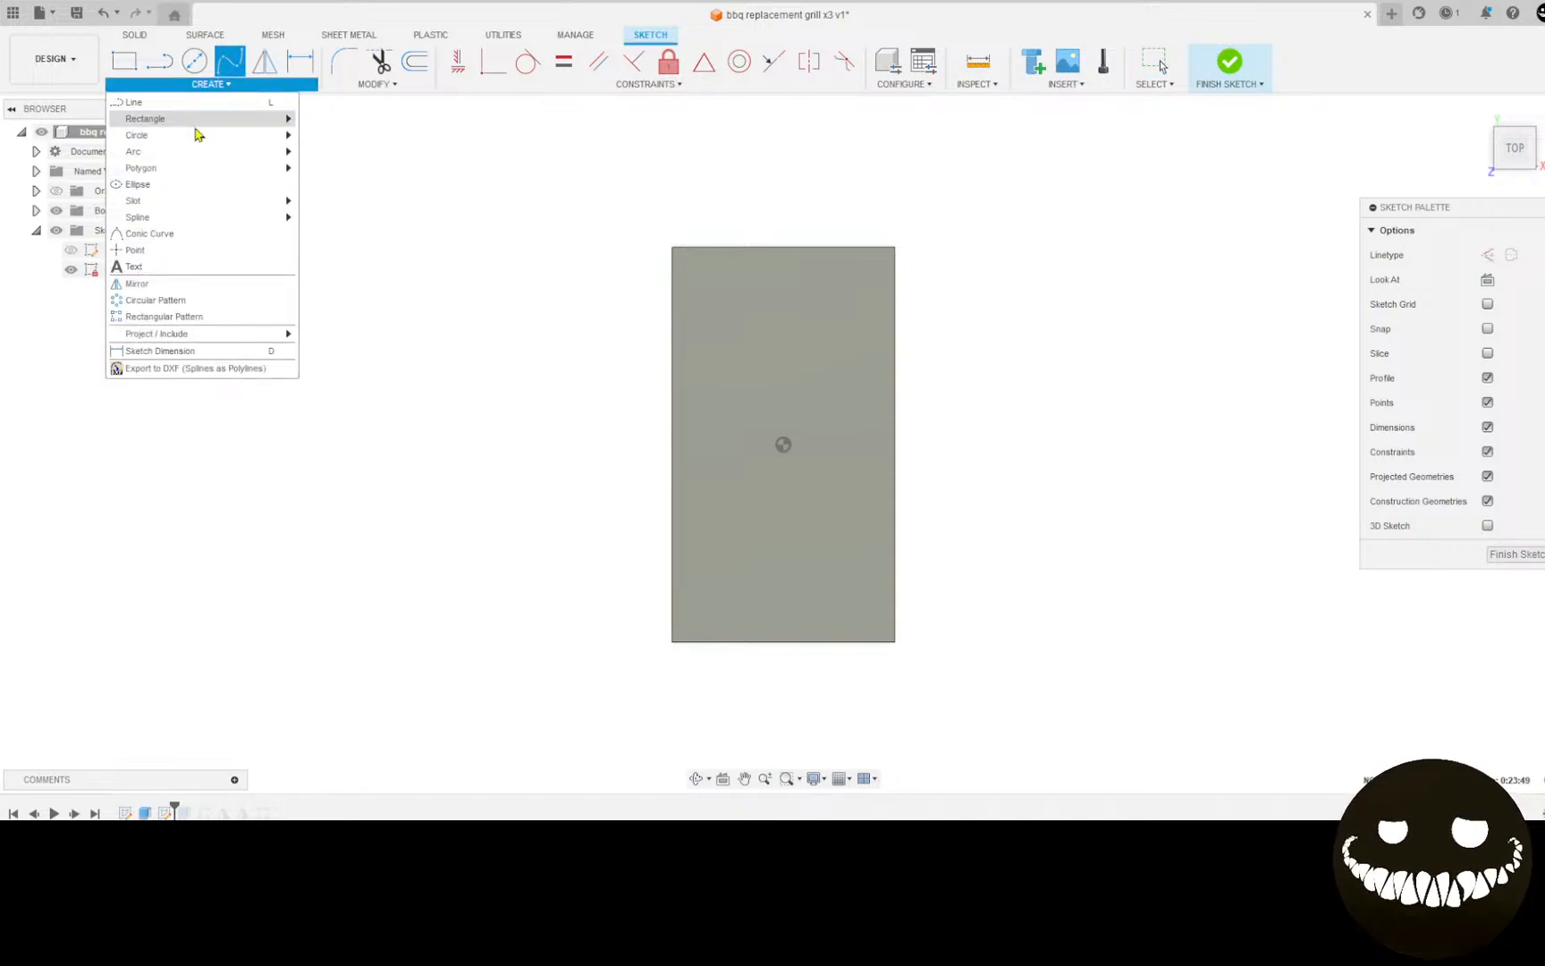
pyautogui.moveTo(287, 152)
pyautogui.click(332, 151)
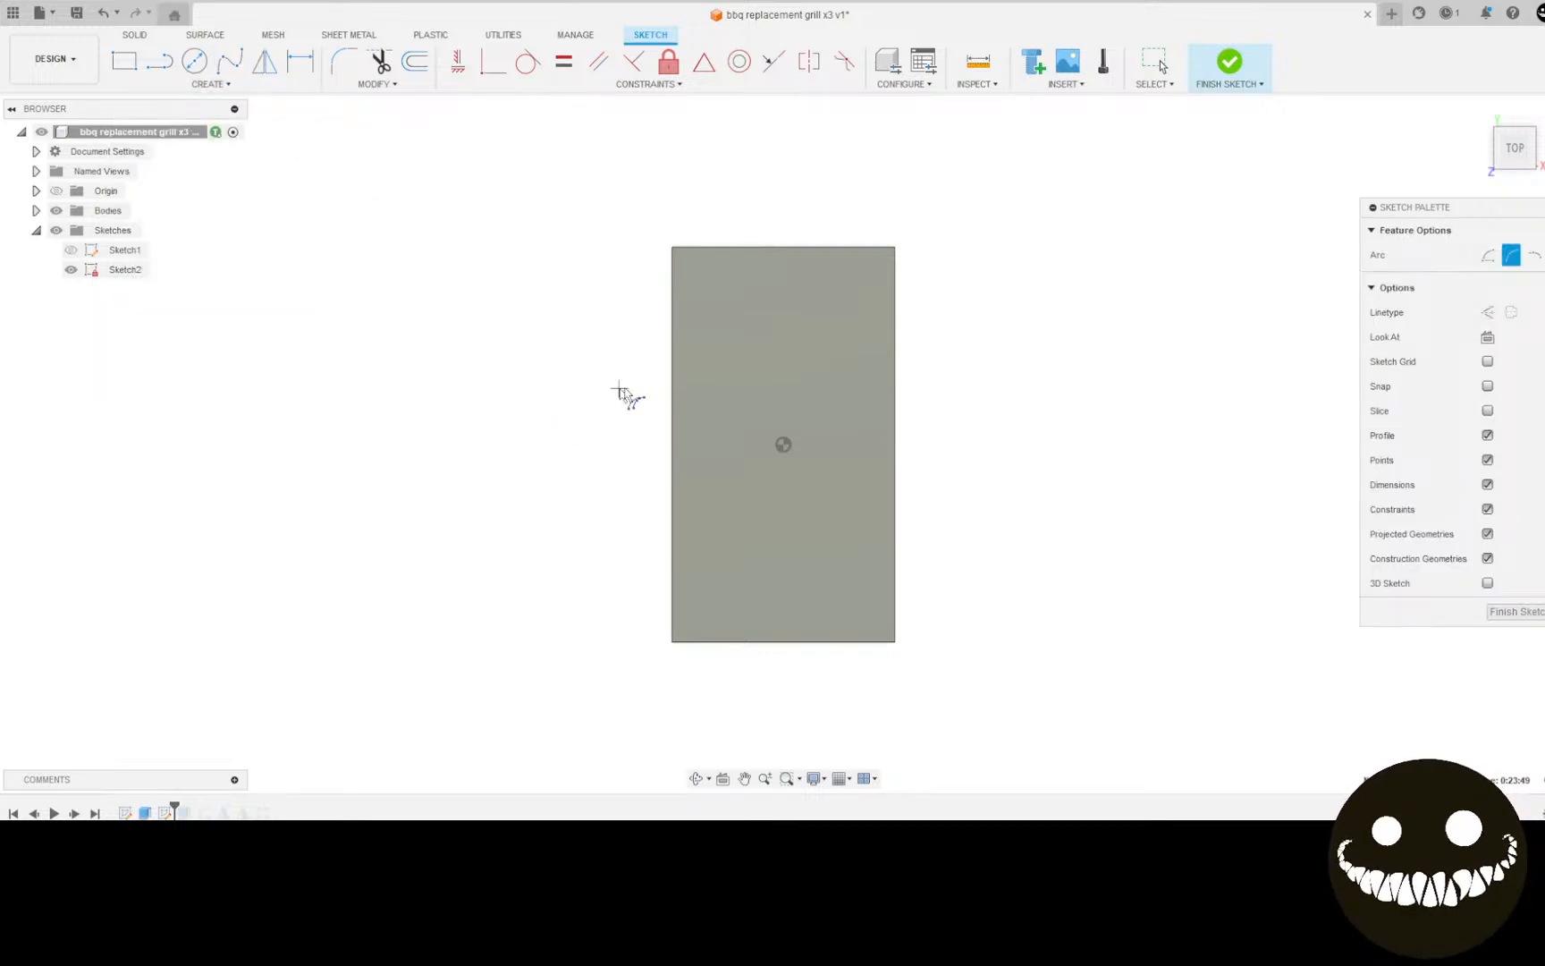
pyautogui.scroll(2, 620, 394)
pyautogui.click(648, 478)
pyautogui.click(718, 377)
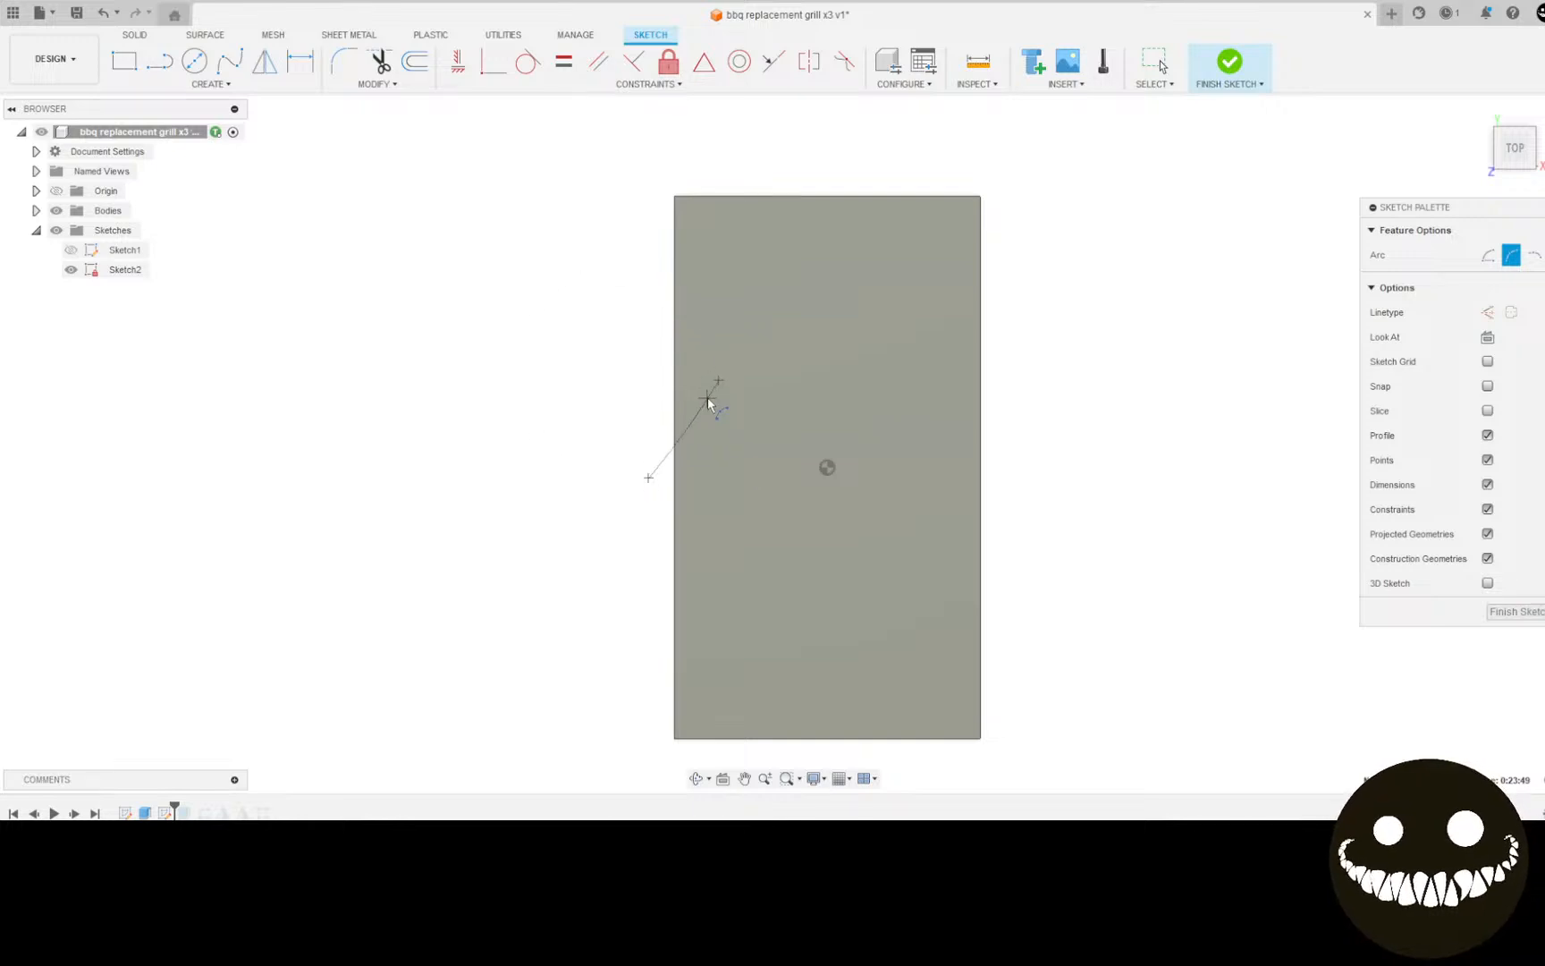
pyautogui.click(708, 404)
# Step: Draw a second three-point arc from the first arc's upper end, tangent to it and inside the plate
pyautogui.click(719, 380)
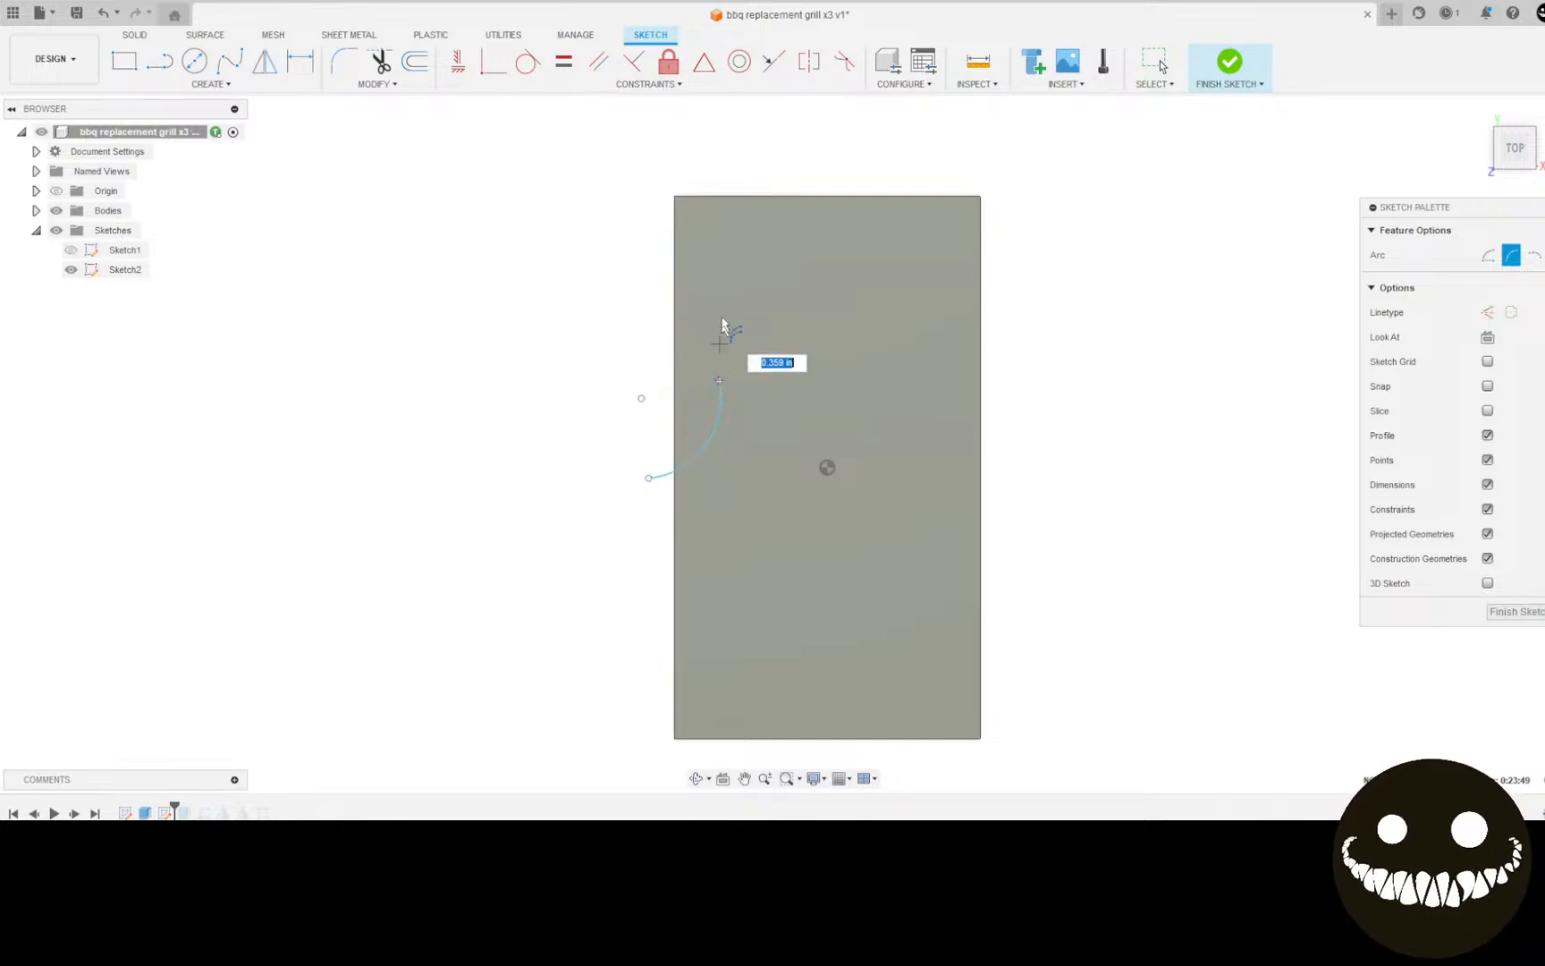
pyautogui.click(748, 264)
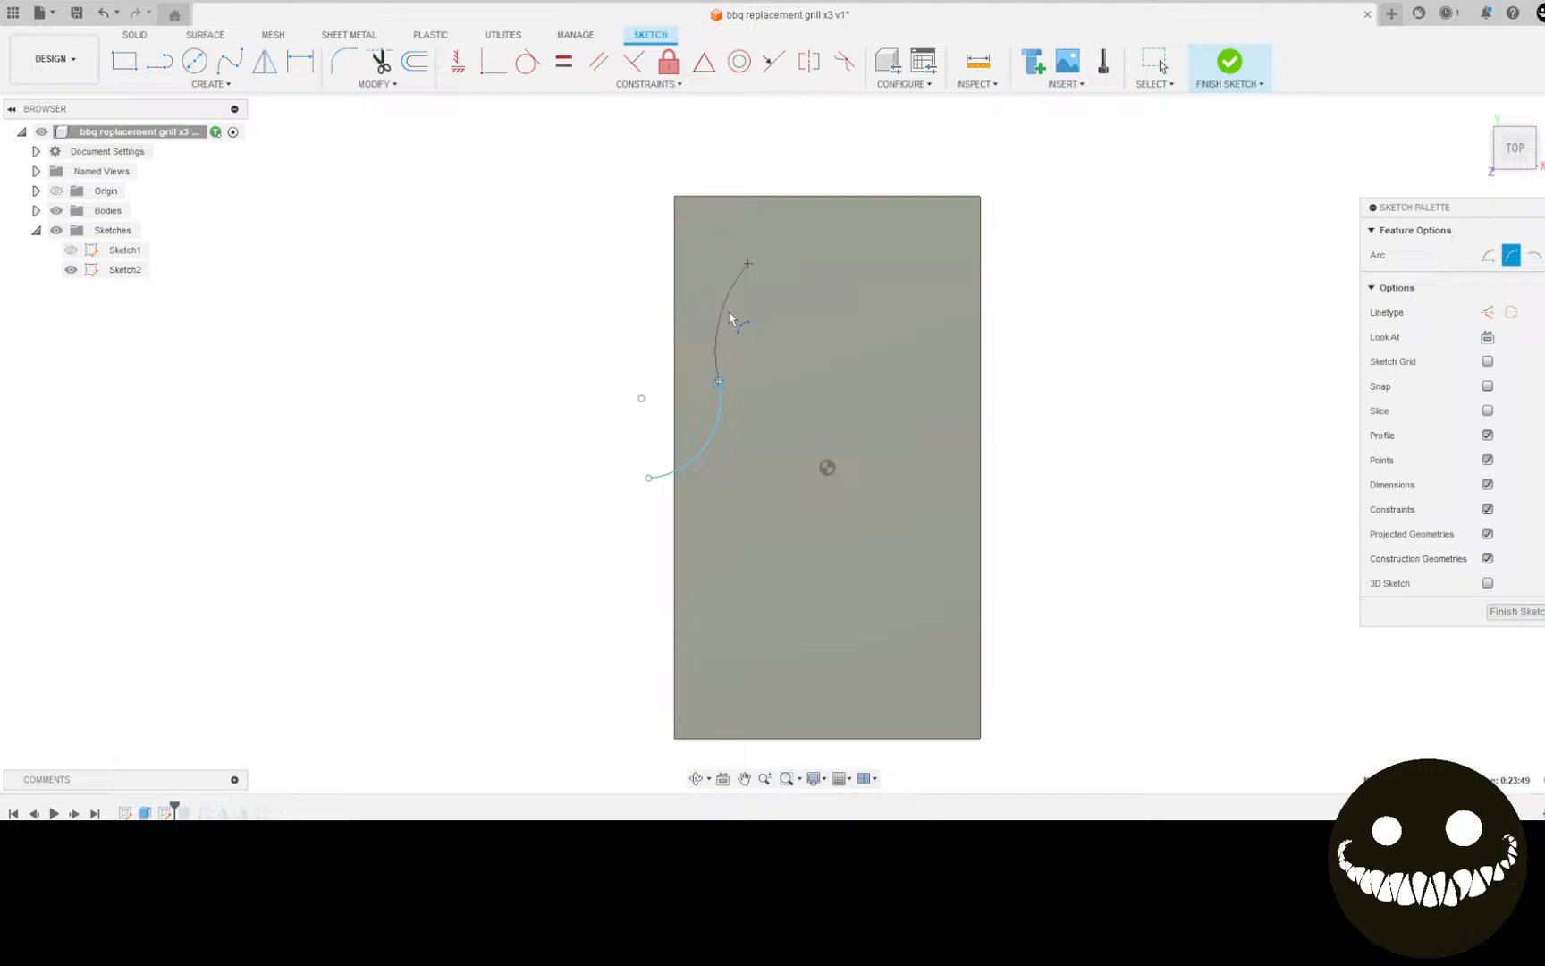
pyautogui.click(728, 312)
pyautogui.click(748, 263)
pyautogui.click(859, 145)
pyautogui.press('Escape')
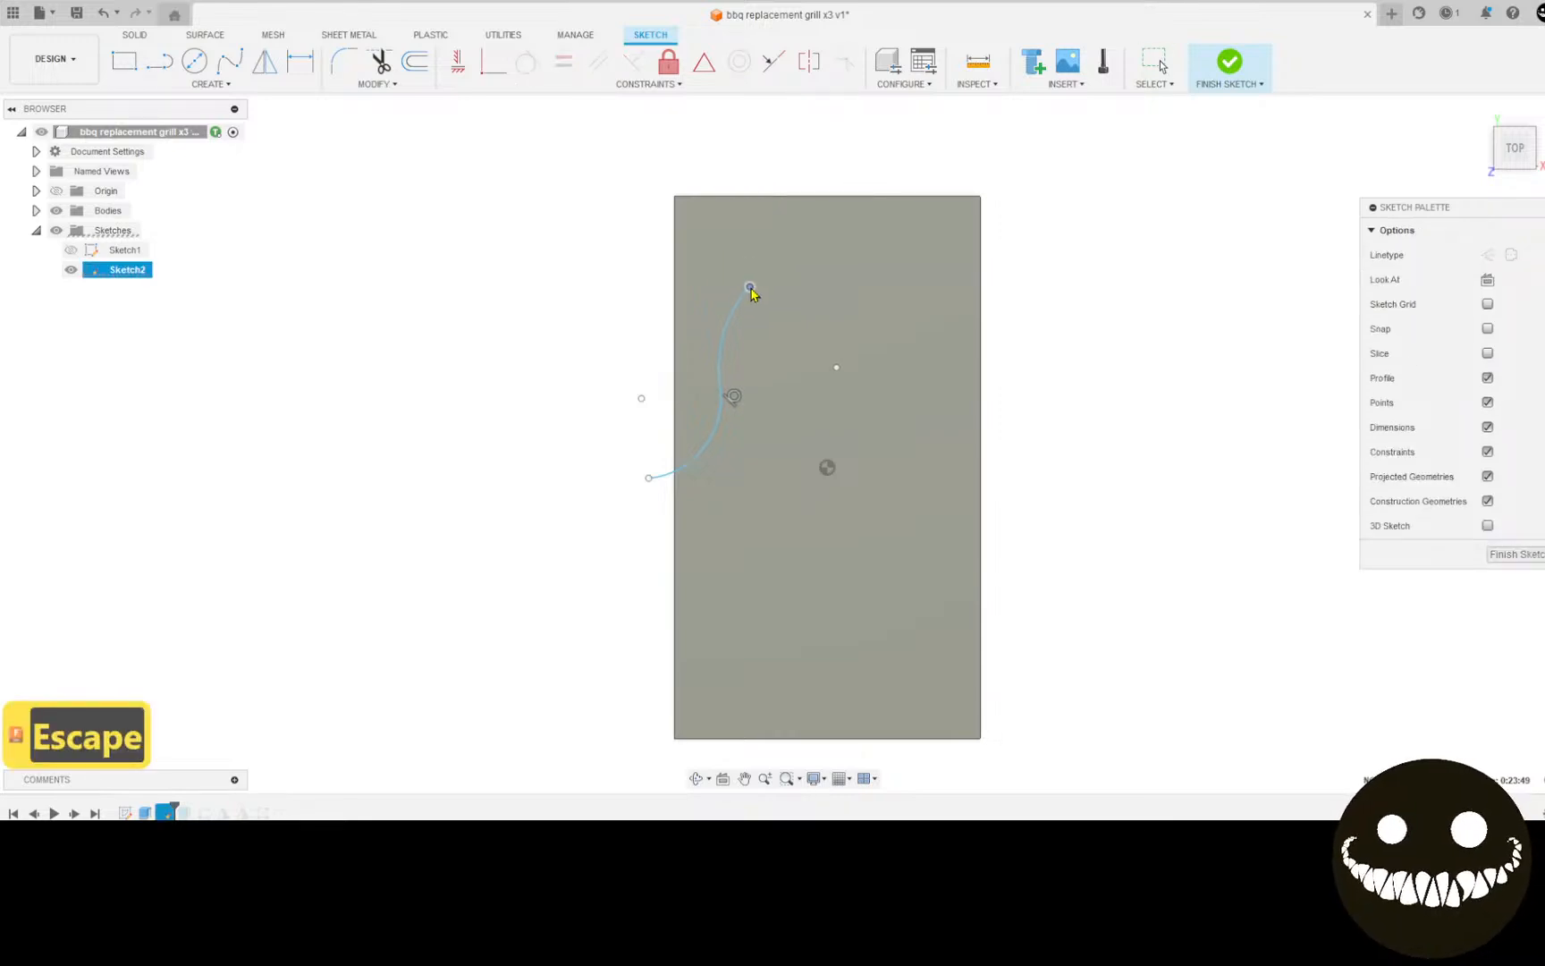
# Step: Try a third three-point arc toward a point above the plate, and undo back to the first arc
pyautogui.rightClick(858, 251)
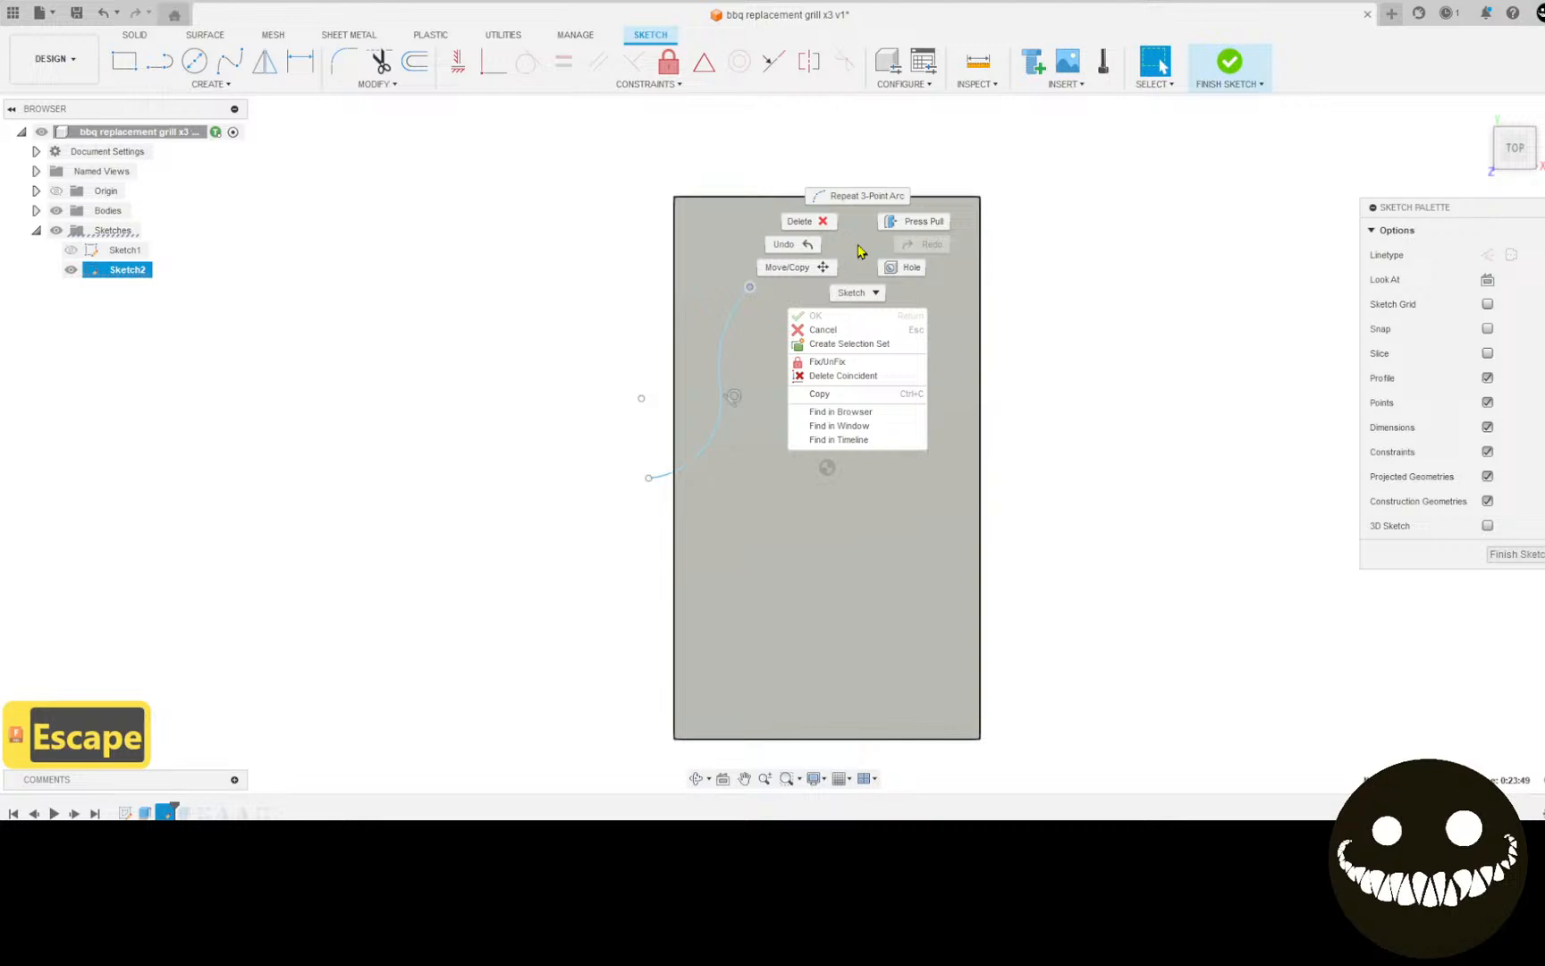
pyautogui.click(858, 196)
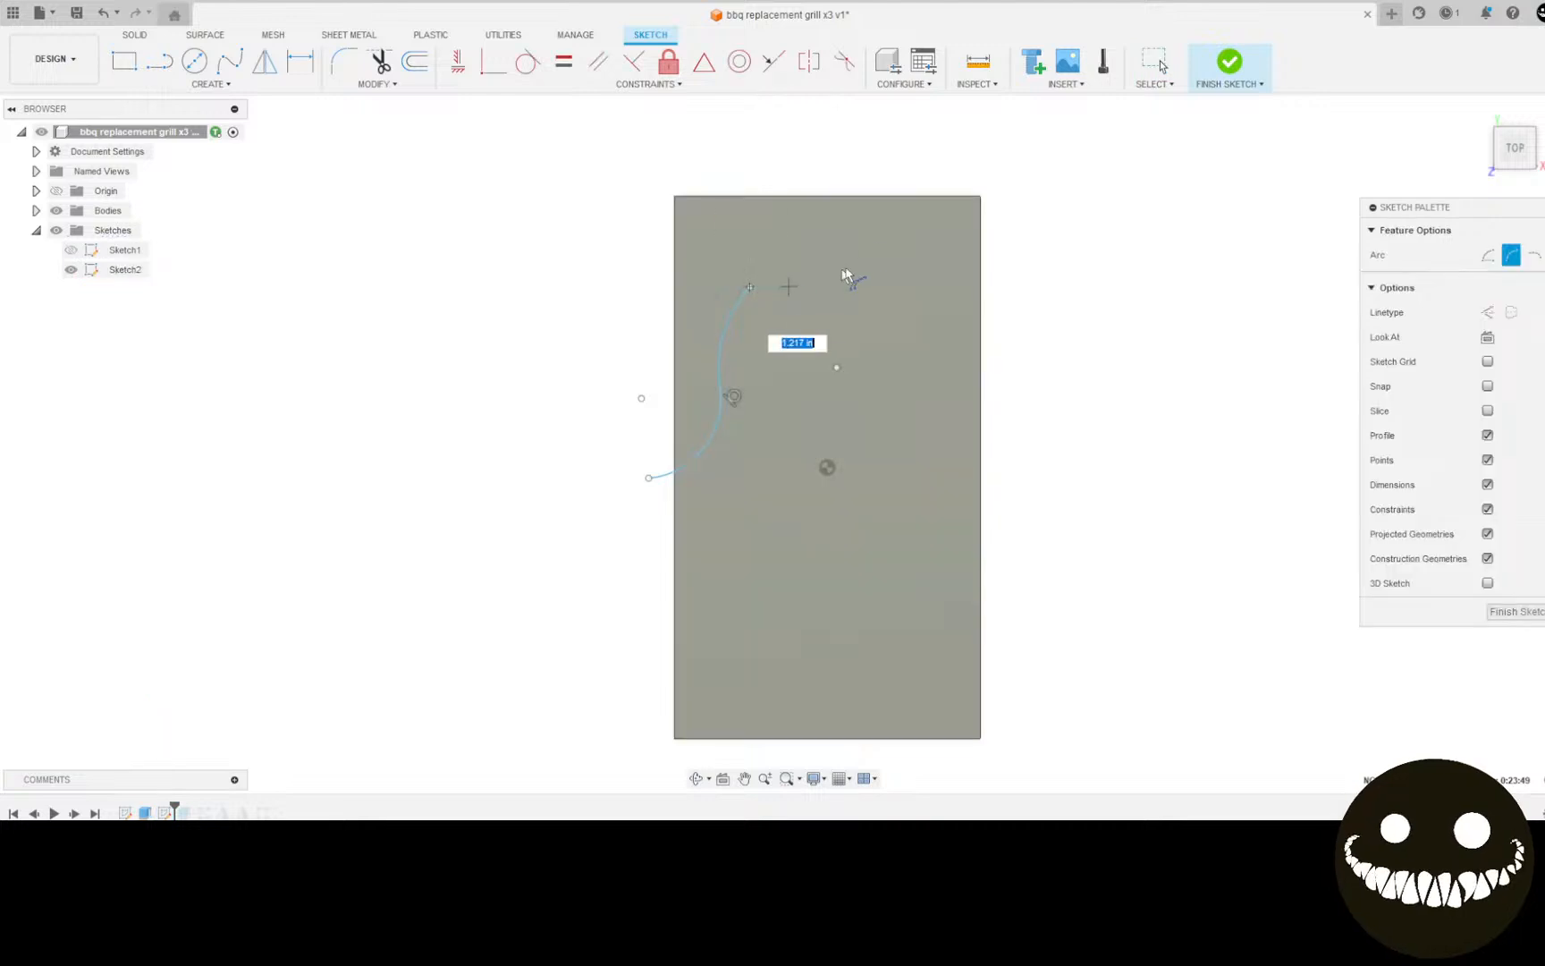
pyautogui.click(909, 158)
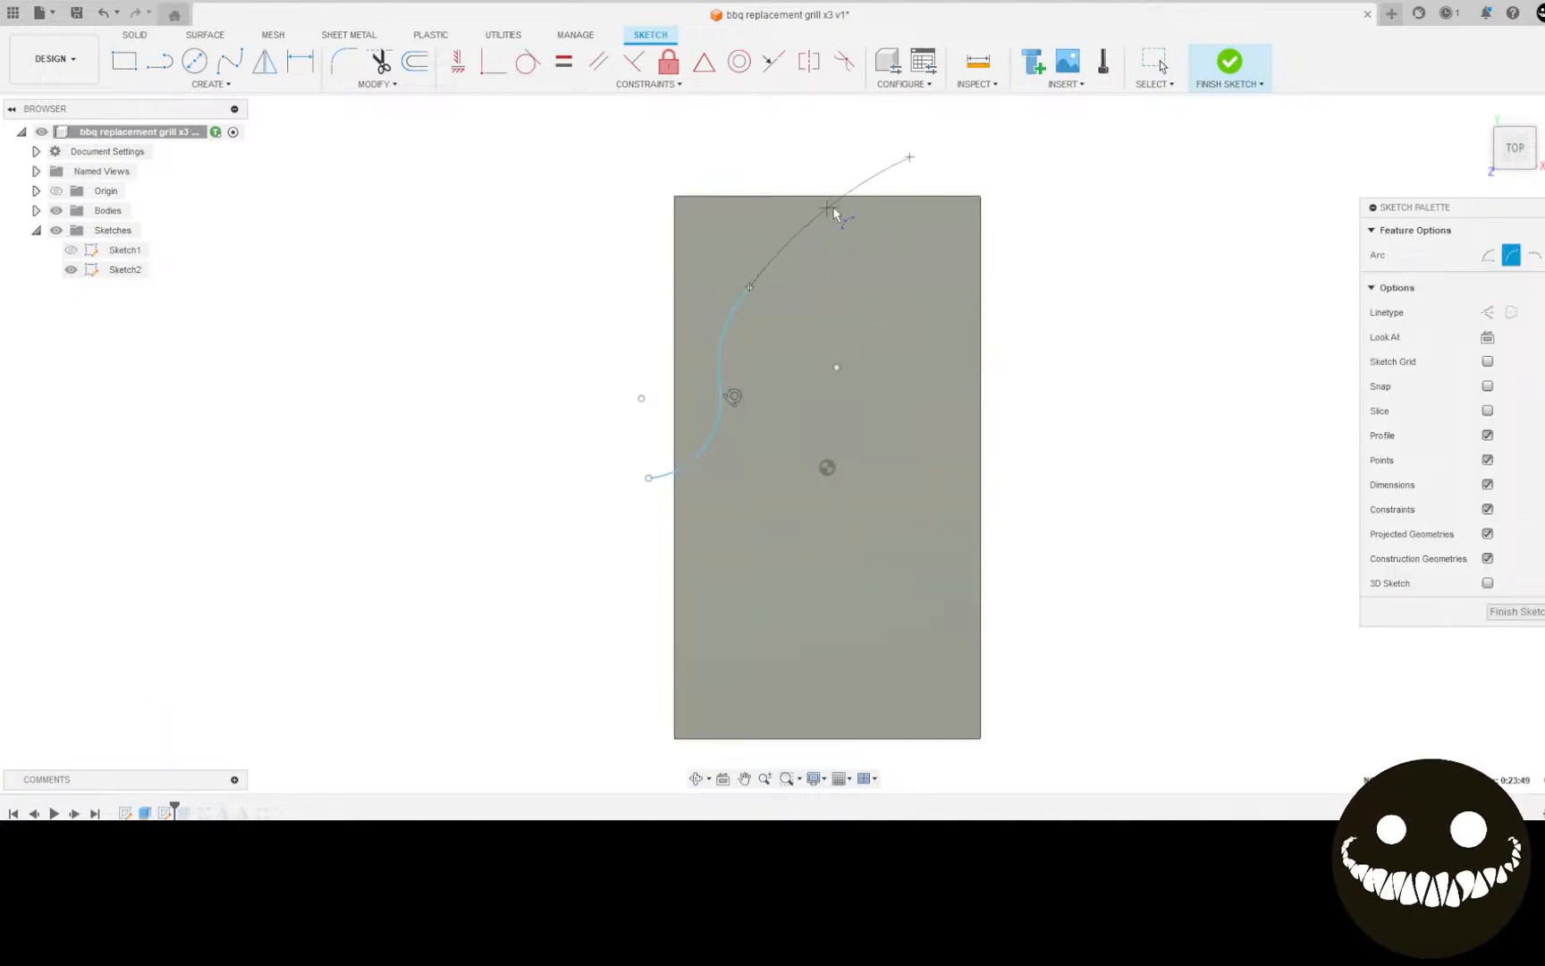
pyautogui.click(750, 287)
pyautogui.hotkey('ctrl', 'z')
pyautogui.hotkey('ctrl', 'z')
pyautogui.hotkey('ctrl', 'z')
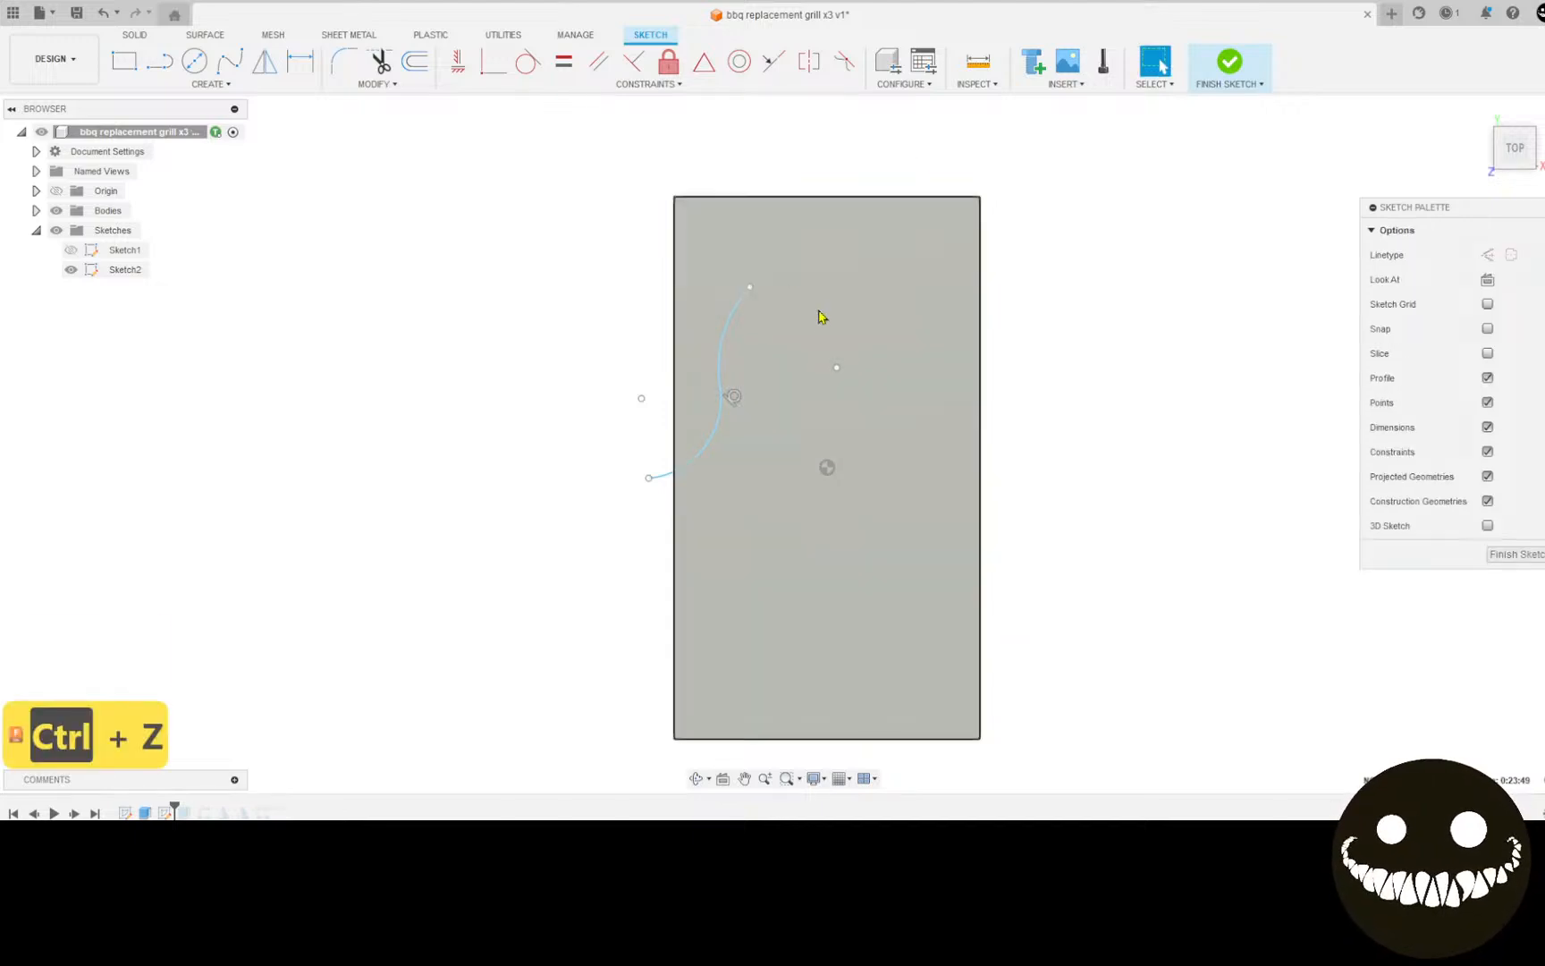
# Step: Extend the first arc at both ends with tangent three-point arcs, forming a wavy curve that runs beyond the plate's top and left edges
pyautogui.click(271, 85)
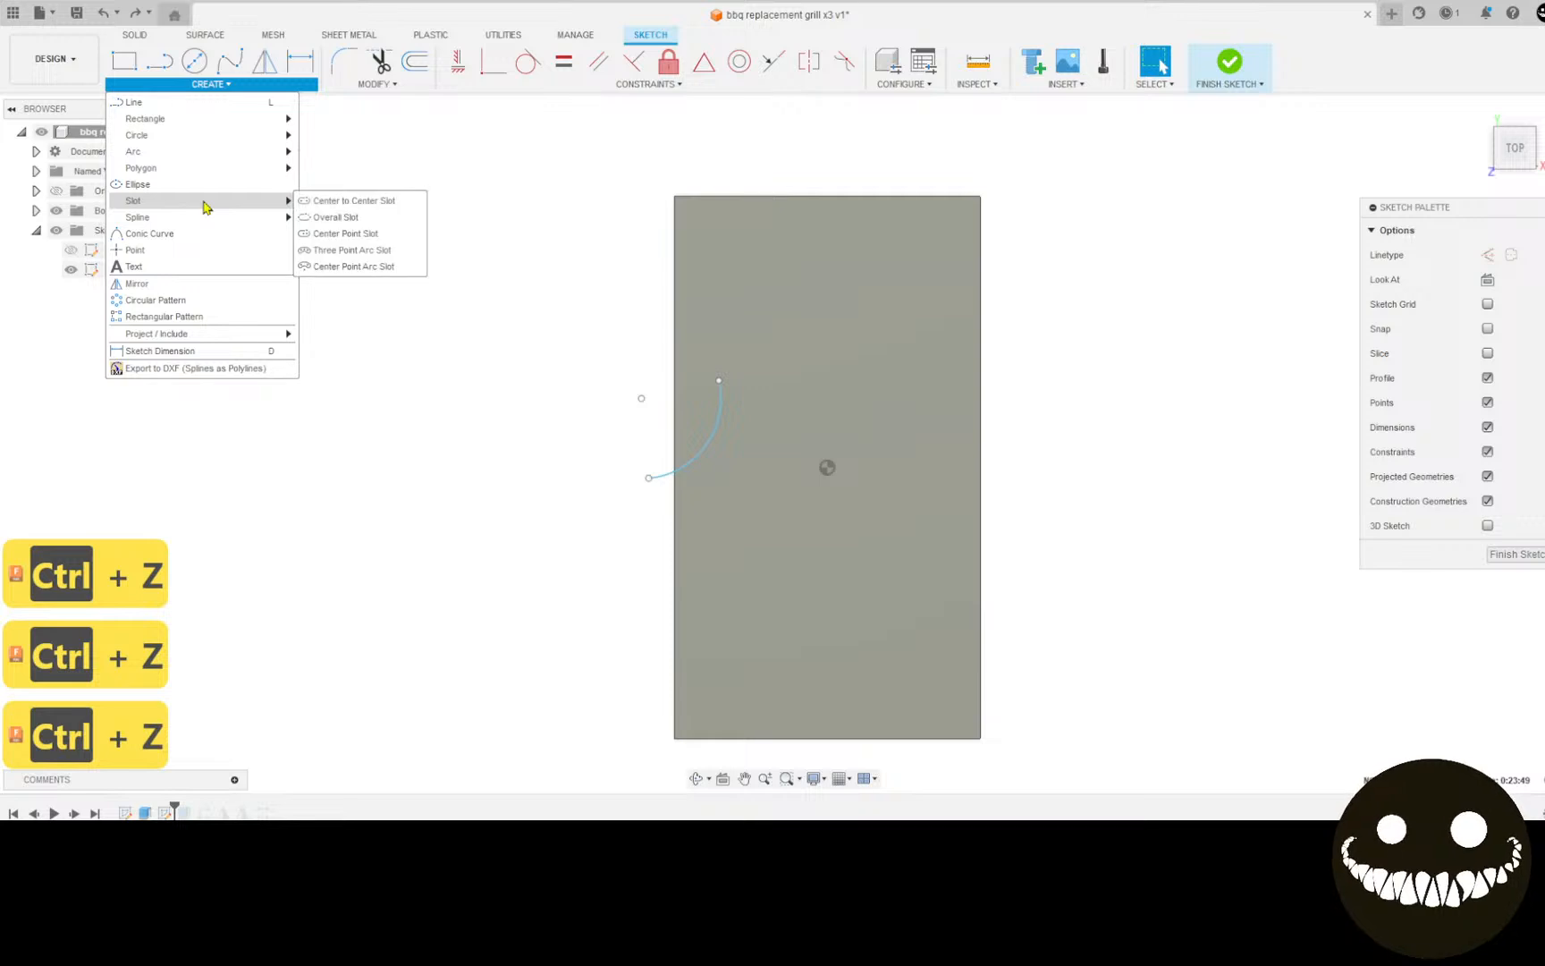
pyautogui.moveTo(215, 169)
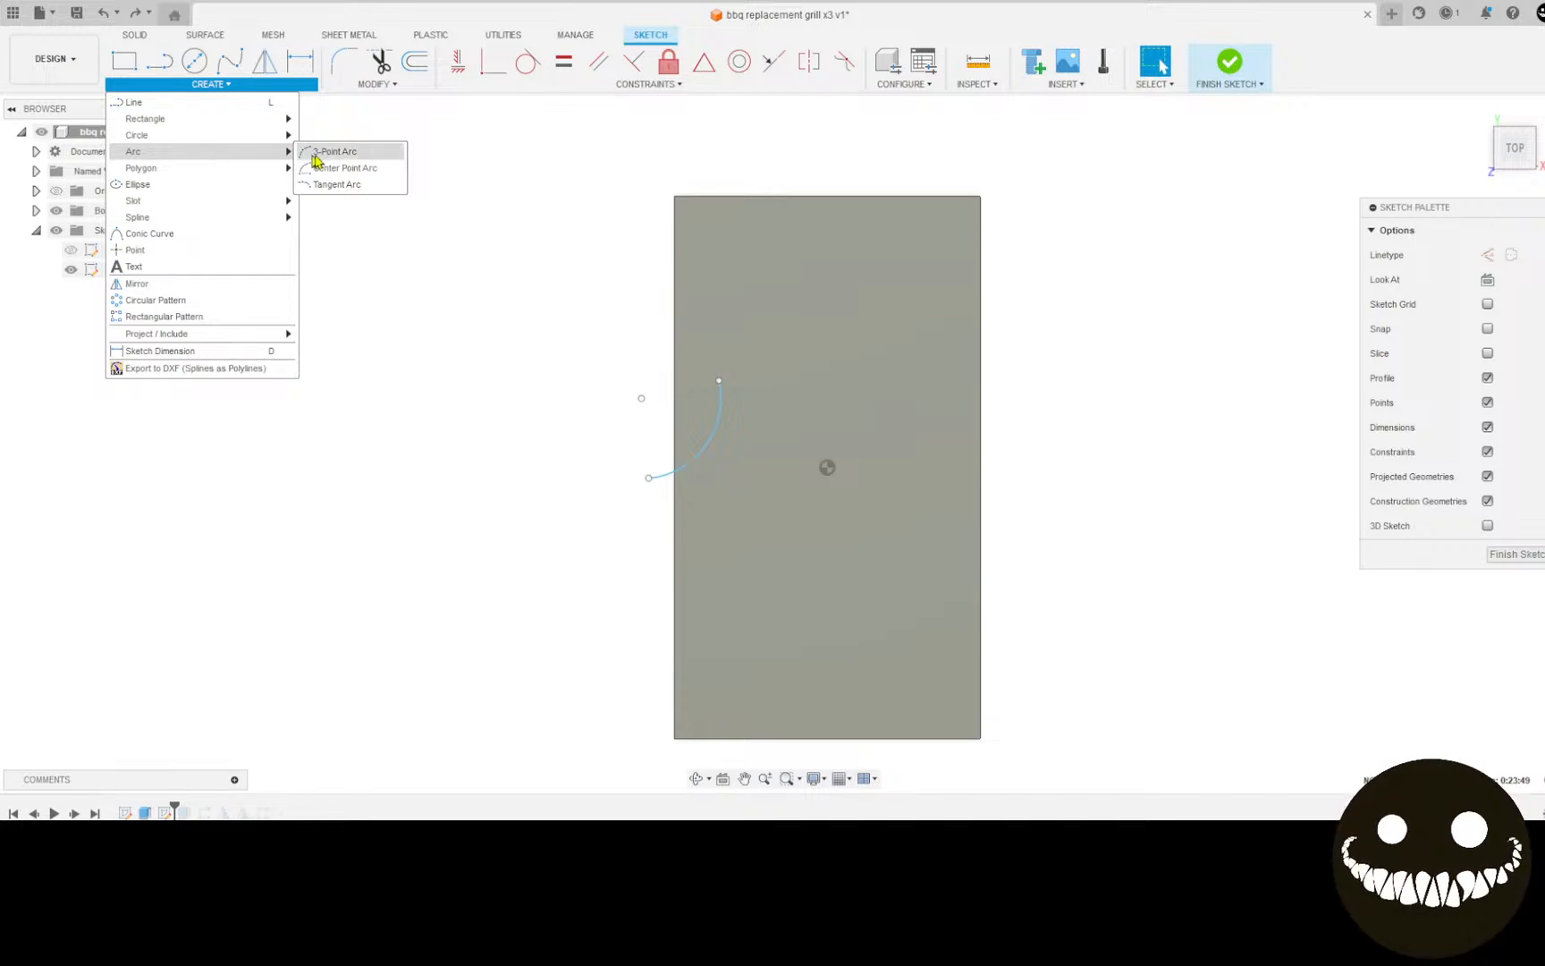
pyautogui.click(340, 167)
pyautogui.click(719, 379)
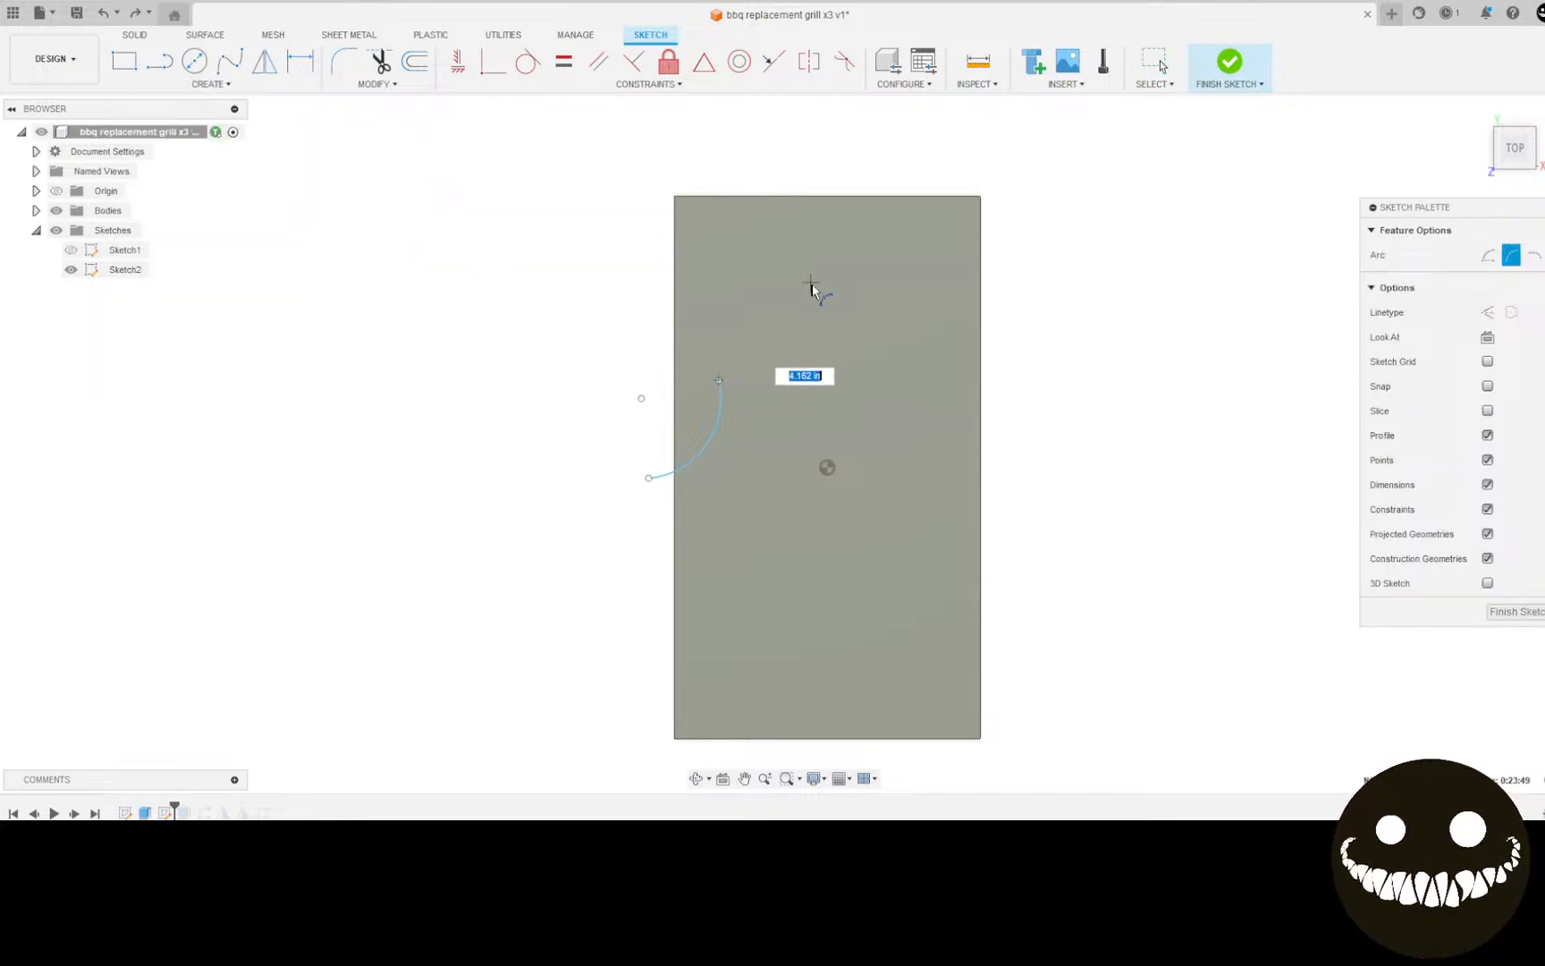
pyautogui.click(761, 297)
pyautogui.click(788, 288)
pyautogui.click(927, 136)
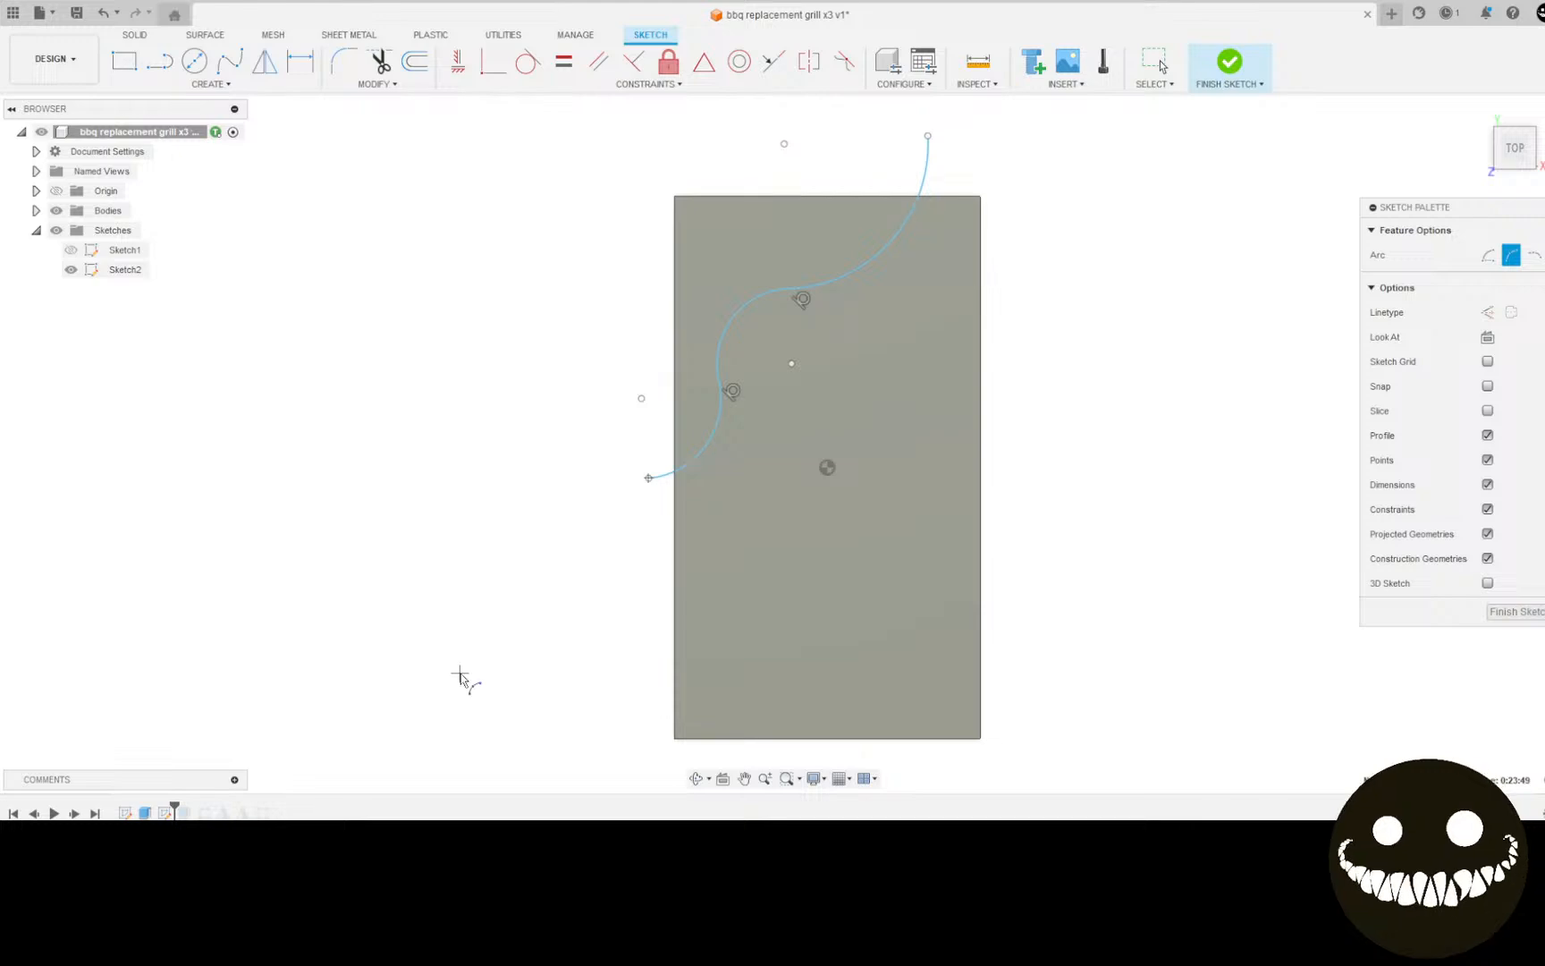
pyautogui.click(460, 673)
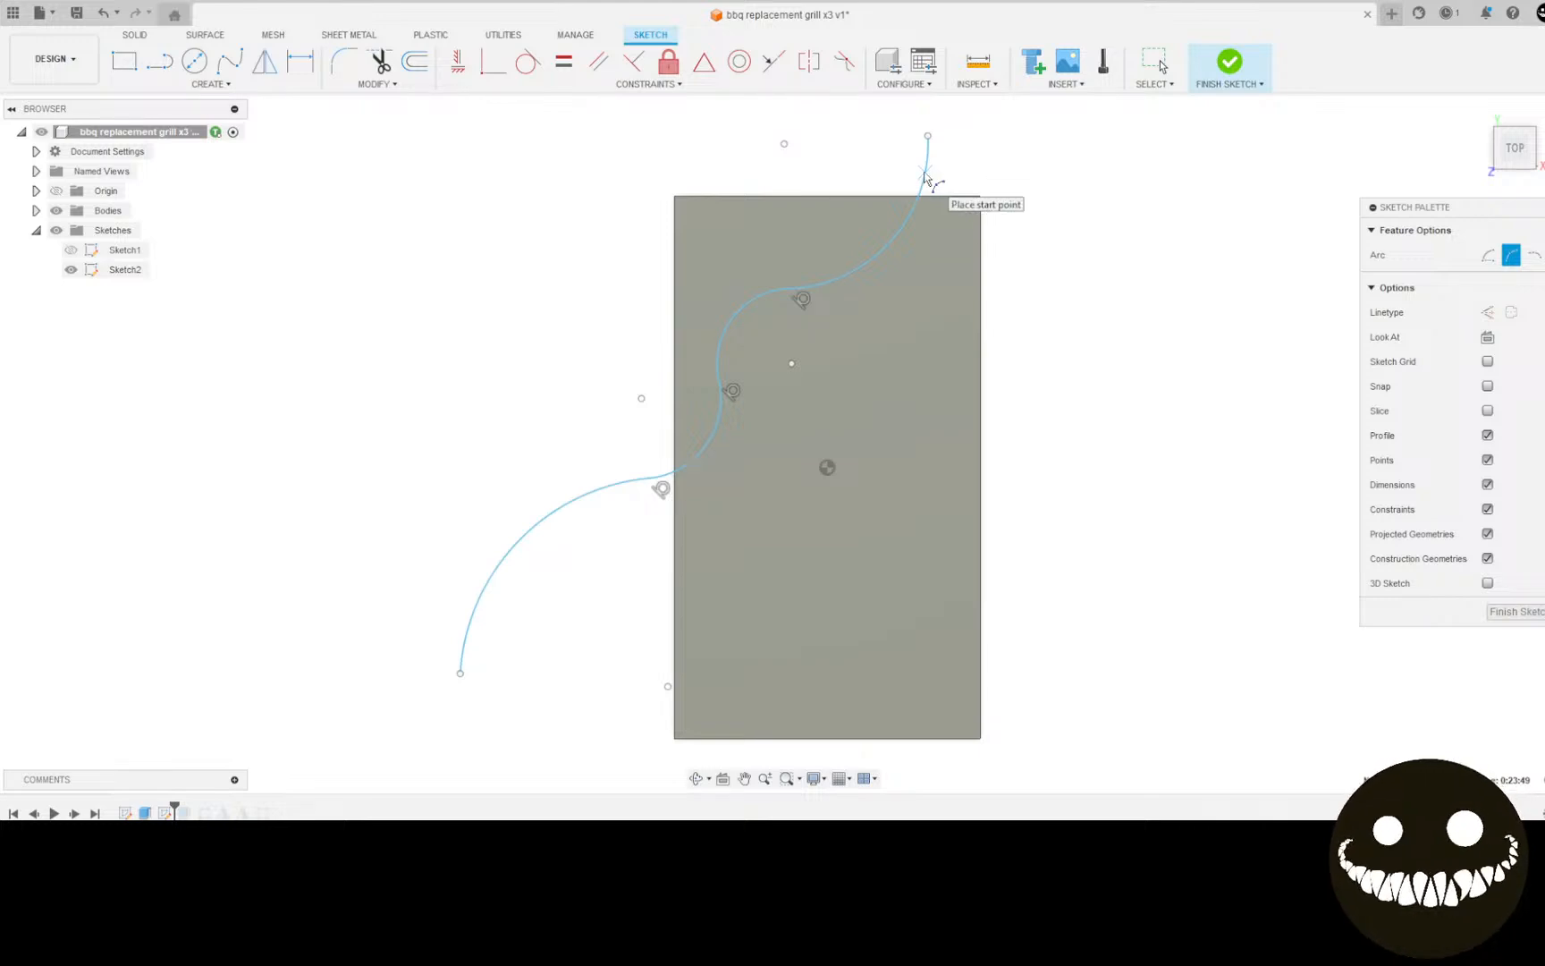
# Step: Try offsetting the chained wavy curve, and undo the offset and all arcs in the sketch
pyautogui.click(428, 63)
pyautogui.click(626, 480)
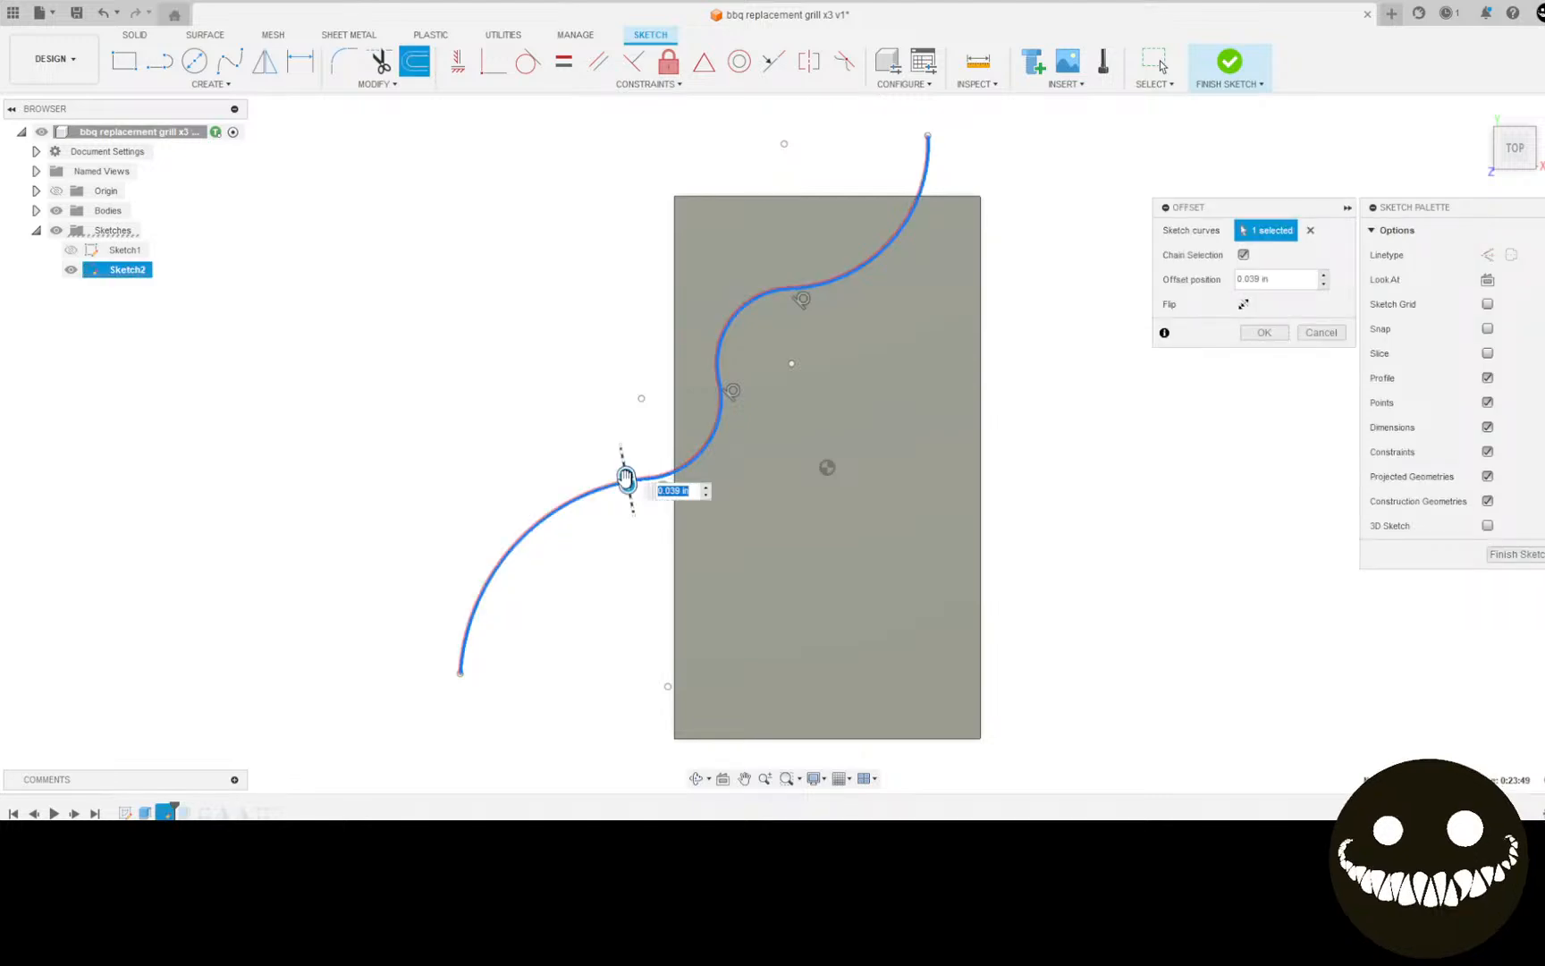
pyautogui.moveTo(626, 480); pyautogui.dragTo(599, 457)
pyautogui.hotkey('ctrl', 'z')
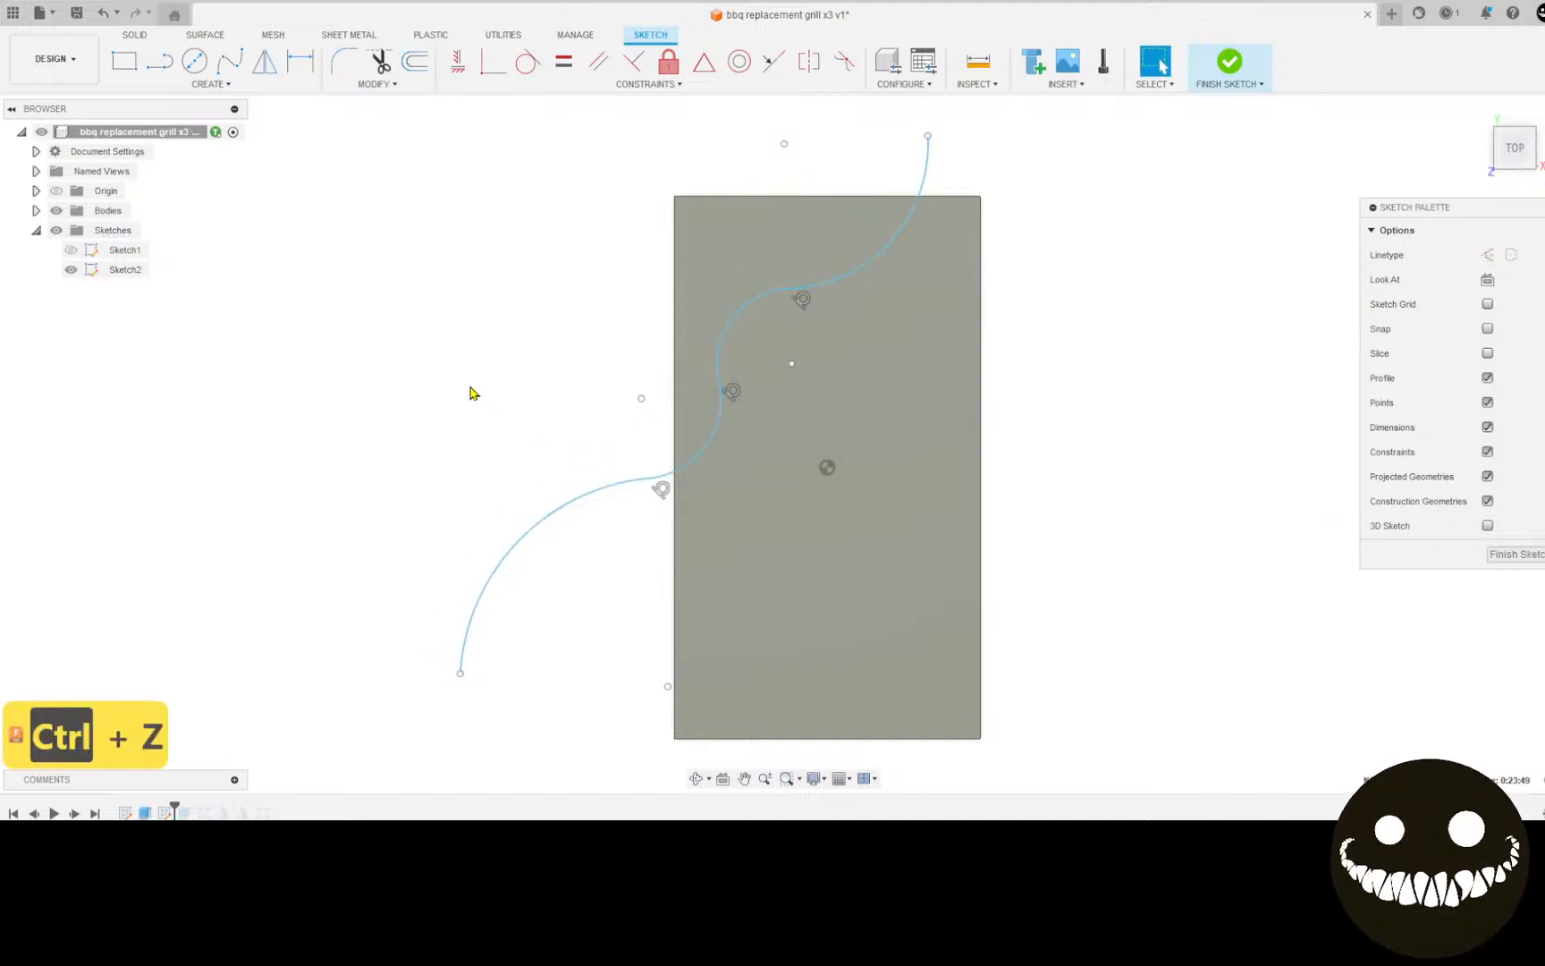
pyautogui.hotkey('ctrl', 'z')
pyautogui.hotkey('ctrl', 'z')
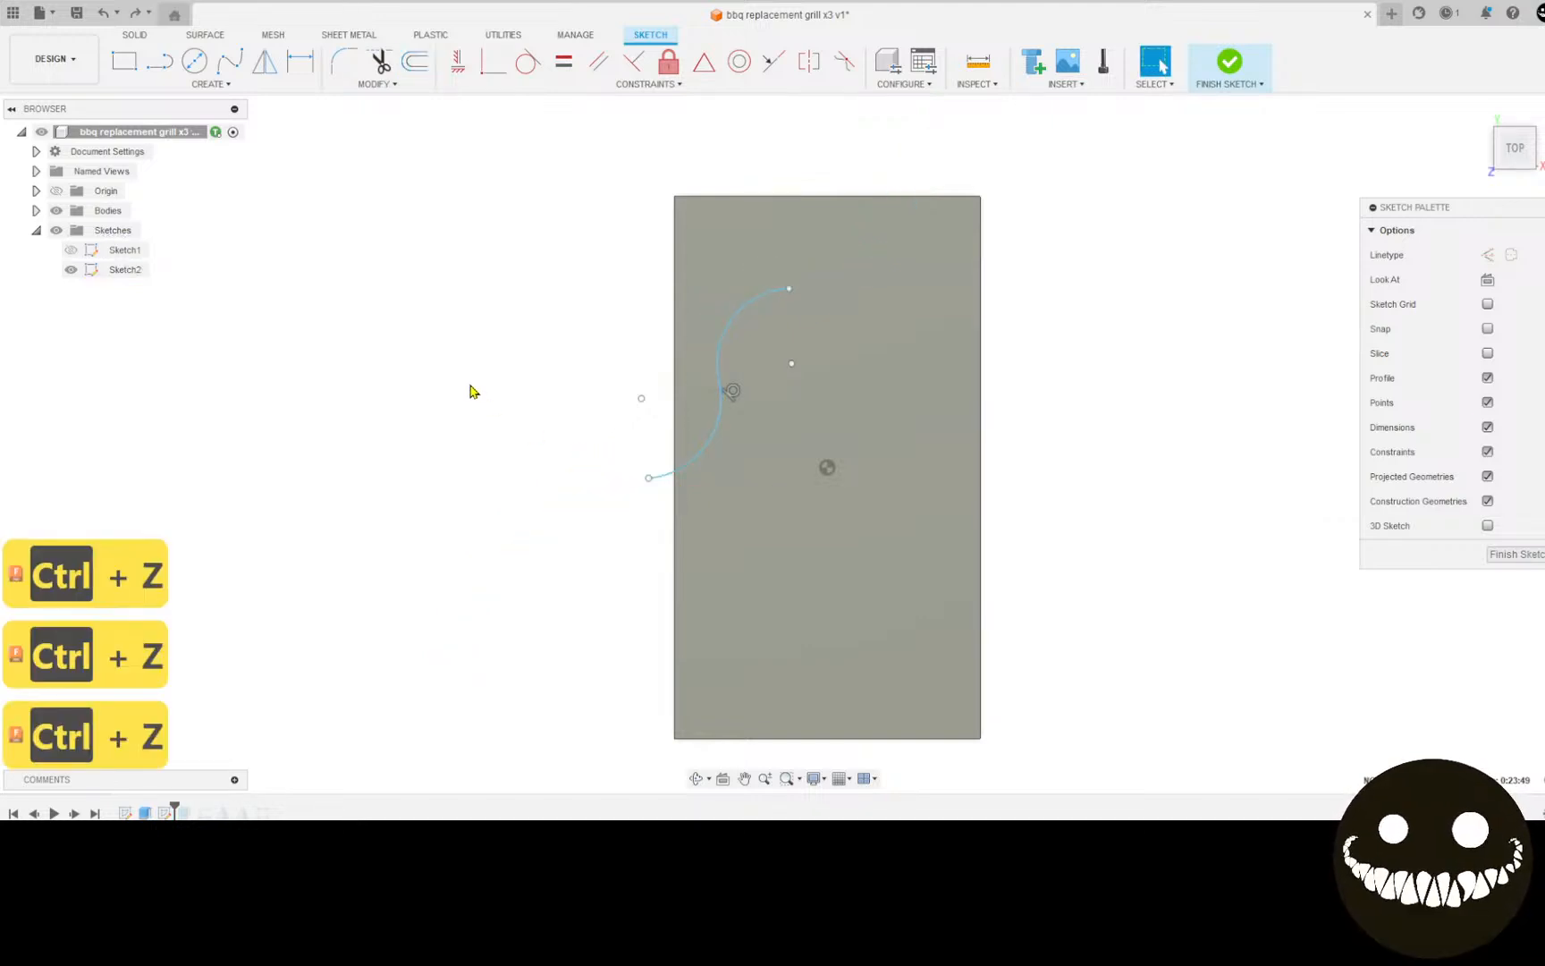
pyautogui.hotkey('ctrl', 'z')
pyautogui.hotkey('ctrl', 'z')
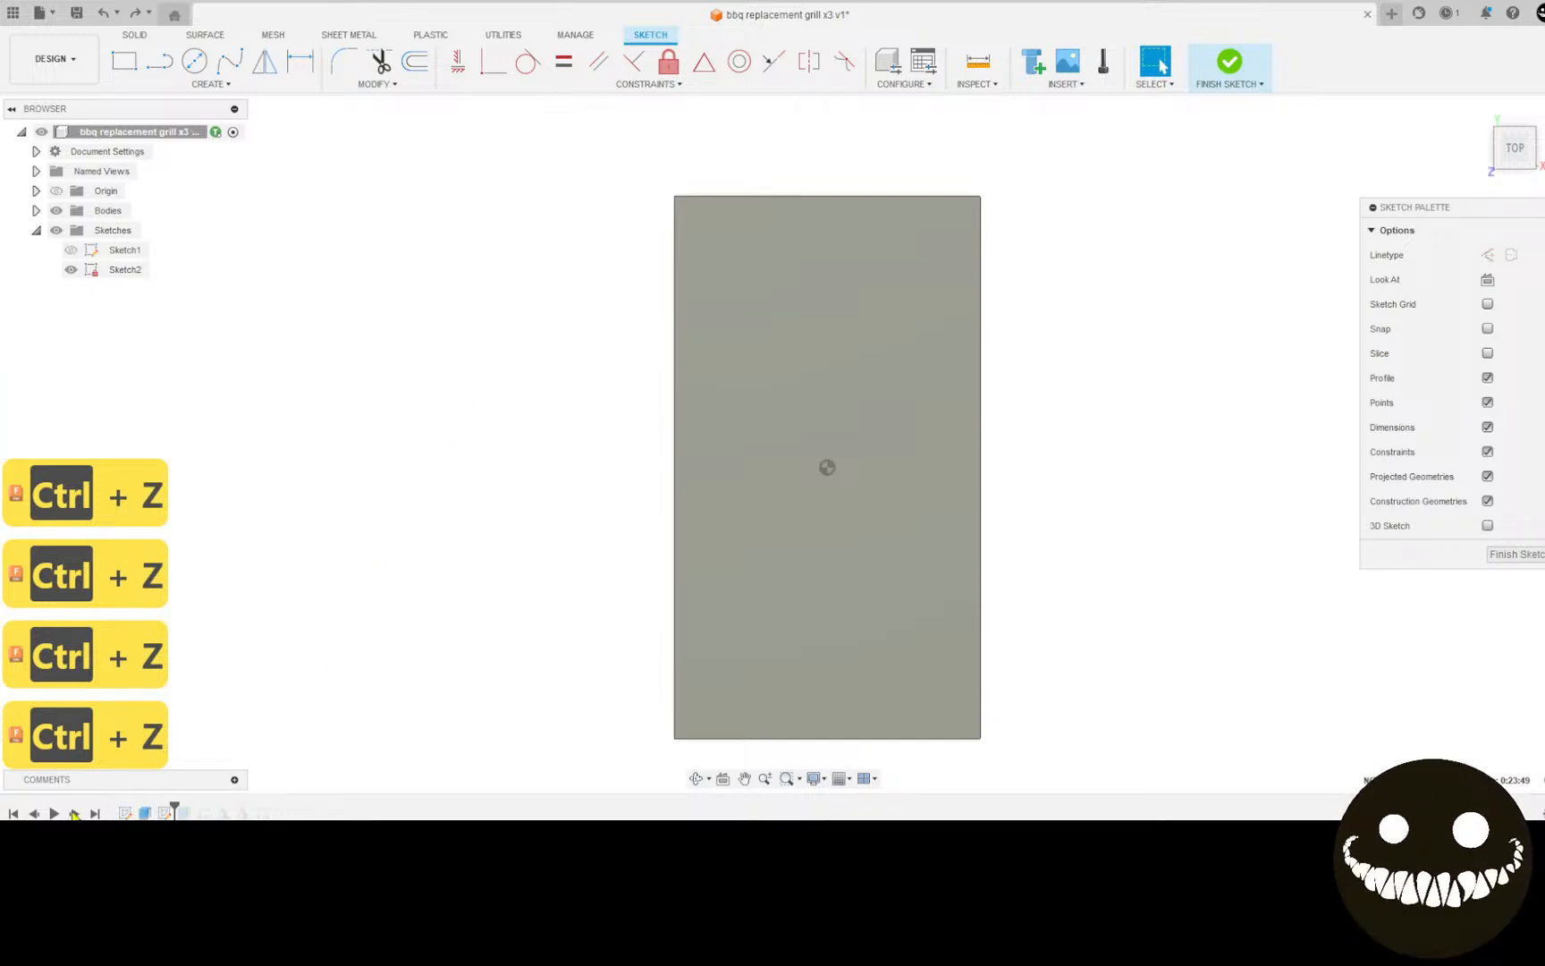
# Step: Delete the slot cut and the mirror and pattern features that follow it from the modelling history
pyautogui.rightClick(184, 812)
pyautogui.click(219, 778)
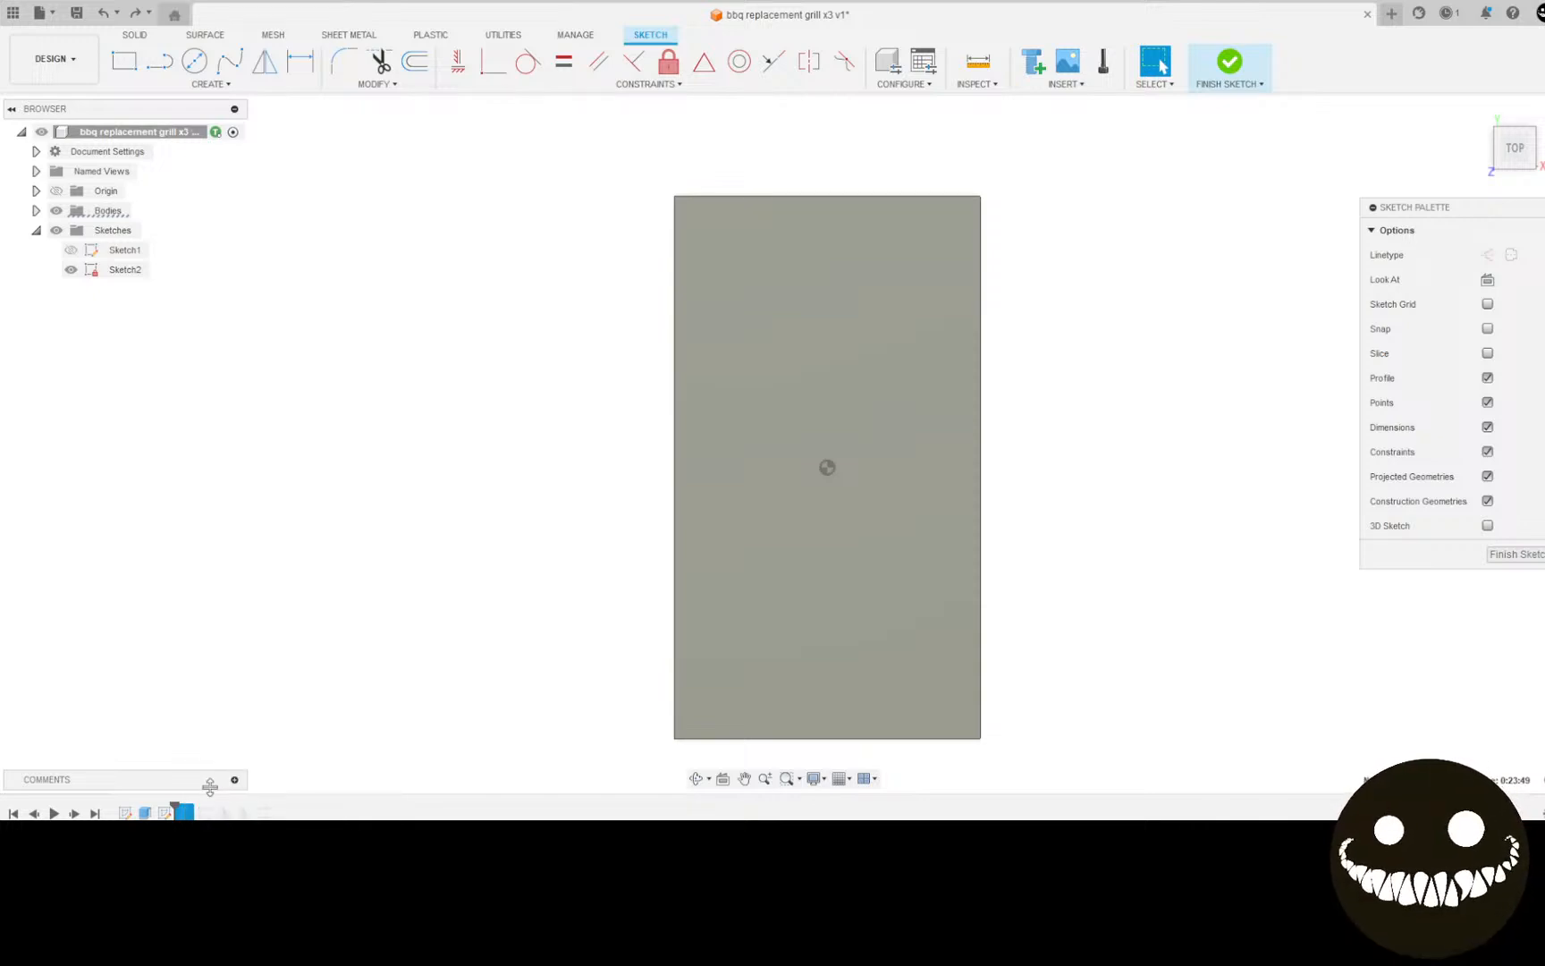
pyautogui.rightClick(207, 809)
pyautogui.click(224, 766)
# Step: Finish editing the empty second sketch and delete it from the modelling history
pyautogui.rightClick(166, 811)
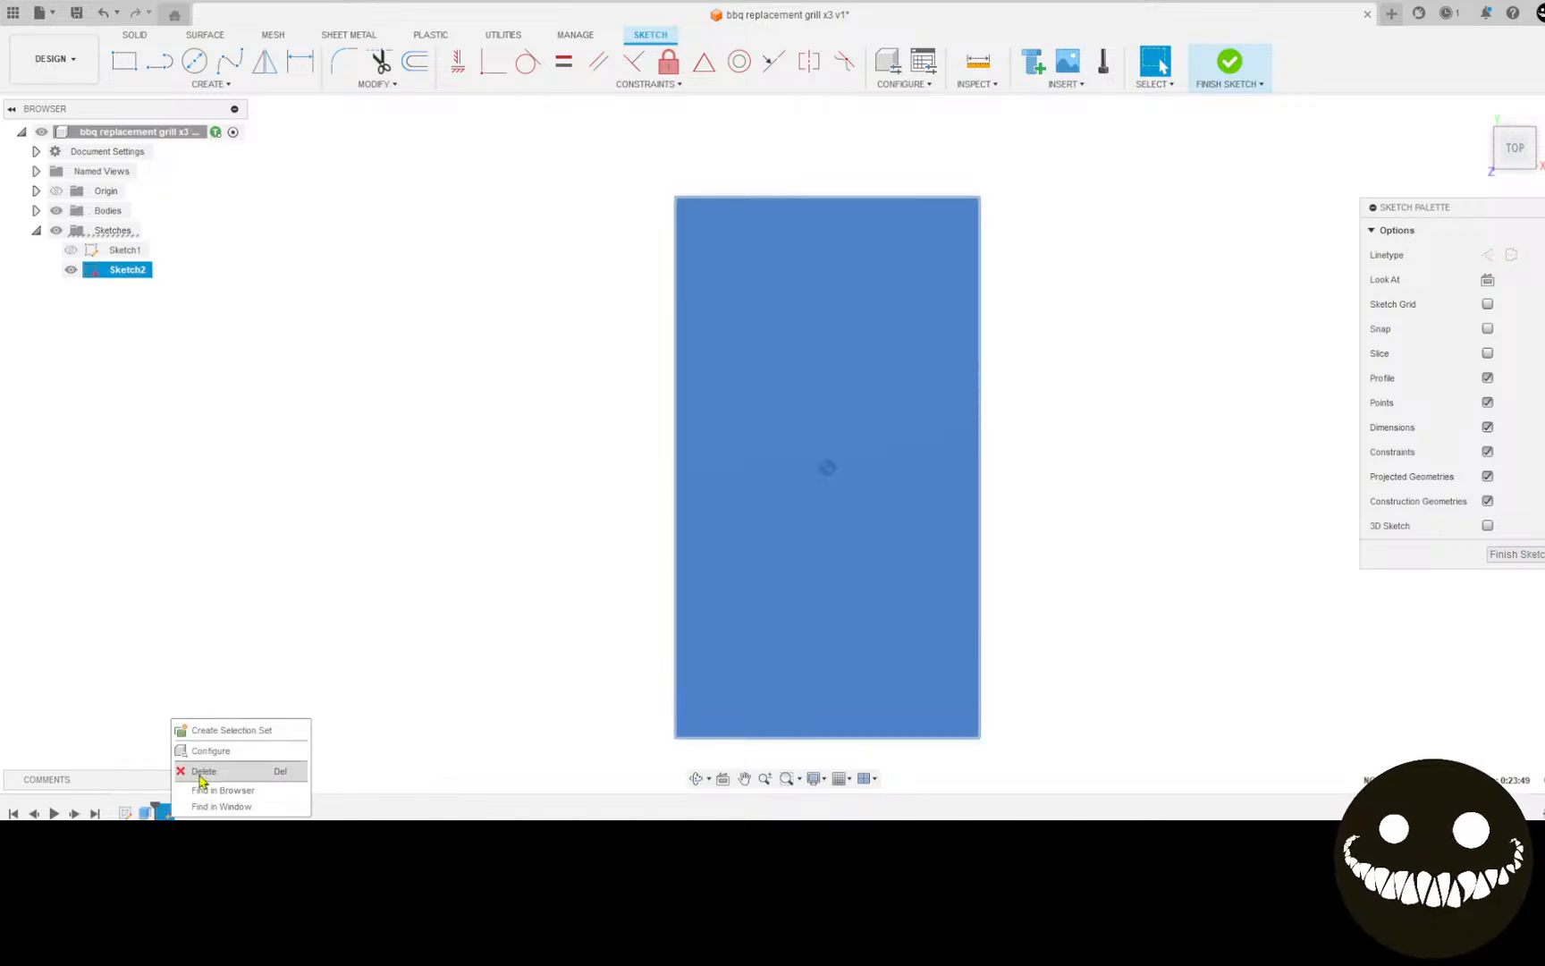
pyautogui.click(206, 771)
pyautogui.click(247, 578)
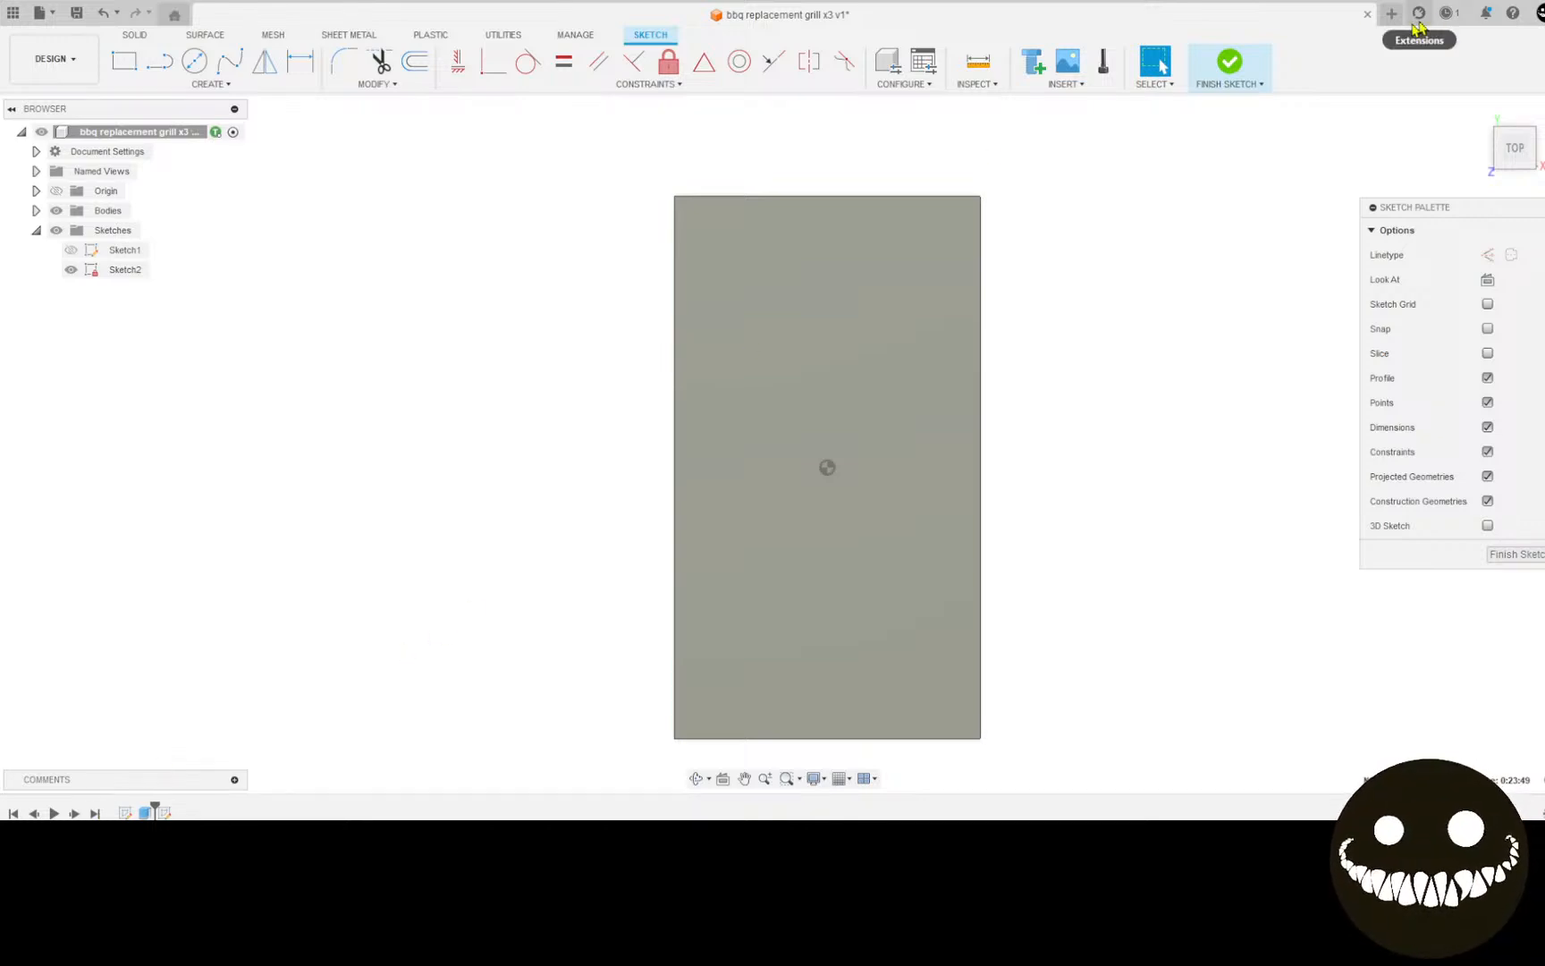
pyautogui.click(1245, 69)
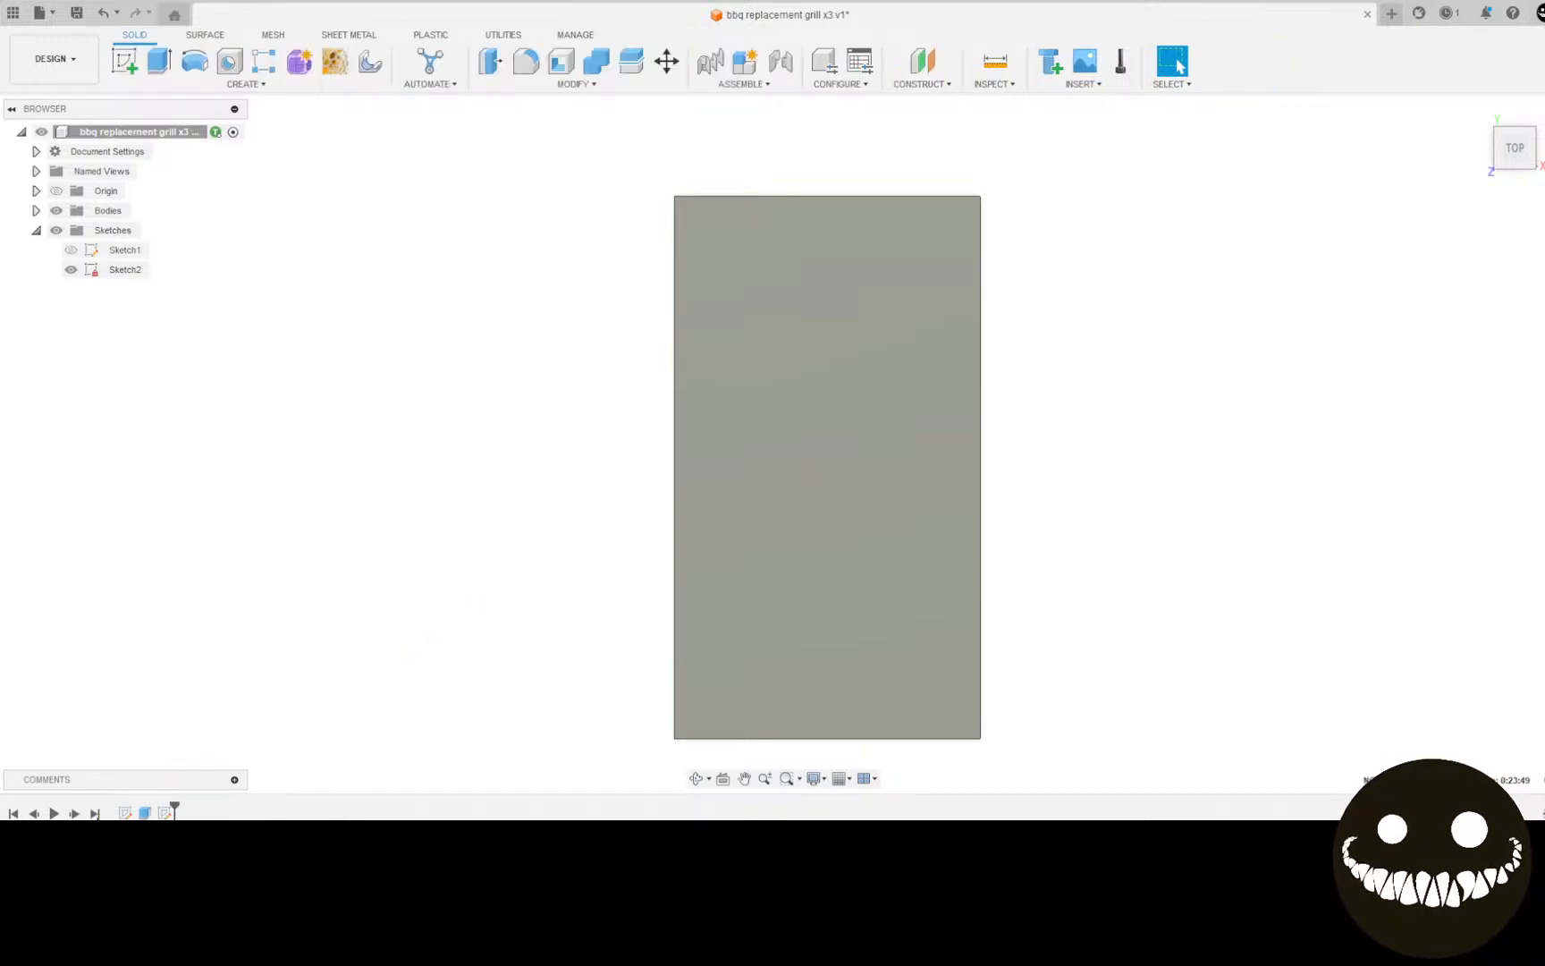
pyautogui.rightClick(169, 811)
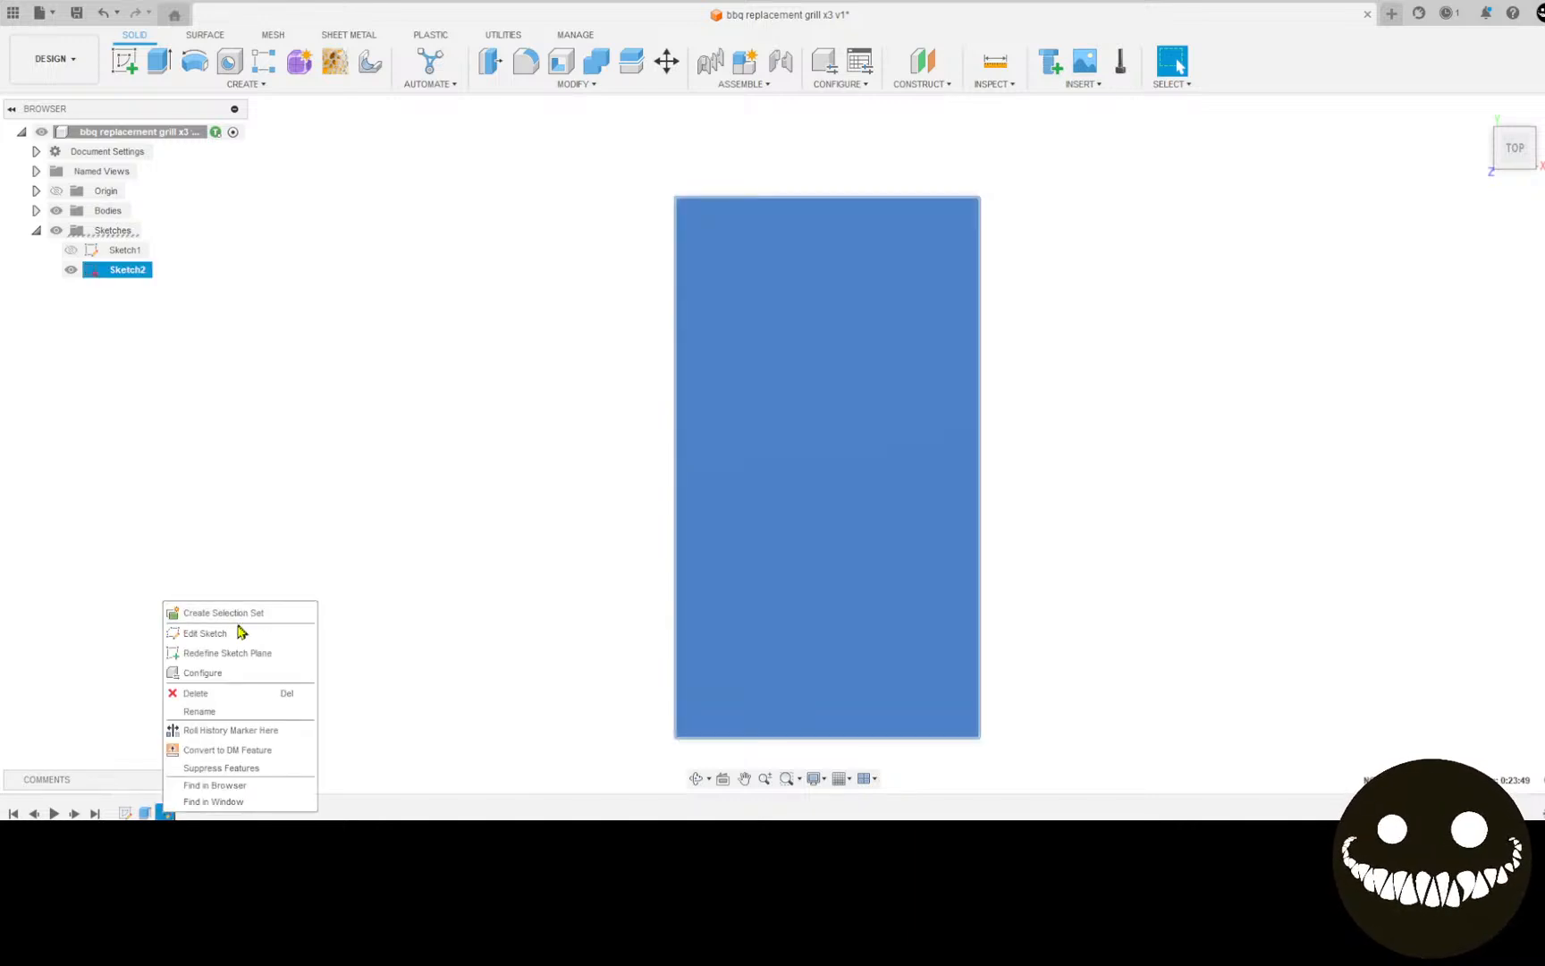
pyautogui.click(206, 632)
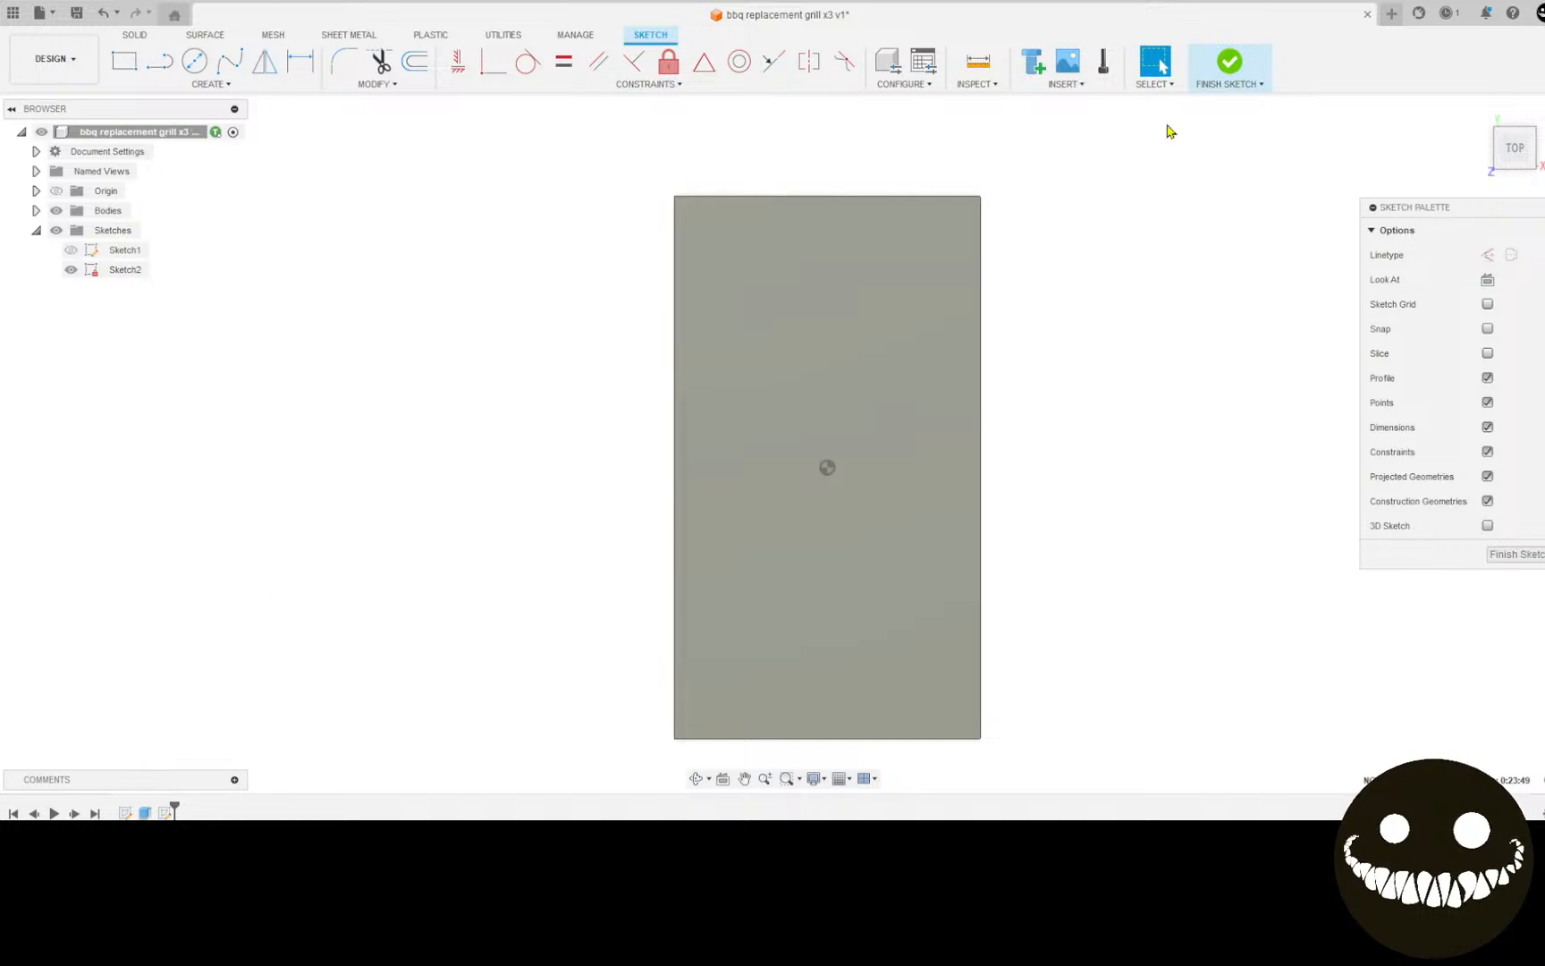
pyautogui.click(1230, 70)
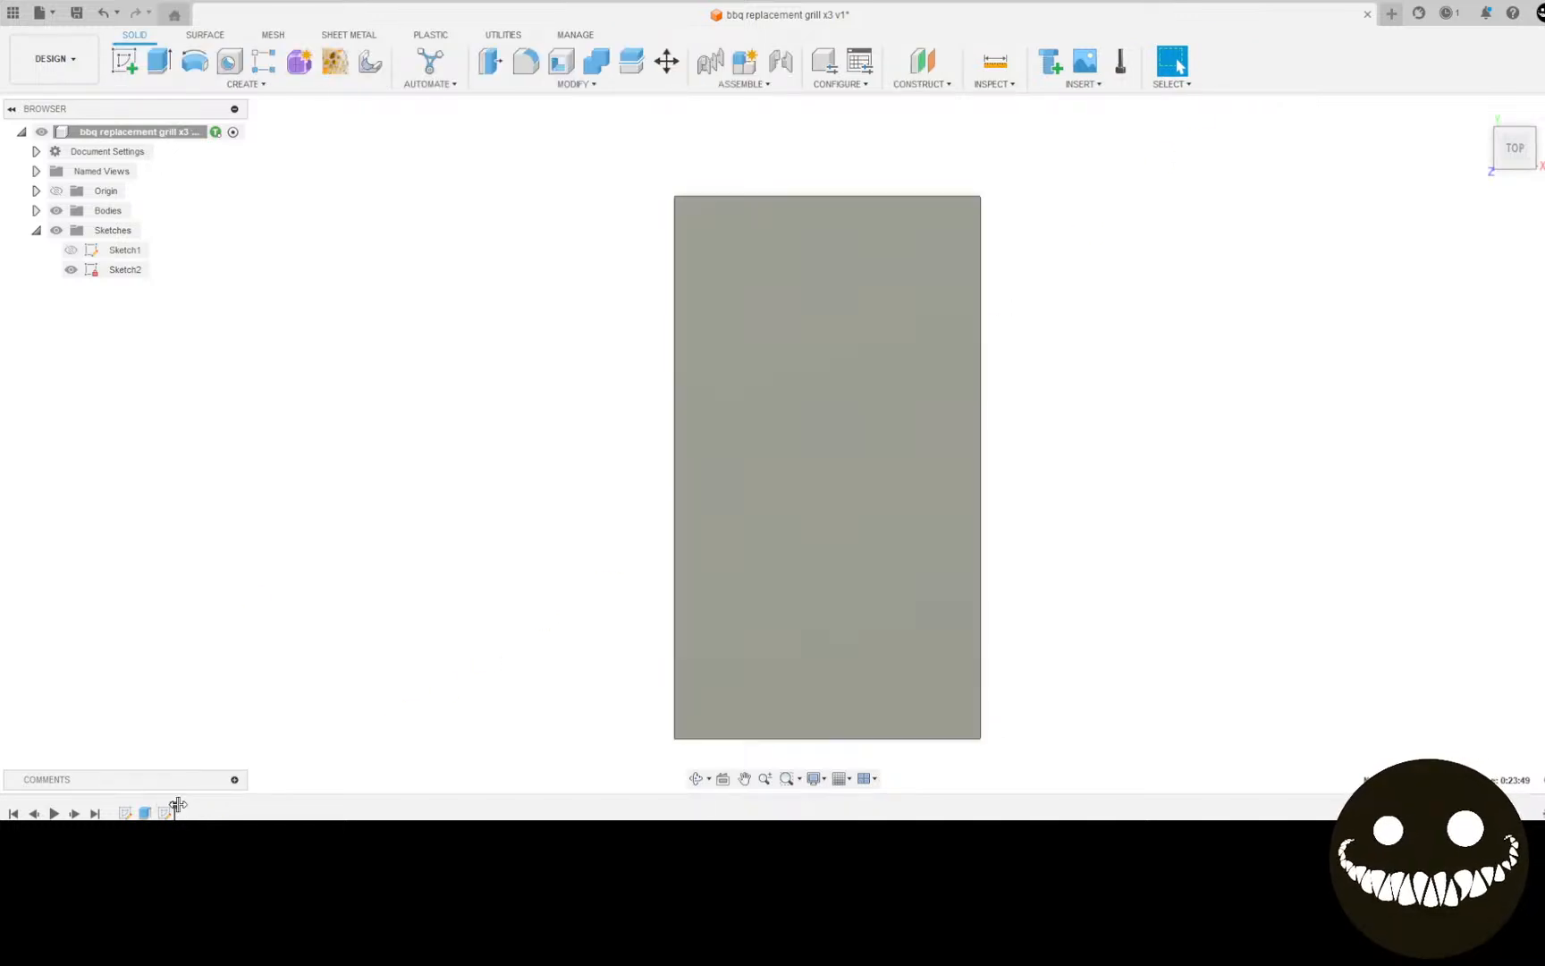
pyautogui.click(166, 809)
pyautogui.press('Delete')
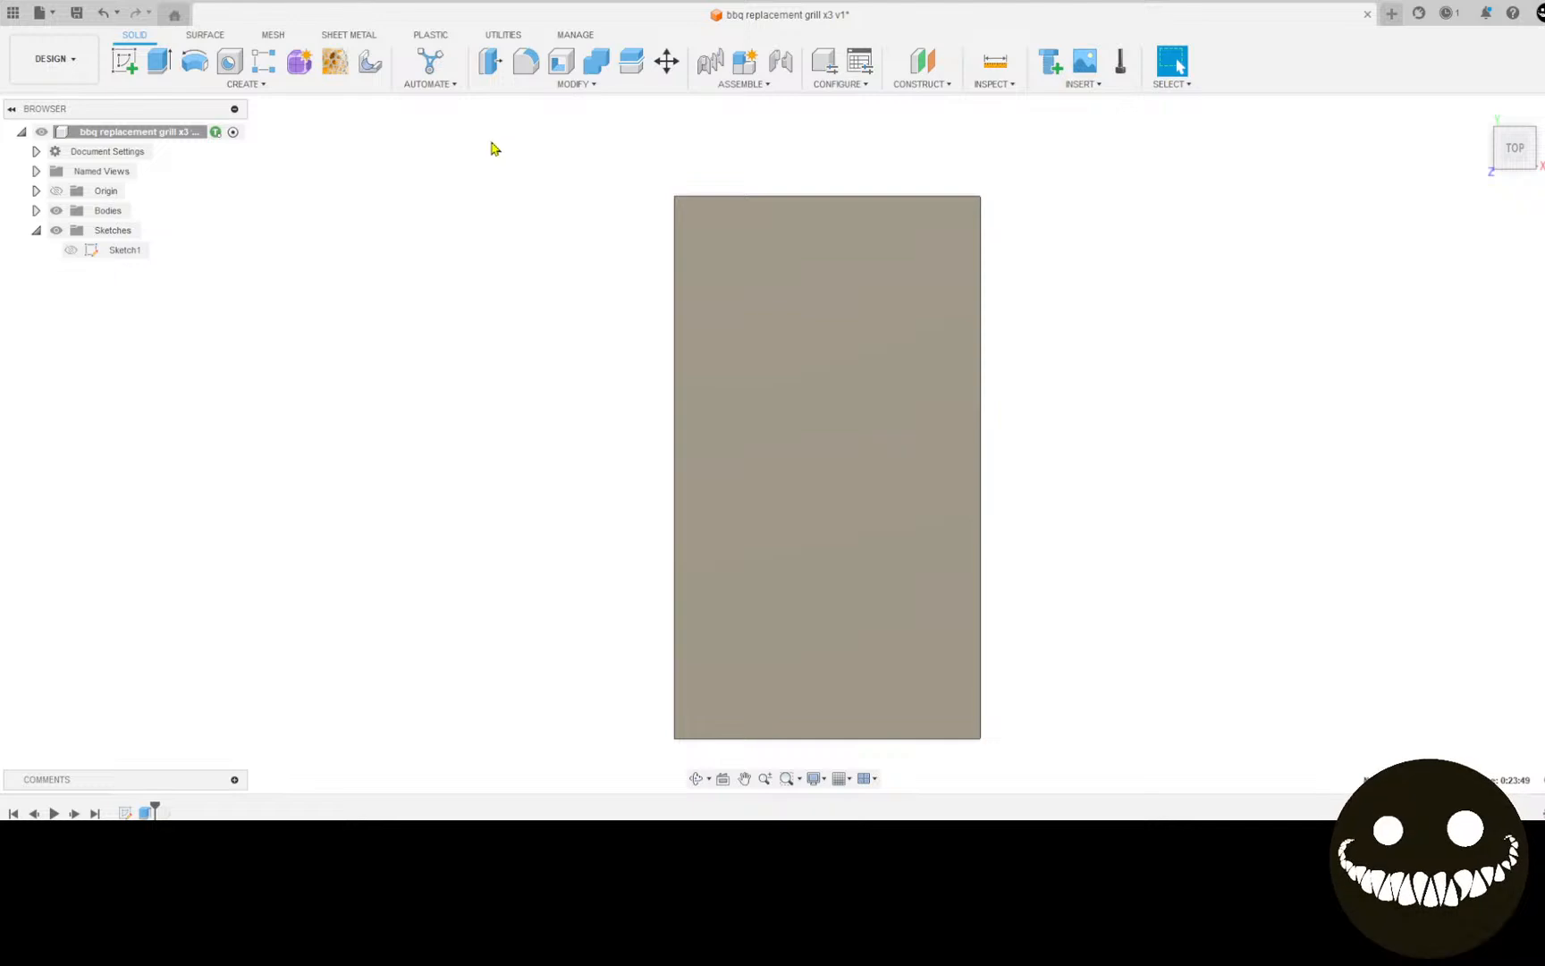
# Step: Set up a rectangular pattern of the plate body with three instances along the horizontal axis over a 19 in extent
pyautogui.click(256, 68)
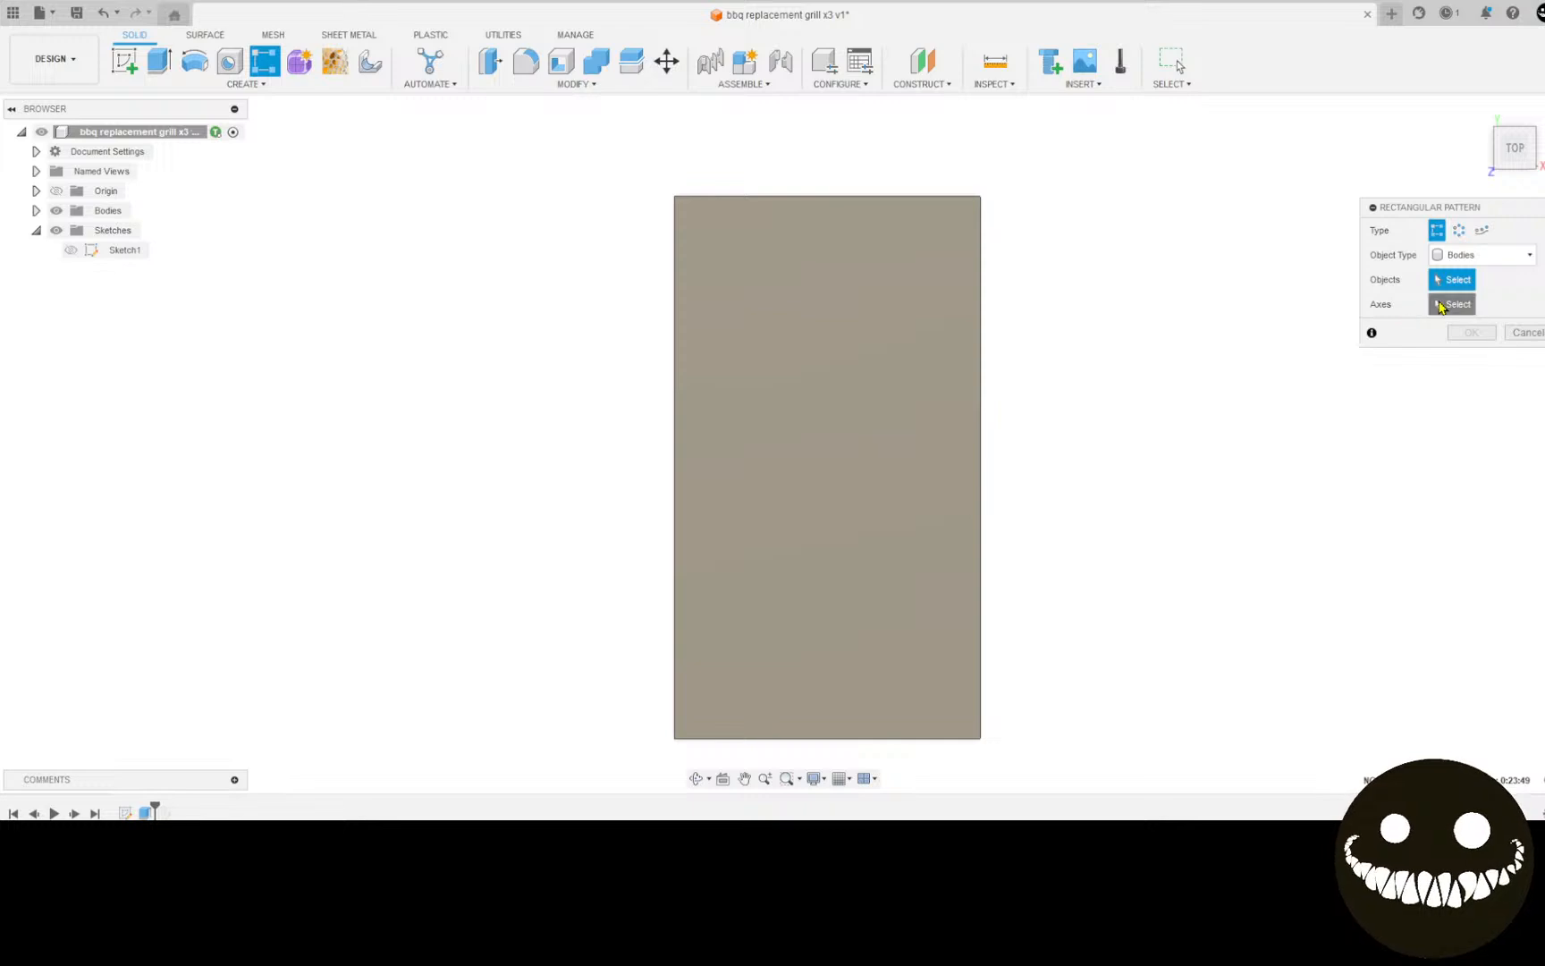
pyautogui.click(1453, 304)
pyautogui.click(845, 466)
pyautogui.click(1453, 279)
pyautogui.click(946, 289)
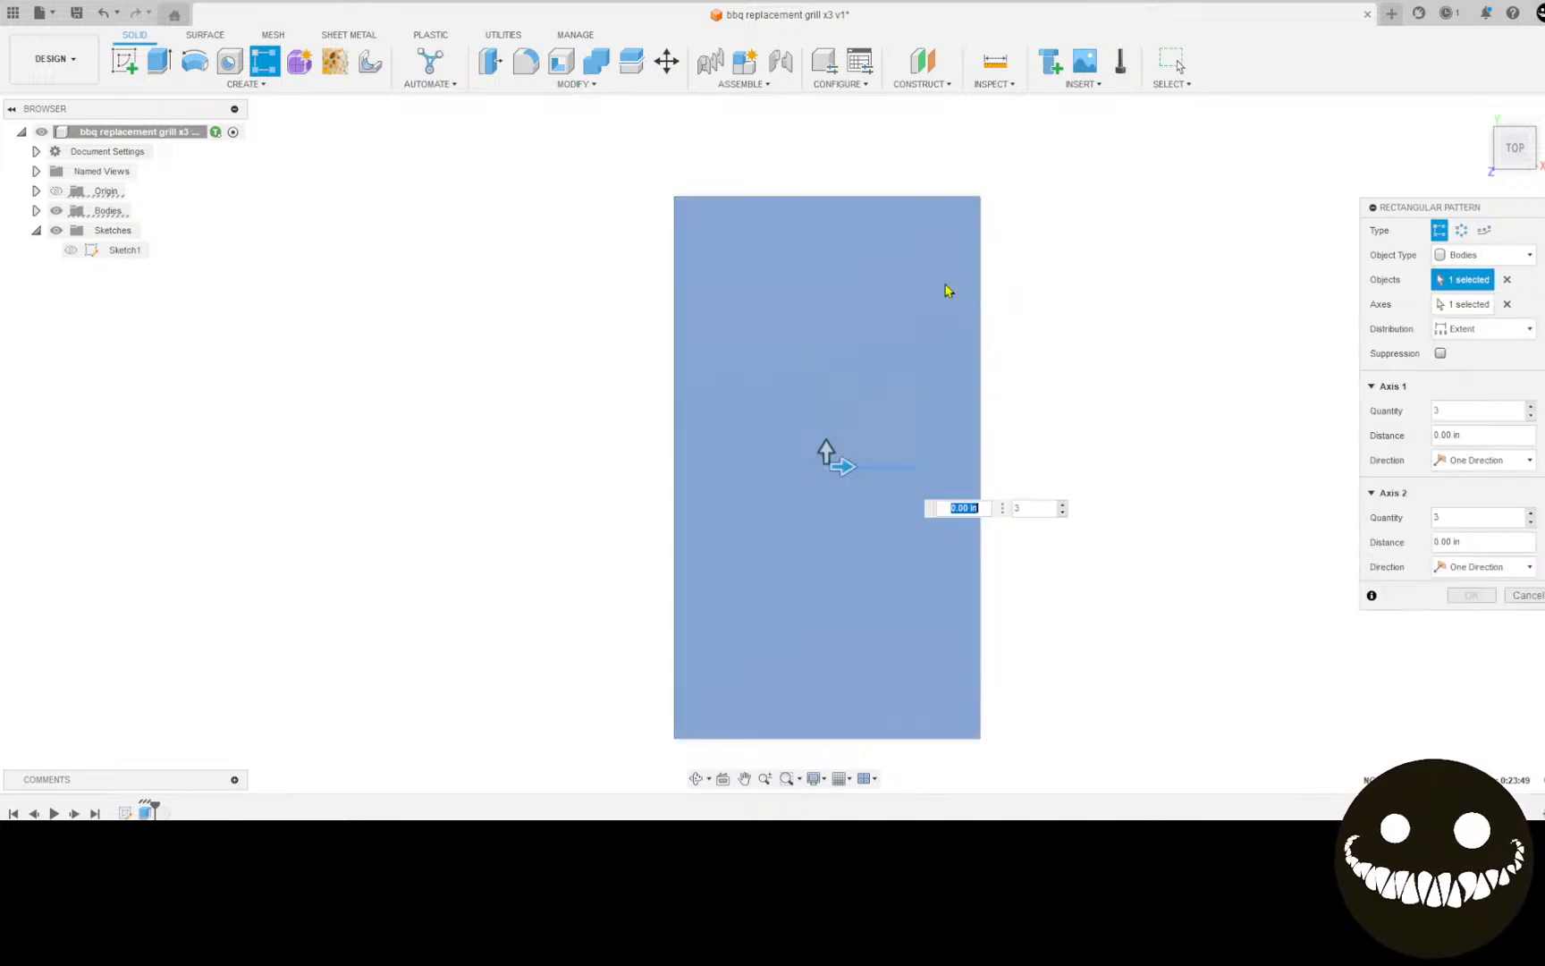
pyautogui.moveTo(834, 458); pyautogui.dragTo(1292, 434)
pyautogui.moveTo(1164, 469); pyautogui.dragTo(735, 463, button='middle')
pyautogui.scroll(-3, 626, 247)
pyautogui.moveTo(759, 388); pyautogui.dragTo(873, 405)
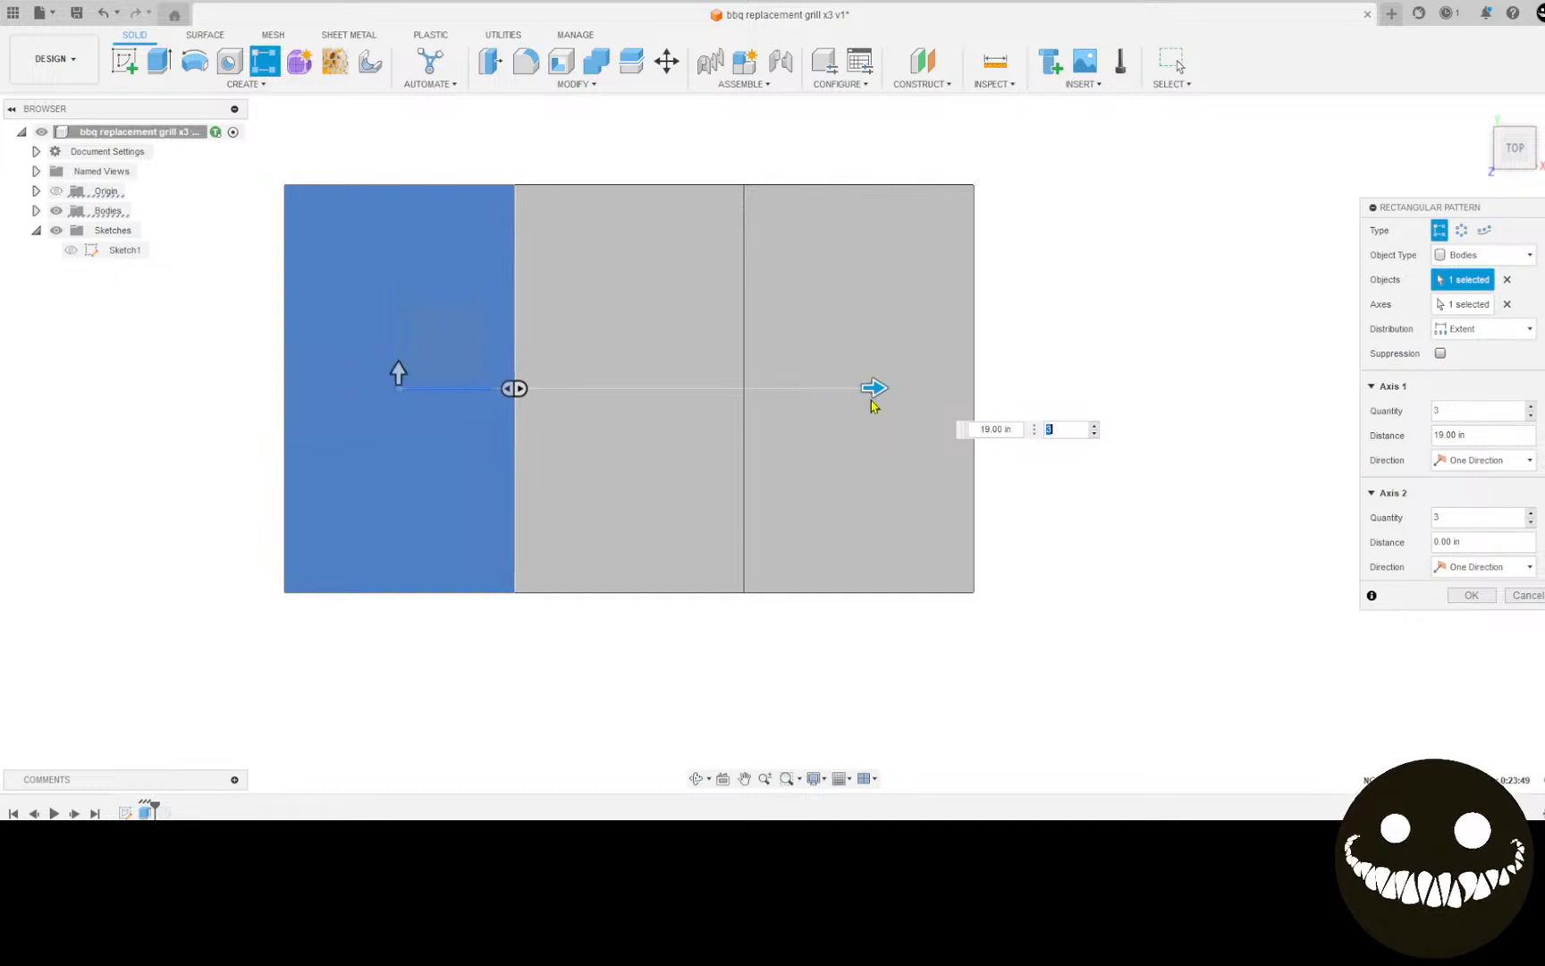
# Step: Increase the pattern's overall extent to 19.5 in so gaps open between the plates
pyautogui.scroll(10, 873, 398)
pyautogui.moveTo(884, 394); pyautogui.dragTo(1180, 379, button='middle')
pyautogui.scroll(-4, 1183, 382)
pyautogui.scroll(-5, 1202, 362)
pyautogui.moveTo(1224, 353); pyautogui.dragTo(1246, 361)
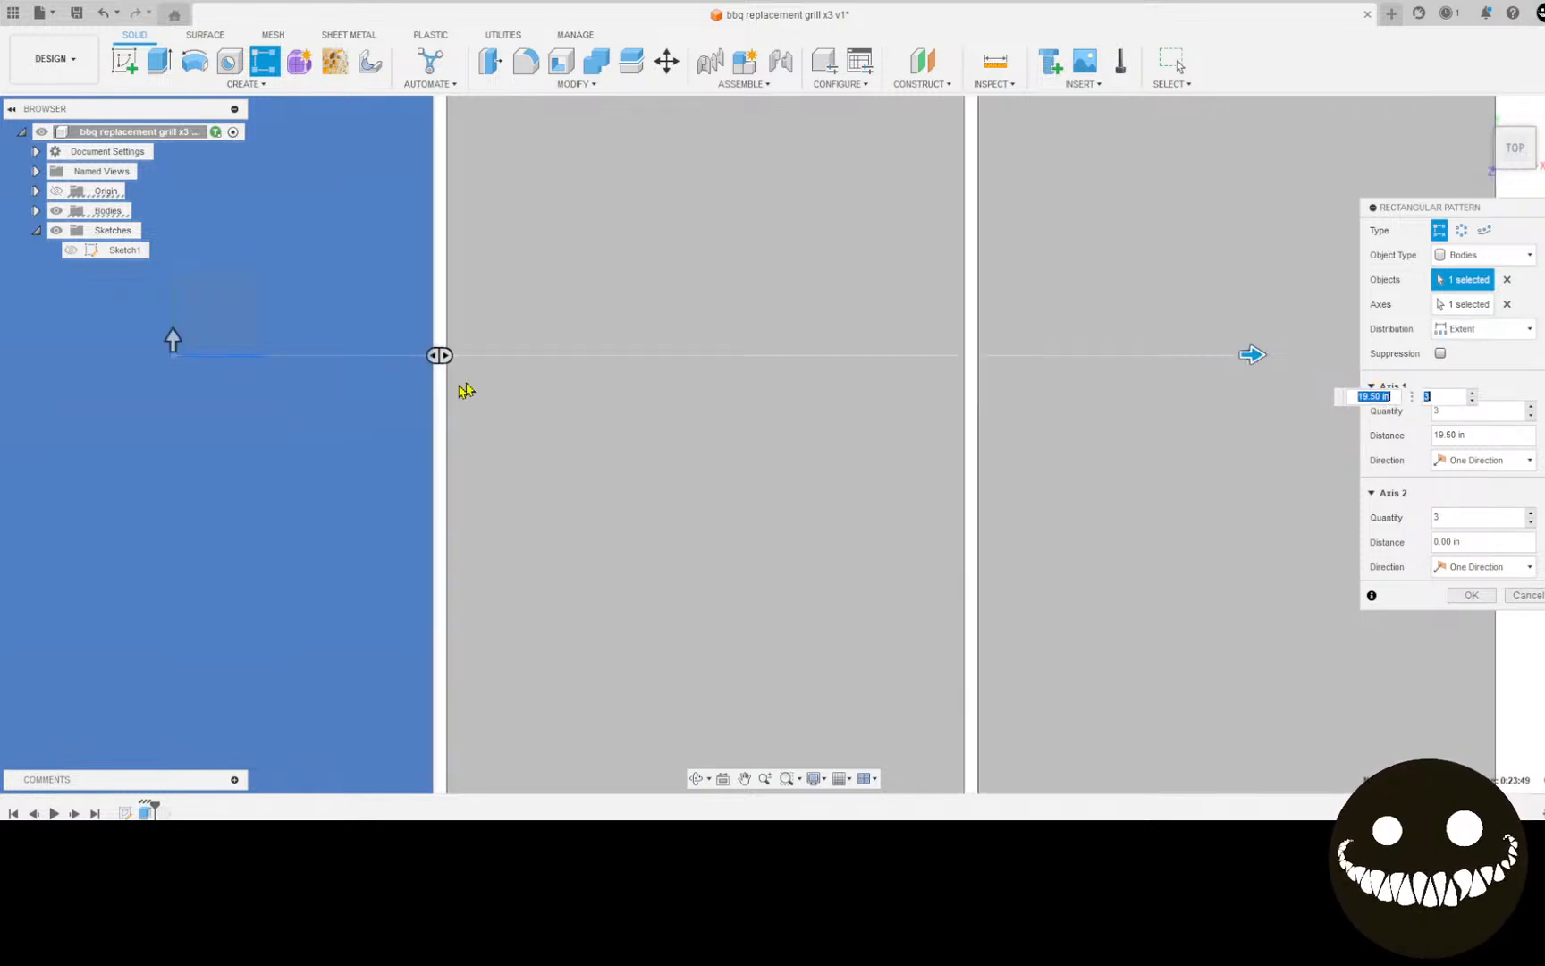
# Step: Switch the pattern's distribution to Spacing and set the distance between instances to 9.625 in
pyautogui.click(1492, 329)
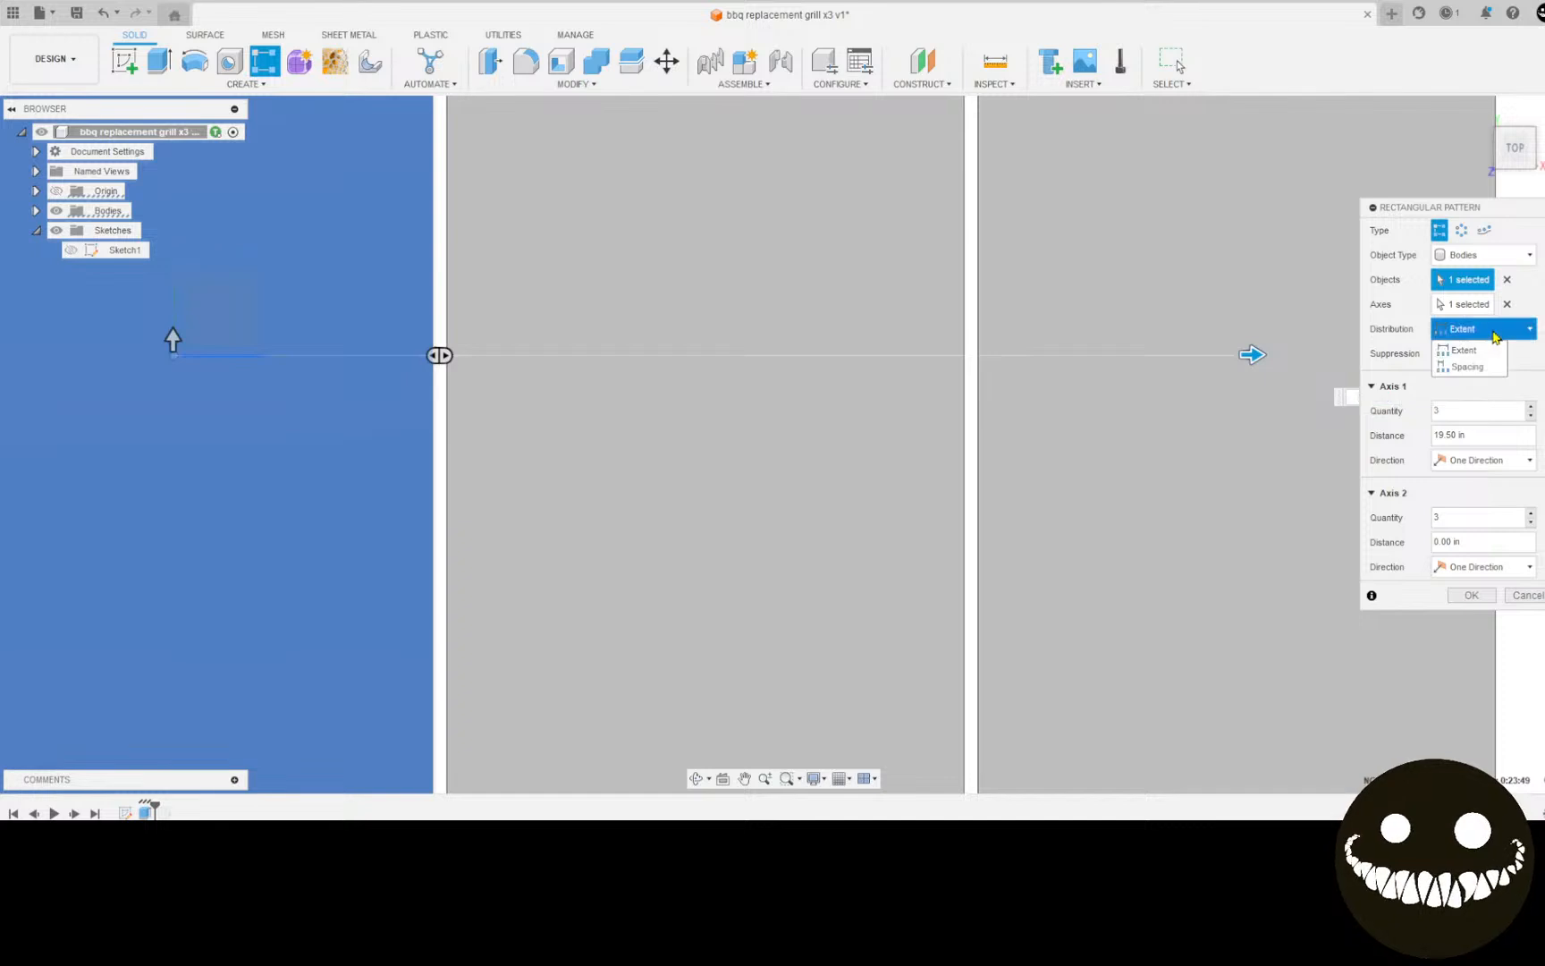
pyautogui.click(1471, 368)
pyautogui.scroll(-2, 764, 438)
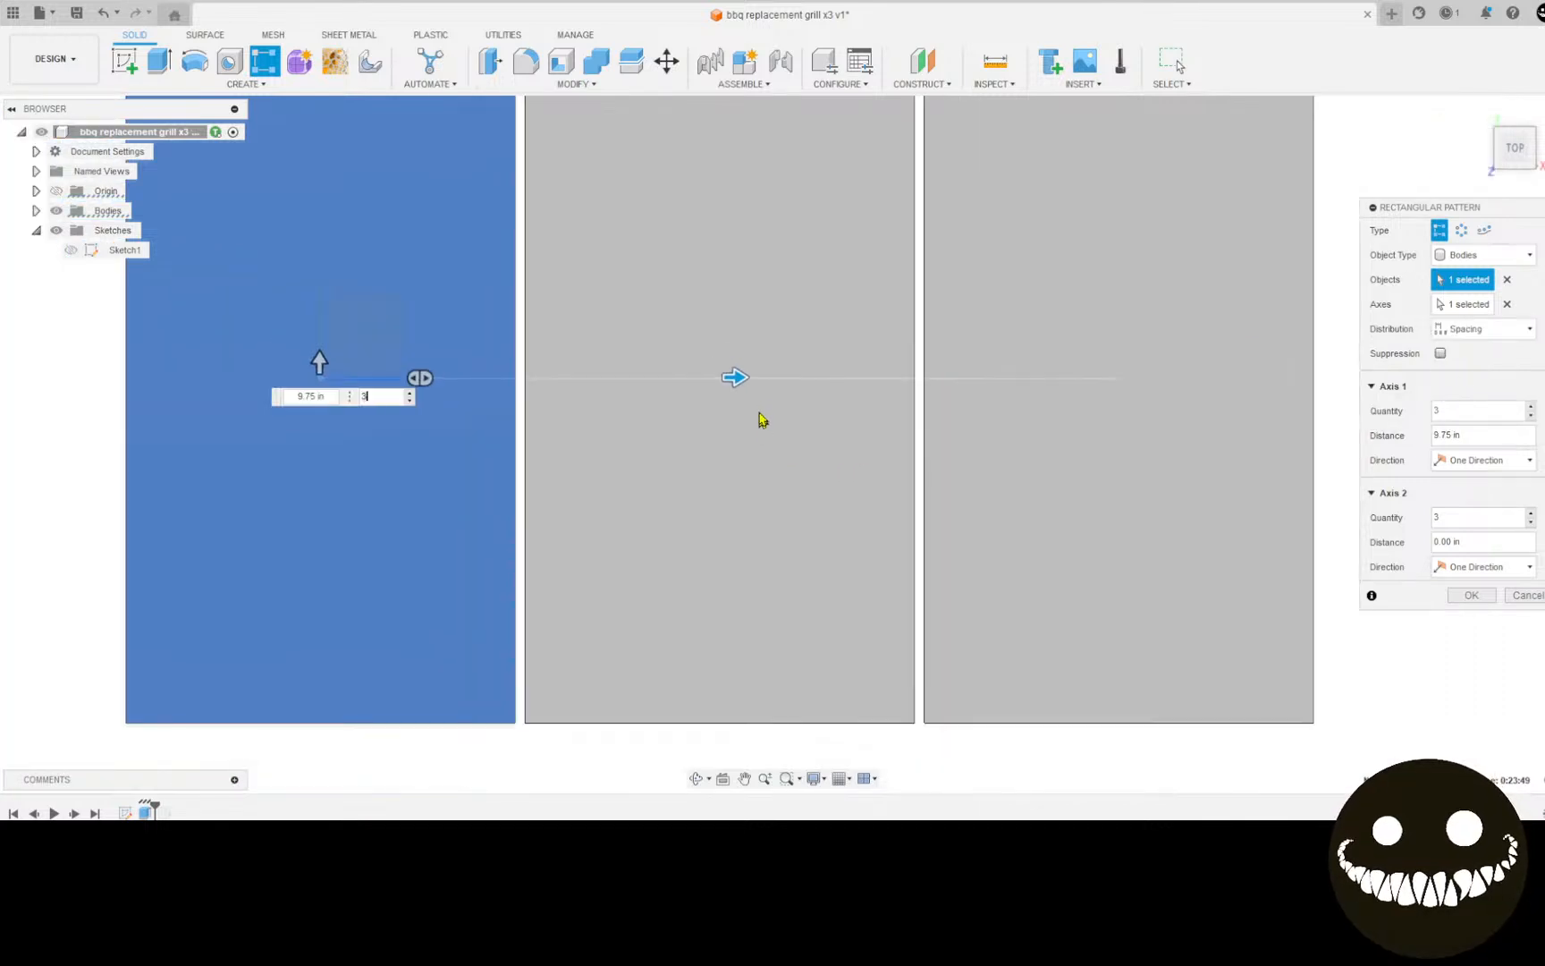
pyautogui.moveTo(738, 386)
pyautogui.mouseDown()
pyautogui.moveTo(727, 379)
pyautogui.moveTo(752, 390)
pyautogui.mouseUp()
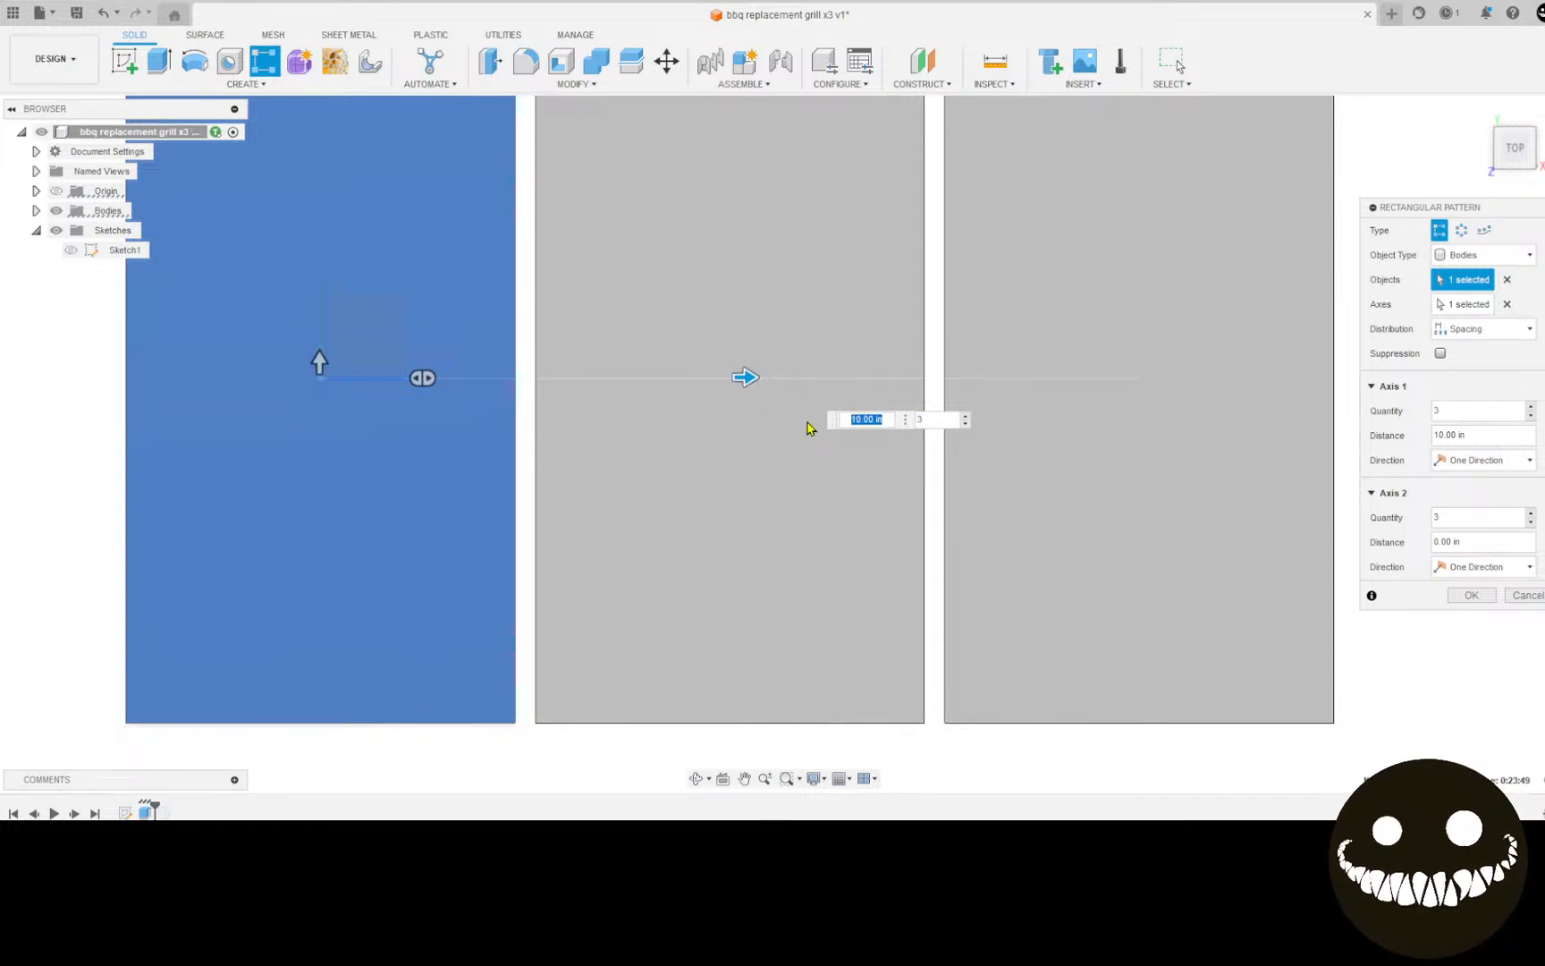
pyautogui.write('9.6')
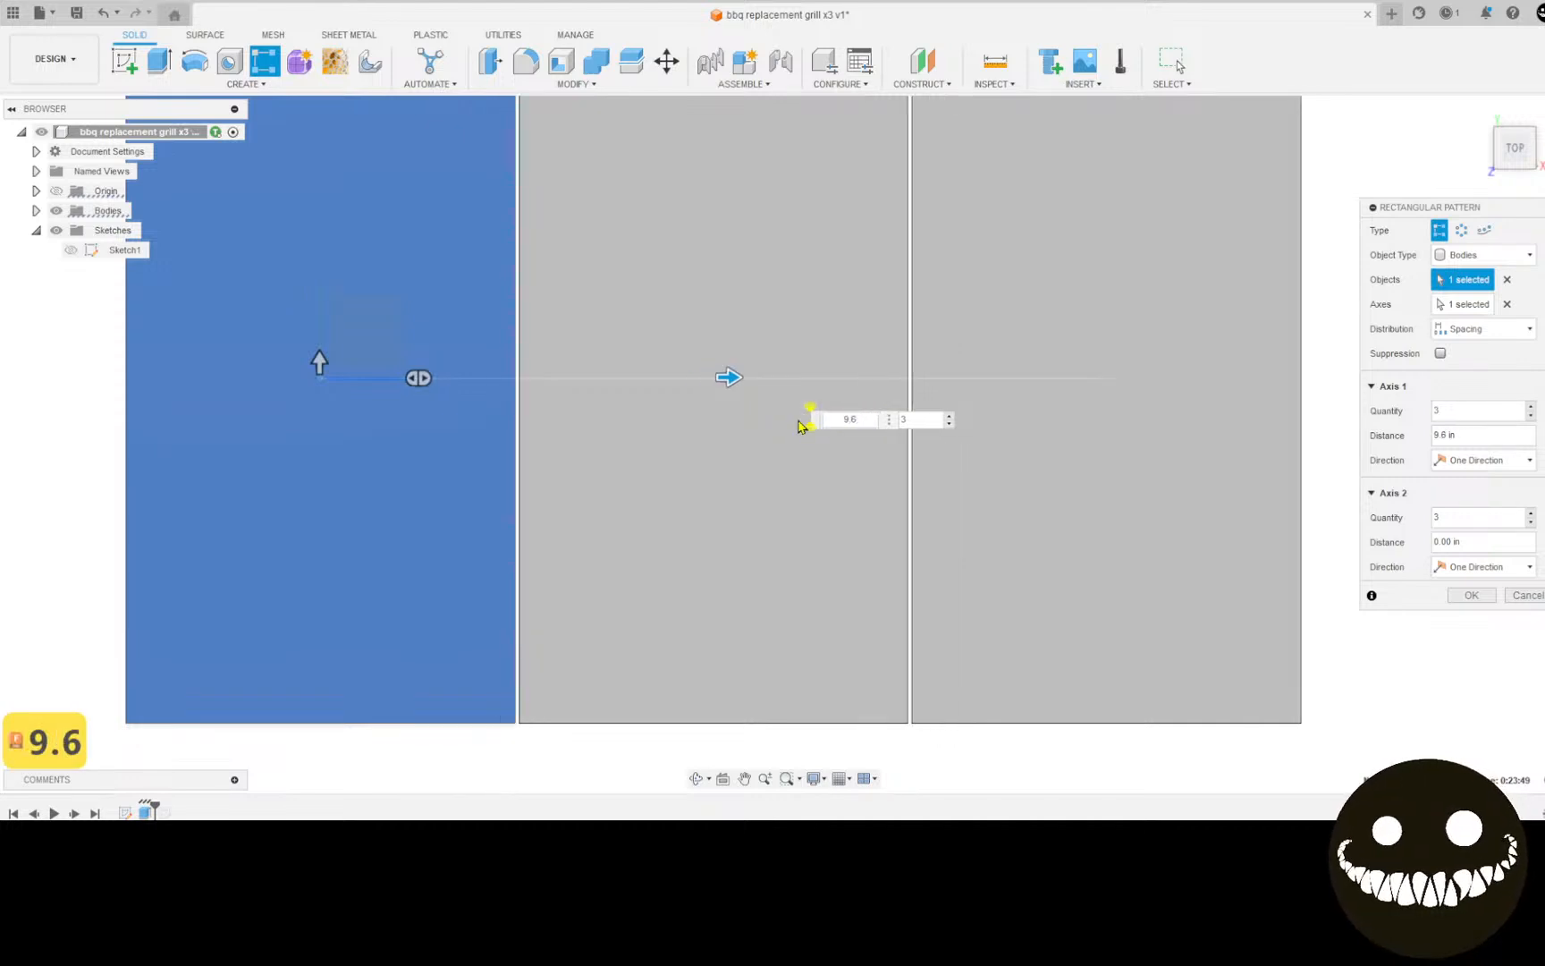
pyautogui.write('25')
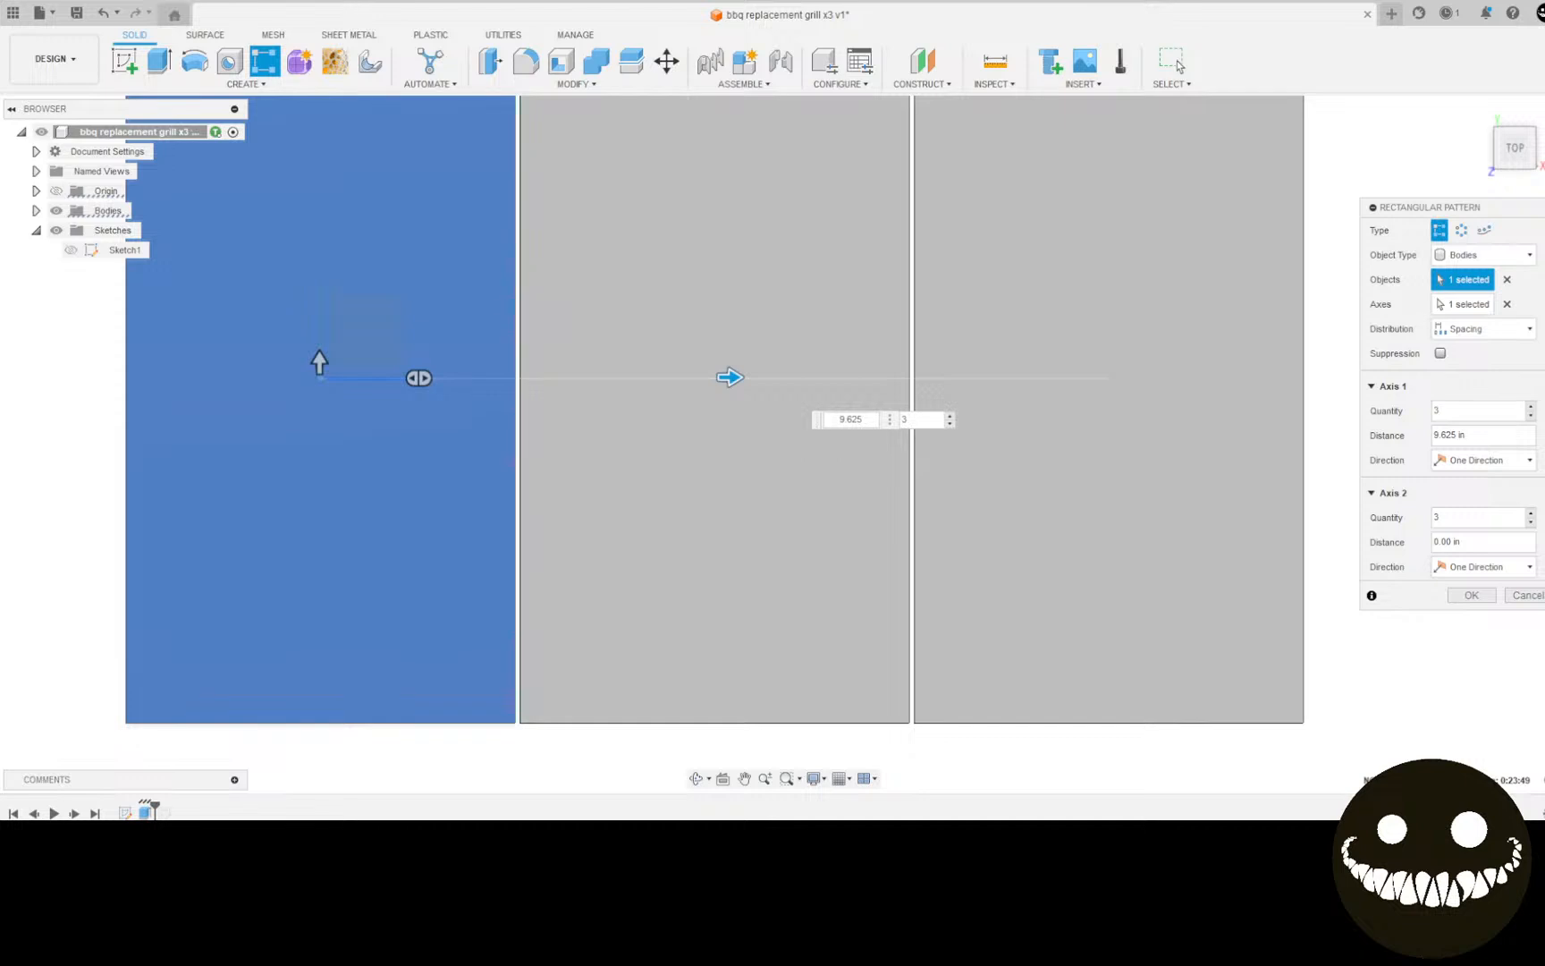
# Step: Check the reference photo of the old grills in the barbecue, and return to the pattern settings
pyautogui.hotkey('alt', 'Tab')
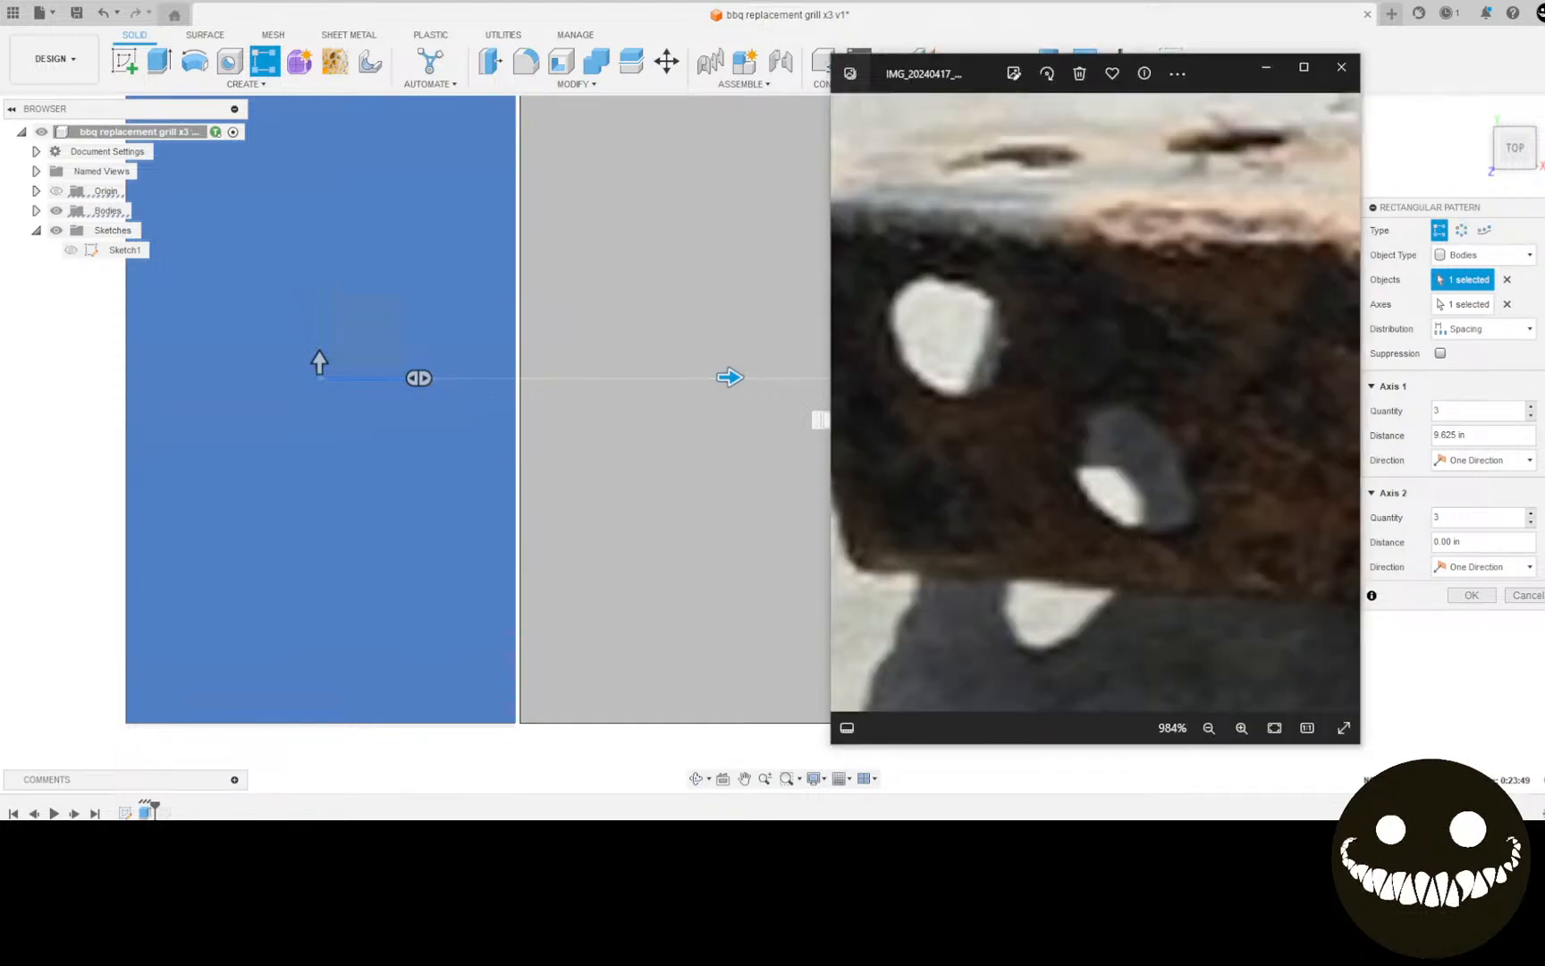
pyautogui.click(316, 872)
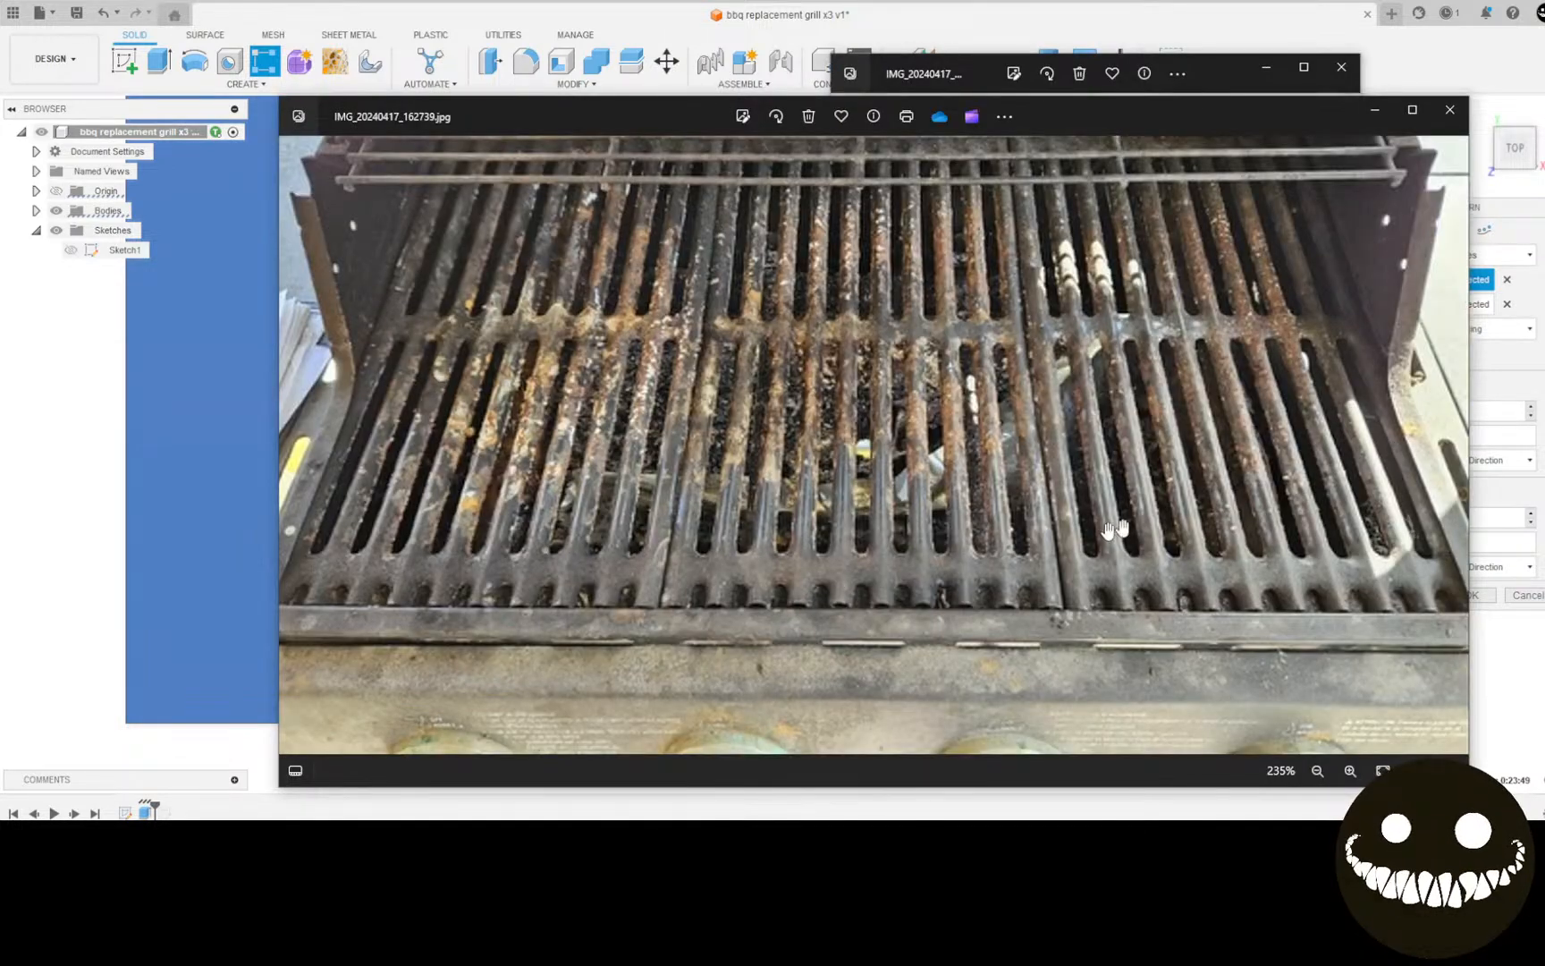
pyautogui.click(1375, 111)
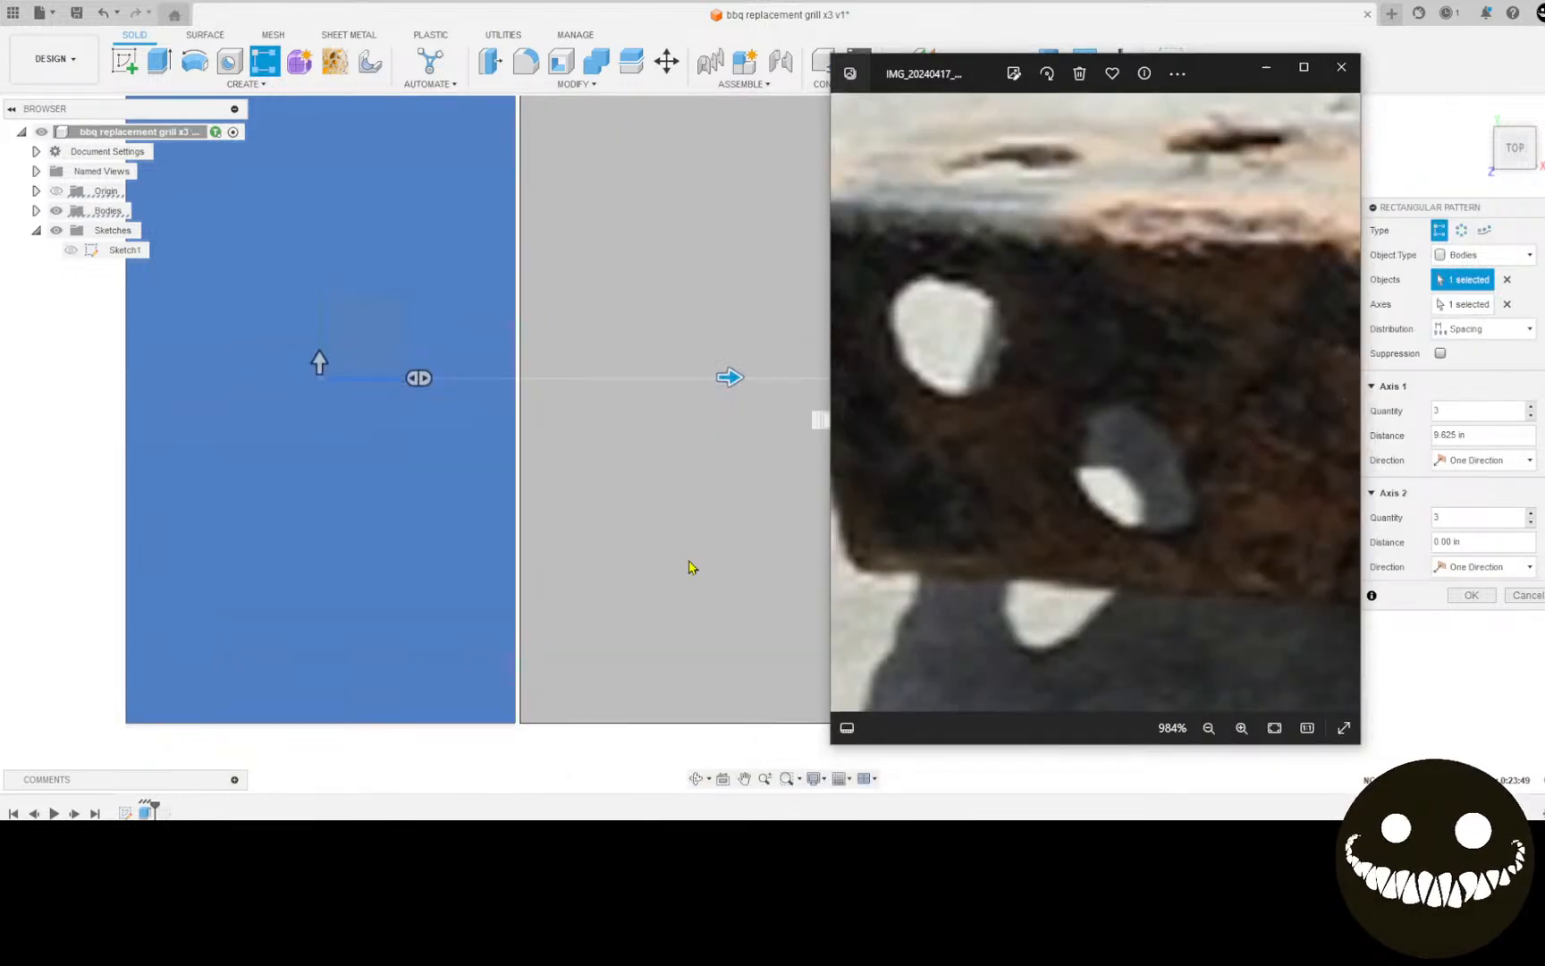
pyautogui.click(732, 528)
# Step: Set the pattern spacing to 9 9/16 in and create the row of three plates
pyautogui.doubleClick(852, 419)
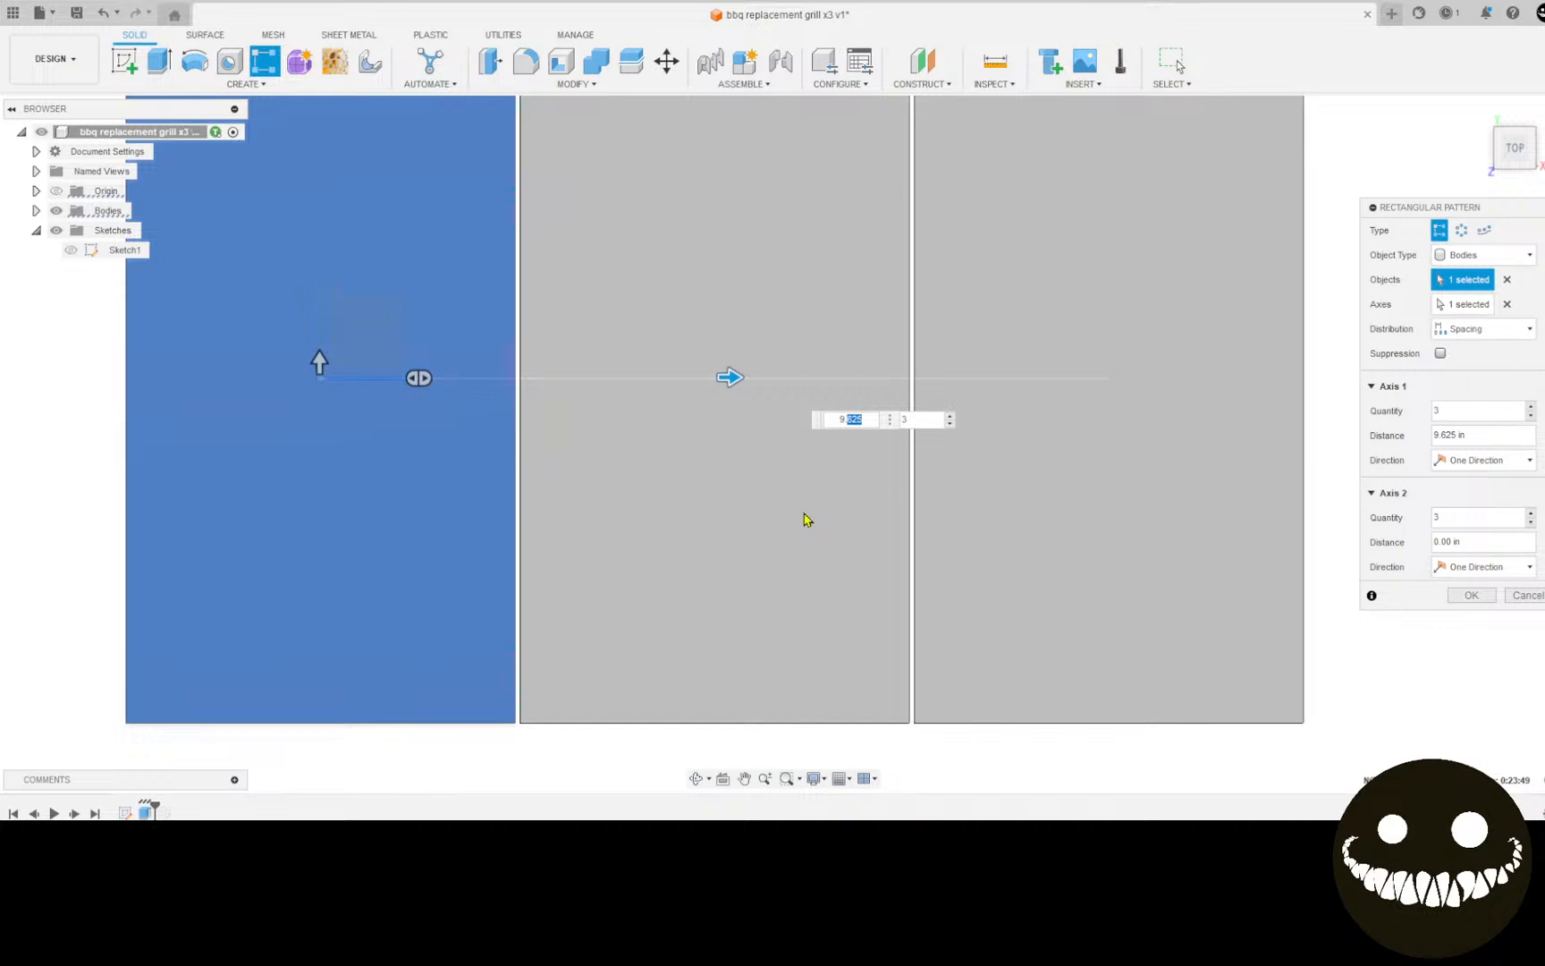
pyautogui.press('BackSpace')
pyautogui.press('BackSpace')
pyautogui.write('9')
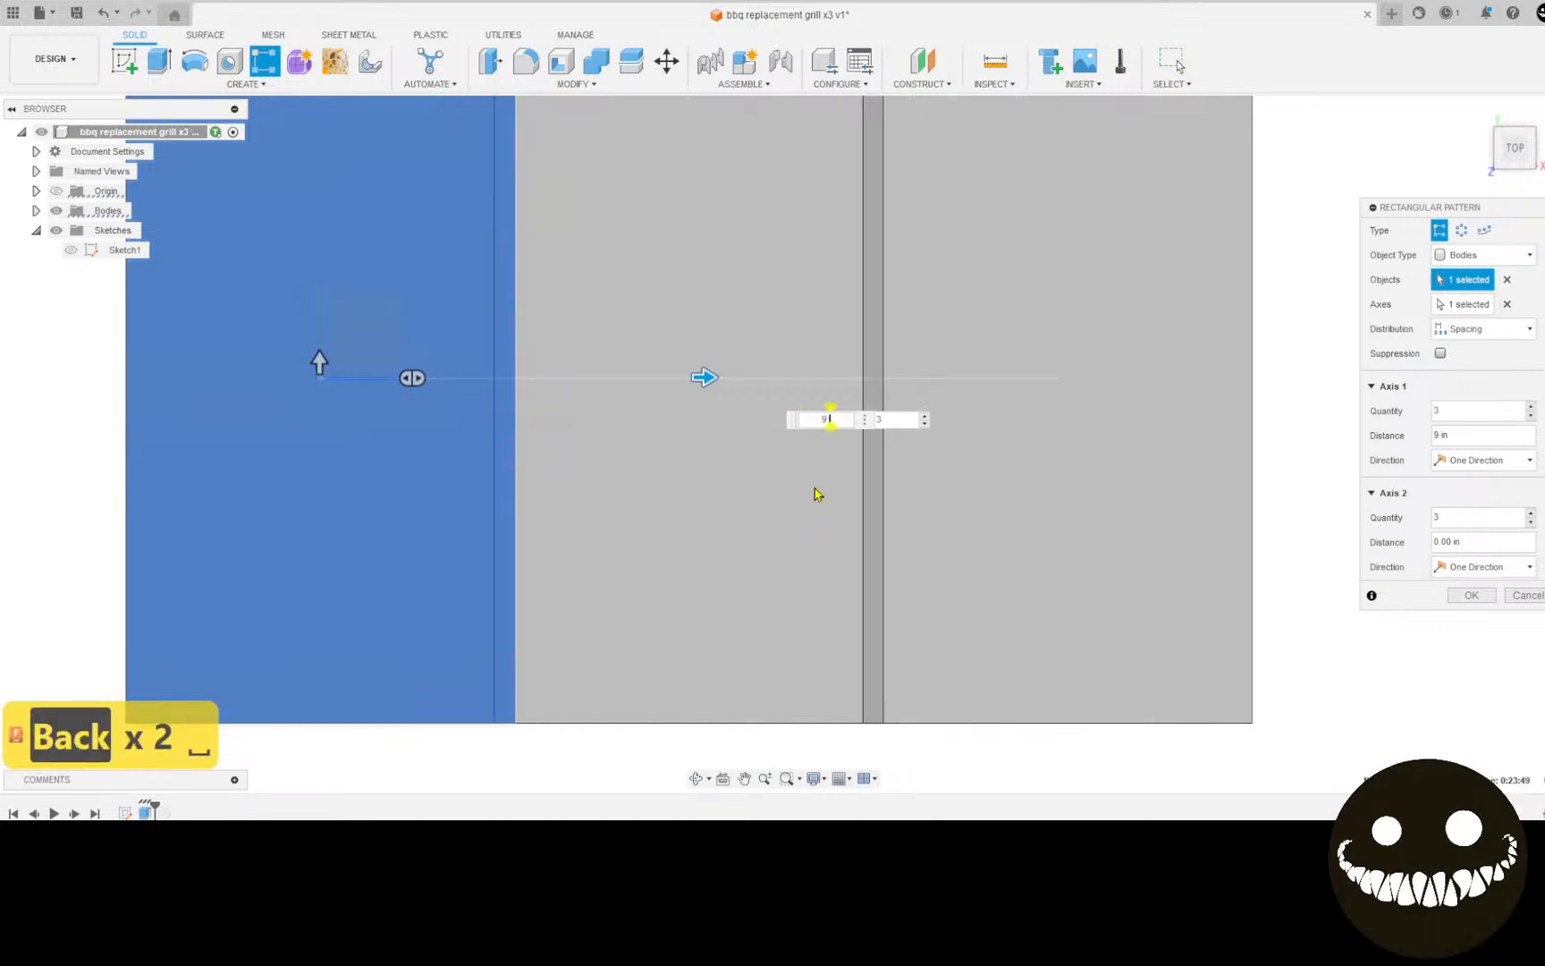
pyautogui.write('/16')
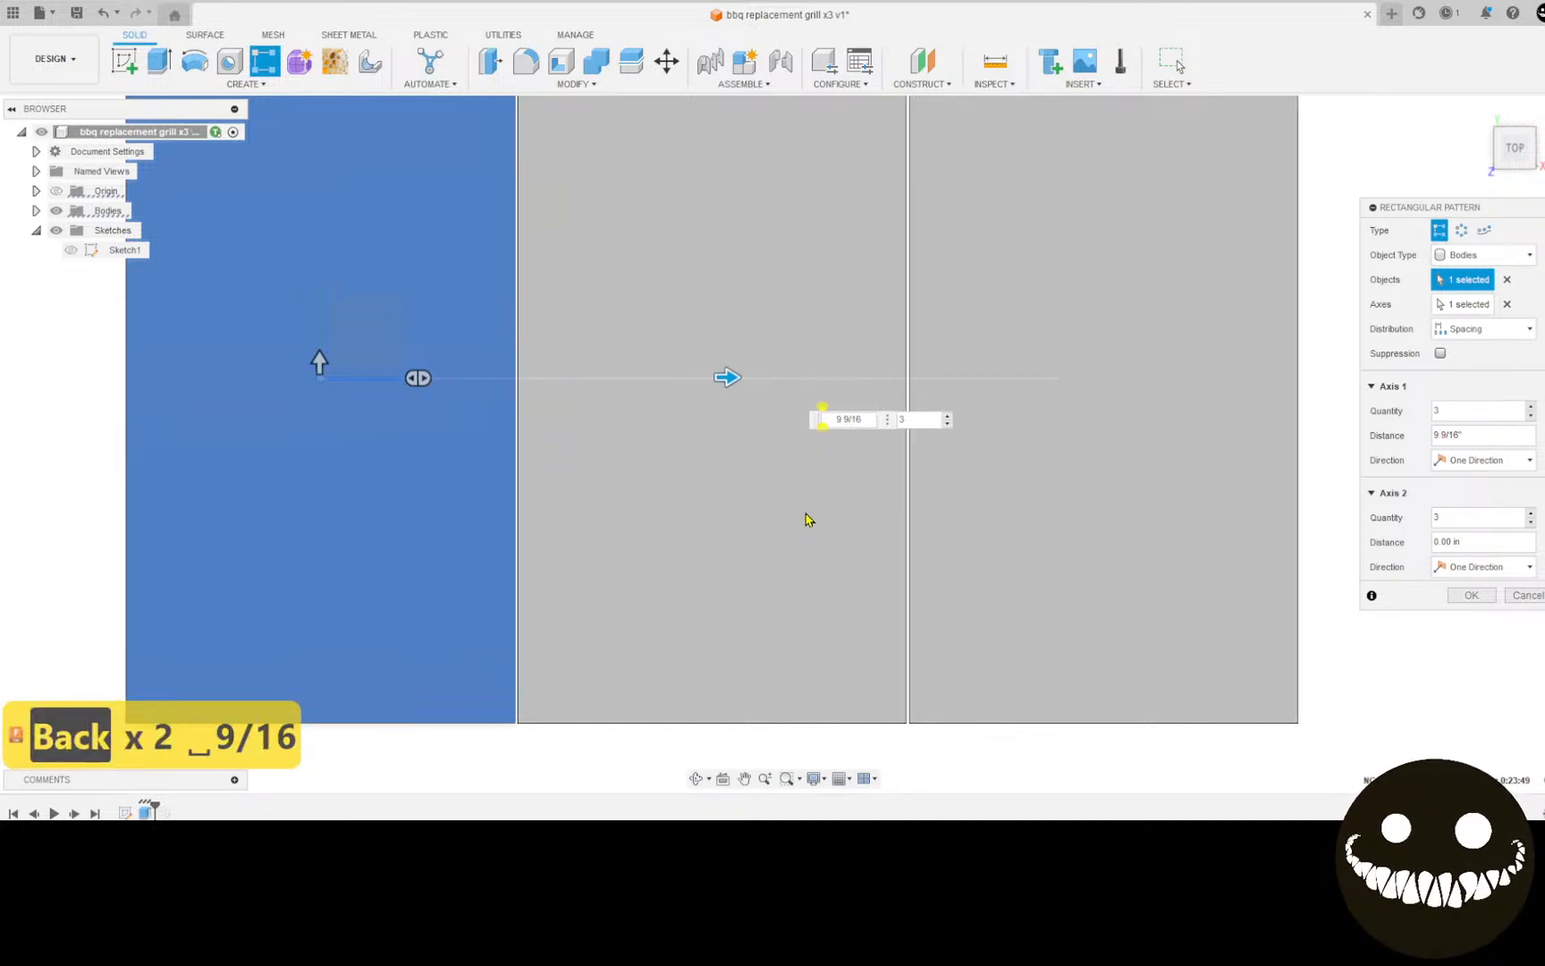
pyautogui.press('Return')
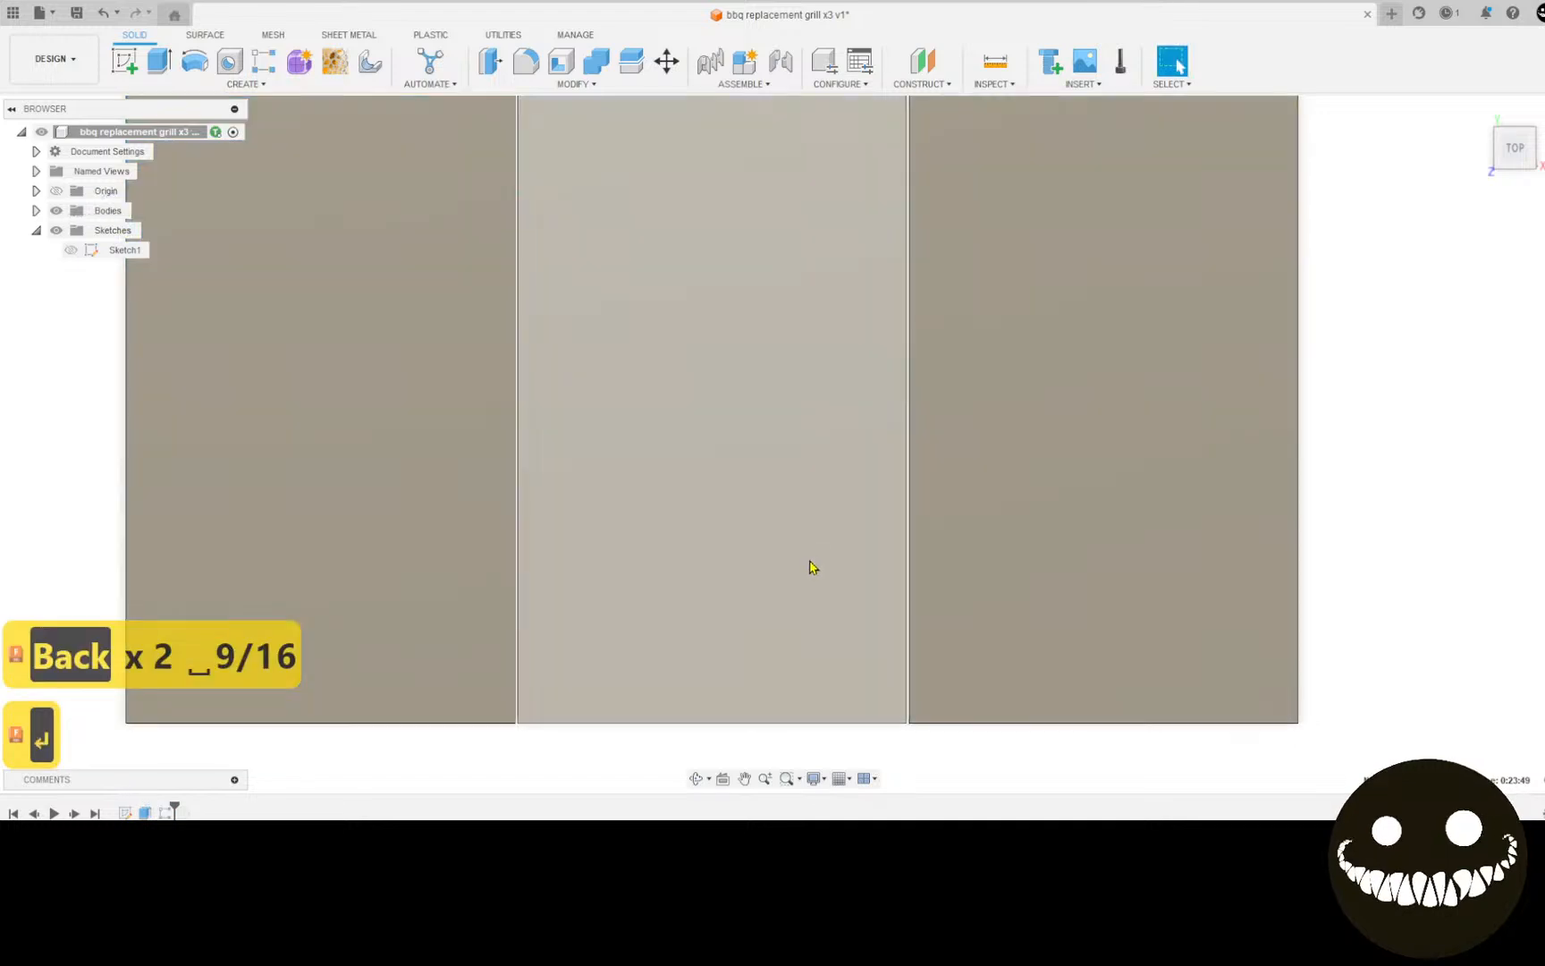
# Step: Start a sketch on the first plate's top face and project the outlines of all three plates into it
pyautogui.scroll(-3, 751, 545)
pyautogui.moveTo(684, 541); pyautogui.dragTo(734, 552, button='middle')
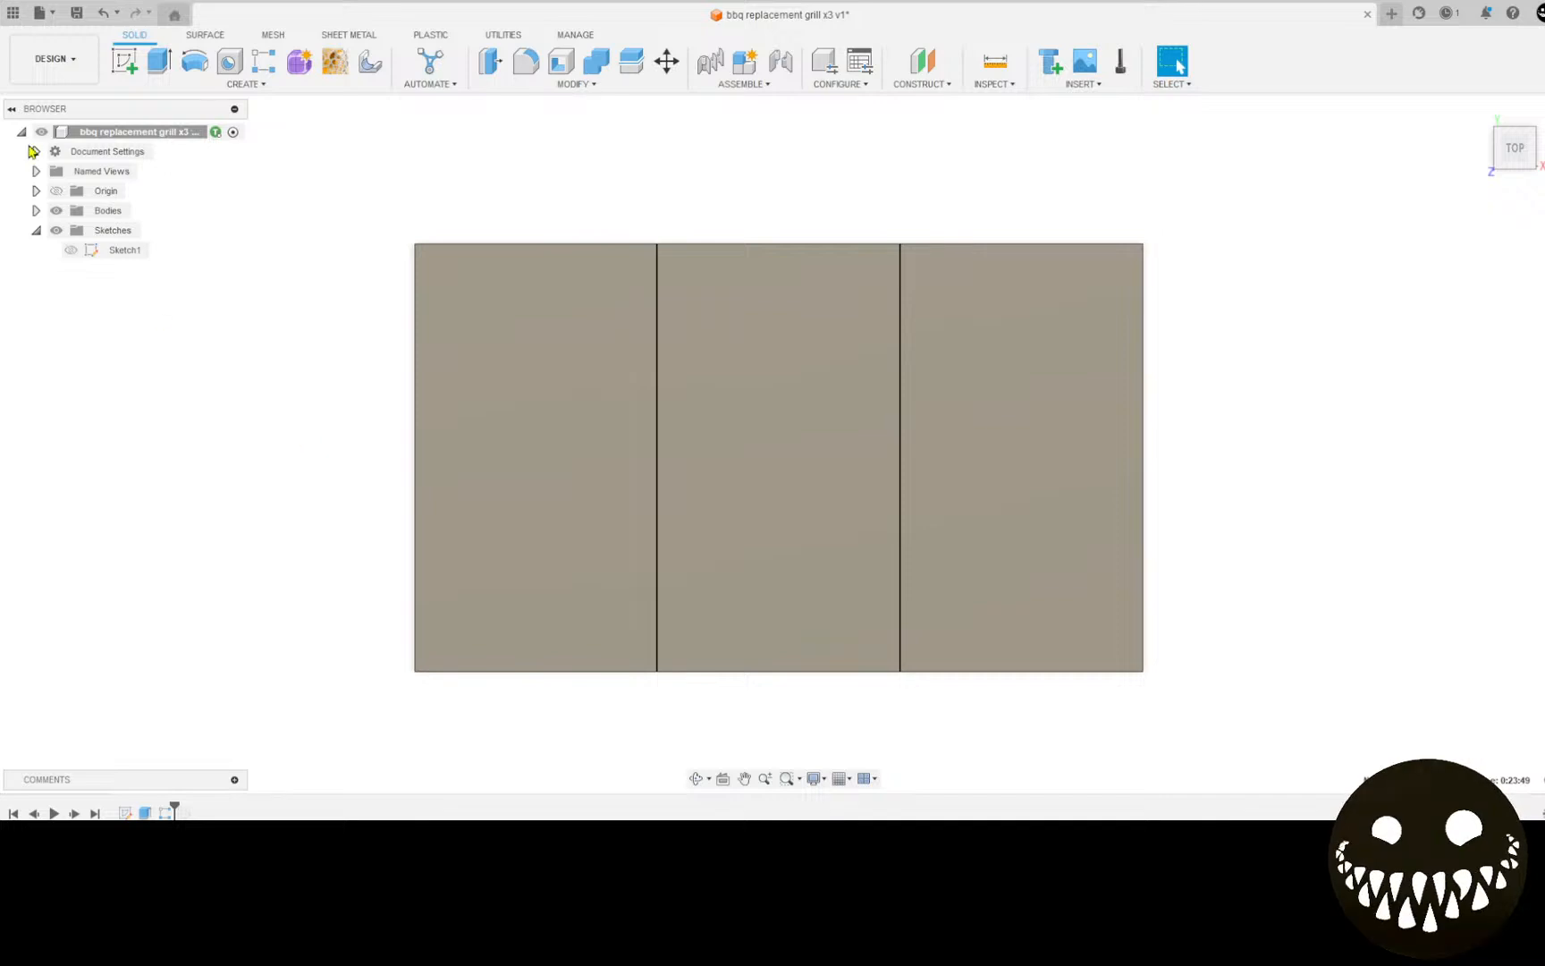
pyautogui.click(126, 60)
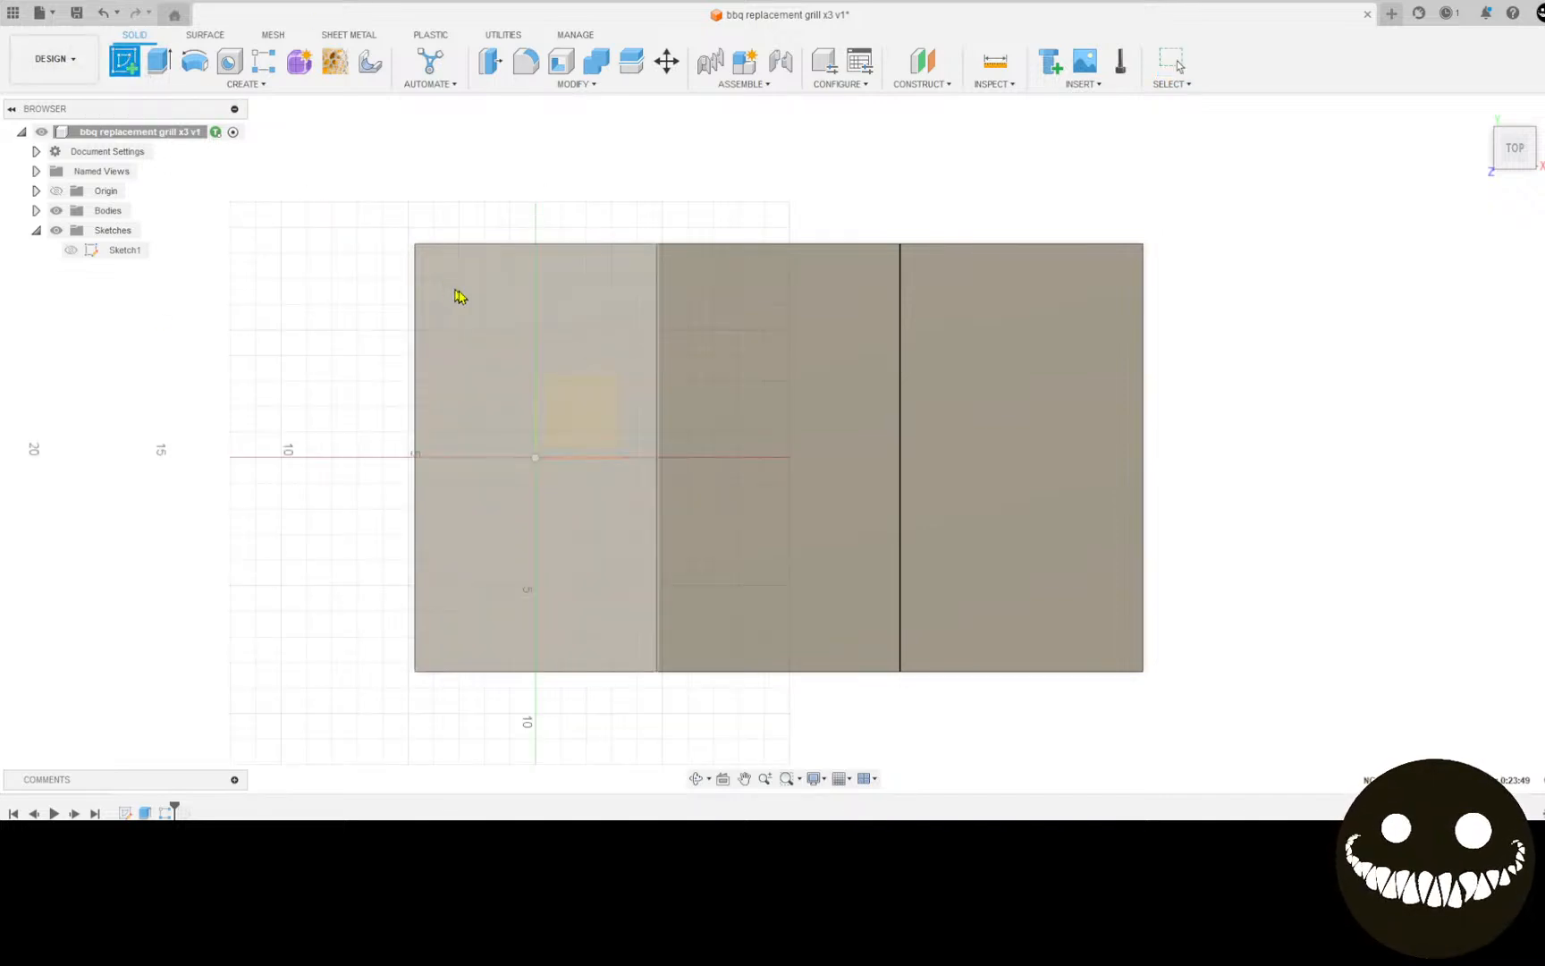
pyautogui.click(496, 330)
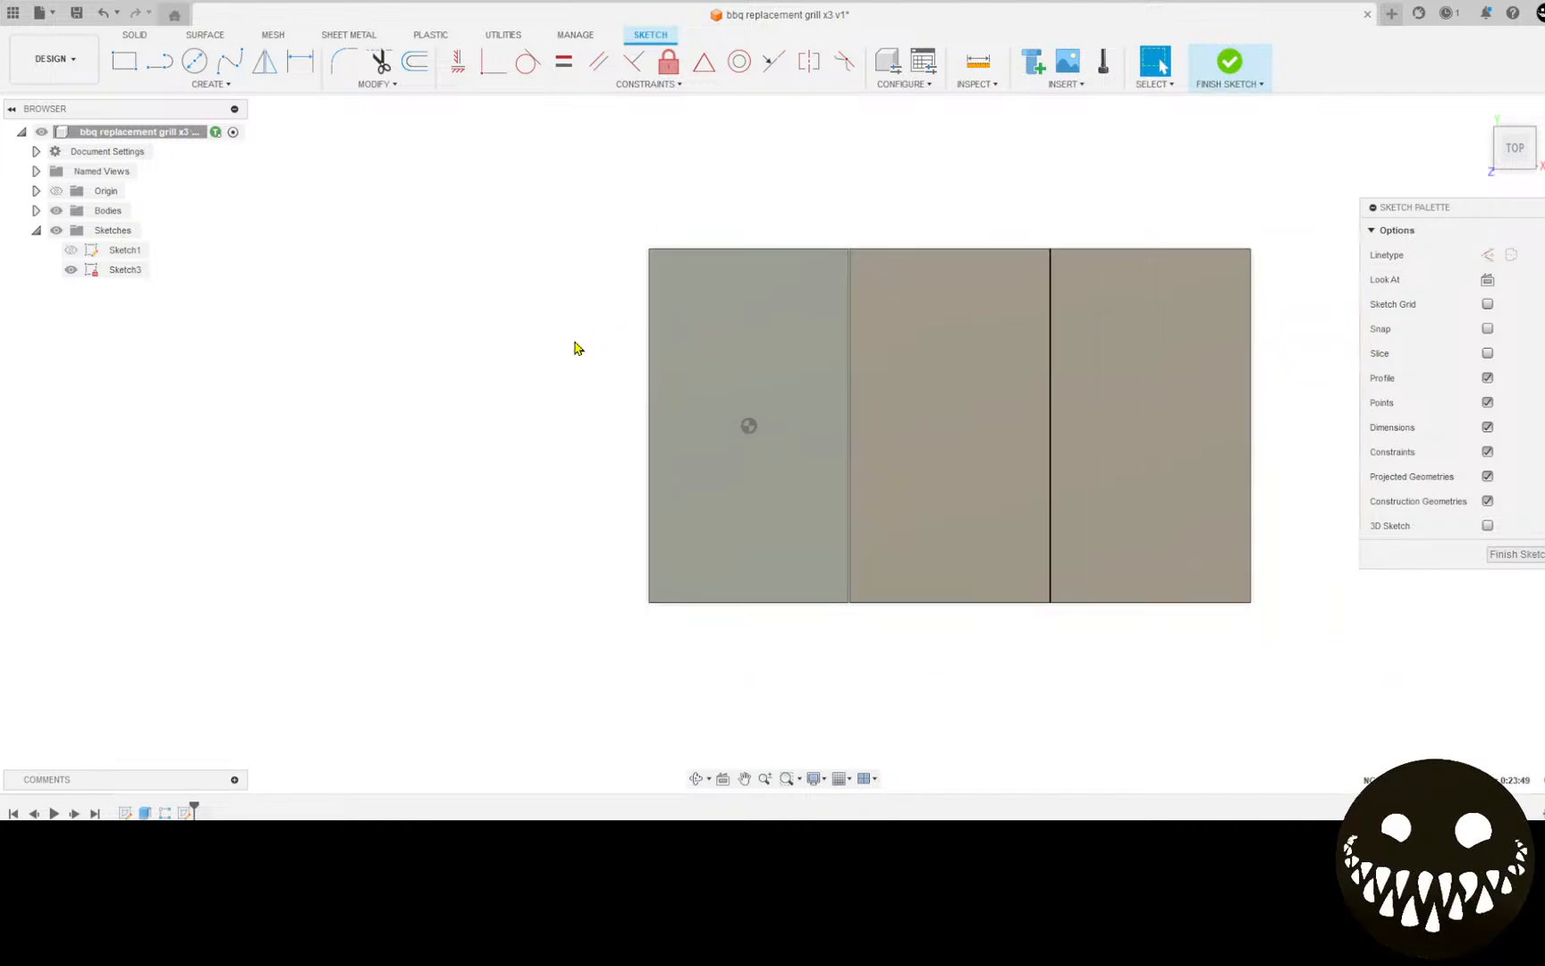
pyautogui.press('p')
pyautogui.click(941, 424)
pyautogui.click(1107, 407)
pyautogui.click(754, 400)
pyautogui.click(1264, 308)
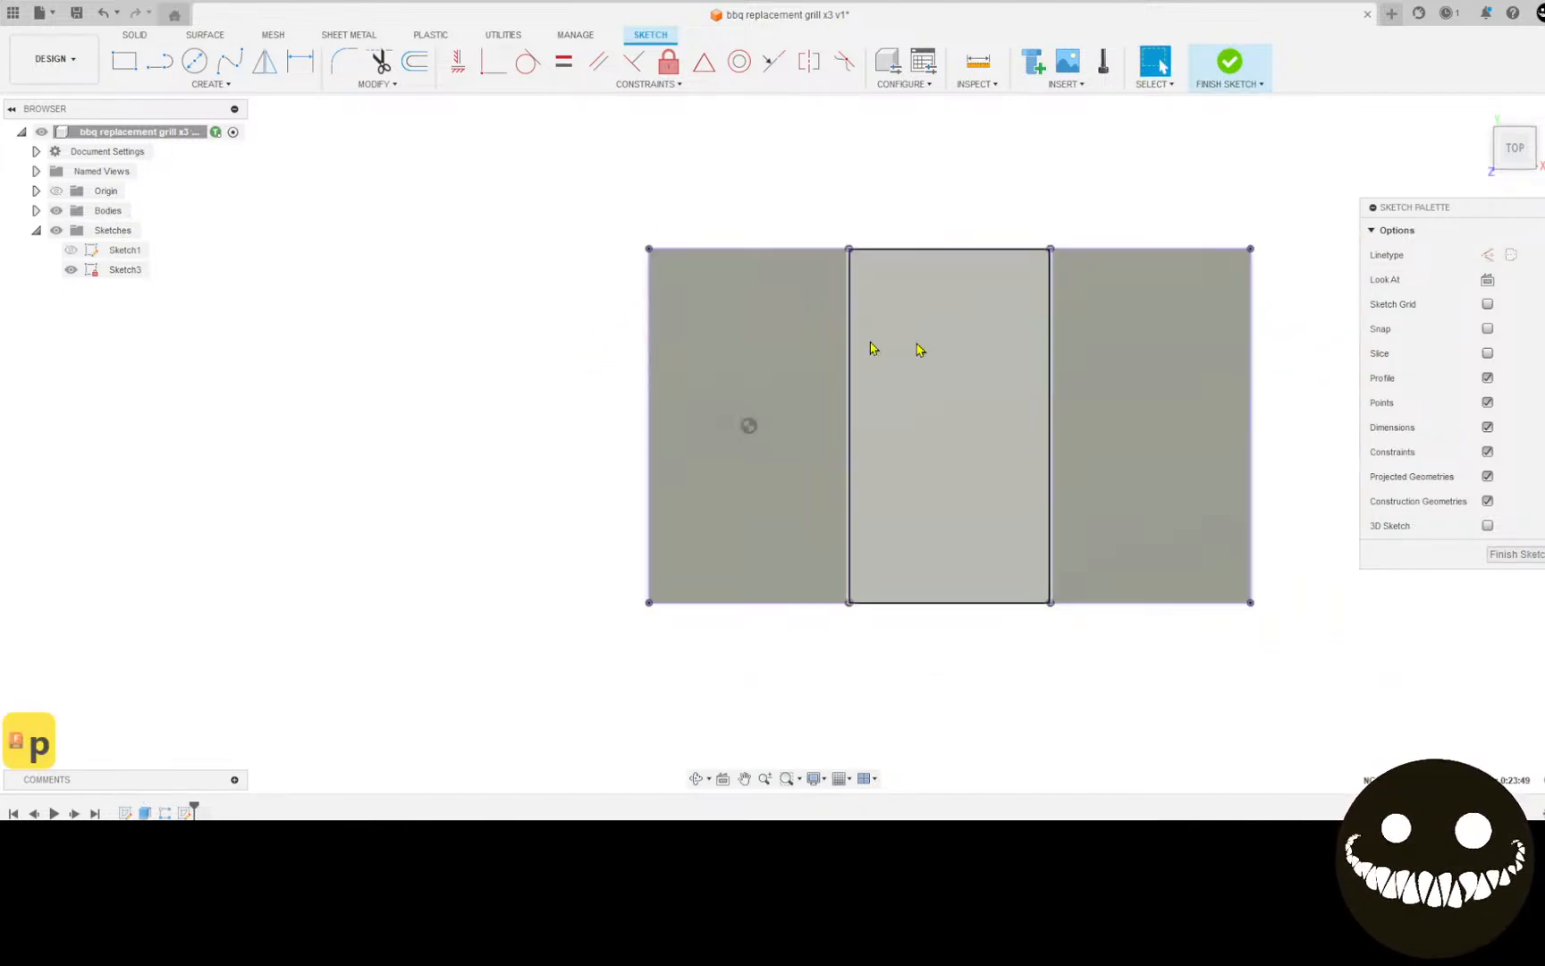
# Step: Draw a wavy seven-point fit point spline across all three plates, extending beyond both outer side edges
pyautogui.moveTo(788, 327); pyautogui.dragTo(710, 390, button='middle')
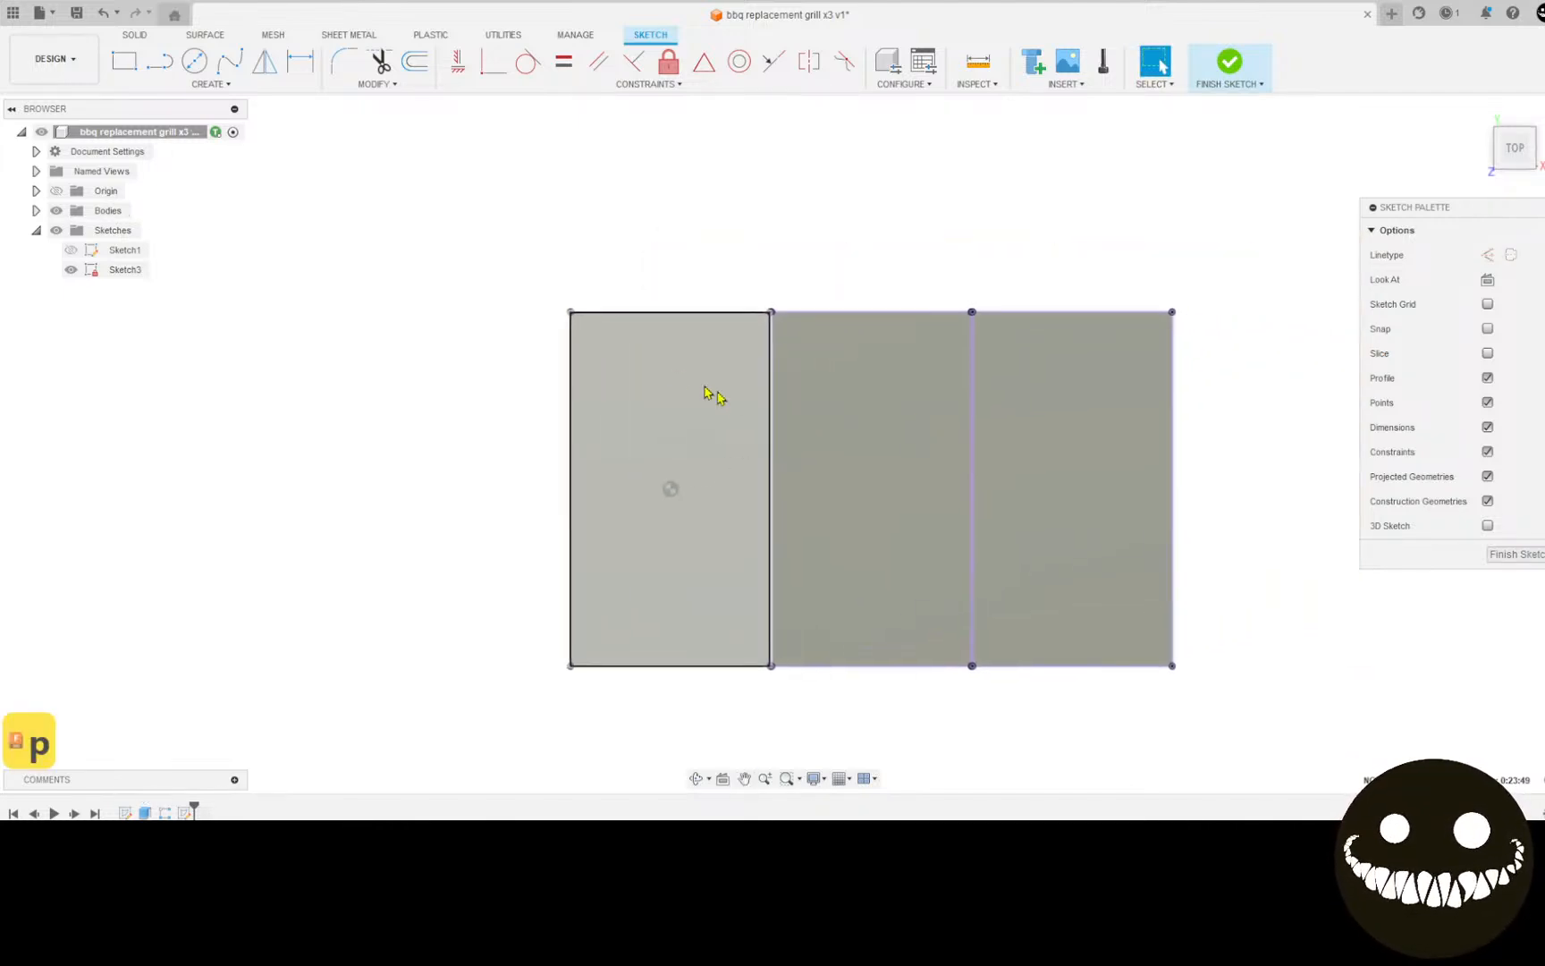
pyautogui.click(229, 61)
pyautogui.click(411, 574)
pyautogui.click(487, 463)
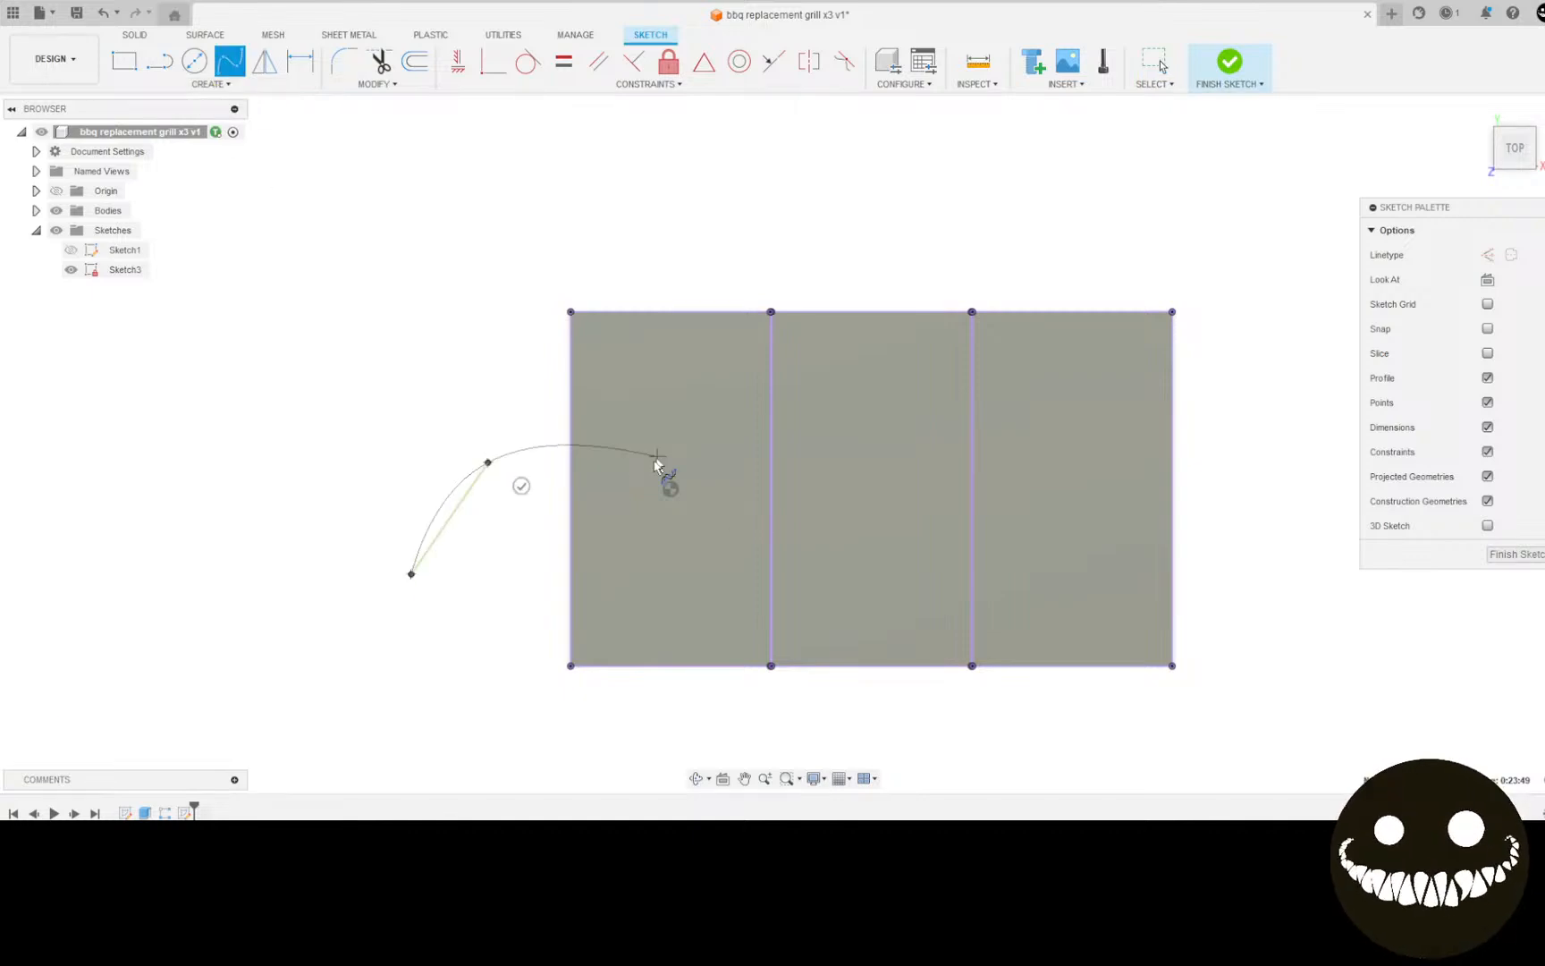
pyautogui.click(688, 447)
pyautogui.click(852, 355)
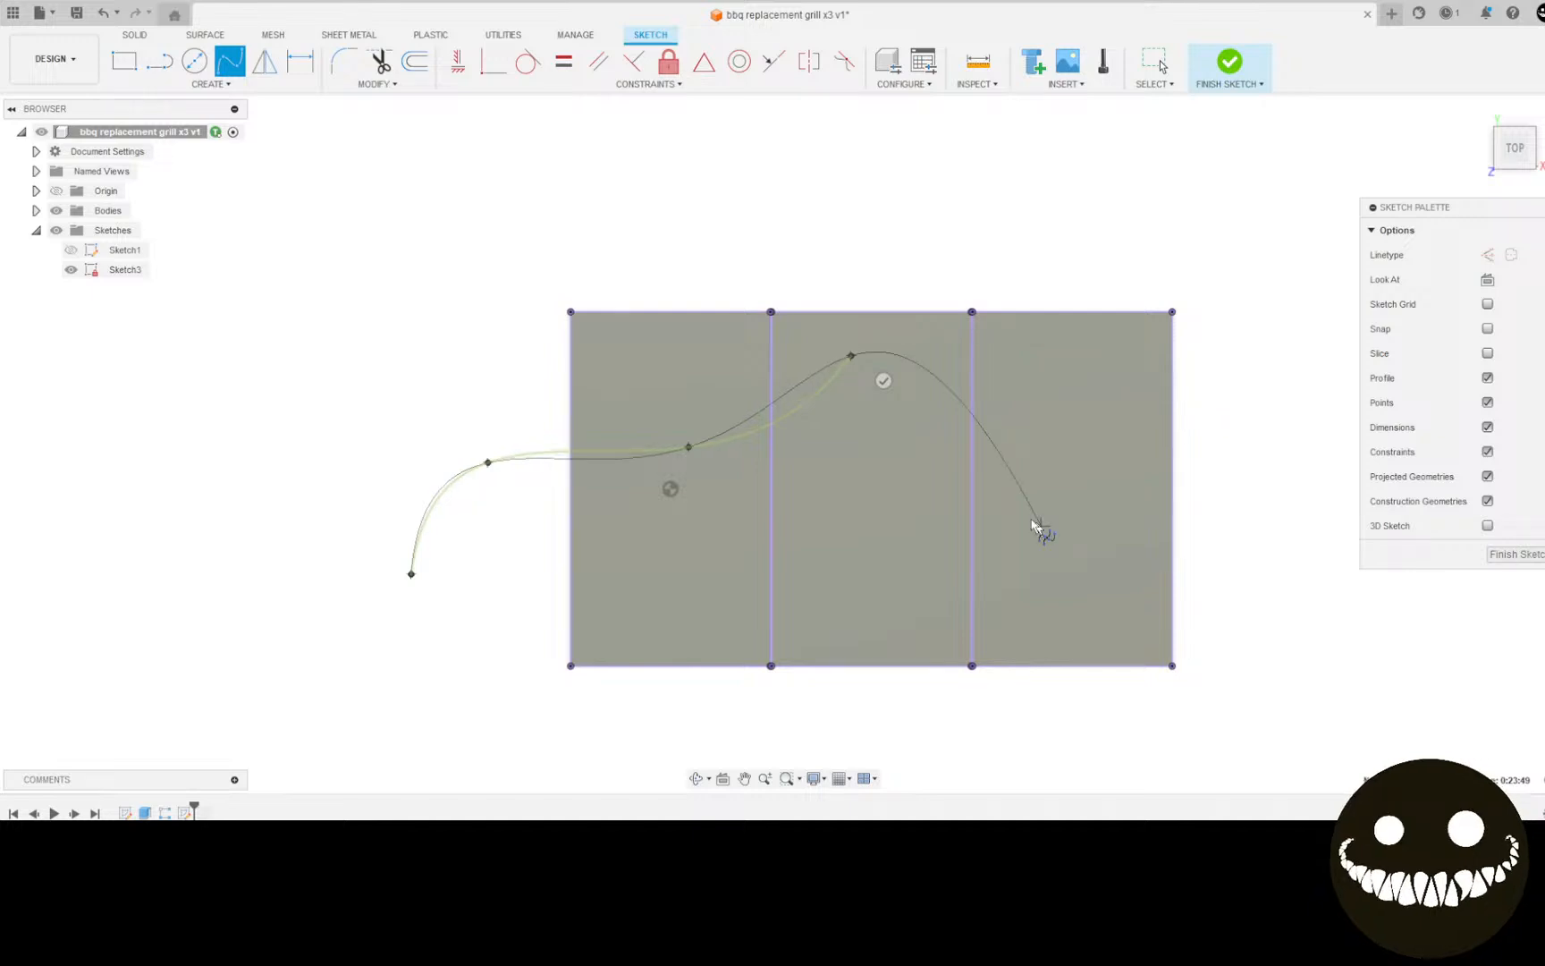
pyautogui.click(938, 480)
pyautogui.click(1106, 464)
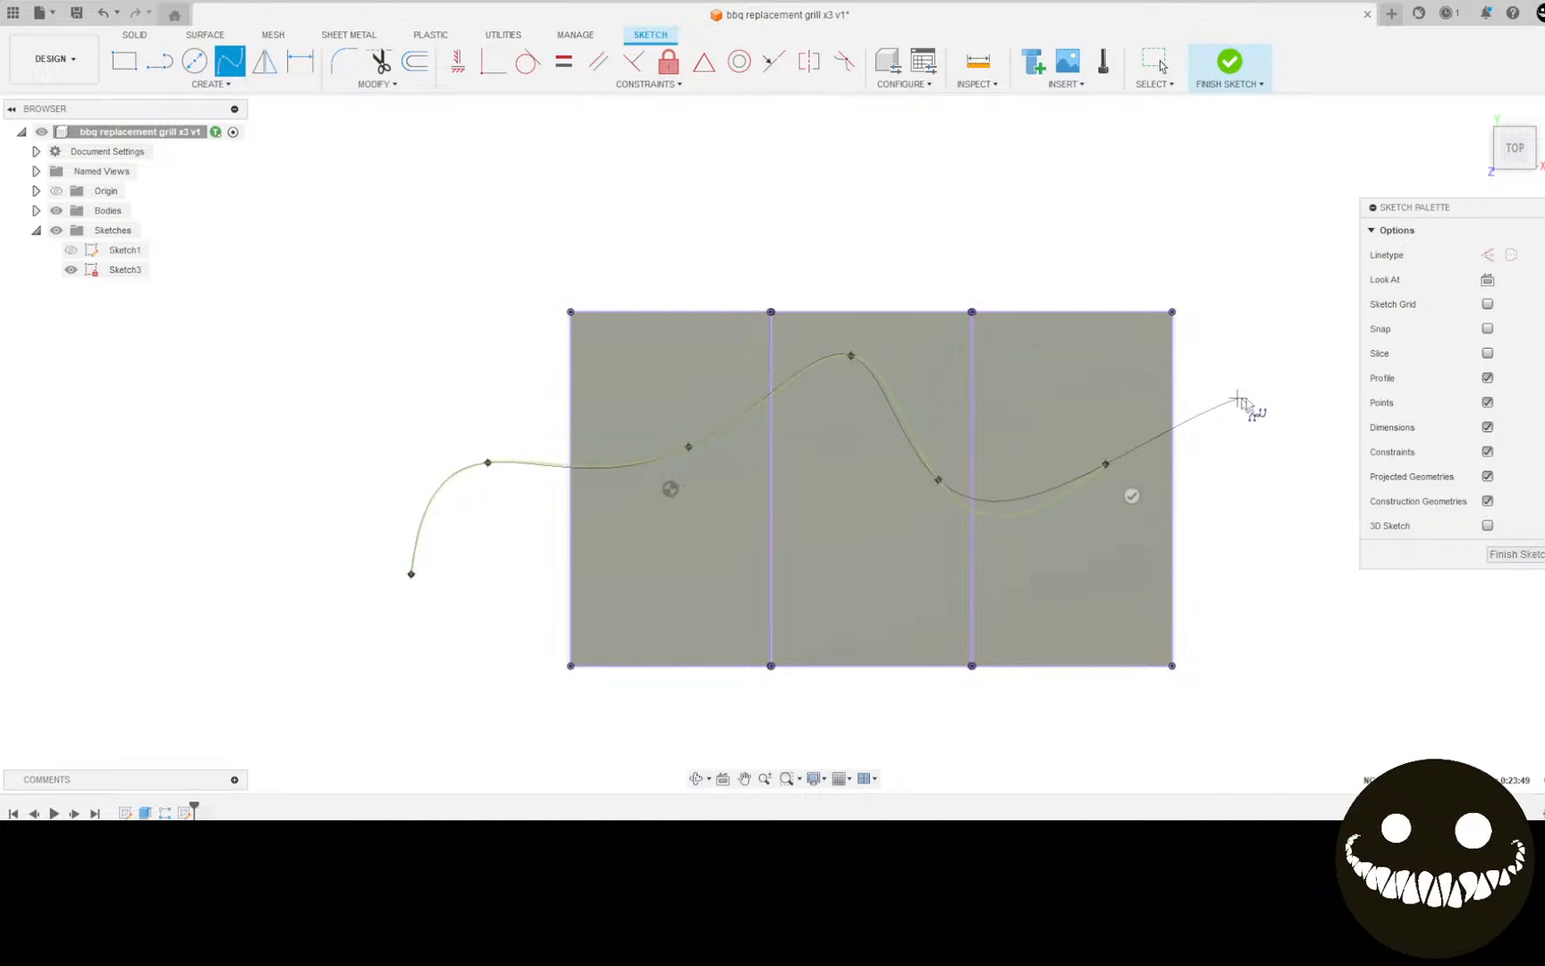
pyautogui.click(1307, 445)
pyautogui.click(1292, 481)
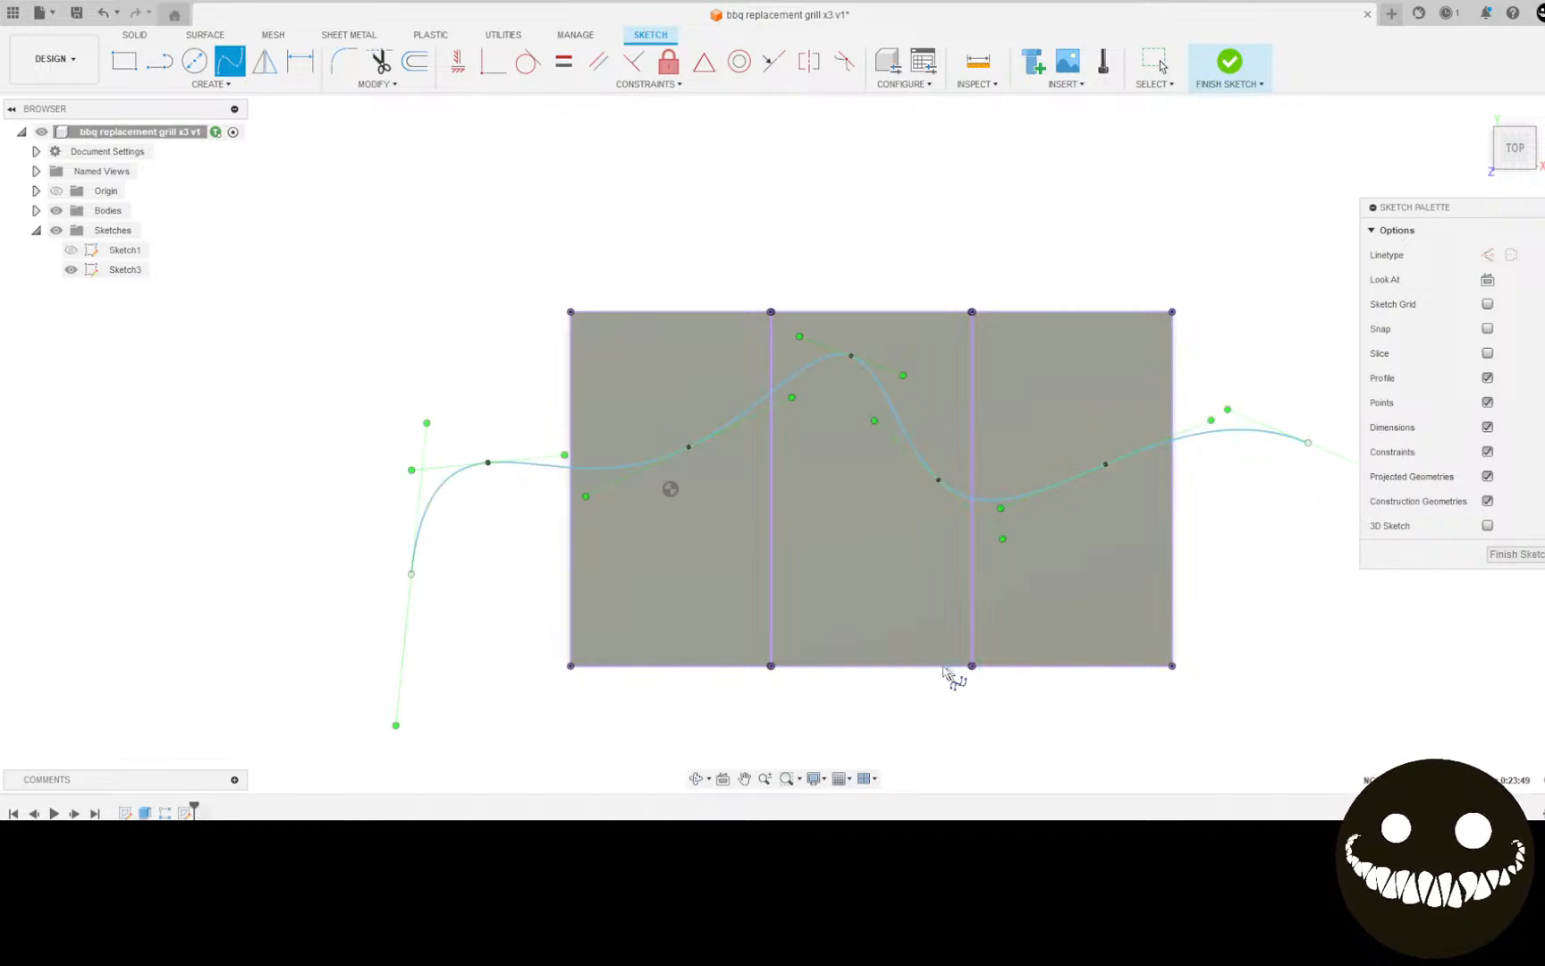
# Step: Offset the wavy spline 1 in toward the plates' lower edge
pyautogui.click(414, 61)
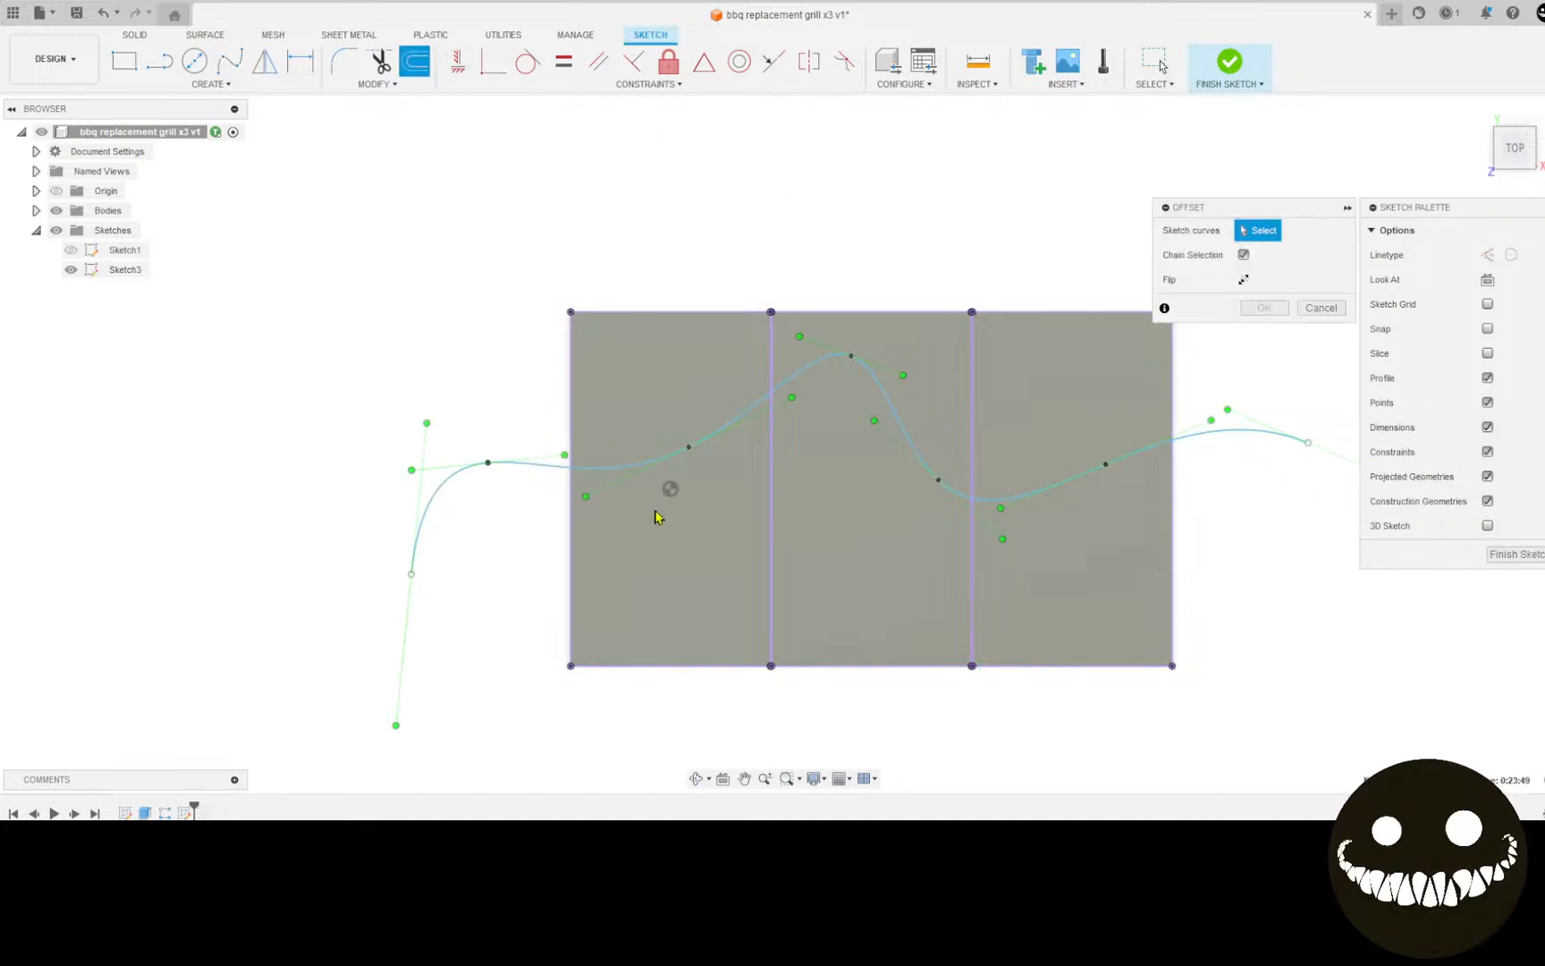
pyautogui.click(626, 467)
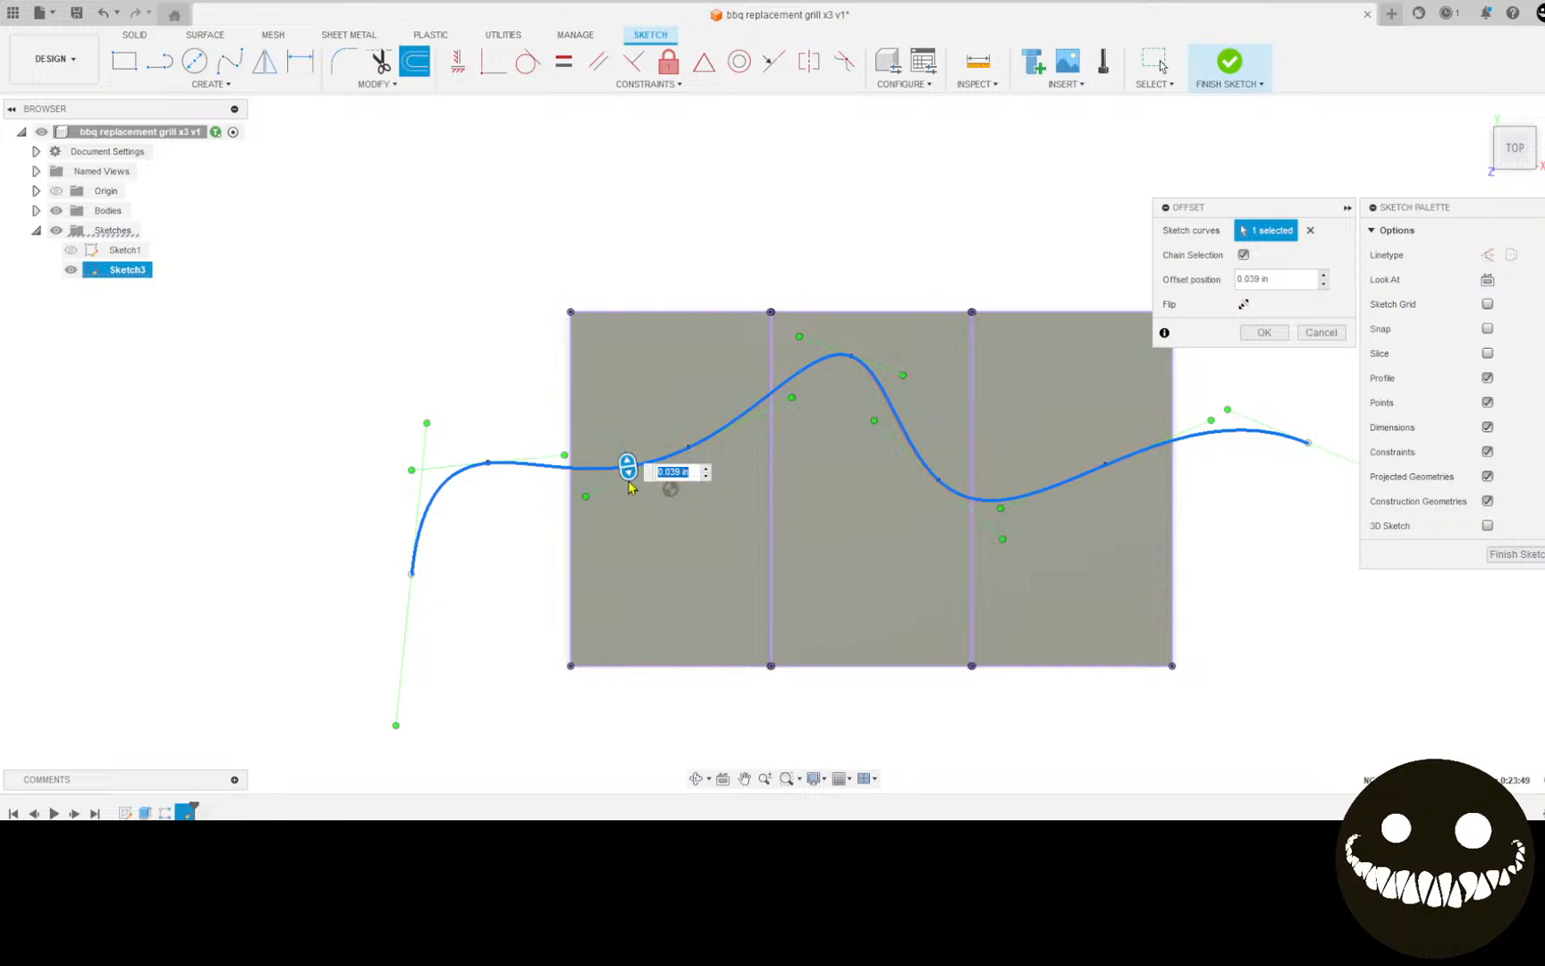
pyautogui.write('.5')
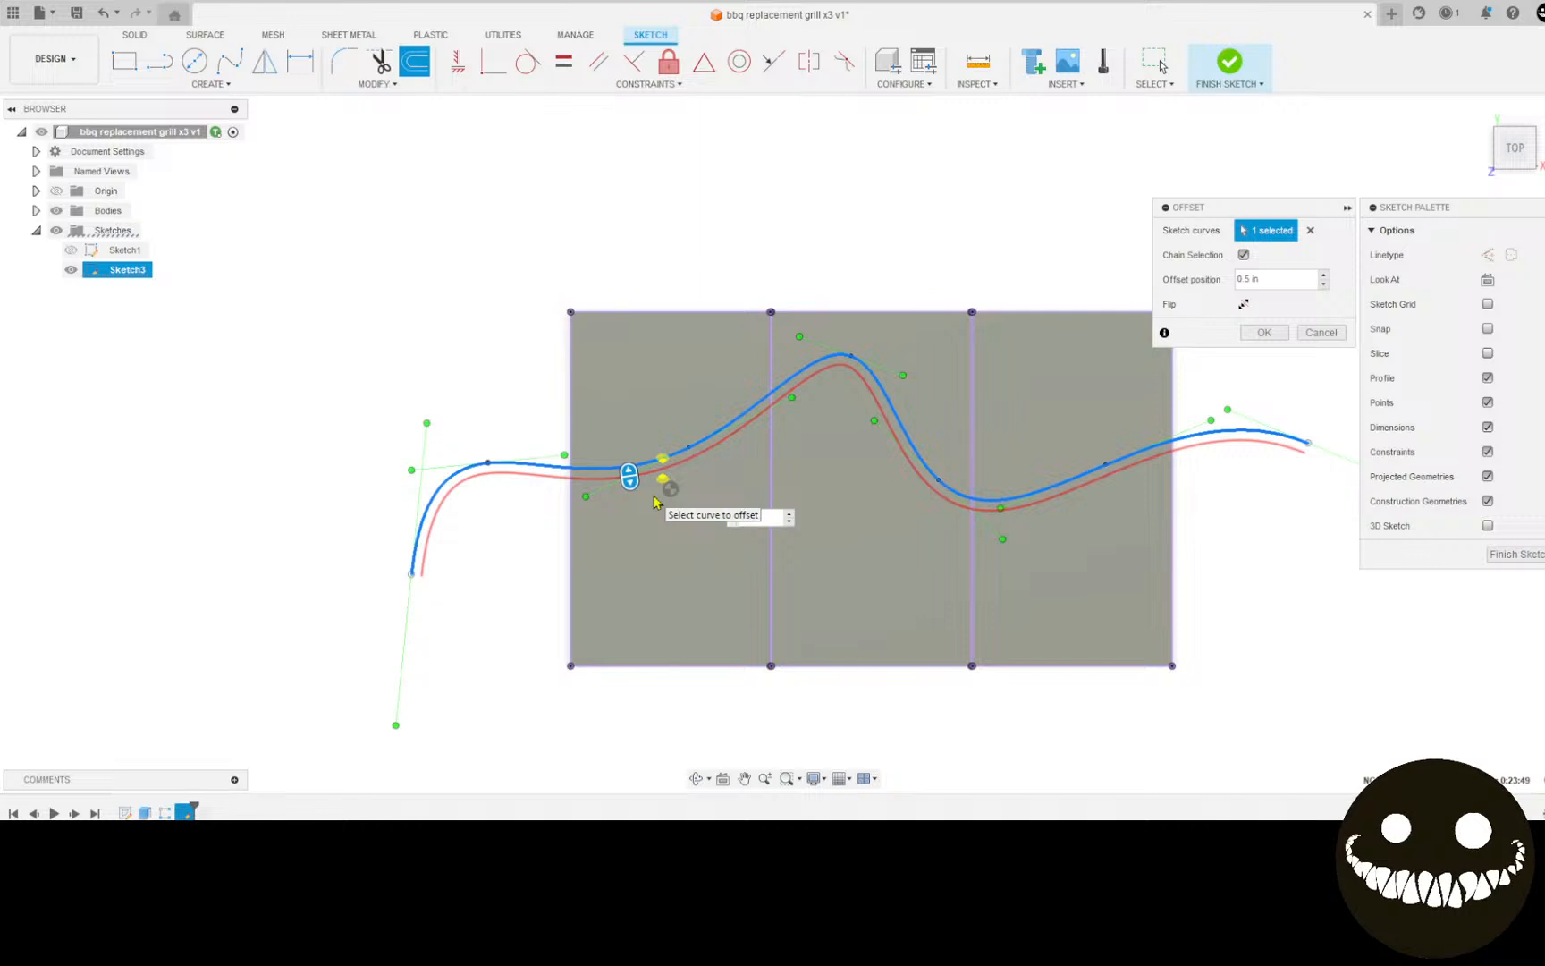
pyautogui.press('BackSpace')
pyautogui.press('BackSpace')
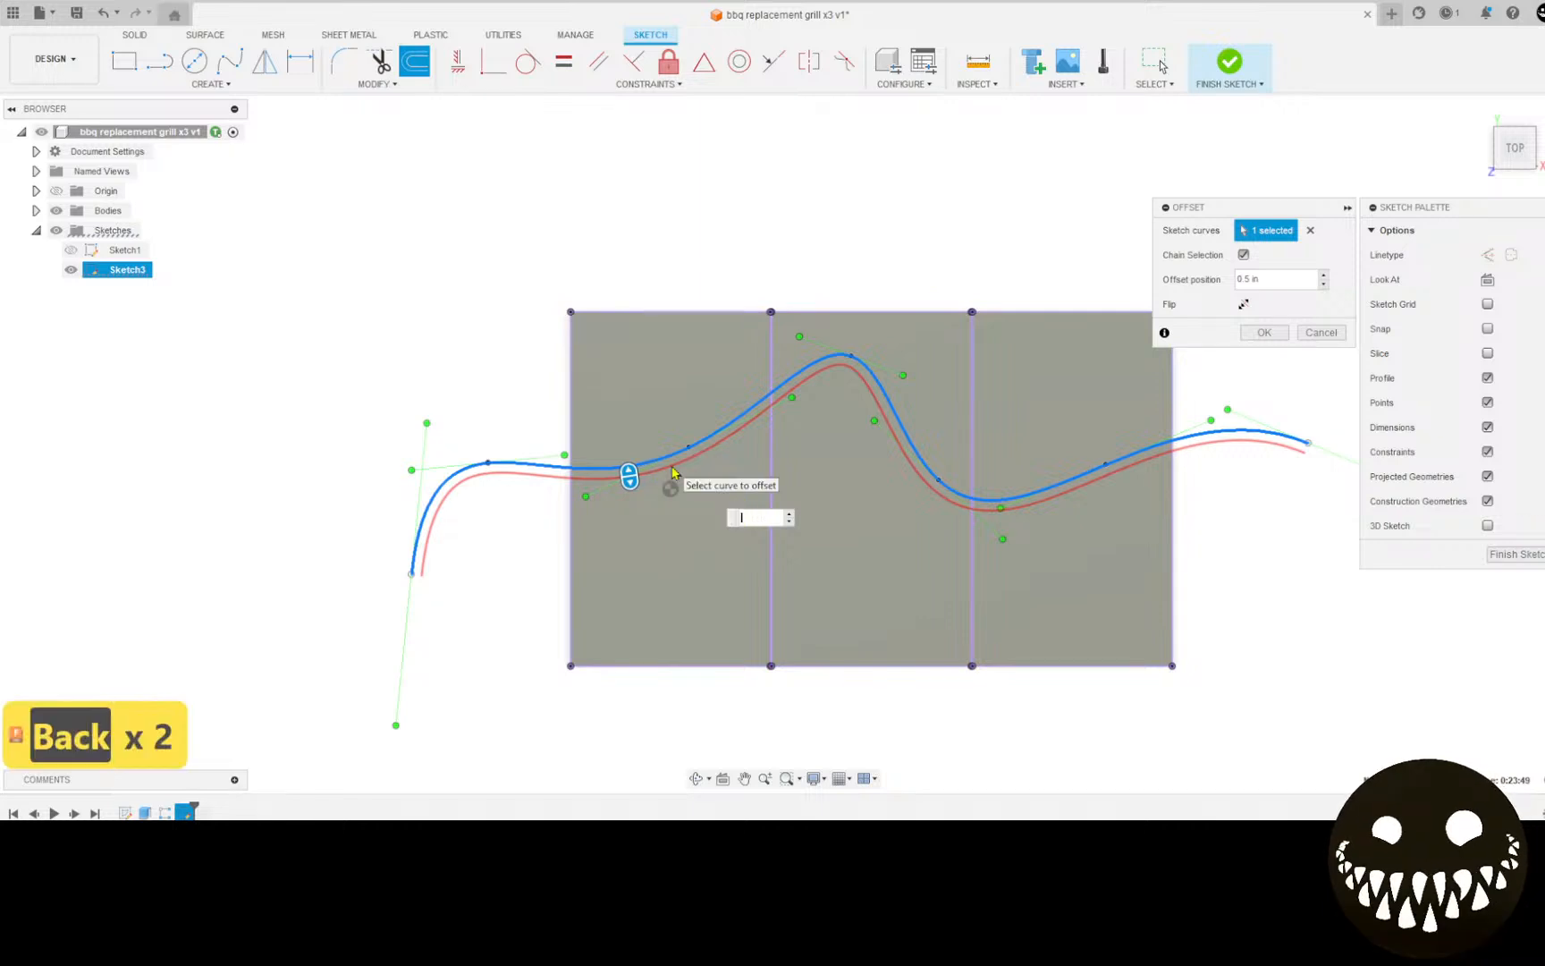
pyautogui.write('1')
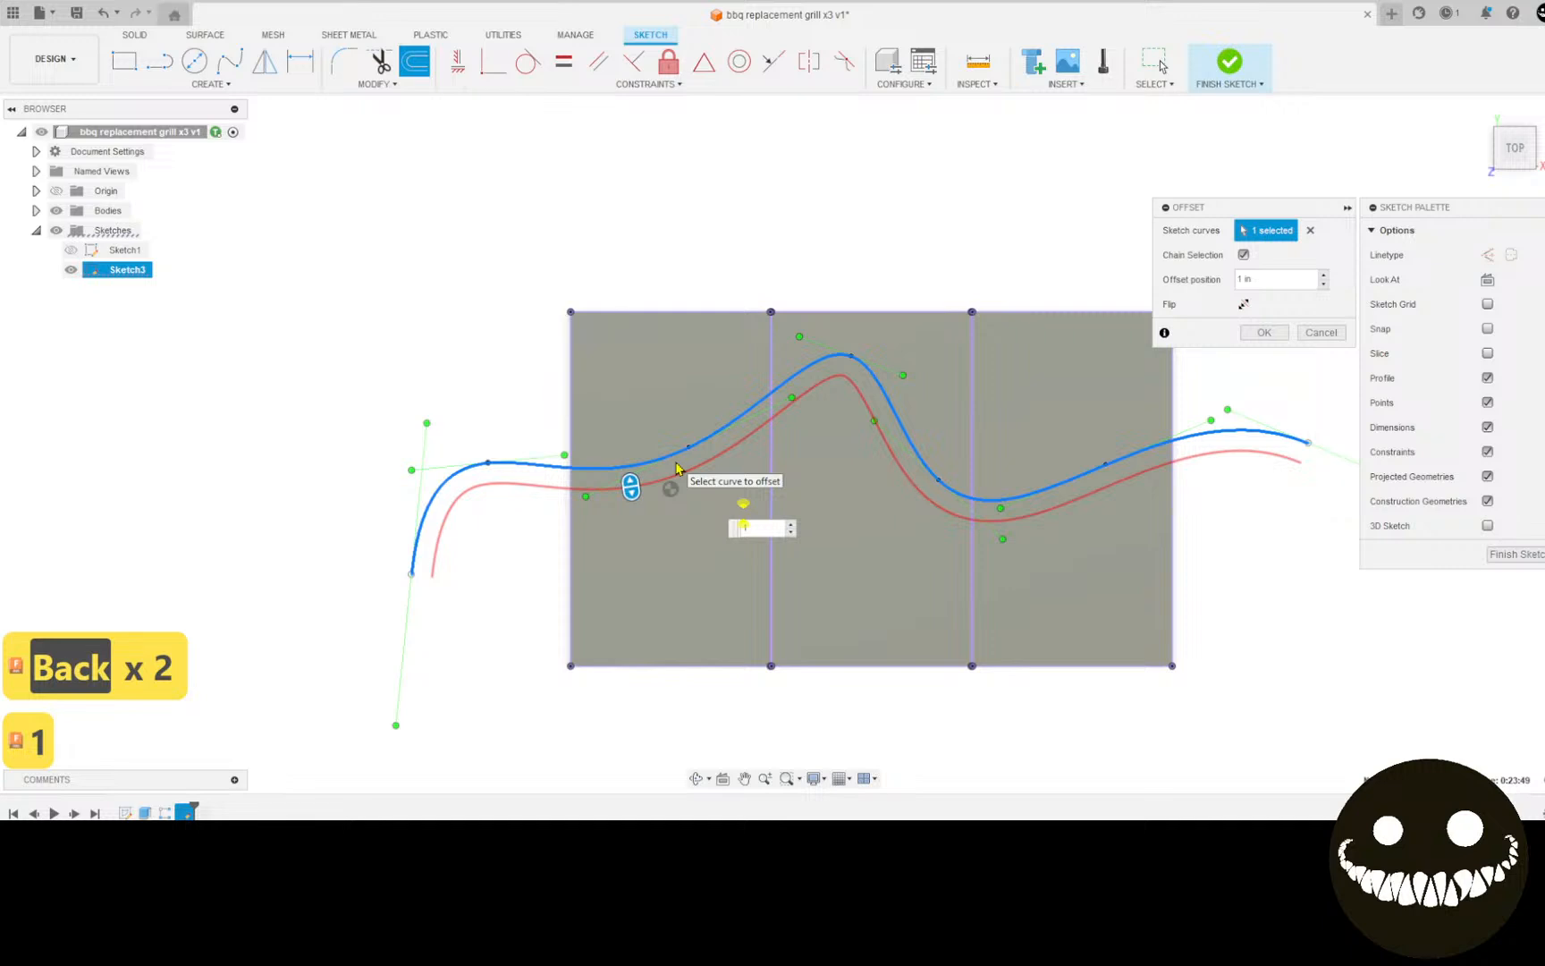
pyautogui.press('Return')
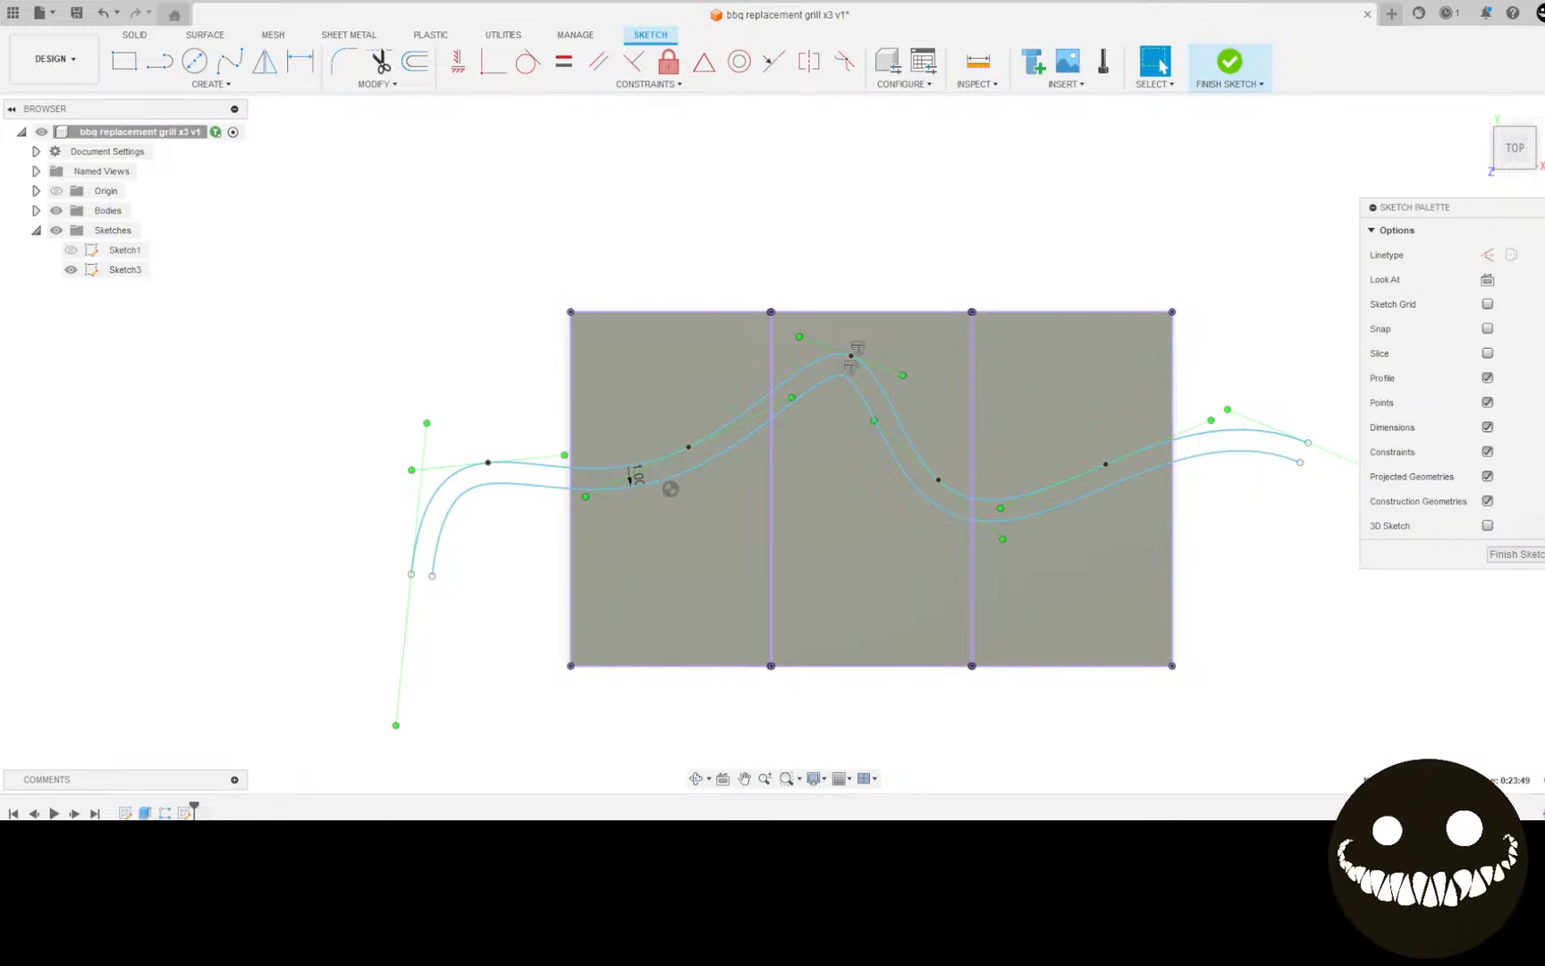
pyautogui.click(414, 61)
pyautogui.click(570, 474)
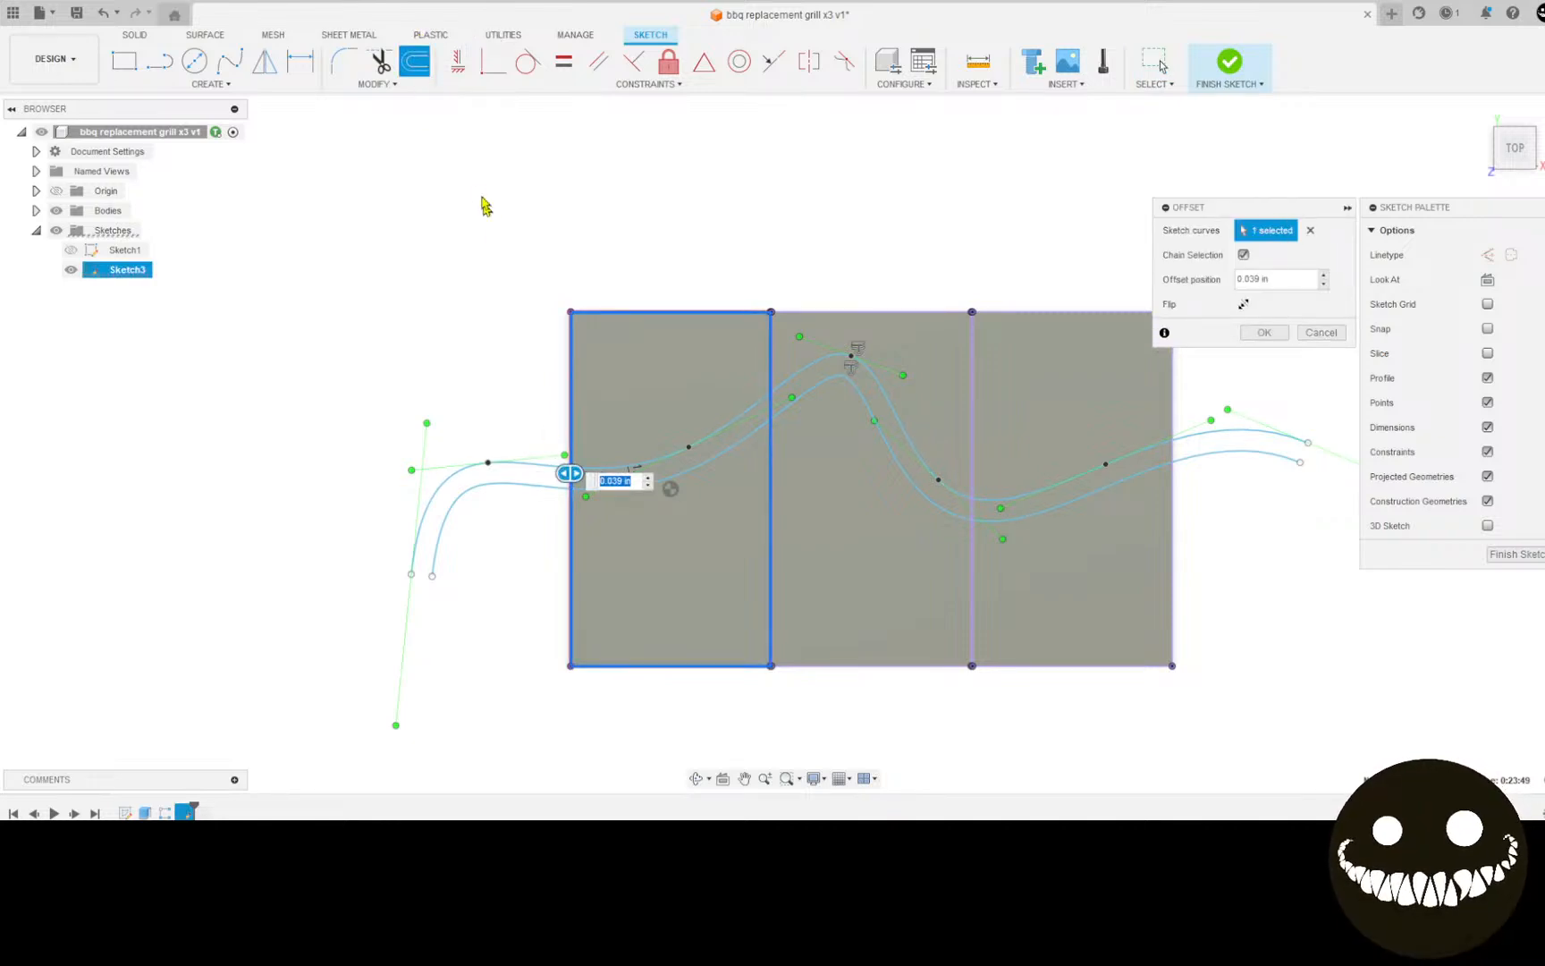
pyautogui.click(1321, 332)
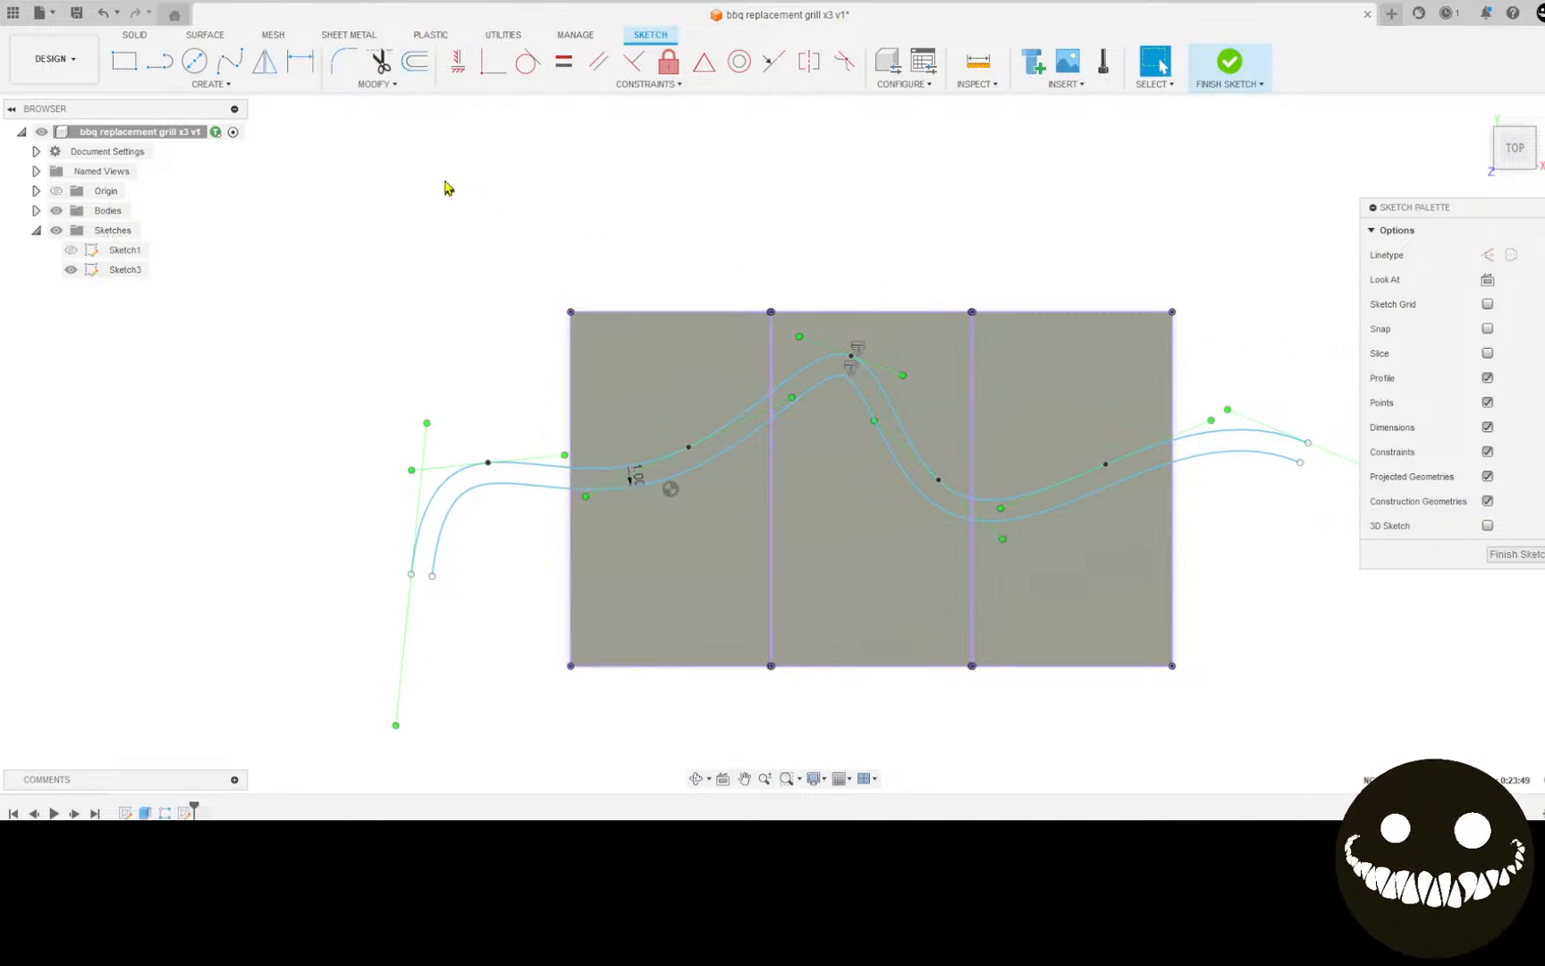
# Step: Offset the original wavy spline 1 in toward the plates' upper edge
pyautogui.click(425, 71)
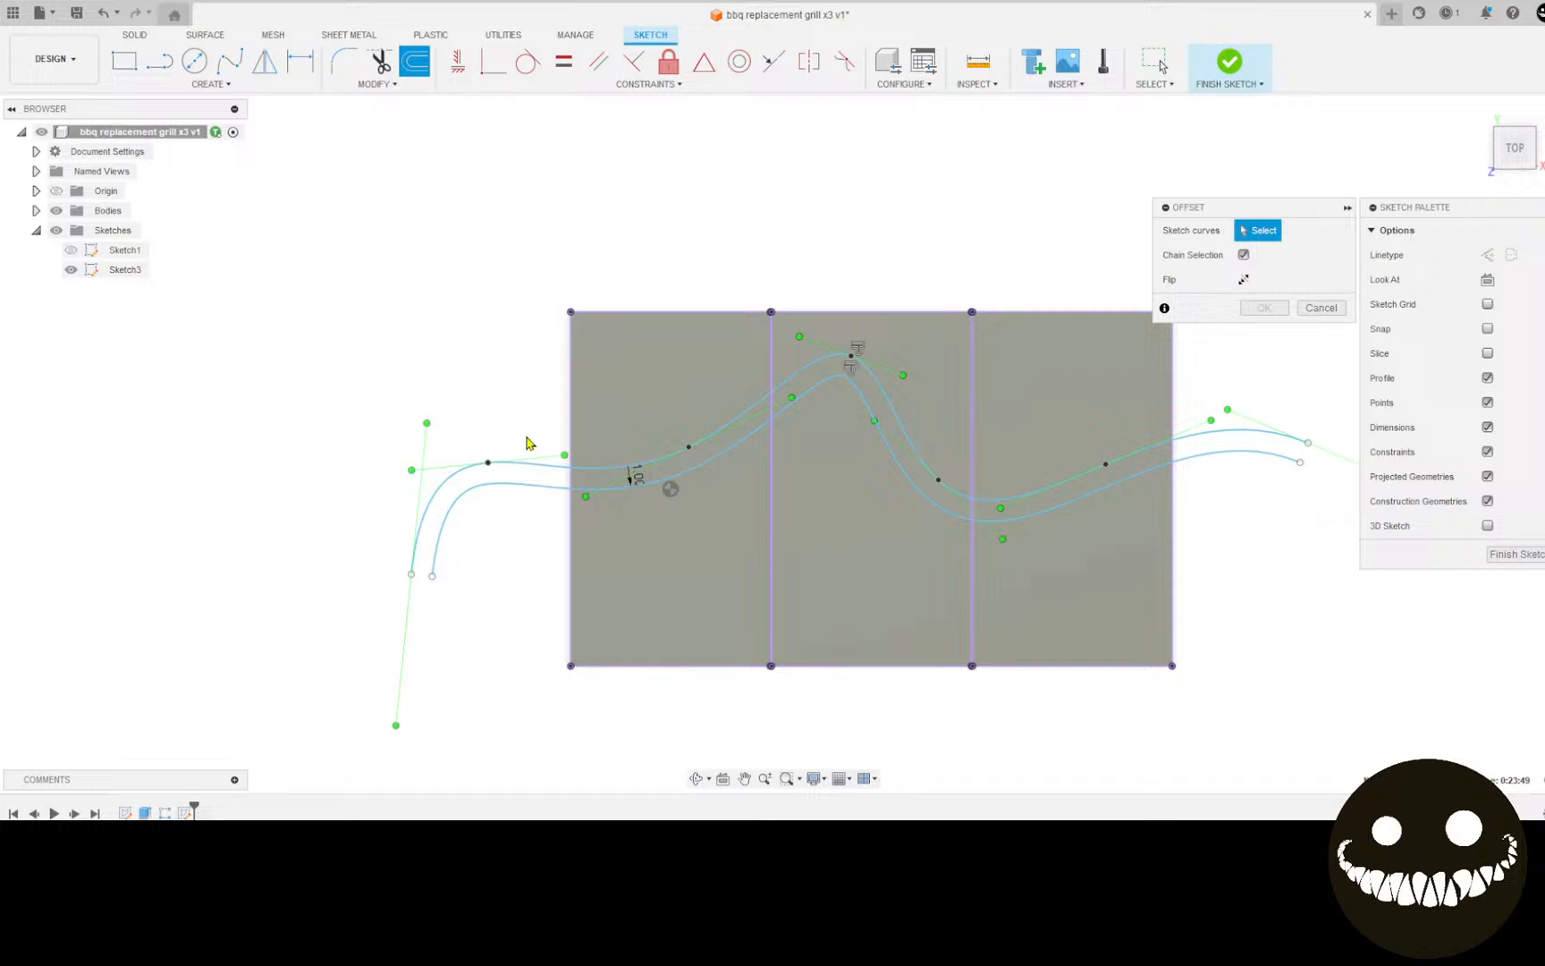
pyautogui.click(592, 467)
pyautogui.moveTo(594, 462); pyautogui.dragTo(601, 436)
pyautogui.write('-1')
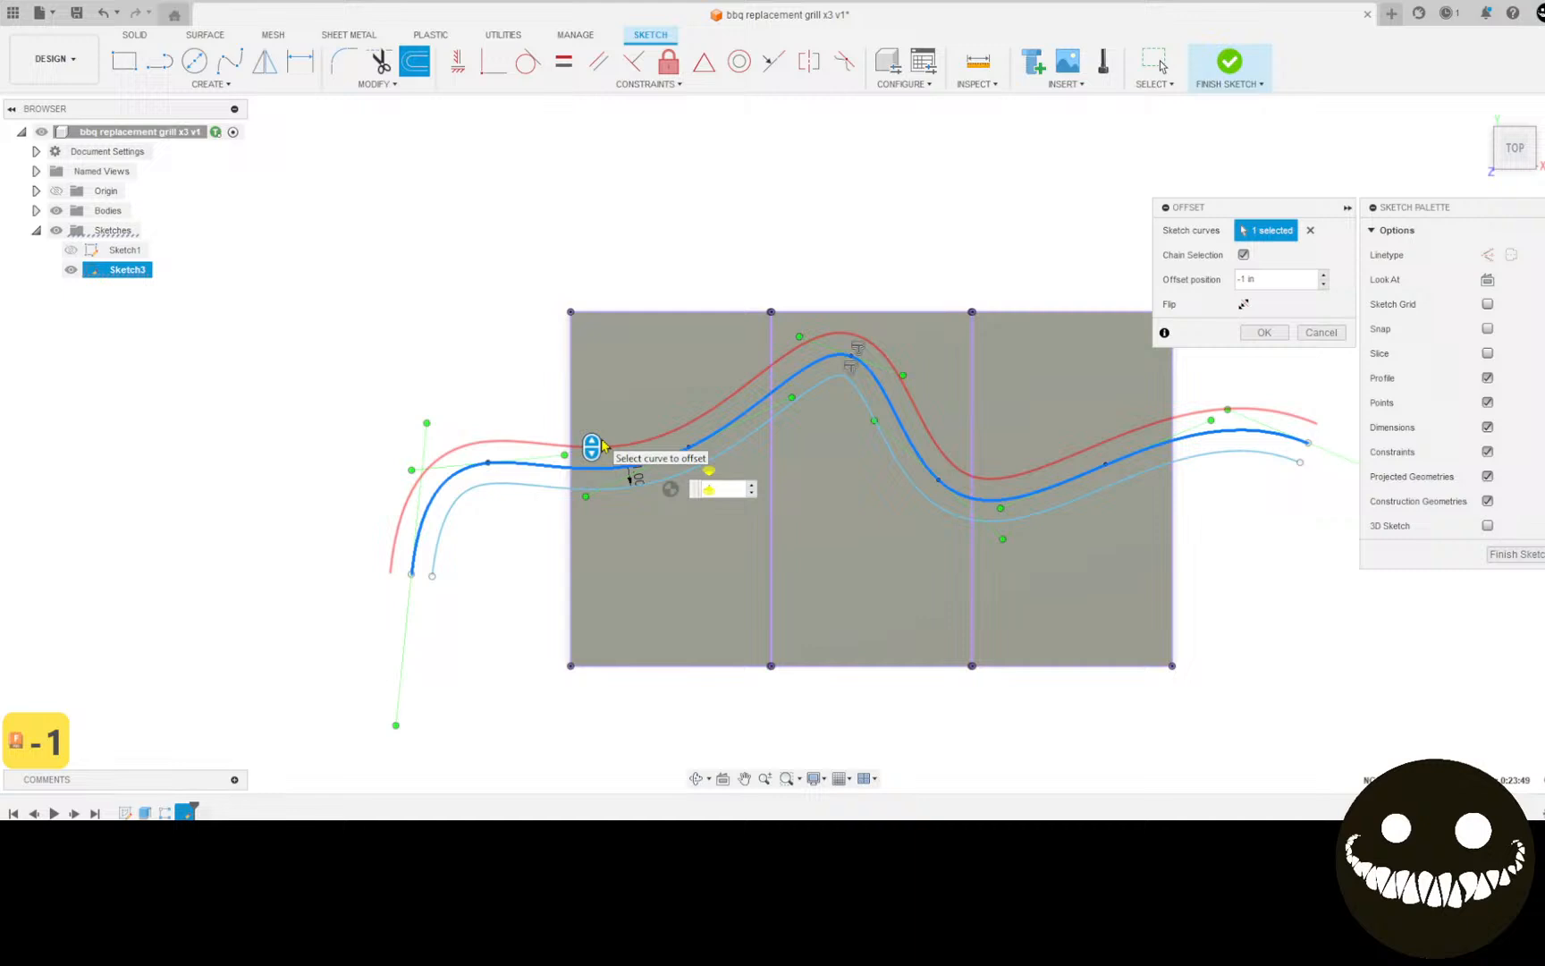
pyautogui.press('Return')
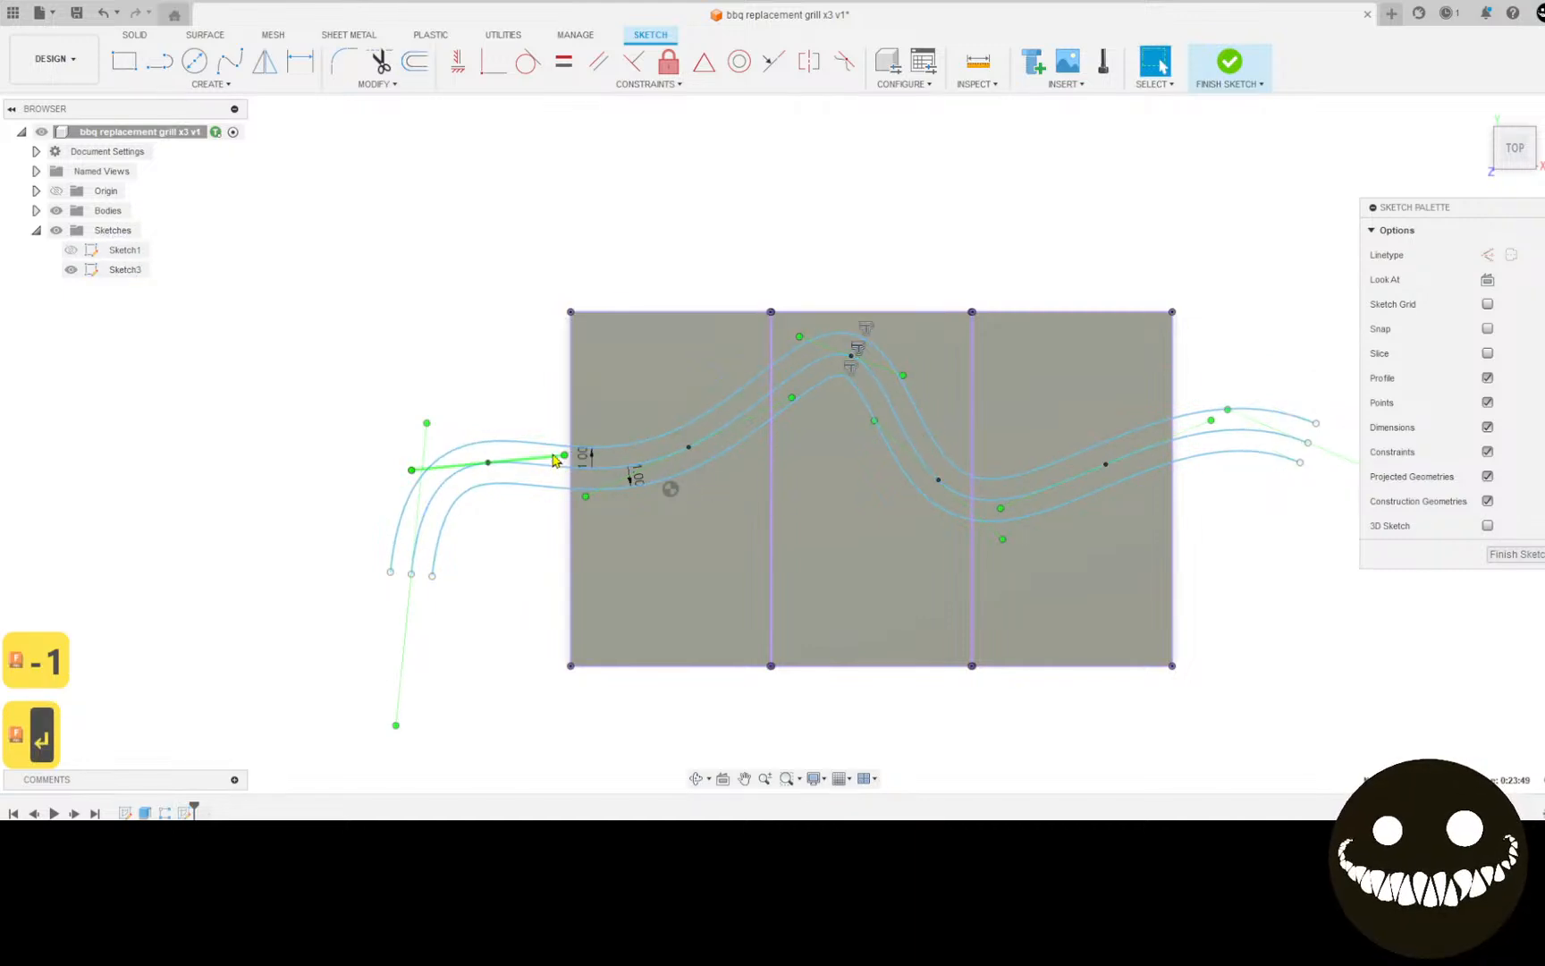
# Step: Offset the original wavy spline 2 in toward the plates' lower edge
pyautogui.click(414, 61)
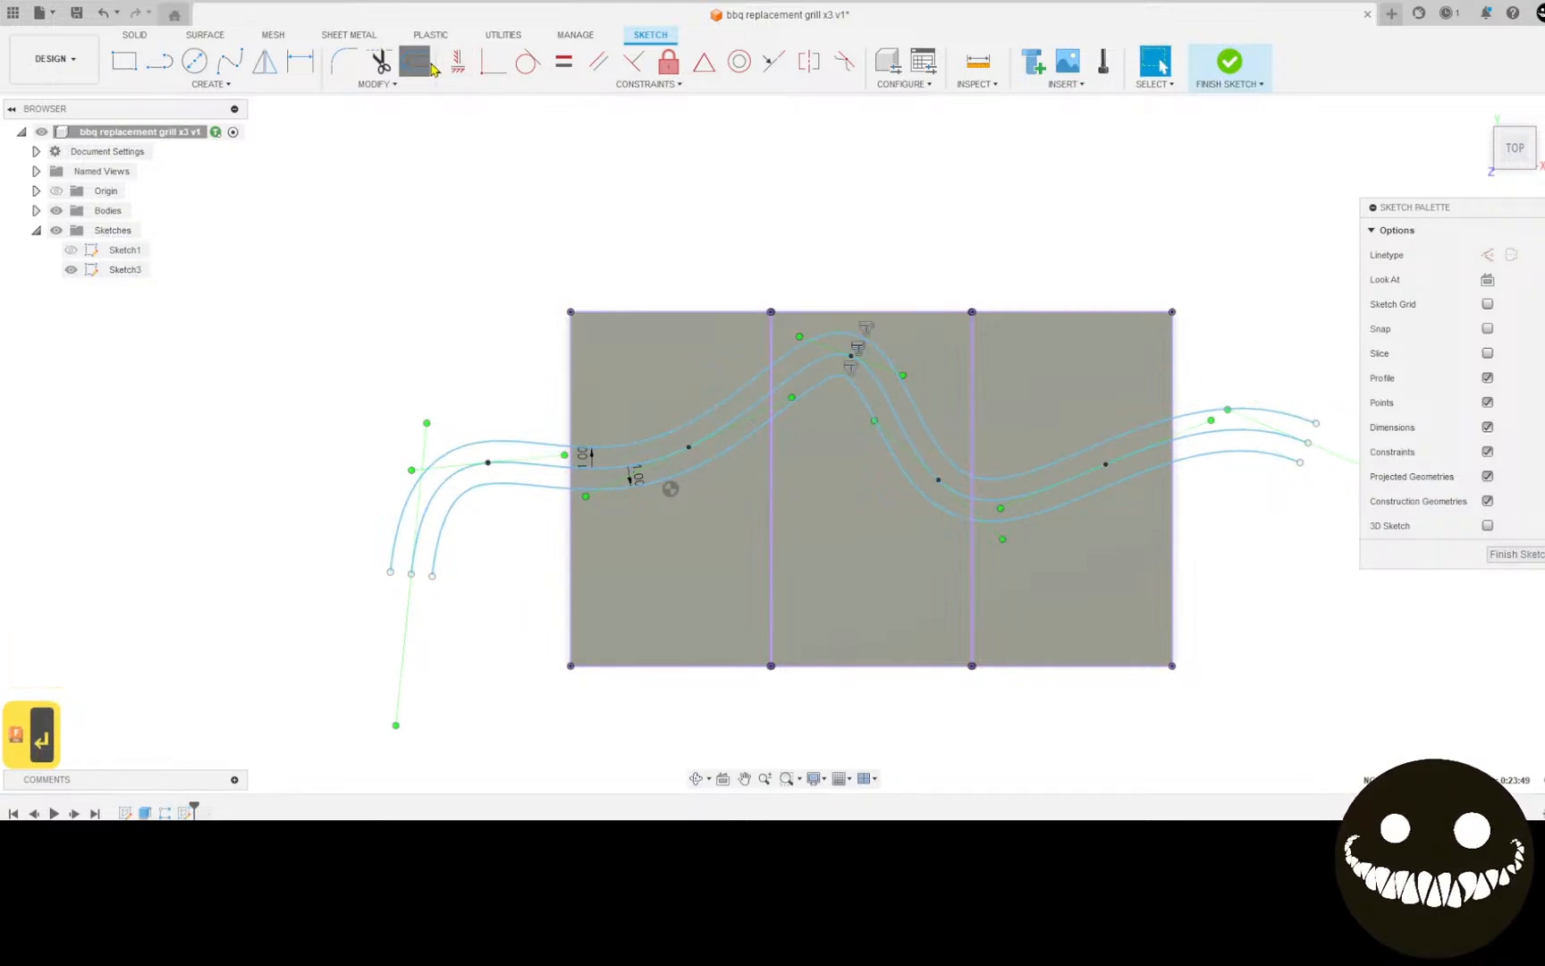
pyautogui.click(586, 463)
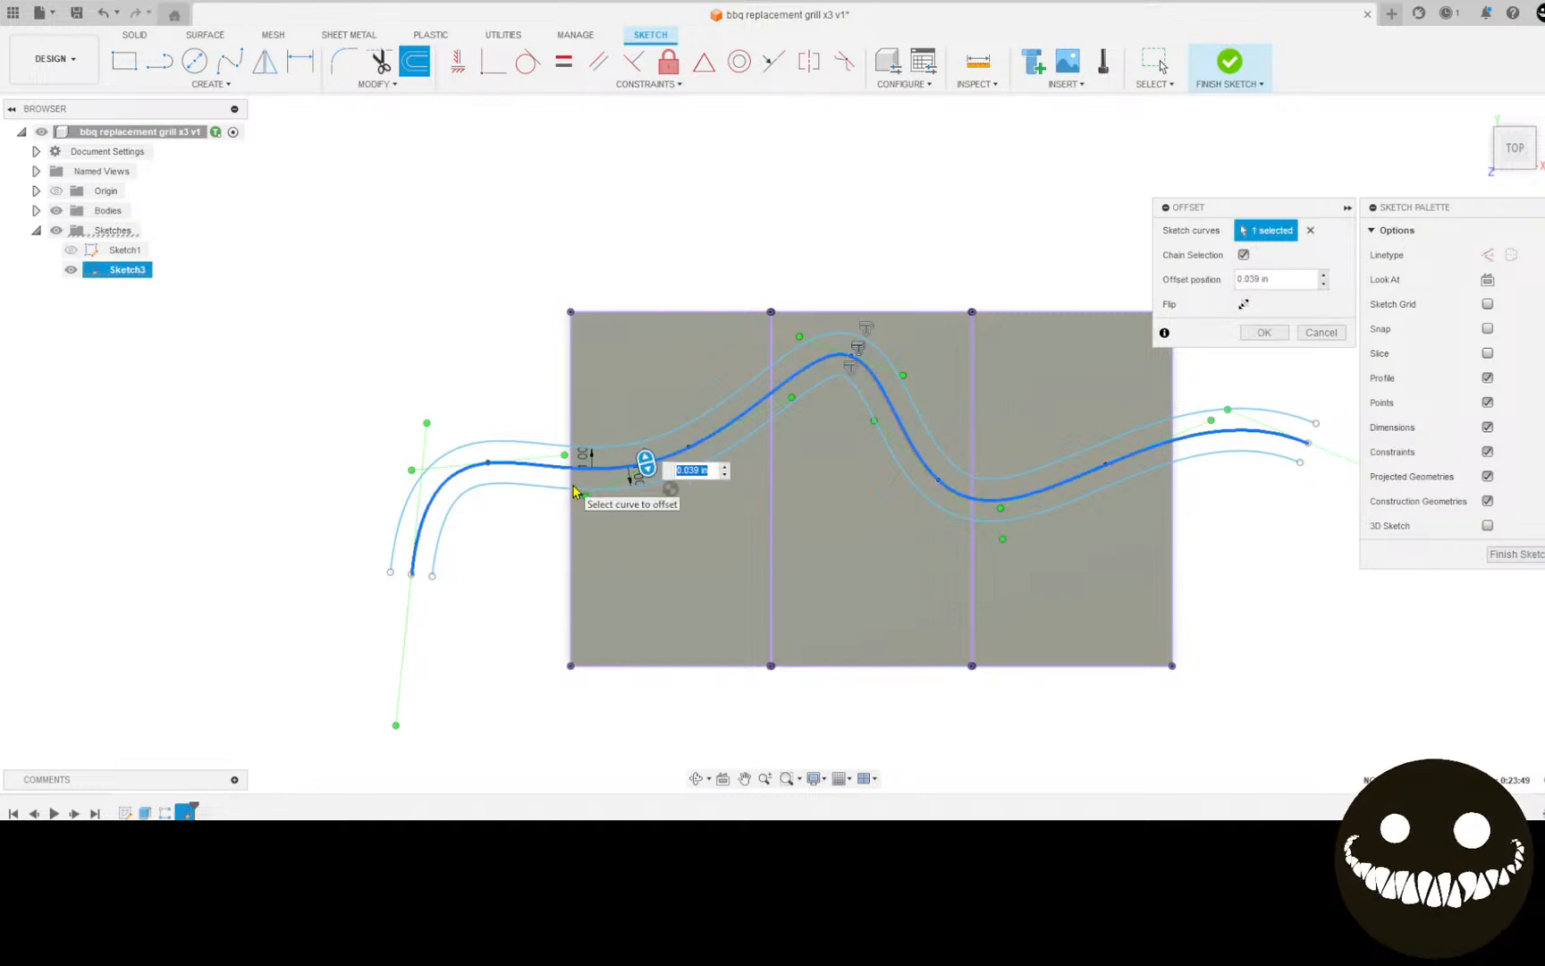
pyautogui.write('2')
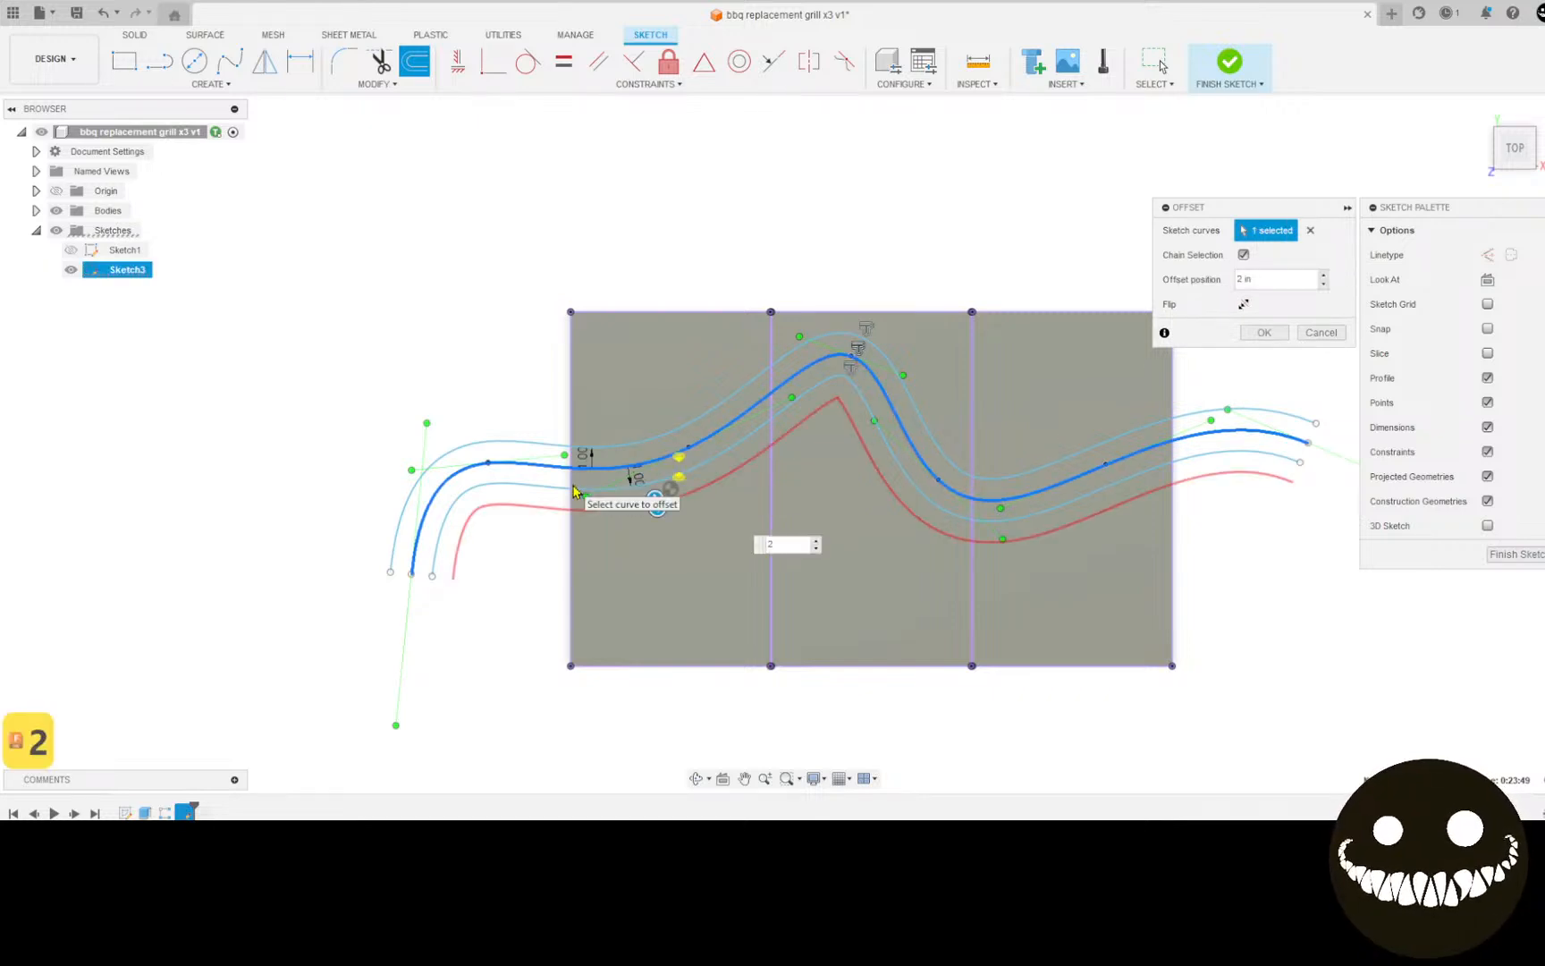
pyautogui.press('Return')
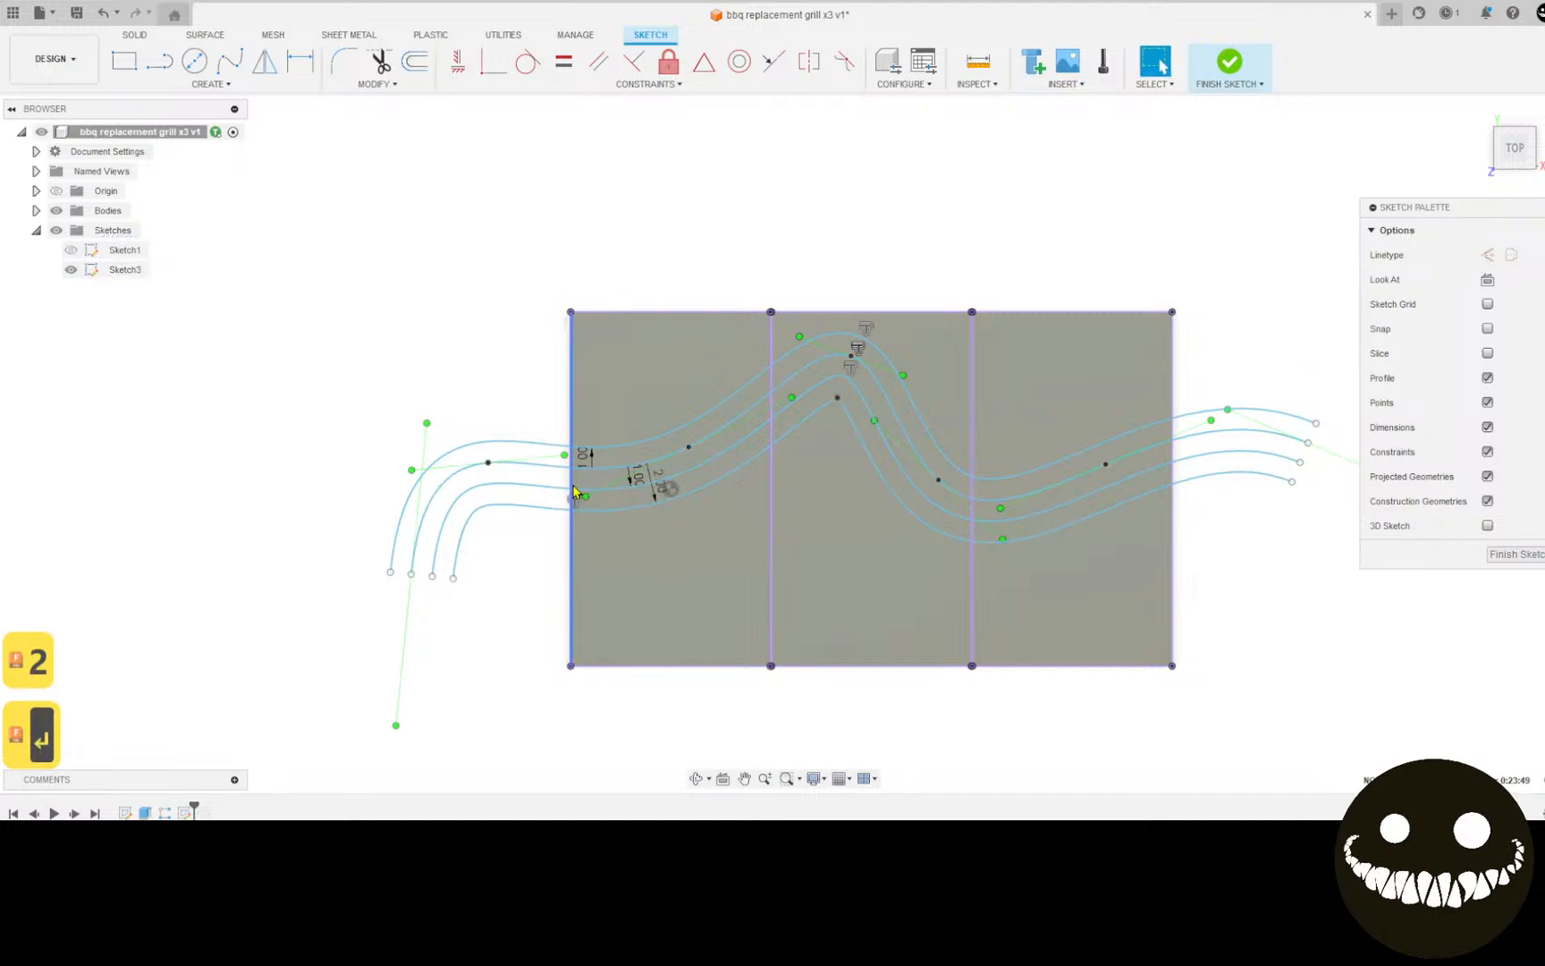
# Step: Offset the original wavy spline 2 in toward the plates' upper edge, using an offset position of -2 in
pyautogui.scroll(4, 828, 524)
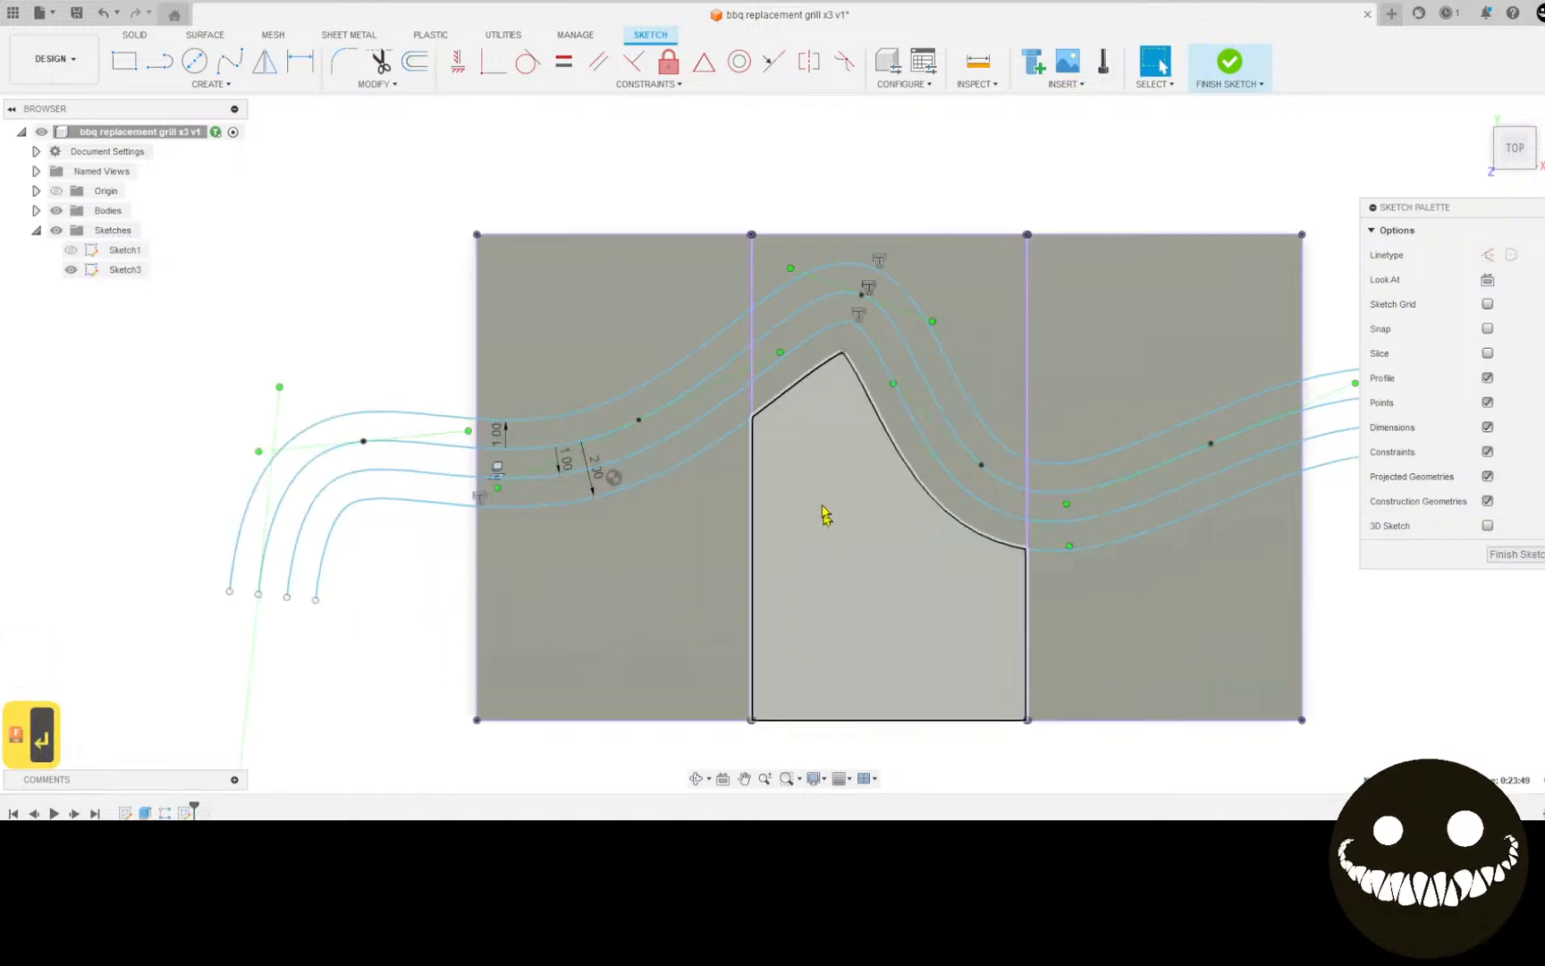
pyautogui.scroll(2, 864, 298)
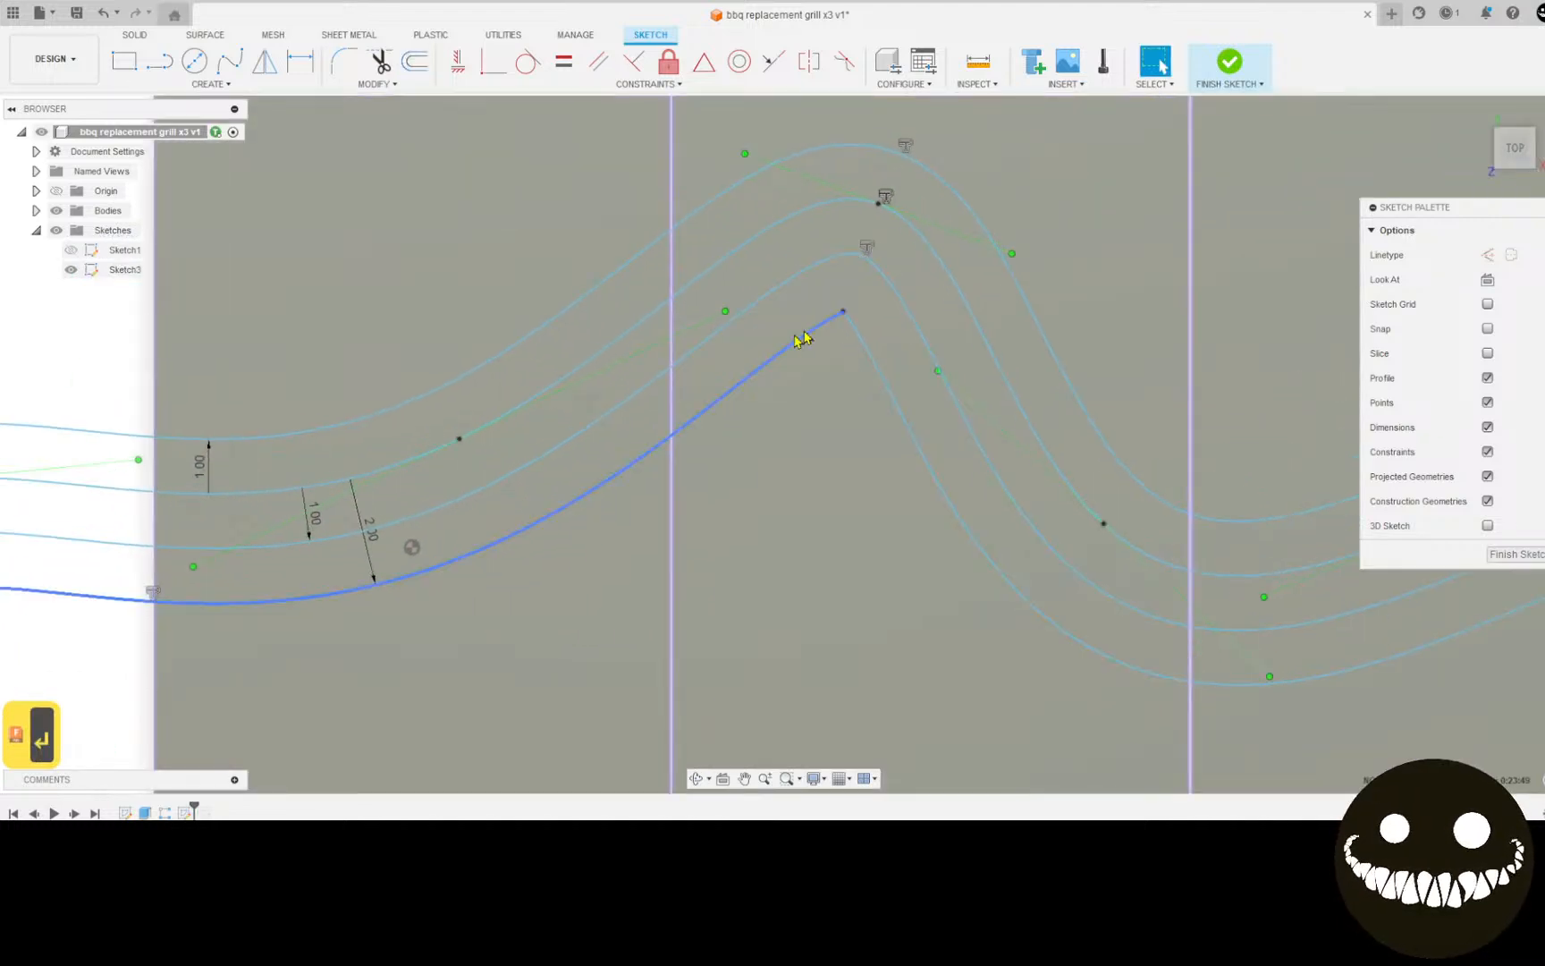
pyautogui.scroll(-3, 828, 327)
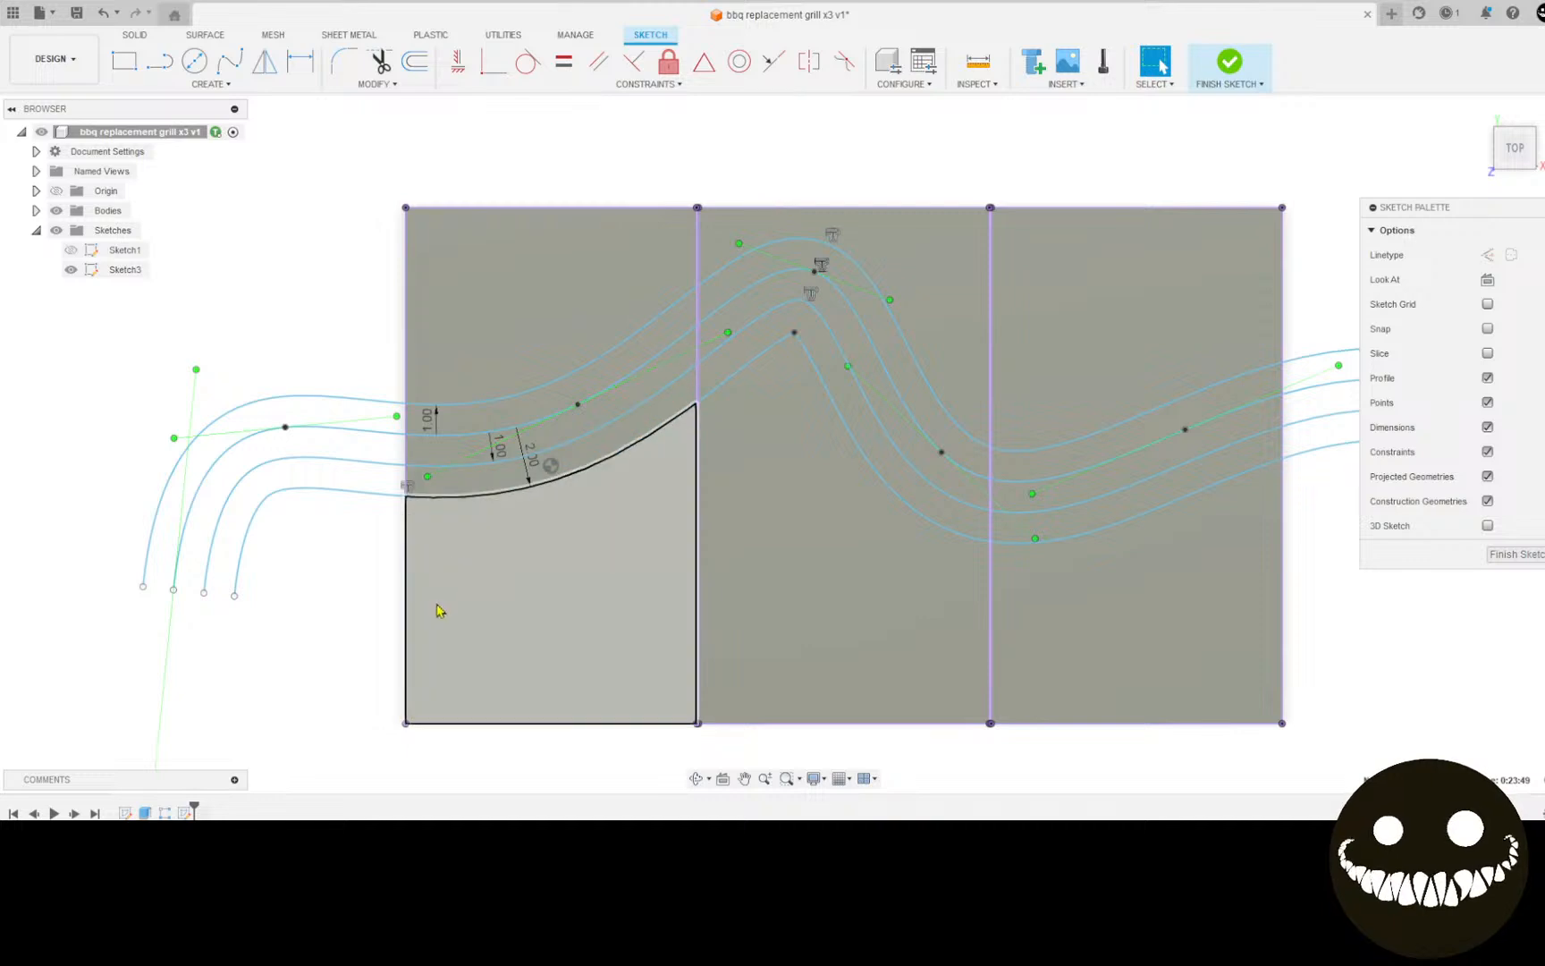
pyautogui.scroll(-1, 432, 616)
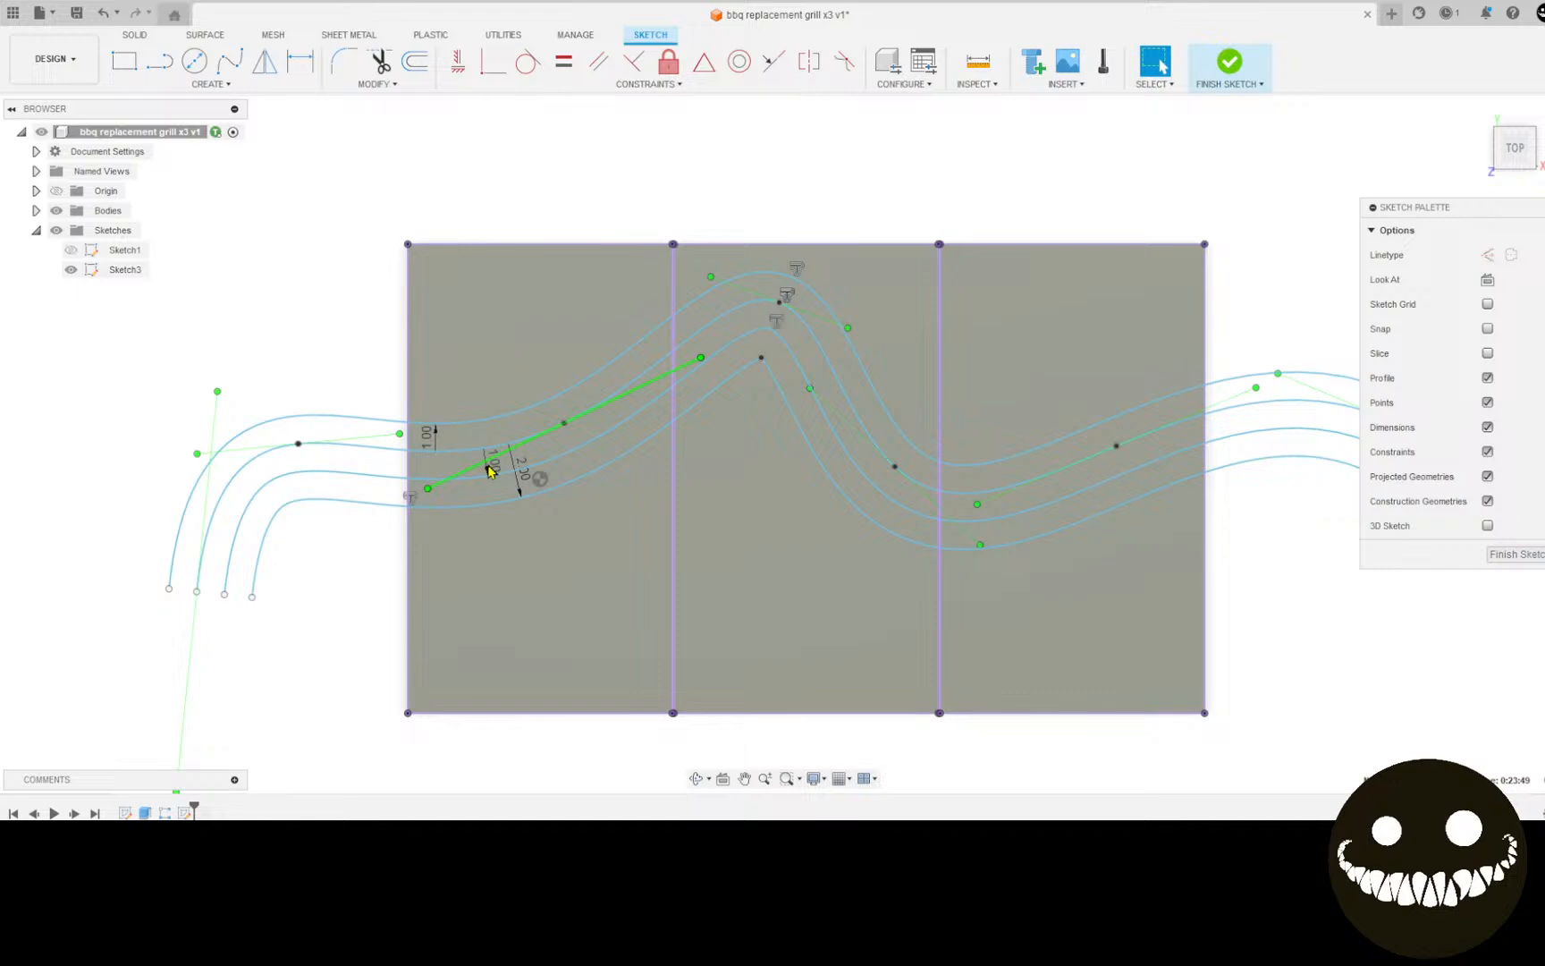
pyautogui.press('o')
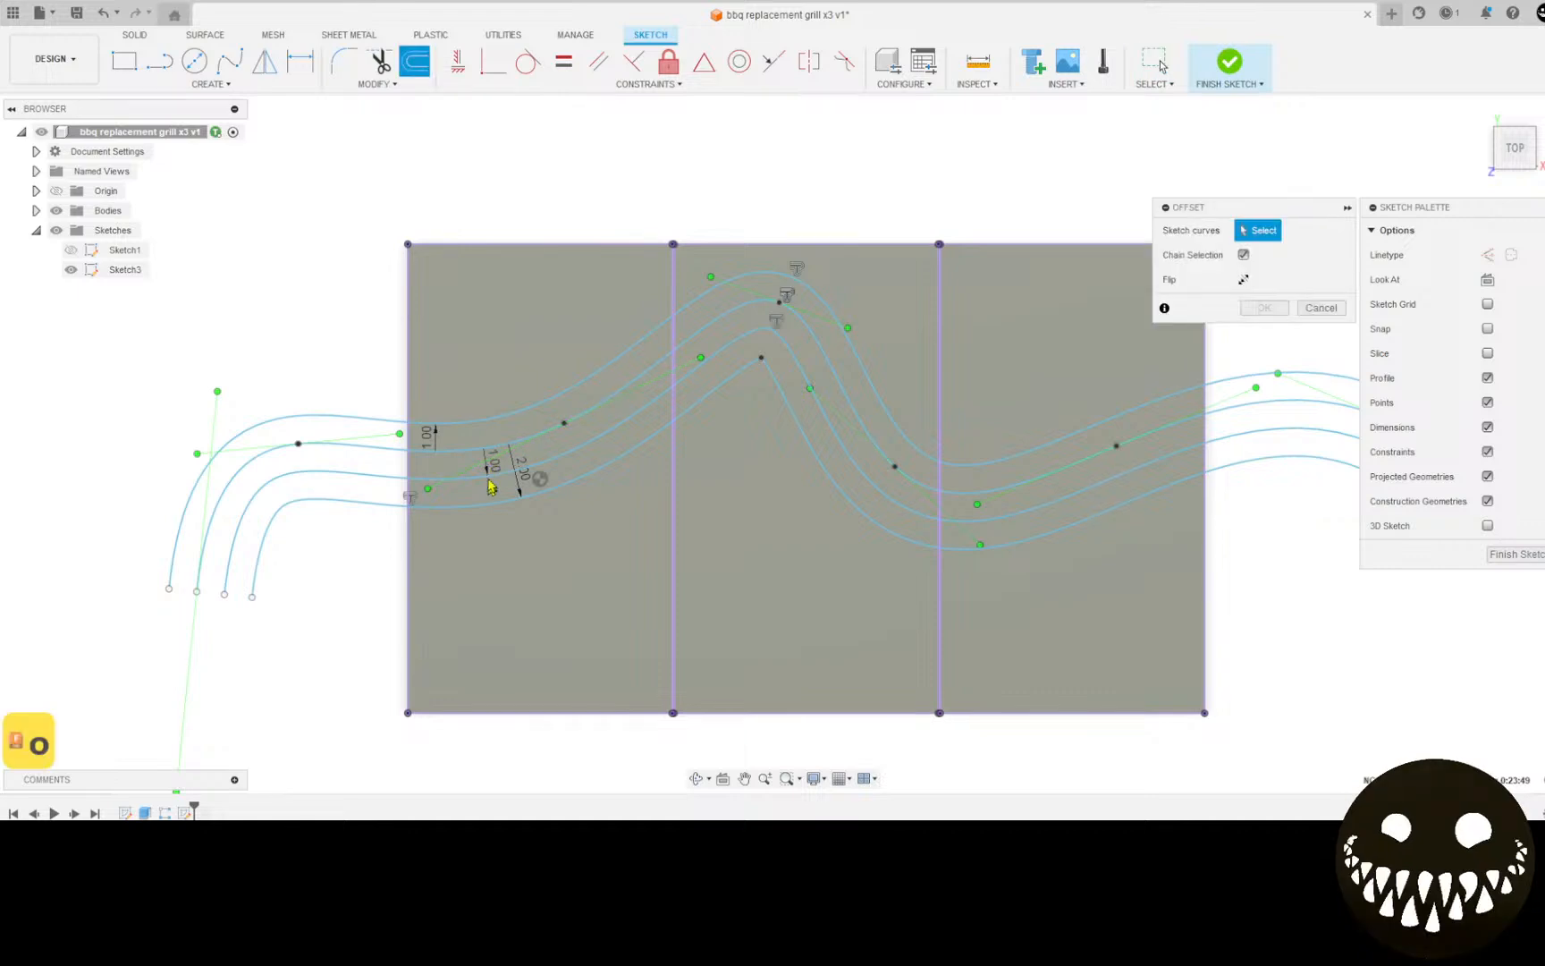
pyautogui.click(483, 447)
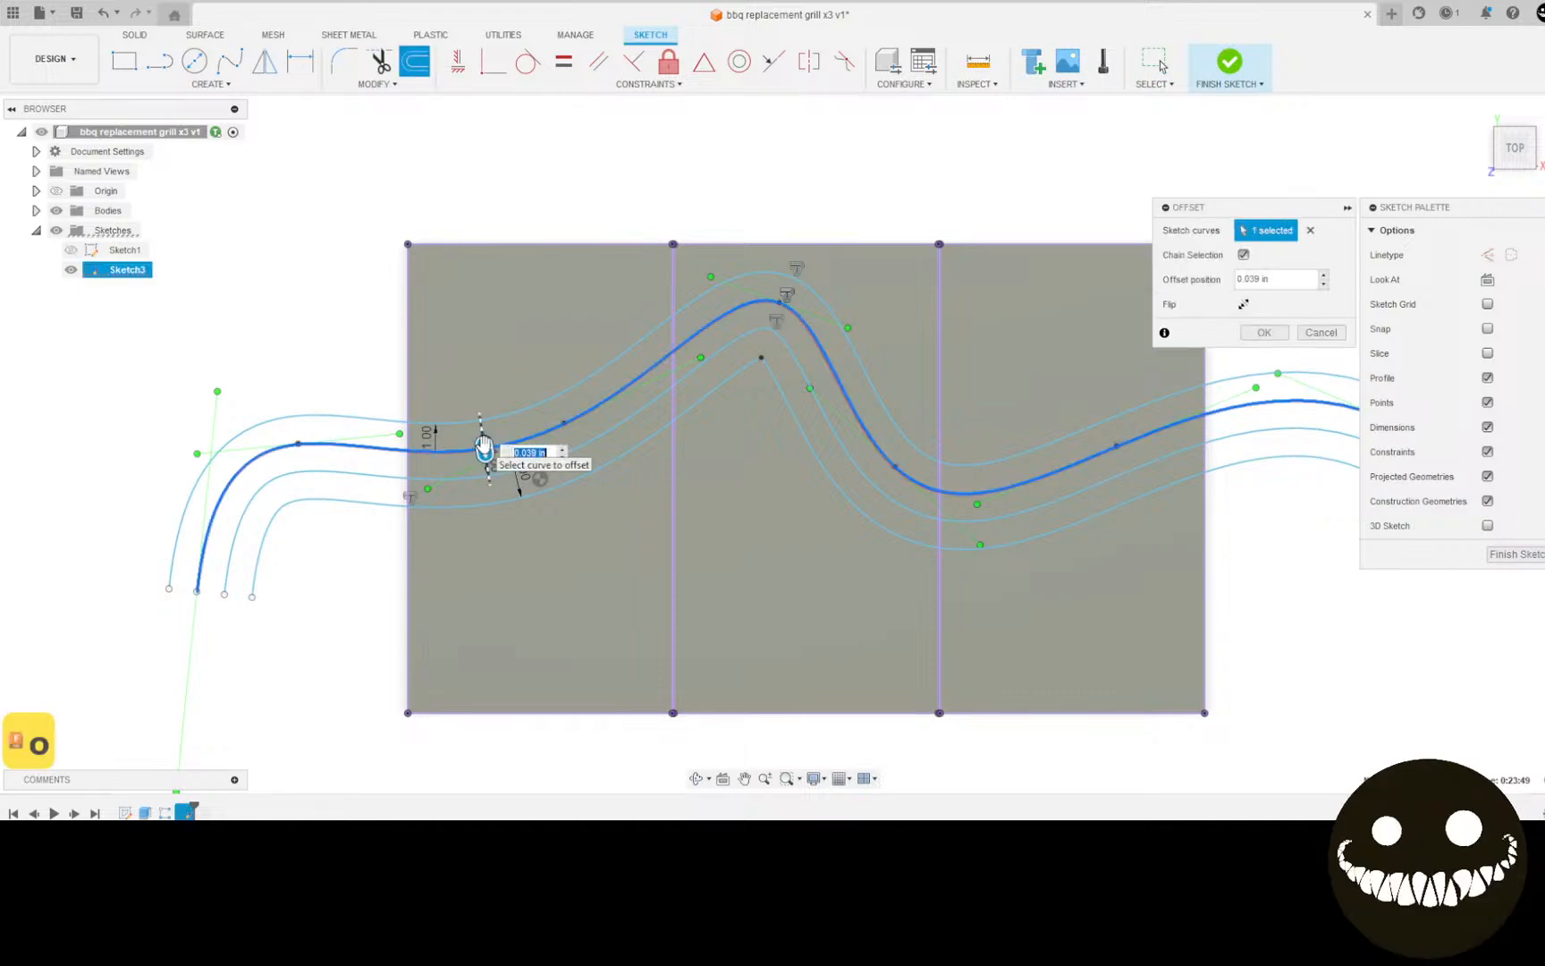
pyautogui.write('-2')
pyautogui.press('Return')
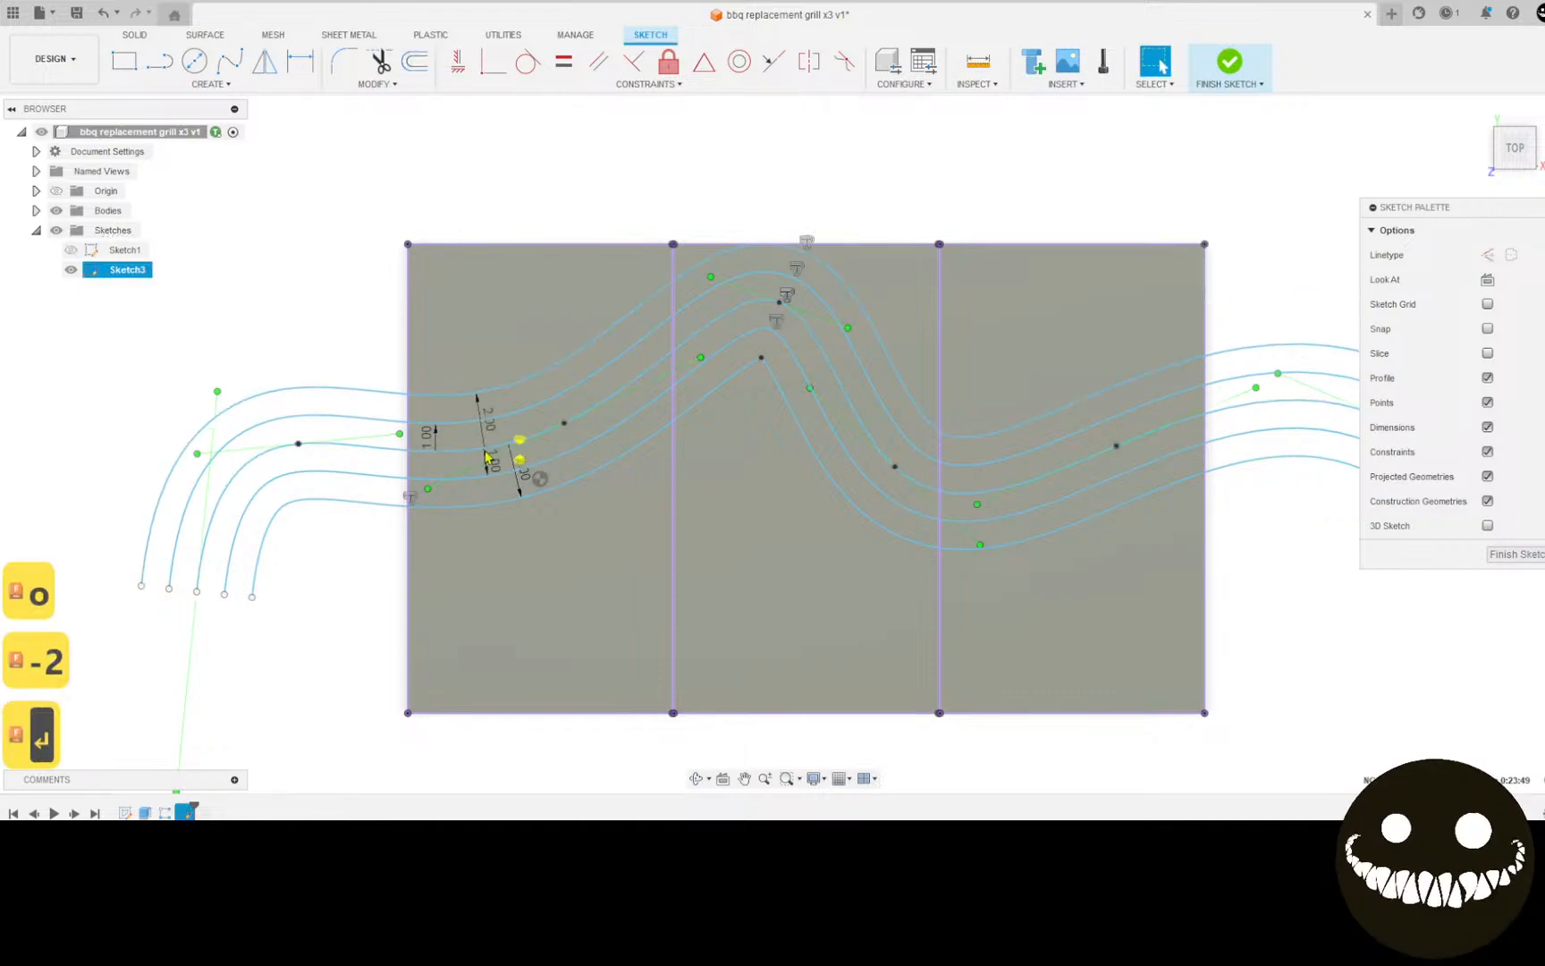
# Step: Offset the original wavy spline 3 in toward the plates' upper edge, using an offset position of -3 in
pyautogui.click(483, 457)
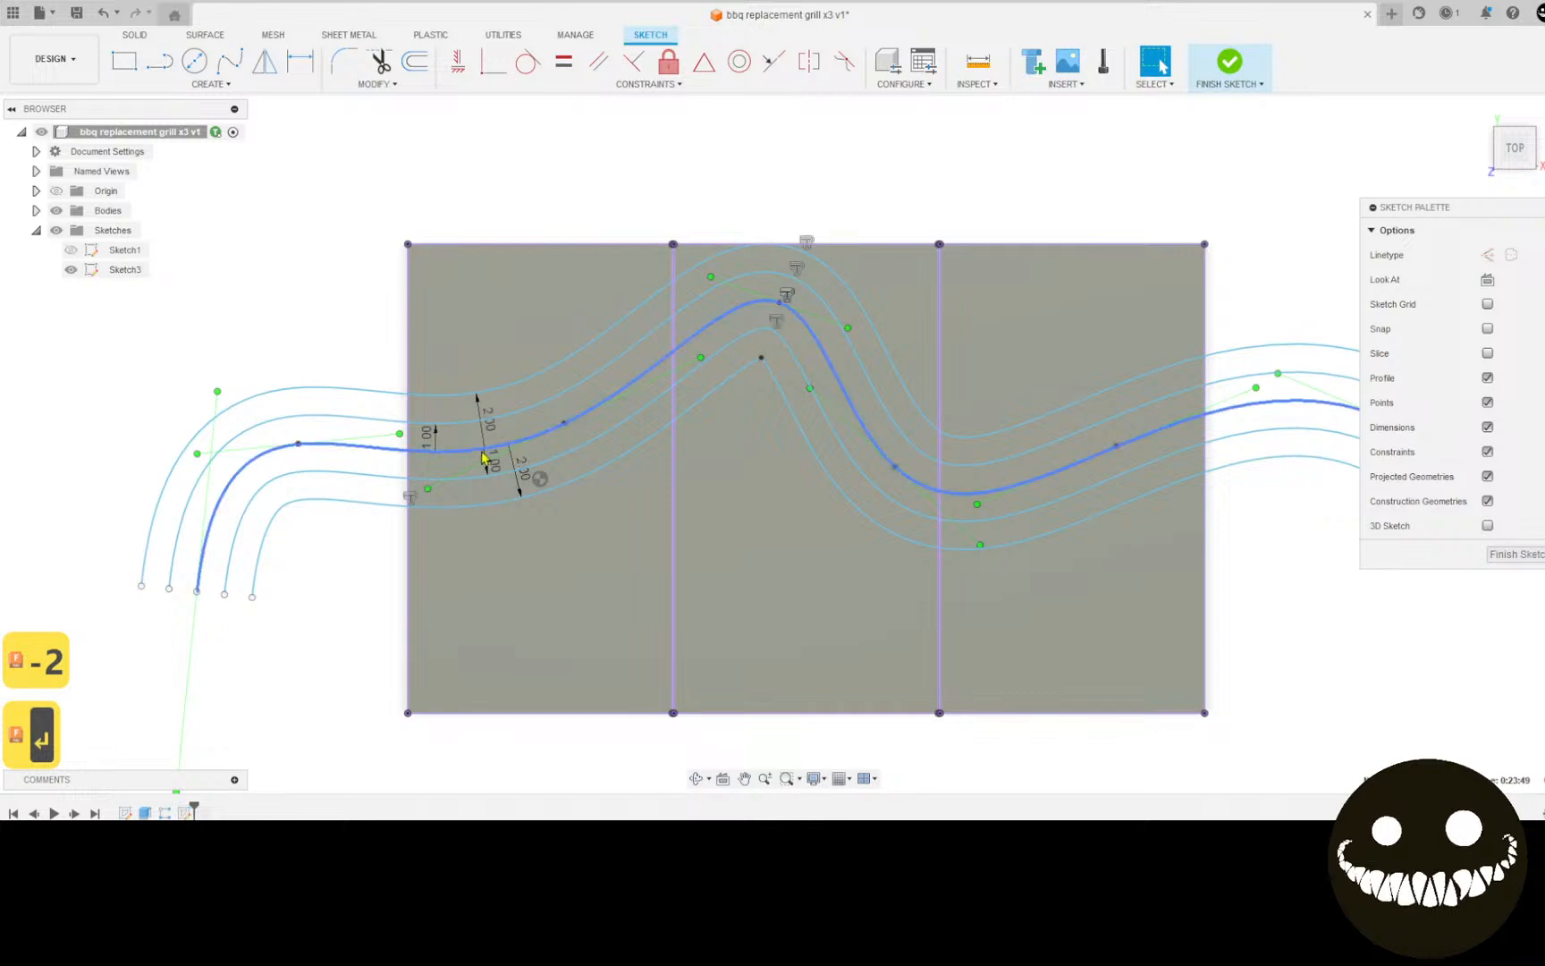
pyautogui.press('o')
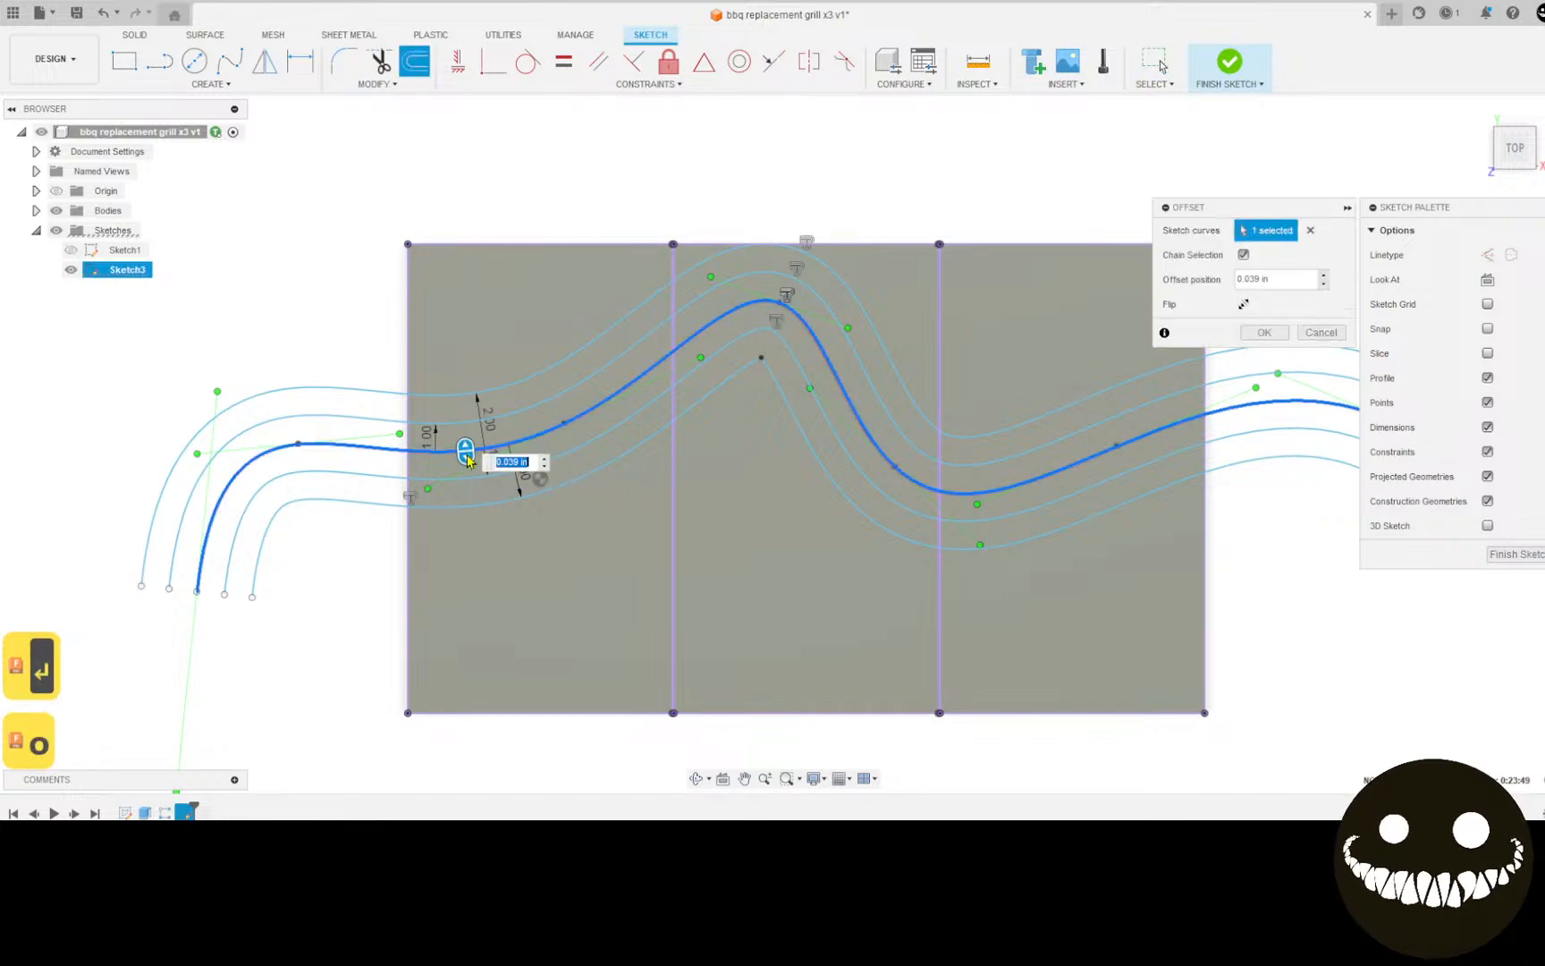
pyautogui.write('-3')
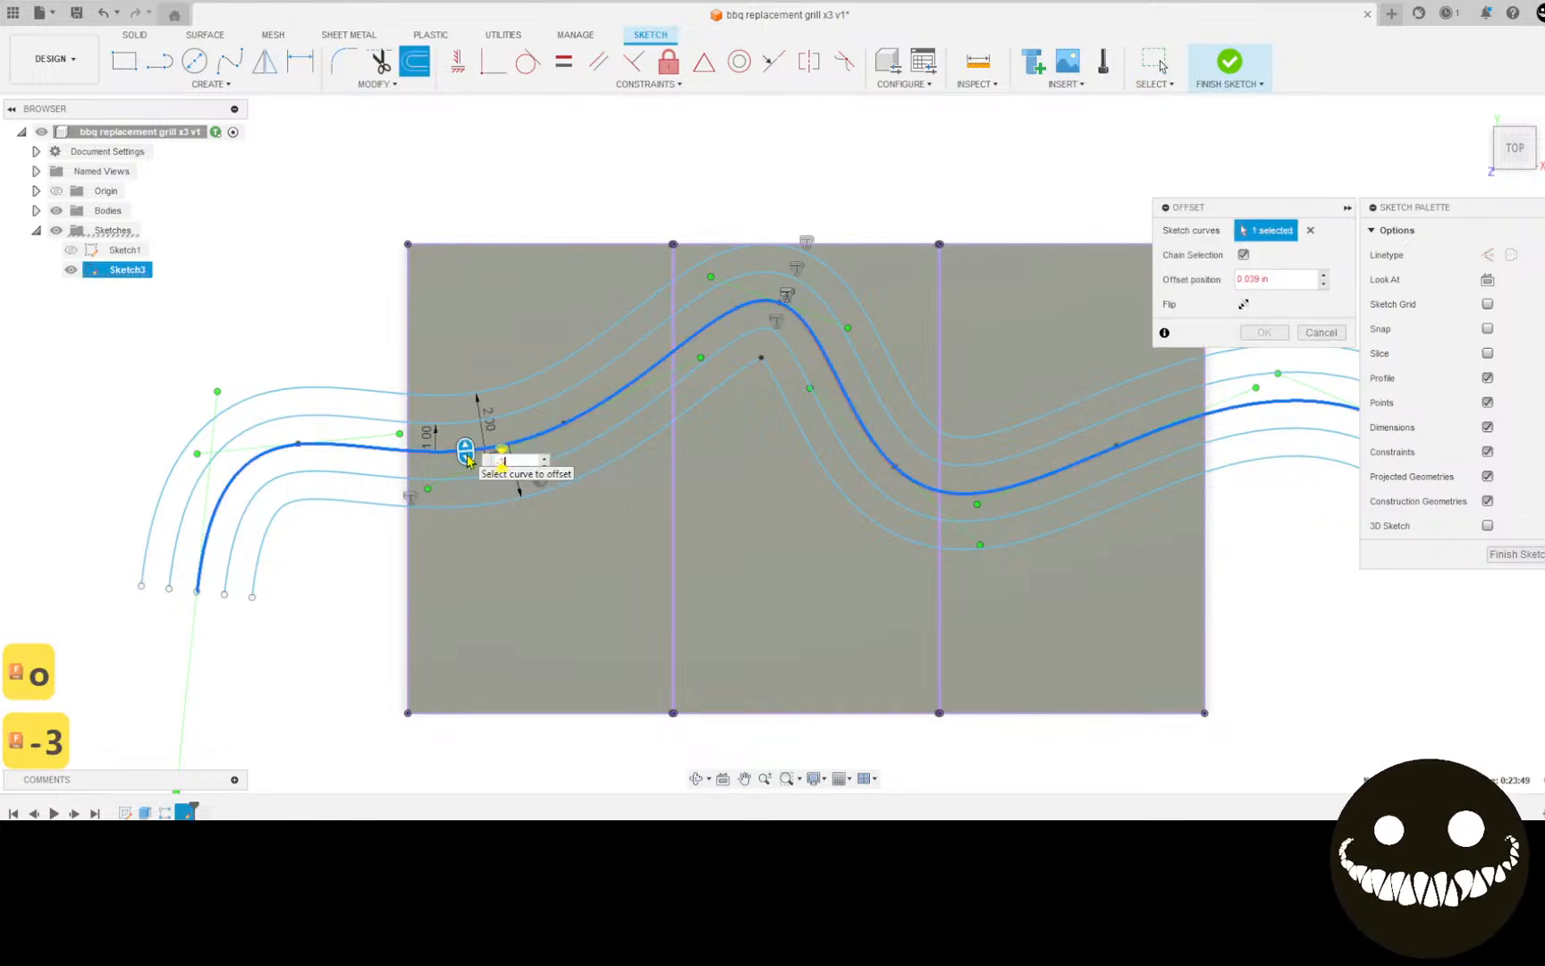
pyautogui.press('Return')
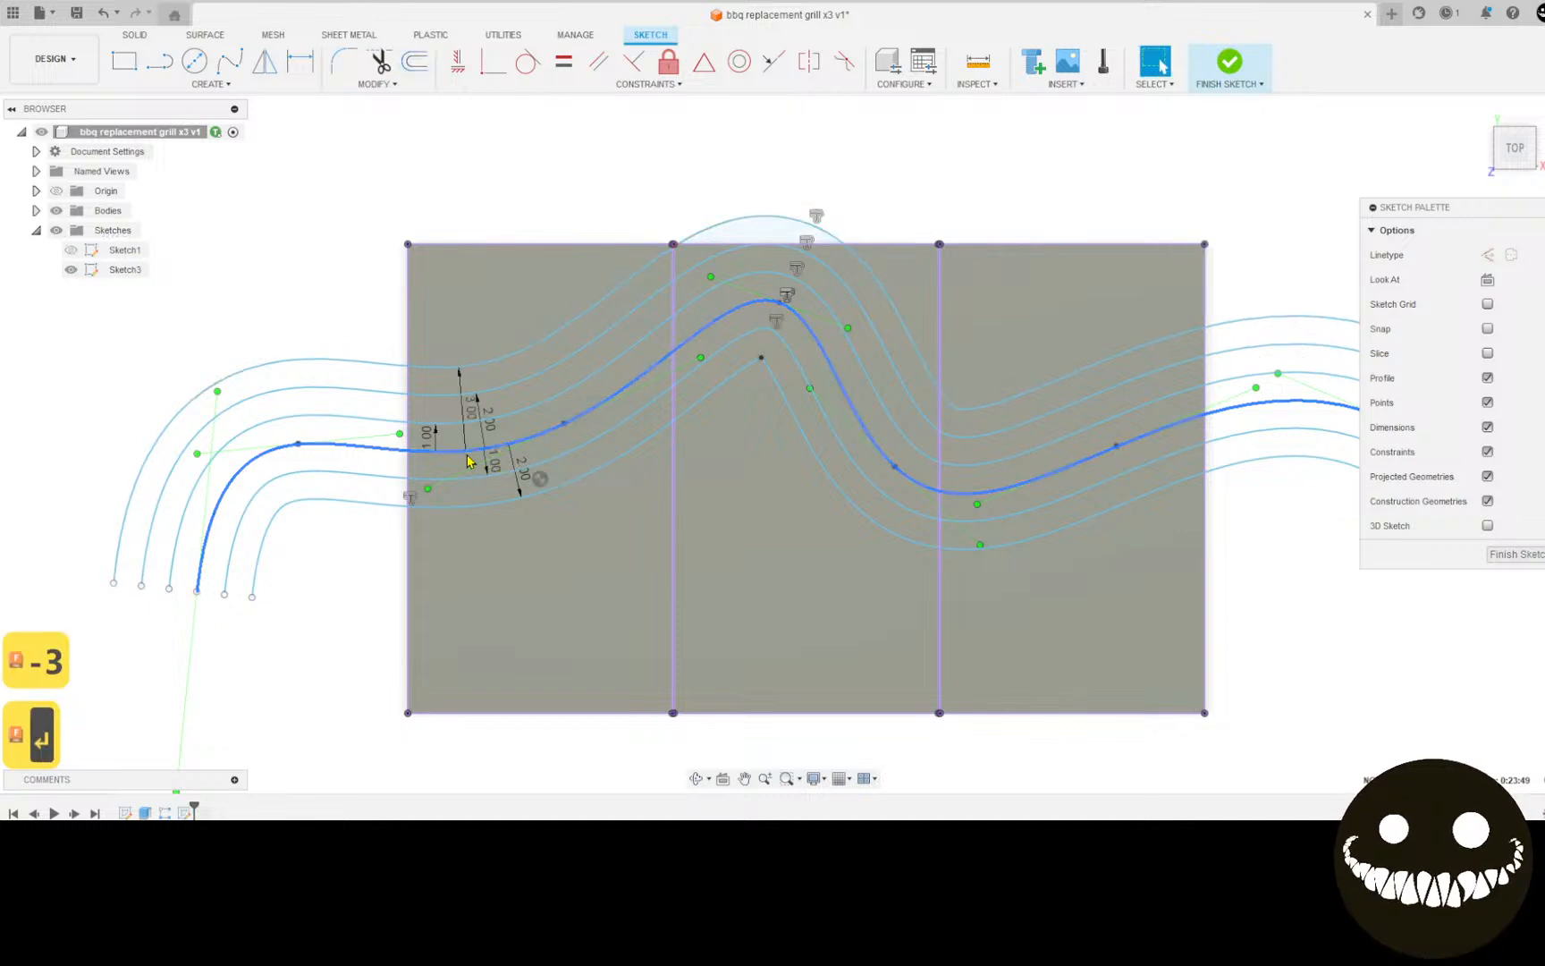
# Step: Offset the original wavy spline 4 in toward the plates' upper edge, using an offset position of -4 in
pyautogui.press('o')
pyautogui.click(465, 454)
pyautogui.press('-')
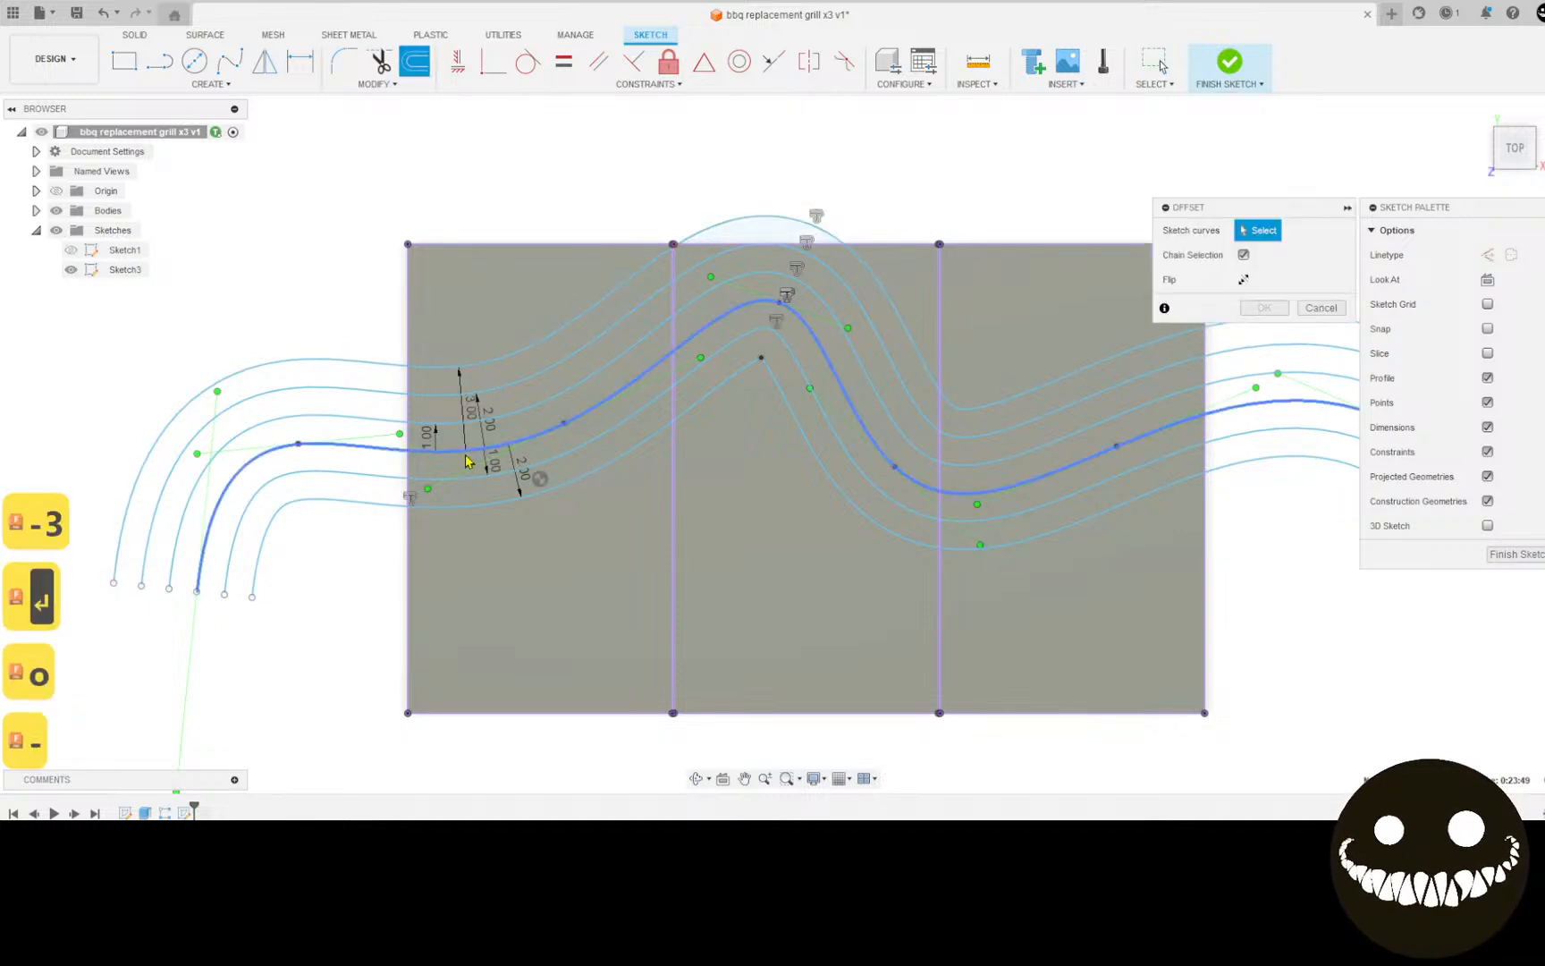
pyautogui.click(465, 458)
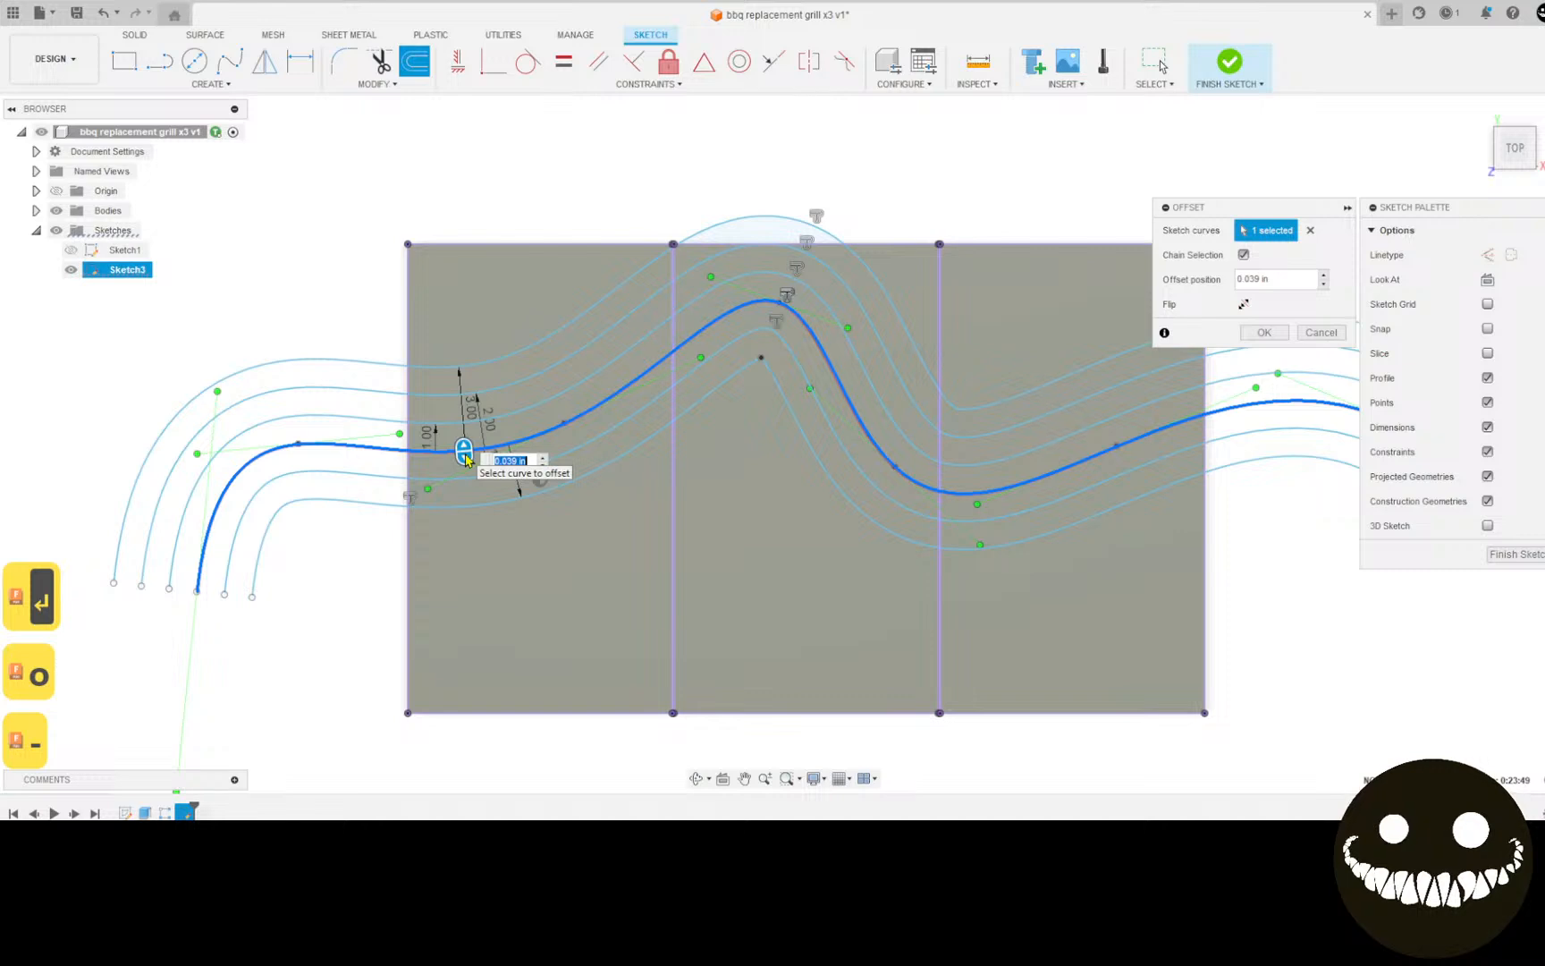
pyautogui.write('-4')
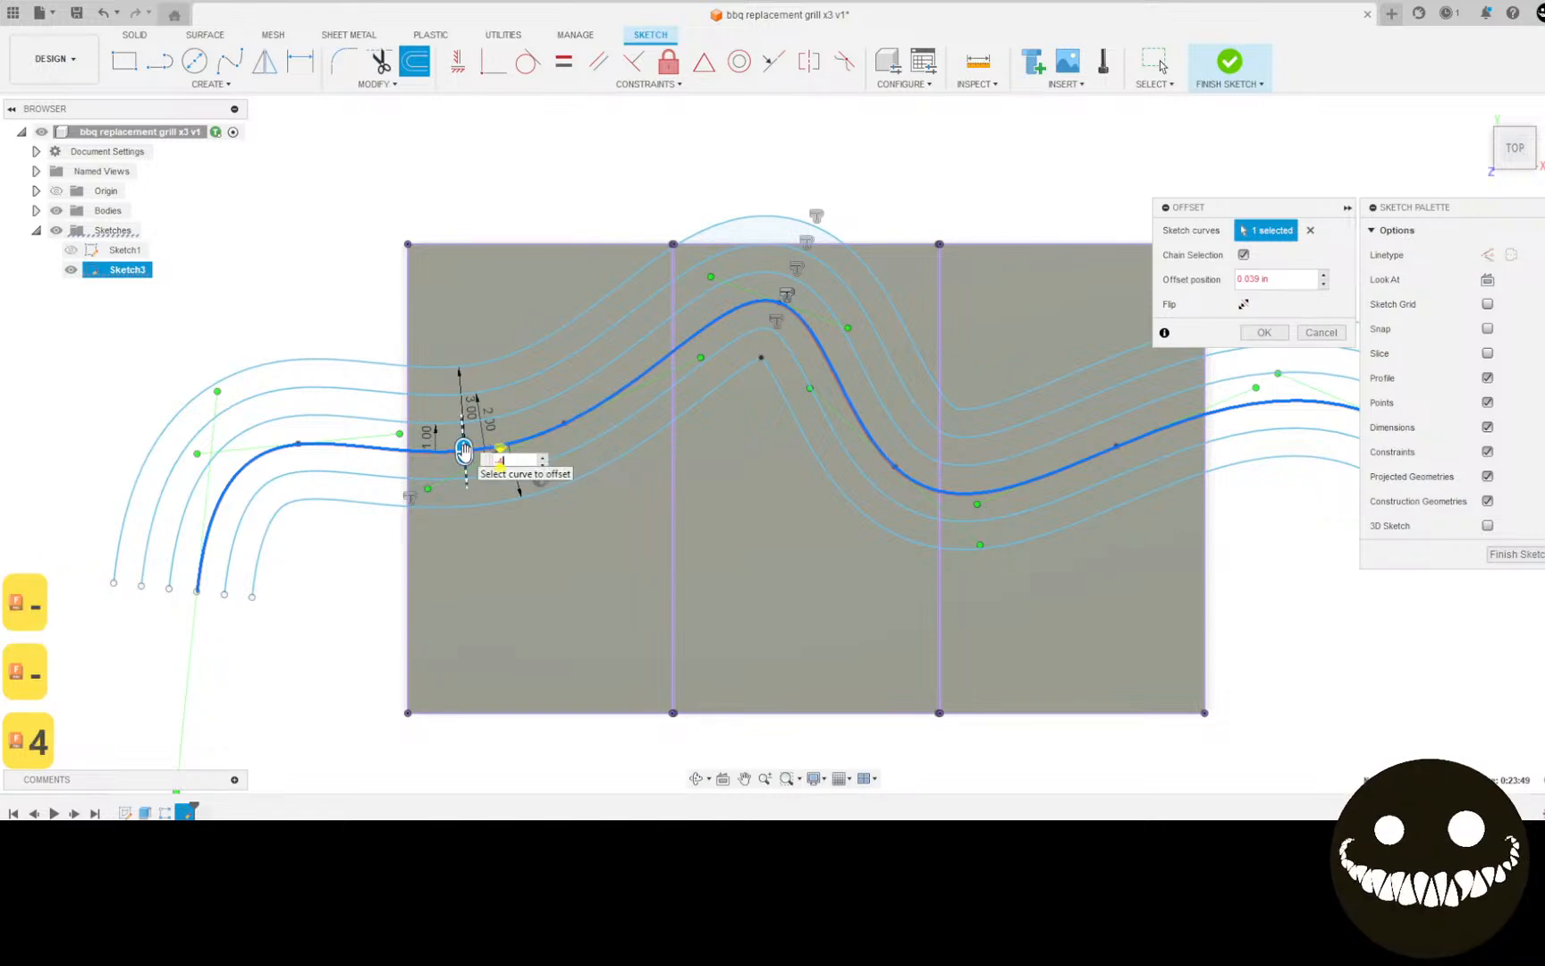
pyautogui.press('Return')
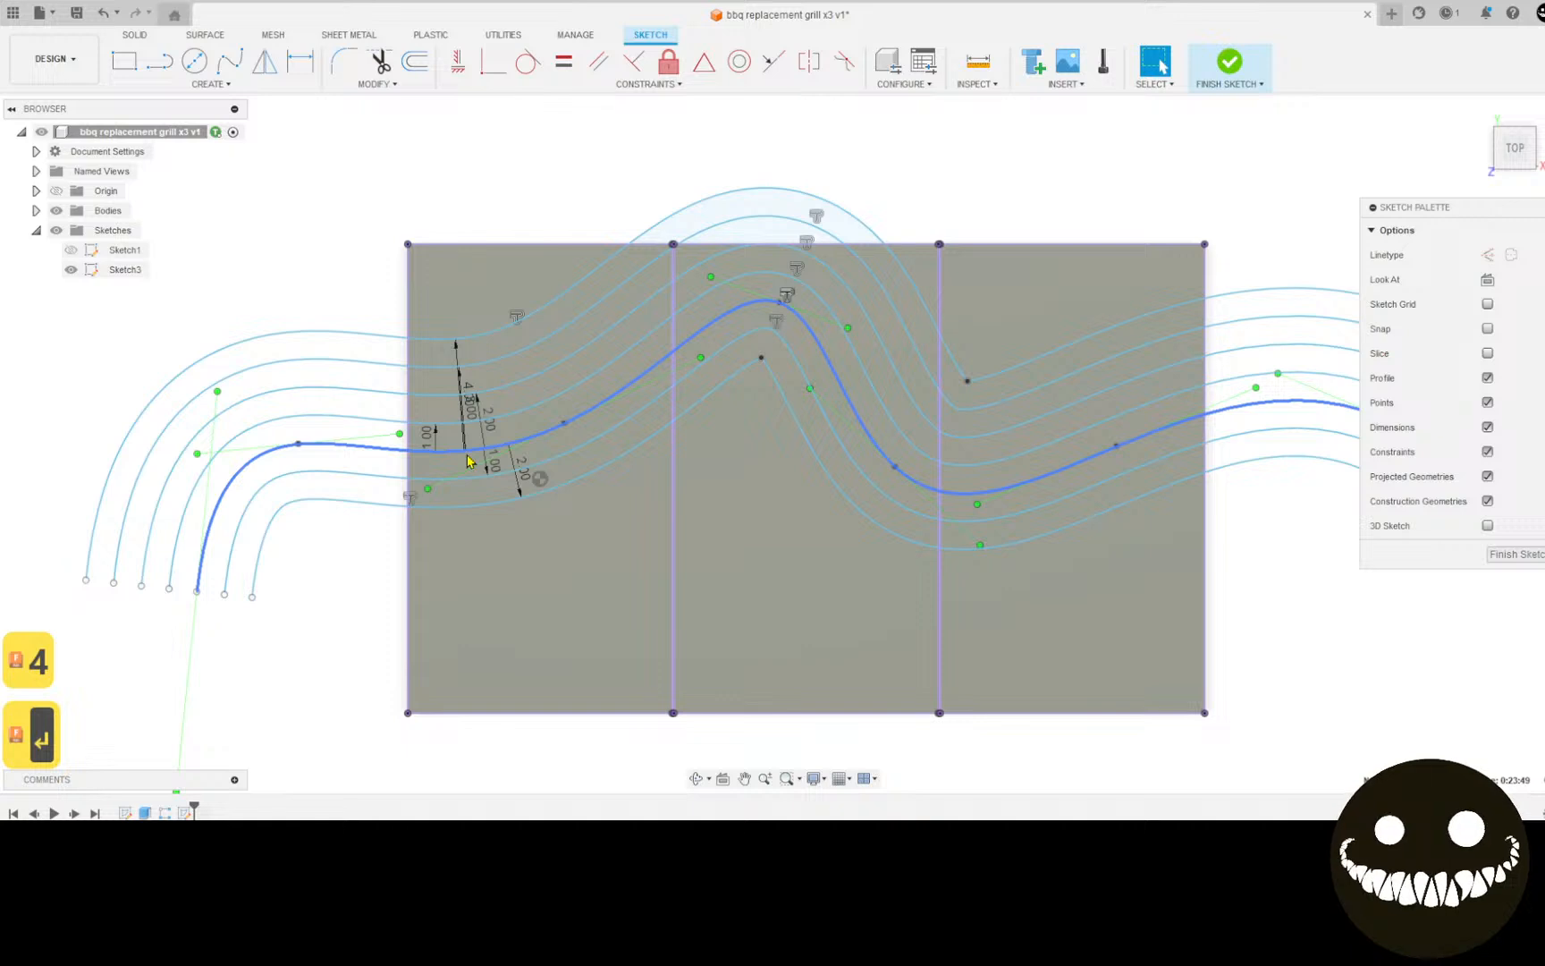
# Step: Offset the original wavy spline 5 in toward the plates' upper edge, using an offset position of -5 in
pyautogui.press('-')
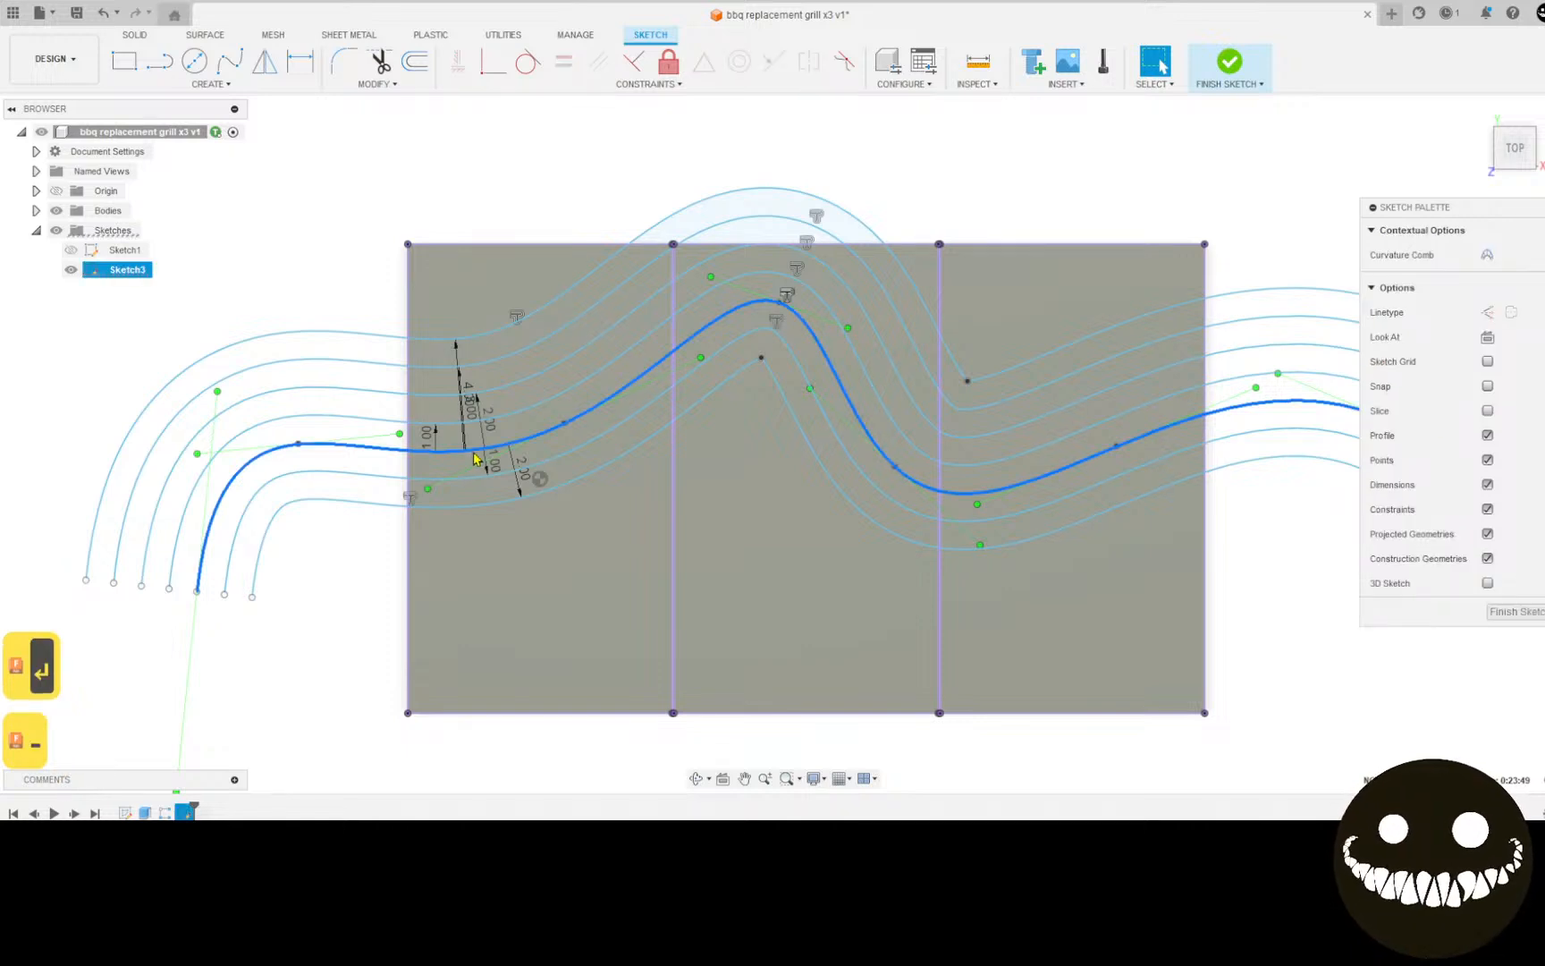
pyautogui.press('o')
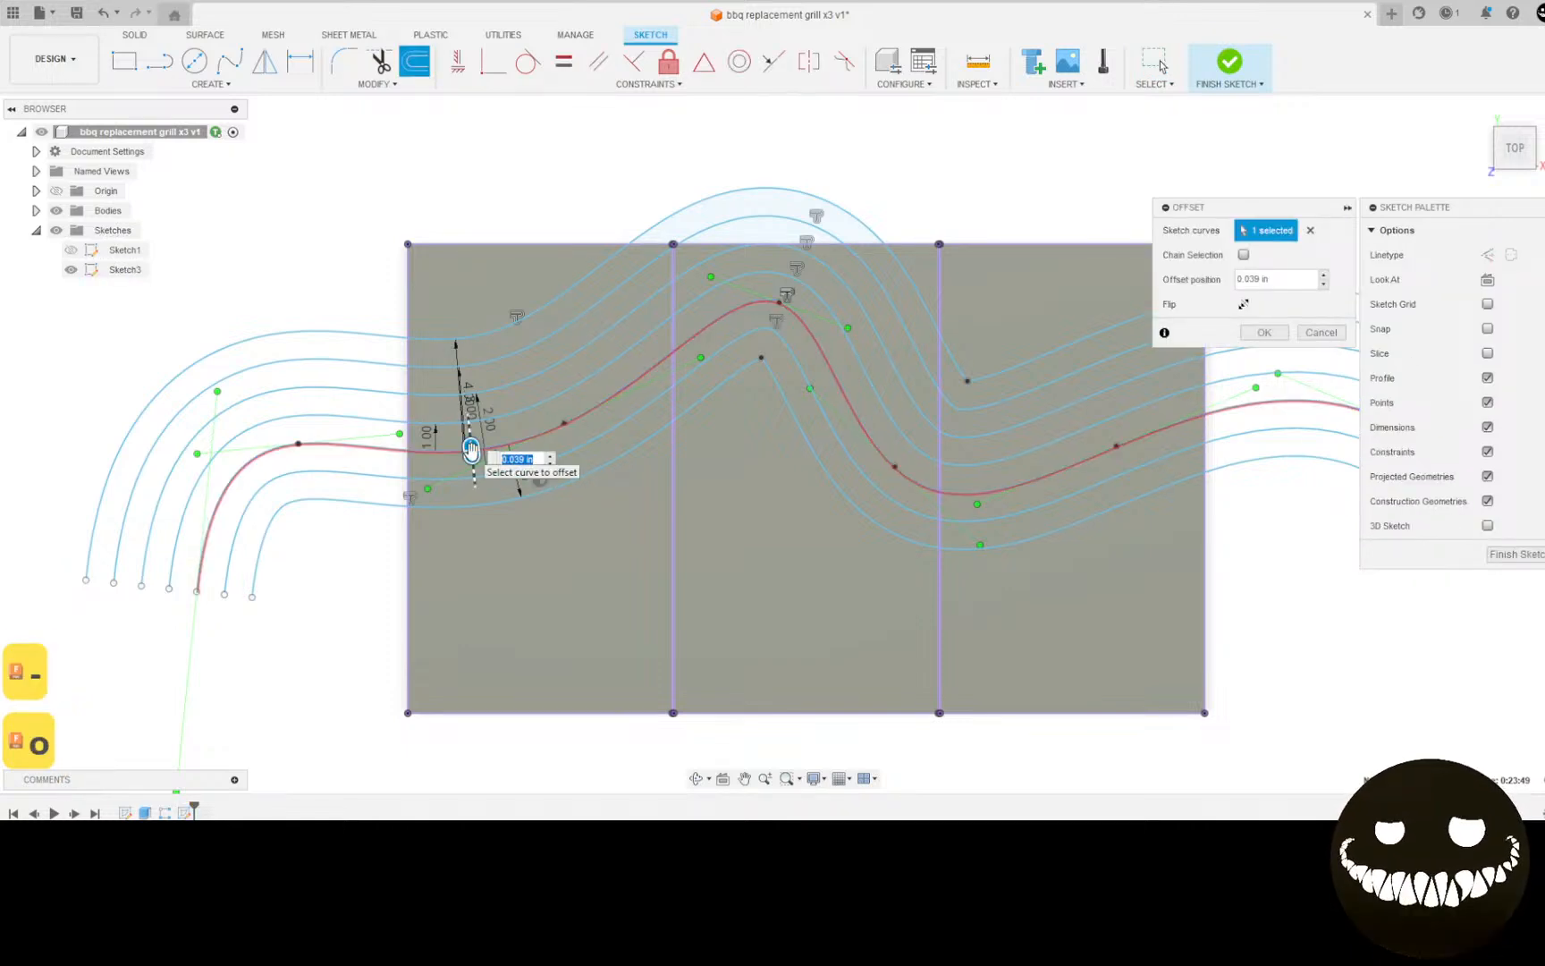
pyautogui.write('-5')
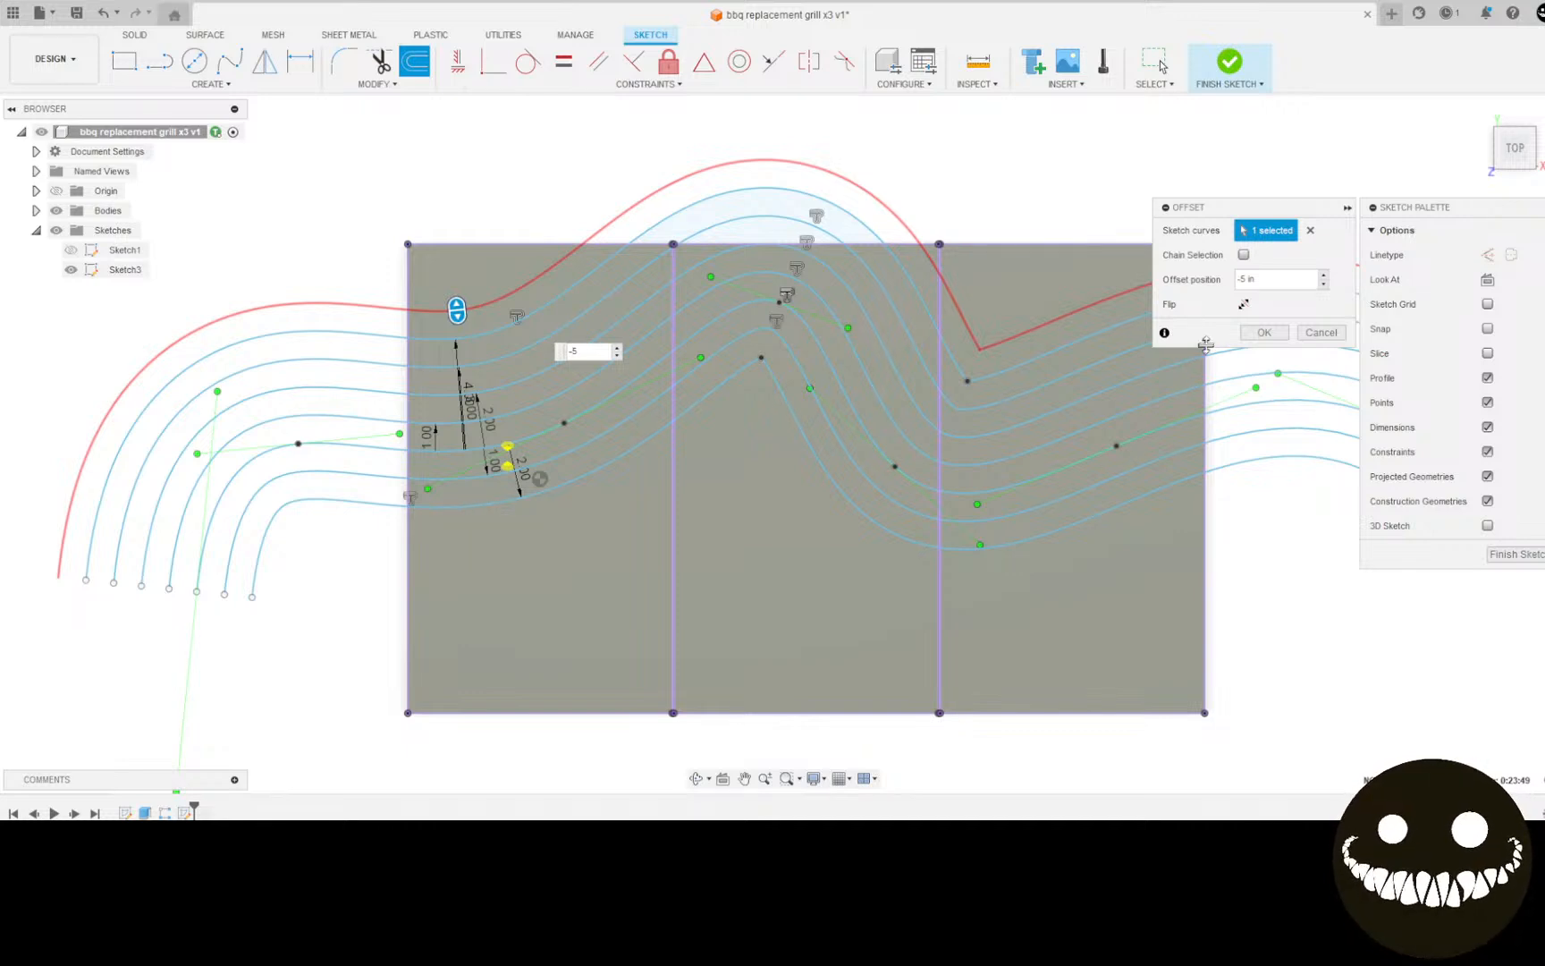
pyautogui.click(1257, 333)
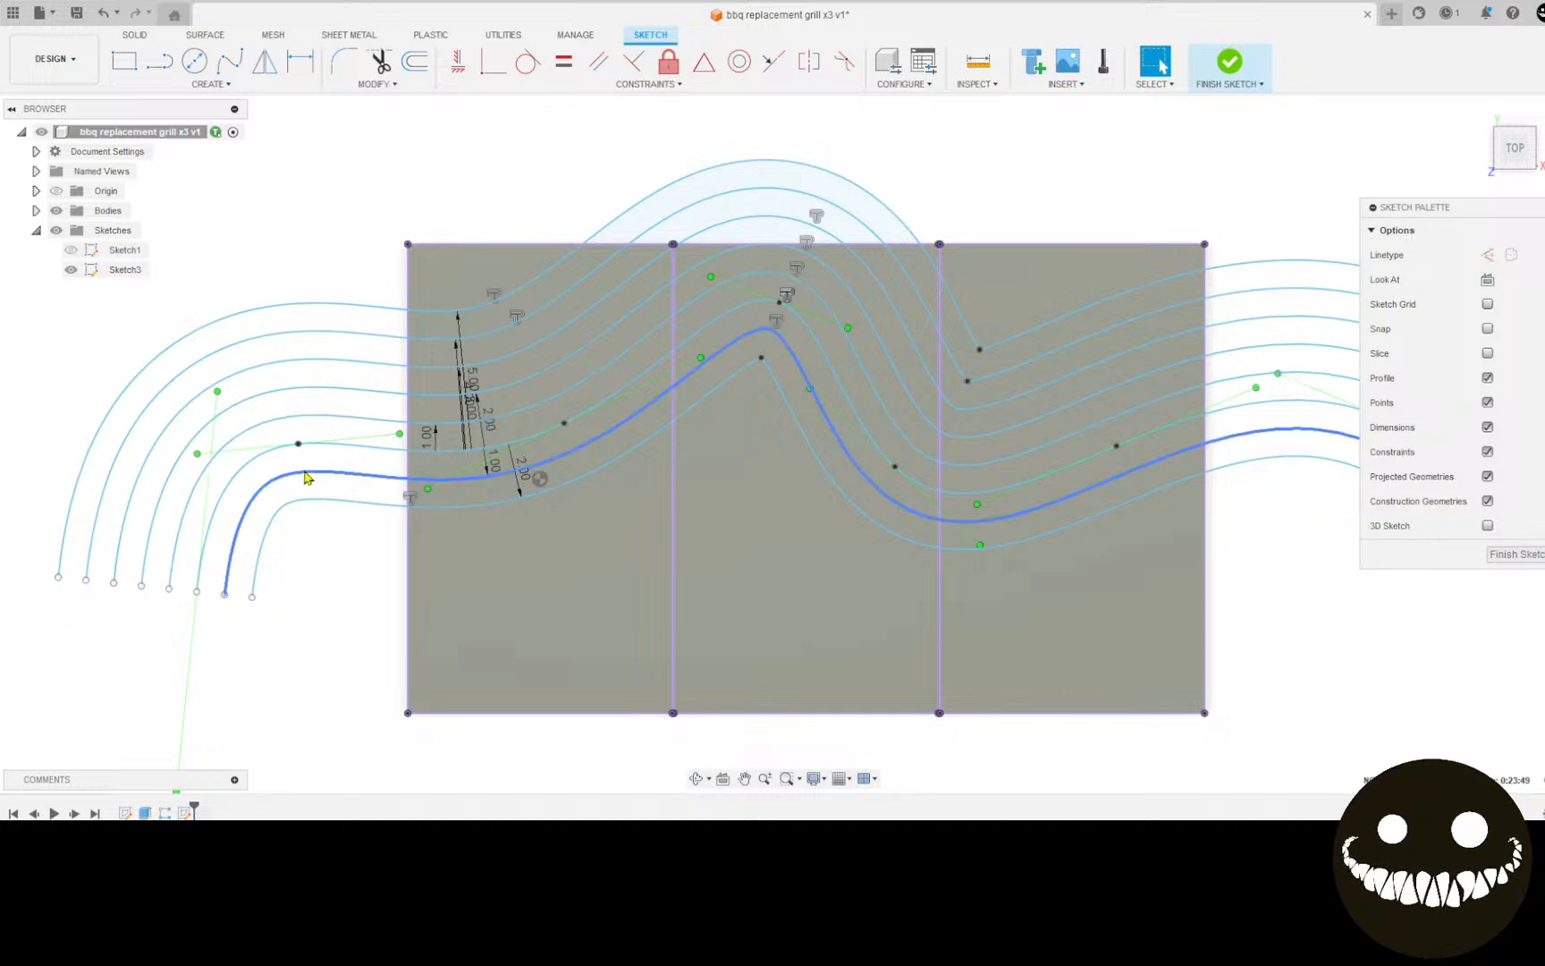
# Step: Flatten the original spline by nudging its left tangent handle onto the first plate's outer edge and lowering the crest's fit point in the middle plate
pyautogui.moveTo(404, 437); pyautogui.dragTo(408, 436)
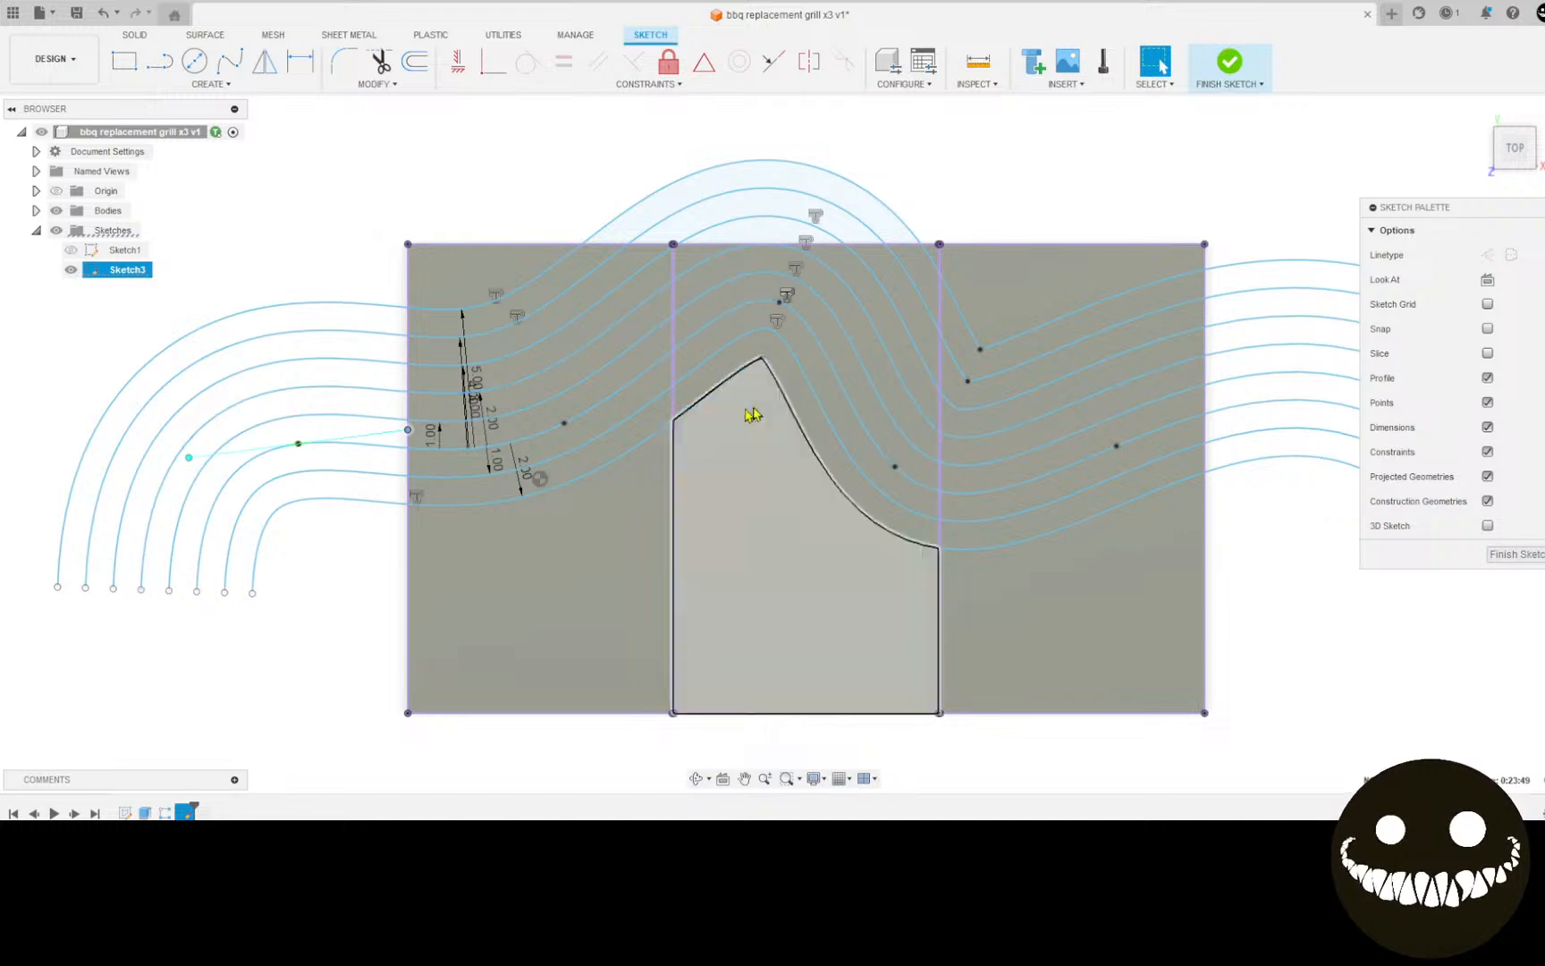
pyautogui.click(524, 444)
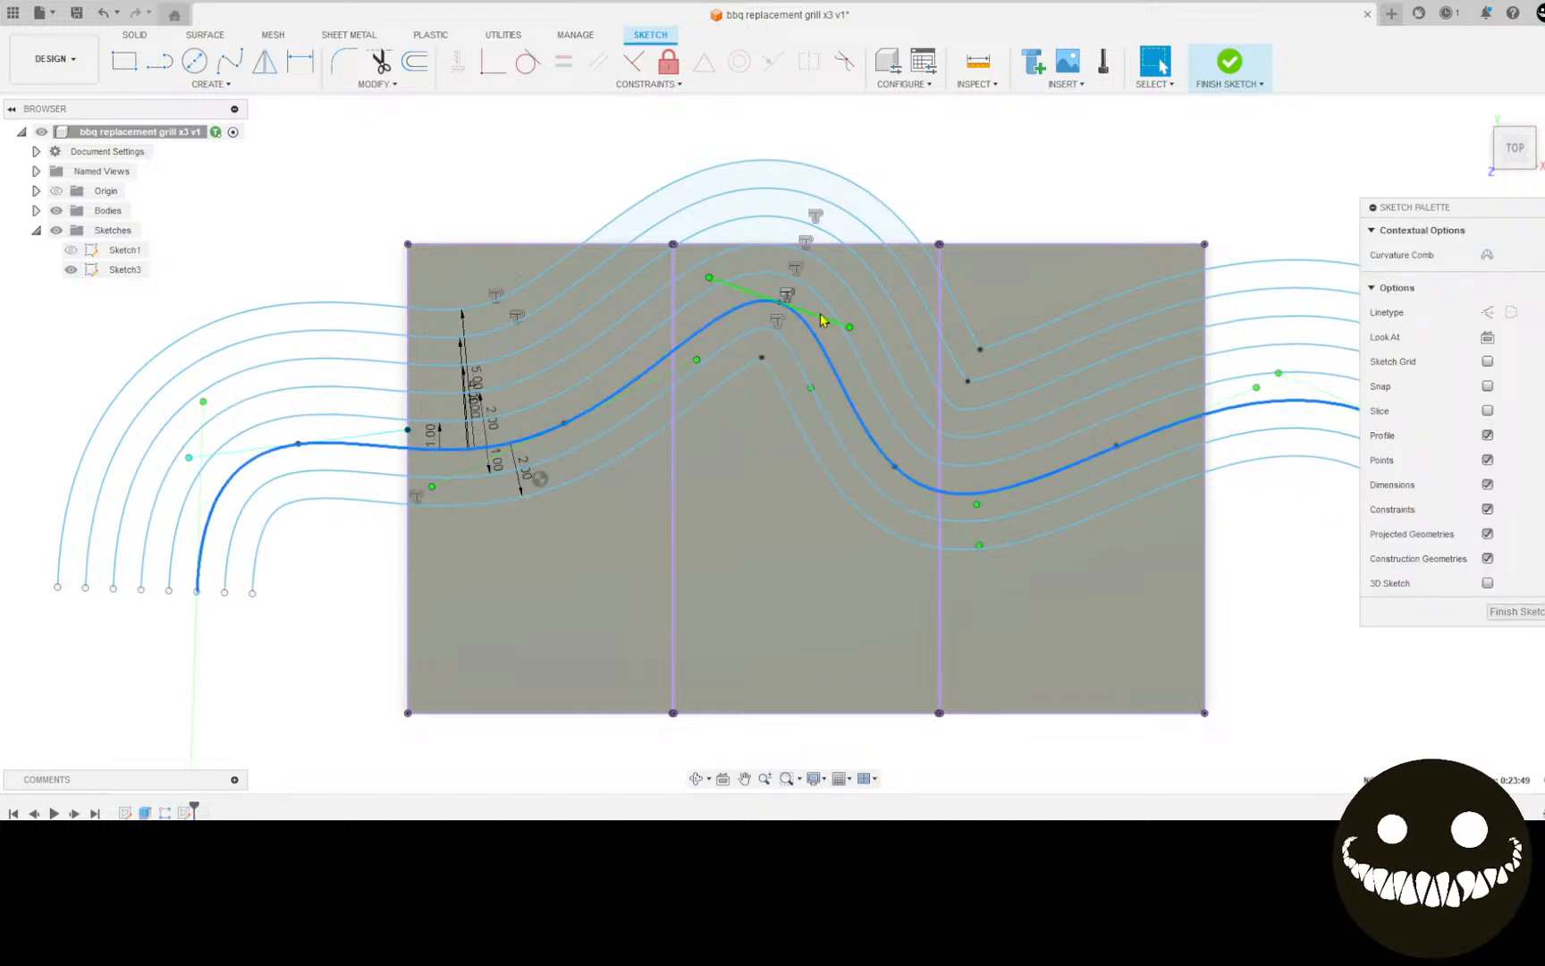
pyautogui.click(851, 327)
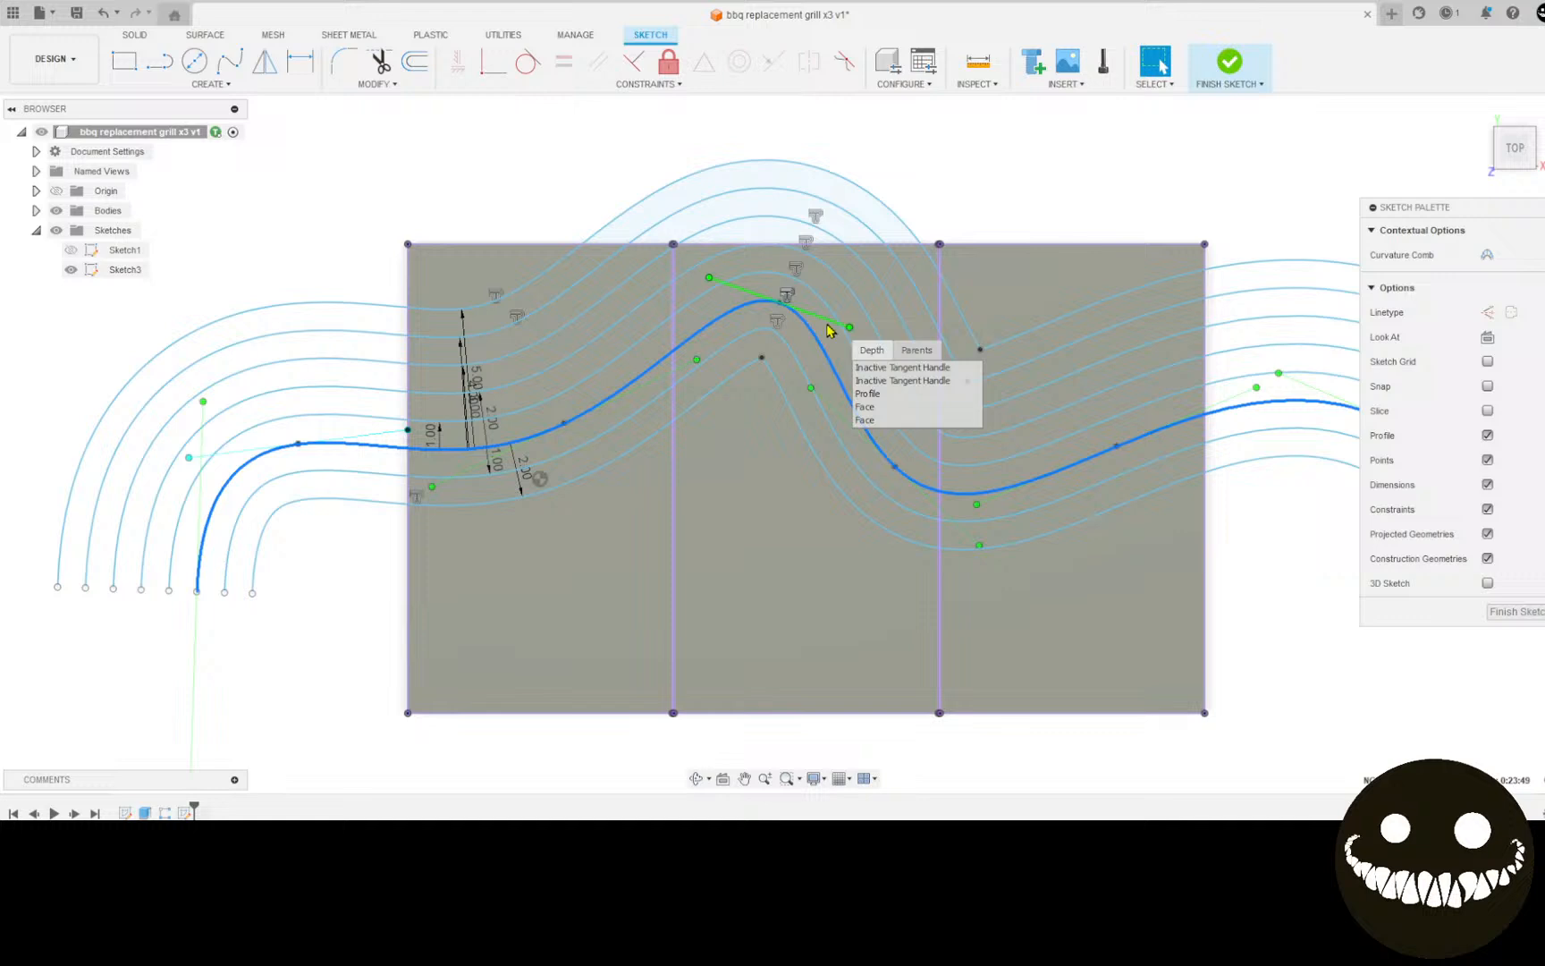
pyautogui.click(778, 317)
pyautogui.moveTo(778, 322)
pyautogui.mouseDown()
pyautogui.moveTo(784, 377)
pyautogui.moveTo(752, 407)
pyautogui.moveTo(779, 427)
pyautogui.moveTo(824, 424)
pyautogui.mouseUp()
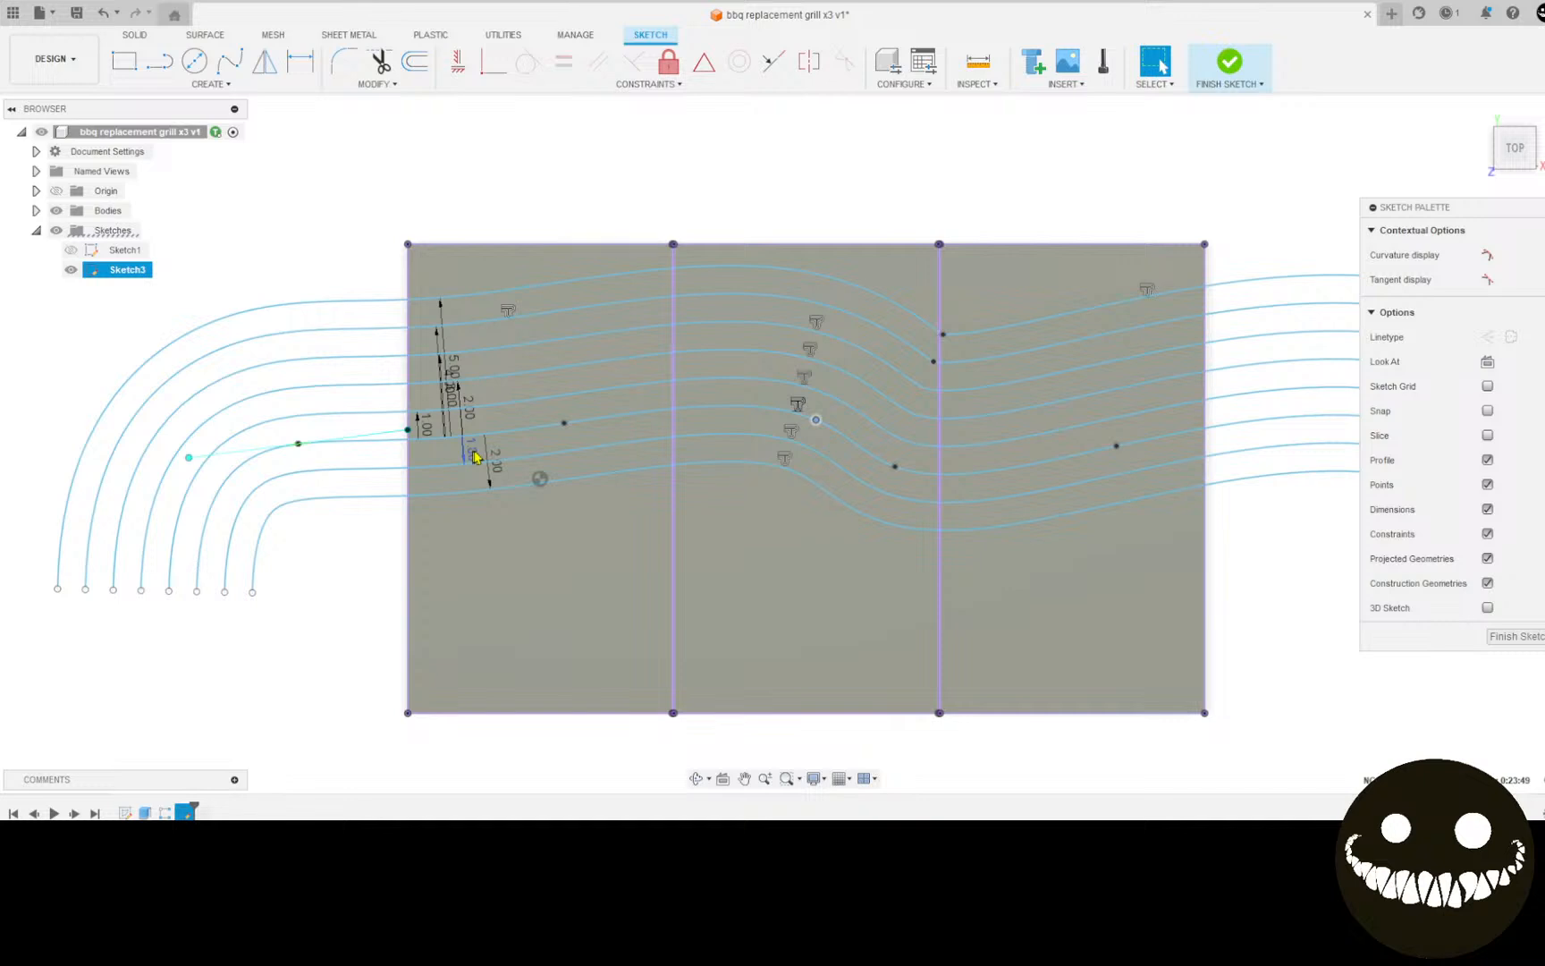
# Step: Offset the flattened original spline 6 in toward the plates' upper edge, using an offset position of -6 in
pyautogui.press('o')
pyautogui.click(488, 434)
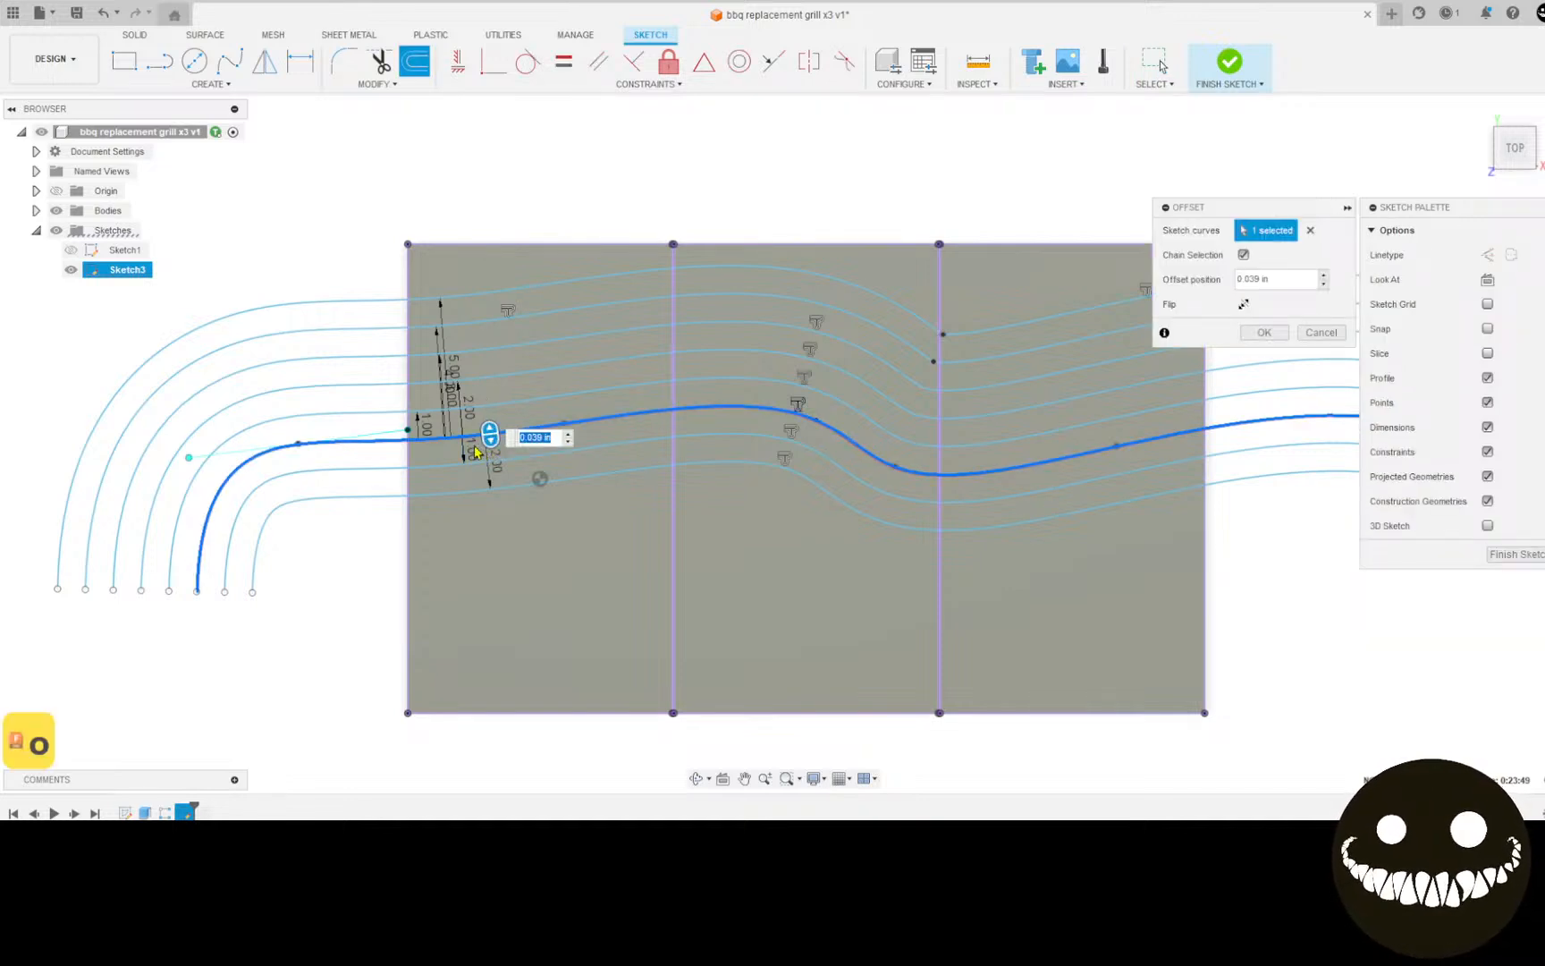
pyautogui.write('-6')
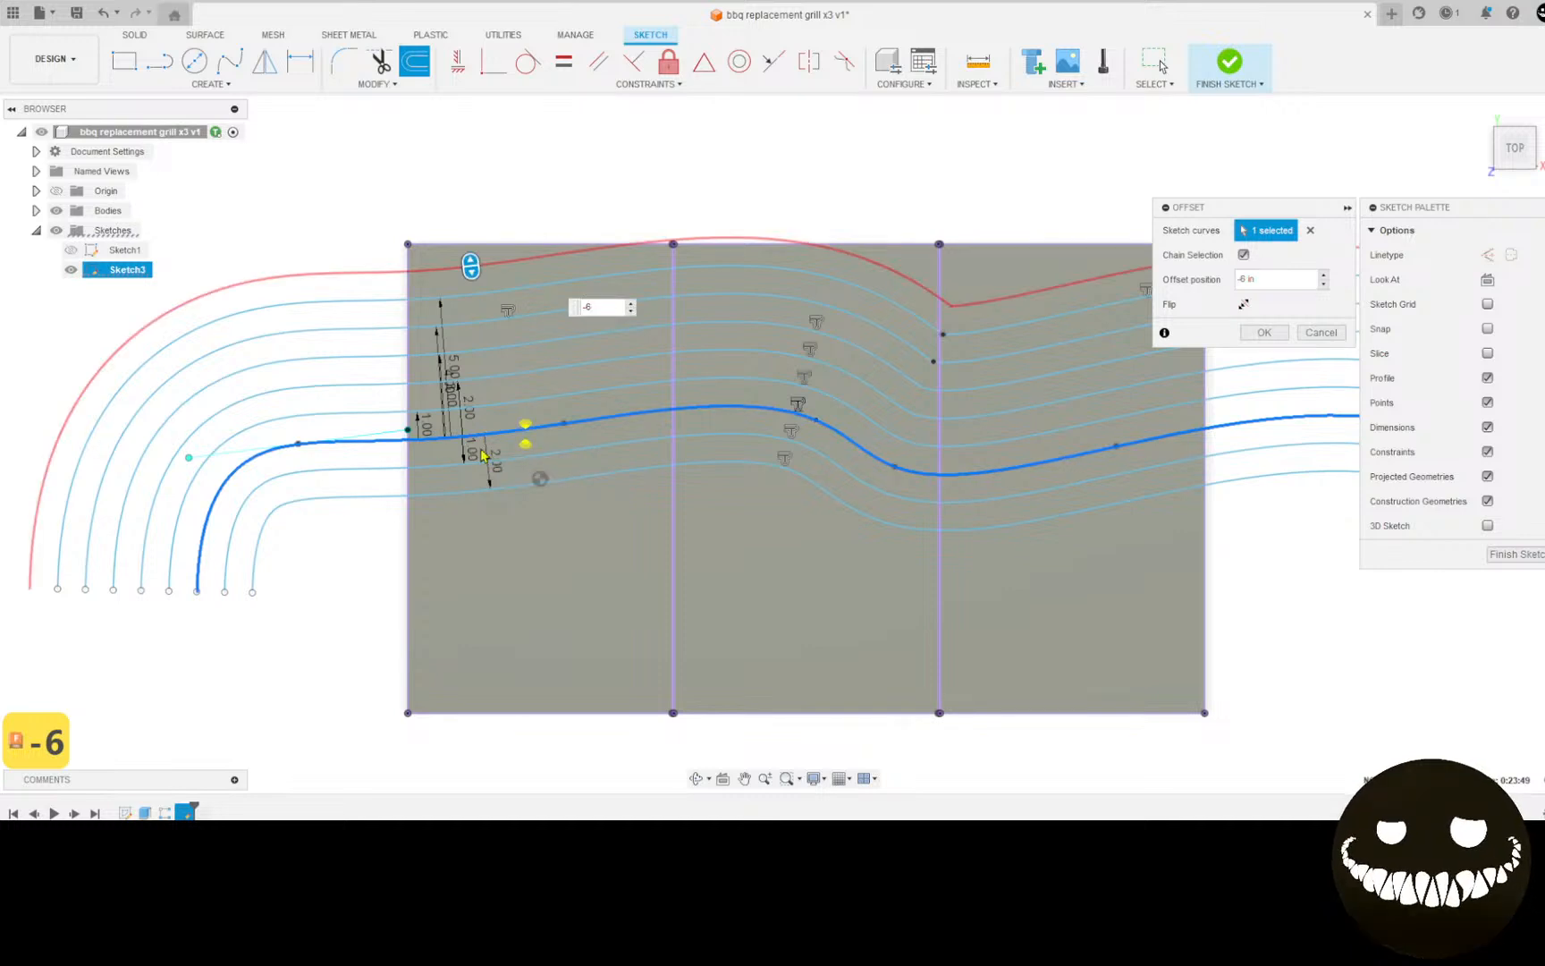
pyautogui.press('Return')
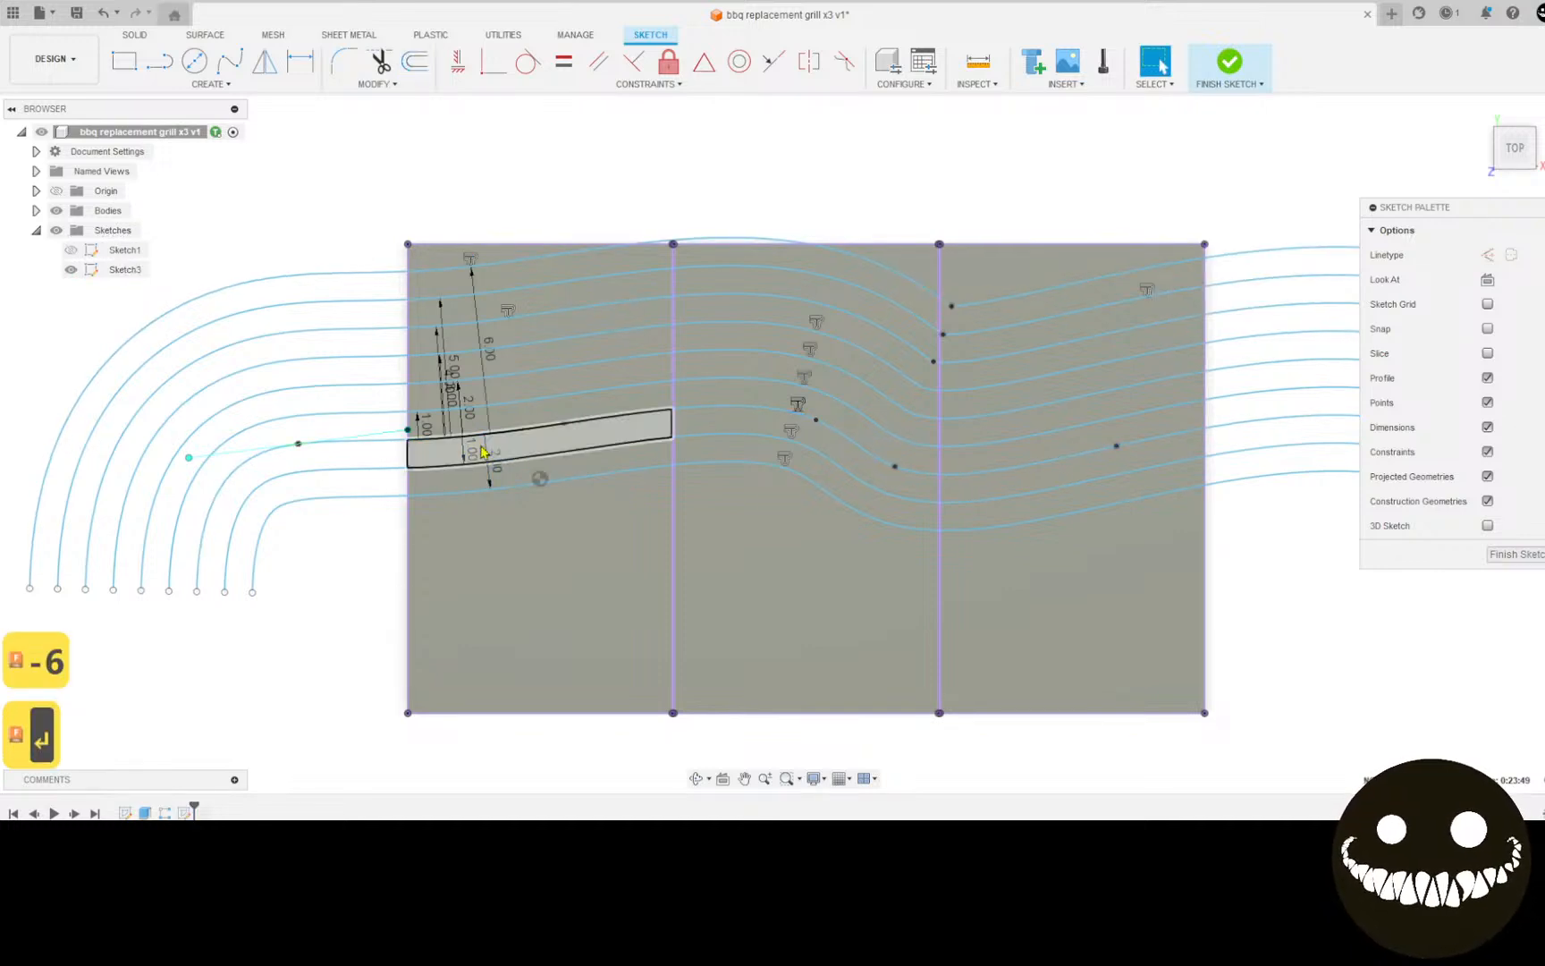
# Step: Offset the original wavy spline 7 in toward the plates' upper edge, using an offset position of -7 in
pyautogui.press('o')
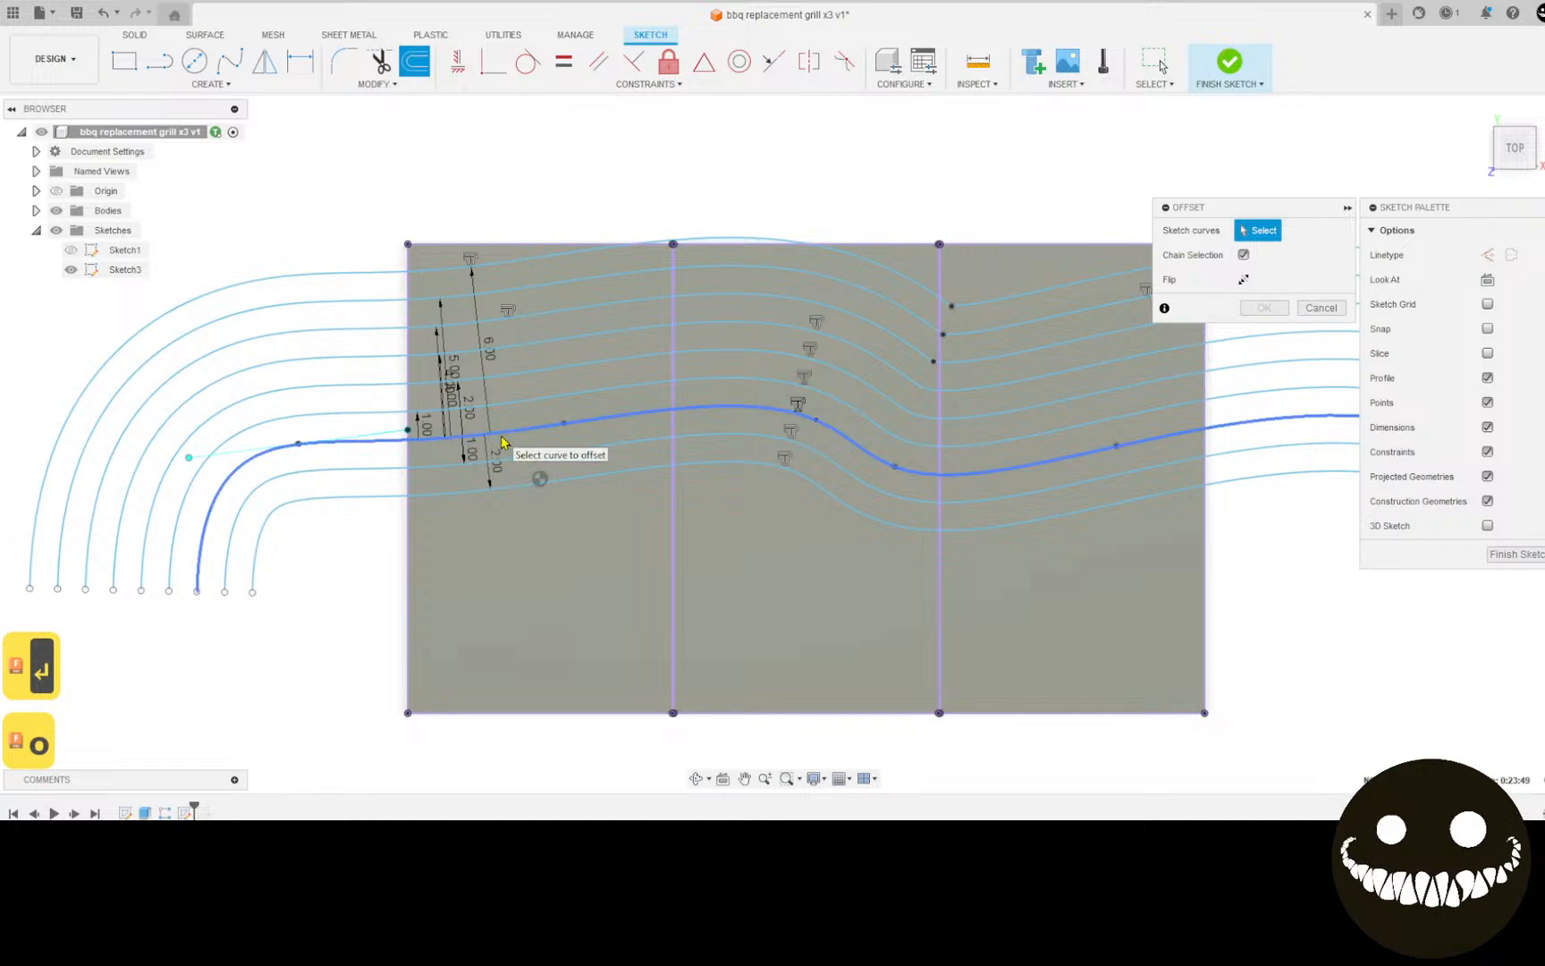
pyautogui.click(497, 433)
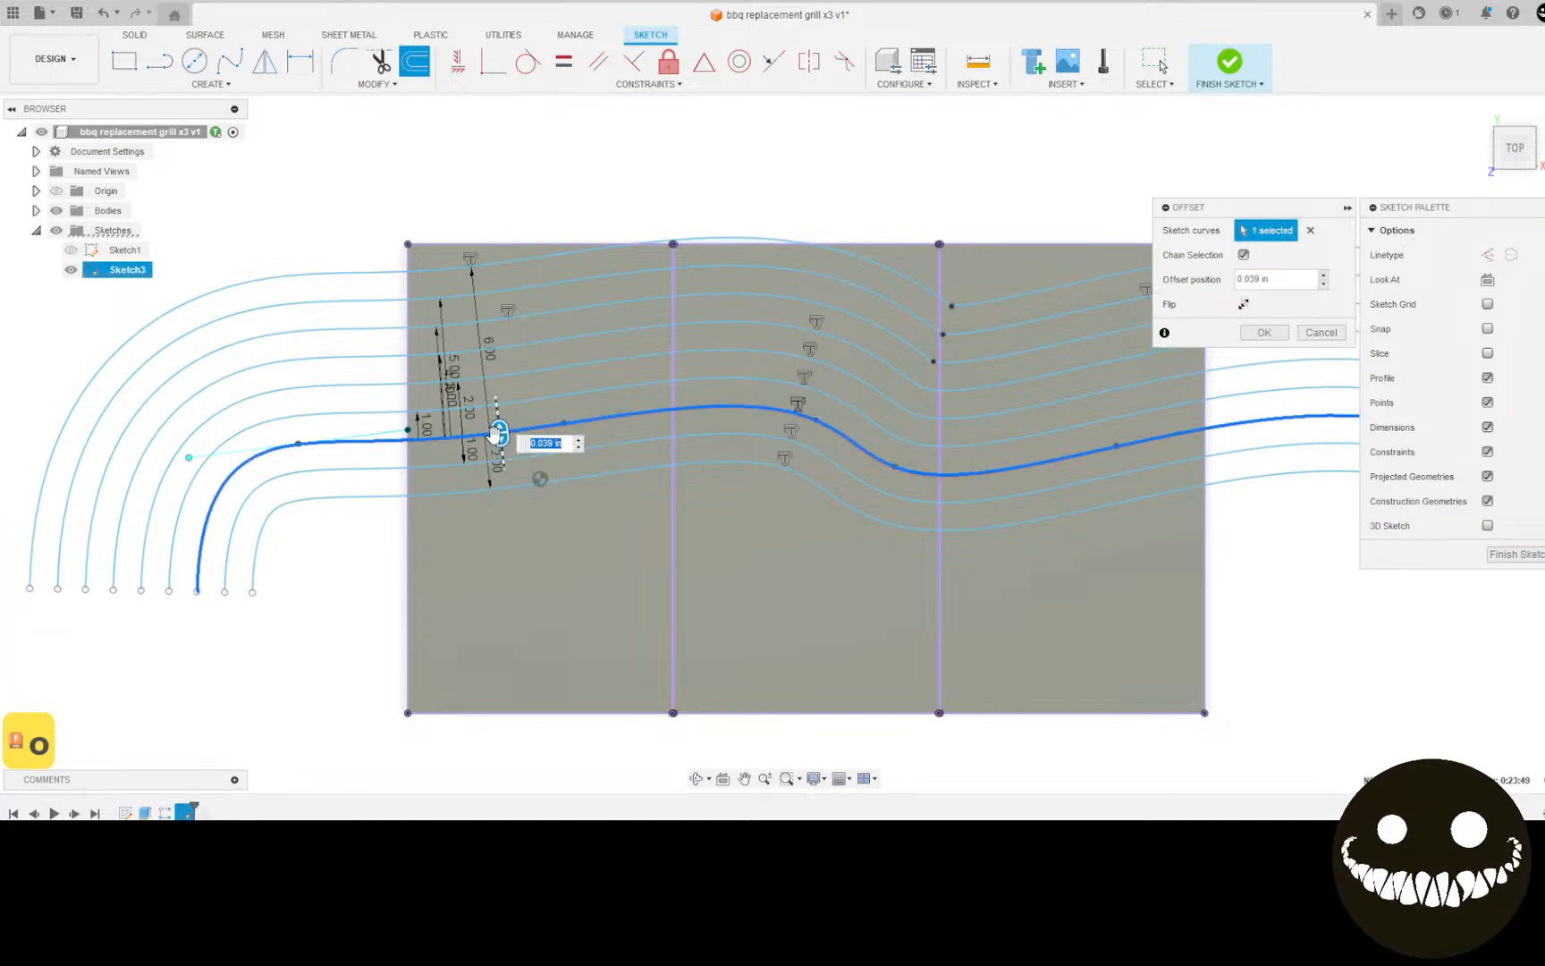
pyautogui.write('-7')
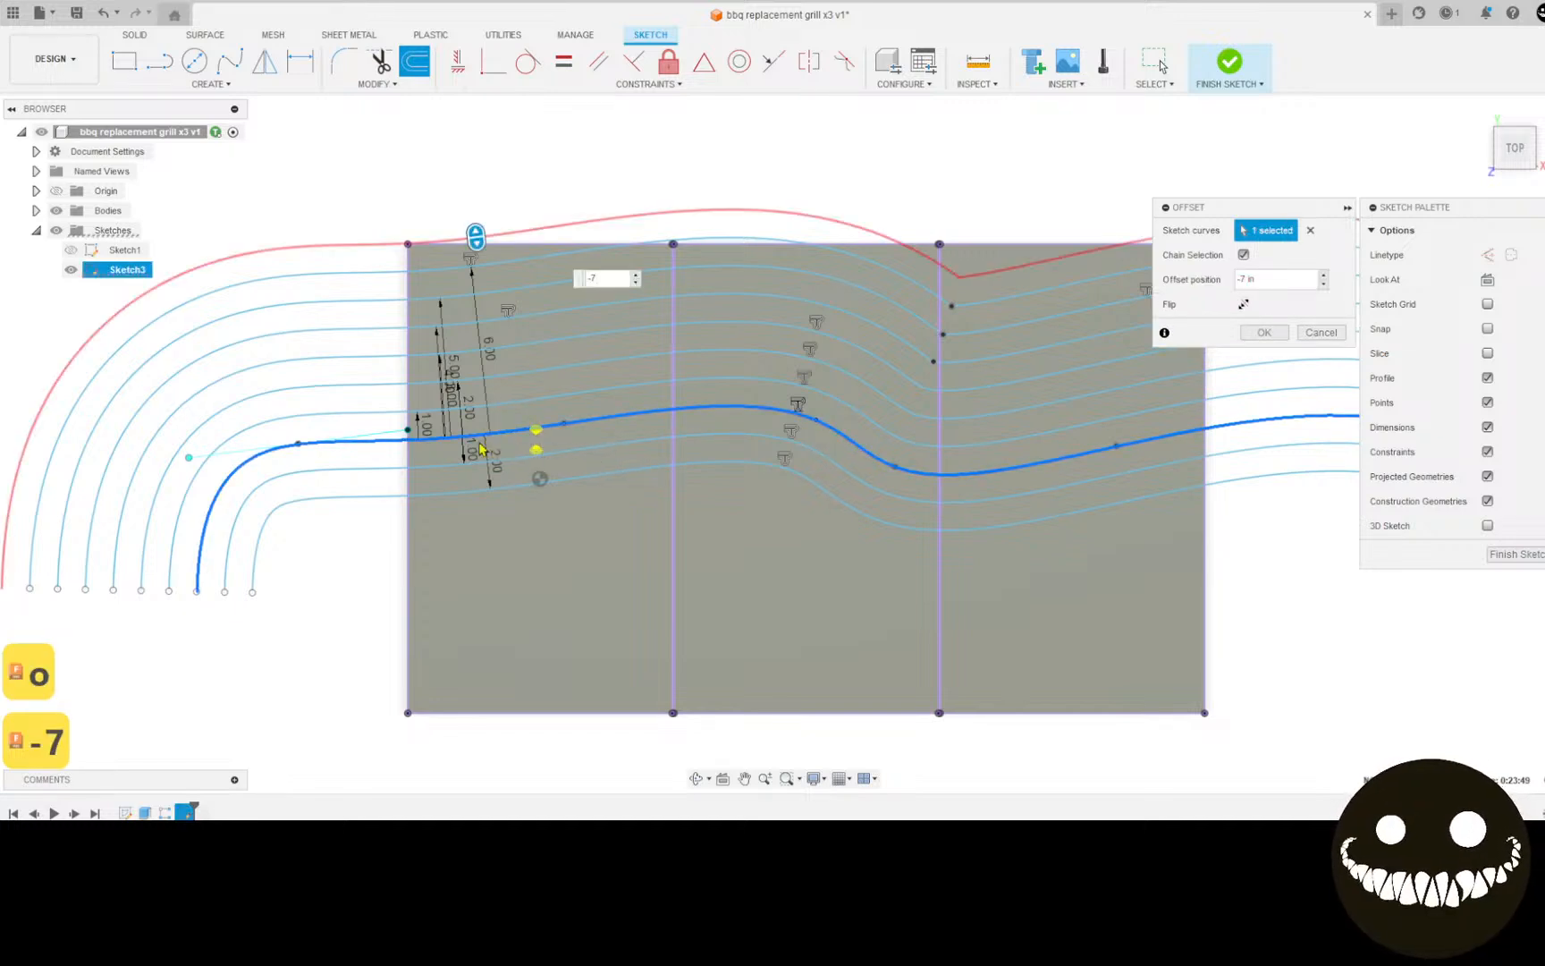
pyautogui.press('Return')
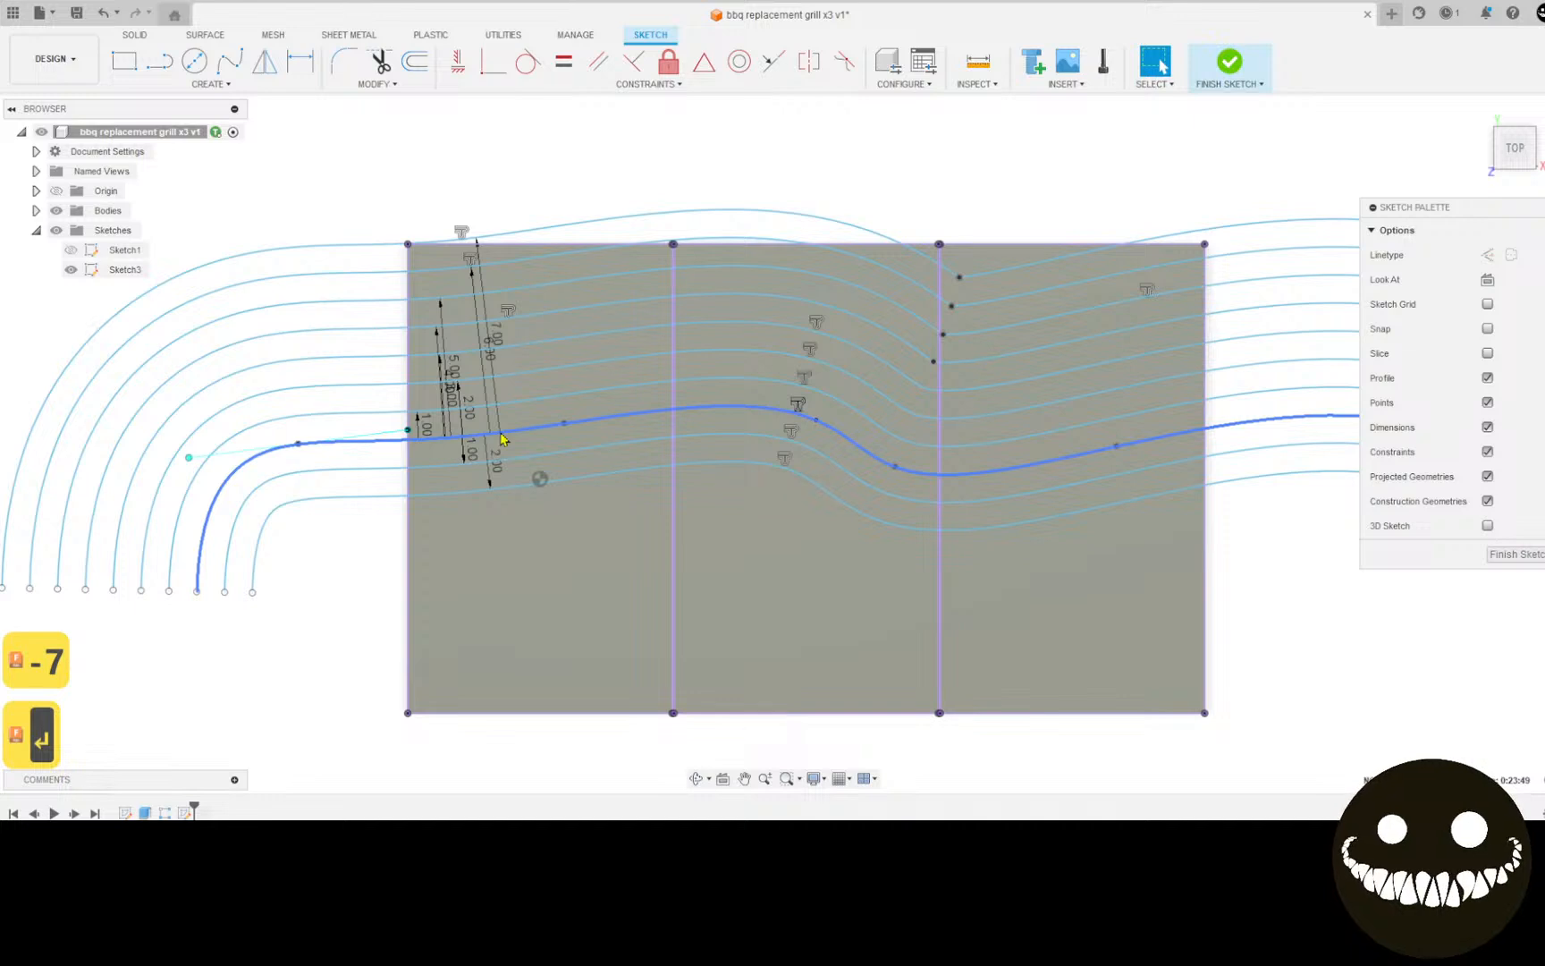
# Step: Offset the original wavy spline 8 in toward the plates' upper edge, using an offset position of -8 in
pyautogui.click(502, 438)
pyautogui.write('o')
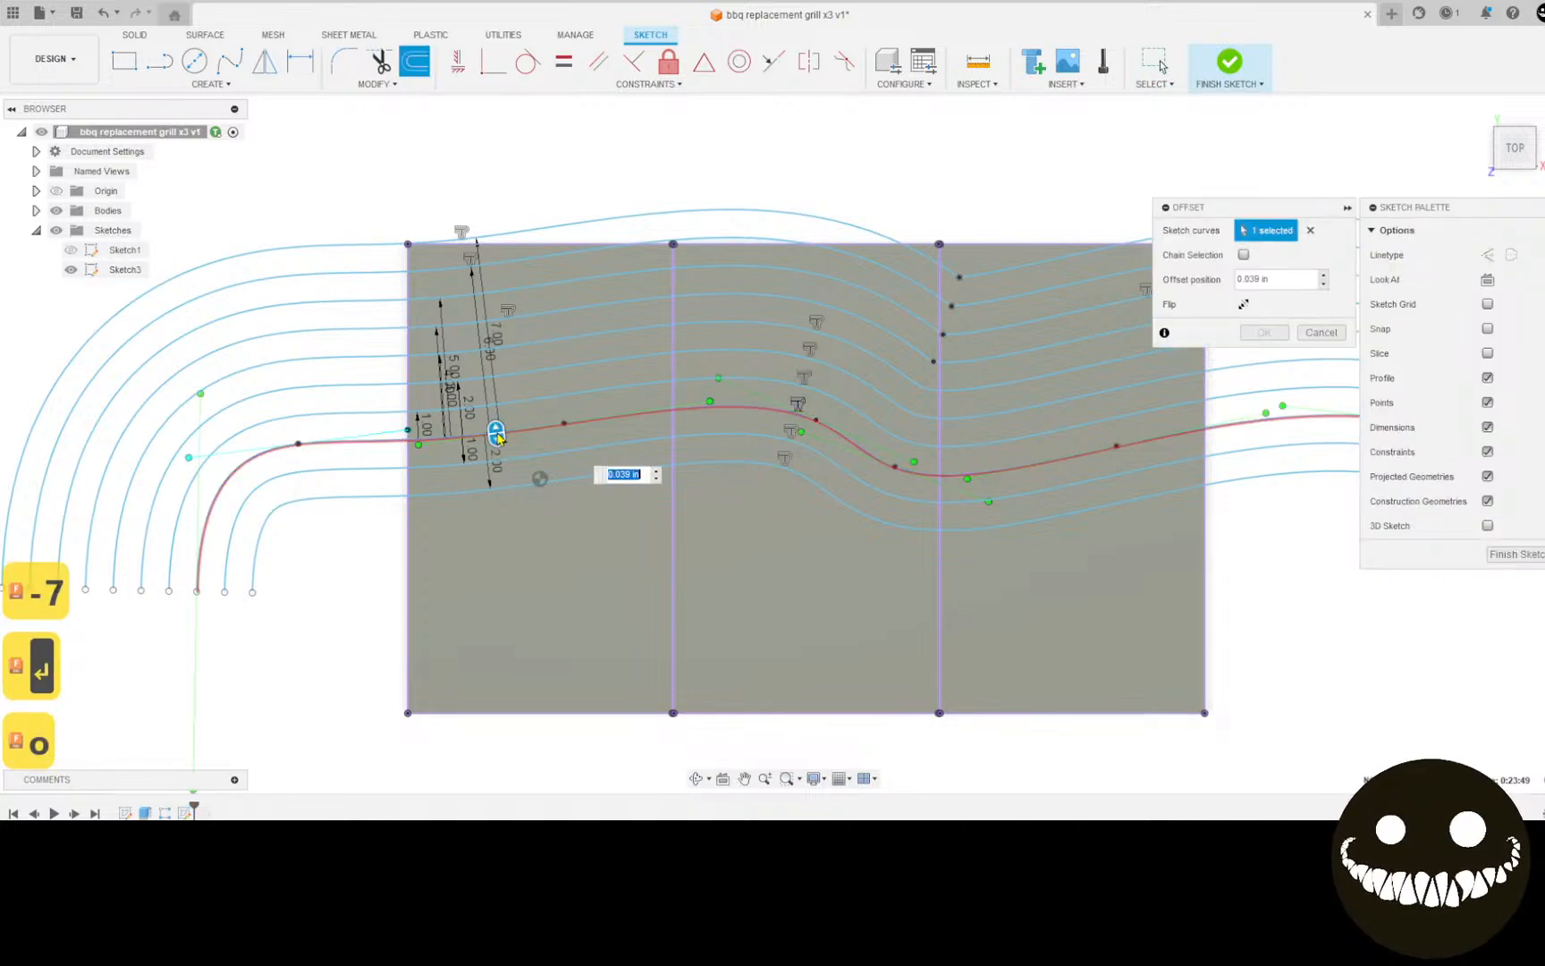
pyautogui.write('-8')
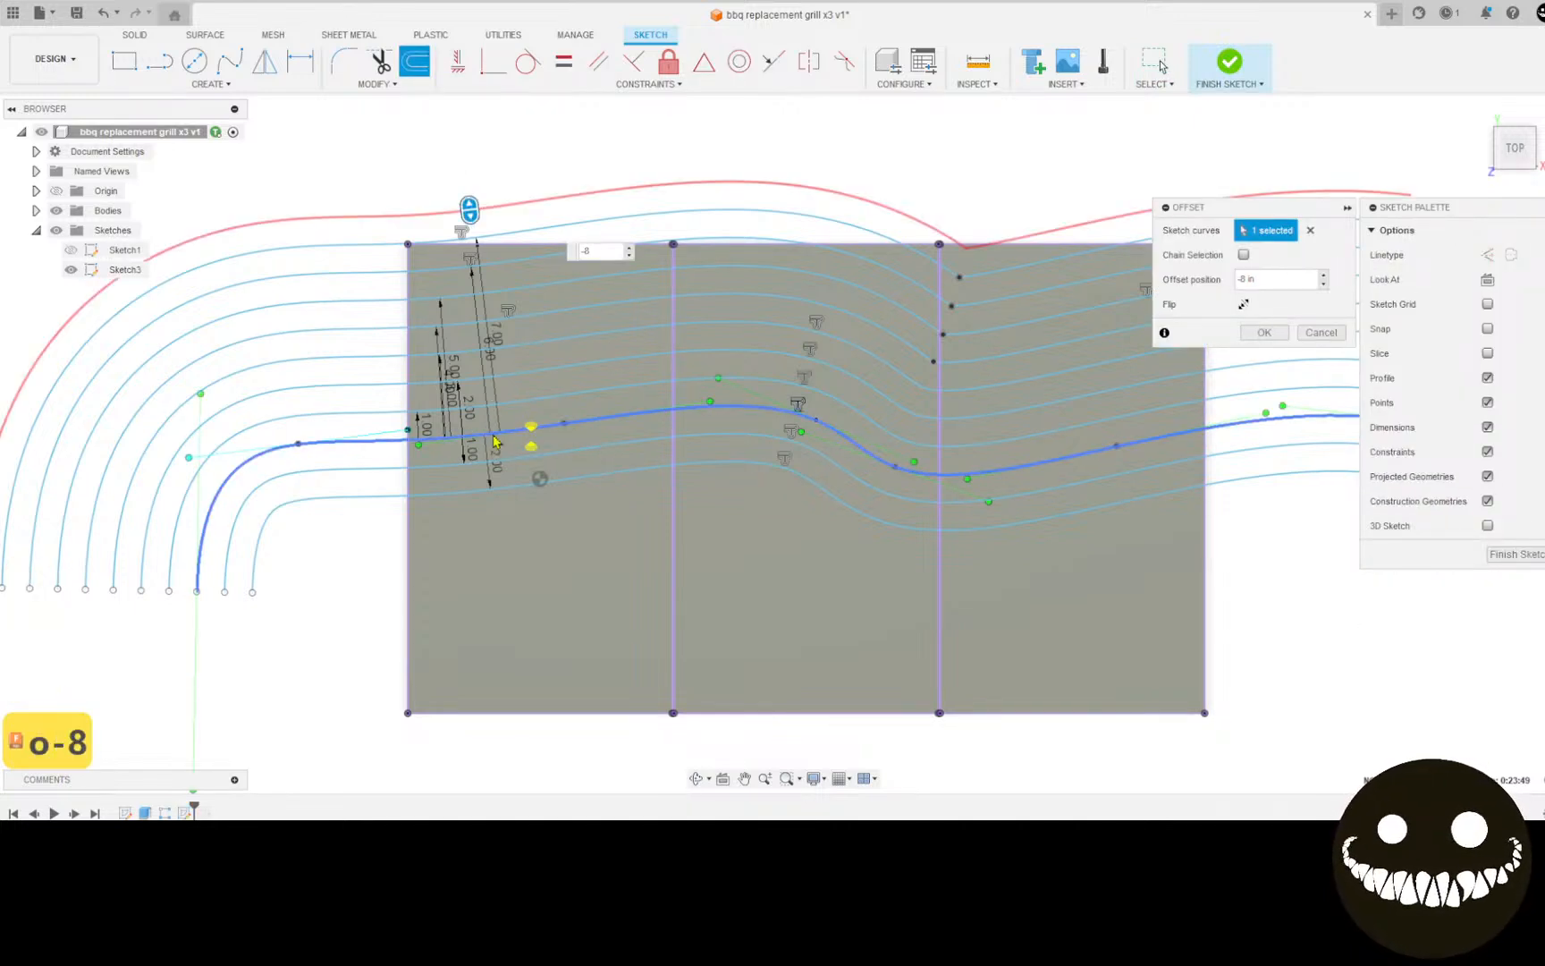
pyautogui.press('Return')
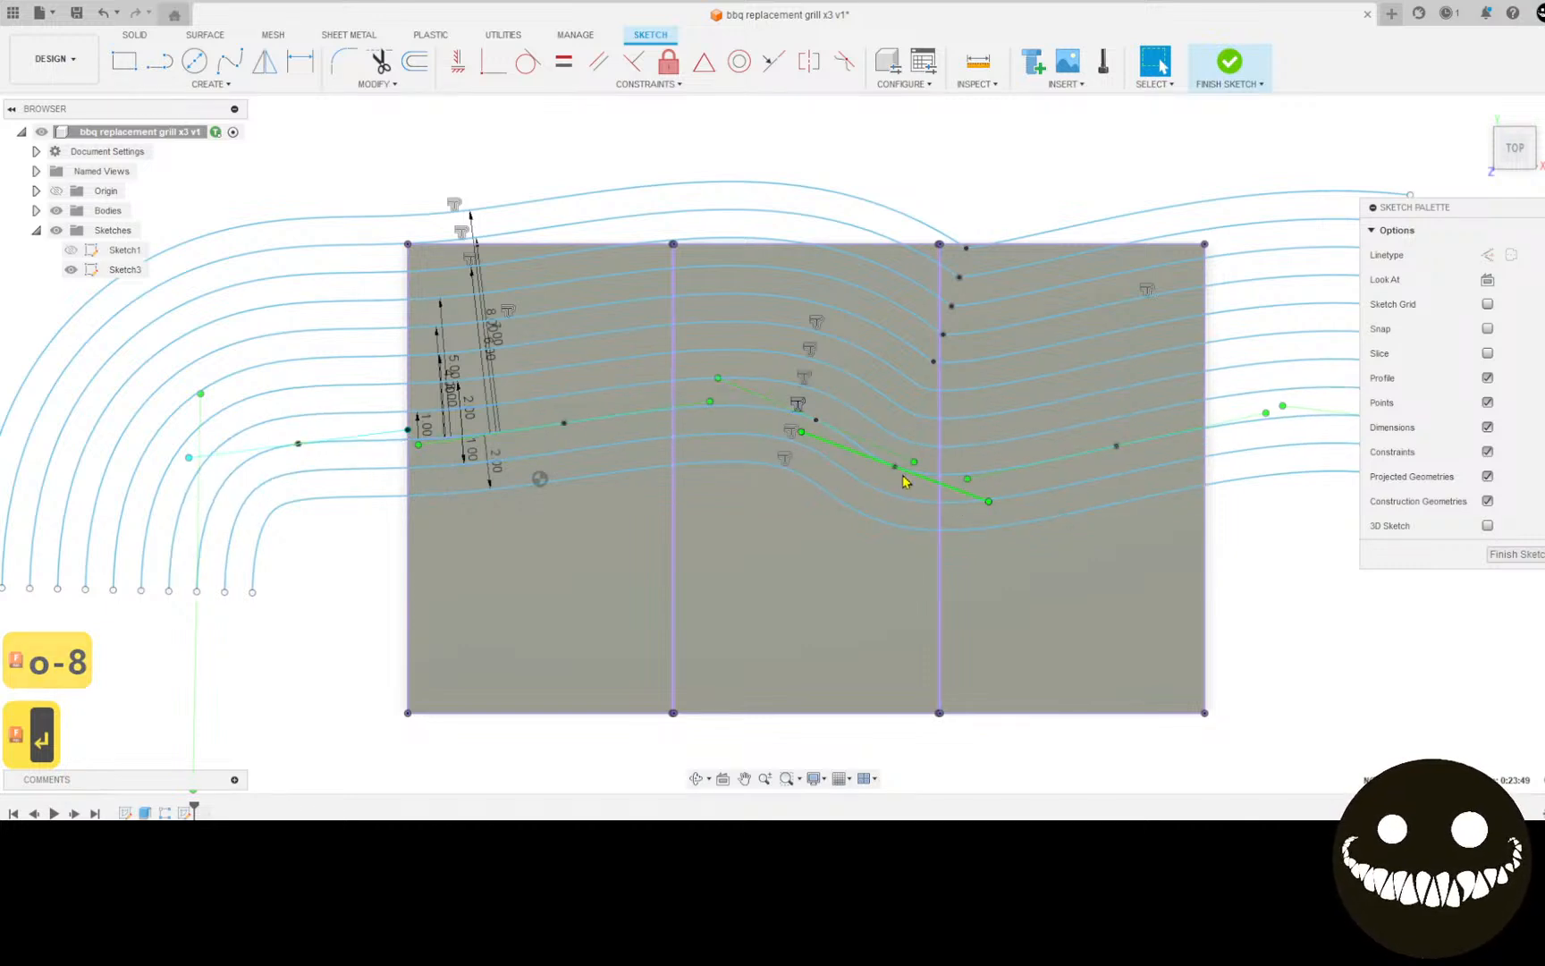
# Step: Smooth the original spline by moving its valley fit point up into the third plate and its first-plate fit point closer to the middle plate
pyautogui.moveTo(895, 467); pyautogui.dragTo(974, 447)
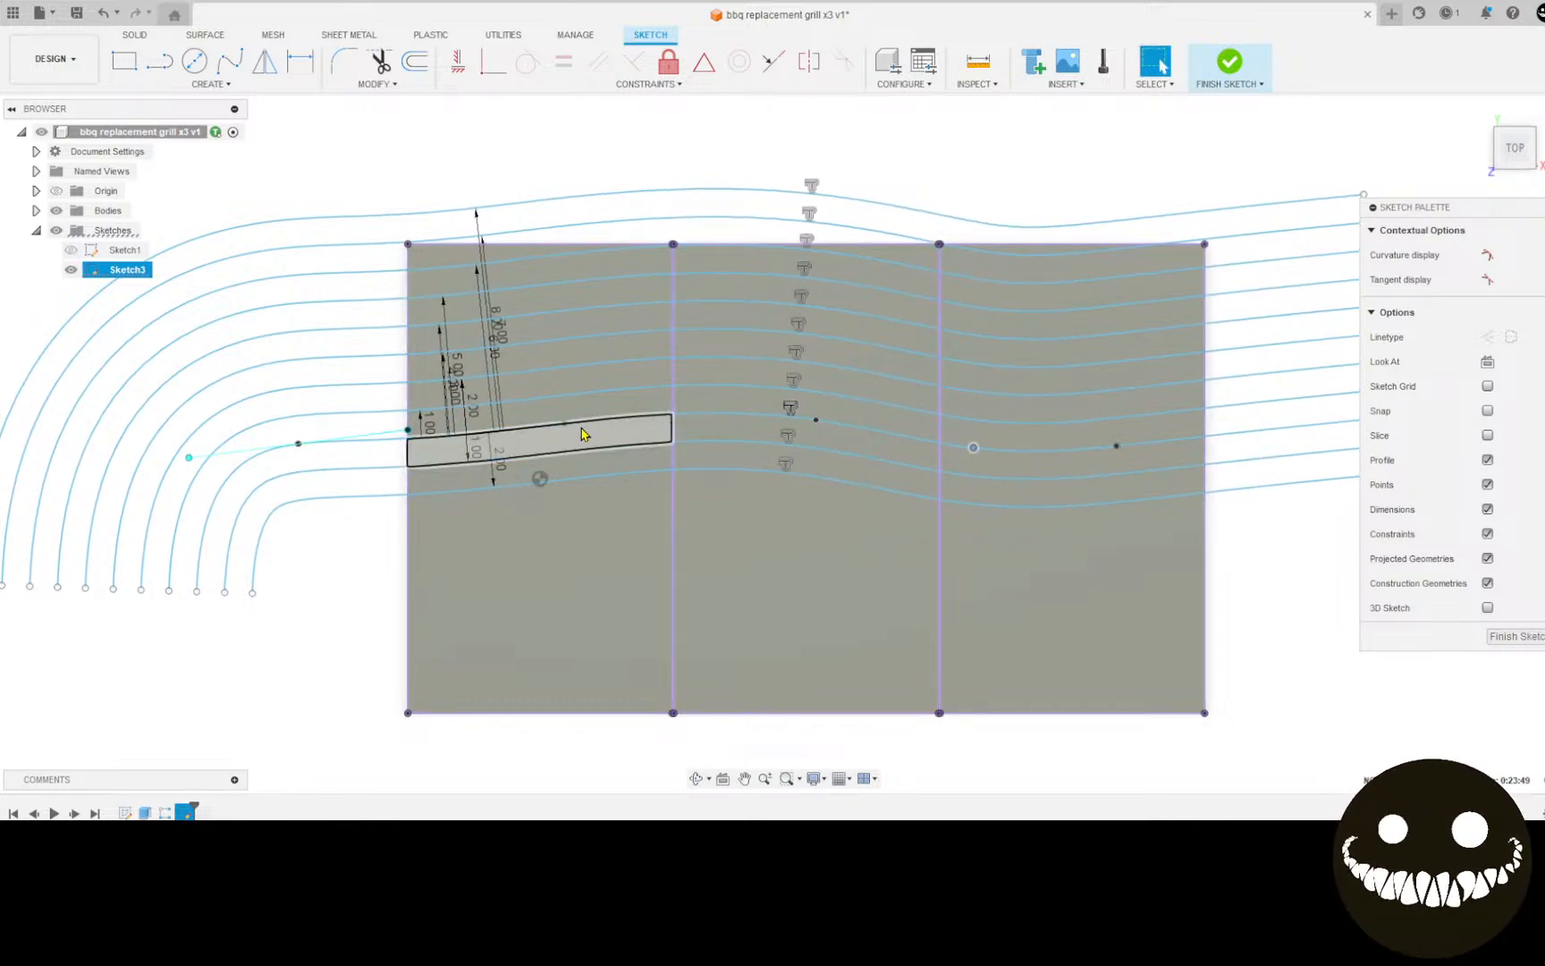
pyautogui.moveTo(566, 424); pyautogui.dragTo(631, 407)
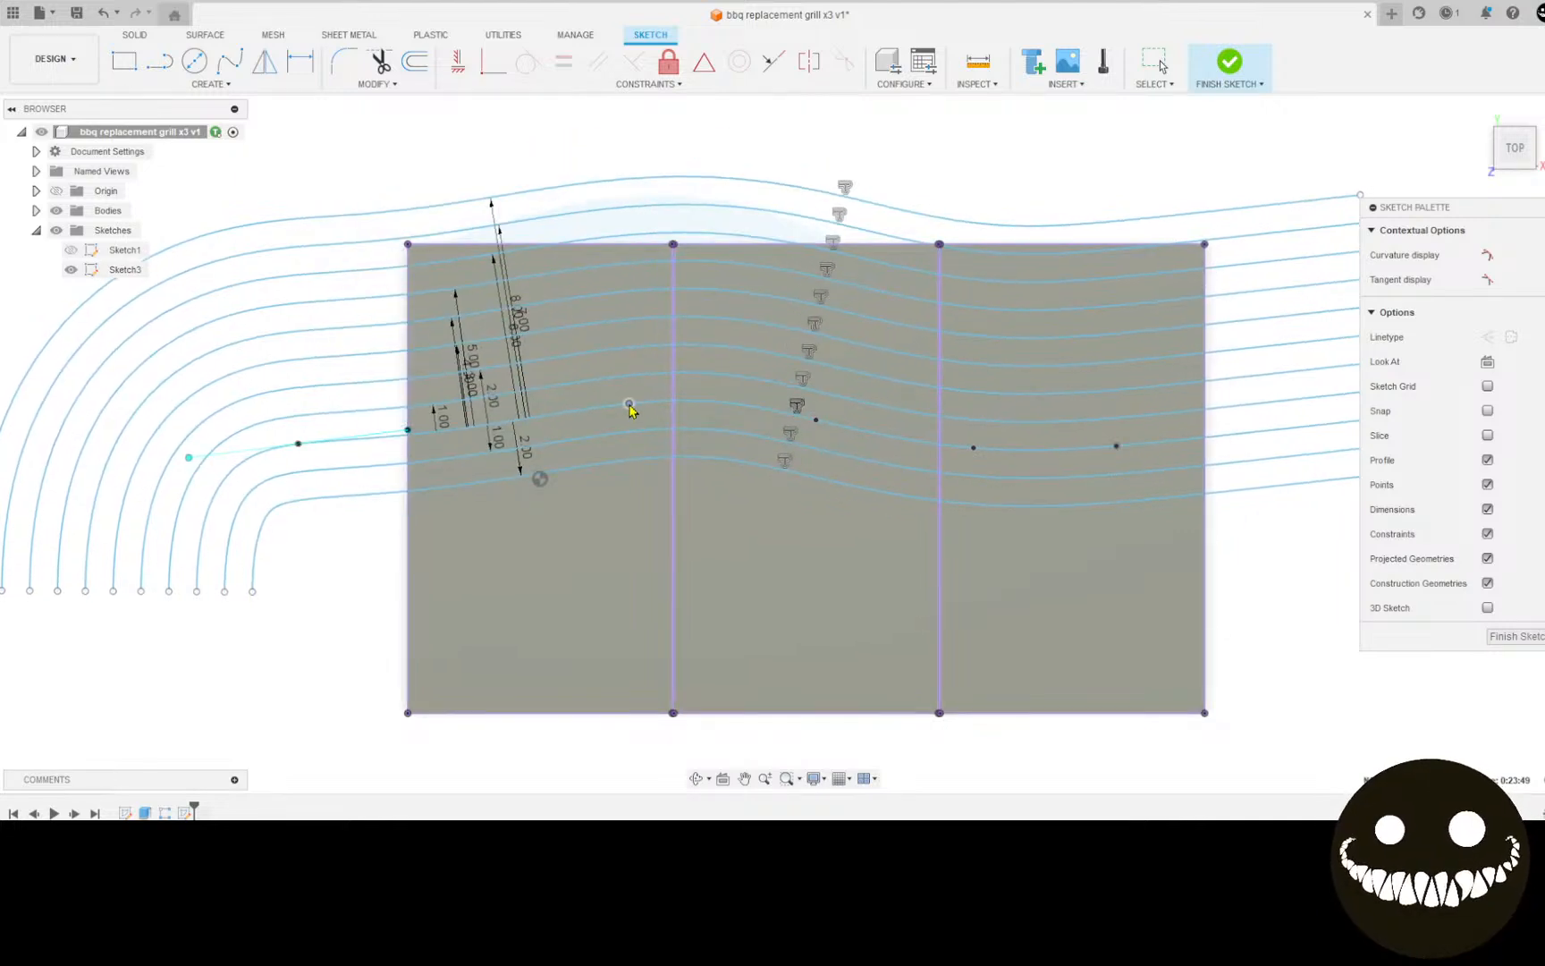
# Step: Offset the original wavy spline 3 in toward the plates' lower edge
pyautogui.click(605, 411)
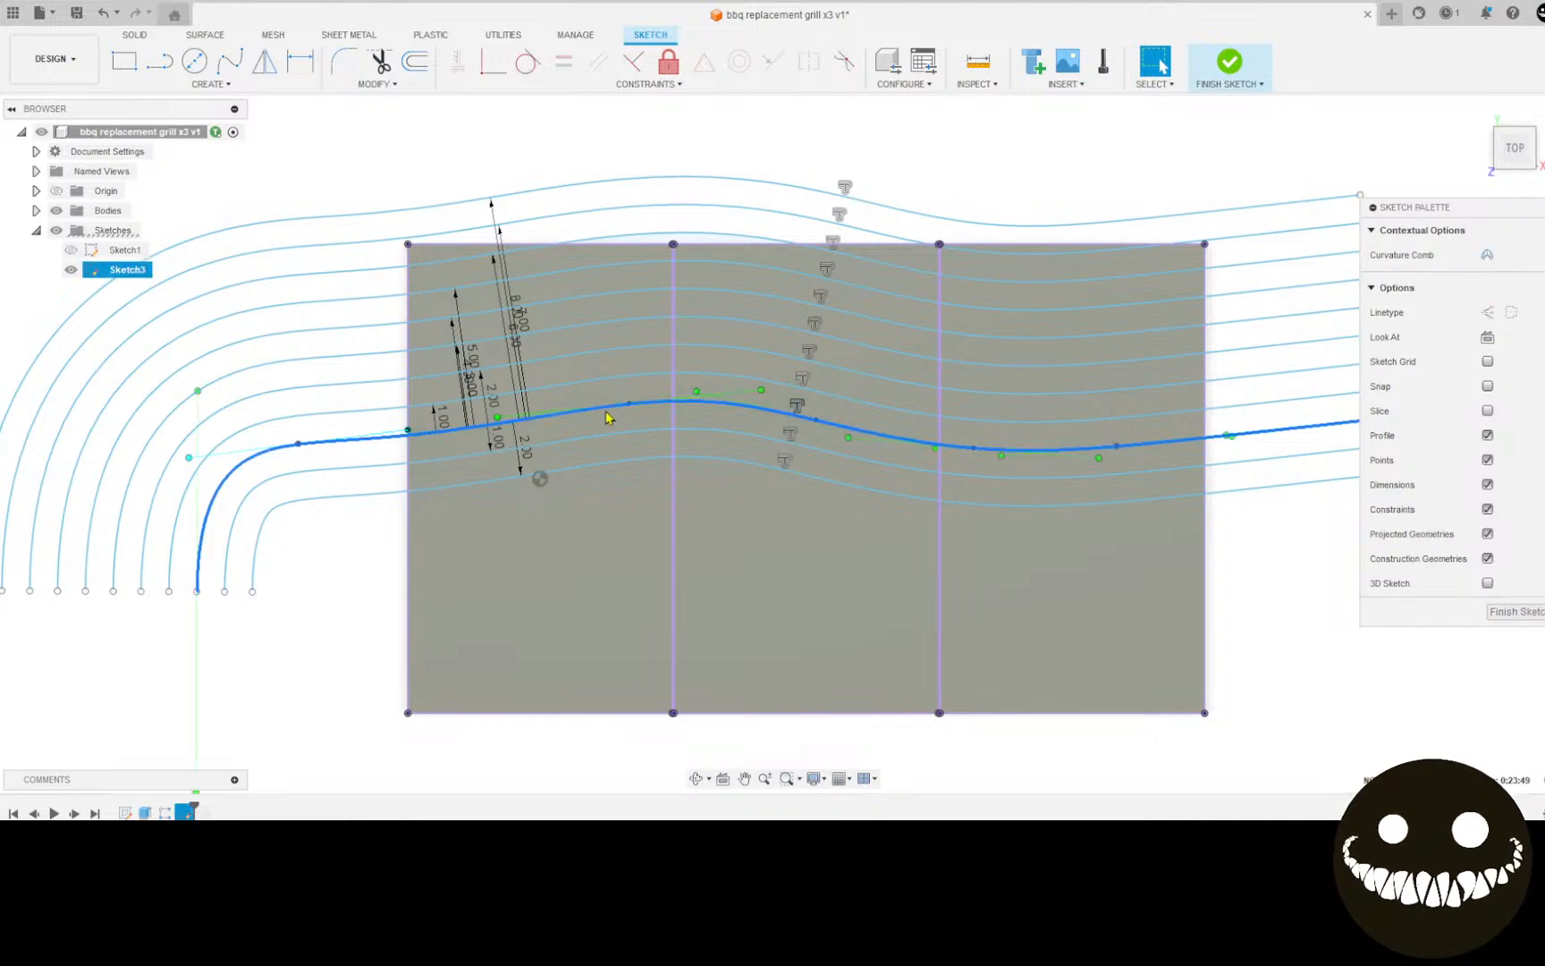
pyautogui.write('o')
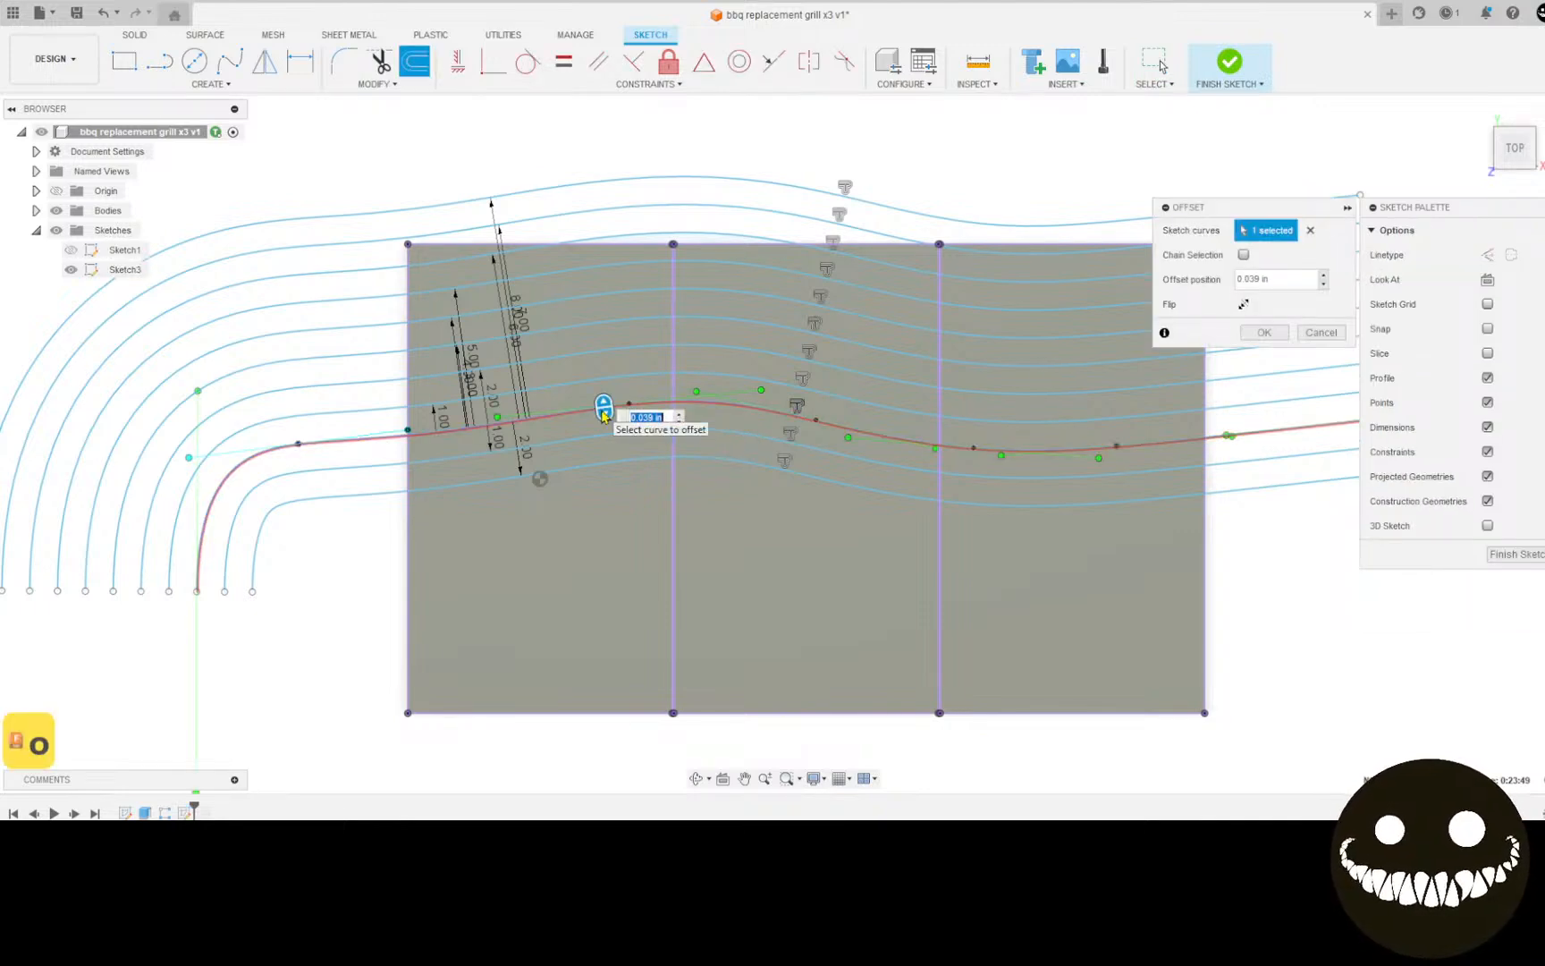
pyautogui.write('3')
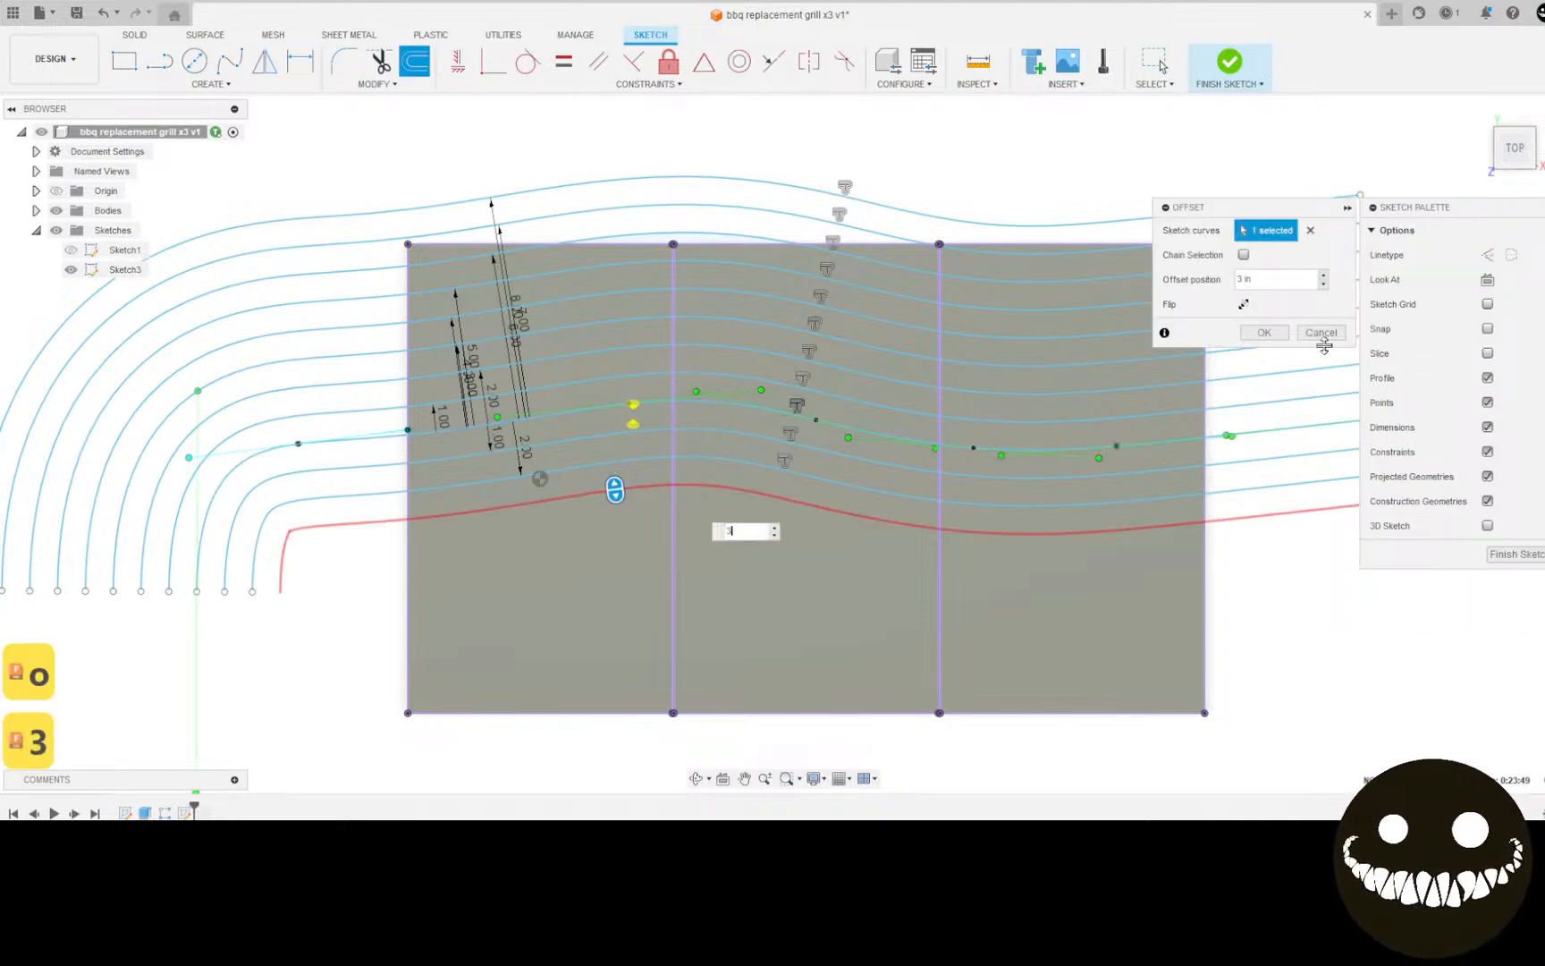
pyautogui.click(1277, 337)
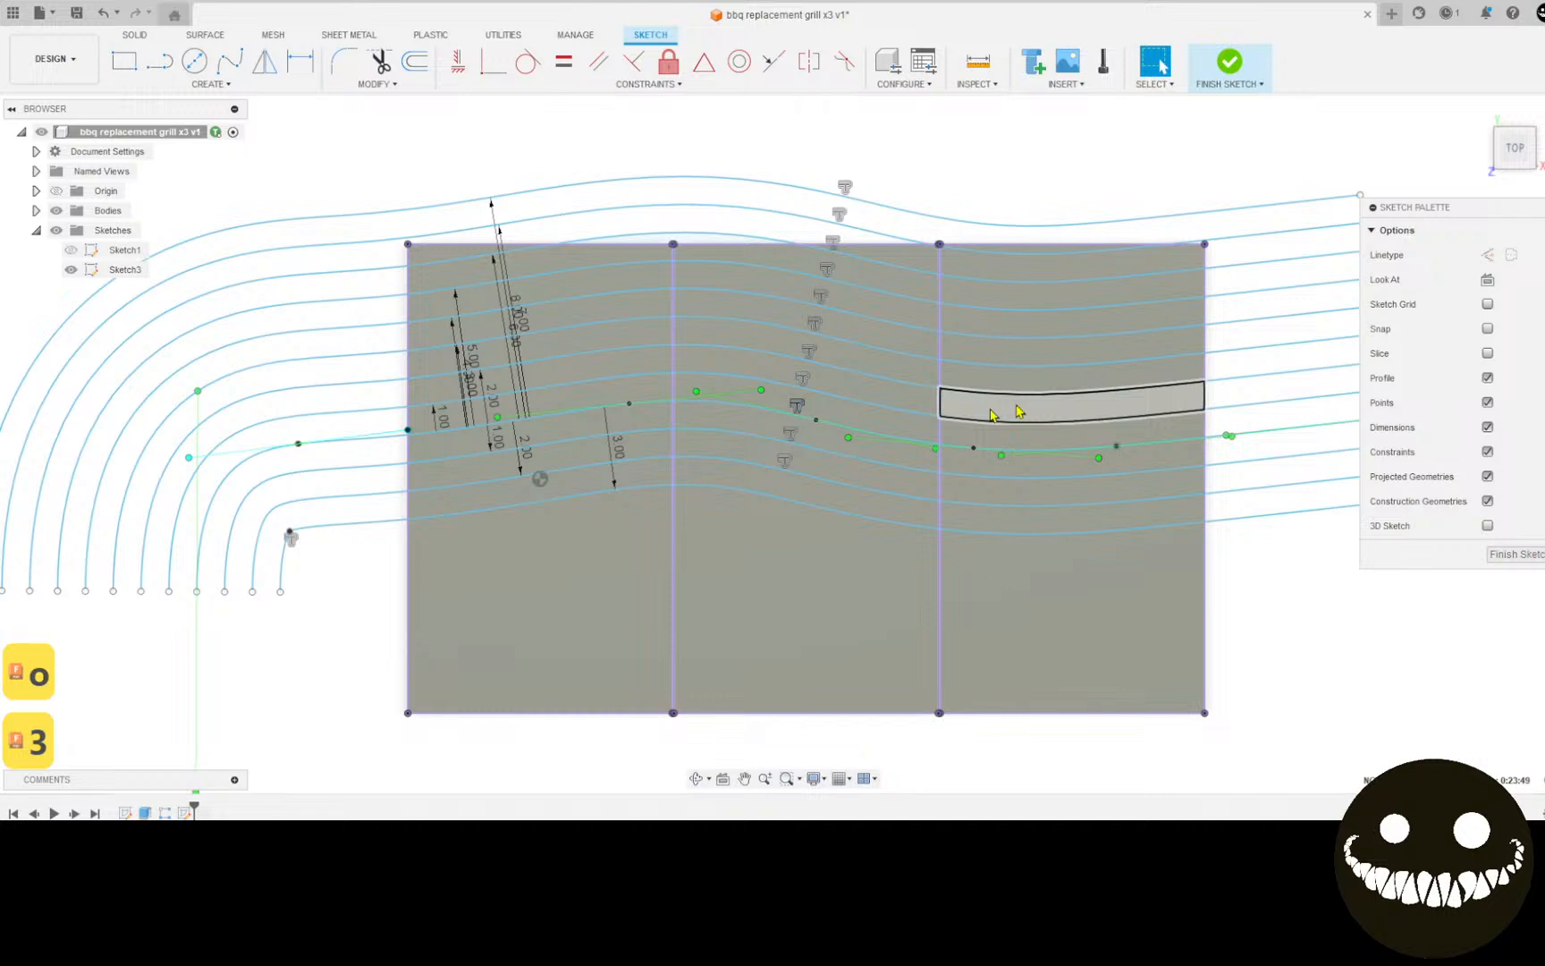
# Step: Offset the original wavy spline 4 in toward the plates' lower edge
pyautogui.click(539, 426)
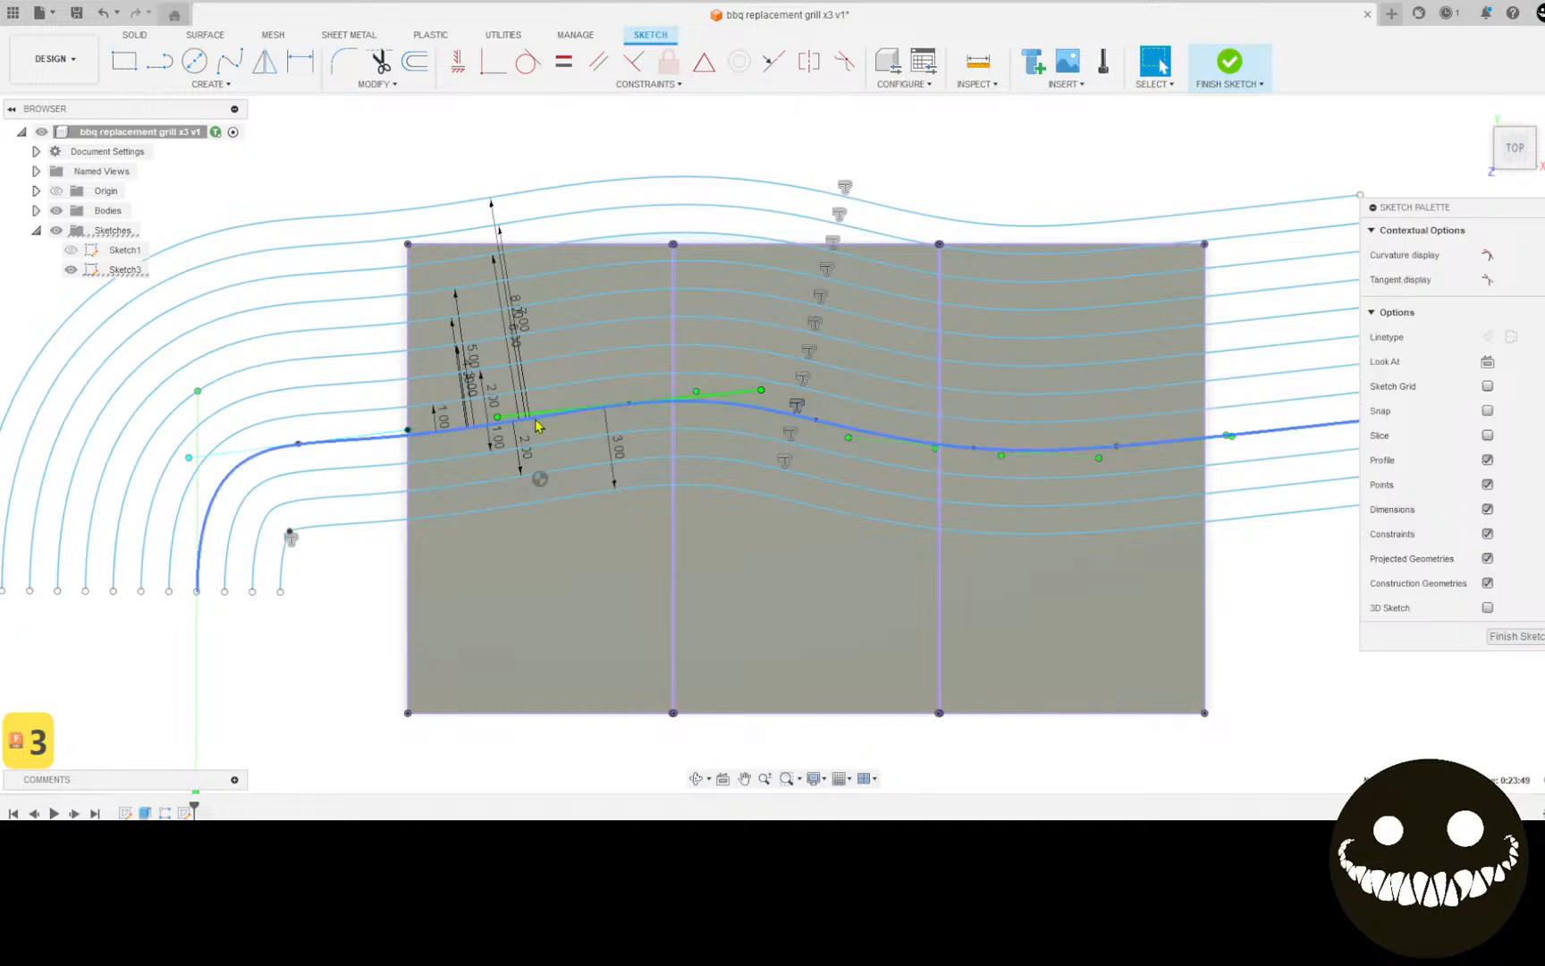
pyautogui.write('o4')
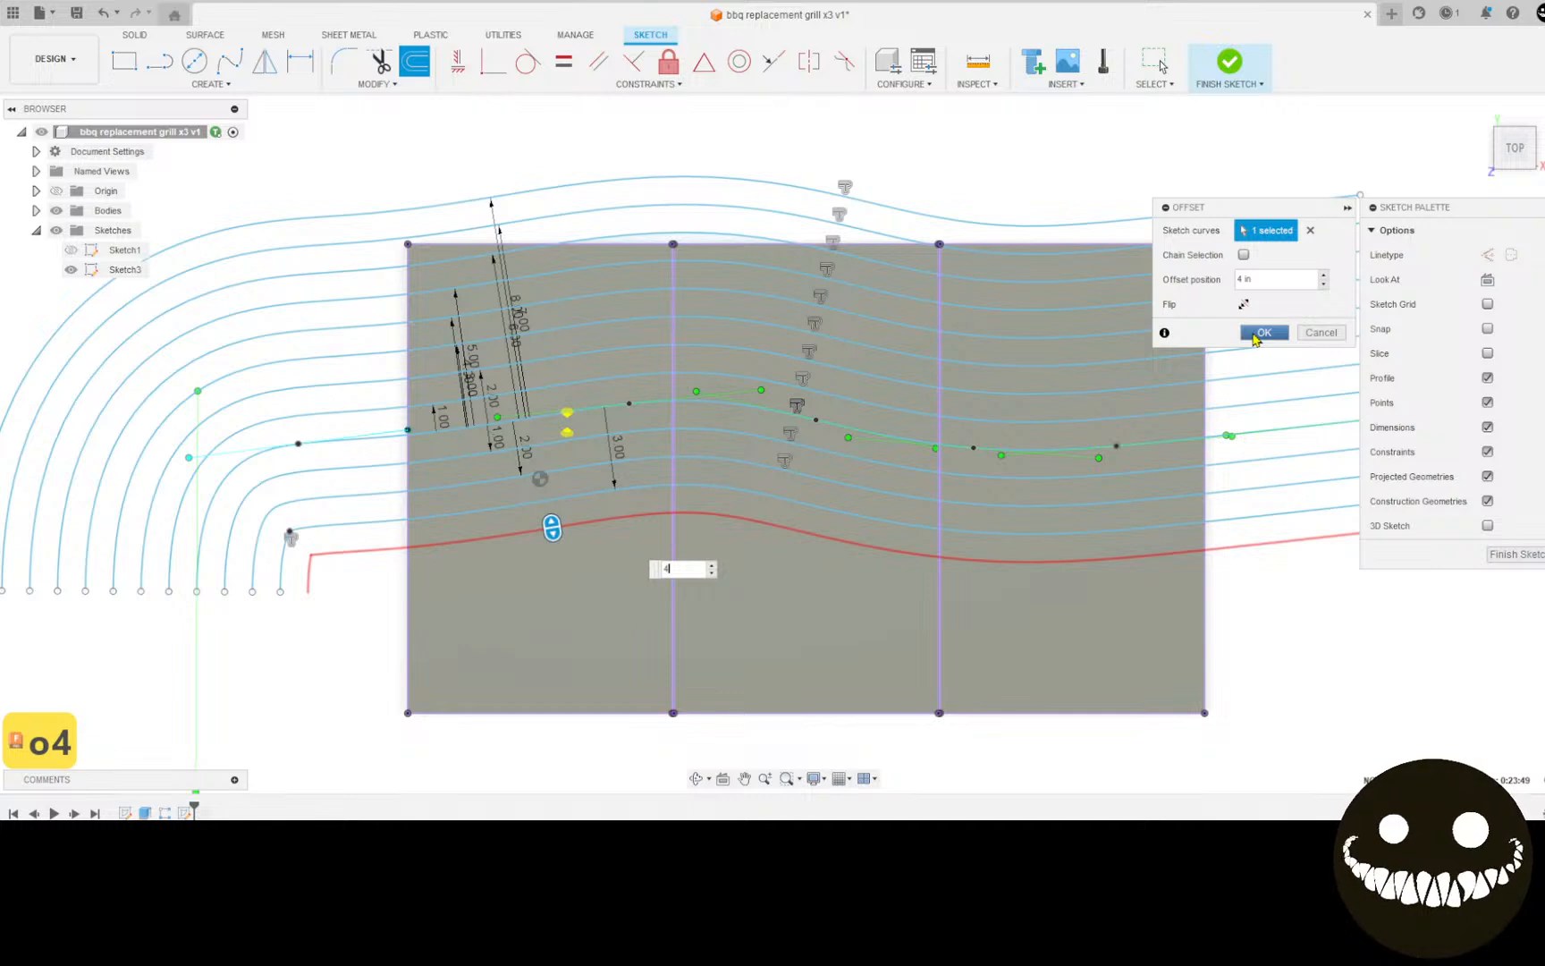
pyautogui.click(1260, 333)
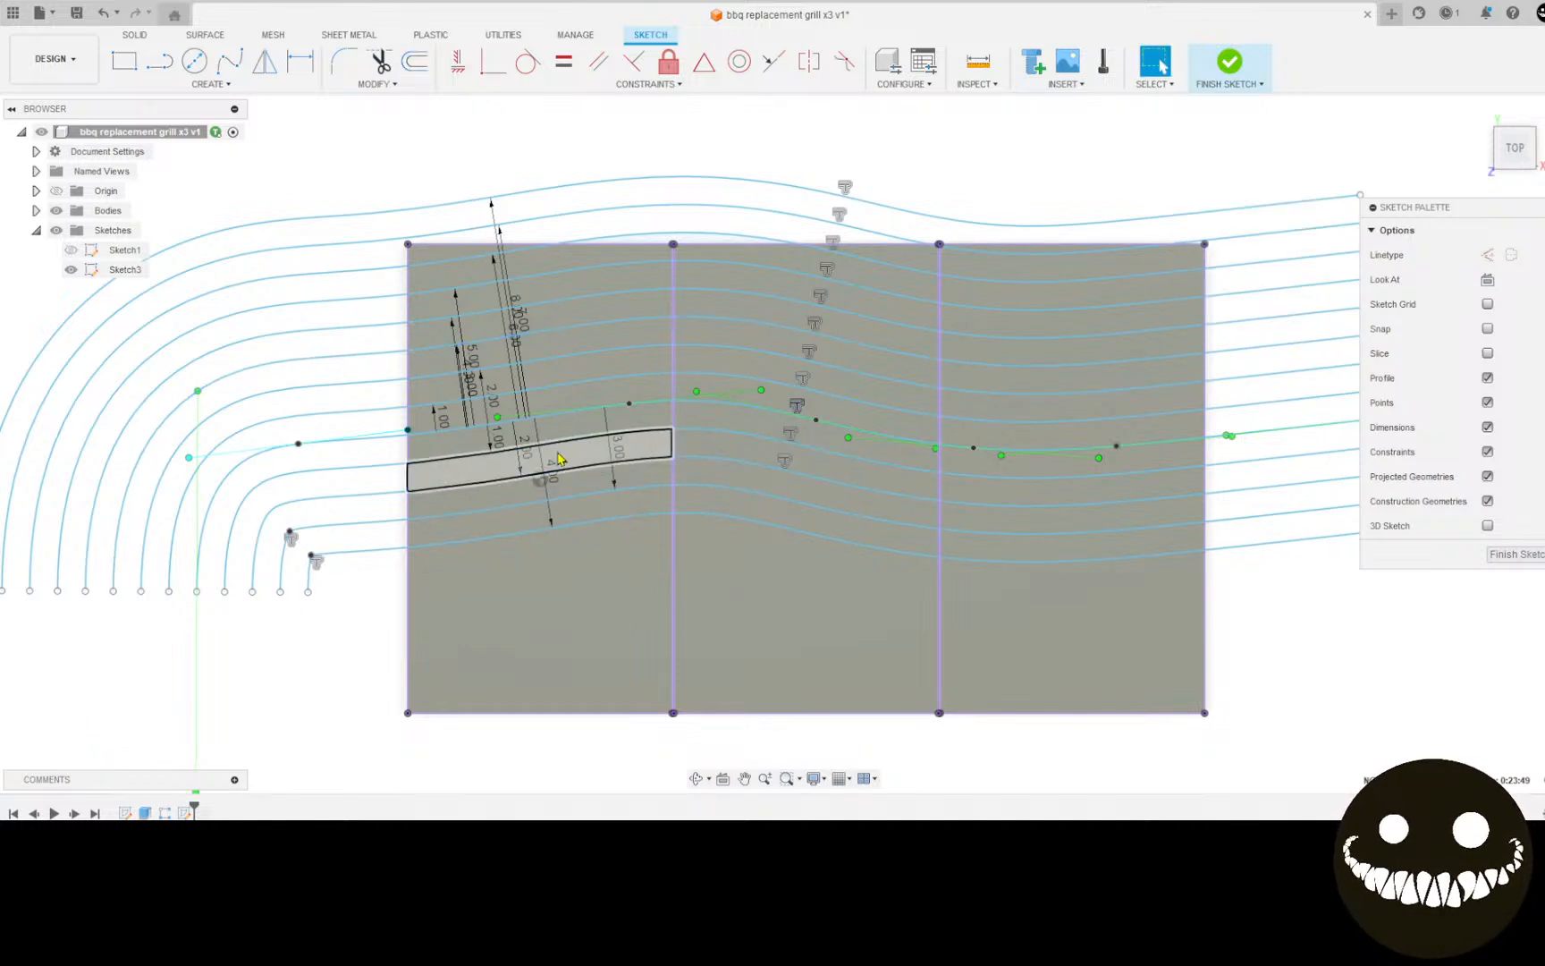
# Step: Offset the original wavy spline 5 in toward the plates' lower edge
pyautogui.press('o')
pyautogui.click(519, 420)
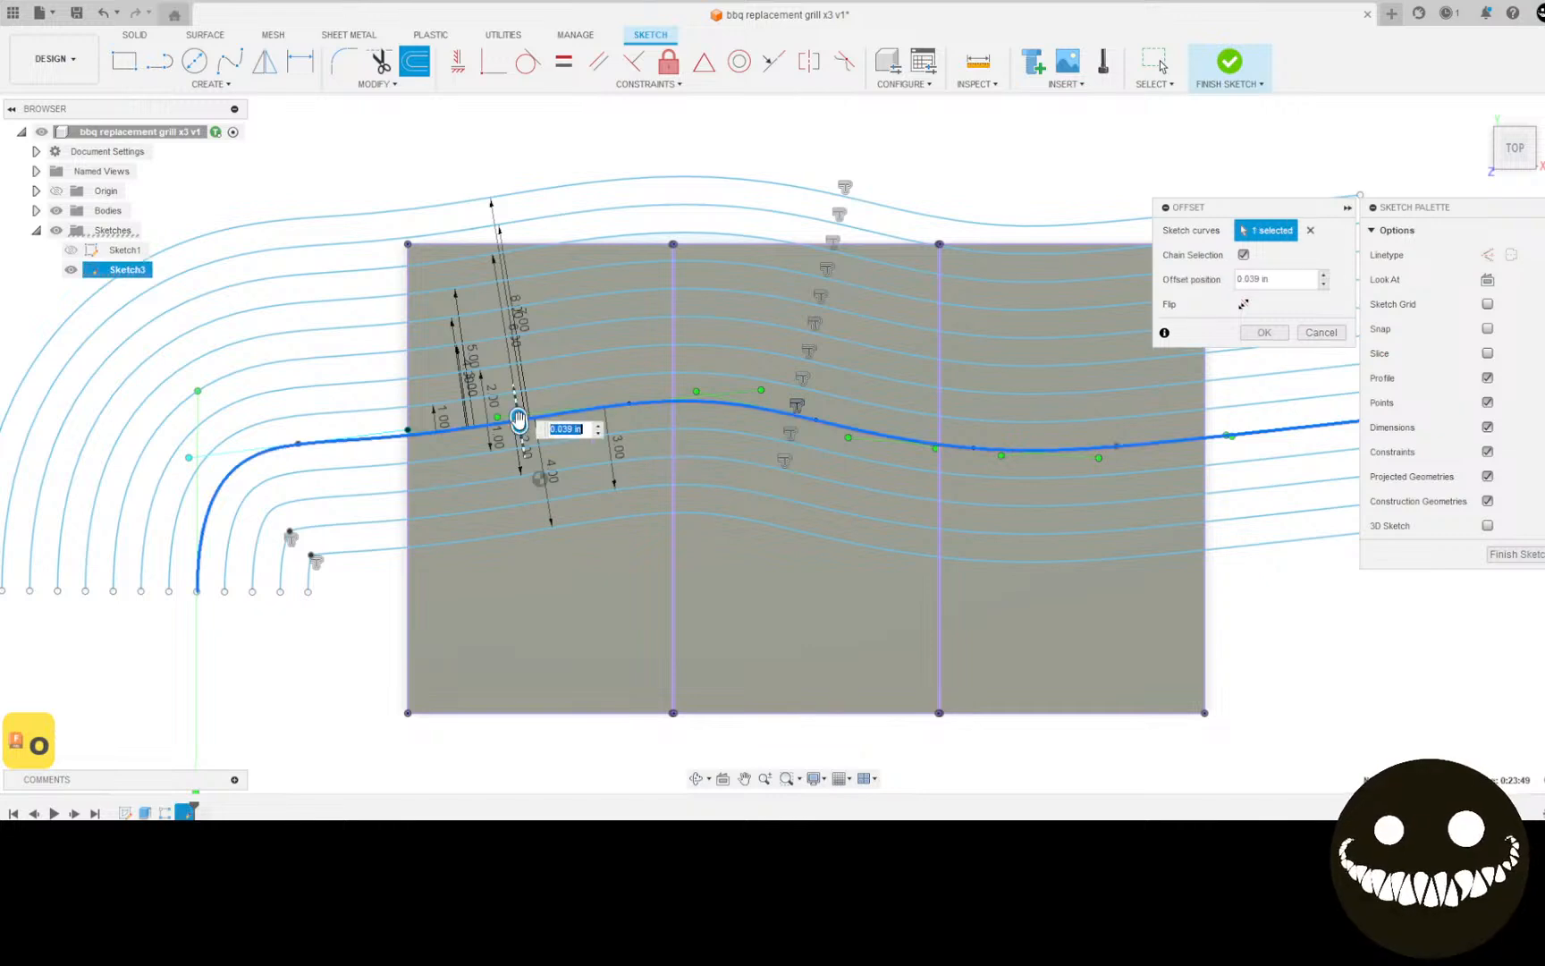
pyautogui.write('5')
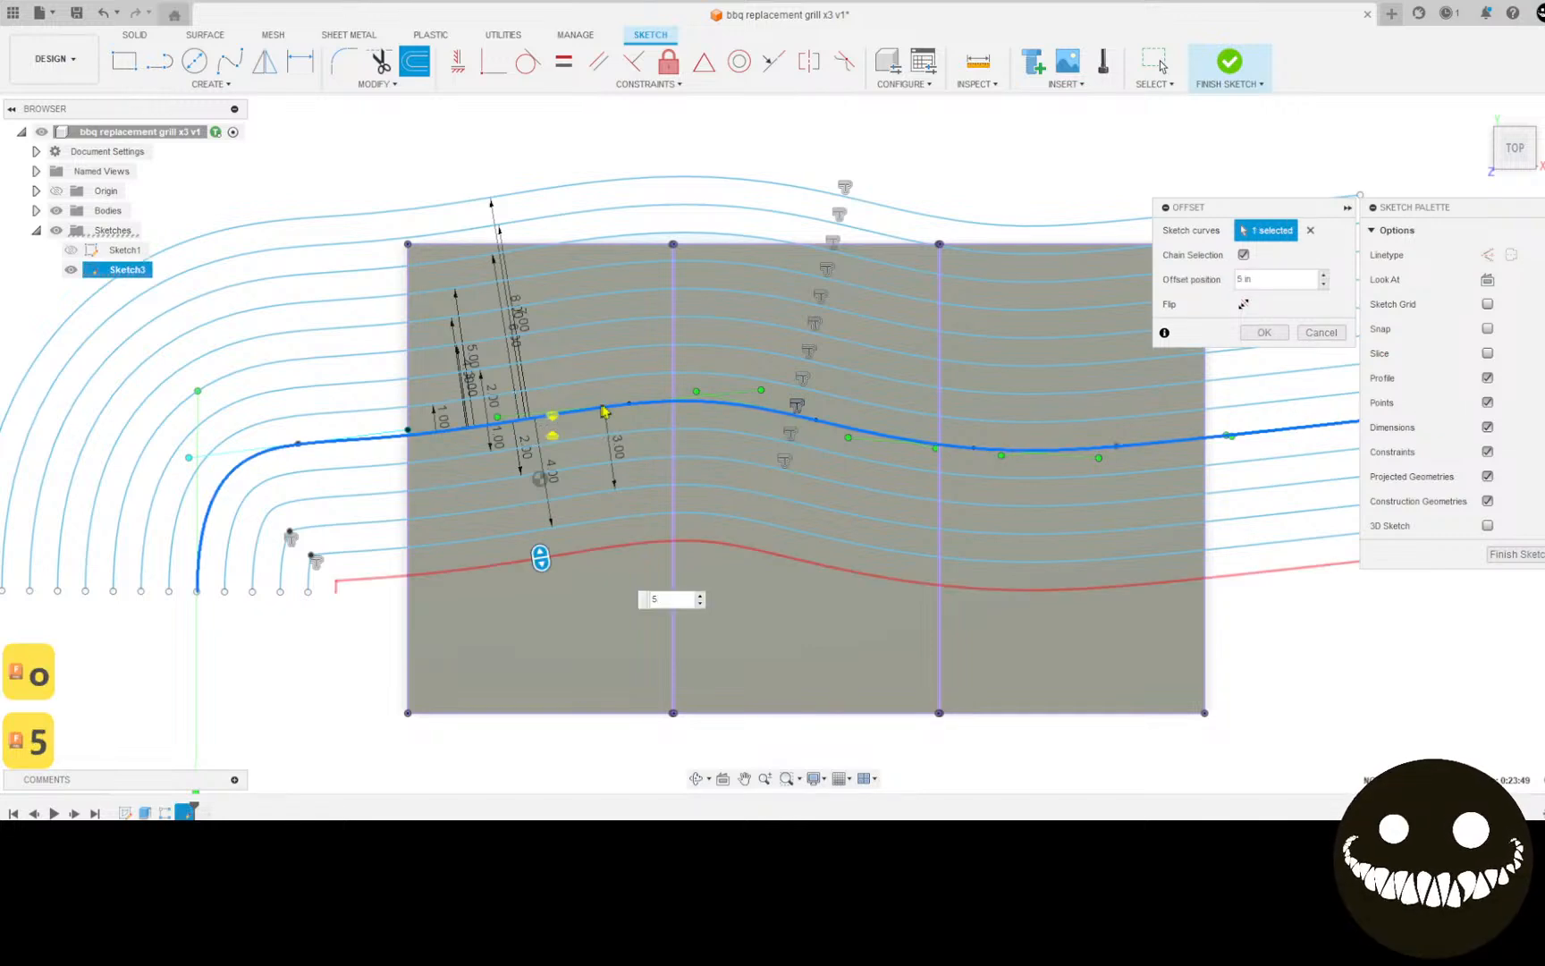
pyautogui.click(1261, 332)
pyautogui.press('o')
pyautogui.press('6')
pyautogui.click(571, 416)
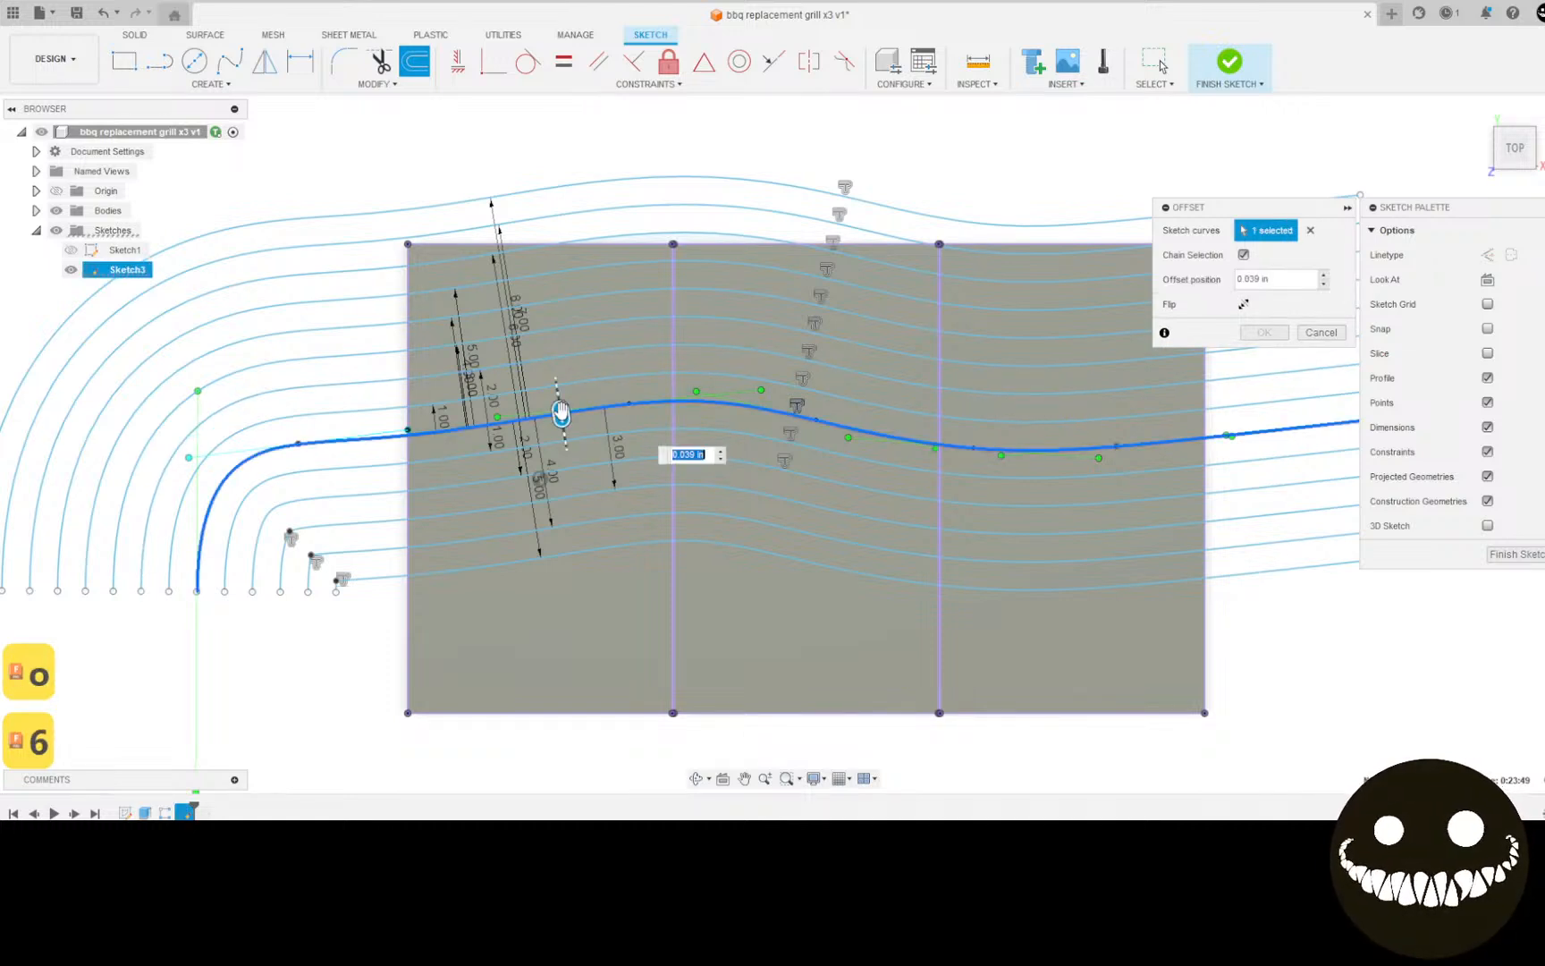
pyautogui.click(1320, 332)
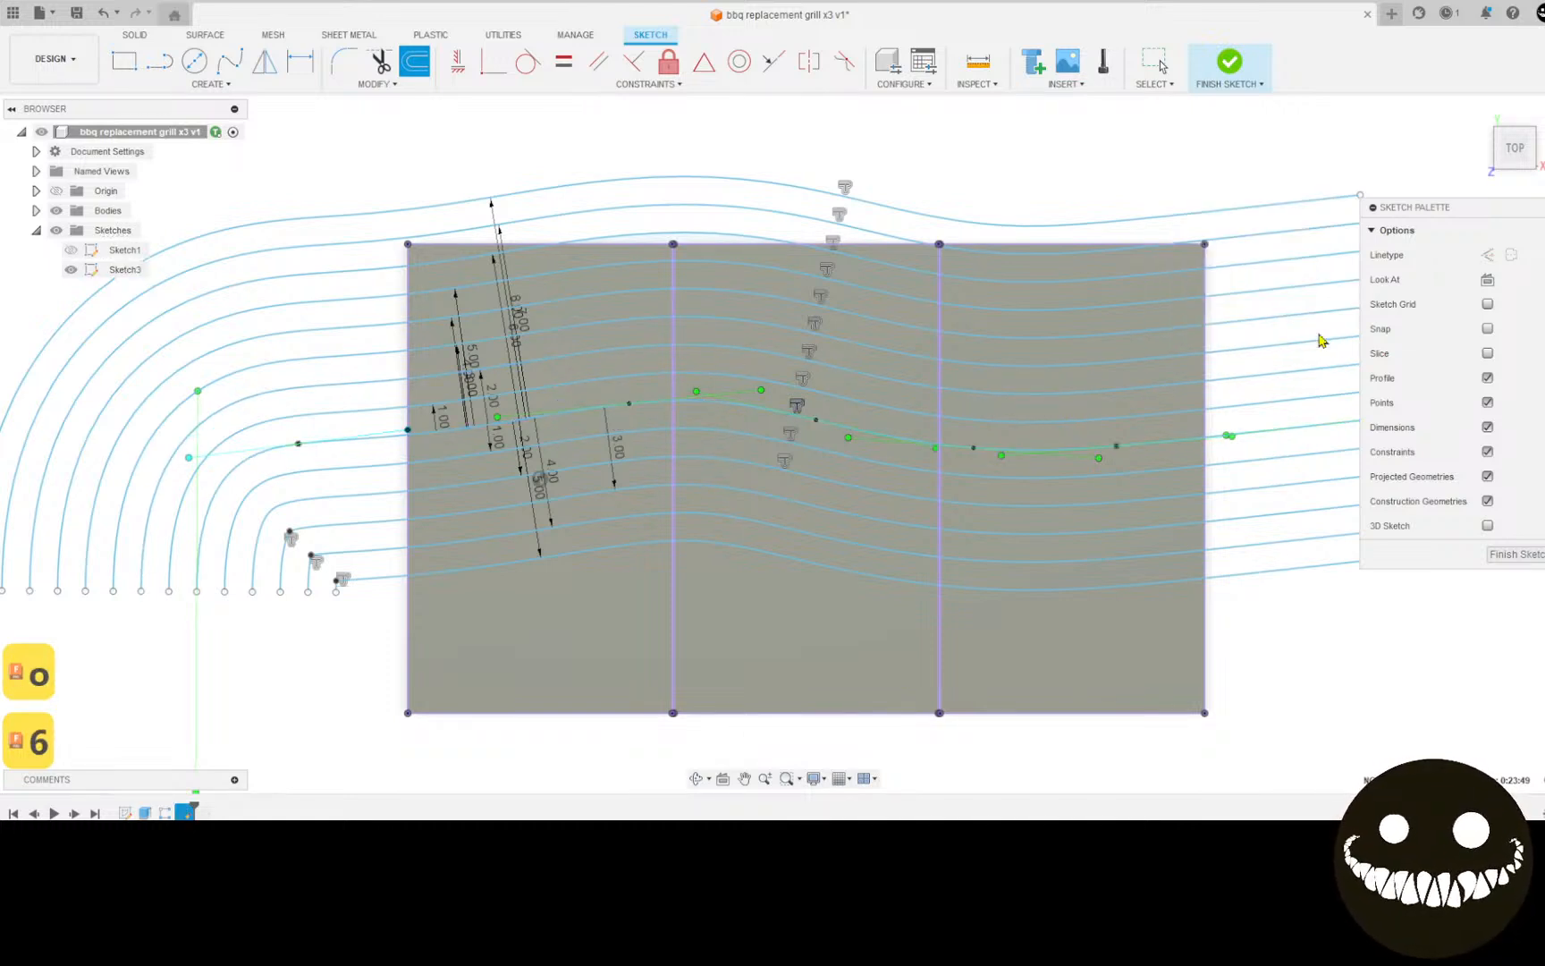
# Step: Offset the original wavy spline 6 in toward the plates' lower edge
pyautogui.press('o')
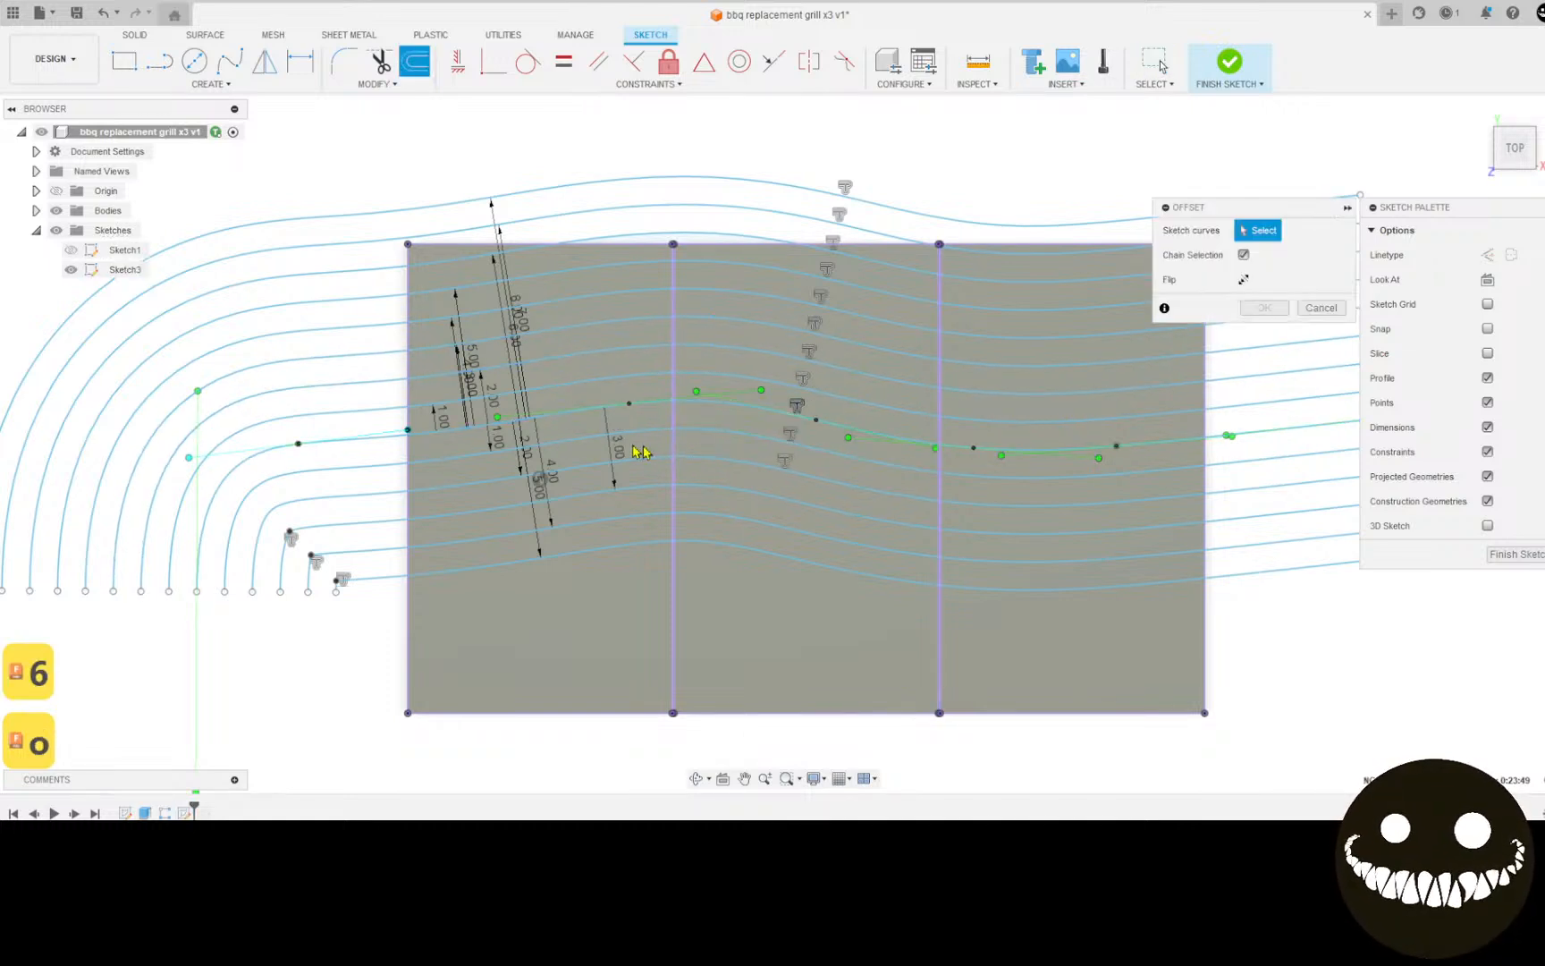
pyautogui.click(535, 419)
pyautogui.write('o')
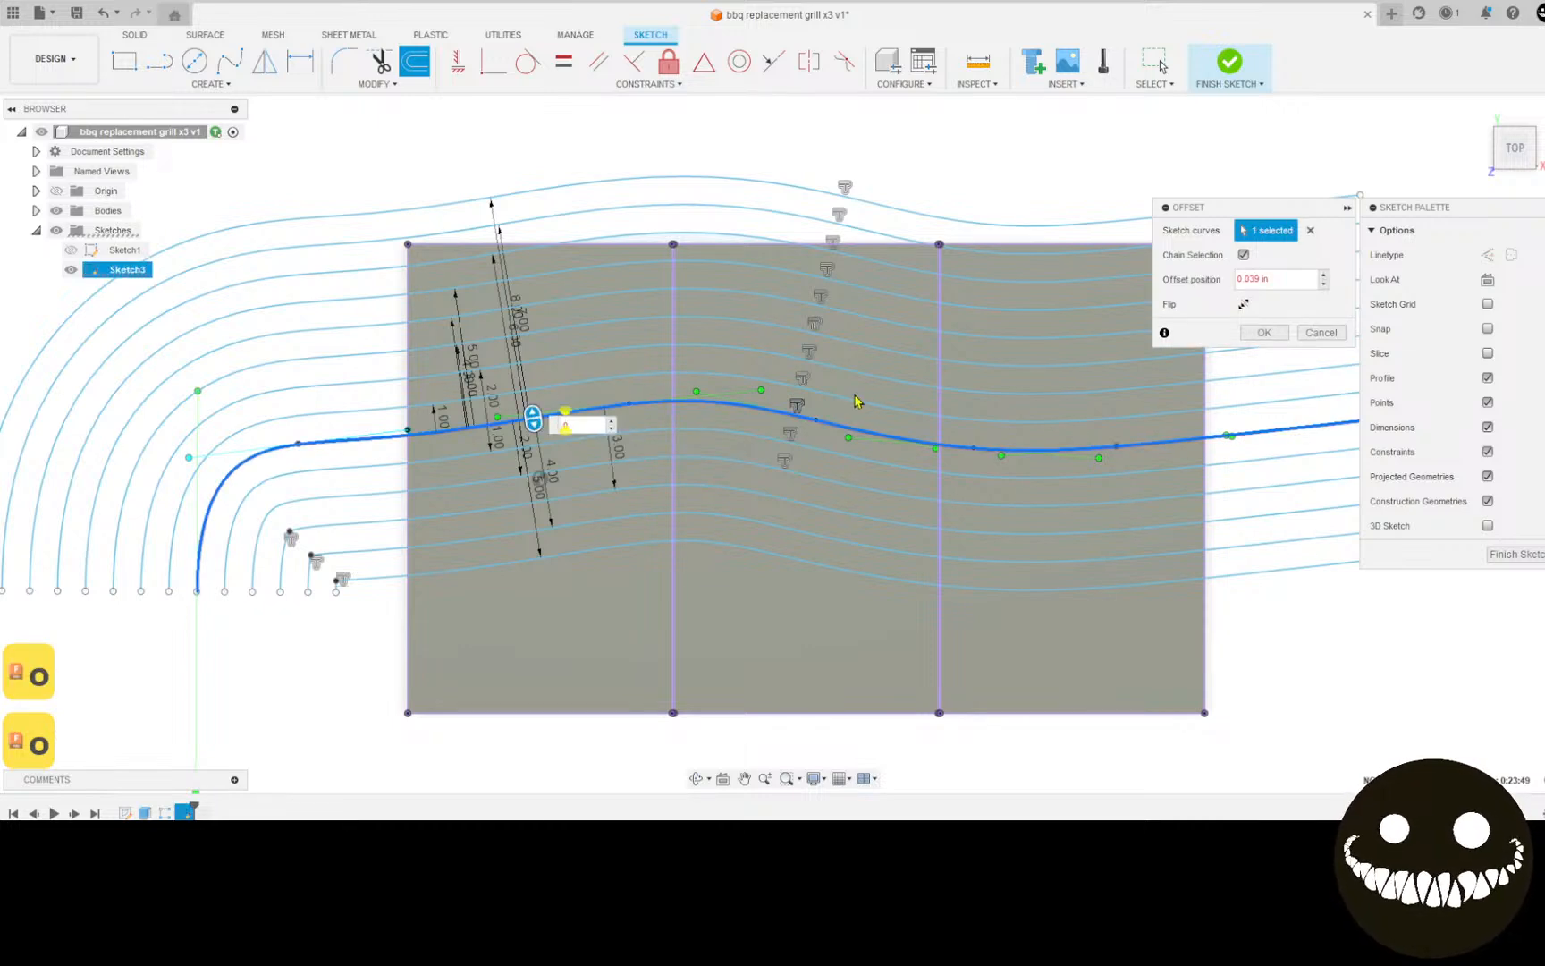
pyautogui.press('BackSpace')
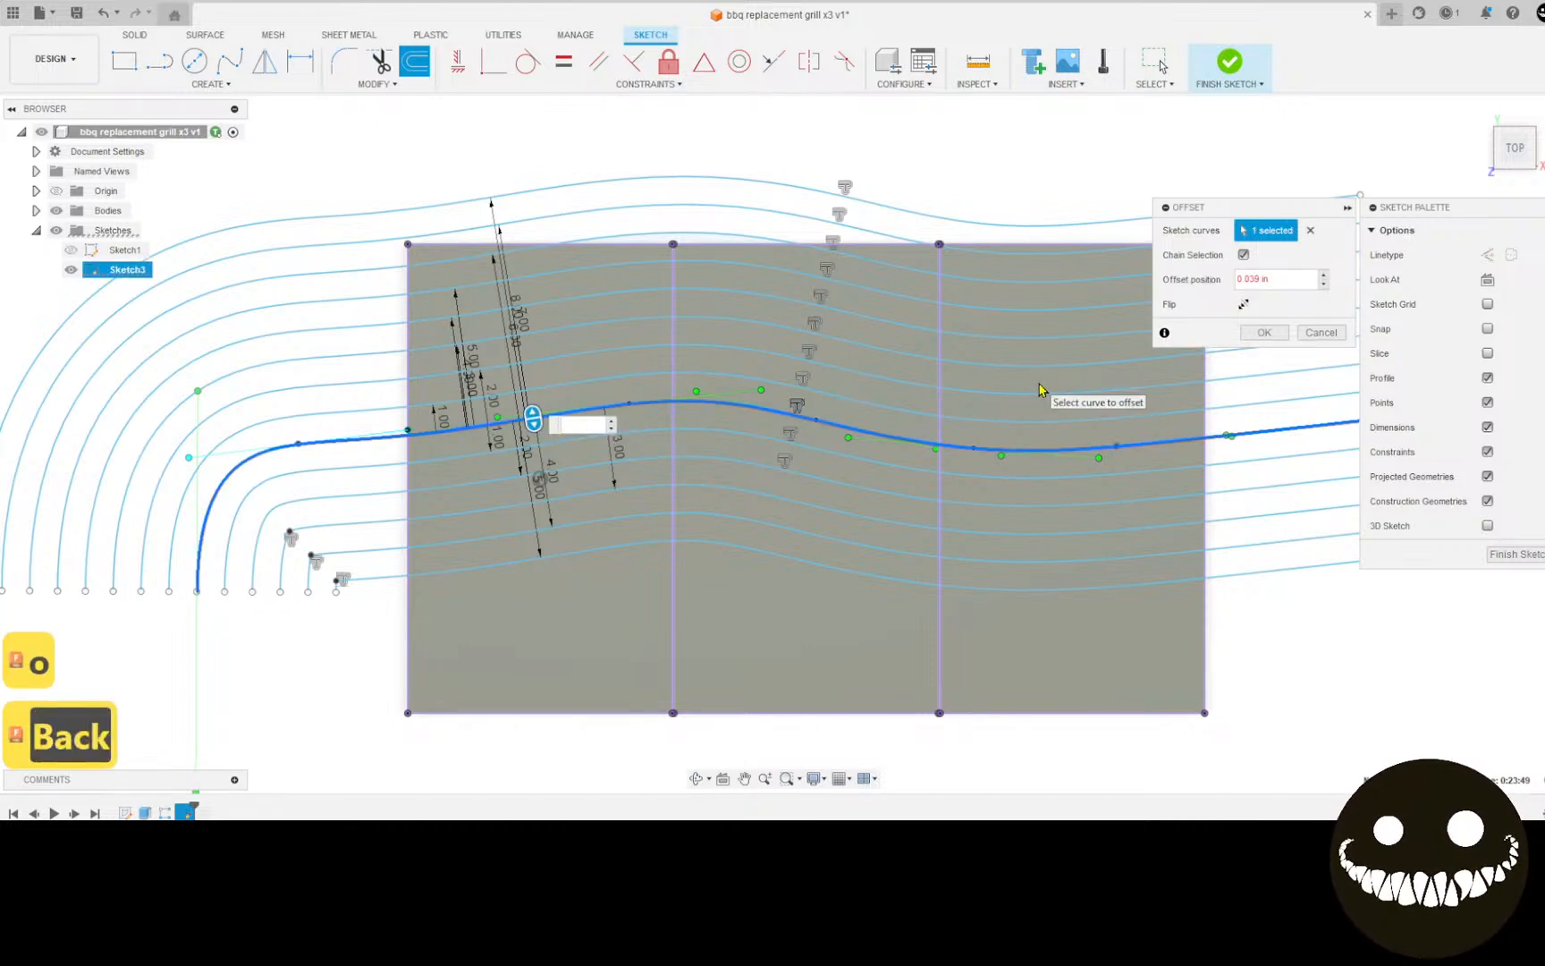
pyautogui.write('6')
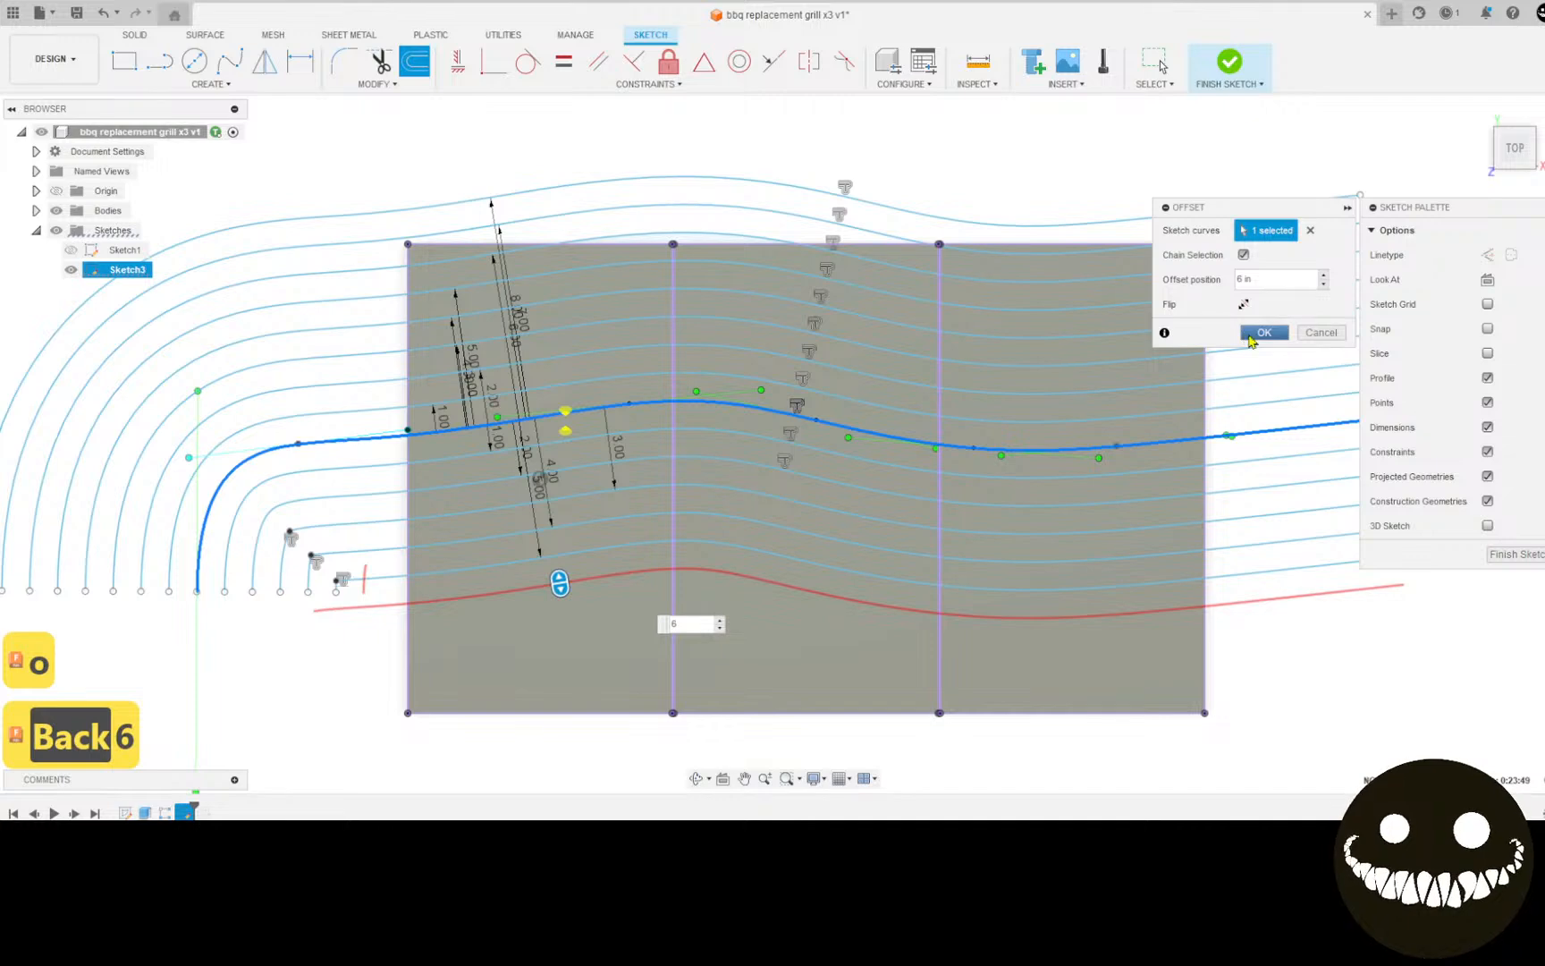
pyautogui.click(1262, 333)
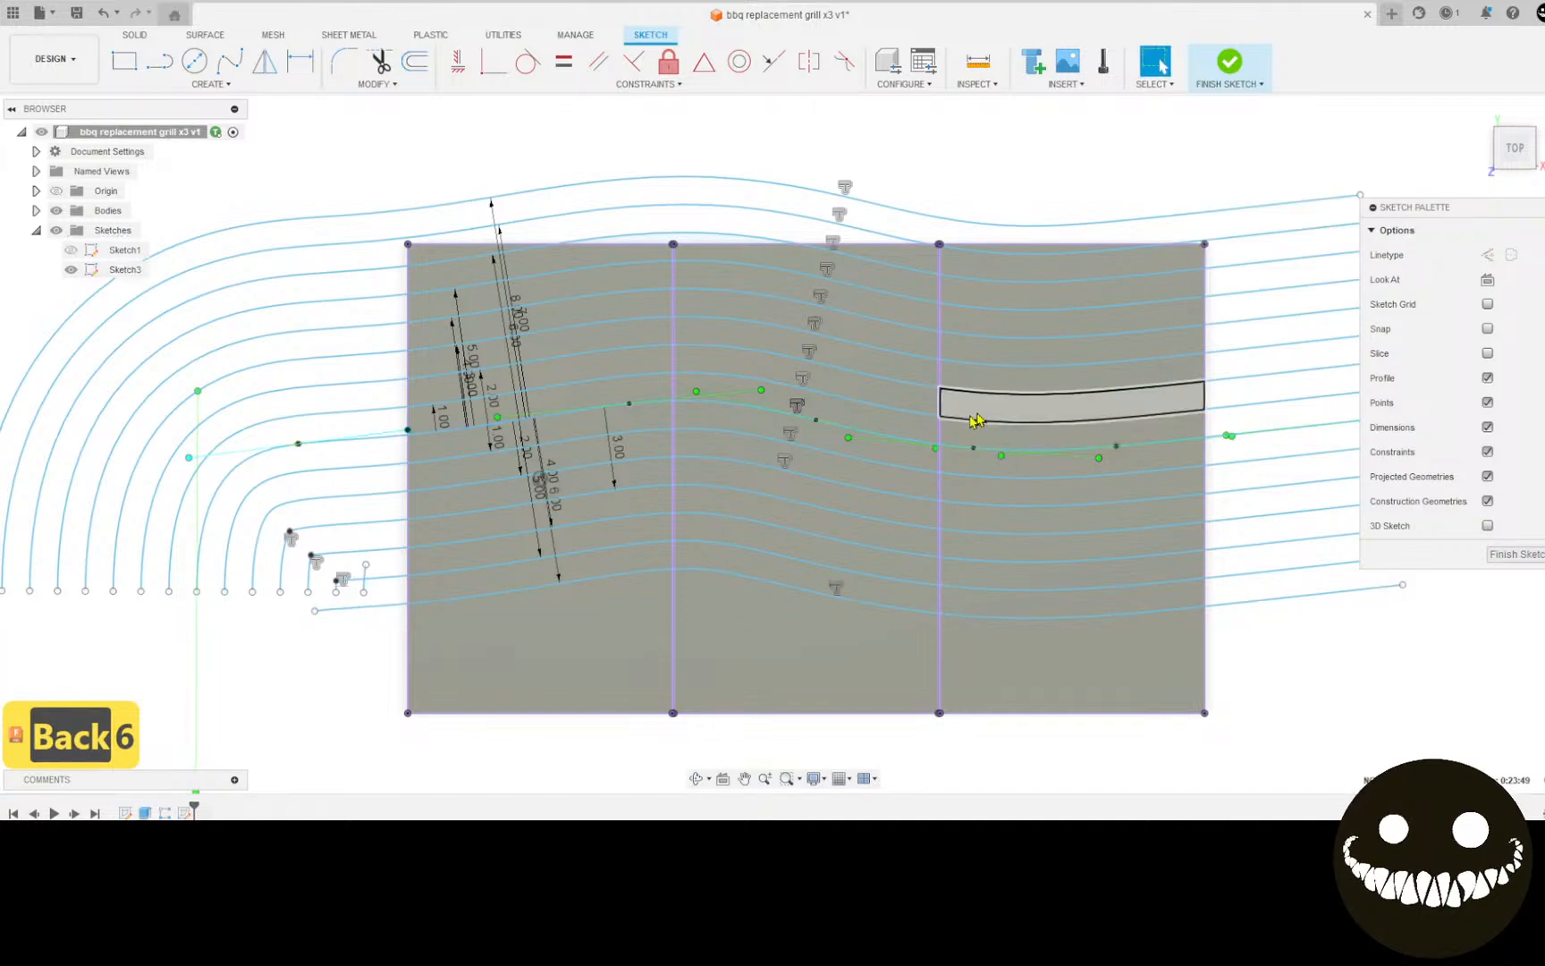
# Step: Try repositioning the original spline by pulling on the curve itself, and undo each of these moves
pyautogui.moveTo(434, 438); pyautogui.dragTo(459, 425)
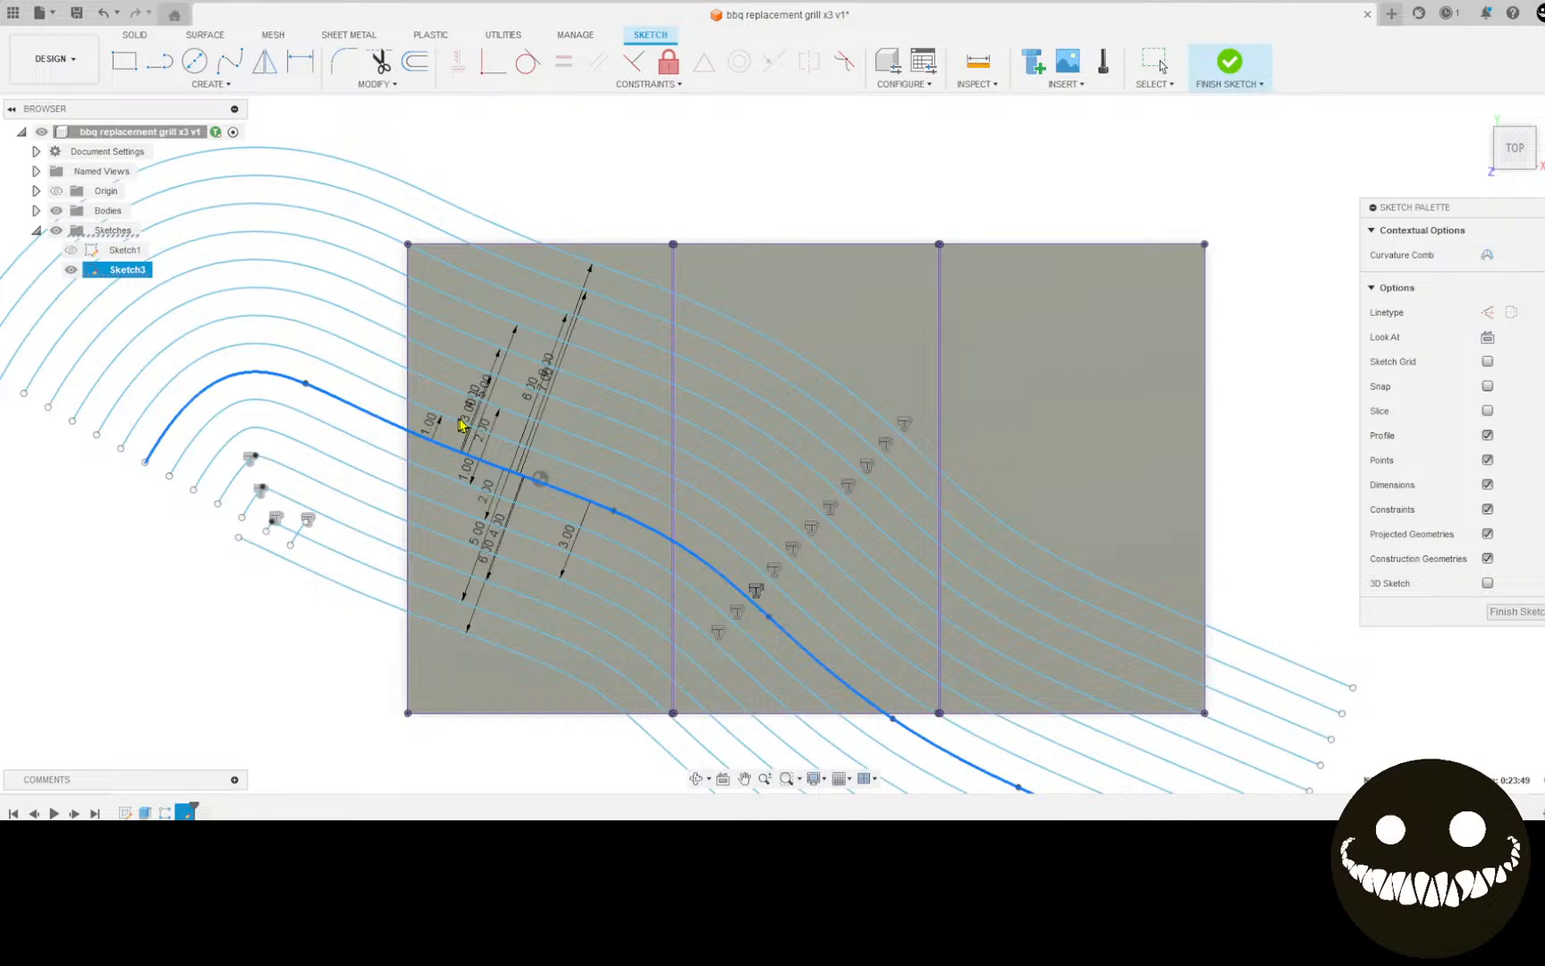
pyautogui.hotkey('ctrl', 'z')
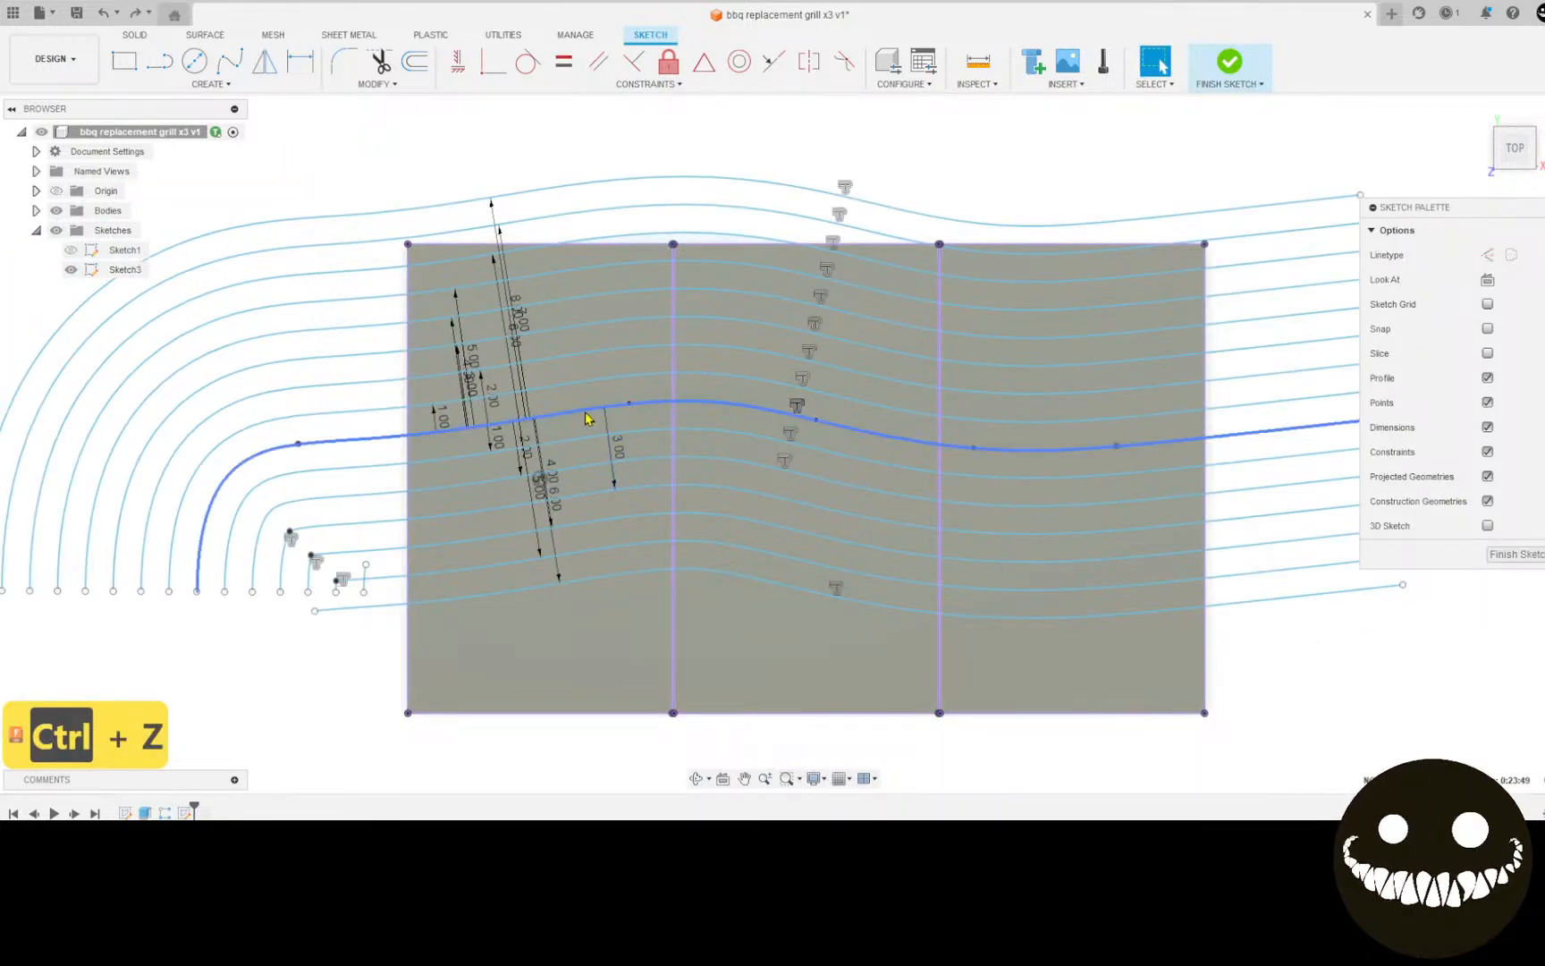
pyautogui.click(588, 417)
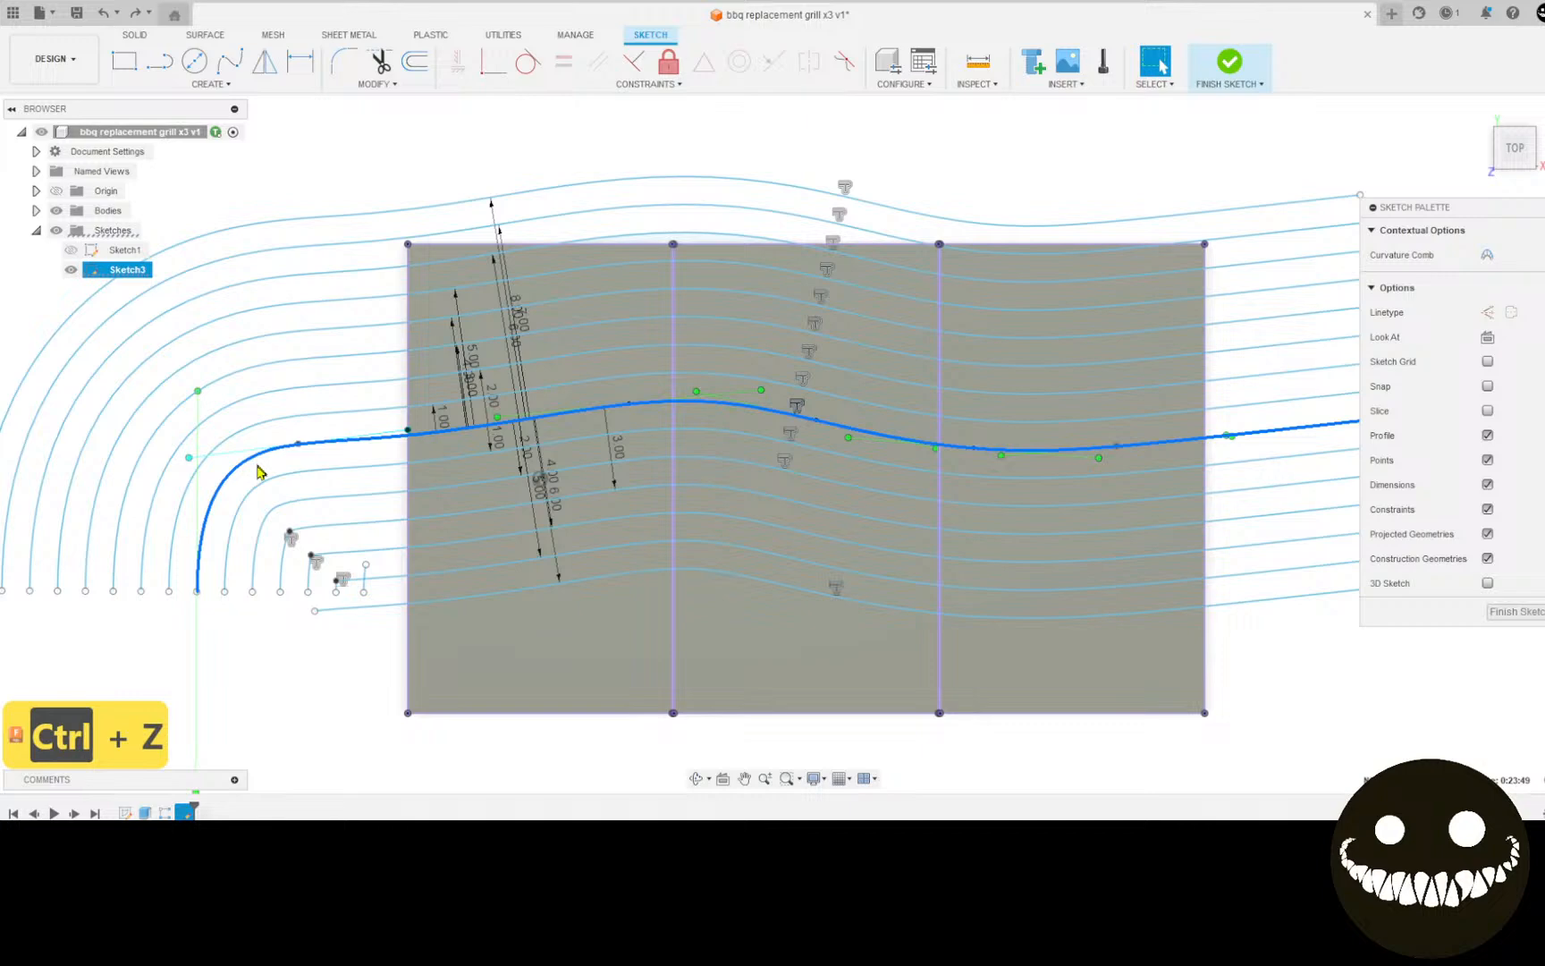
pyautogui.hotkey('ctrl', 'z')
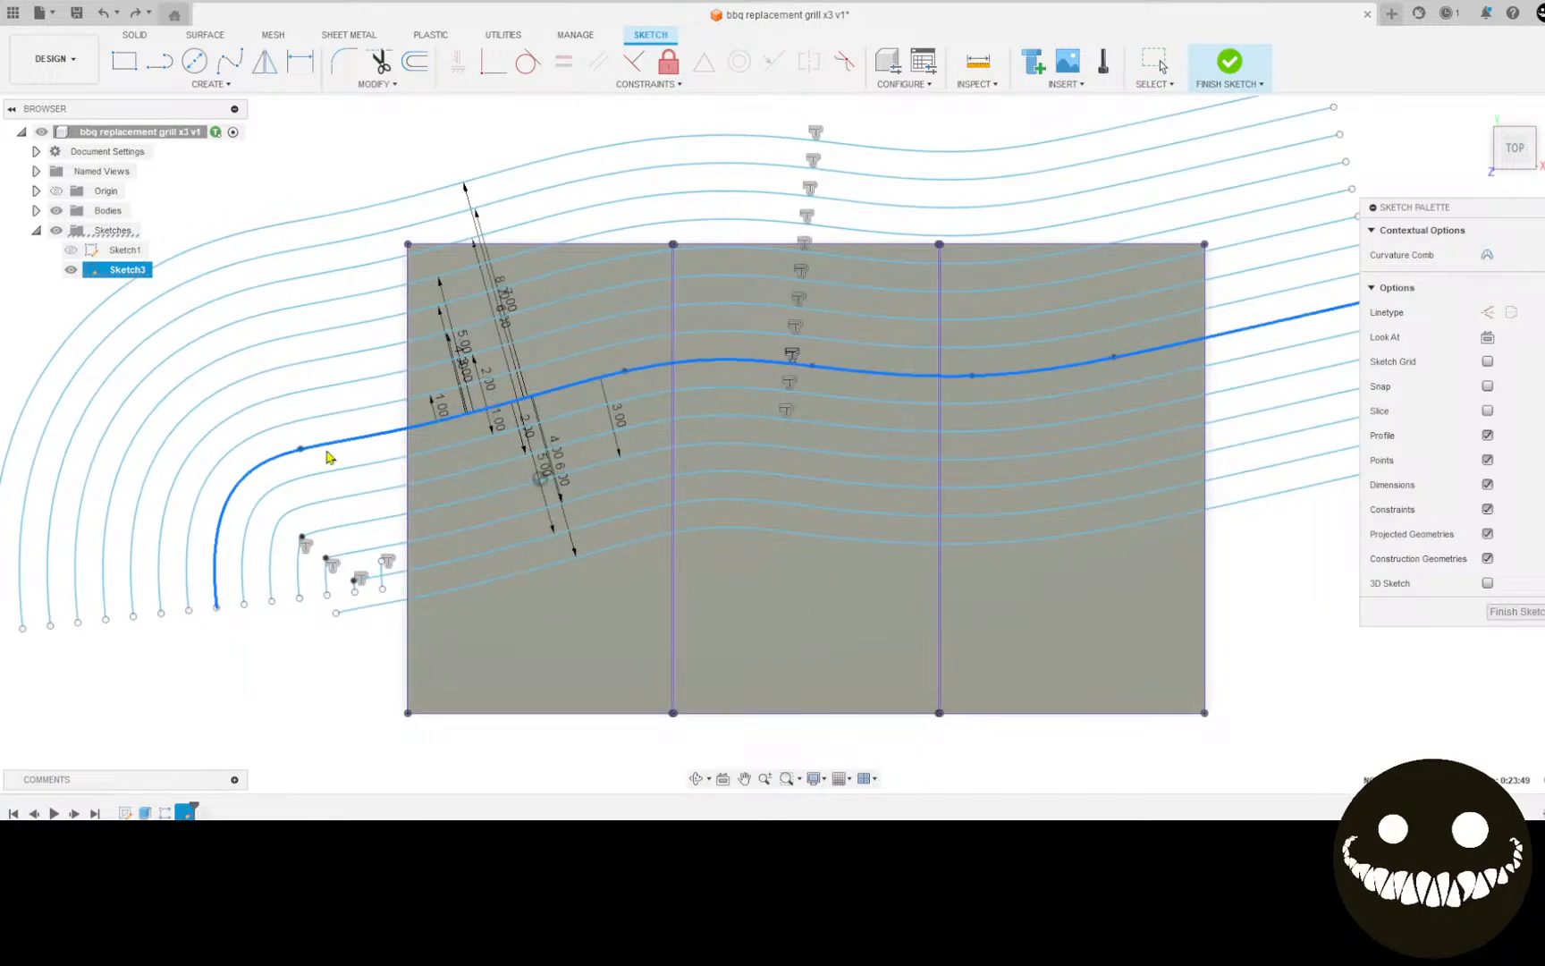
pyautogui.hotkey('ctrl', 'z')
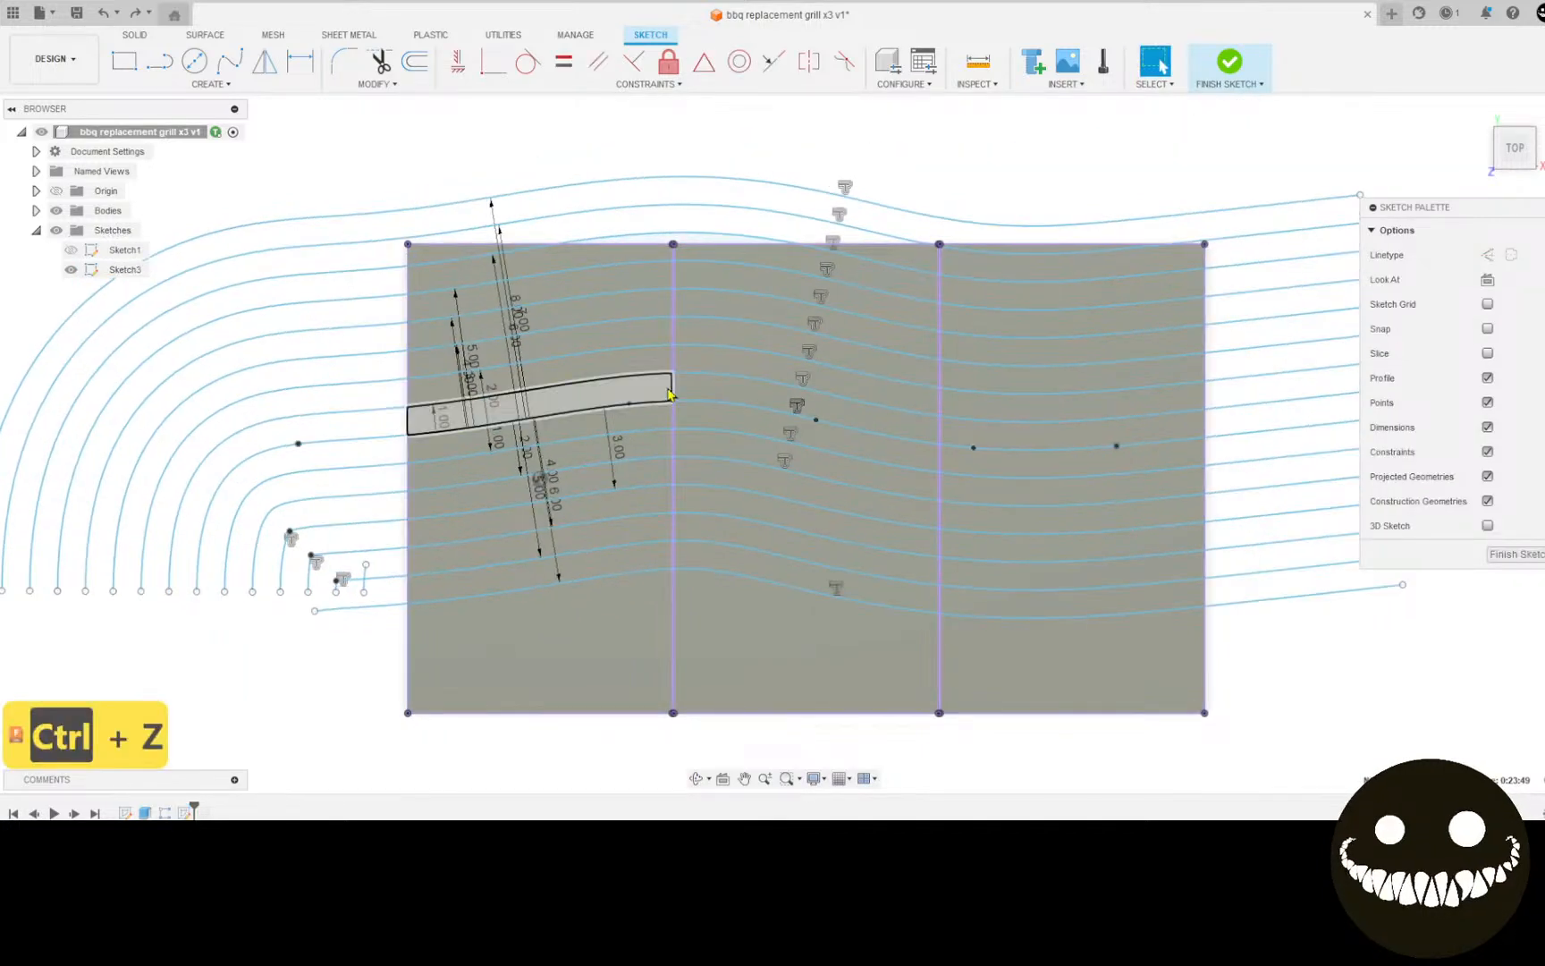
pyautogui.hotkey('ctrl', 'z')
pyautogui.hotkey('ctrl', 'z')
pyautogui.hotkey('ctrl', 'z')
pyautogui.hotkey('ctrl', 'z')
pyautogui.hotkey('ctrl', 'z')
# Step: Deepen the wave by raising the original spline's crest fit point in the first plate and slightly lowering its valley fit point in the third
pyautogui.click(975, 449)
pyautogui.moveTo(974, 448); pyautogui.dragTo(976, 462)
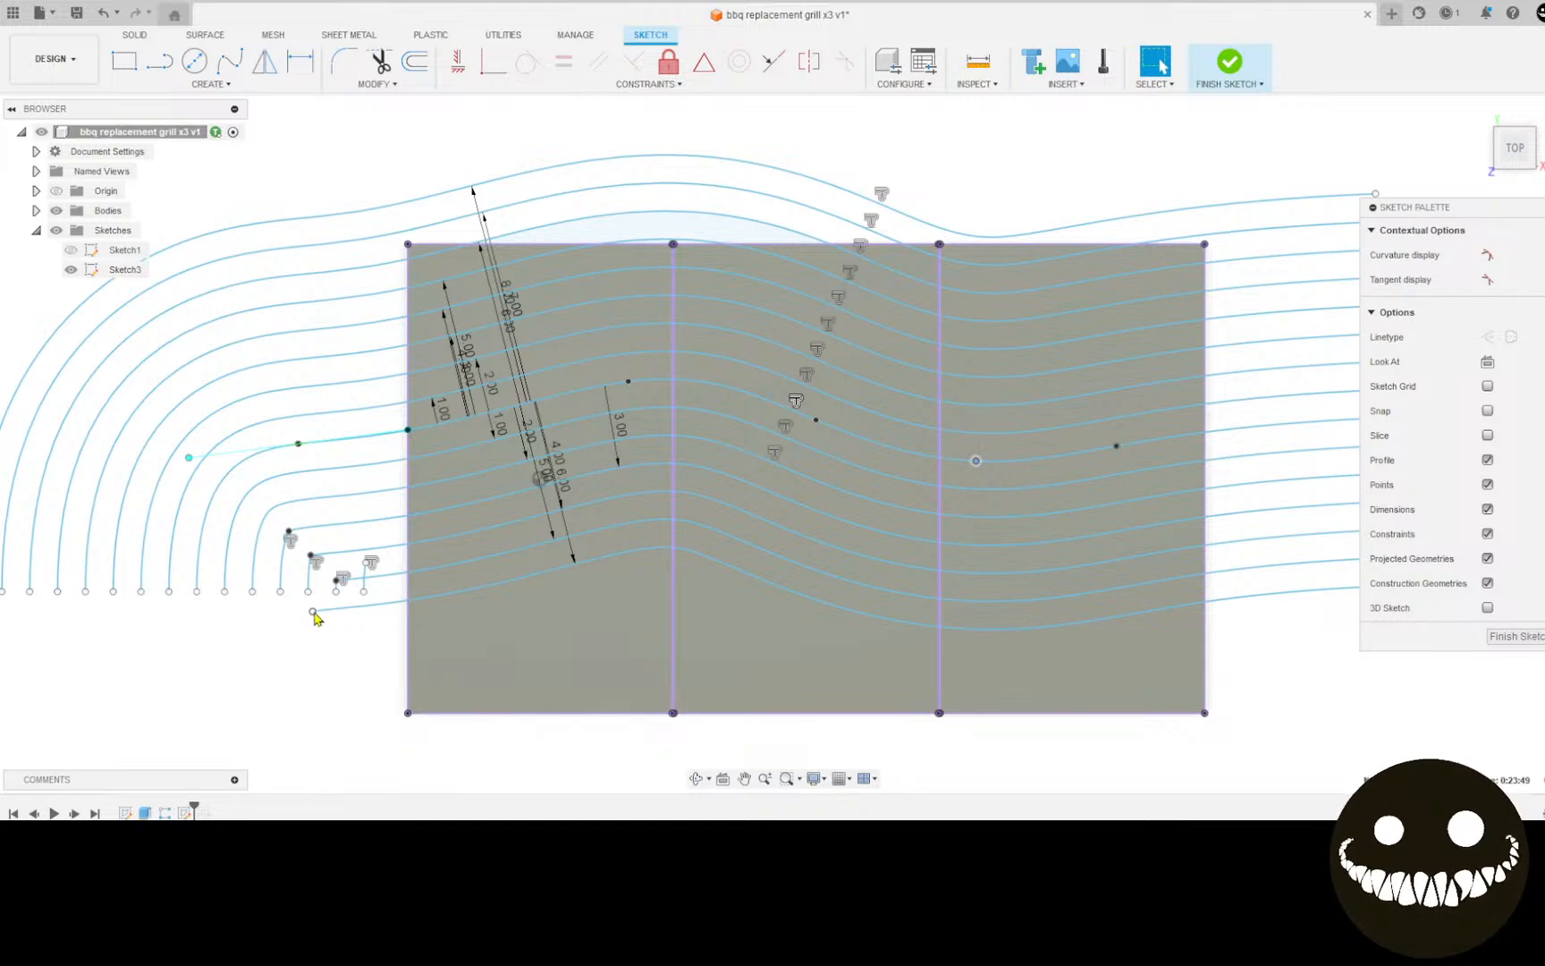
# Step: Open up the tight bend beside the first plate by moving the original spline's start point upward and farther away from the plate
pyautogui.click(269, 486)
pyautogui.click(269, 453)
pyautogui.click(237, 476)
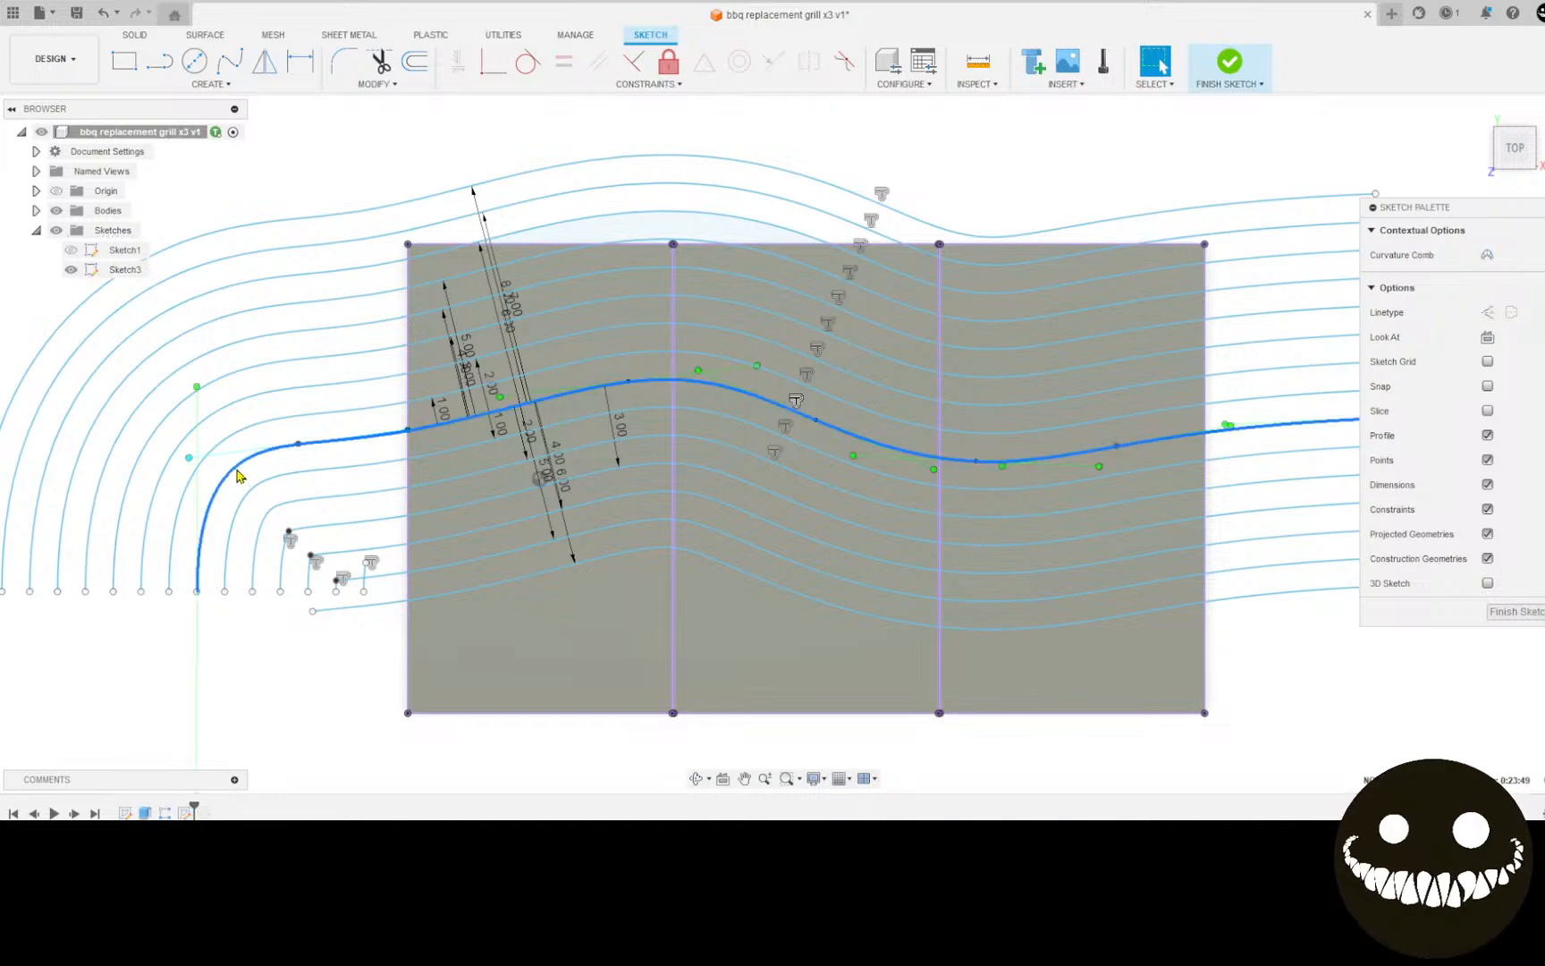
pyautogui.click(302, 463)
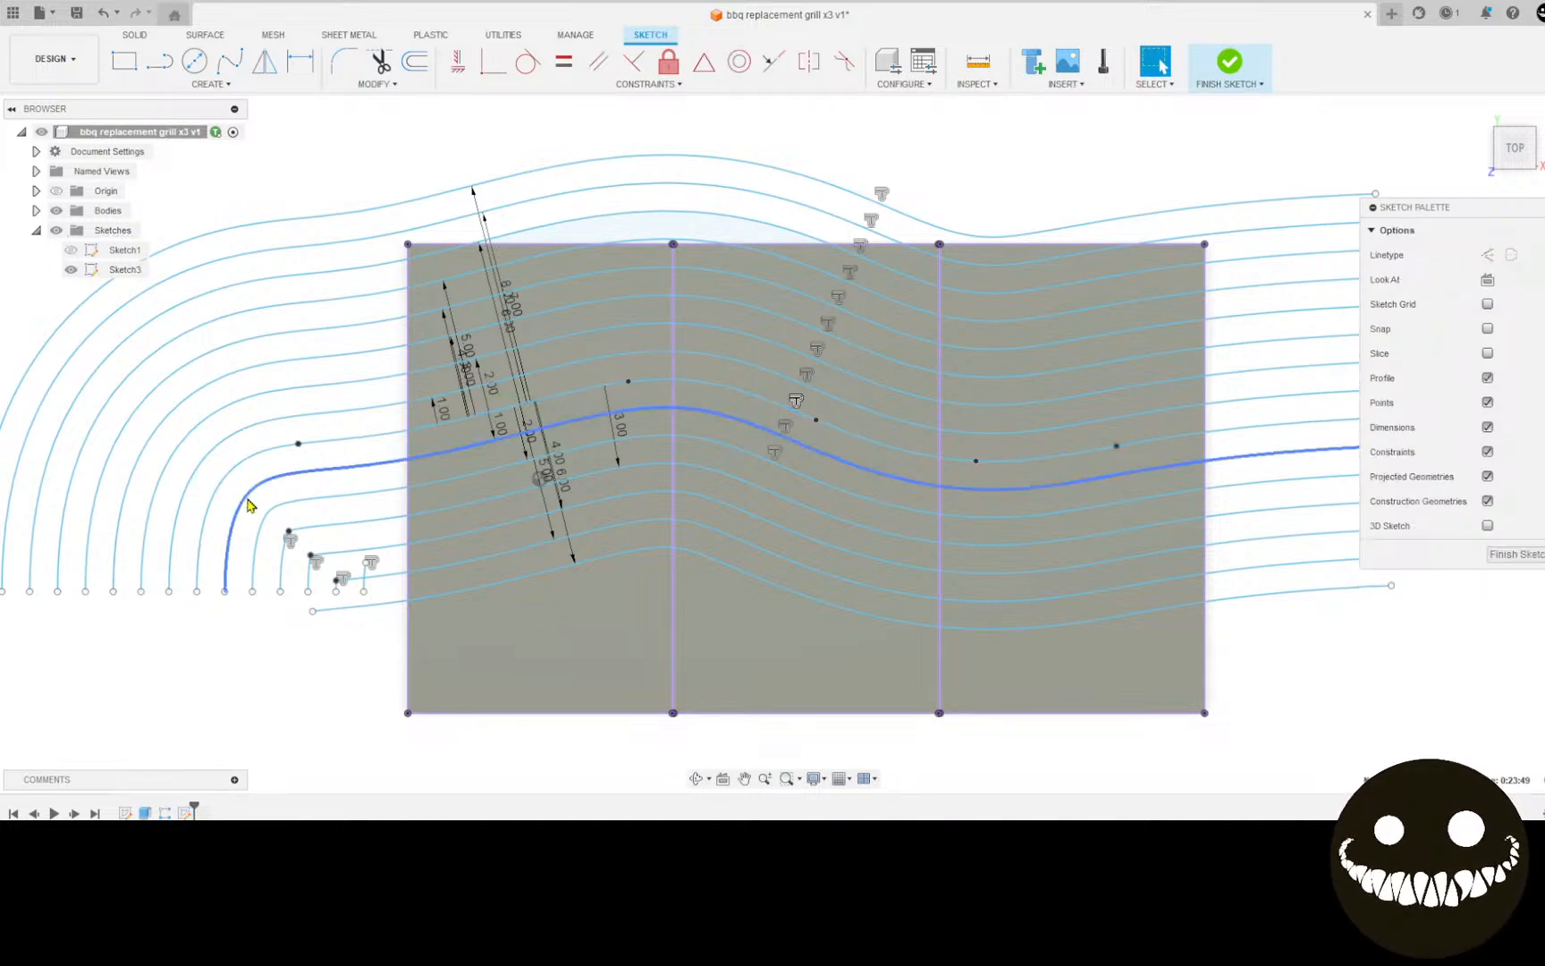
pyautogui.hotkey('ctrl', 'z')
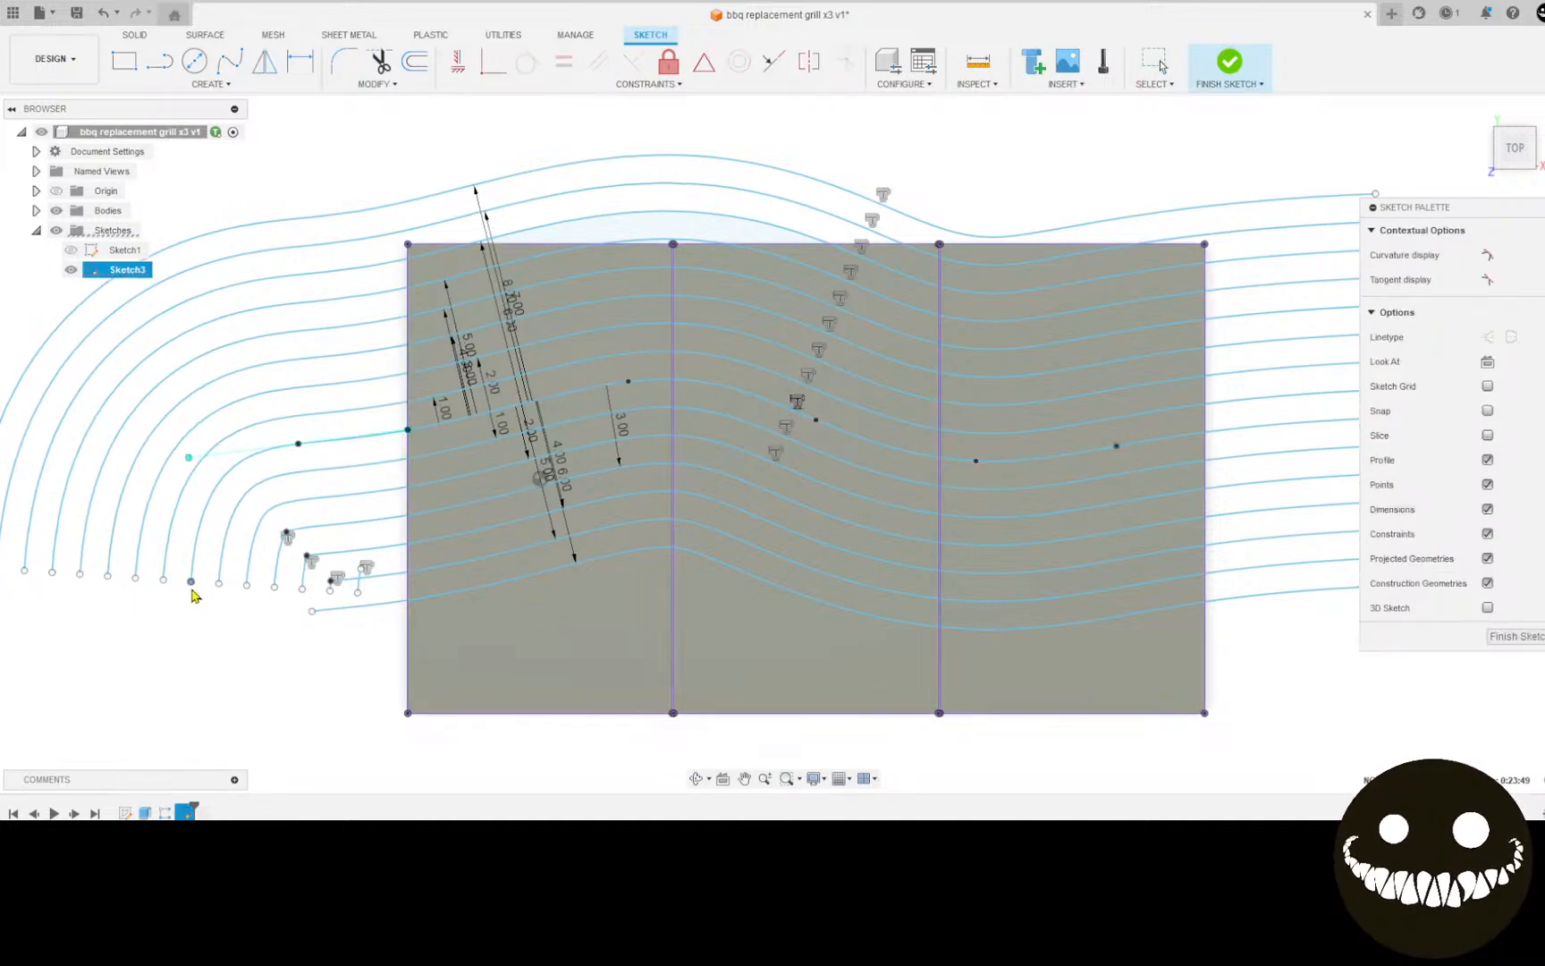
pyautogui.moveTo(192, 577)
pyautogui.mouseDown()
pyautogui.moveTo(193, 504)
pyautogui.moveTo(128, 459)
pyautogui.moveTo(128, 480)
pyautogui.moveTo(113, 472)
pyautogui.moveTo(128, 410)
pyautogui.mouseUp()
pyautogui.scroll(-3, 662, 514)
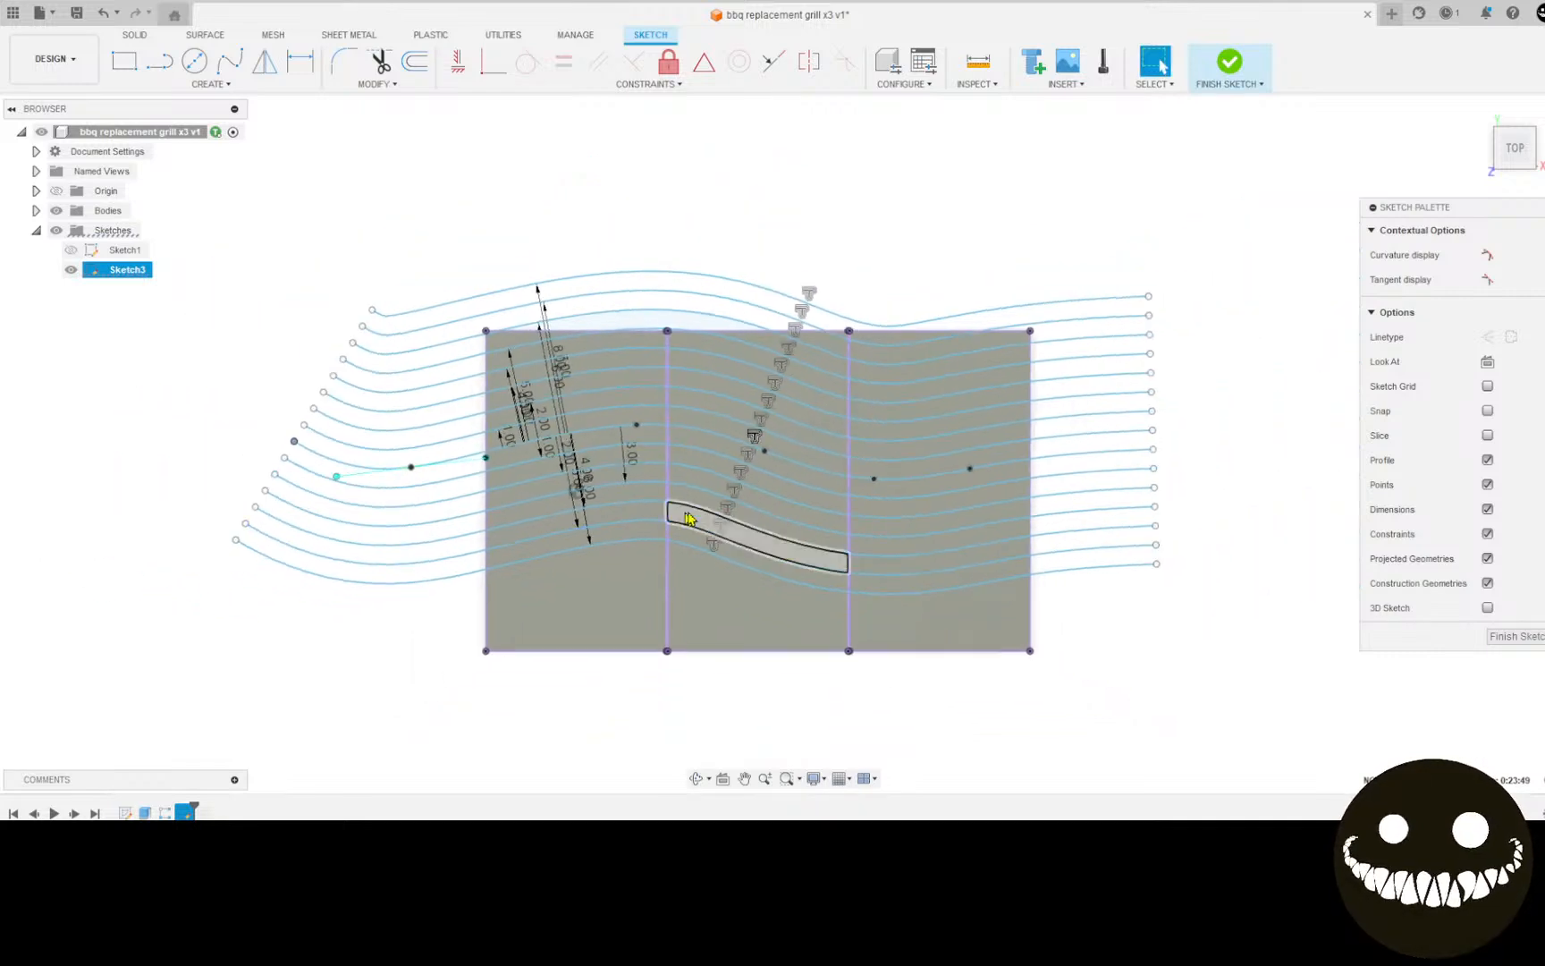
# Step: Lower the original wavy spline across the plates and offset it 6 in toward the plates' lower edge
pyautogui.moveTo(1153, 302)
pyautogui.mouseDown()
pyautogui.moveTo(1151, 265)
pyautogui.moveTo(1169, 370)
pyautogui.moveTo(1151, 367)
pyautogui.moveTo(1207, 351)
pyautogui.moveTo(1200, 338)
pyautogui.moveTo(1025, 359)
pyautogui.moveTo(856, 348)
pyautogui.moveTo(790, 419)
pyautogui.moveTo(841, 431)
pyautogui.moveTo(897, 391)
pyautogui.mouseUp()
pyautogui.click(614, 500)
pyautogui.click(614, 504)
pyautogui.press('o')
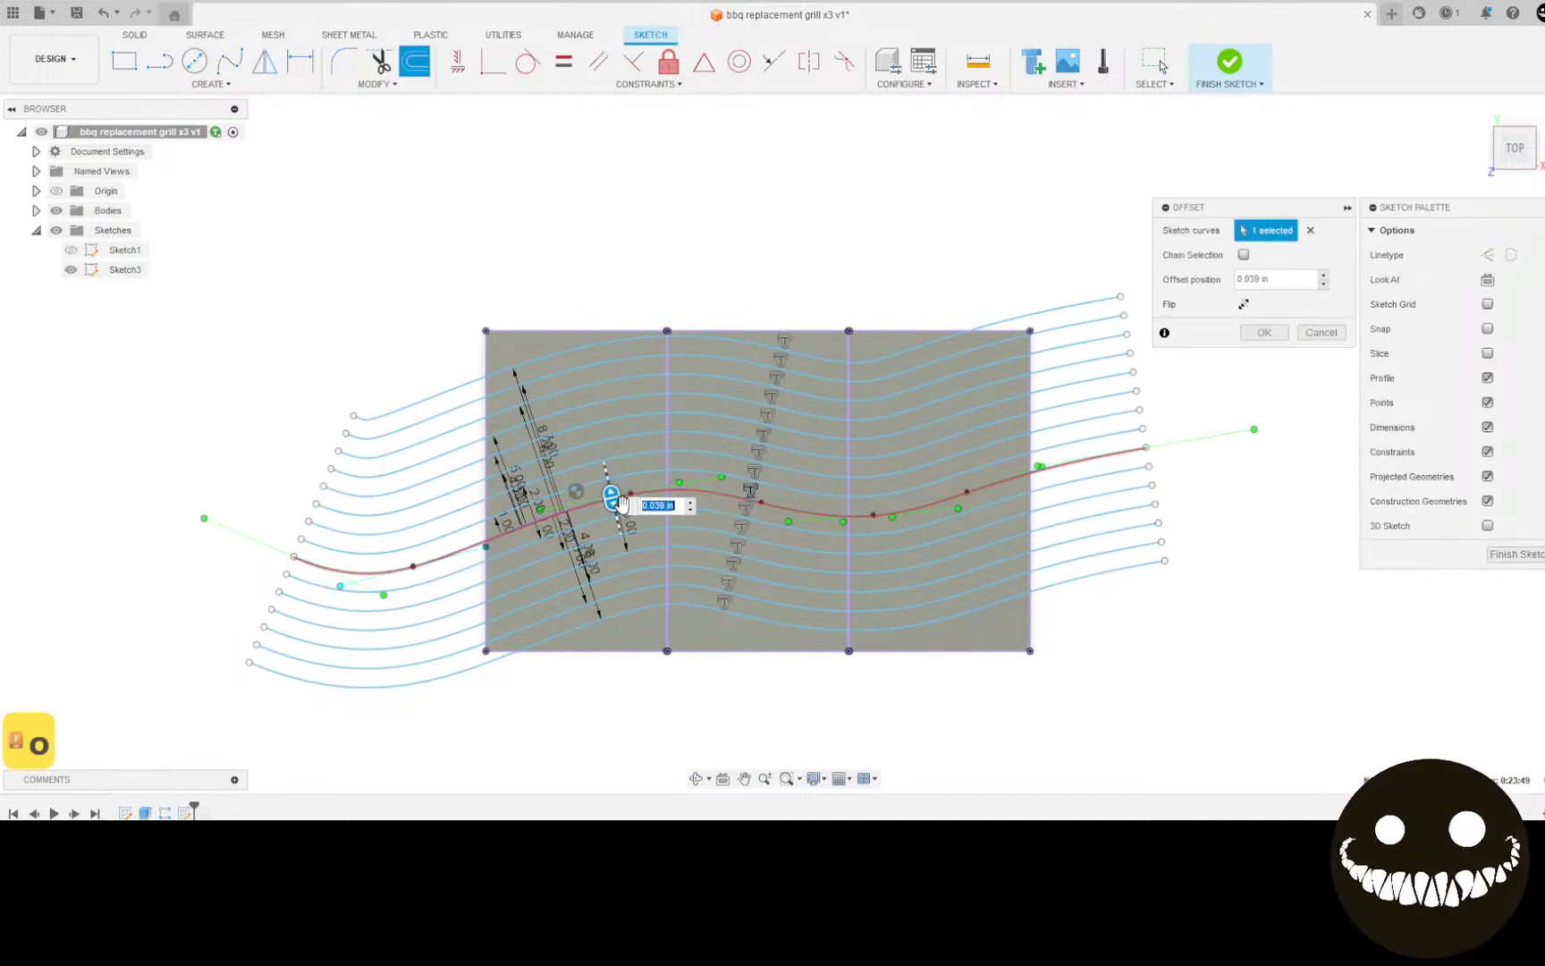
pyautogui.write('6')
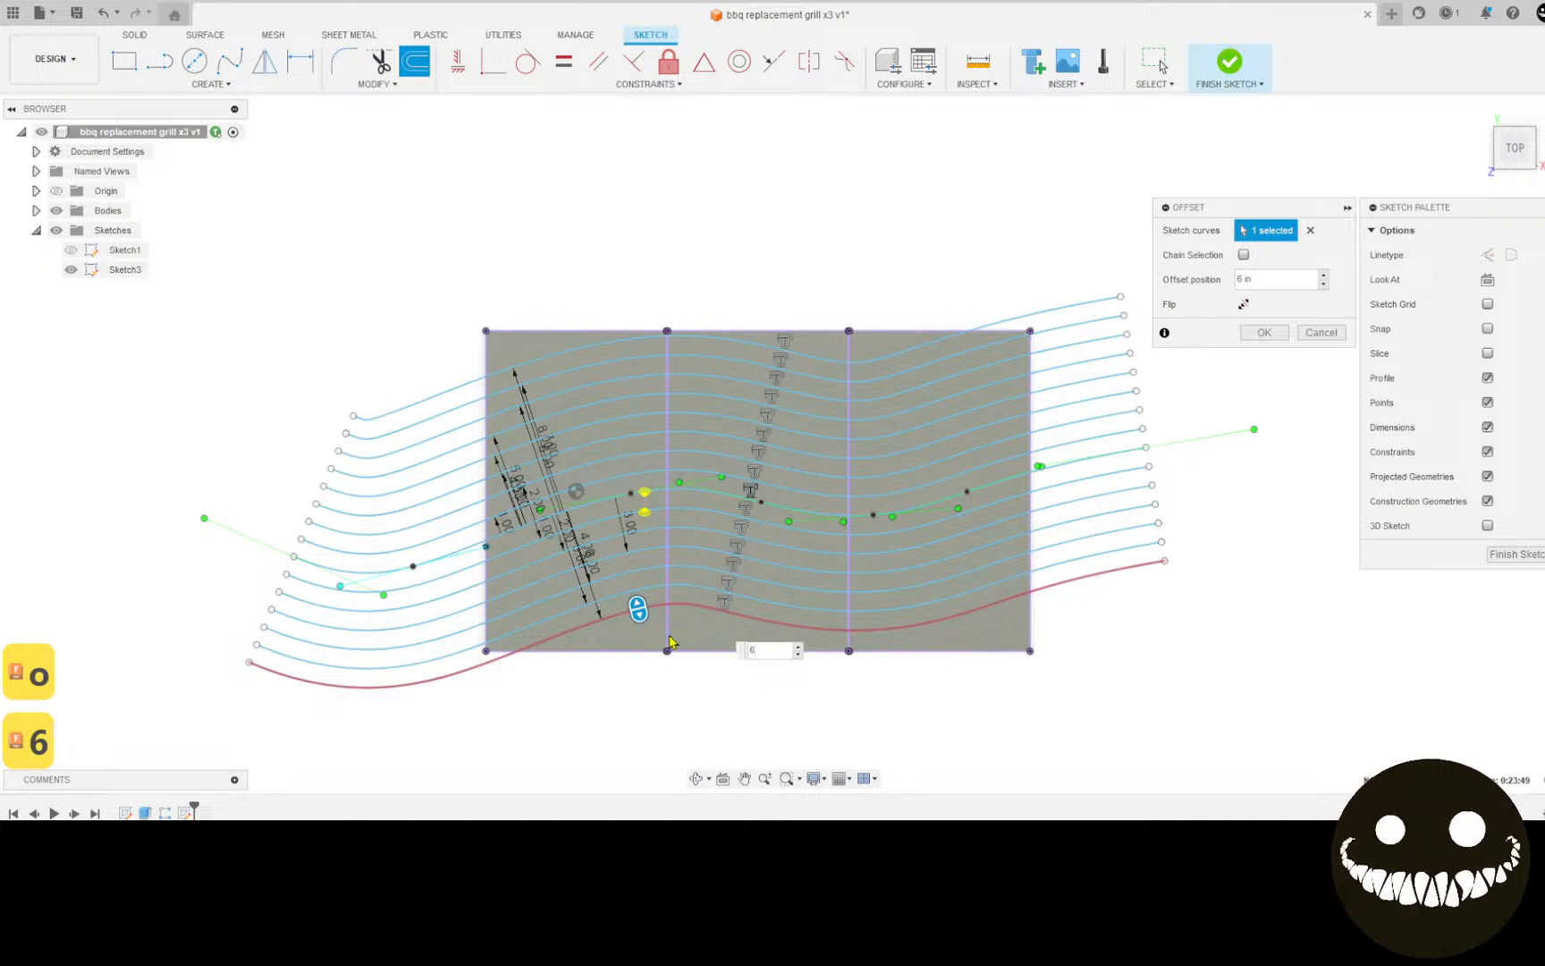
pyautogui.press('Return')
# Step: Add two more offsets of the original wavy spline toward the plates' lower edge, one at 7 in and one at 8 in
pyautogui.press('o')
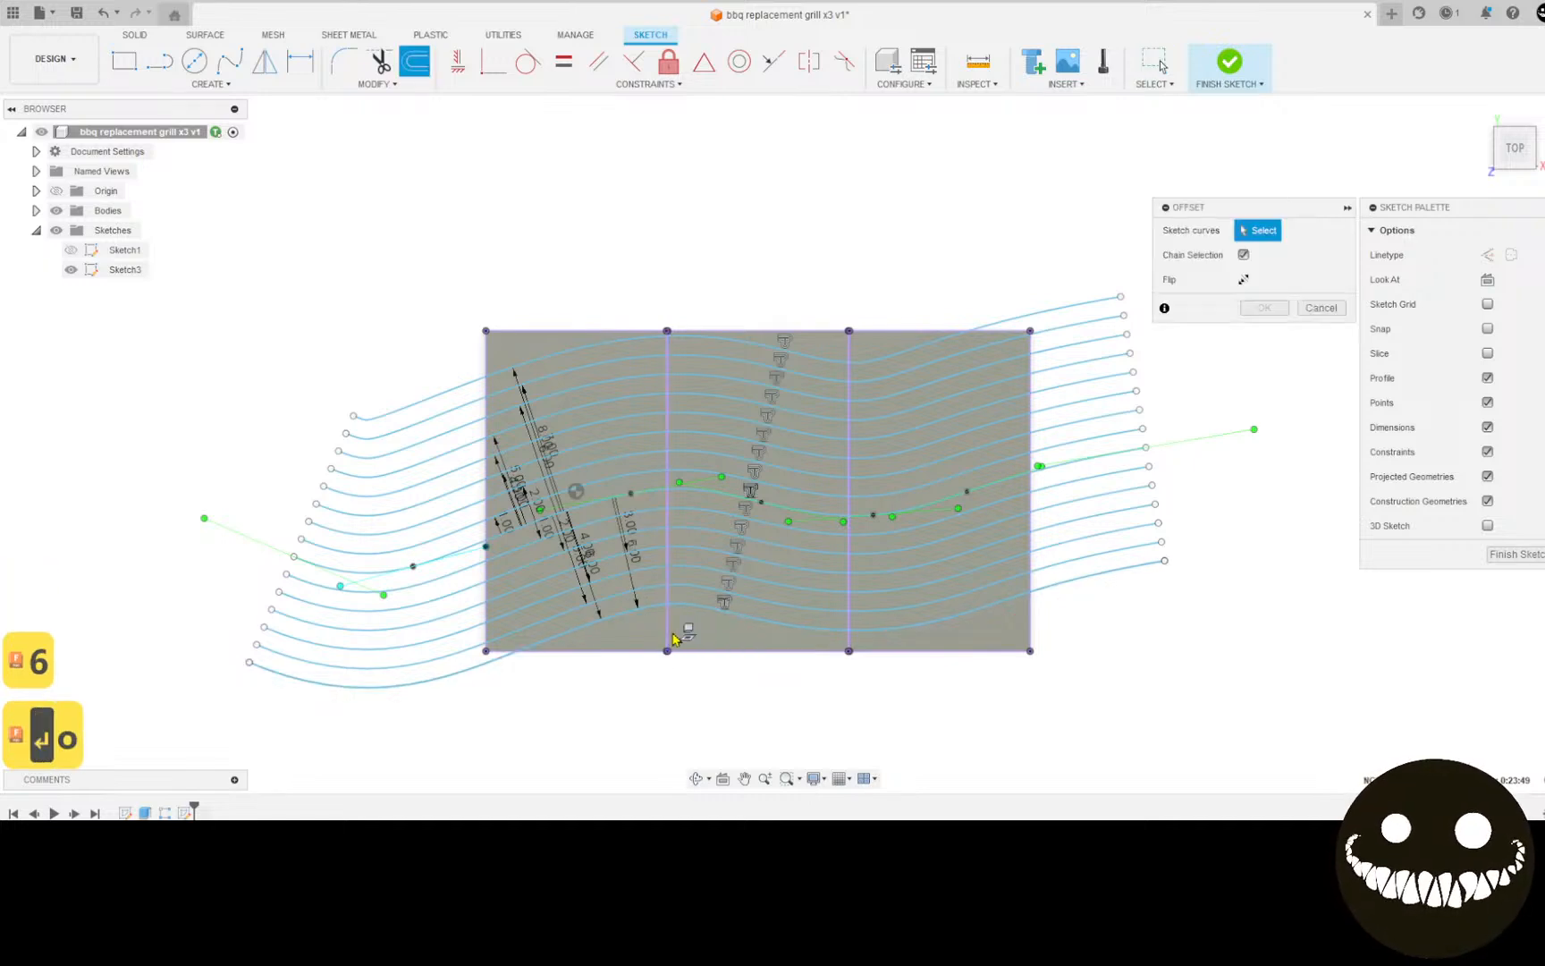
pyautogui.click(633, 494)
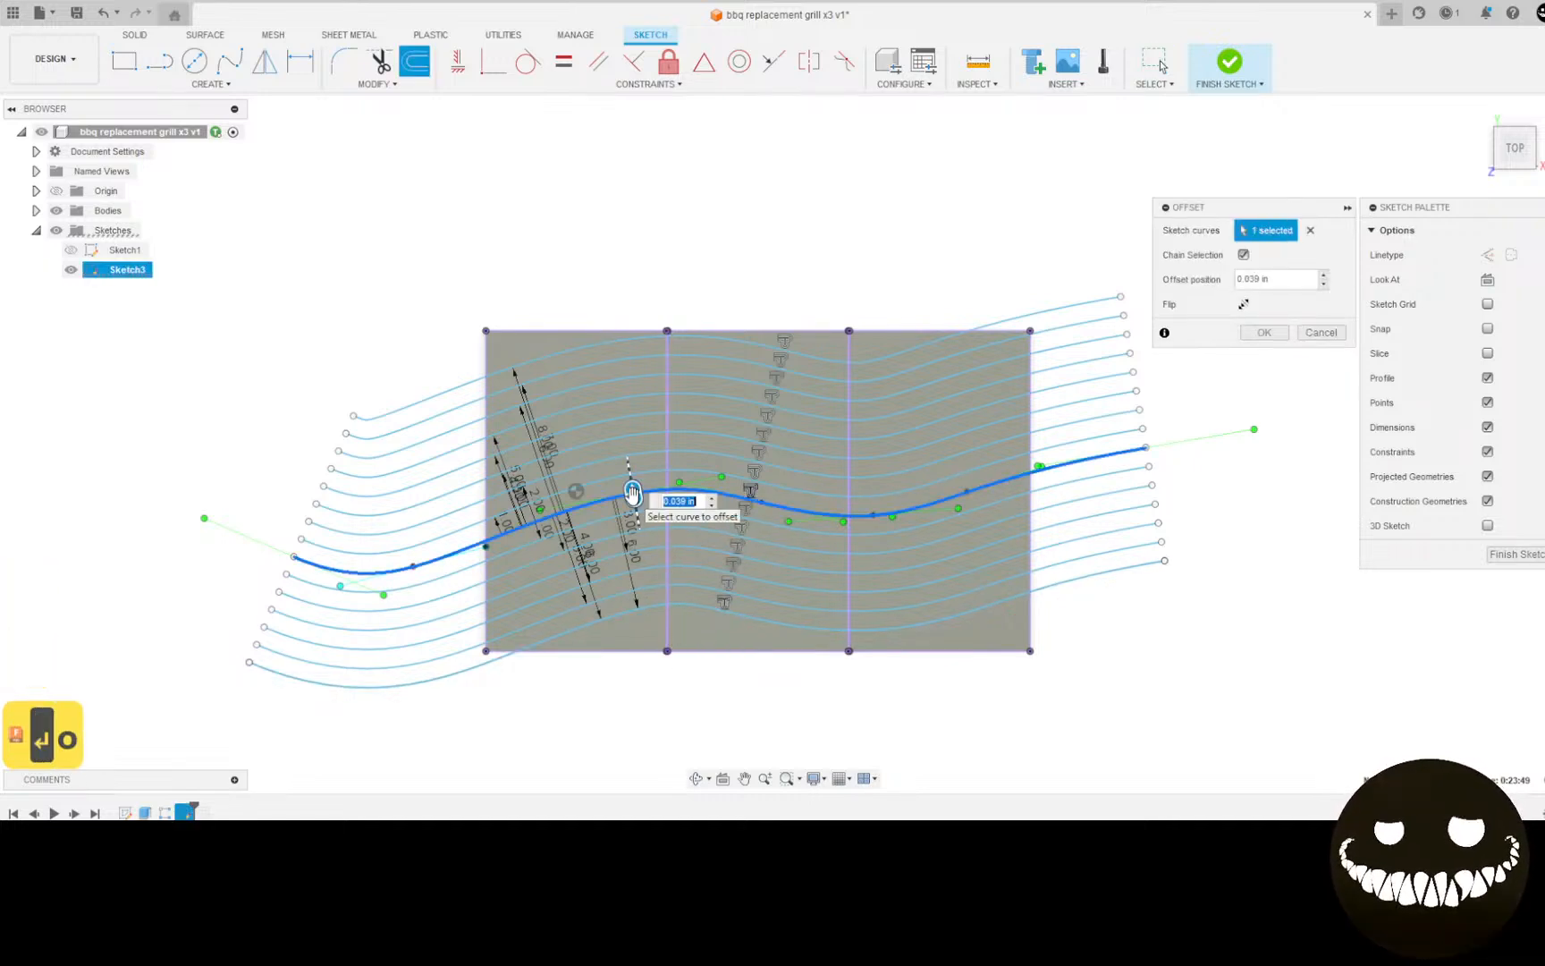
pyautogui.write('7')
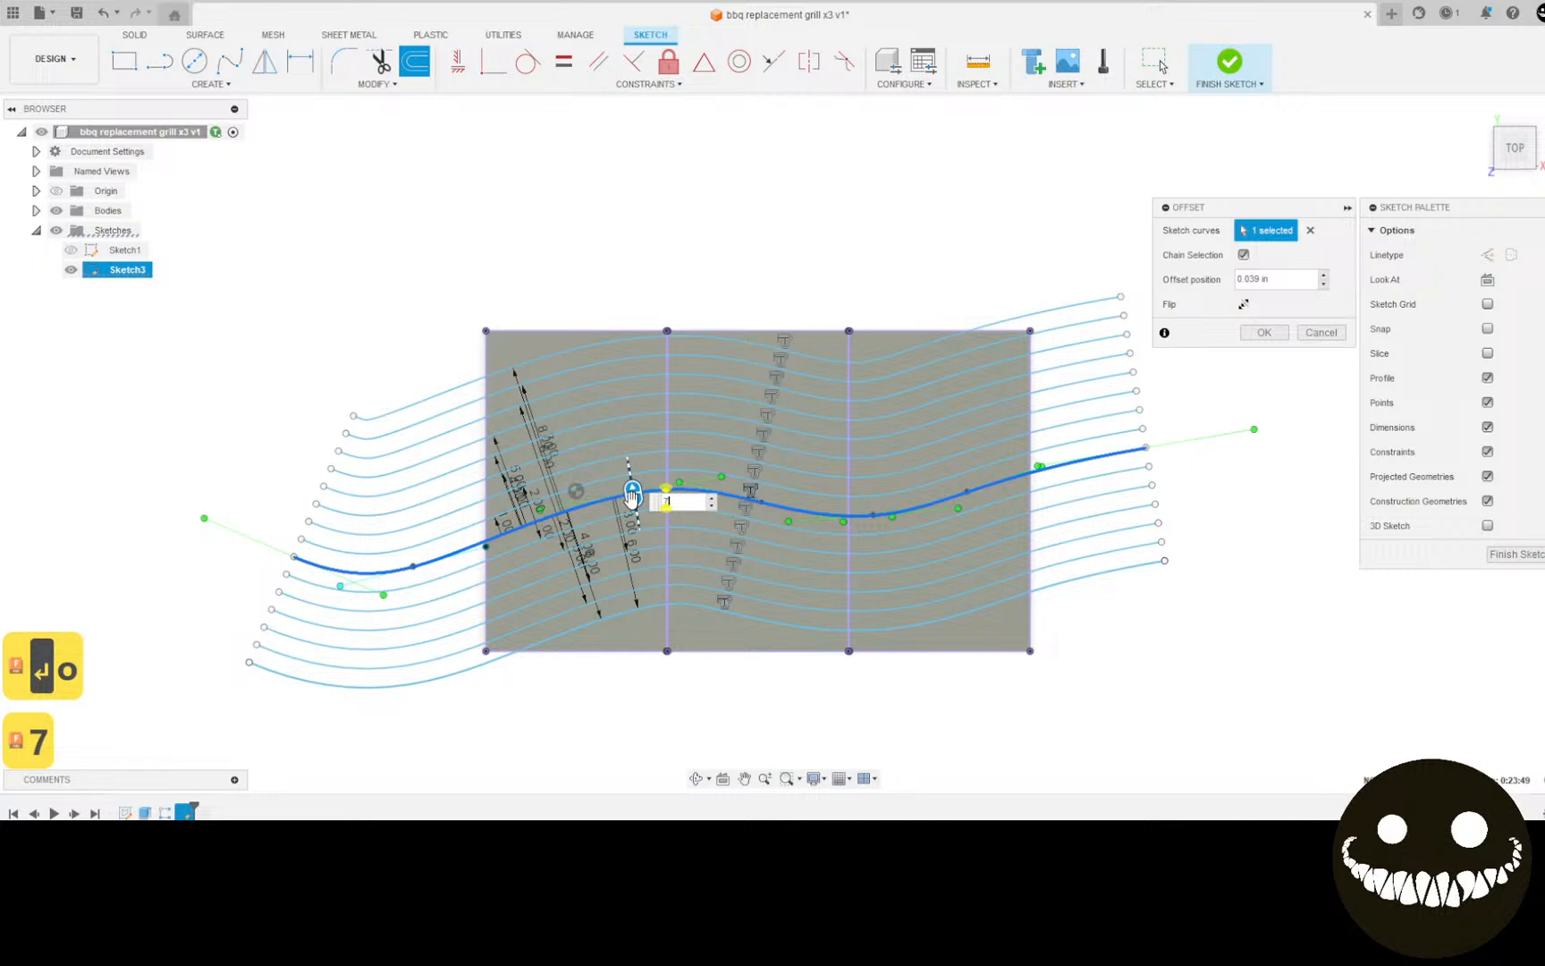
pyautogui.click(1262, 332)
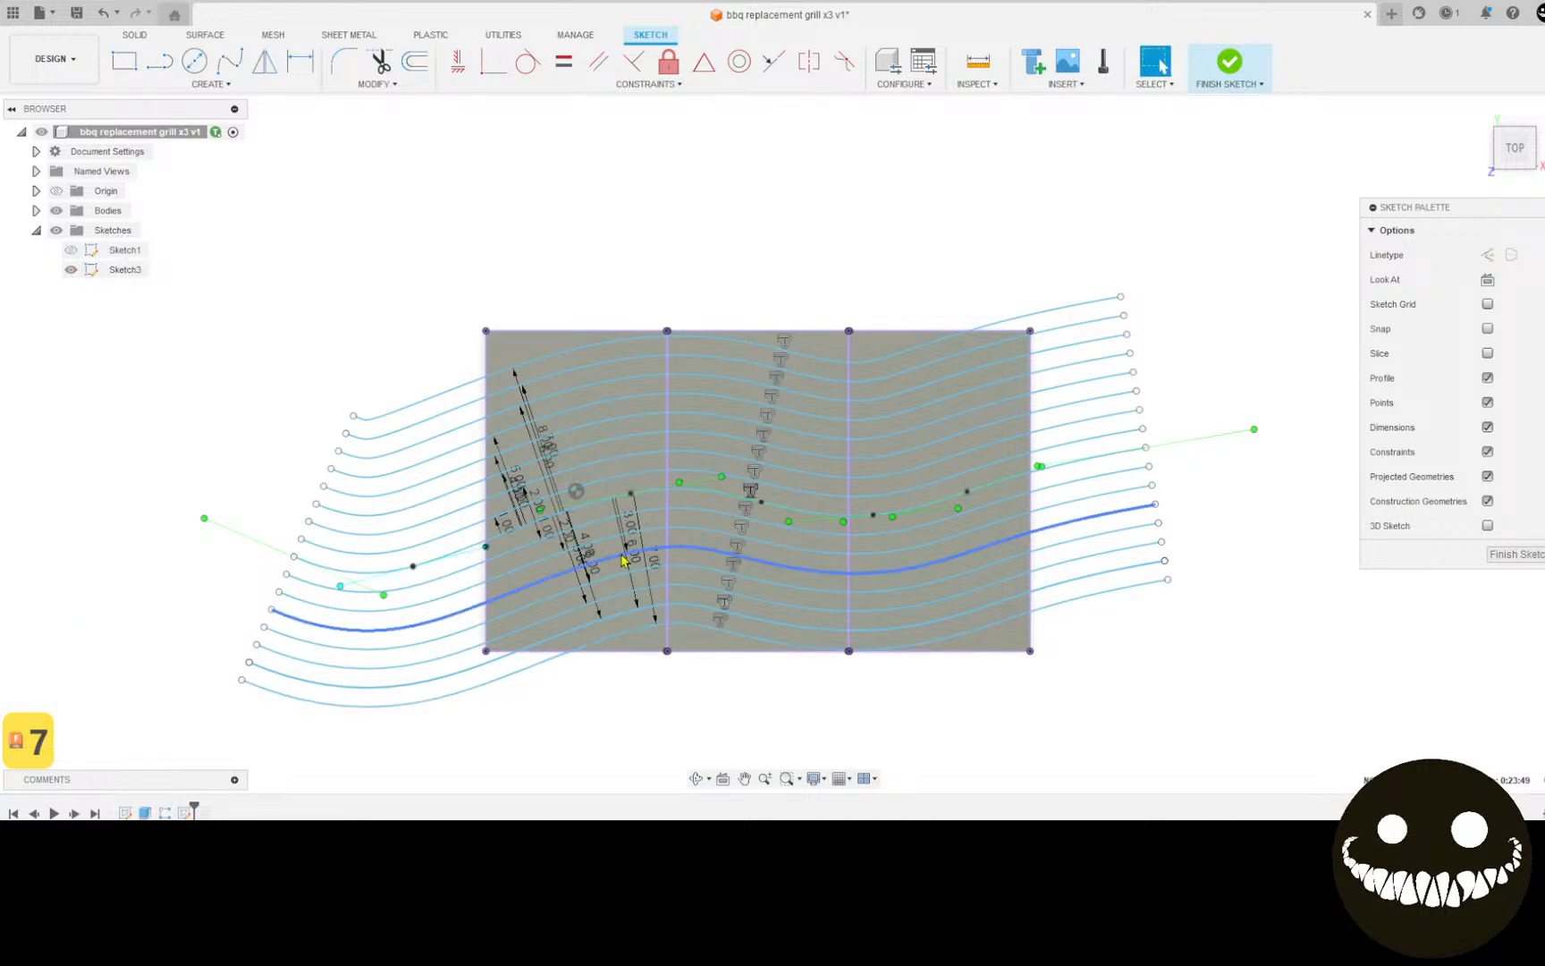
pyautogui.press('o')
pyautogui.click(610, 501)
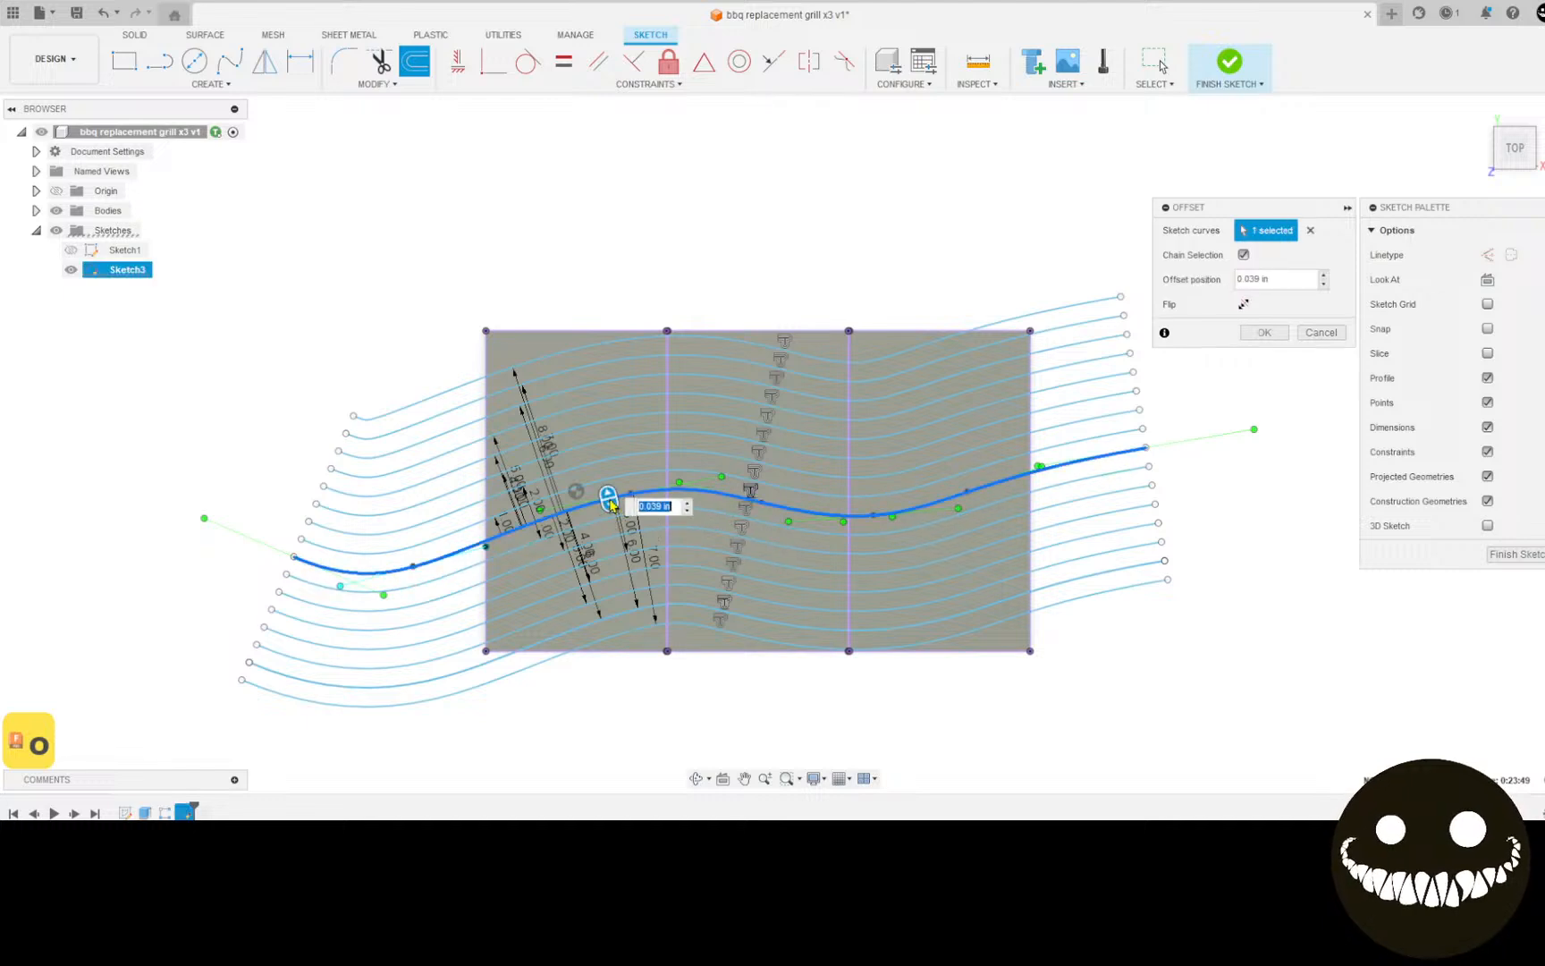
pyautogui.write('8')
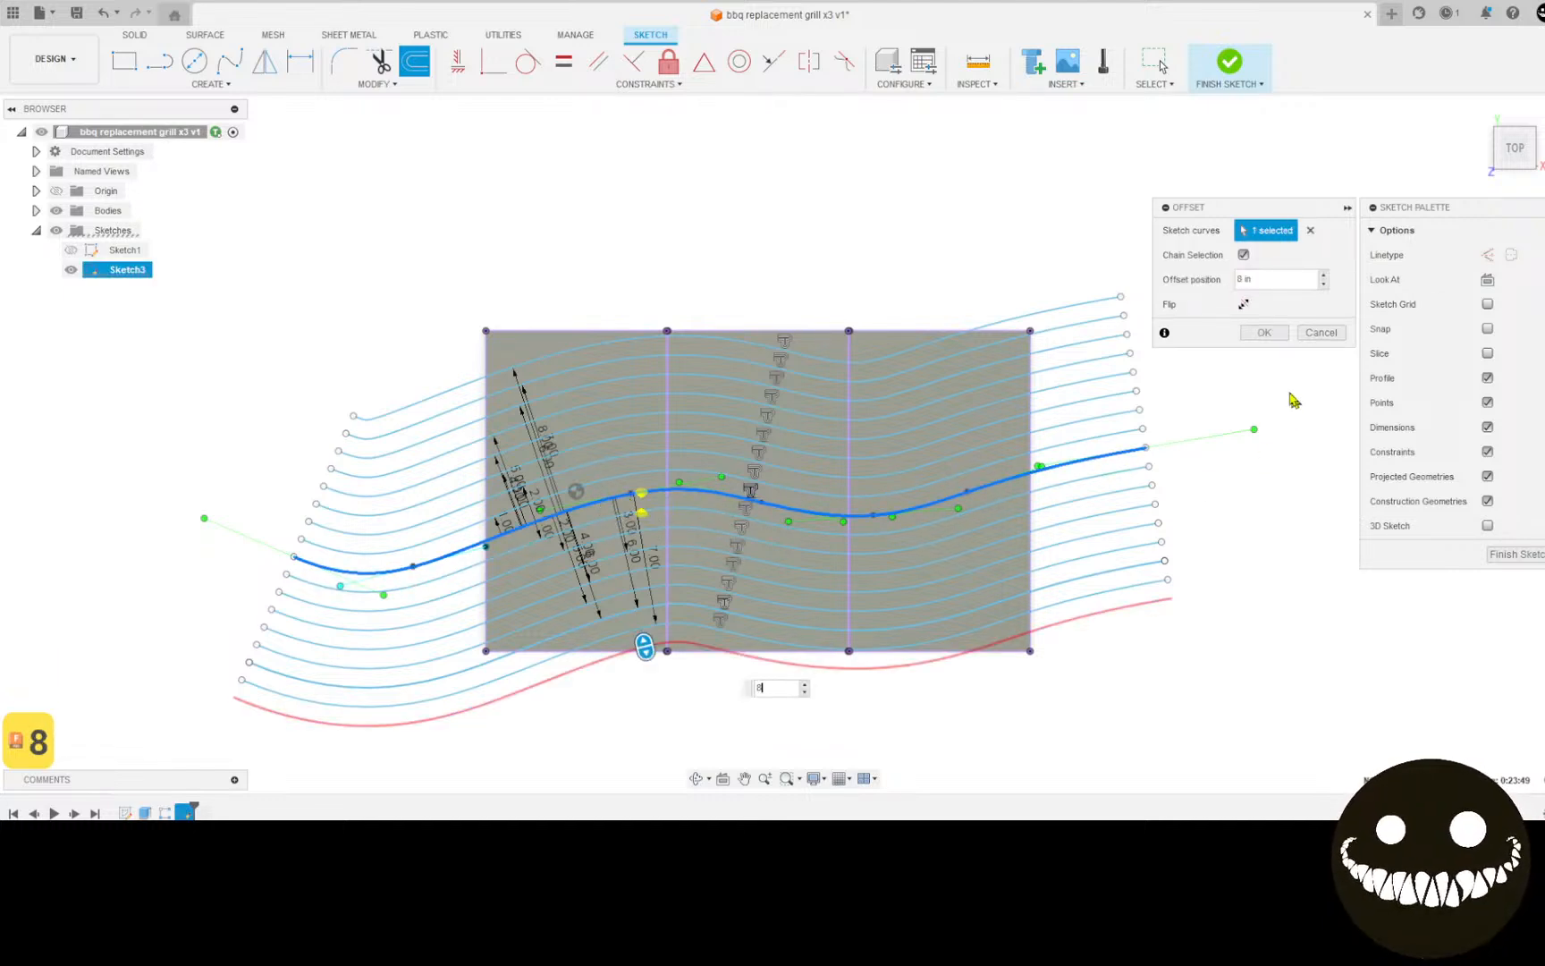
pyautogui.click(1263, 332)
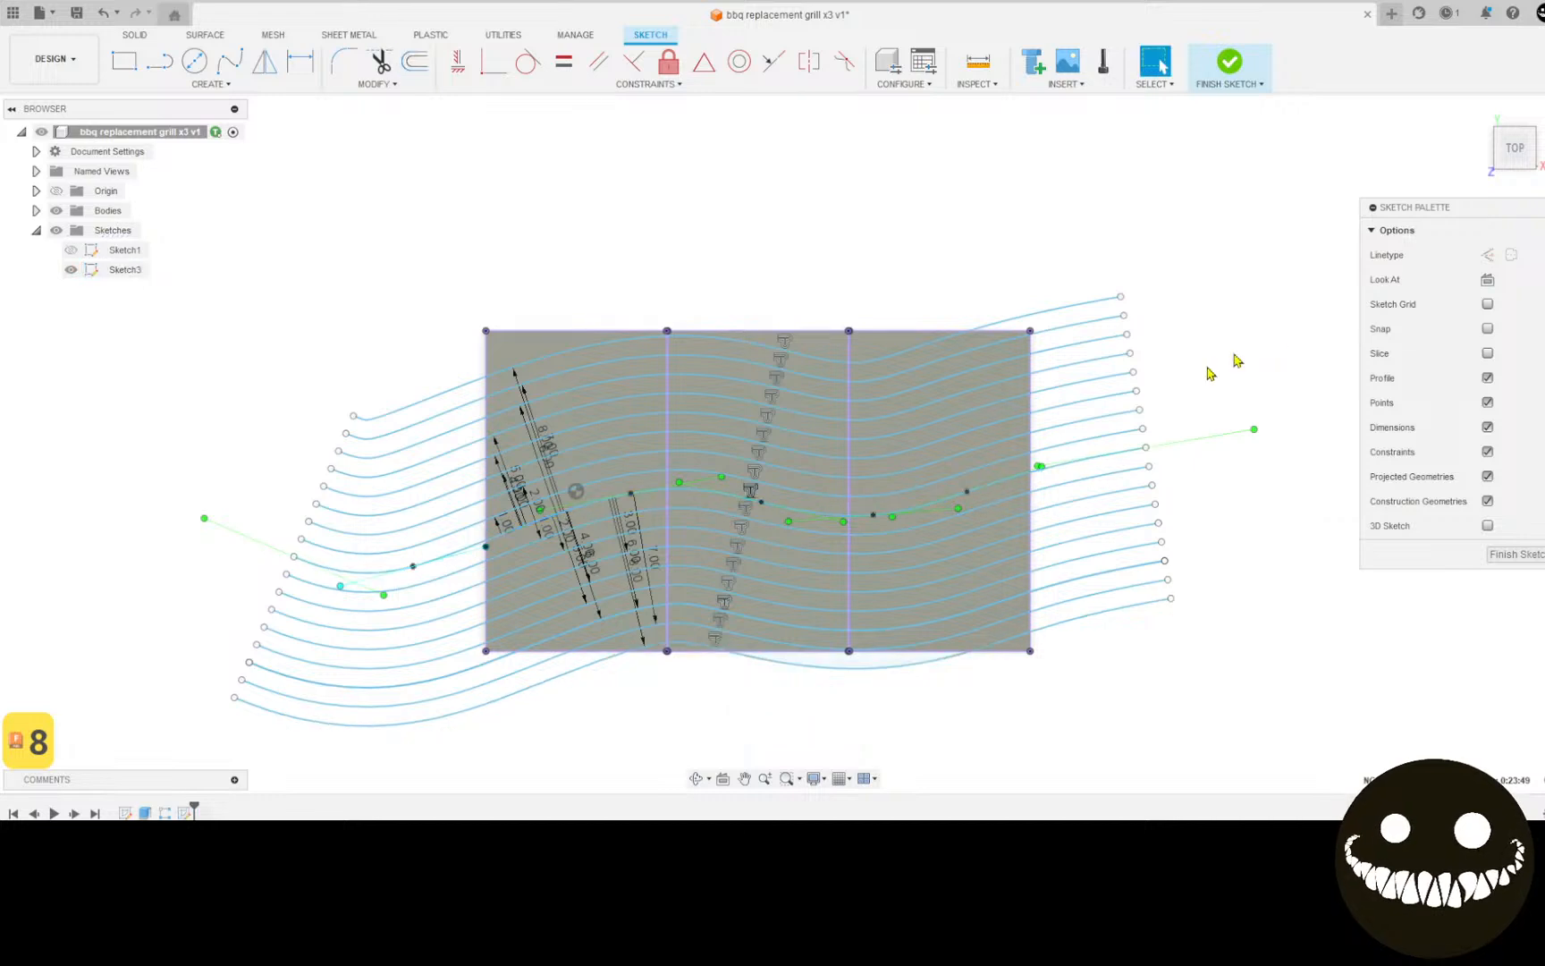
pyautogui.click(657, 494)
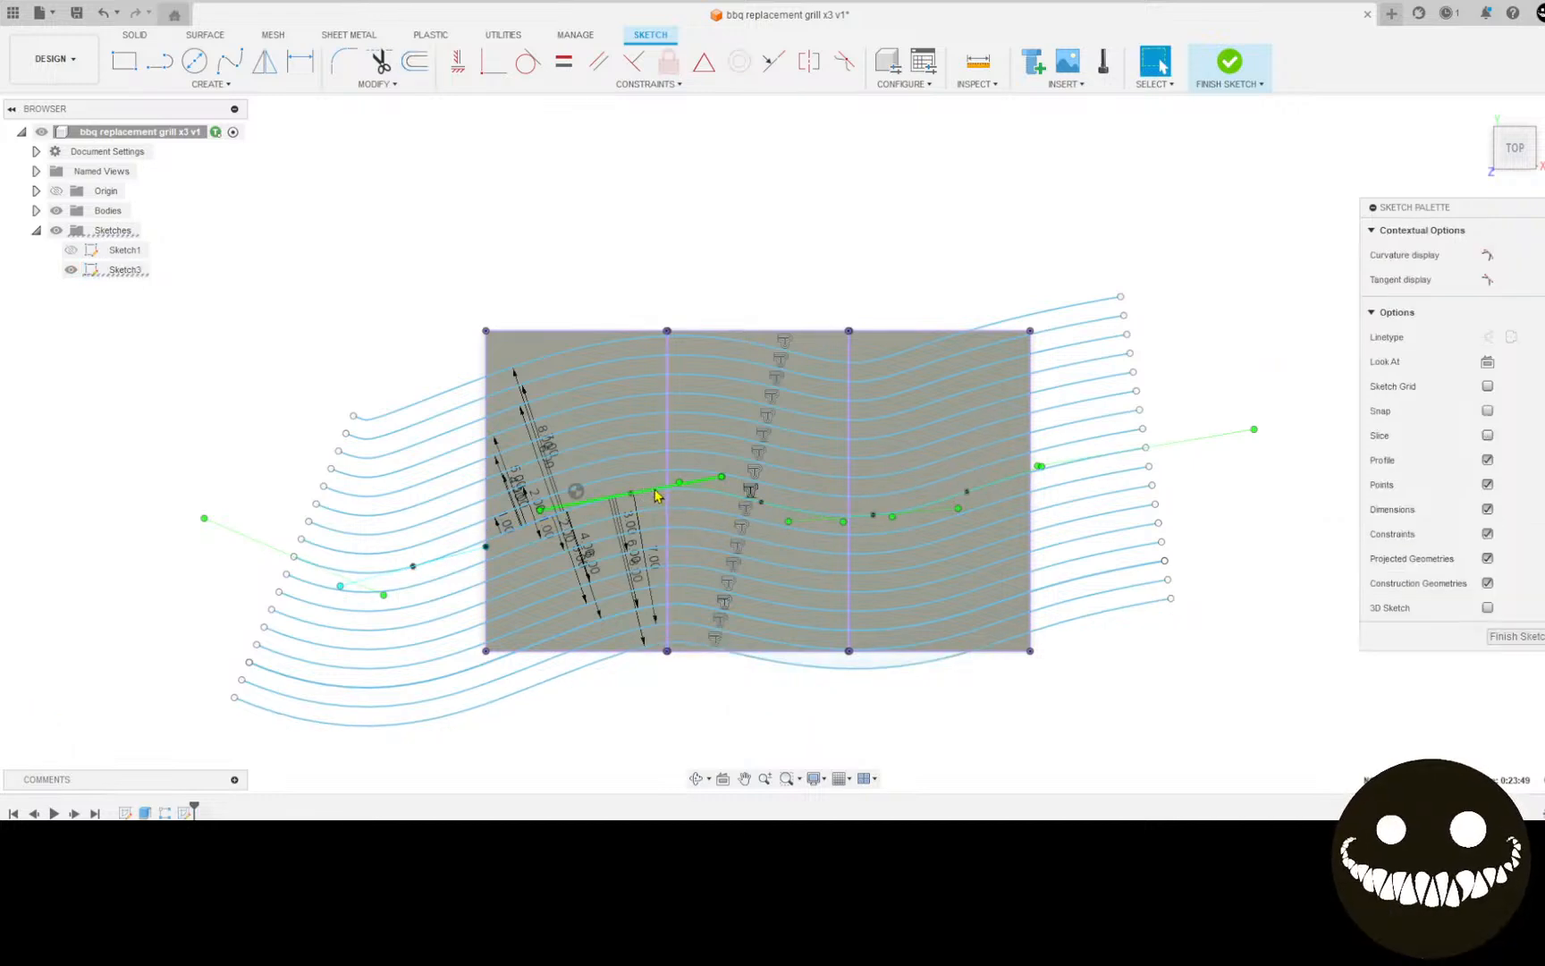
pyautogui.write('8.')
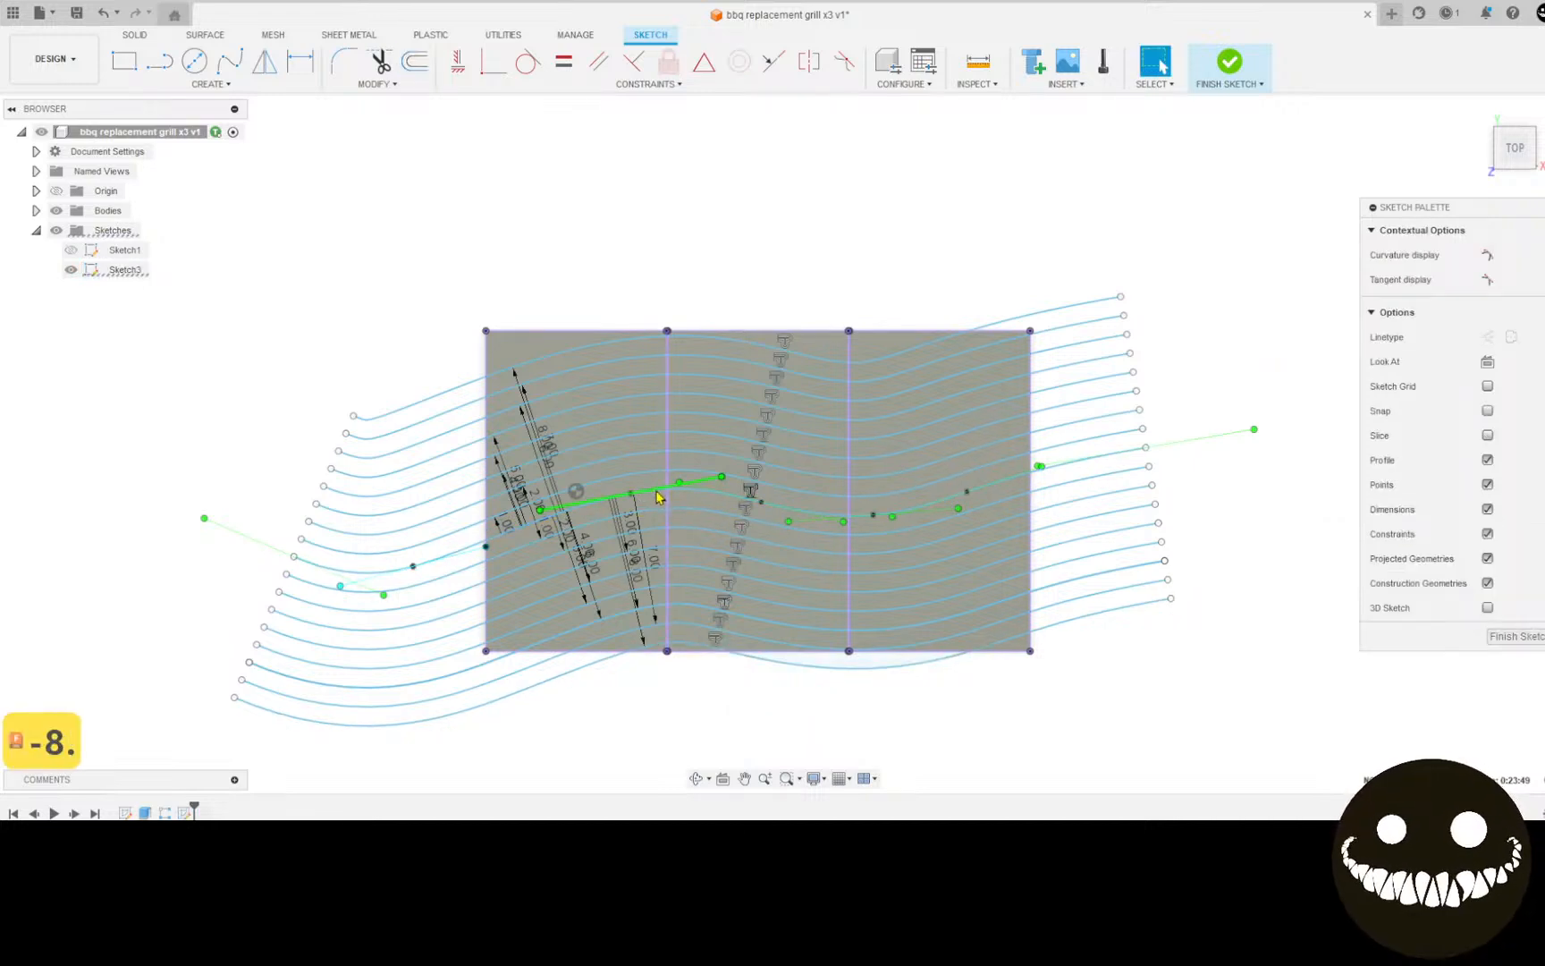
pyautogui.press('BackSpace')
pyautogui.press('BackSpace')
pyautogui.write('9')
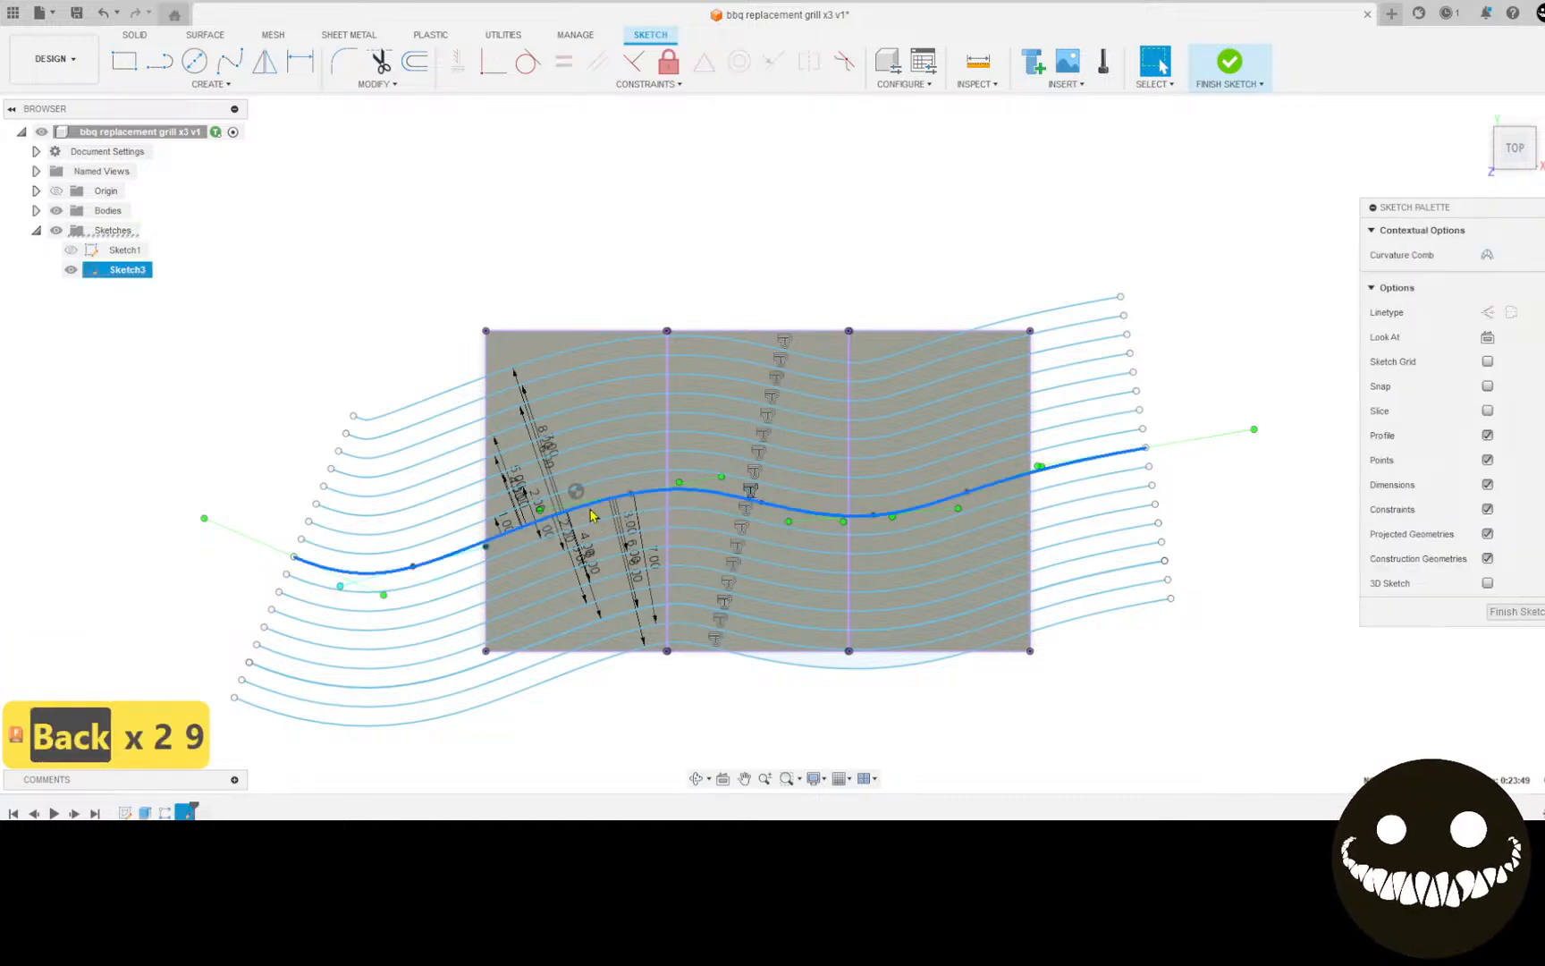
# Step: Offset the original wavy spline by -9 in, toward the plates' upper edge
pyautogui.press('o')
pyautogui.write('-9')
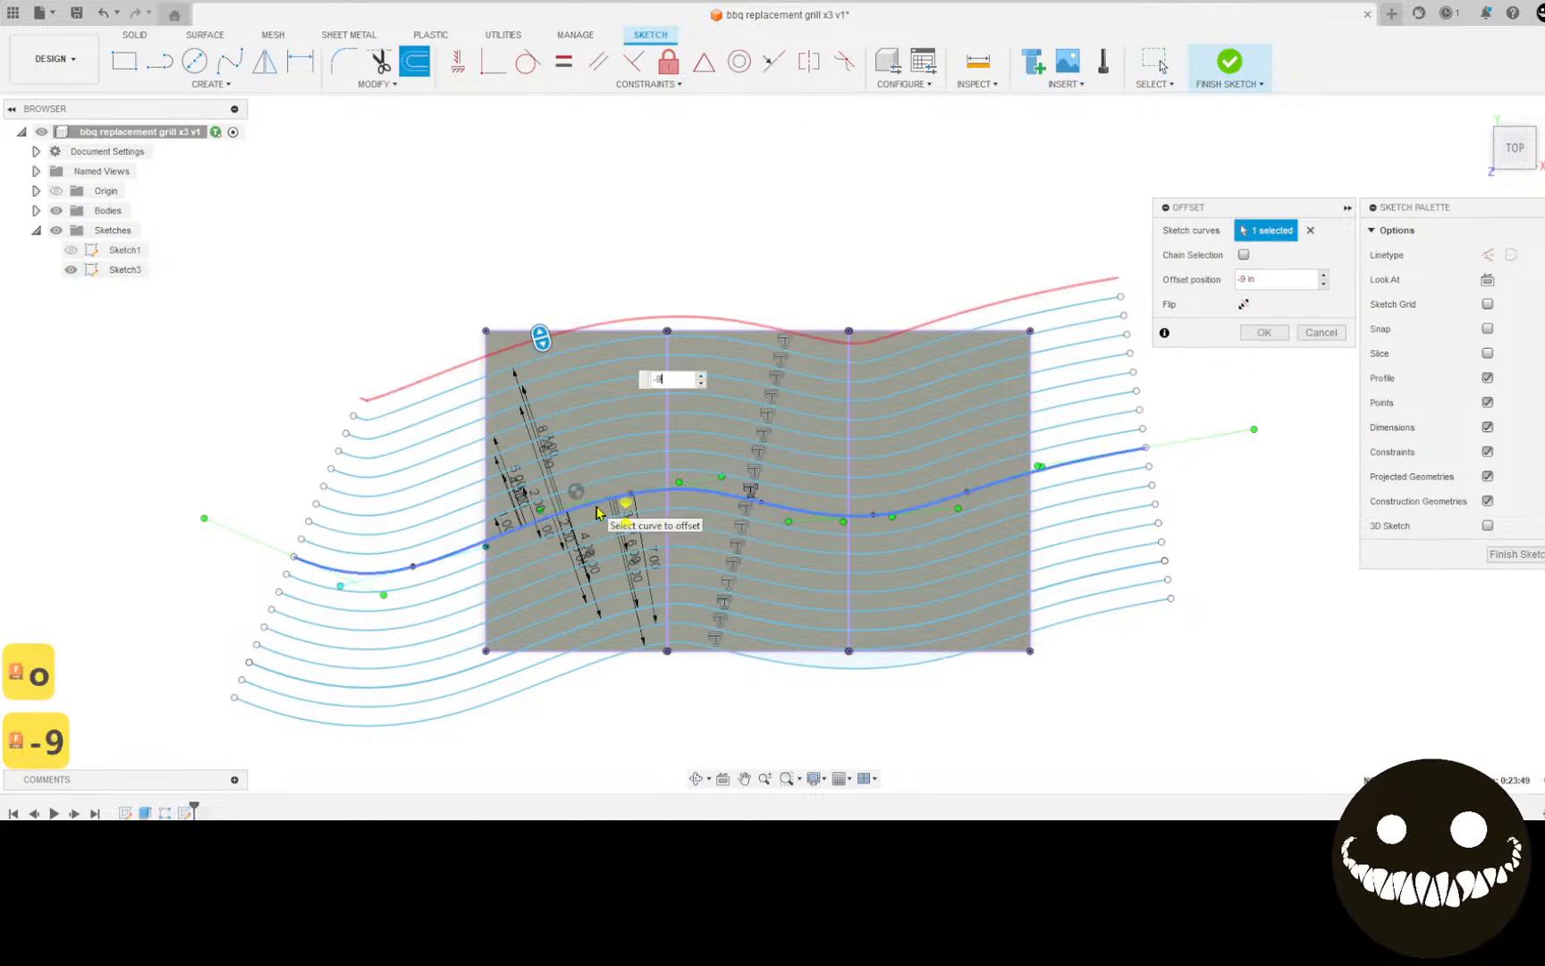
pyautogui.press('Return')
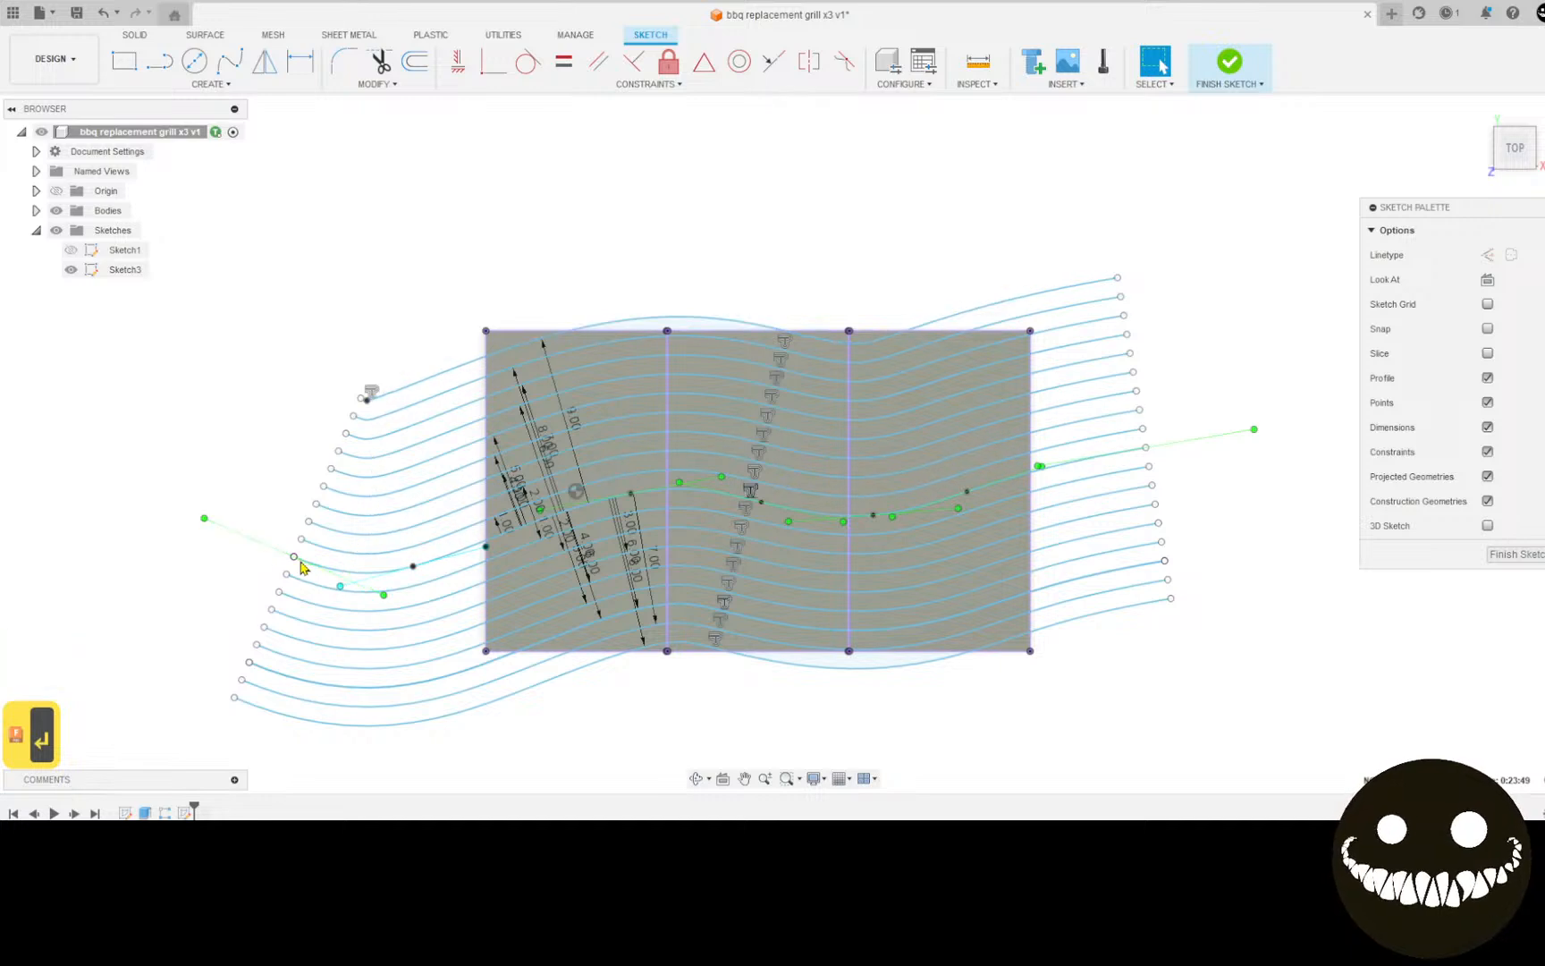
# Step: Nudge the original spline's start point slightly toward the first plate and shift the spline slightly lower
pyautogui.moveTo(295, 557)
pyautogui.mouseDown()
pyautogui.moveTo(279, 542)
pyautogui.moveTo(303, 567)
pyautogui.mouseUp()
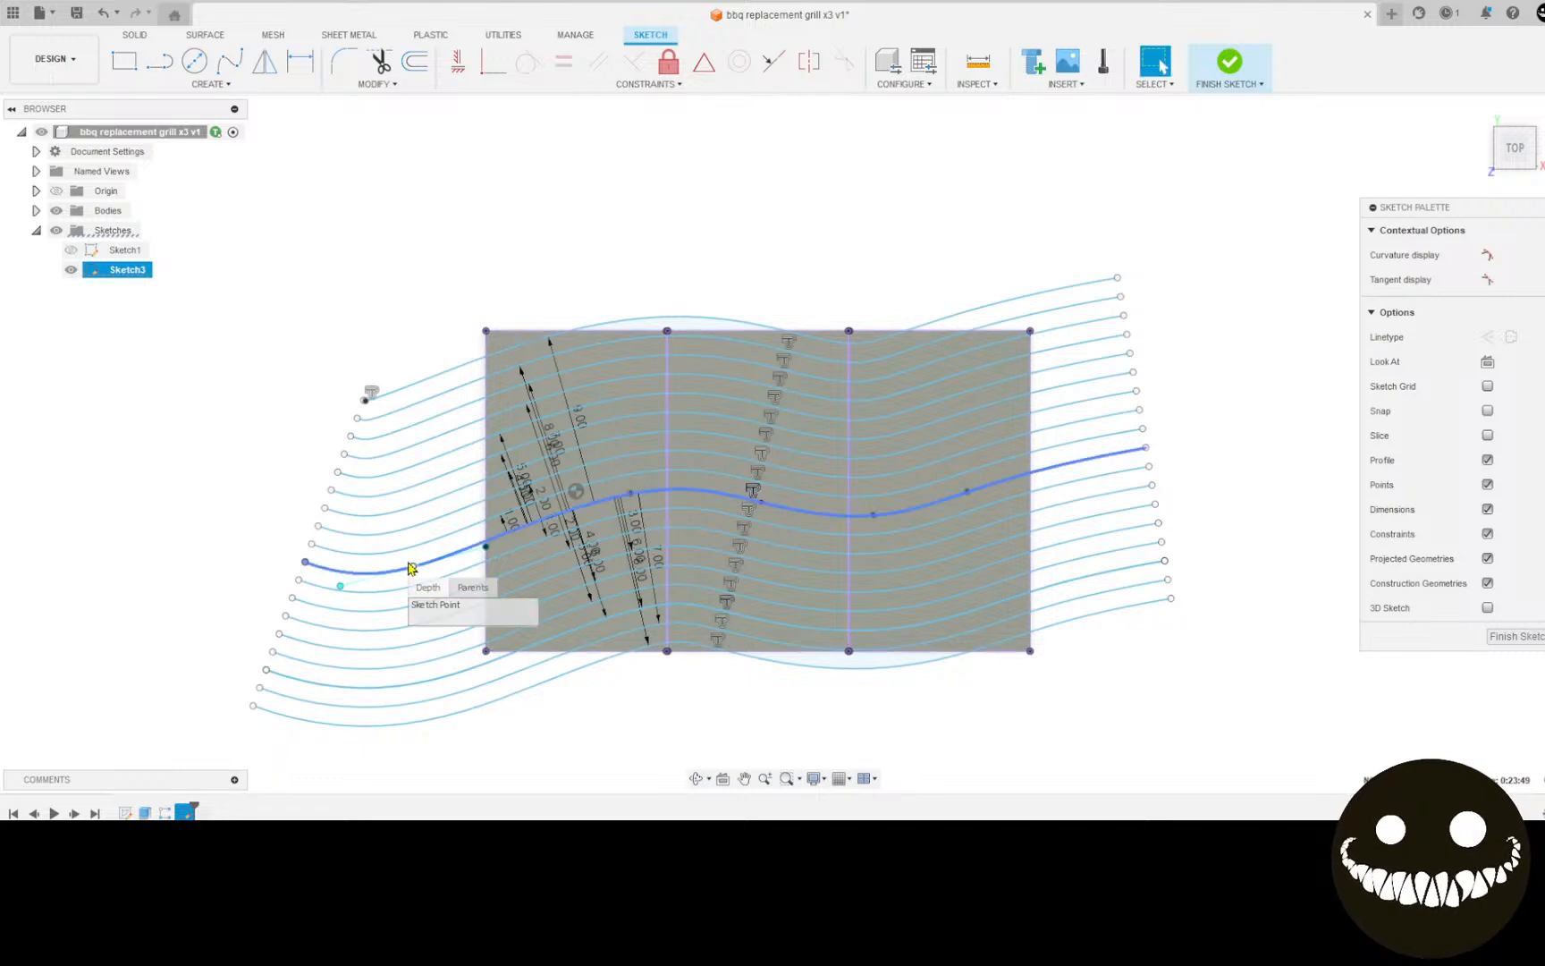
pyautogui.click(442, 556)
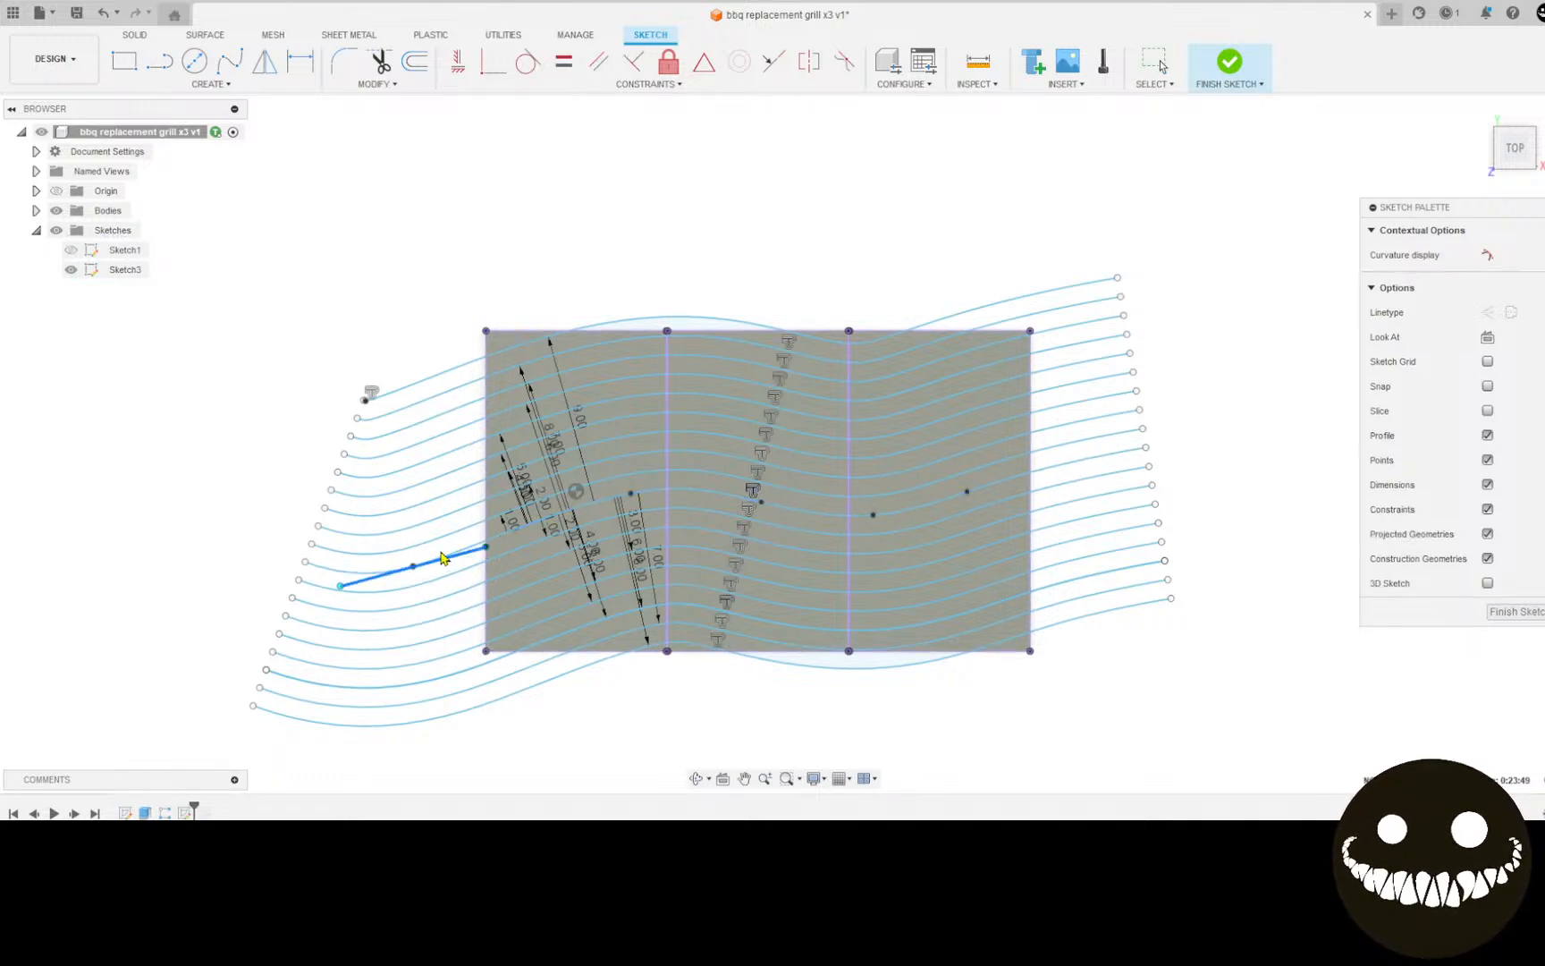
pyautogui.moveTo(500, 534)
pyautogui.mouseDown()
pyautogui.moveTo(501, 483)
pyautogui.moveTo(537, 509)
pyautogui.moveTo(526, 477)
pyautogui.moveTo(492, 466)
pyautogui.moveTo(508, 491)
pyautogui.moveTo(497, 527)
pyautogui.moveTo(310, 447)
pyautogui.moveTo(499, 518)
pyautogui.moveTo(504, 540)
pyautogui.mouseUp()
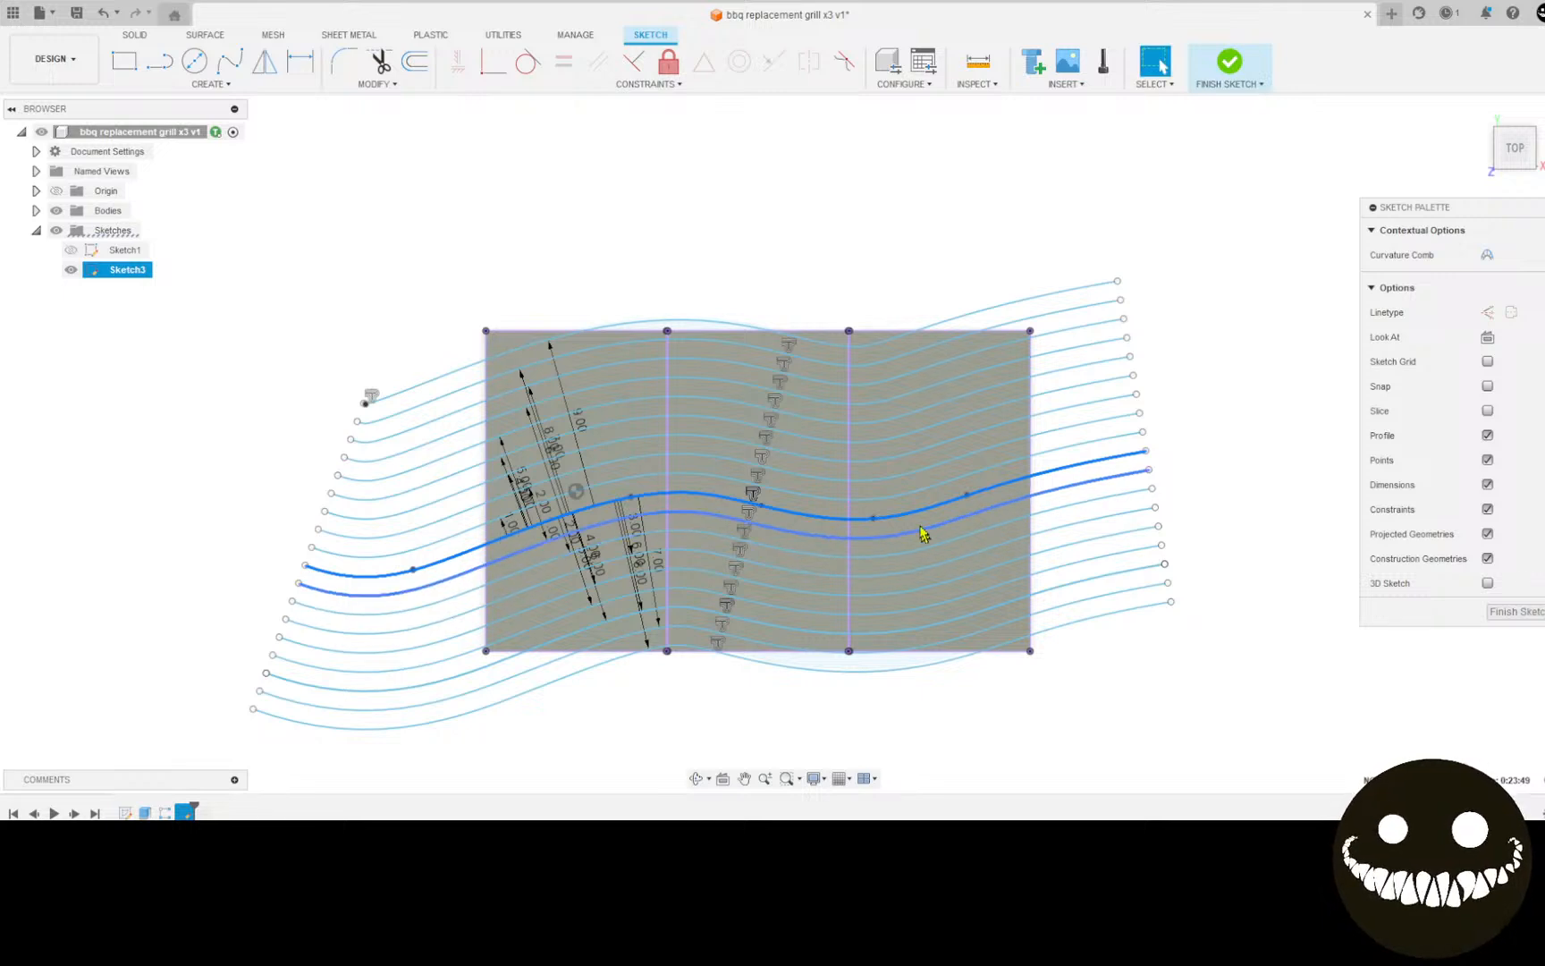
# Step: Form a deep valley in the middle plate by pulling the spline's middle fit point down and shifting the first-plate crest point outward
pyautogui.click(762, 509)
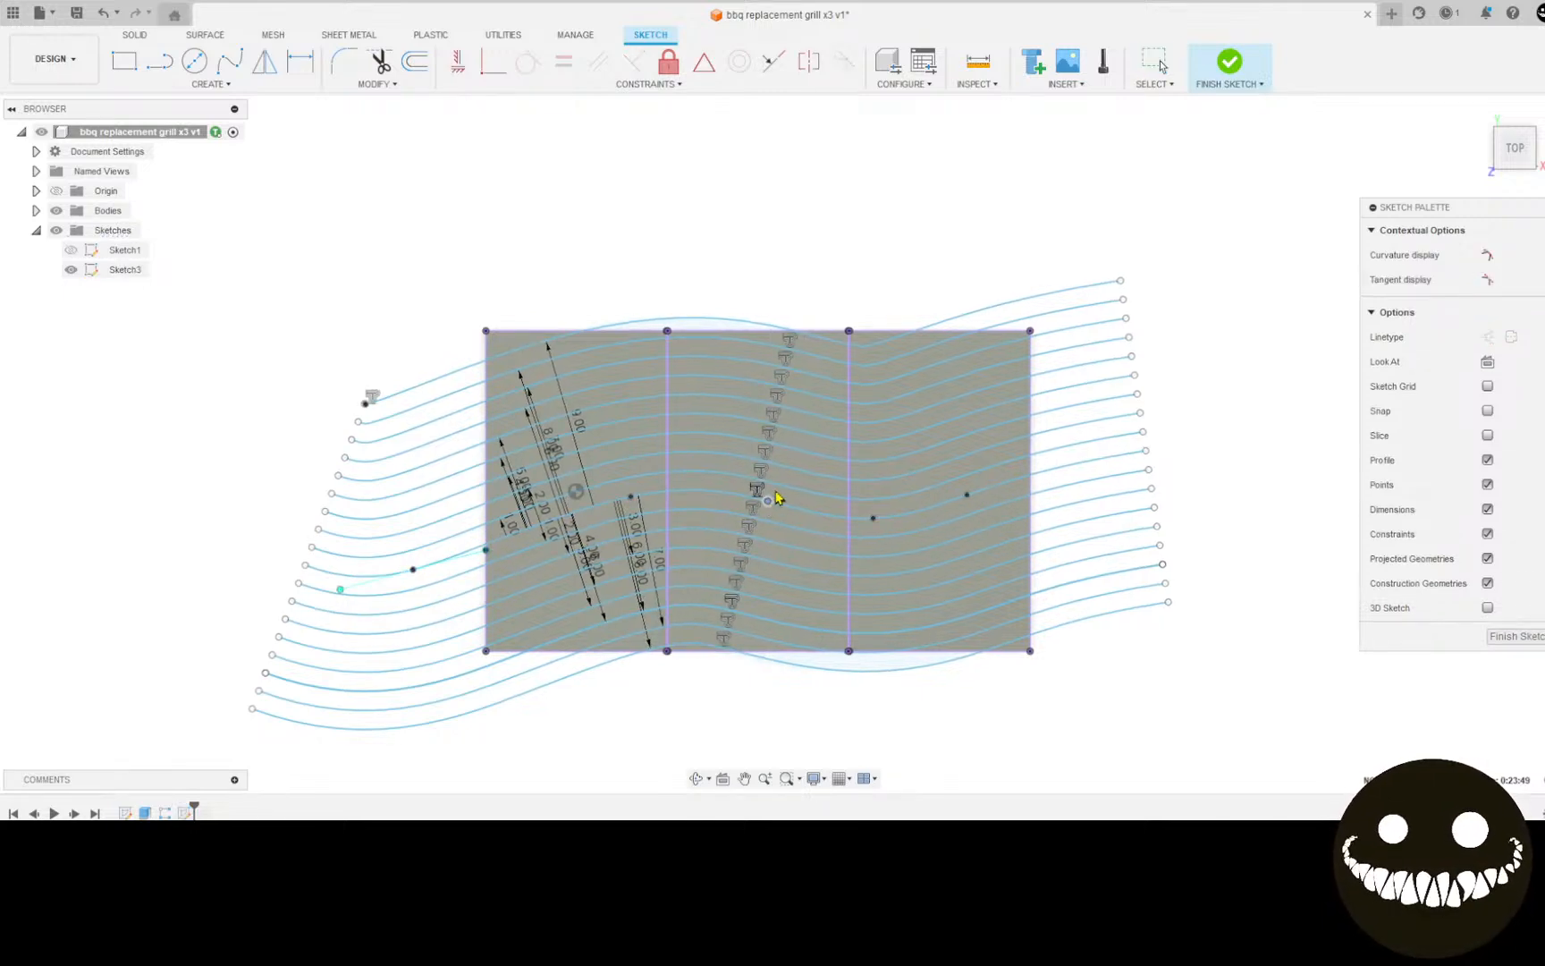
pyautogui.moveTo(777, 495)
pyautogui.mouseDown()
pyautogui.moveTo(752, 483)
pyautogui.moveTo(701, 526)
pyautogui.moveTo(752, 579)
pyautogui.moveTo(846, 573)
pyautogui.moveTo(787, 586)
pyautogui.moveTo(705, 573)
pyautogui.moveTo(697, 500)
pyautogui.moveTo(751, 586)
pyautogui.mouseUp()
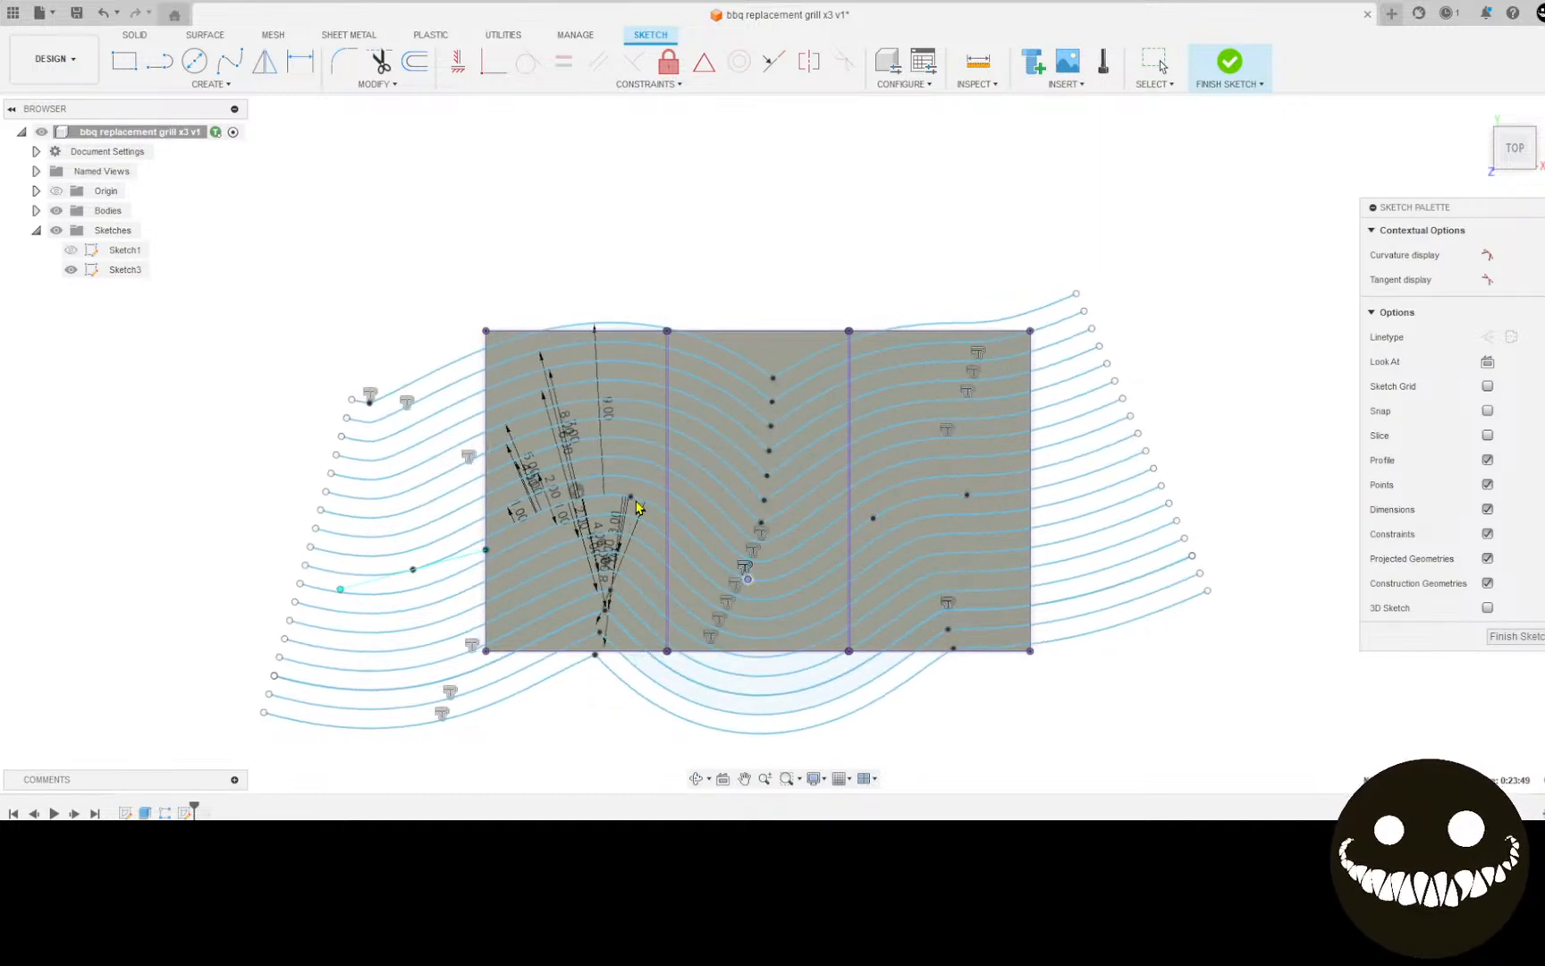
pyautogui.moveTo(633, 497)
pyautogui.mouseDown()
pyautogui.moveTo(638, 424)
pyautogui.moveTo(598, 409)
pyautogui.moveTo(553, 432)
pyautogui.moveTo(601, 507)
pyautogui.moveTo(588, 506)
pyautogui.mouseUp()
pyautogui.moveTo(759, 582); pyautogui.dragTo(815, 610)
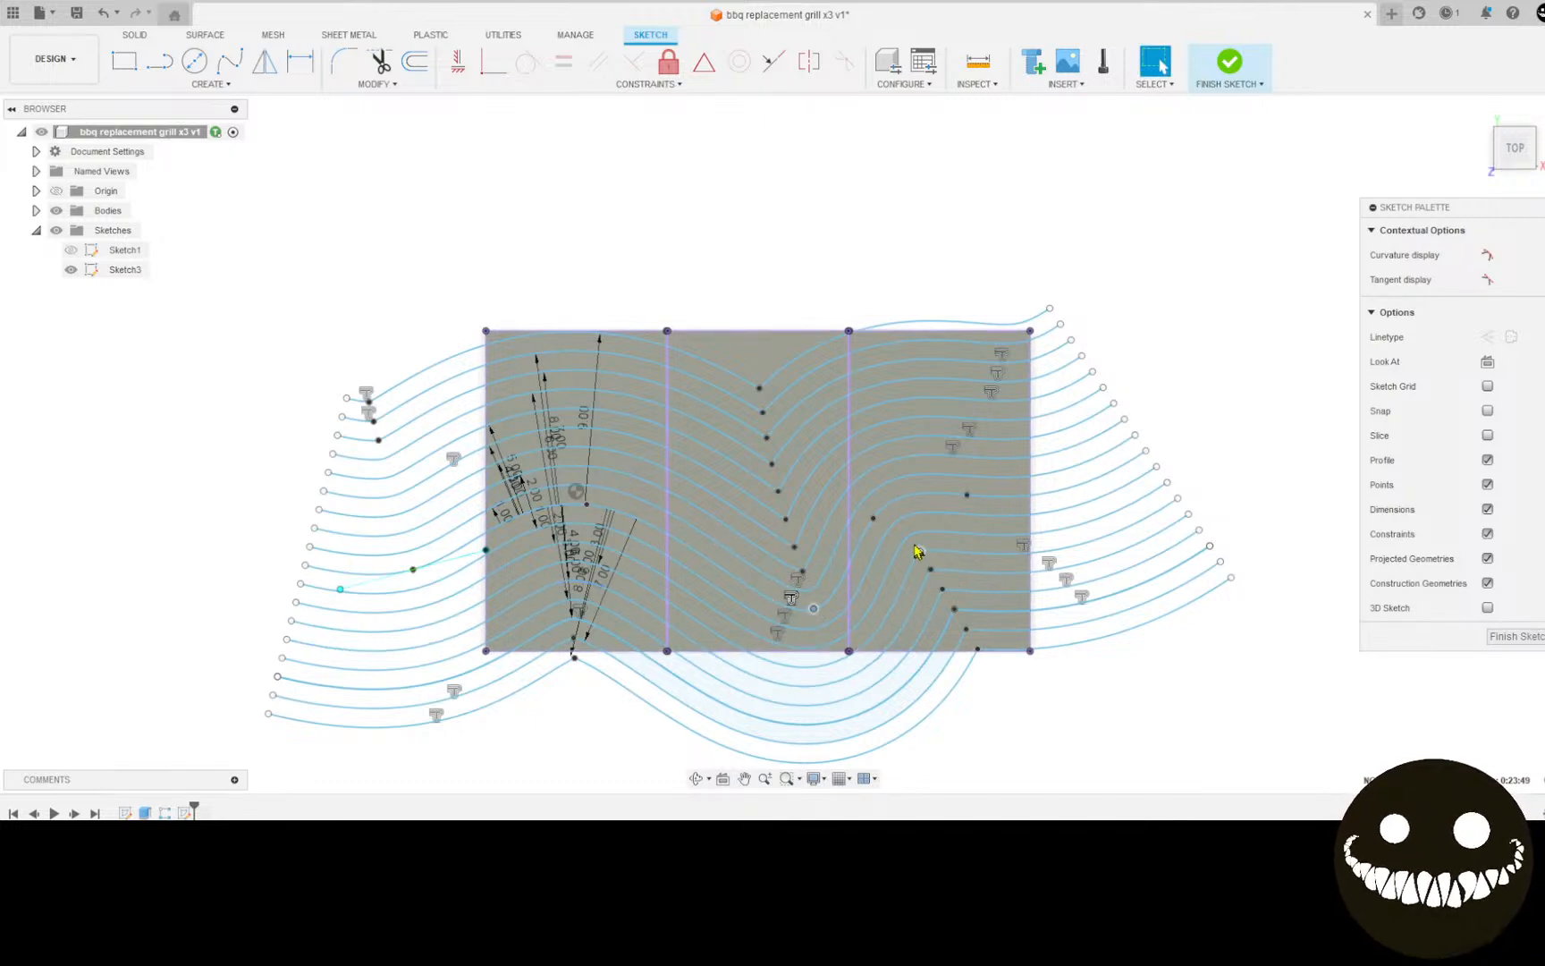
# Step: Stretch the wave across the third plate by moving its fit points outward, the last one to the spline's end, and widen the valley
pyautogui.moveTo(874, 517)
pyautogui.mouseDown()
pyautogui.moveTo(874, 462)
pyautogui.moveTo(913, 414)
pyautogui.moveTo(904, 384)
pyautogui.moveTo(900, 420)
pyautogui.moveTo(864, 429)
pyautogui.mouseUp()
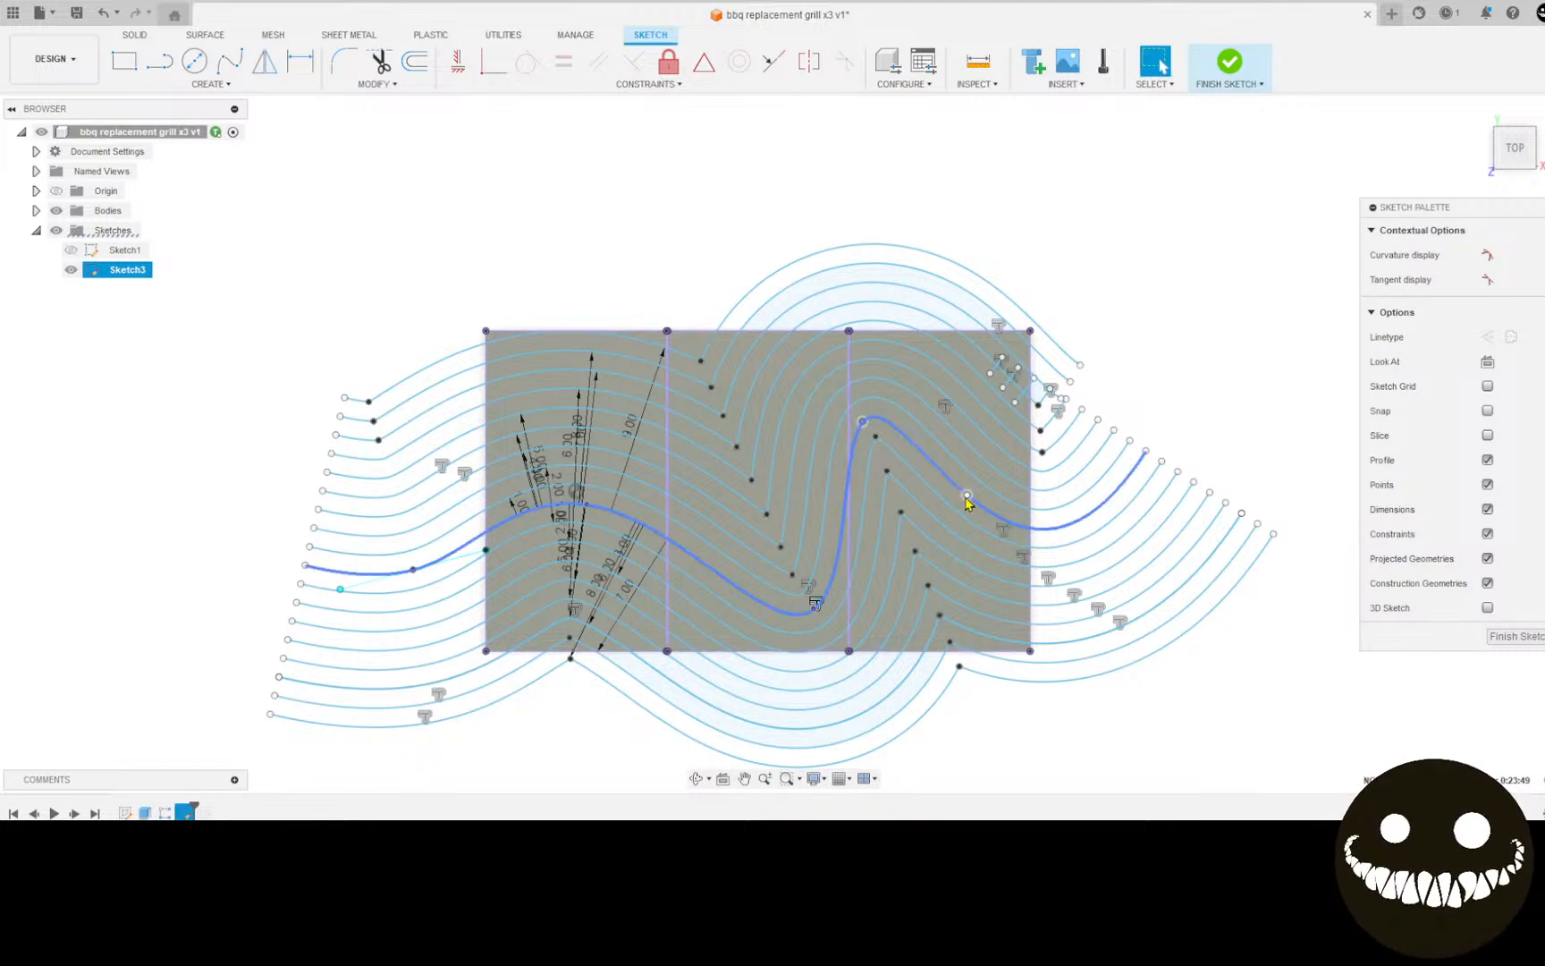
pyautogui.moveTo(985, 503); pyautogui.dragTo(1154, 452)
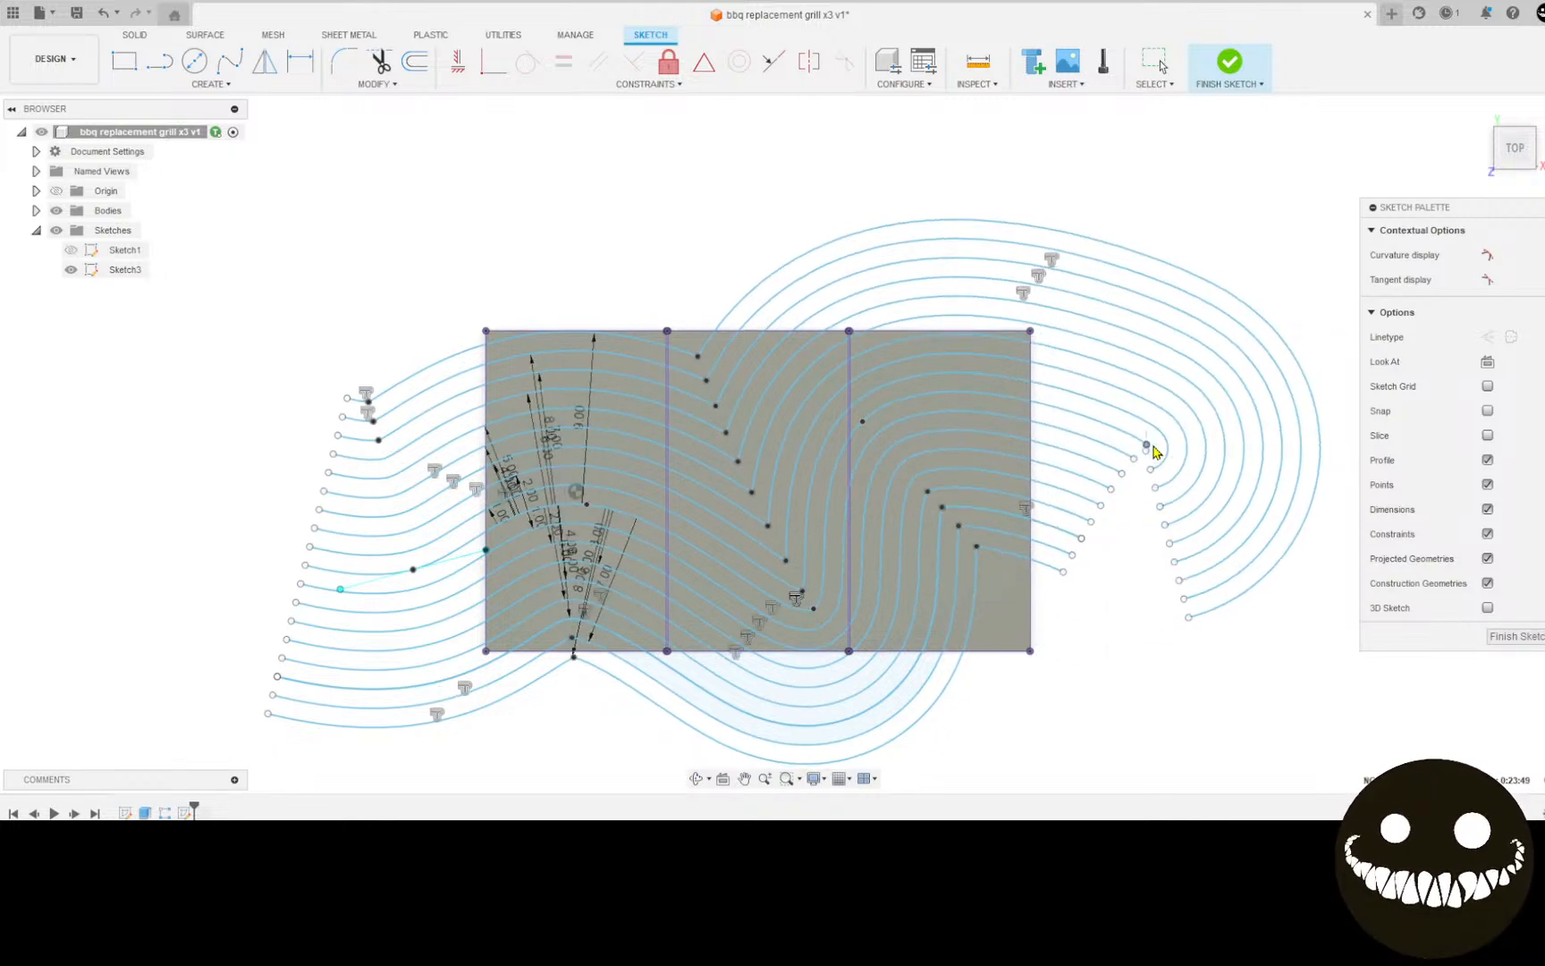
pyautogui.moveTo(862, 422)
pyautogui.mouseDown()
pyautogui.moveTo(960, 512)
pyautogui.moveTo(979, 489)
pyautogui.mouseUp()
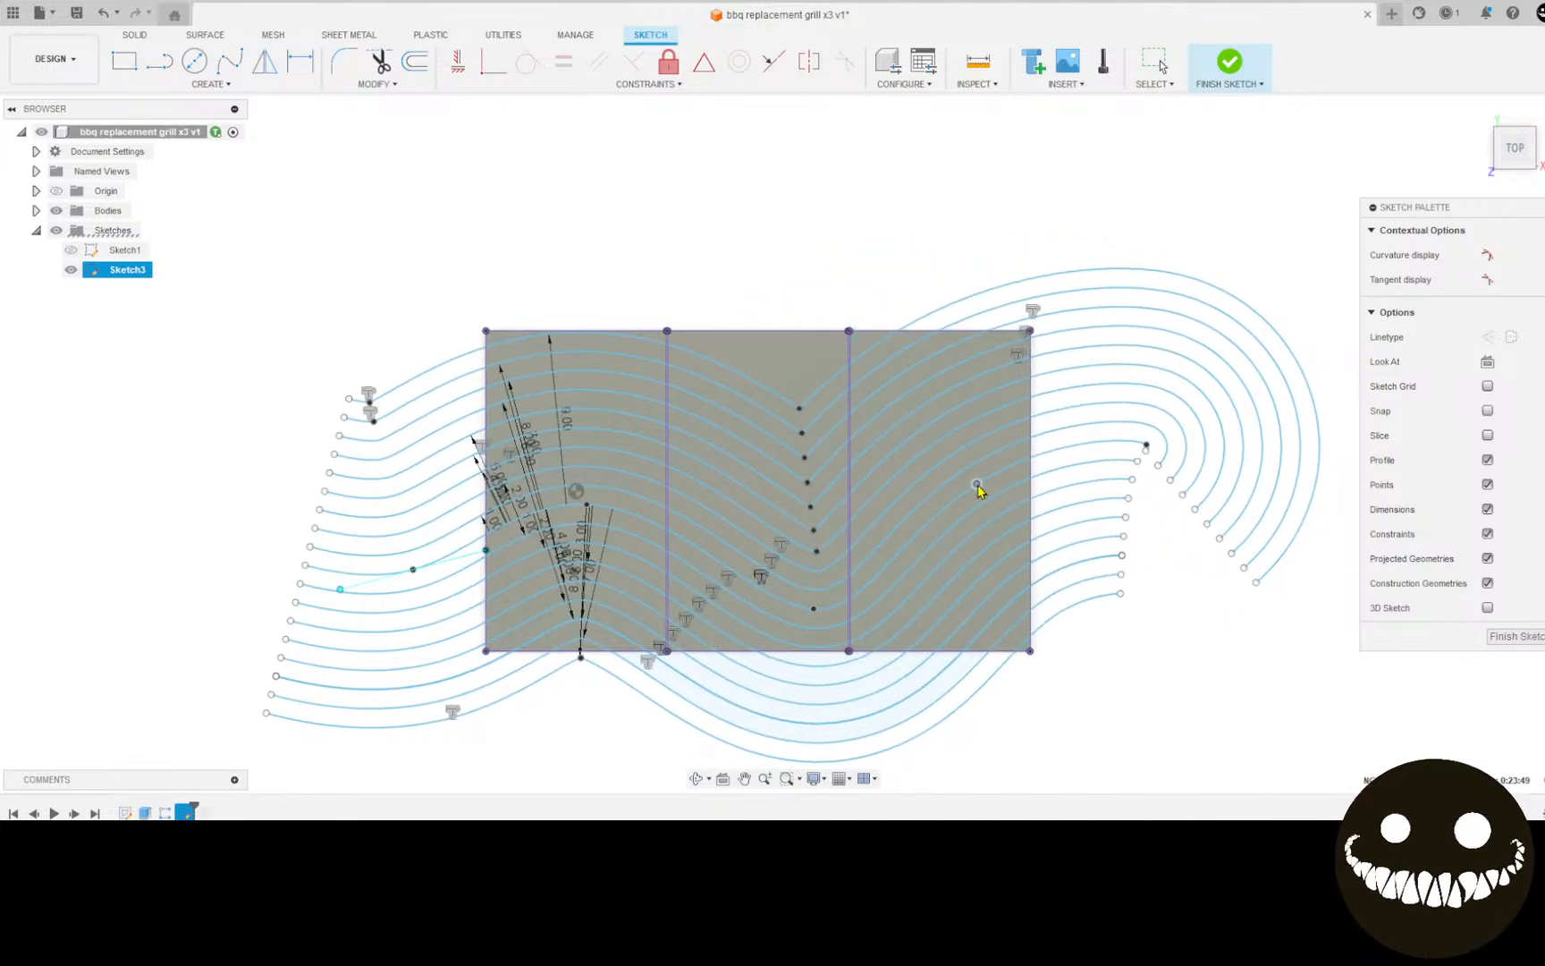
pyautogui.moveTo(816, 610); pyautogui.dragTo(750, 593)
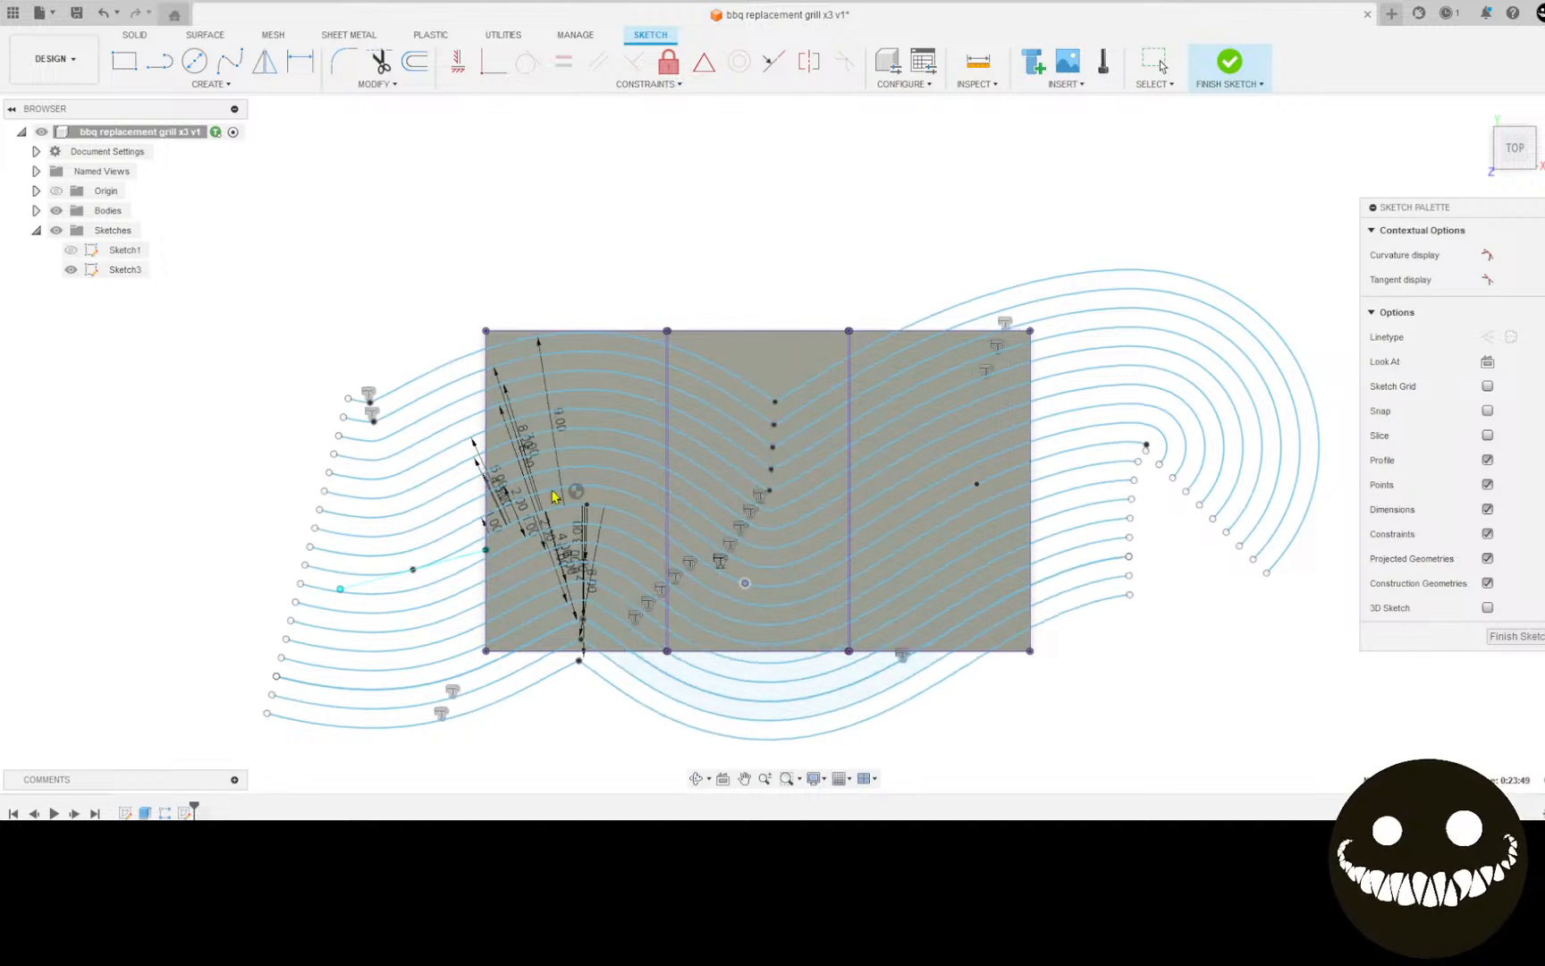
# Step: Raise the spline's crests in the first plate and at the third plate's outer edge, and center a shallower valley in the middle plate
pyautogui.moveTo(587, 505); pyautogui.dragTo(575, 433)
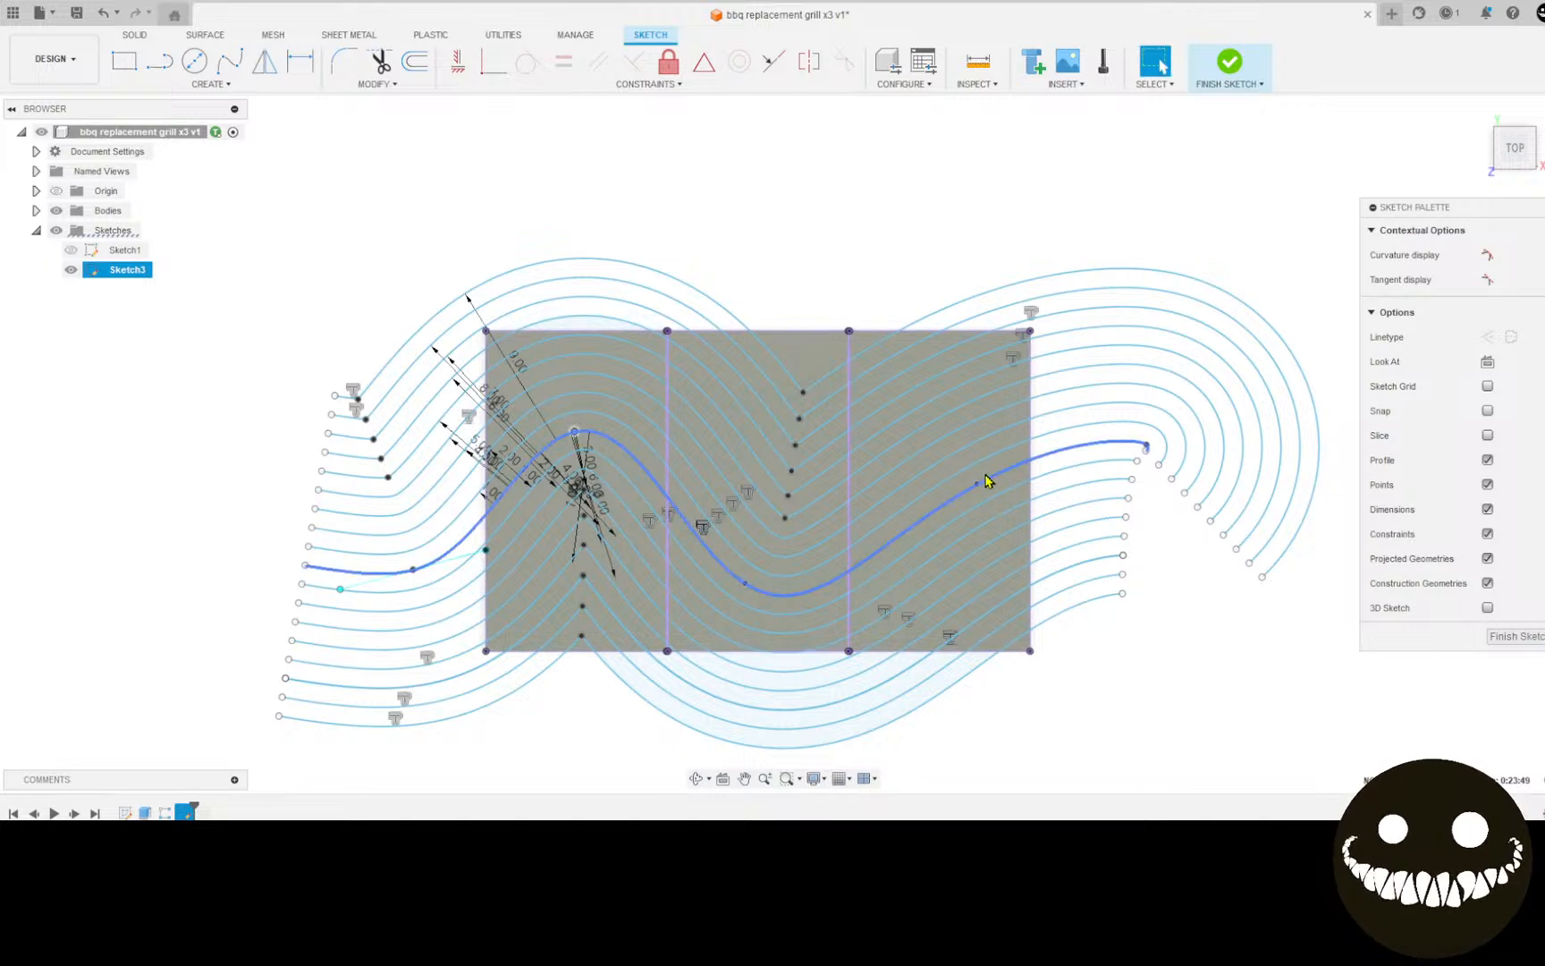
pyautogui.moveTo(977, 484); pyautogui.dragTo(1034, 420)
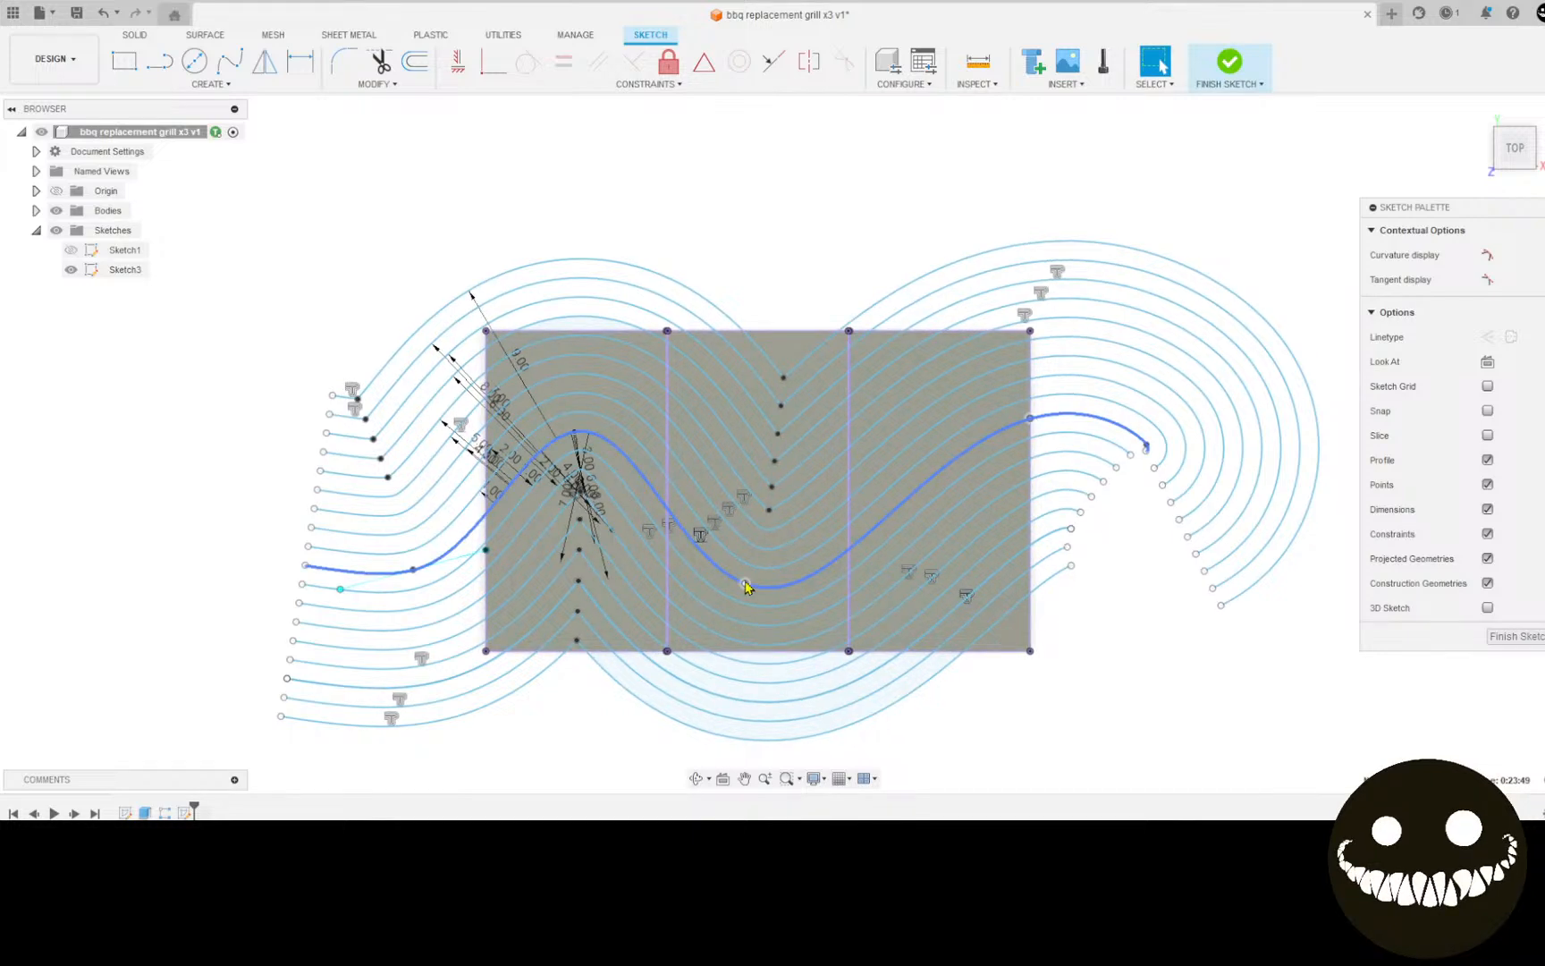
pyautogui.moveTo(746, 586); pyautogui.dragTo(789, 526)
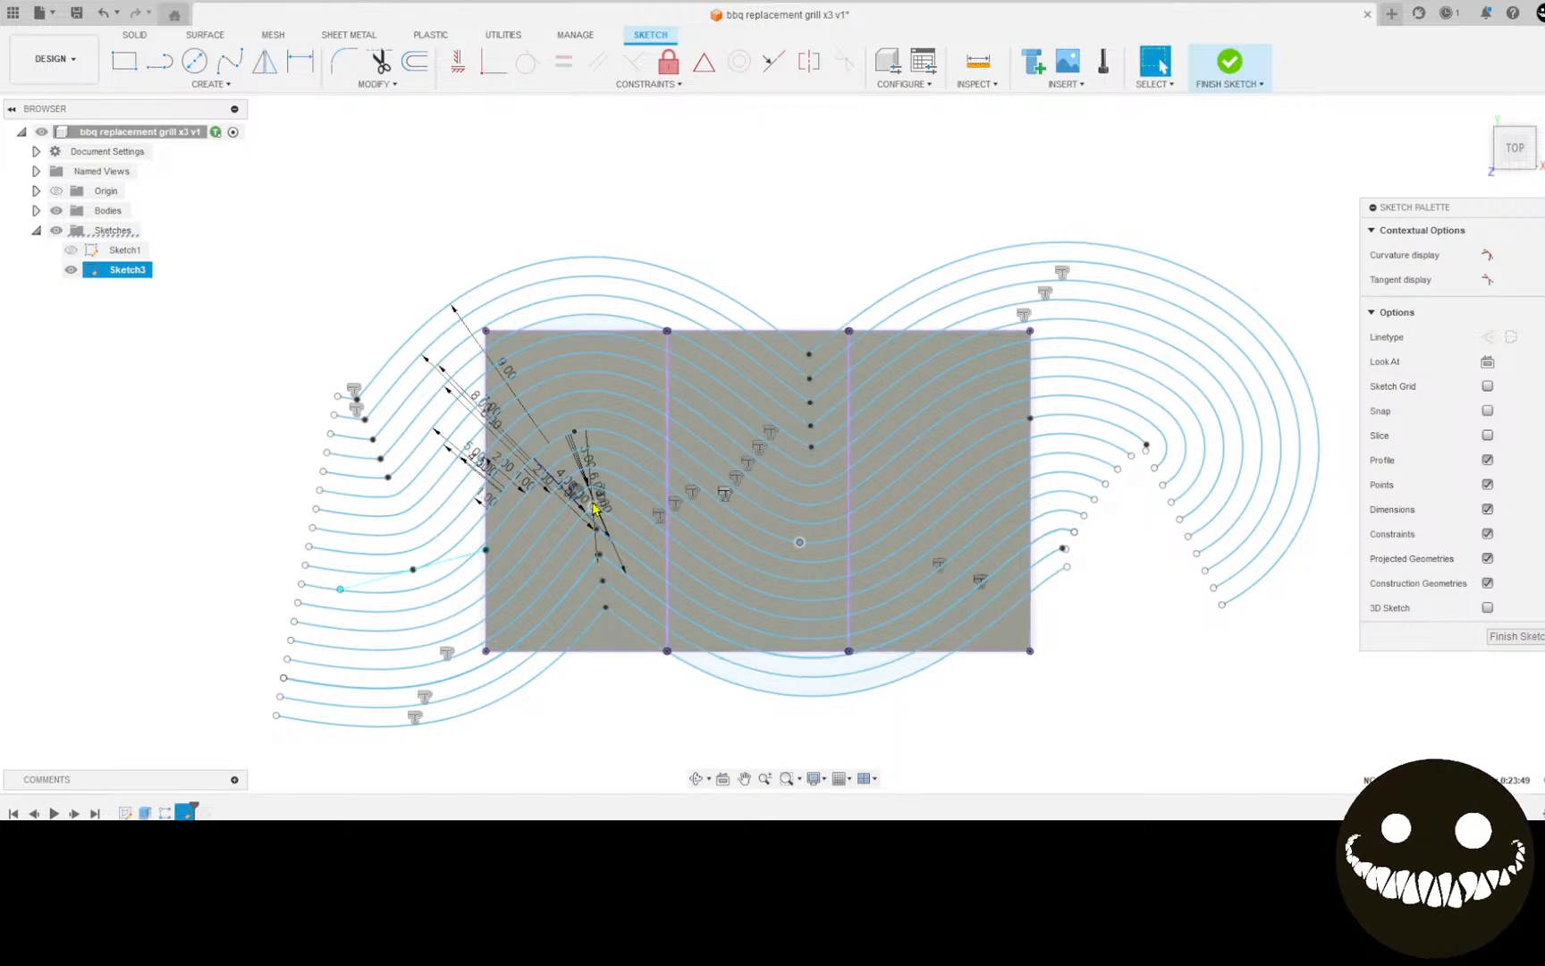
pyautogui.moveTo(597, 512)
pyautogui.mouseDown()
pyautogui.moveTo(614, 528)
pyautogui.moveTo(647, 511)
pyautogui.mouseUp()
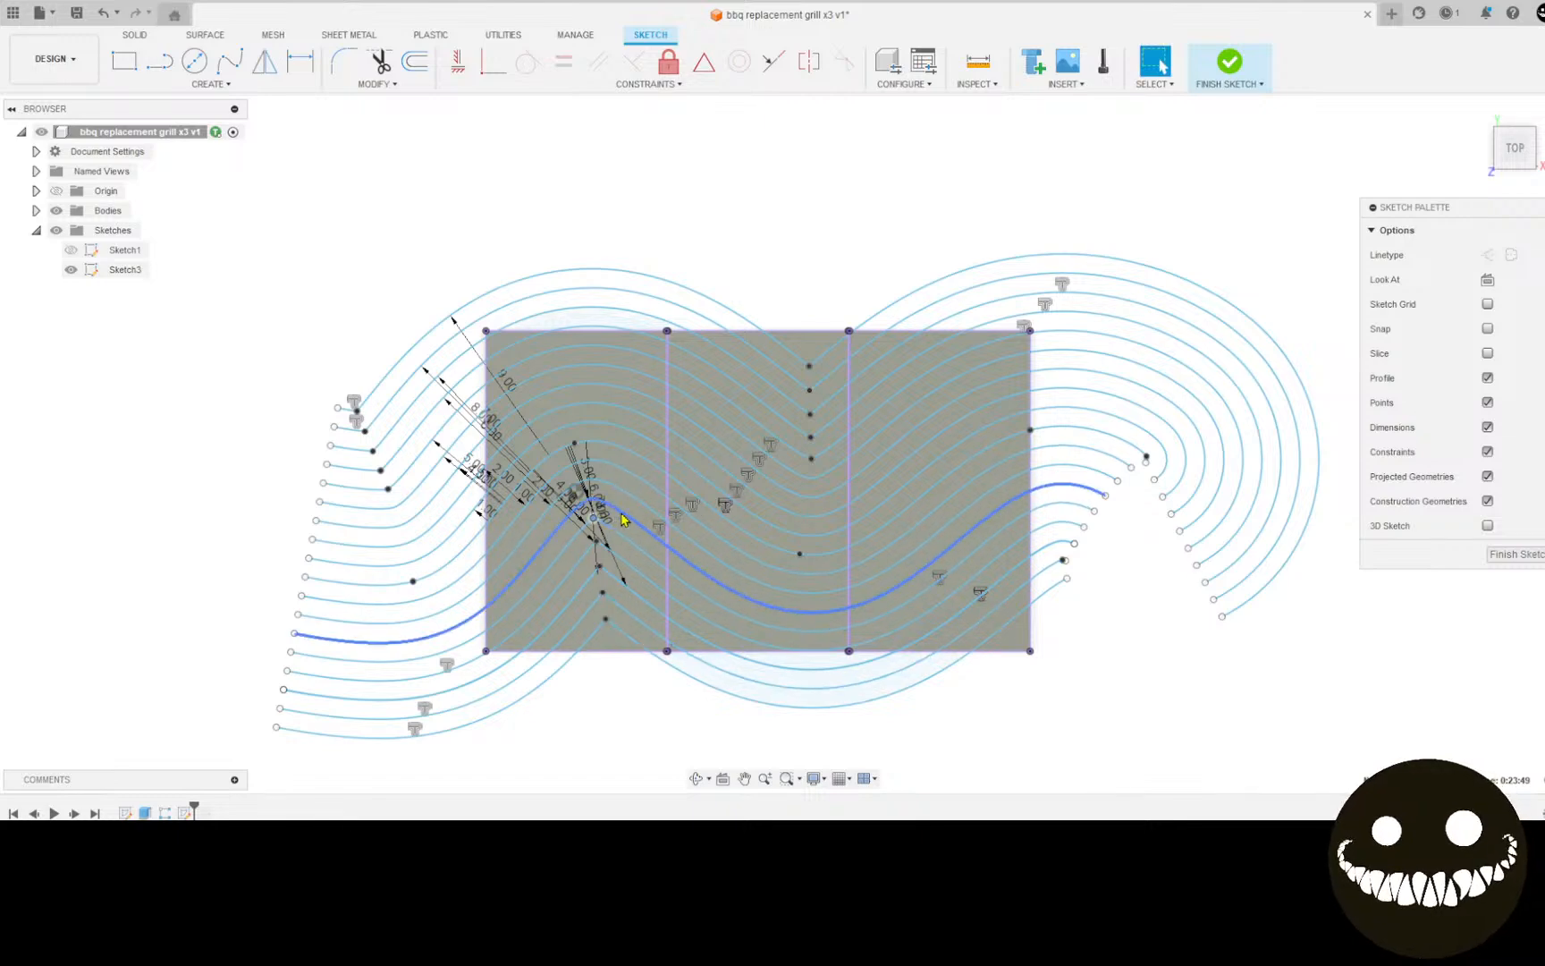
# Step: Offset the reshaped original spline 10 in toward the plates' lower edge
pyautogui.click(607, 510)
pyautogui.scroll(5, 606, 510)
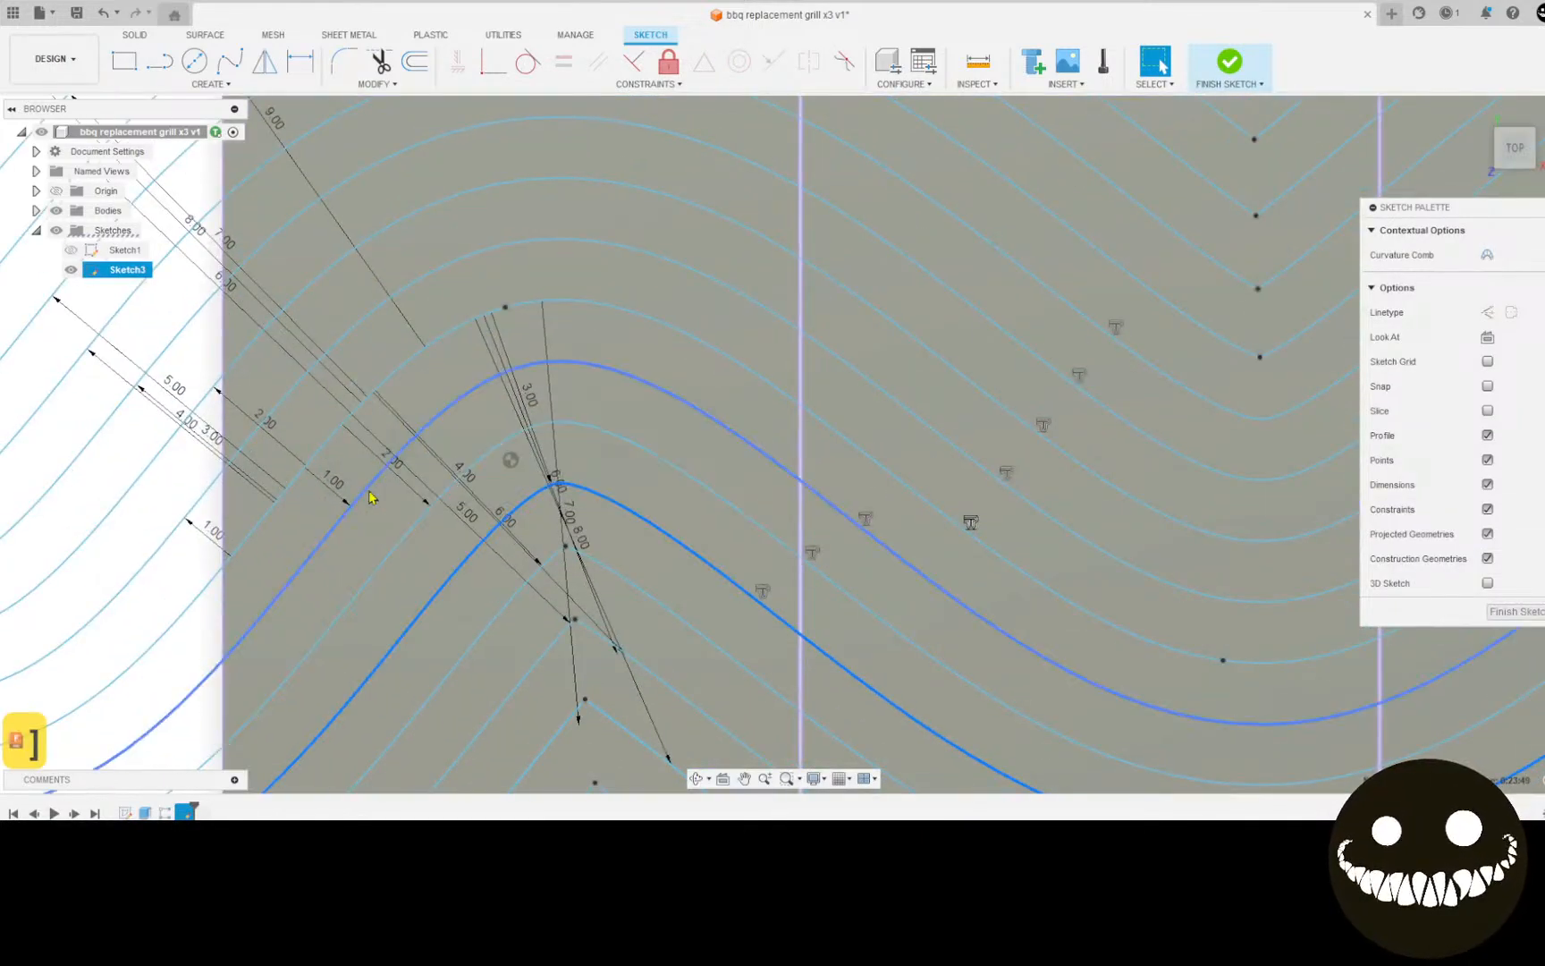
pyautogui.scroll(-6, 367, 490)
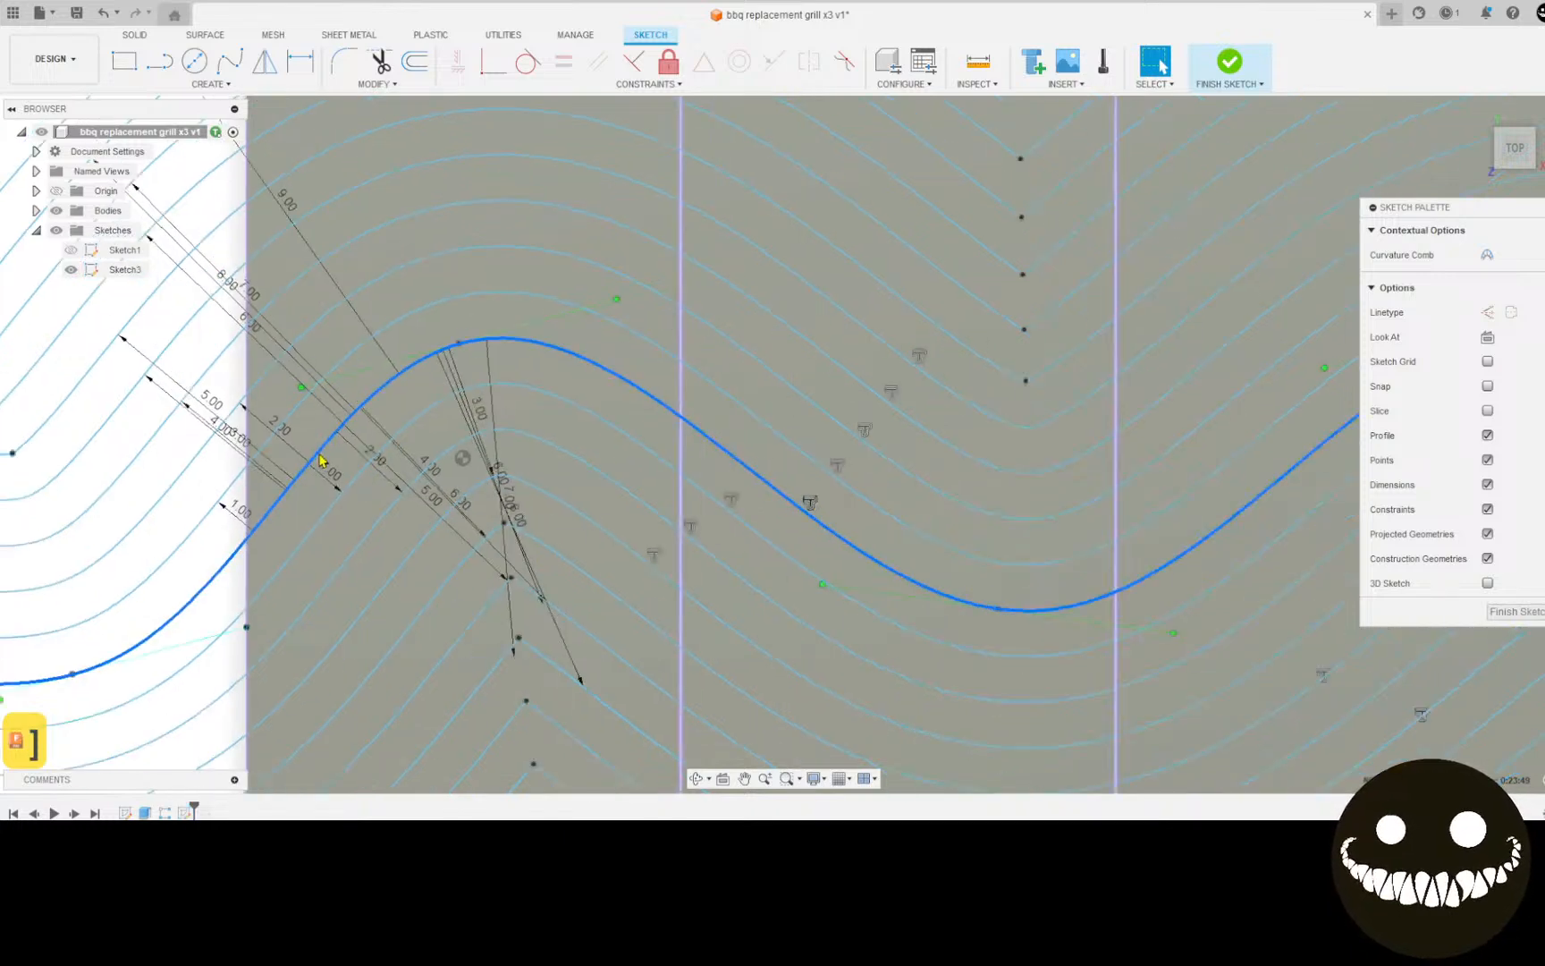
pyautogui.press('o')
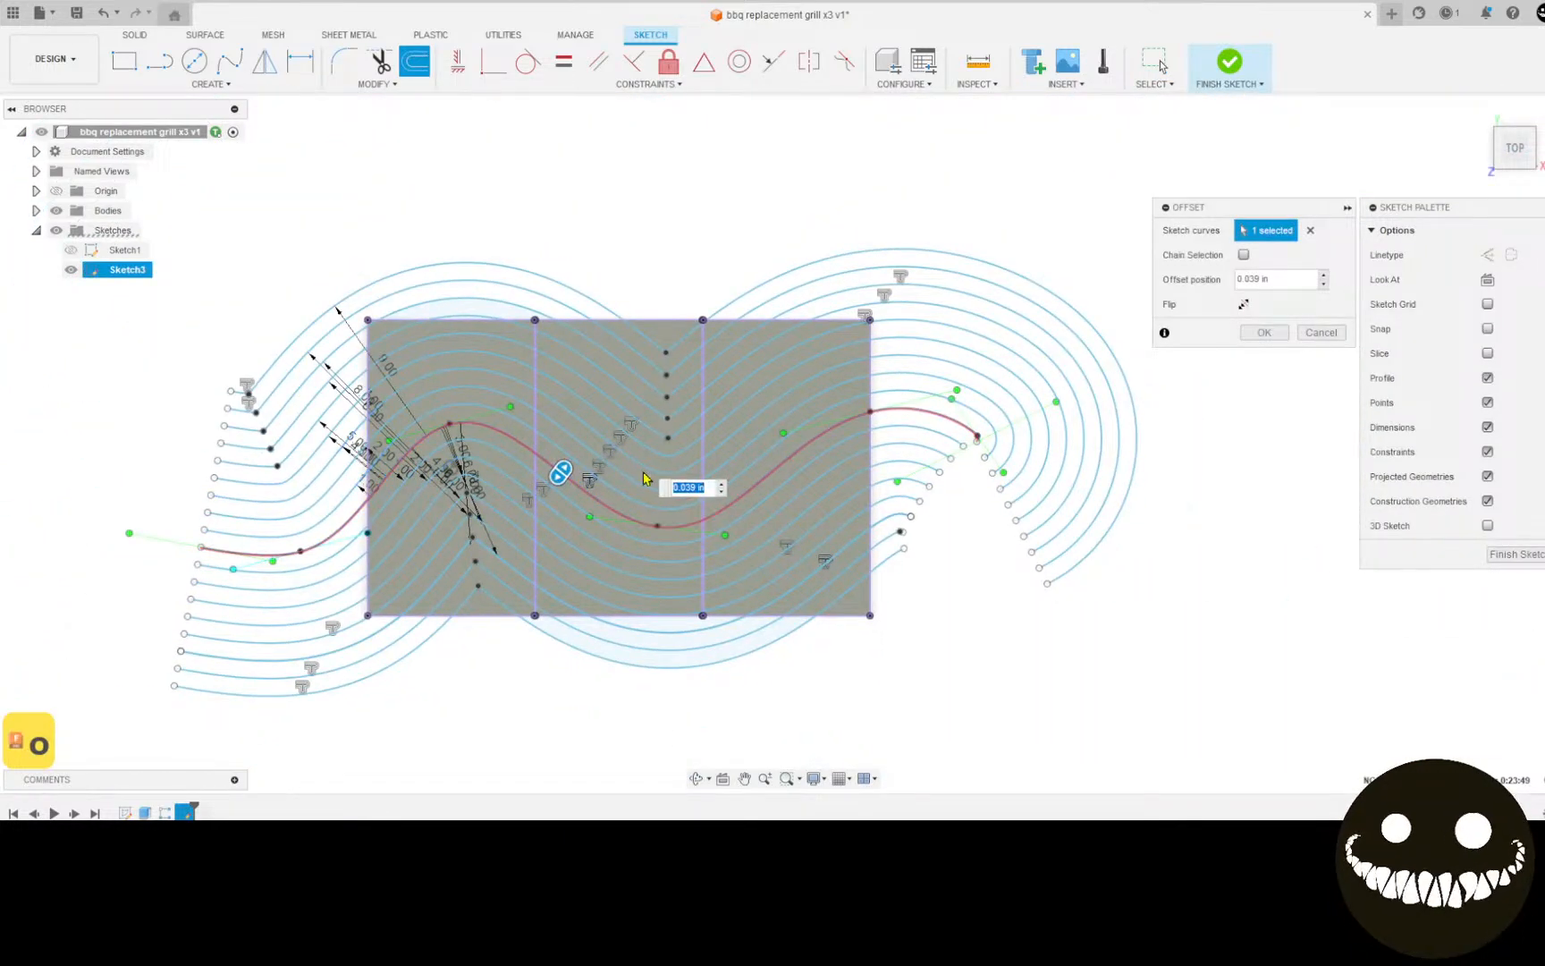
pyautogui.write('10')
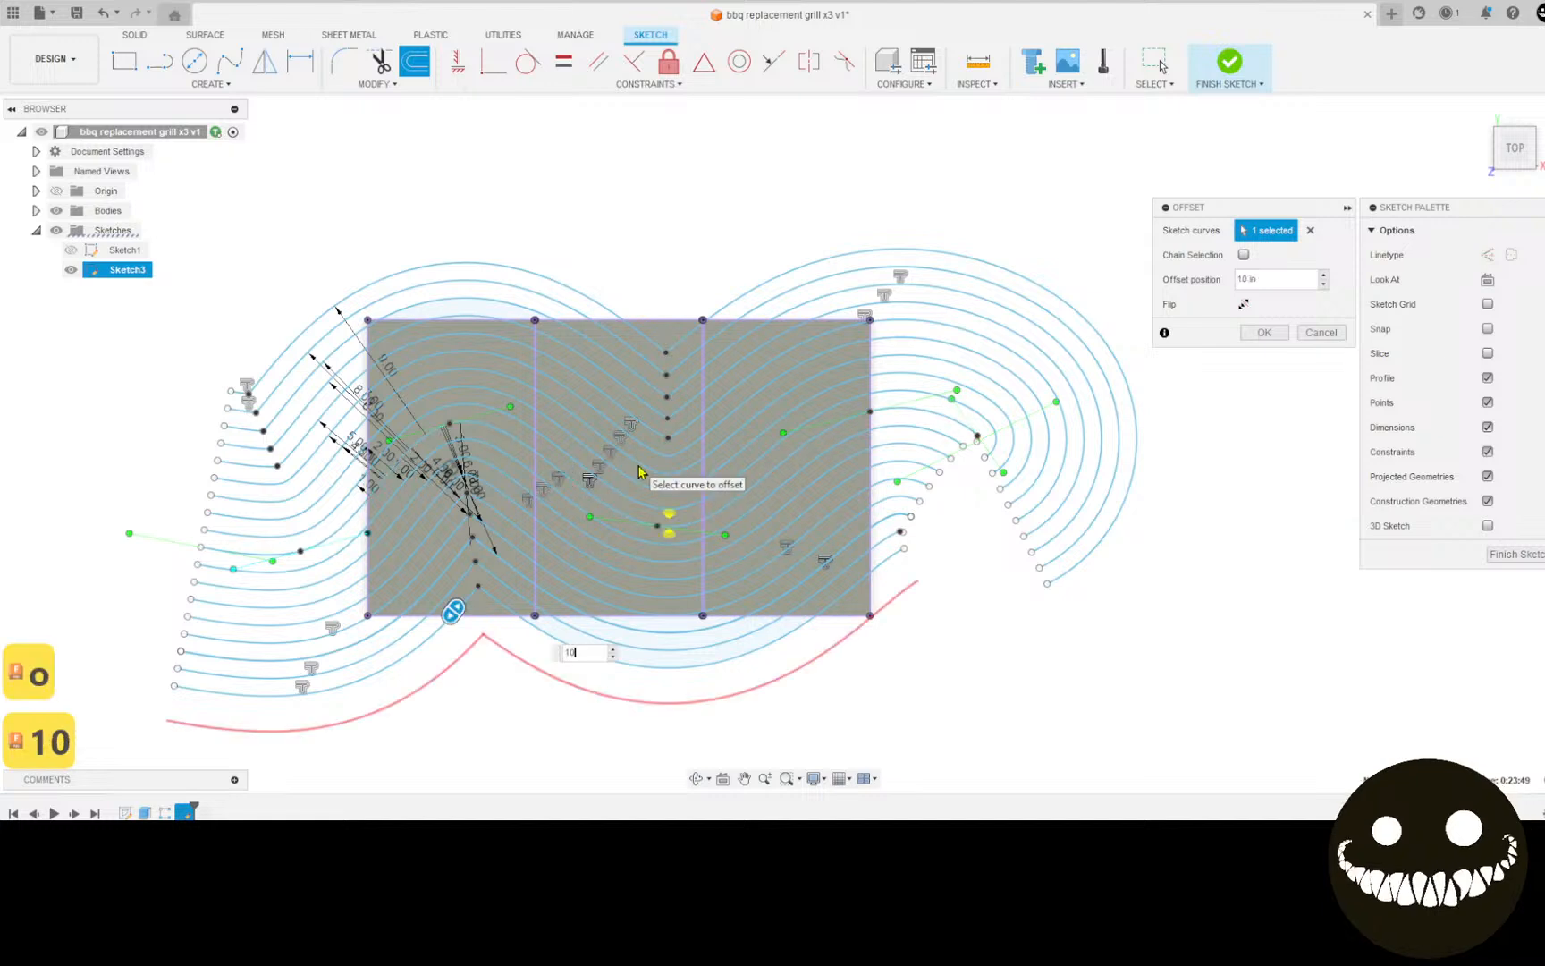
pyautogui.press('Return')
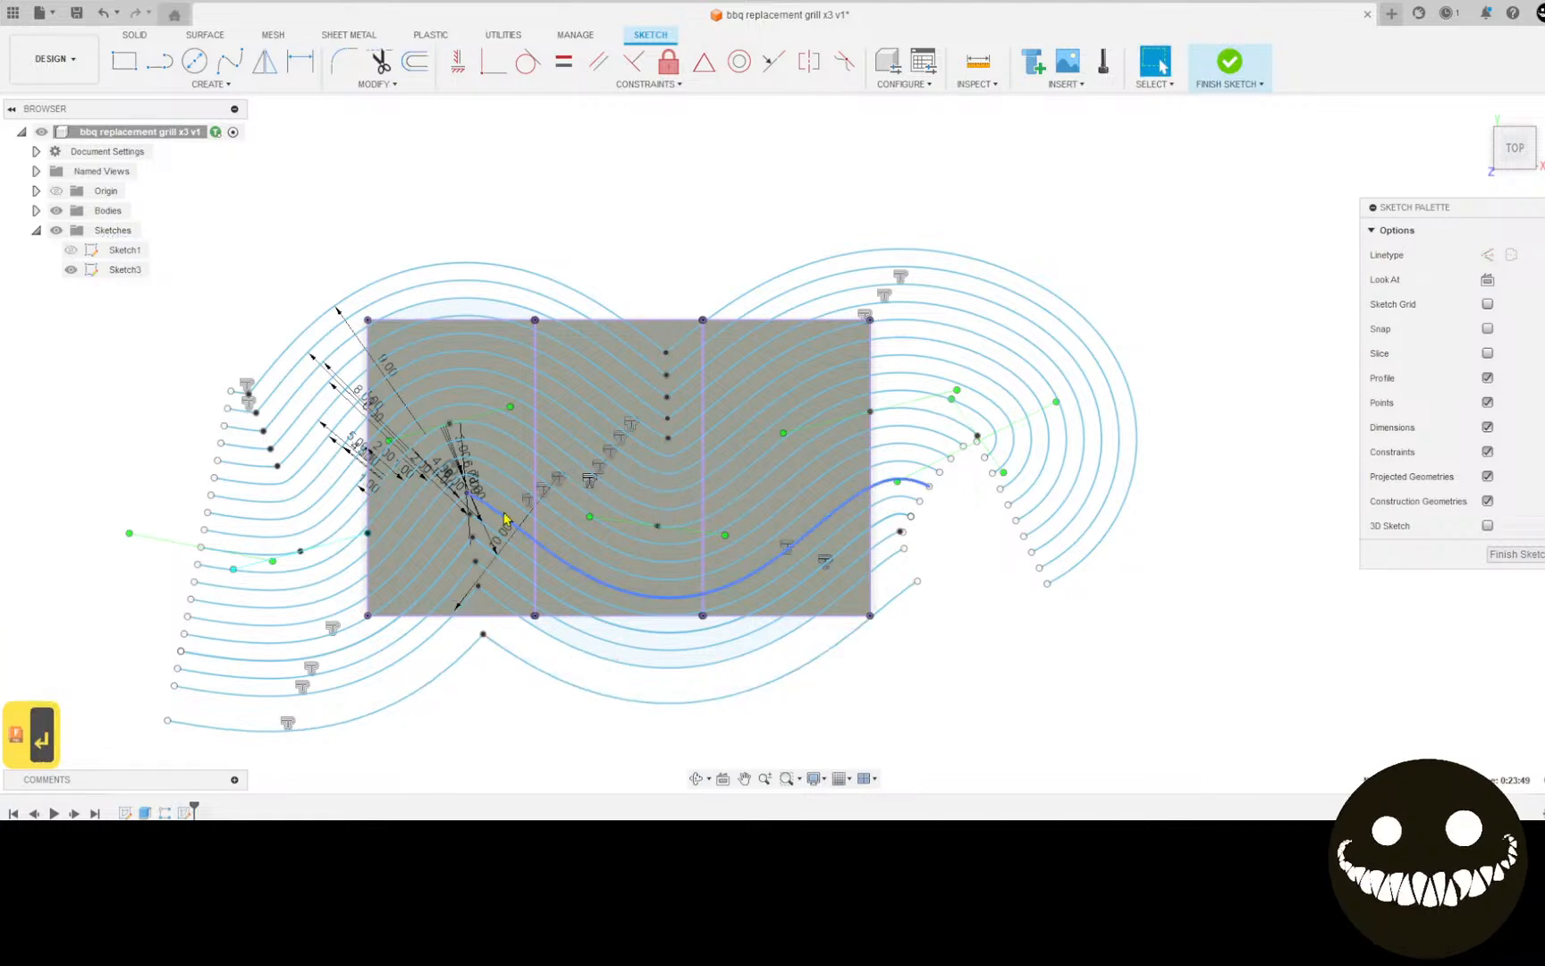
# Step: Offset the reshaped original spline toward the plates' lower edge twice, at 9 in and 10 in
pyautogui.scroll(2, 500, 506)
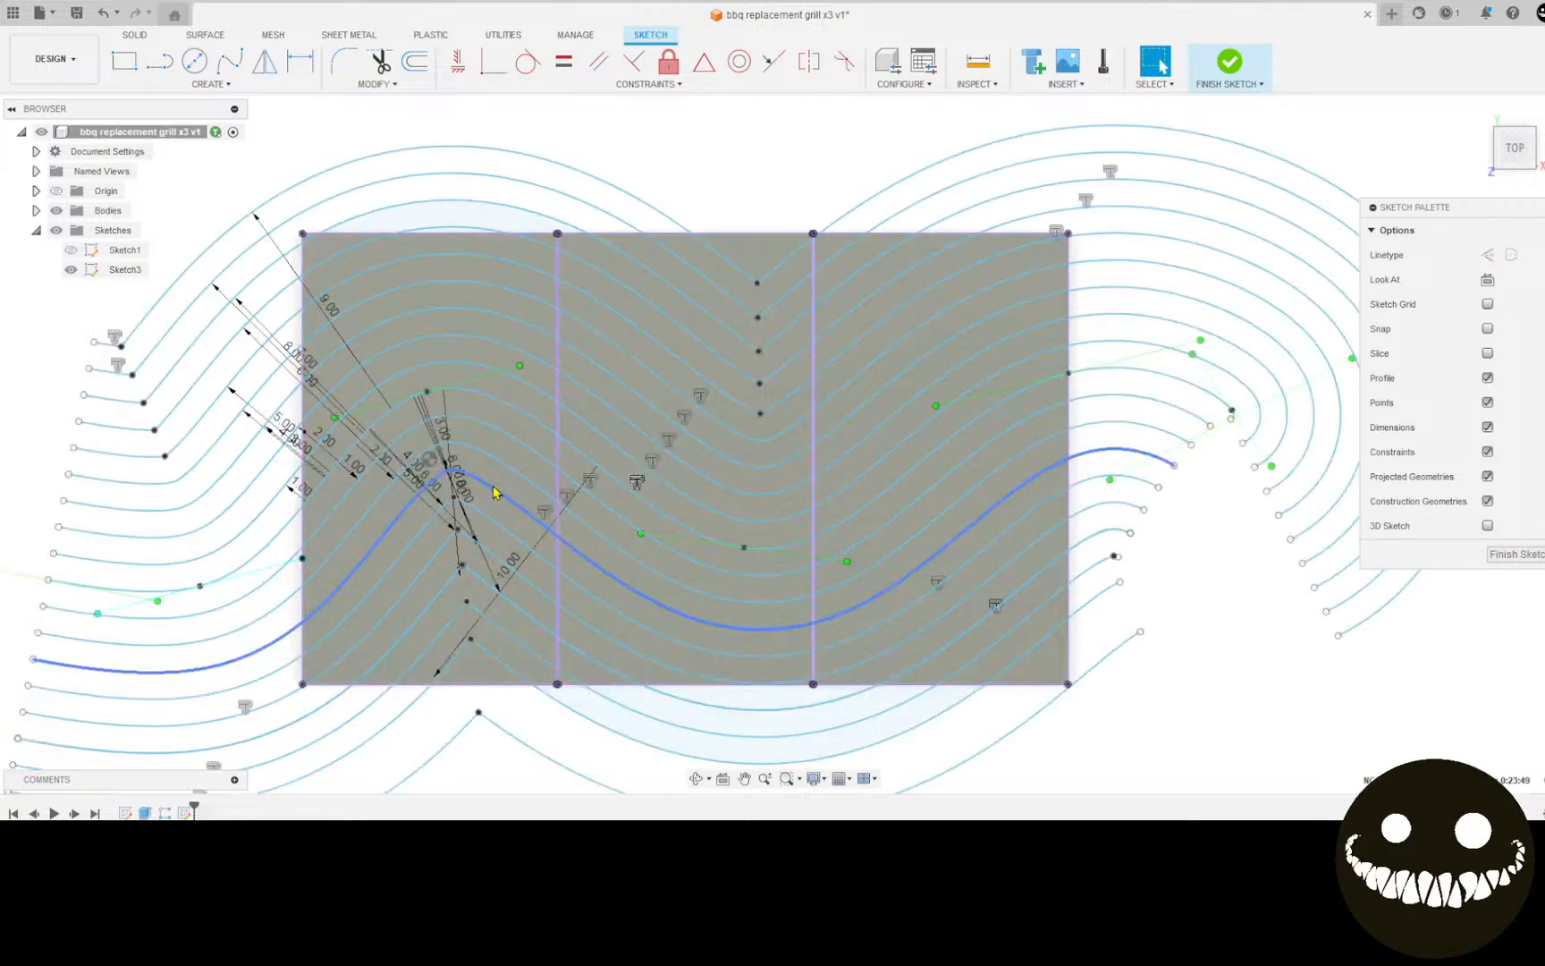
pyautogui.scroll(1, 494, 492)
pyautogui.press('o')
pyautogui.click(454, 390)
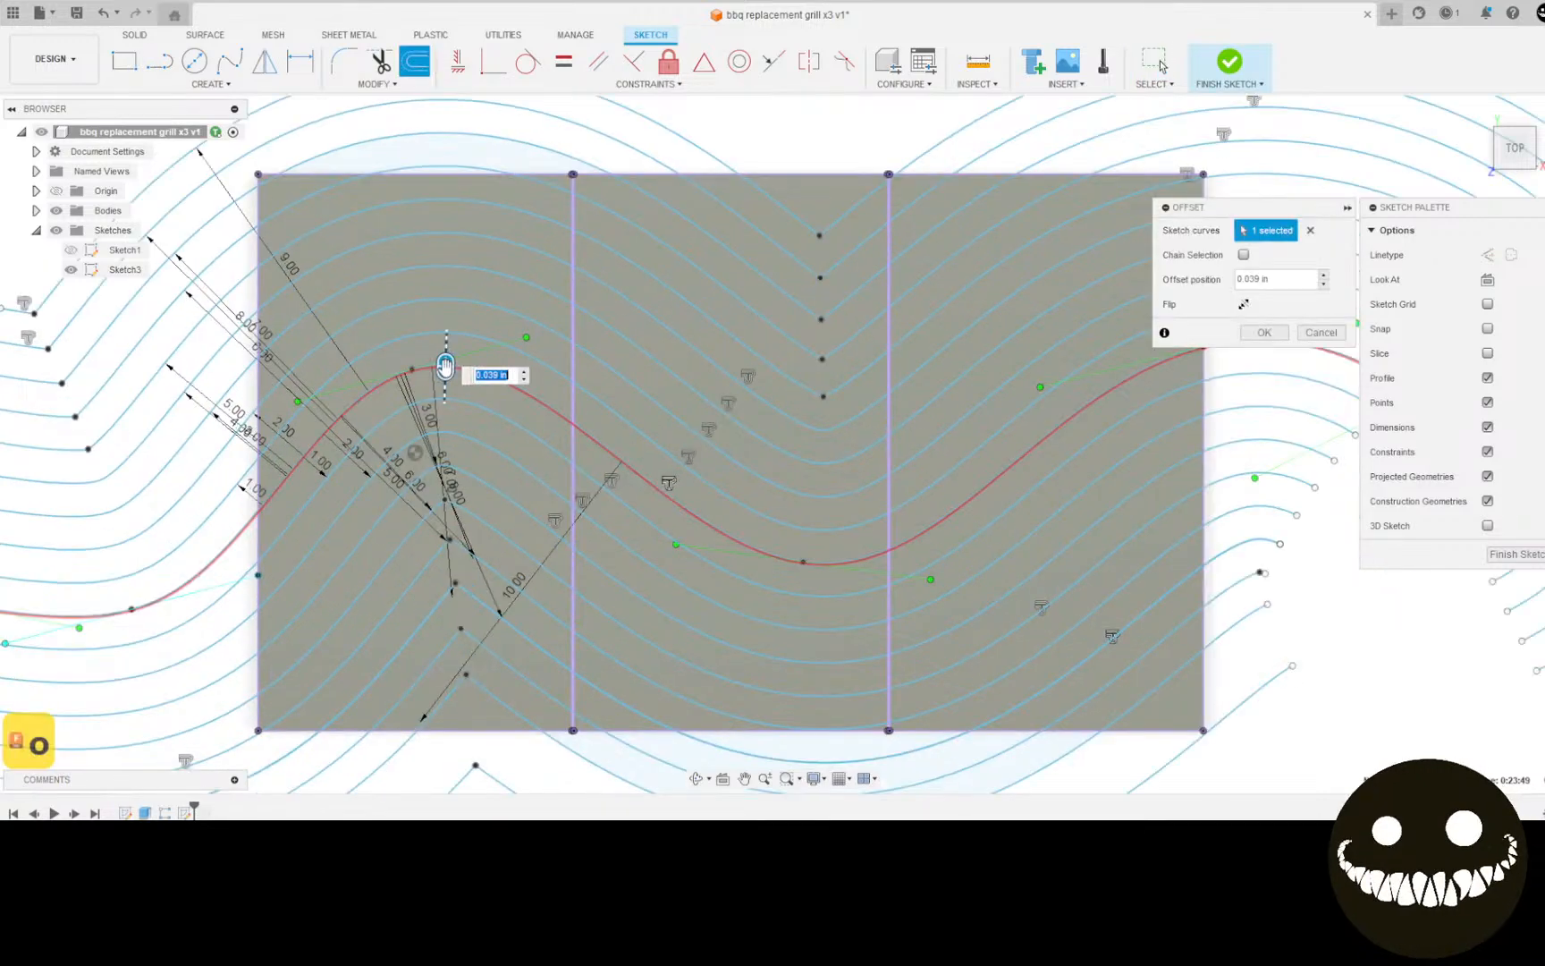
pyautogui.write('9')
pyautogui.press('Return')
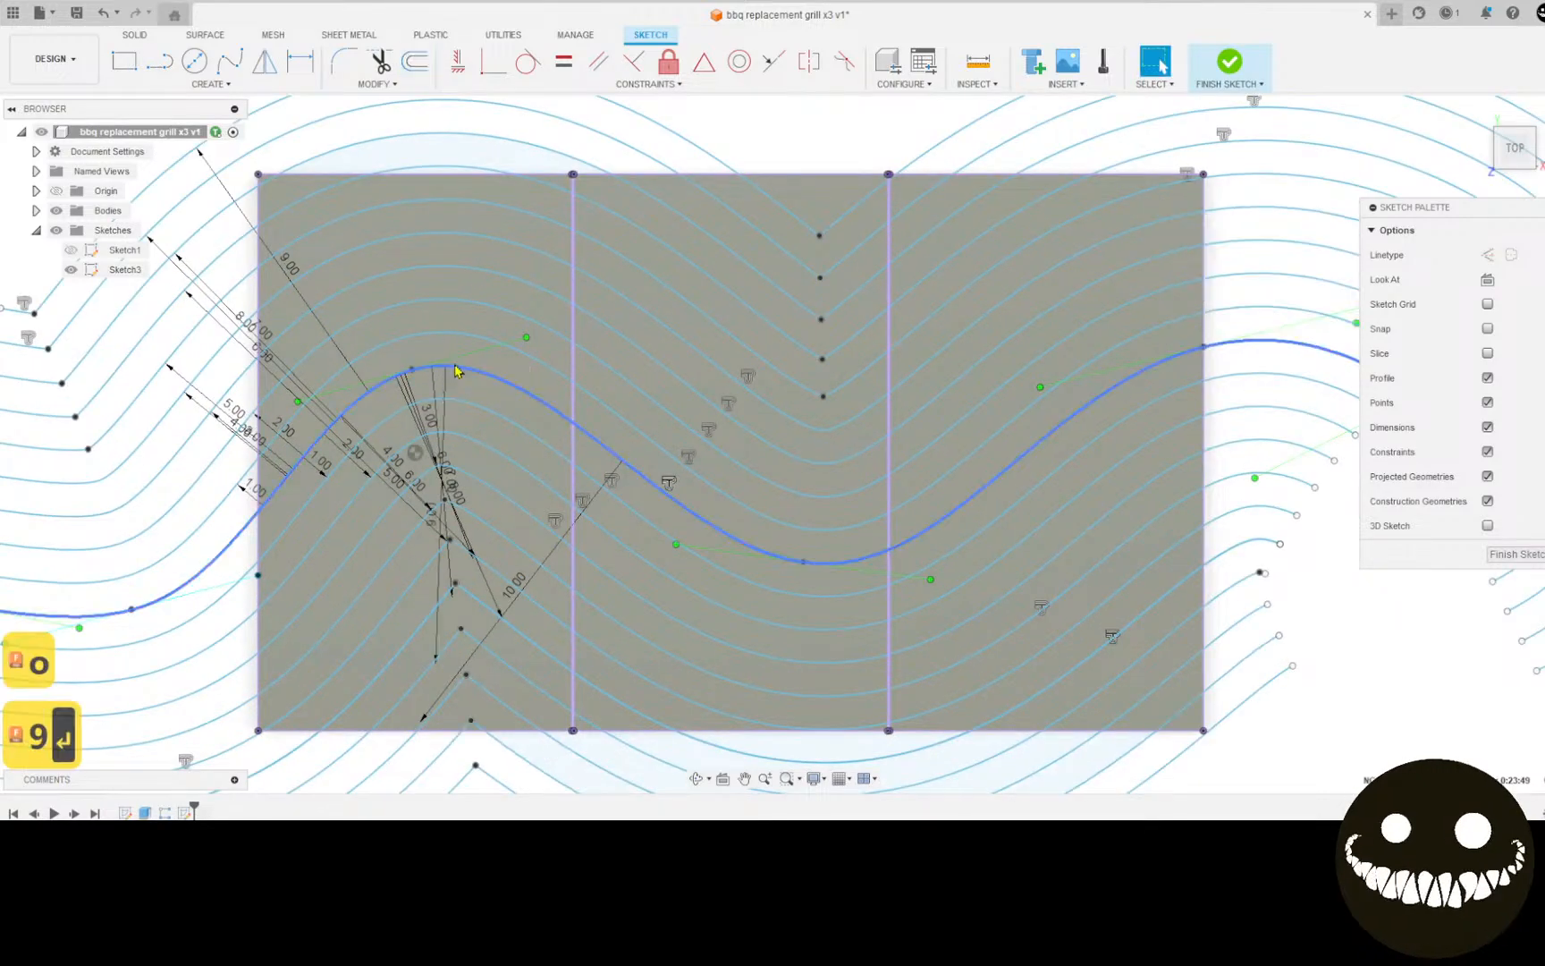
pyautogui.press('o')
pyautogui.click(456, 369)
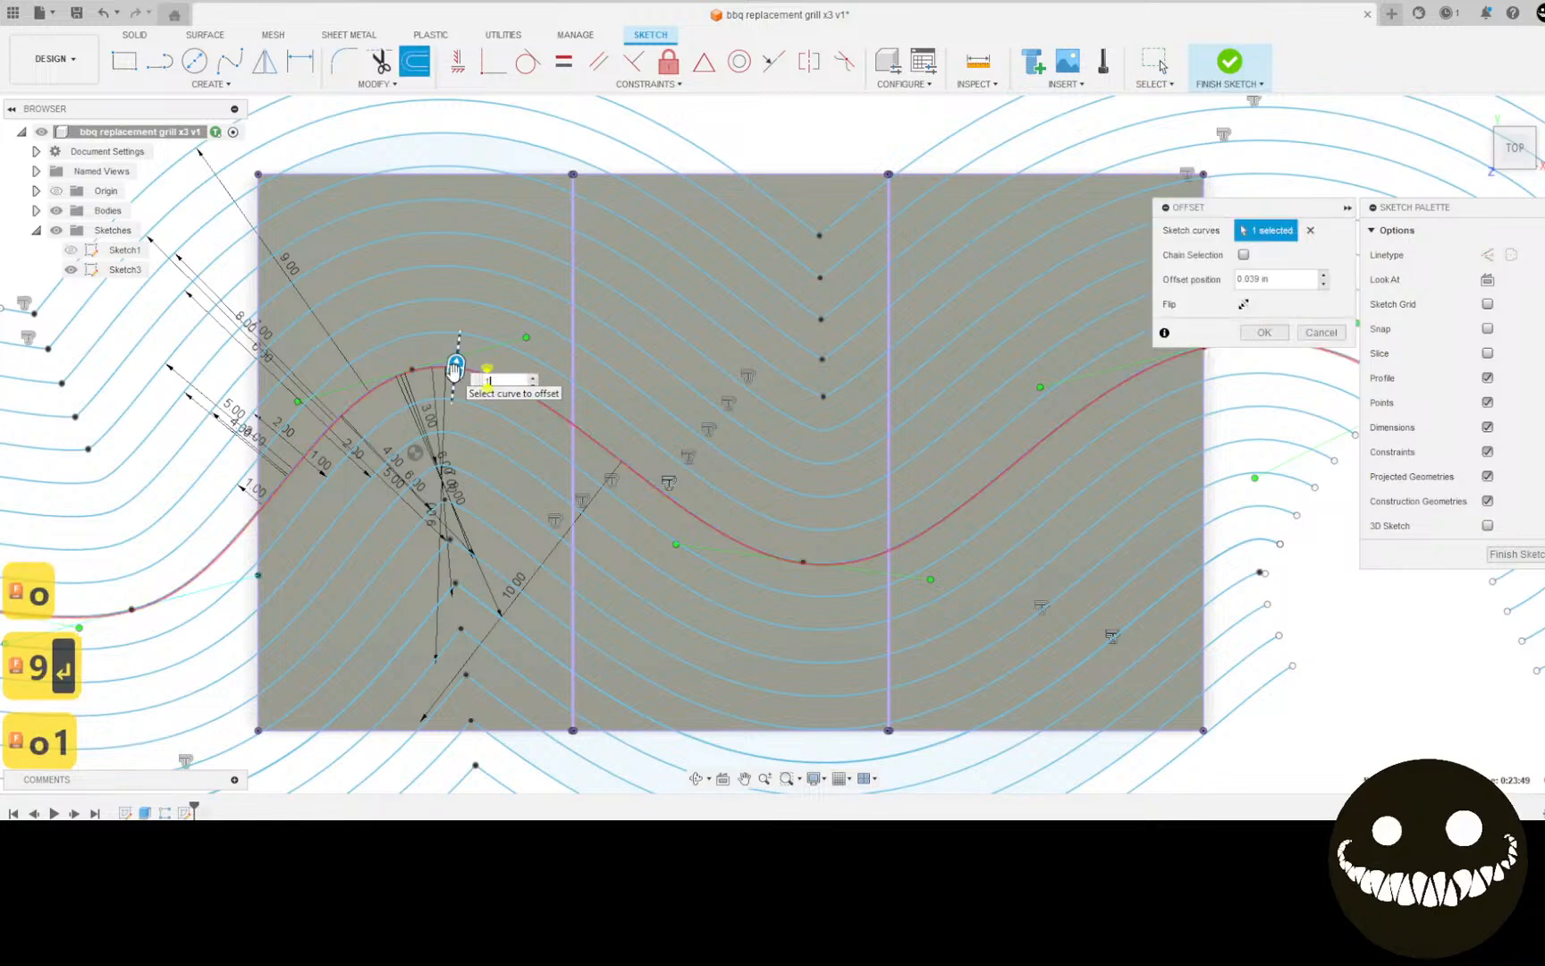
pyautogui.write('10')
pyautogui.press('Return')
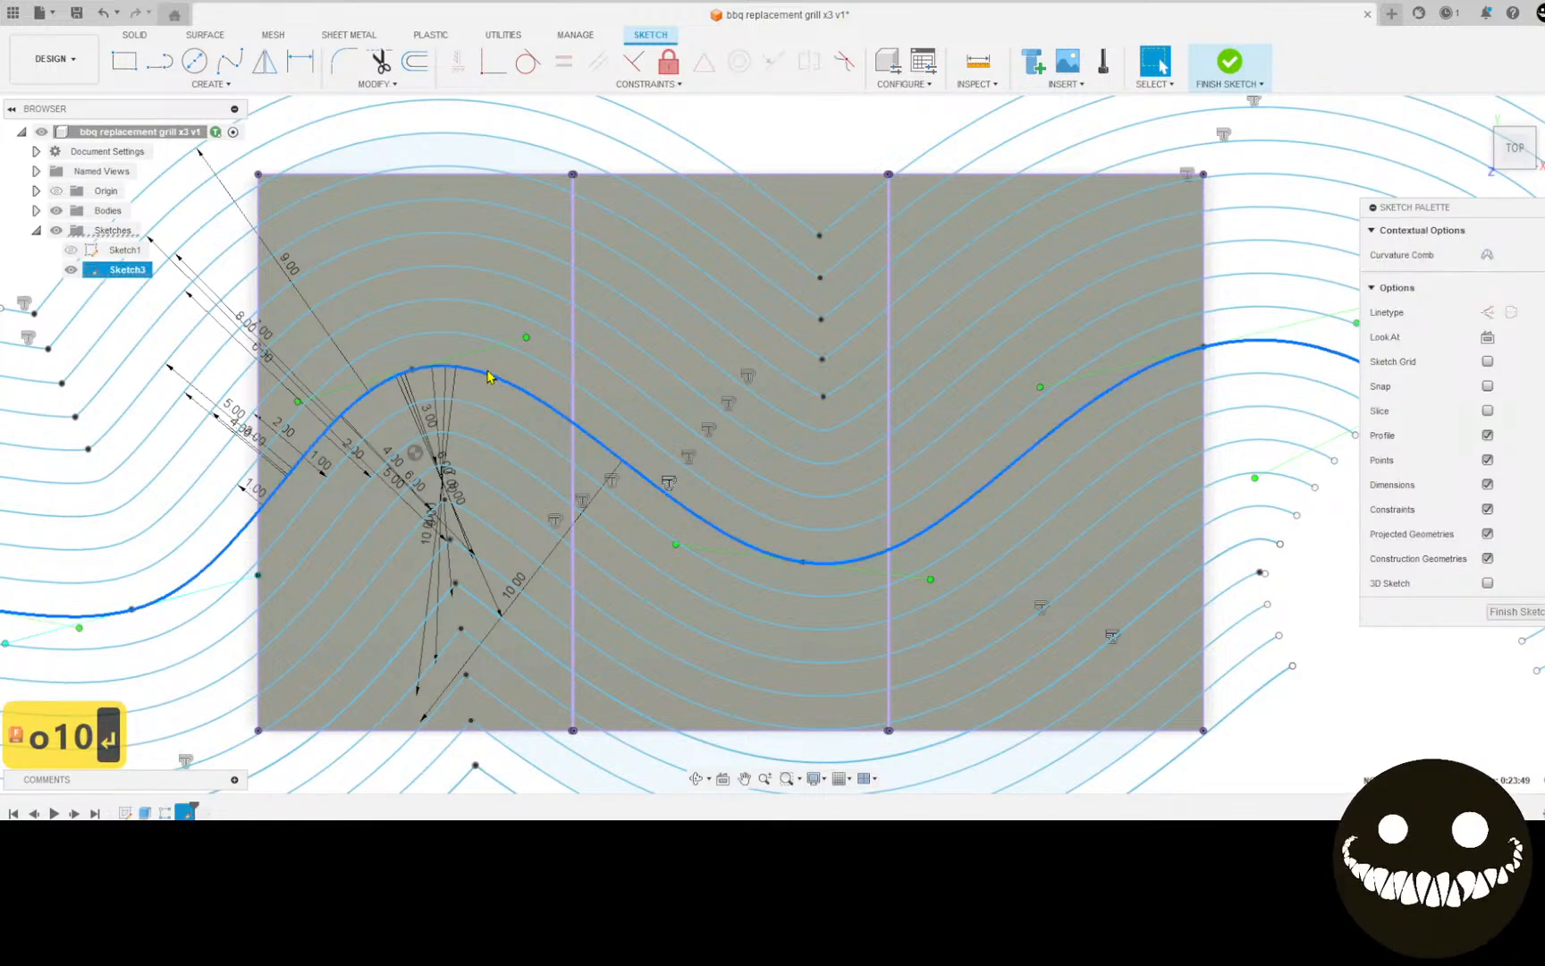
# Step: Offset the same original spline -10 in, beyond the plates' upper edge
pyautogui.press('o')
pyautogui.click(484, 372)
pyautogui.write('-10')
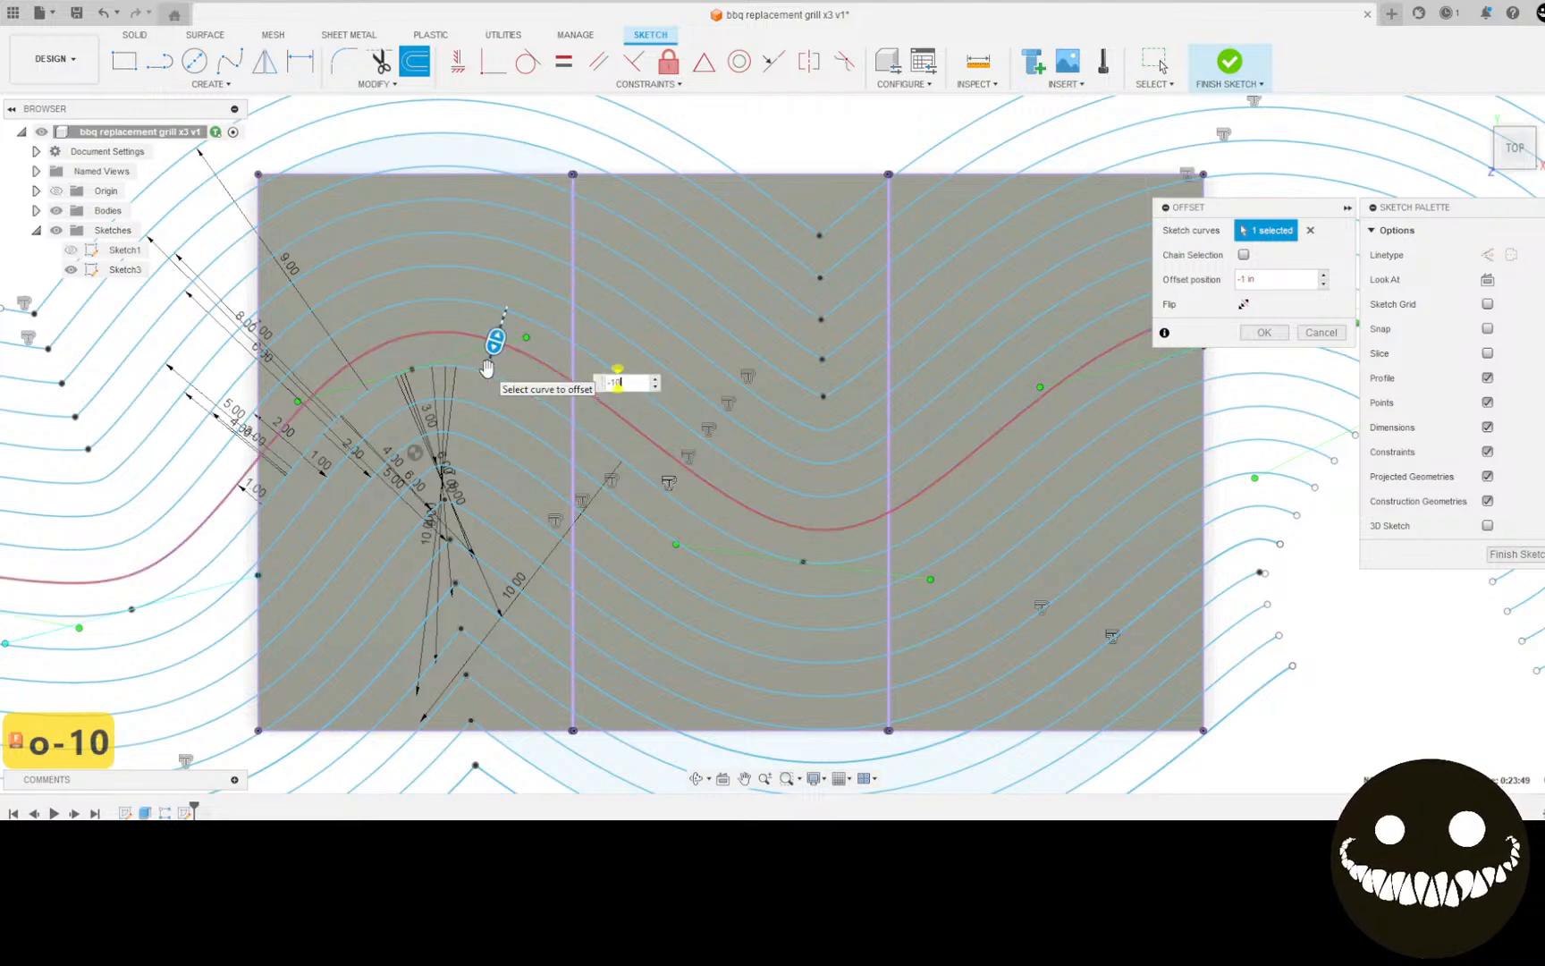
pyautogui.press('Return')
# Step: Select every wave curve from the uppermost to the lowest as profiles for a thin extrude
pyautogui.scroll(-5, 514, 393)
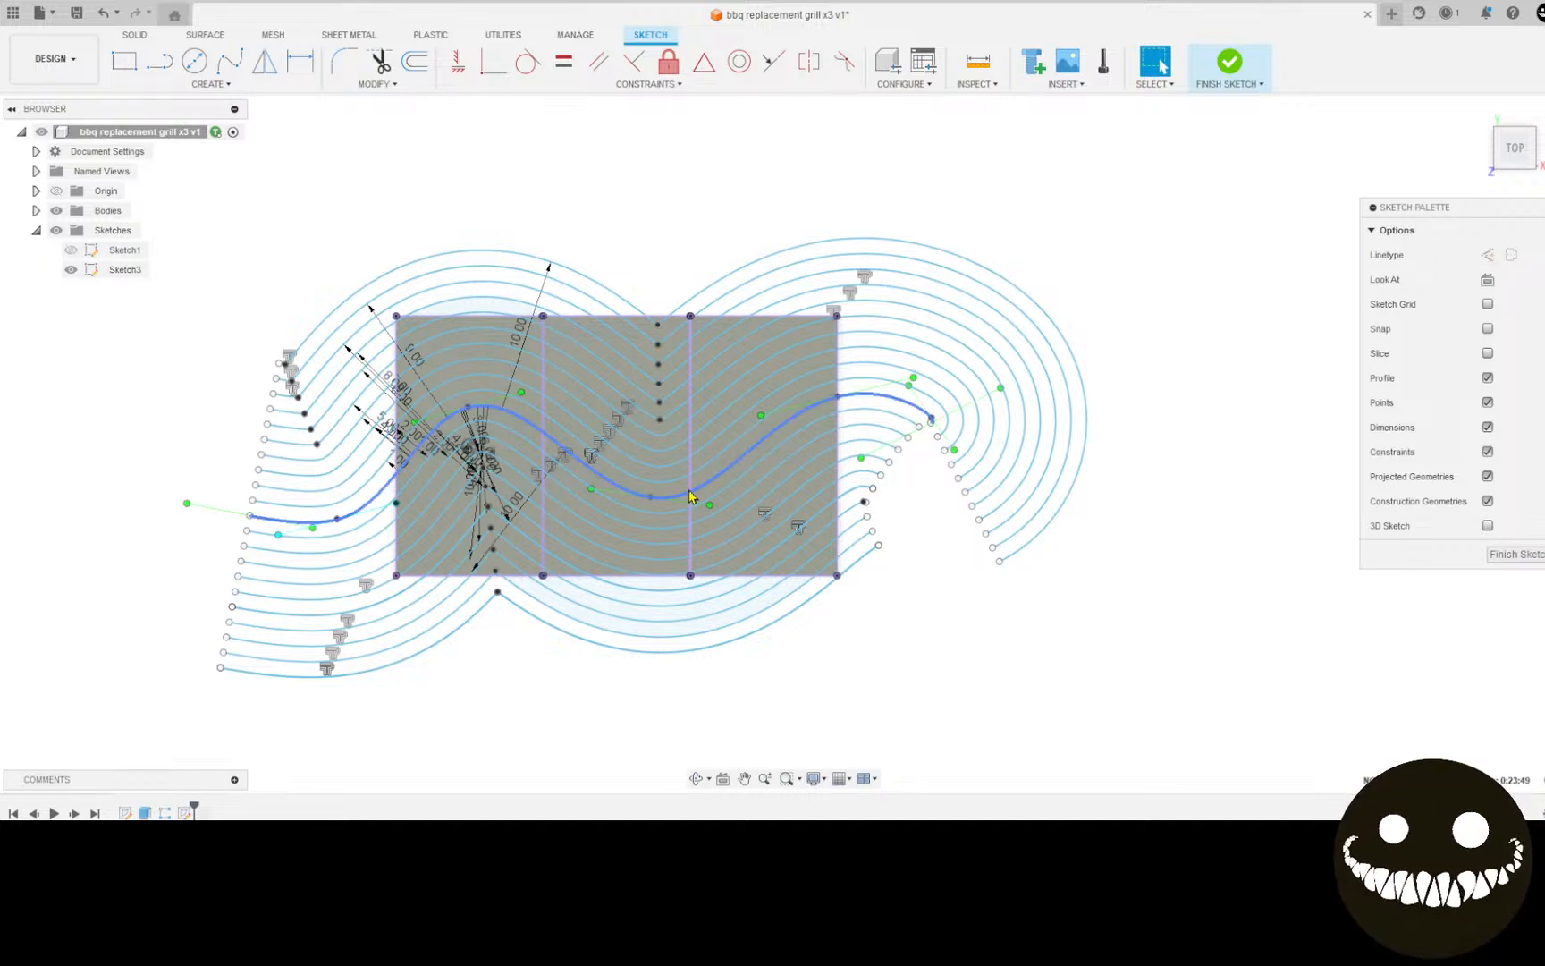
pyautogui.press('e')
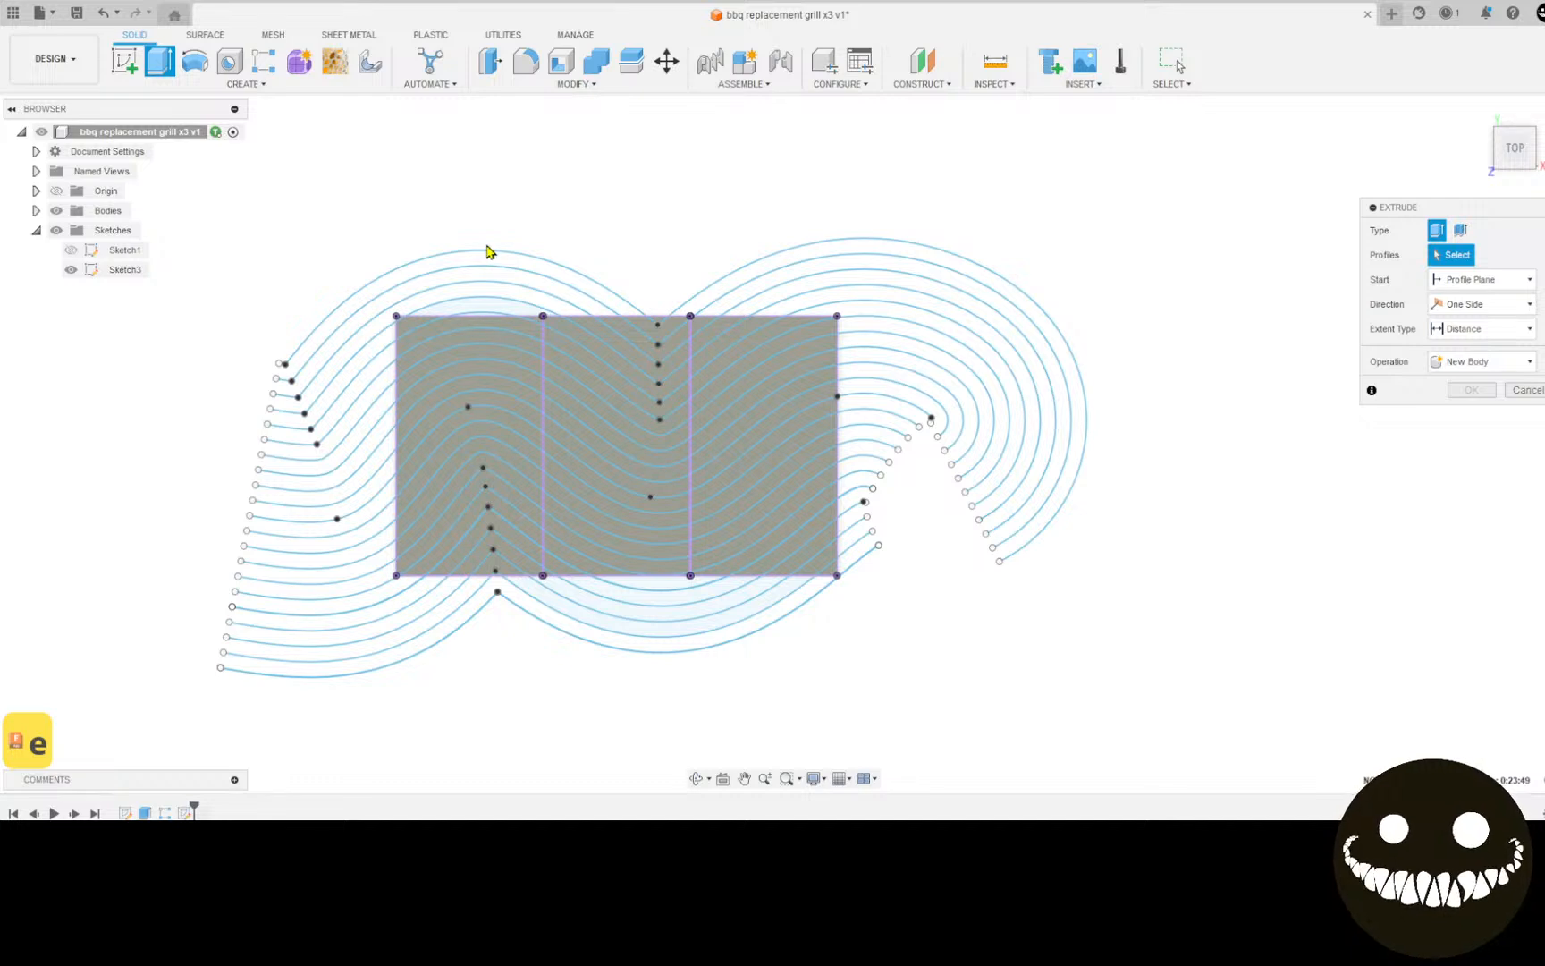
pyautogui.click(1461, 229)
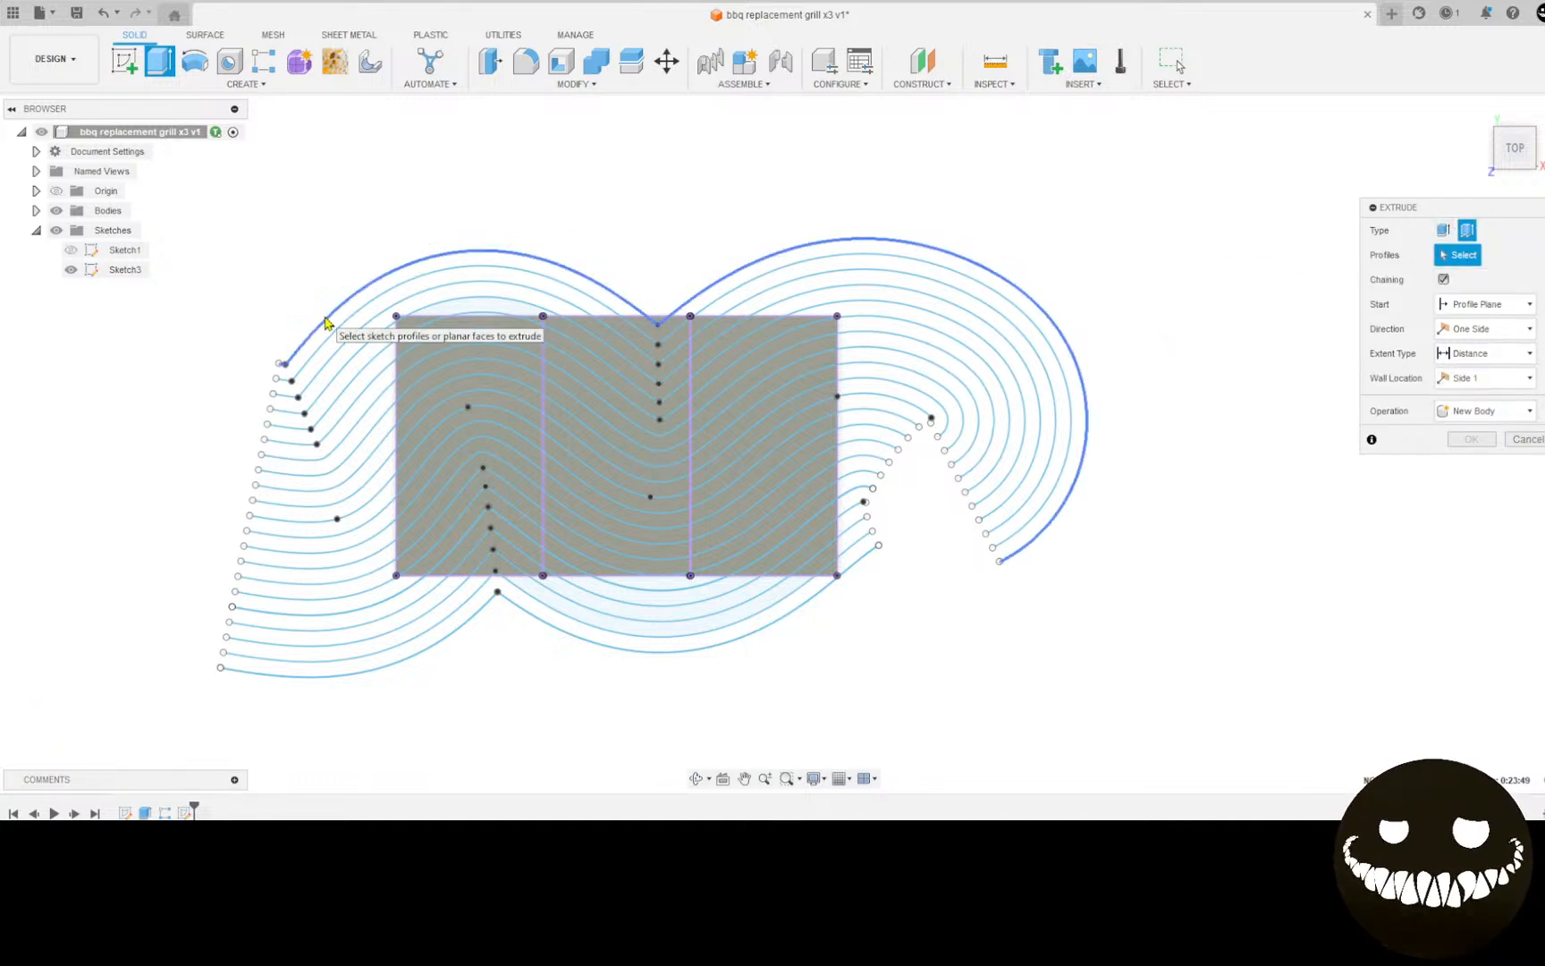
pyautogui.click(326, 324)
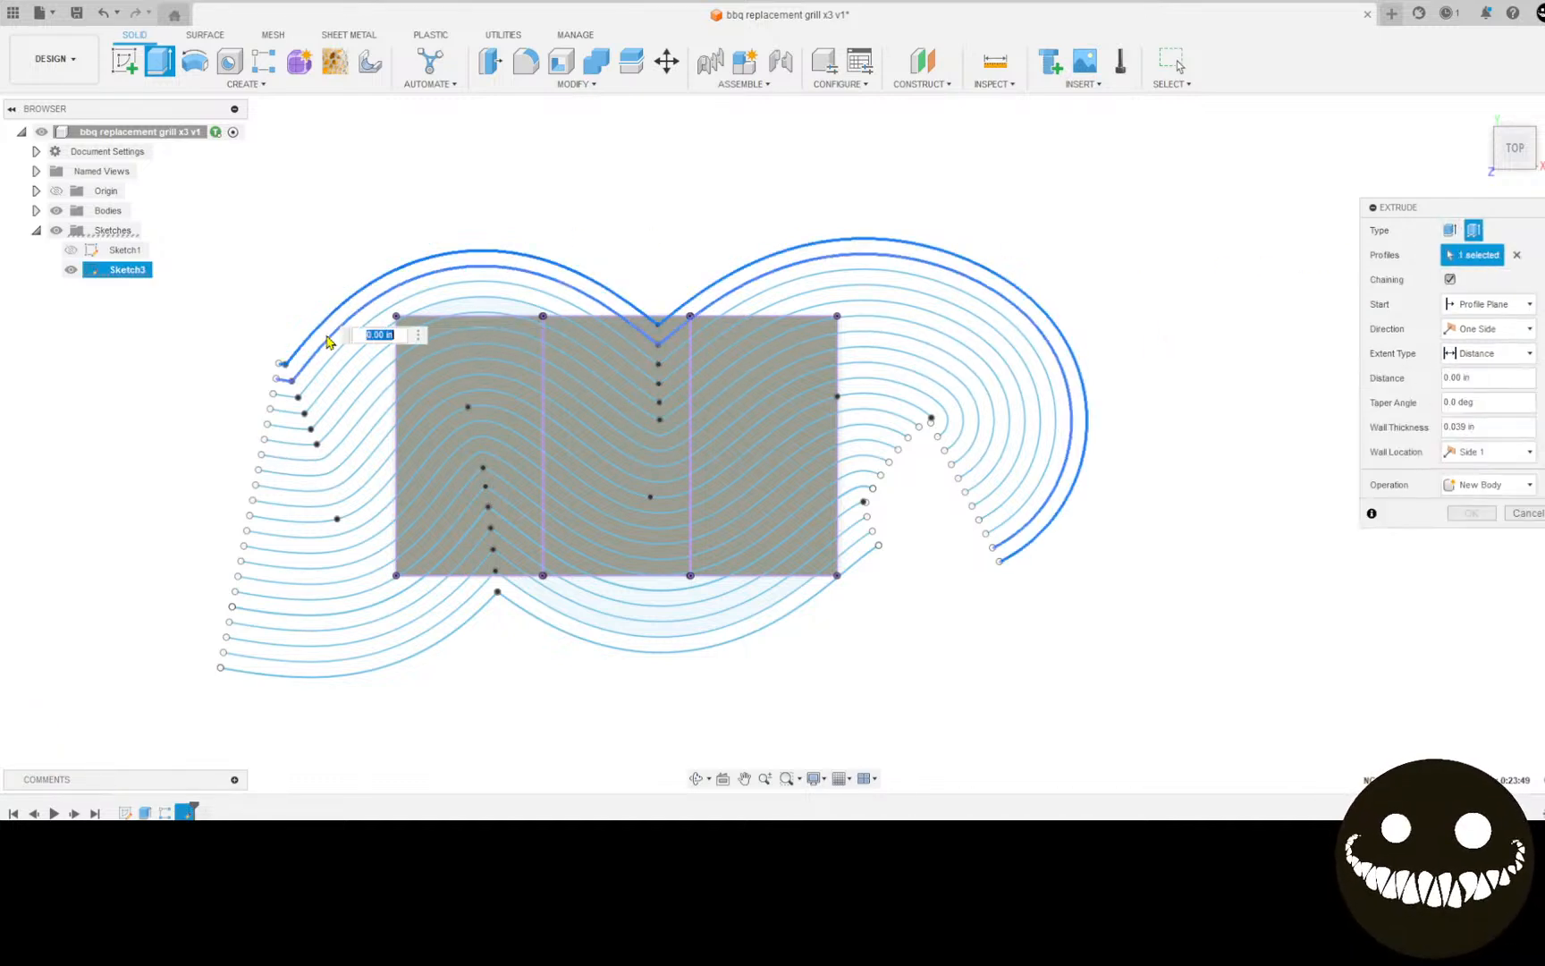
pyautogui.click(338, 401)
pyautogui.click(347, 429)
pyautogui.click(344, 445)
pyautogui.click(347, 465)
pyautogui.click(351, 480)
pyautogui.click(354, 501)
pyautogui.click(355, 517)
pyautogui.click(358, 534)
pyautogui.click(356, 548)
pyautogui.click(355, 564)
pyautogui.click(356, 578)
pyautogui.click(357, 593)
pyautogui.click(355, 603)
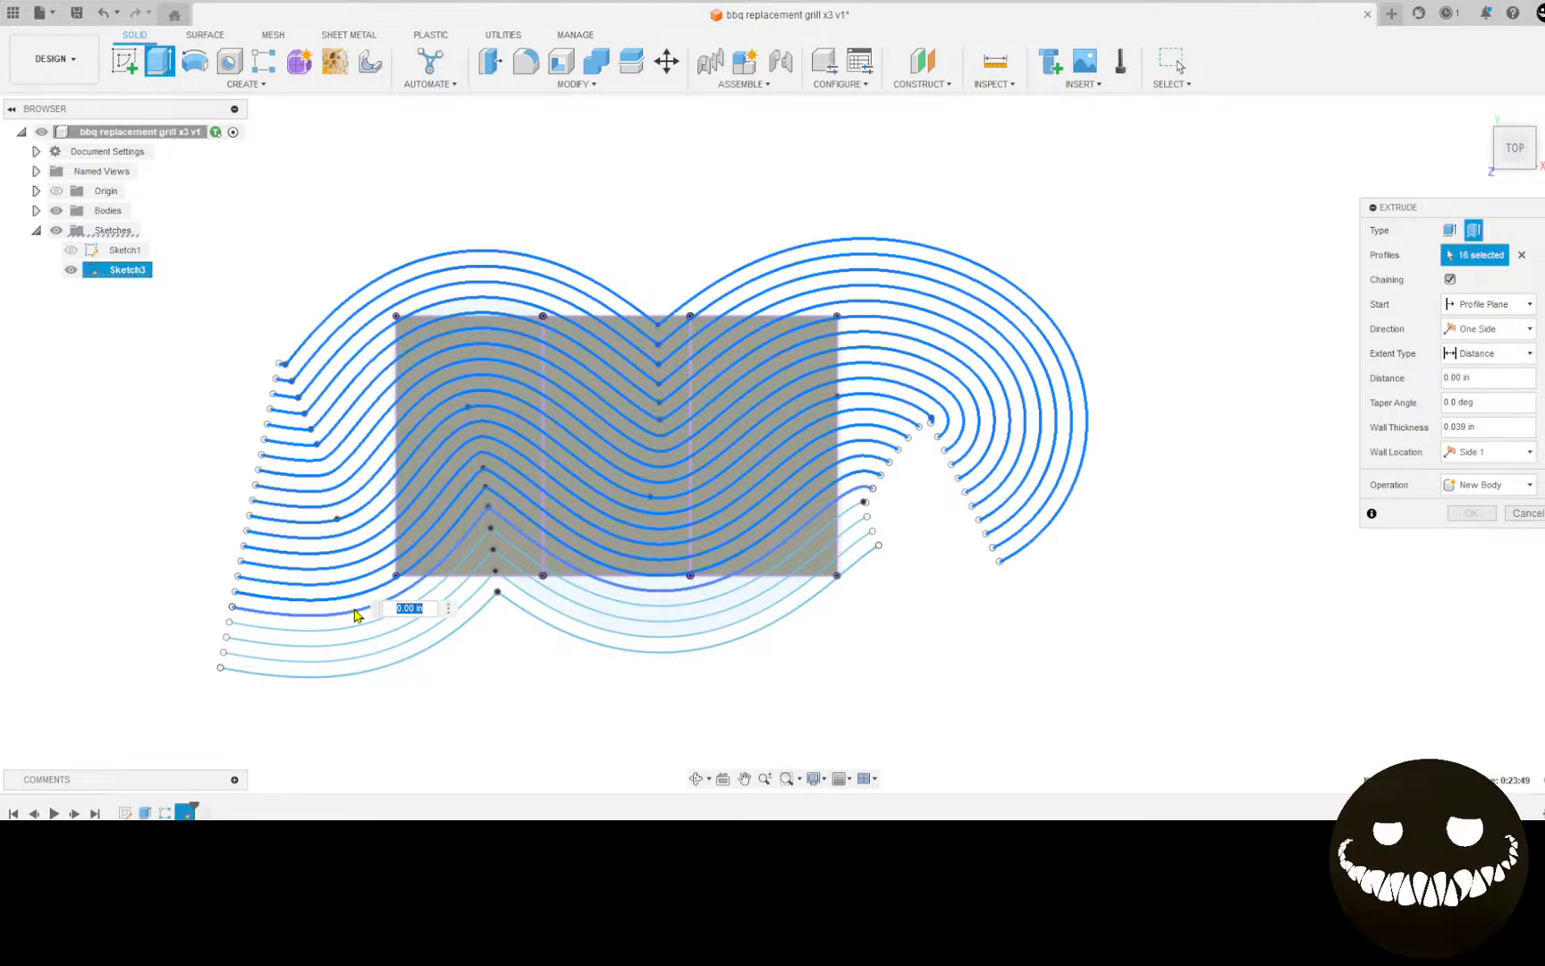
pyautogui.click(355, 615)
pyautogui.click(355, 626)
pyautogui.click(357, 639)
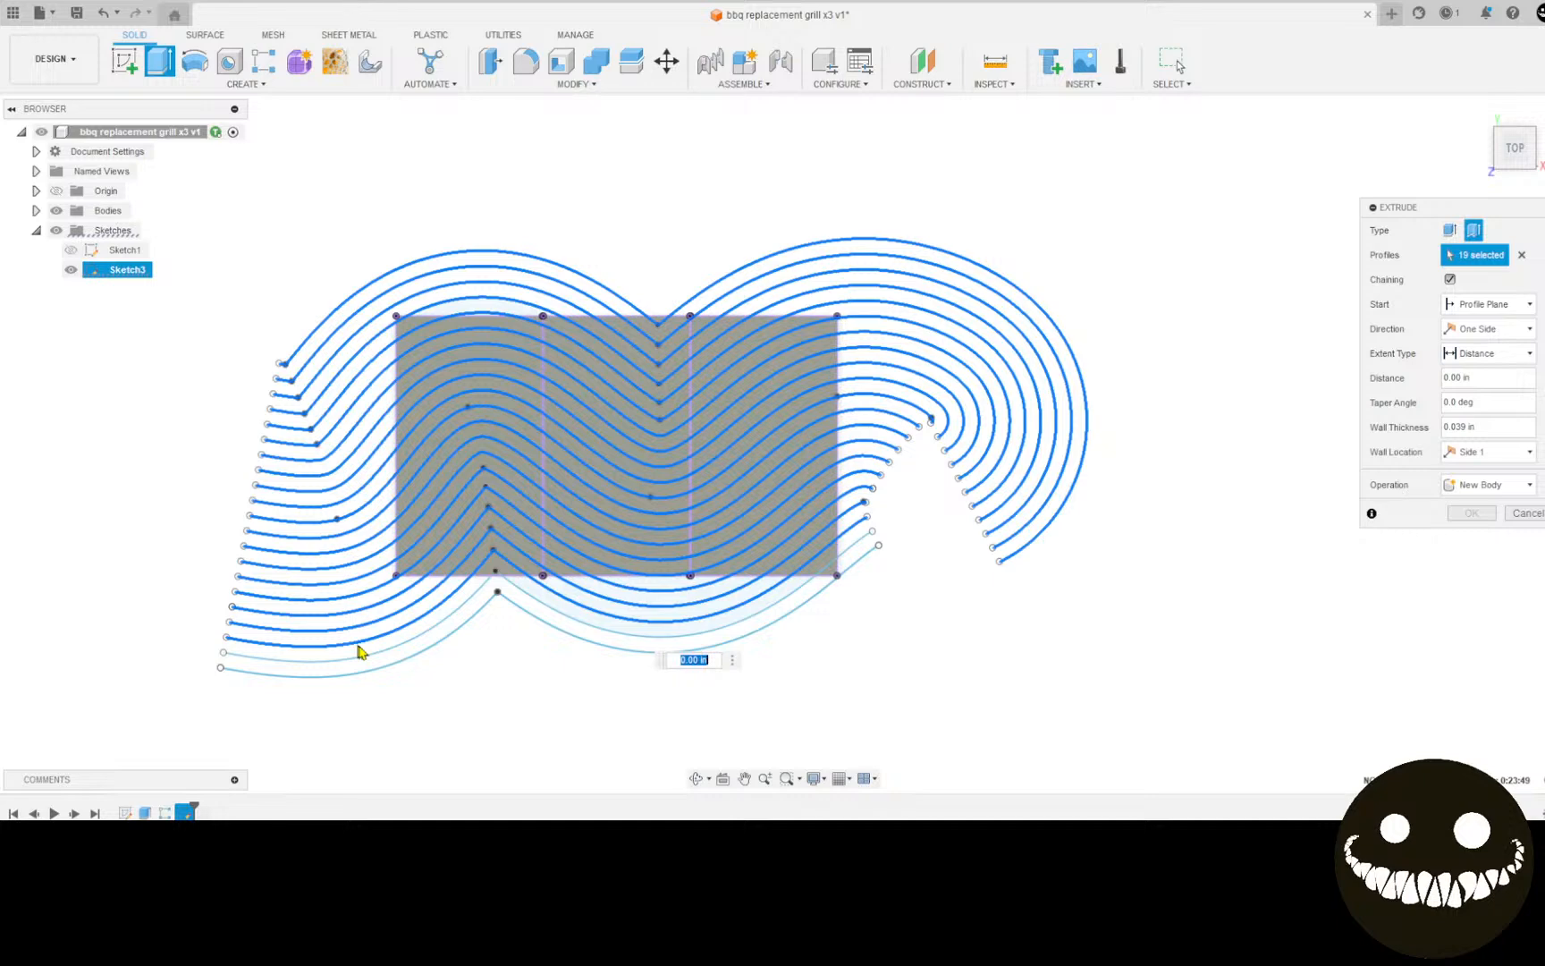
pyautogui.click(358, 652)
pyautogui.click(359, 664)
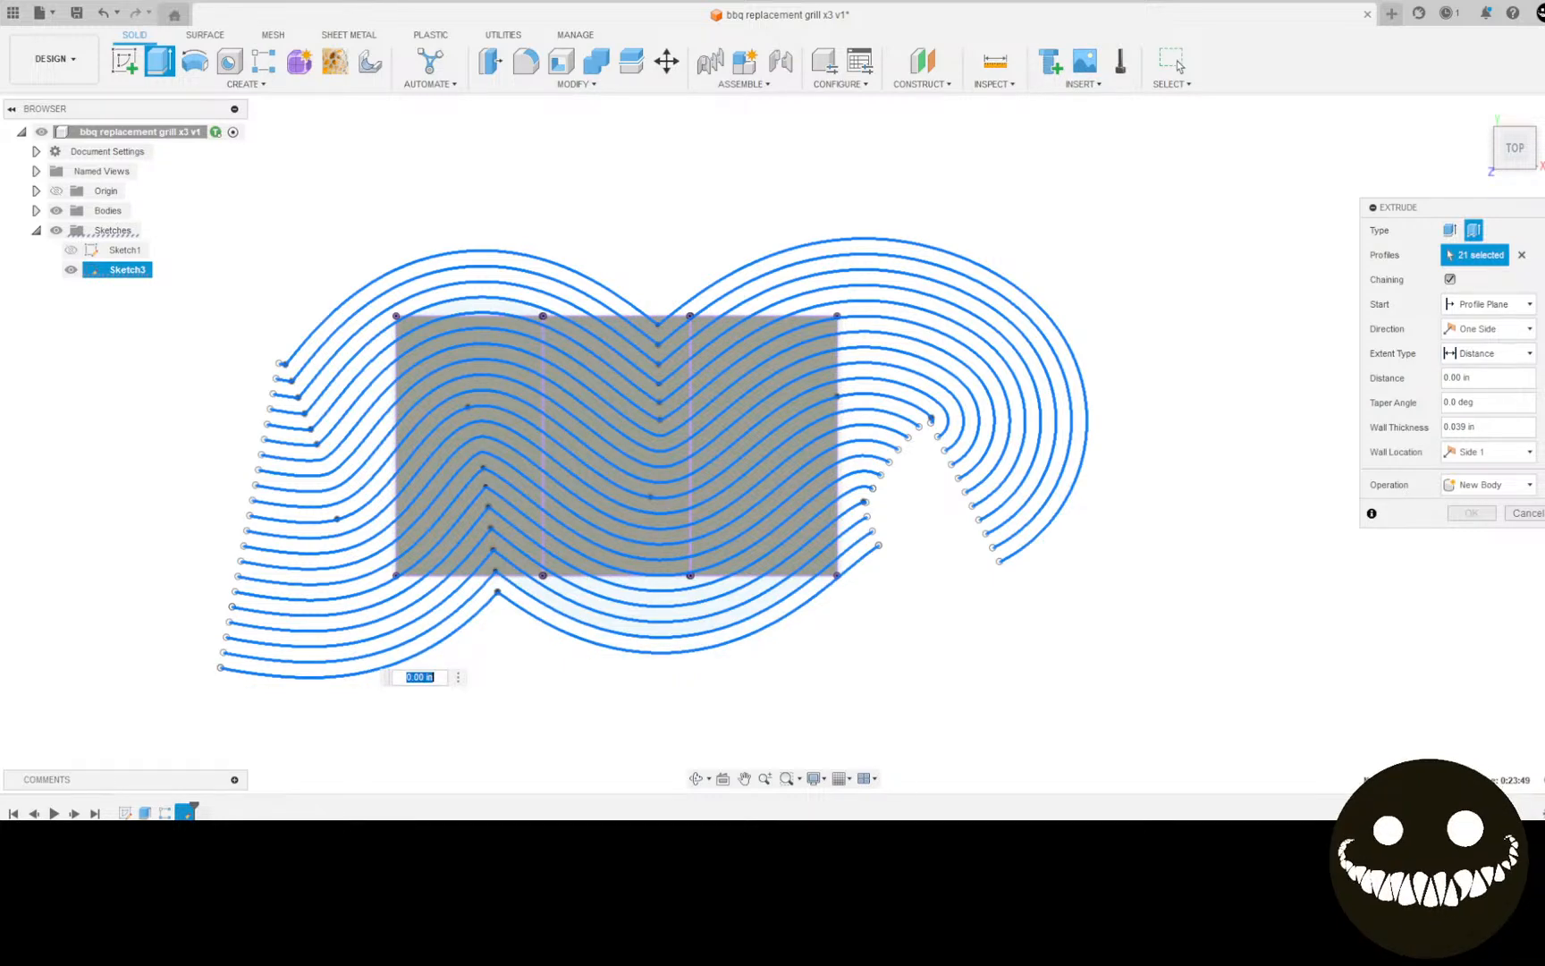
# Step: Define the thin extrude as a symmetric cut with a 0.25 in distance and a centered wall 0.5 in thick
pyautogui.click(1489, 328)
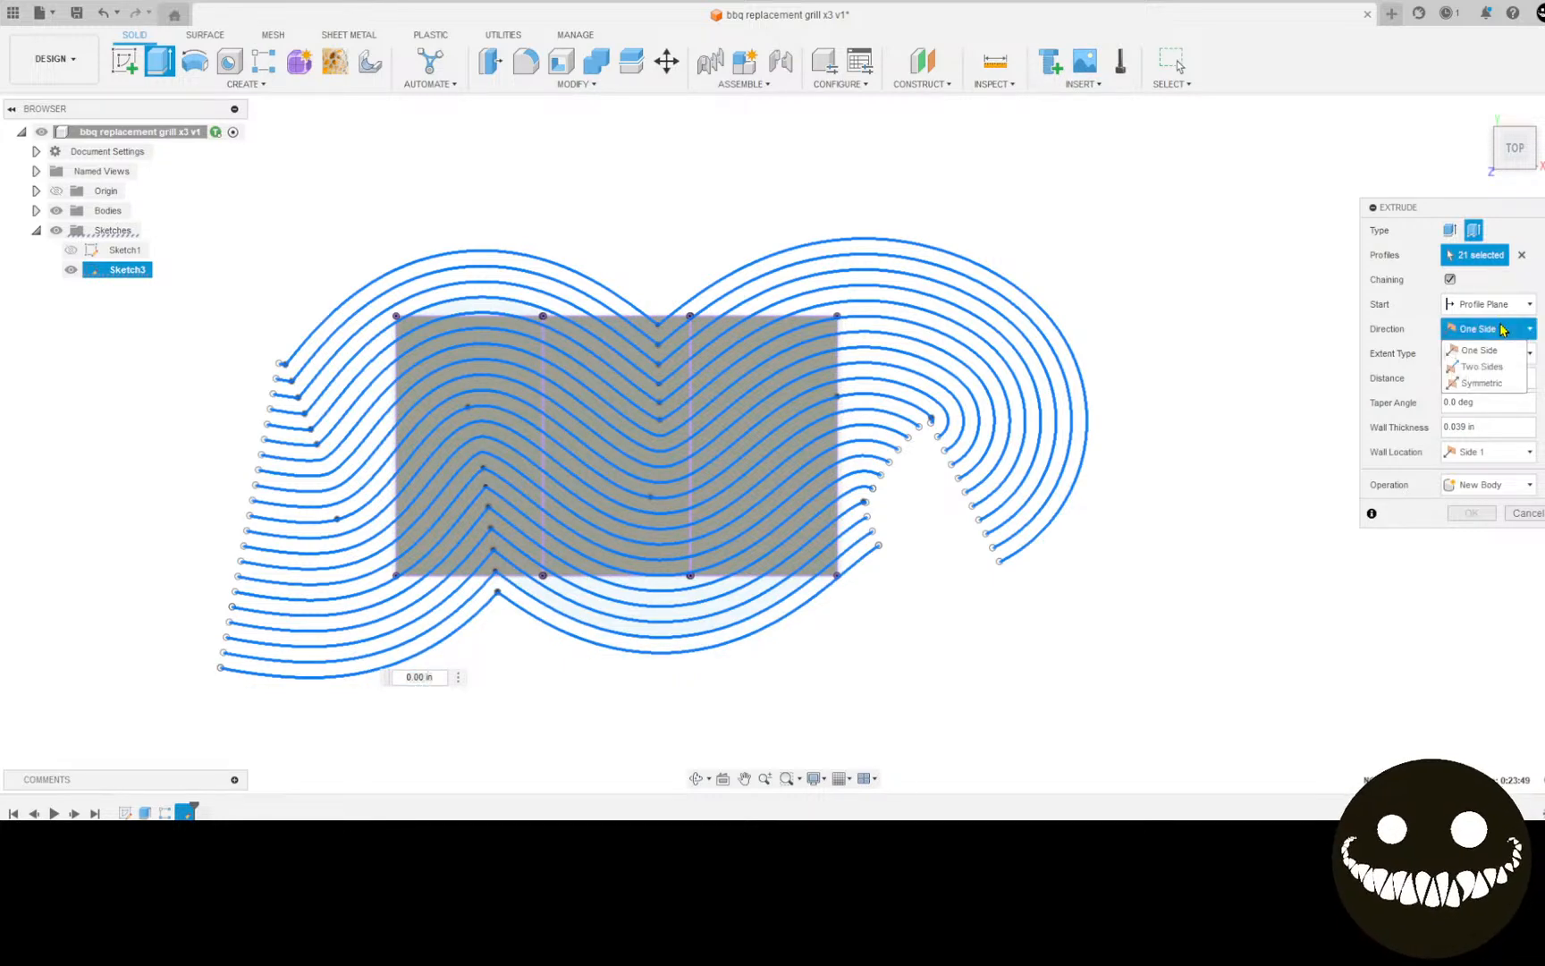
pyautogui.click(1482, 383)
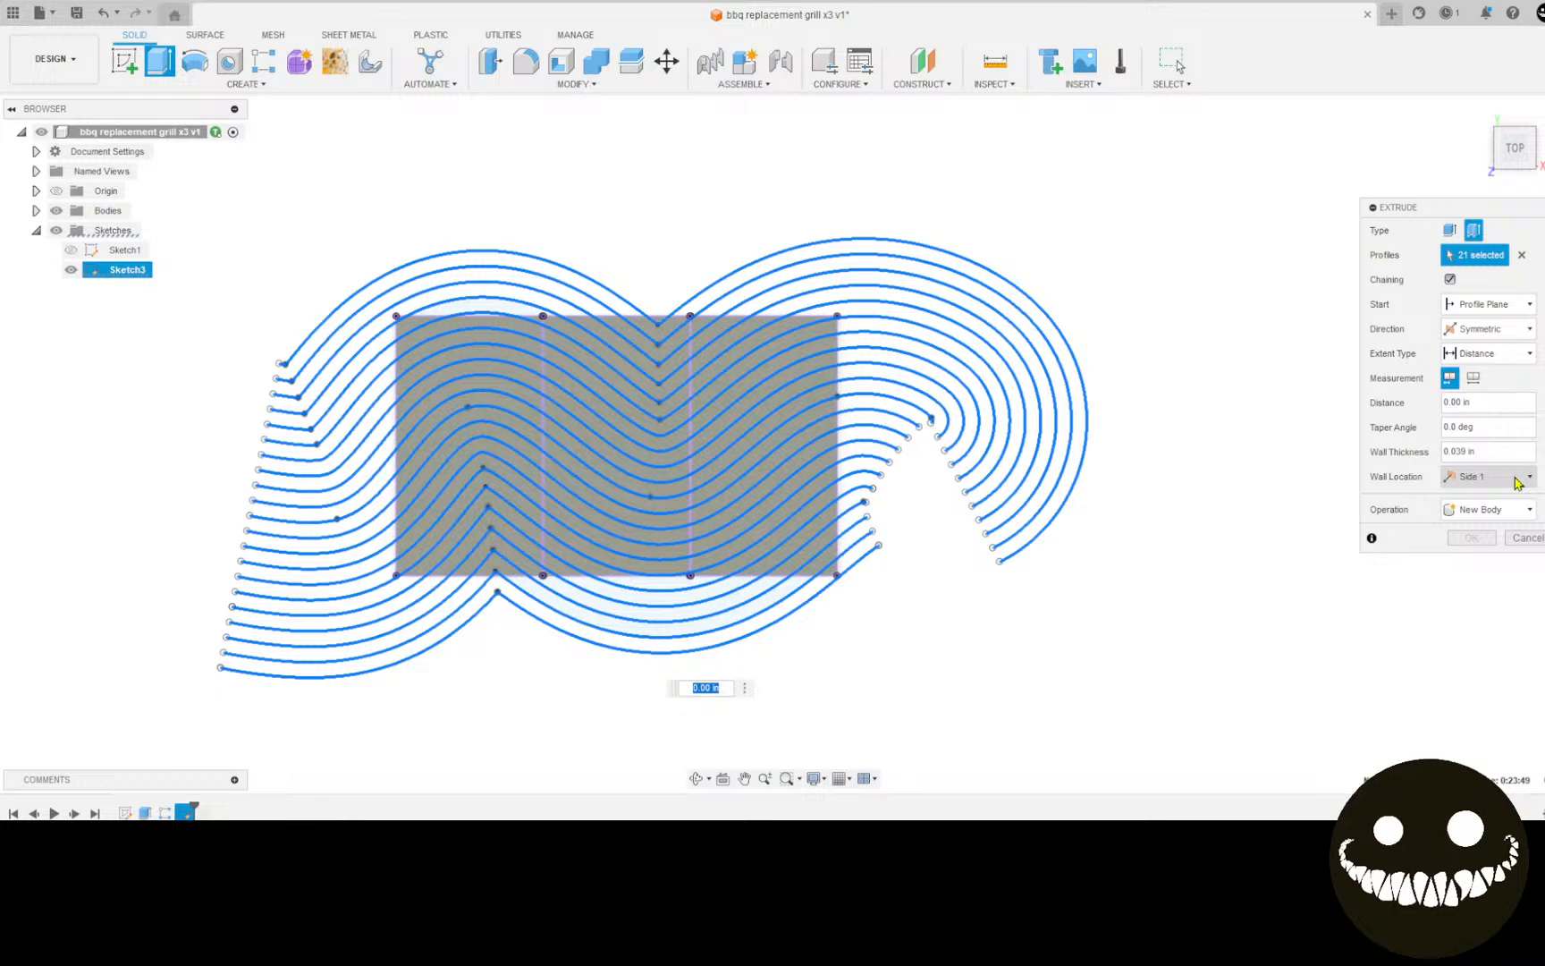
pyautogui.click(1480, 329)
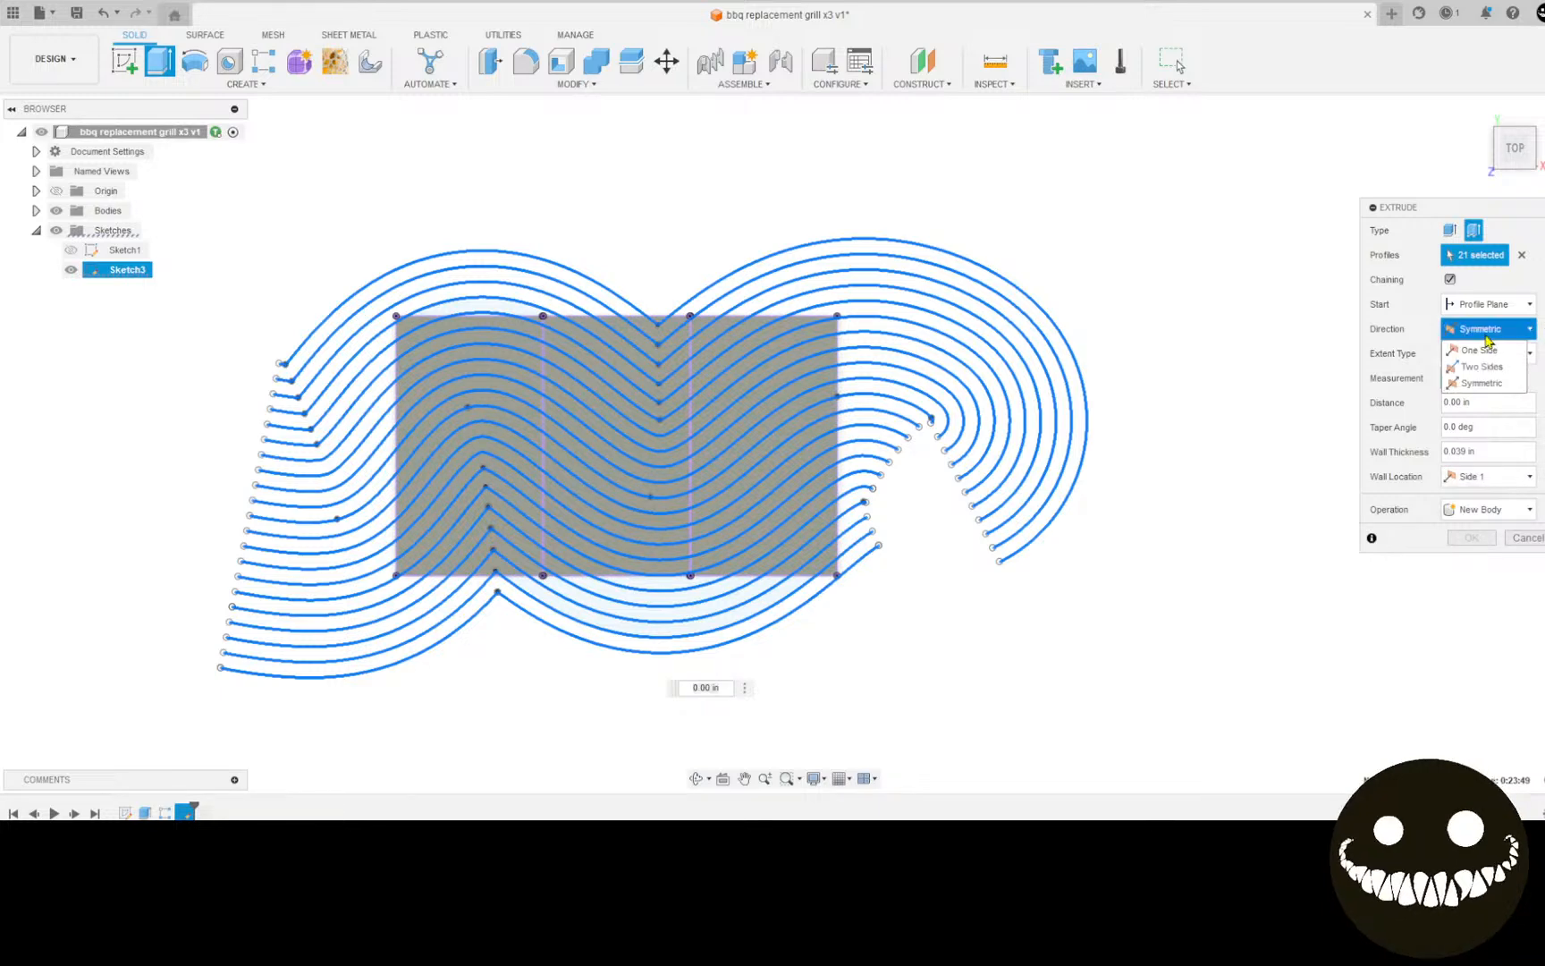
pyautogui.click(1514, 479)
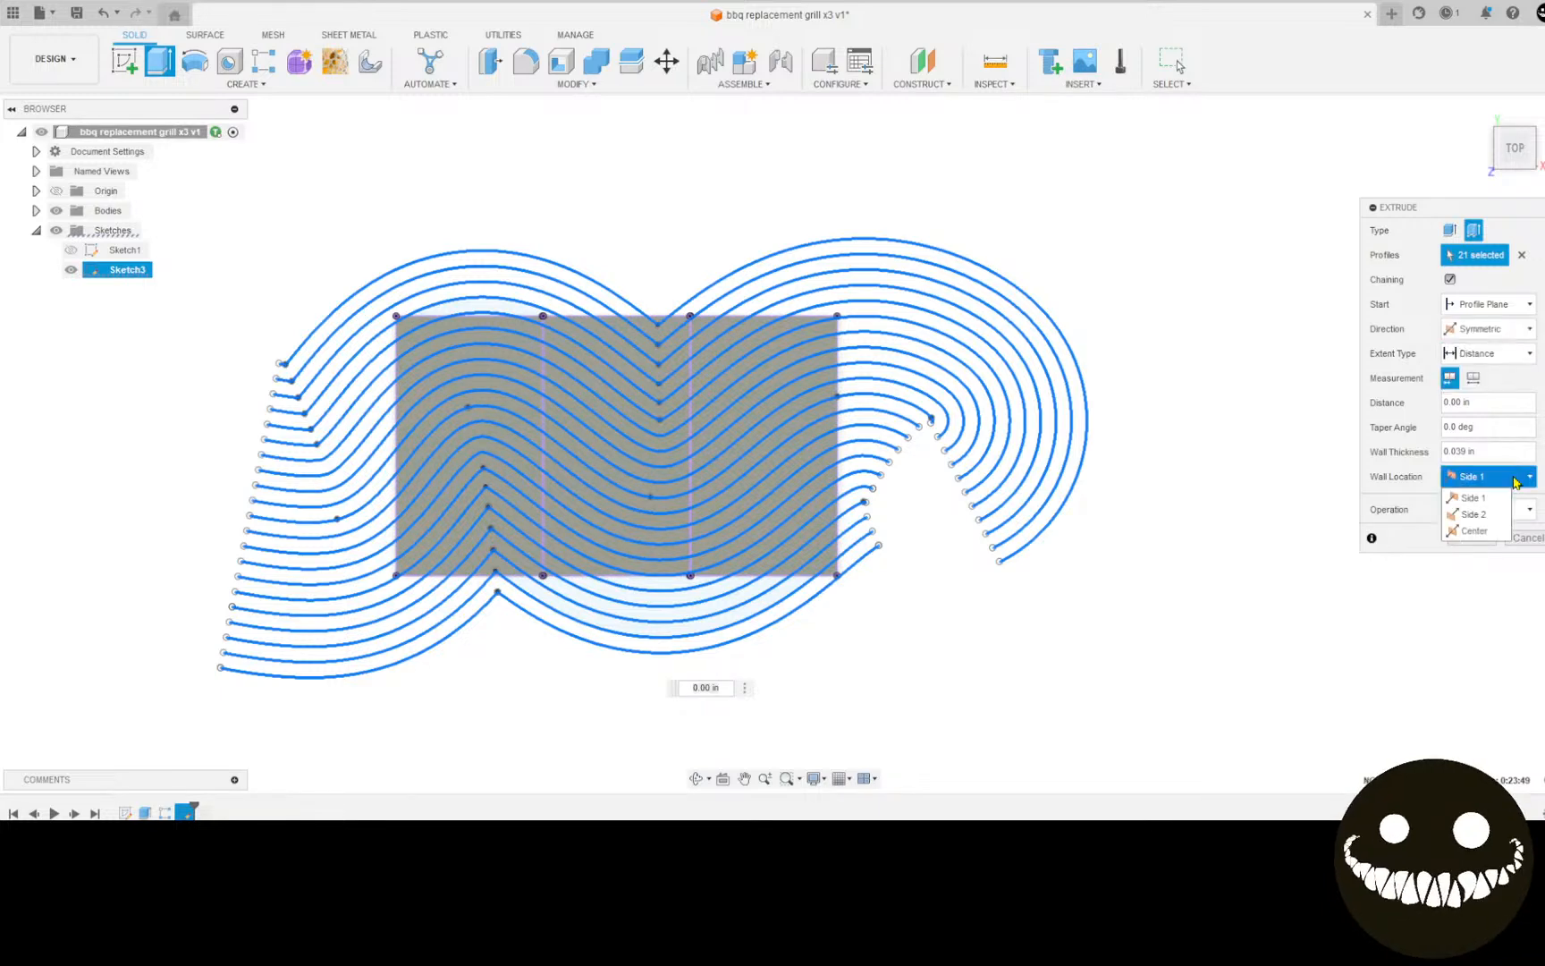
pyautogui.click(1472, 531)
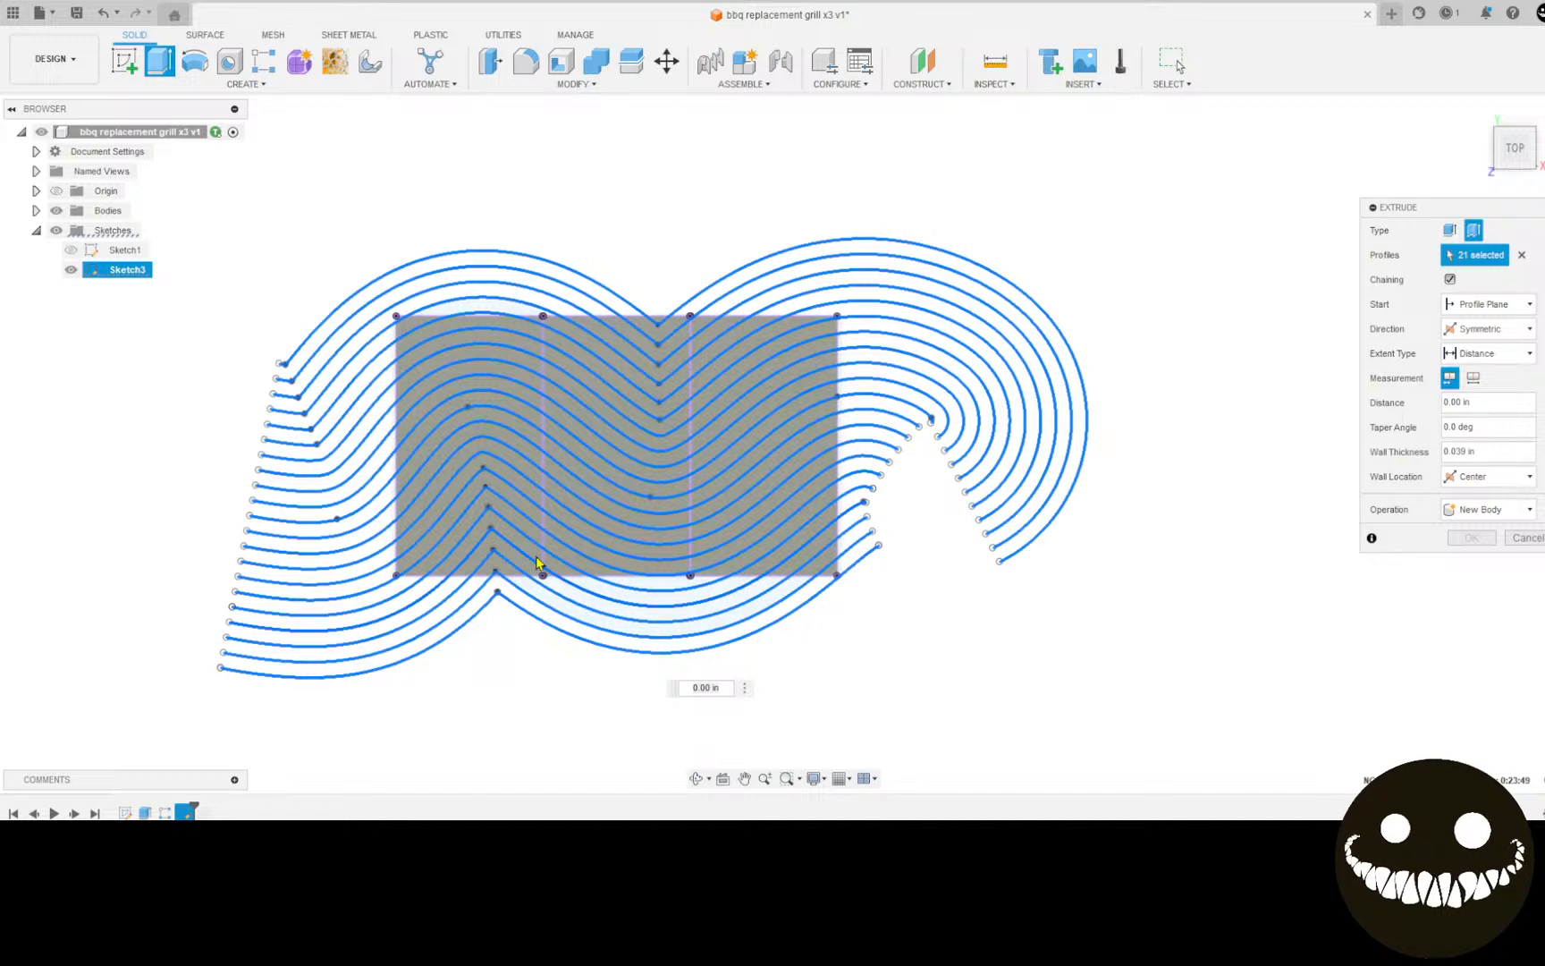
pyautogui.scroll(4, 541, 572)
pyautogui.scroll(-4, 581, 503)
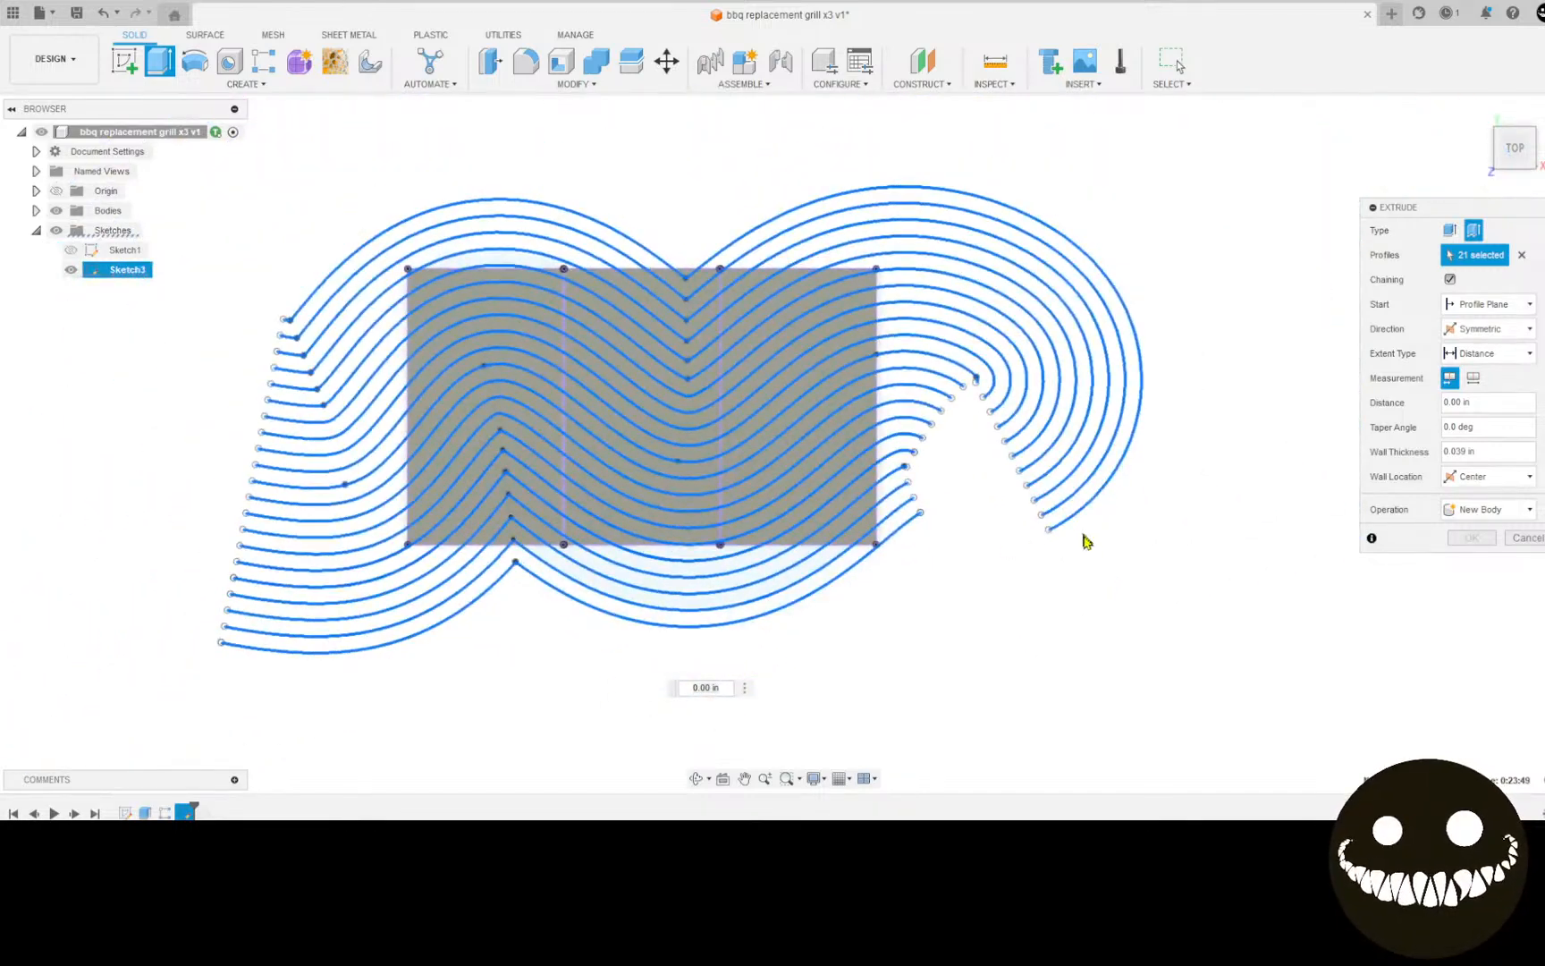
pyautogui.moveTo(1082, 603); pyautogui.dragTo(1153, 614, button='middle')
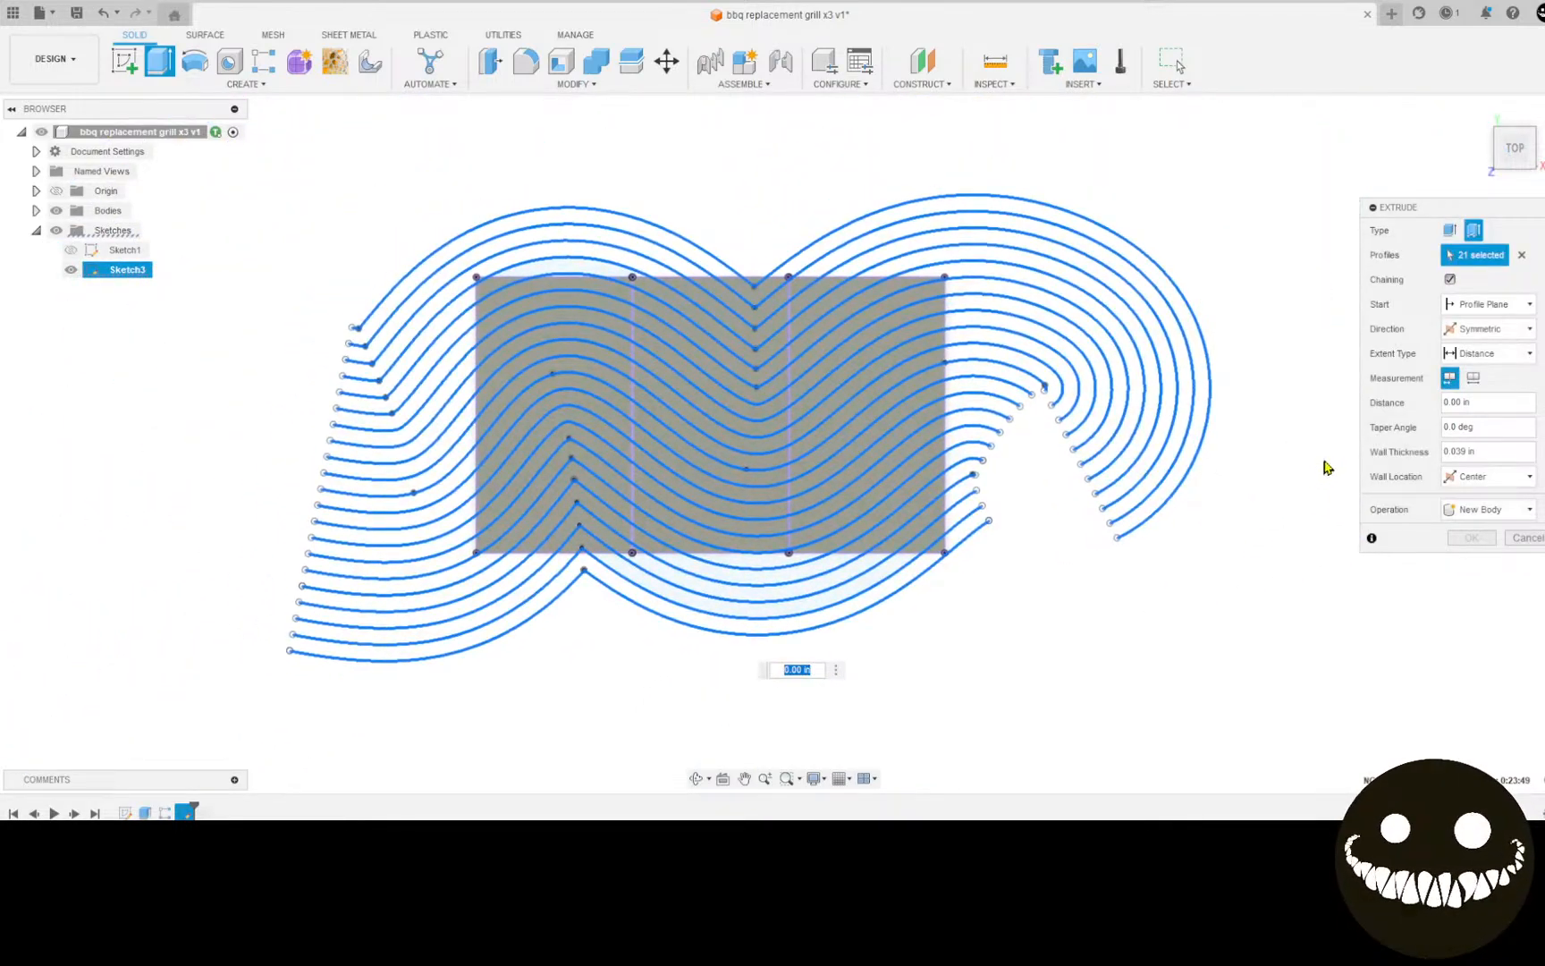
pyautogui.click(1495, 456)
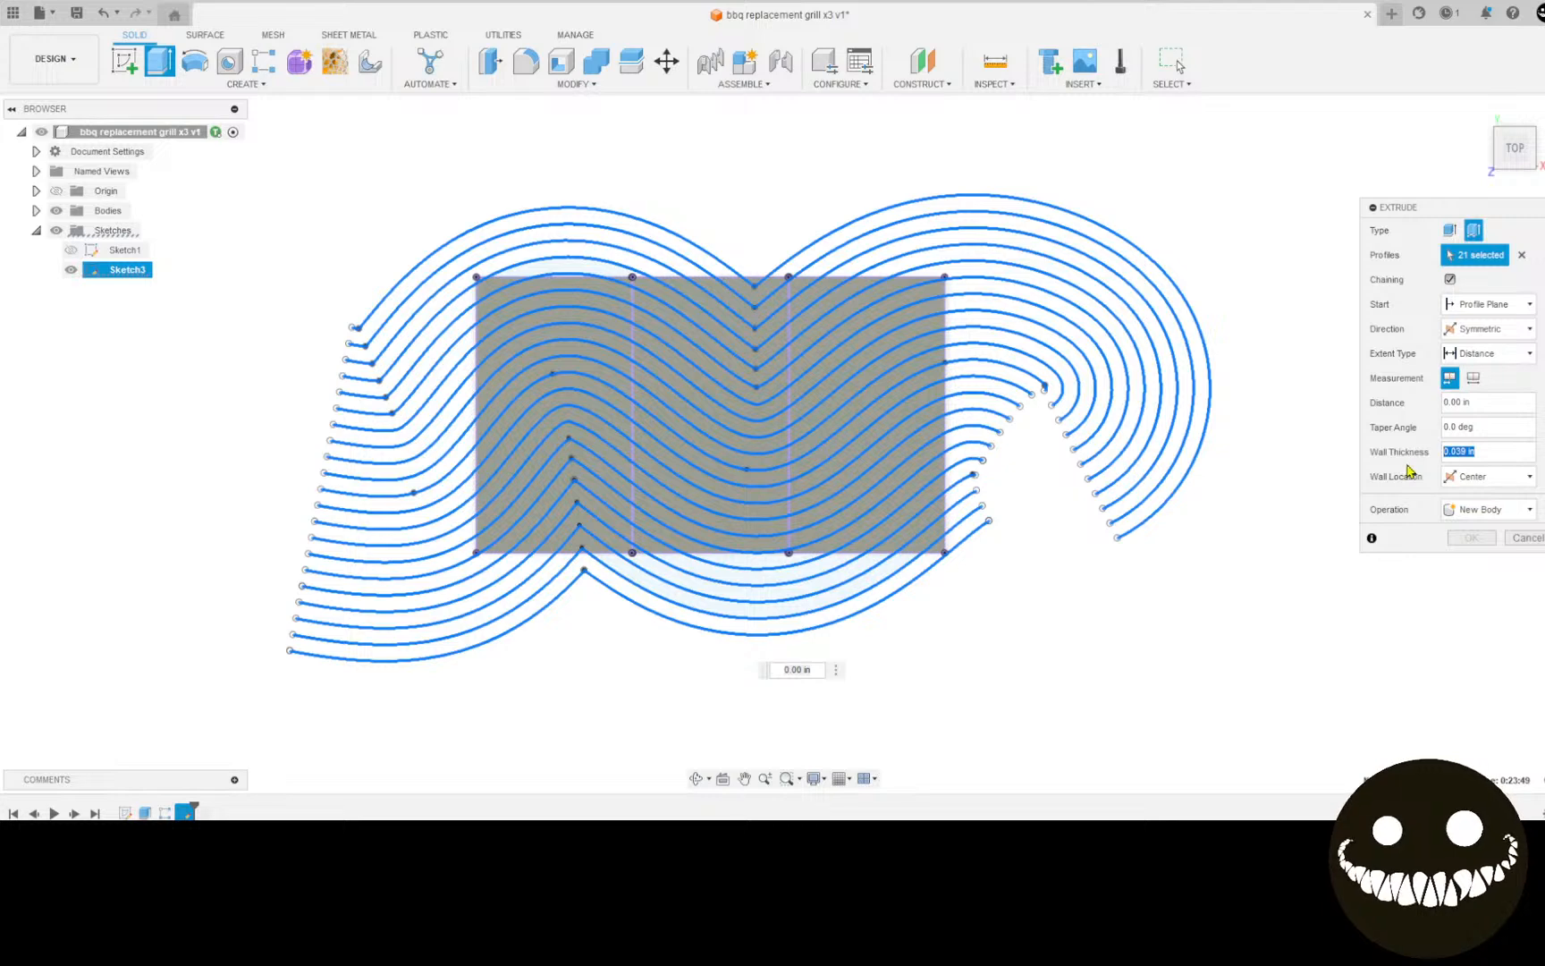
pyautogui.press('BackSpace')
pyautogui.write('.5')
pyautogui.click(796, 669)
pyautogui.doubleClick(782, 669)
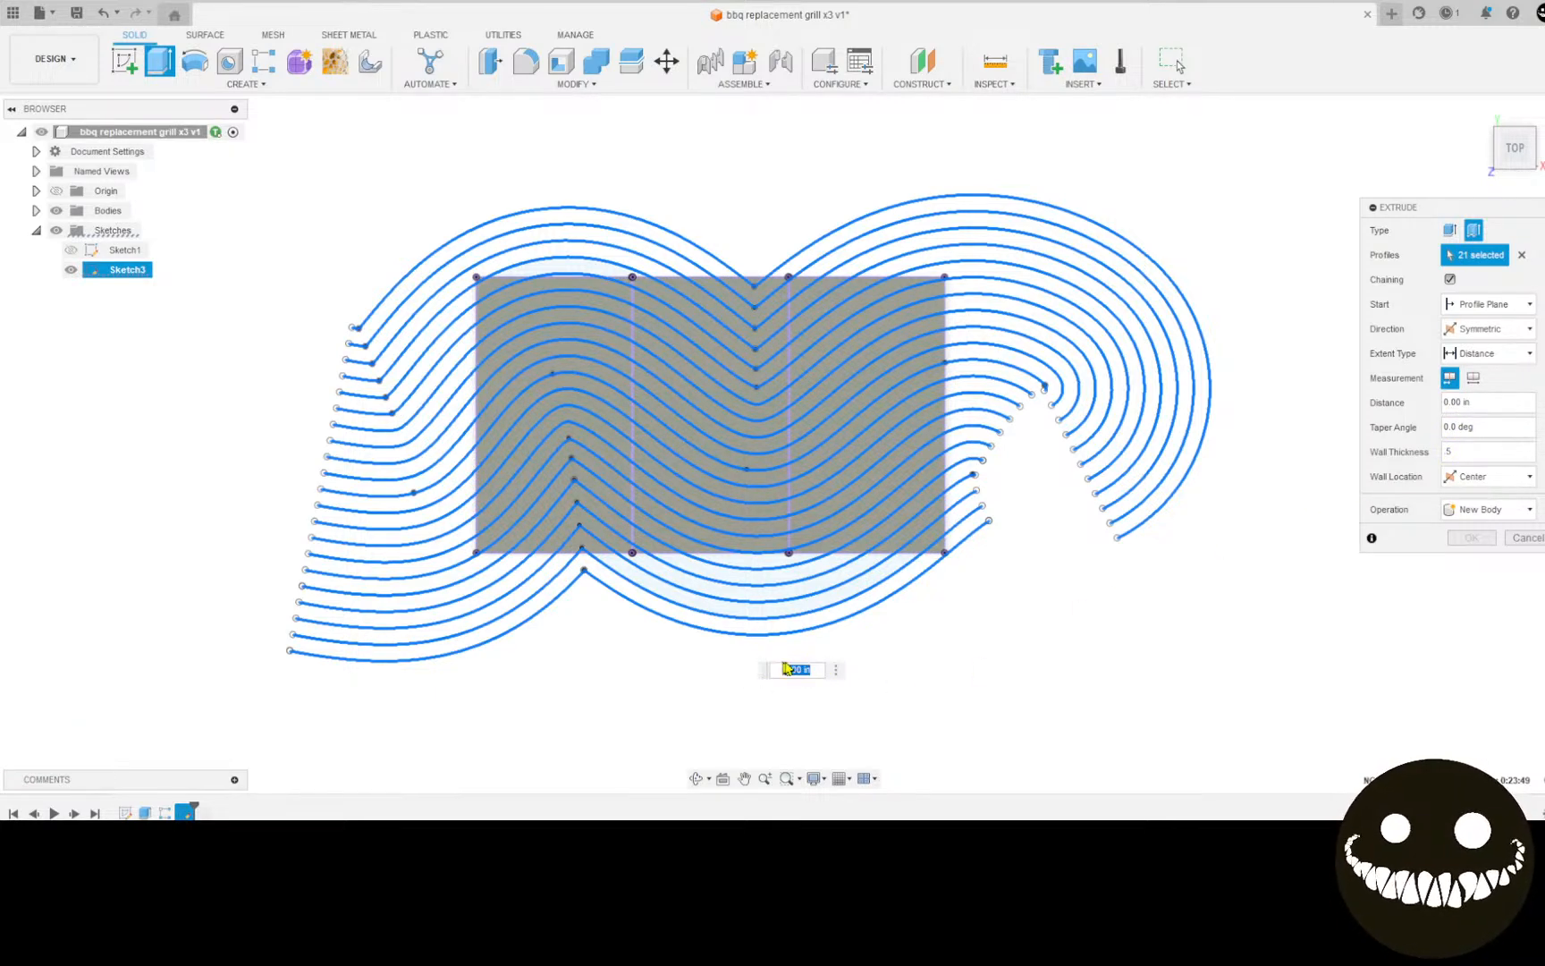
pyautogui.press('BackSpace')
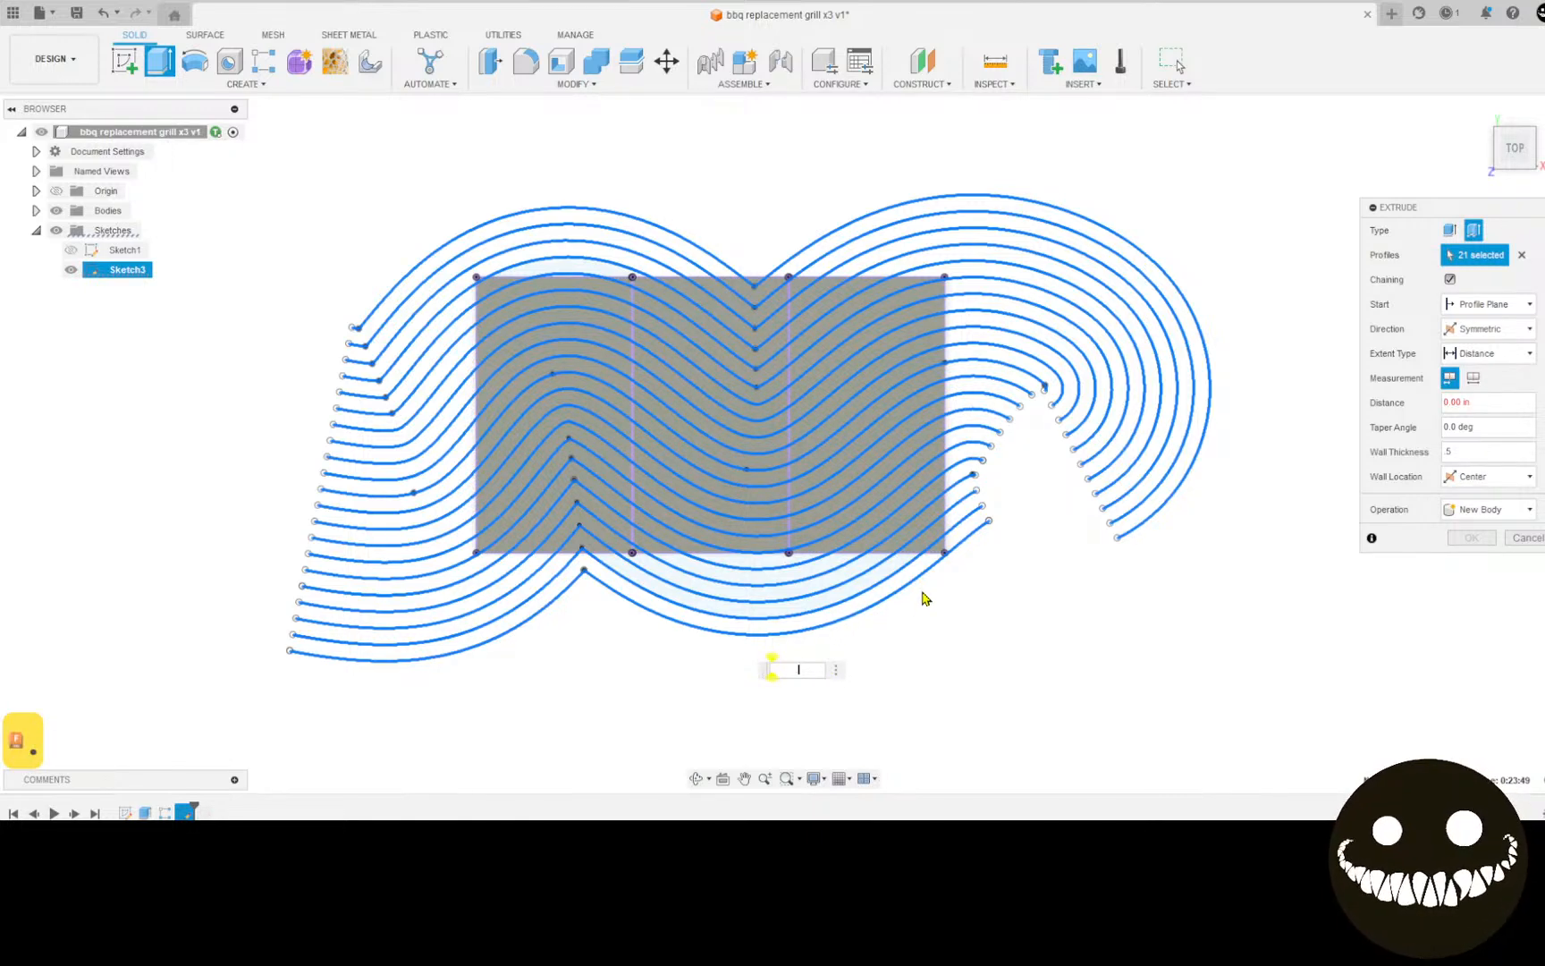
pyautogui.write('25')
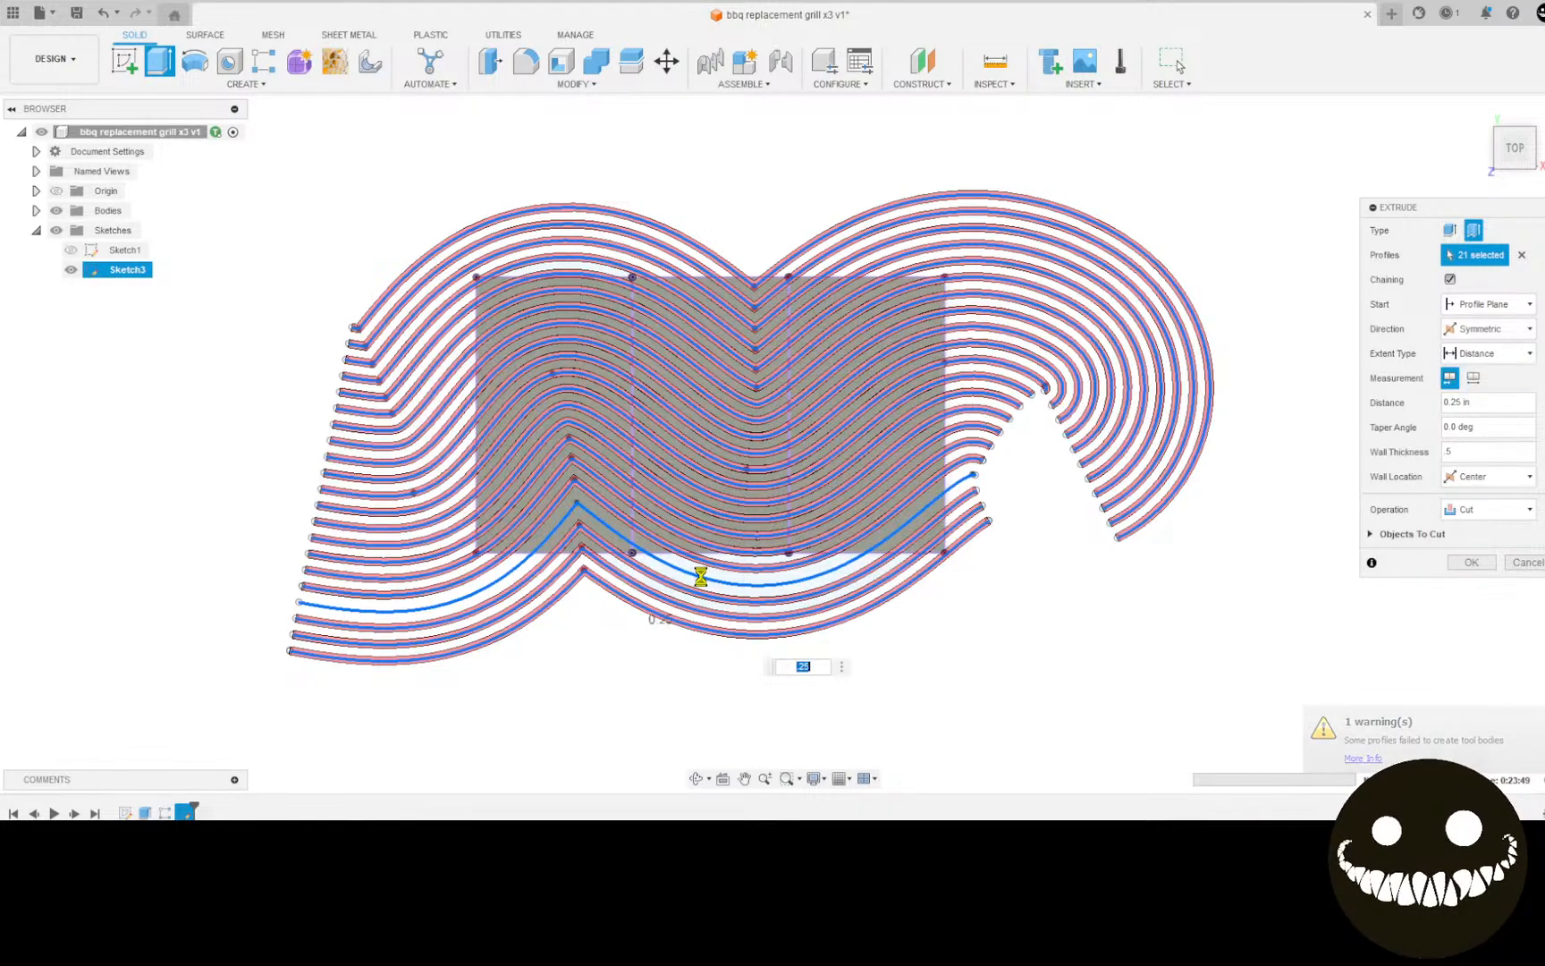
# Step: Deselect and reselect the wave curve without a cut preview near the plates' lower edge, and apply the thin cut
pyautogui.click(696, 587)
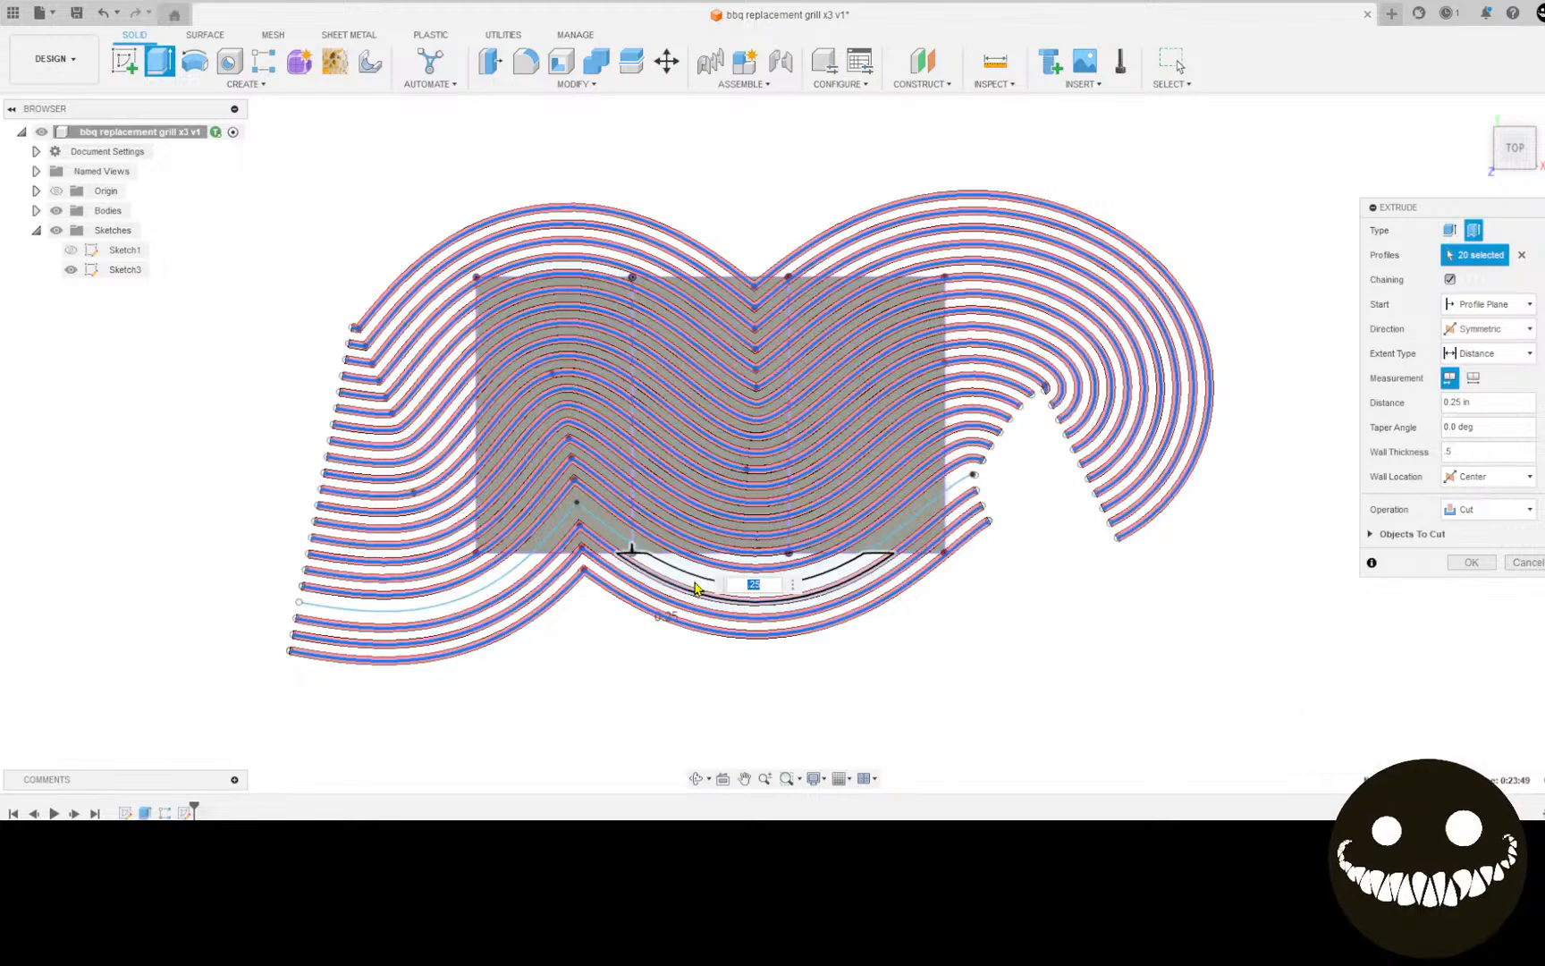
pyautogui.scroll(5, 582, 500)
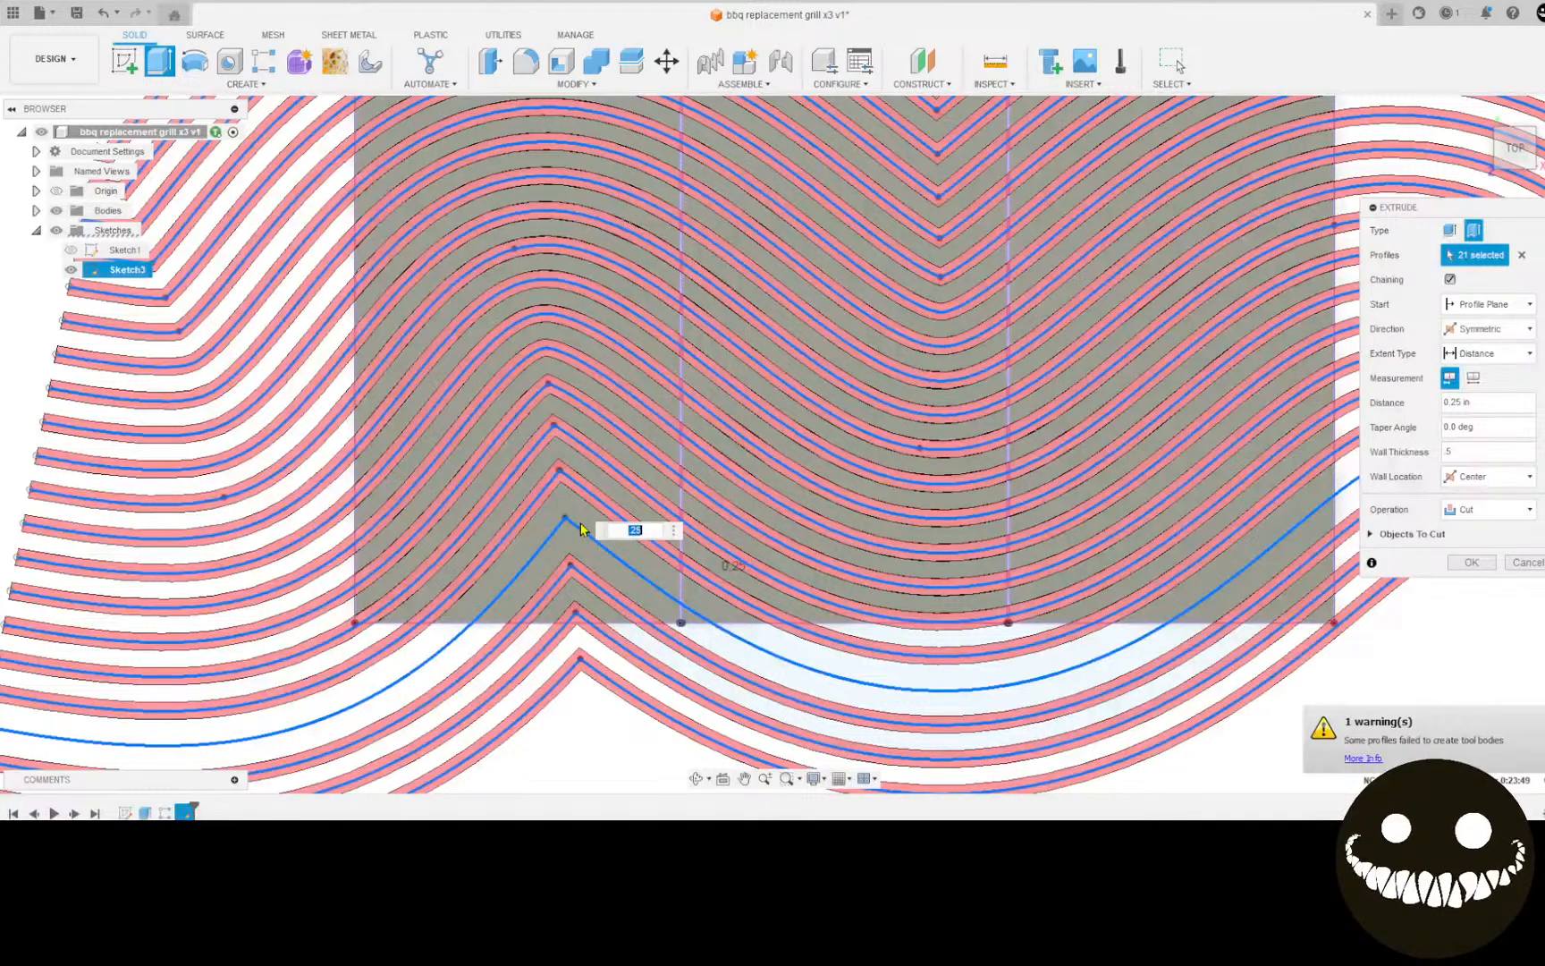
pyautogui.scroll(-1, 685, 520)
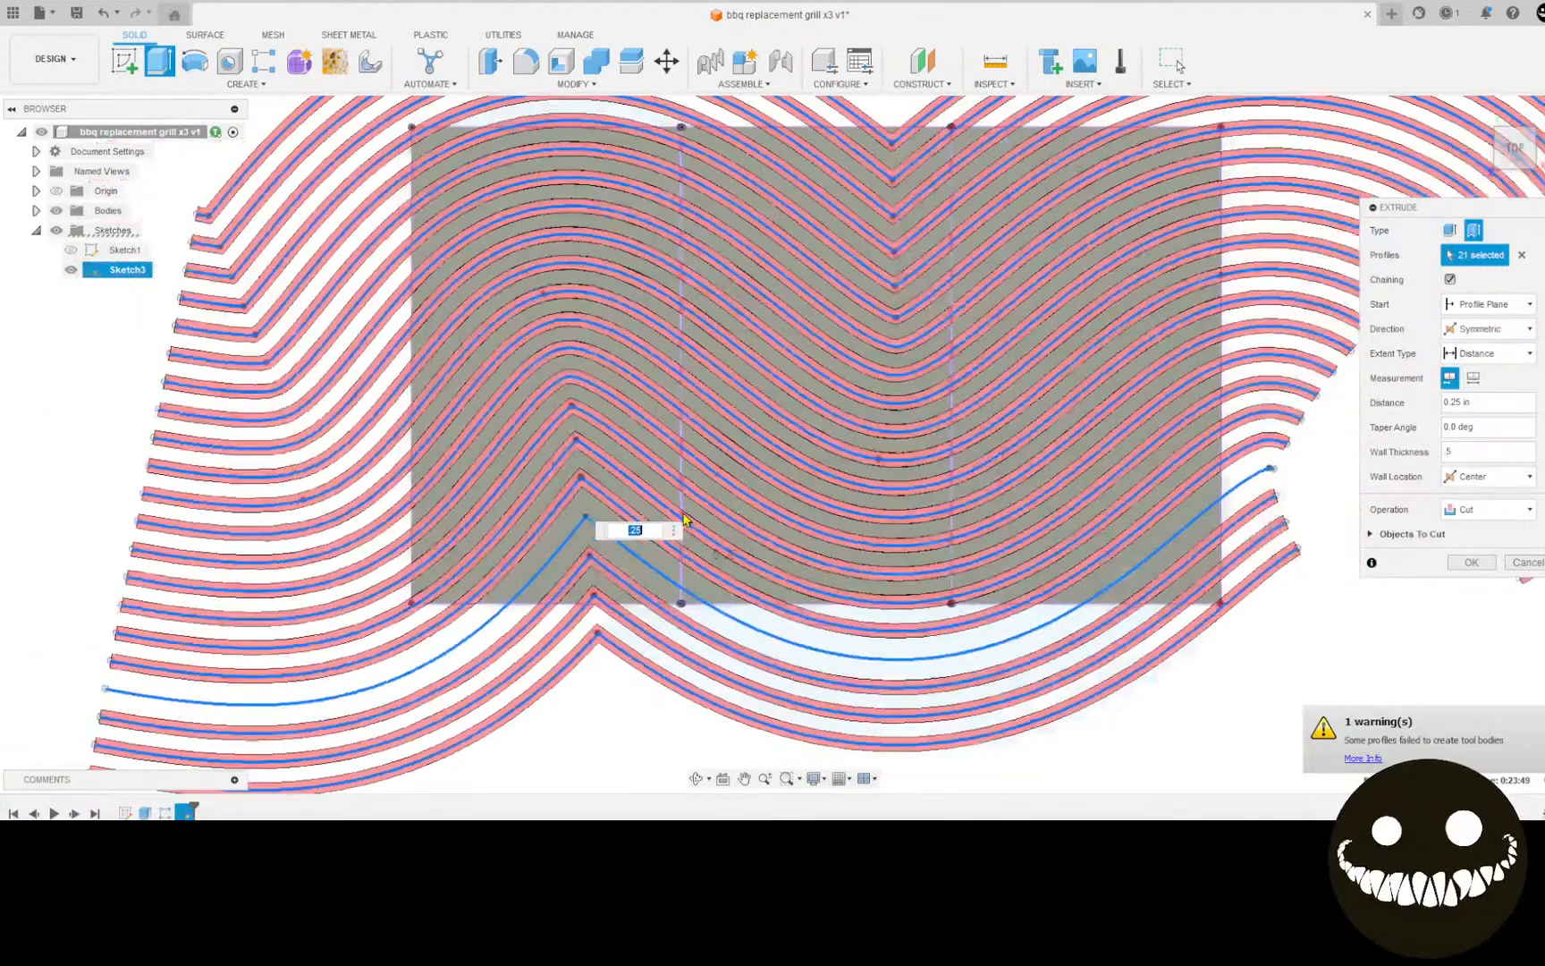
pyautogui.scroll(-2, 685, 520)
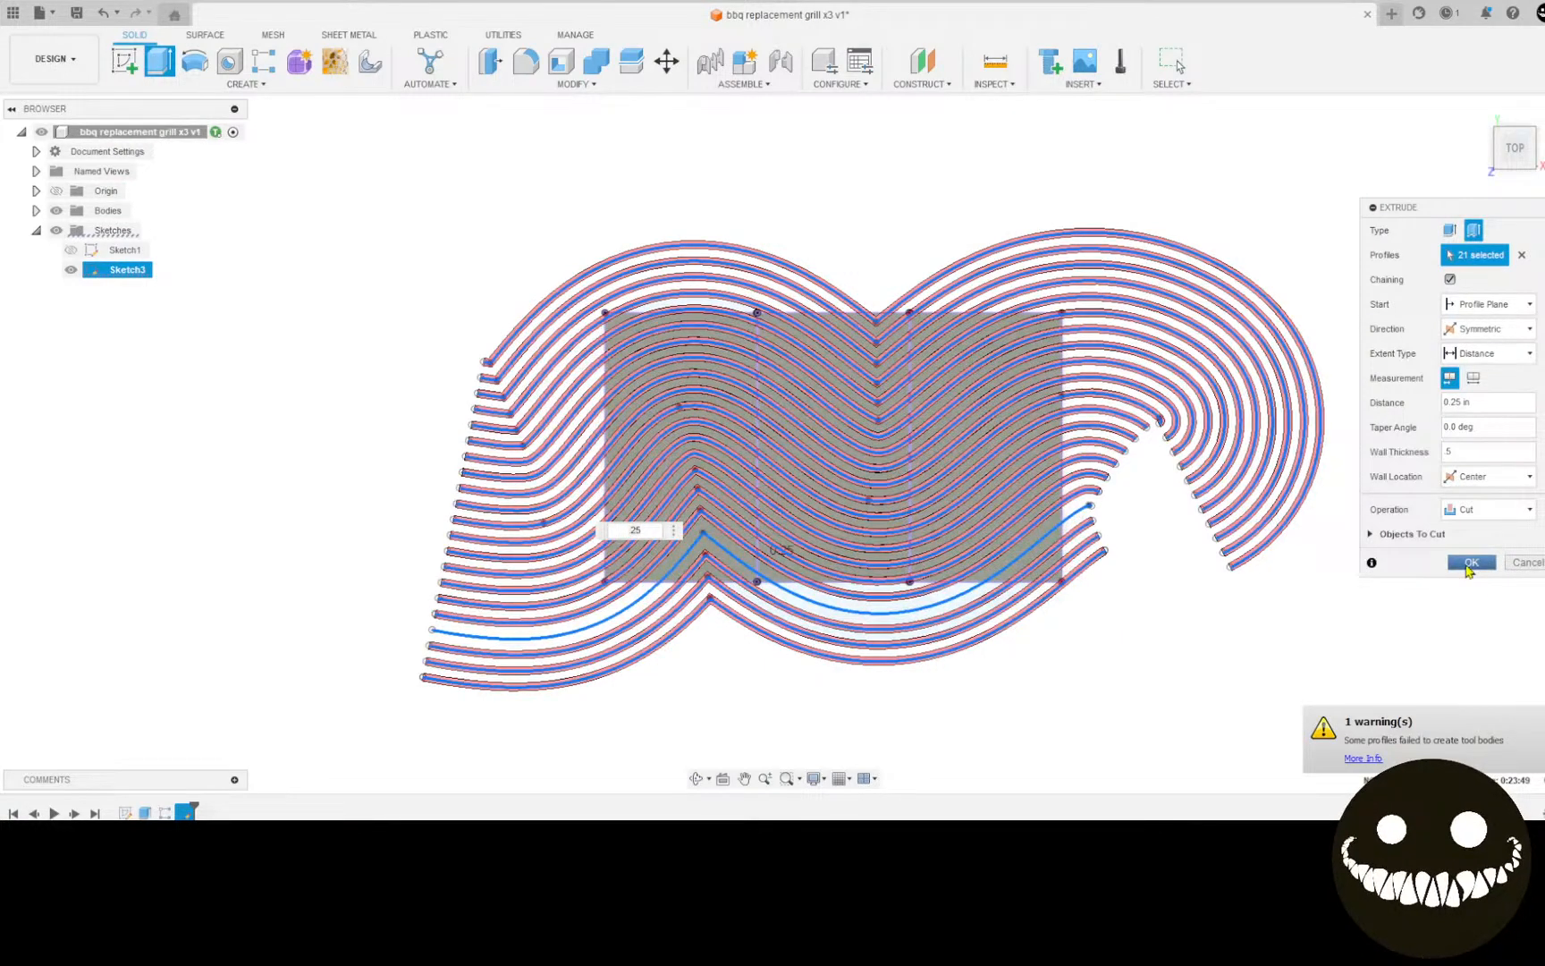
pyautogui.click(1468, 564)
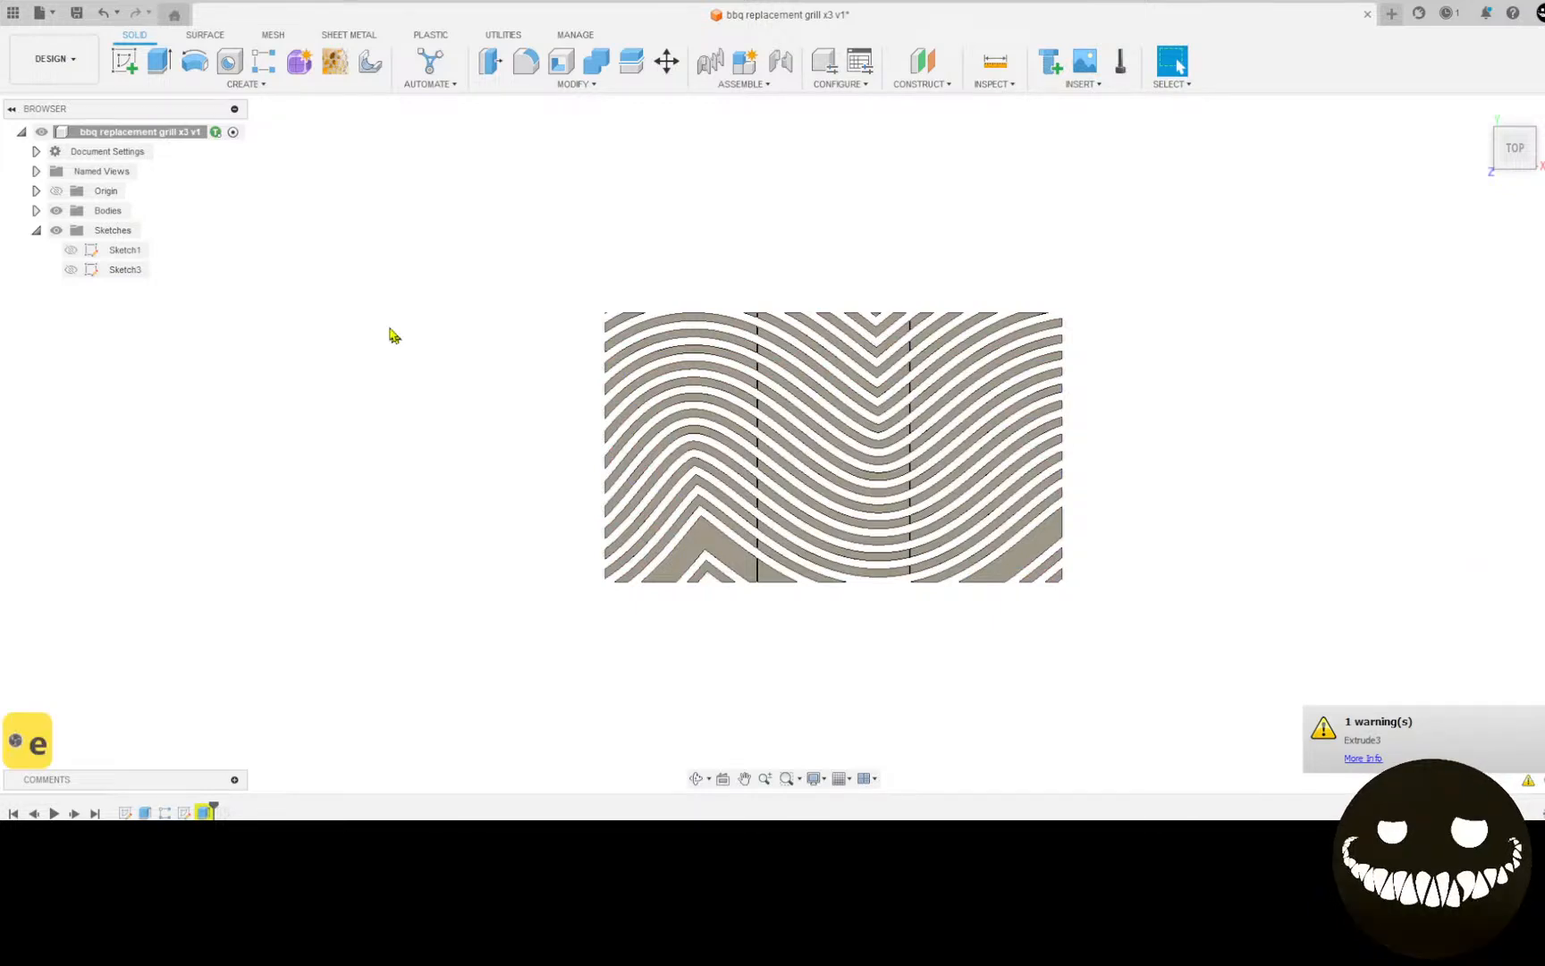
# Step: Show the wave curves' sketch and select the uncut curve near the plates' lower edge
pyautogui.click(71, 269)
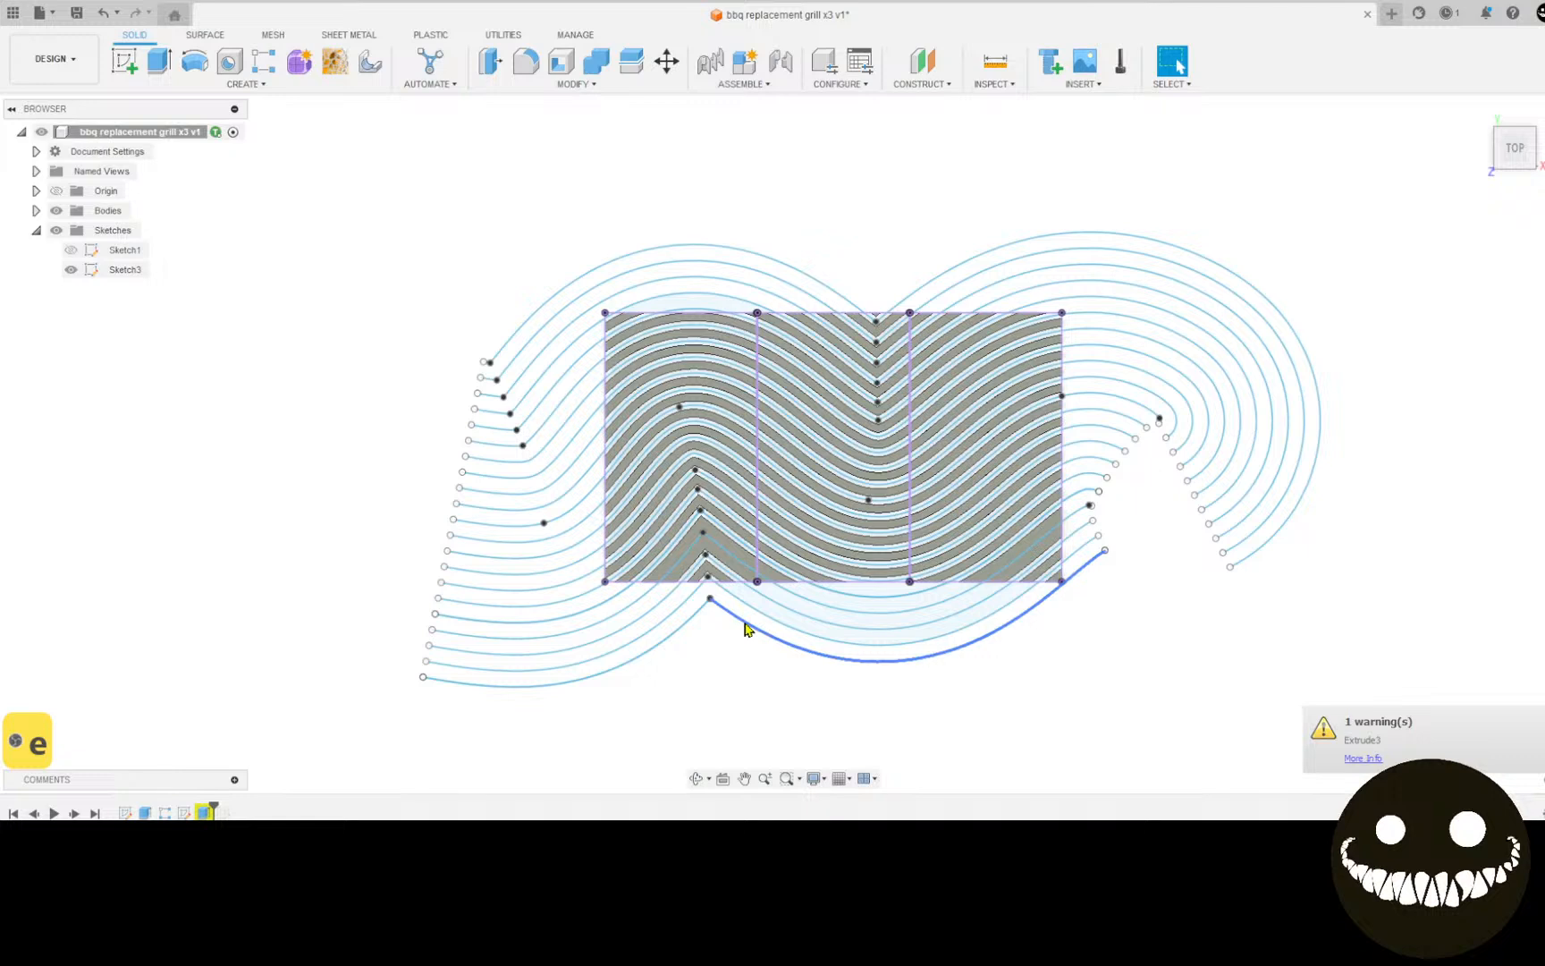
pyautogui.click(689, 561)
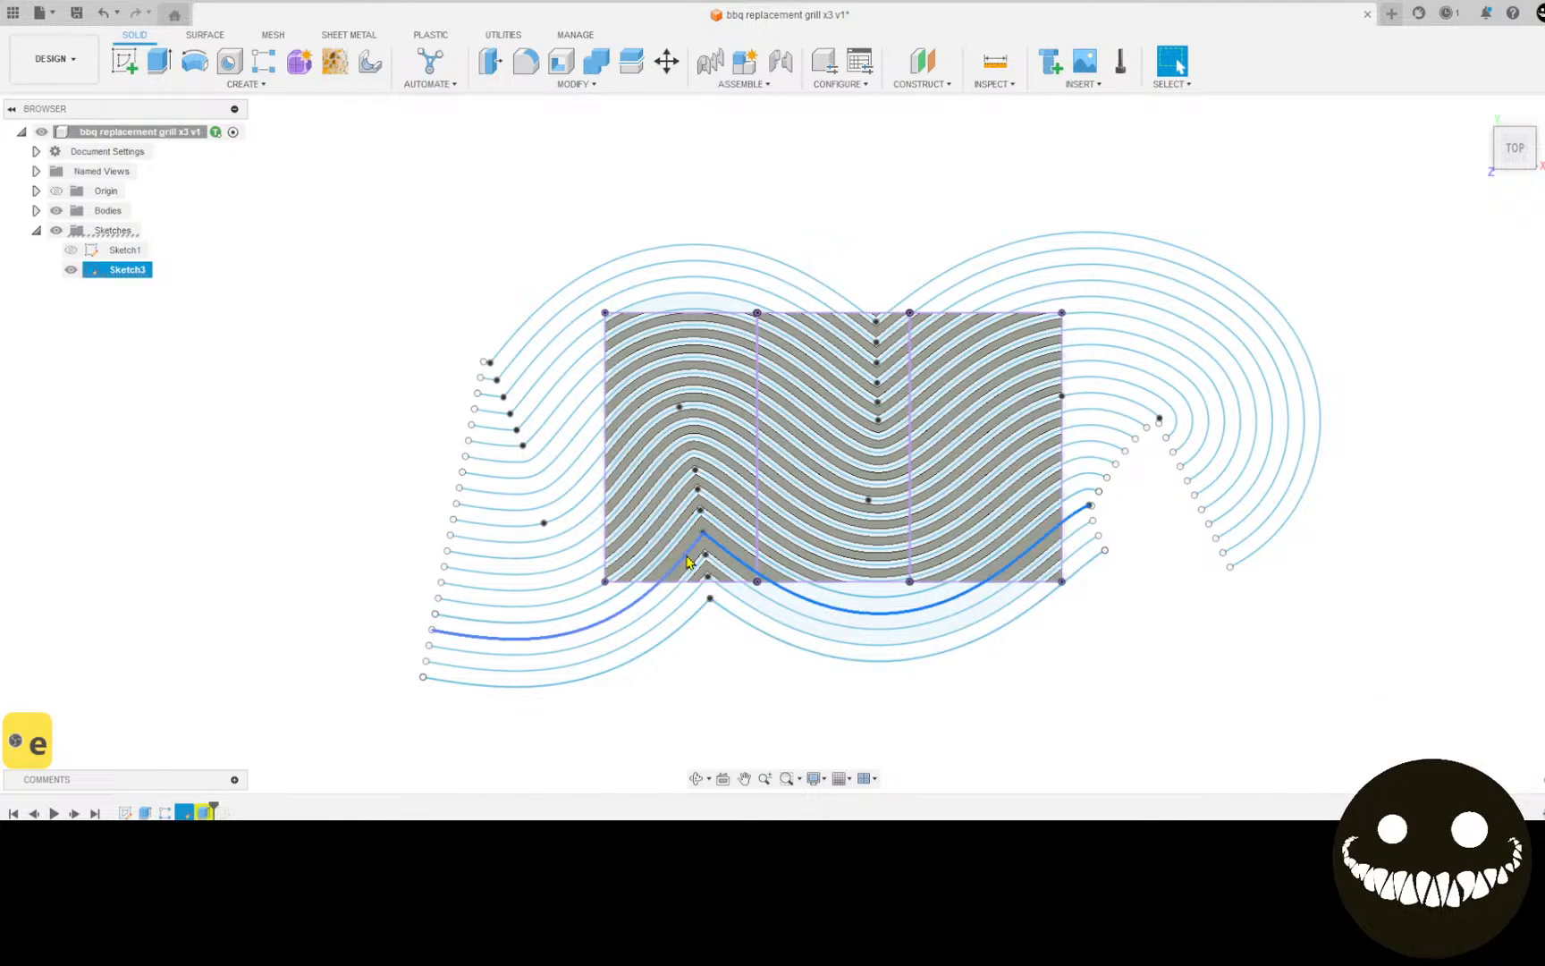
pyautogui.click(692, 550)
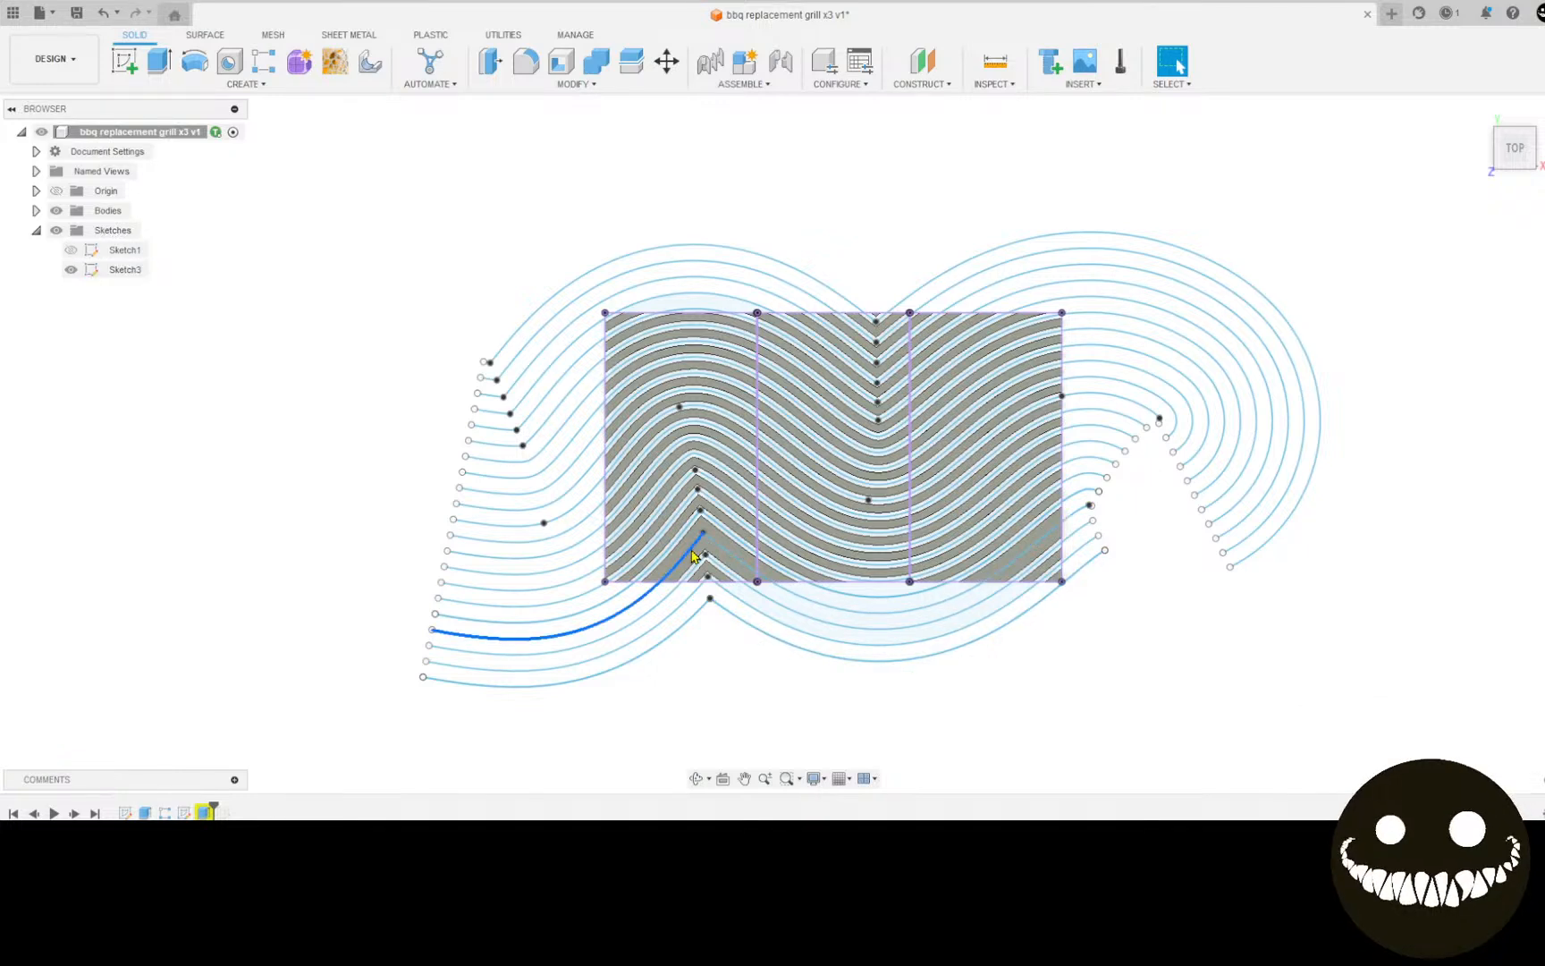
# Step: Try a two-sided thin extrude of the uncut wave curve near the plates' lower edge with a 0.5 in first-side distance
pyautogui.press('e')
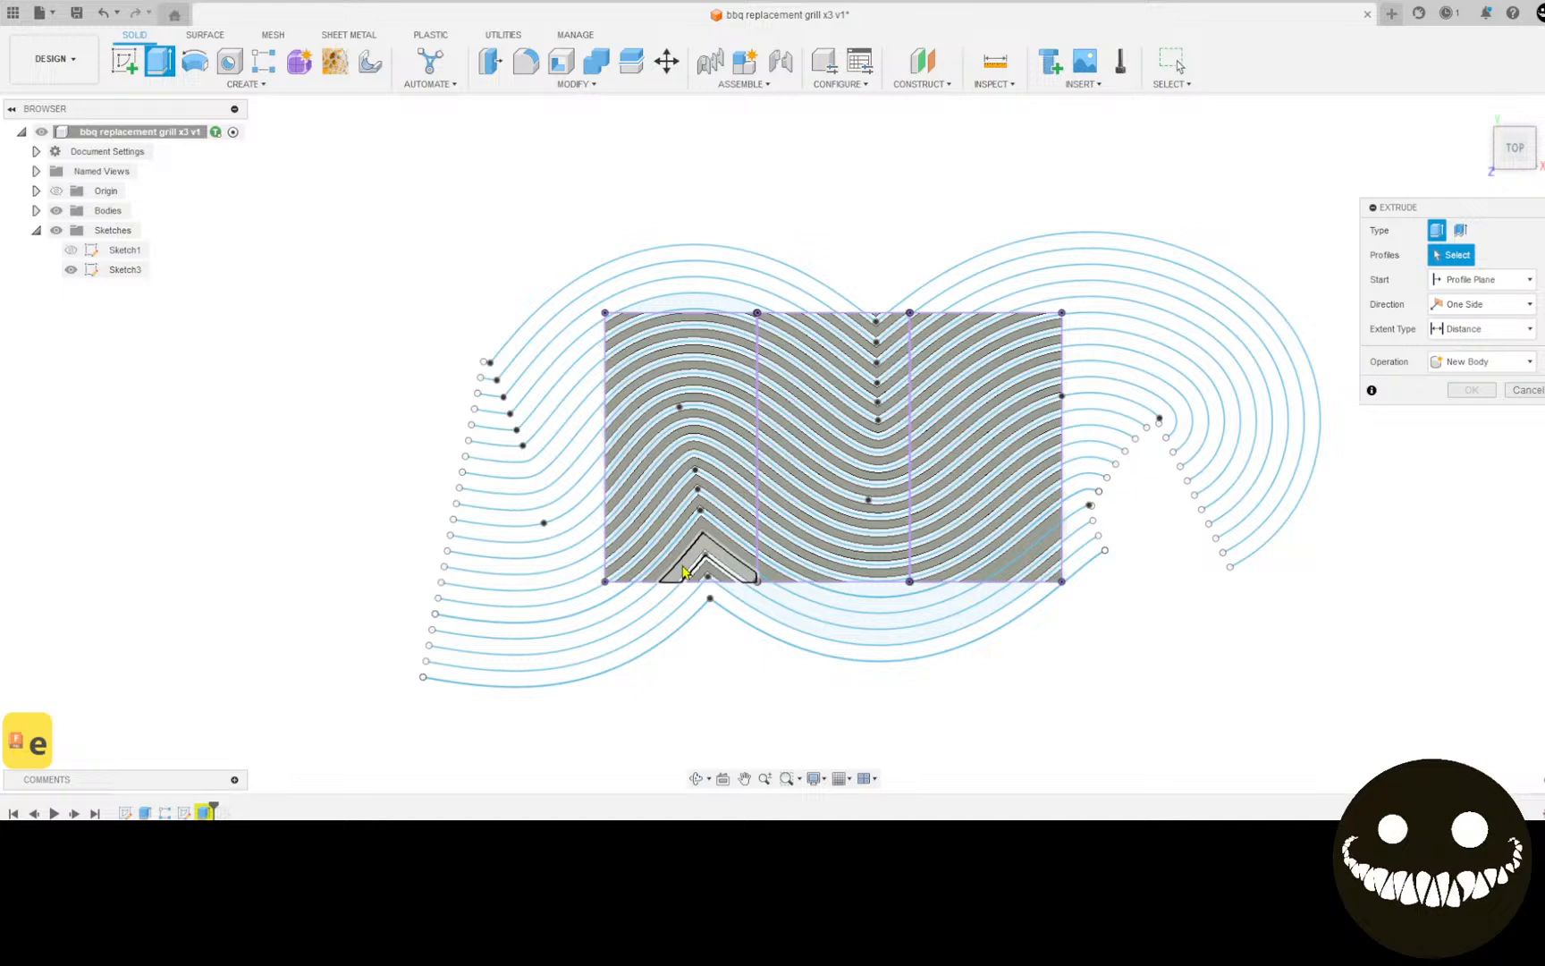
pyautogui.click(950, 449)
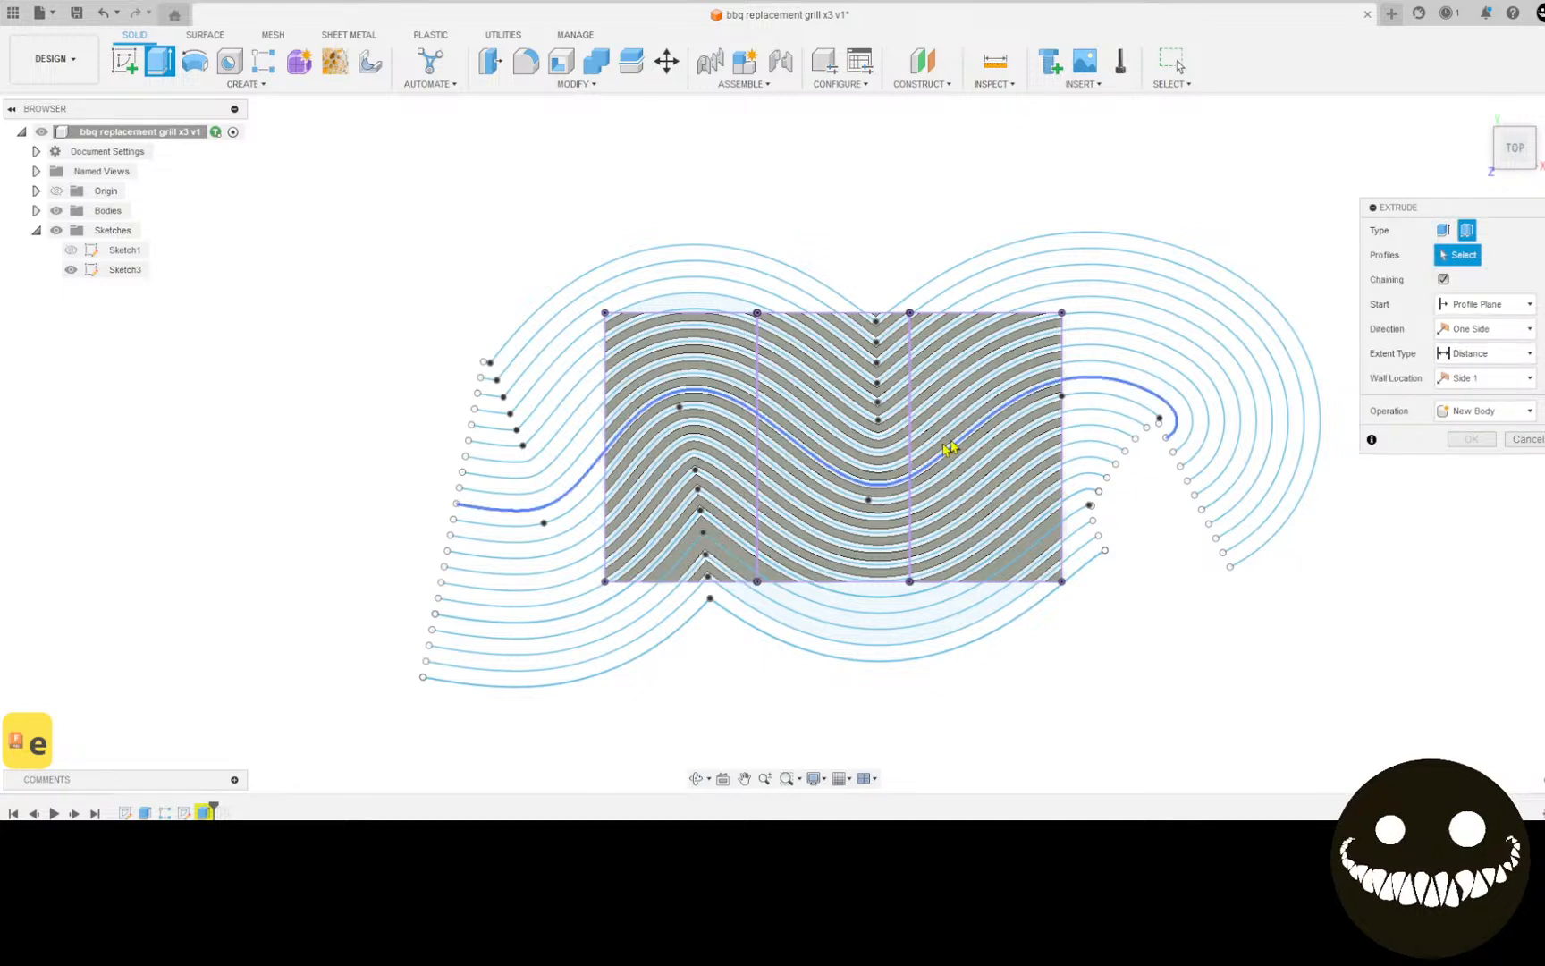
pyautogui.click(726, 552)
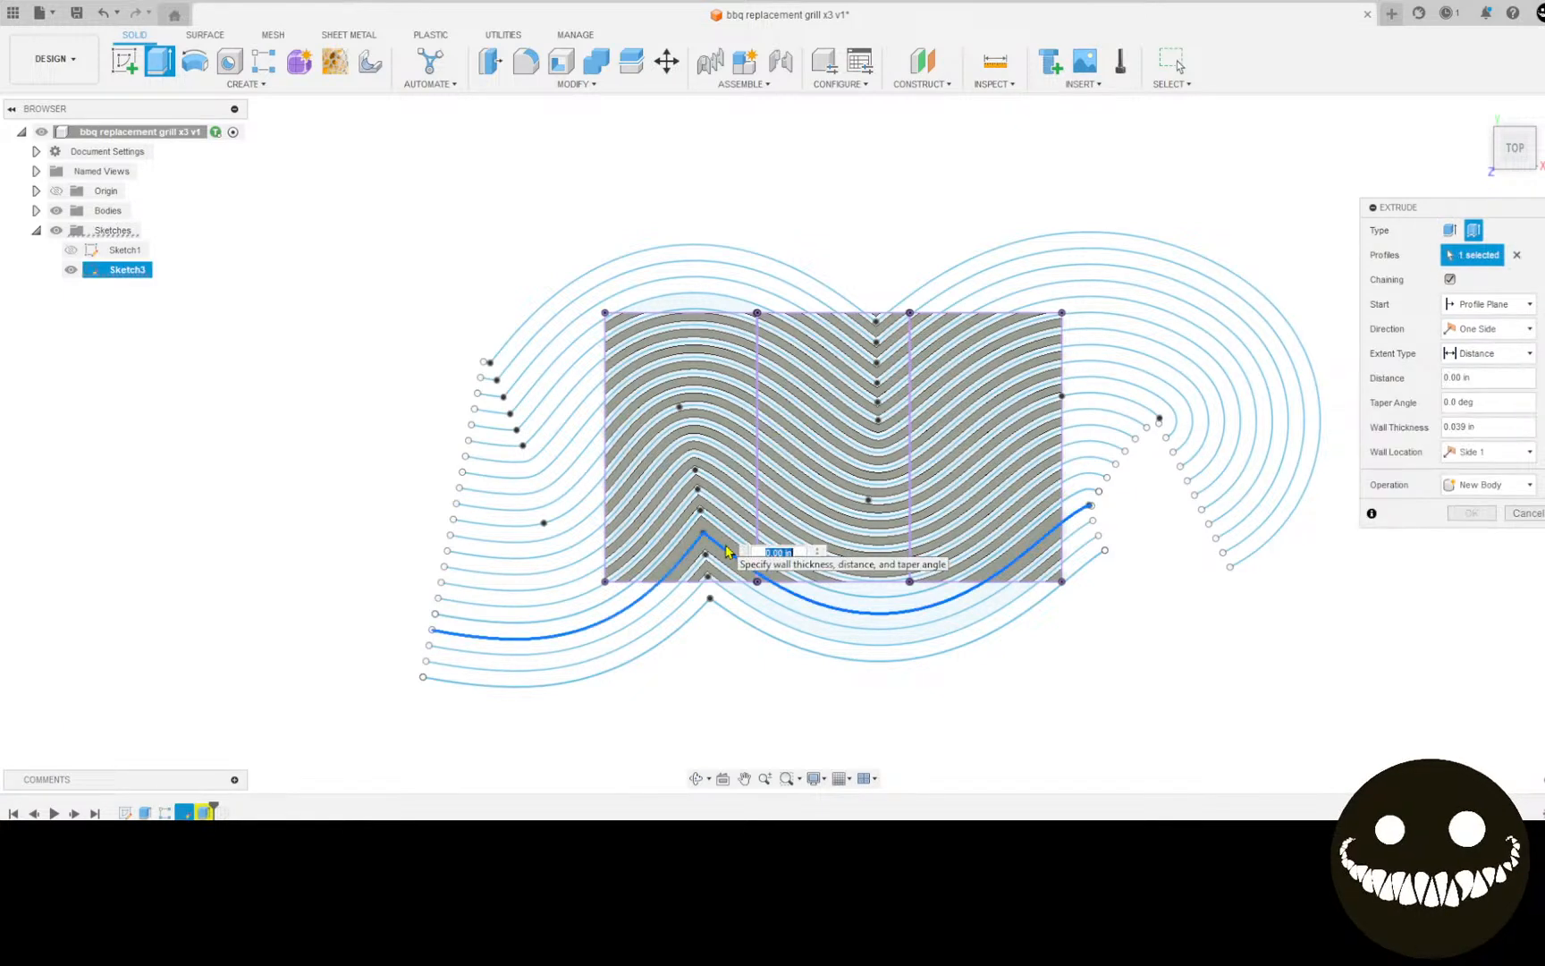
pyautogui.write('.5')
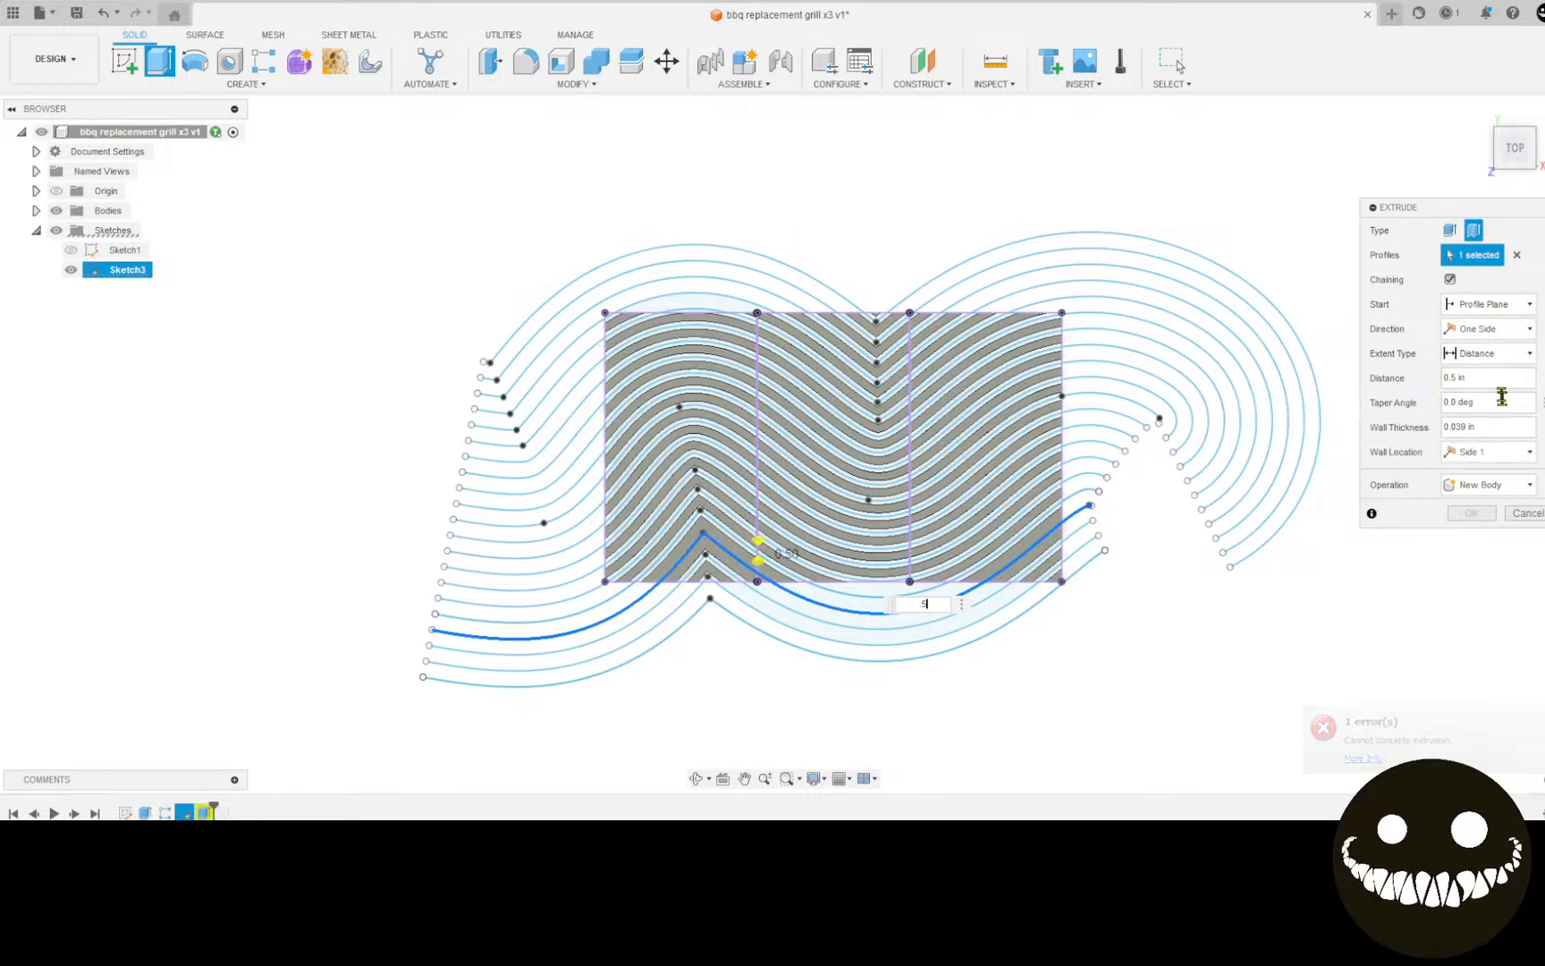
pyautogui.click(1495, 332)
pyautogui.click(1502, 381)
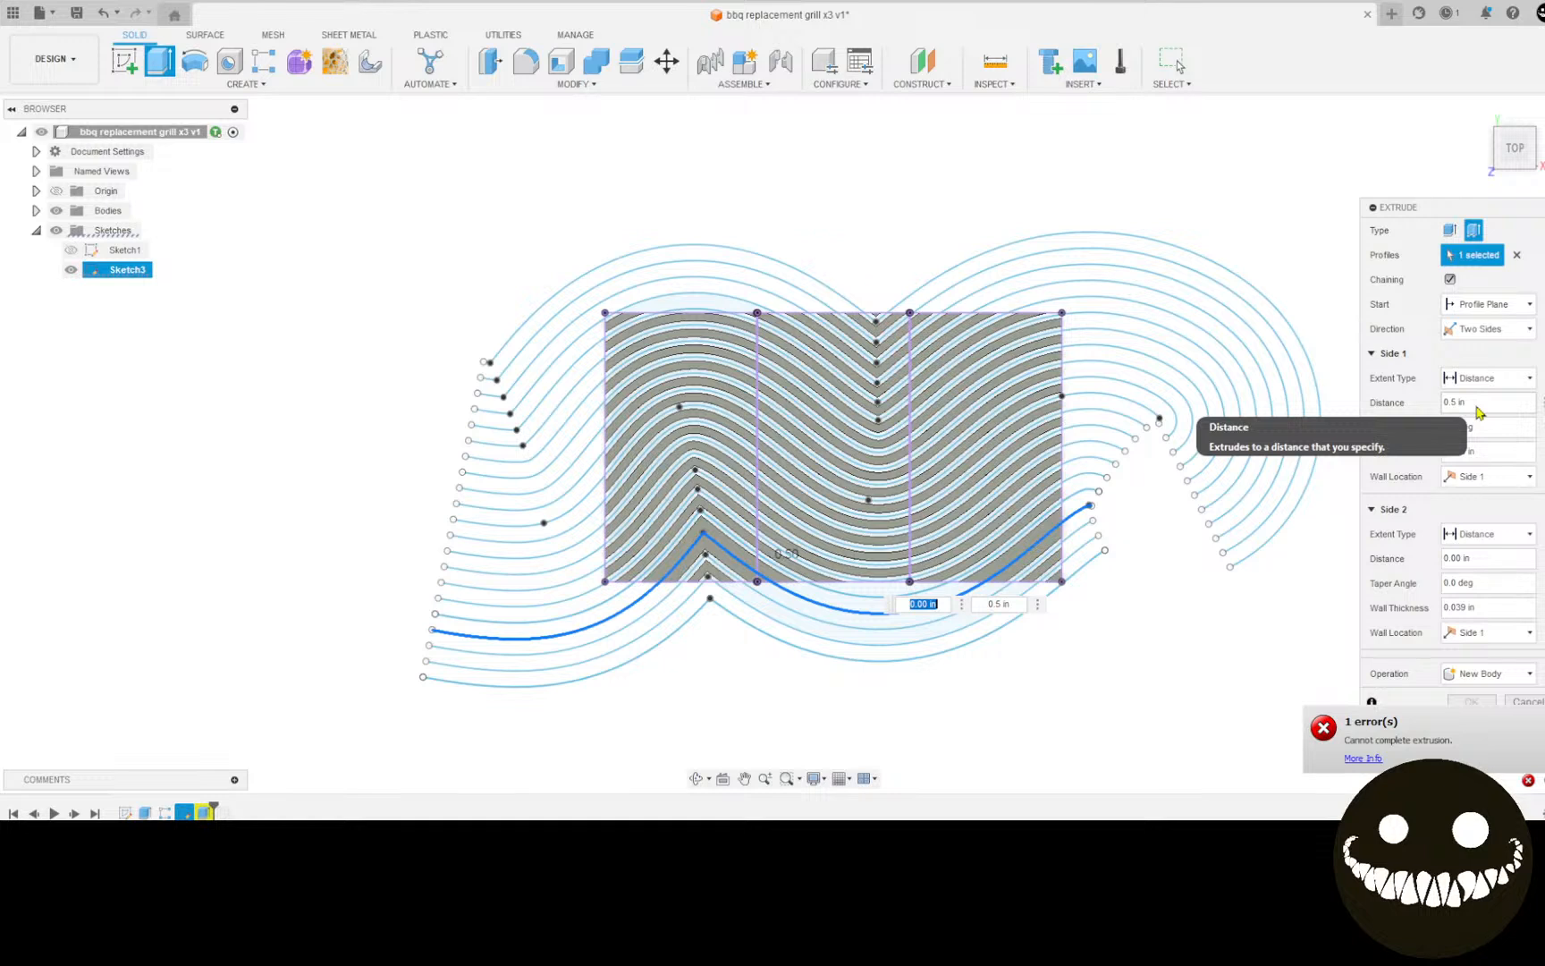
# Step: Set the thin extrude's second side to a centered wall 0.5 in thick
pyautogui.click(1512, 641)
pyautogui.click(1500, 652)
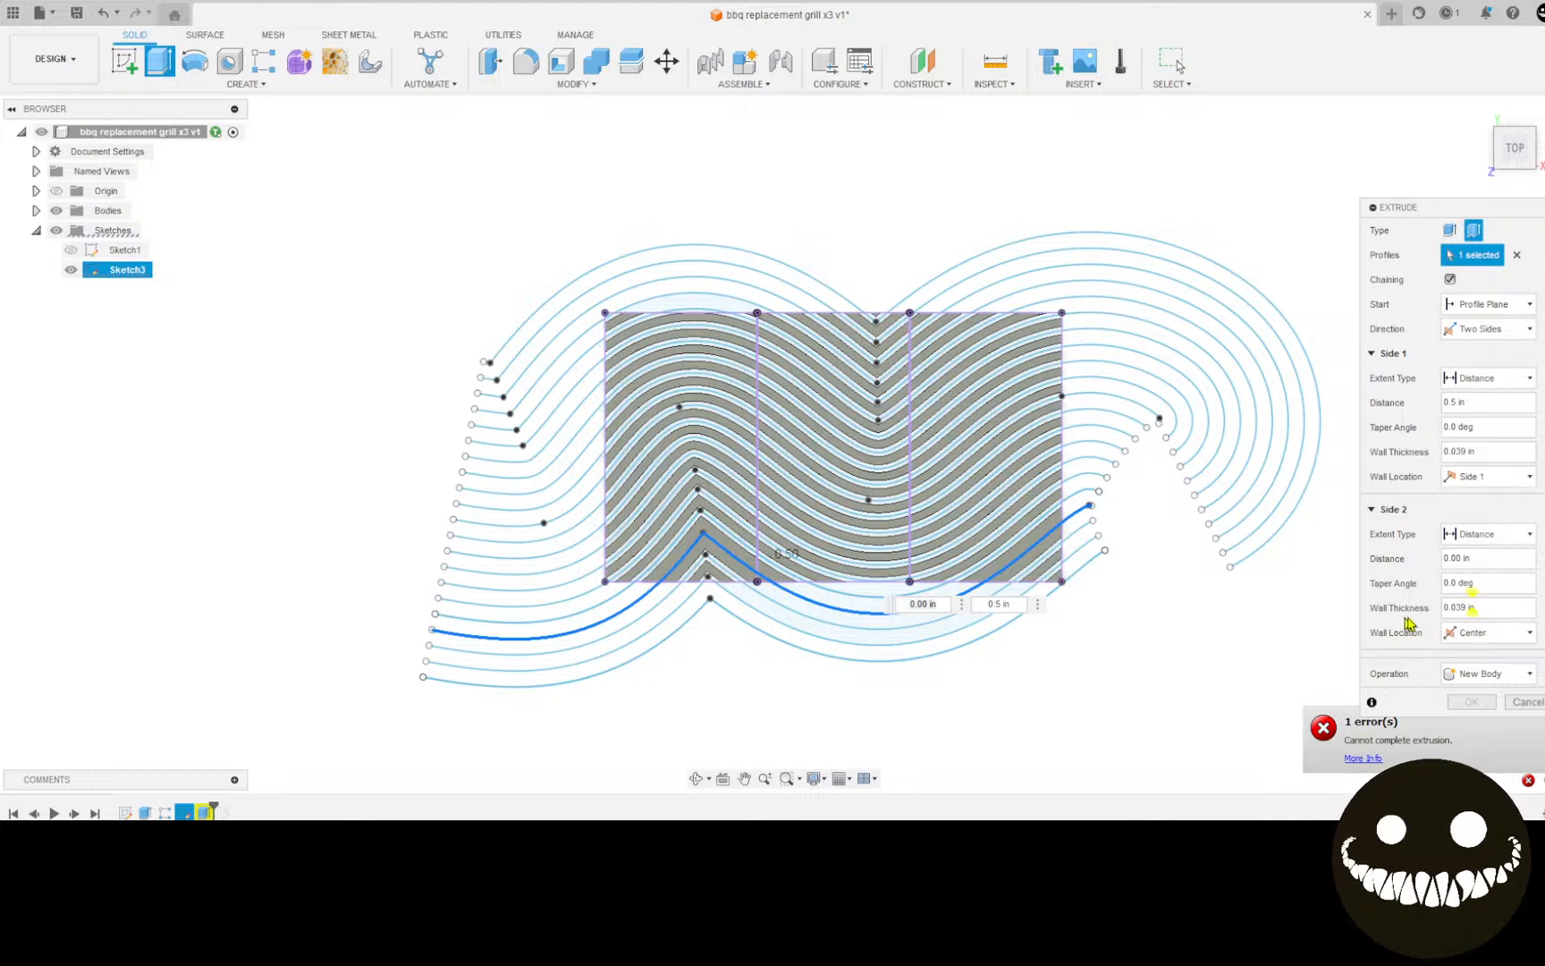
pyautogui.click(1457, 610)
pyautogui.moveTo(1486, 608); pyautogui.dragTo(1437, 612)
pyautogui.write('.5')
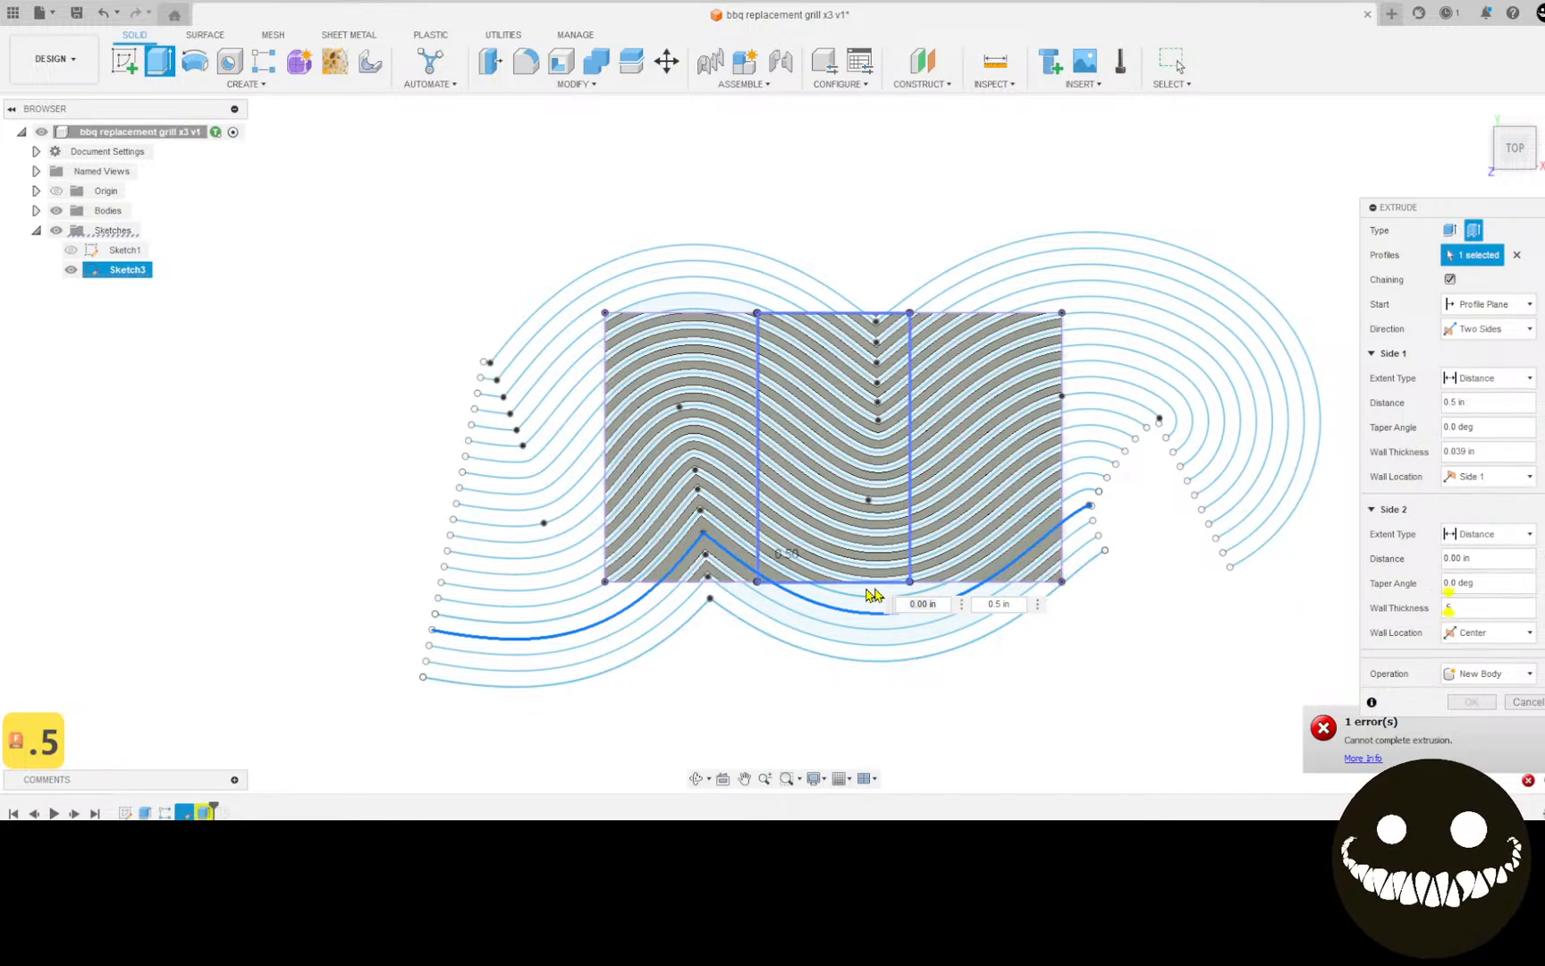
# Step: Check the extrusion error's details and cancel the thin extrude
pyautogui.scroll(5, 860, 601)
pyautogui.moveTo(656, 569); pyautogui.dragTo(969, 587, button='middle')
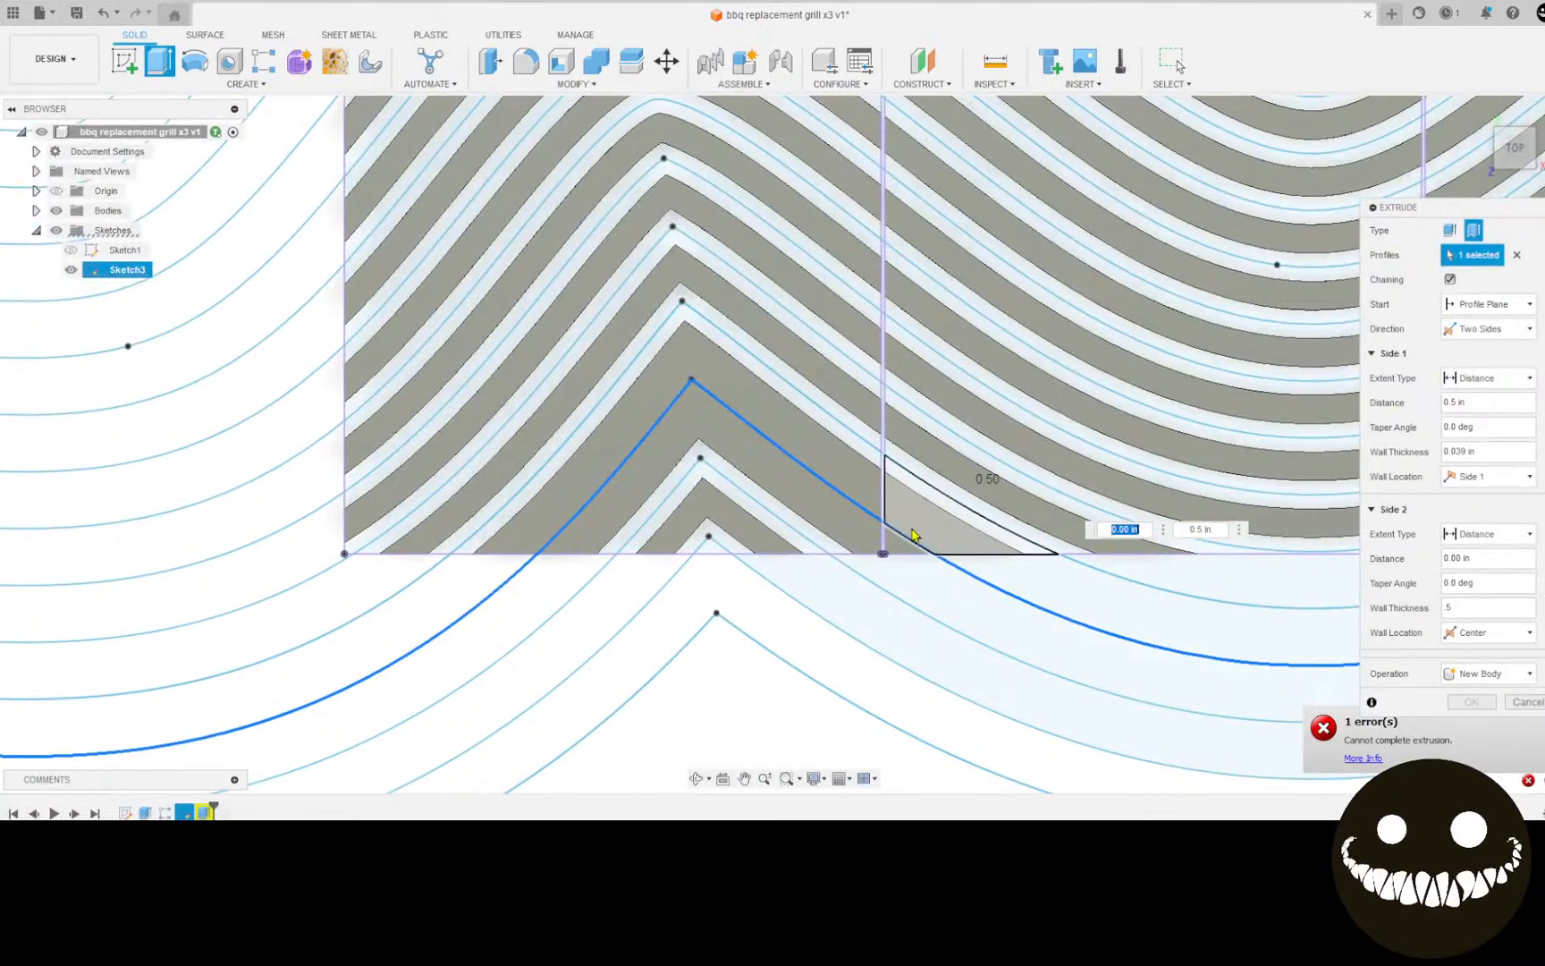
pyautogui.click(1378, 757)
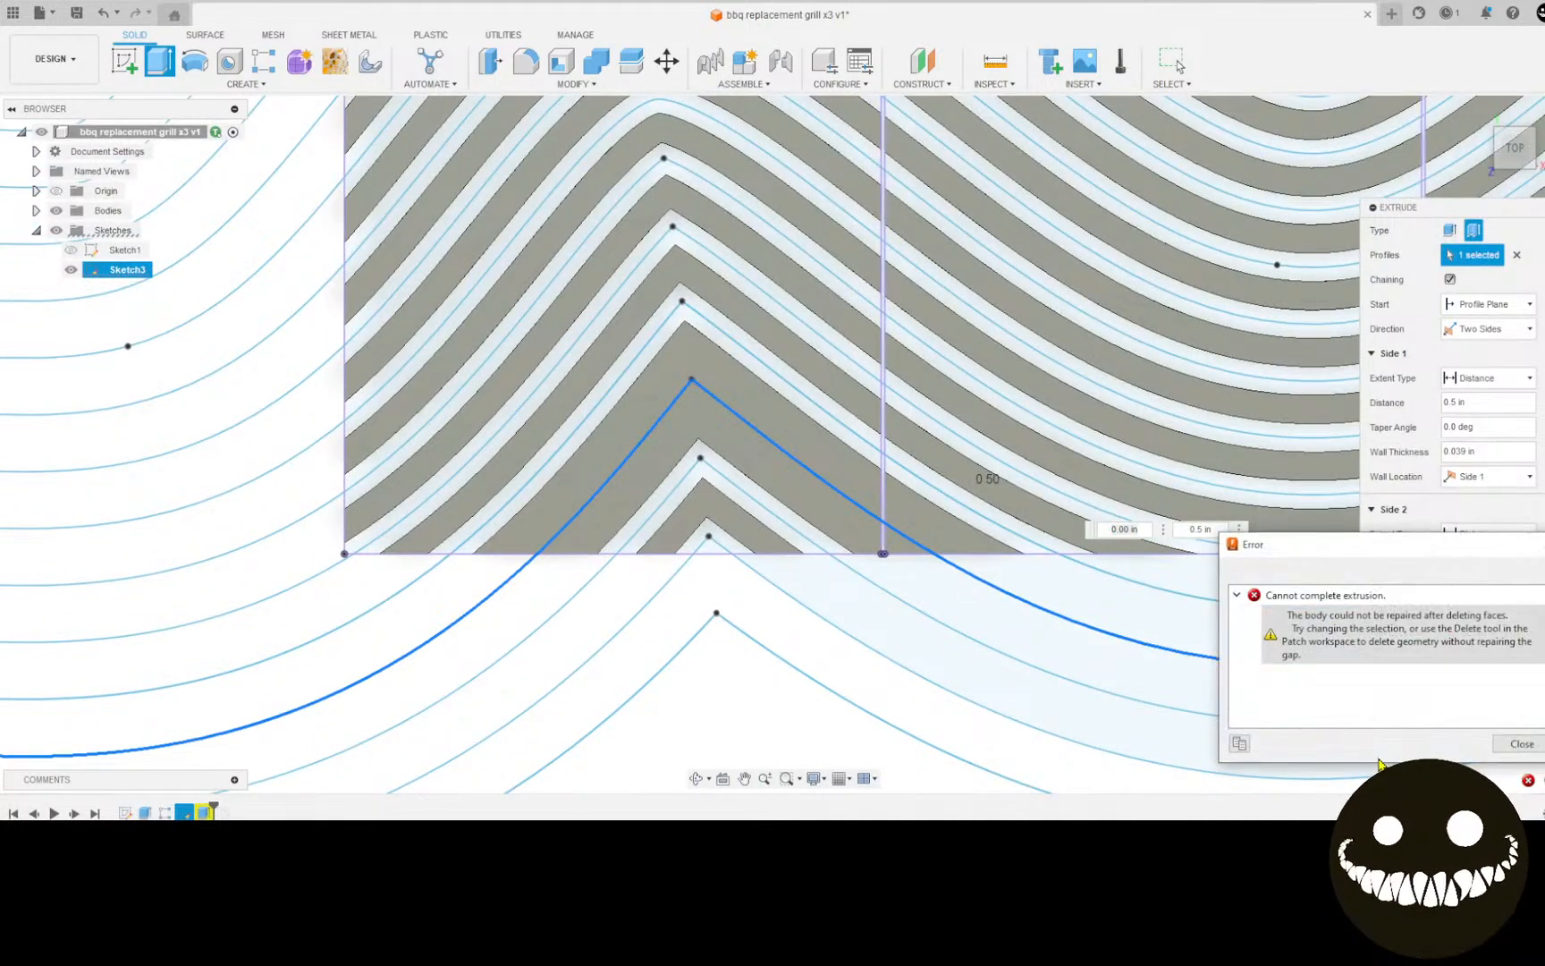
pyautogui.click(1520, 747)
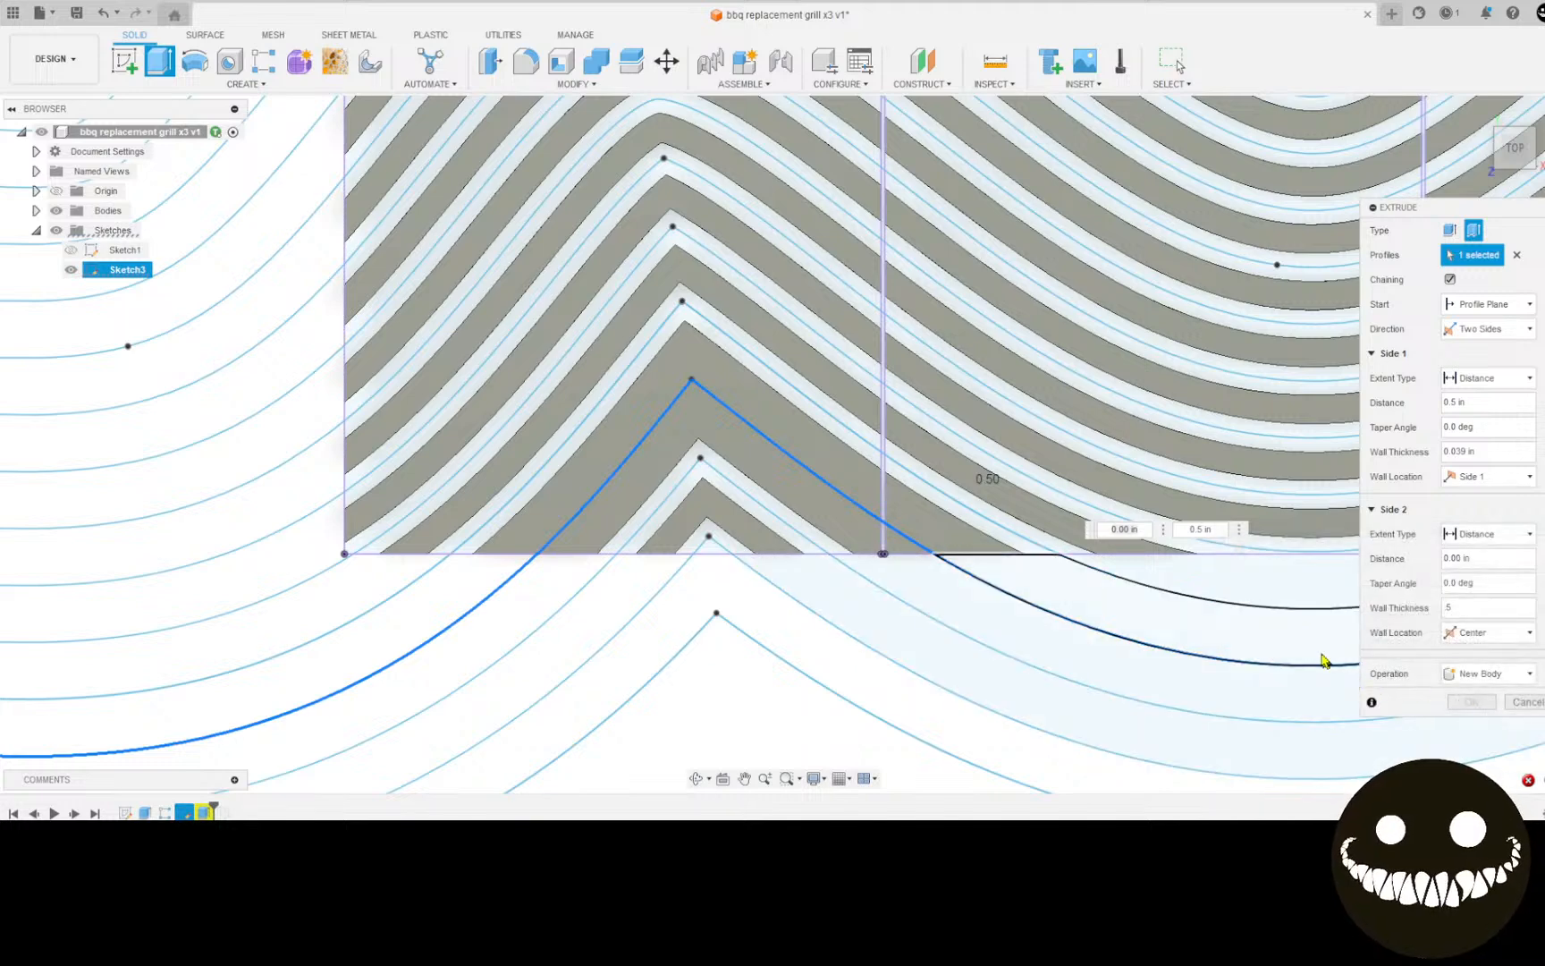
pyautogui.scroll(-1, 1194, 610)
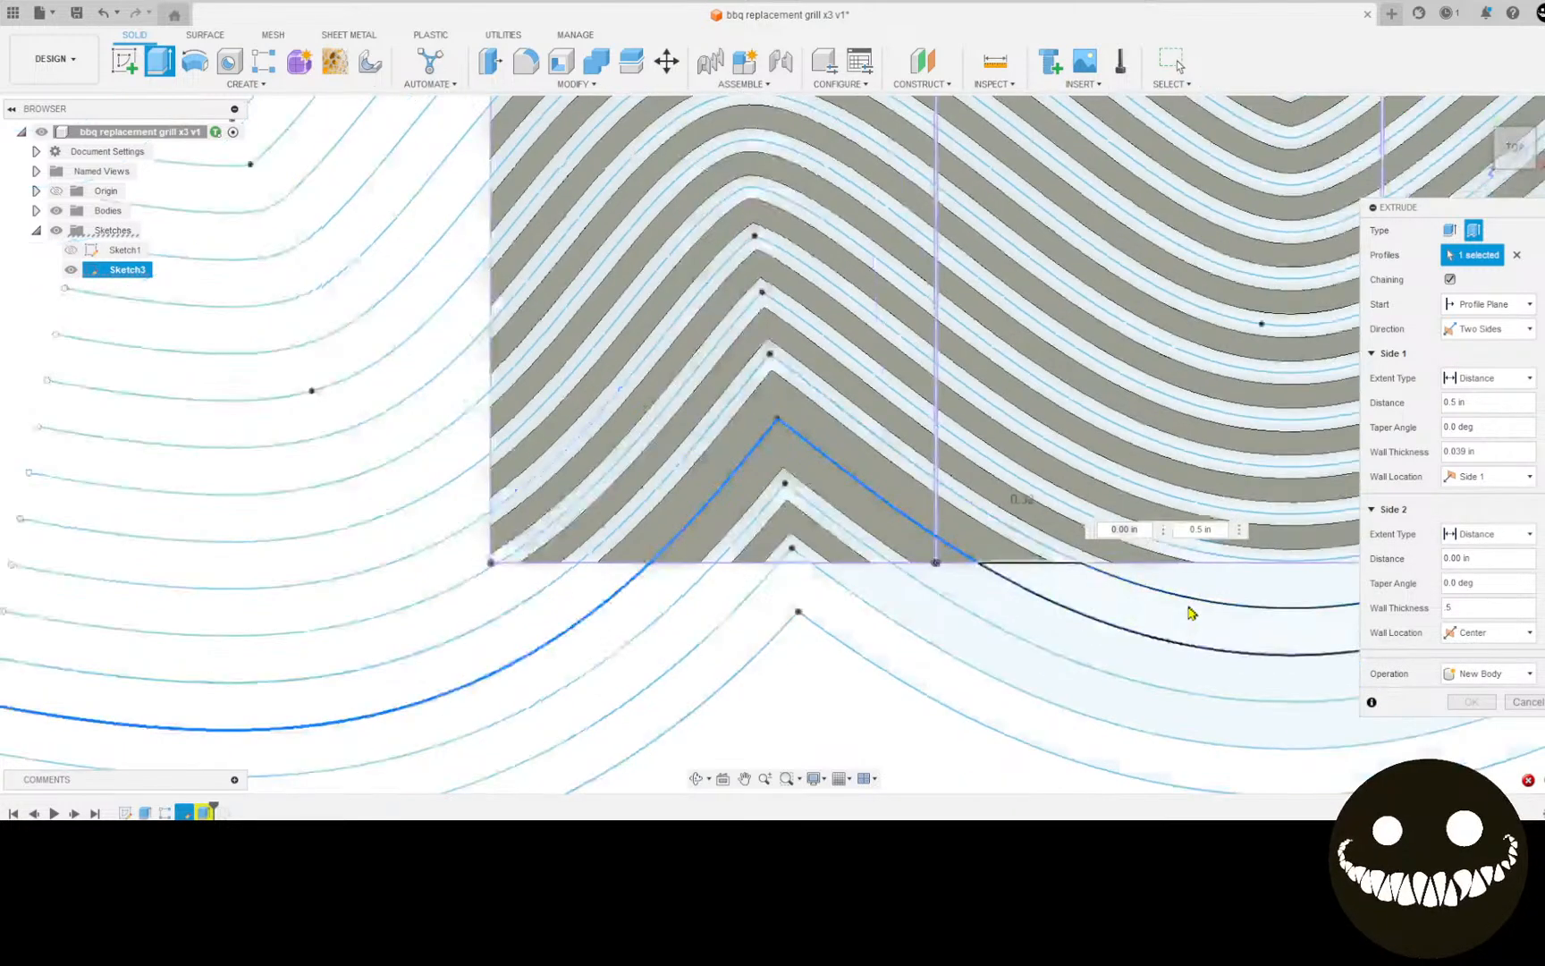
pyautogui.scroll(-3, 1118, 700)
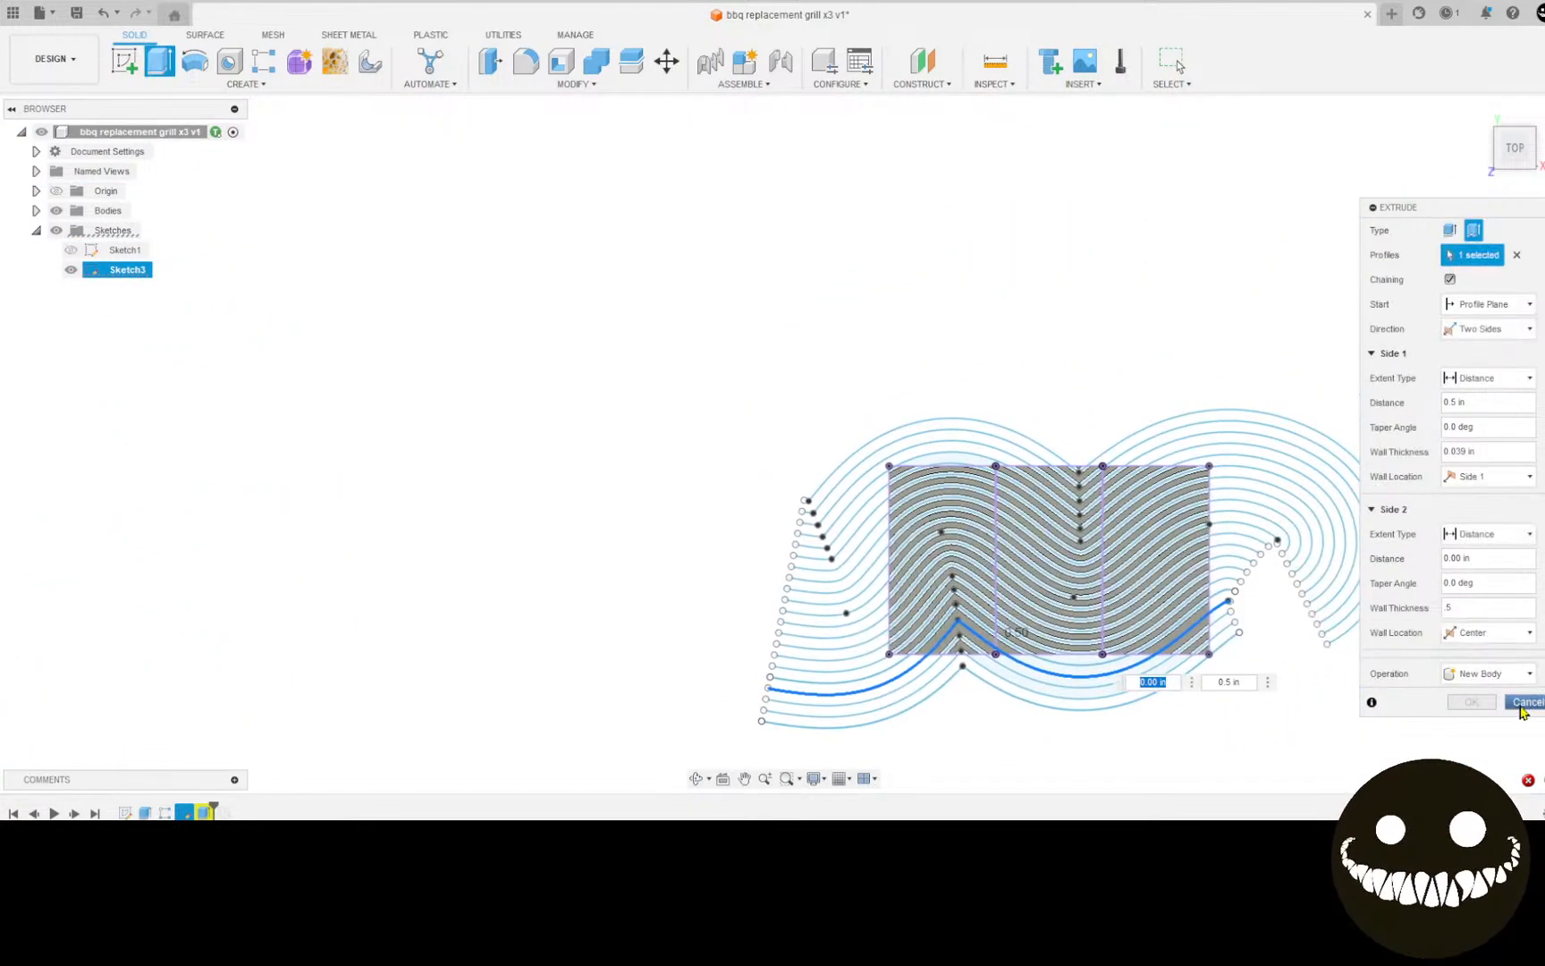
pyautogui.click(1523, 702)
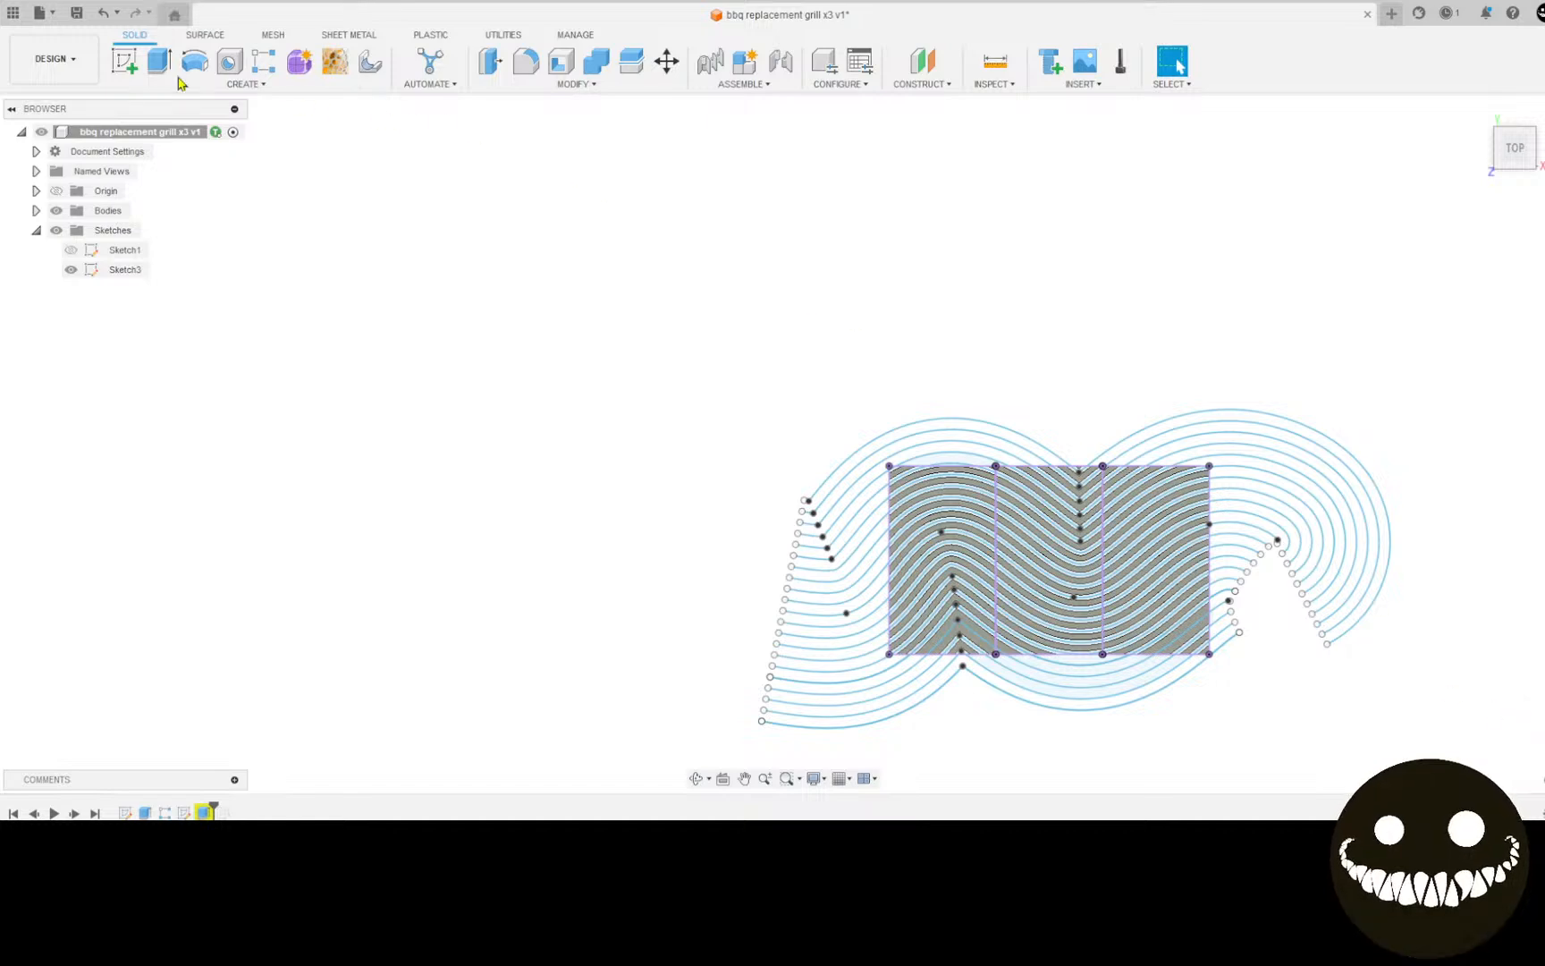
# Step: Project both segments of the uncut wave curve into a new sketch on the plates' plane, and hide the original wave sketch
pyautogui.click(124, 62)
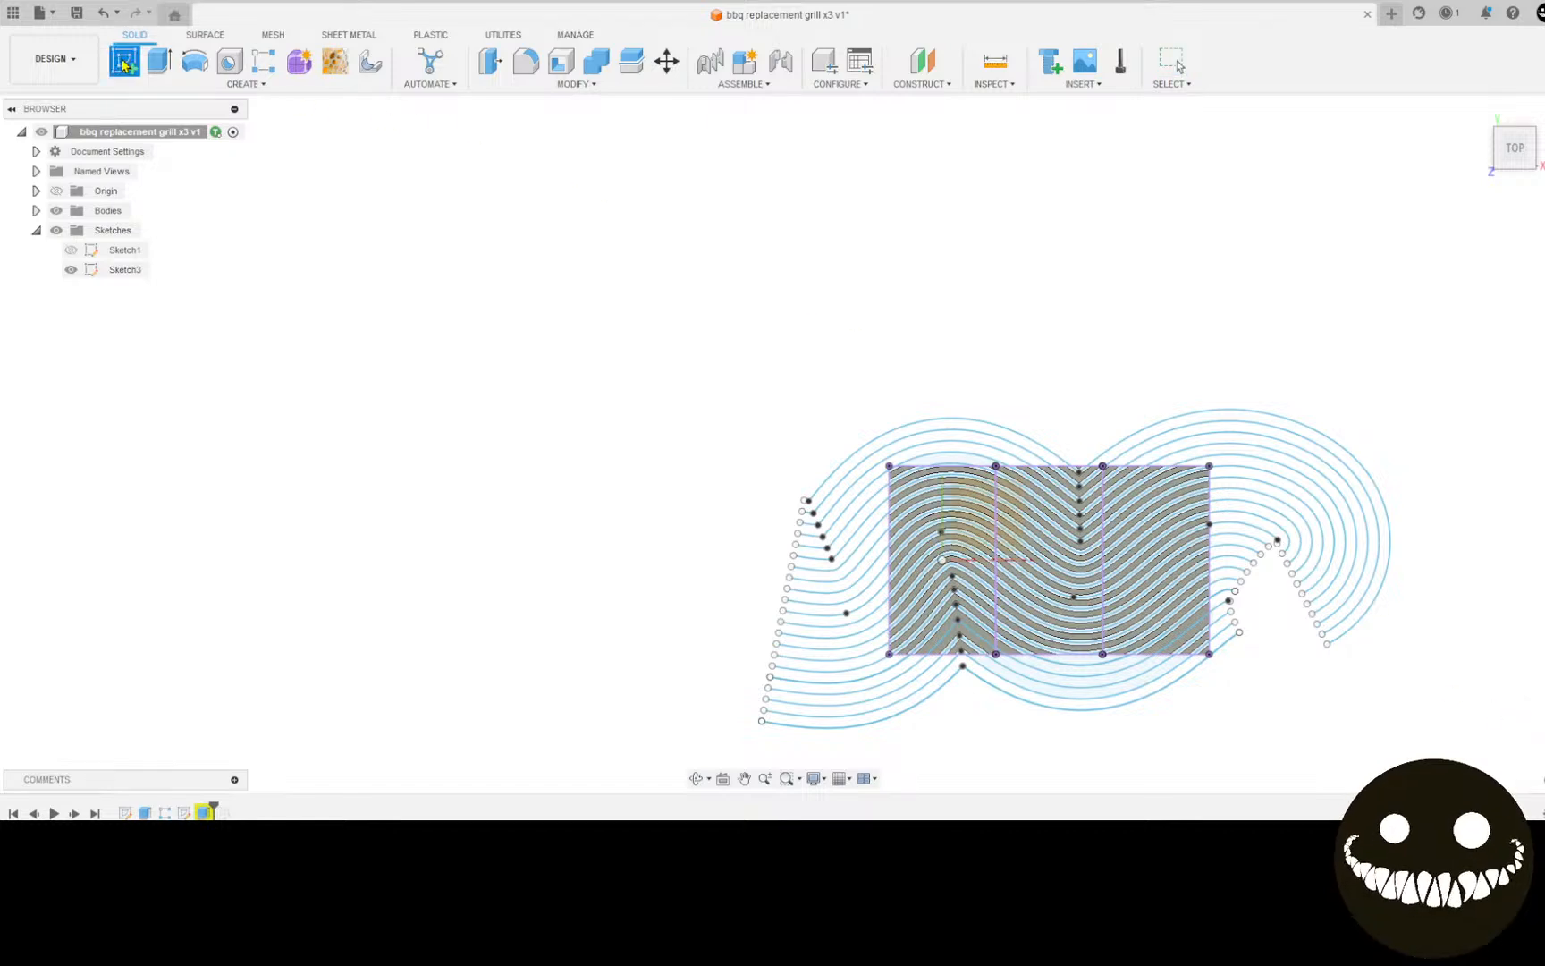
pyautogui.click(676, 442)
pyautogui.press('p')
pyautogui.scroll(3, 904, 528)
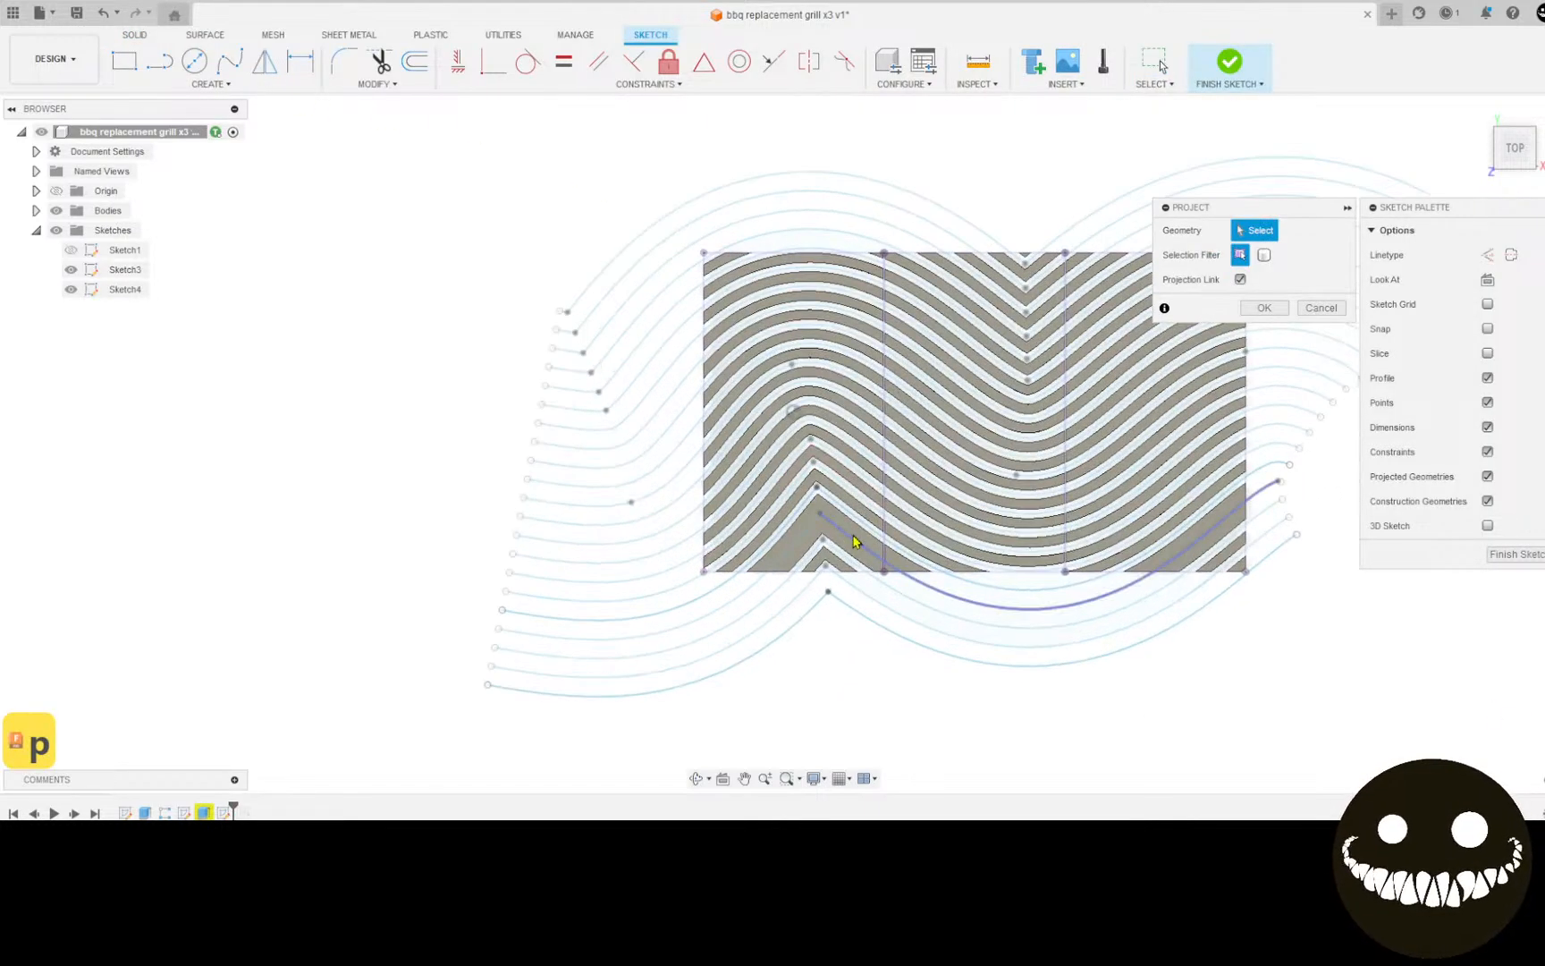
pyautogui.click(849, 541)
pyautogui.click(818, 535)
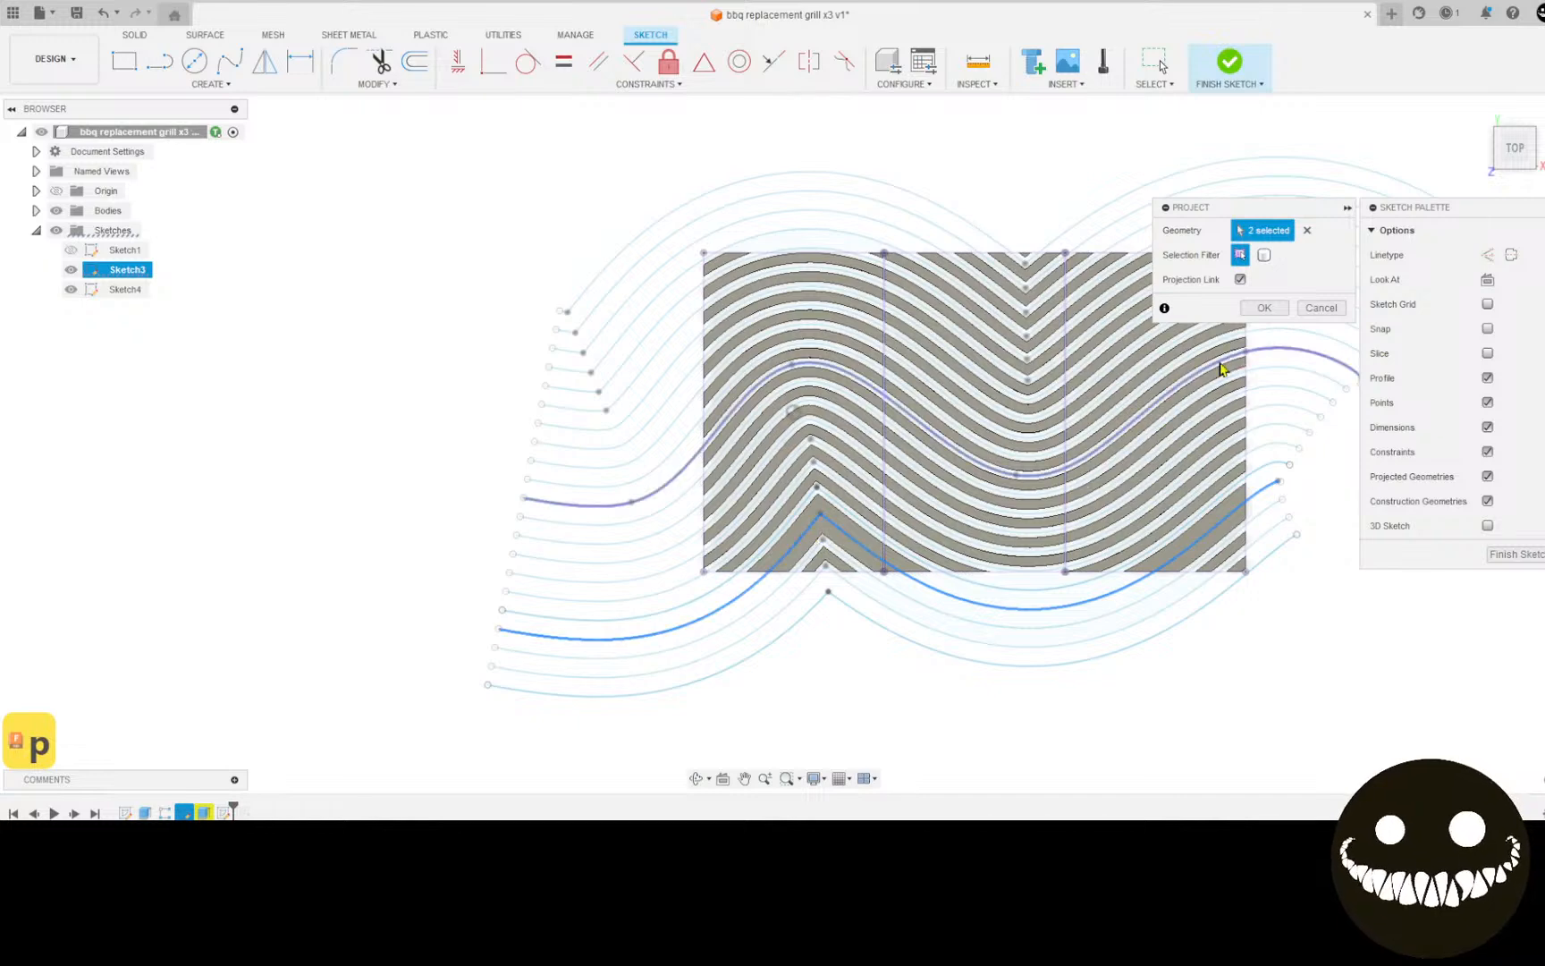
pyautogui.click(1264, 307)
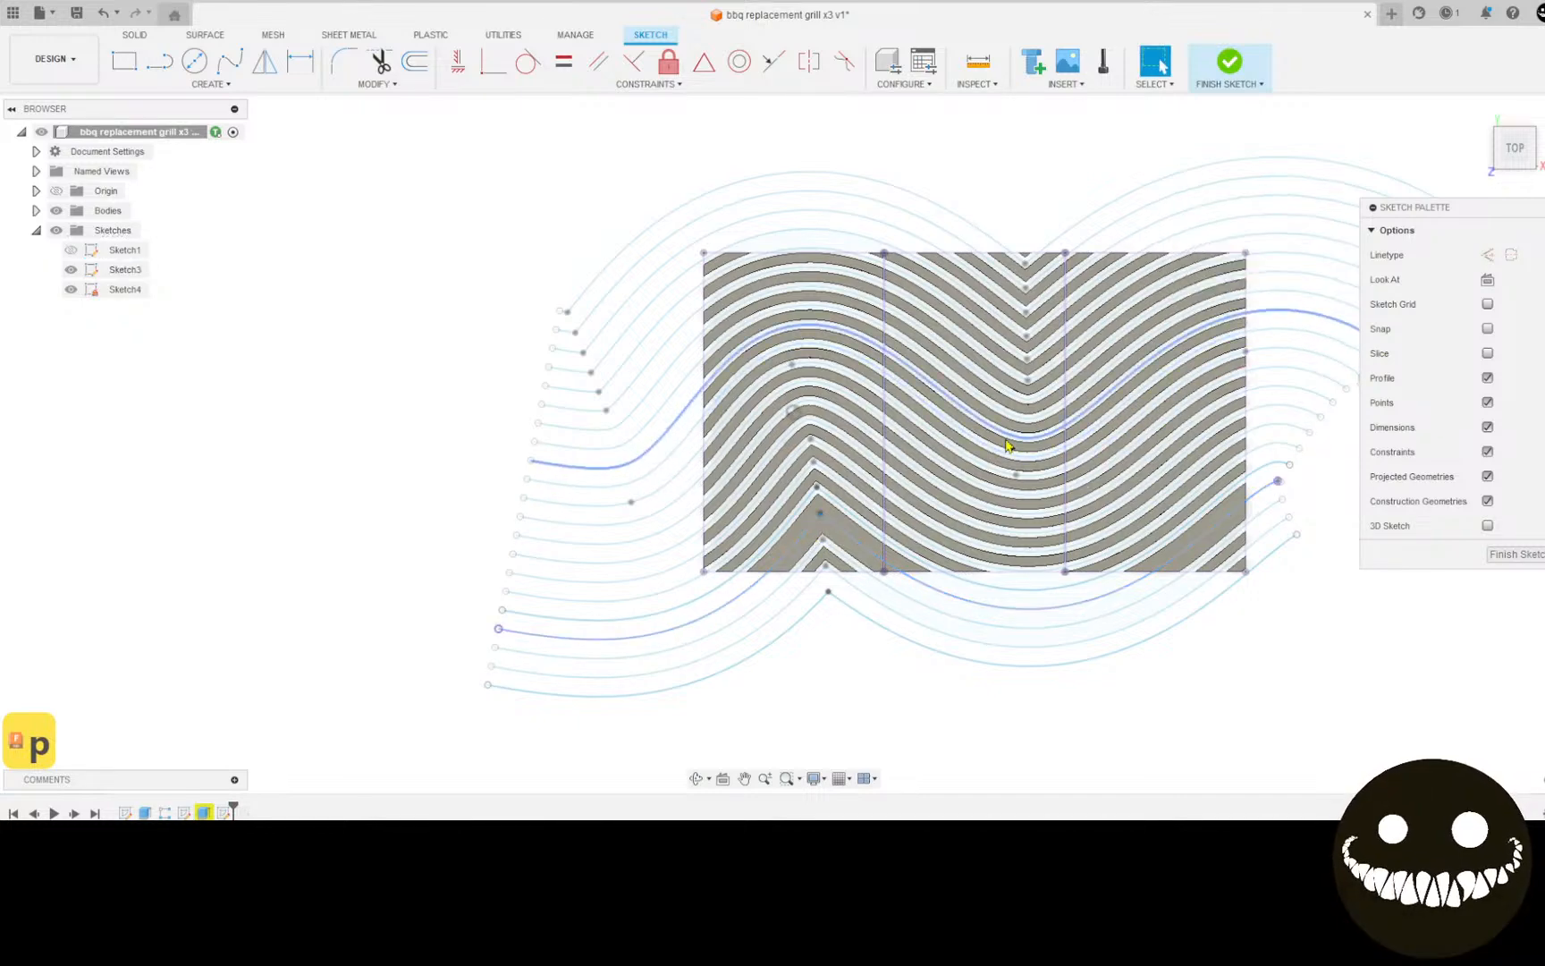
pyautogui.click(69, 270)
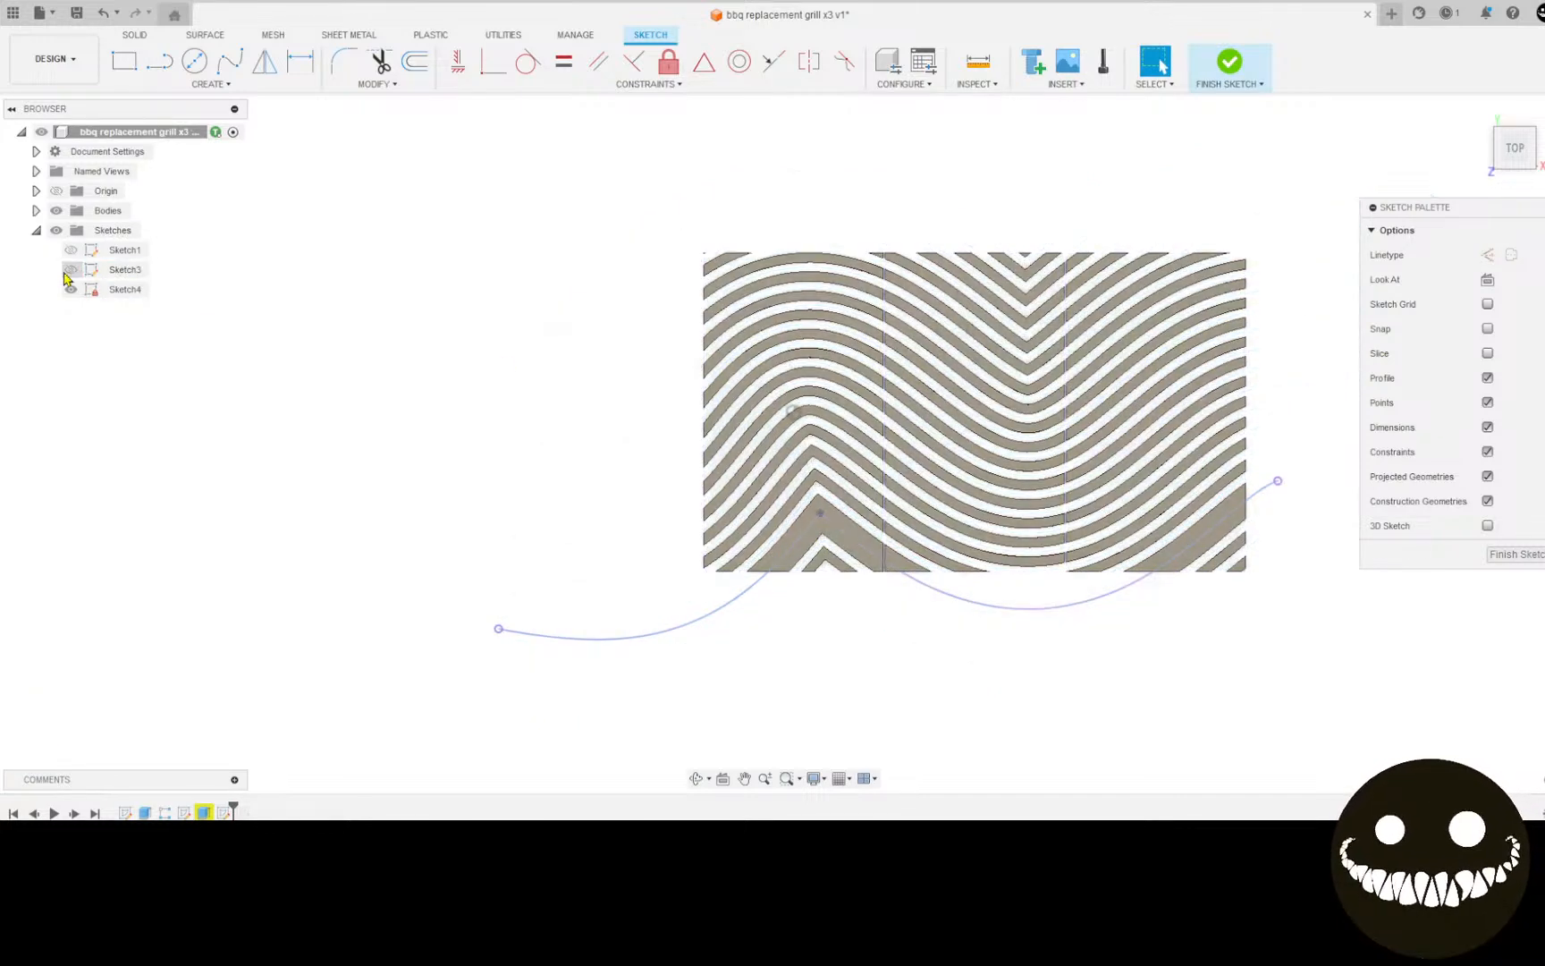
# Step: Start a thin extrude with the projected wave curve as its profile
pyautogui.press('e')
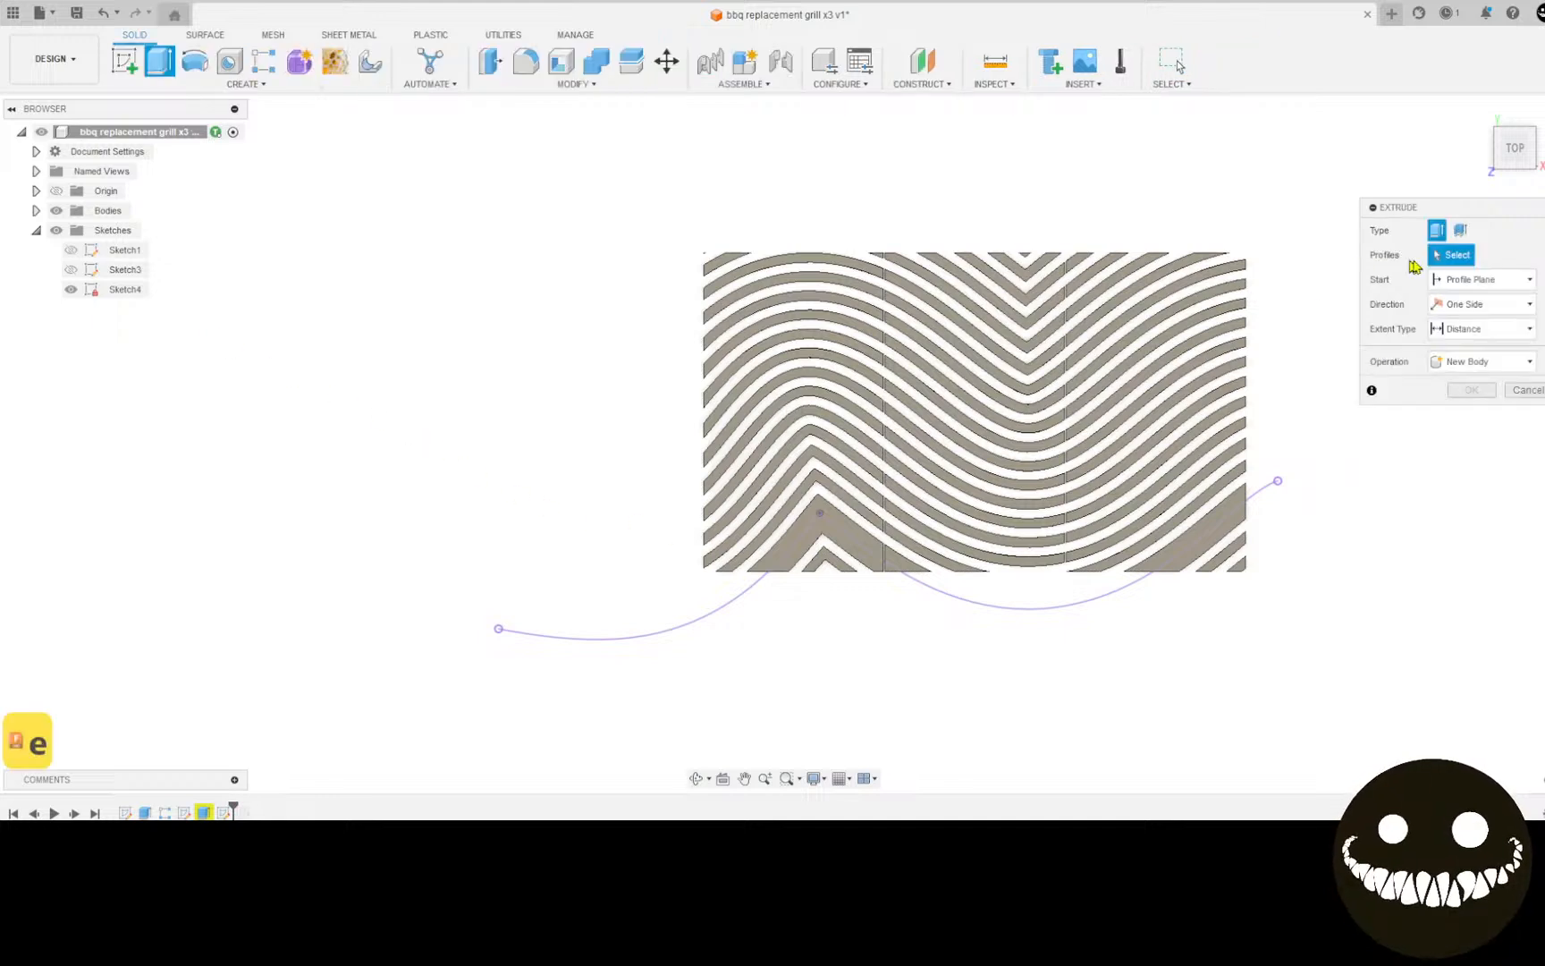
pyautogui.click(1460, 230)
pyautogui.click(774, 577)
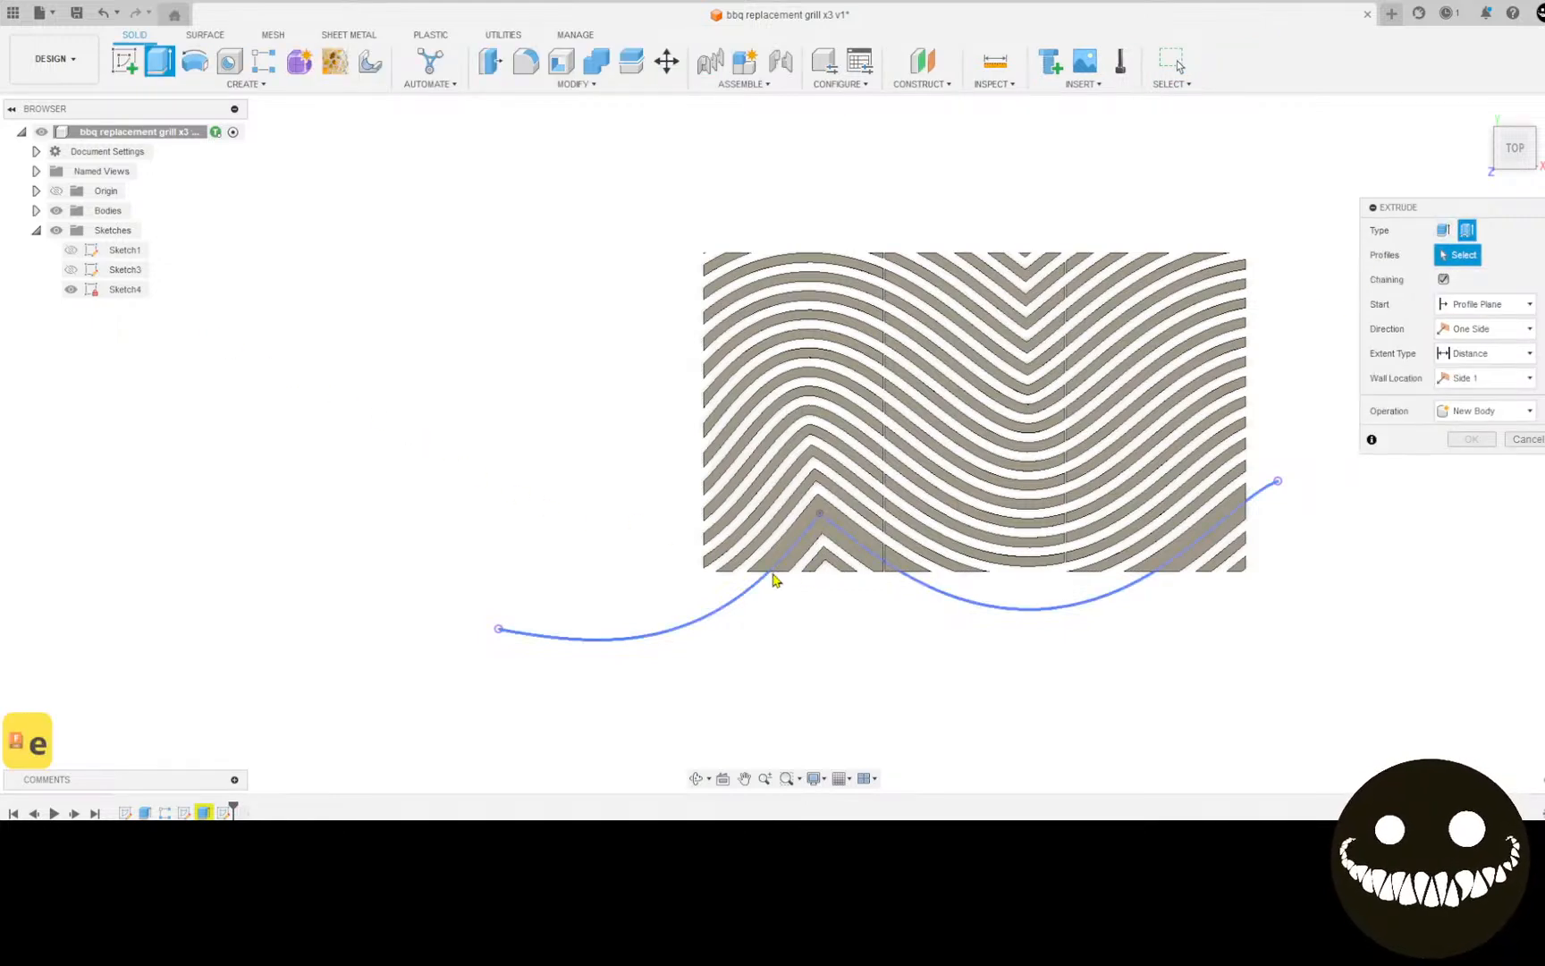
pyautogui.click(775, 576)
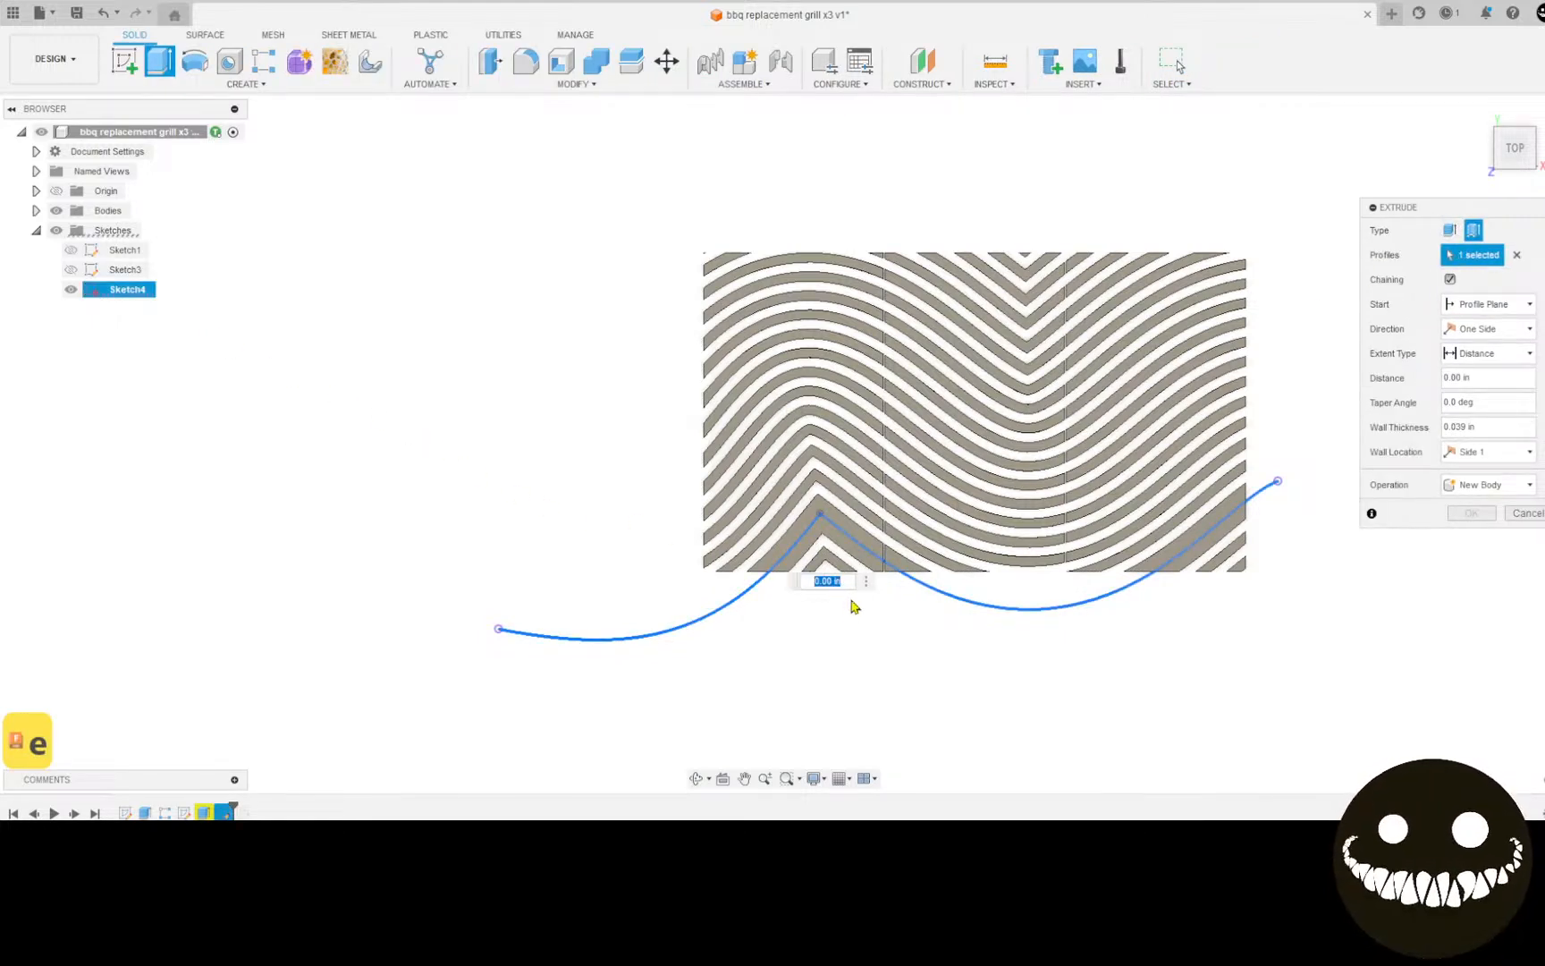
# Step: Cut a thin extrusion along the curve of Sketch4 through the plates, with 0.5 in distance, 0.5 in wall thickness and centered wall location
pyautogui.write('.')
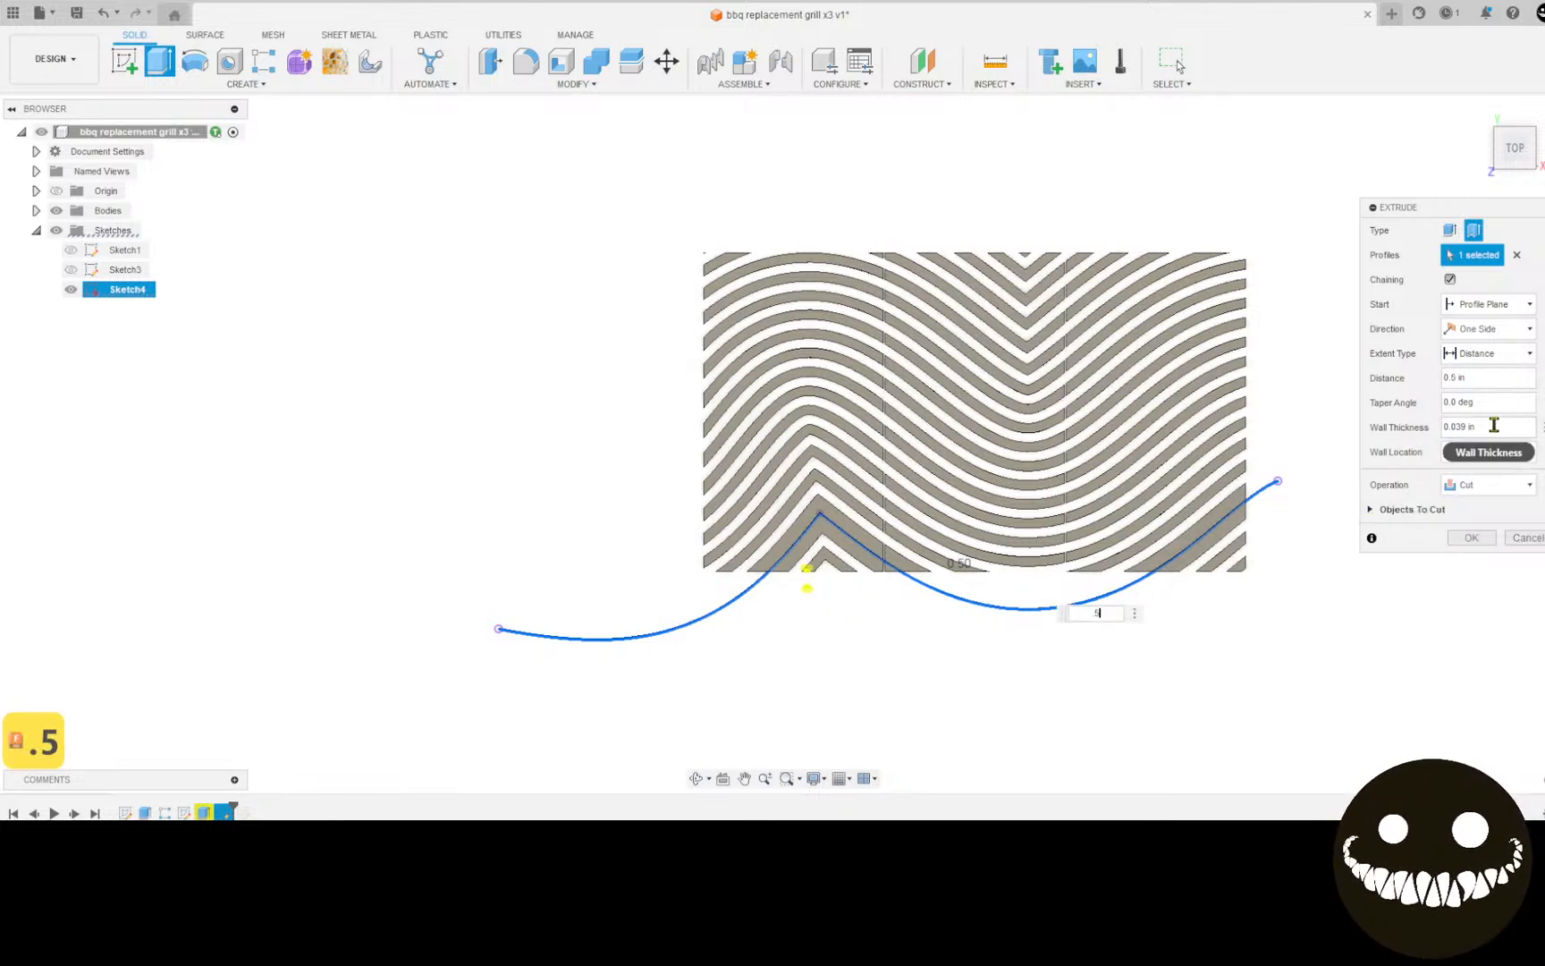
pyautogui.click(1493, 424)
pyautogui.write('5')
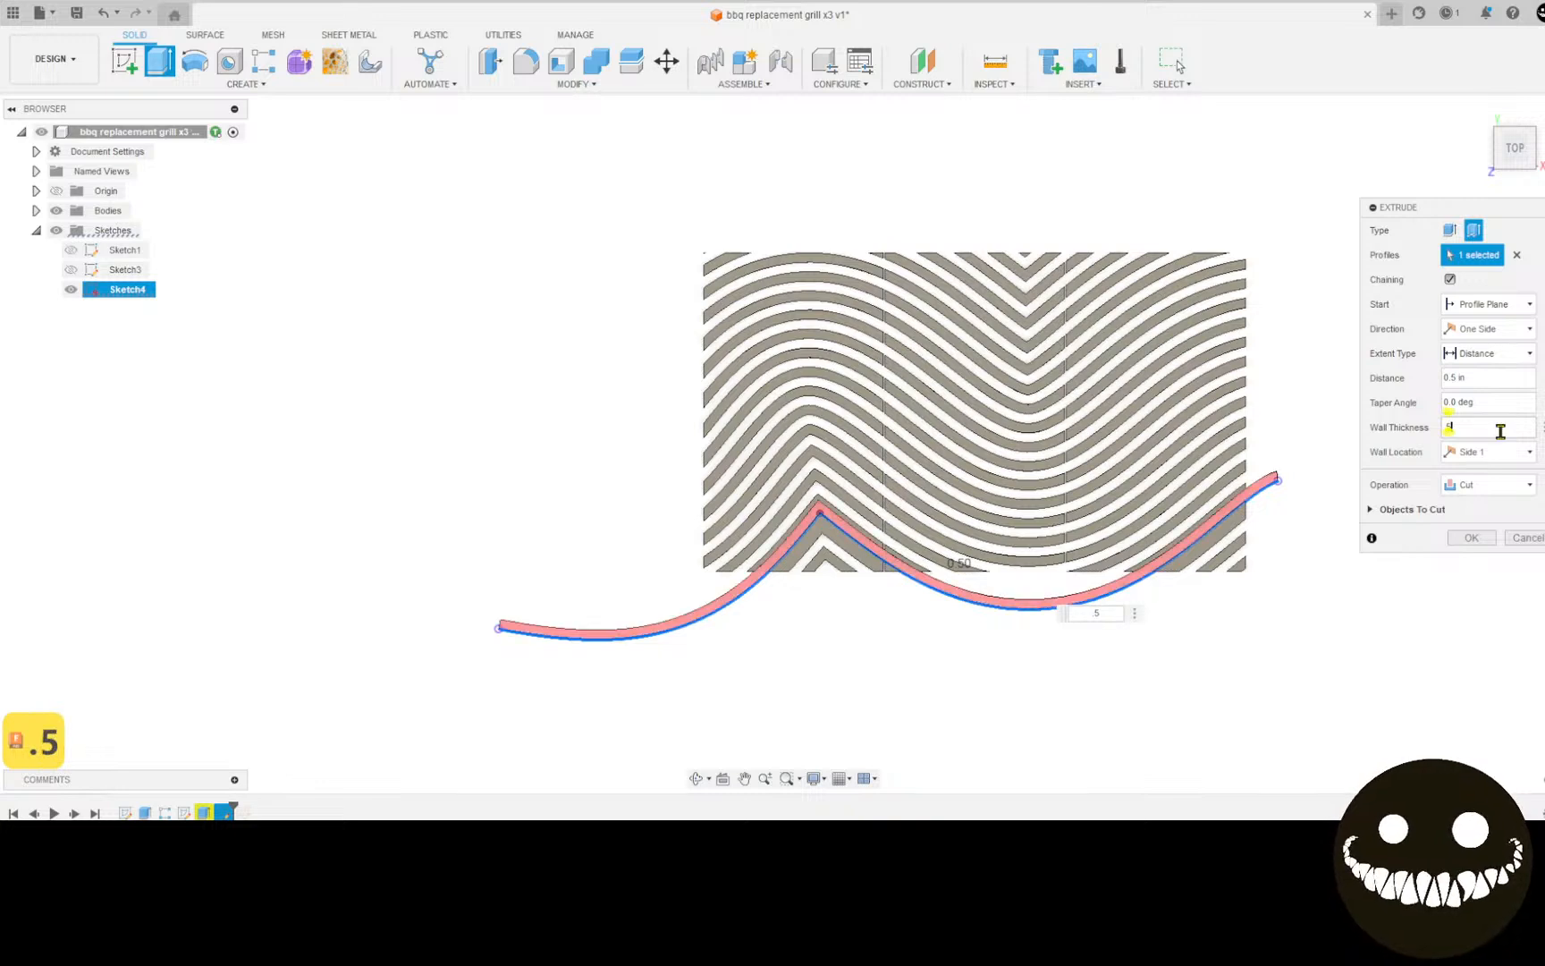
pyautogui.click(1517, 456)
pyautogui.click(1475, 506)
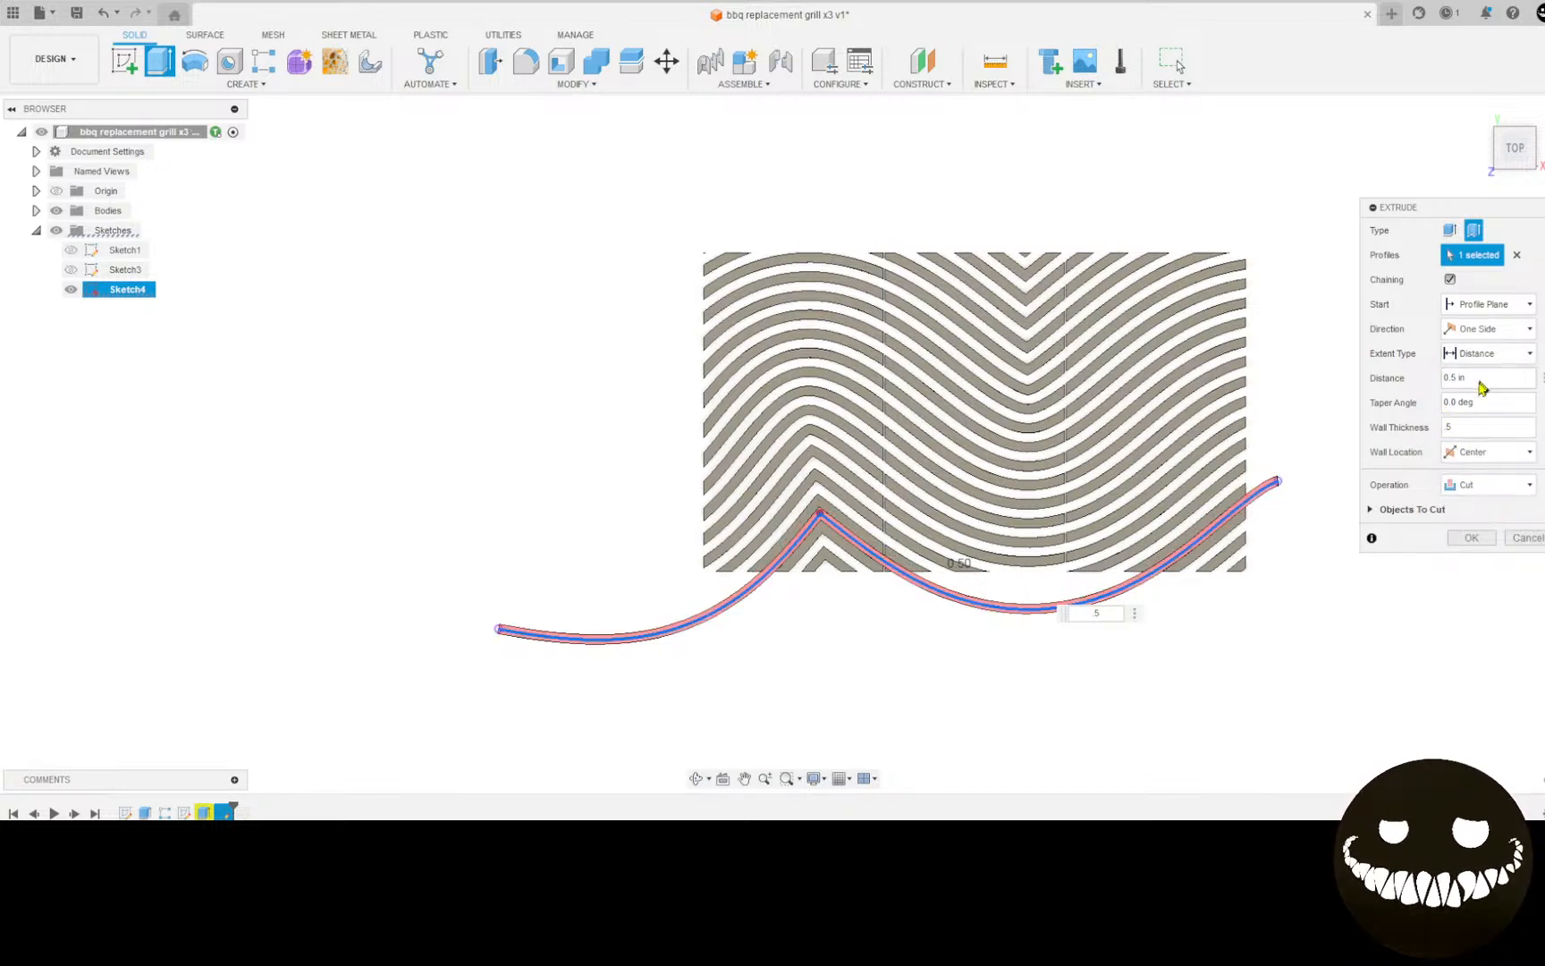
pyautogui.click(1473, 537)
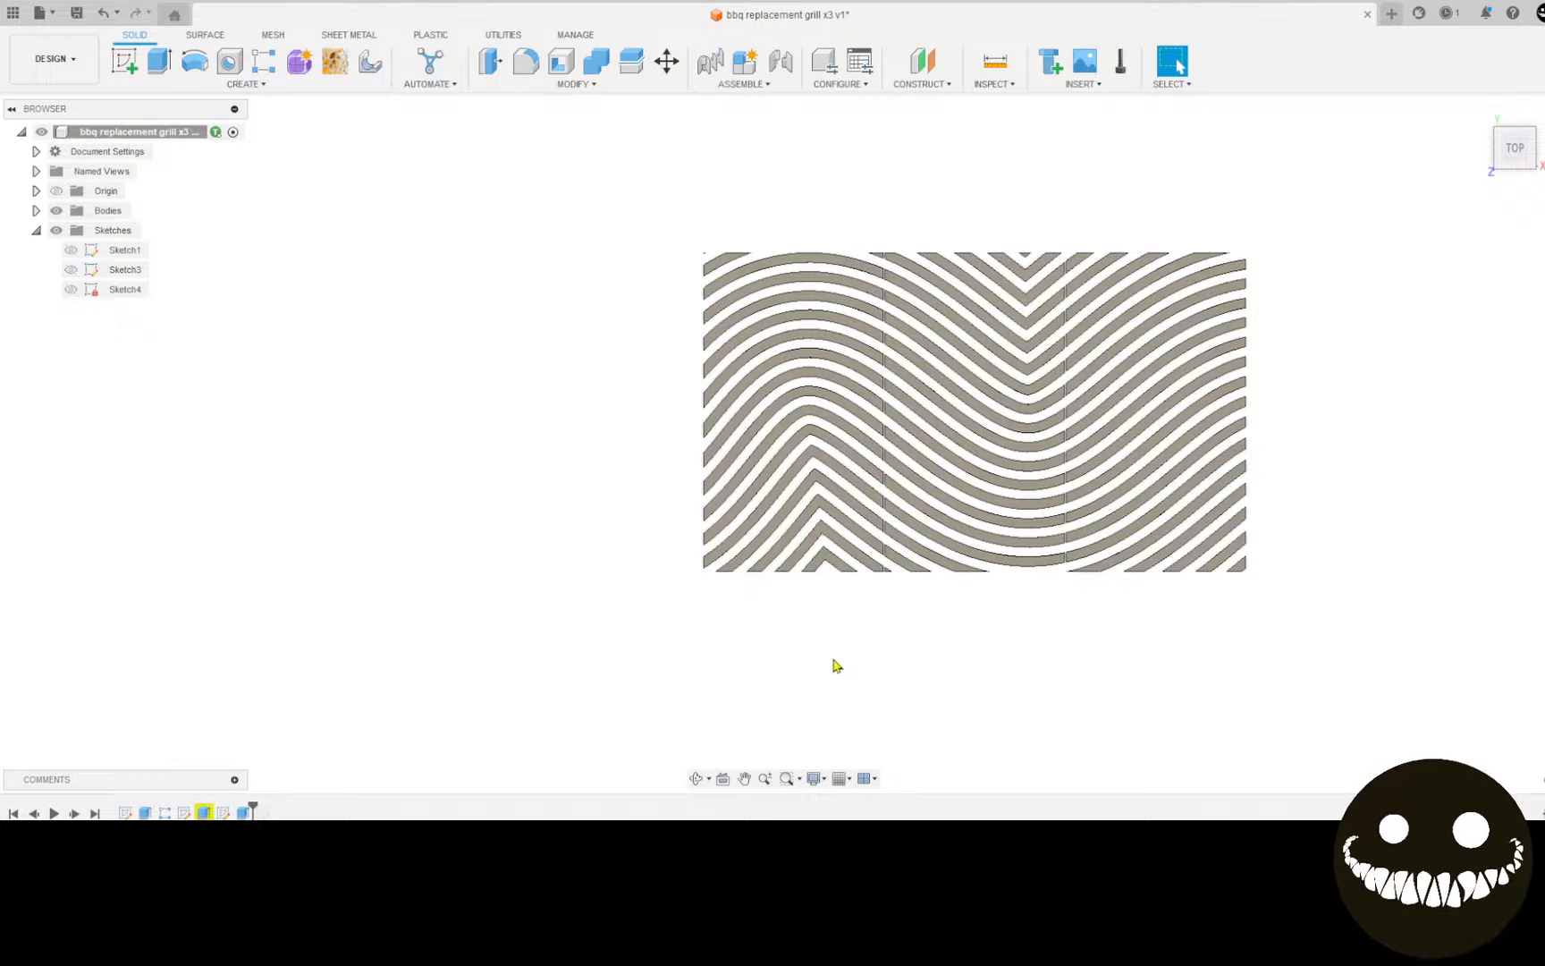
# Step: Review the settings of the base plate's extrusion feature and close it without changes
pyautogui.click(146, 812)
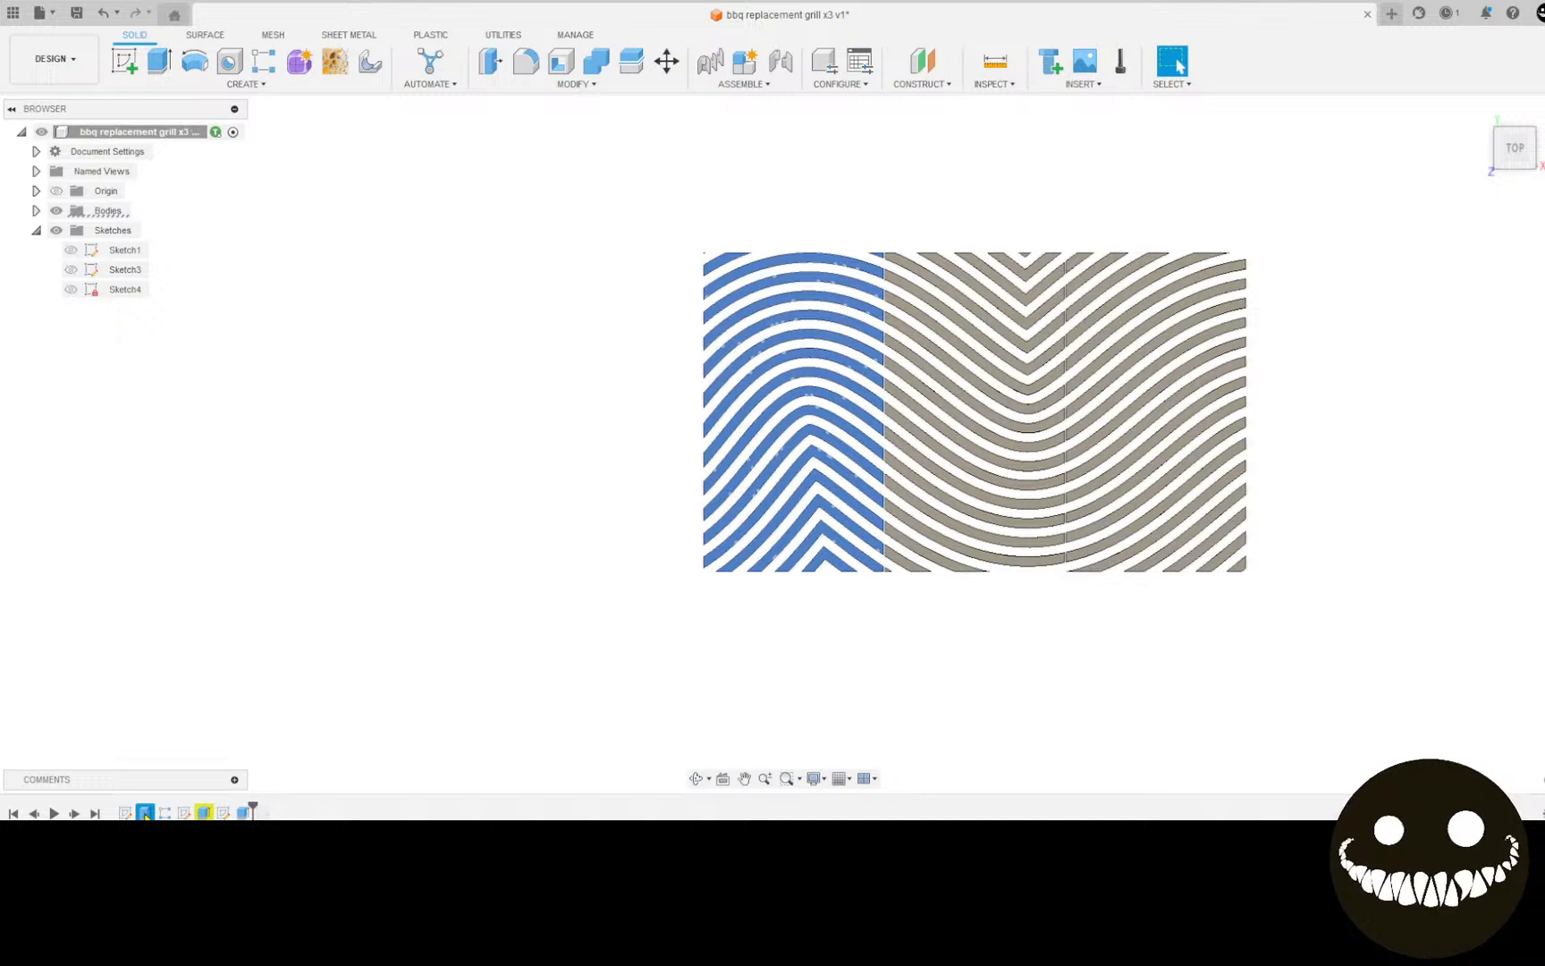
pyautogui.rightClick(146, 812)
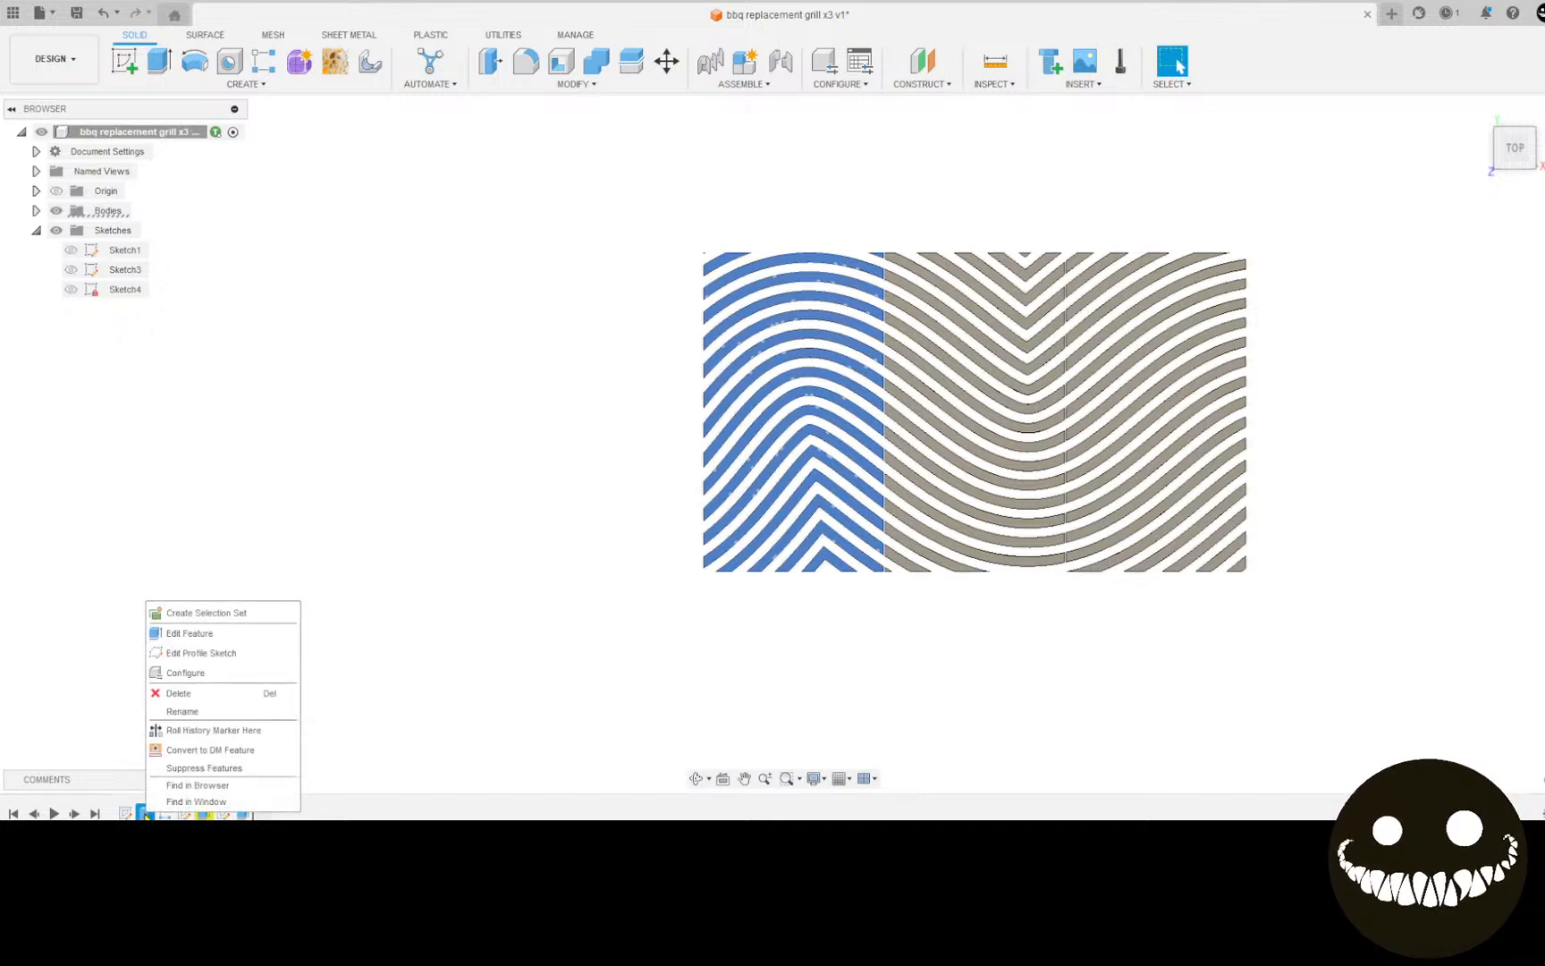
pyautogui.click(207, 641)
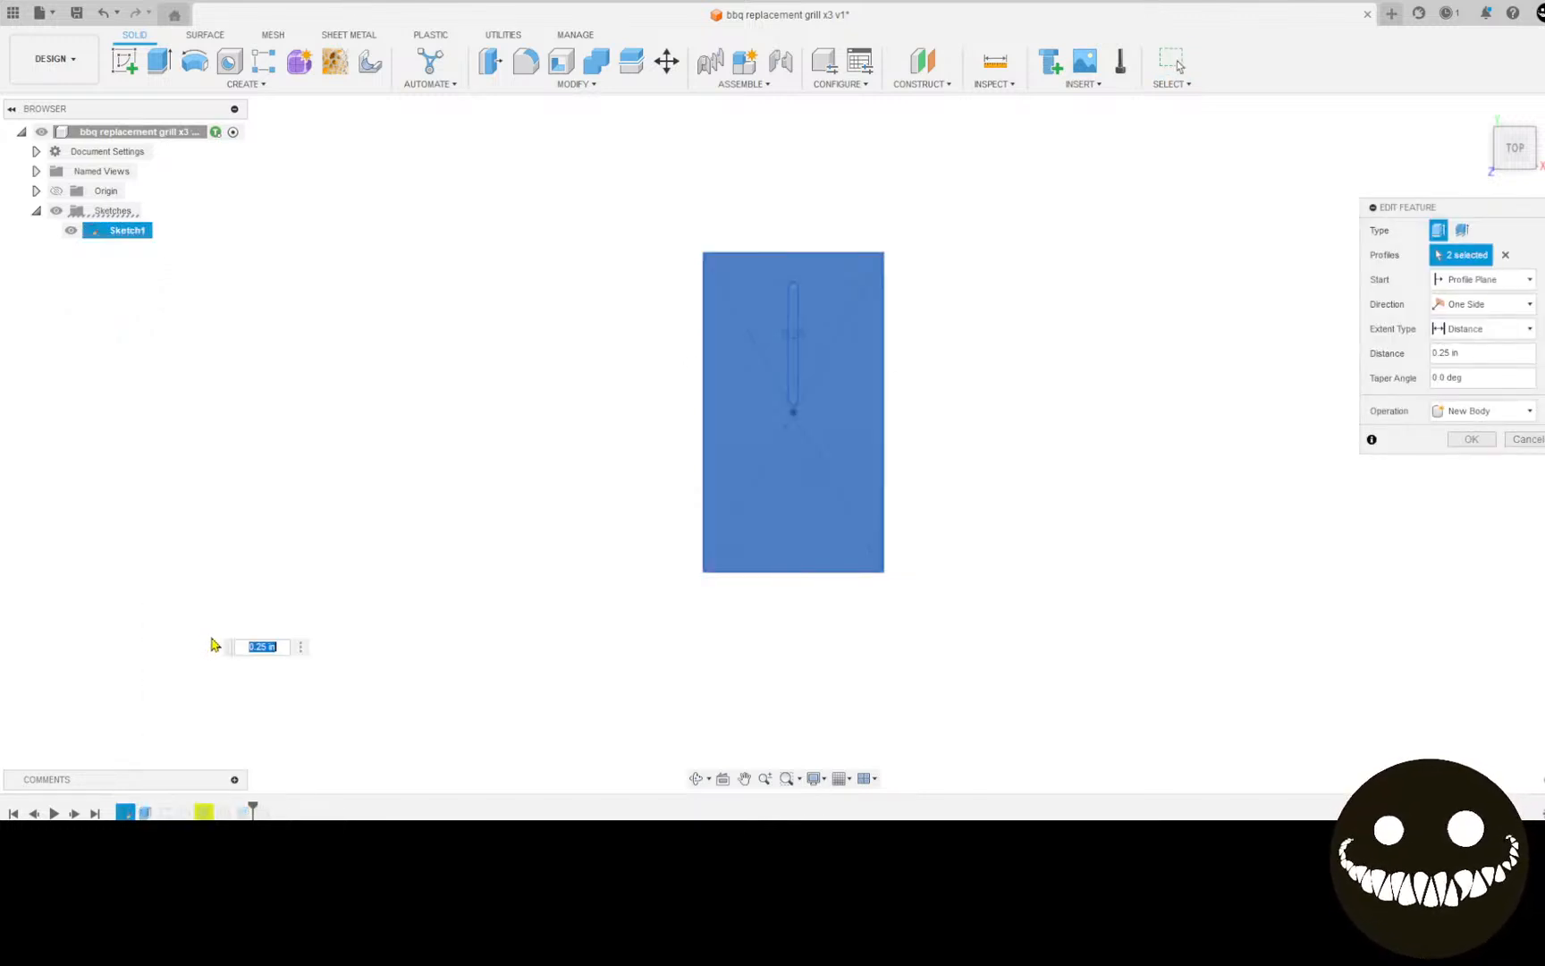
pyautogui.click(1472, 439)
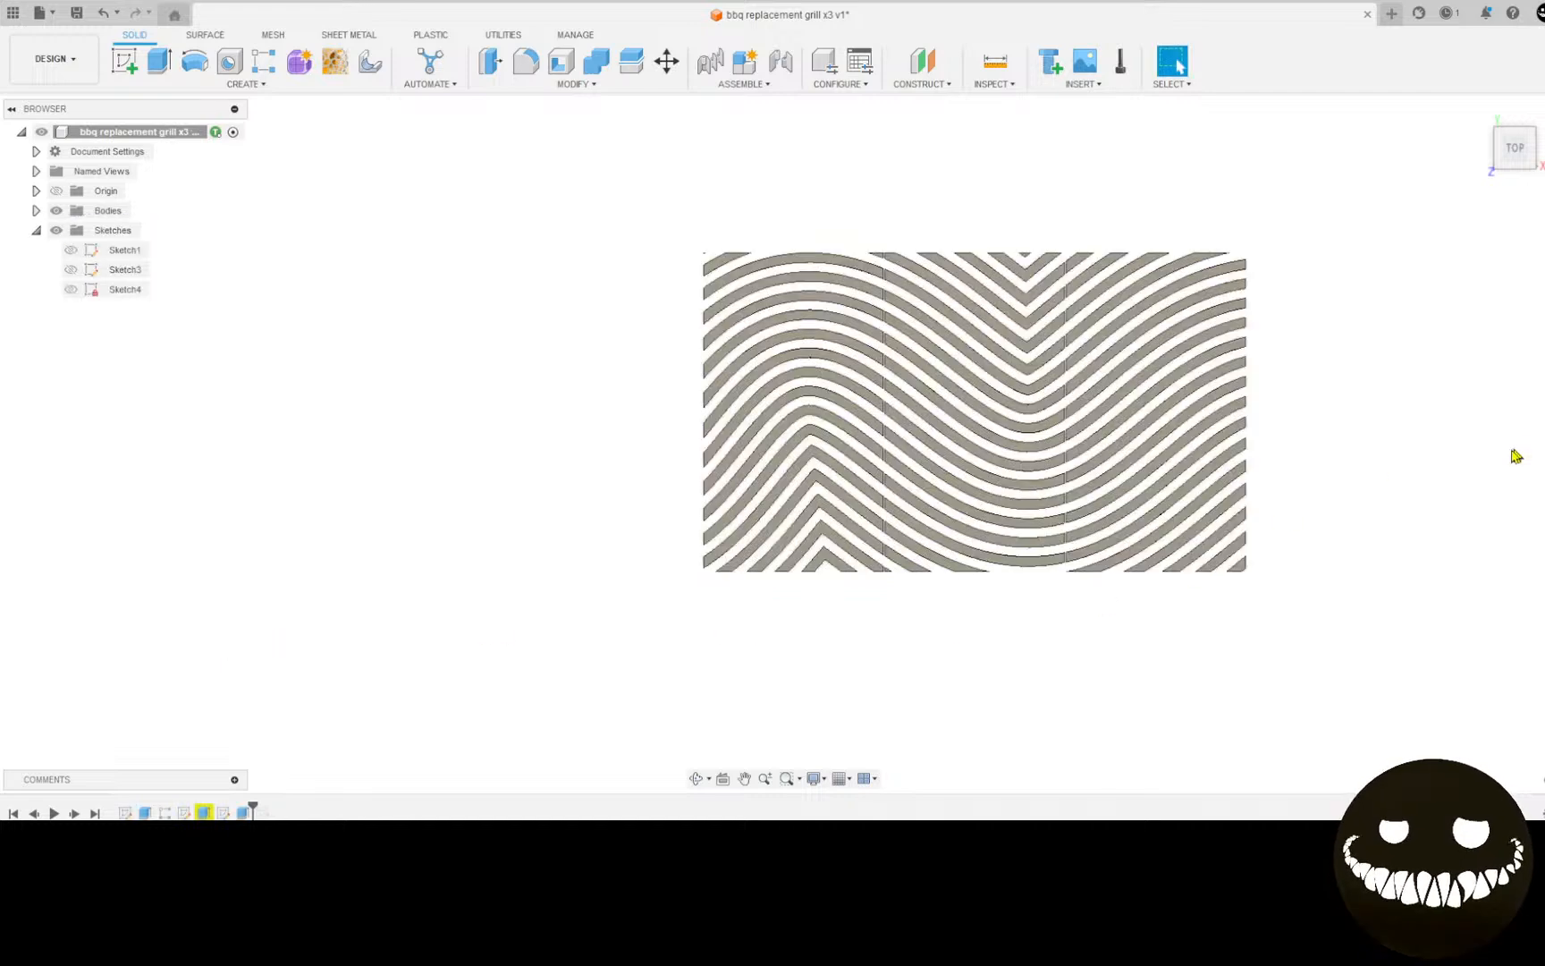
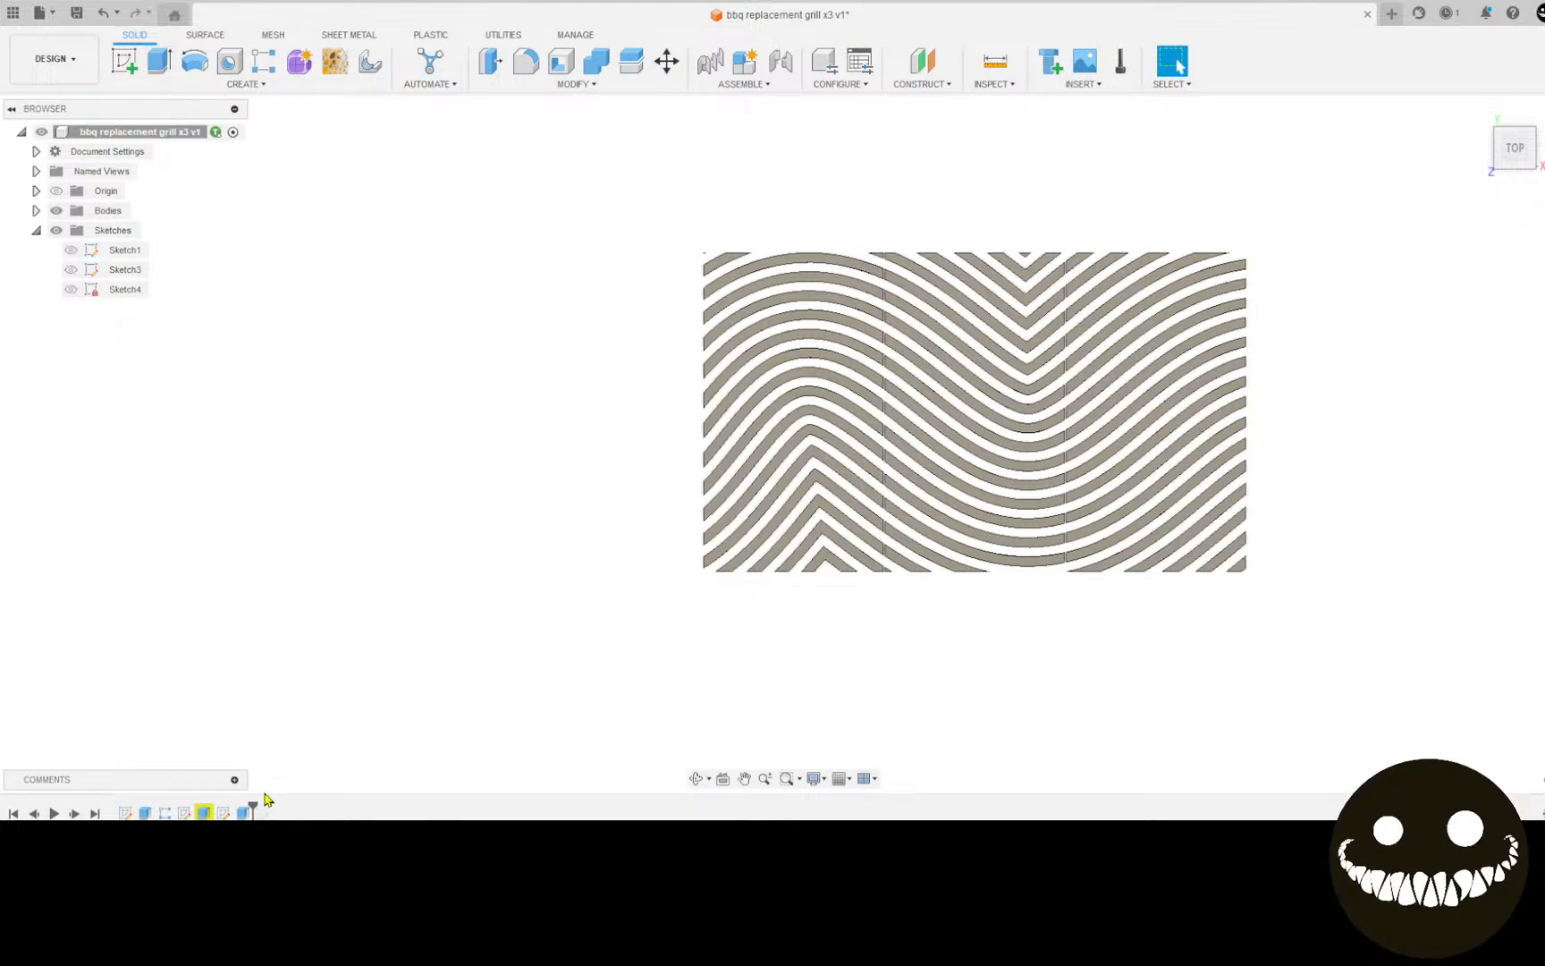
# Step: Roll the design history back to just after the base plate's extrusion
pyautogui.moveTo(243, 803); pyautogui.dragTo(155, 803)
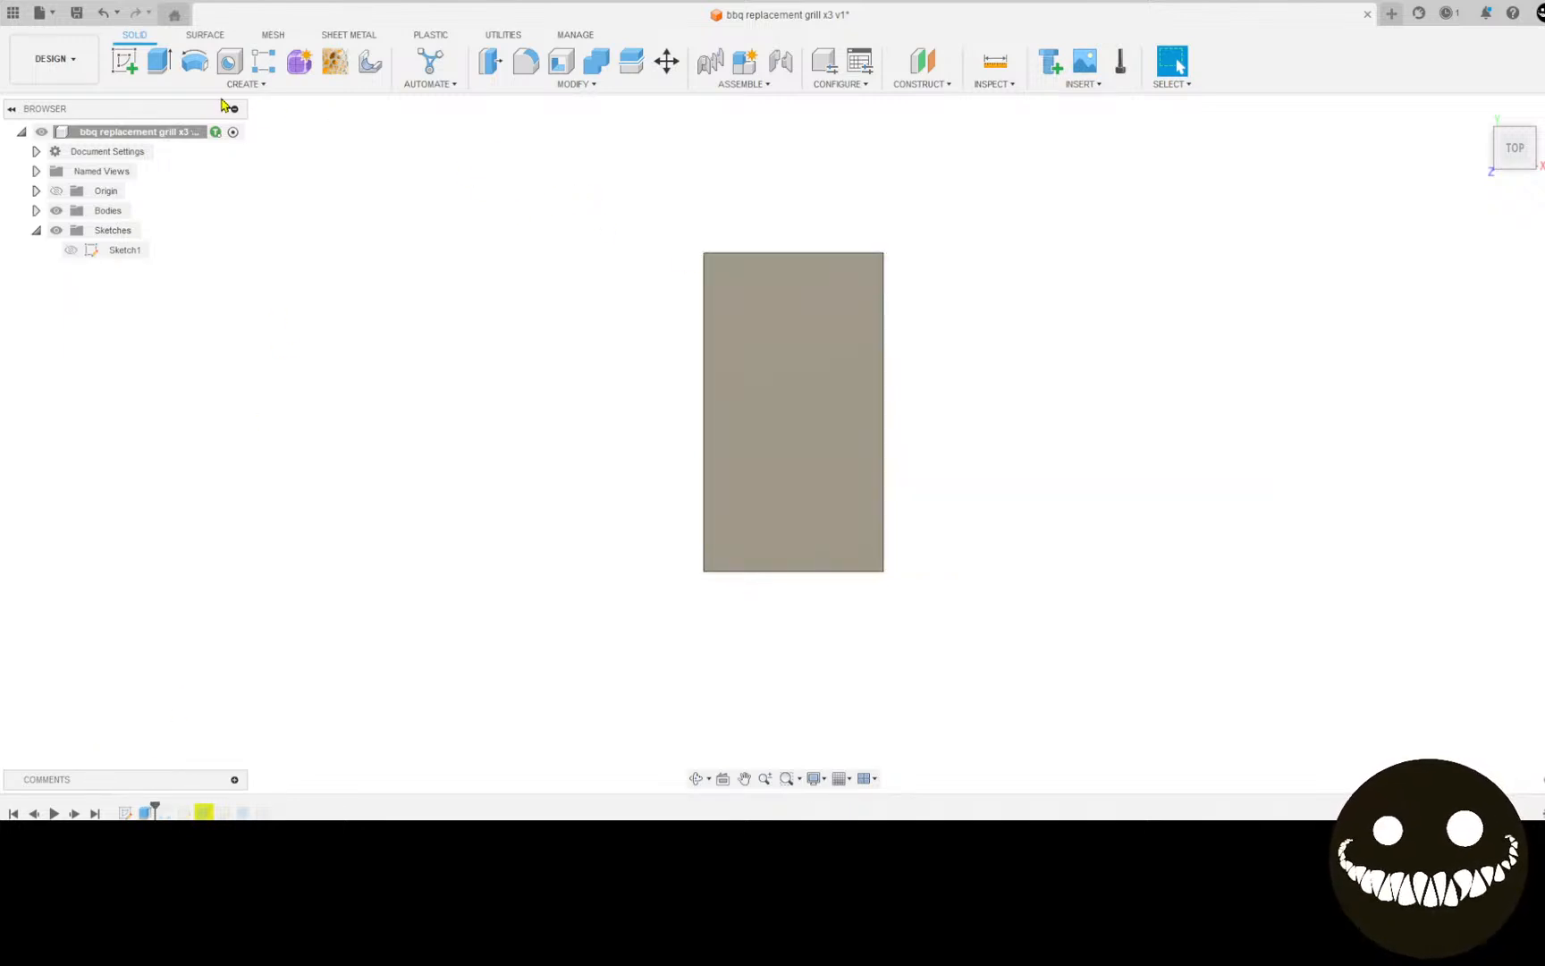
# Step: Try copying the single plate body in place, check the resulting bodies, and undo the copy
pyautogui.click(673, 77)
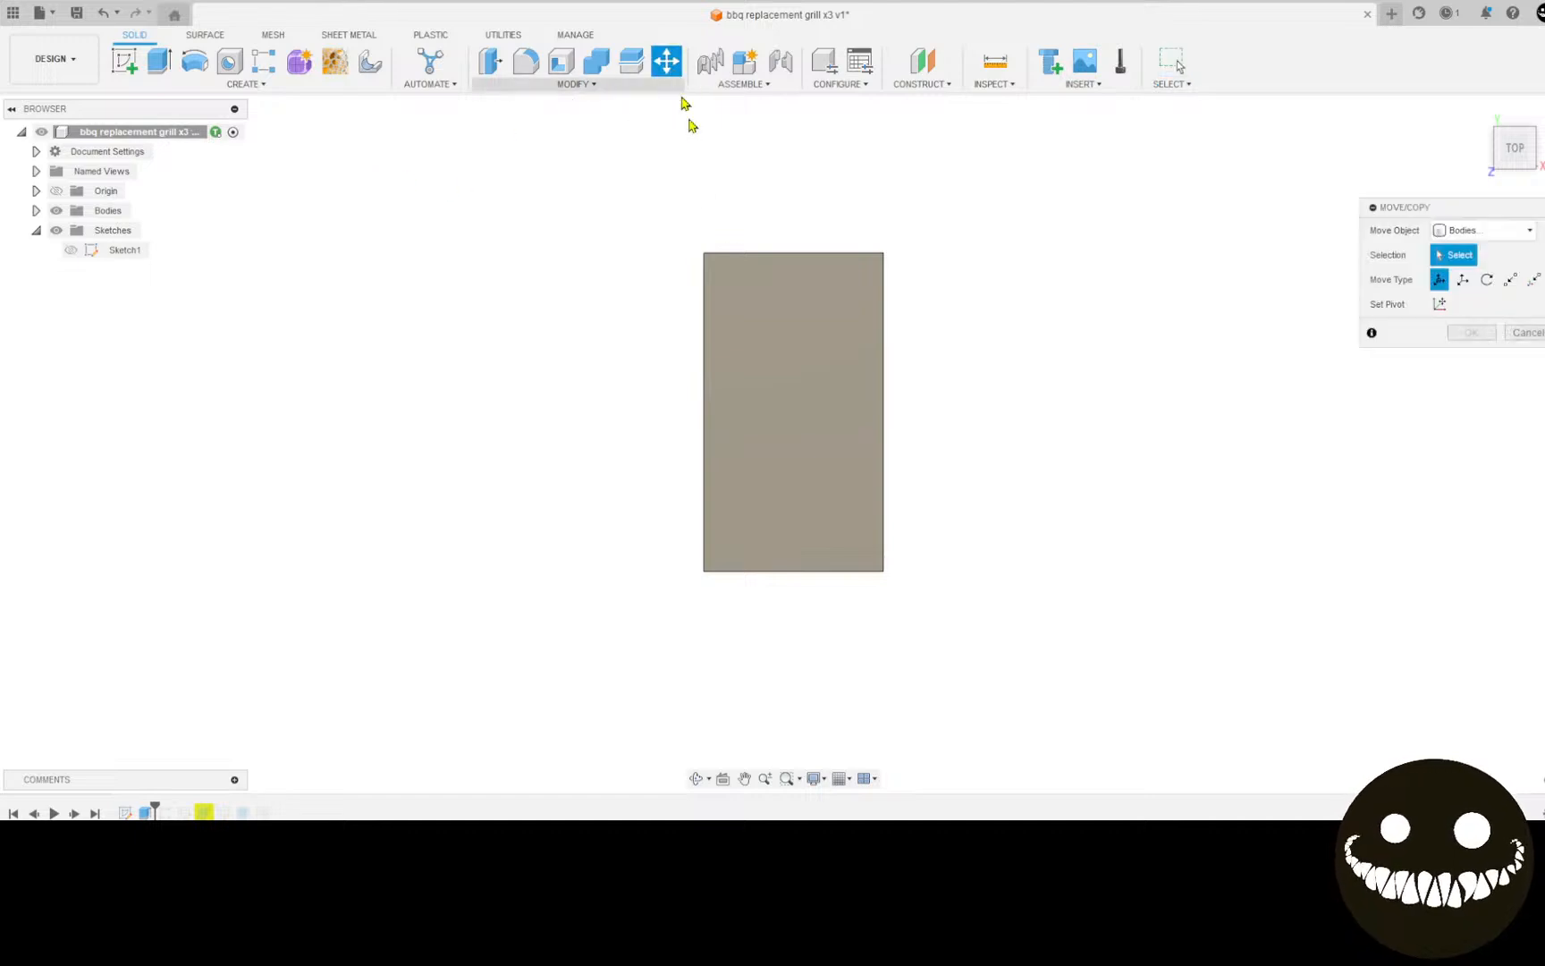
pyautogui.click(851, 367)
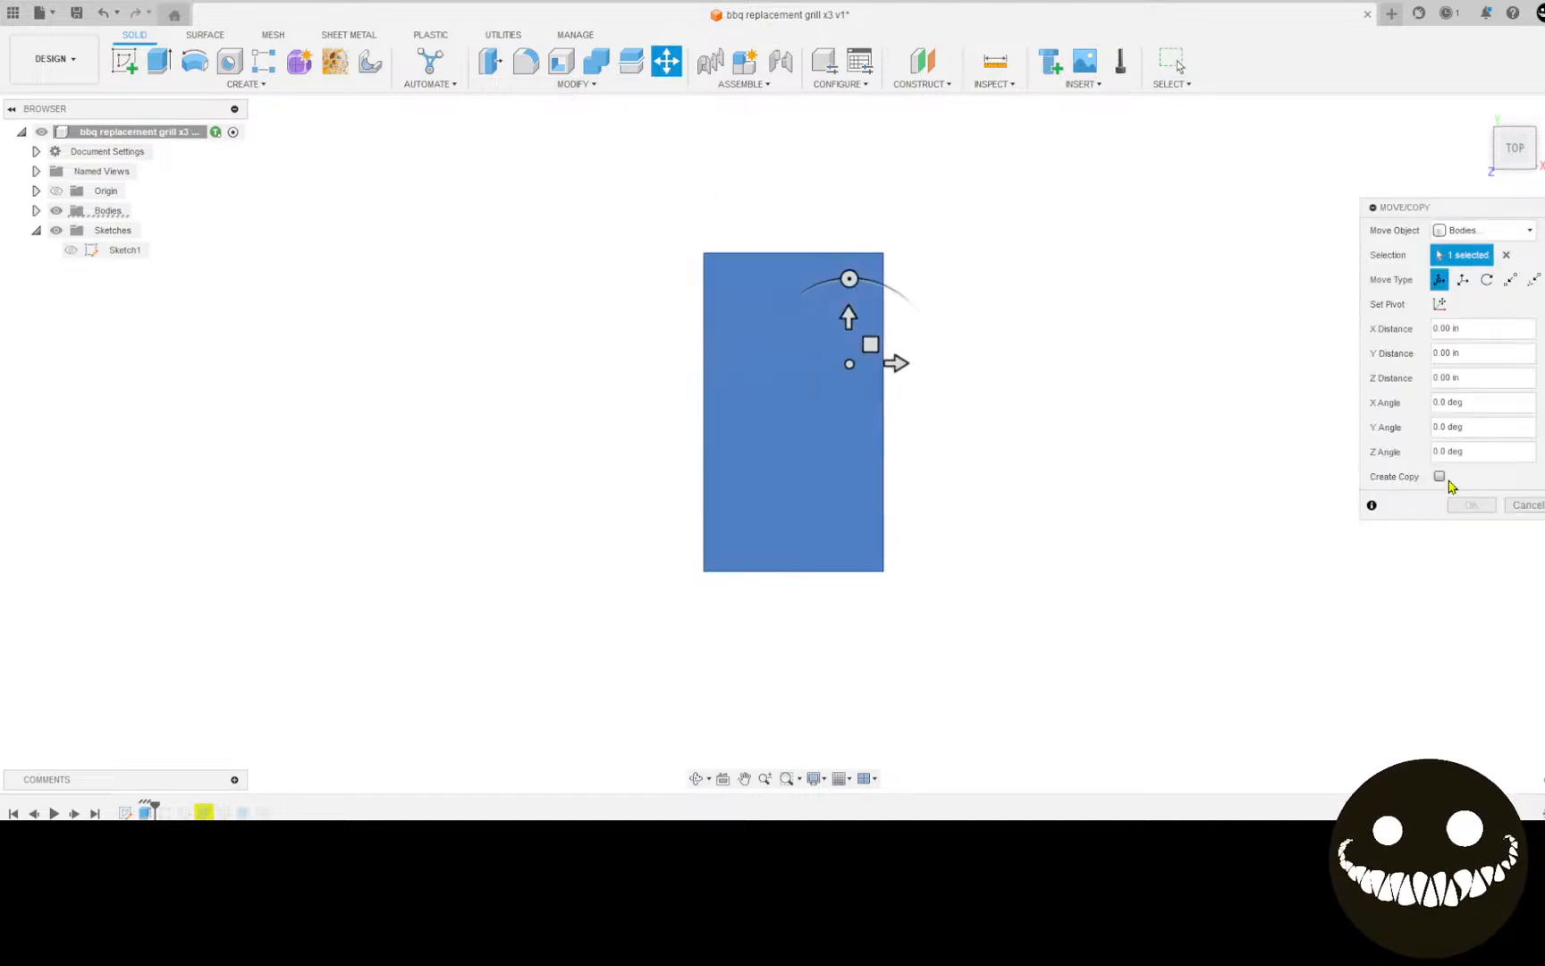
pyautogui.click(1440, 476)
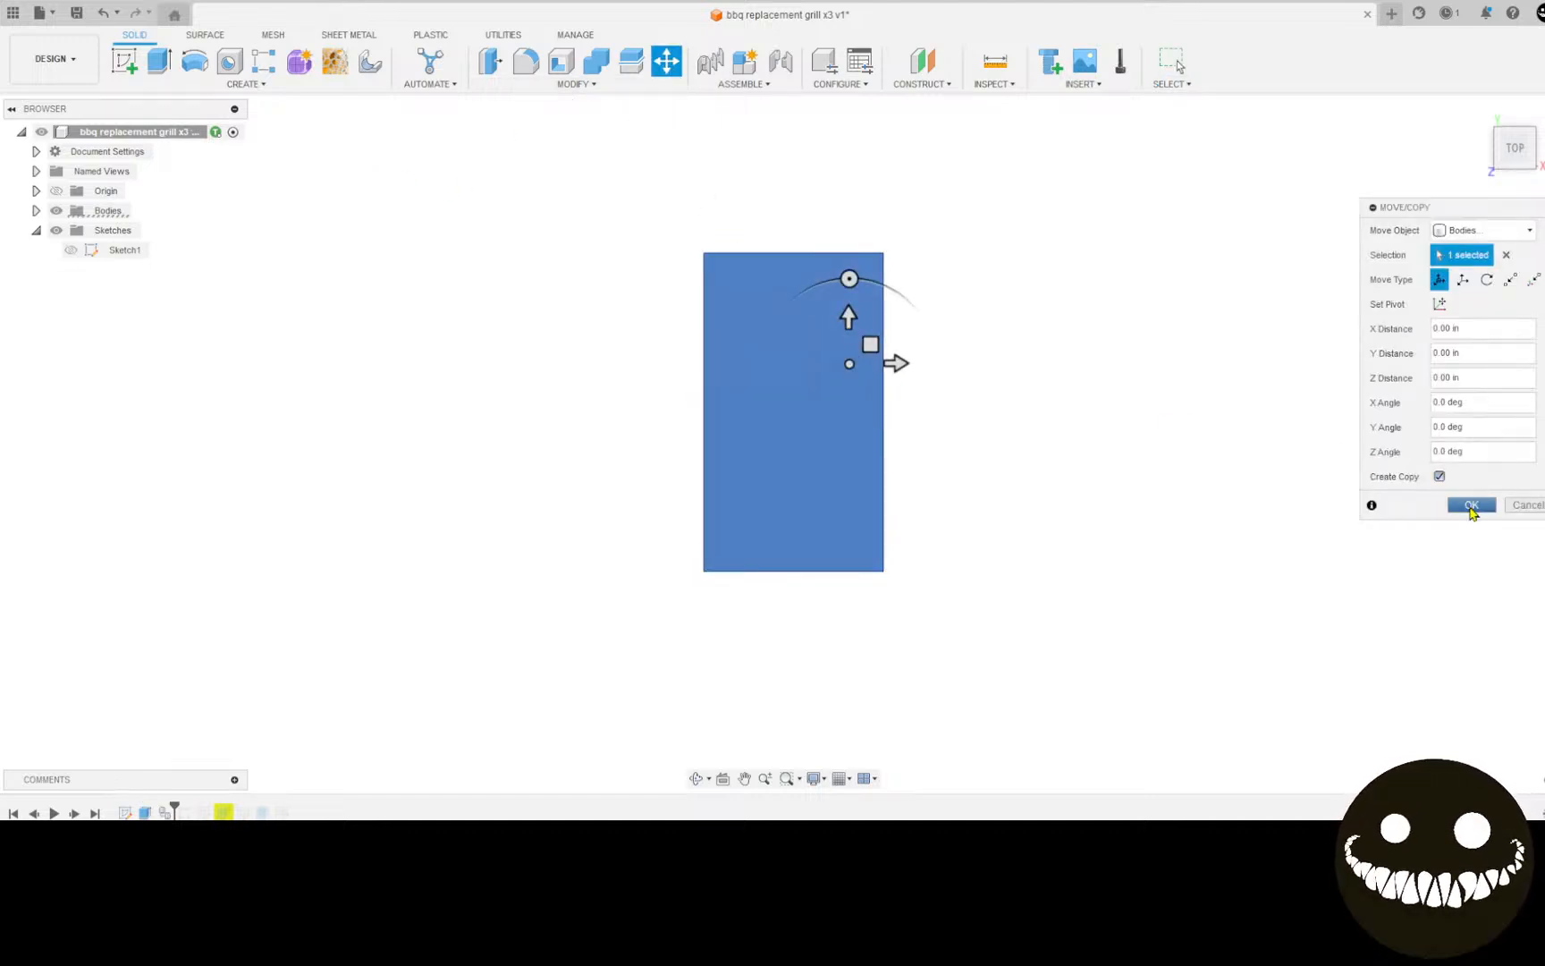
pyautogui.click(1471, 505)
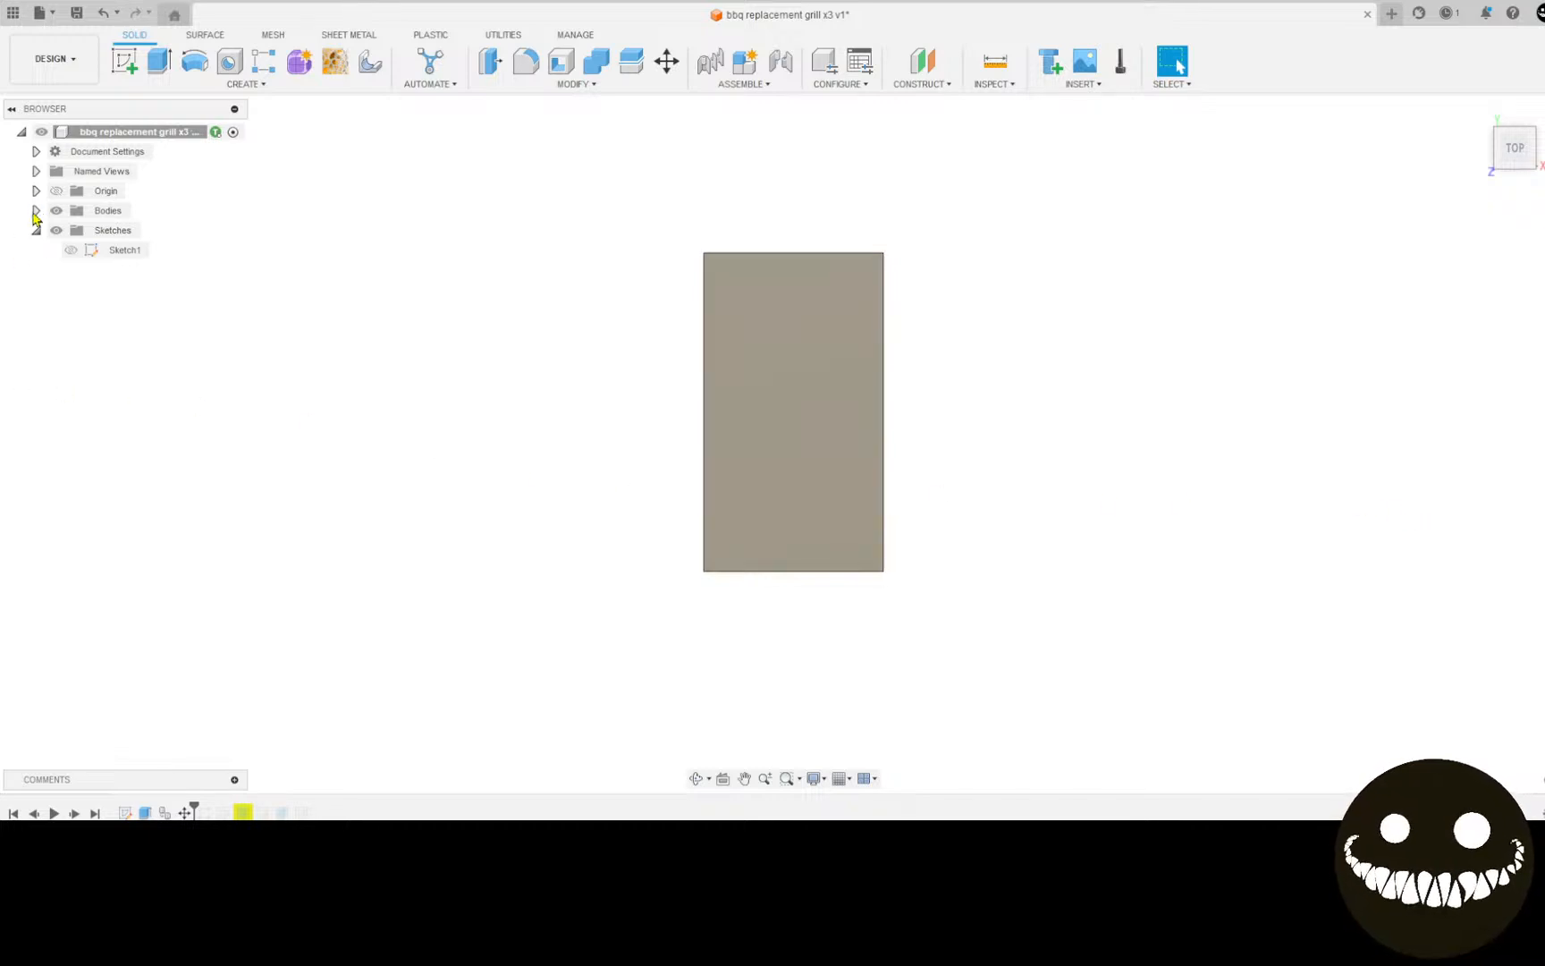
pyautogui.click(34, 212)
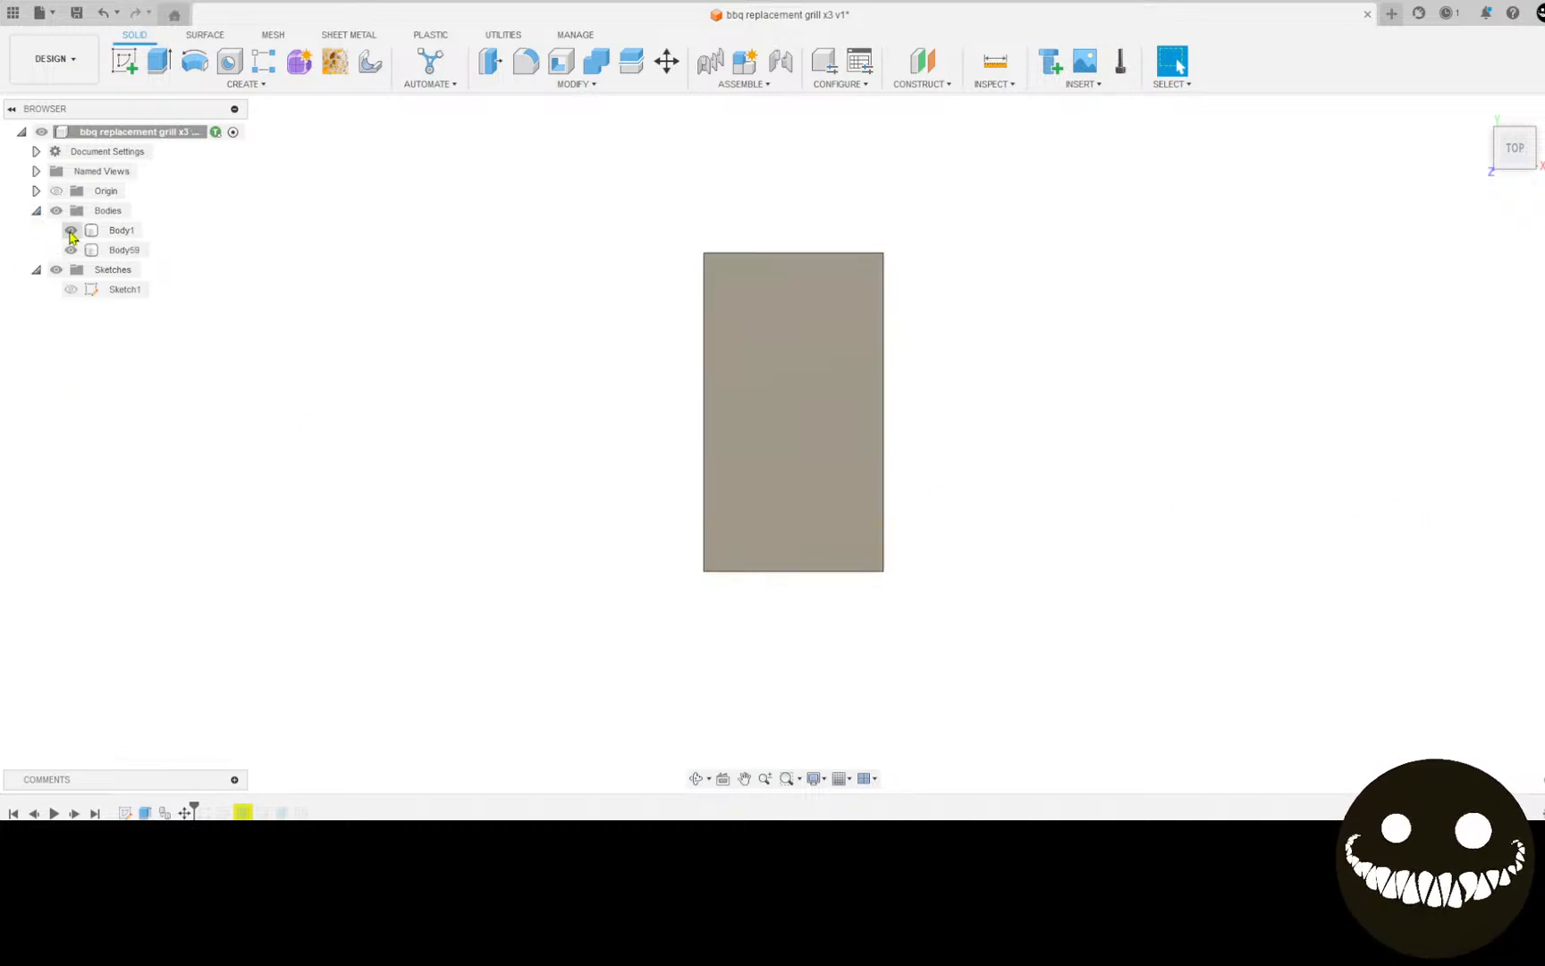
pyautogui.click(75, 251)
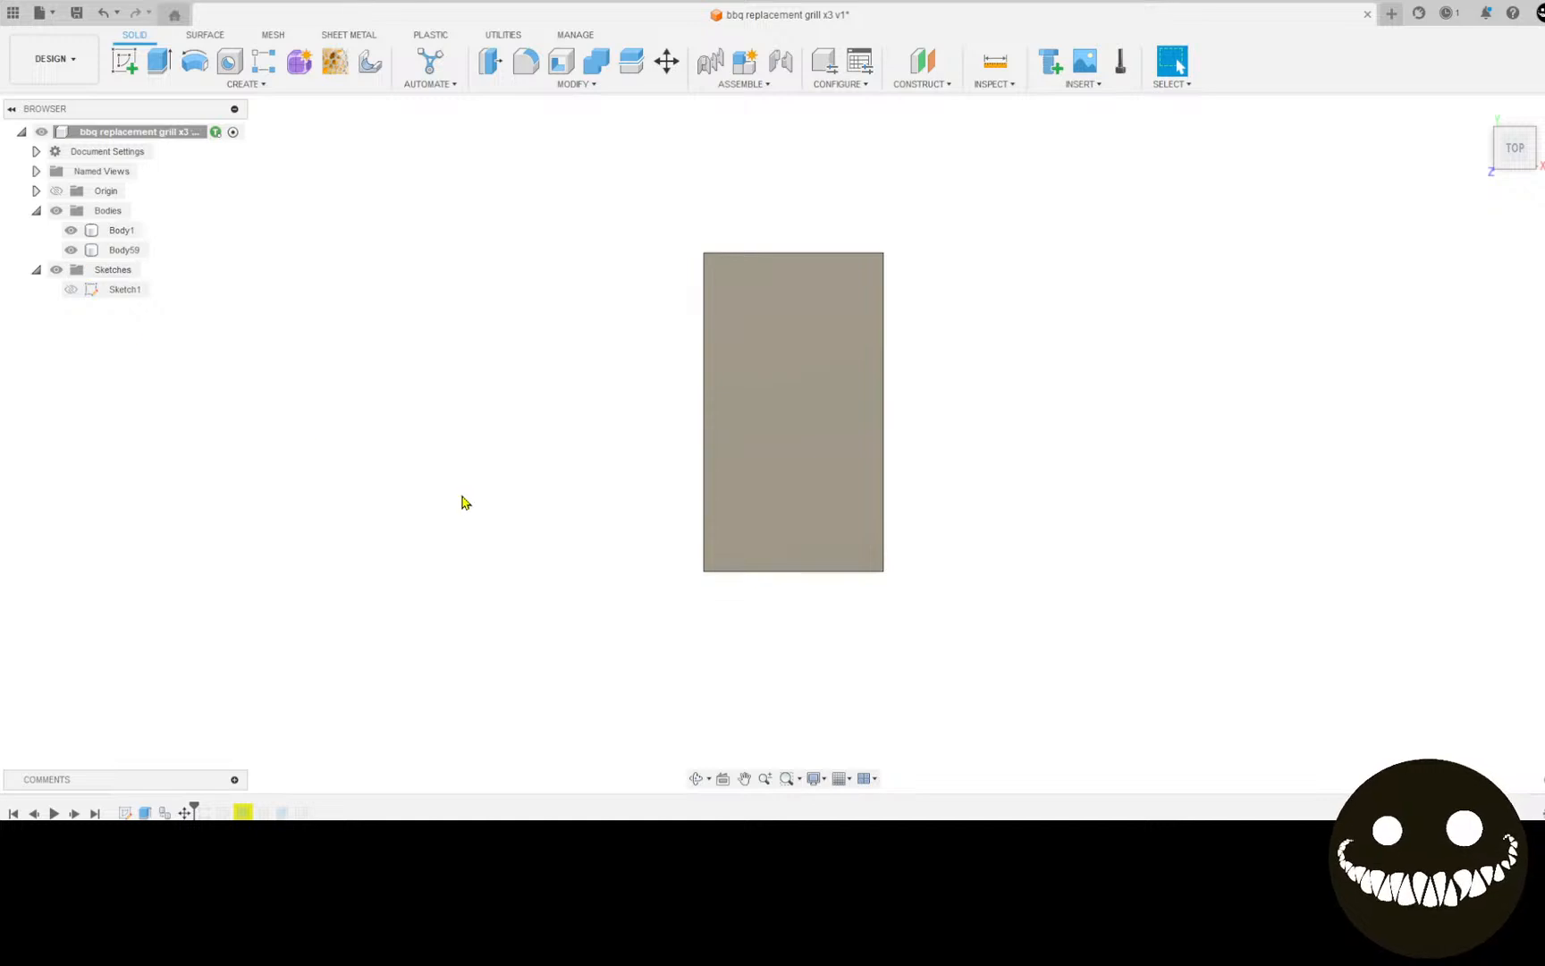
pyautogui.hotkey('ctrl', 'z')
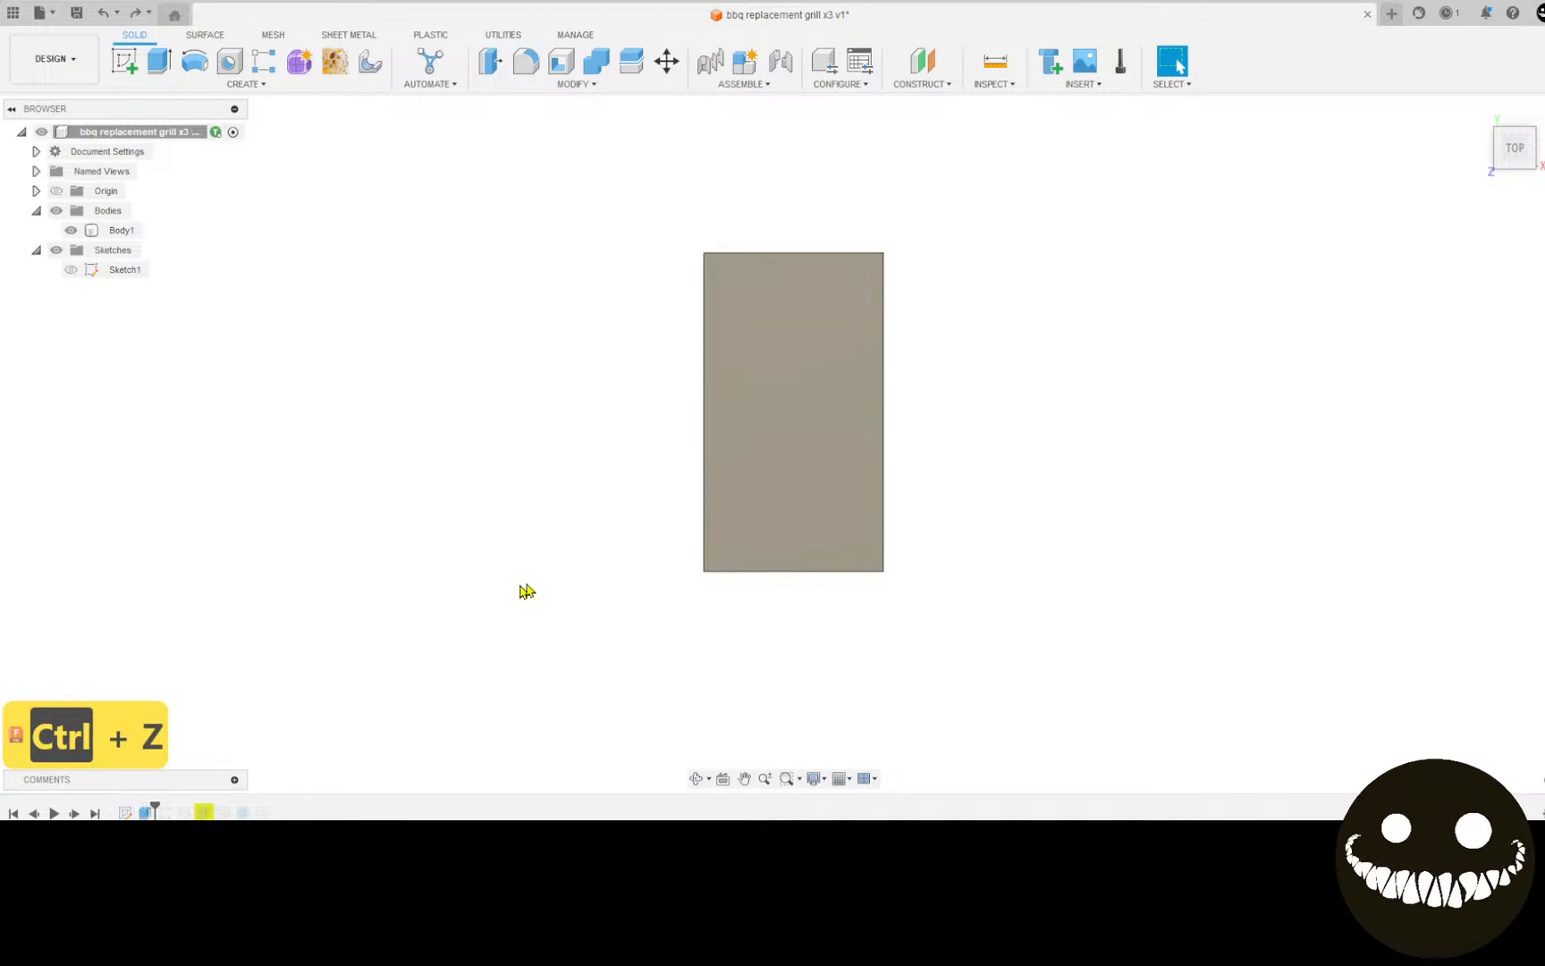
# Step: Advance the history to just after the plate pattern and copy all three plate bodies in place with zero offset
pyautogui.click(75, 812)
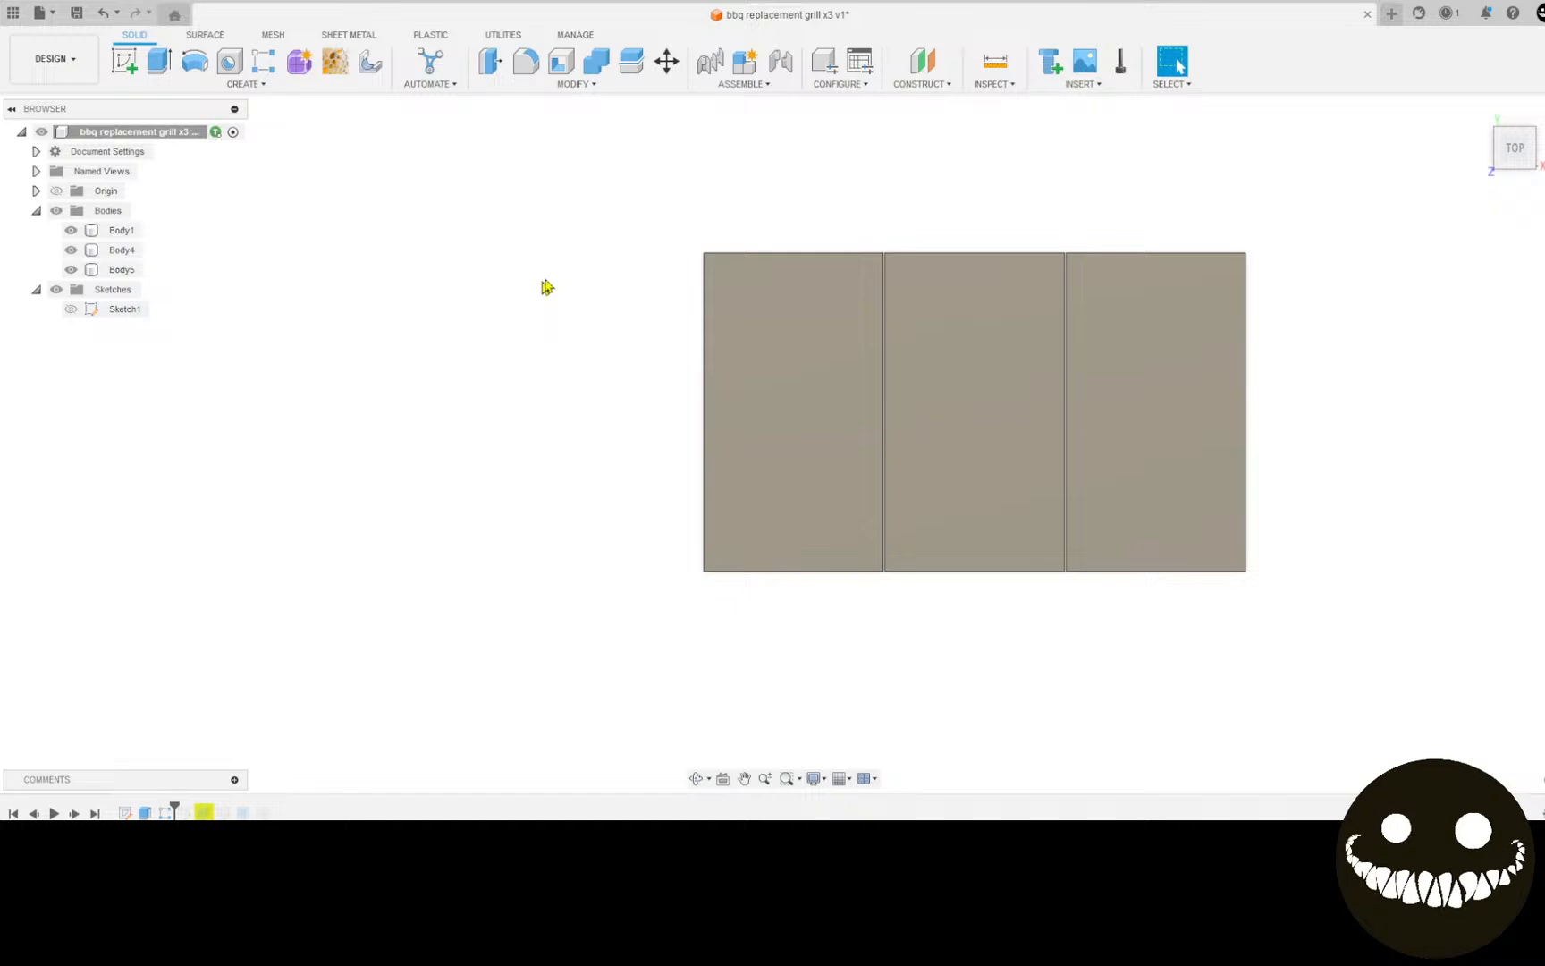
pyautogui.press('m')
pyautogui.click(800, 343)
pyautogui.click(957, 351)
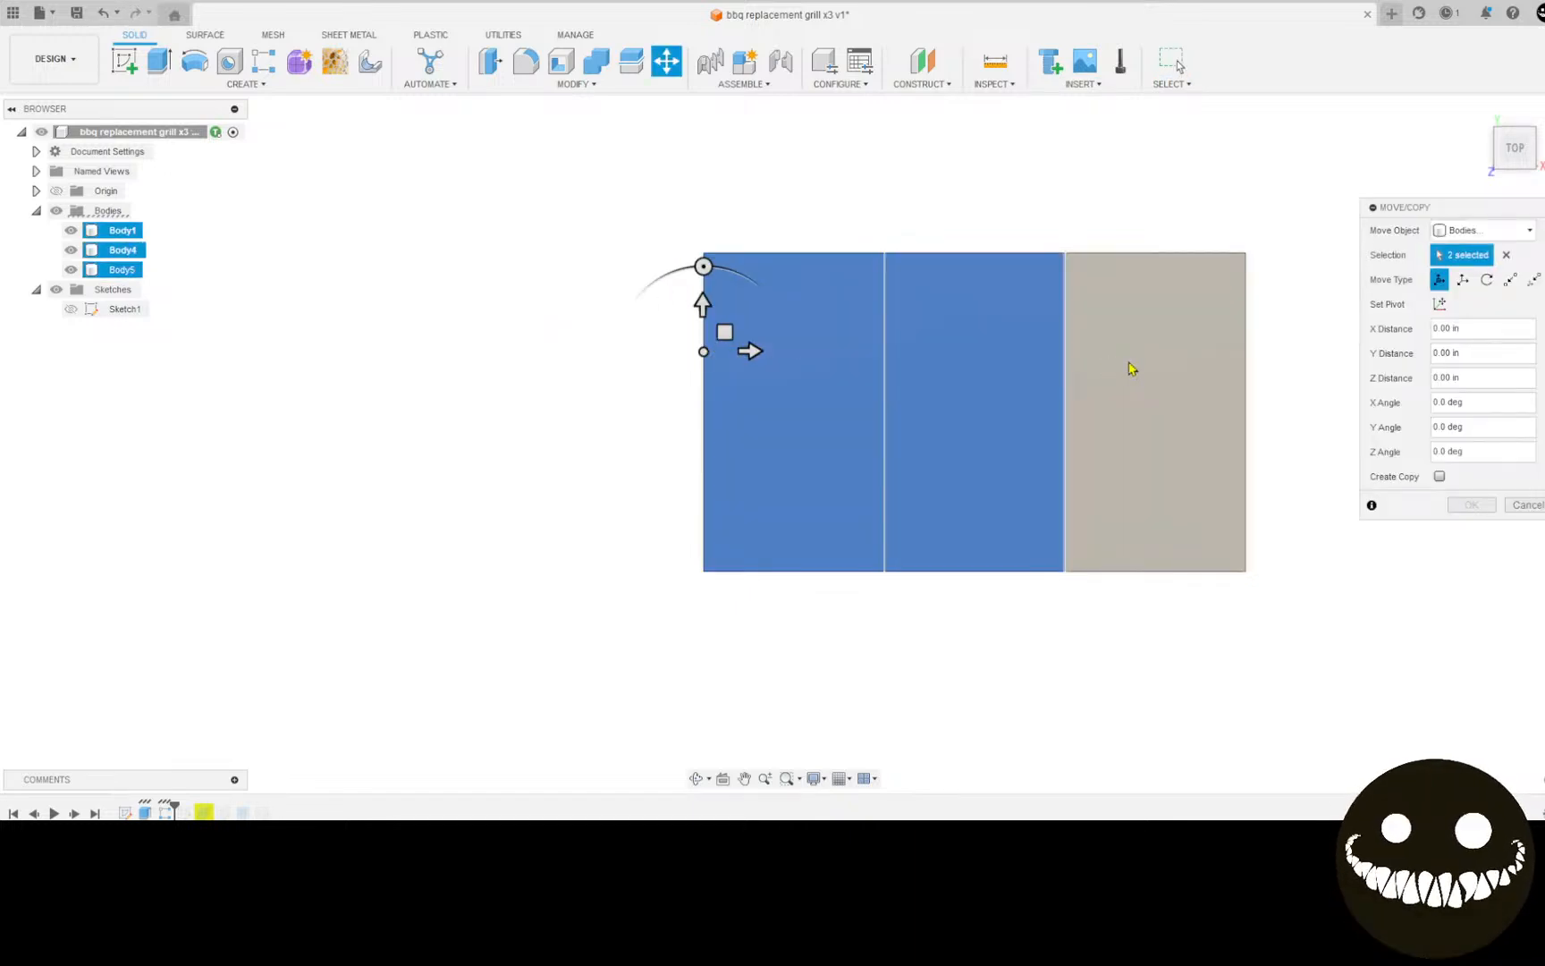
pyautogui.click(1131, 367)
pyautogui.click(1439, 476)
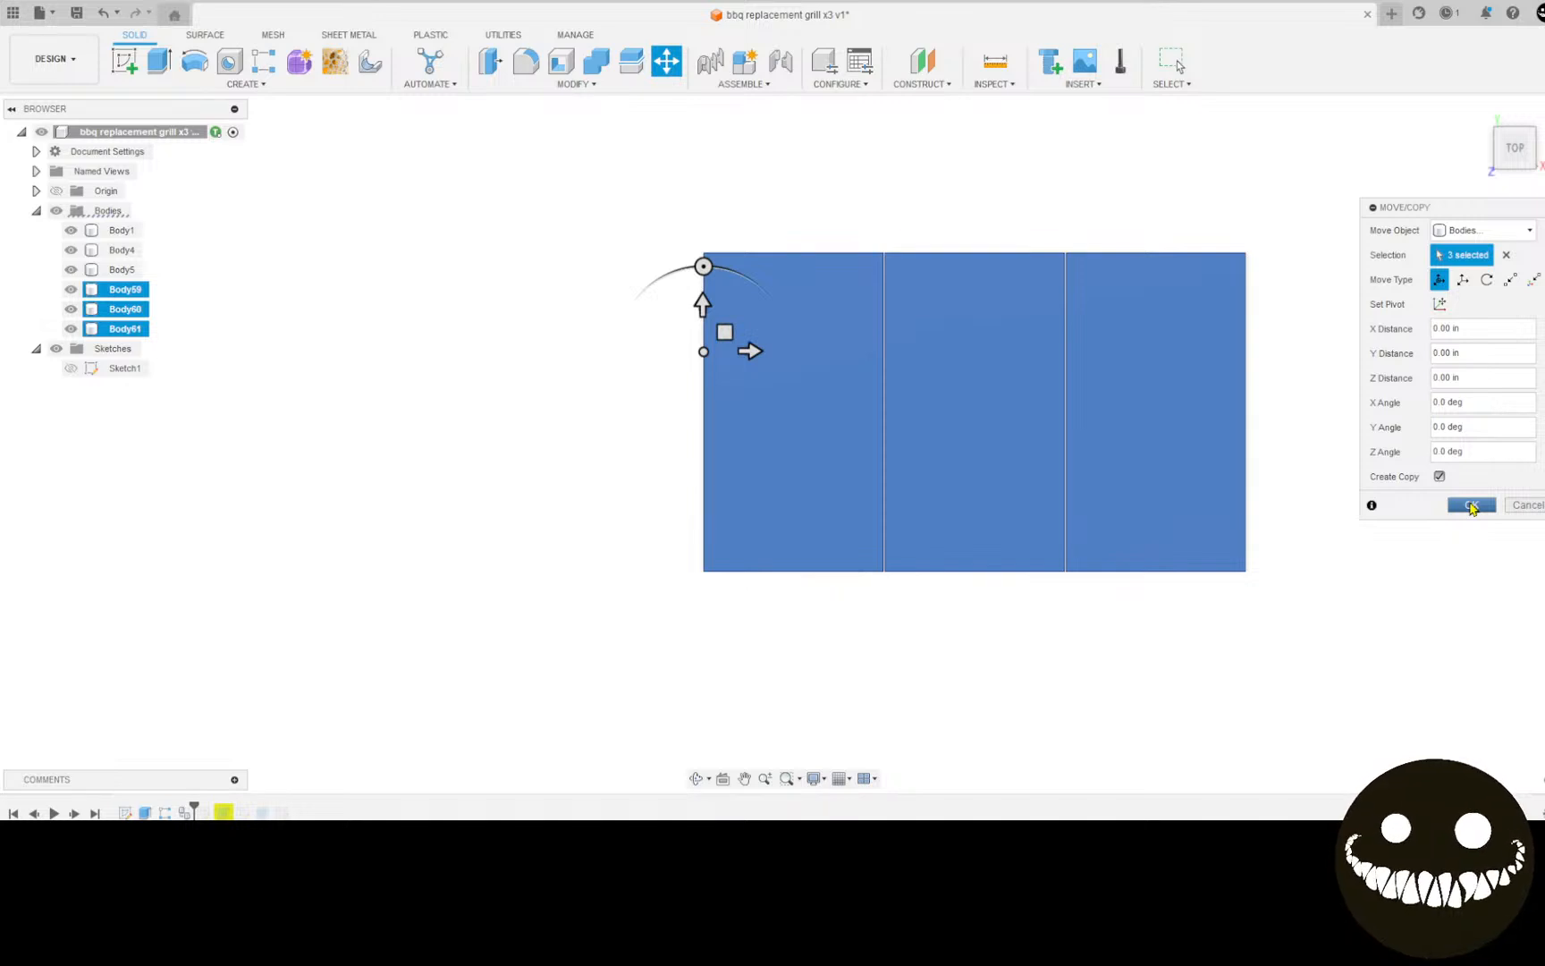
pyautogui.click(1471, 505)
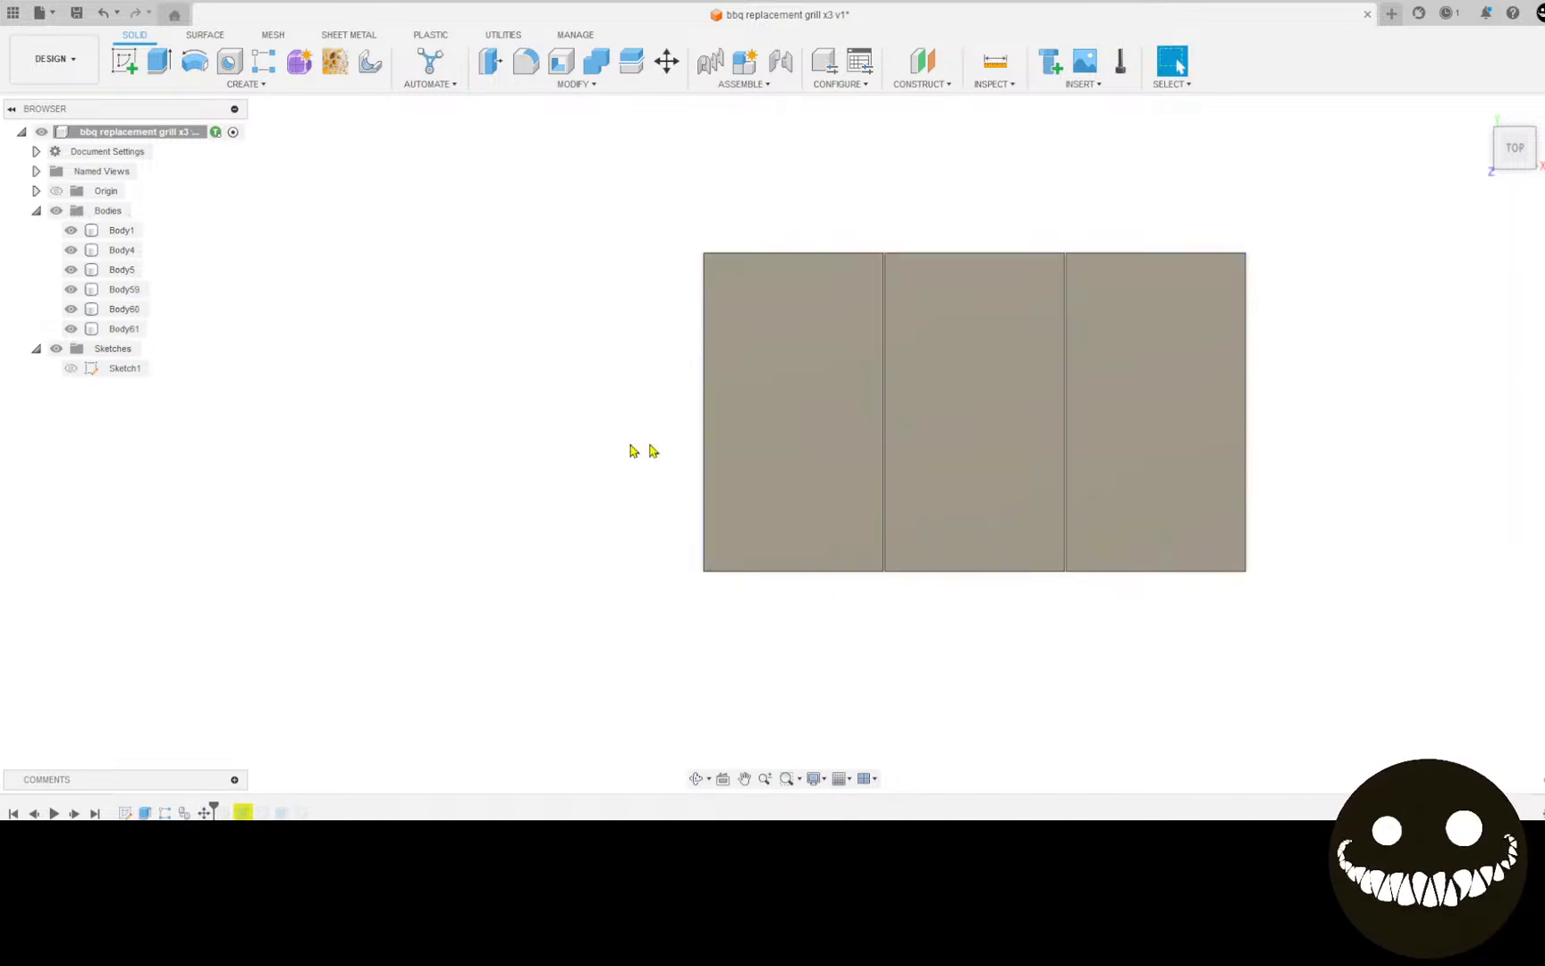
# Step: Hide the three copied plate bodies and roll the design history forward to its end
pyautogui.click(71, 289)
pyautogui.click(71, 308)
pyautogui.click(71, 328)
pyautogui.click(100, 813)
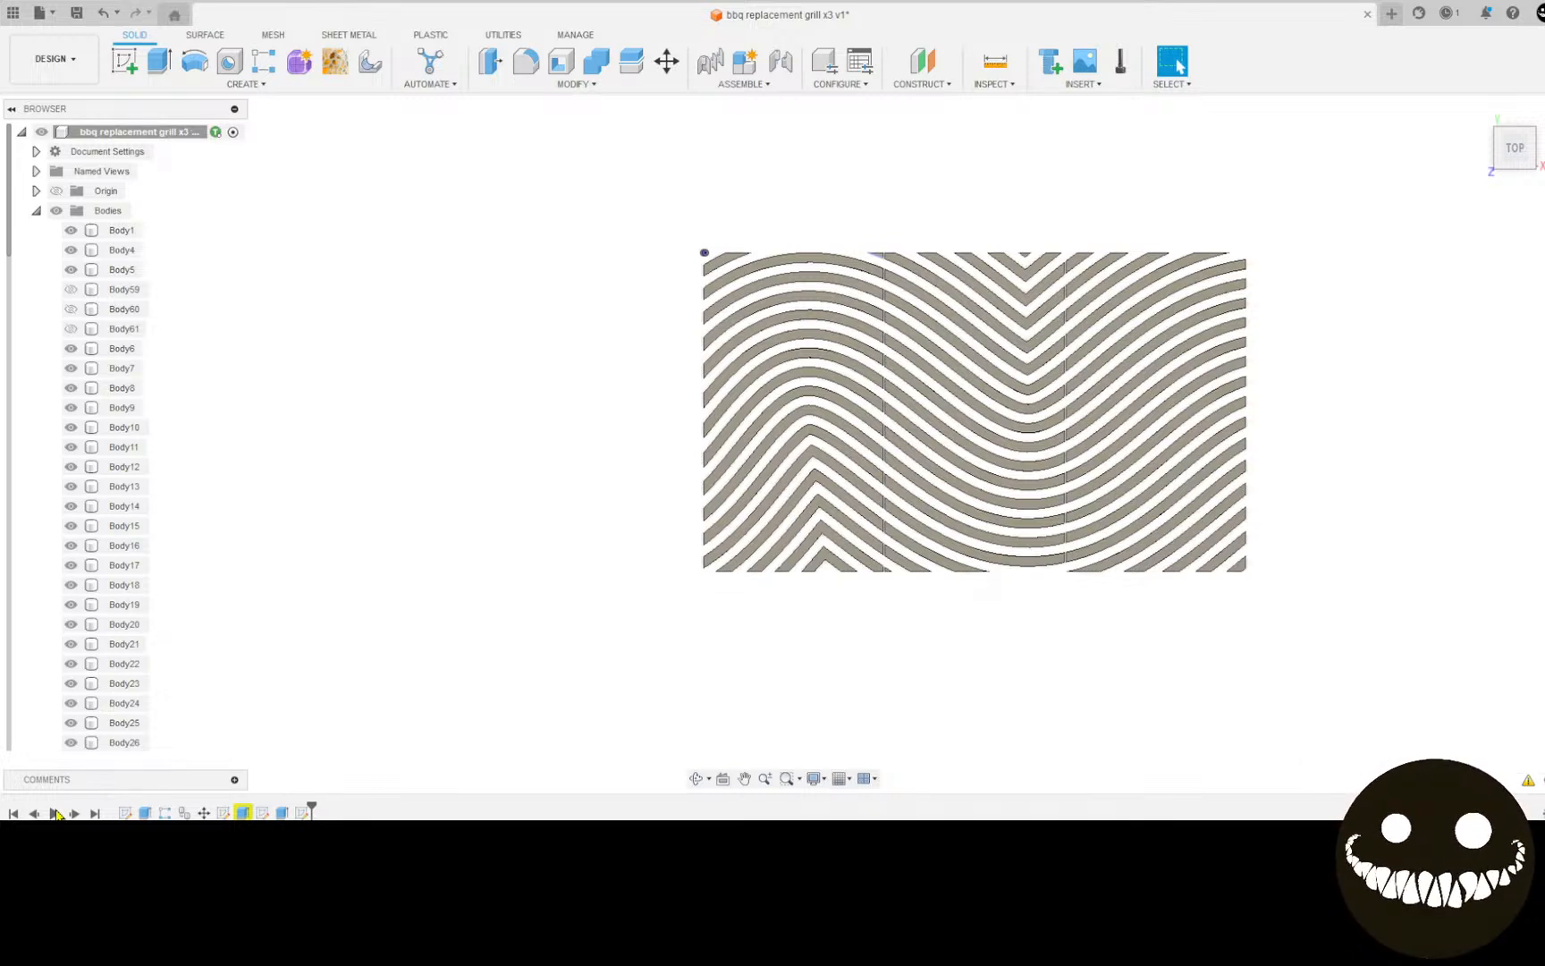
# Step: Show the three copied plate bodies Body59, Body60 and Body61
pyautogui.click(71, 290)
pyautogui.click(71, 309)
pyautogui.click(71, 329)
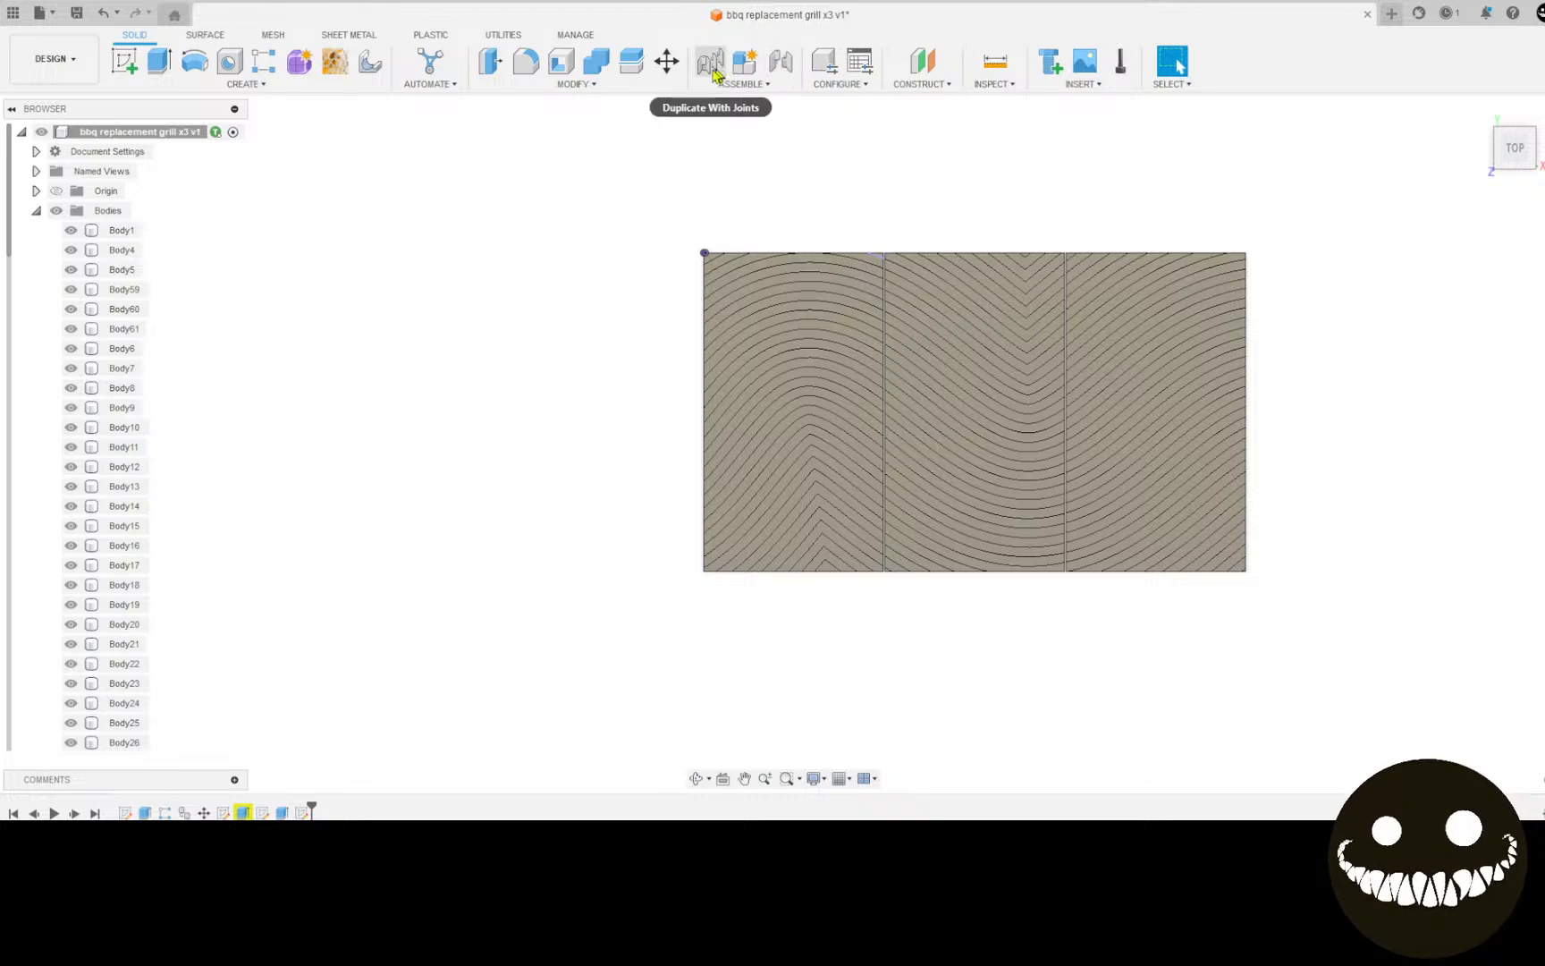
# Step: Start a Shell that removes the top faces of the three copied plates
pyautogui.click(562, 62)
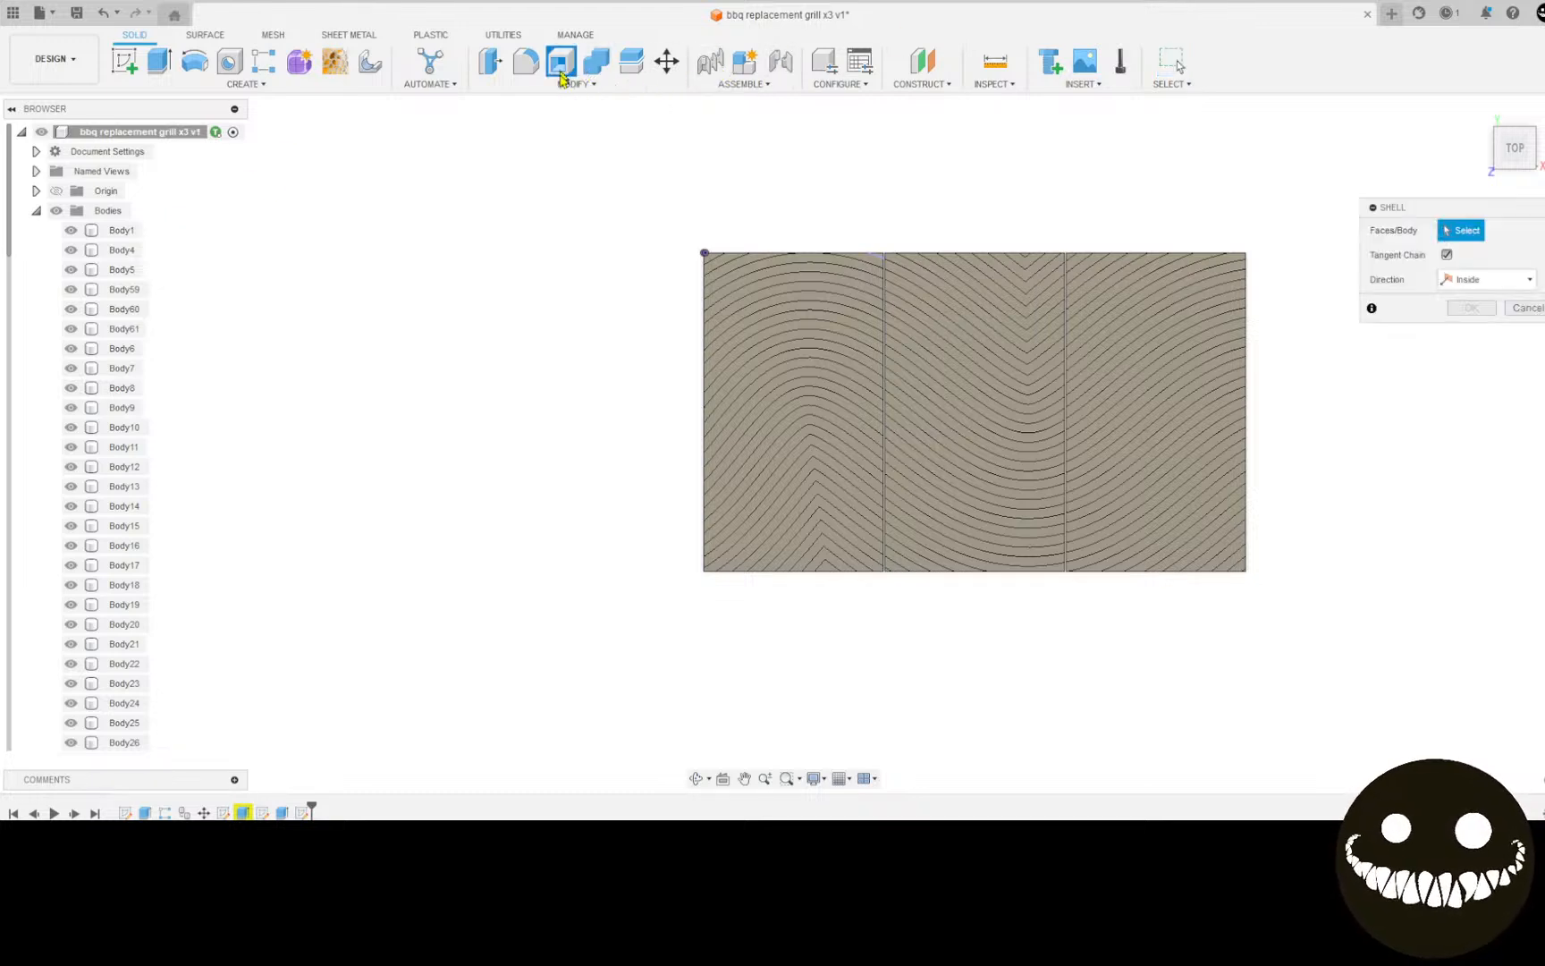
pyautogui.click(780, 444)
pyautogui.scroll(3, 765, 367)
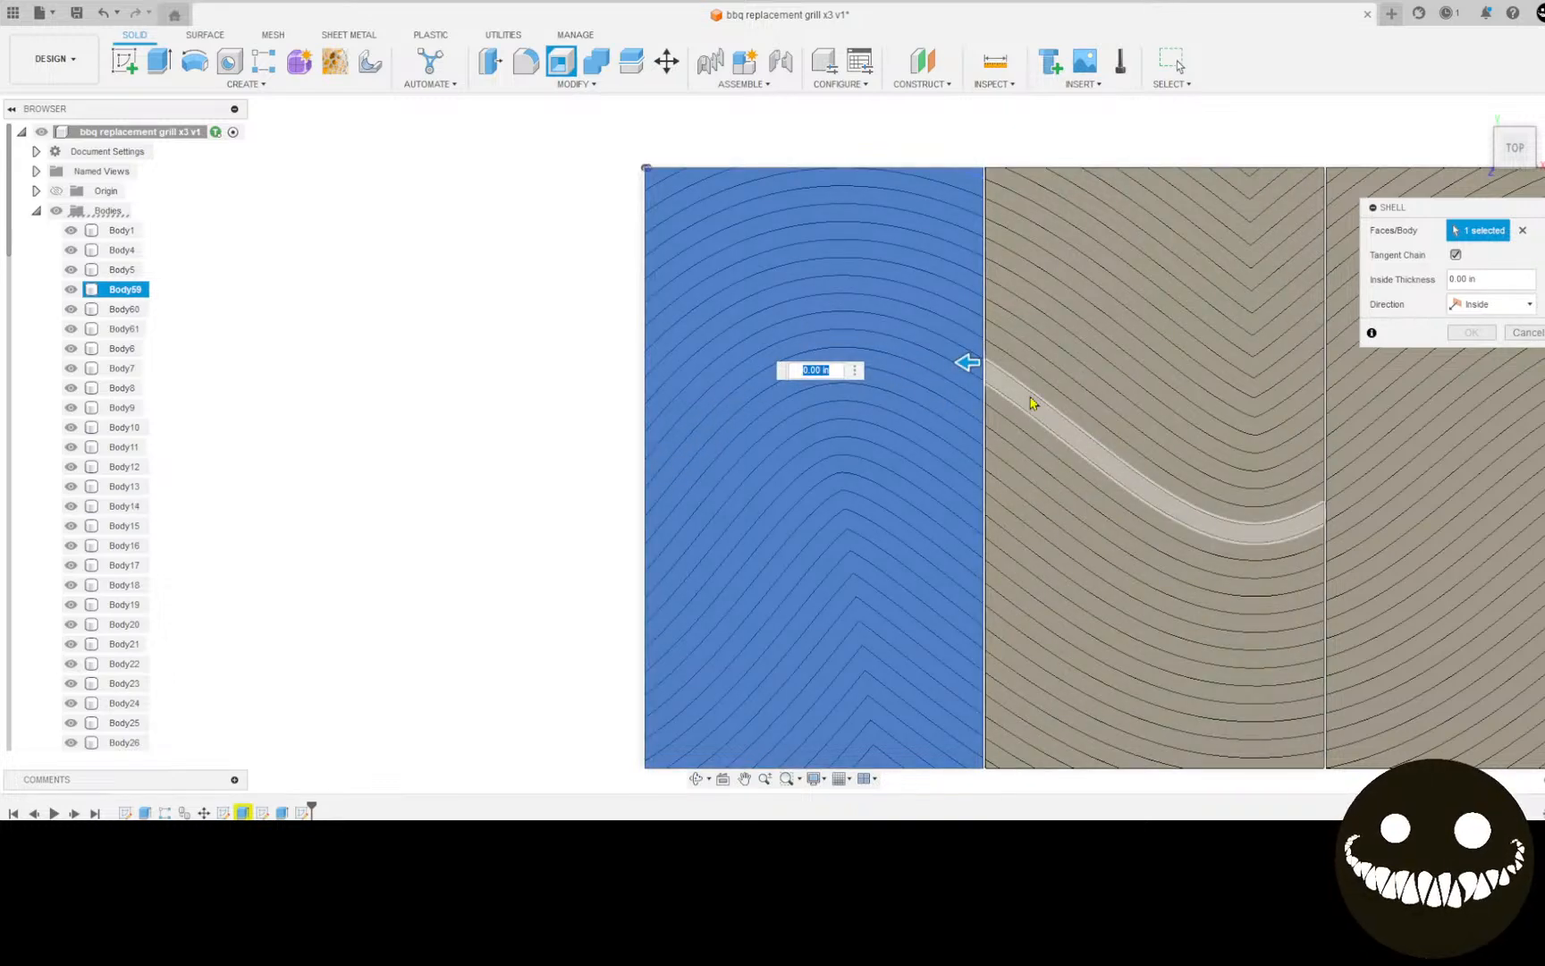
pyautogui.click(1033, 404)
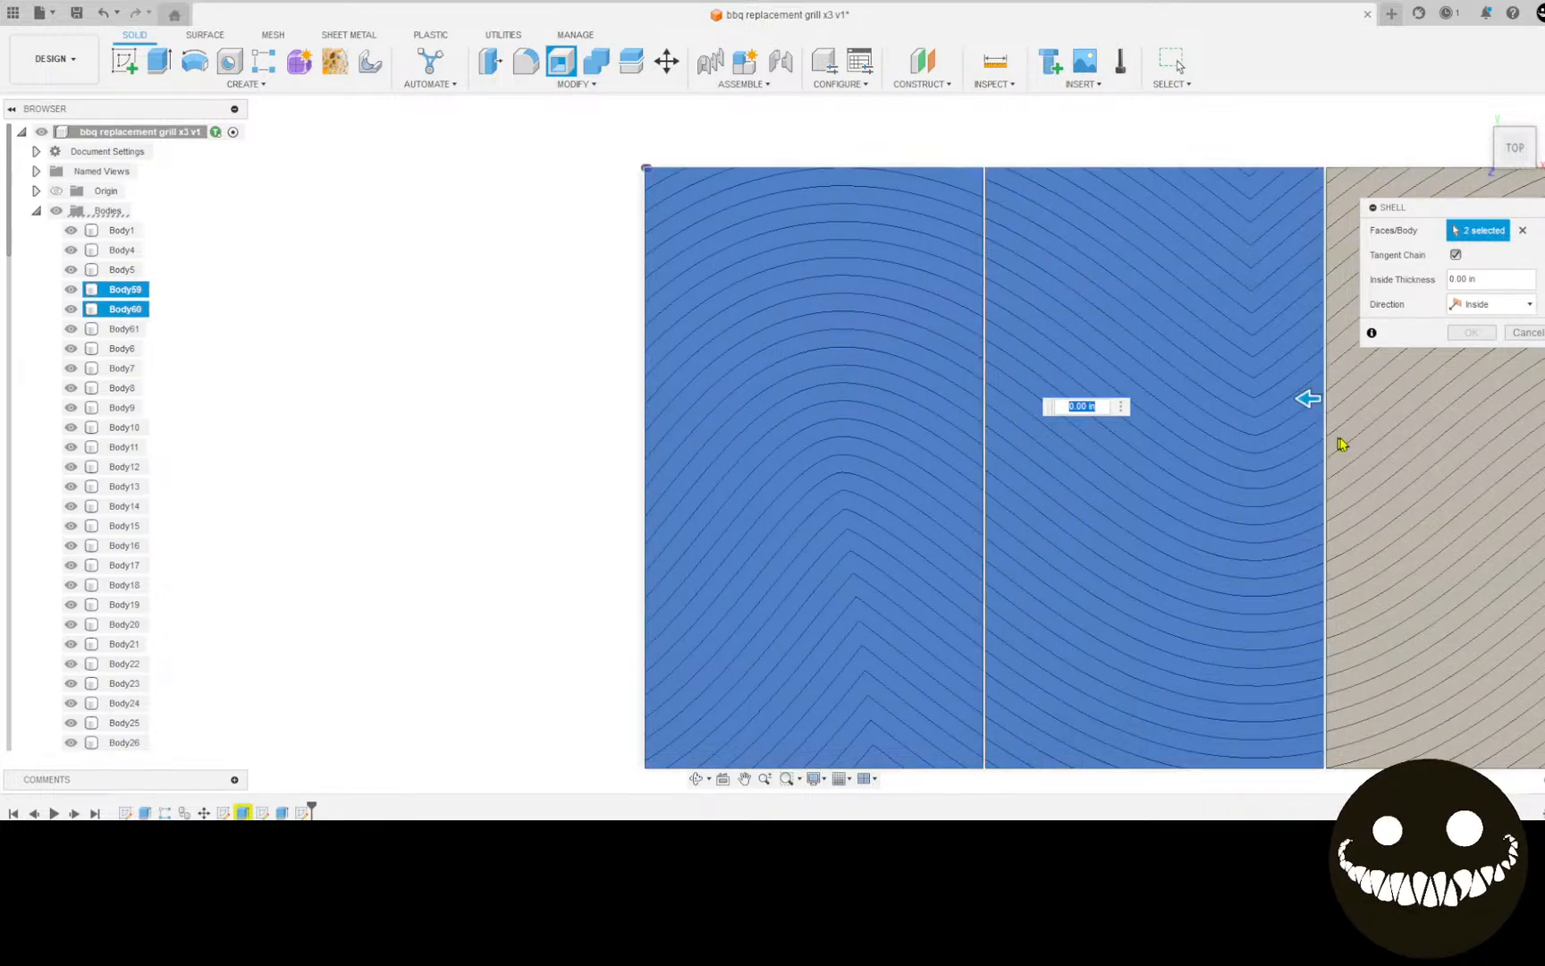
pyautogui.click(1339, 447)
# Step: Add the bottom faces of the three copied plates to the shell and apply it with a 0.25 in inside thickness
pyautogui.keyDown('shift'); pyautogui.moveTo(1303, 452); pyautogui.dragTo(1299, 270, button='middle'); pyautogui.keyUp('shift')
pyautogui.scroll(3, 1015, 365)
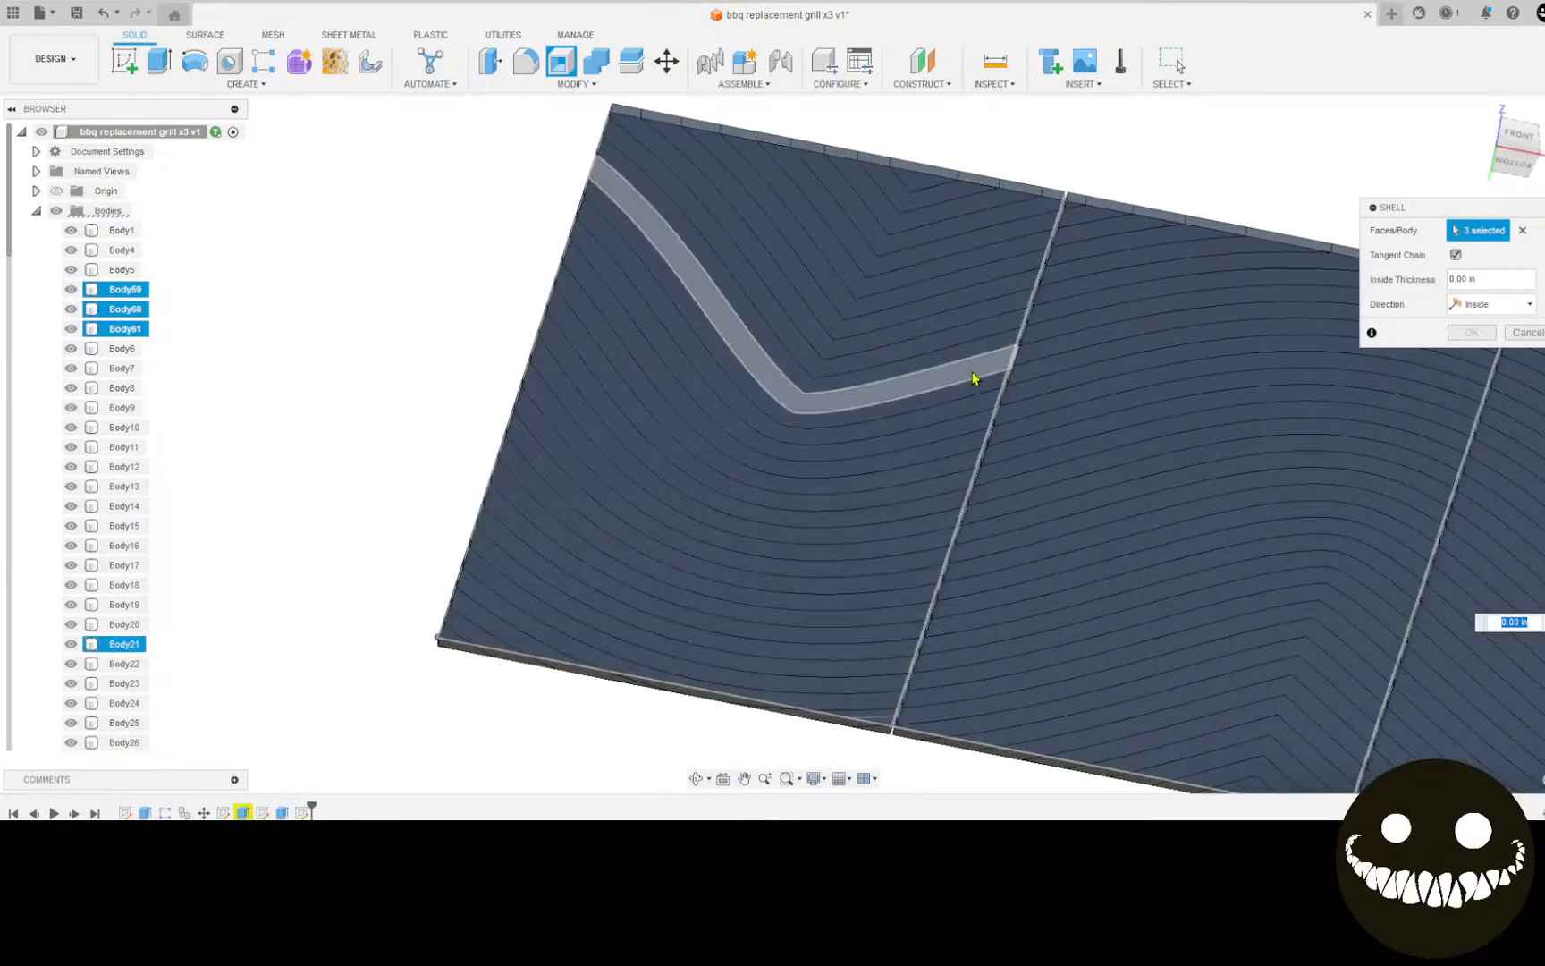
pyautogui.click(975, 358)
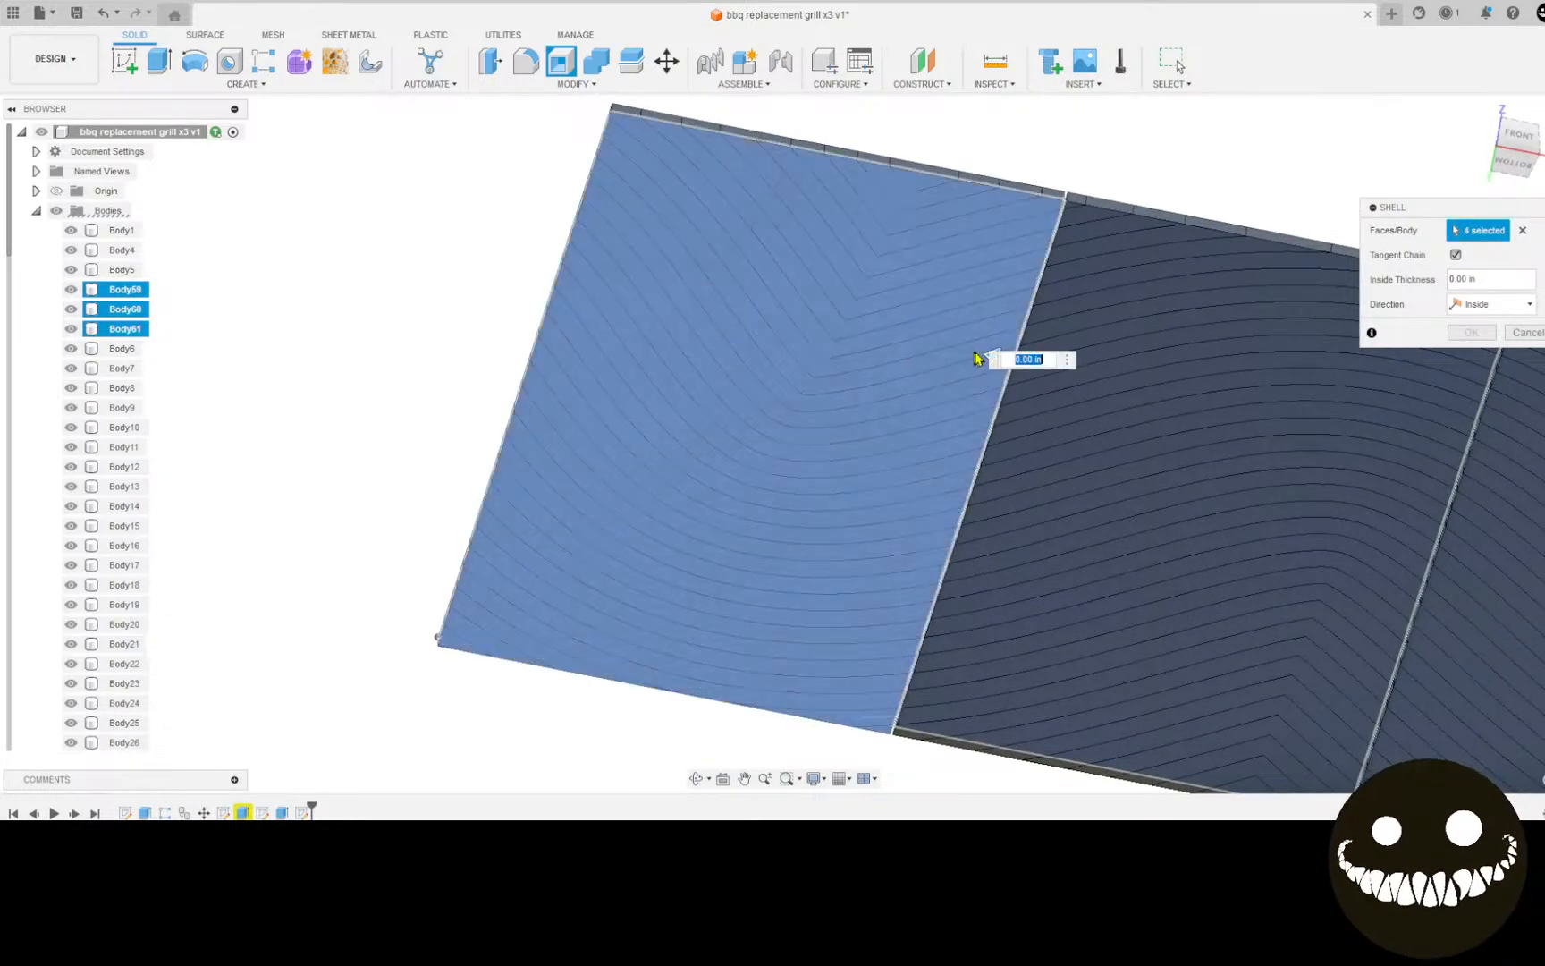
pyautogui.click(1074, 348)
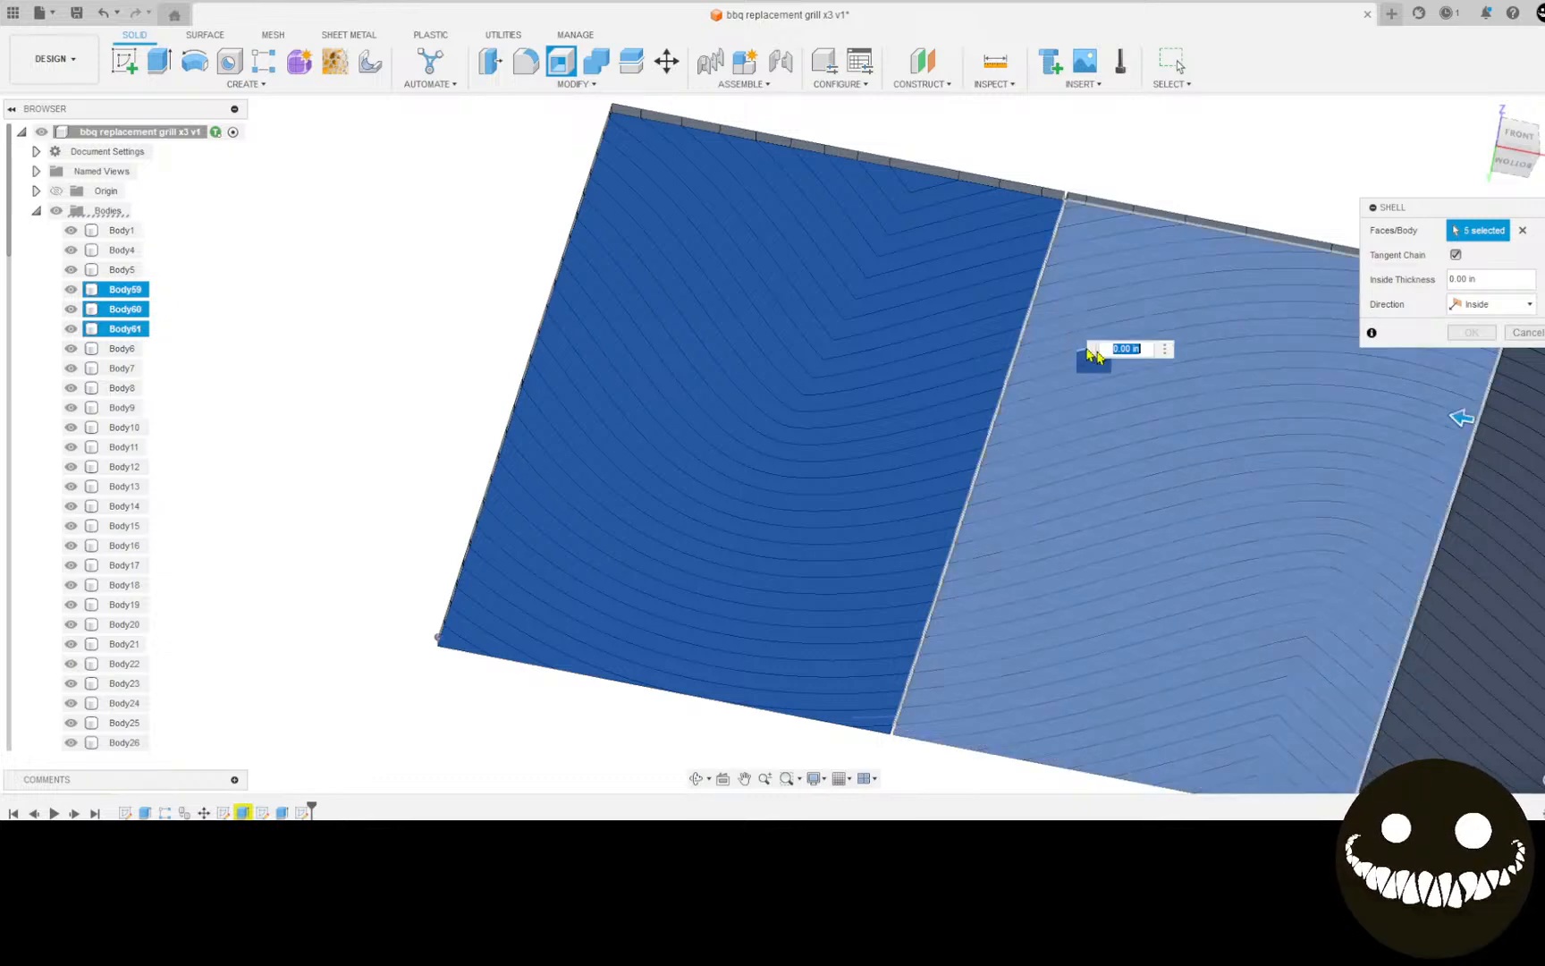
pyautogui.click(1502, 445)
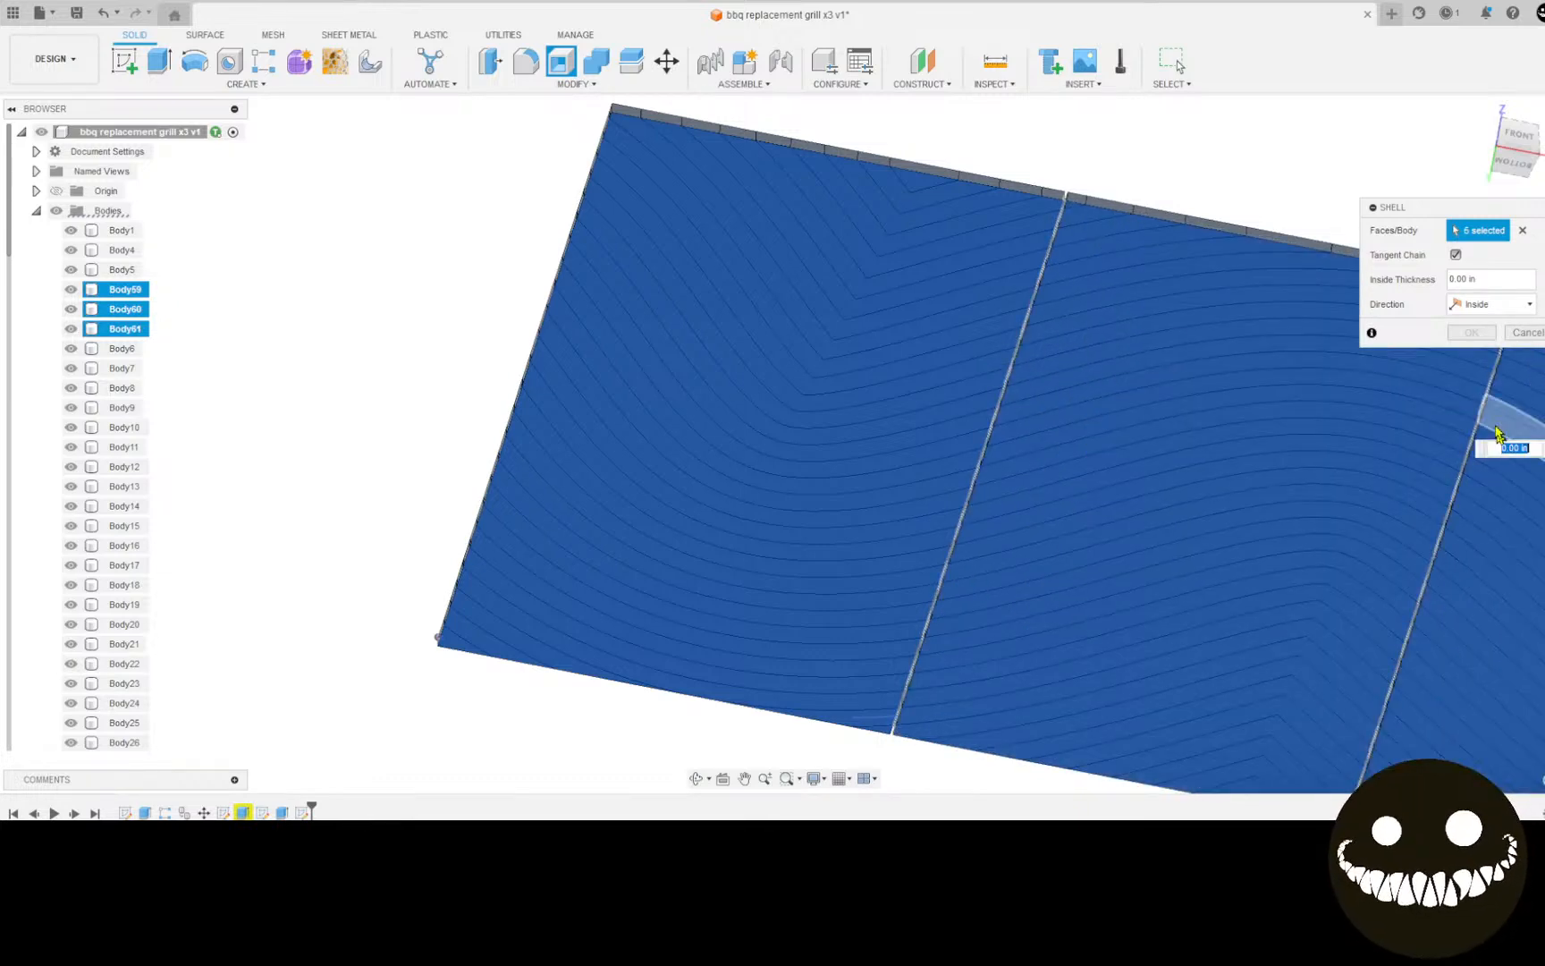
pyautogui.click(1471, 279)
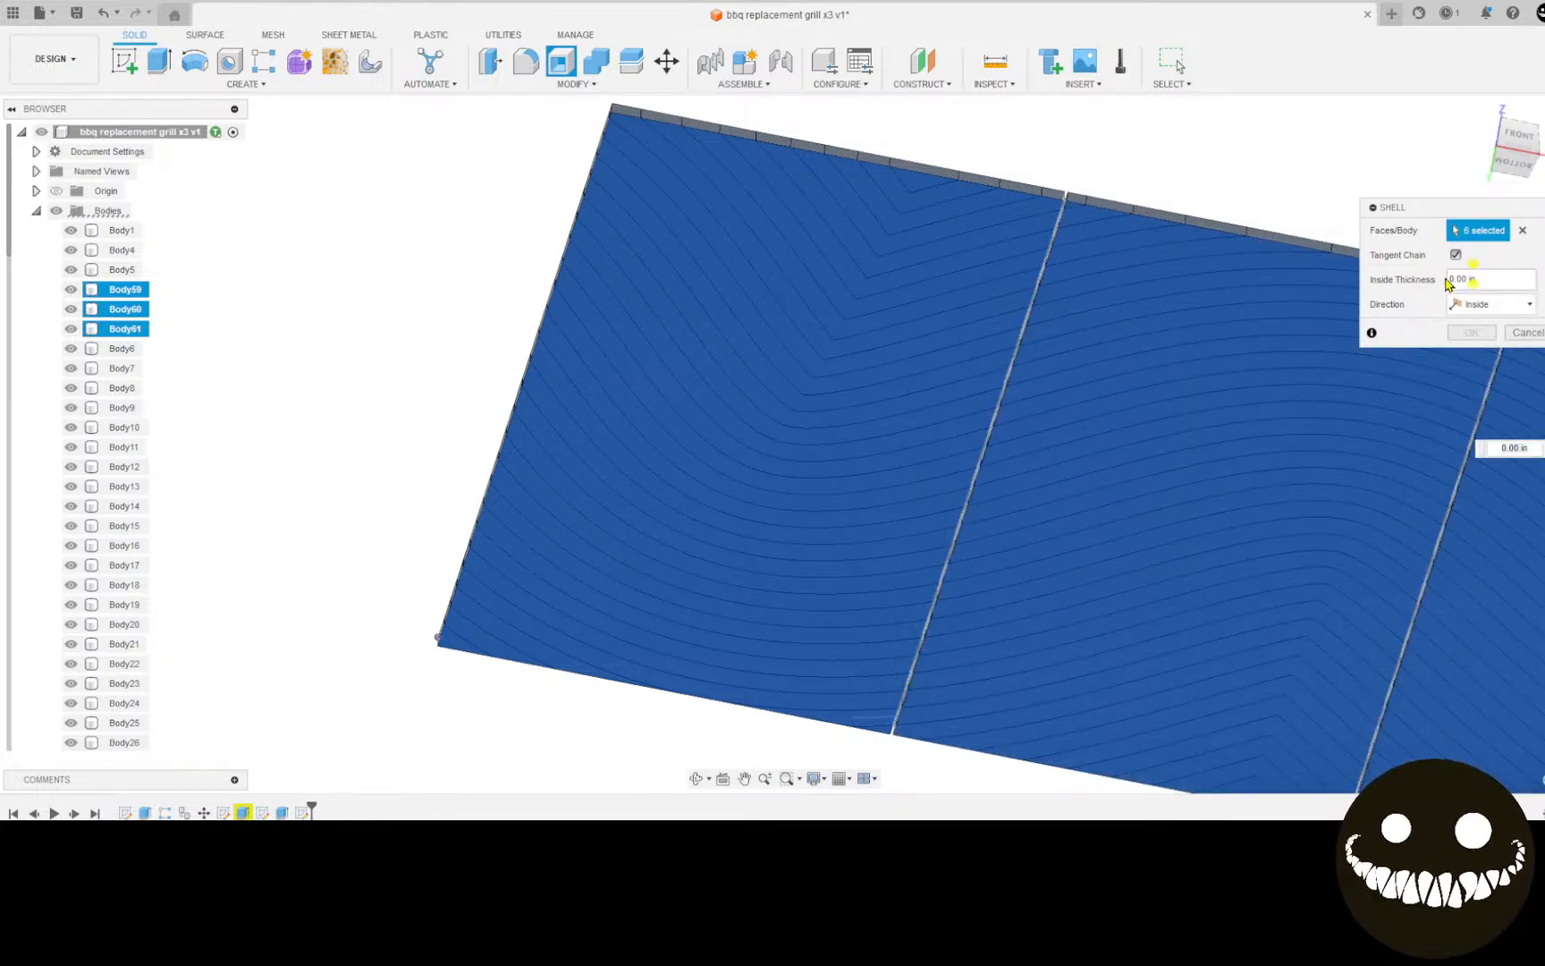
pyautogui.moveTo(1486, 276); pyautogui.dragTo(1434, 280)
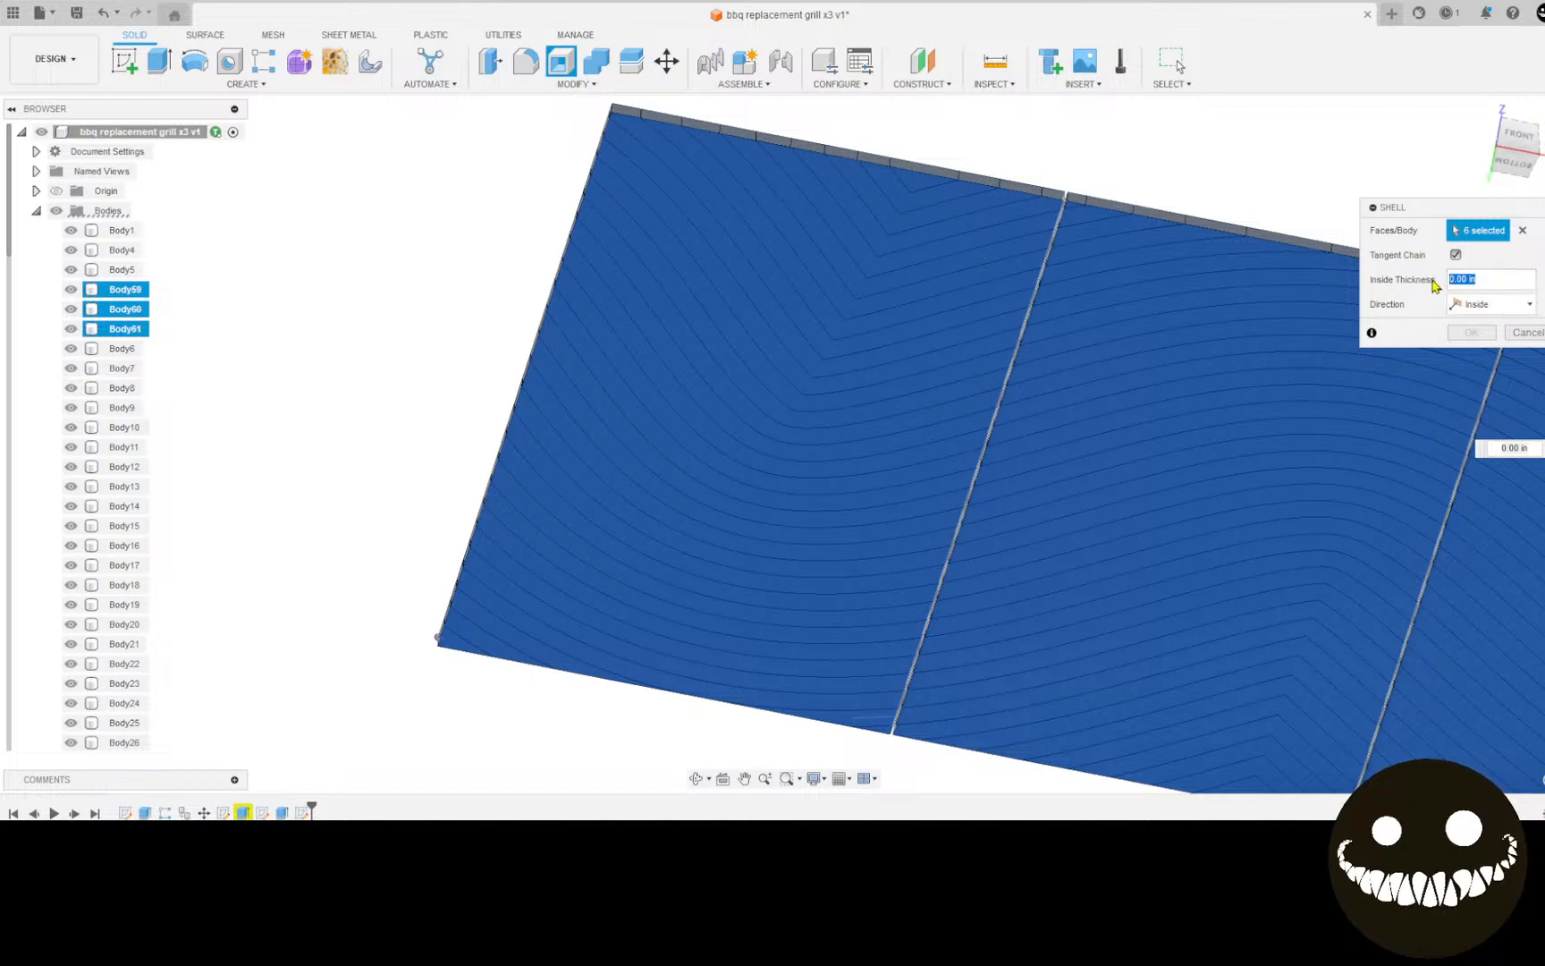
pyautogui.write('.25')
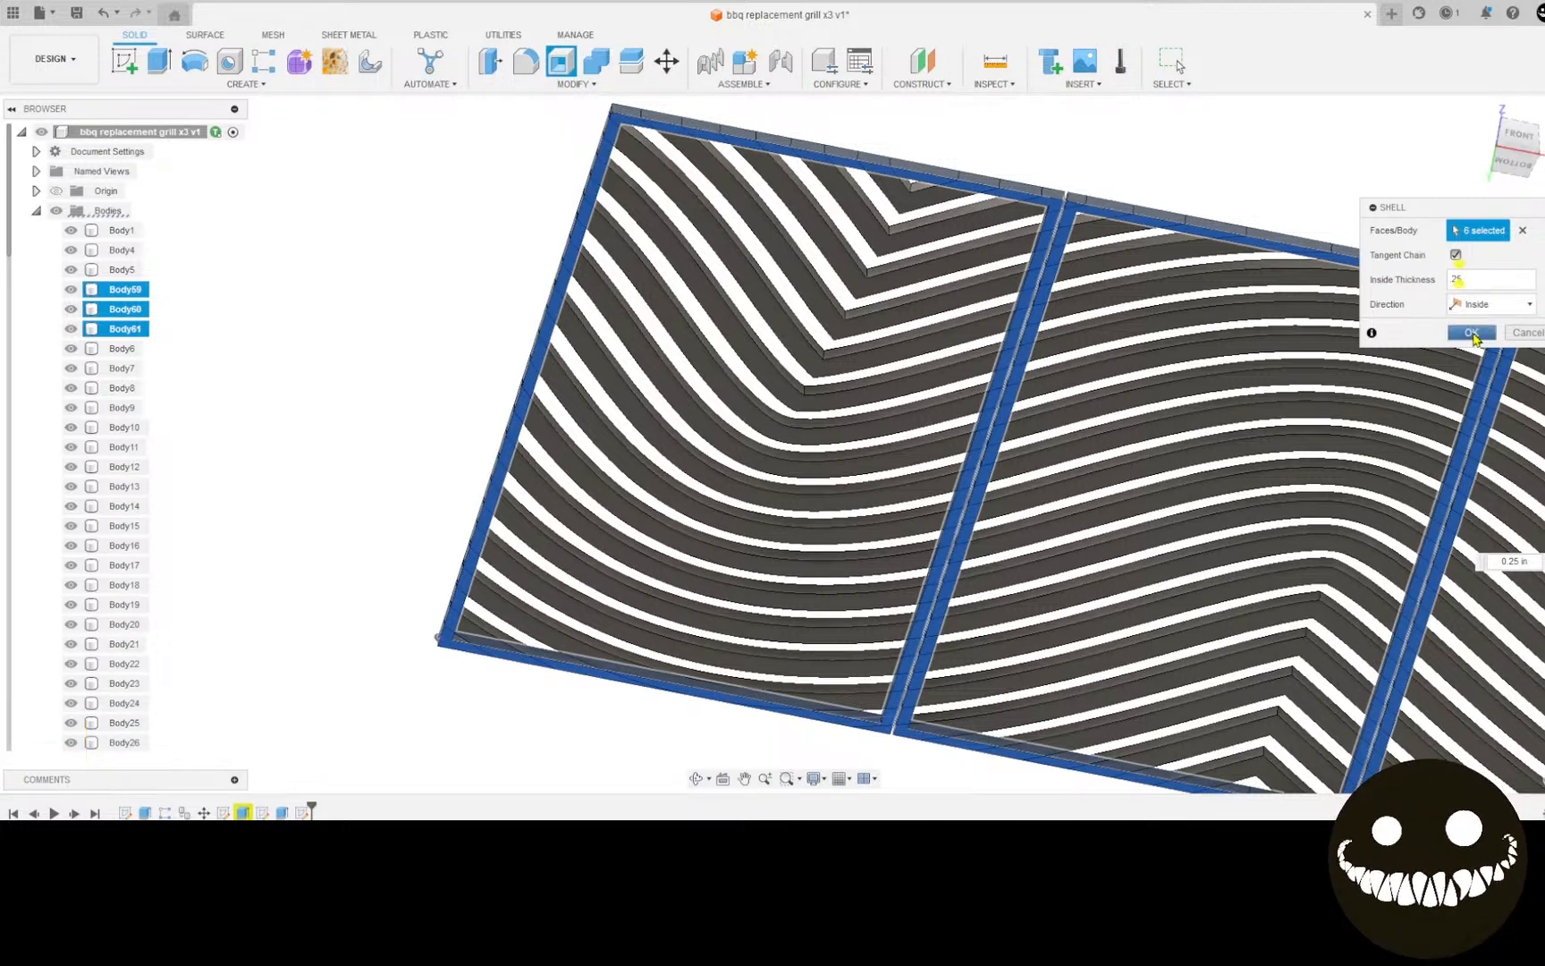
pyautogui.click(1472, 333)
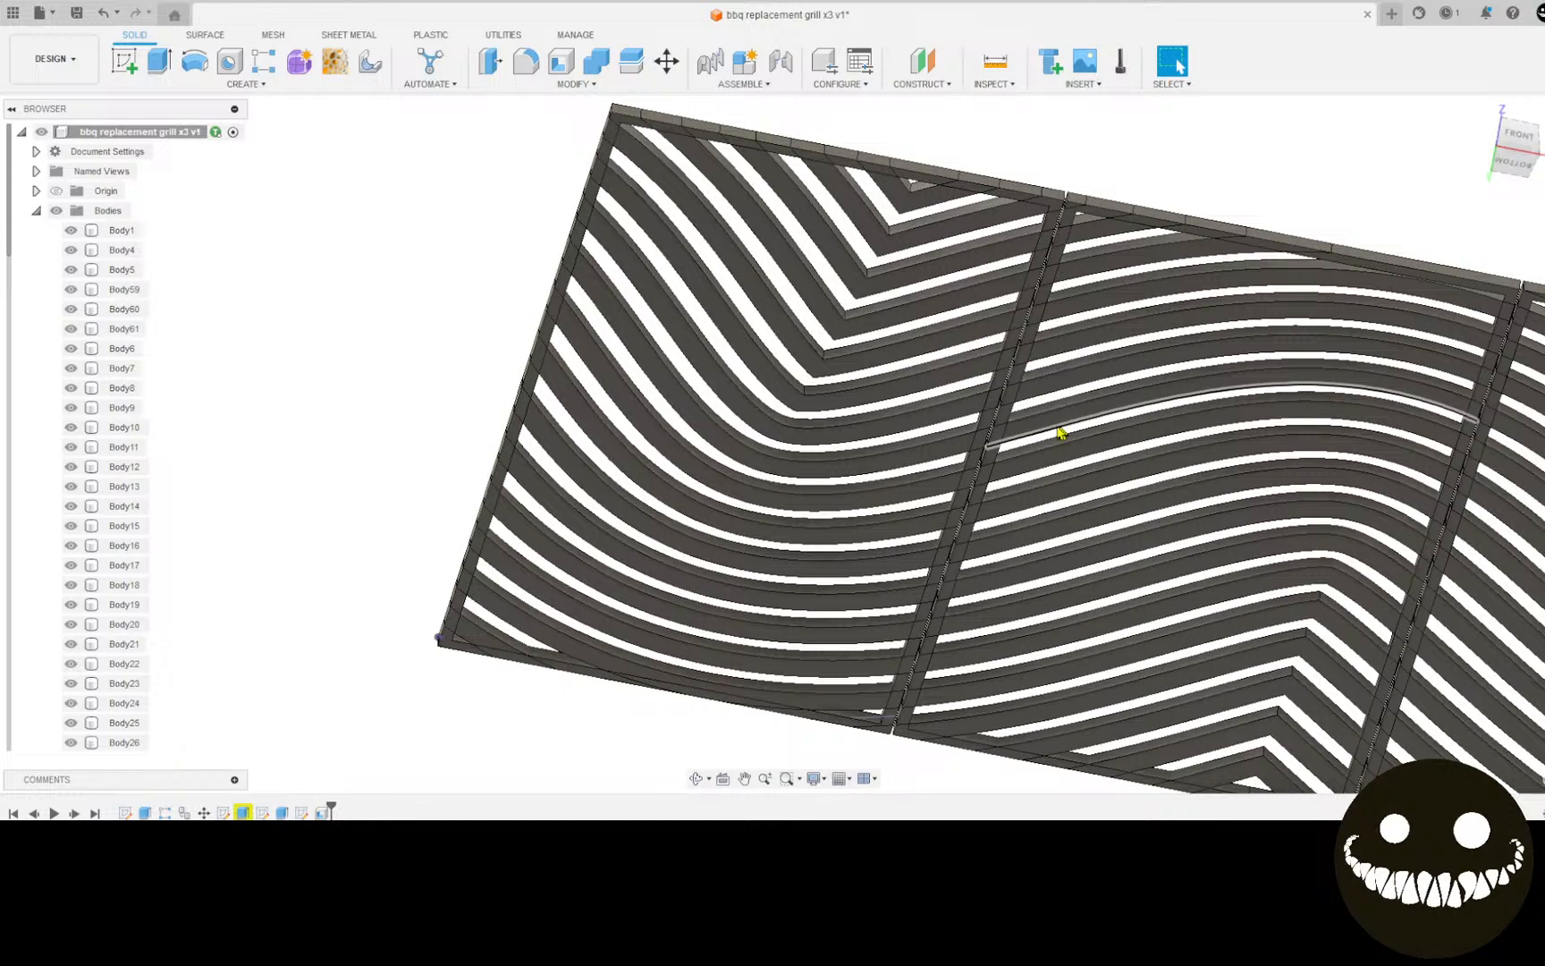
pyautogui.keyDown('shift'); pyautogui.moveTo(1061, 433); pyautogui.dragTo(1162, 551, button='middle'); pyautogui.keyUp('shift')
pyautogui.scroll(-6, 1162, 545)
pyautogui.moveTo(1179, 462); pyautogui.dragTo(840, 438, button='middle')
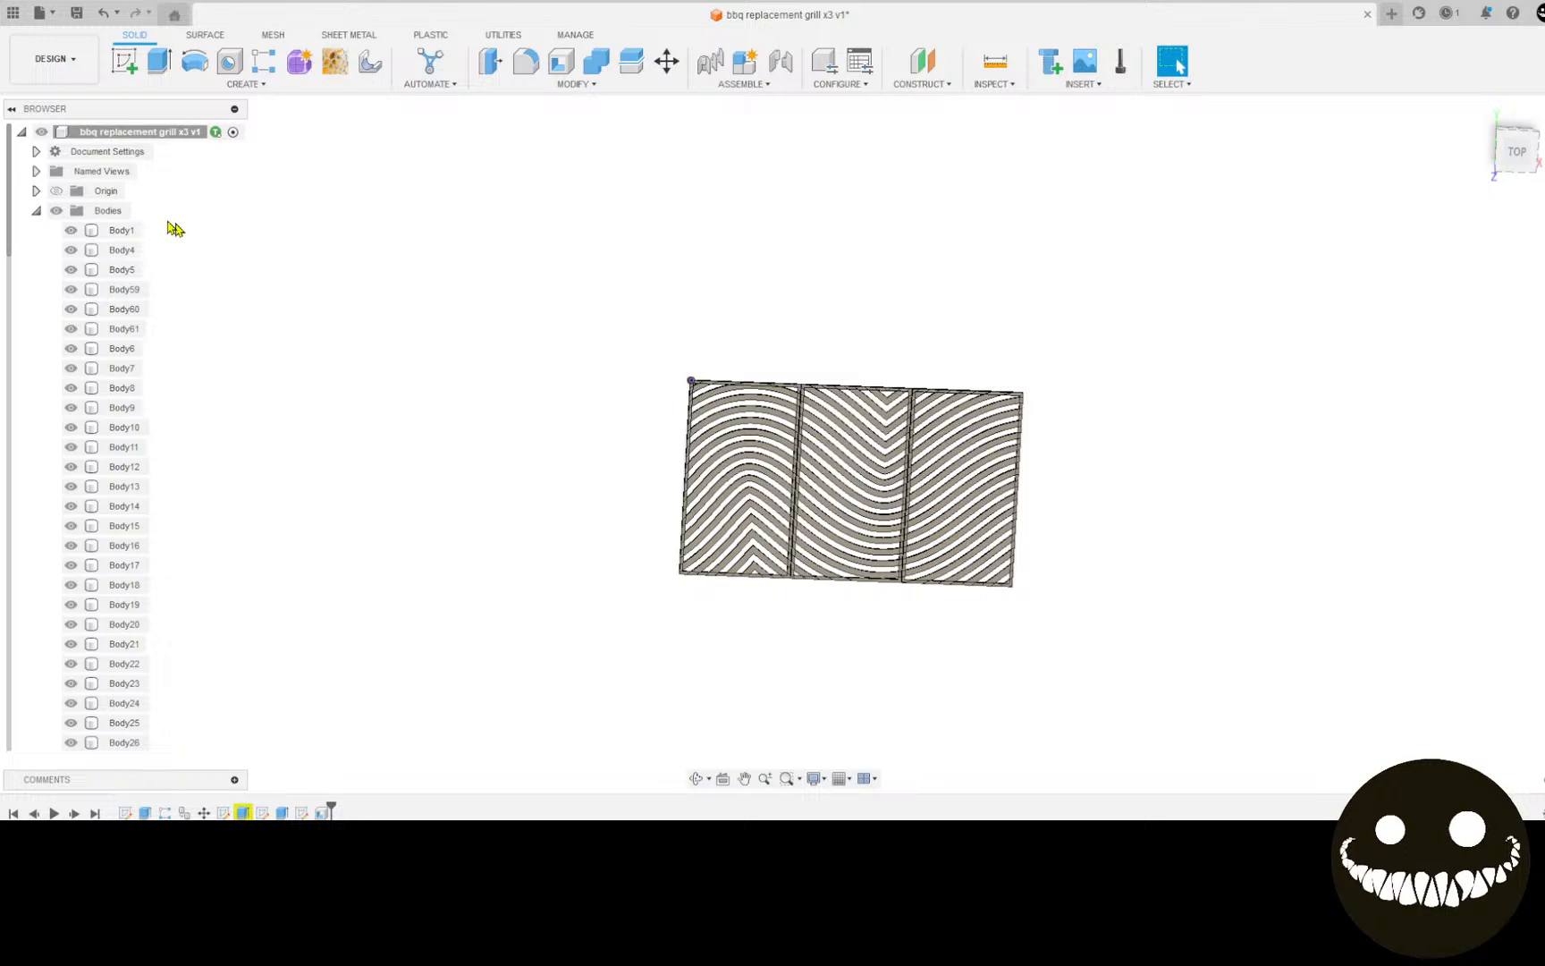
# Step: Select every body from Body1 through Body58, including the shelled frame copies, and combine them with a Join operation
pyautogui.click(137, 232)
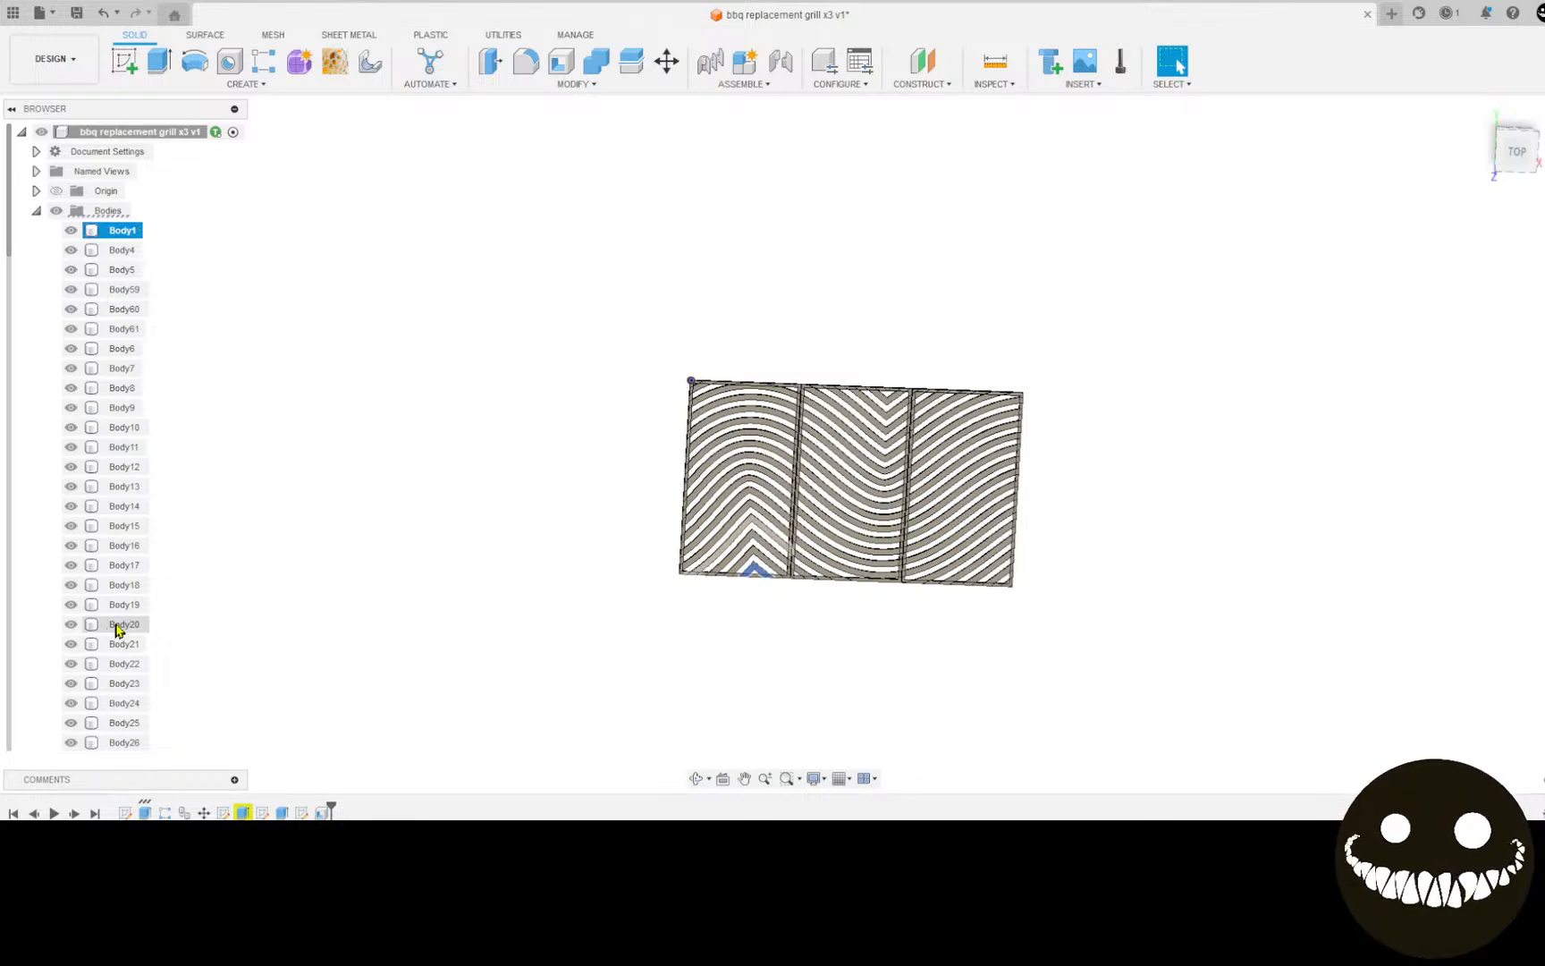
pyautogui.scroll(-1, 170, 568)
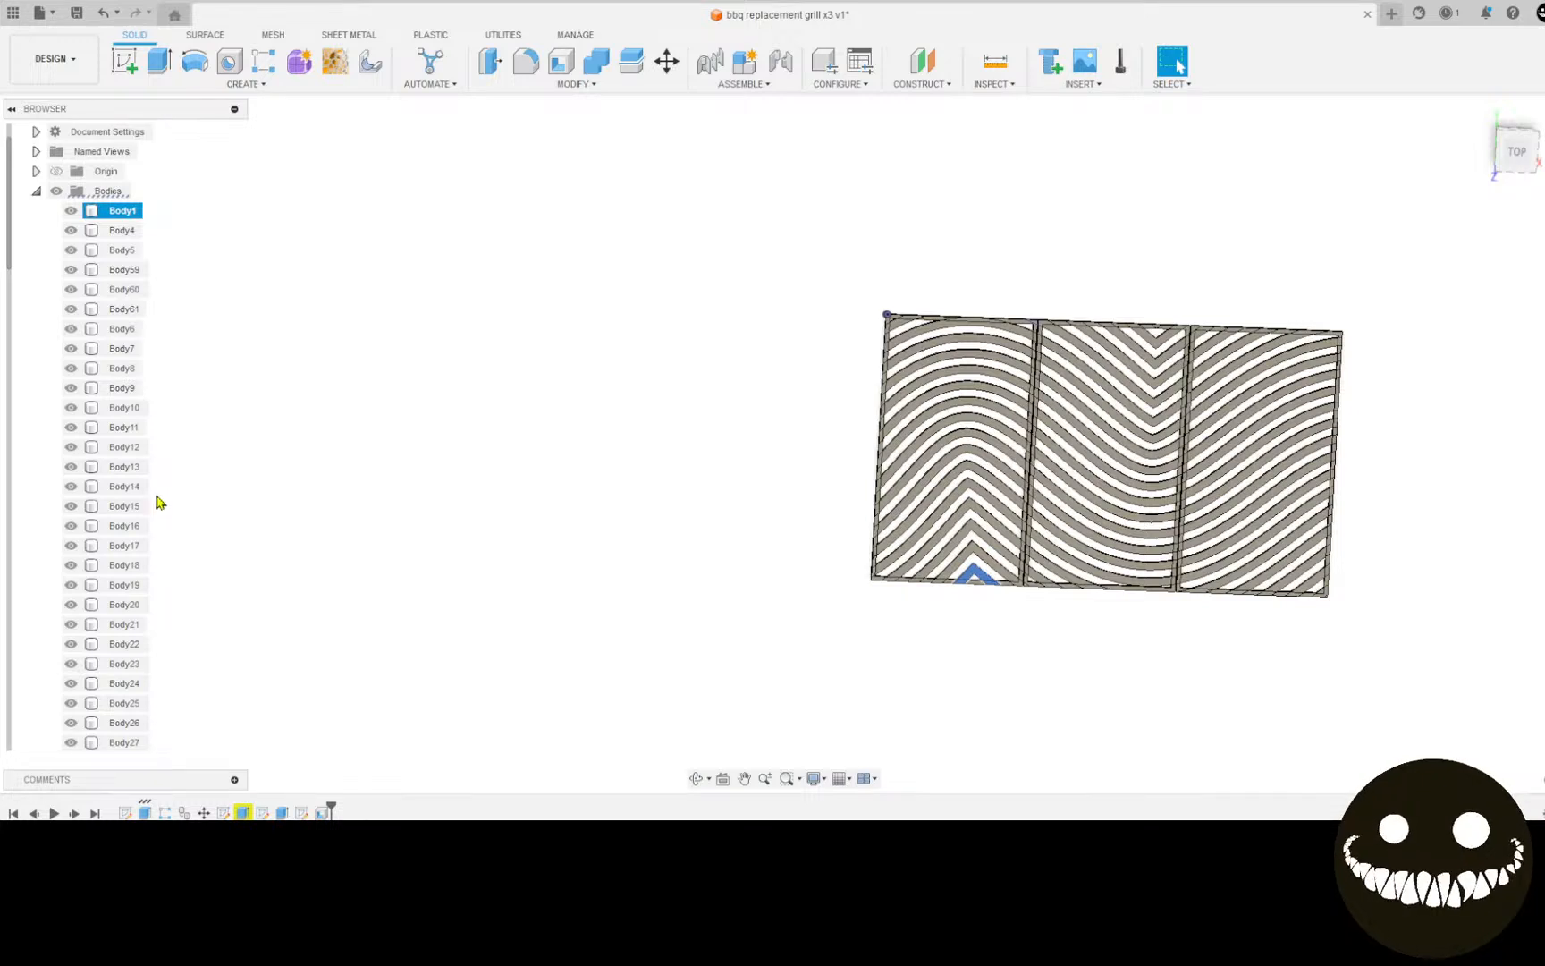
pyautogui.scroll(-9, 157, 503)
pyautogui.scroll(-5, 150, 675)
pyautogui.keyDown('shift'); pyautogui.click(125, 644); pyautogui.keyUp('shift')
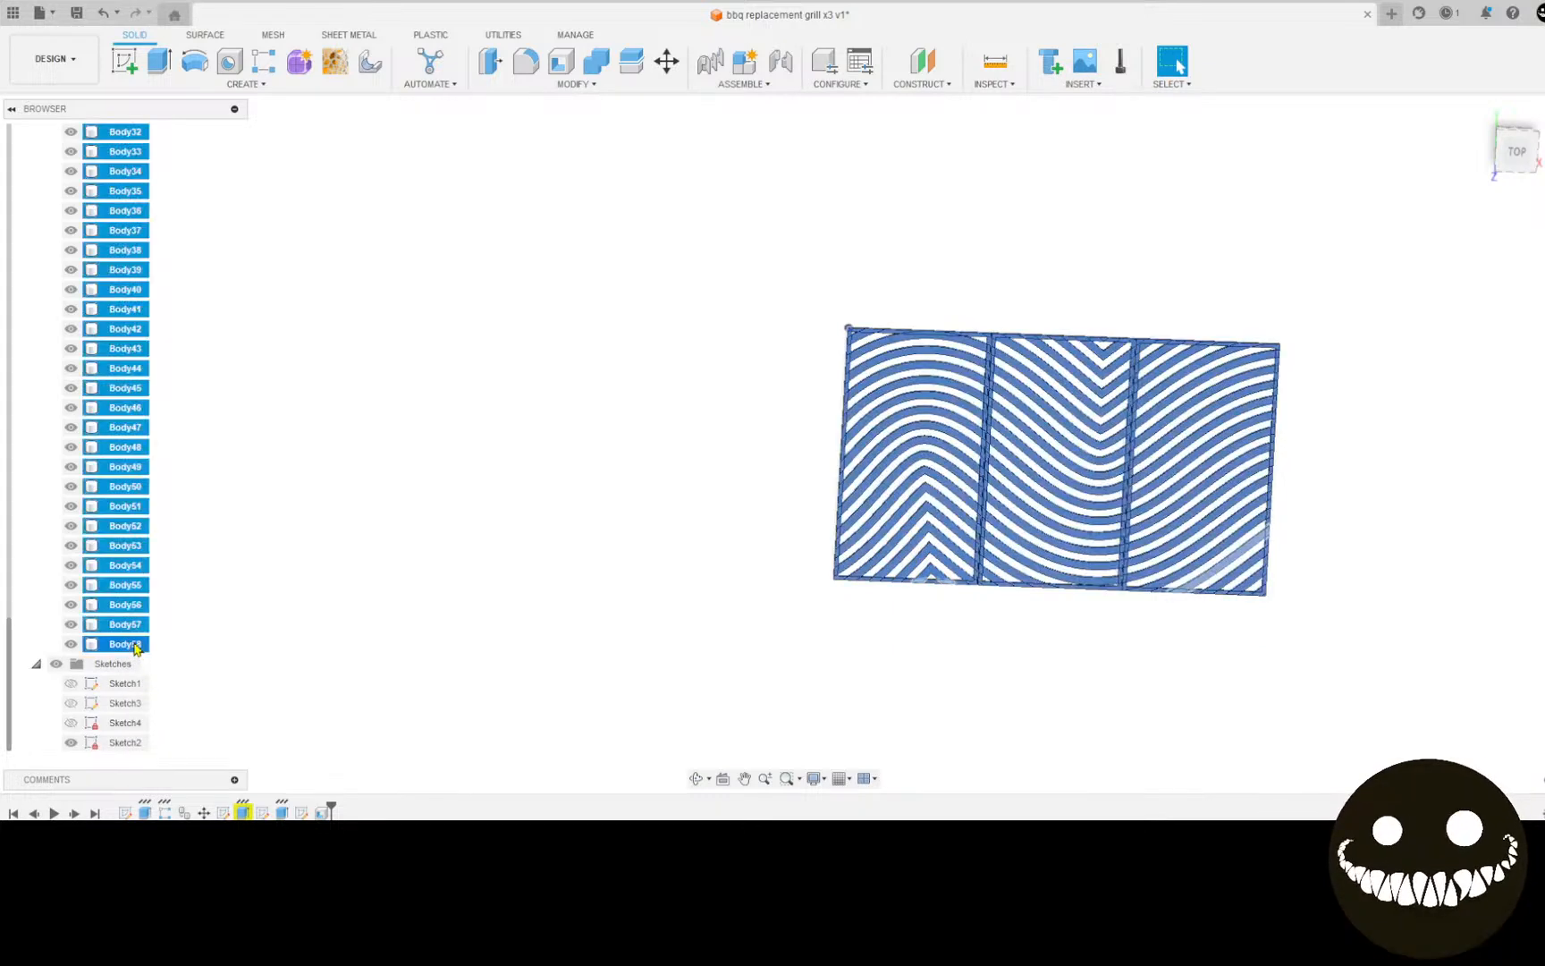
pyautogui.click(605, 70)
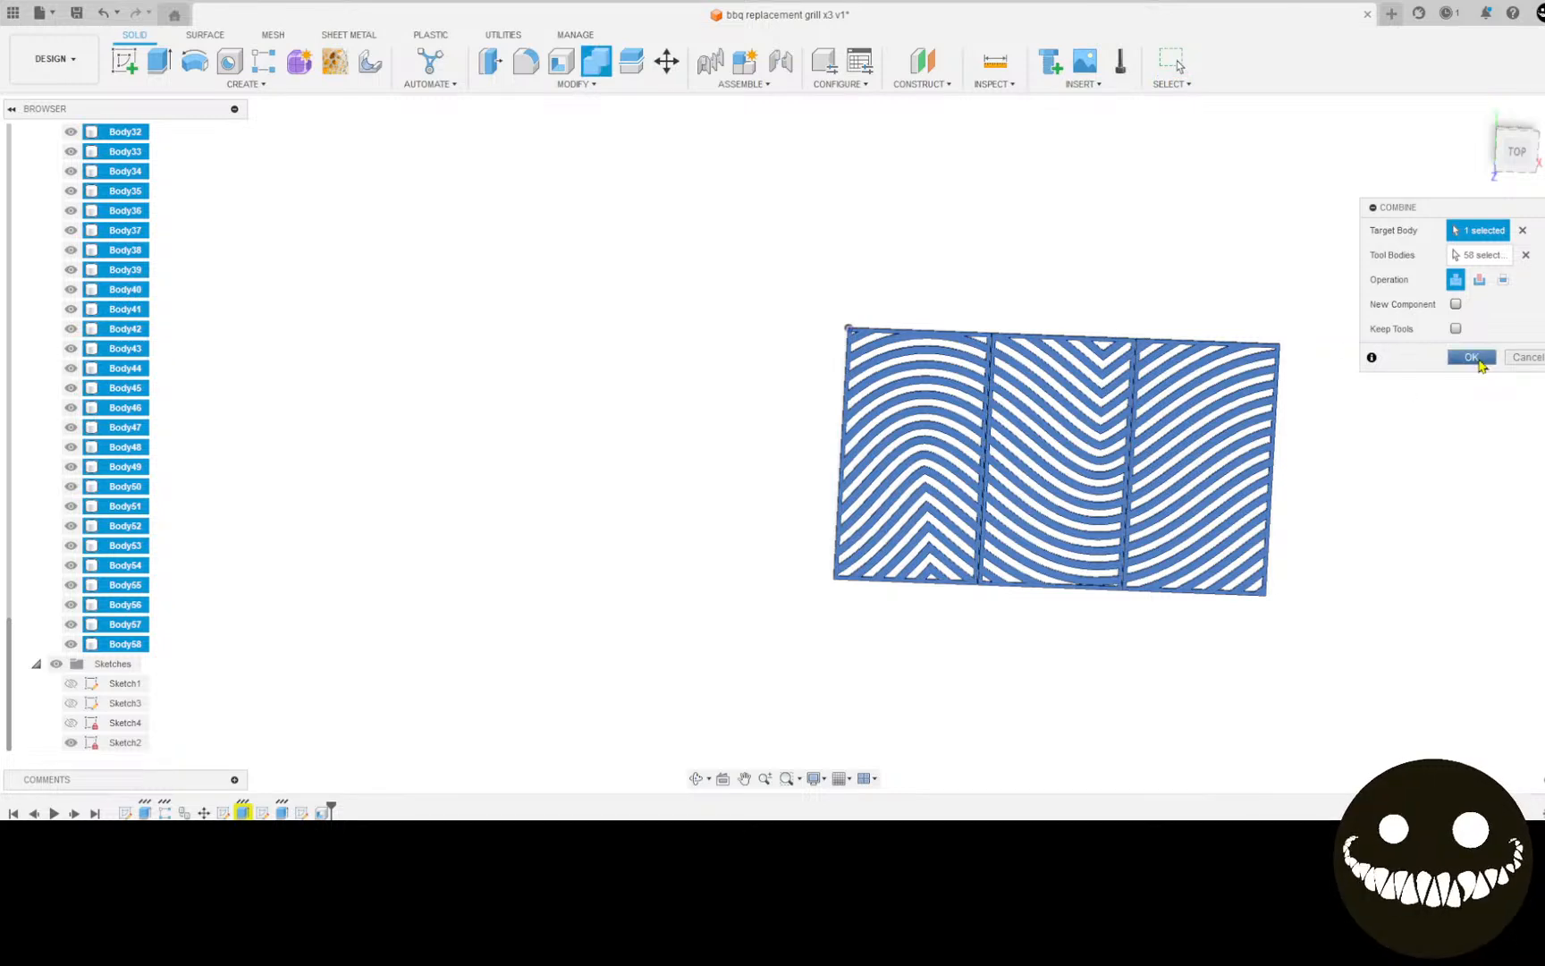
pyautogui.click(1470, 357)
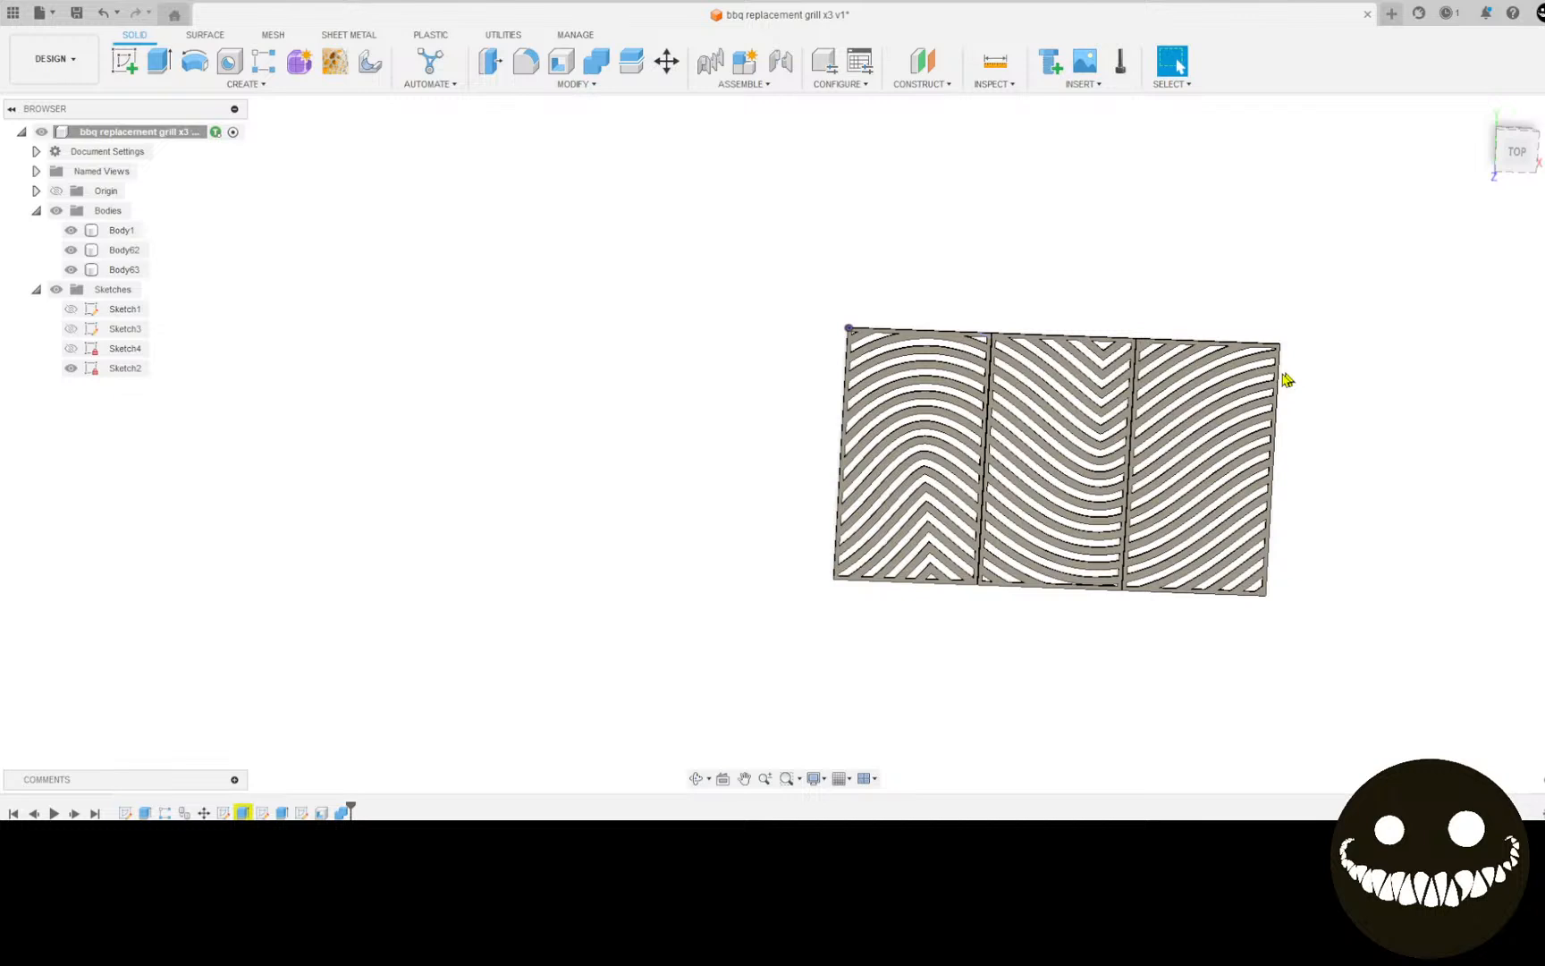
# Step: Examine the joined grill bodies one at a time and inspect the slots and section borders up close
pyautogui.click(120, 251)
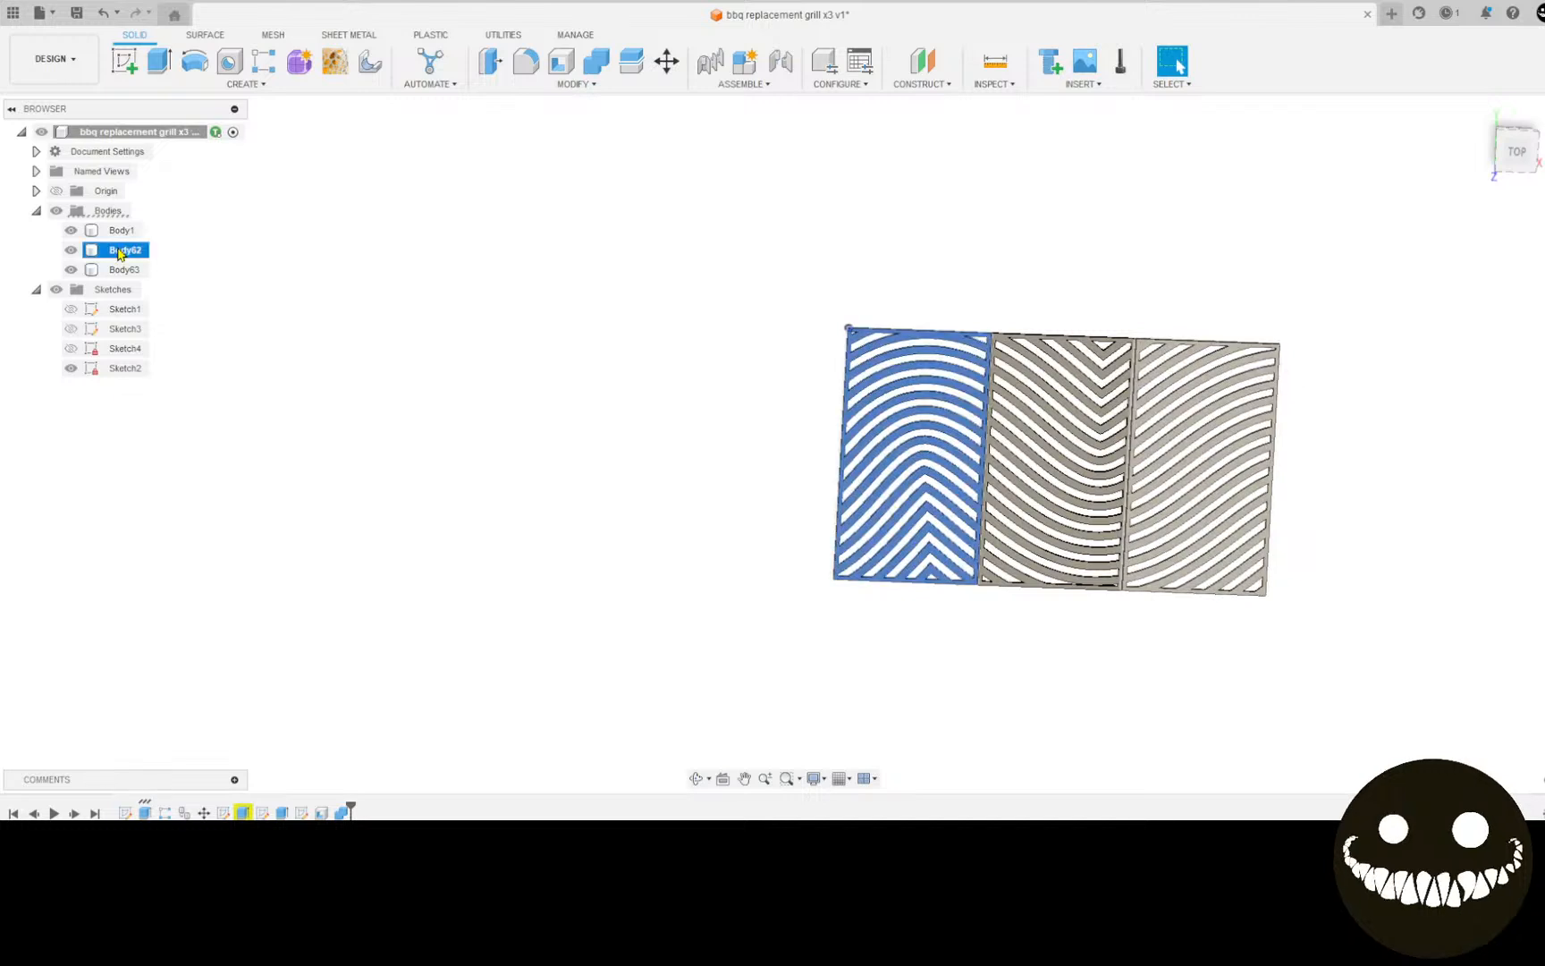
pyautogui.click(122, 269)
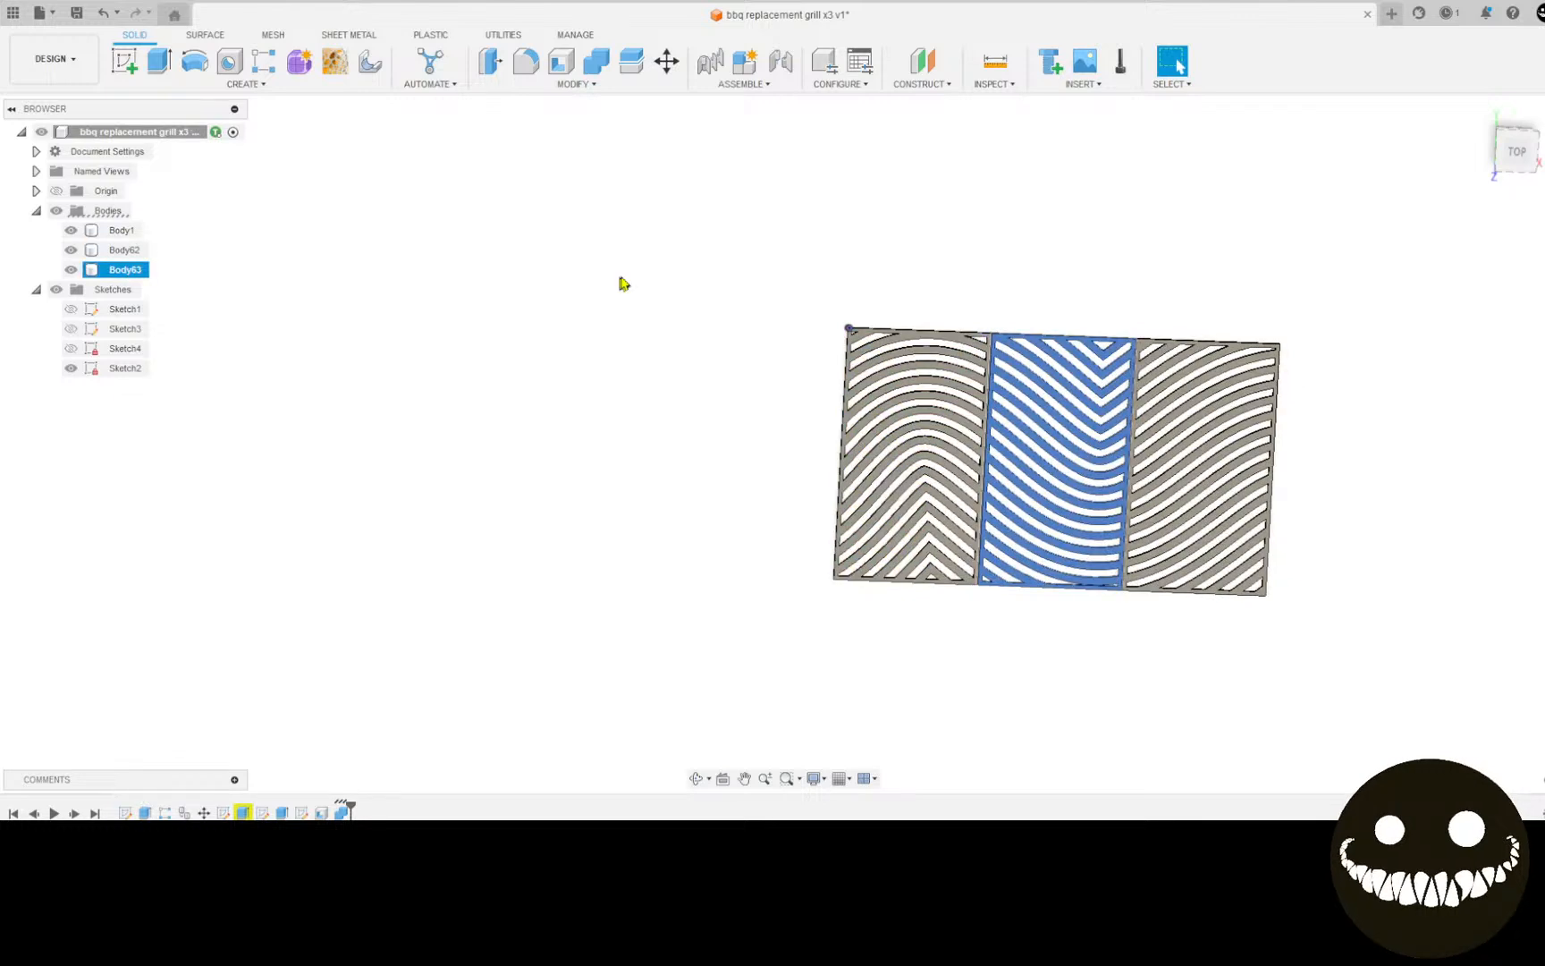
pyautogui.scroll(2, 1047, 510)
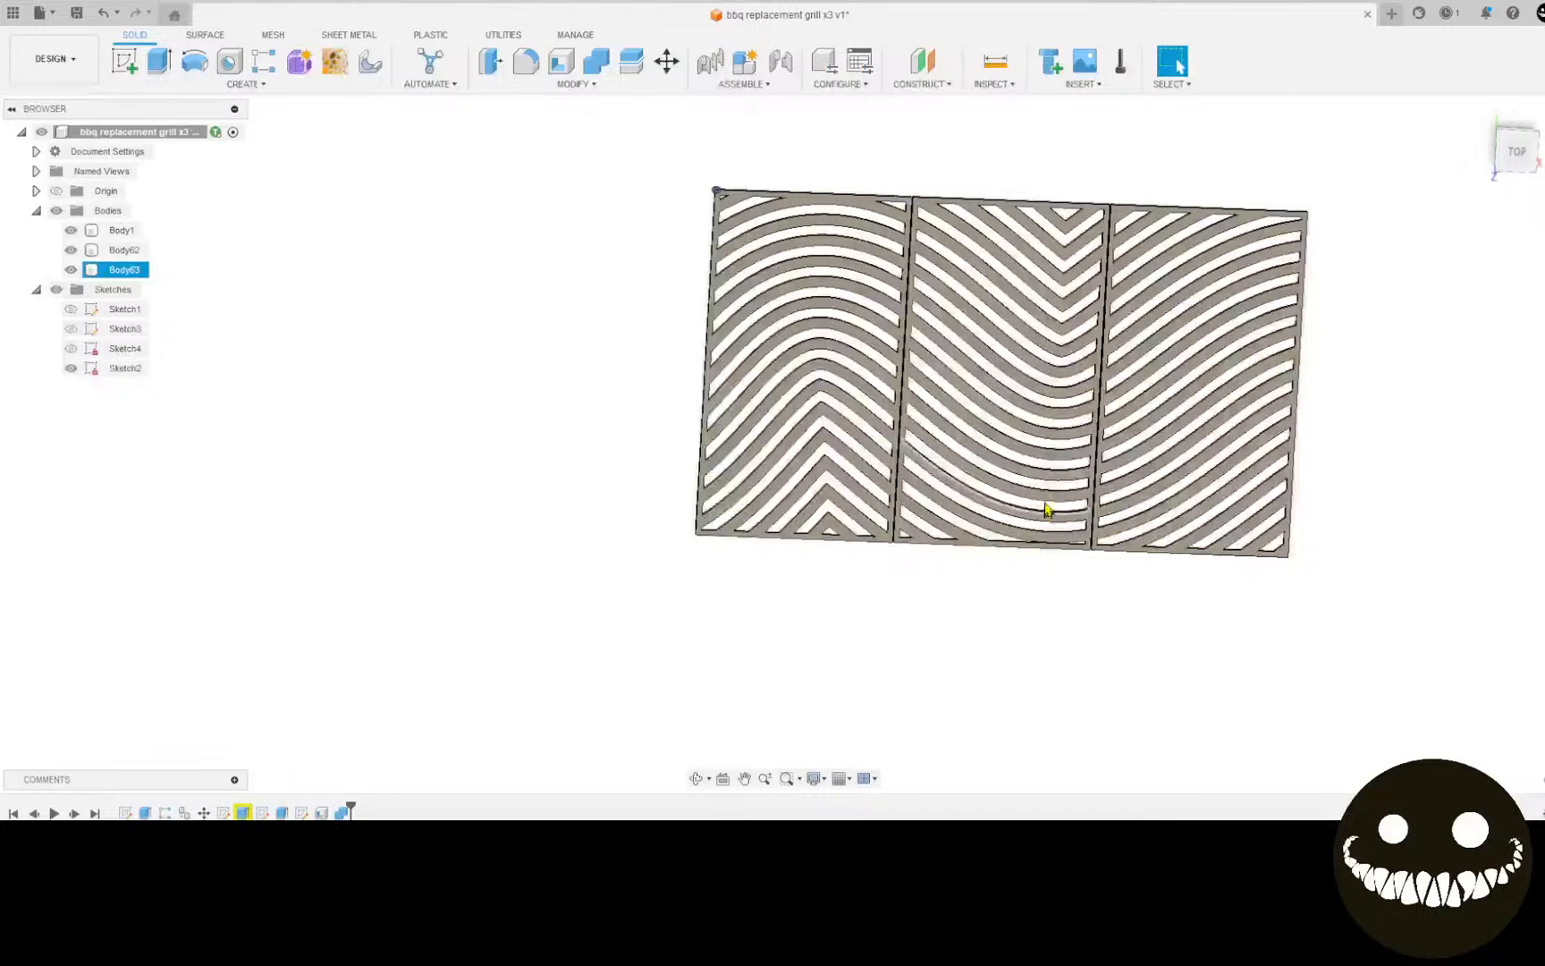
pyautogui.scroll(2, 1046, 510)
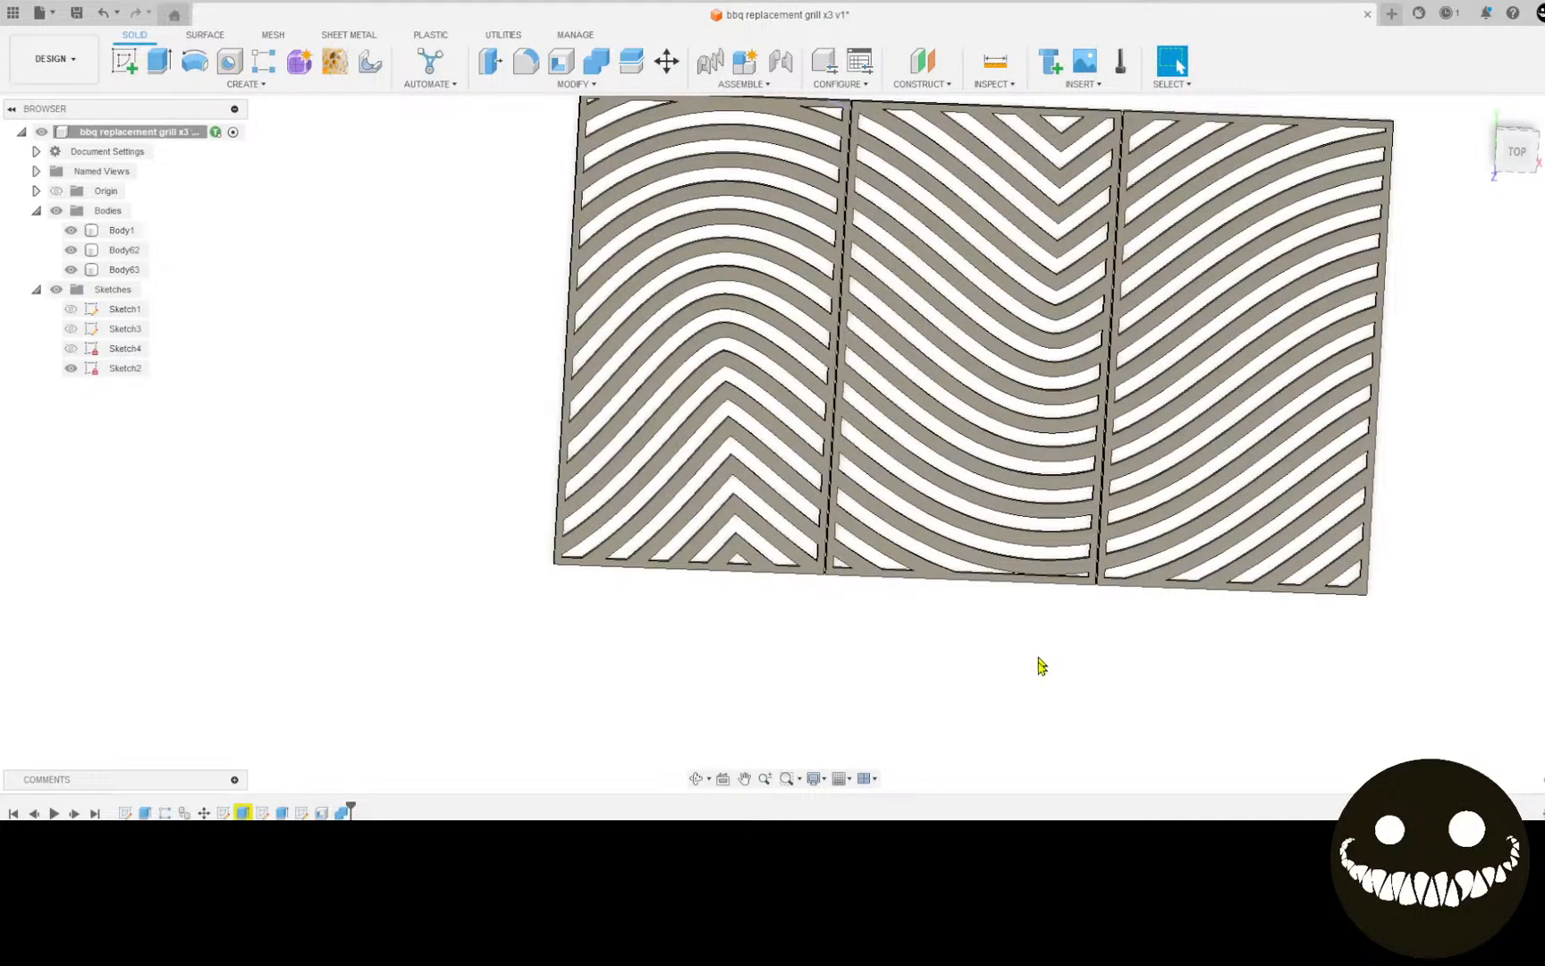
pyautogui.scroll(5, 1042, 666)
pyautogui.scroll(-7, 1092, 641)
pyautogui.moveTo(783, 418); pyautogui.dragTo(698, 485, button='middle')
# Step: Show Sketch3 and move a point of its wavy curves slightly downward in the first grill section
pyautogui.click(72, 329)
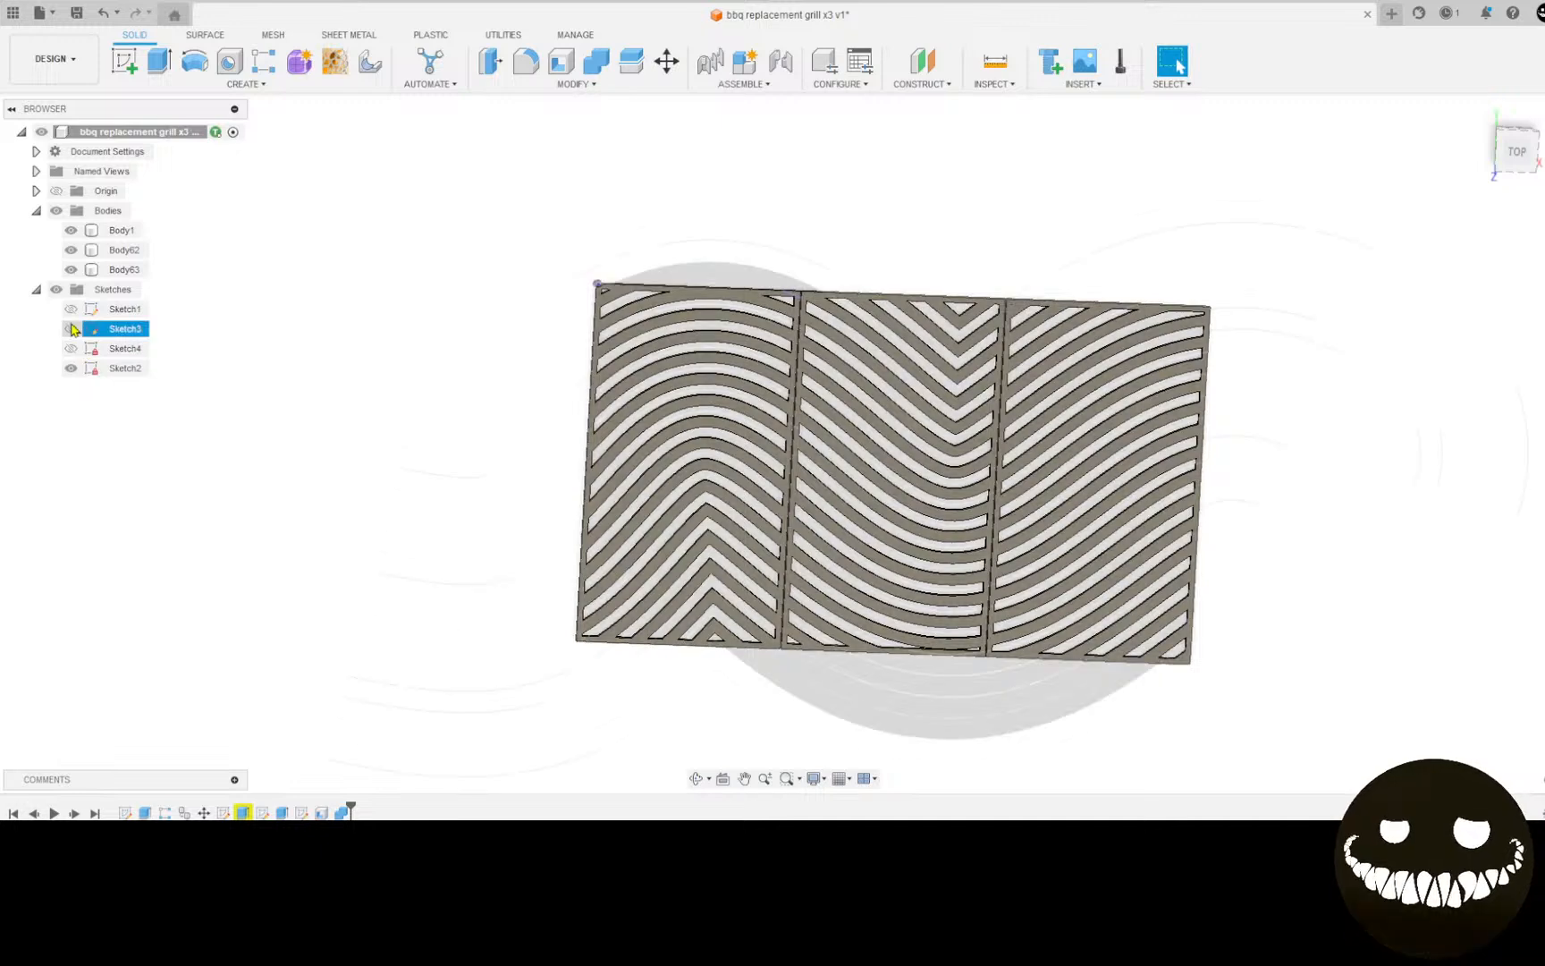
pyautogui.click(71, 329)
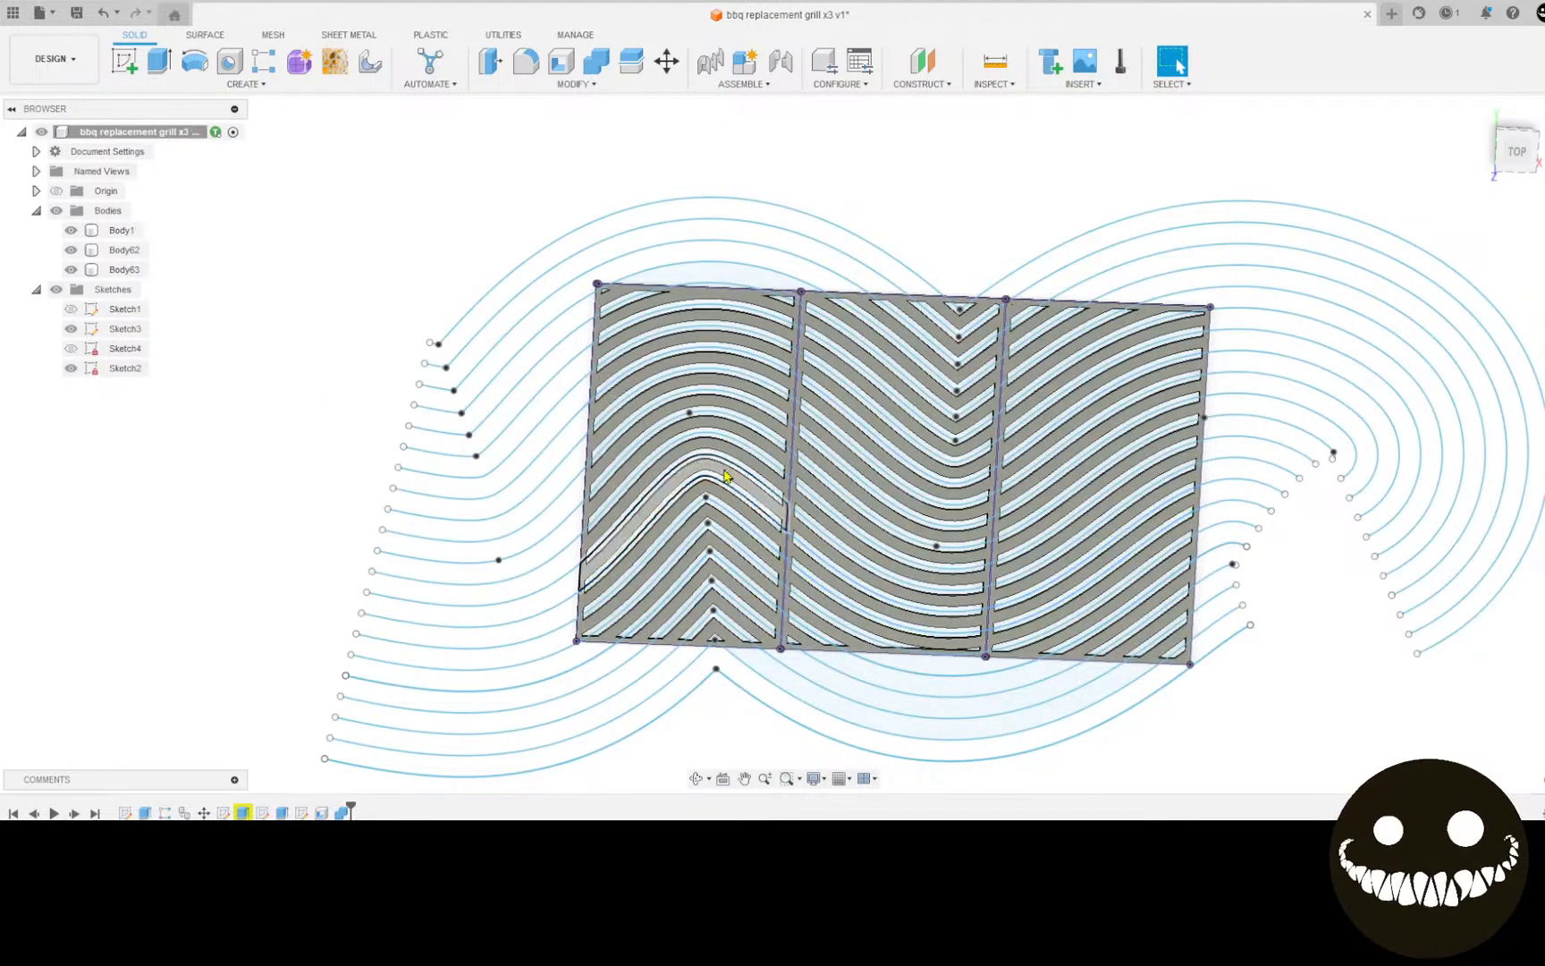
pyautogui.moveTo(707, 499); pyautogui.dragTo(700, 508)
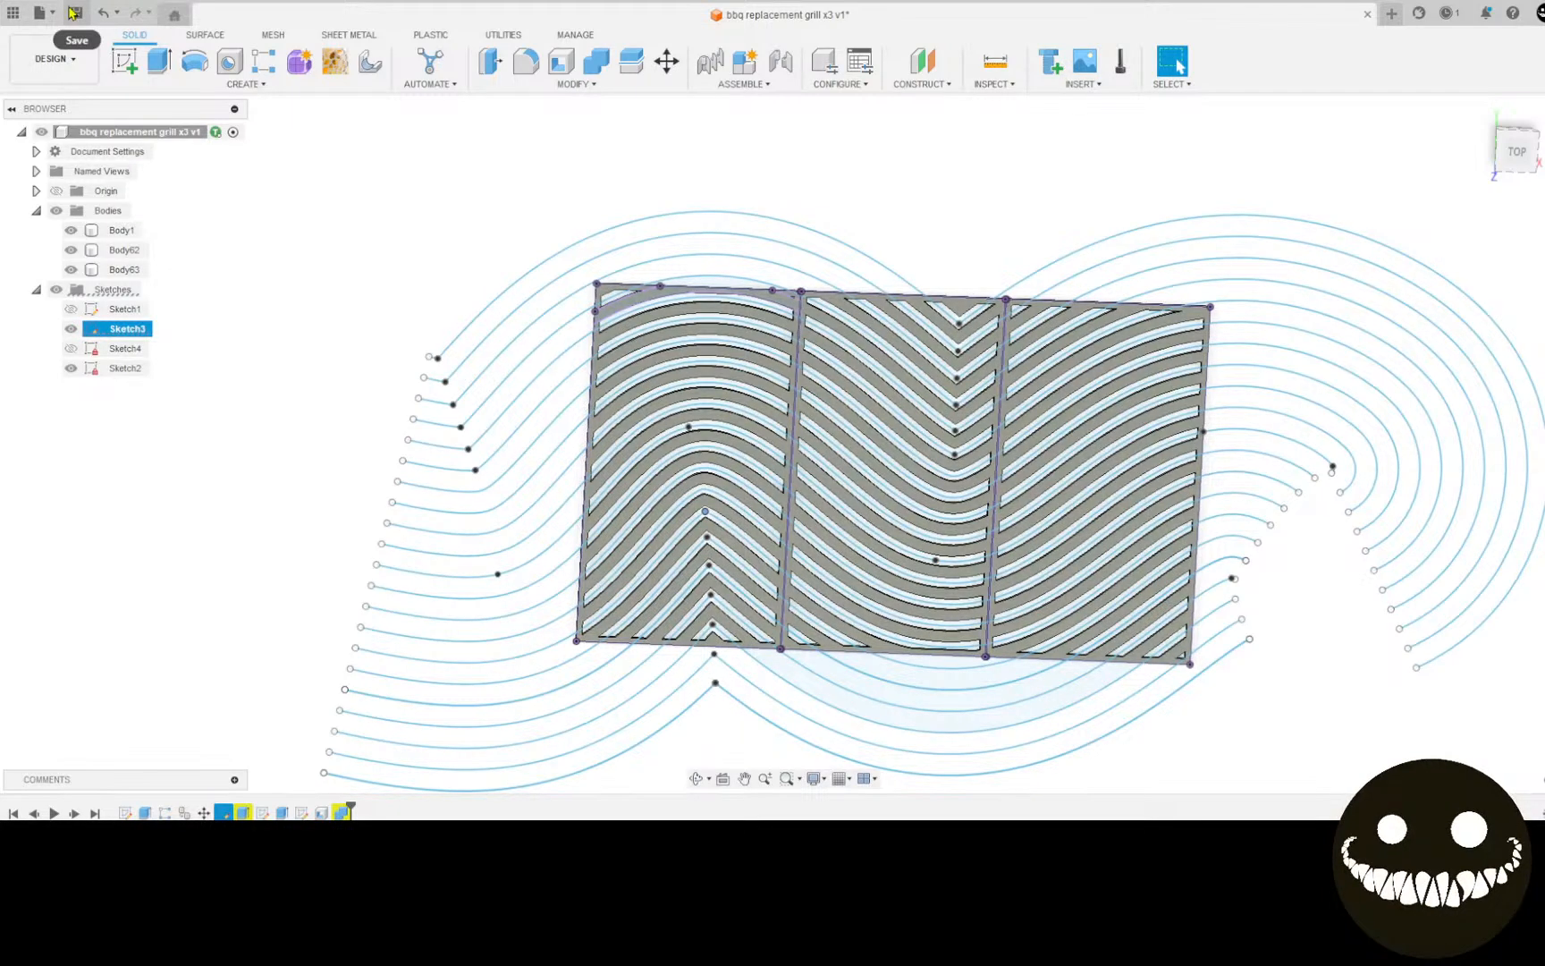
# Step: Save a copy of the design in Admin Project under the name "bbq replacement grill x3 sandbox"
pyautogui.click(39, 13)
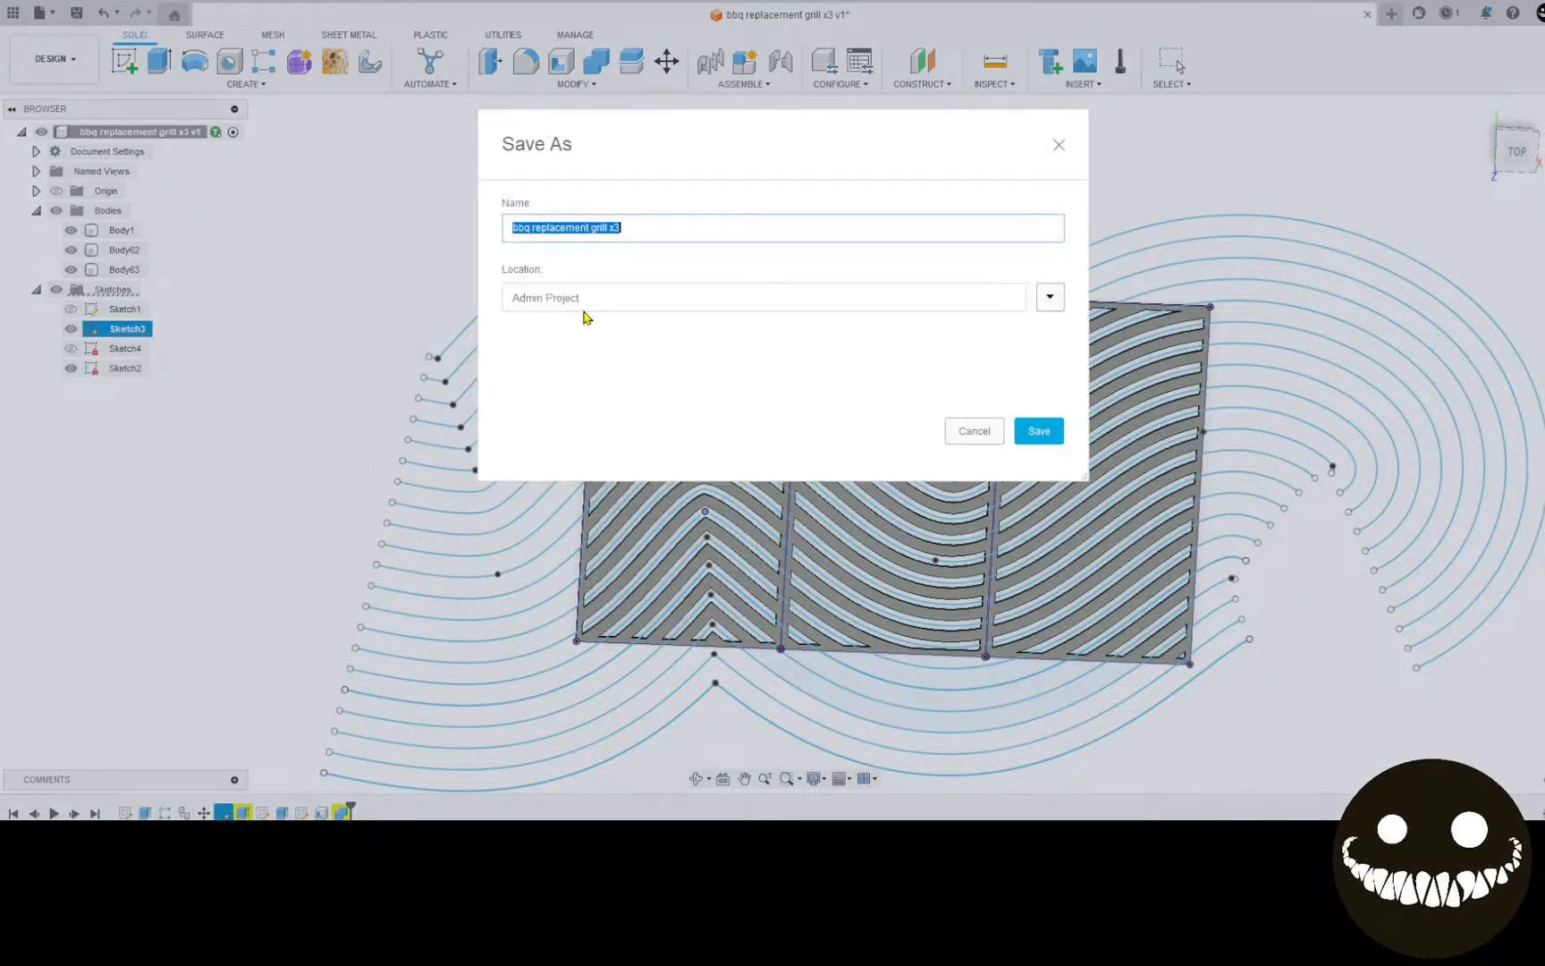
pyautogui.click(642, 231)
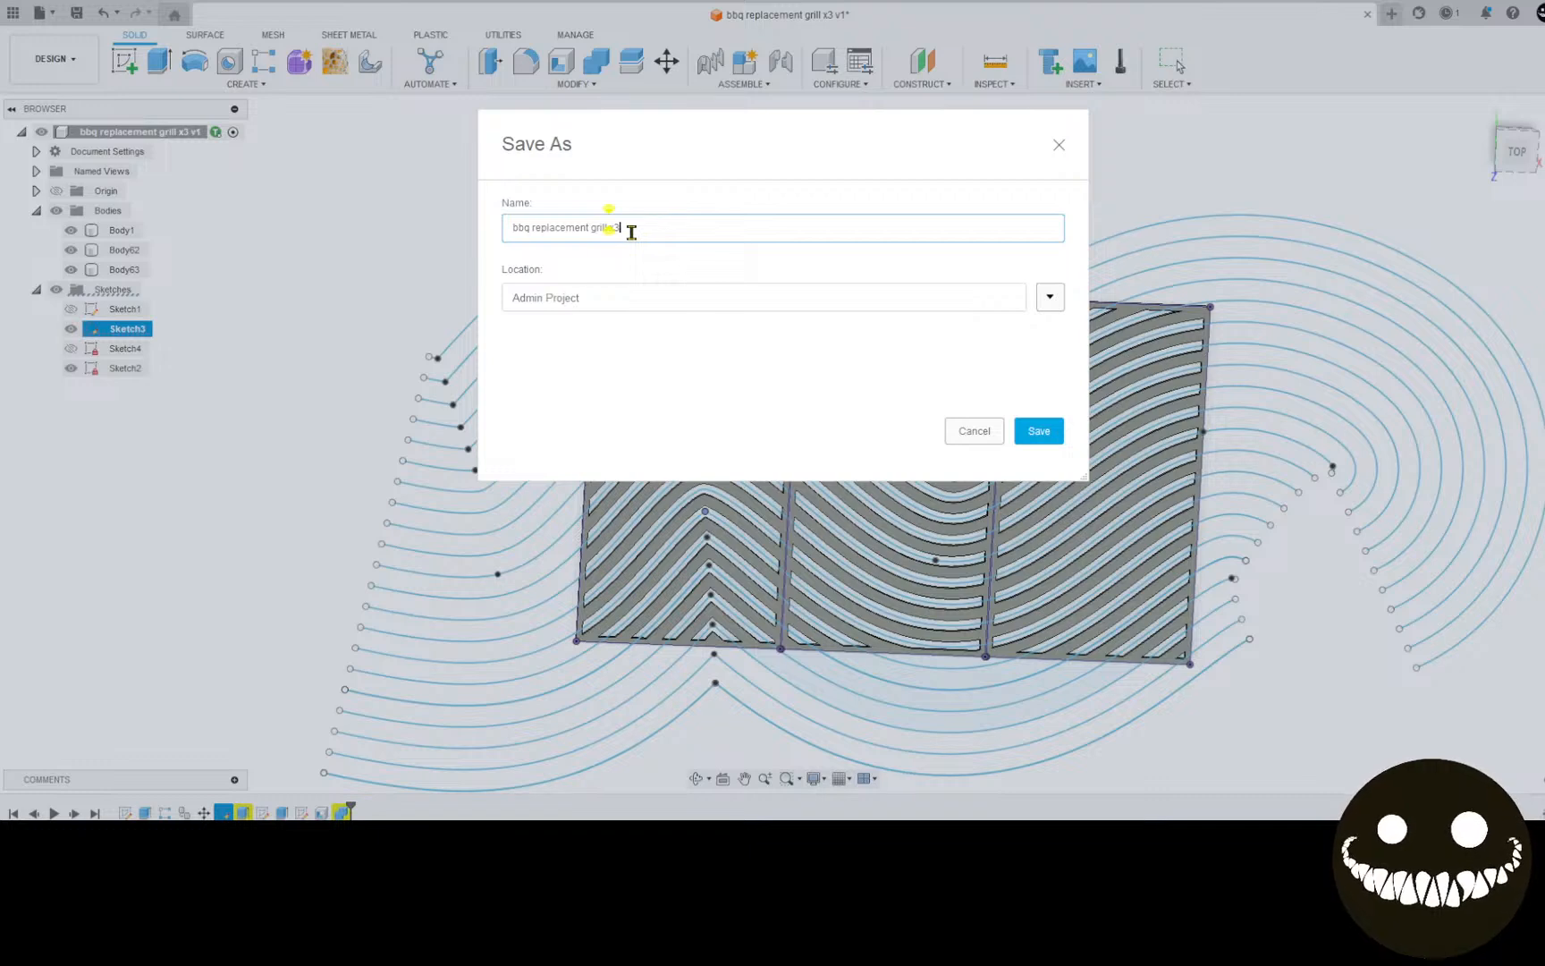
pyautogui.write('sand')
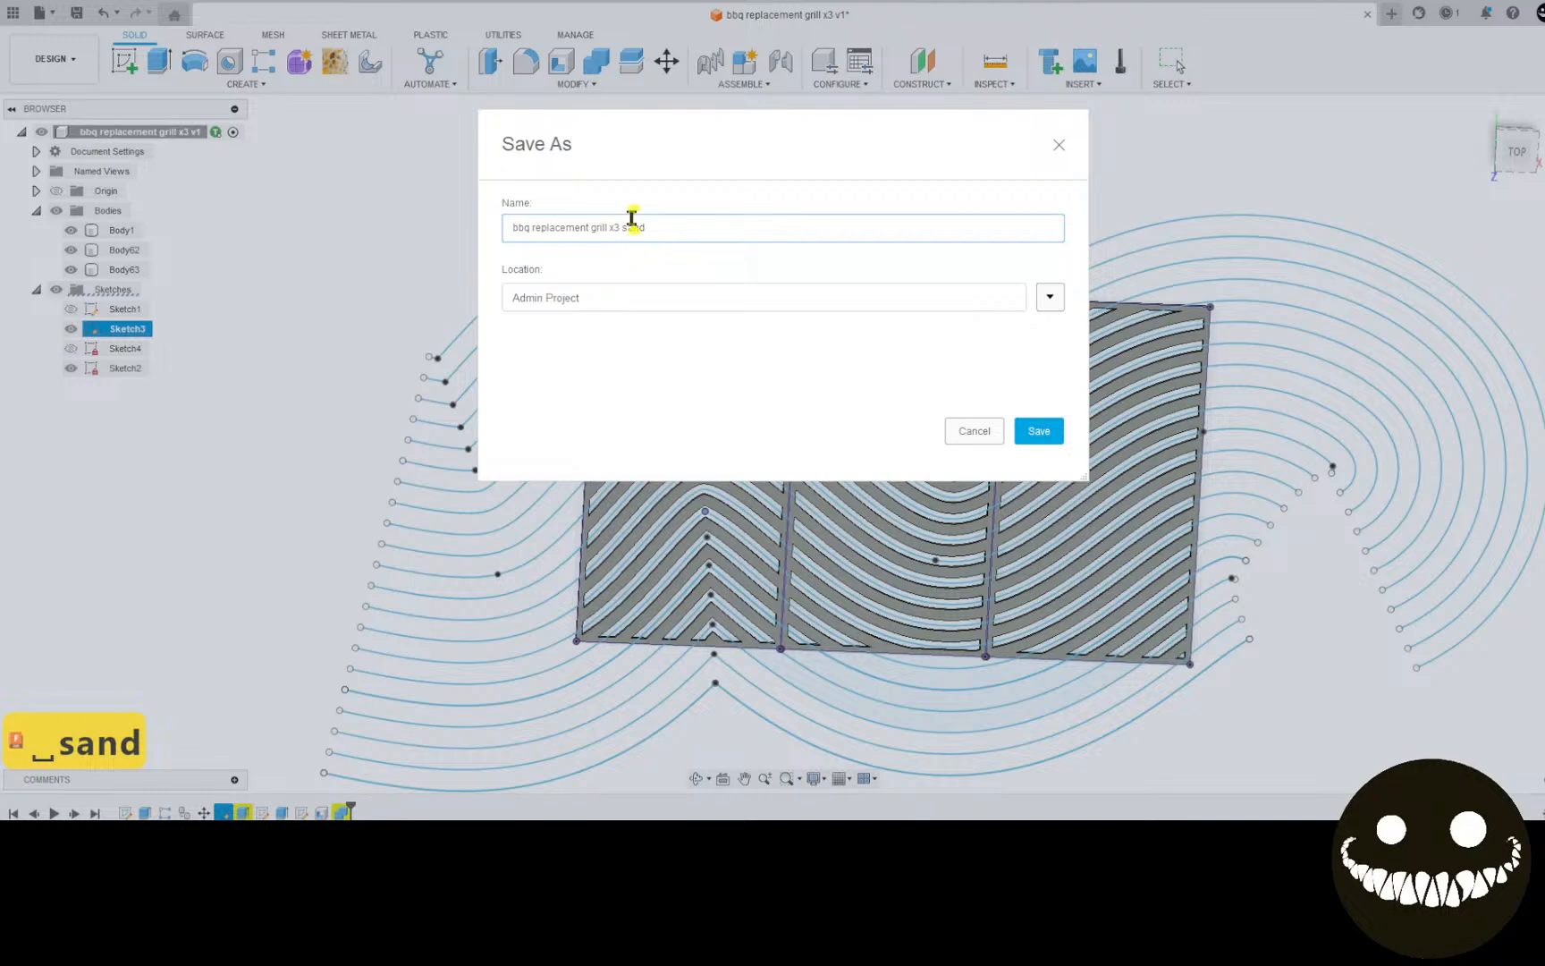
pyautogui.write('box')
pyautogui.press('Return')
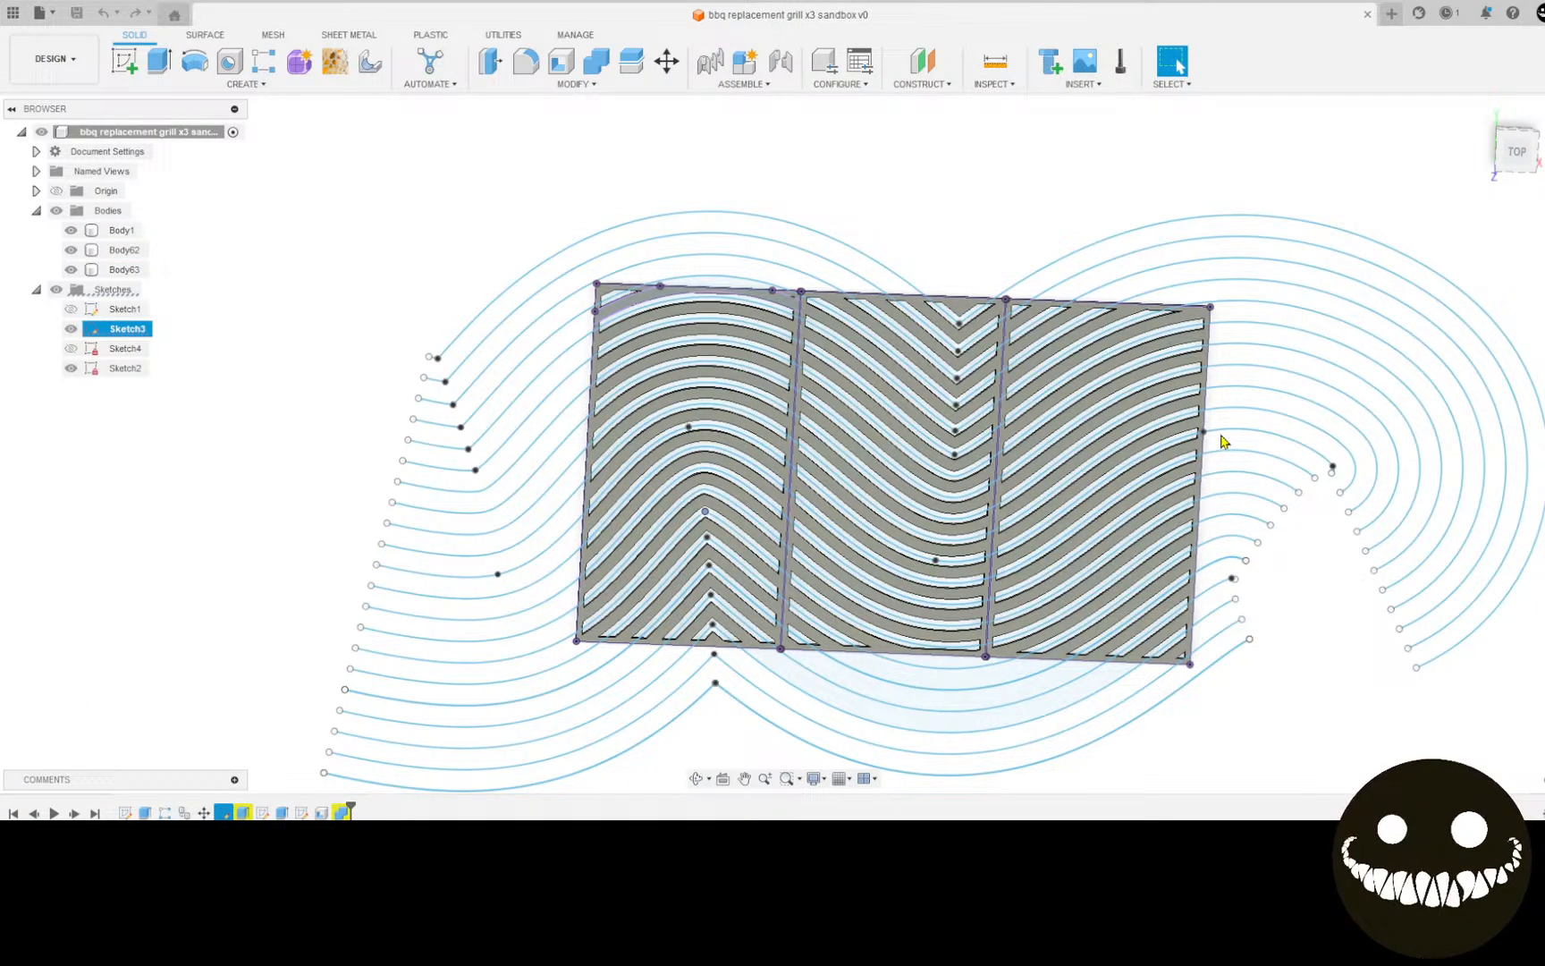
# Step: Undo the recent repositioning of the wavy curves in Sketch3
pyautogui.scroll(3, 1223, 441)
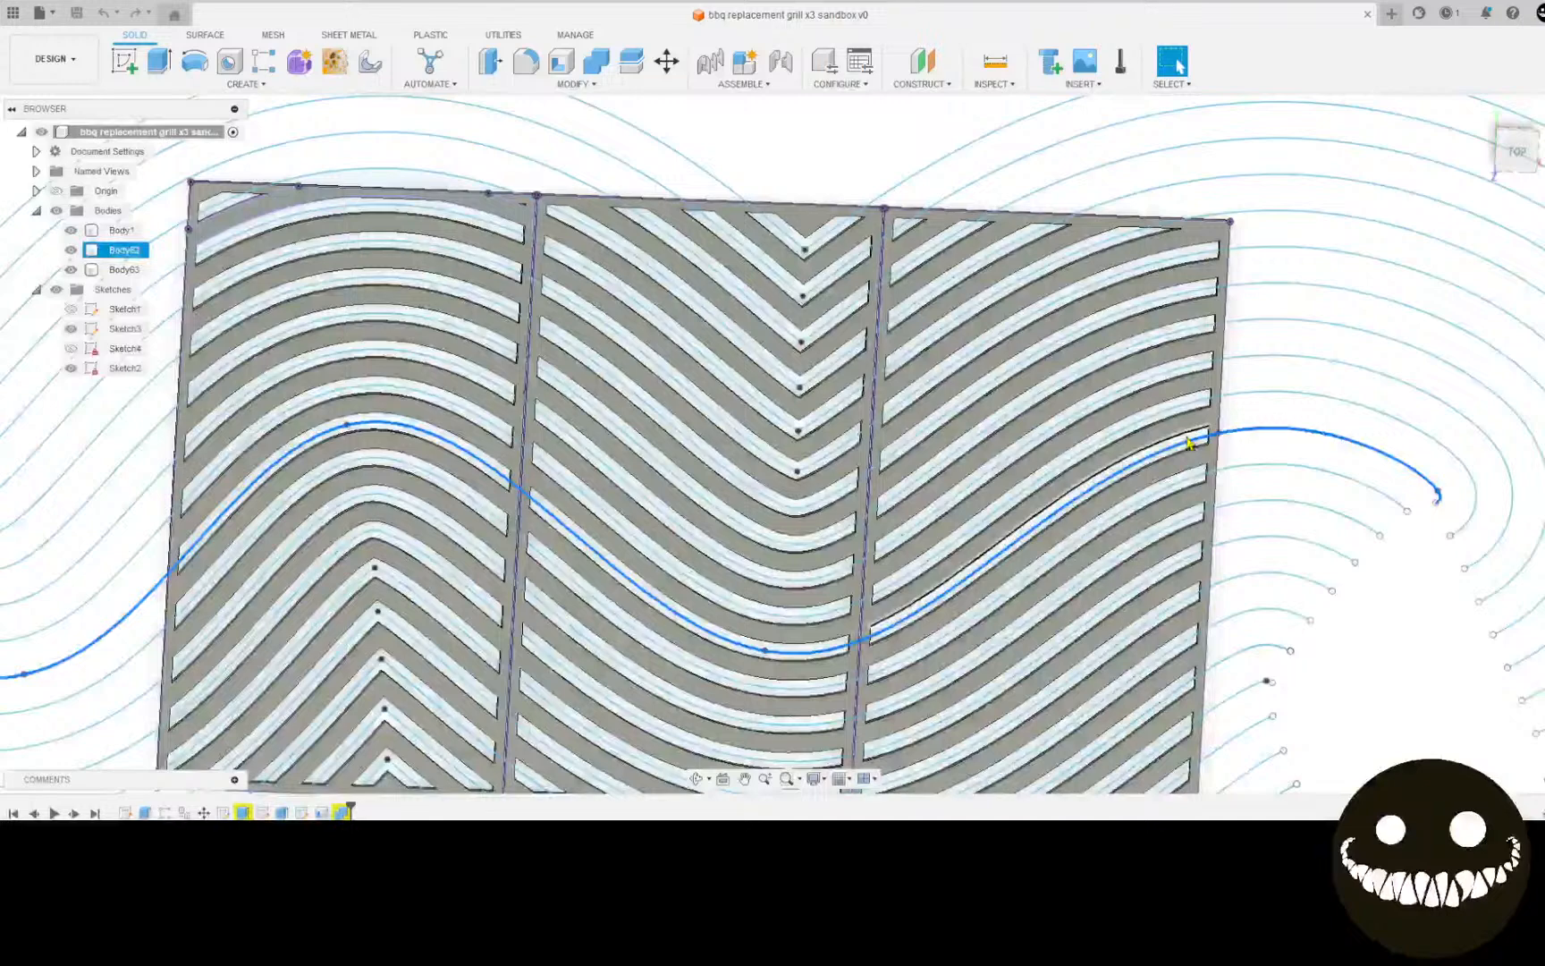
pyautogui.scroll(3, 1190, 443)
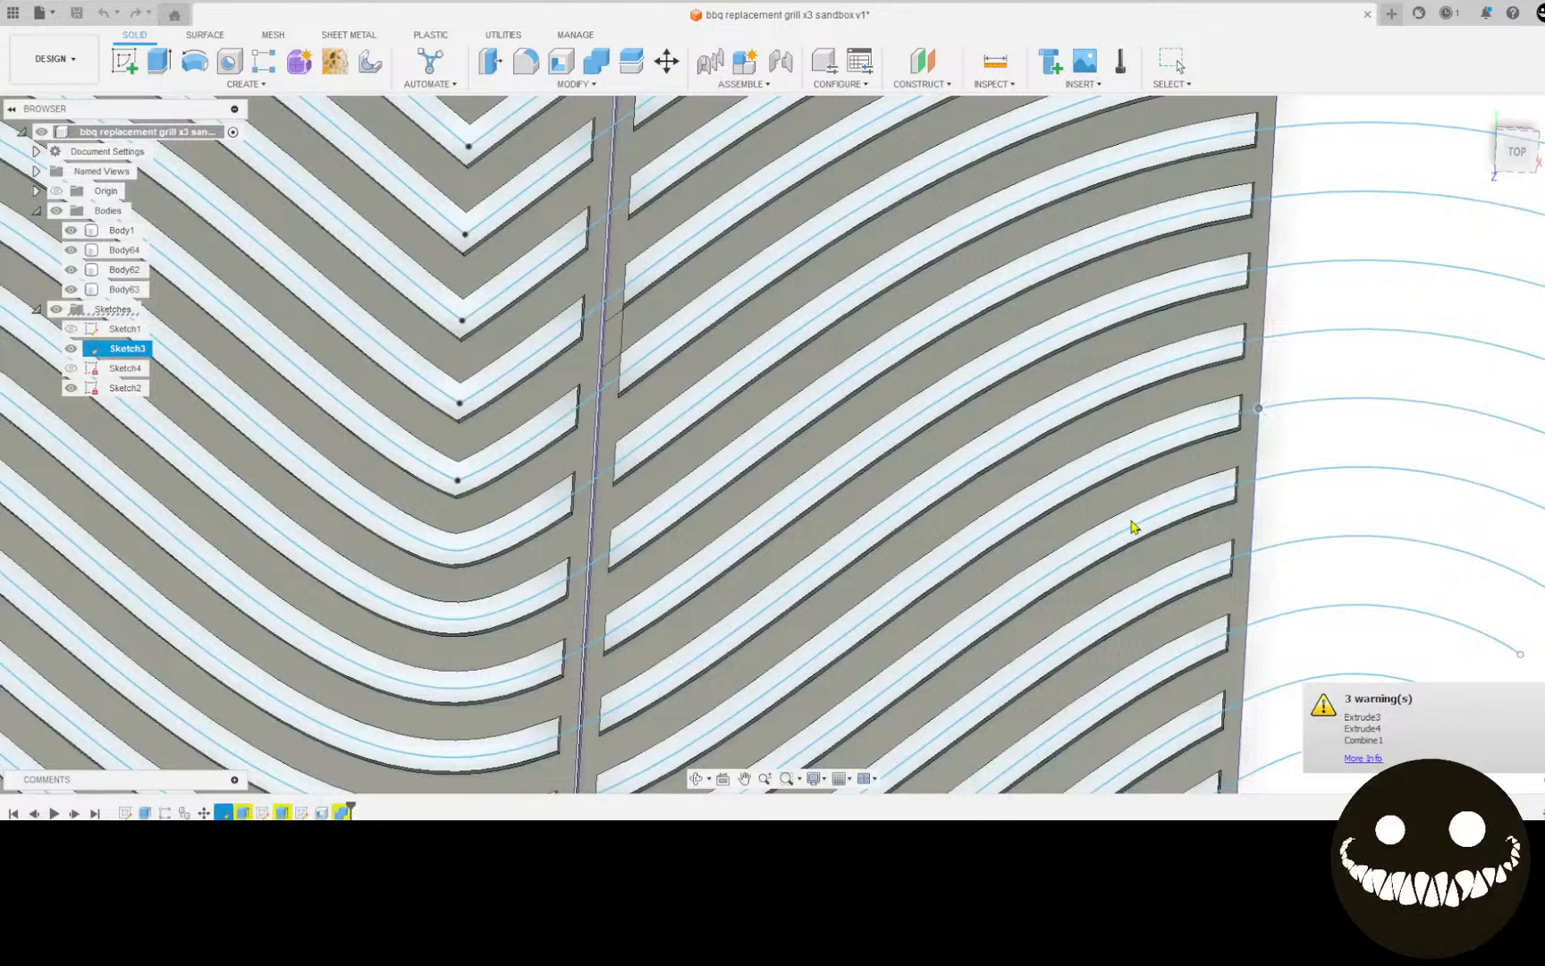
pyautogui.scroll(-1, 1133, 527)
pyautogui.hotkey('ctrl', 'z')
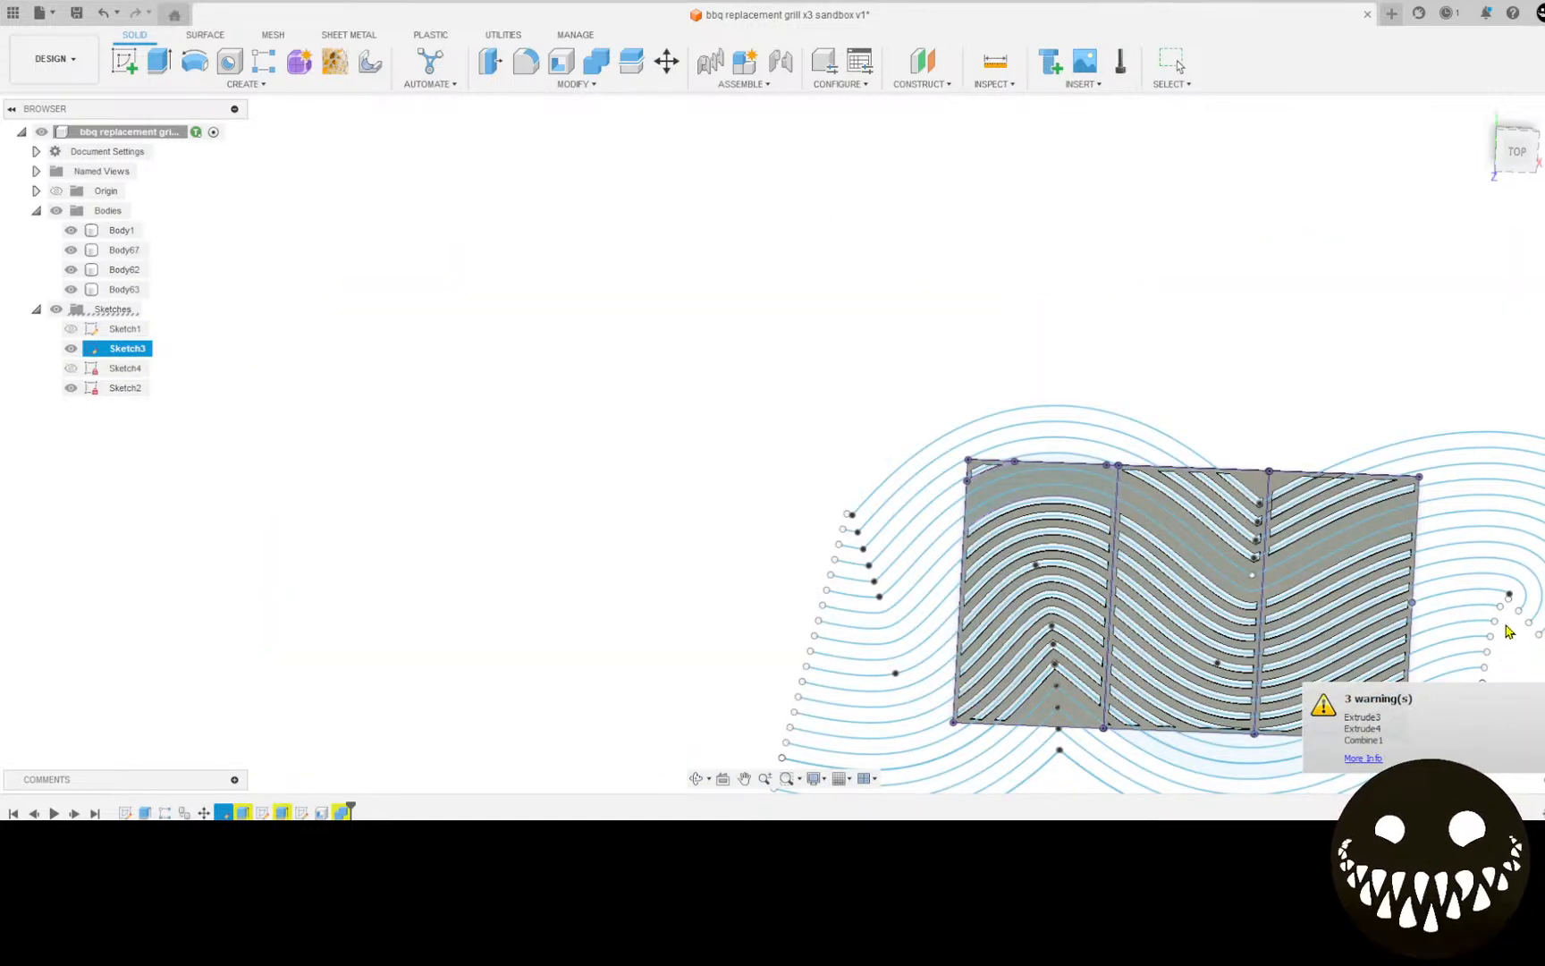
pyautogui.hotkey('ctrl', 'z')
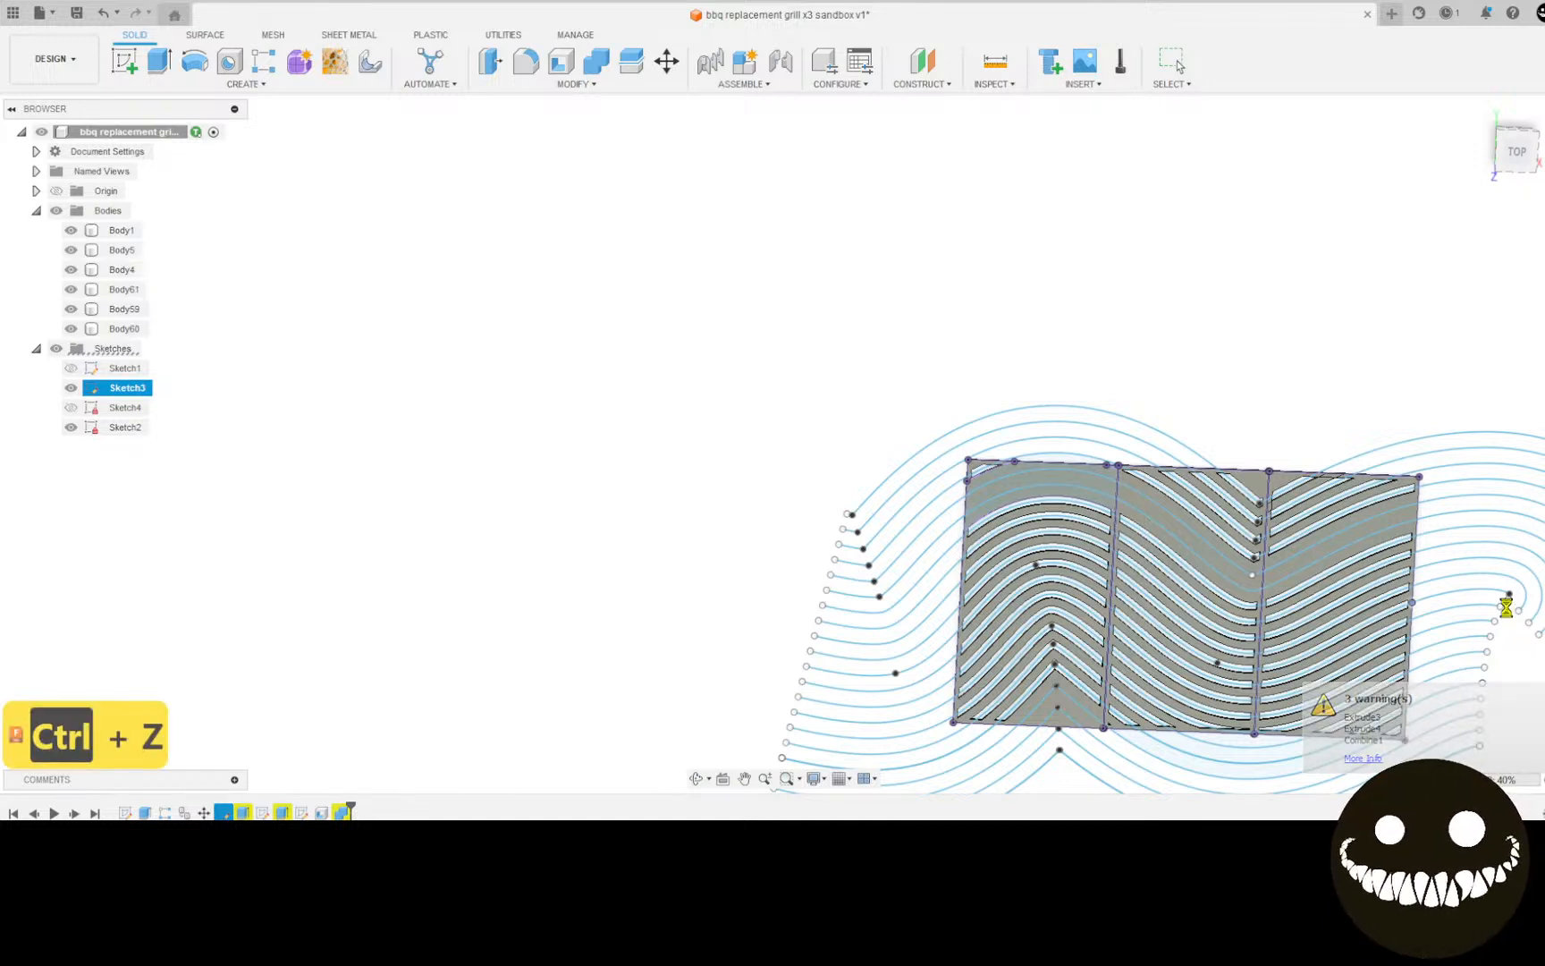
pyautogui.hotkey('ctrl', 'z')
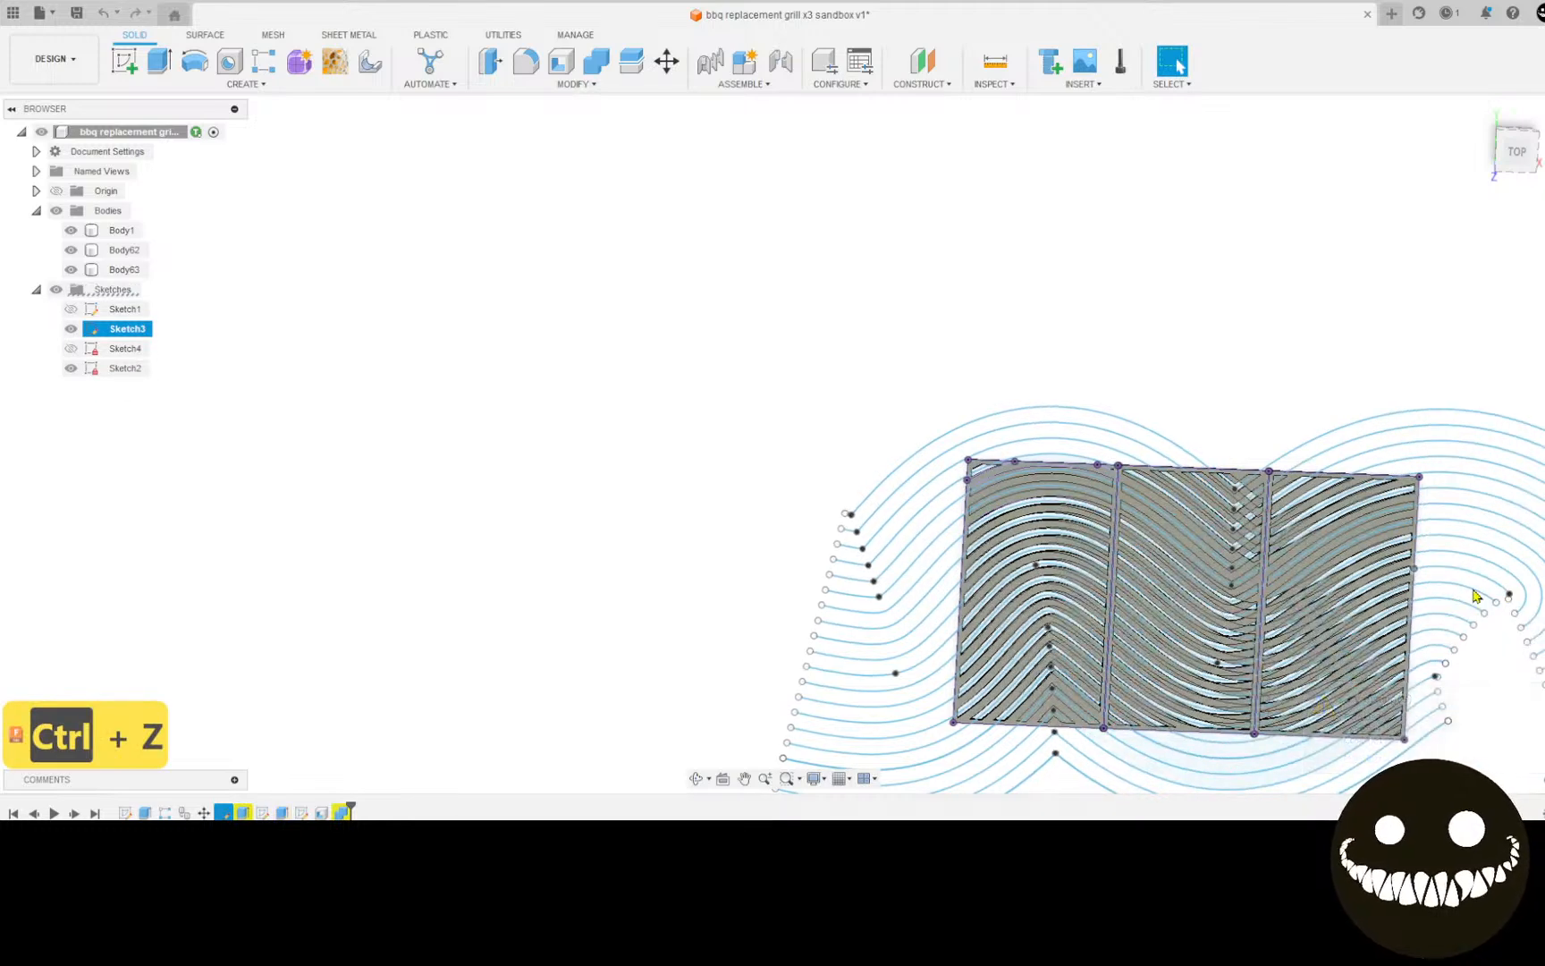
pyautogui.scroll(2, 1431, 601)
pyautogui.hotkey('ctrl', 'z')
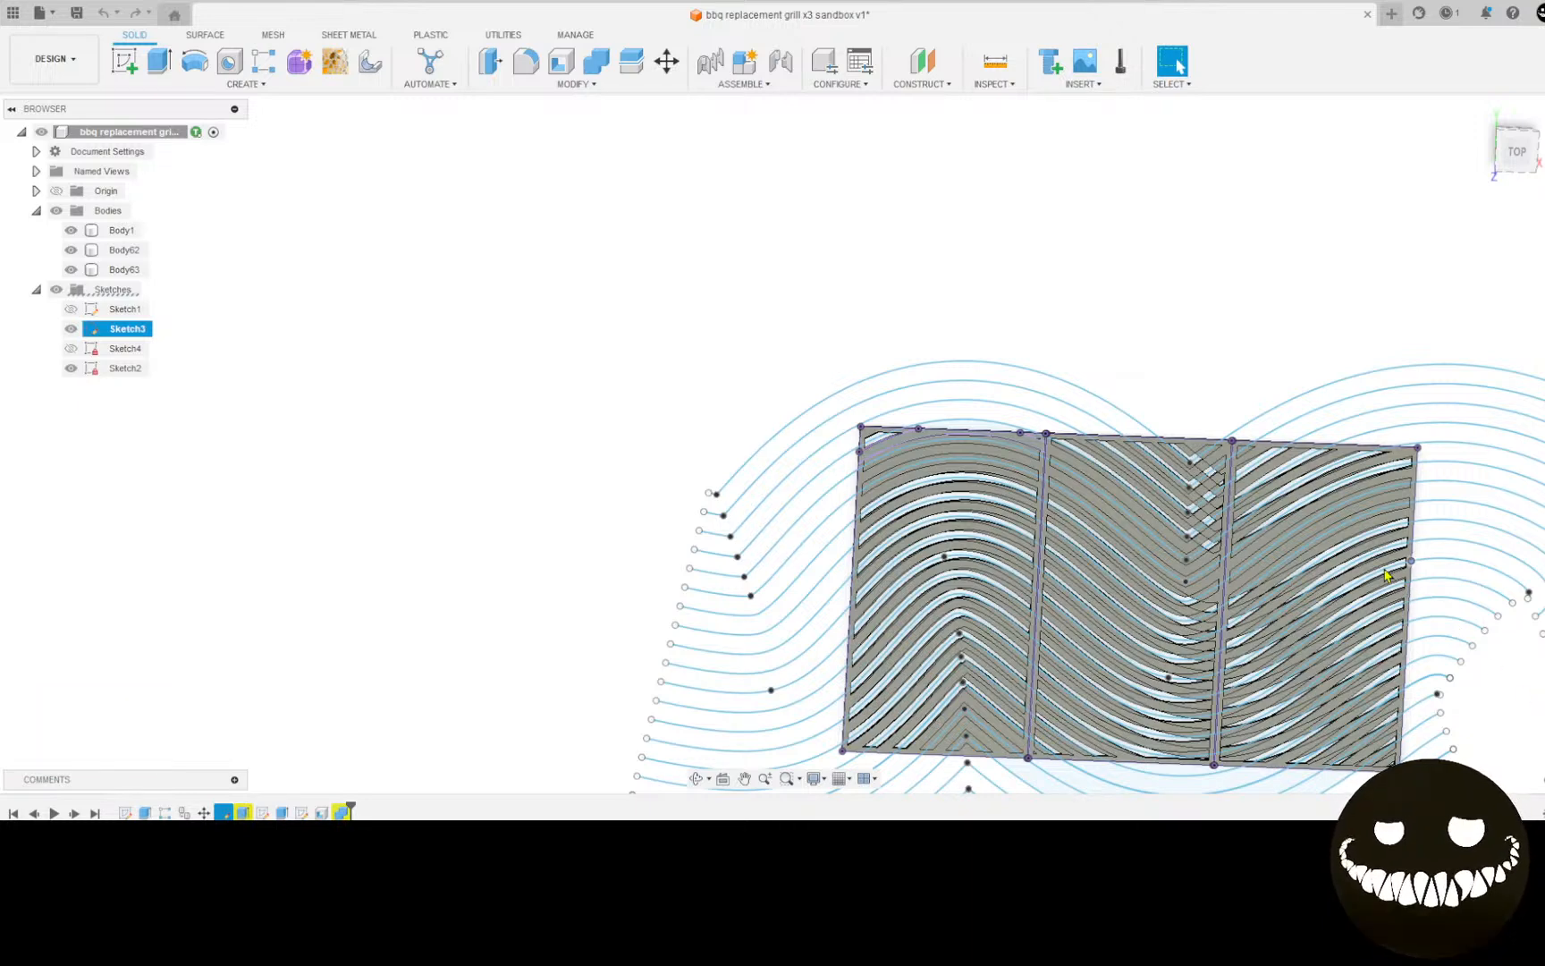
# Step: Try to undo further edits to bring back the evenly spaced slot pattern
pyautogui.scroll(-2, 1399, 586)
pyautogui.moveTo(1324, 366)
pyautogui.mouseDown(button='middle')
pyautogui.moveTo(1109, 272)
pyautogui.moveTo(962, 243)
pyautogui.mouseUp(button='middle')
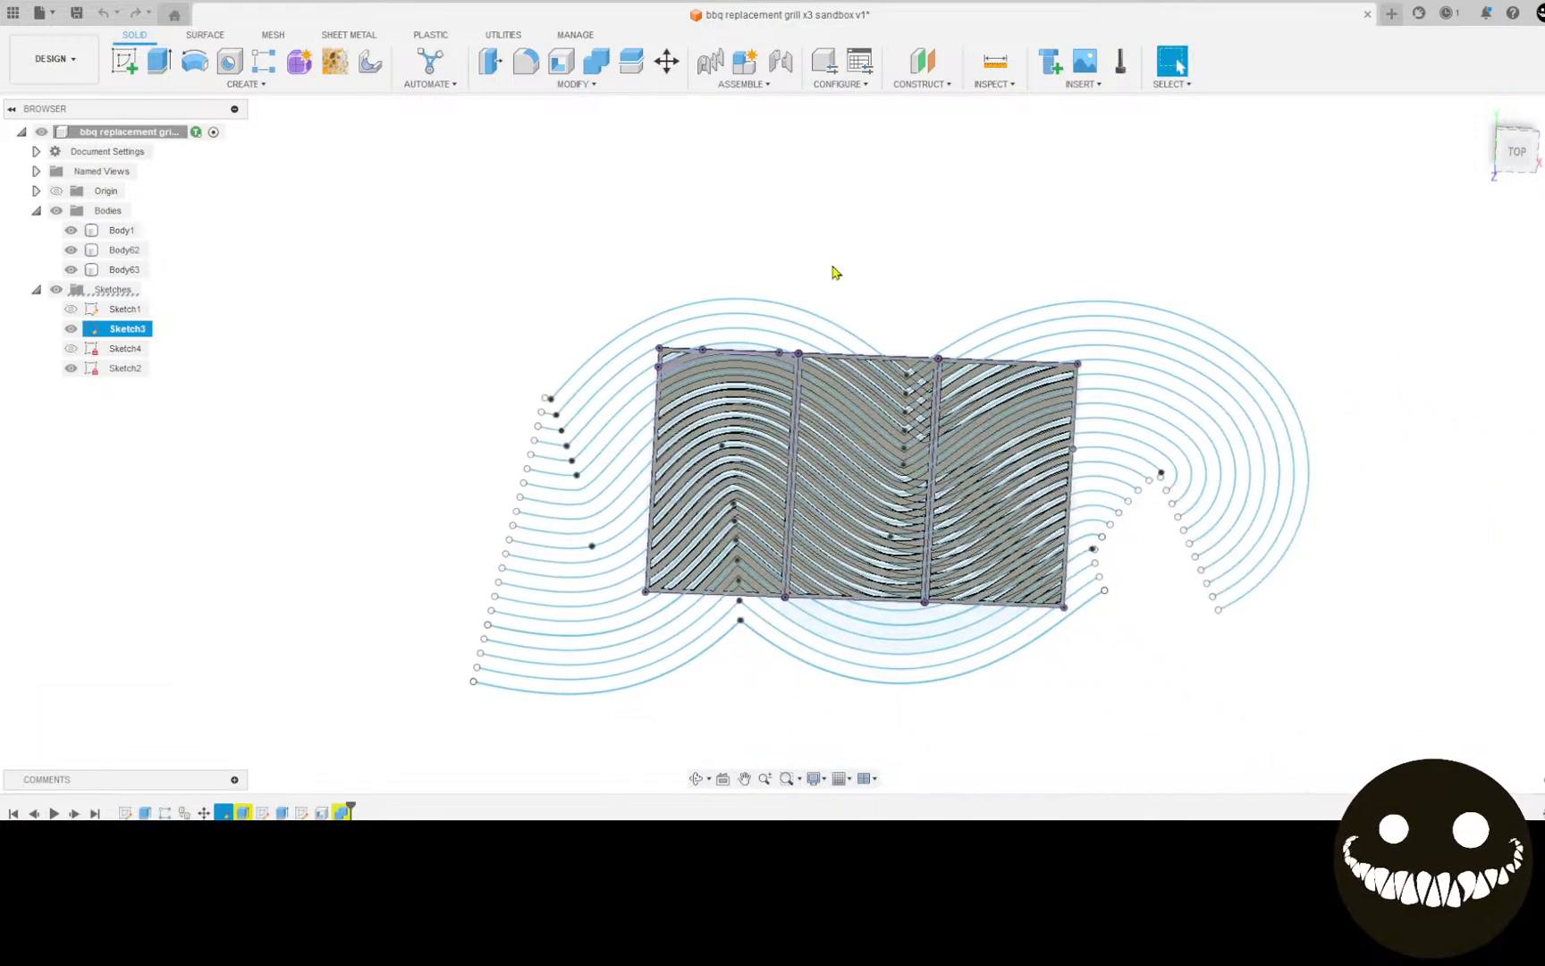
pyautogui.hotkey('ctrl', 'z')
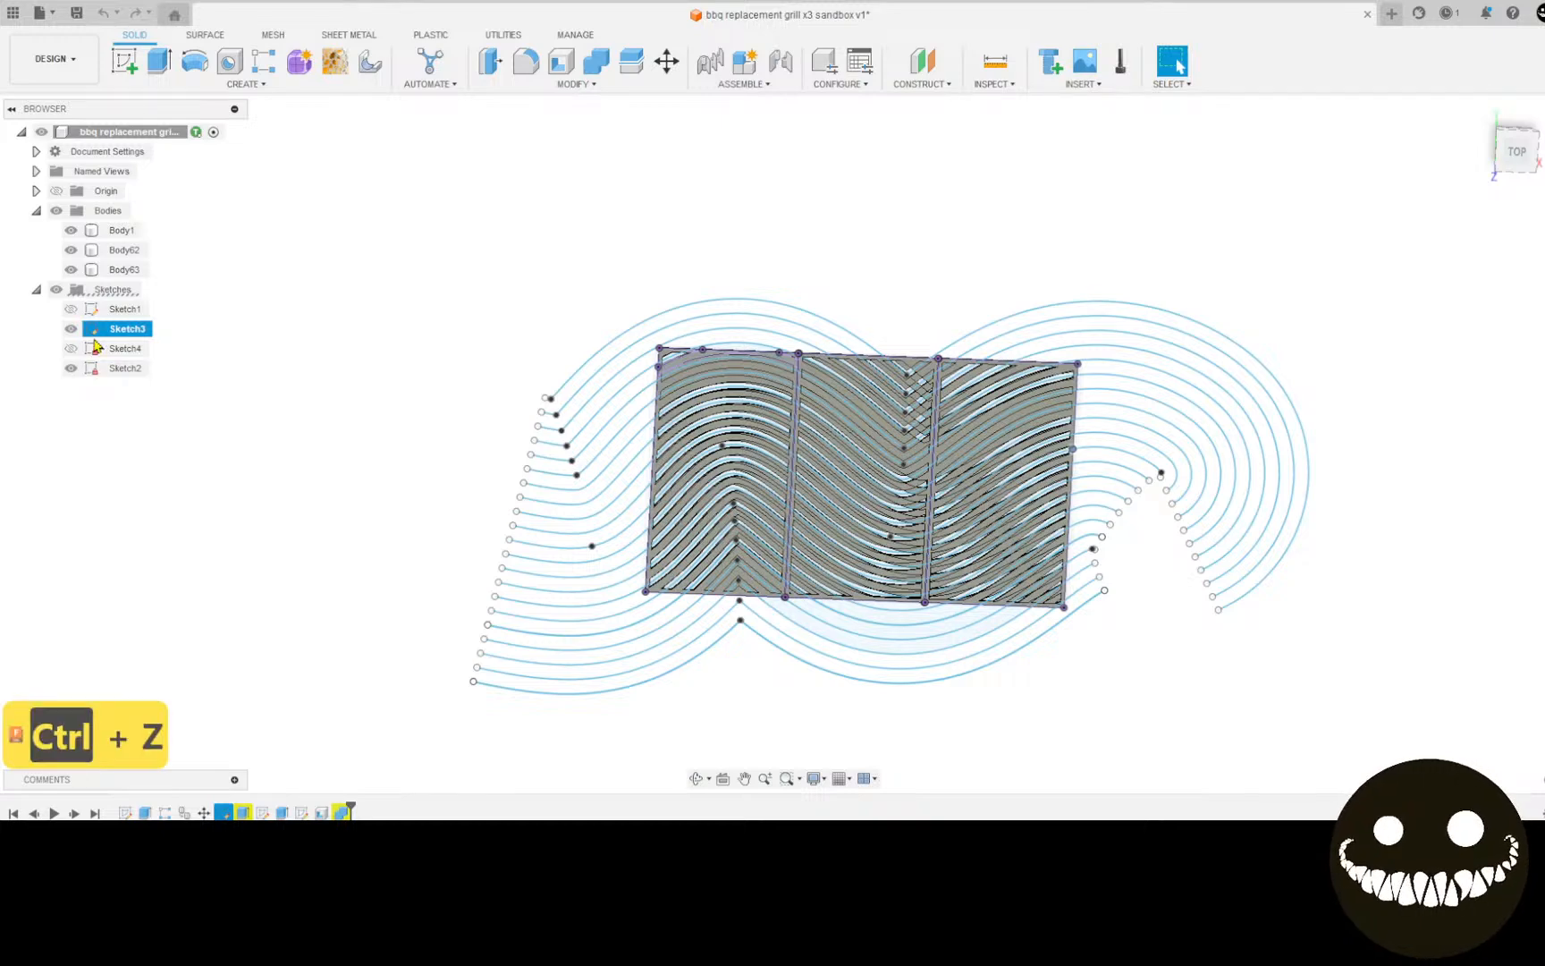
pyautogui.scroll(3, 514, 465)
pyautogui.hotkey('ctrl', 'z')
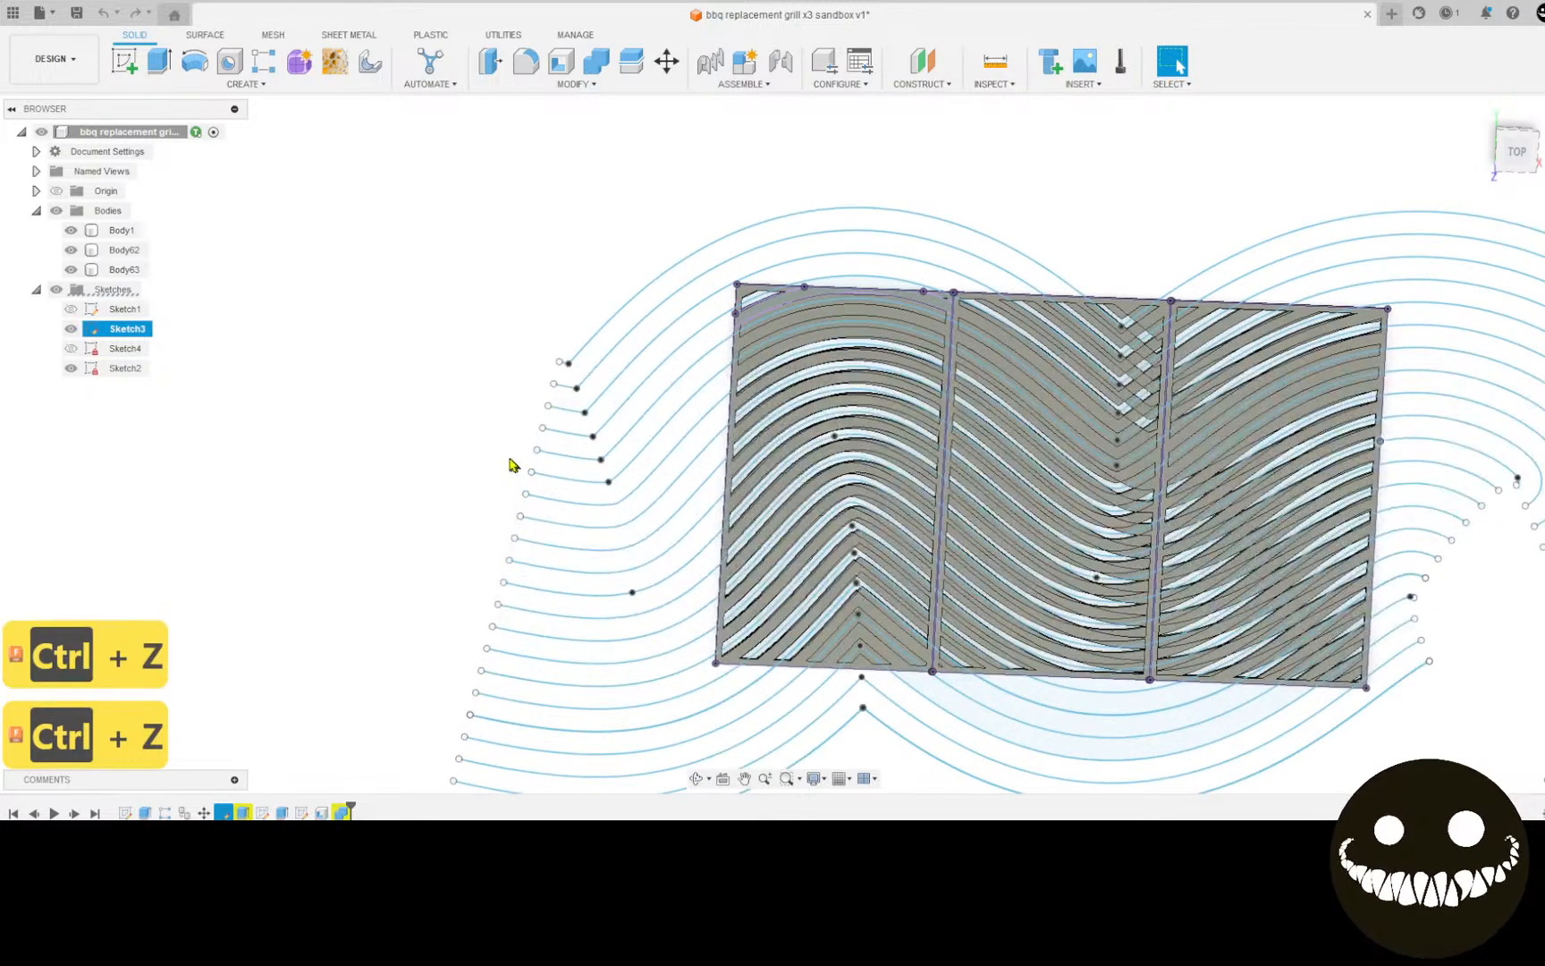
pyautogui.hotkey('ctrl', 'z')
pyautogui.hotkey('ctrl', 'z')
pyautogui.hotkey('ctrl', 'z')
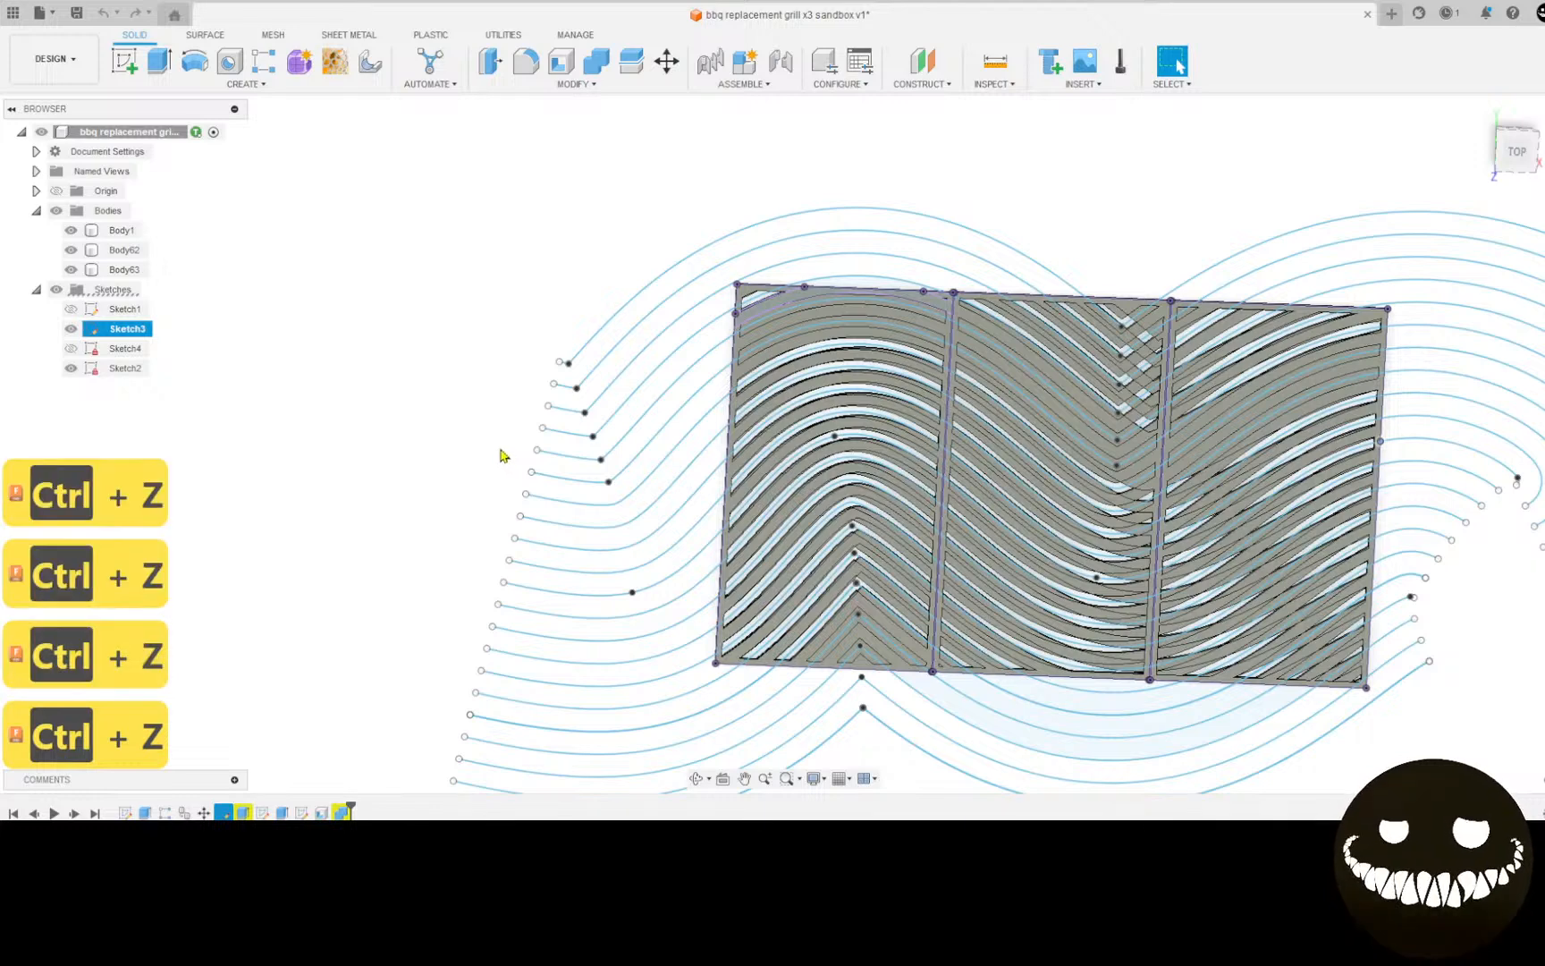
pyautogui.hotkey('ctrl', 'z')
pyautogui.hotkey('ctrl', 'z')
pyautogui.hotkey('ctrl', 'z')
pyautogui.hotkey('ctrl', 'z')
pyautogui.hotkey('ctrl', 'z')
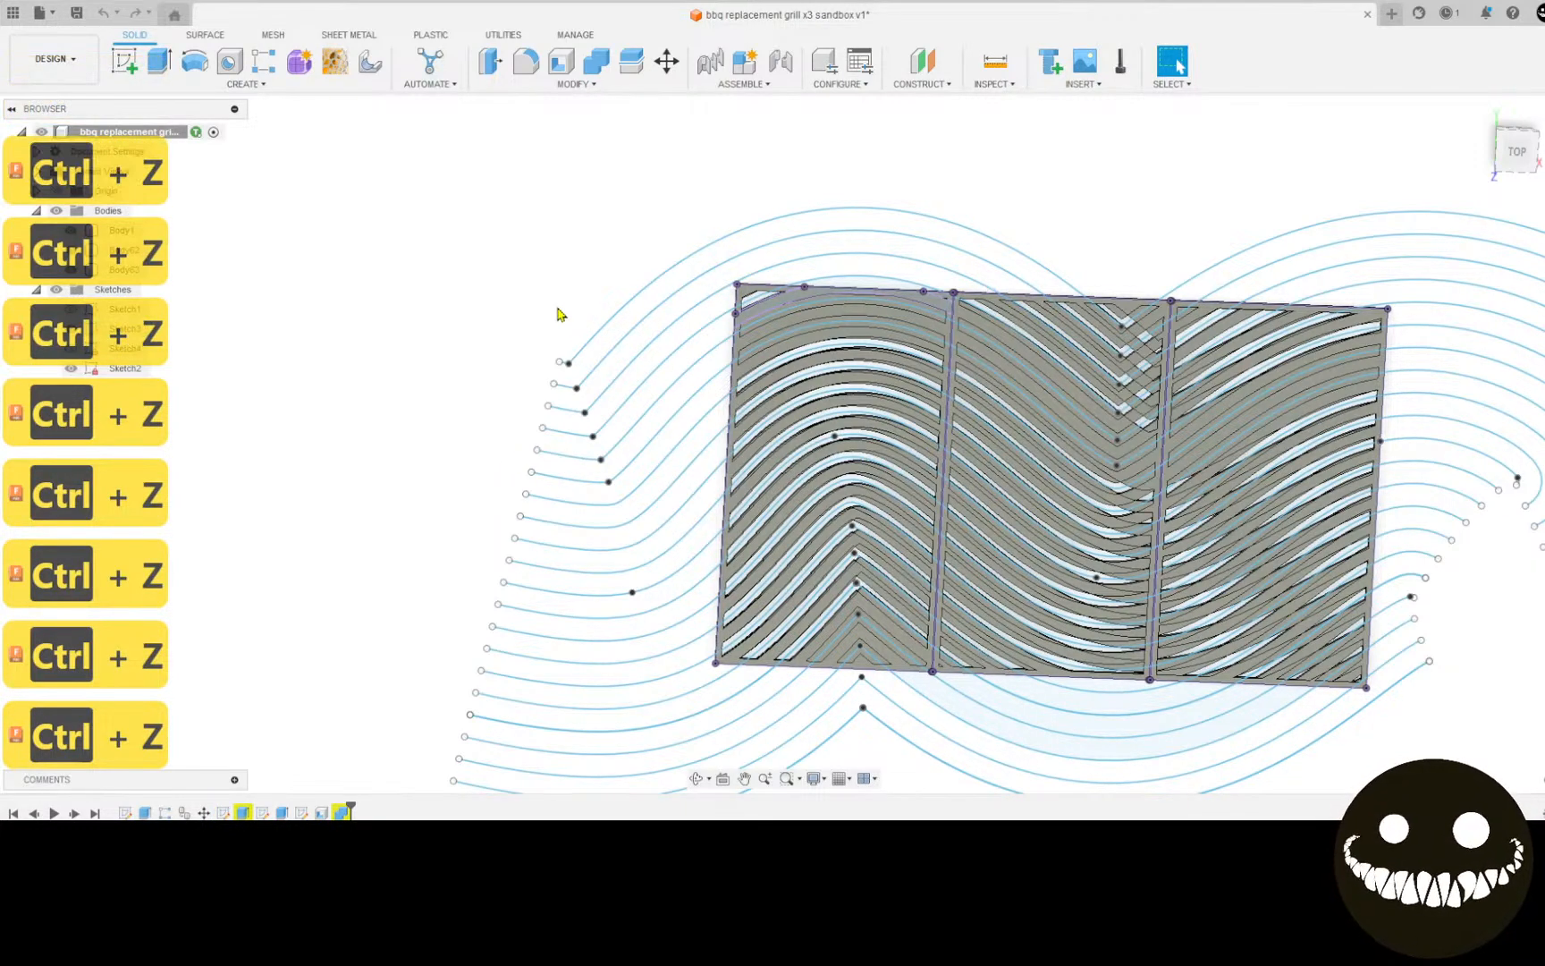
# Step: Hide Sketch3 and the middle grill section, Body63
pyautogui.scroll(3, 1456, 561)
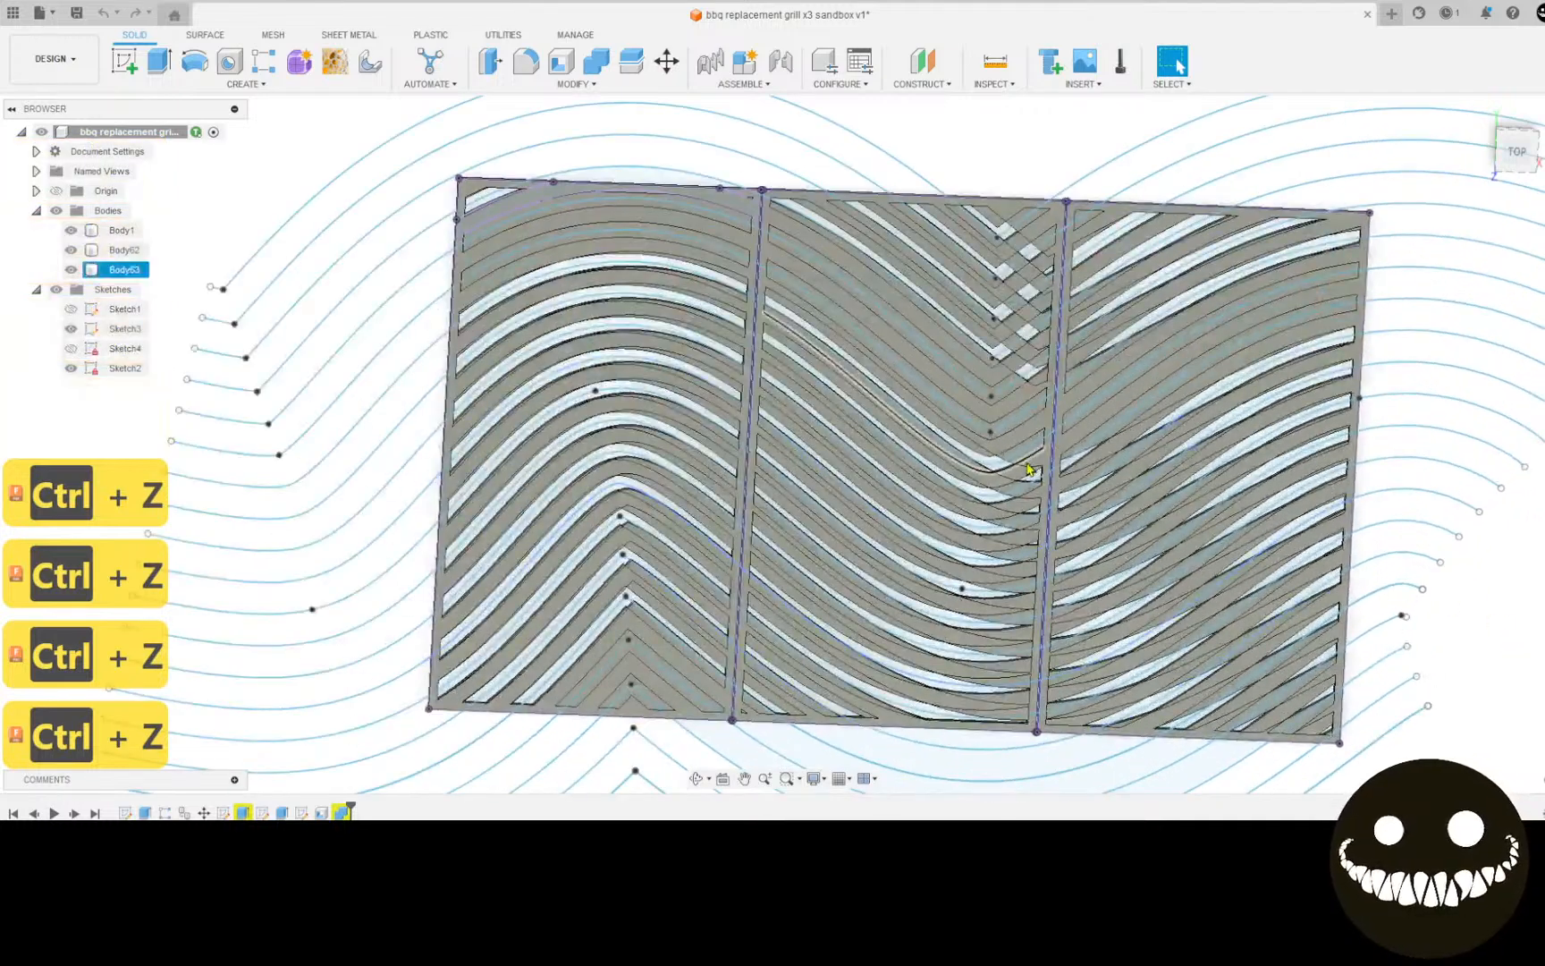
pyautogui.scroll(-3, 881, 458)
pyautogui.click(70, 330)
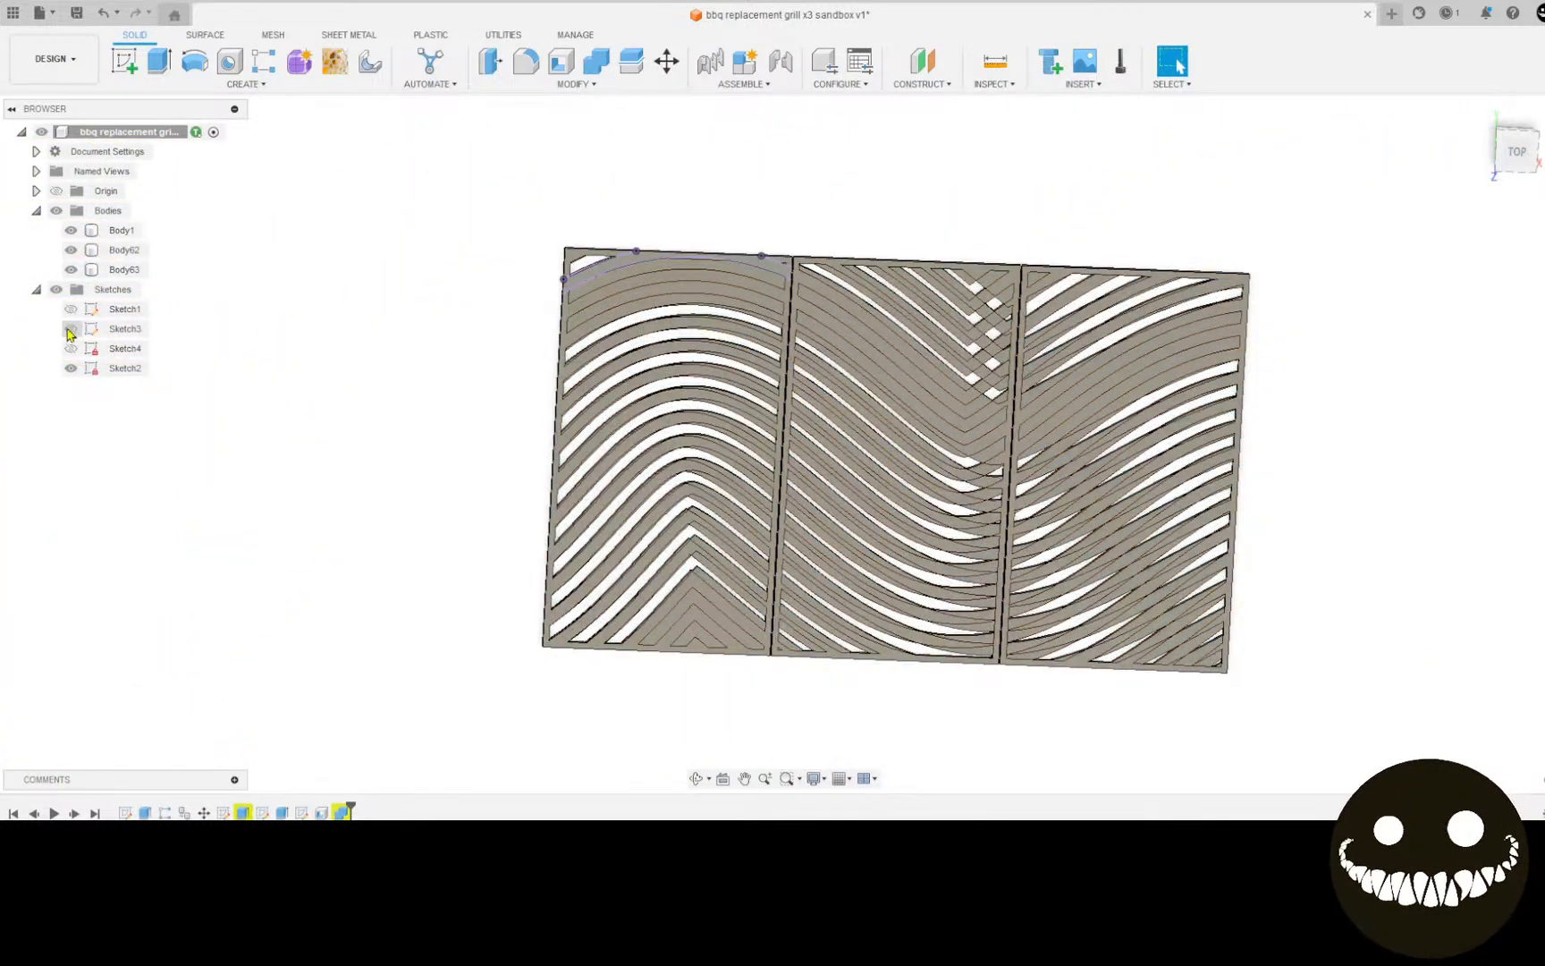
pyautogui.click(79, 270)
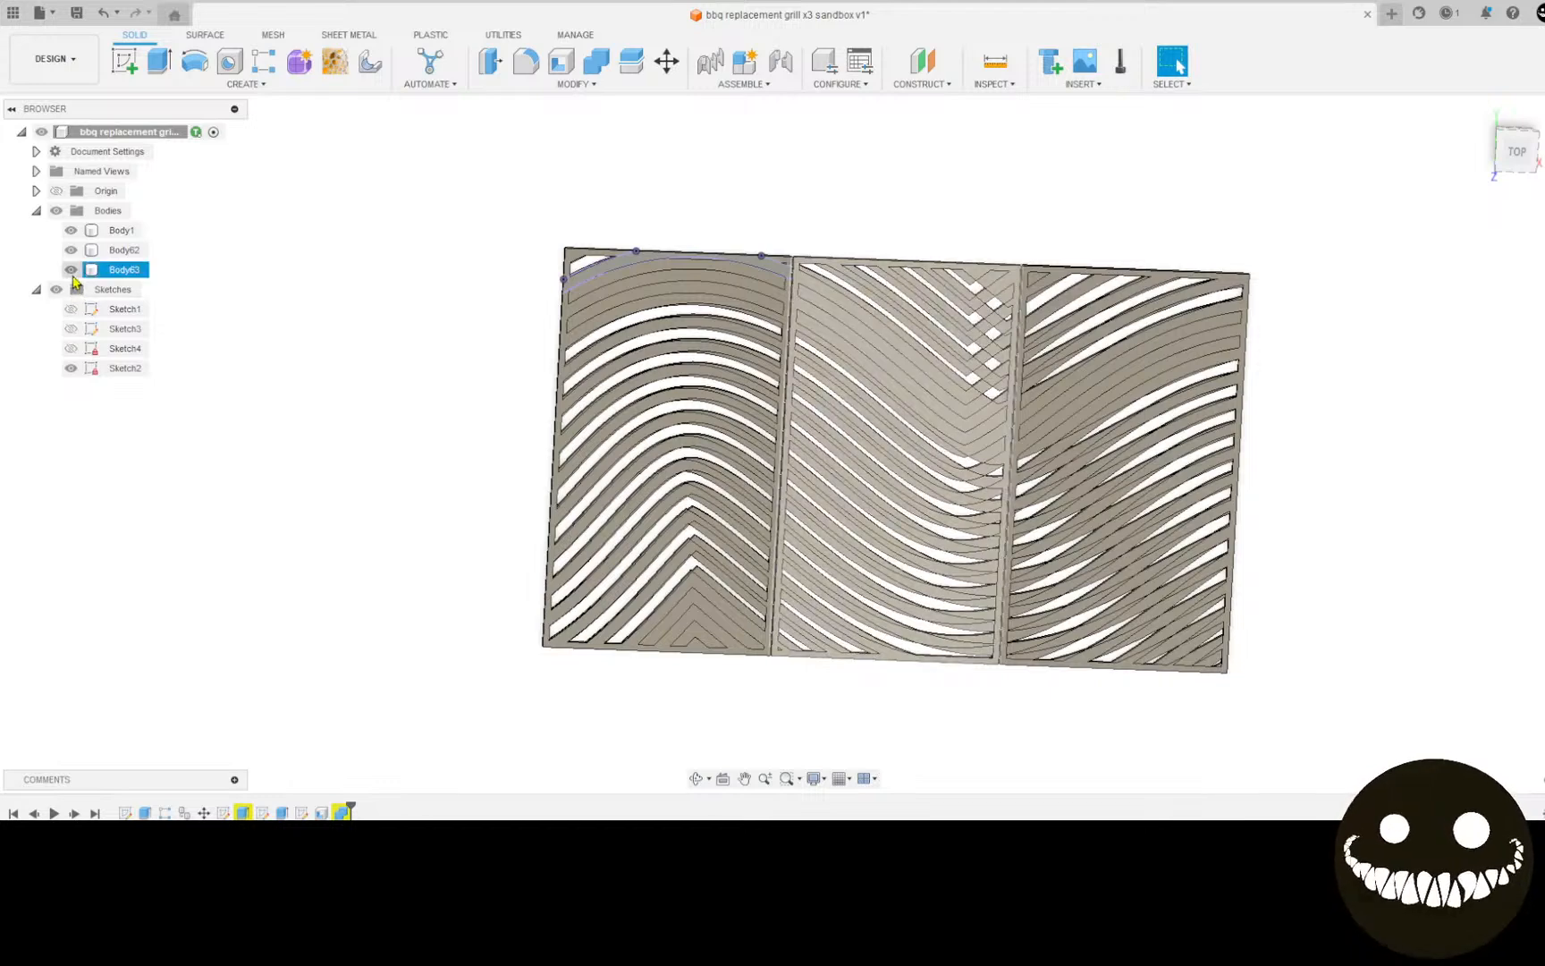
pyautogui.click(70, 269)
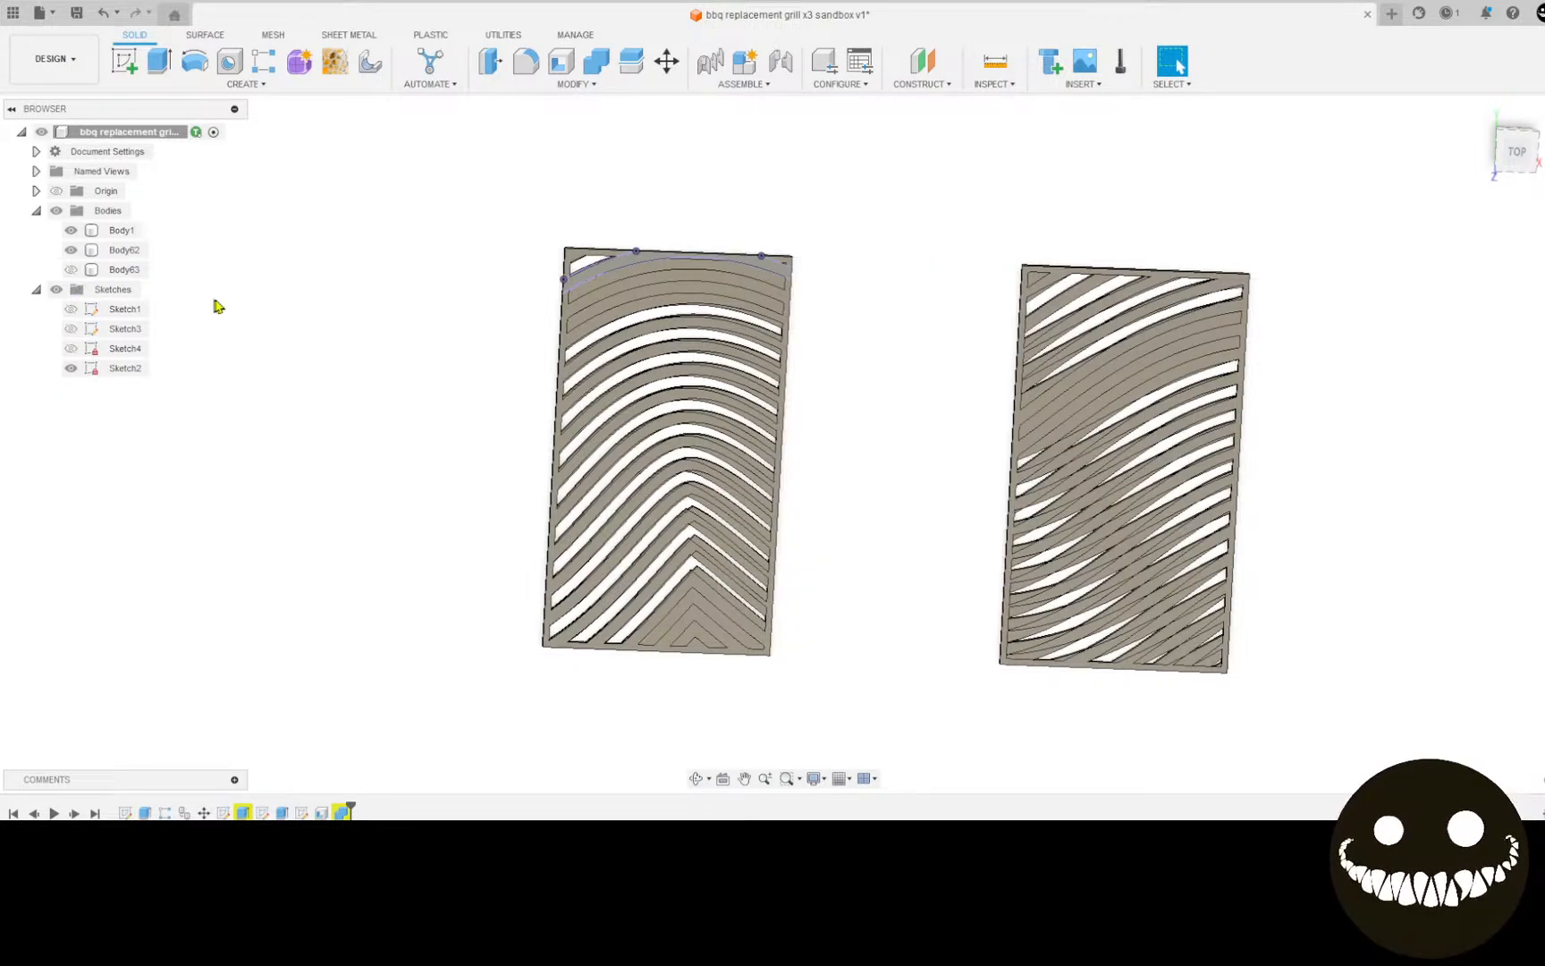
# Step: Undo the hiding of Sketch3 and Body63, and try to undo the earlier changes as well
pyautogui.hotkey('ctrl', 'z')
pyautogui.hotkey('ctrl', 'z')
pyautogui.hotkey('ctrl', 'z')
pyautogui.hotkey('ctrl', 'z')
pyautogui.hotkey('ctrl', 'z')
pyautogui.hotkey('ctrl', 'z')
pyautogui.hotkey('ctrl', 'z')
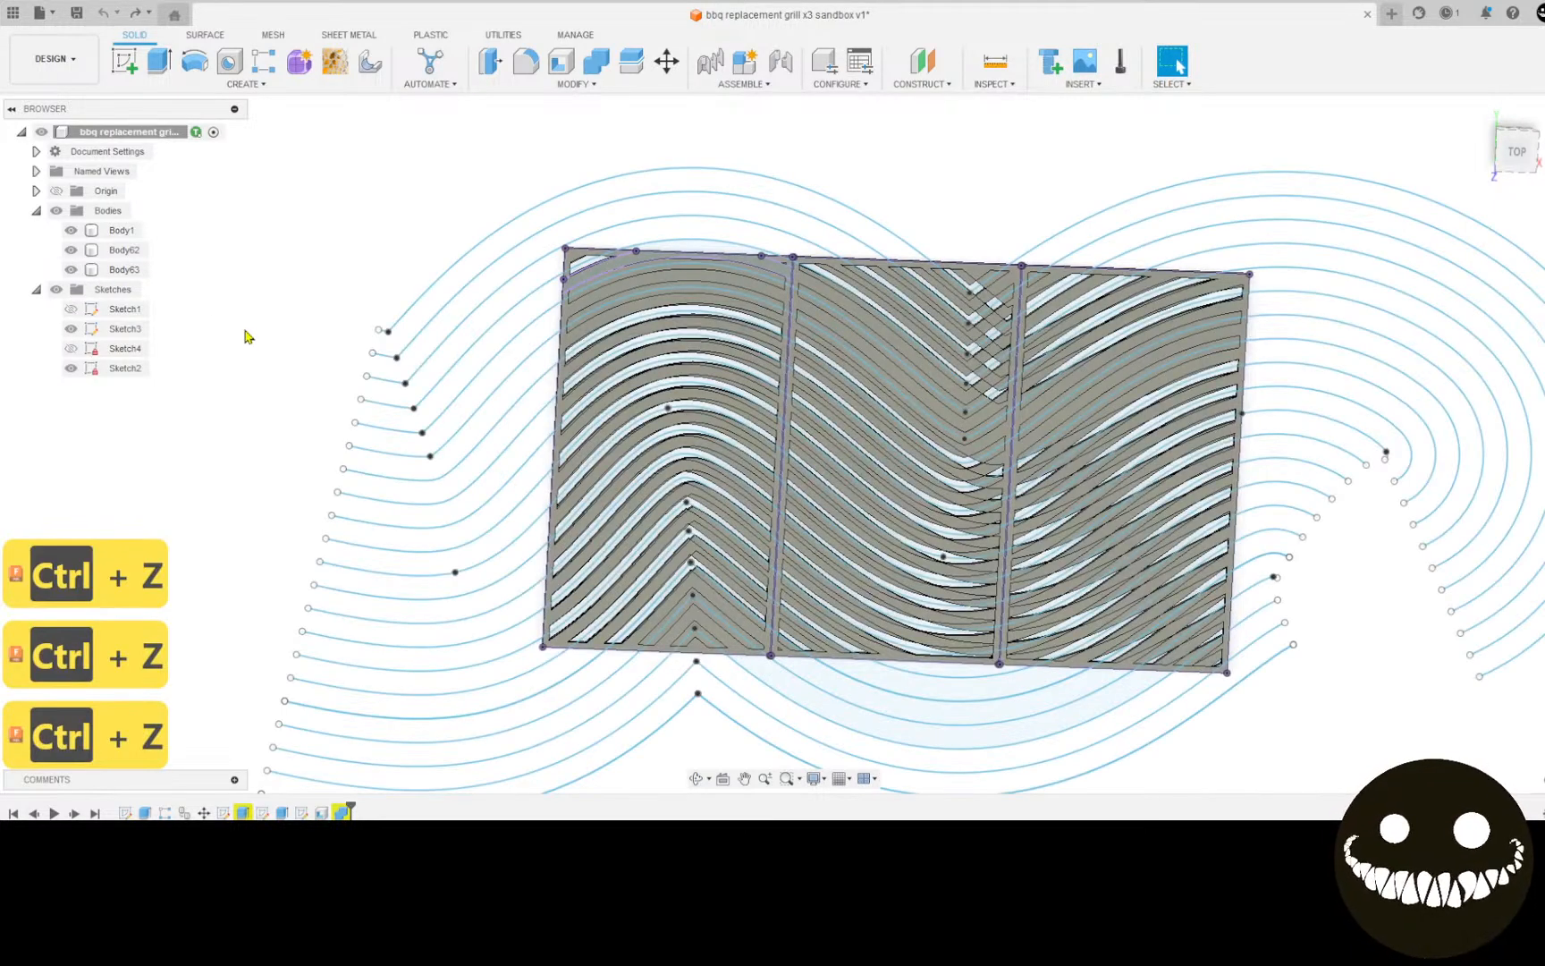
pyautogui.hotkey('ctrl', 'z')
pyautogui.hotkey('ctrl', 'z')
pyautogui.hotkey('ctrl', 'z')
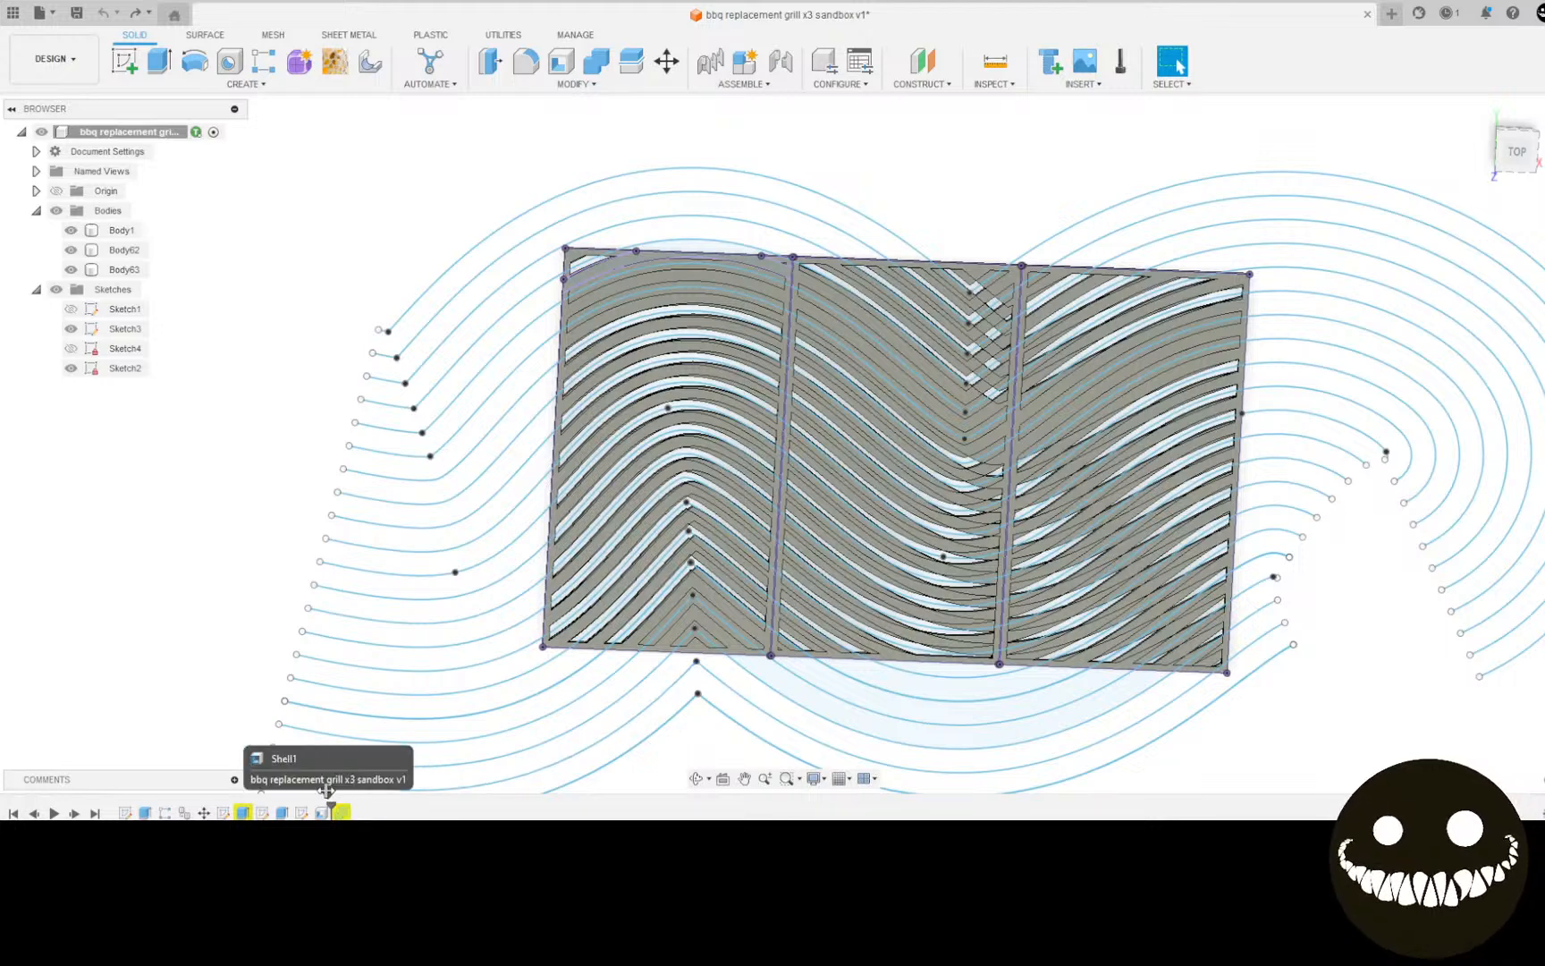
# Step: Roll the design history back past the Combine to just before the Shell1 feature
pyautogui.moveTo(351, 806); pyautogui.dragTo(328, 797)
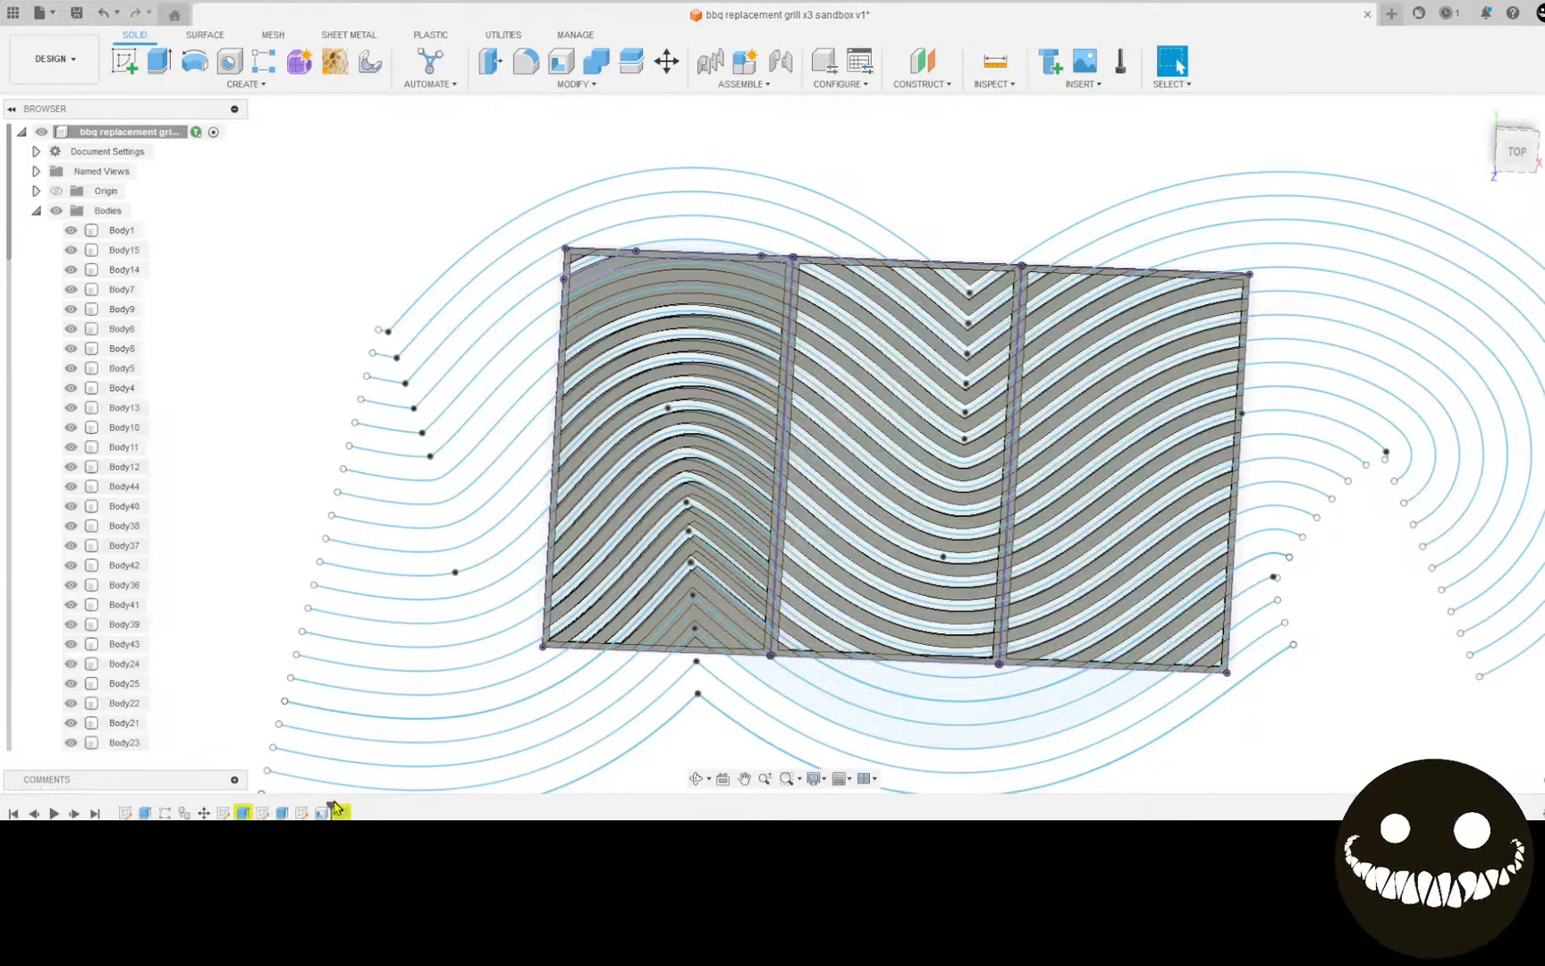
pyautogui.moveTo(331, 798); pyautogui.dragTo(307, 797)
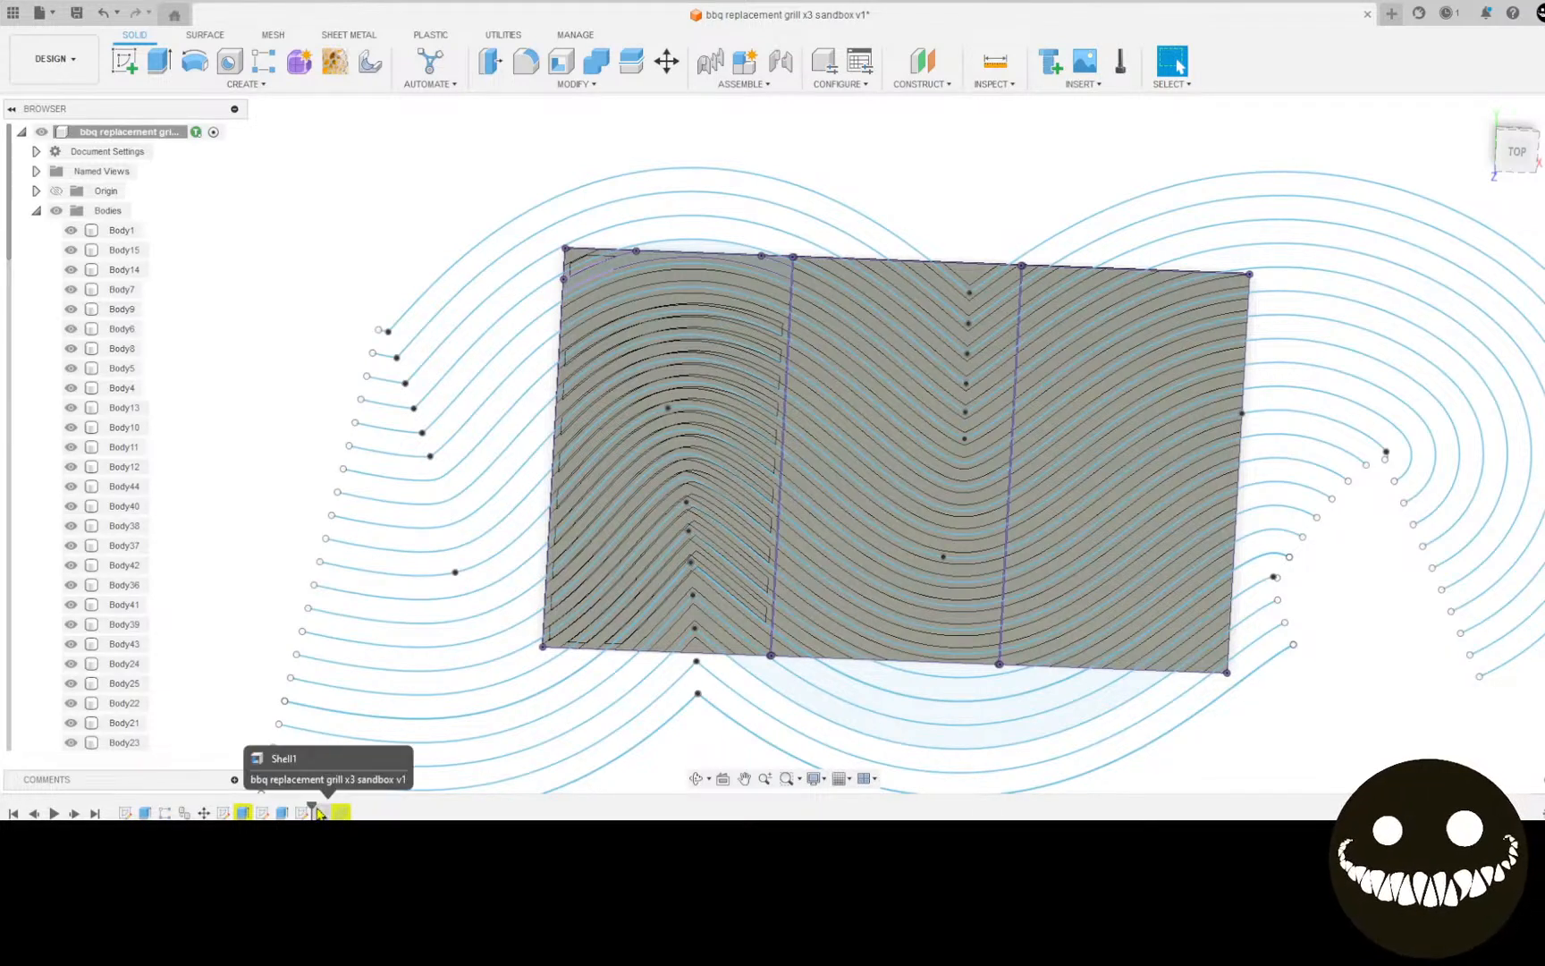
# Step: Step the design history back to the first sketch and forward past the Move feature, inspecting the grill sections at each stage
pyautogui.moveTo(313, 805); pyautogui.dragTo(225, 802)
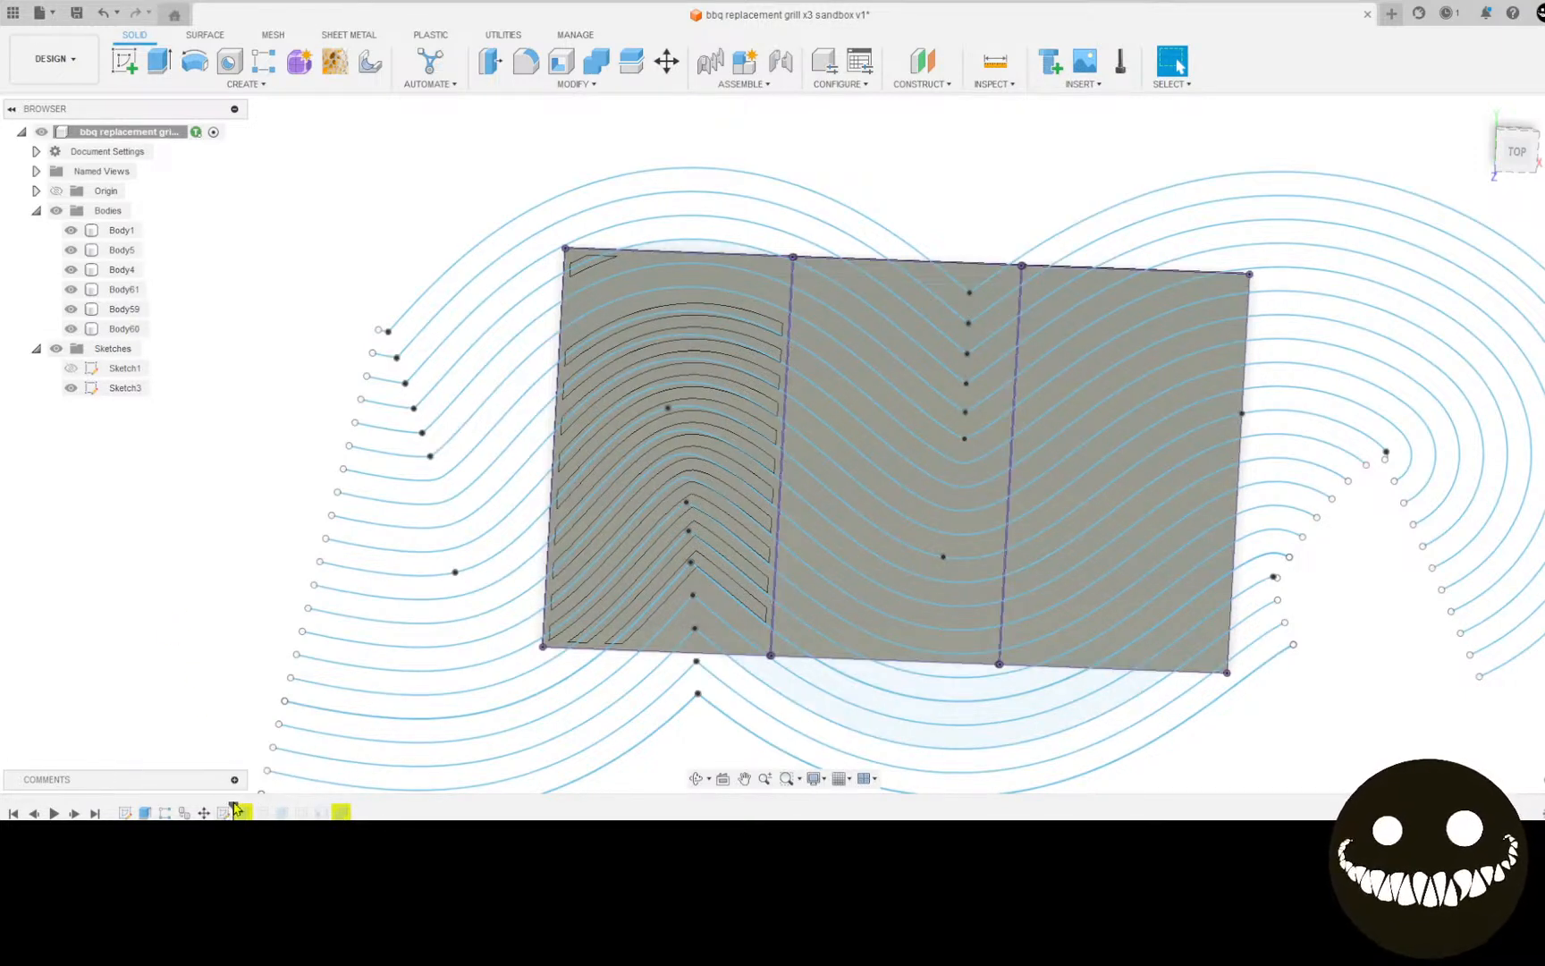
pyautogui.moveTo(233, 805); pyautogui.dragTo(153, 808)
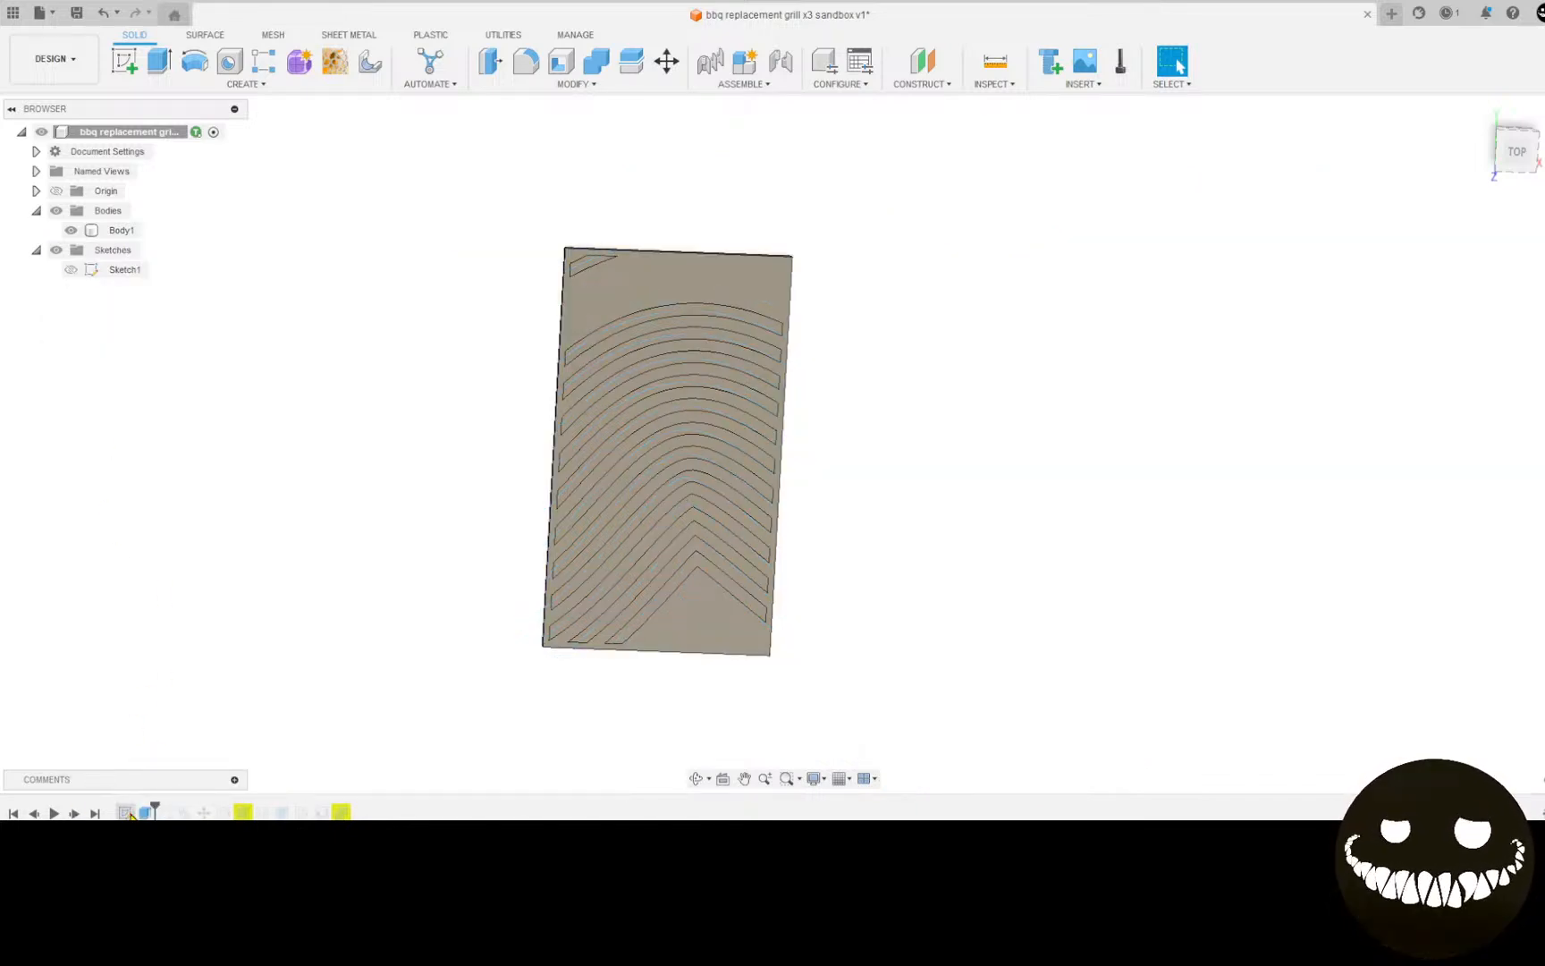
pyautogui.click(34, 812)
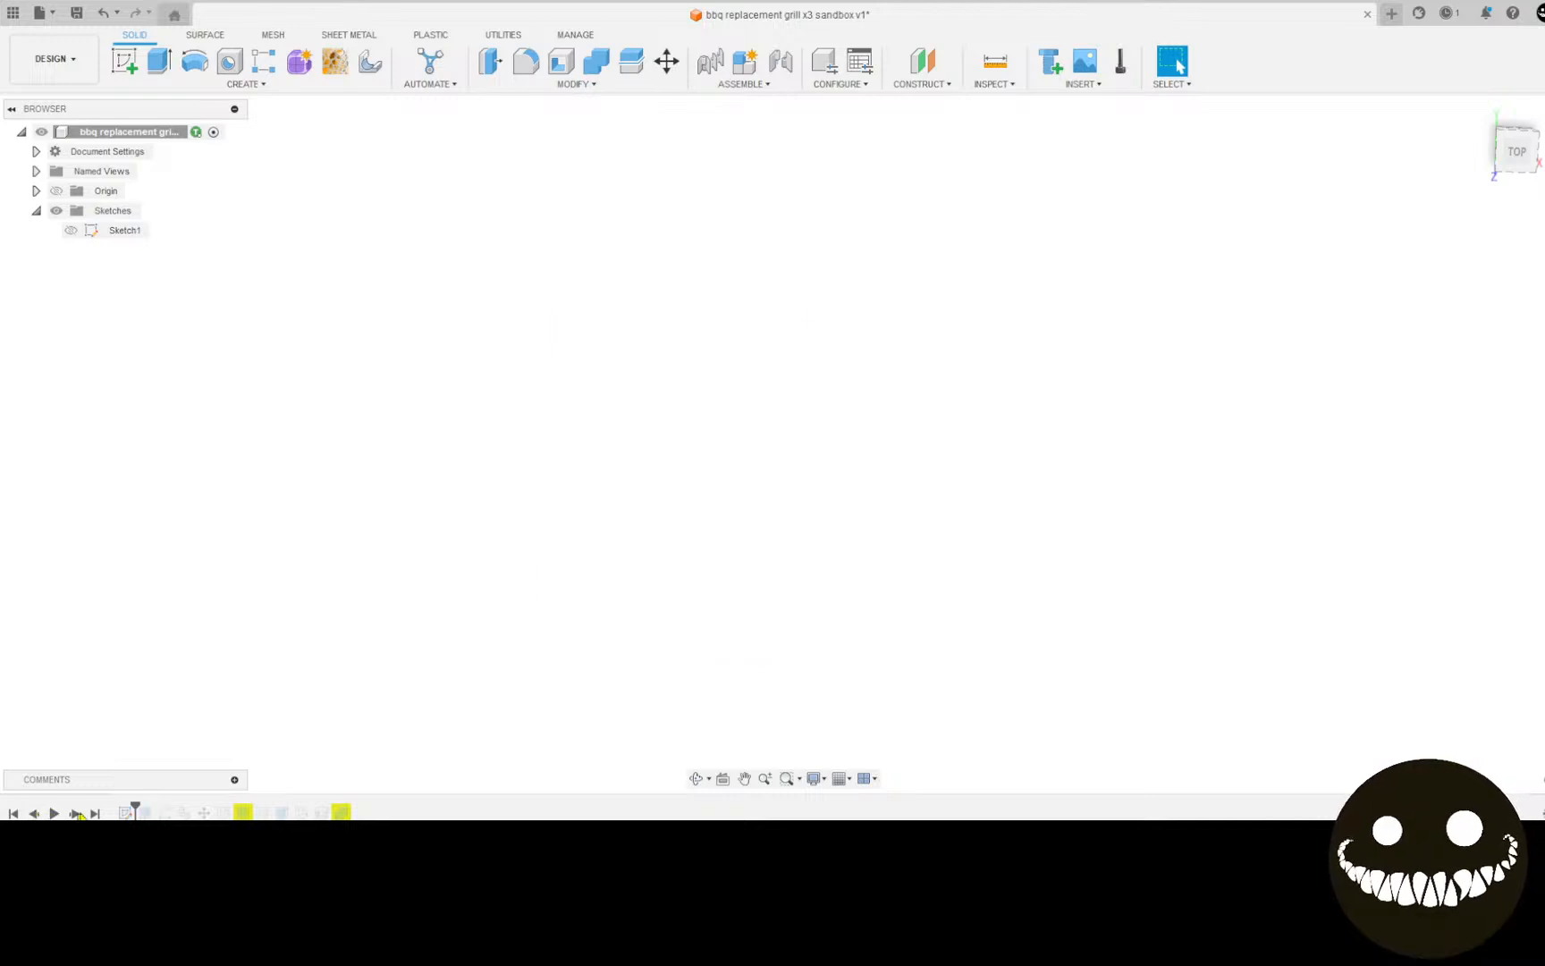
pyautogui.click(75, 813)
pyautogui.click(75, 813)
pyautogui.click(75, 812)
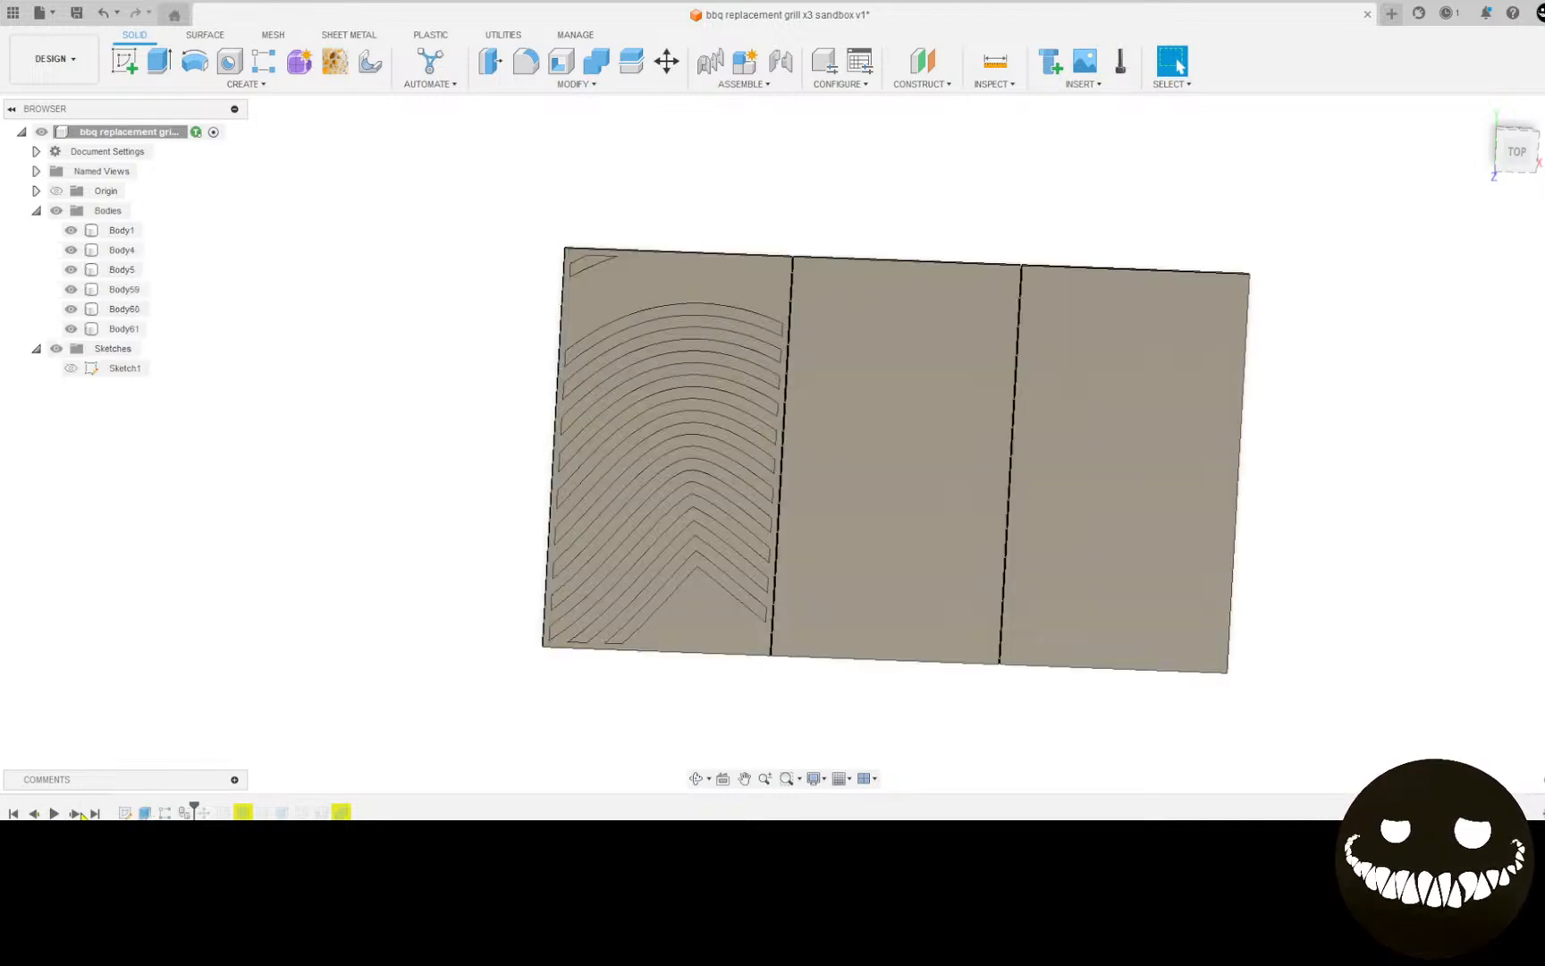
pyautogui.scroll(3, 650, 554)
pyautogui.click(687, 587)
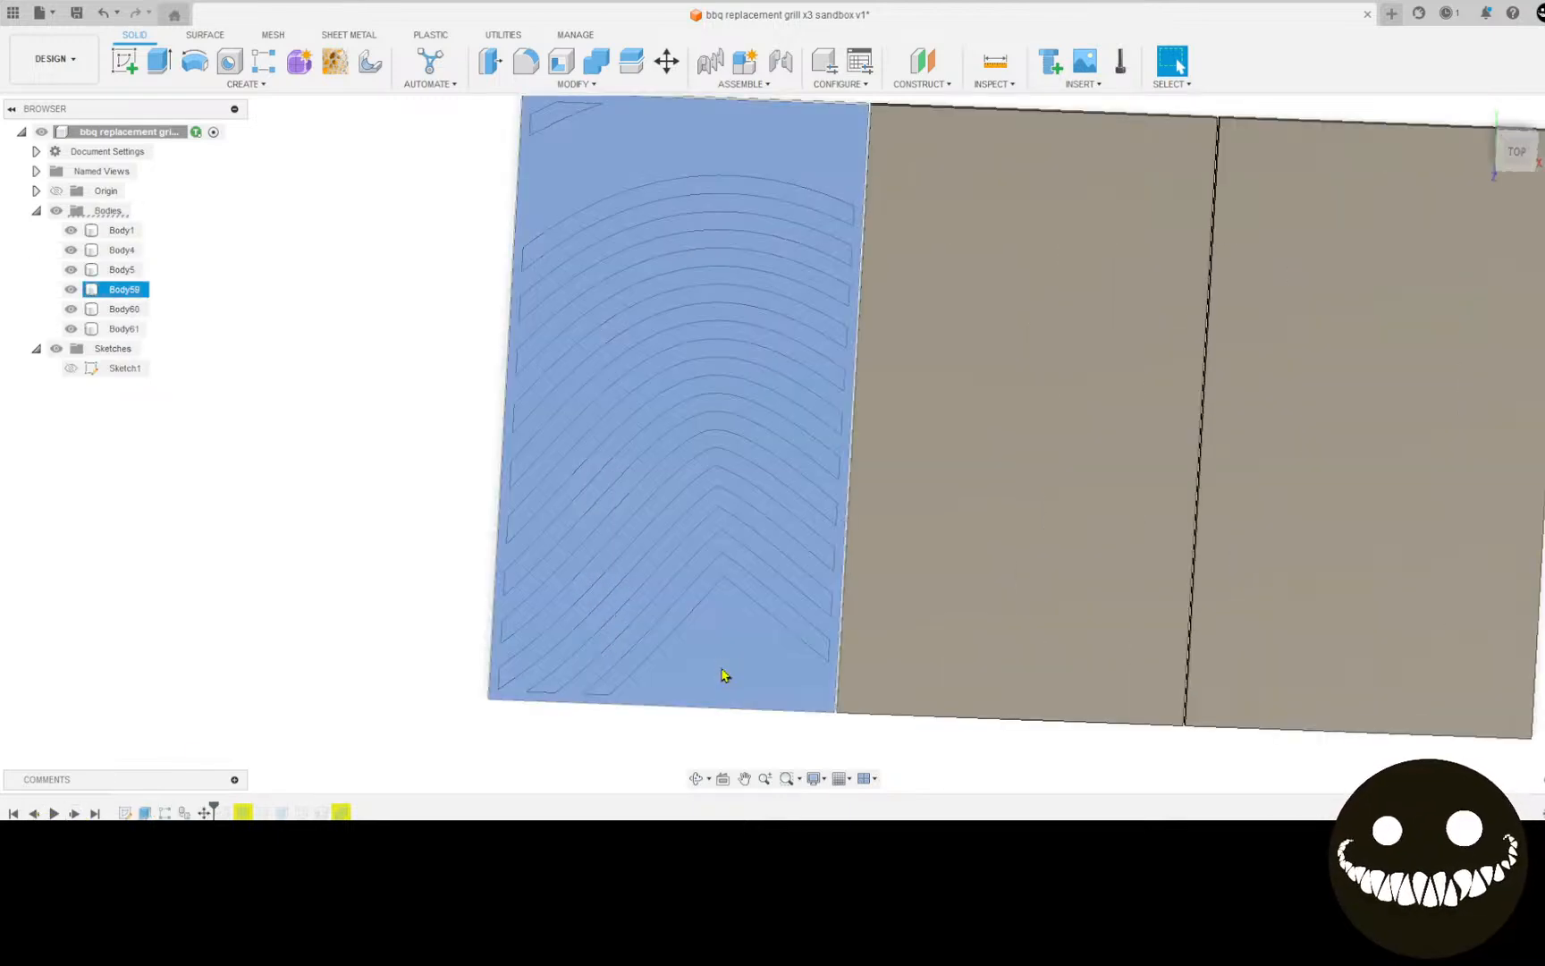
pyautogui.doubleClick(688, 608)
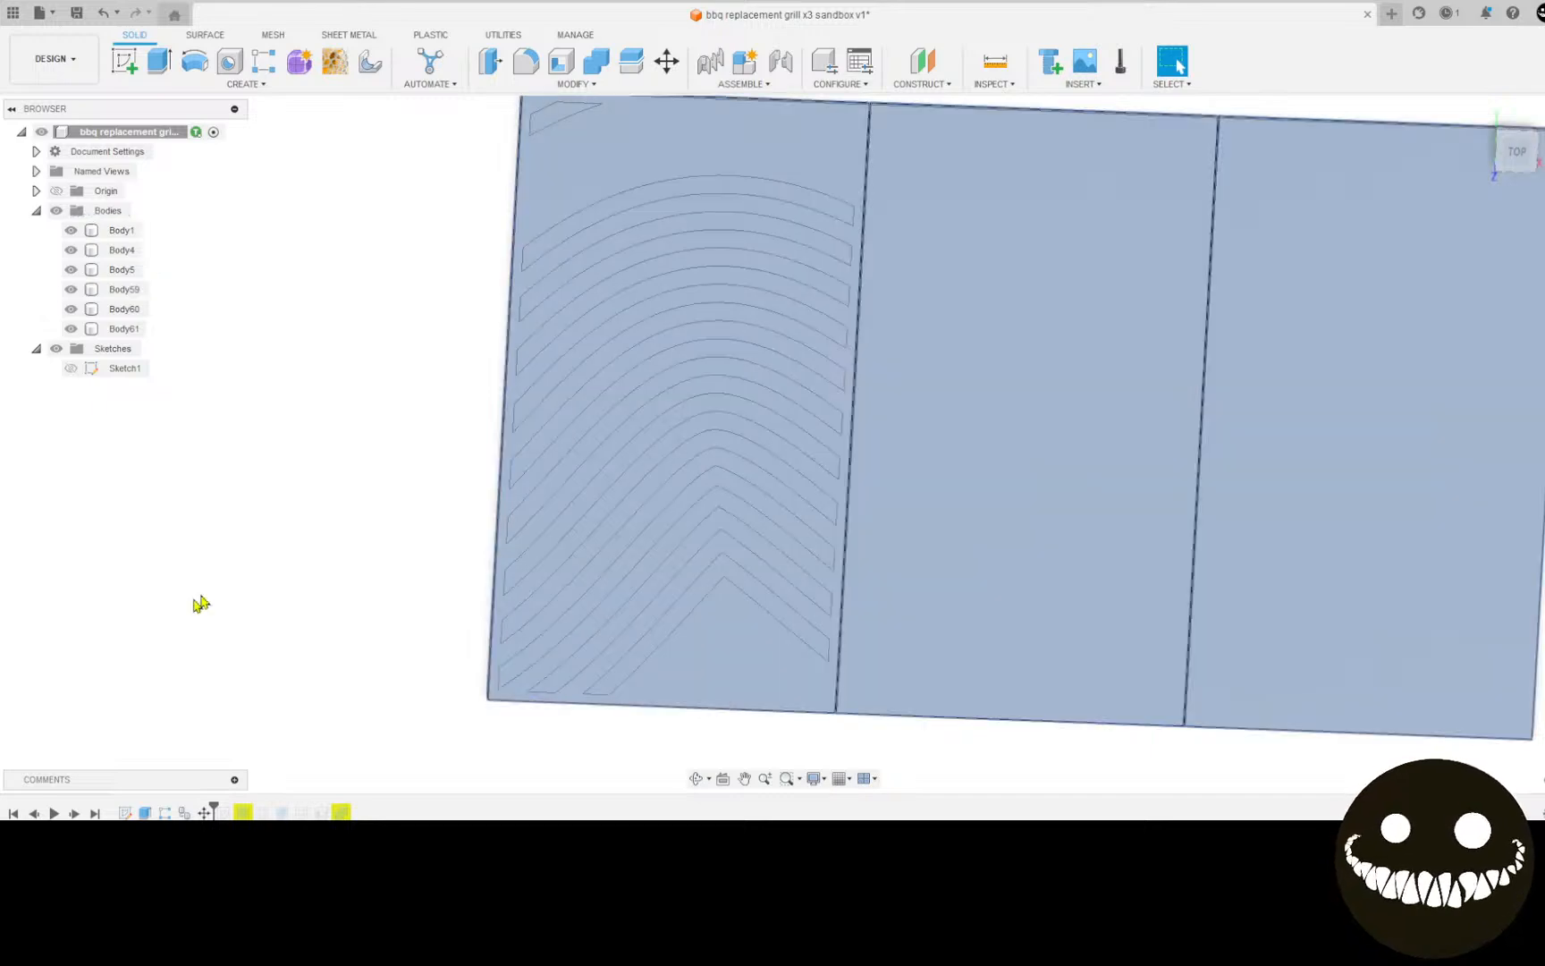
pyautogui.click(190, 606)
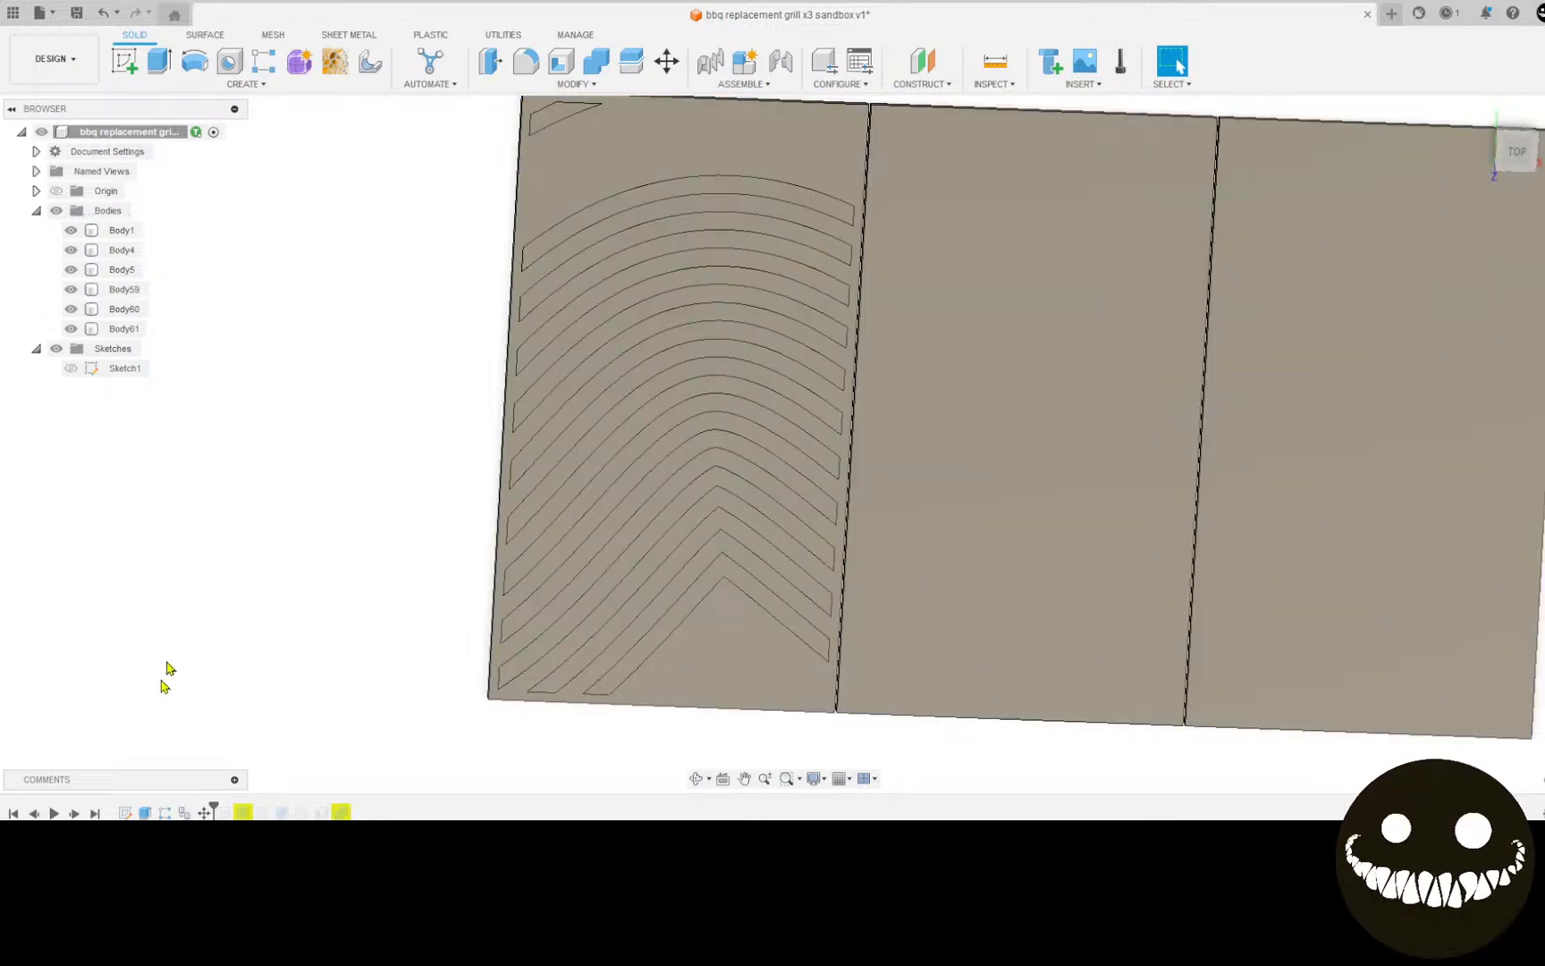
# Step: Advance the design history through Sketch3 to the end of the timeline
pyautogui.click(79, 812)
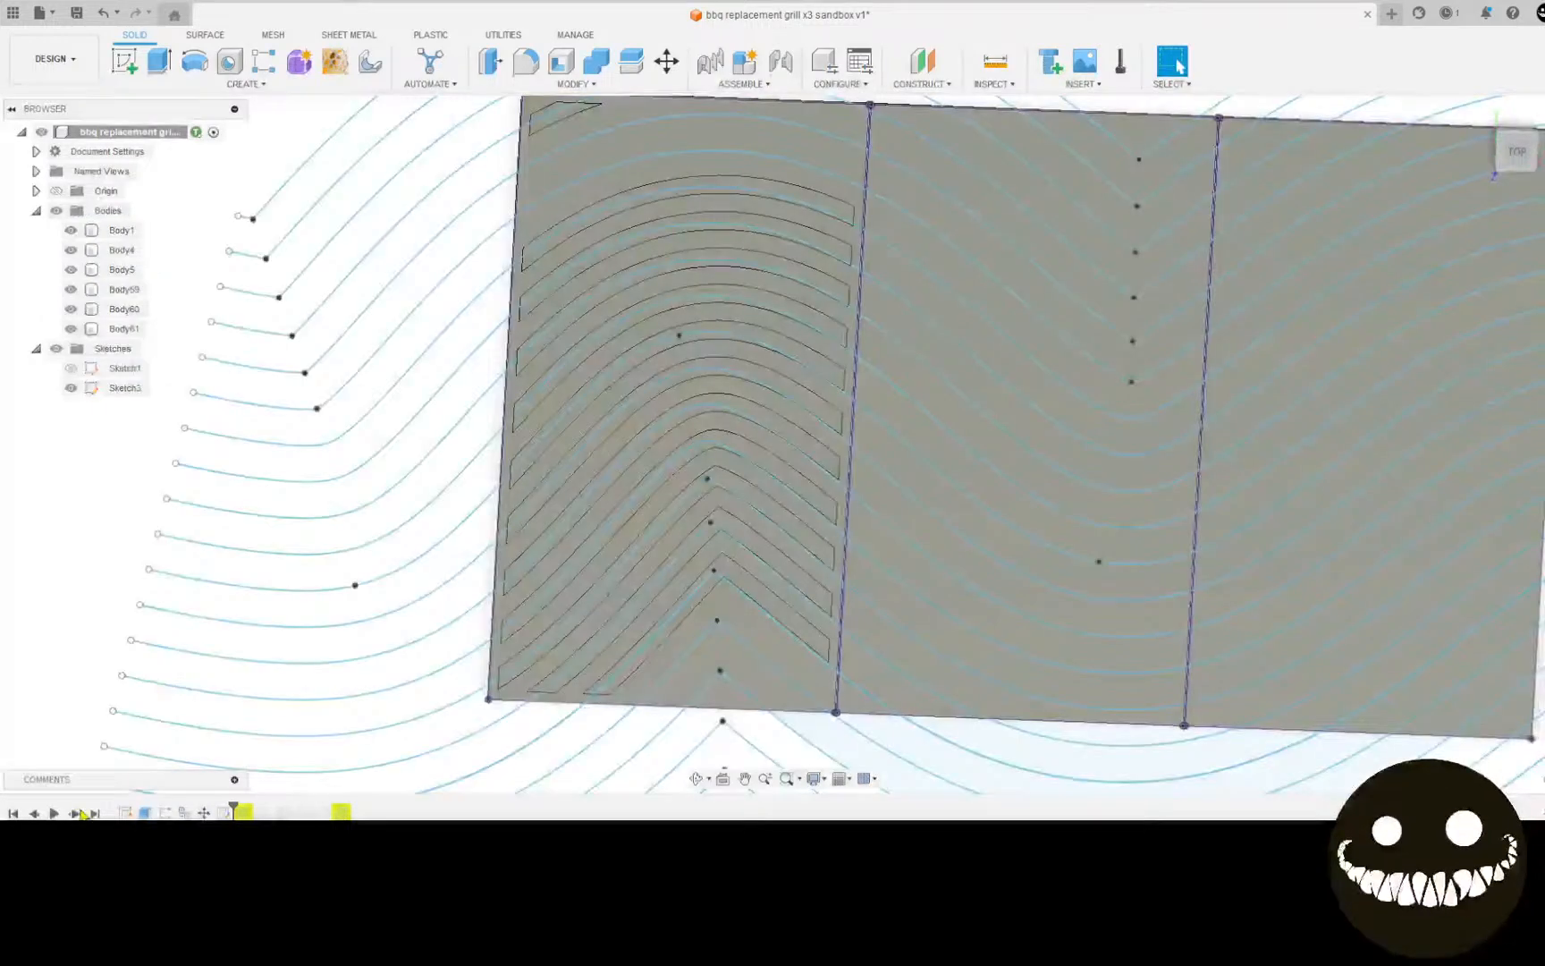
pyautogui.click(79, 813)
pyautogui.click(95, 813)
pyautogui.scroll(-5, 234, 679)
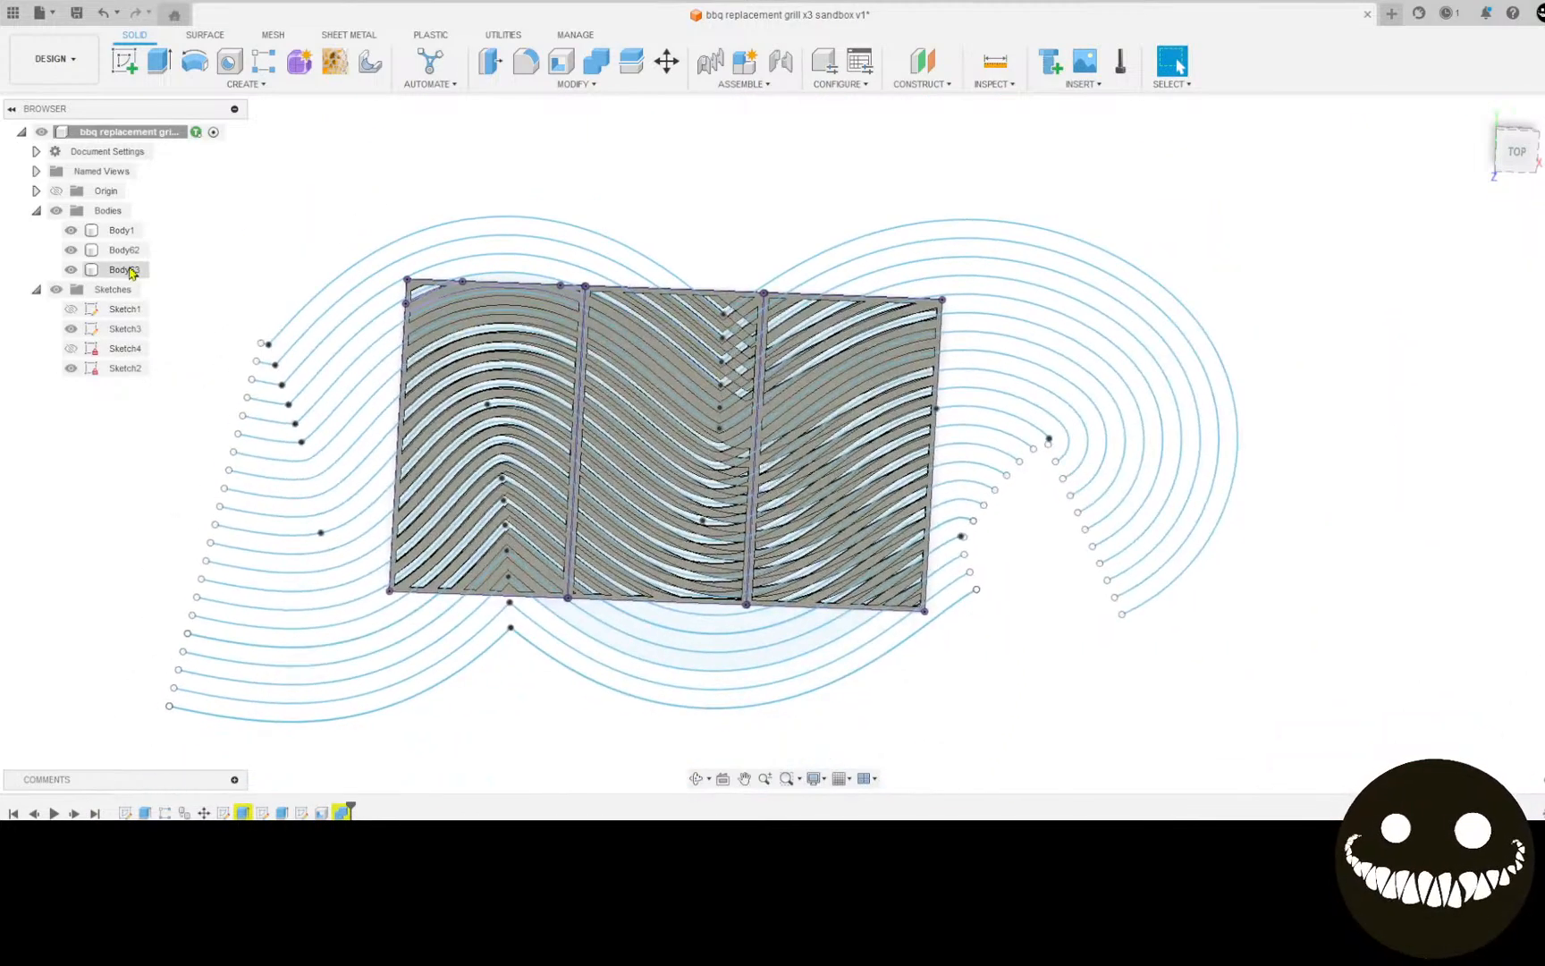
# Step: Isolate the middle grill section, Body63, by hiding Body1, Body62 and the visible sketches, and inspect its slots
pyautogui.click(82, 230)
pyautogui.click(72, 231)
pyautogui.click(71, 251)
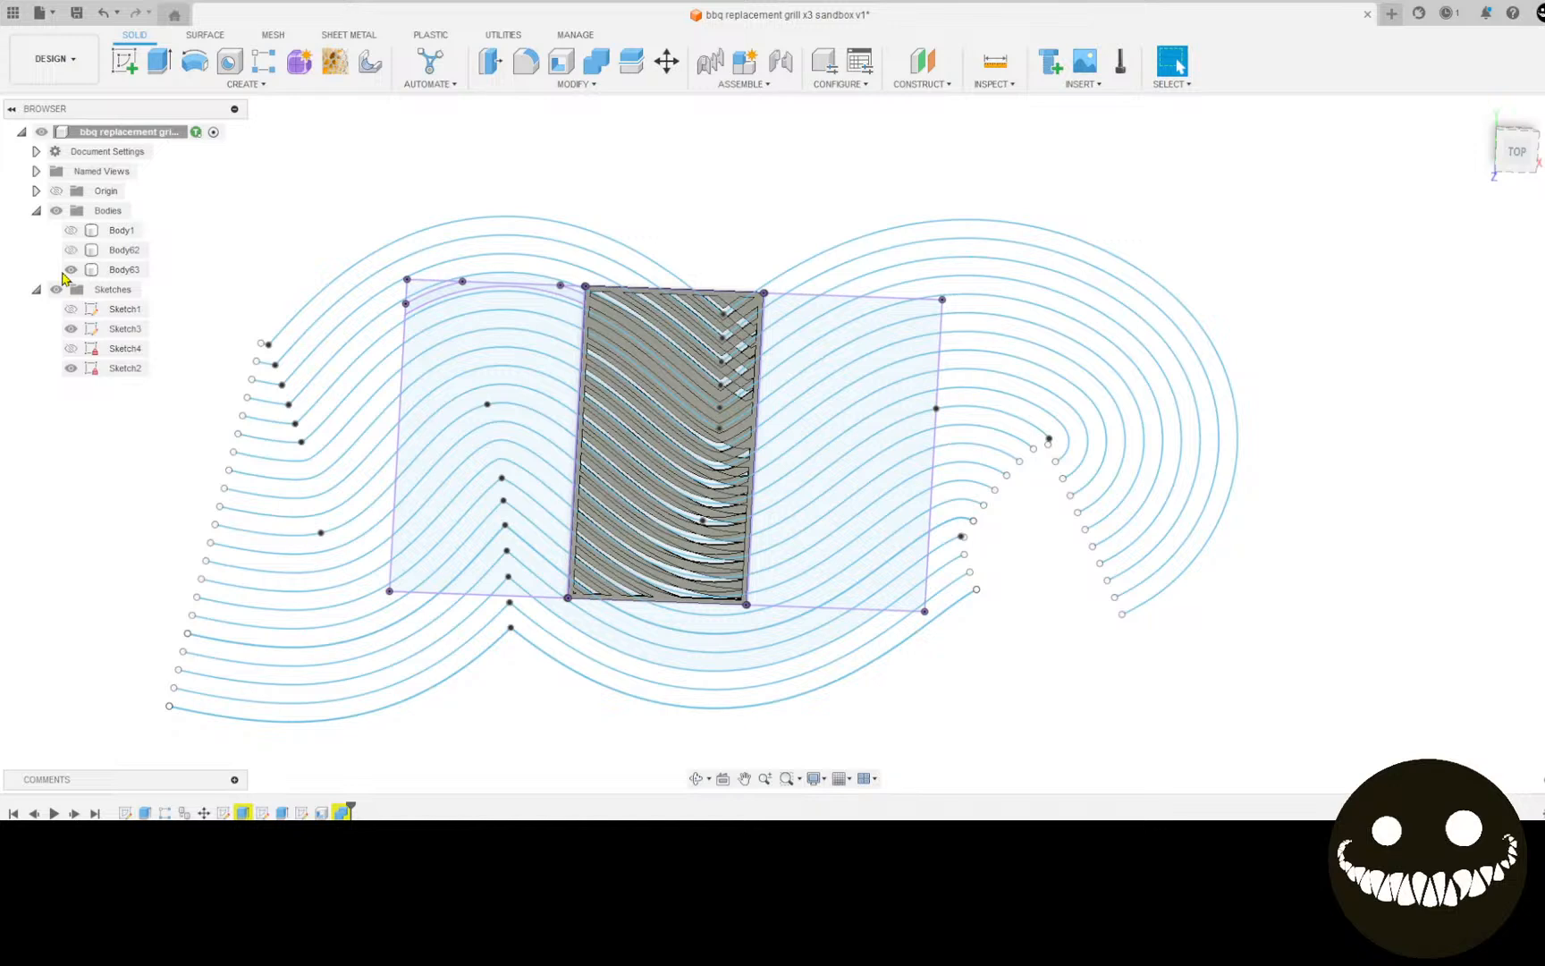
pyautogui.click(70, 270)
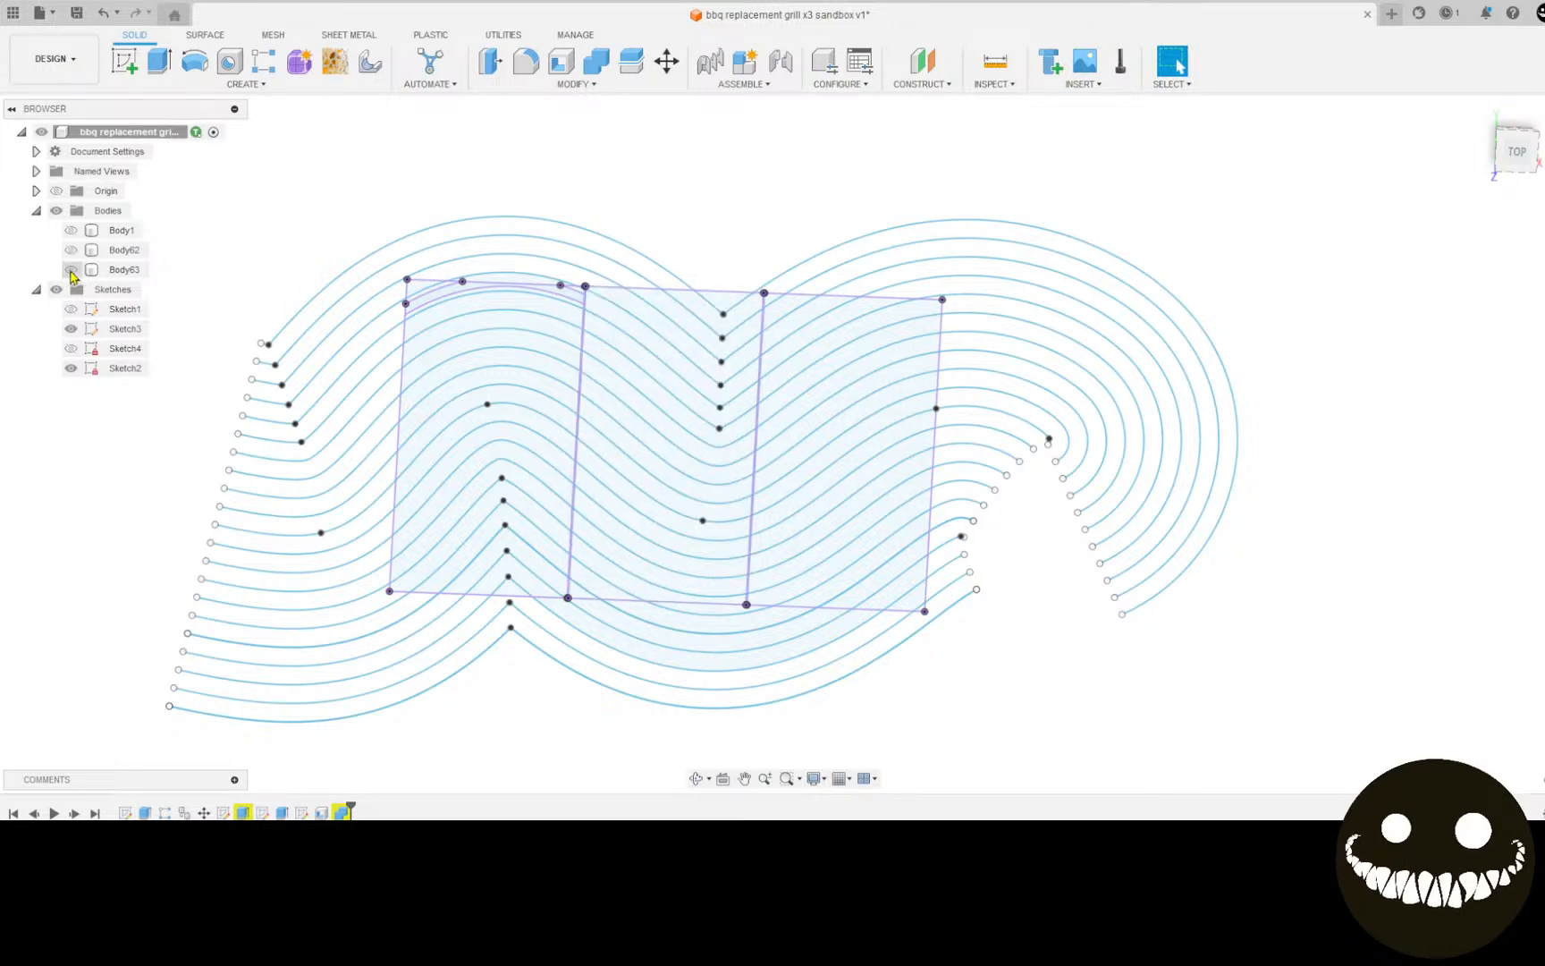
pyautogui.click(89, 269)
pyautogui.click(70, 270)
pyautogui.scroll(6, 659, 382)
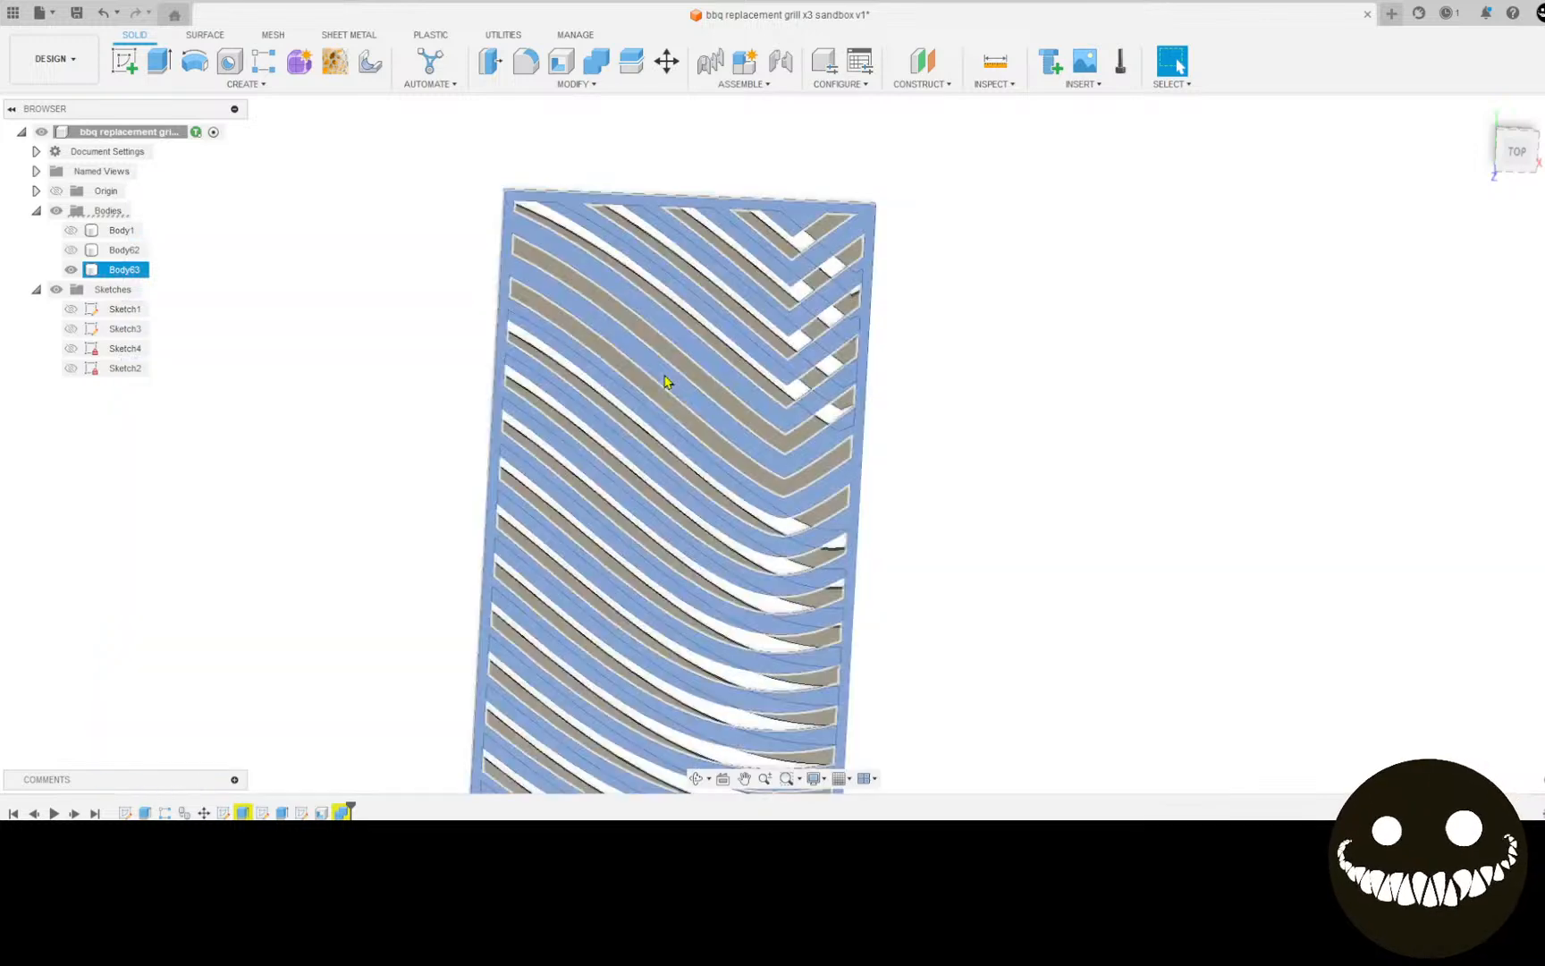
pyautogui.scroll(-3, 547, 297)
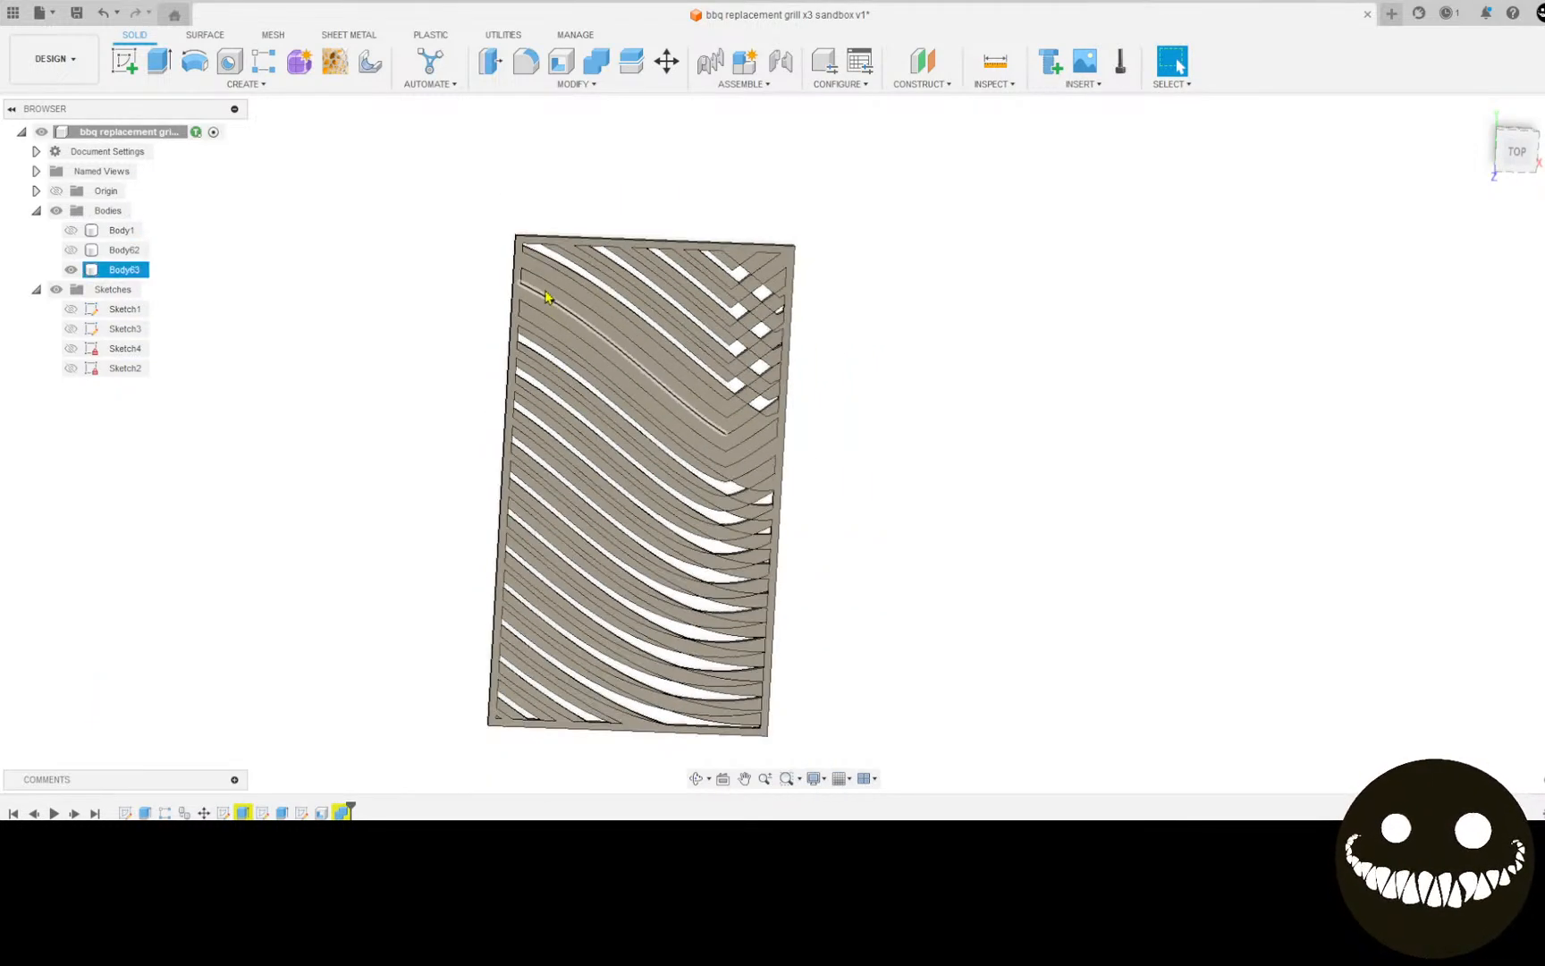
pyautogui.press('Escape')
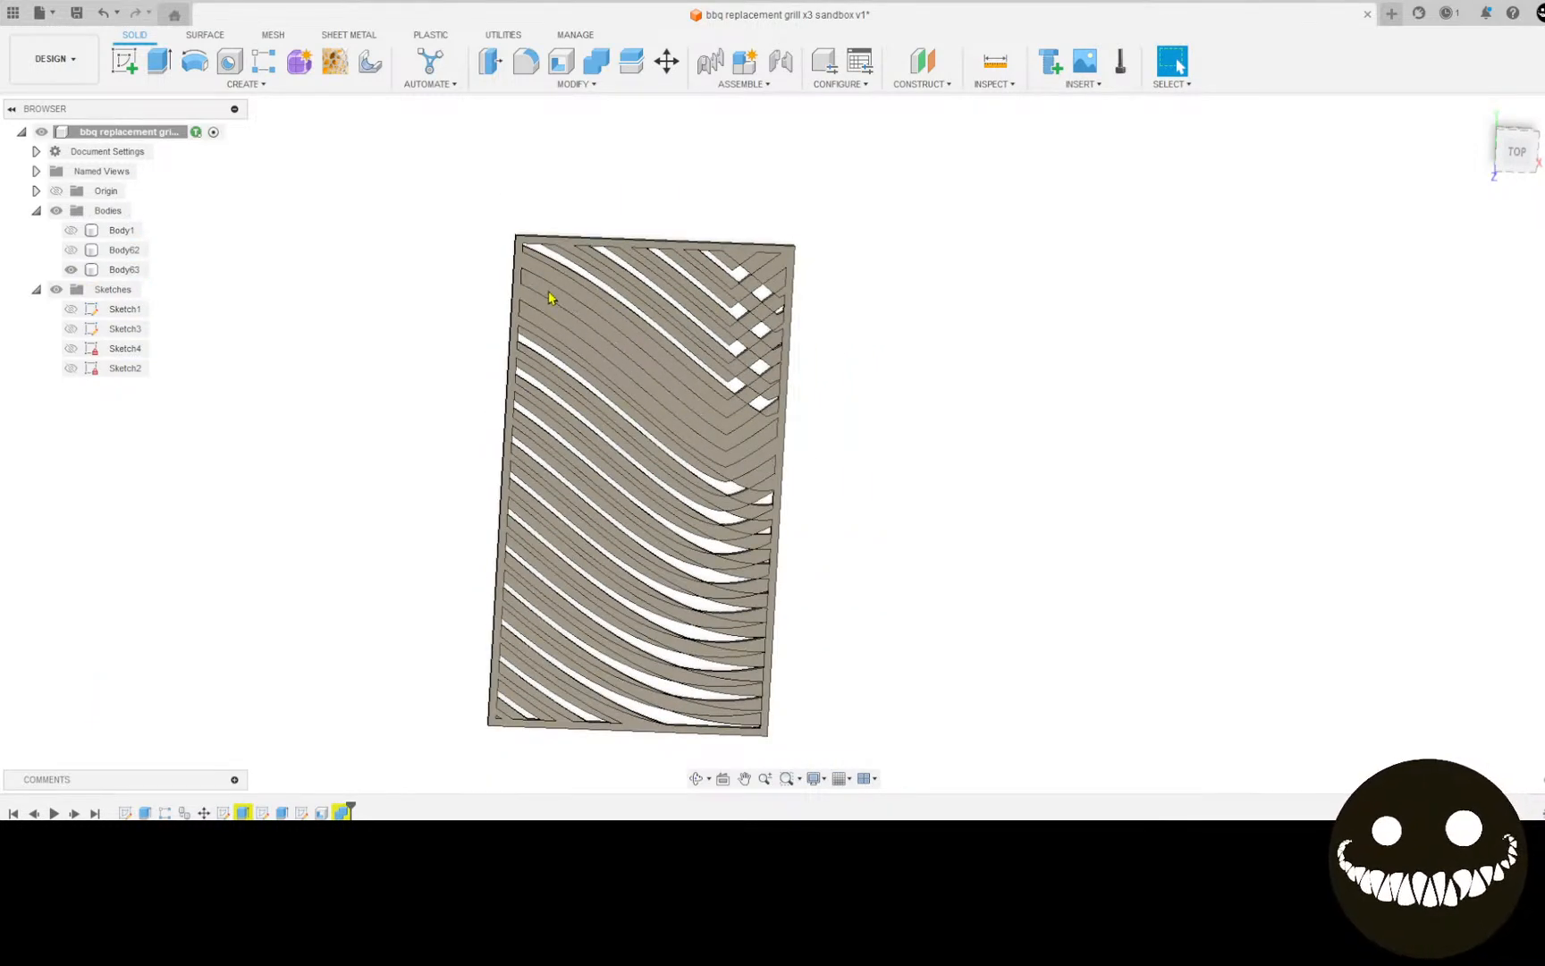
pyautogui.click(666, 60)
pyautogui.click(613, 352)
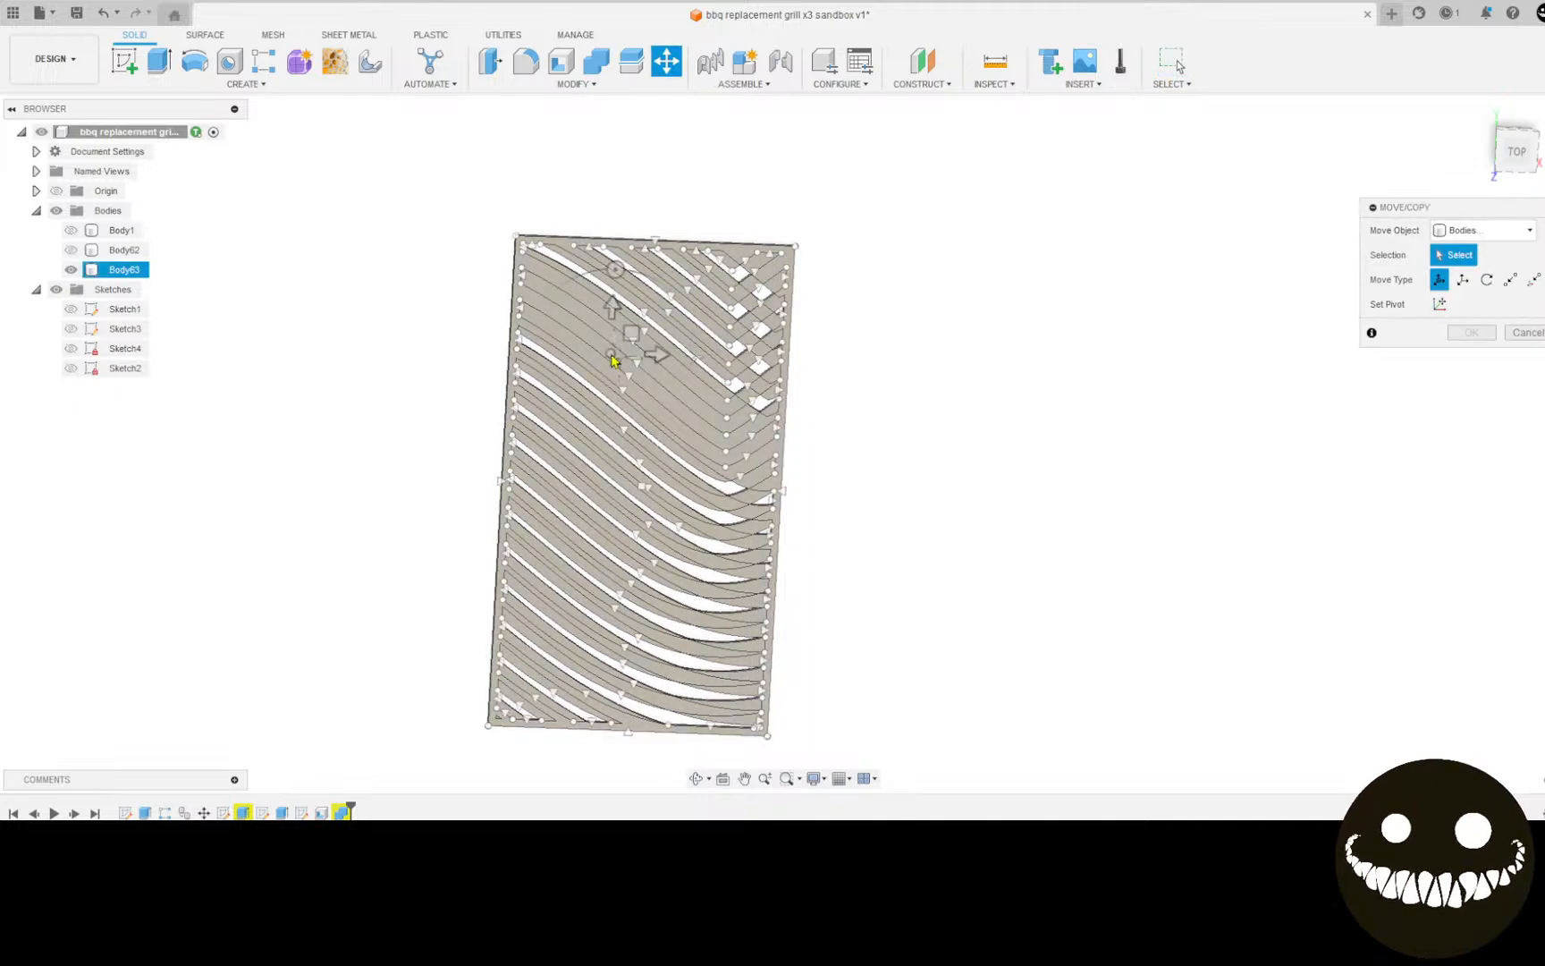
pyautogui.moveTo(633, 334); pyautogui.dragTo(1134, 254)
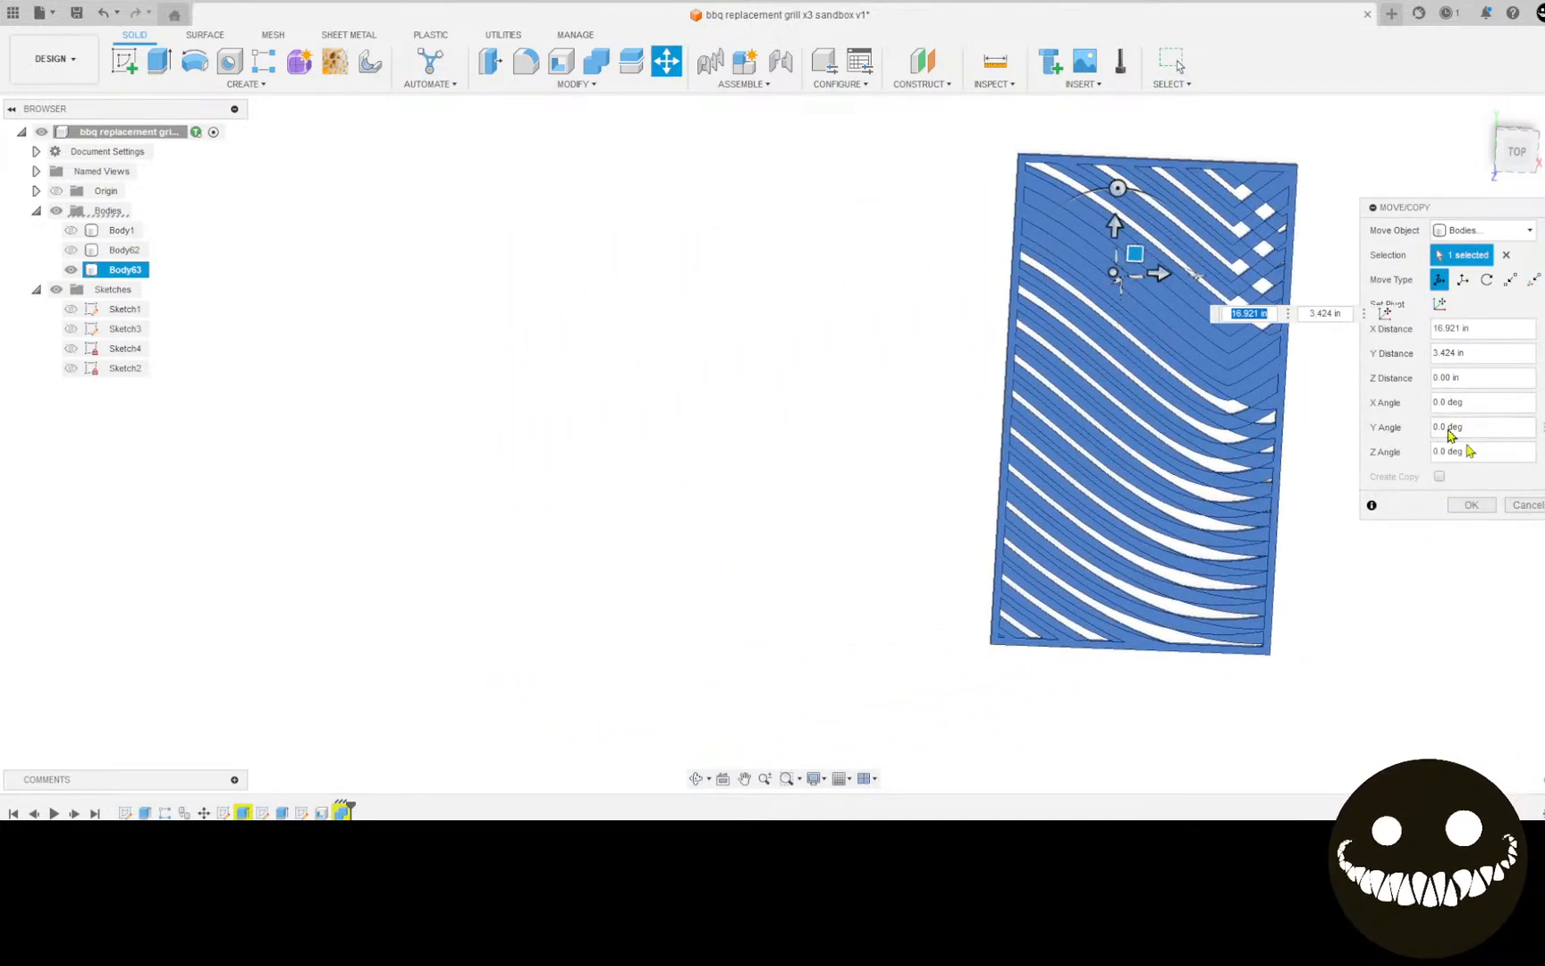
pyautogui.click(1518, 506)
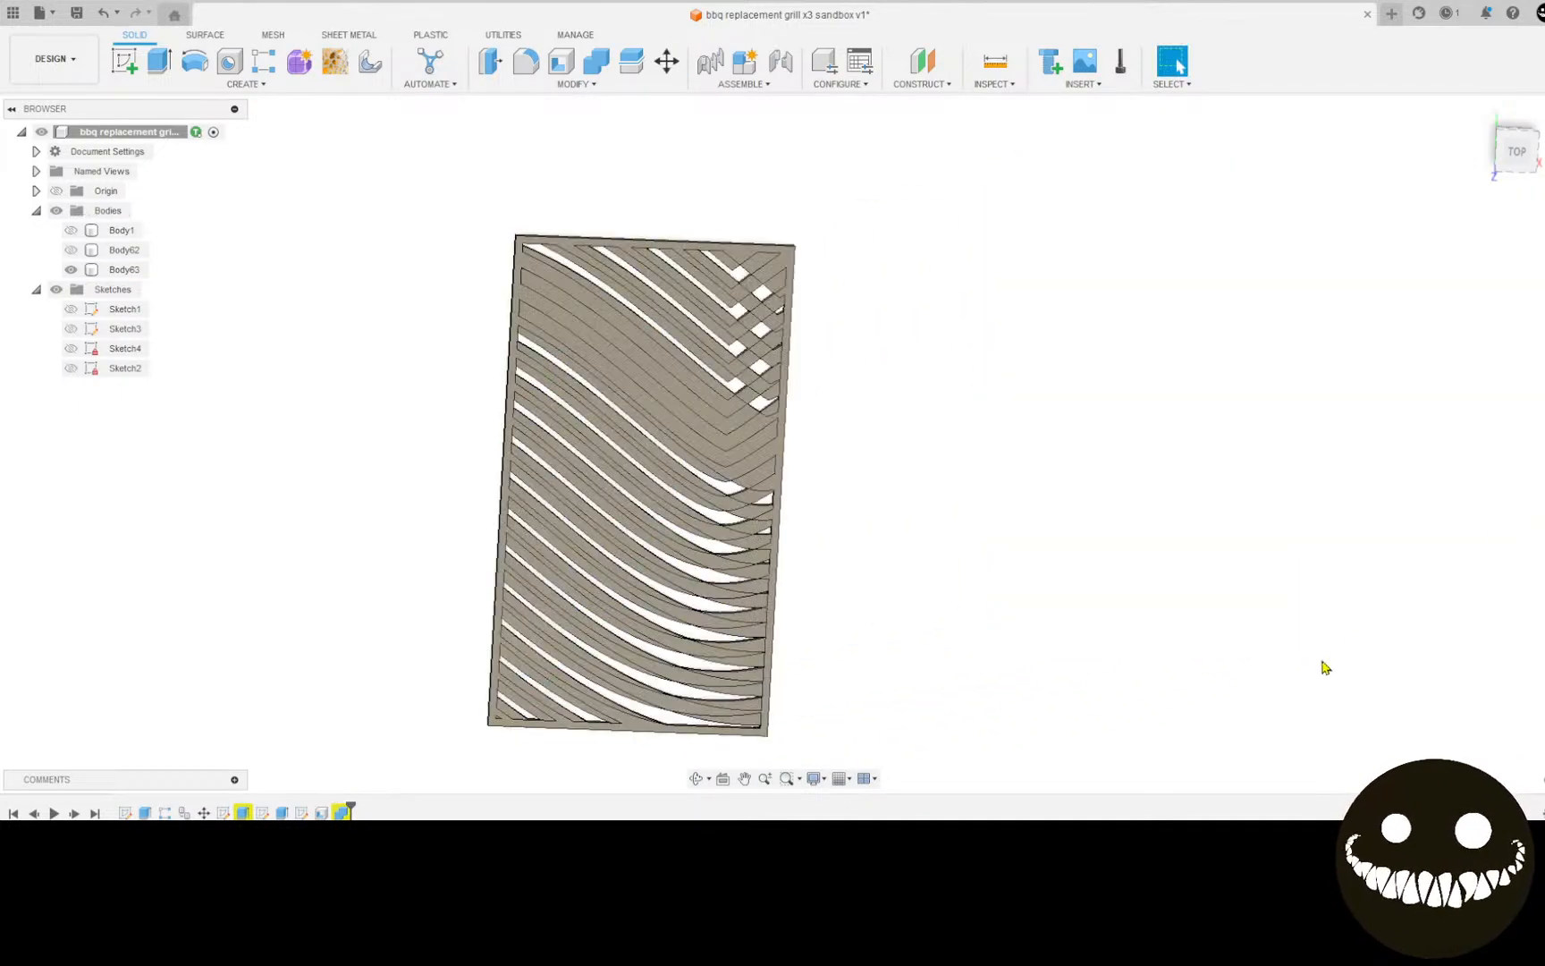
# Step: Undo the visibility changes and history rollbacks until all three grill sections and the complete timeline are restored
pyautogui.hotkey('ctrl', 'z')
pyautogui.hotkey('ctrl', 'z')
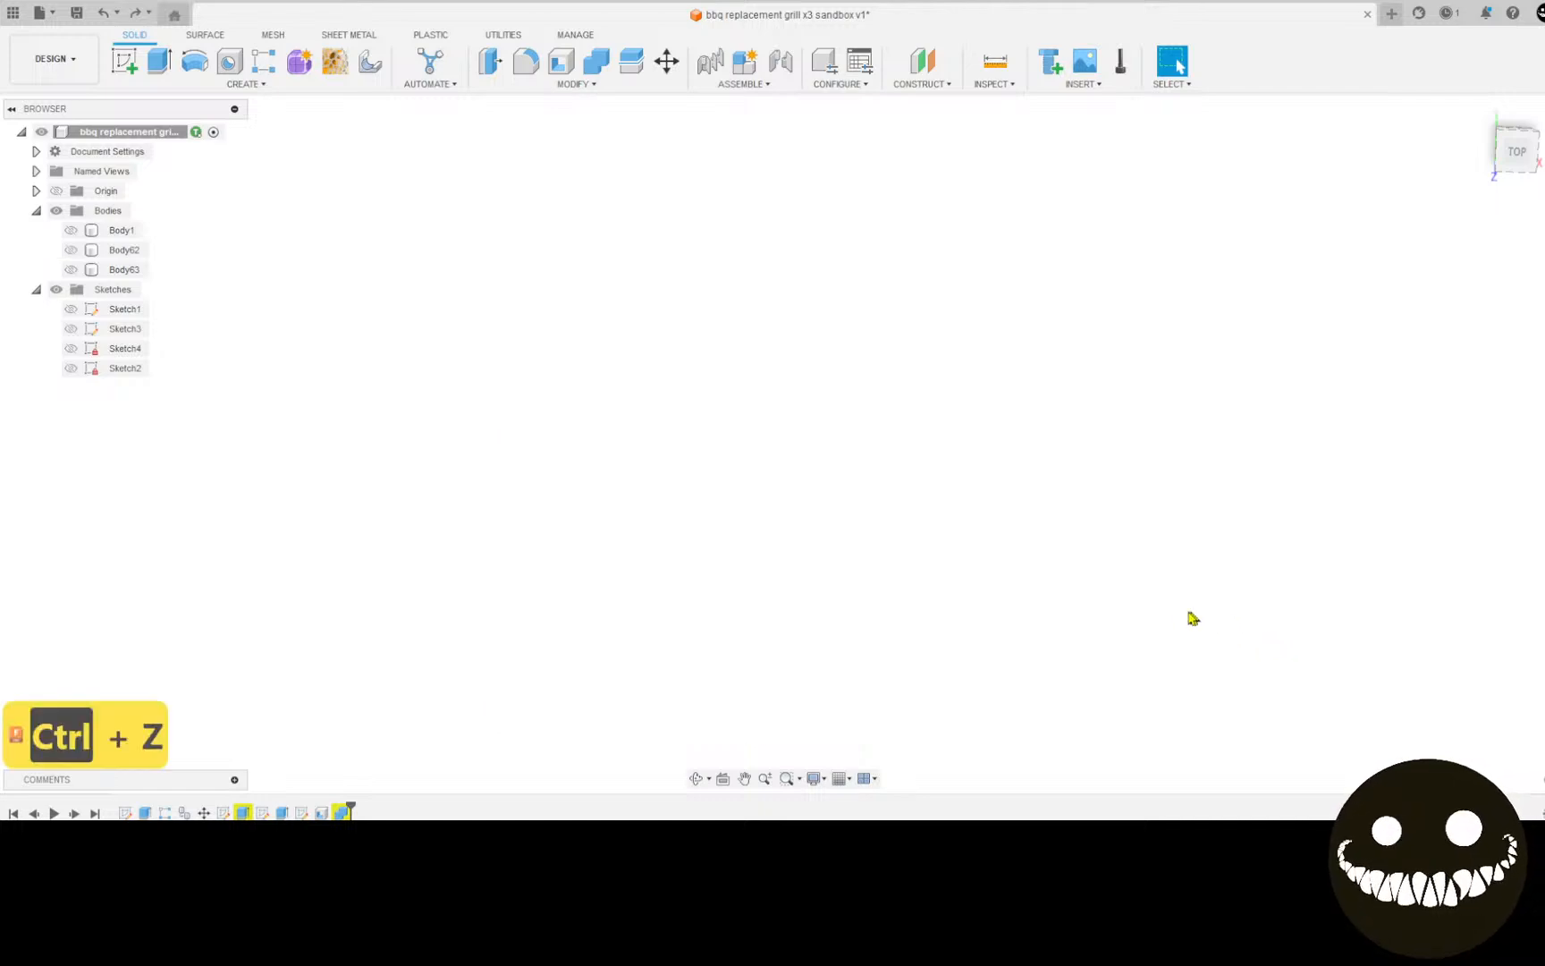
pyautogui.hotkey('ctrl', 'z')
pyautogui.hotkey('ctrl', 'z')
pyautogui.hotkey('ctrl', 'z')
pyautogui.hotkey('ctrl', 'z')
pyautogui.hotkey('ctrl', 'z')
pyautogui.hotkey('ctrl', 'z')
pyautogui.hotkey('ctrl', 'z')
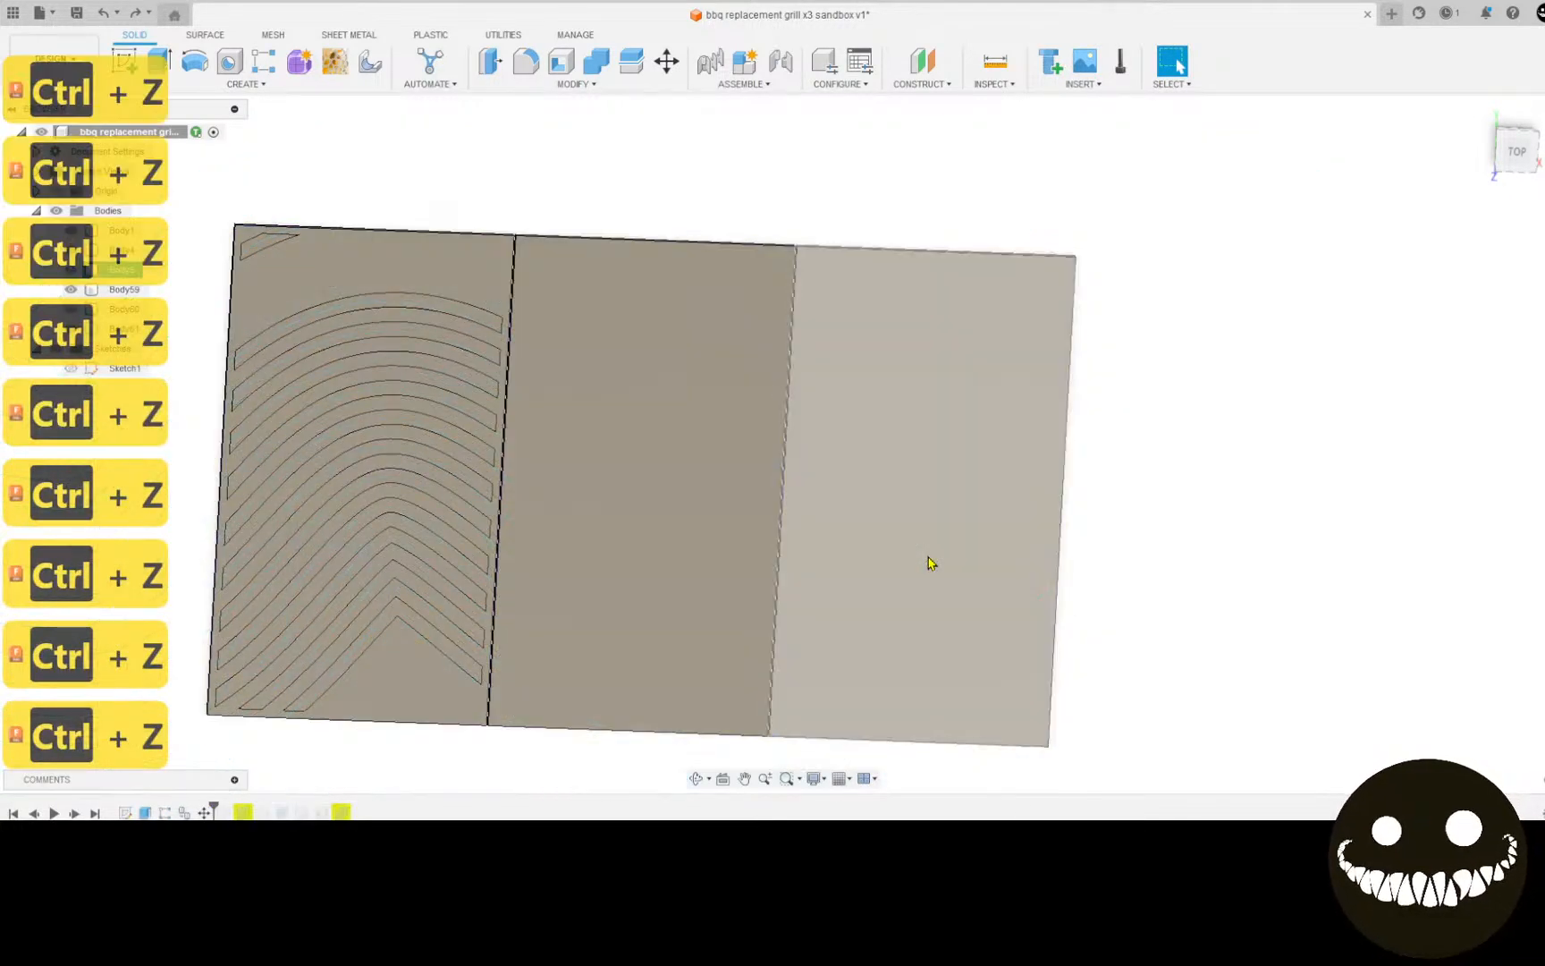
pyautogui.hotkey('ctrl', 'z')
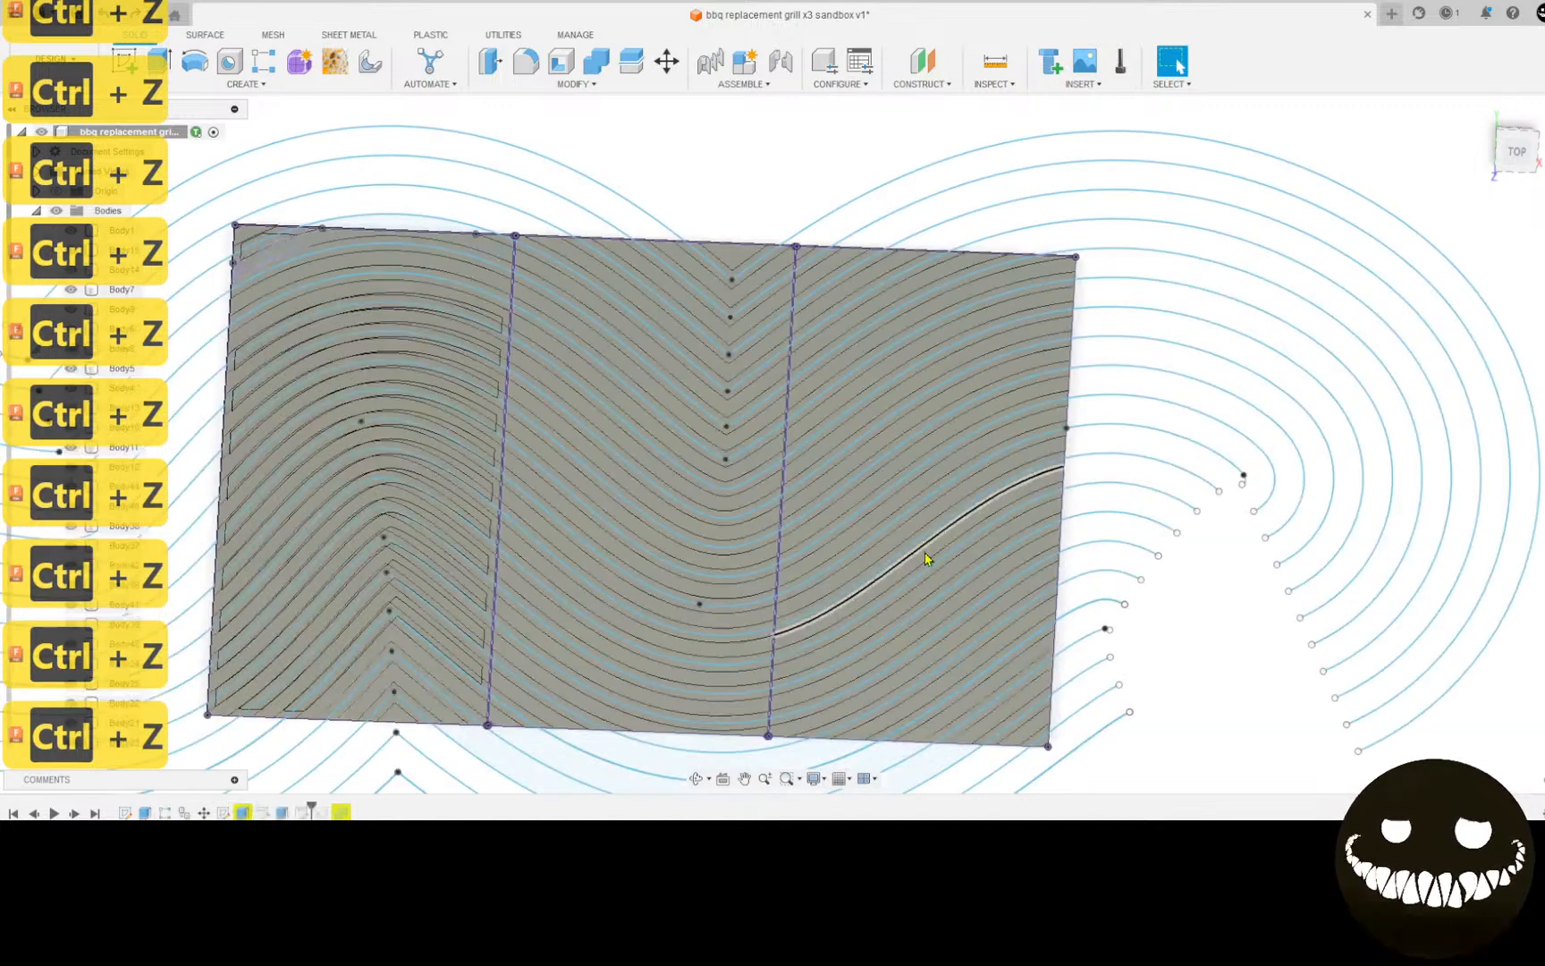
pyautogui.hotkey('ctrl', 'z')
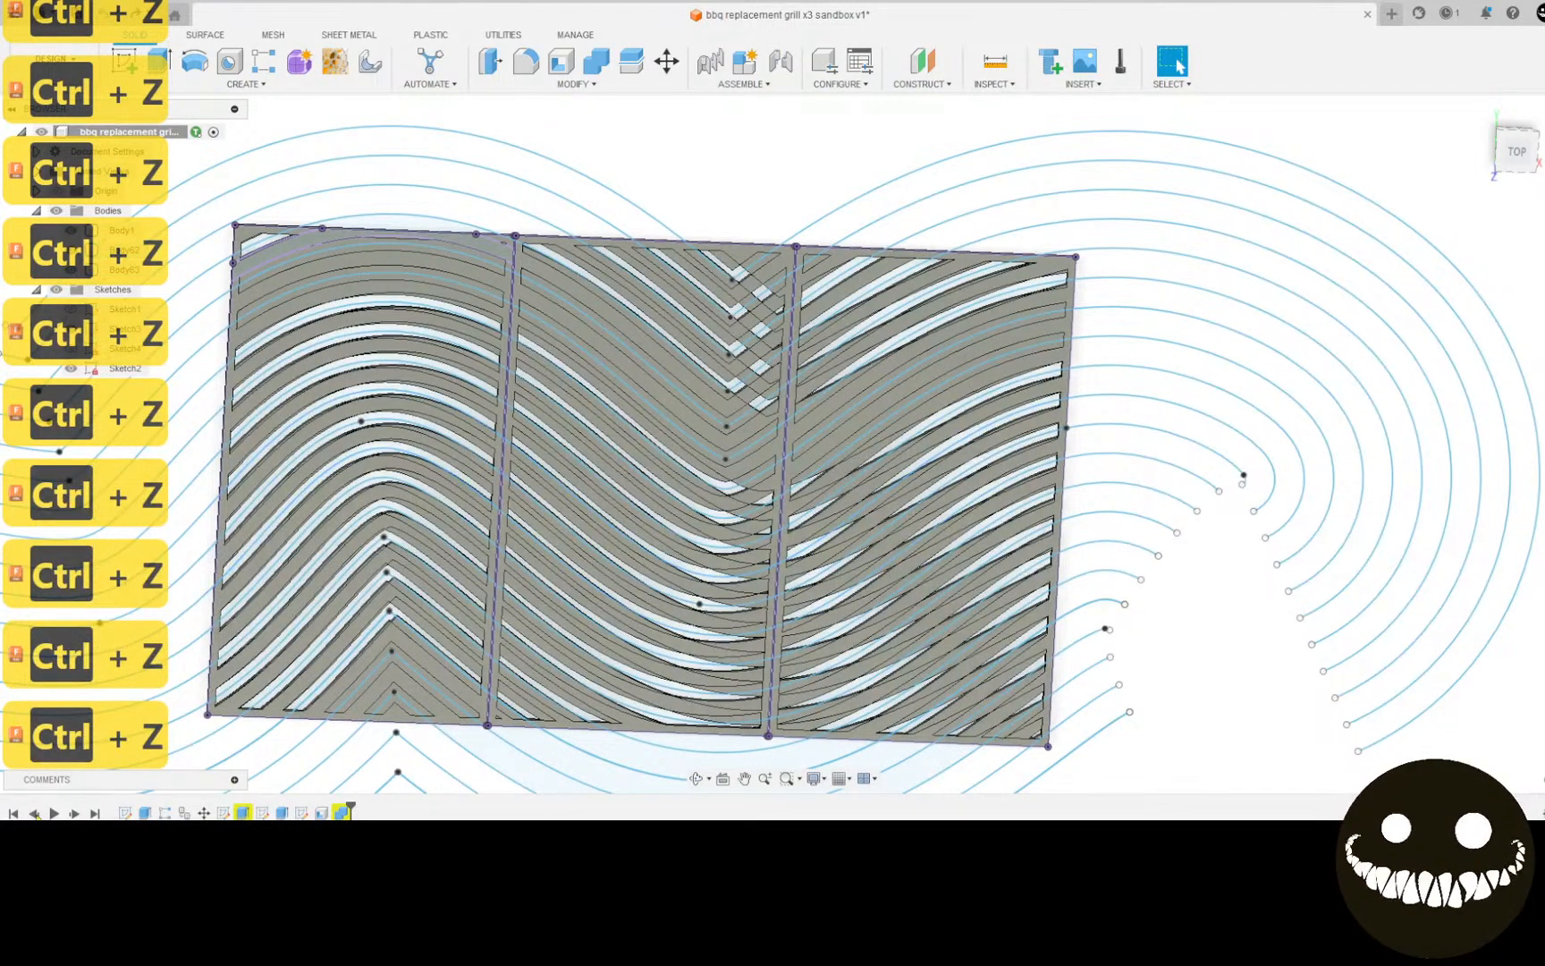
# Step: Step the design history back to Sketch3 and forward again to just after Shell1, leaving the Combine rolled back
pyautogui.click(35, 813)
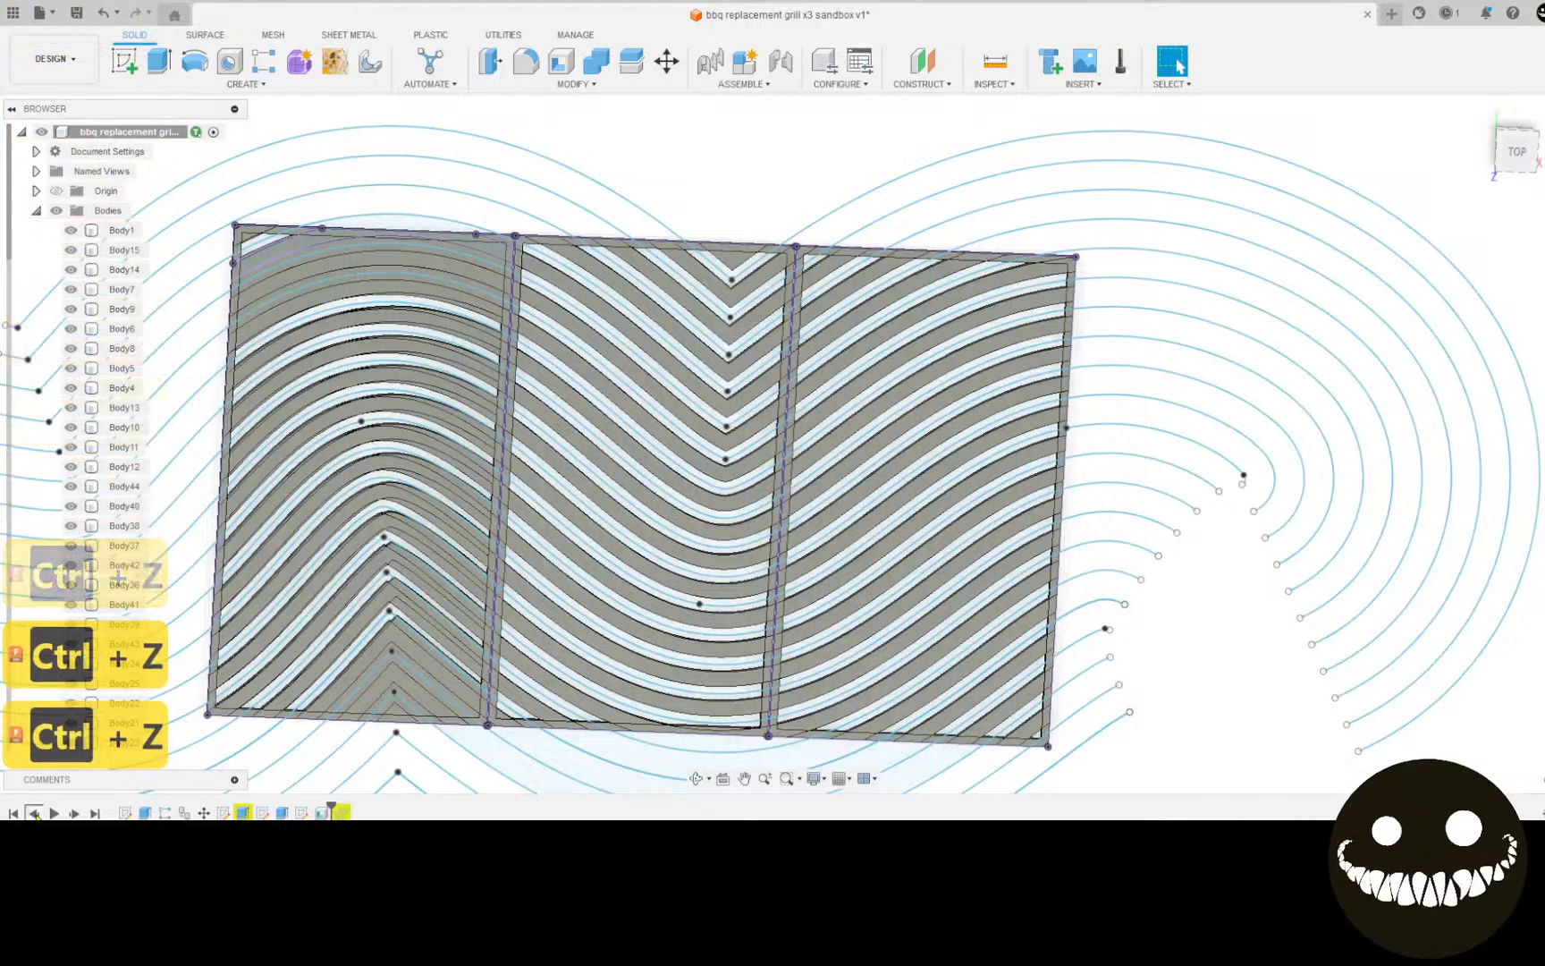
pyautogui.click(35, 814)
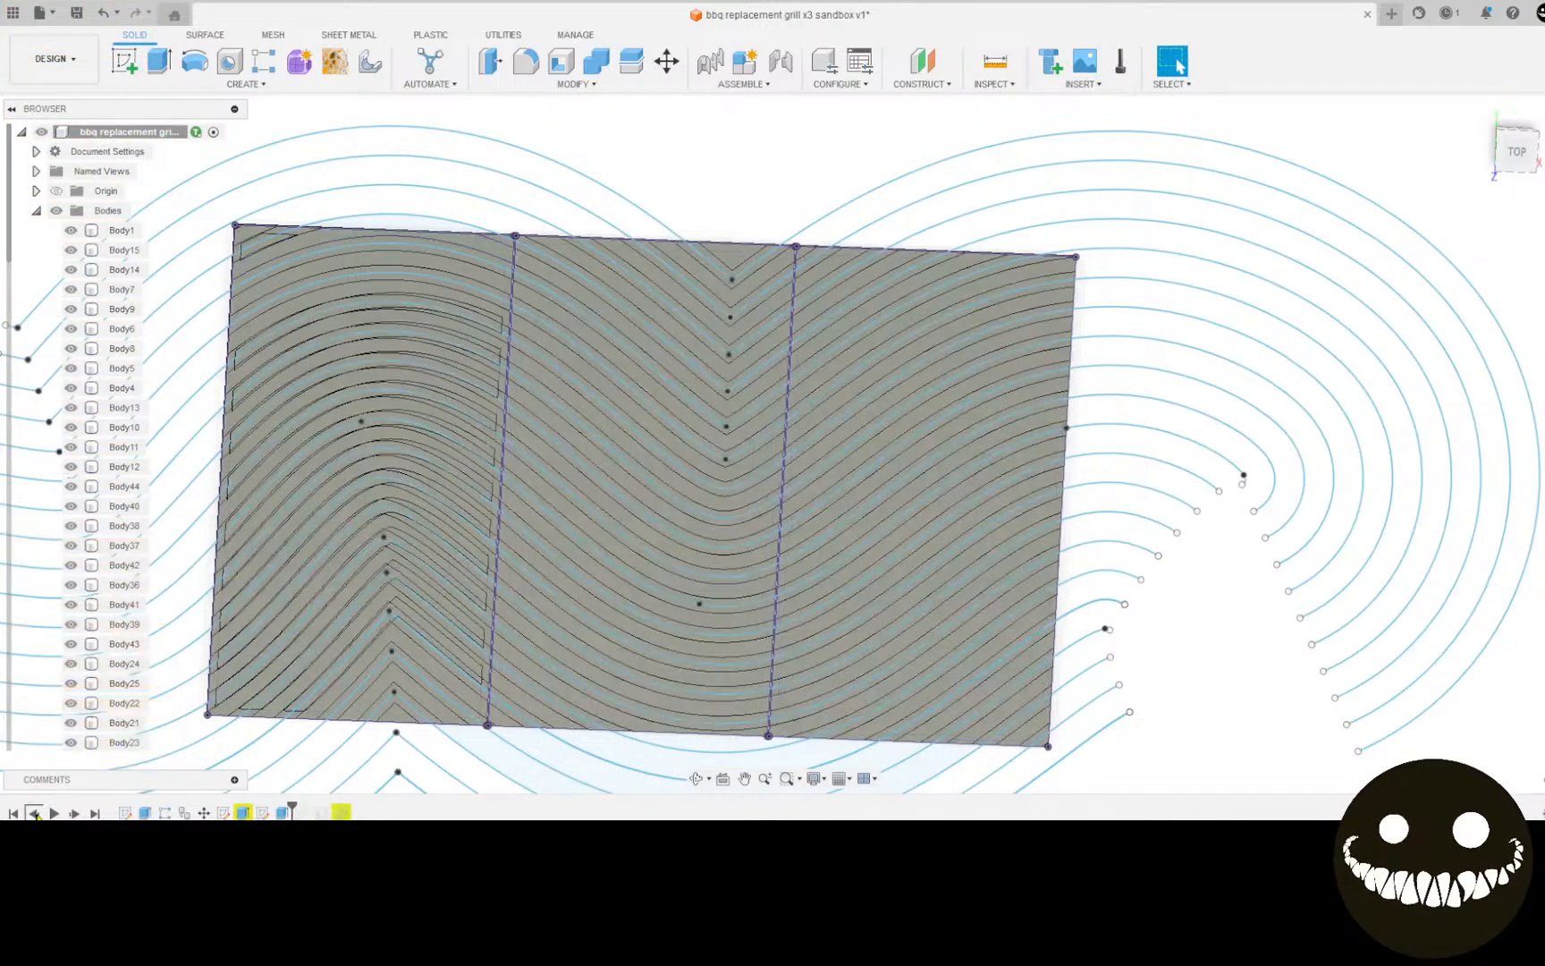
pyautogui.click(35, 814)
pyautogui.click(35, 814)
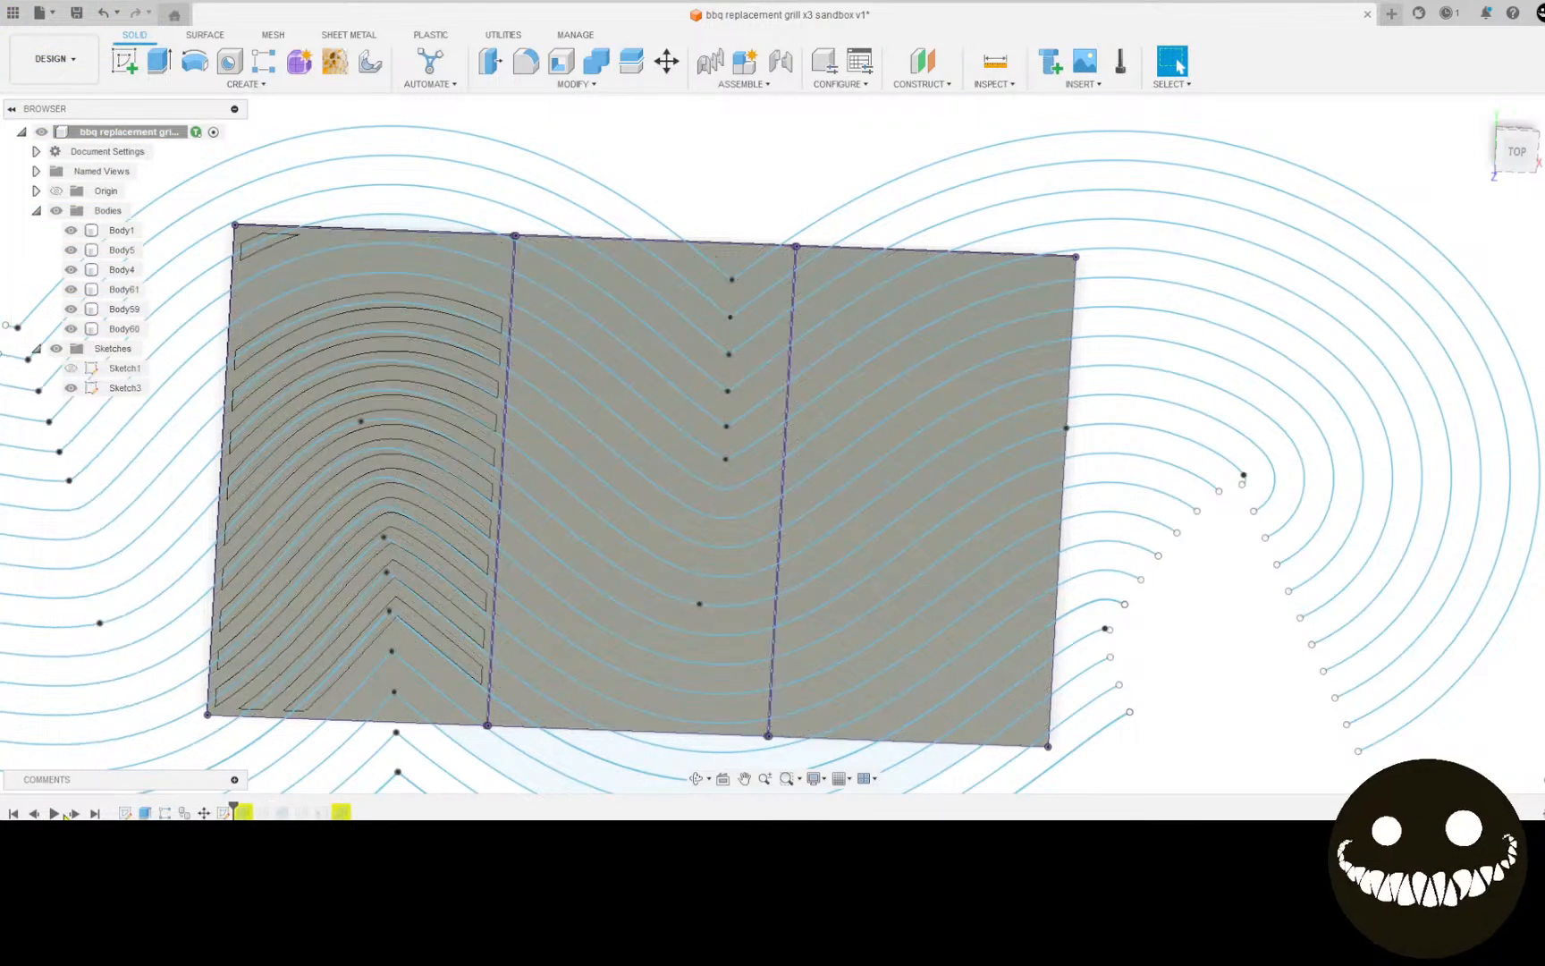
pyautogui.click(74, 814)
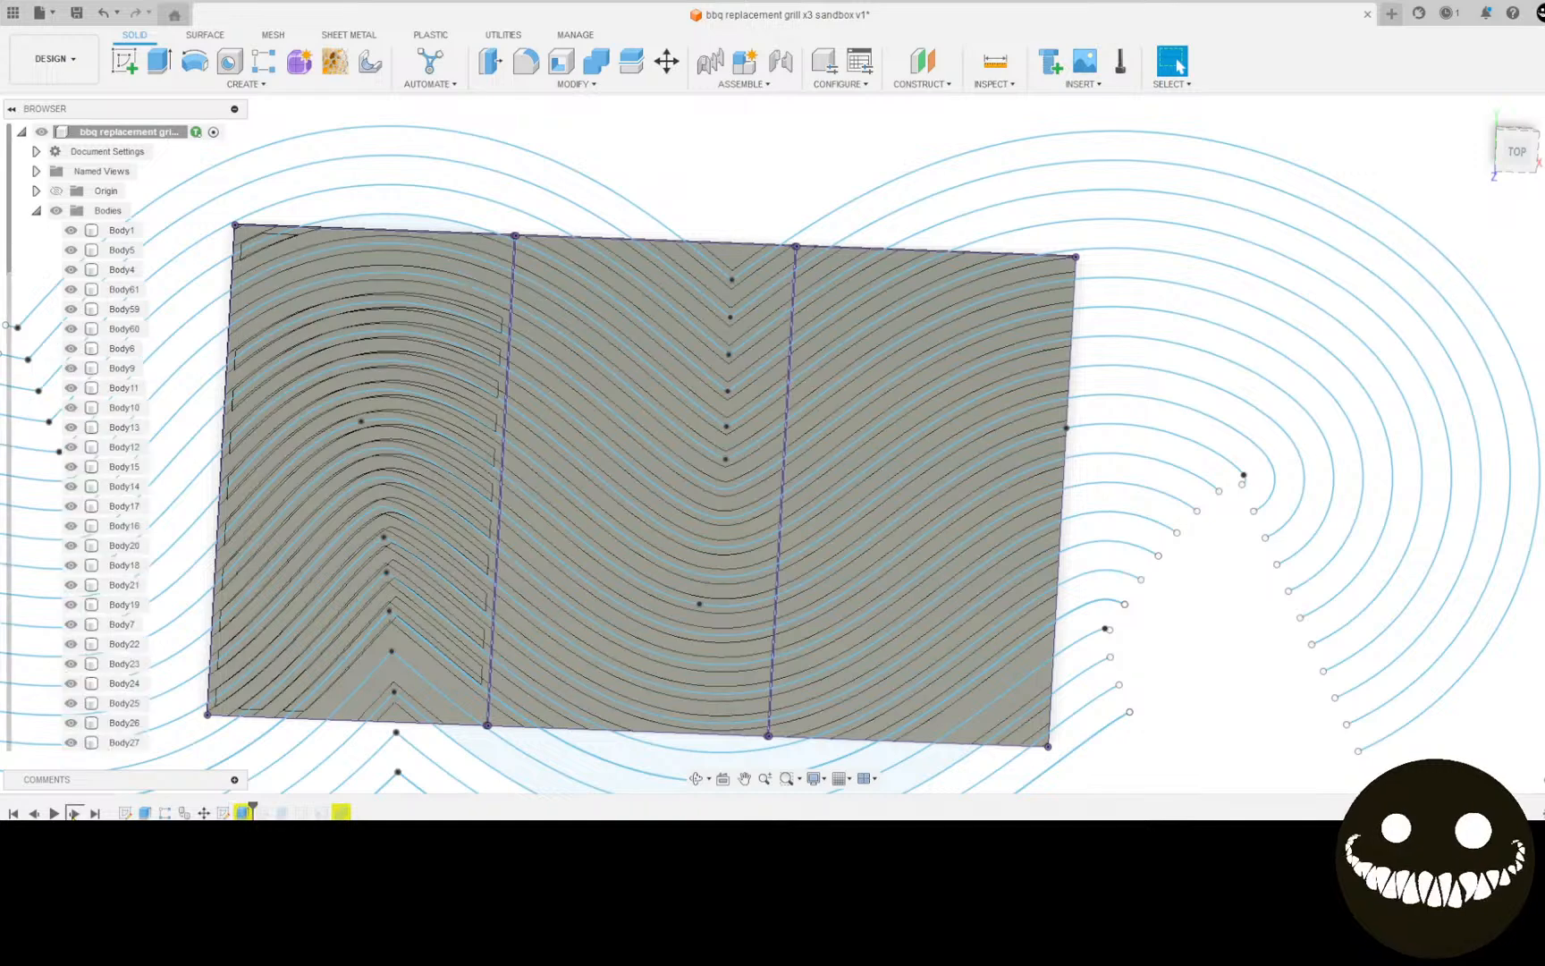
pyautogui.click(74, 814)
pyautogui.click(74, 814)
pyautogui.click(74, 813)
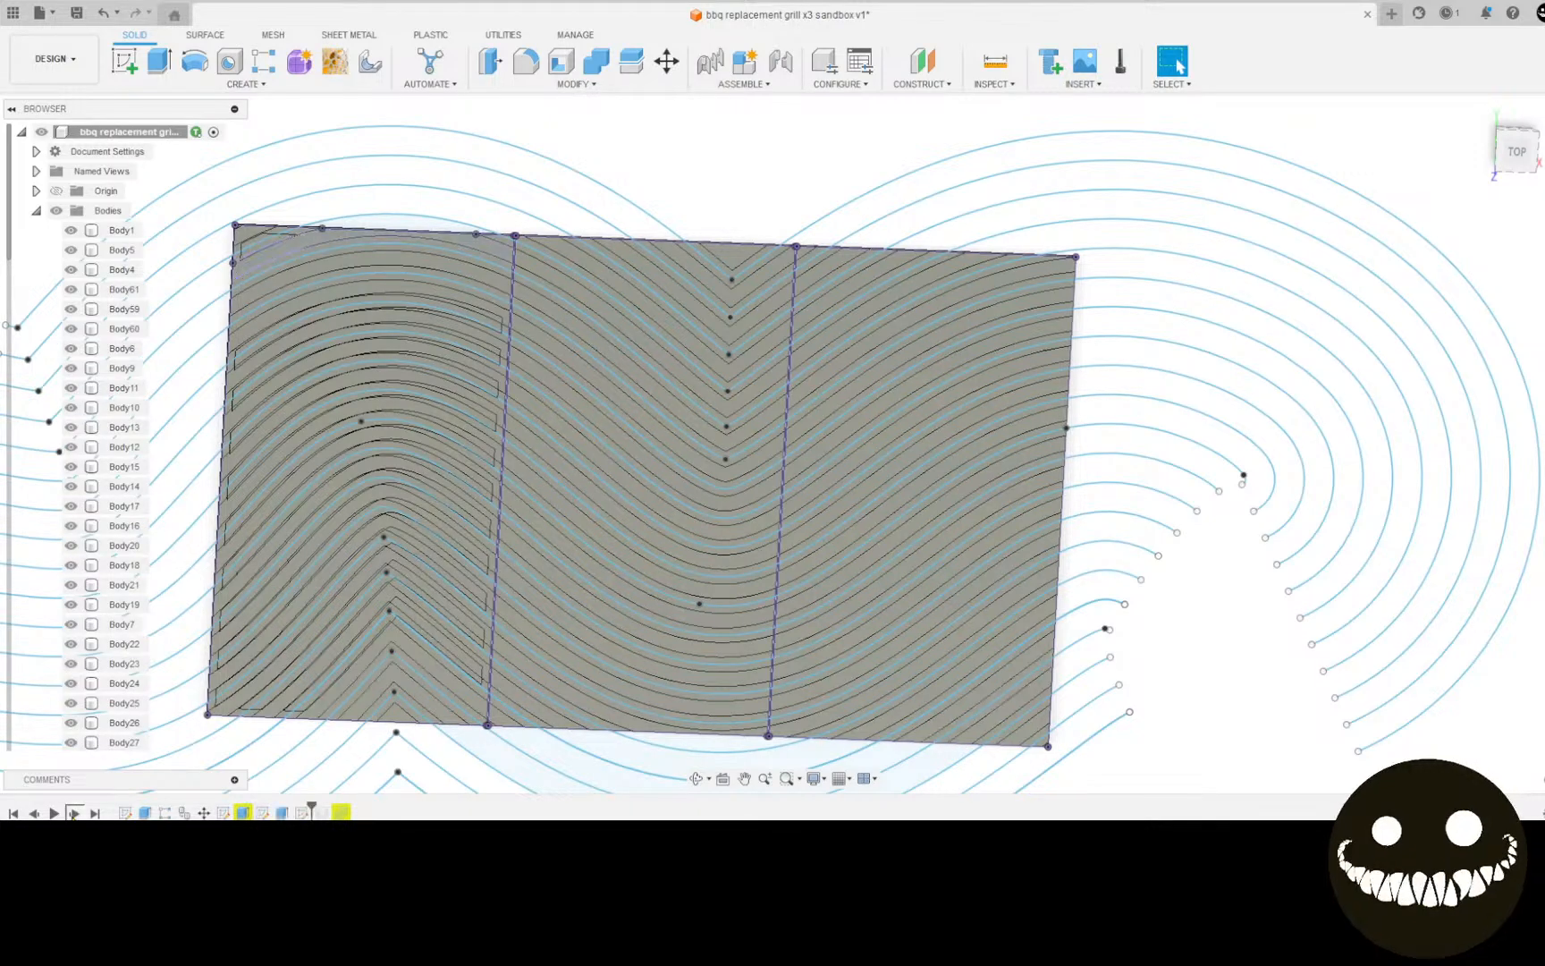
pyautogui.click(74, 814)
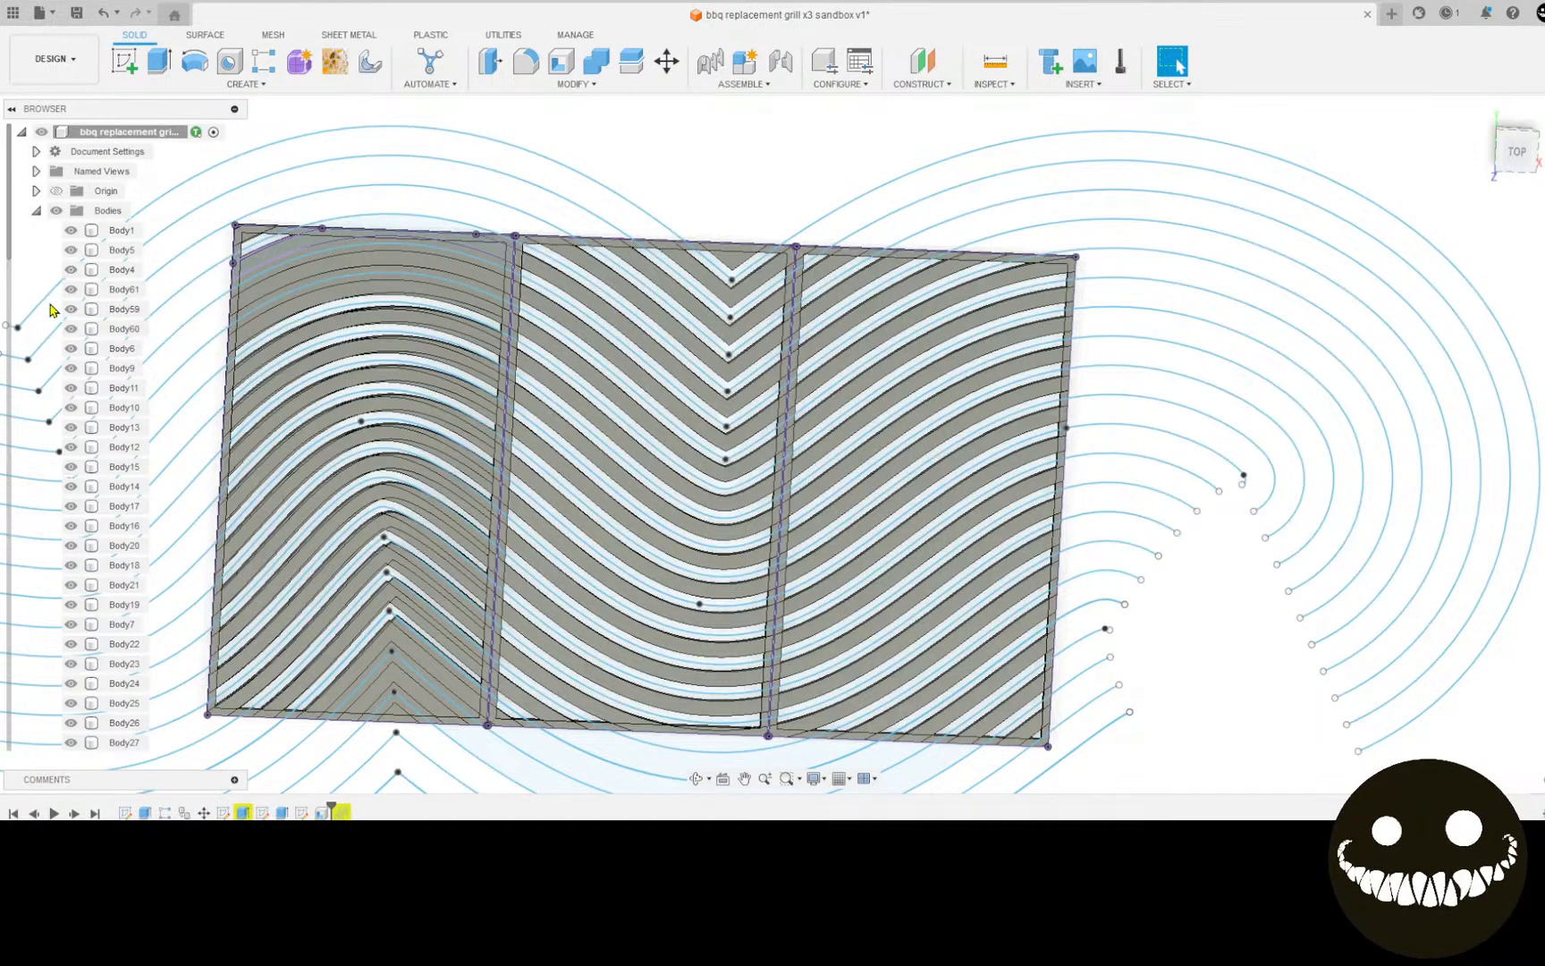
# Step: Hide the shelled frame bodies Body59, Body60 and Body61
pyautogui.click(83, 330)
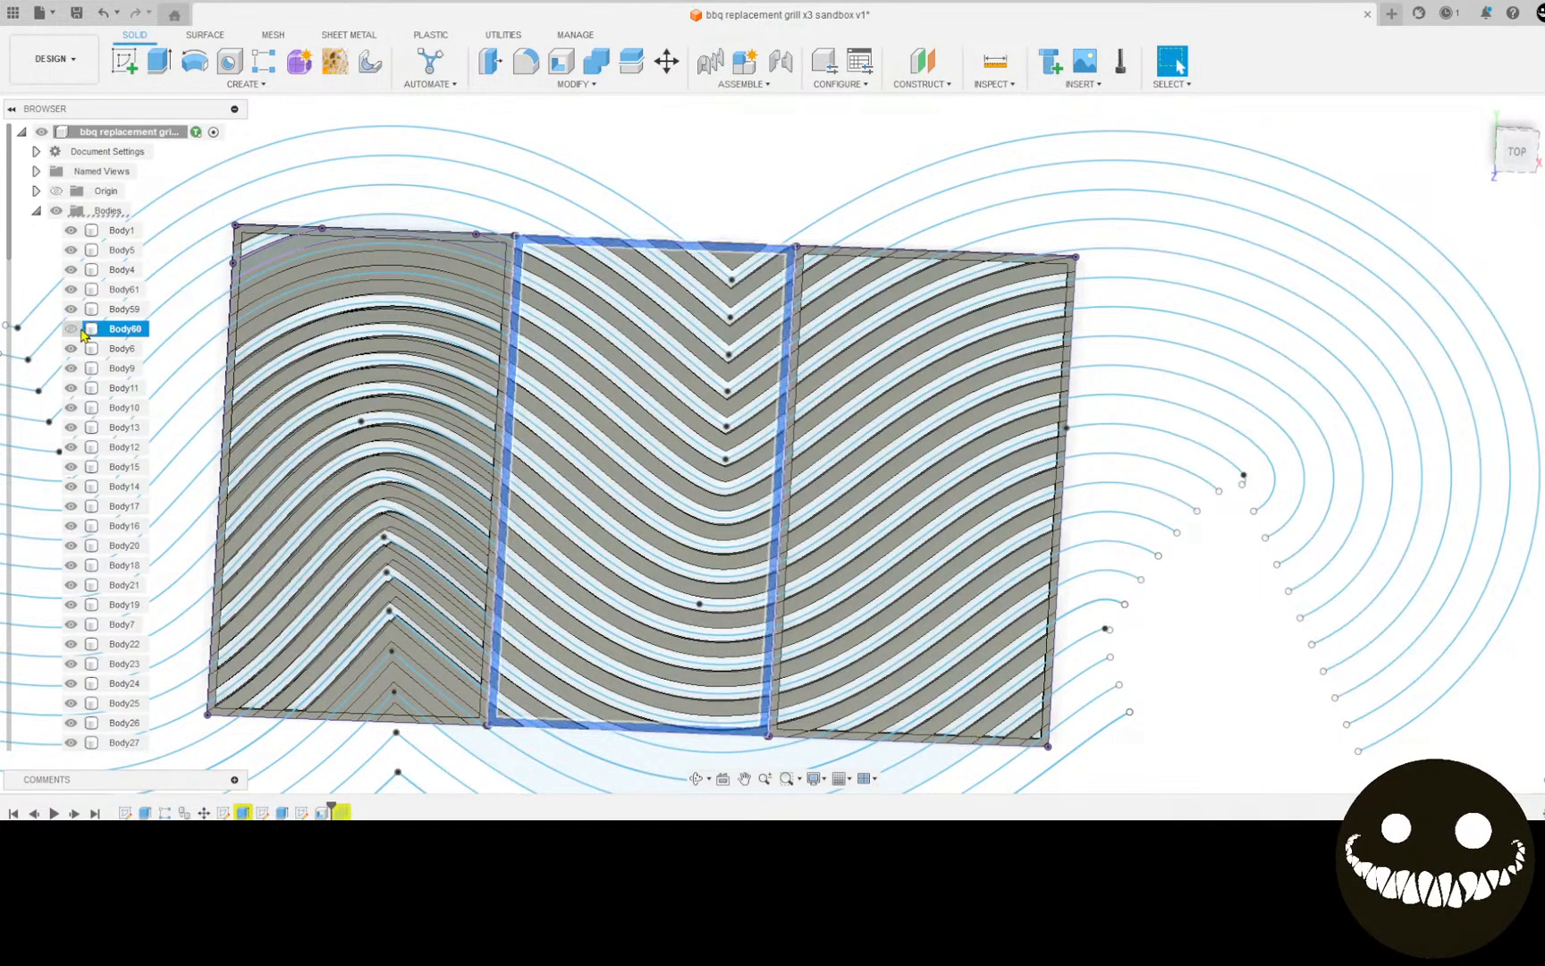
pyautogui.click(70, 329)
pyautogui.click(71, 309)
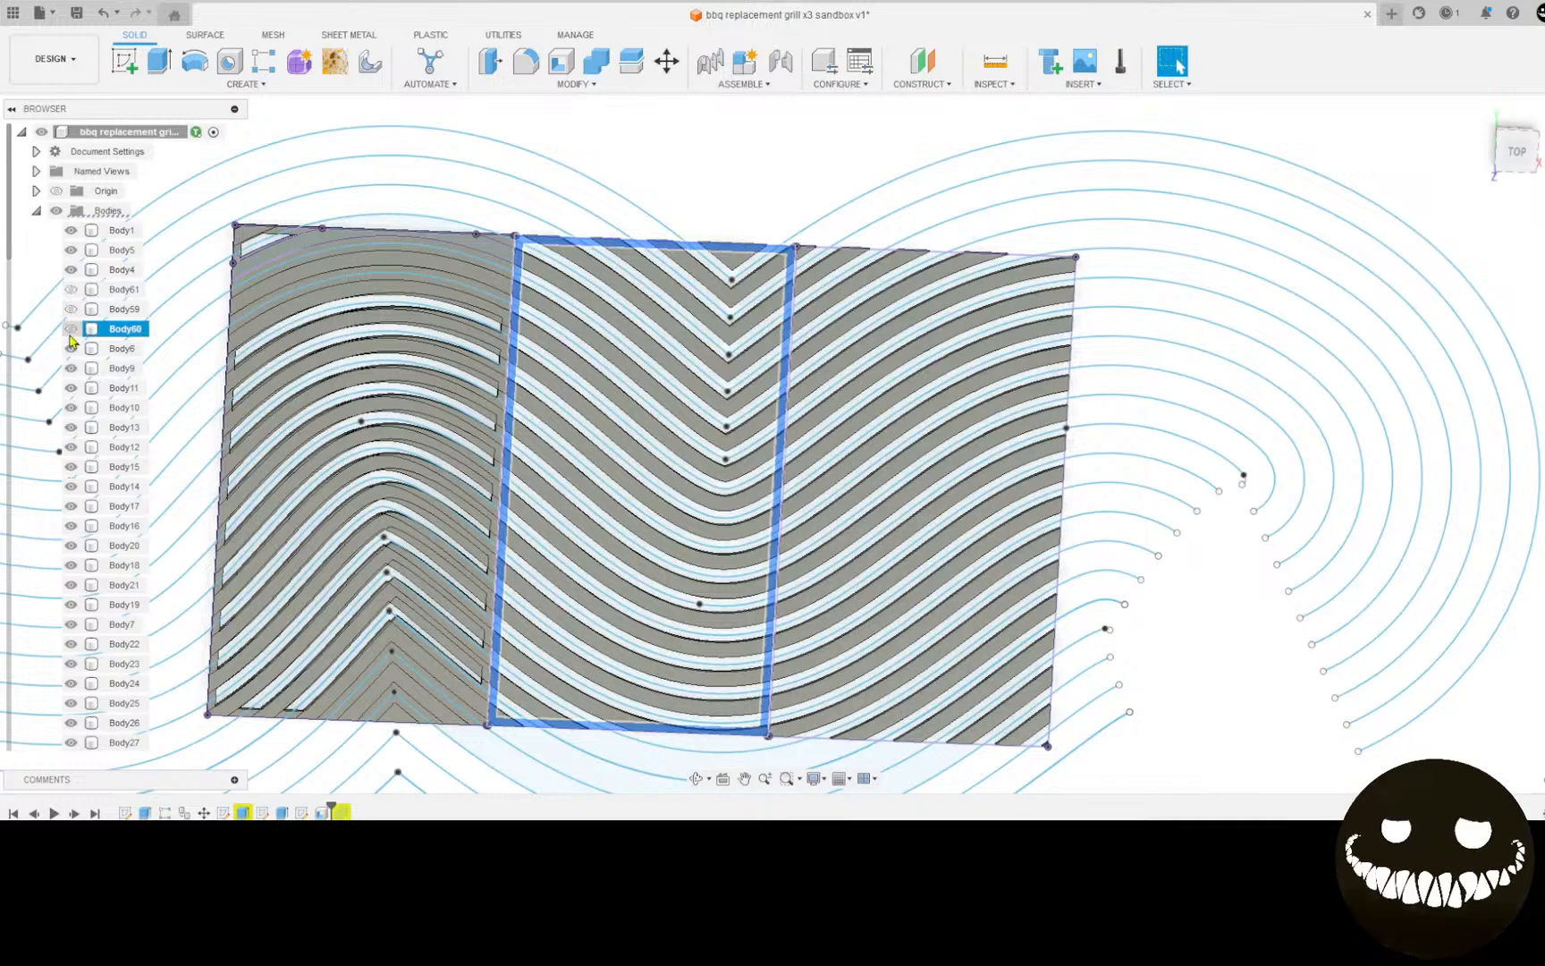
# Step: Examine the separate slat bodies around the upper outer corner of the first grill section
pyautogui.scroll(-1, 228, 249)
pyautogui.scroll(1, 244, 261)
pyautogui.scroll(2, 244, 259)
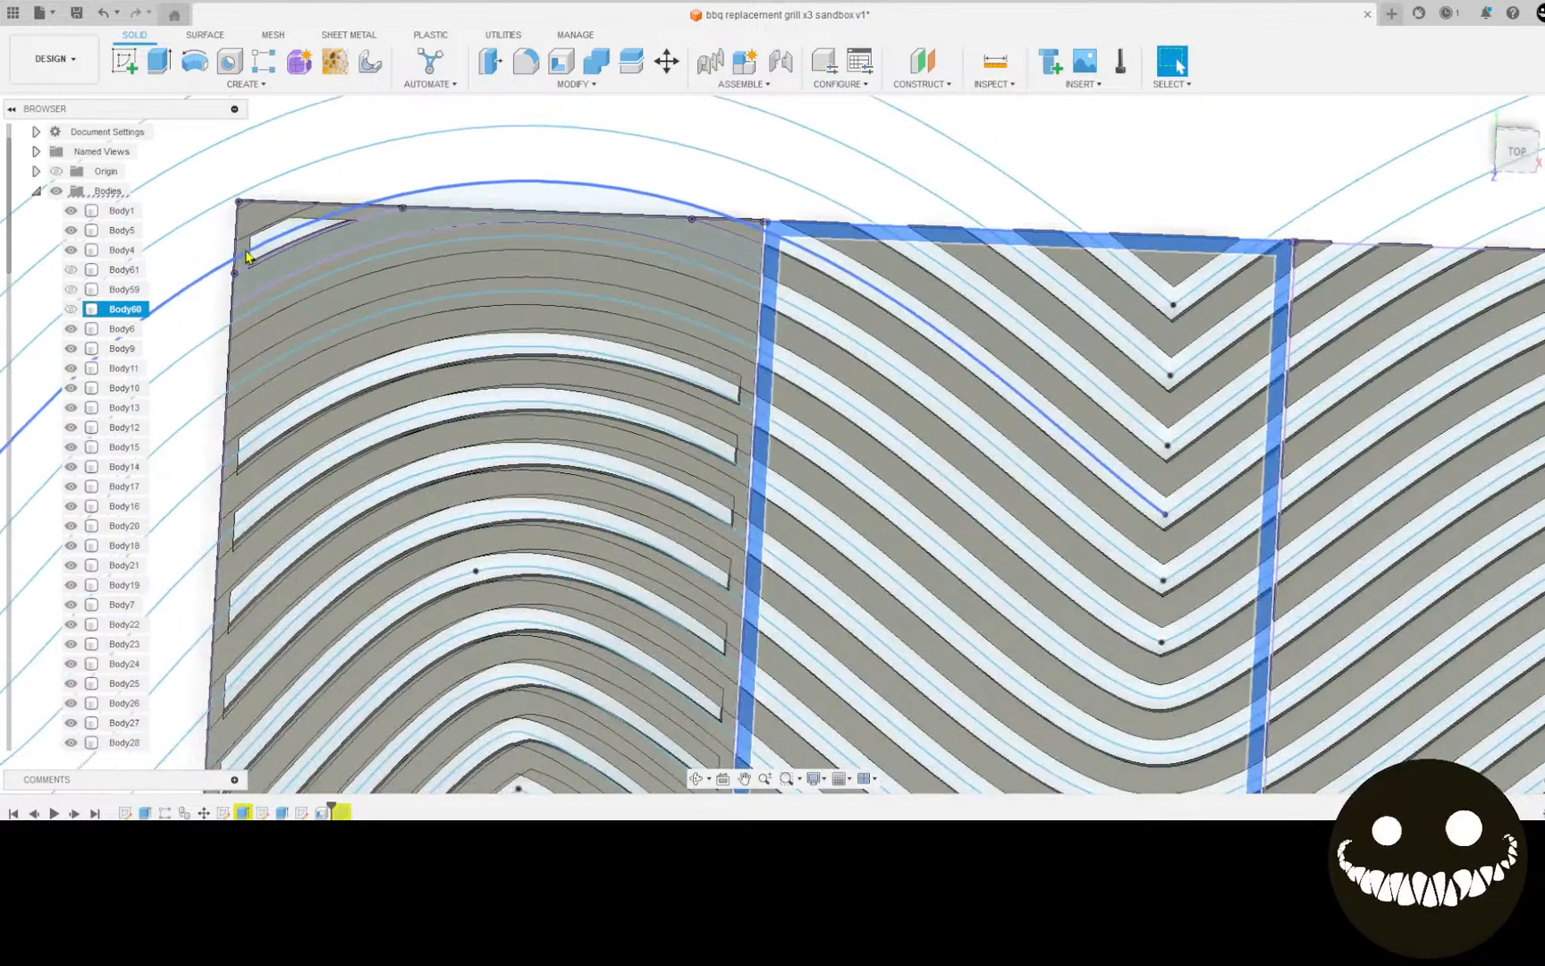
pyautogui.click(246, 253)
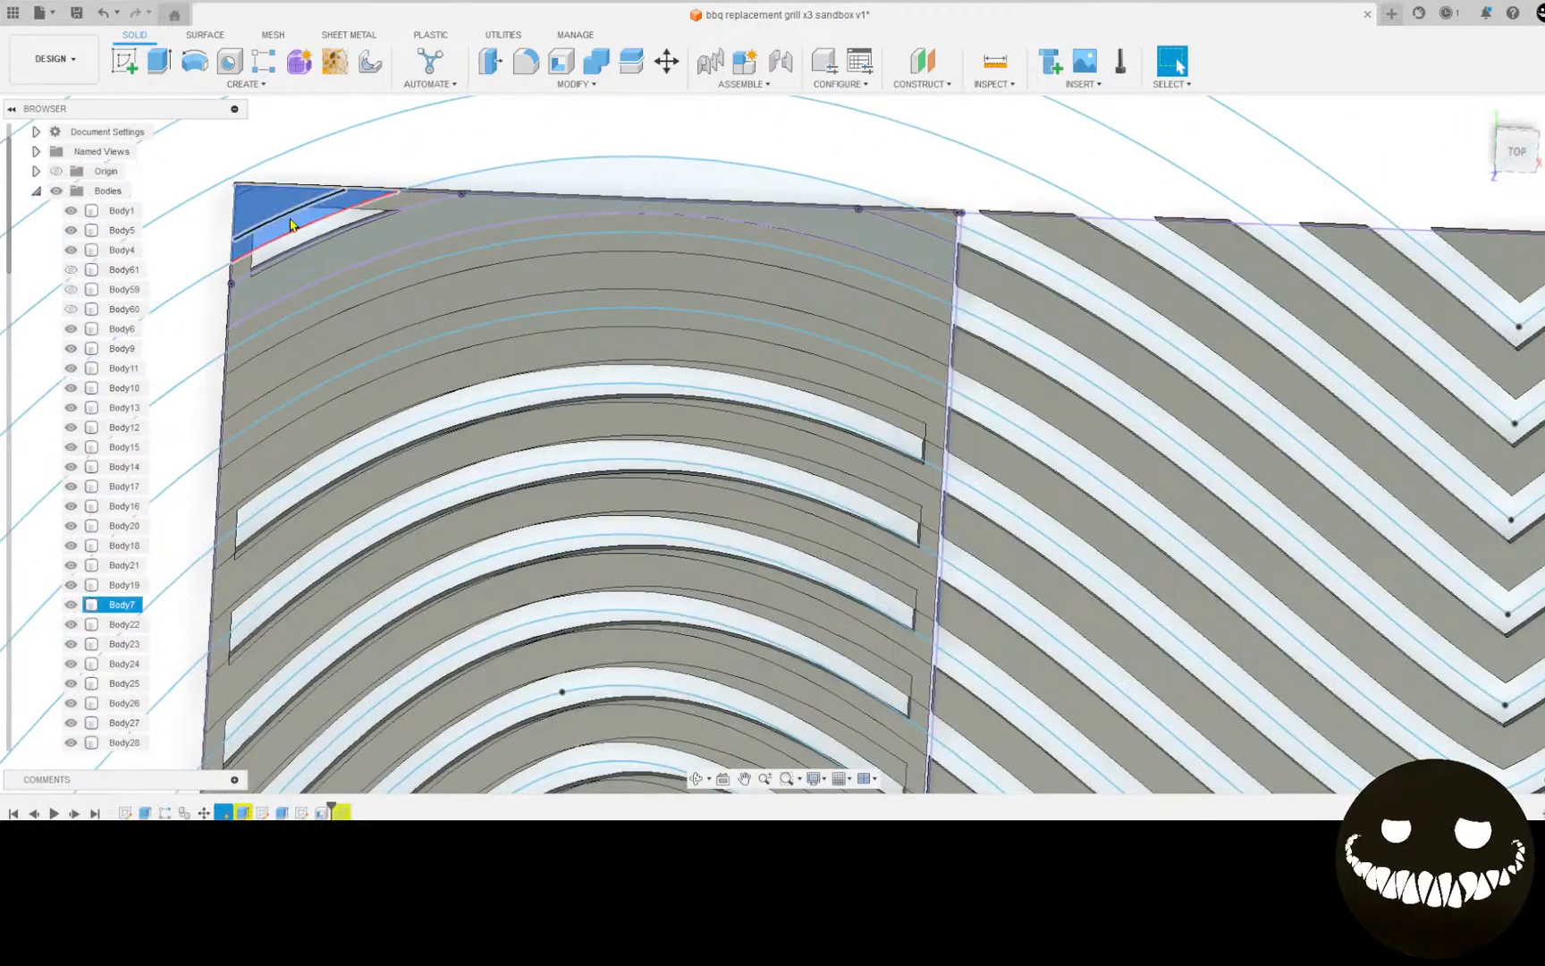
pyautogui.click(407, 202)
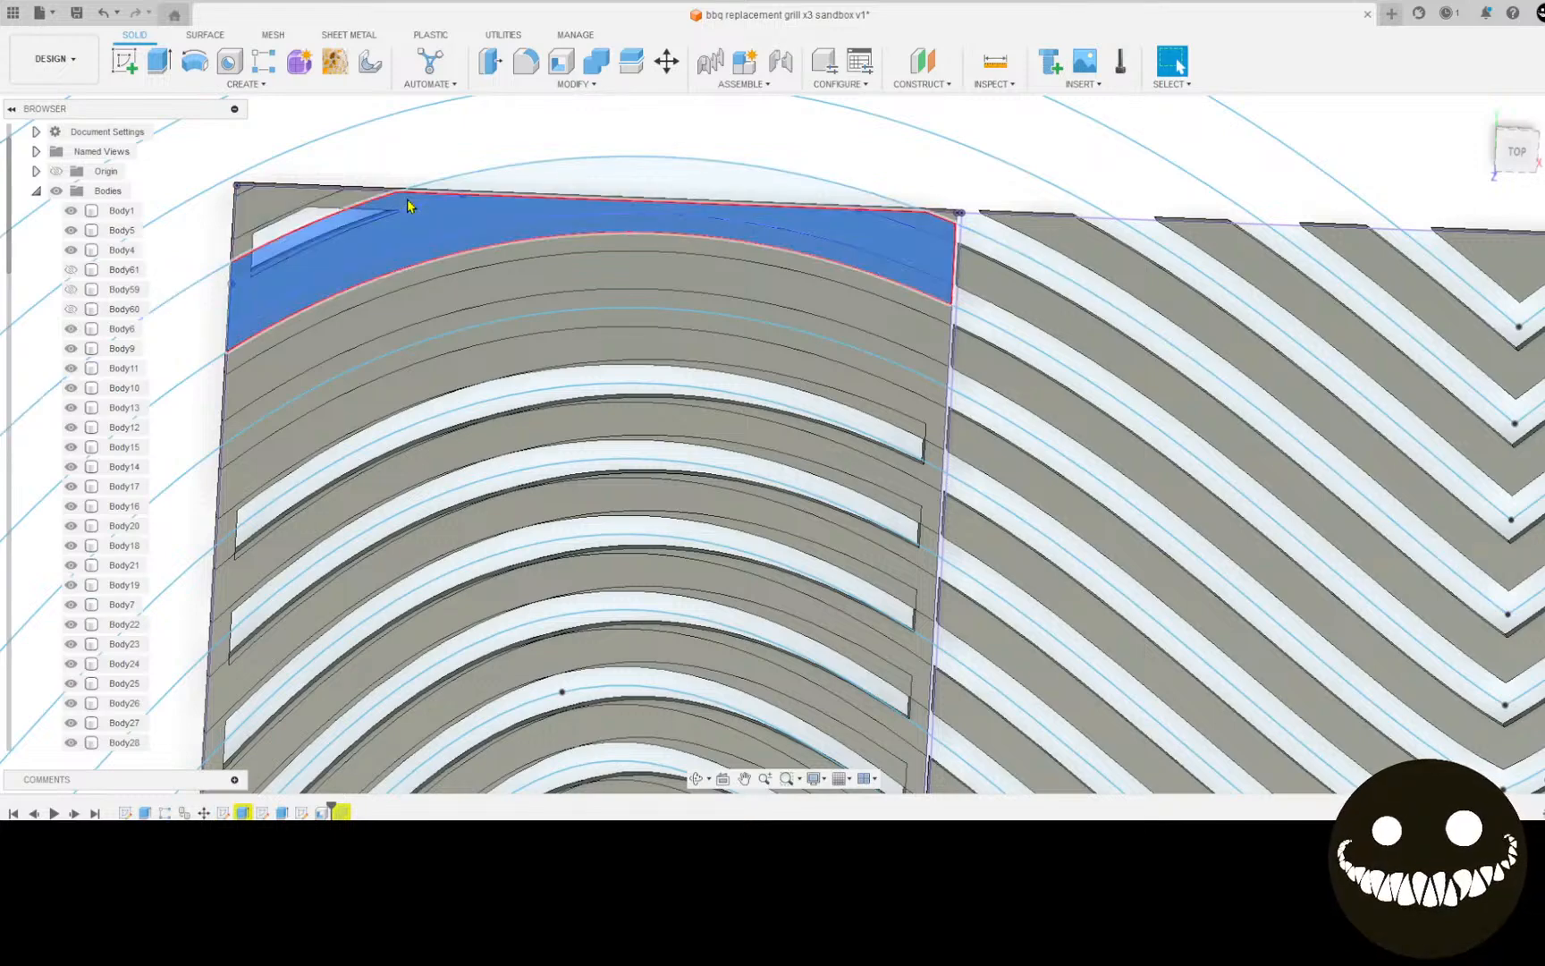
# Step: Save the sandbox design with the default version description and close it
pyautogui.scroll(-4, 362, 254)
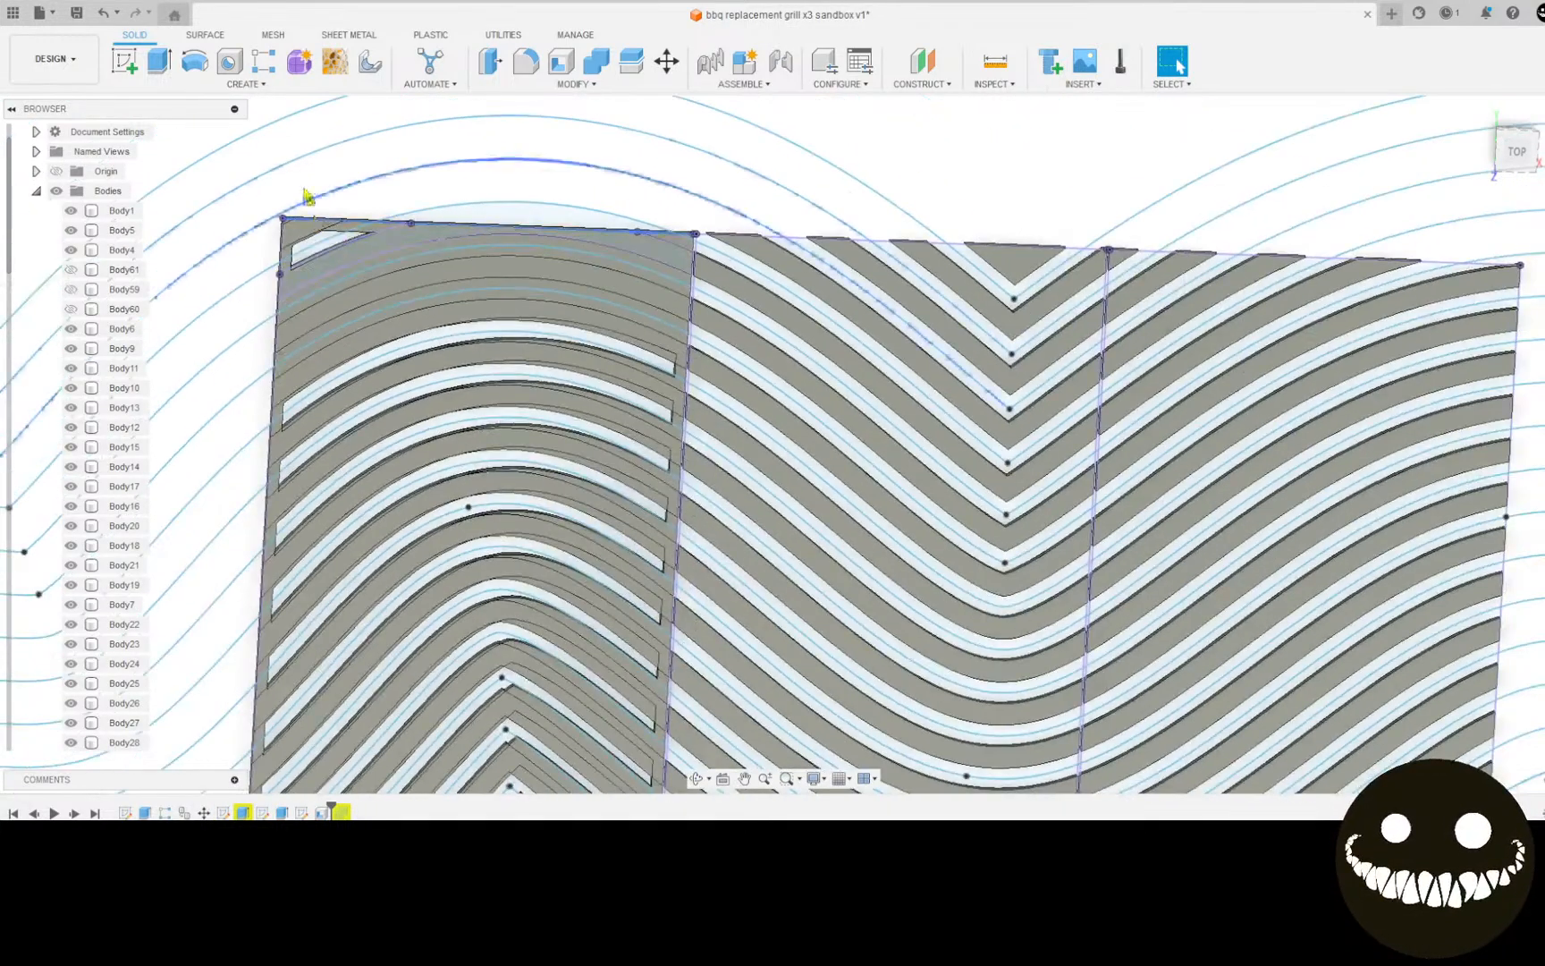
pyautogui.scroll(-2, 229, 192)
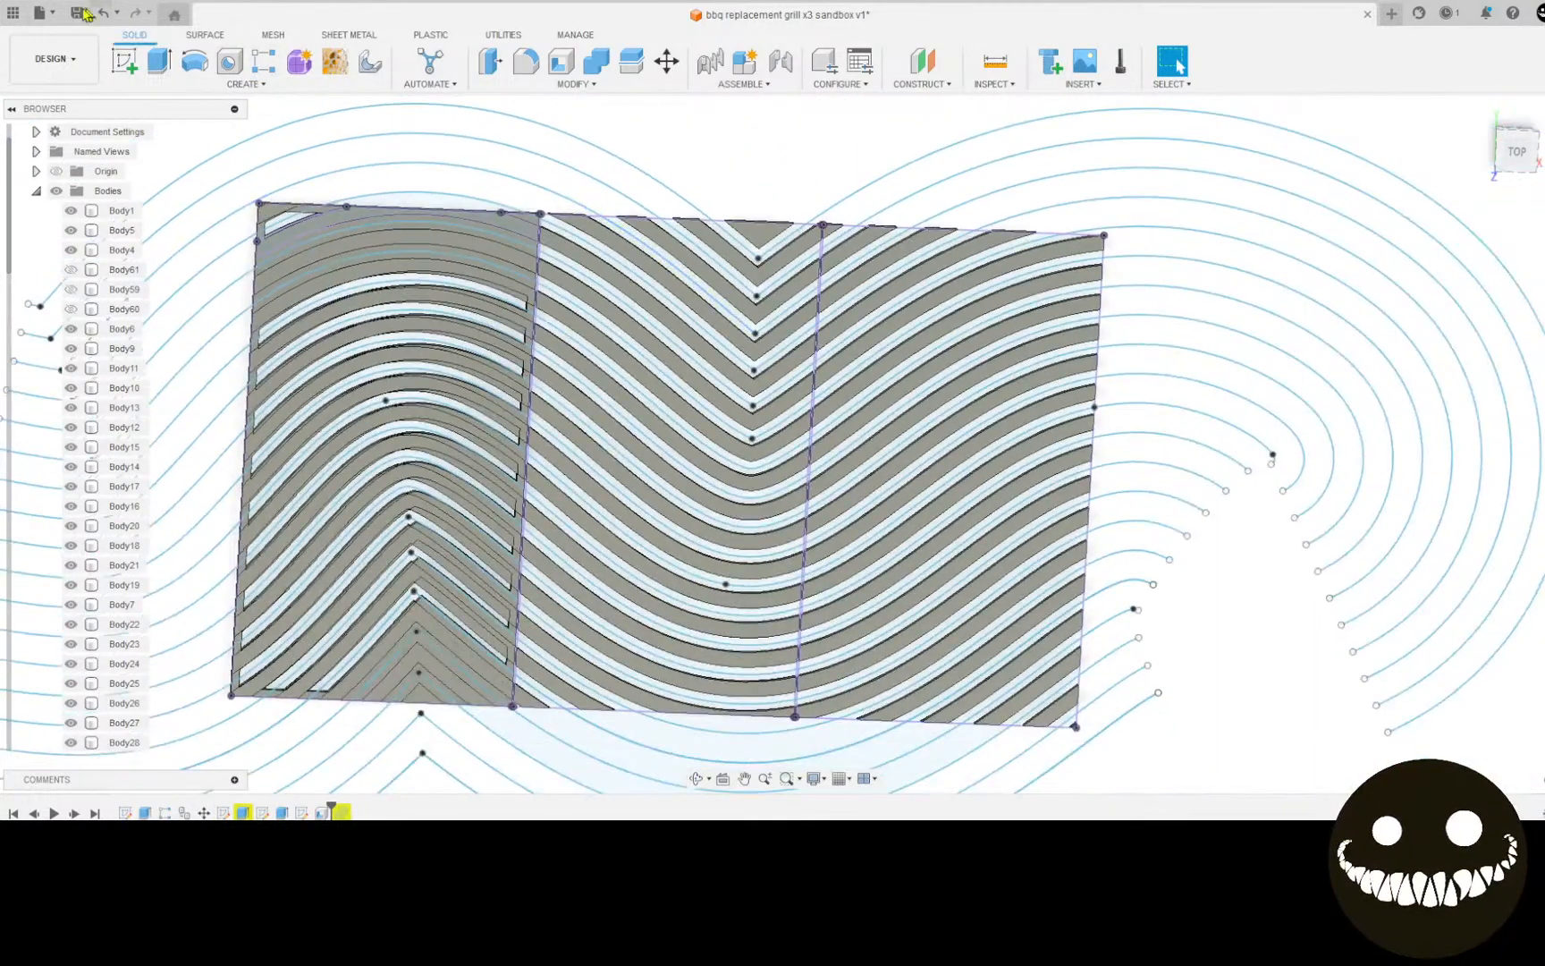
pyautogui.click(75, 12)
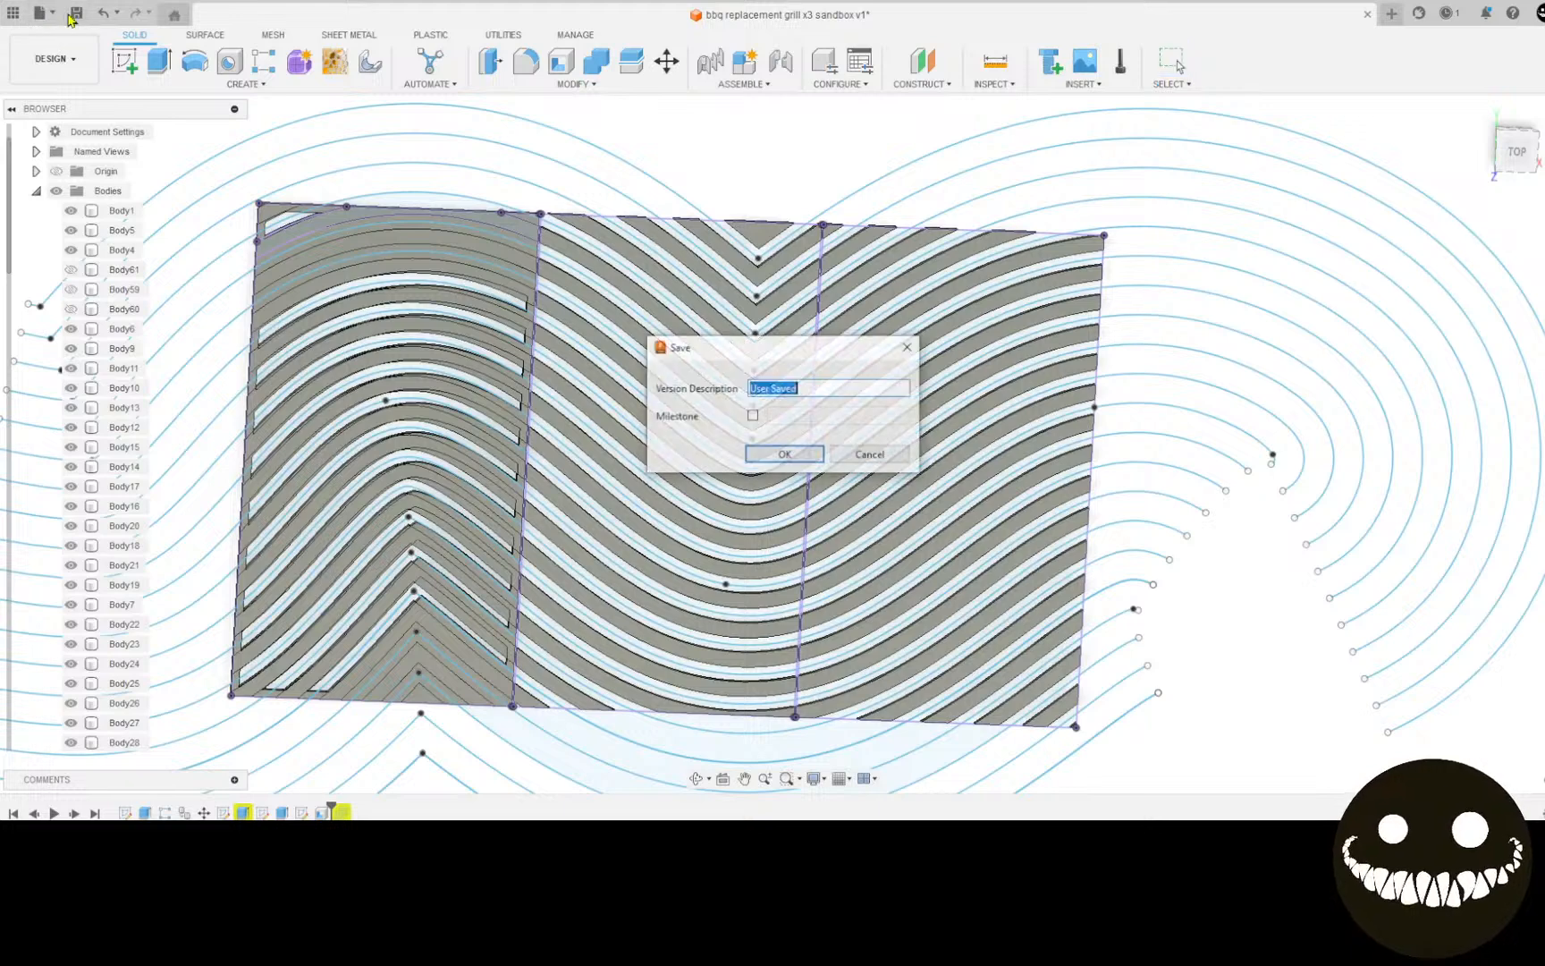
pyautogui.click(805, 454)
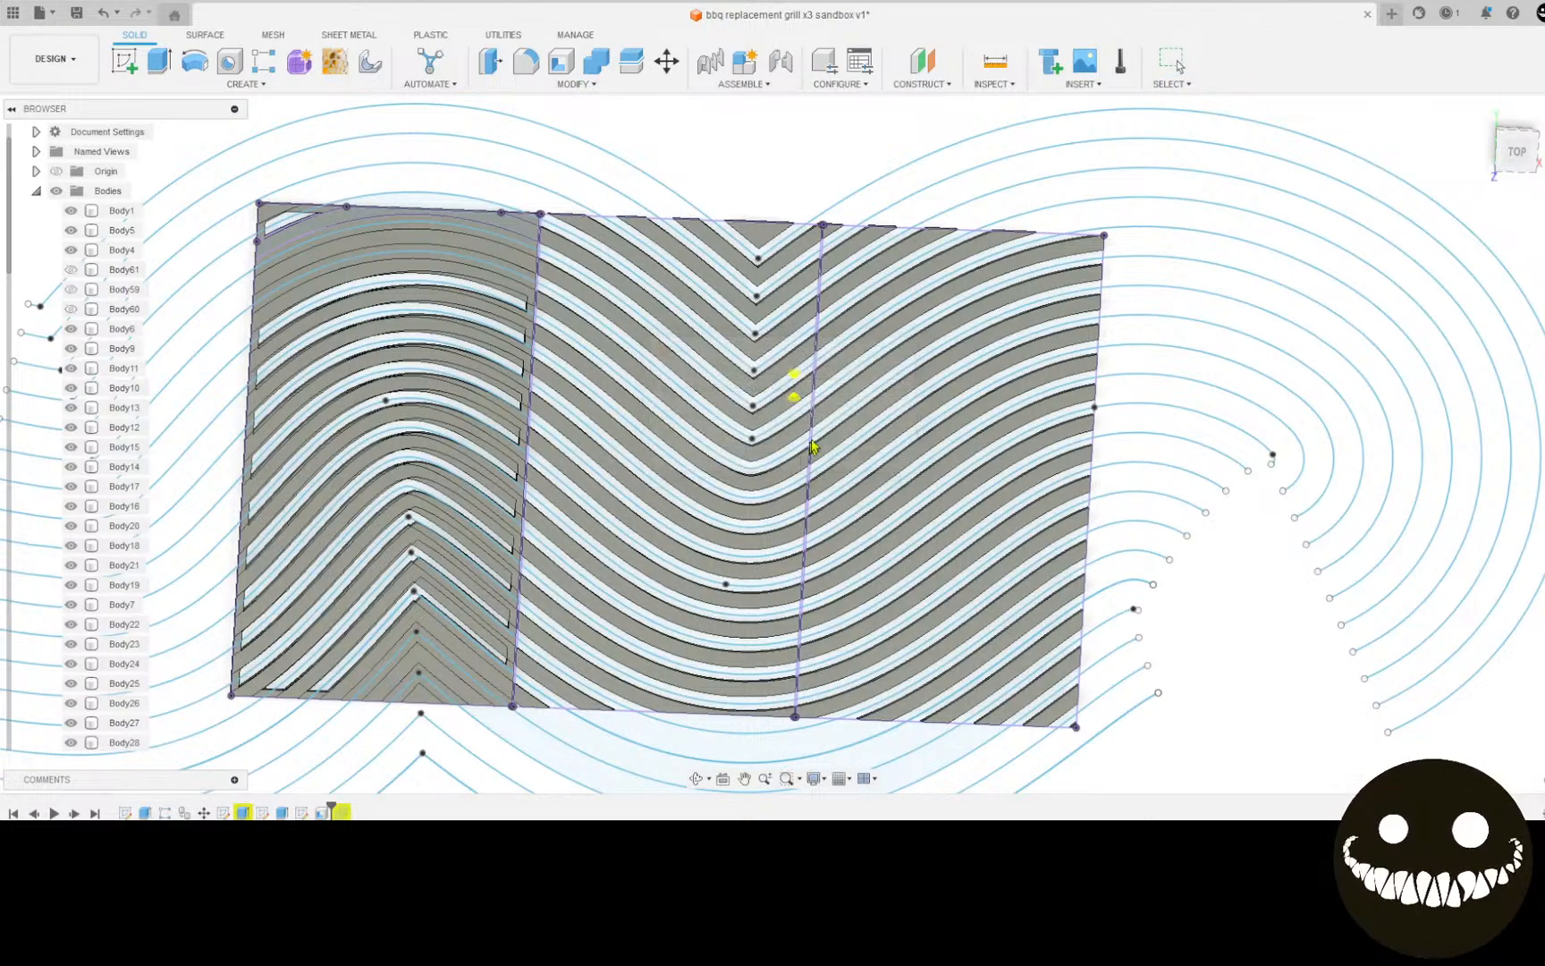
pyautogui.click(1368, 15)
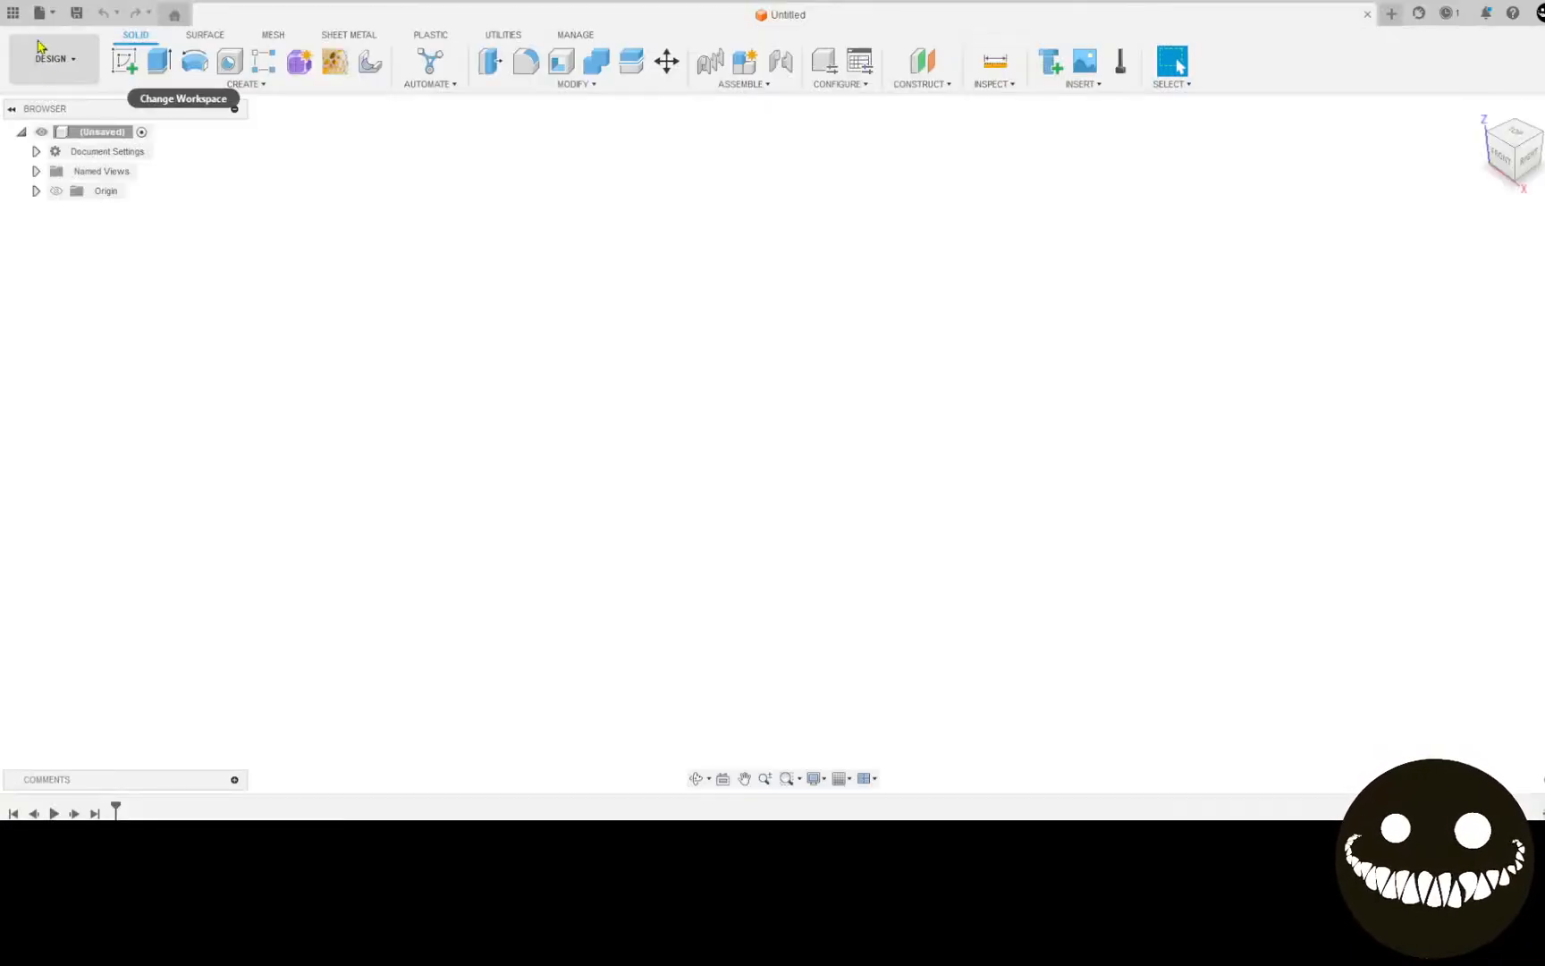
# Step: Check the status of the sandbox grill file in the project's file list
pyautogui.click(13, 13)
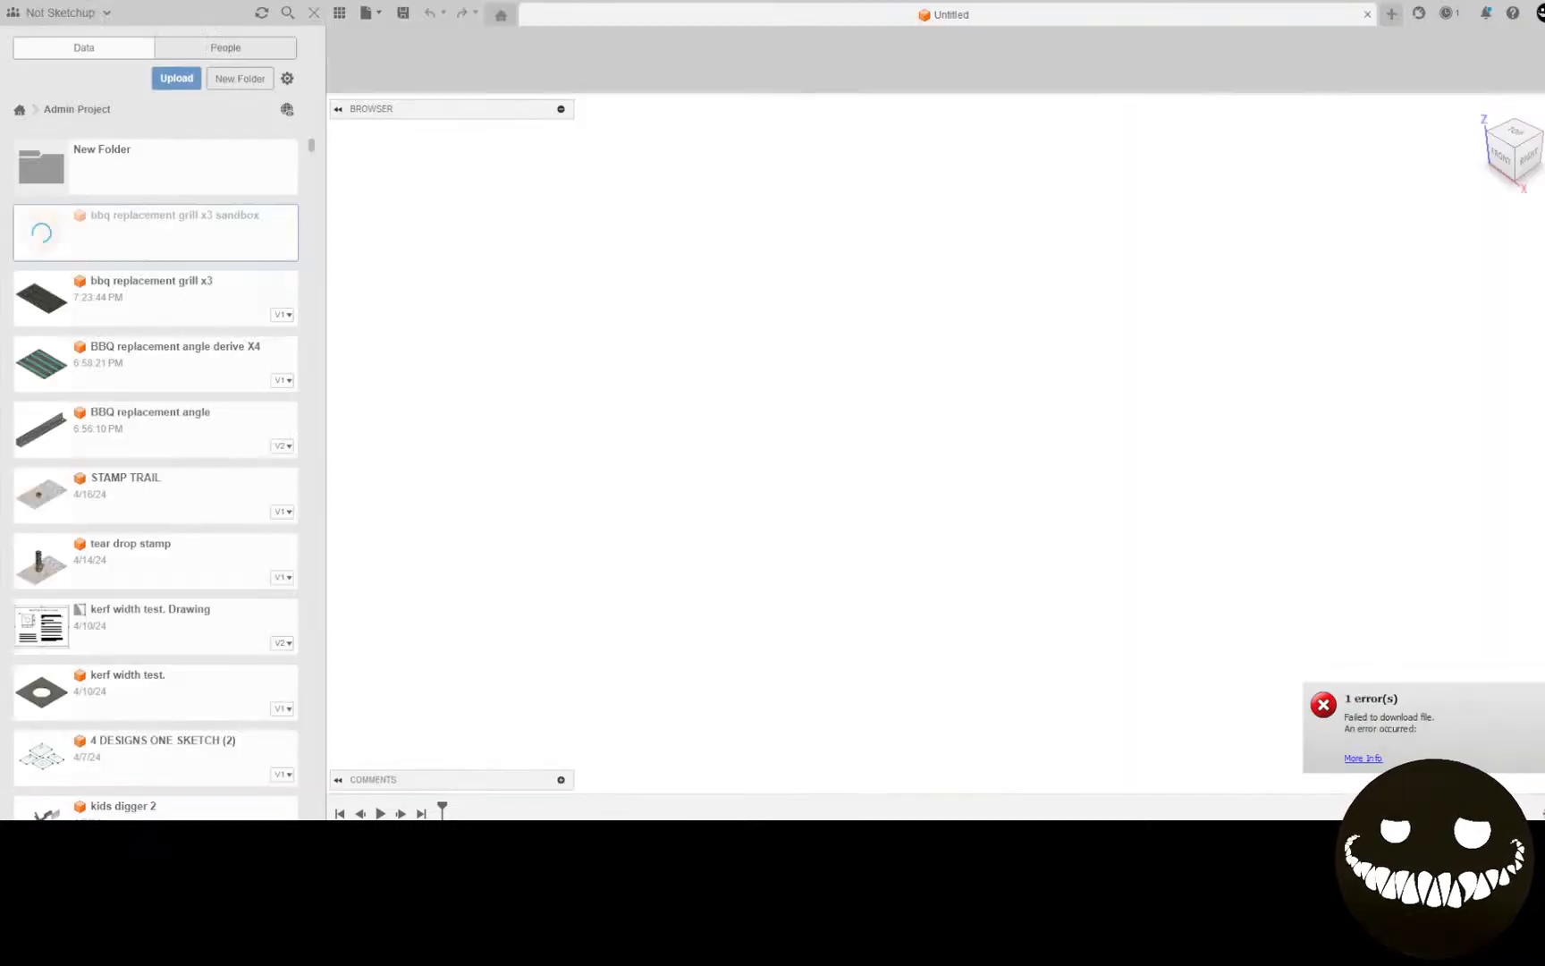
pyautogui.click(314, 14)
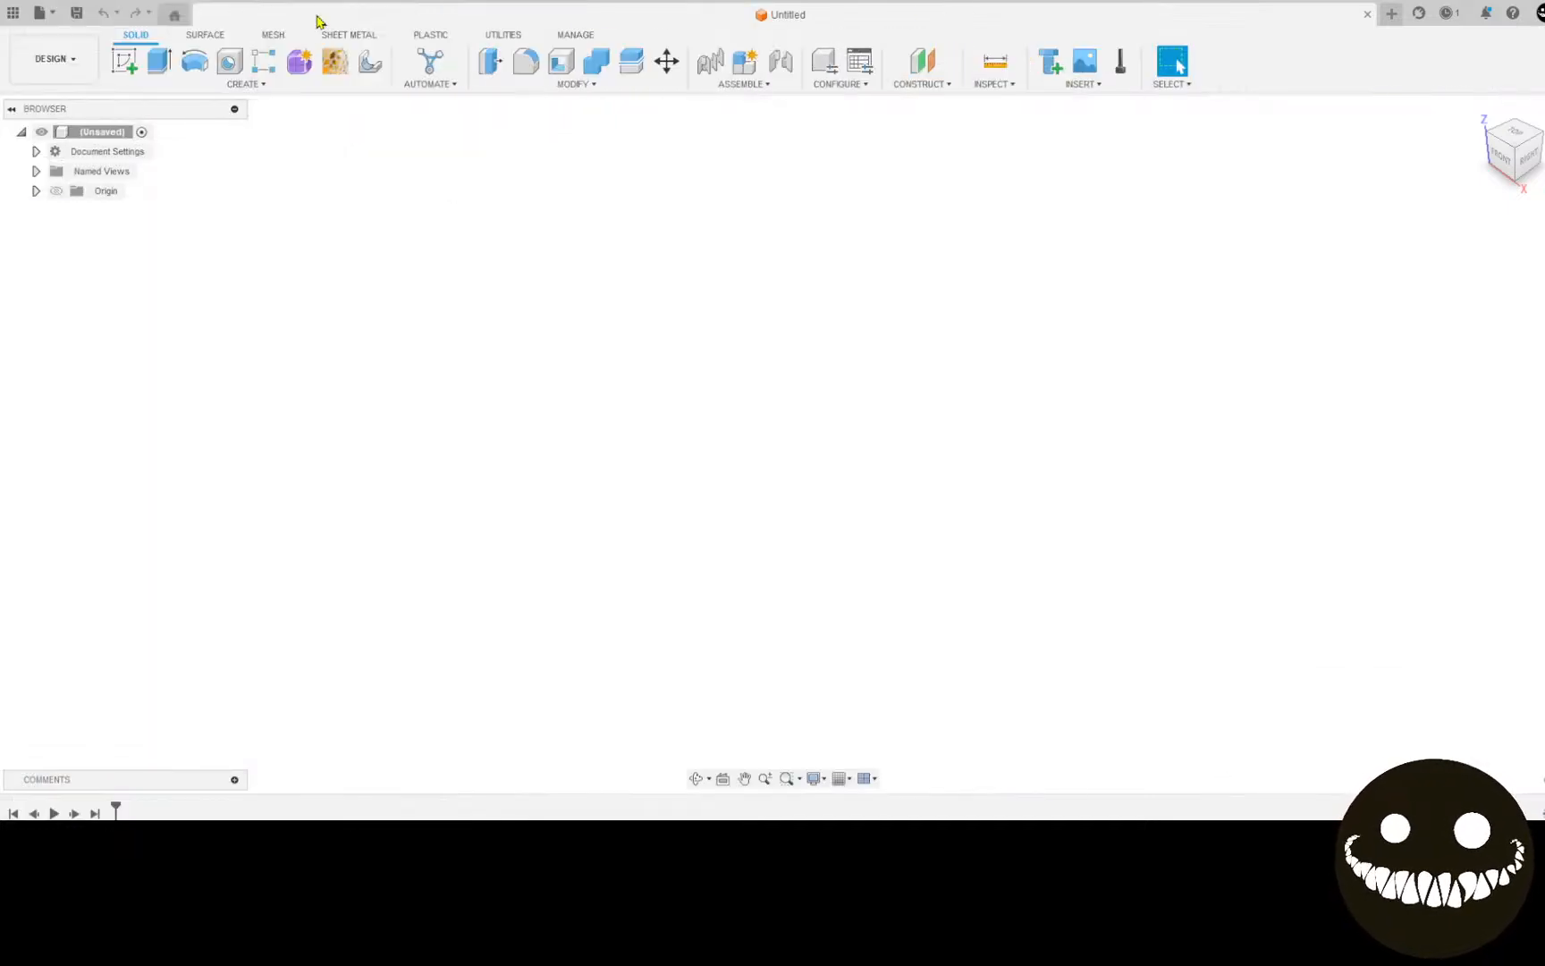
pyautogui.click(13, 13)
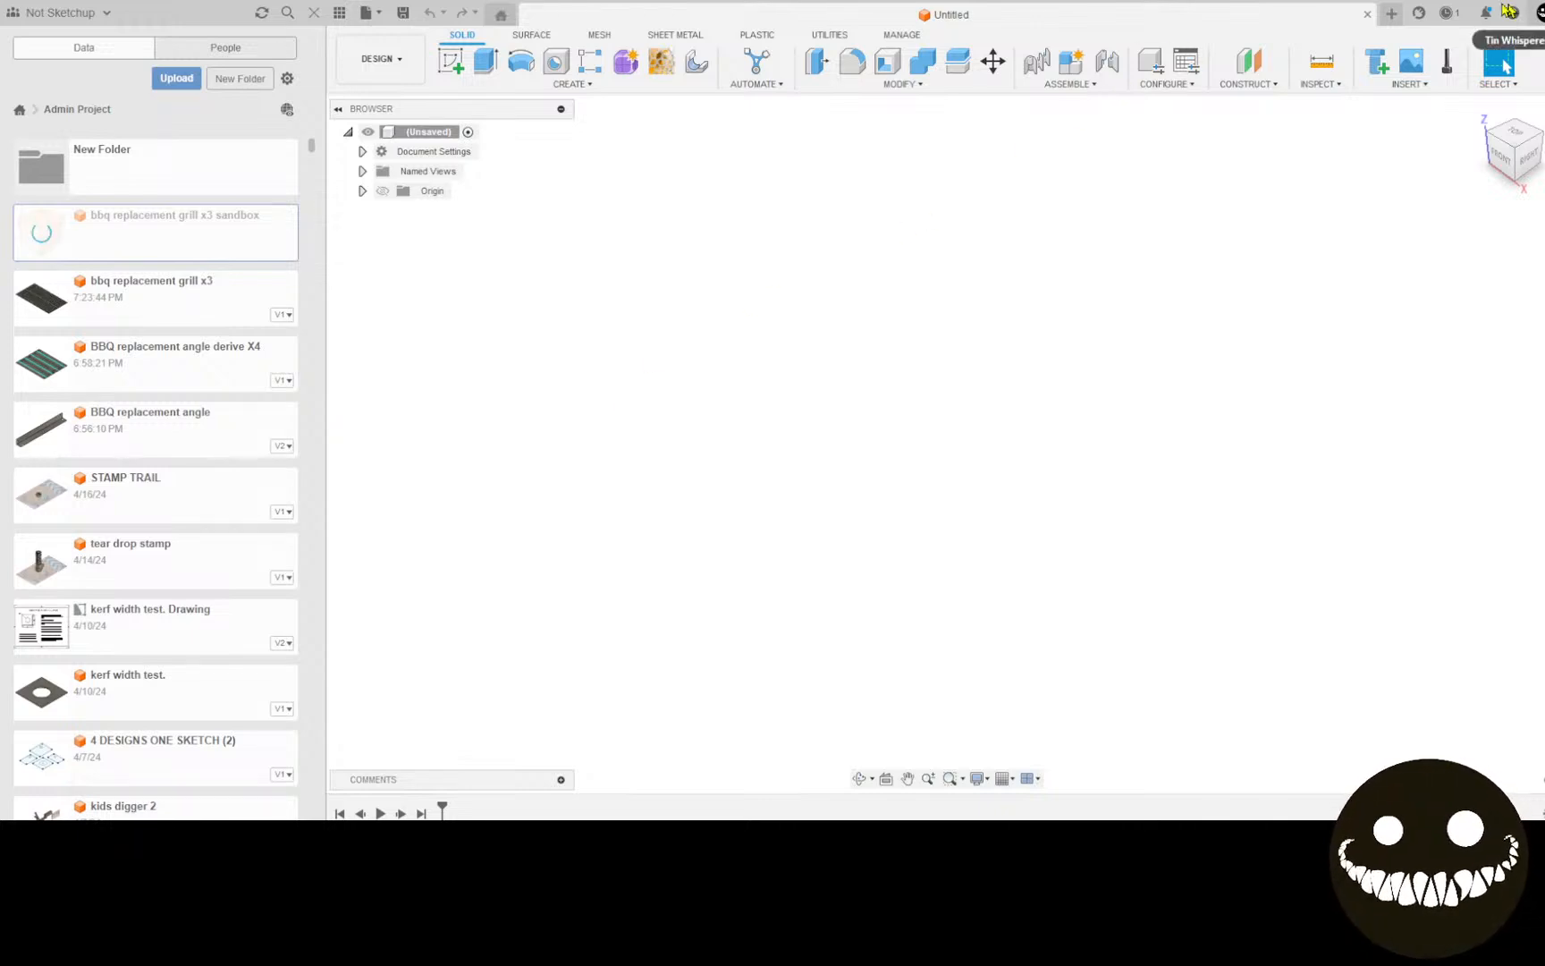
# Step: Create a new blank design and start a sketch on the horizontal XY plane
pyautogui.click(1395, 15)
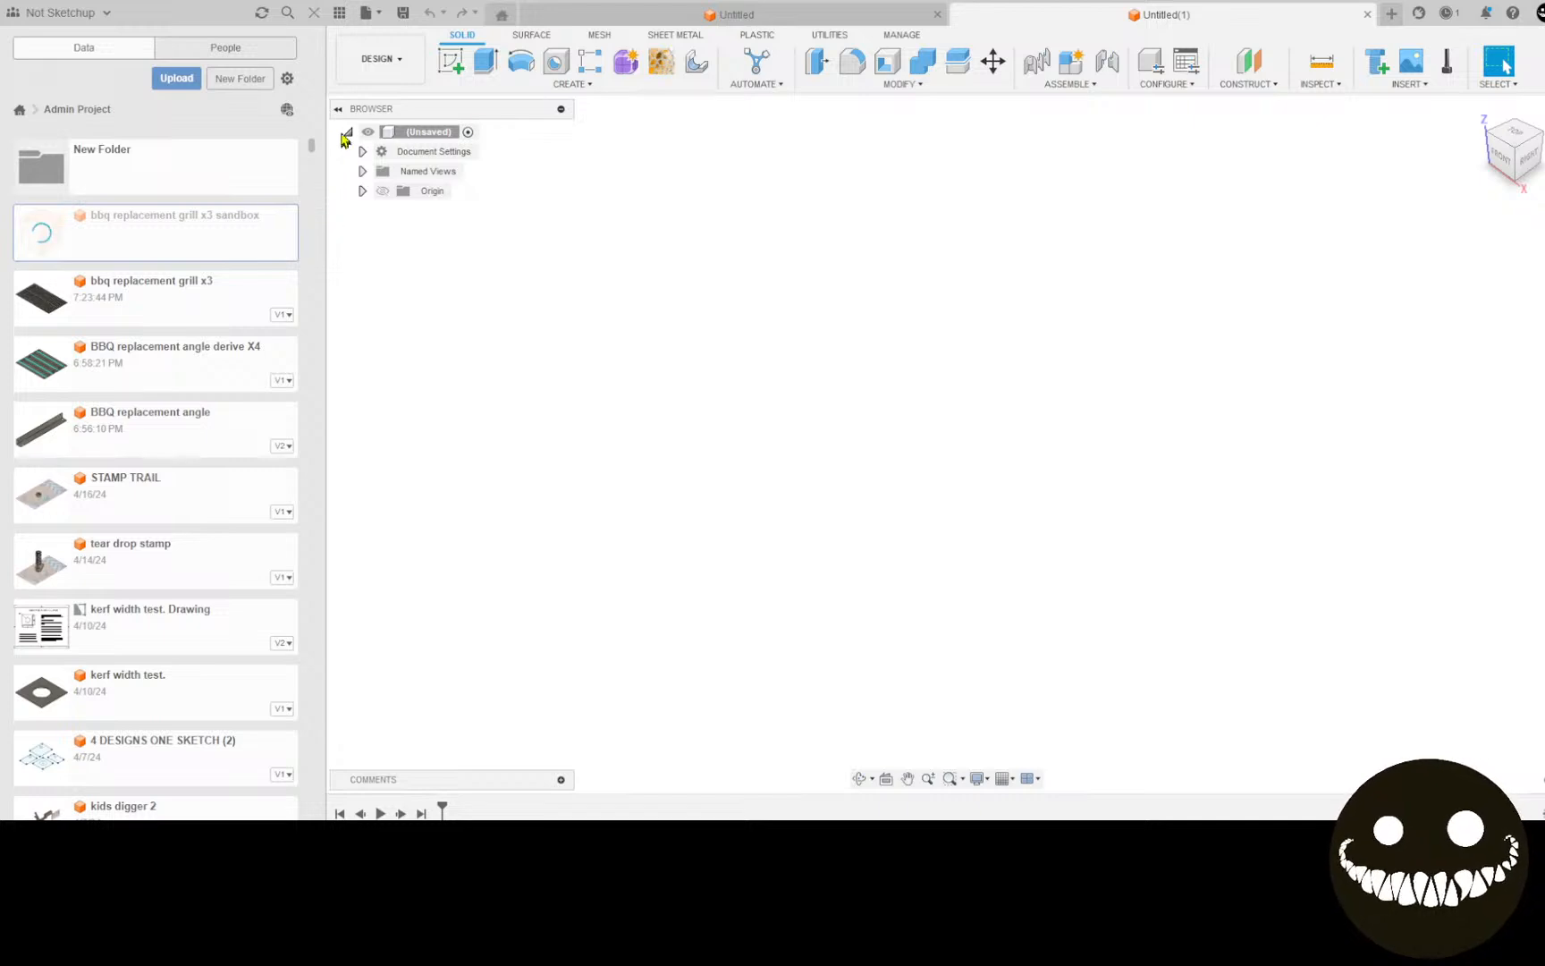
pyautogui.click(314, 12)
pyautogui.click(124, 61)
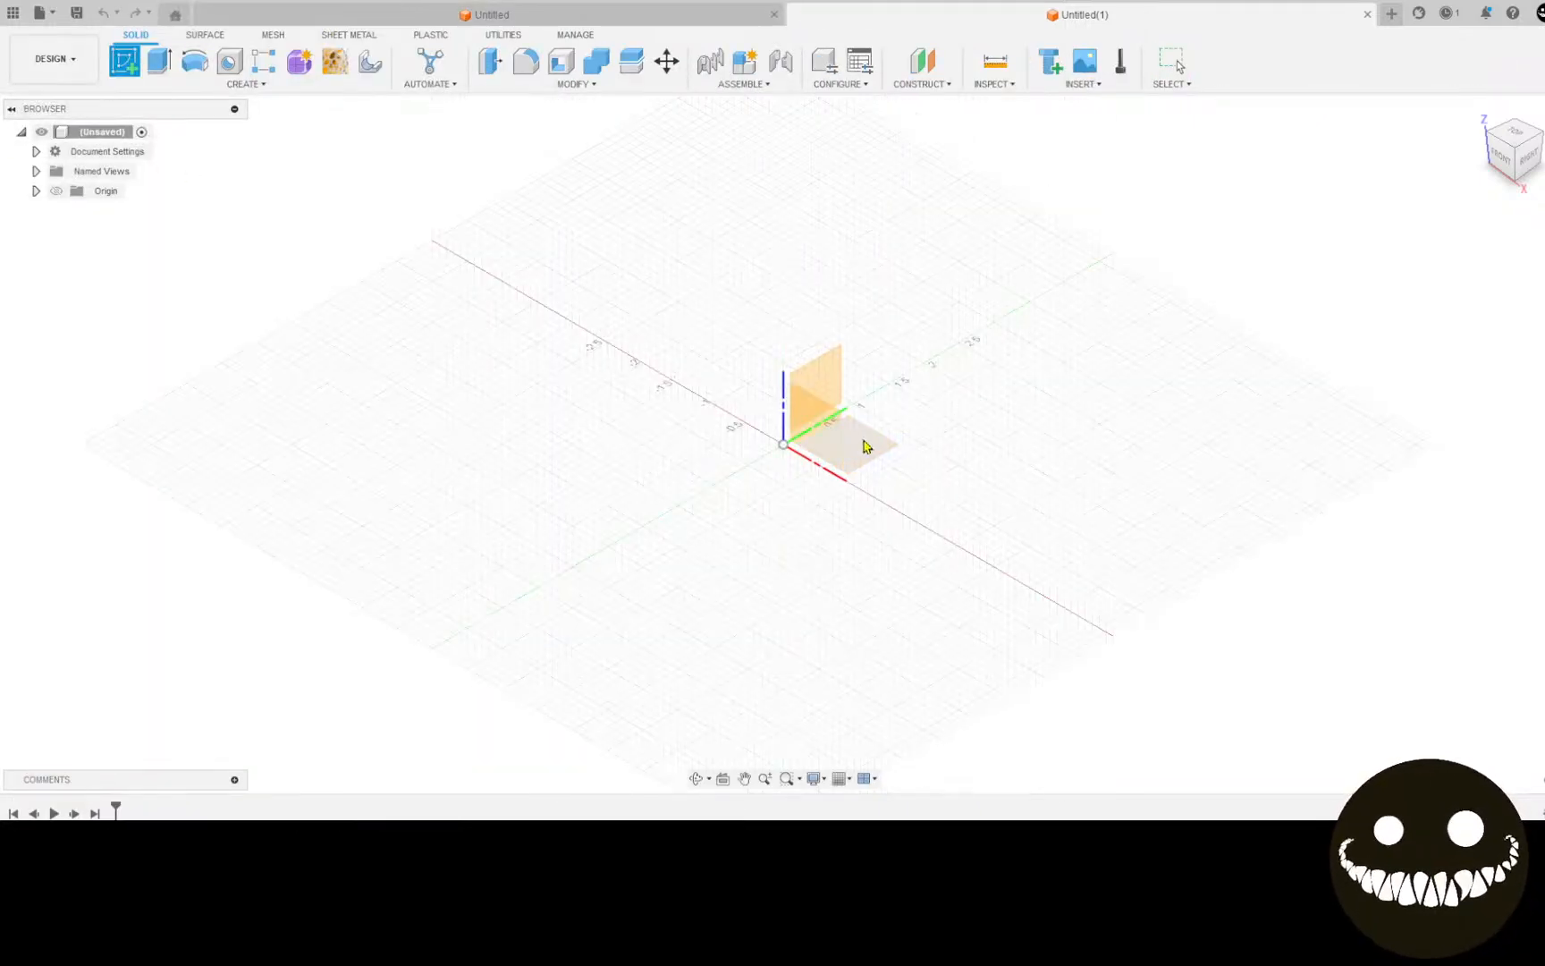
pyautogui.click(865, 442)
# Step: Sketch a center rectangle on the origin, 9 in wide and 16.5 in high
pyautogui.click(124, 60)
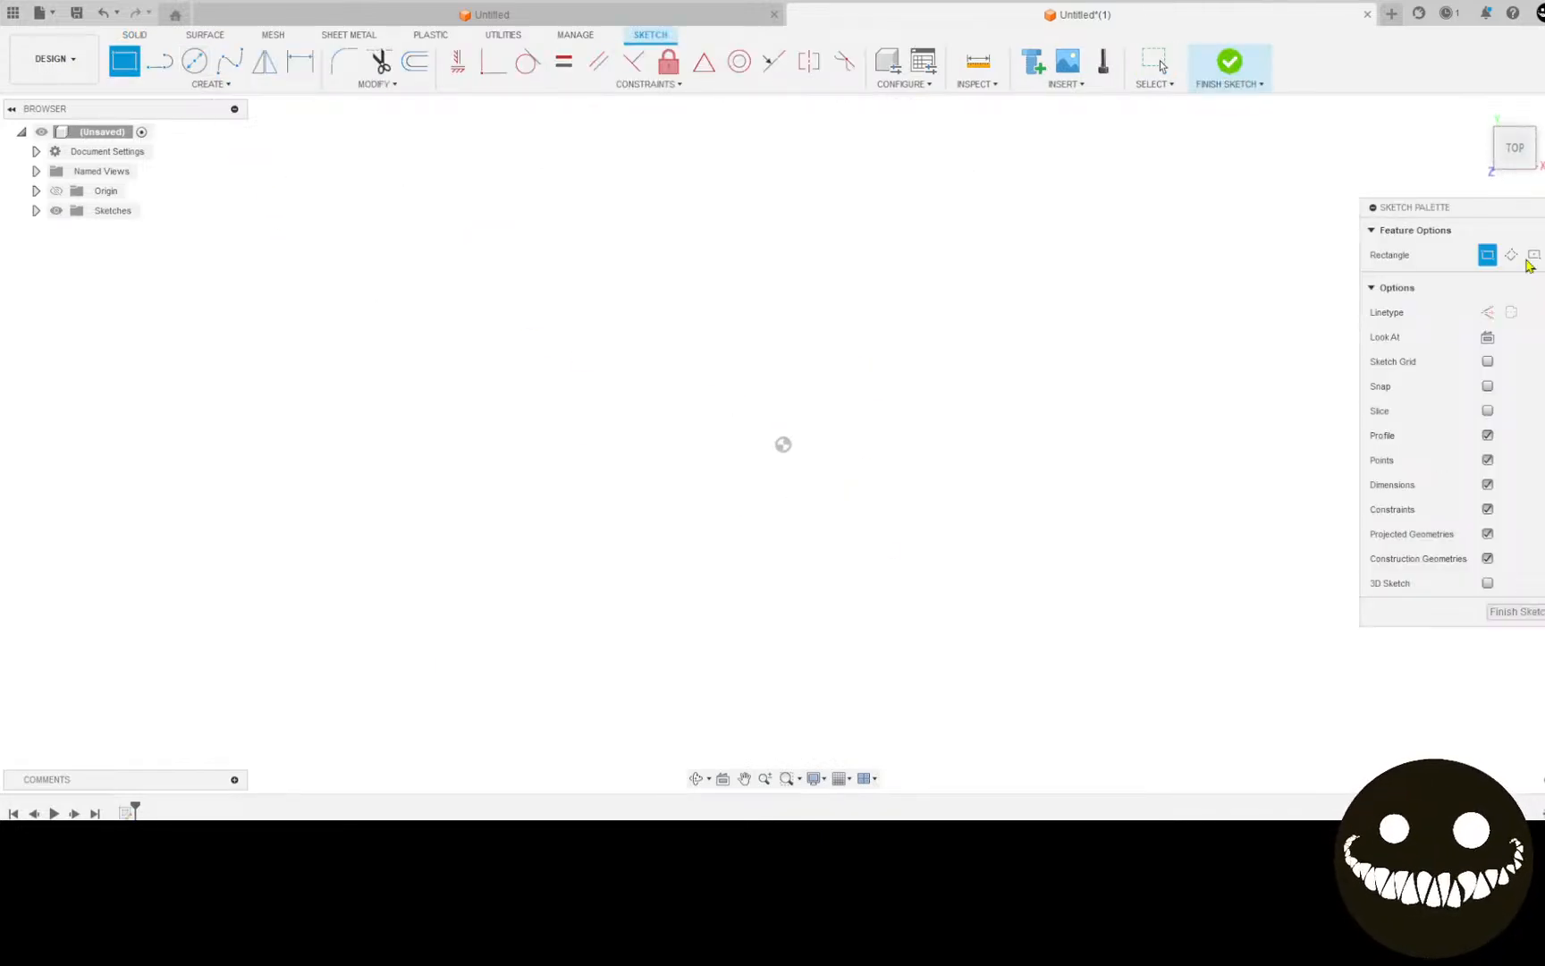
pyautogui.click(1531, 256)
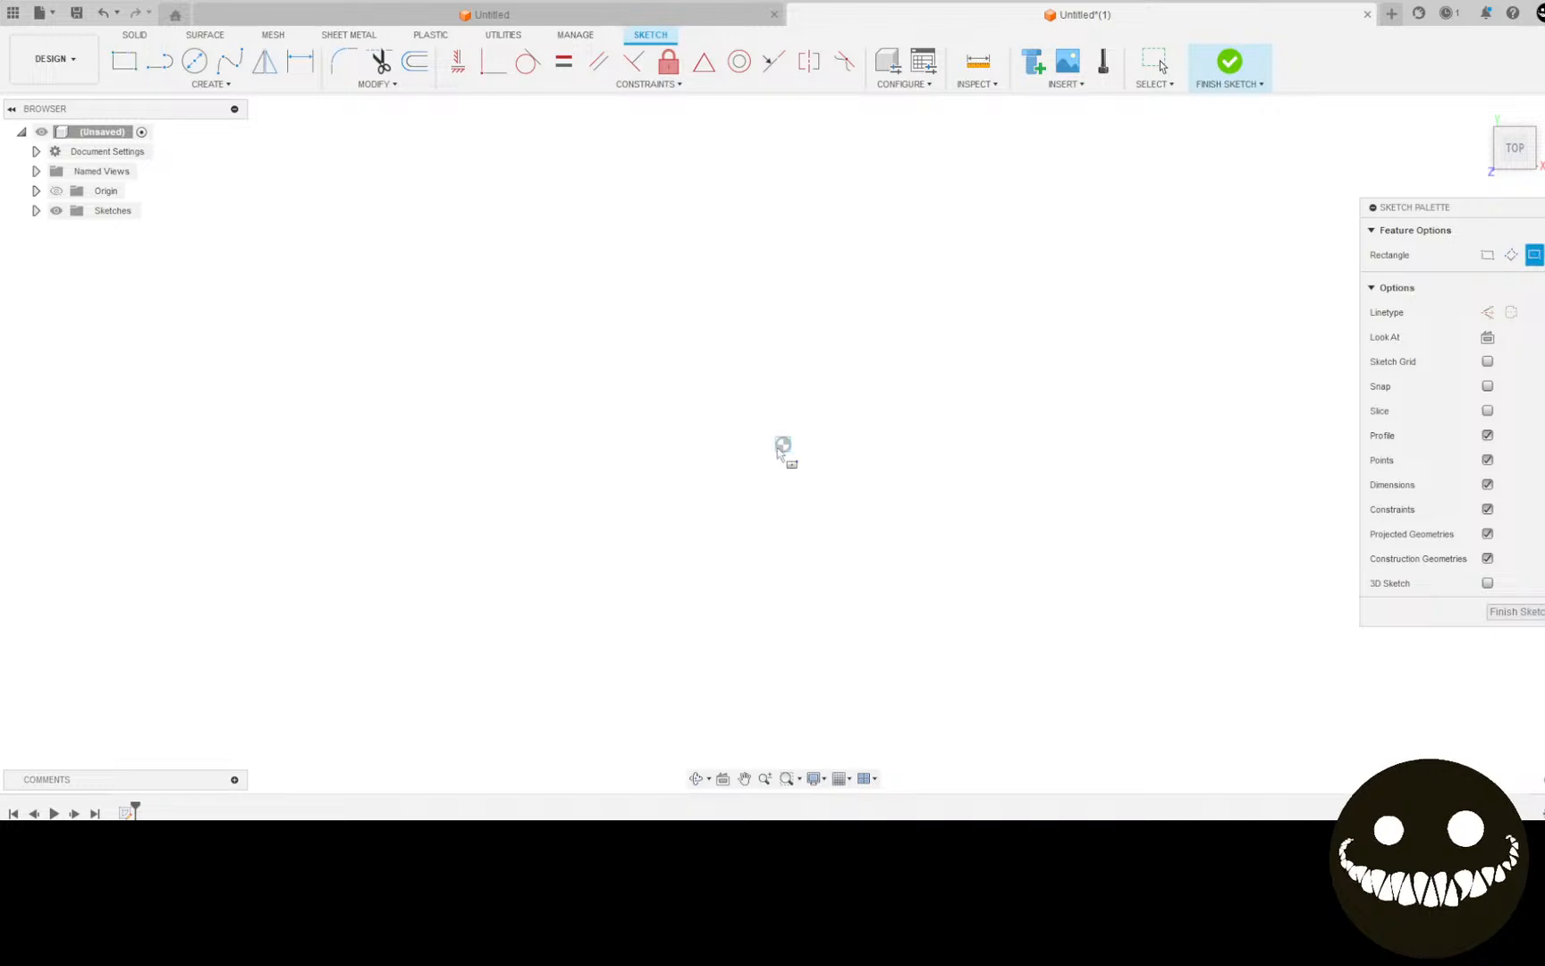
pyautogui.click(783, 444)
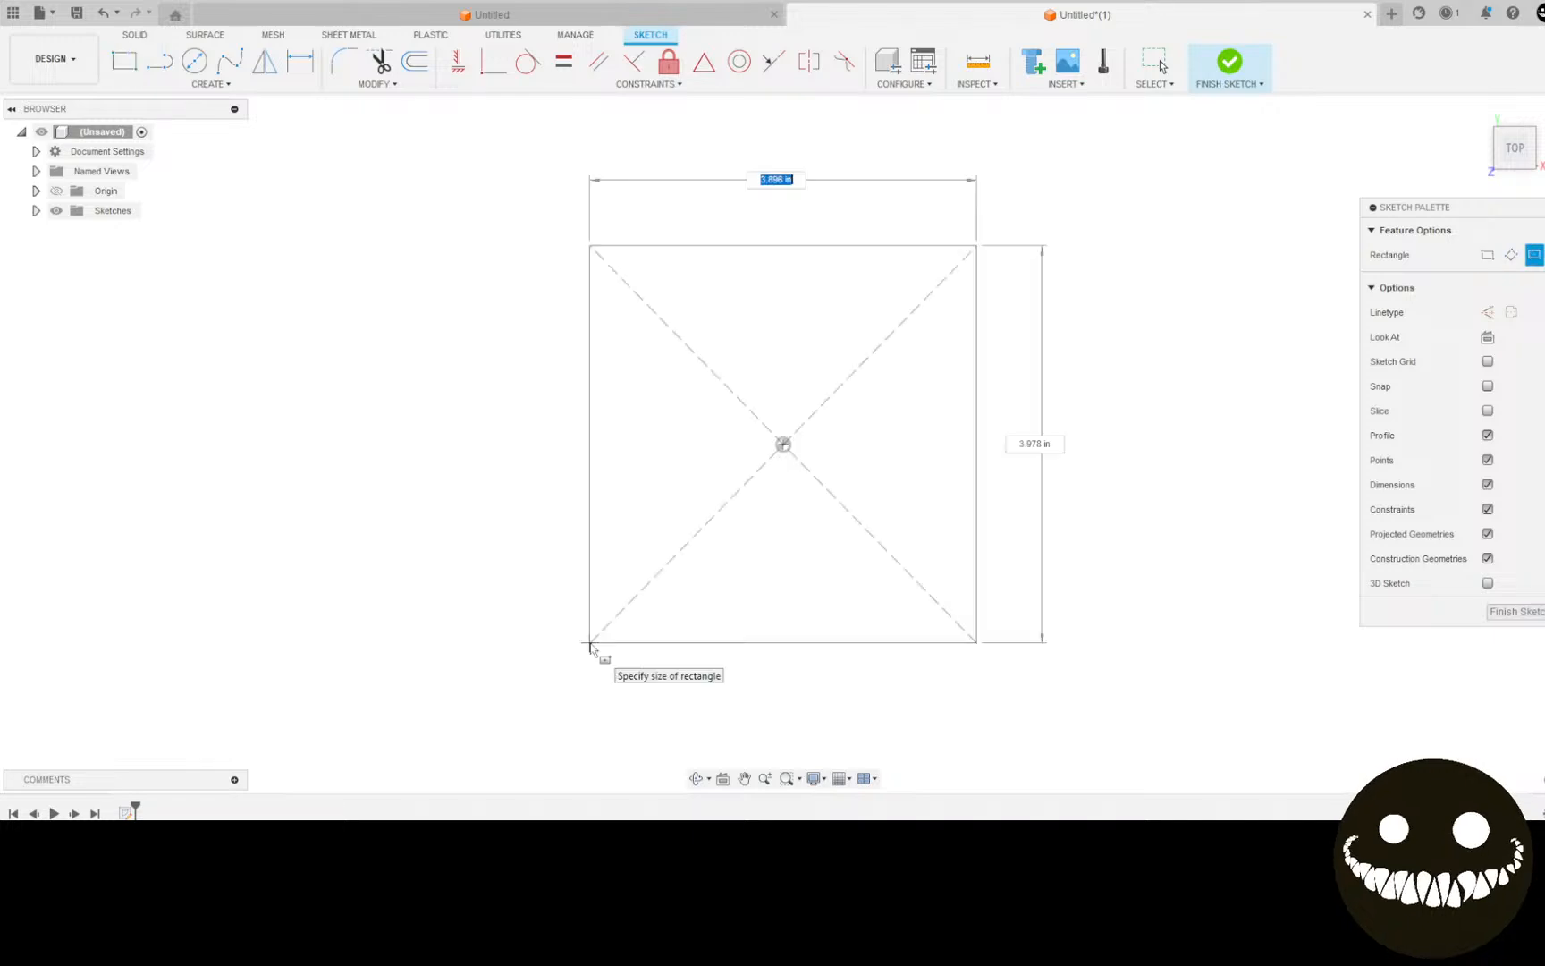
pyautogui.write('9')
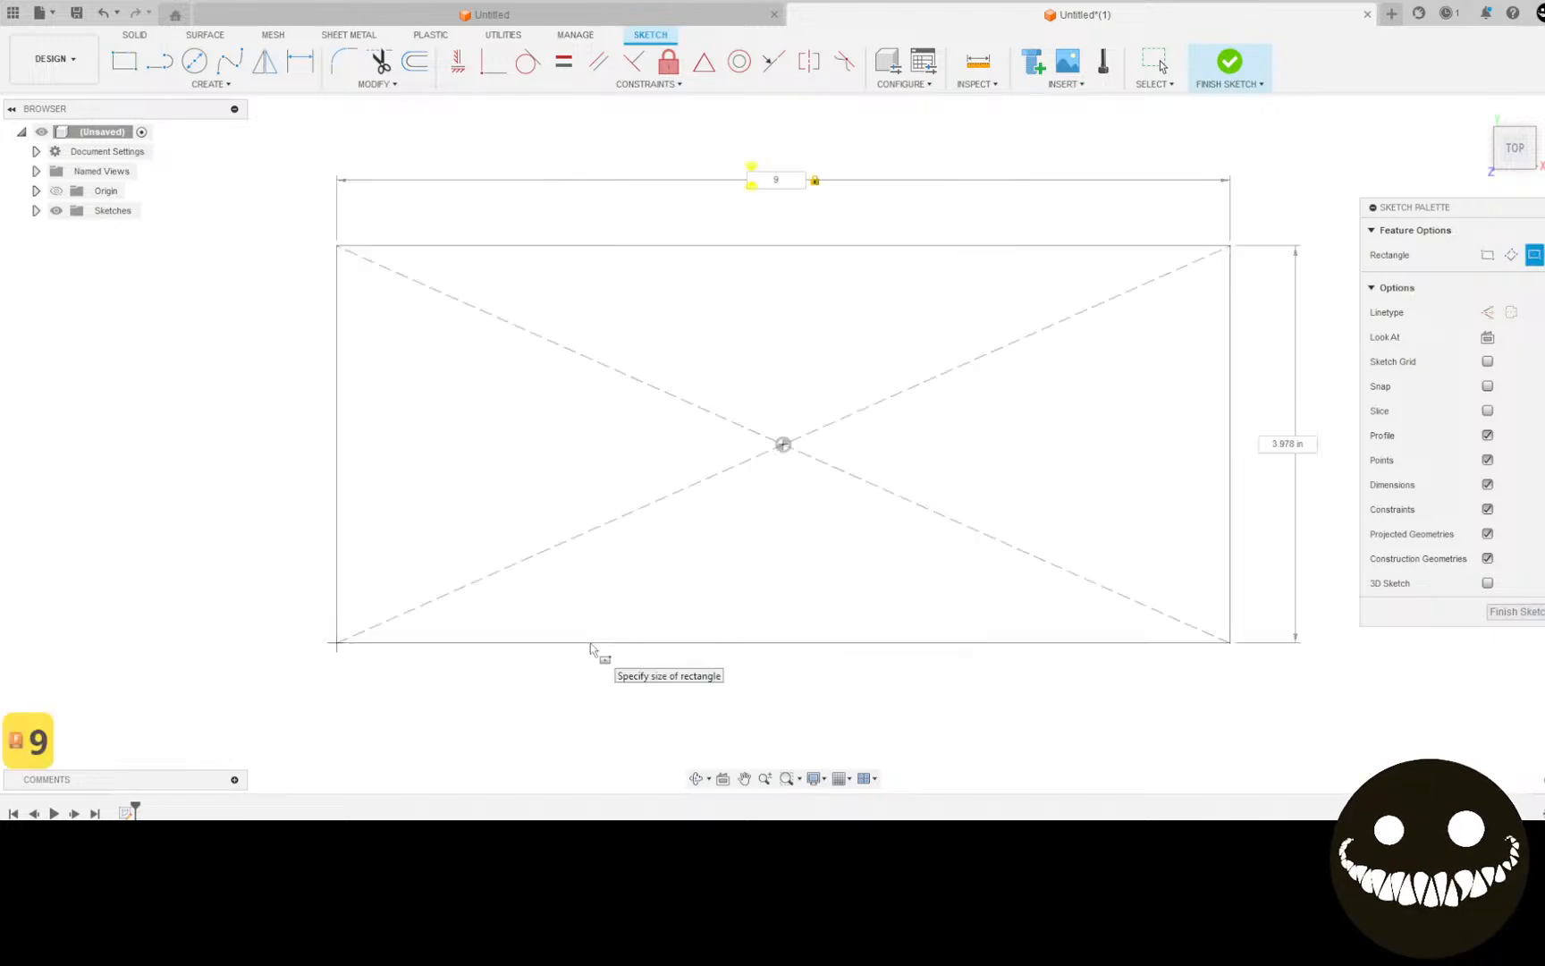
pyautogui.press('Tab')
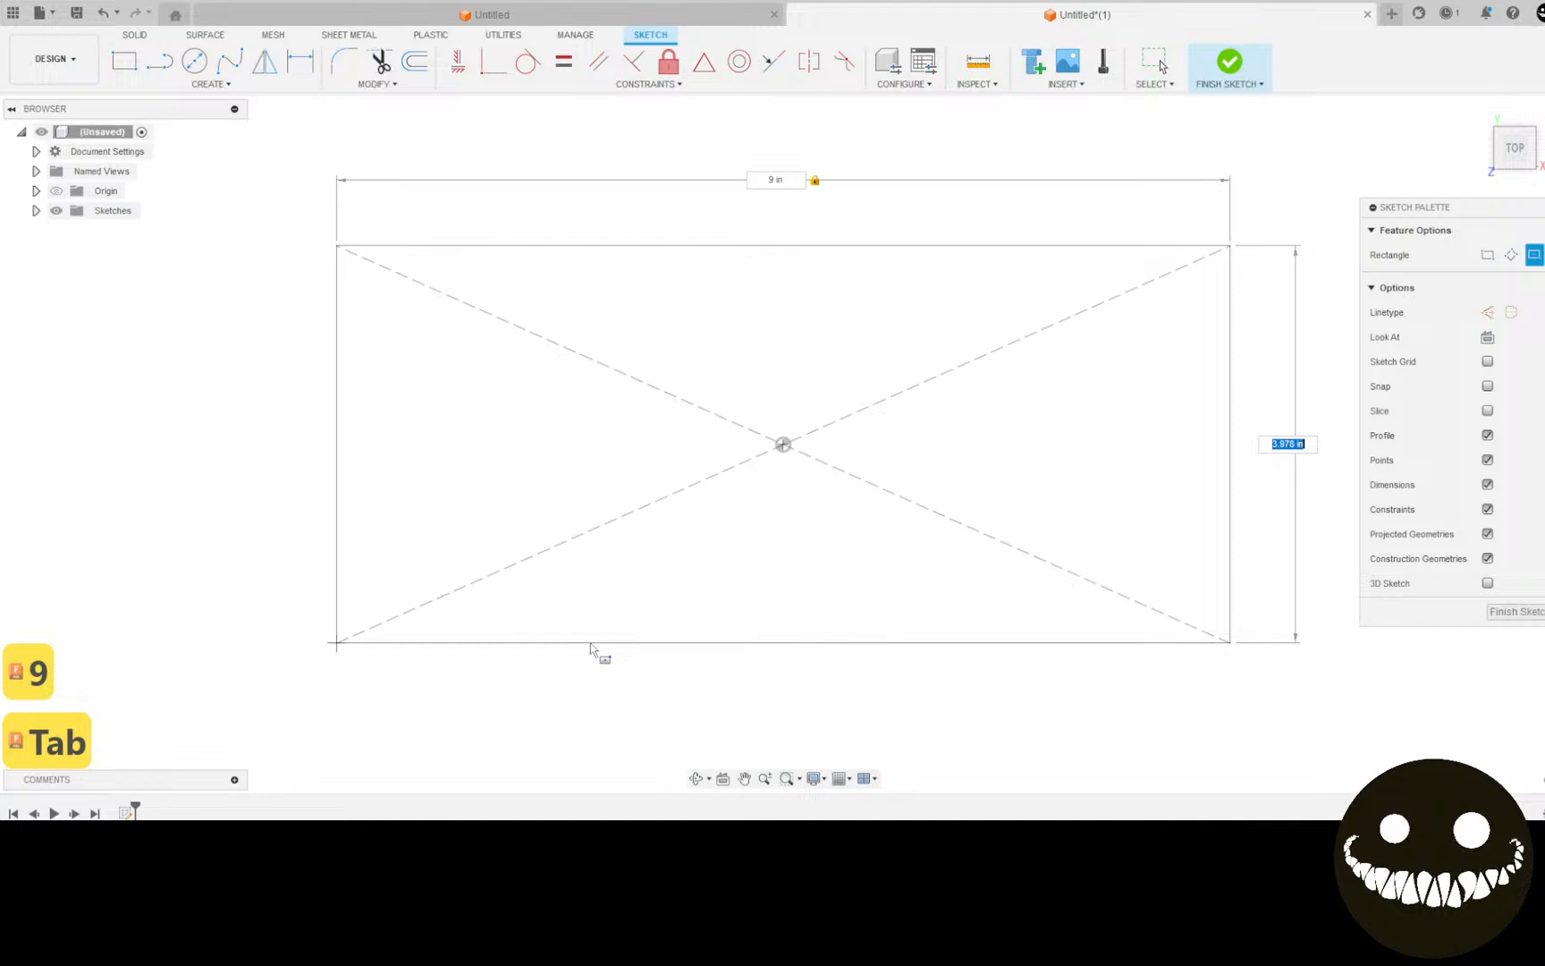
pyautogui.write('16.5')
pyautogui.press('Return')
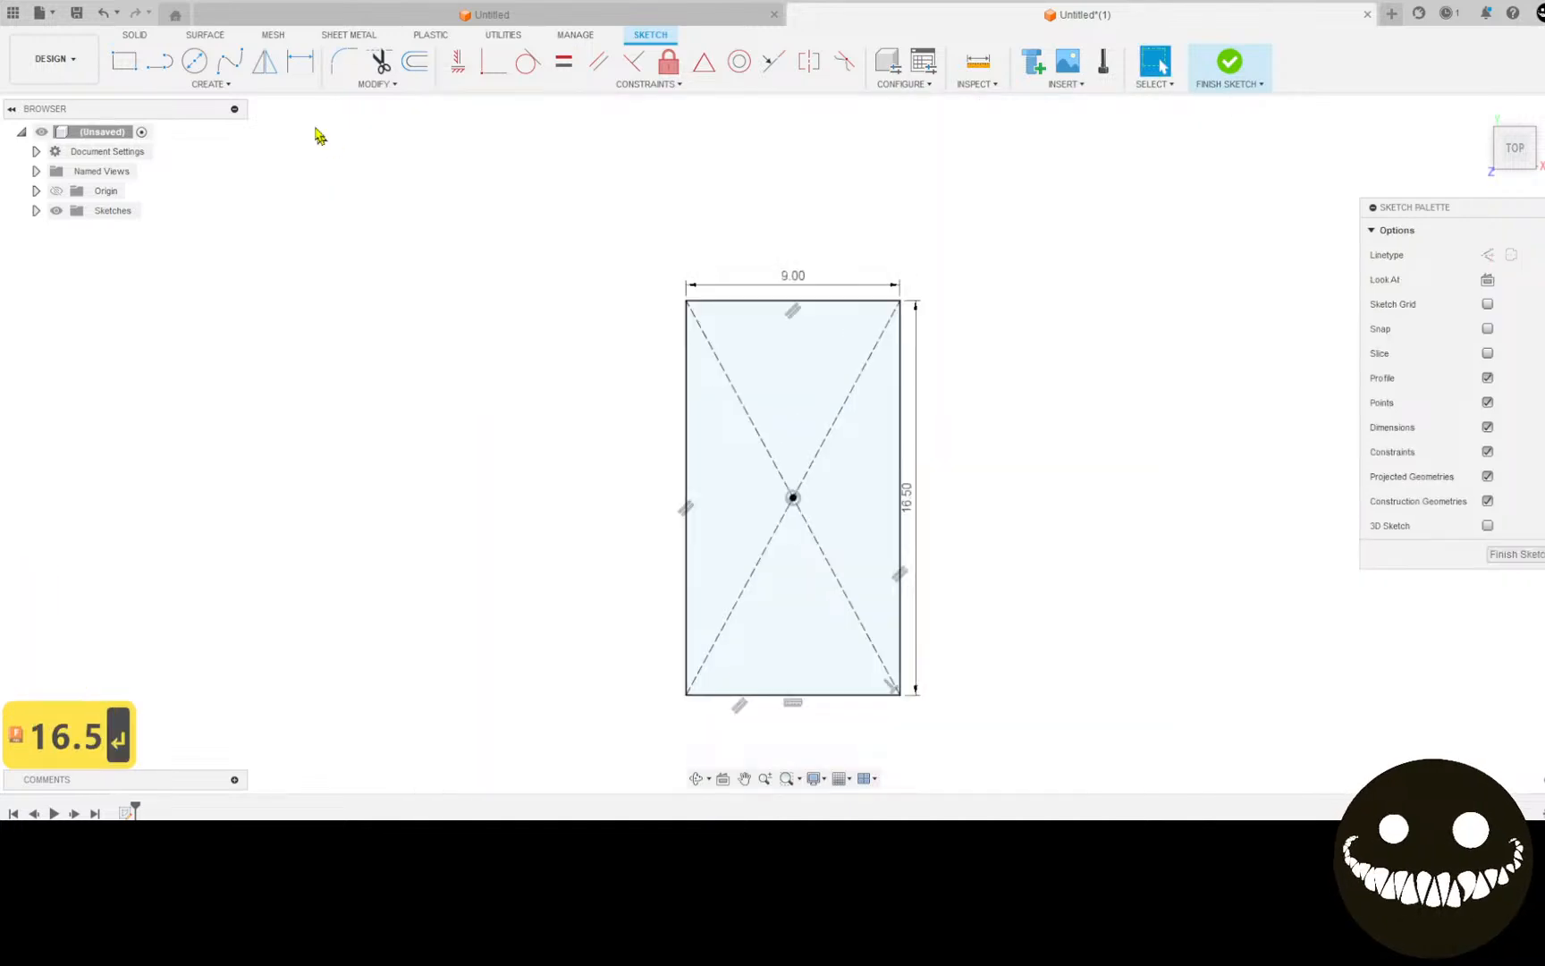
pyautogui.click(194, 61)
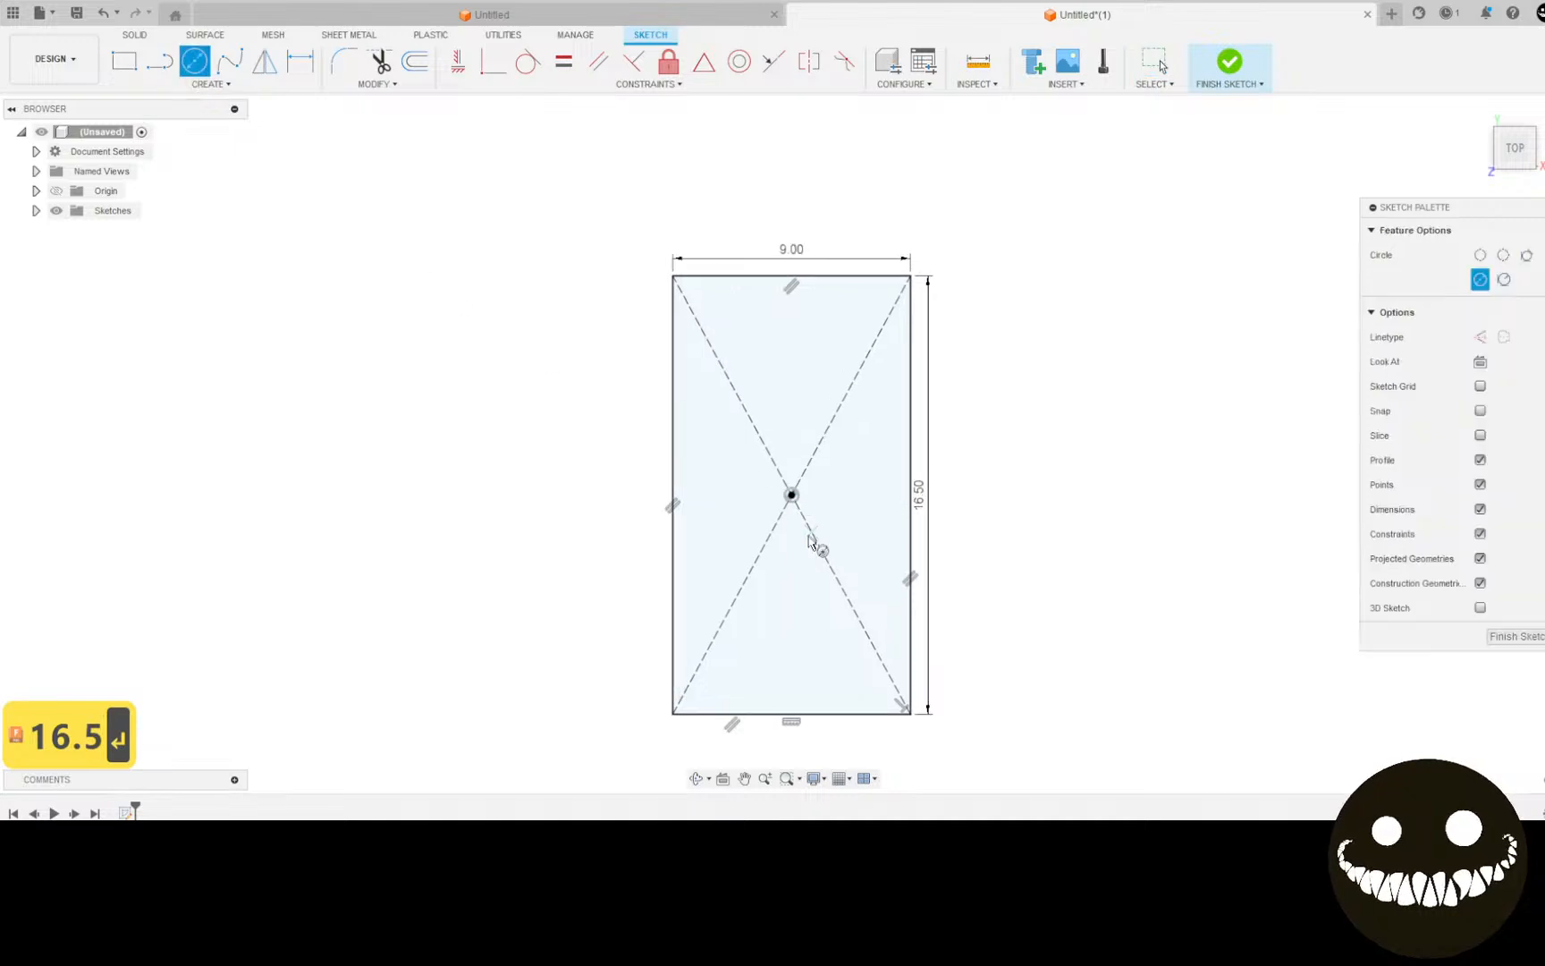
pyautogui.scroll(2, 795, 518)
pyautogui.scroll(3, 790, 487)
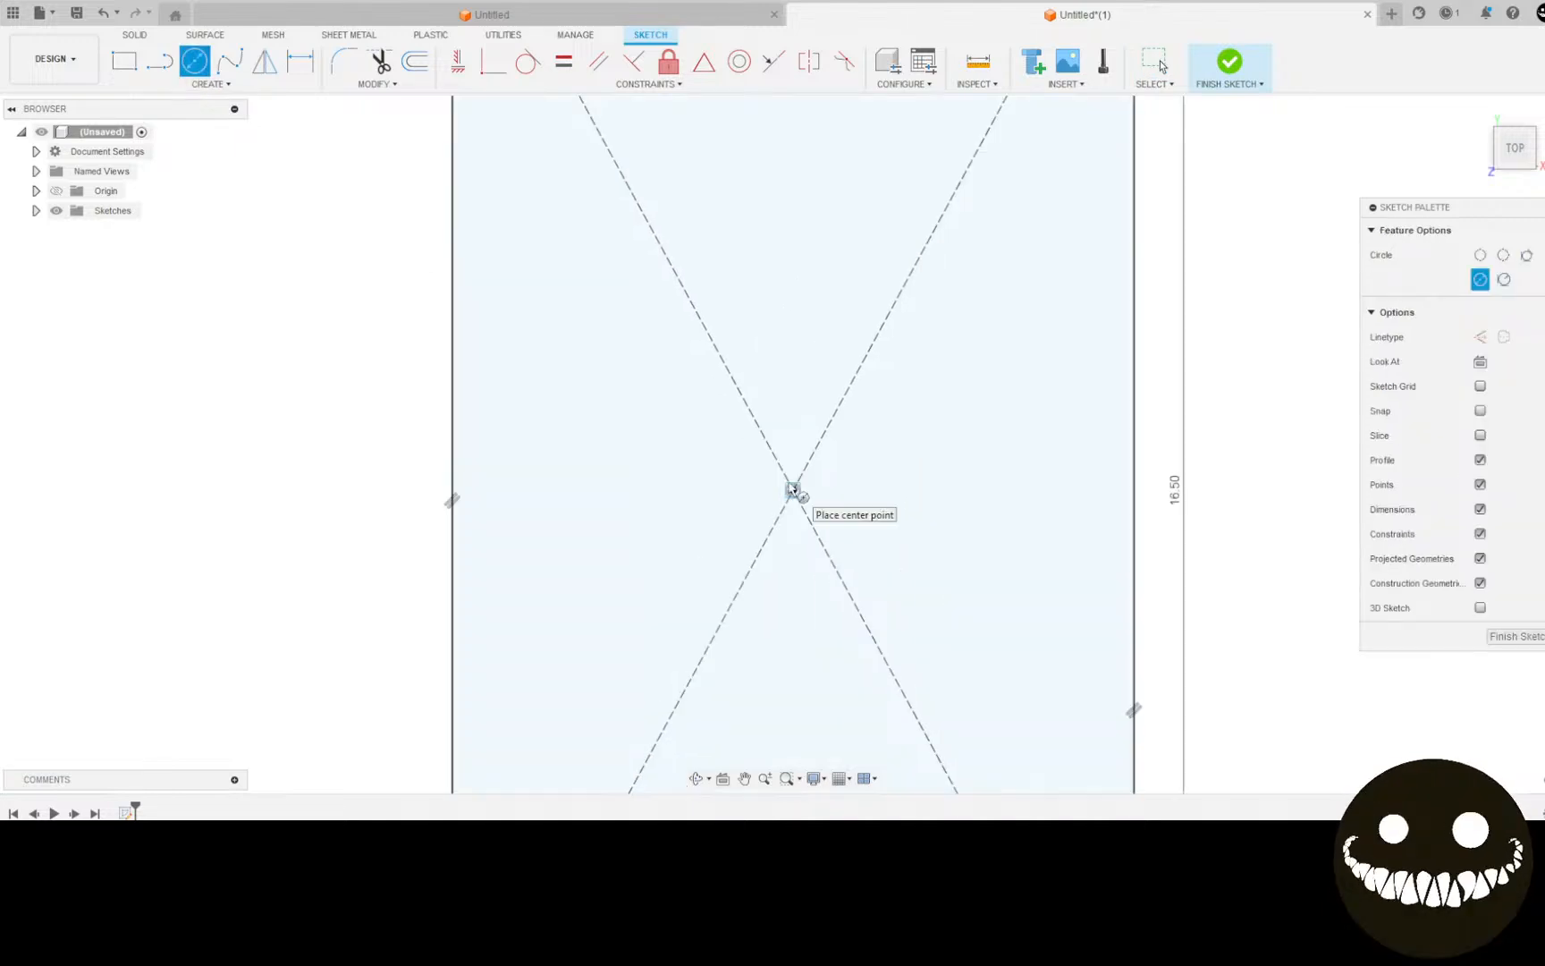
pyautogui.scroll(-1, 542, 579)
pyautogui.scroll(-5, 542, 579)
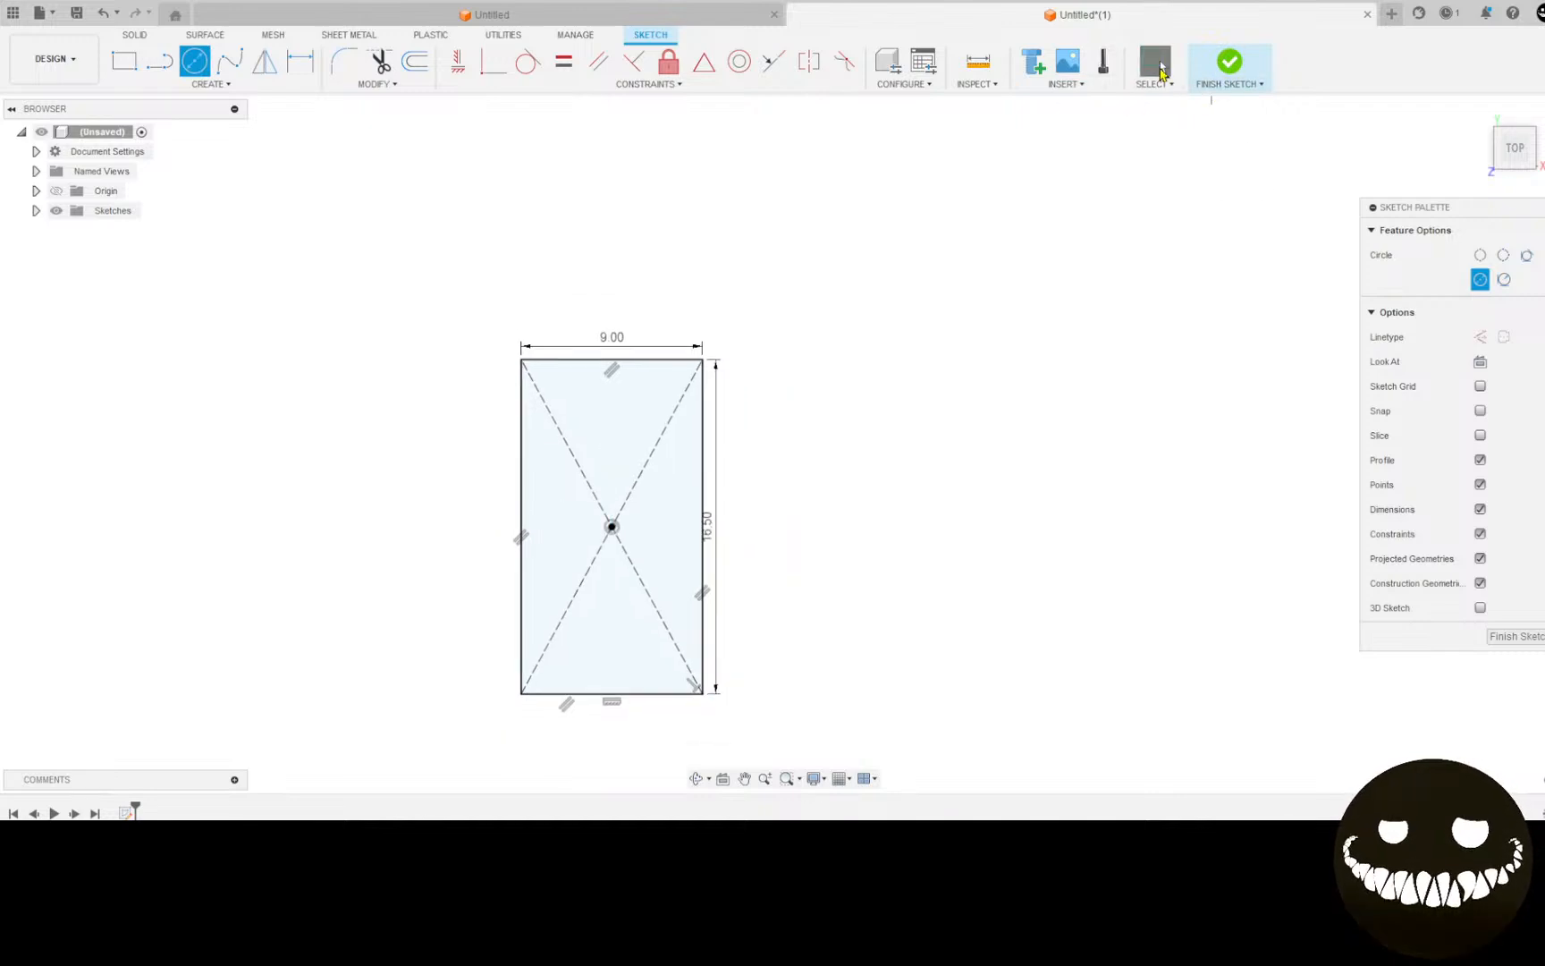
pyautogui.press('Escape')
# Step: Extrude the rectangle .25 in as a new body
pyautogui.press('e')
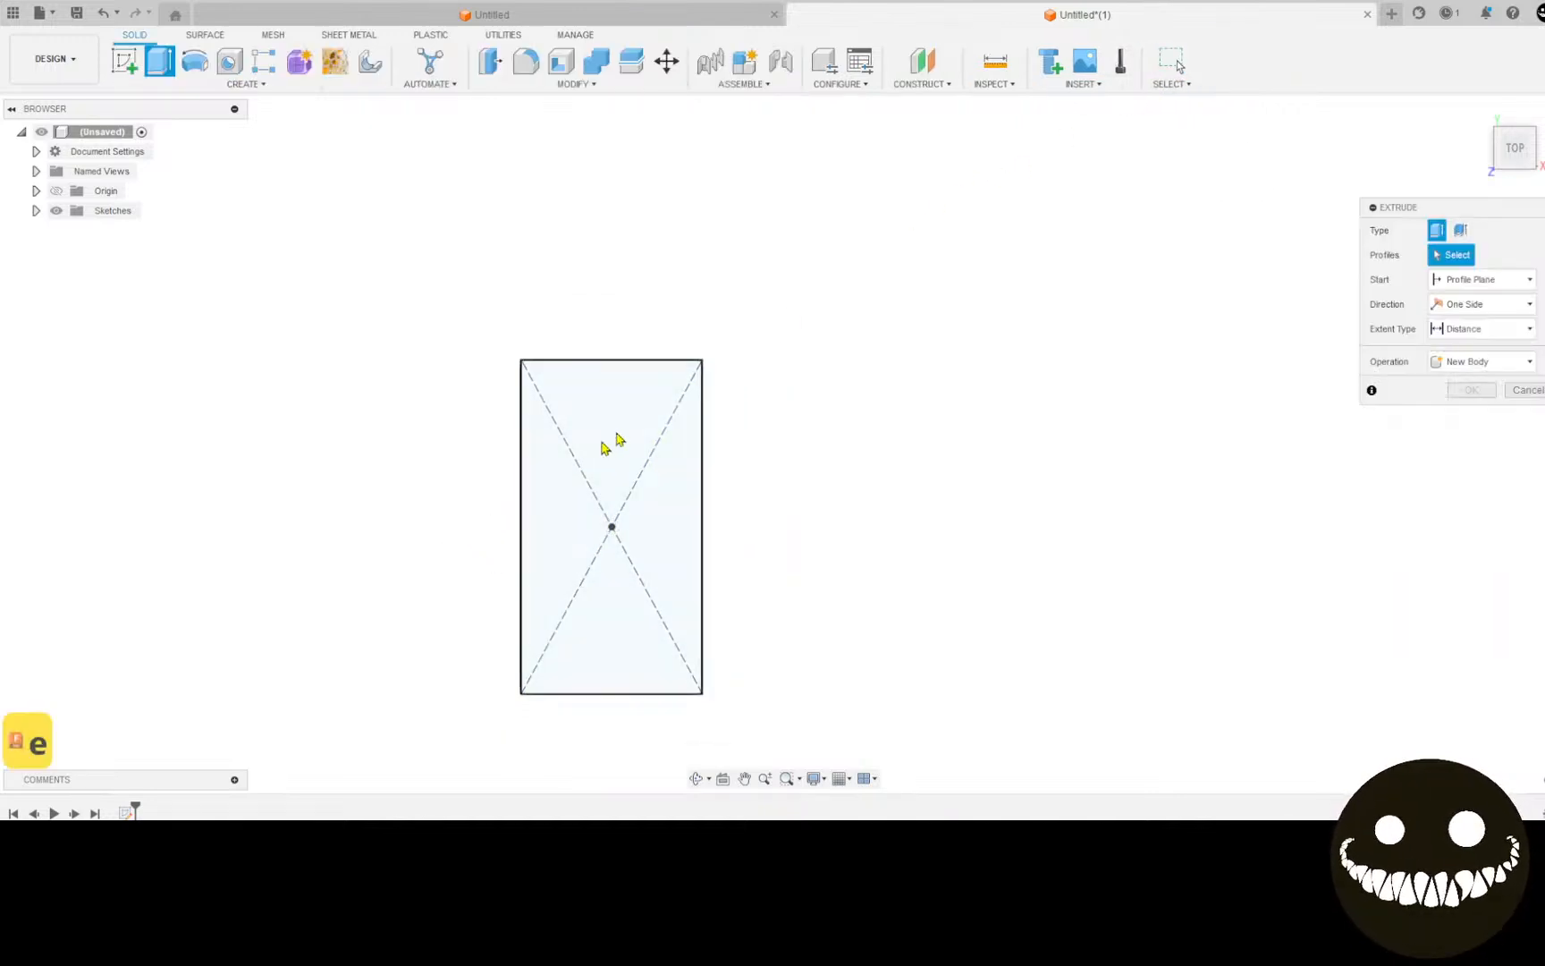
pyautogui.click(588, 466)
pyautogui.write('.')
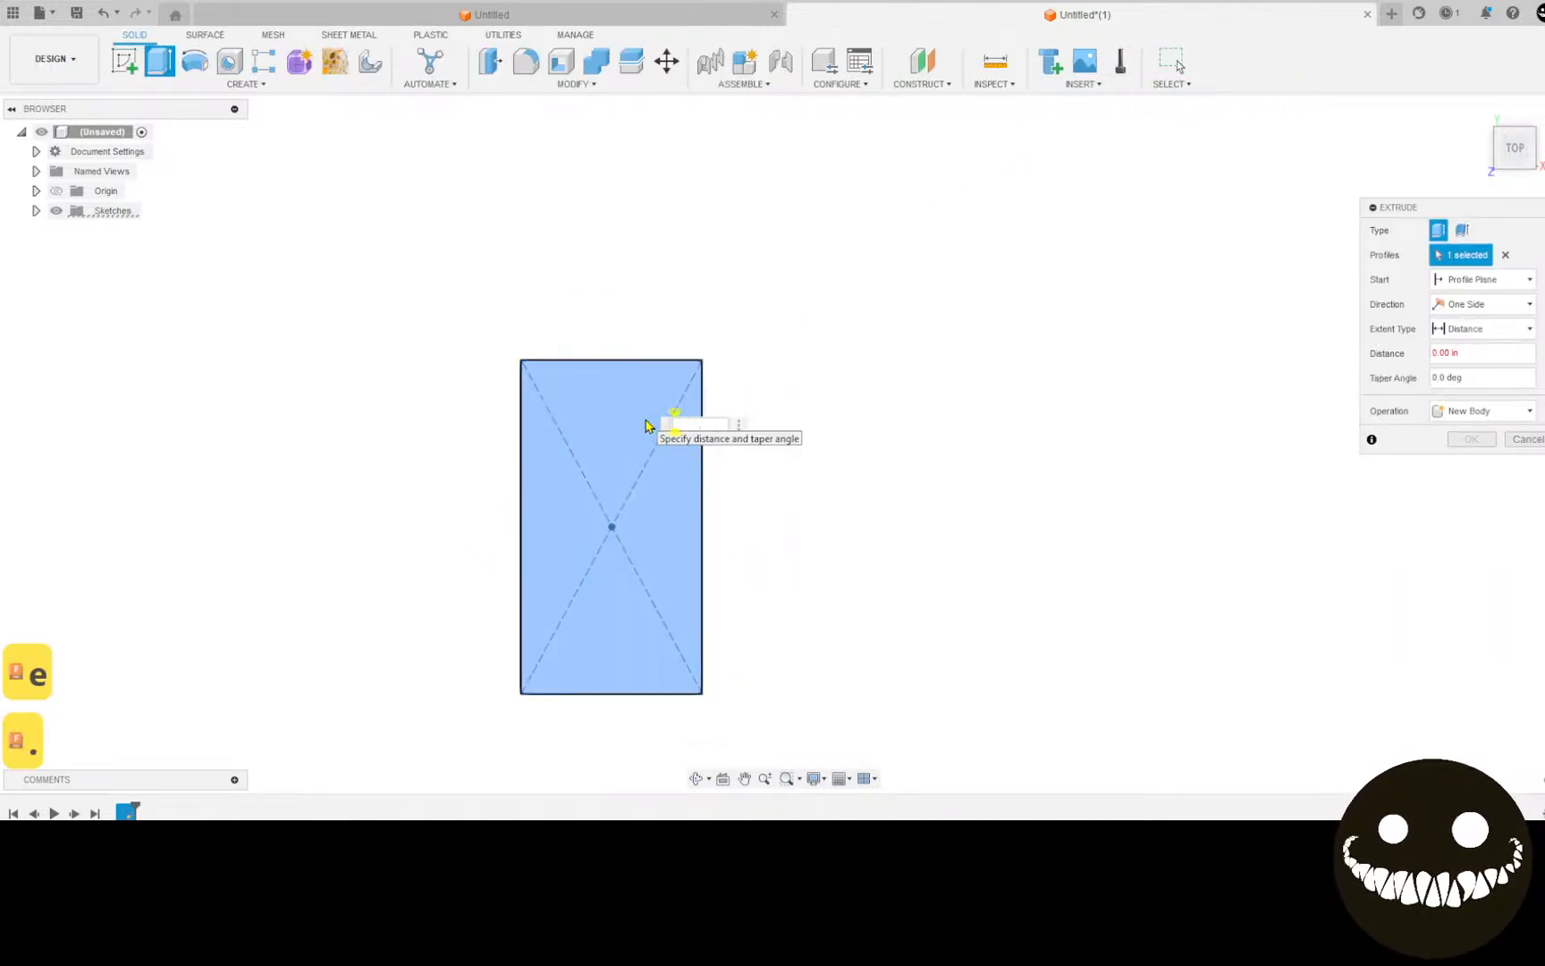
pyautogui.write('25')
pyautogui.press('Return')
# Step: Look up the sandbox file in the project's file list again and return to the plate design
pyautogui.click(568, 22)
pyautogui.click(5, 18)
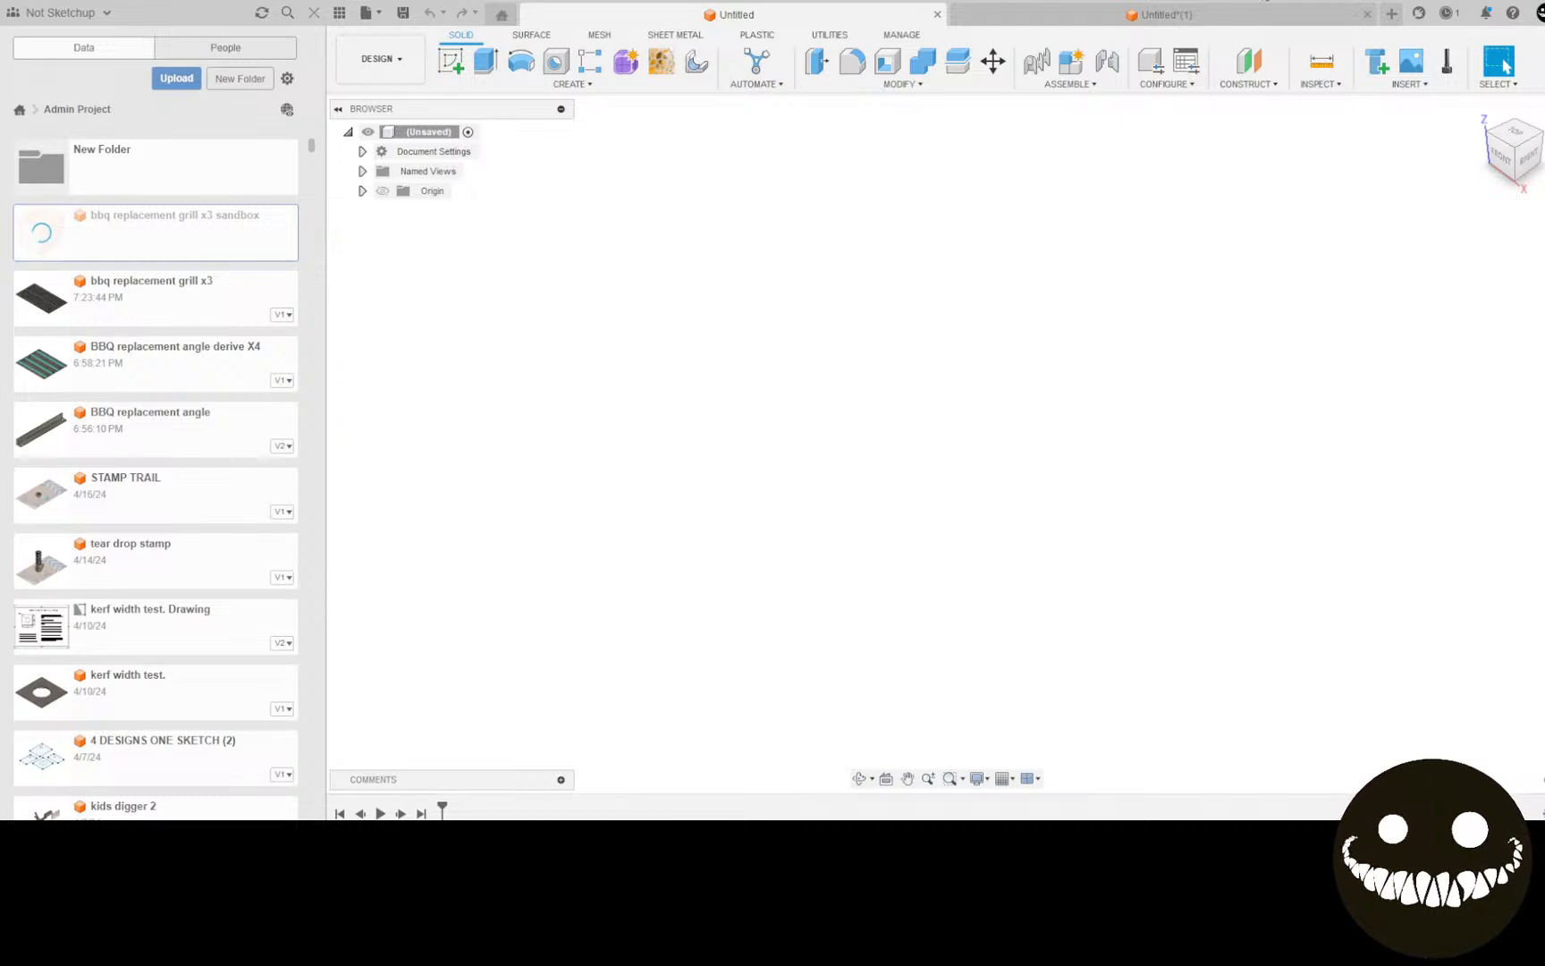
pyautogui.click(1029, 22)
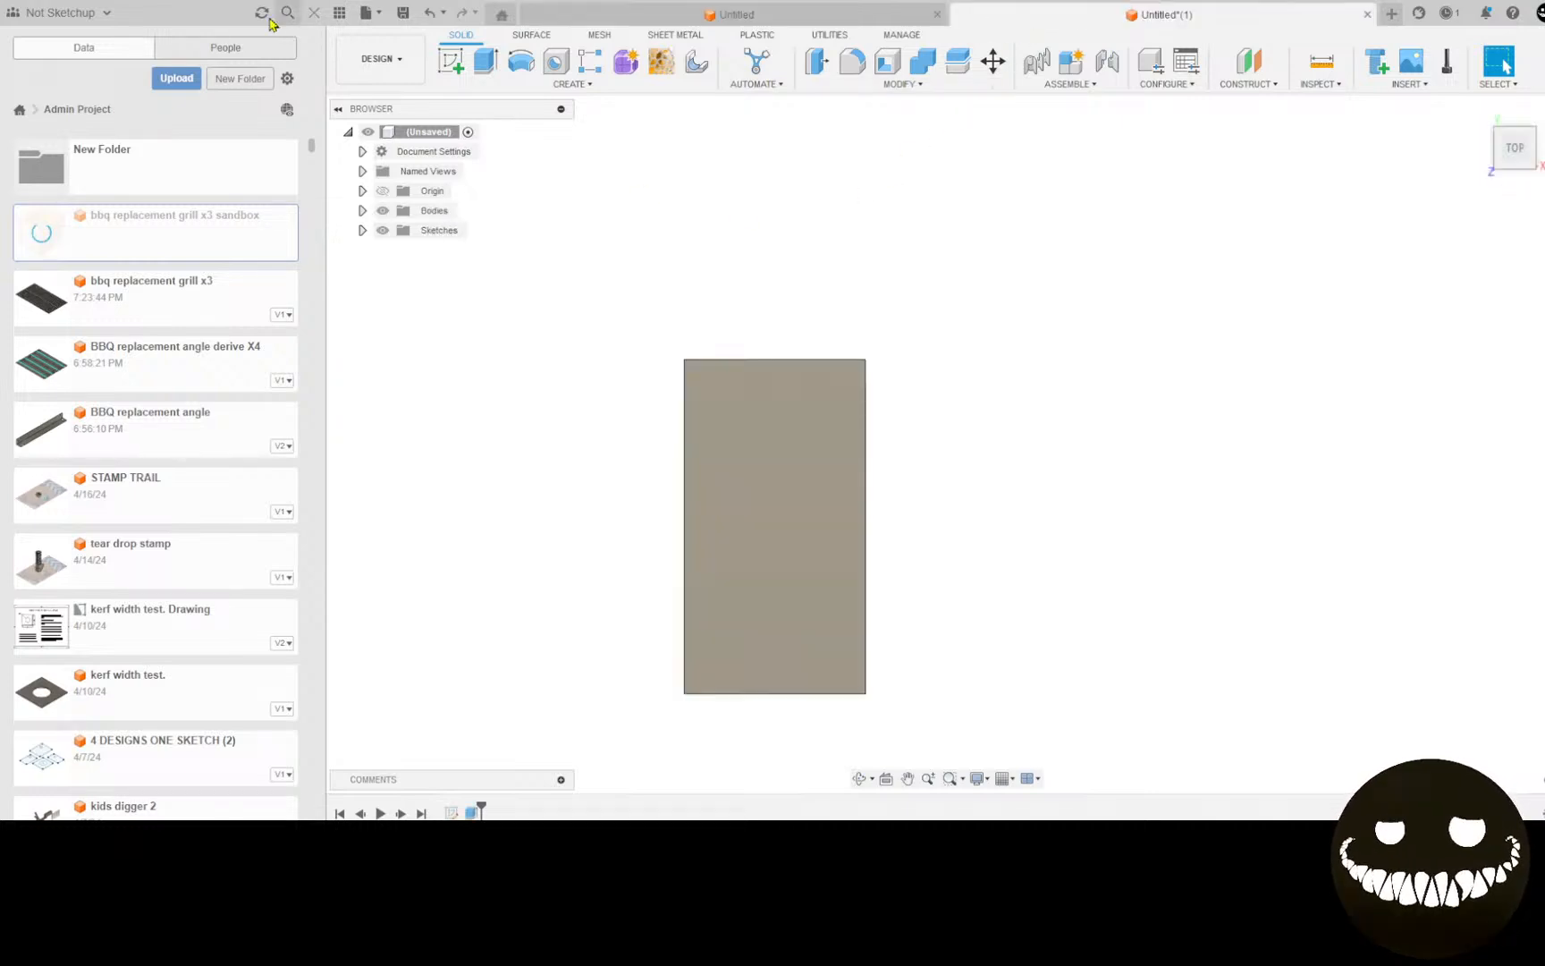
pyautogui.click(315, 16)
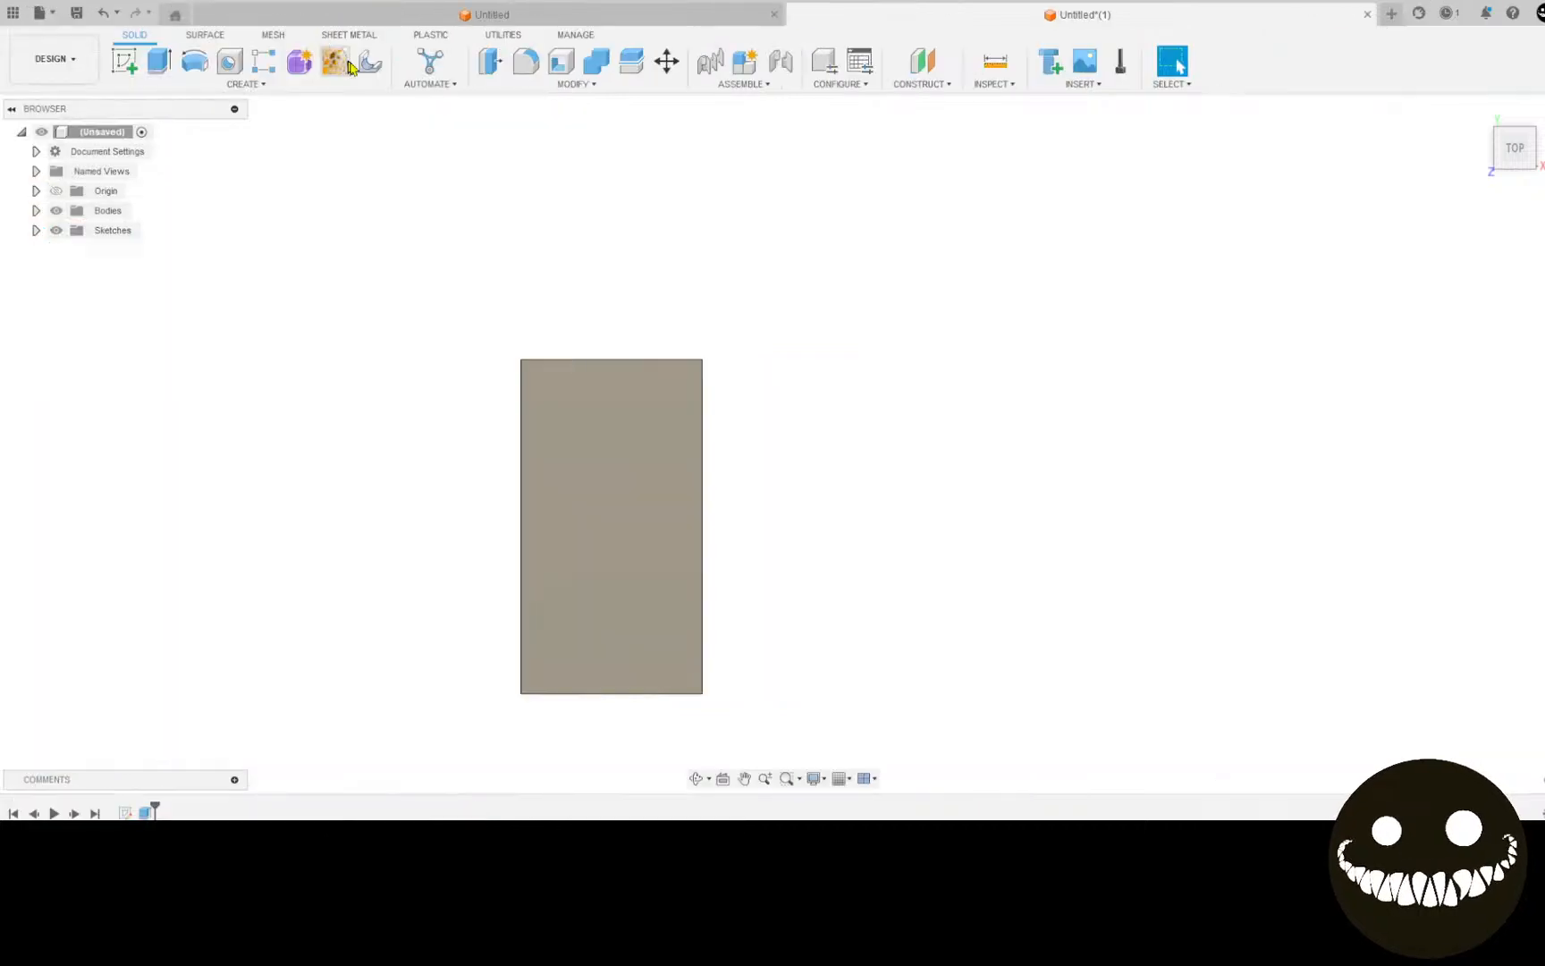
# Step: Set up a rectangular pattern of the plate body along the X axis with quantity 3 and 9.0 in spacing
pyautogui.click(263, 61)
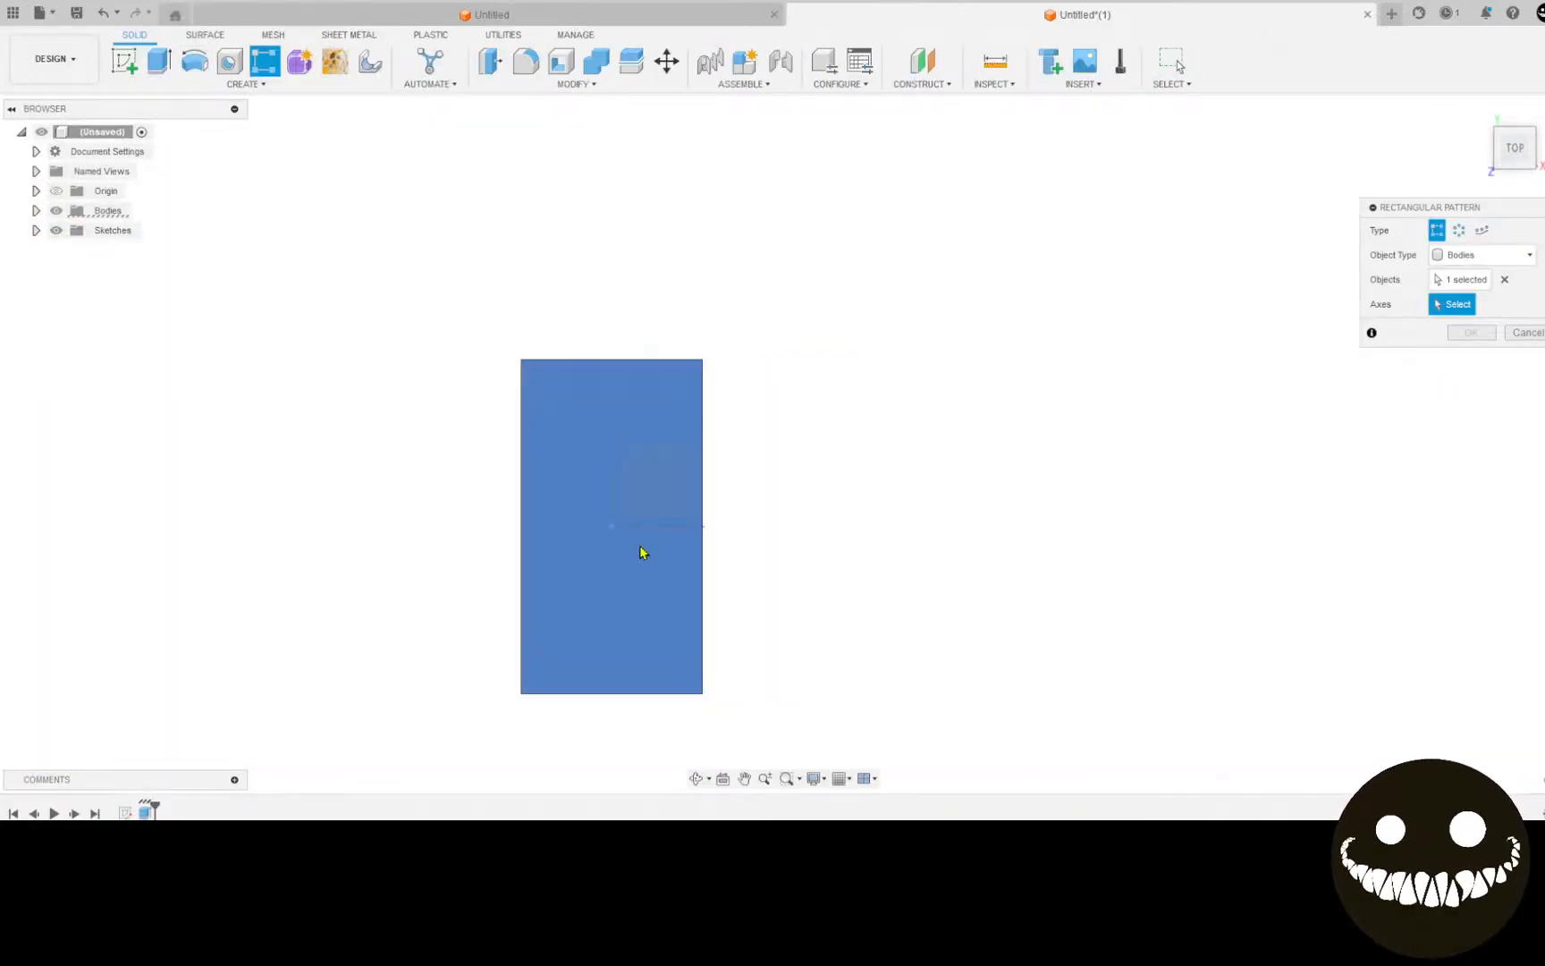
pyautogui.click(664, 533)
pyautogui.press('Tab')
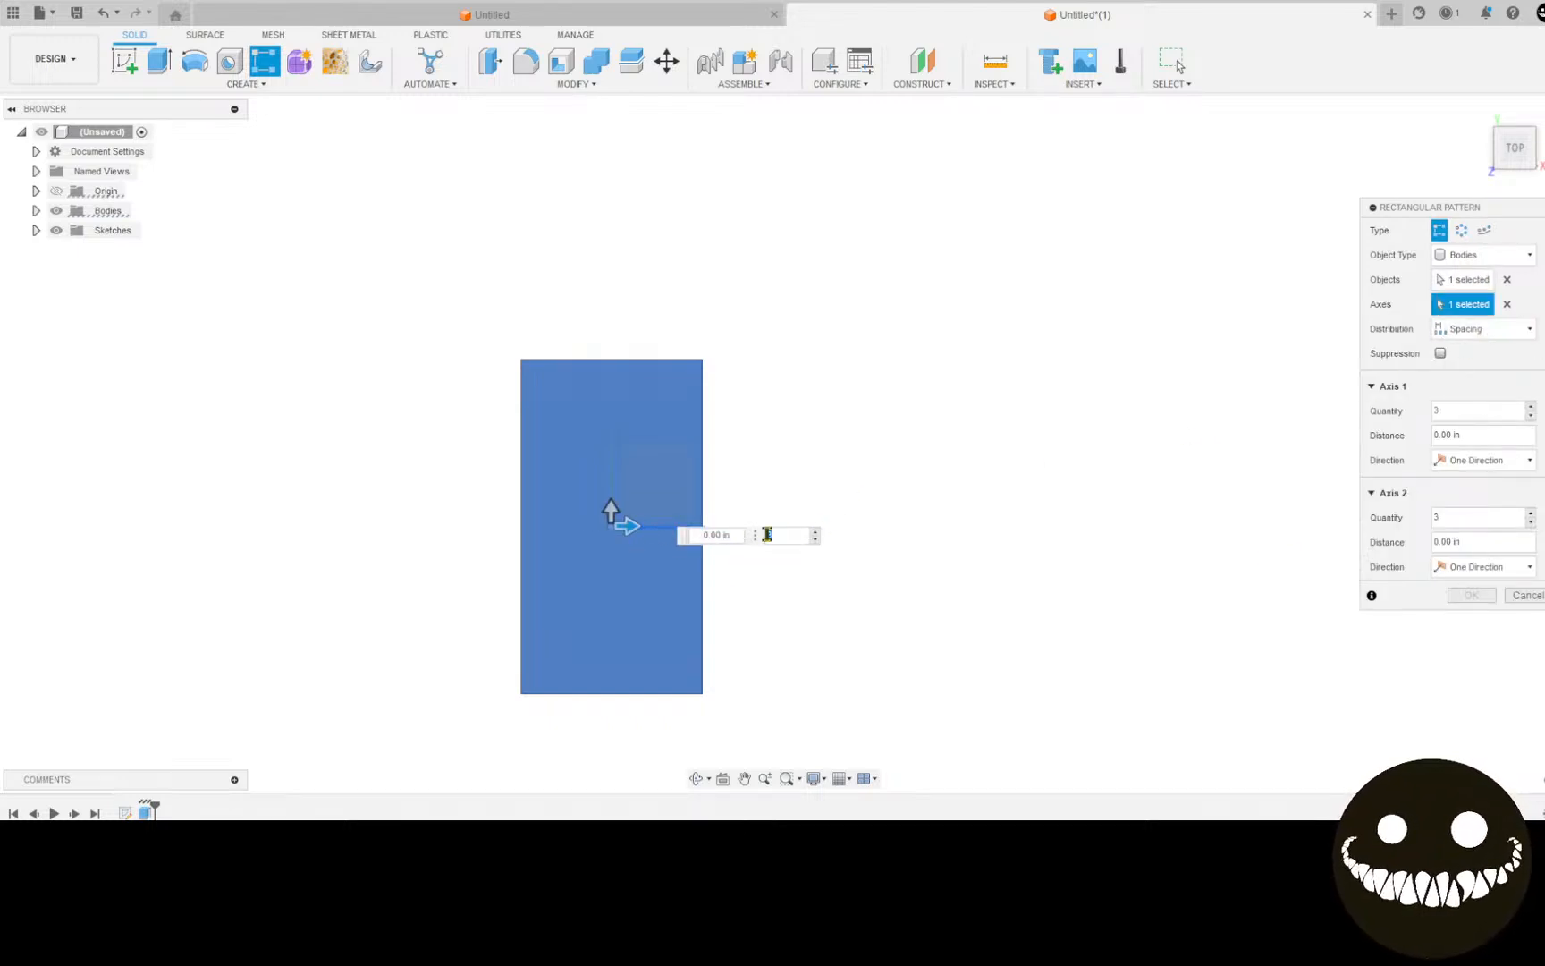
pyautogui.click(742, 534)
pyautogui.write('9.')
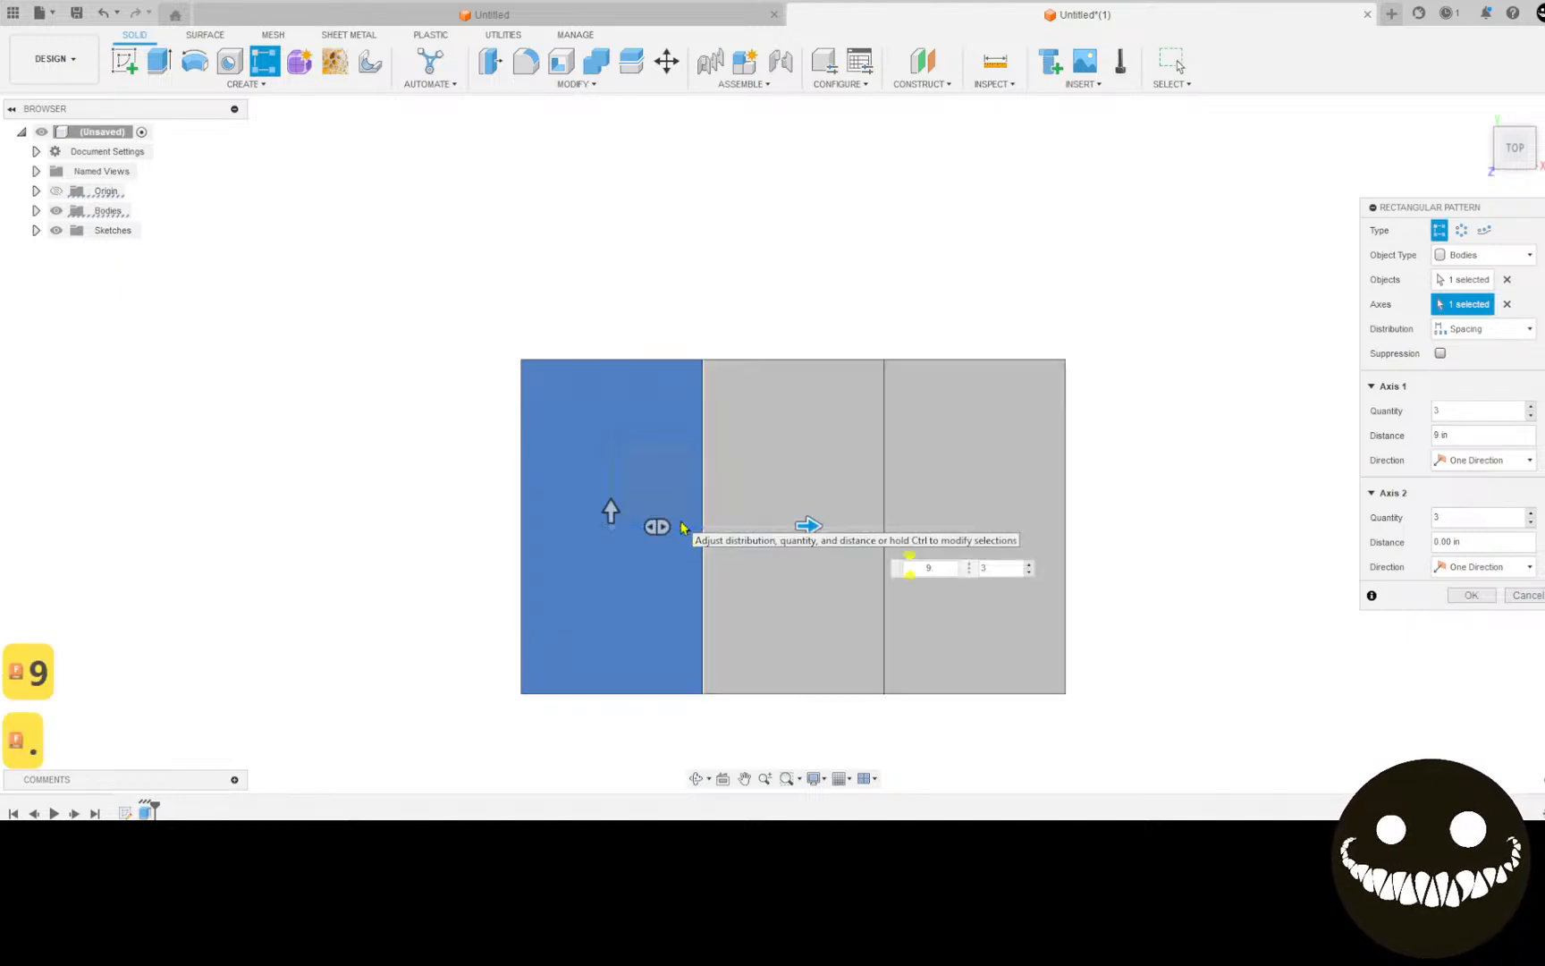
pyautogui.write('0')
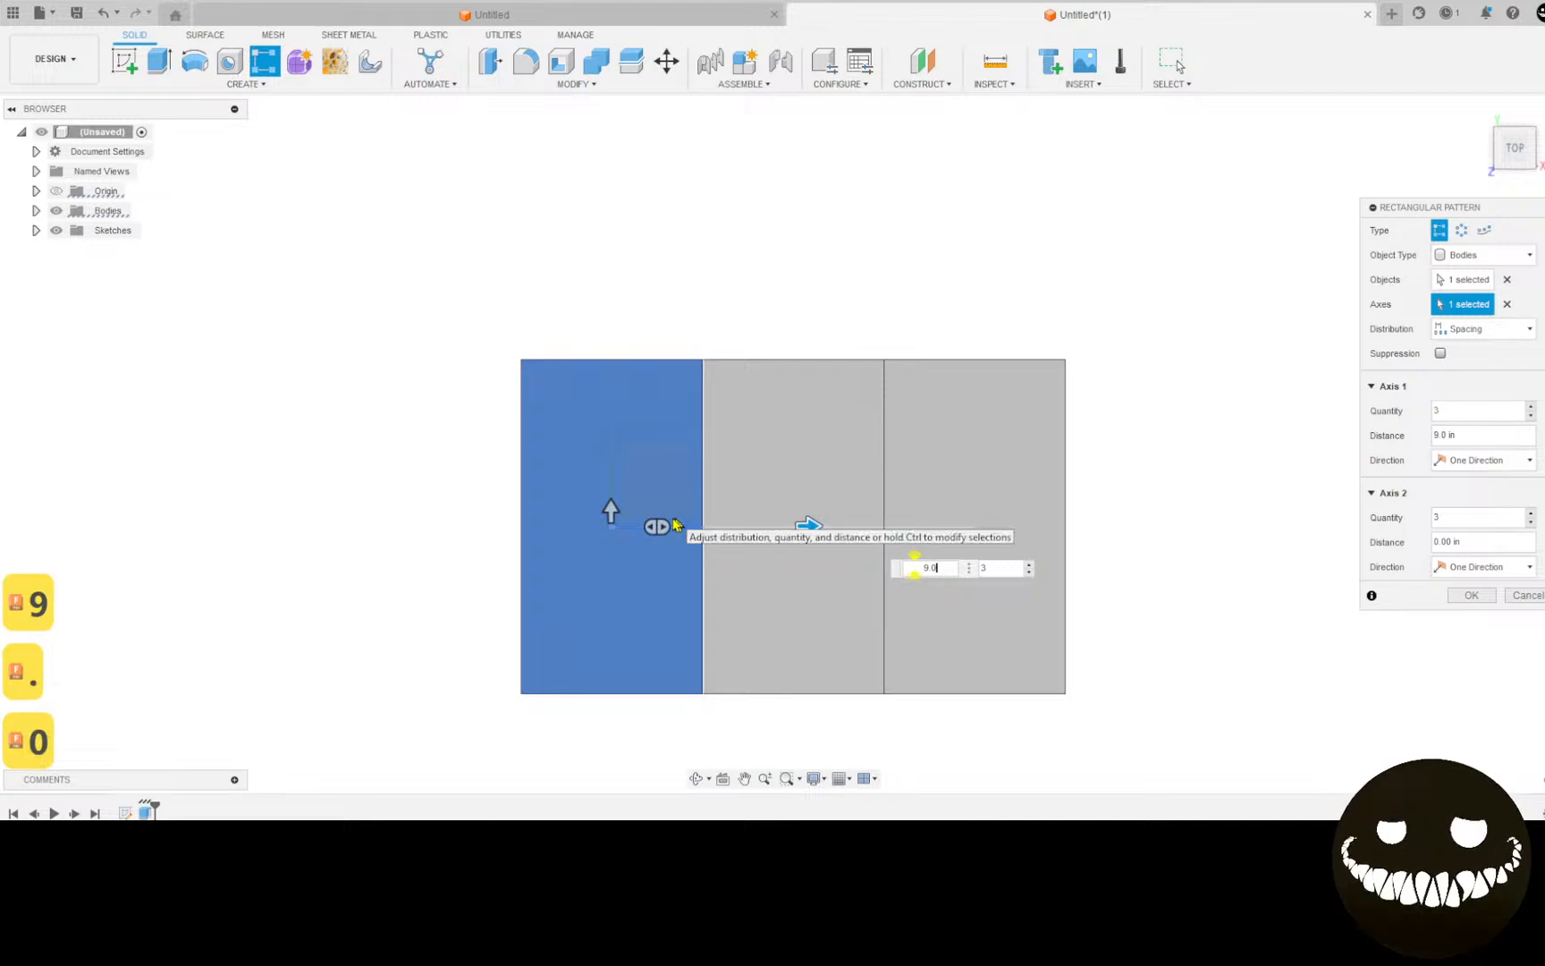
pyautogui.press('Tab')
pyautogui.write('625')
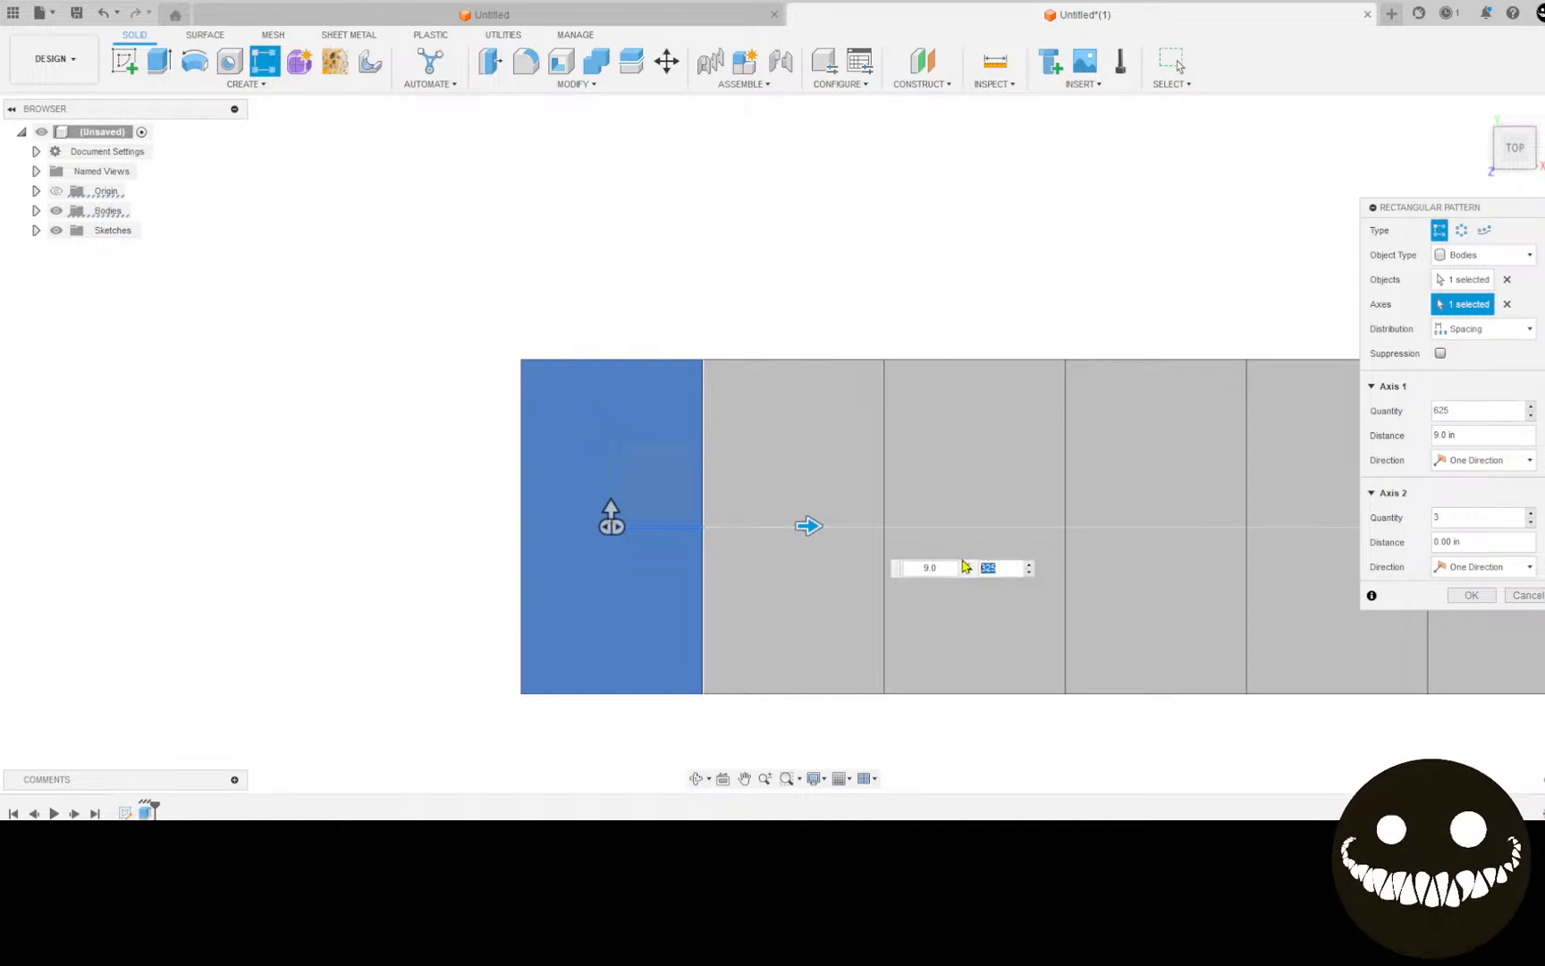
pyautogui.write('3')
# Step: Set the pattern spacing to 9.125 in and complete the row of three plates
pyautogui.click(945, 567)
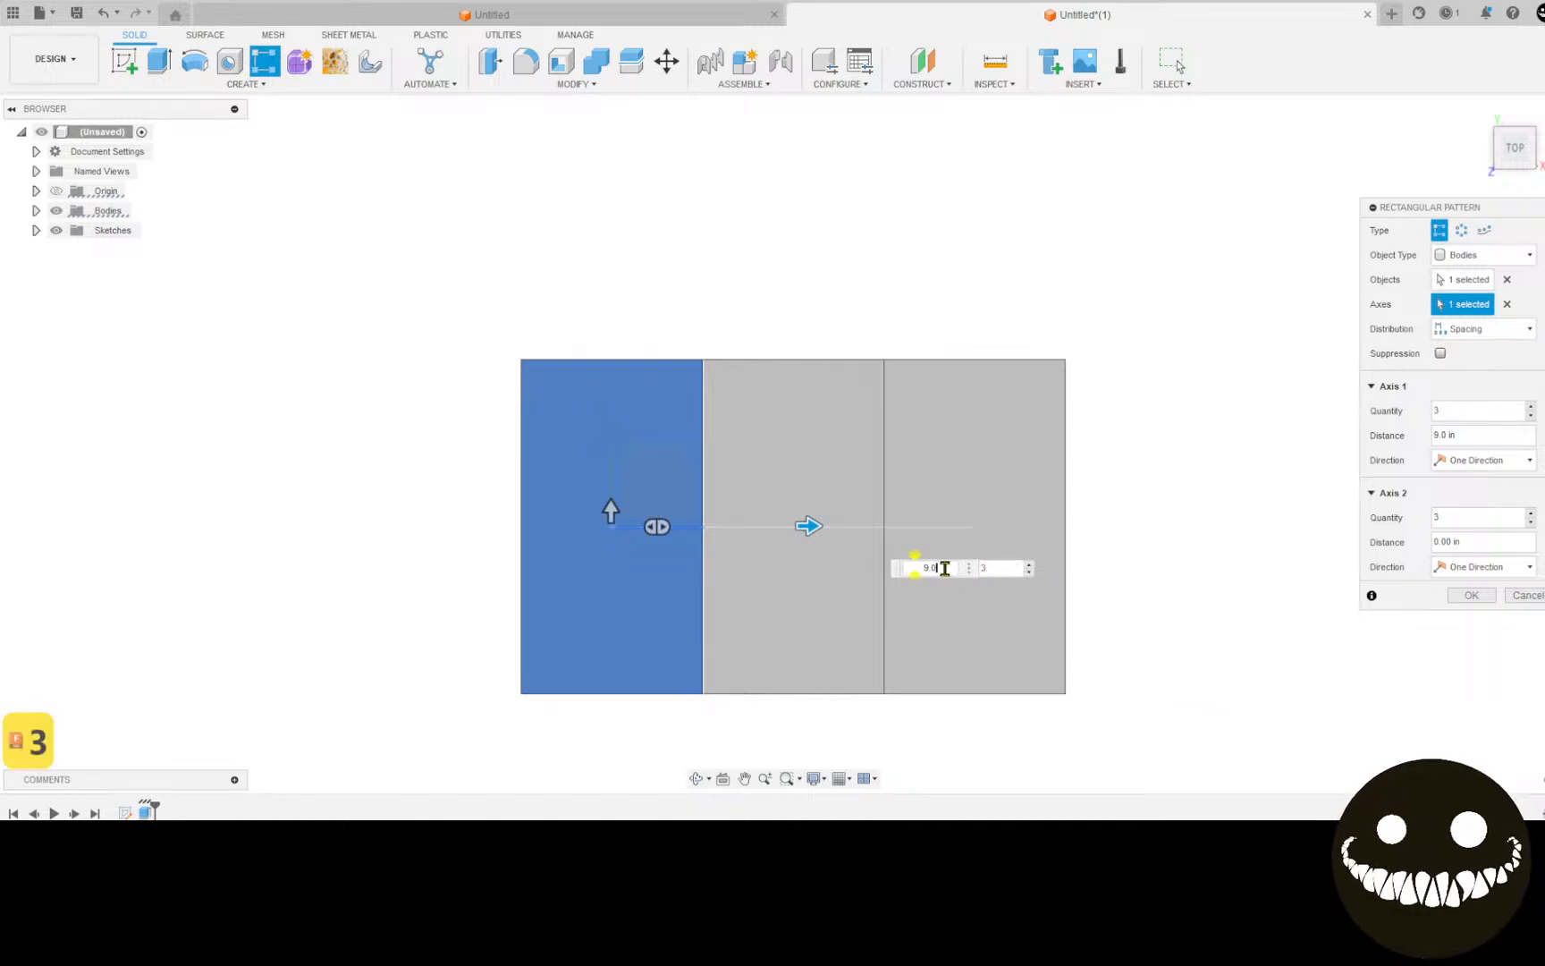
pyautogui.press('BackSpace')
pyautogui.write('125')
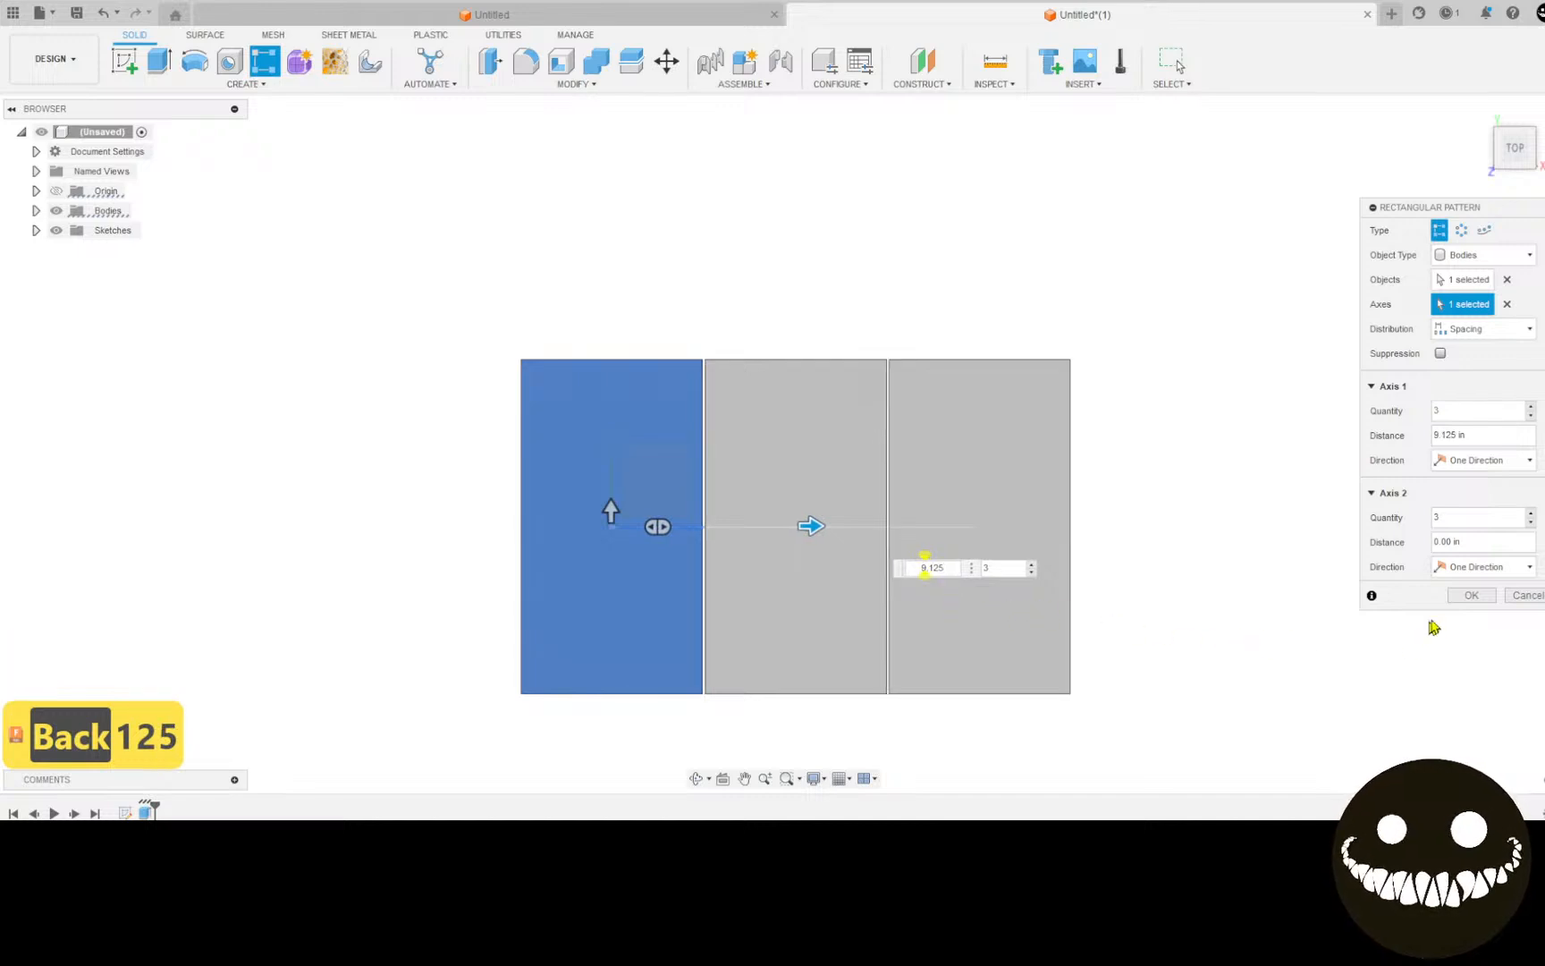
pyautogui.click(1470, 595)
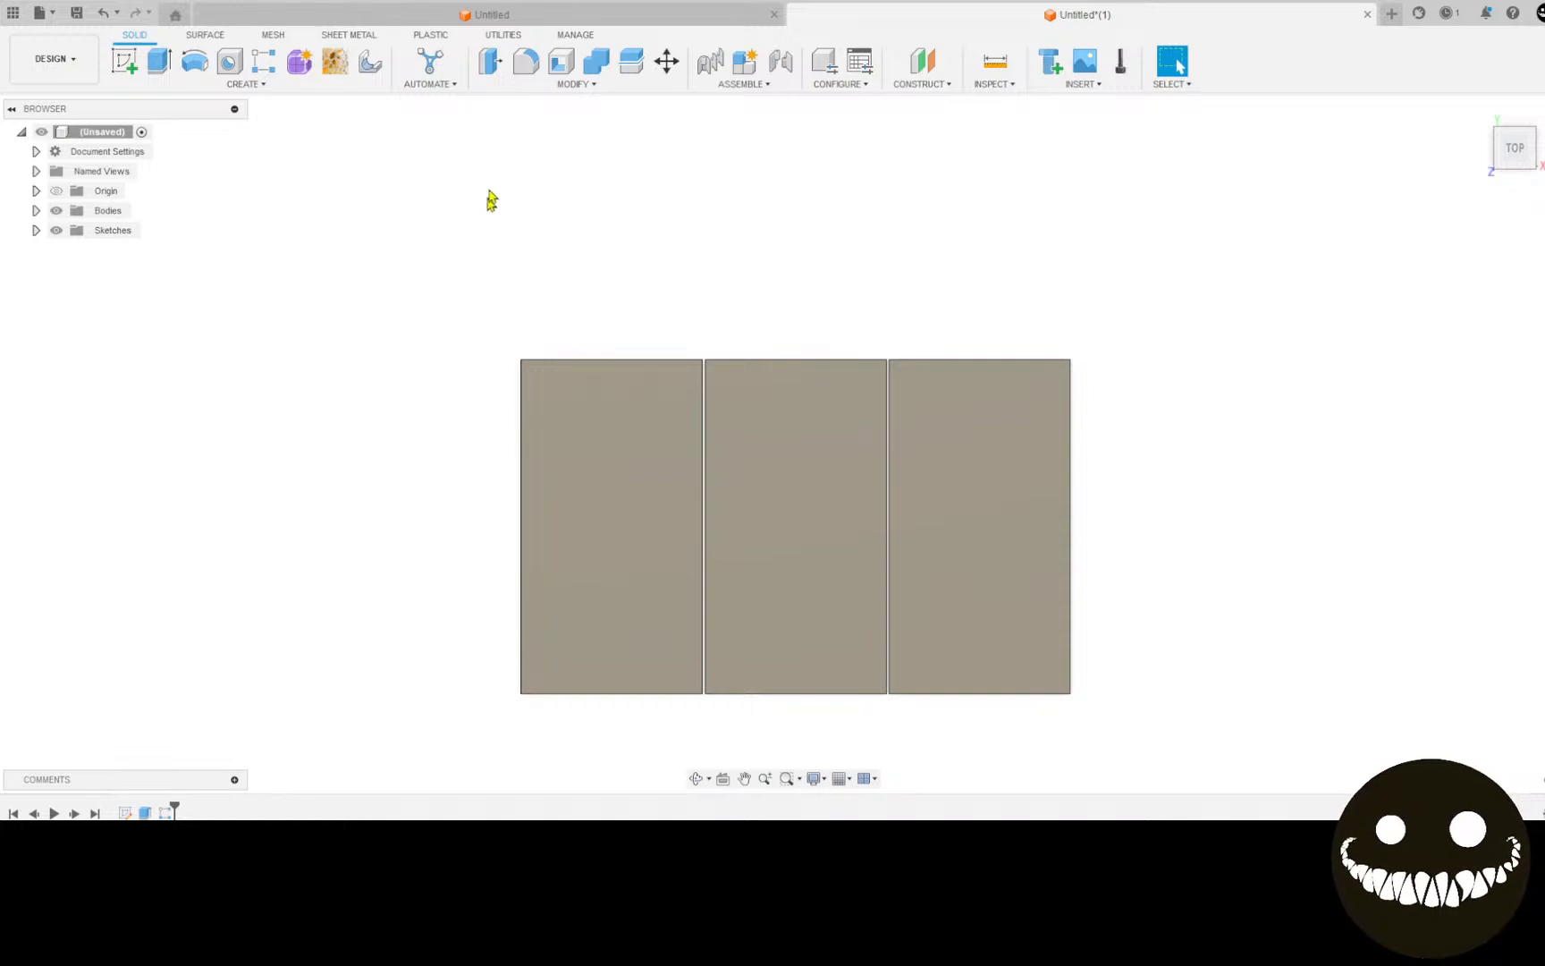
# Step: Create copies of all three plate bodies in place, without moving them
pyautogui.moveTo(394, 257); pyautogui.dragTo(1218, 735)
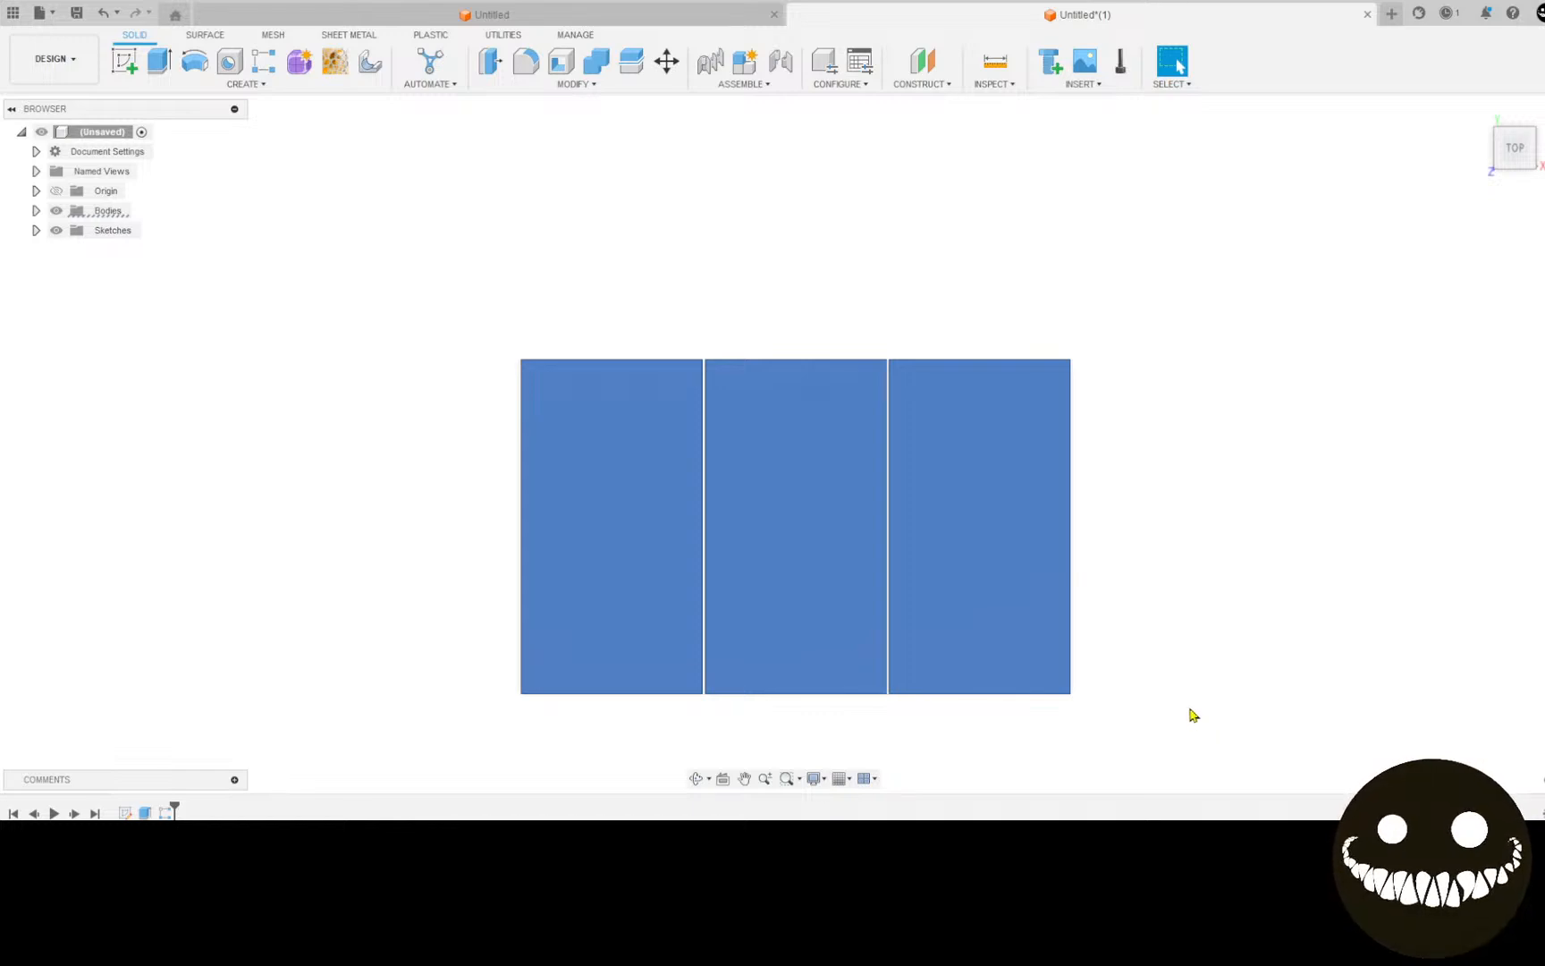
pyautogui.click(666, 63)
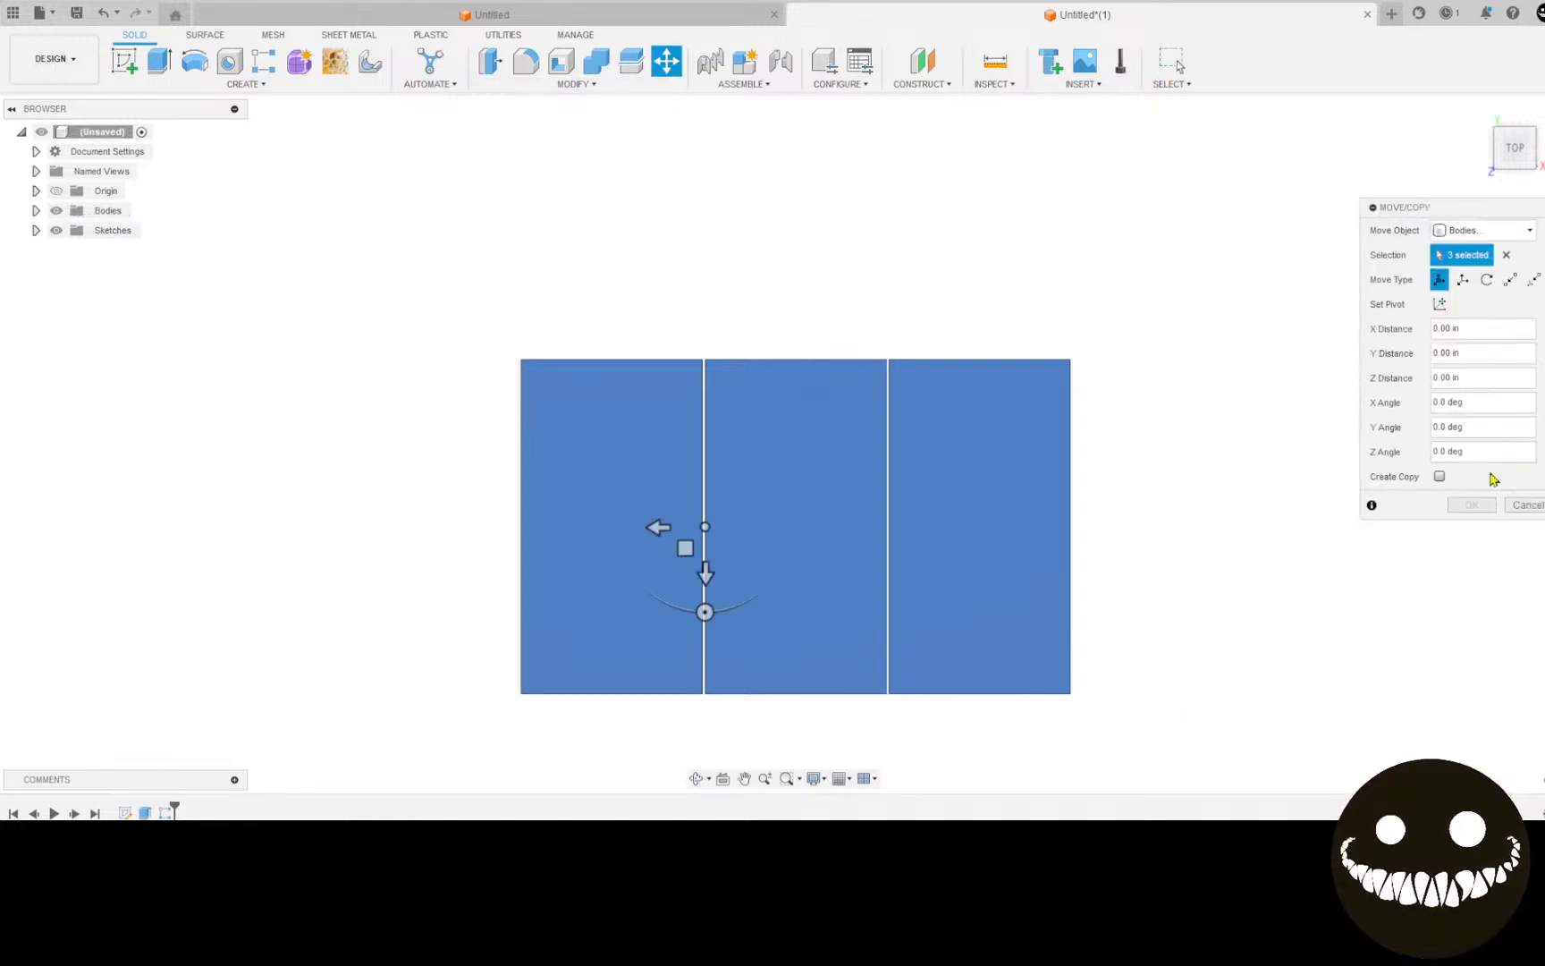
pyautogui.click(1440, 476)
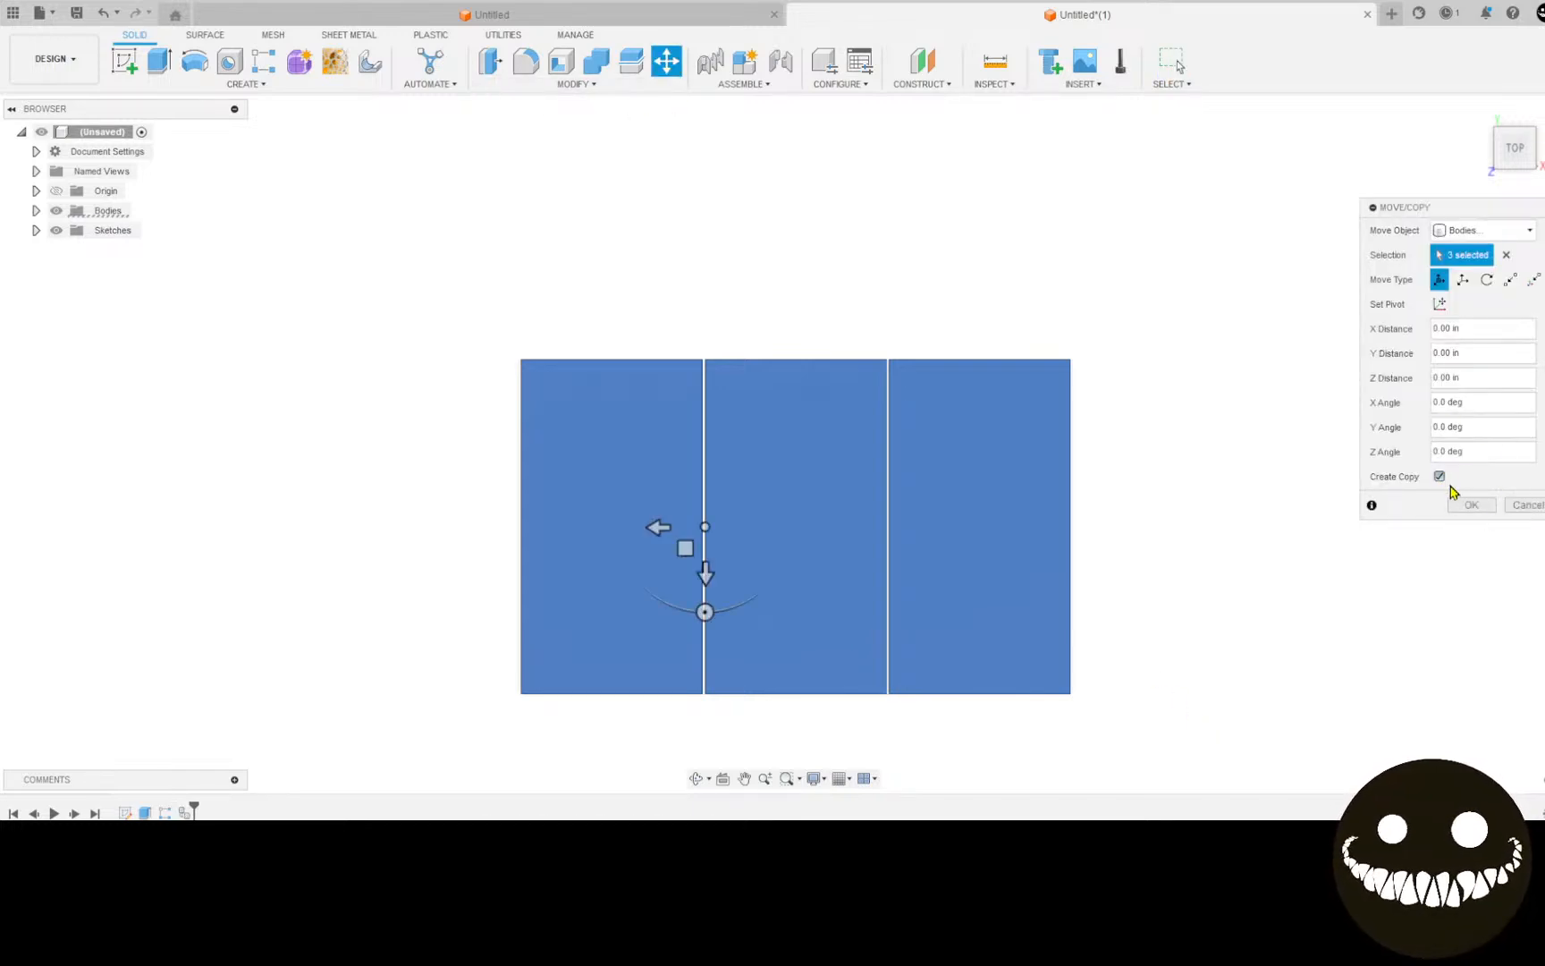
pyautogui.click(1471, 504)
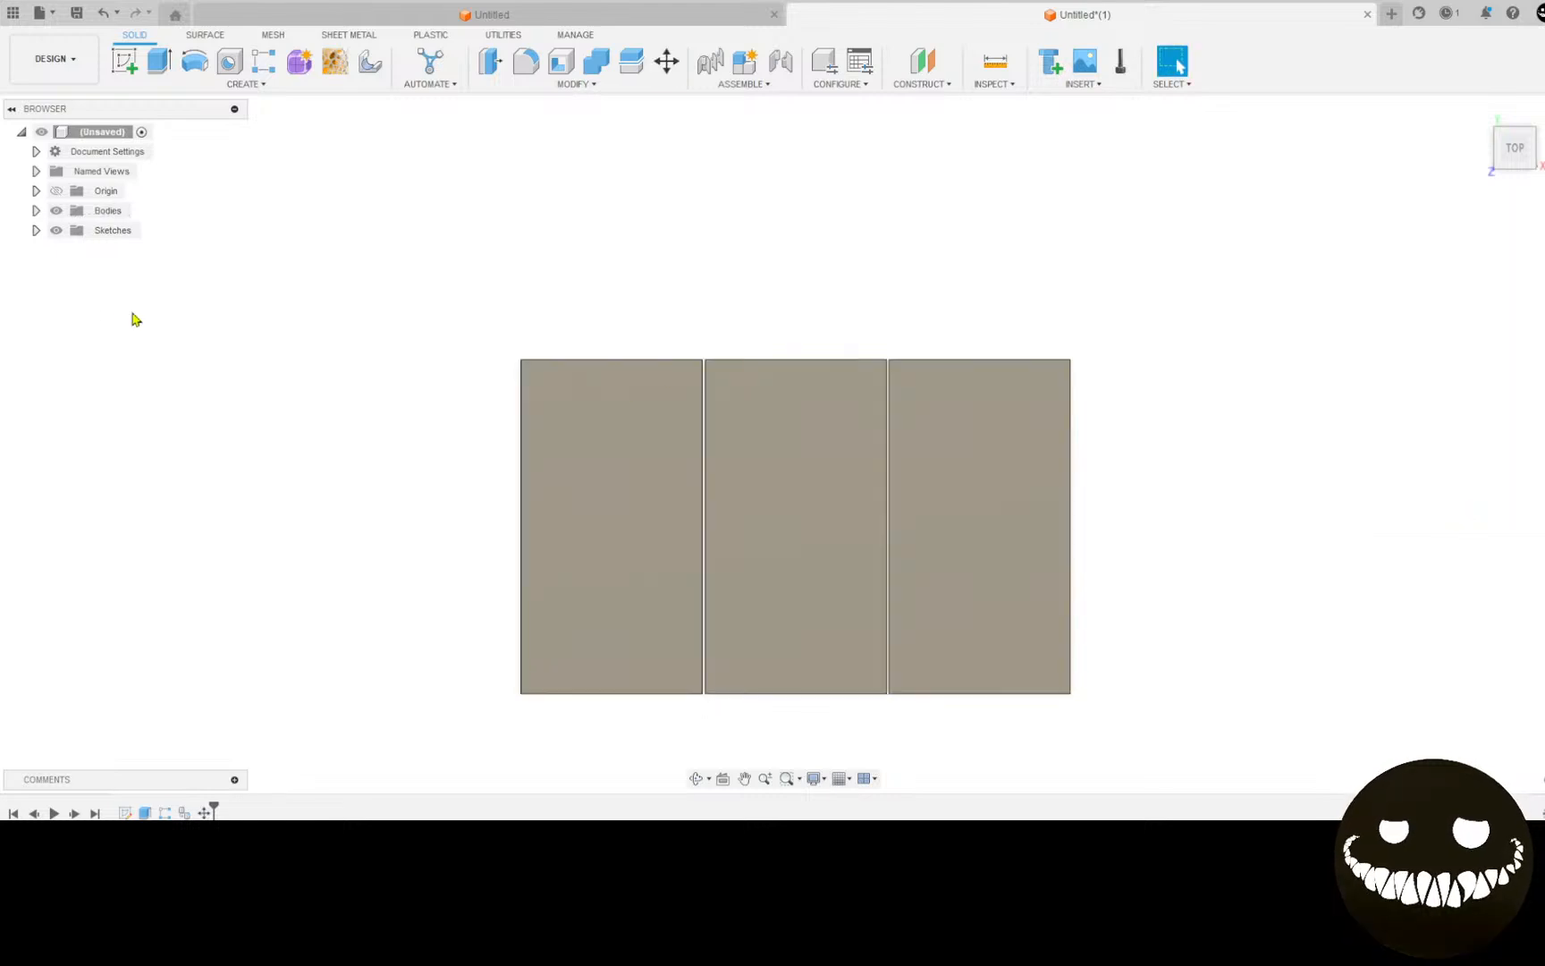
# Step: Try to shell the overlapping plate bodies through their top and bottom faces with .5 in inside thickness
pyautogui.click(36, 210)
pyautogui.click(121, 289)
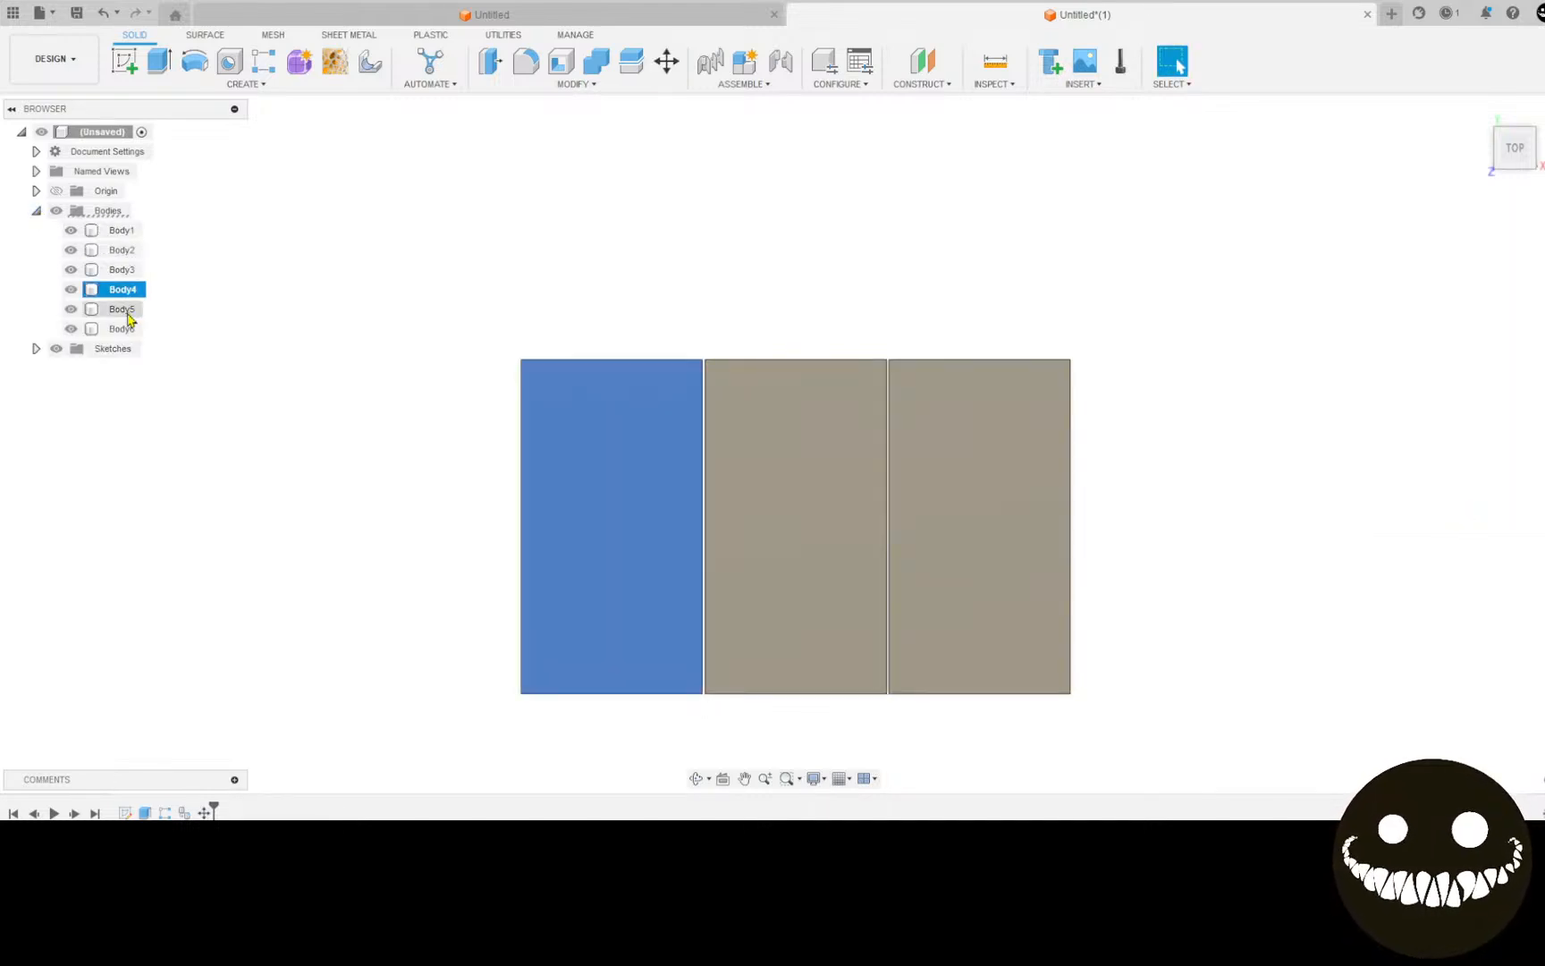
pyautogui.keyDown('ctrl'); pyautogui.click(122, 309); pyautogui.keyUp('ctrl')
pyautogui.keyDown('ctrl'); pyautogui.click(123, 329); pyautogui.keyUp('ctrl')
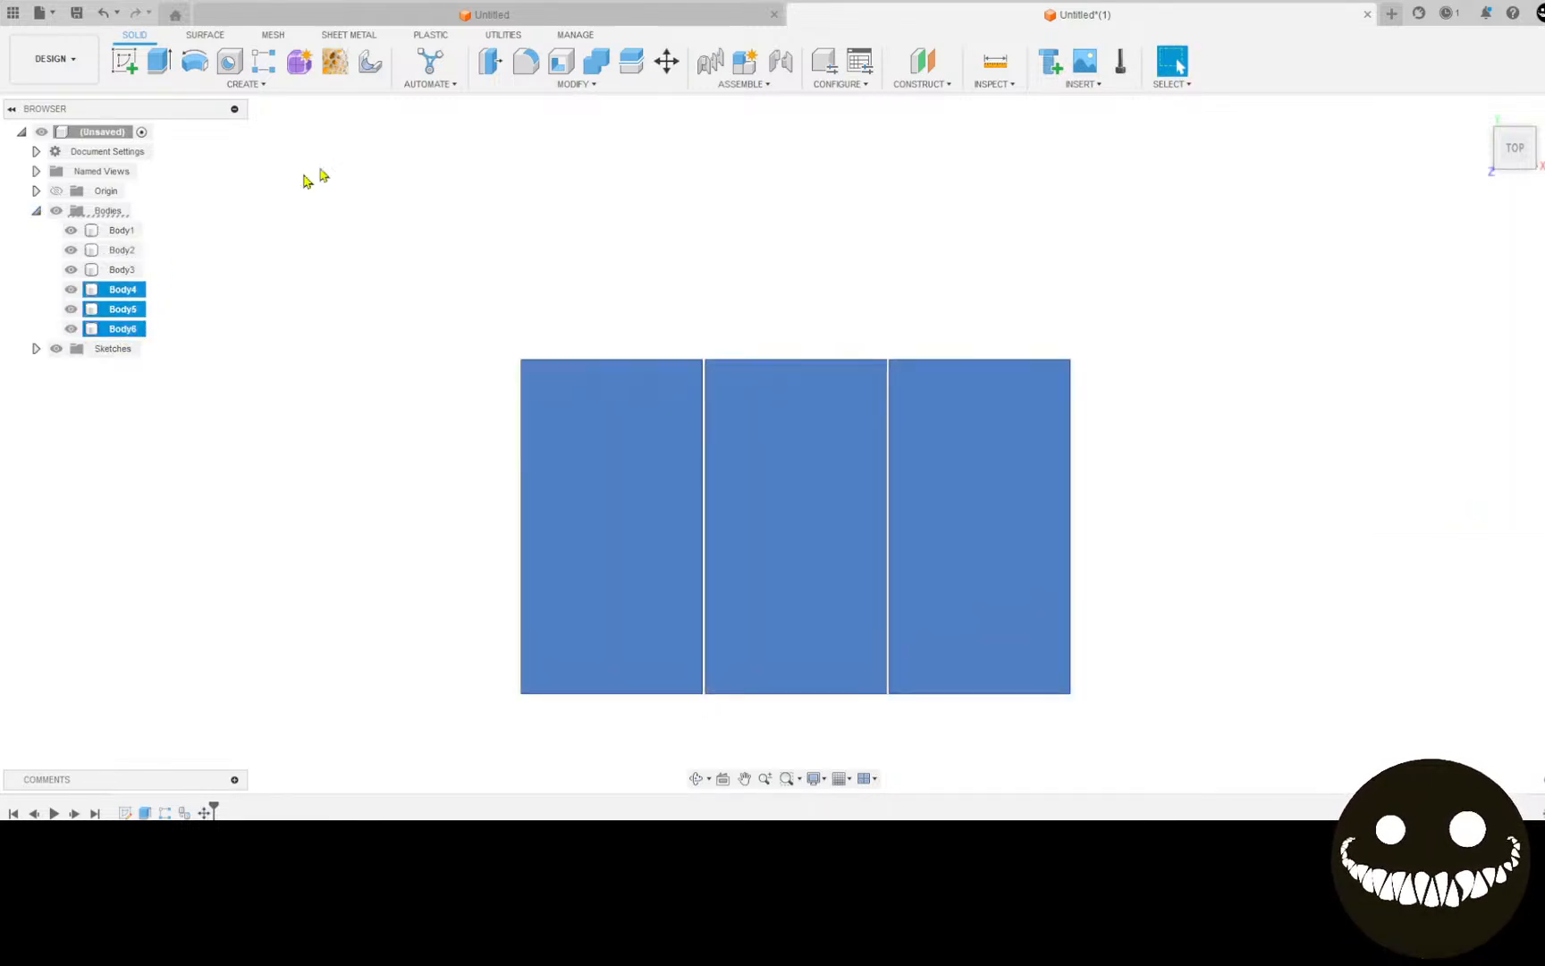
pyautogui.click(562, 61)
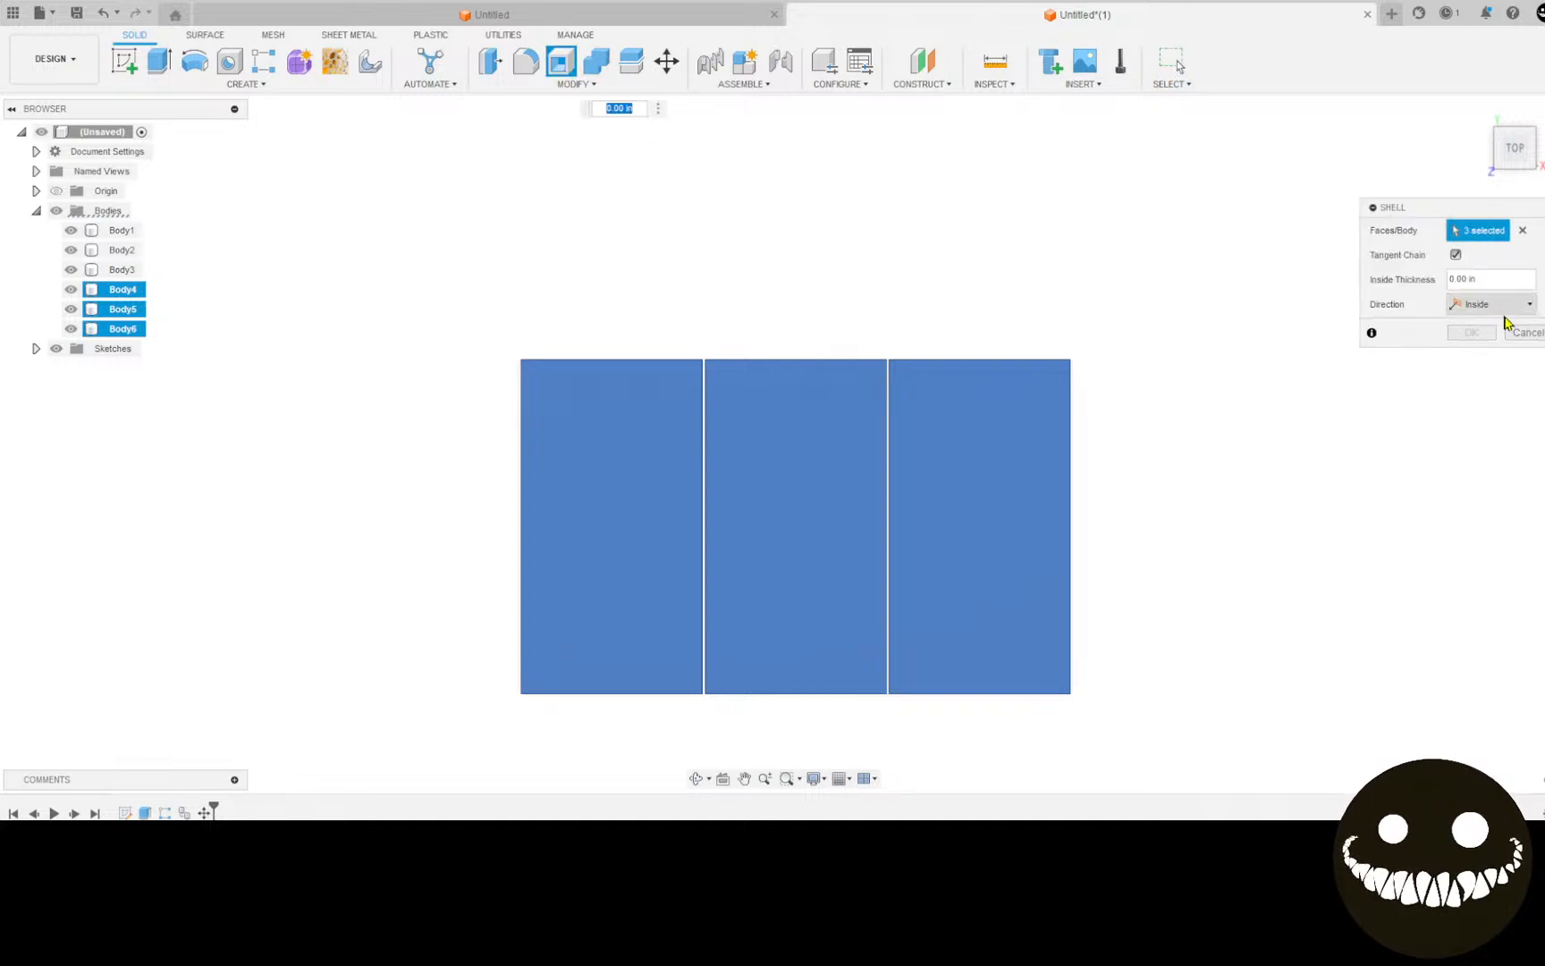
pyautogui.click(1523, 231)
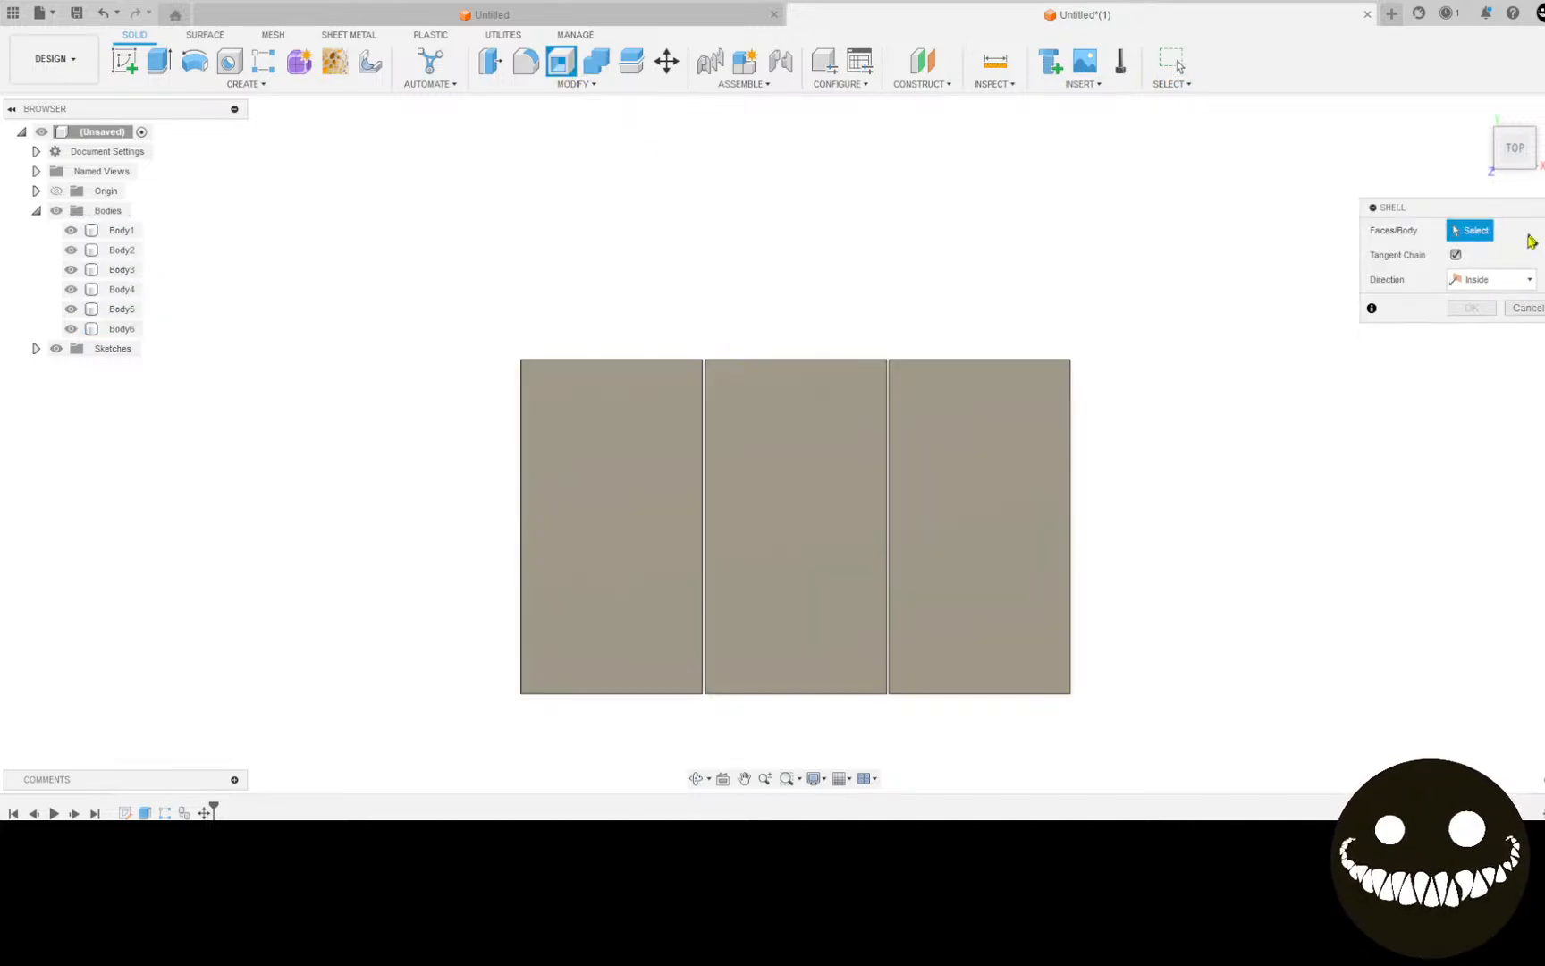
pyautogui.click(777, 506)
pyautogui.click(958, 503)
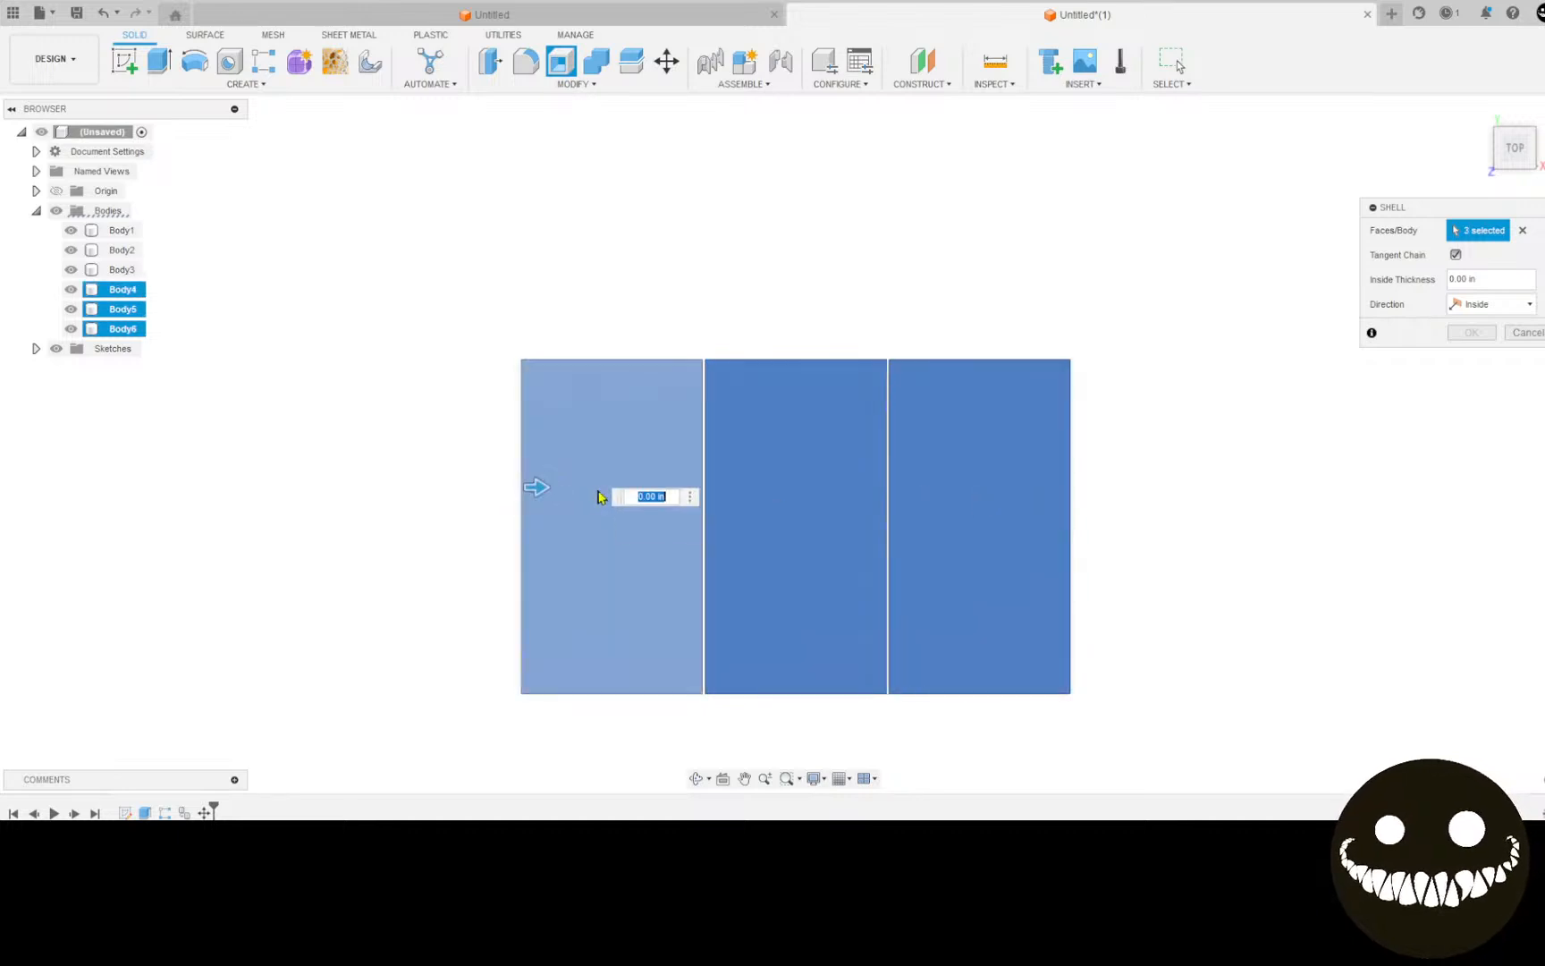
pyautogui.click(598, 496)
pyautogui.keyDown('shift'); pyautogui.moveTo(725, 516); pyautogui.dragTo(749, 317, button='middle'); pyautogui.keyUp('shift')
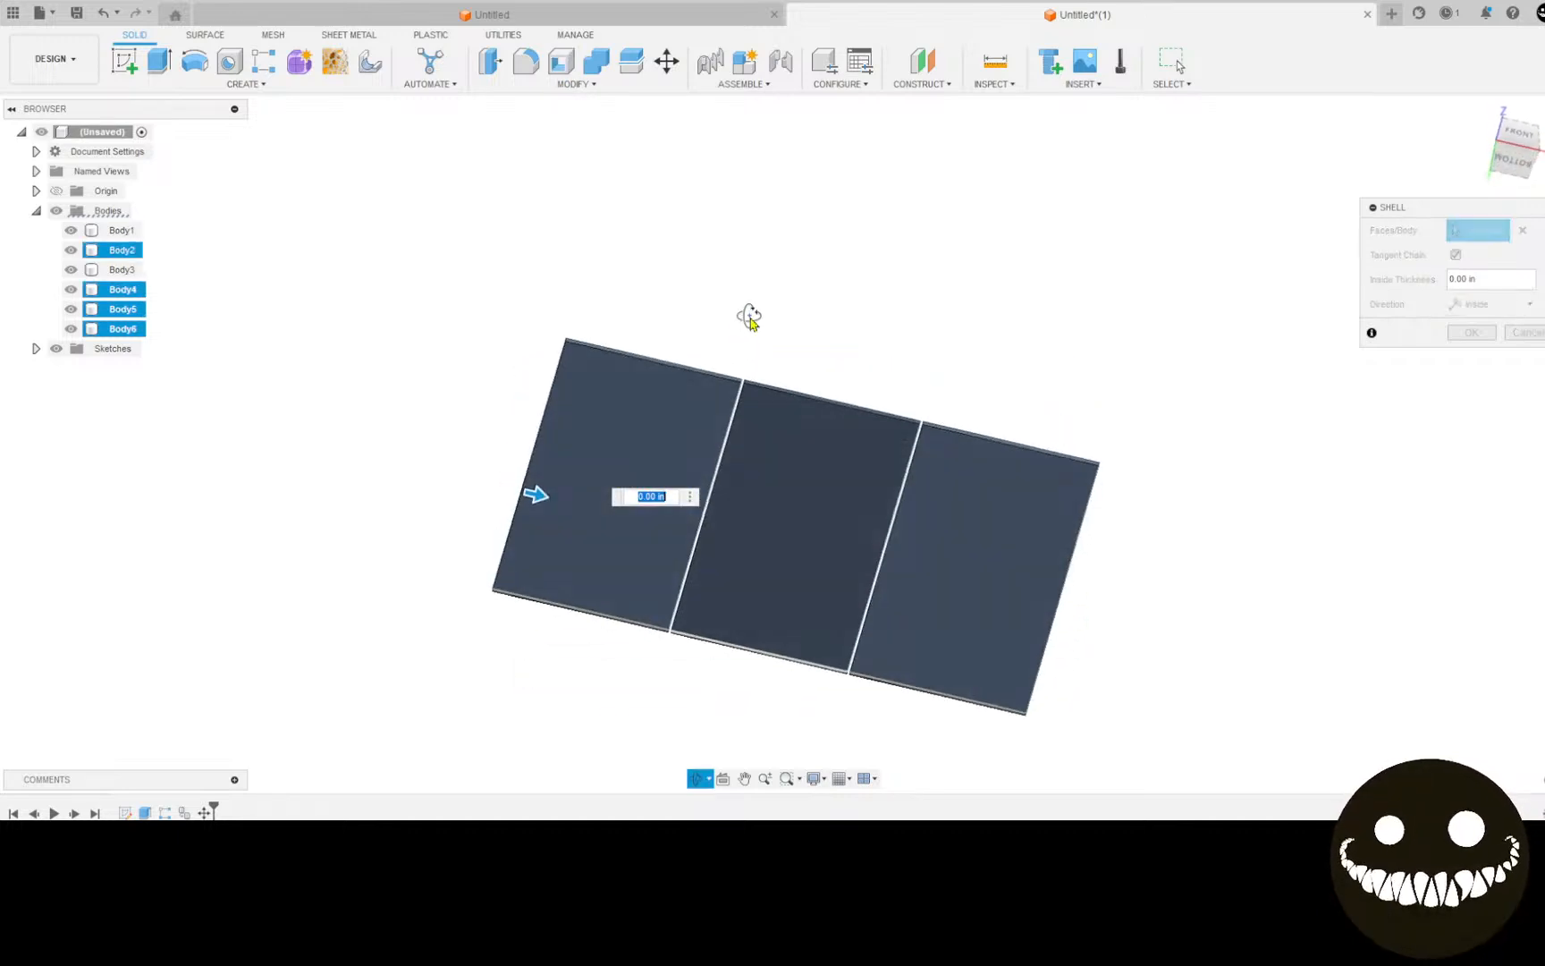
pyautogui.click(624, 446)
pyautogui.click(790, 462)
pyautogui.click(965, 527)
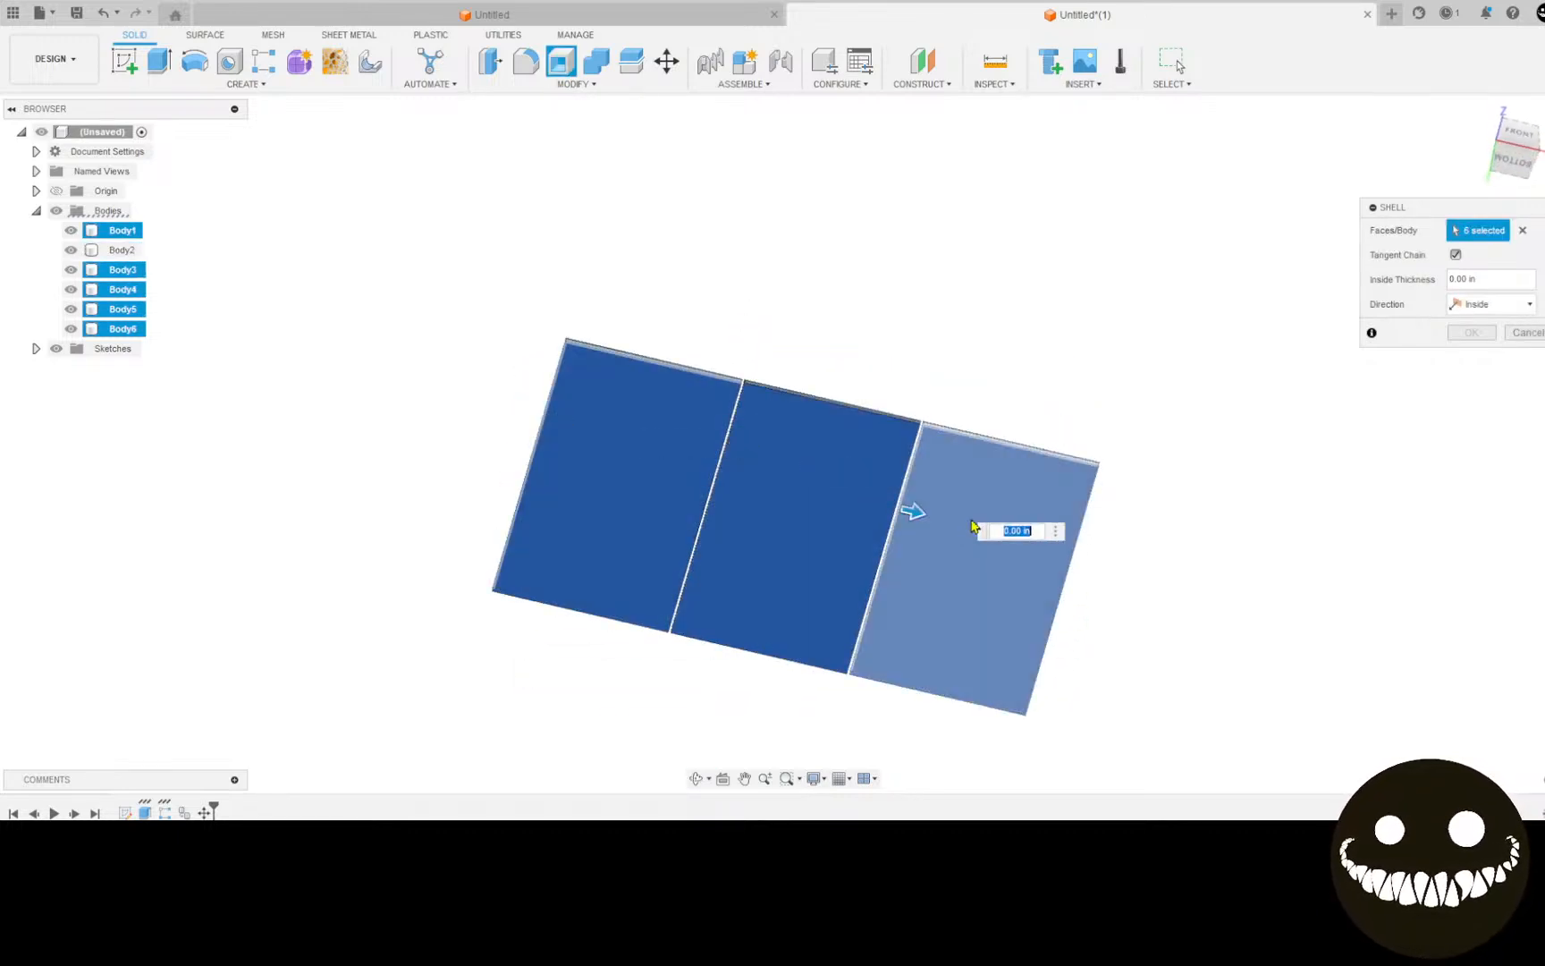
pyautogui.press('BackSpace')
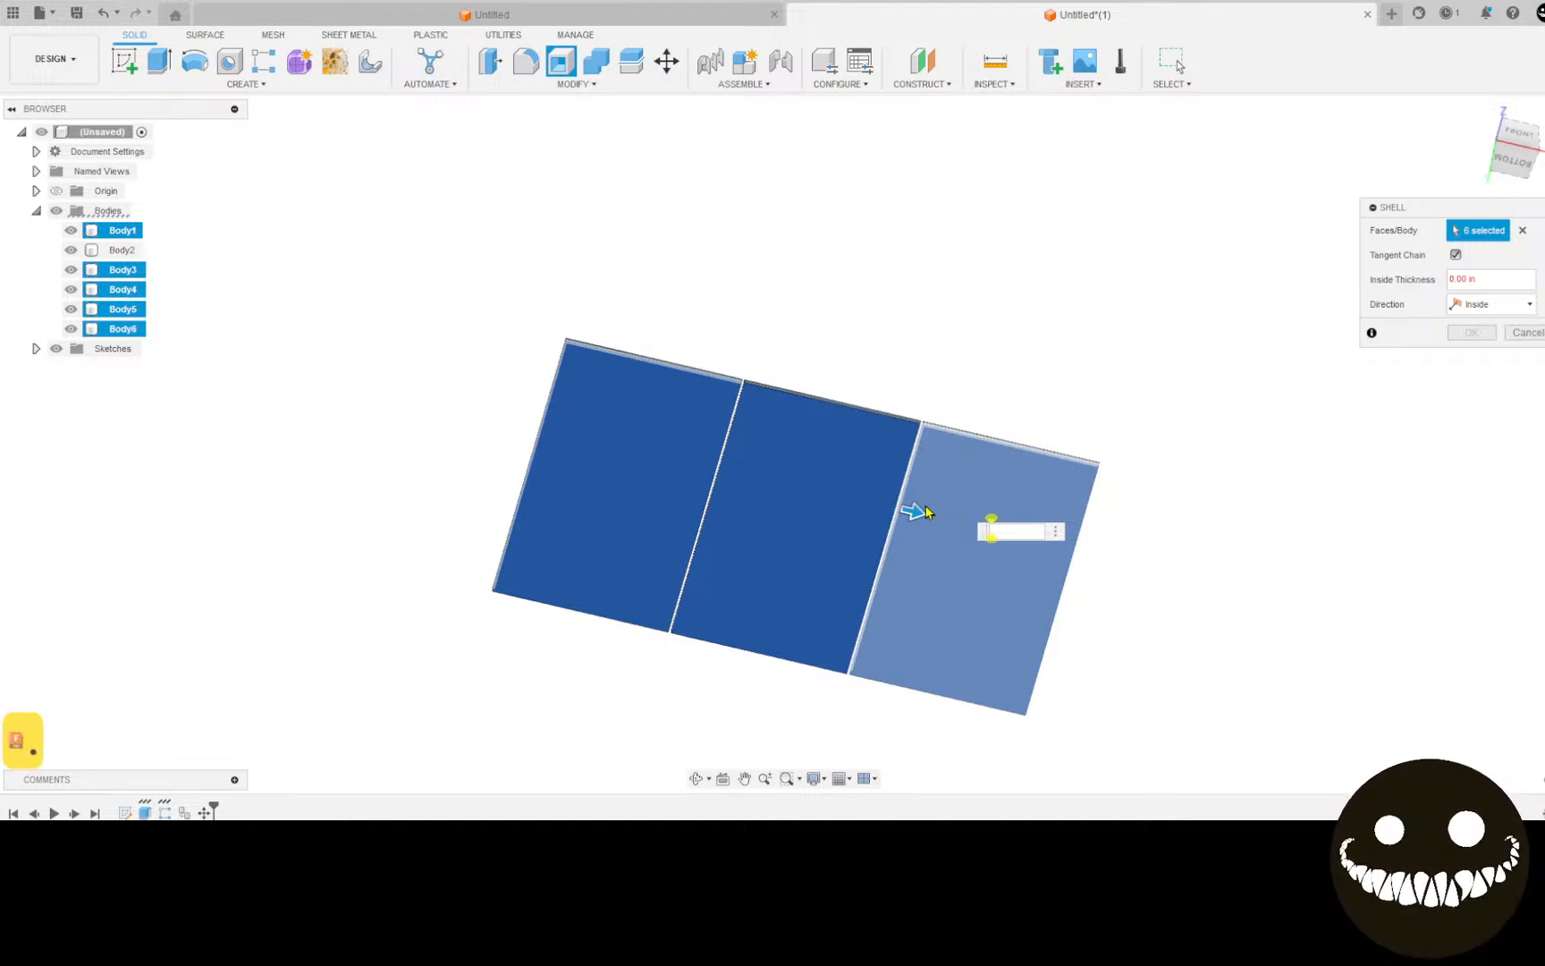
pyautogui.write('.5')
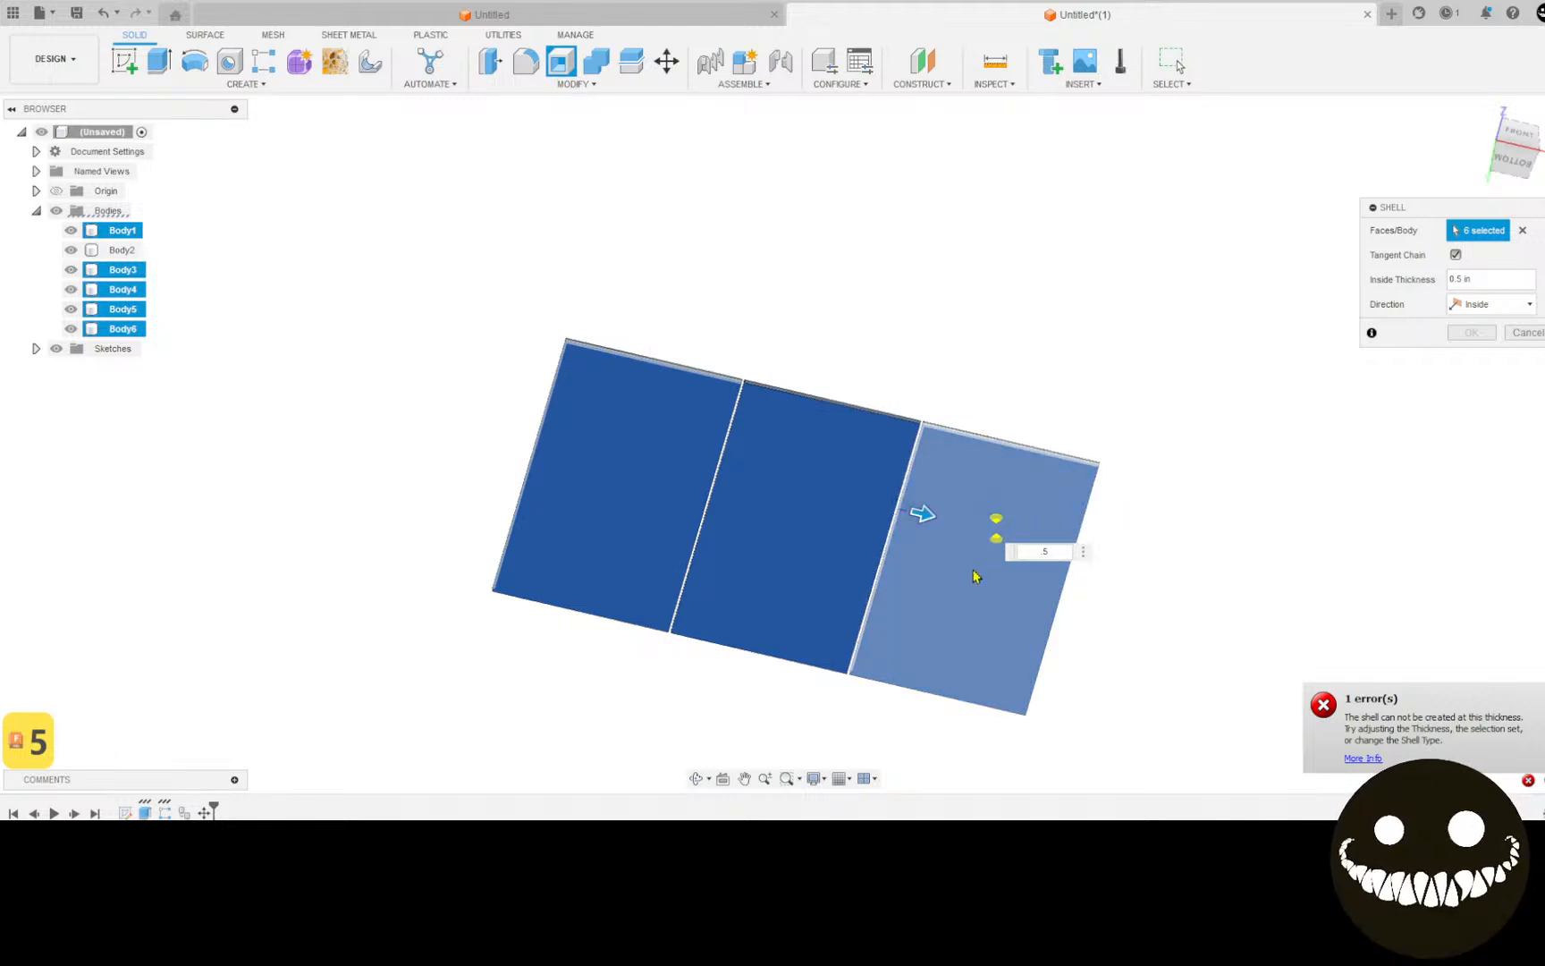
pyautogui.keyDown('shift'); pyautogui.moveTo(966, 583); pyautogui.dragTo(876, 721, button='middle'); pyautogui.keyUp('shift')
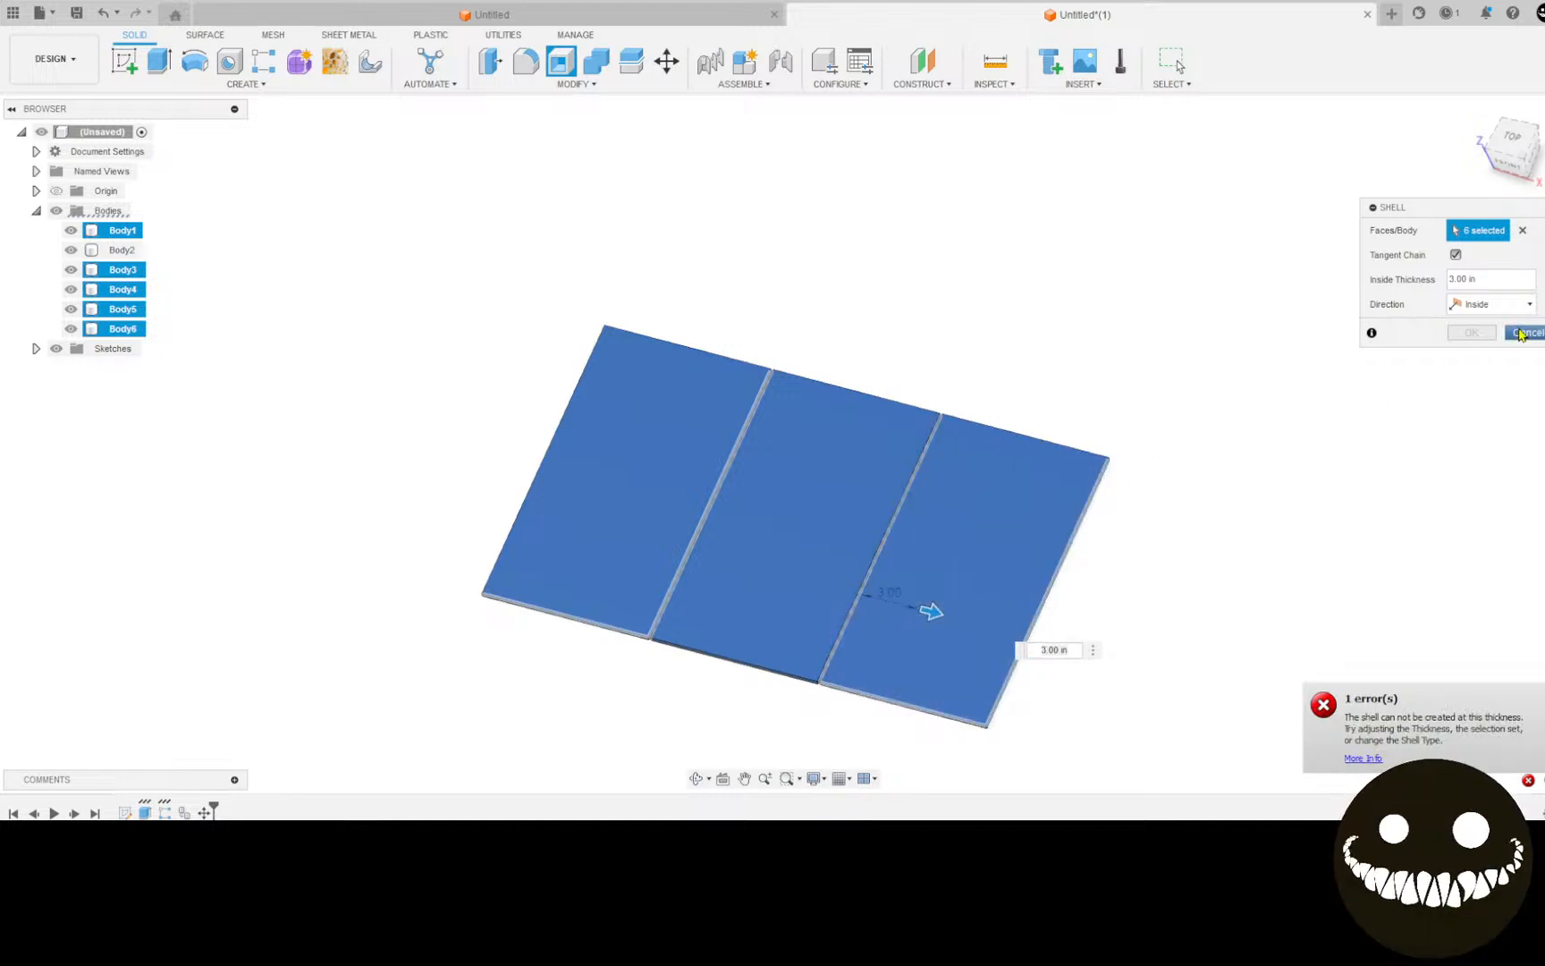
pyautogui.click(1523, 332)
pyautogui.click(571, 483)
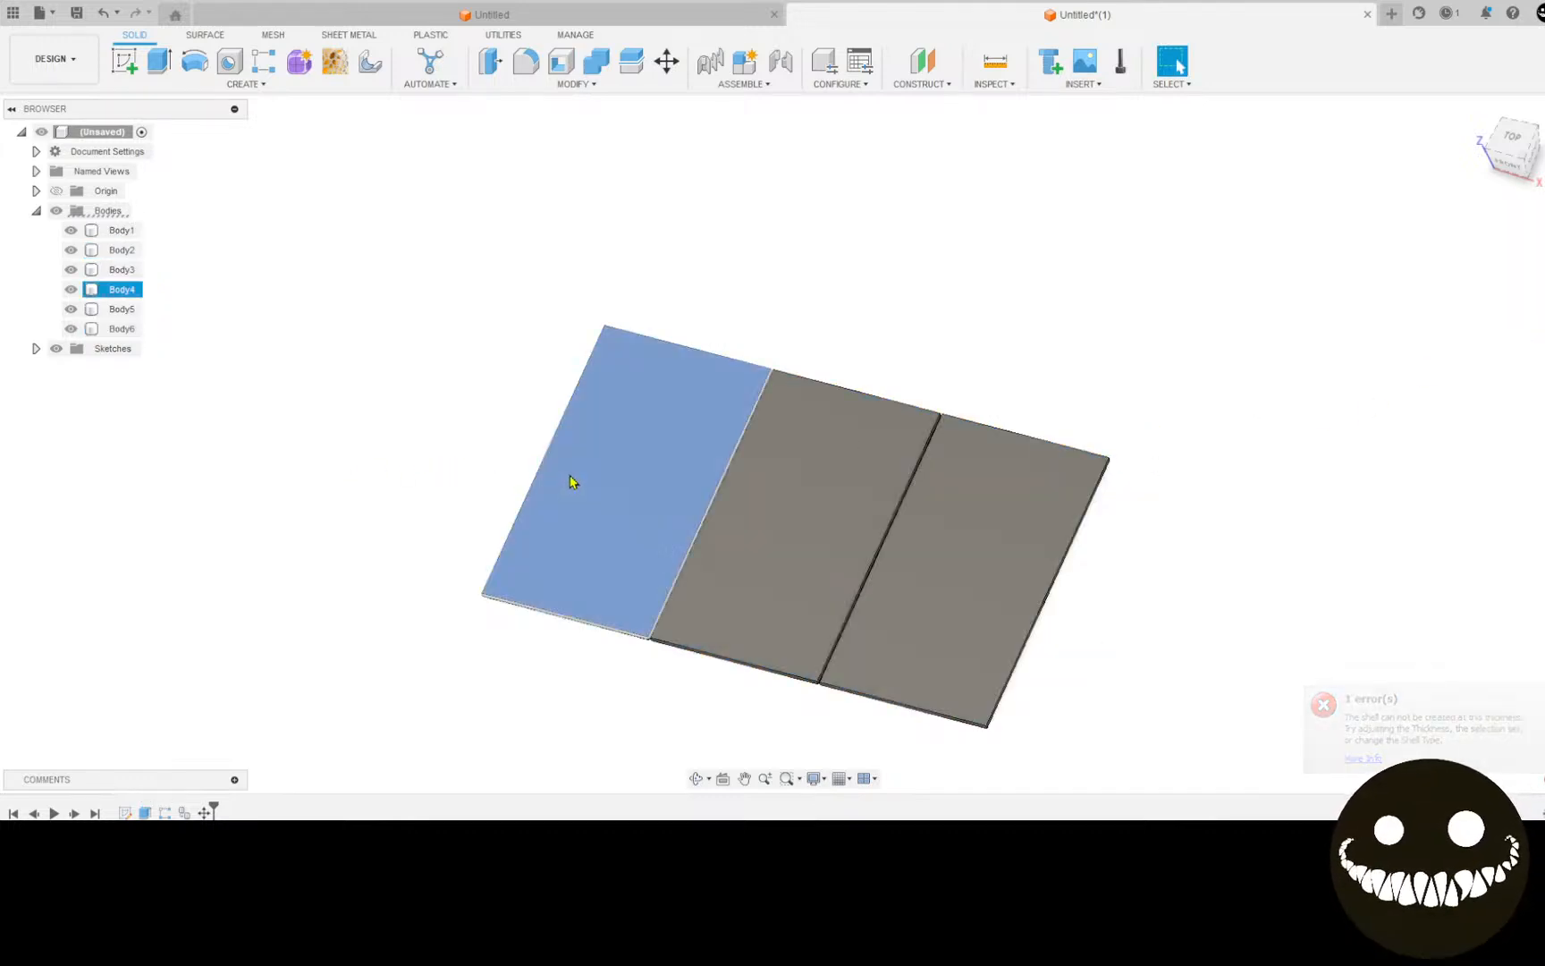
pyautogui.keyDown('ctrl'); pyautogui.click(804, 552); pyautogui.keyUp('ctrl')
pyautogui.keyDown('shift'); pyautogui.moveTo(859, 620); pyautogui.dragTo(661, 541, button='middle'); pyautogui.keyUp('shift')
pyautogui.click(638, 541)
pyautogui.keyDown('ctrl'); pyautogui.click(789, 542); pyautogui.keyUp('ctrl')
pyautogui.keyDown('ctrl'); pyautogui.click(921, 565); pyautogui.keyUp('ctrl')
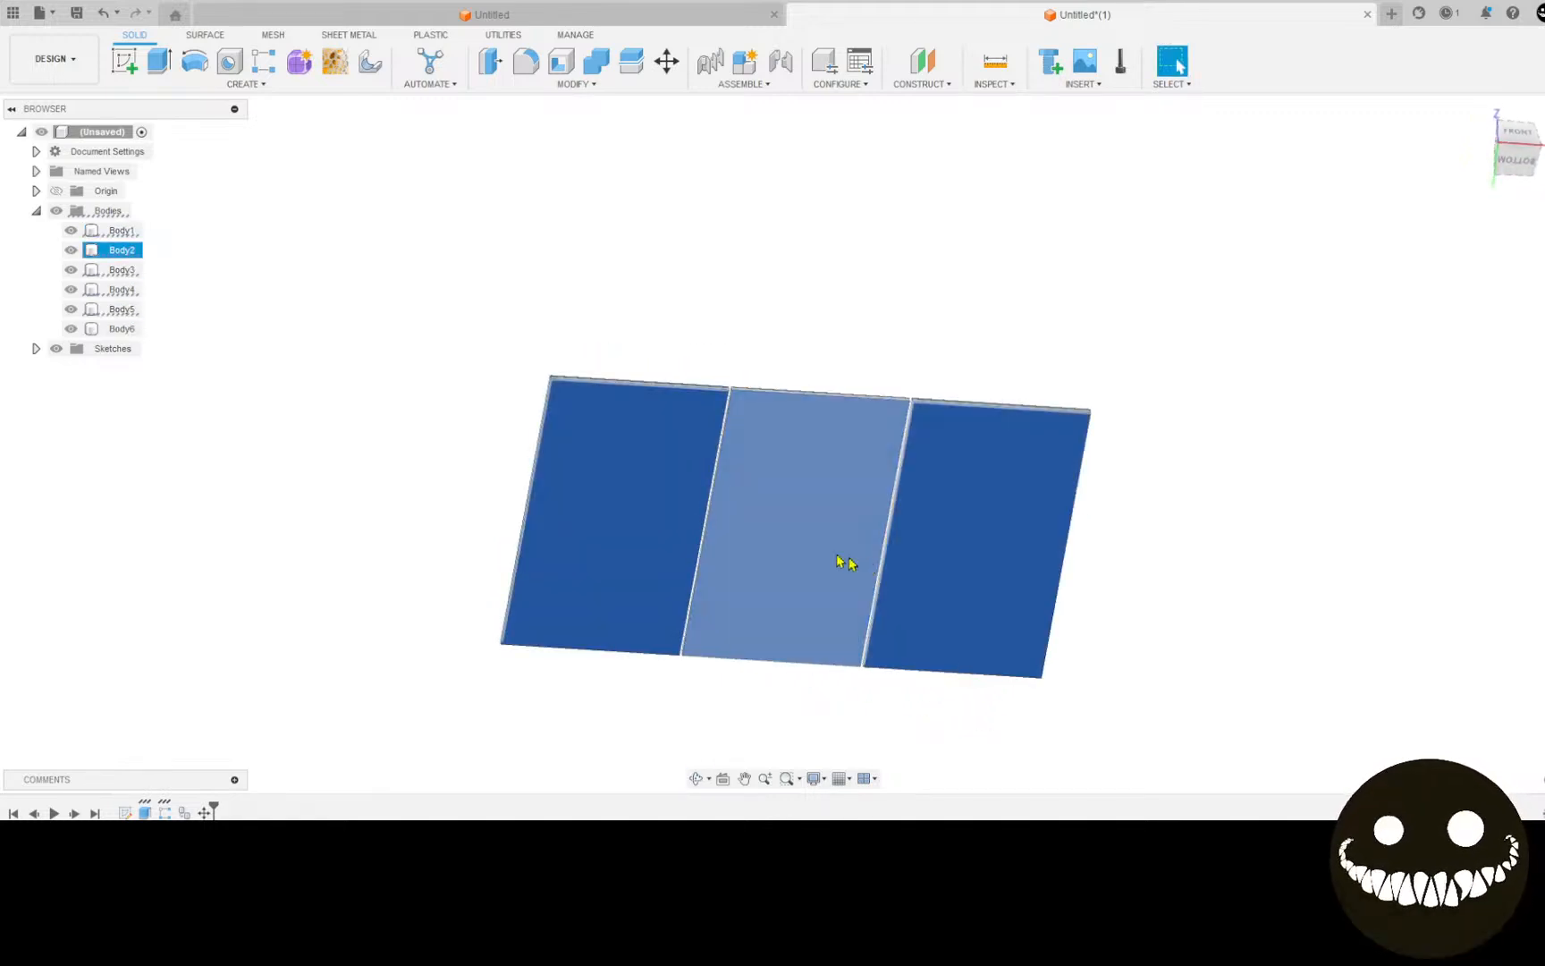
pyautogui.click(1222, 353)
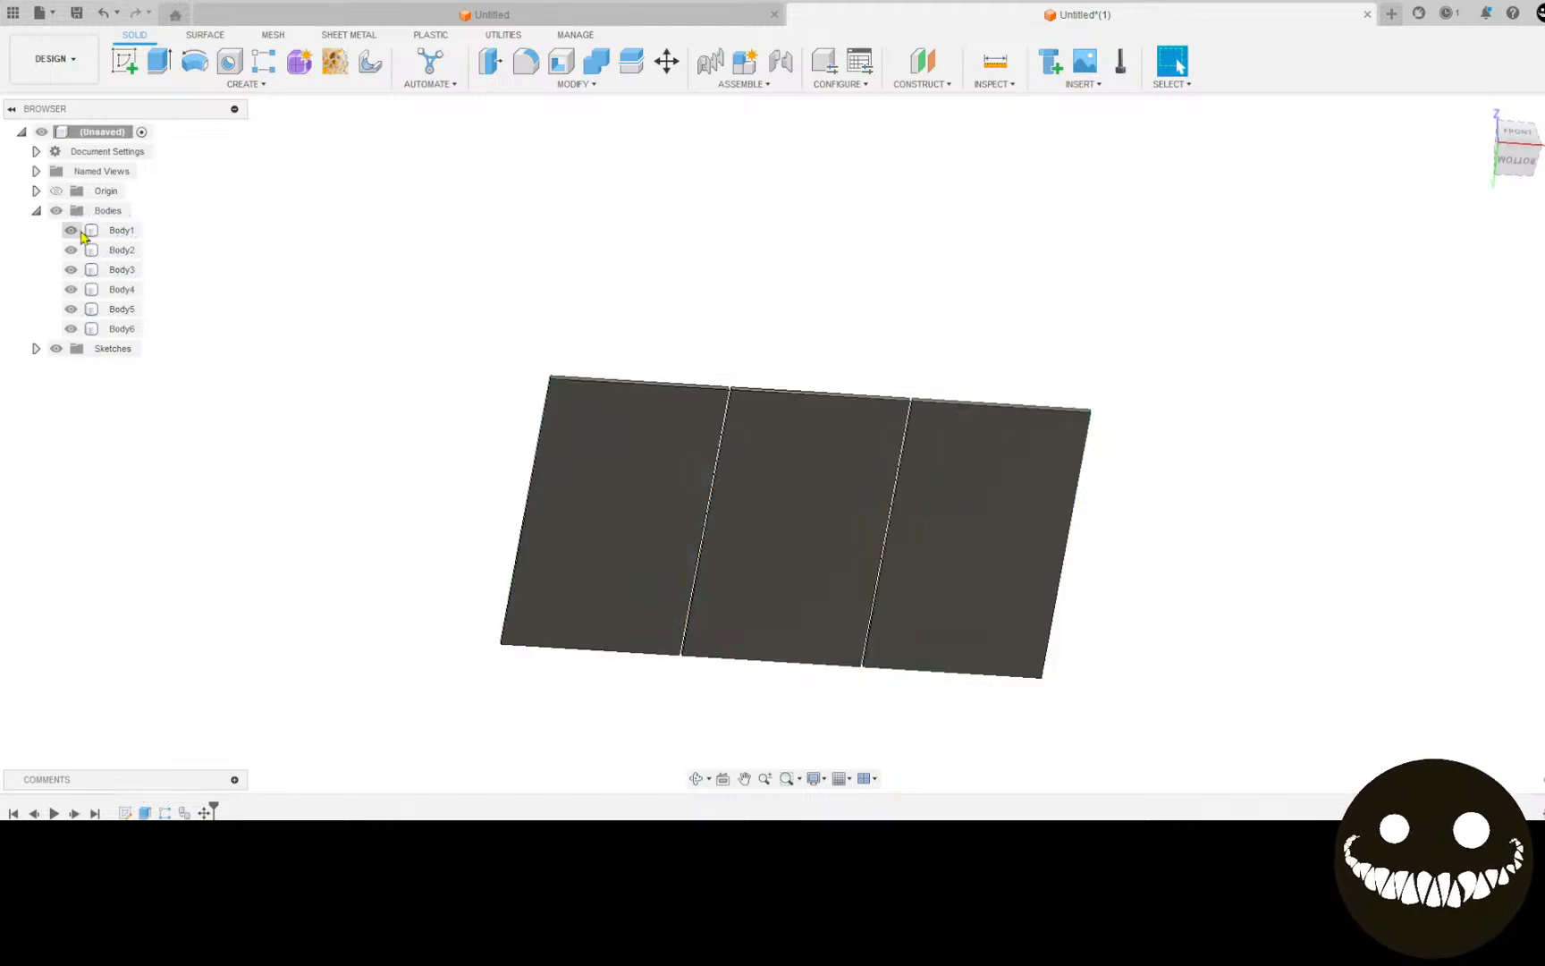
# Step: Hide Body1 to Body3 and shell the three copied plates through their top and bottom faces with .25 in inside thickness
pyautogui.click(71, 251)
pyautogui.click(69, 273)
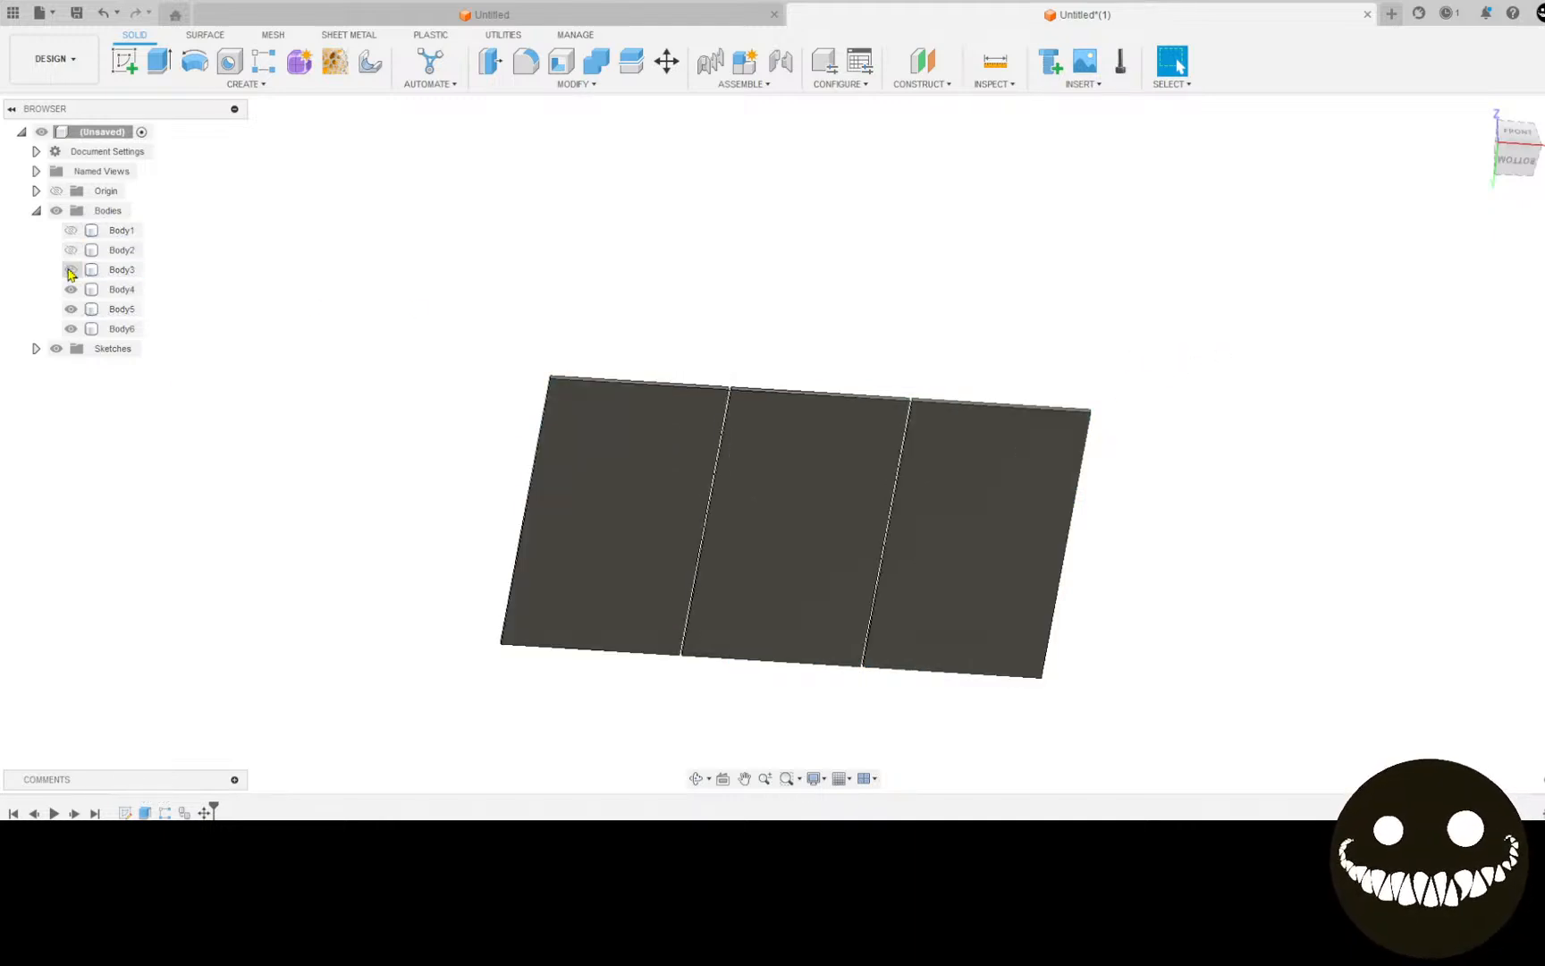
pyautogui.click(635, 503)
pyautogui.click(832, 515)
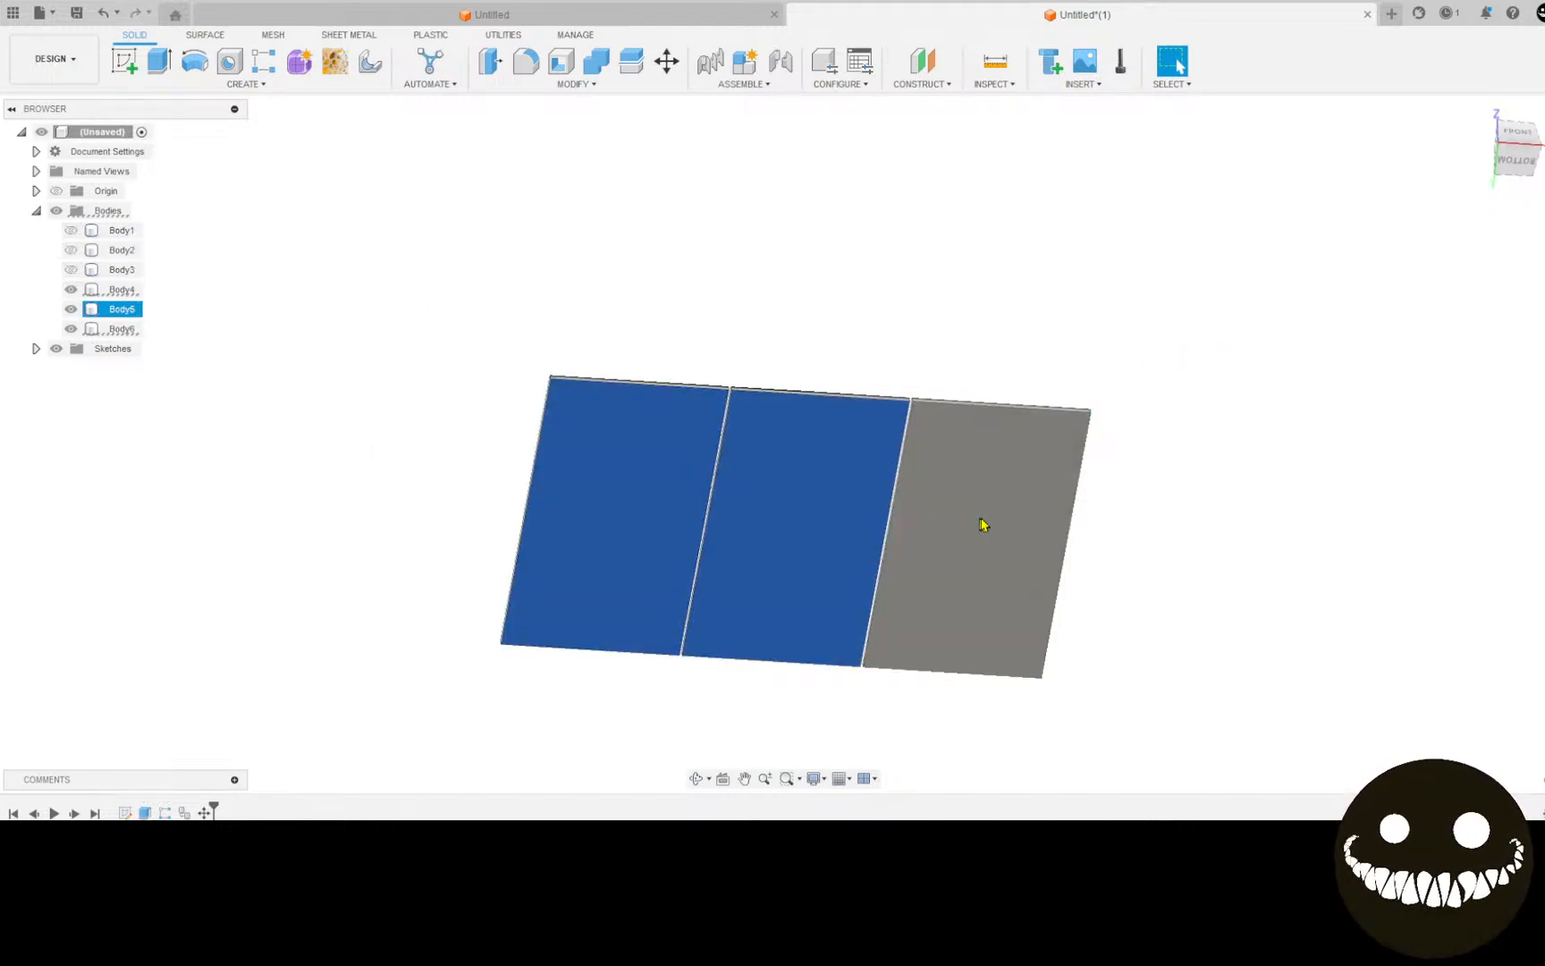
pyautogui.keyDown('shift'); pyautogui.moveTo(975, 518); pyautogui.dragTo(971, 499, button='middle'); pyautogui.keyUp('shift')
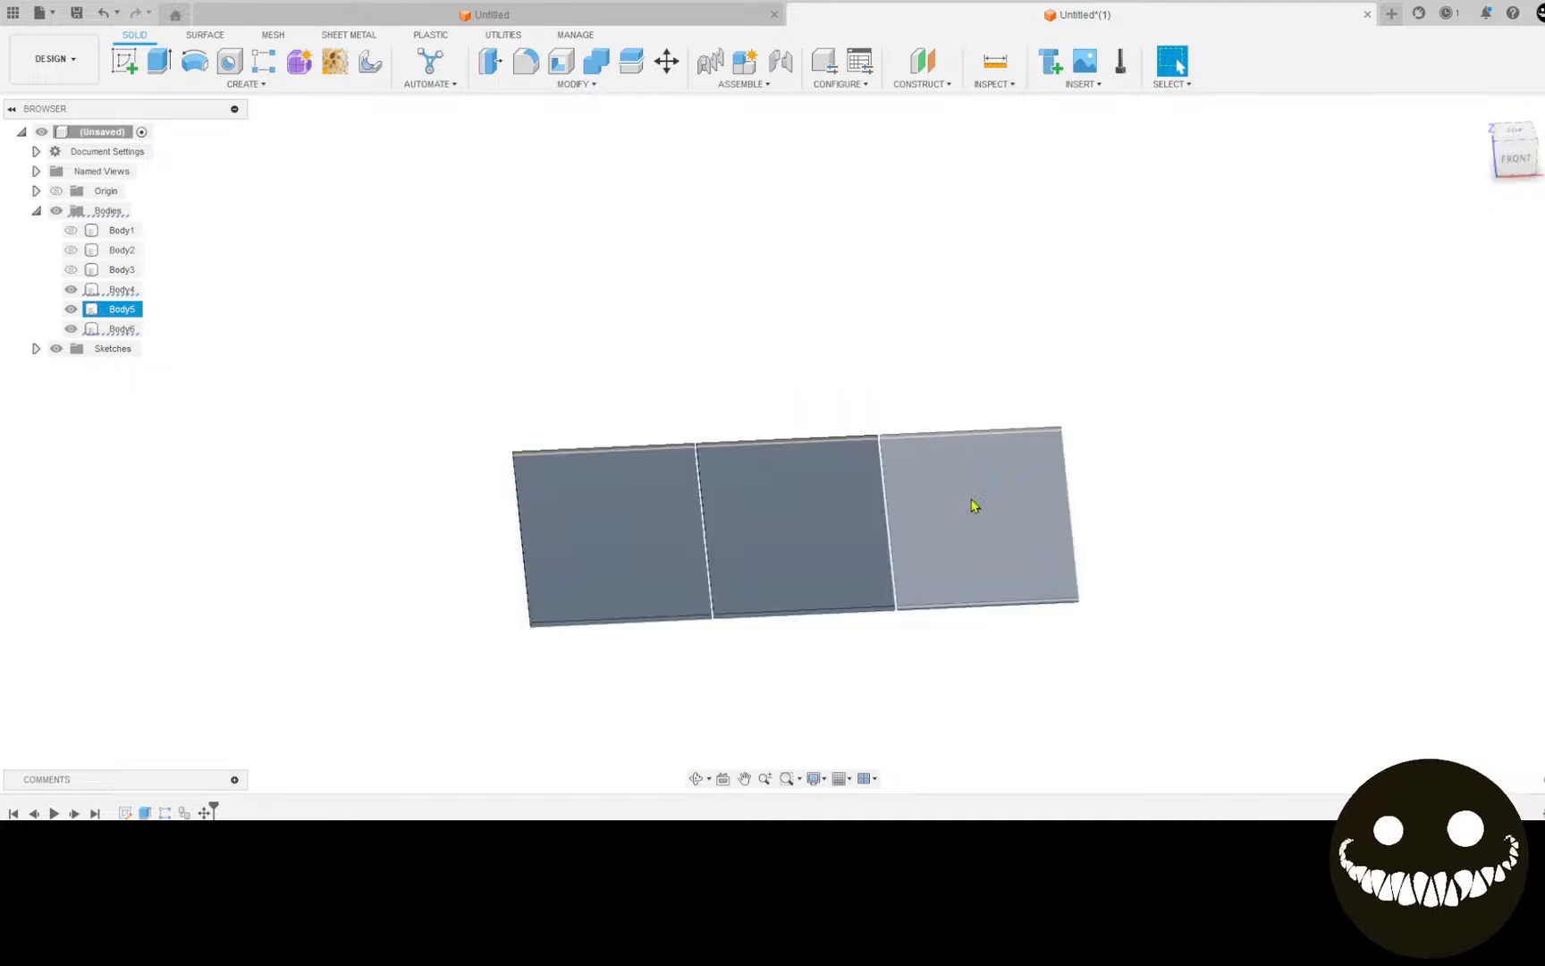
pyautogui.click(973, 505)
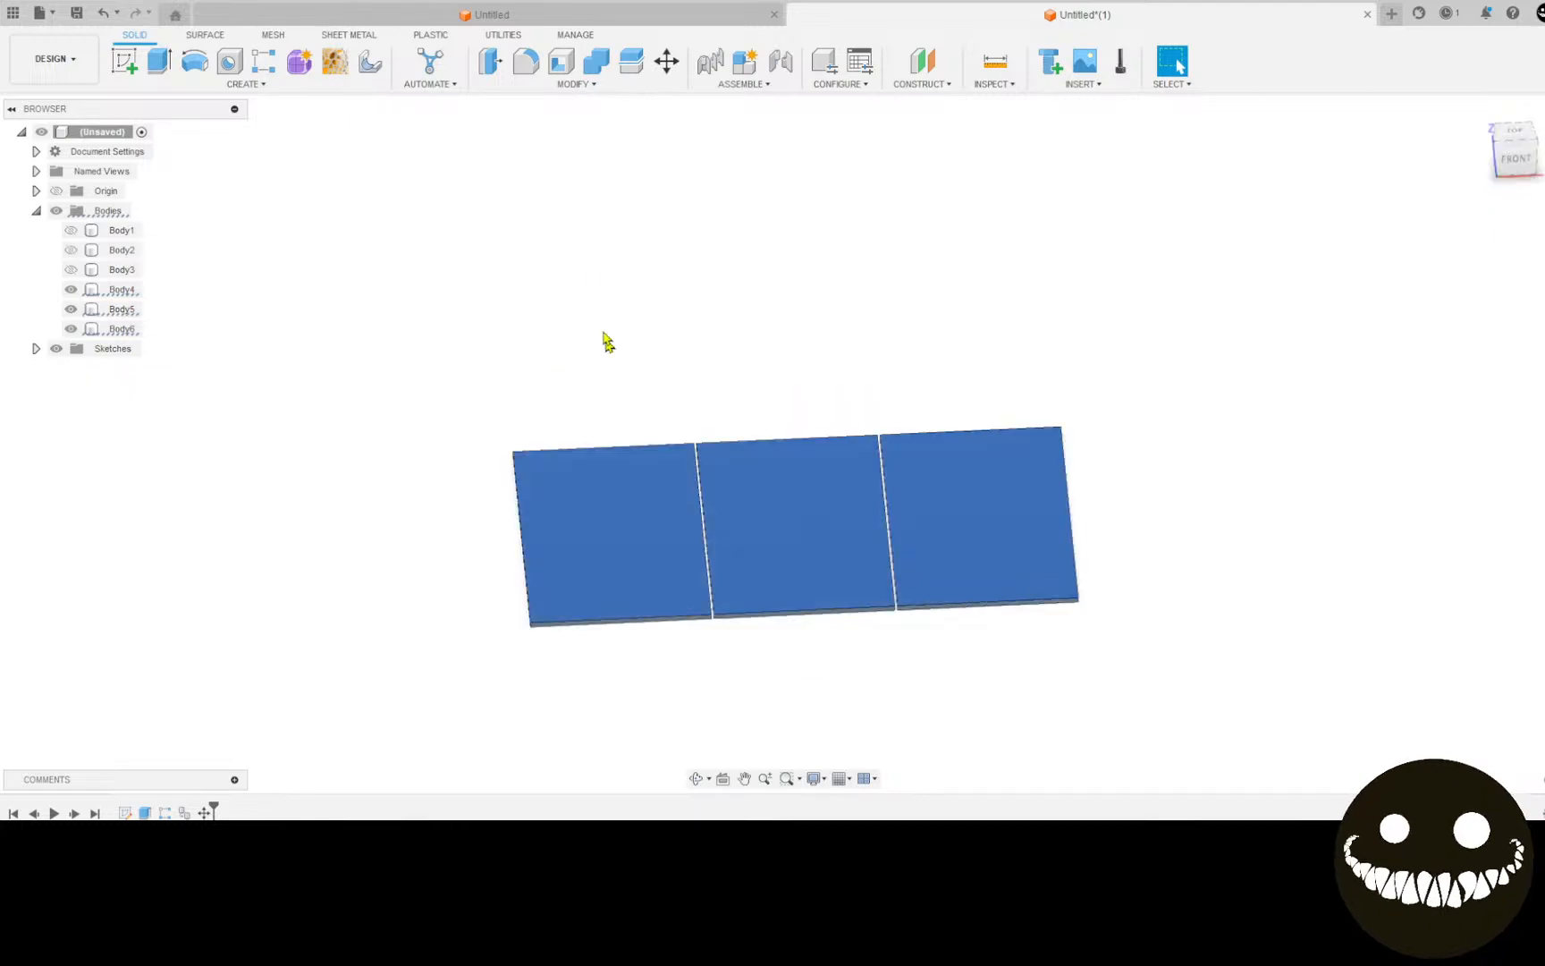
pyautogui.click(560, 61)
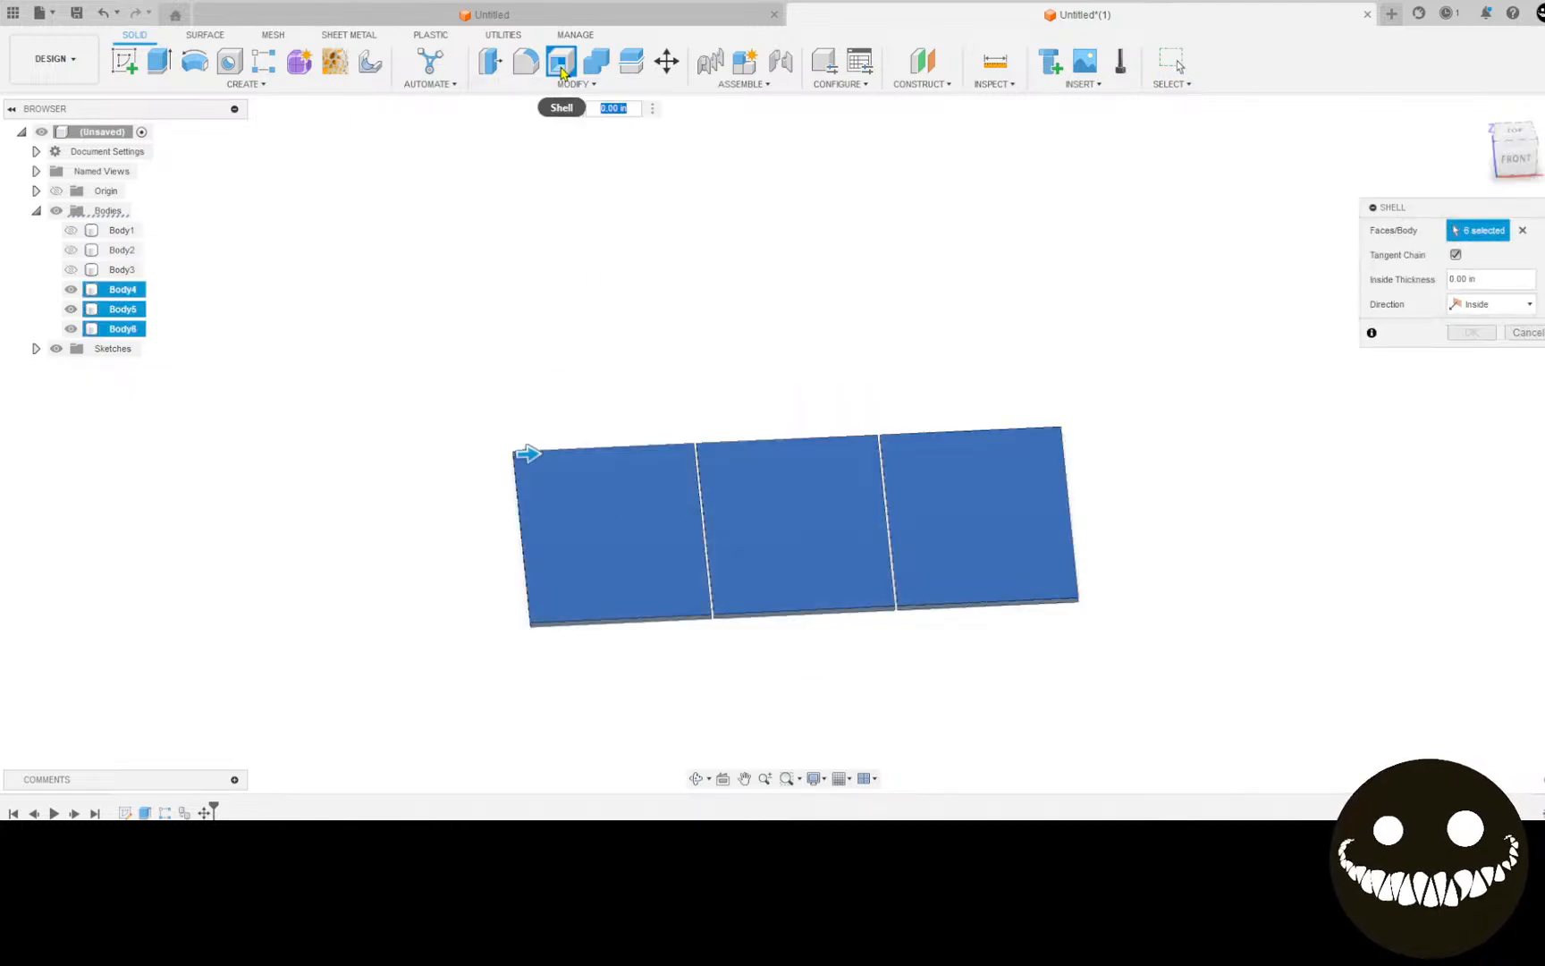
pyautogui.write('.5')
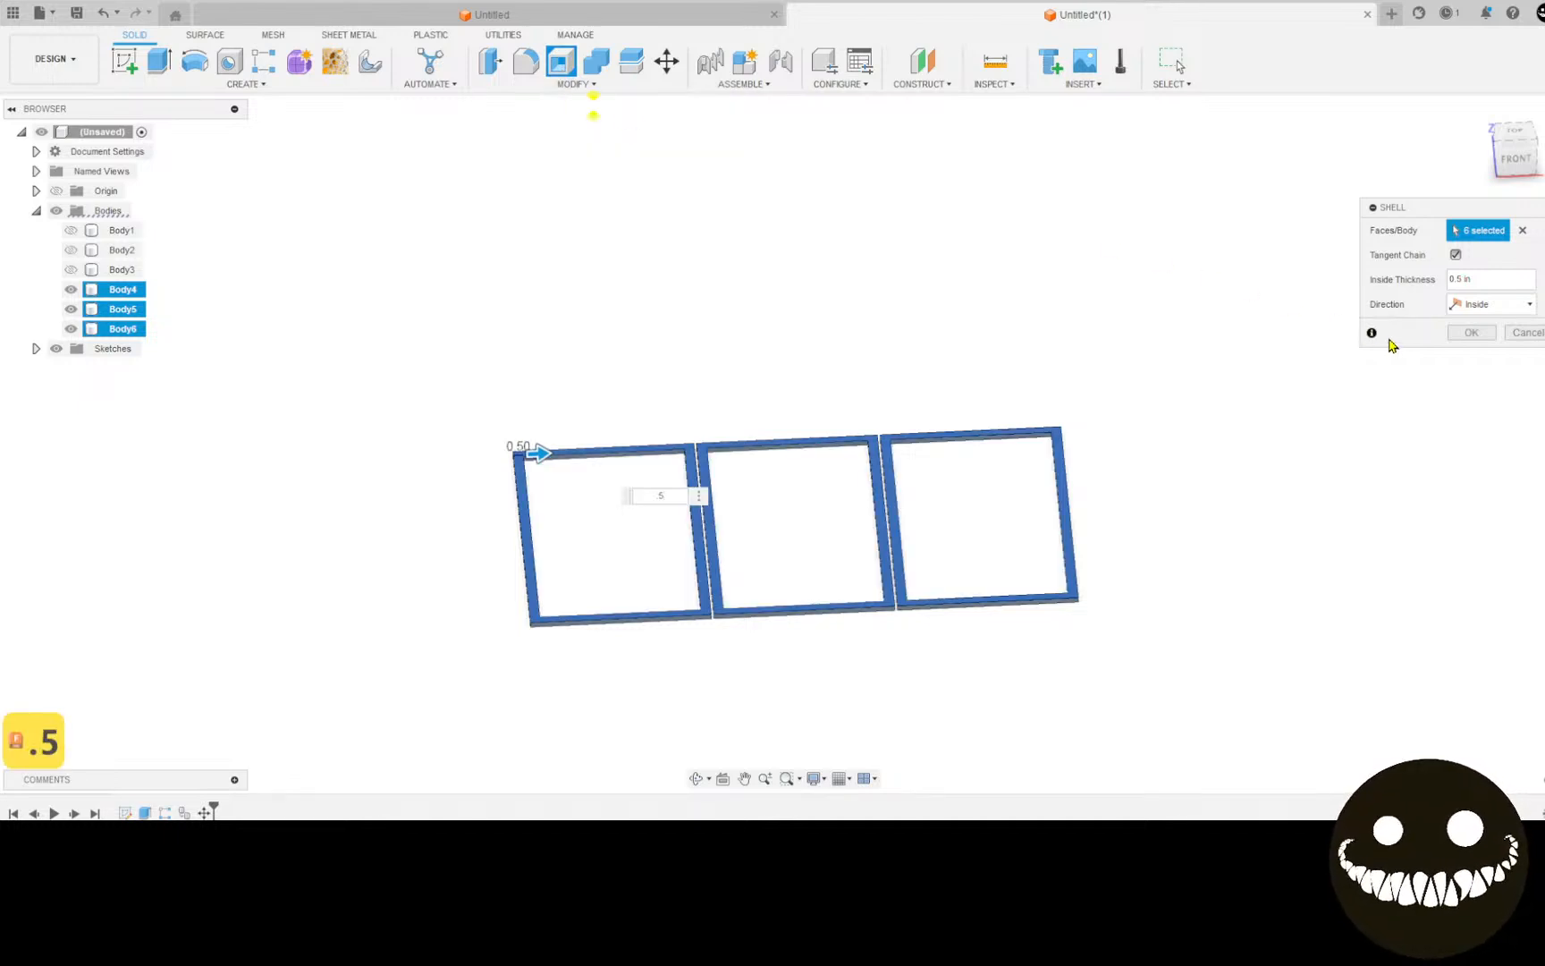
pyautogui.press('BackSpace')
pyautogui.press('BackSpace')
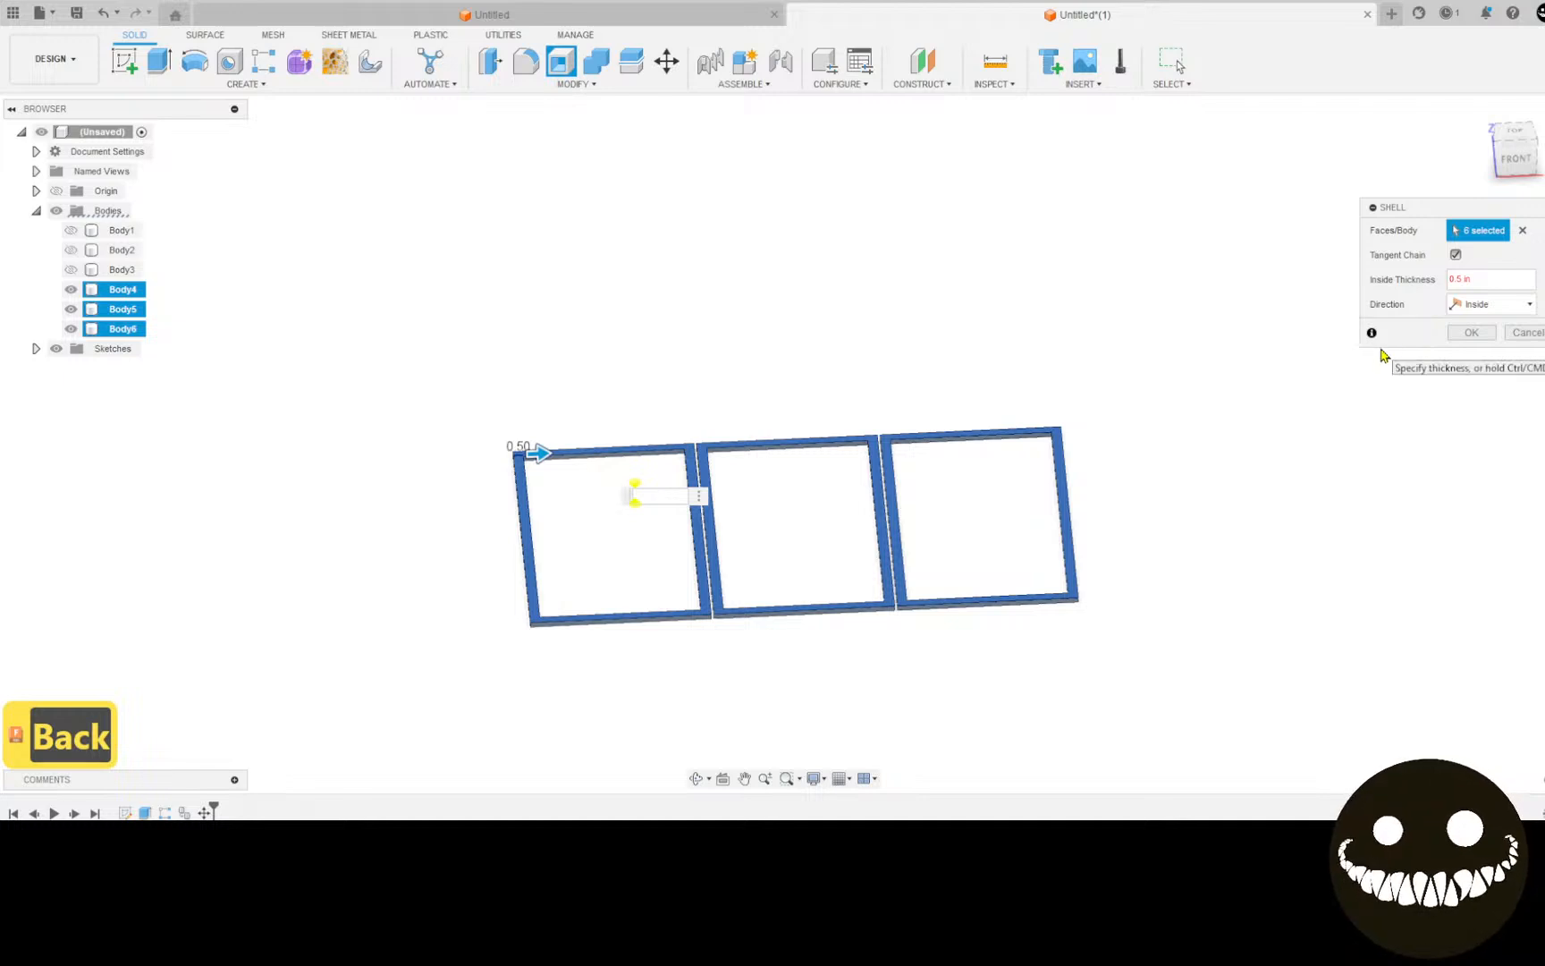
pyautogui.write('25')
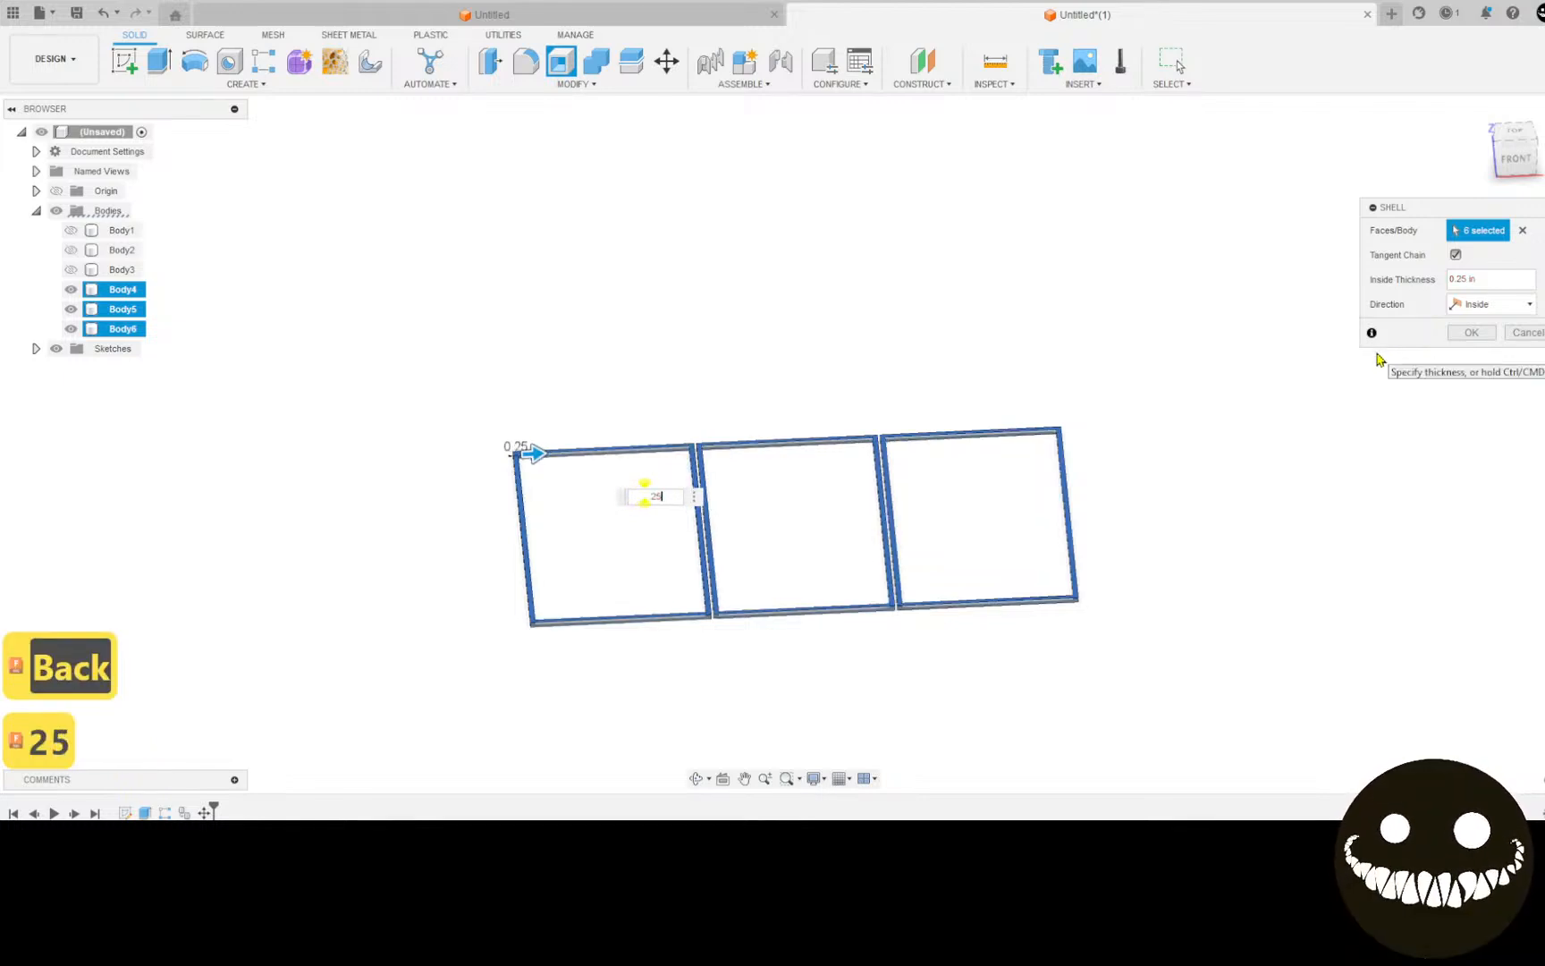
pyautogui.press('Return')
# Step: Display only the solid plates Body1 to Body3, hiding the frames, and start a sketch on the horizontal origin plane
pyautogui.keyDown('shift'); pyautogui.moveTo(1350, 434); pyautogui.dragTo(1339, 526, button='middle'); pyautogui.keyUp('shift')
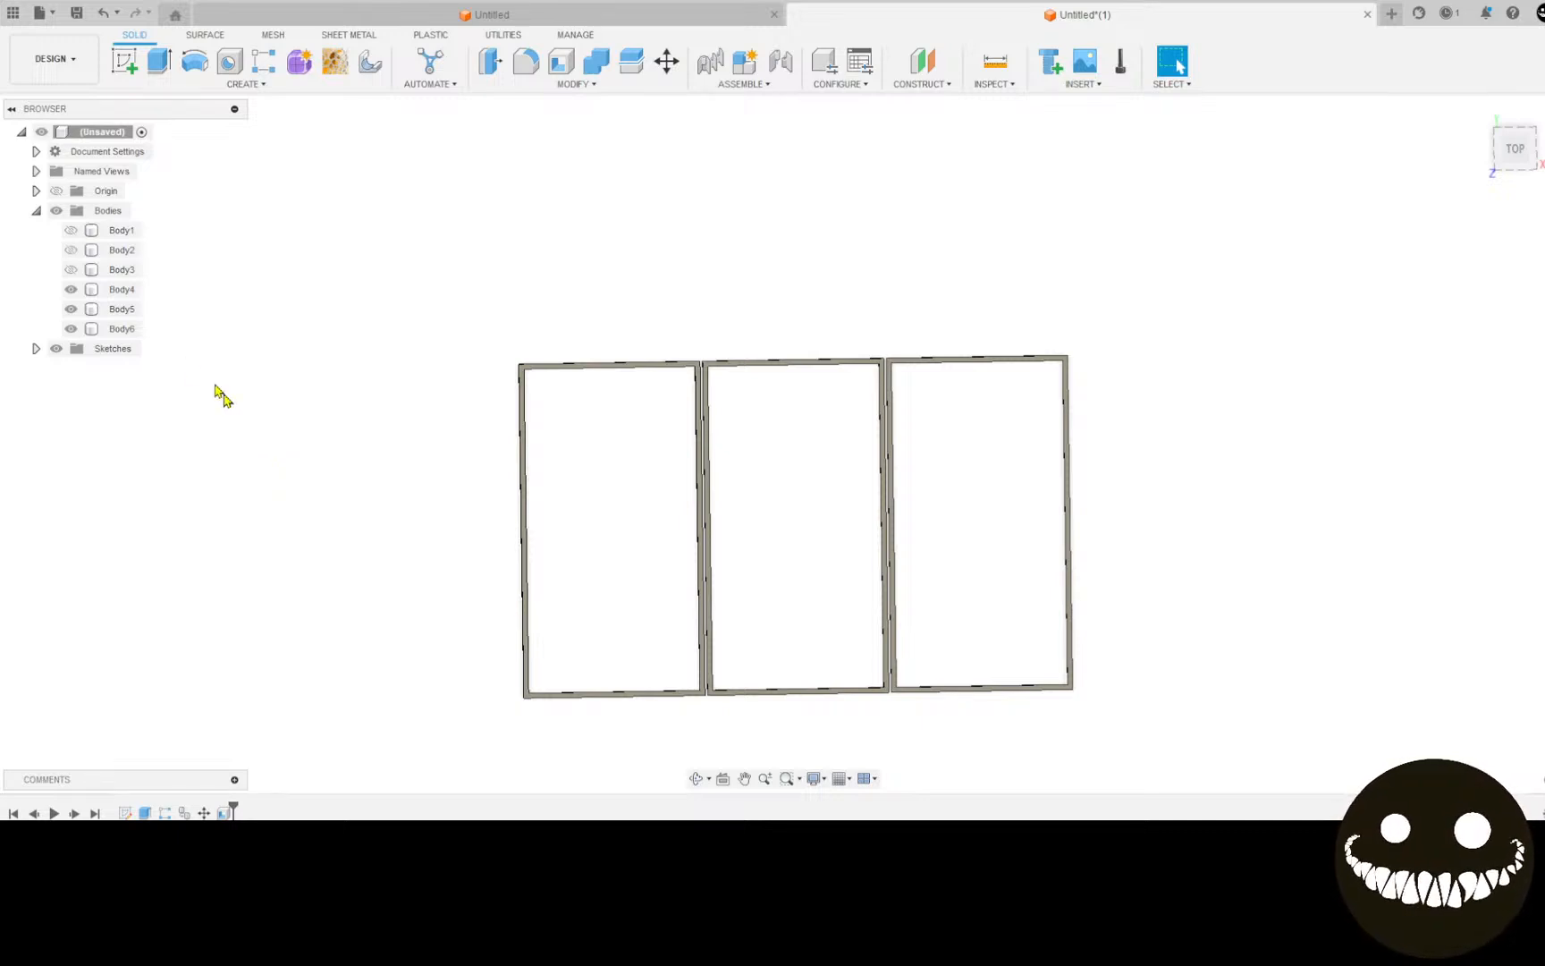
pyautogui.click(70, 230)
pyautogui.click(70, 249)
pyautogui.click(70, 269)
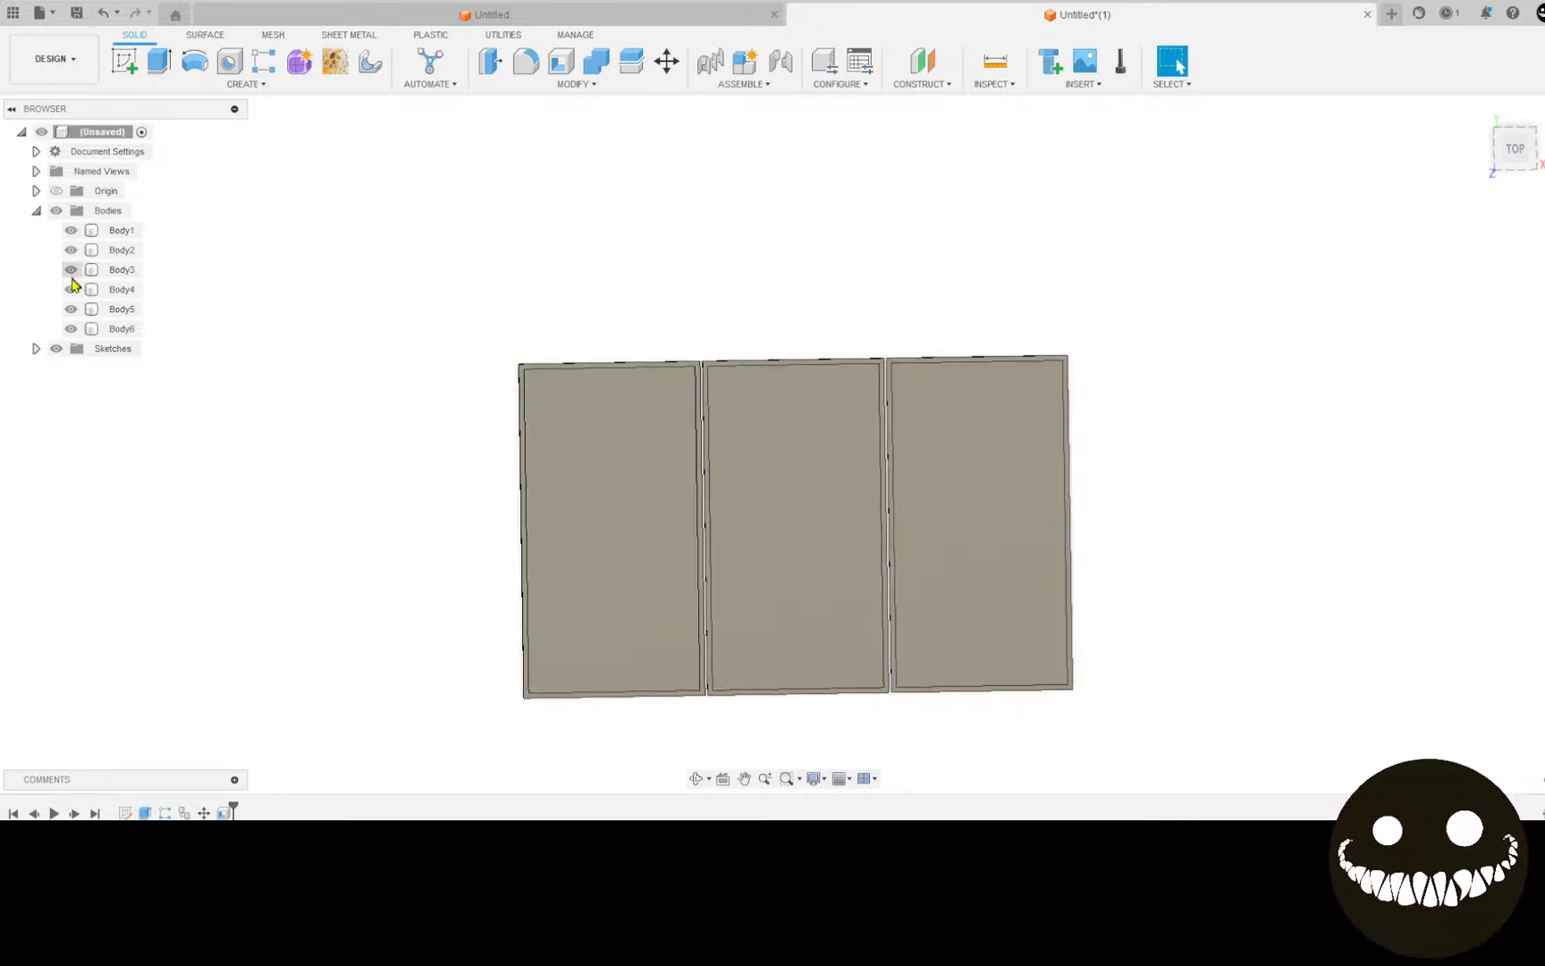
pyautogui.click(71, 288)
pyautogui.click(70, 308)
pyautogui.click(71, 328)
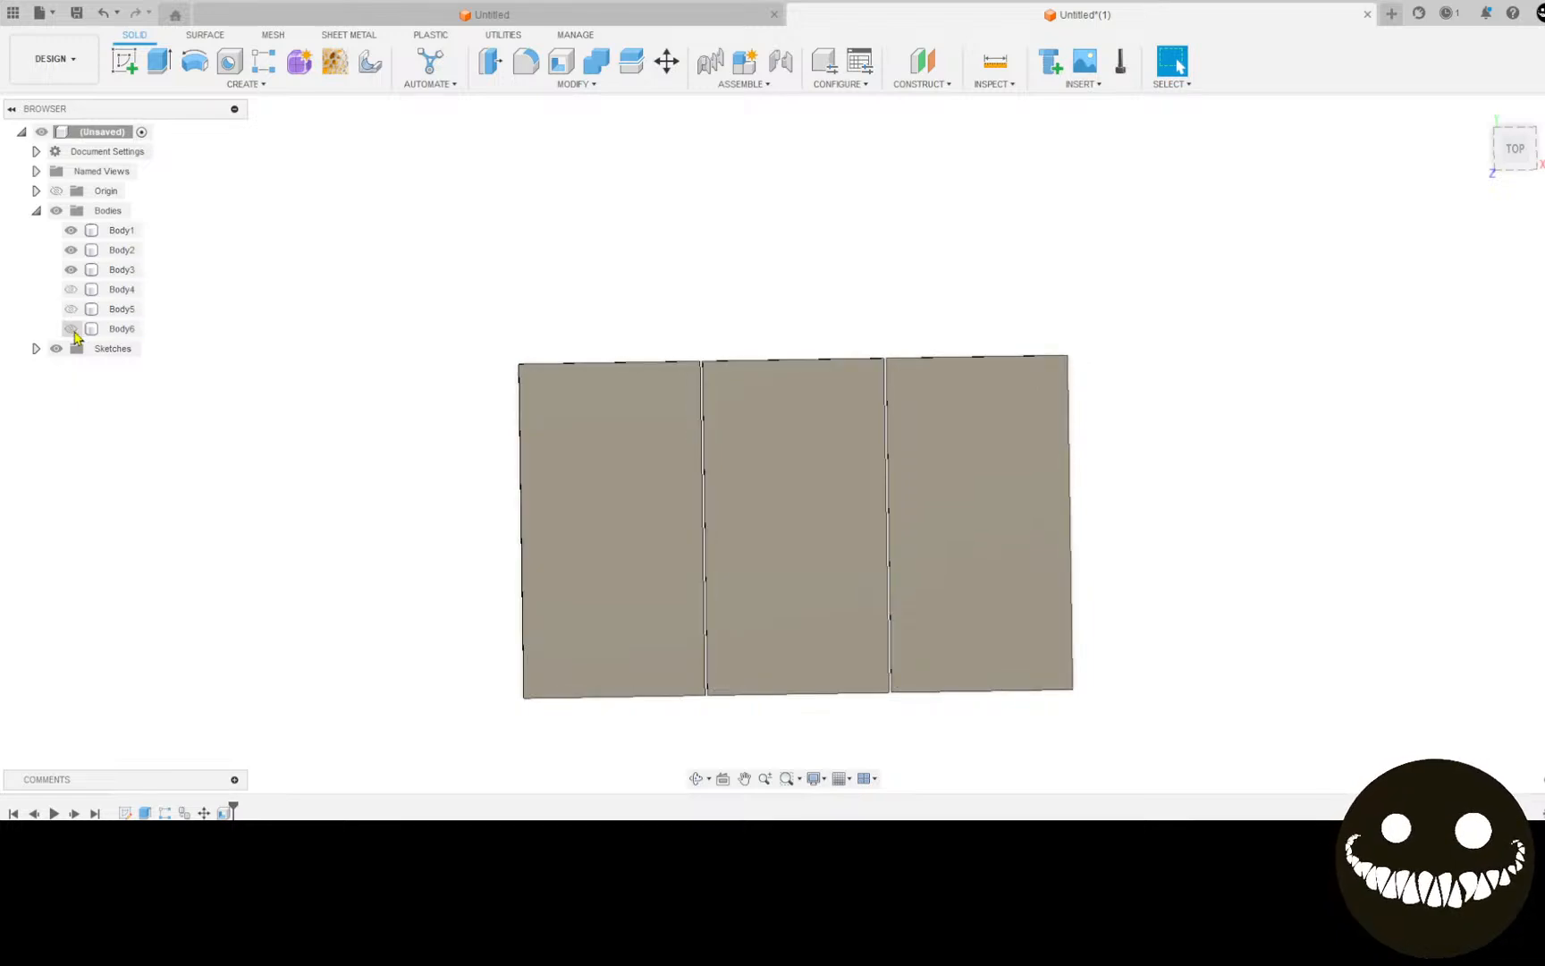
pyautogui.click(124, 60)
pyautogui.click(414, 340)
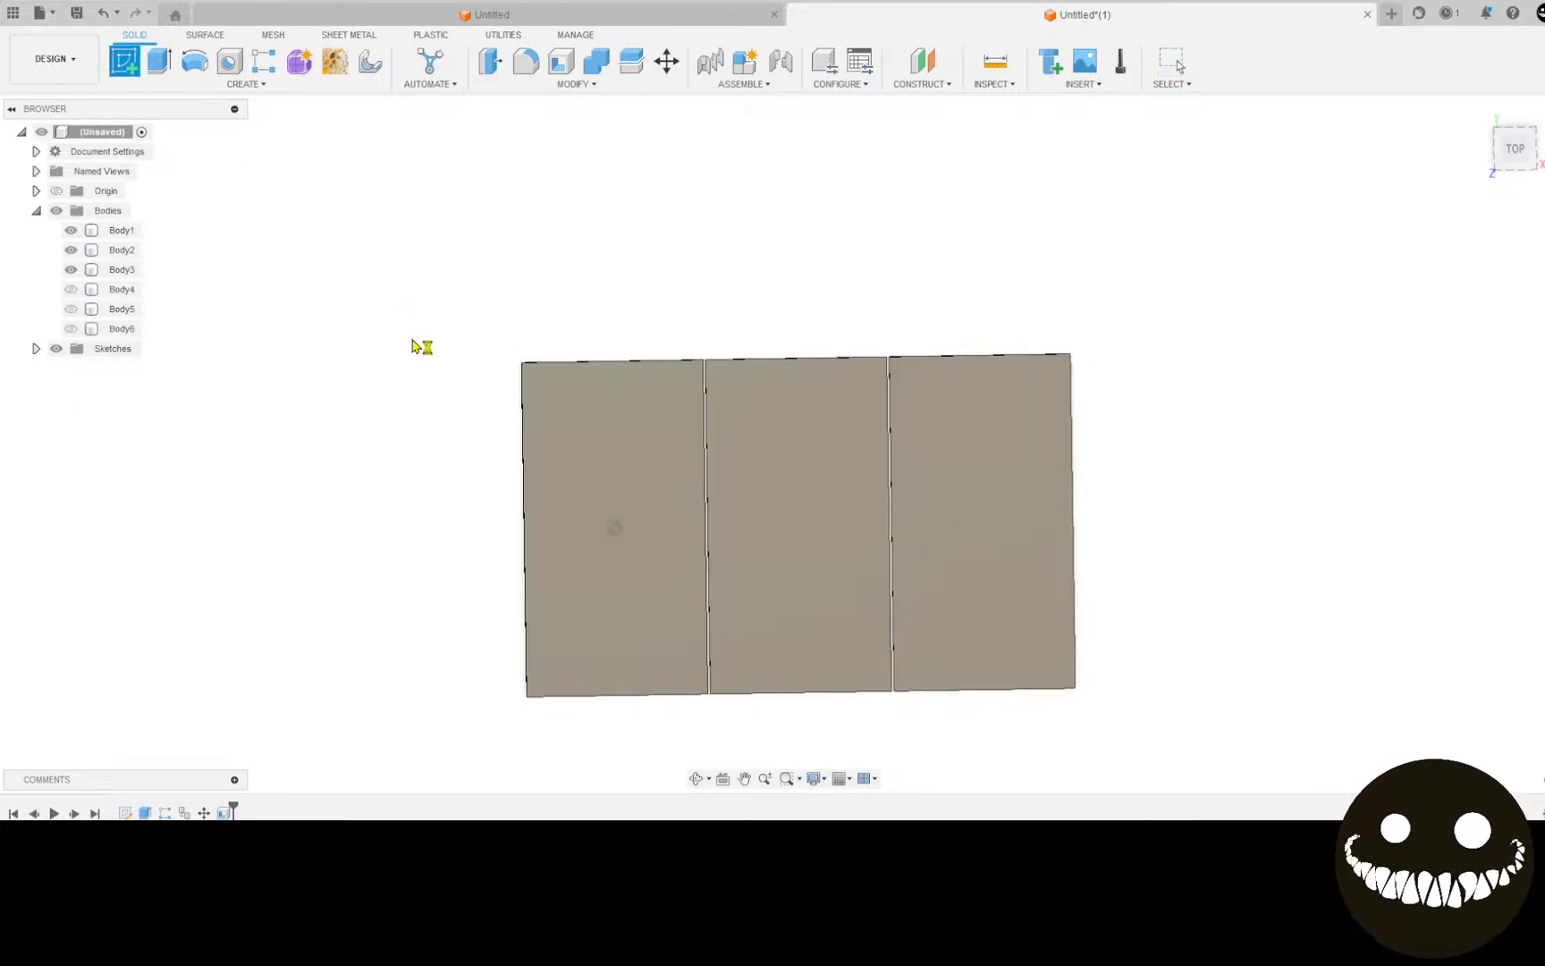
# Step: Try projecting the outlines of the three plates into the sketch, and undo the projections
pyautogui.press('p')
pyautogui.click(845, 424)
pyautogui.click(962, 414)
pyautogui.click(1159, 379)
pyautogui.click(1264, 307)
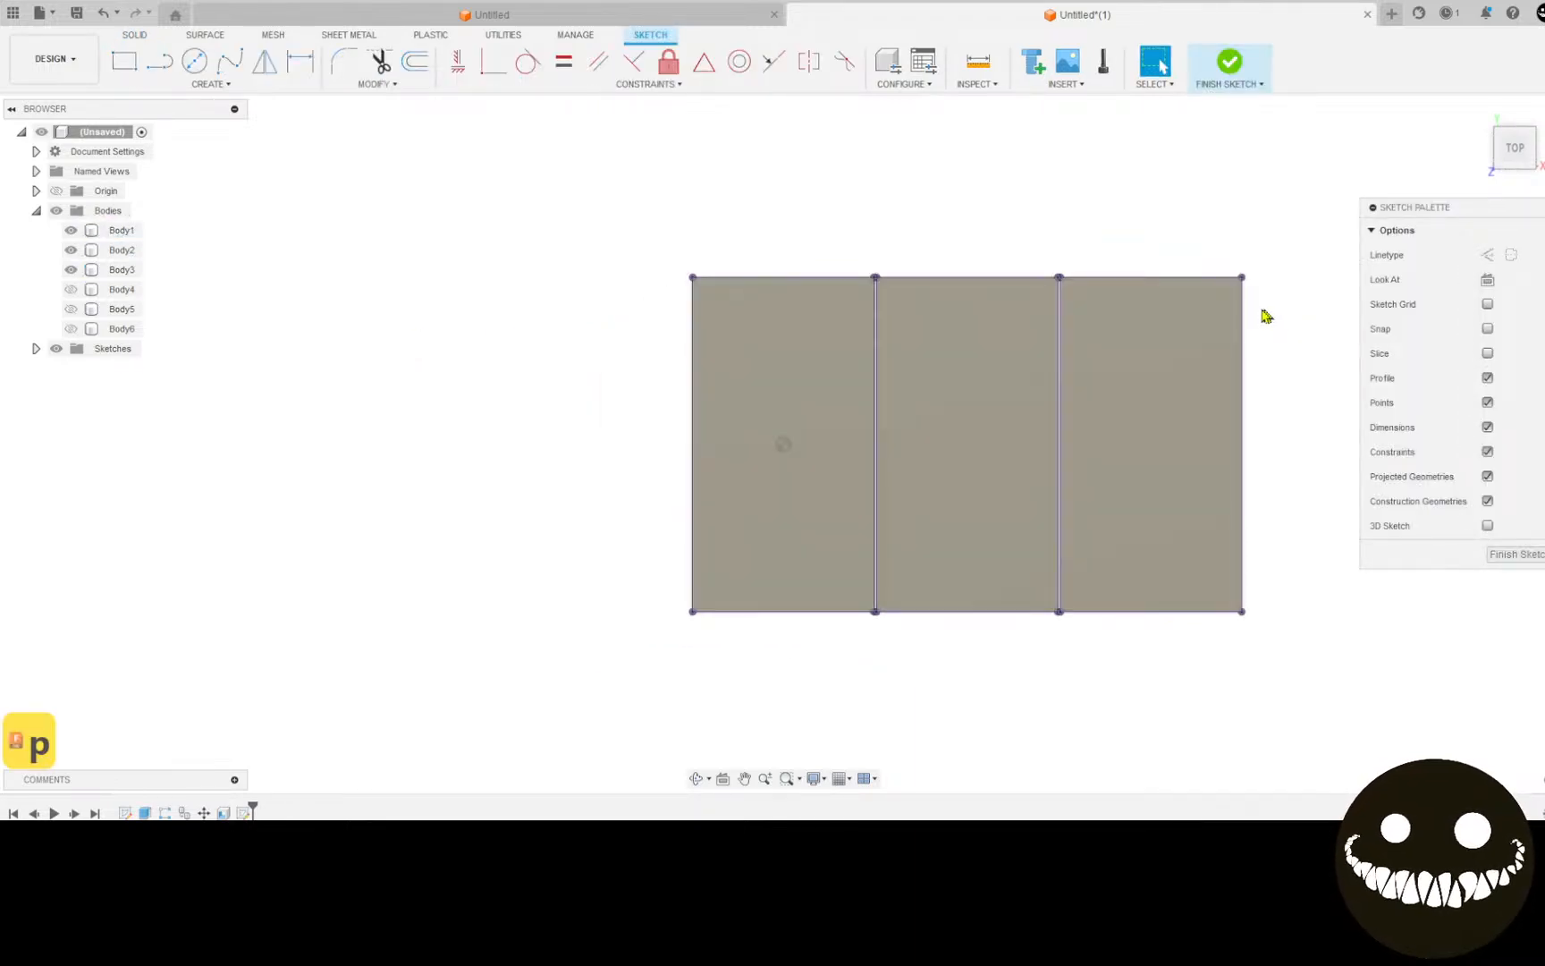
pyautogui.click(1238, 329)
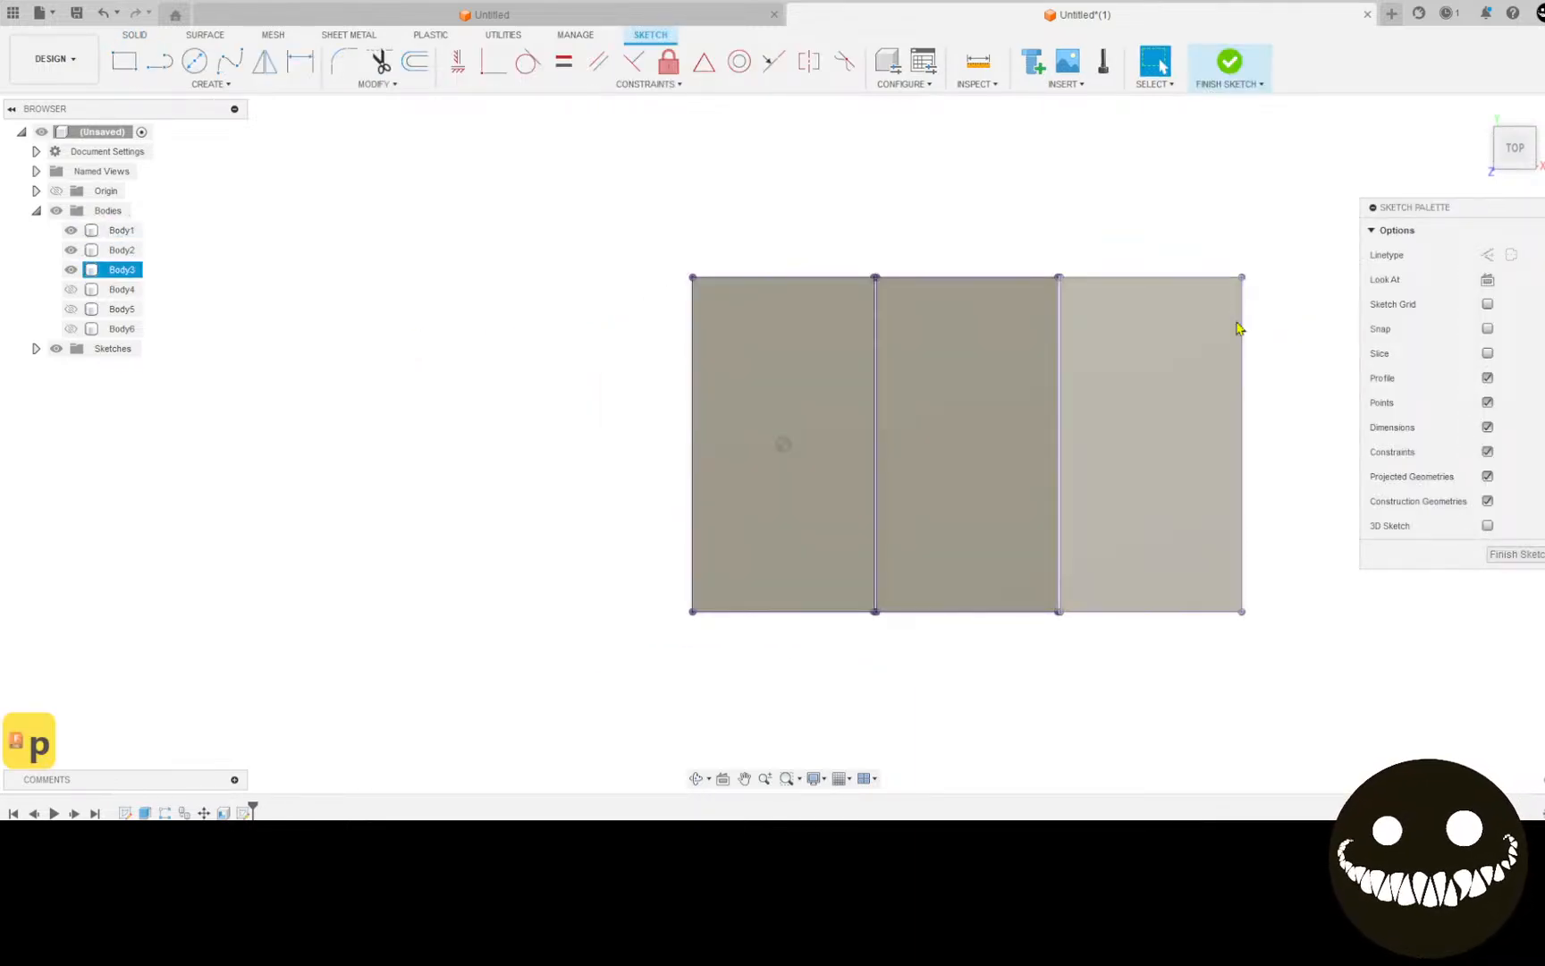
pyautogui.hotkey('ctrl', 'z')
pyautogui.hotkey('ctrl', 'z')
pyautogui.hotkey('ctrl', 'z')
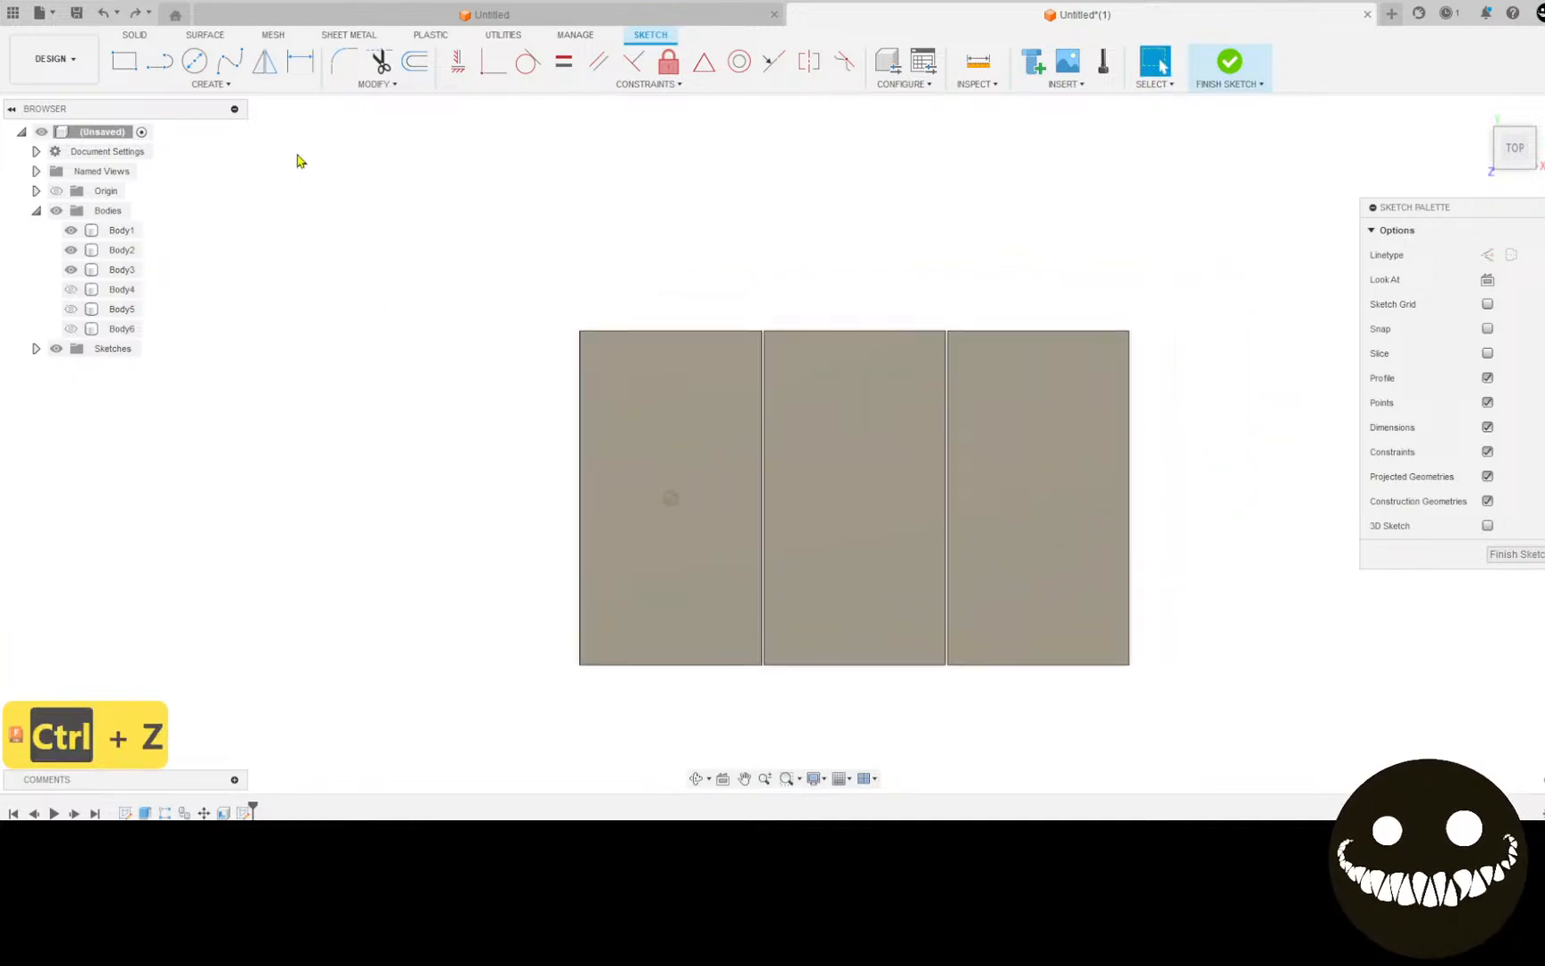
# Step: Sketch an S-shaped curve of three joined tangent 3-Point Arcs, running diagonally across the upper corner of the first plate
pyautogui.click(229, 62)
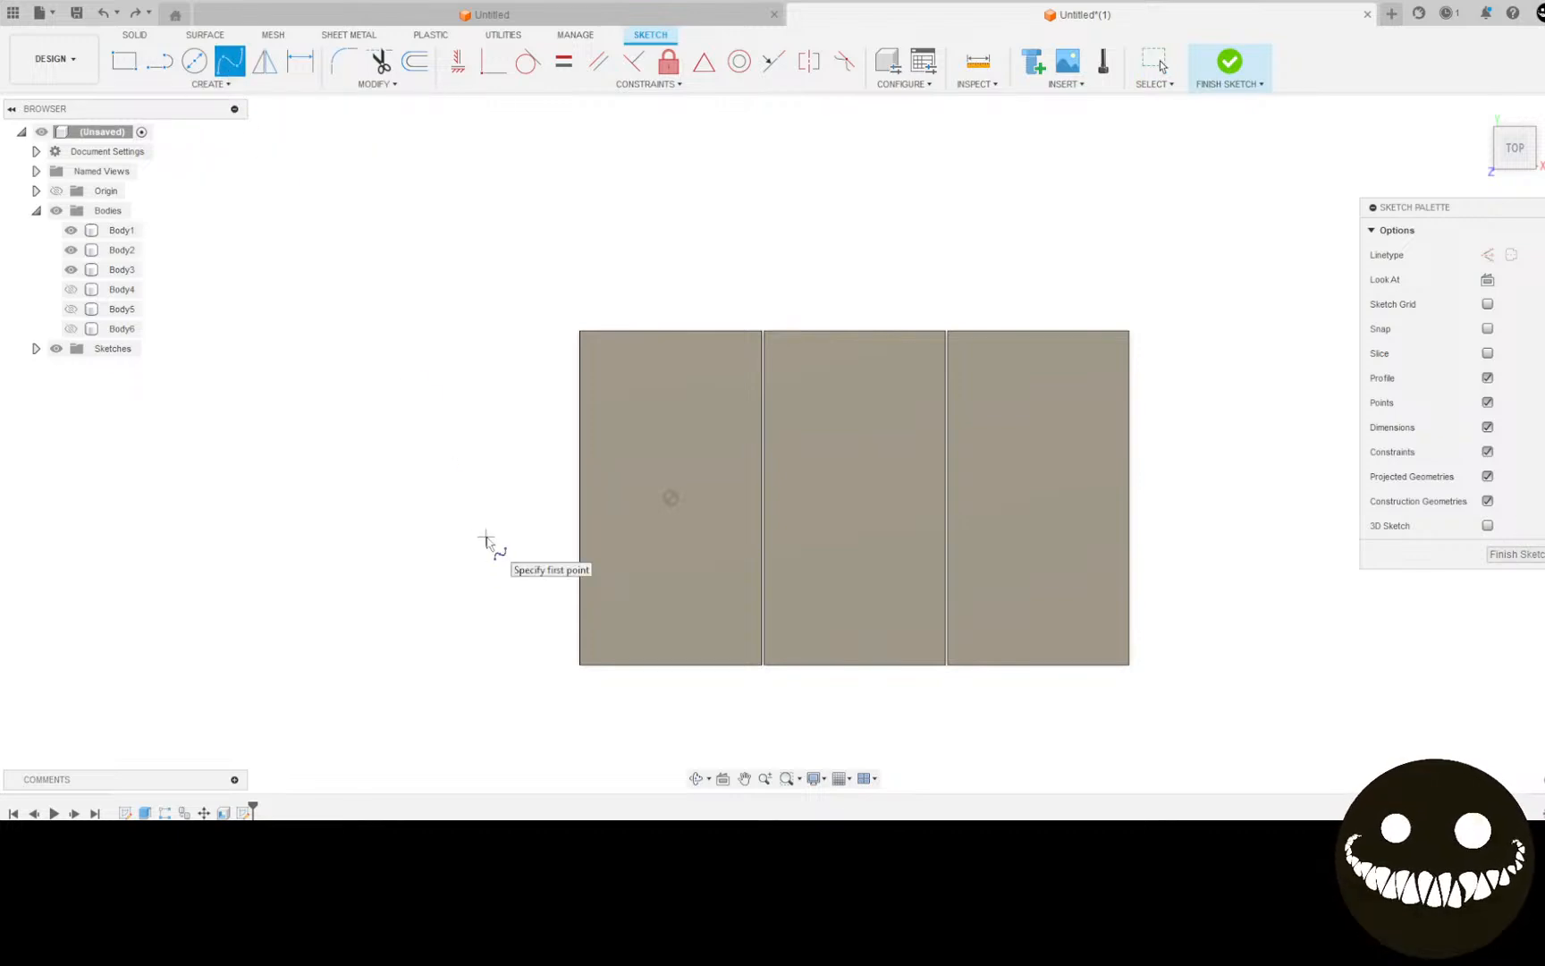
pyautogui.click(214, 84)
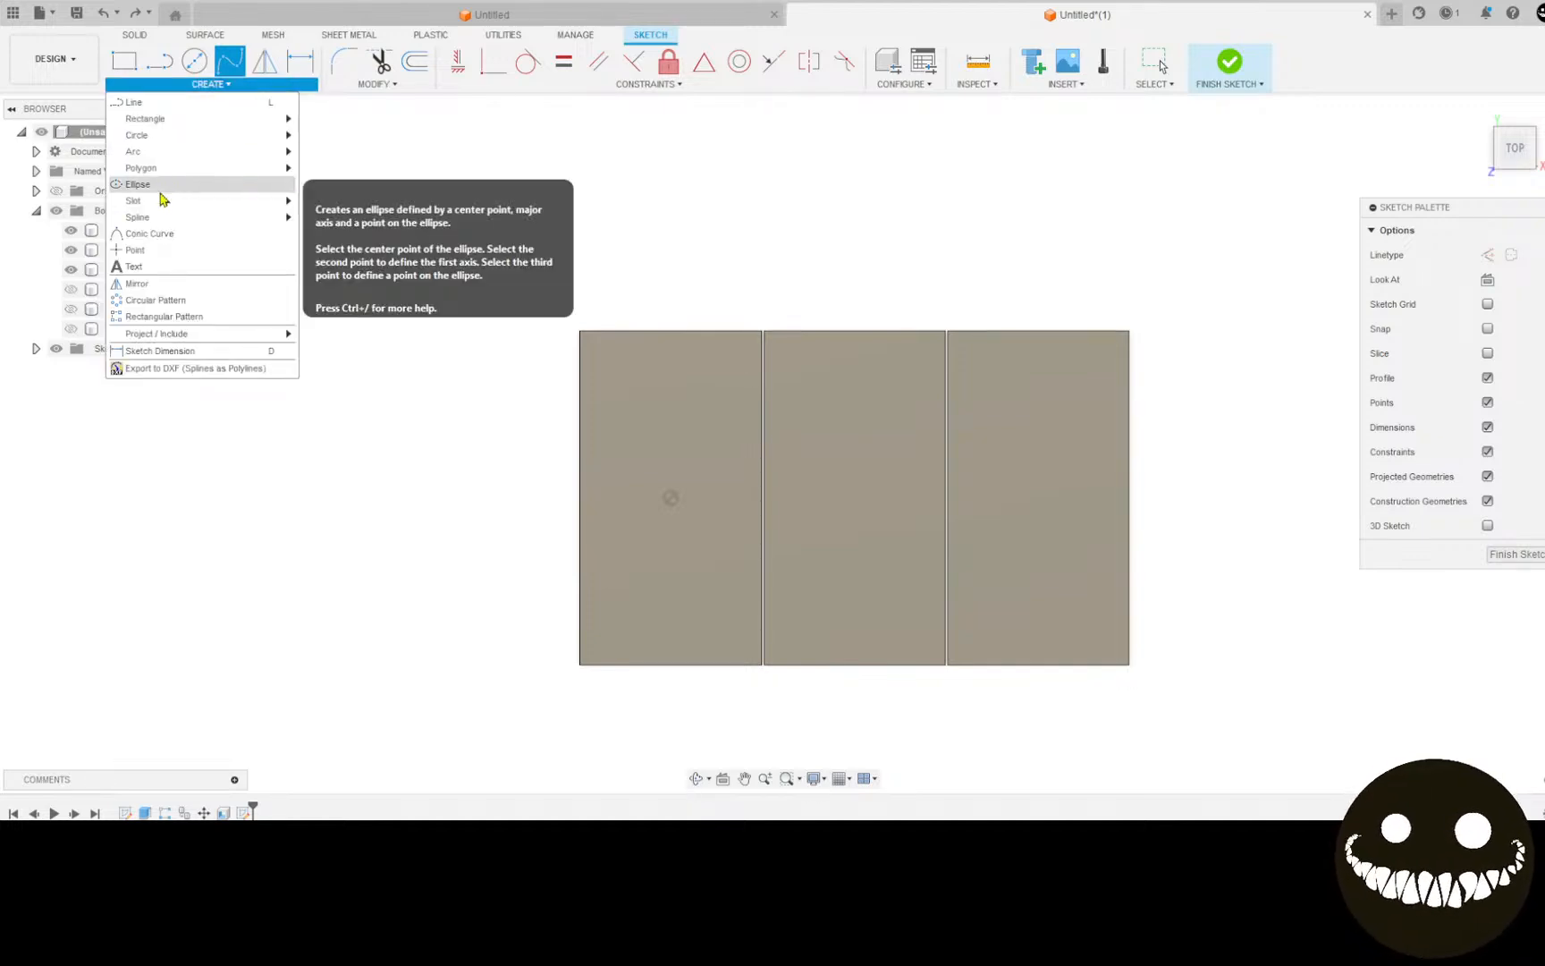
pyautogui.moveTo(165, 158)
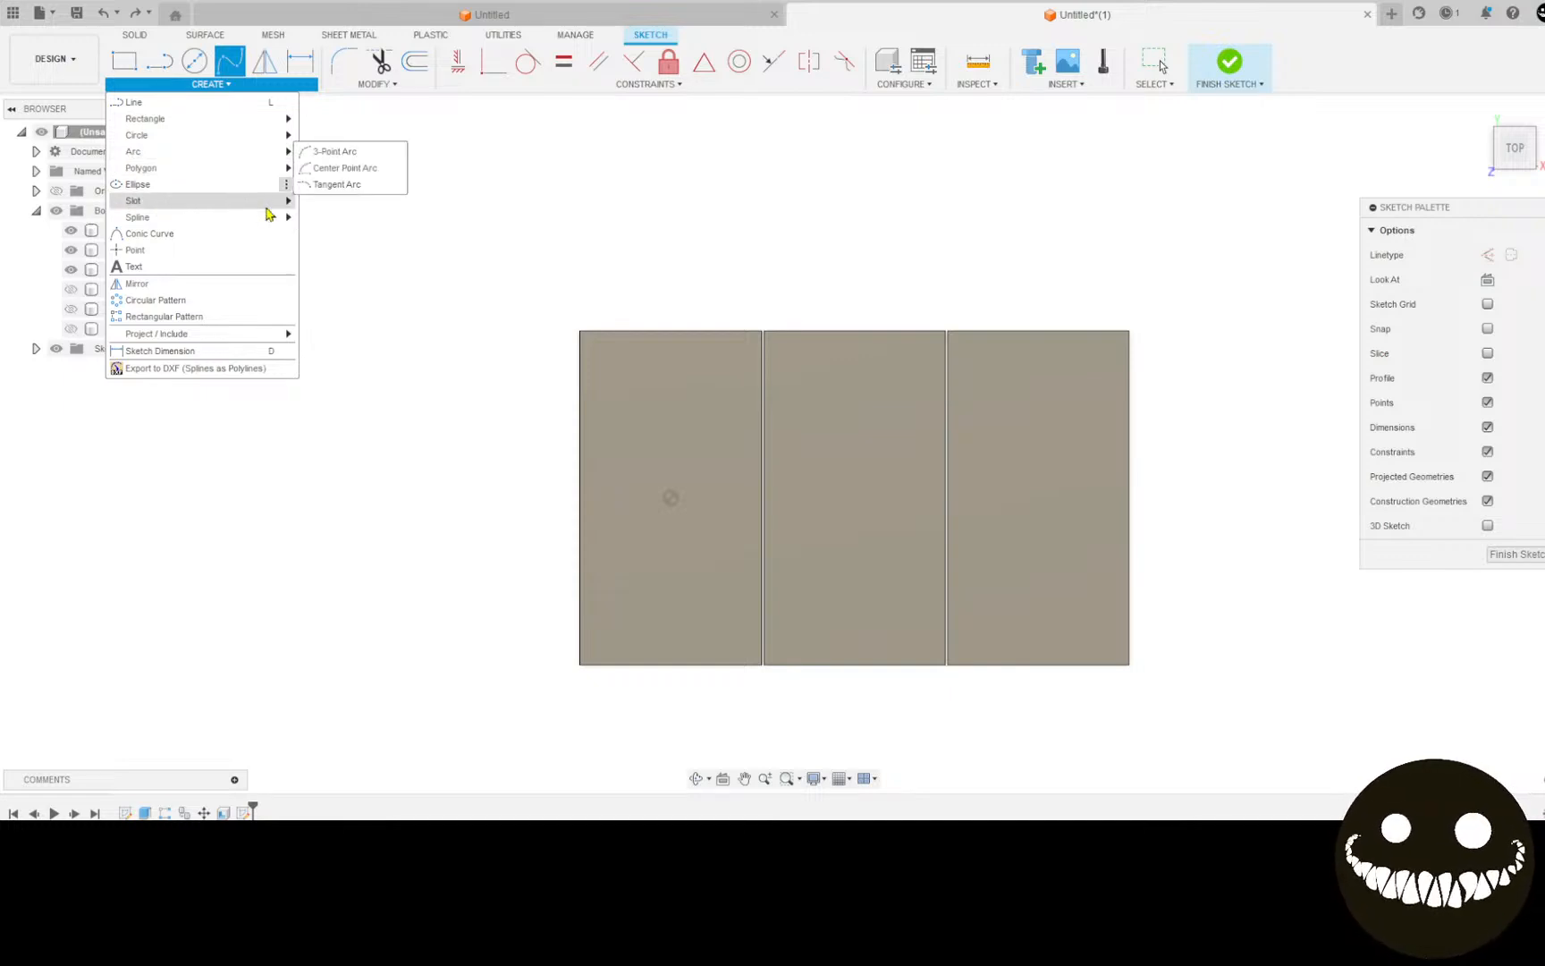
pyautogui.click(329, 151)
pyautogui.click(320, 573)
pyautogui.click(453, 421)
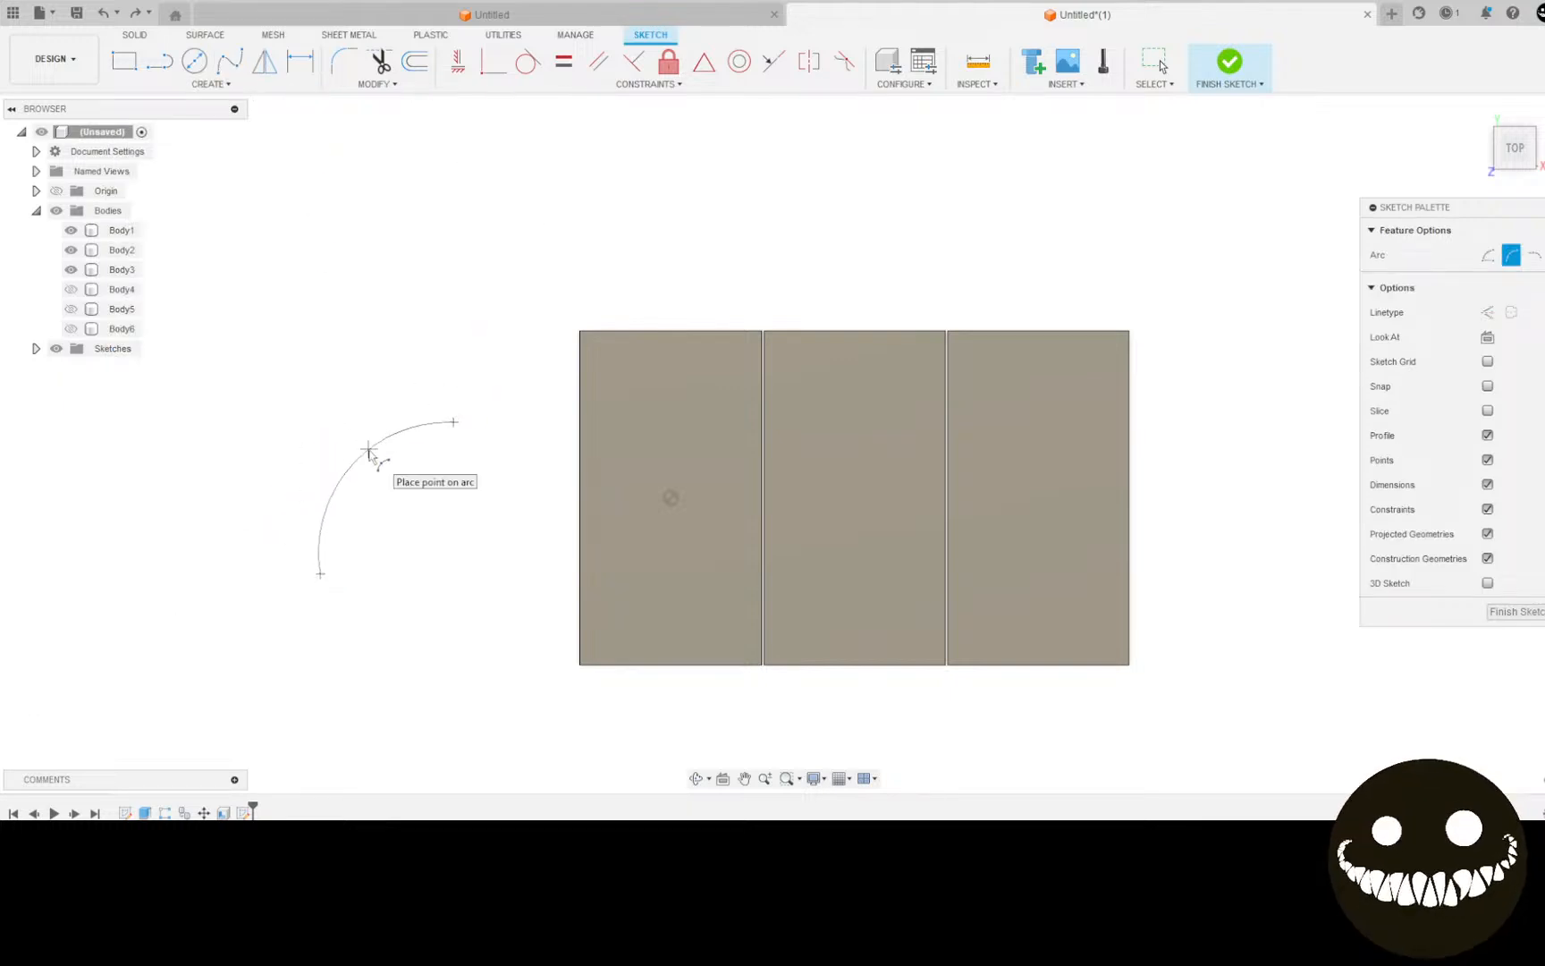
pyautogui.click(373, 451)
pyautogui.click(453, 421)
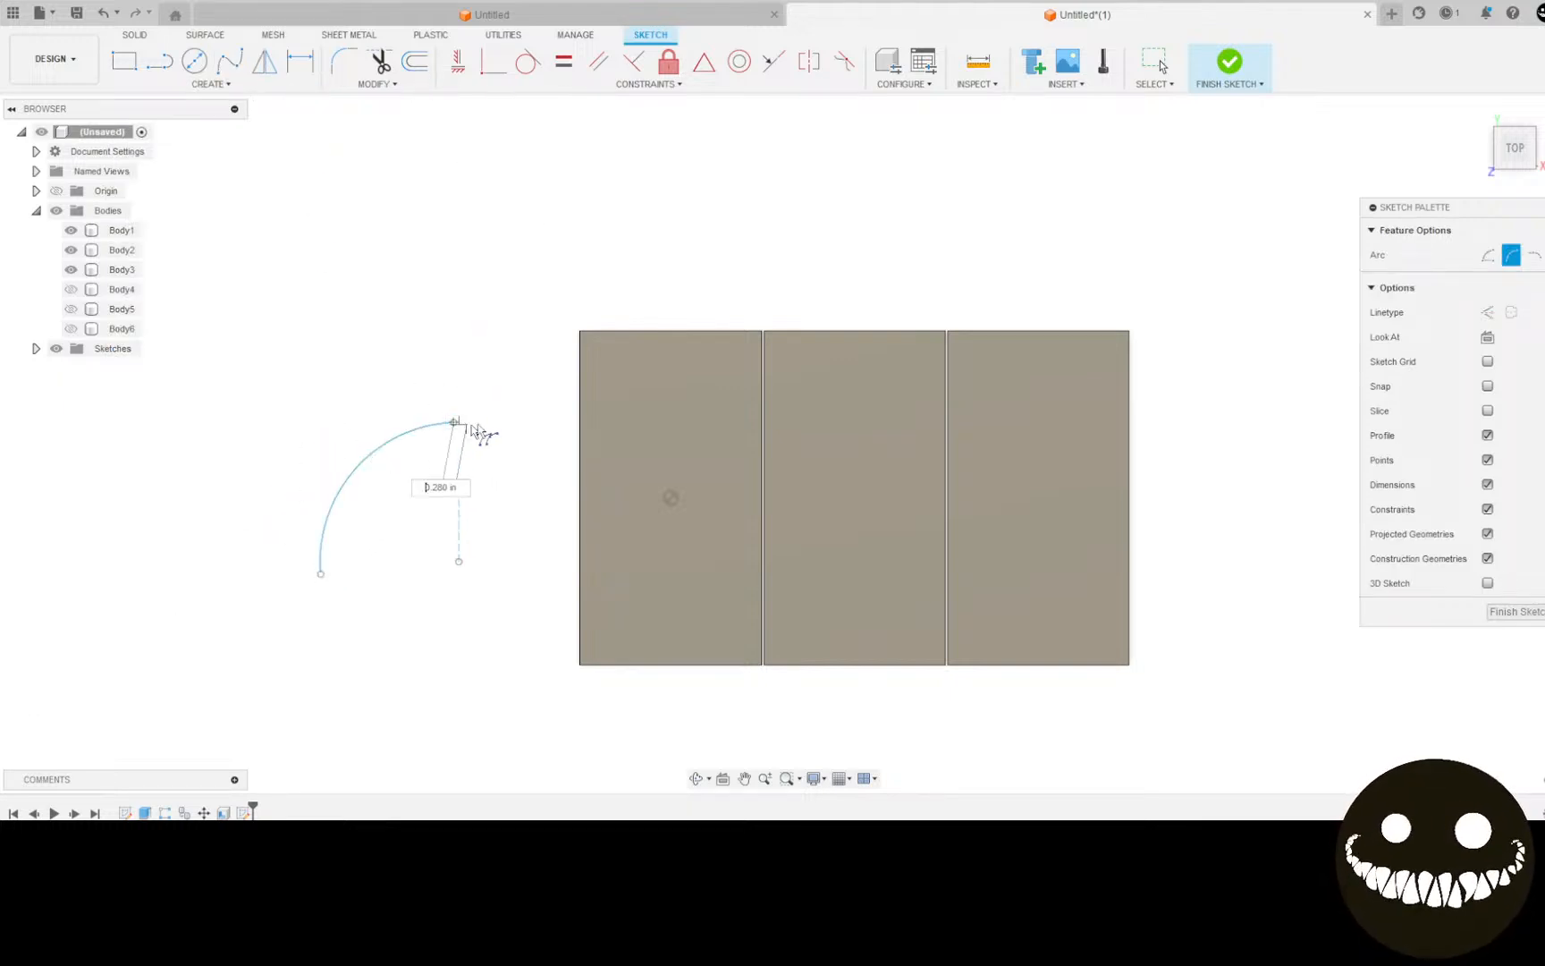
pyautogui.click(731, 259)
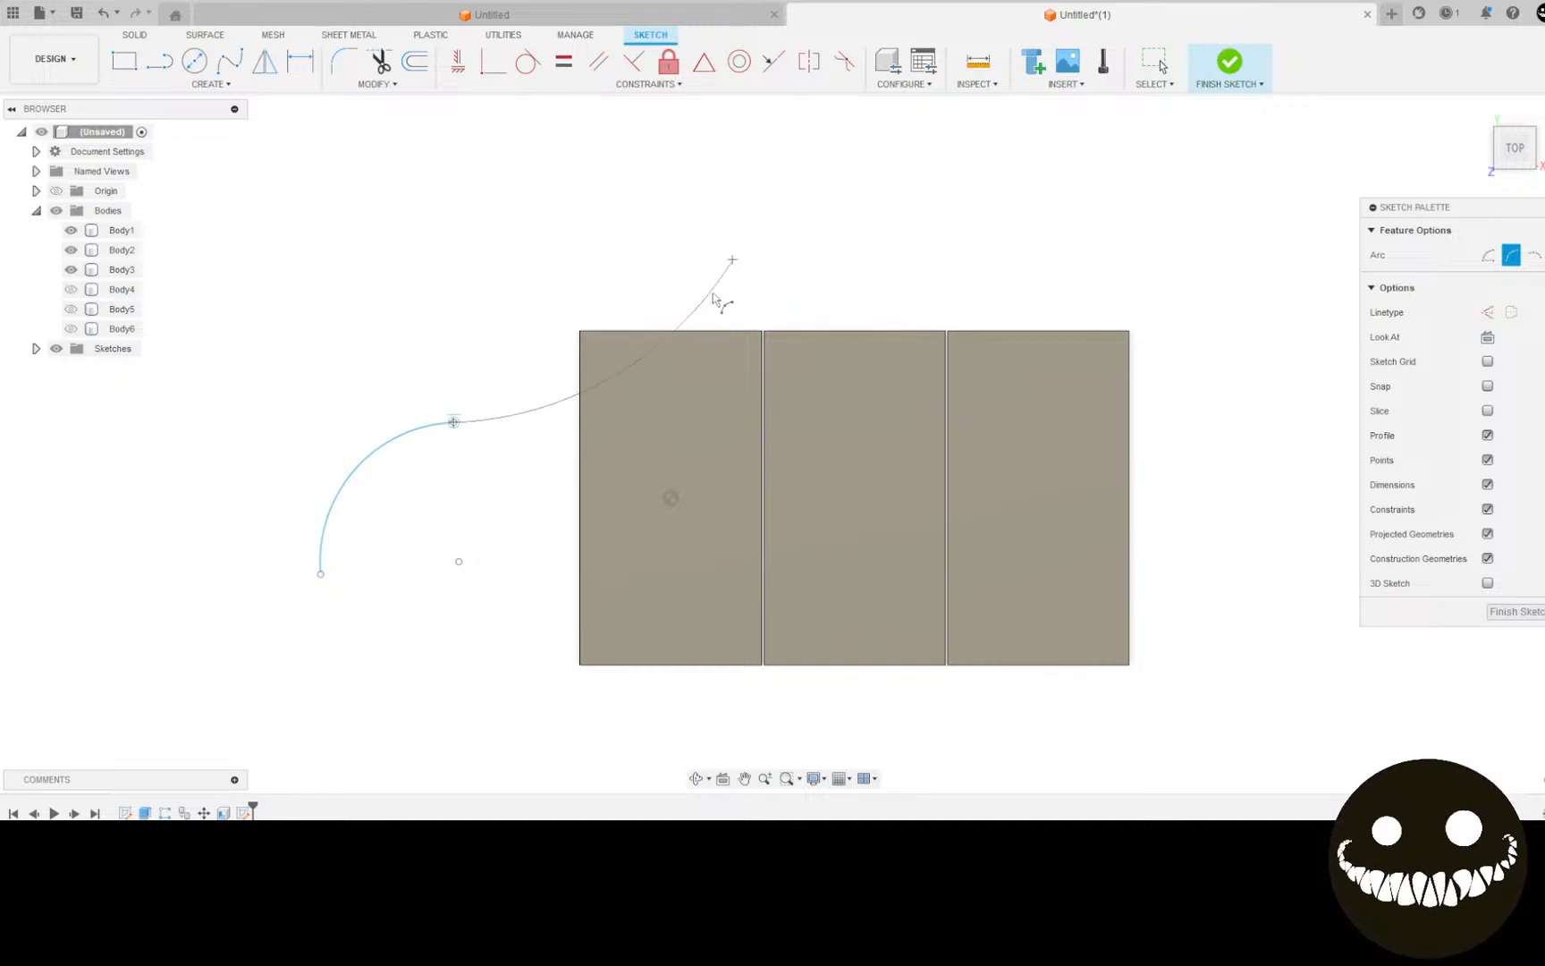
pyautogui.click(733, 259)
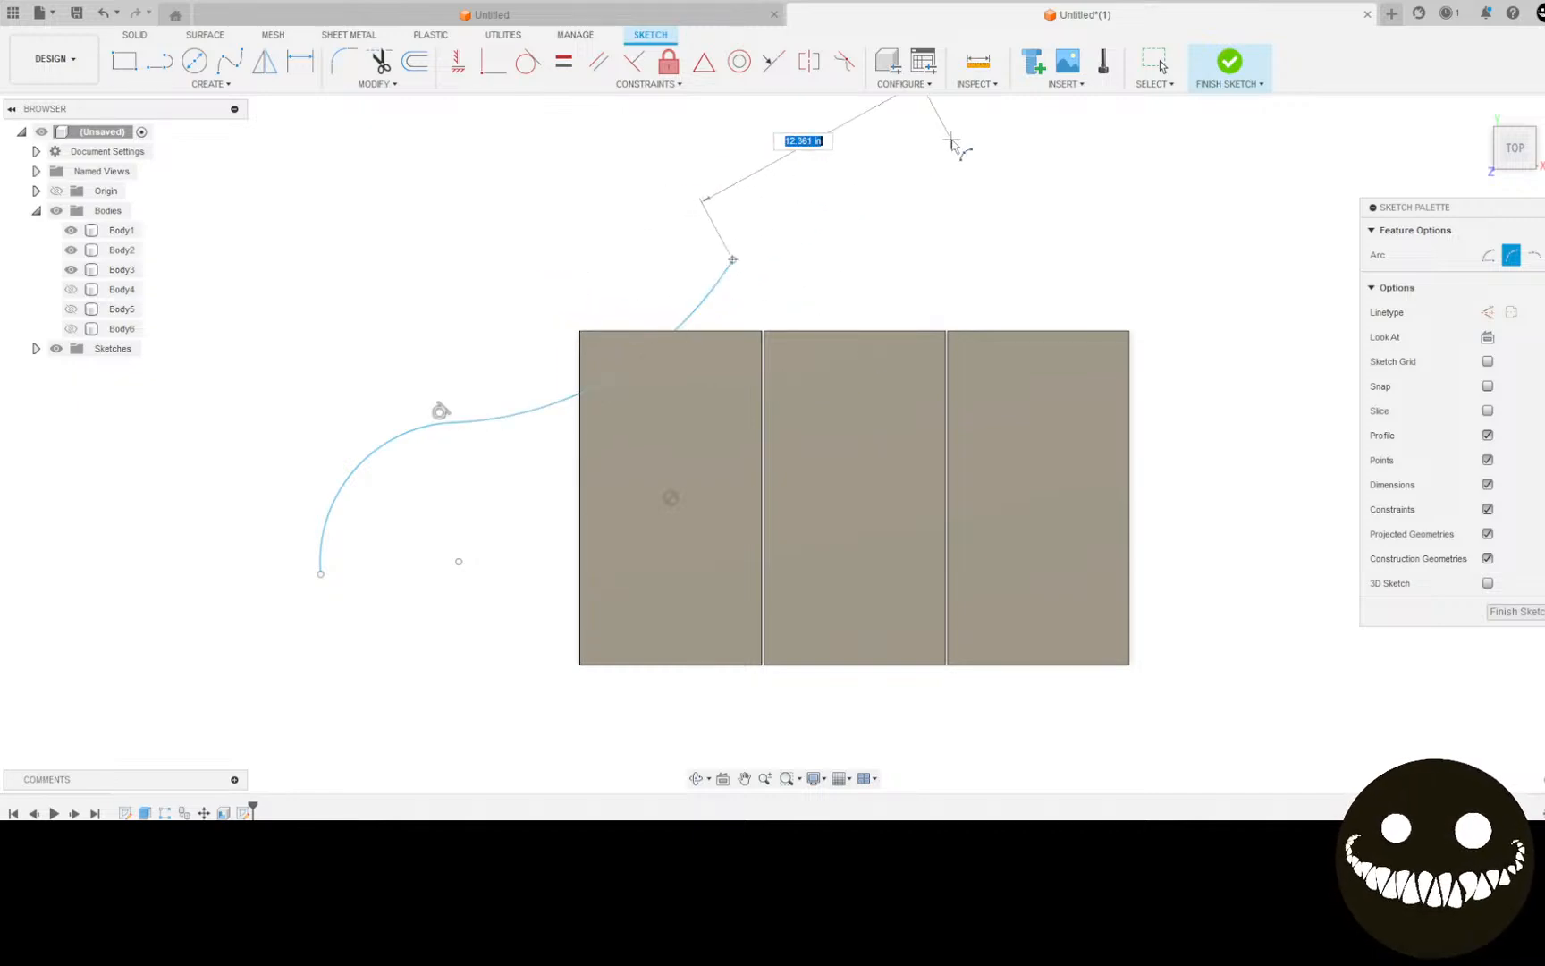
pyautogui.click(872, 169)
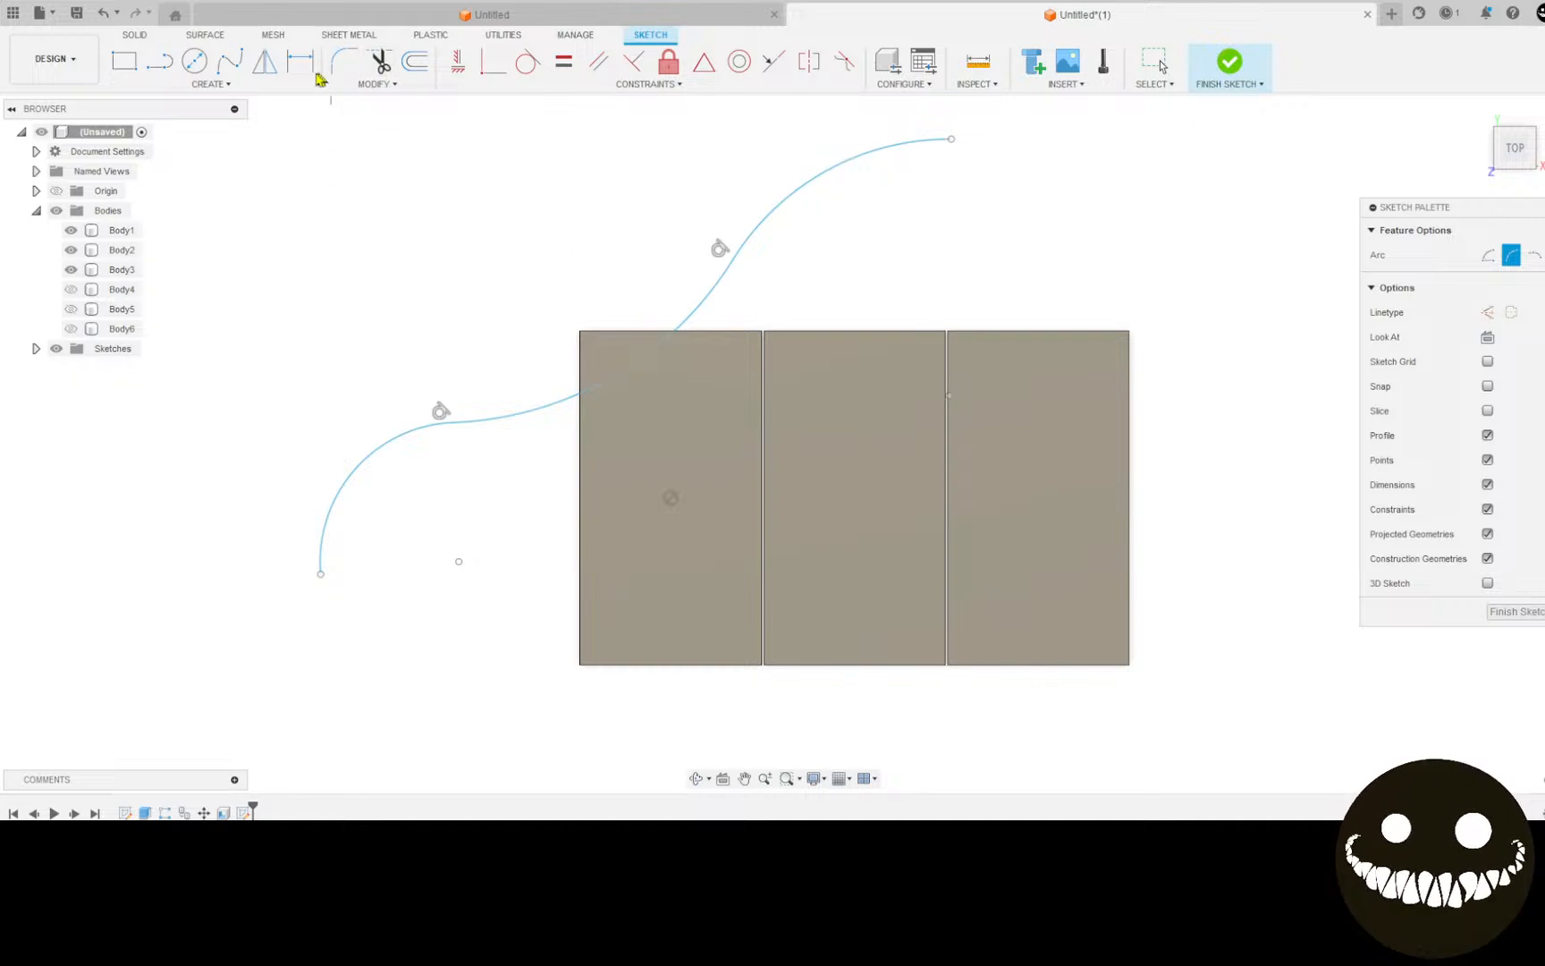
# Step: Draw a separate diagonal line about 8 in long, sloping down toward the first plate's upper outer corner
pyautogui.click(159, 60)
pyautogui.click(468, 193)
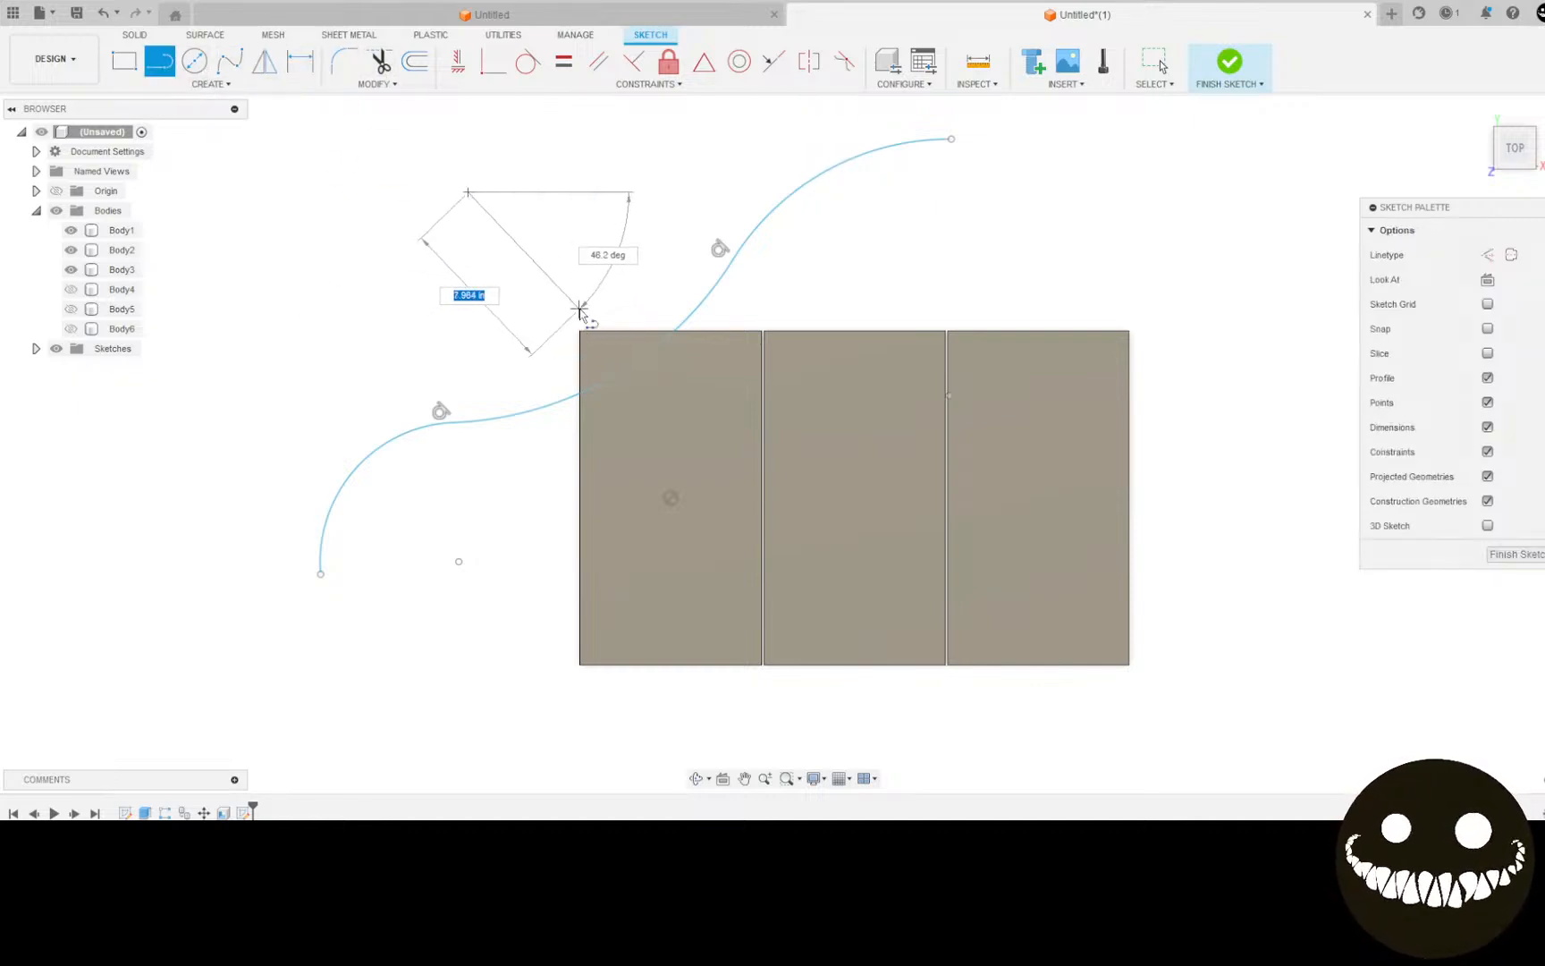
pyautogui.click(571, 309)
pyautogui.click(540, 336)
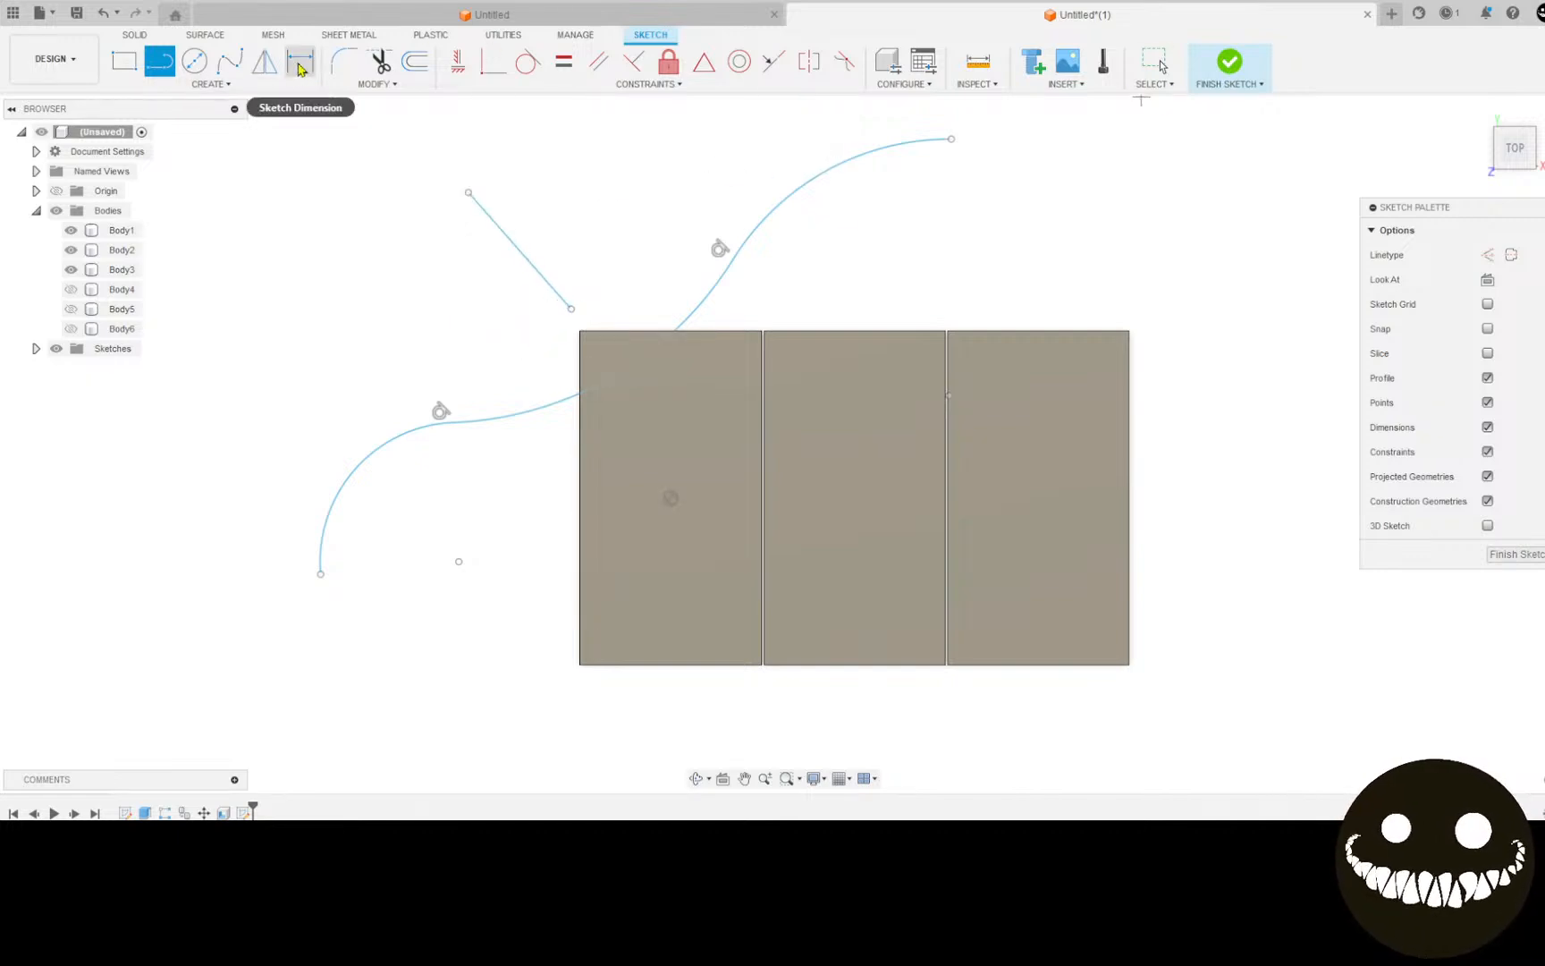
# Step: Start a rectangular sketch pattern of the three-arc curve along the diagonal line with a distance of 3 in
pyautogui.click(234, 93)
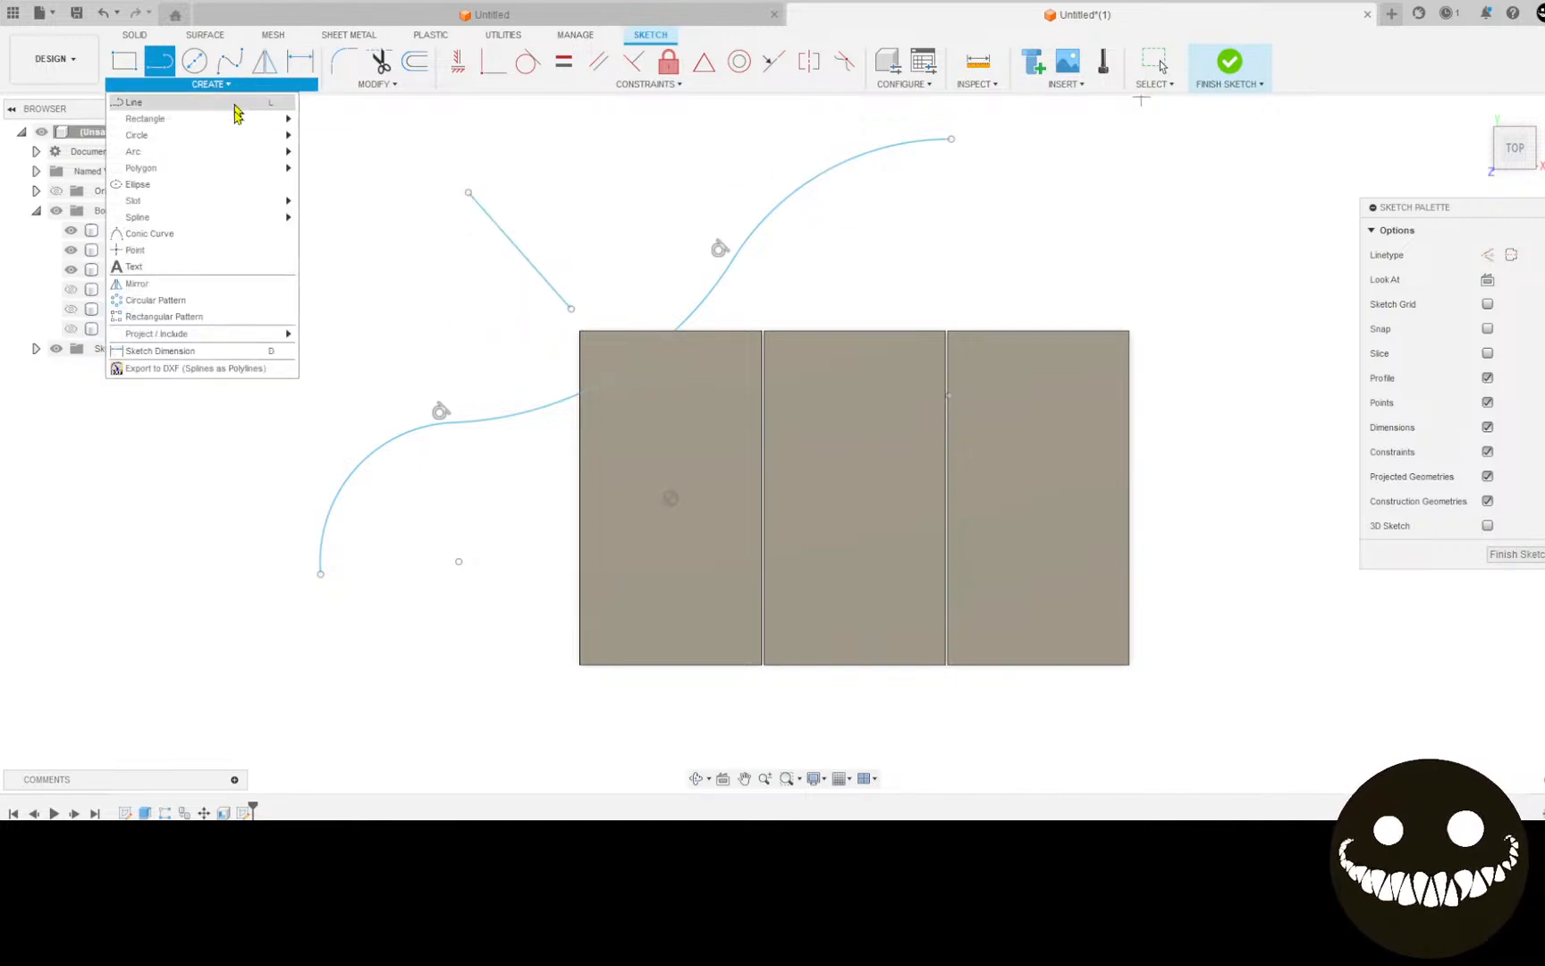
pyautogui.click(213, 318)
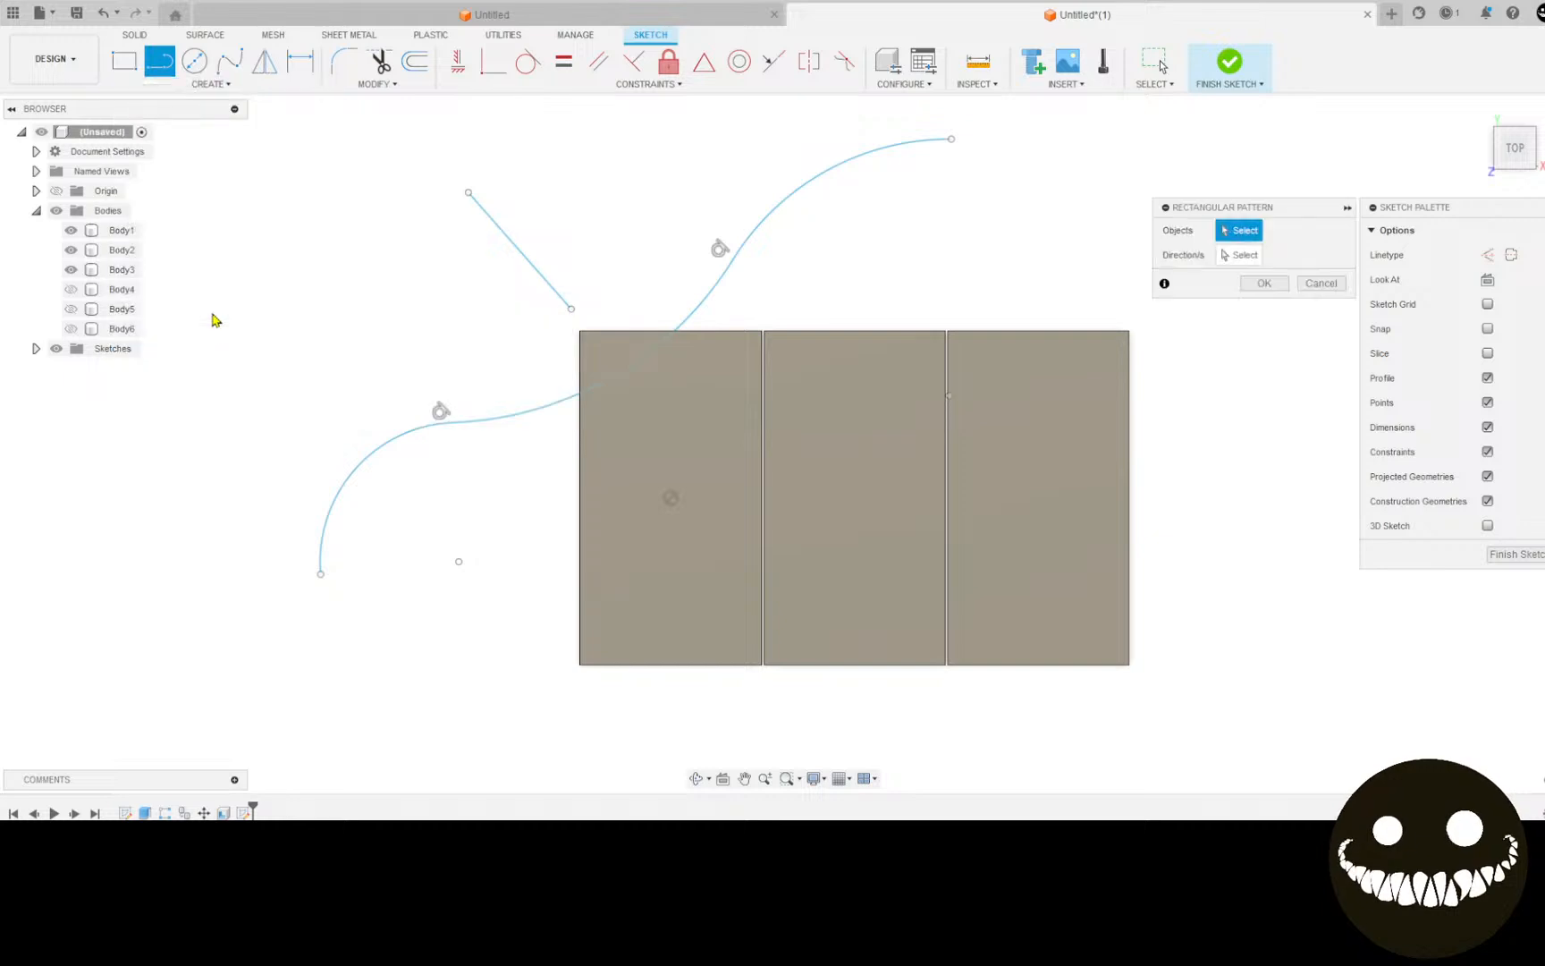
pyautogui.click(787, 200)
pyautogui.doubleClick(787, 199)
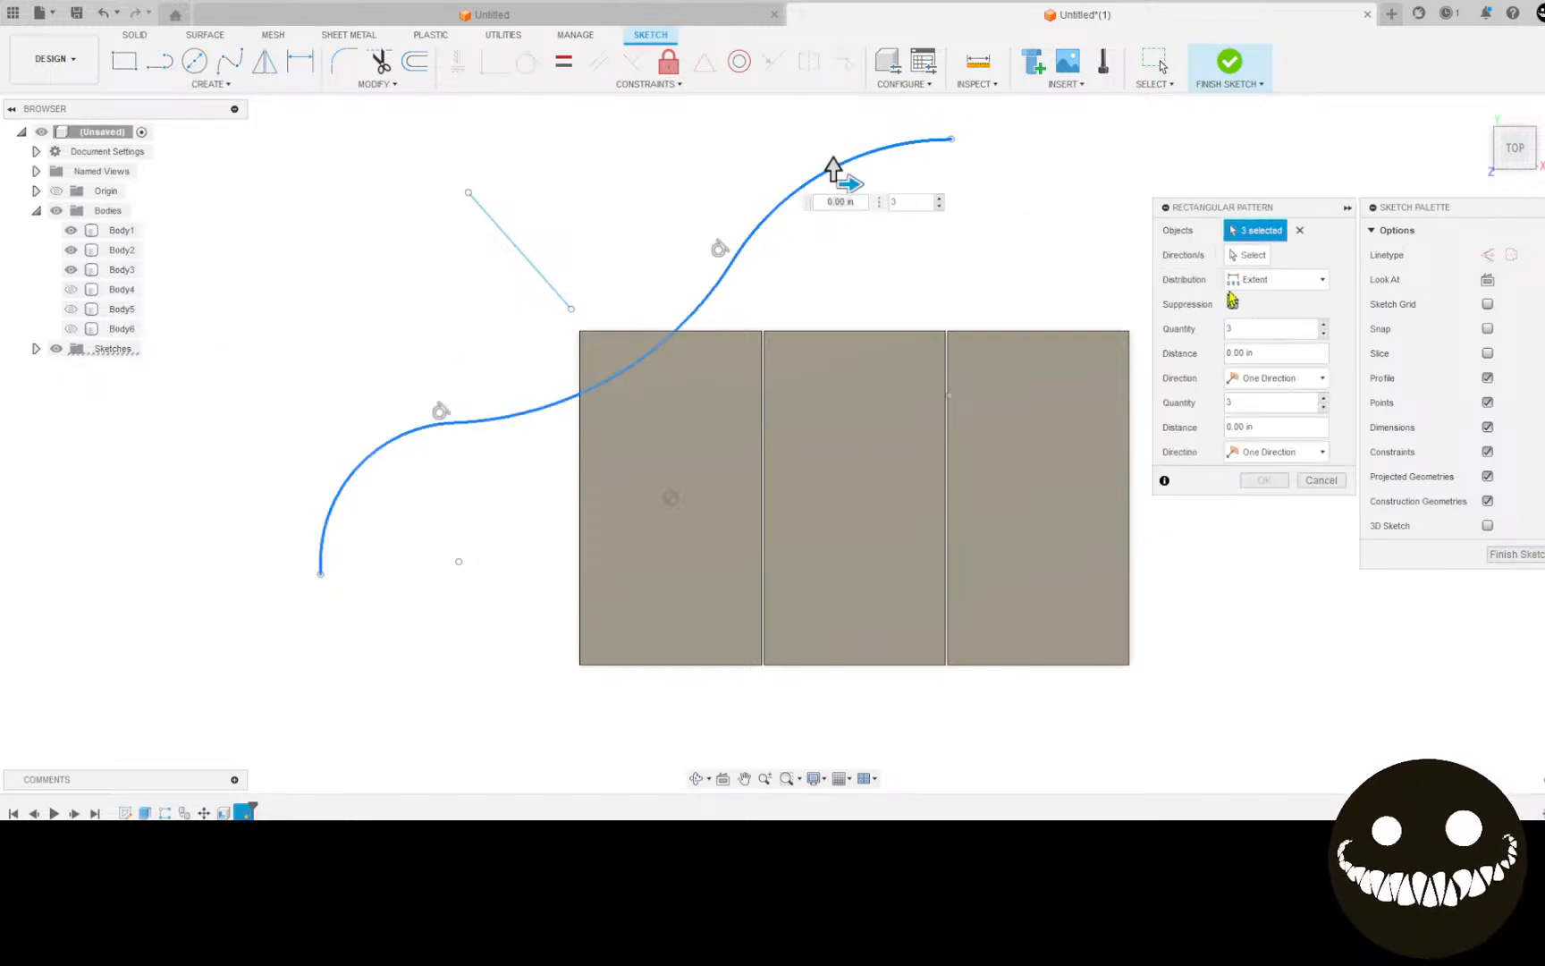
pyautogui.click(1250, 257)
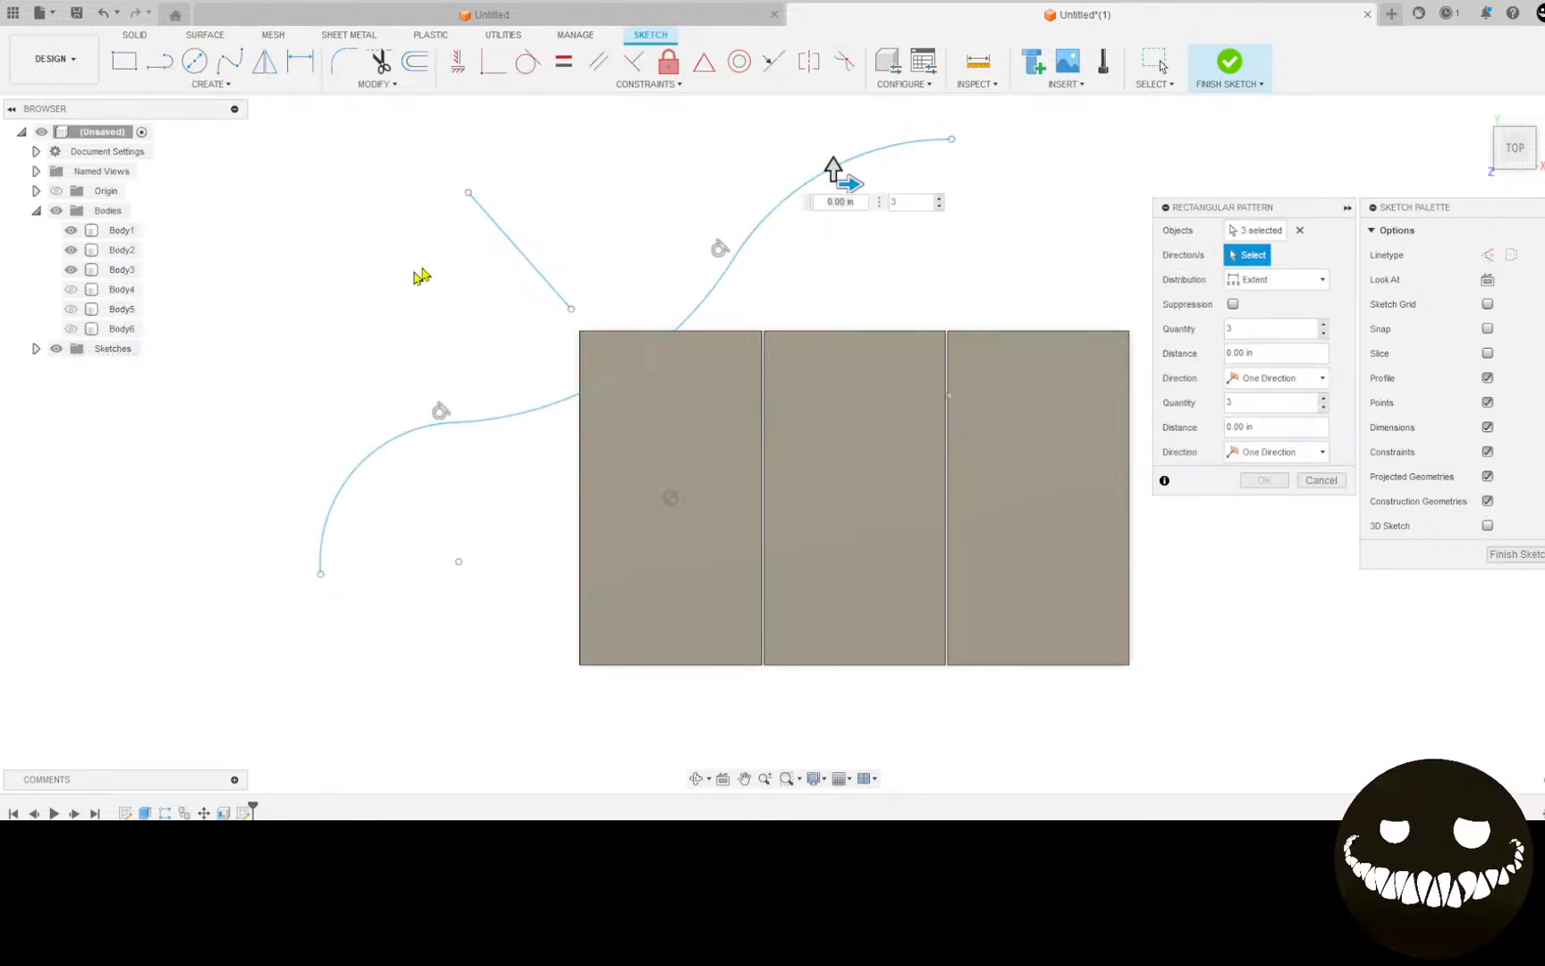
pyautogui.click(511, 244)
pyautogui.moveTo(630, 333); pyautogui.dragTo(700, 392)
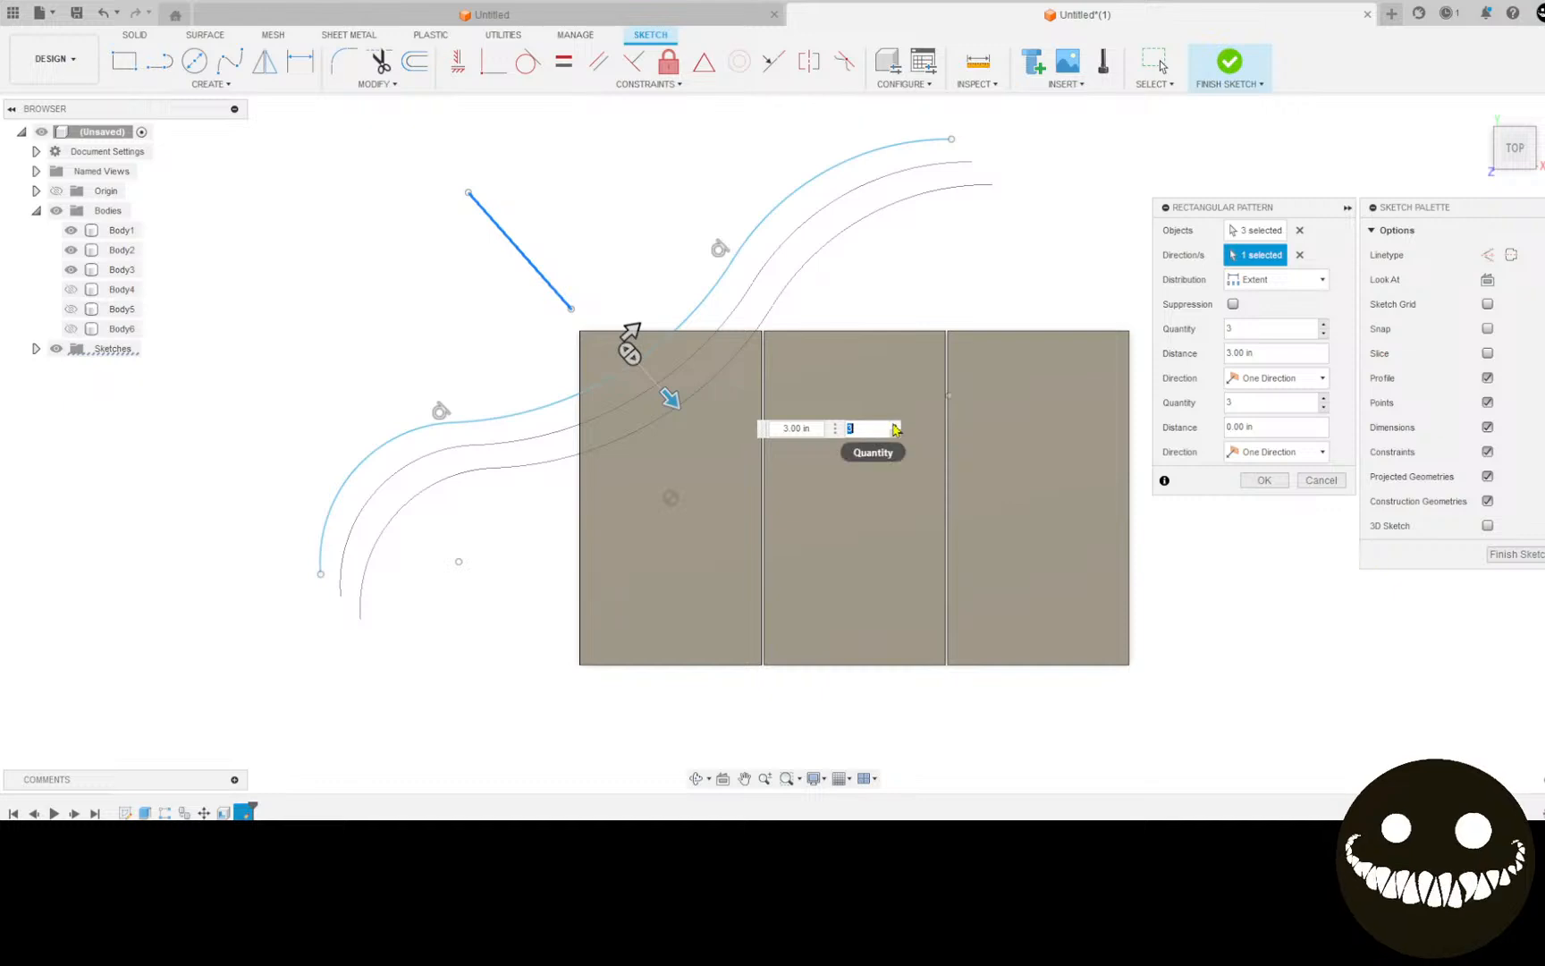
# Step: Set the curve pattern to a quantity of 6 with Spacing distribution at 3 in
pyautogui.write('6')
pyautogui.click(1277, 279)
pyautogui.click(1252, 324)
pyautogui.moveTo(838, 386); pyautogui.dragTo(771, 387)
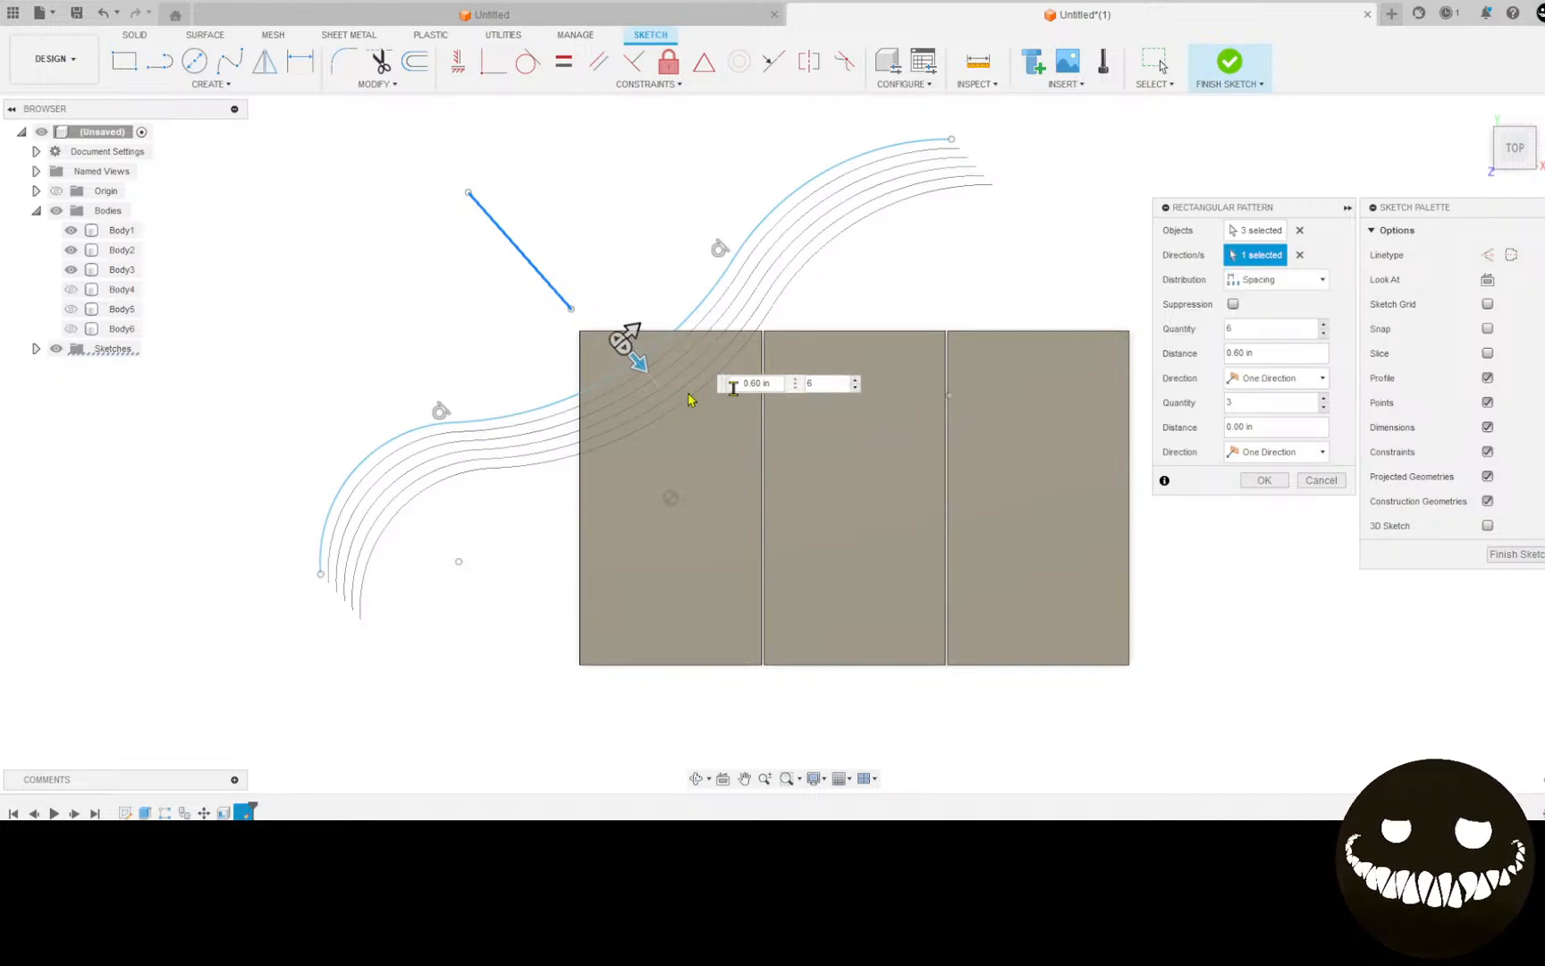
pyautogui.moveTo(648, 368)
pyautogui.mouseDown()
pyautogui.moveTo(751, 483)
pyautogui.moveTo(686, 415)
pyautogui.moveTo(693, 373)
pyautogui.mouseUp()
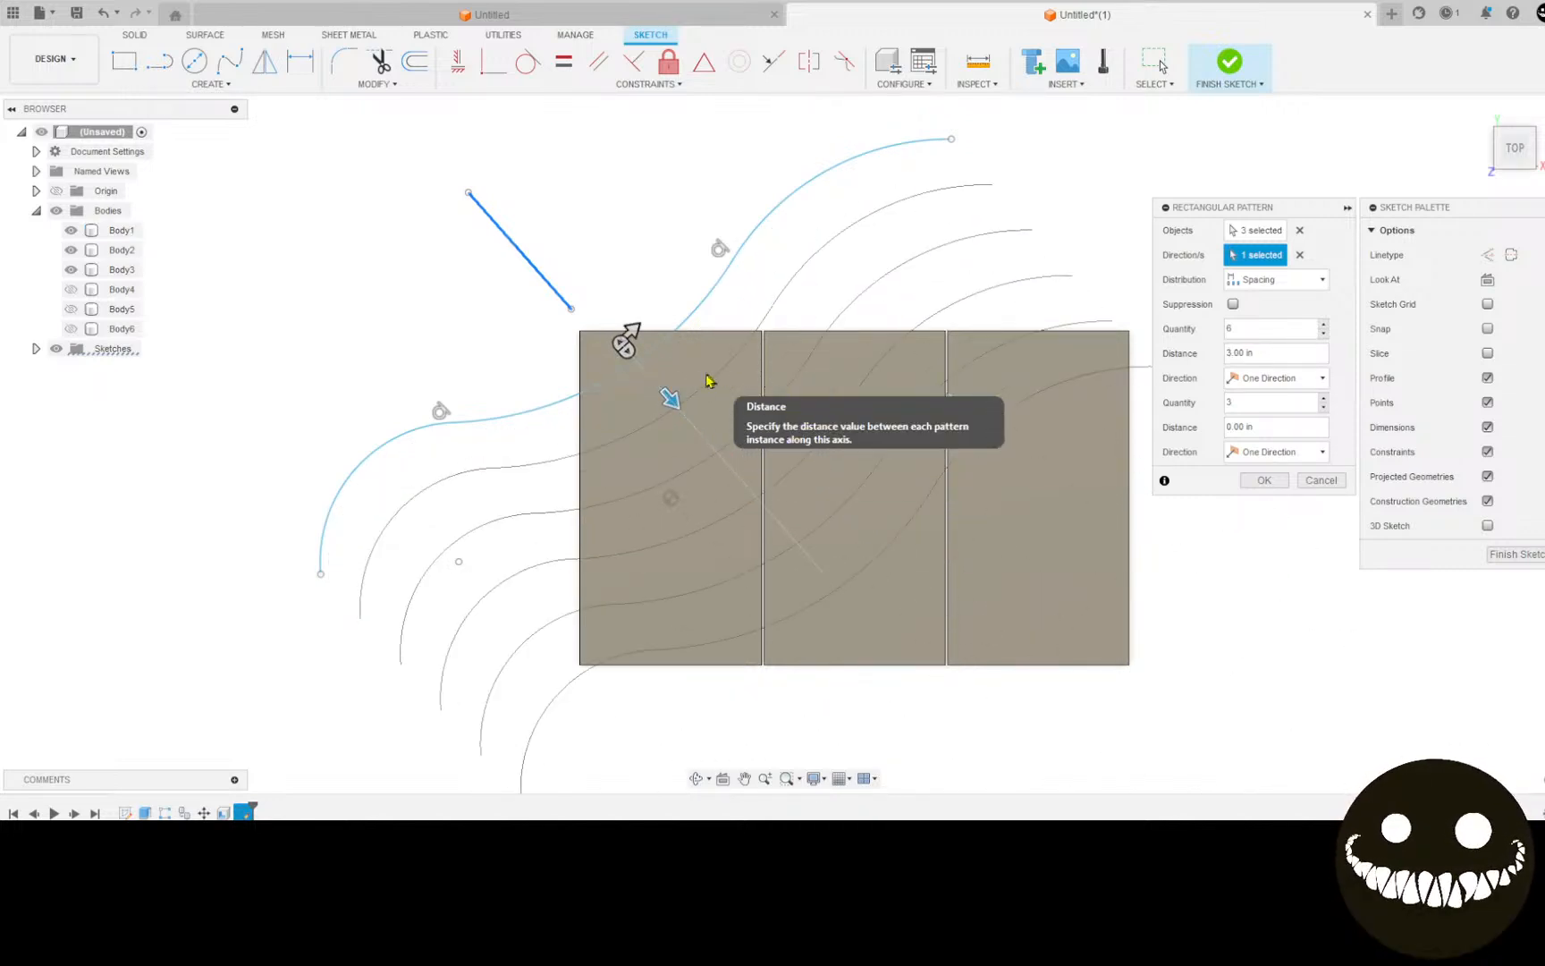
pyautogui.scroll(-4, 666, 384)
pyautogui.moveTo(676, 366); pyautogui.dragTo(349, 342, button='middle')
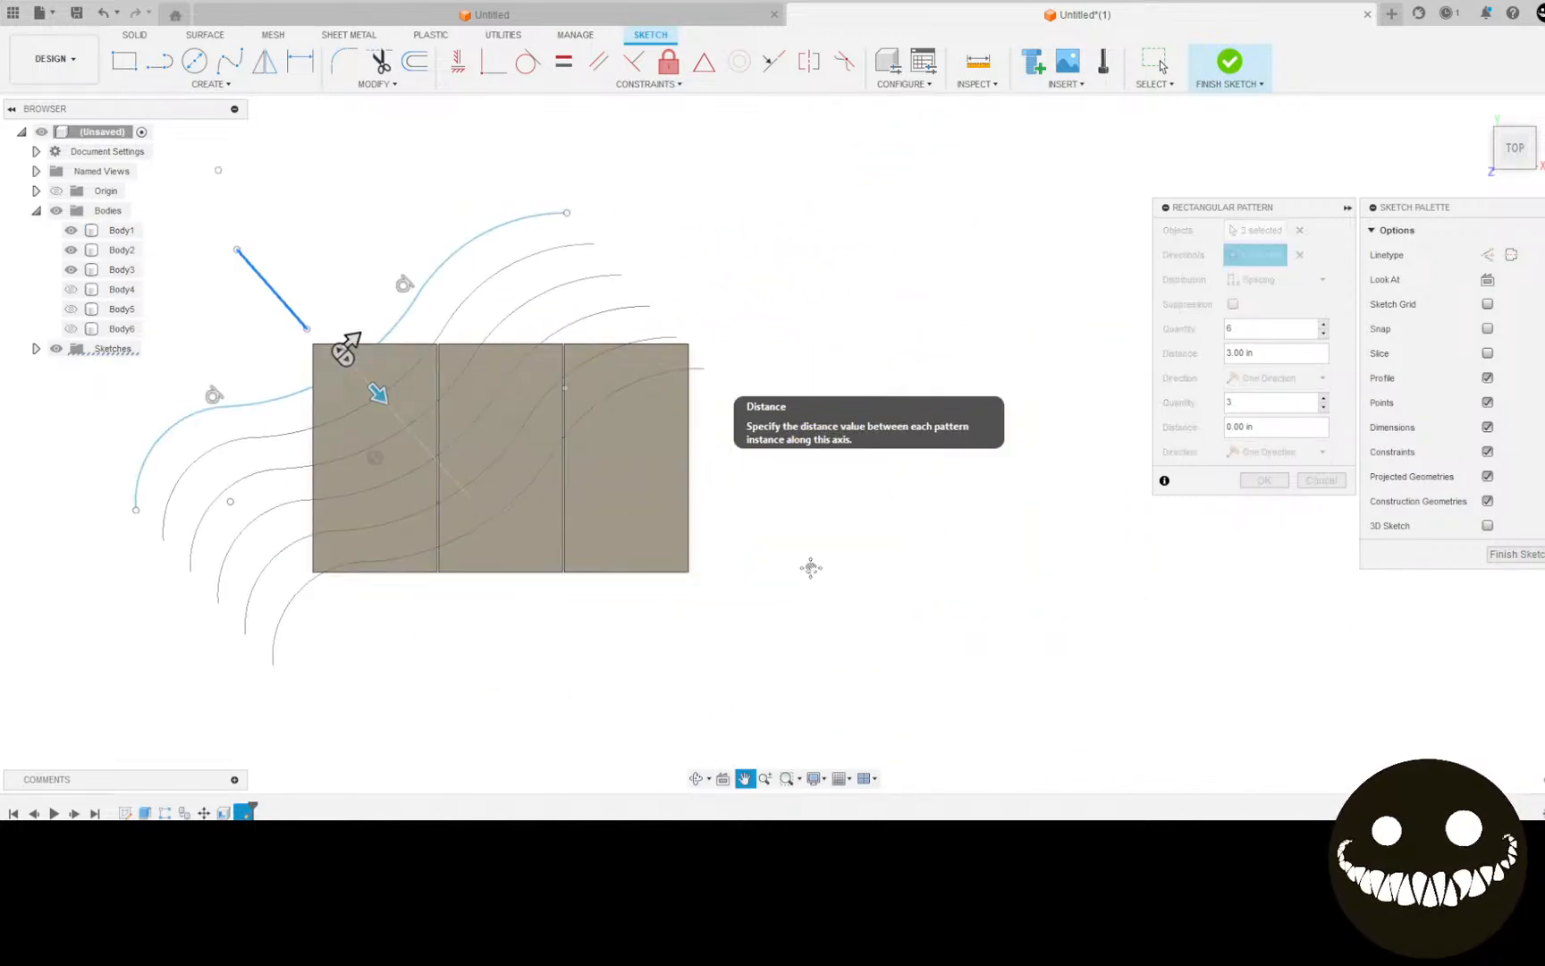
# Step: Increase the curve pattern's quantity to 16
pyautogui.click(1324, 325)
pyautogui.click(1324, 326)
pyautogui.click(1324, 326)
pyautogui.click(1324, 325)
pyautogui.click(1324, 325)
pyautogui.click(1324, 325)
pyautogui.click(1324, 325)
pyautogui.click(1324, 326)
pyautogui.click(1324, 325)
pyautogui.click(1324, 326)
# Step: Switch the curve pattern's distribution to Extent and set its distance to 27 in
pyautogui.click(1288, 279)
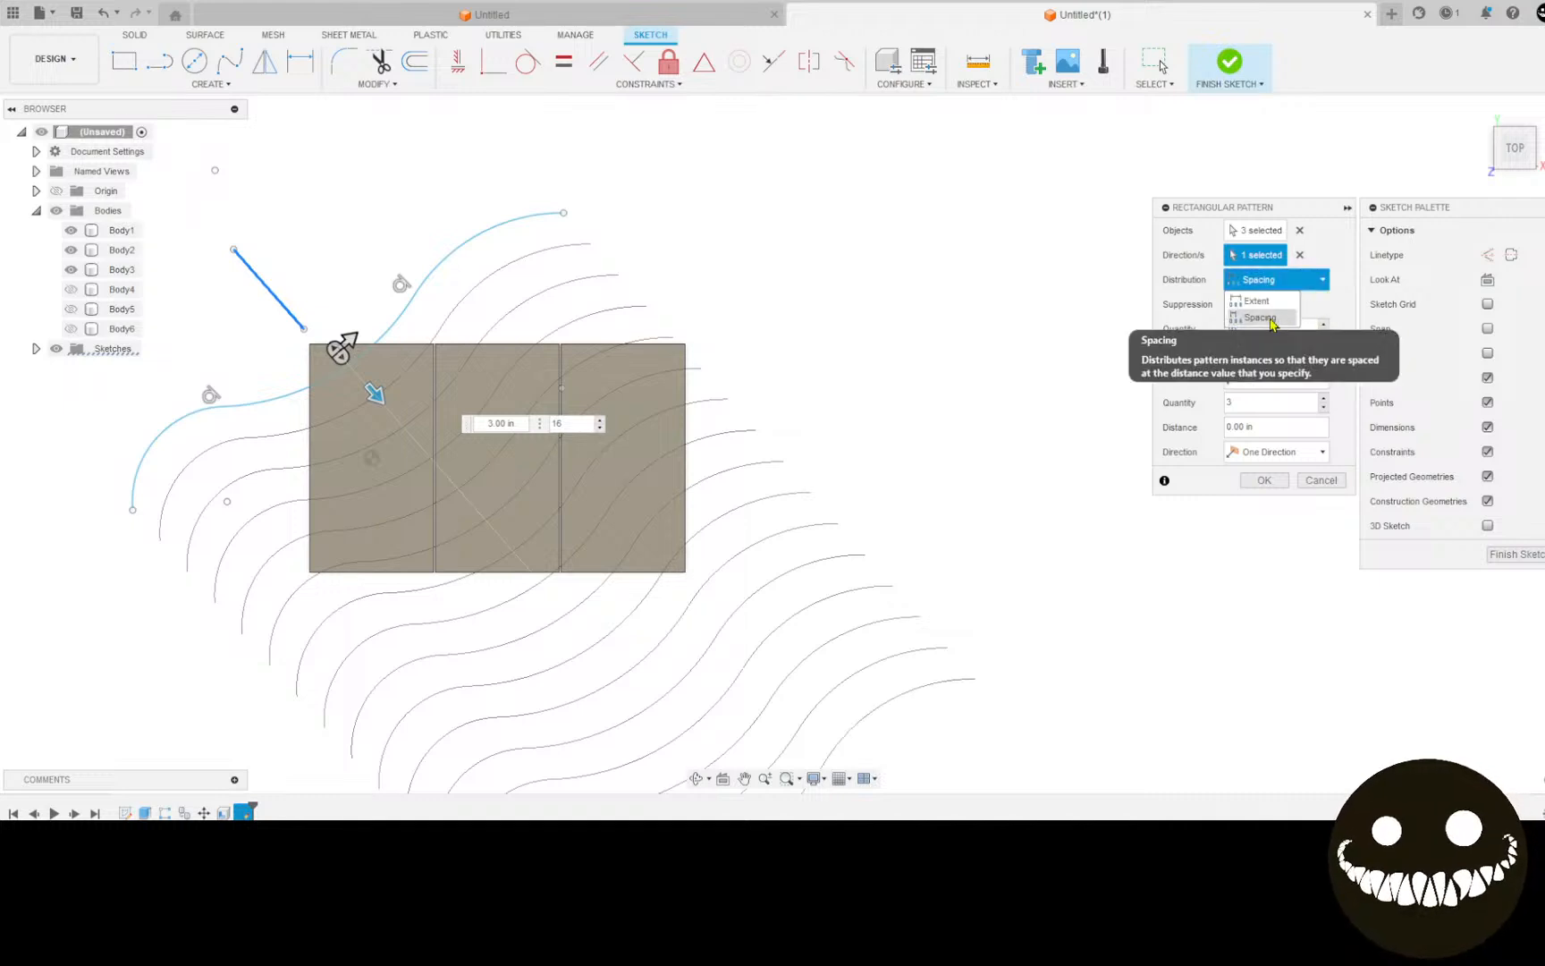
pyautogui.click(1252, 293)
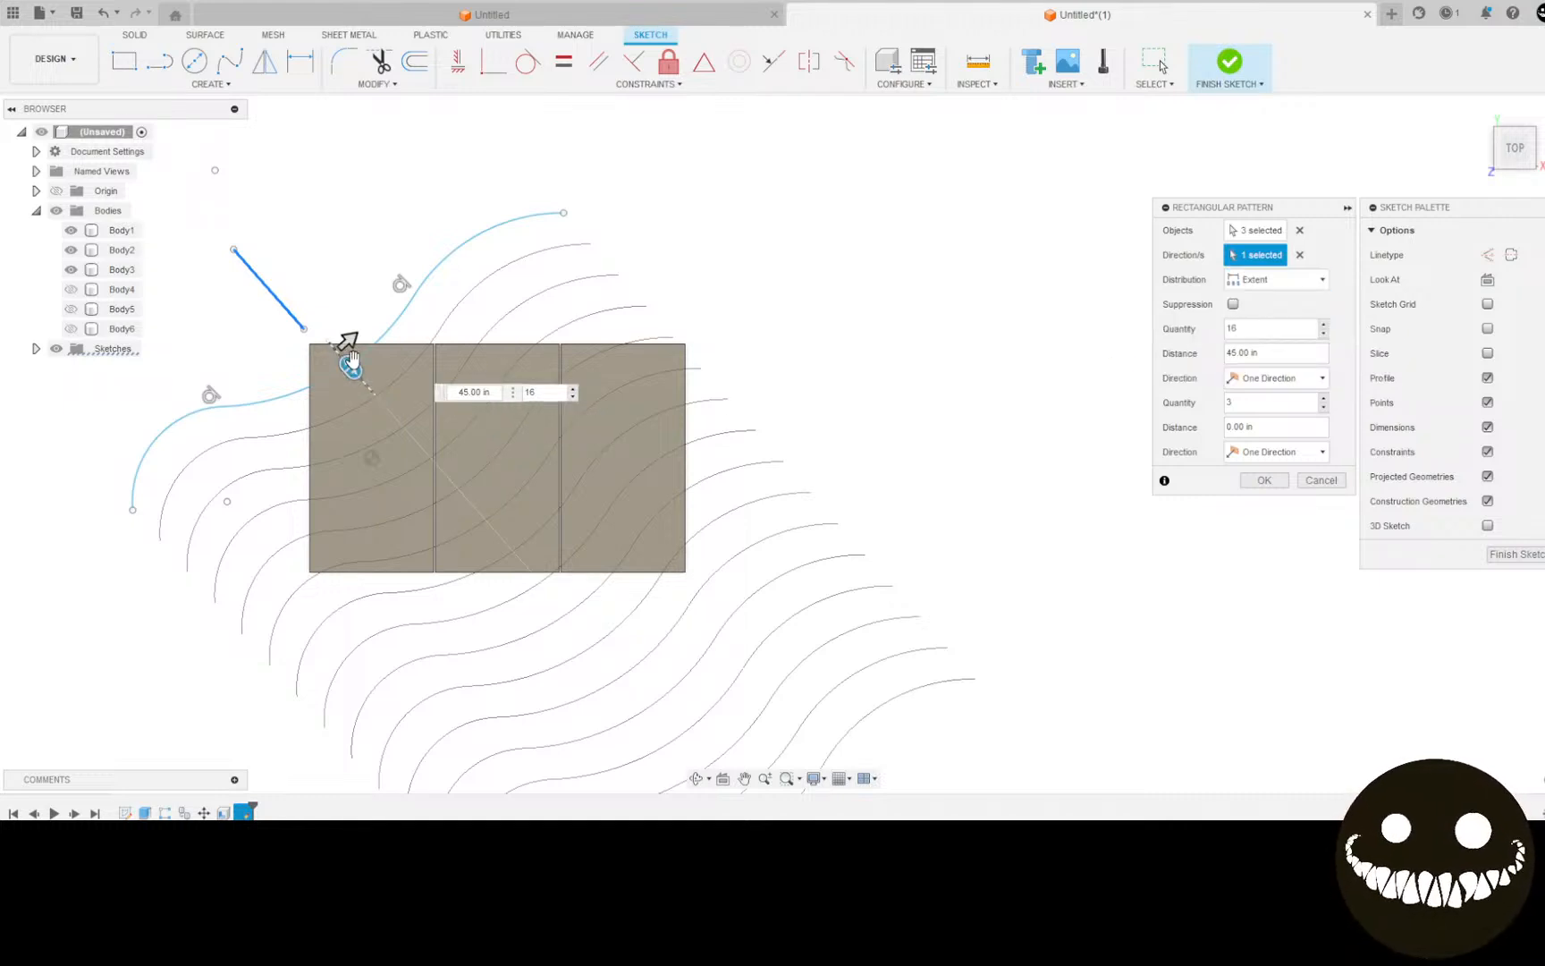
pyautogui.scroll(-3, 465, 447)
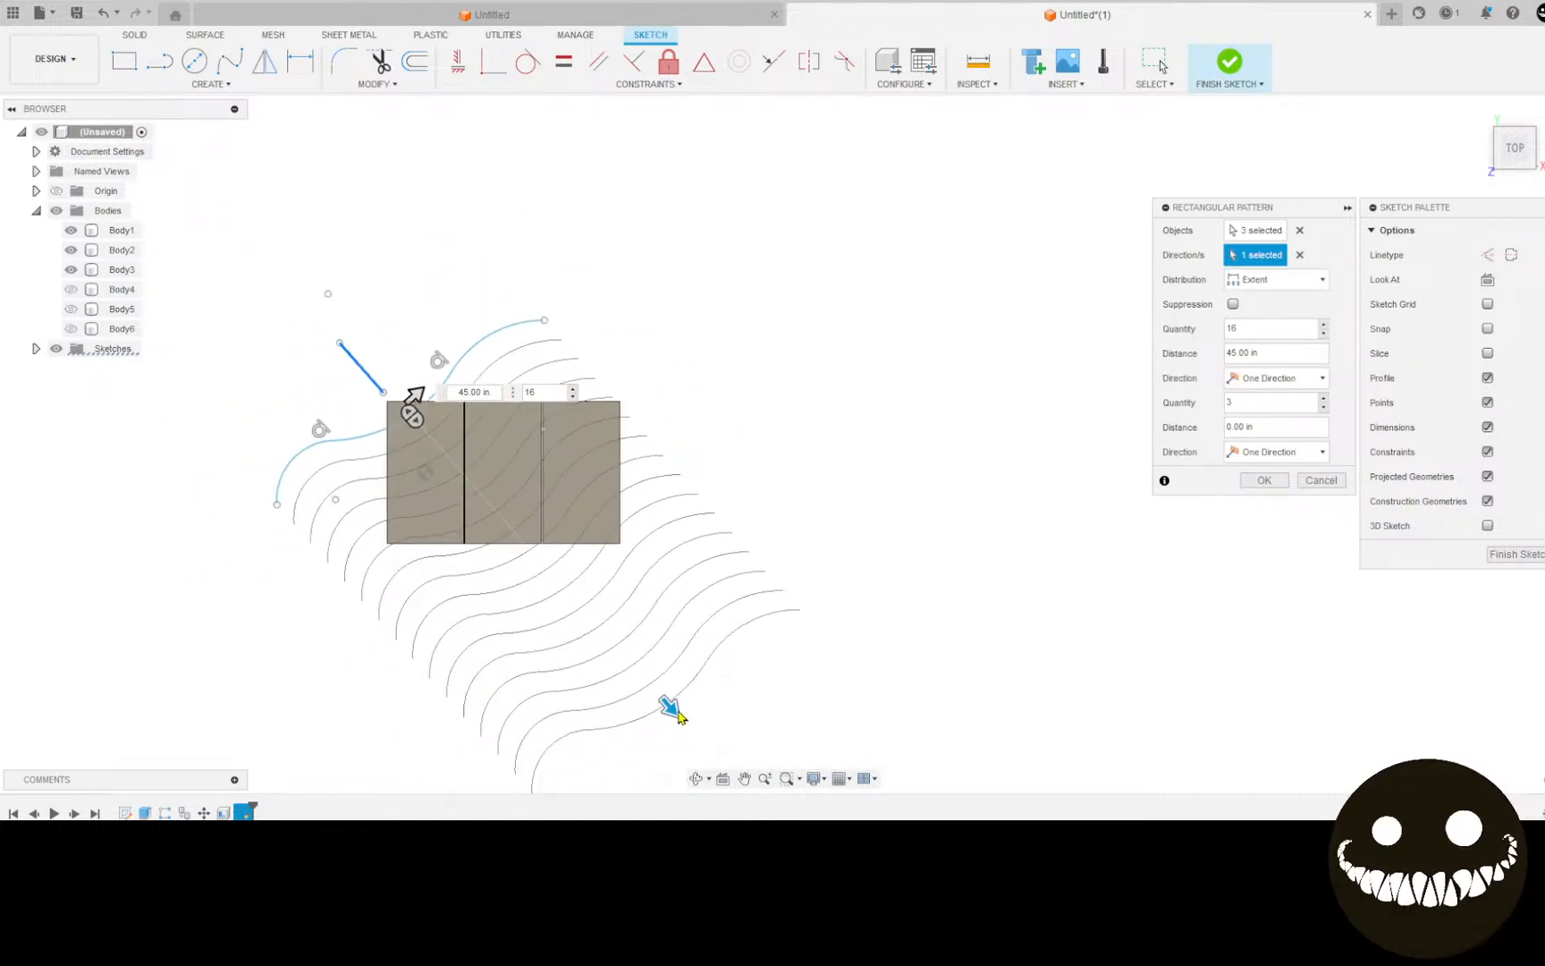
pyautogui.moveTo(669, 706); pyautogui.dragTo(567, 590)
pyautogui.scroll(1, 567, 590)
pyautogui.press('Tab')
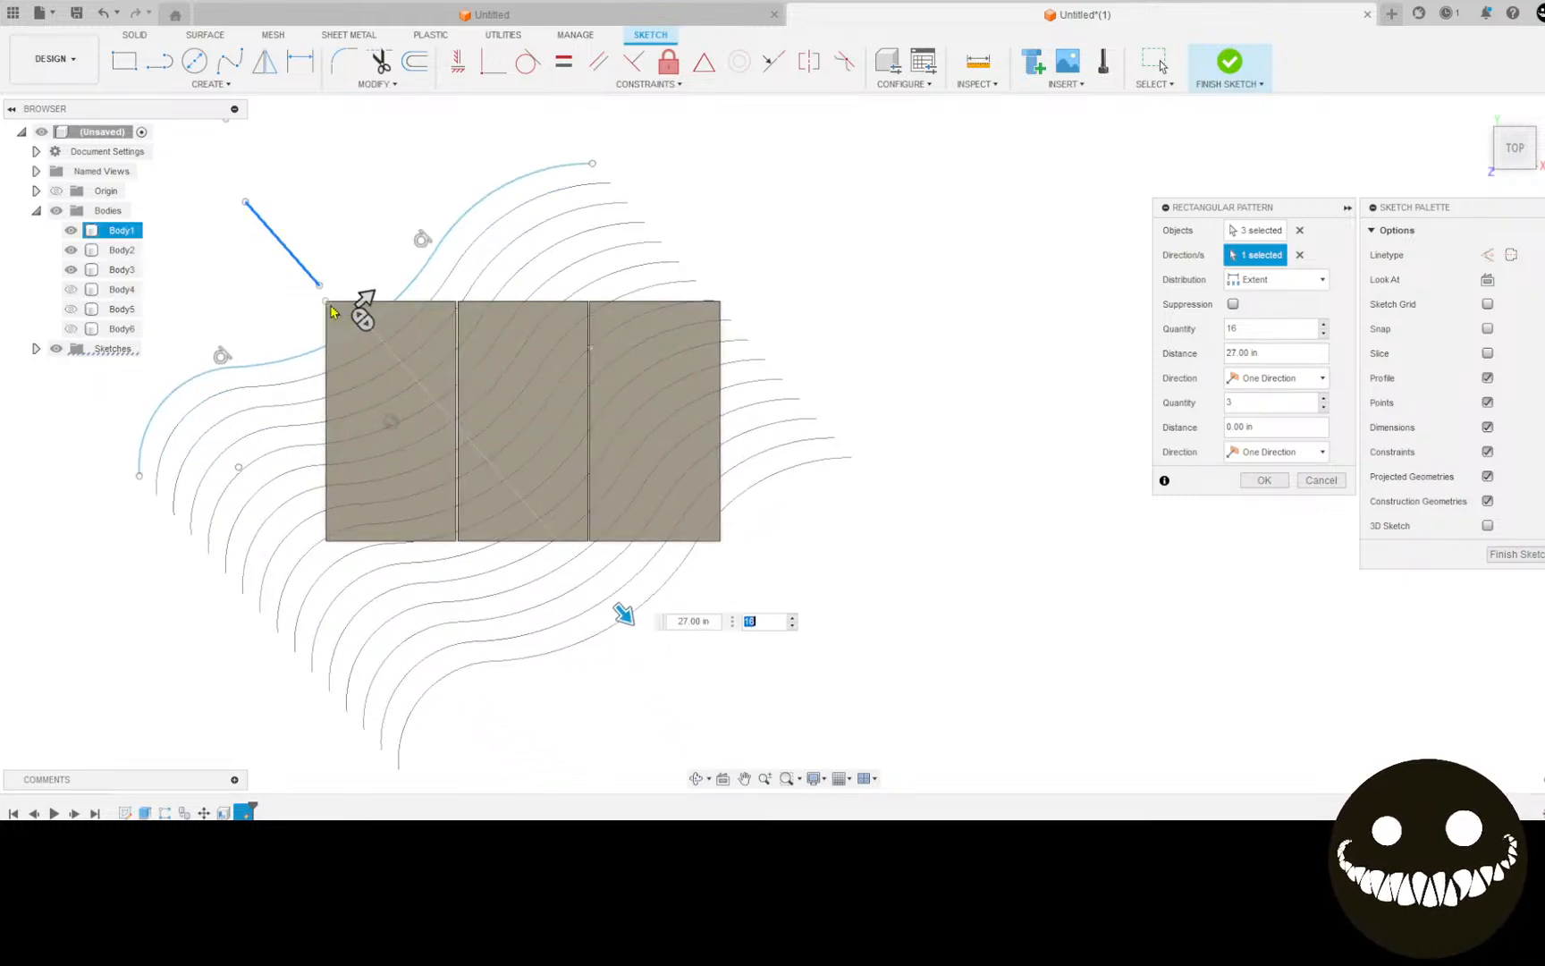
pyautogui.scroll(-3, 340, 308)
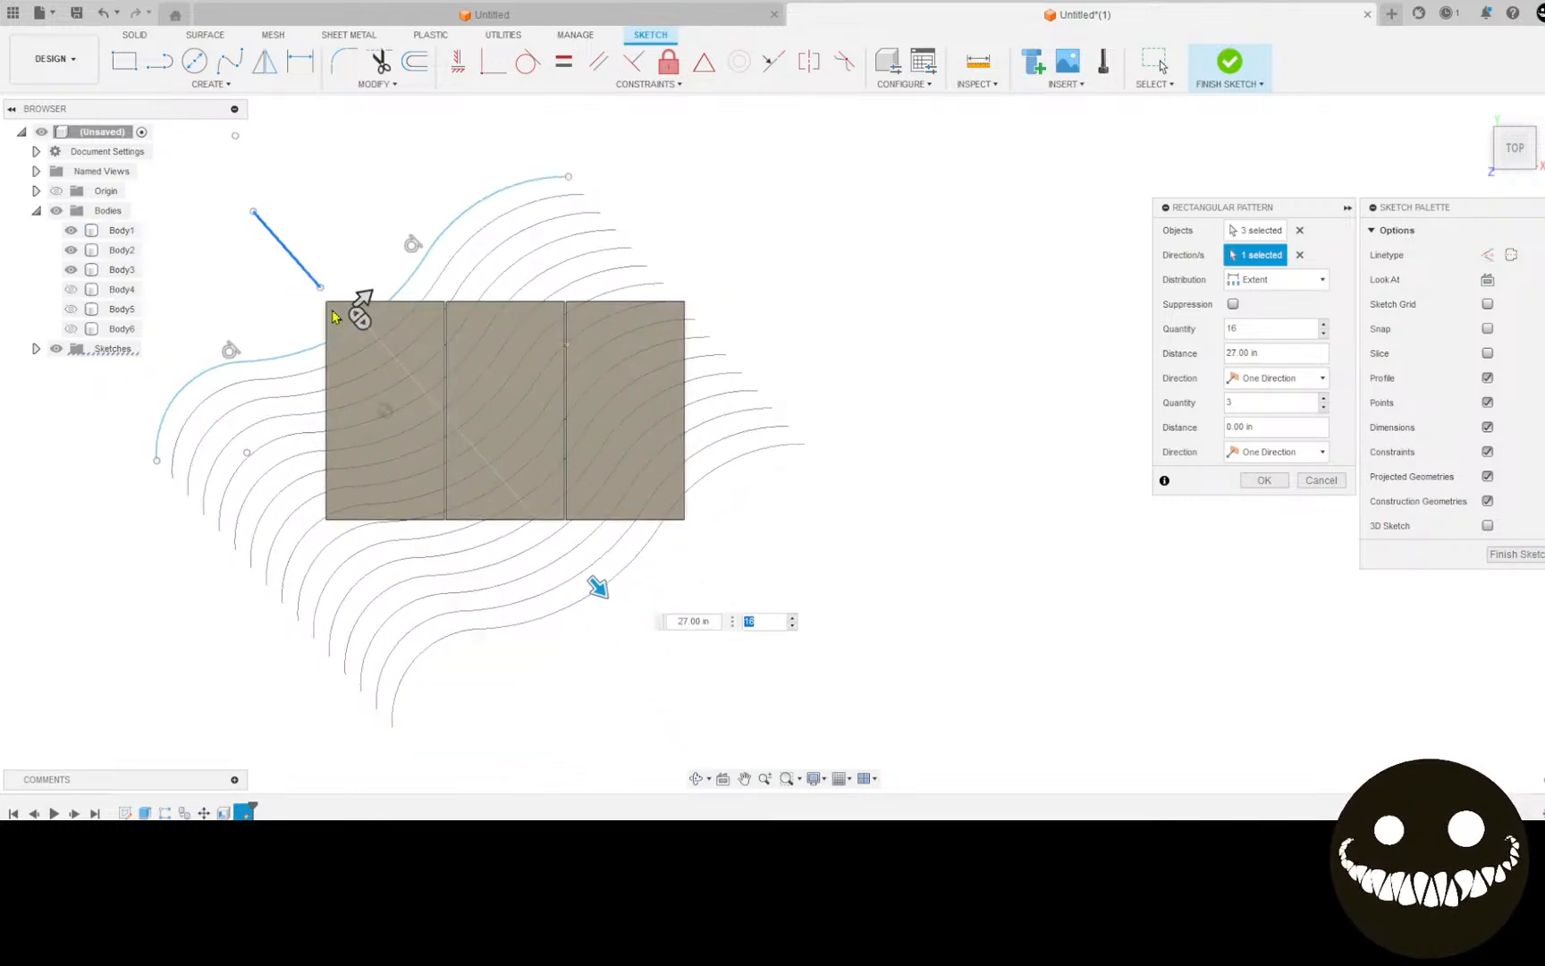
# Step: Make the curve pattern's first direction Symmetric and set its distance to 28 in with a quantity of 18
pyautogui.click(1301, 378)
pyautogui.click(1275, 417)
pyautogui.scroll(-1, 504, 425)
pyautogui.scroll(-1, 501, 438)
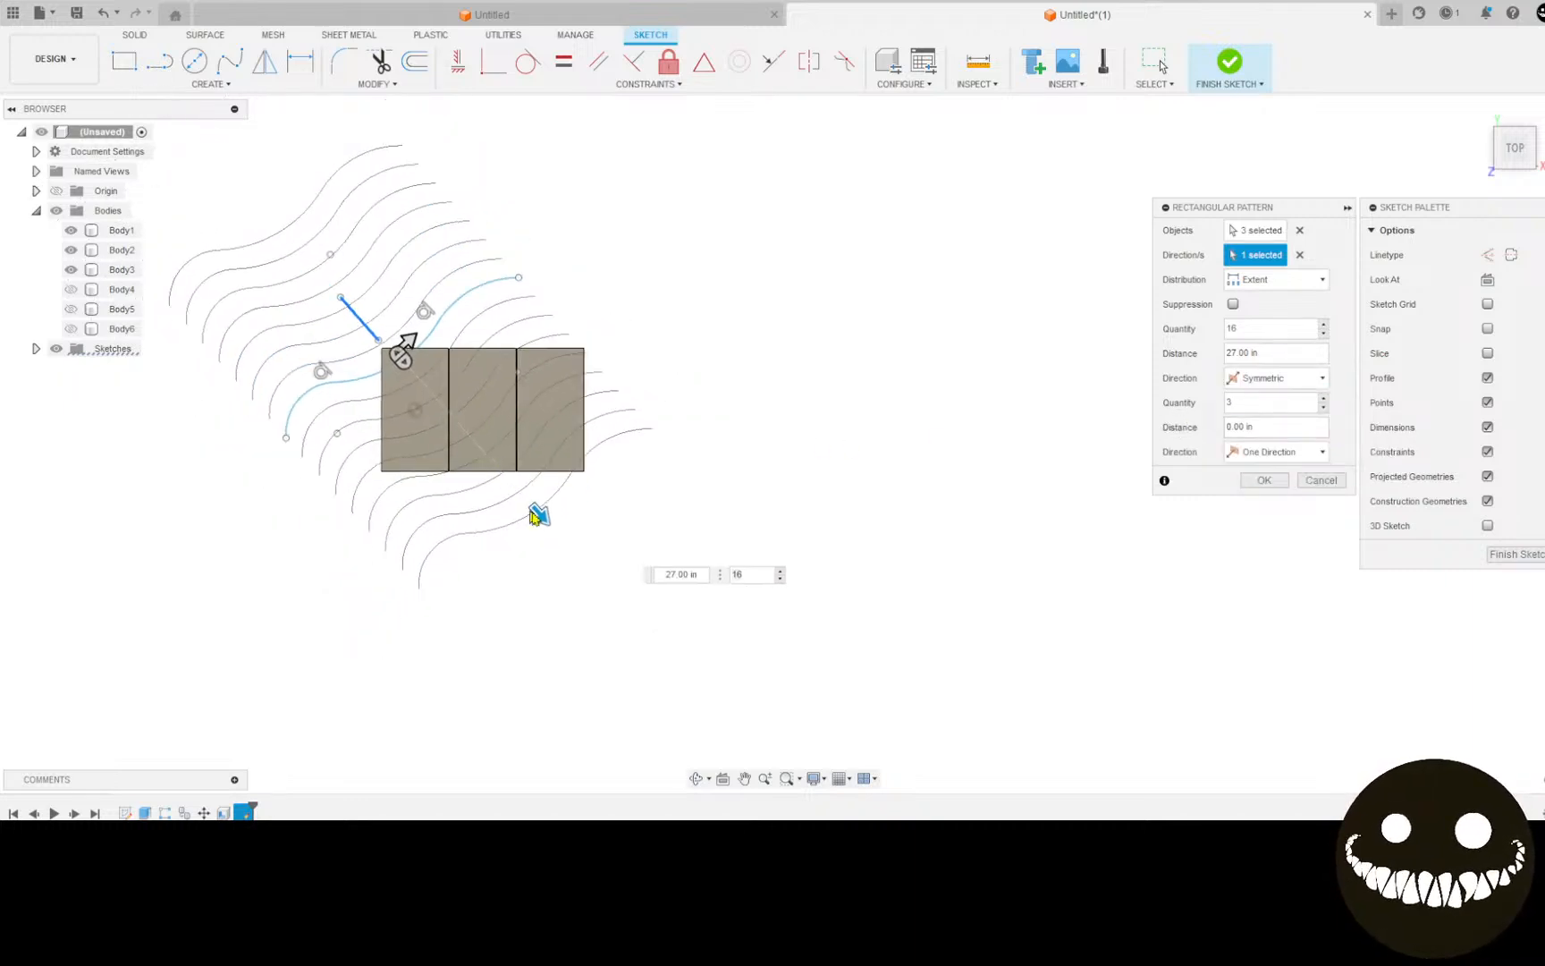
pyautogui.moveTo(535, 515); pyautogui.dragTo(541, 521)
pyautogui.click(770, 546)
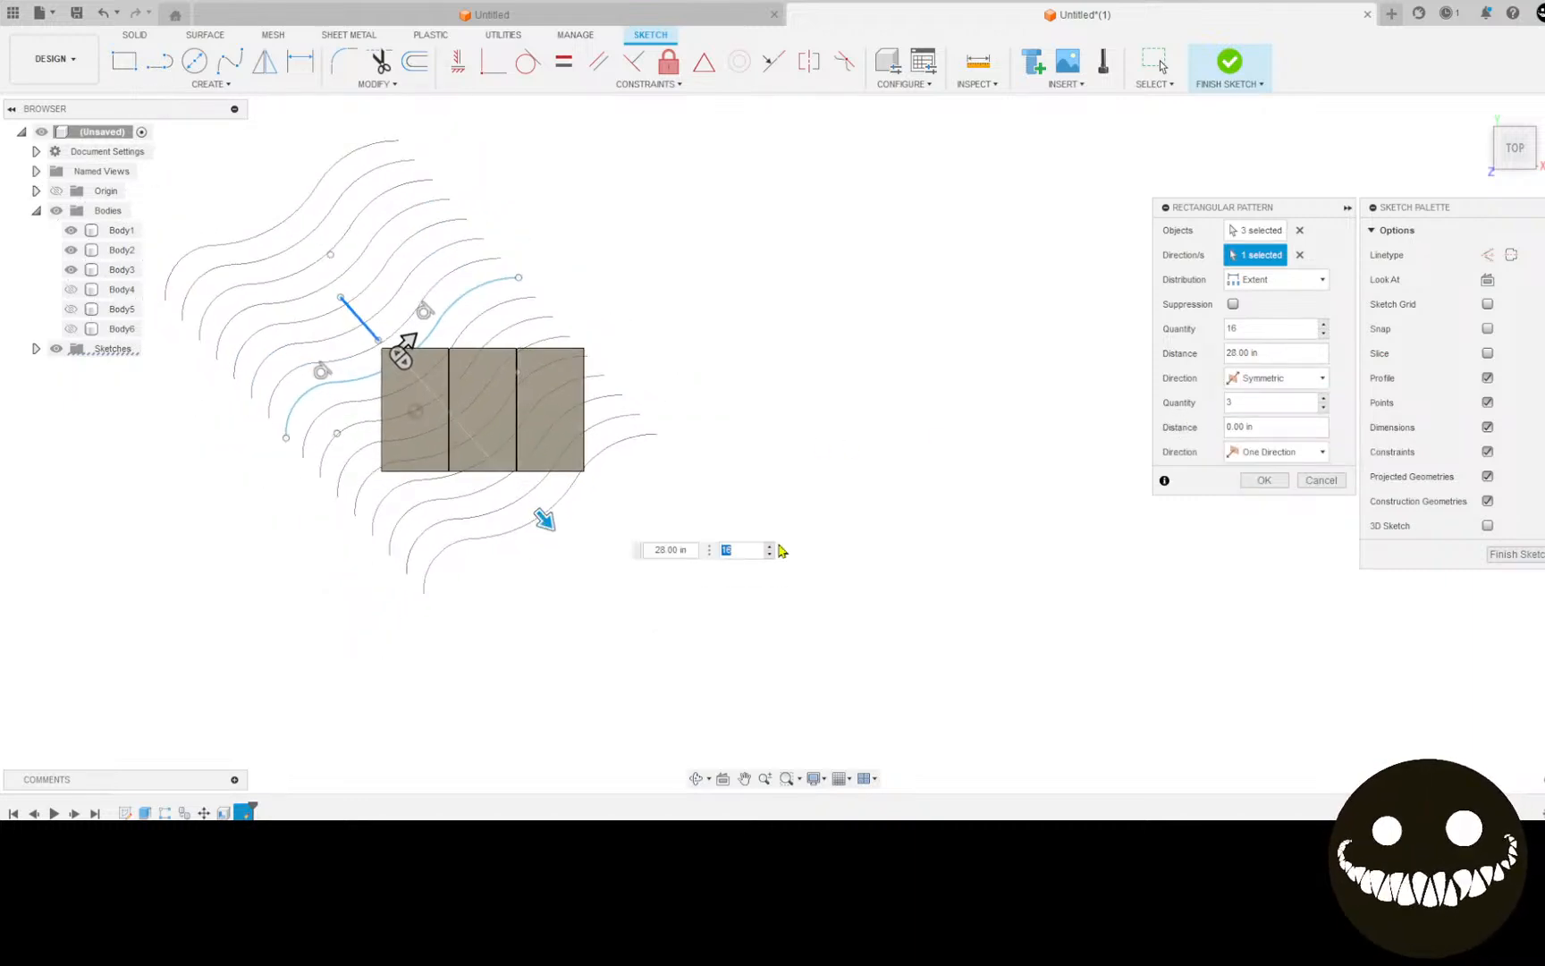
pyautogui.click(770, 546)
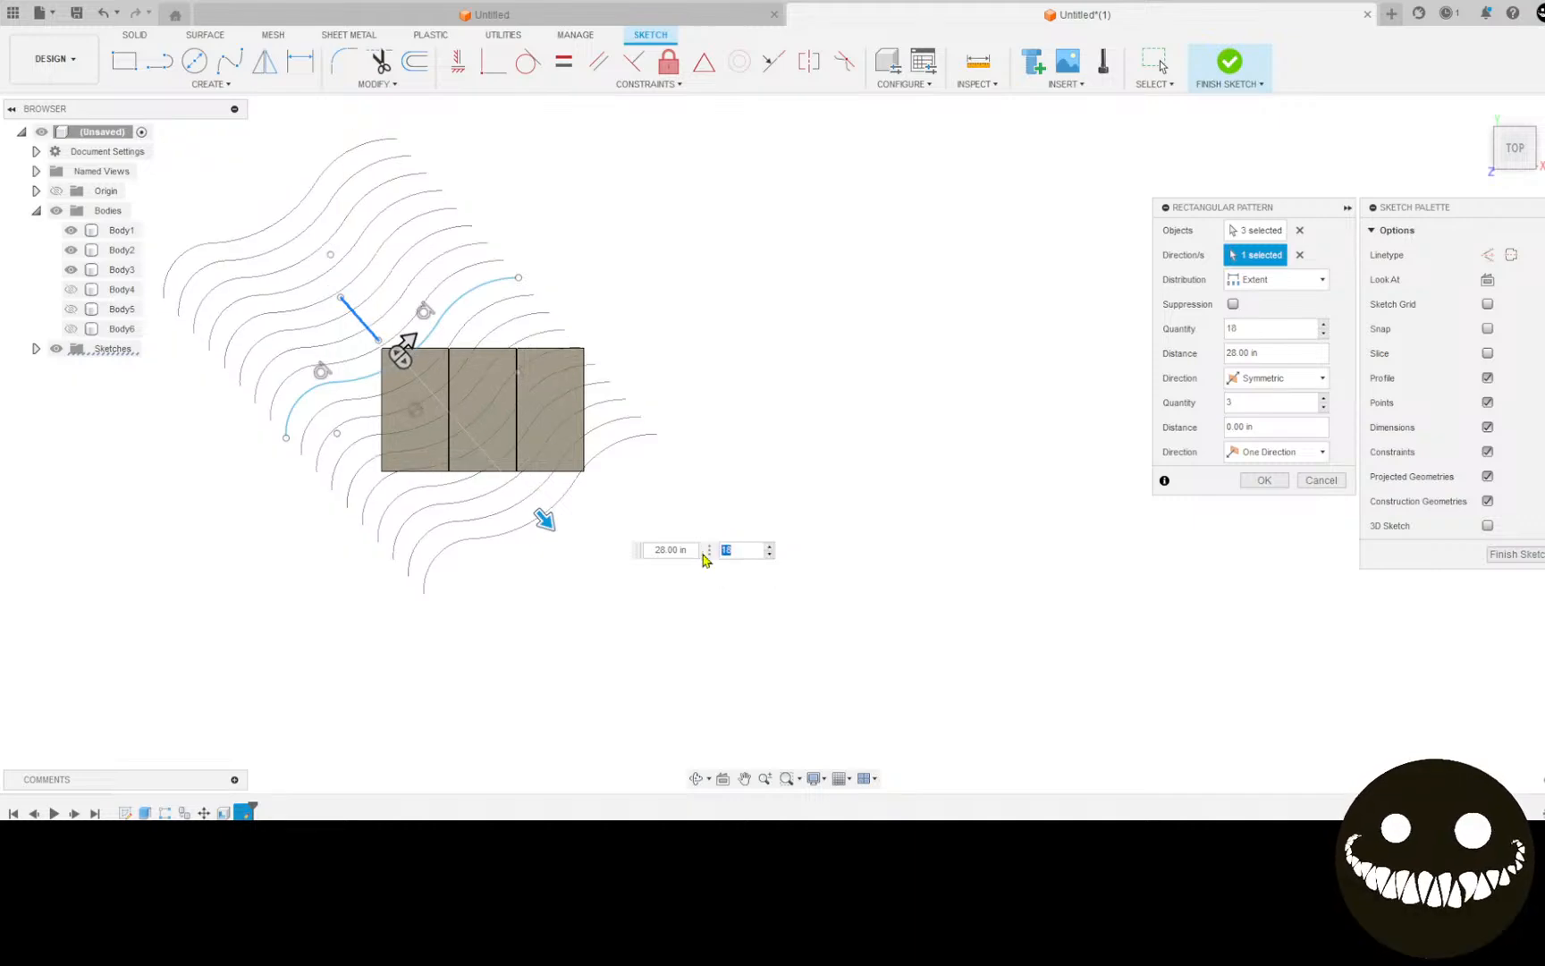
# Step: Set the pattern quantity to 50 and create the closely spaced curves across all three plates
pyautogui.write('50')
pyautogui.scroll(6, 655, 519)
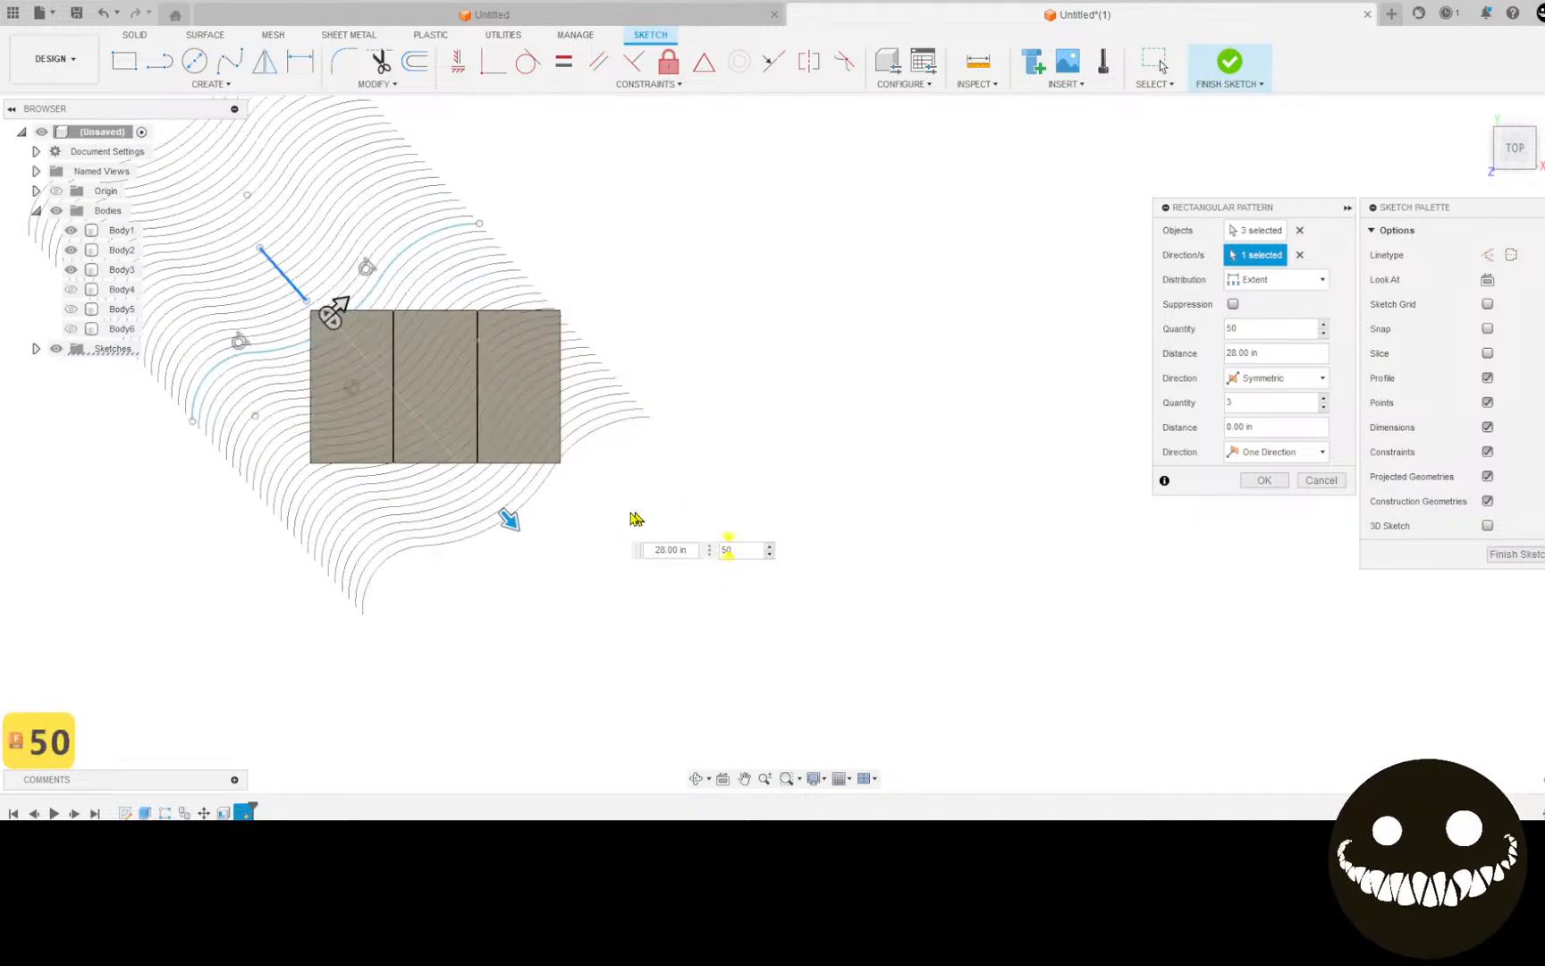
pyautogui.moveTo(668, 543)
pyautogui.mouseDown(button='middle')
pyautogui.moveTo(784, 638)
pyautogui.moveTo(832, 653)
pyautogui.mouseUp(button='middle')
pyautogui.moveTo(756, 554)
pyautogui.mouseDown(button='middle')
pyautogui.moveTo(824, 594)
pyautogui.moveTo(789, 566)
pyautogui.mouseUp(button='middle')
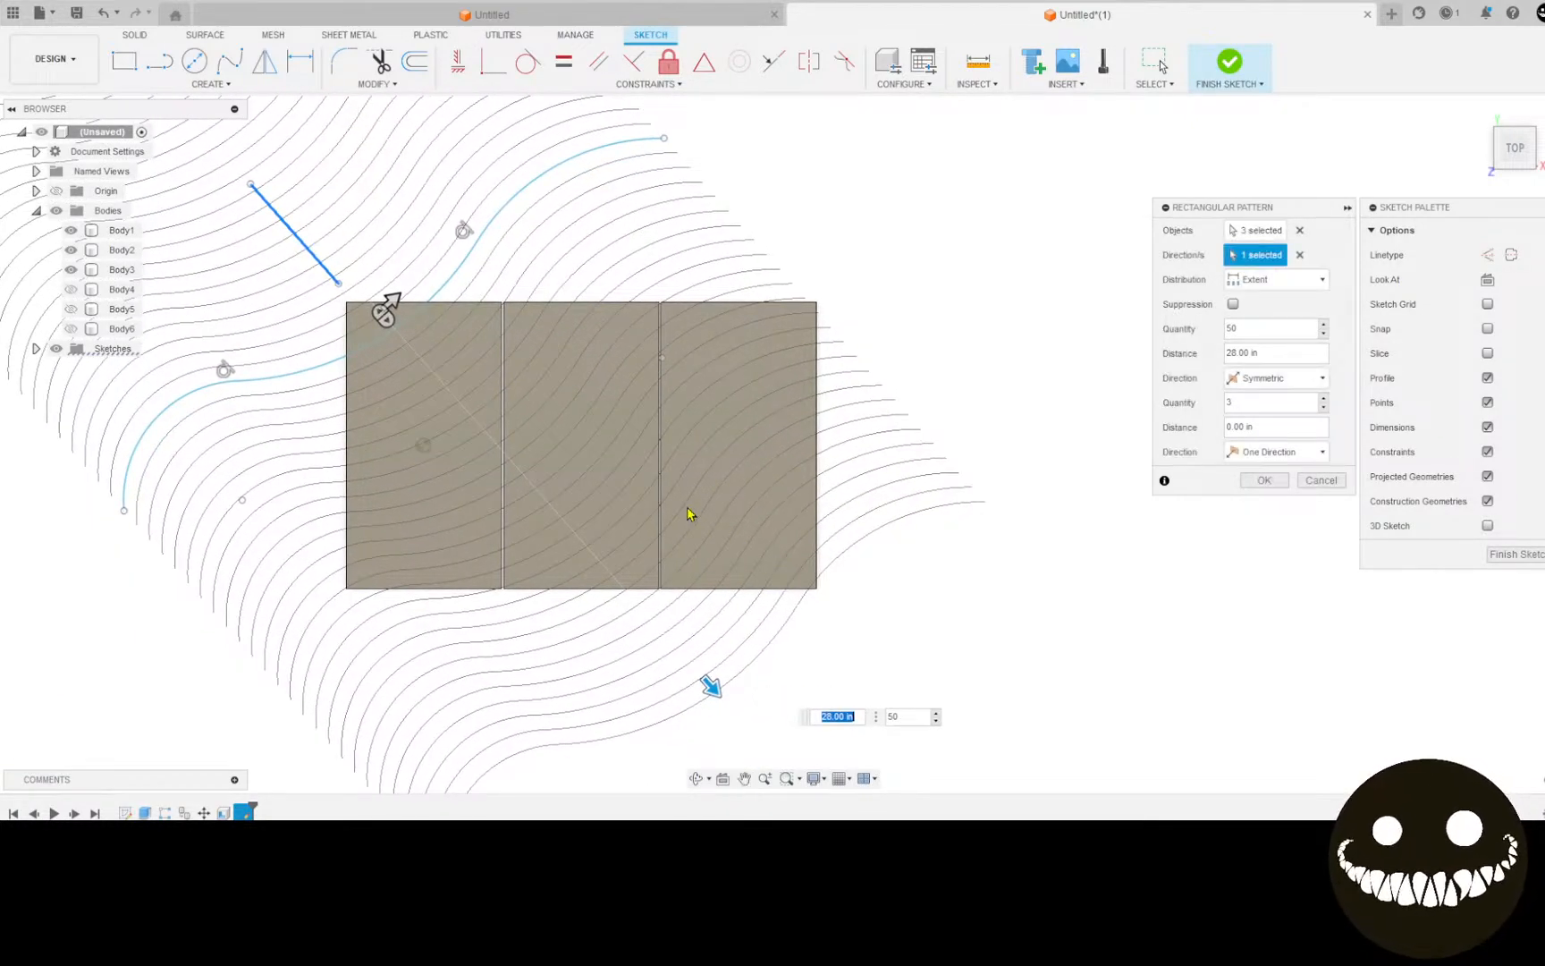
pyautogui.click(439, 293)
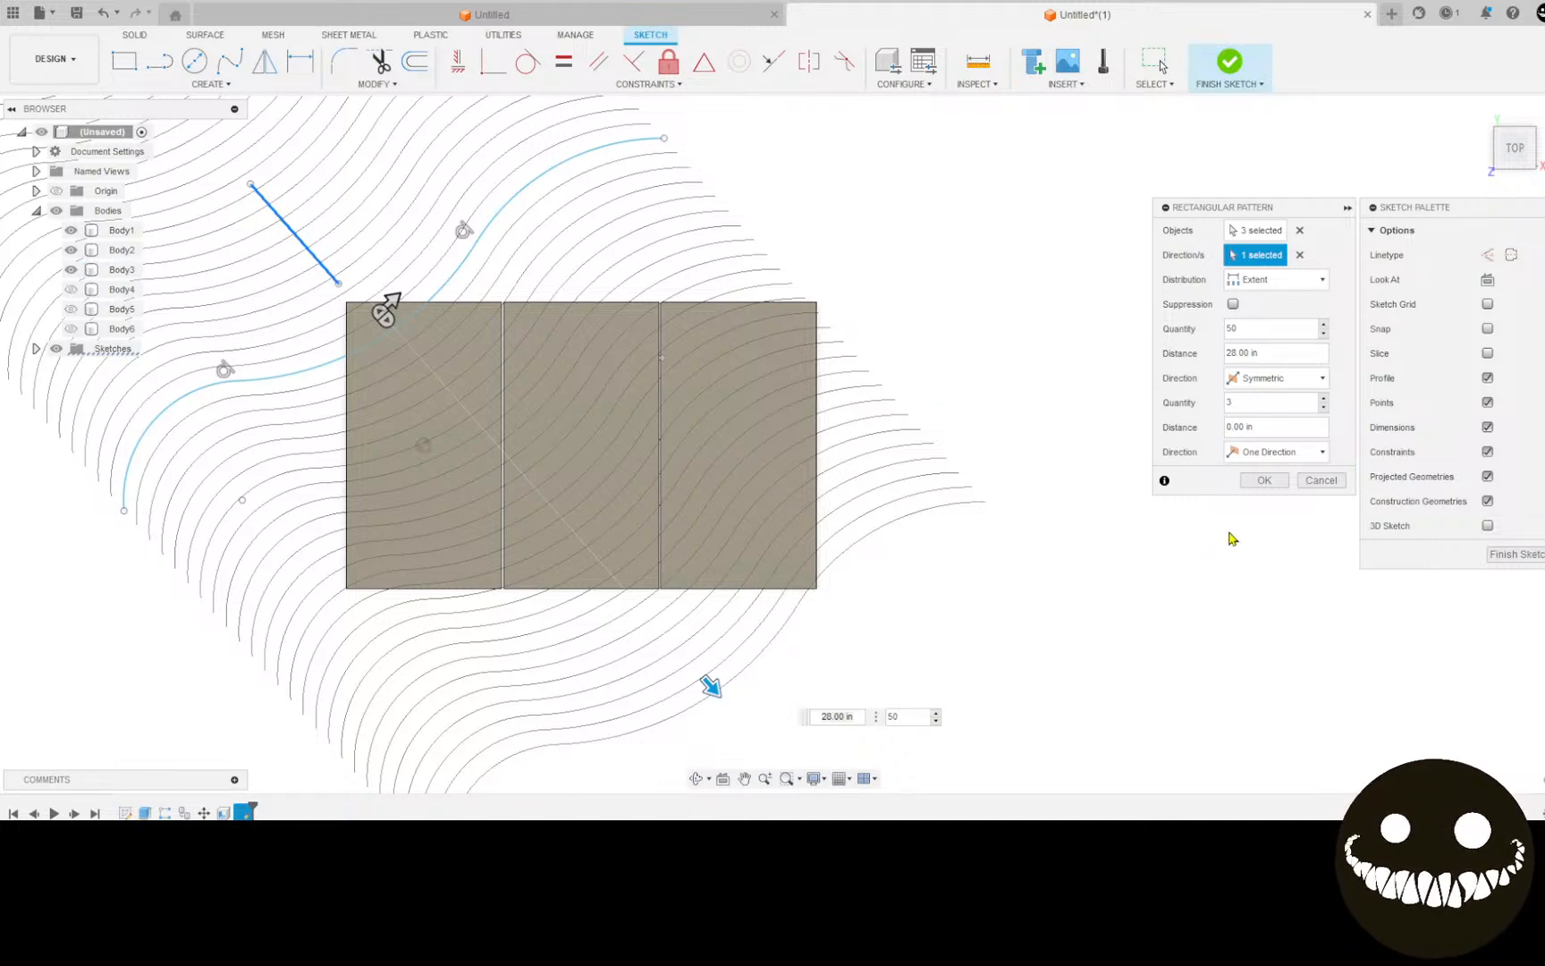
pyautogui.click(1264, 480)
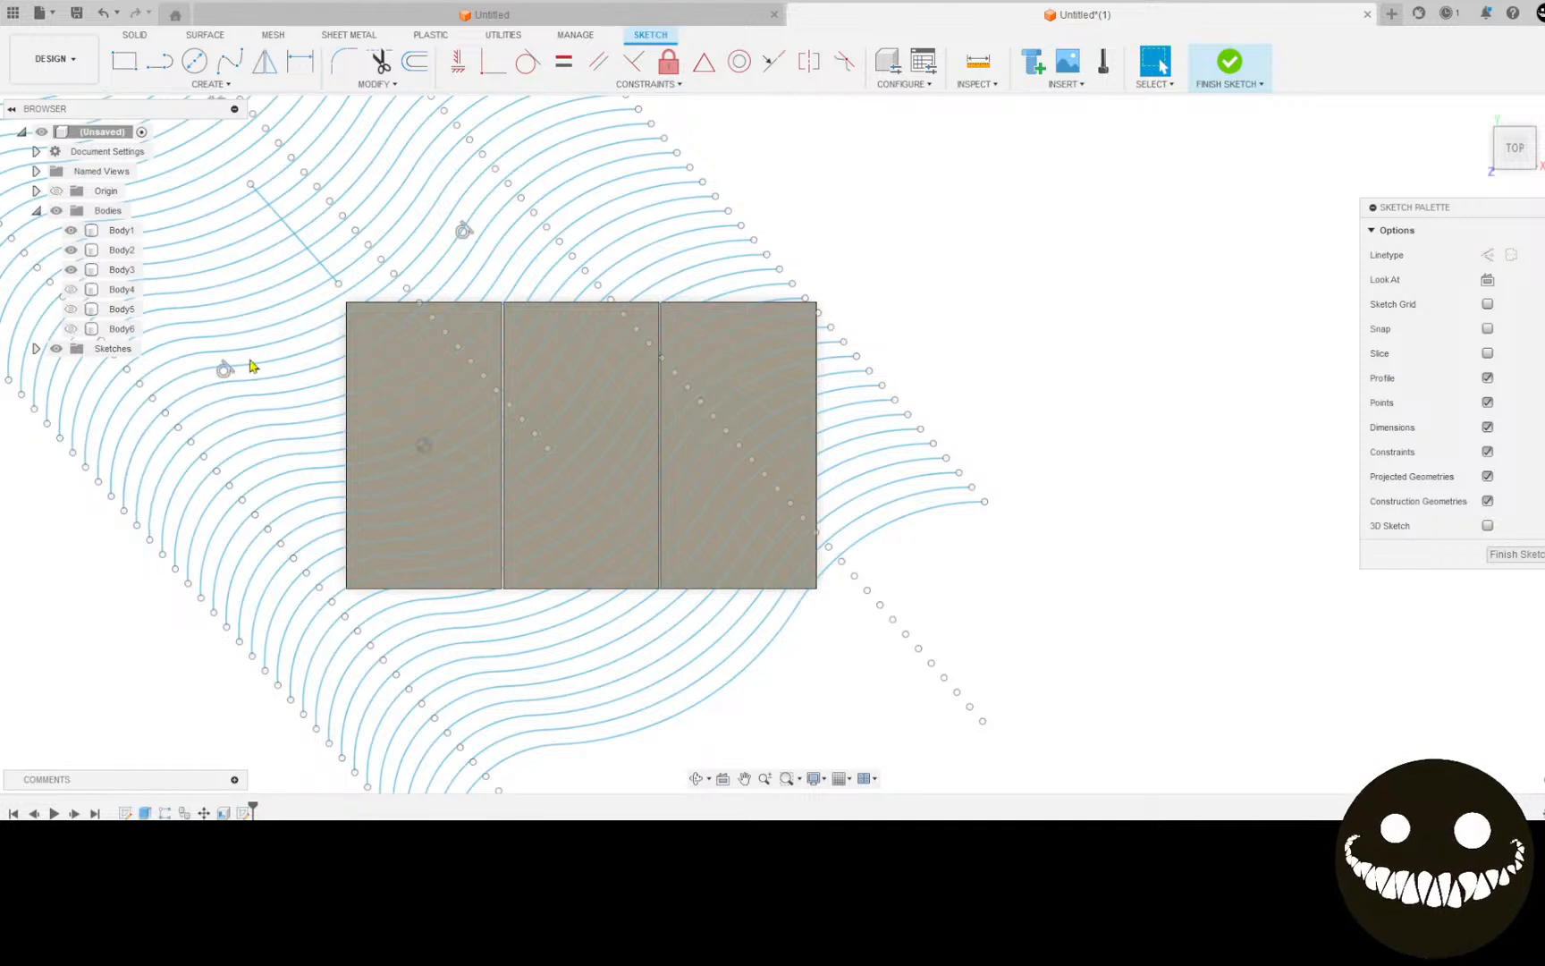
# Step: Shift the lower end point of the patterned curve crossing the first plate's upper corner slightly to reshape the curves
pyautogui.click(248, 370)
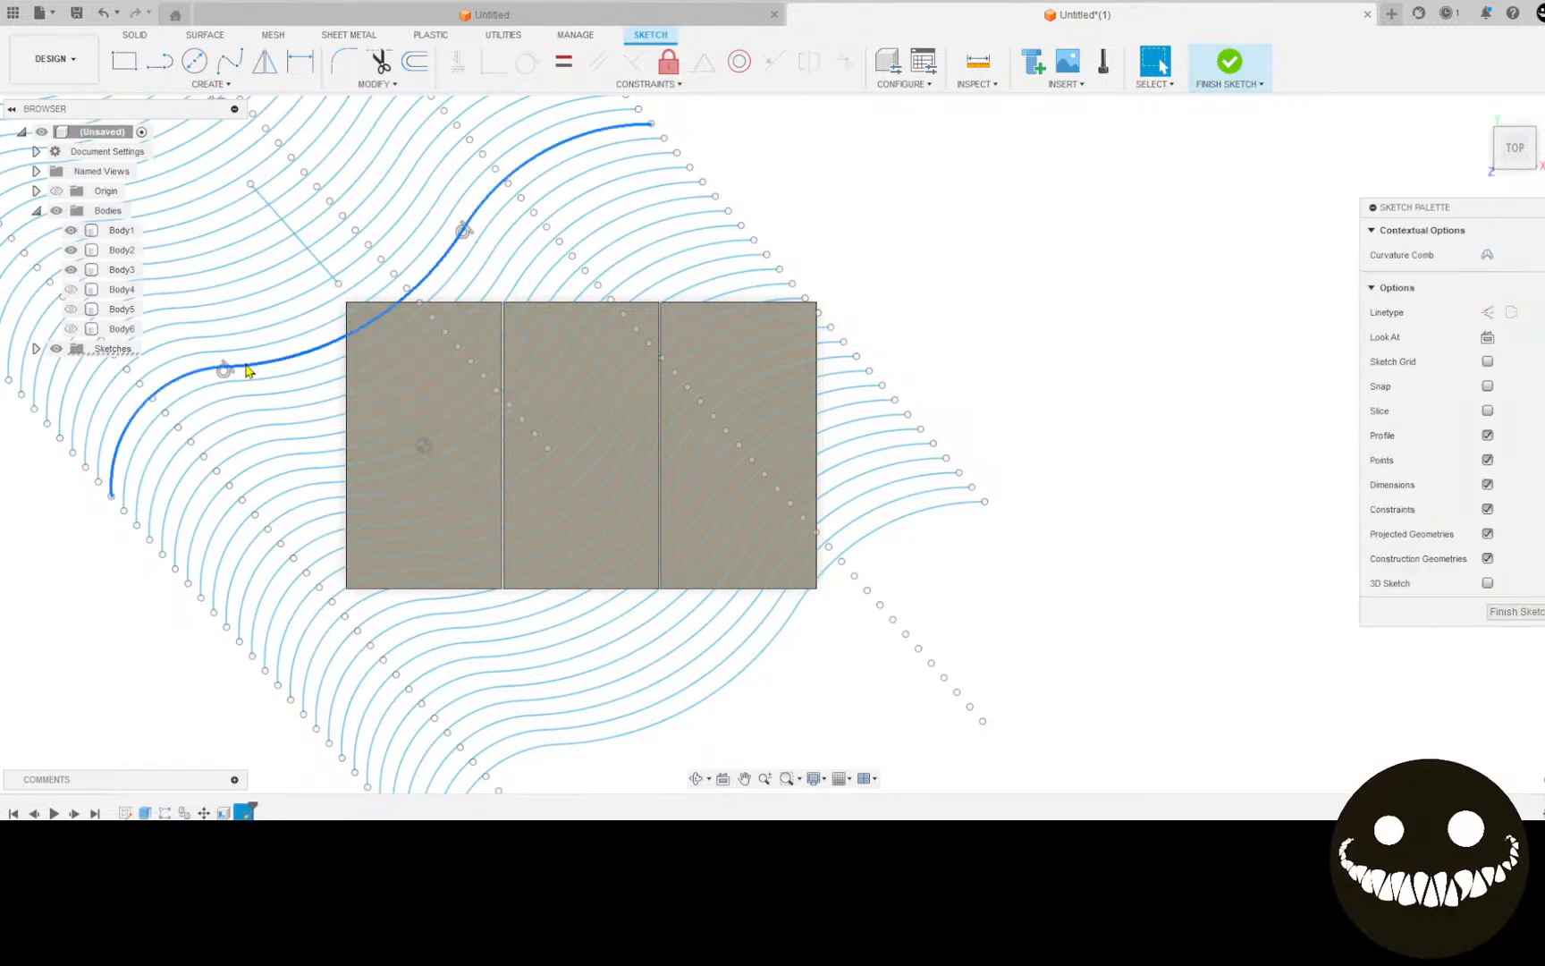
pyautogui.click(153, 401)
pyautogui.click(157, 410)
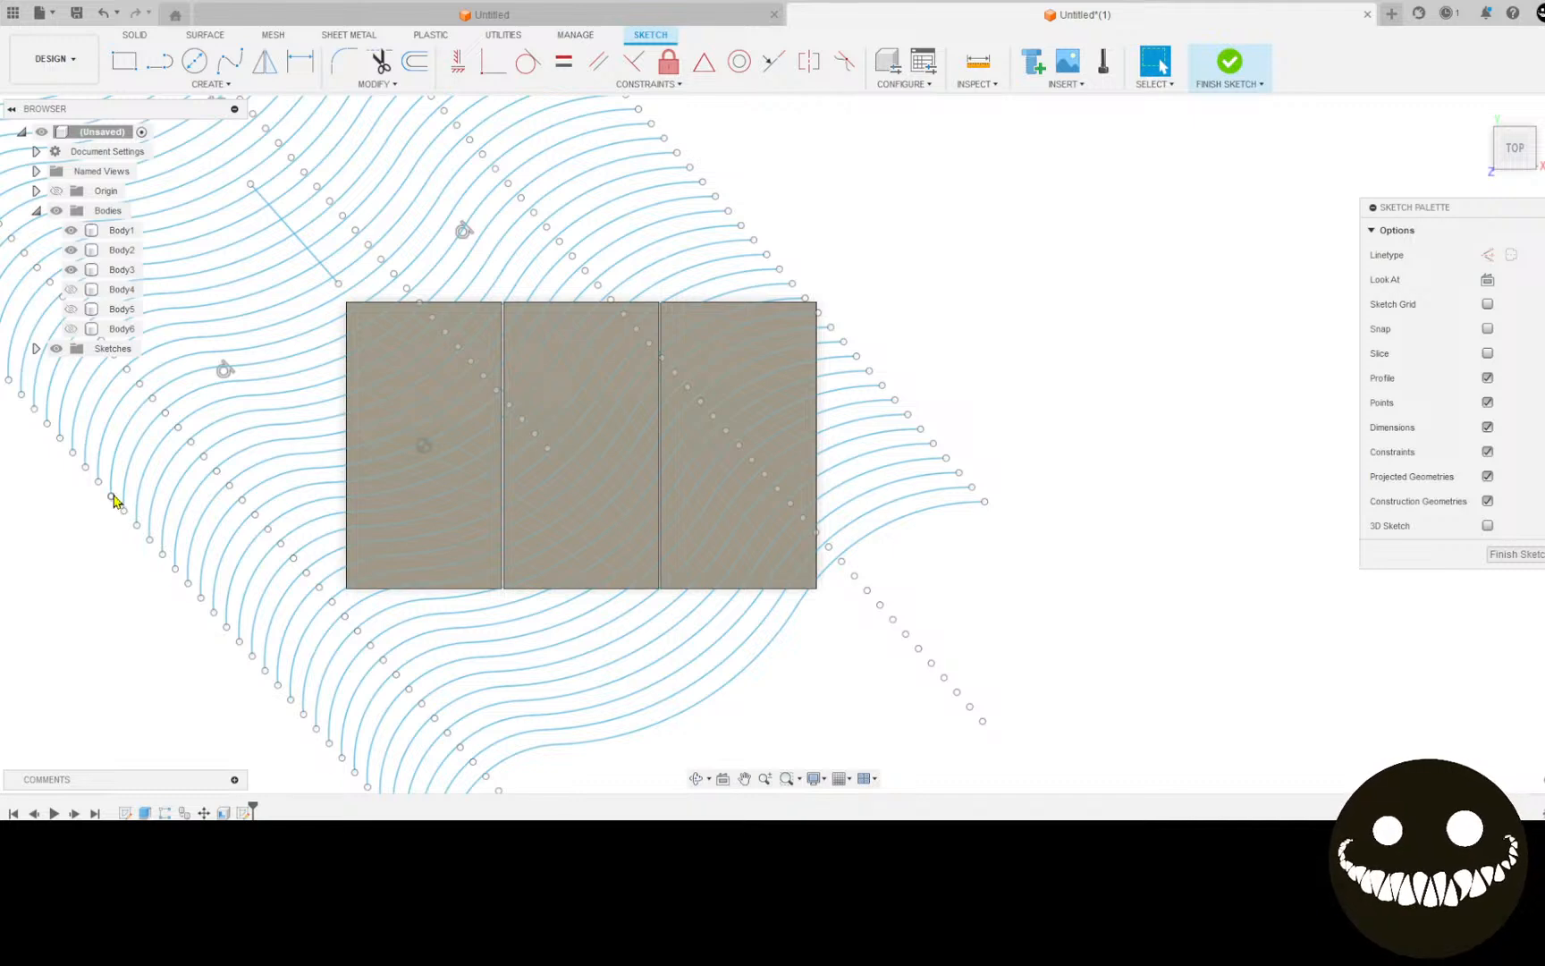
pyautogui.moveTo(118, 501); pyautogui.dragTo(123, 511)
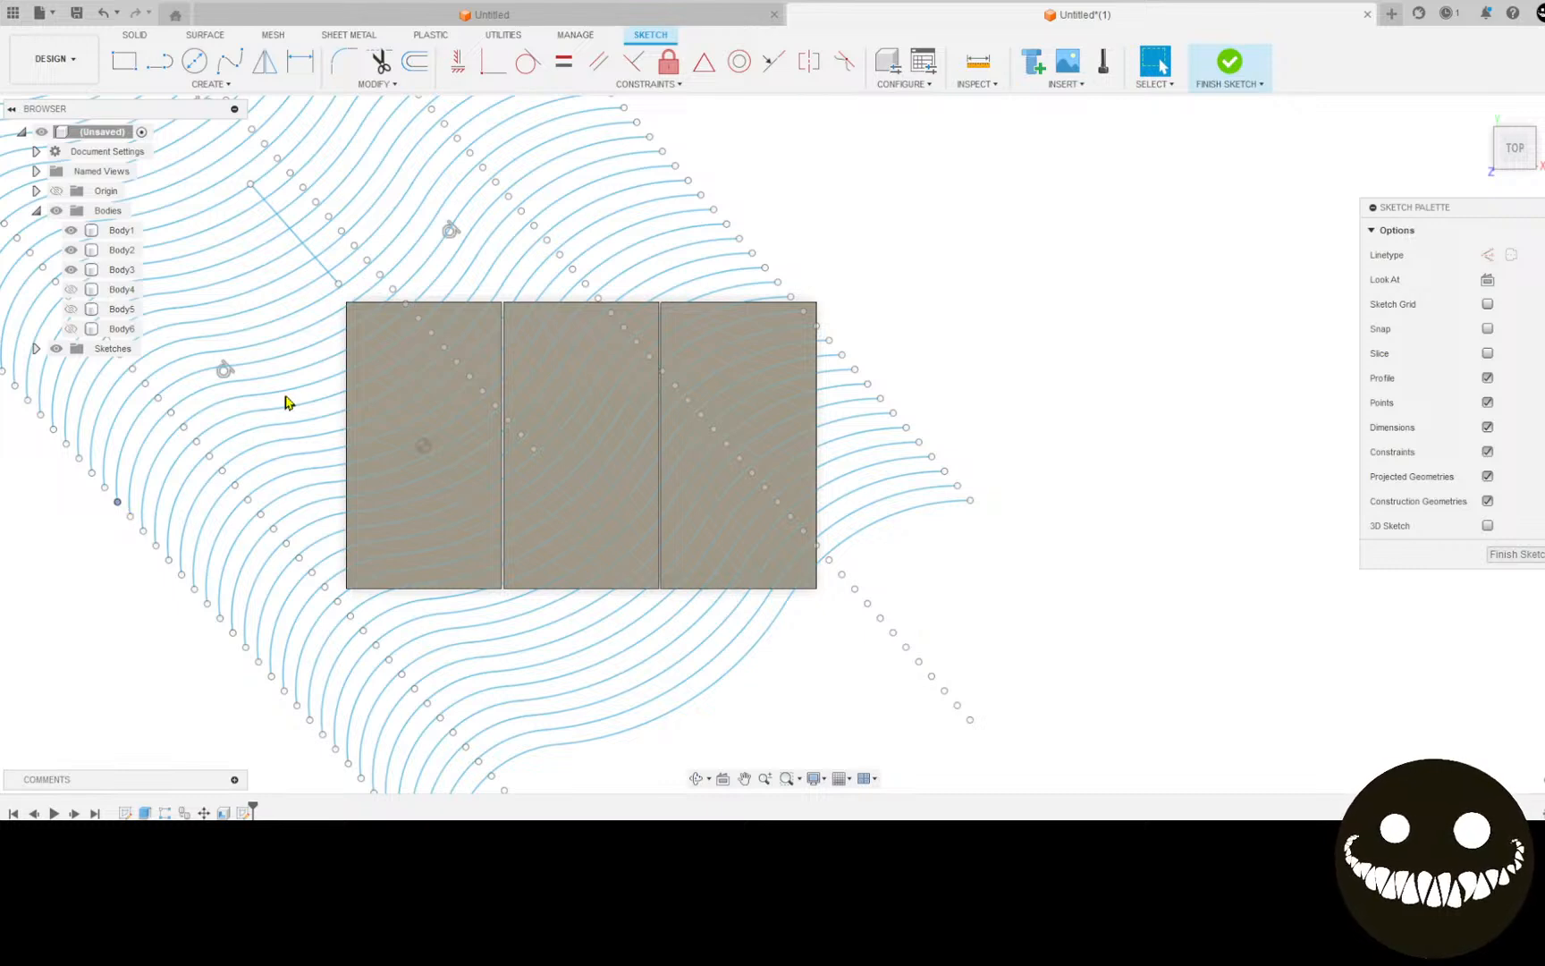
# Step: Move the patterned curve crossing the first plate's upper corner sideways to shift the whole wave pattern over the plates
pyautogui.click(288, 362)
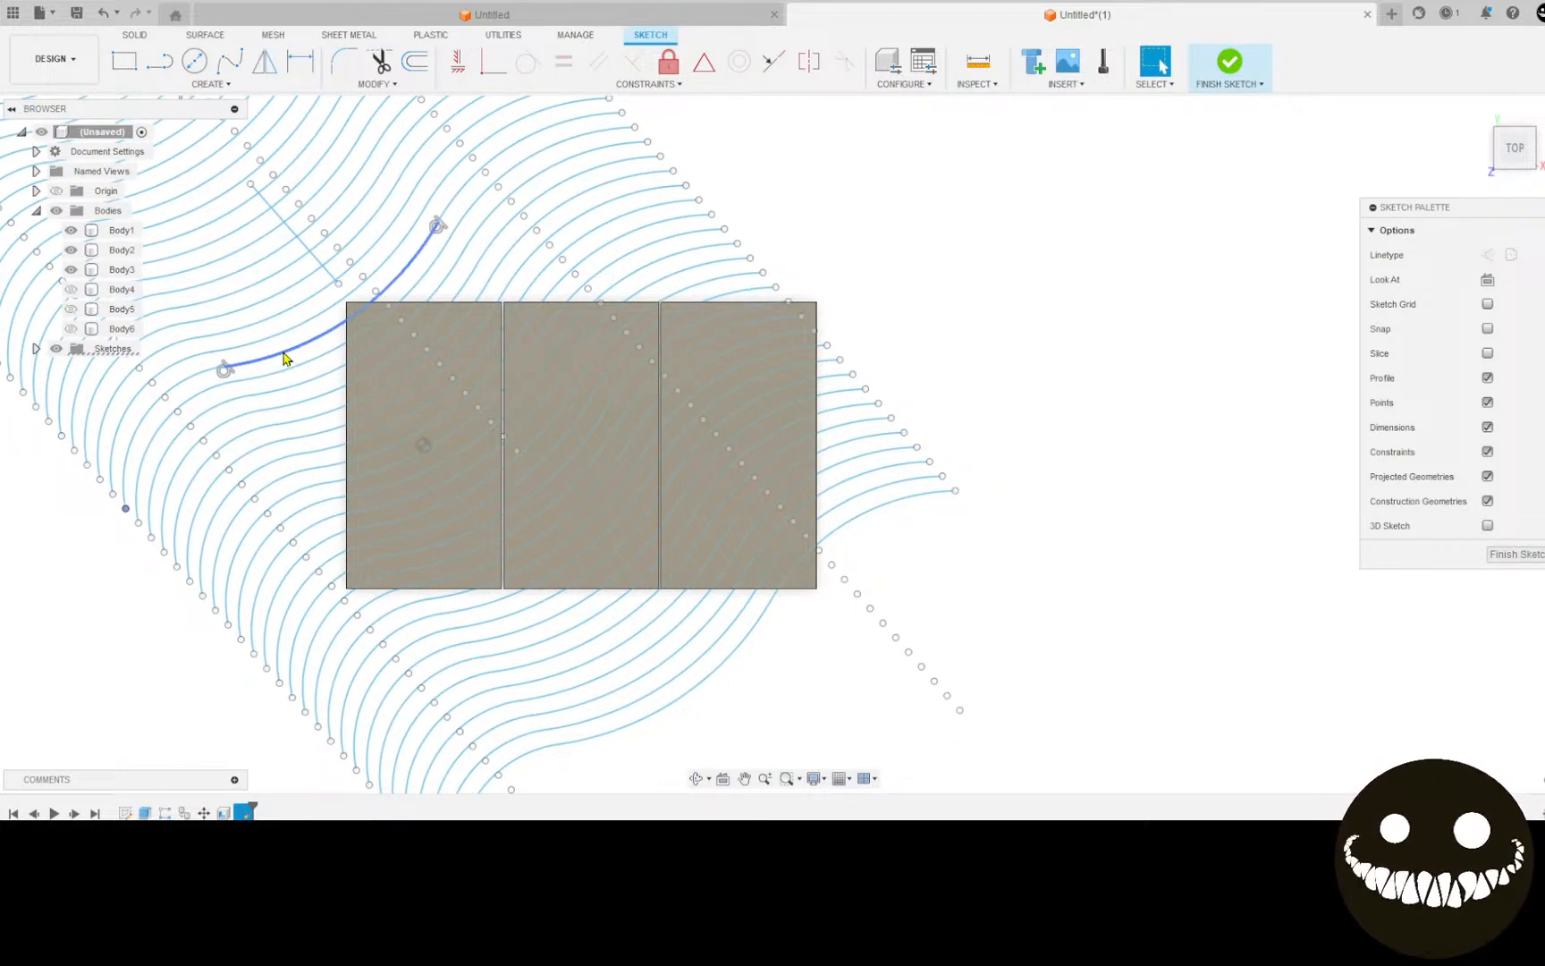
pyautogui.click(286, 358)
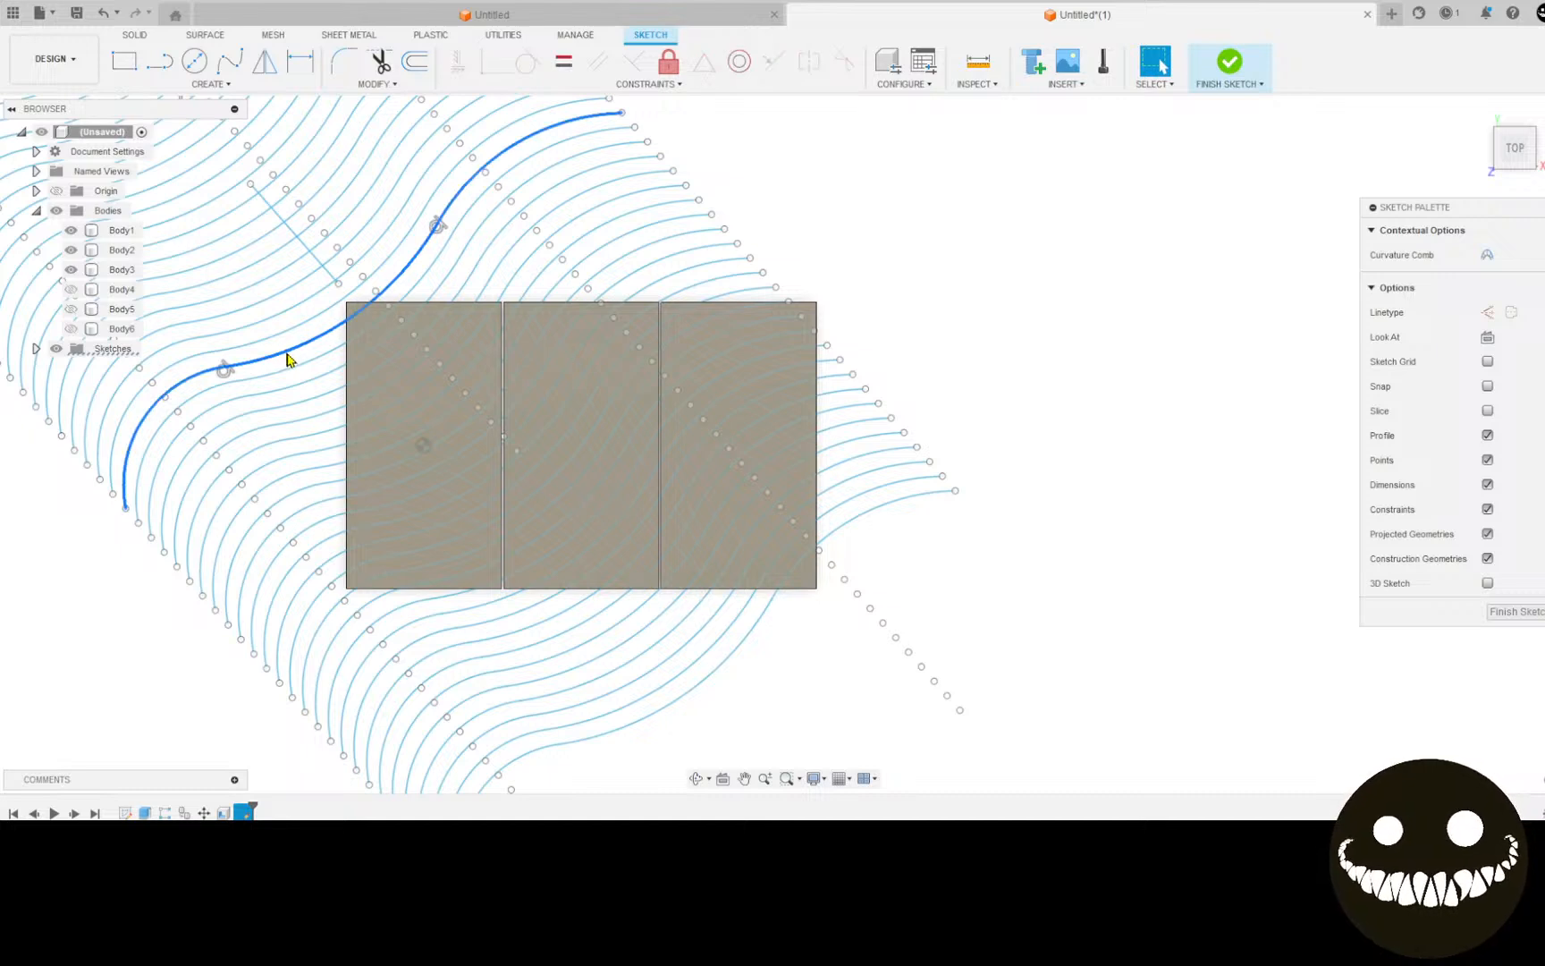
pyautogui.moveTo(305, 359); pyautogui.dragTo(349, 357)
pyautogui.click(346, 352)
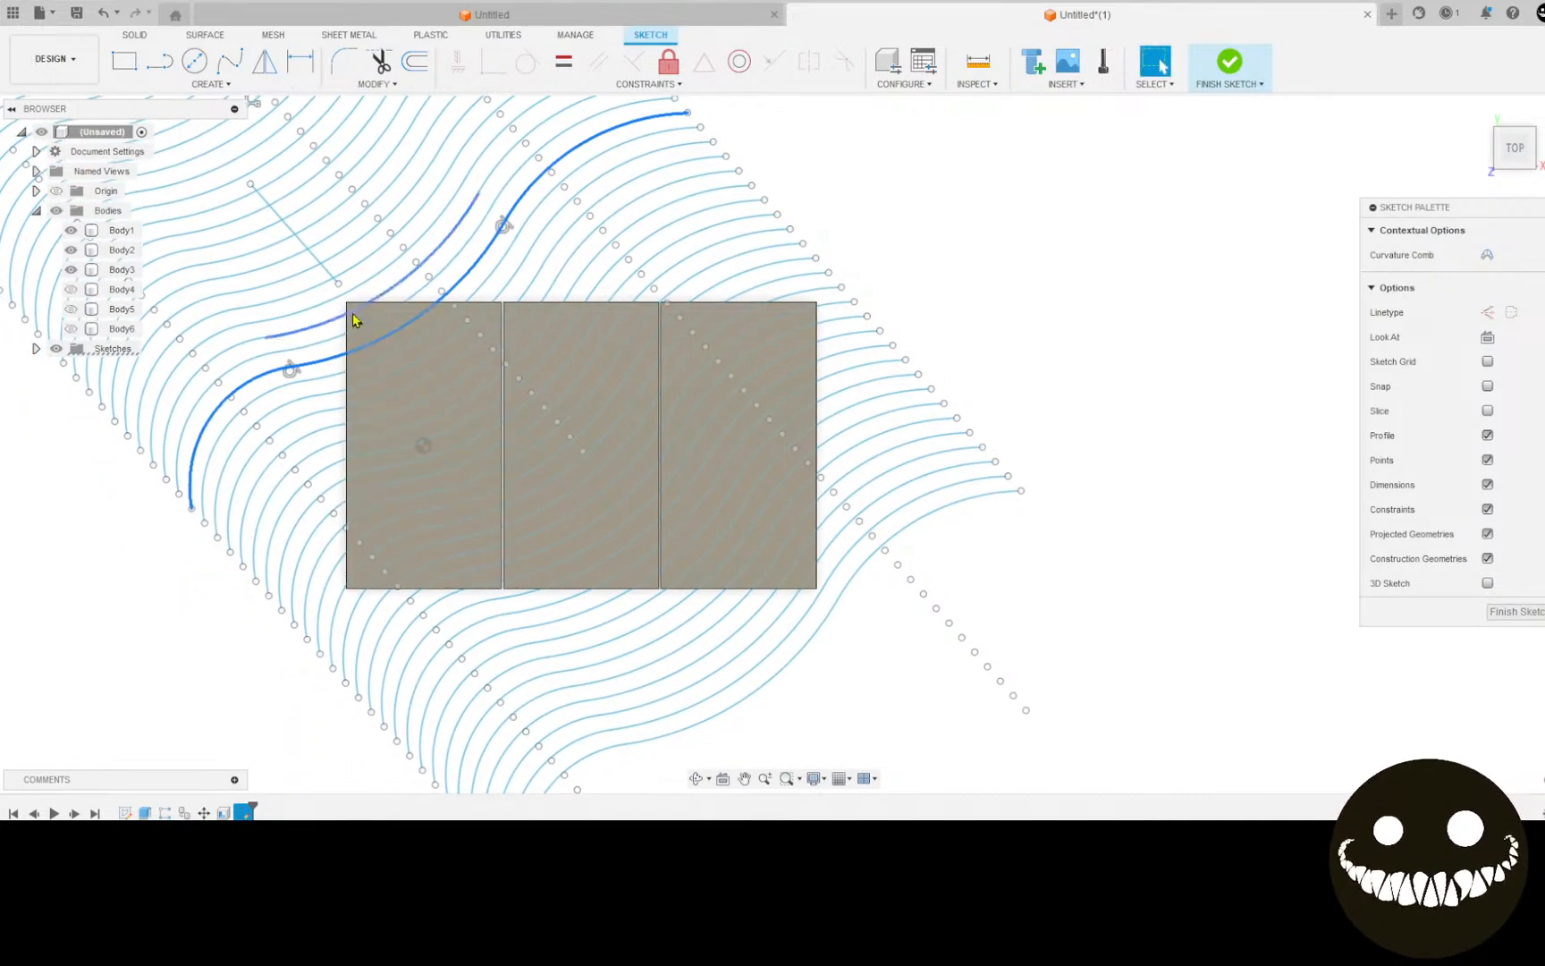
# Step: Nudge the patterned curves slightly by a point near the third plate's upper edge and the reshaped curve's upper end point
pyautogui.scroll(-4, 349, 421)
pyautogui.scroll(2, 370, 553)
pyautogui.scroll(1, 371, 553)
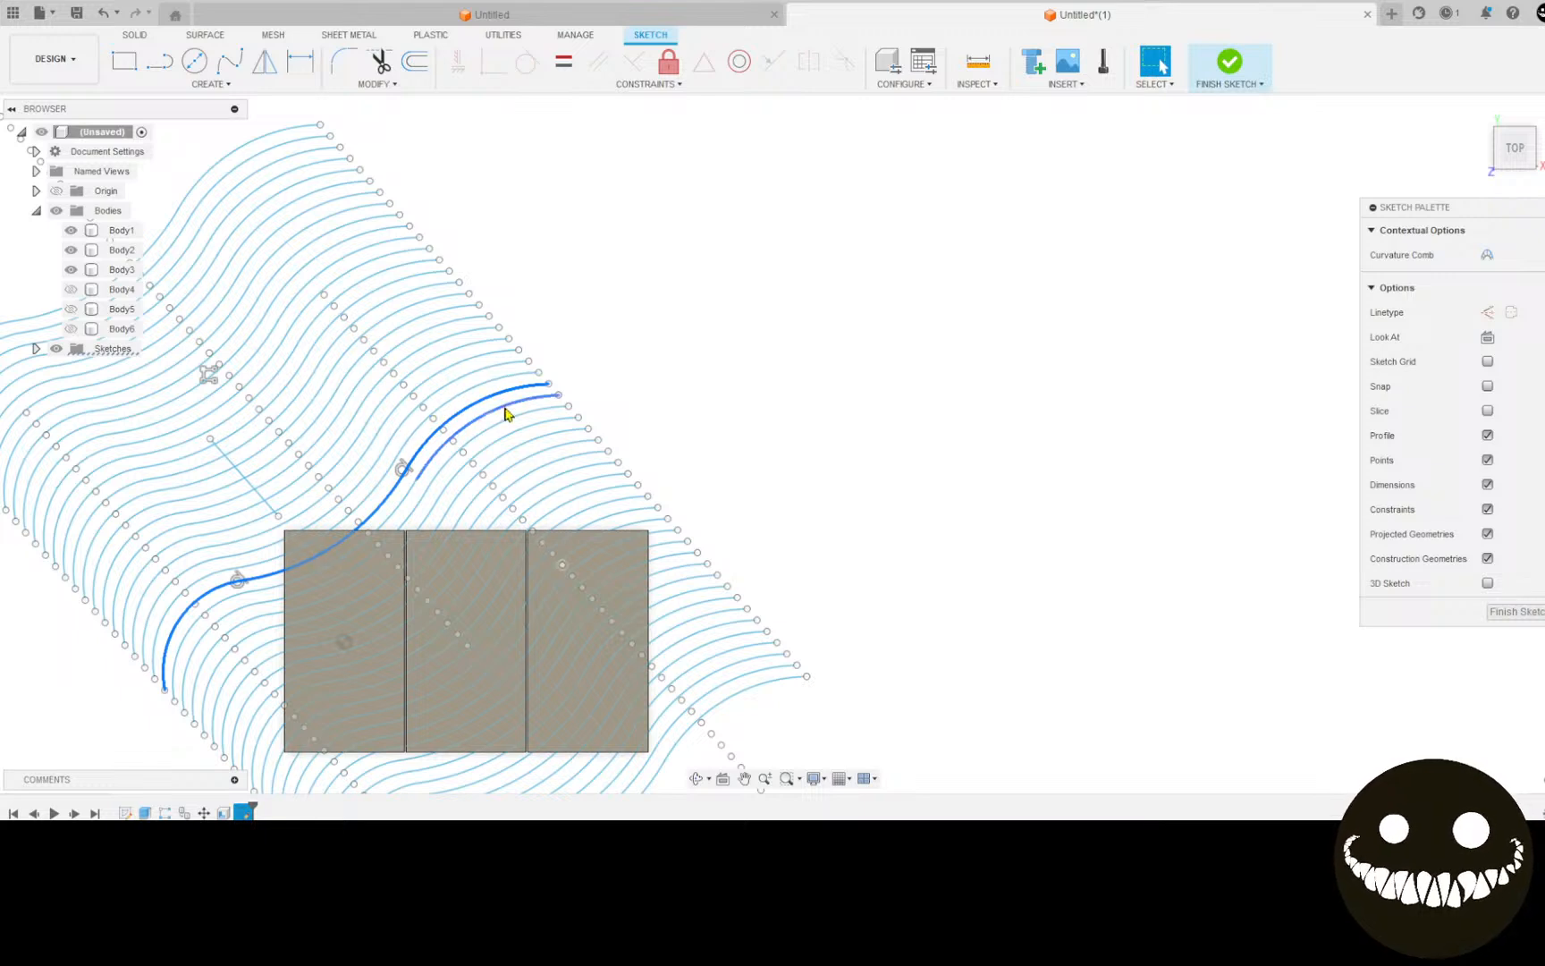
pyautogui.moveTo(551, 556); pyautogui.dragTo(546, 553)
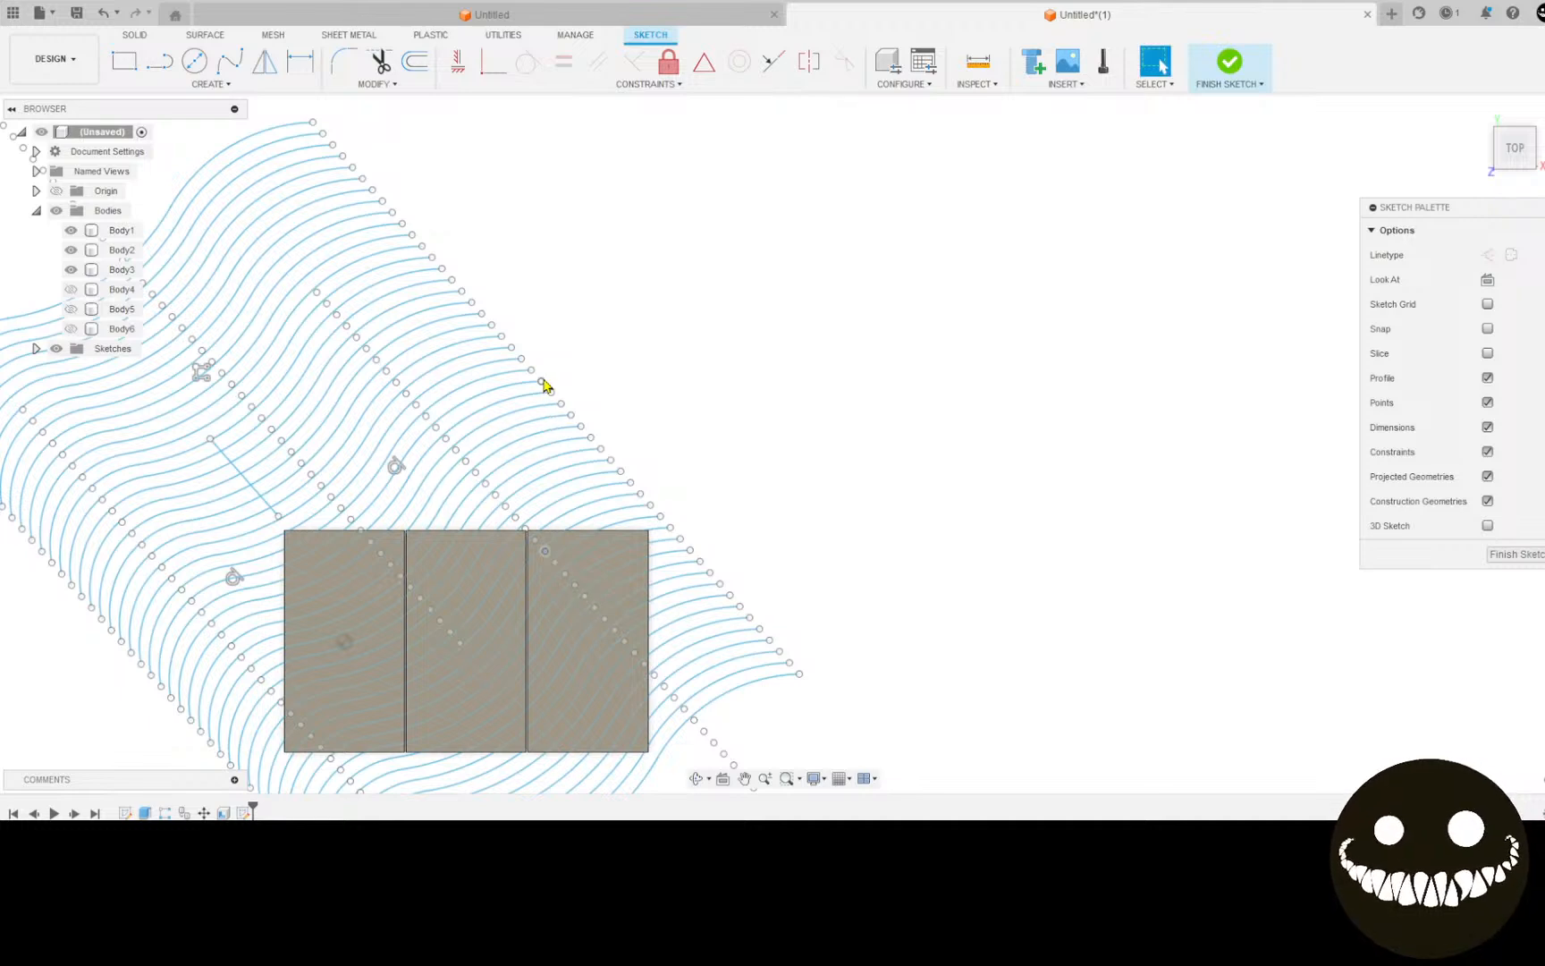
pyautogui.moveTo(544, 384); pyautogui.dragTo(545, 389)
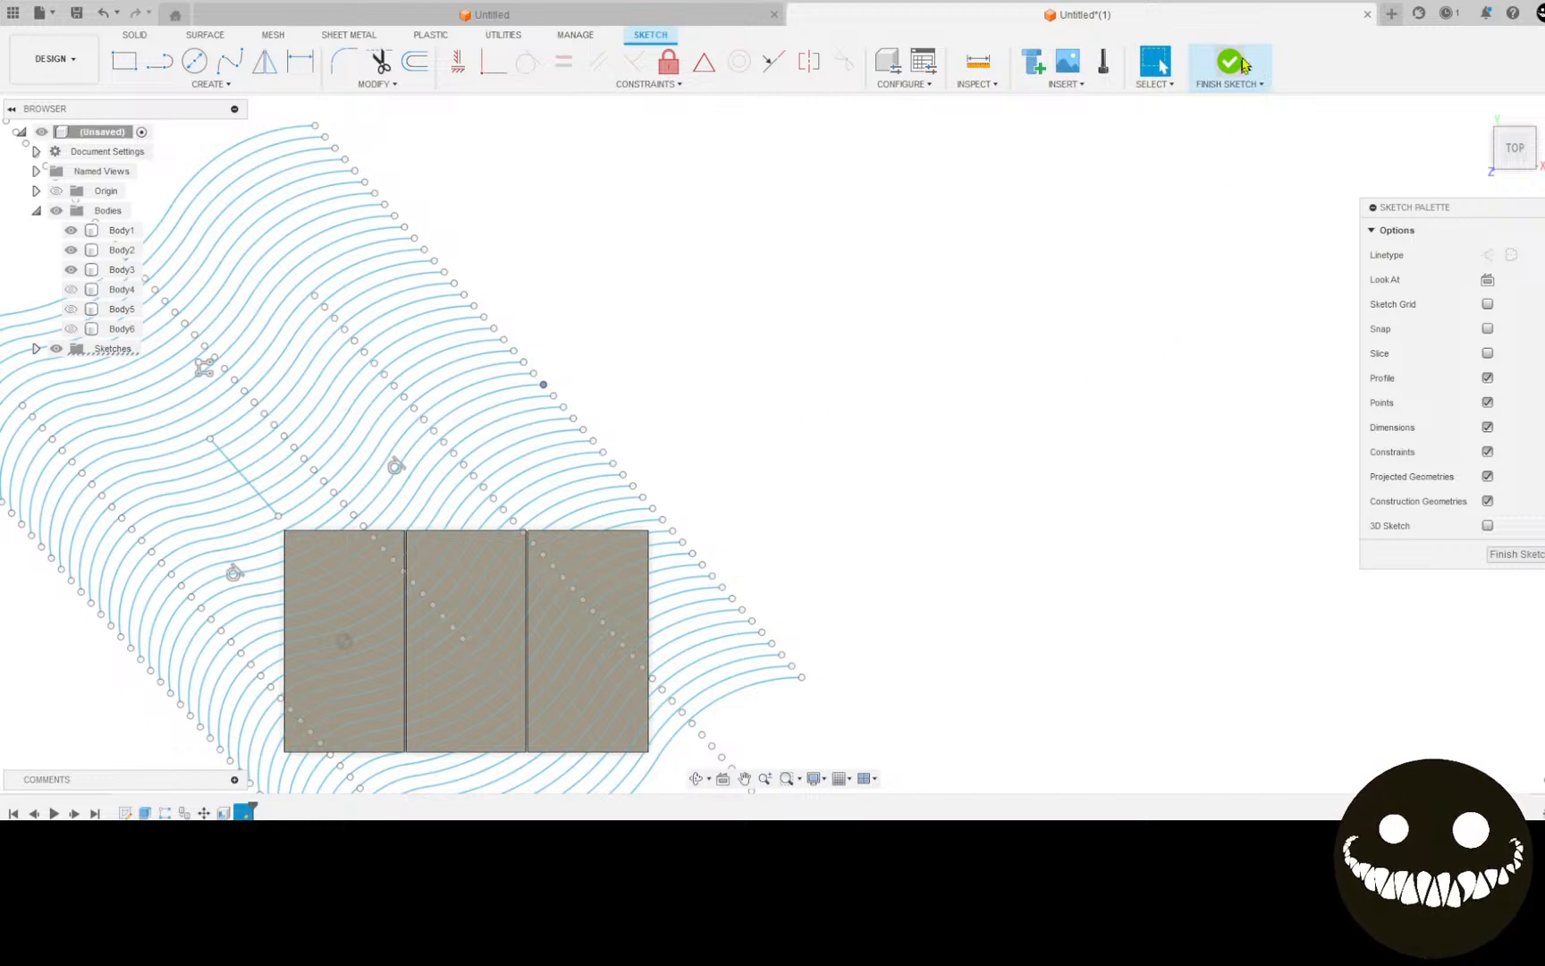
# Step: Start a thin Extrude and select the 28 wavy curves that cross the three plates as profiles
pyautogui.moveTo(1049, 376); pyautogui.dragTo(1116, 228, button='middle')
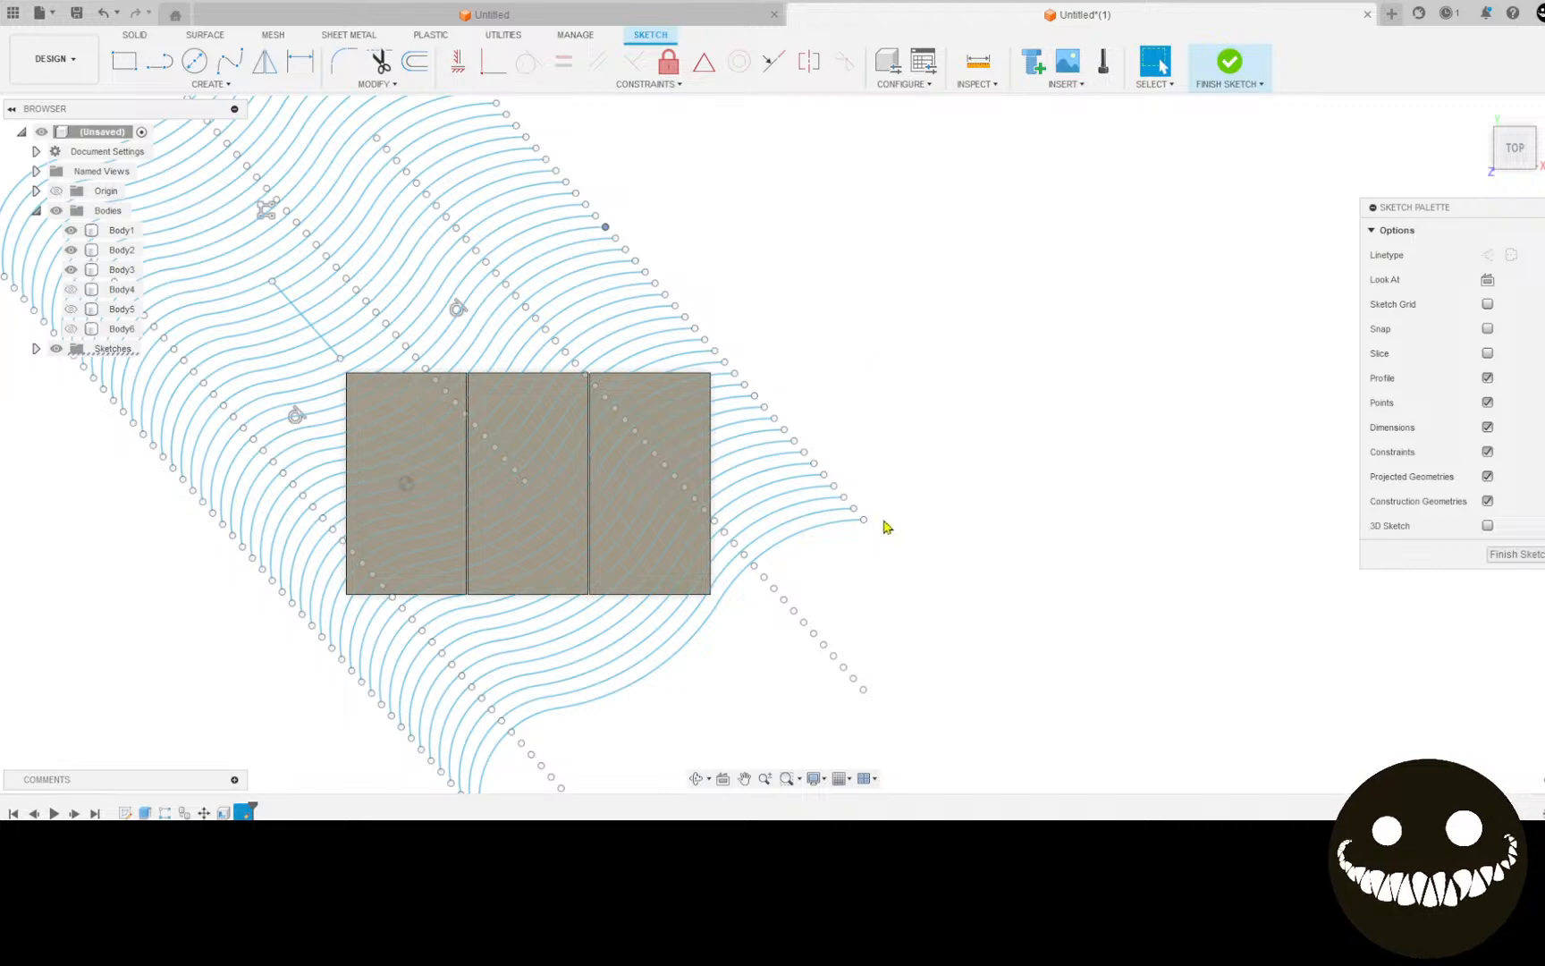
pyautogui.press('e')
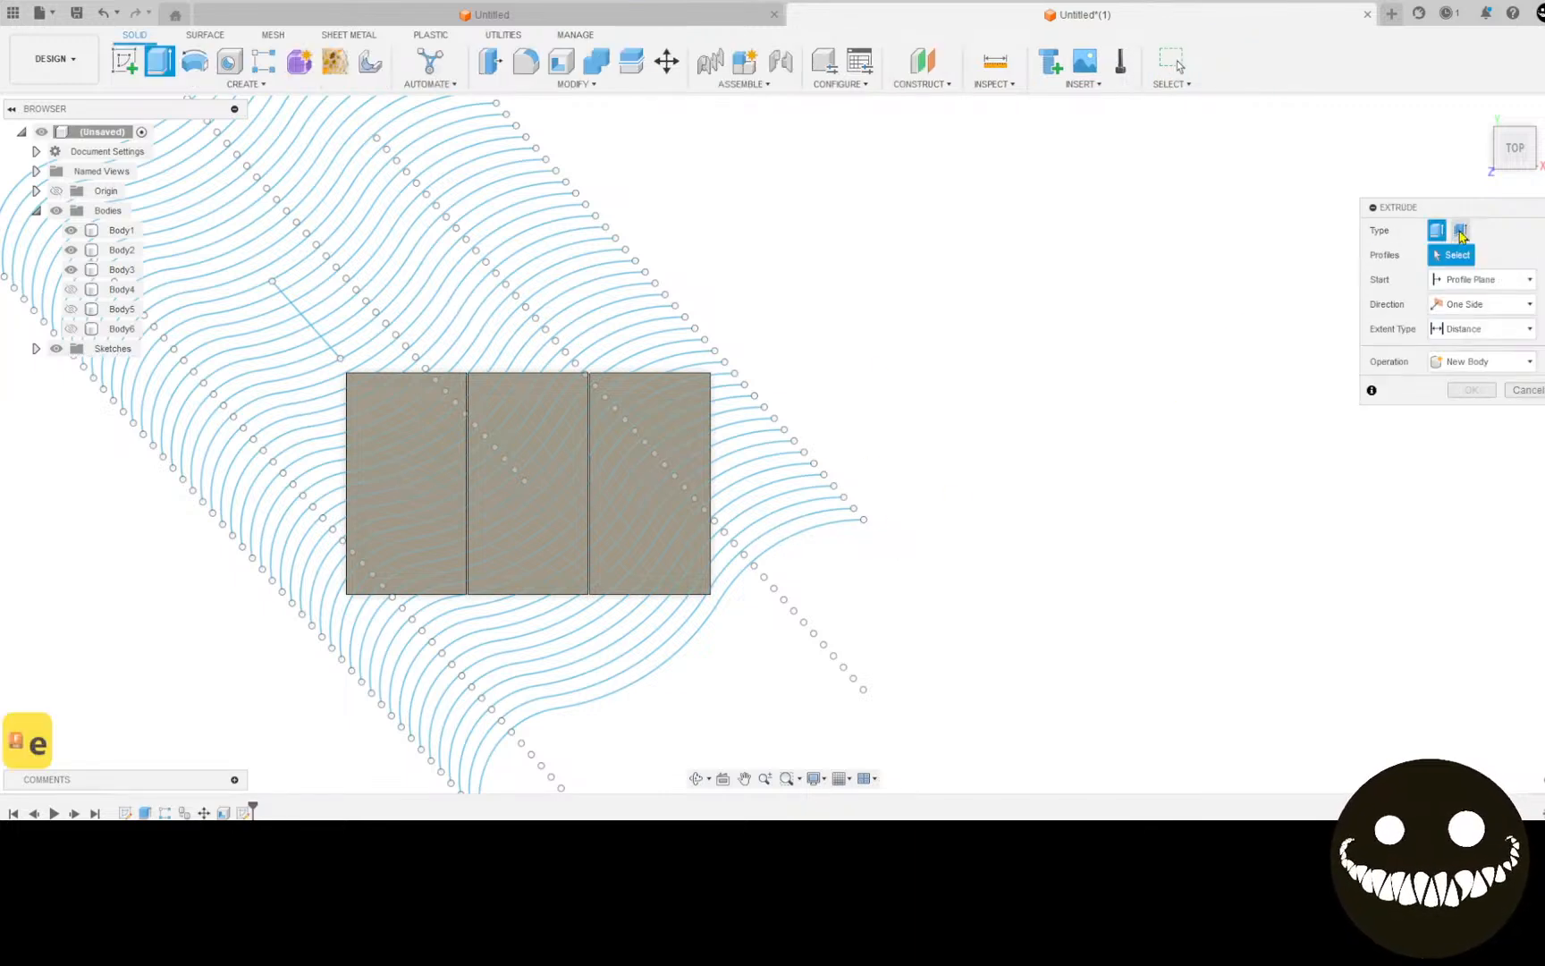
pyautogui.click(1460, 230)
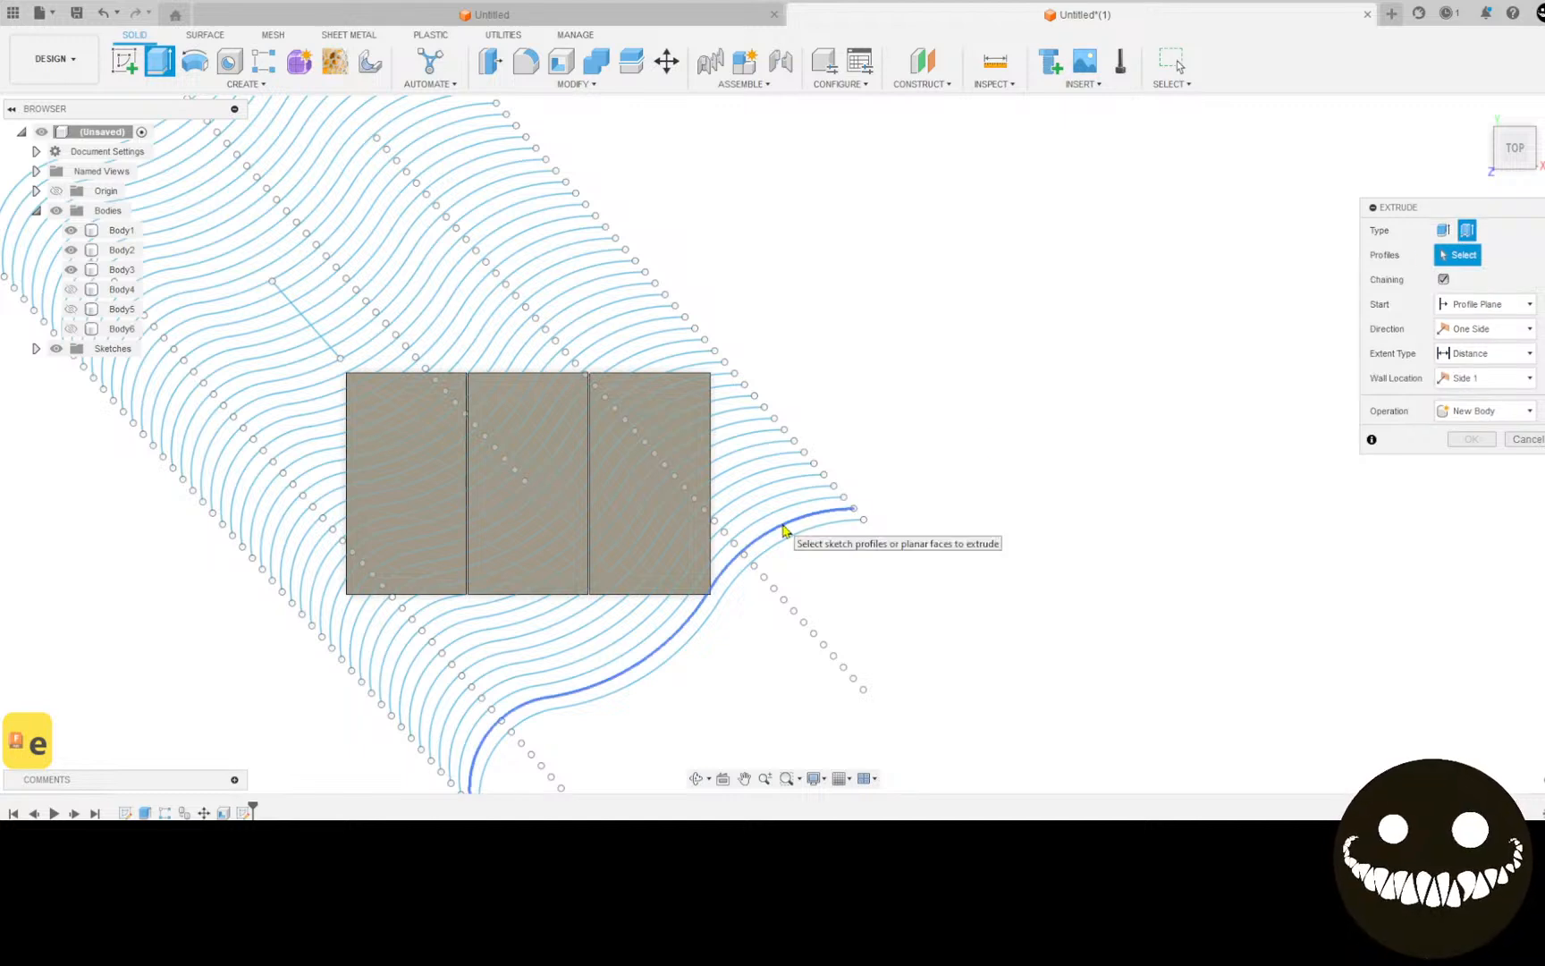
pyautogui.click(783, 524)
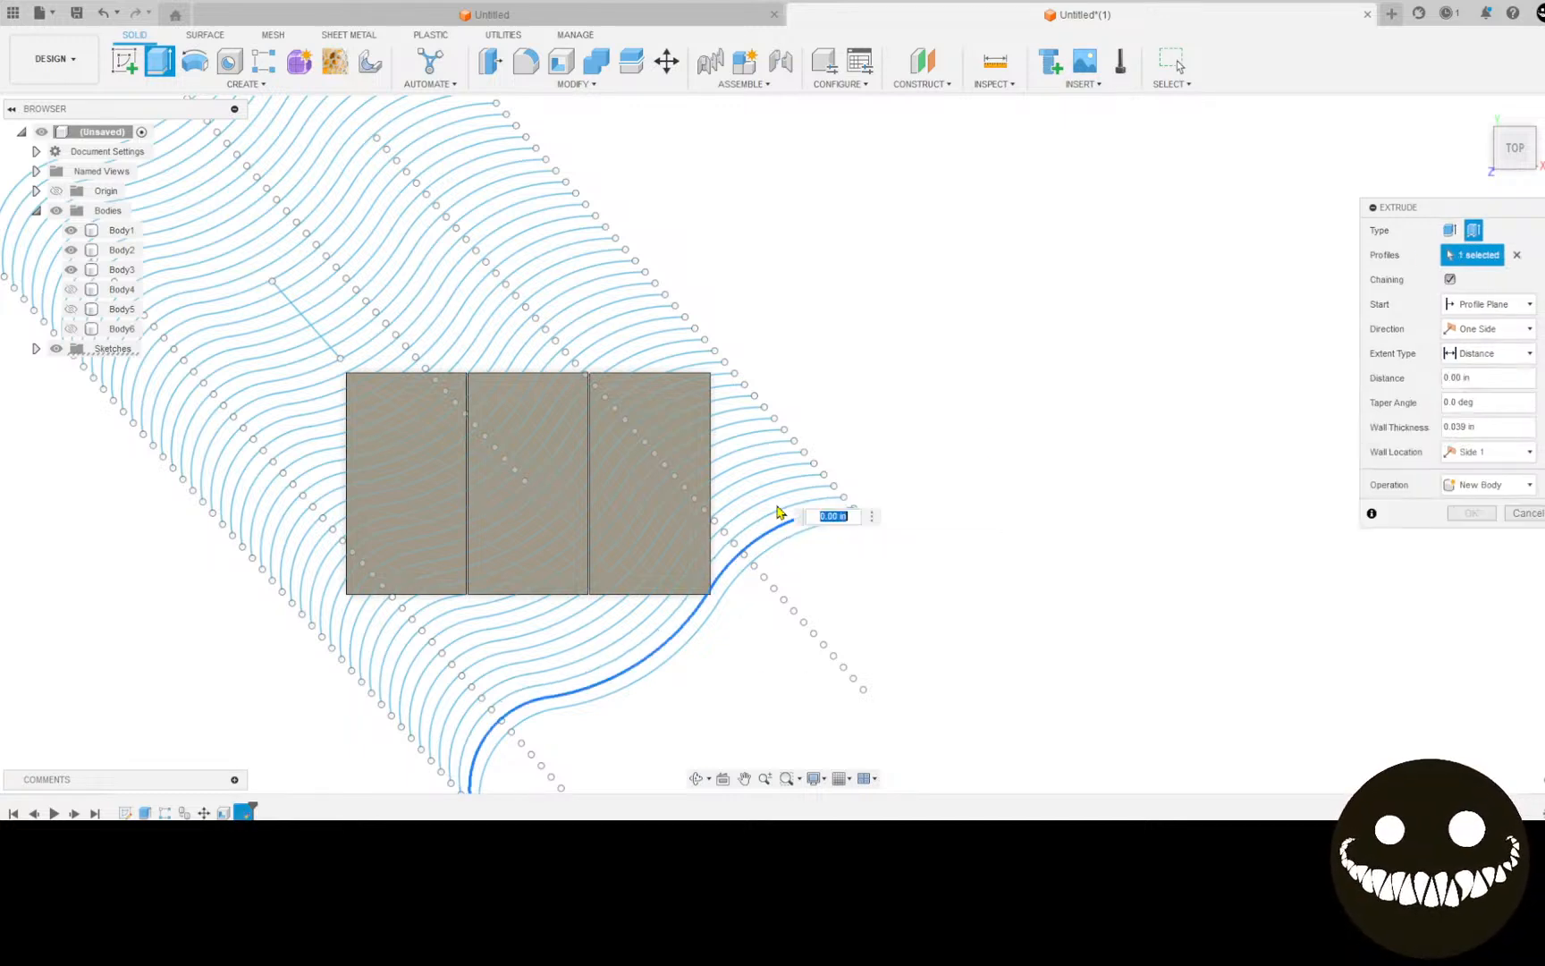
pyautogui.click(770, 499)
pyautogui.click(773, 485)
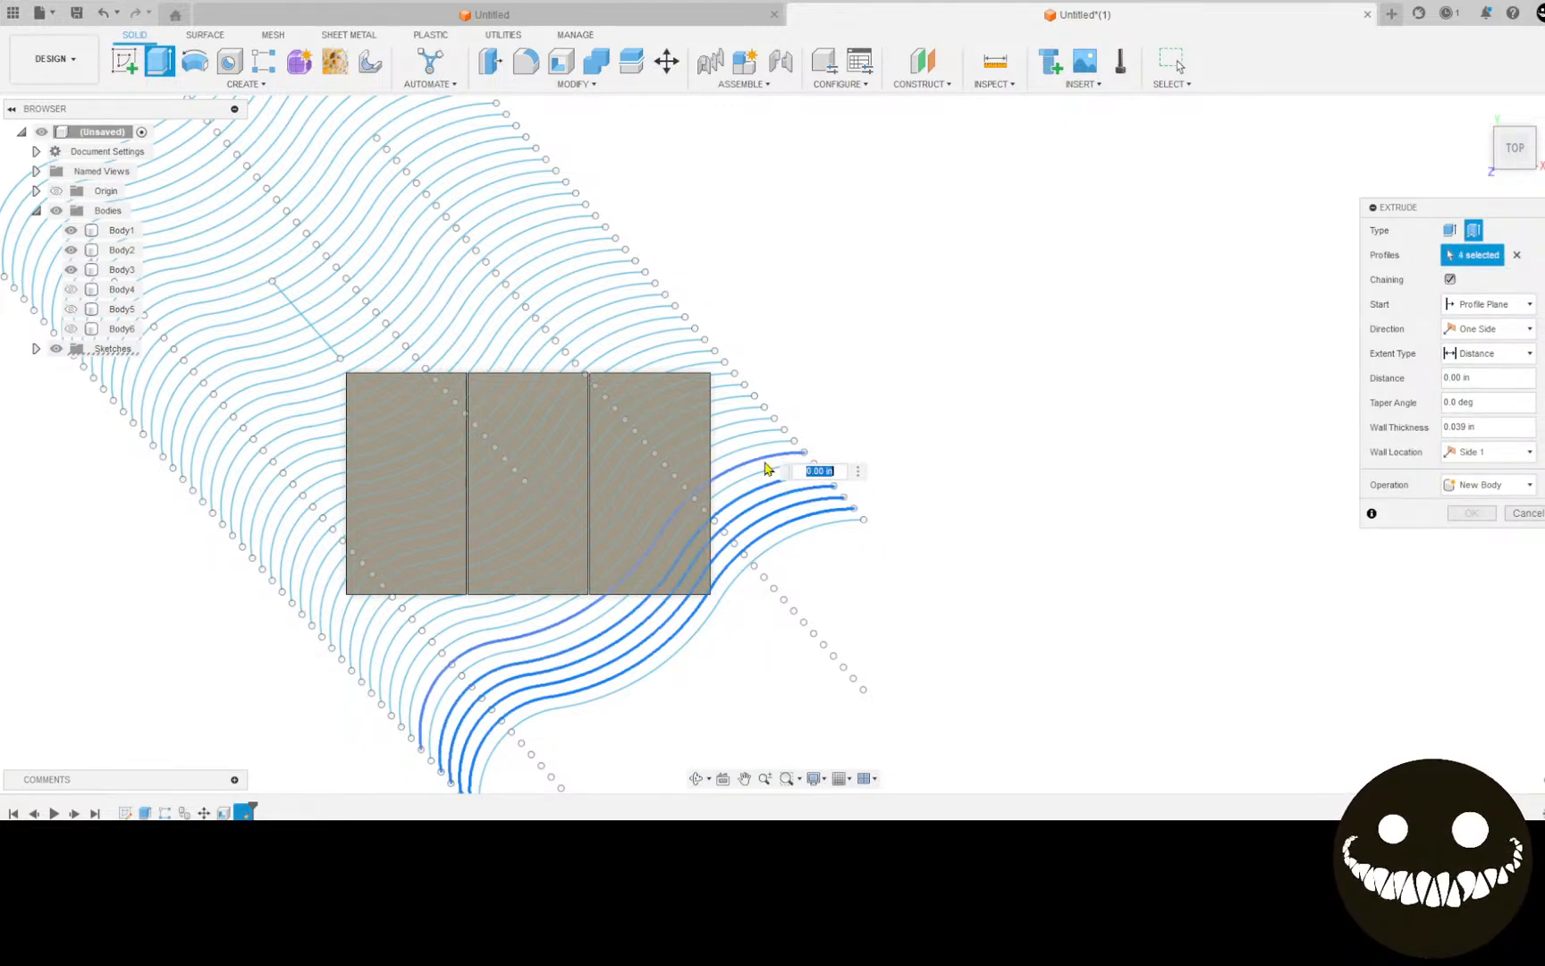
pyautogui.click(761, 471)
pyautogui.click(759, 452)
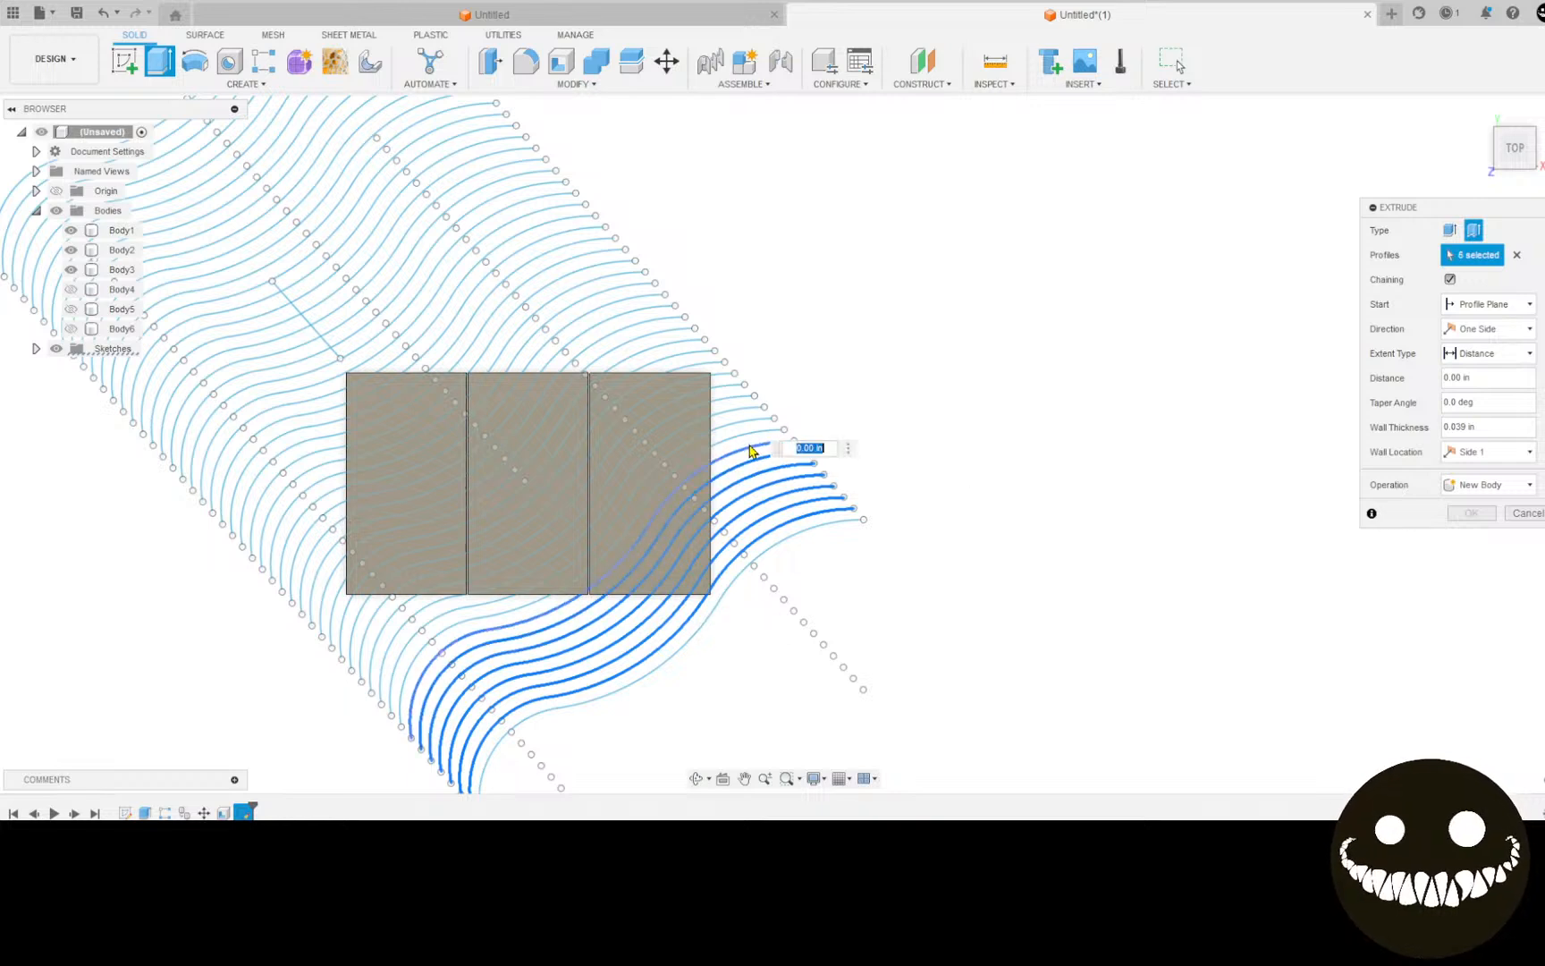
pyautogui.click(749, 429)
pyautogui.click(745, 421)
pyautogui.click(742, 411)
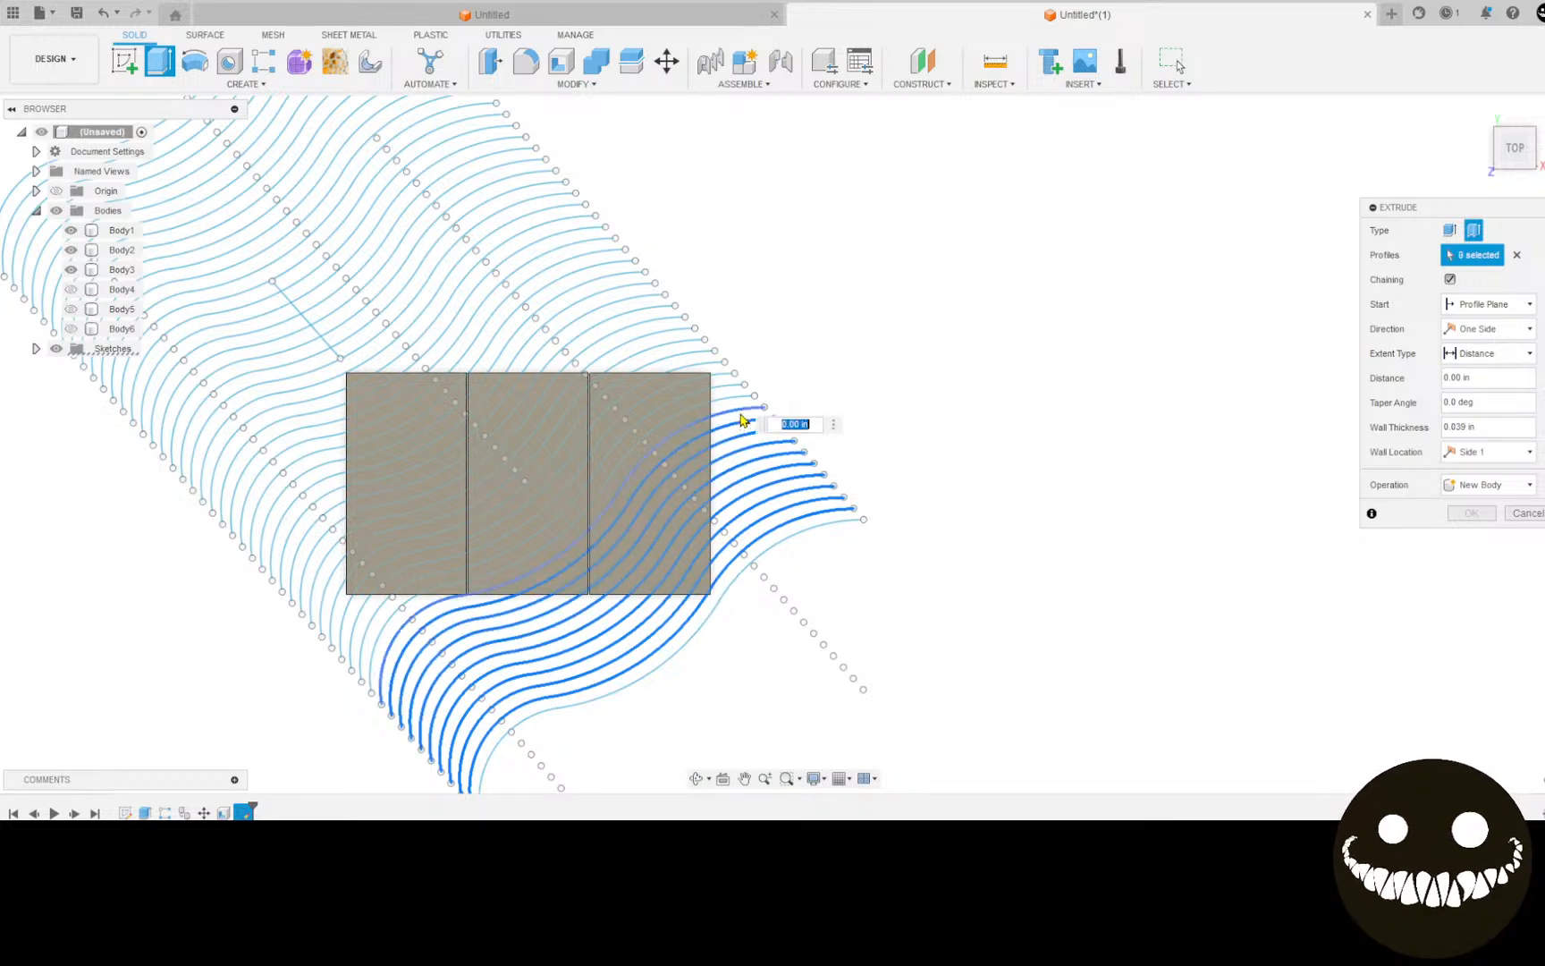
pyautogui.click(740, 401)
pyautogui.click(724, 391)
pyautogui.click(721, 386)
pyautogui.click(713, 362)
pyautogui.click(673, 356)
pyautogui.click(648, 349)
pyautogui.click(640, 341)
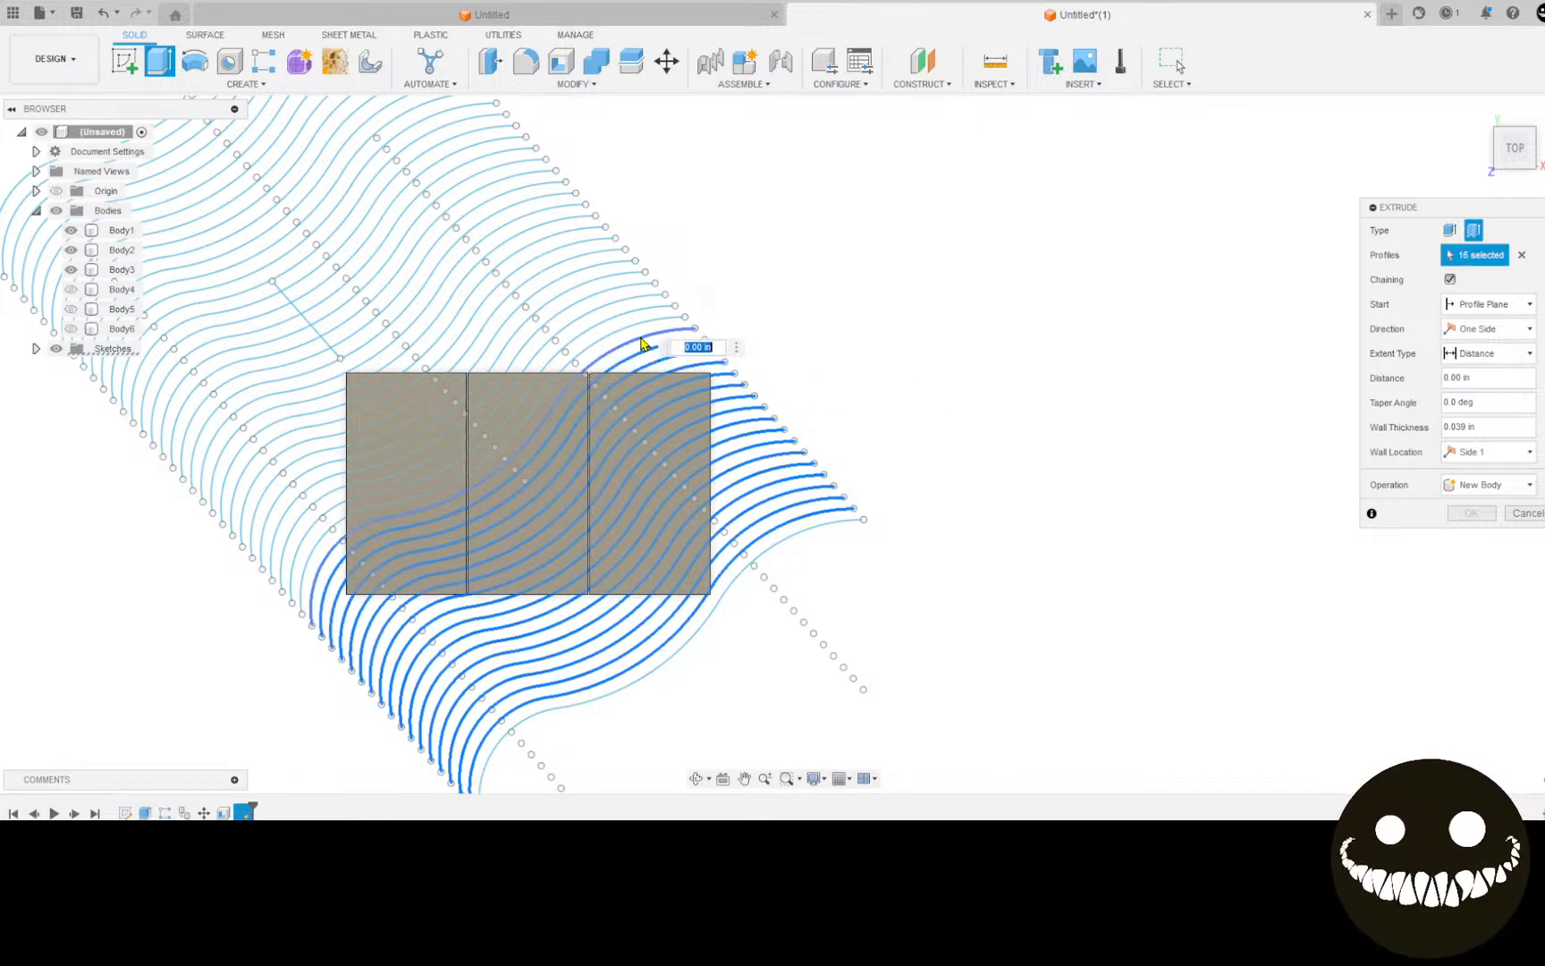
pyautogui.click(630, 334)
pyautogui.click(621, 326)
pyautogui.click(609, 317)
pyautogui.click(597, 306)
pyautogui.click(583, 296)
pyautogui.click(576, 286)
pyautogui.click(567, 272)
pyautogui.click(565, 257)
pyautogui.click(554, 249)
pyautogui.click(542, 237)
pyautogui.click(540, 232)
pyautogui.click(536, 224)
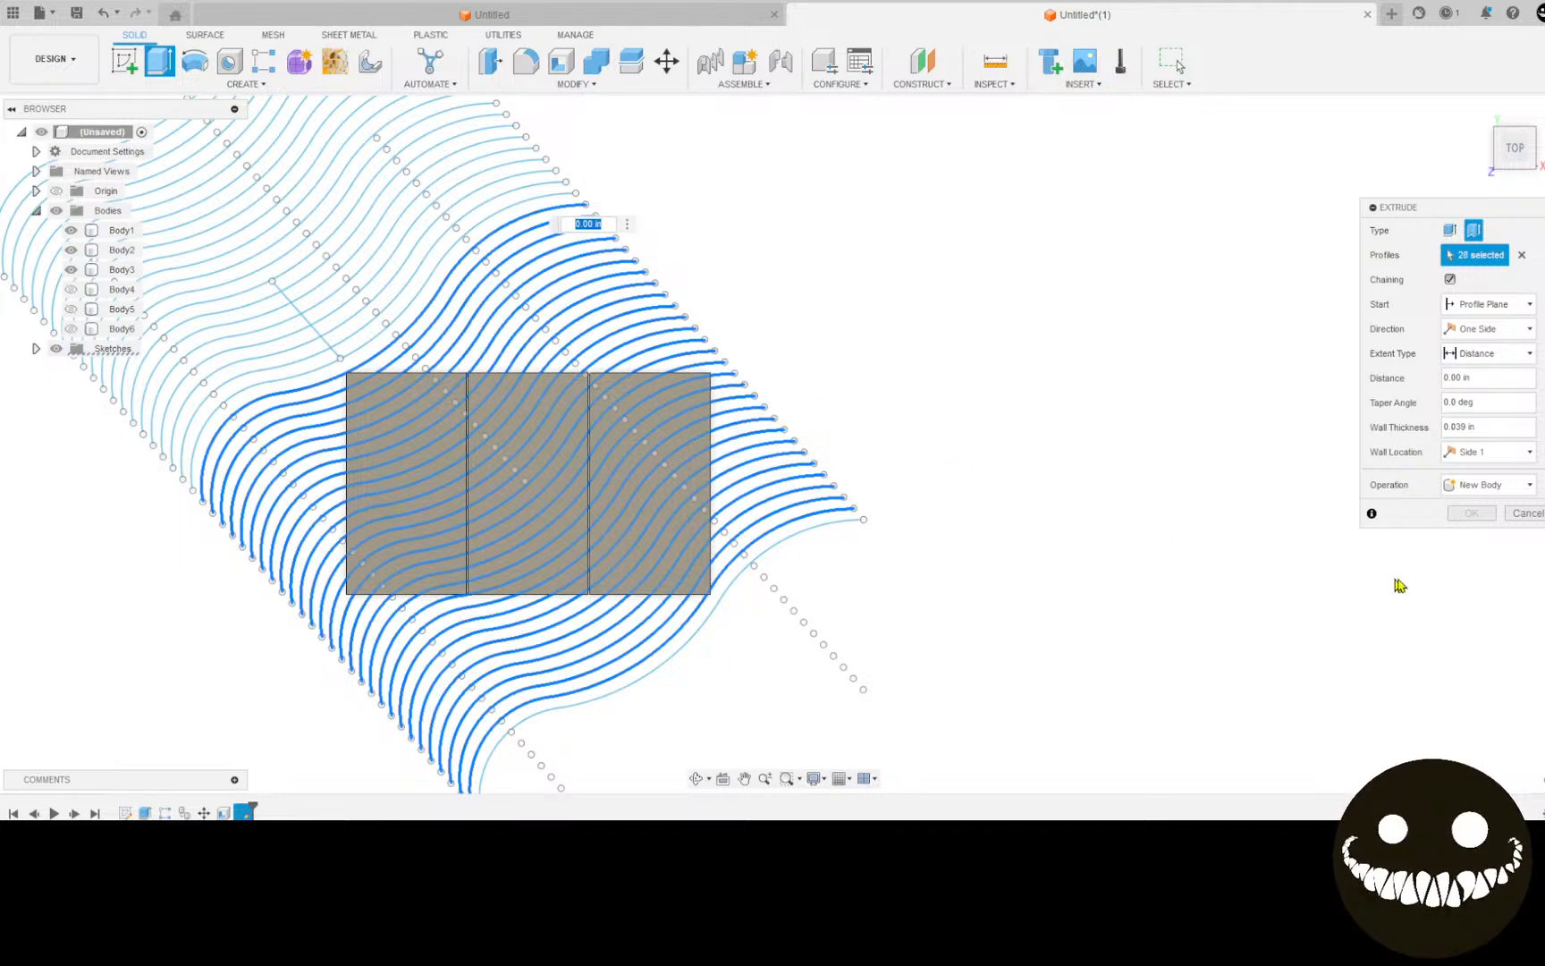
# Step: Cut the selected curves through all the plates with a wall thickness of 0.5 in and extent type All
pyautogui.moveTo(1499, 427); pyautogui.dragTo(1422, 430)
pyautogui.write('.5')
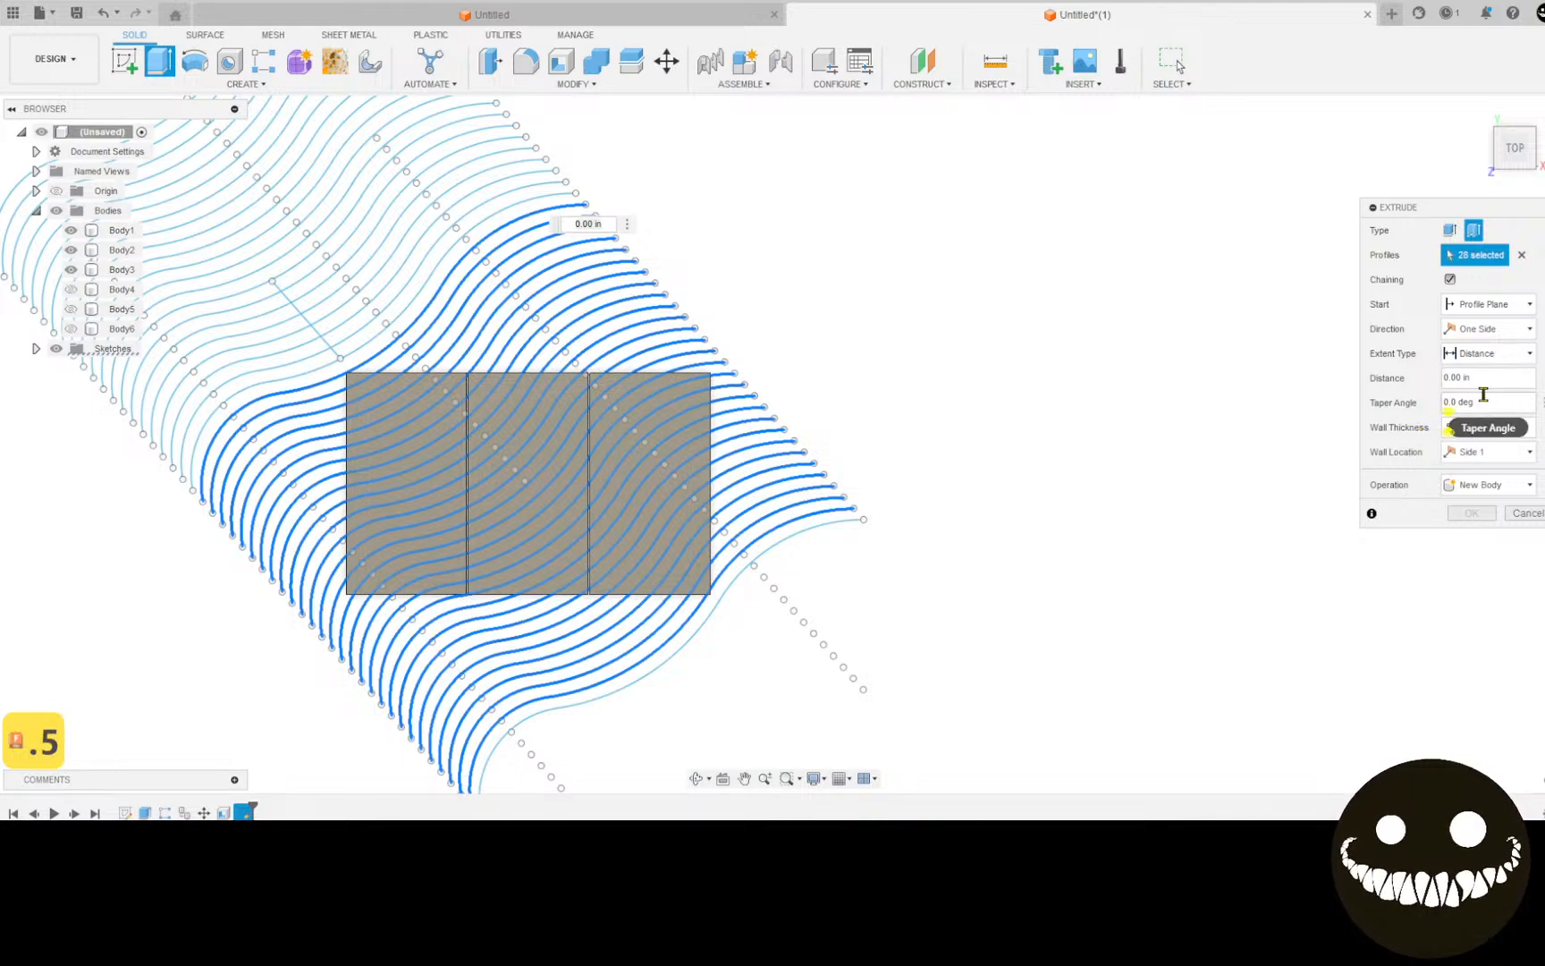
pyautogui.click(1512, 356)
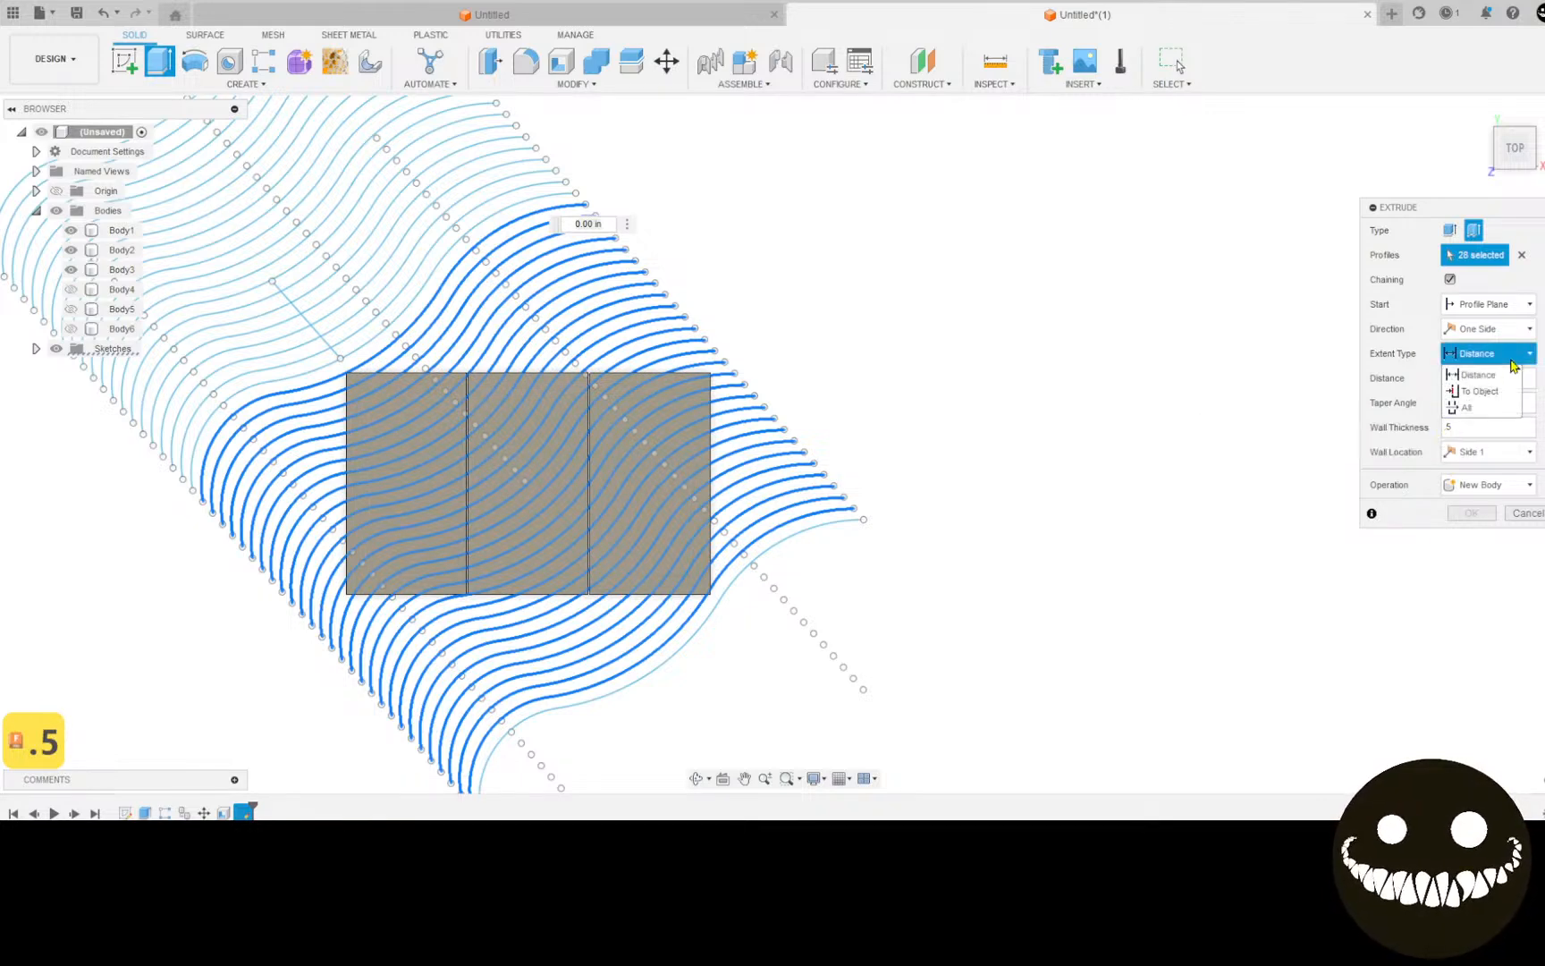
pyautogui.click(1480, 410)
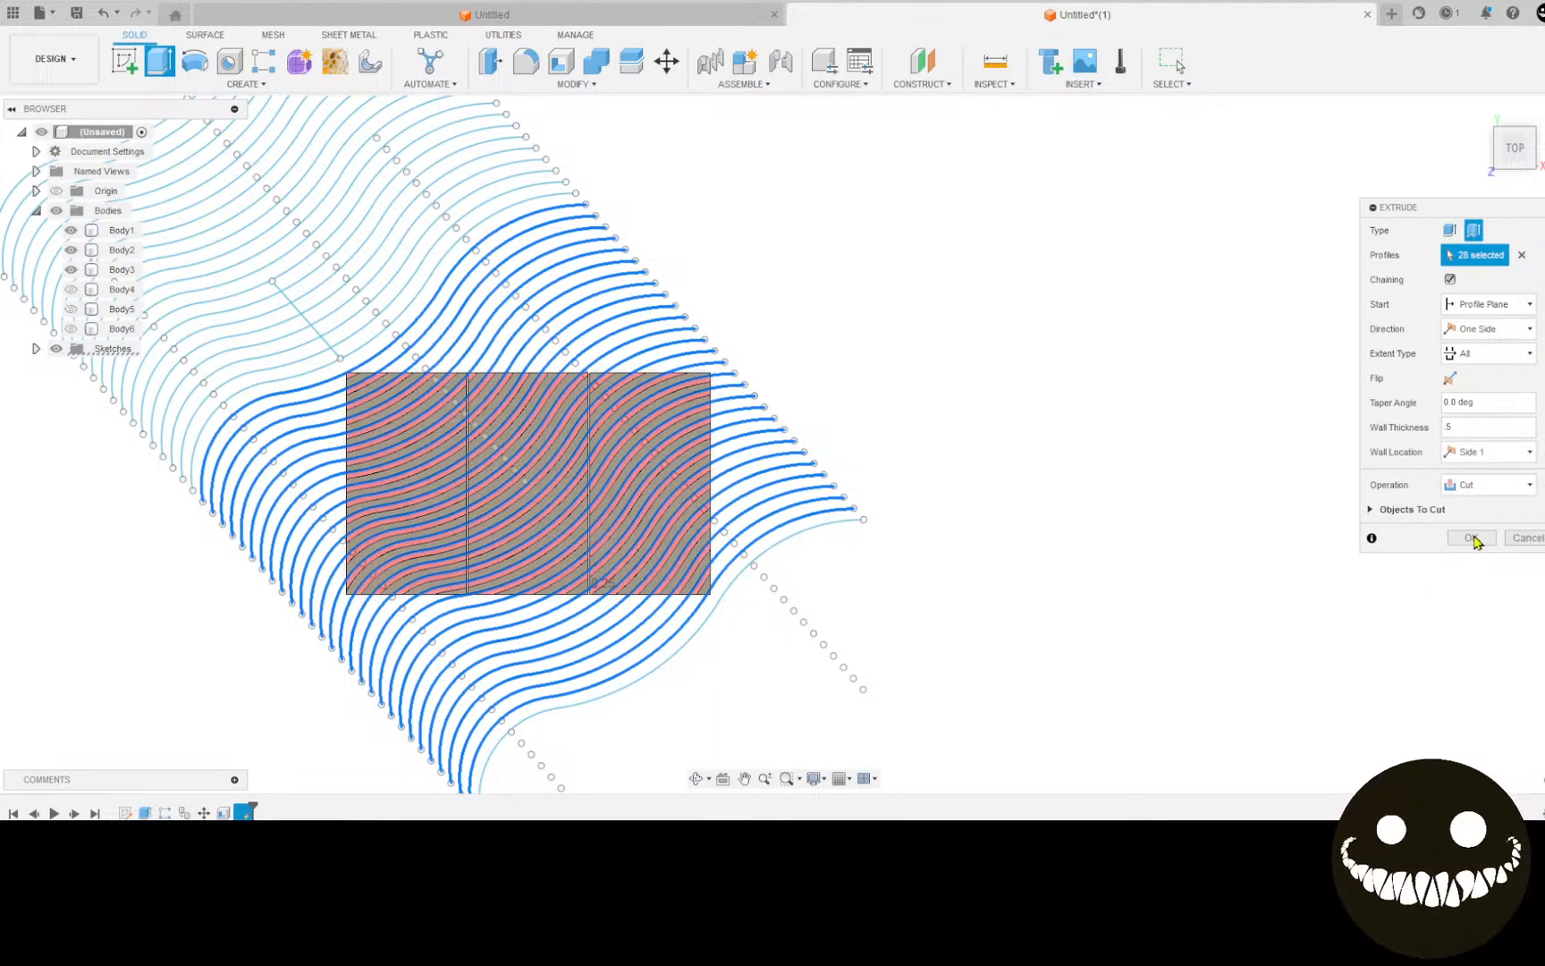
pyautogui.click(1470, 537)
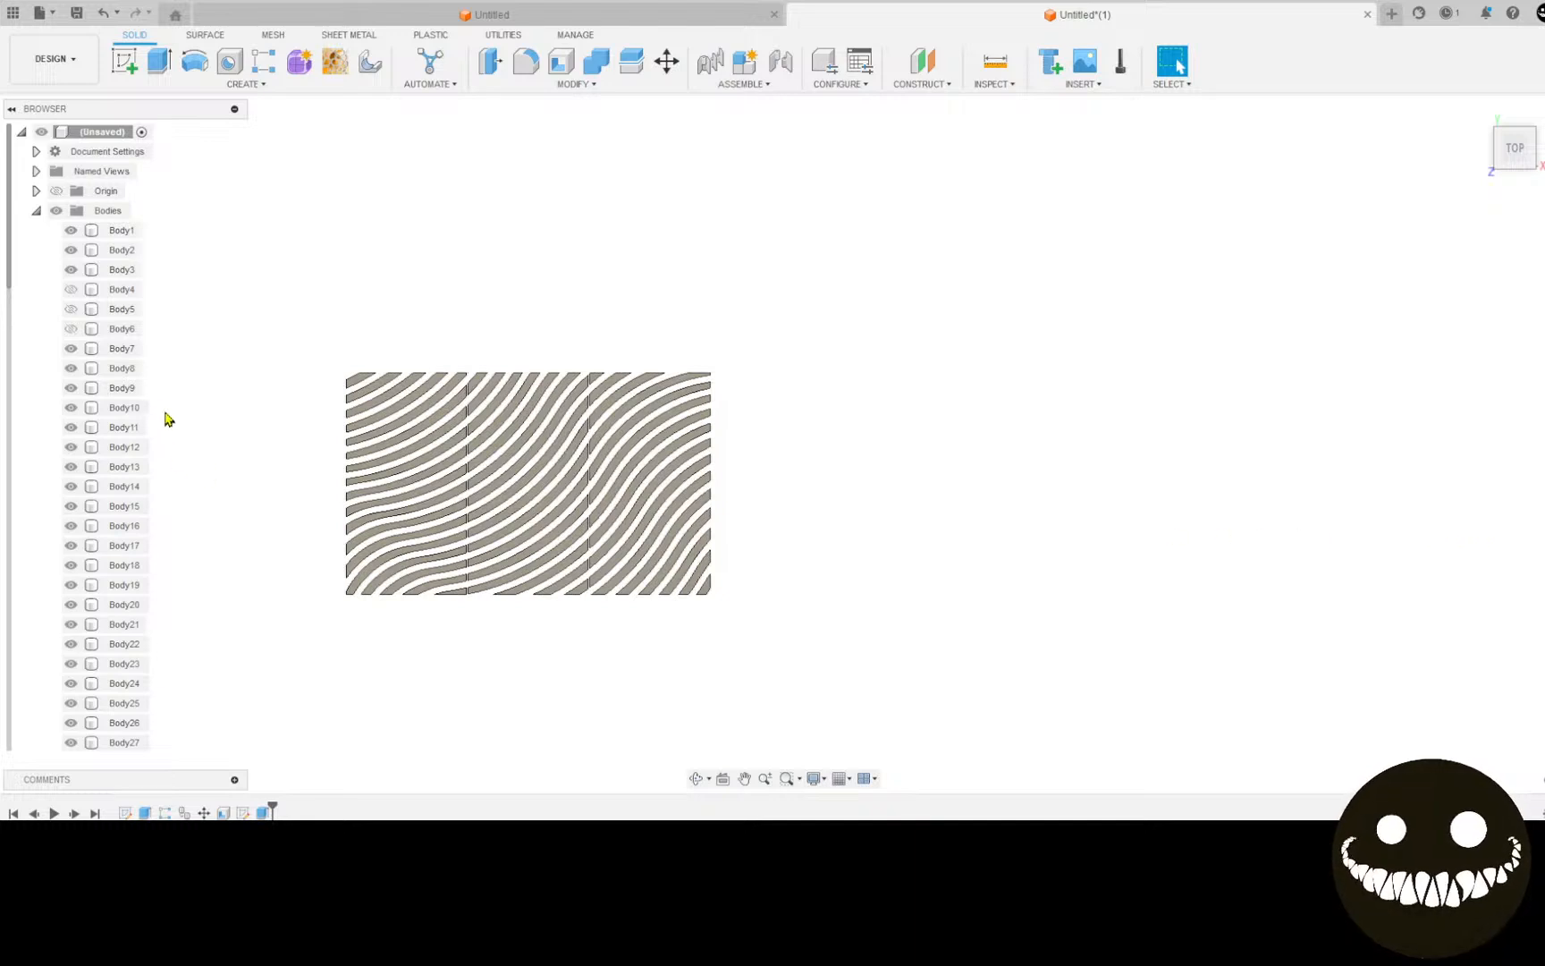
# Step: Show the three hidden frame bodies, Body4, Body5 and Body6
pyautogui.click(71, 290)
pyautogui.click(72, 309)
pyautogui.click(72, 329)
# Step: Join all bodies from Body1 through Body54 with Combine, merging the wavy bars with their frames
pyautogui.click(126, 231)
pyautogui.scroll(-3, 192, 657)
pyautogui.moveTo(183, 700); pyautogui.dragTo(166, 593, button='middle')
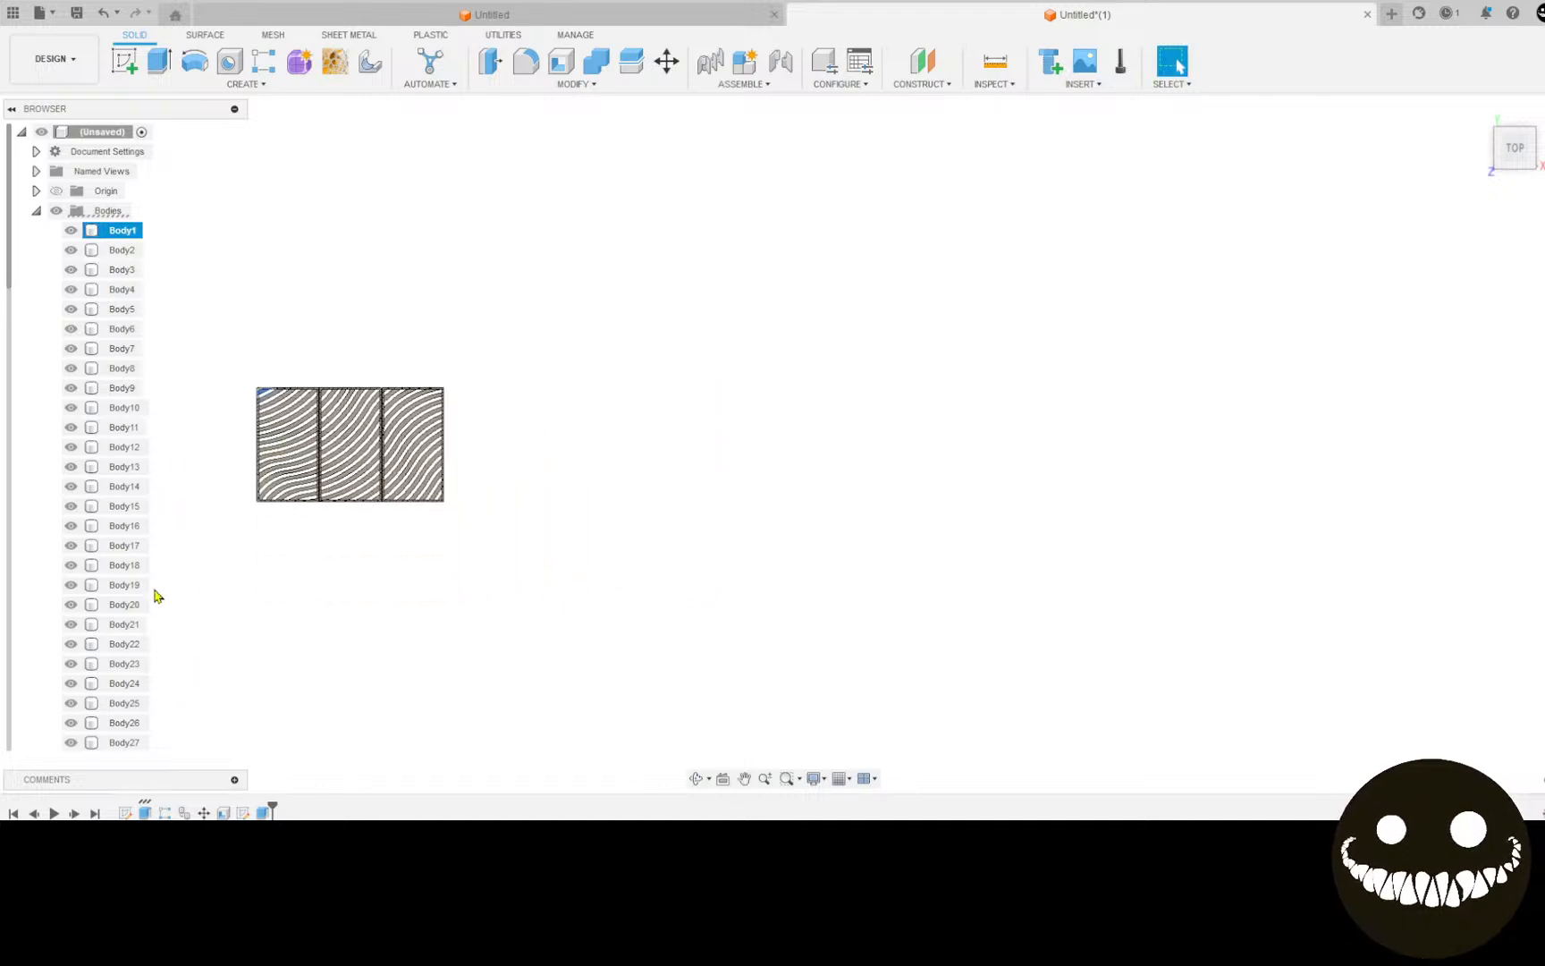
pyautogui.scroll(-5, 127, 666)
pyautogui.scroll(-5, 125, 675)
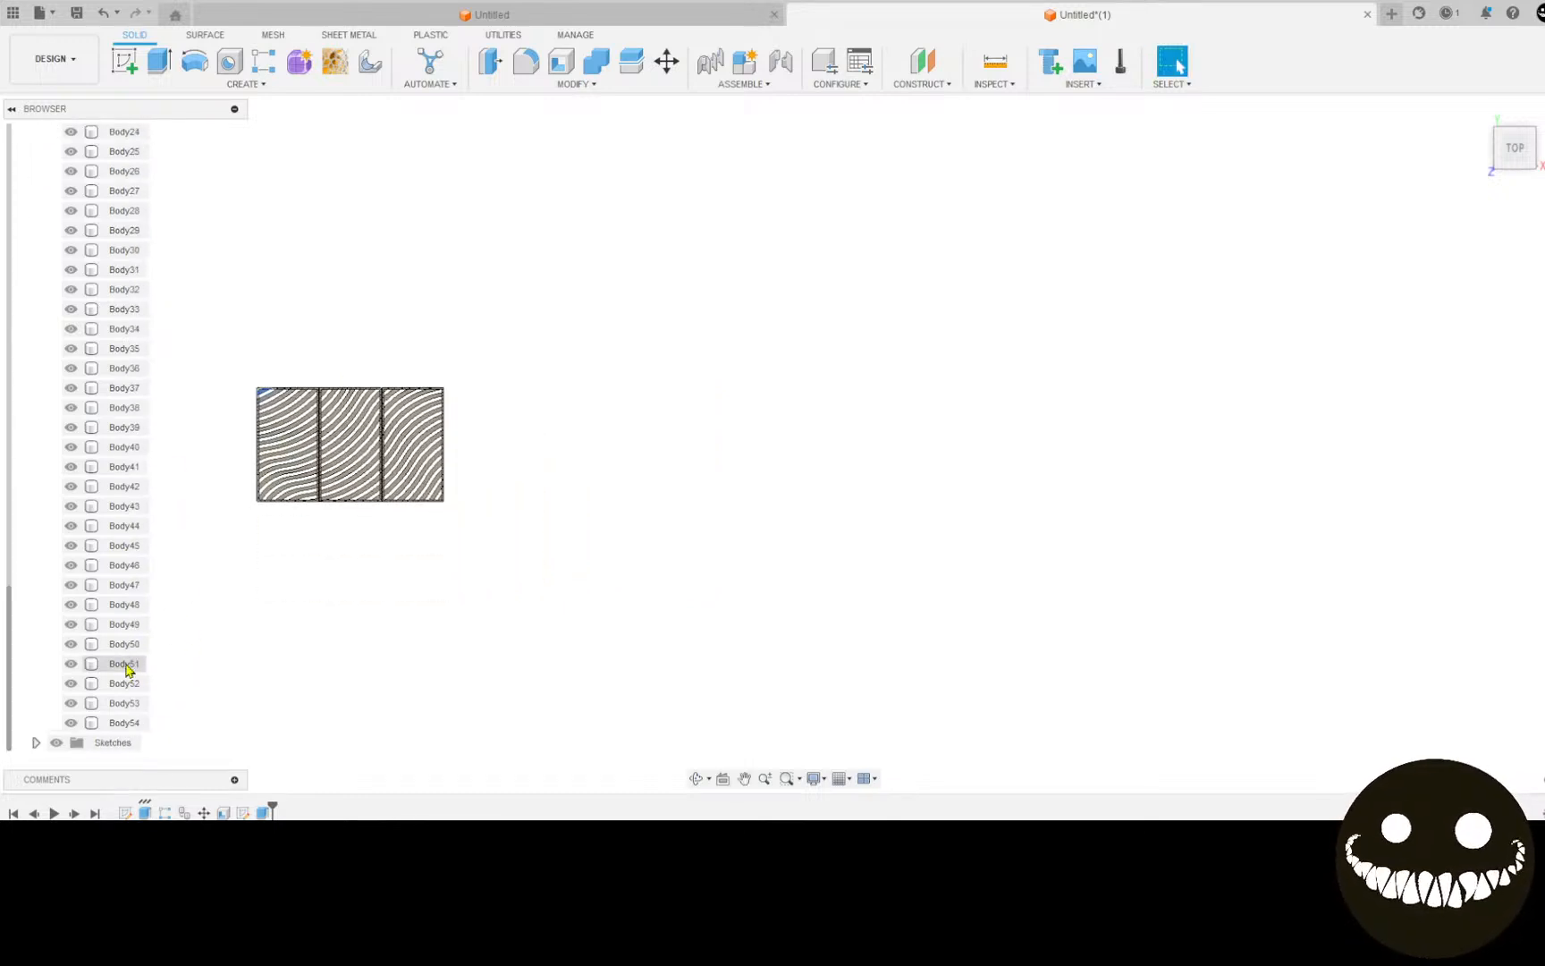
pyautogui.keyDown('shift'); pyautogui.click(122, 722); pyautogui.keyUp('shift')
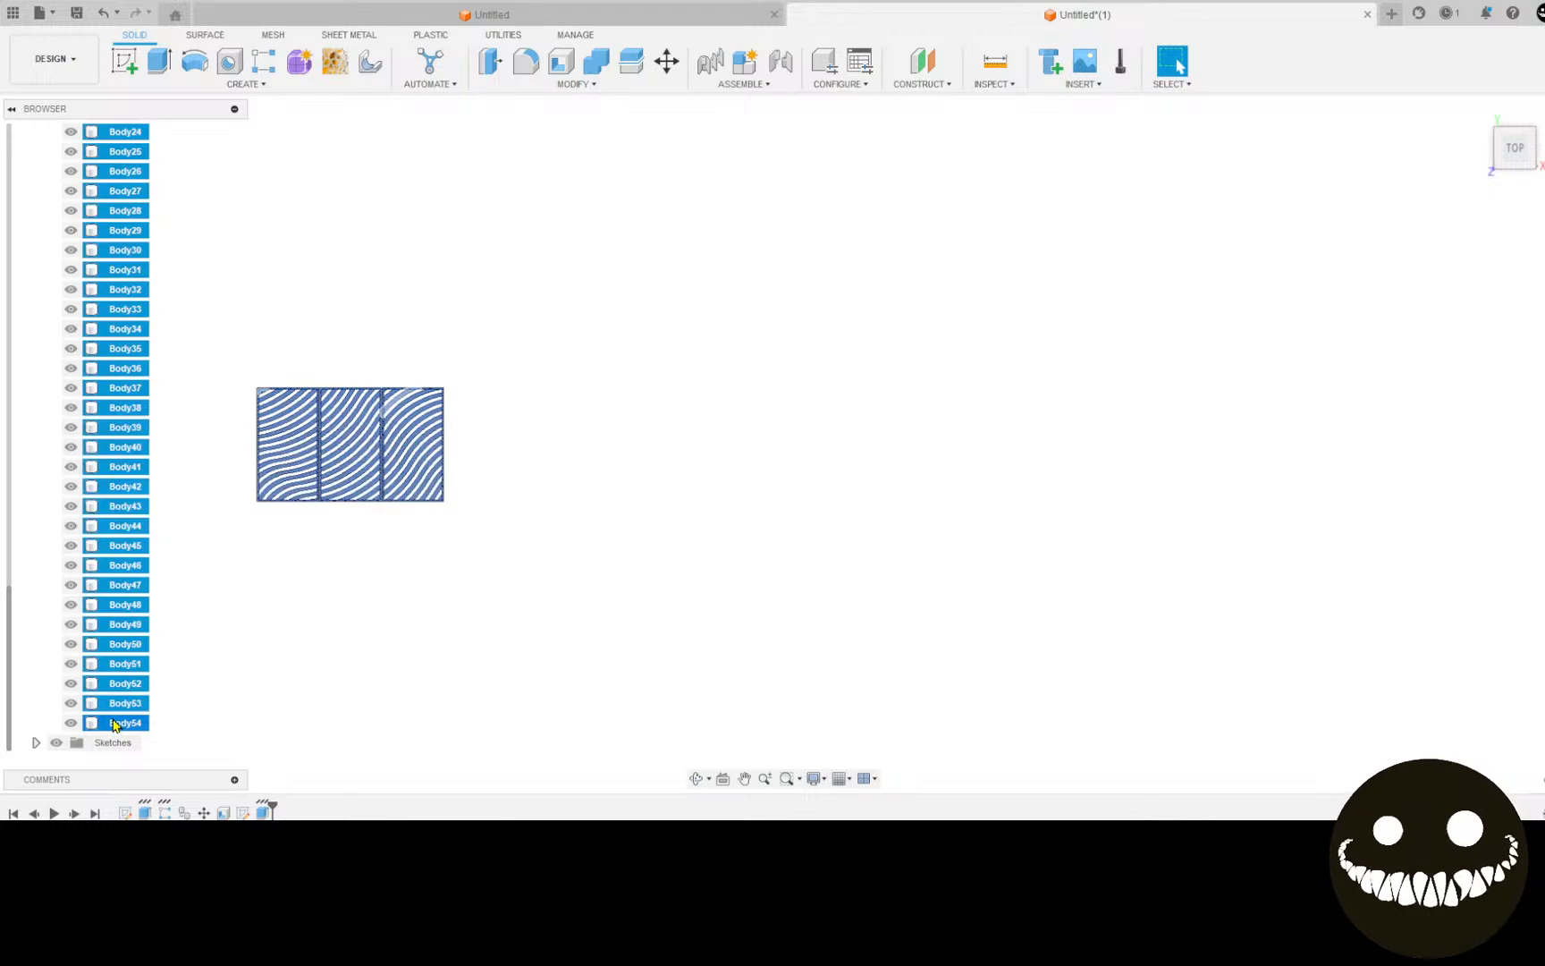
pyautogui.click(606, 73)
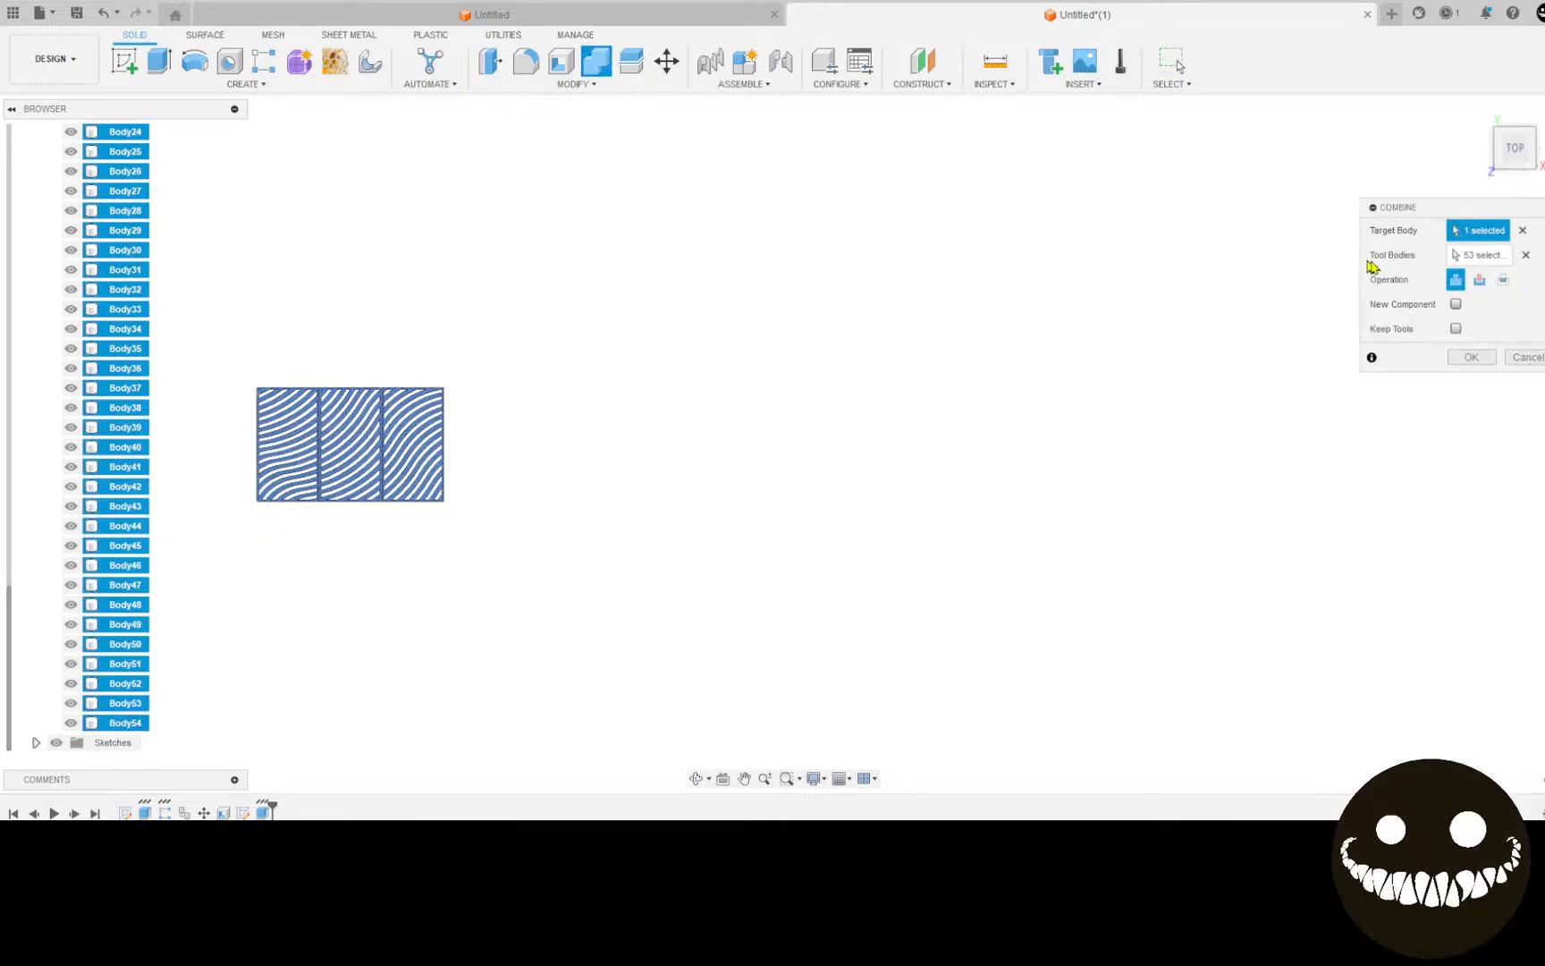
pyautogui.click(1467, 362)
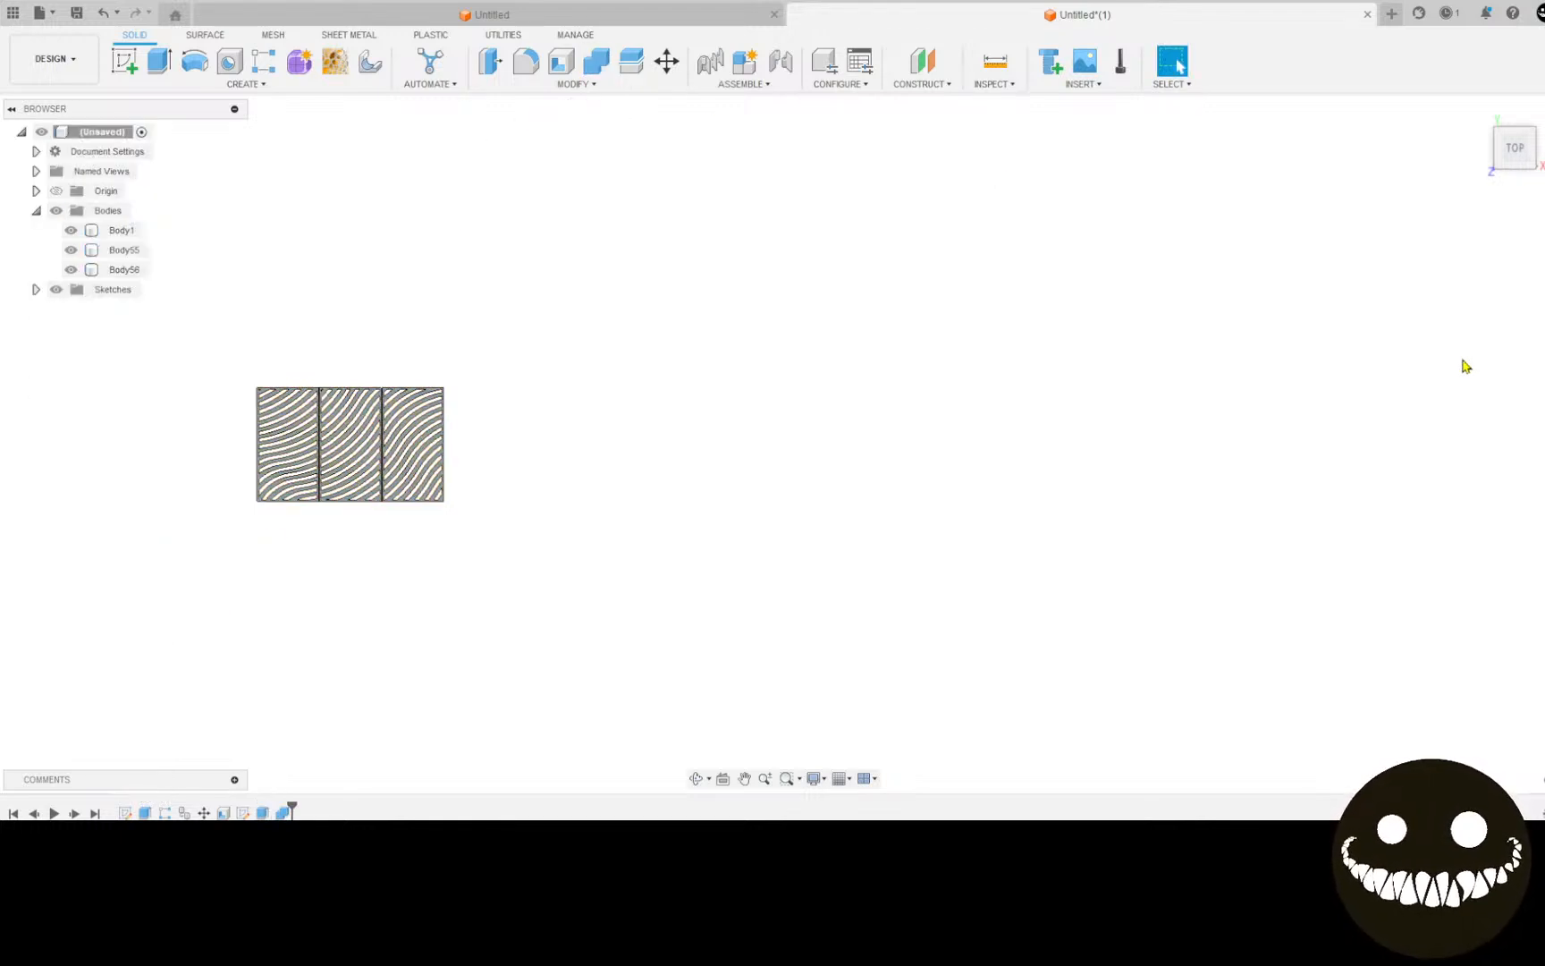
# Step: Reopen the curve sketch, reduce the rectangular pattern's quantity to 46 and finish the sketch
pyautogui.moveTo(703, 427); pyautogui.dragTo(762, 486, button='middle')
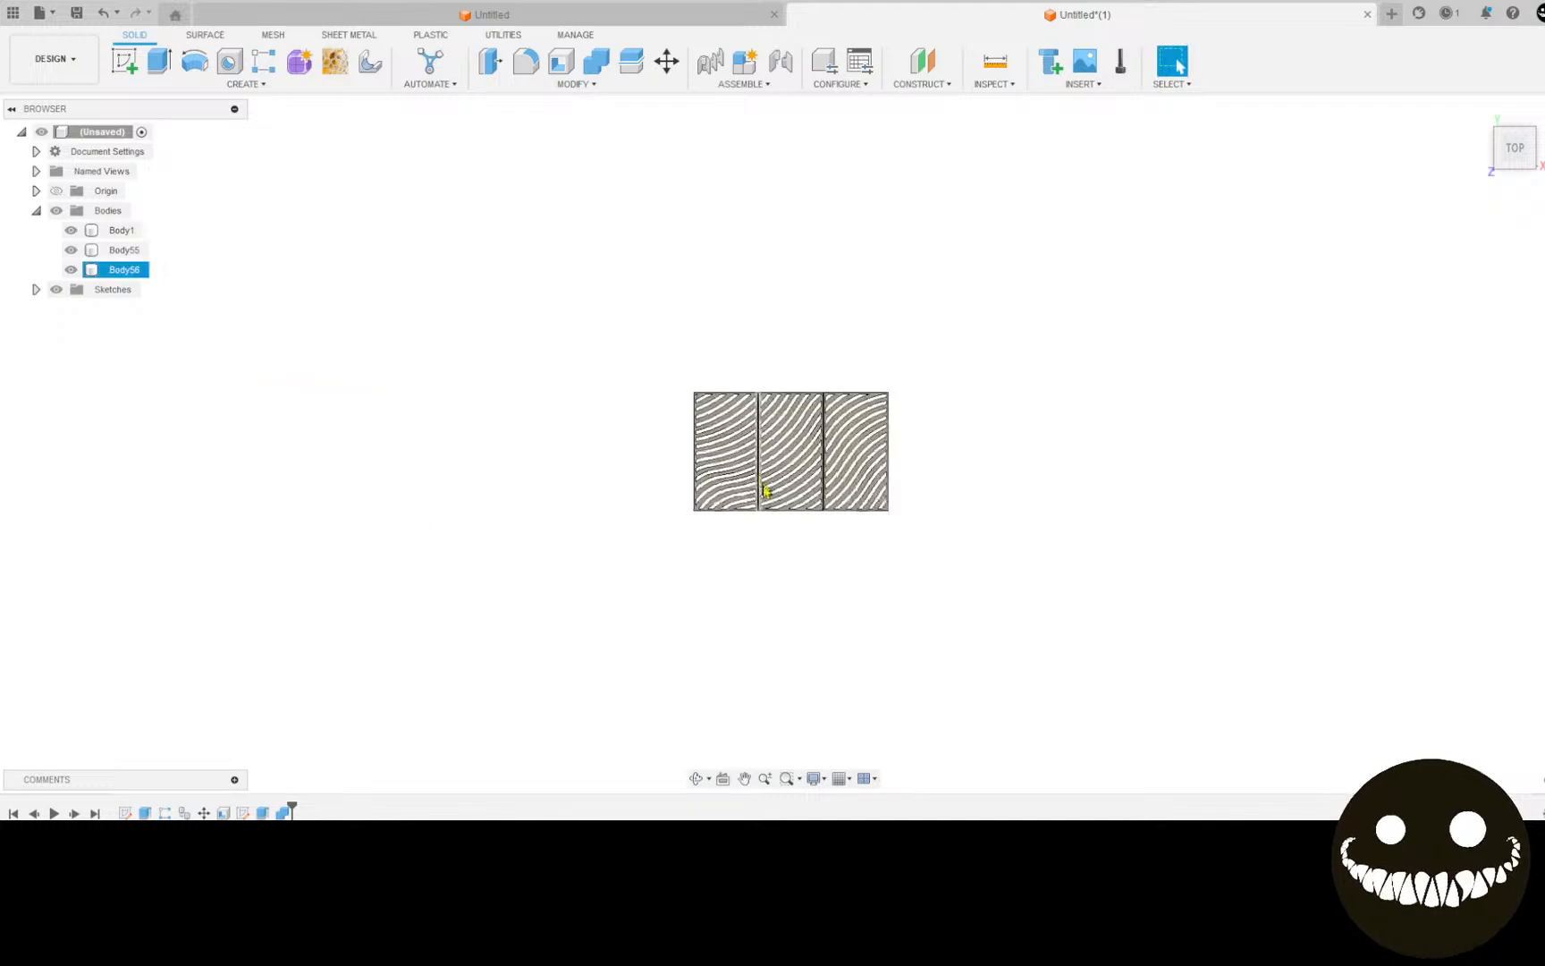
pyautogui.scroll(5, 890, 512)
pyautogui.scroll(4, 1082, 636)
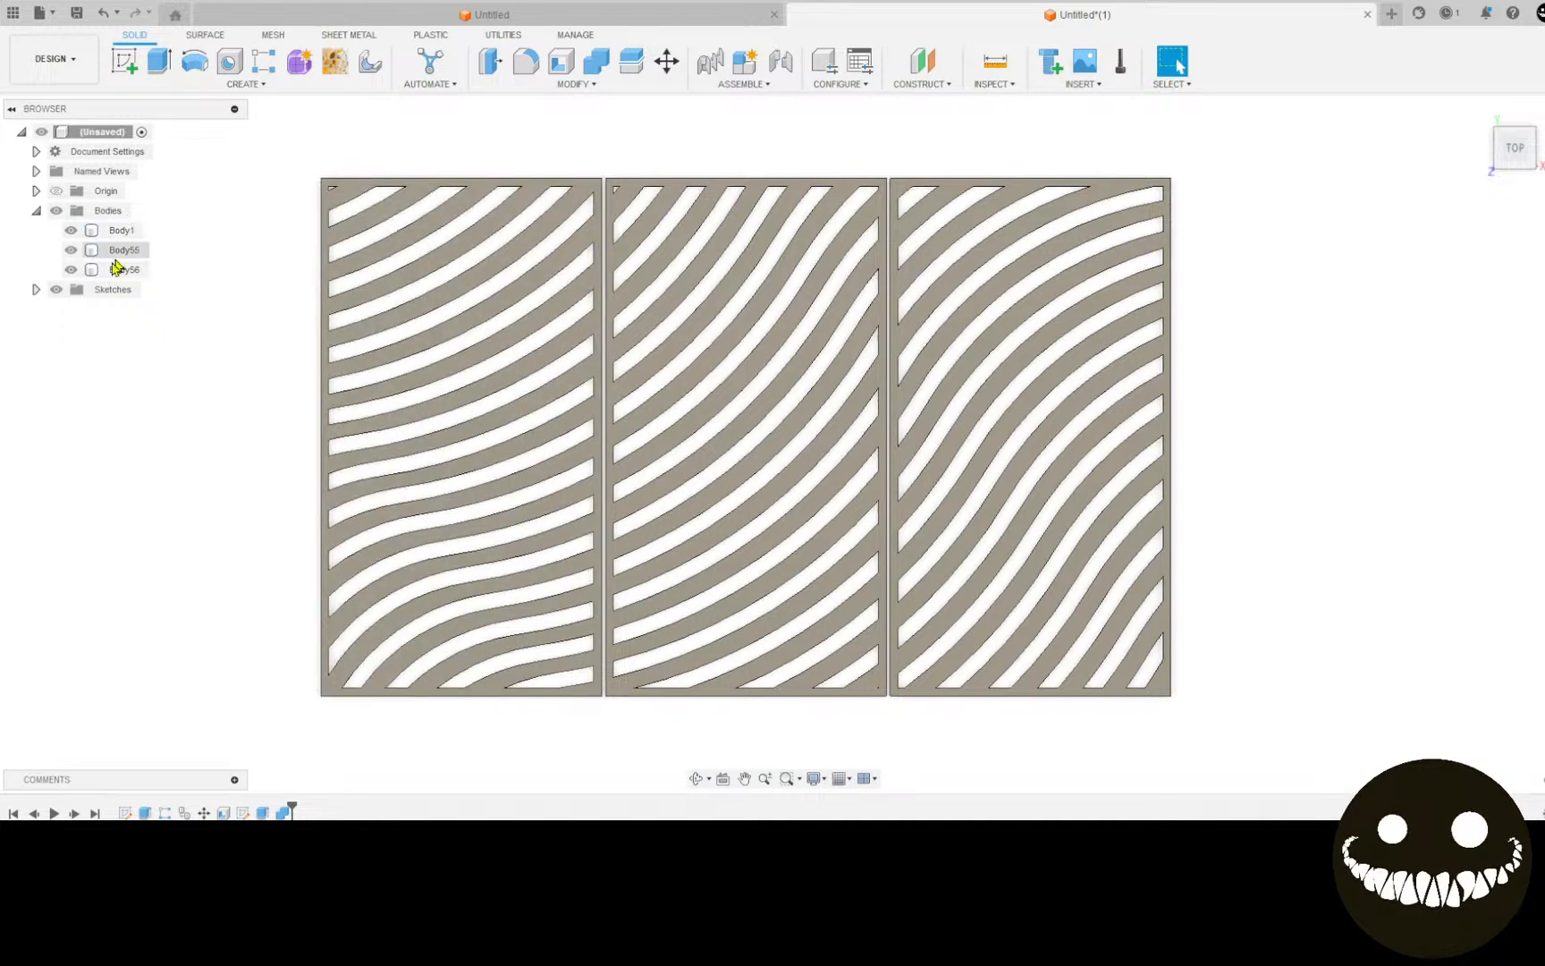
pyautogui.doubleClick(242, 814)
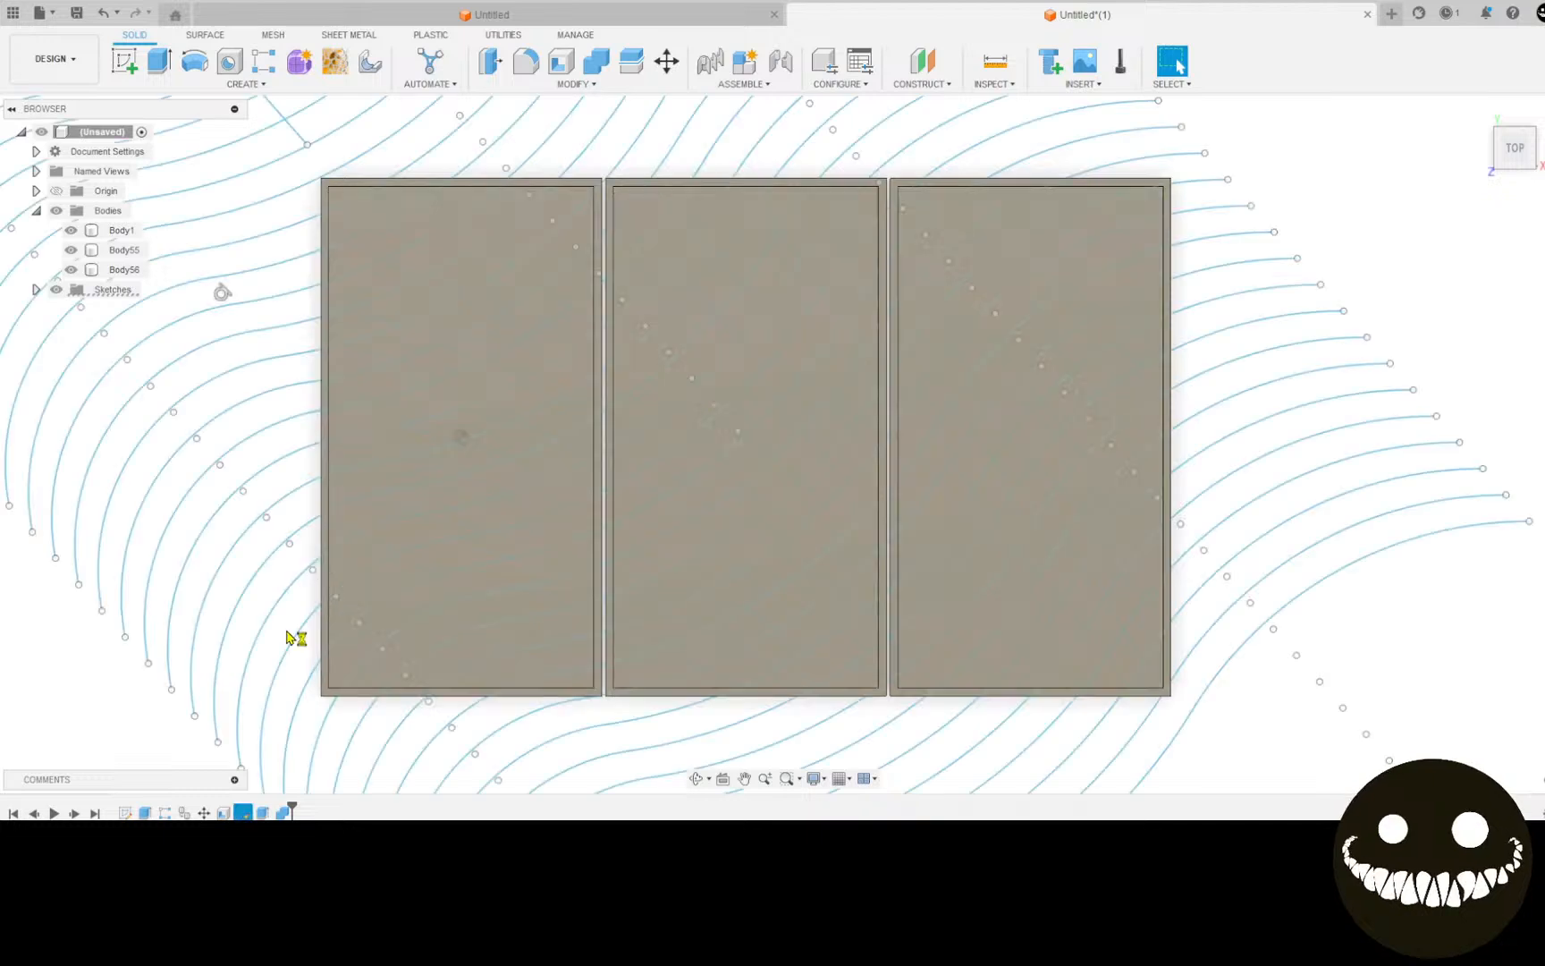
pyautogui.moveTo(433, 512); pyautogui.dragTo(472, 611, button='middle')
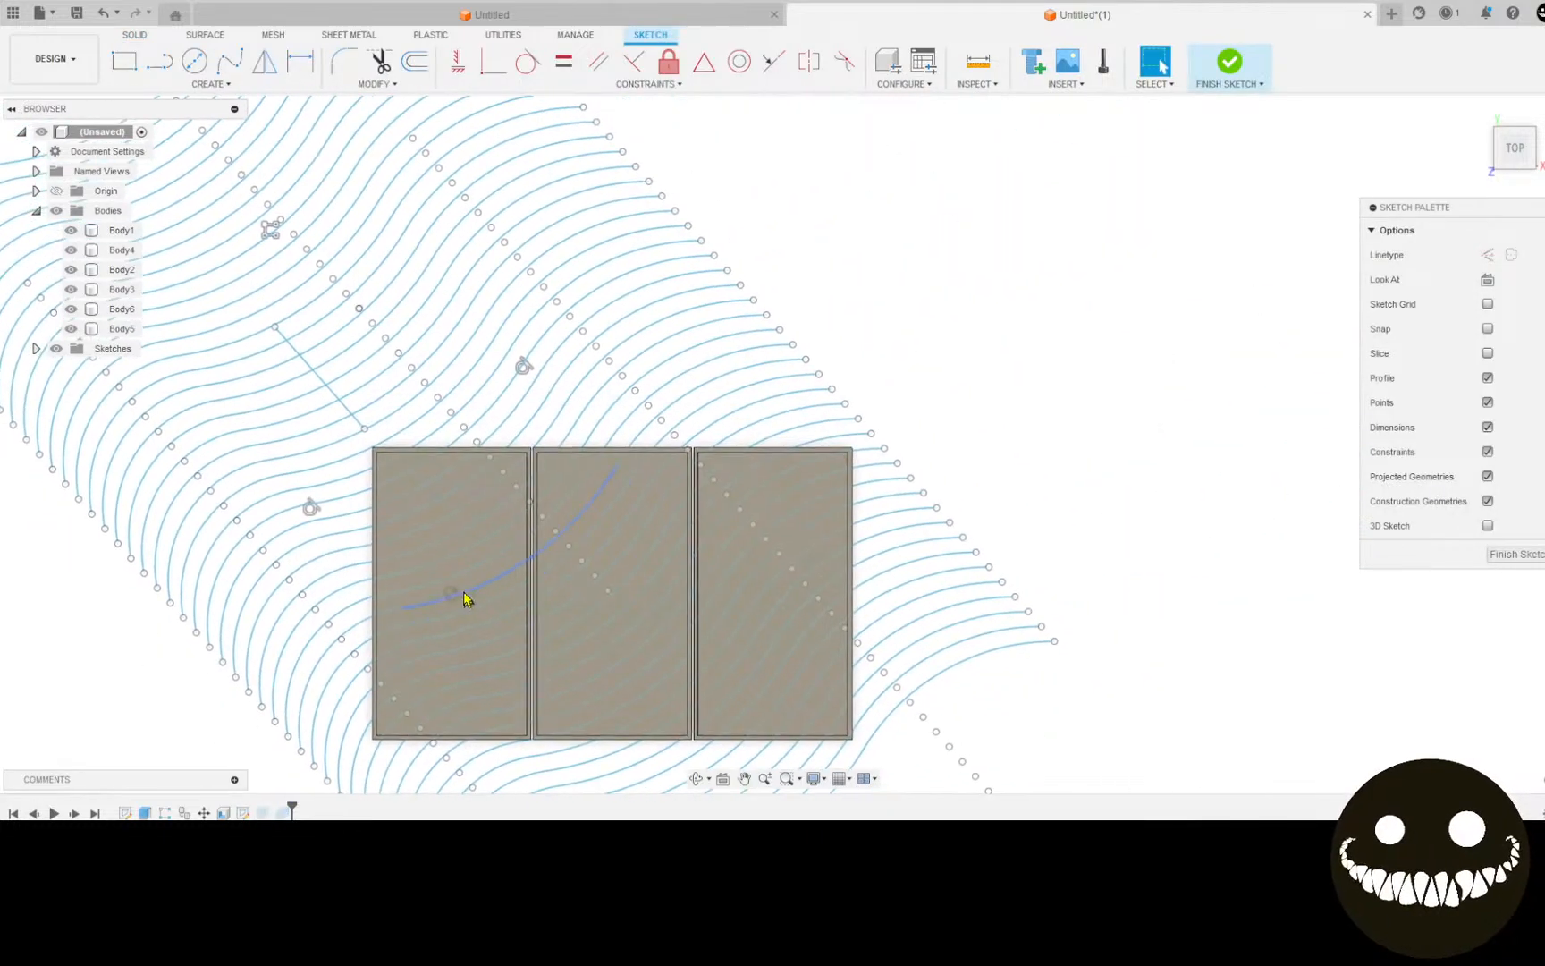
pyautogui.scroll(-2, 492, 527)
pyautogui.scroll(2, 300, 280)
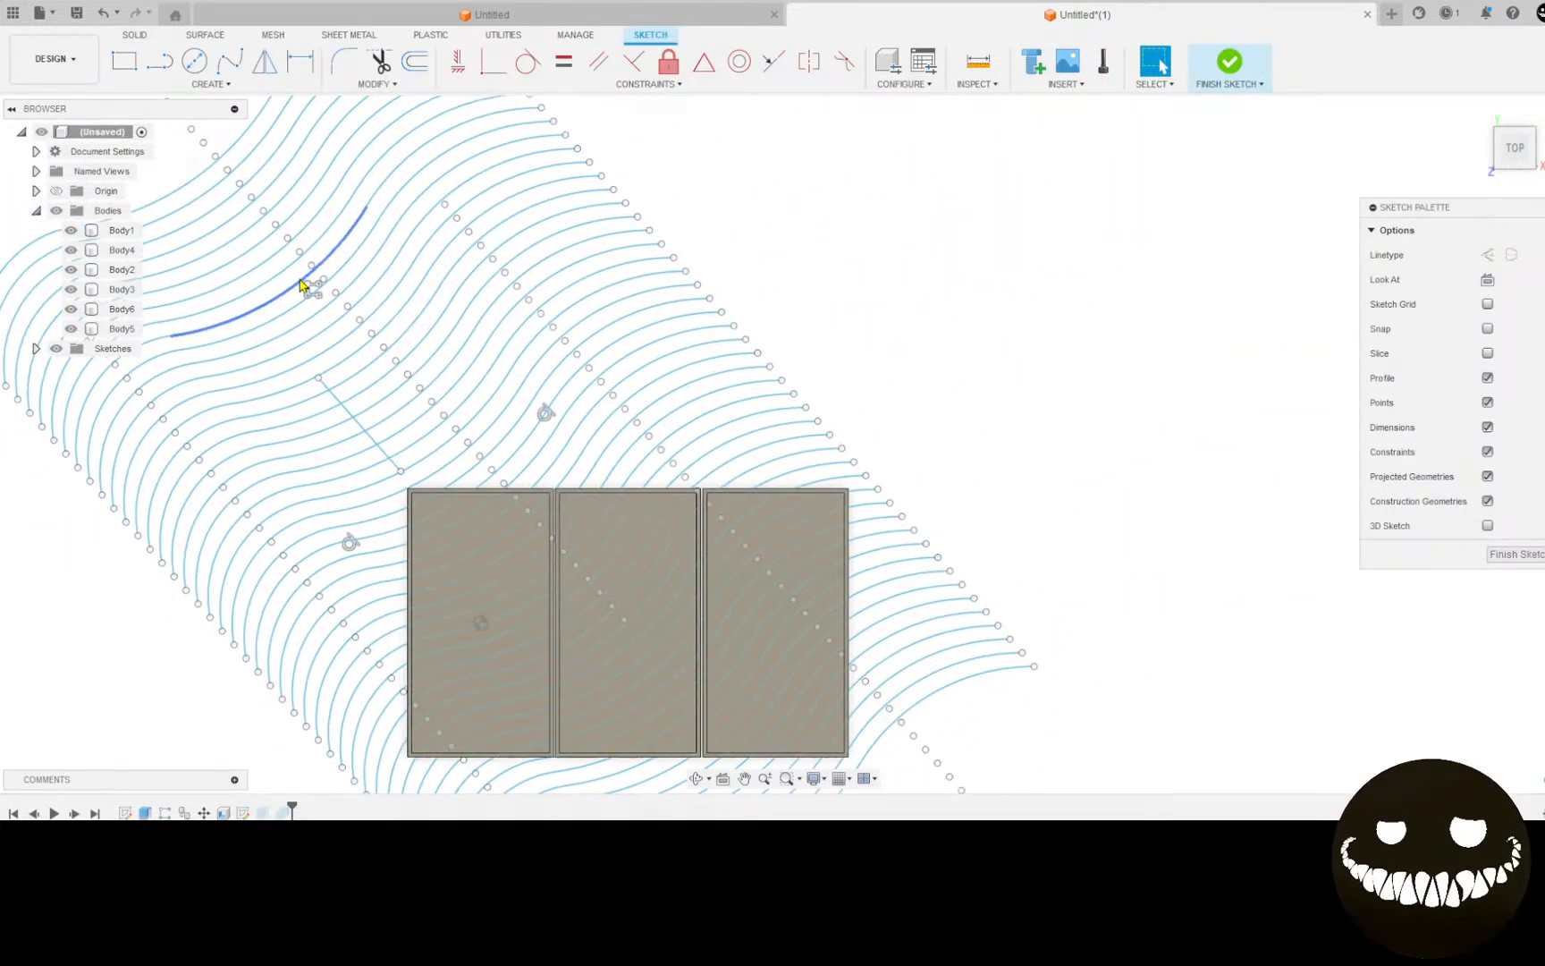
pyautogui.doubleClick(313, 287)
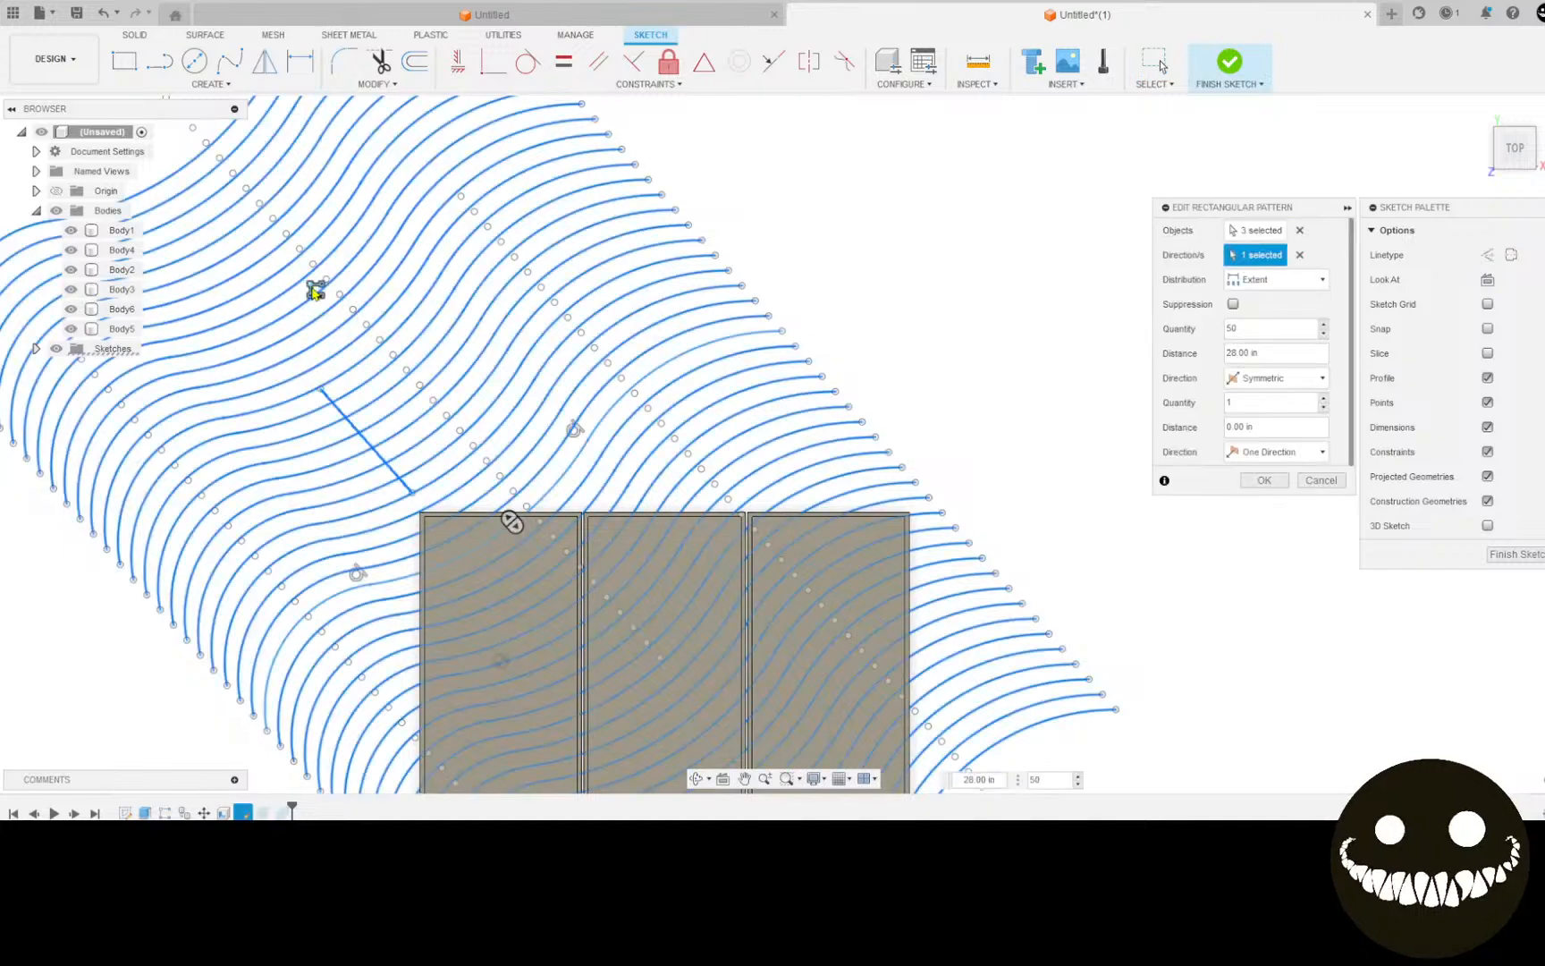
pyautogui.click(1323, 332)
pyautogui.click(1324, 333)
pyautogui.click(1324, 332)
pyautogui.click(1323, 333)
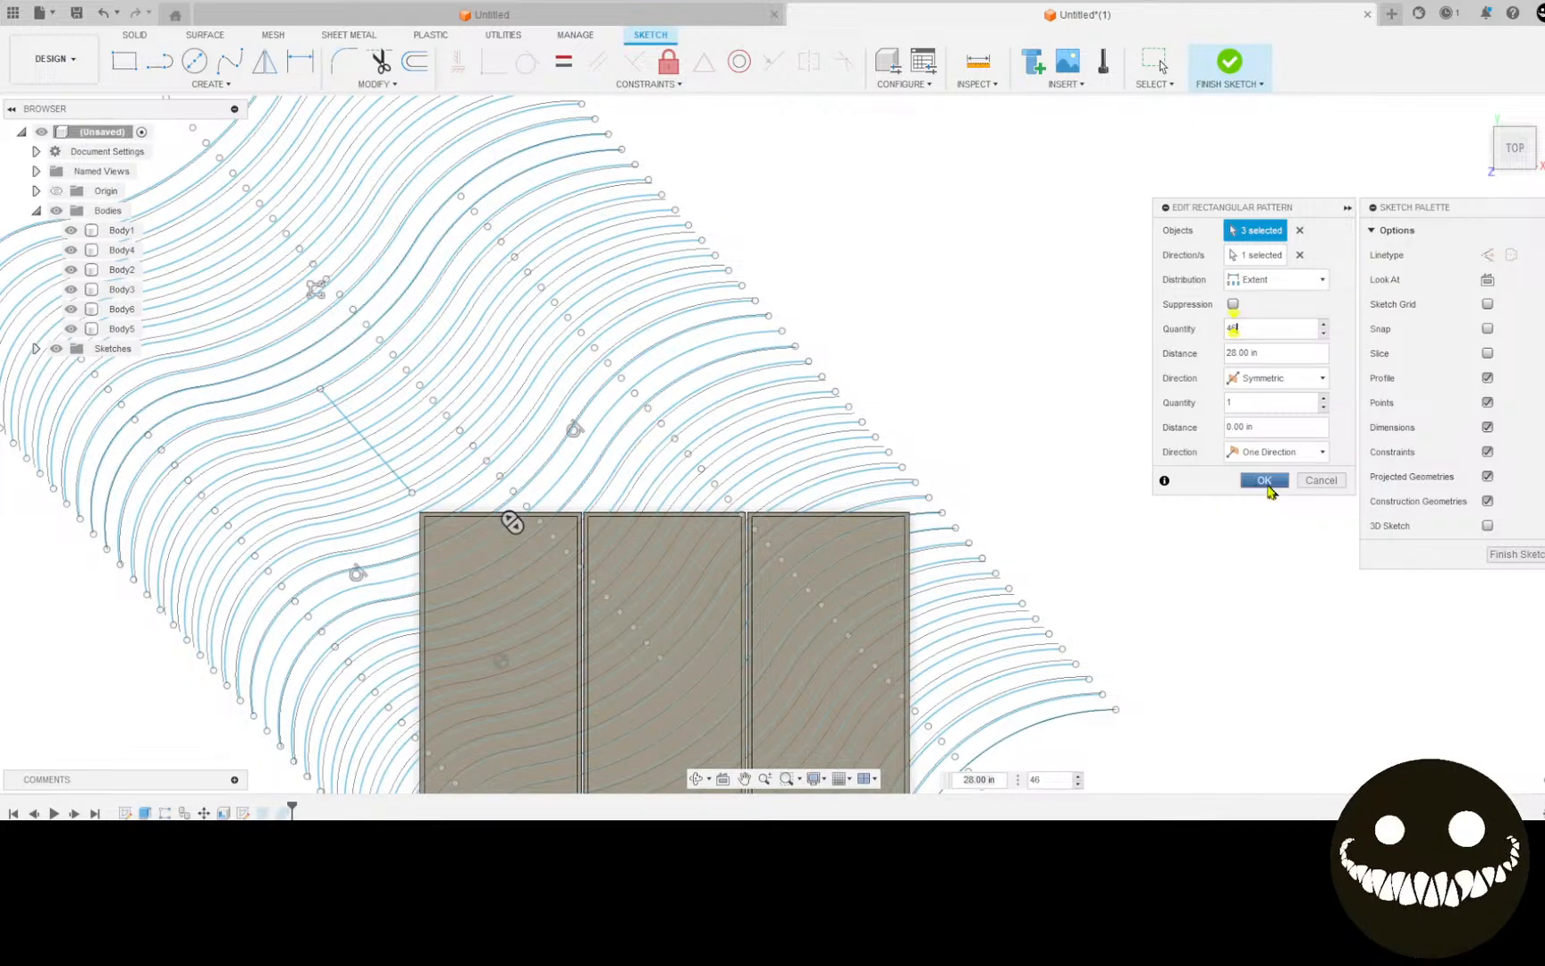
pyautogui.click(1266, 482)
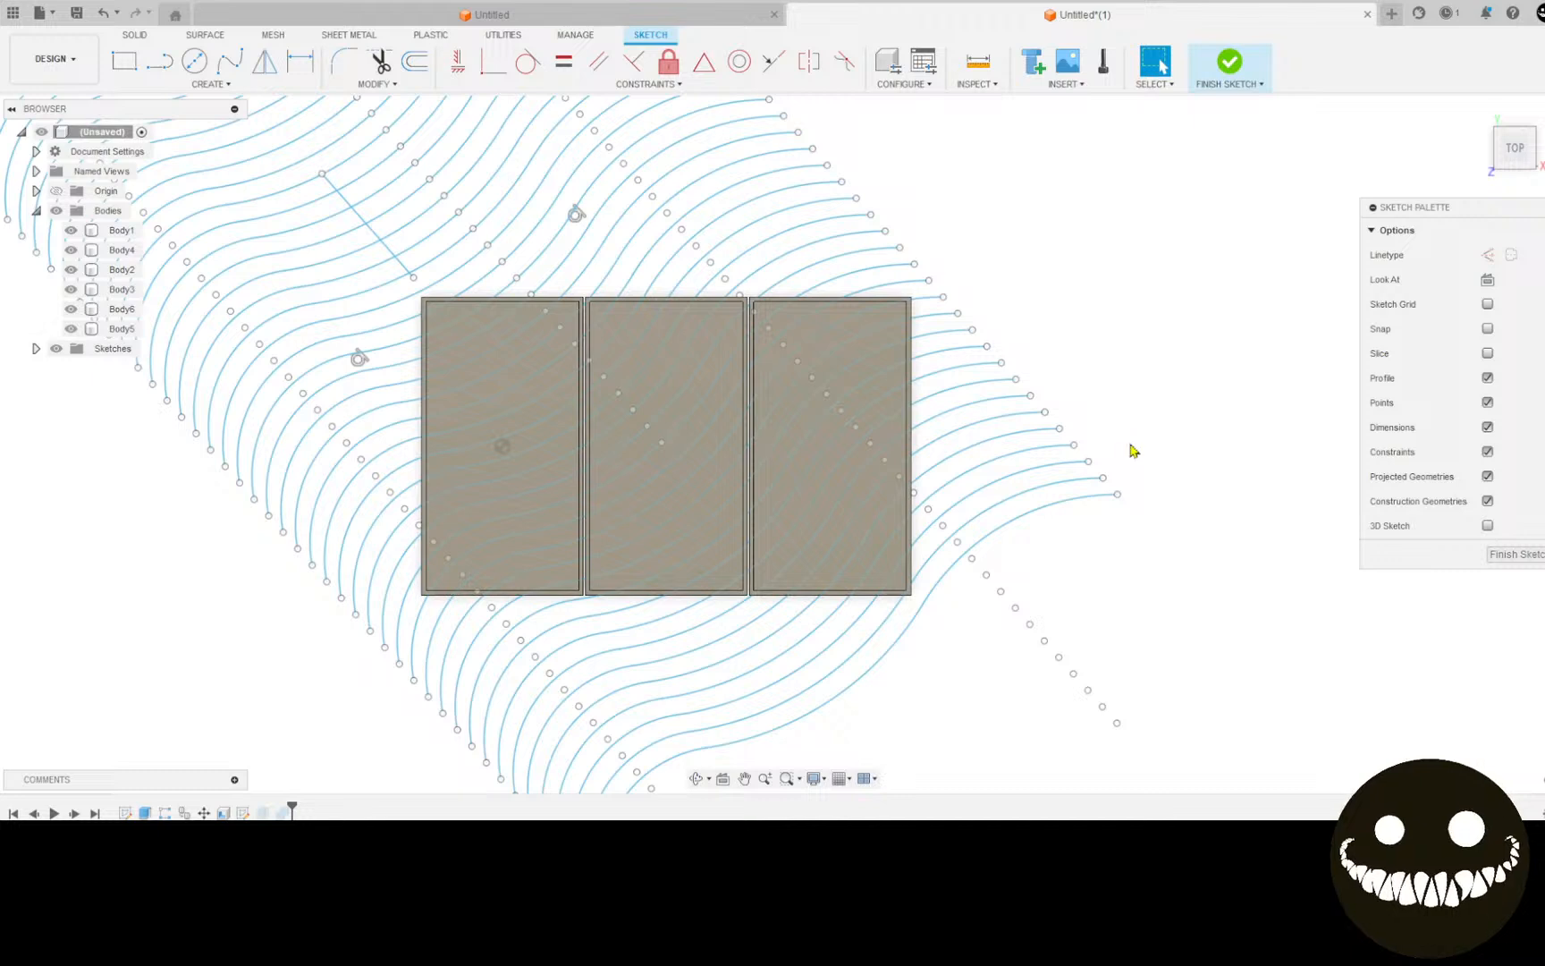
pyautogui.click(1234, 65)
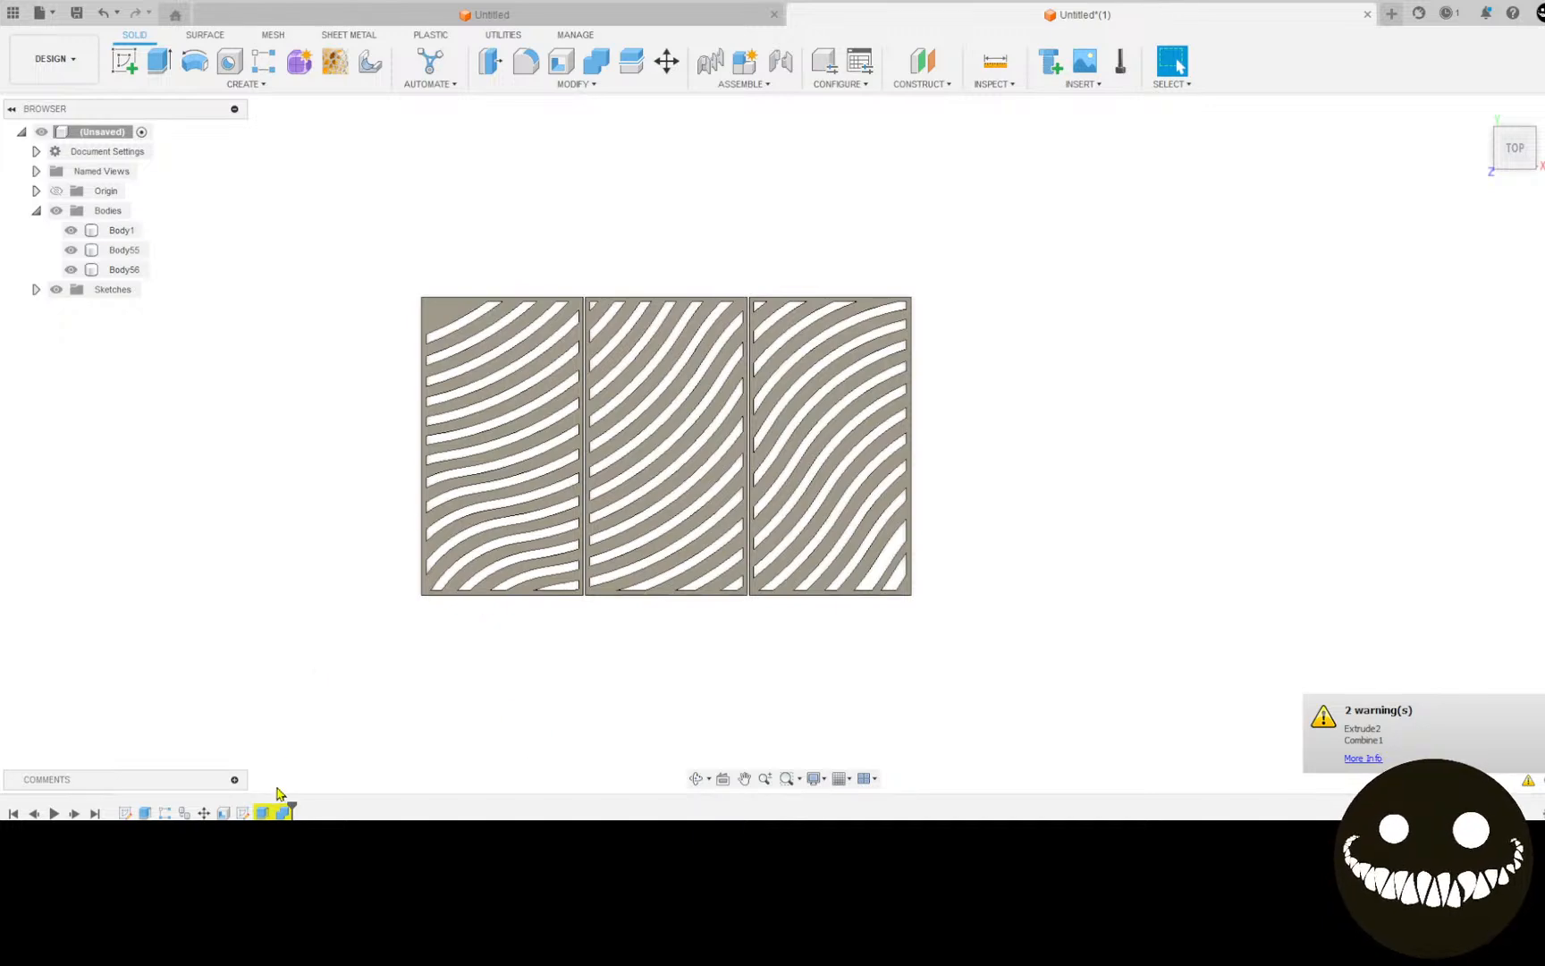
# Step: Edit the wavy cut extrude and add the missing curve crossing the left plate's upper-left corner to its profiles
pyautogui.rightClick(262, 811)
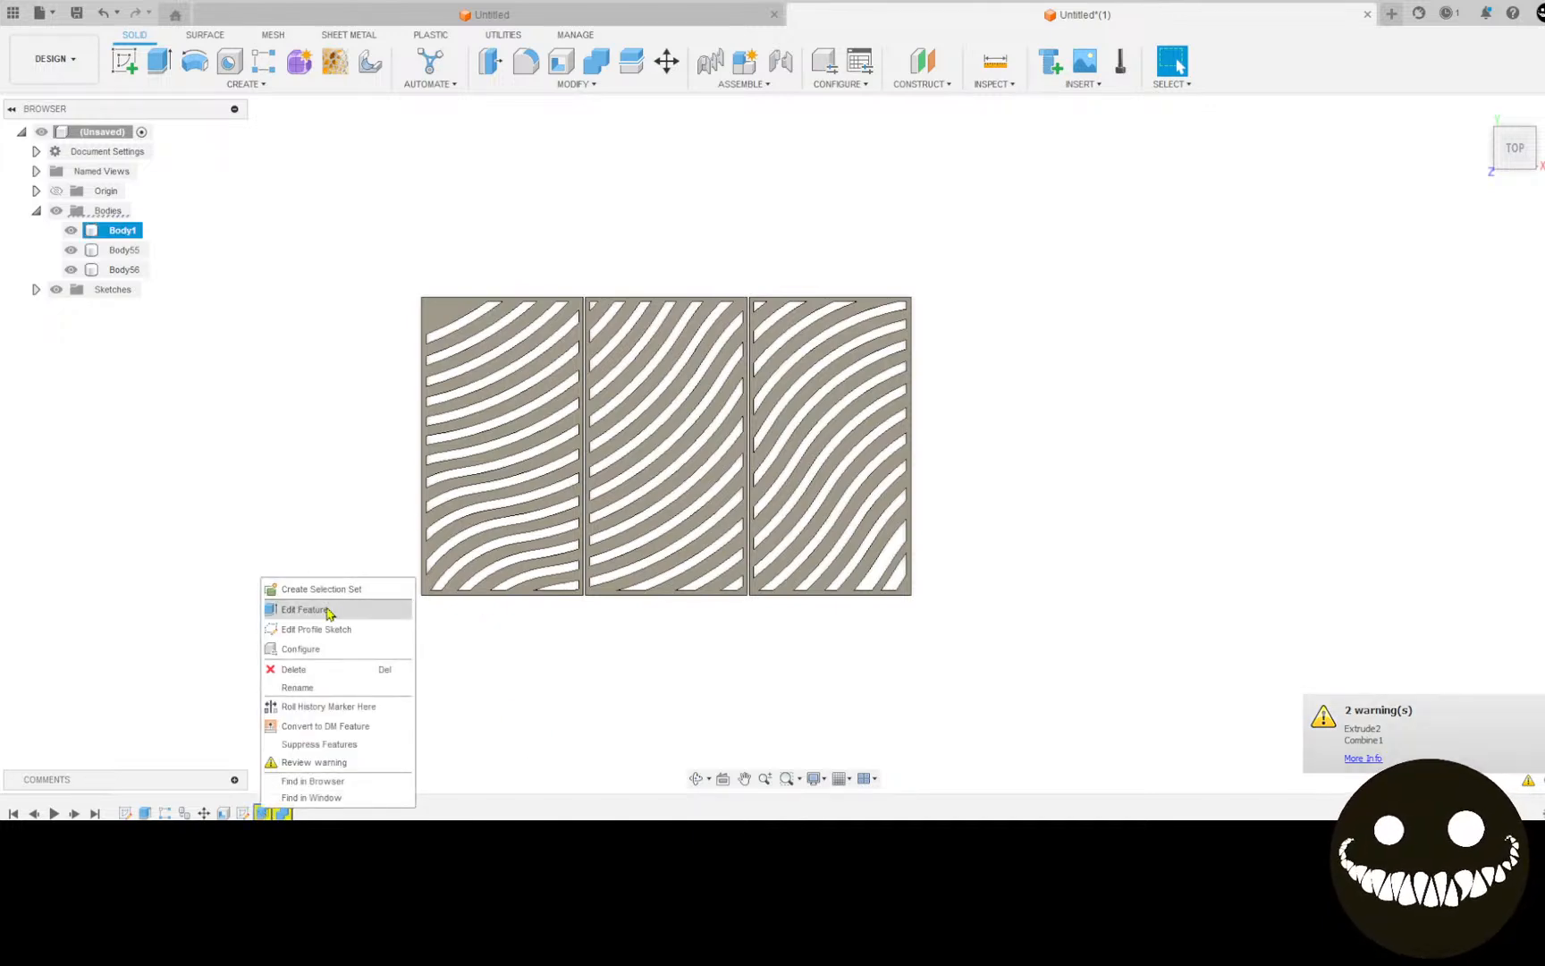
pyautogui.click(330, 608)
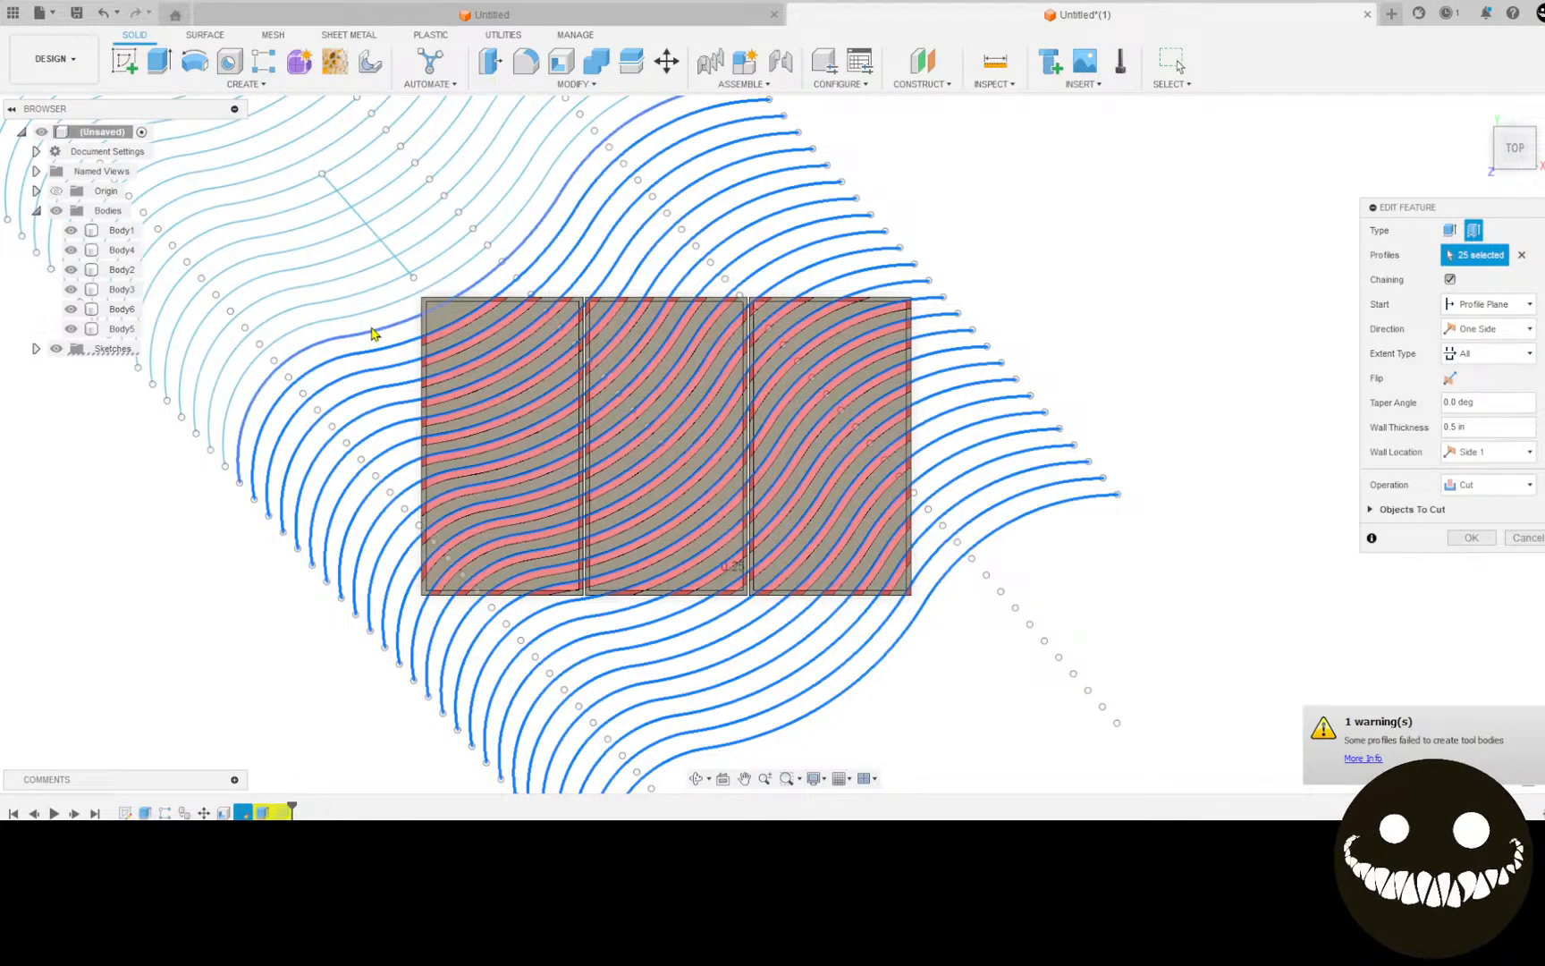
pyautogui.click(372, 333)
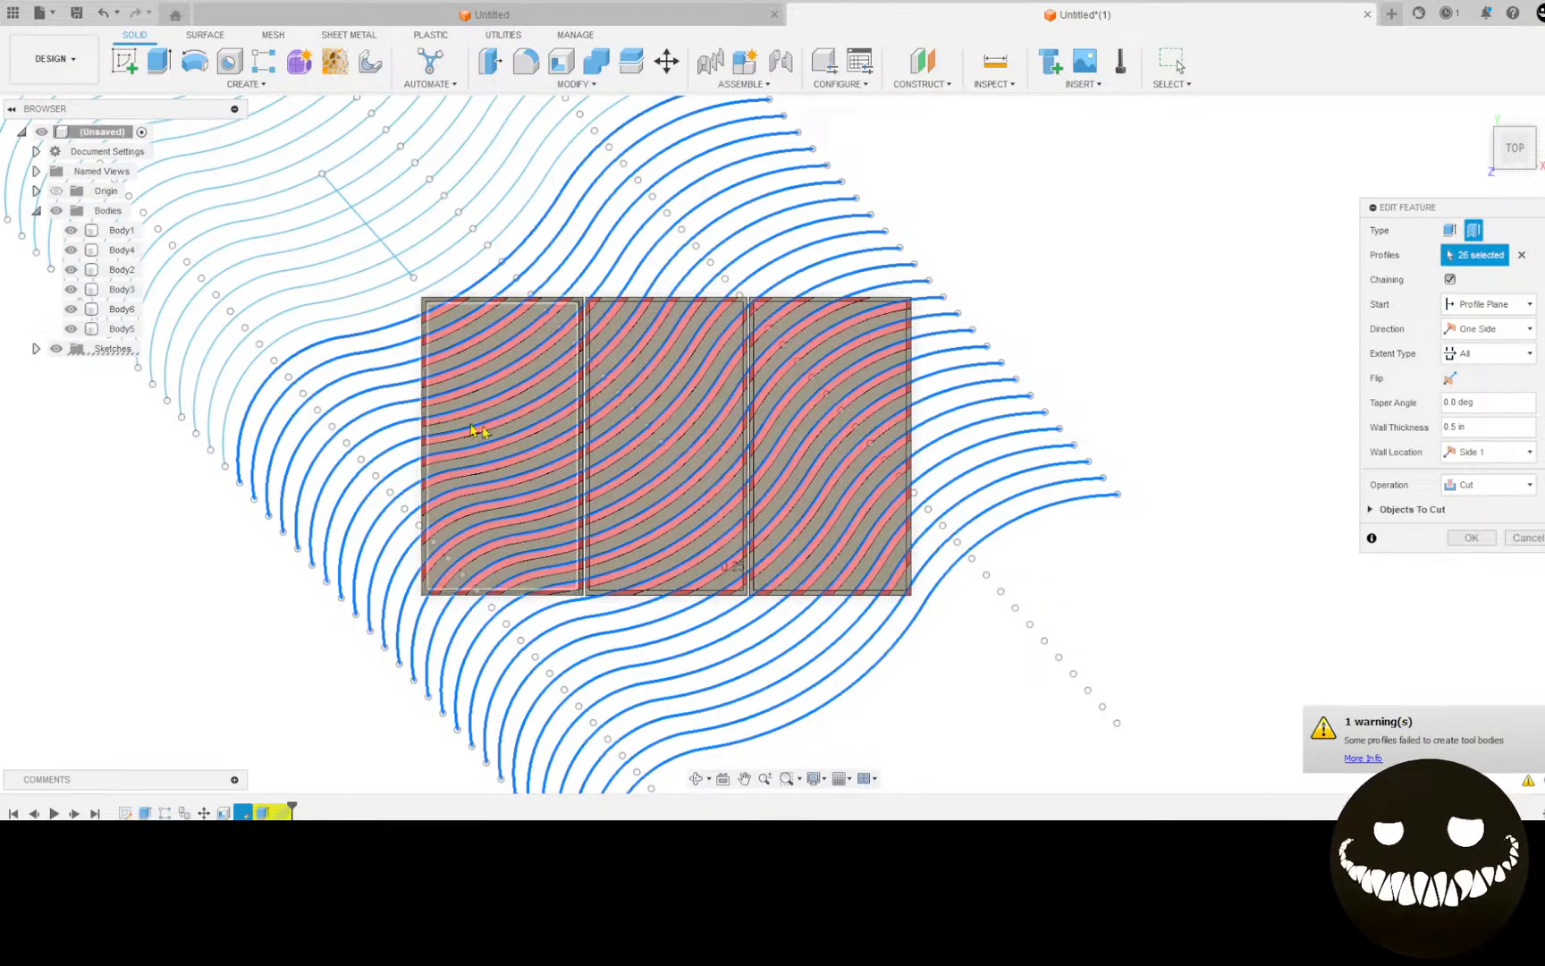
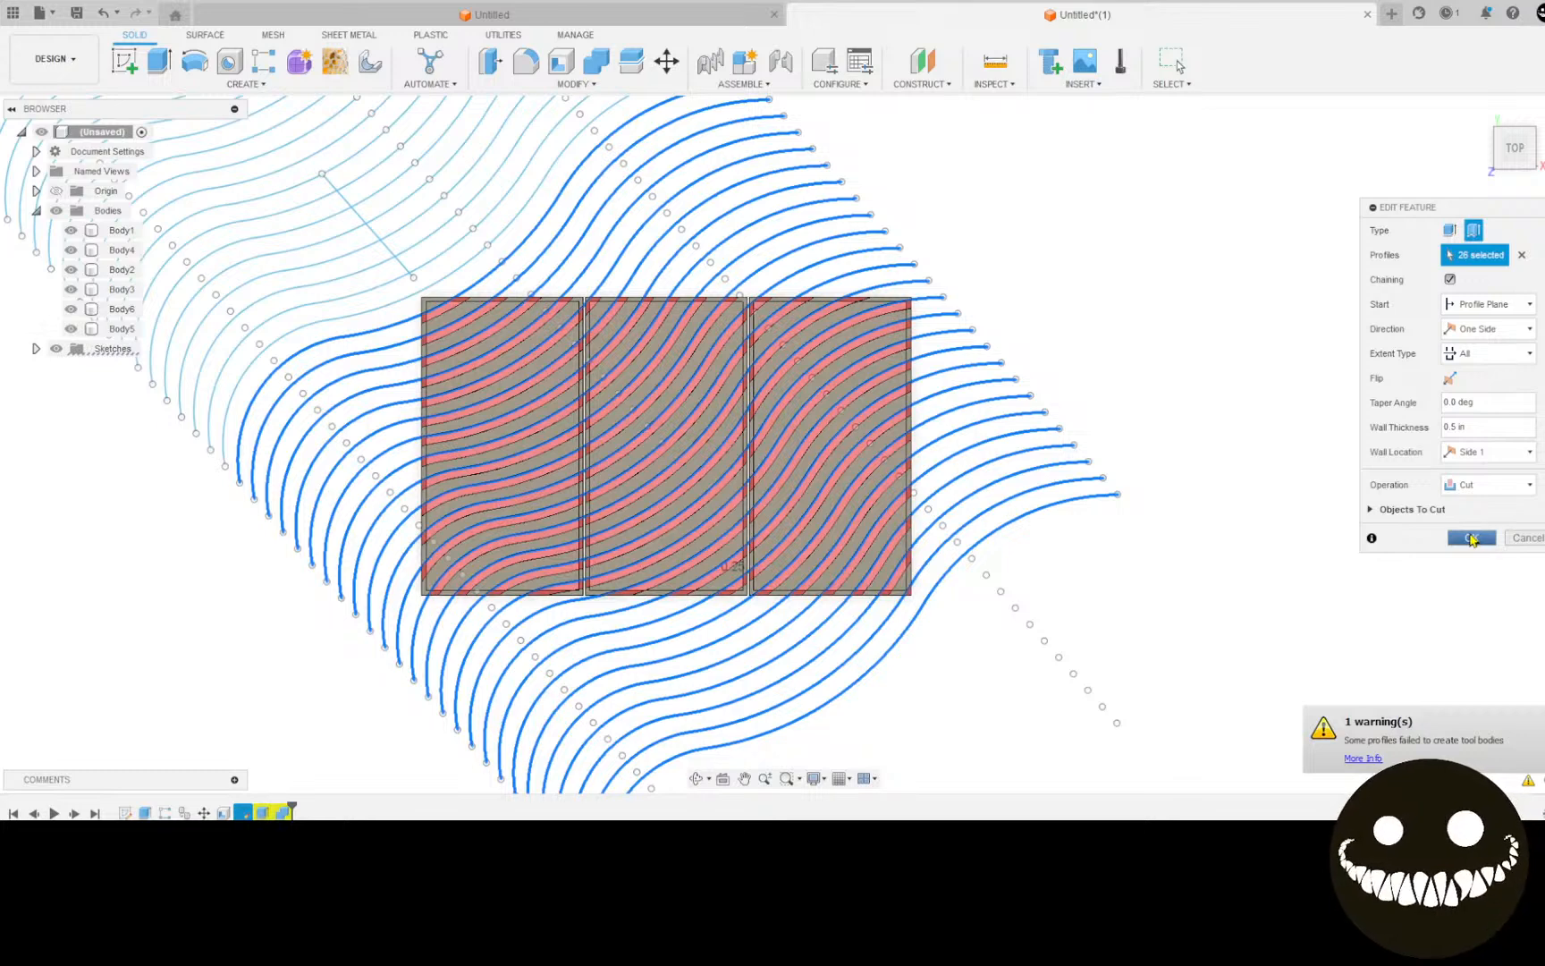
pyautogui.click(1471, 537)
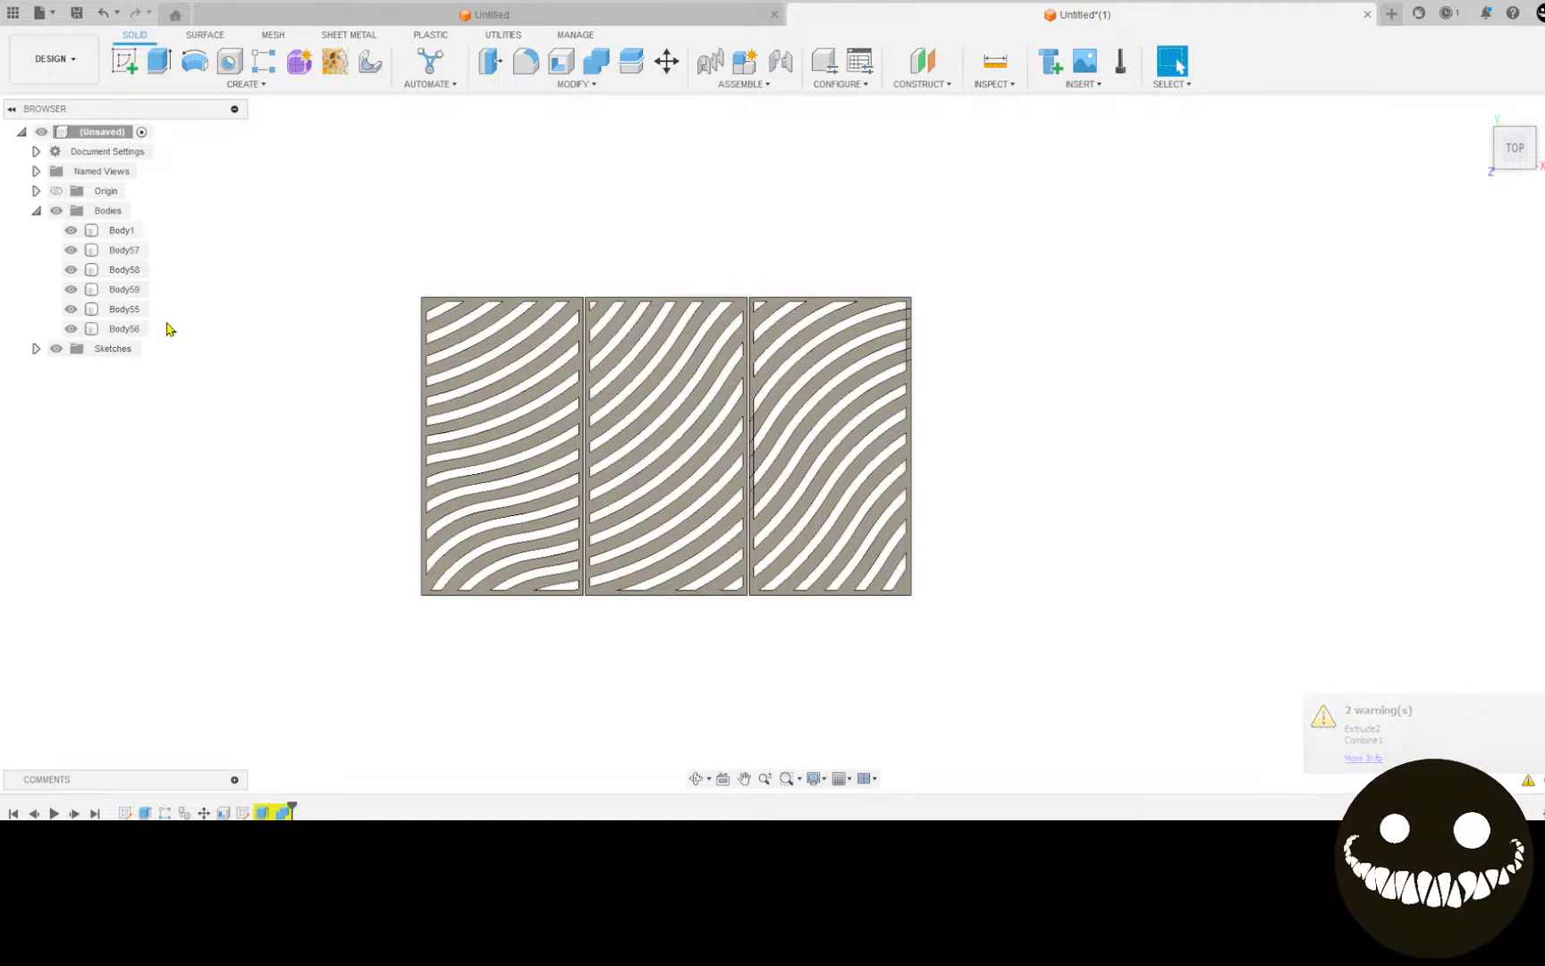
# Step: Join all six bodies, from Body1 through Body56, with Combine to merge the remaining bars with their frames
pyautogui.click(129, 231)
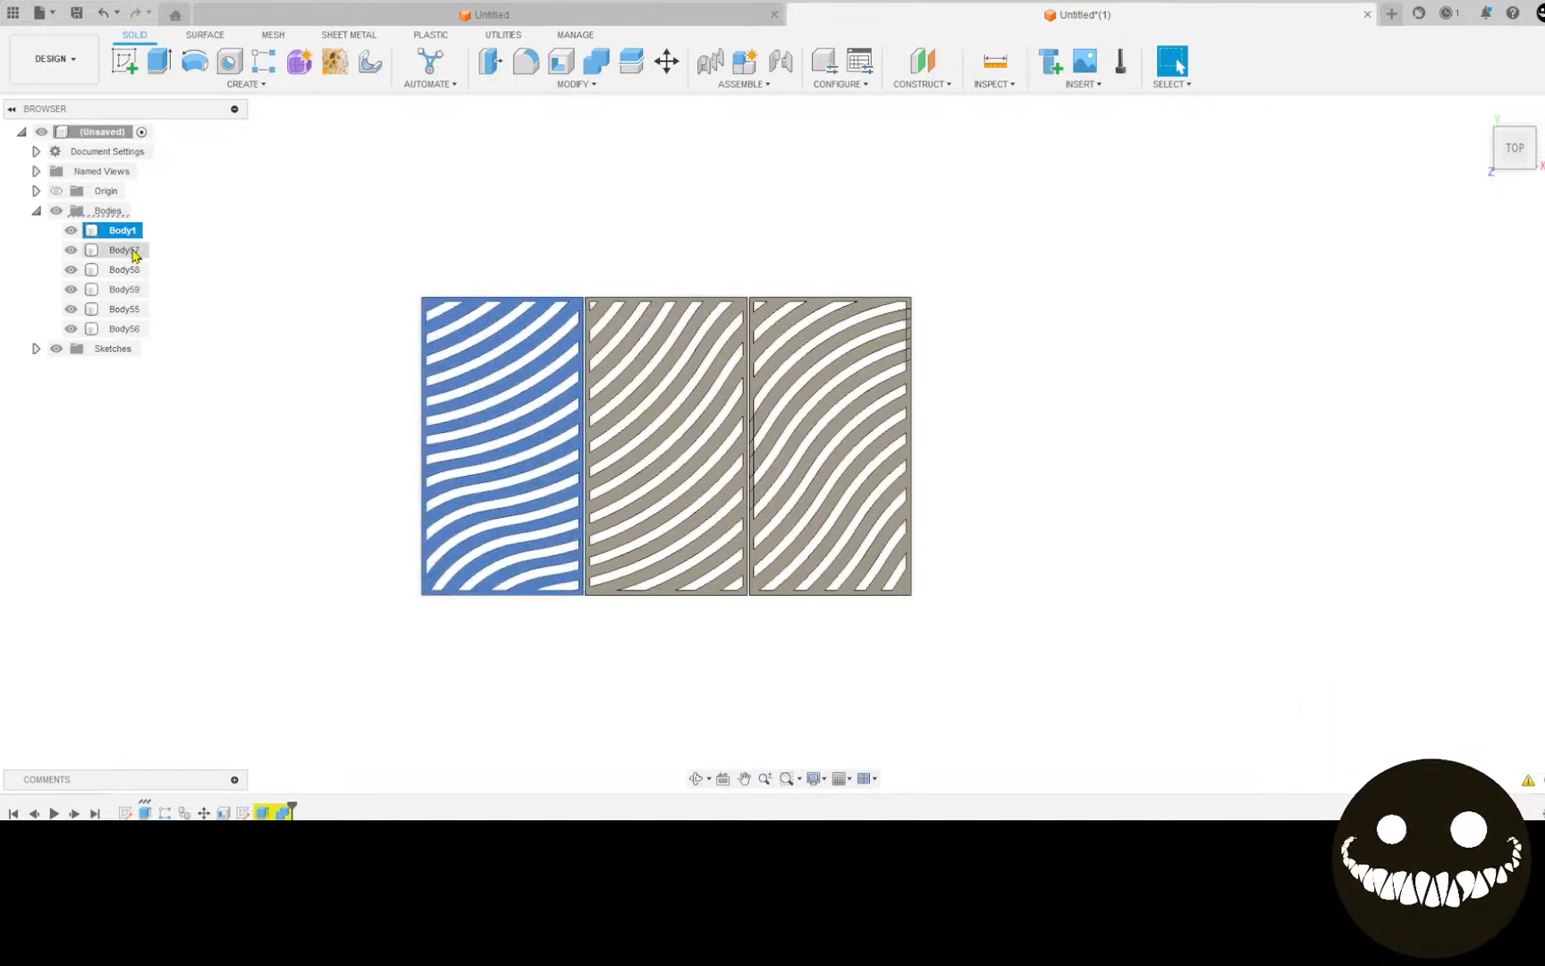
pyautogui.keyDown('shift'); pyautogui.click(123, 328); pyautogui.keyUp('shift')
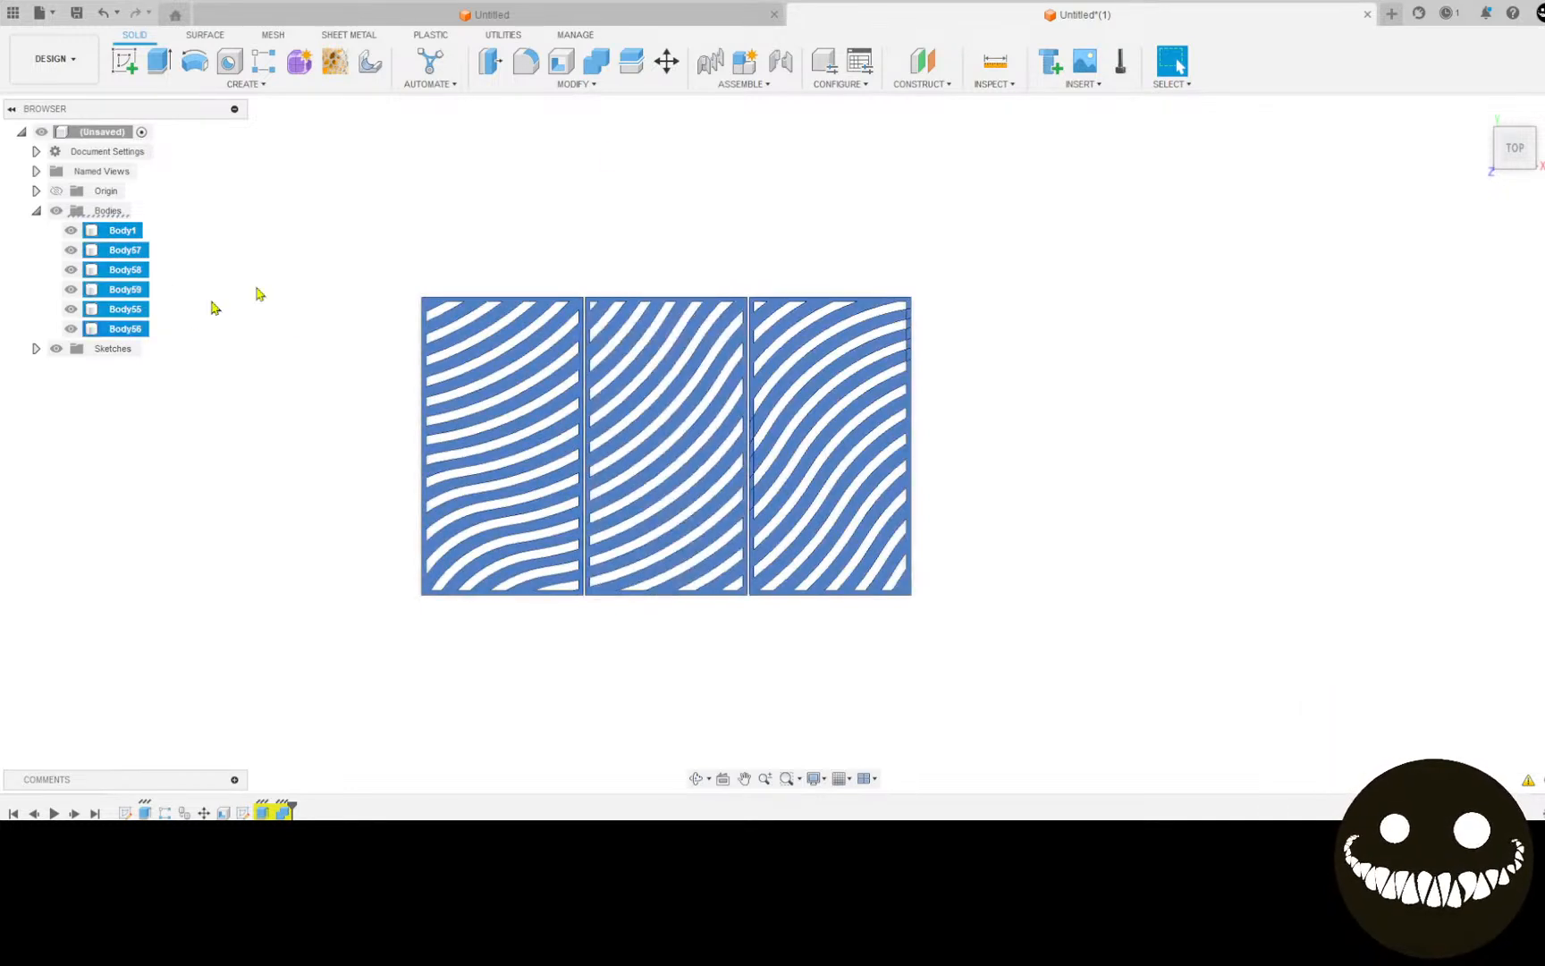
pyautogui.click(595, 65)
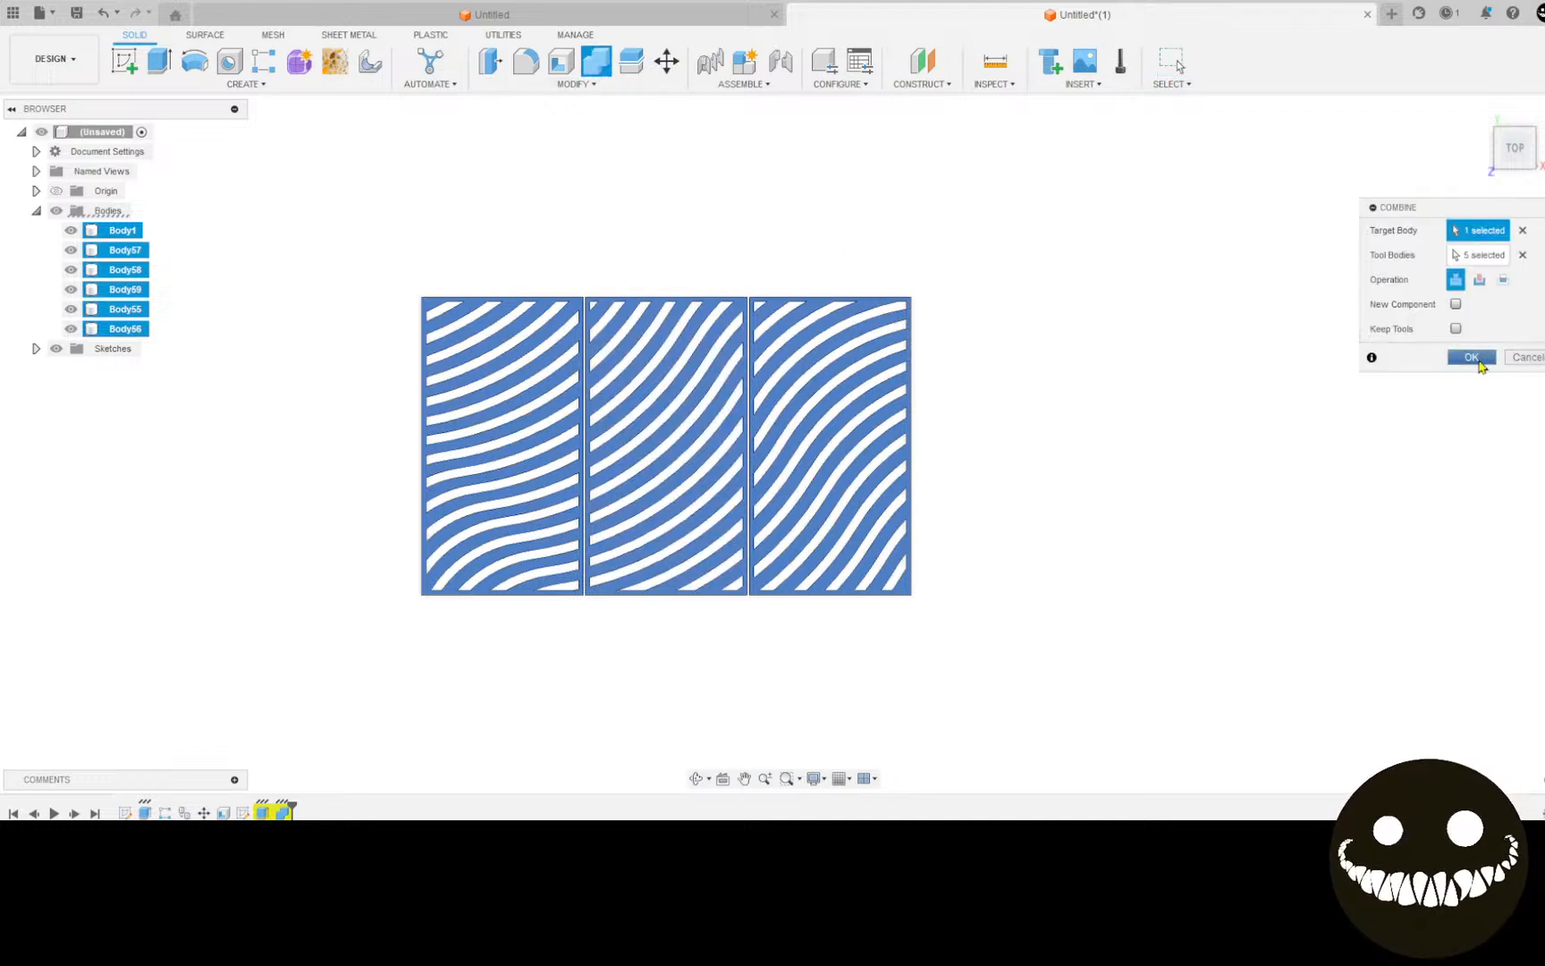
pyautogui.click(1471, 357)
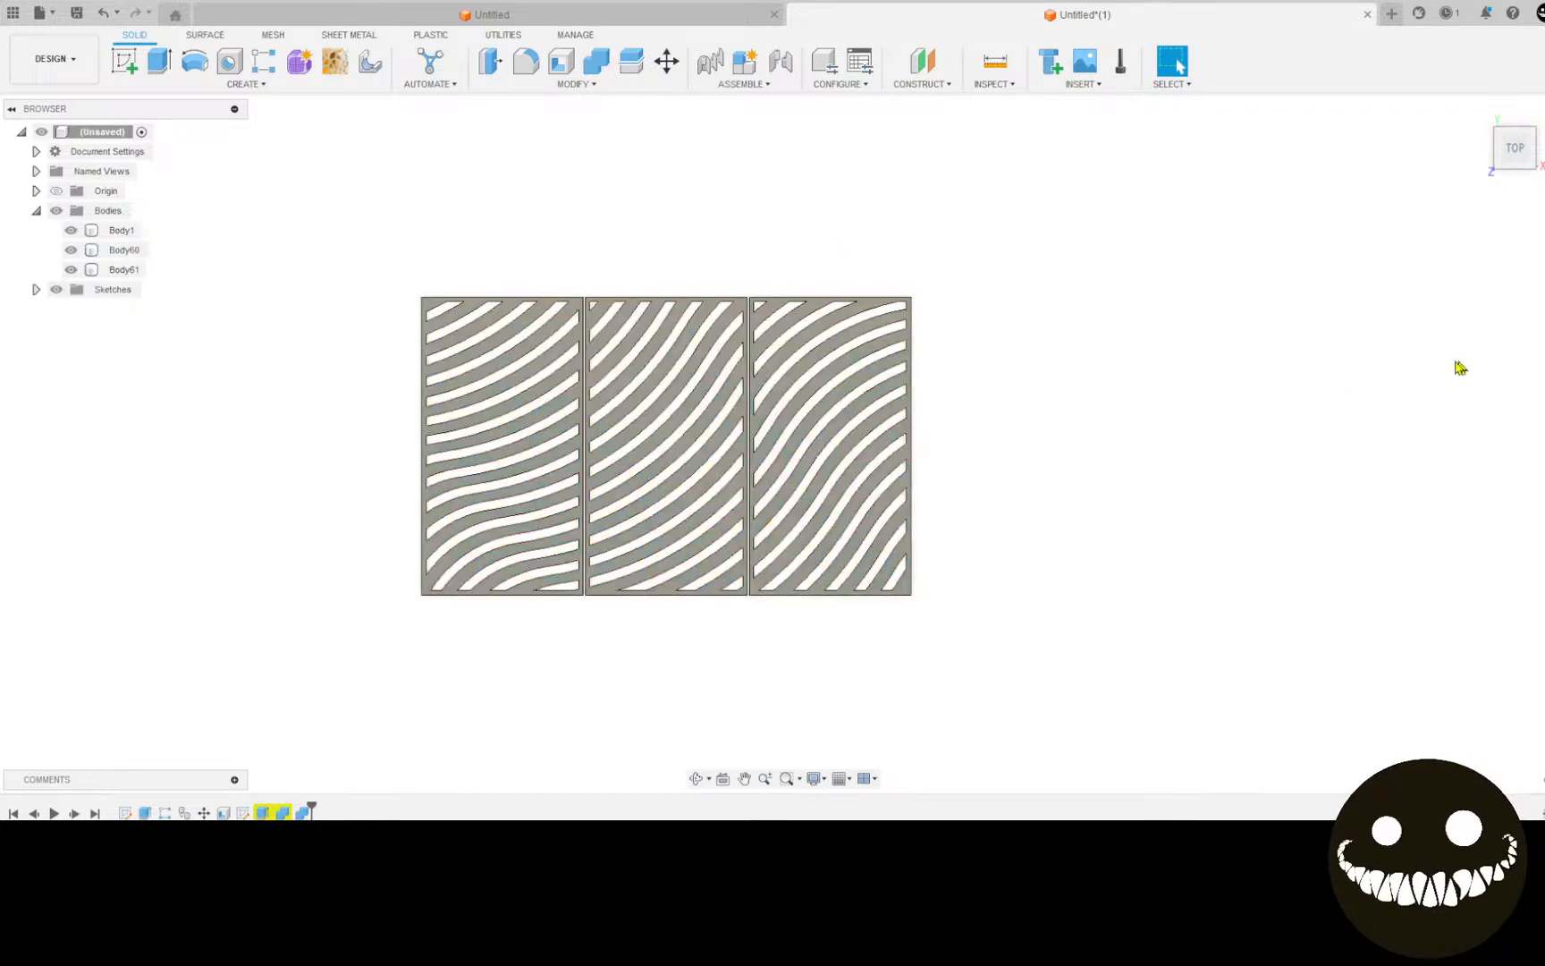
# Step: Create a cutting setup in the Manufacture workspace with its origin at the stock's lower-left corner and the three grill sections as model
pyautogui.click(75, 66)
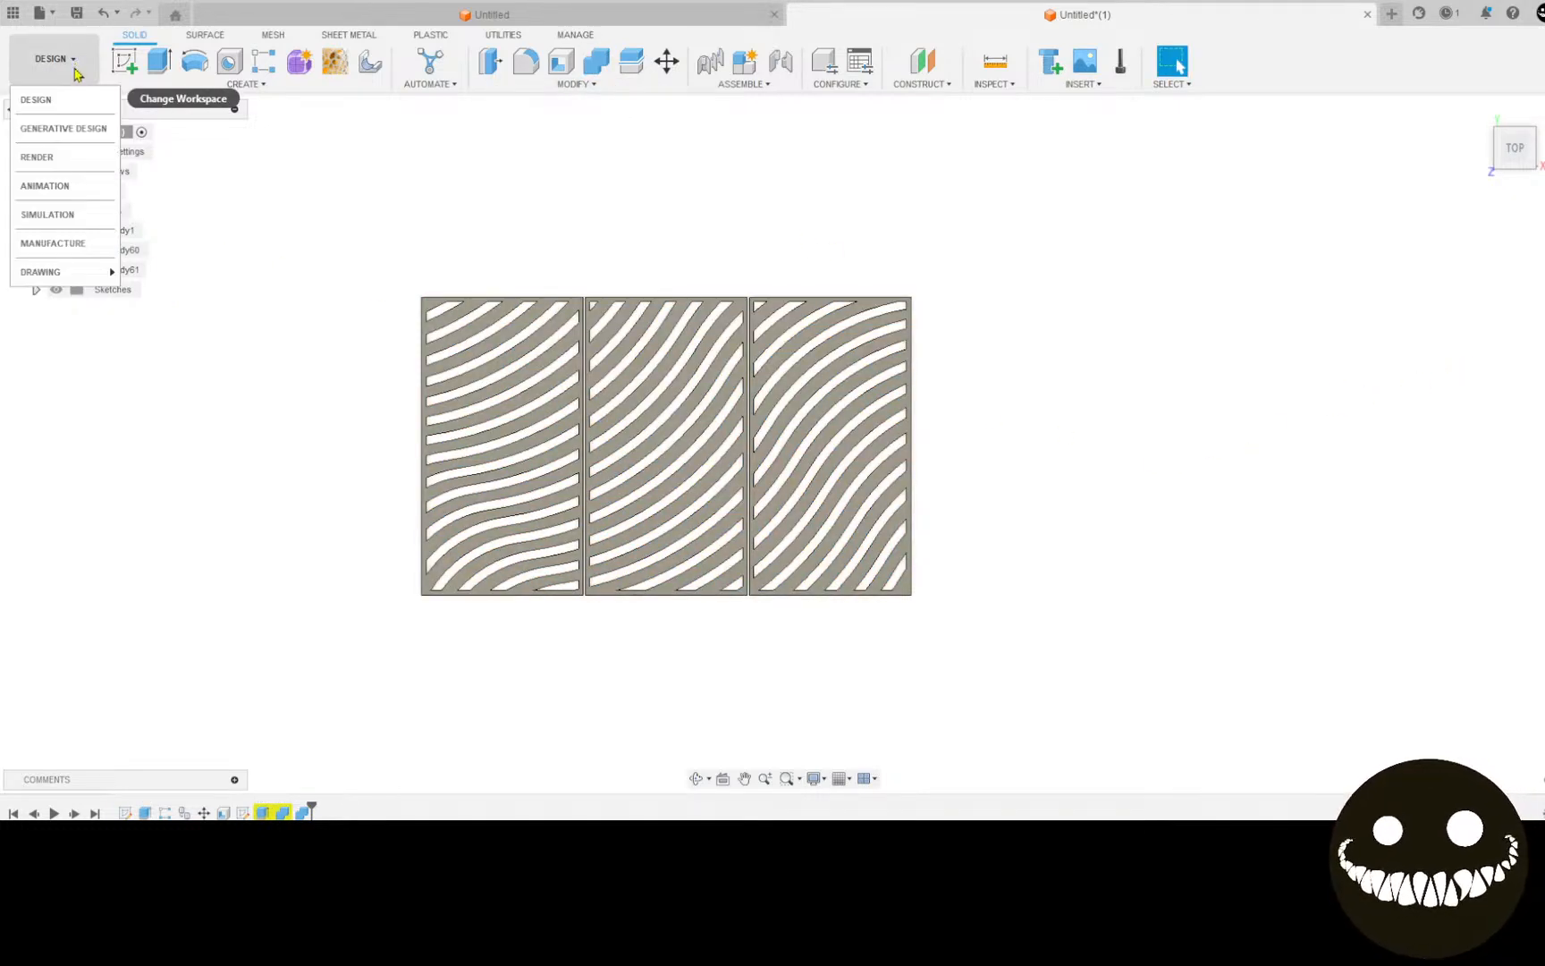
pyautogui.click(76, 242)
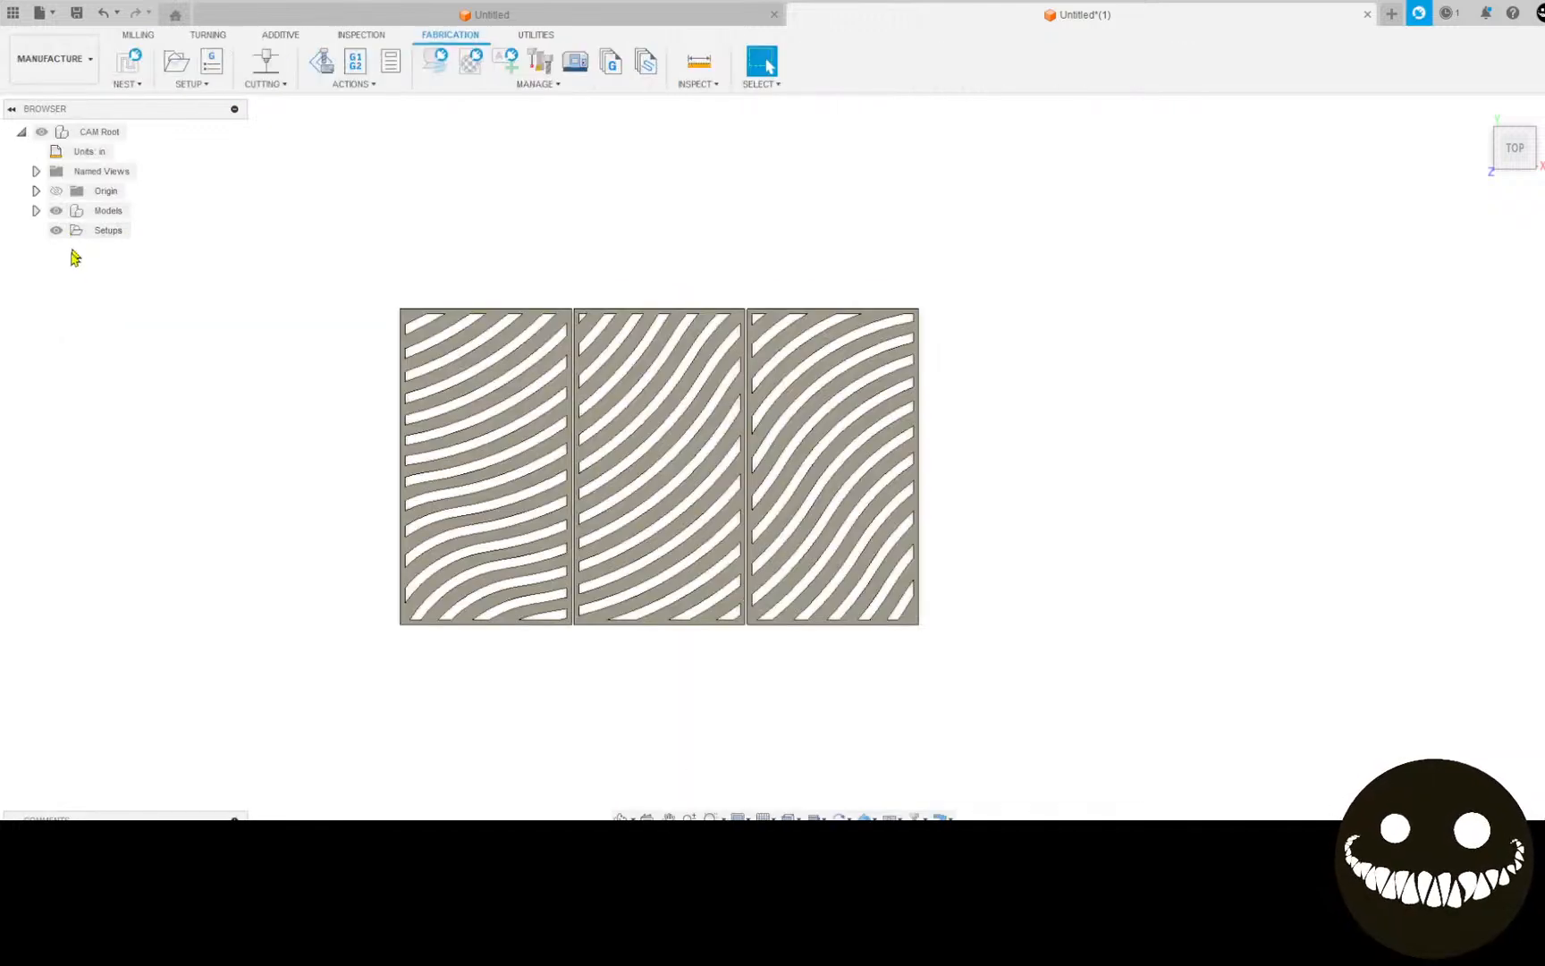
pyautogui.click(178, 62)
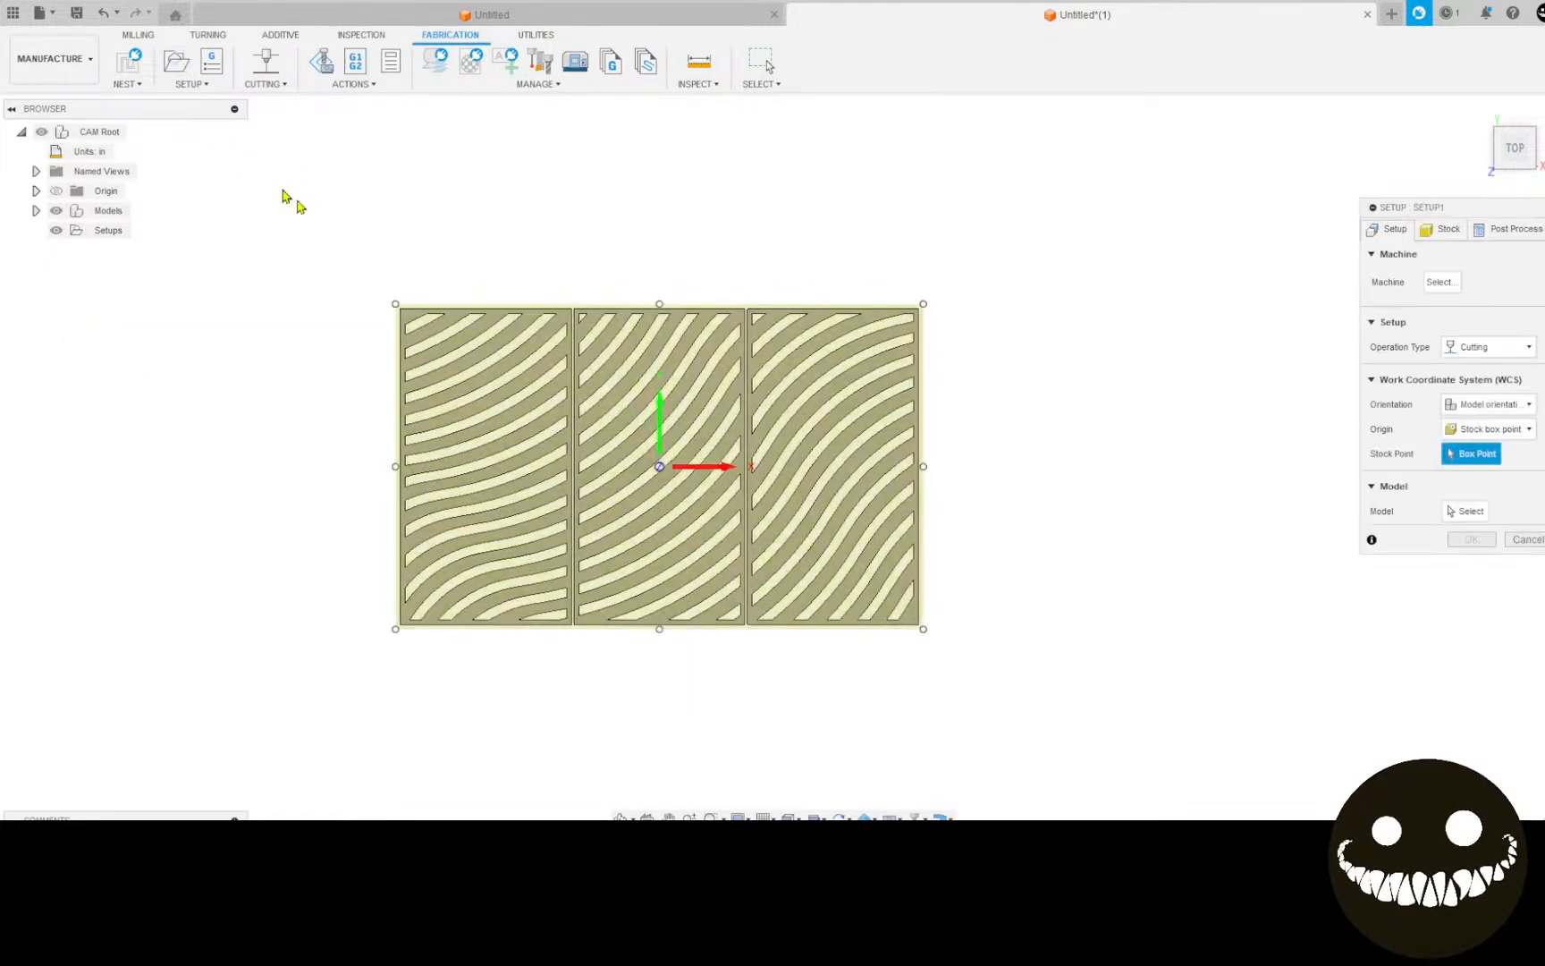
pyautogui.click(395, 629)
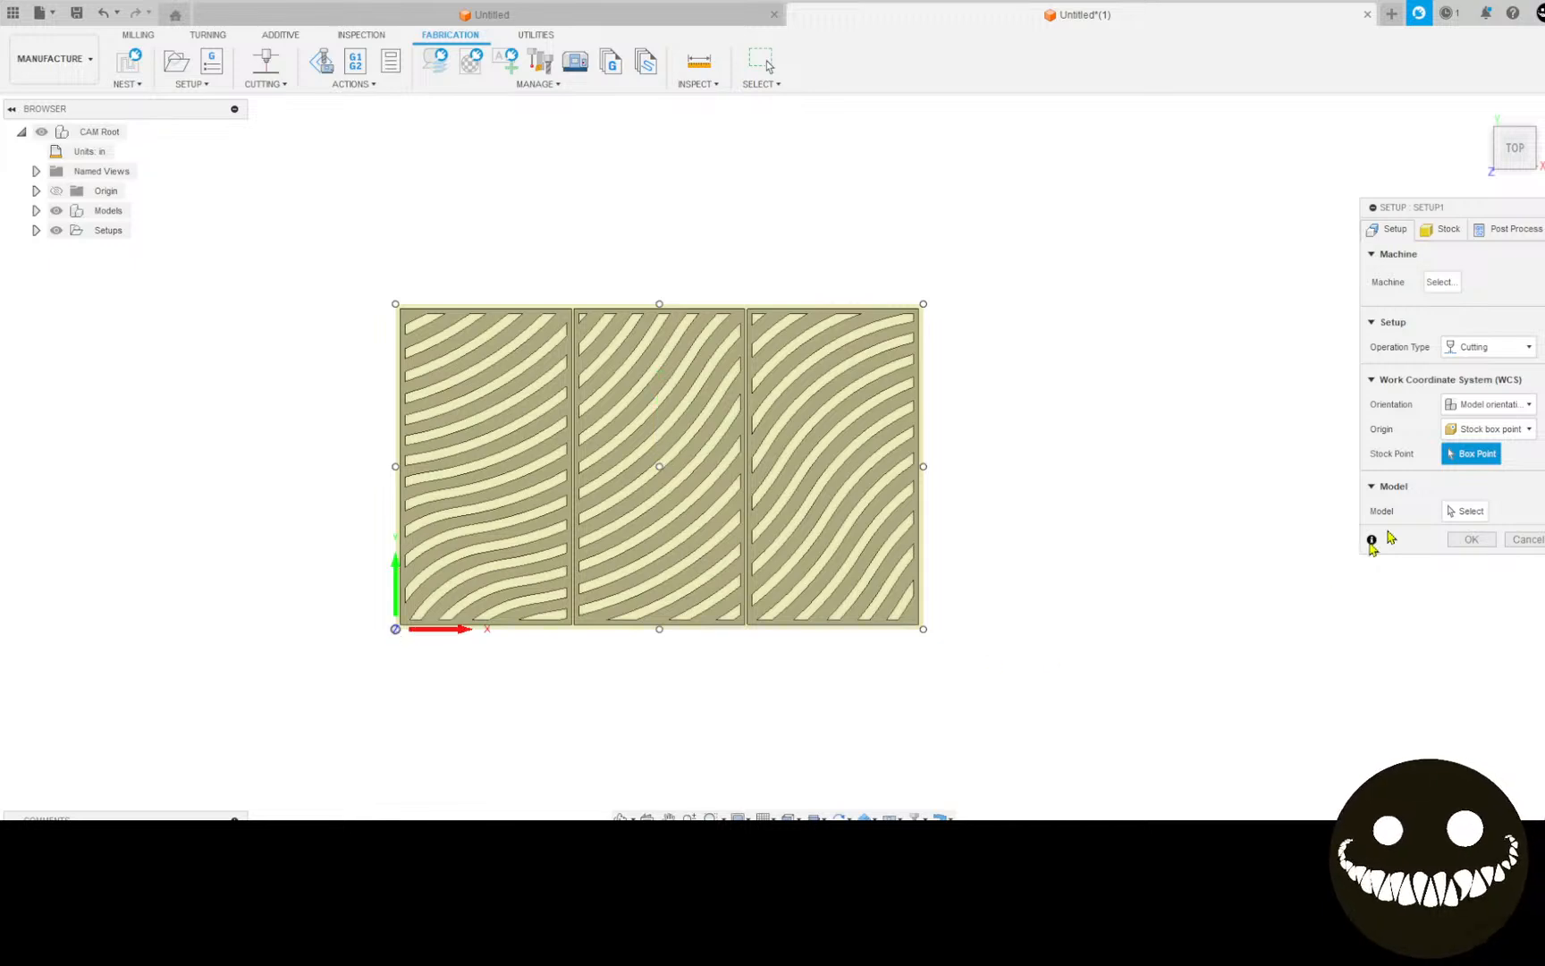
pyautogui.click(1464, 511)
pyautogui.click(555, 487)
pyautogui.click(589, 491)
pyautogui.click(758, 451)
# Step: Name the setup's post-process program "bbq replacemnet wave" and finish the setup
pyautogui.click(1513, 230)
pyautogui.doubleClick(1488, 278)
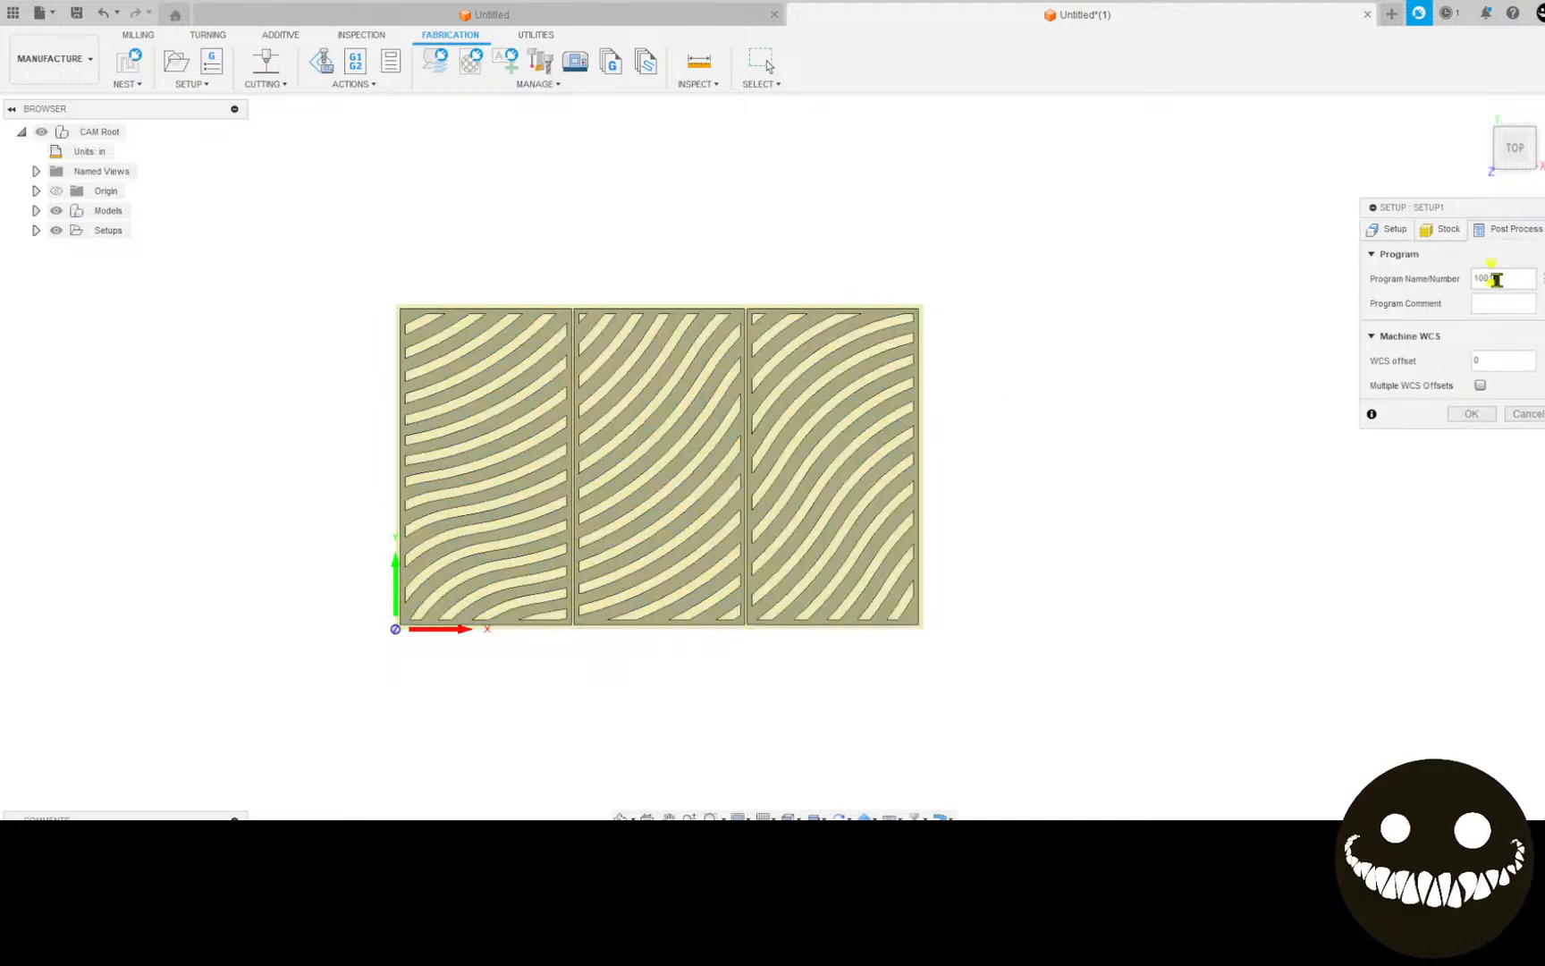
pyautogui.write('bb')
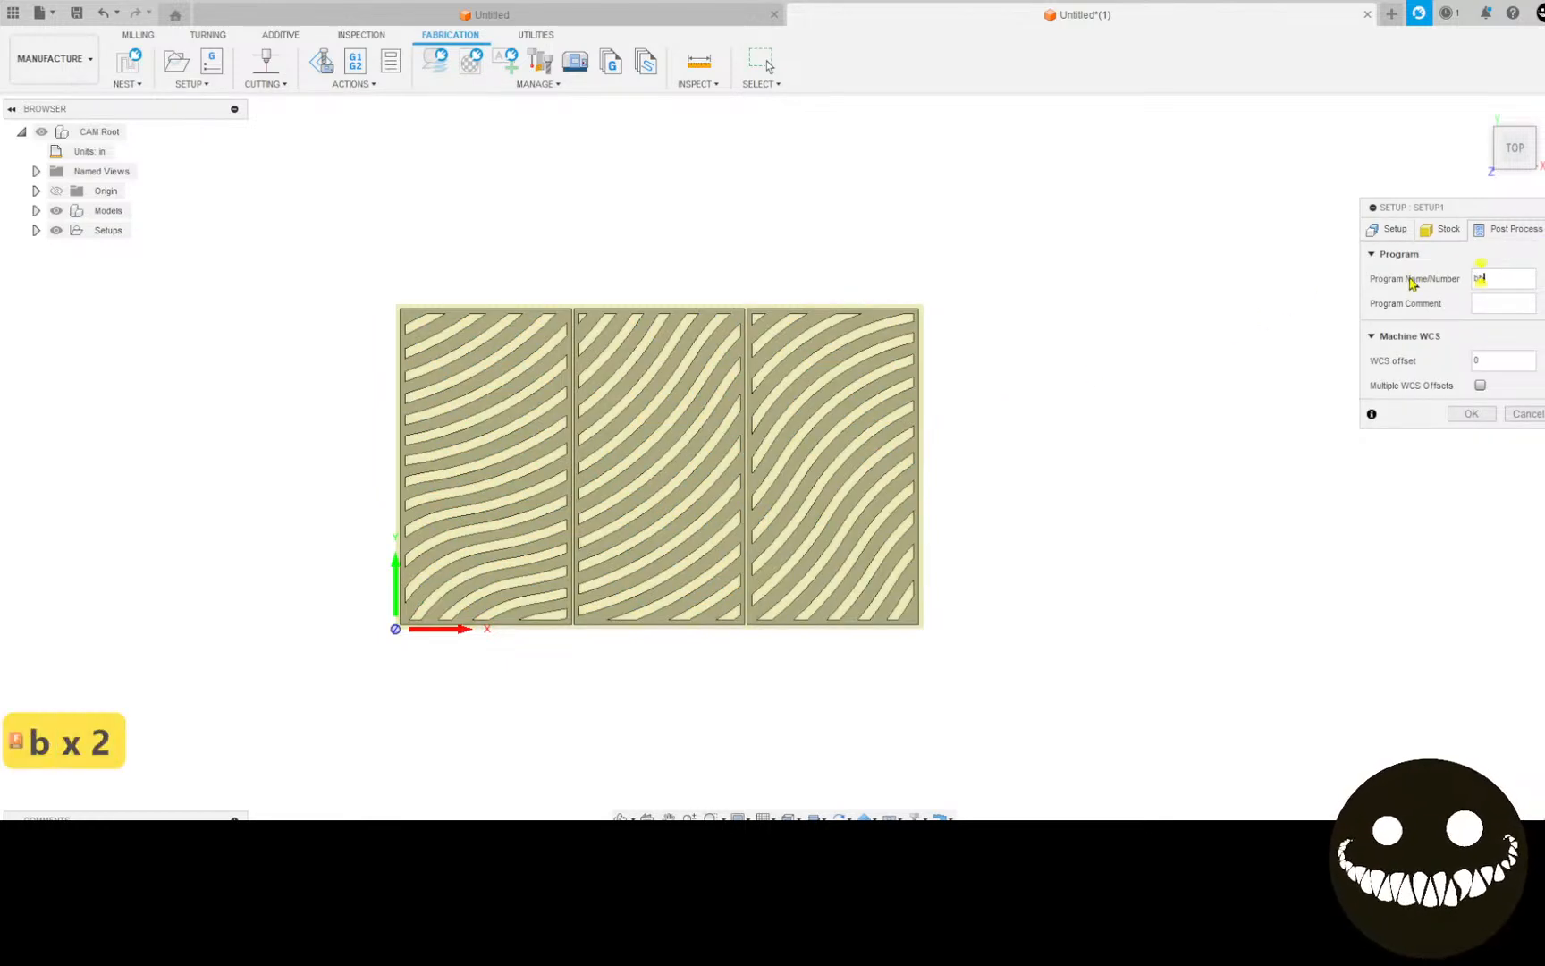
pyautogui.write('q replace')
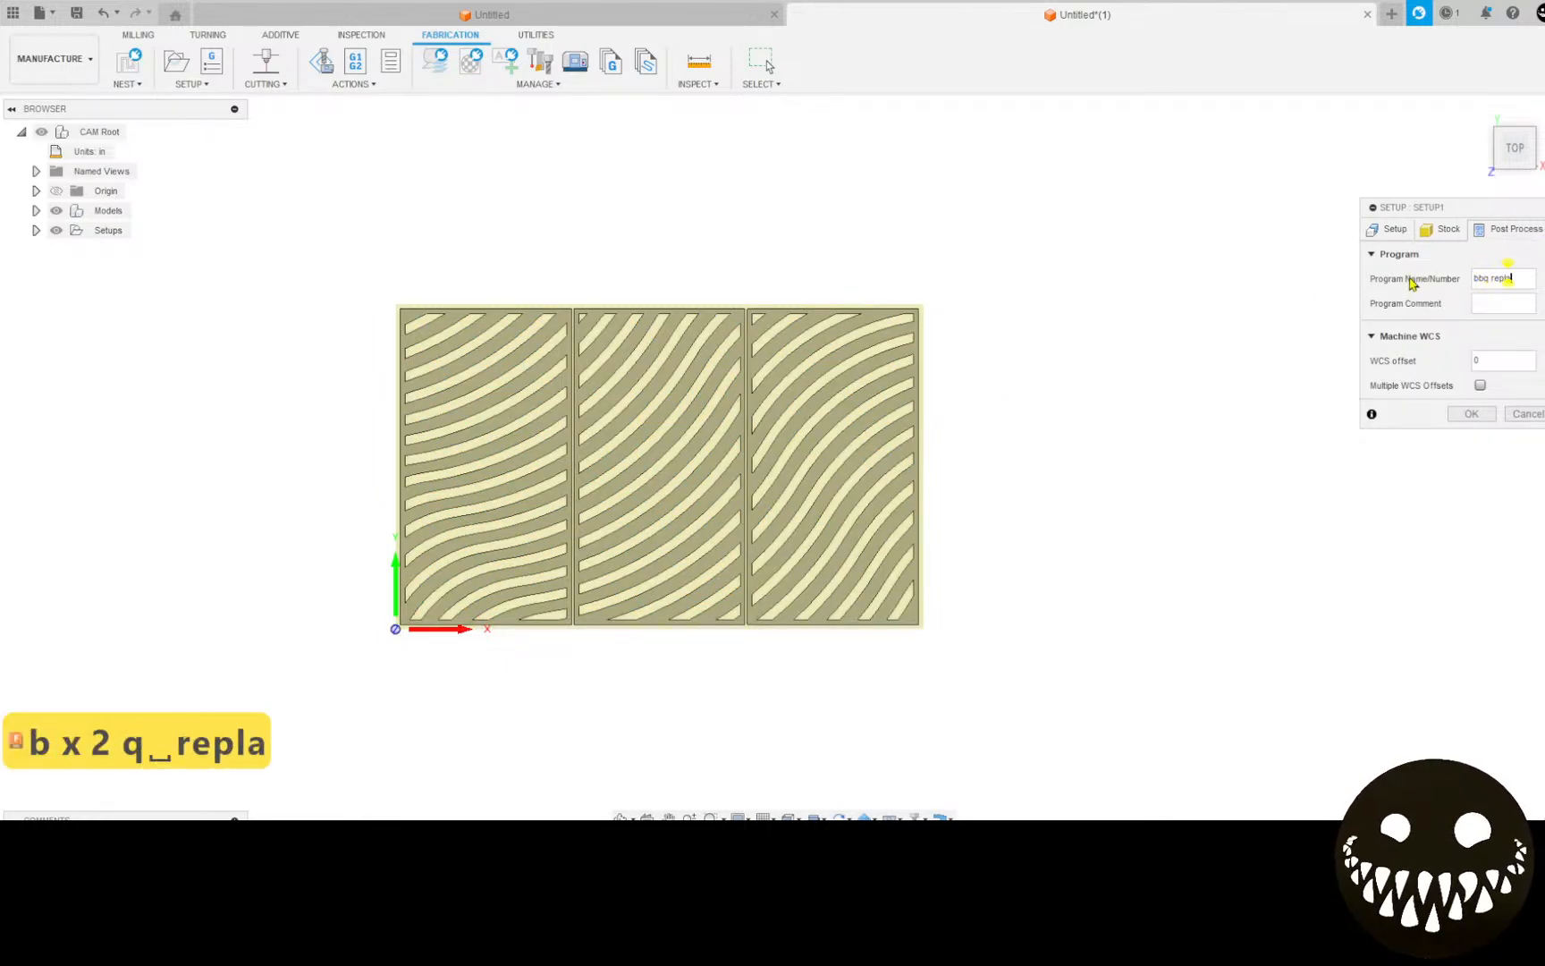
pyautogui.write('mnet')
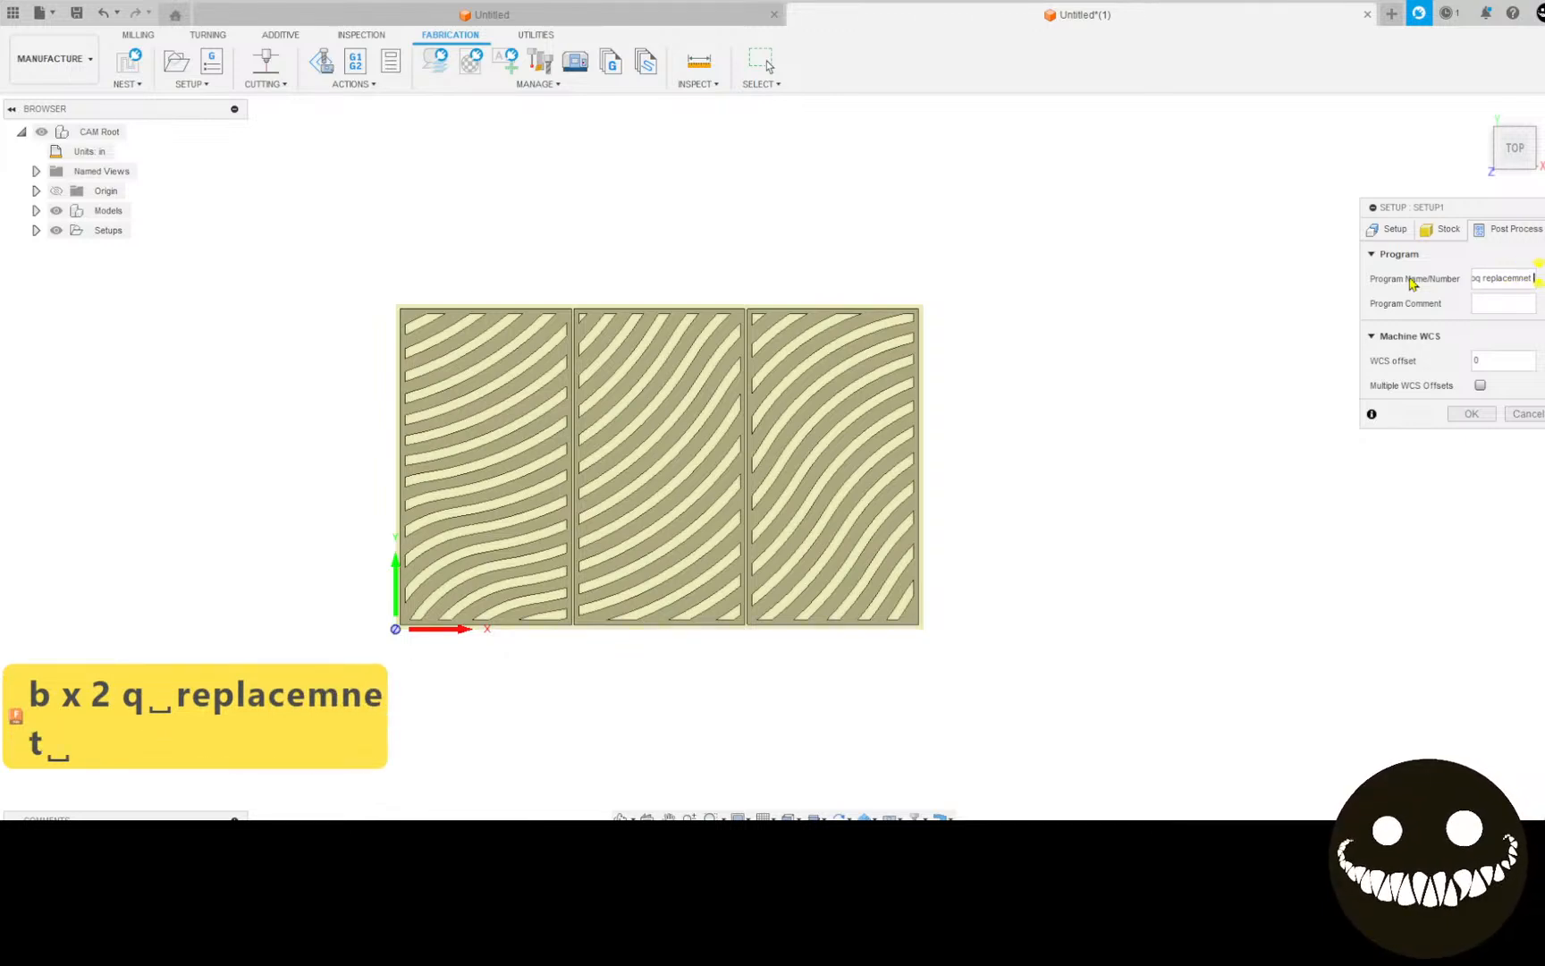
pyautogui.write('wa')
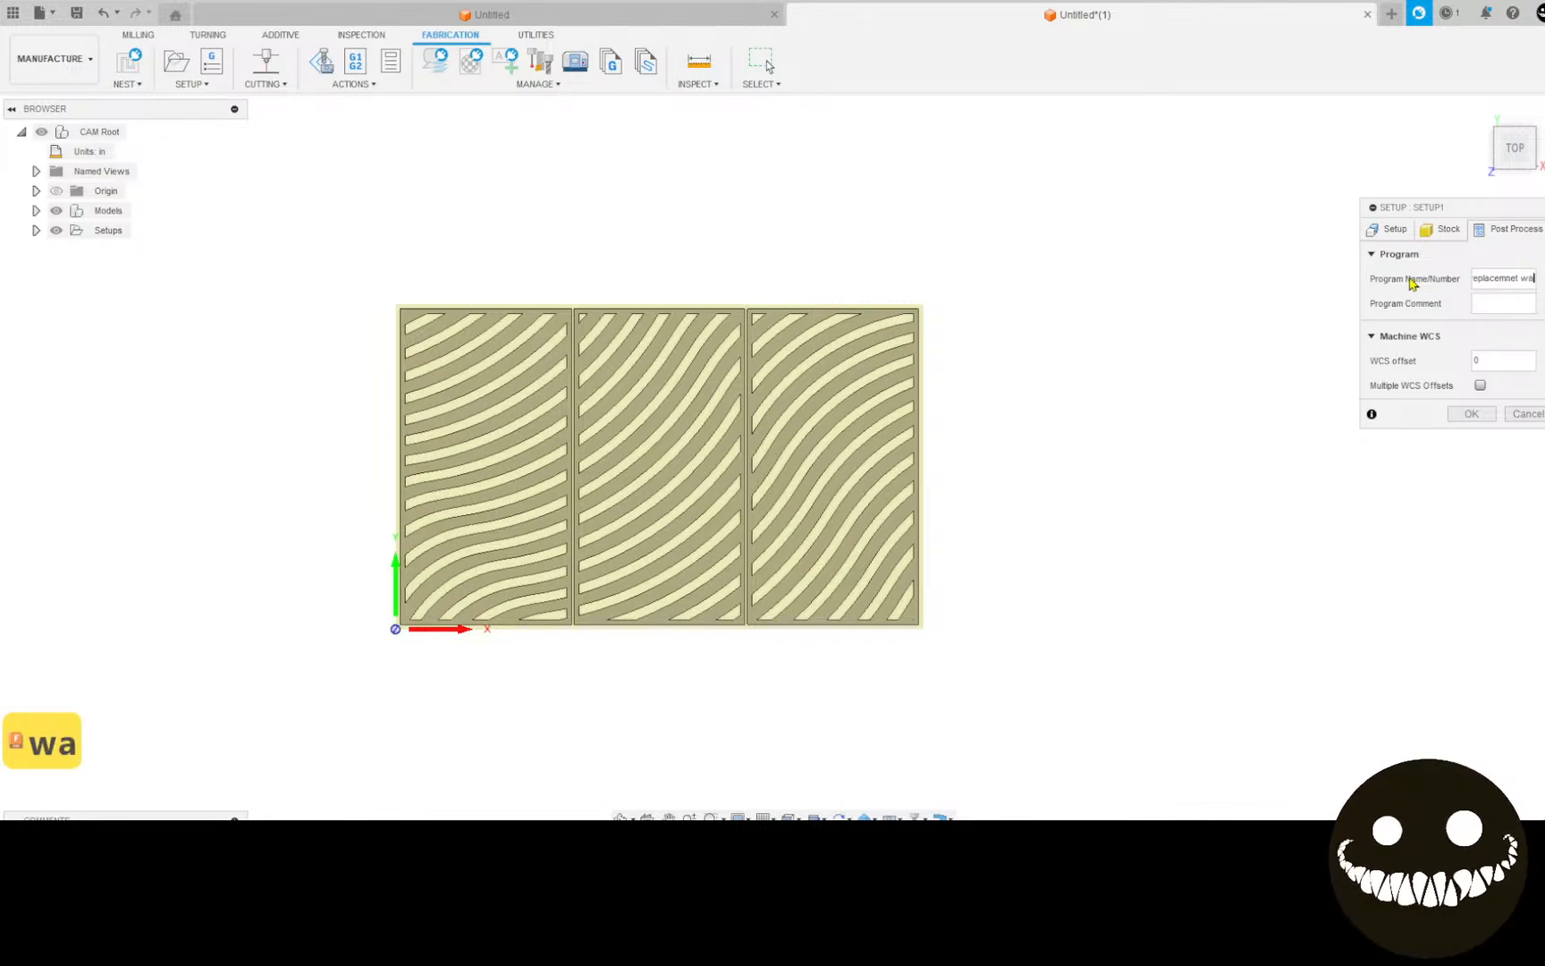
pyautogui.write('ve')
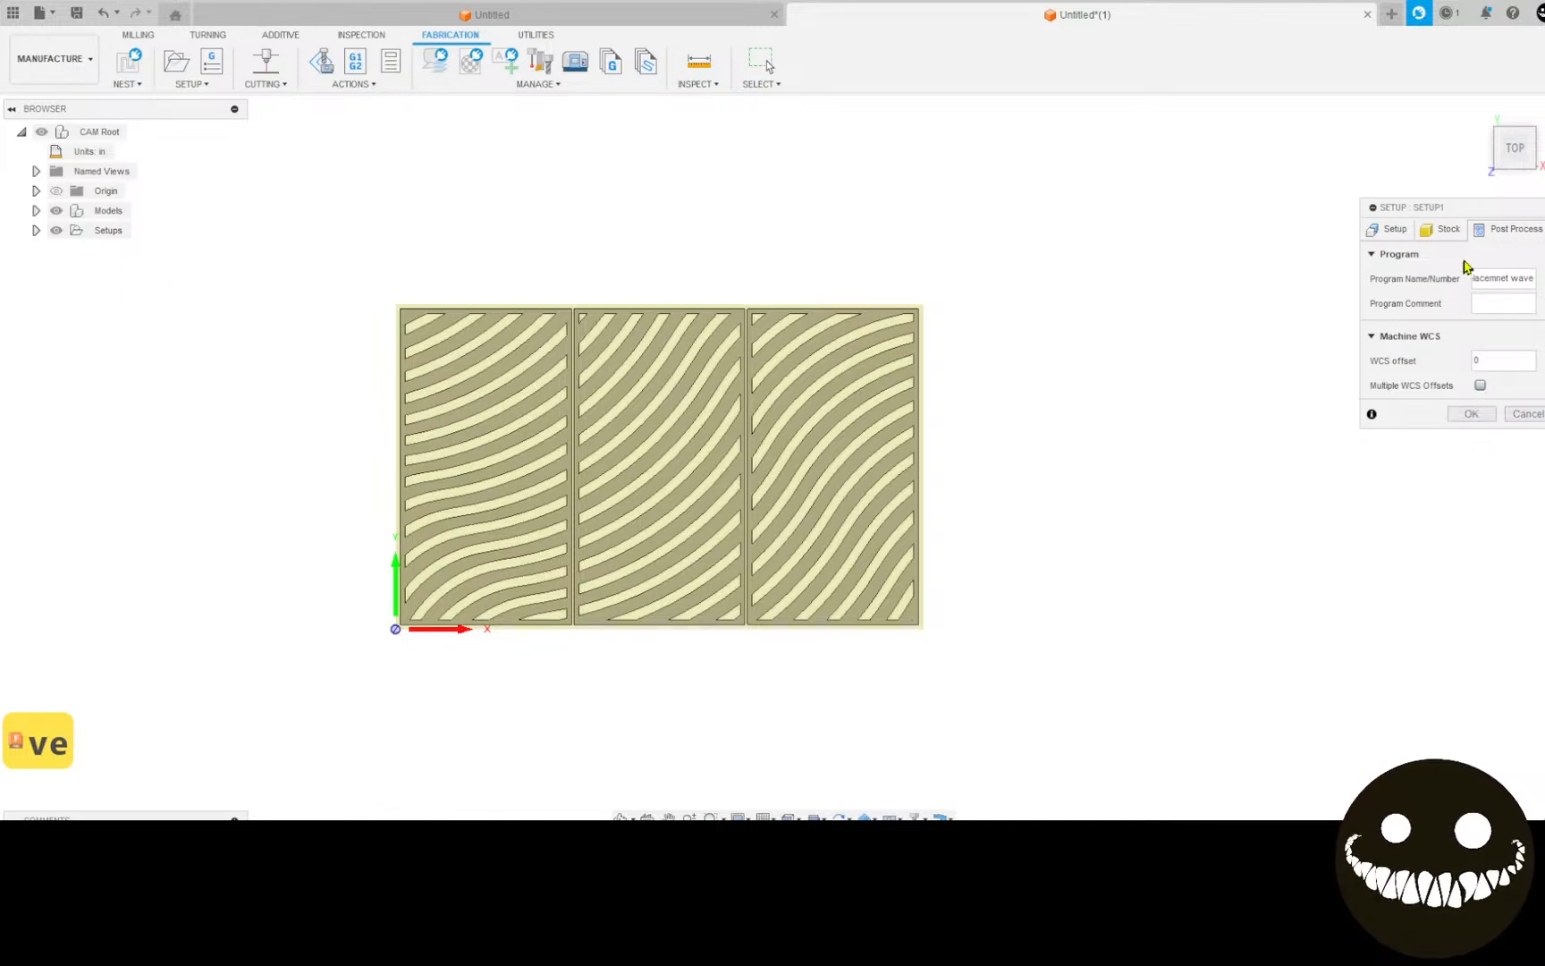
pyautogui.click(1468, 413)
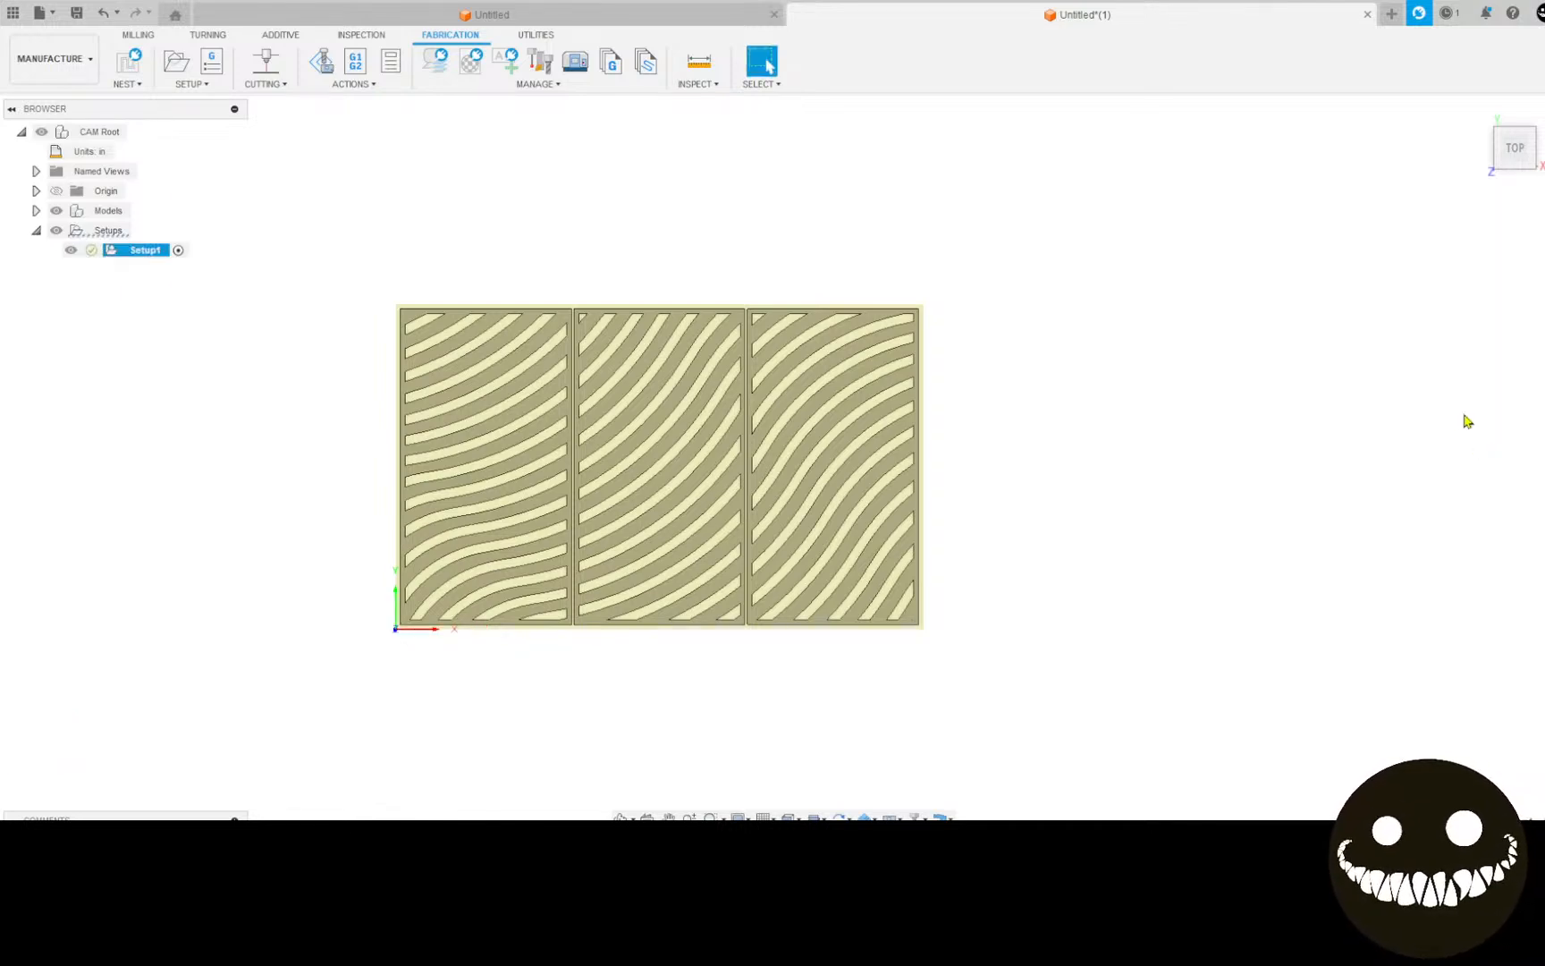
# Step: Start a 2D Profile cutting operation using the local library's plasma tool "20 - 1/4 steel 45 amps 137volts"
pyautogui.click(266, 61)
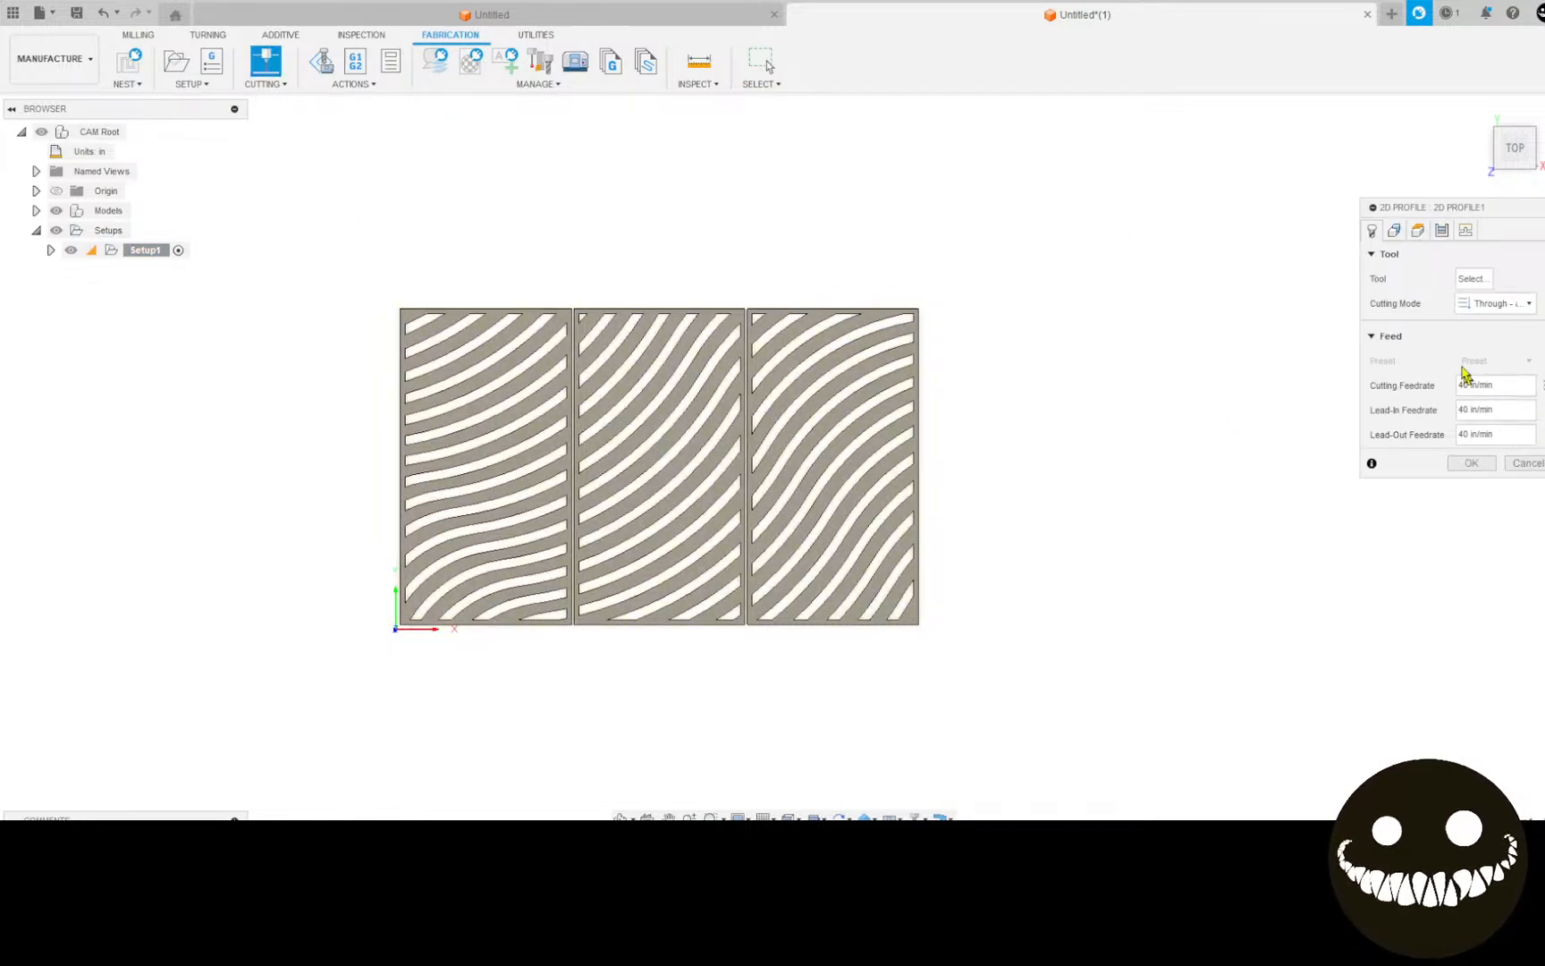
pyautogui.click(1484, 281)
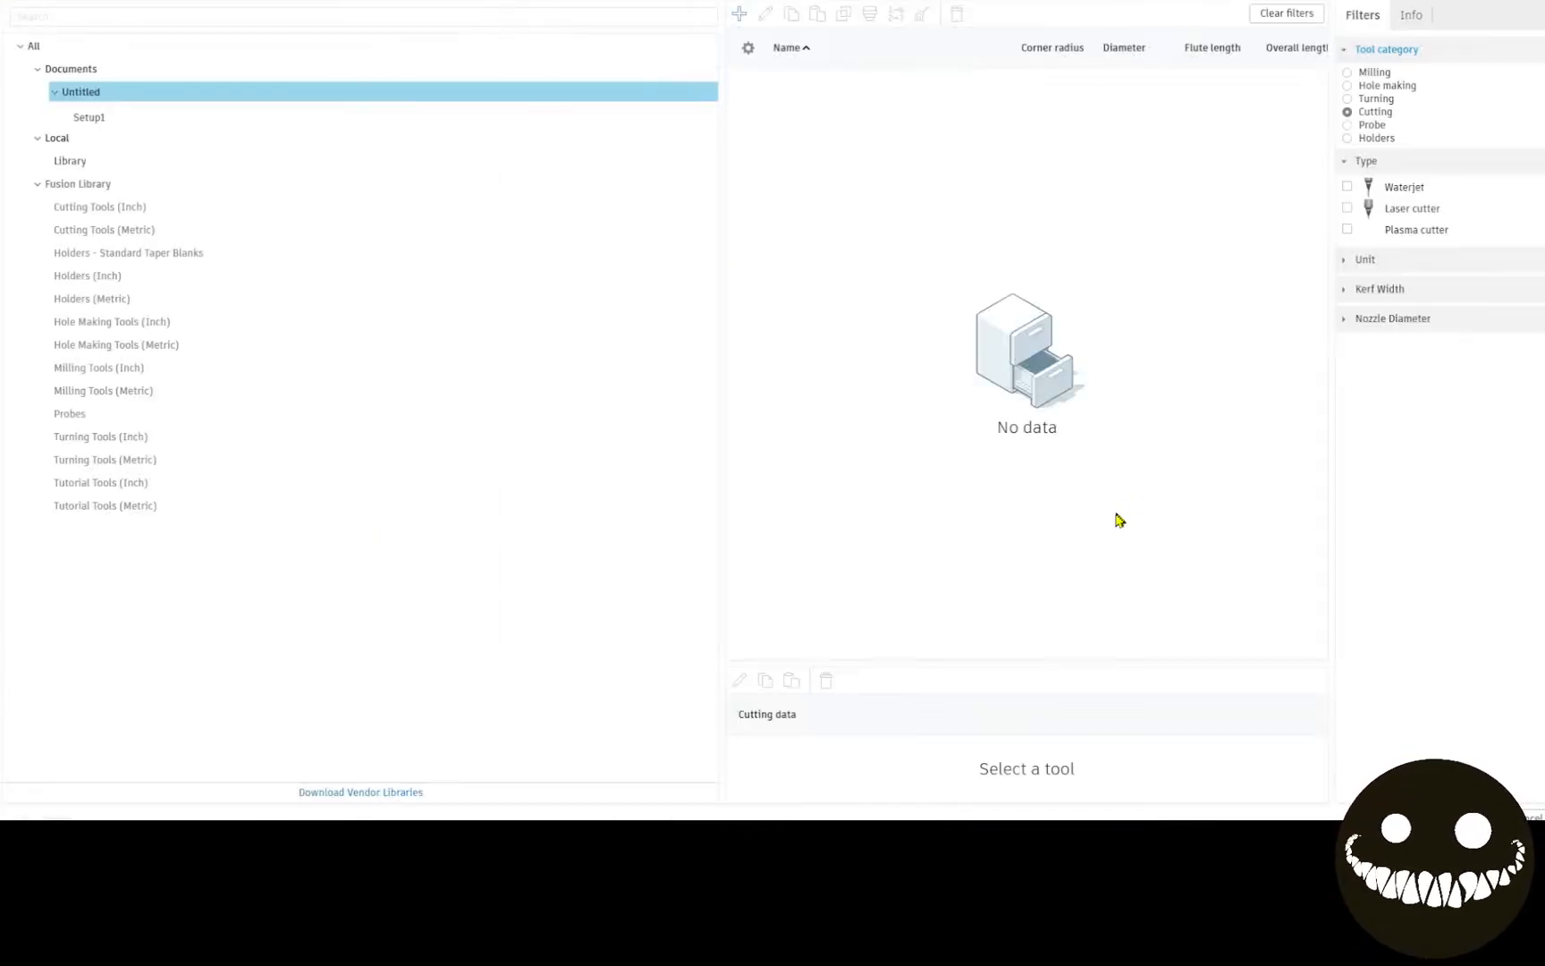
pyautogui.click(206, 166)
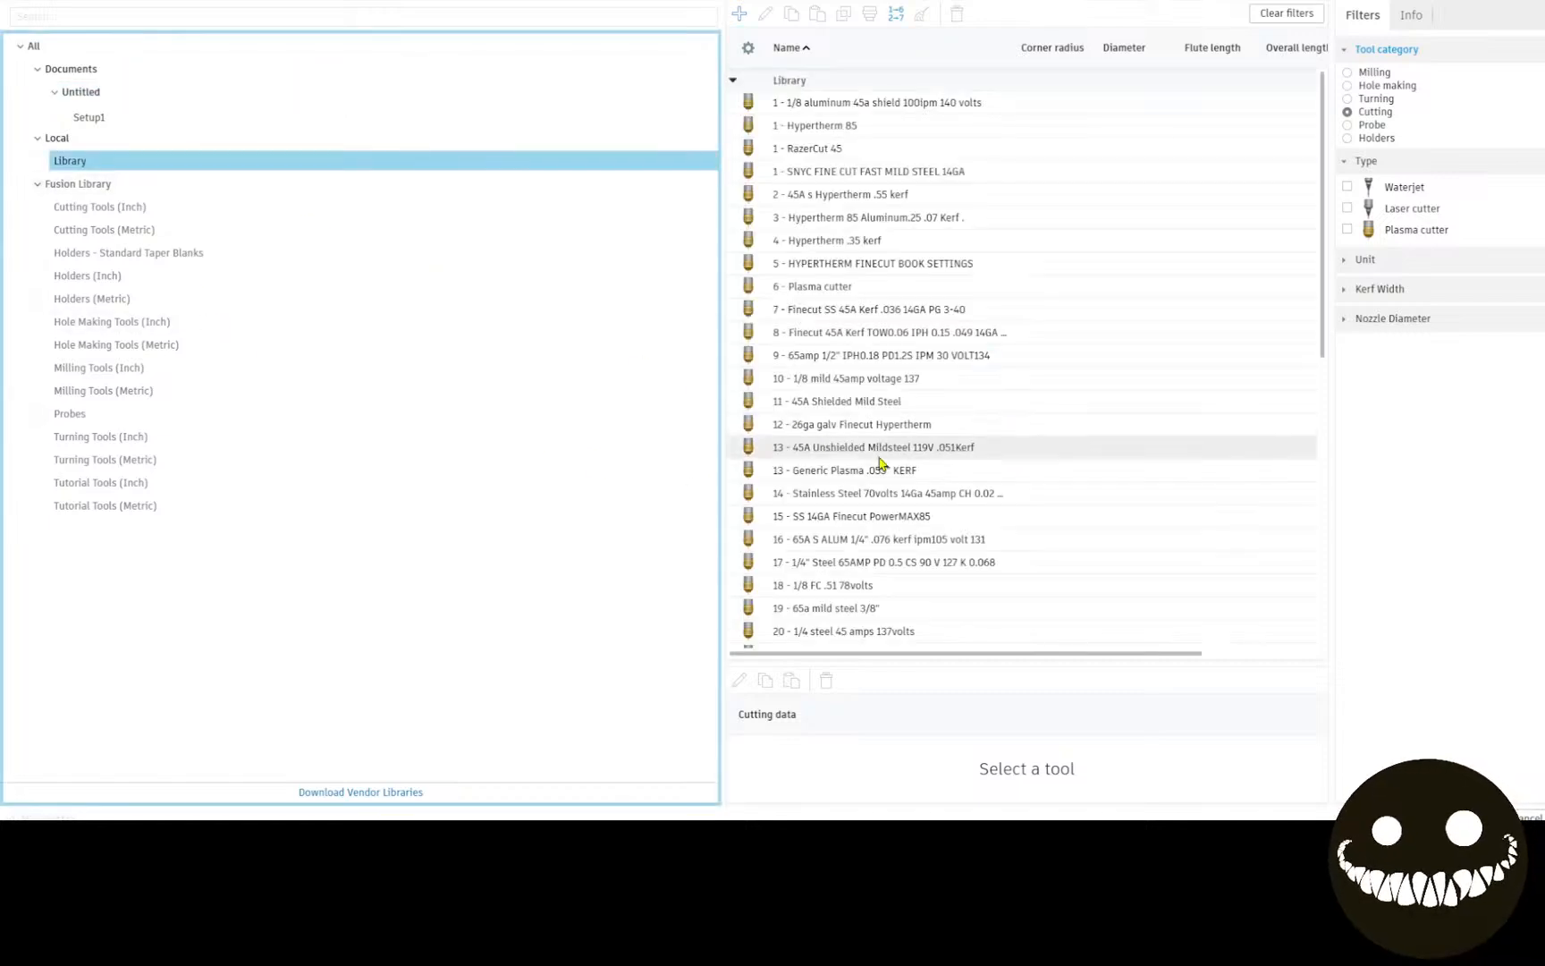
pyautogui.scroll(-2, 964, 483)
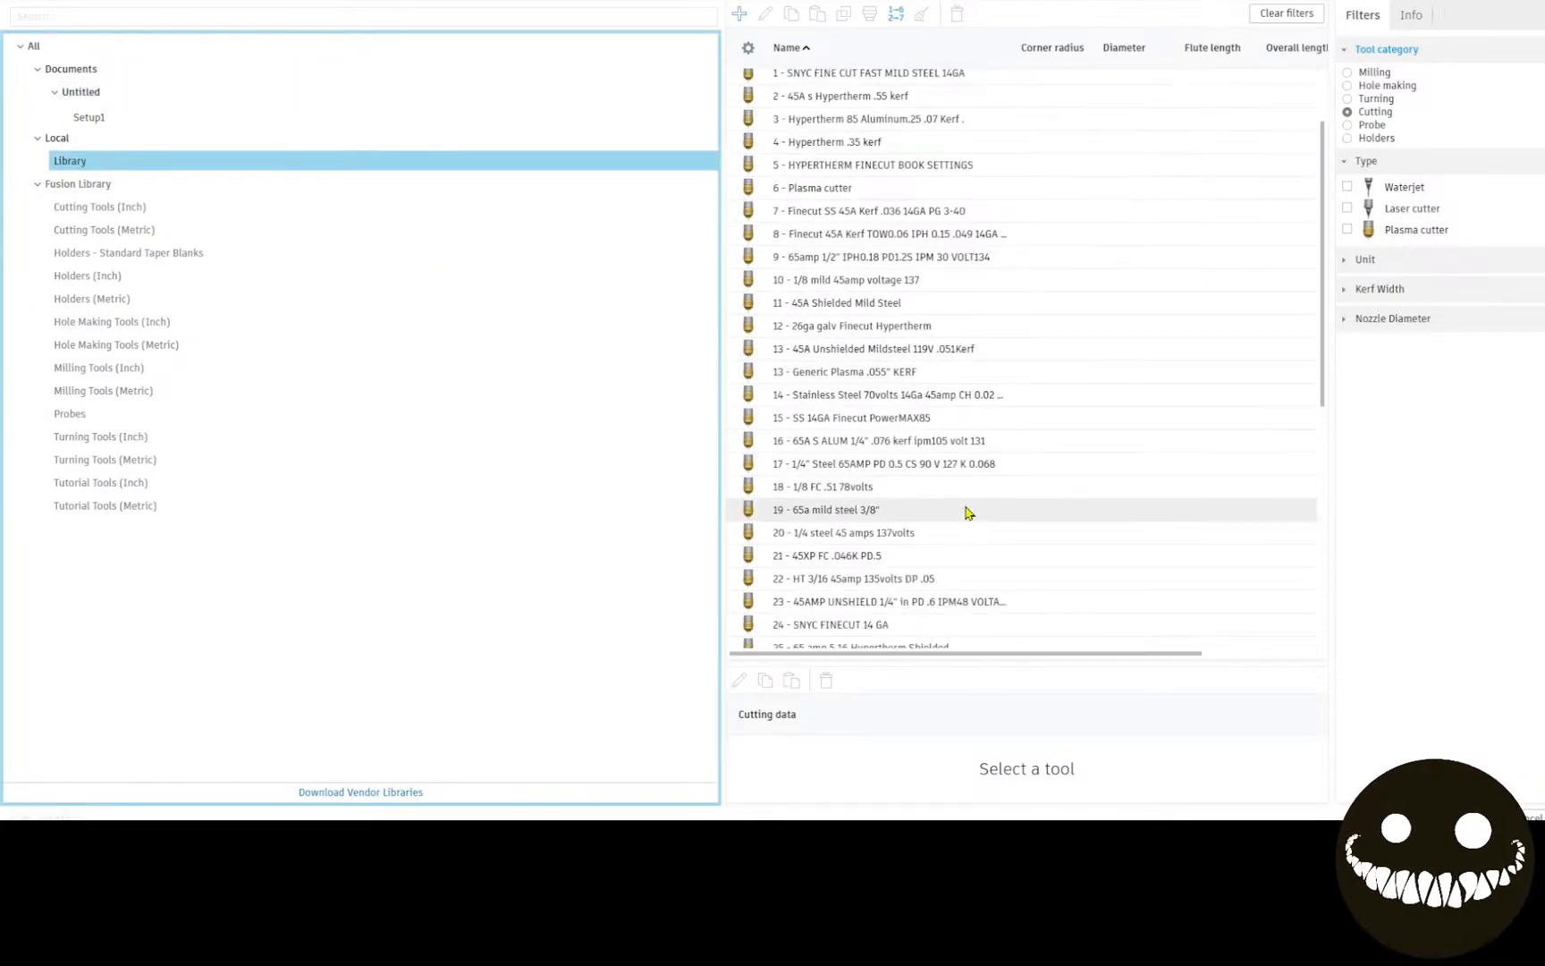
pyautogui.click(960, 535)
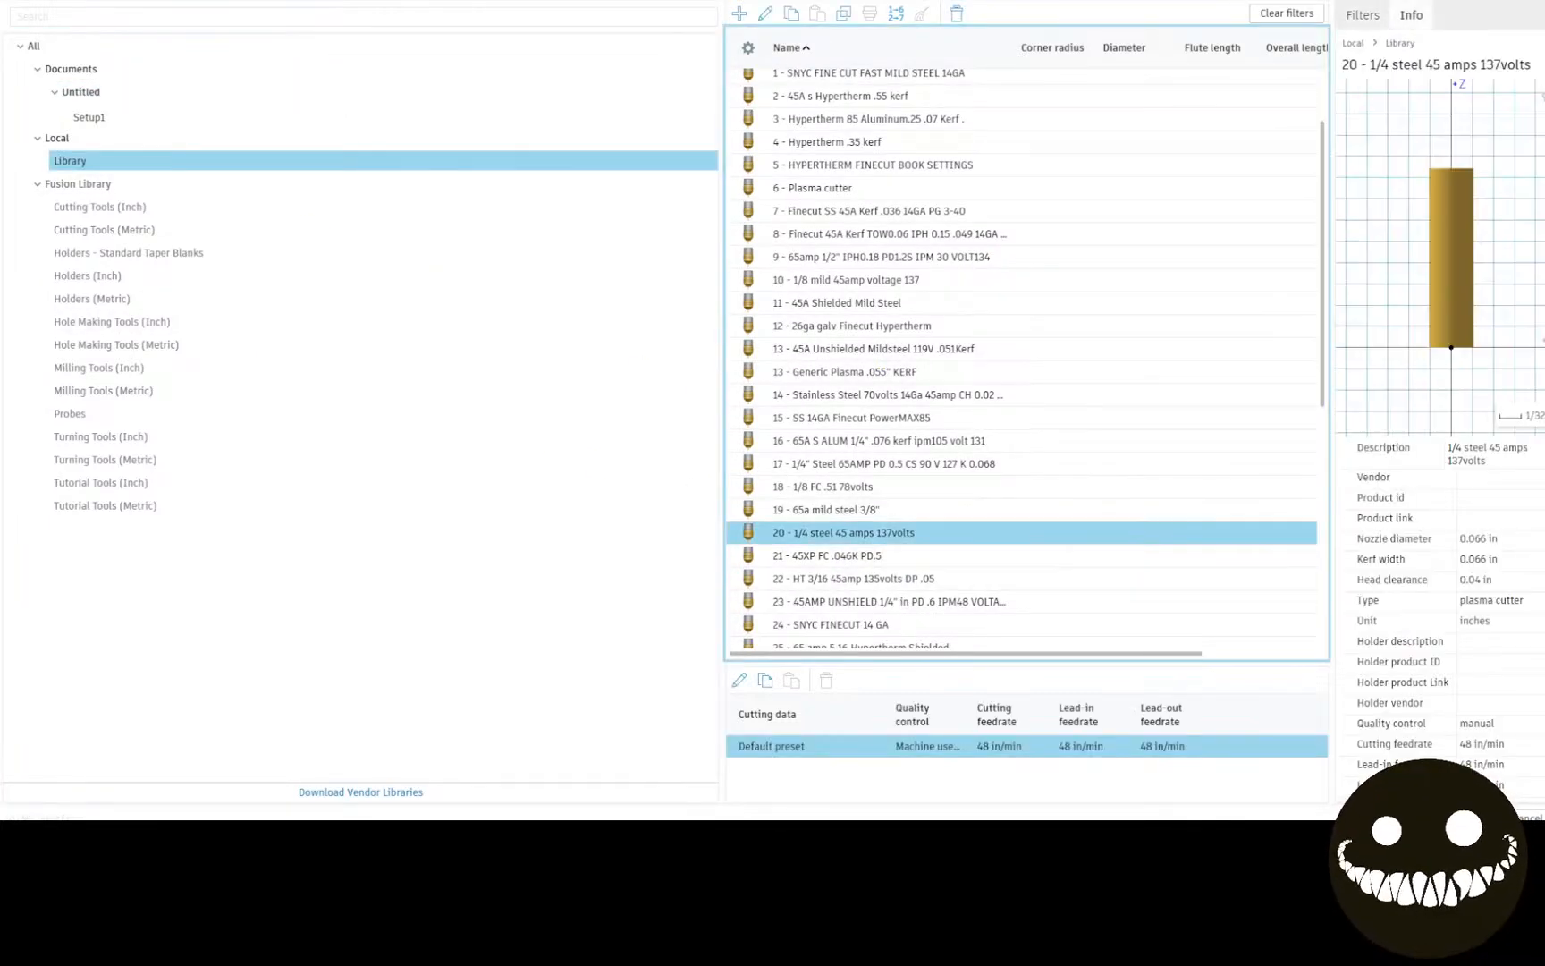
pyautogui.click(1471, 816)
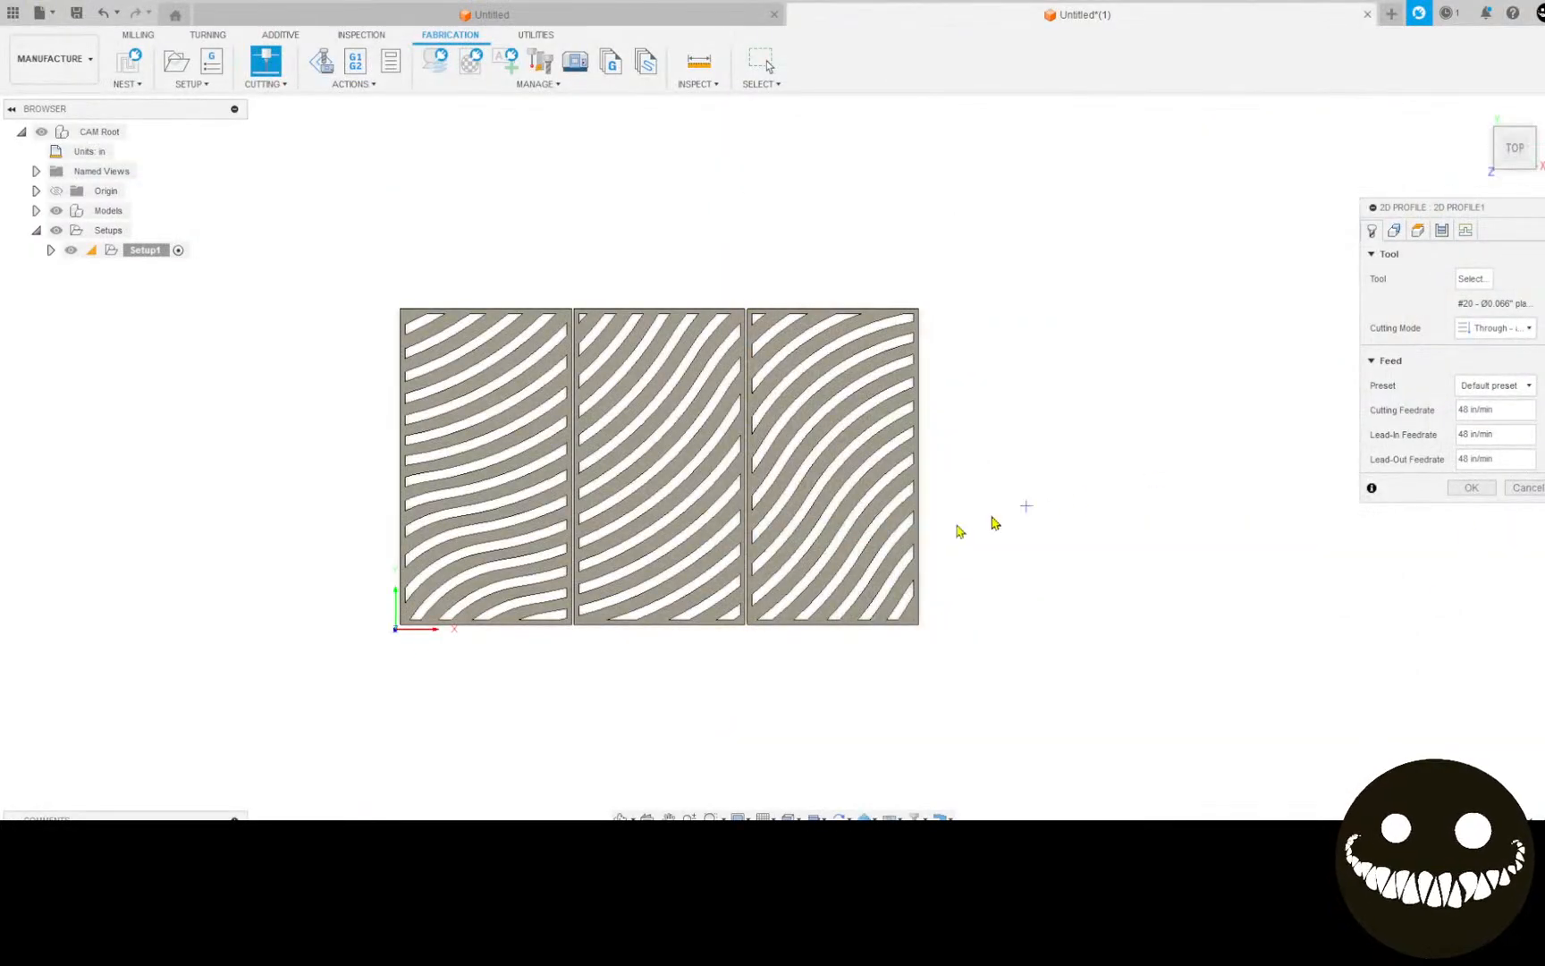
# Step: Select the top faces of all three grill sections as the cutting contours
pyautogui.scroll(5, 474, 511)
pyautogui.click(484, 438)
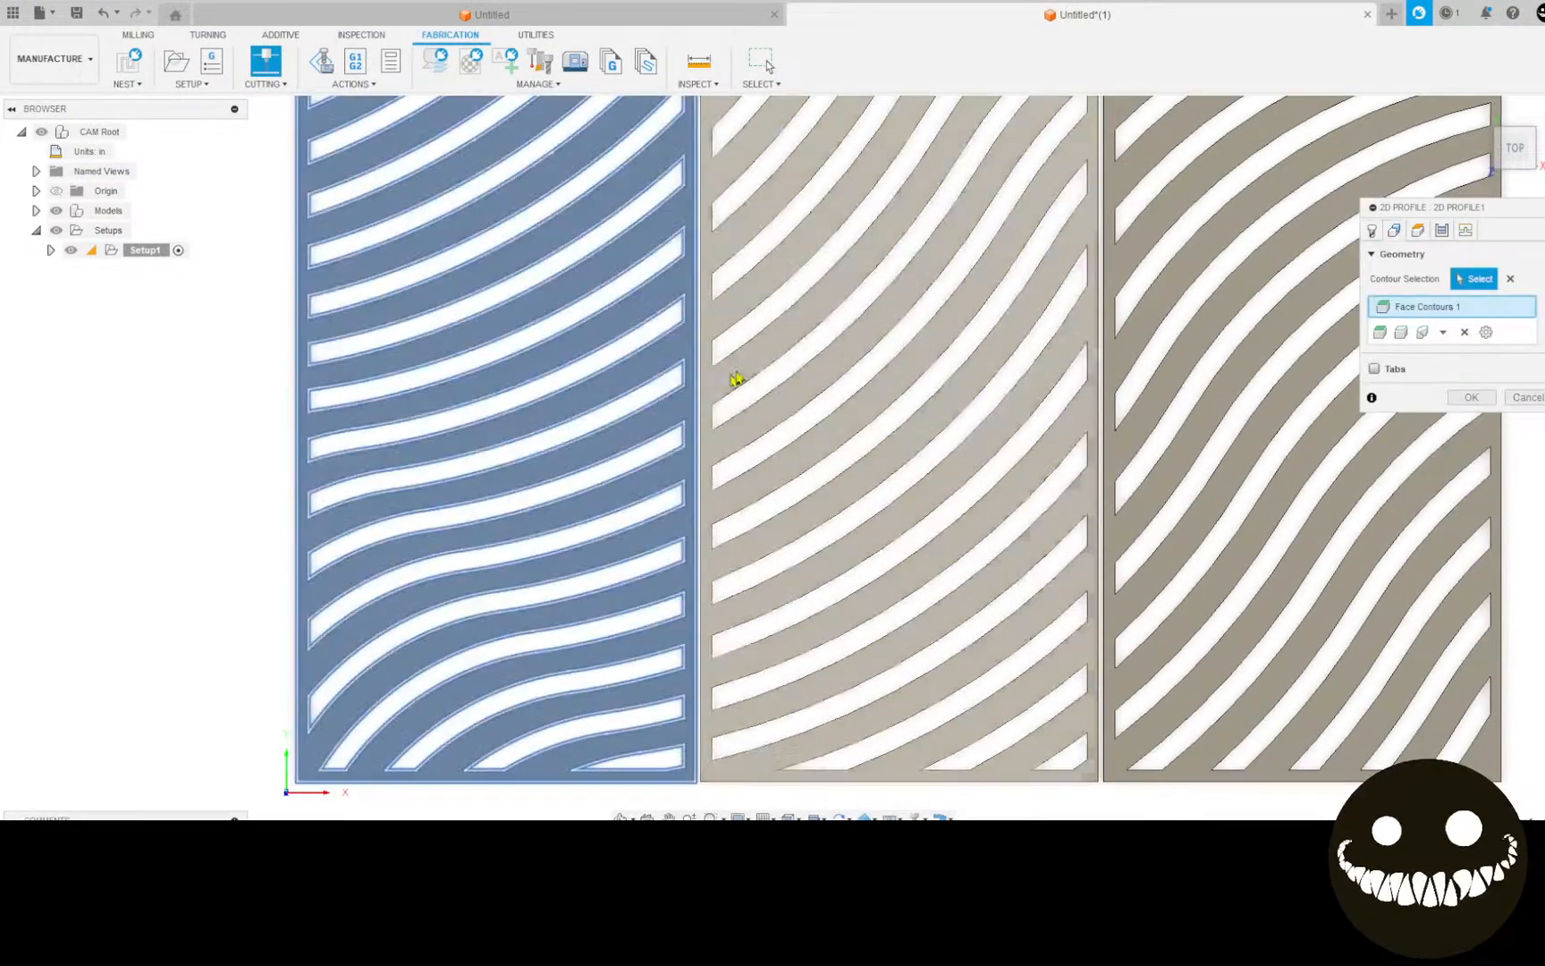
pyautogui.click(783, 354)
pyautogui.click(1149, 331)
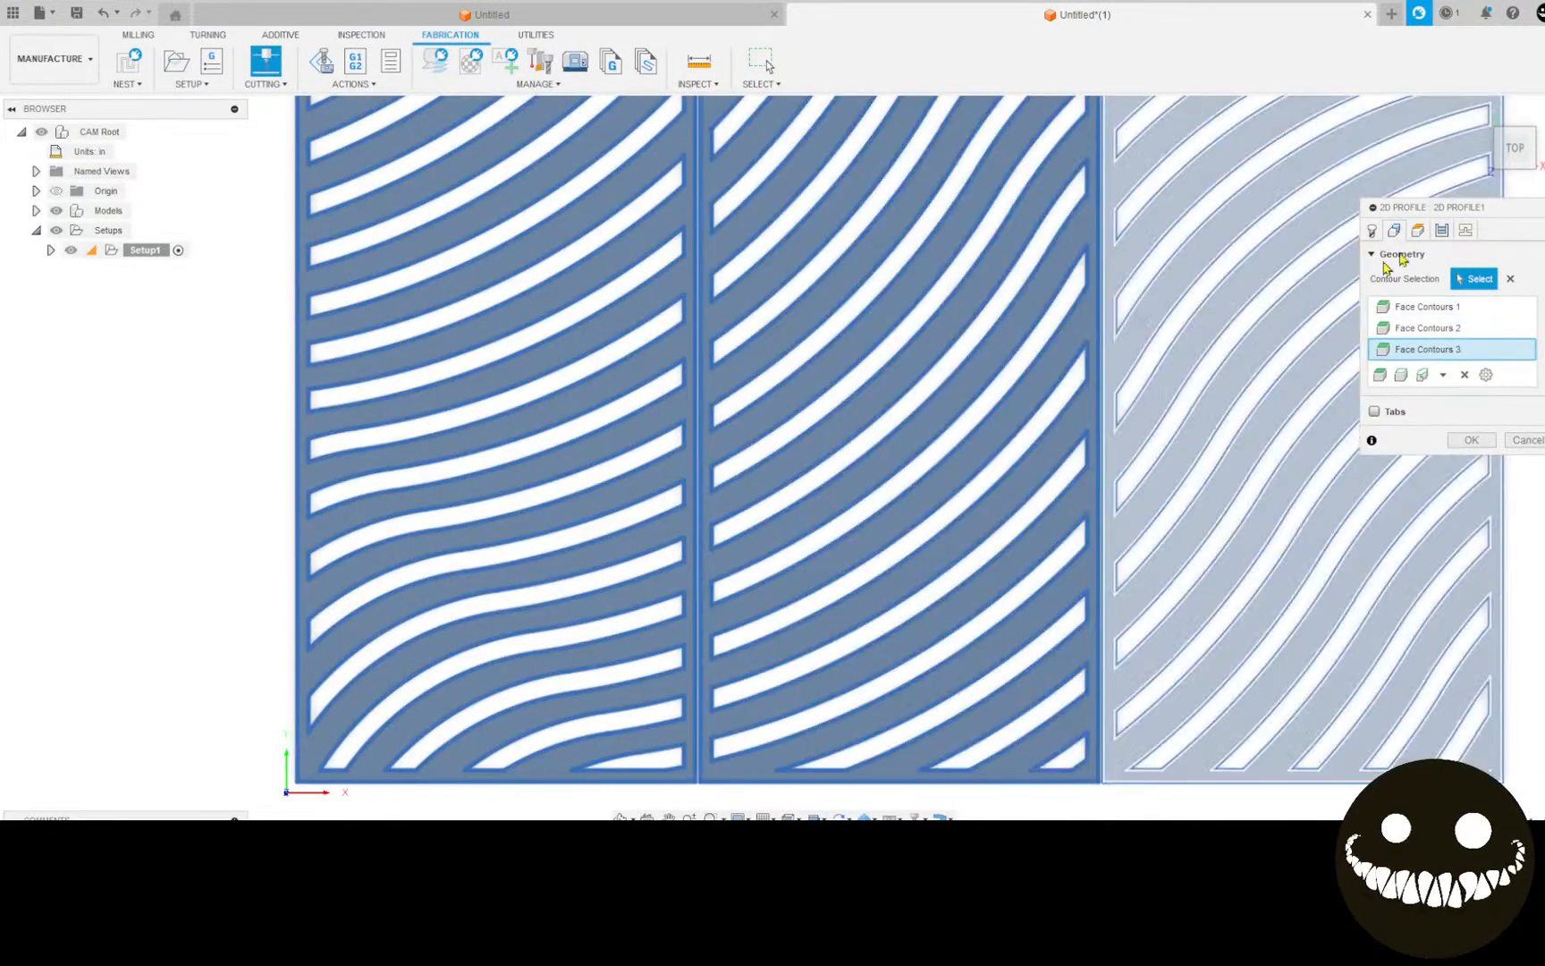
# Step: Set the profile's finishing overlap to .03 in and enable Smoothing and Feed Optimization
pyautogui.click(1441, 230)
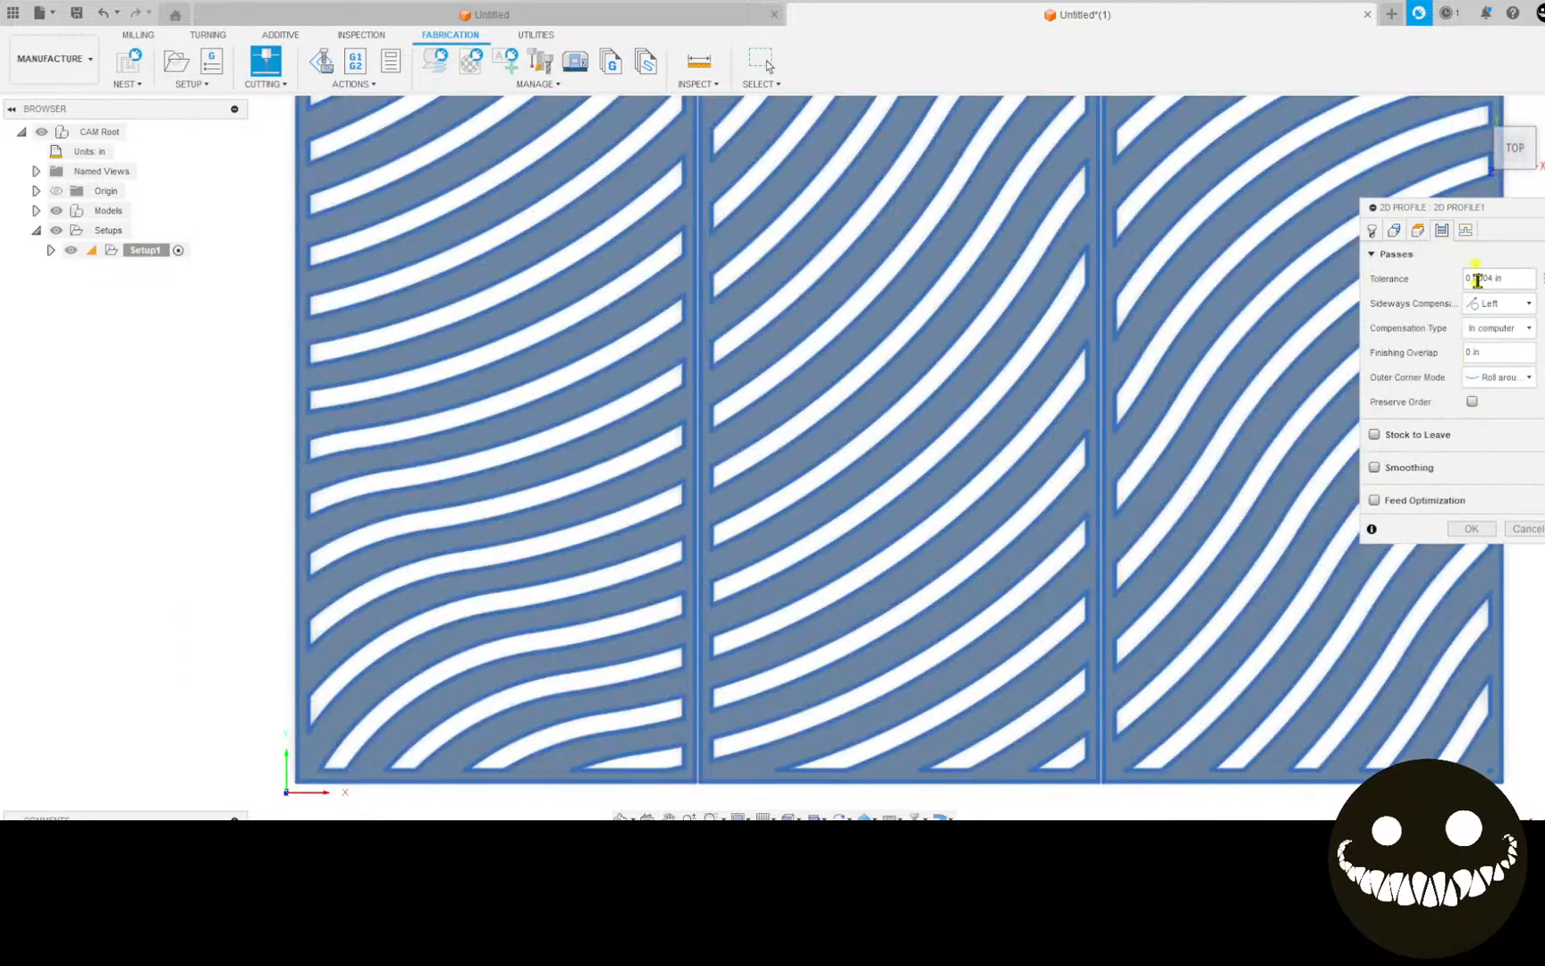
pyautogui.click(1480, 354)
pyautogui.write('.0')
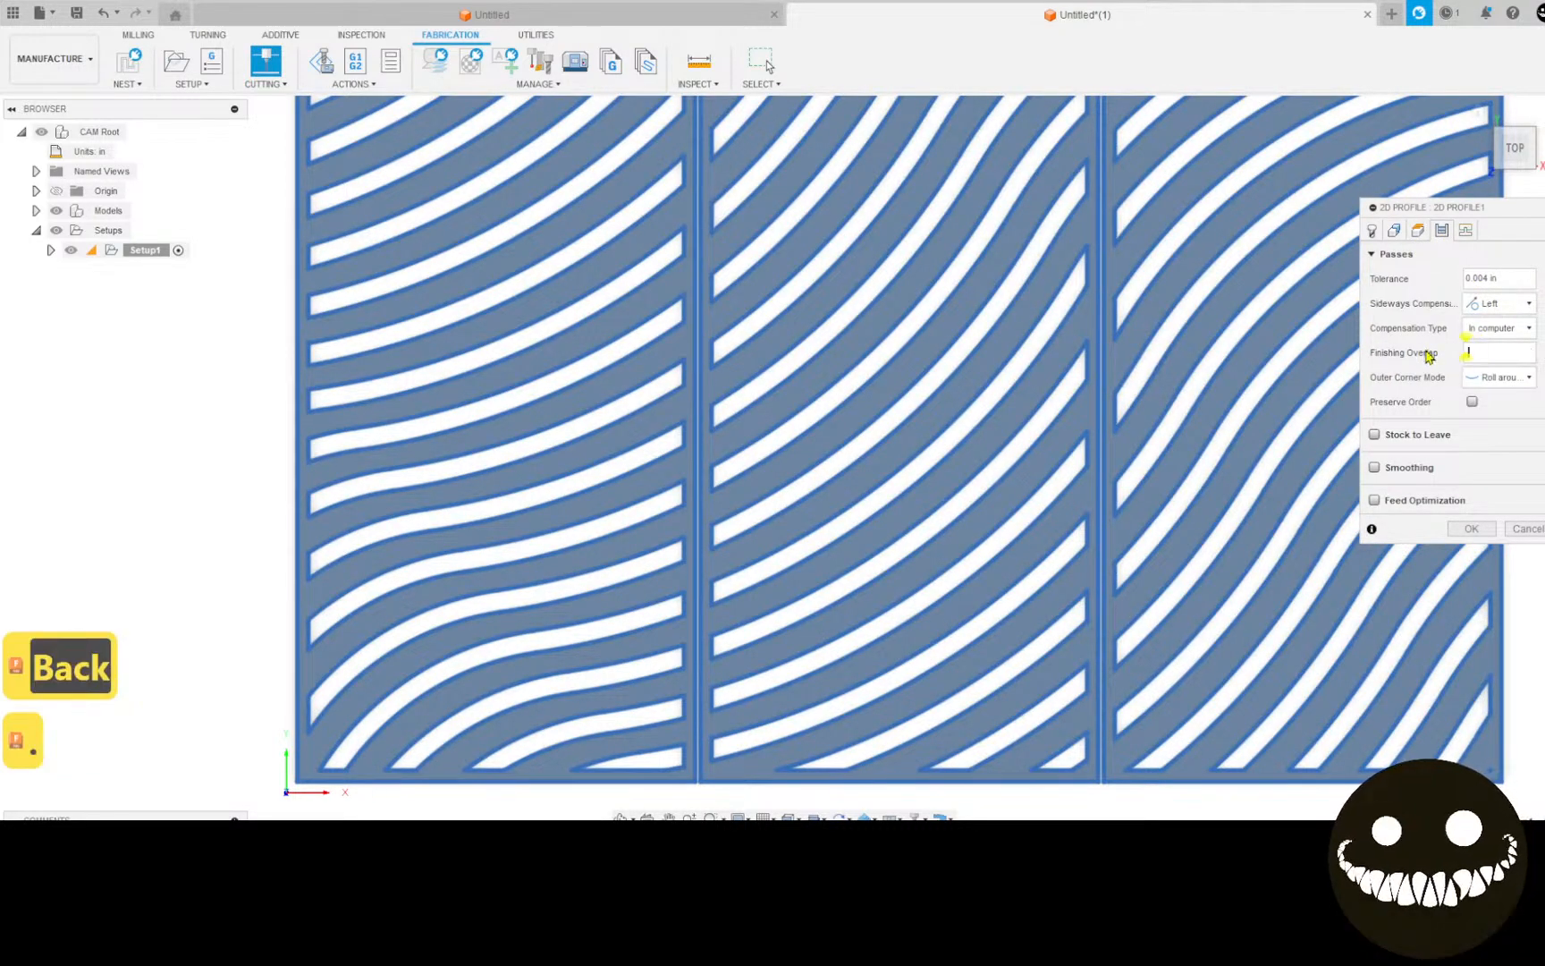
pyautogui.write('3')
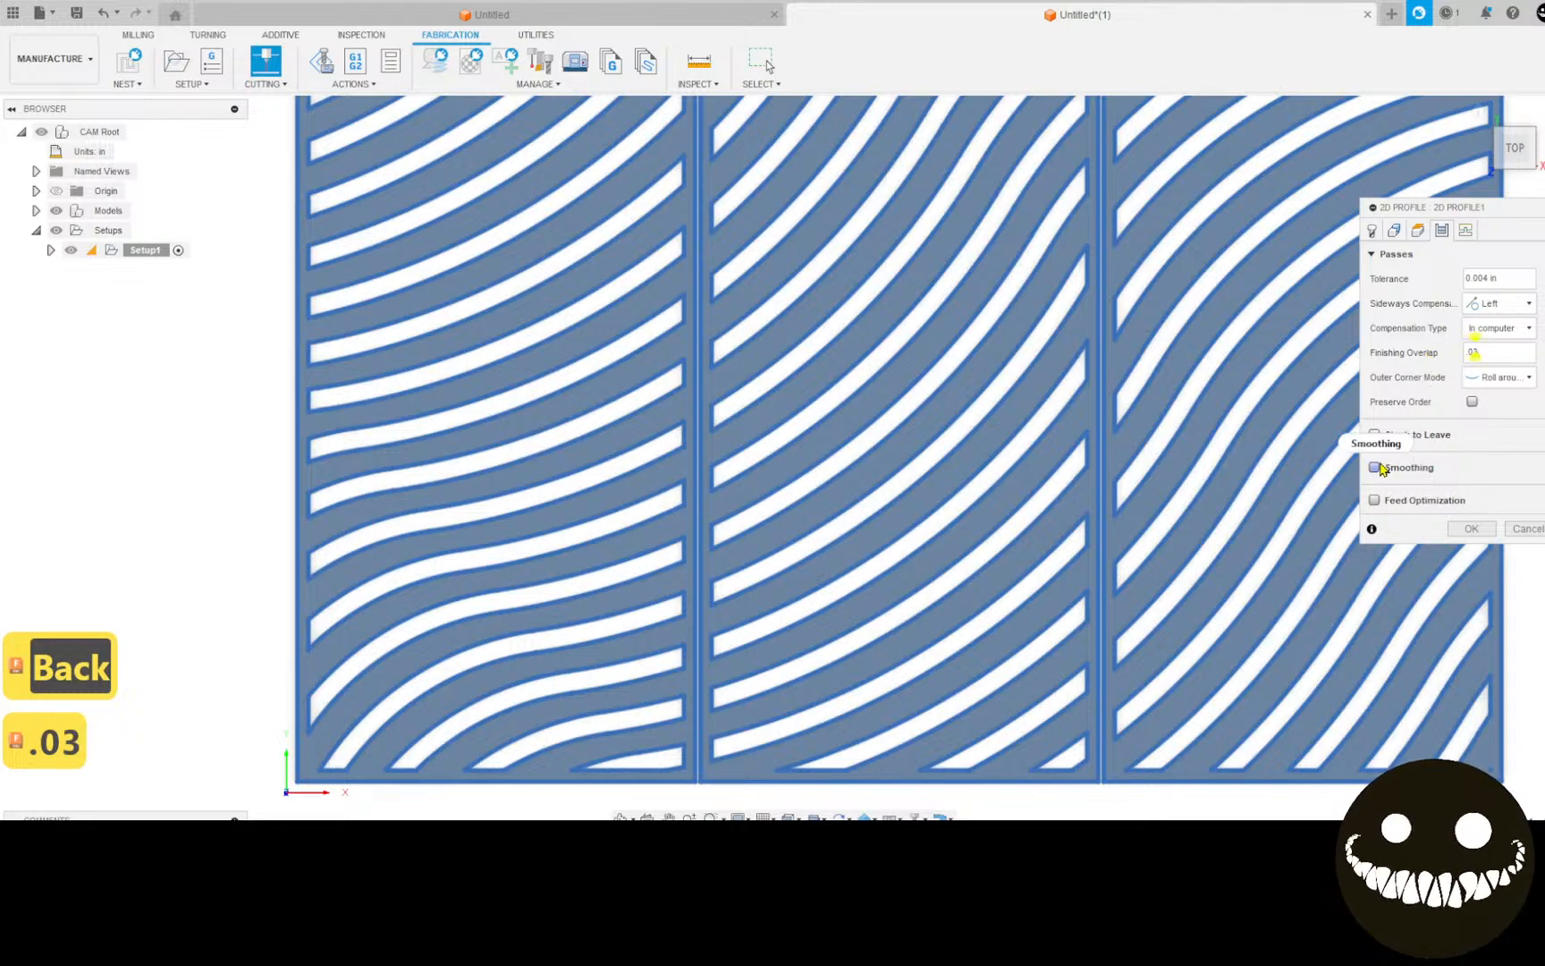
pyautogui.click(1375, 467)
pyautogui.click(1375, 525)
# Step: Set the 2D Profile's lead-in radius to .125 in
pyautogui.click(1466, 229)
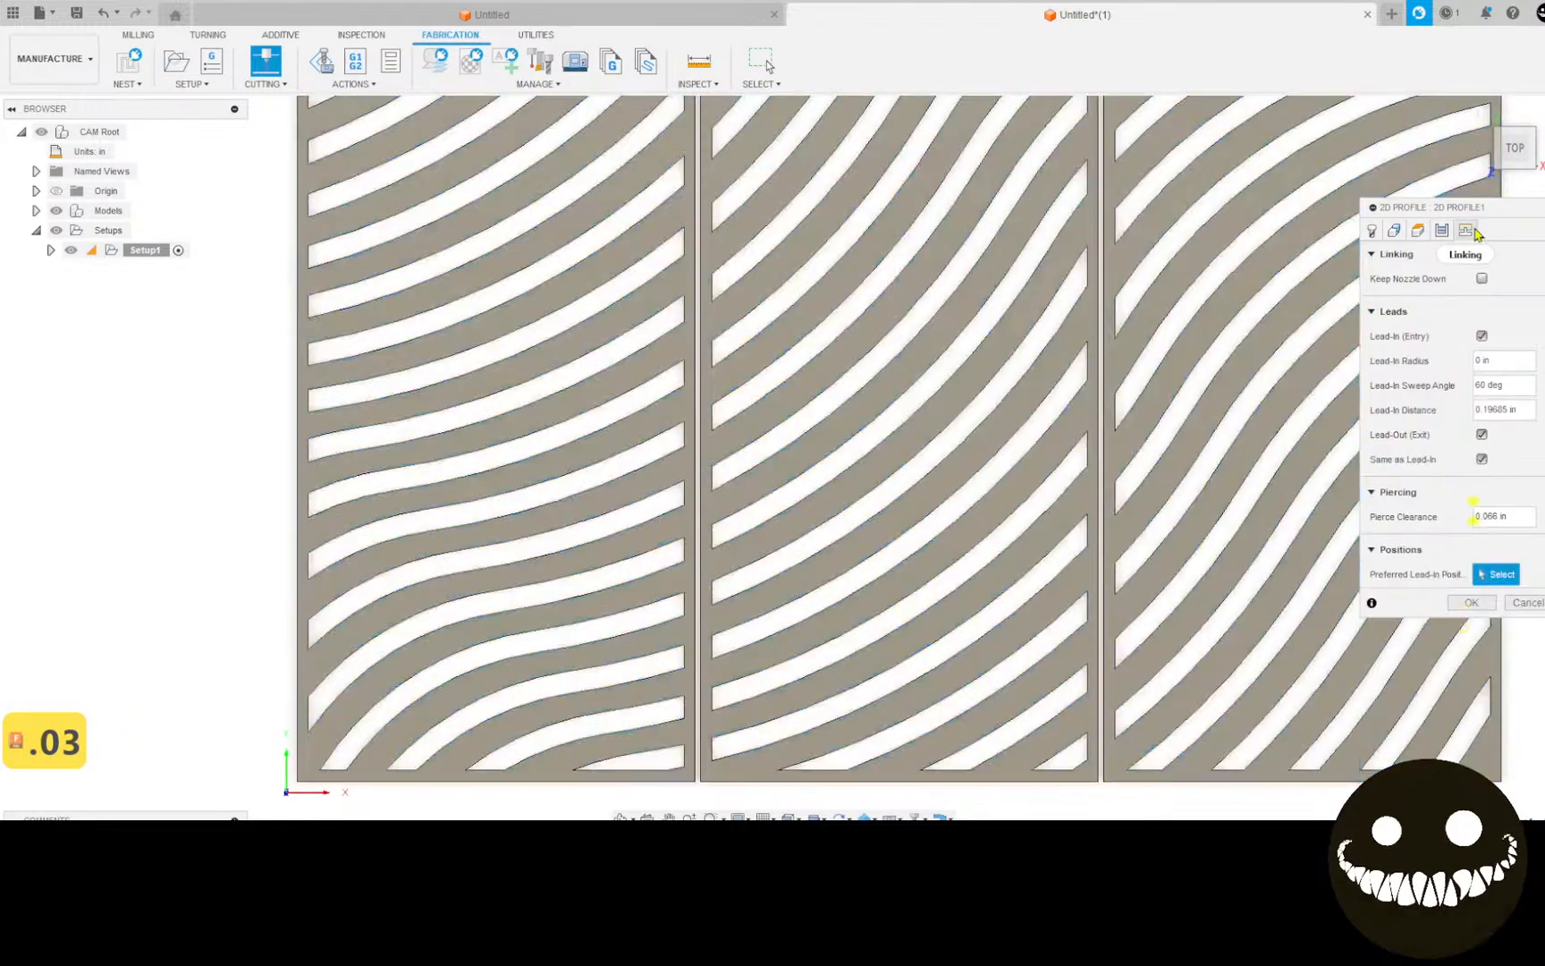
pyautogui.click(1487, 362)
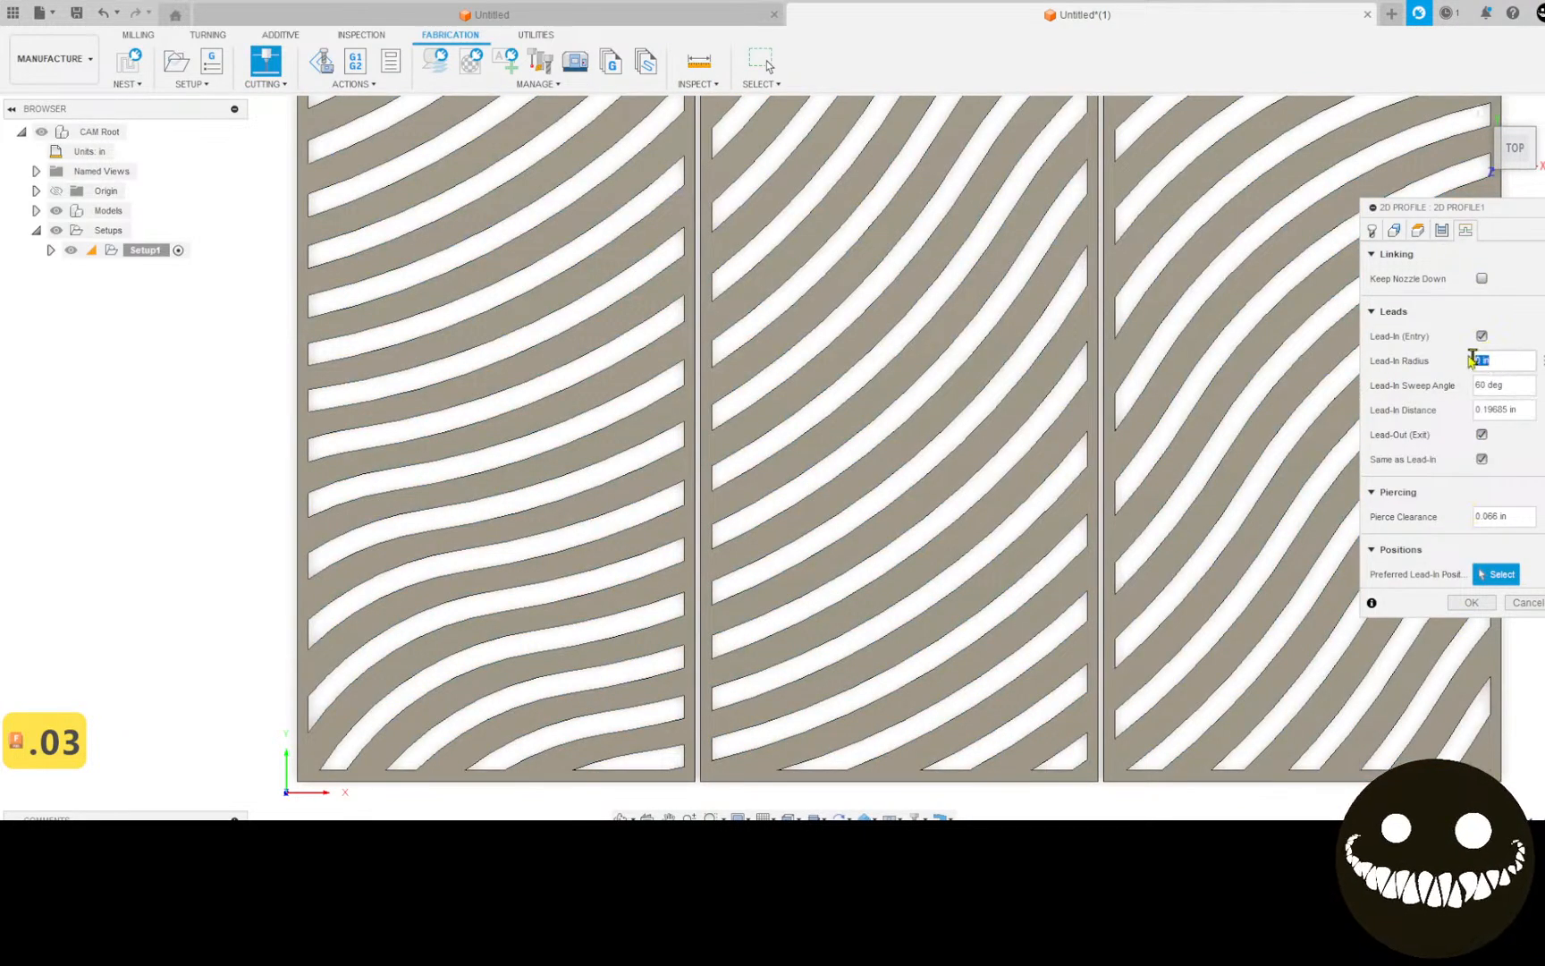
pyautogui.moveTo(1482, 359); pyautogui.dragTo(1453, 354)
pyautogui.press('BackSpace')
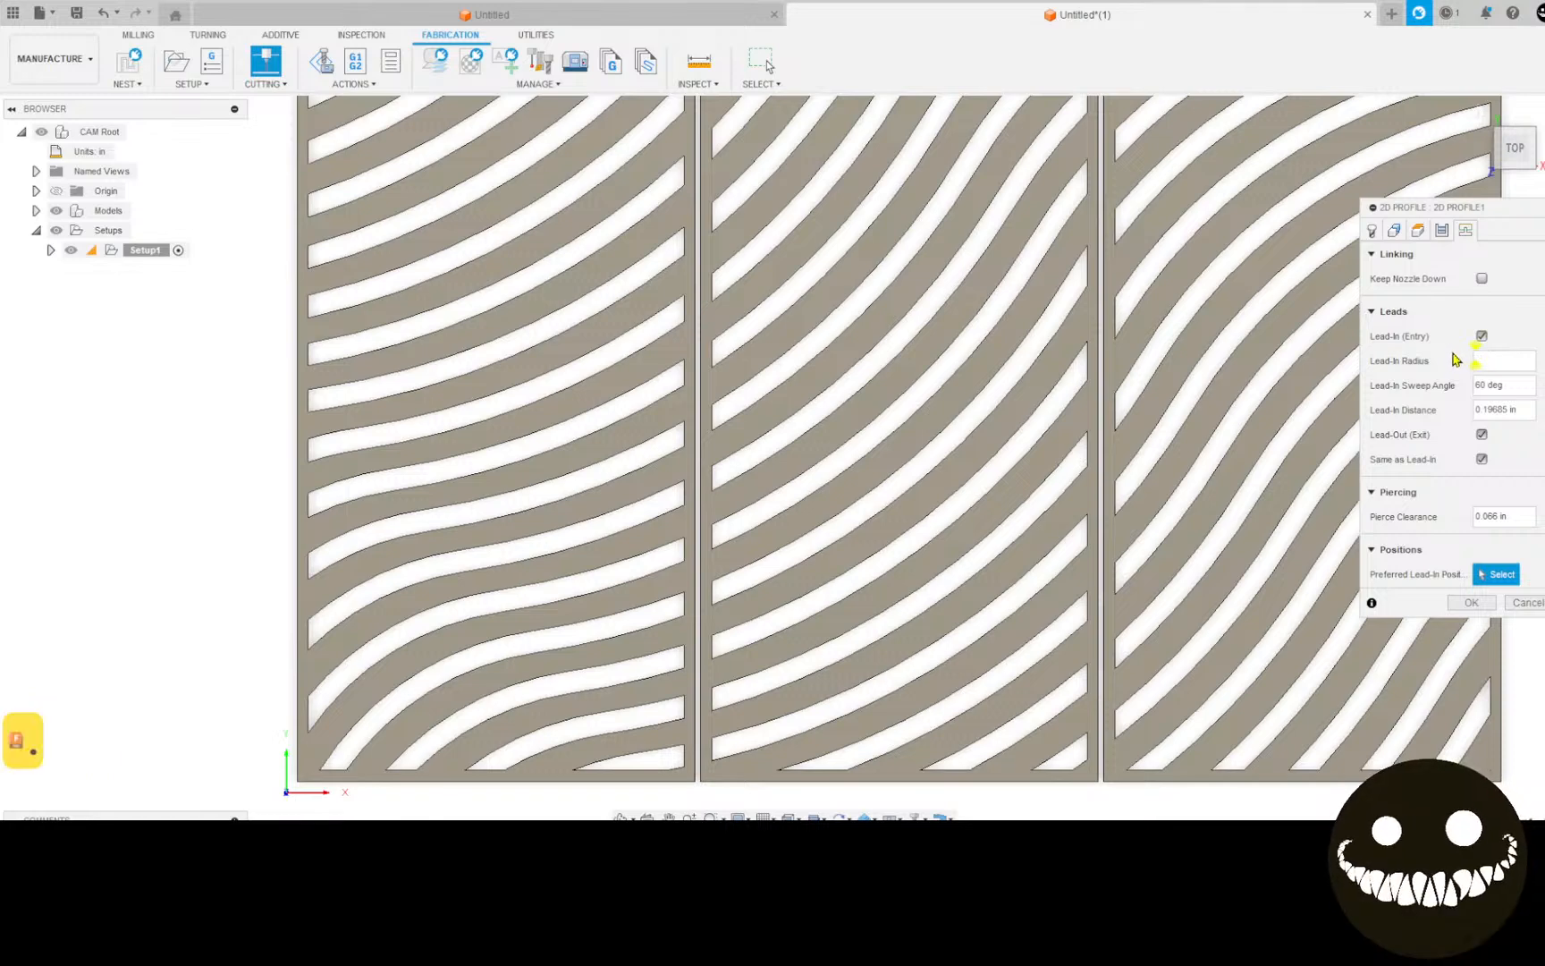
pyautogui.write('125')
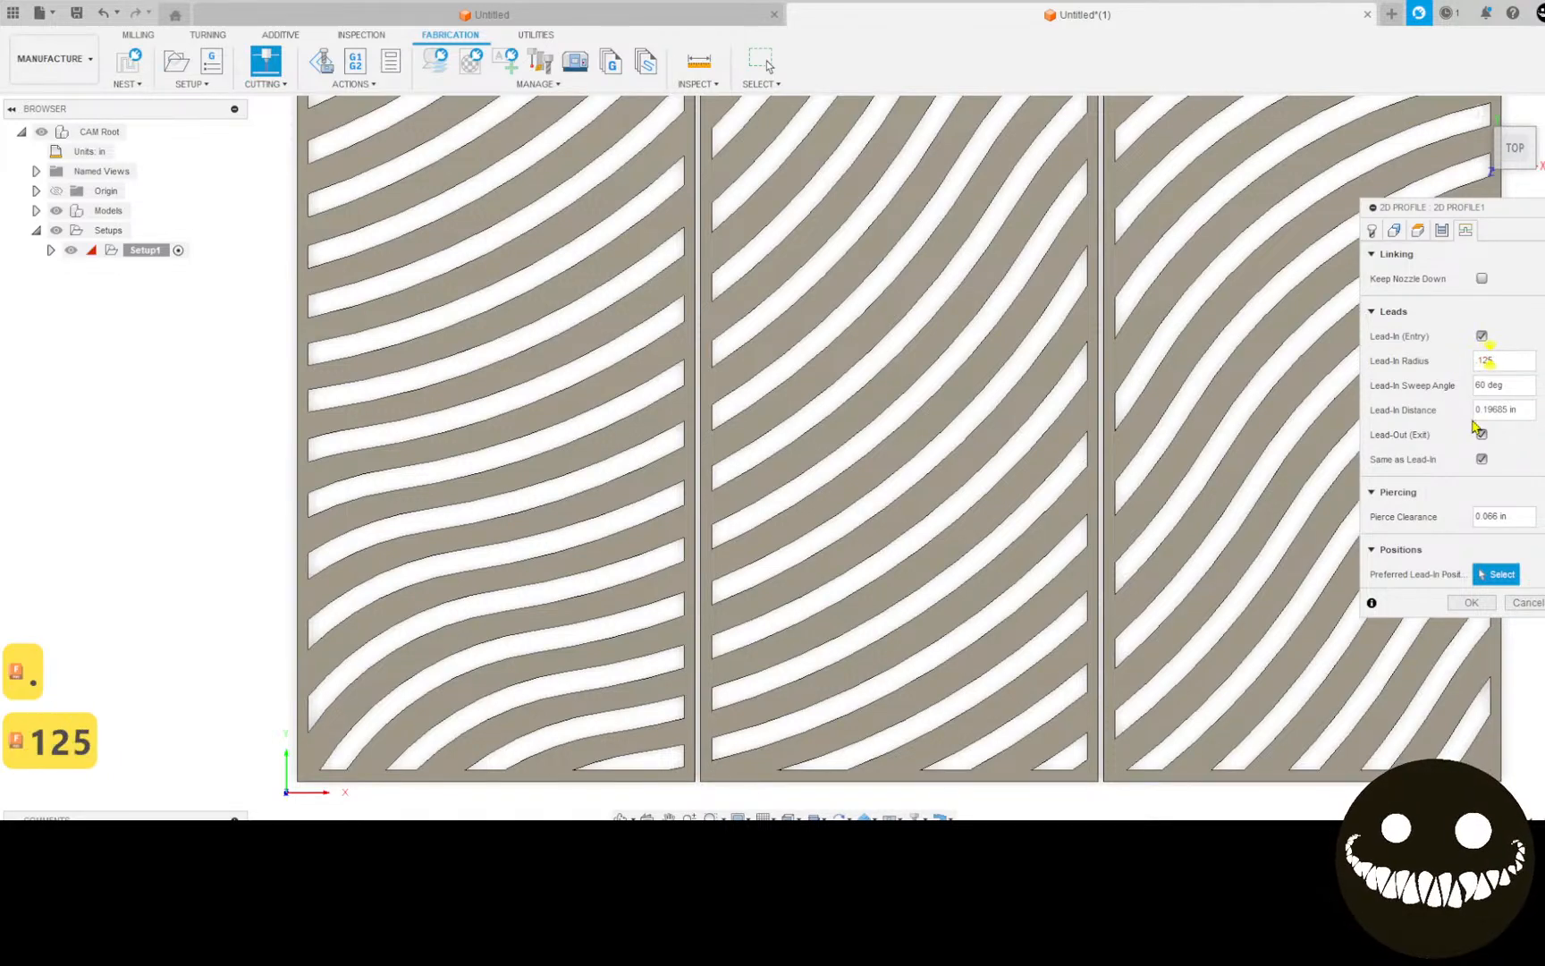
# Step: Set the lead-in sweep angle to 160 deg, zero the lead-in distance and pierce clearance, disable the lead-out, and generate the toolpath
pyautogui.click(1513, 385)
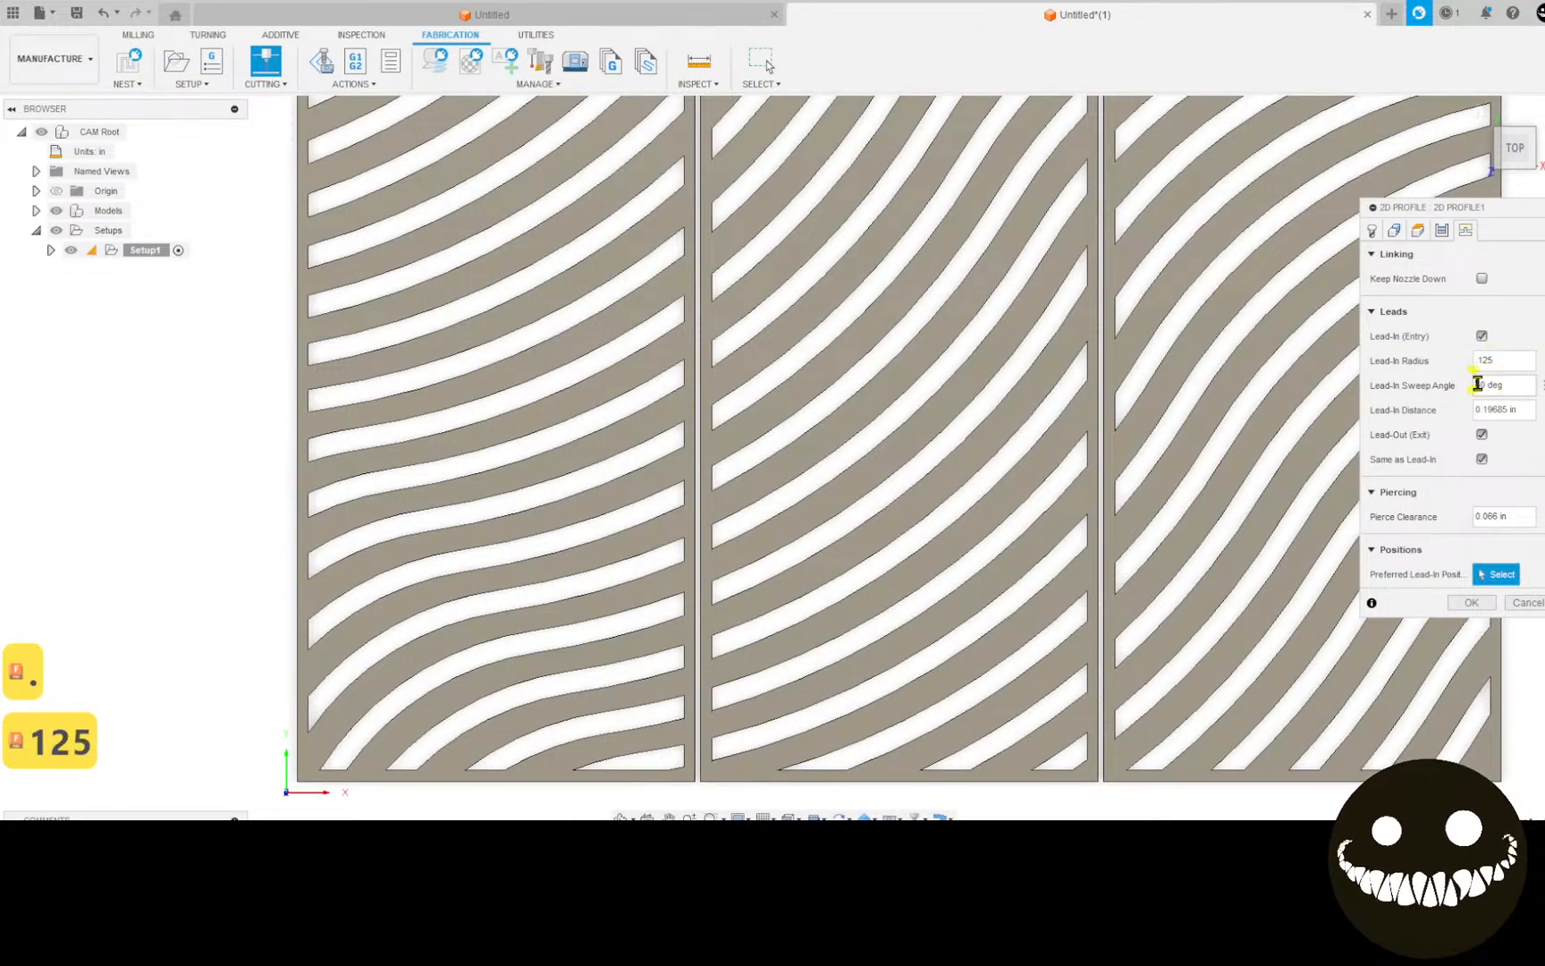
pyautogui.click(1475, 386)
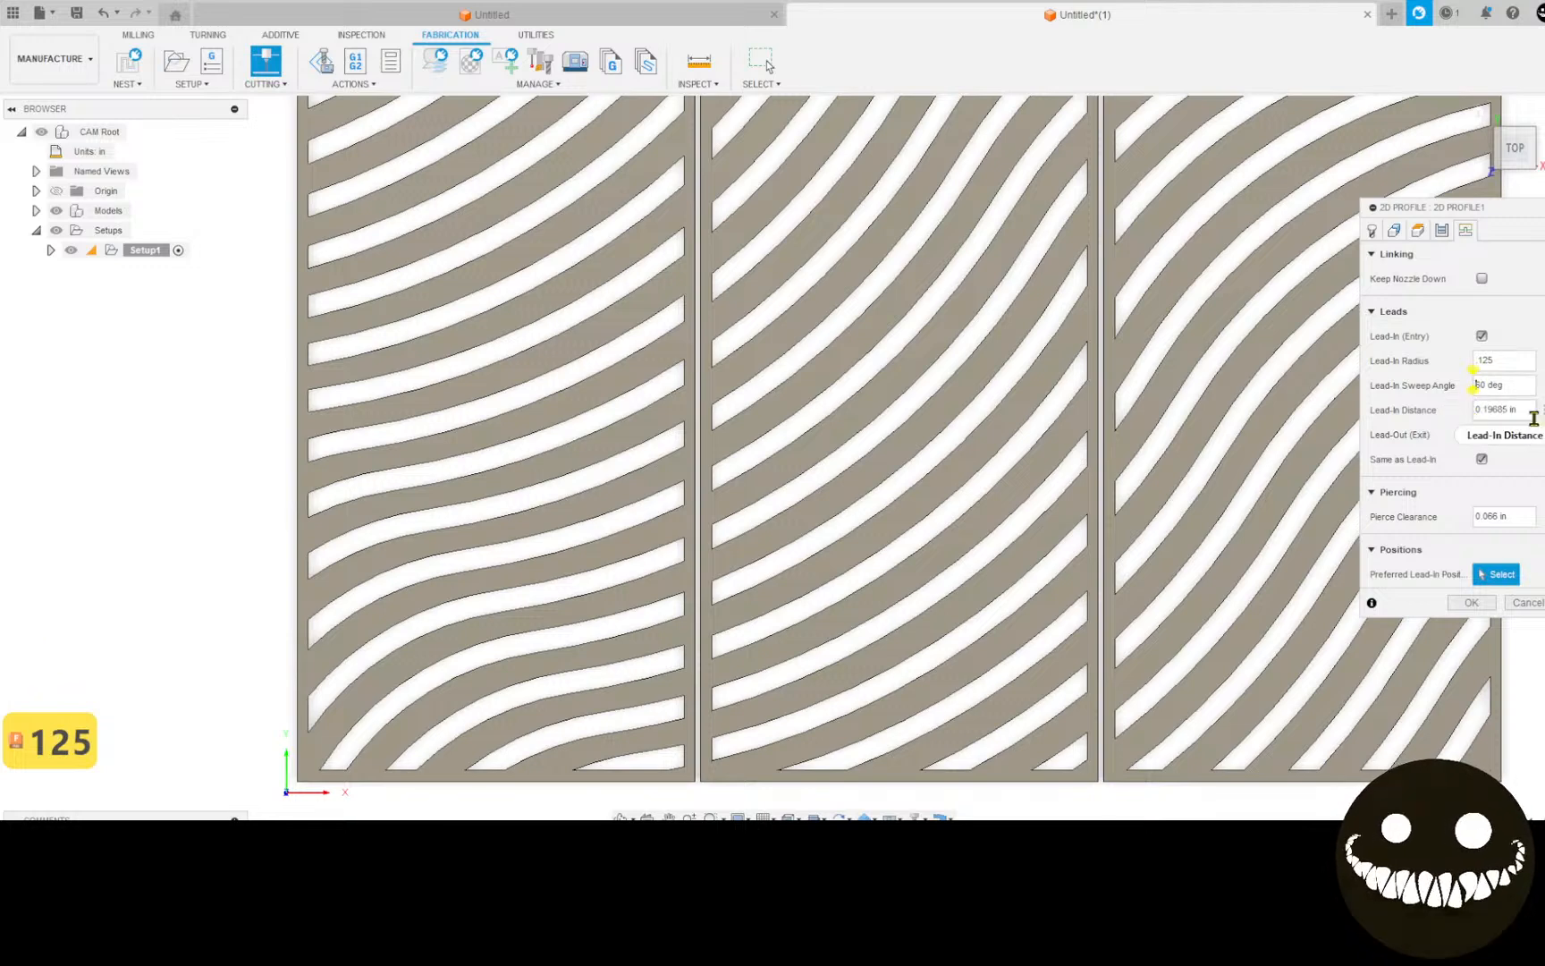
pyautogui.write('1')
pyautogui.doubleClick(1520, 411)
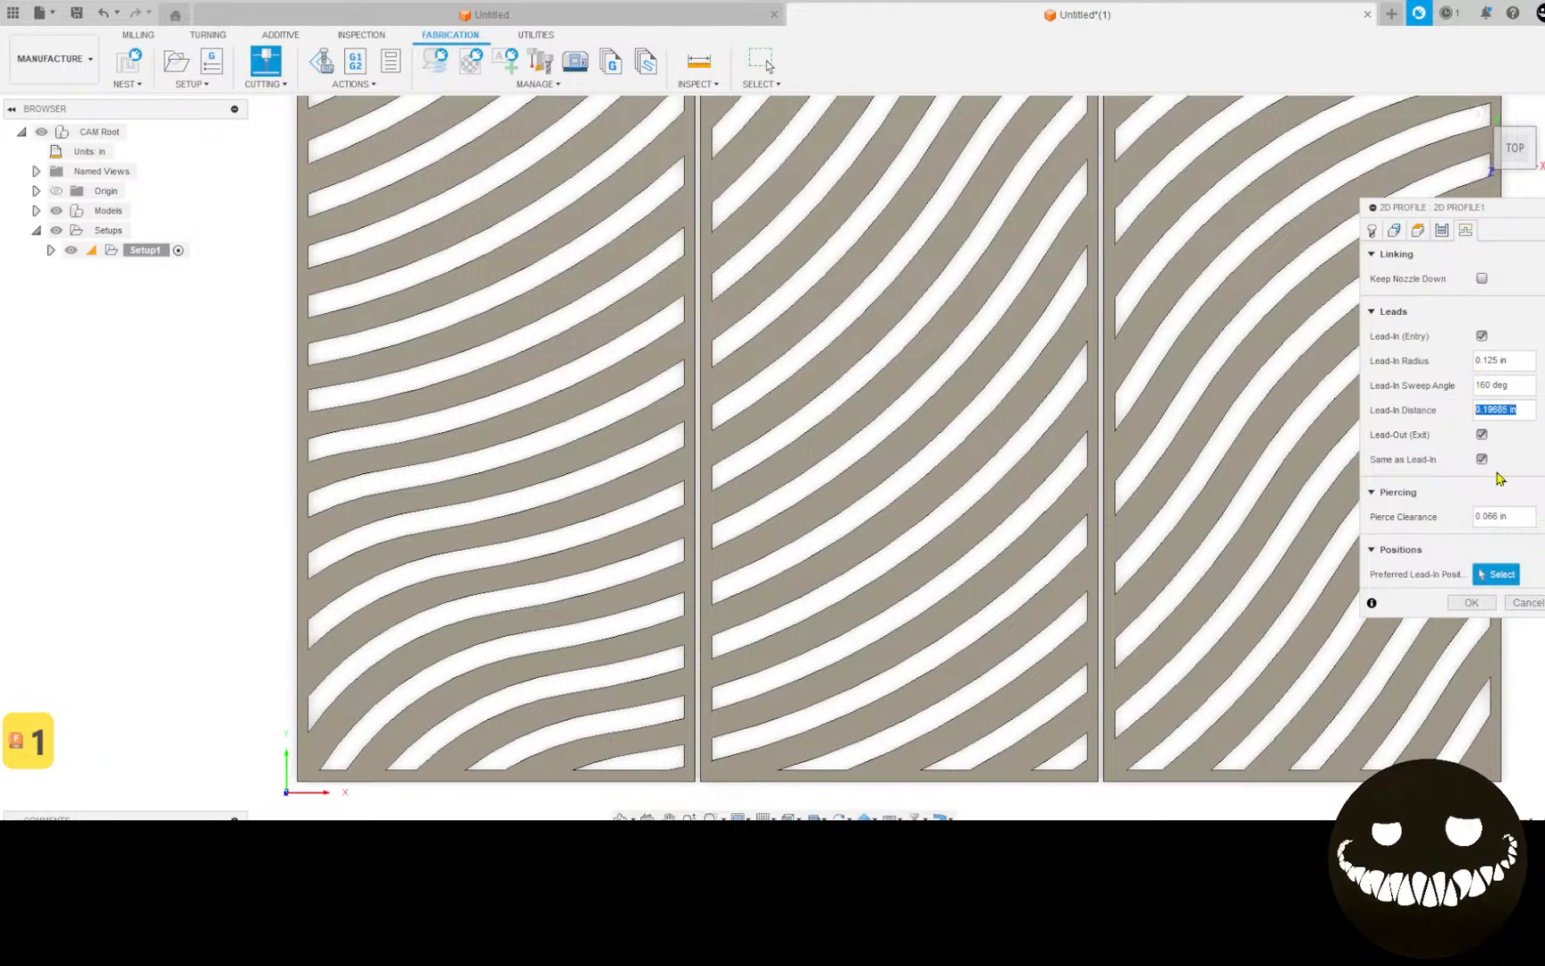
pyautogui.write('0')
pyautogui.click(1481, 435)
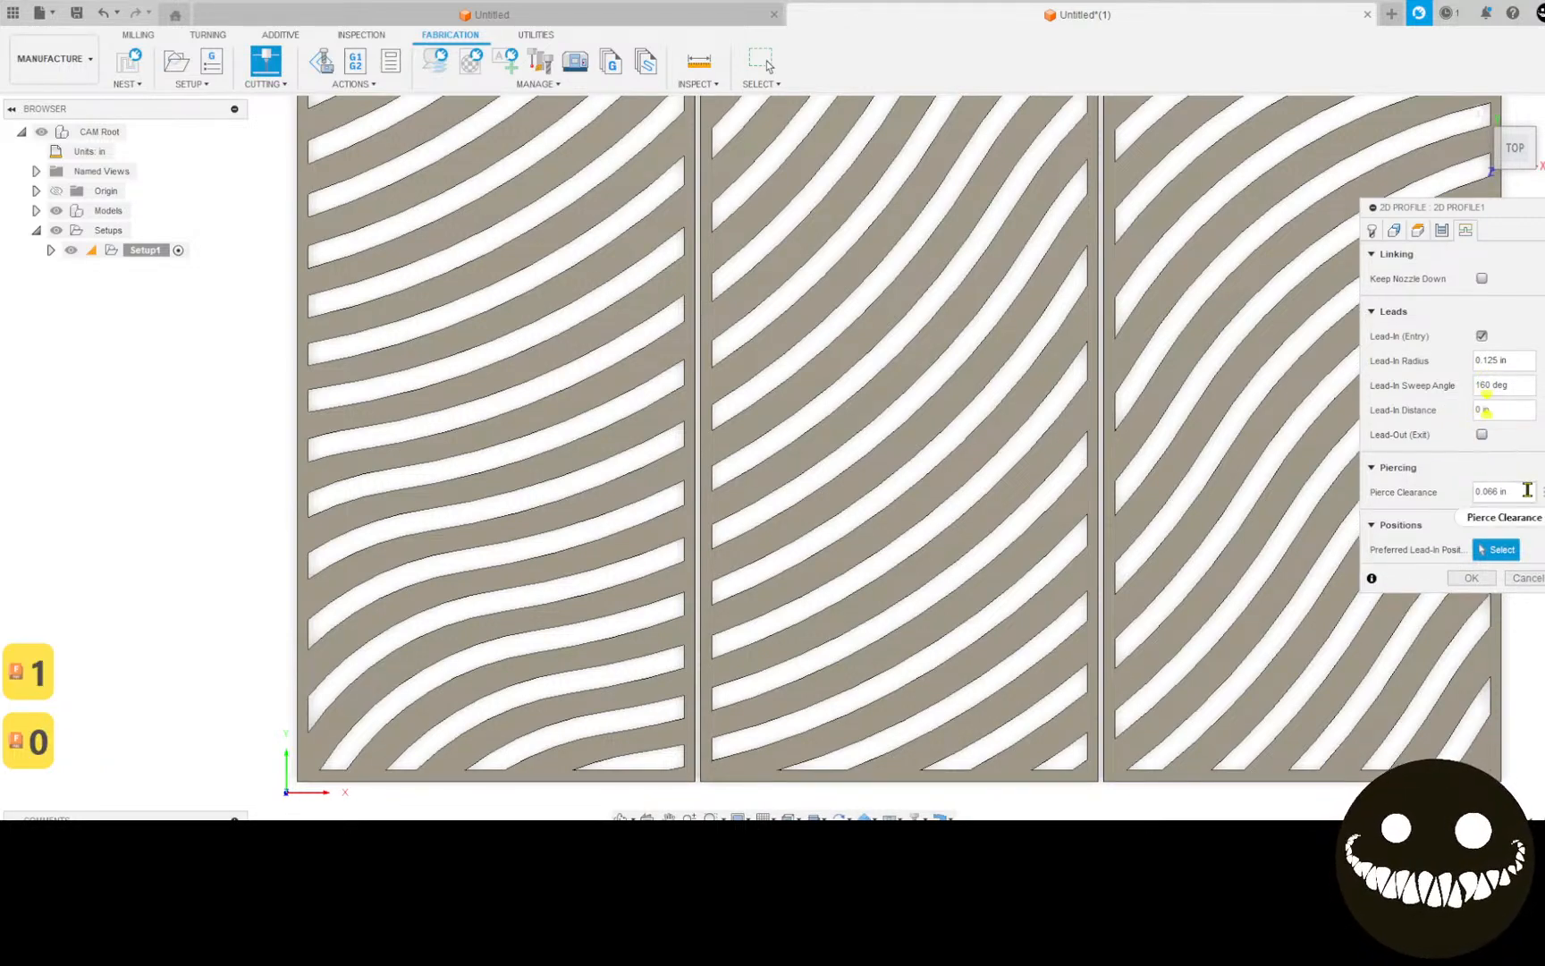
pyautogui.click(1471, 578)
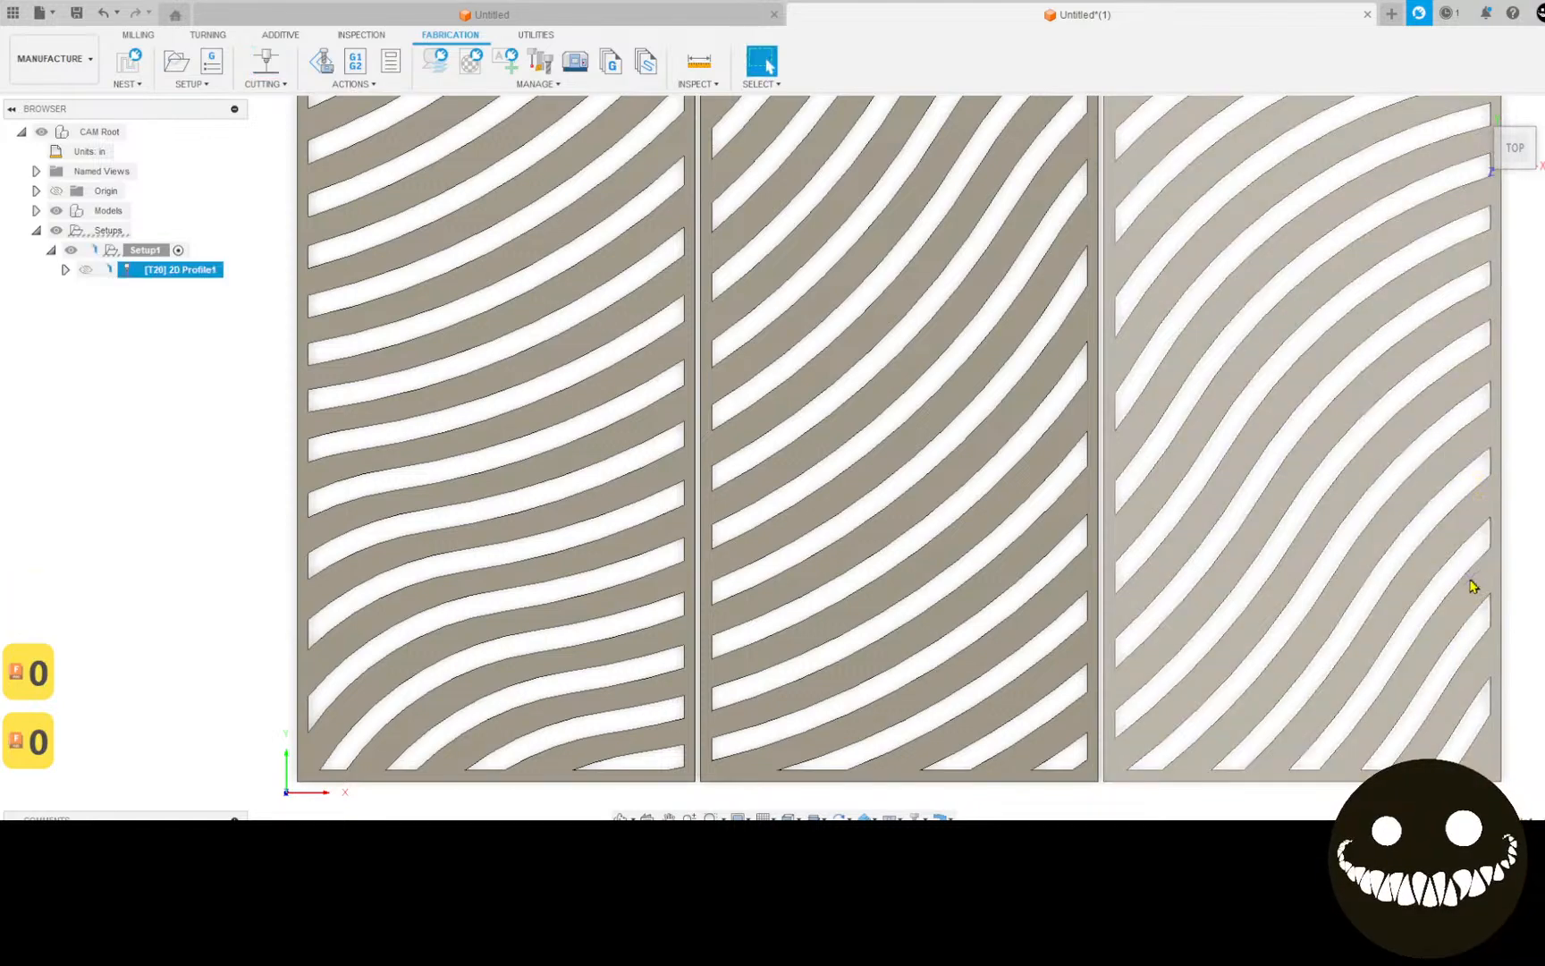
pyautogui.scroll(-2, 1274, 544)
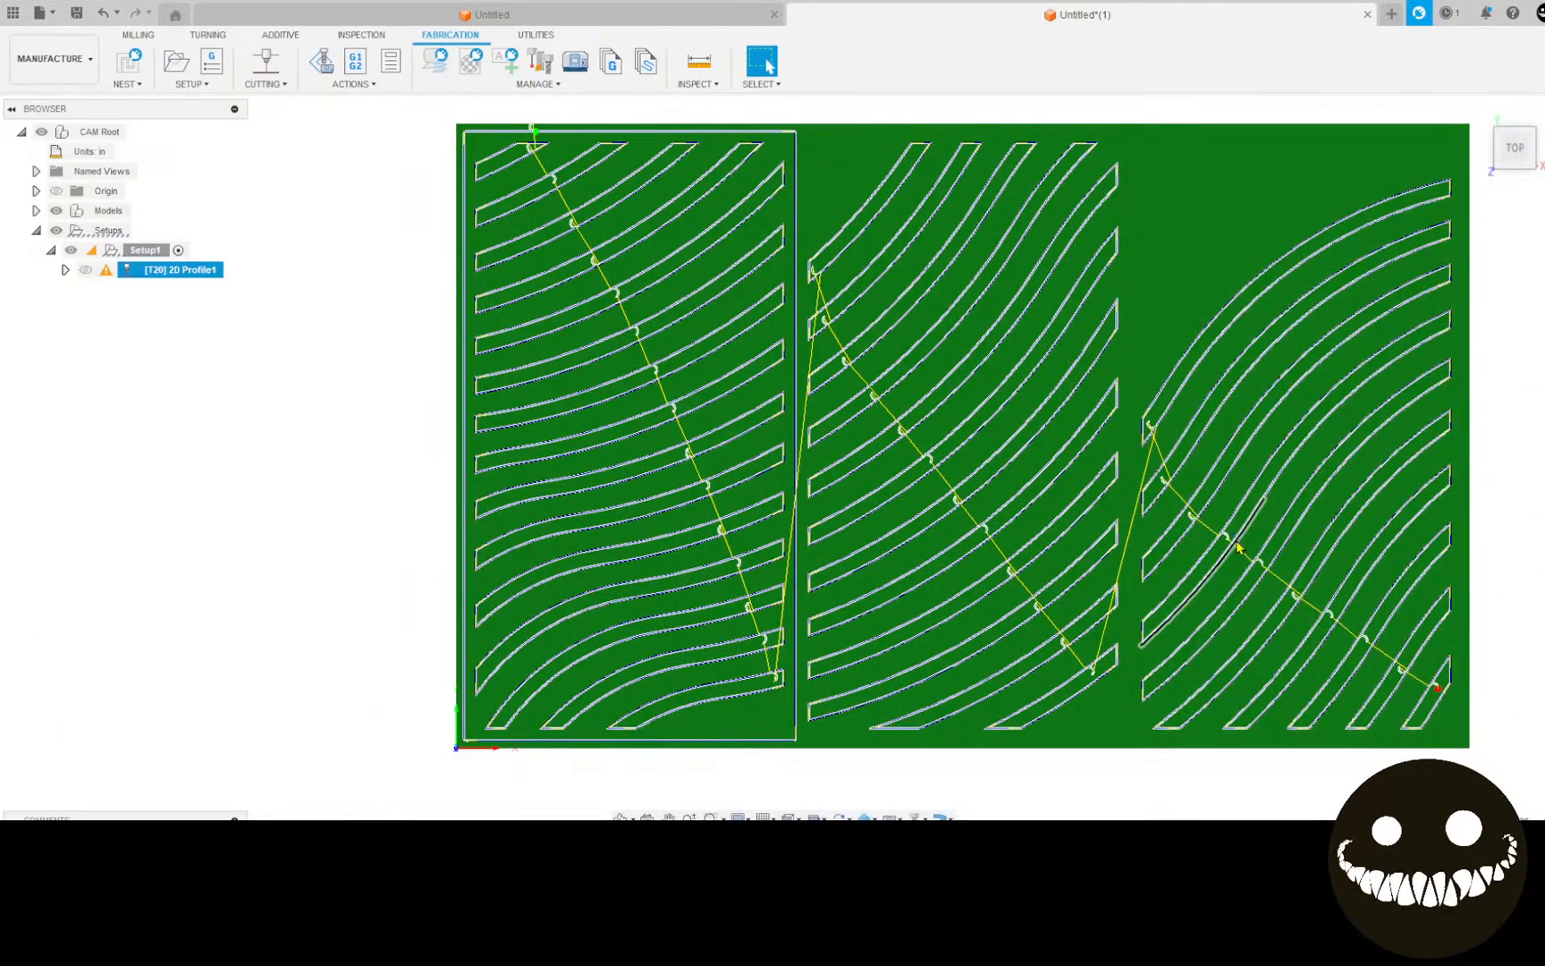
# Step: Try a 0.1 in lead-in radius with a 60 deg sweep angle on the 2D Profile, and undo that edit
pyautogui.rightClick(197, 268)
pyautogui.click(228, 284)
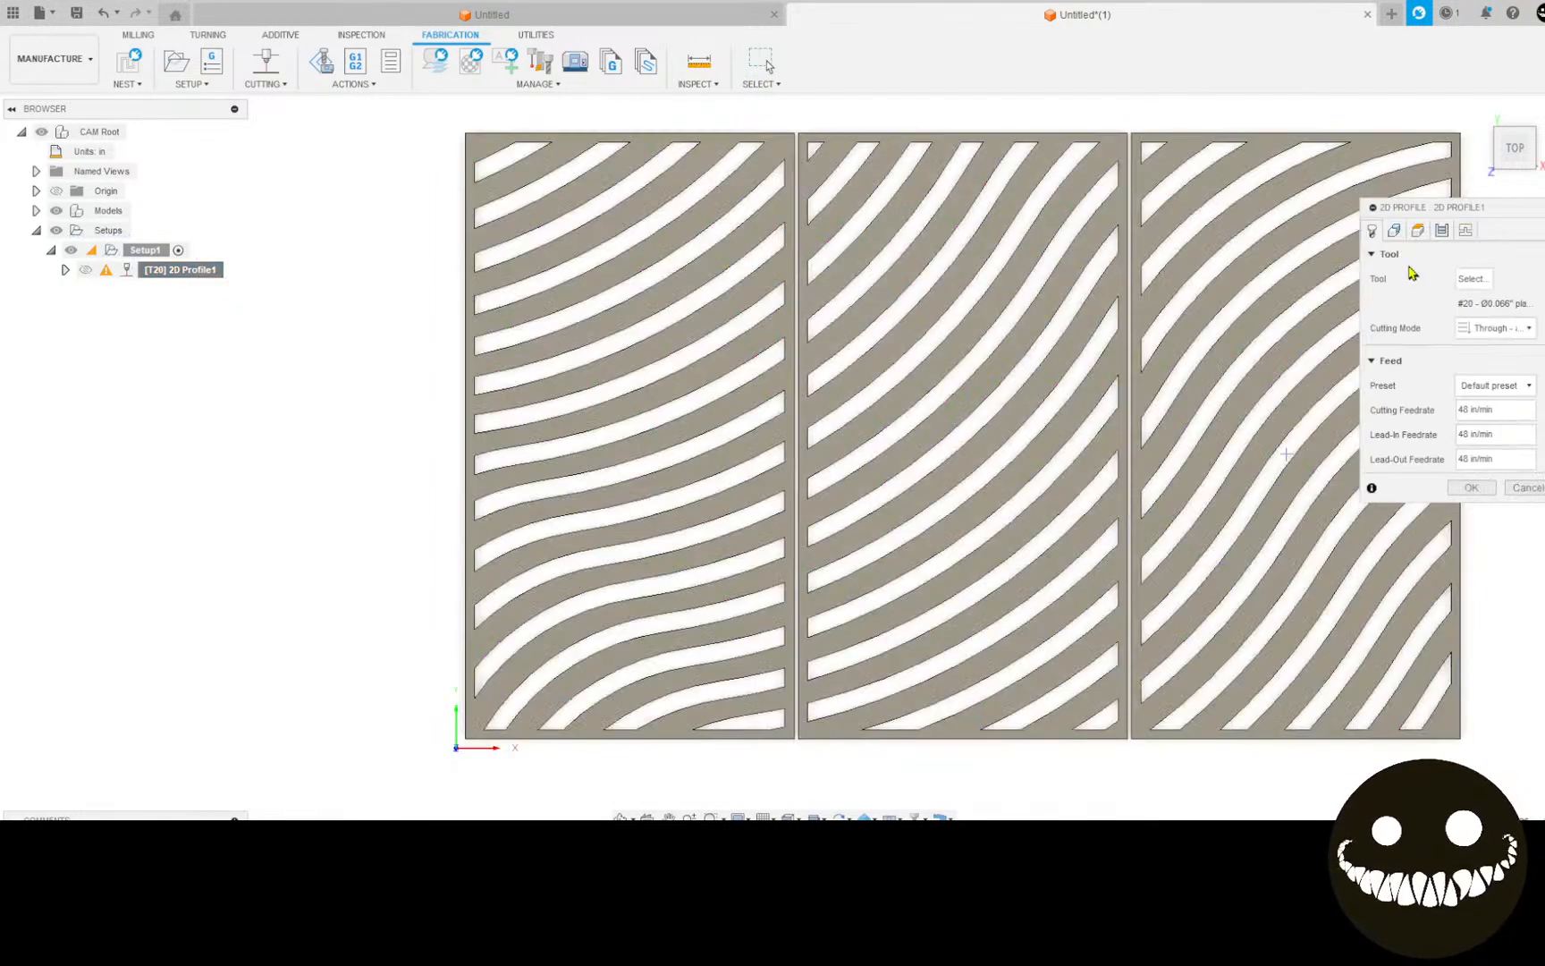
pyautogui.click(1465, 231)
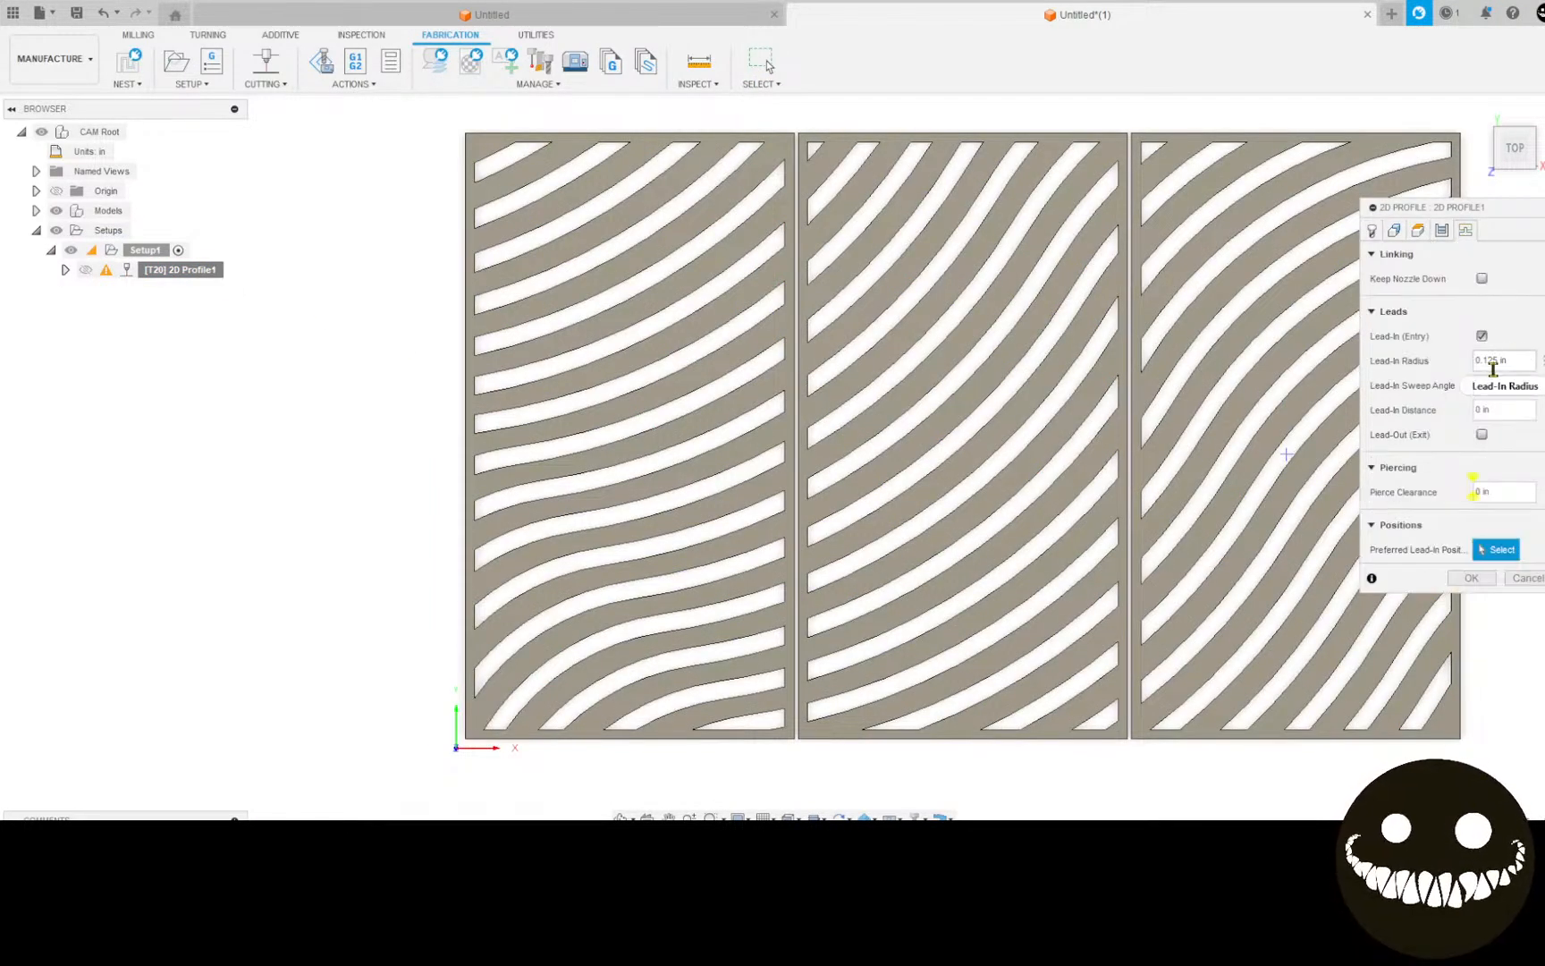
pyautogui.press('BackSpace')
pyautogui.press('Delete')
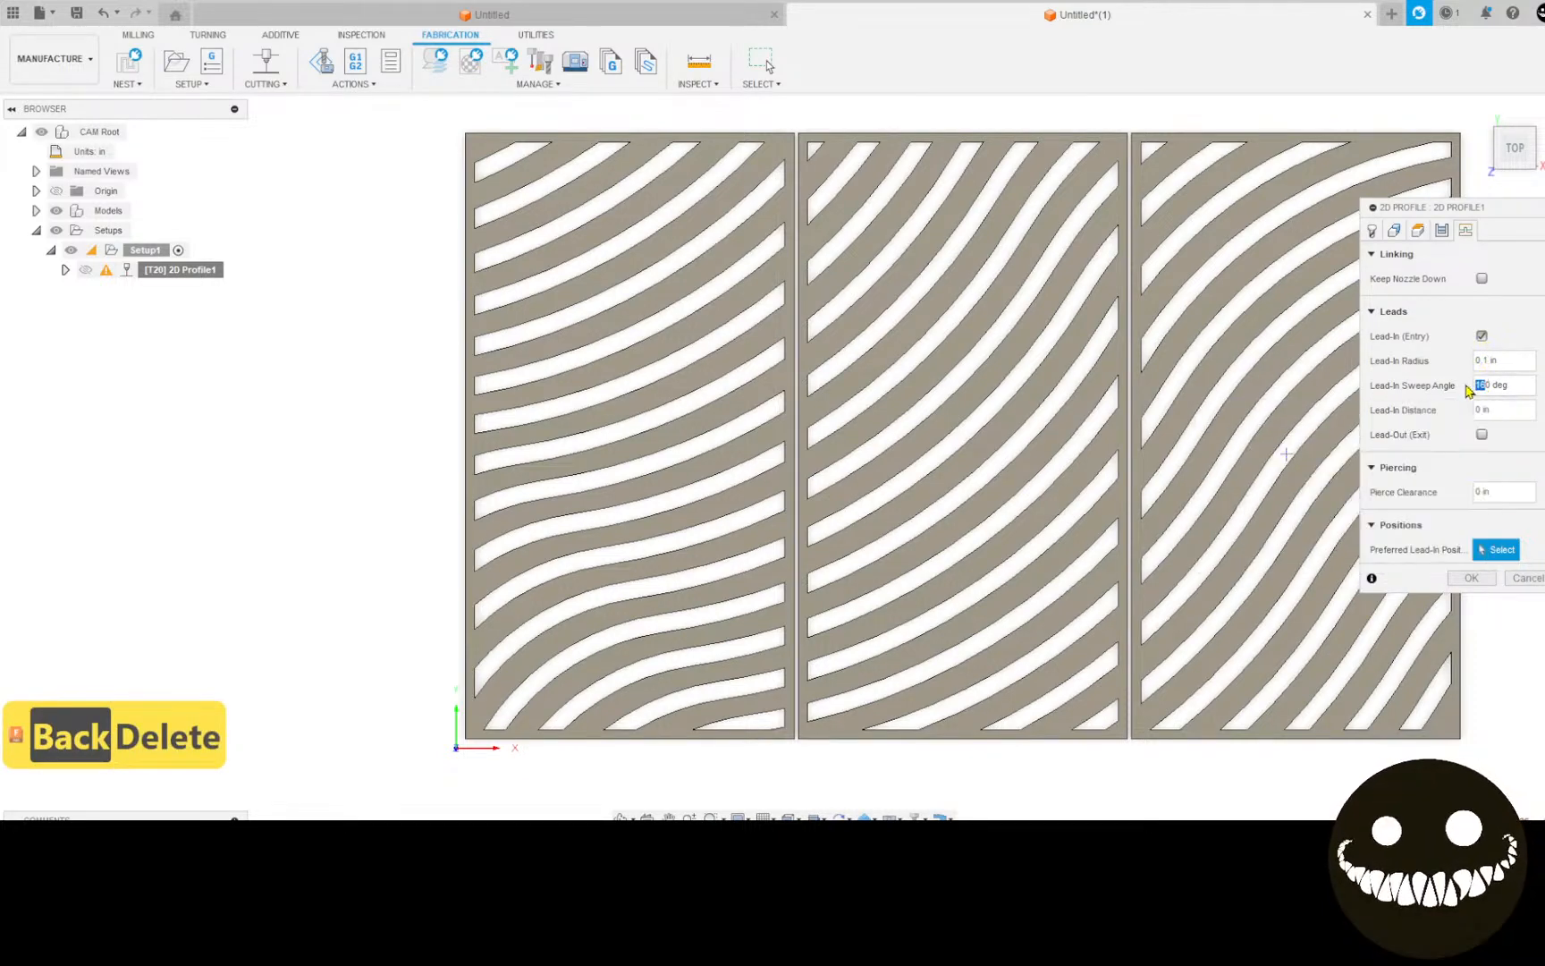
pyautogui.write('6')
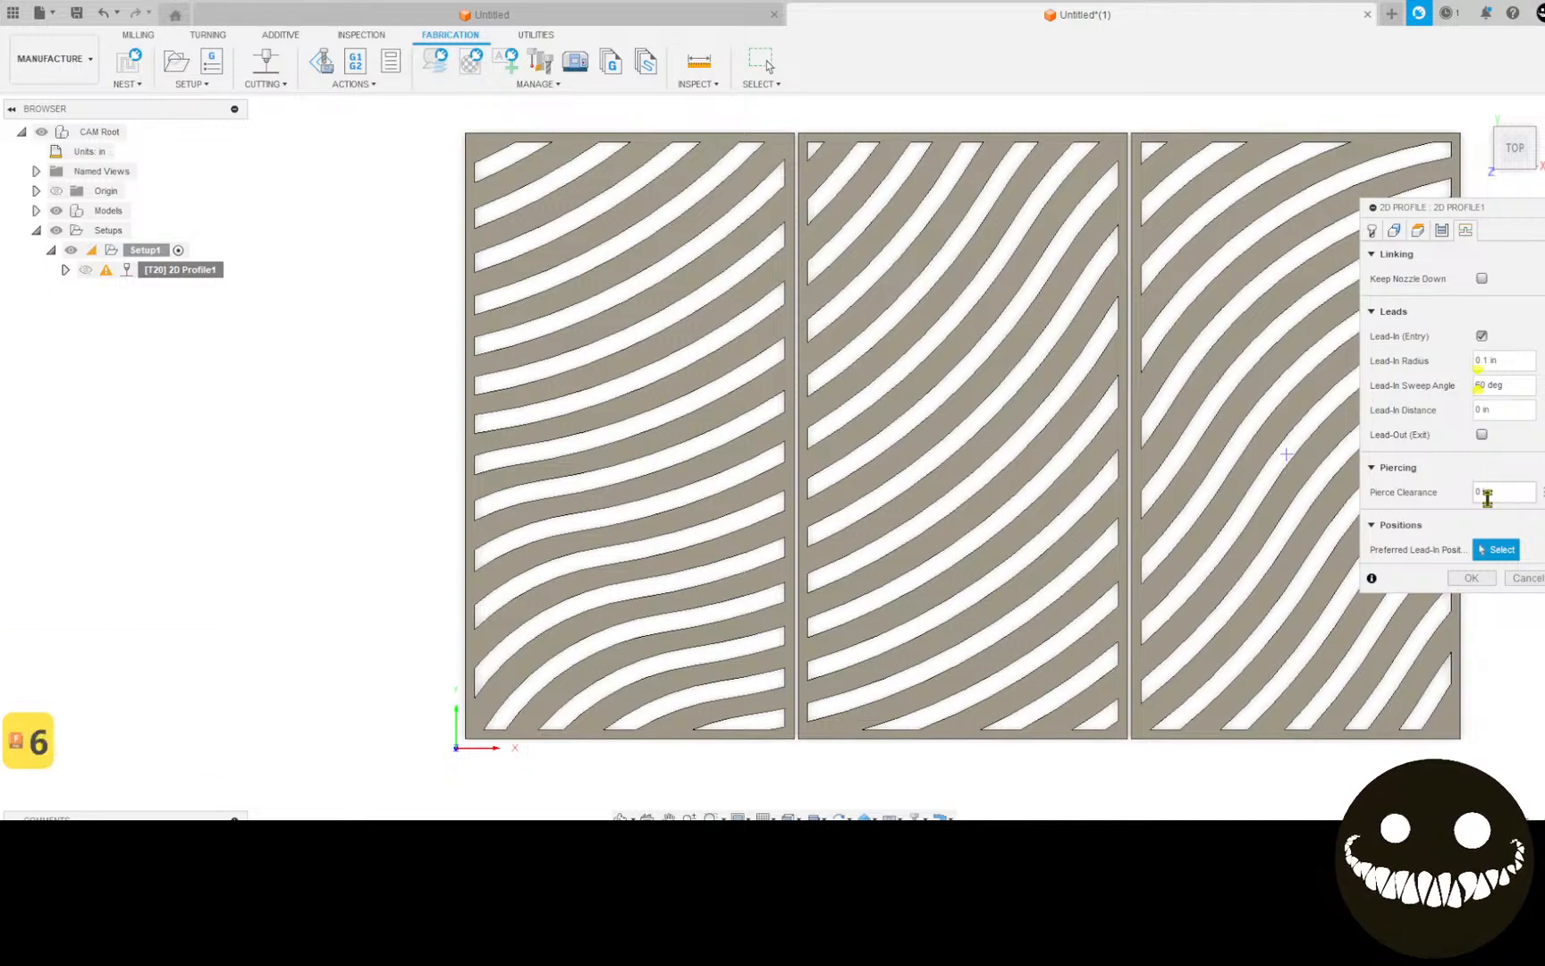
pyautogui.click(1468, 579)
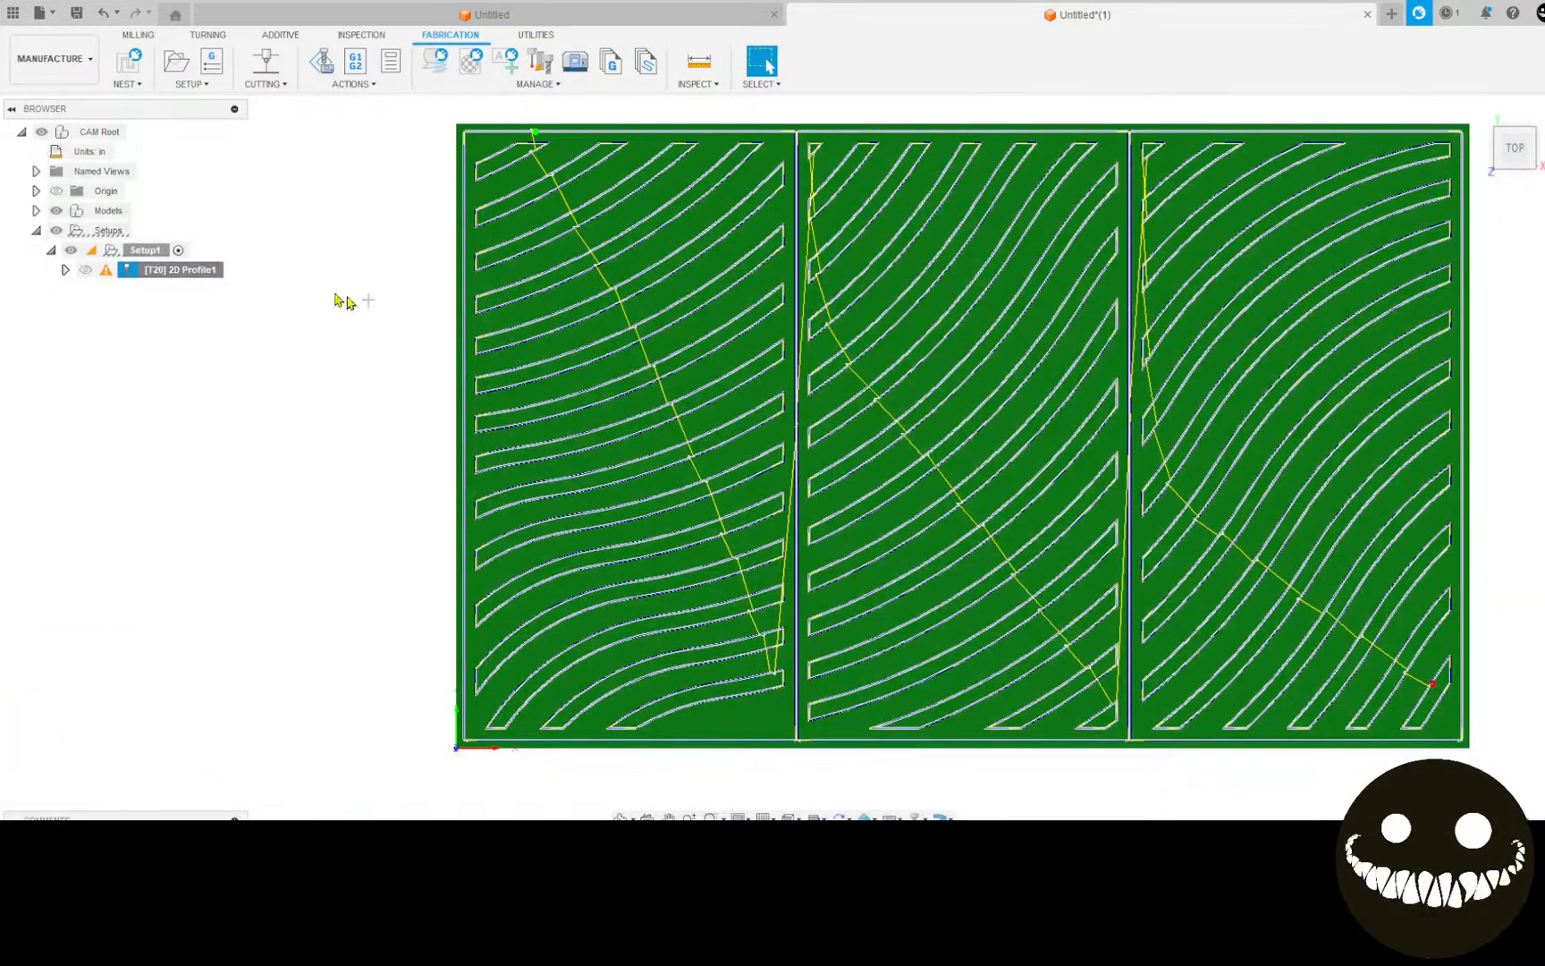
pyautogui.rightClick(222, 273)
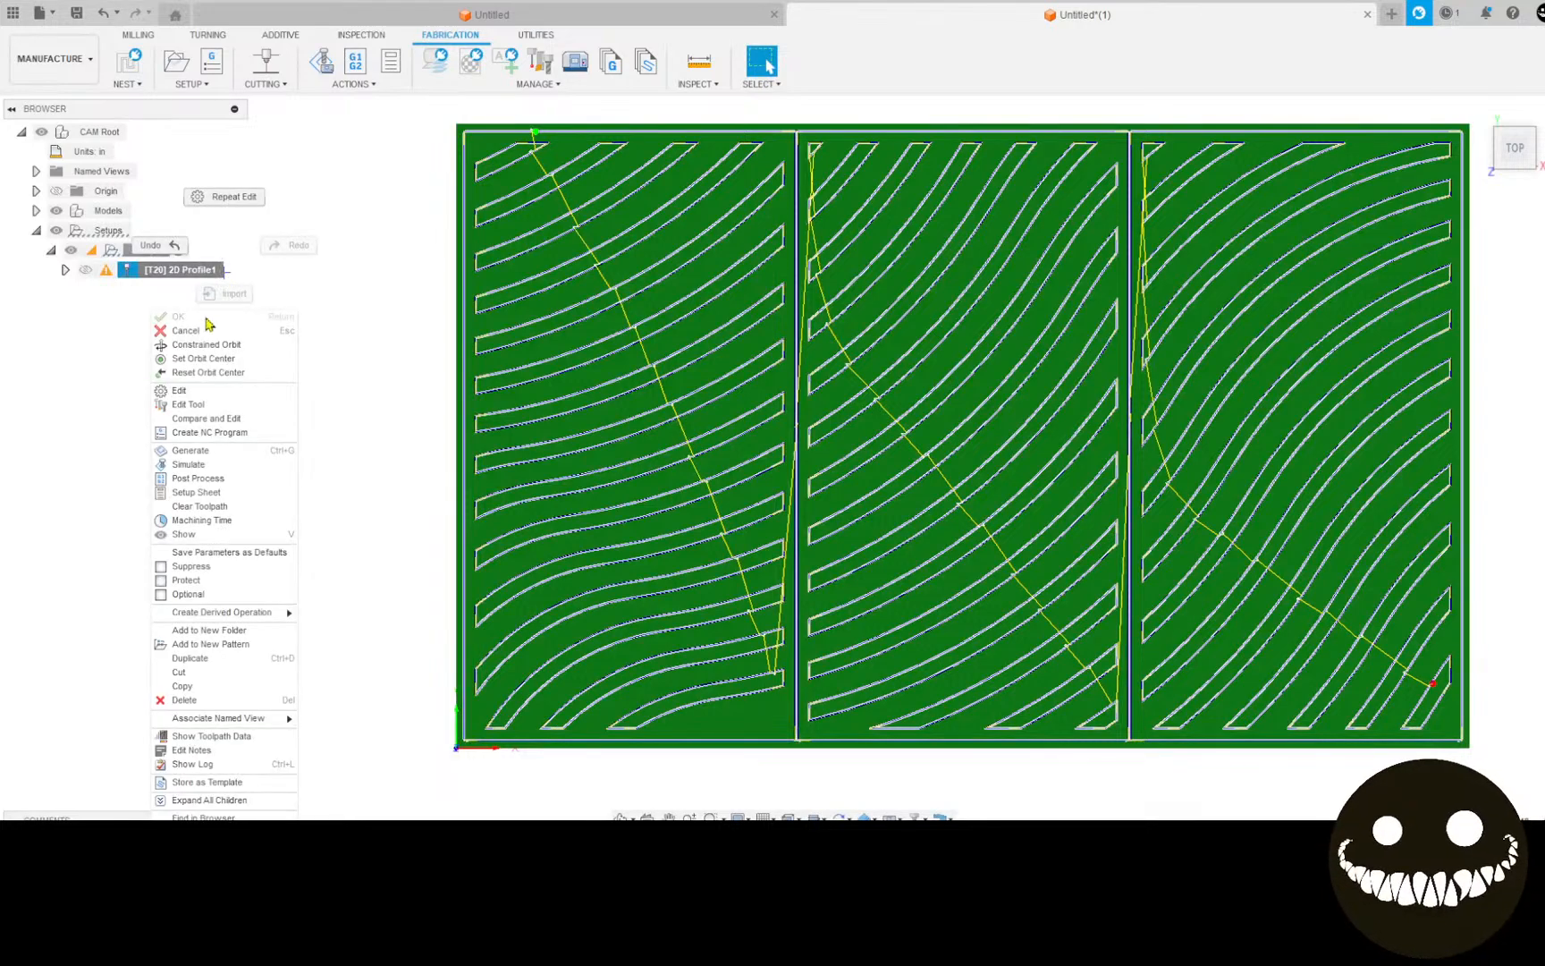
pyautogui.click(179, 282)
# Step: Edit the 2D Profile's leads to a 70 deg lead-in sweep angle and a 0.2 in lead-in radius, and regenerate the toolpath
pyautogui.rightClick(190, 272)
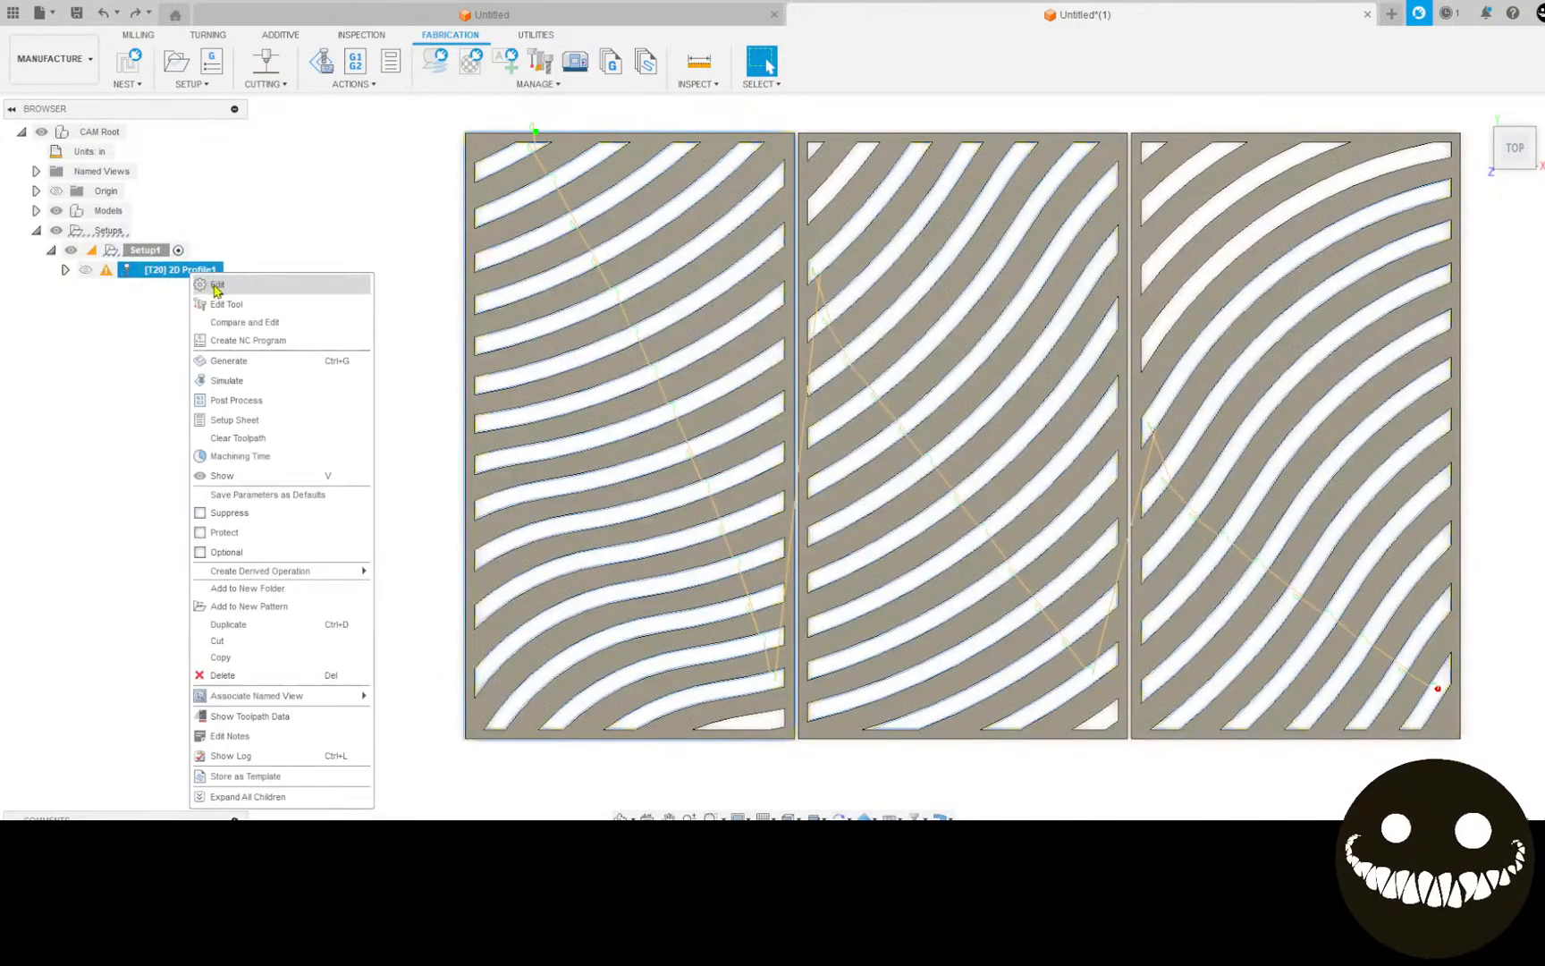
pyautogui.click(215, 284)
pyautogui.click(1464, 234)
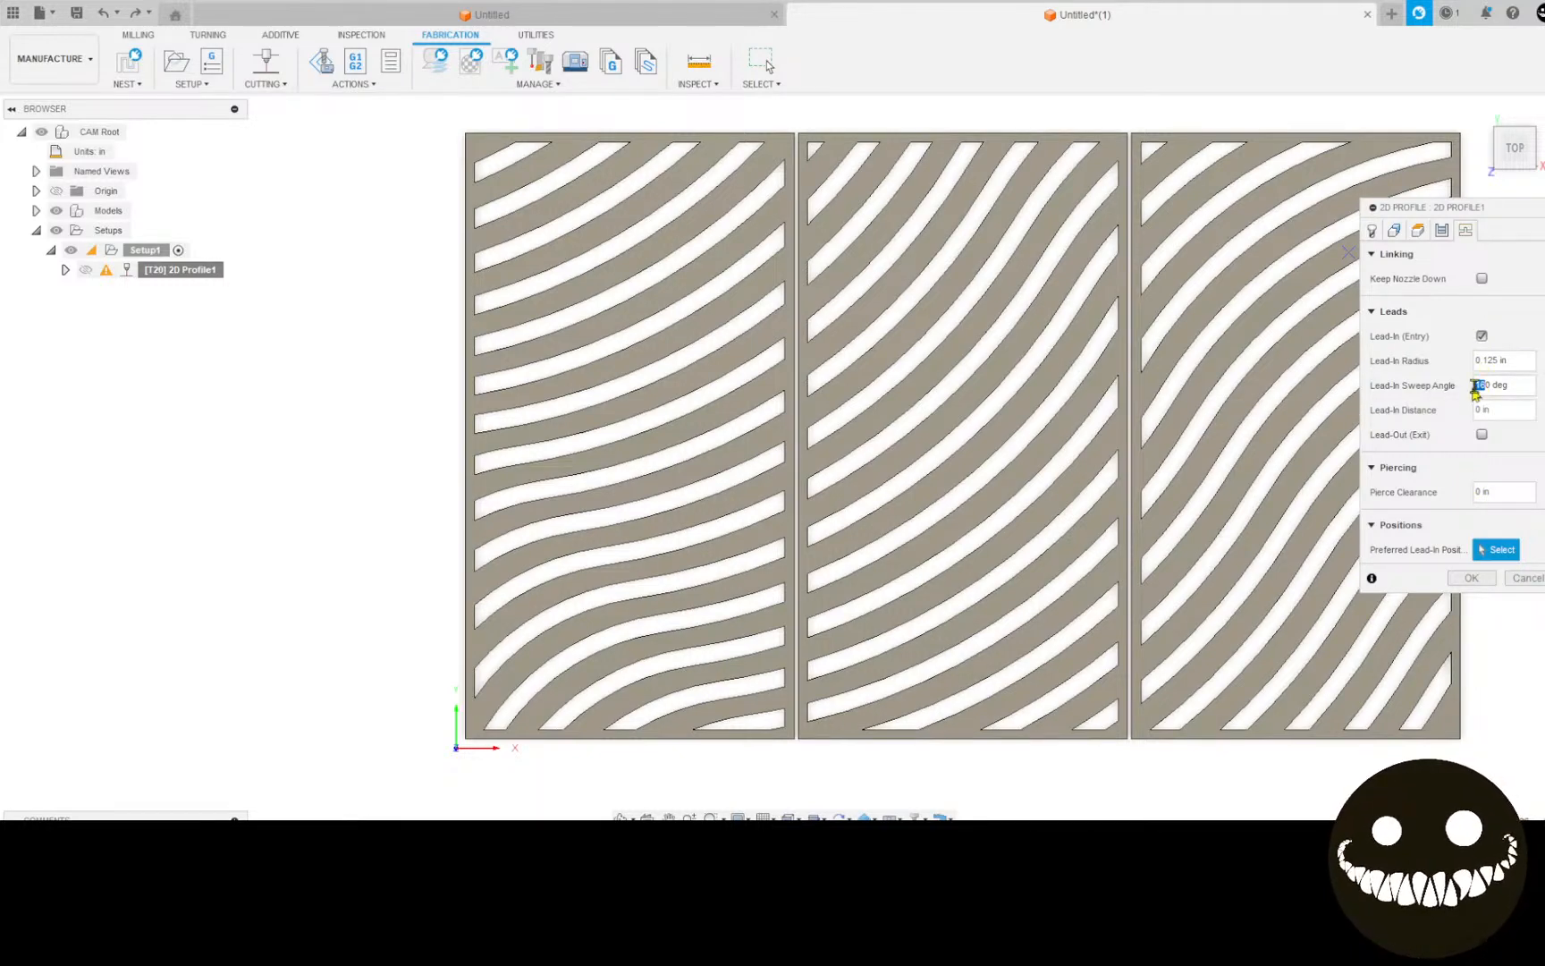
pyautogui.write('7')
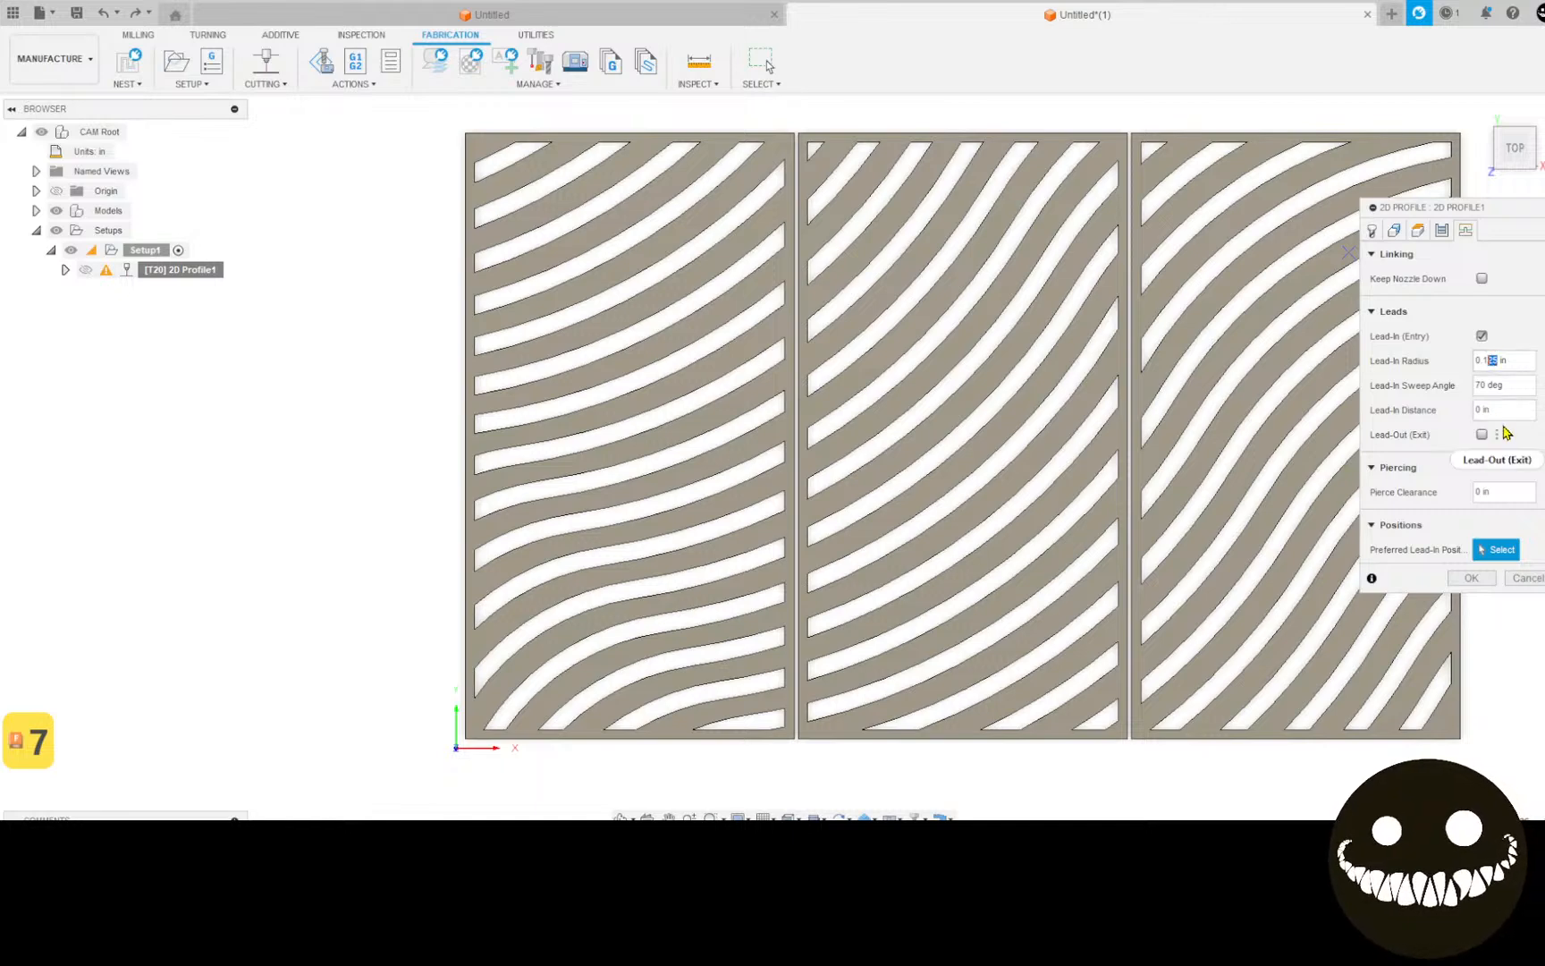
pyautogui.press('BackSpace')
pyautogui.press('BackSpace')
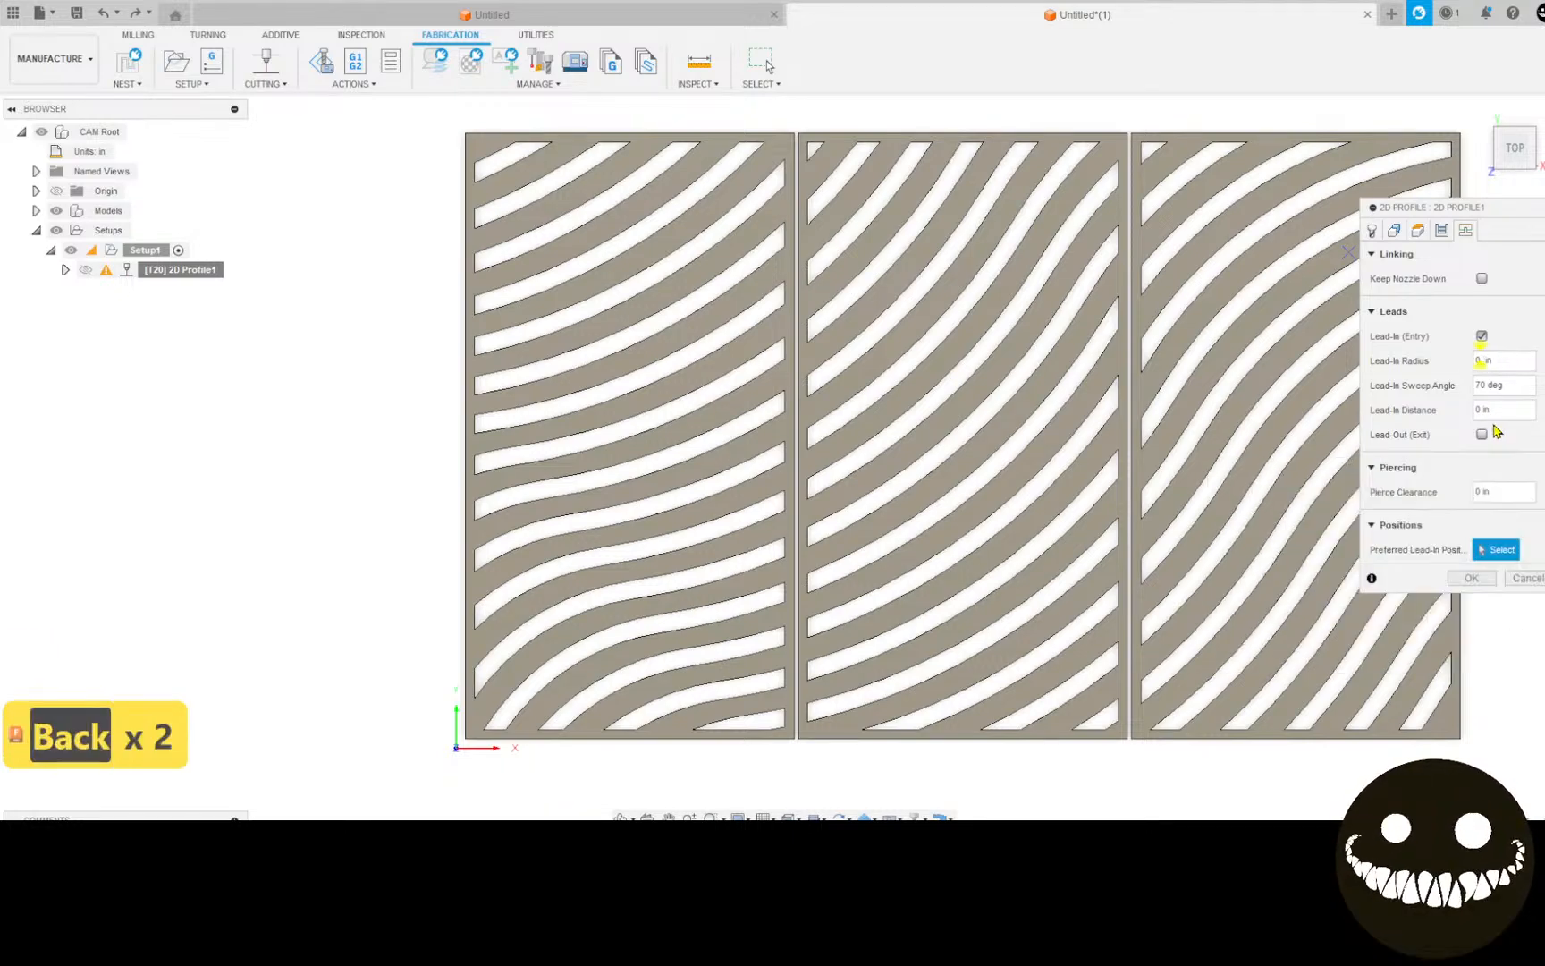
pyautogui.write('2')
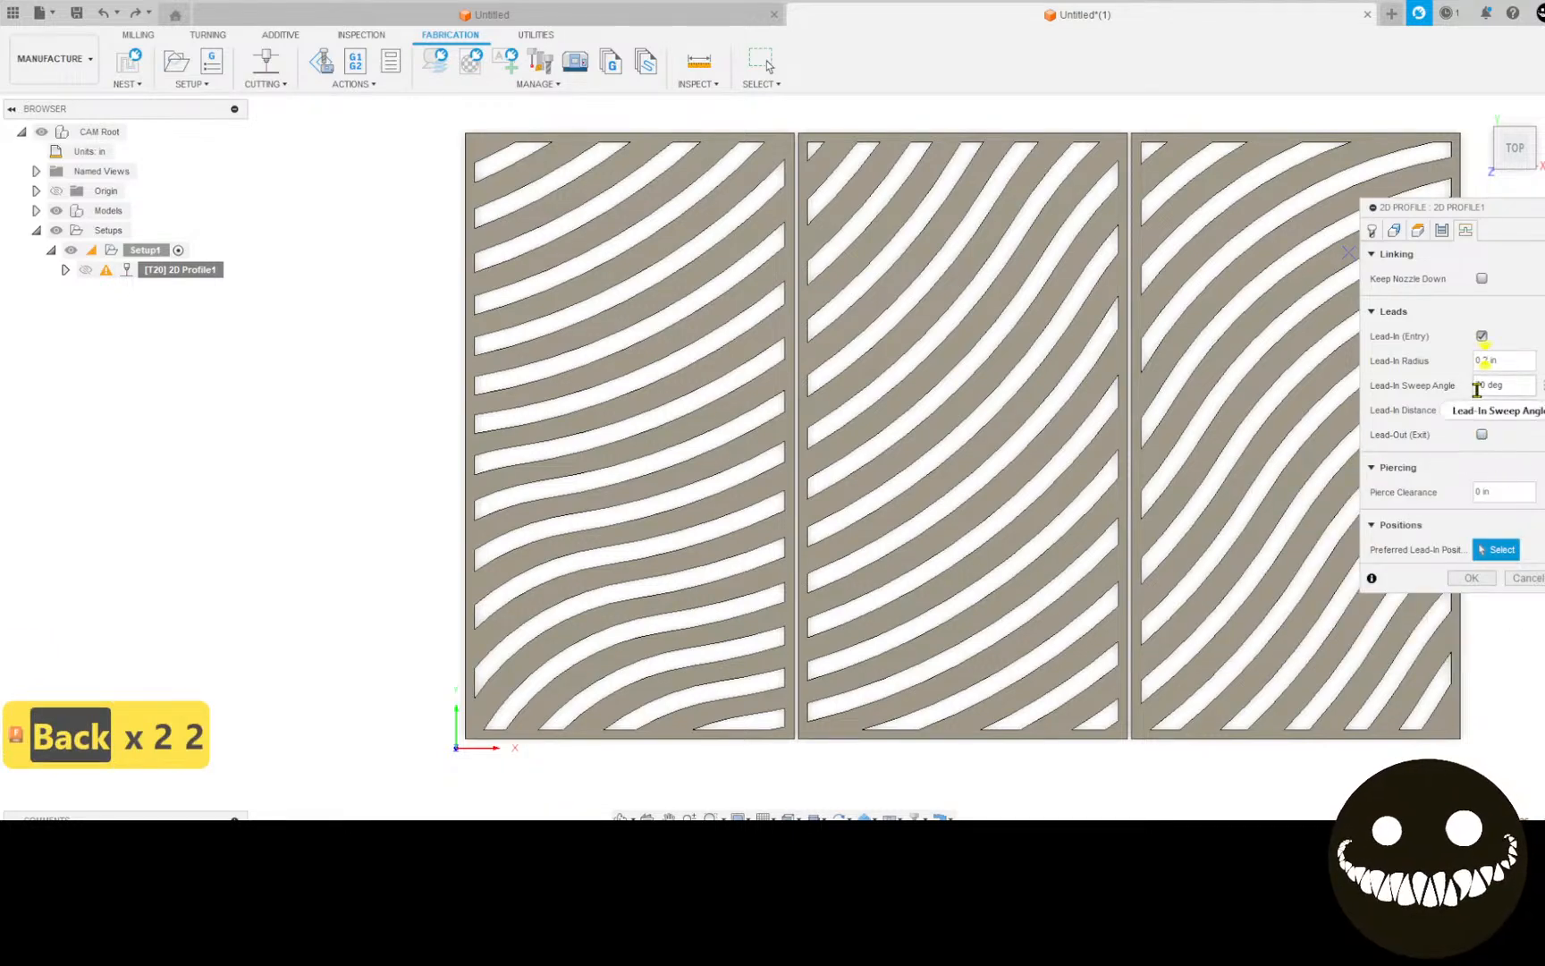
pyautogui.click(1471, 578)
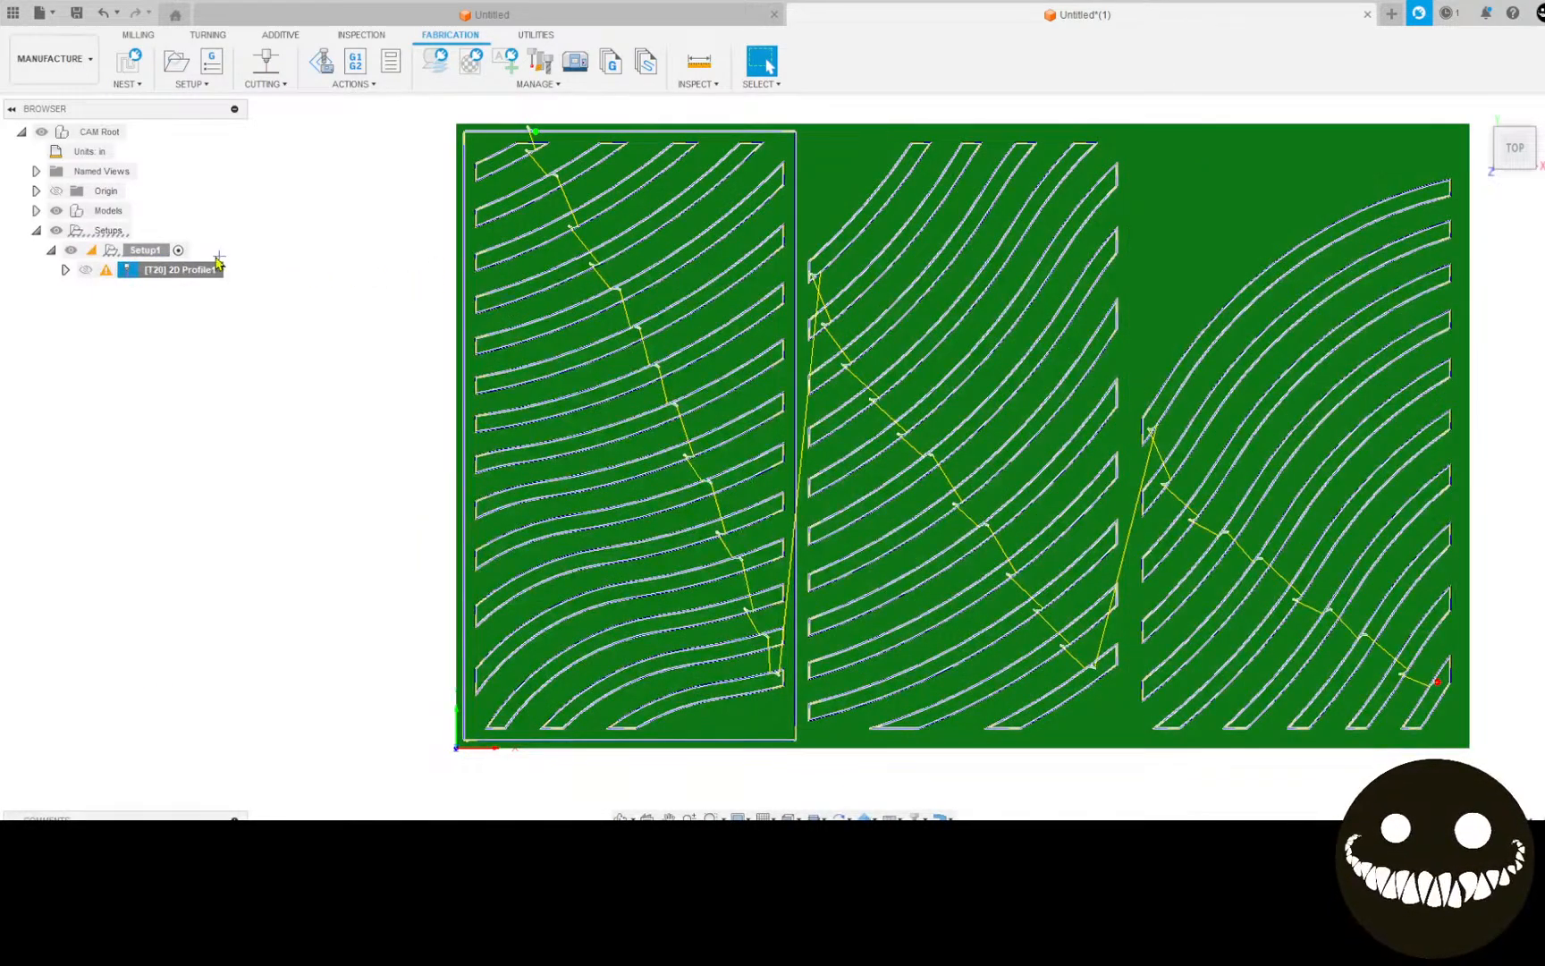
# Step: Reduce the 2D Profile's lead-in sweep angle to 60 deg and regenerate the toolpath
pyautogui.rightClick(185, 270)
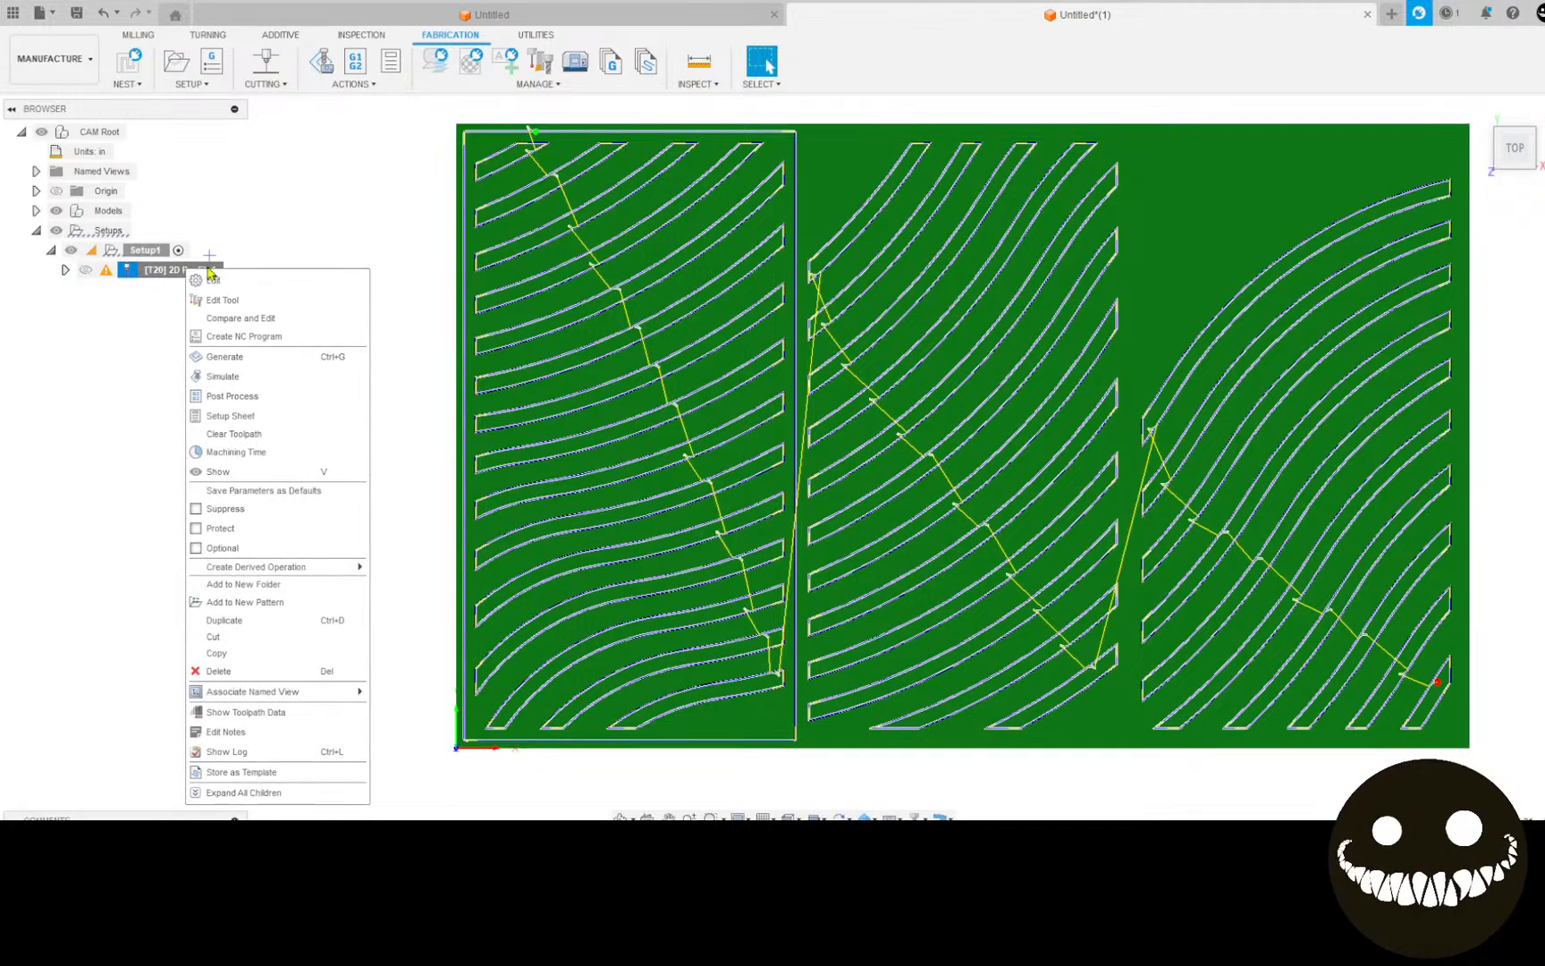
pyautogui.click(254, 281)
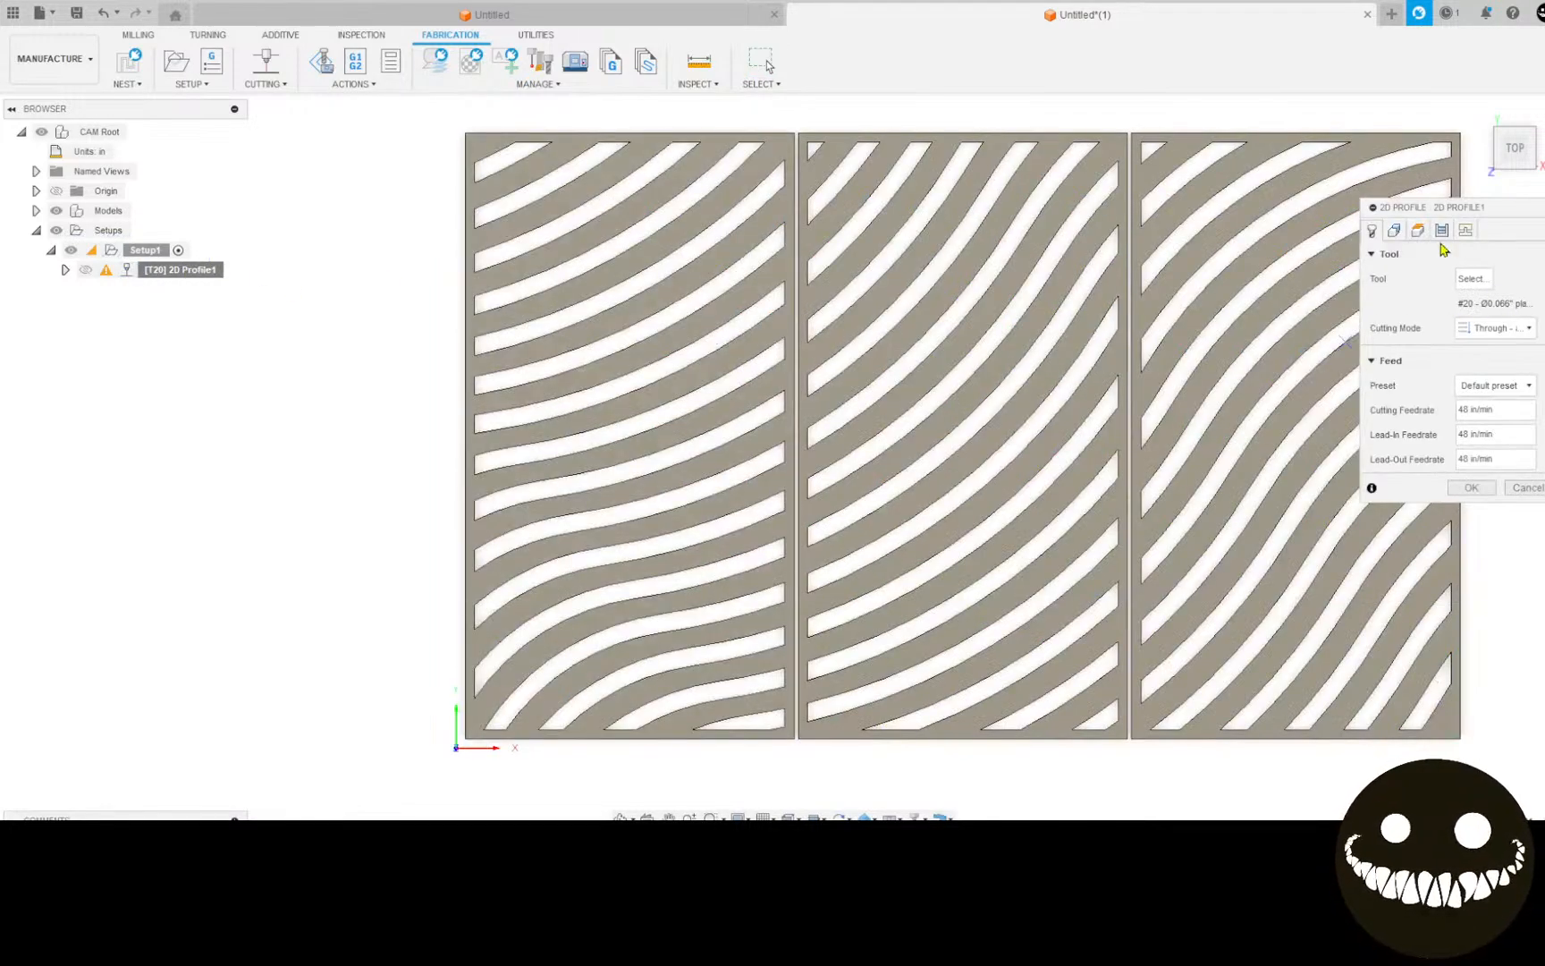
pyautogui.click(1465, 231)
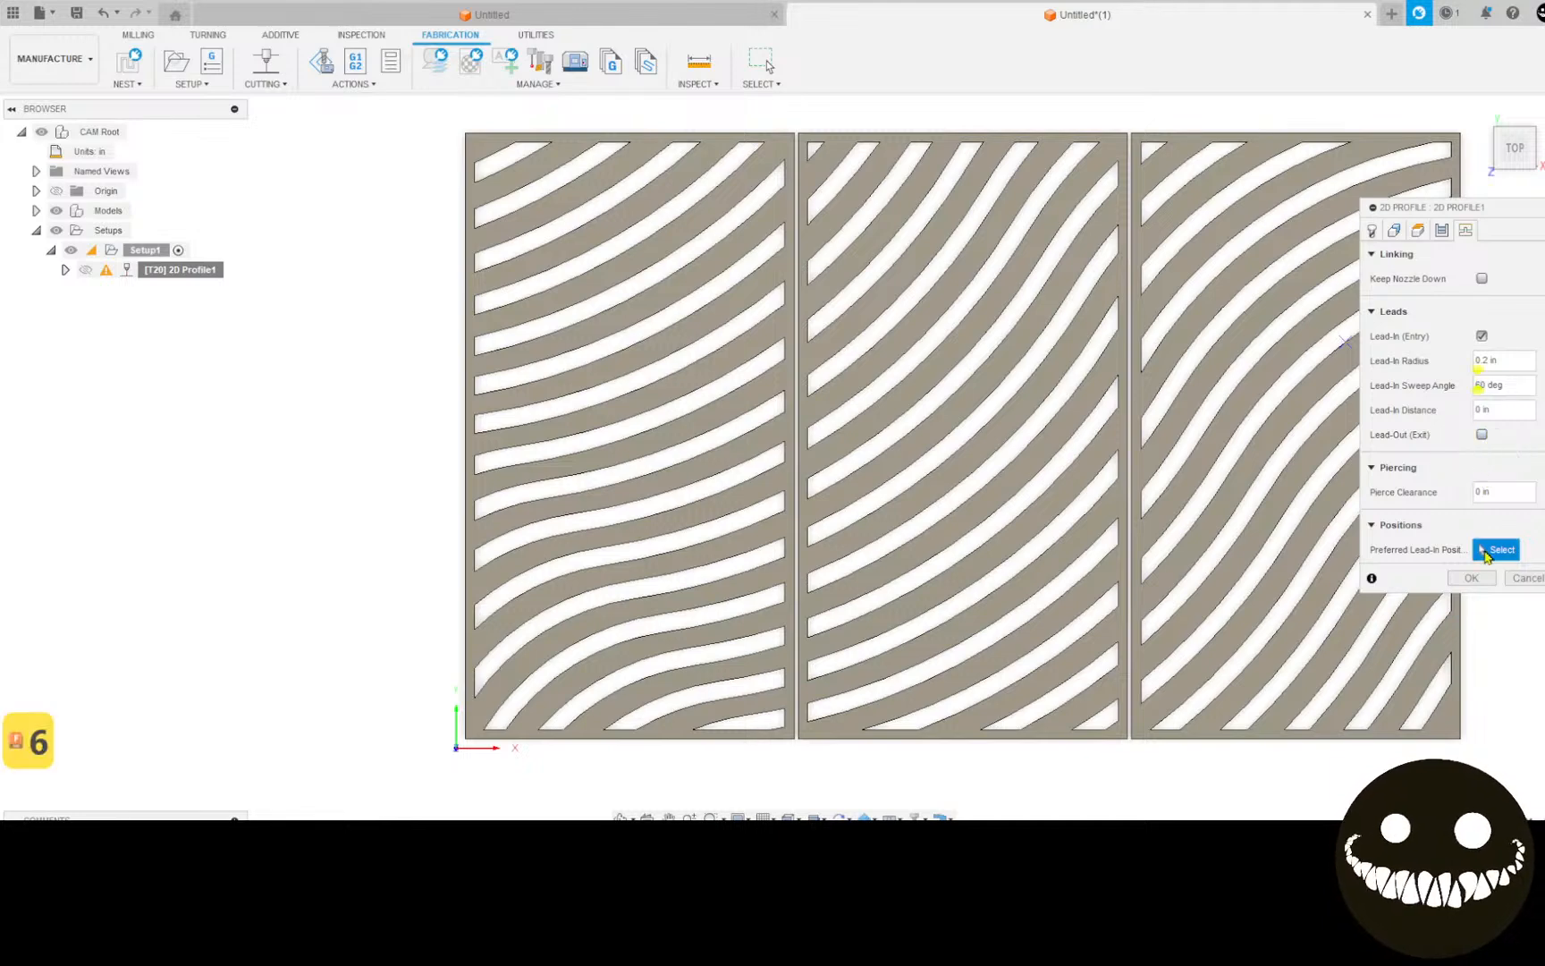
pyautogui.click(1471, 579)
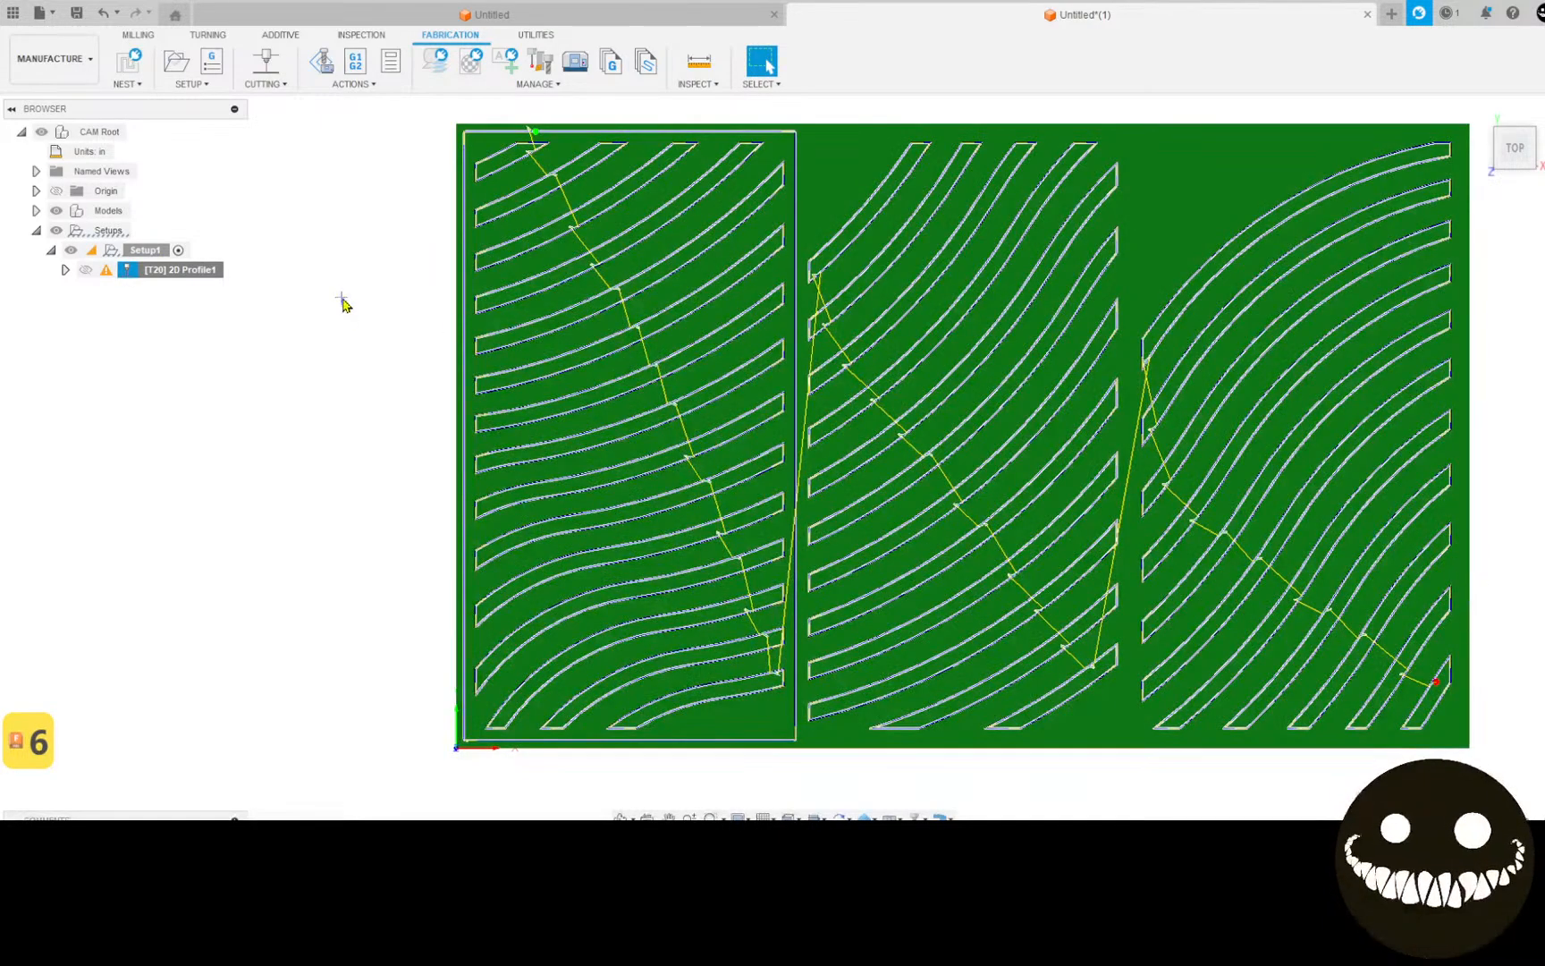
# Step: Try assigning preferred lead-in positions on the edges of the five uppermost slots in the right grill section
pyautogui.rightClick(202, 273)
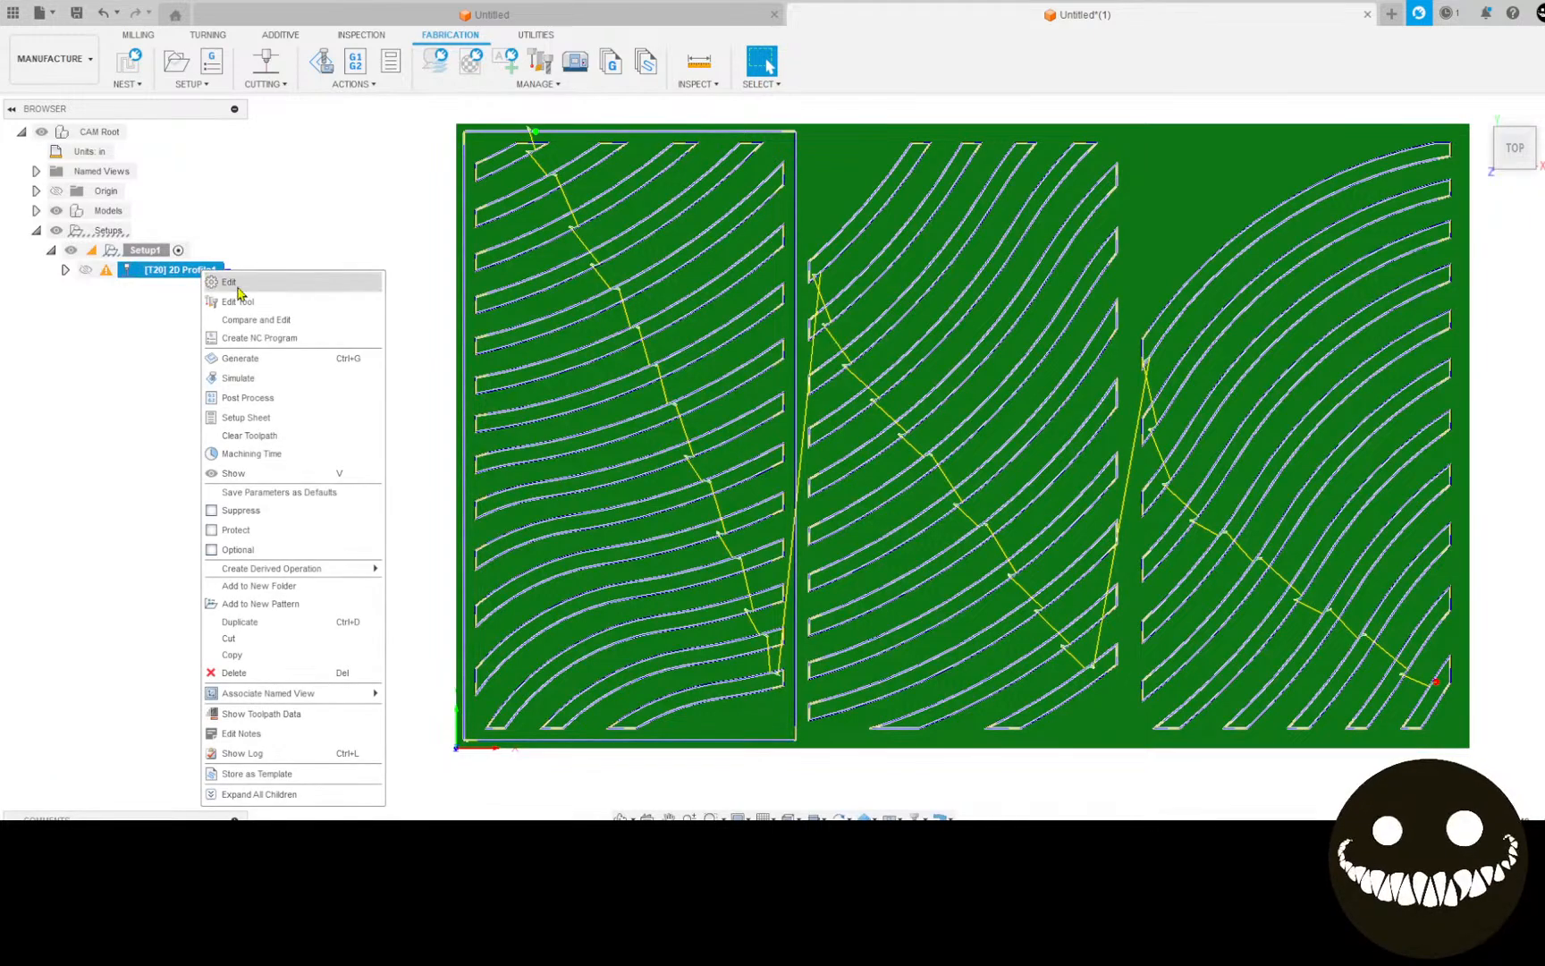
pyautogui.click(230, 283)
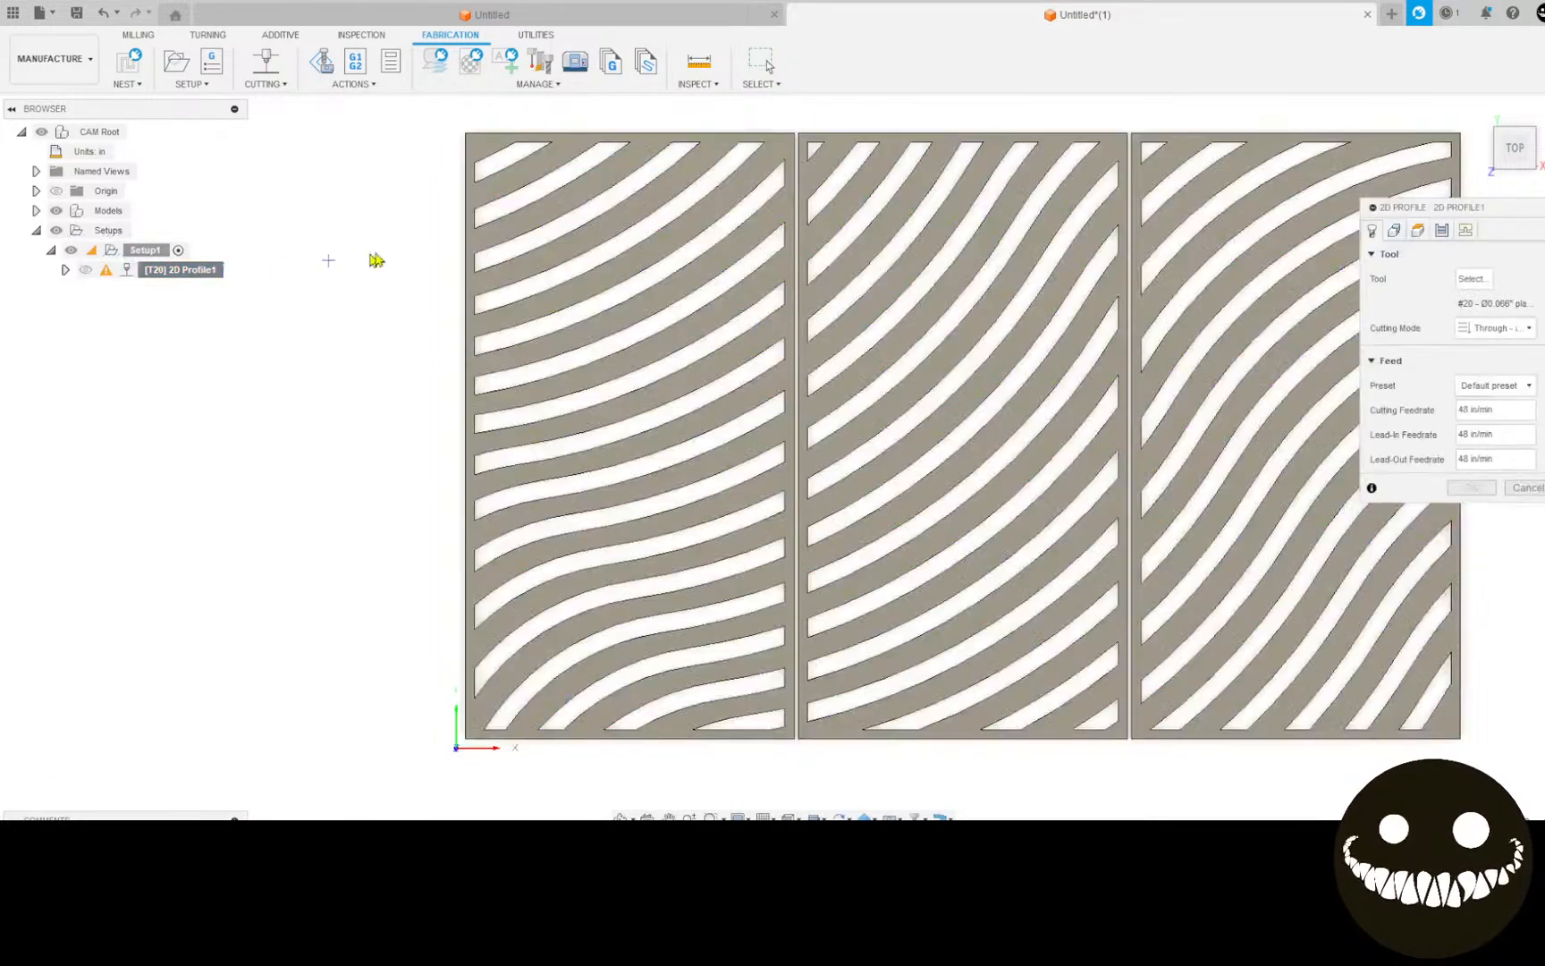
pyautogui.click(1466, 231)
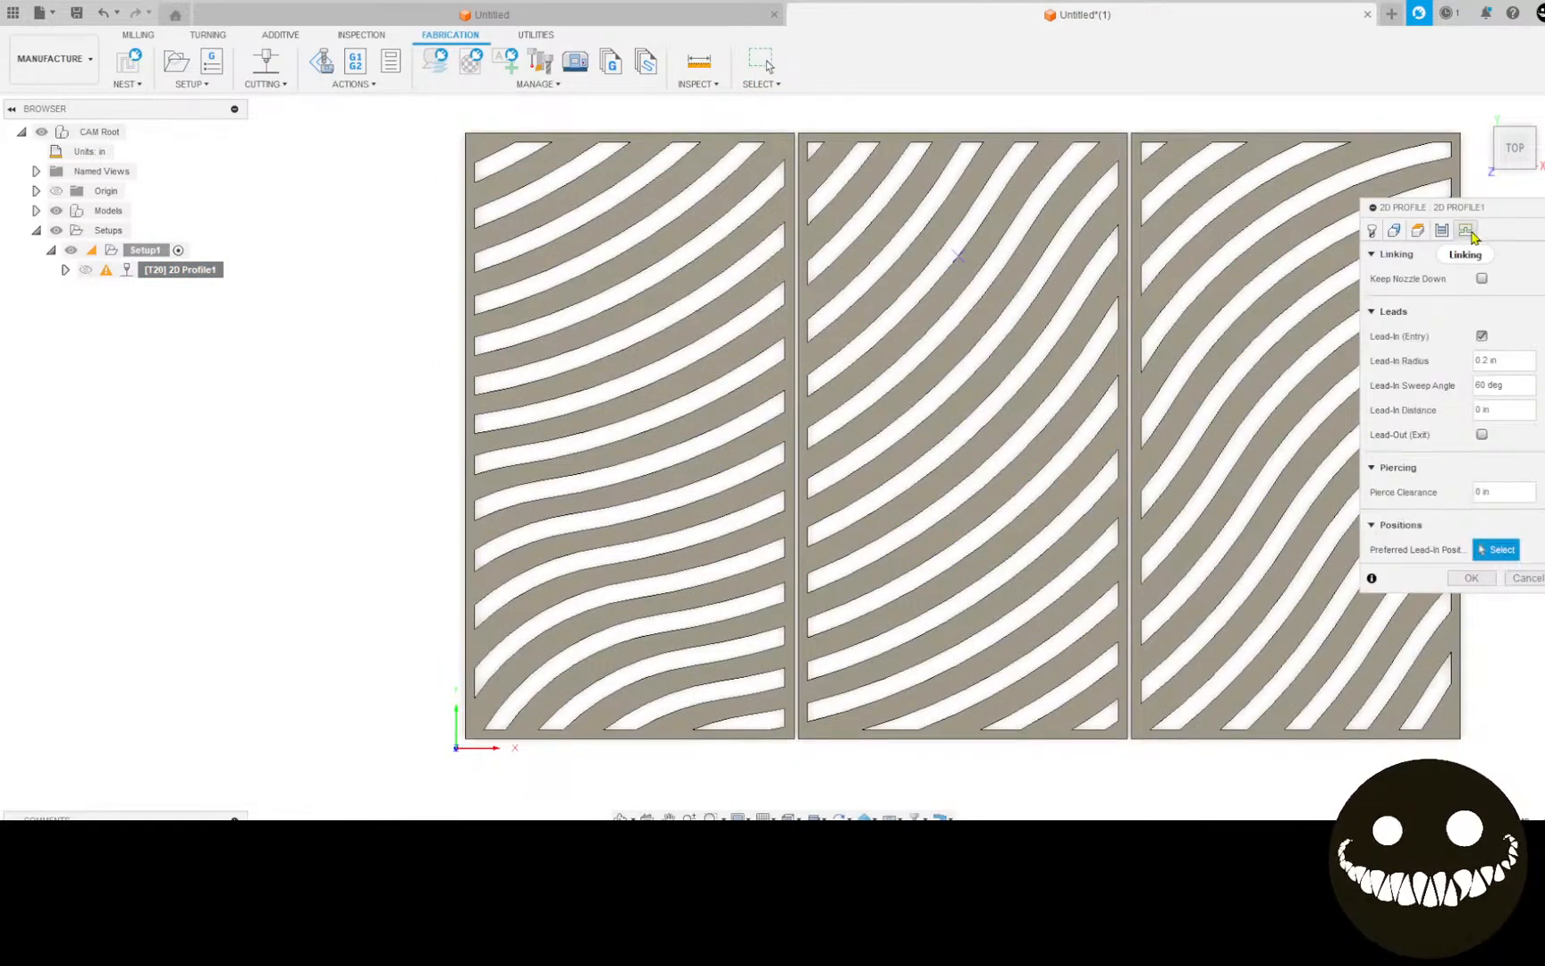
pyautogui.click(1149, 156)
pyautogui.click(1178, 191)
pyautogui.click(1196, 234)
pyautogui.click(1208, 284)
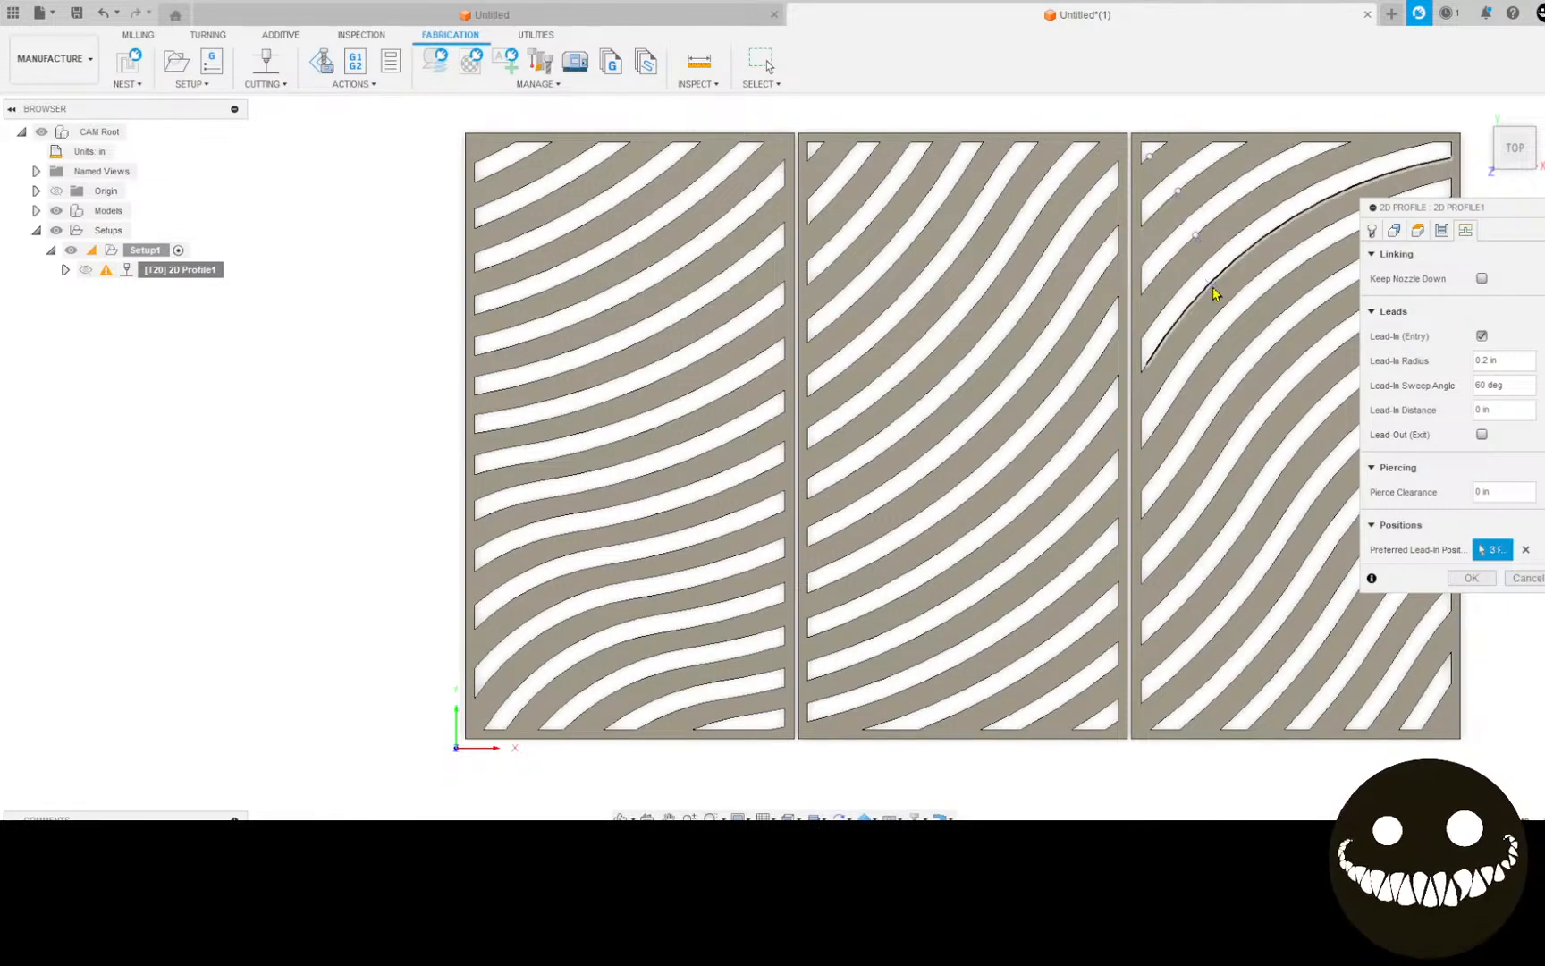
pyautogui.click(1221, 341)
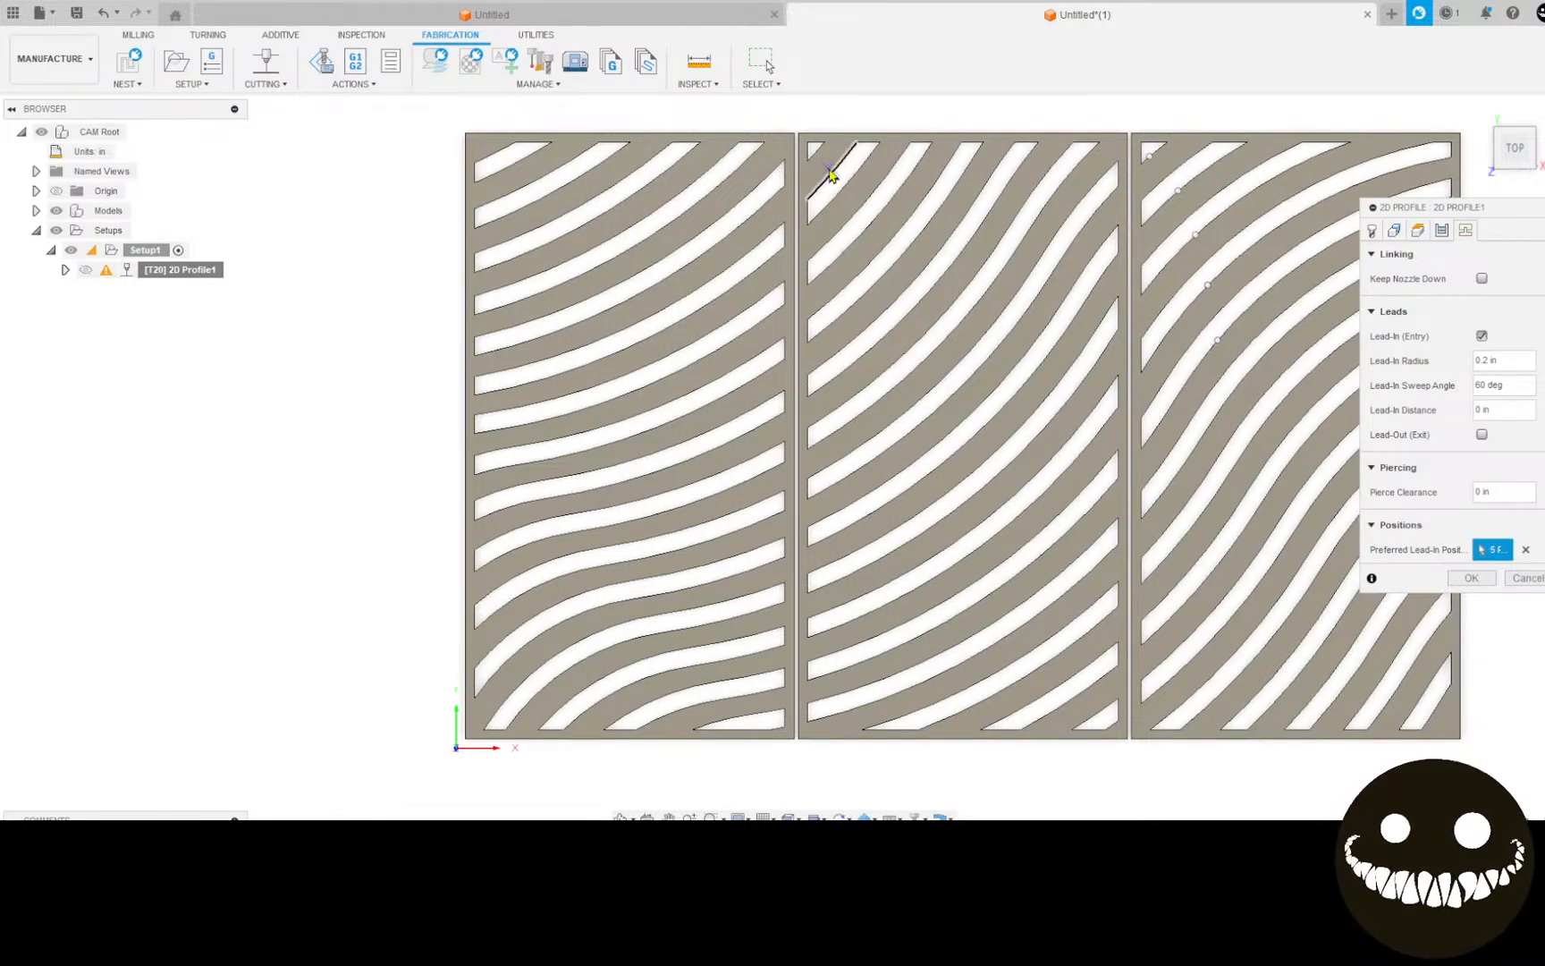
# Step: Try adding preferred lead-in positions on the upper slots of the middle grill section, regenerate the toolpath, and undo the position edit
pyautogui.click(827, 205)
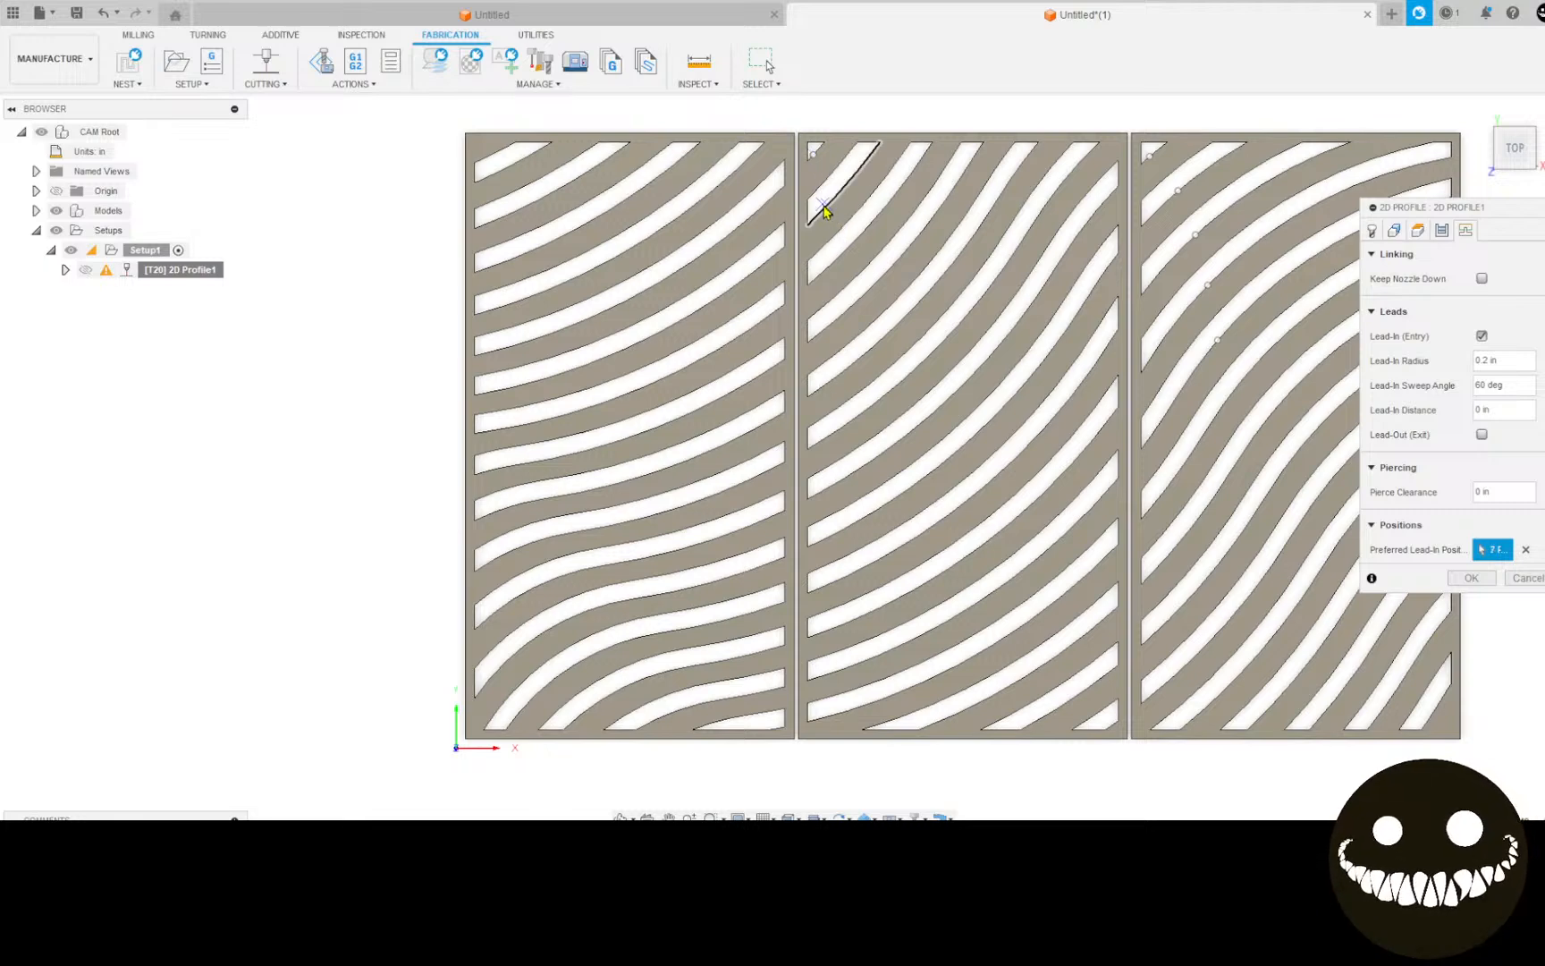
pyautogui.click(831, 265)
pyautogui.click(840, 315)
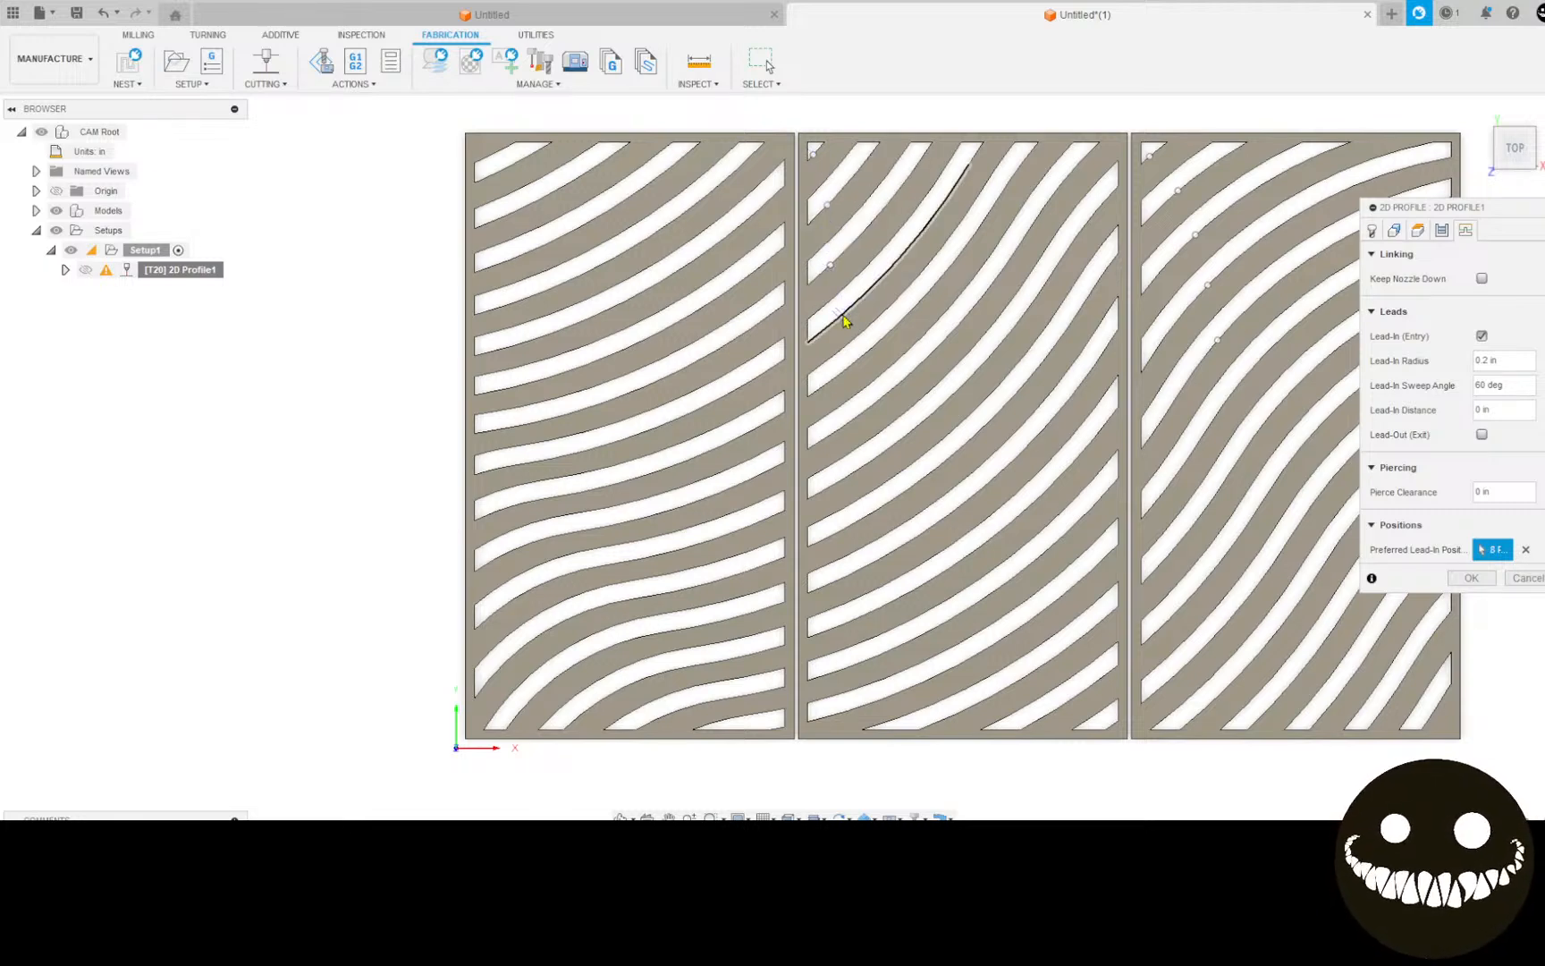
pyautogui.click(855, 361)
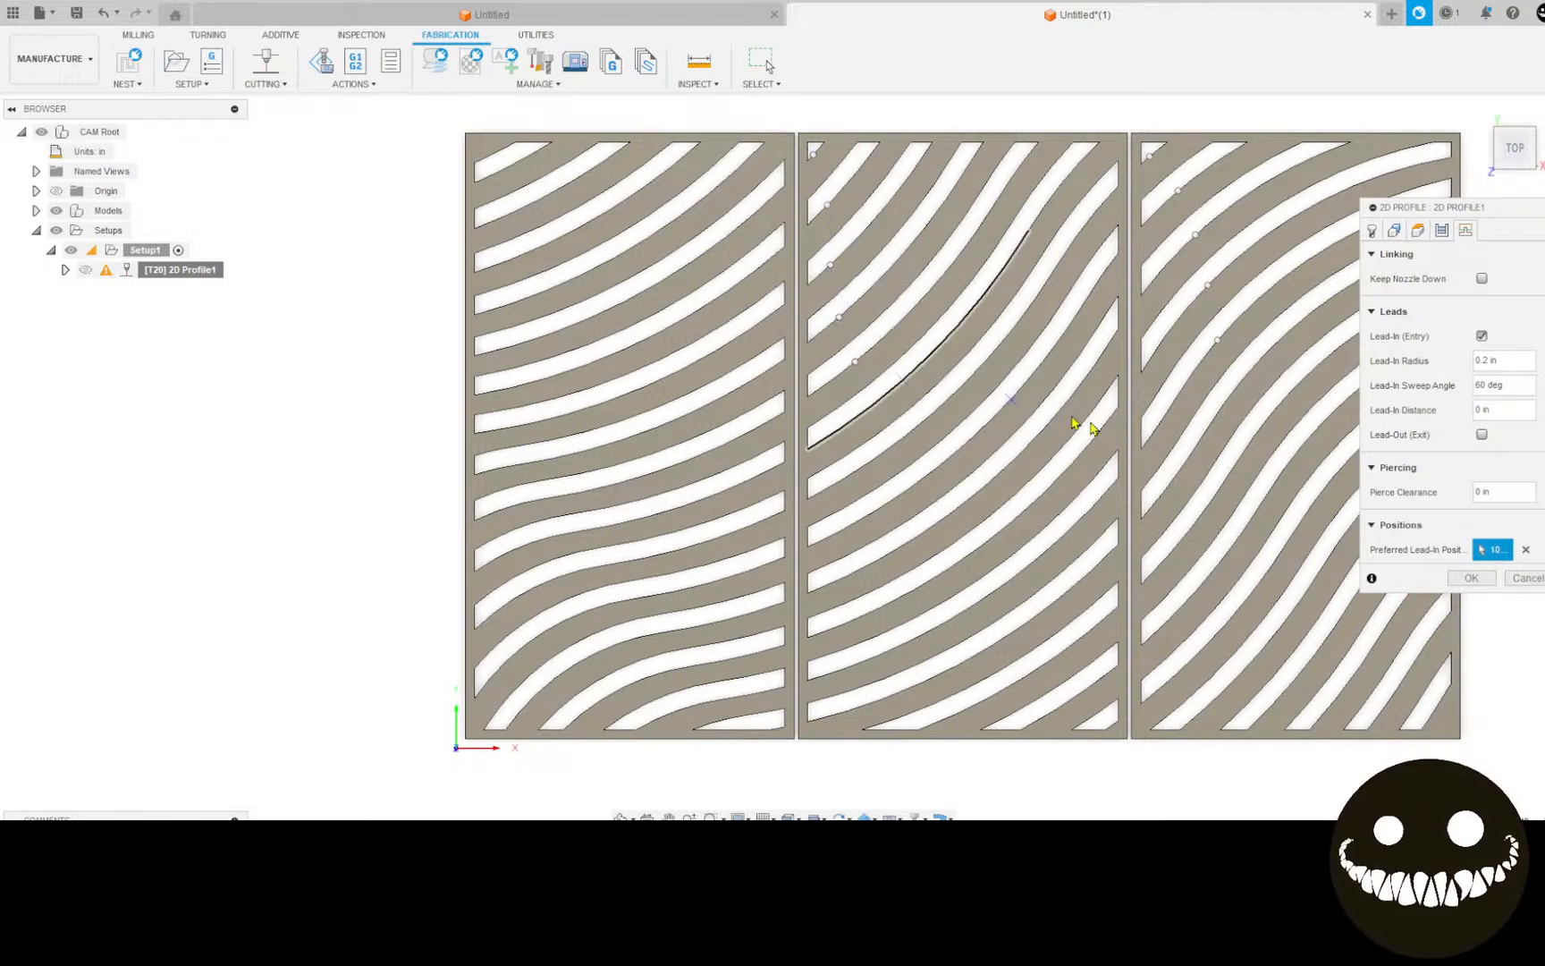
pyautogui.click(1471, 577)
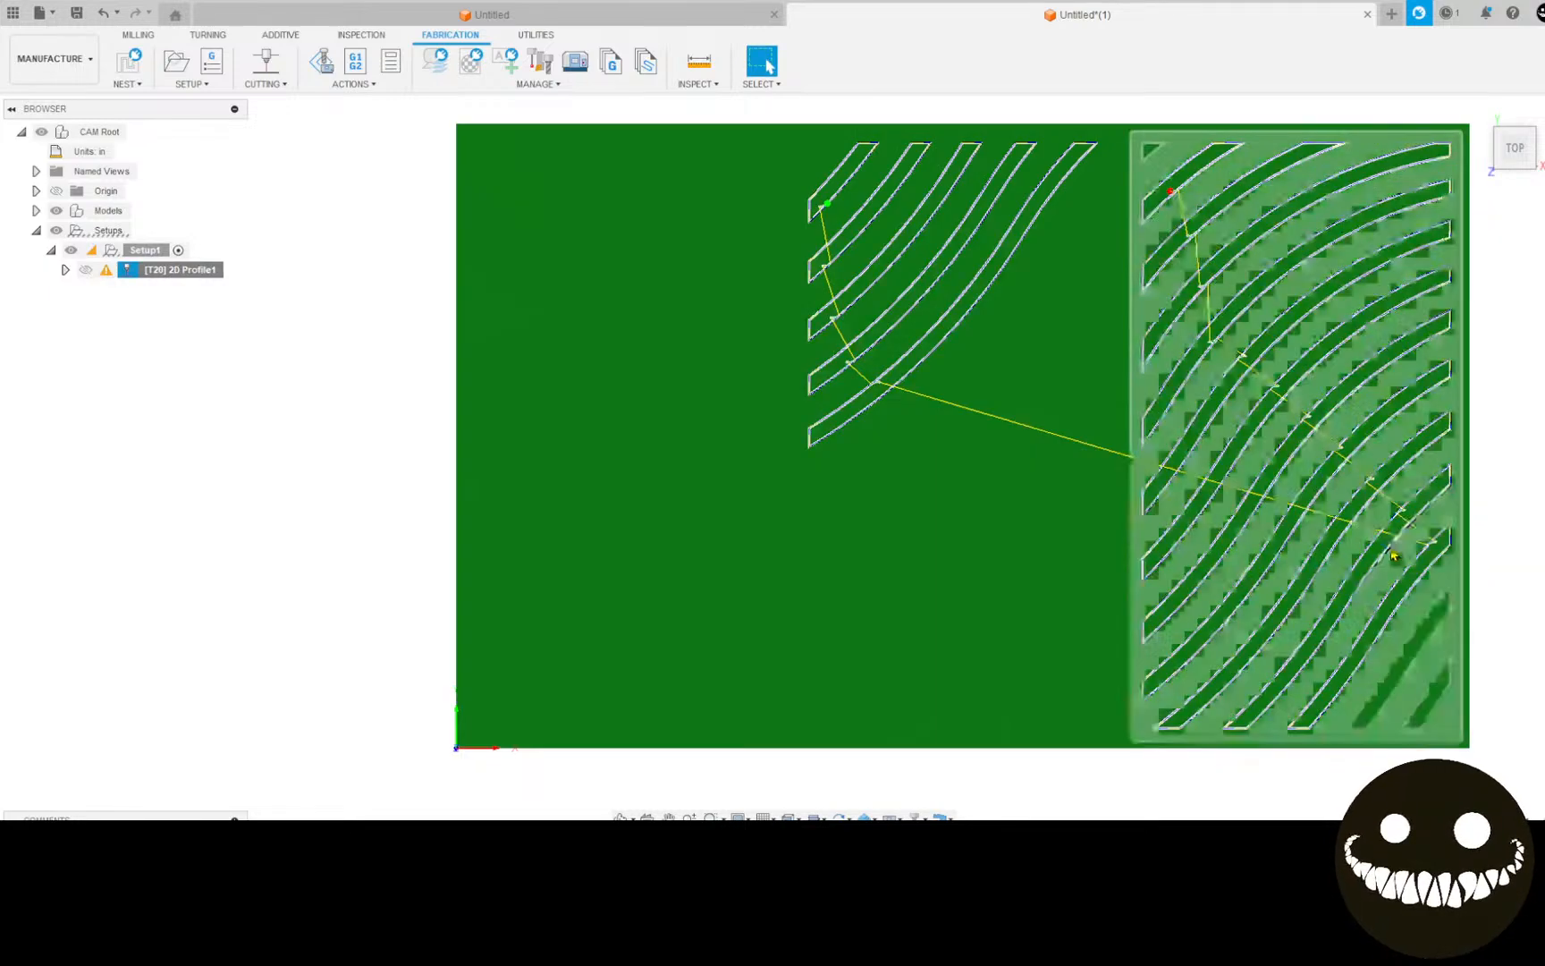
pyautogui.hotkey('ctrl', 'z')
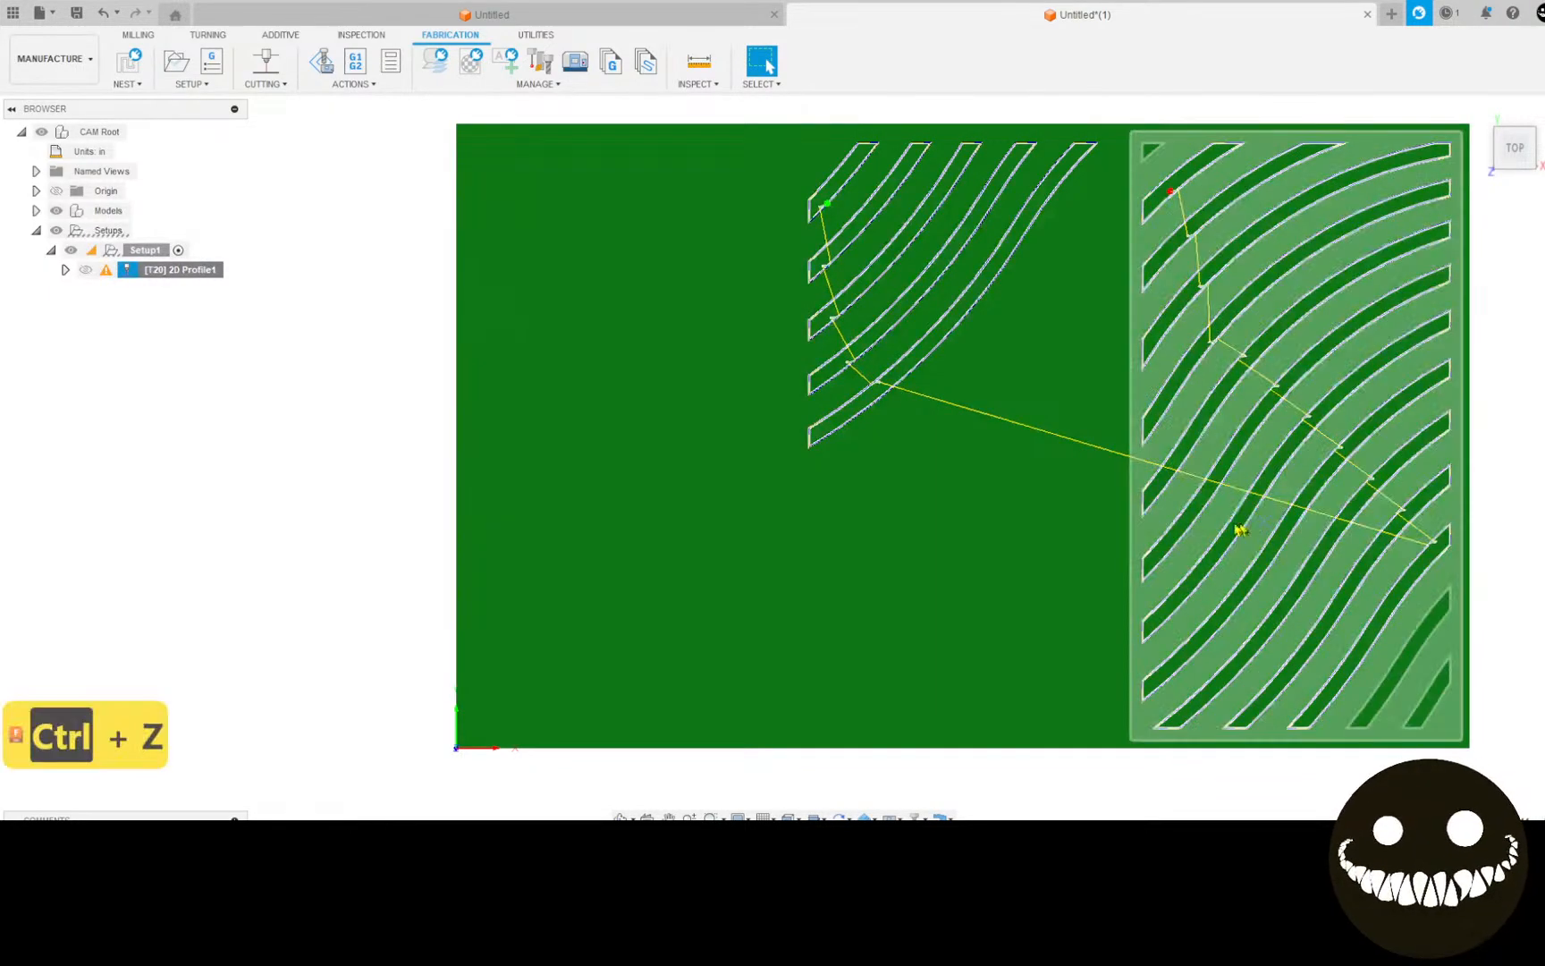
# Step: Edit the 2D Profile's leads to a 0.1 in lead-in radius and a 40 deg sweep angle, and regenerate the toolpath
pyautogui.rightClick(201, 270)
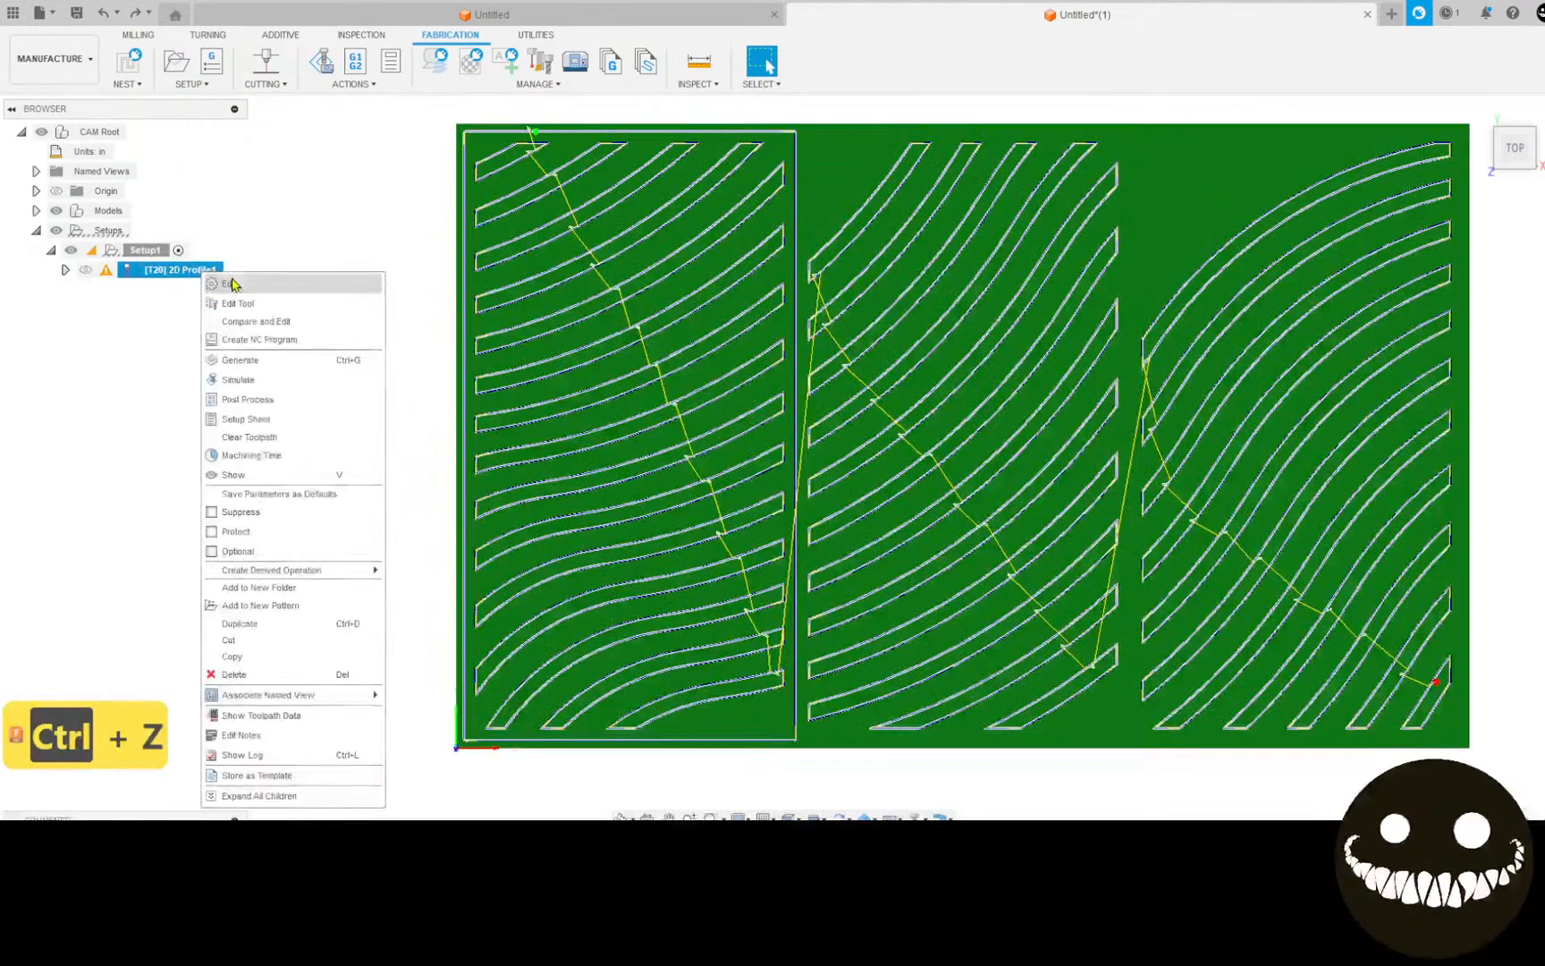
pyautogui.click(223, 283)
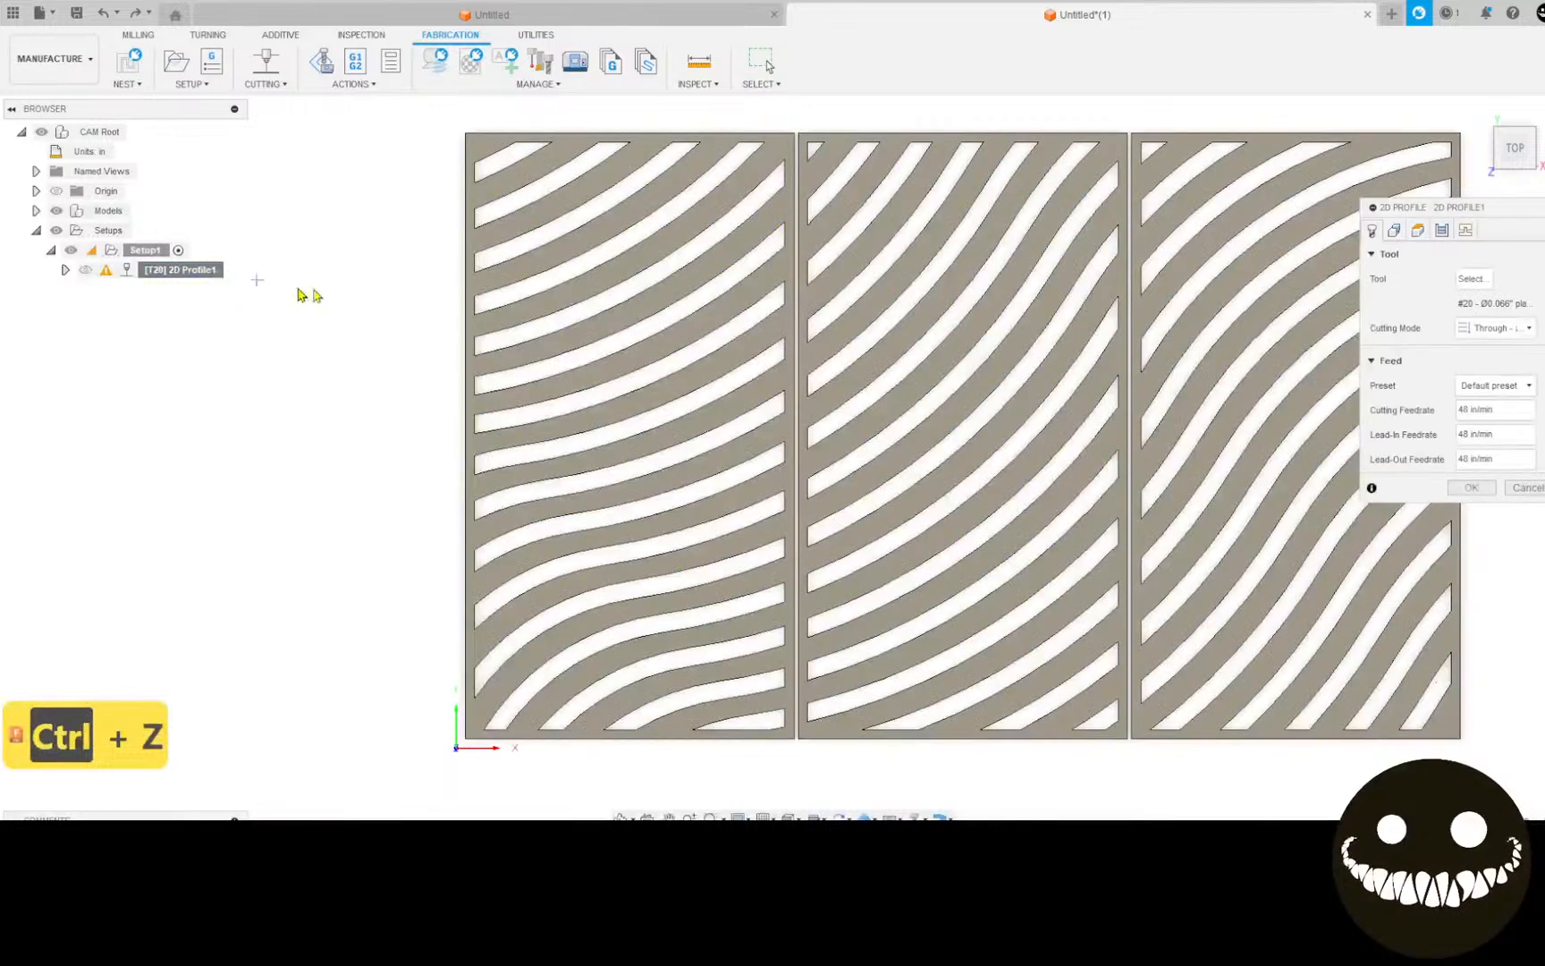
pyautogui.click(1441, 230)
pyautogui.doubleClick(1486, 361)
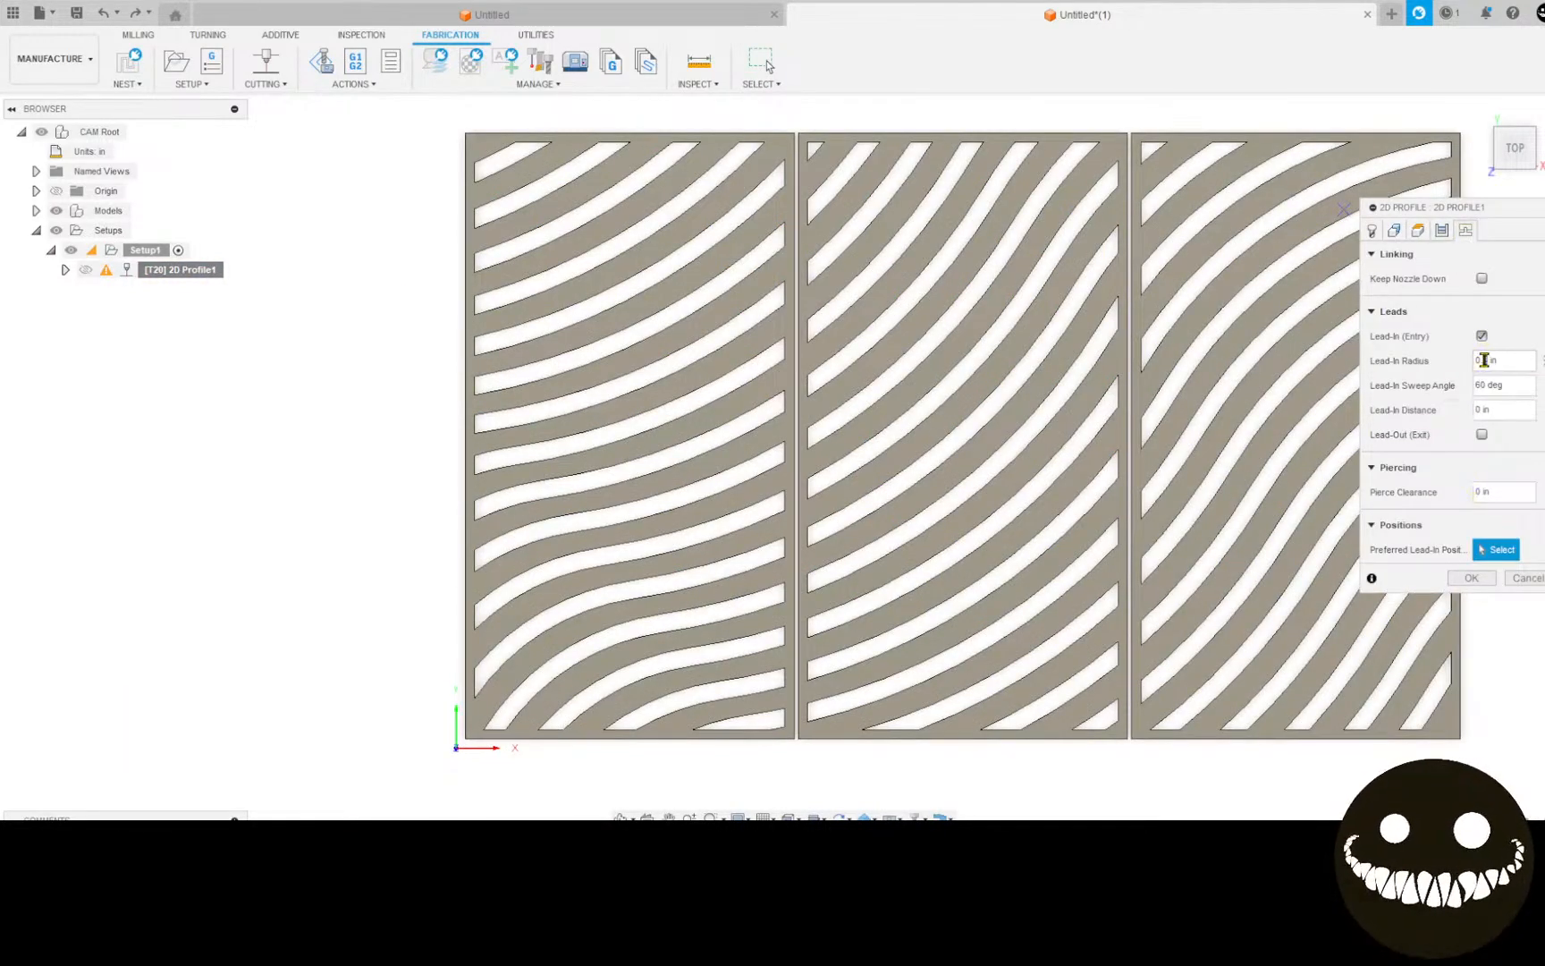
pyautogui.write('1')
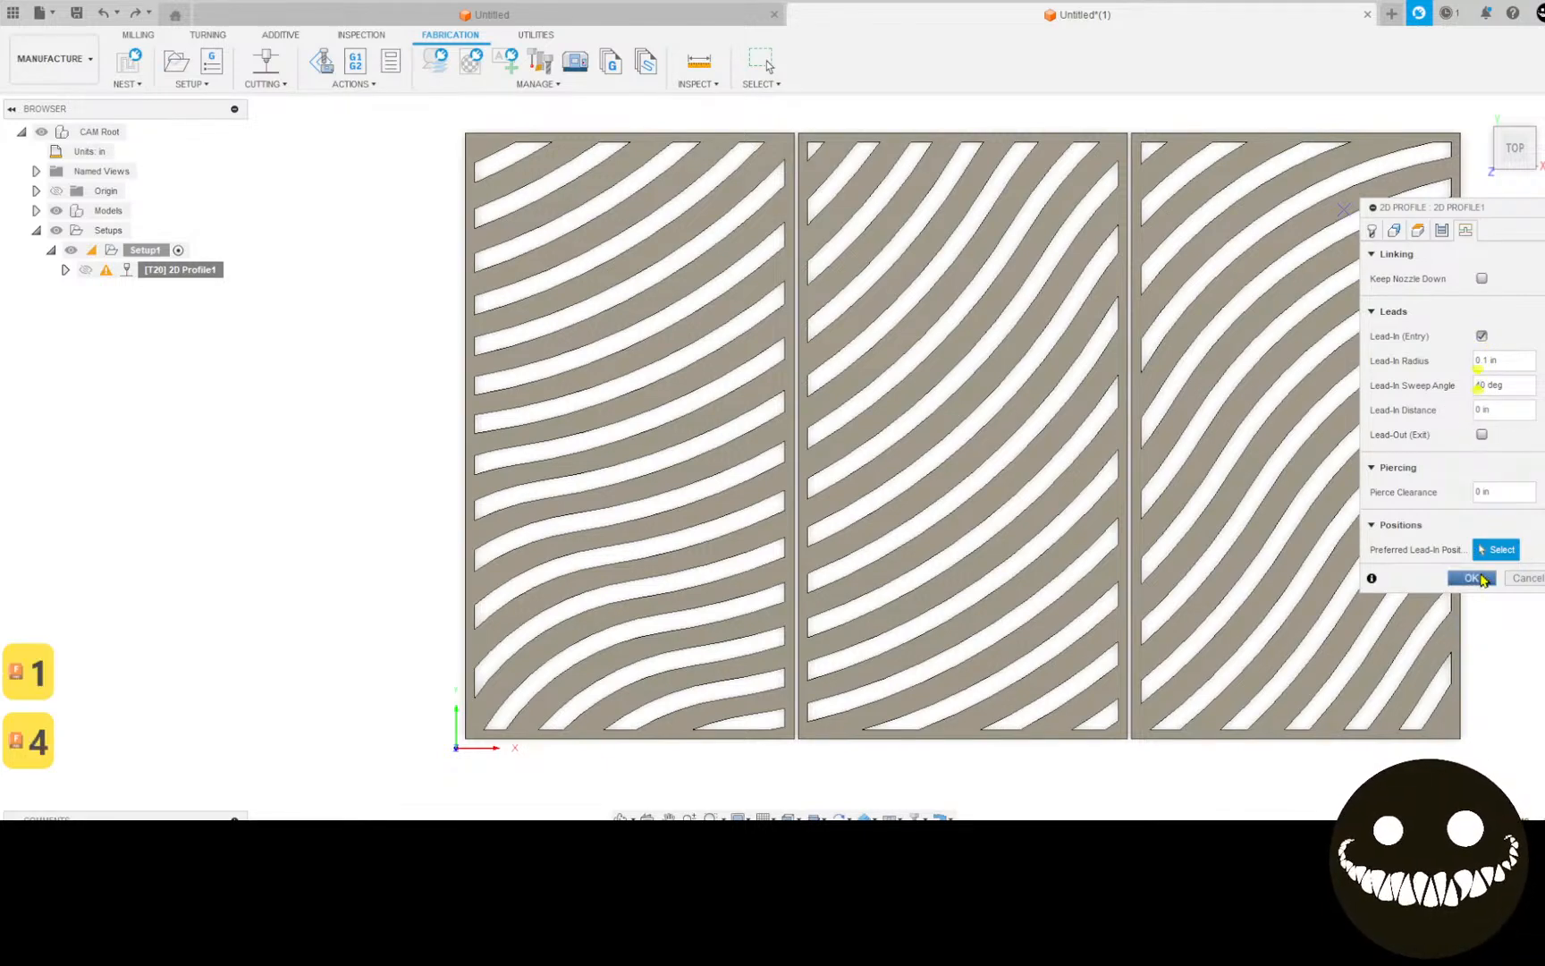
pyautogui.click(1471, 578)
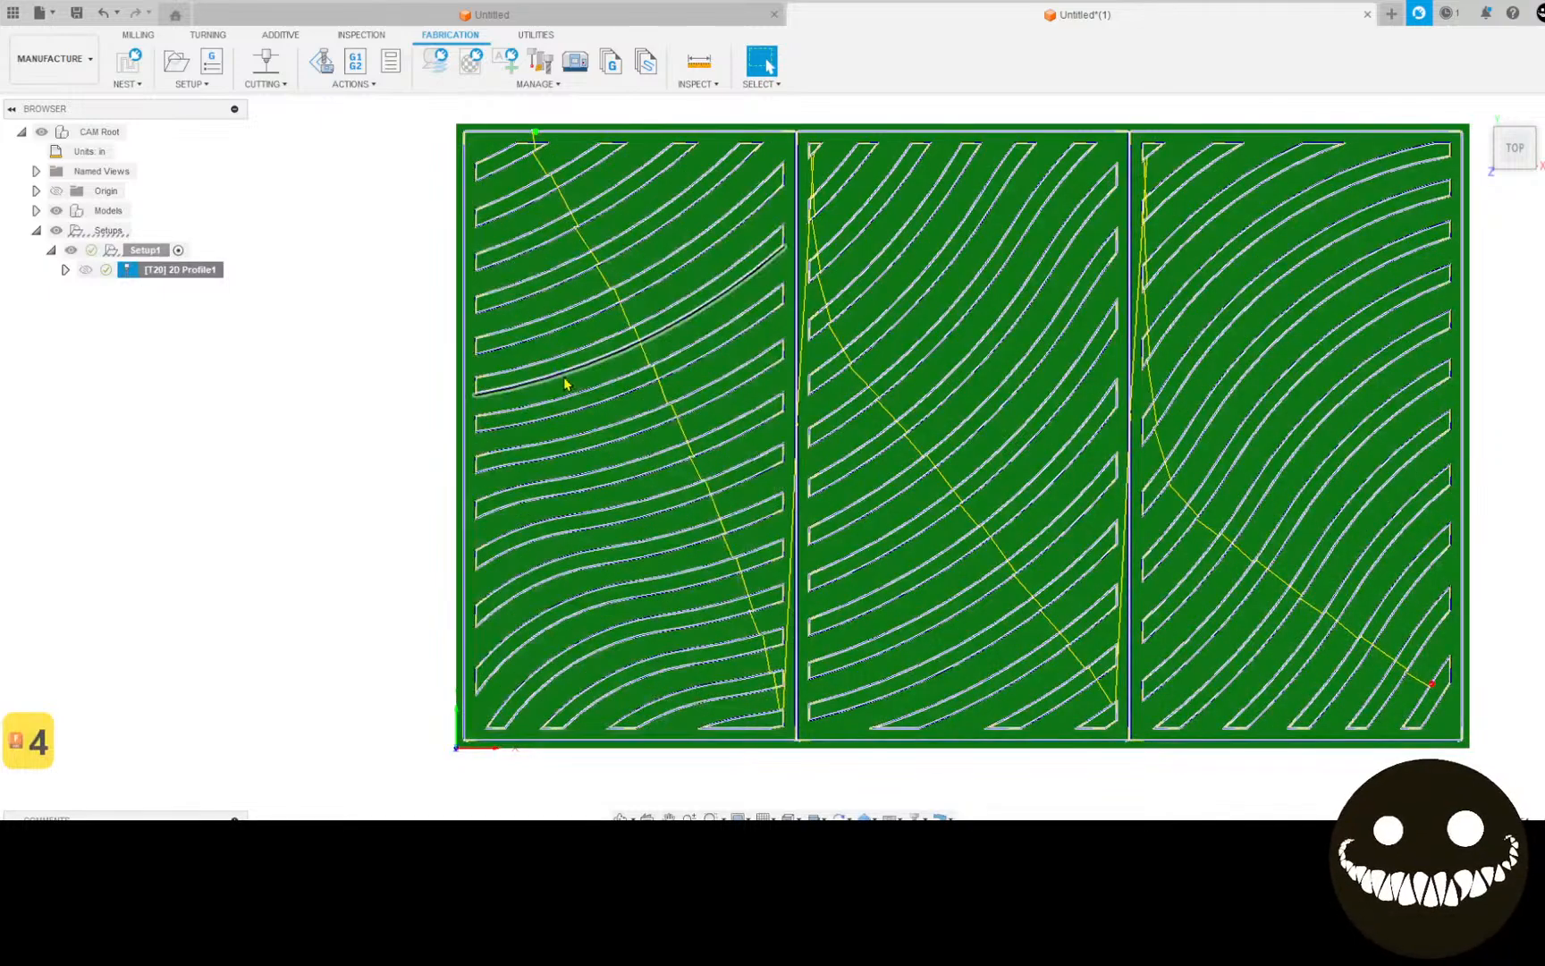
# Step: Inspect the lead-ins on the left grill section, raise the 2D Profile's lead-in radius to 0.2 in, and regenerate the toolpath
pyautogui.scroll(8, 559, 394)
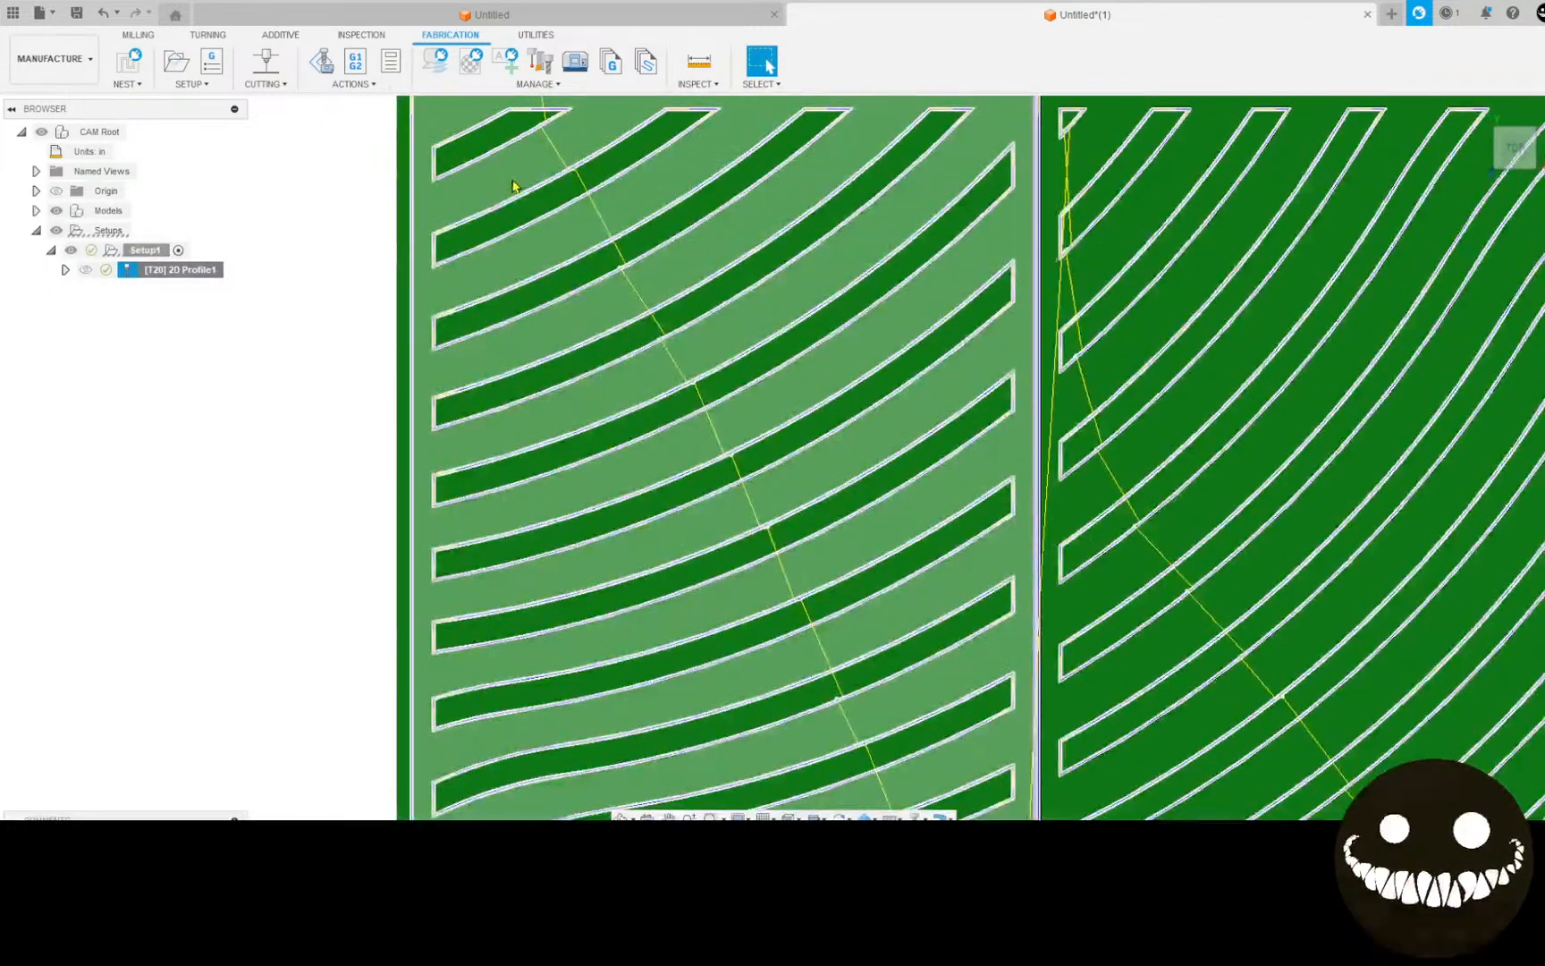
pyautogui.scroll(1, 611, 427)
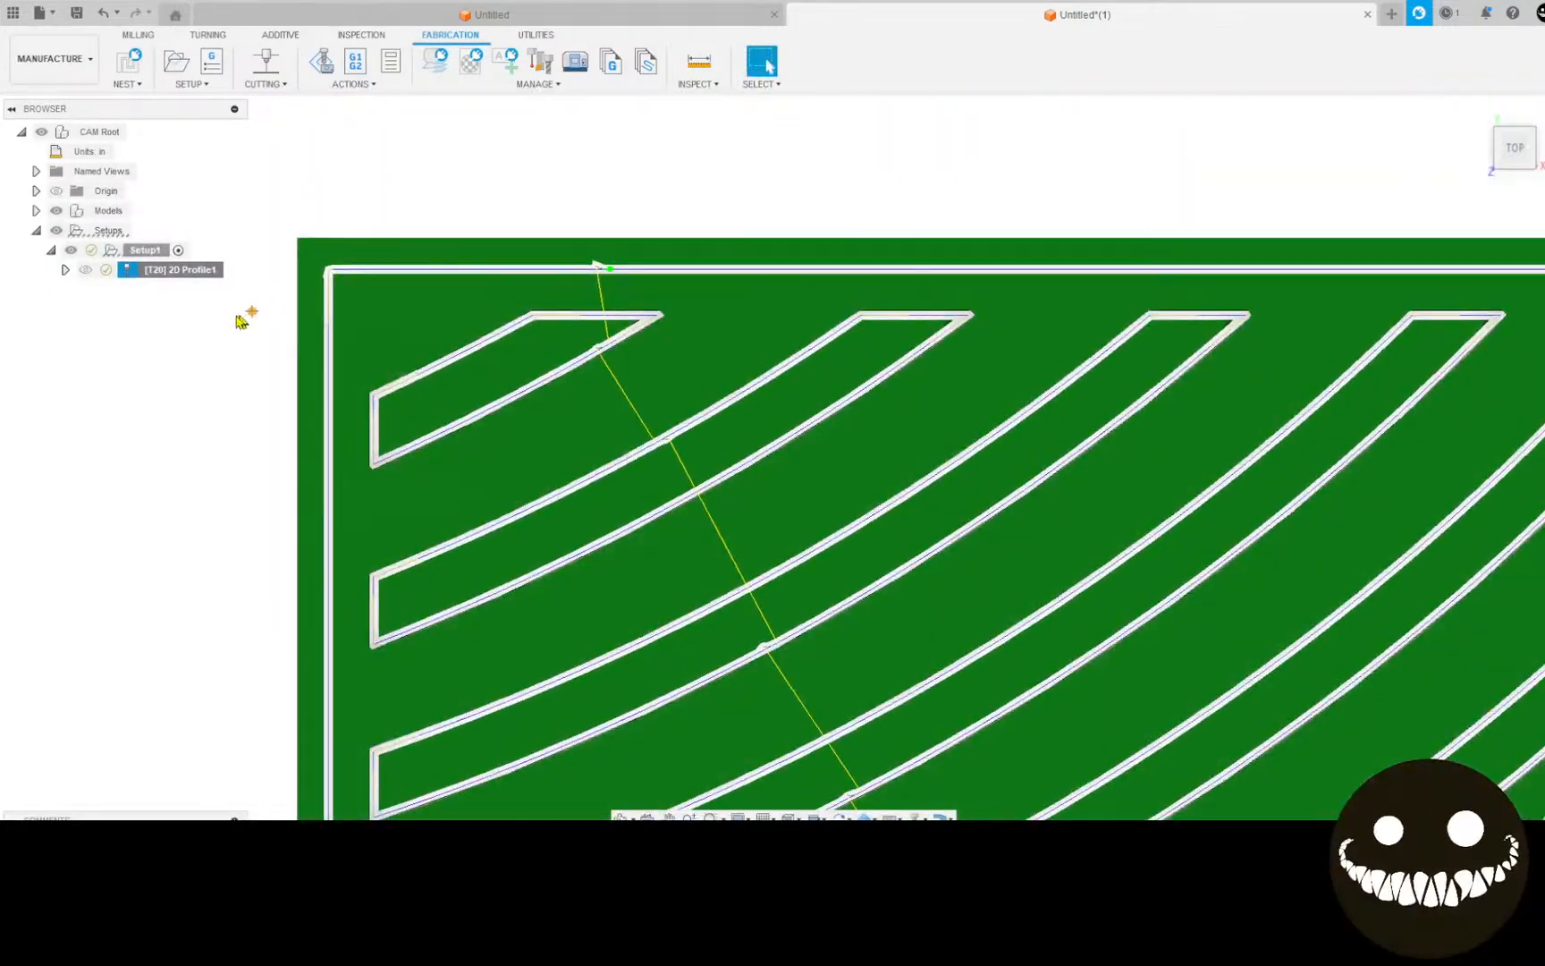
pyautogui.rightClick(200, 274)
pyautogui.click(244, 288)
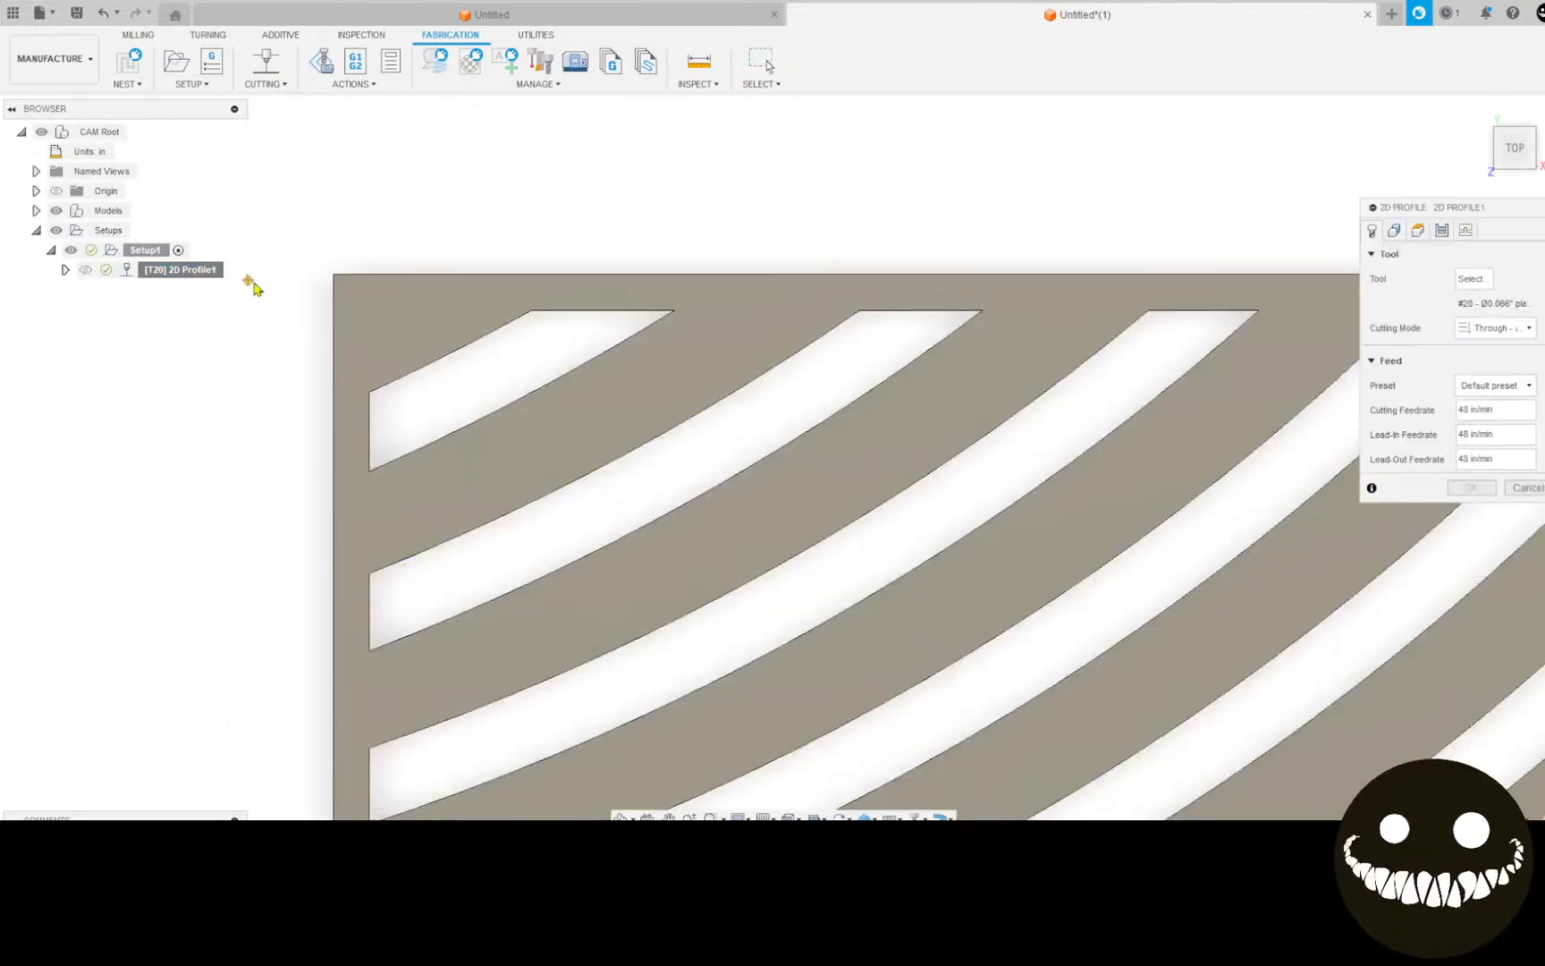
pyautogui.click(1466, 231)
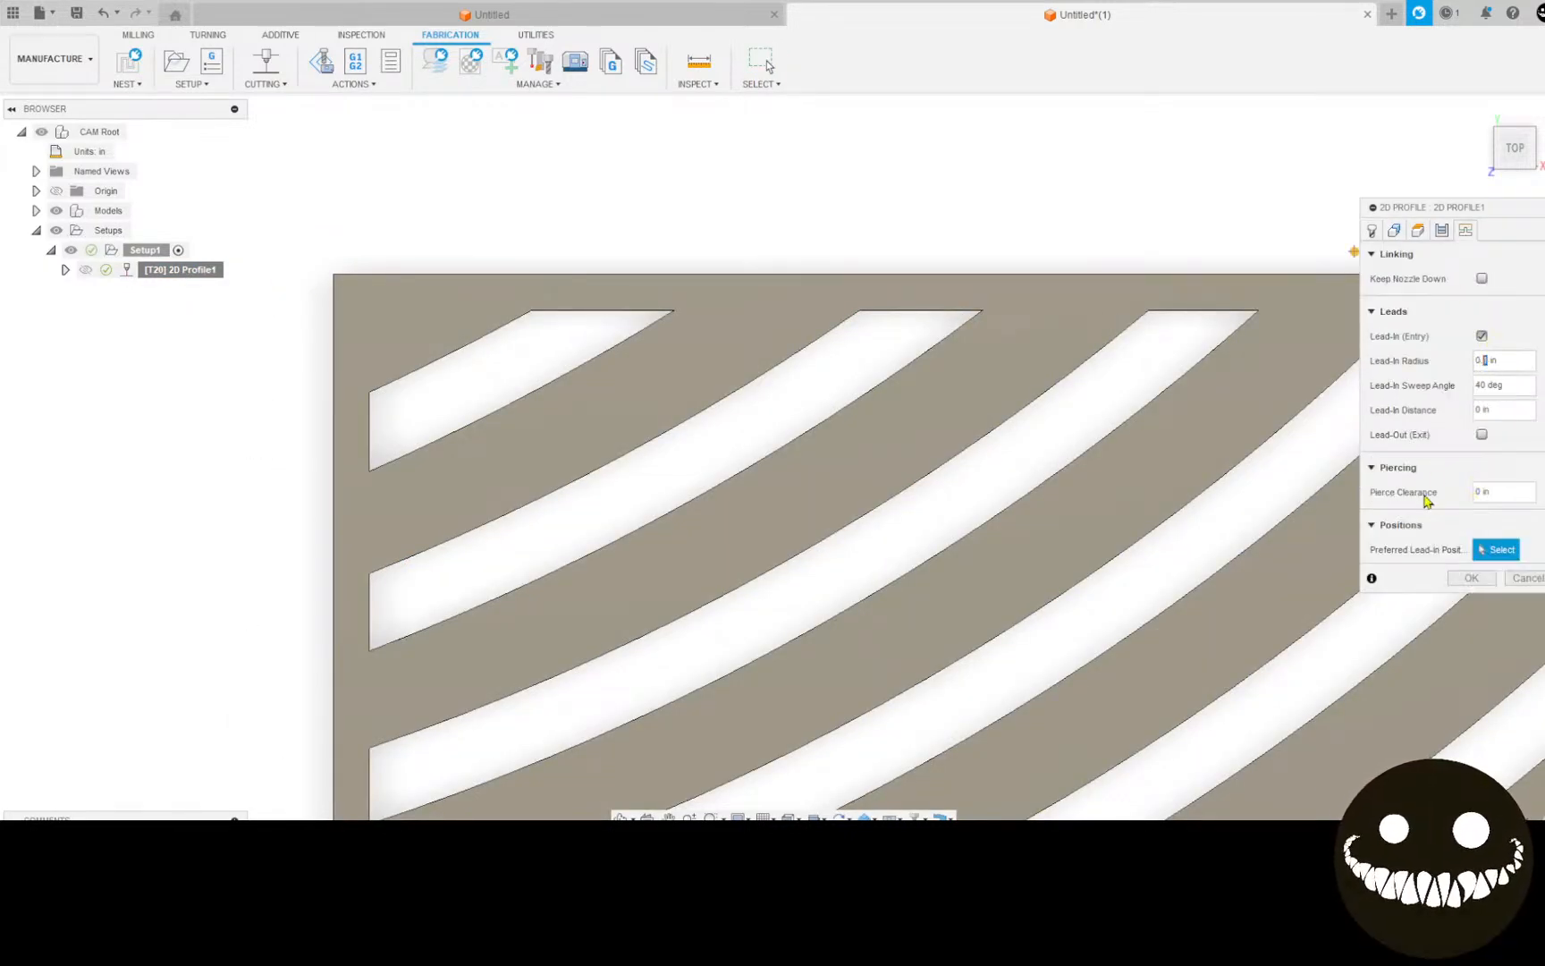
pyautogui.write('2')
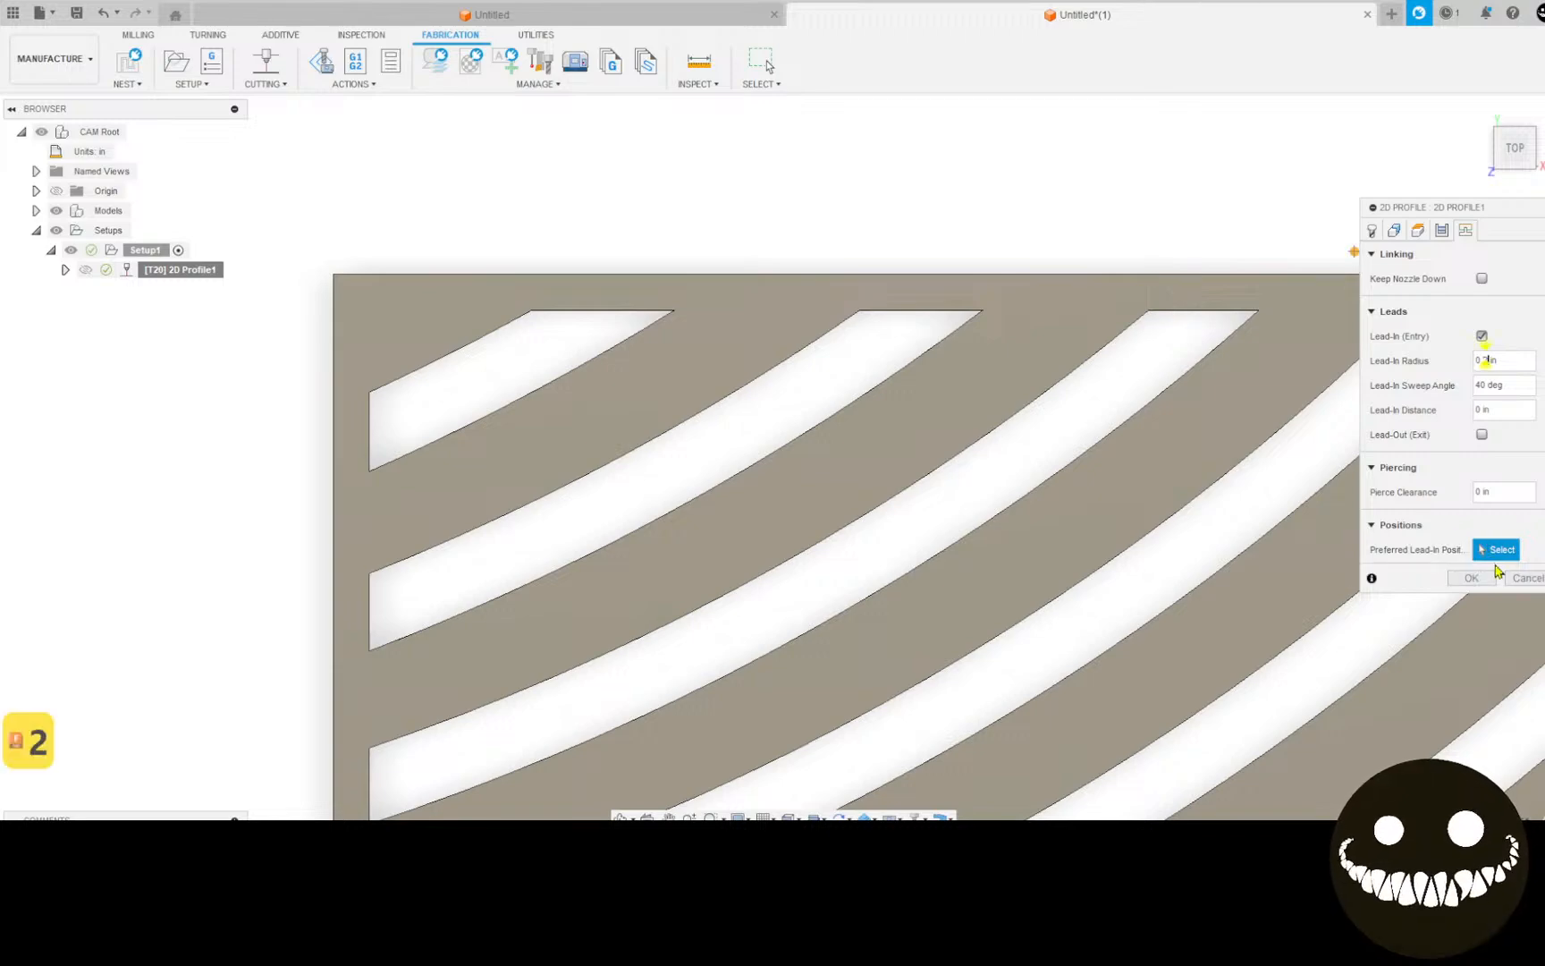
pyautogui.click(1471, 578)
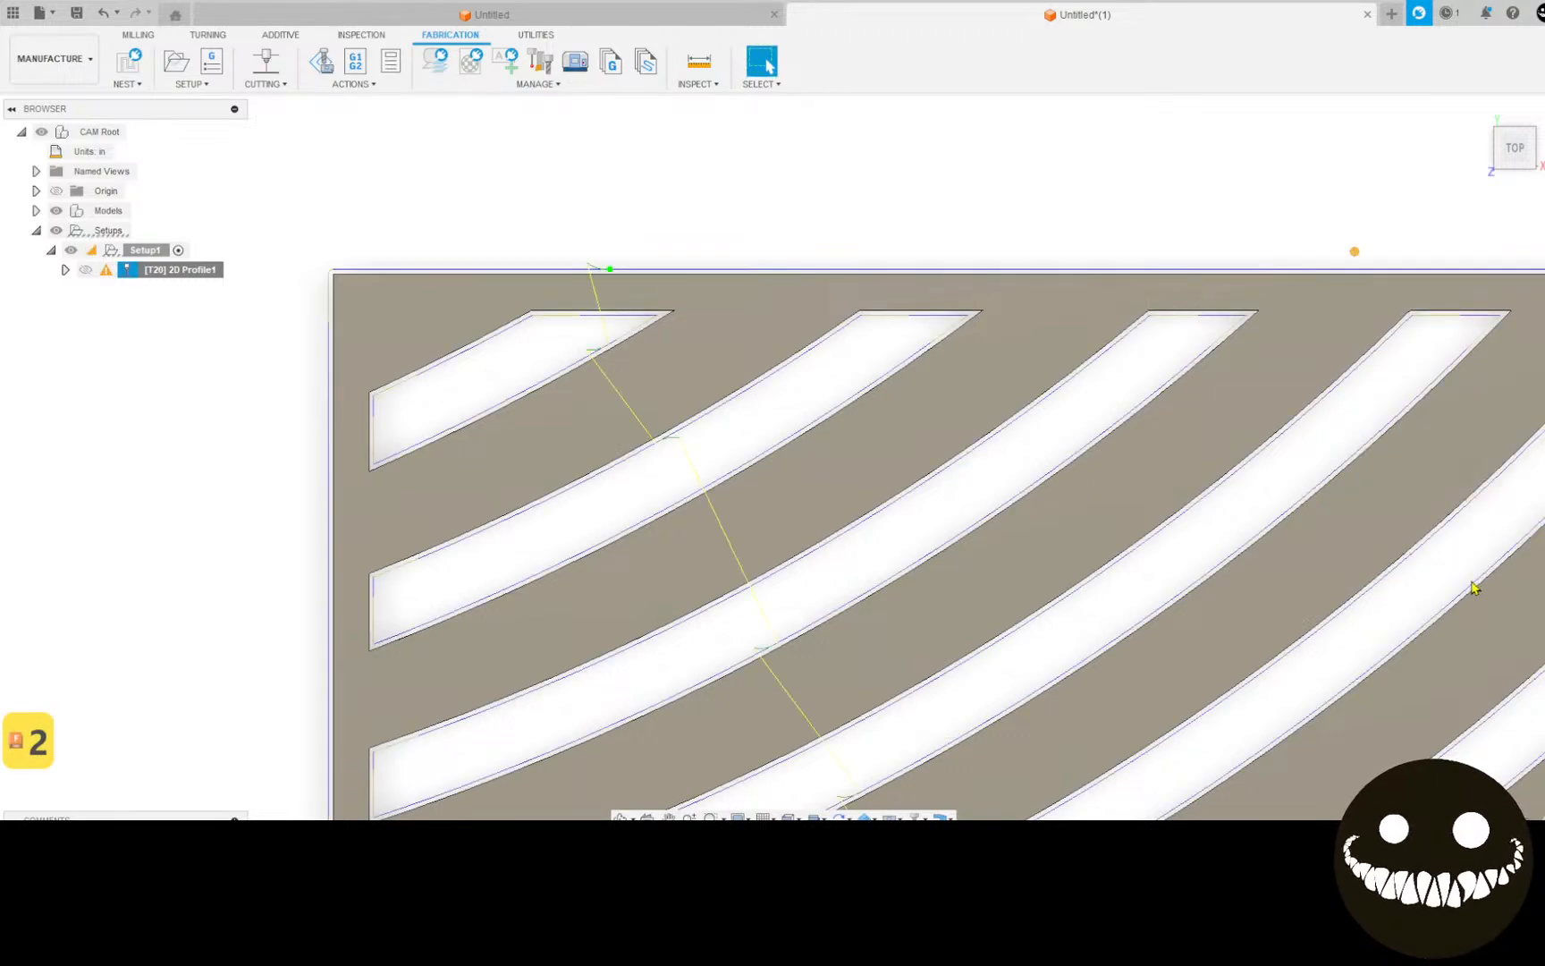
# Step: Check the toolpath across all three sections, set the 2D Profile's lead-in radius and lead-in distance to 0.1 in, and regenerate
pyautogui.scroll(-3, 1221, 595)
pyautogui.scroll(-6, 1221, 595)
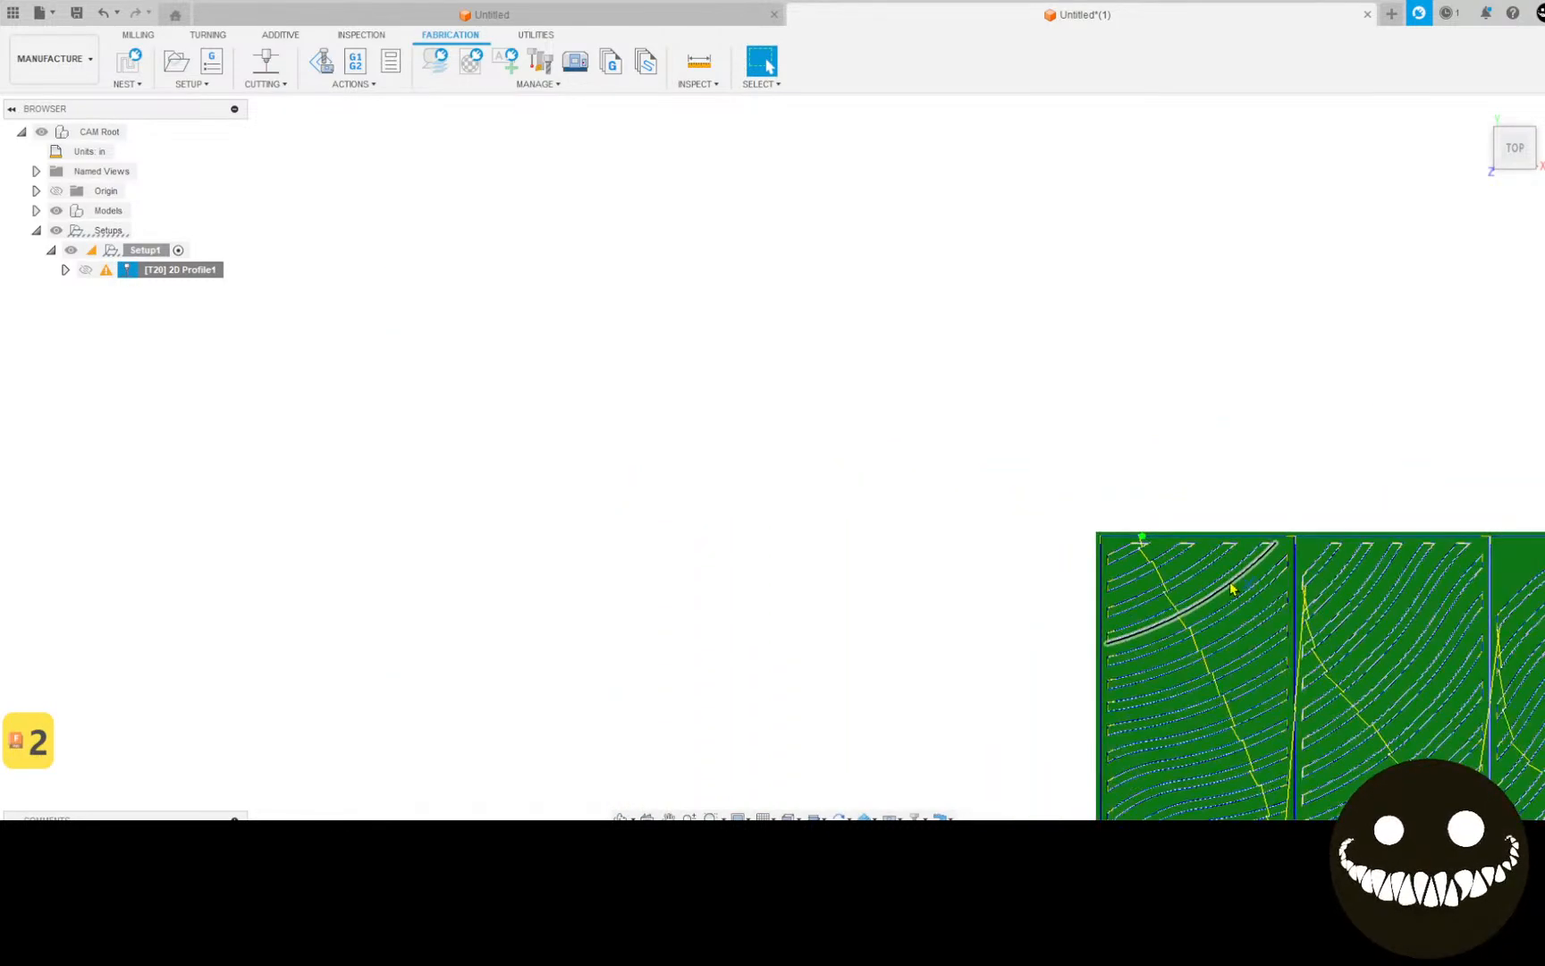
pyautogui.scroll(6, 1140, 421)
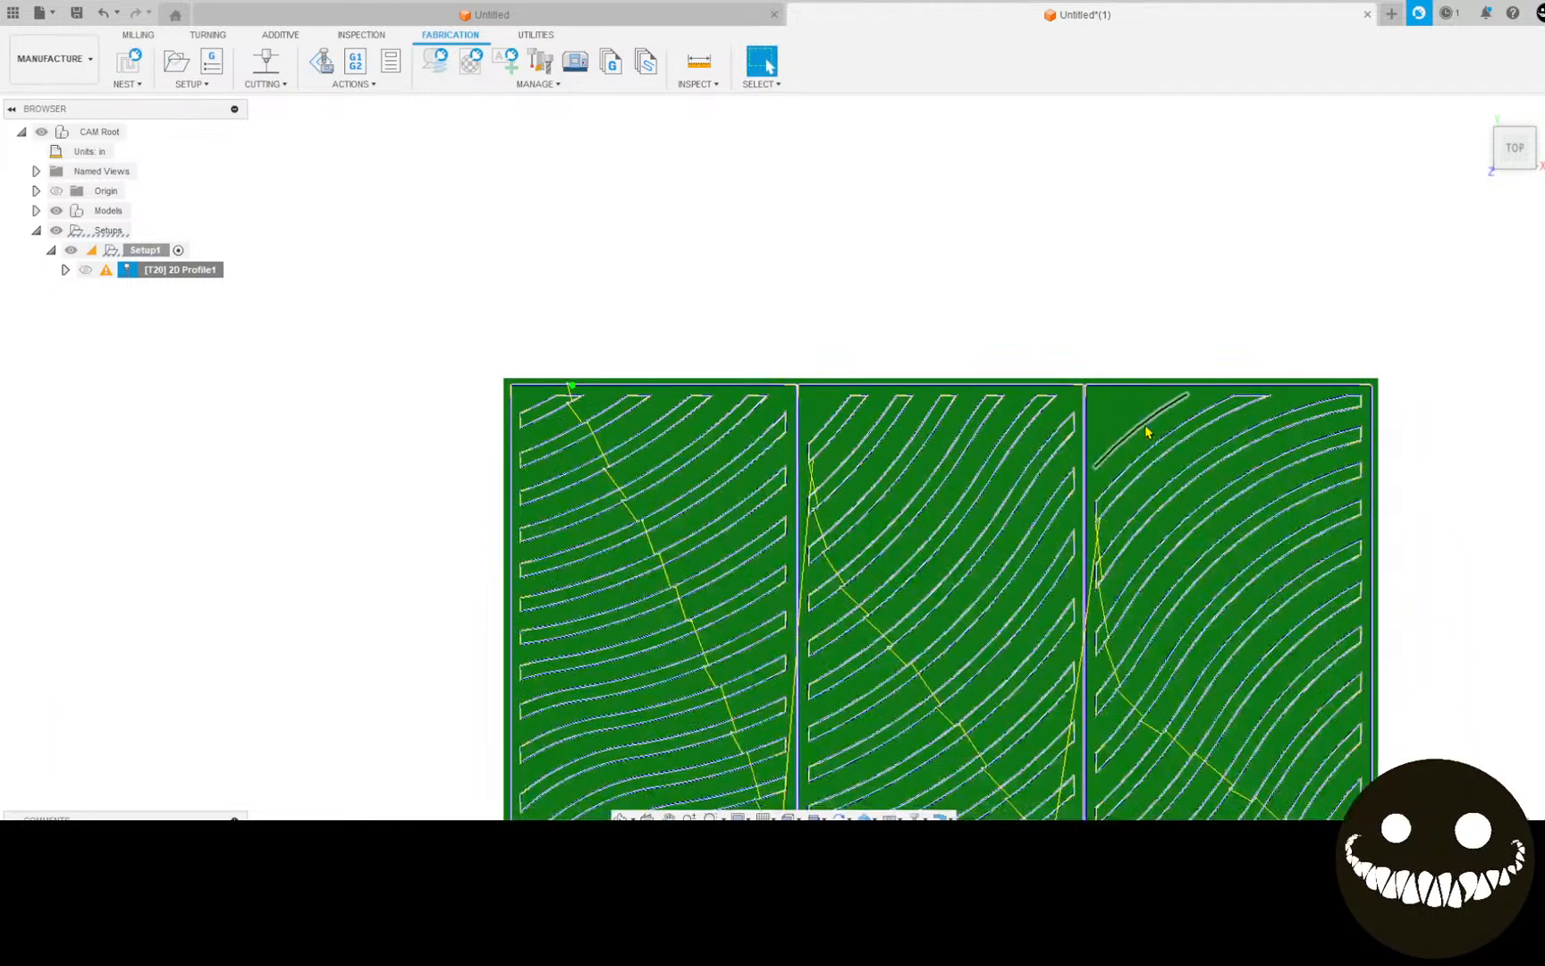
pyautogui.moveTo(775, 417); pyautogui.dragTo(714, 259, button='middle')
pyautogui.scroll(-4, 702, 289)
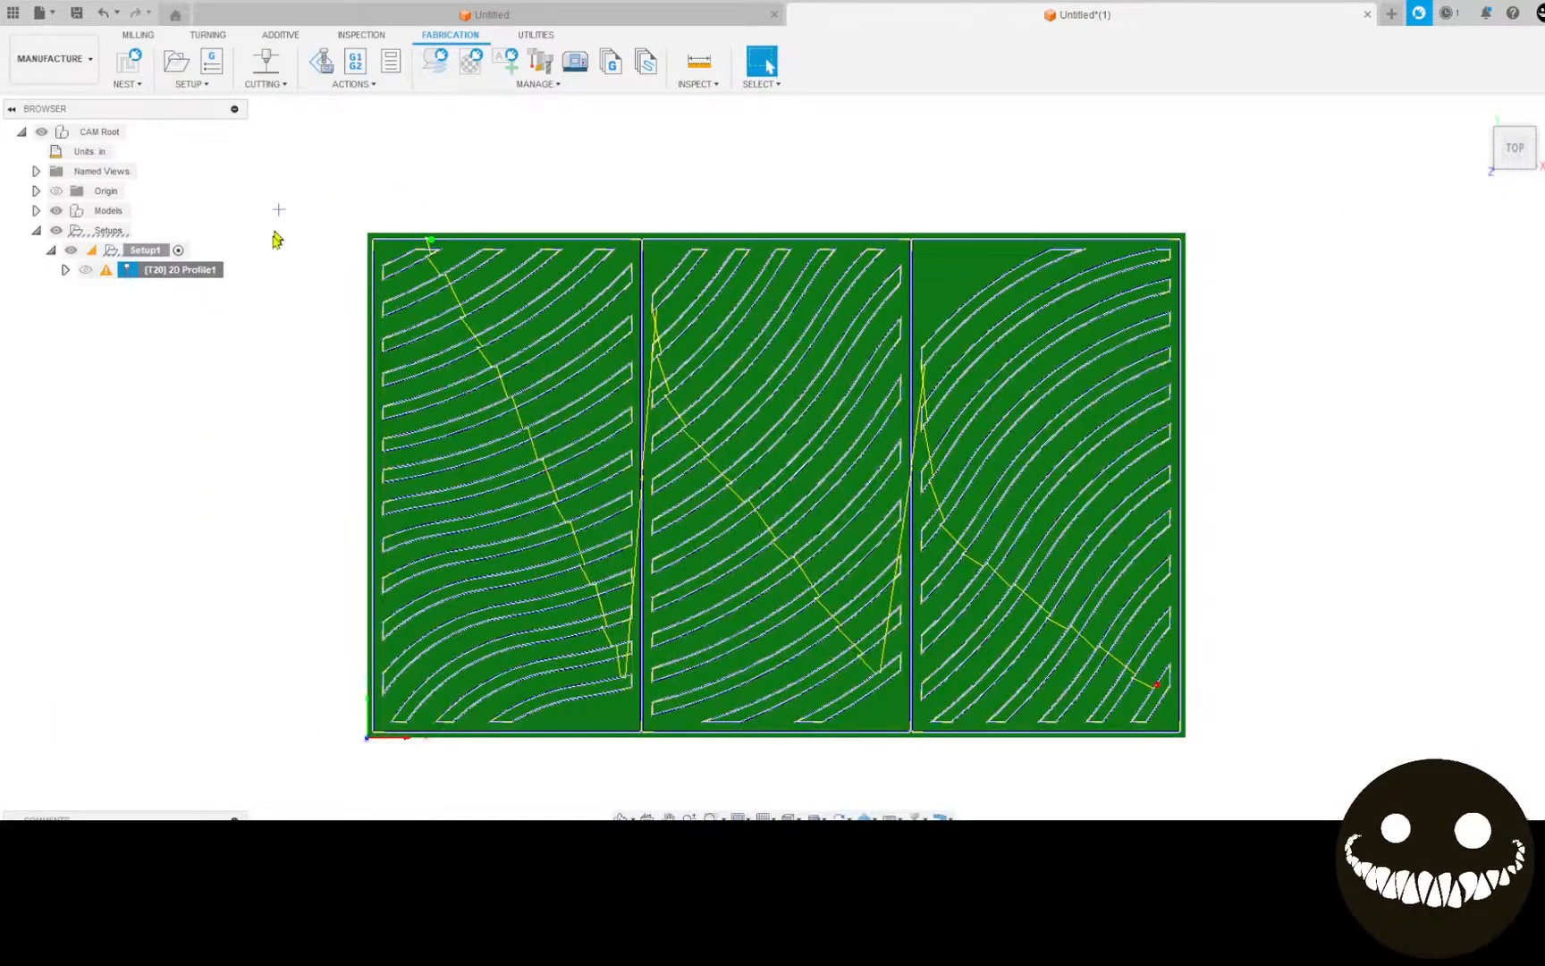
pyautogui.rightClick(204, 270)
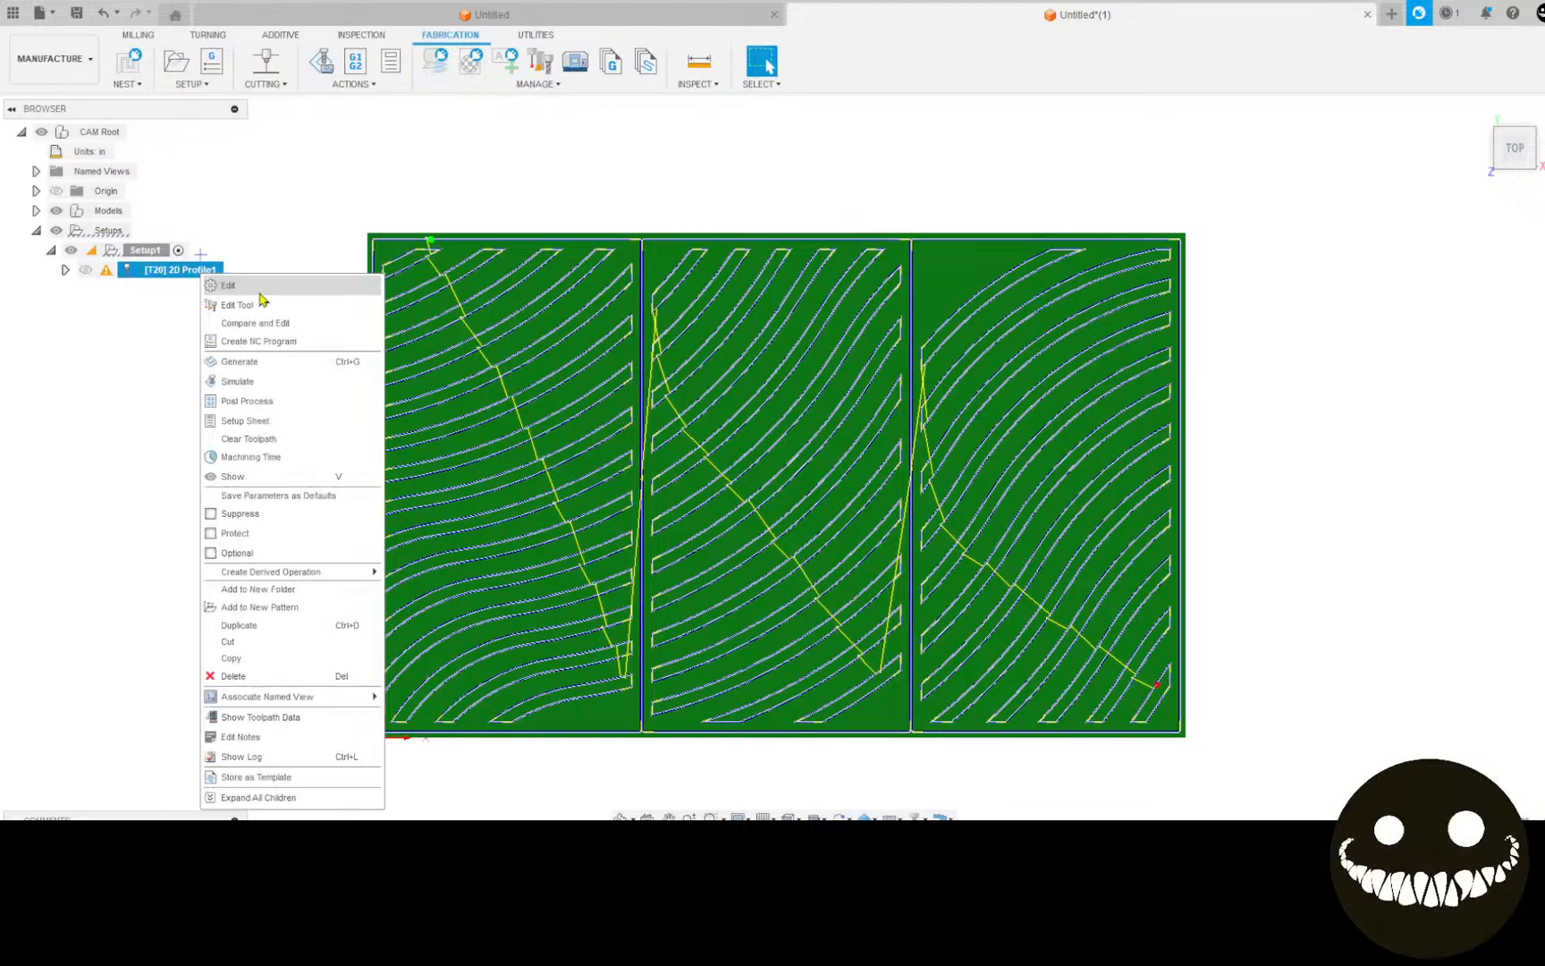
pyautogui.click(259, 286)
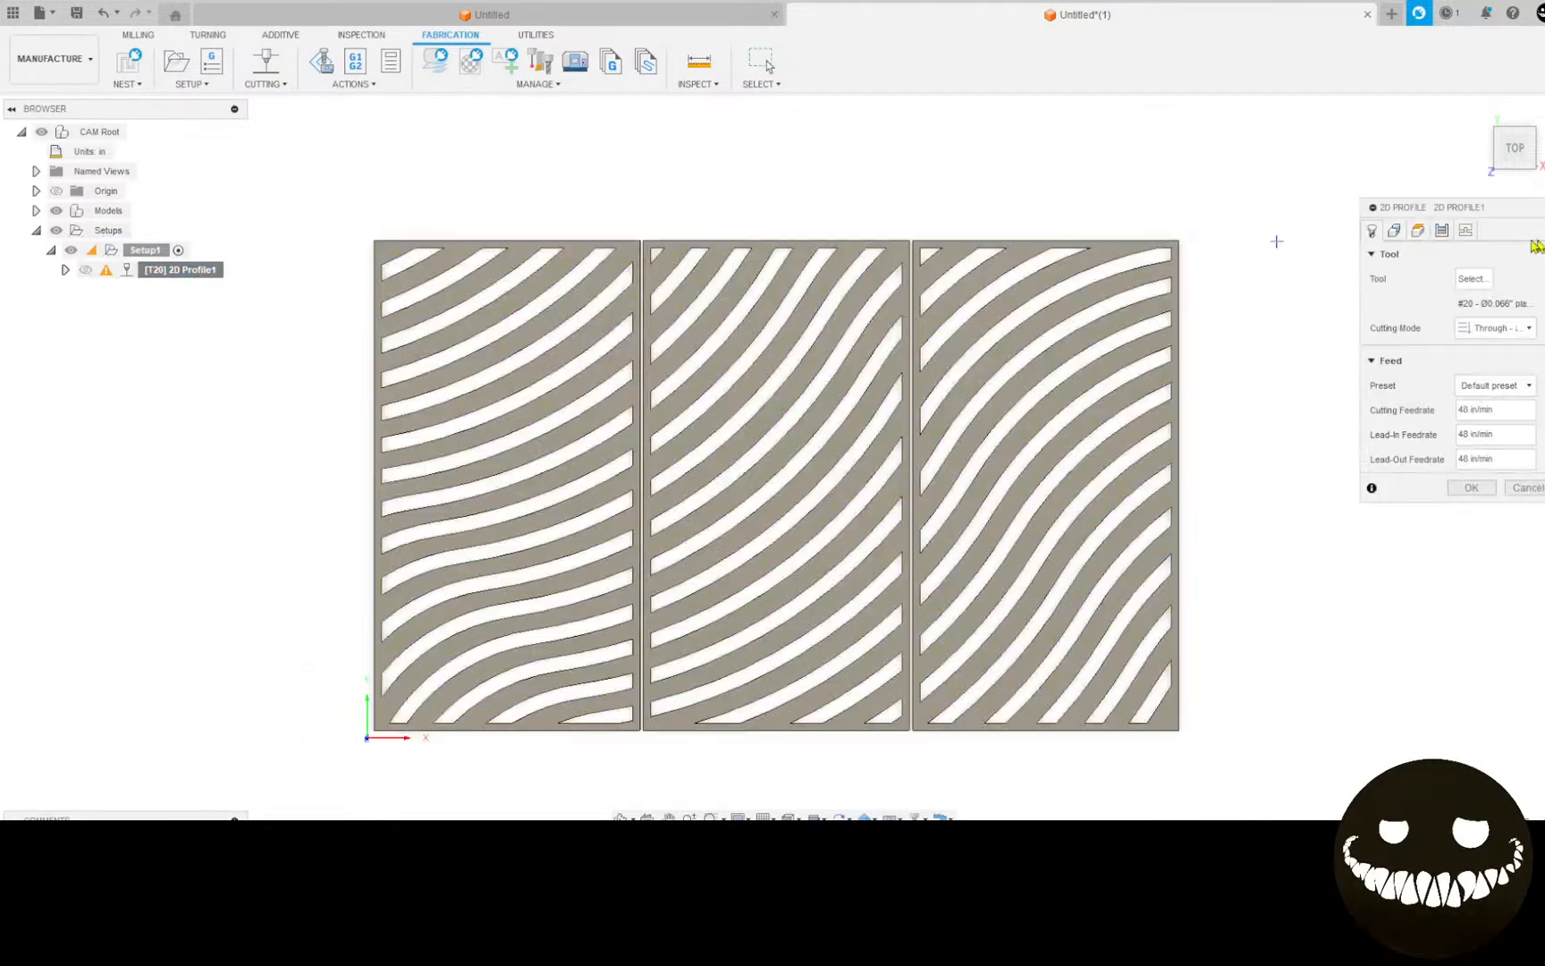
pyautogui.click(1465, 230)
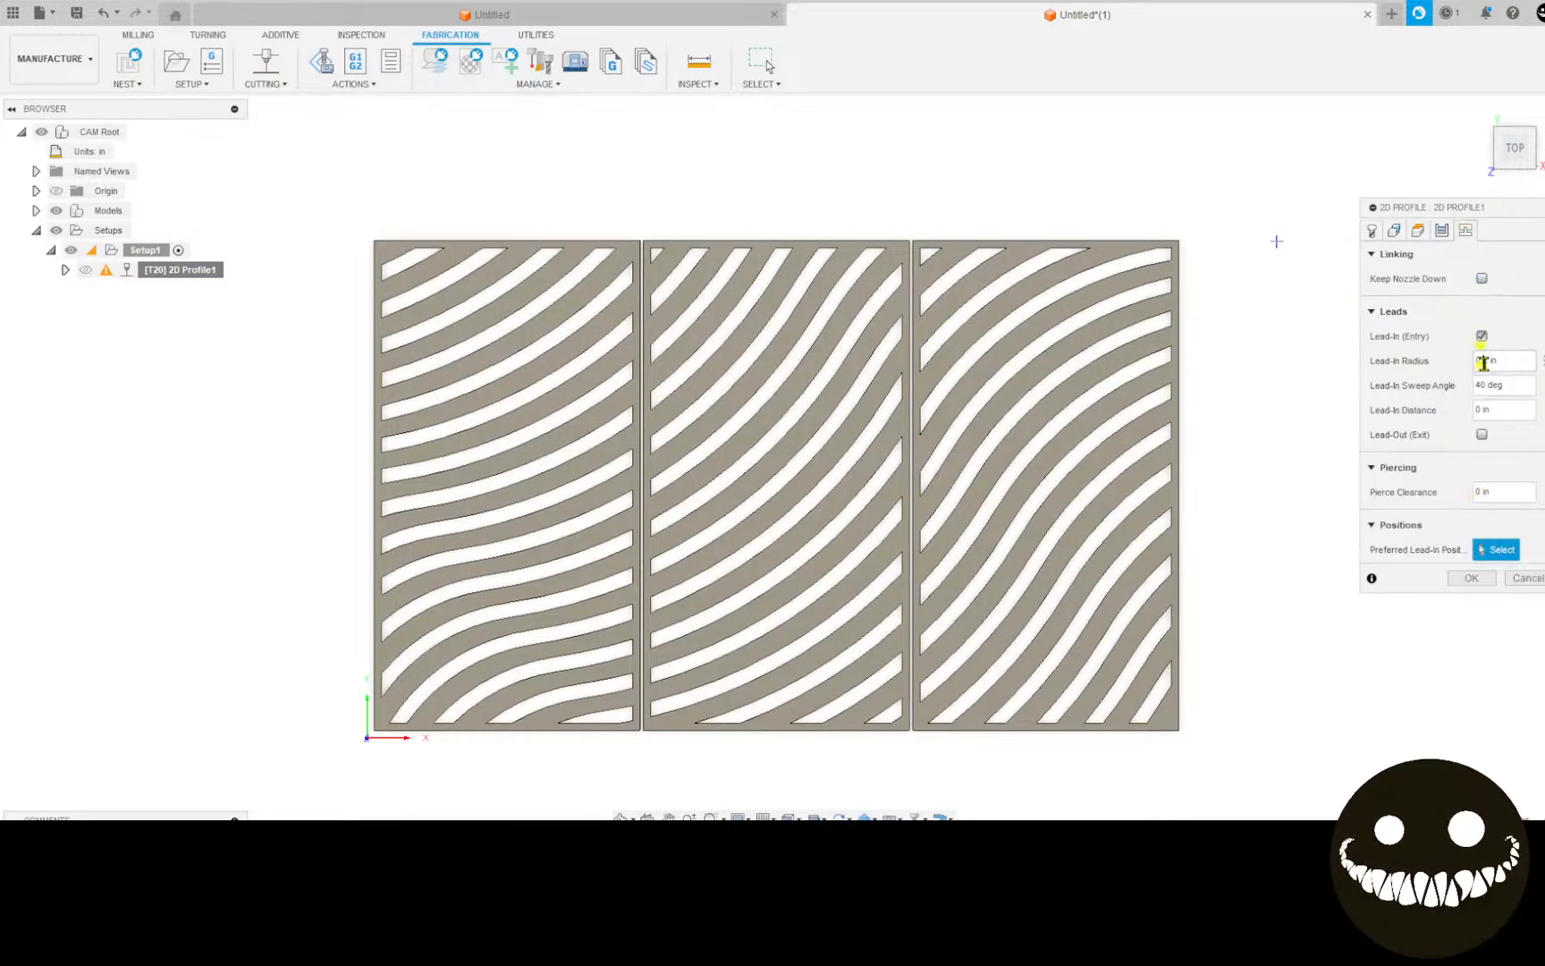
pyautogui.click(1487, 361)
pyautogui.write('1')
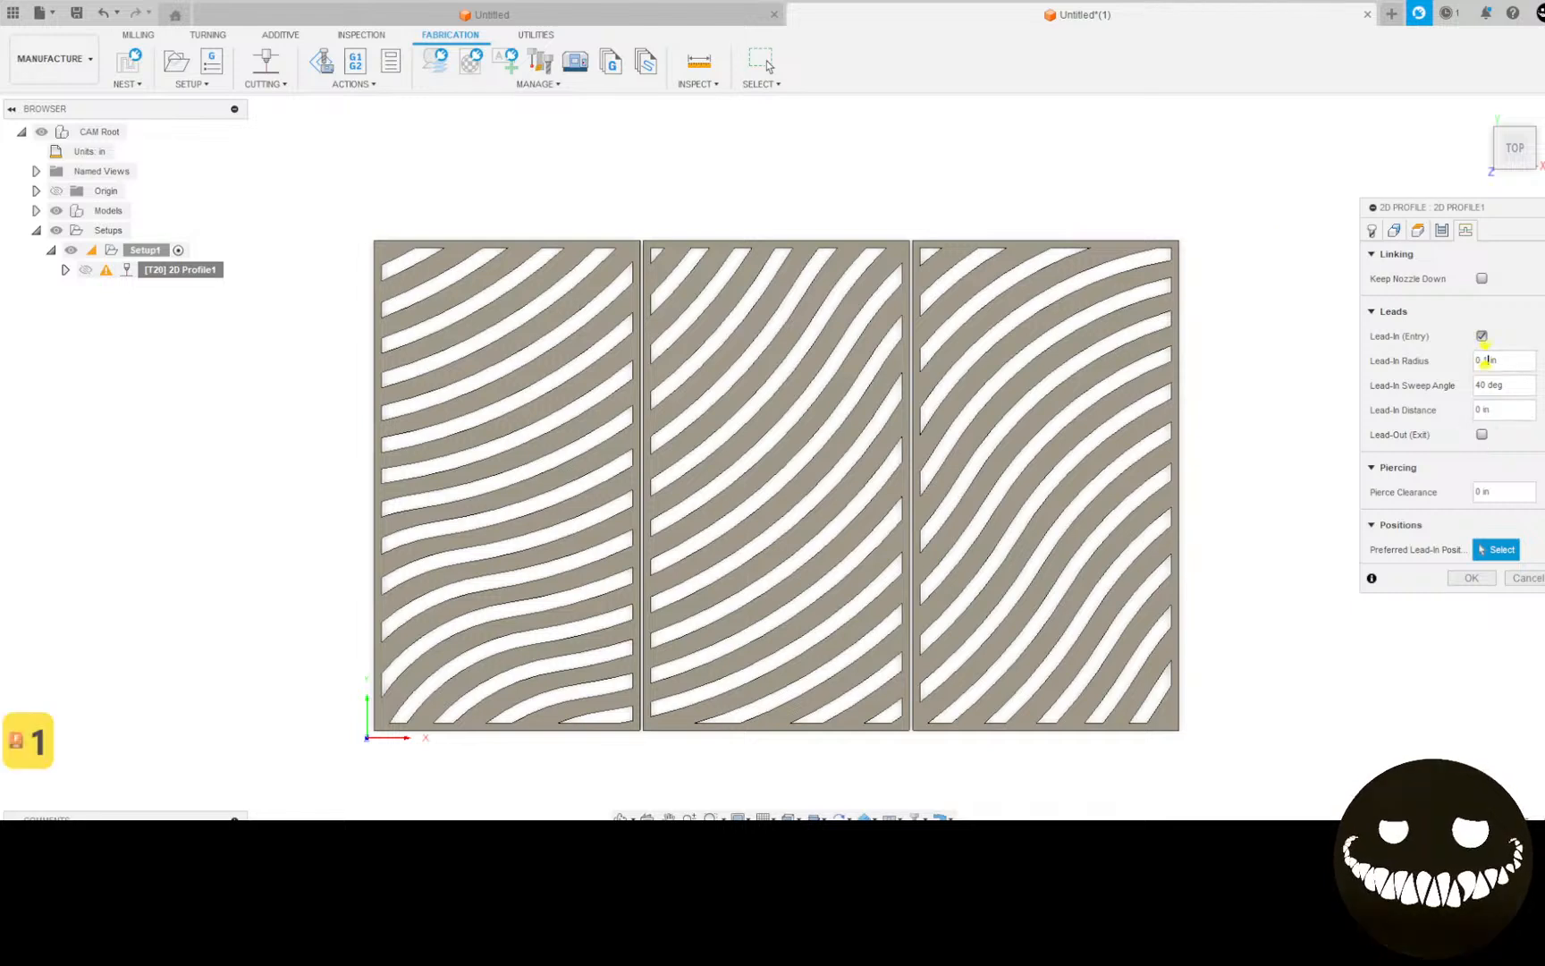
pyautogui.click(1477, 409)
pyautogui.write('.1')
pyautogui.click(1471, 578)
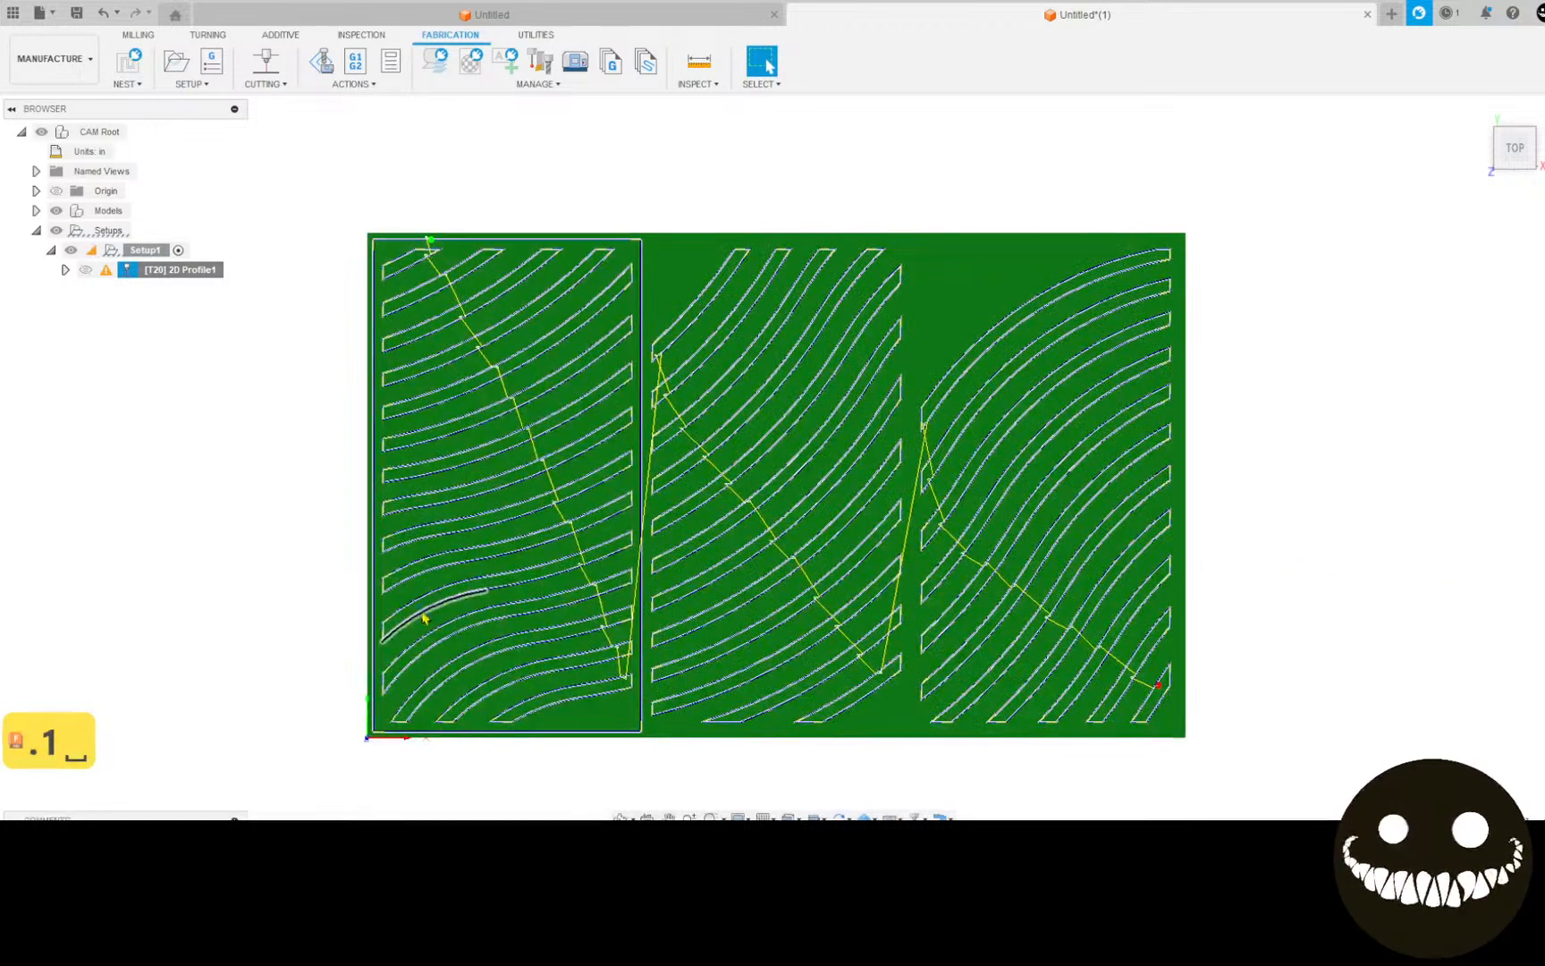
# Step: Undo the recent 2D Profile lead-in edits, stepping back through the operation's change history
pyautogui.hotkey('ctrl', 'z')
pyautogui.hotkey('ctrl', 'z')
pyautogui.hotkey('ctrl', 'z')
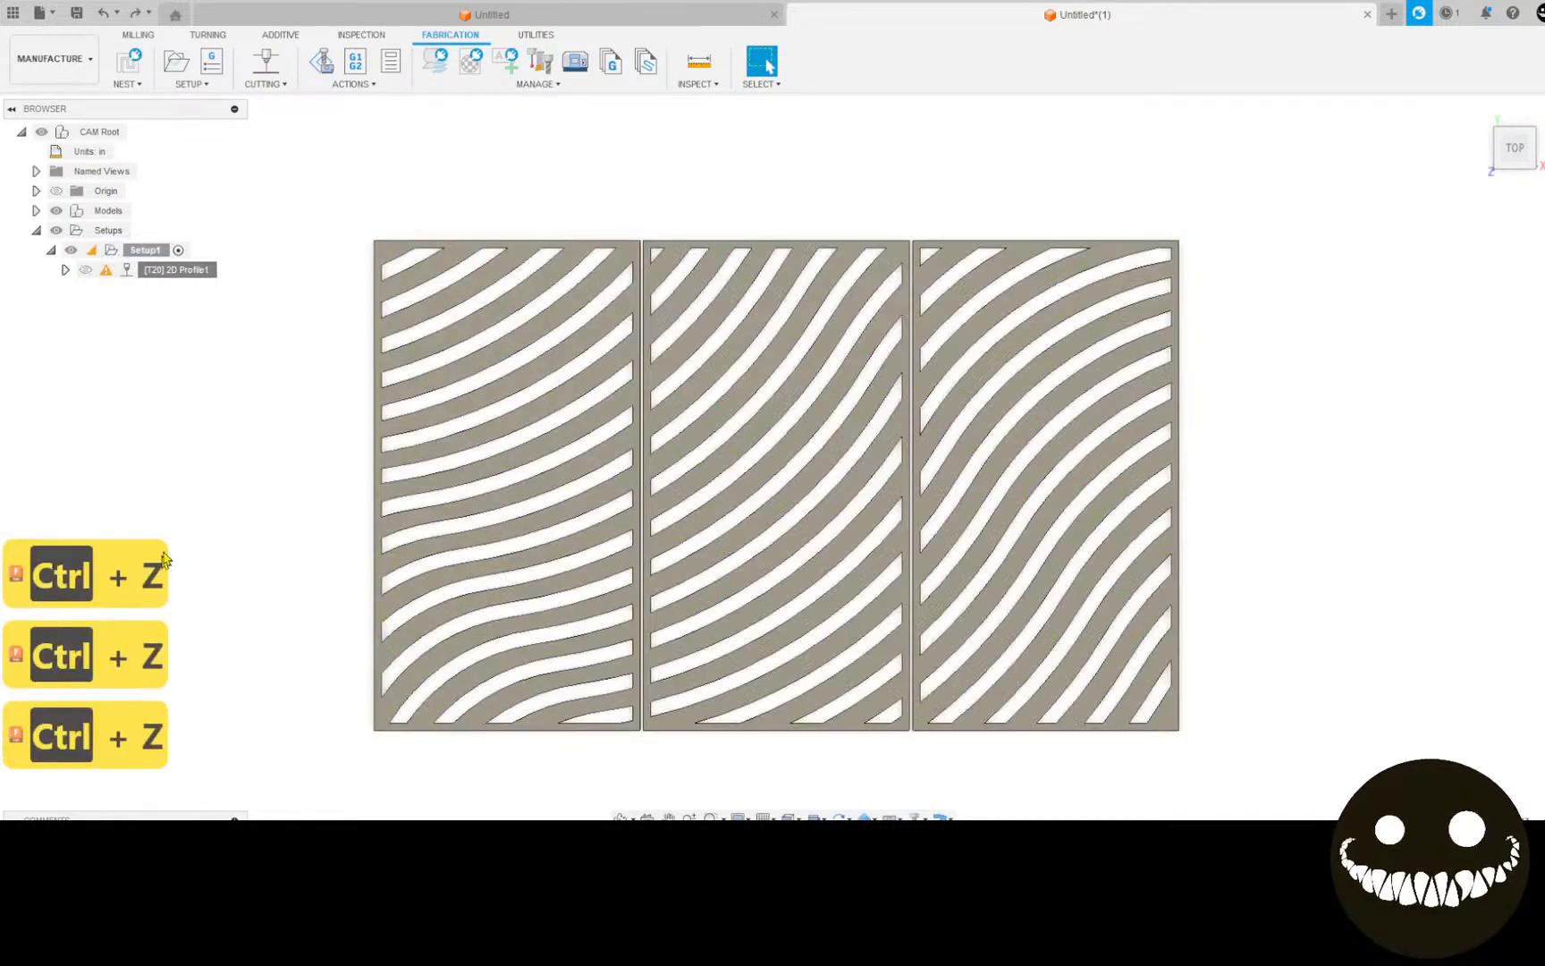
pyautogui.click(161, 271)
pyautogui.rightClick(161, 272)
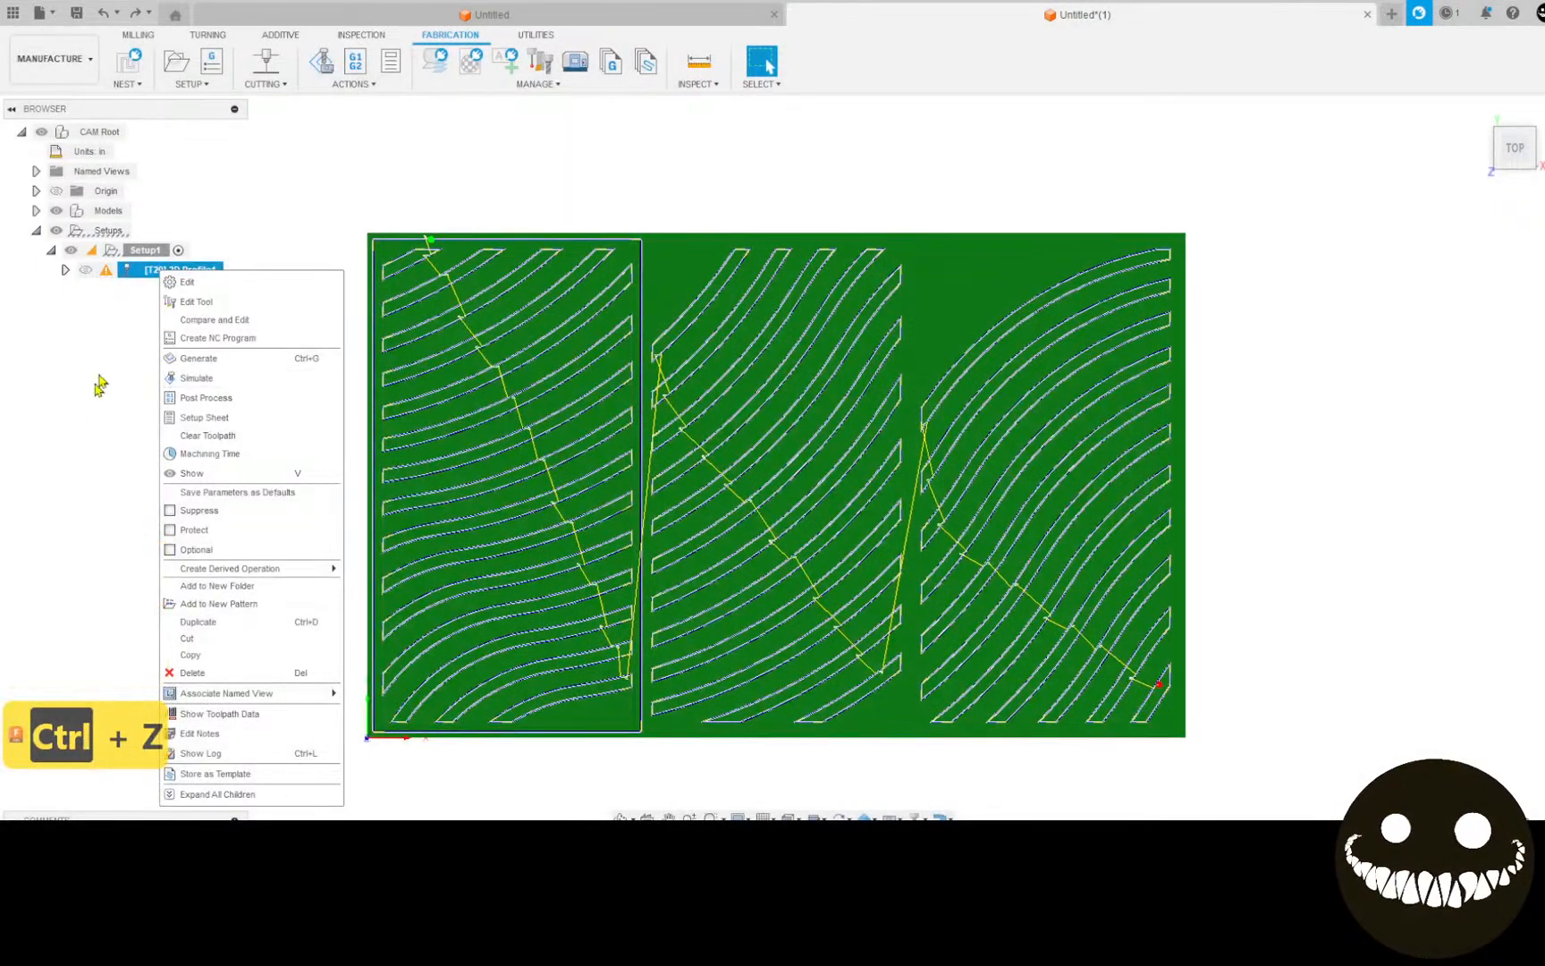
pyautogui.click(109, 386)
pyautogui.click(189, 270)
pyautogui.click(131, 323)
pyautogui.click(183, 273)
pyautogui.click(145, 357)
pyautogui.hotkey('ctrl', 'z')
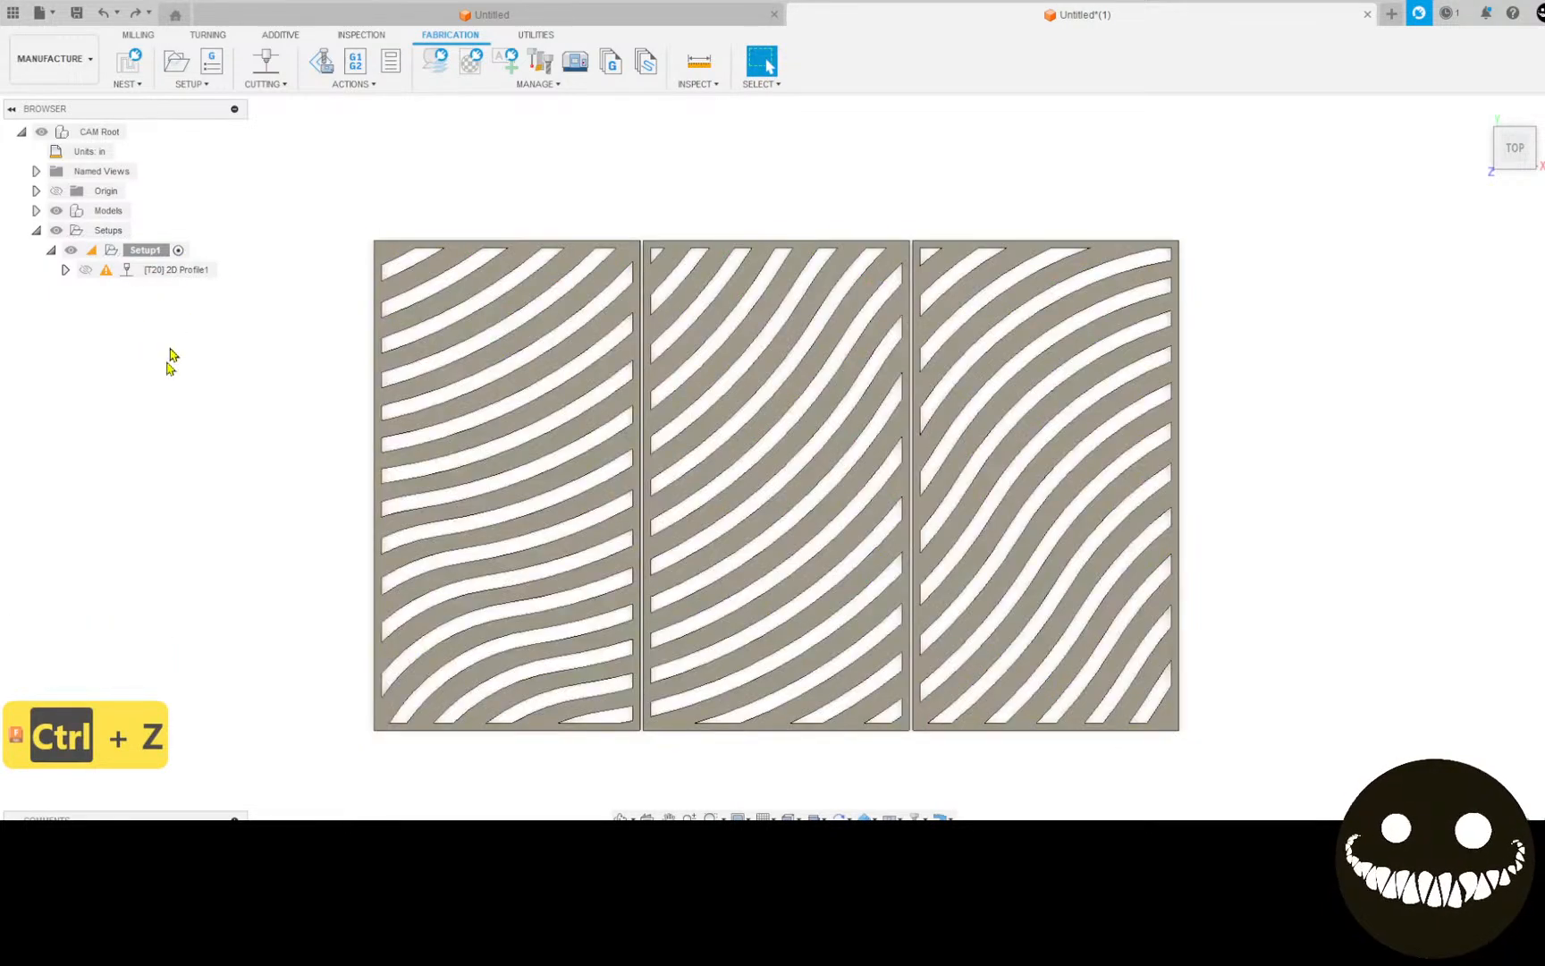
pyautogui.hotkey('ctrl', 'z')
pyautogui.hotkey('ctrl', 'z')
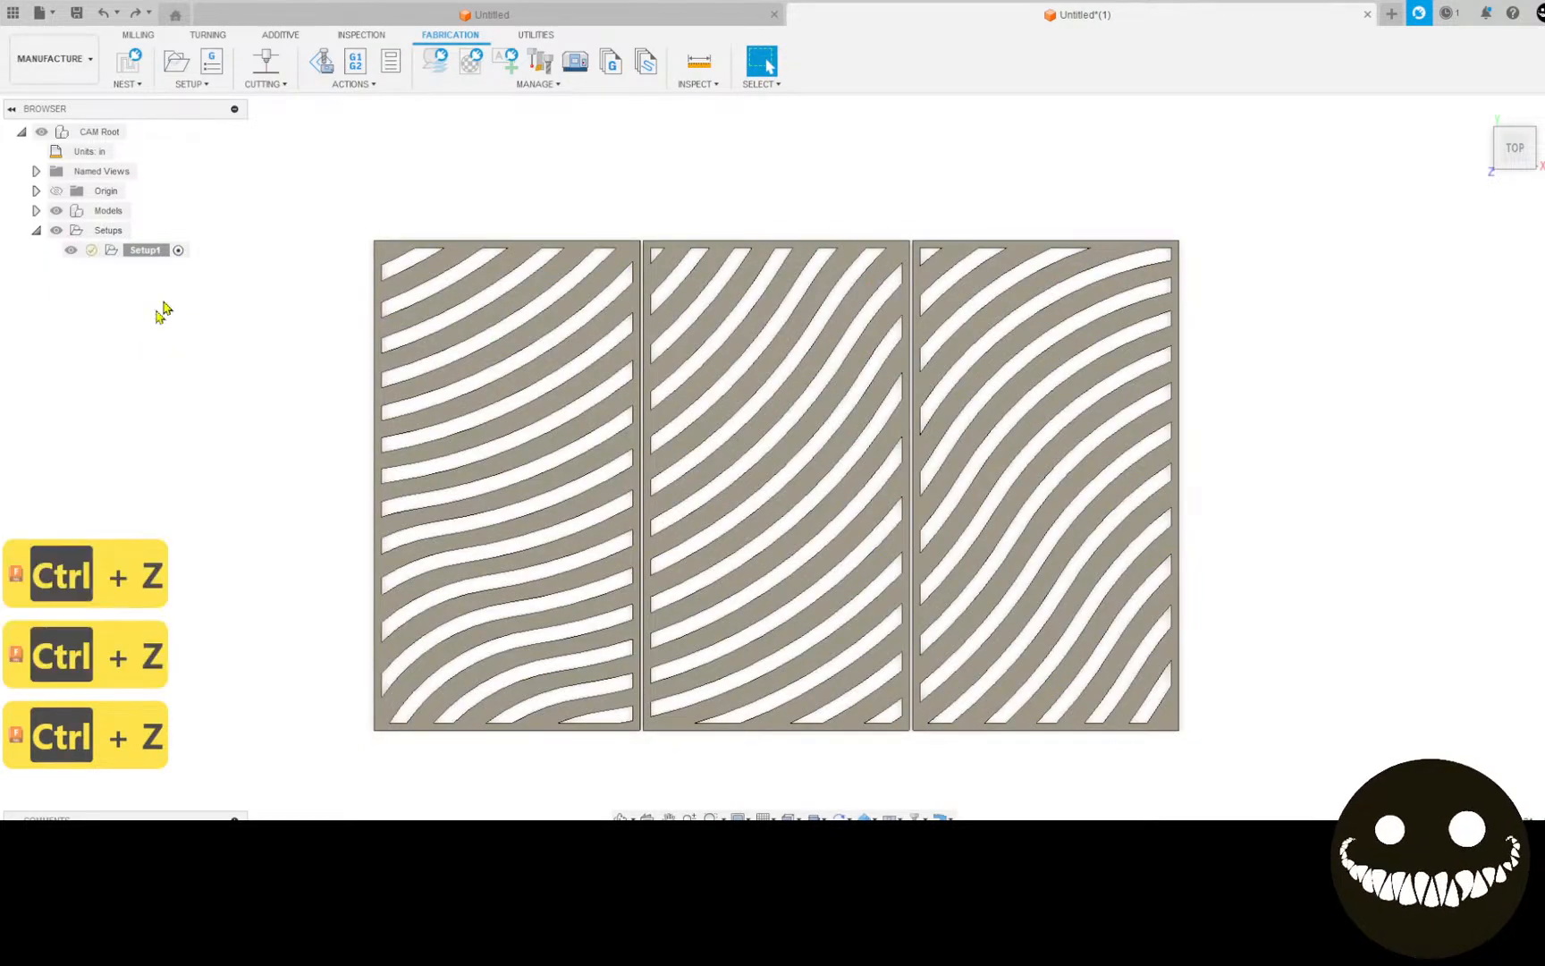
# Step: Redo the undone changes to restore the 2D Profile operation and its full toolpath under Setup1
pyautogui.click(146, 252)
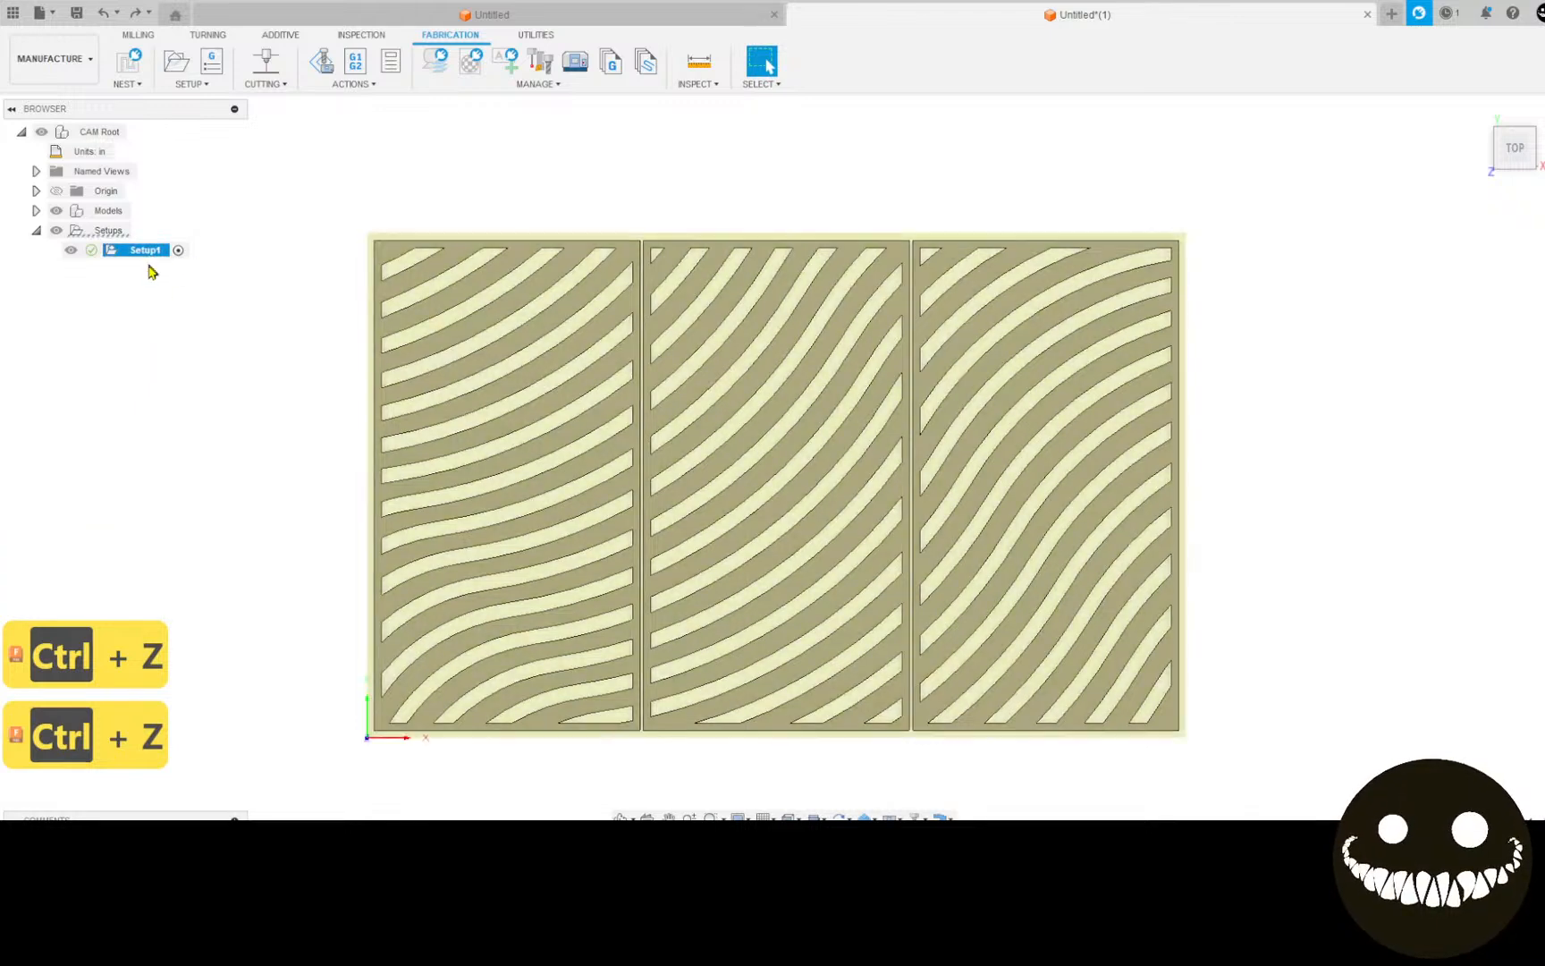
pyautogui.hotkey('ctrl', 'y')
pyautogui.hotkey('ctrl', 'y')
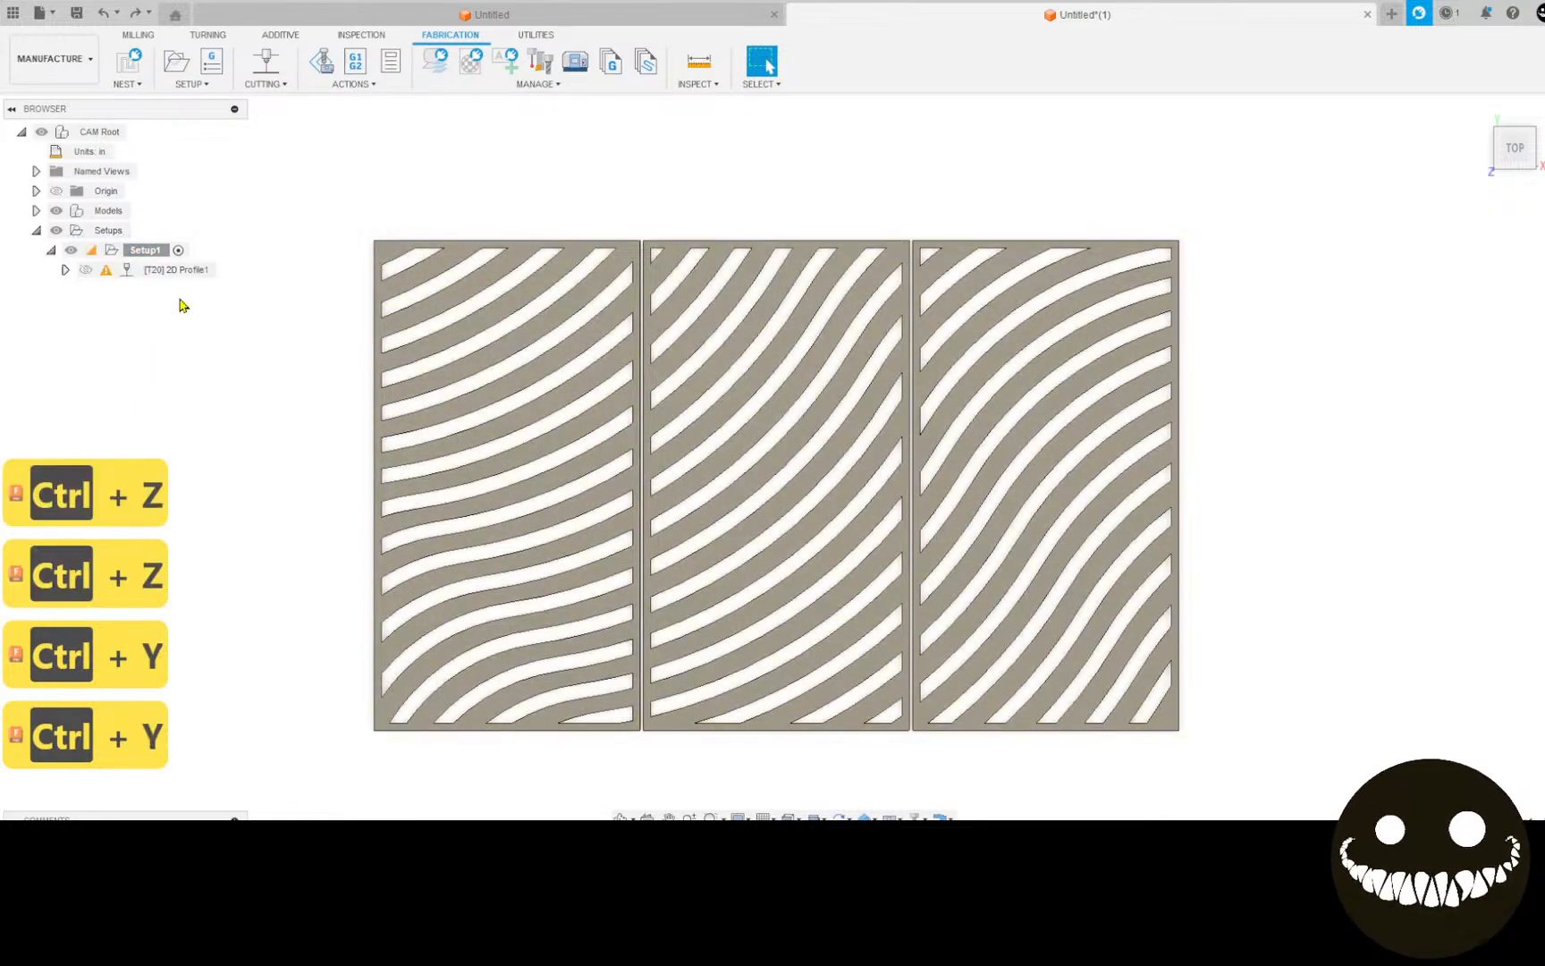
pyautogui.click(188, 271)
pyautogui.hotkey('ctrl', 'y')
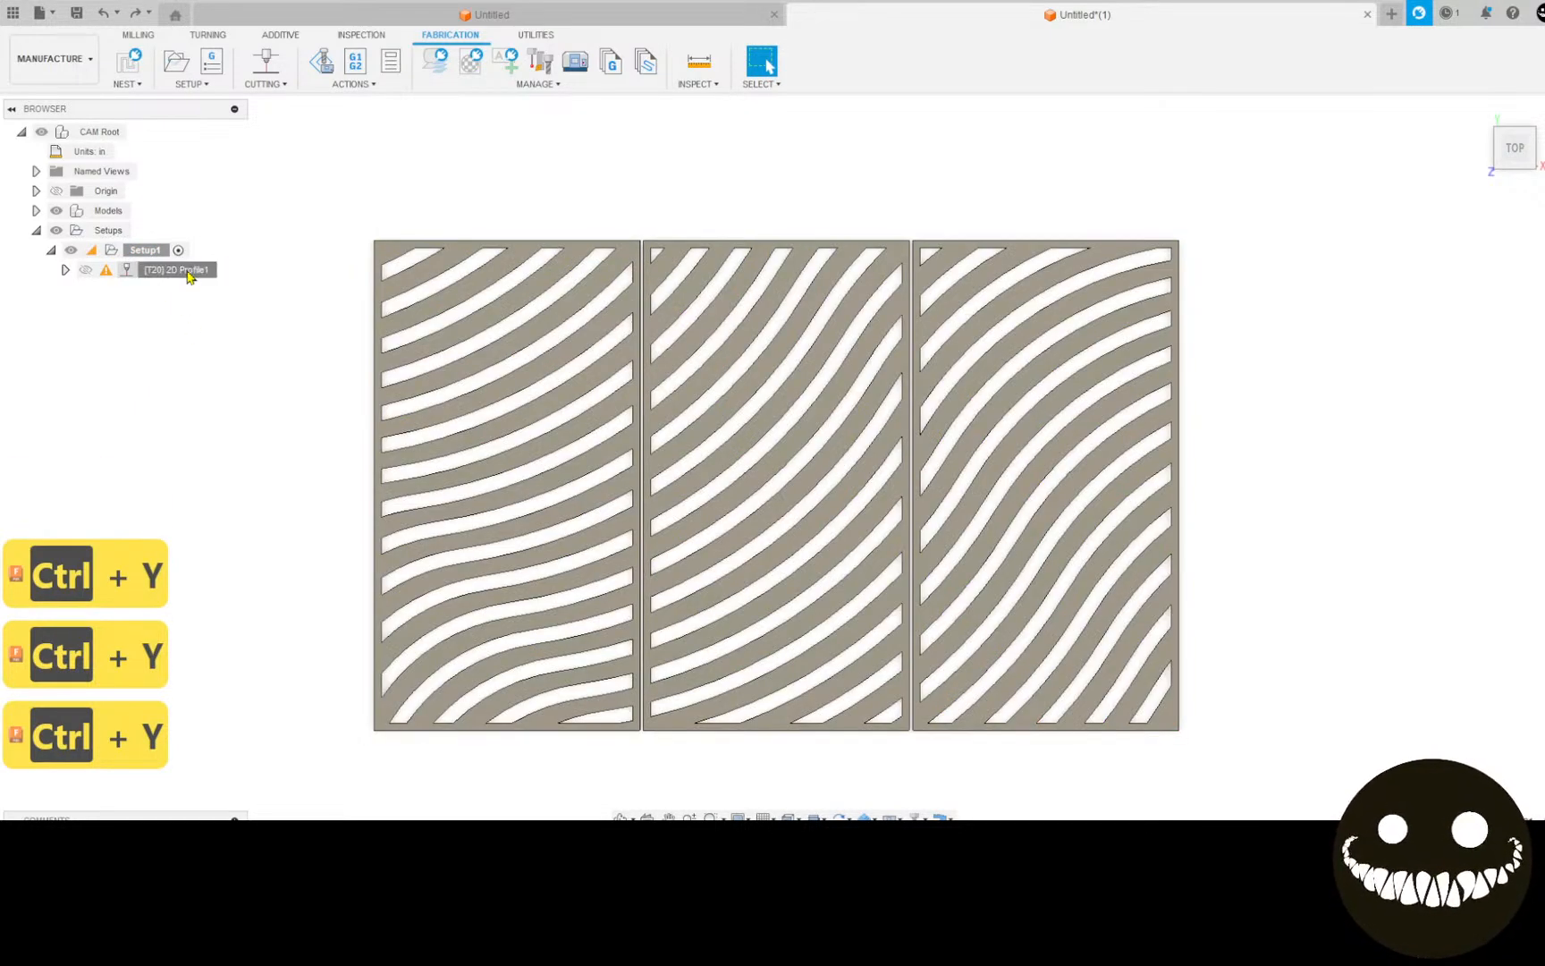
pyautogui.hotkey('ctrl', 'y')
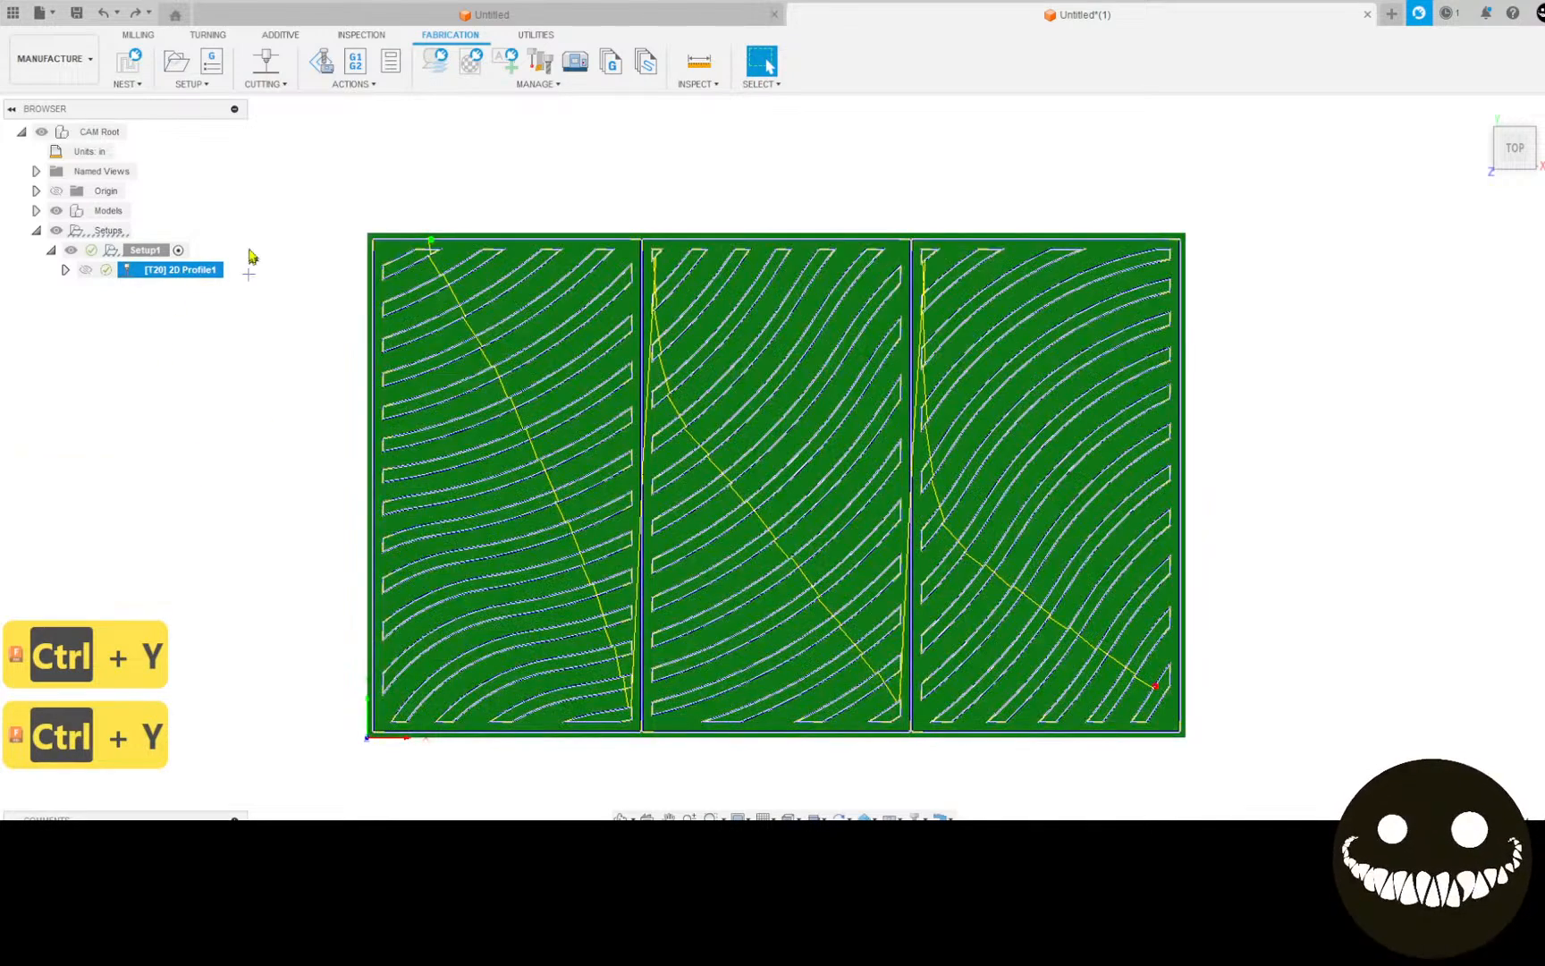
# Step: Open Simulate with Machine for the 2D Profile toolpath and play the cutting simulation on the stock
pyautogui.click(275, 191)
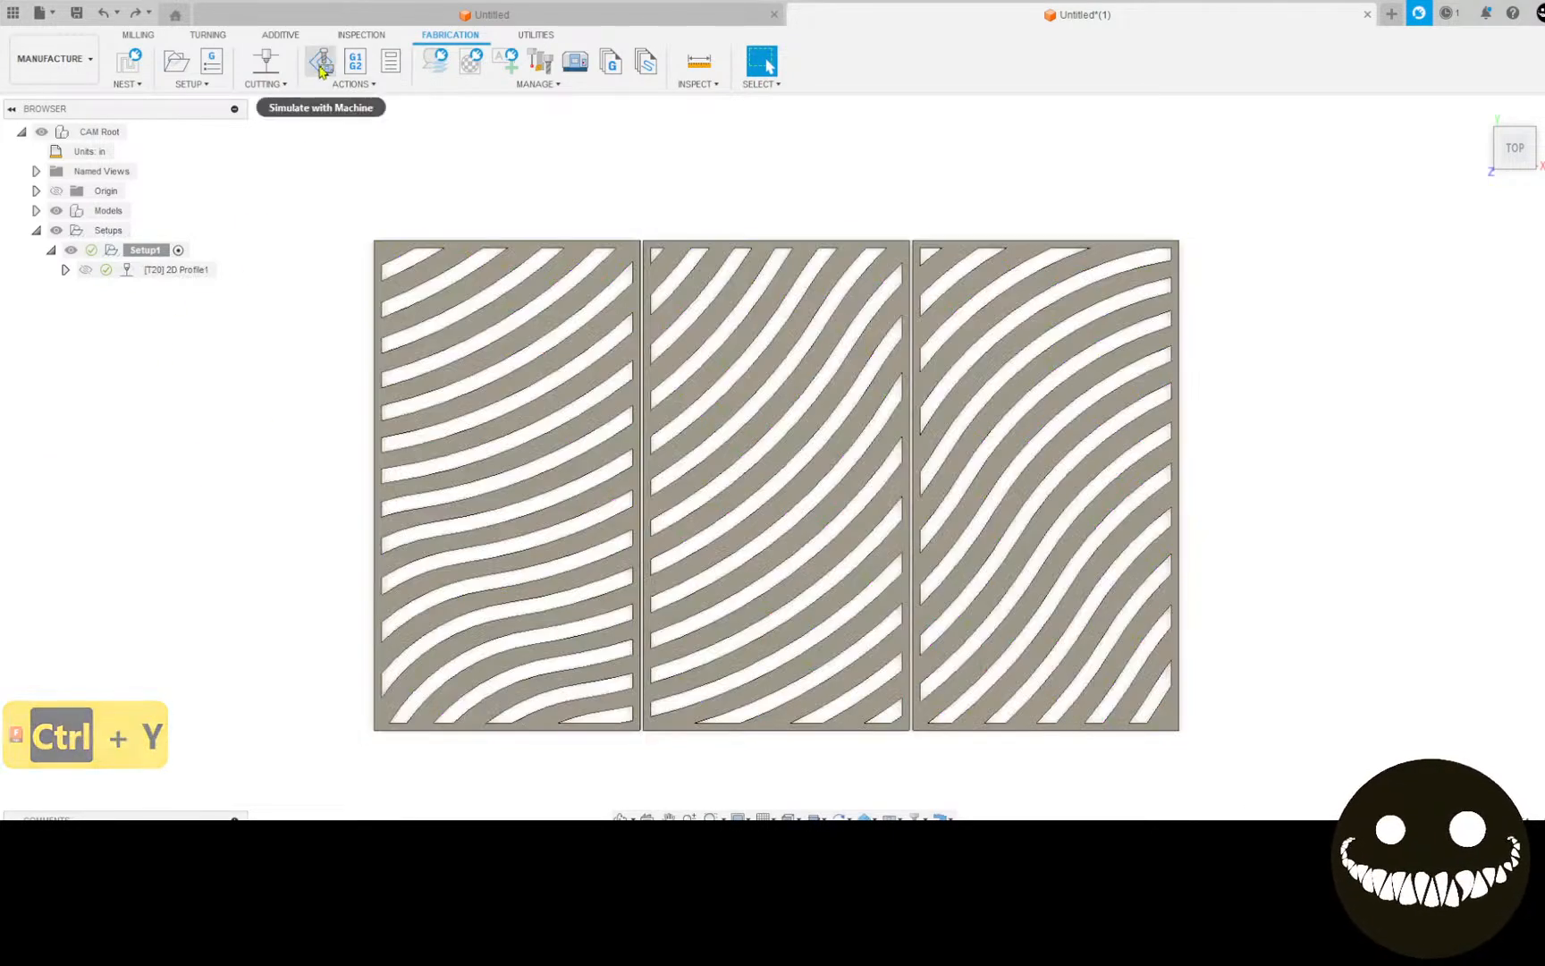
pyautogui.click(319, 68)
pyautogui.scroll(3, 879, 594)
pyautogui.moveTo(883, 587); pyautogui.dragTo(934, 595, button='middle')
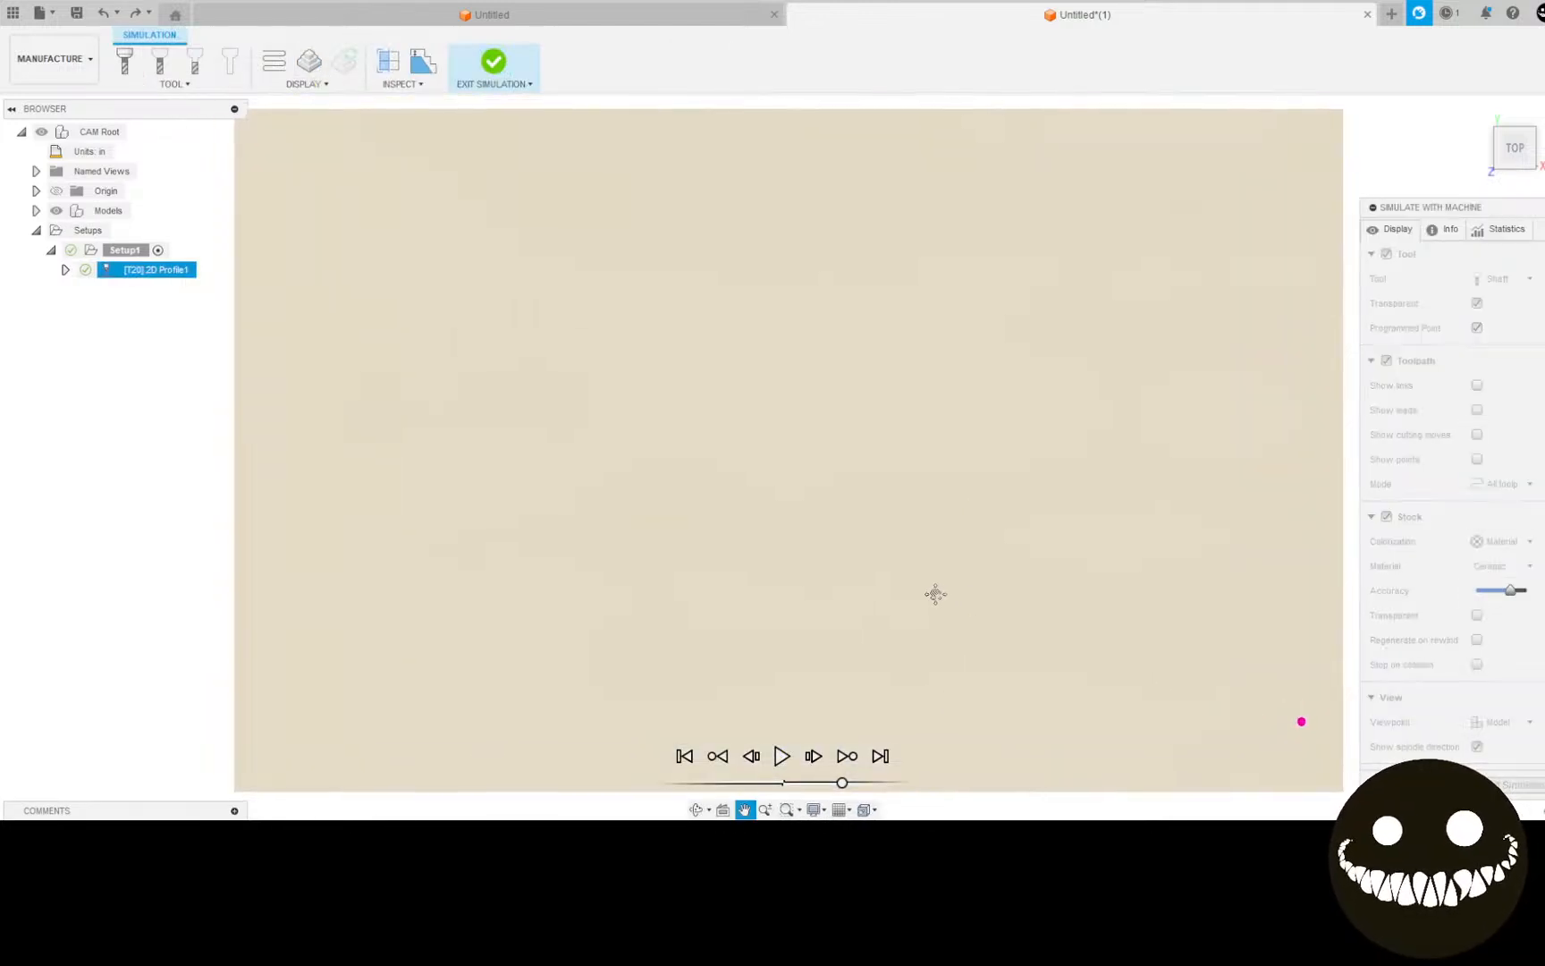
pyautogui.click(780, 757)
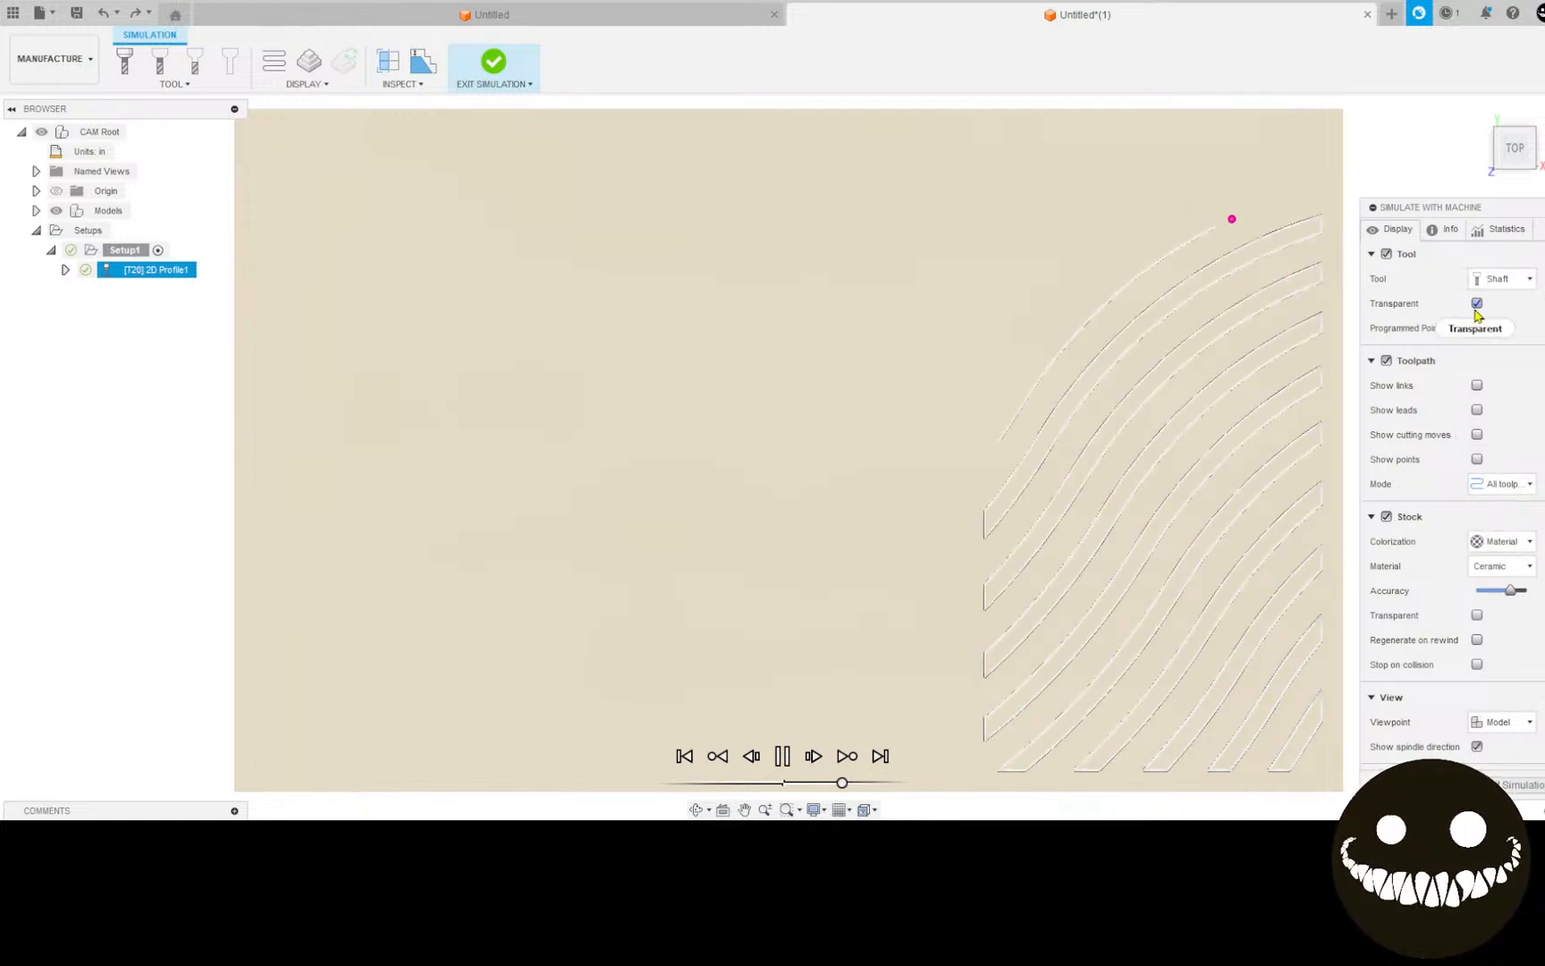
# Step: Set the simulation's toolpath mode to Tail and show the links, leads and cutting moves, leaving points hidden
pyautogui.click(1510, 283)
pyautogui.click(1510, 285)
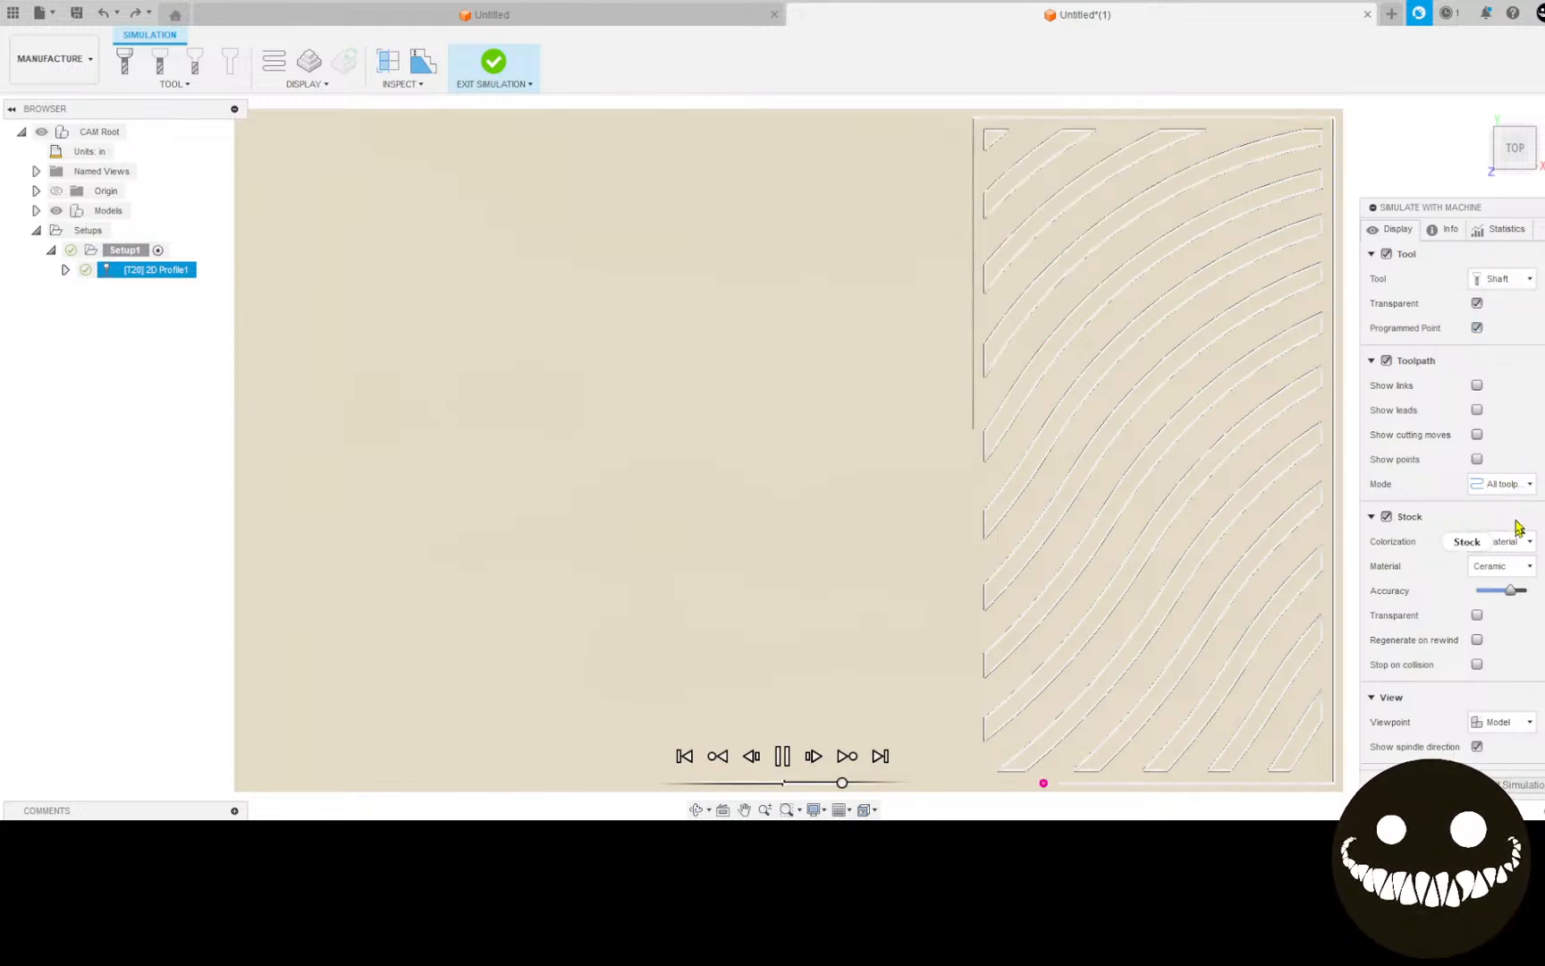
pyautogui.click(1517, 485)
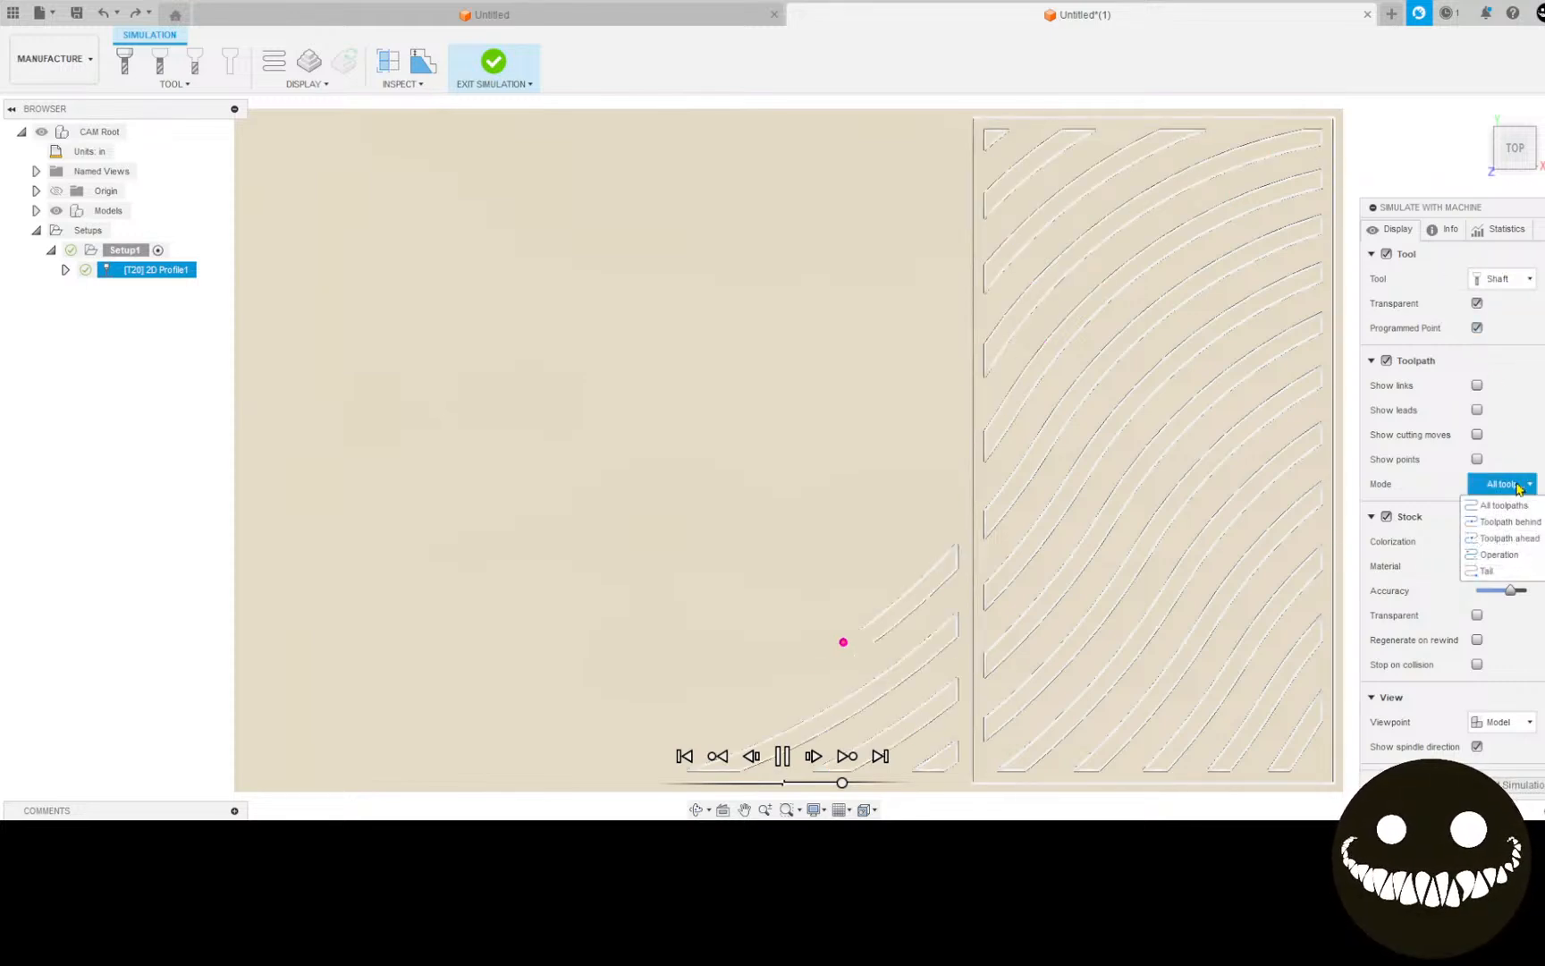
pyautogui.click(1488, 571)
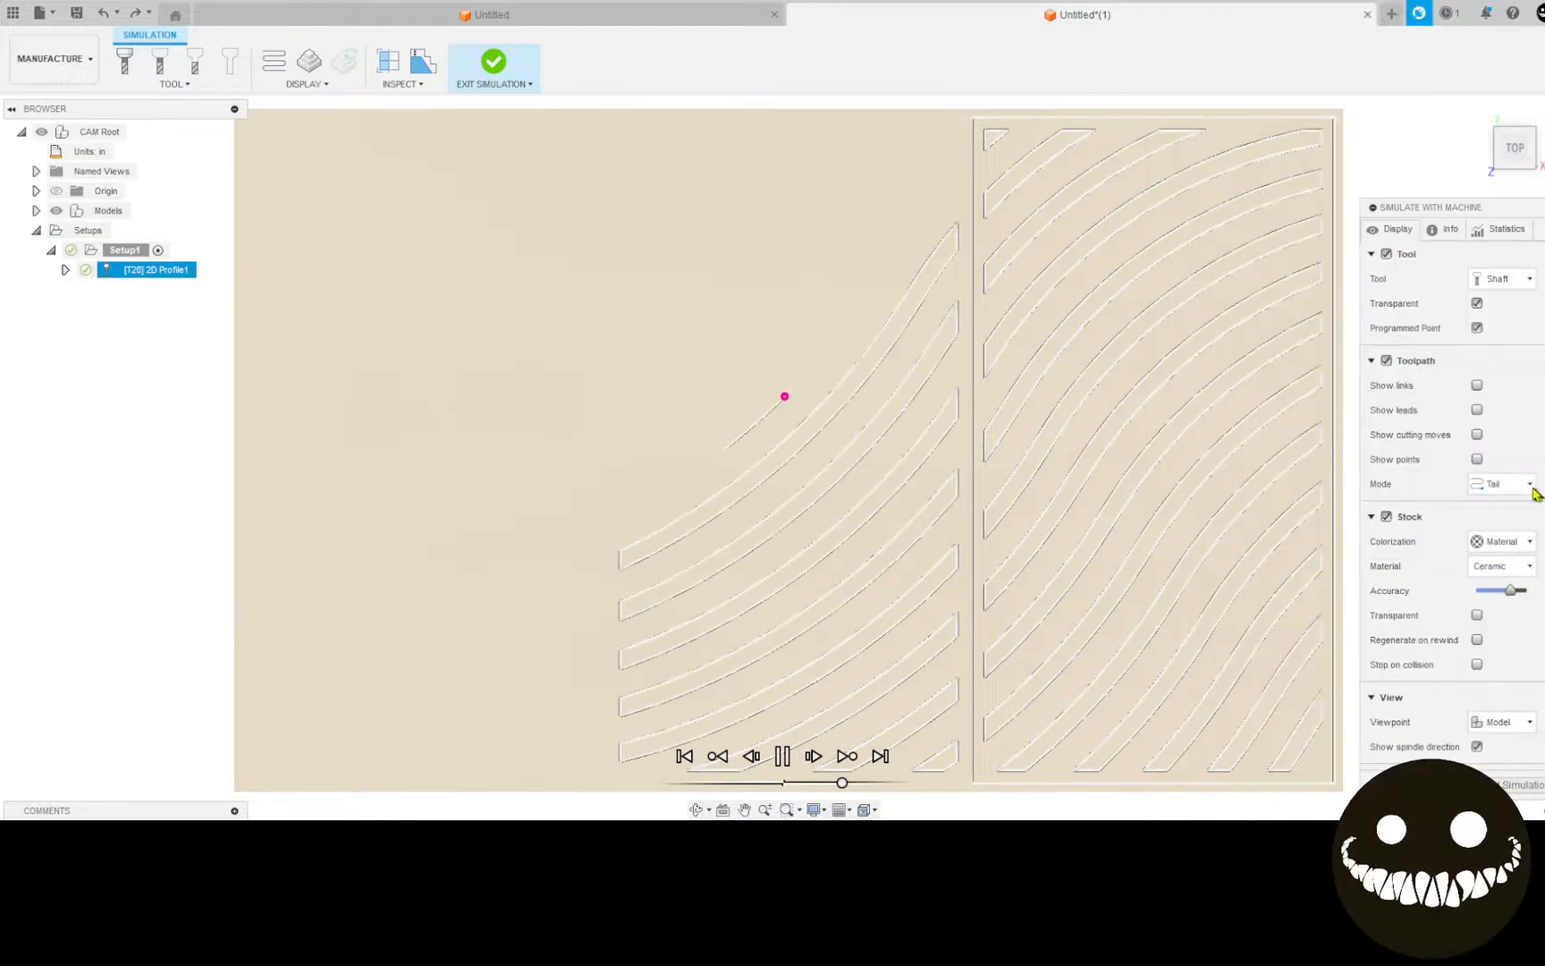
pyautogui.click(1477, 436)
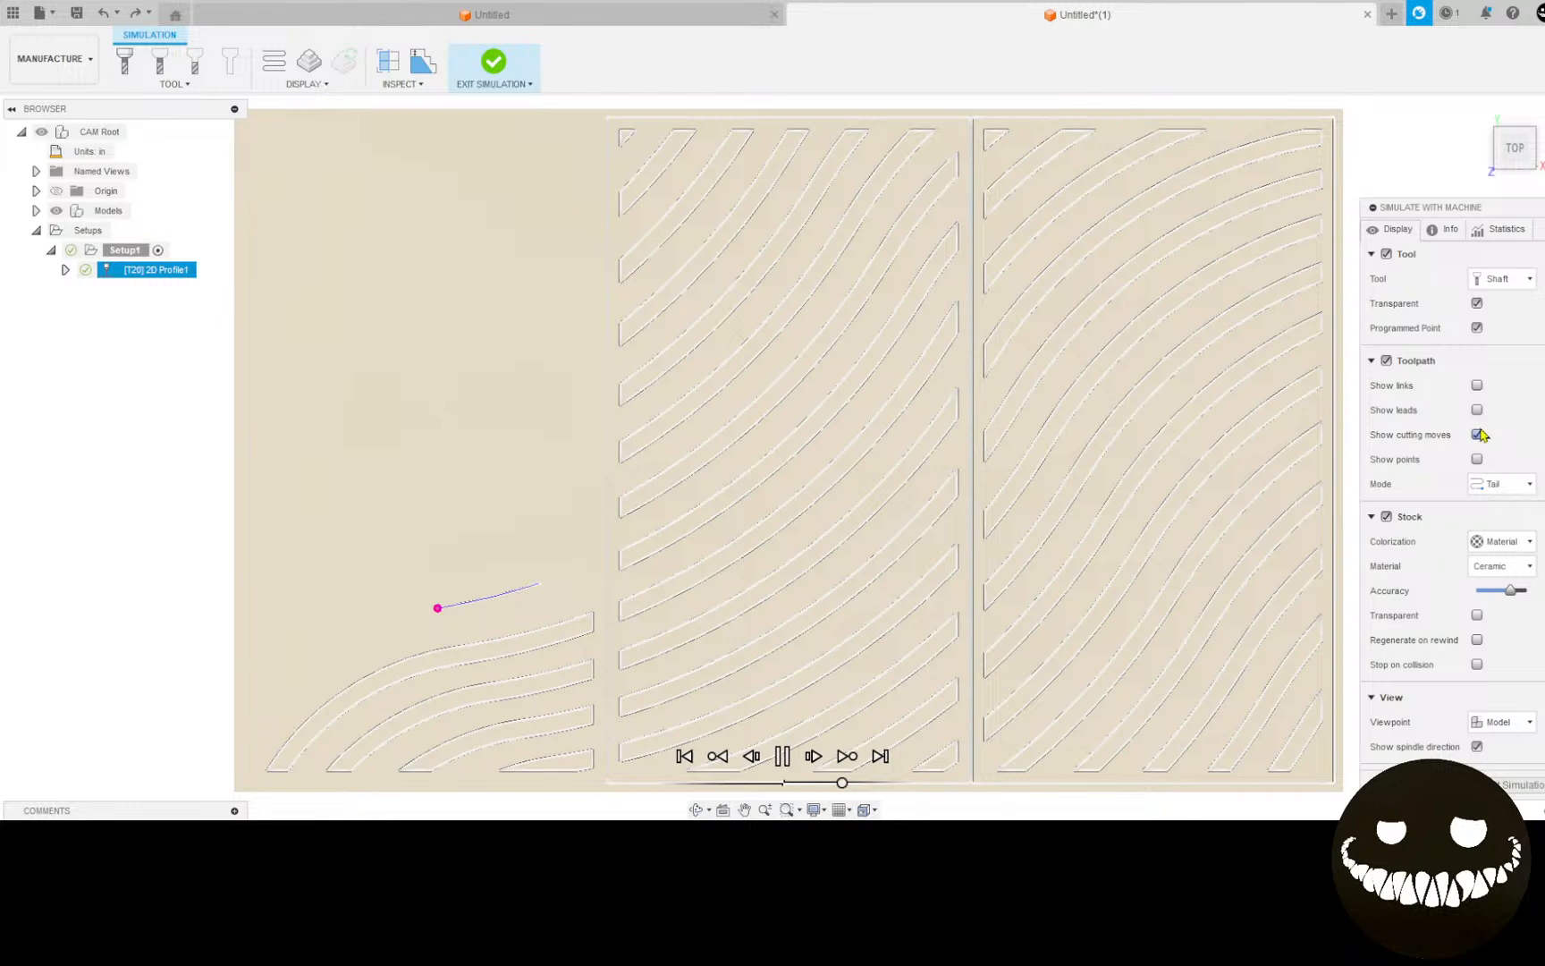
pyautogui.click(1477, 410)
pyautogui.click(1477, 410)
pyautogui.click(1477, 385)
pyautogui.click(1477, 410)
pyautogui.click(1477, 460)
pyautogui.click(1477, 460)
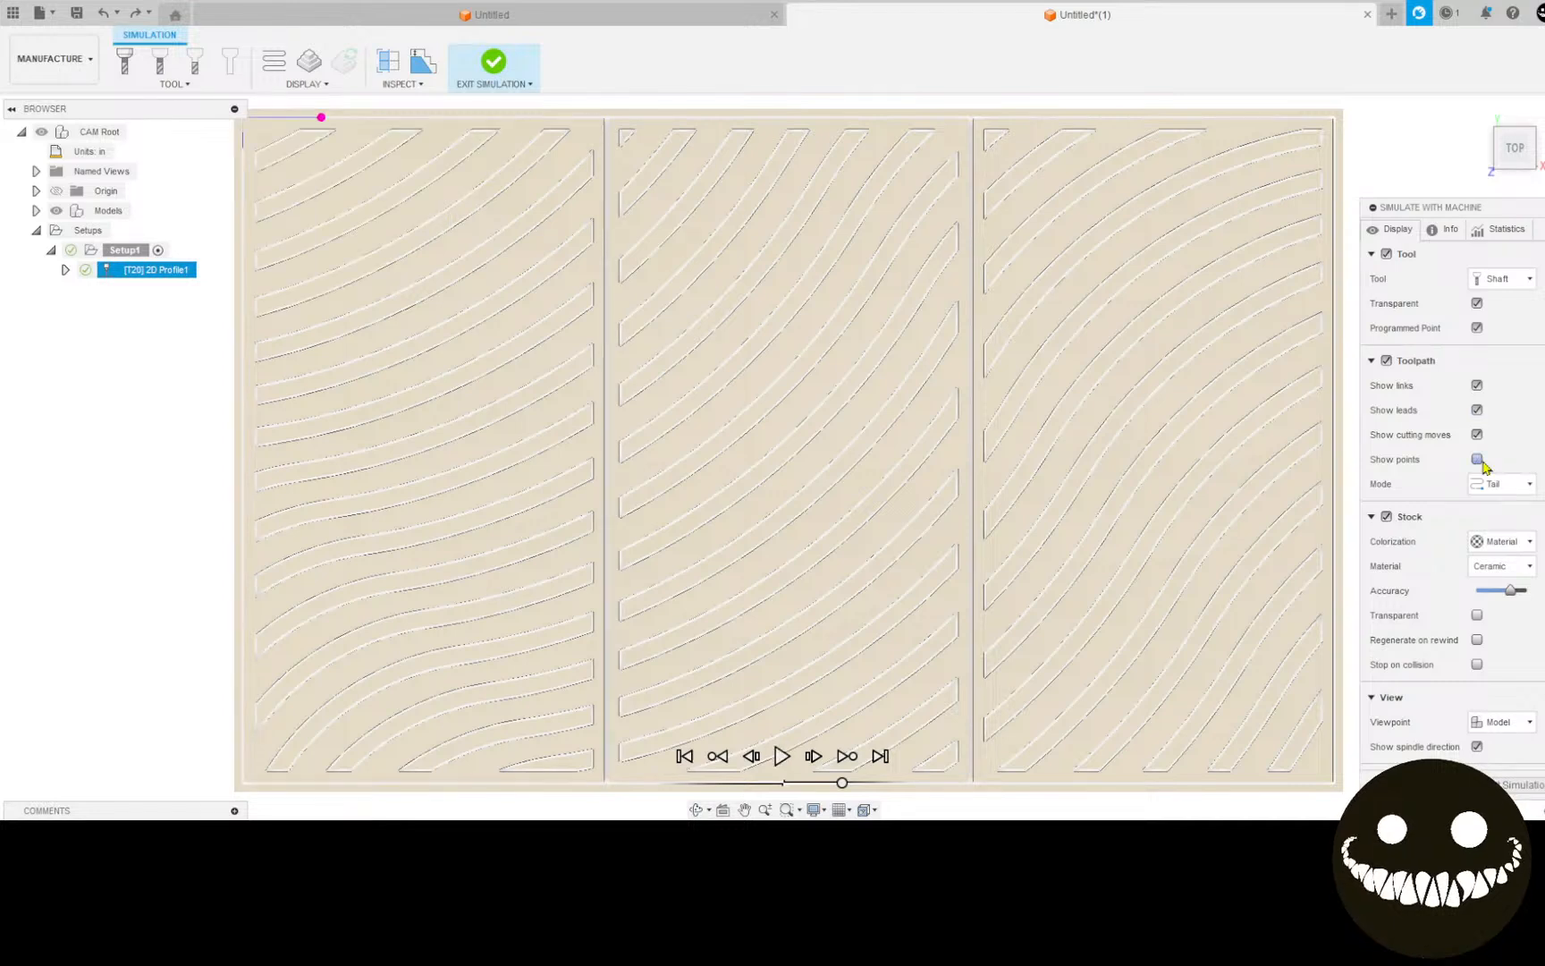
# Step: Keep the simulated stock colorized by Material, try the Metallic Paint and Mirror stock materials, and play the simulation with Mirror
pyautogui.click(1510, 542)
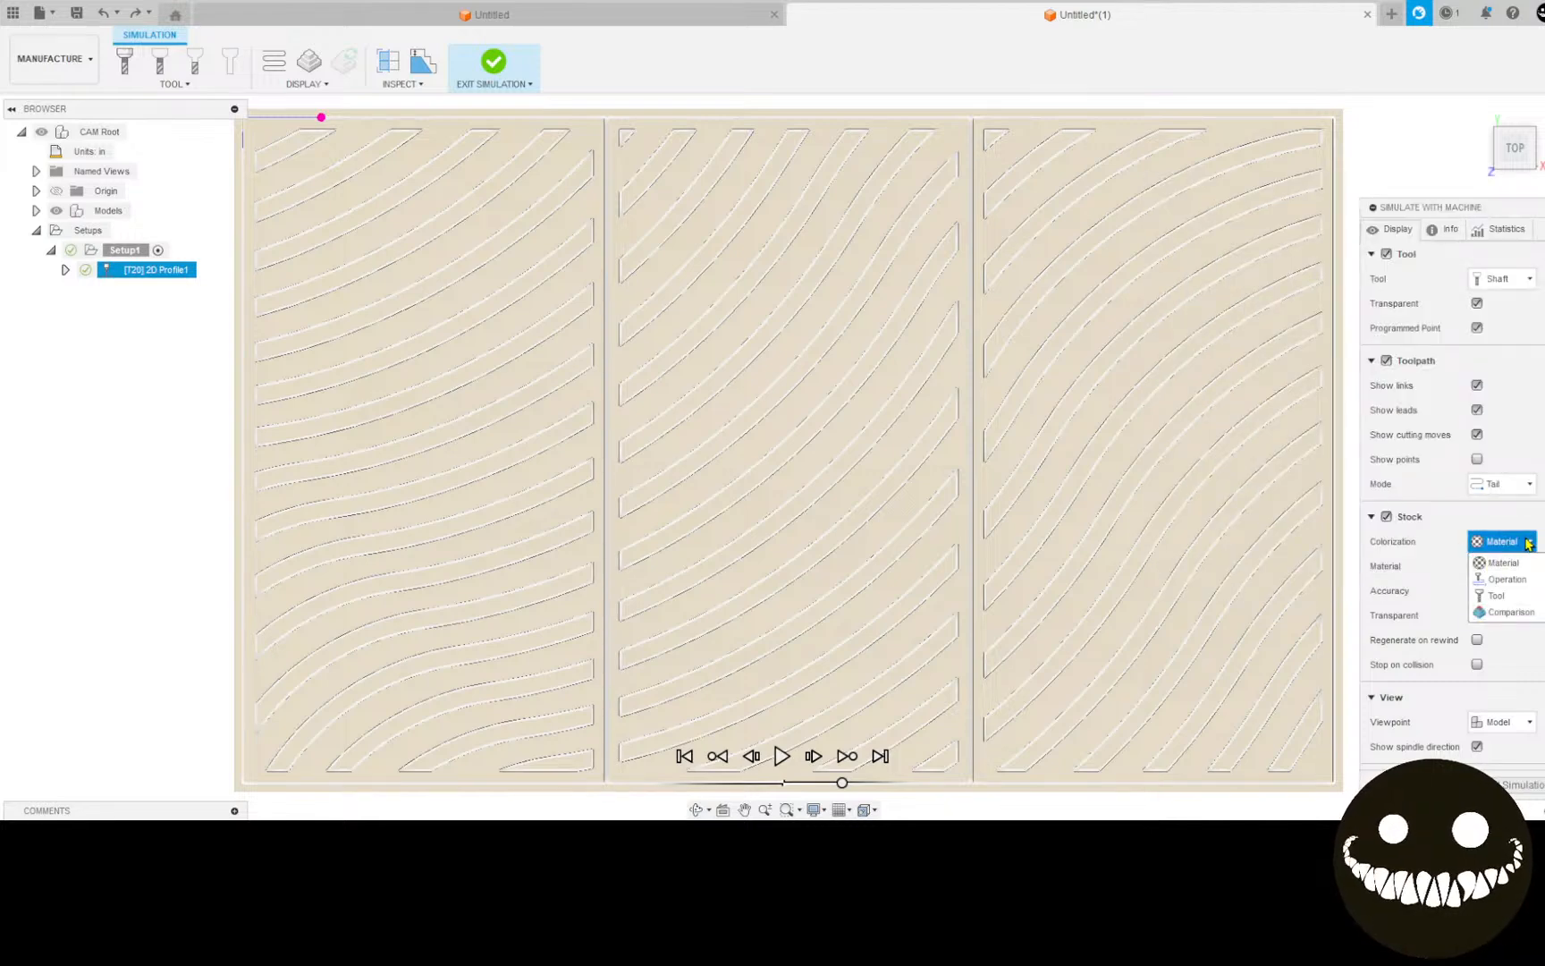
pyautogui.click(1507, 579)
pyautogui.click(1510, 541)
pyautogui.click(1504, 563)
pyautogui.click(1507, 566)
pyautogui.click(1513, 602)
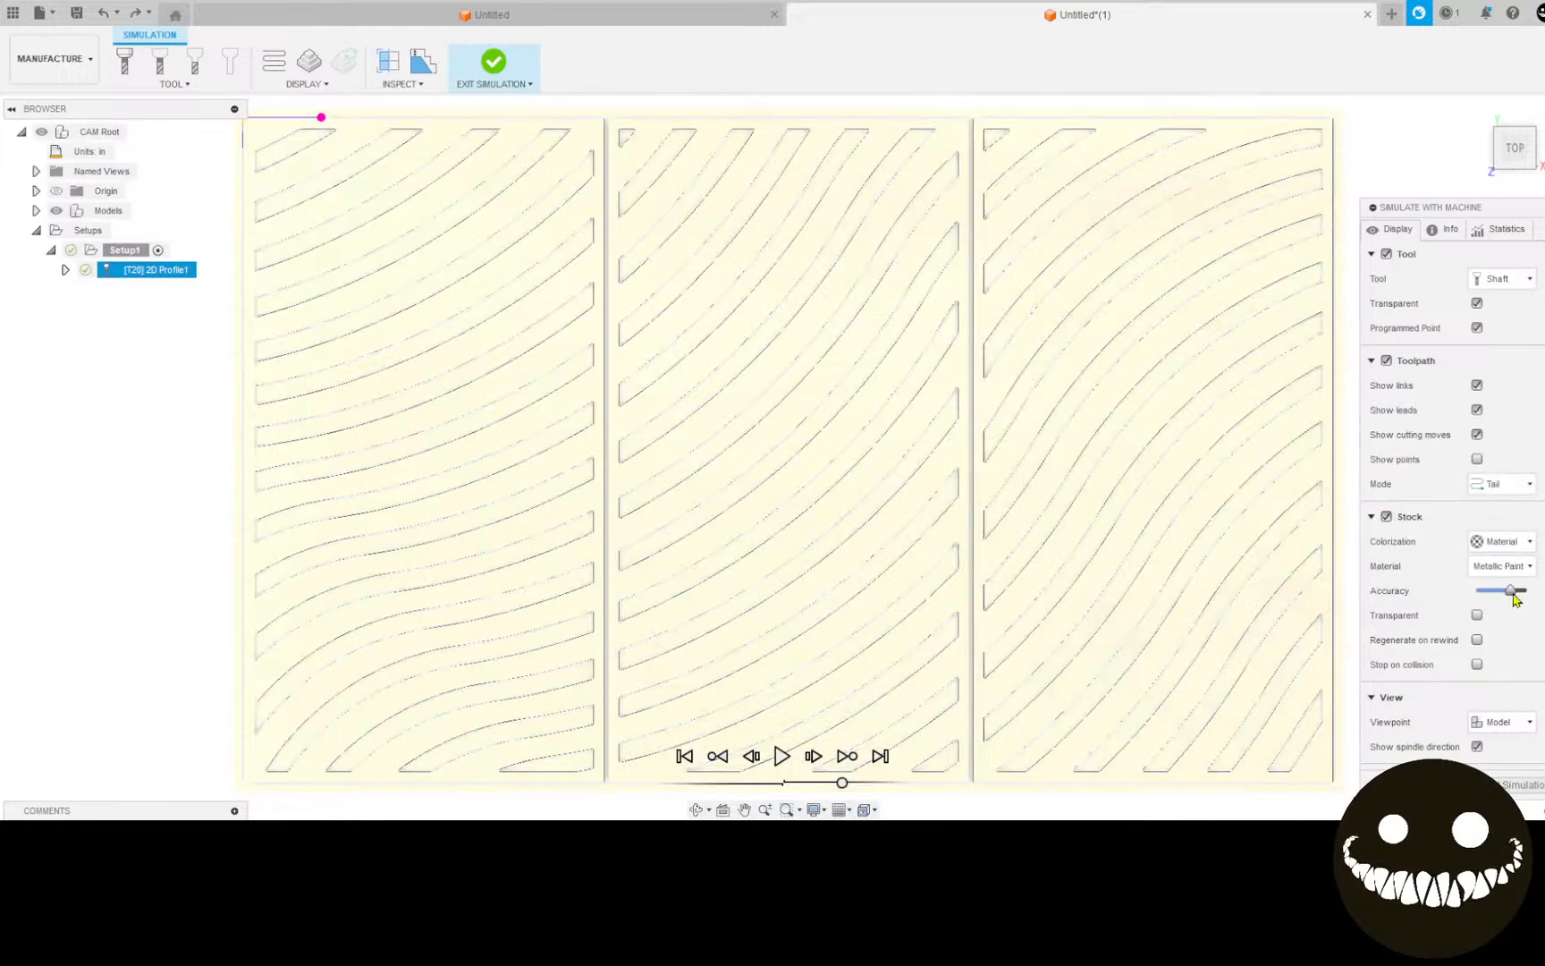
pyautogui.click(1506, 566)
pyautogui.click(1512, 621)
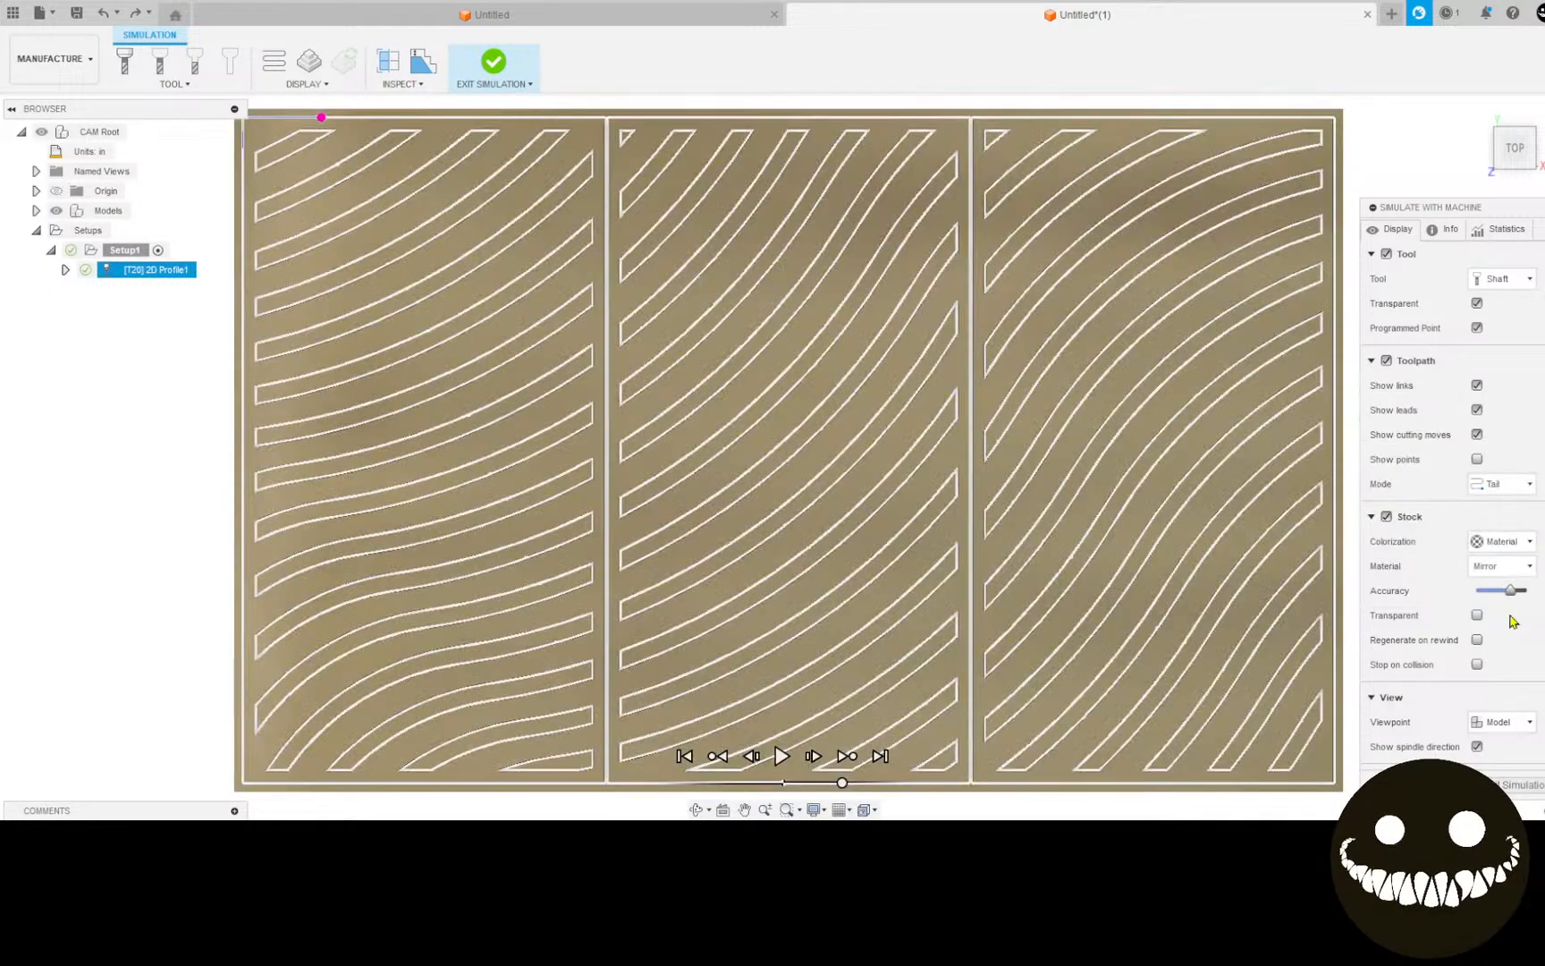
pyautogui.click(776, 759)
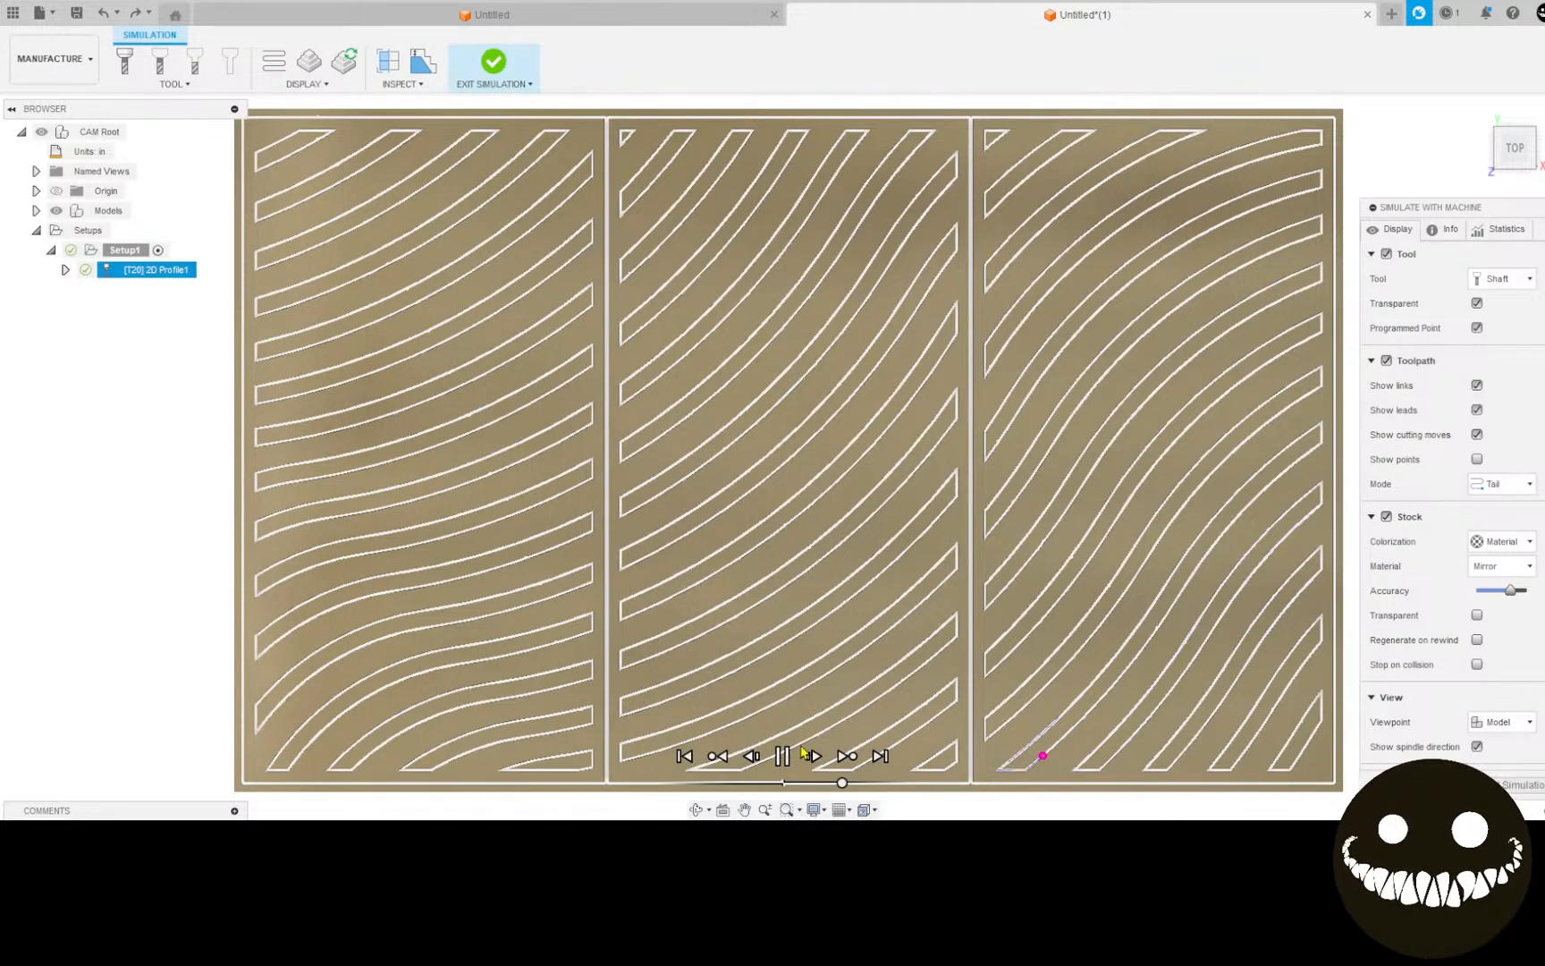
# Step: Change the simulated stock's material to Plastic Vinyl and exit the simulation
pyautogui.click(1502, 565)
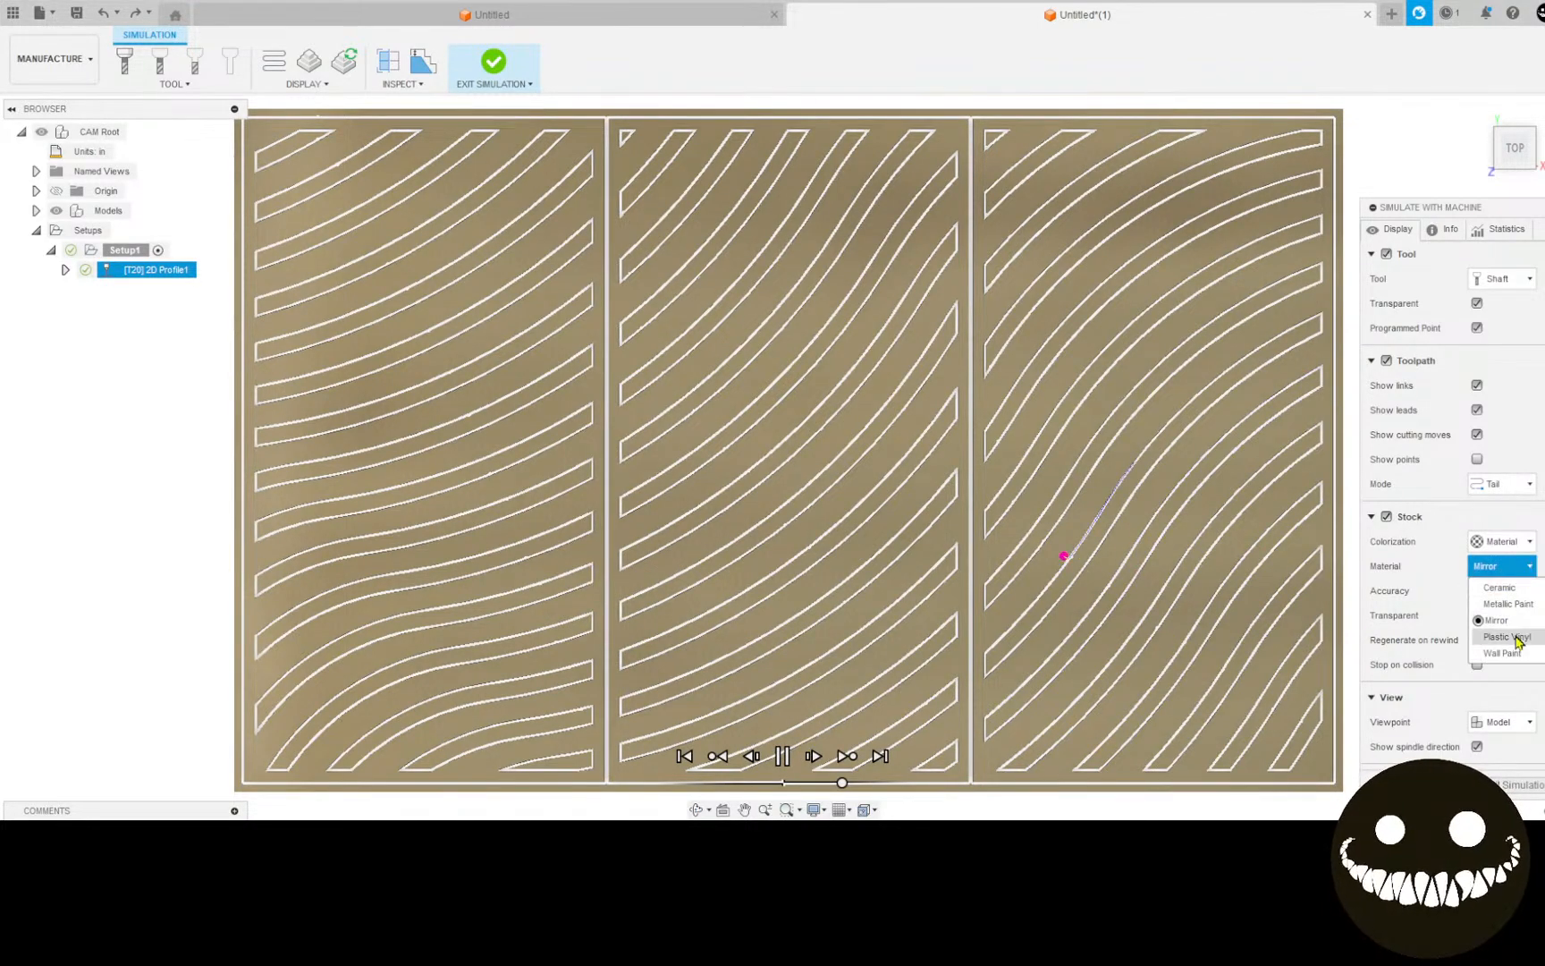
pyautogui.click(1511, 639)
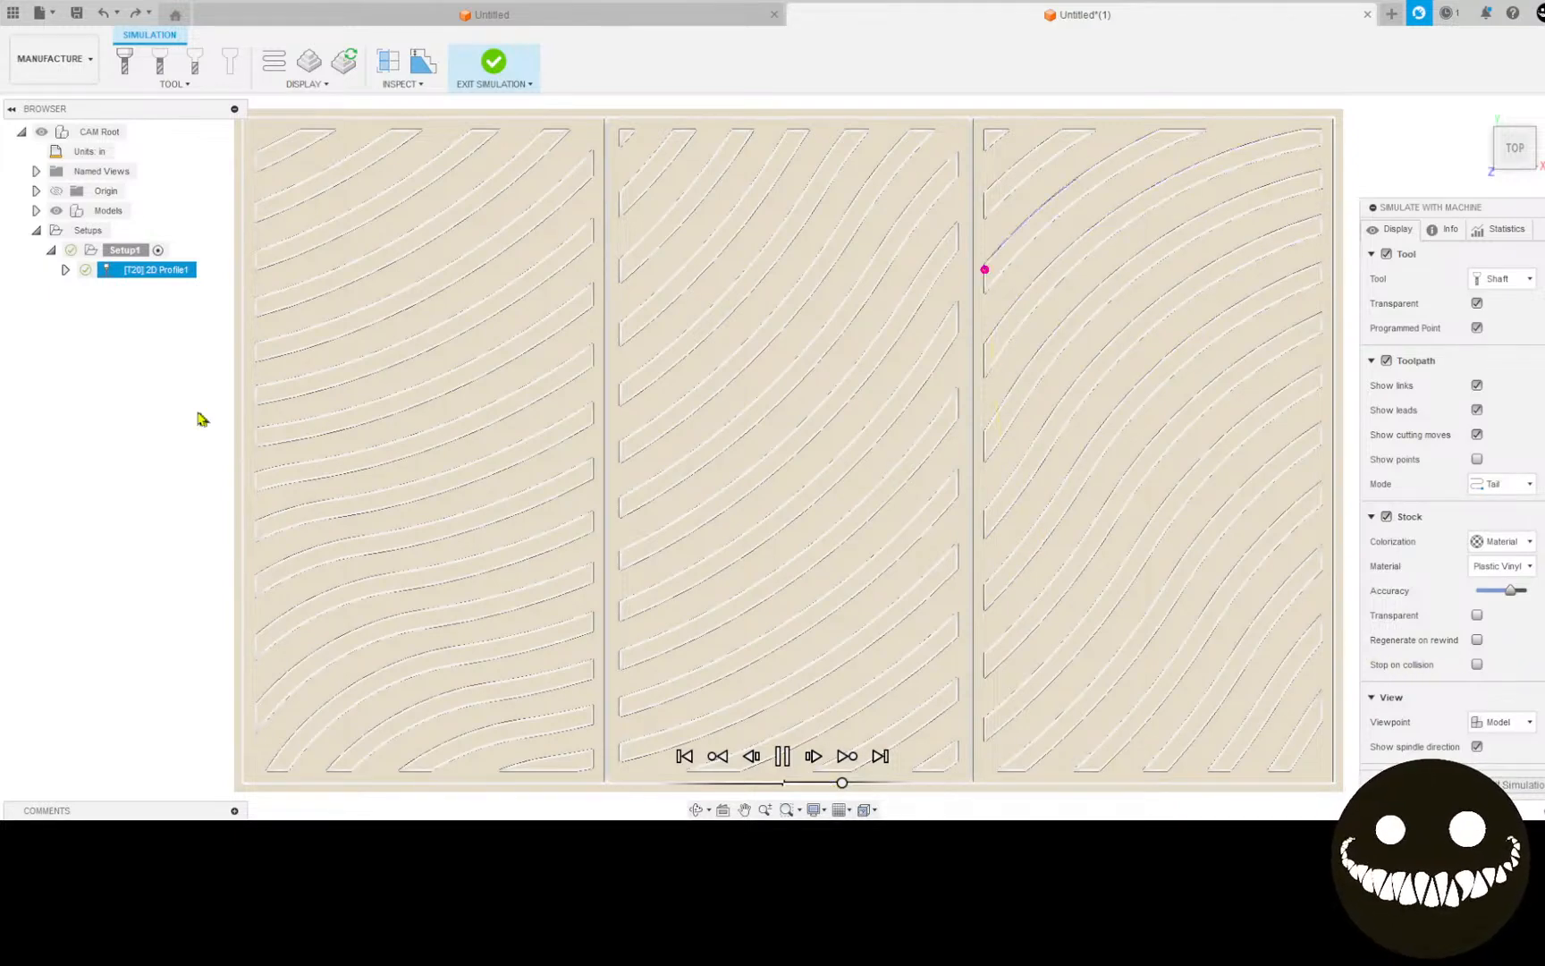
pyautogui.click(494, 81)
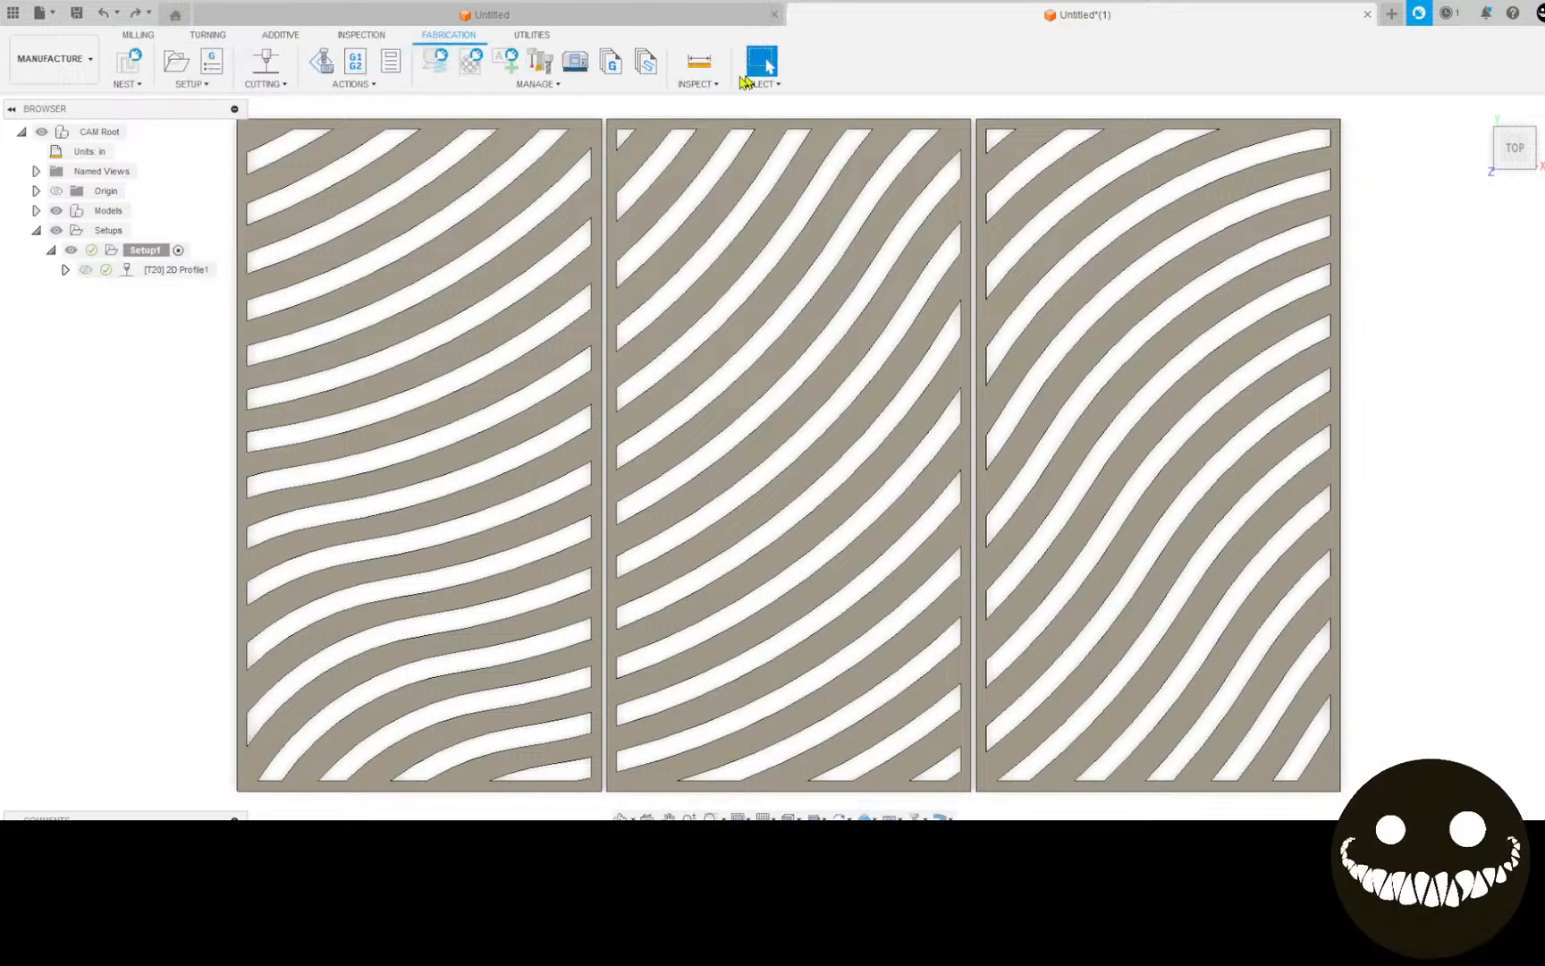
# Step: Reopen the machine simulation, set the stock material to Mirror, play the full 2D Profile cut, and exit the simulation
pyautogui.click(321, 61)
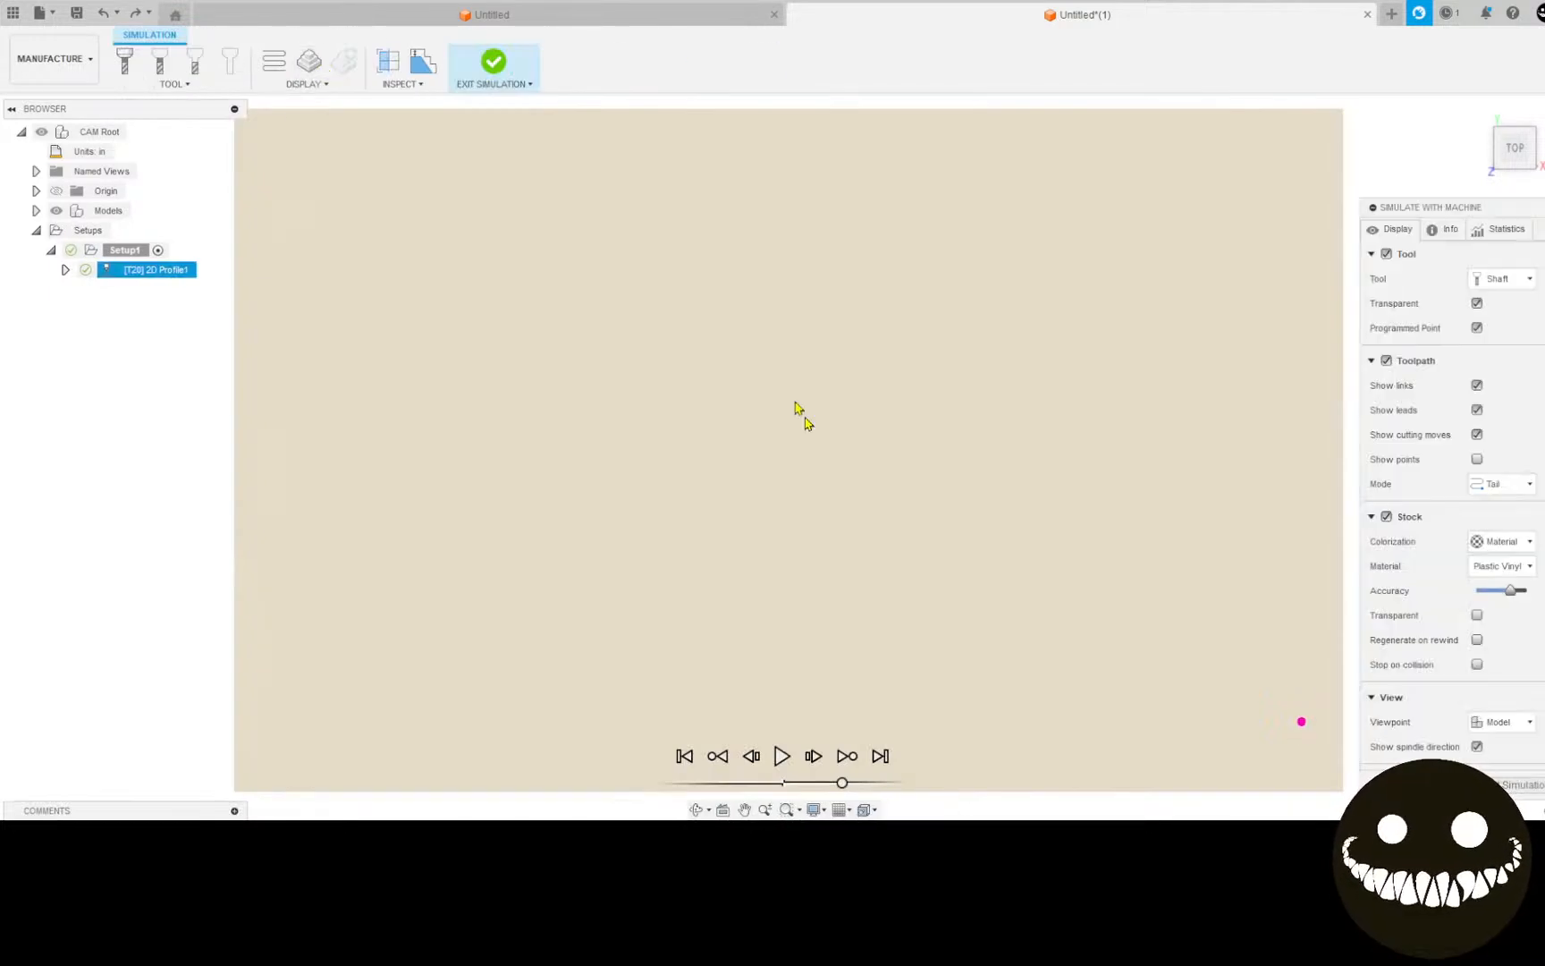
pyautogui.click(1502, 565)
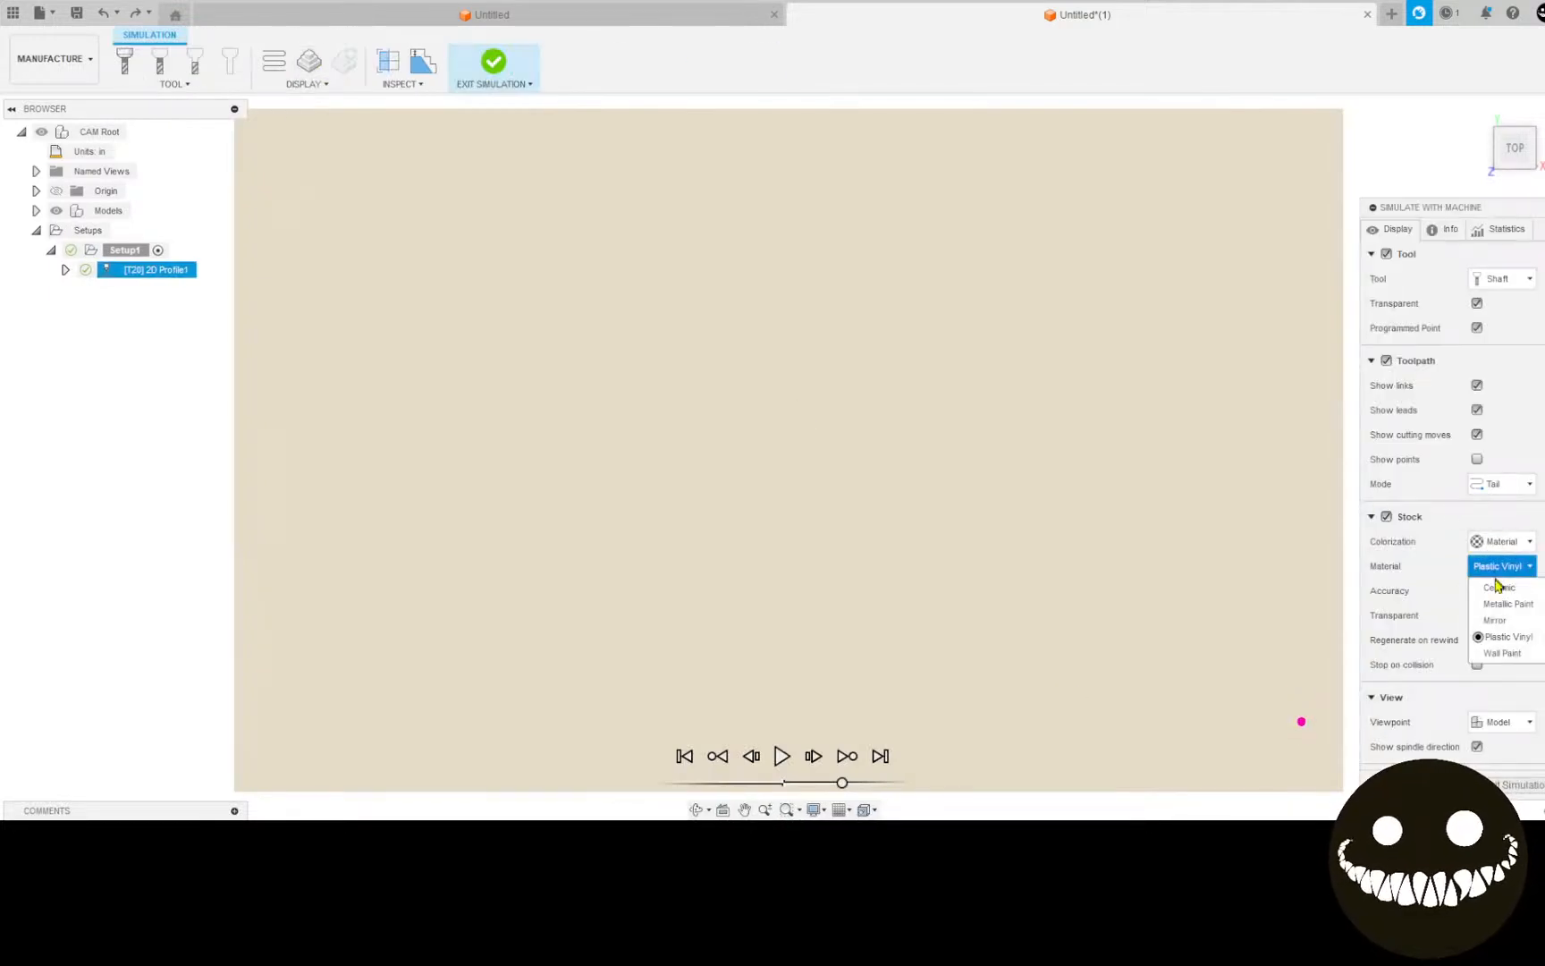
pyautogui.click(1509, 630)
pyautogui.click(777, 757)
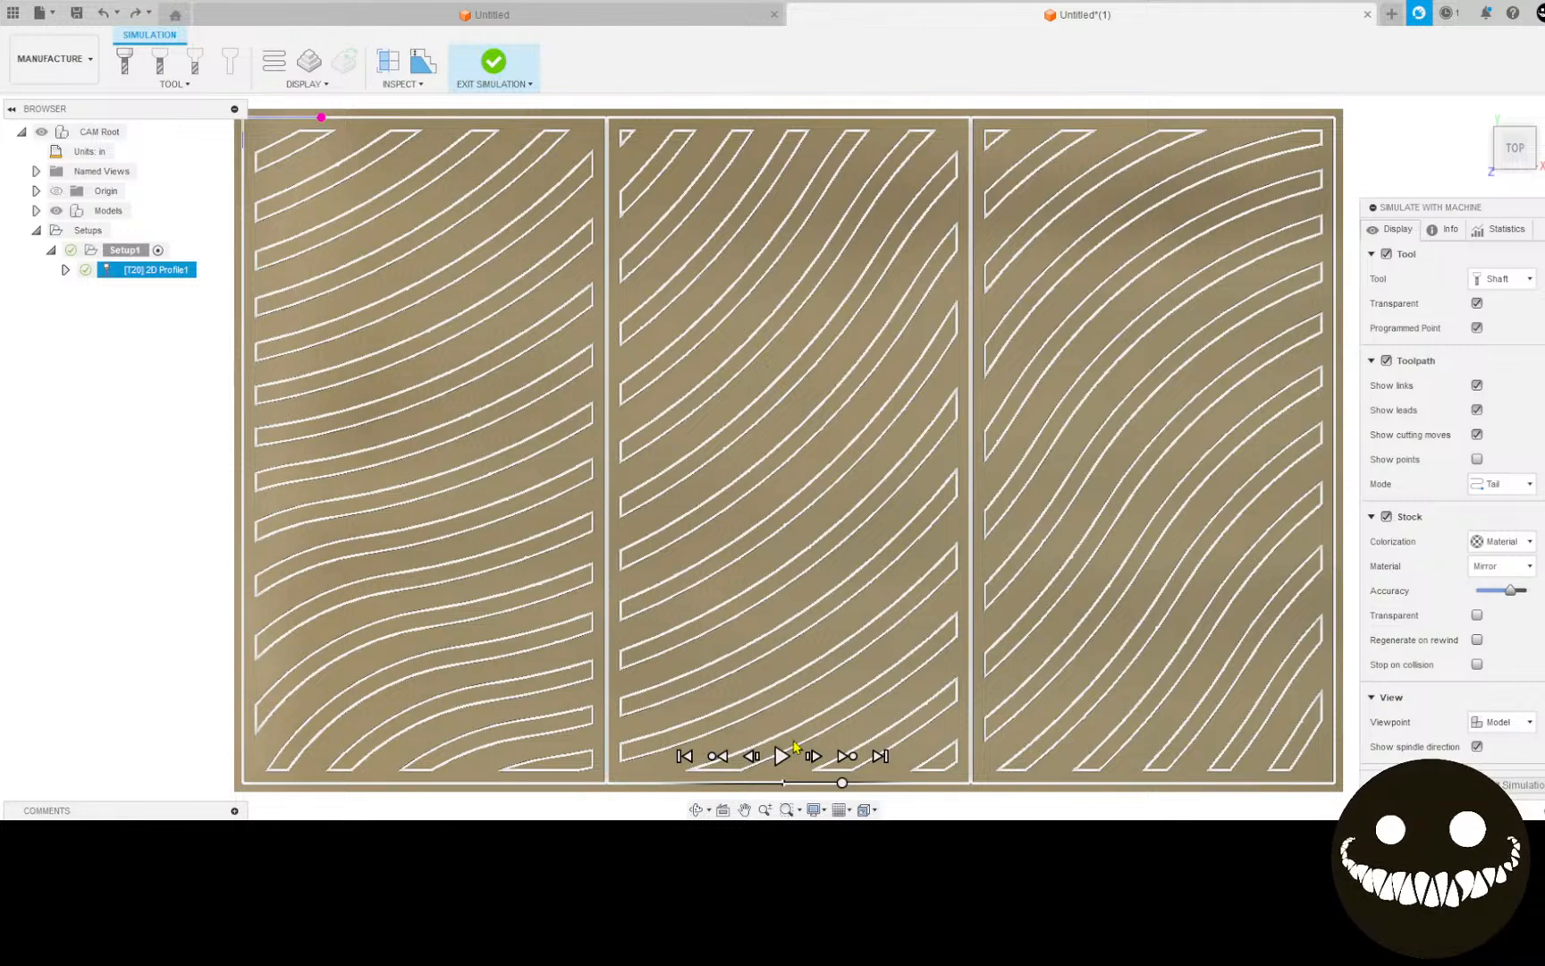
pyautogui.click(1519, 785)
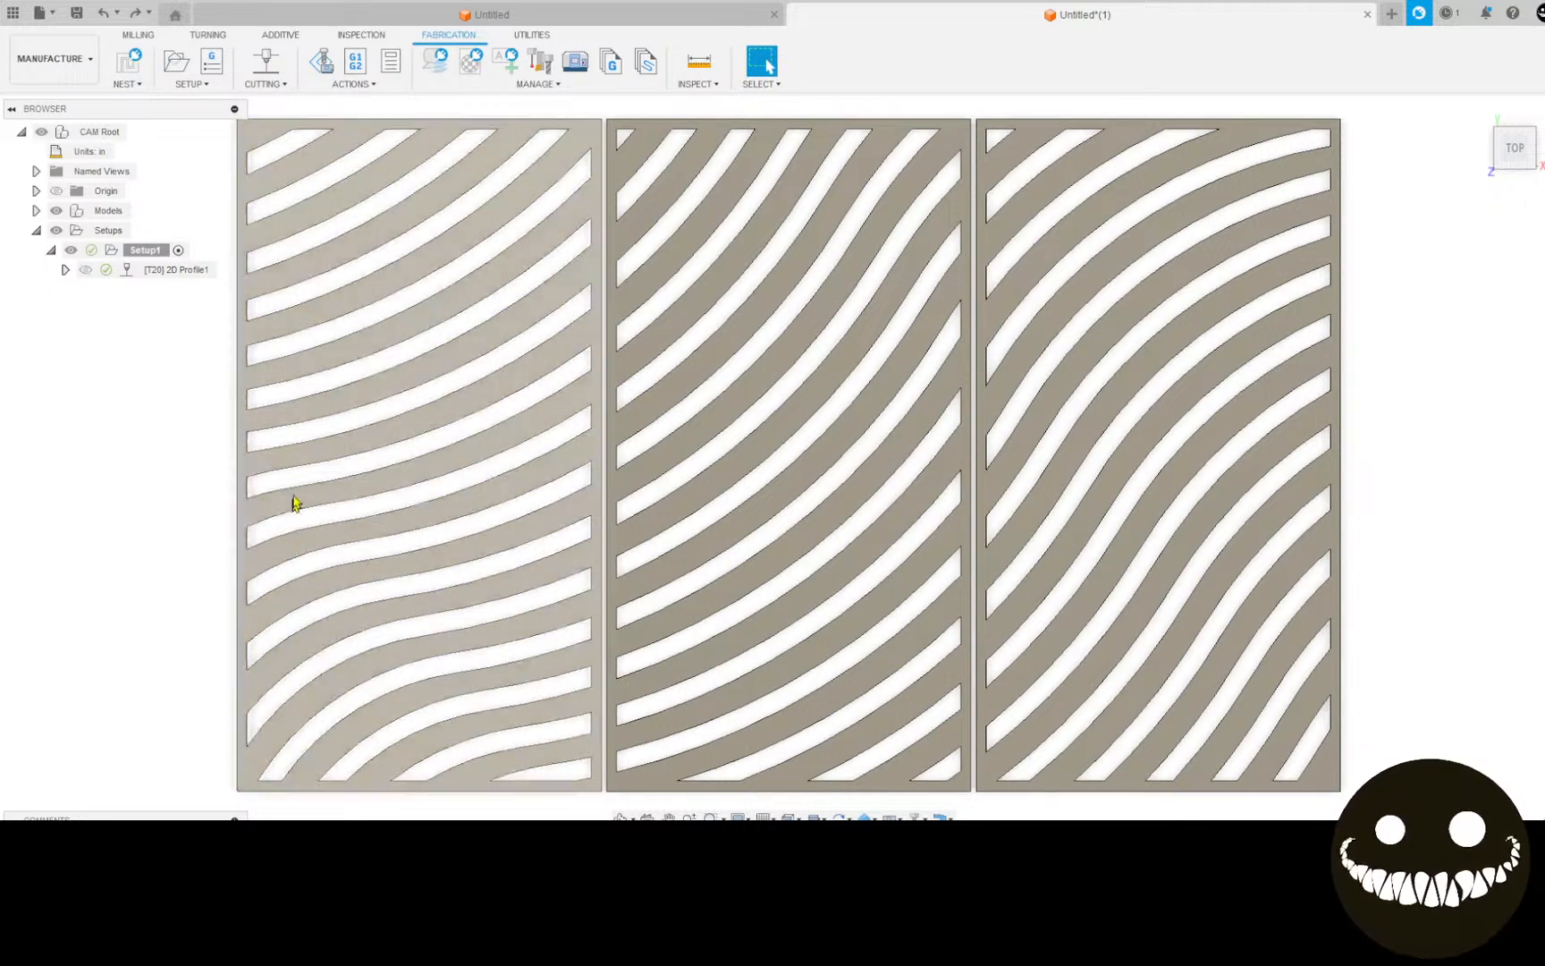
# Step: Try to post an NC program named "bbq grill wave" with the FireControl Plasma post processor
pyautogui.click(212, 61)
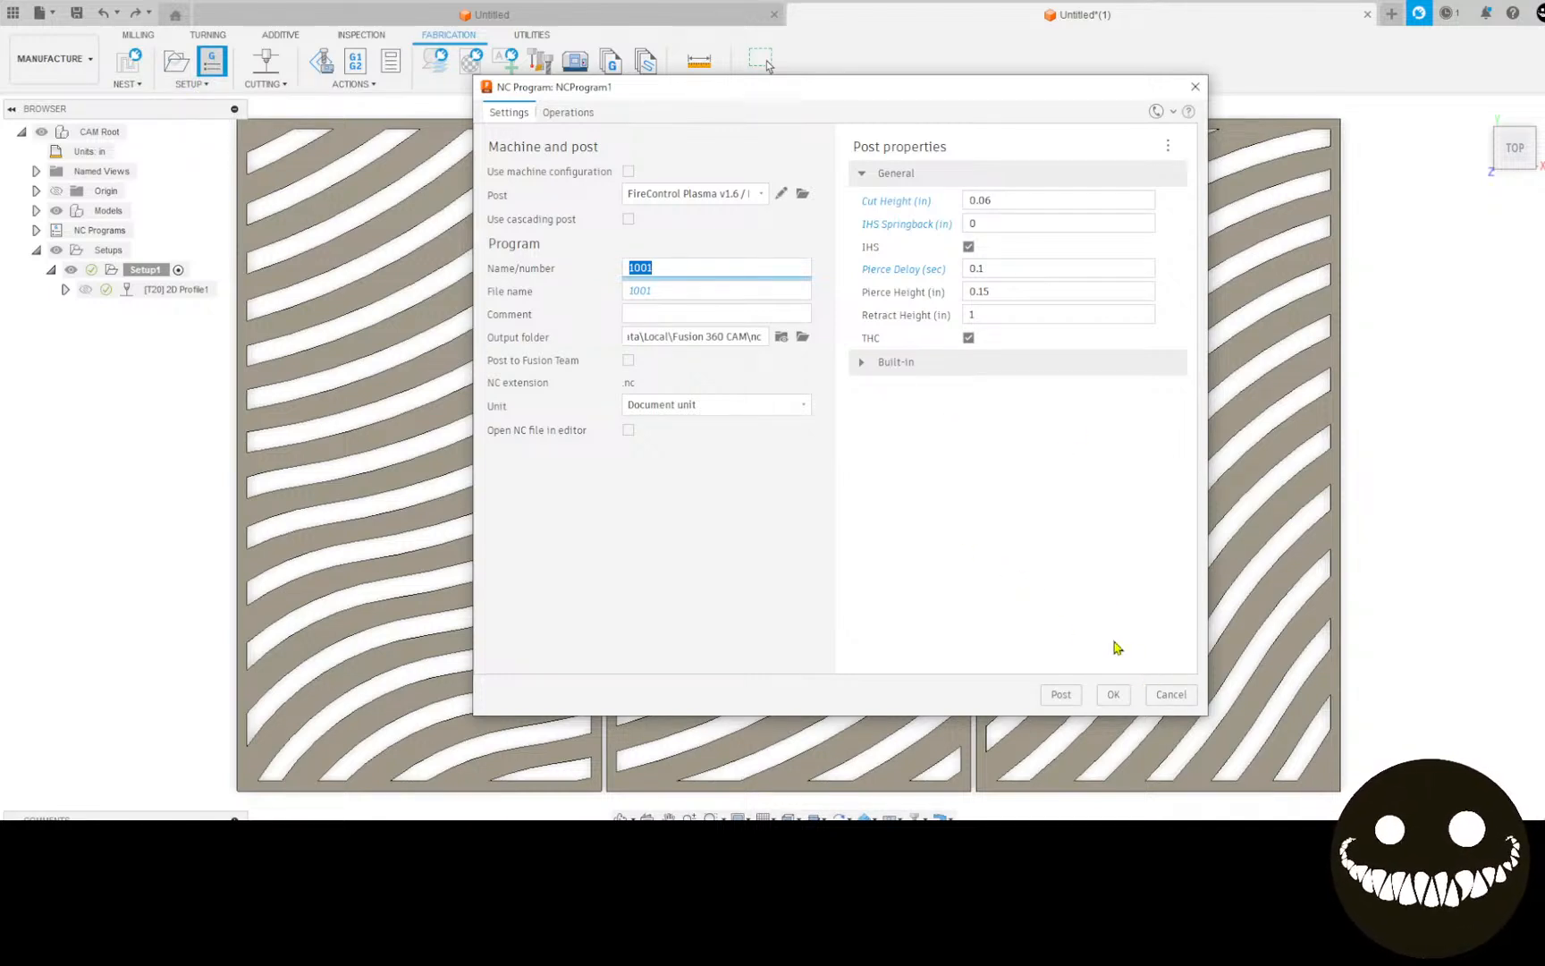
pyautogui.write('bb')
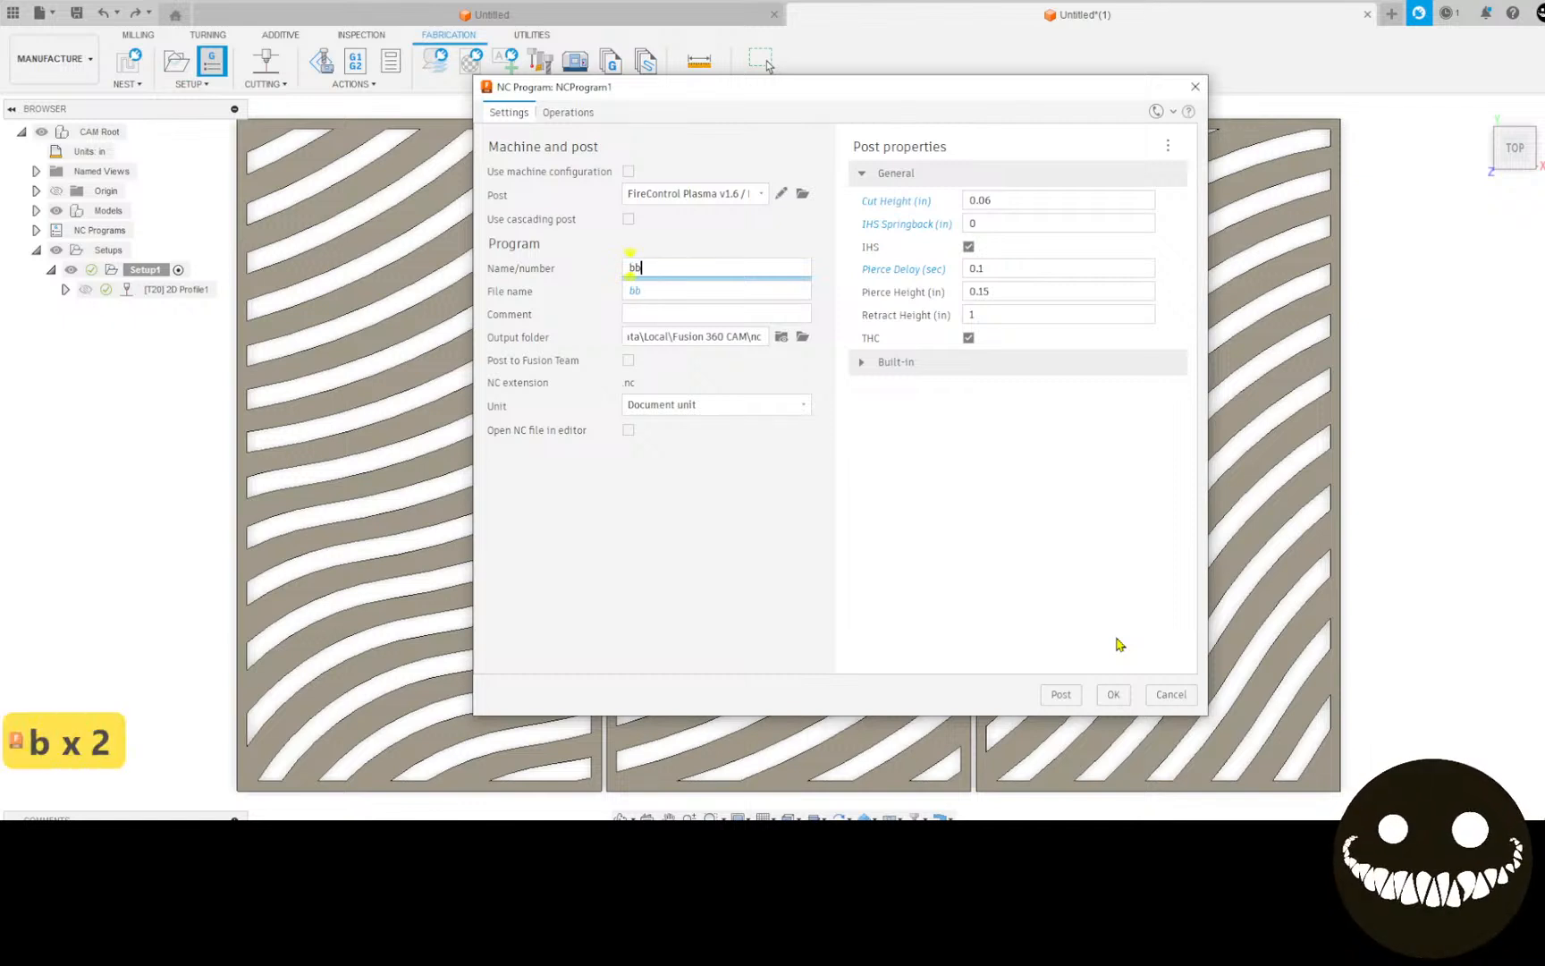
pyautogui.write('q')
pyautogui.write('grill wa')
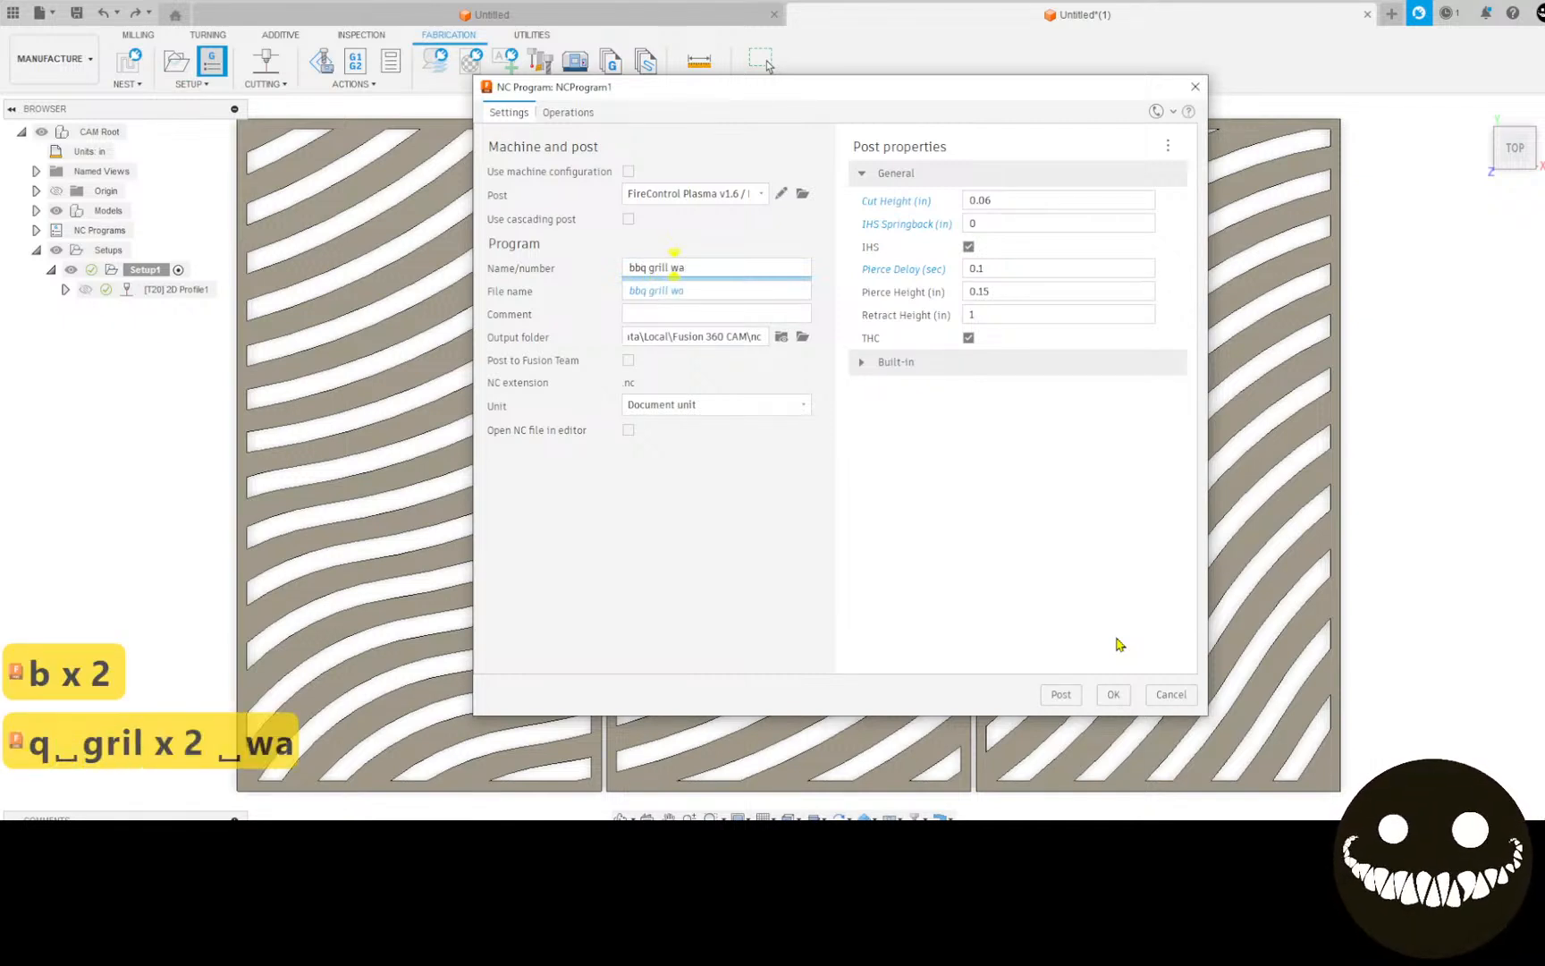
pyautogui.write('ve')
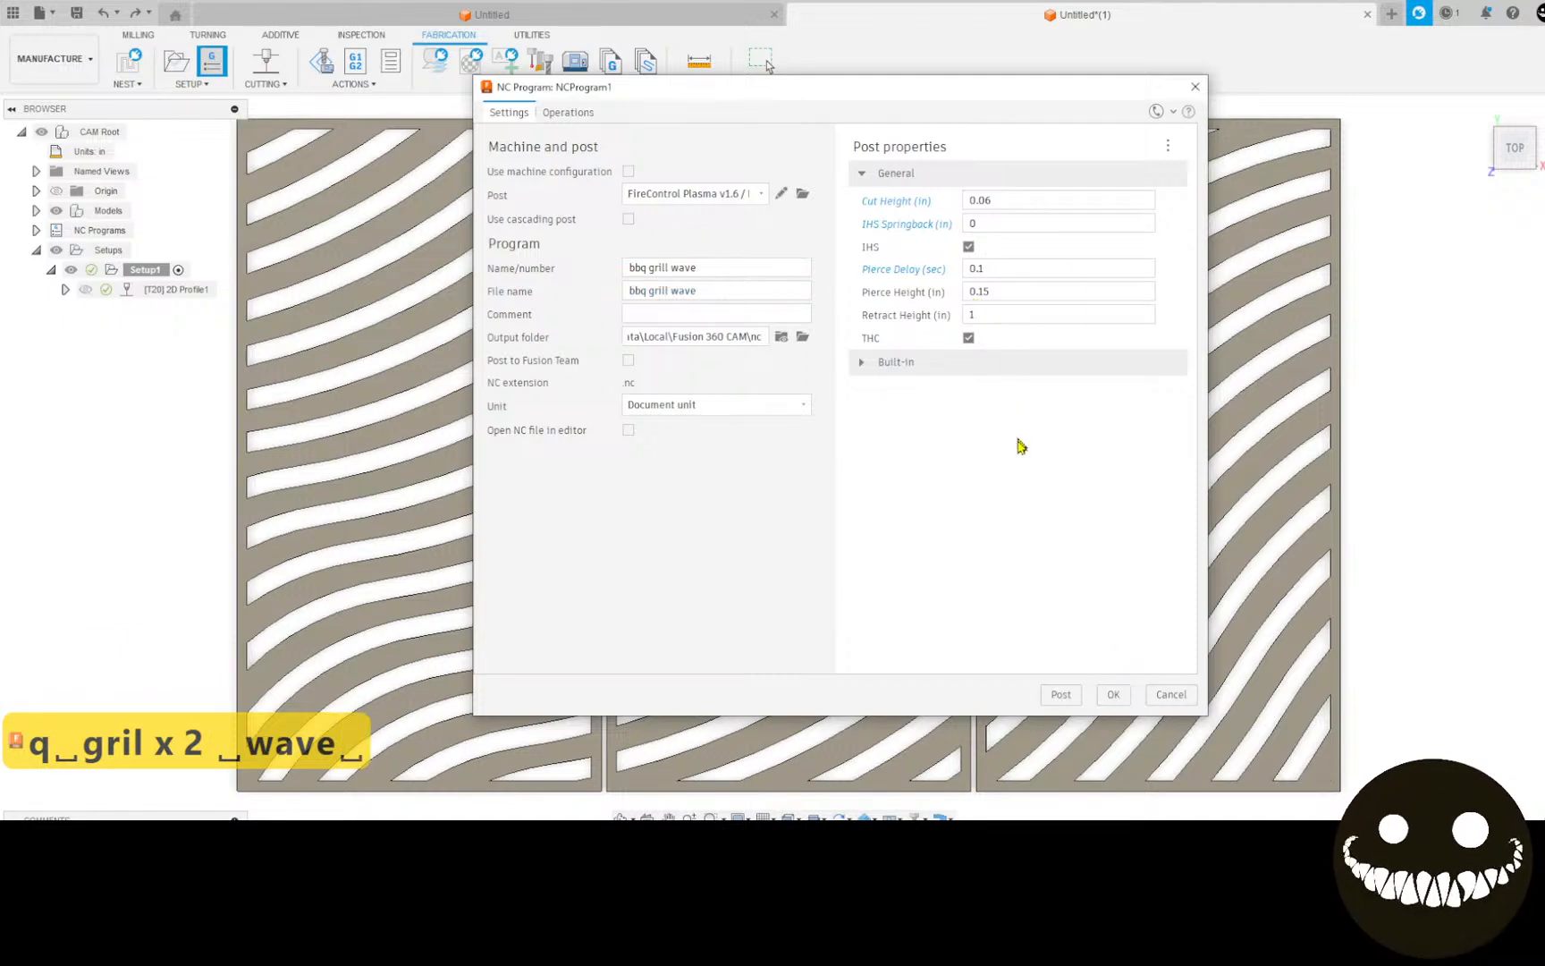
pyautogui.click(1062, 695)
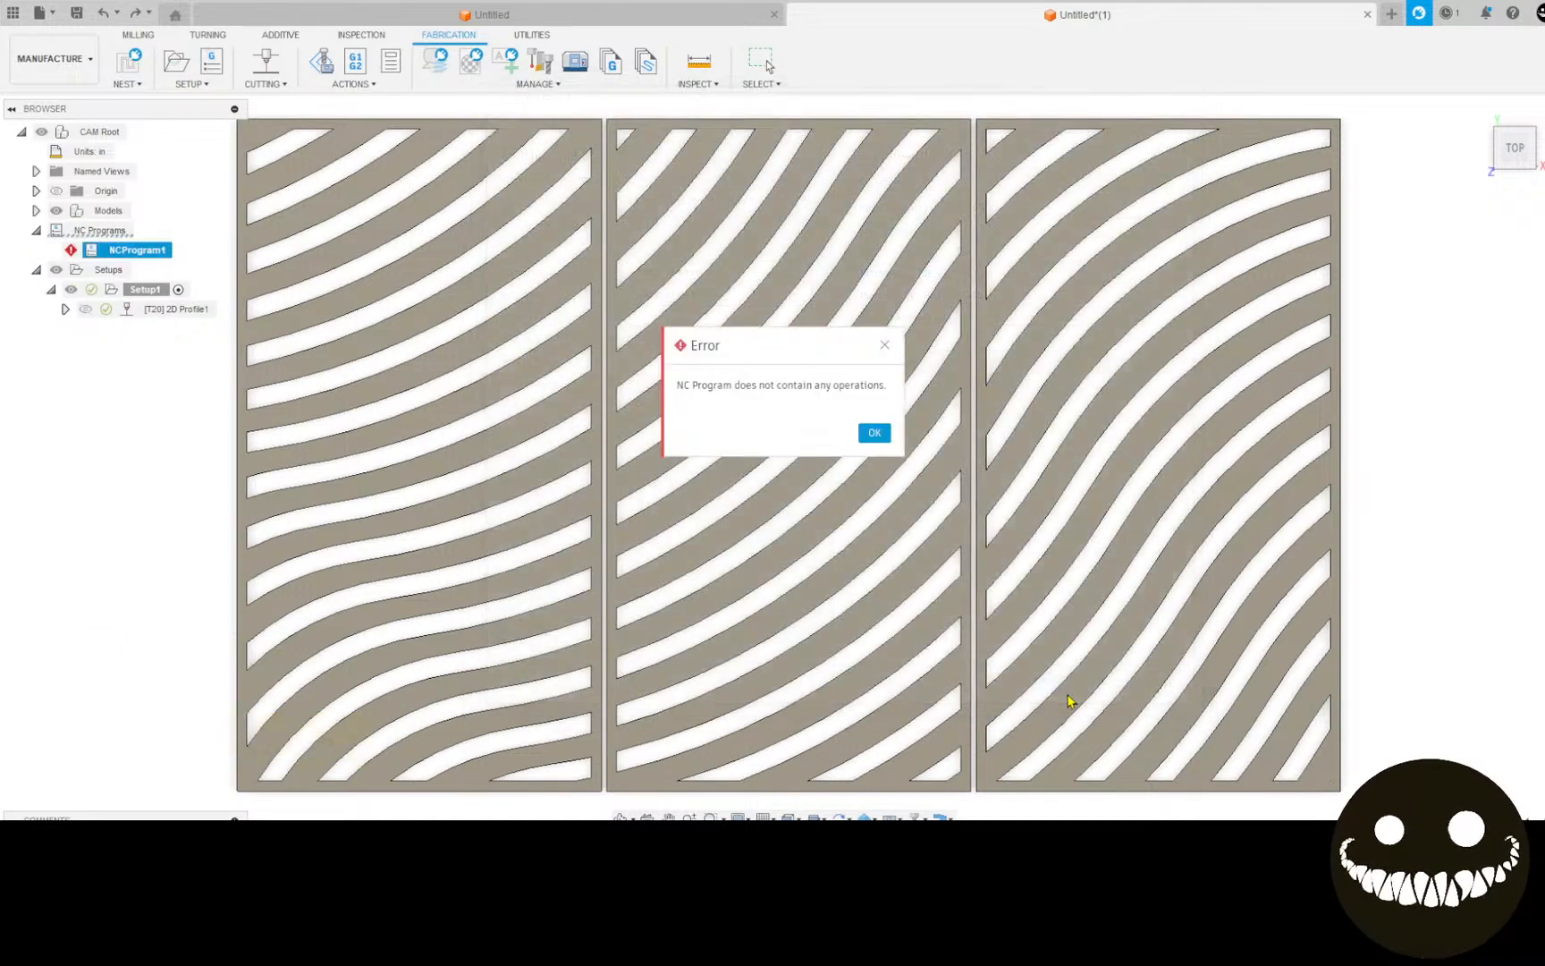
pyautogui.click(872, 433)
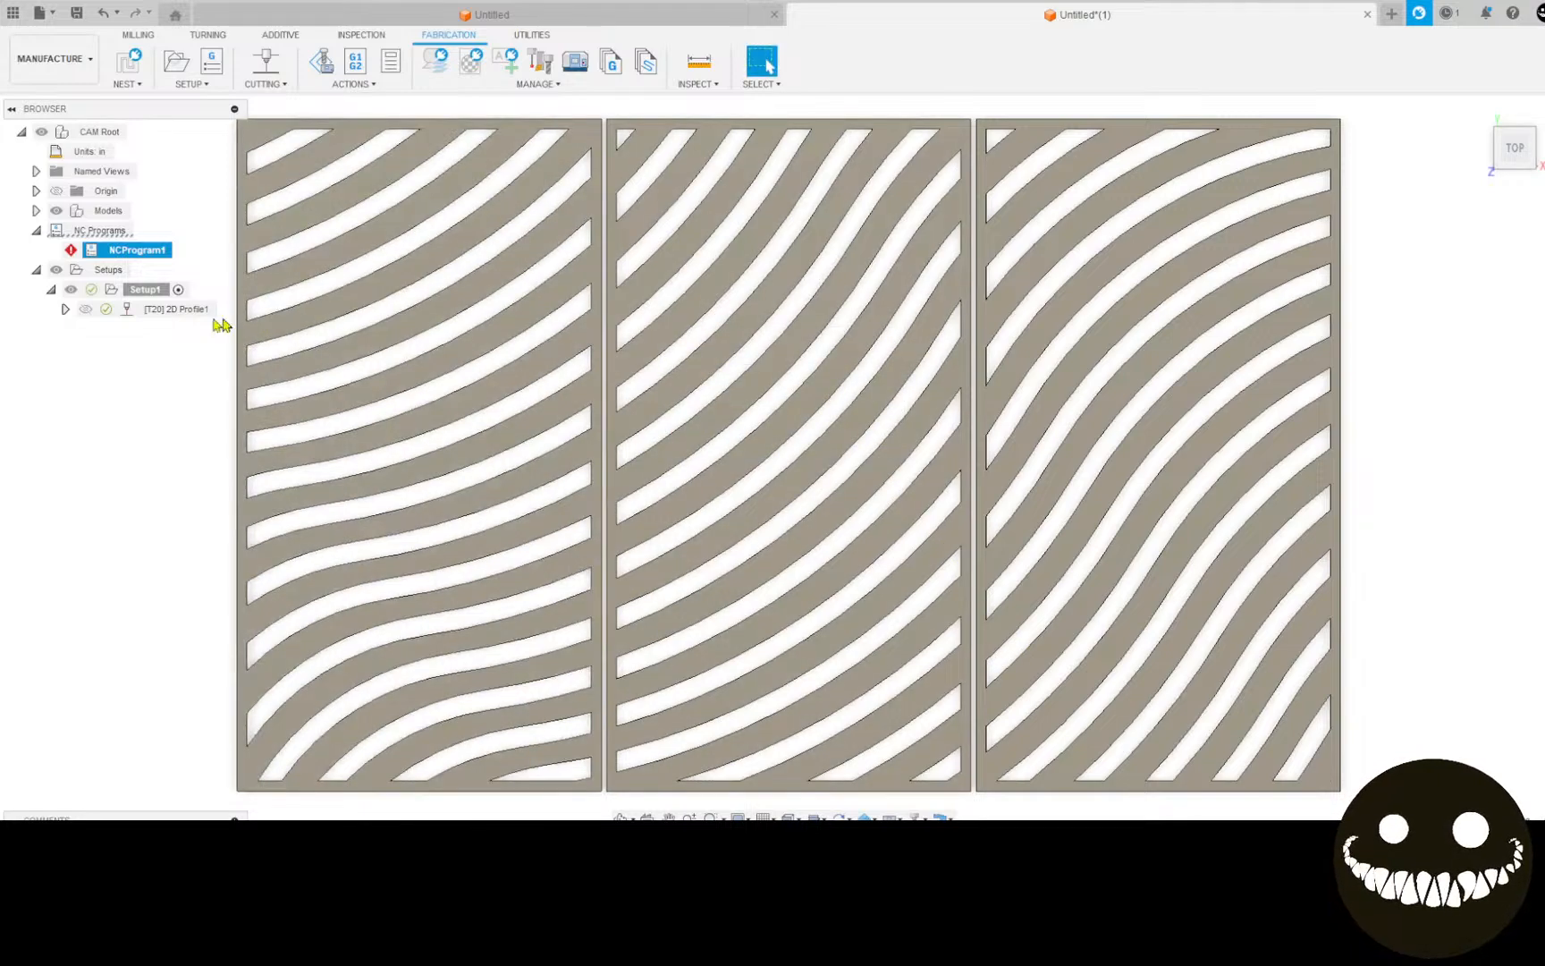
# Step: Create an NC program from Setup1 named "bbq replacemnet wave" and post it with the FireControl Plasma post processor
pyautogui.click(145, 289)
pyautogui.click(212, 60)
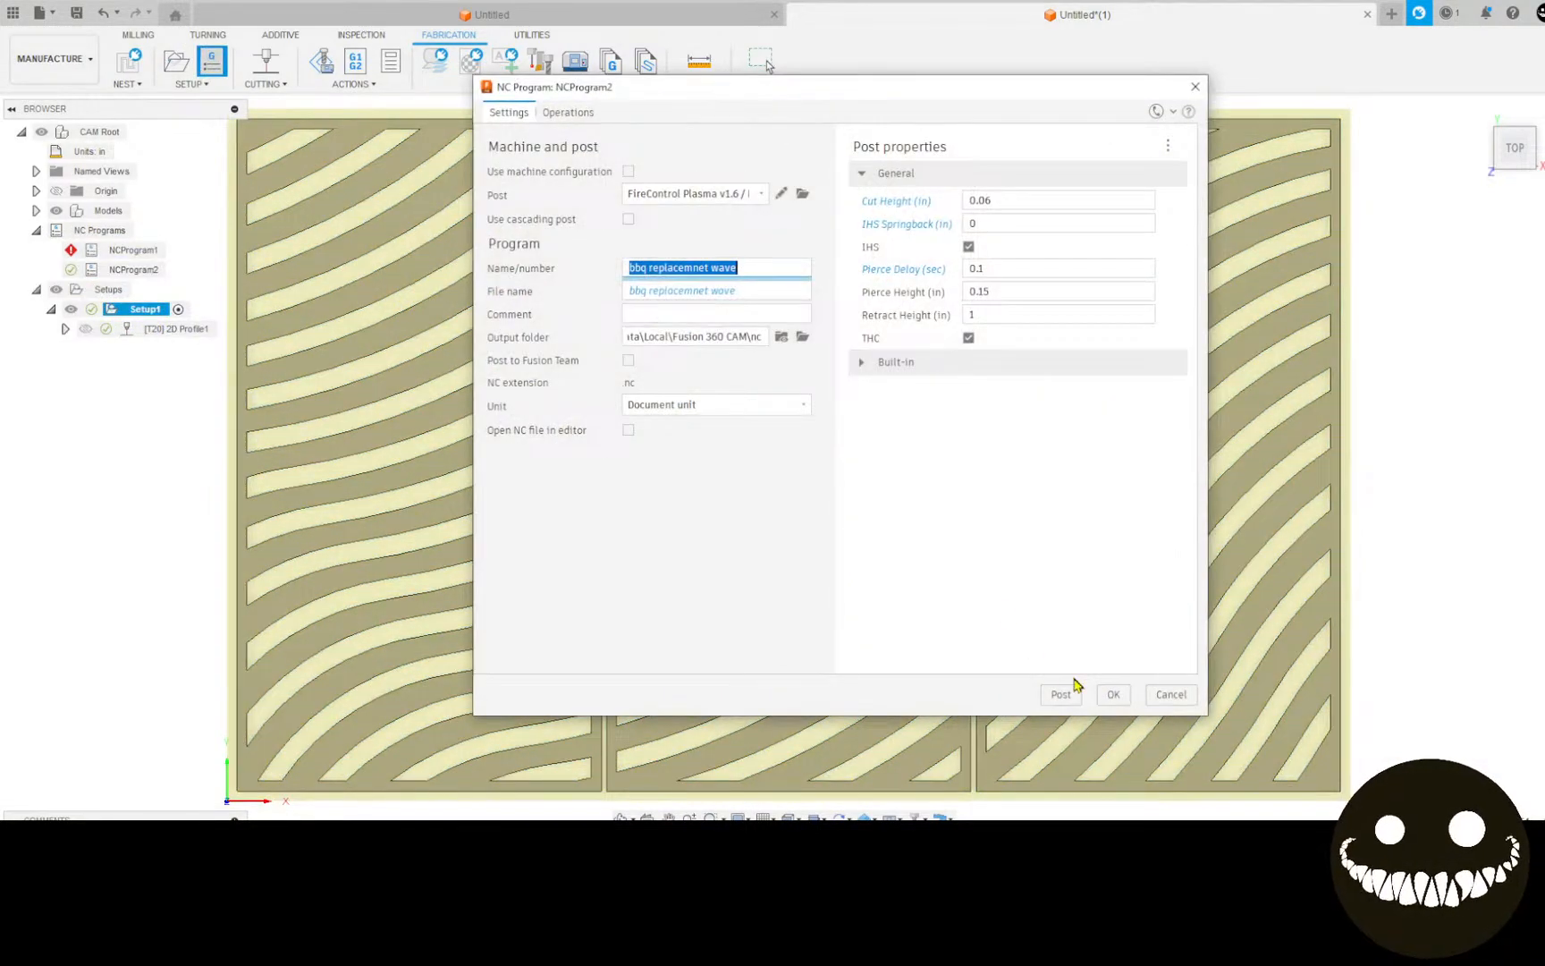
pyautogui.click(1066, 696)
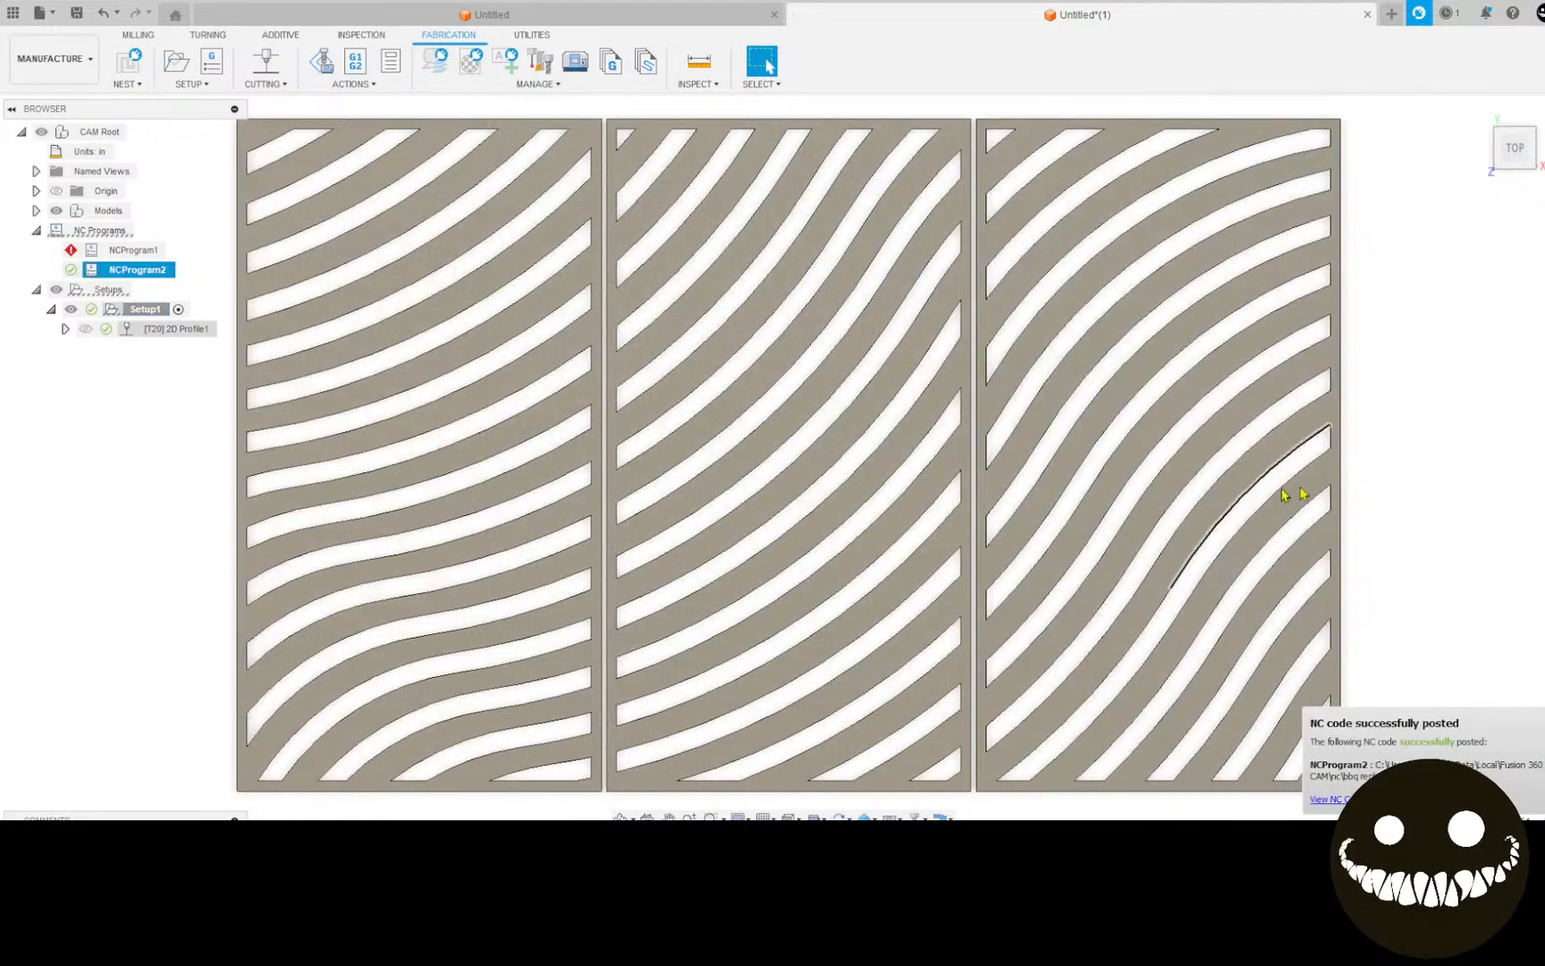
pyautogui.click(1406, 415)
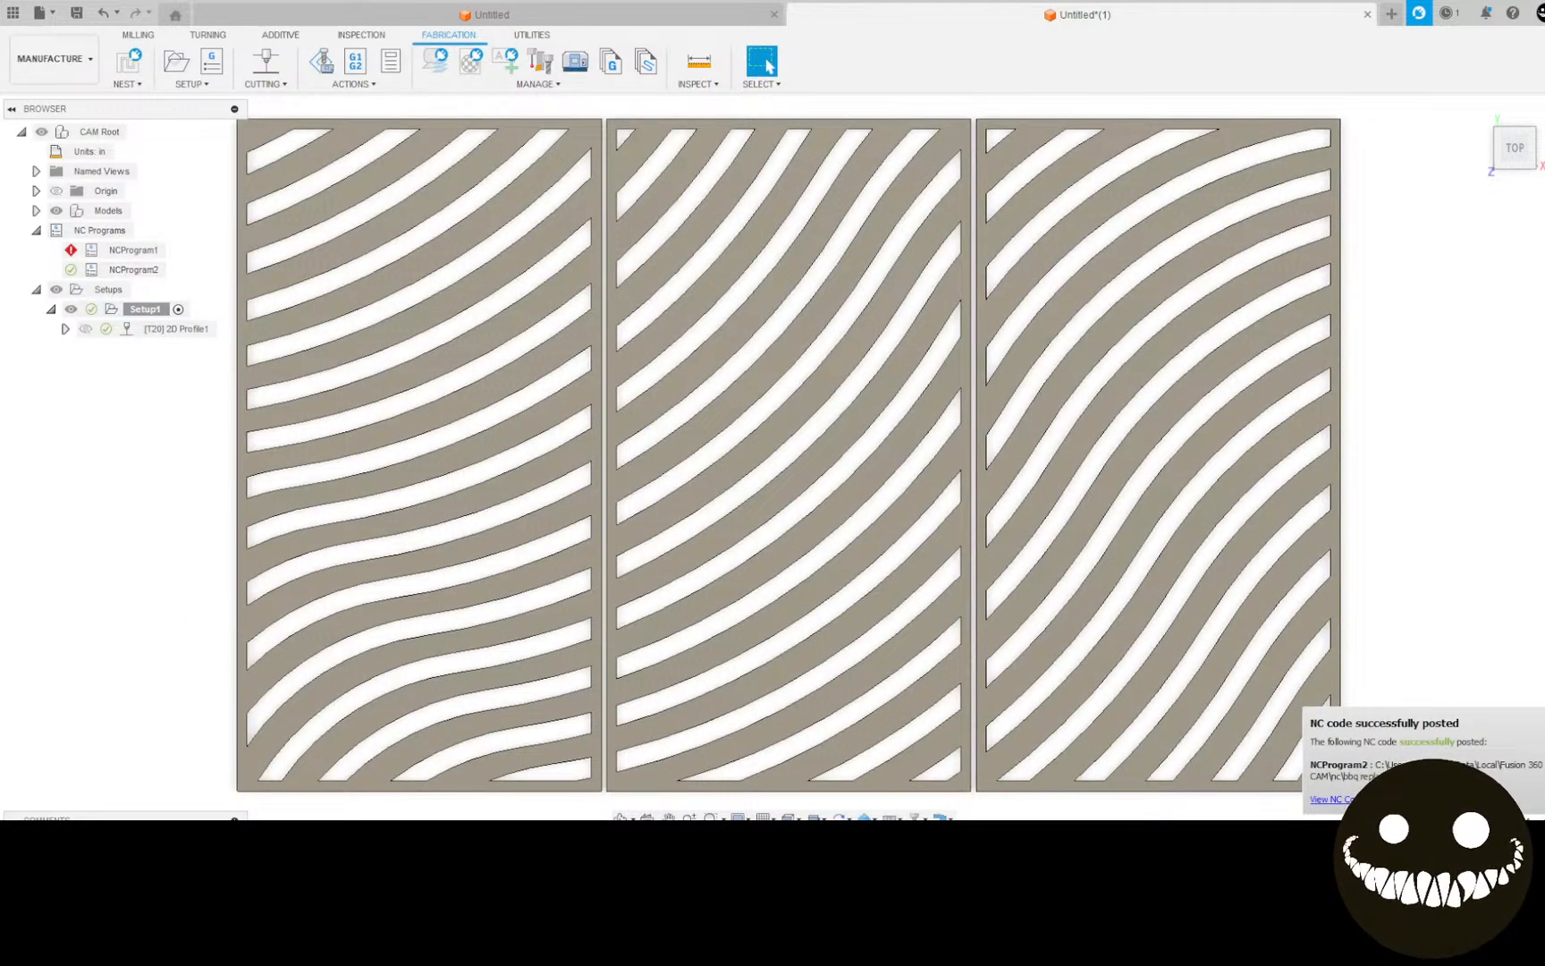